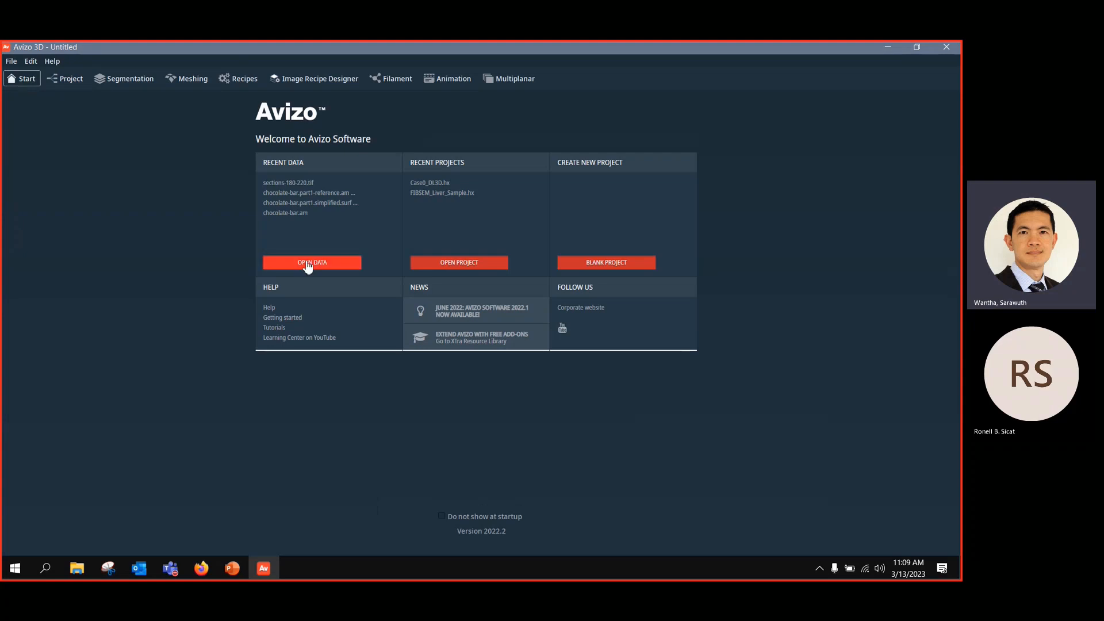
Step: Load the chocolate-bar.am data file from the tutorials folder of the installed sample data
left_click(306, 263)
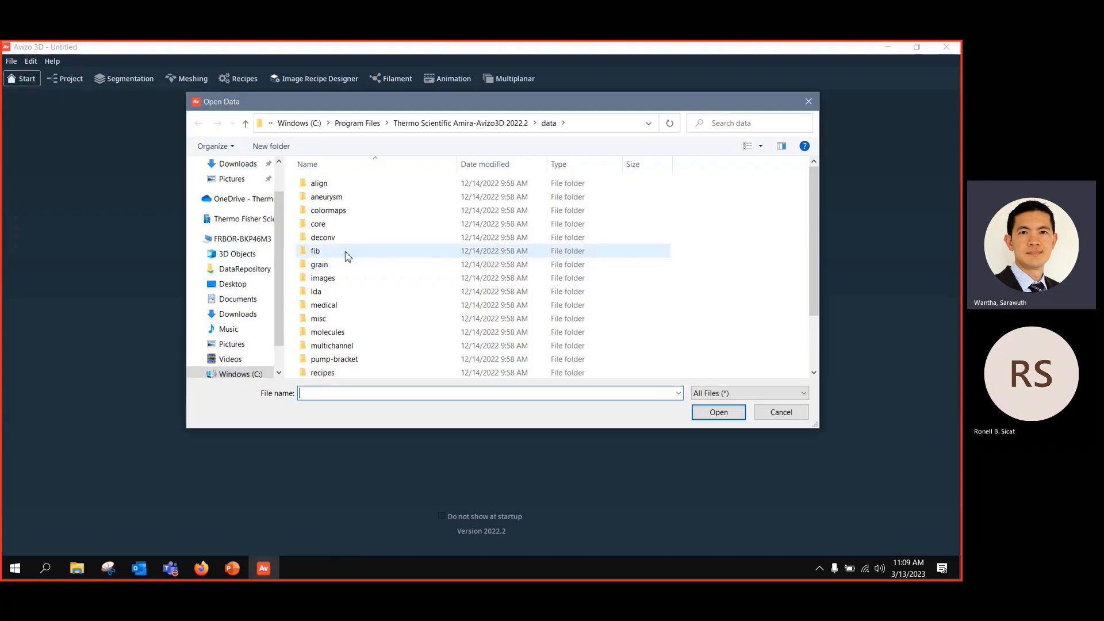
scroll(361, 266, "down", 1)
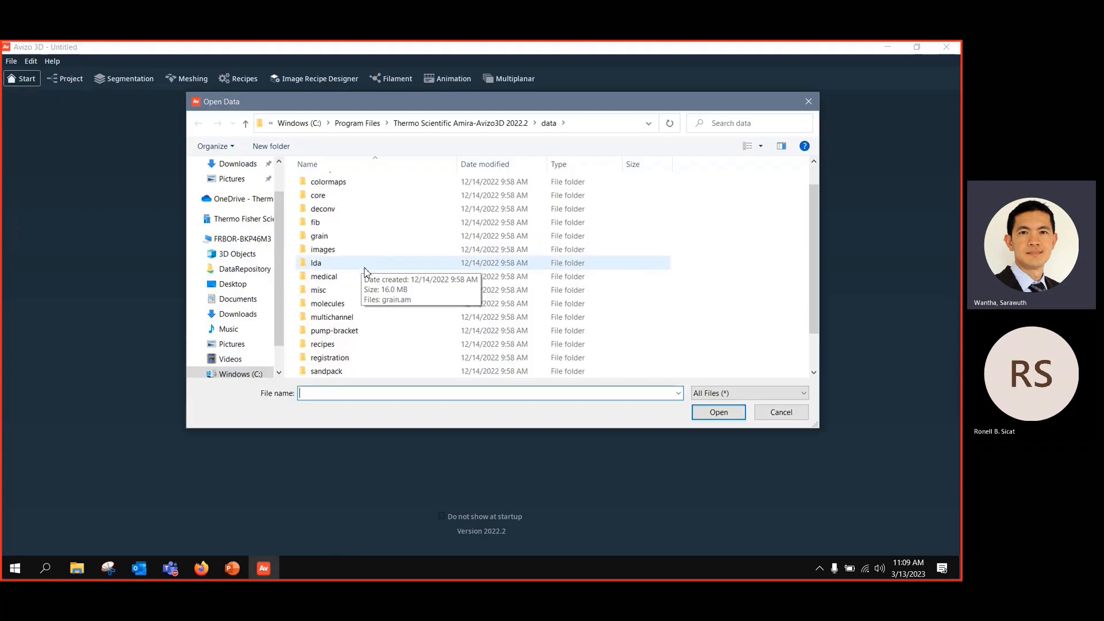
scroll(356, 262, "down", 1)
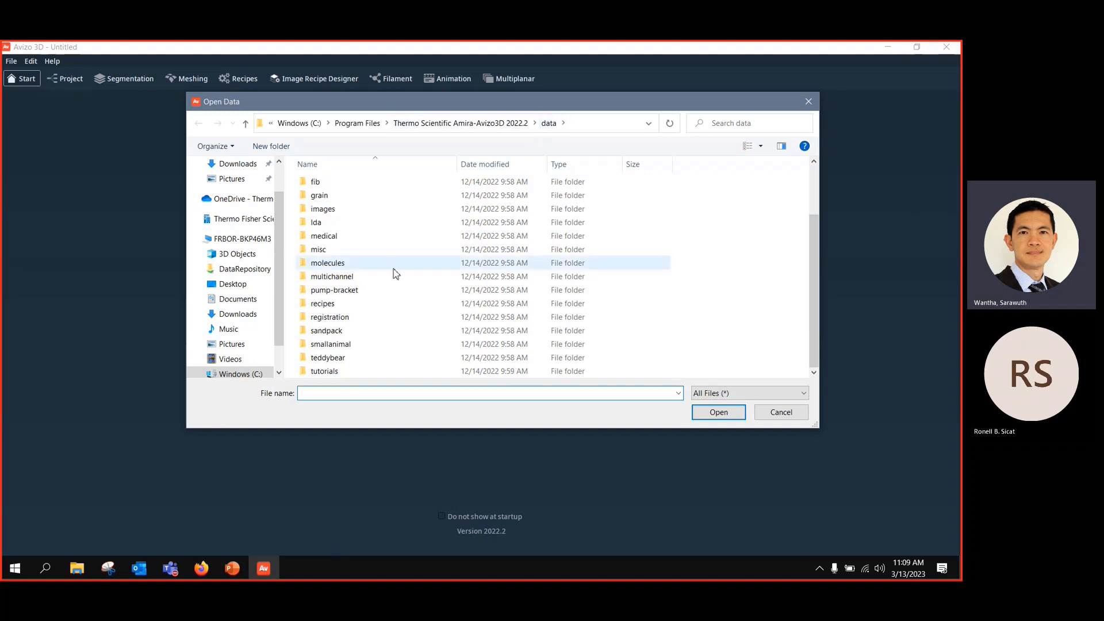
double_click(327, 372)
scroll(411, 271, "down", 1)
scroll(410, 269, "down", 7)
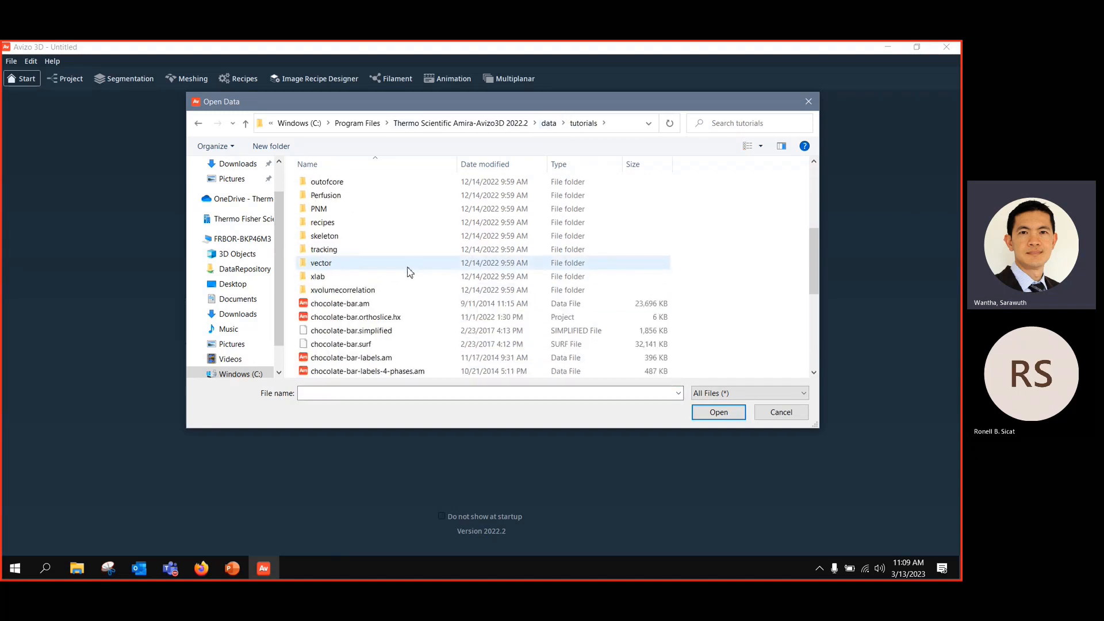
scroll(368, 276, "up", 2)
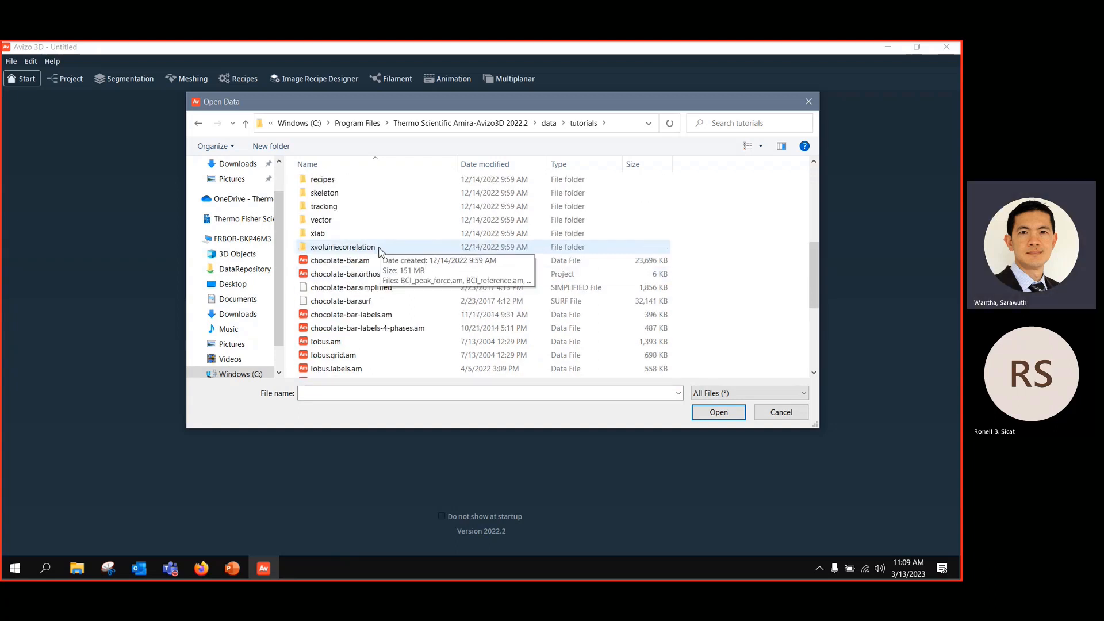
double_click(365, 261)
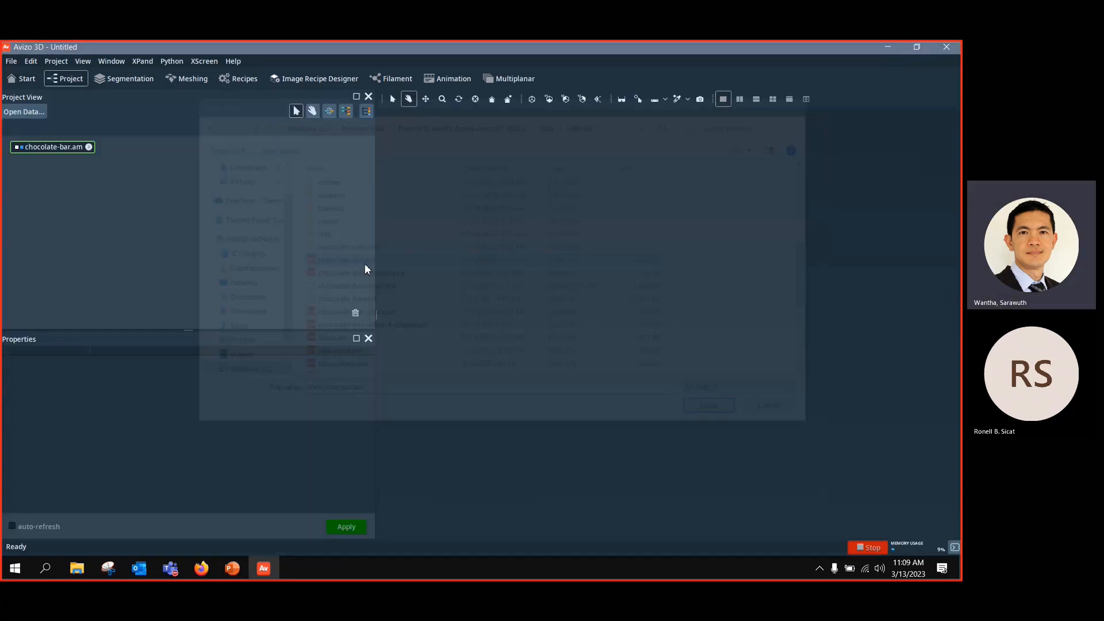
Step: Reposition the chocolate-bar.am object in the project graph and open it in the Segmentation workroom
left_click_drag(56, 151, 133, 181)
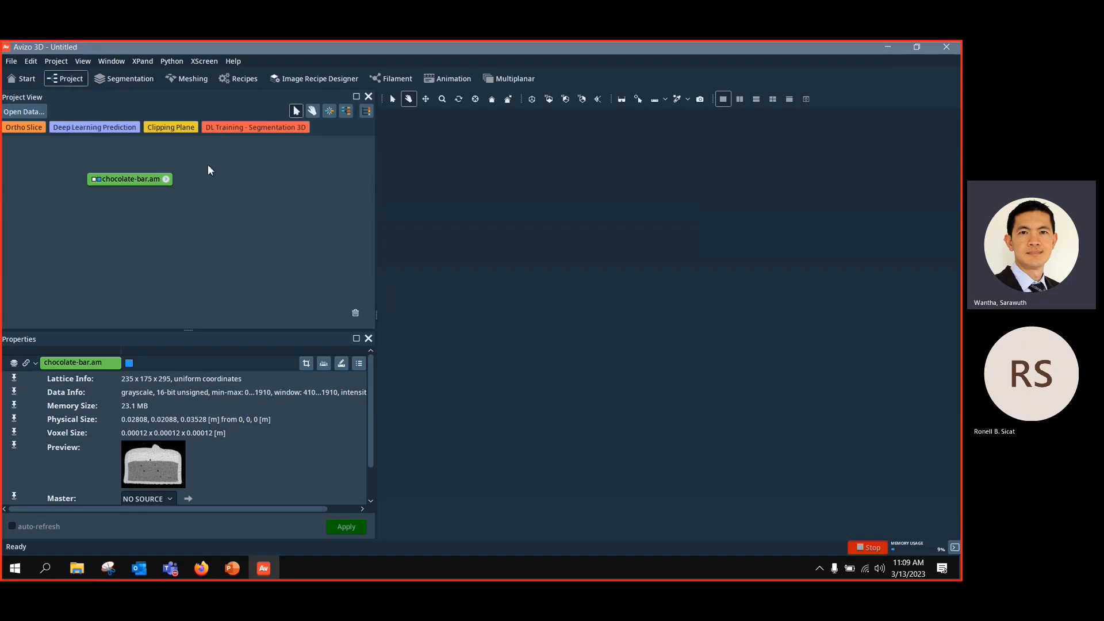
left_click(148, 87)
mouse_move(126, 180)
left_mouse_down()
mouse_move(130, 171)
mouse_move(114, 180)
left_mouse_up()
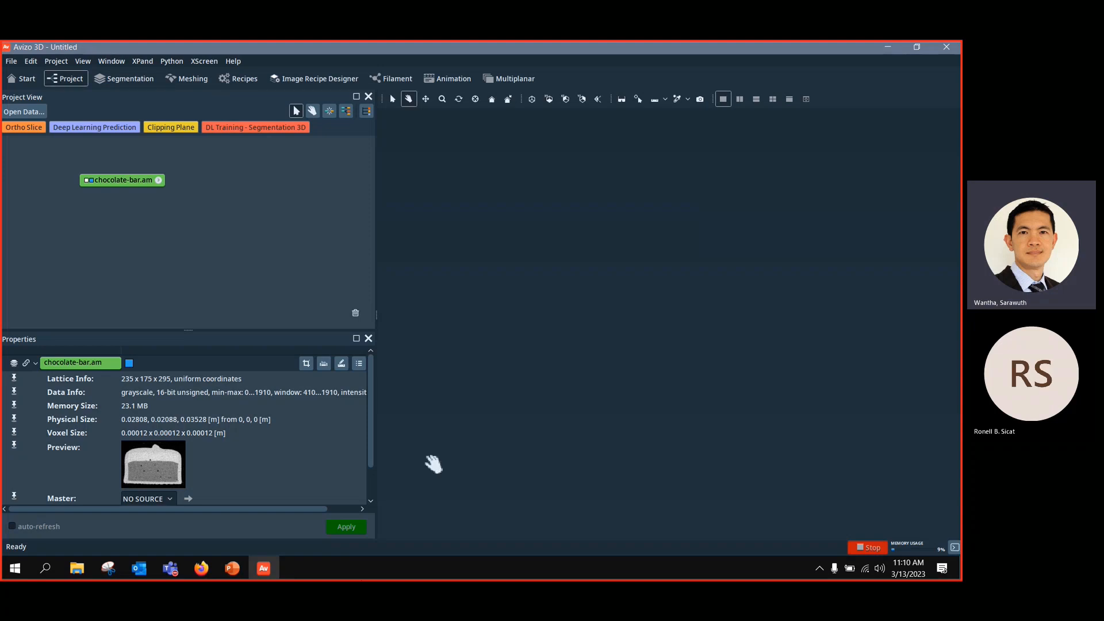
left_click(137, 80)
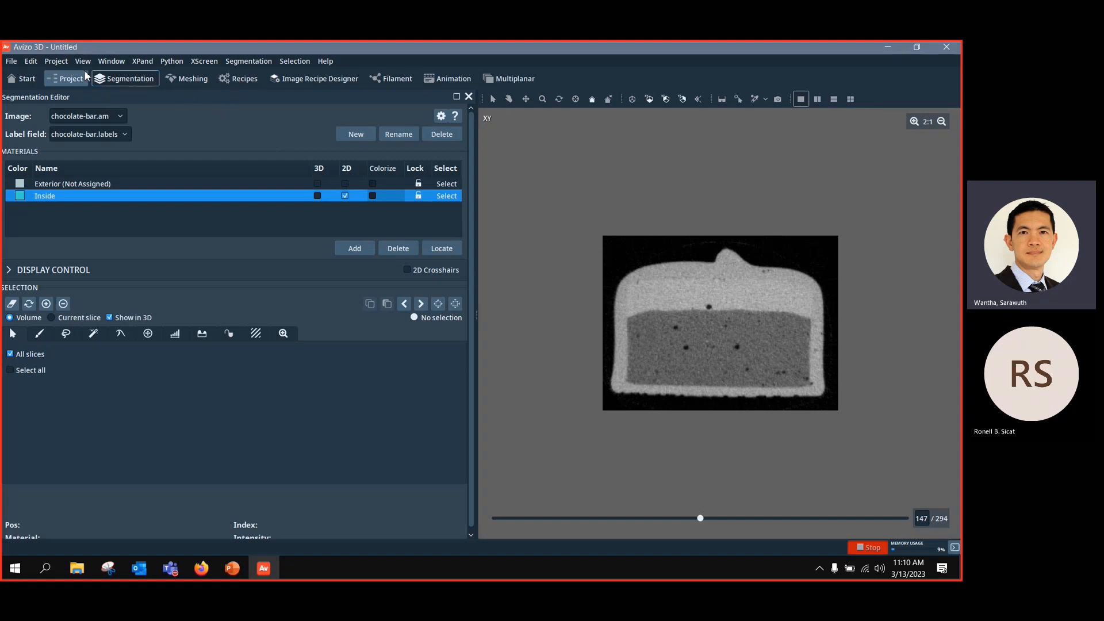
Step: Switch to the Segmentation+ workroom and return to the classic Segmentation workroom
left_click(109, 64)
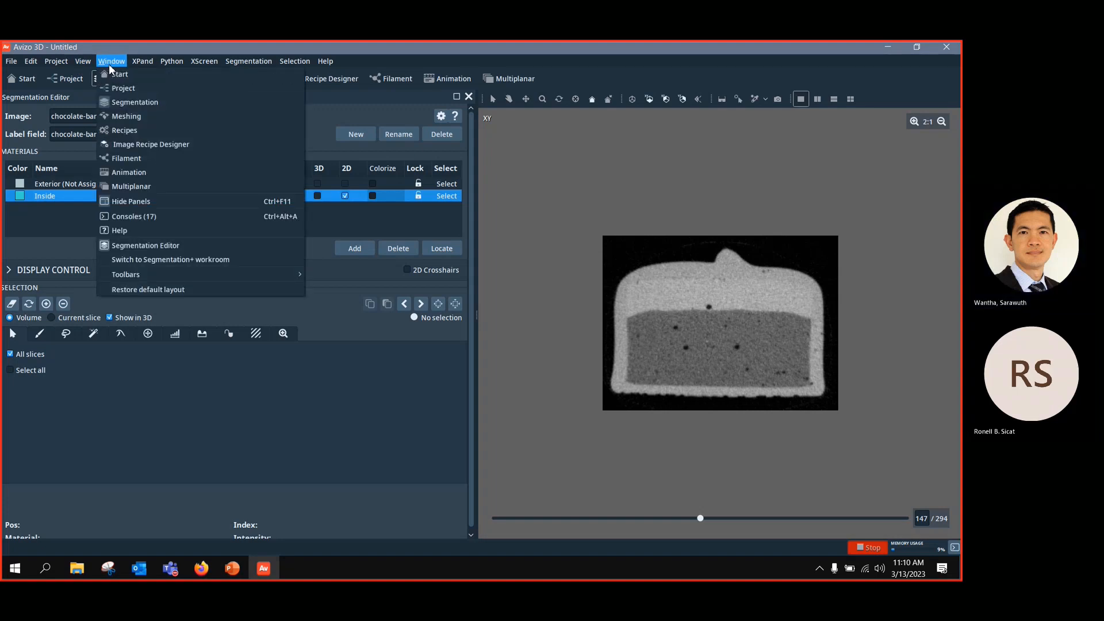
left_click(199, 261)
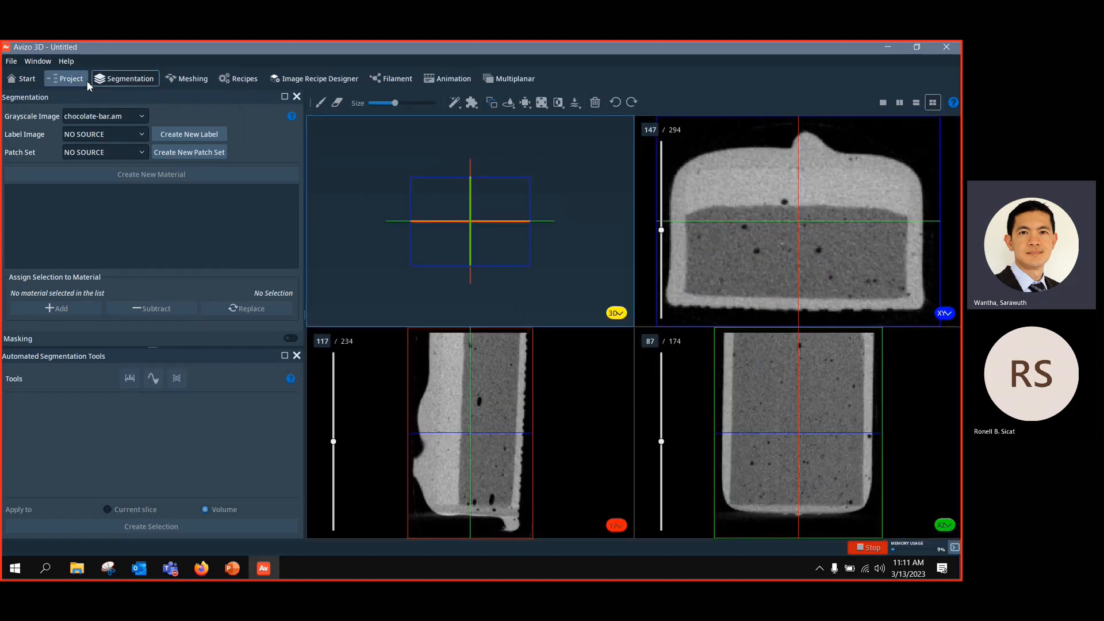
left_click(43, 66)
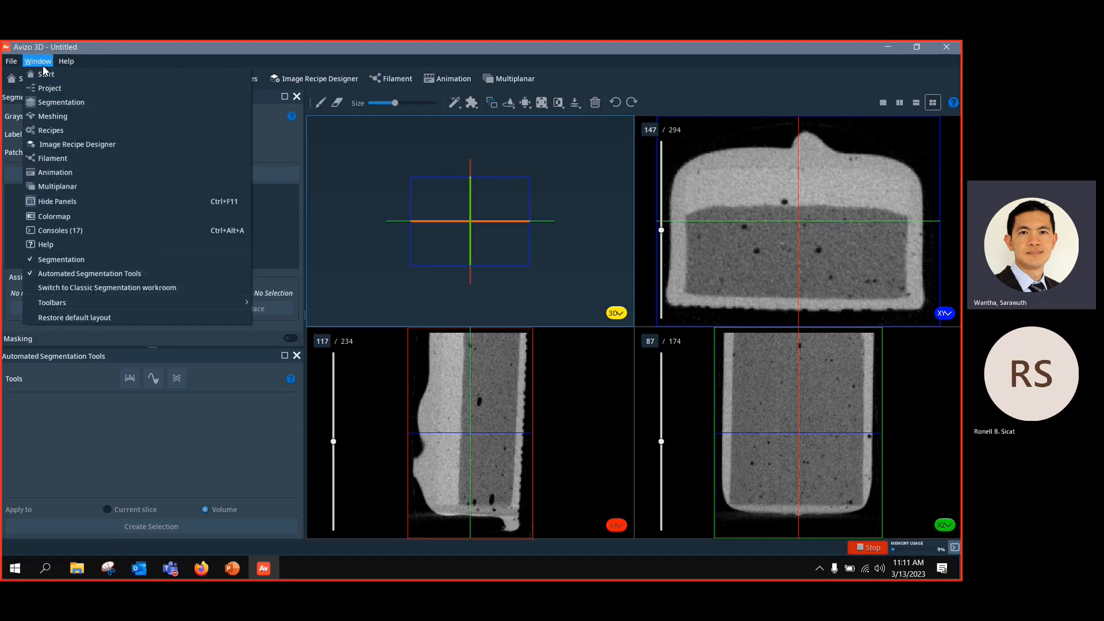
left_click(95, 287)
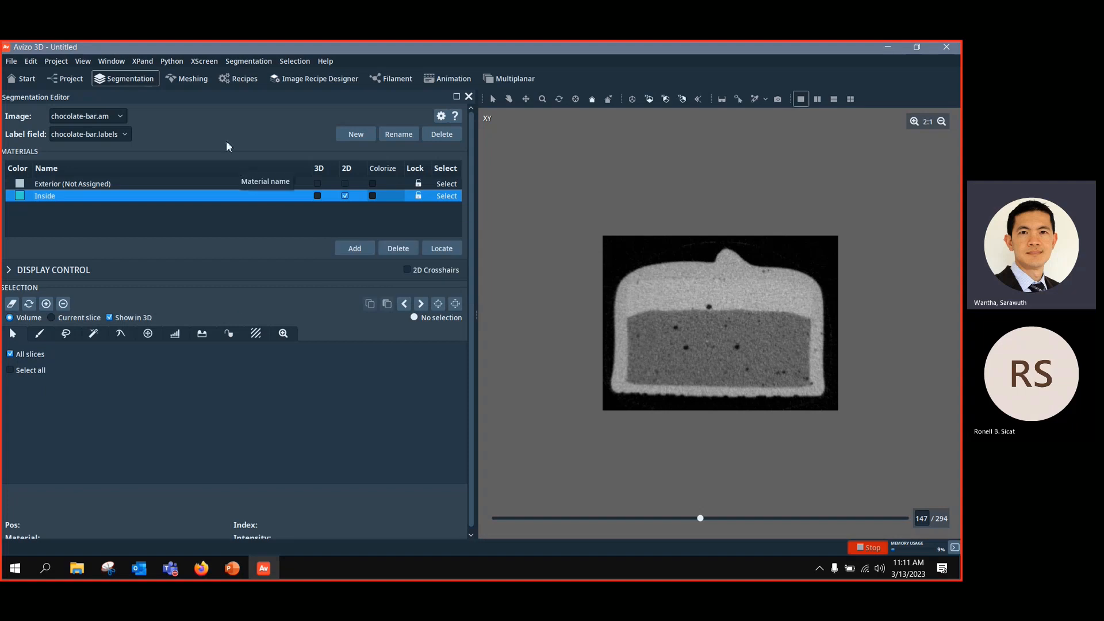
Step: Look through the available source images and label fields in the segmentation editor
key("ctrl")
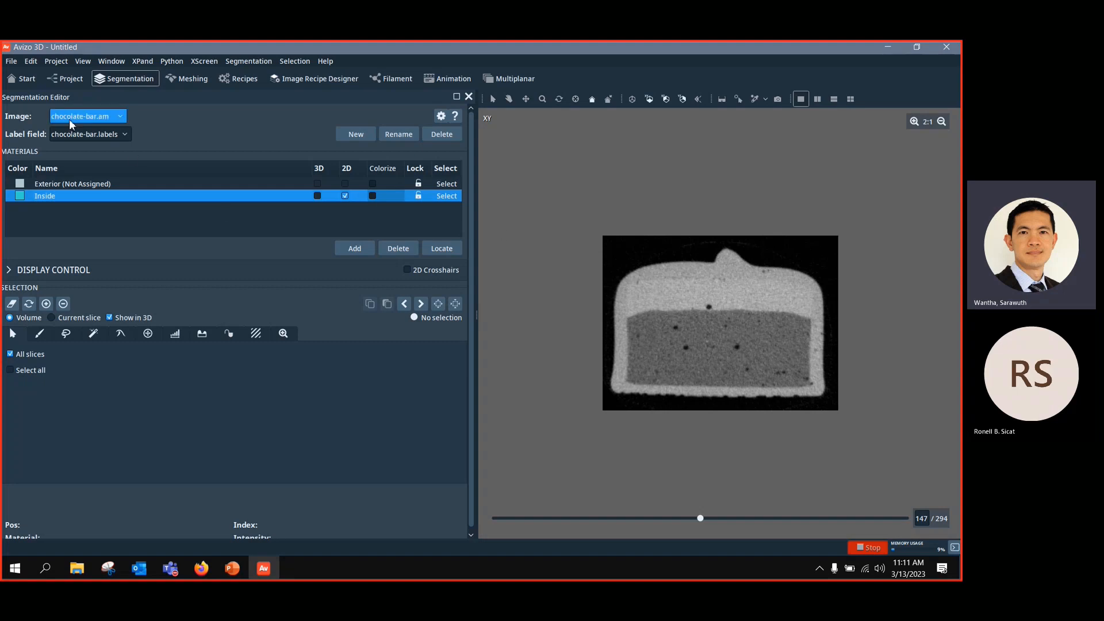
left_click(120, 117)
left_click(121, 122)
left_click(119, 118)
left_click(120, 122)
left_click(125, 135)
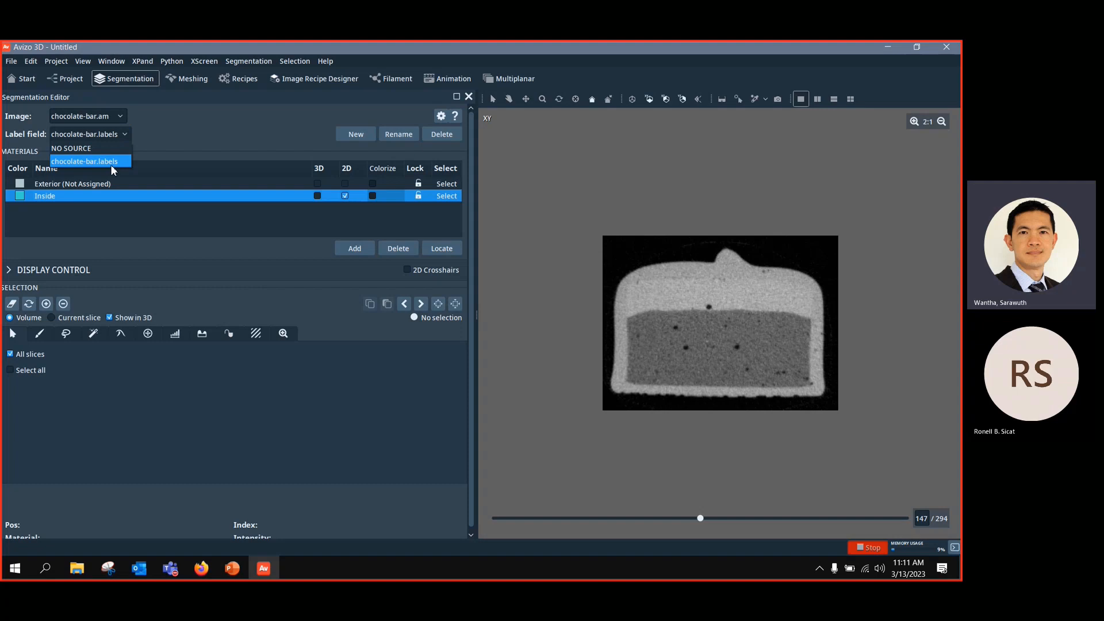
left_click(178, 149)
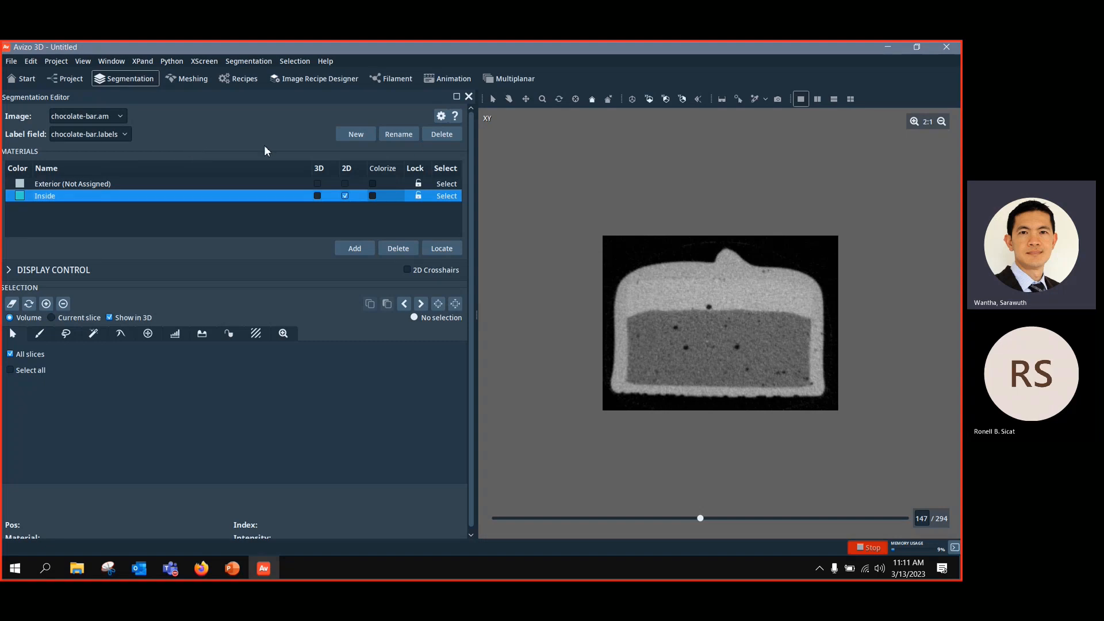
Step: Inspect the properties of chocolate-bar.am and chocolate-bar.labels in the Project workroom, and return to Segmentation
left_click(70, 80)
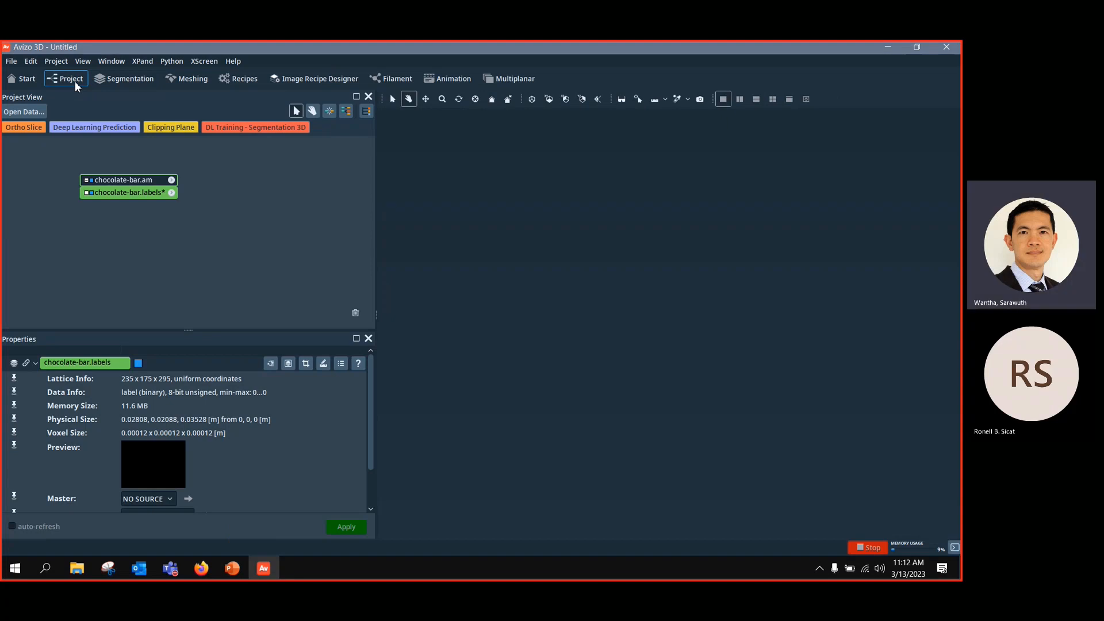
left_click(143, 180)
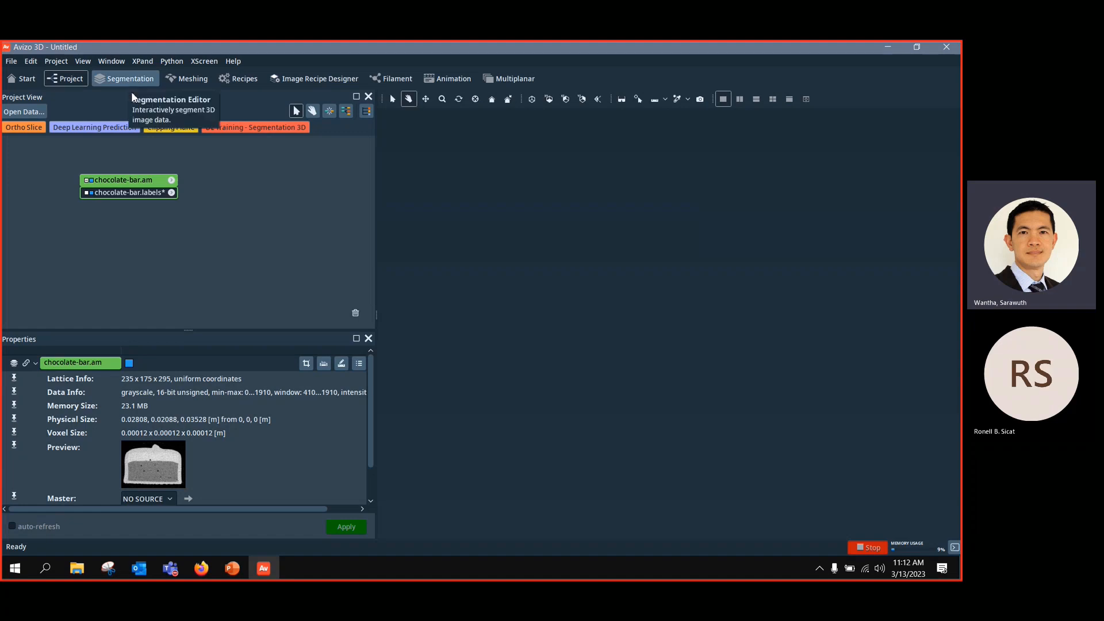
left_click(125, 194)
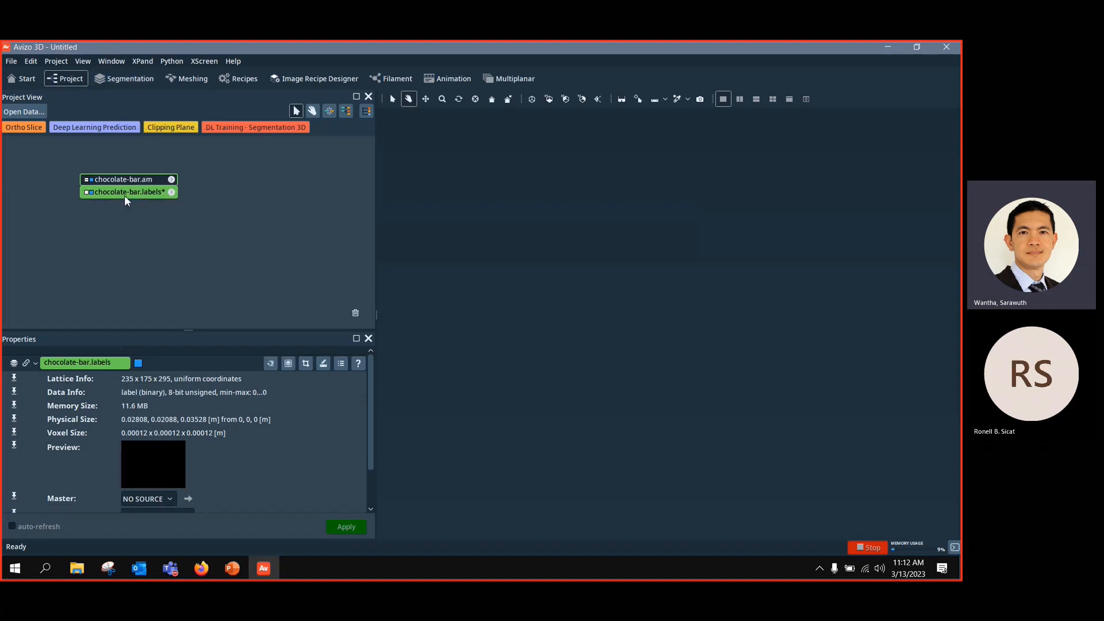
left_click(125, 197)
left_click(142, 192)
left_click(115, 82)
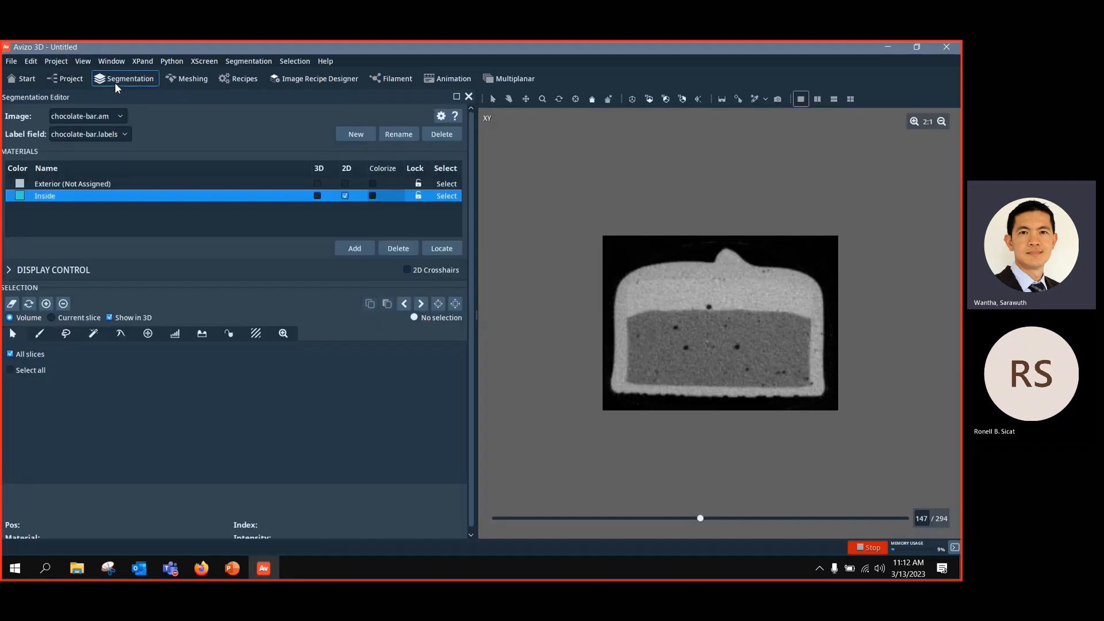
Step: Create a second label field named chocolate-bar(2).labels and select it as the active label field
left_click(113, 136)
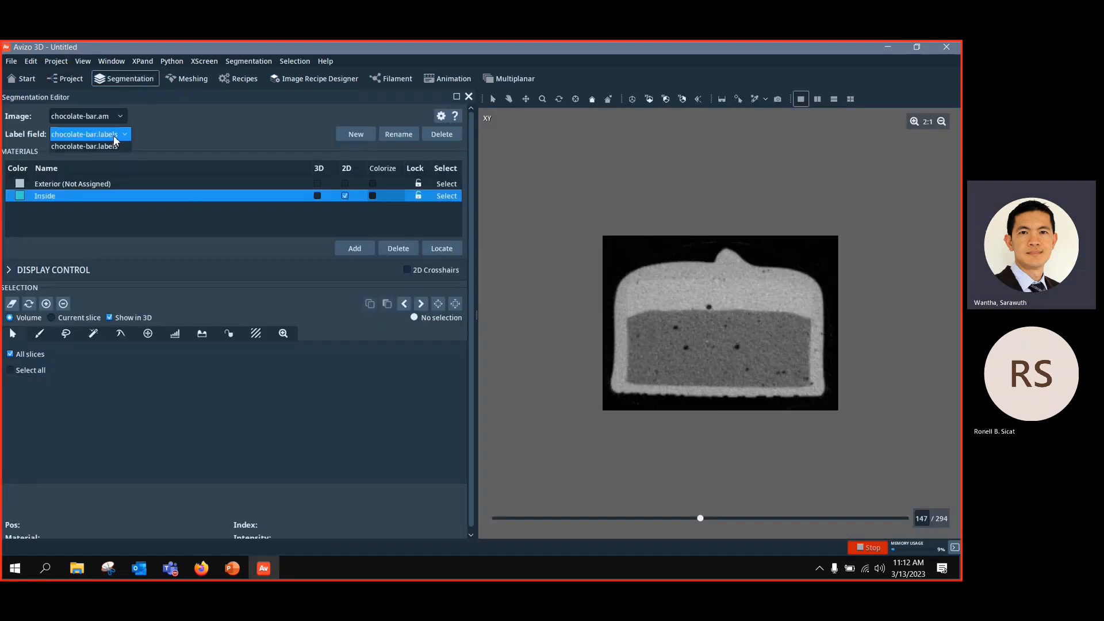
left_click(113, 163)
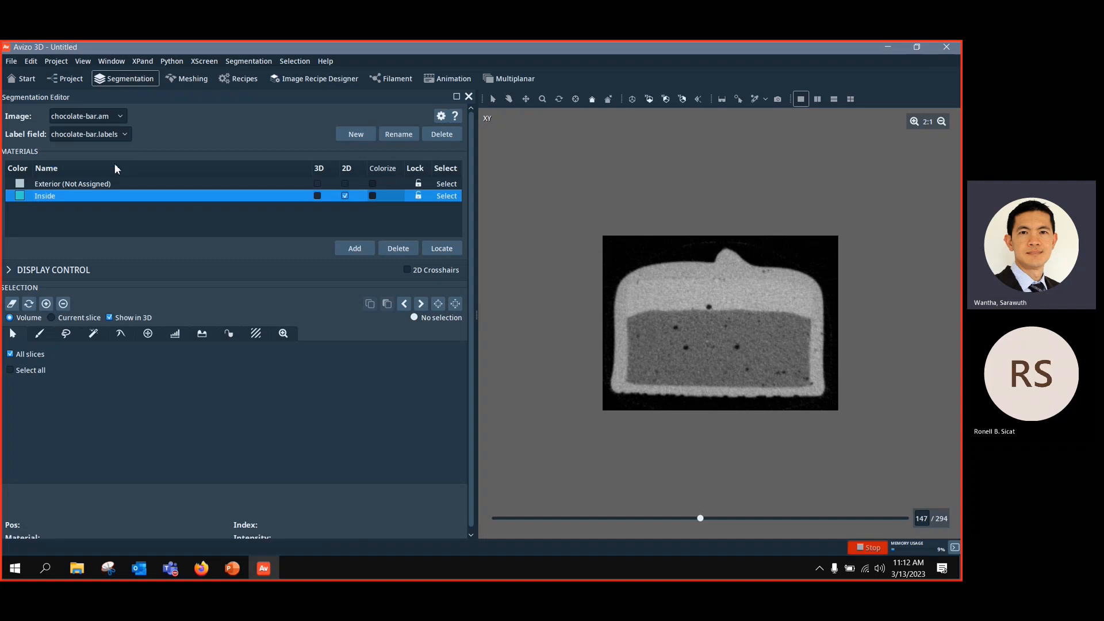
left_click(362, 136)
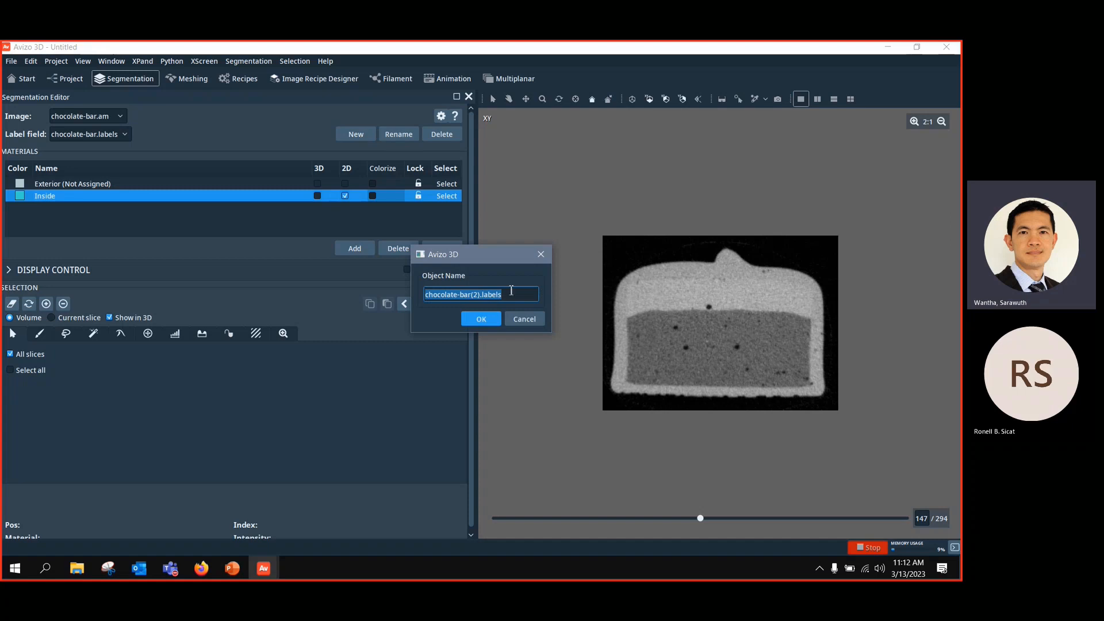
left_click(486, 320)
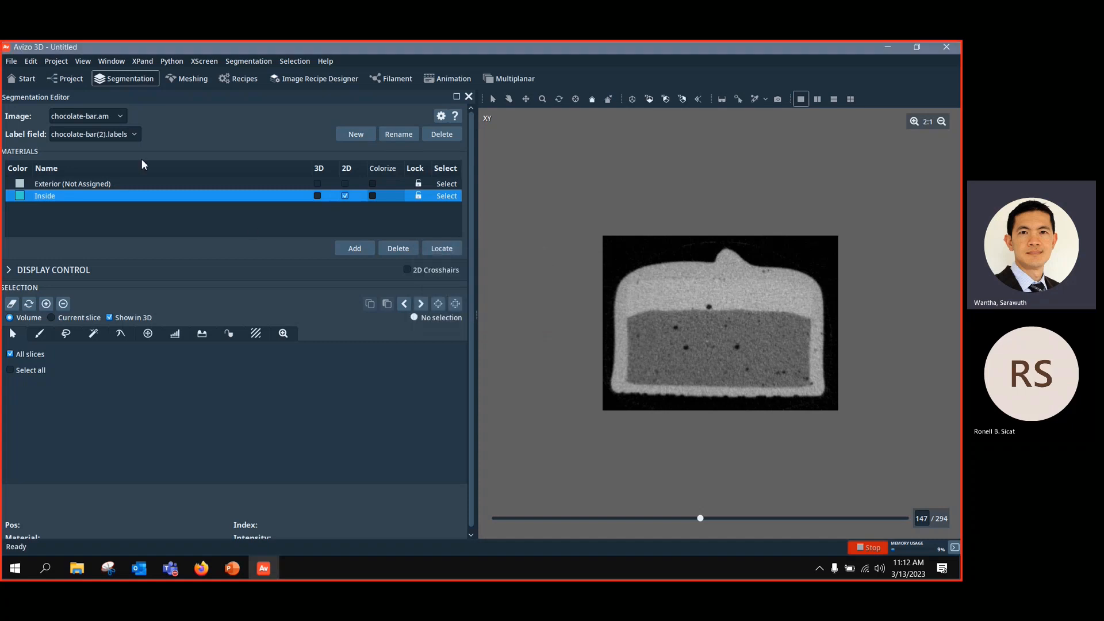
left_click(130, 137)
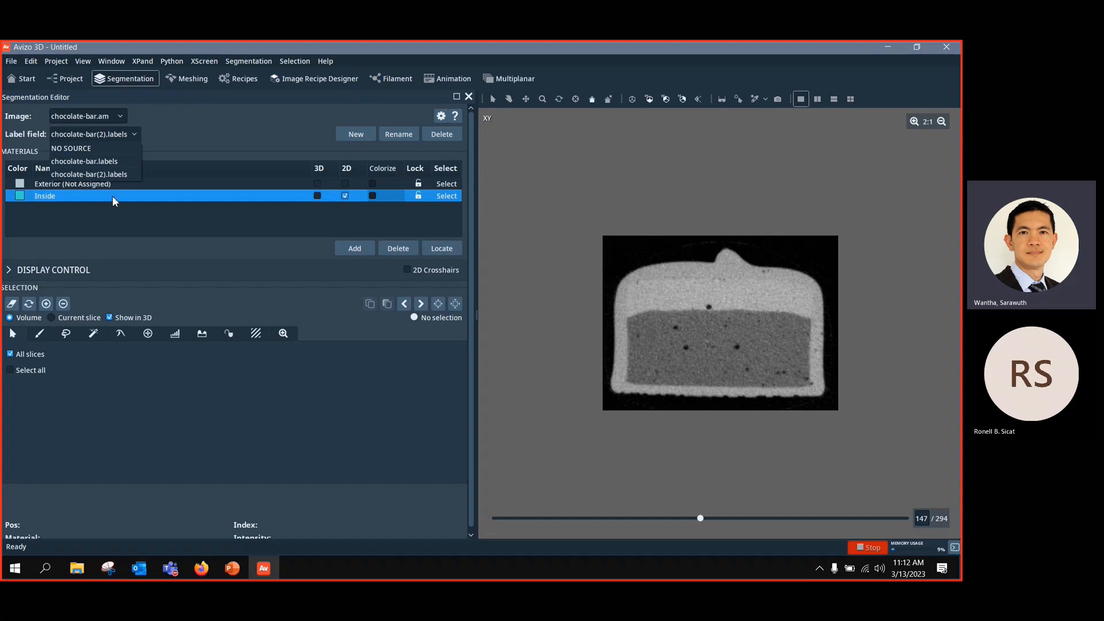
left_click(121, 174)
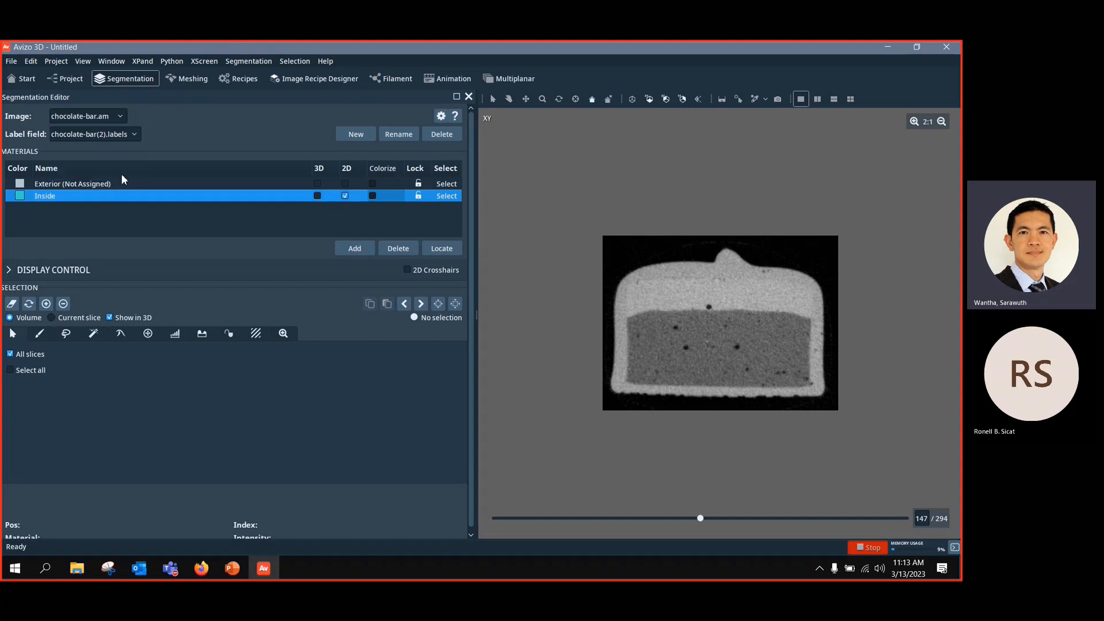
Step: Rename the second label field as 2
left_click(406, 139)
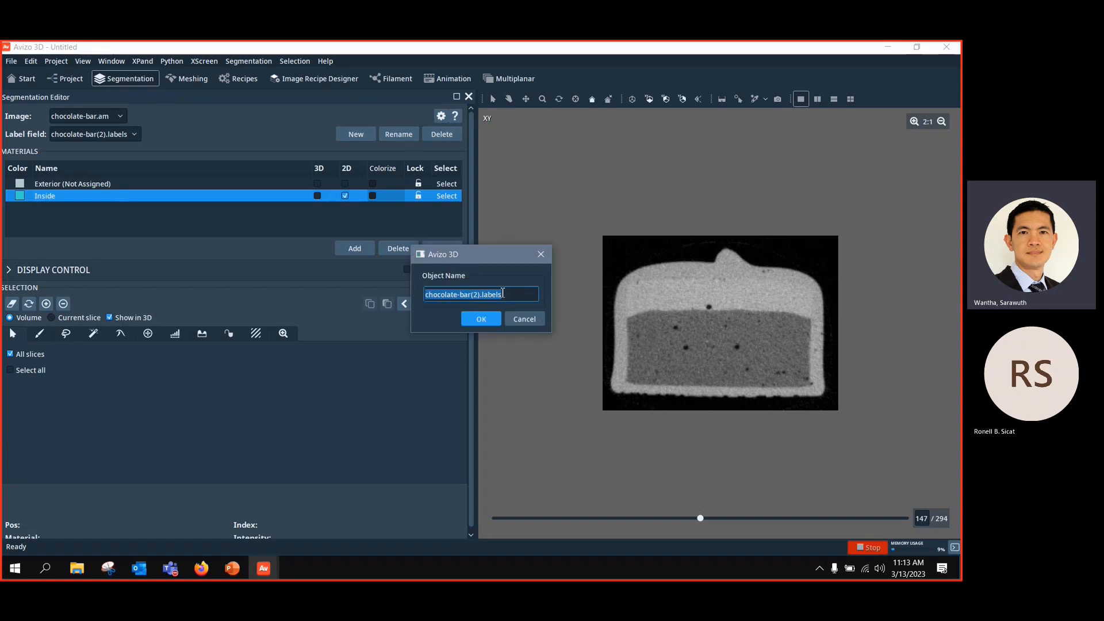
type("2")
left_click(486, 319)
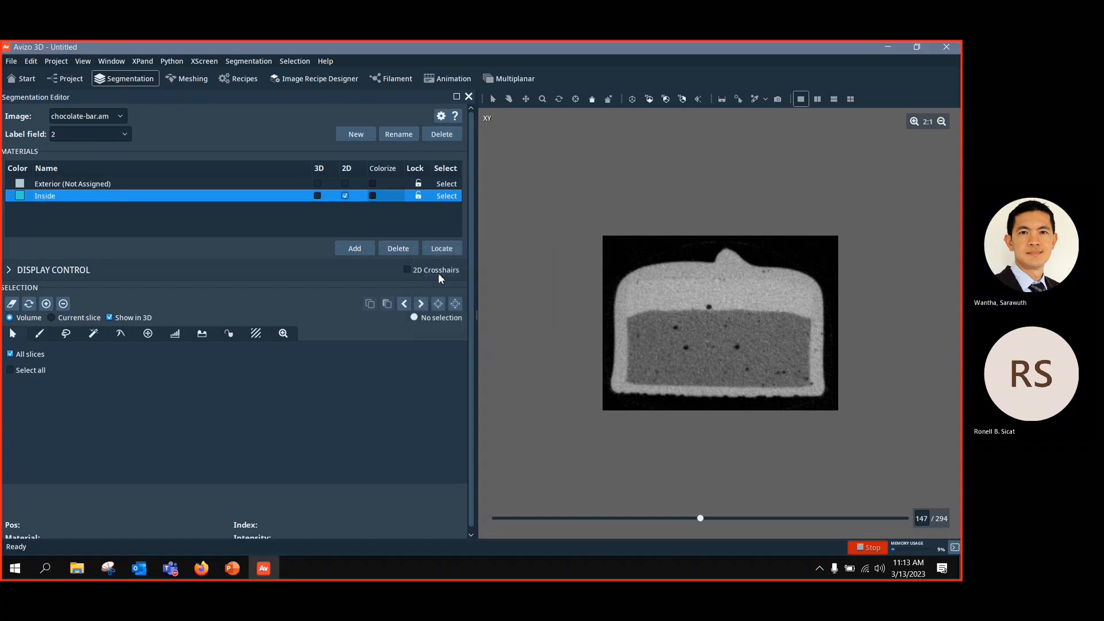
Step: Delete label field 2 and make chocolate-bar.labels the active label field
left_click(450, 134)
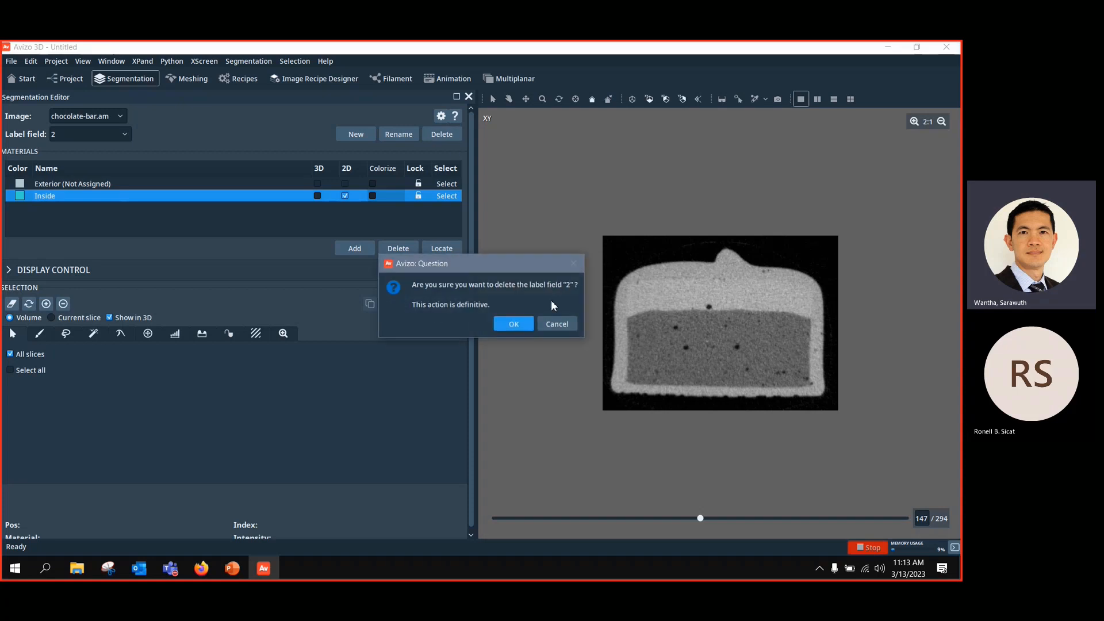
left_click(526, 322)
left_click(122, 134)
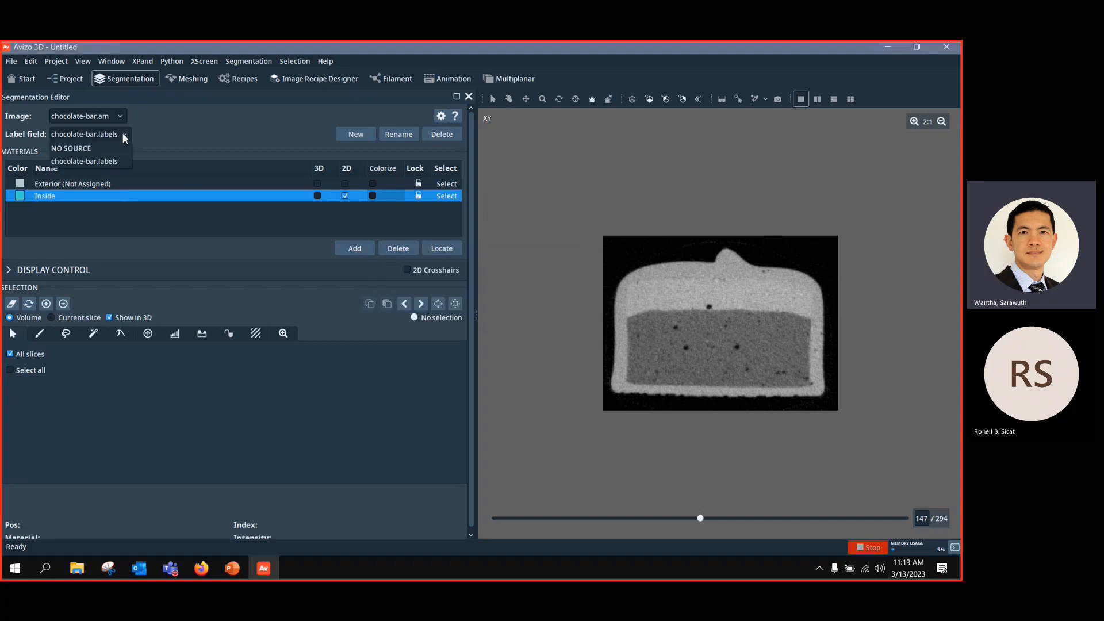
left_click(111, 161)
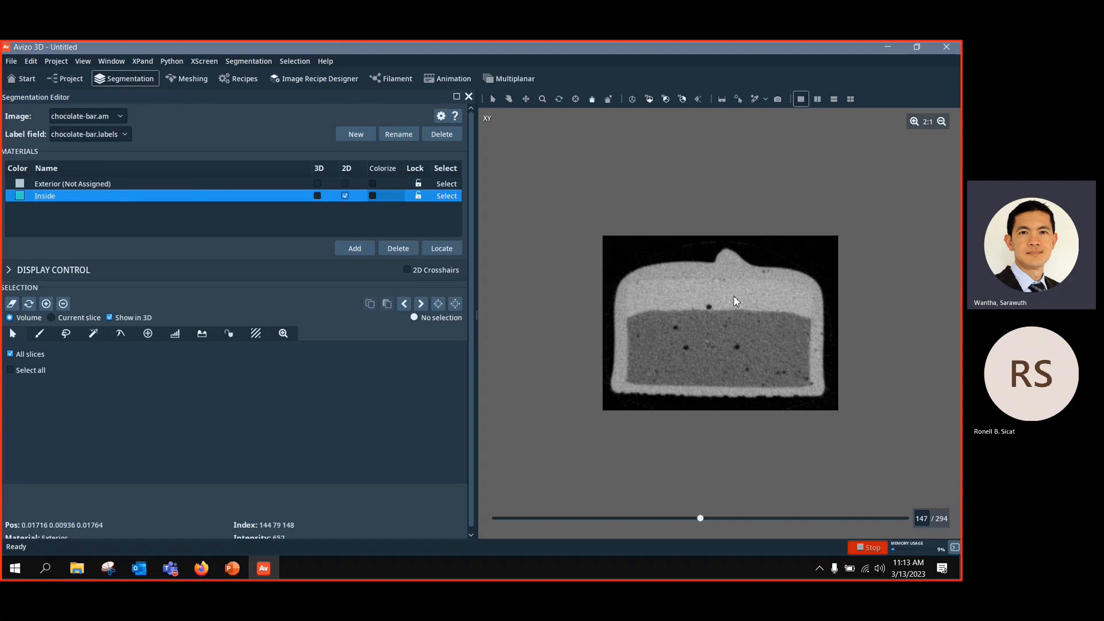
Step: Add three new materials to the chocolate-bar.labels field and select the Inside material
scroll(708, 302, "down", 1)
key("ctrl")
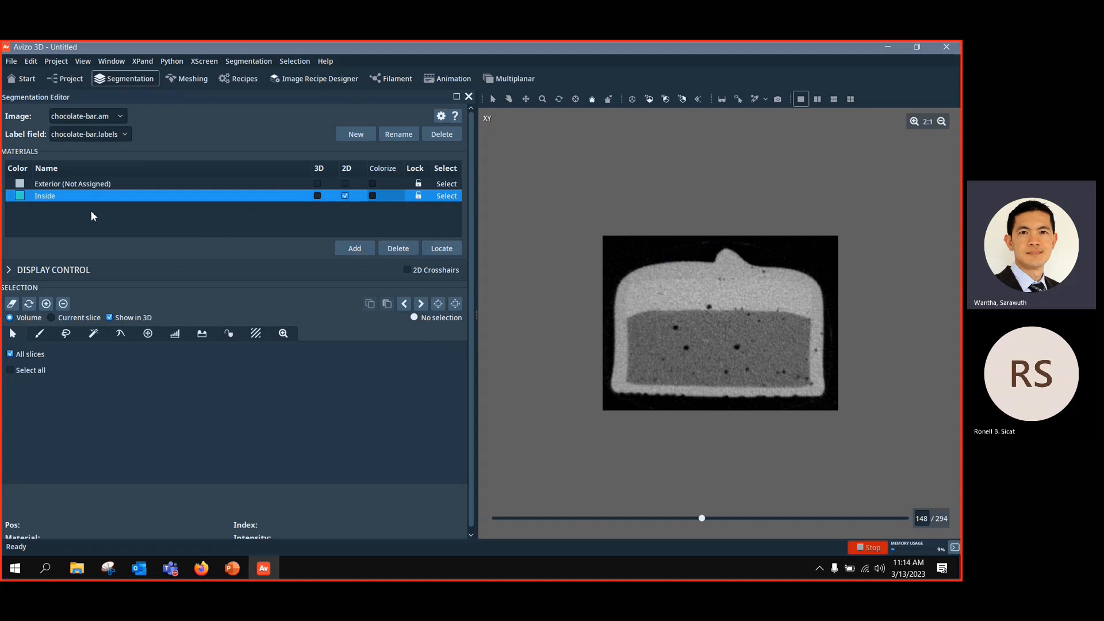
left_click(354, 250)
left_click(354, 250)
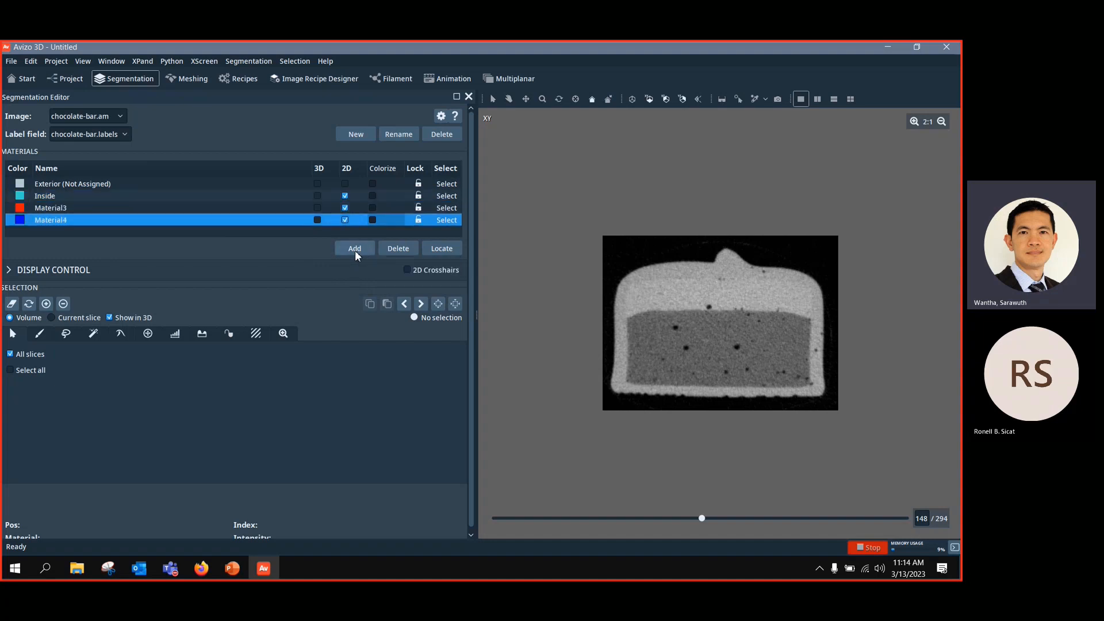
left_click(355, 249)
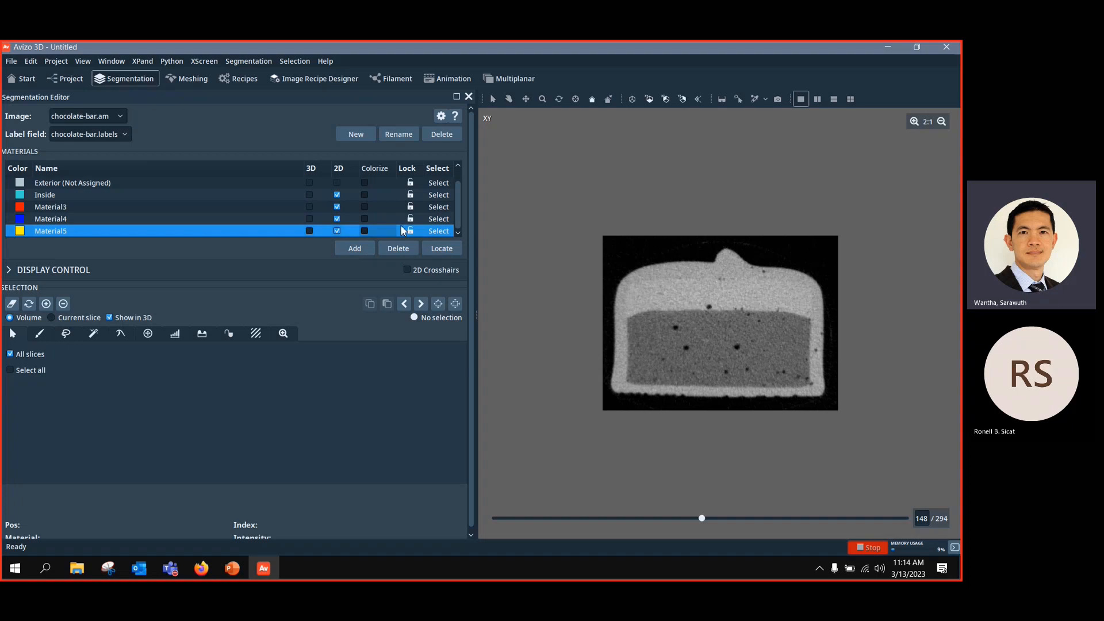
left_click(82, 196)
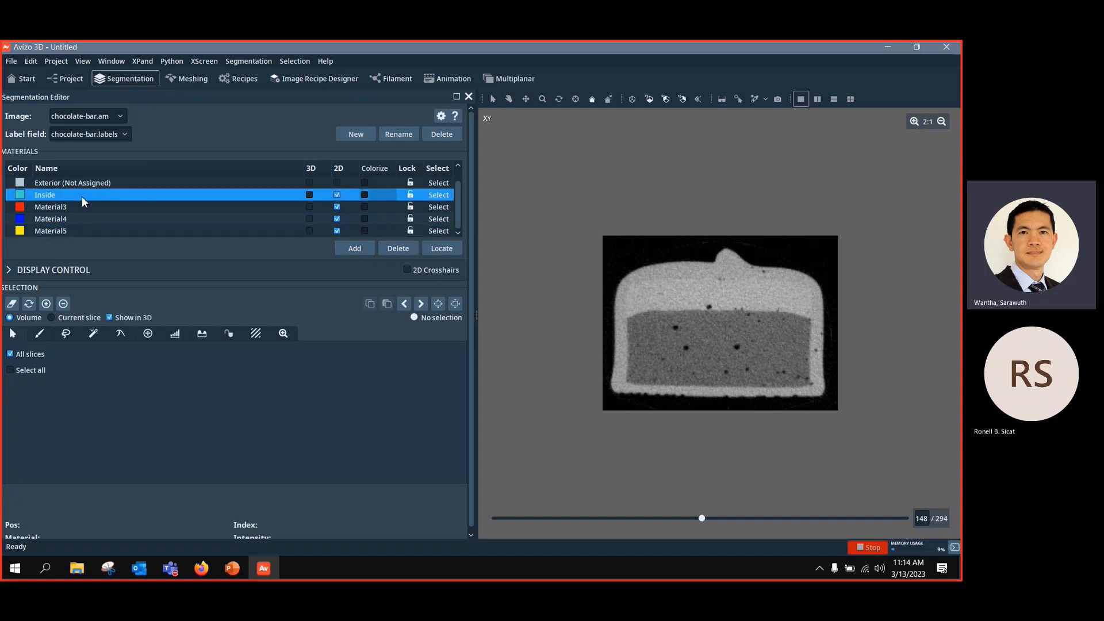
Step: Delete the Inside material and rename Material3 as Background
left_click(398, 248)
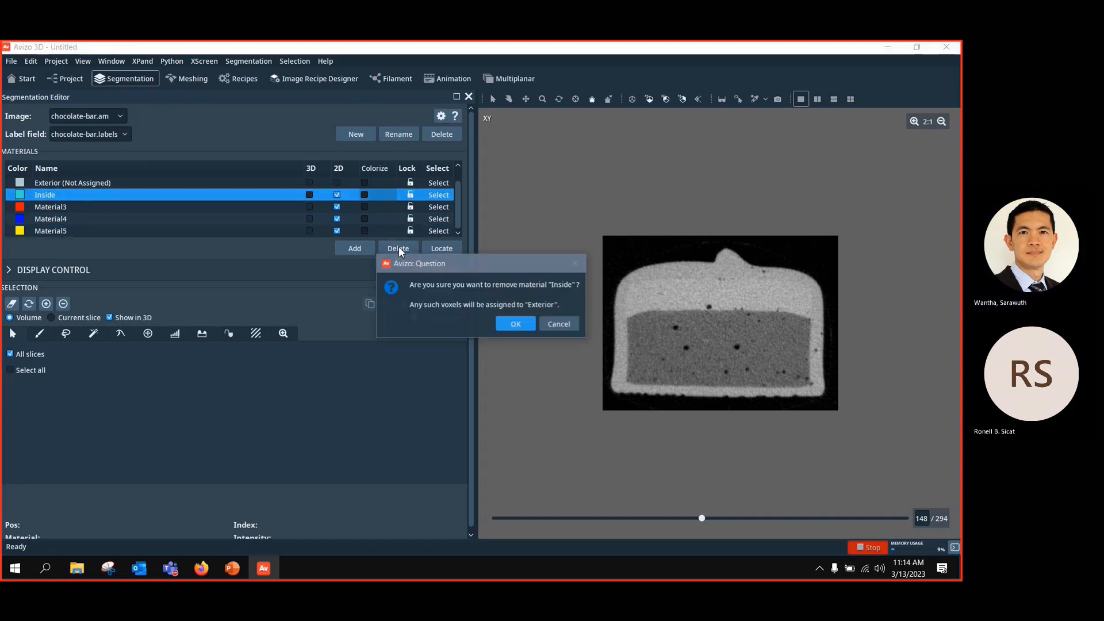
left_click(503, 322)
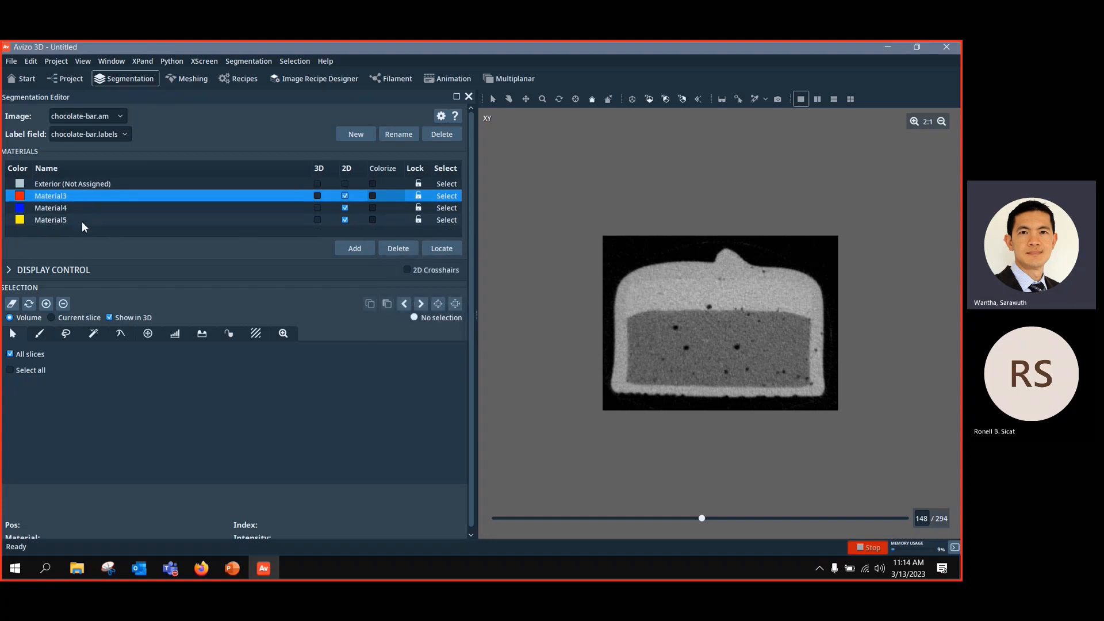
double_click(63, 198)
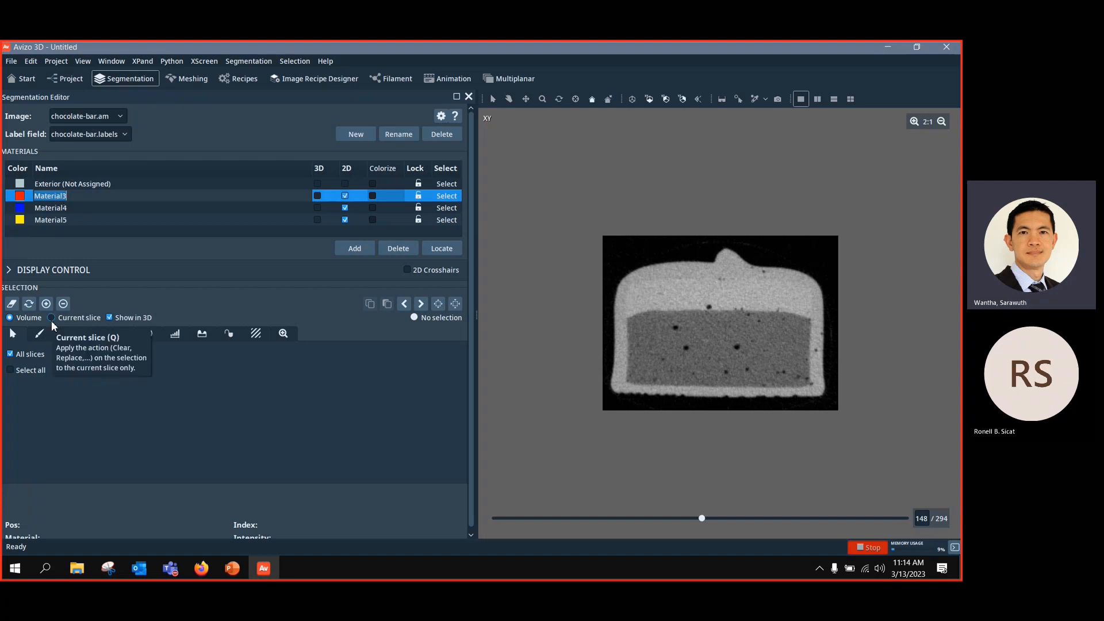
type("Background")
key("Return")
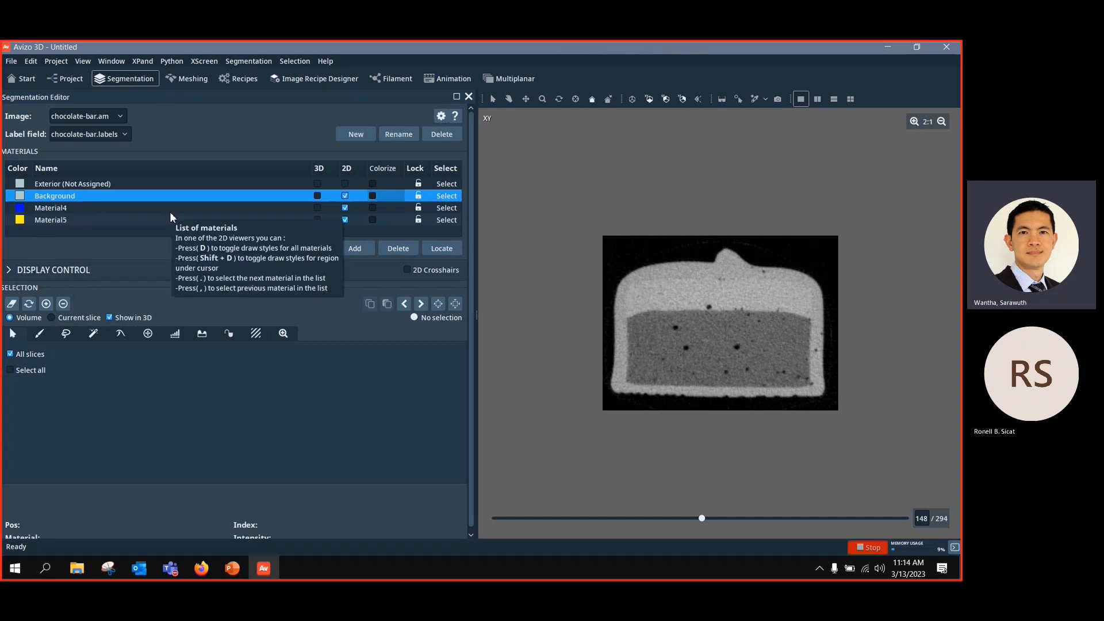
Step: Change the Background material's color to the dark gray custom color
double_click(21, 197)
left_click(418, 297)
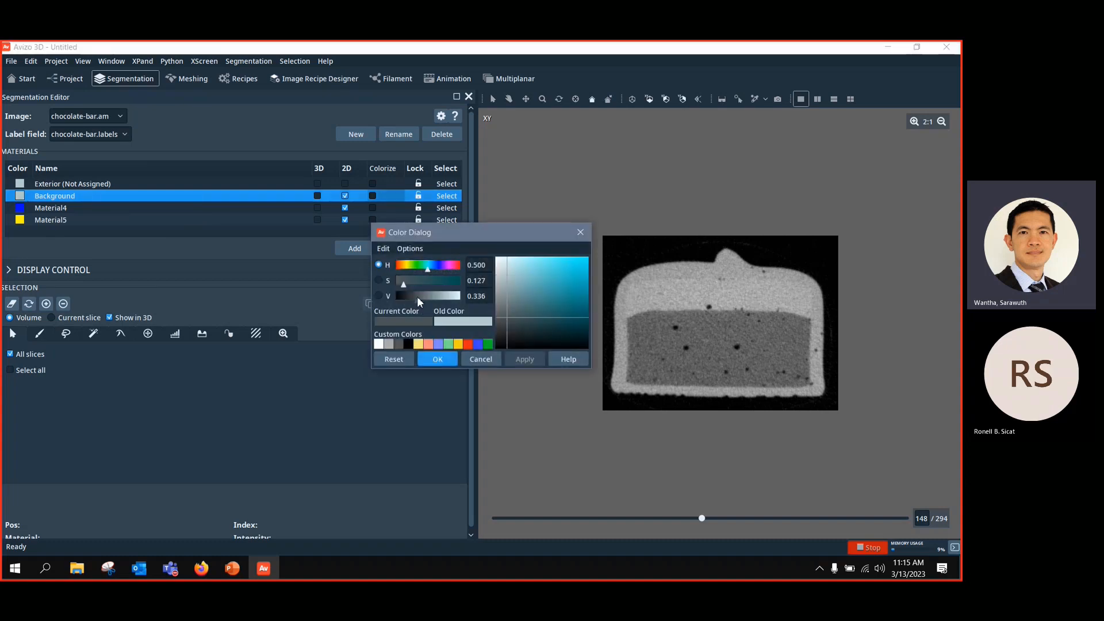
left_click(398, 344)
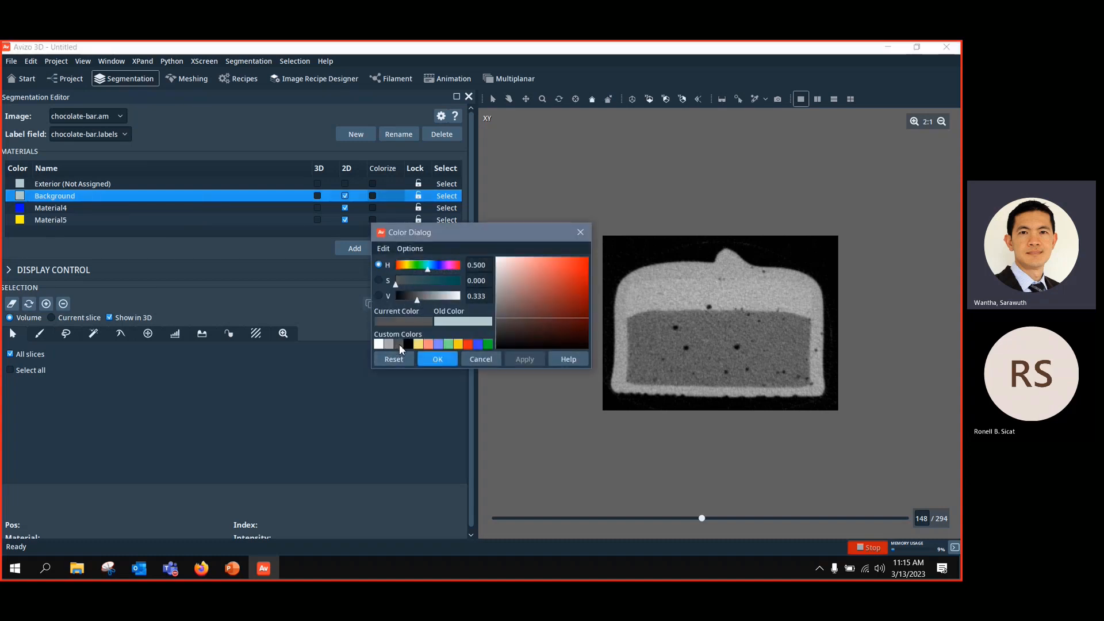
left_click(429, 360)
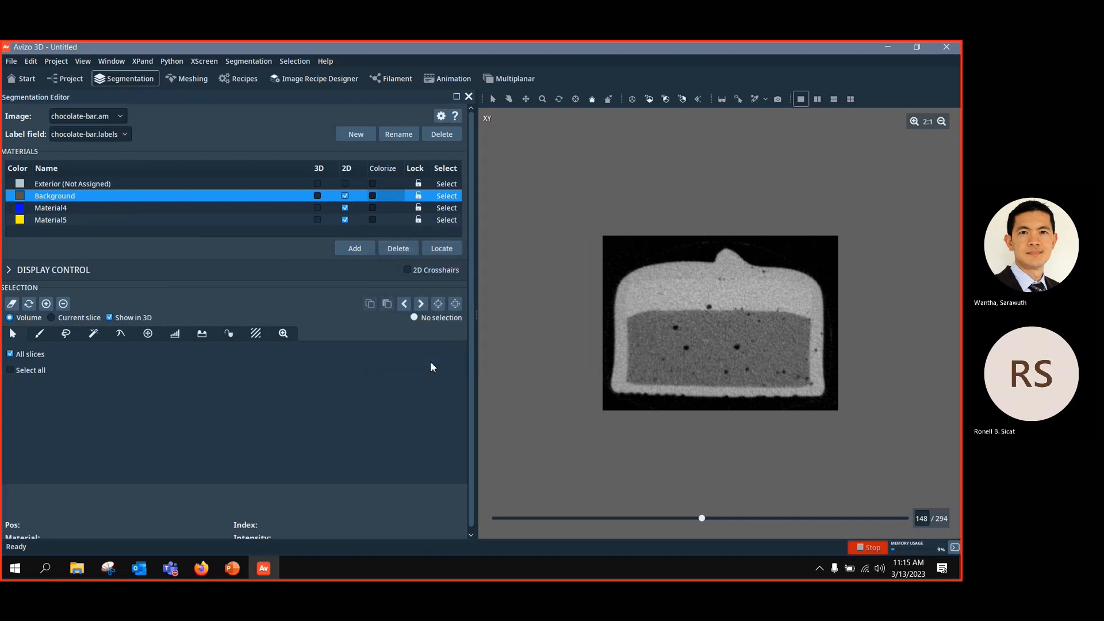
Step: Rename Material4 as Chocolate
double_click(64, 208)
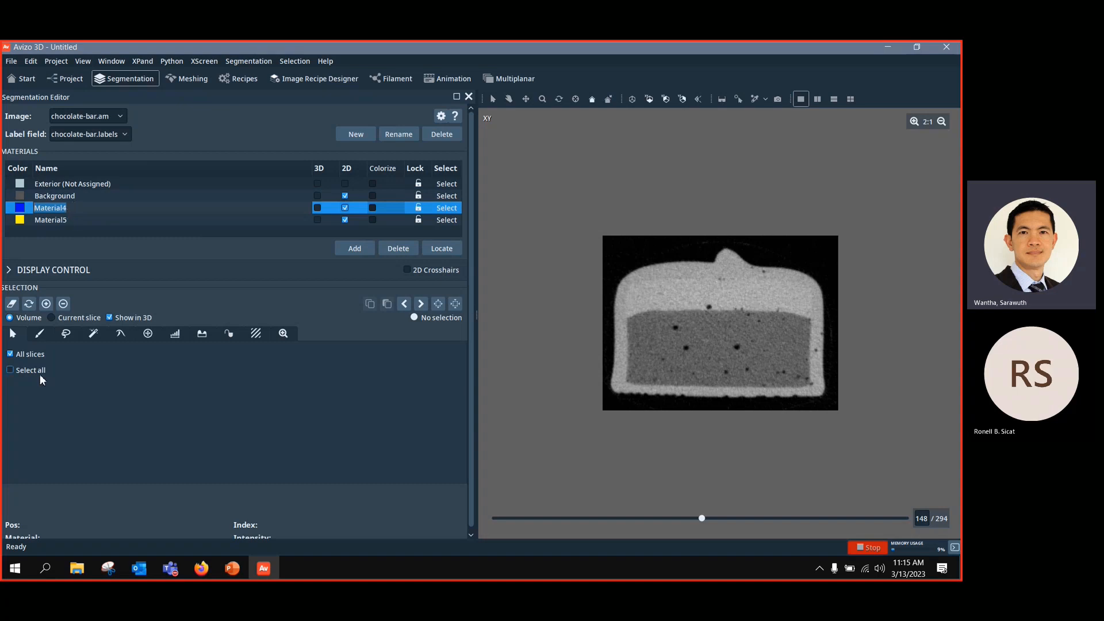
type("Choc")
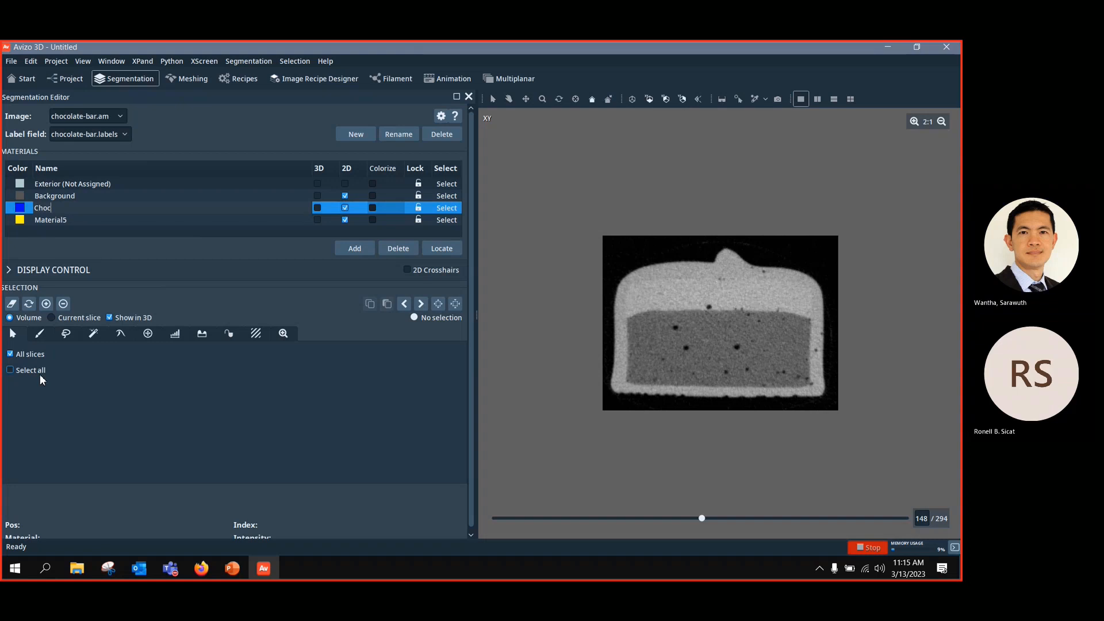
type("olate")
Step: Set the Chocolate material's color to a brownish orange with hue about 0.062, saturation 1.000 and value about 0.719
double_click(20, 207)
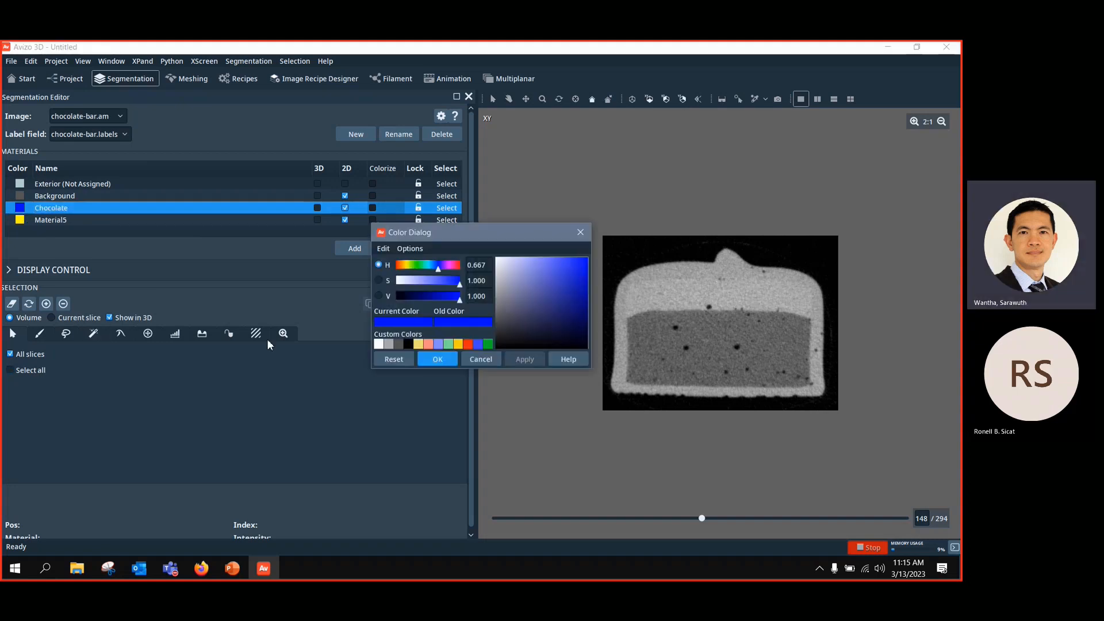
left_click(450, 263)
left_click(402, 264)
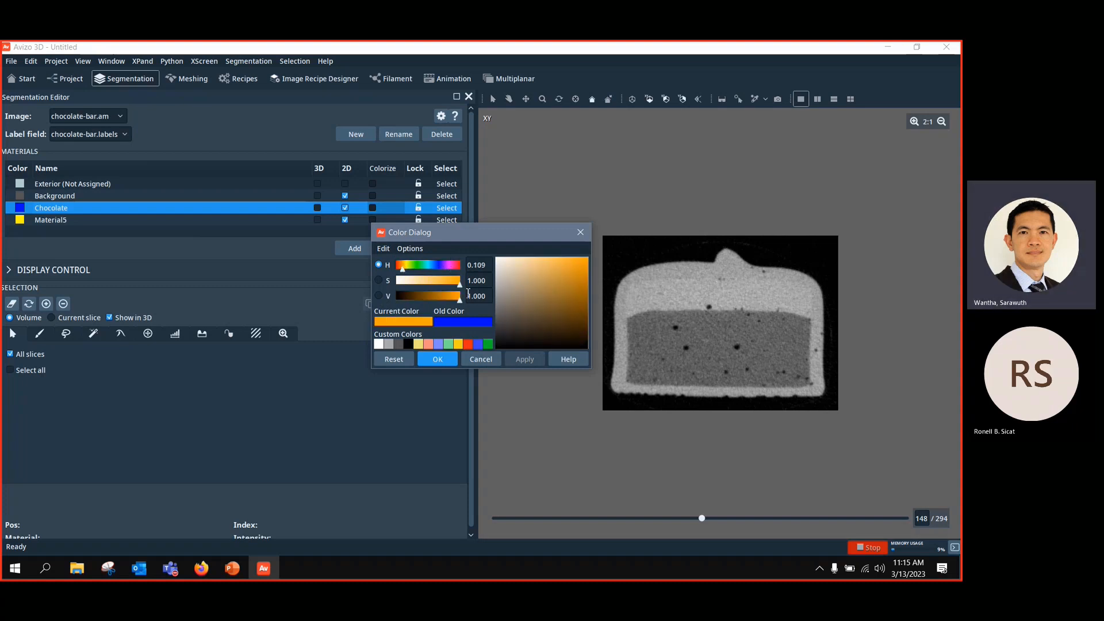
left_click_drag(403, 268, 399, 268)
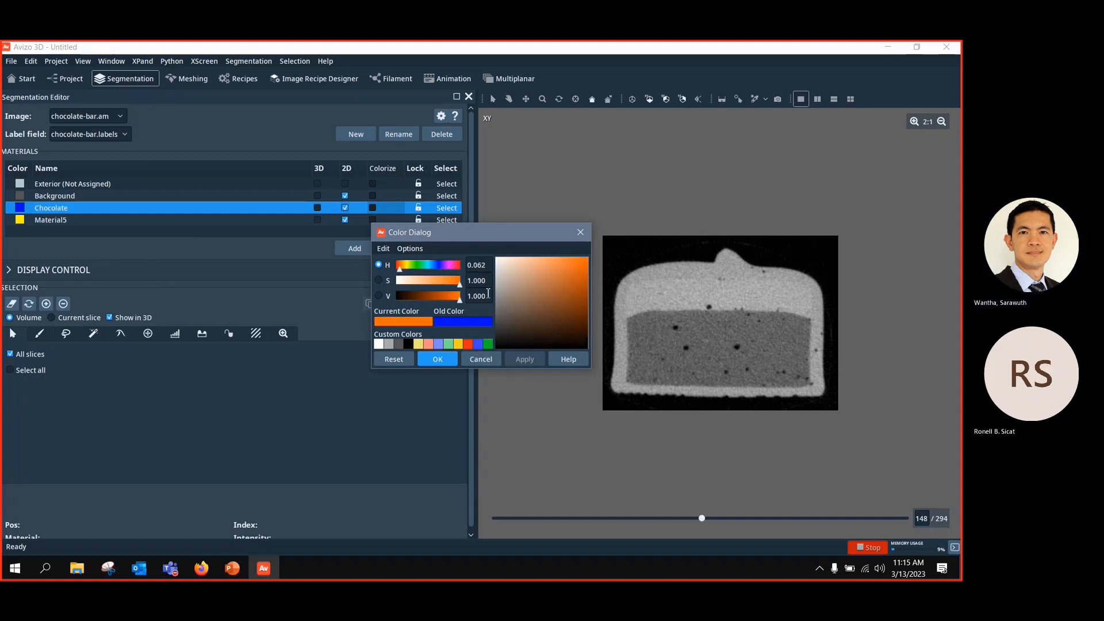
left_click_drag(460, 299, 441, 298)
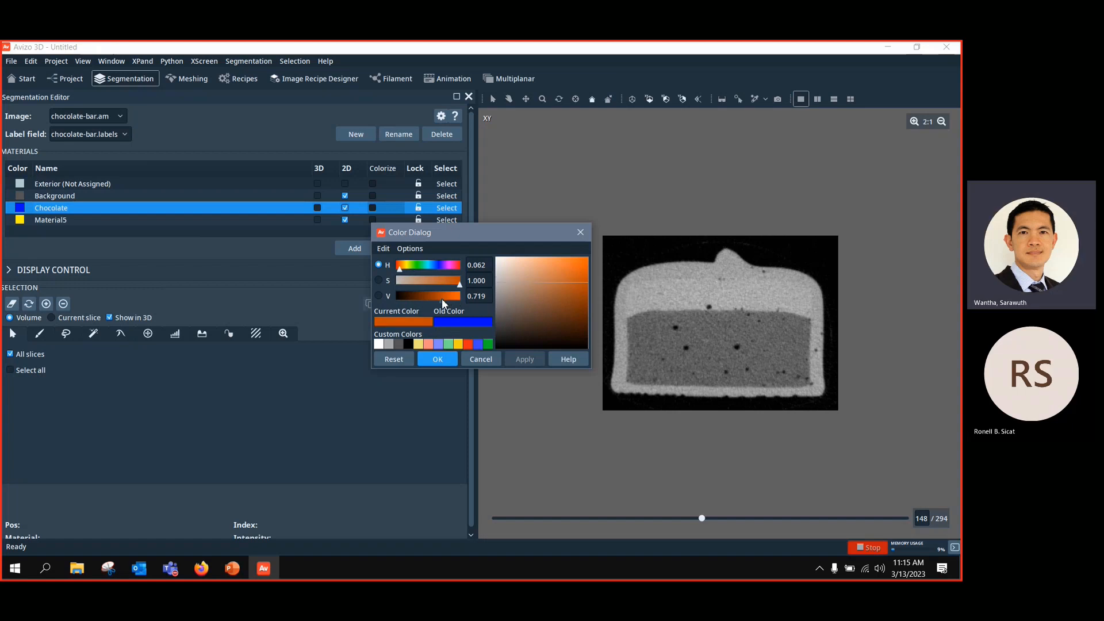
left_click(443, 357)
Step: Rename Material5 as Mousse and set its color to purple with hue about 0.820 and value about 0.641
double_click(48, 224)
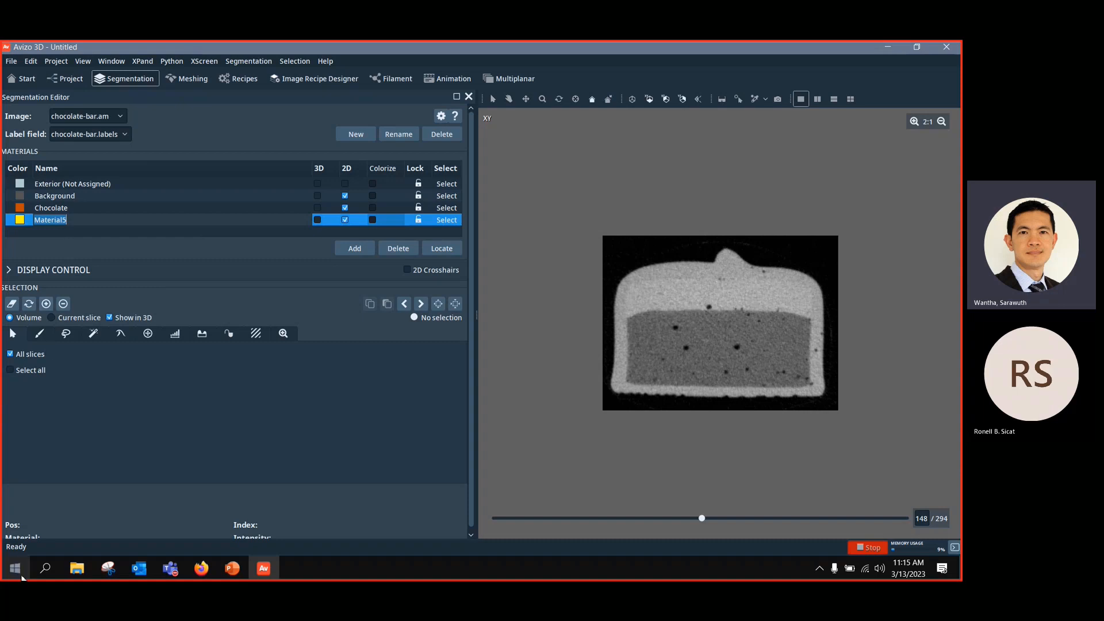
type("Mousse")
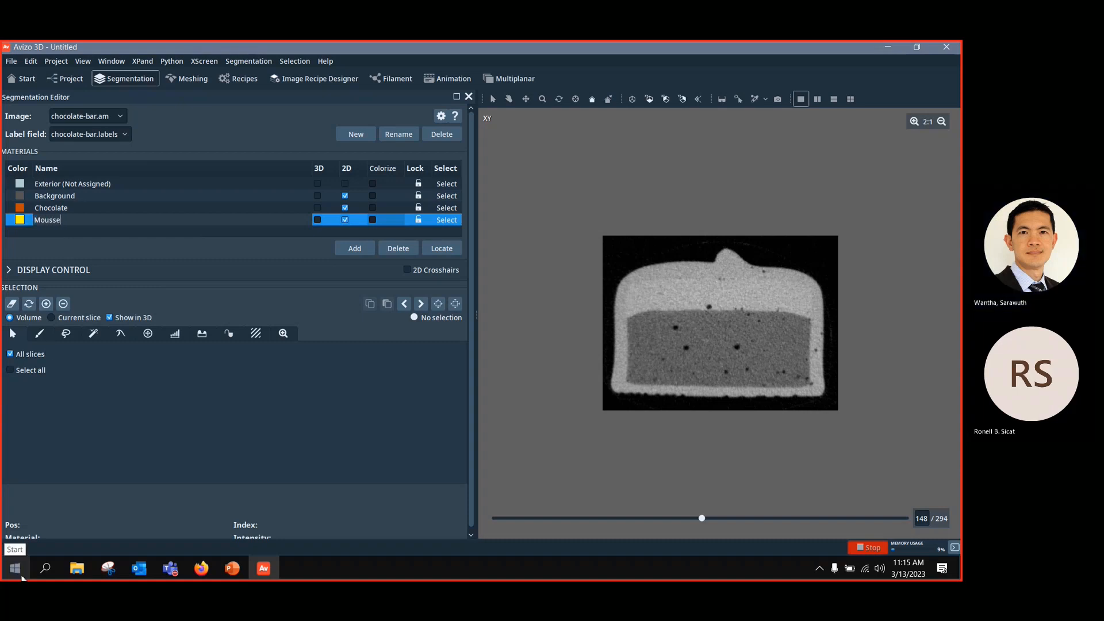
double_click(23, 220)
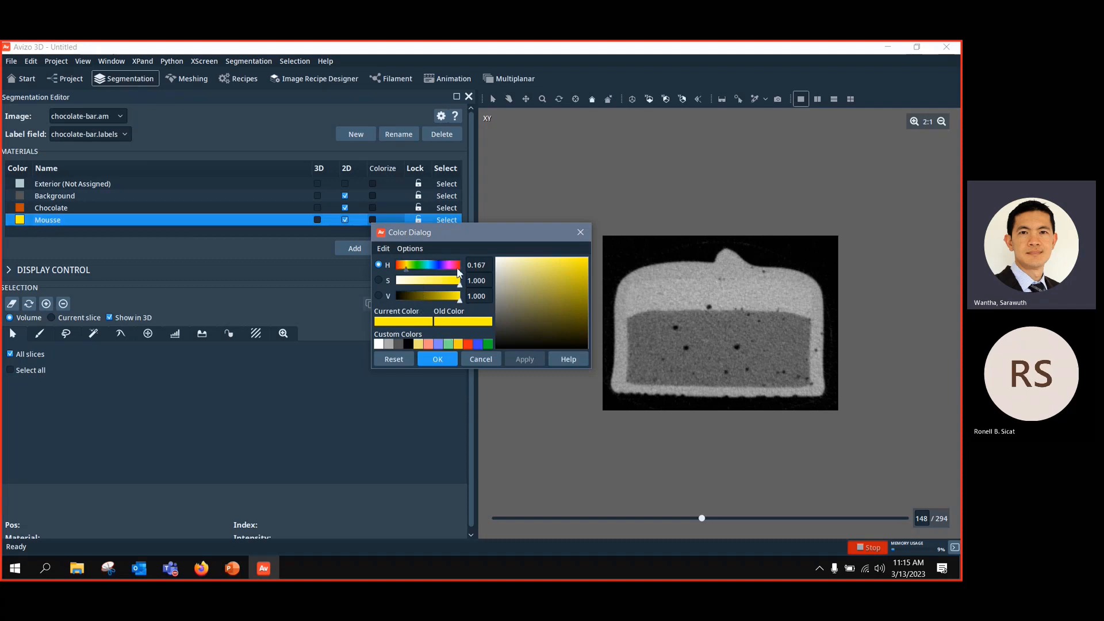
left_click_drag(457, 267, 437, 297)
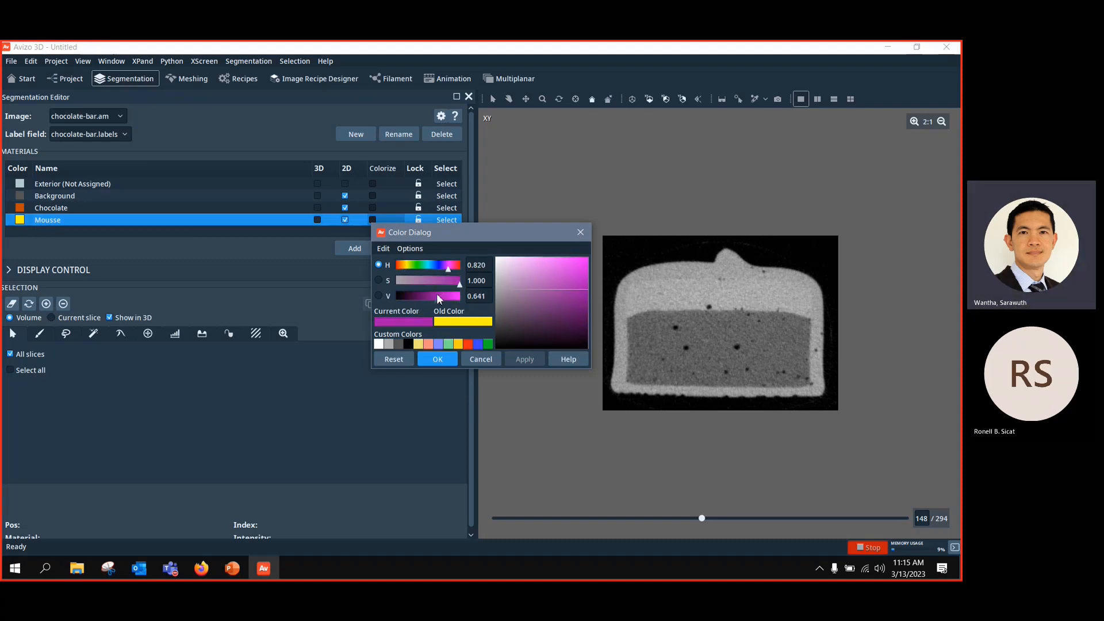
left_click(434, 359)
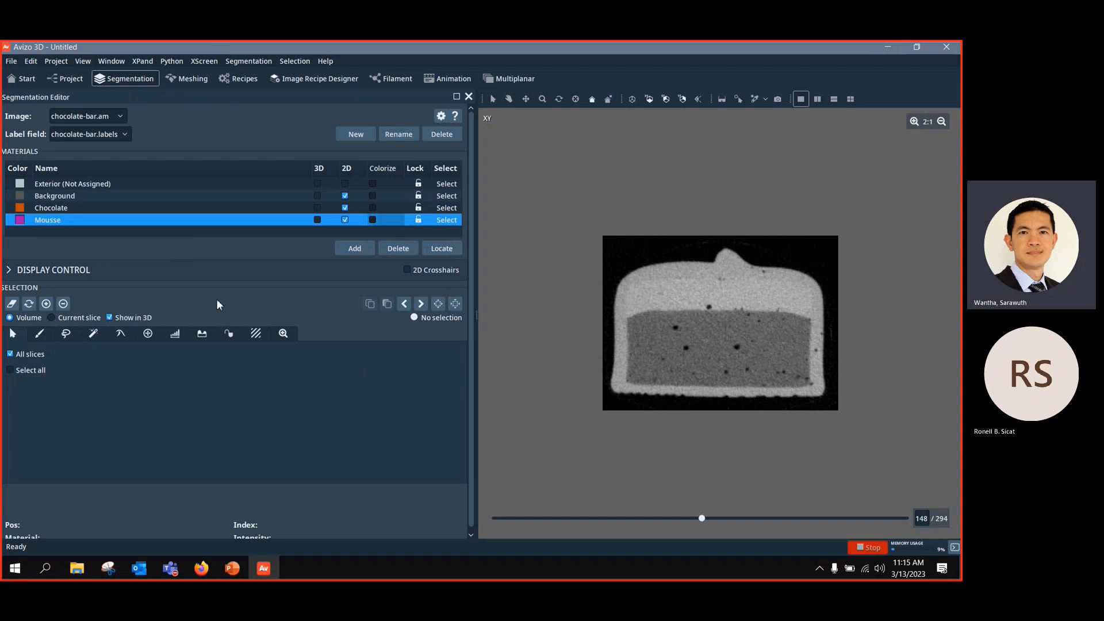
Step: Select the Background material and narrow the 2D display range to about 42–1559 in the display control
left_click(81, 196)
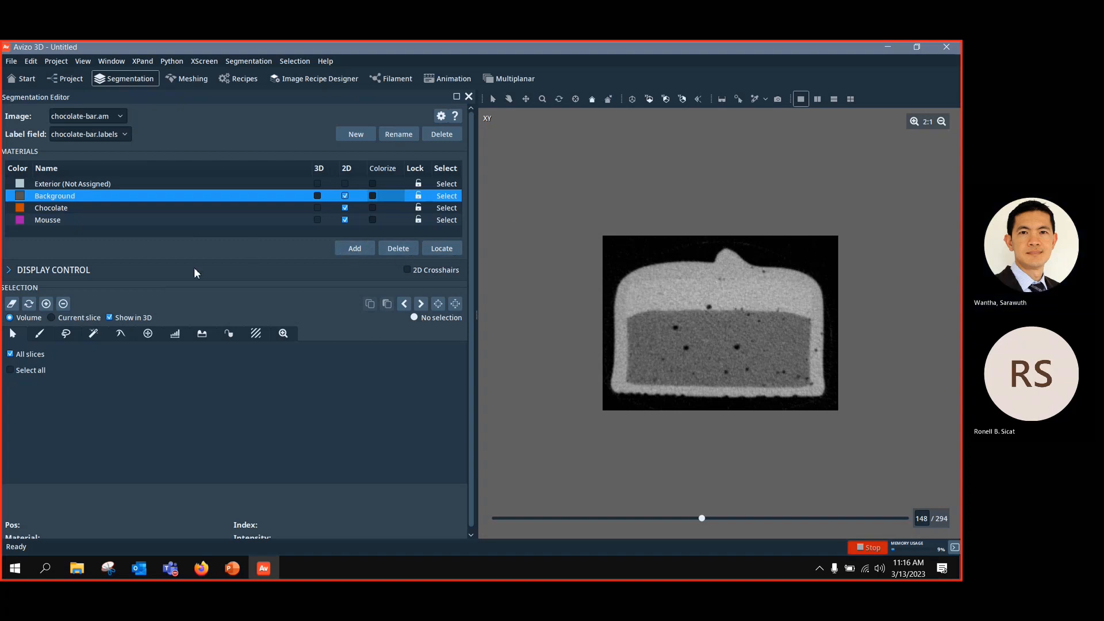
left_click(9, 272)
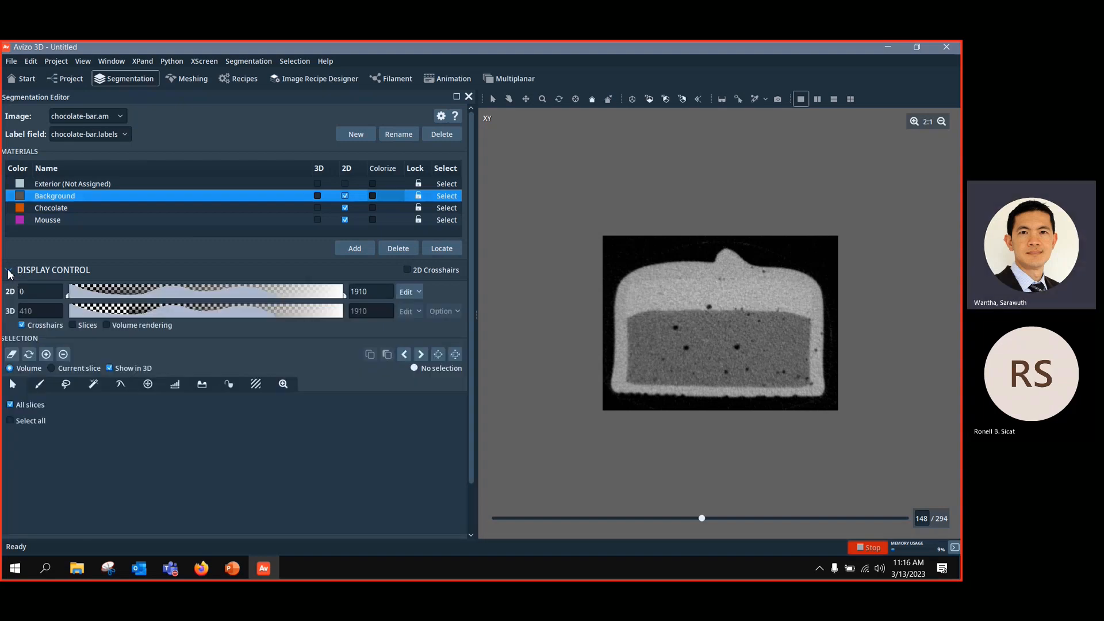
left_click(9, 271)
left_click(9, 271)
left_click_drag(348, 302, 319, 300)
mouse_move(71, 297)
left_mouse_down()
mouse_move(117, 299)
mouse_move(78, 299)
left_mouse_up()
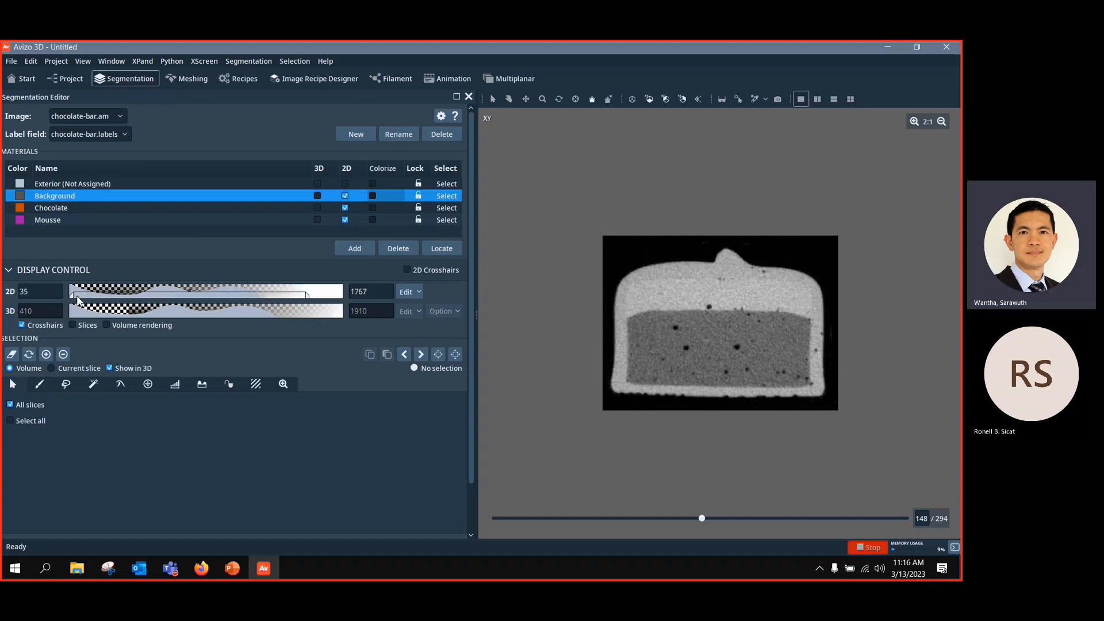
left_click_drag(308, 302, 280, 300)
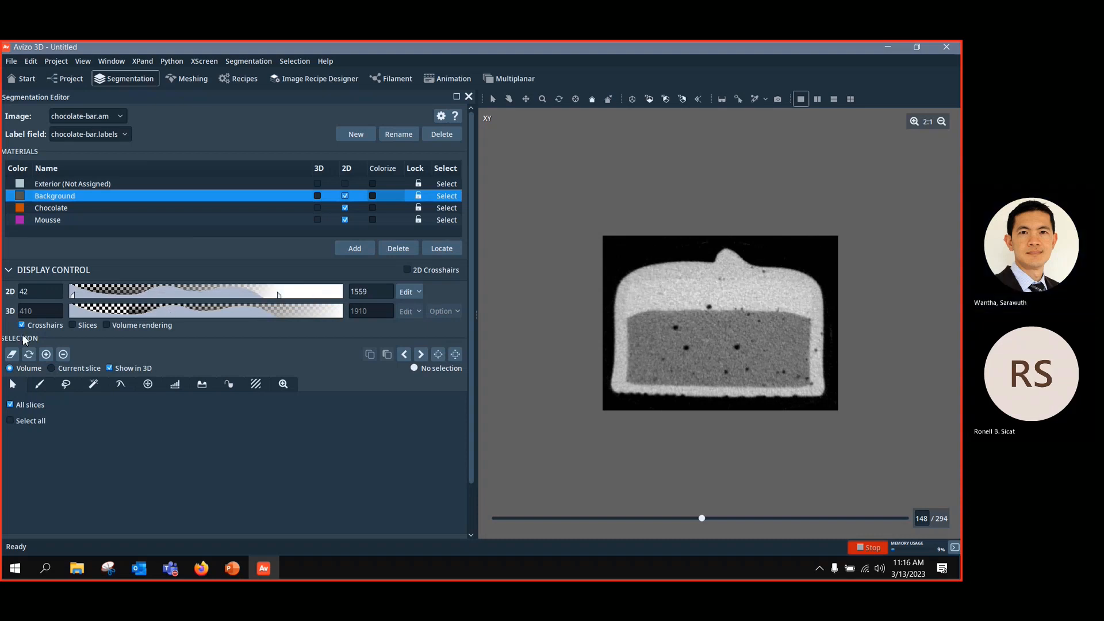
Step: Switch to the four-viewer layout and rotate the 3D view to show the slice planes at an angle
left_click(850, 100)
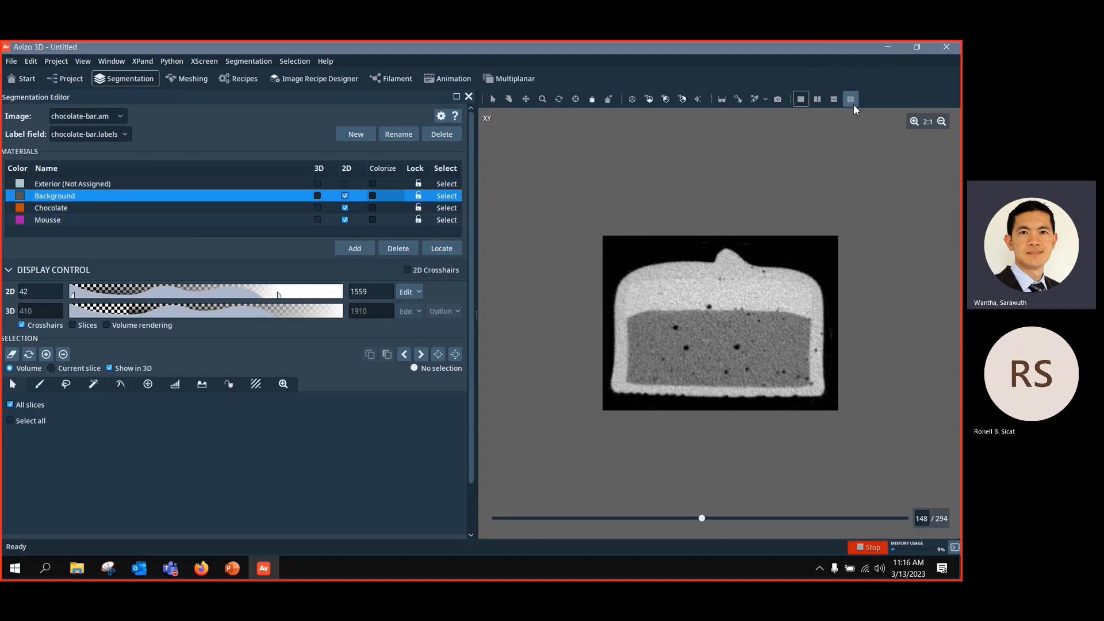
left_click(852, 100)
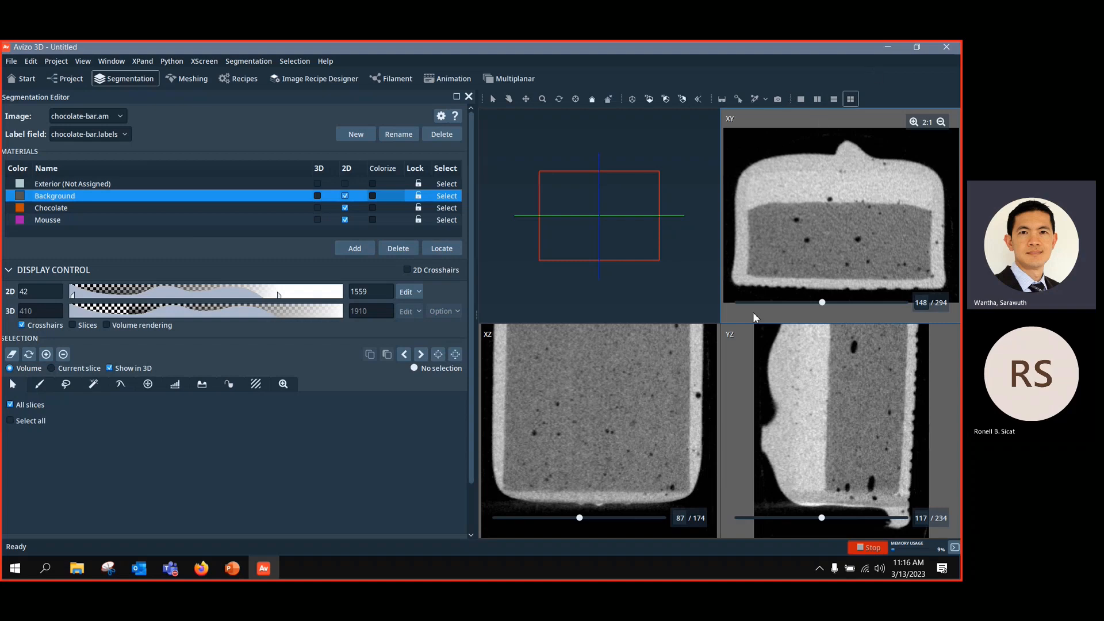
key("Escape")
left_click_drag(623, 217, 572, 282)
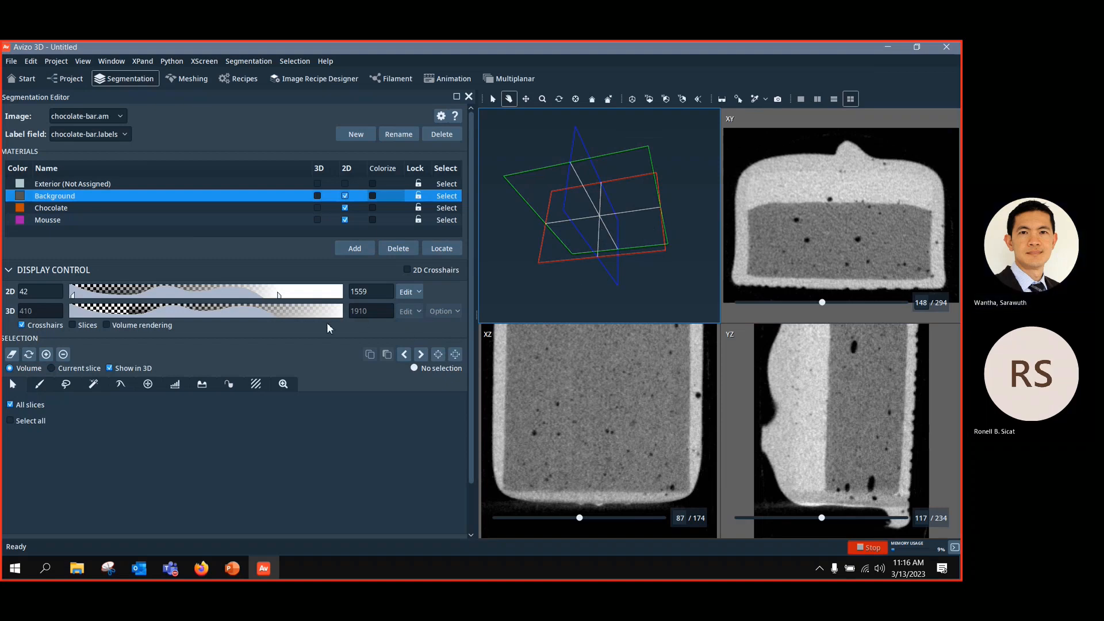
left_click_drag(573, 253, 617, 263)
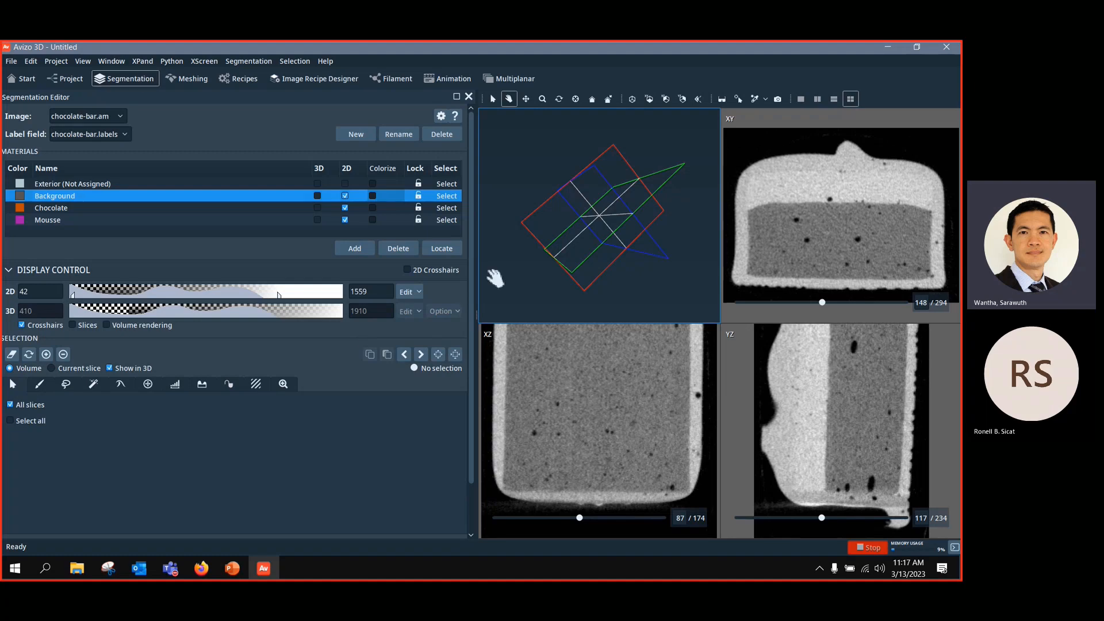
Step: Toggle the 3D crosshairs off and on, and preview the slices in the 3D view before hiding them
left_click(23, 325)
left_click(22, 326)
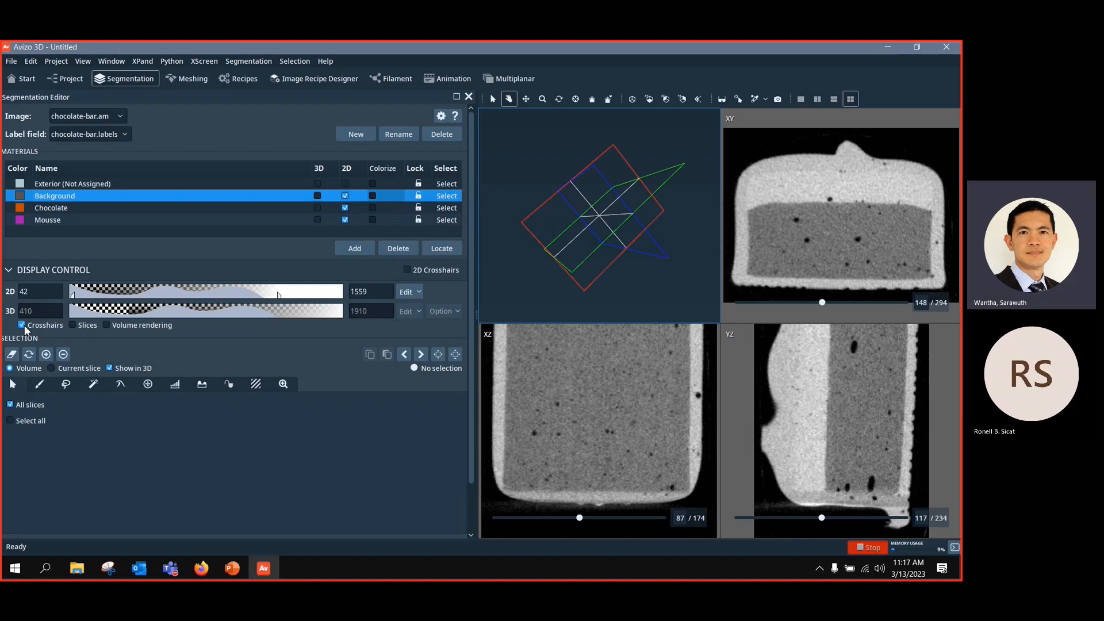
left_click(73, 326)
left_click(73, 325)
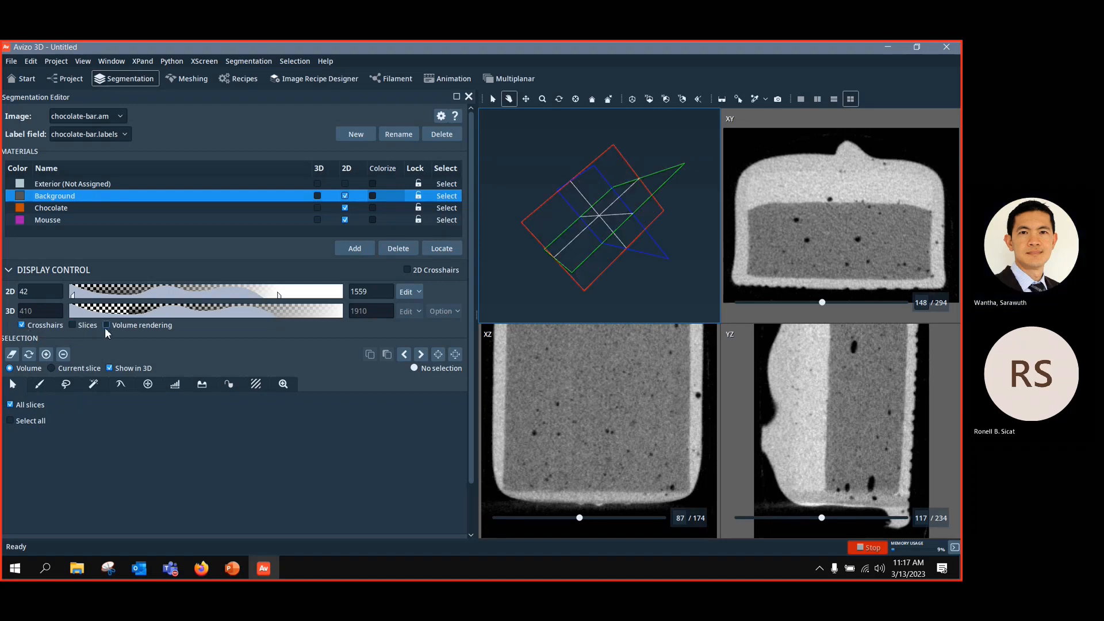
Step: Preview the chocolate bar's volume rendering, set the 3D display range to about 258–1758, and turn the rendering off
left_click(107, 325)
left_click_drag(598, 271, 652, 234)
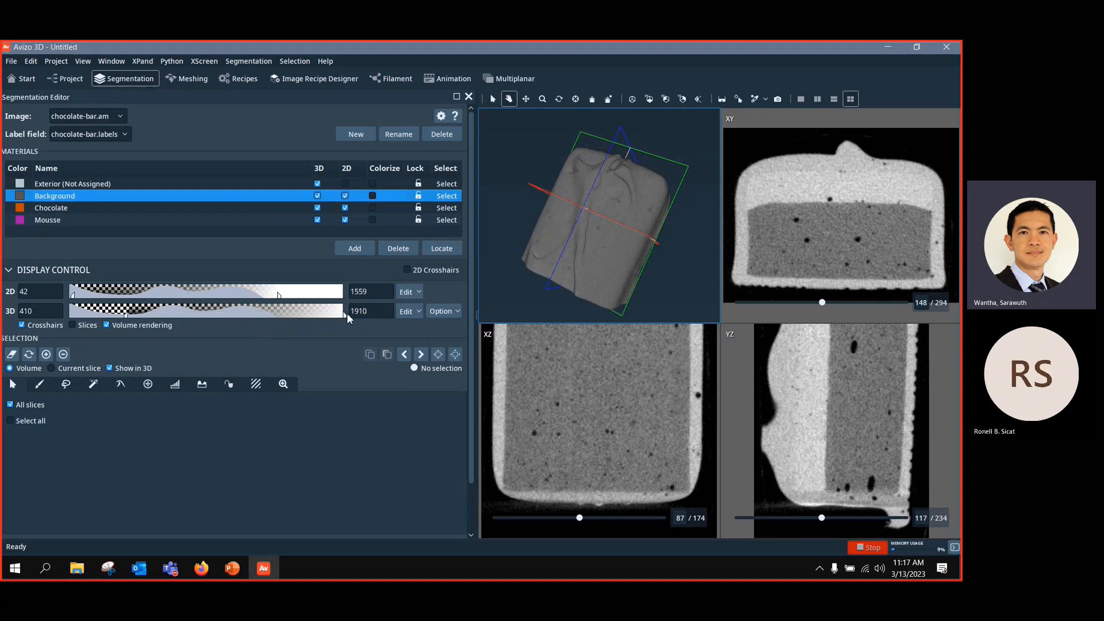
left_click_drag(347, 319, 308, 320)
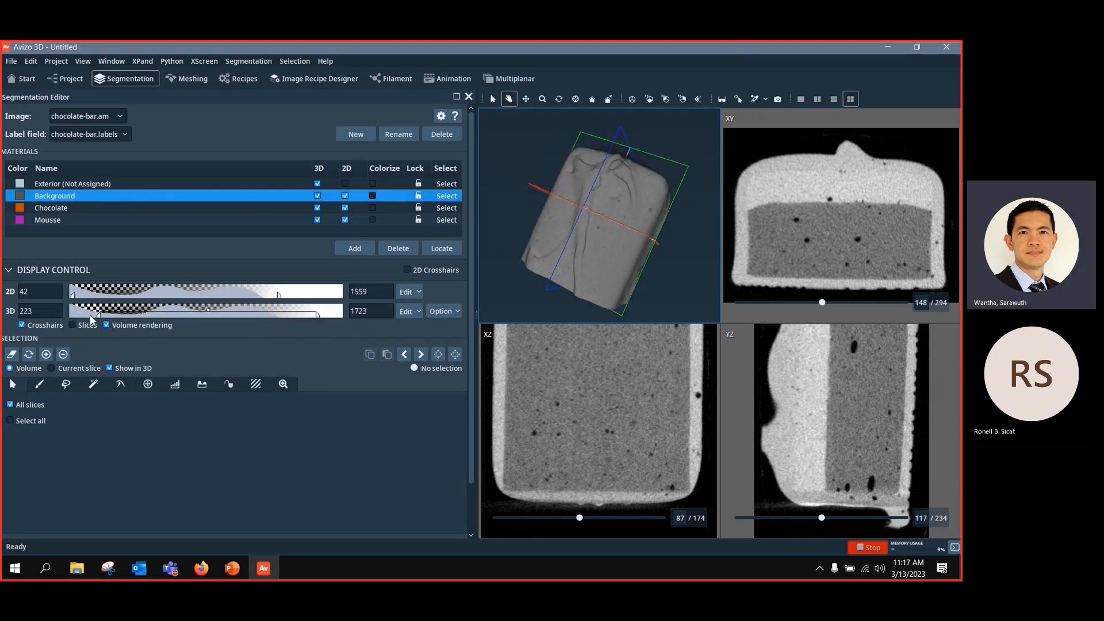
mouse_move(101, 317)
left_mouse_down()
mouse_move(132, 319)
mouse_move(107, 322)
left_mouse_up()
left_click_drag(524, 258, 578, 193)
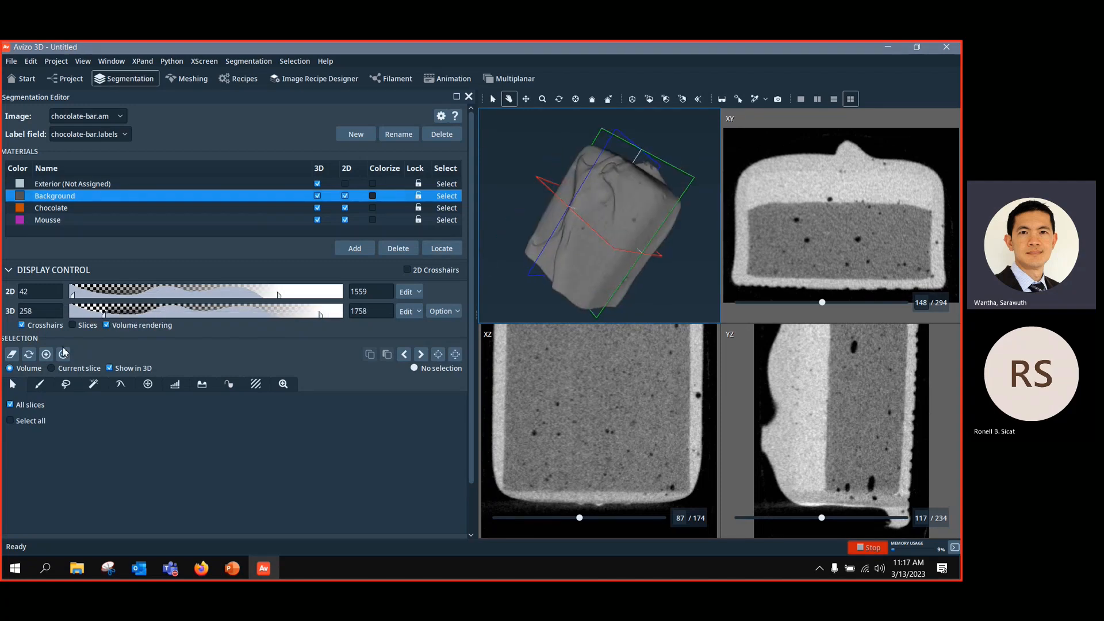
left_click(106, 326)
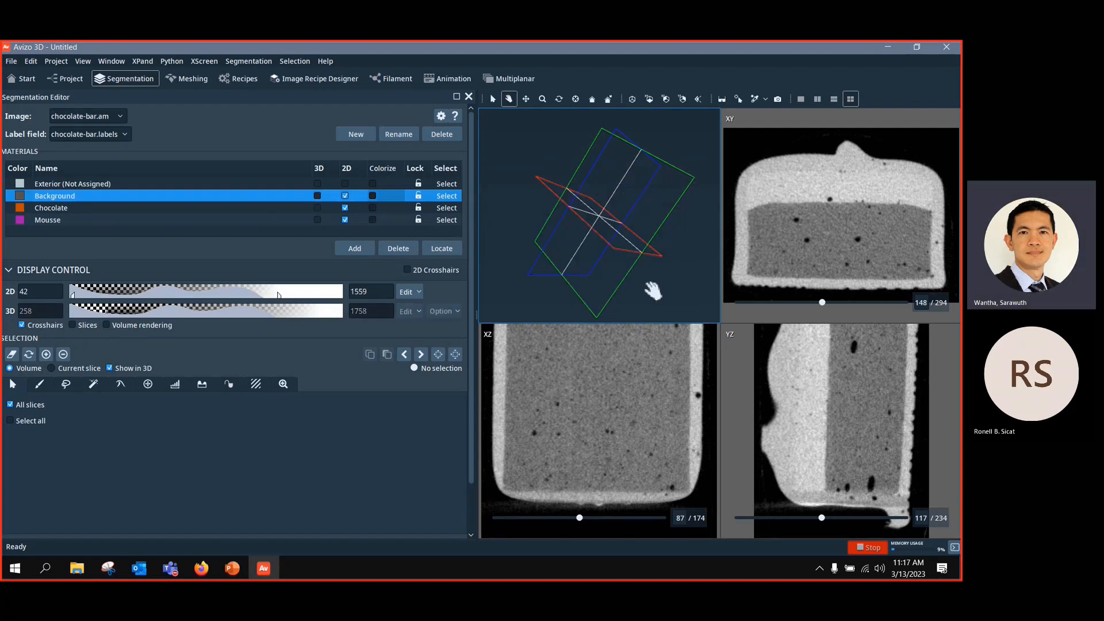
Step: Switch to the single-viewer layout and cycle its orientation to the XZ slice
key("Escape")
key("ctrl")
mouse_move(712, 309)
left_click(818, 100)
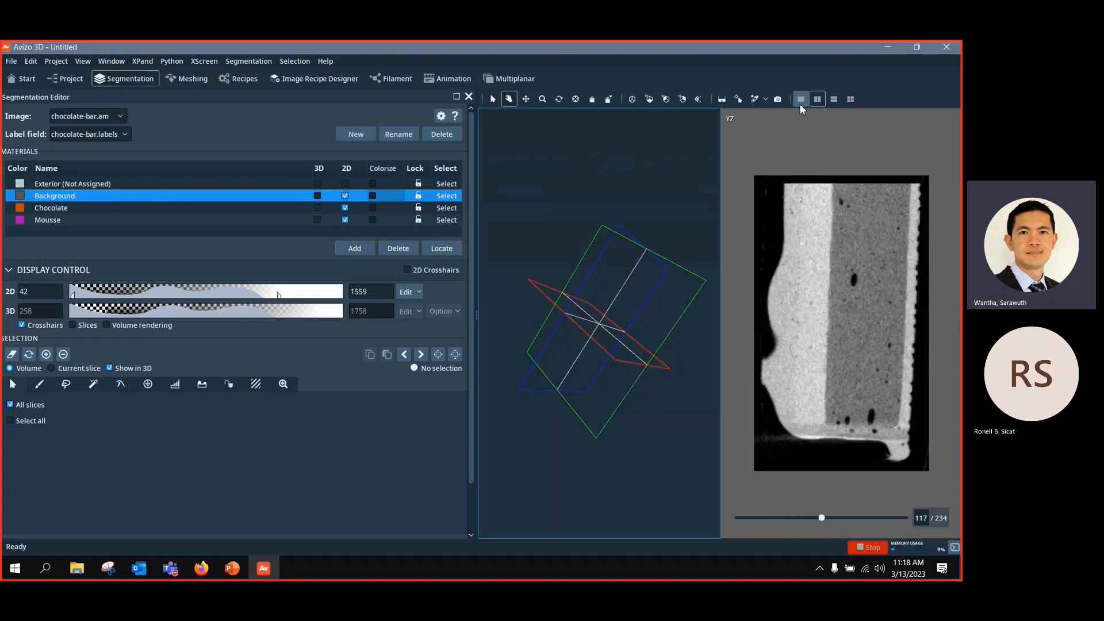
left_click(800, 104)
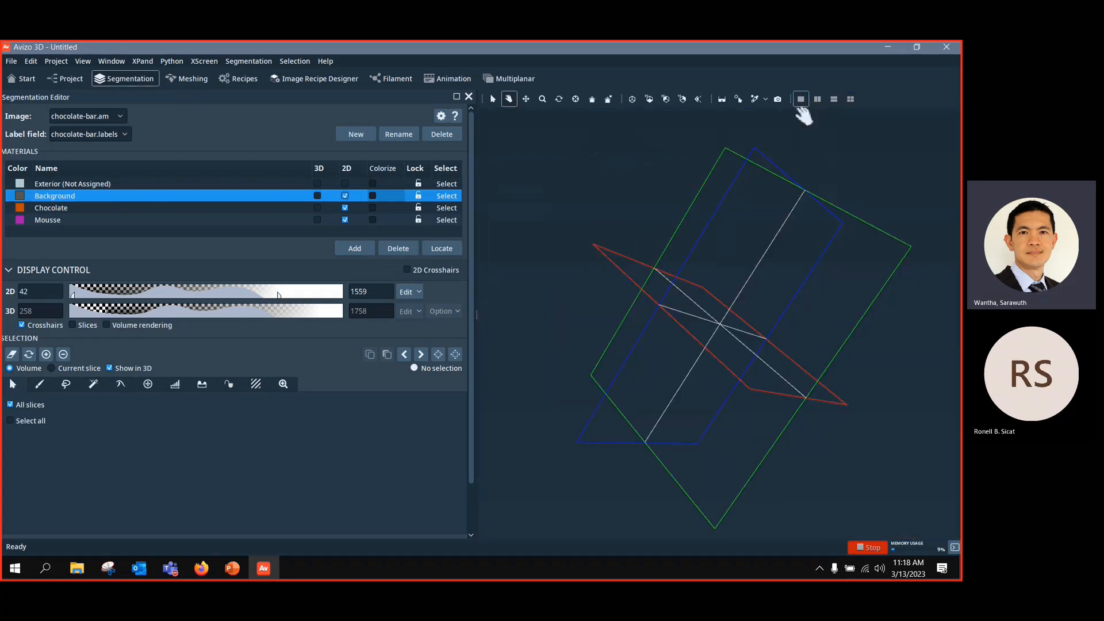
left_click(802, 101)
left_click(801, 101)
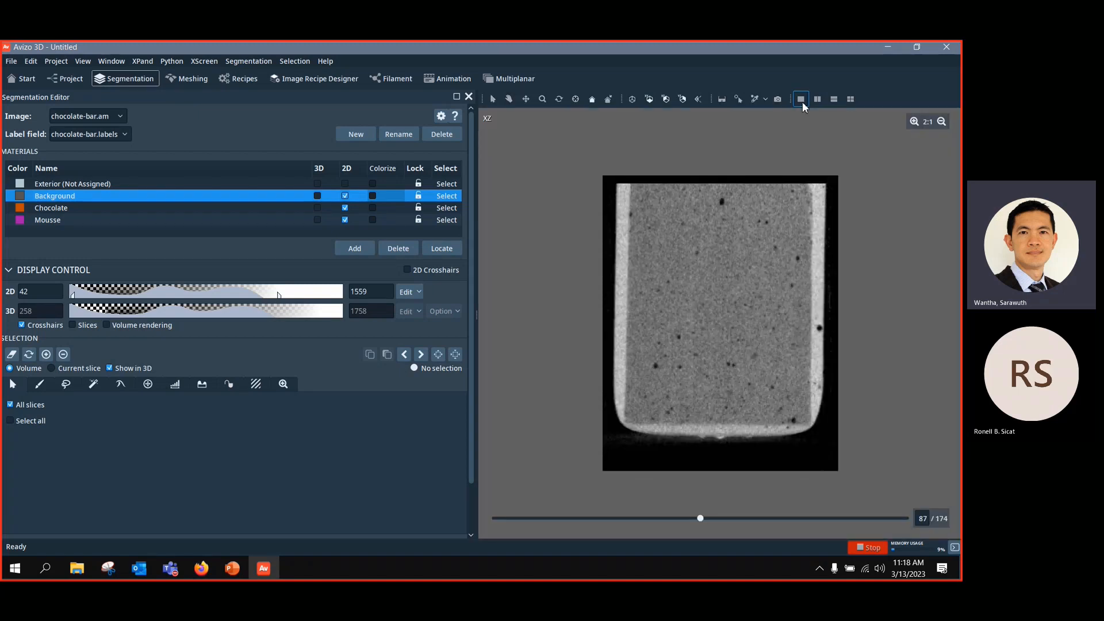
Step: Cycle the single viewer through the YZ, 3D, XY and XZ orientations, ending on the XY slice
left_click(802, 101)
left_click(801, 101)
left_click(802, 101)
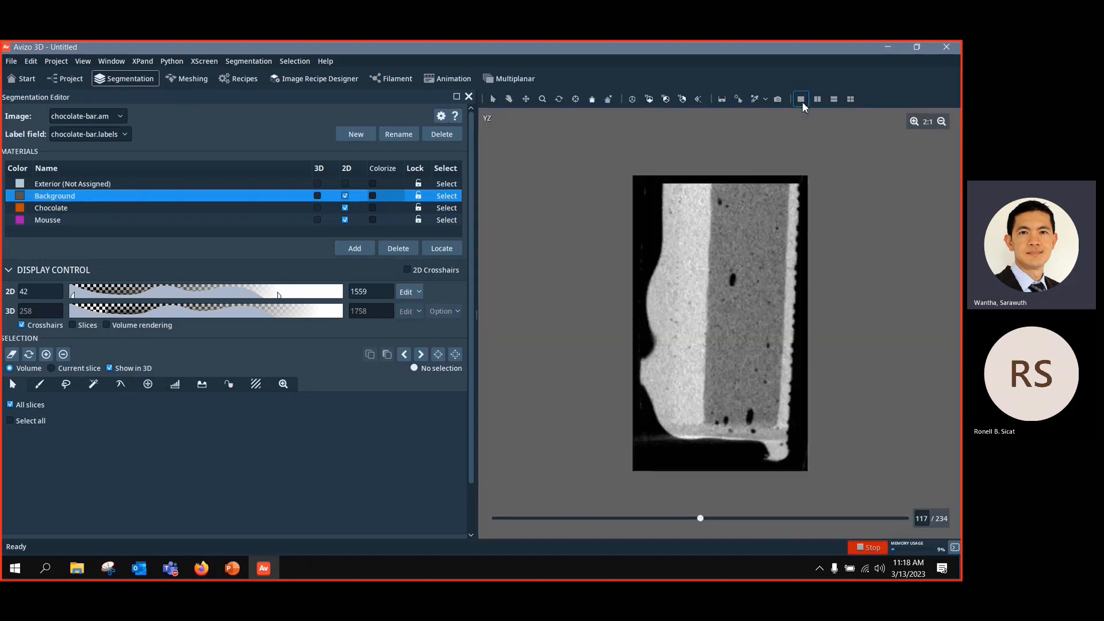
left_click(802, 102)
left_click(802, 101)
left_click(801, 101)
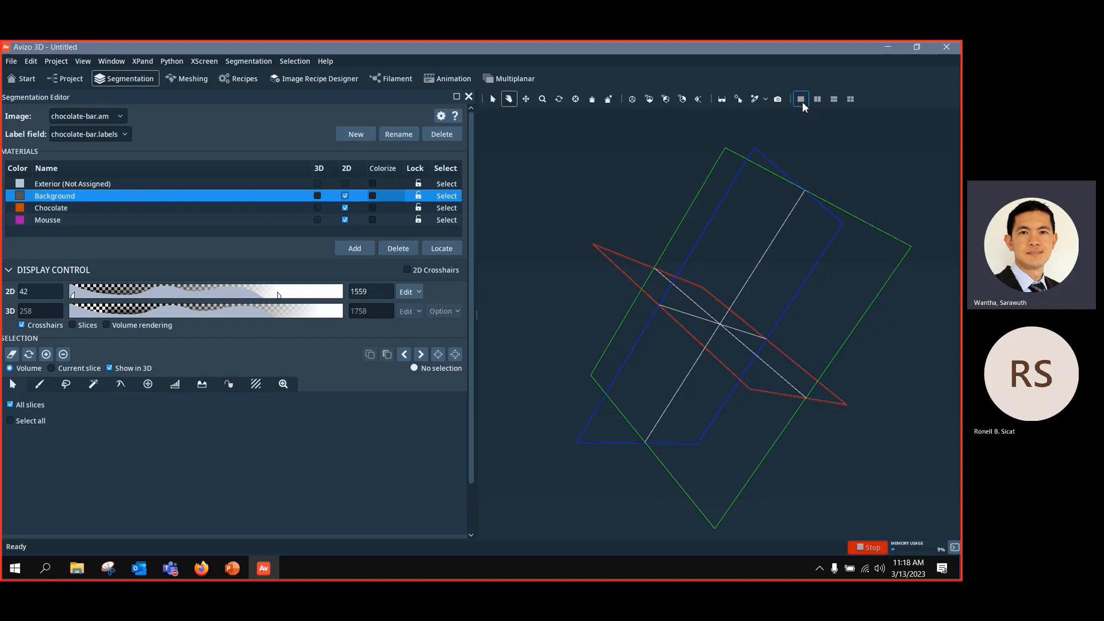
left_click(802, 101)
left_click(802, 101)
left_click(801, 101)
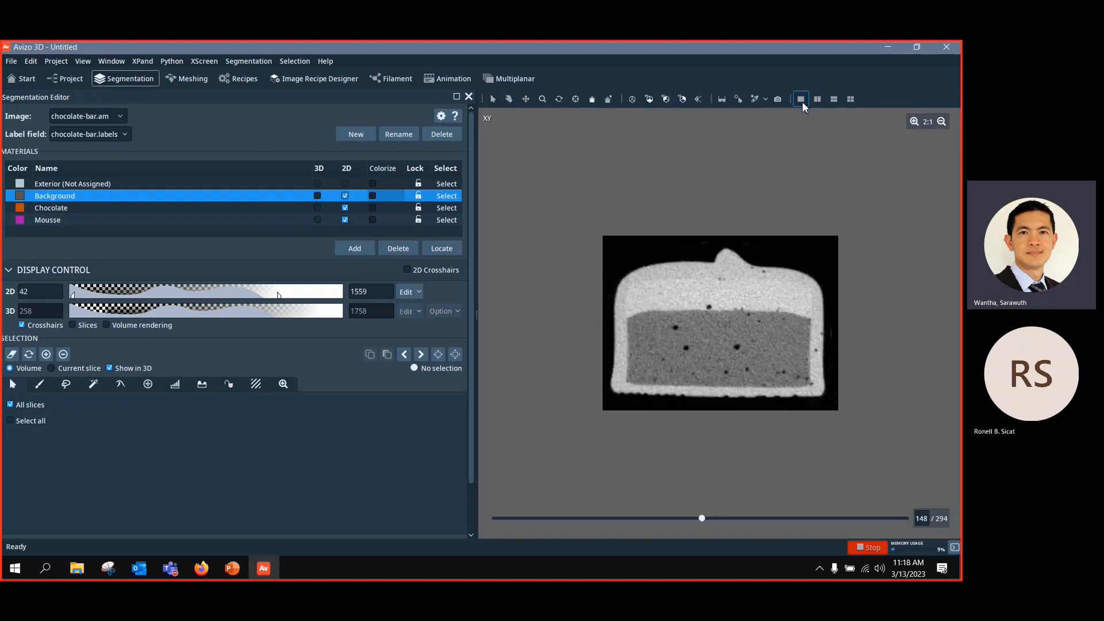
left_click(802, 102)
left_click(802, 101)
left_click(801, 101)
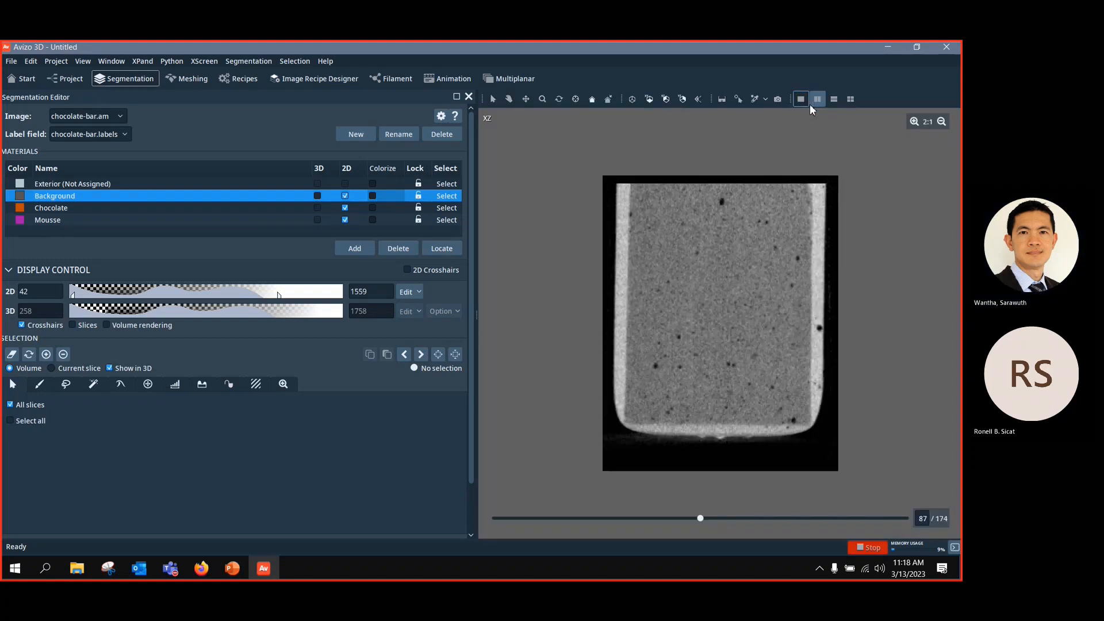
left_click(805, 102)
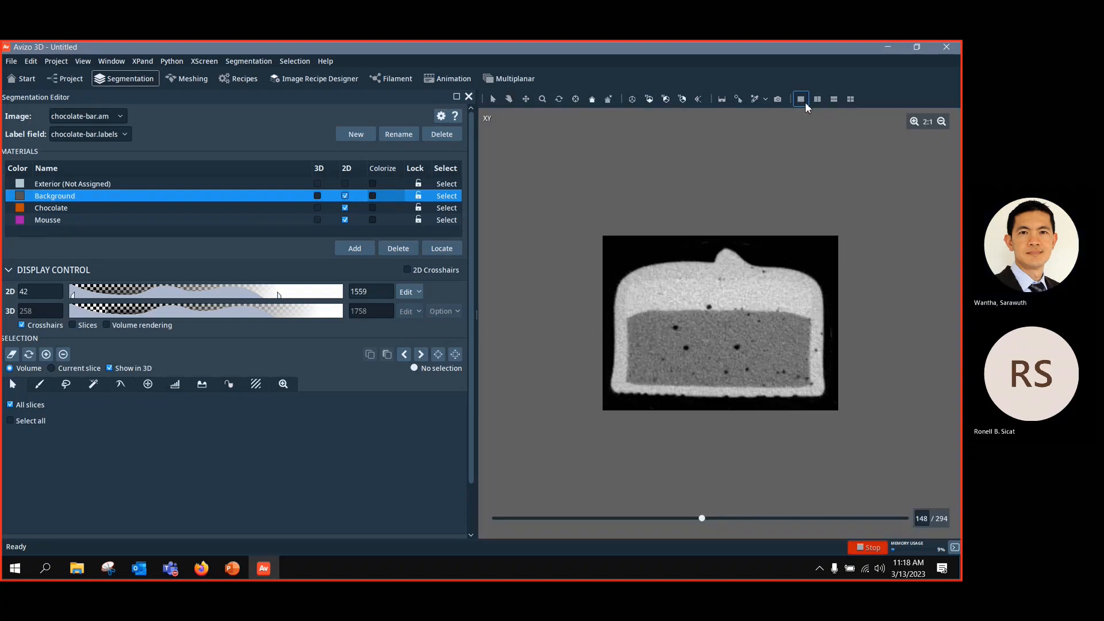
Step: Switch to the four-viewer layout and try XY view zoom levels from 1:1 to 4:1, ending at 3:1
left_click(850, 101)
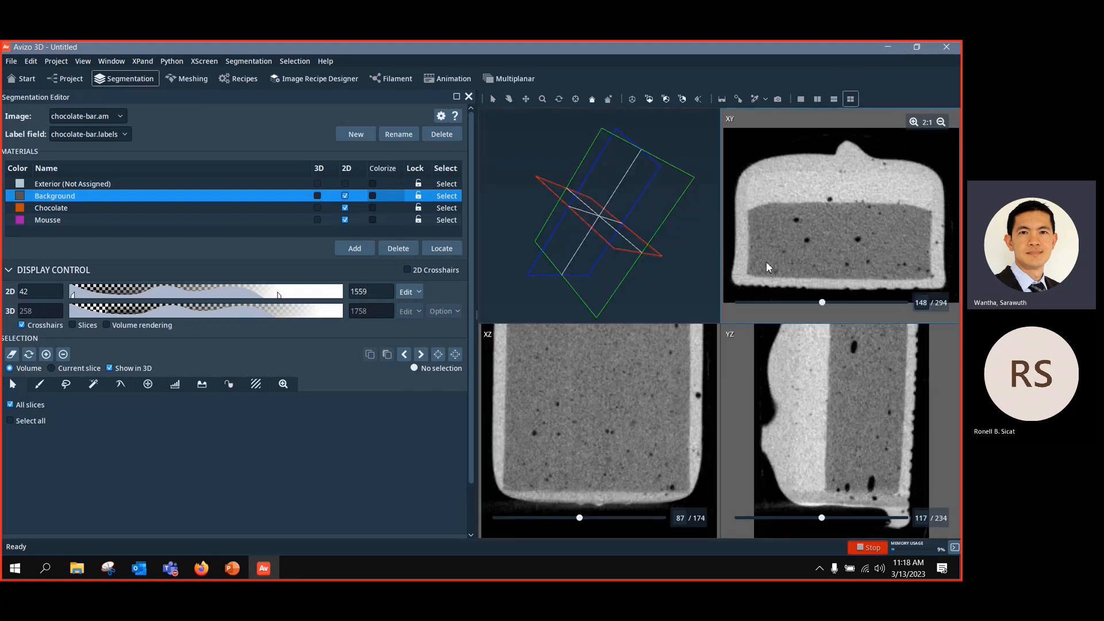
left_click(913, 122)
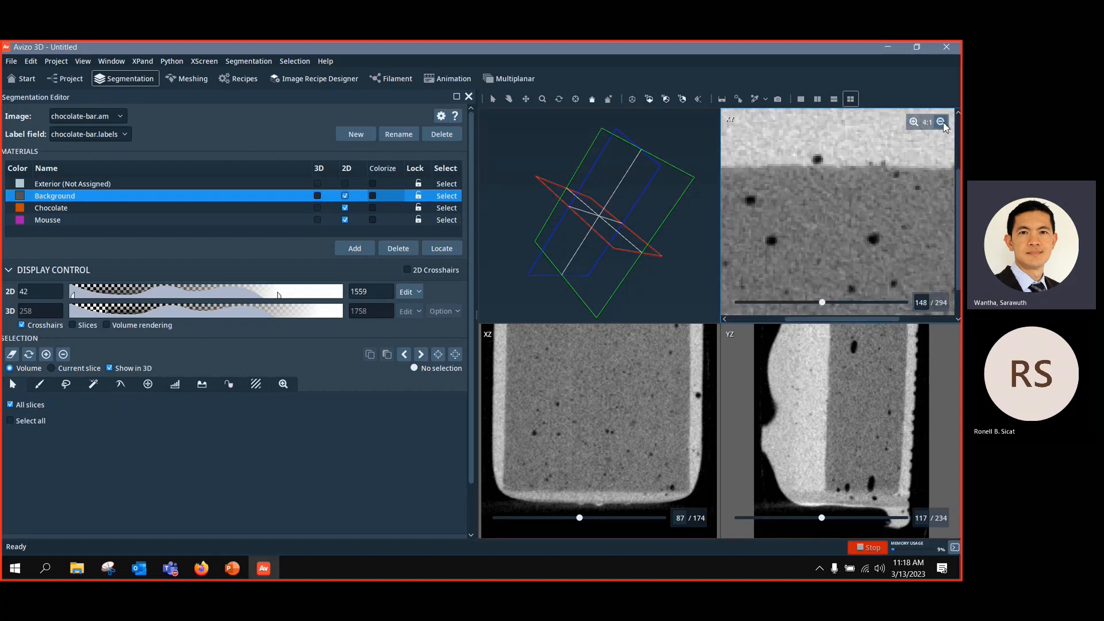
left_click(940, 122)
left_click(940, 122)
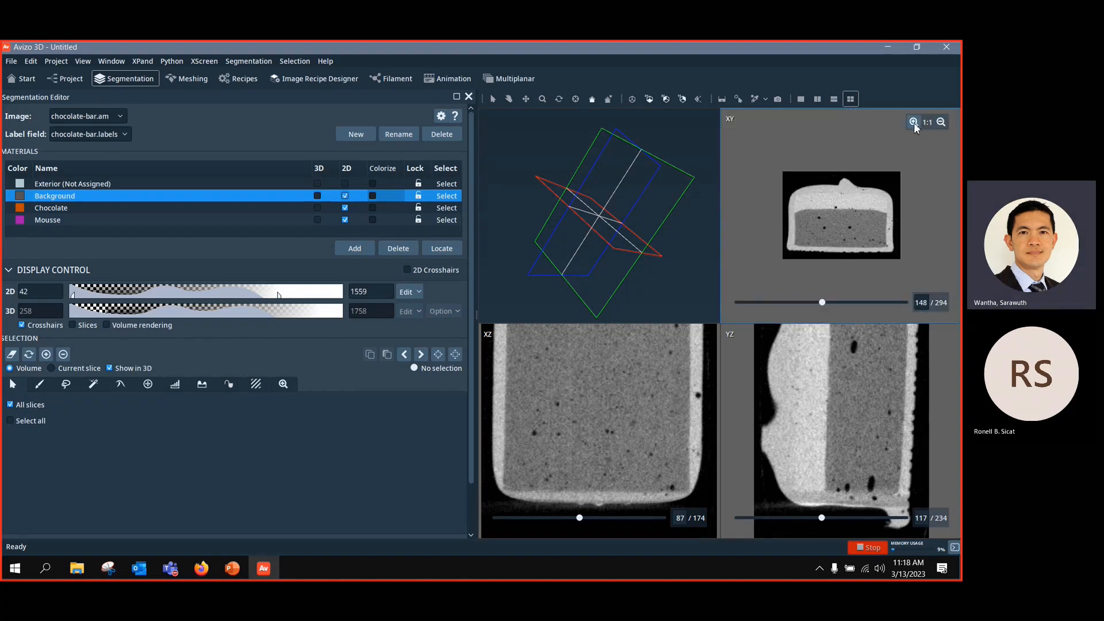
left_click(913, 122)
left_click(913, 122)
left_click(914, 122)
left_click(940, 122)
left_click(941, 122)
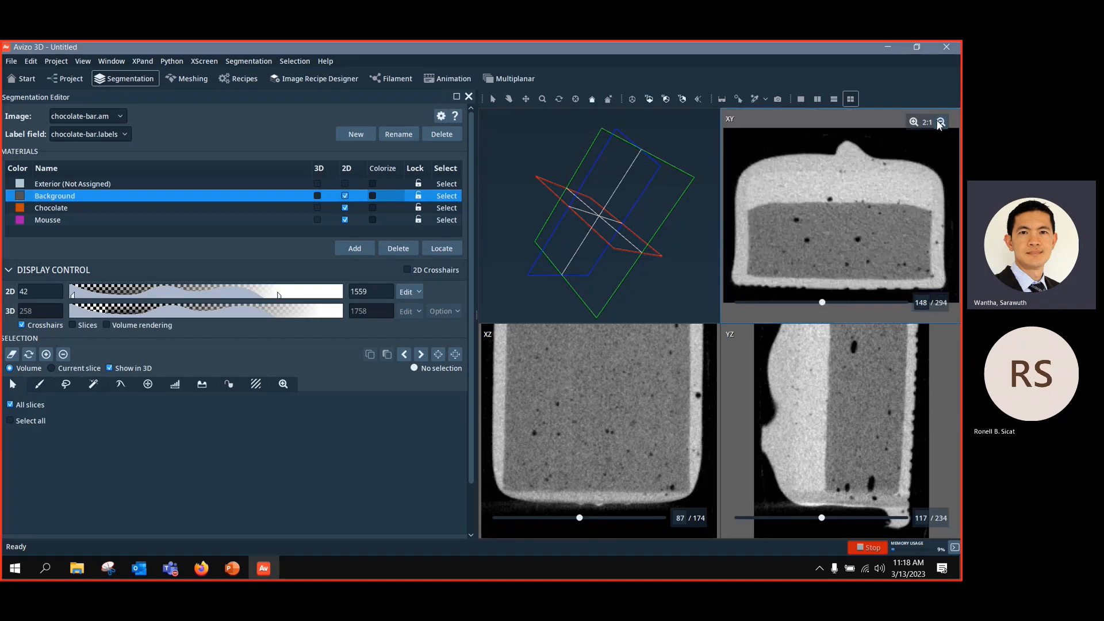
left_click(940, 122)
left_click(940, 122)
left_click(914, 122)
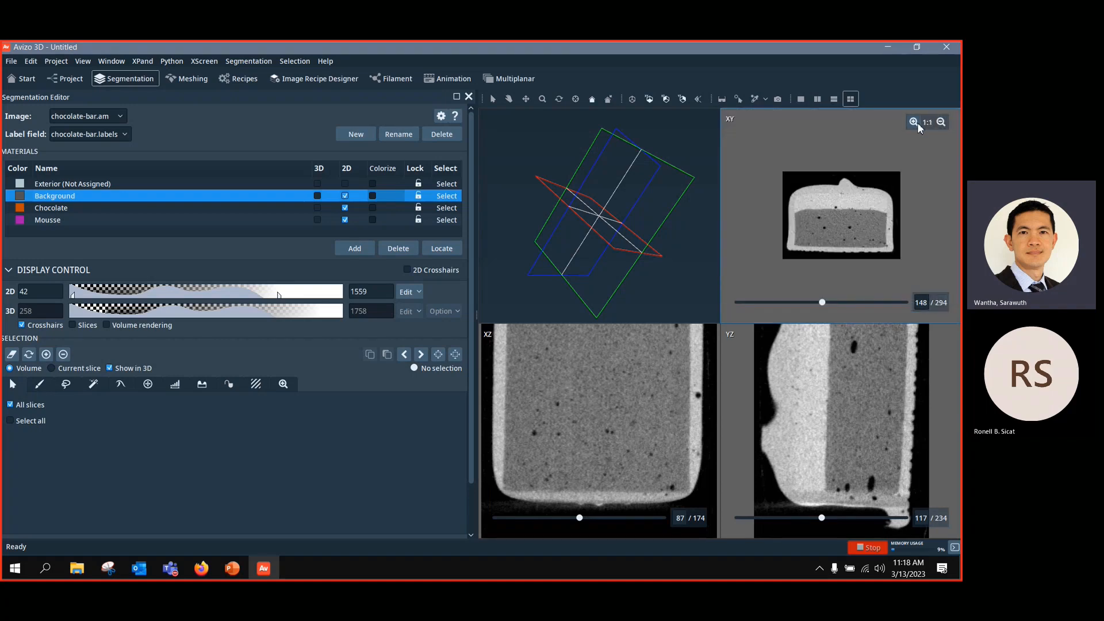
left_click(914, 122)
left_click(914, 122)
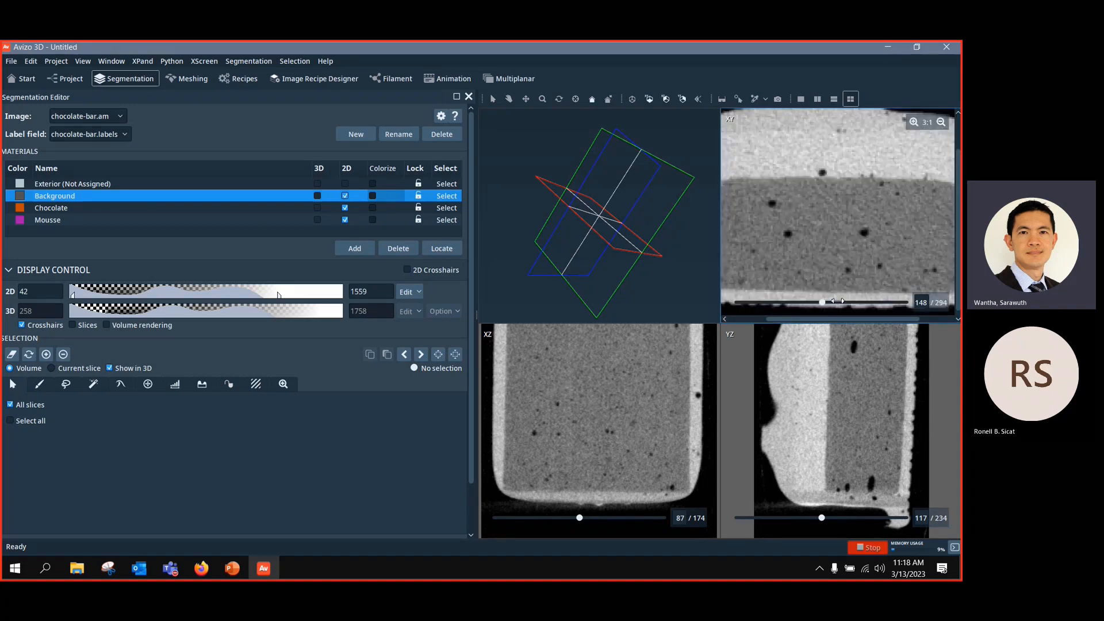
Step: Pan across the magnified XY slice, move to XY slice 194 at 1:1, and zoom back in to 3:1
left_click_drag(822, 320, 771, 326)
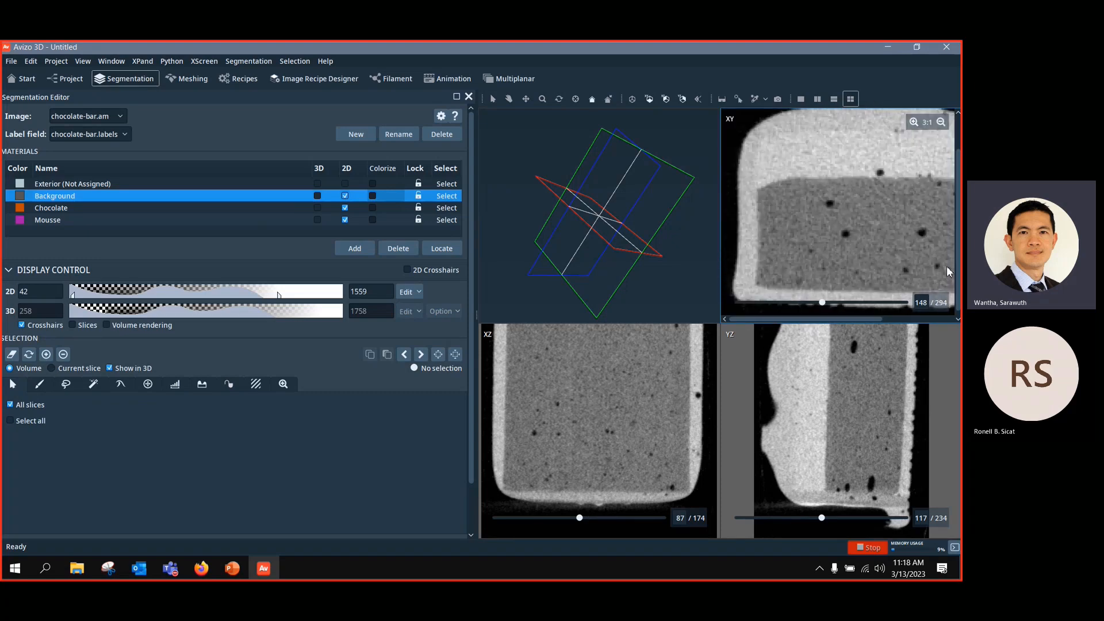
mouse_move(957, 266)
left_mouse_down()
mouse_move(958, 231)
mouse_move(957, 269)
left_mouse_up()
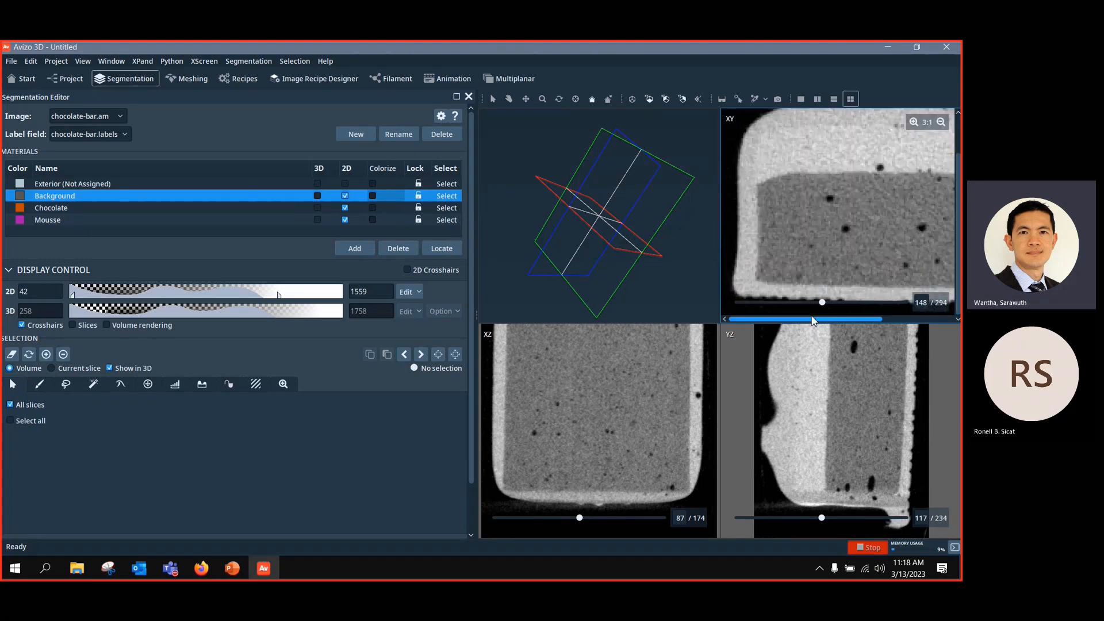
left_click(940, 122)
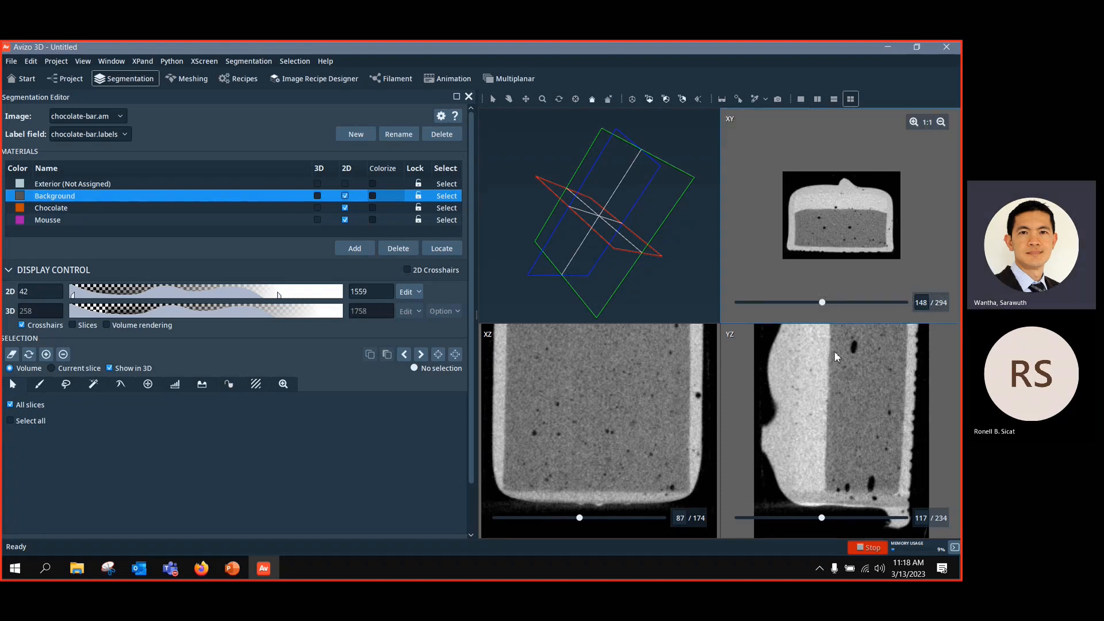
key("ctrl")
left_click_drag(822, 302, 848, 303)
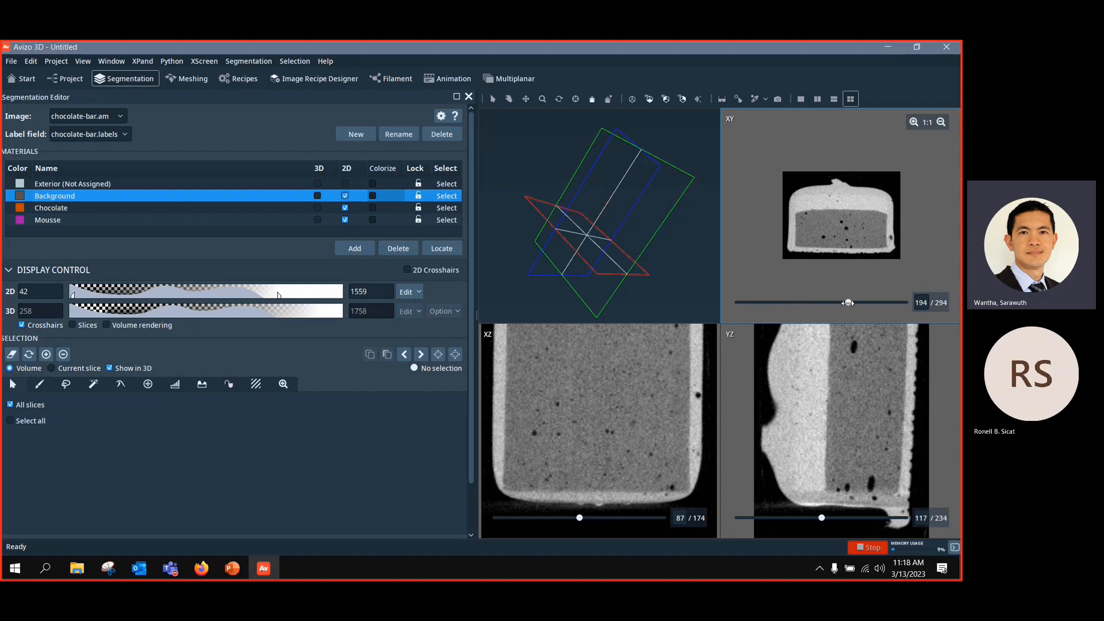
left_click(914, 122)
left_click(914, 121)
left_click(942, 123)
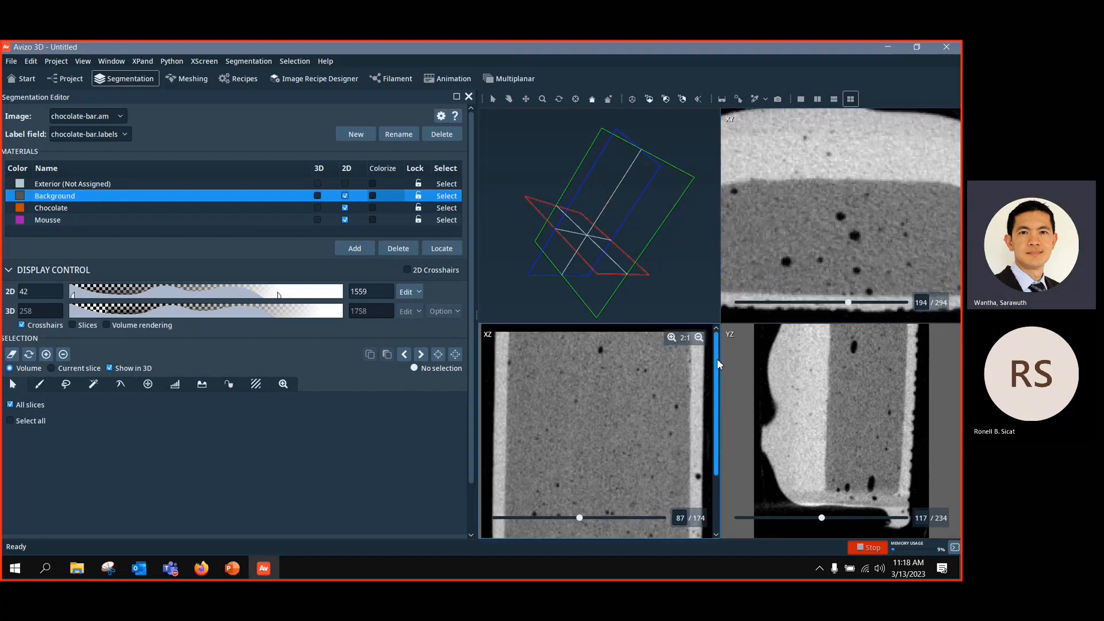
Step: Browse the orthogonal views to XZ slice 121, XY slice 168 and YZ slice 96
mouse_move(580, 517)
left_mouse_down()
mouse_move(646, 521)
mouse_move(563, 519)
left_mouse_up()
mouse_move(825, 519)
left_mouse_down()
mouse_move(877, 517)
mouse_move(887, 503)
mouse_move(813, 514)
left_mouse_up()
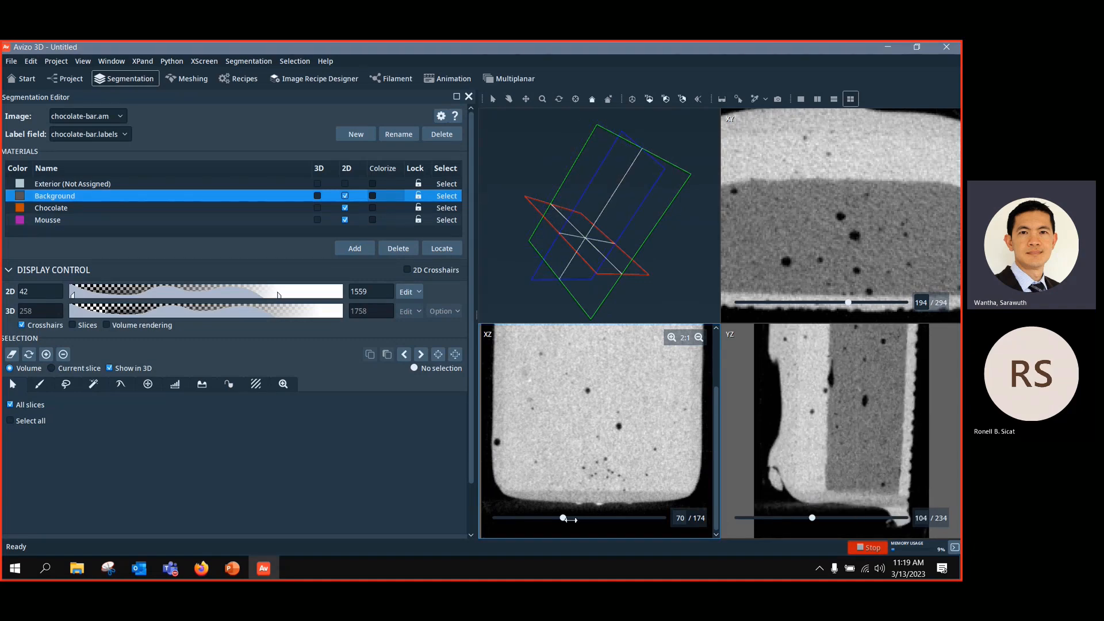
left_click_drag(563, 518, 612, 517)
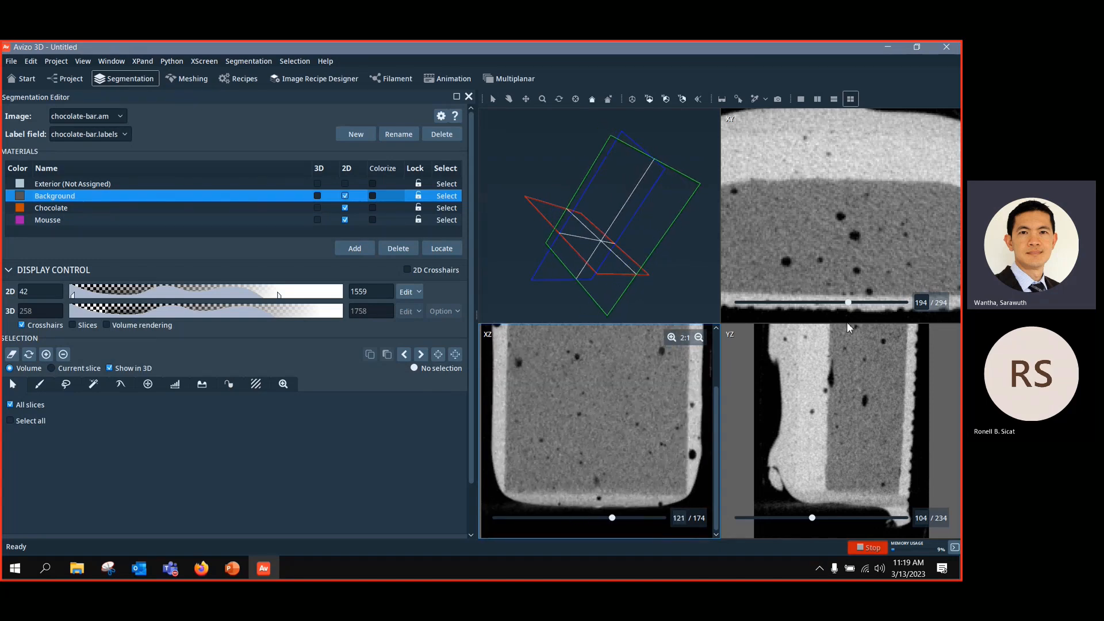
mouse_move(847, 301)
left_mouse_down()
mouse_move(865, 302)
mouse_move(833, 301)
left_mouse_up()
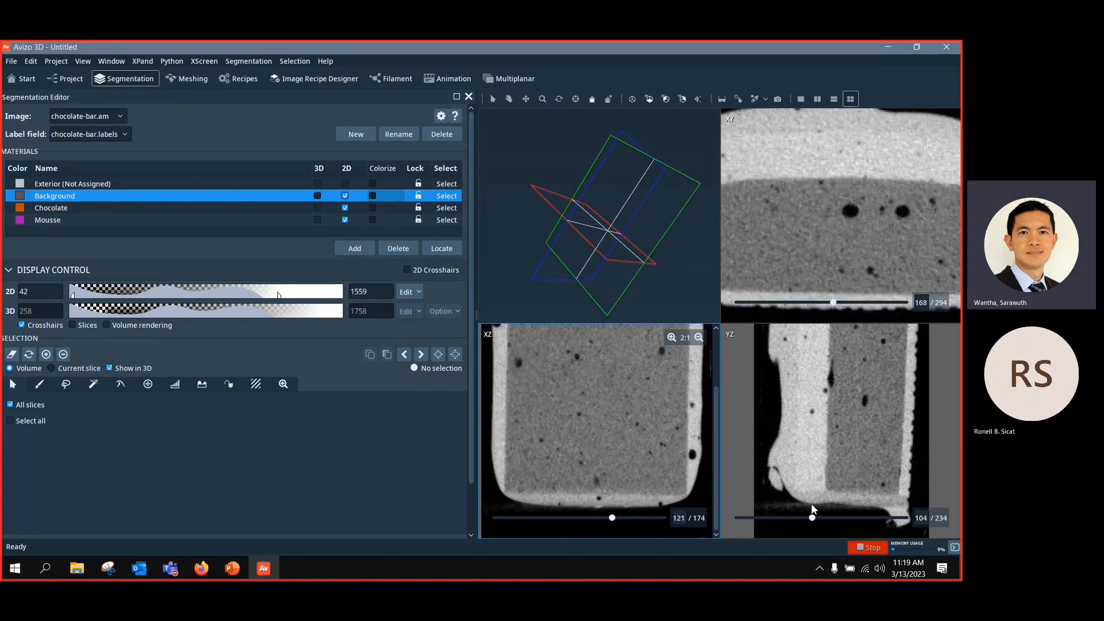
left_click_drag(811, 518, 808, 519)
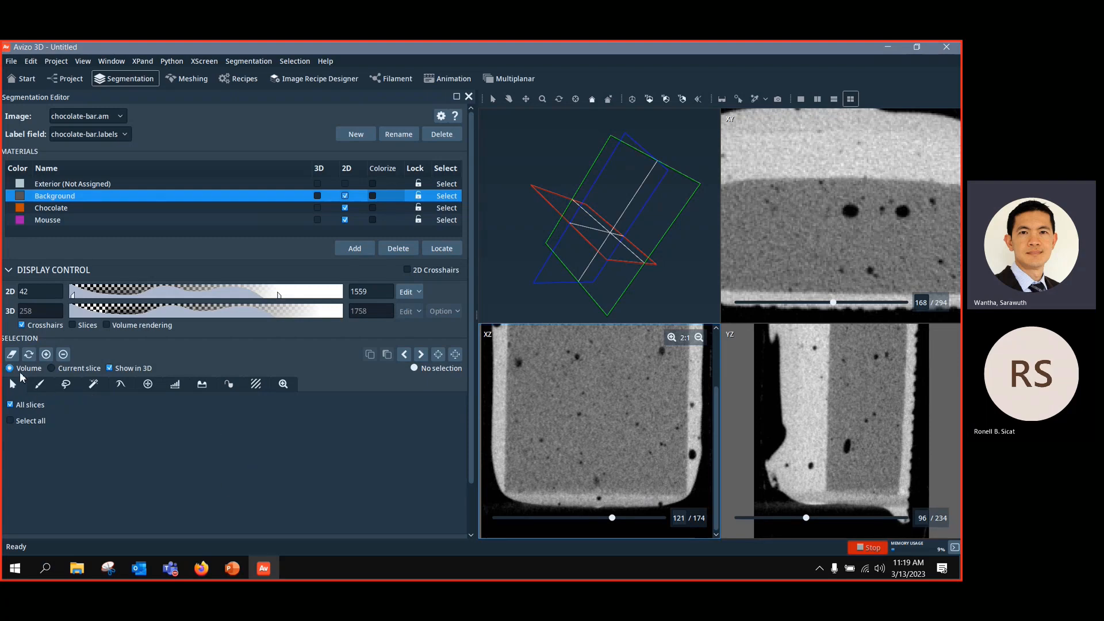
Step: Select the whole unassigned volume by picking it in XZ slice 113 with all slices enabled, then clear and repeat the selection
left_click(202, 384)
left_click(15, 387)
key("ctrl")
scroll(622, 376, "down", 8)
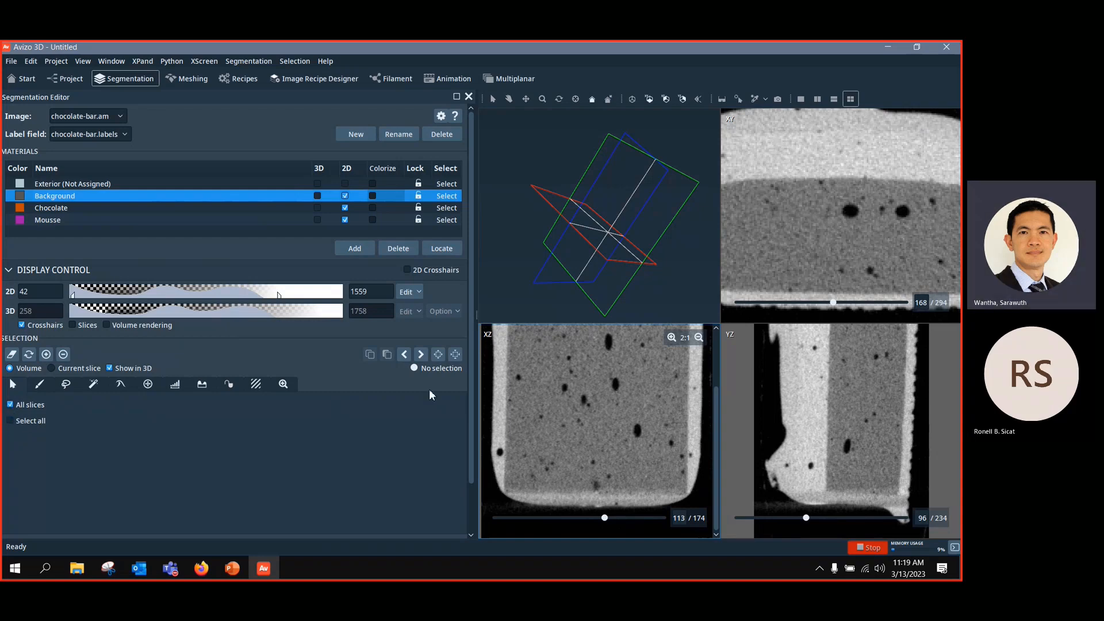
left_click(684, 429)
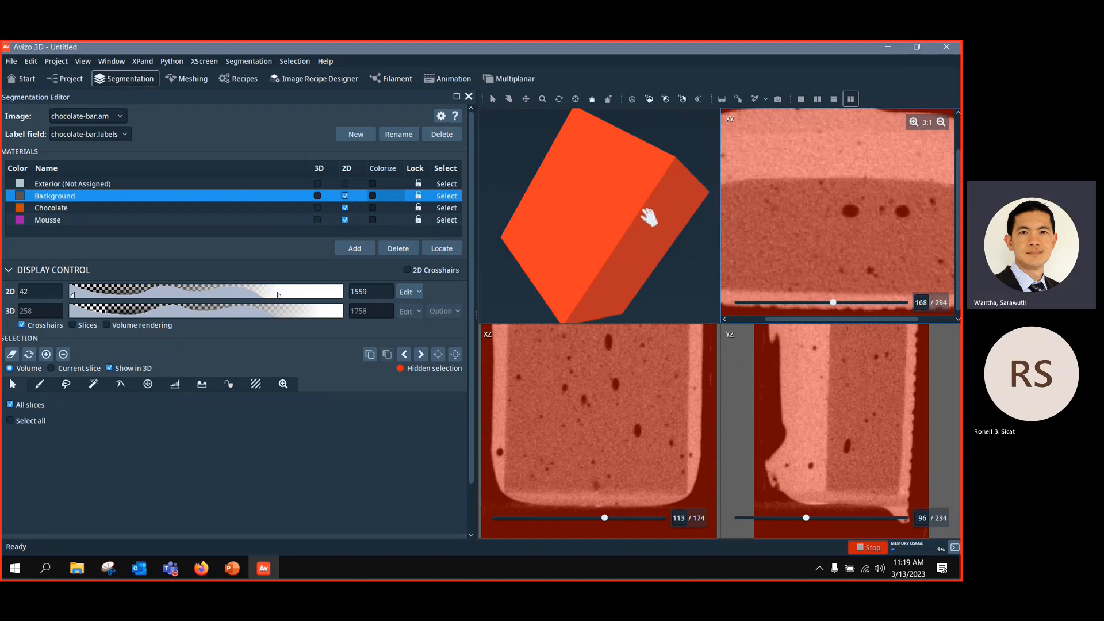
left_click_drag(649, 217, 562, 236)
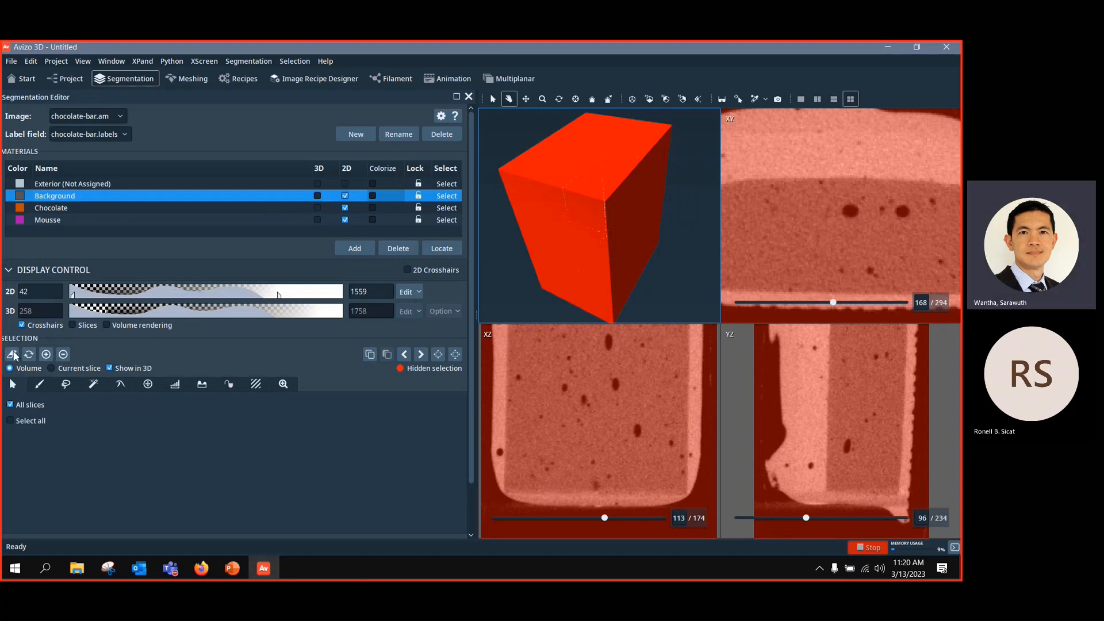
left_click(12, 355)
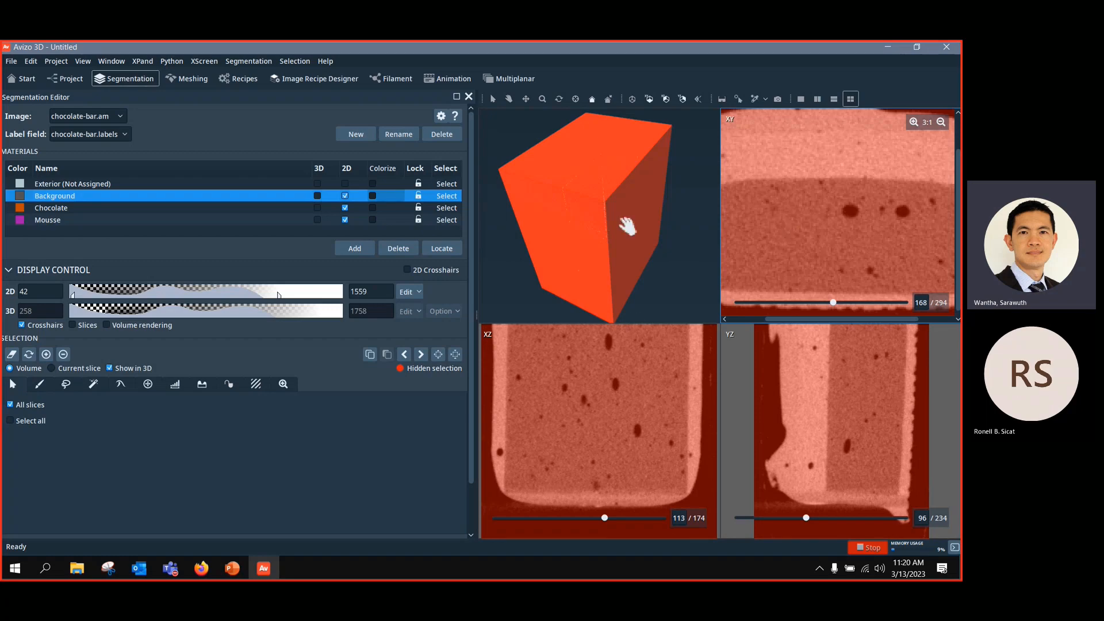
left_click_drag(628, 229, 592, 242)
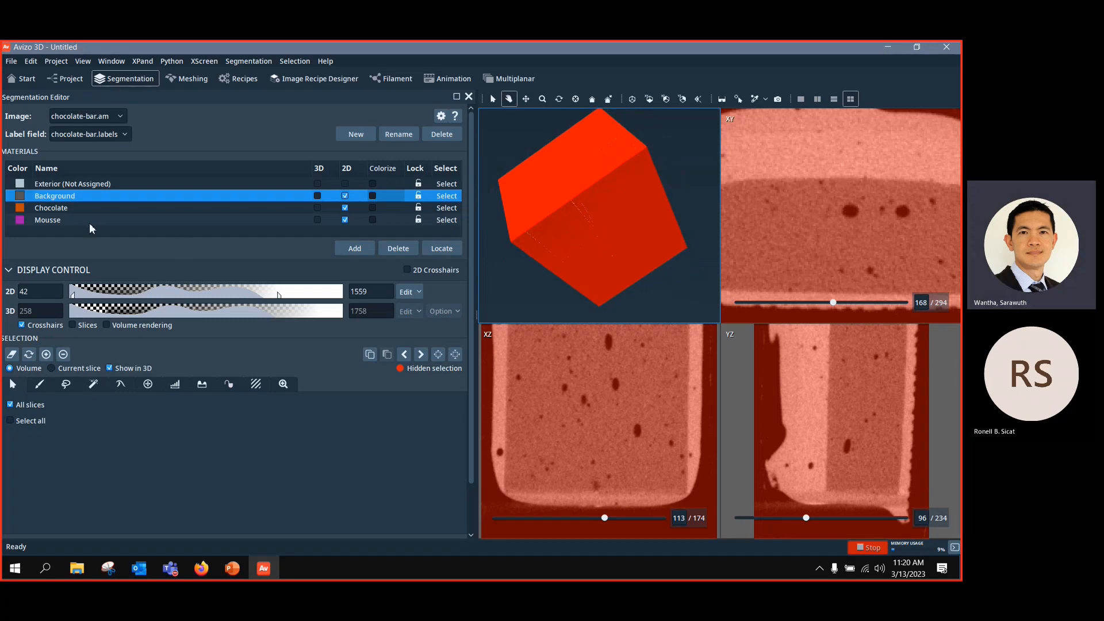
Step: Make Background the active material and add the whole-volume selection to it
left_click(73, 206)
left_click(67, 220)
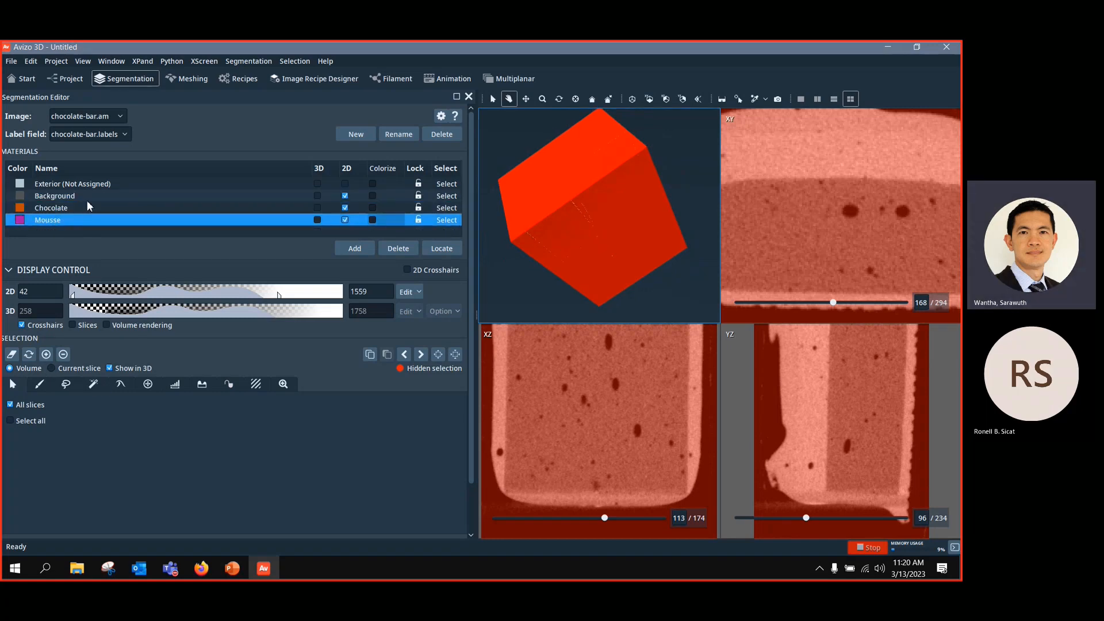
left_click(88, 200)
left_click_drag(571, 216, 661, 258)
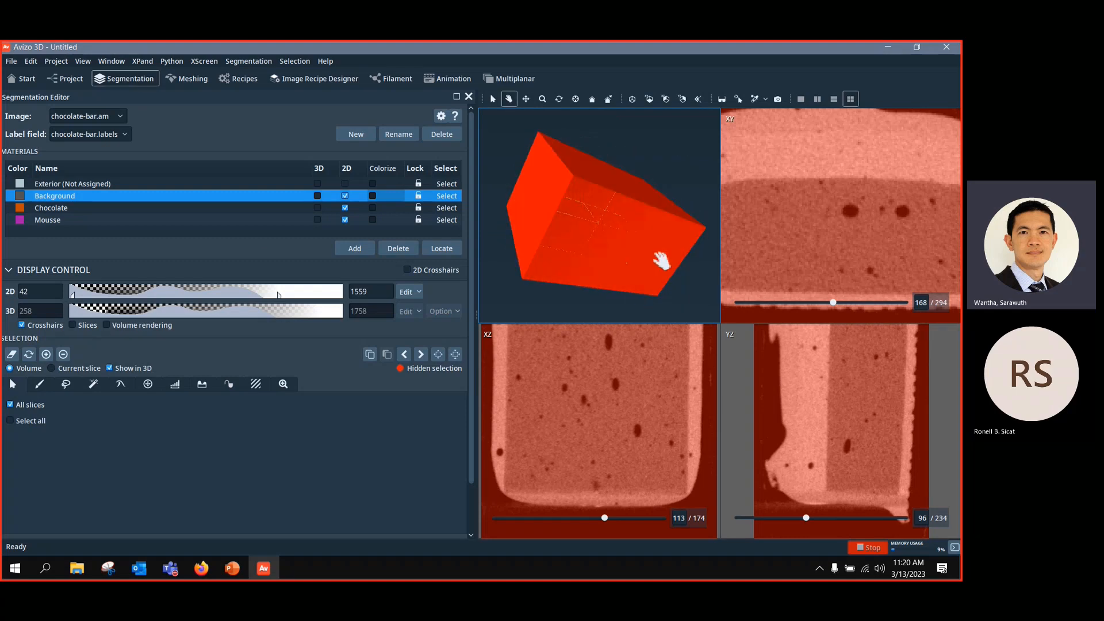
left_click_drag(598, 230, 601, 259)
scroll(601, 266, "up", 3)
scroll(604, 261, "down", 5)
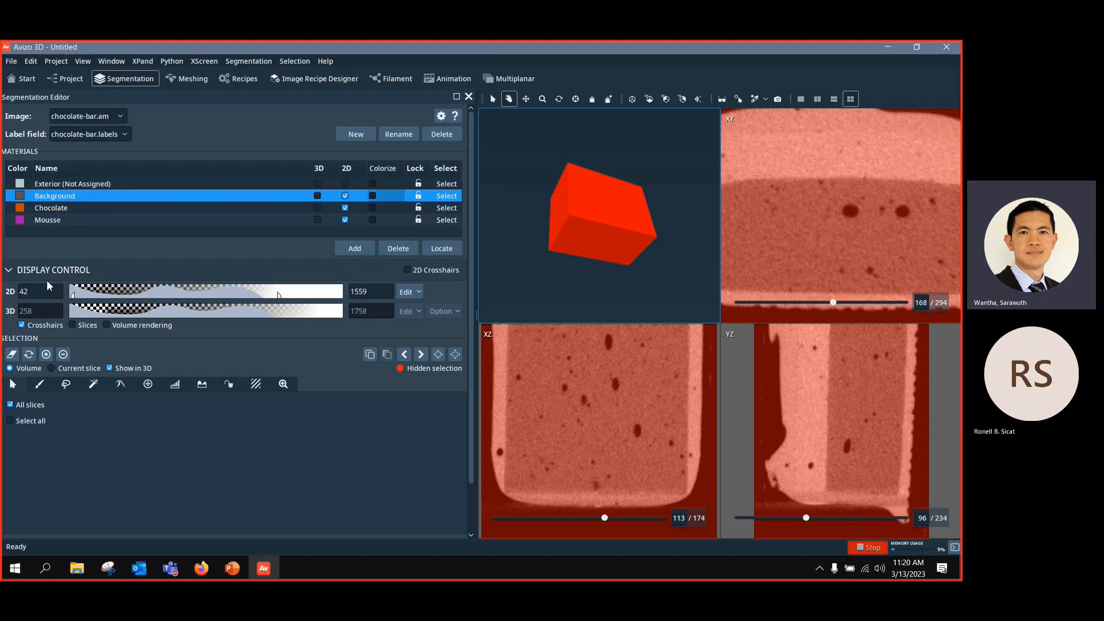
left_click(46, 355)
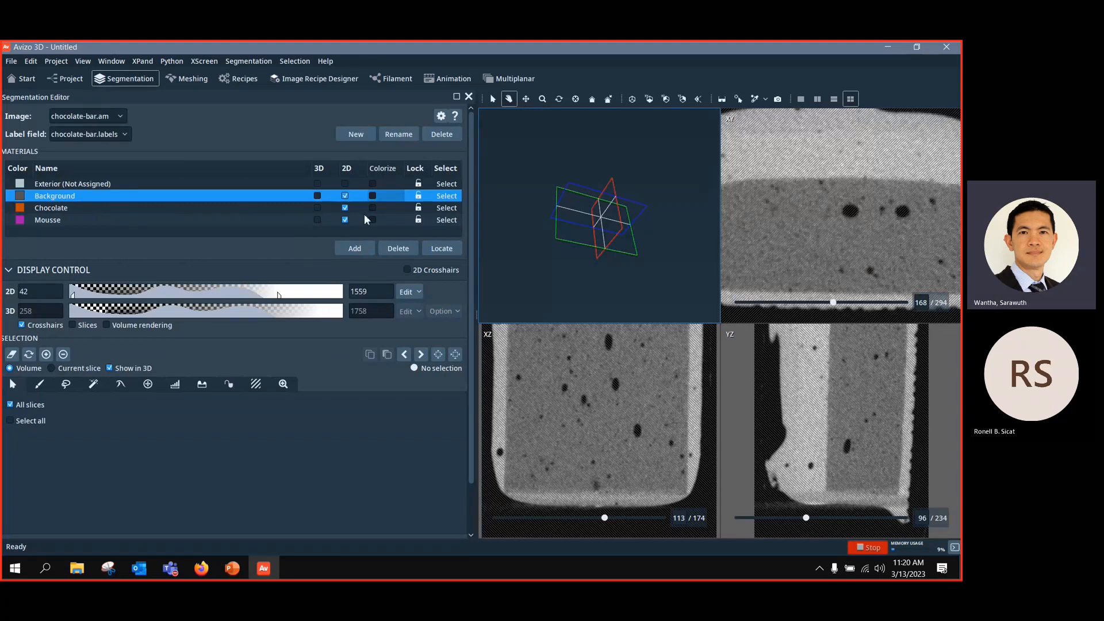
Step: Toggle the Background material's 3D display on and off to check its assigned volume, leaving it hidden
left_click(317, 196)
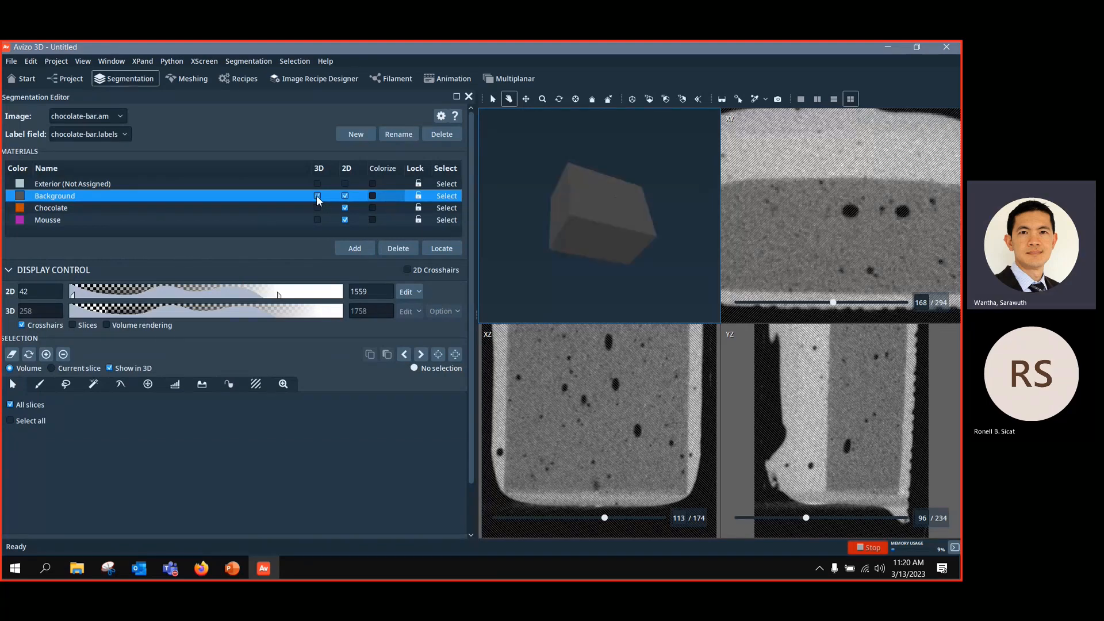
left_click(318, 197)
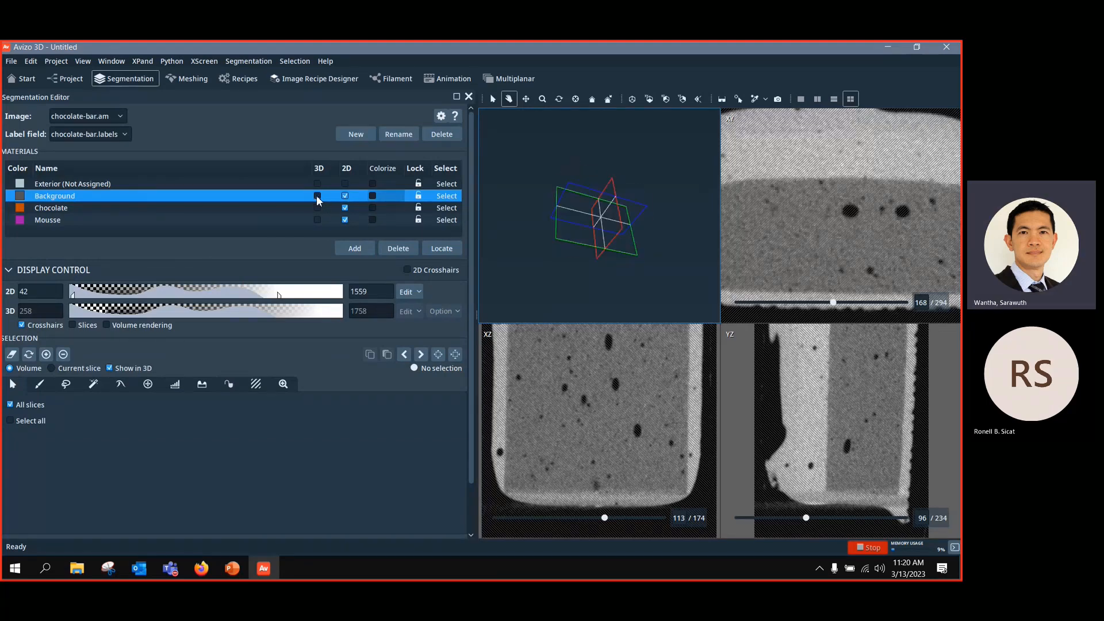
left_click(317, 197)
left_click(317, 196)
left_click(318, 196)
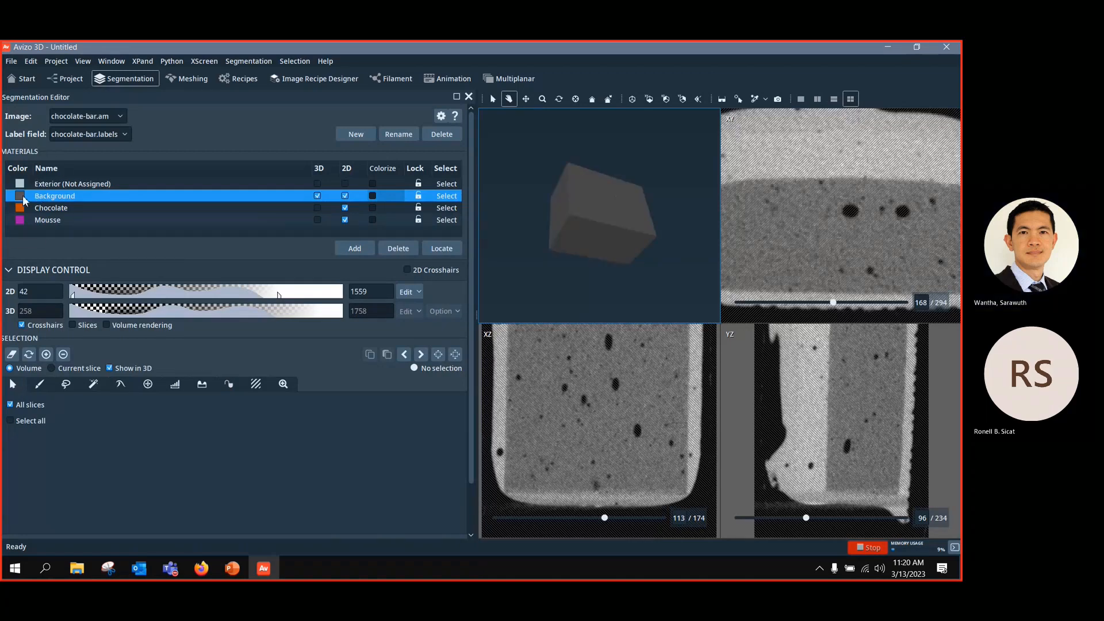
left_click(319, 198)
Step: Select all voxels assigned to the Background material and inspect the selection from another angle in 3D
left_click(448, 196)
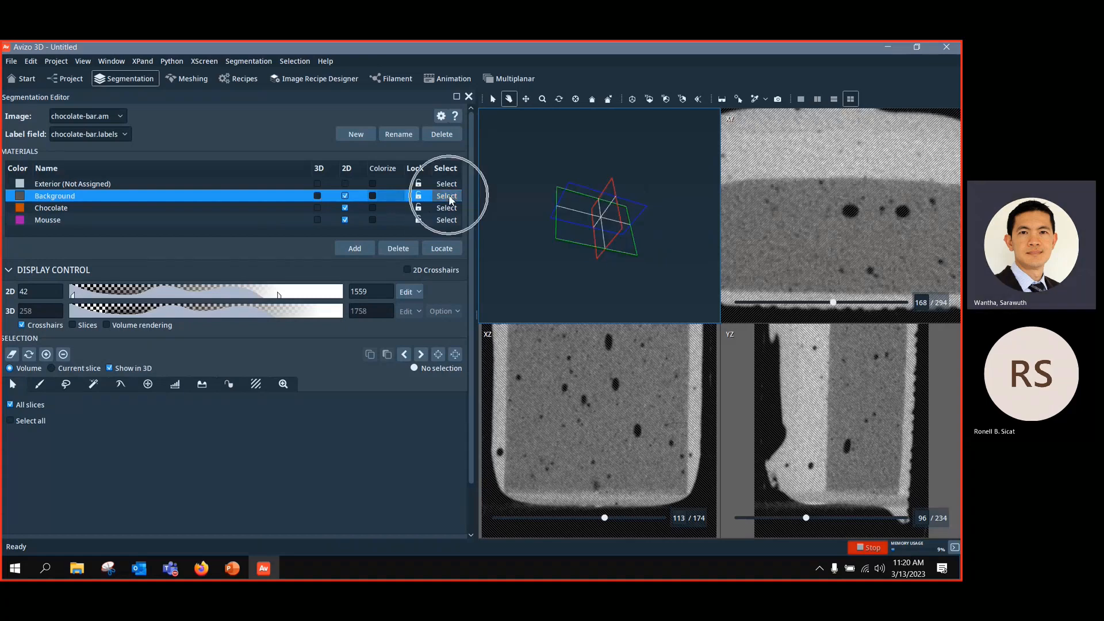
left_click(449, 196)
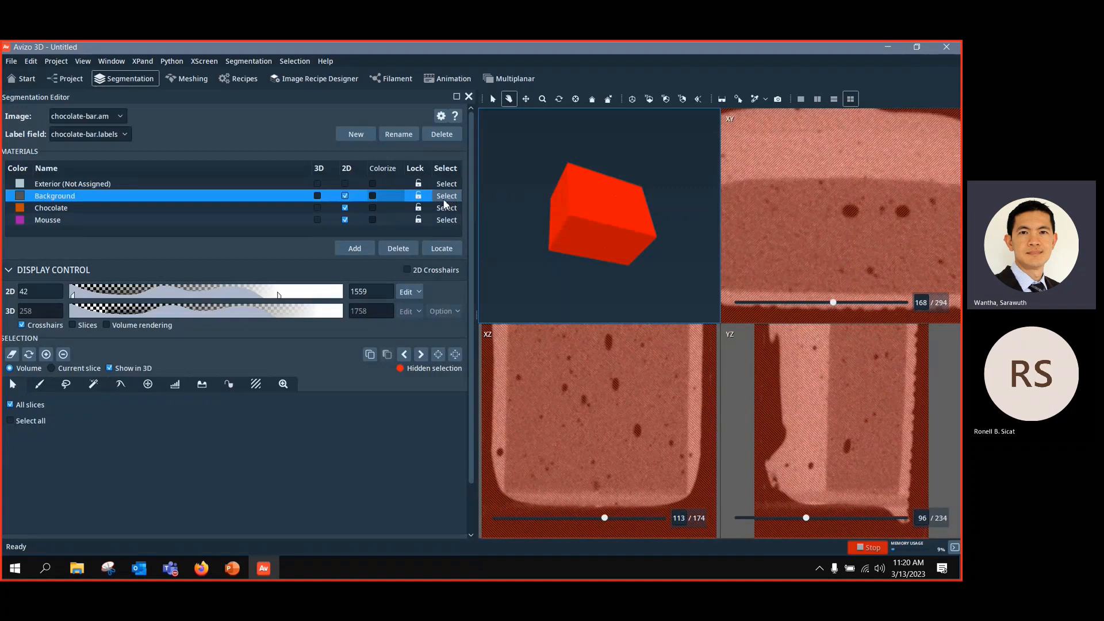
left_click_drag(619, 222, 586, 295)
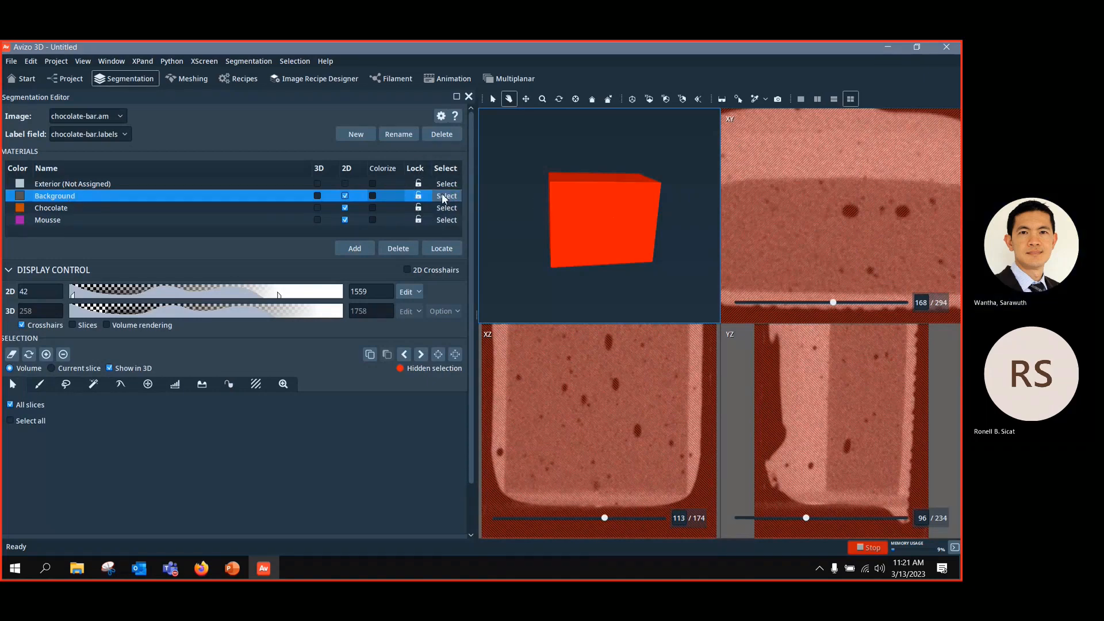
Step: Select the voxels of Chocolate, Mousse and Background one after another and inspect the Background selection in 3D
left_click_drag(604, 219, 606, 244)
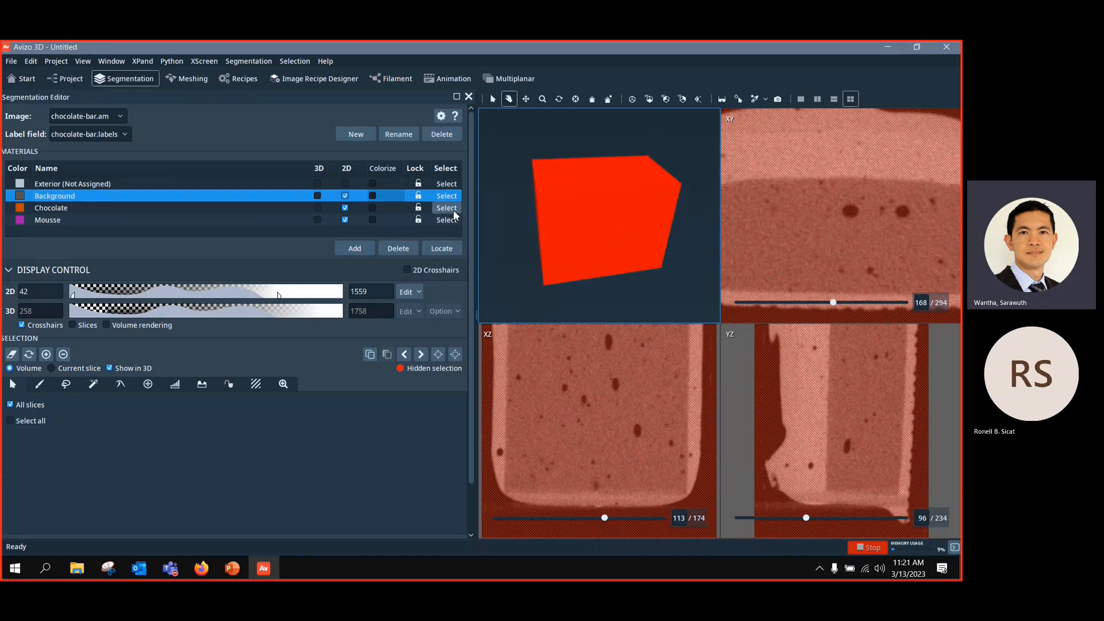
left_click(453, 210)
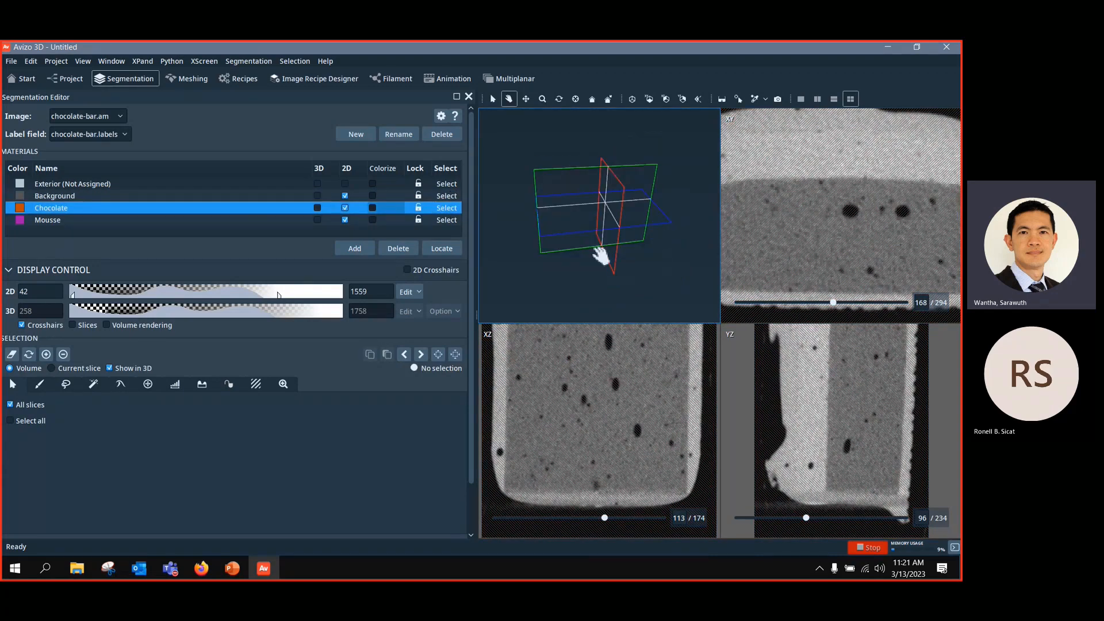
left_click(449, 222)
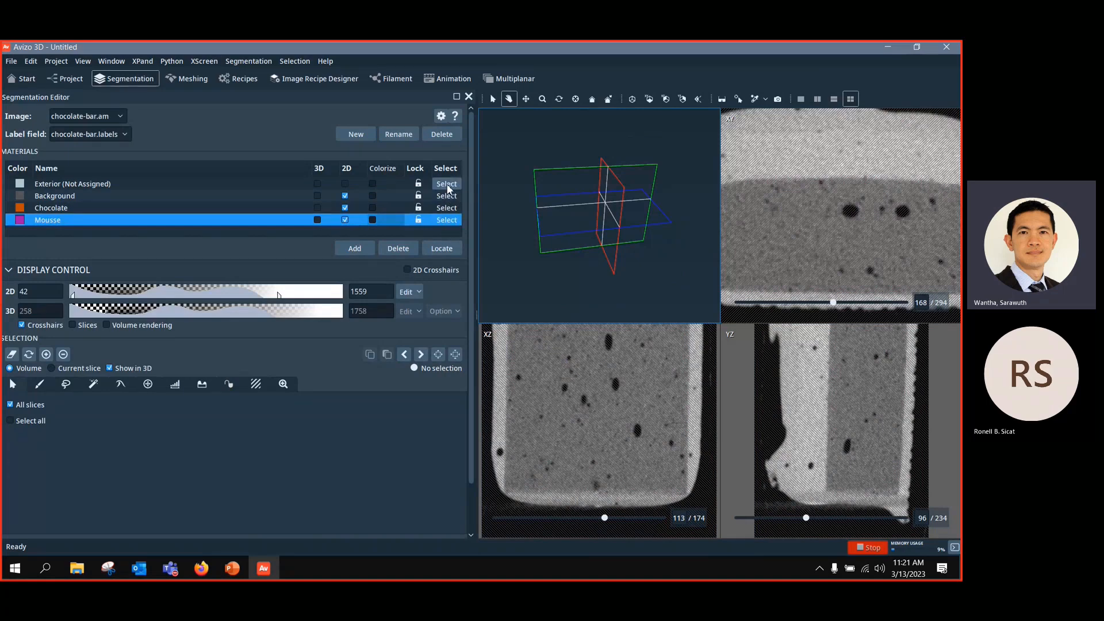
left_click(447, 196)
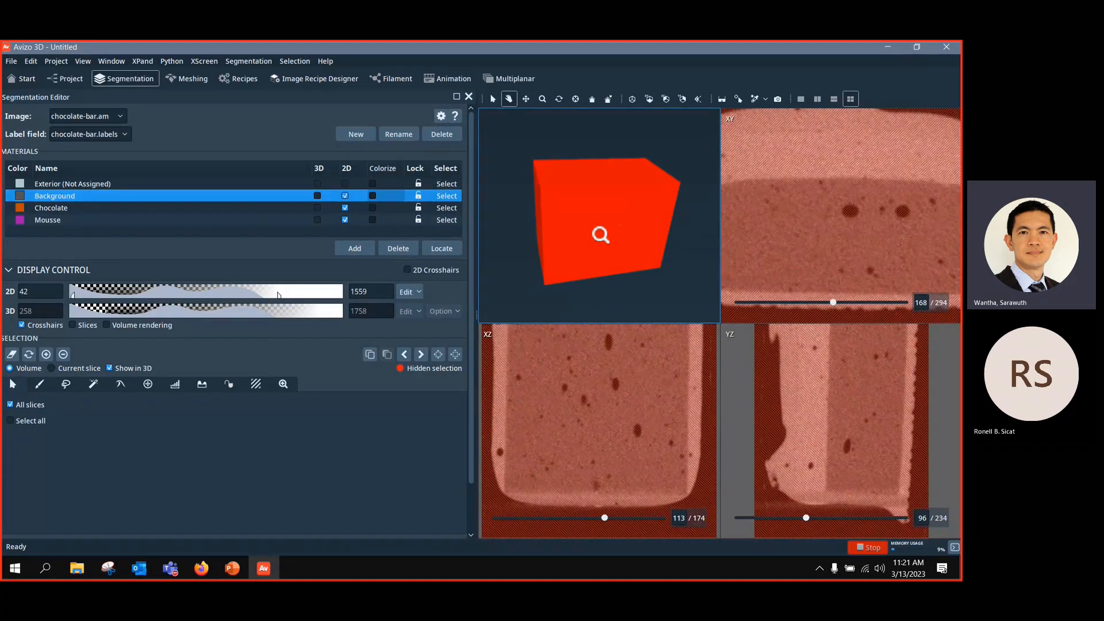
scroll(598, 234, "up", 3)
left_click_drag(604, 239, 611, 235)
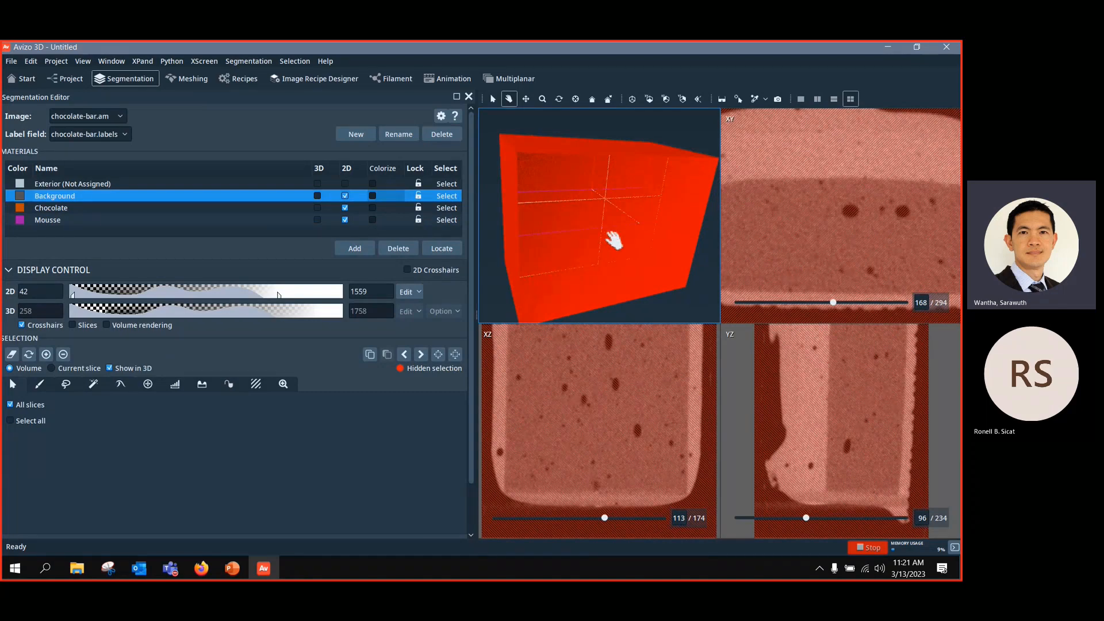
Step: Assign the selected whole volume to the Chocolate material and select Chocolate's voxels to inspect them in 3D
left_click(75, 209)
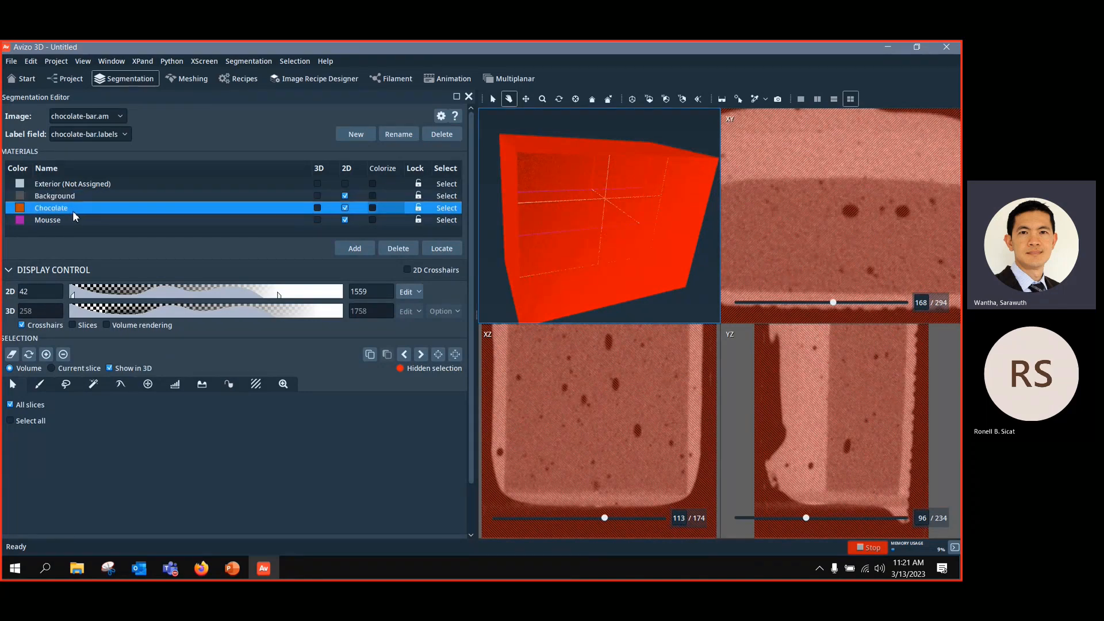
left_click(46, 354)
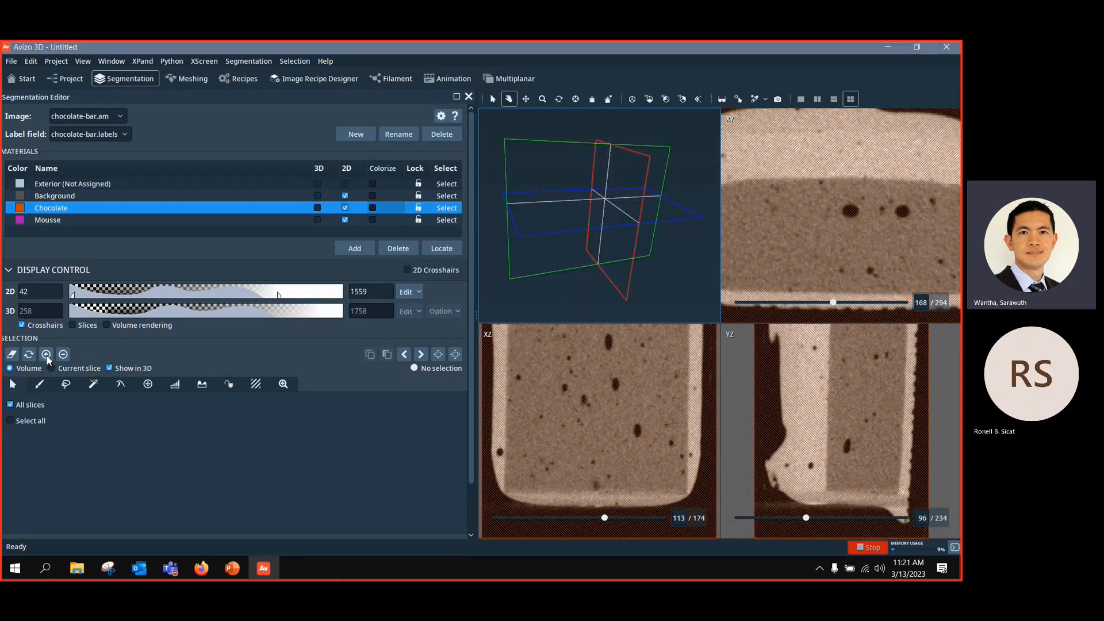
left_click(447, 196)
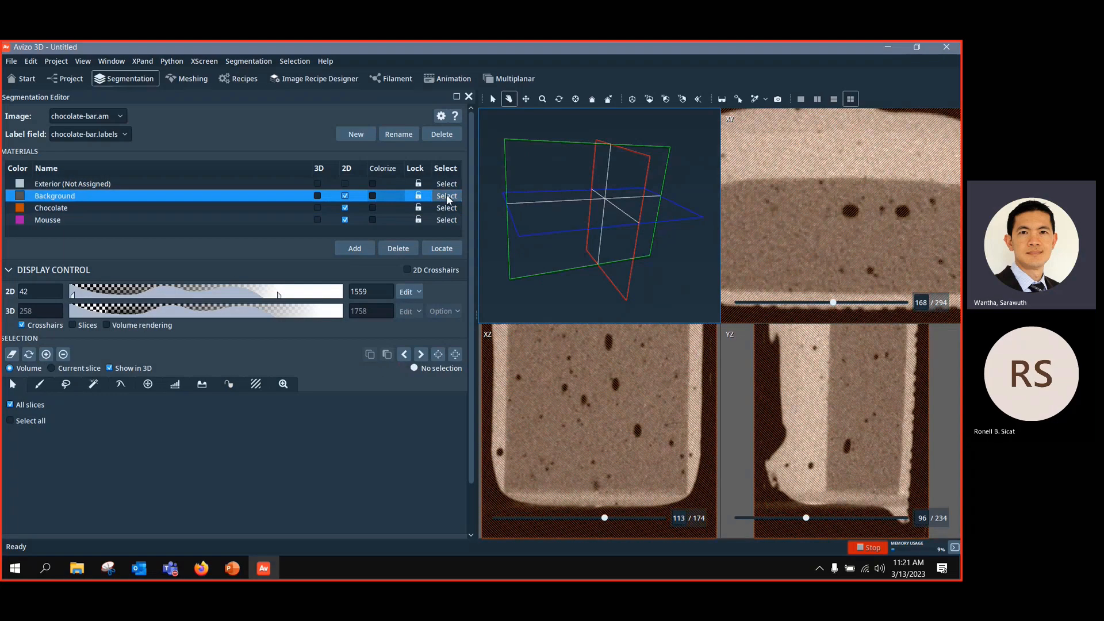
left_click(446, 207)
mouse_move(599, 230)
left_mouse_down()
mouse_move(606, 217)
mouse_move(592, 212)
left_mouse_up()
scroll(592, 211, "up", 3)
scroll(596, 209, "down", 5)
scroll(598, 208, "down", 2)
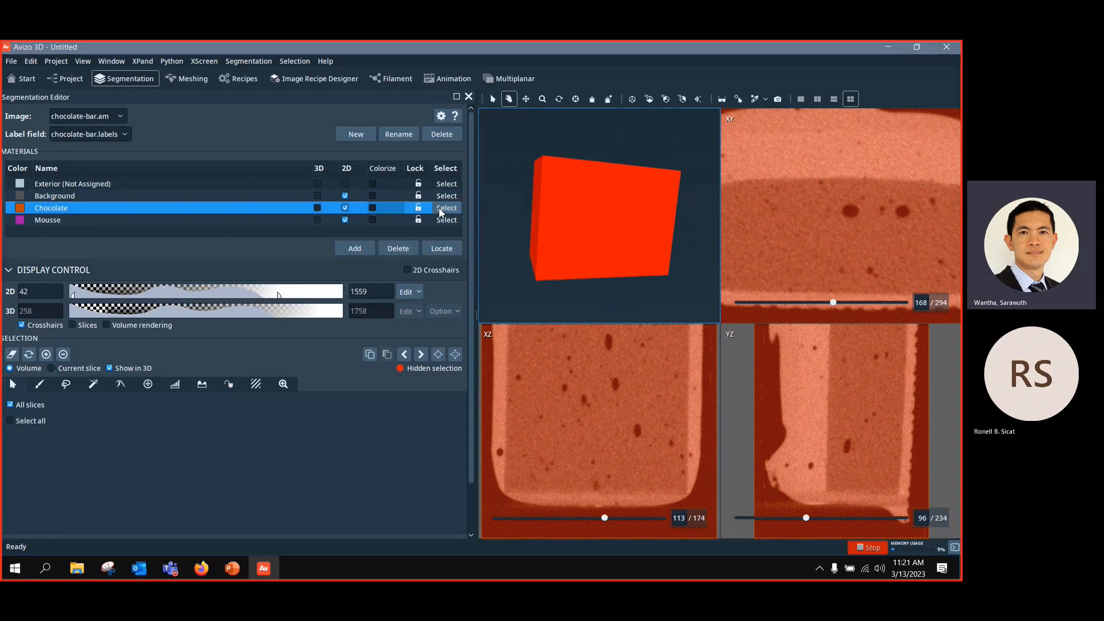
Step: Remove the whole-volume selection from Chocolate and check the Background, Chocolate and Mousse voxel selections in turn
left_click(63, 355)
left_click(448, 196)
left_click(449, 208)
left_click(450, 219)
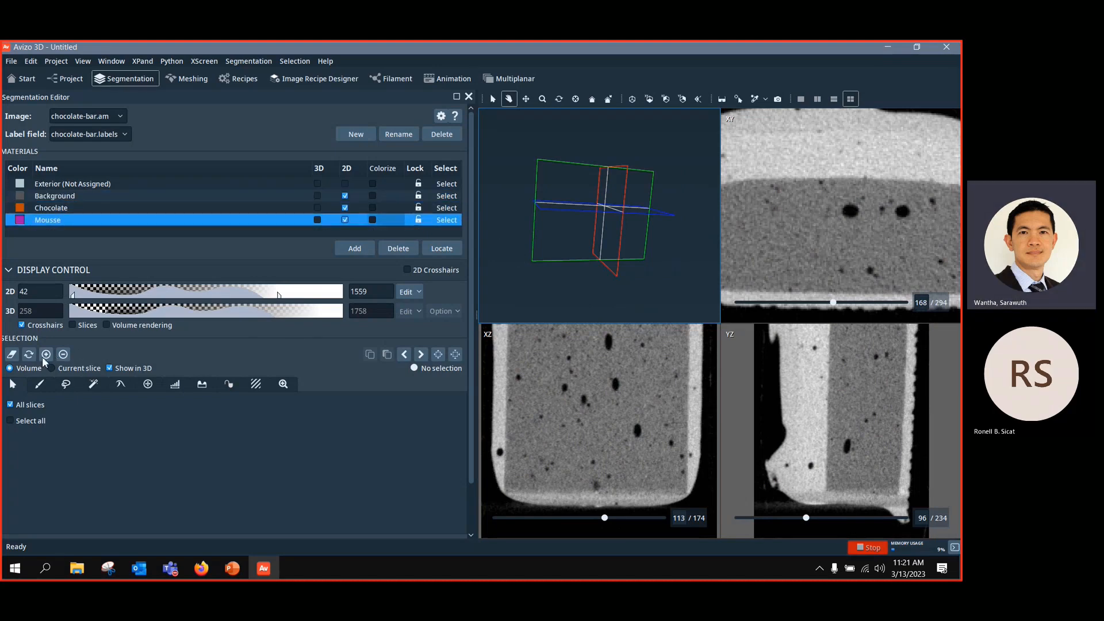
Step: Select the whole unassigned volume from XY slice 168 and switch through the materials as assignment target, ending on Mousse
left_click(357, 250)
left_click(74, 357)
left_click(894, 276)
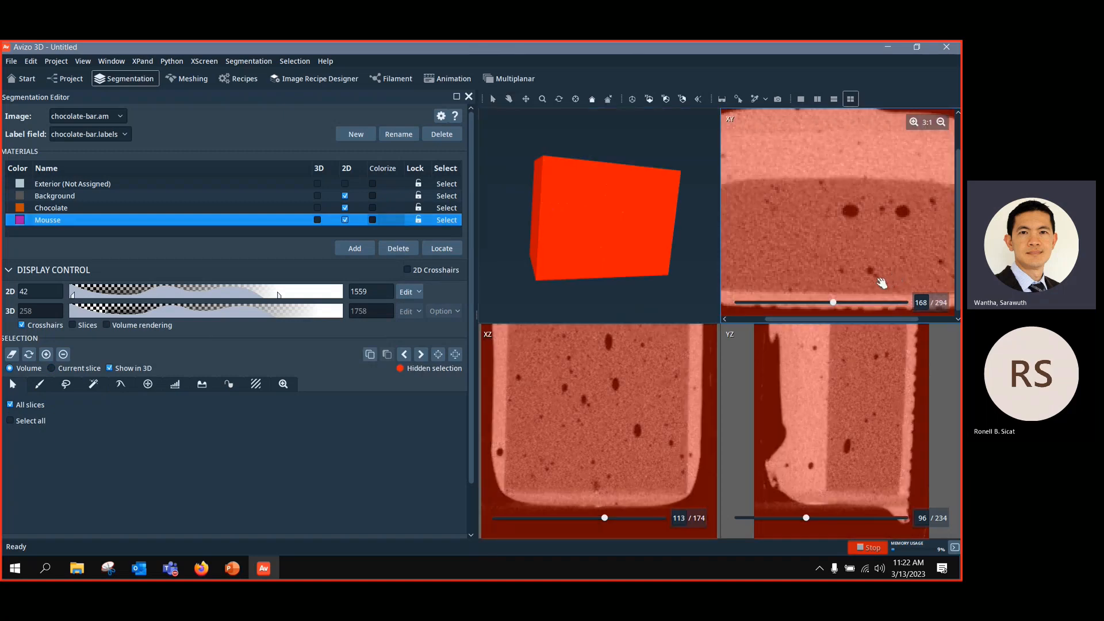
left_click(53, 209)
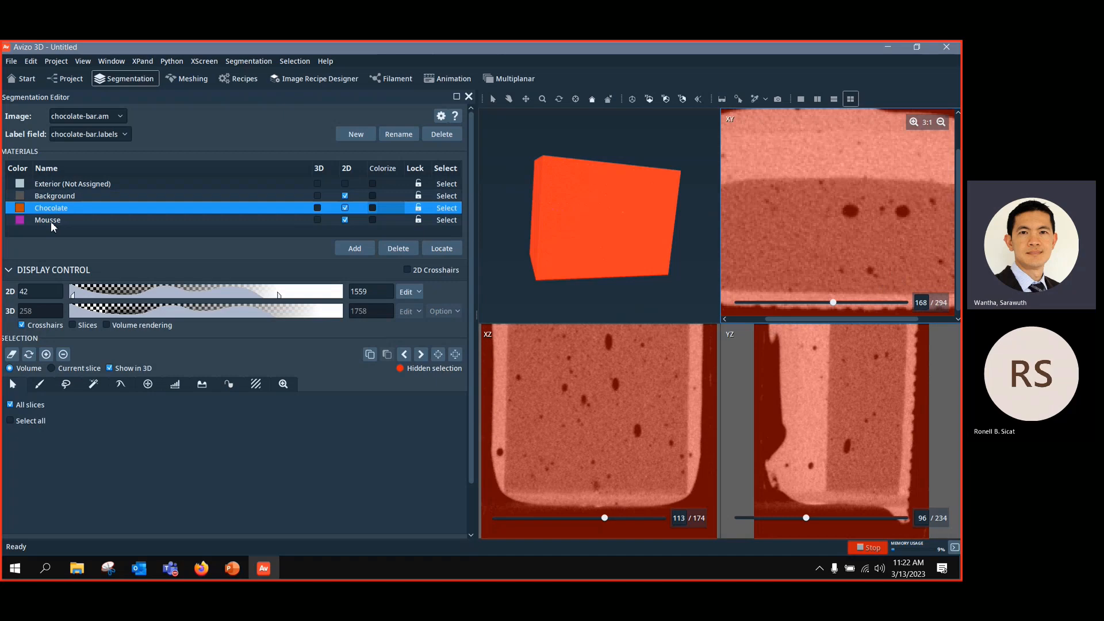
left_click(56, 196)
left_click(63, 209)
left_click(62, 219)
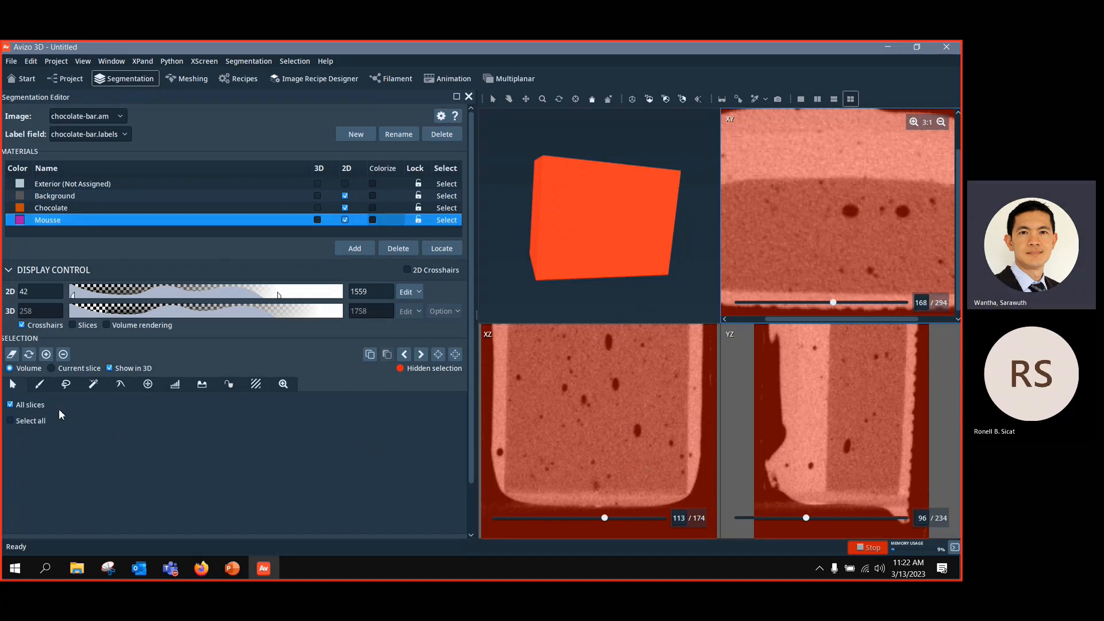
Step: Clear the selection with the Brush tool active and show XY slice 176 at 2:1 zoom
left_click(39, 386)
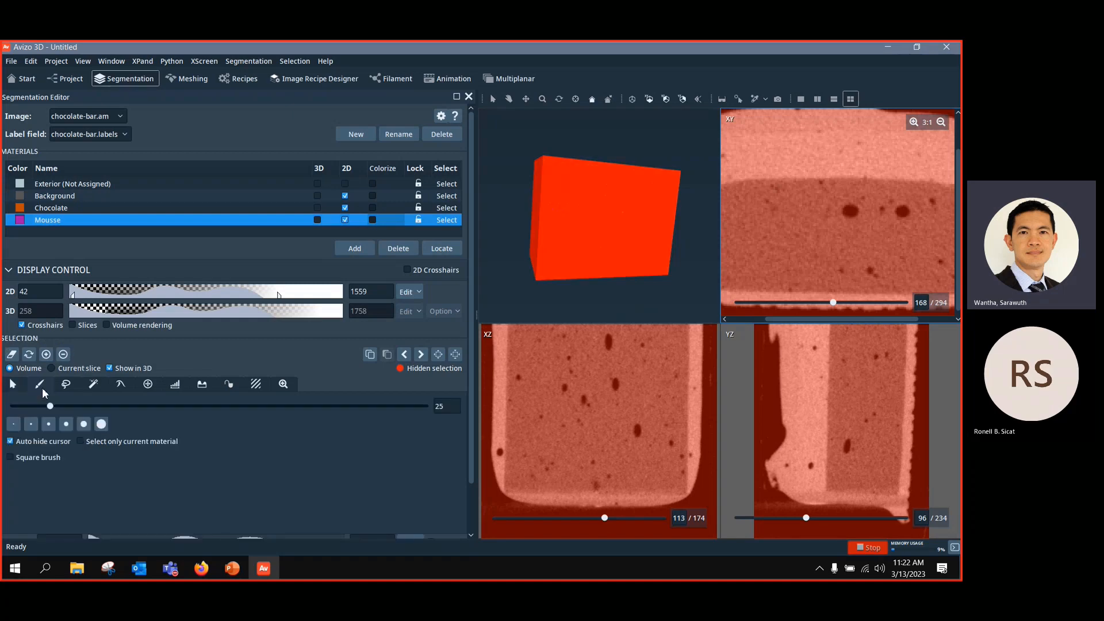
left_click(12, 355)
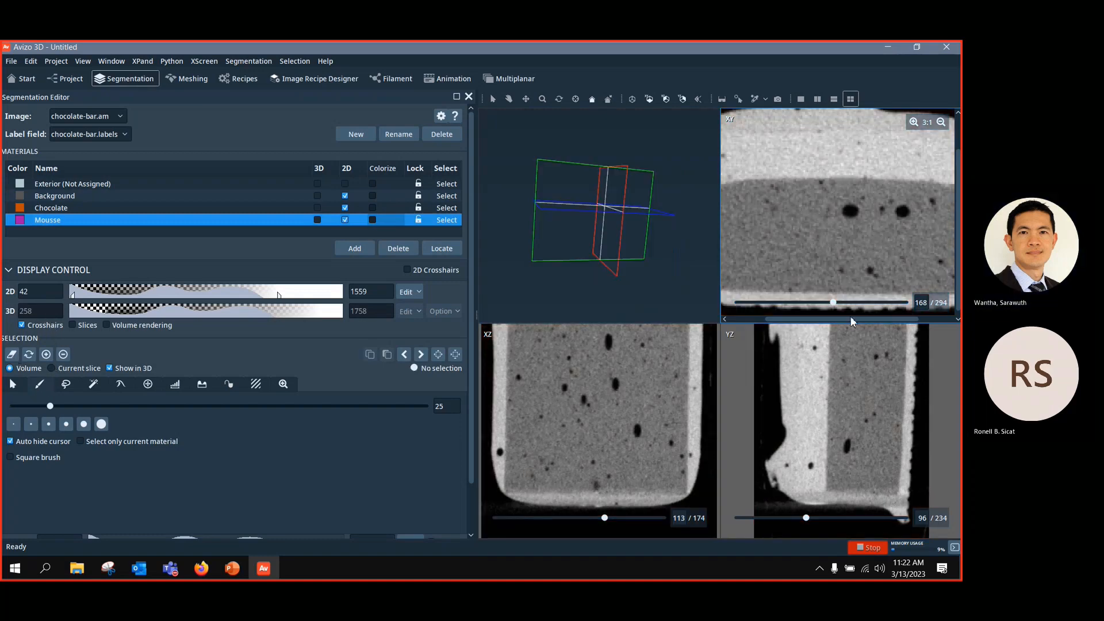
left_click(941, 122)
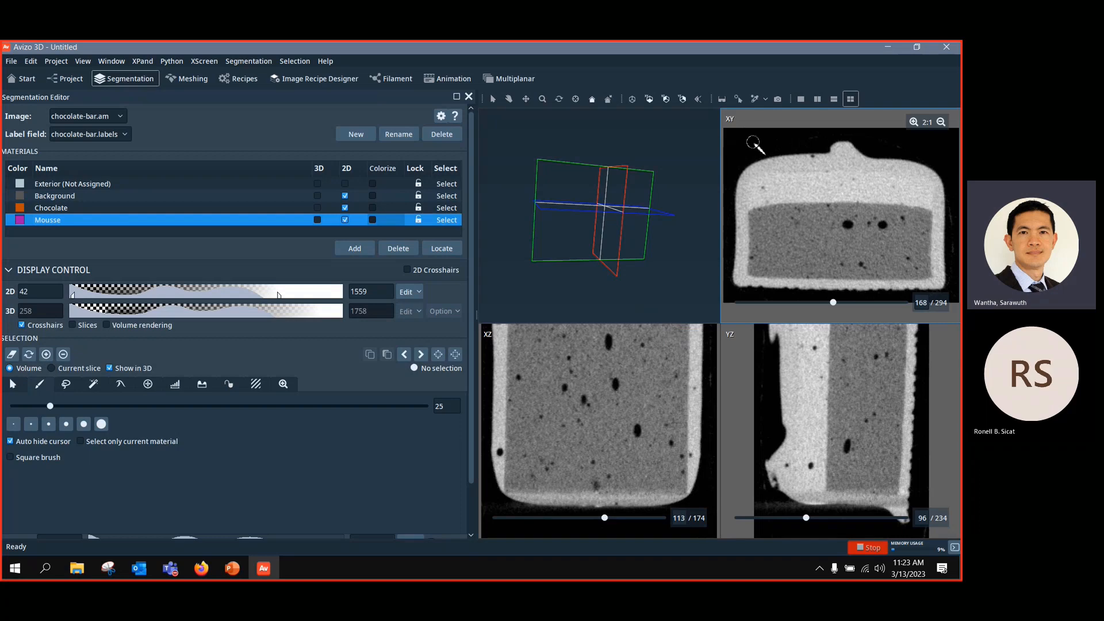
scroll(753, 144, "down", 2)
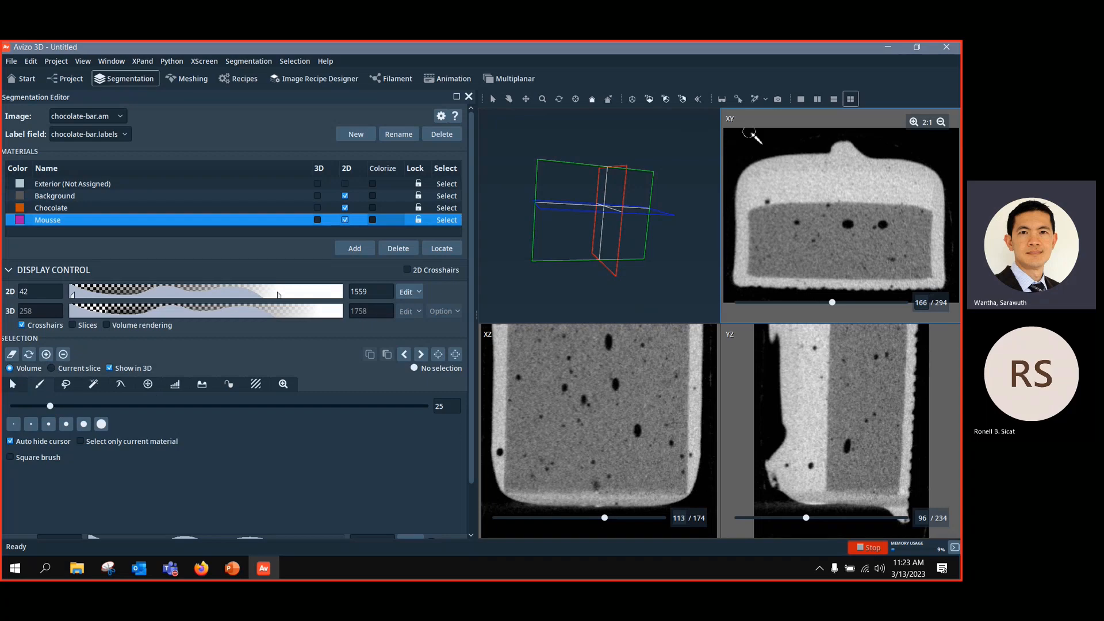
scroll(750, 135, "down", 10)
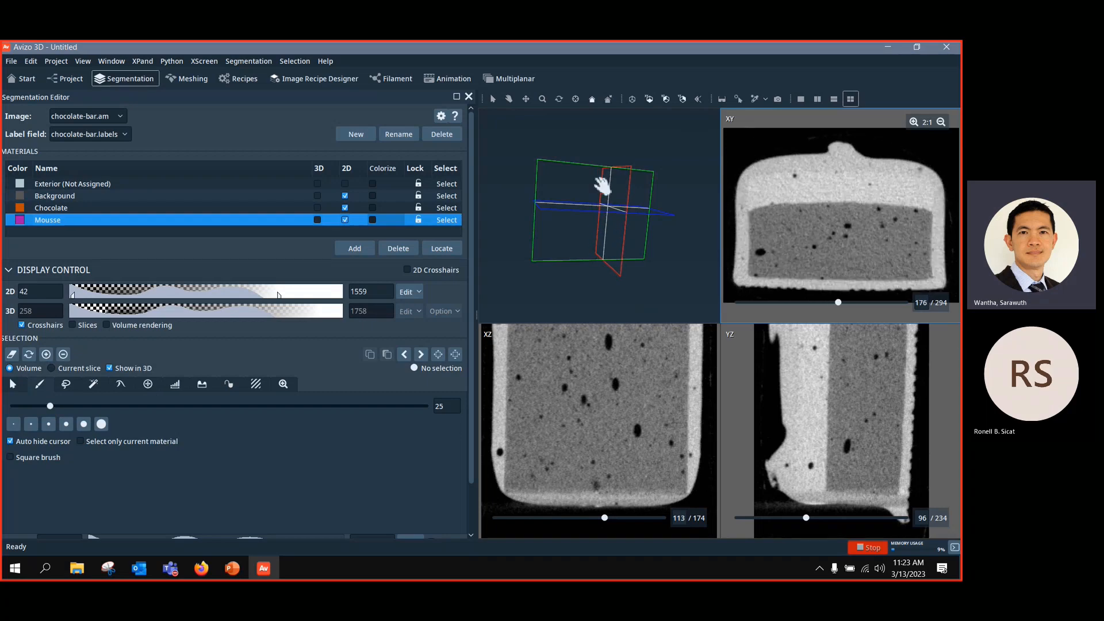
Step: Set the brush size to 88 and make the brush square
left_click(93, 384)
mouse_move(56, 407)
left_mouse_down()
mouse_move(163, 406)
mouse_move(134, 423)
mouse_move(156, 419)
left_mouse_up()
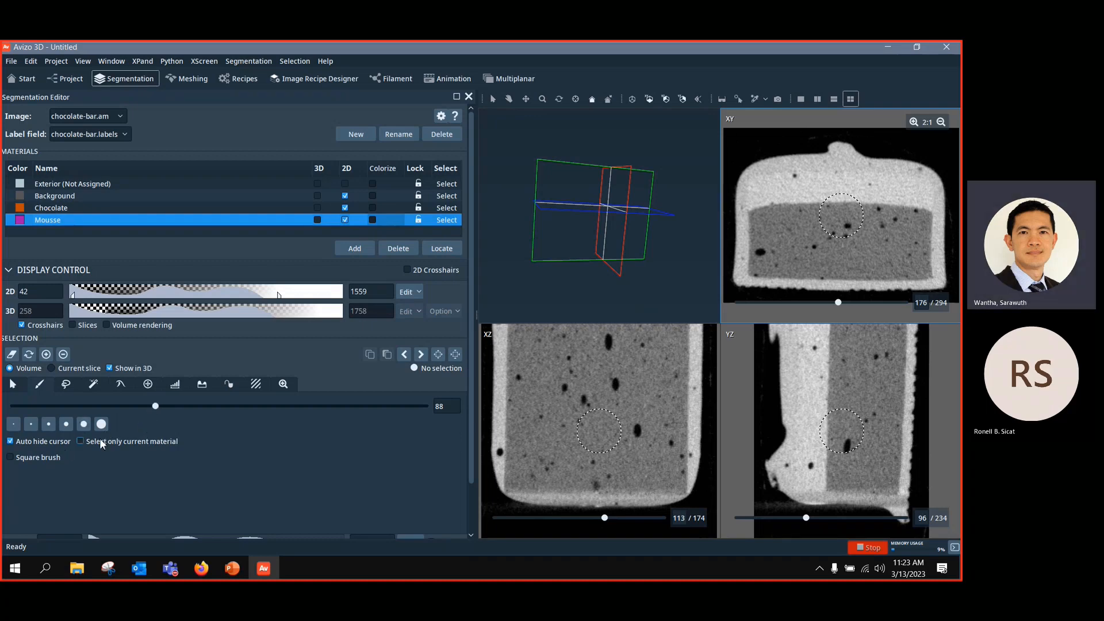
left_click(10, 459)
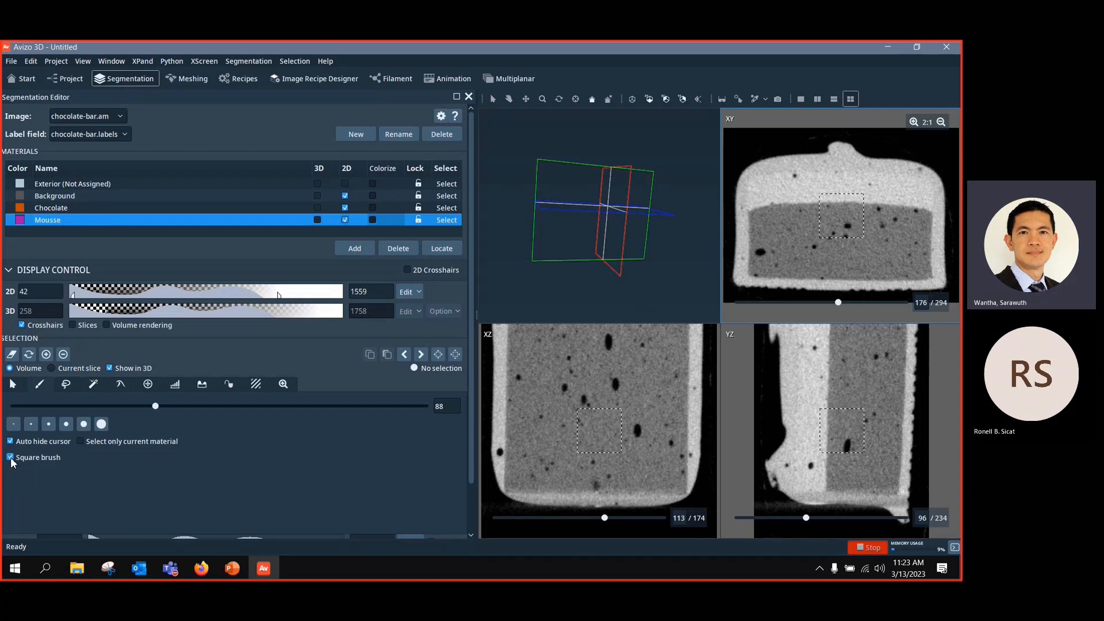
Step: Brush-select a band across the light chocolate layer above the mousse in XY slice 176 and assign it to Chocolate
left_click(777, 187)
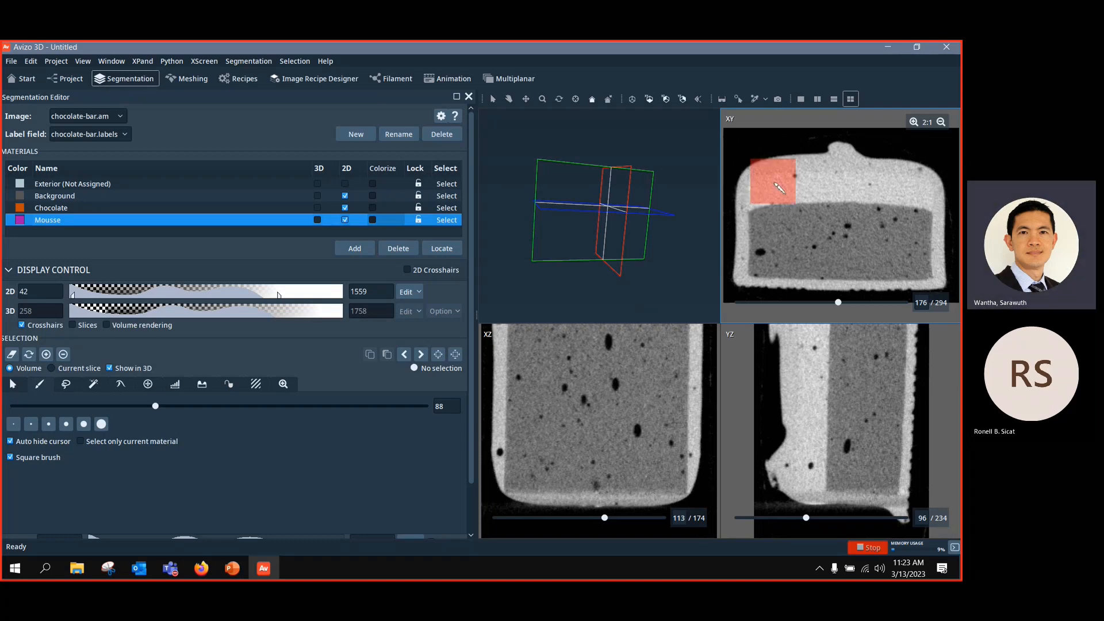
left_click_drag(778, 187, 911, 193)
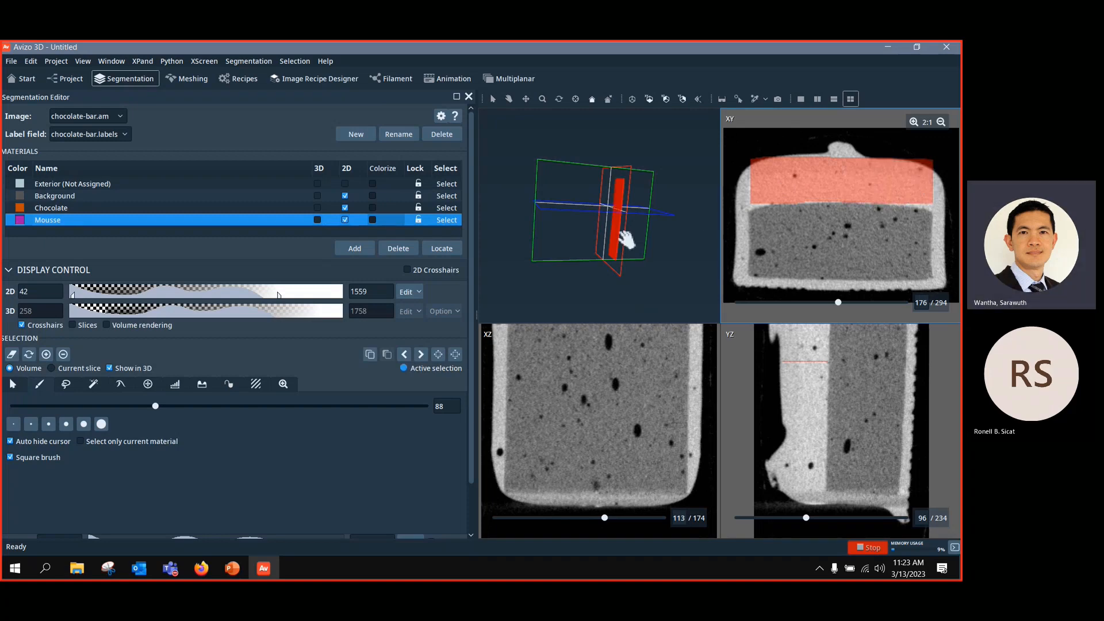
mouse_move(625, 239)
left_mouse_down()
mouse_move(594, 239)
mouse_move(508, 173)
mouse_move(495, 184)
mouse_move(501, 175)
left_mouse_up()
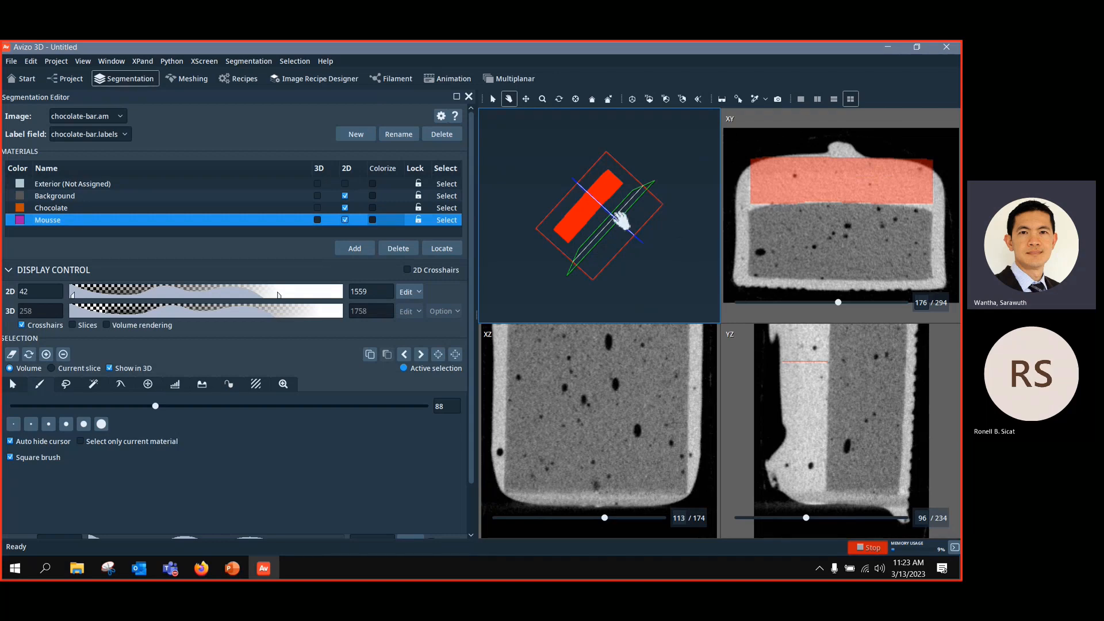
left_click(94, 207)
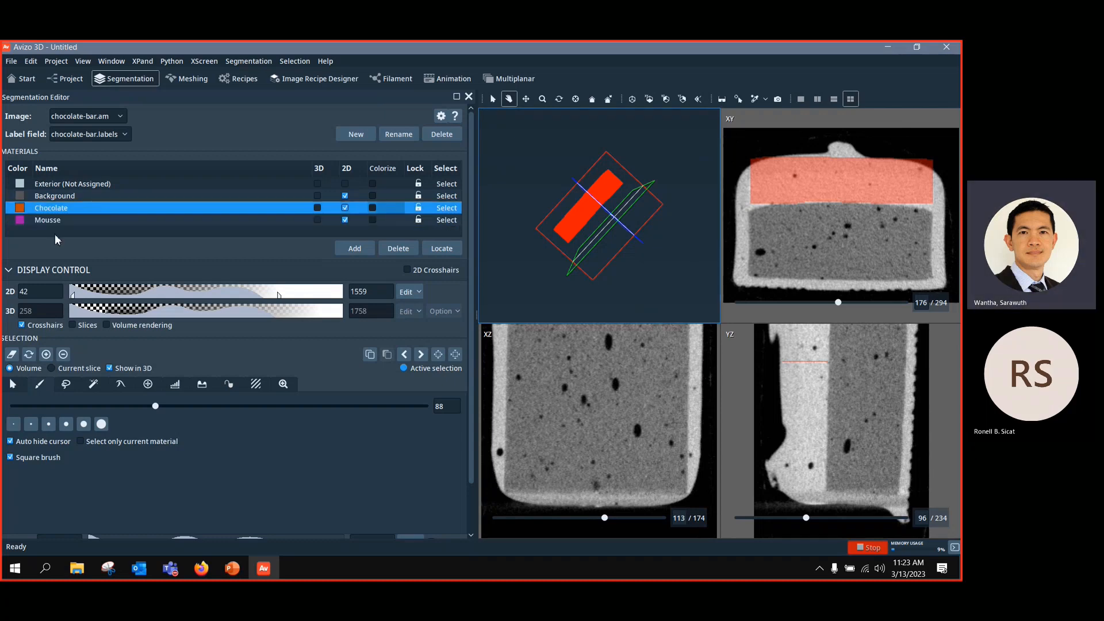
left_click(45, 354)
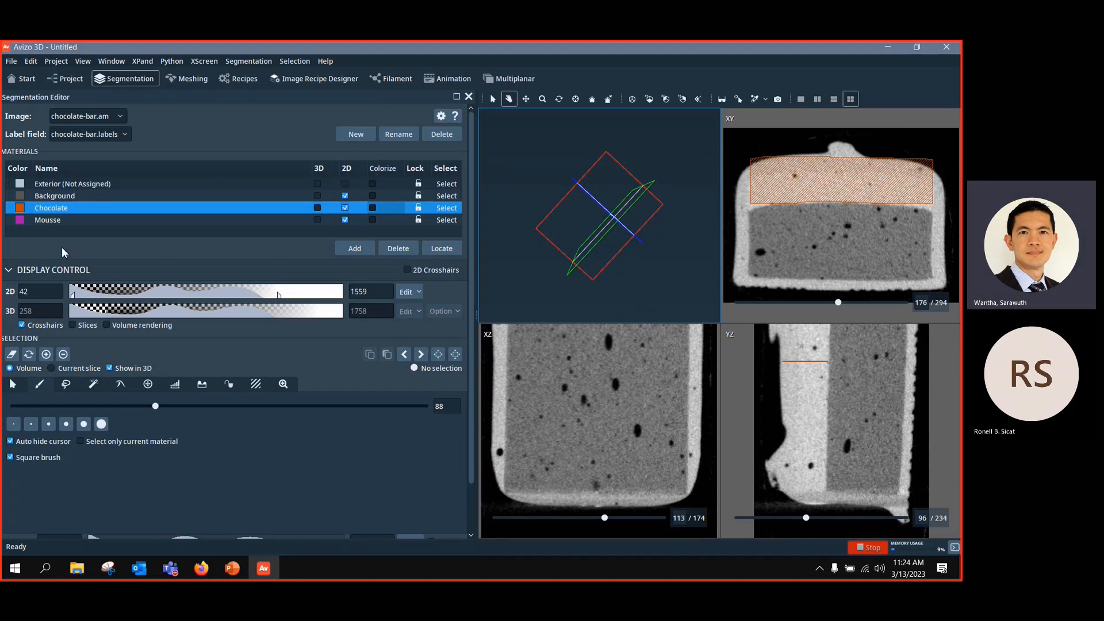
Step: Change the Chocolate material's colour to the dark green custom colour
left_click(19, 210)
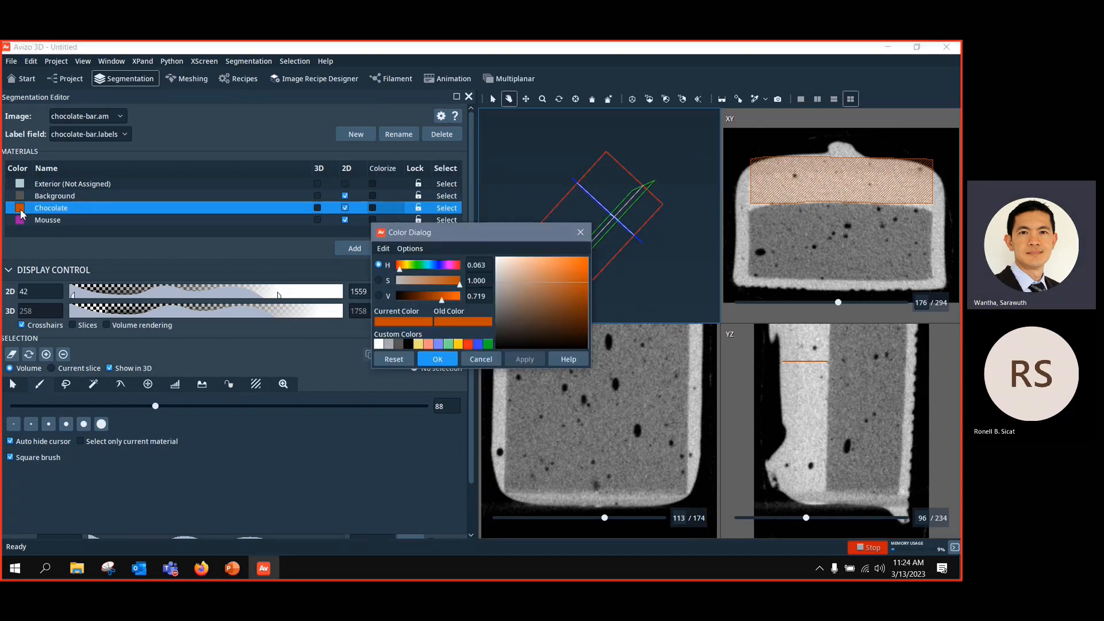
left_click(449, 344)
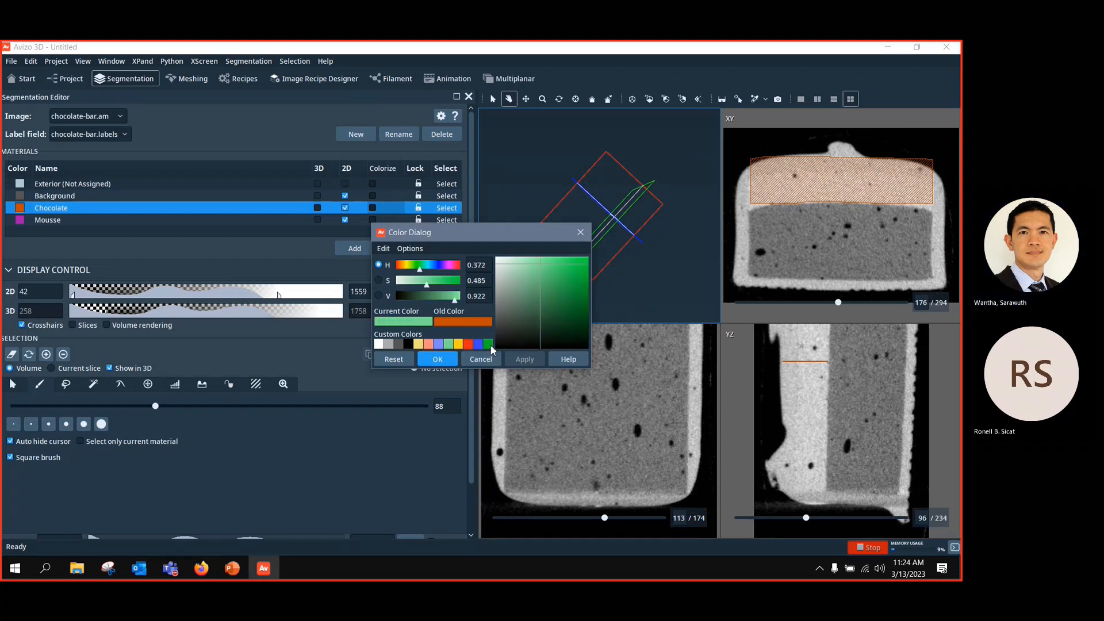
left_click(438, 358)
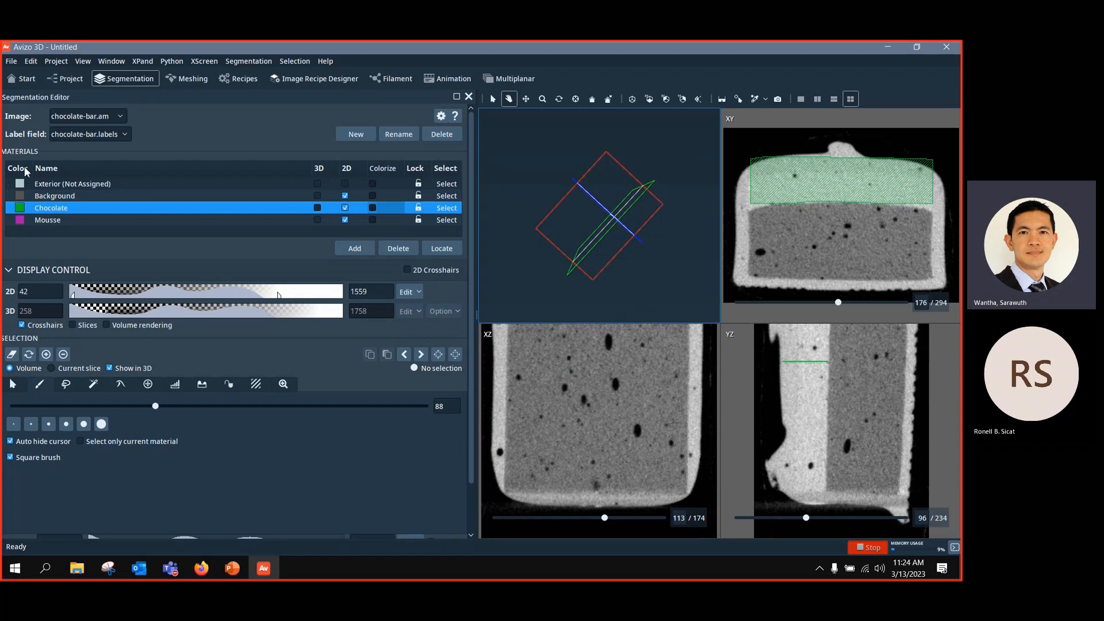
Step: Change the Mousse material's colour to bright pink with hue 0.852, saturation 0.930 and value 0.940
left_click(20, 220)
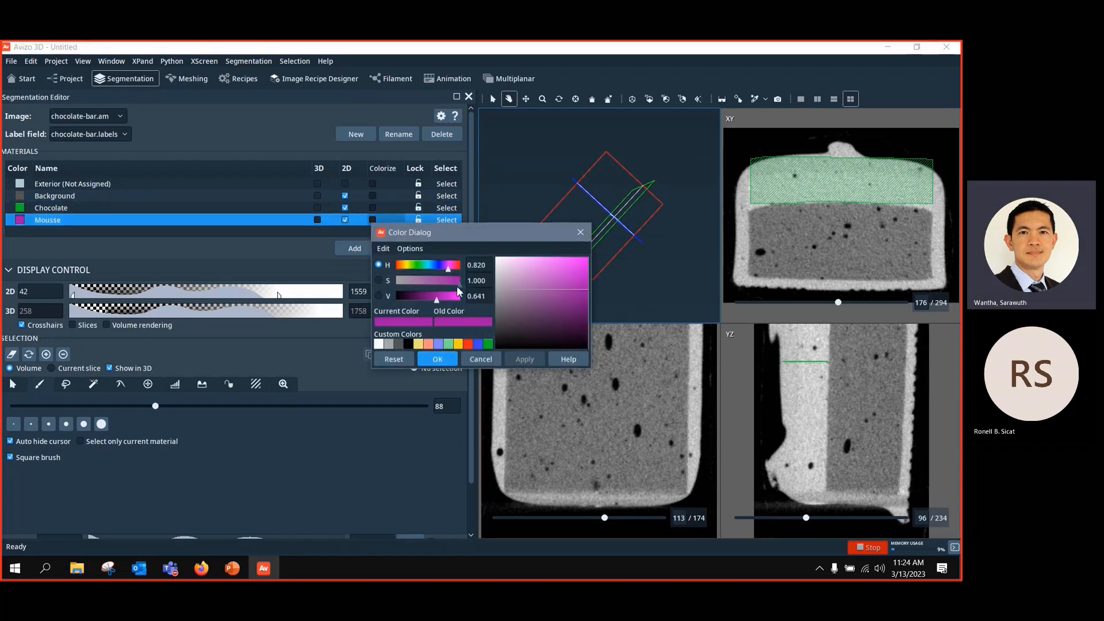
left_click_drag(451, 269, 453, 266)
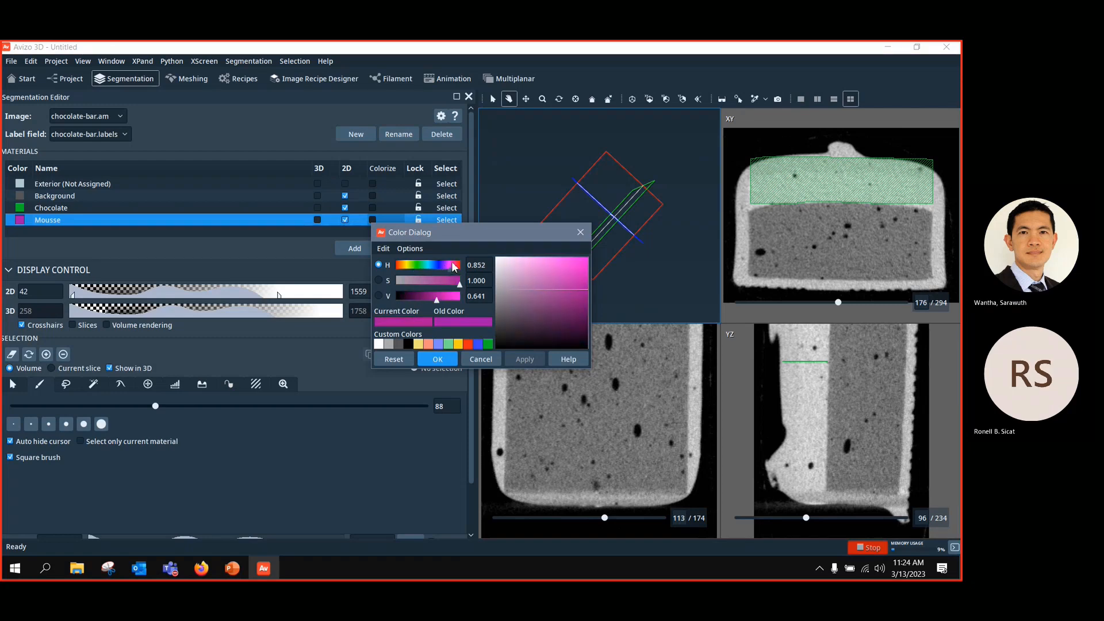
left_click(581, 262)
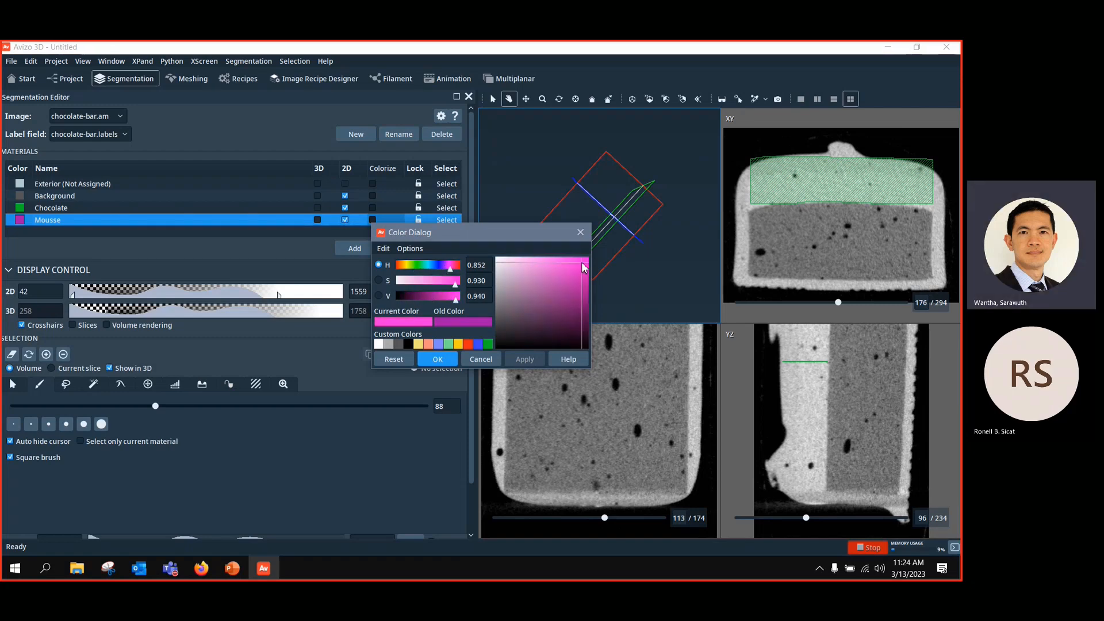
left_click(434, 357)
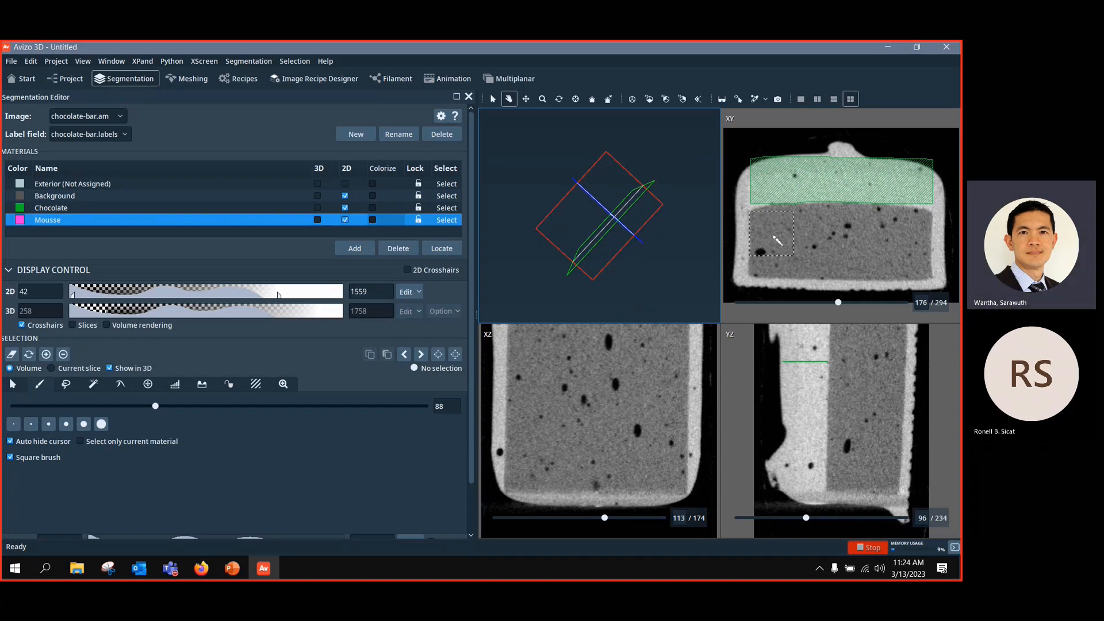
Step: Brush-select the dark mousse layer in XY slice 176, overlapping part of the Chocolate region, and inspect the selection in 3D
mouse_move(771, 239)
left_mouse_down()
mouse_move(891, 246)
mouse_move(917, 233)
mouse_move(909, 205)
left_mouse_up()
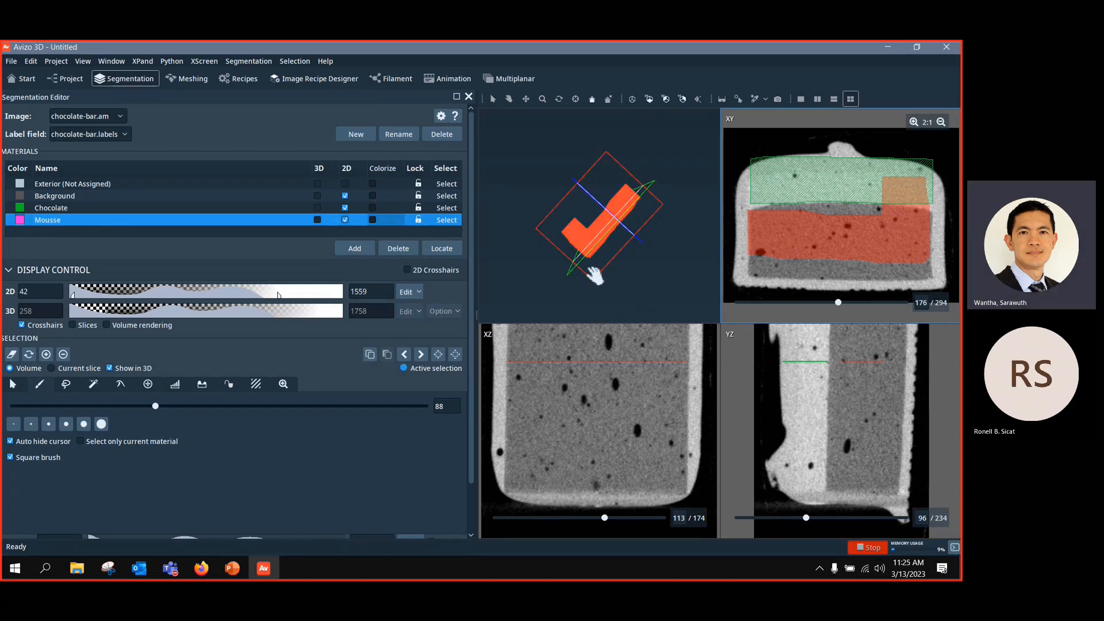
left_click_drag(588, 227, 617, 243)
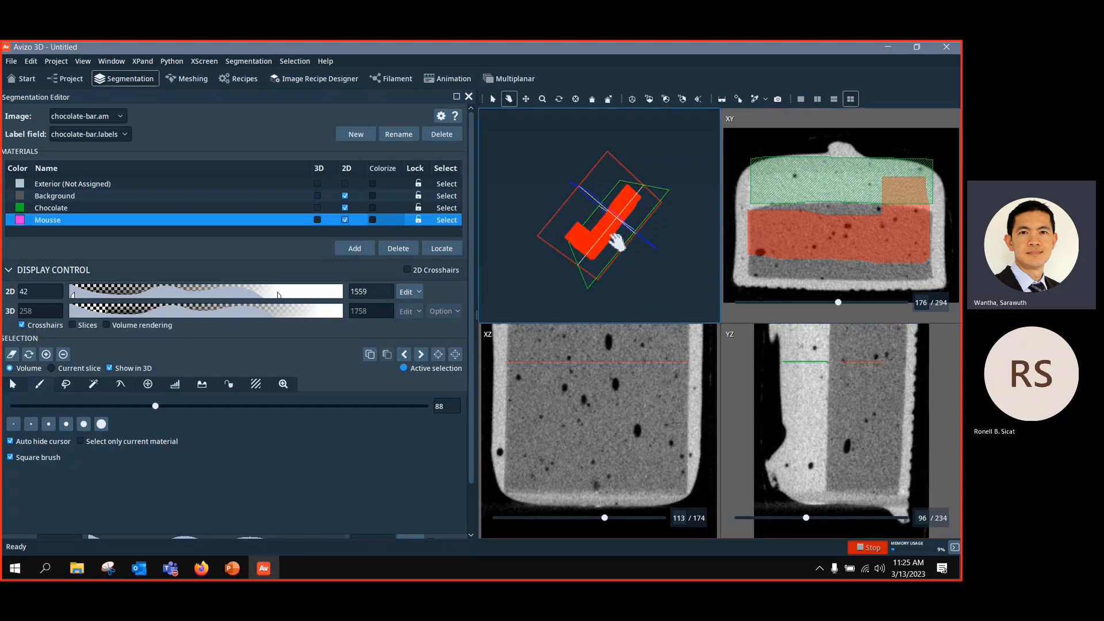
scroll(615, 241, "up", 3)
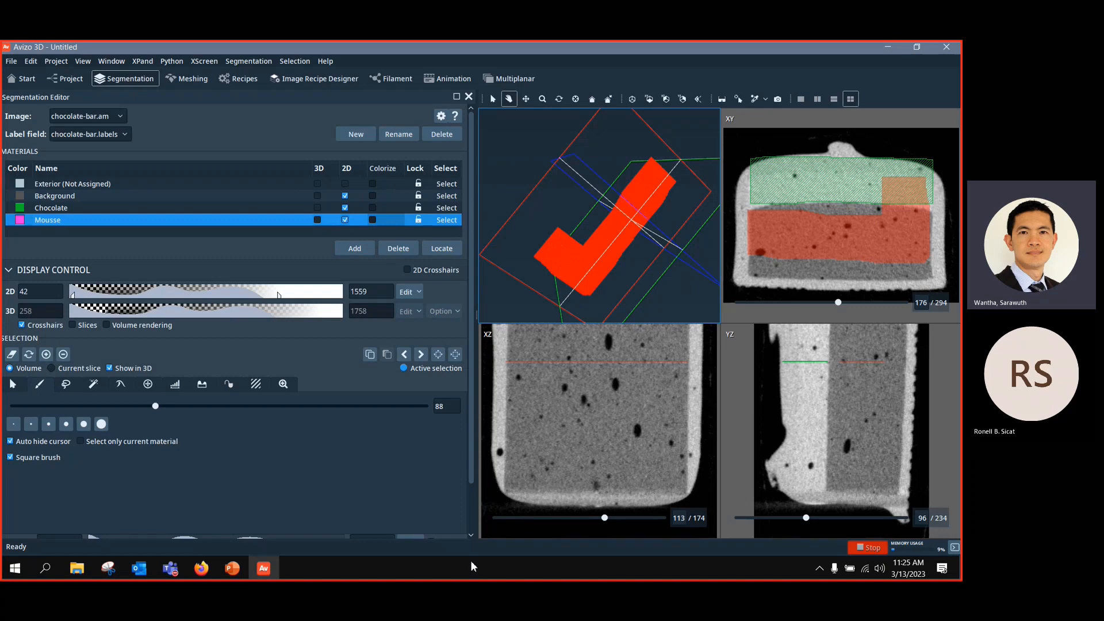
Step: Assign the brushed mousse-layer selection, including its overlap with the Chocolate region, to the Mousse material
left_click(46, 354)
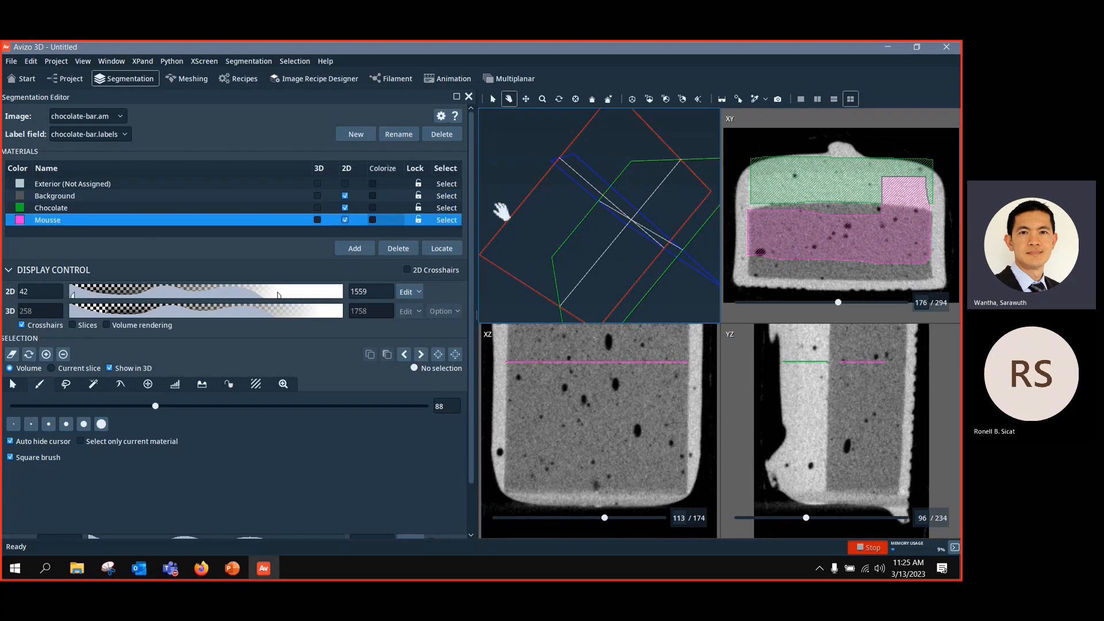
left_click(109, 209)
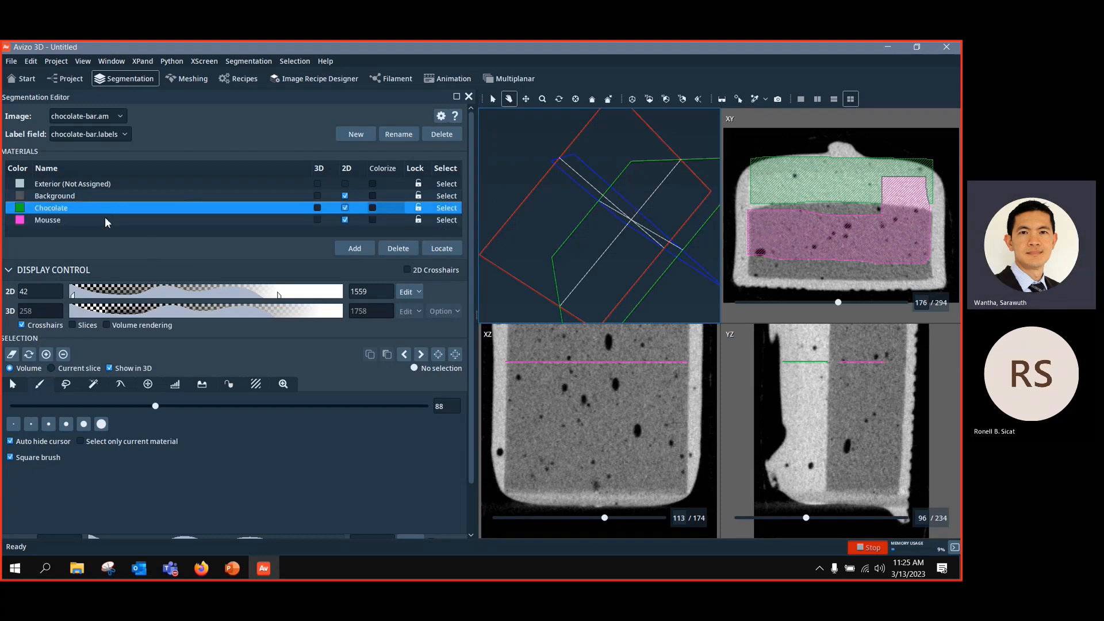
left_click(108, 221)
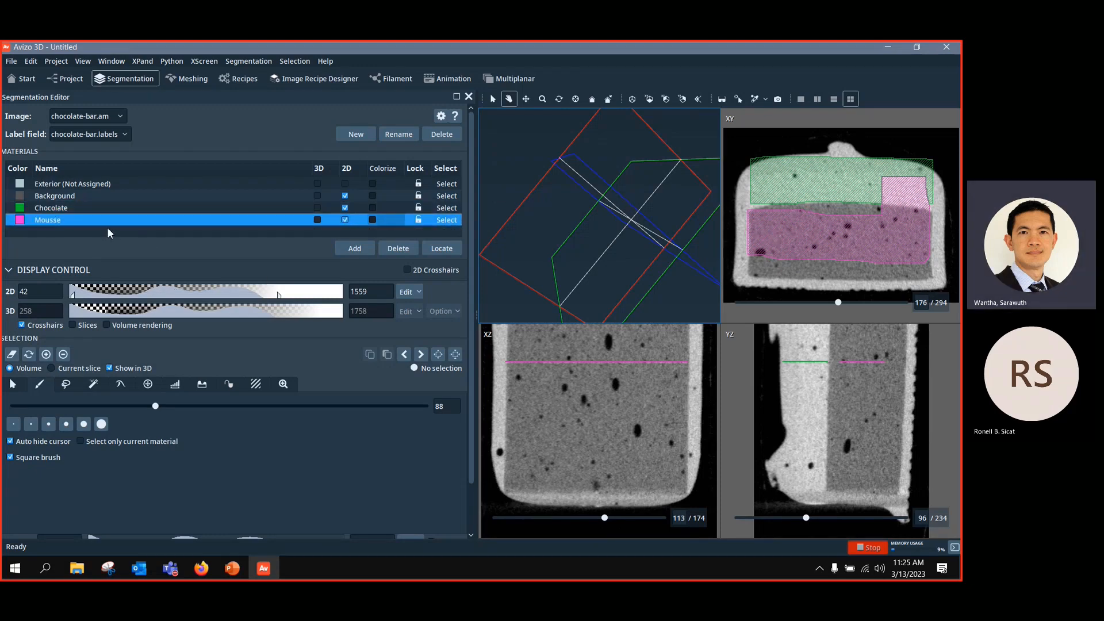
left_click(70, 211)
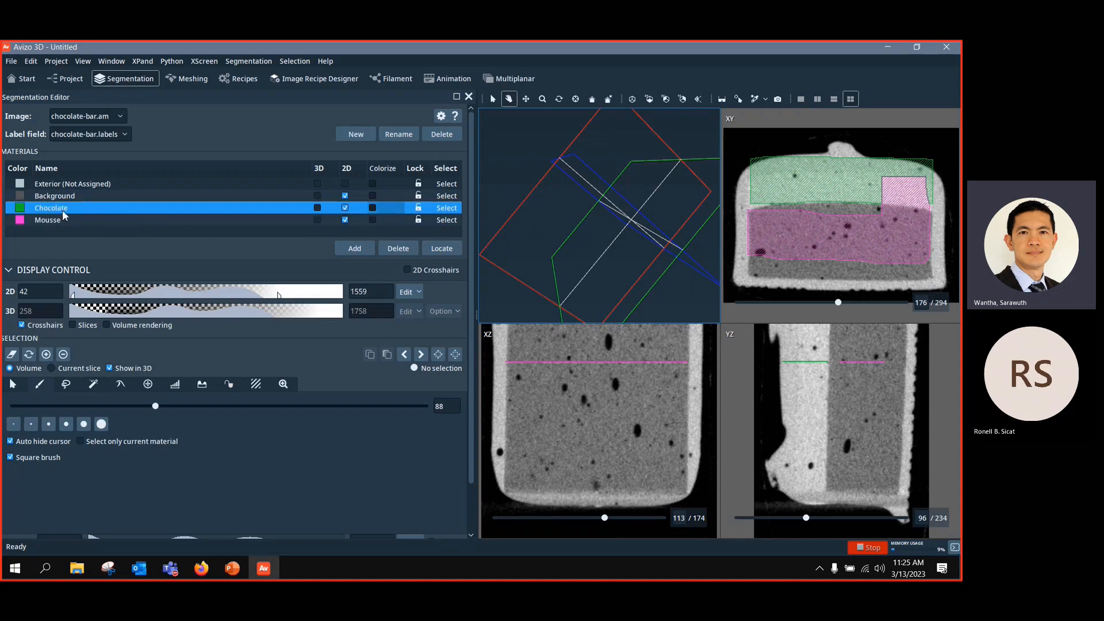
Step: Select all voxels of the Chocolate material, inspect them in 3D and reassign them to Mousse
left_click(453, 210)
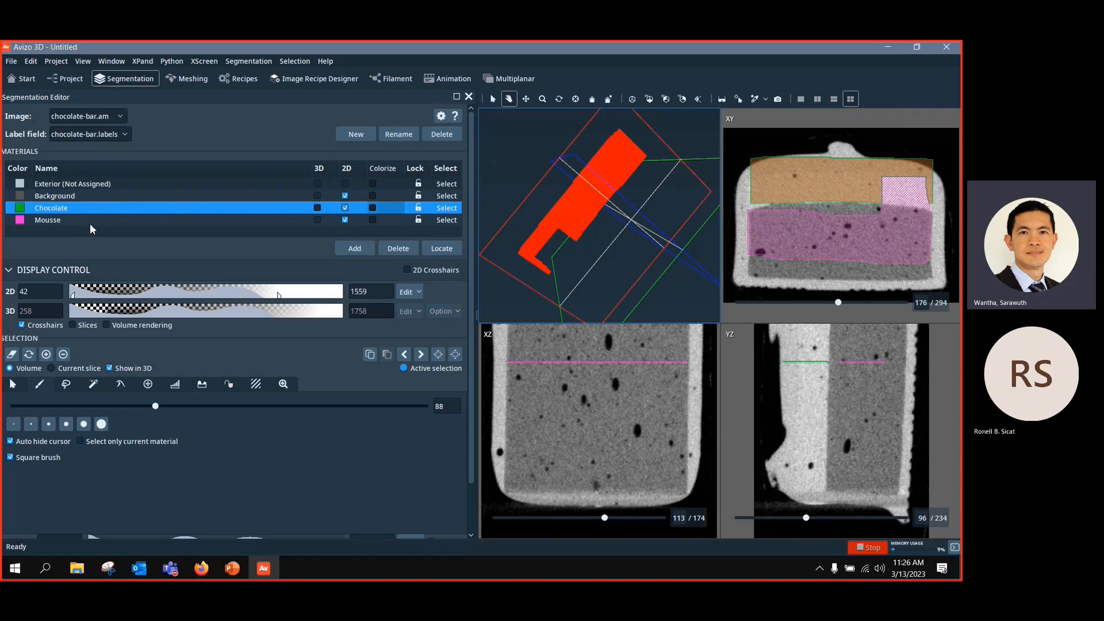
left_click(443, 208)
mouse_move(614, 206)
middle_mouse_down()
mouse_move(626, 229)
mouse_move(630, 209)
middle_mouse_up()
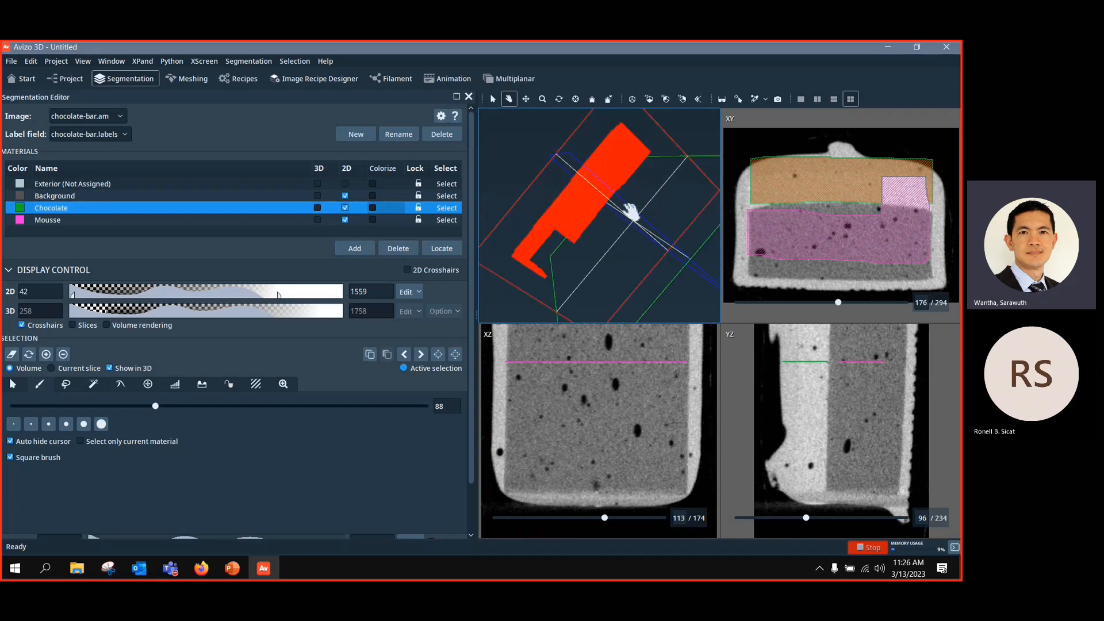
left_click(67, 223)
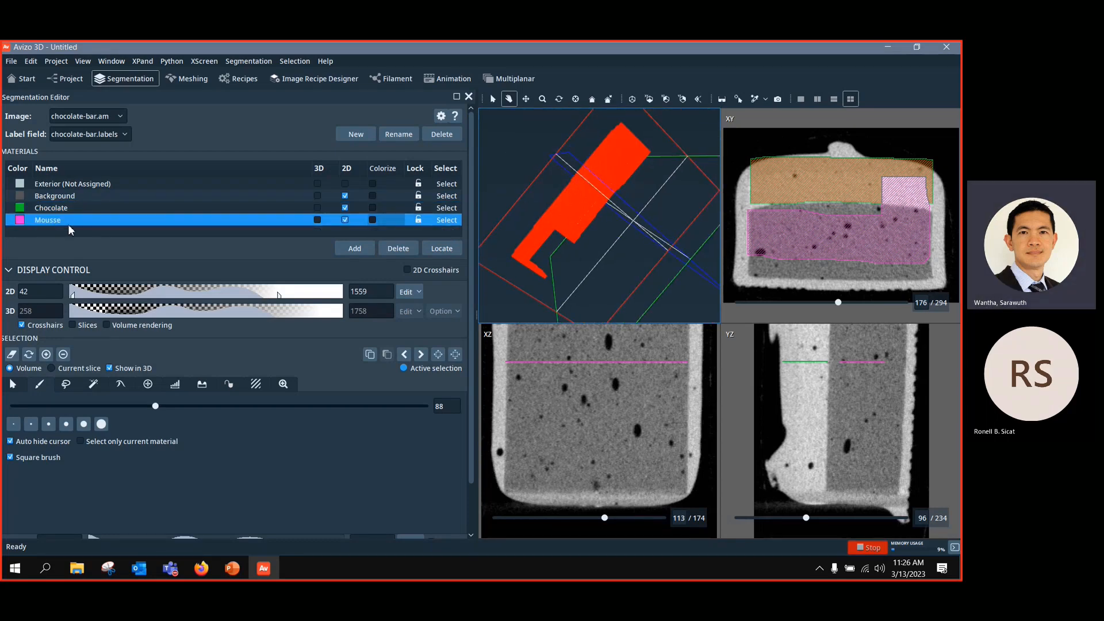
left_click(46, 355)
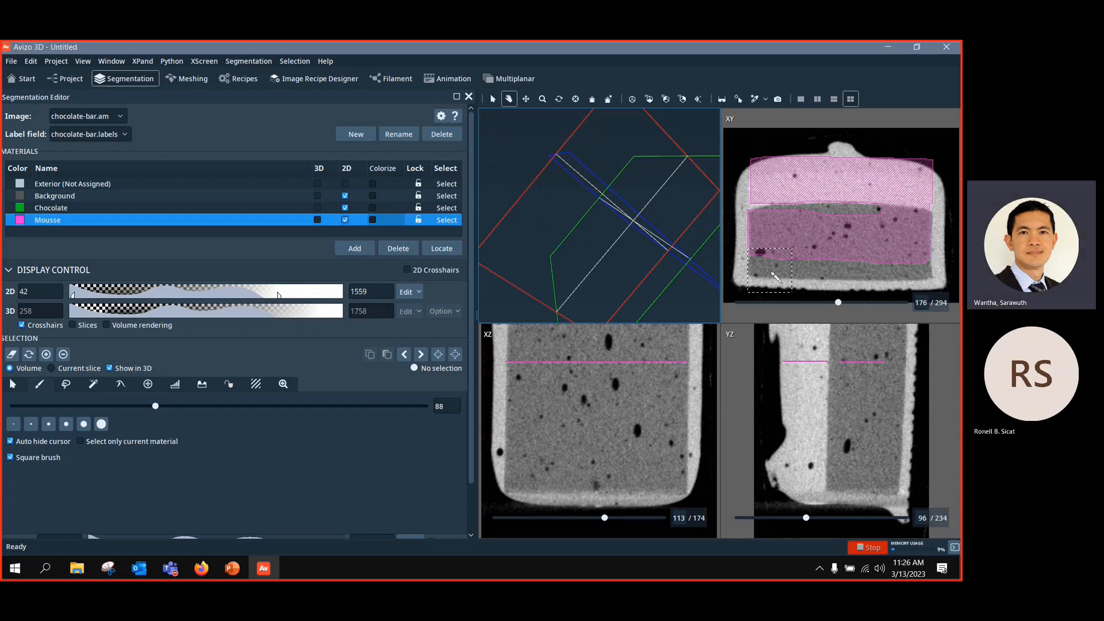
Step: Select all voxels of the Mousse material and remove them from it
scroll(748, 489, "down", 1)
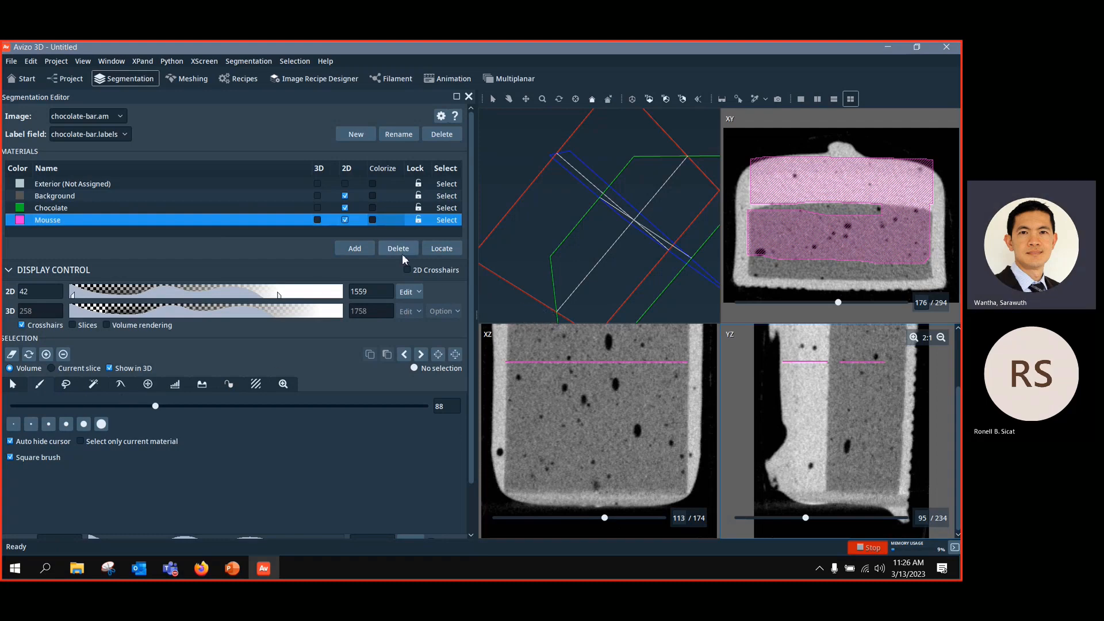
left_click(447, 220)
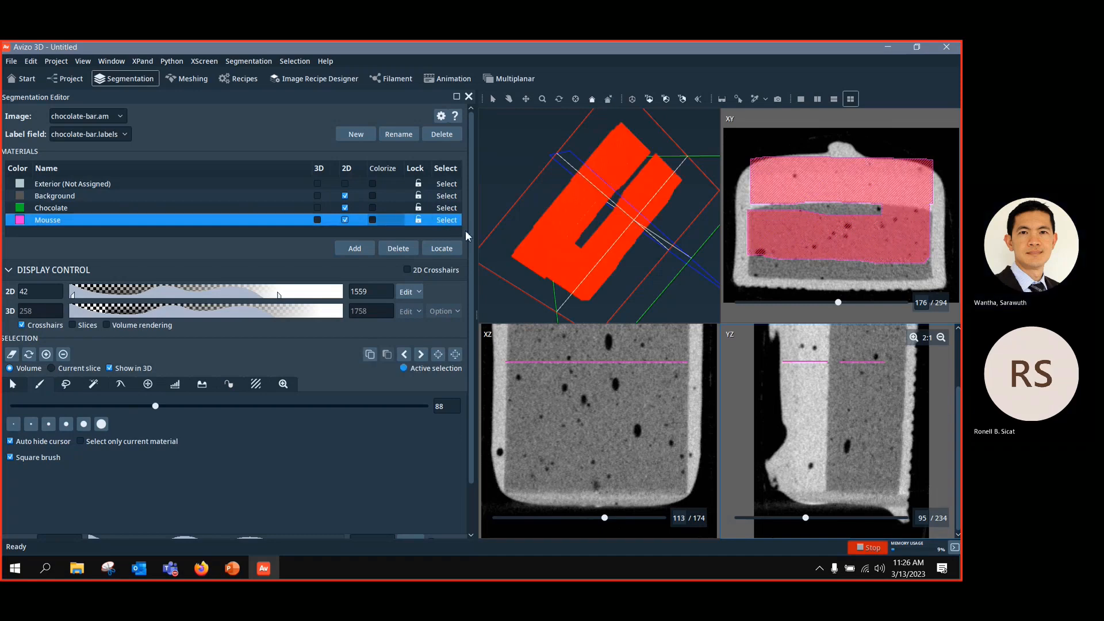
left_click(64, 355)
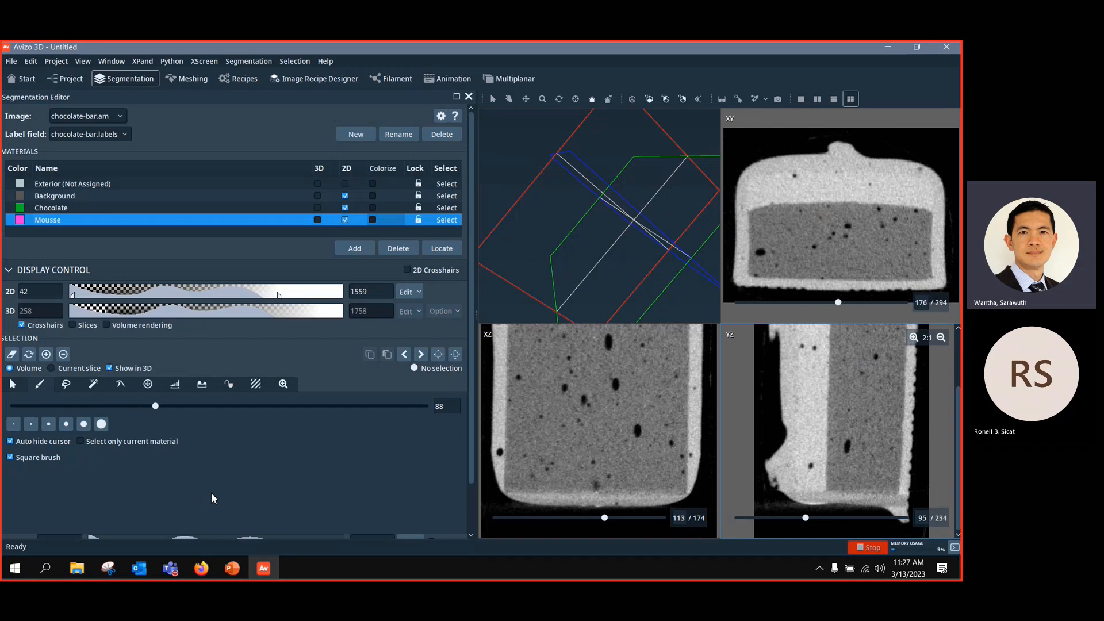
Step: Pick the whole unassigned volume across all slices, inspect the selection in 3D and assign it to the Background material
mouse_move(232, 575)
left_click(12, 384)
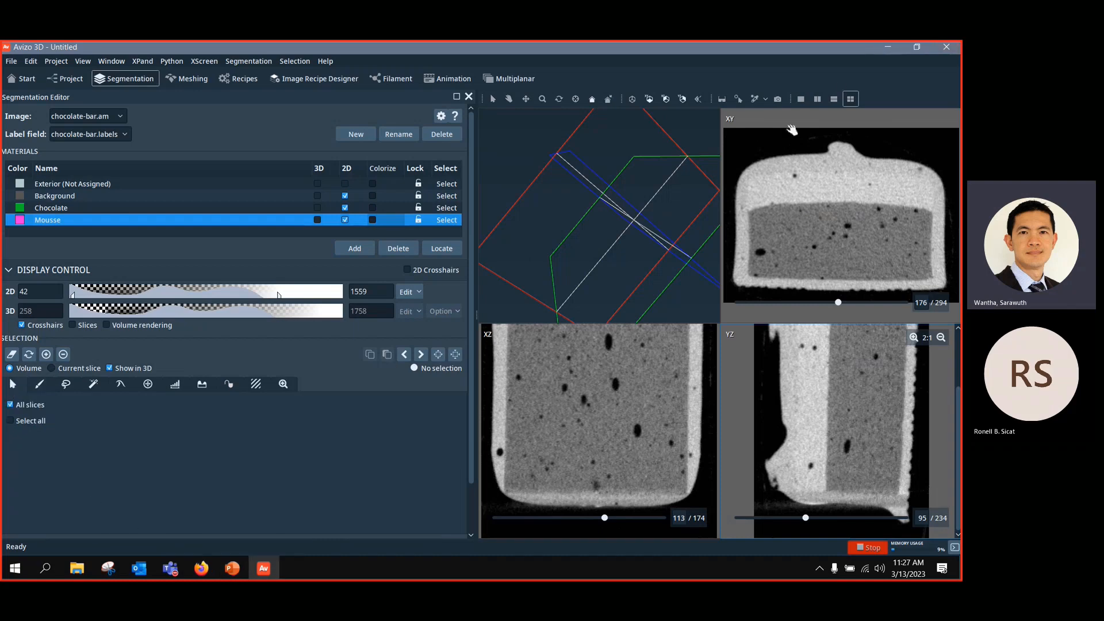
left_click(776, 143)
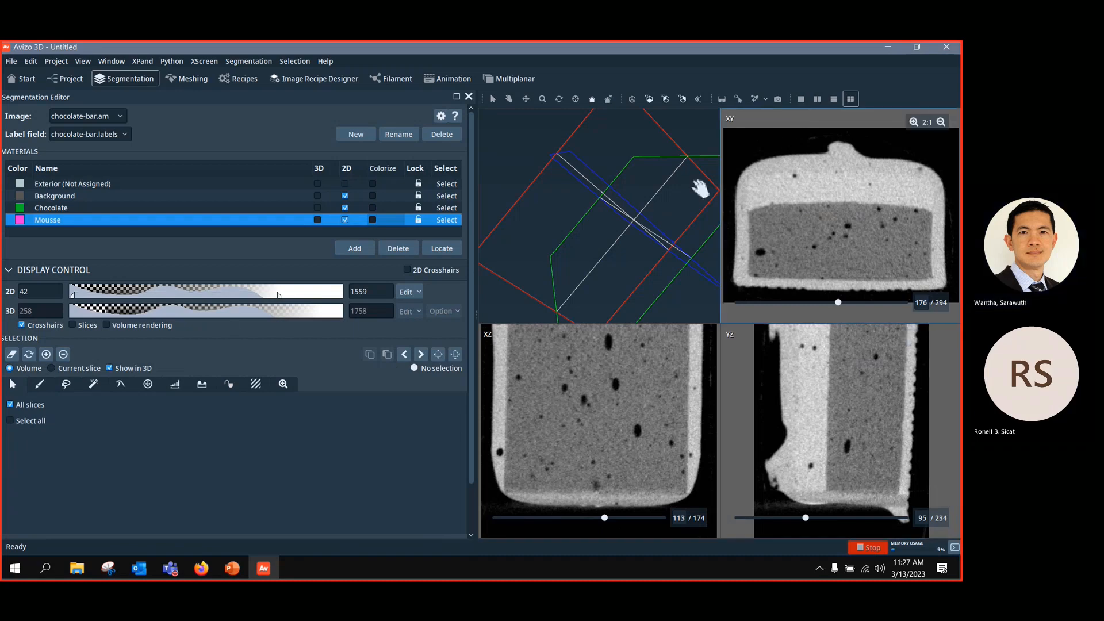
left_click(754, 154)
middle_click_drag(610, 211, 633, 219)
left_click_drag(633, 219, 629, 207)
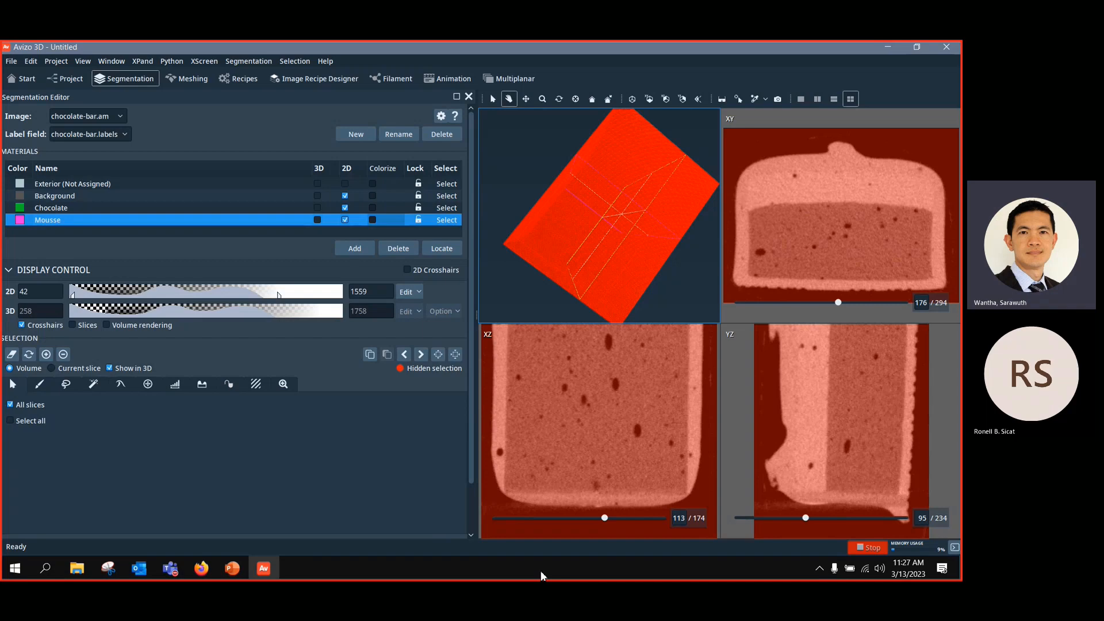
left_click(109, 197)
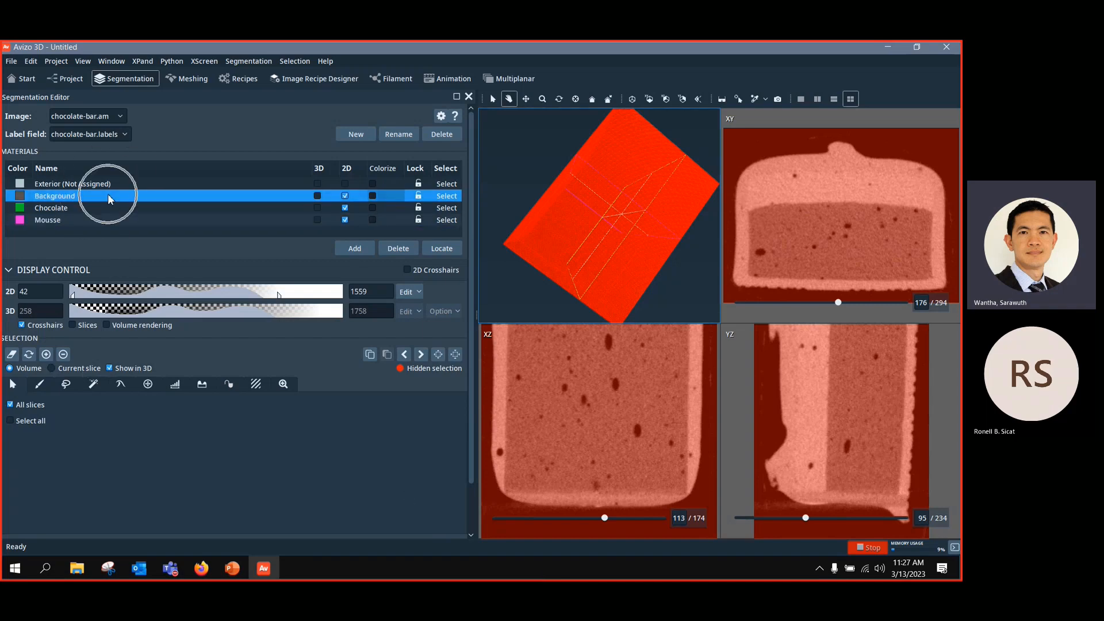
left_click(46, 354)
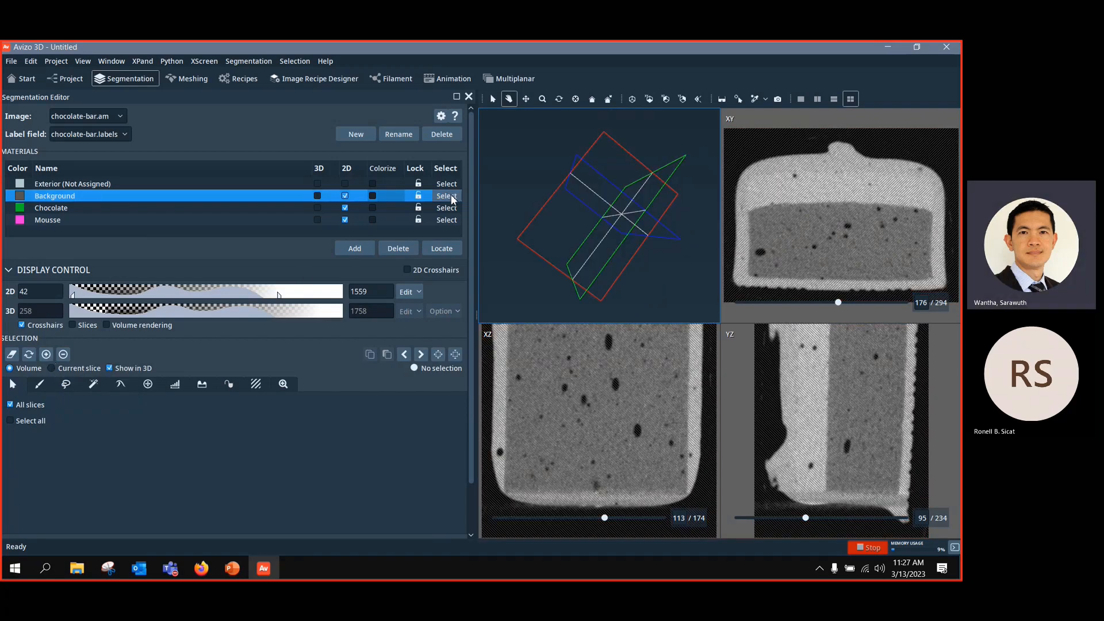
Step: Check the extent of Background by selecting its voxels, clearing the selection and displaying the material in 3D
left_click(451, 195)
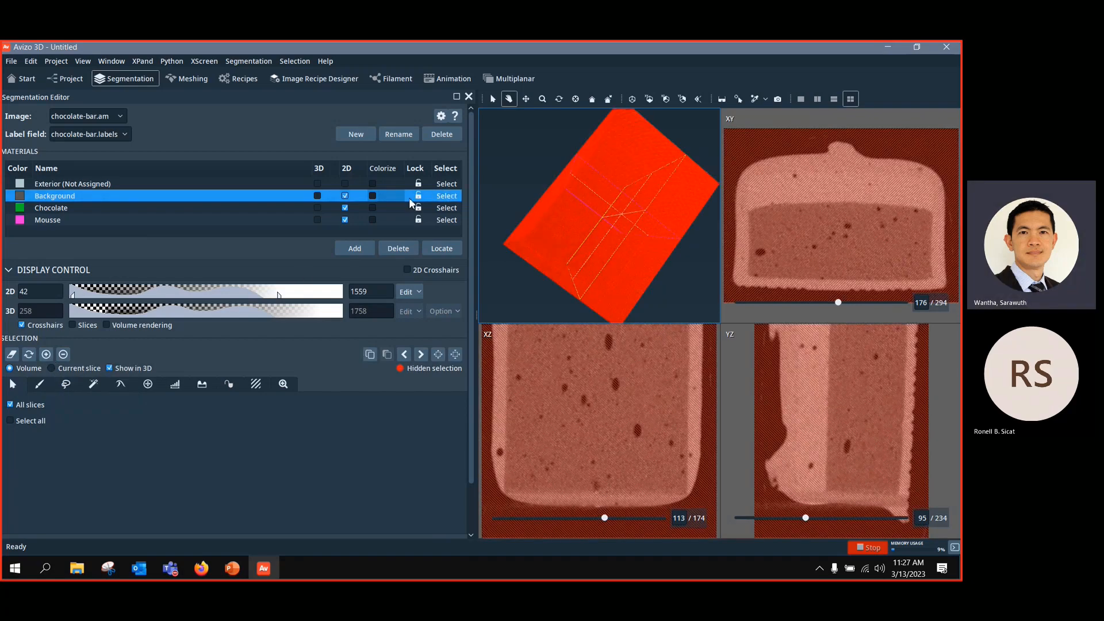
left_click(11, 354)
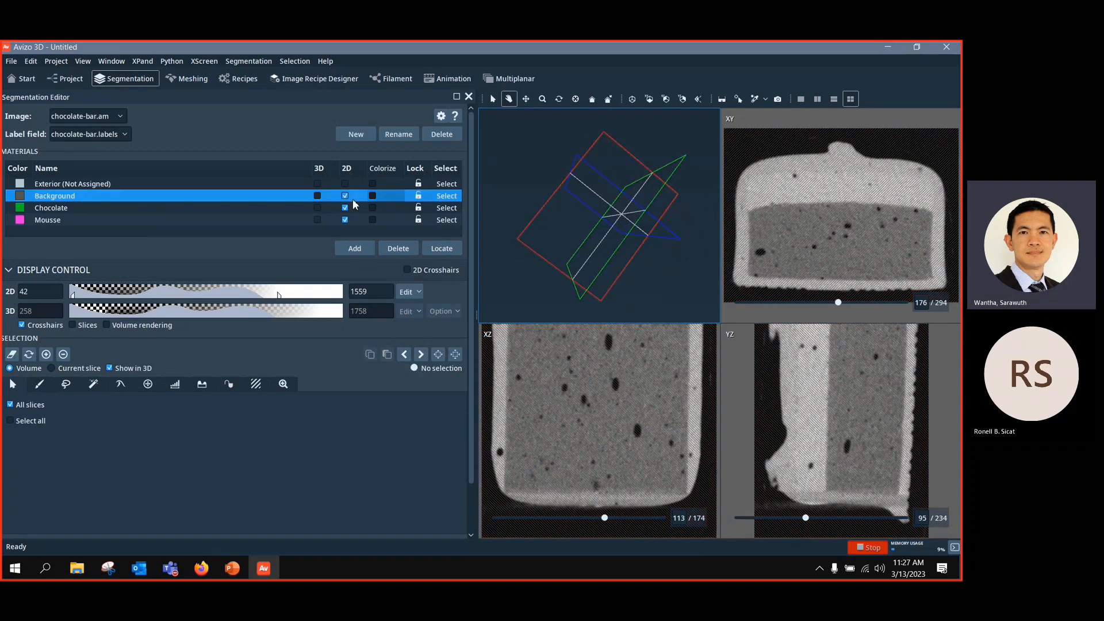
left_click(317, 196)
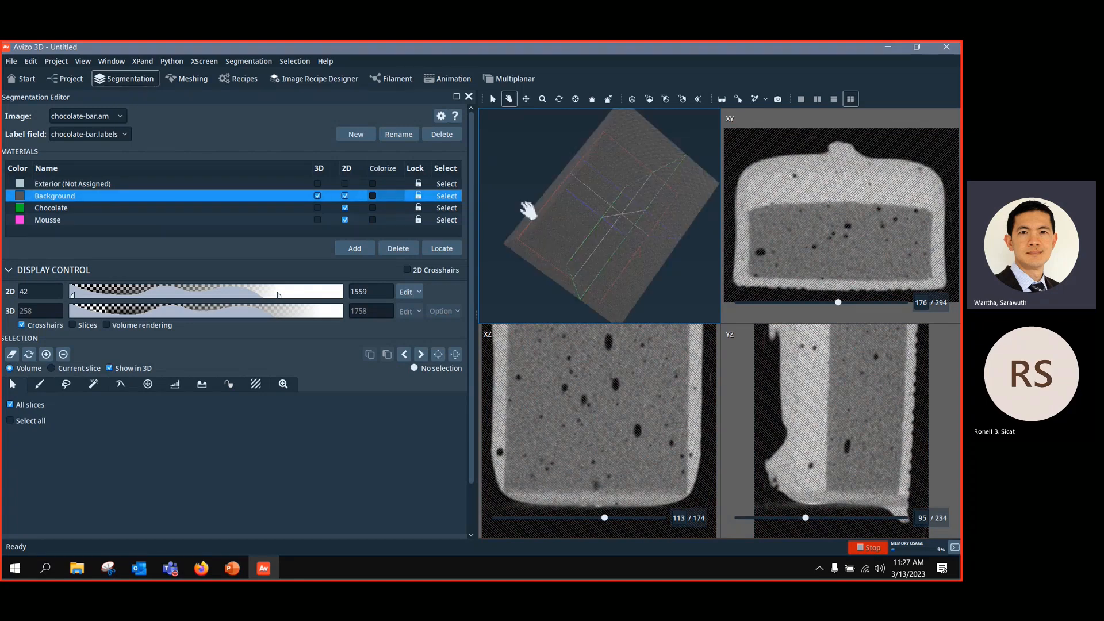
left_click_drag(528, 211, 615, 217)
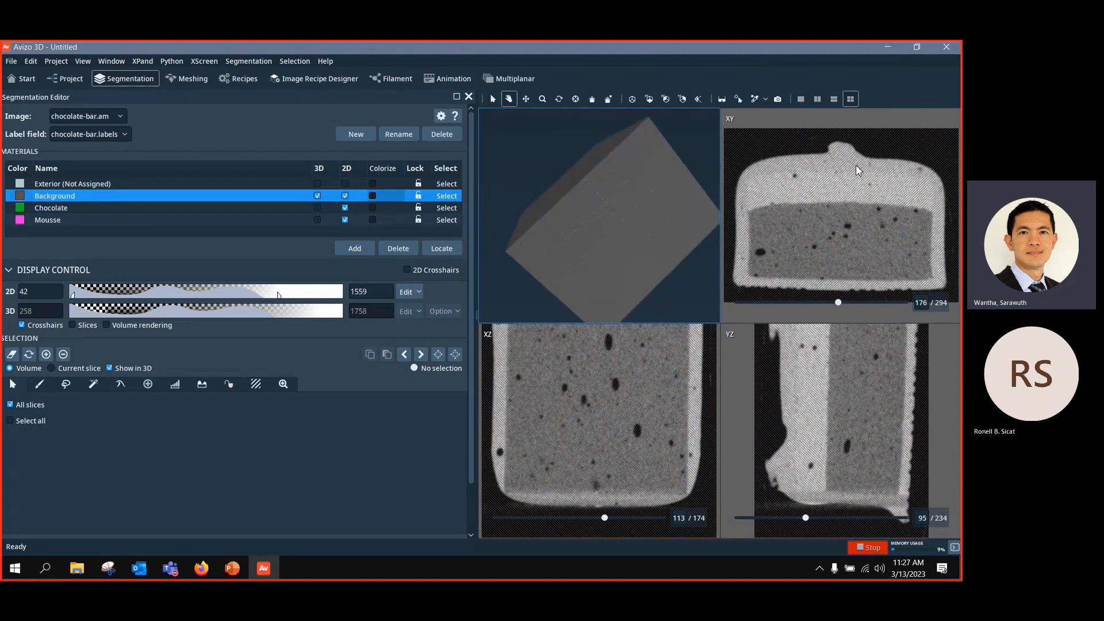
Step: Change the Background material's colour to the light yellow custom colour
left_click(21, 197)
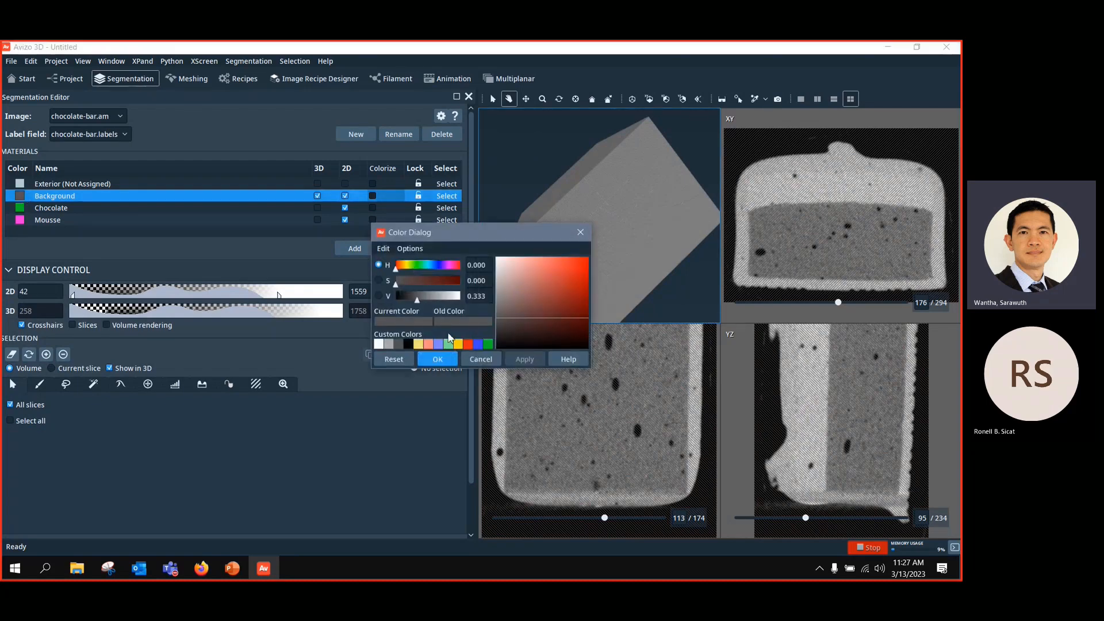
left_click(417, 345)
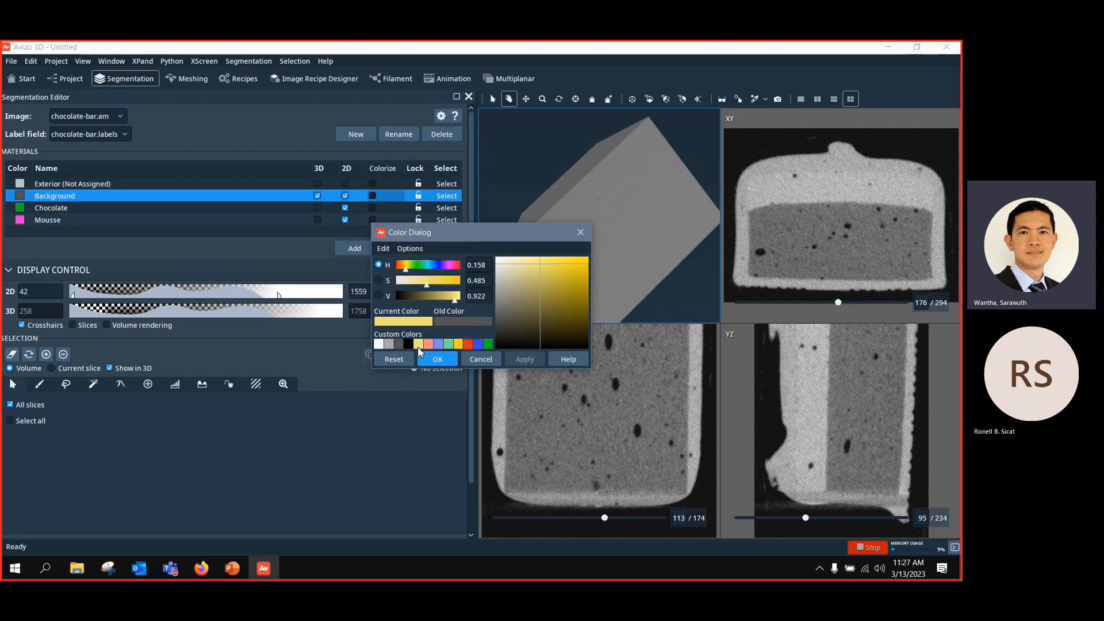
left_click(447, 363)
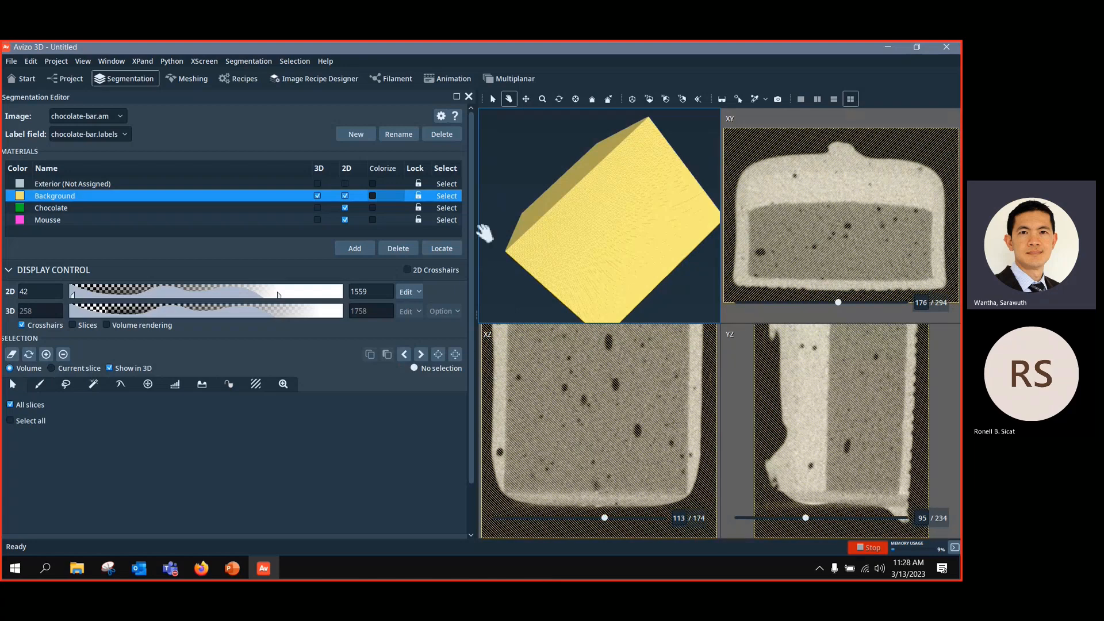
Step: Hide Background in 3D and compare the slices with its 2D display off and on
left_click(345, 196)
left_click(316, 196)
left_click(345, 196)
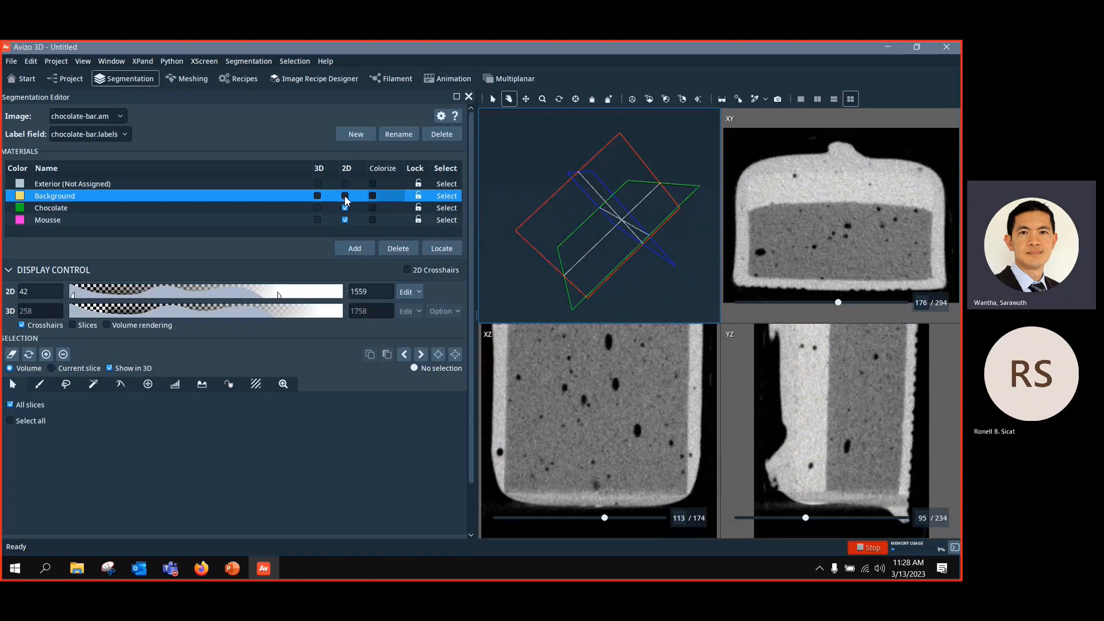
left_click(345, 196)
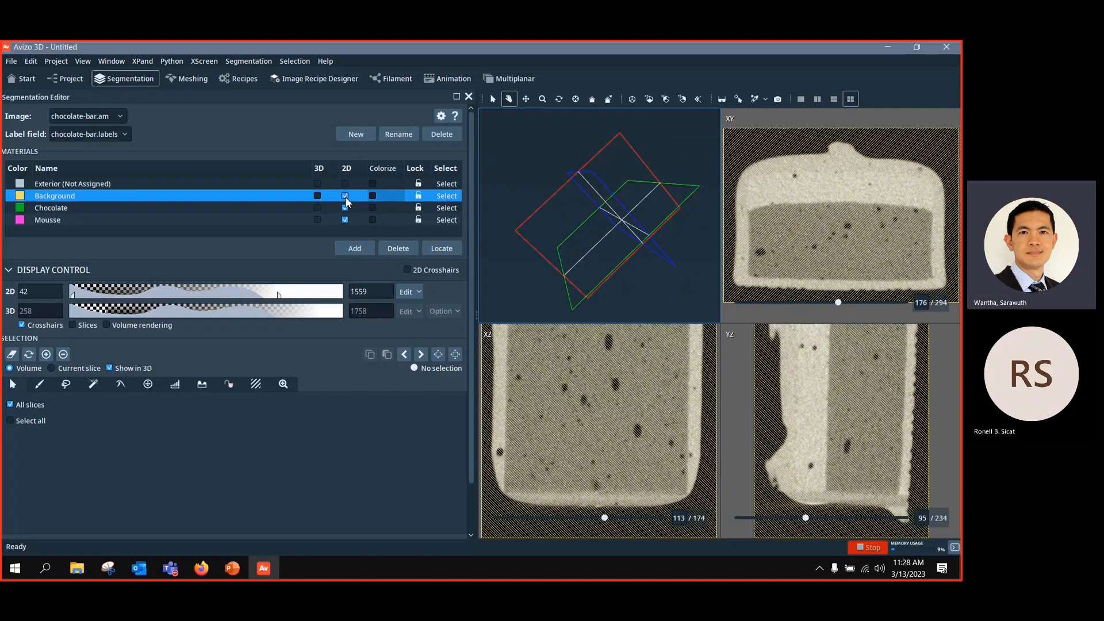
left_click(345, 196)
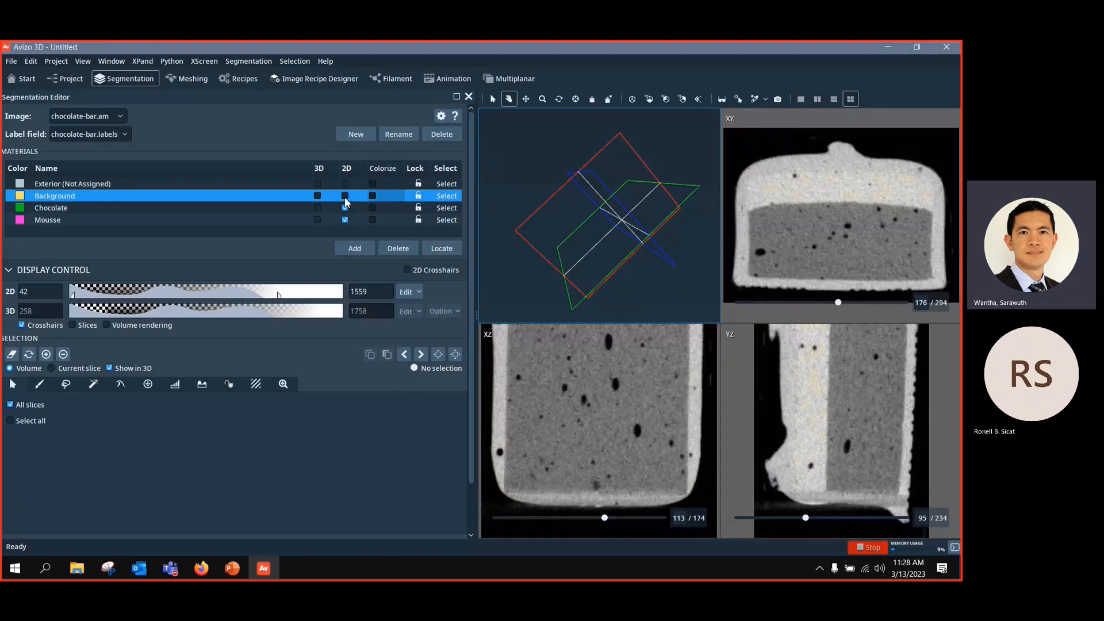
left_click(345, 196)
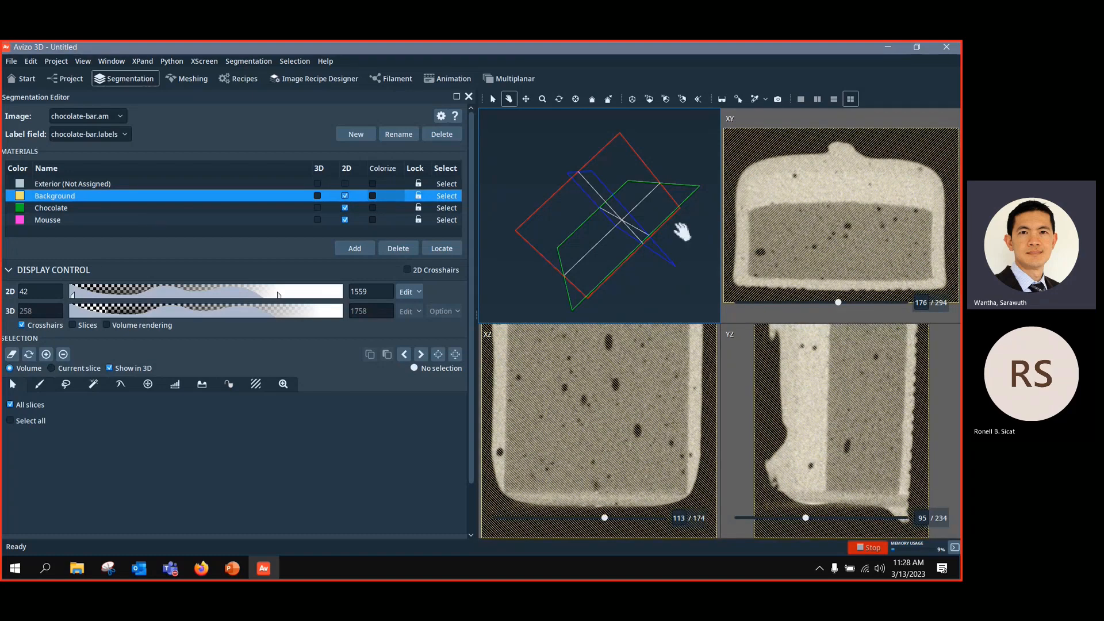
Step: With Chocolate active, brush-select a band across the light chocolate layer in XY slice 176 using a round brush of size 88
left_click(103, 211)
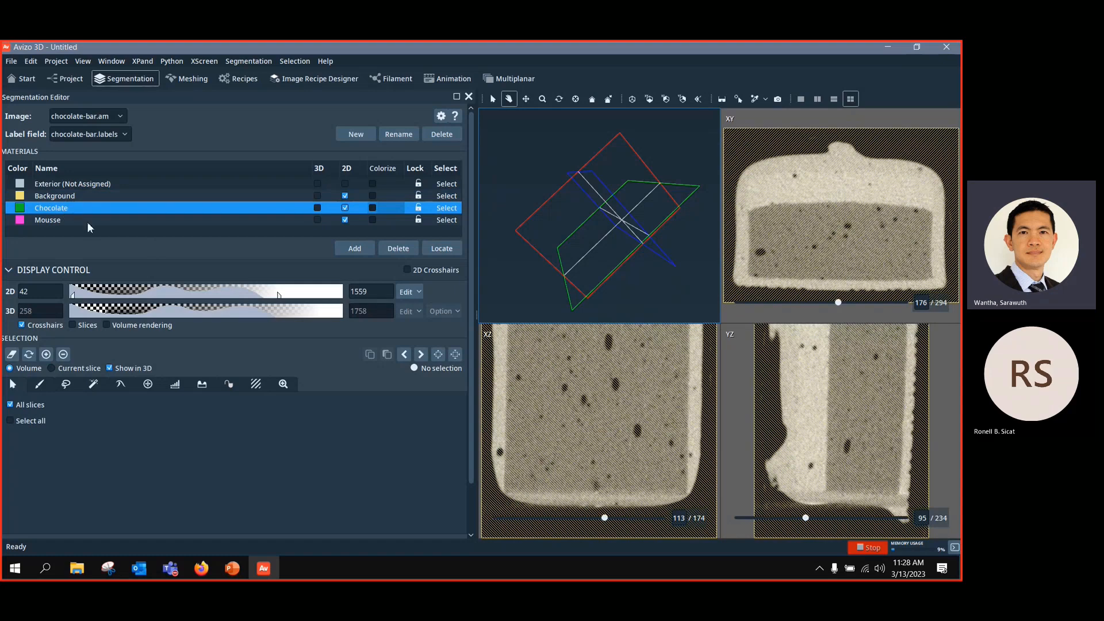
left_click(40, 387)
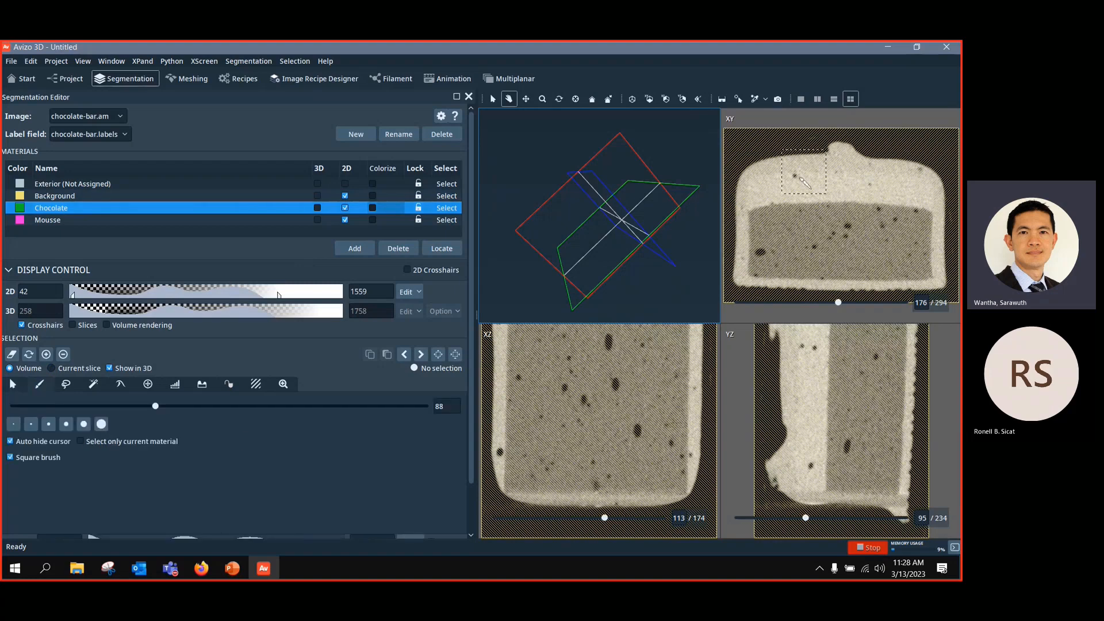
left_click(10, 457)
left_click_drag(774, 180, 907, 185)
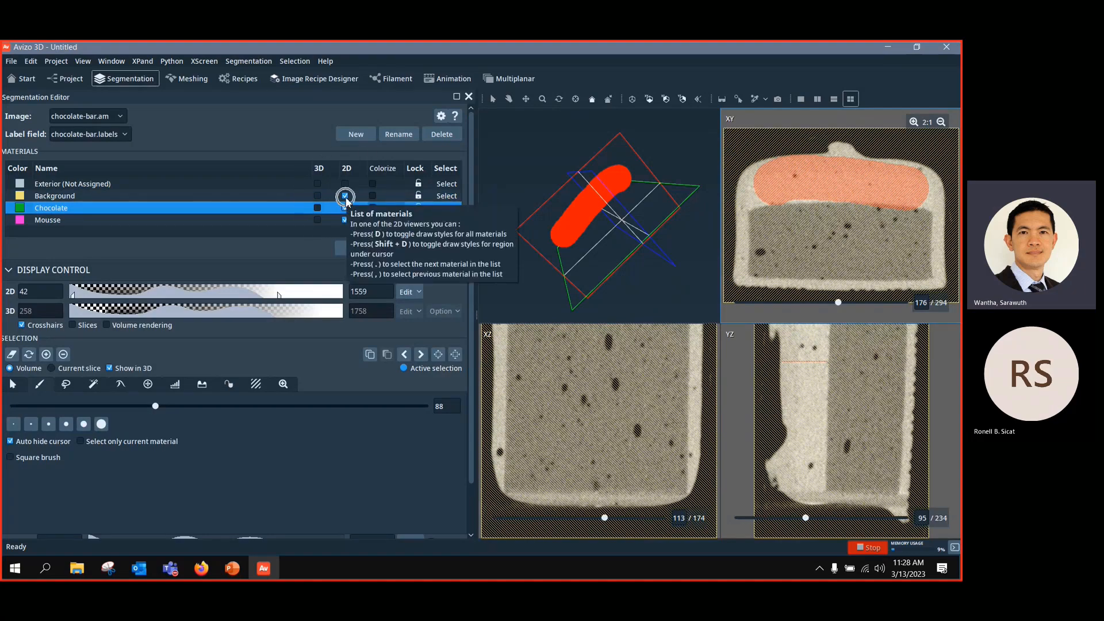
Step: Hide the Background material's 2D display in the slice views
left_click(346, 197)
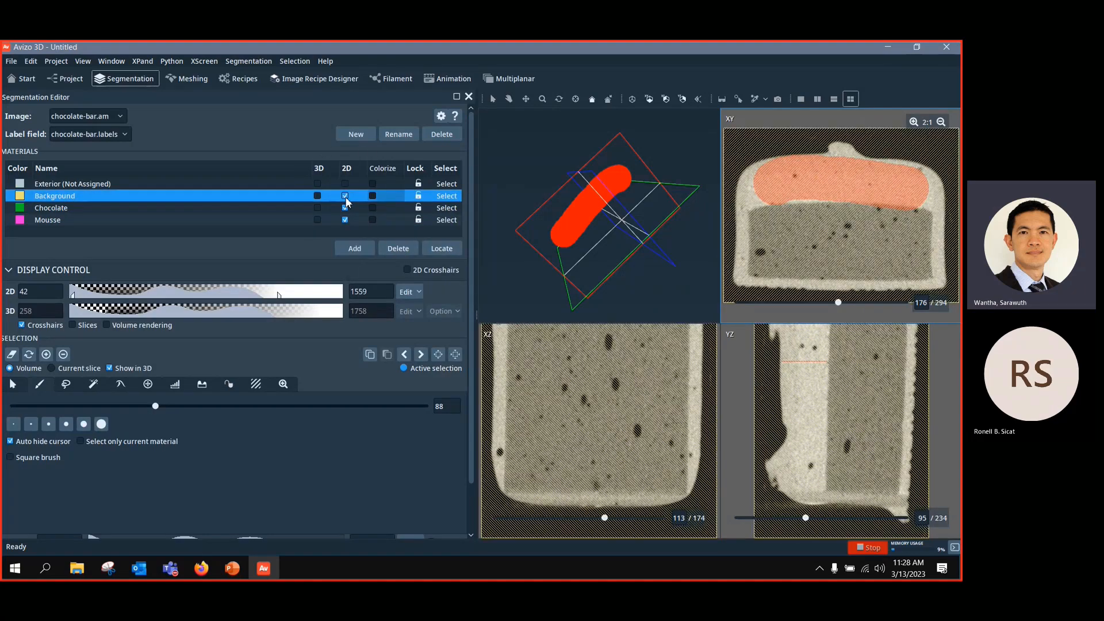
left_click(345, 197)
left_click(346, 197)
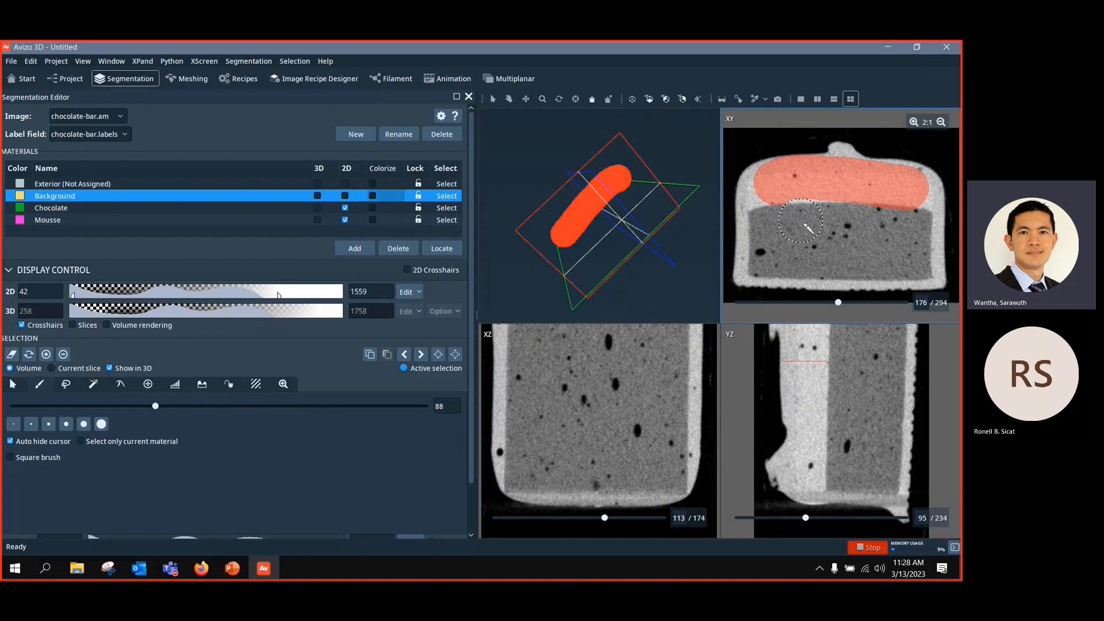
Step: With Chocolate active and the brush size at 74, brush-select a ring over the chocolate shell in XY slice 176
left_click(96, 210)
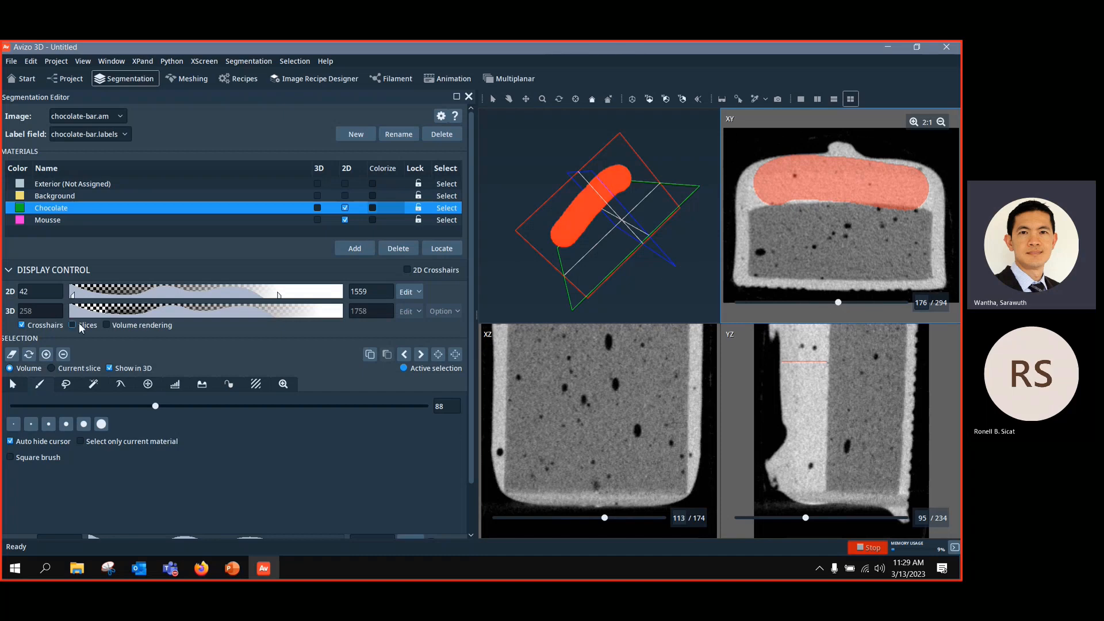
left_click(44, 390)
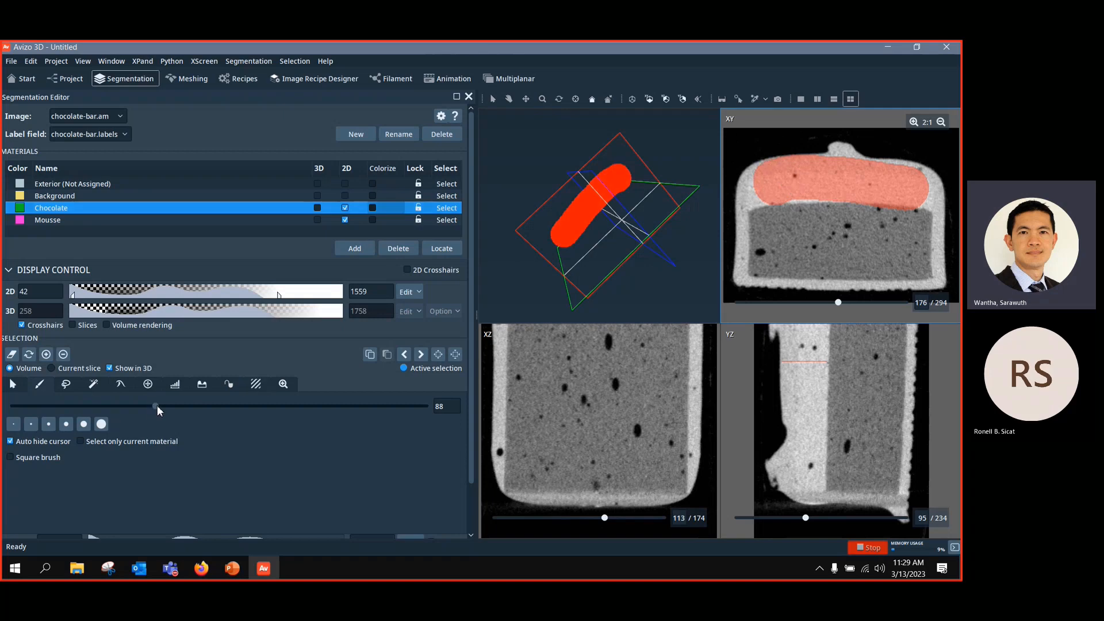
mouse_move(156, 405)
left_mouse_down()
mouse_move(66, 407)
mouse_move(133, 406)
left_mouse_up()
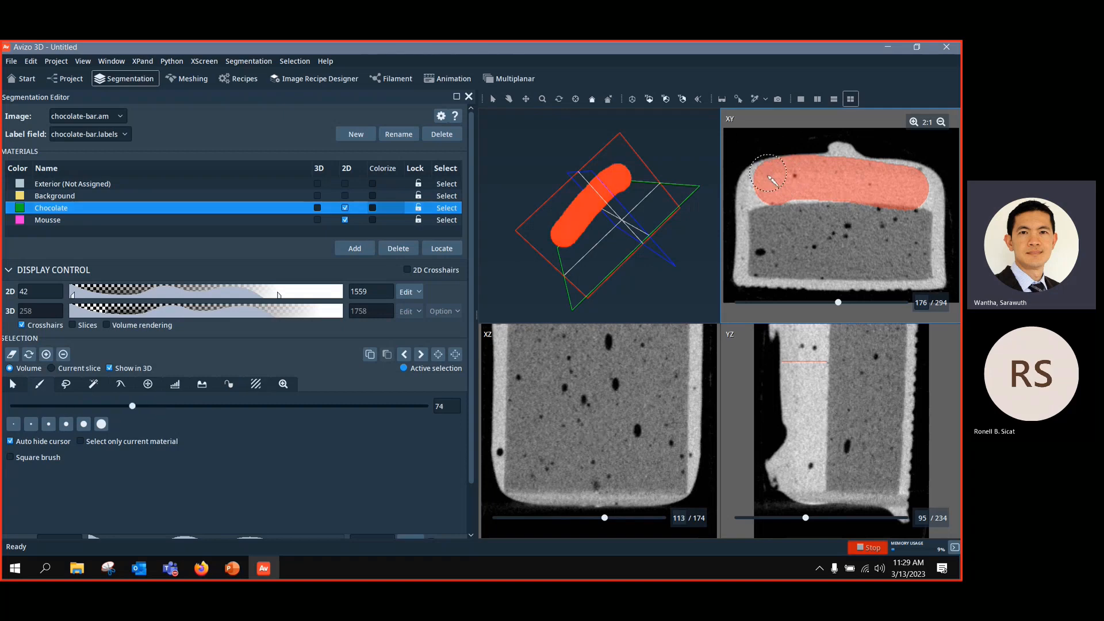
mouse_move(771, 181)
left_mouse_down()
mouse_move(748, 230)
mouse_move(747, 284)
mouse_move(882, 288)
mouse_move(952, 257)
mouse_move(920, 173)
mouse_move(816, 150)
mouse_move(807, 175)
left_mouse_up()
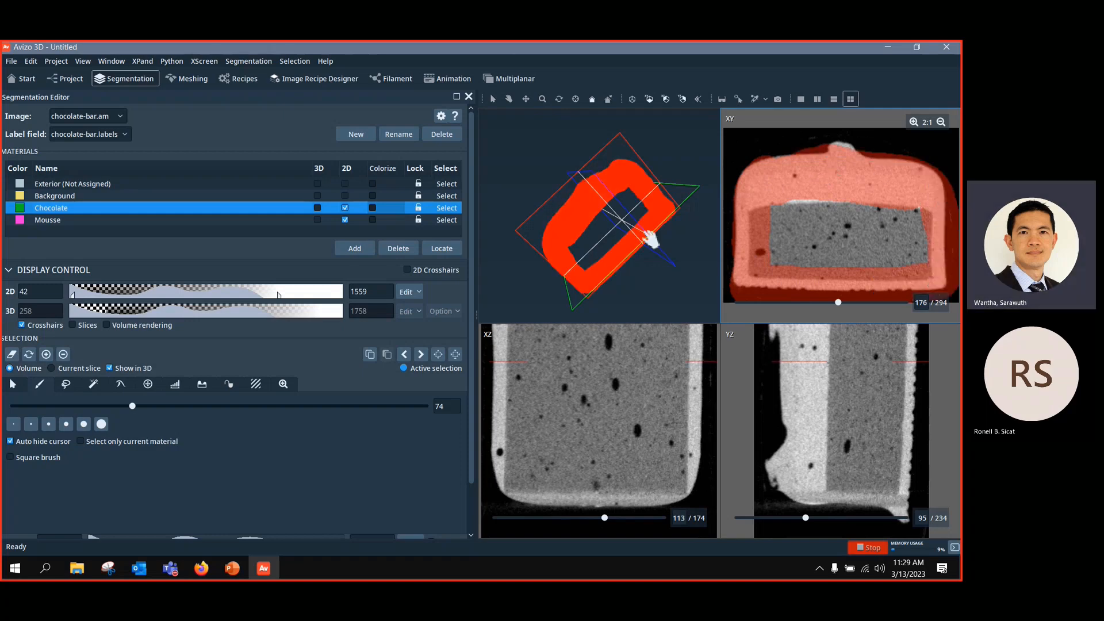
Step: Fill the ring selection's interior in the current slice and deselect the mousse region with the brush
scroll(592, 241, "up", 3)
left_click_drag(586, 248, 625, 267)
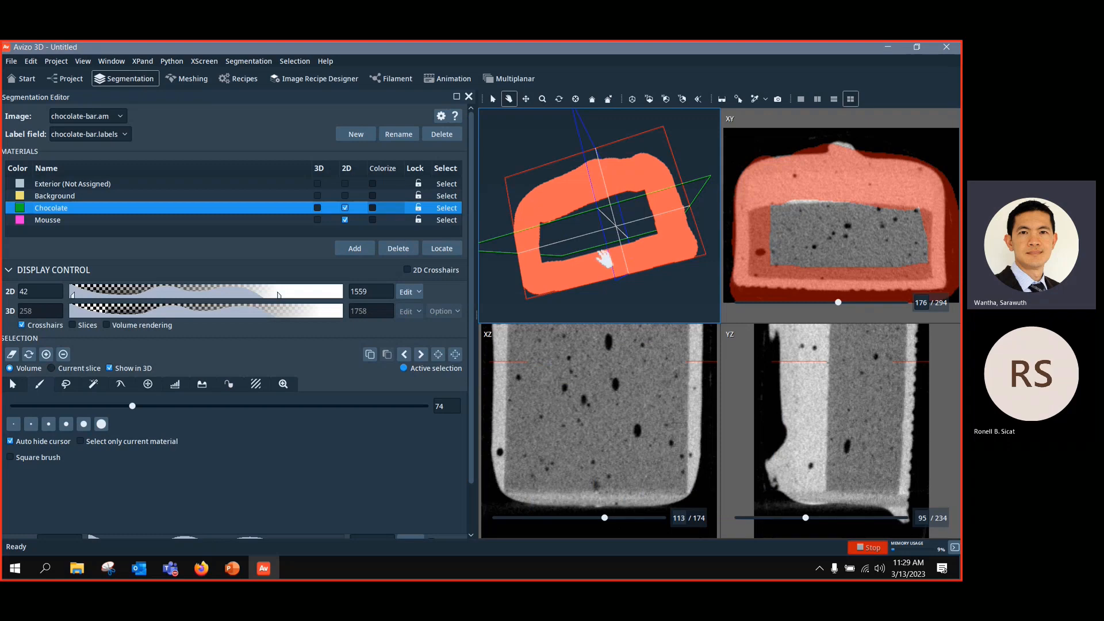
key("f")
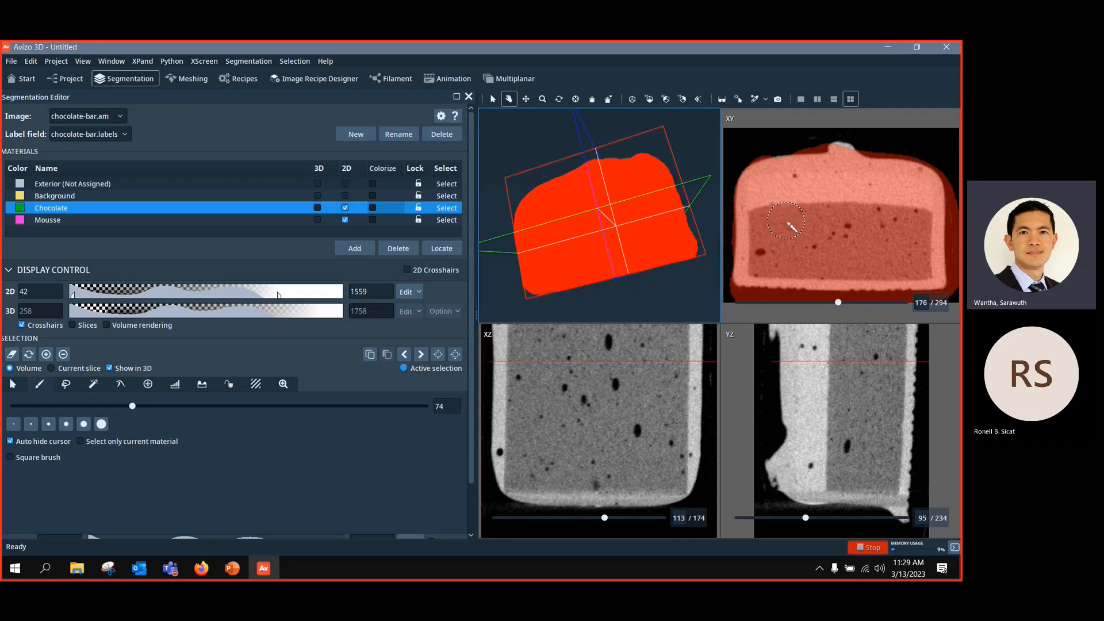
mouse_move(784, 226)
left_mouse_down()
mouse_move(779, 217)
mouse_move(909, 222)
left_mouse_up()
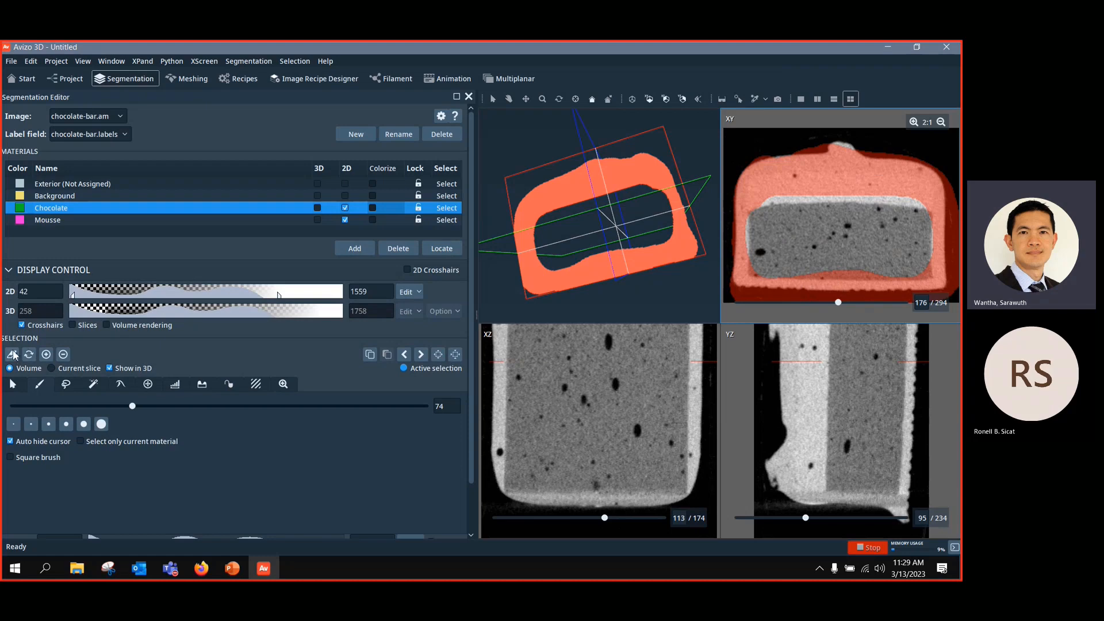
Step: Clear the selection, then brush a new ring around the chocolate shell in XY slice 176 and fill its interior
left_click(10, 355)
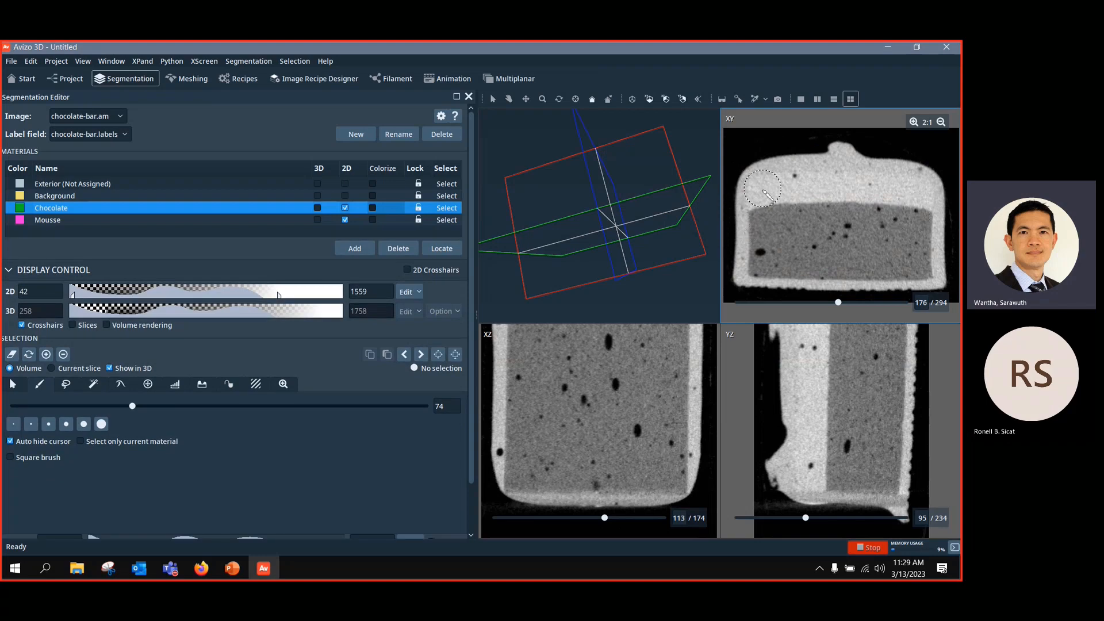
mouse_move(763, 191)
left_mouse_down()
mouse_move(756, 185)
mouse_move(880, 177)
mouse_move(934, 192)
mouse_move(946, 261)
mouse_move(827, 287)
mouse_move(747, 276)
mouse_move(735, 204)
left_mouse_up()
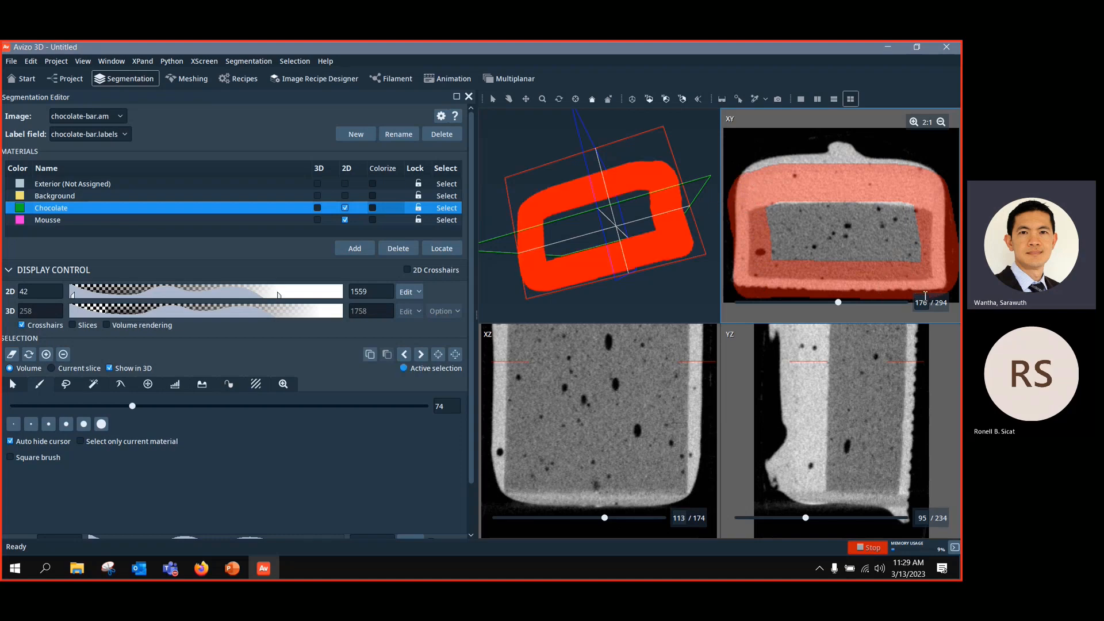
key("ctrl+f")
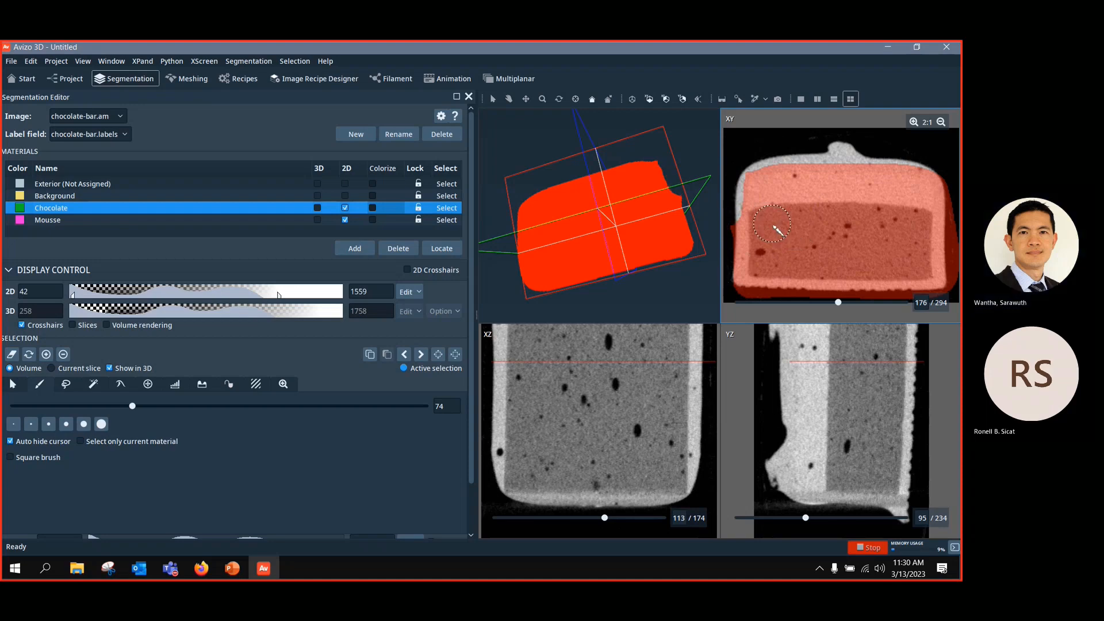
Step: Brush the mousse area out of the filled selection and extend the selection over the missed upper chocolate edge
mouse_move(773, 223)
left_mouse_down("ctrl")
mouse_move(919, 237)
mouse_move(879, 273)
mouse_move(776, 267)
left_mouse_up("ctrl")
left_click_drag(862, 237, 894, 242, "ctrl")
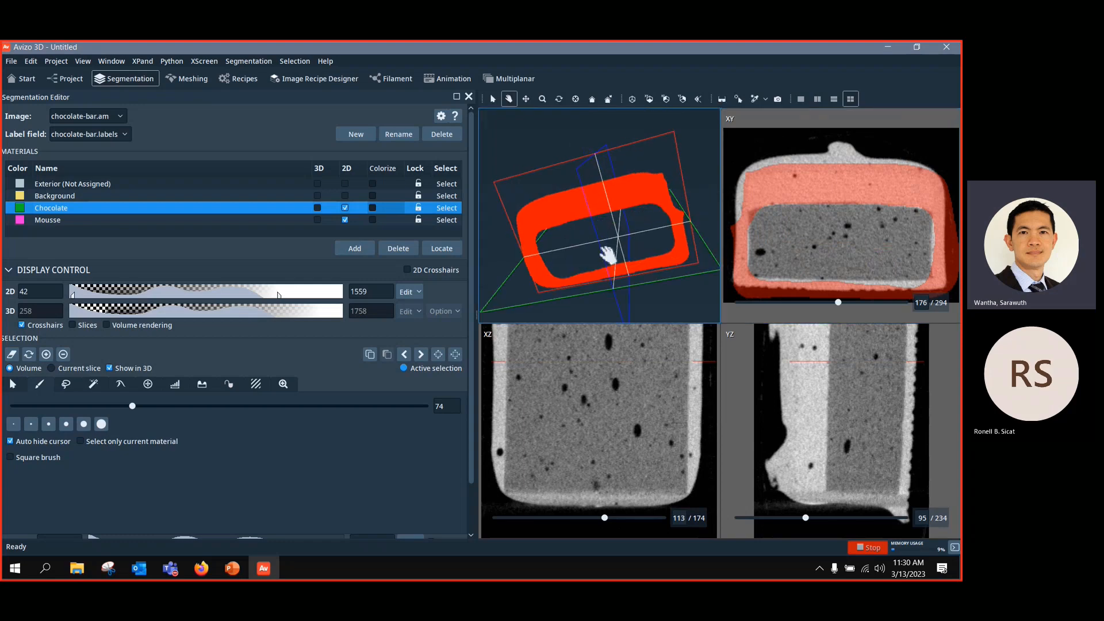
scroll(604, 258, "up", 5)
left_click_drag(608, 258, 604, 246)
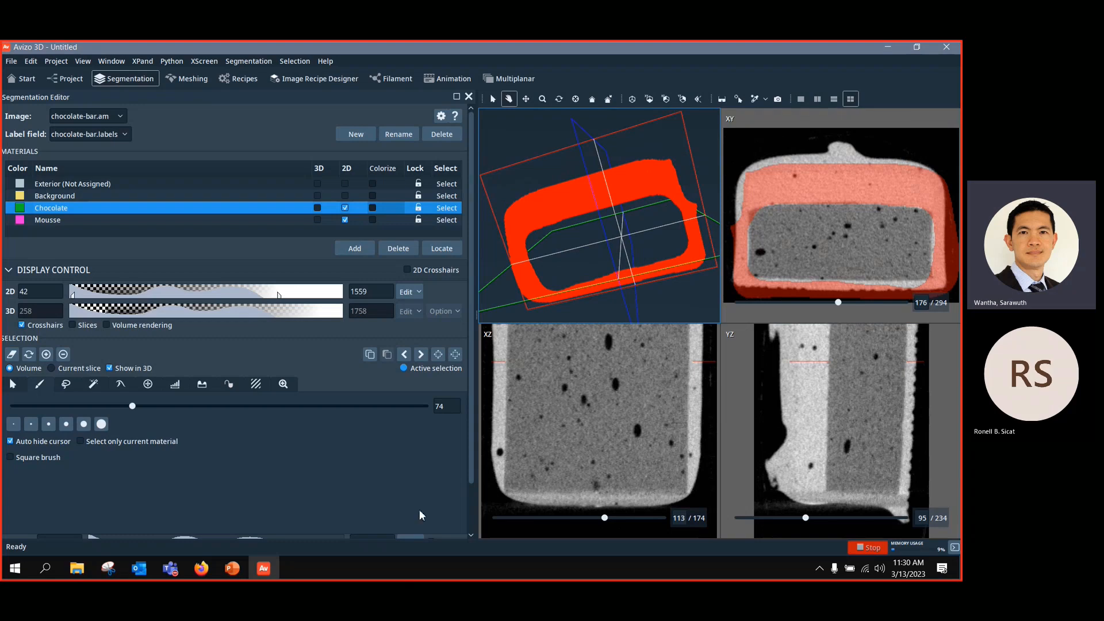
mouse_move(756, 189)
left_mouse_down()
mouse_move(751, 201)
mouse_move(881, 177)
left_mouse_up()
left_click_drag(746, 205, 750, 211)
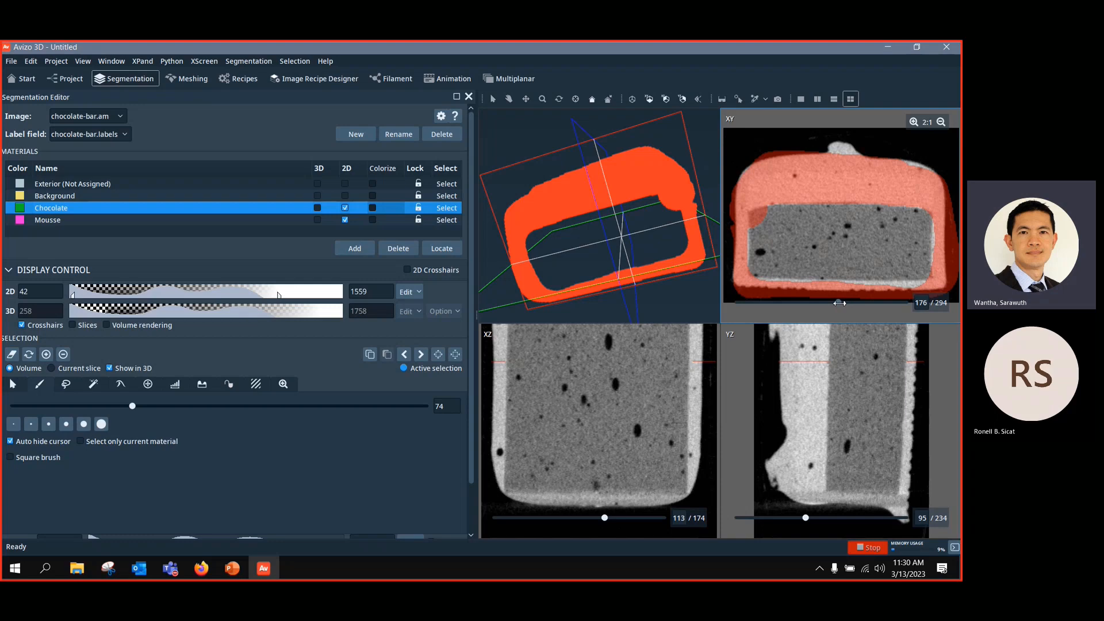
Step: Brush-select a ring over the chocolate shell in XY slice 59 and another in XY slice 267
left_click_drag(841, 303, 771, 302)
mouse_move(758, 181)
left_mouse_down()
mouse_move(897, 175)
mouse_move(941, 240)
mouse_move(941, 283)
mouse_move(750, 284)
mouse_move(753, 196)
left_mouse_up()
left_click_drag(677, 246, 590, 253)
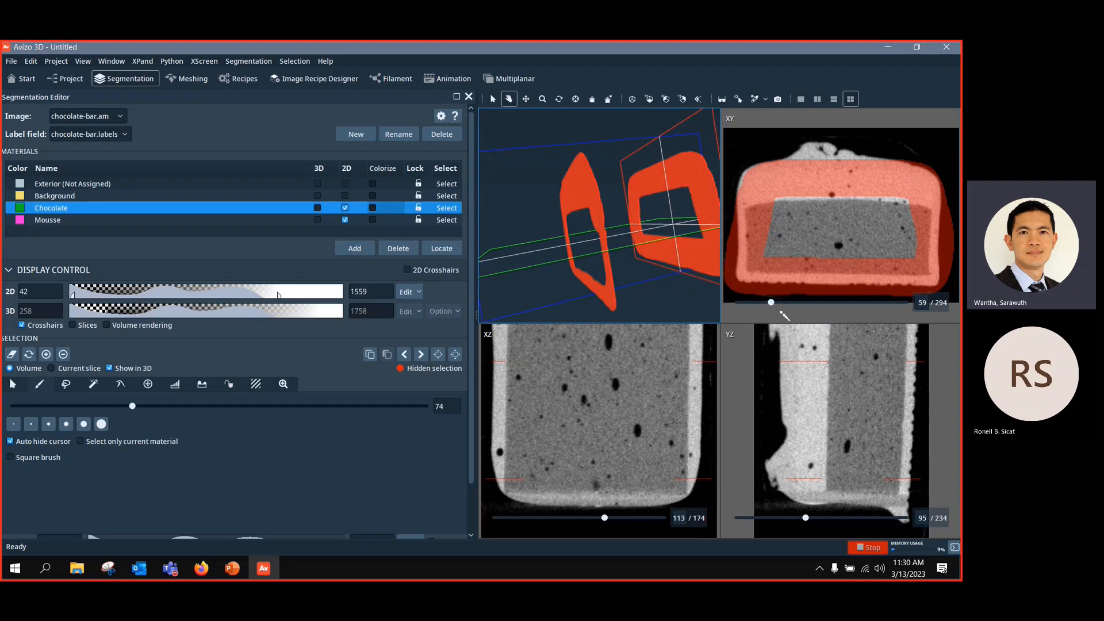
left_click_drag(774, 303, 895, 314)
mouse_move(761, 195)
left_mouse_down()
mouse_move(920, 187)
mouse_move(935, 253)
mouse_move(926, 286)
mouse_move(793, 284)
mouse_move(747, 224)
mouse_move(754, 193)
left_mouse_up()
mouse_move(618, 266)
left_mouse_down()
mouse_move(623, 249)
mouse_move(644, 248)
mouse_move(630, 270)
left_mouse_up()
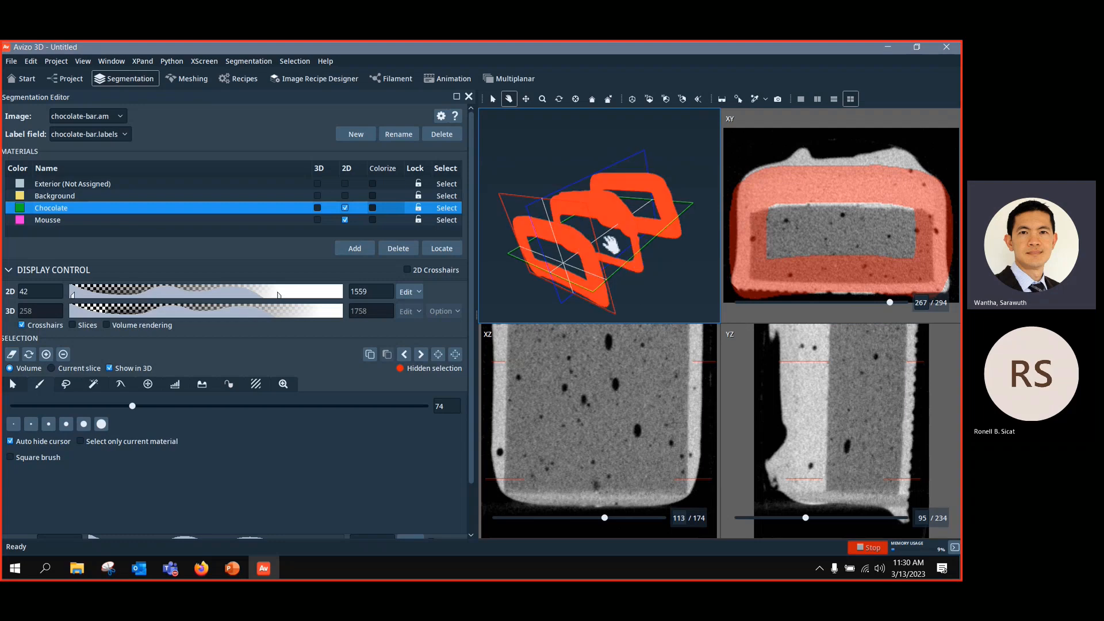
left_click_drag(667, 227, 582, 234)
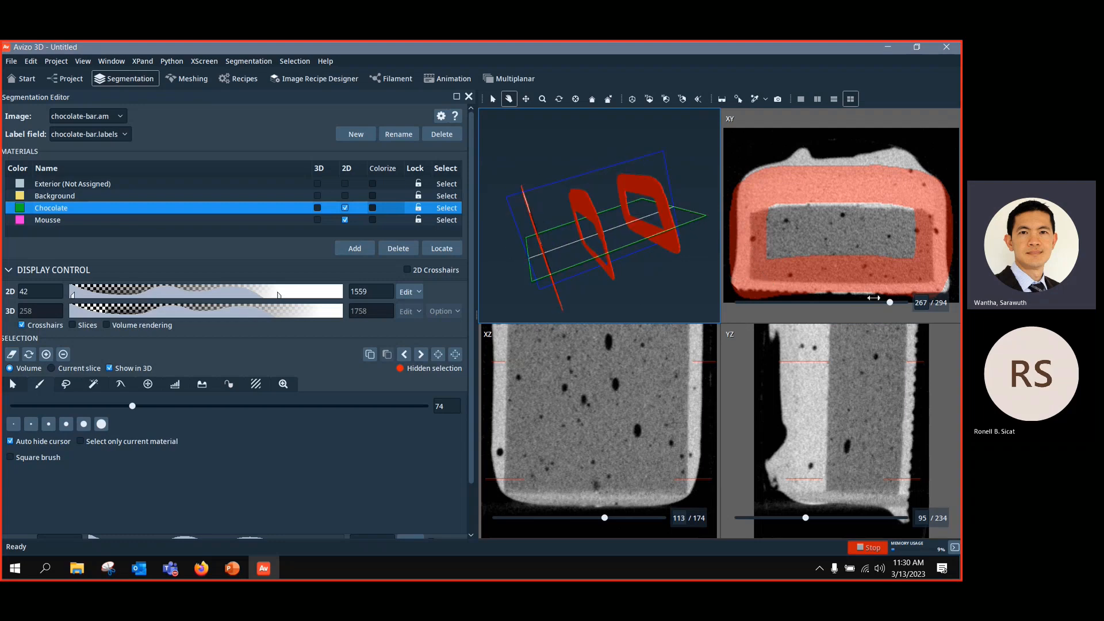
Step: Interpolate the selection between the three brushed XY slices to cover the unselected slices such as 96
left_click_drag(890, 303, 792, 312)
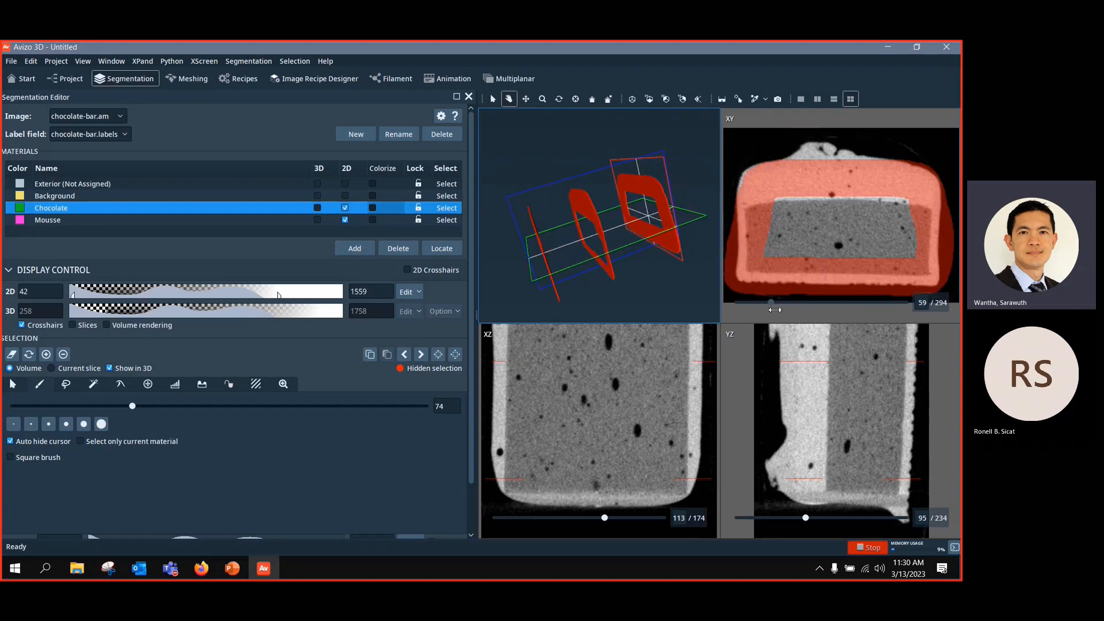
mouse_move(527, 230)
left_mouse_down()
mouse_move(517, 224)
mouse_move(521, 235)
left_mouse_up()
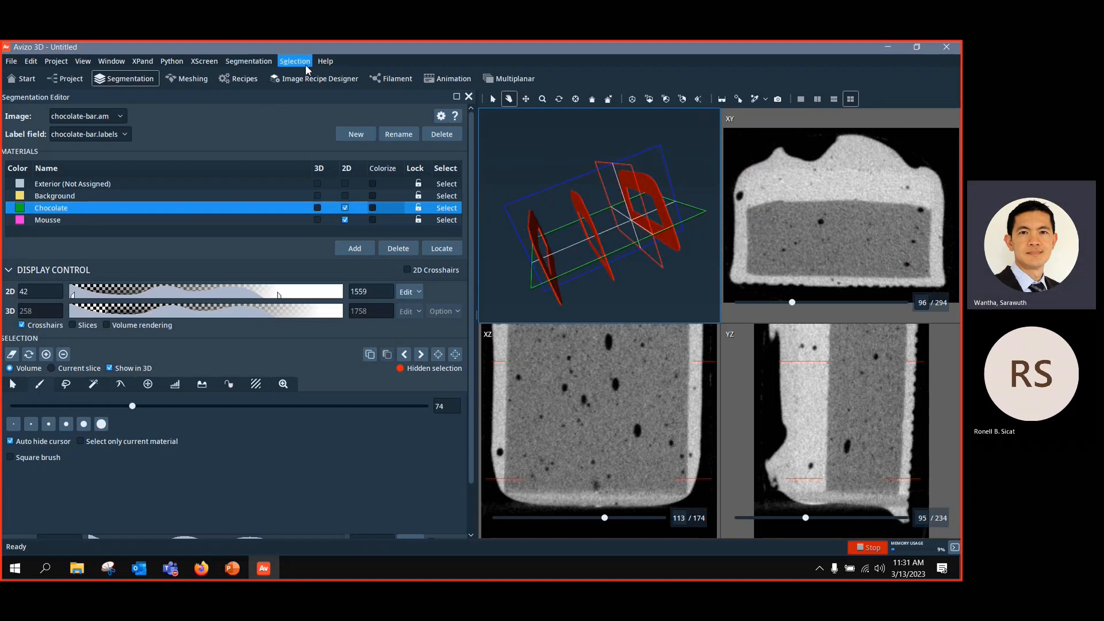
key("ctrl")
key("ctrl")
left_click(299, 61)
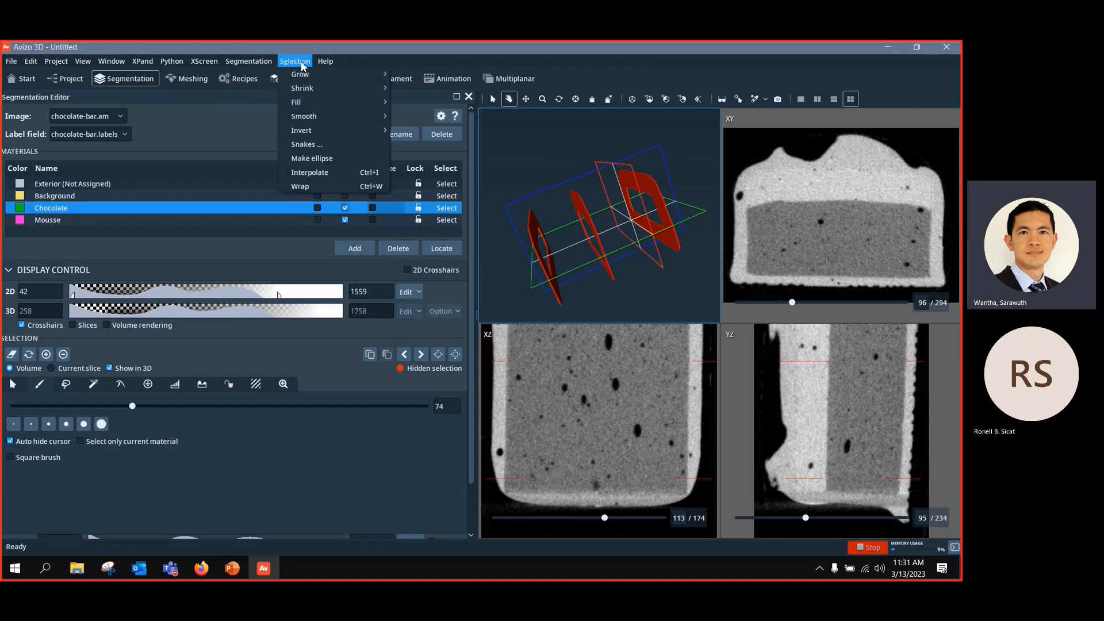
mouse_move(292, 73)
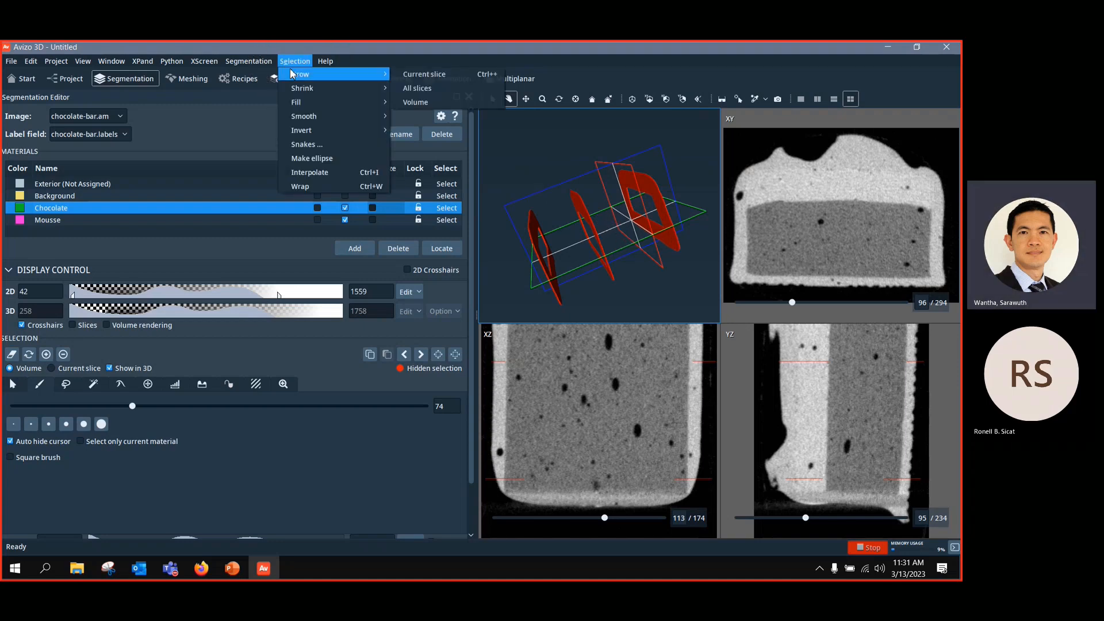
left_click(310, 173)
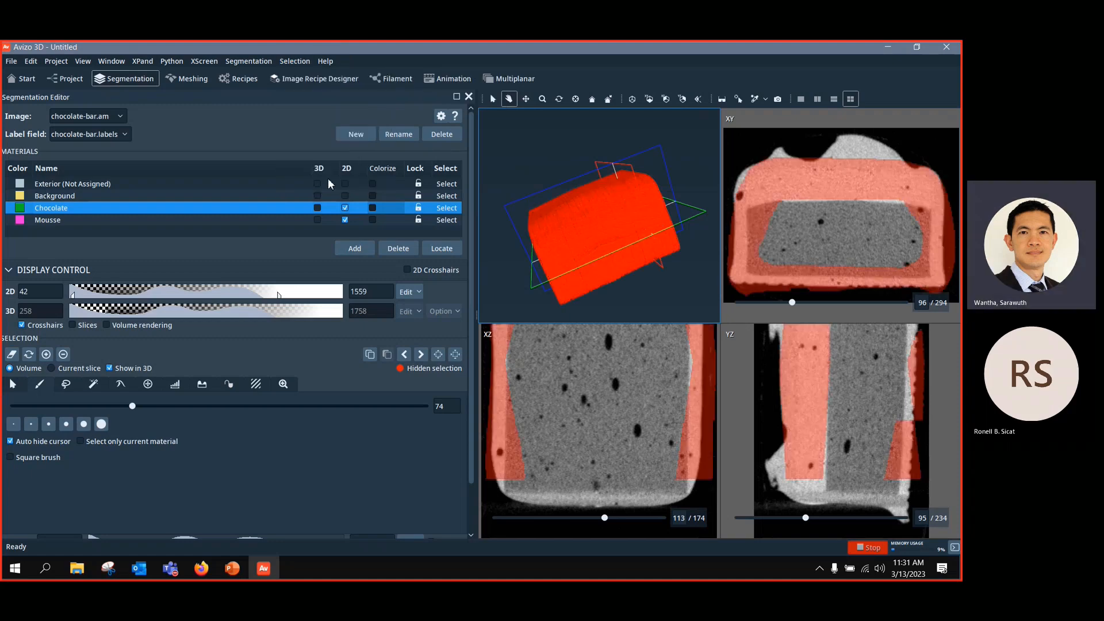
Step: Examine the interpolated shell selection in 3D and across the intermediate XY slices
left_click_drag(638, 230, 673, 204)
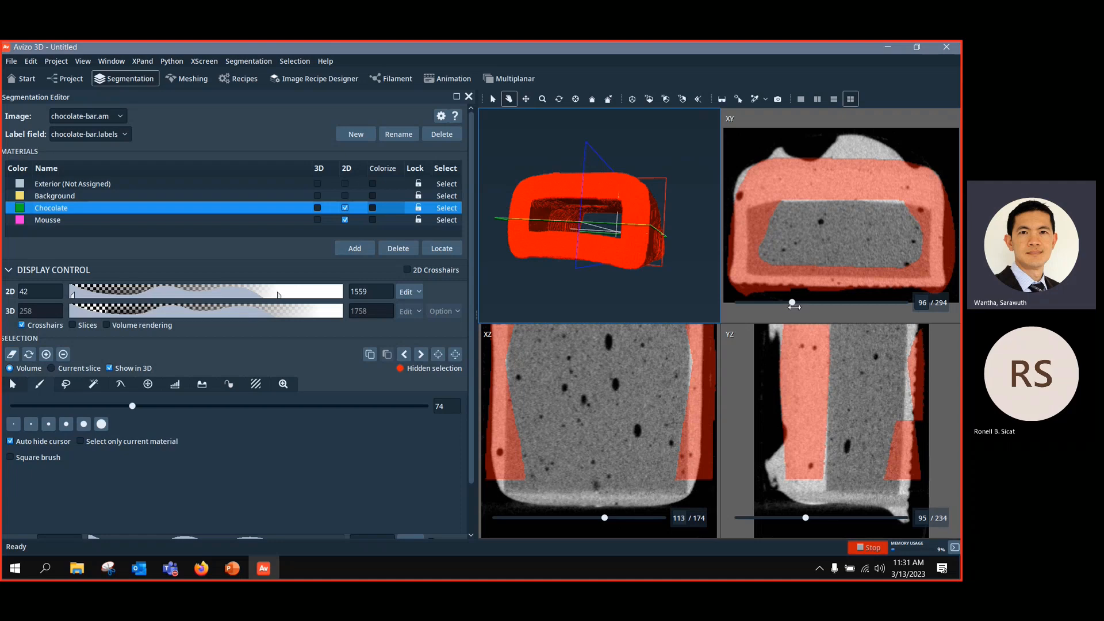
left_click_drag(795, 303, 868, 310)
left_click_drag(642, 229, 552, 231)
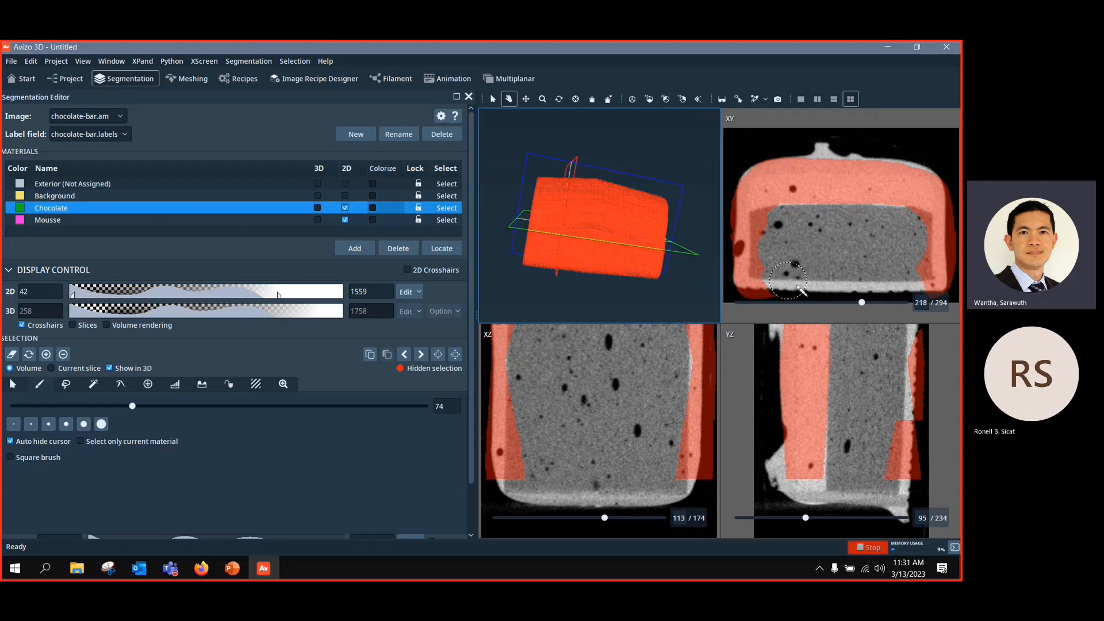
left_click(780, 301)
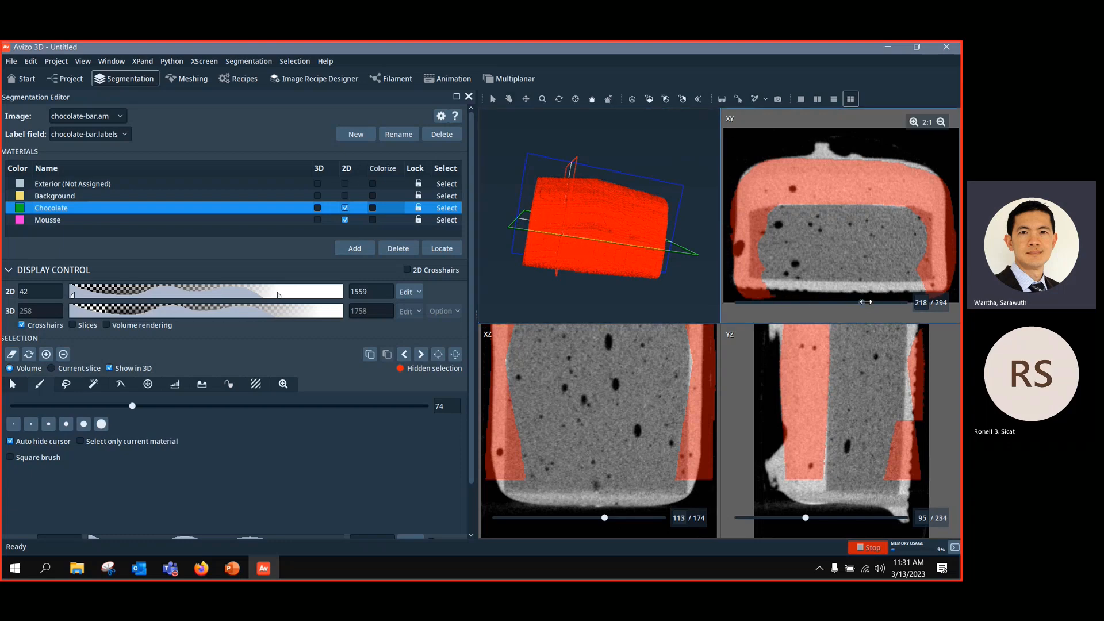
left_click_drag(770, 297, 811, 303)
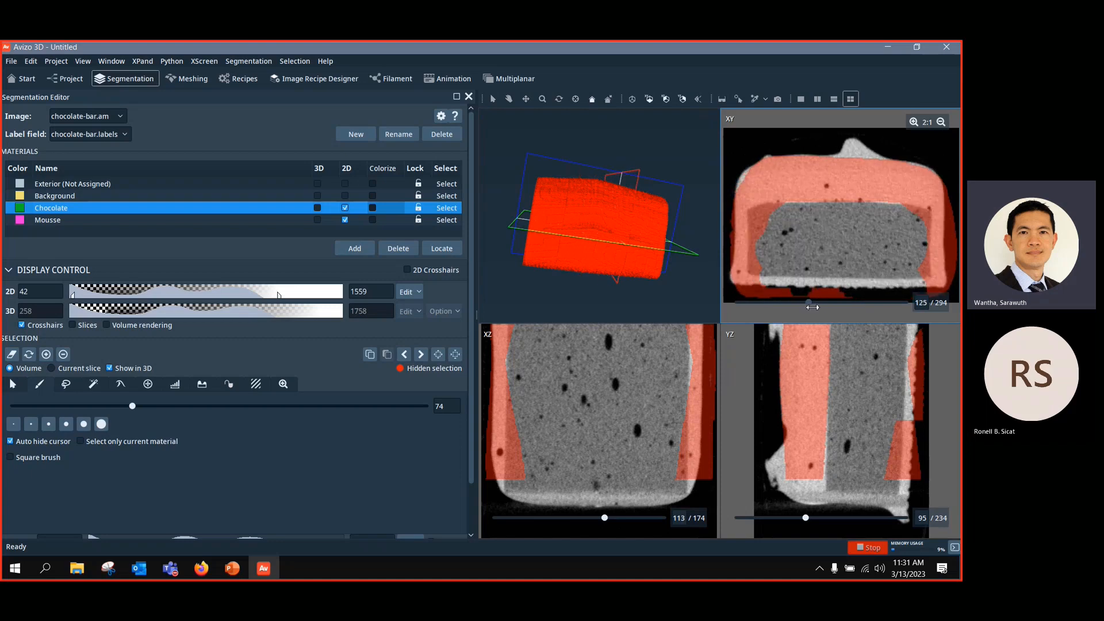
left_click_drag(647, 230, 618, 243)
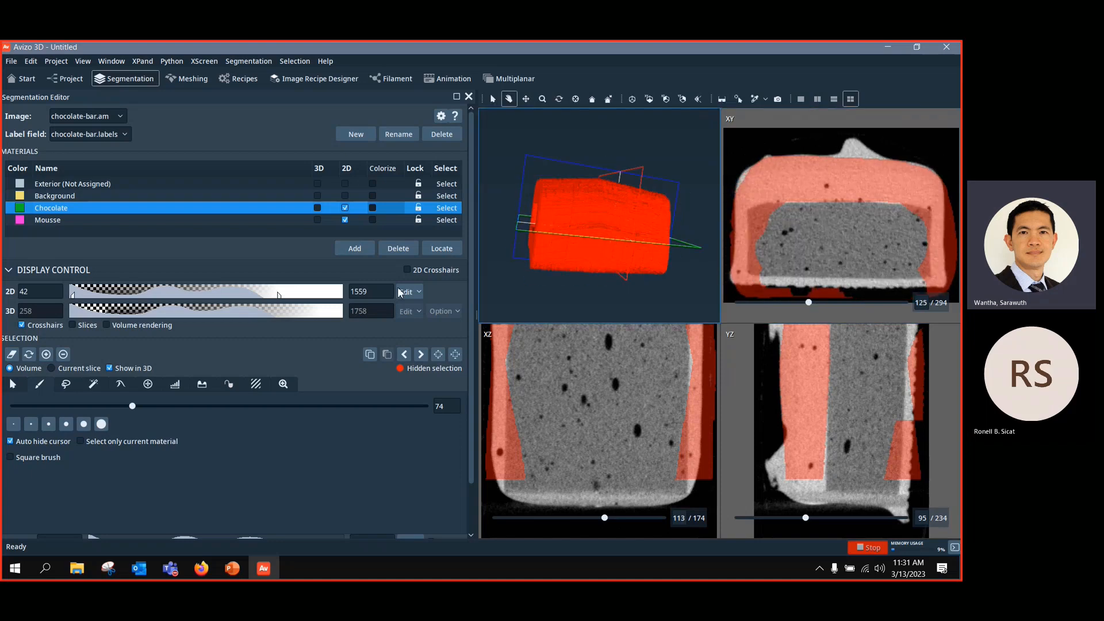
Step: Clear the selection and stamp one disc with brush size 177 in each of the XY, XZ and YZ views
left_click(11, 355)
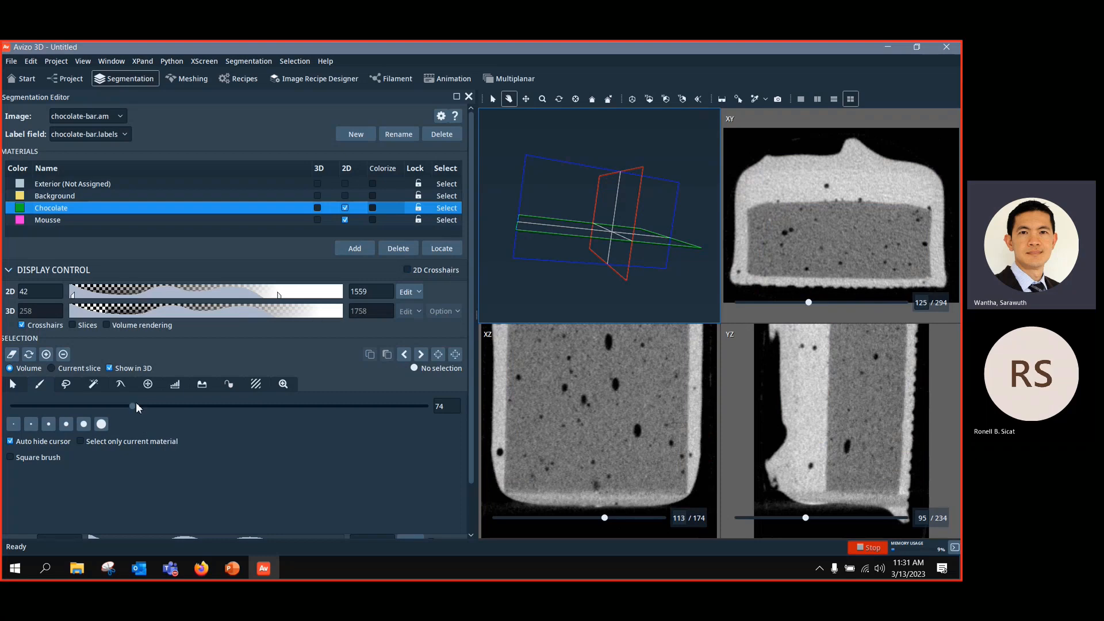
left_click_drag(132, 406, 305, 427)
left_click(843, 217)
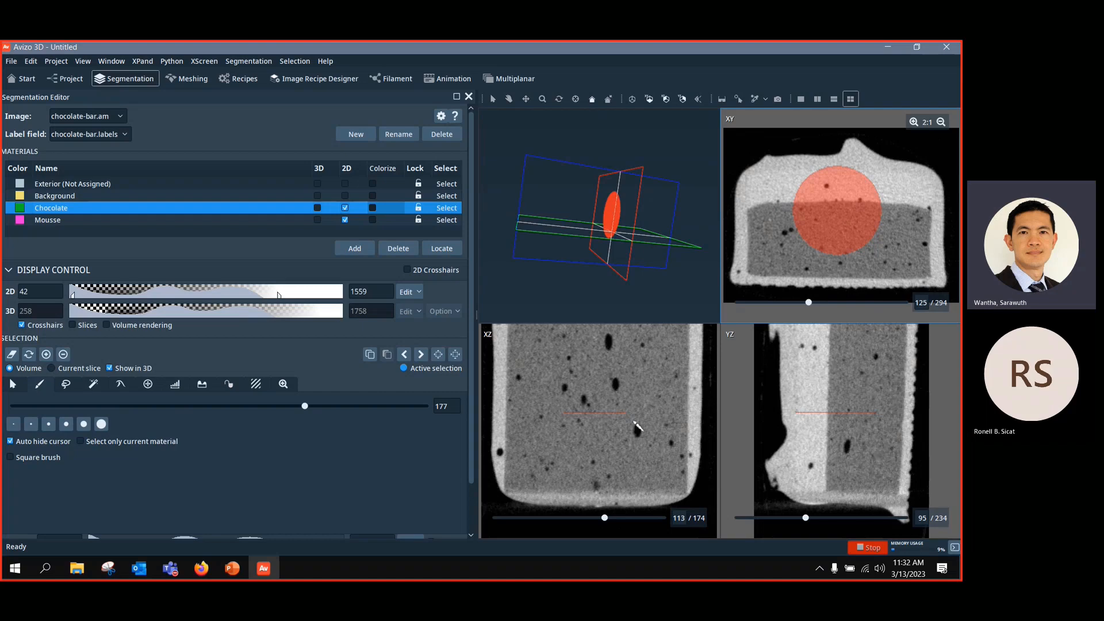
left_click(598, 415)
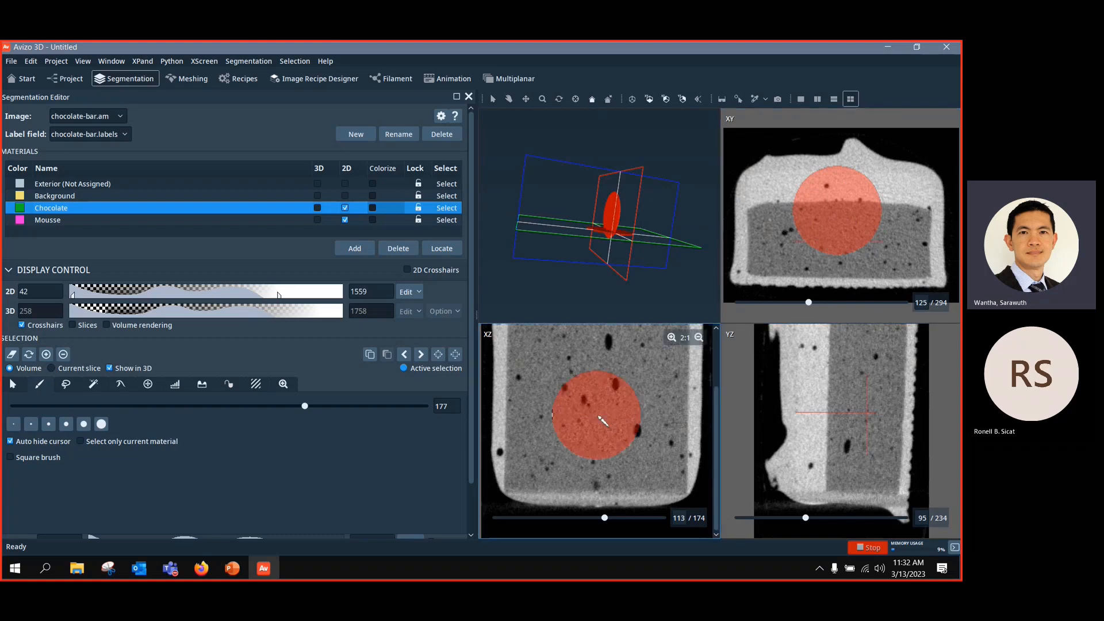
left_click(874, 423)
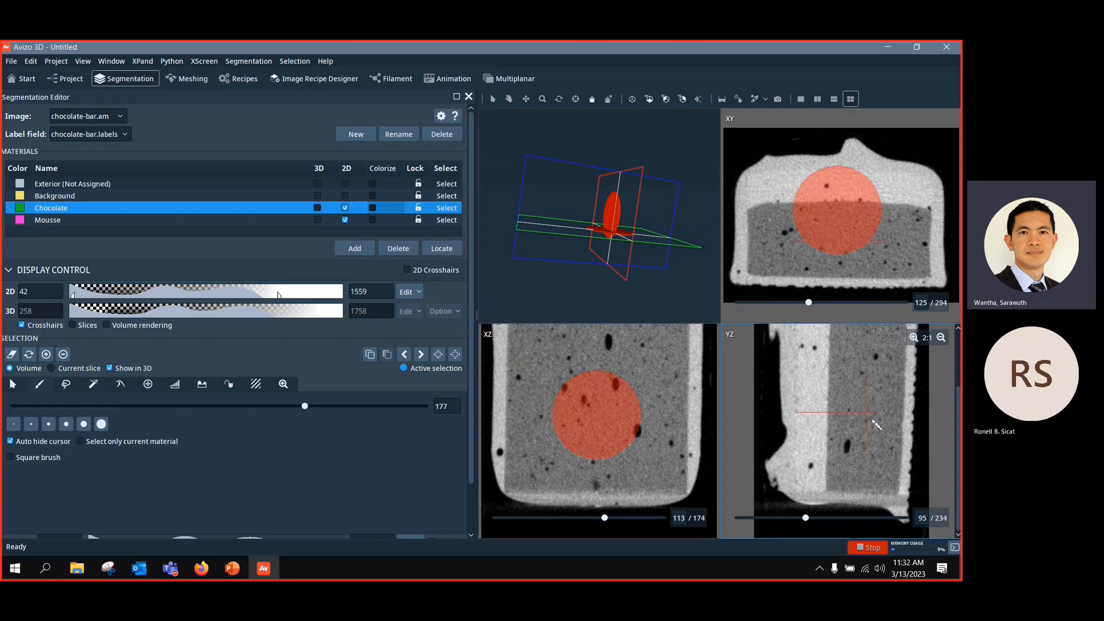
left_click(627, 241)
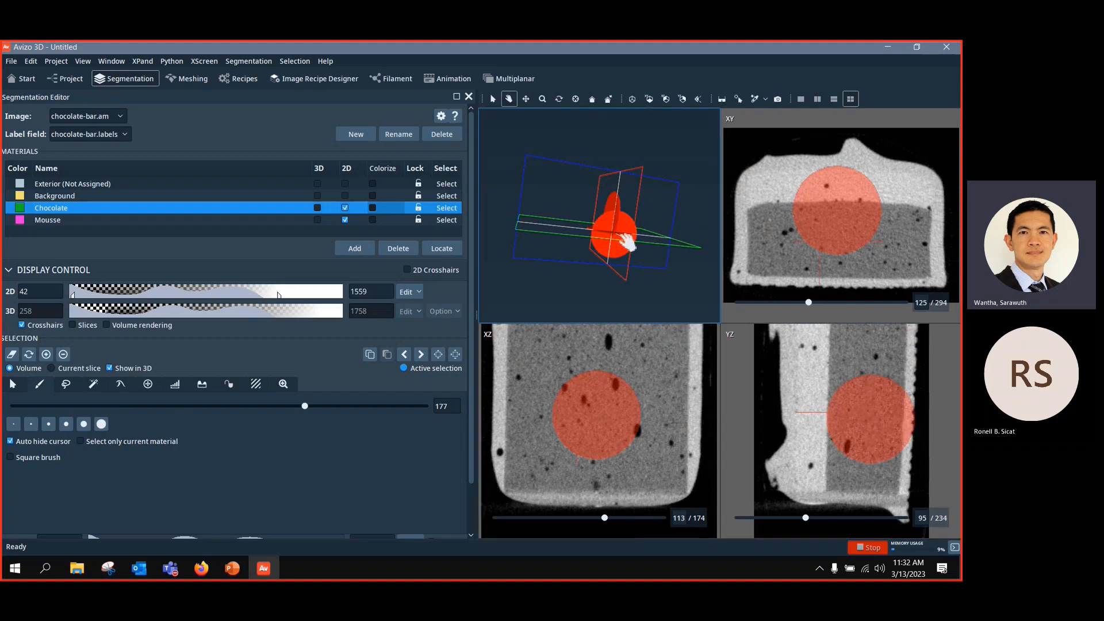
Step: Wrap the three intersecting disc selections into a closed 3D volume and inspect its shape from several angles
scroll(626, 244, "up", 3)
left_click_drag(537, 219, 635, 236)
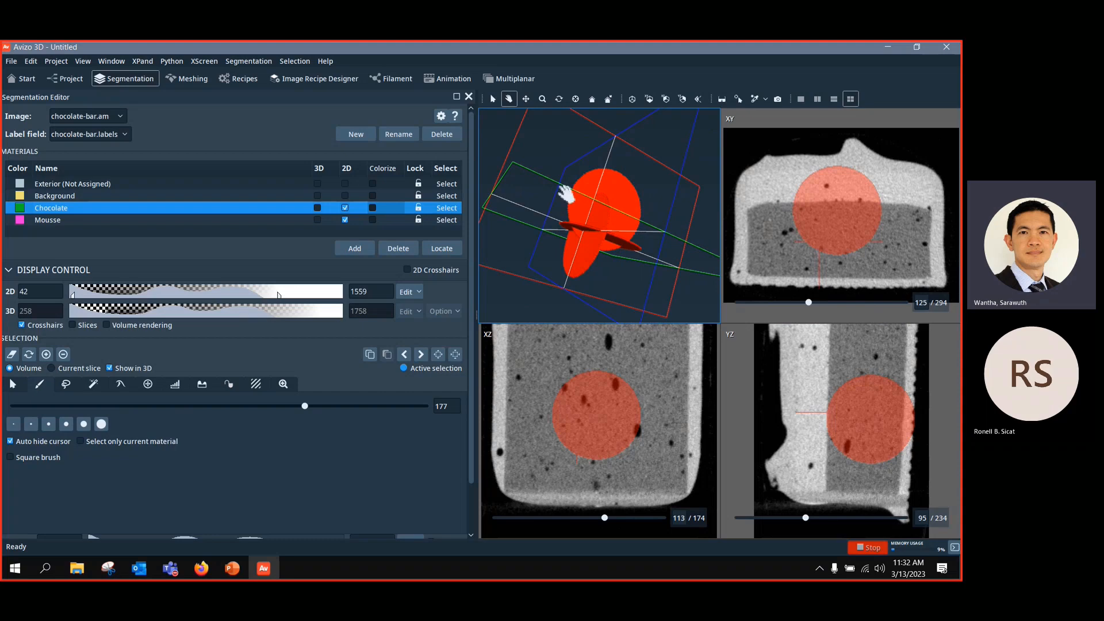
left_click(302, 64)
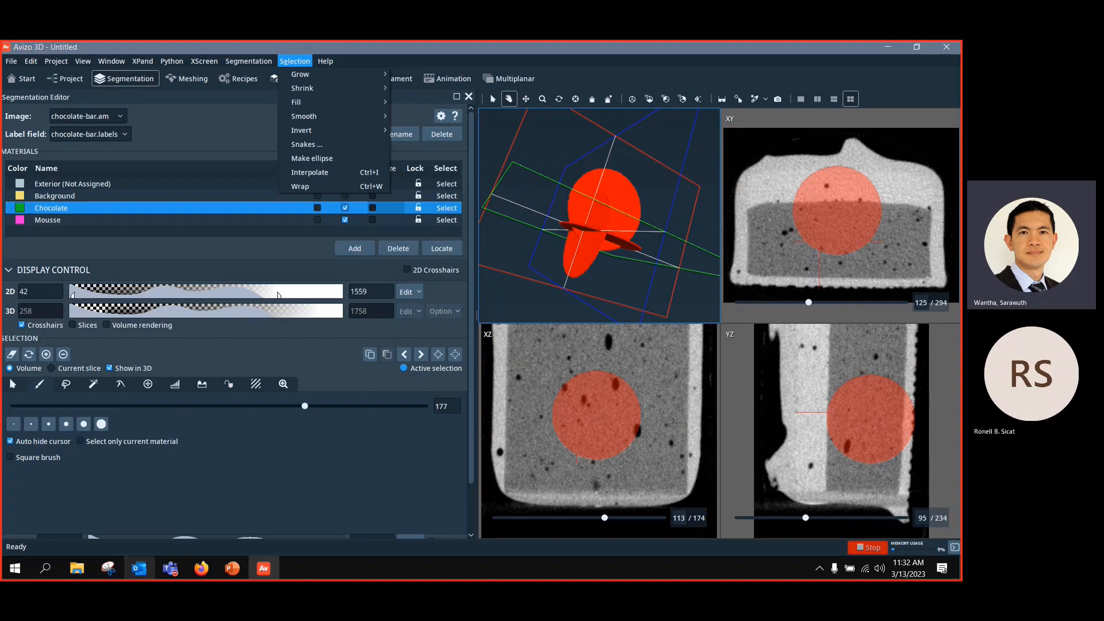
left_click(315, 187)
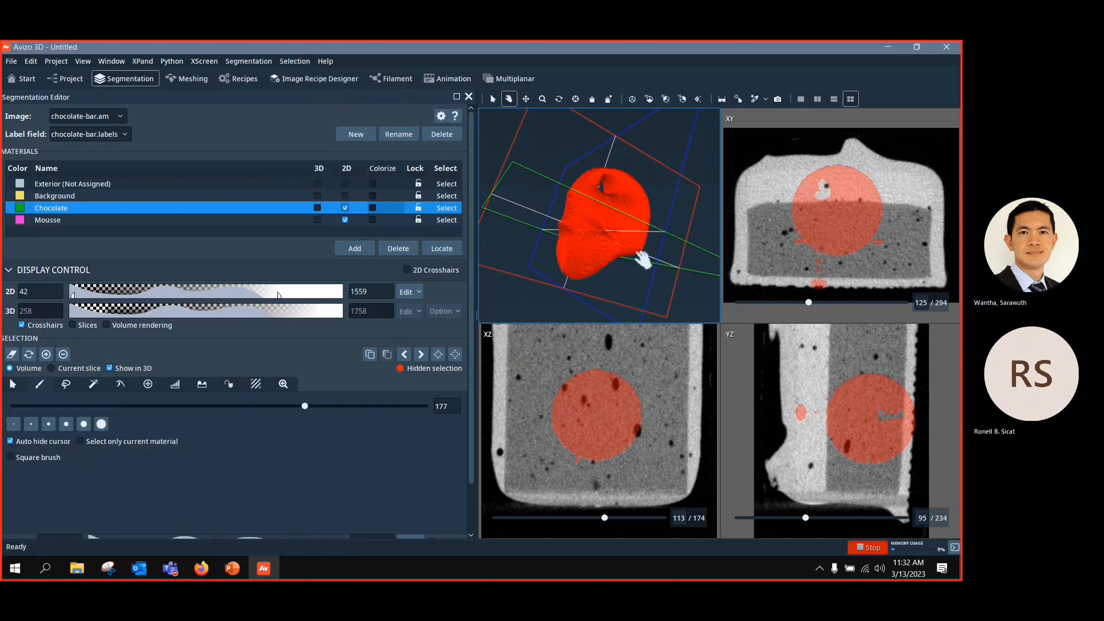
mouse_move(640, 261)
middle_mouse_down("ctrl")
mouse_move(610, 300)
mouse_move(626, 269)
middle_mouse_up("ctrl")
left_click_drag(626, 269, 647, 254)
left_click_drag(578, 268, 624, 238)
middle_click_drag(625, 238, 630, 239, "ctrl")
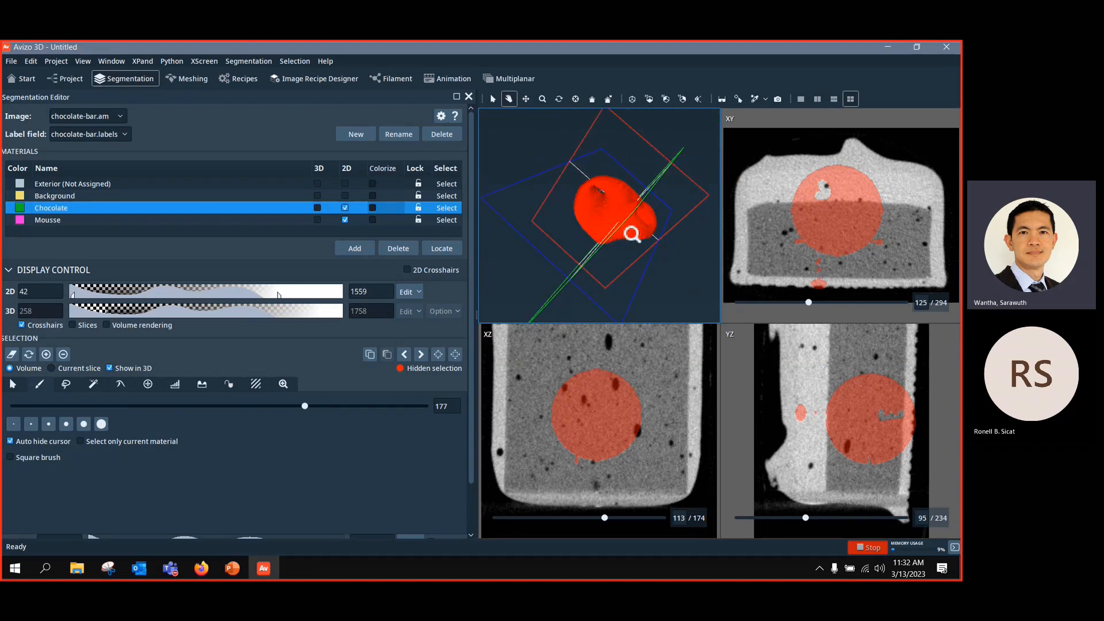
Step: Smooth the wrapped selection across all slices and inspect its surface in 3D
left_click_drag(631, 234, 590, 216)
left_click_drag(592, 217, 696, 250)
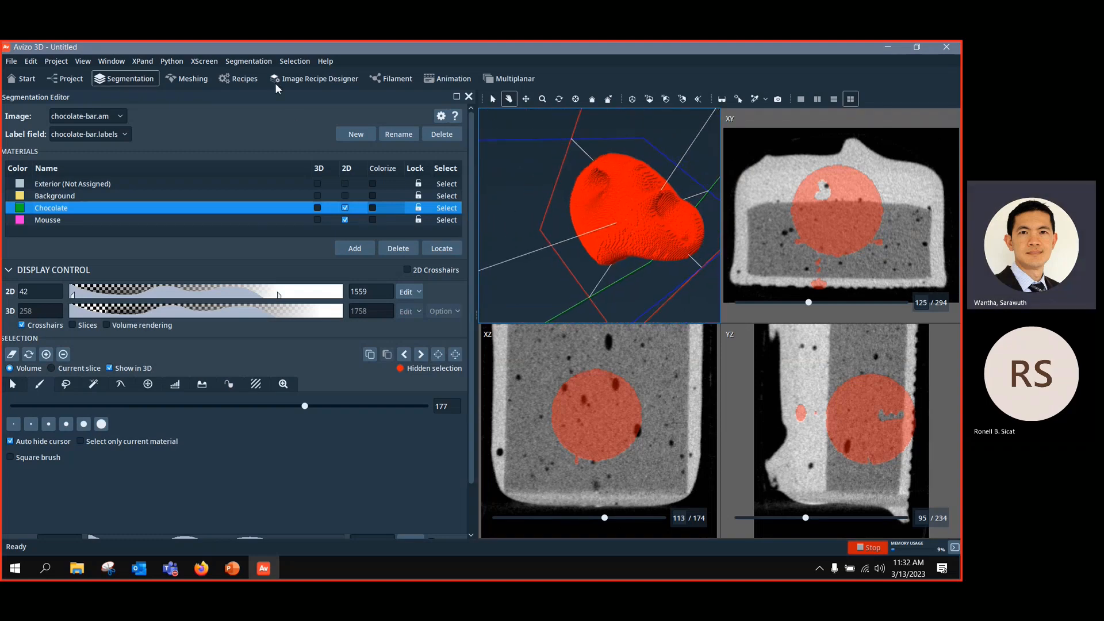
left_click(294, 61)
mouse_move(305, 89)
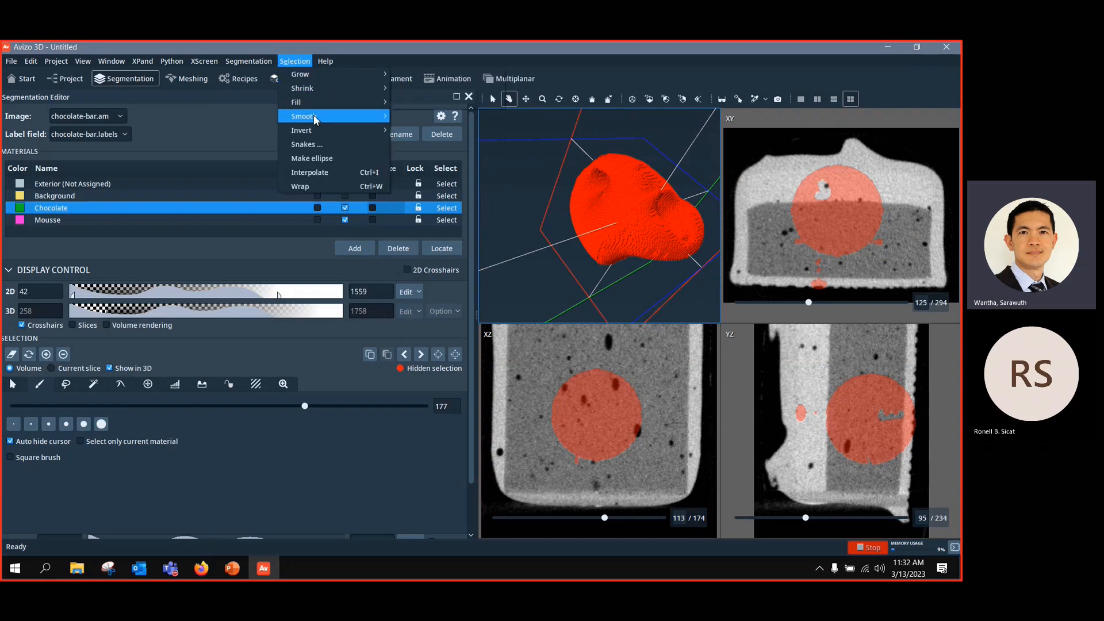
mouse_move(315, 116)
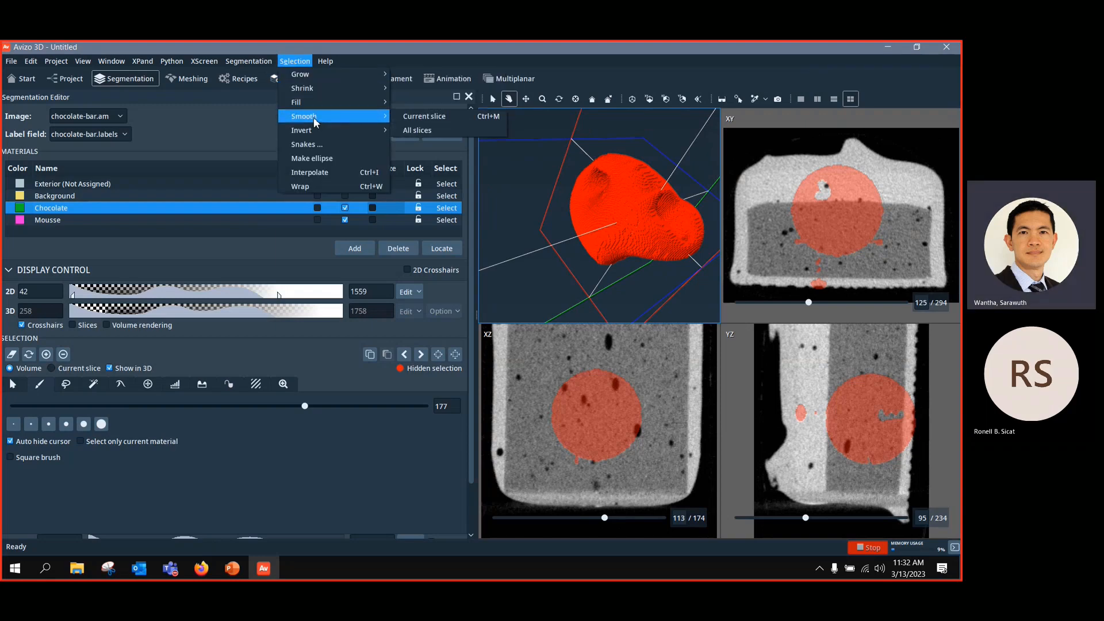
left_click(423, 131)
left_click_drag(657, 234, 689, 269)
Step: Grow the smoothed selection as a volume, and grow it again across all slices
left_click(287, 62)
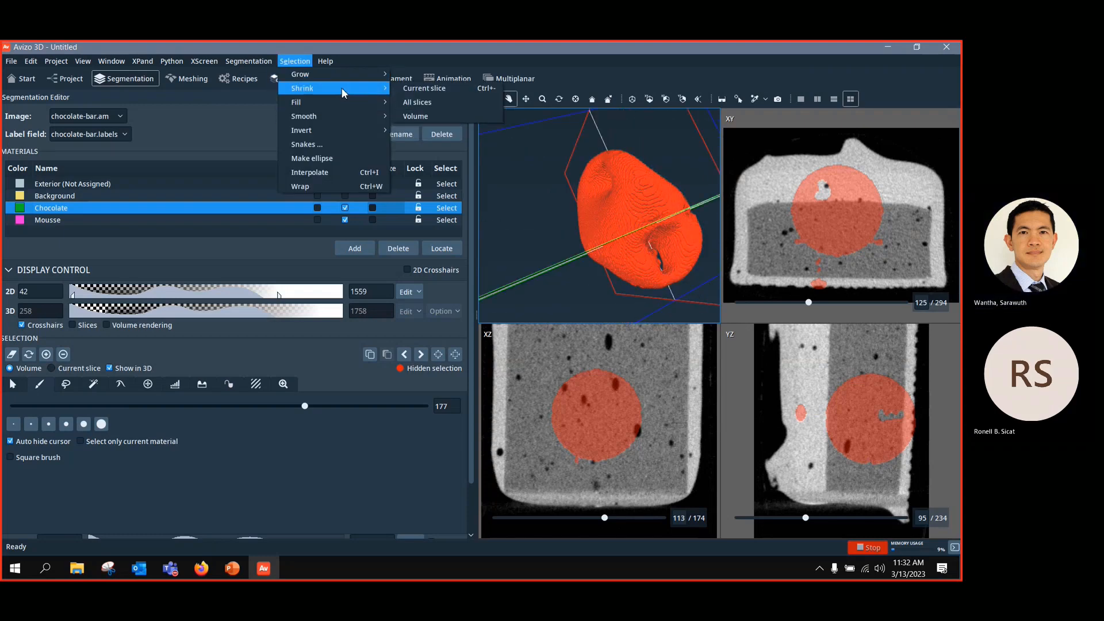
mouse_move(351, 77)
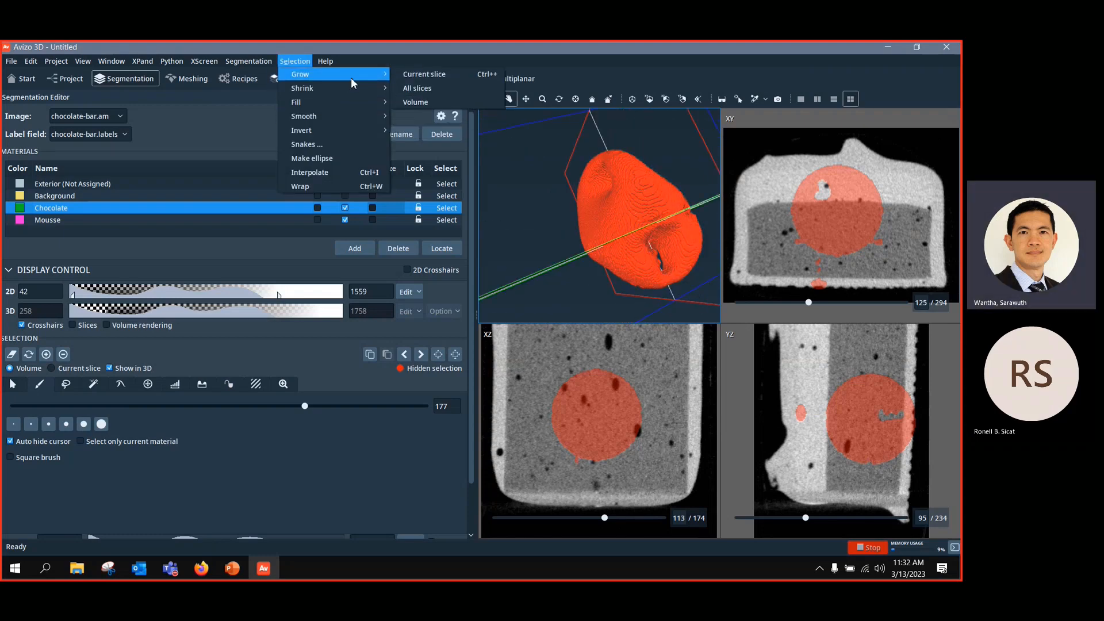
left_click(425, 104)
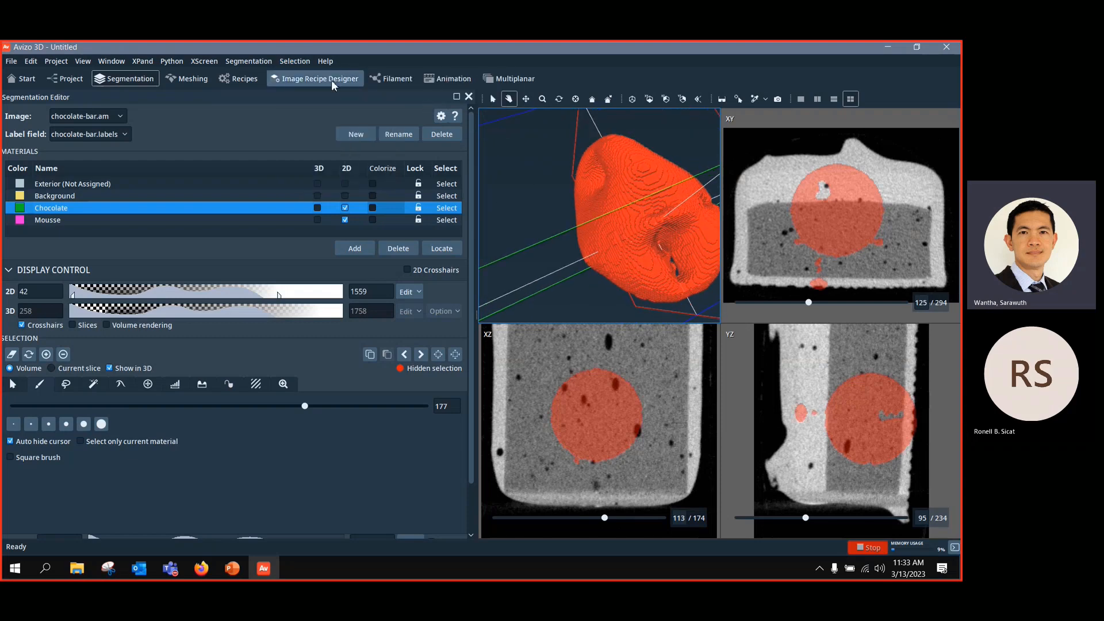
left_click(295, 62)
mouse_move(306, 77)
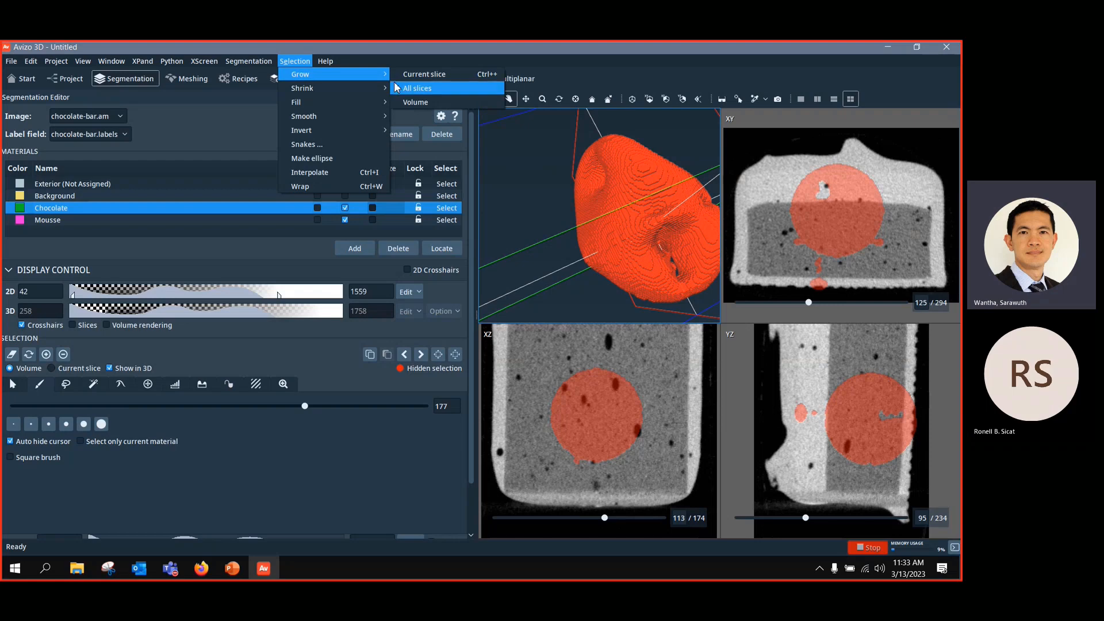
left_click(416, 89)
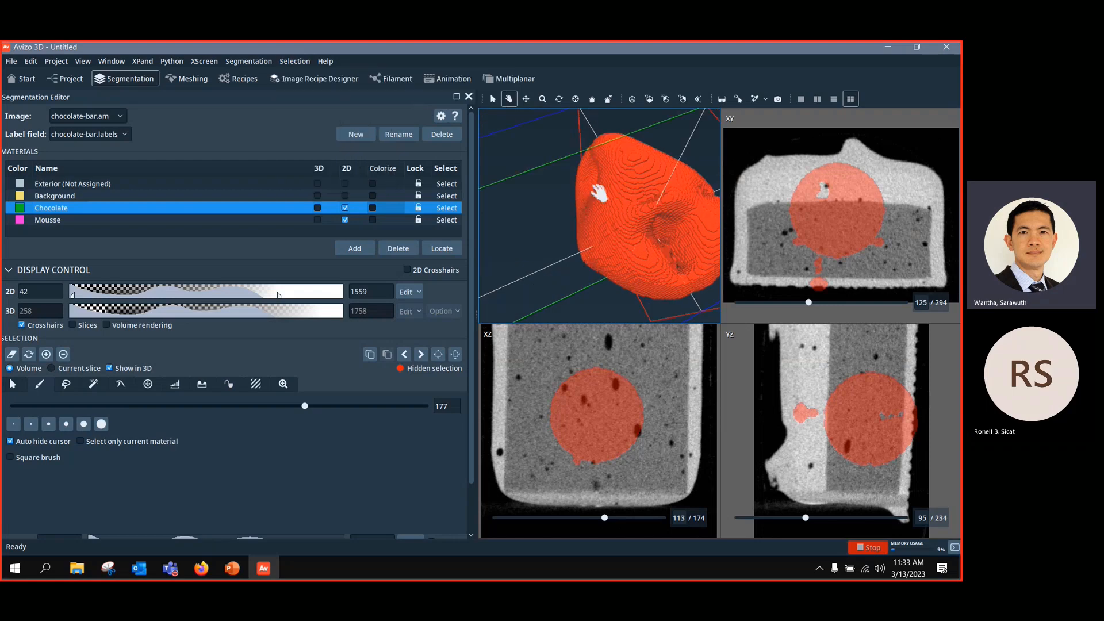
Step: Shrink the grown selection twice as a volume and inspect its shape in 3D
left_click(295, 67)
mouse_move(302, 92)
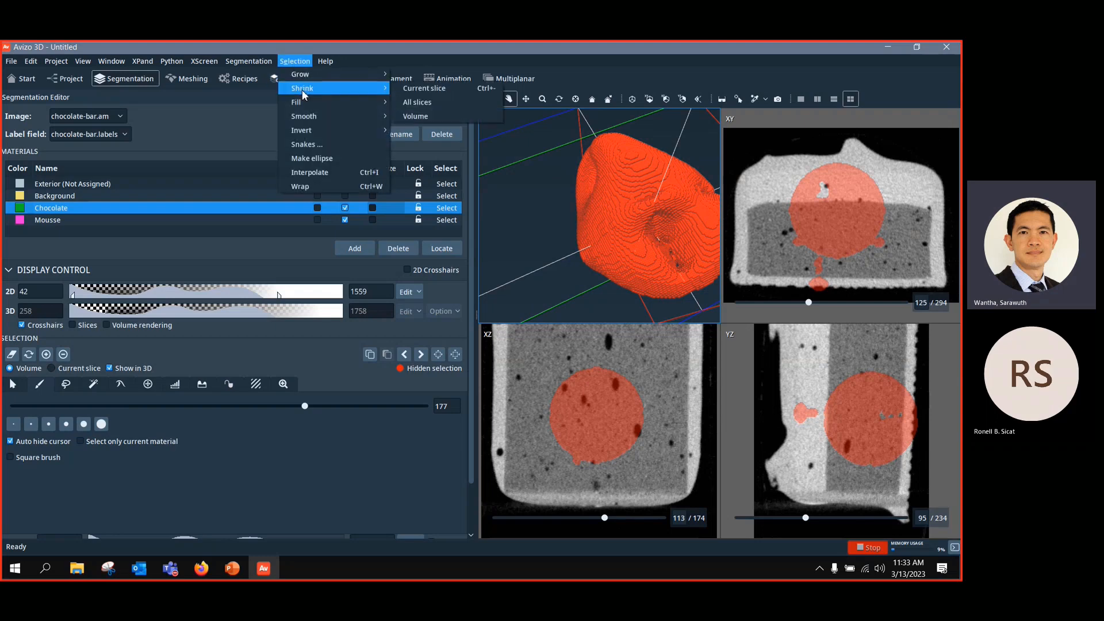
left_click(417, 116)
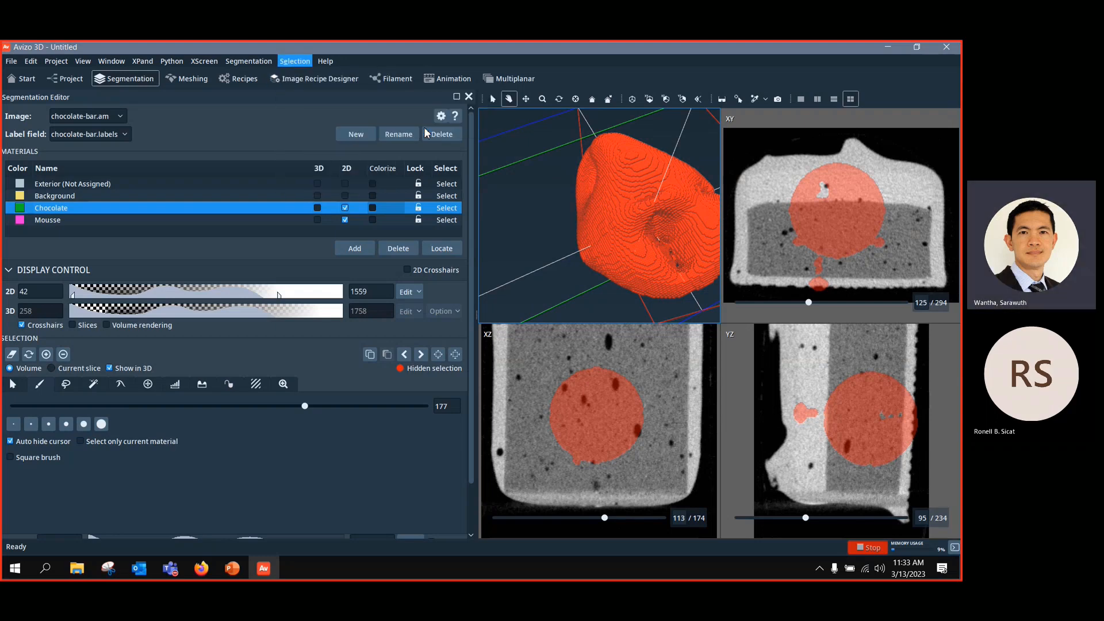
left_click(295, 61)
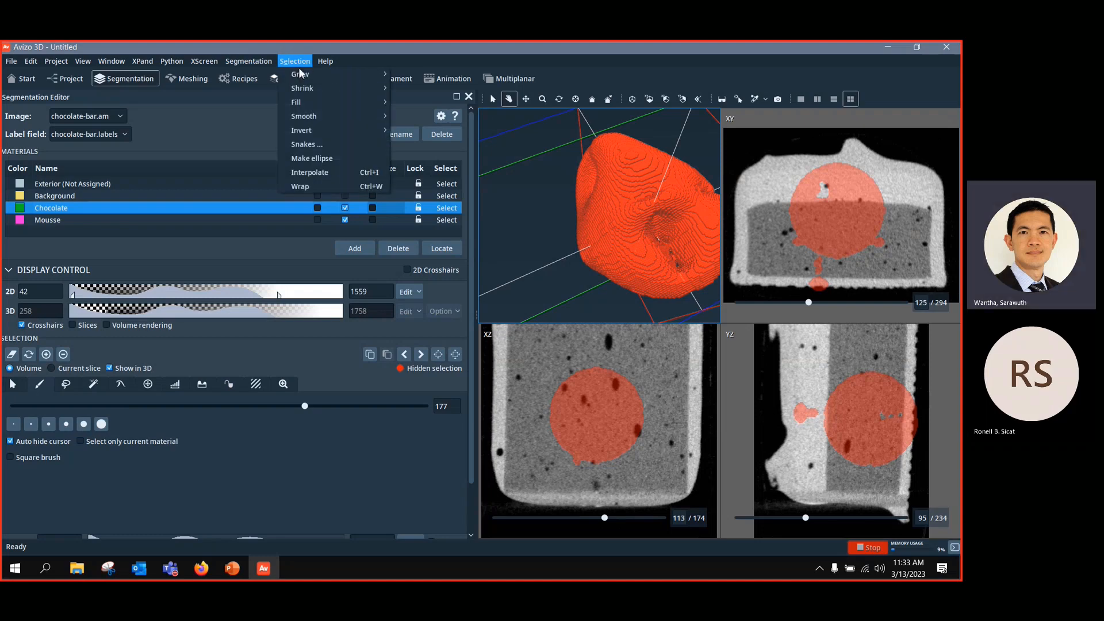
mouse_move(307, 92)
left_click(422, 117)
left_click_drag(716, 248, 661, 241)
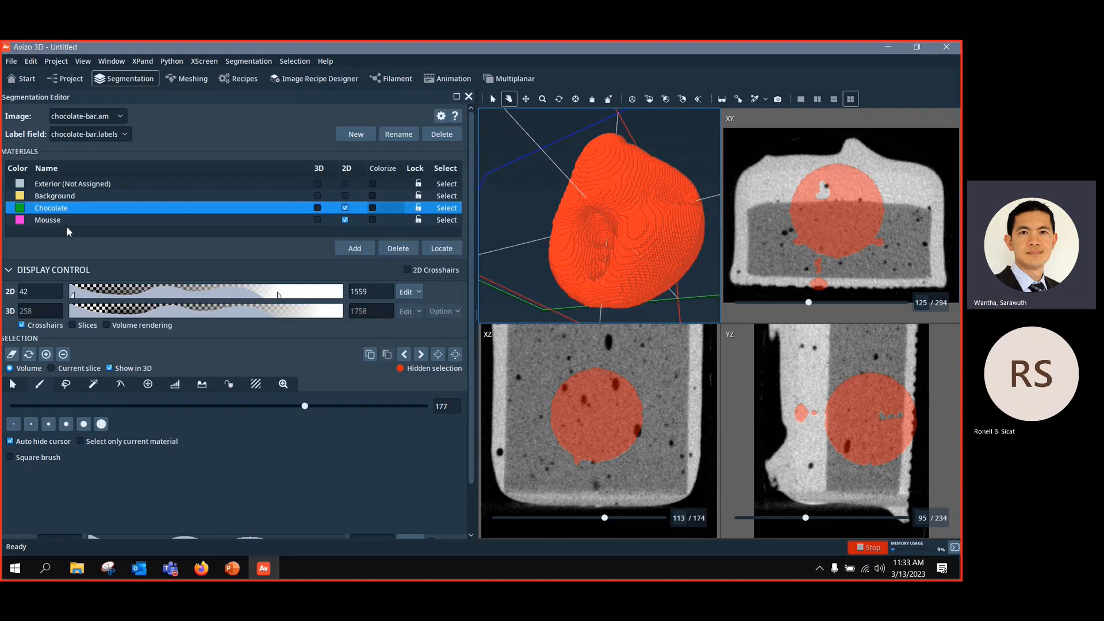
Step: Clear the current selection and make Mousse the active material
left_click(51, 220)
left_click(51, 210)
left_click(12, 355)
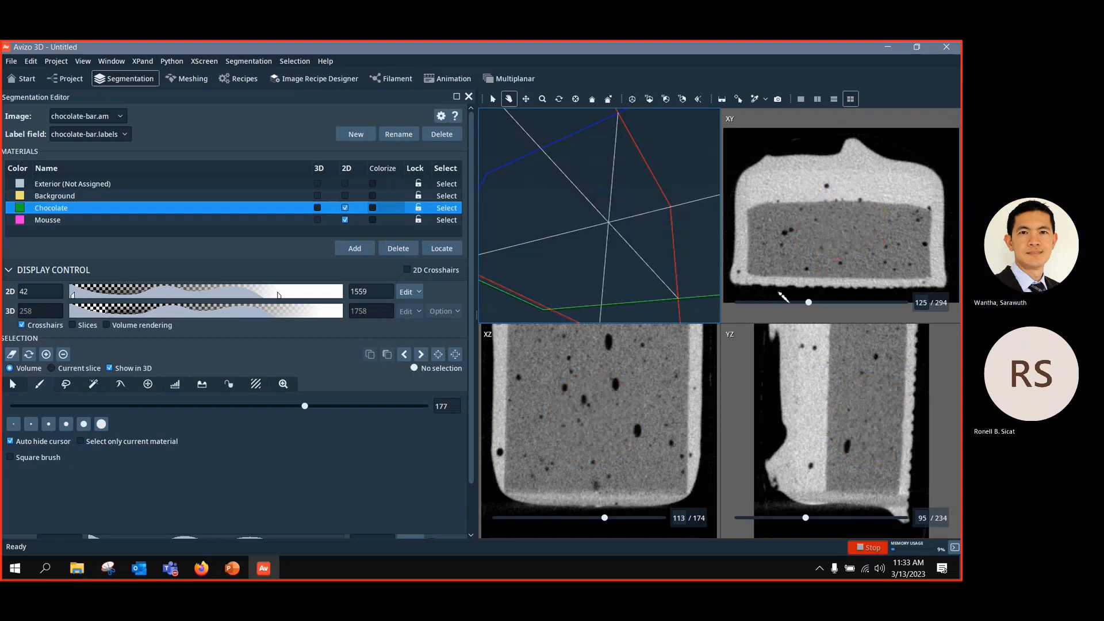
left_click(79, 224)
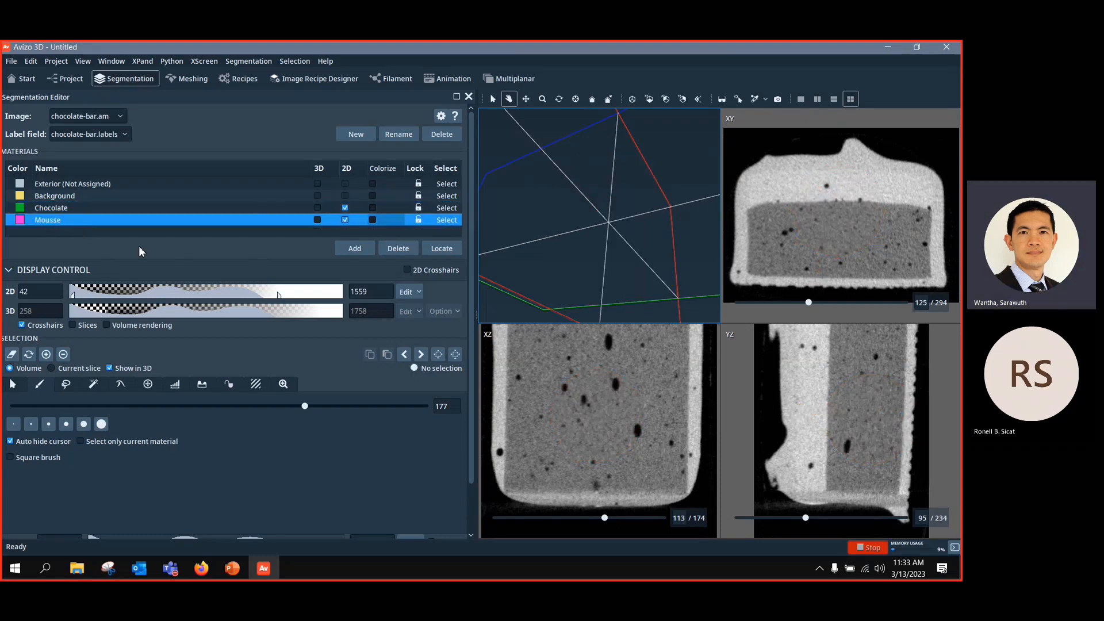
left_click(78, 210)
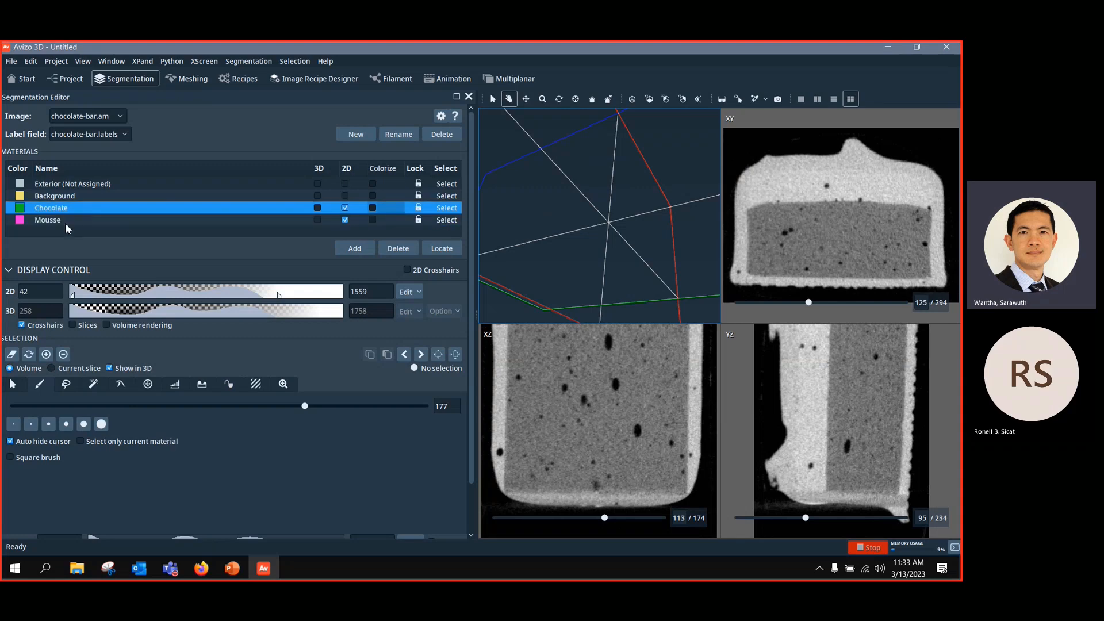
left_click(65, 224)
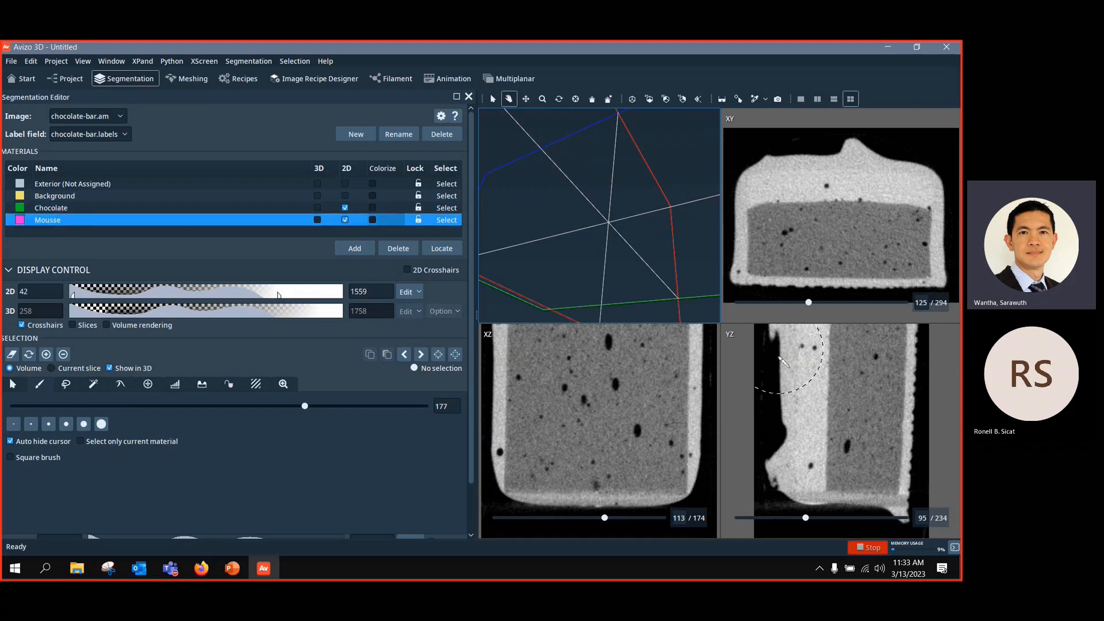
Step: Set the brush size to 34, brush a trial ring inside the mousse area on XY slice 55 and clear it
left_click_drag(810, 303, 769, 303)
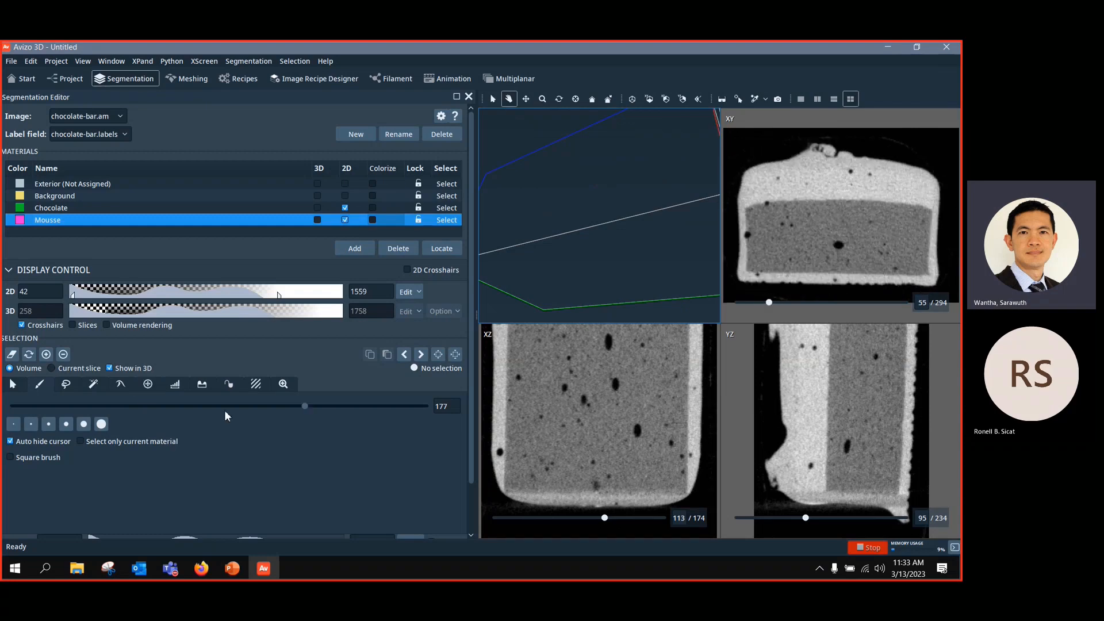
left_click_drag(310, 405, 66, 405)
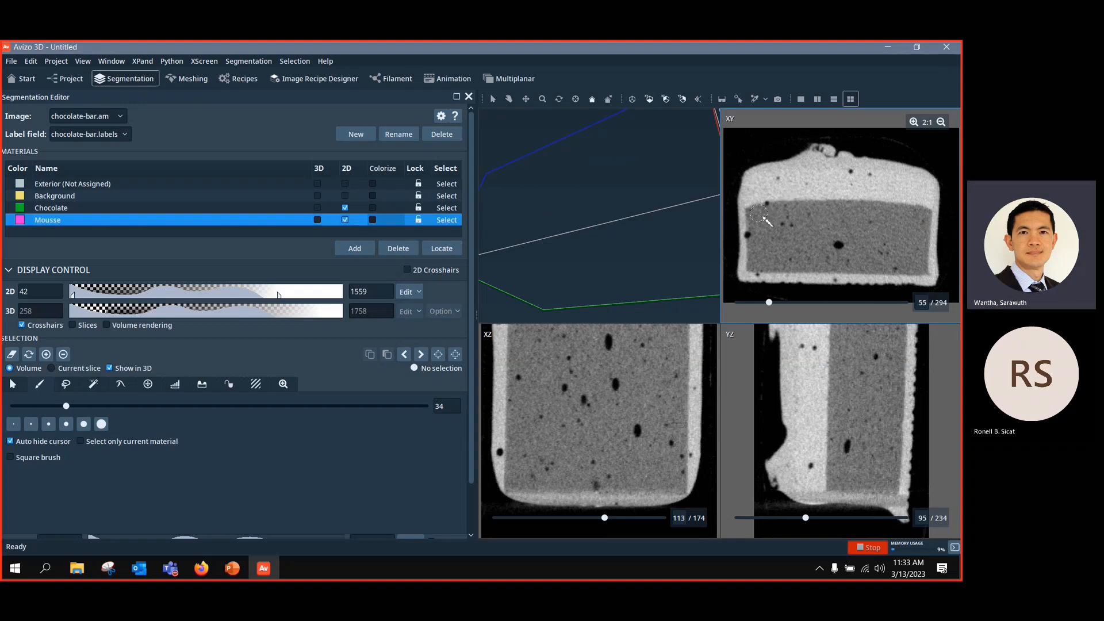
mouse_move(758, 216)
left_mouse_down()
mouse_move(925, 253)
mouse_move(769, 264)
mouse_move(763, 236)
left_mouse_up()
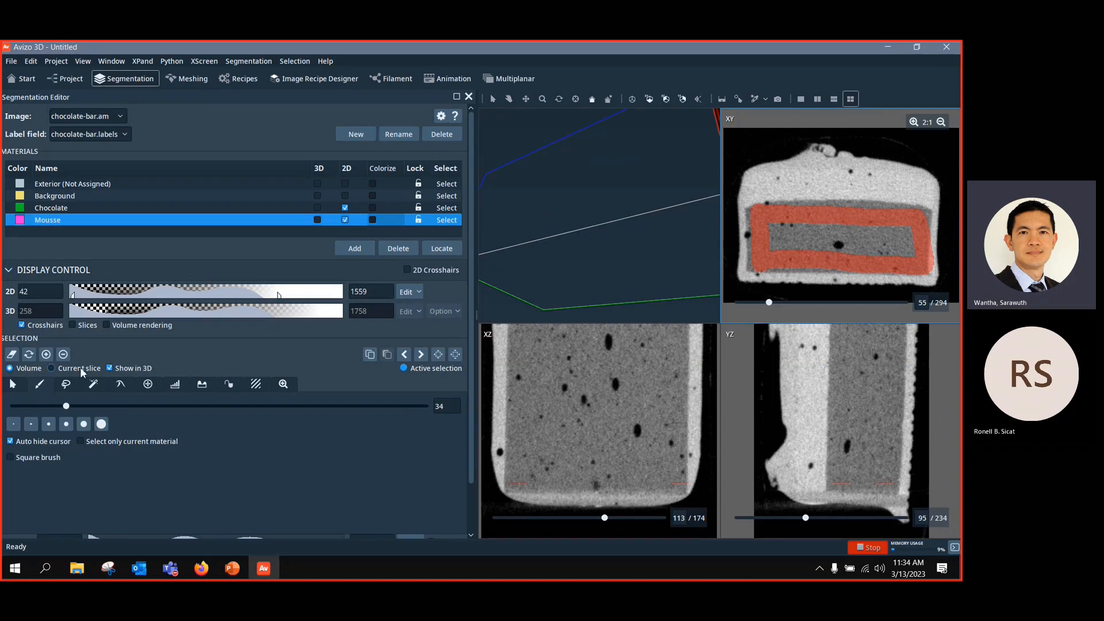
left_click(11, 355)
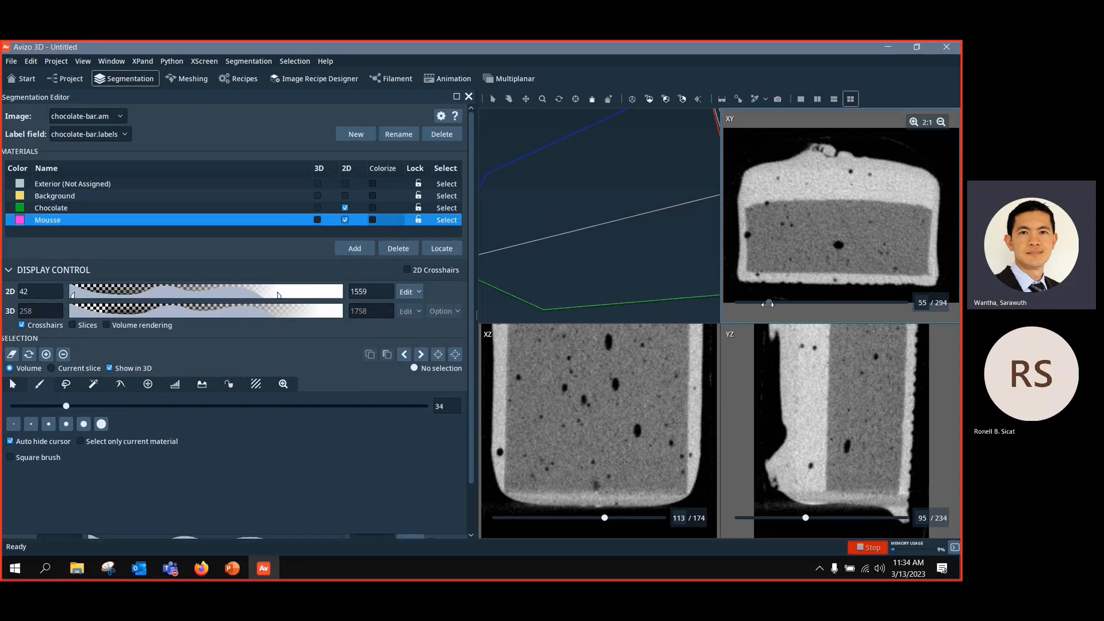
Step: Brush a closed outline along the inner edge of the mousse on XY slice 54 and fill it
left_click_drag(767, 304, 768, 303)
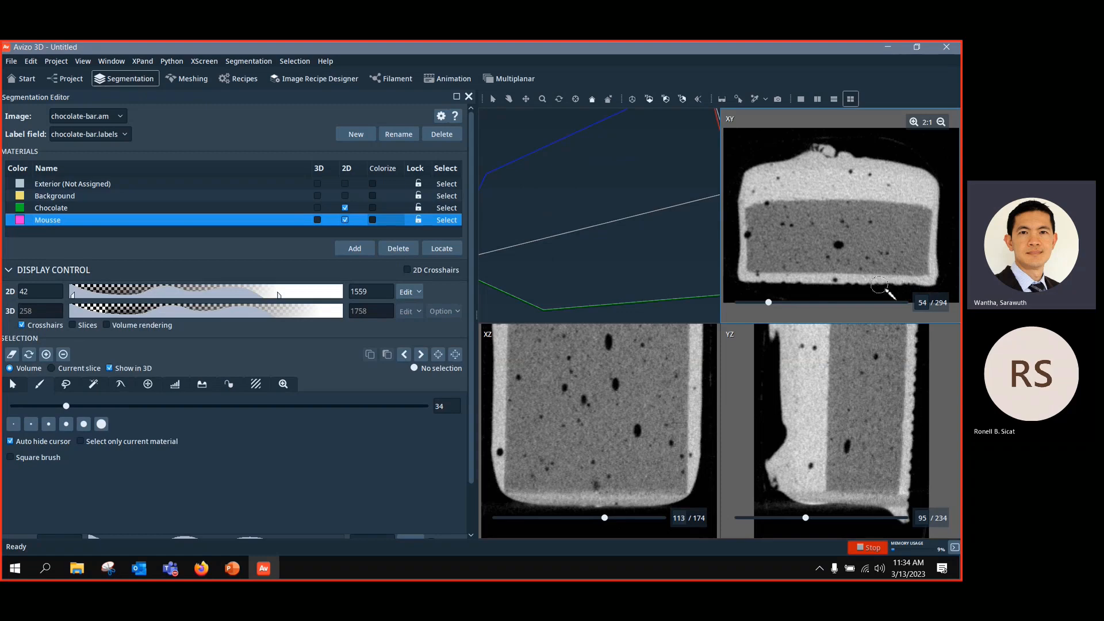
mouse_move(753, 211)
left_mouse_down()
mouse_move(755, 259)
mouse_move(806, 269)
left_mouse_up()
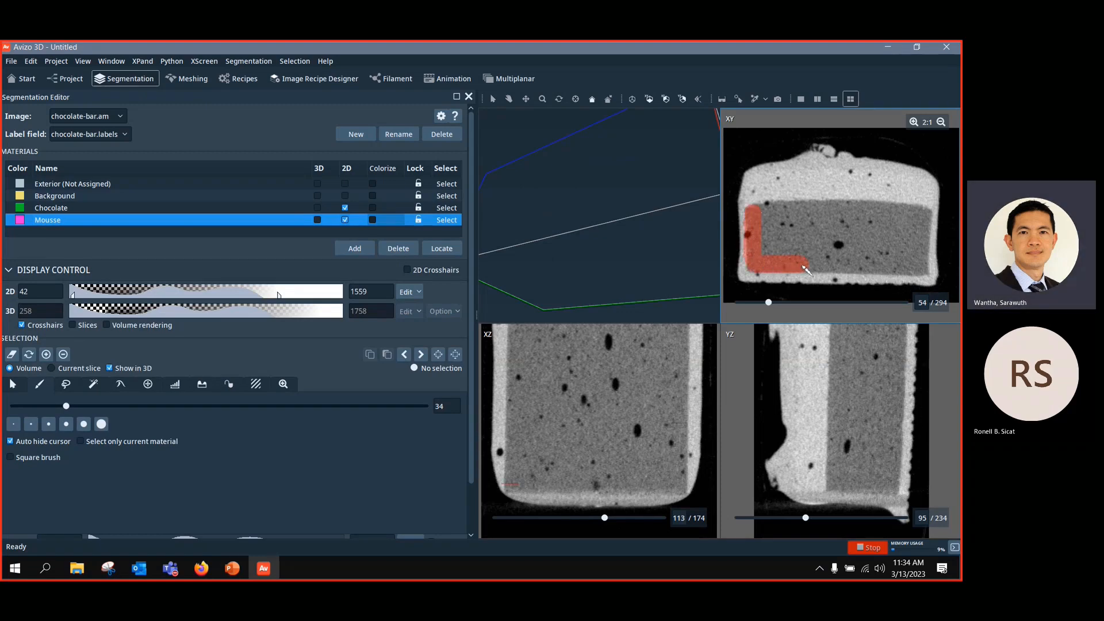
mouse_move(886, 271)
left_mouse_down()
mouse_move(922, 276)
mouse_move(928, 245)
mouse_move(904, 213)
mouse_move(758, 220)
left_mouse_up()
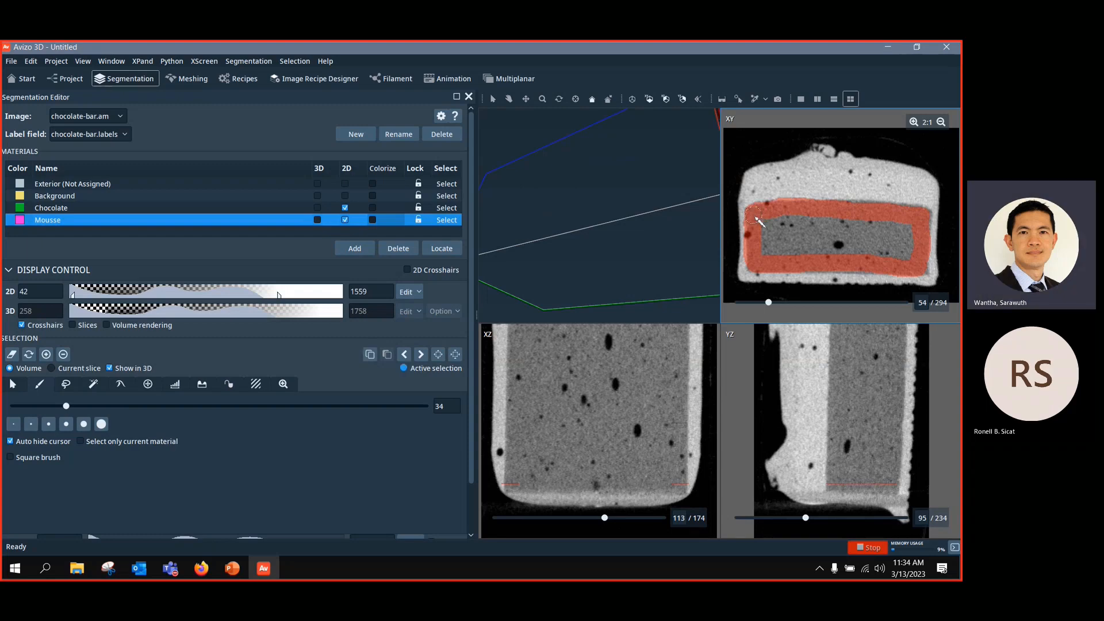
key("f")
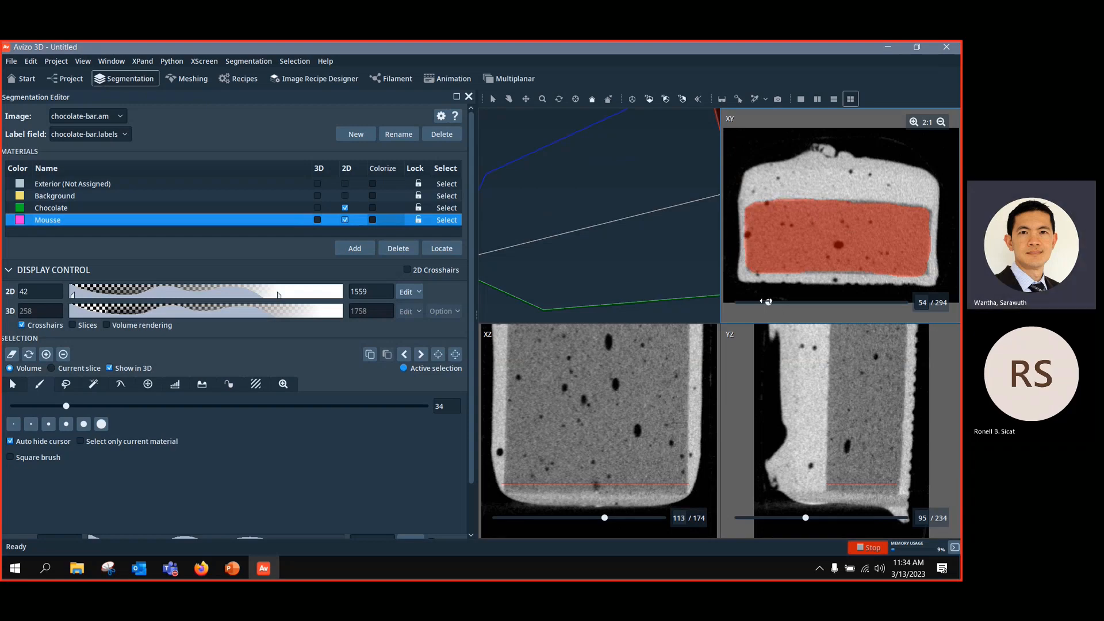
Step: Brush a closed outline along the inner edge of the mousse on XY slice 286 and fill it
scroll(623, 246, "down", 5)
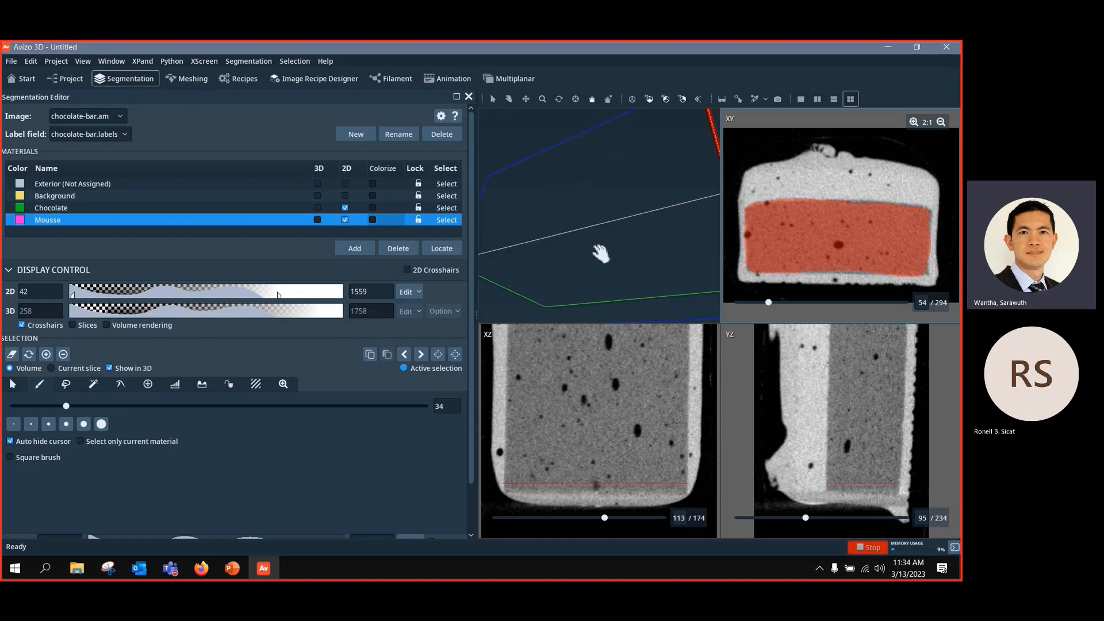
scroll(612, 237, "down", 3)
left_click_drag(613, 232, 651, 247)
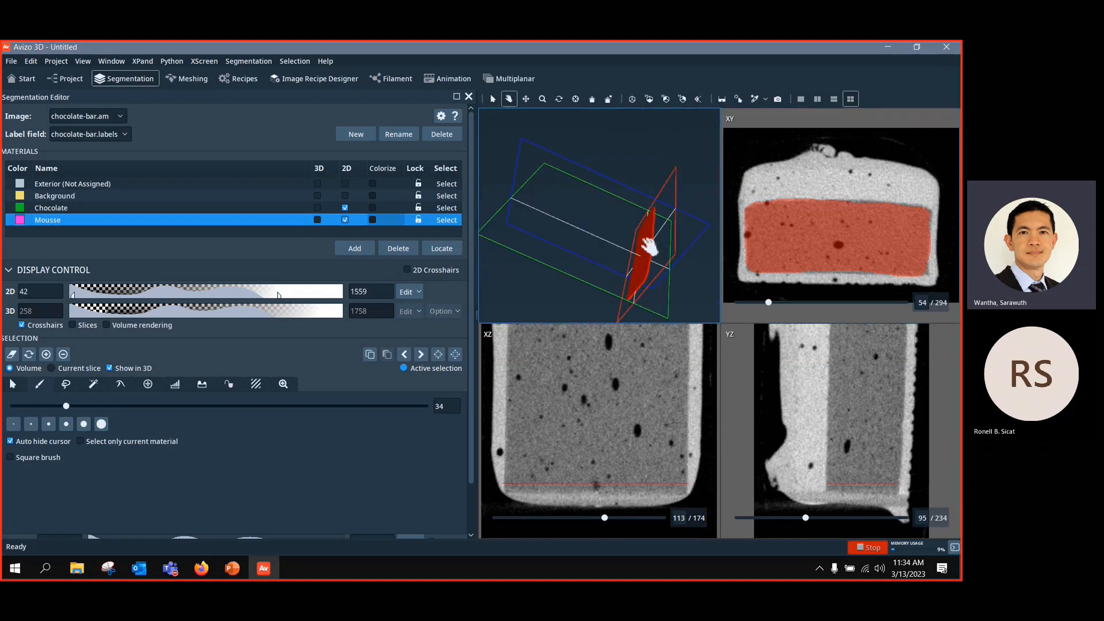
left_click_drag(769, 302, 900, 313)
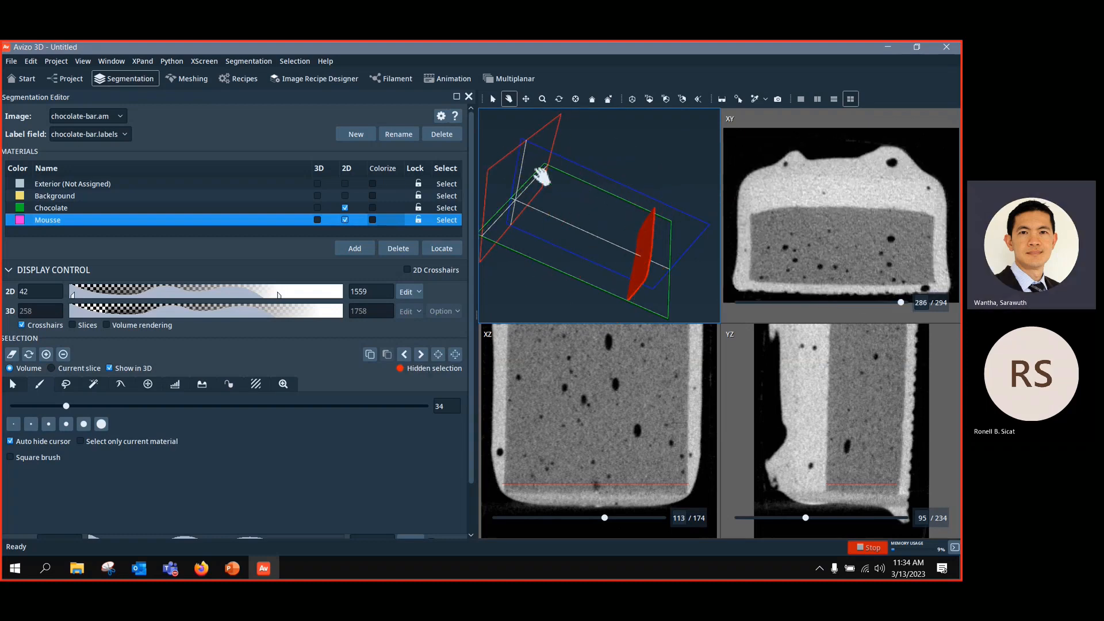
mouse_move(764, 226)
left_mouse_down()
mouse_move(911, 221)
mouse_move(927, 233)
mouse_move(932, 284)
mouse_move(773, 284)
mouse_move(754, 236)
left_mouse_up()
key("f")
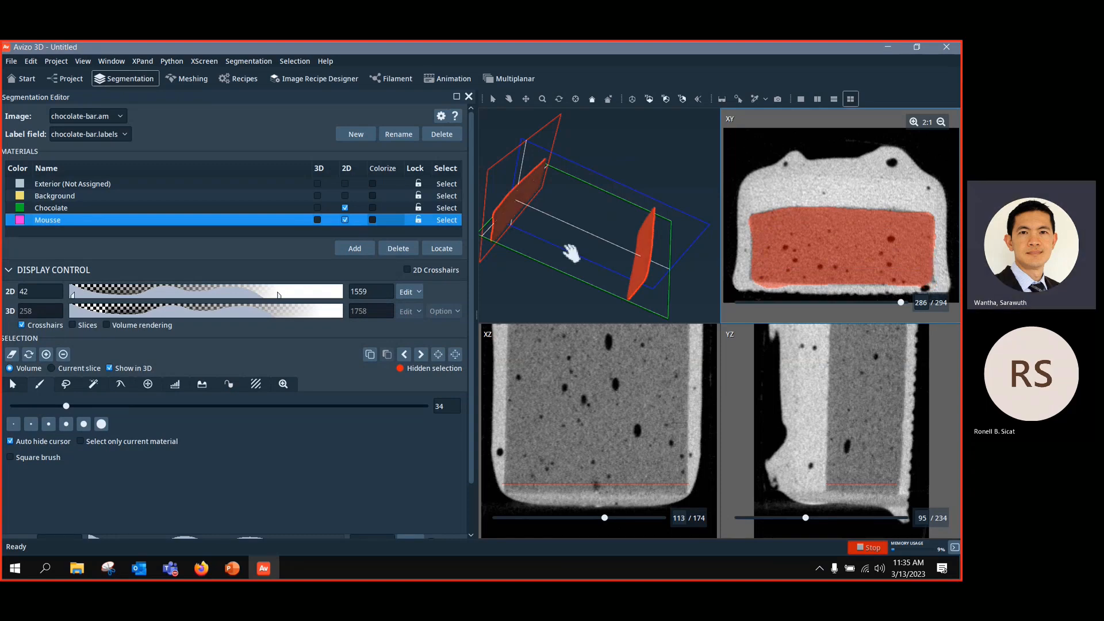
Step: Interpolate the selection between the two filled XY slices to form a continuous mousse block
left_click_drag(553, 254, 532, 229)
scroll(543, 232, "down", 3)
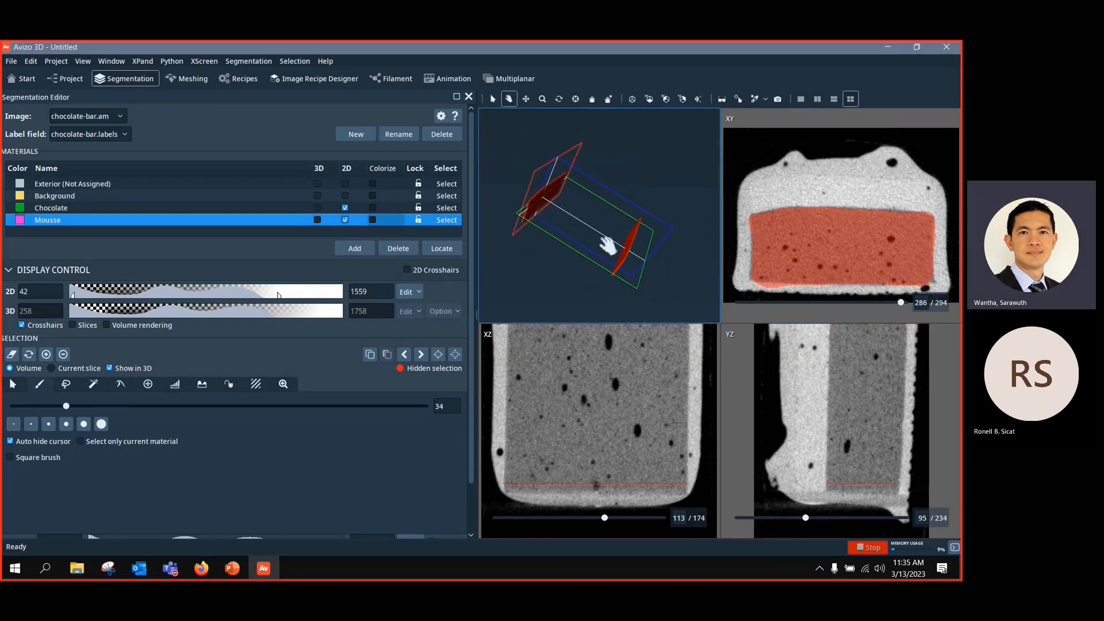
left_click_drag(608, 246, 653, 234)
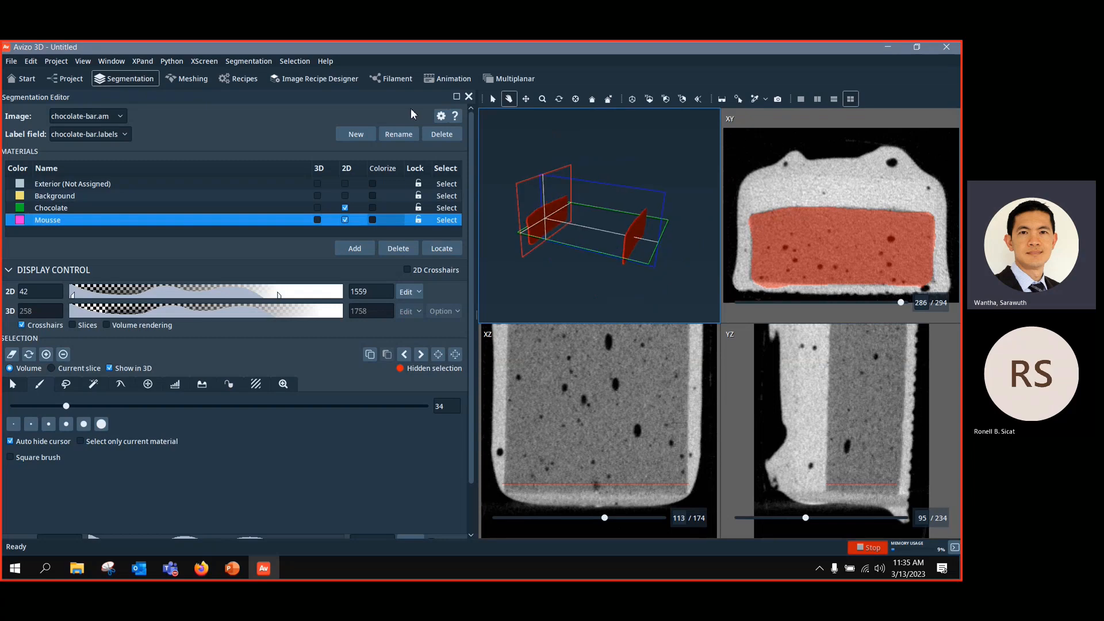
left_click(293, 60)
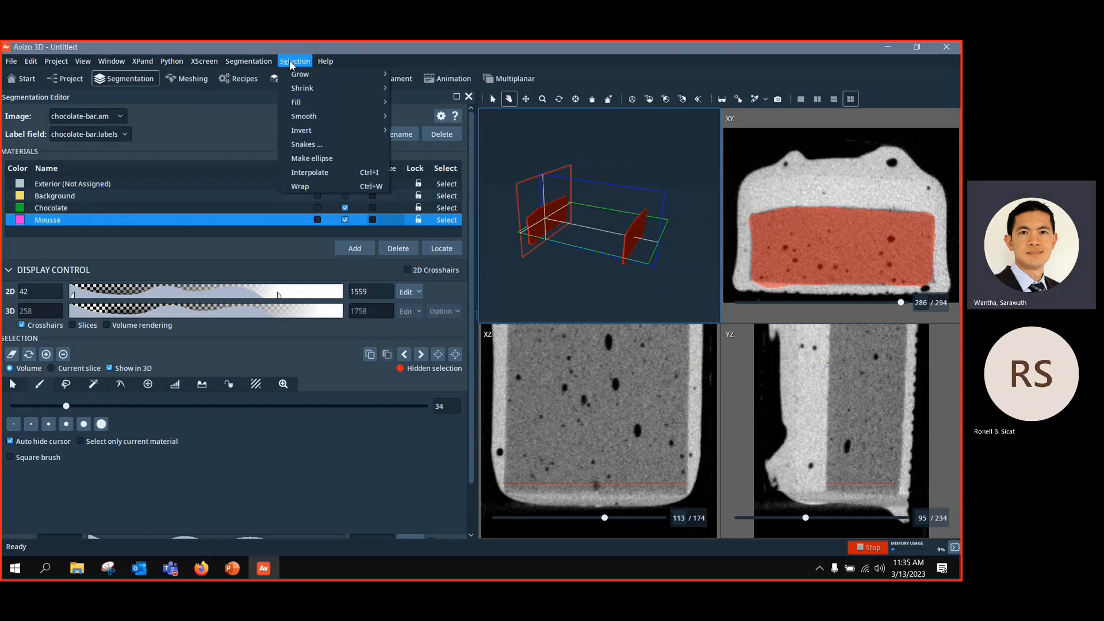
left_click(339, 173)
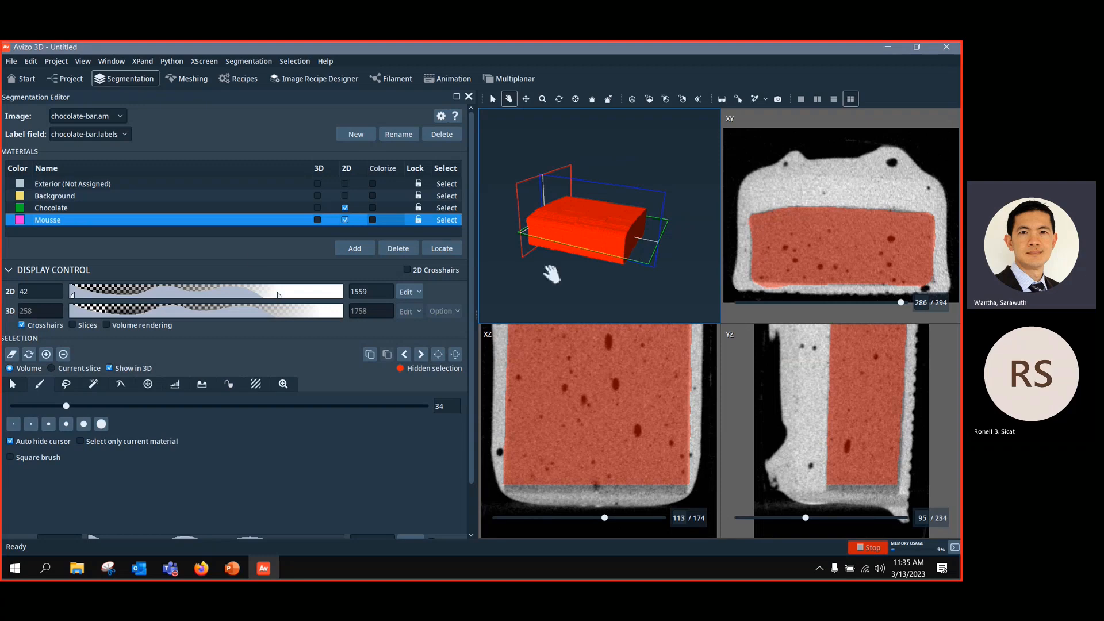
Step: Add the interpolated block to the Mousse material and check the labelled area on XY slice 208
left_click(58, 219)
left_click(65, 384)
left_click(45, 357)
left_click_drag(610, 248, 607, 263)
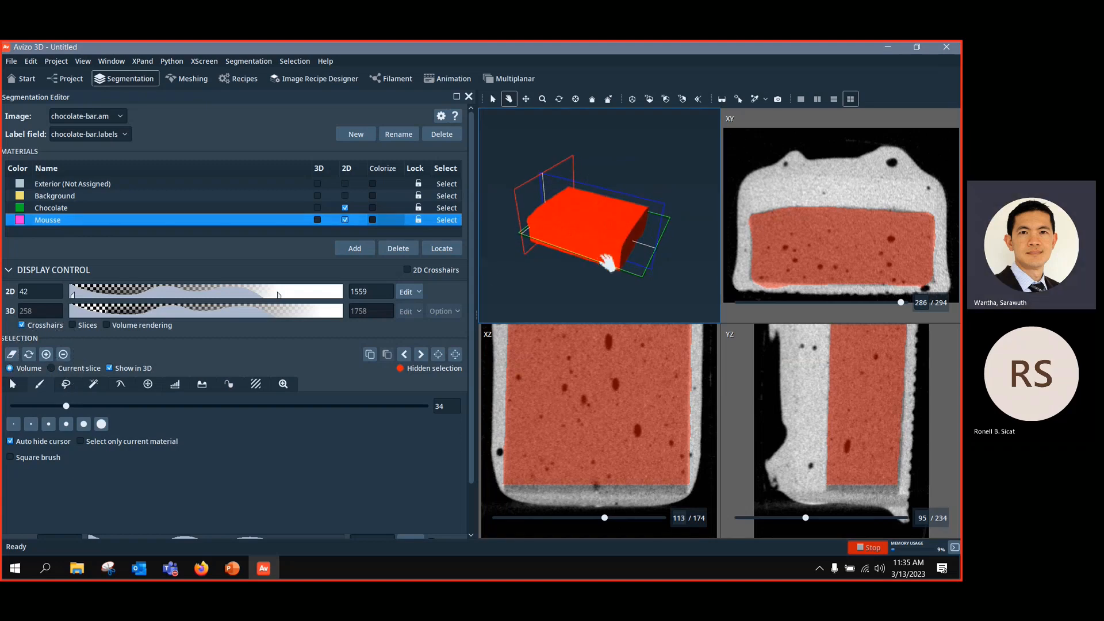
left_click(47, 355)
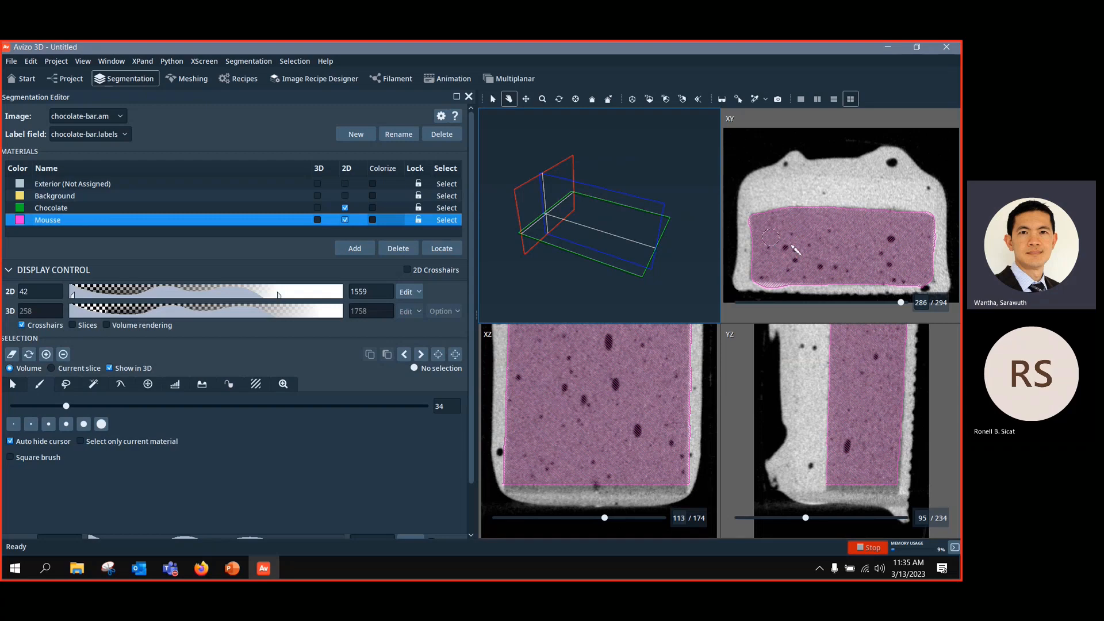
left_click_drag(895, 297, 861, 311)
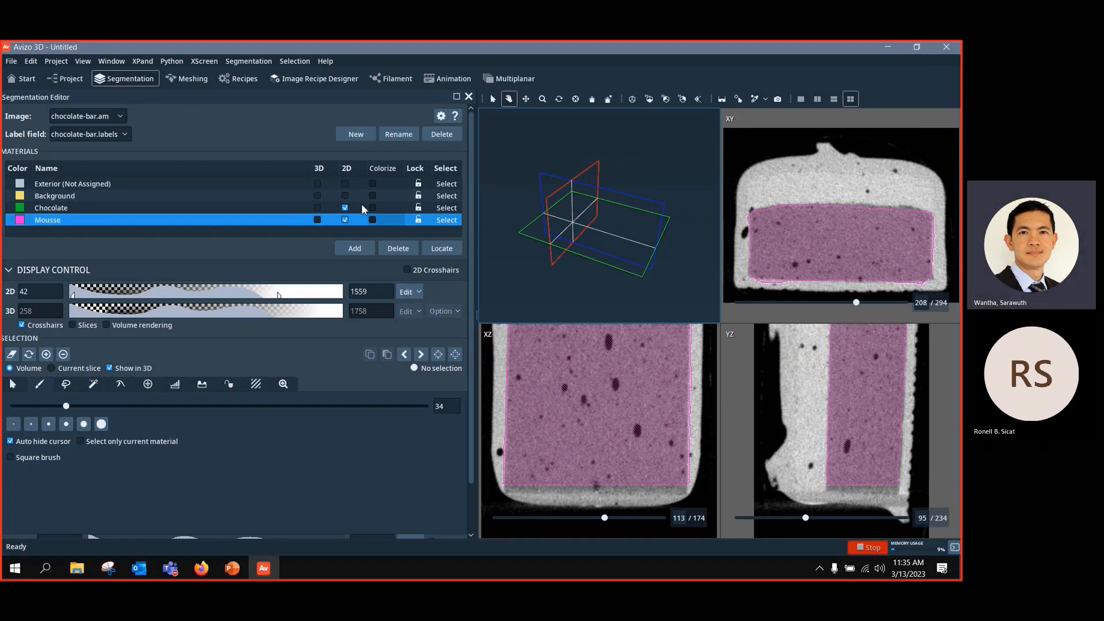
Step: Show the Background material in the 2D views, check its labelled area on XY slice 136, and make Chocolate the active material
left_click(344, 196)
left_click(345, 196)
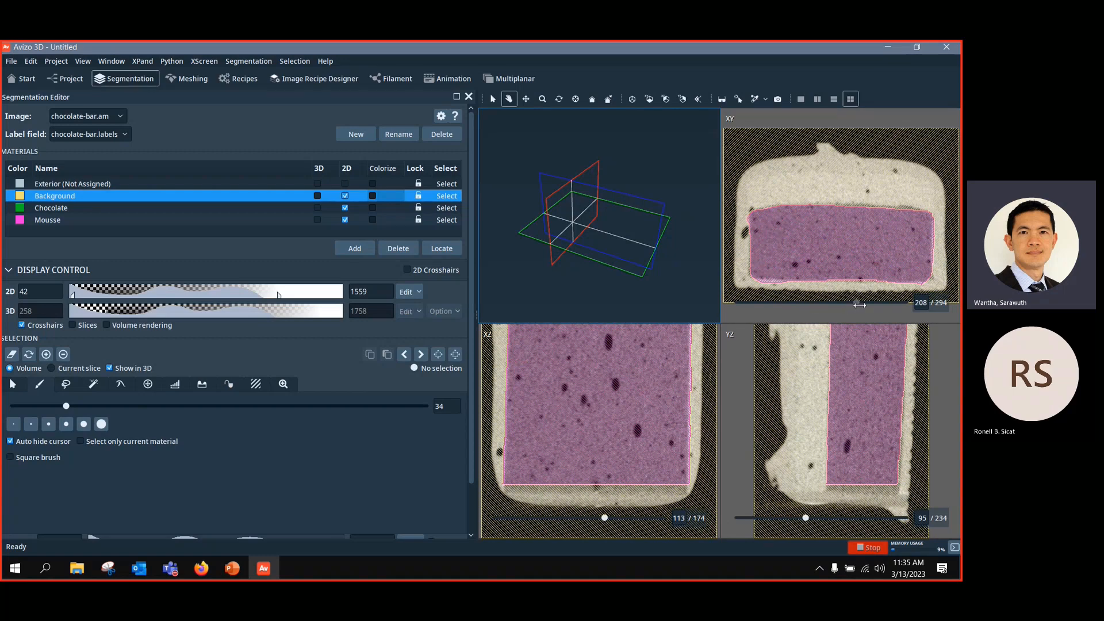
left_click_drag(858, 305, 815, 303)
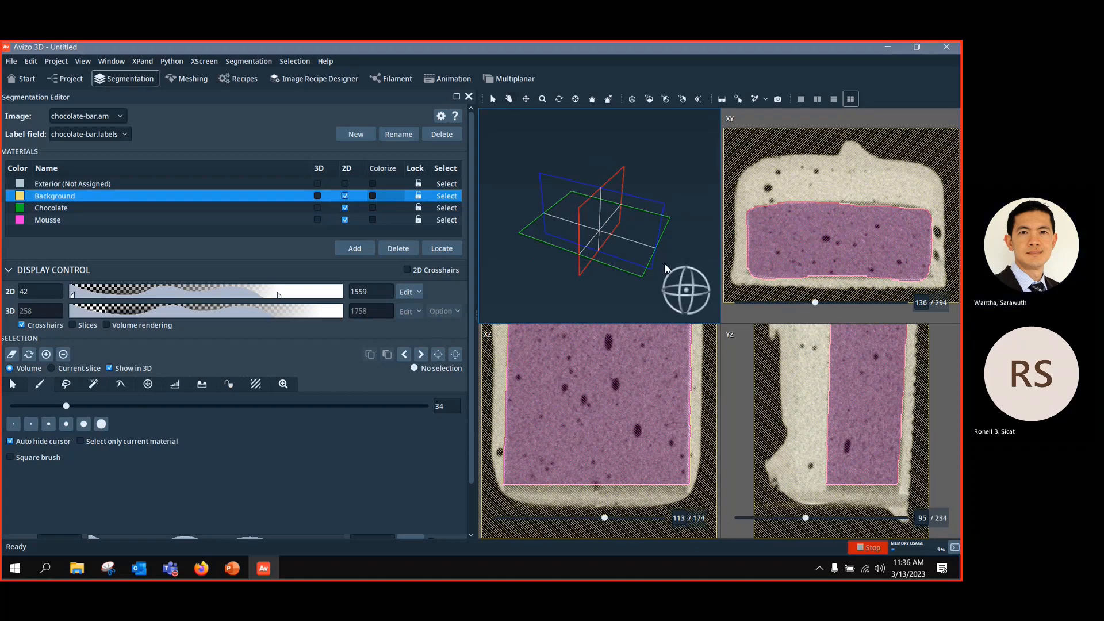
left_click(99, 210)
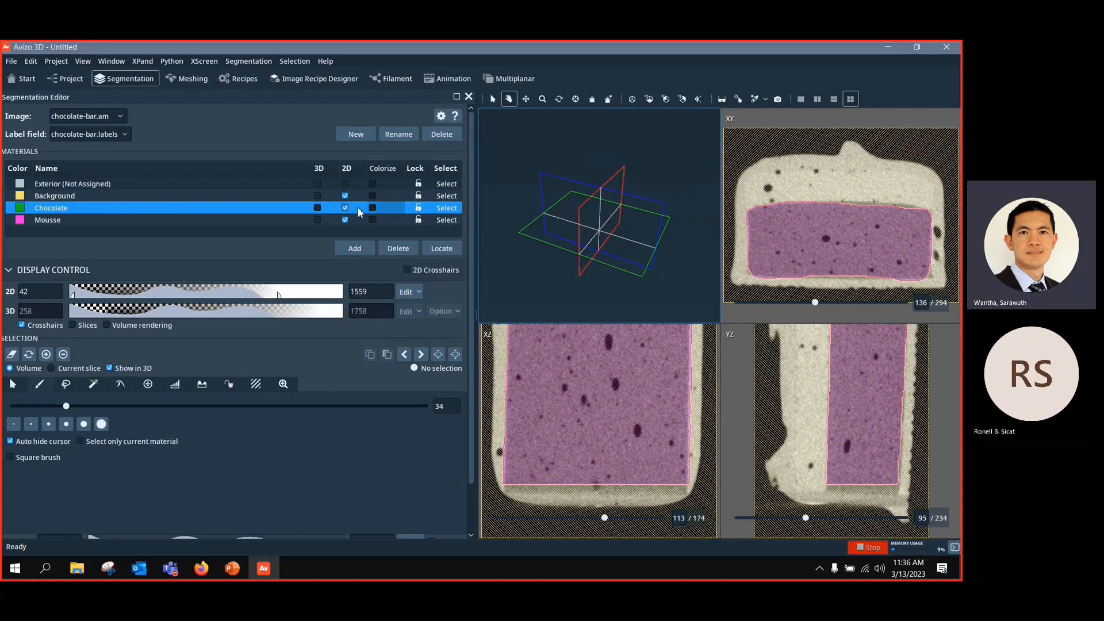
Step: Hide the Background and Mousse overlays in the 2D views, keeping Chocolate shown and active
left_click(345, 196)
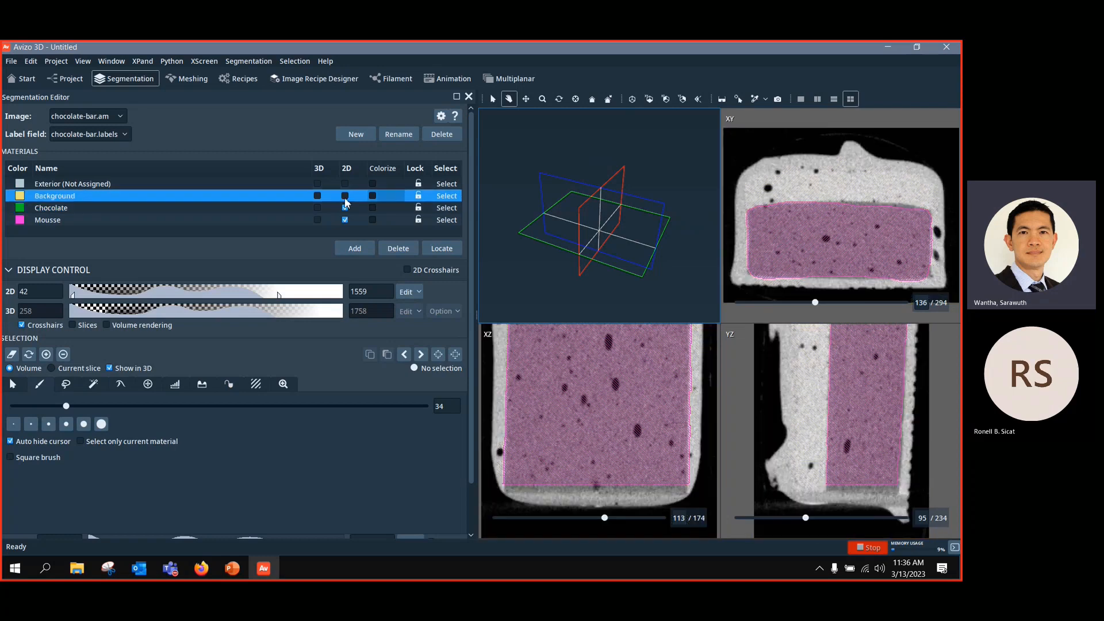
left_click(345, 208)
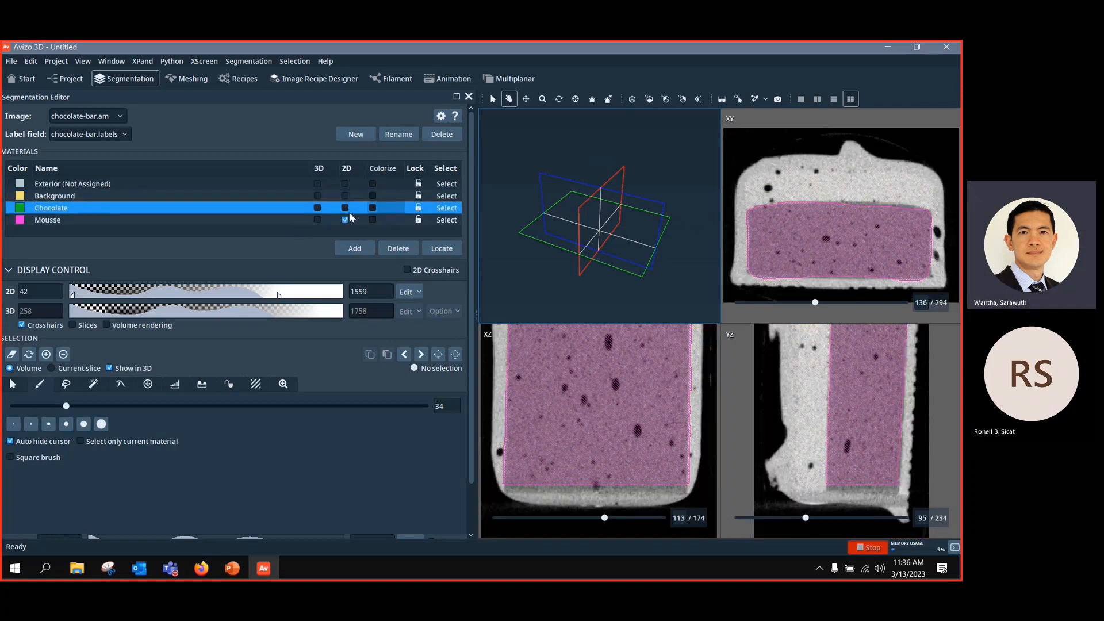
left_click(348, 224)
left_click(345, 220)
left_click(345, 207)
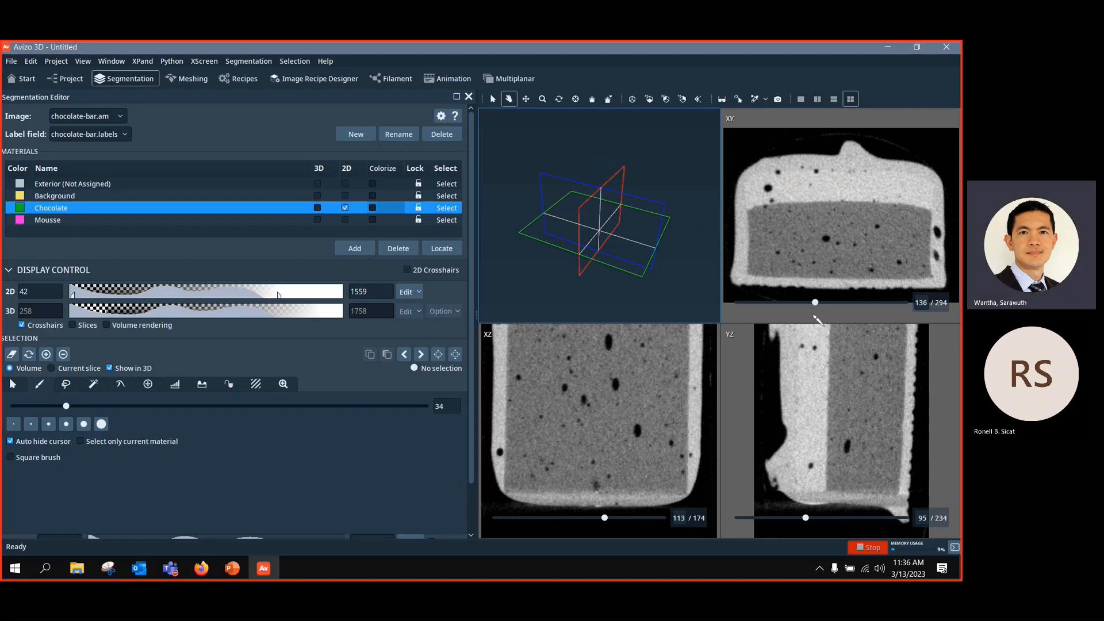
Step: Go to XY slice 131, activate the Threshold tool with All slices off, and collapse the display controls
left_click_drag(814, 302, 812, 302)
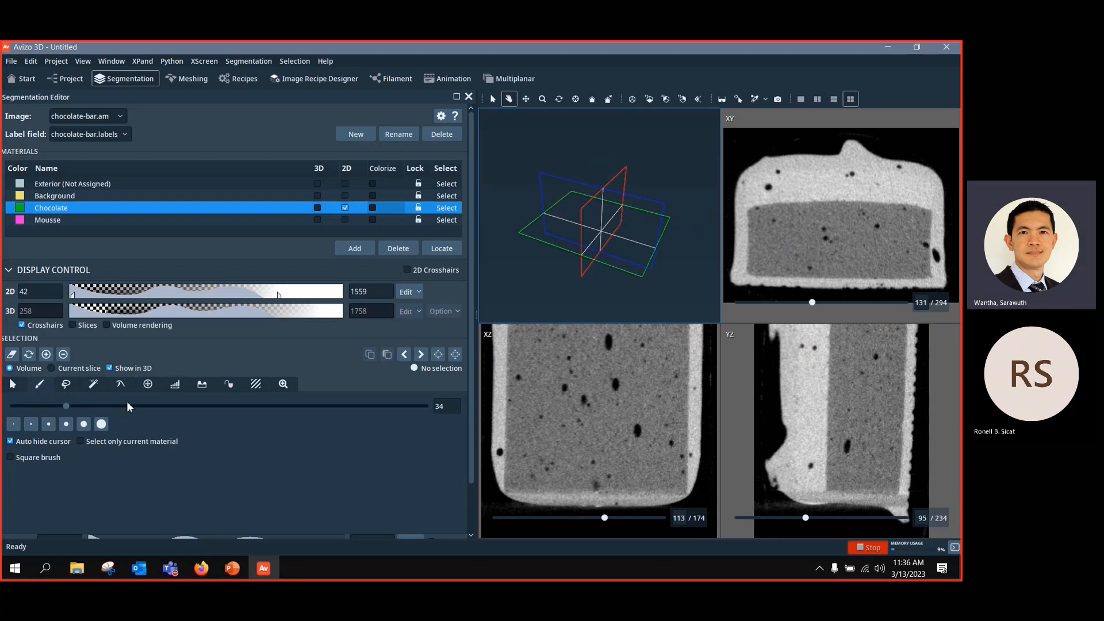
left_click(181, 389)
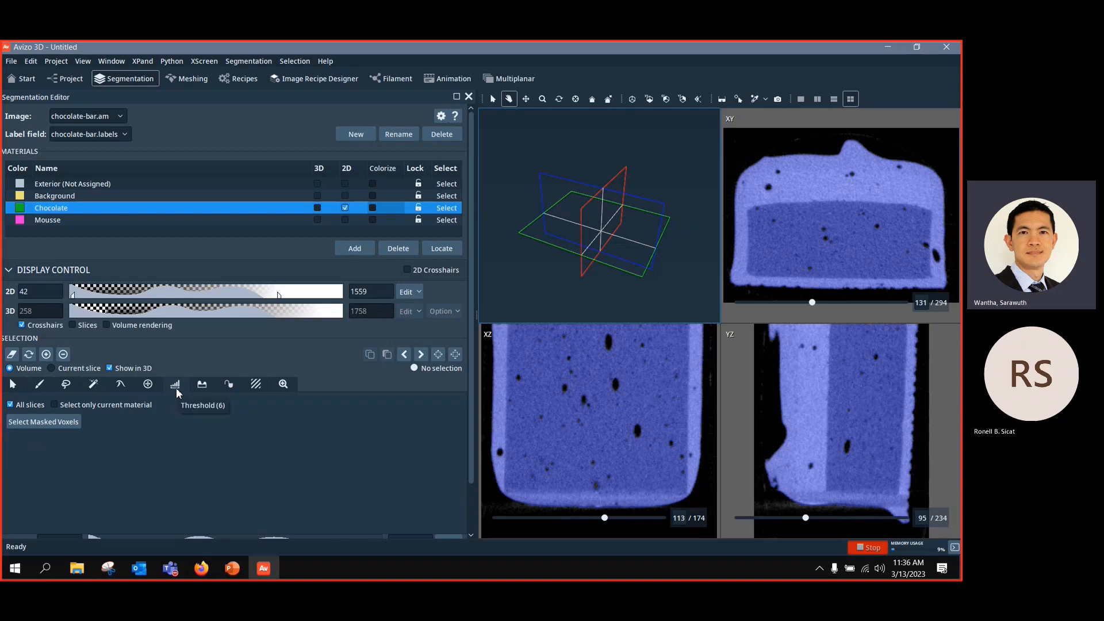
left_click(176, 388)
left_click(11, 405)
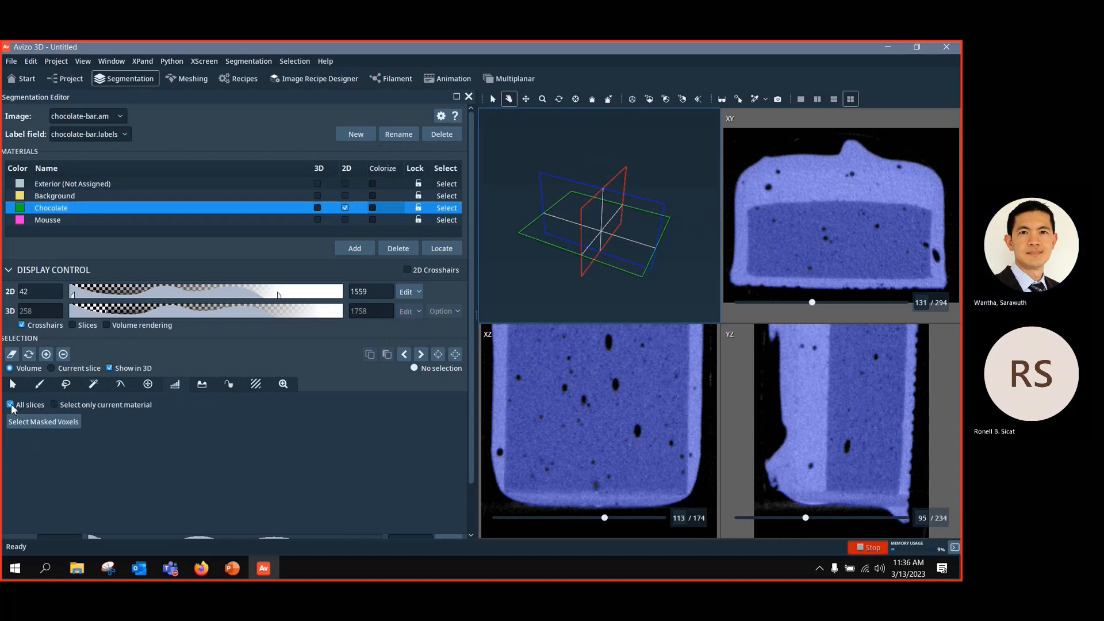
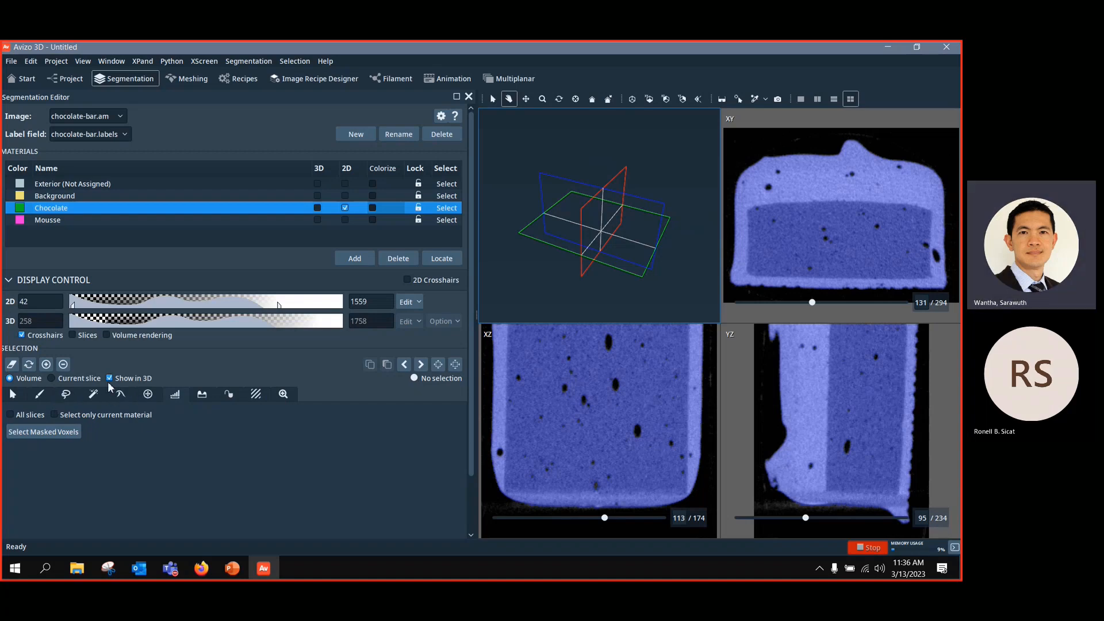
left_click(8, 281)
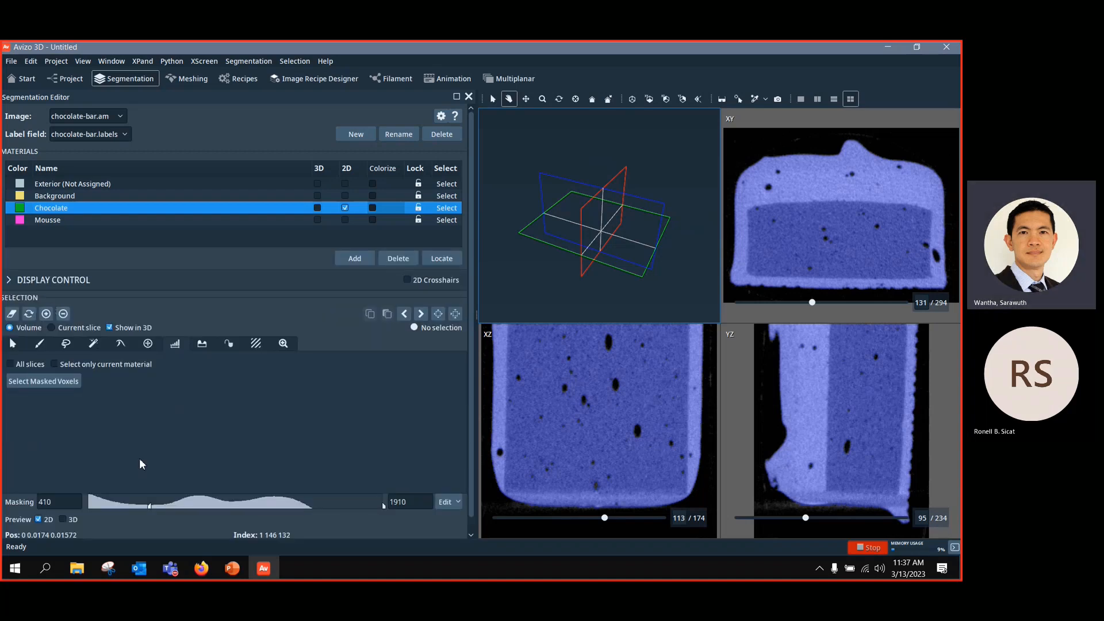
left_click(9, 281)
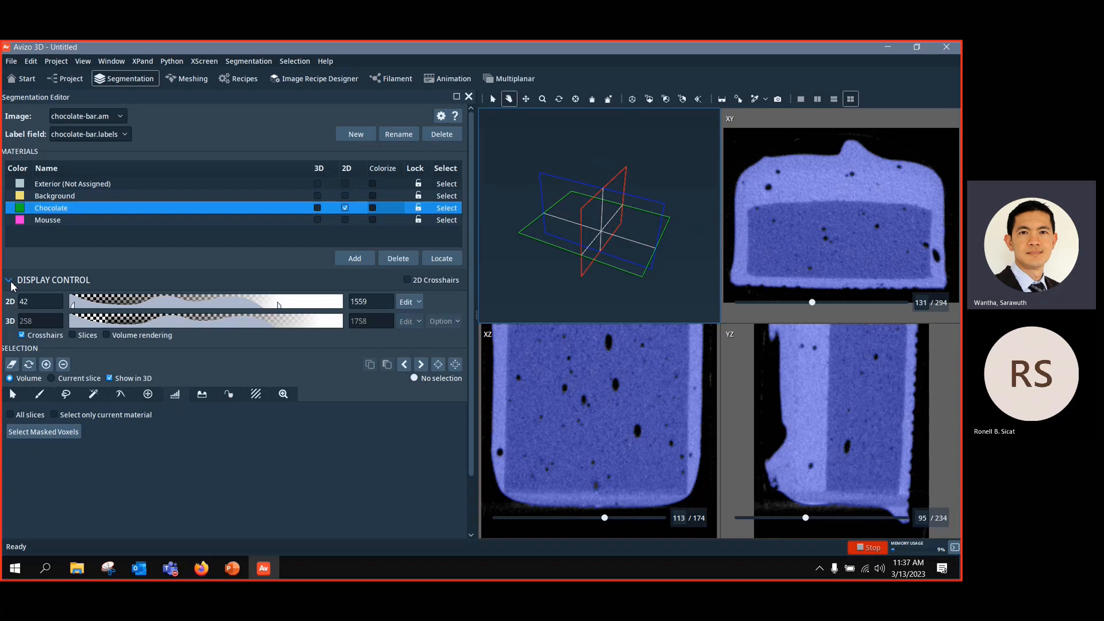
left_click(9, 281)
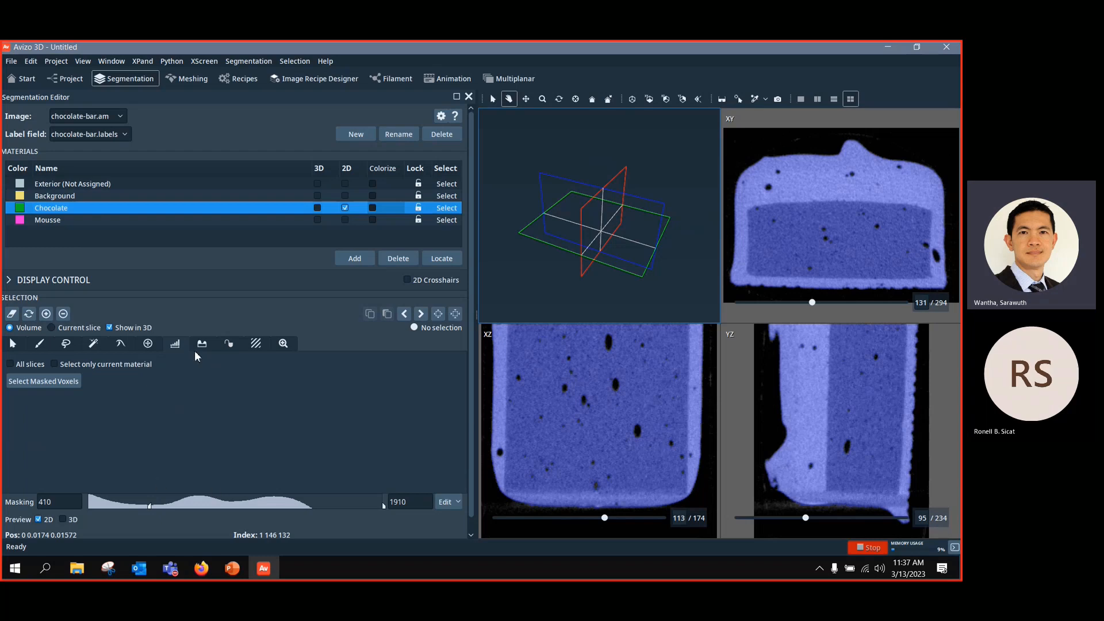
Step: Set the threshold masking range to 964–2035 to cover the bright chocolate shell
left_click(40, 347)
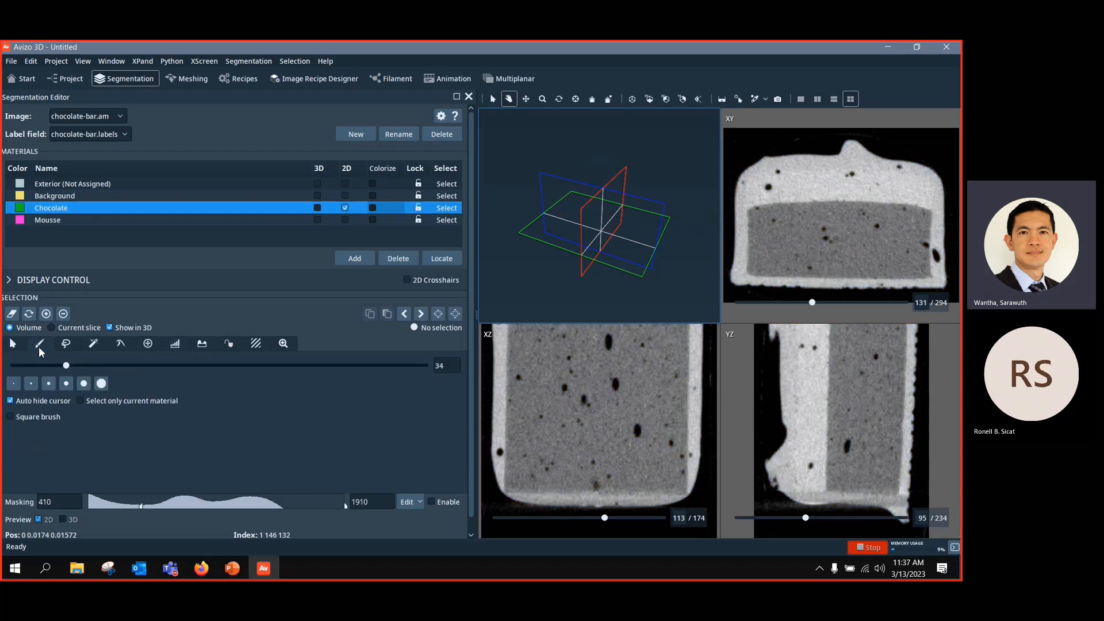
left_click(178, 346)
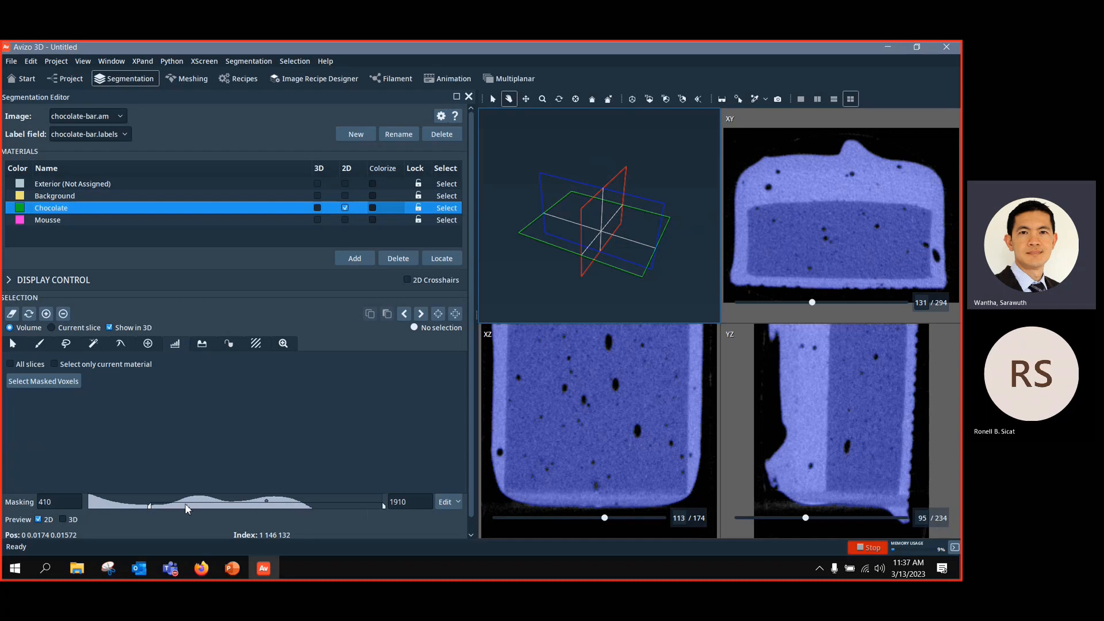
left_click_drag(187, 509, 84, 502)
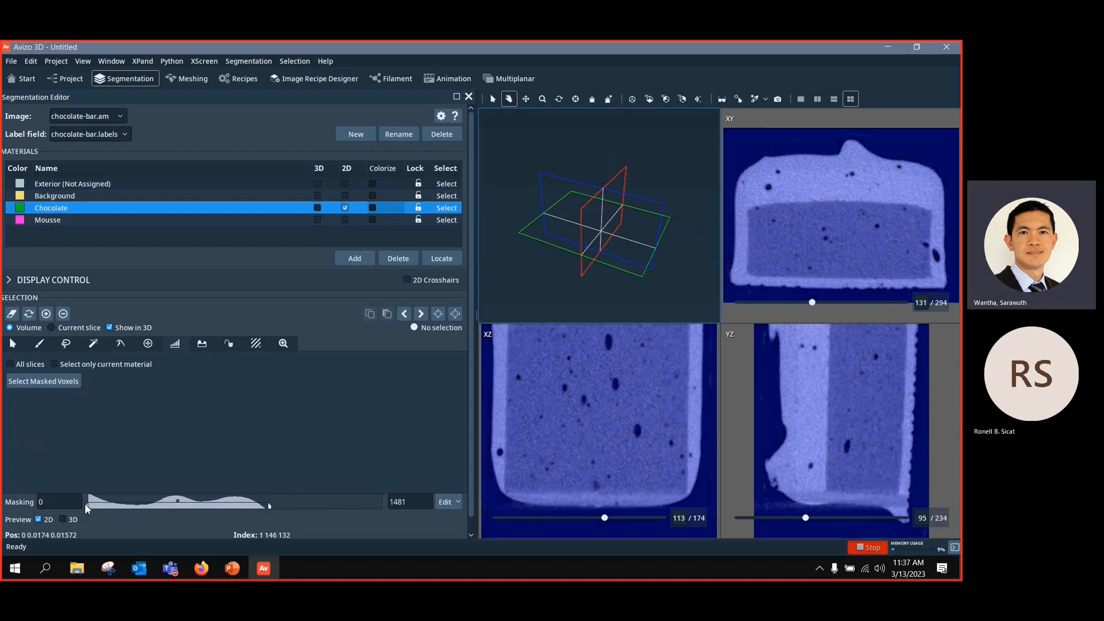
left_click_drag(294, 508, 337, 506)
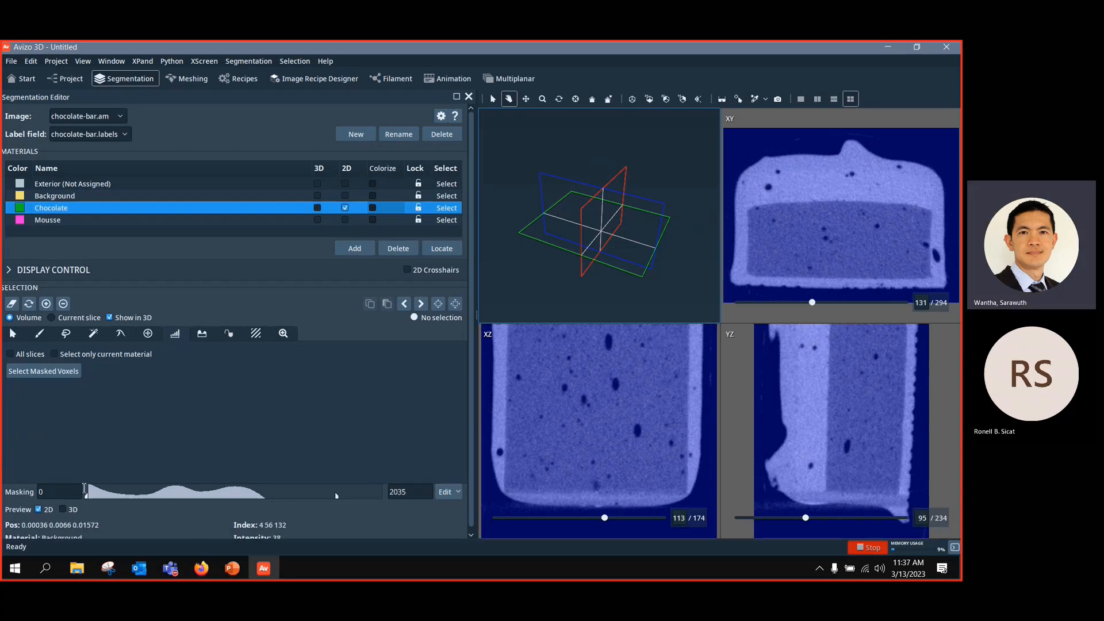
left_click_drag(79, 495, 121, 495)
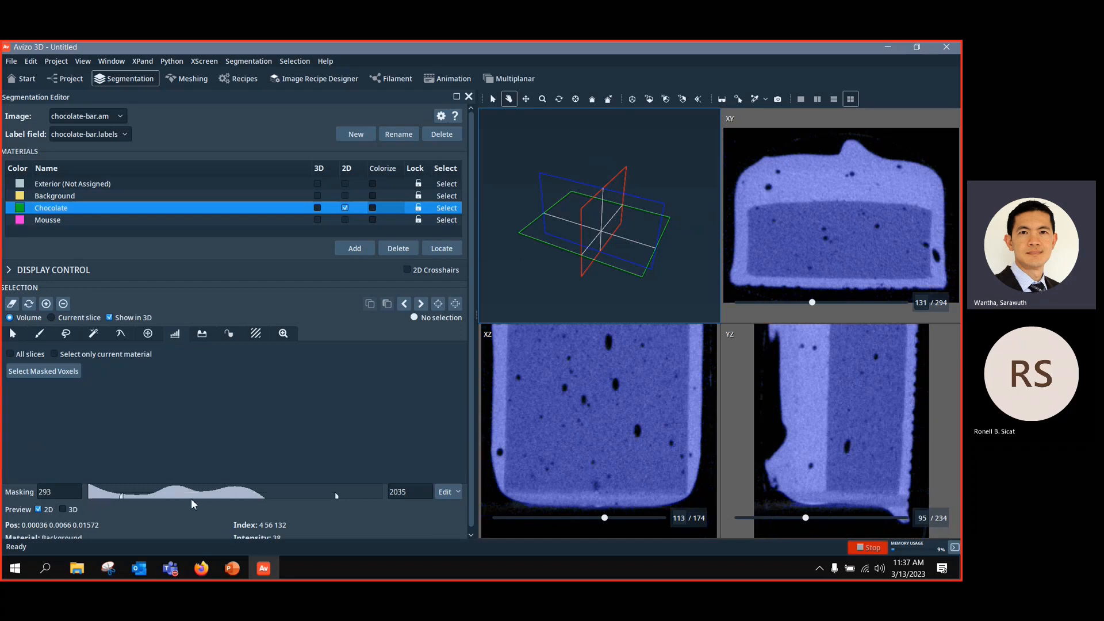
key("ctrl")
key("ctrl")
left_click_drag(121, 498, 208, 499)
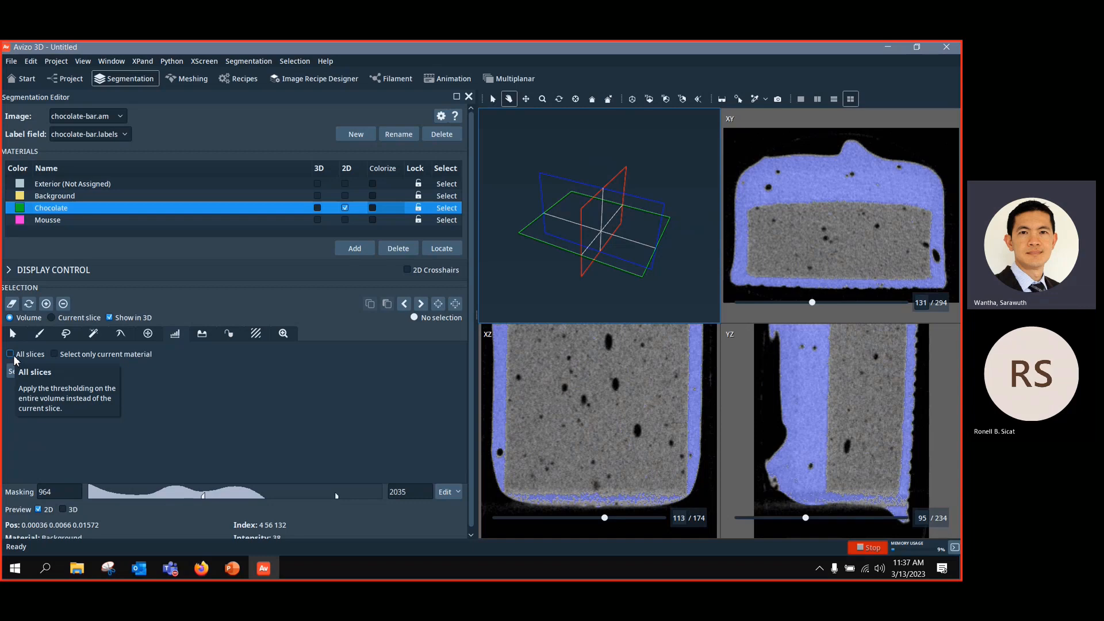
Step: Select the masked voxels on XY slice 131 only and inspect the selection in the 3D view
left_click(41, 381)
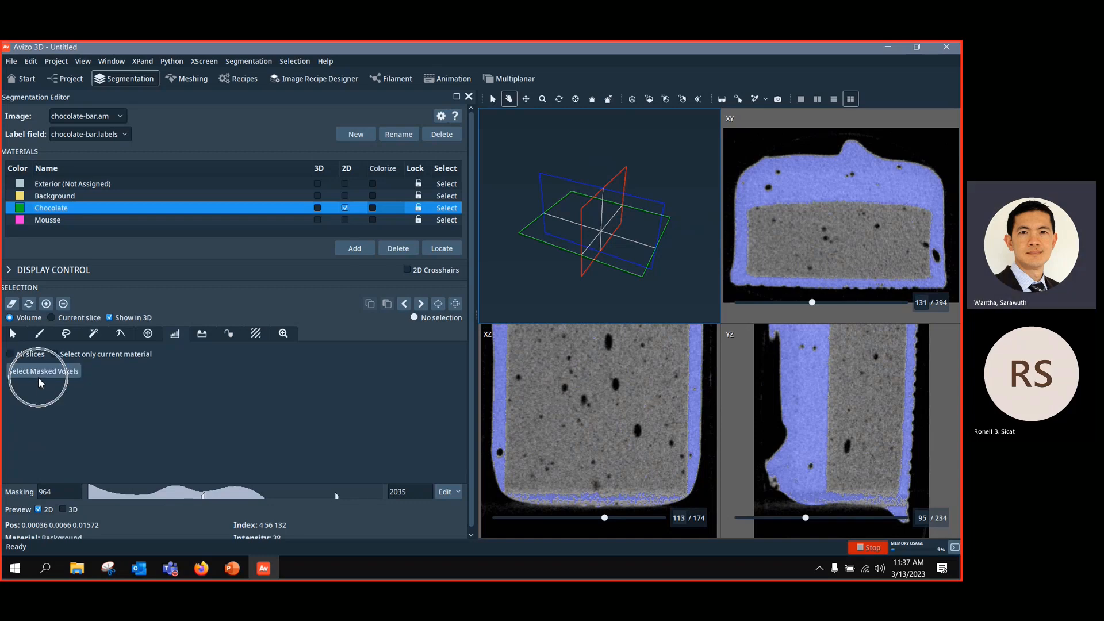
left_click(42, 379)
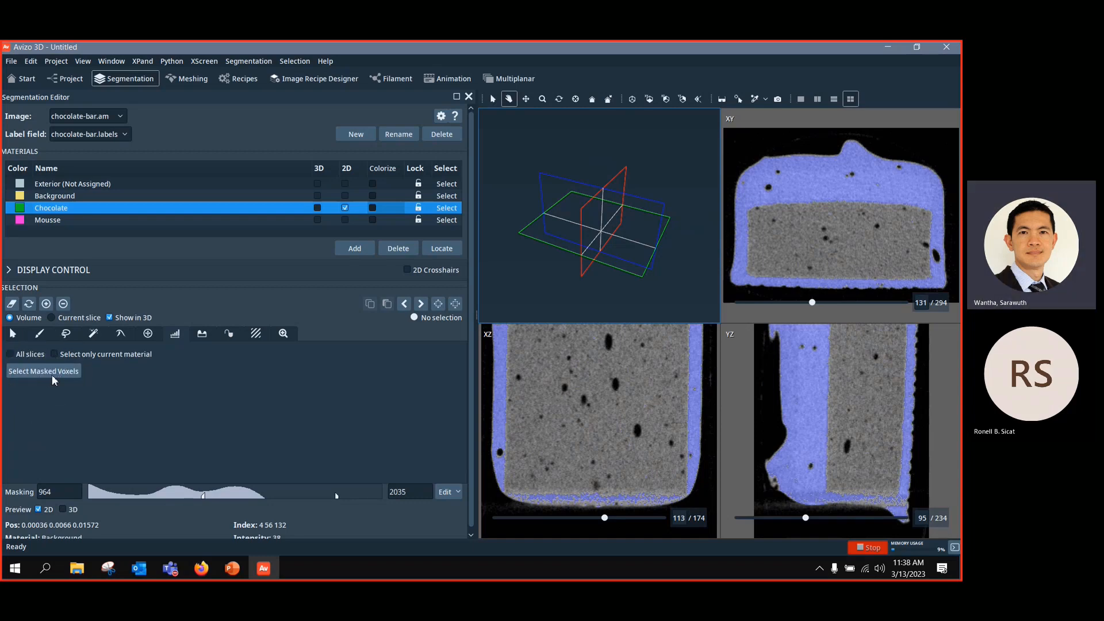
left_click(53, 376)
left_click_drag(622, 241, 531, 221)
scroll(535, 233, "up", 5)
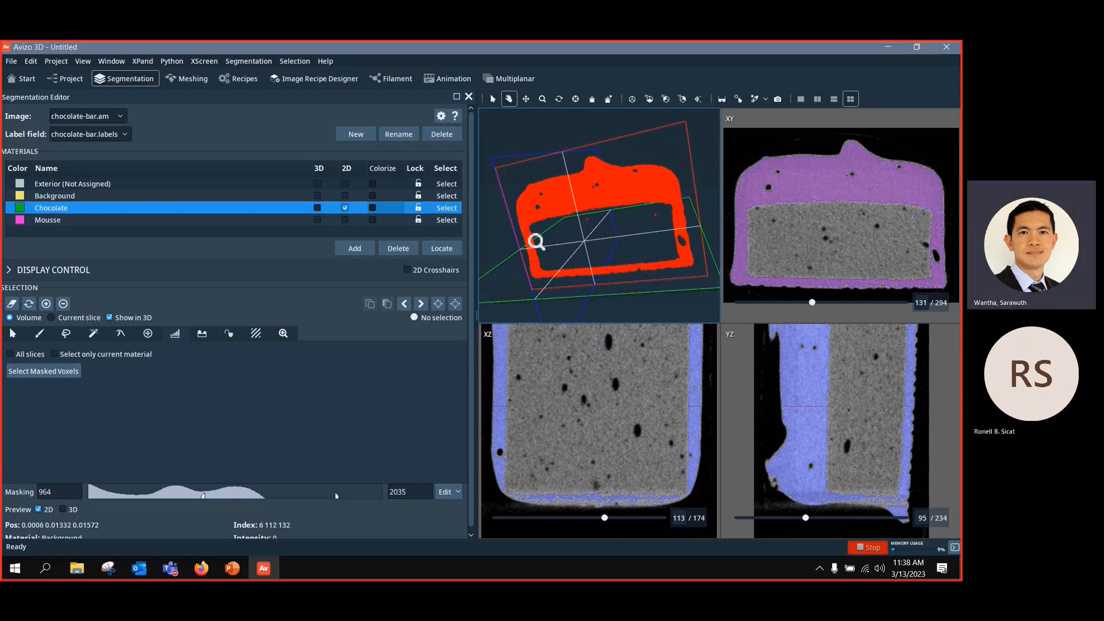
scroll(535, 242, "down", 2)
Step: Select the masked voxels across all slices, inspect them in 3D, then turn All slices off and clear the selection
left_click(12, 354)
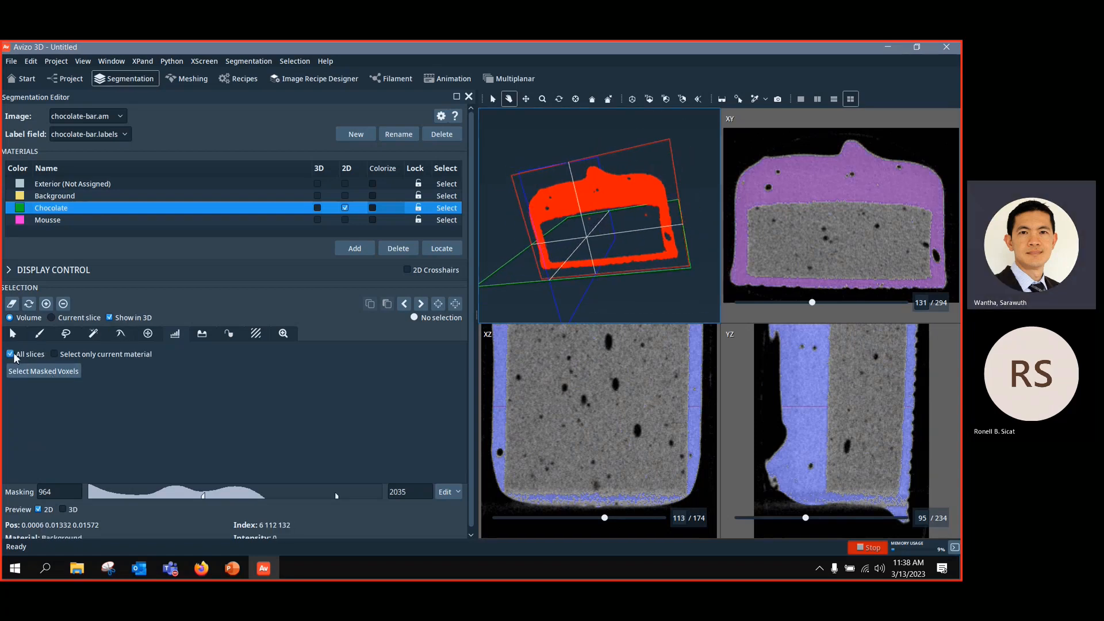
left_click(56, 378)
left_click_drag(608, 244, 635, 231)
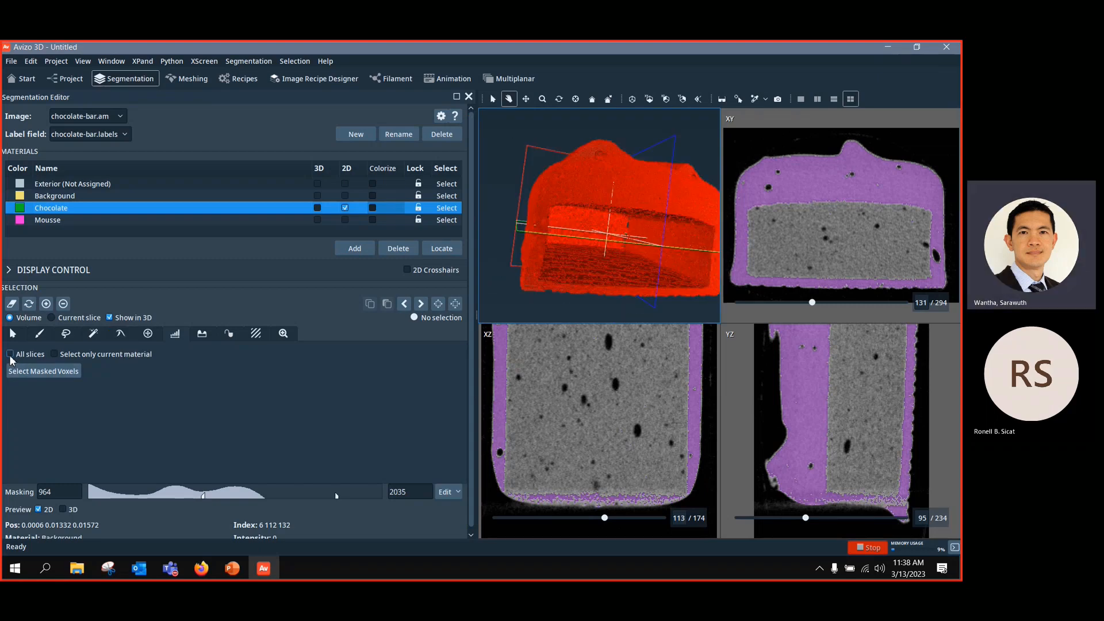
left_click(10, 354)
left_click(13, 305)
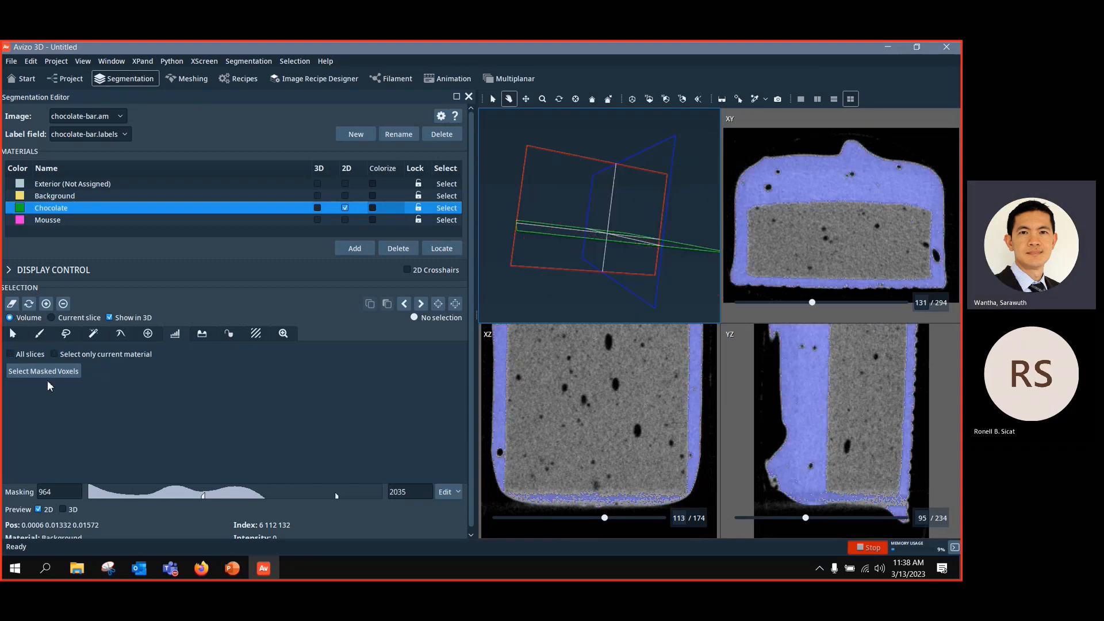
Step: Select the masked voxels on XY slices 54 and 285 individually and inspect both selected cross-sections in 3D
left_click_drag(811, 302, 771, 304)
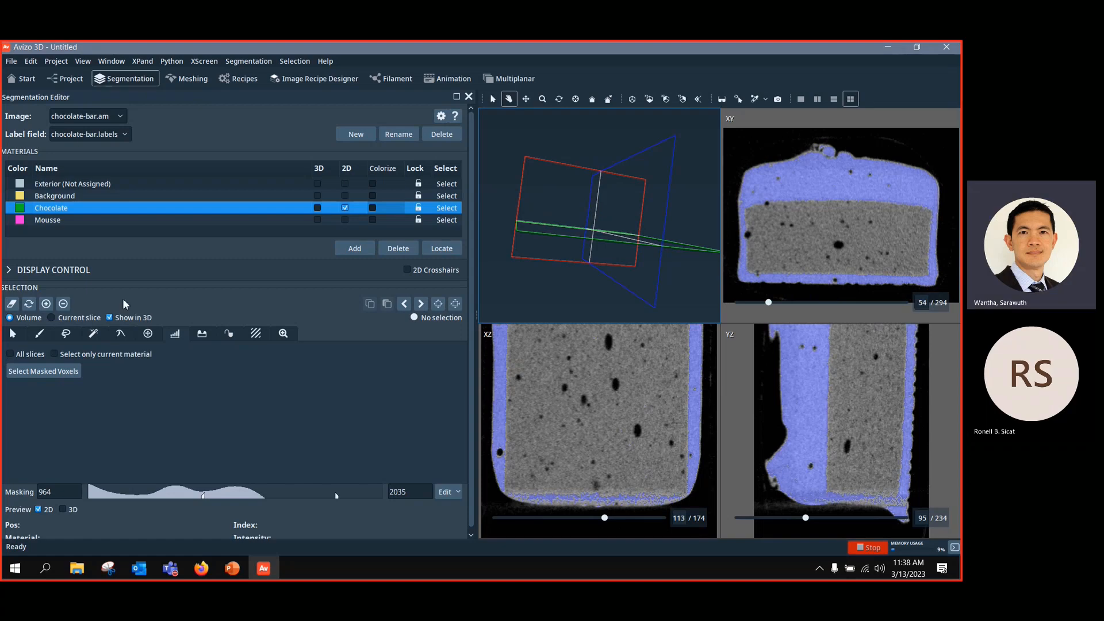
left_click(38, 372)
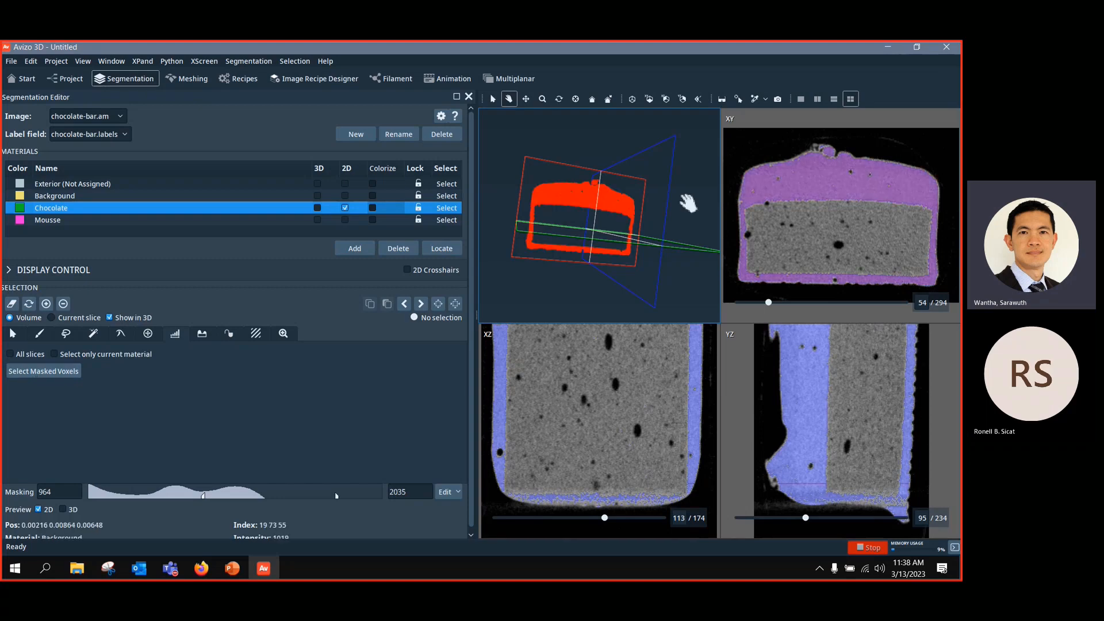
left_click_drag(768, 302, 900, 317)
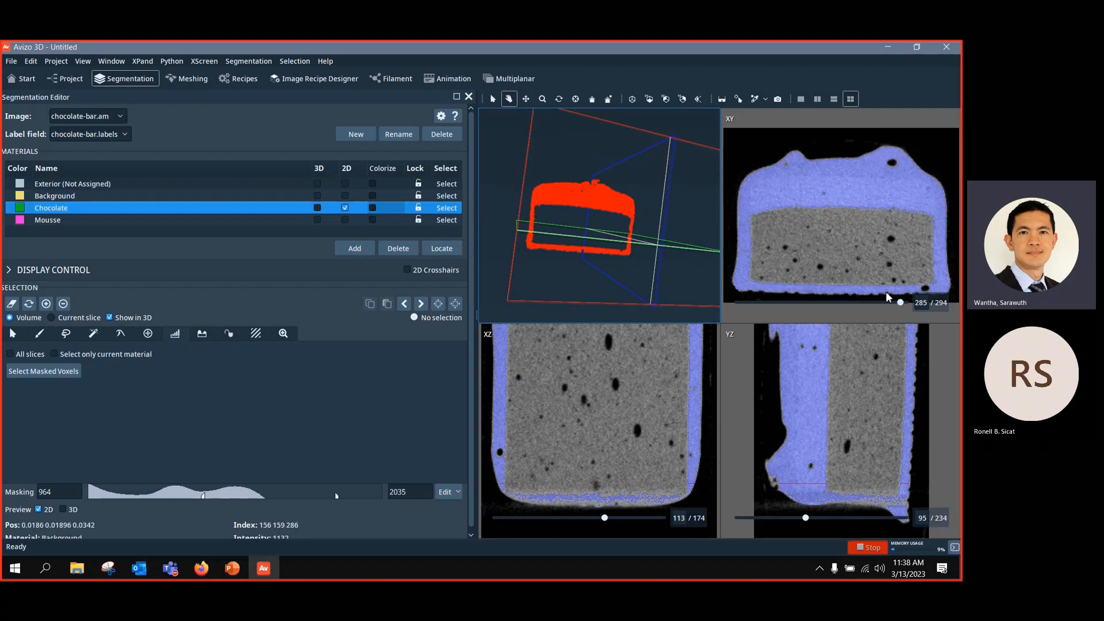
left_click(56, 376)
left_click_drag(590, 274, 667, 278)
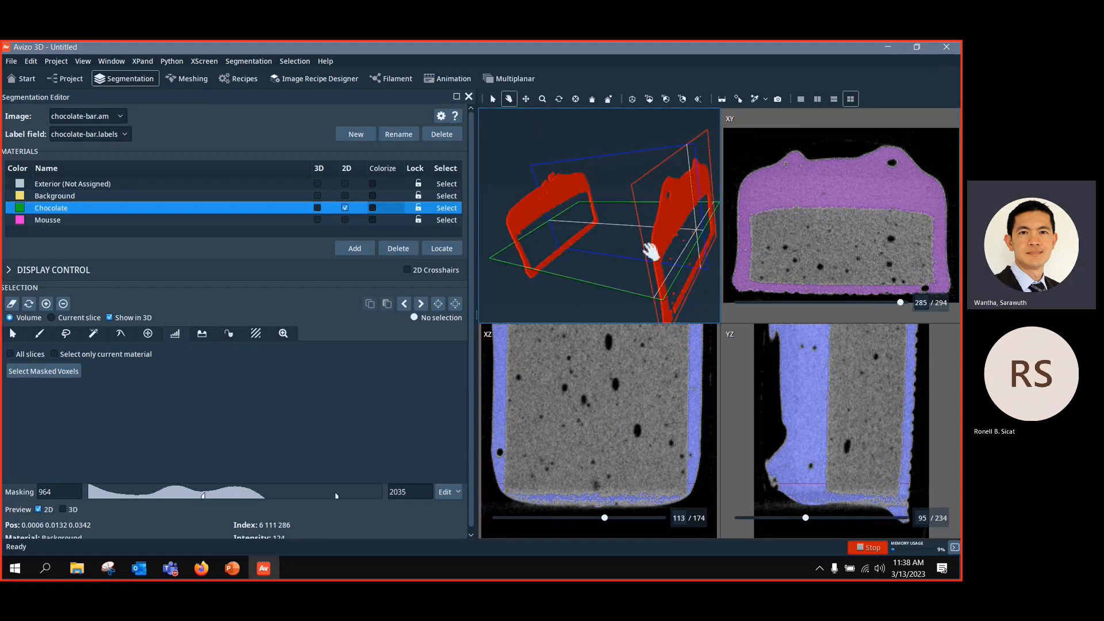
Step: Interpolate the chocolate selection between XY slices 54 and 285 and inspect the resulting shell in 3D
left_click(298, 63)
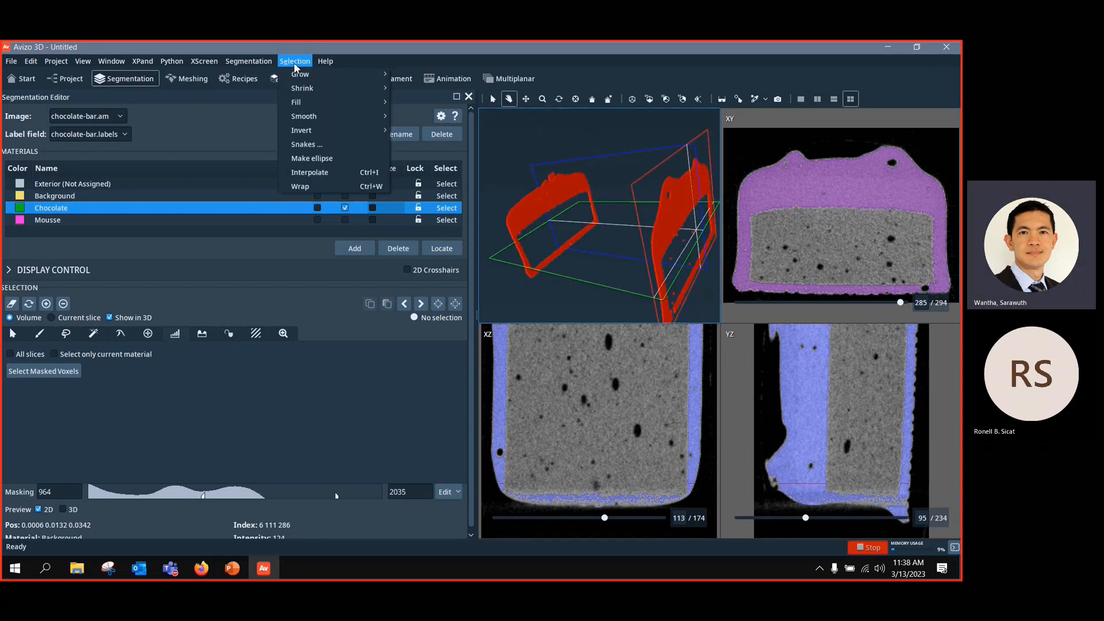
left_click(302, 174)
key("Escape")
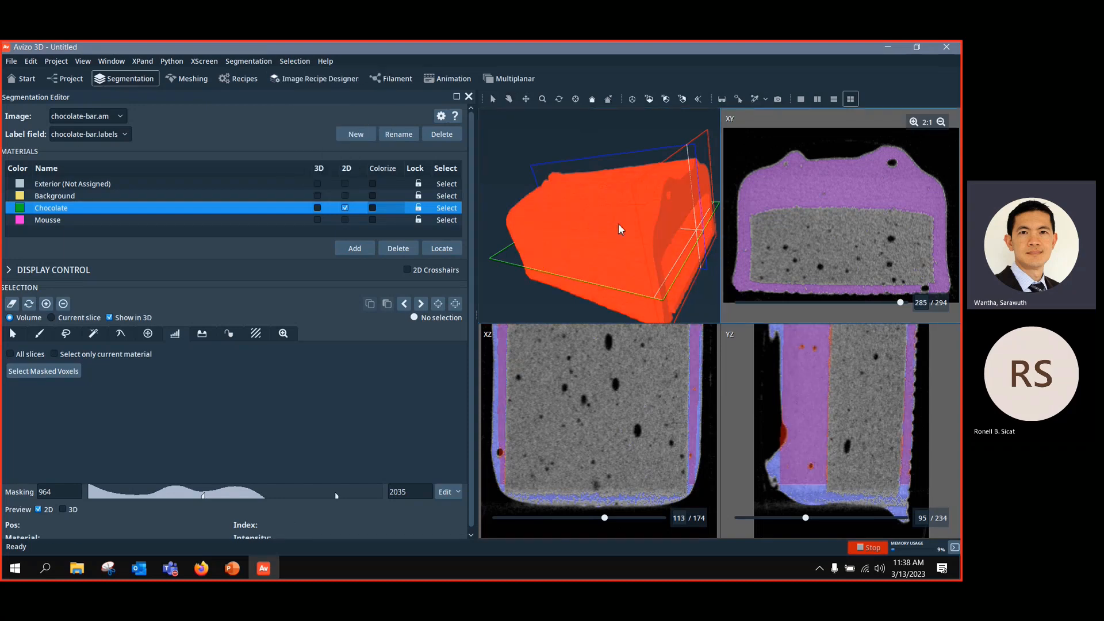
key("Escape")
mouse_move(620, 228)
left_mouse_down()
mouse_move(646, 222)
mouse_move(609, 221)
left_mouse_up()
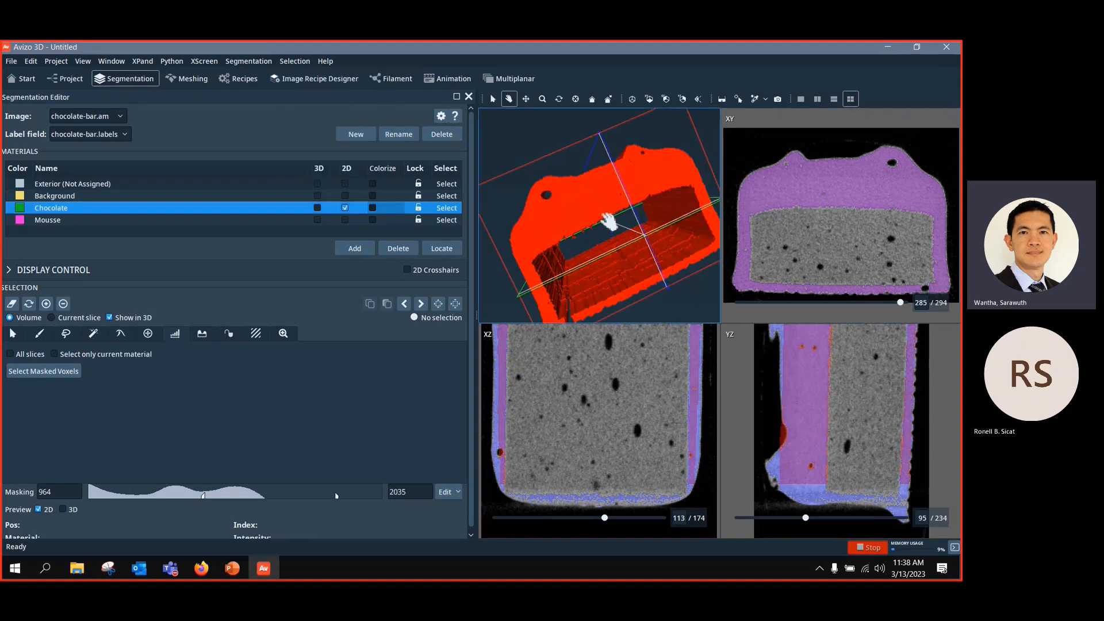
Step: Clear the interpolated selection, turn All slices on, and select the masked chocolate voxels throughout the volume
left_click(14, 306)
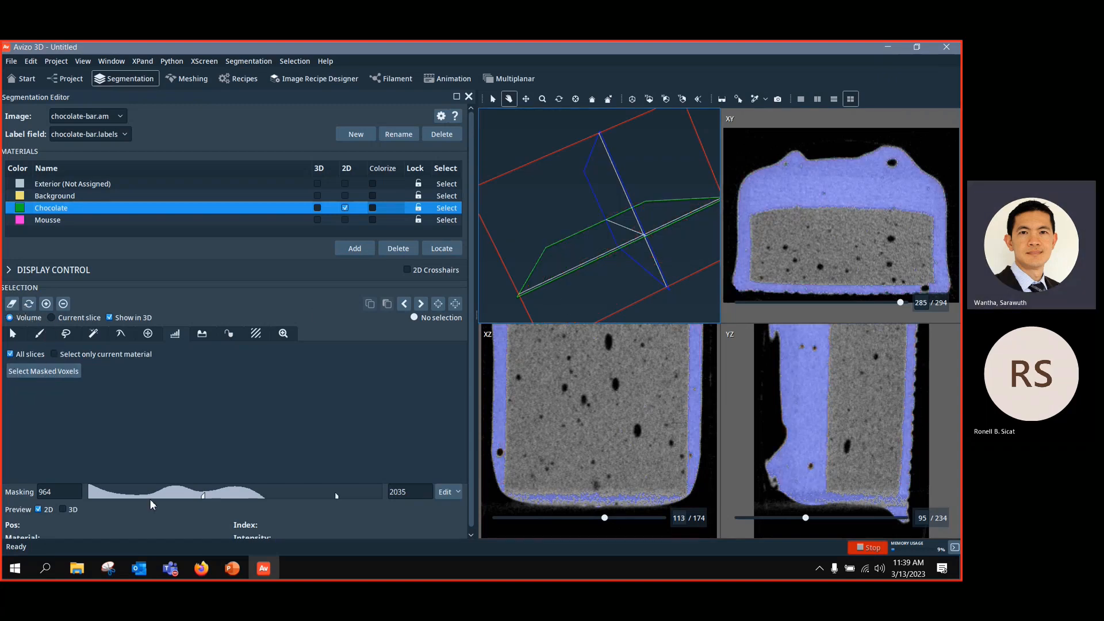
left_click(58, 380)
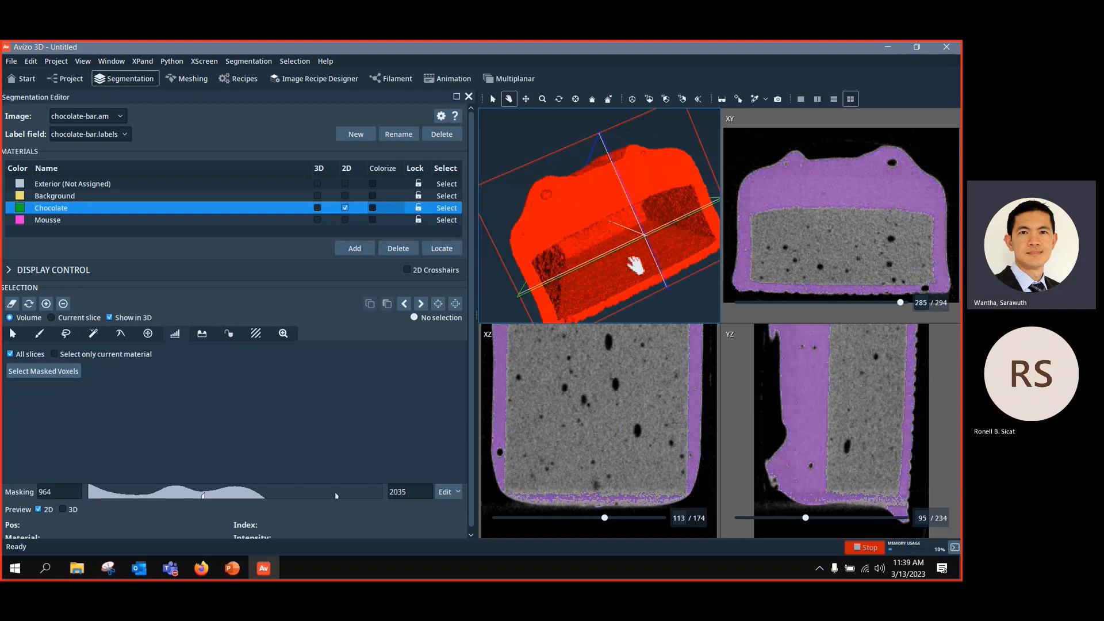
left_click_drag(640, 261, 665, 263)
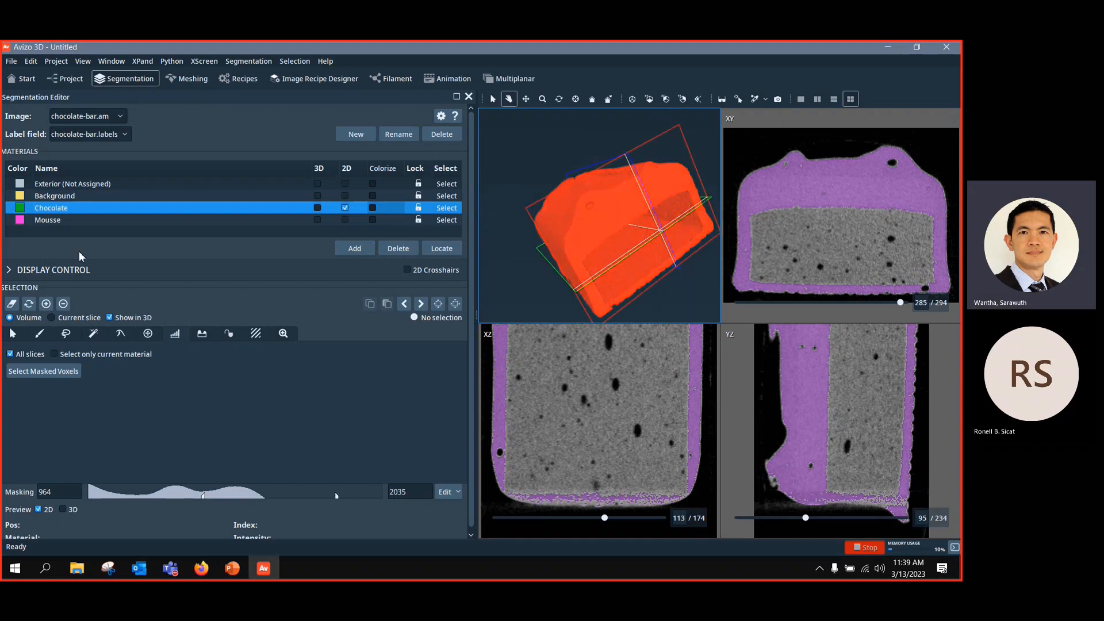
Step: Add the selected masked voxels to the Chocolate material
left_click(55, 210)
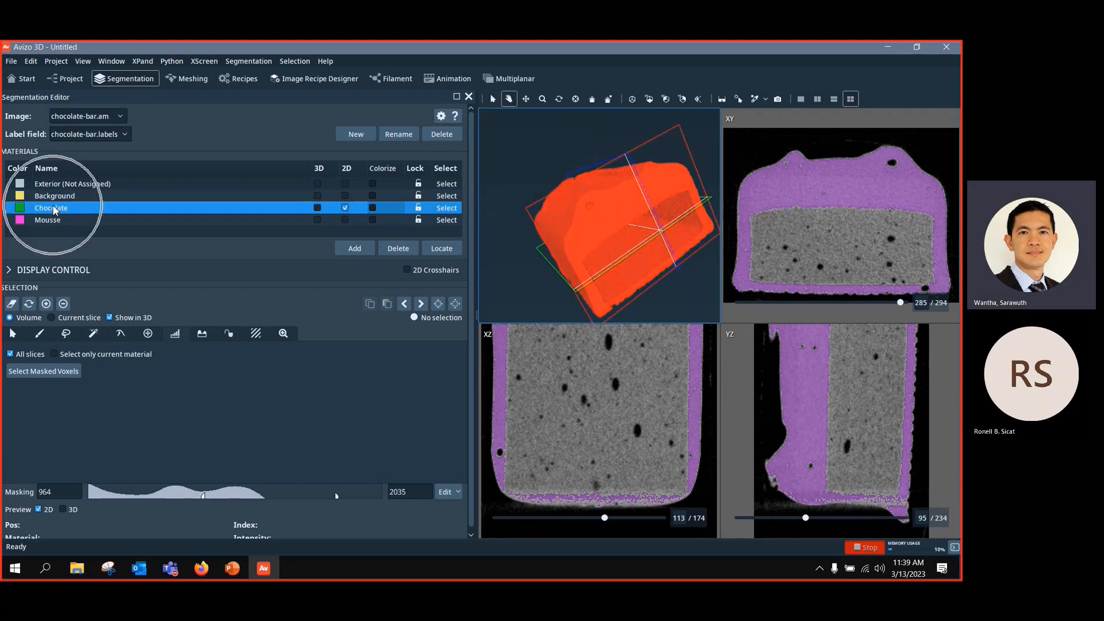
left_click(55, 211)
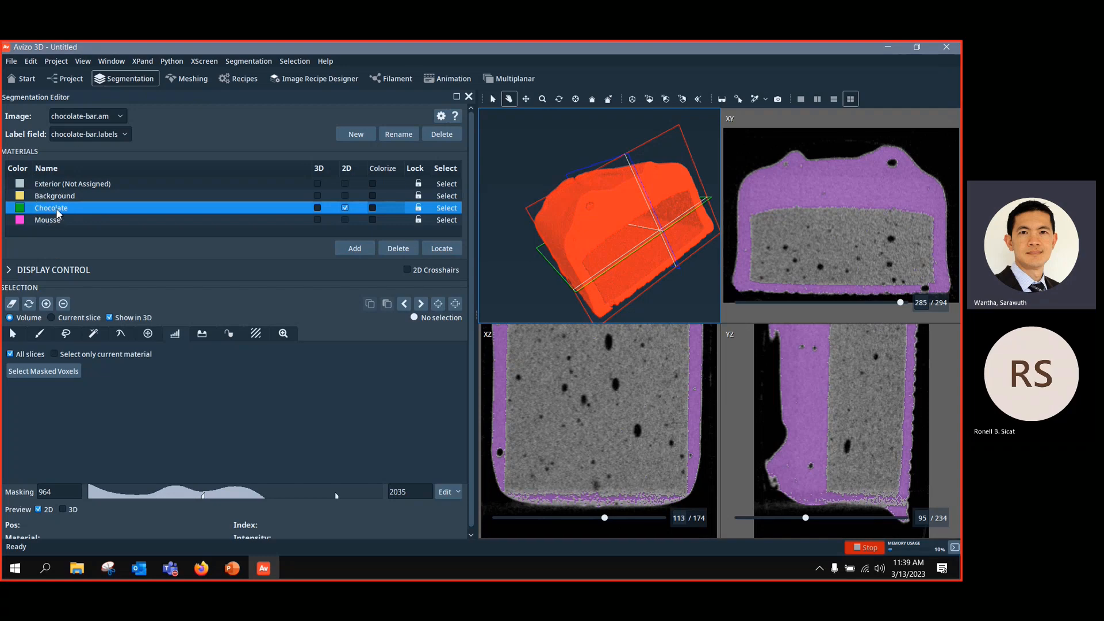
left_click(45, 308)
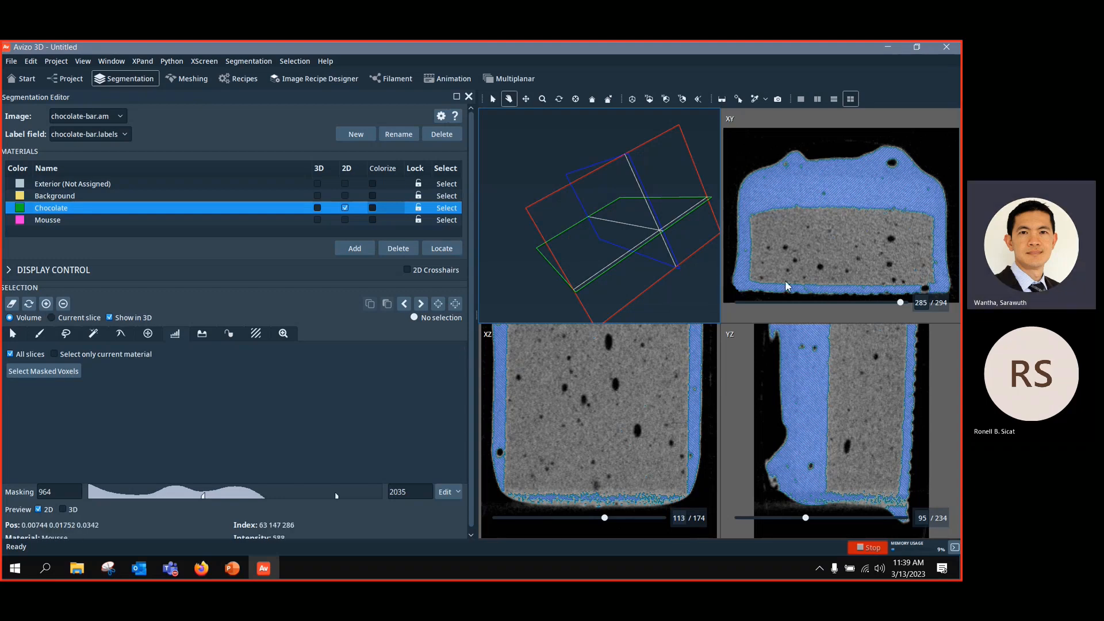
Step: Show Mousse and Background in the 2D views and switch to the Pick tool to hide the masking overlay
left_click(345, 220)
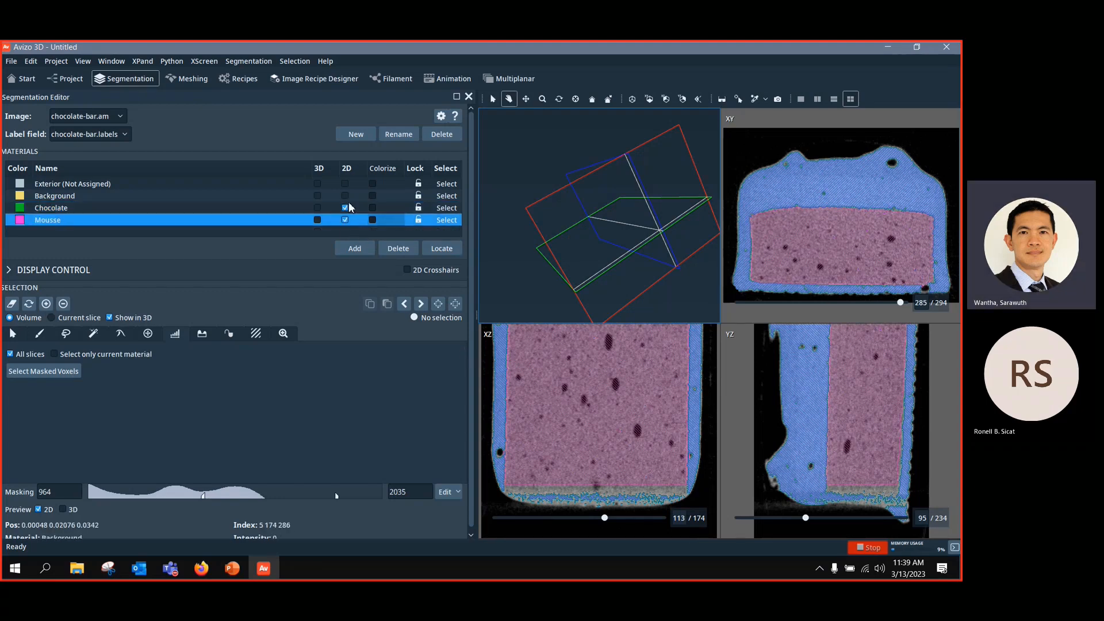
left_click(345, 195)
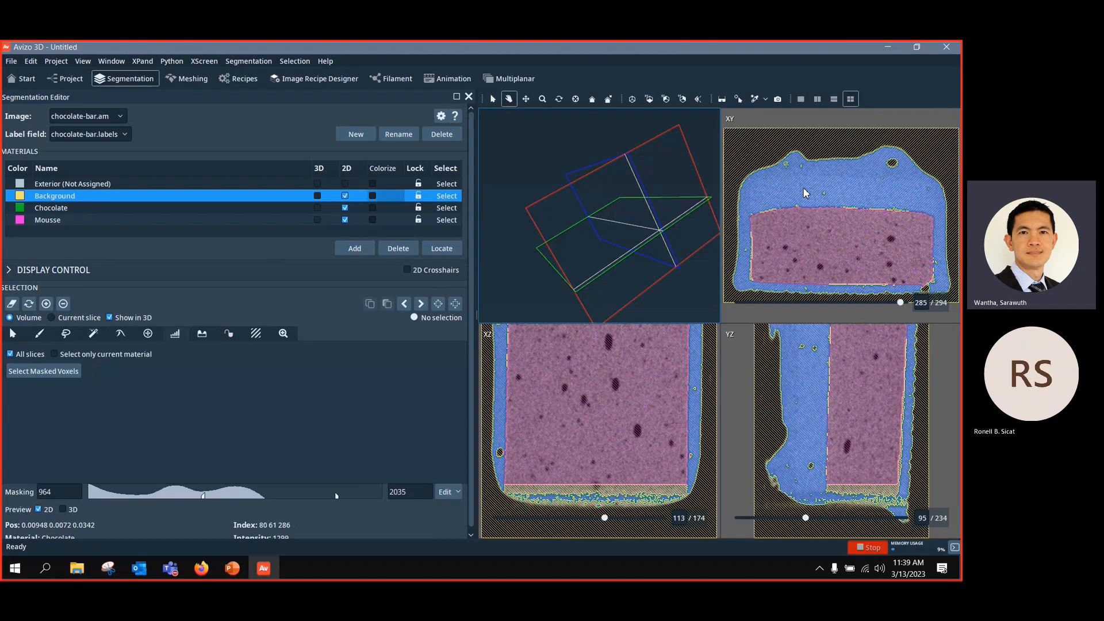
left_click(178, 342)
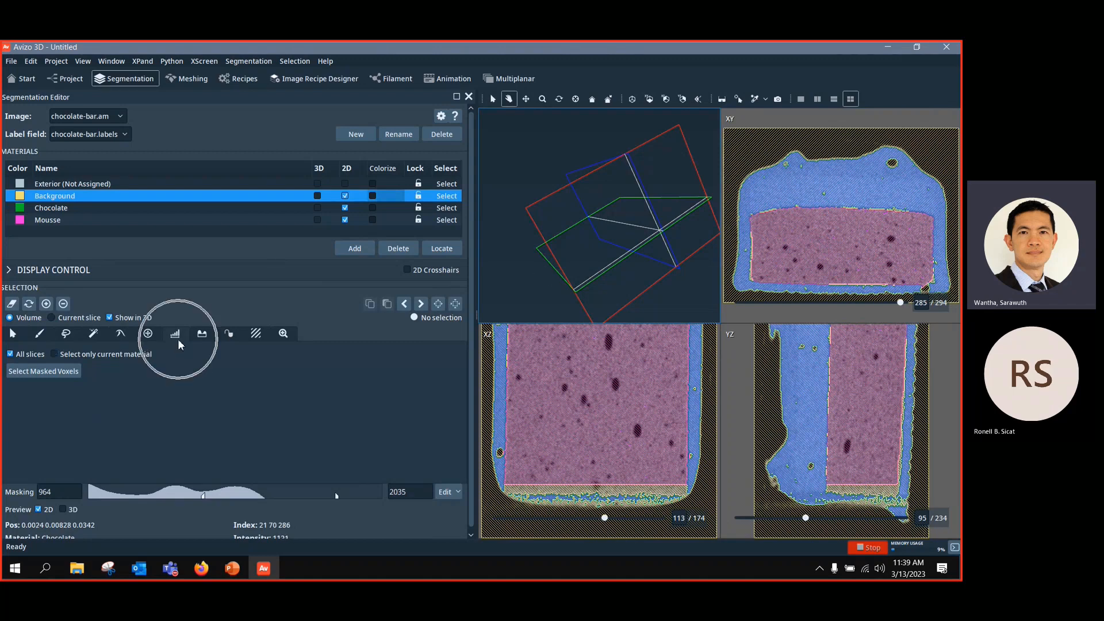
left_click(14, 338)
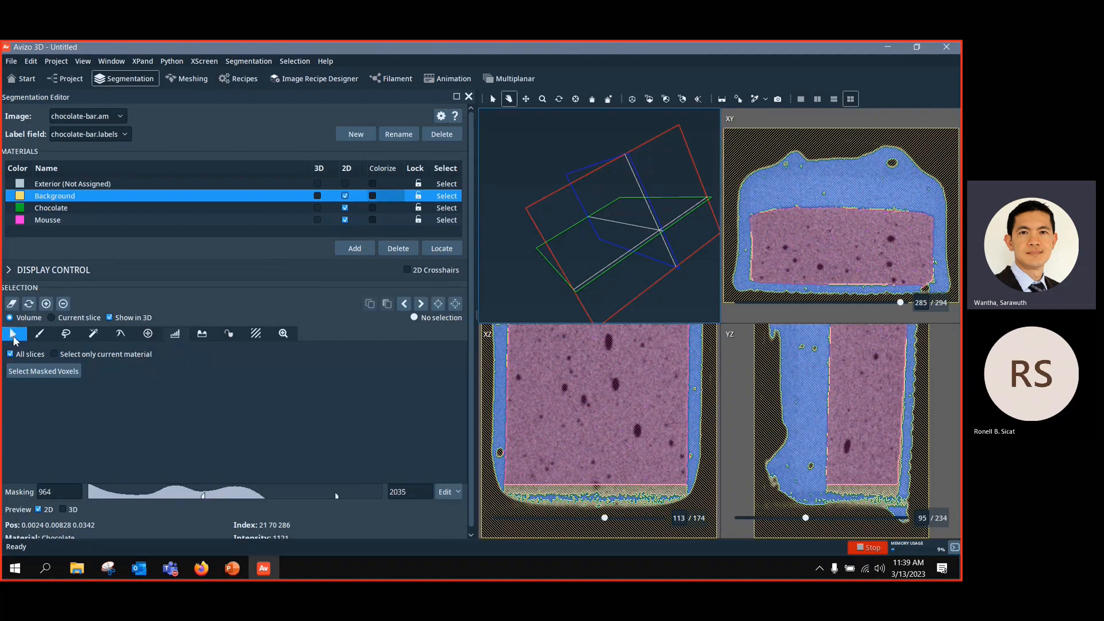
left_click(13, 338)
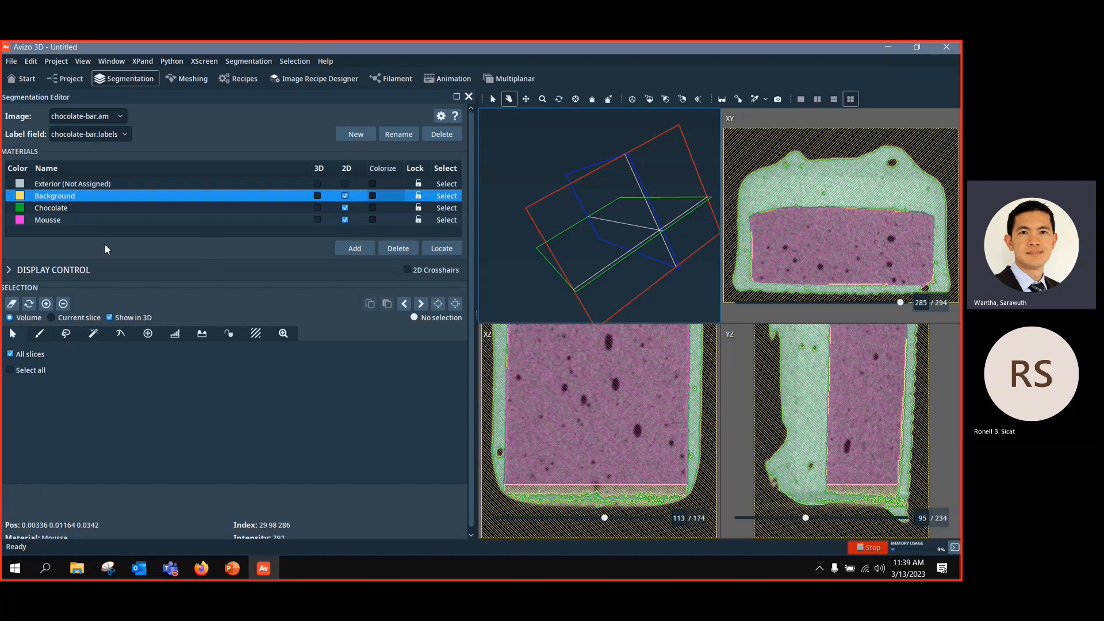
left_click(95, 223)
left_click(92, 208)
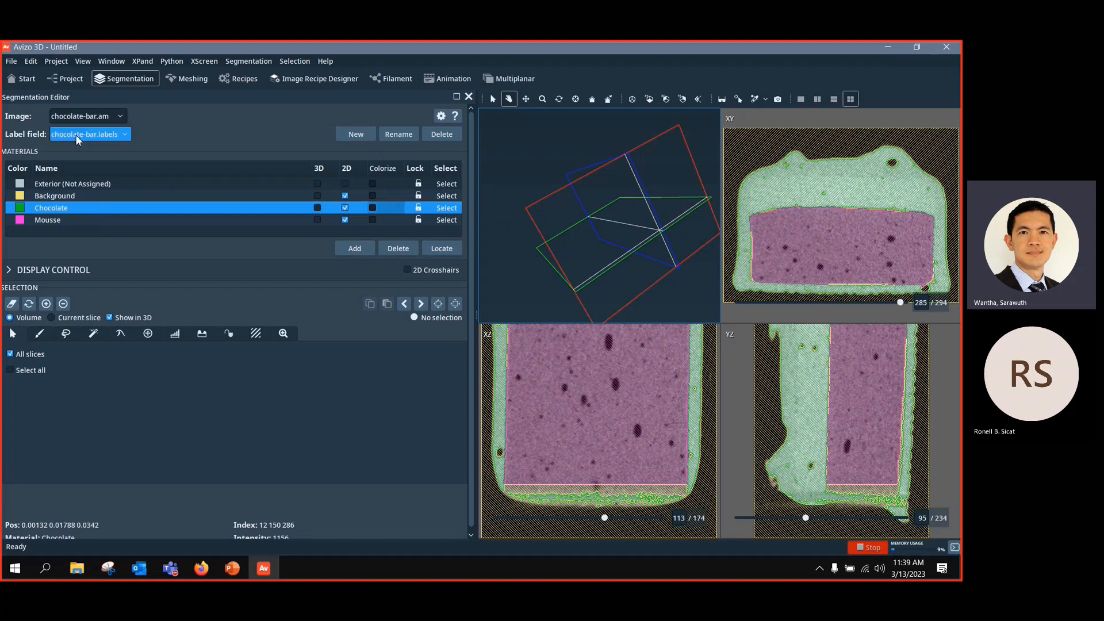
Step: Go to the project view and examine the properties of the chocolate-bar.labels data
left_click(71, 79)
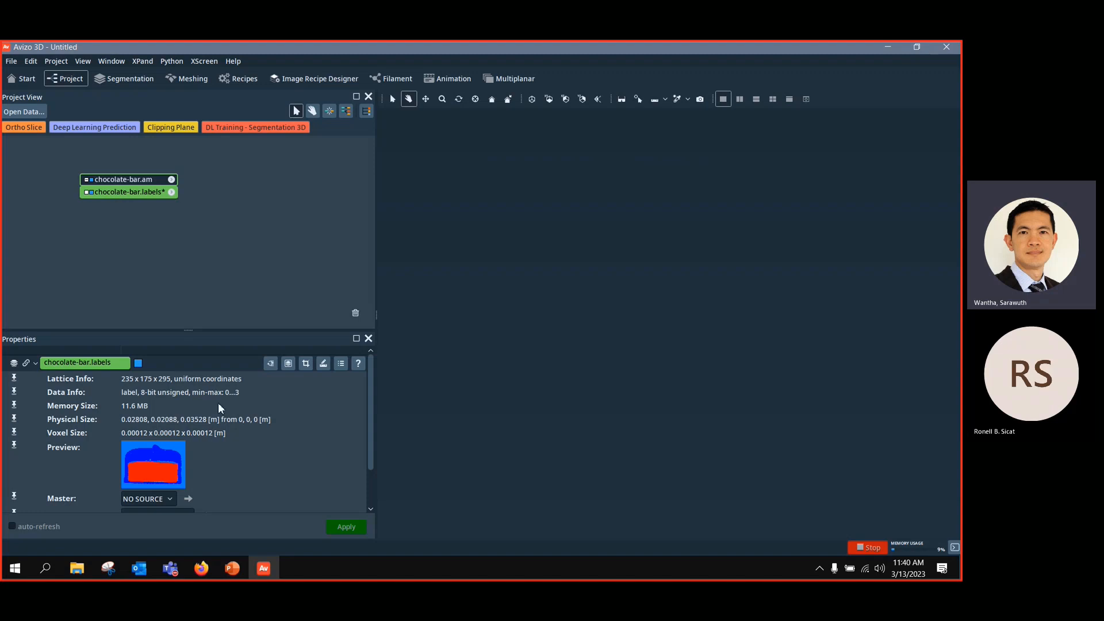
key("ctrl")
left_click_drag(372, 439, 365, 479)
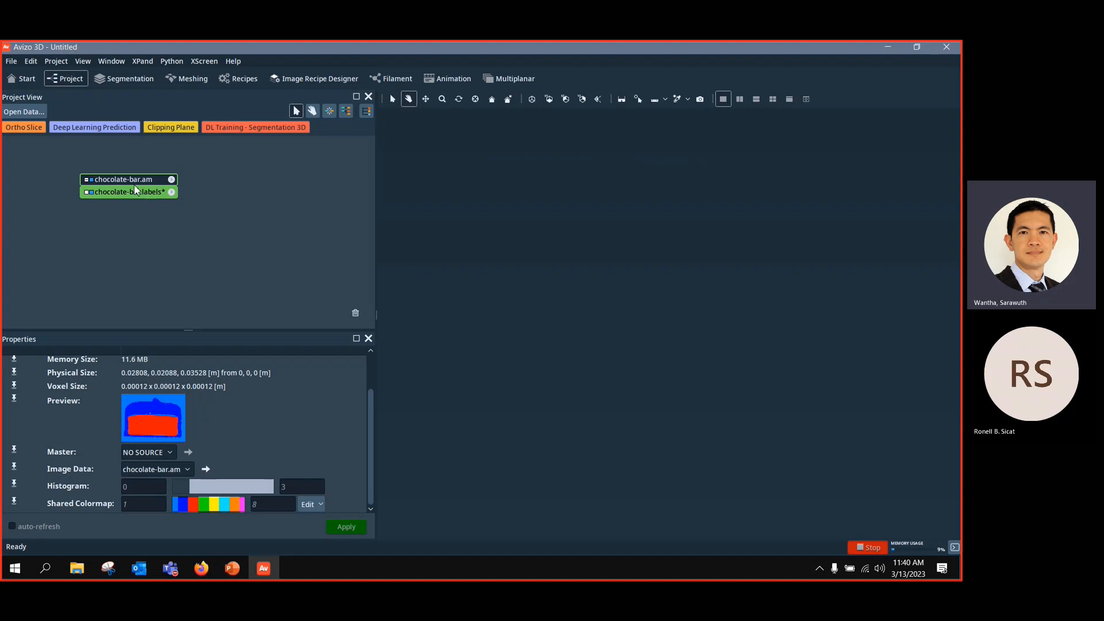
right_click(25, 133)
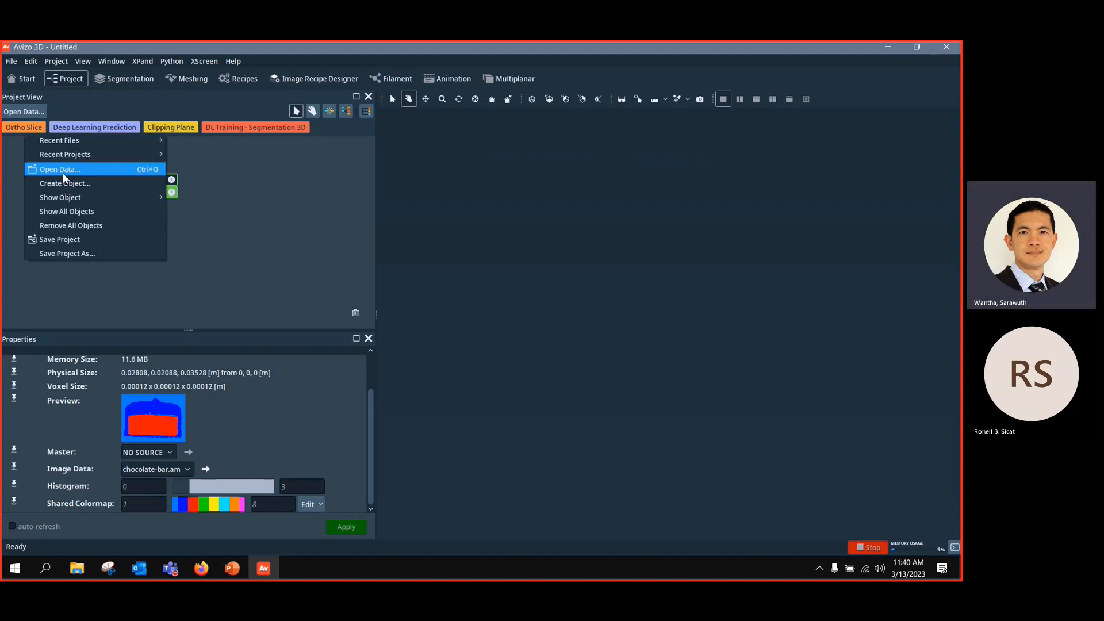
left_click(17, 129)
left_click(17, 130)
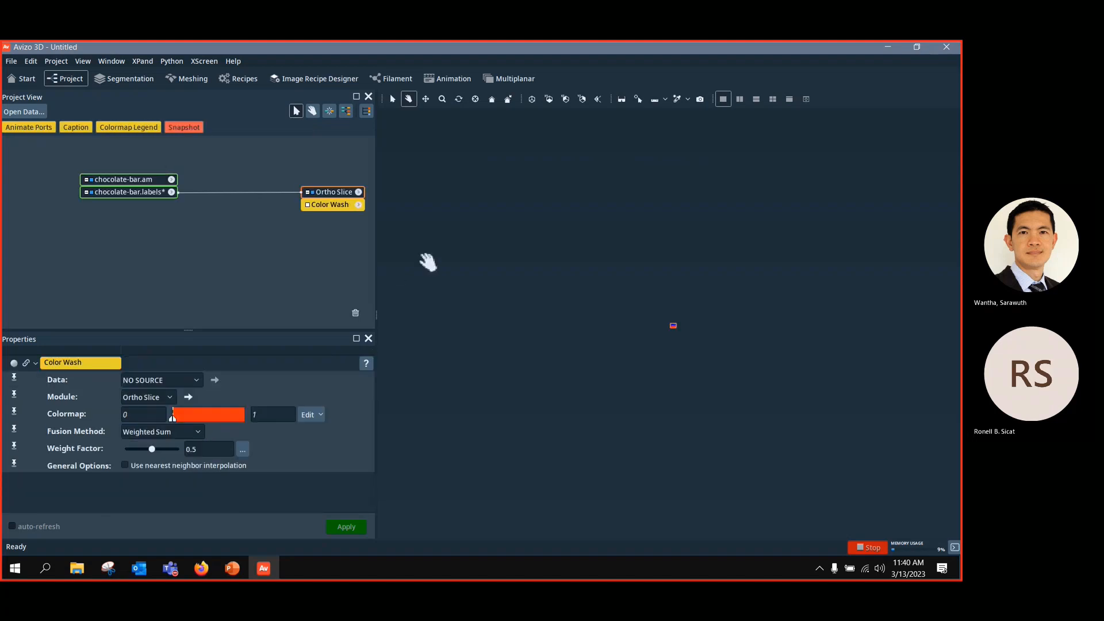
left_click(343, 194)
key("Delete")
Step: Attach an Ortho Slice to chocolate-bar.labels, view it face-on in XY, and compare its colours with the segmentation materials
left_click(146, 191)
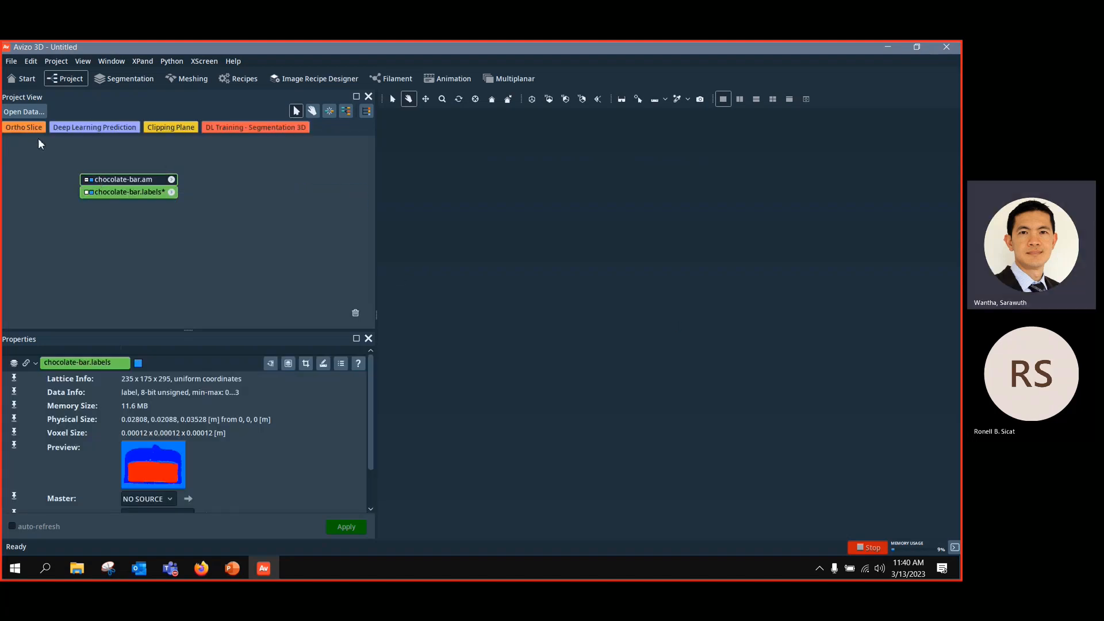
left_click(33, 129)
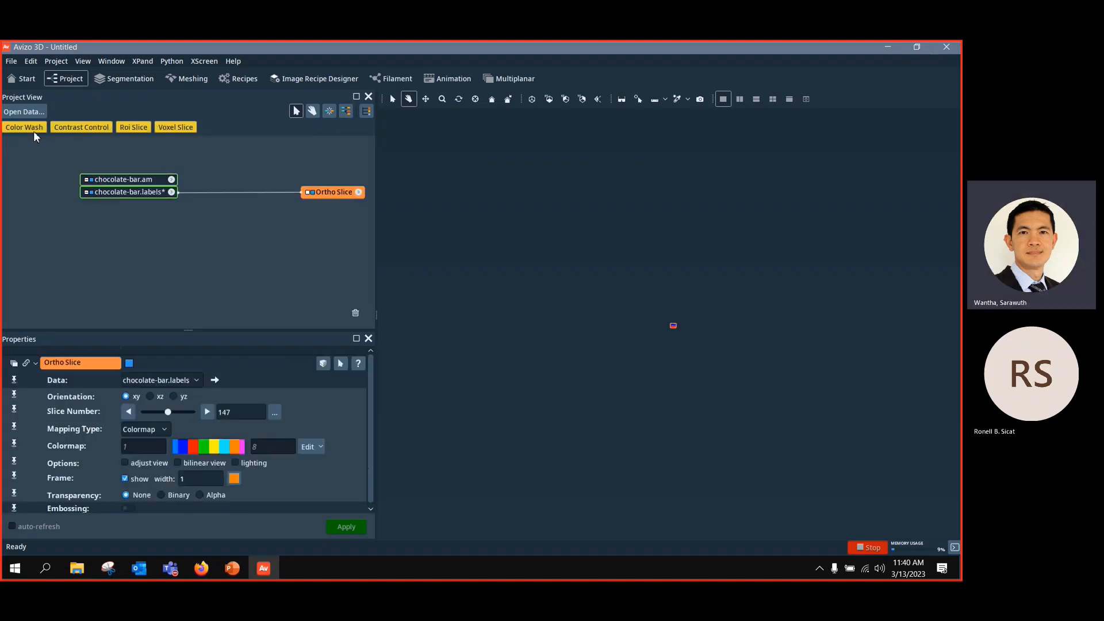
left_click(526, 99)
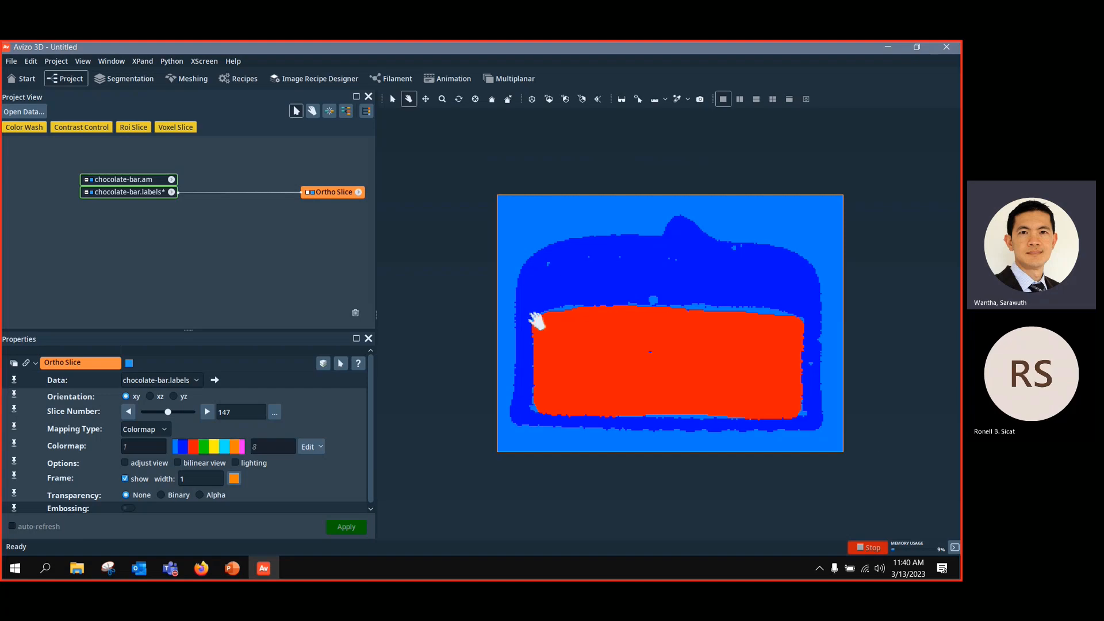
left_click(126, 82)
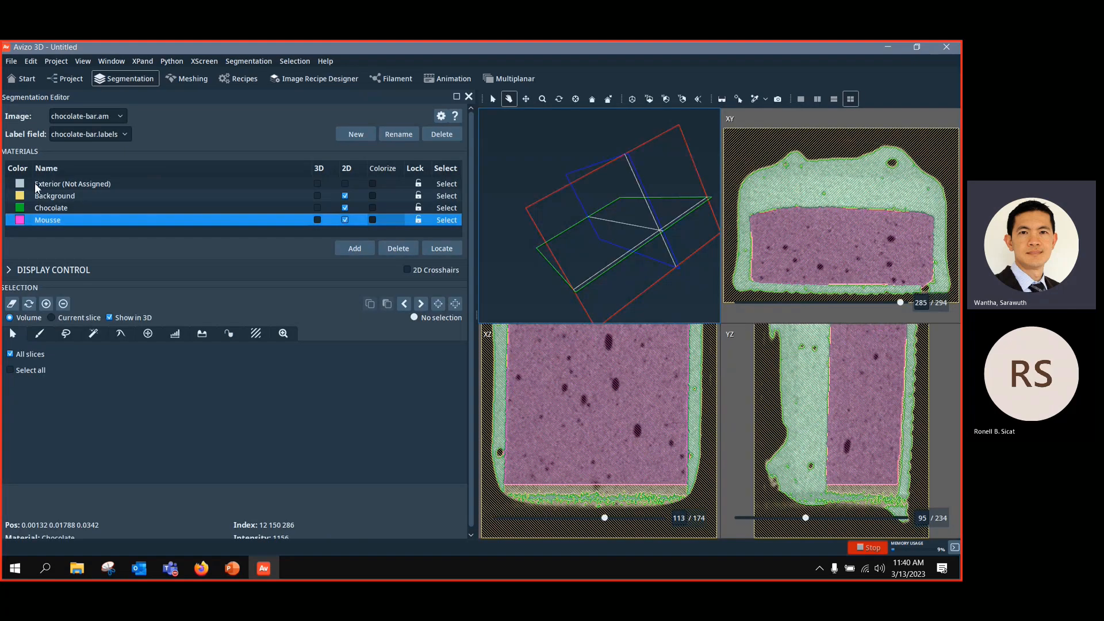
left_click(53, 77)
right_click(137, 196)
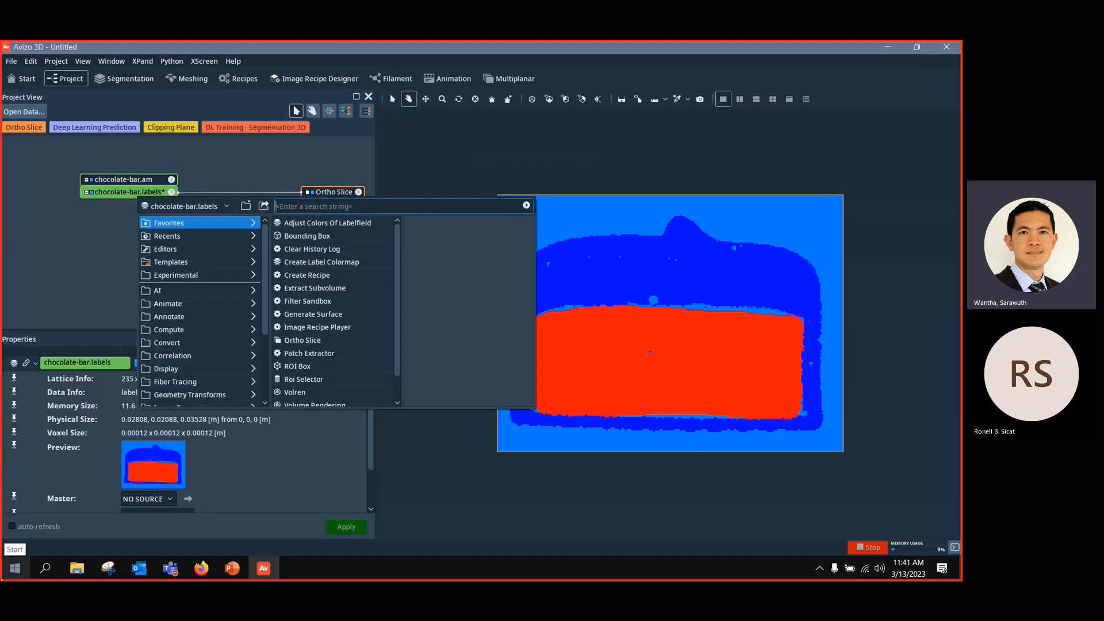
type("lab")
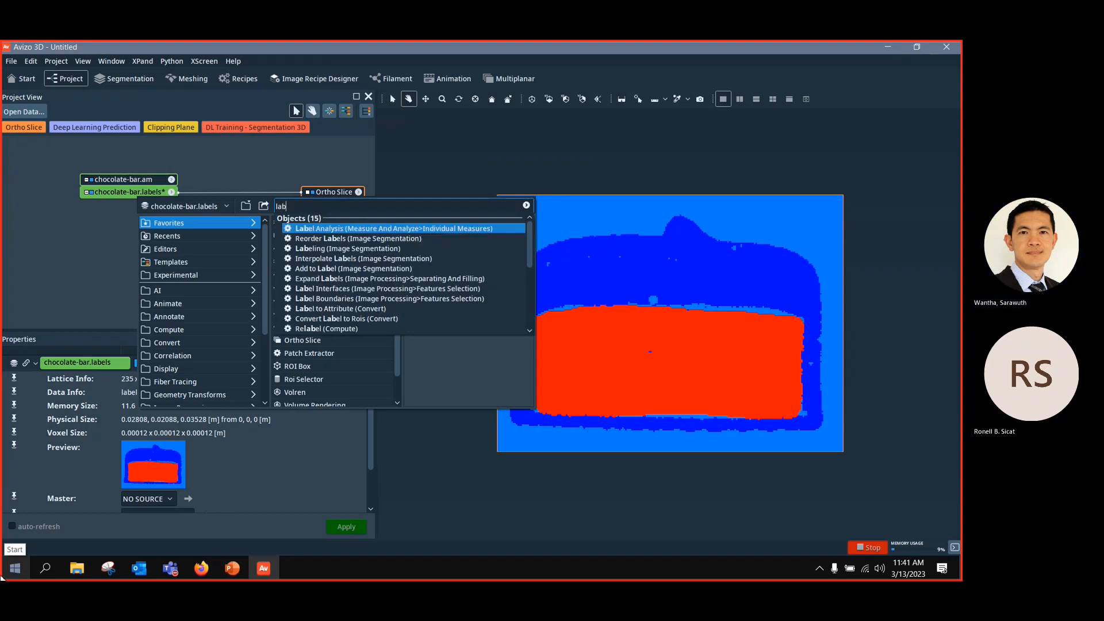
type("el")
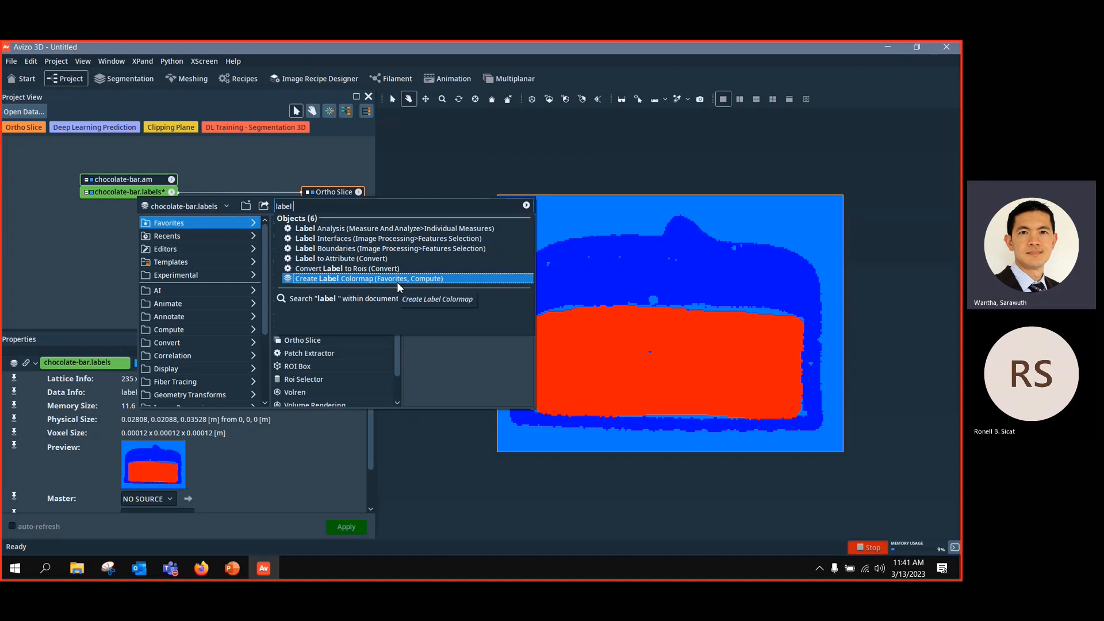
left_click(113, 250)
Step: Create a label colormap from chocolate-bar.labels and compare the recoloured Ortho Slice with the material colours in the segmentation editor
right_click(143, 192)
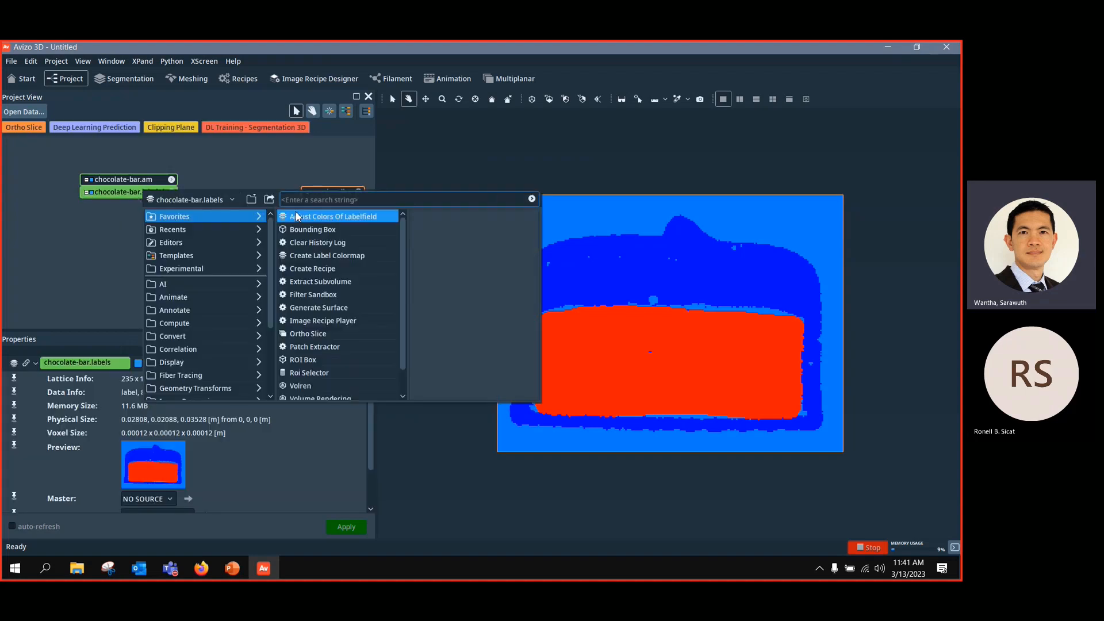
type("create")
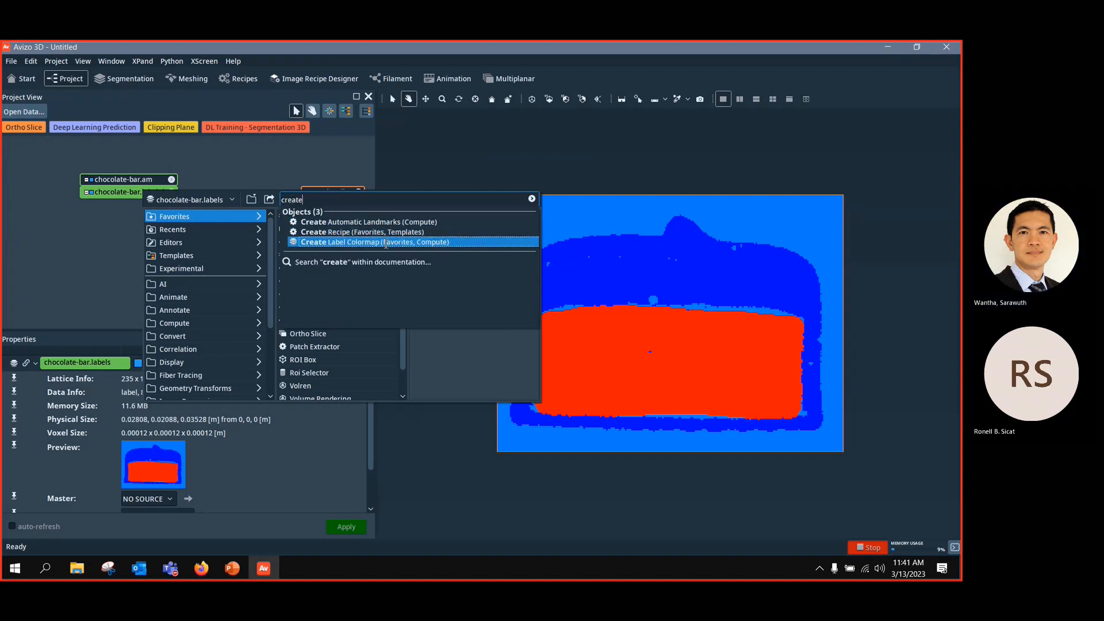
left_click(388, 242)
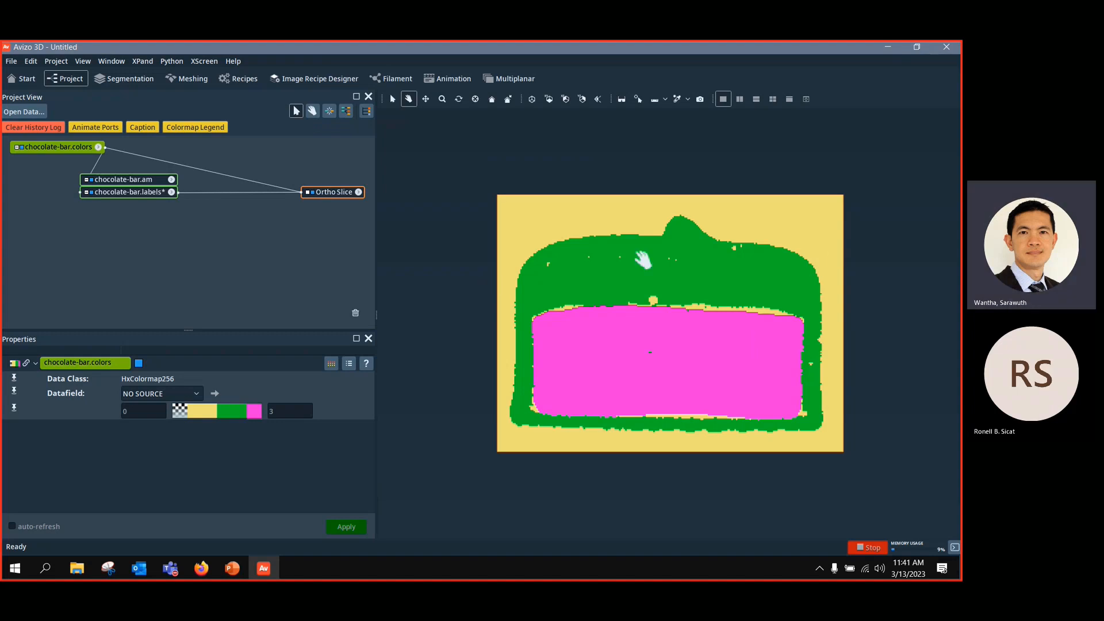
left_click_drag(343, 195, 346, 189)
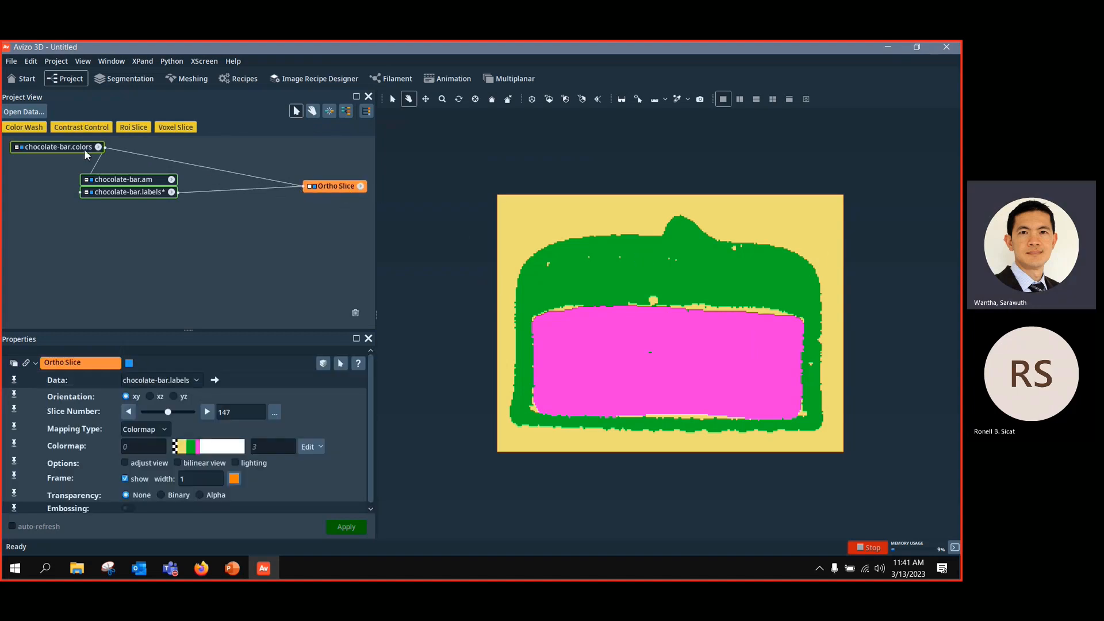
left_click(65, 149)
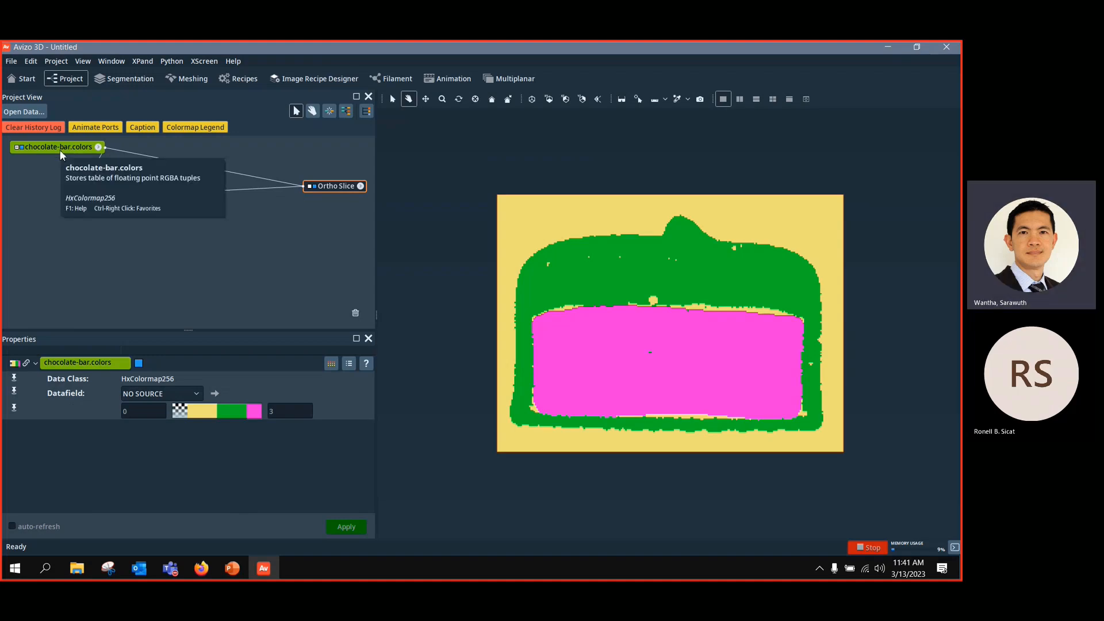
left_click(122, 78)
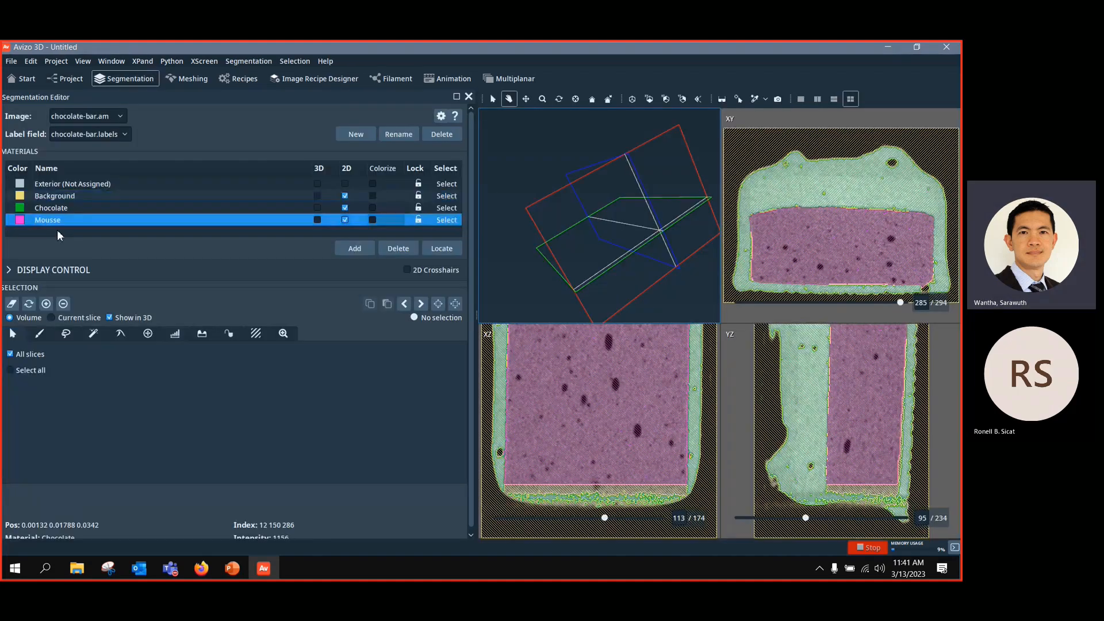
left_click(60, 81)
Step: Attach a Voxelized Rendering to chocolate-bar.labels and view the whole volume from an angle
right_click(136, 198)
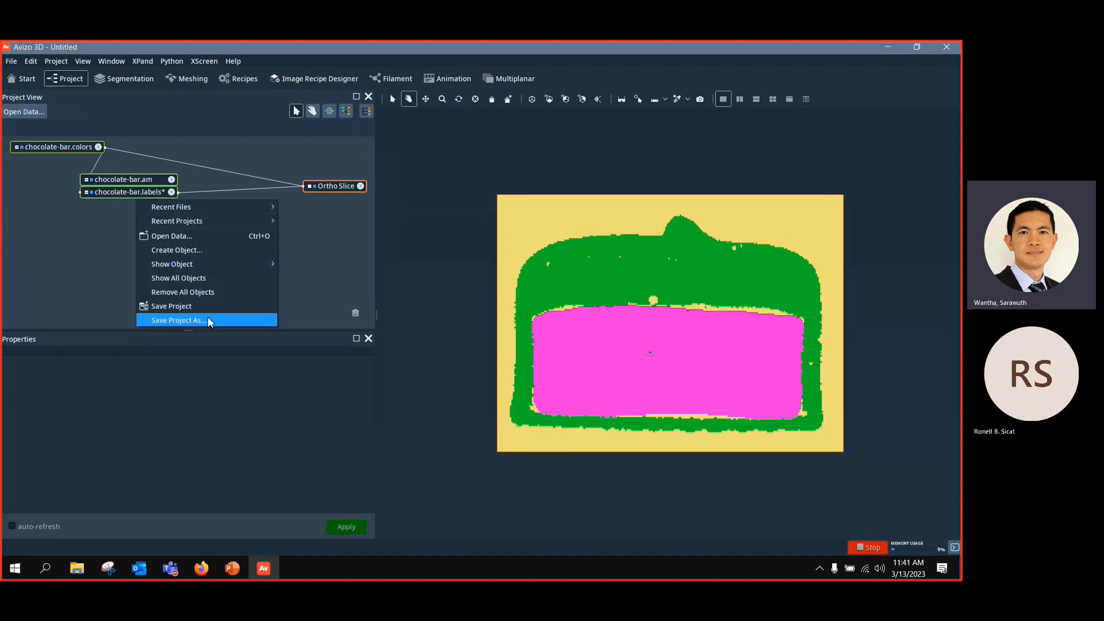
left_click(140, 194)
right_click(150, 195)
scroll(283, 339, "down", 1)
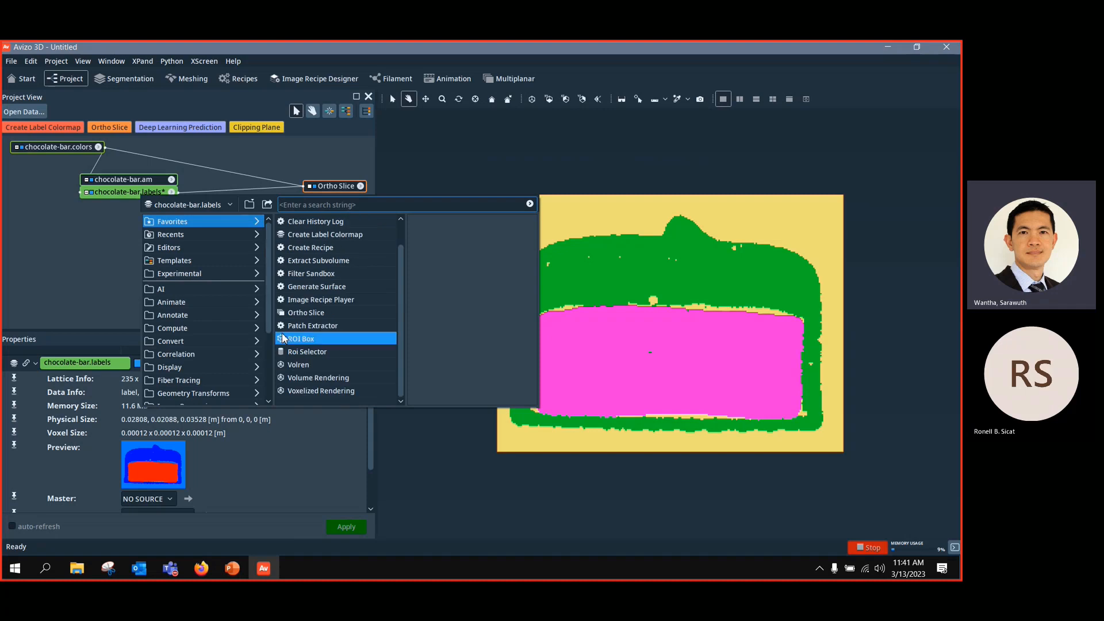
left_click(326, 391)
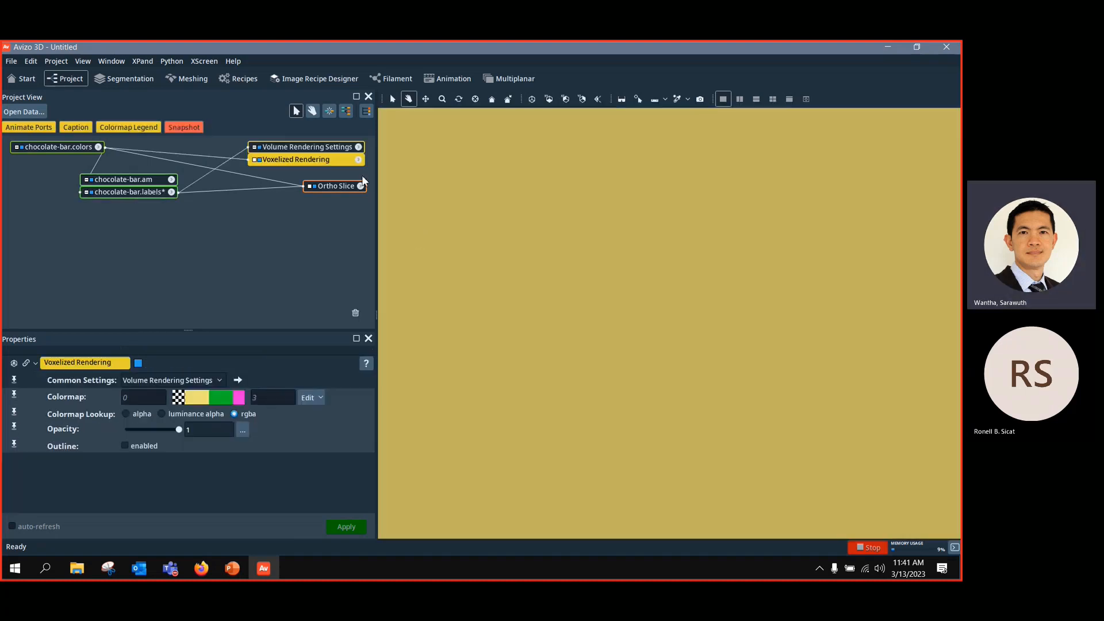
scroll(749, 258, "down", 5)
left_click_drag(916, 308, 867, 352)
Step: Clip the voxelized rendering with the Ortho Slice plane and inspect the cut section in 3D
left_click(332, 186)
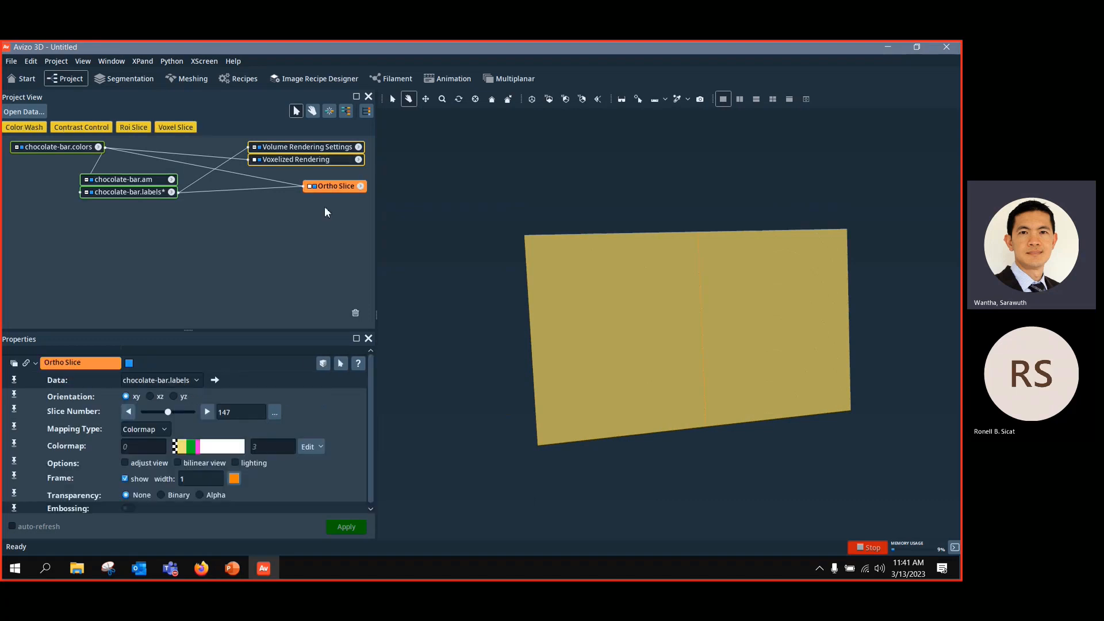
left_click(324, 364)
left_click_drag(842, 369, 502, 352)
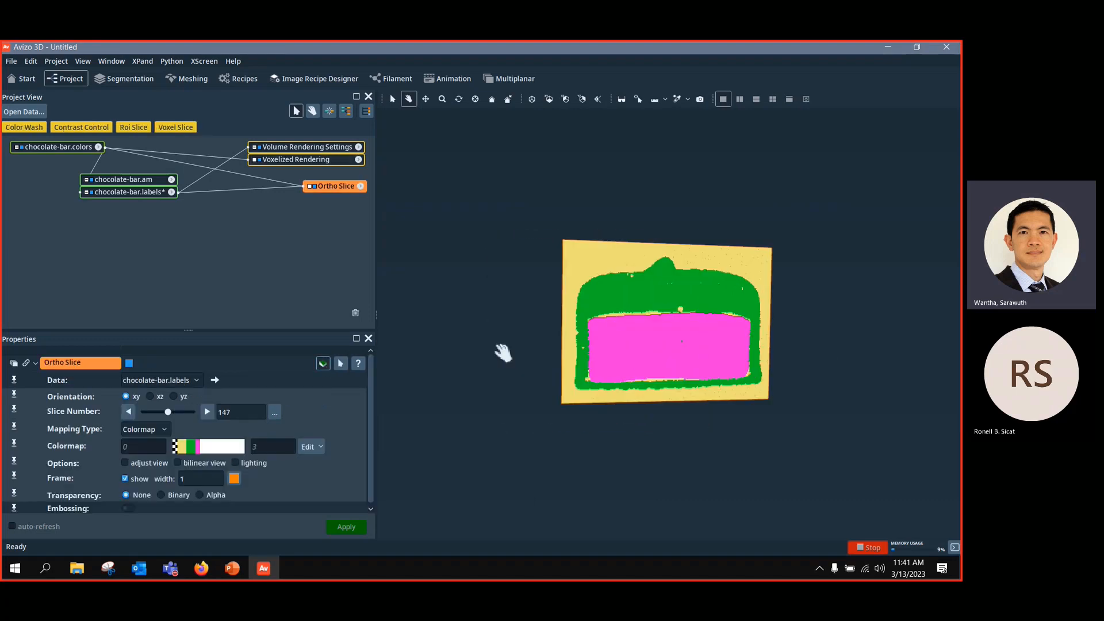
left_click_drag(649, 355, 773, 396)
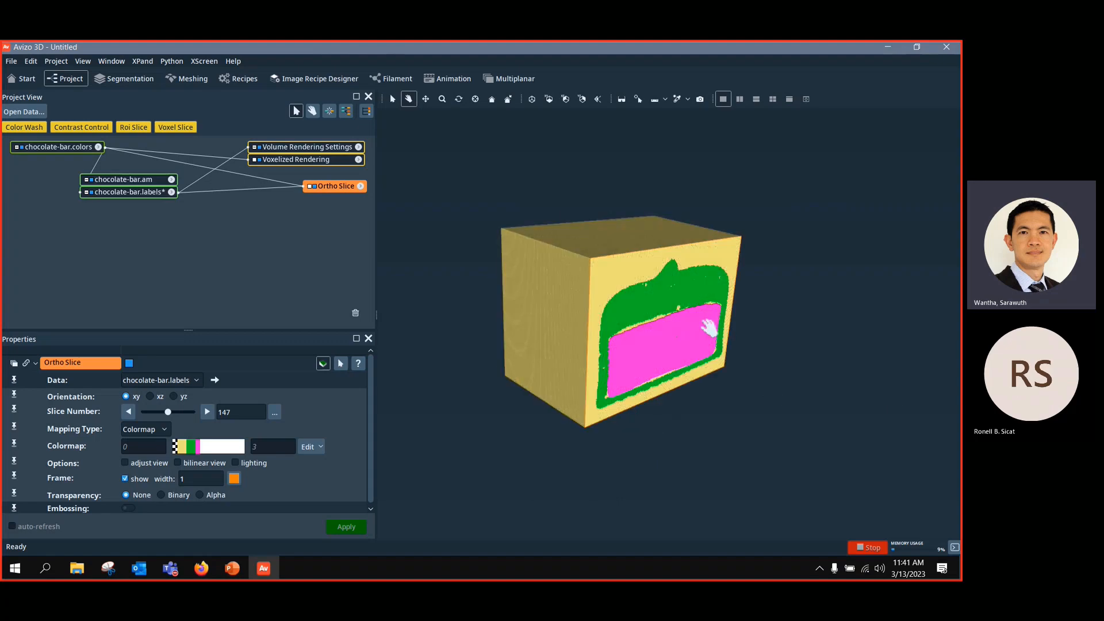
left_click_drag(759, 354, 688, 342)
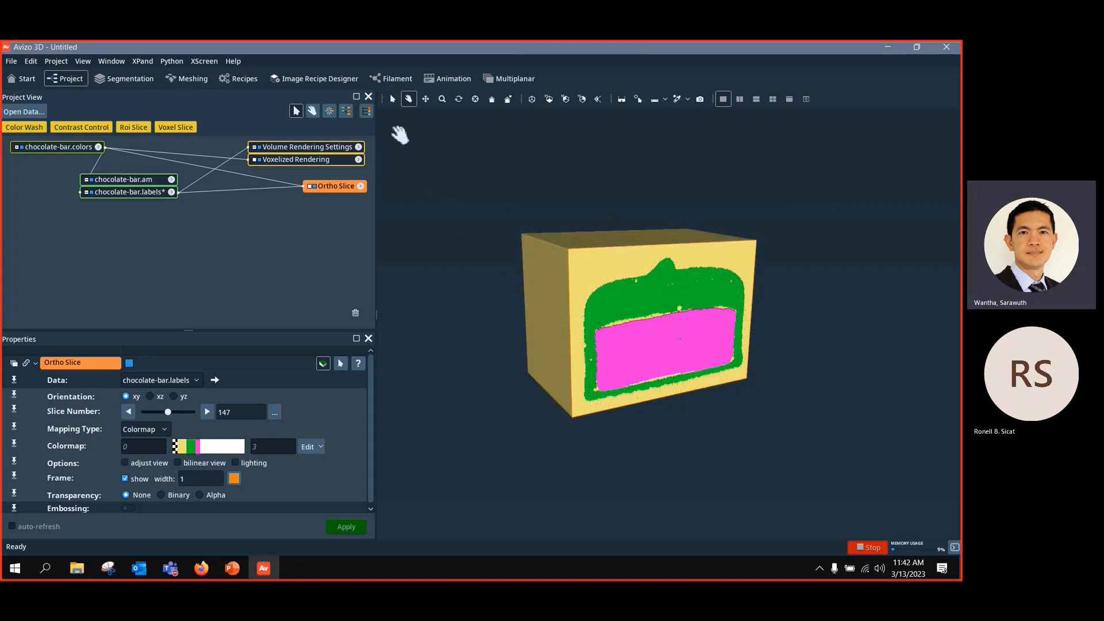
Step: Remove the Background material from the segmentation, assigning its voxels to Exterior
left_click(125, 79)
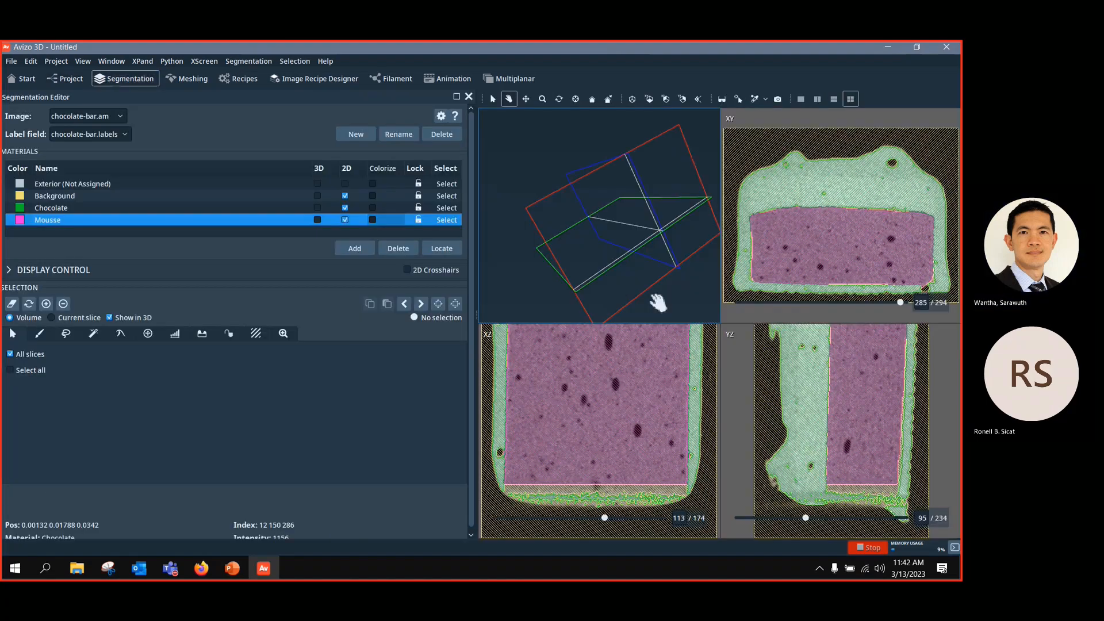
left_click(113, 196)
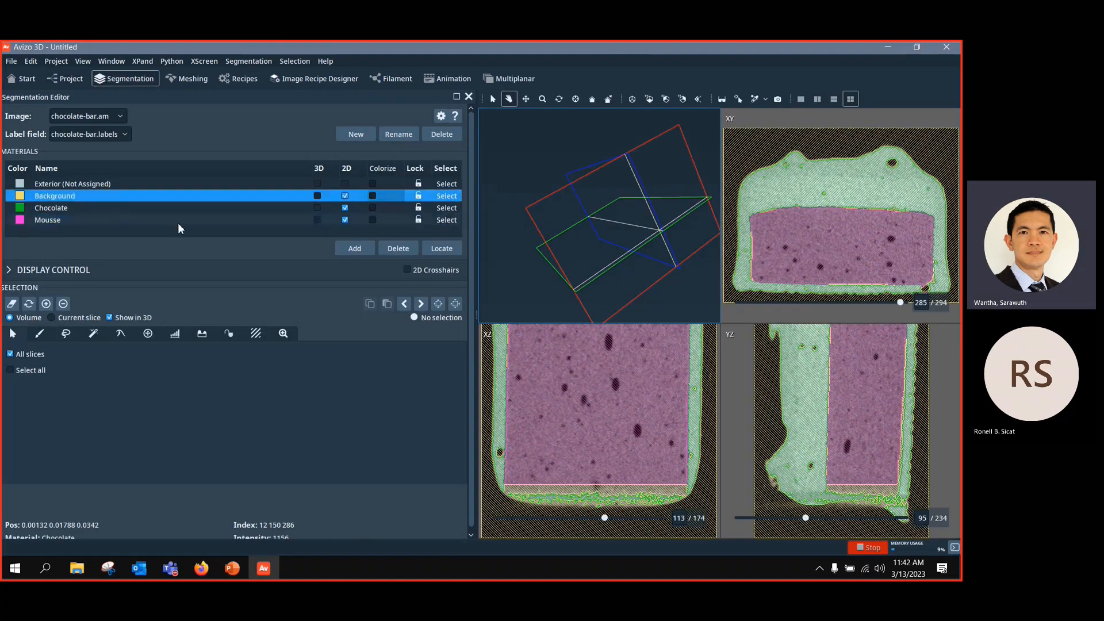
left_click(444, 195)
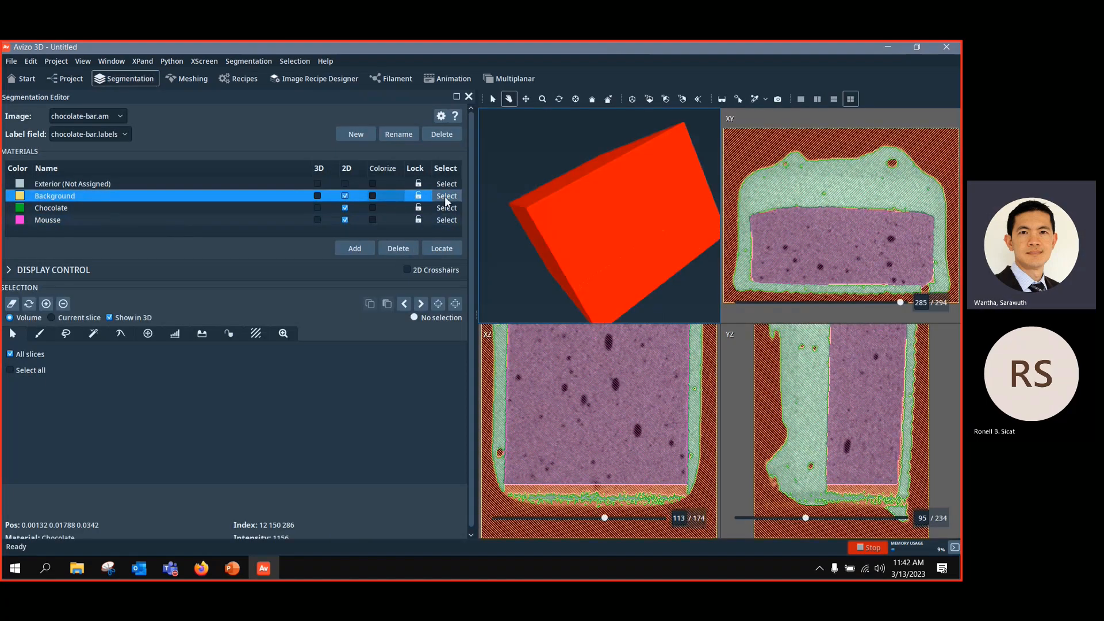
left_click(399, 250)
left_click(395, 253)
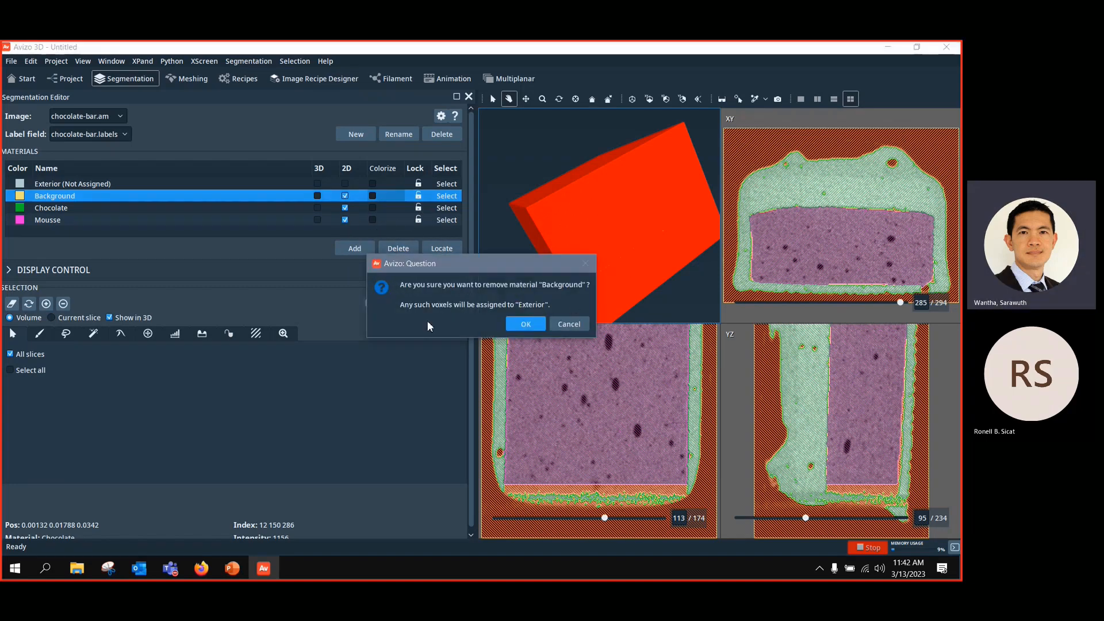
left_click(523, 323)
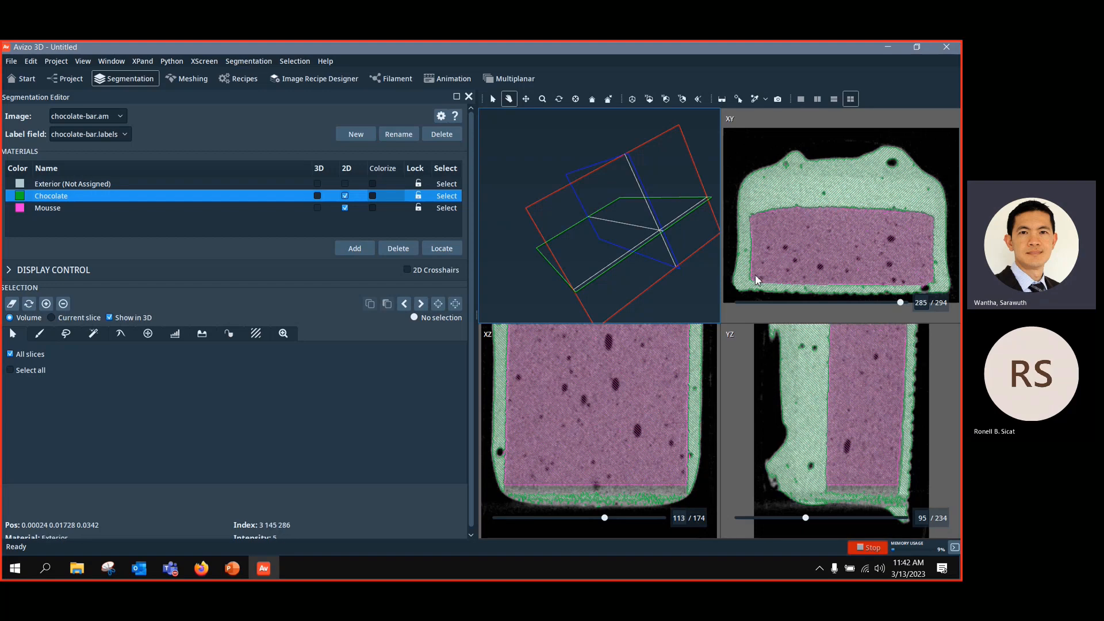
Step: Return to the project, delete the Ortho Slice module and view the voxelized rendering's cut end in 3D
left_click(66, 81)
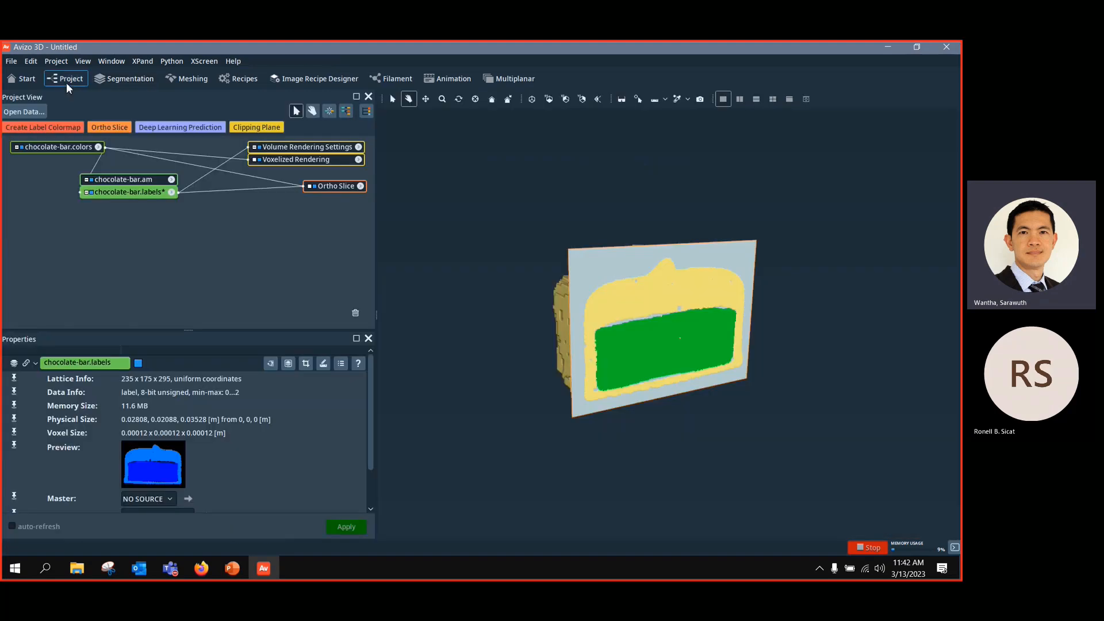
left_click_drag(635, 320, 562, 279)
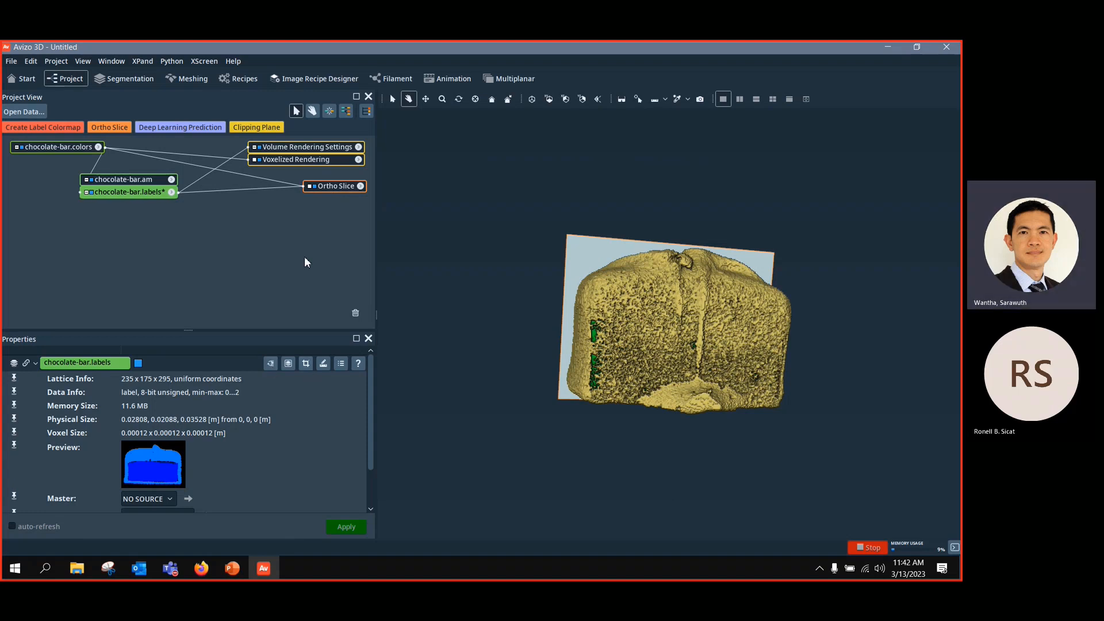
left_click(337, 187)
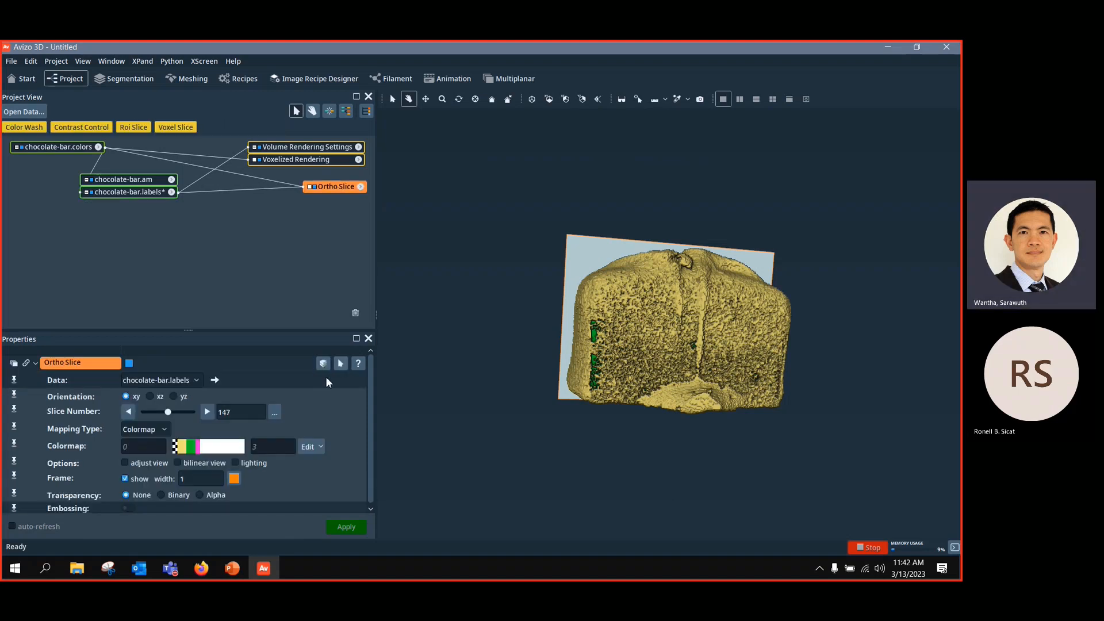
left_click_drag(549, 312, 486, 312)
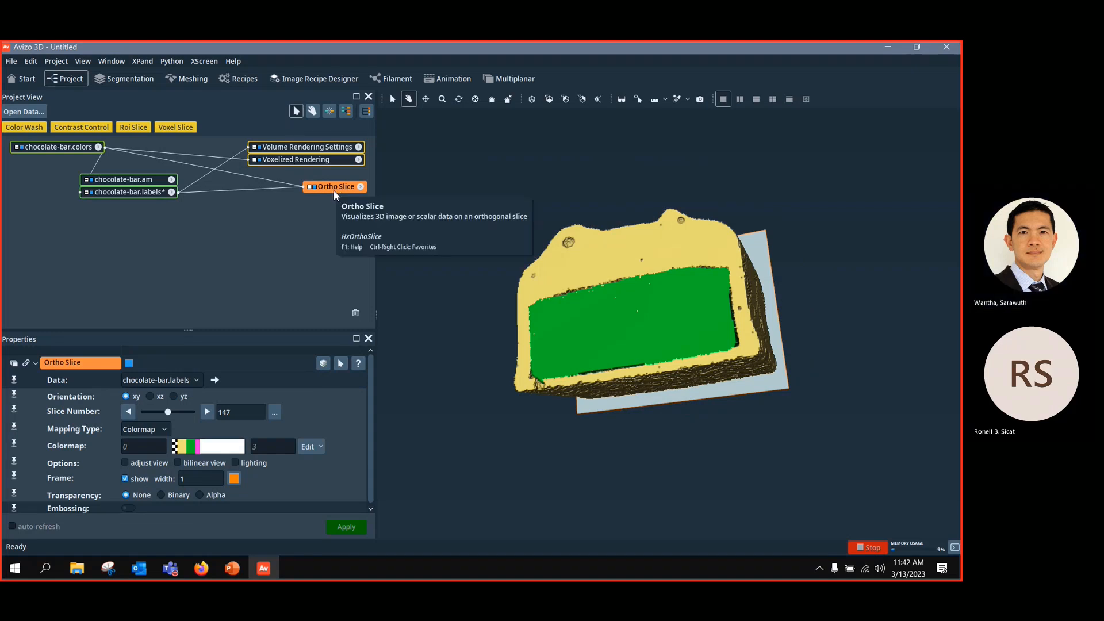
key("Delete")
left_click_drag(513, 369, 687, 381)
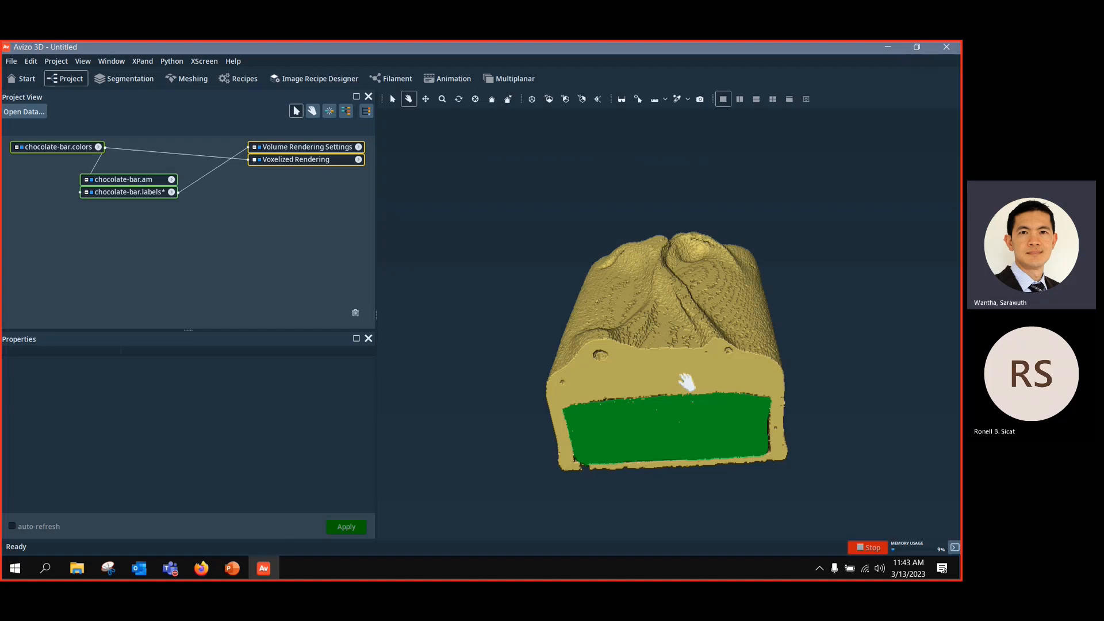
scroll(687, 382, "down", 1)
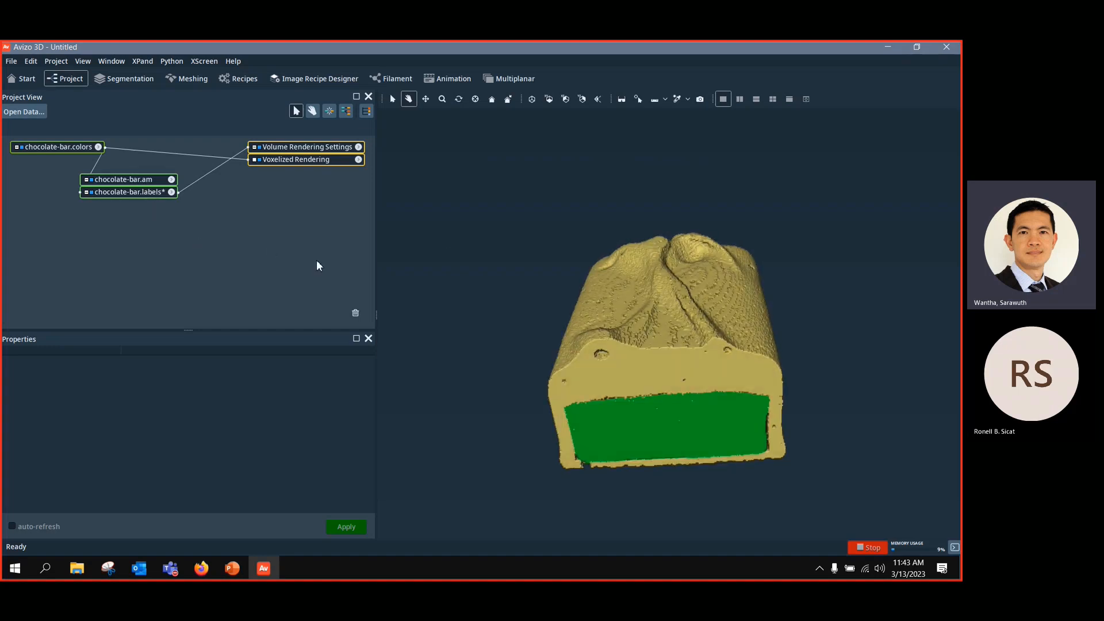
key("ctrl+n")
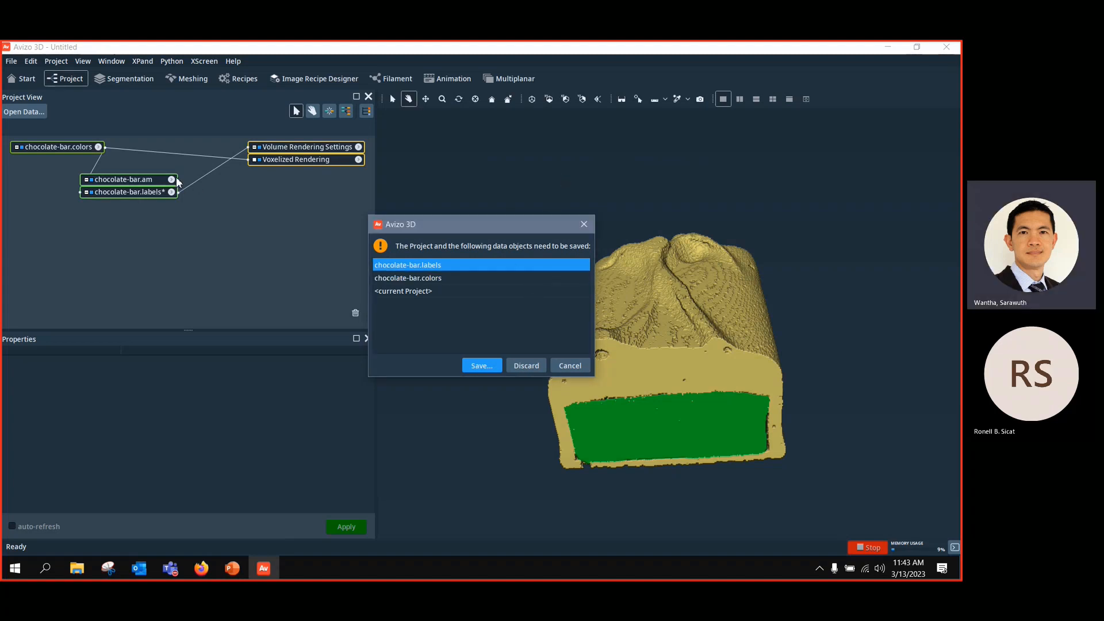
left_click(534, 367)
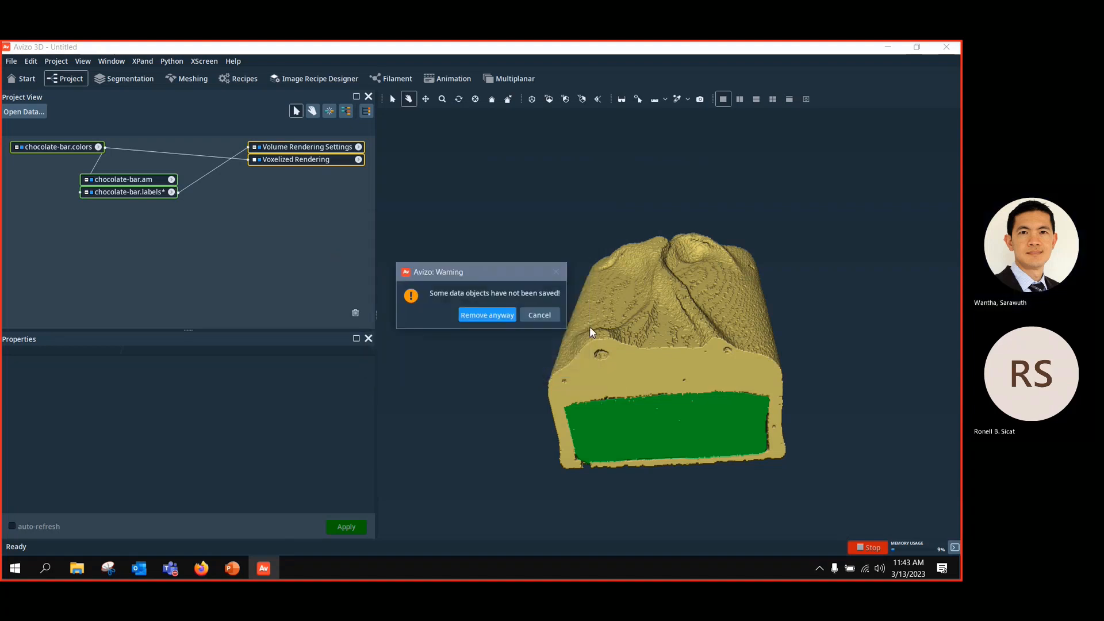
left_click(539, 315)
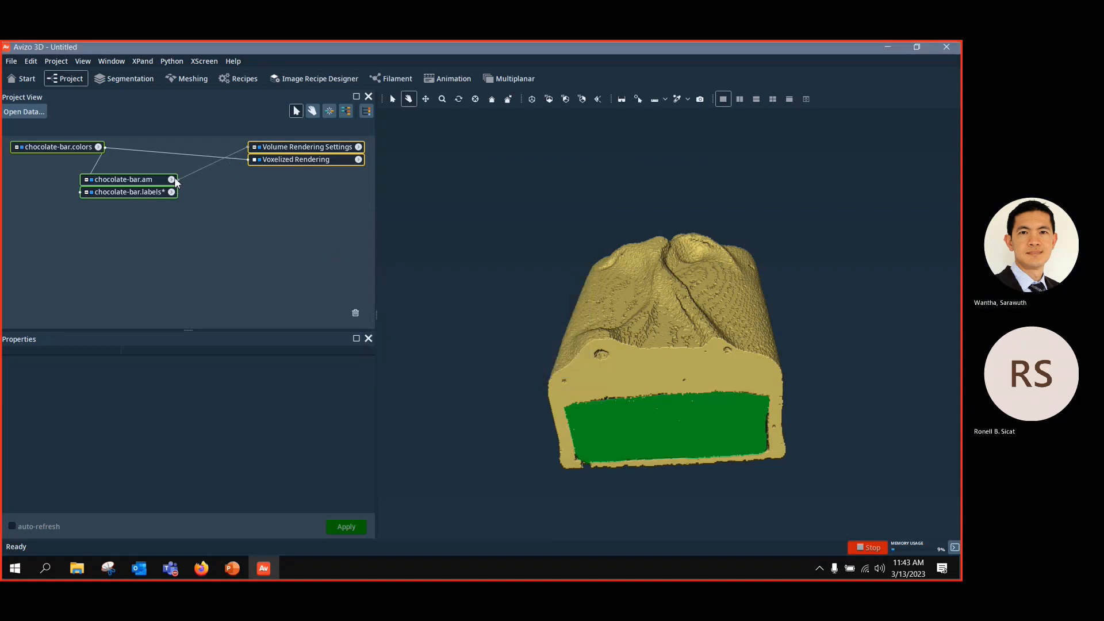
Step: Compare the 3D rendering of chocolate-bar.am with that of chocolate-bar.labels, leaving the volume rendering connected to chocolate-bar.labels
left_click_drag(680, 395, 678, 307)
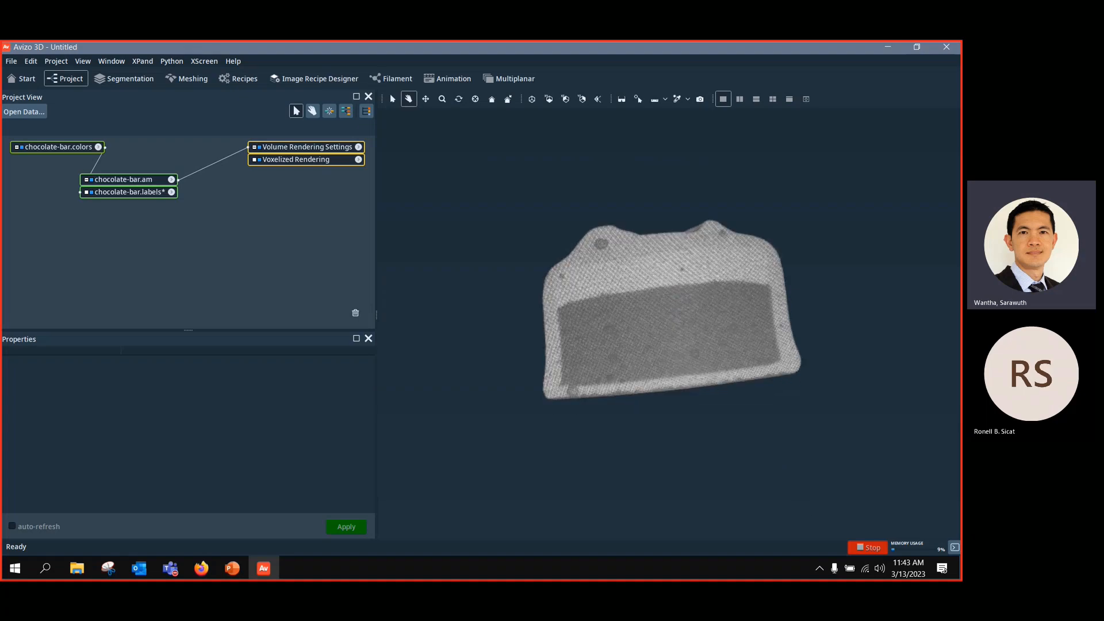
left_click_drag(624, 279, 651, 332)
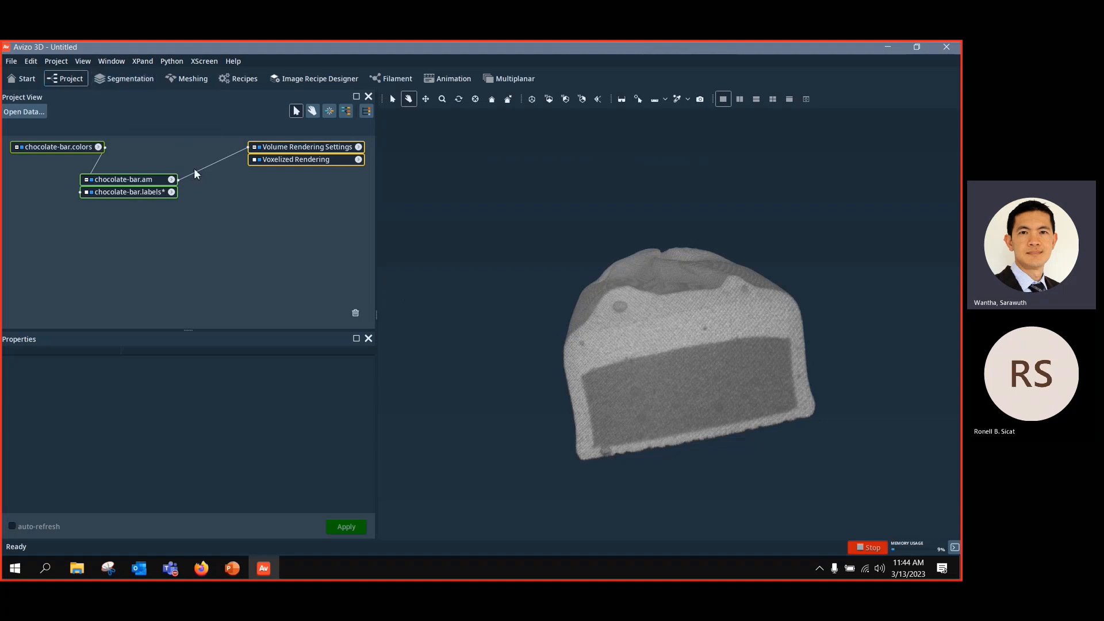
left_click_drag(203, 178, 173, 192)
left_click_drag(547, 315, 778, 347)
scroll(687, 348, "up", 3)
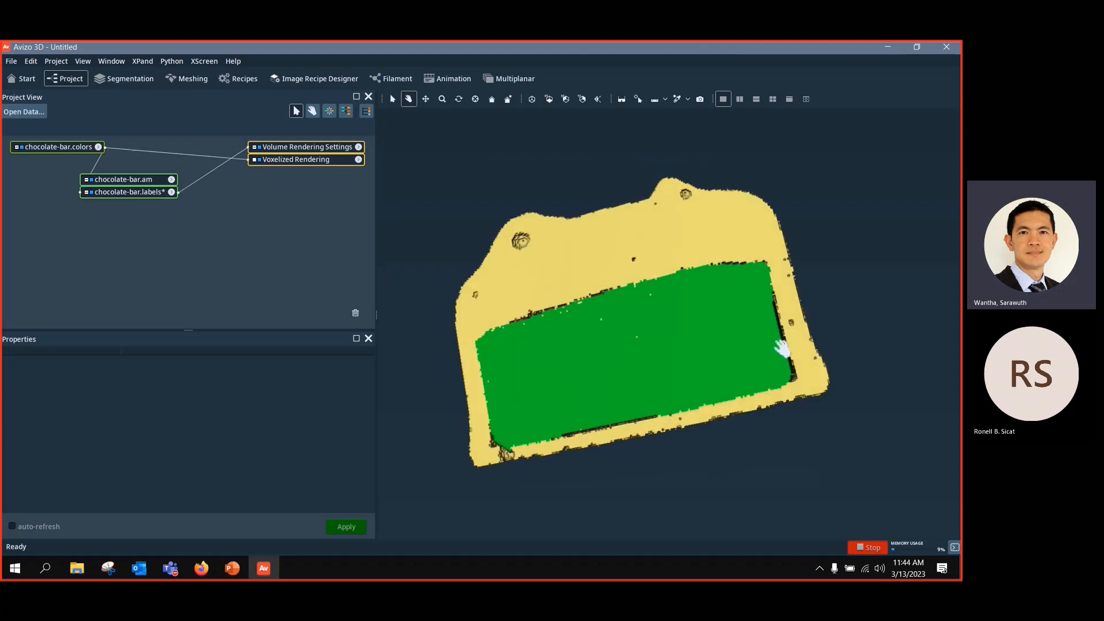
left_click_drag(695, 338, 742, 356)
scroll(742, 355, "up", 3)
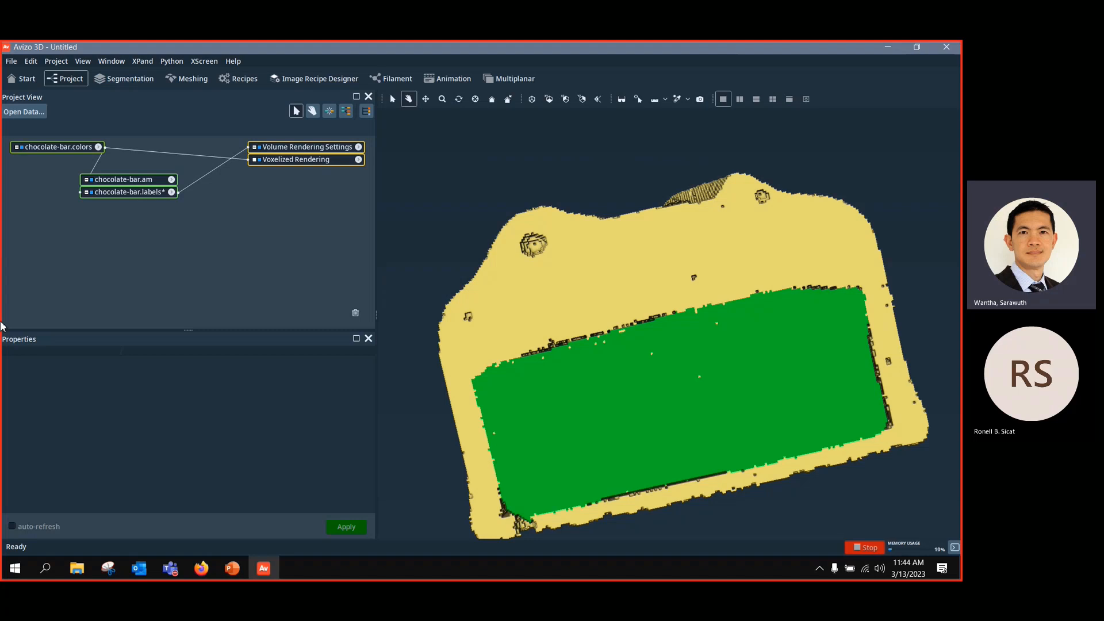
Step: Add a new material named background below Mousse in the segmentation of chocolate-bar.labels
left_click(132, 80)
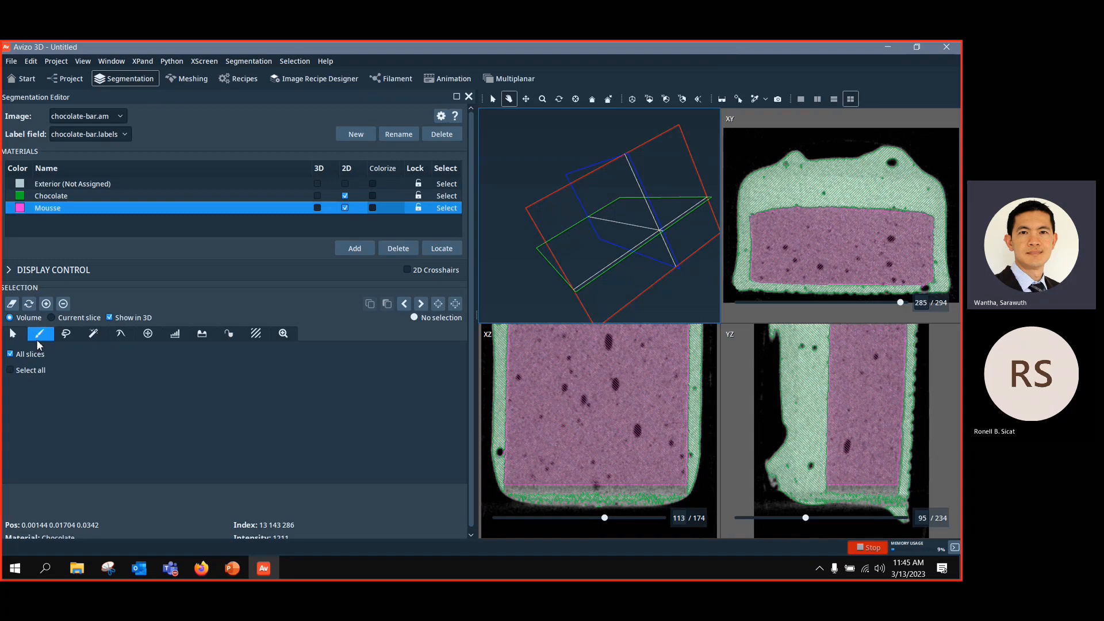
key("ctrl")
left_click(355, 249)
key("F2")
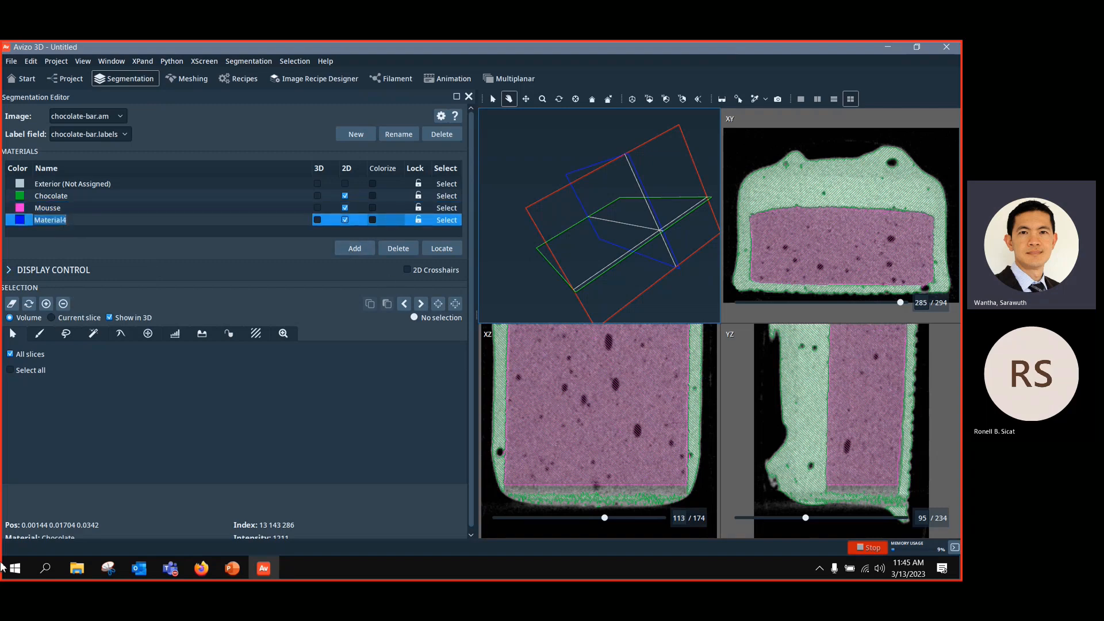
type("back")
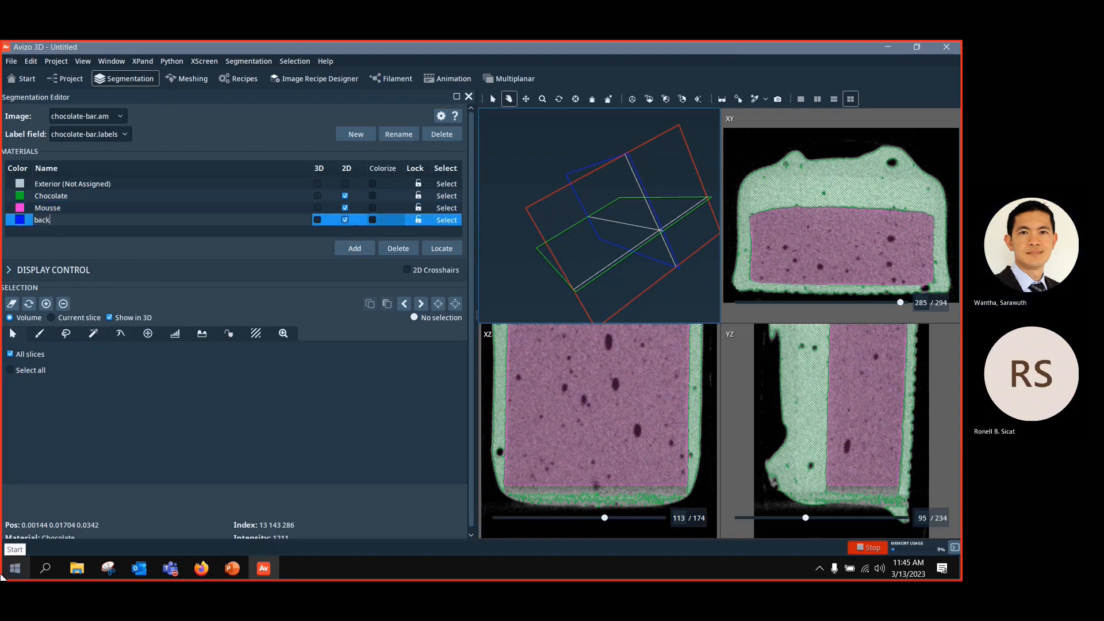
type("ground")
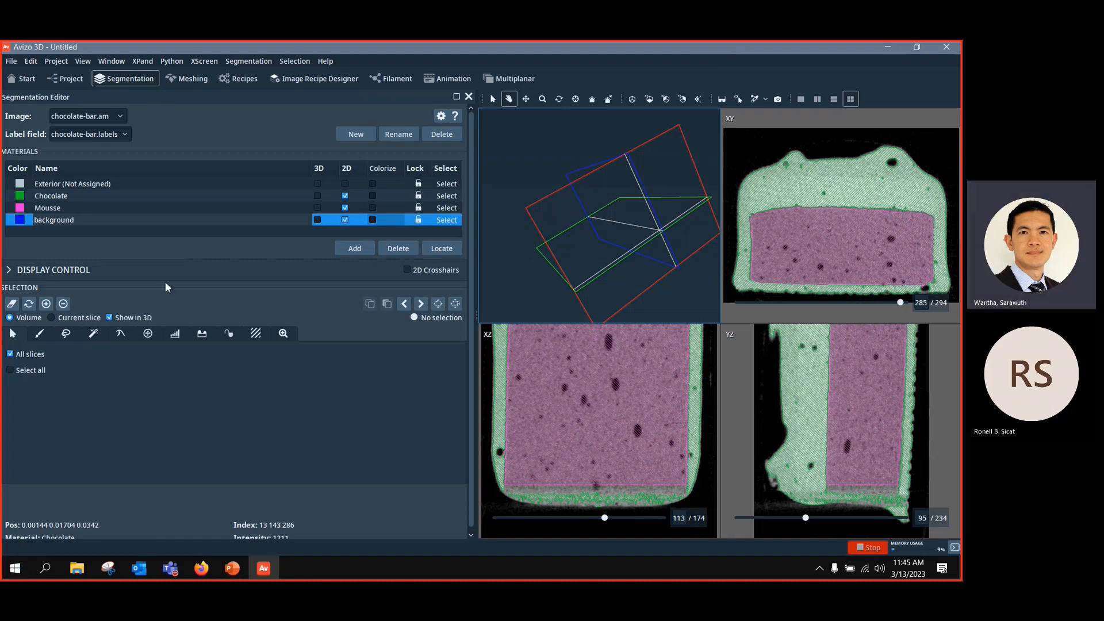
key("Return")
Step: Set the background material's colour to the orange-yellow custom colour
left_click(20, 219)
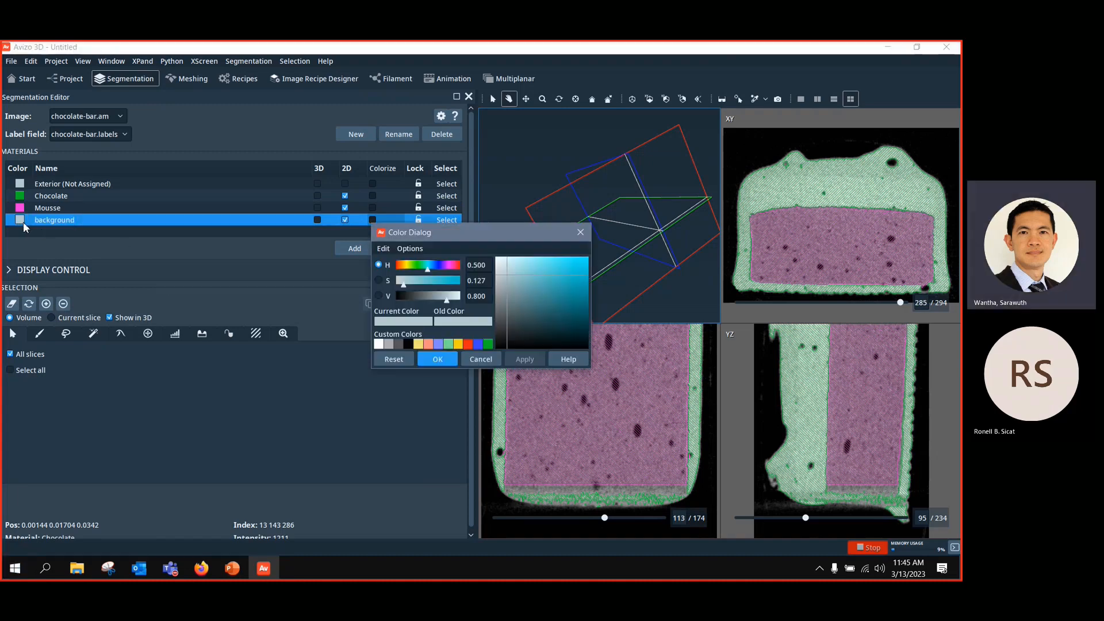
left_click(458, 344)
left_click(438, 359)
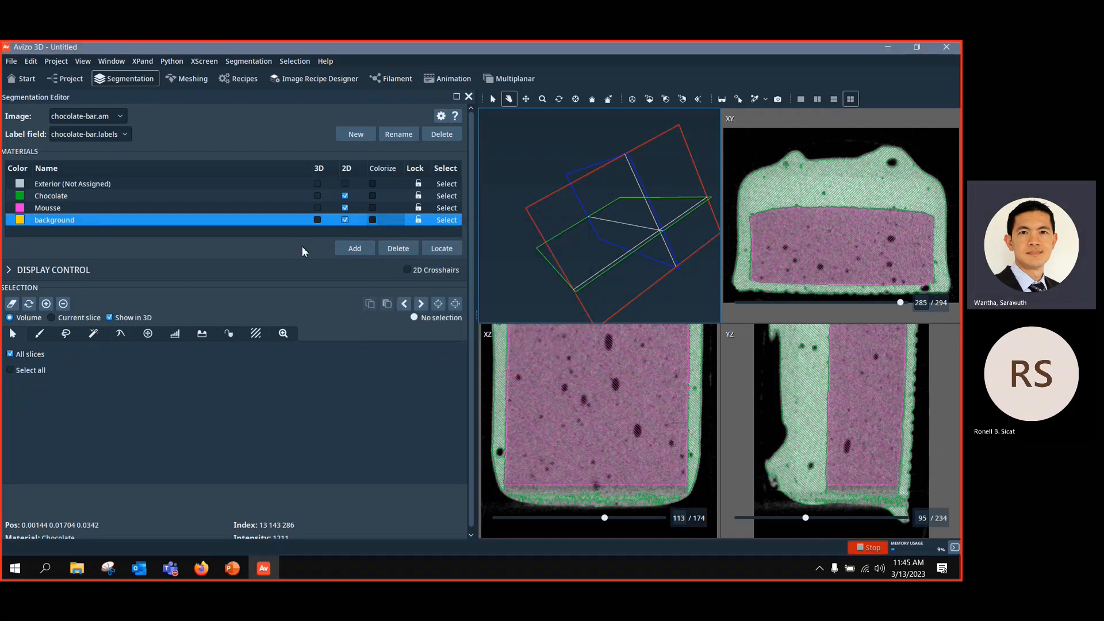
Step: Clear all voxels assigned to Mousse and Chocolate, keeping both materials in the list
left_click(451, 209)
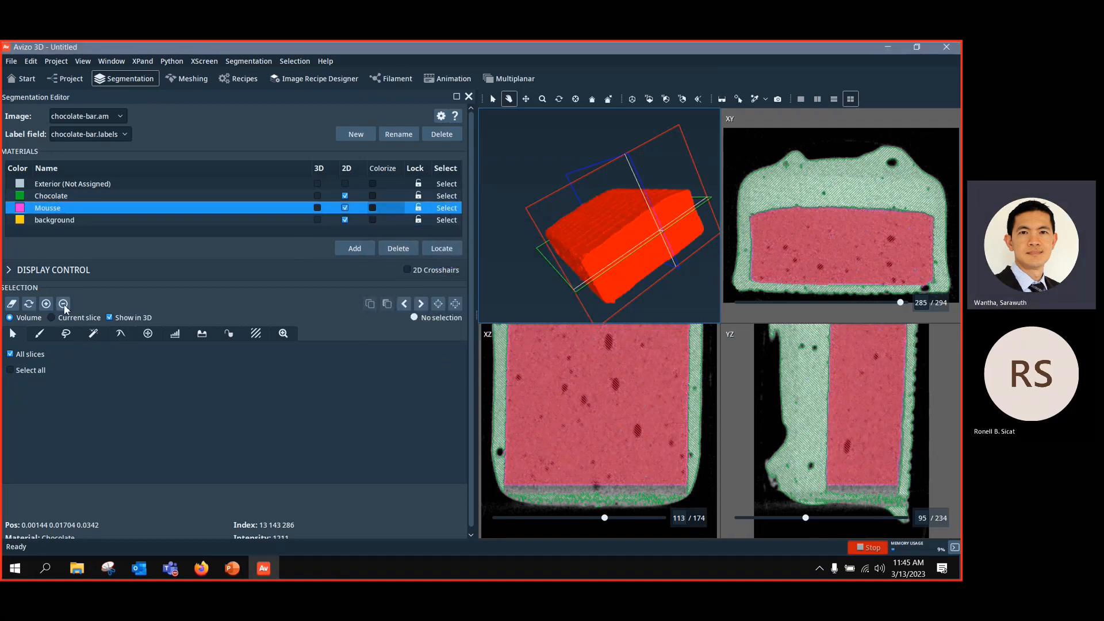
left_click(63, 304)
left_click(446, 221)
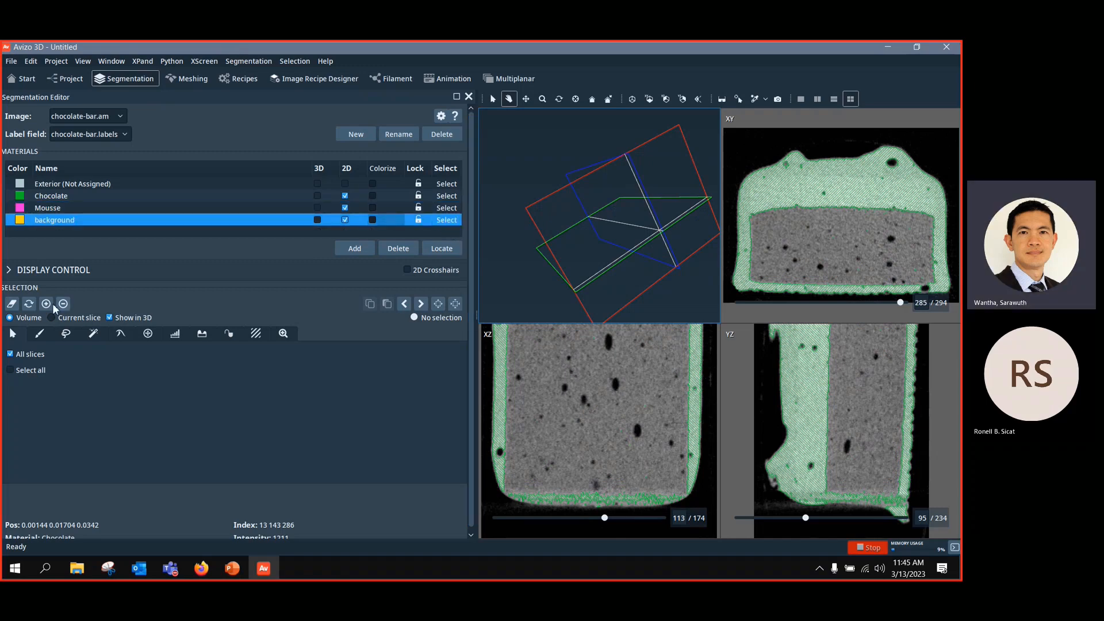
left_click(446, 196)
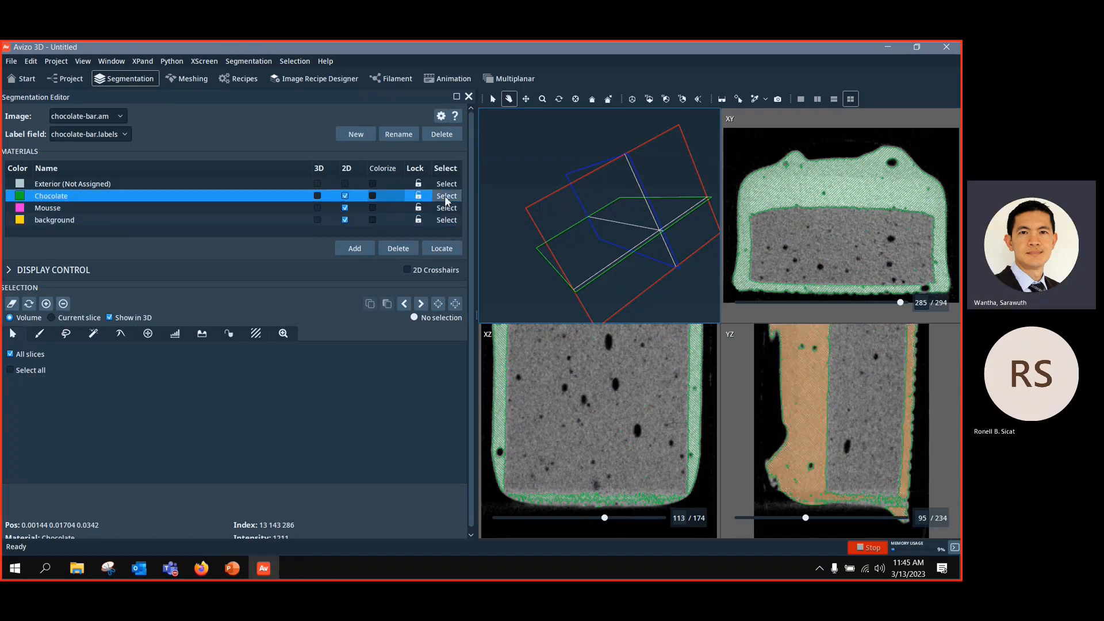
left_click(63, 303)
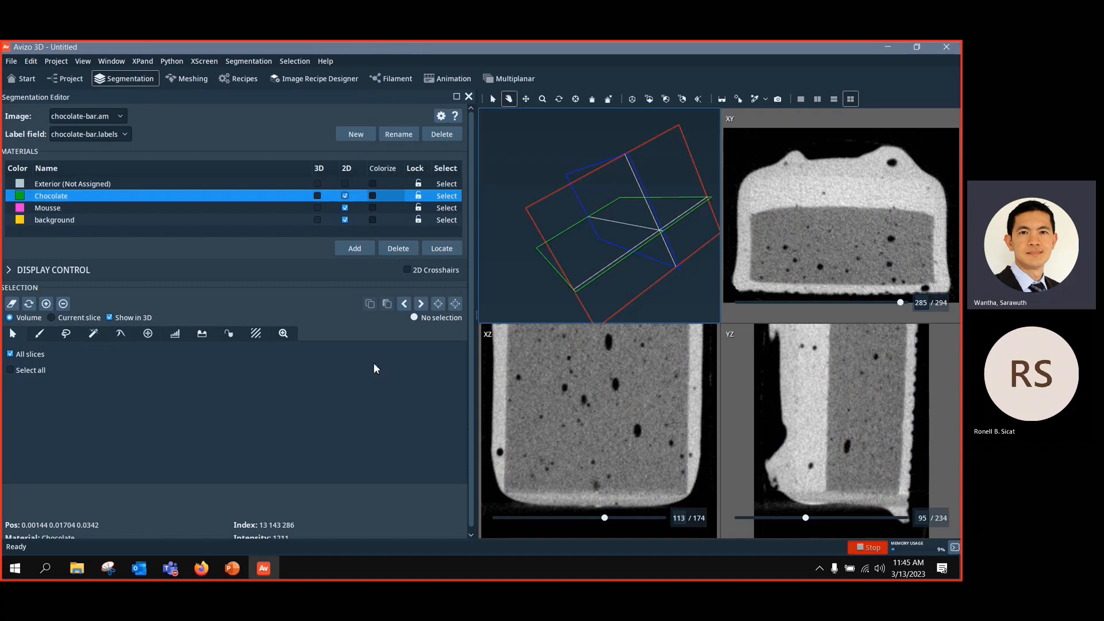
Step: Activate the Magic Wand for the Chocolate material and set its masking range to 21–1244
left_click(178, 336)
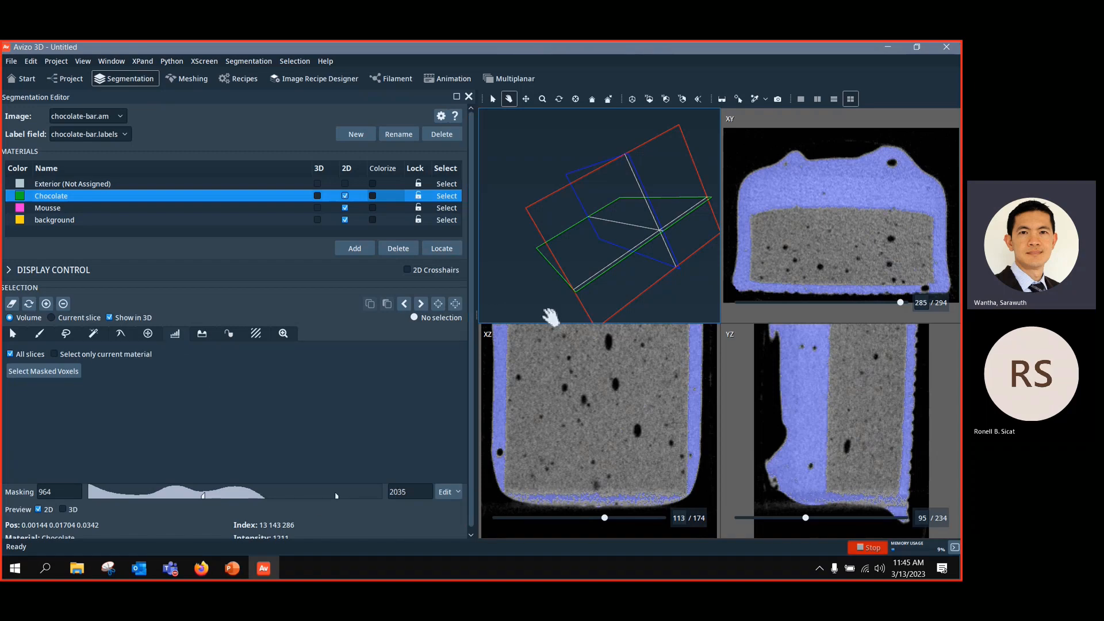
left_click(95, 340)
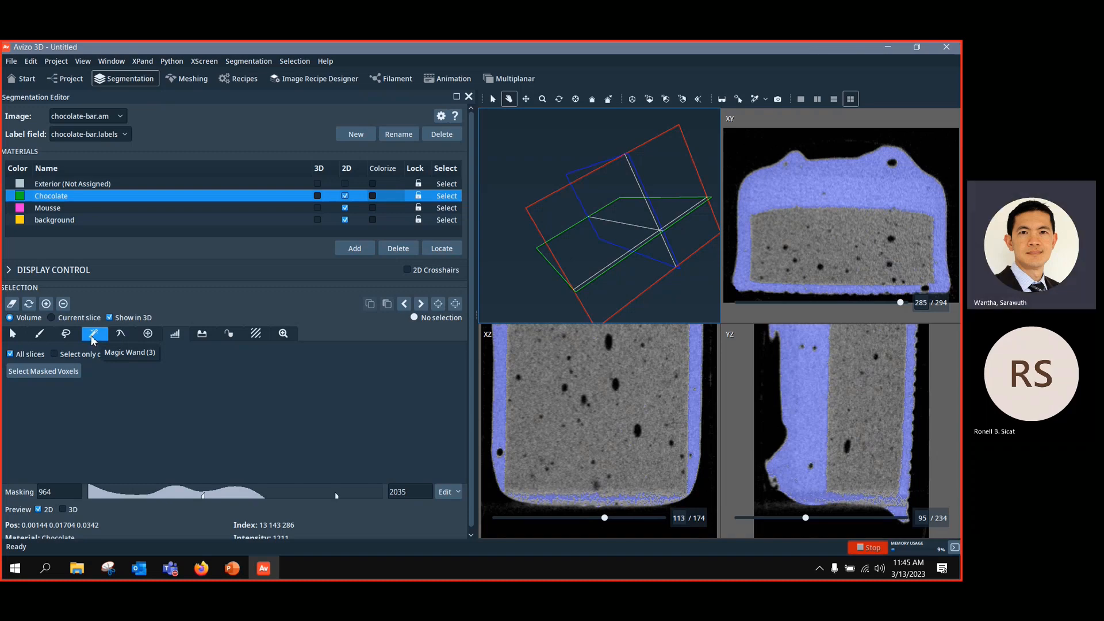
mouse_move(604, 518)
left_mouse_down()
mouse_move(631, 519)
mouse_move(606, 517)
left_mouse_up()
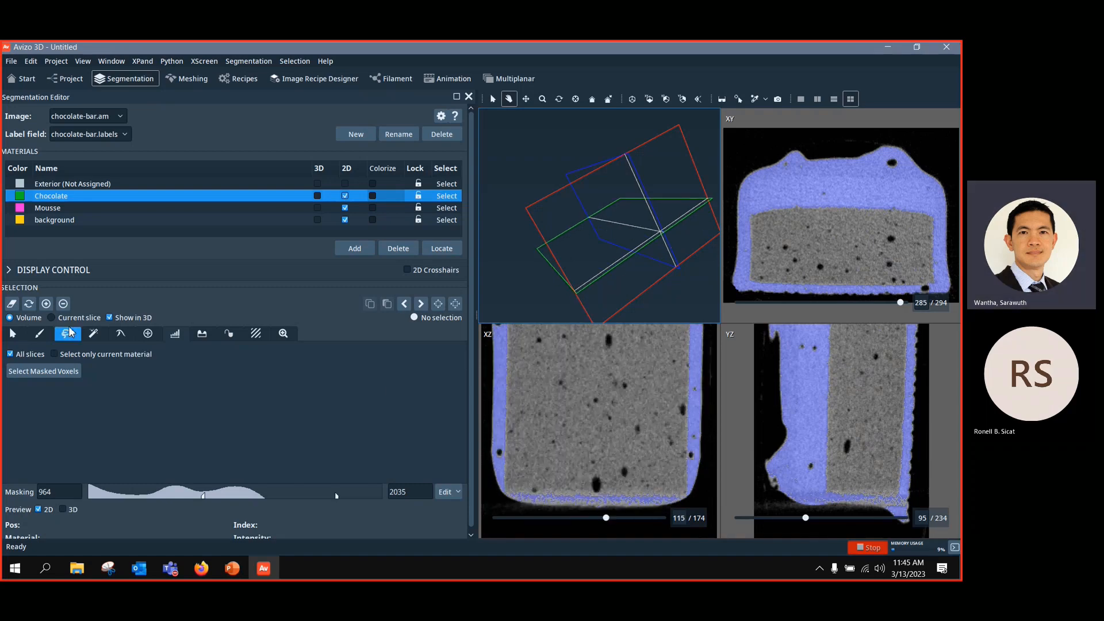
left_click(93, 334)
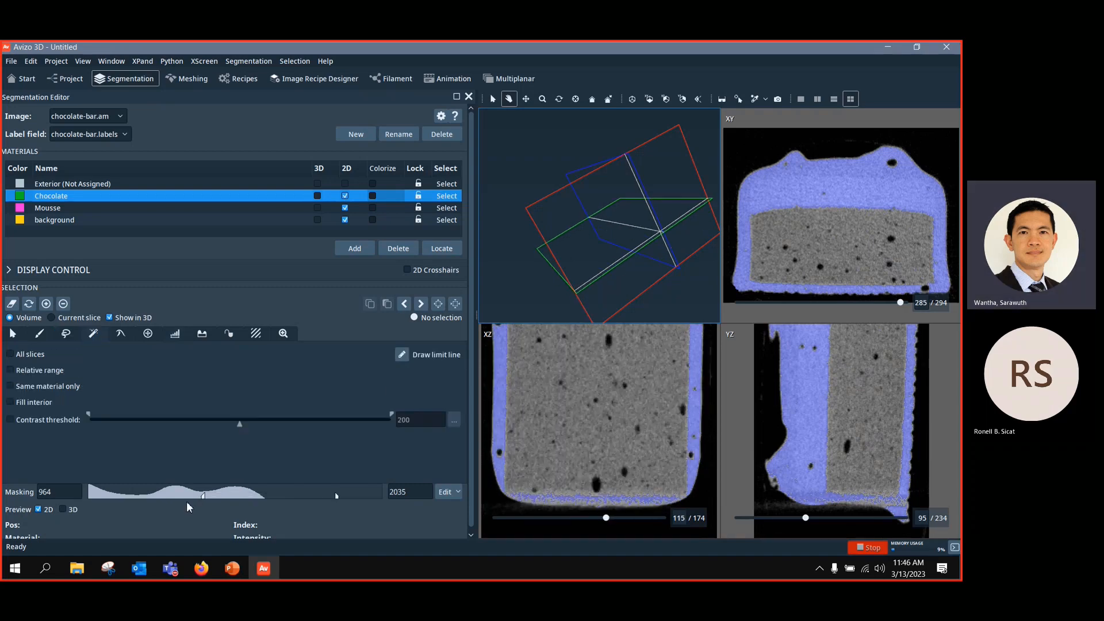
left_click_drag(203, 495, 91, 495)
mouse_move(227, 496)
left_mouse_down()
mouse_move(280, 497)
mouse_move(239, 492)
left_mouse_up()
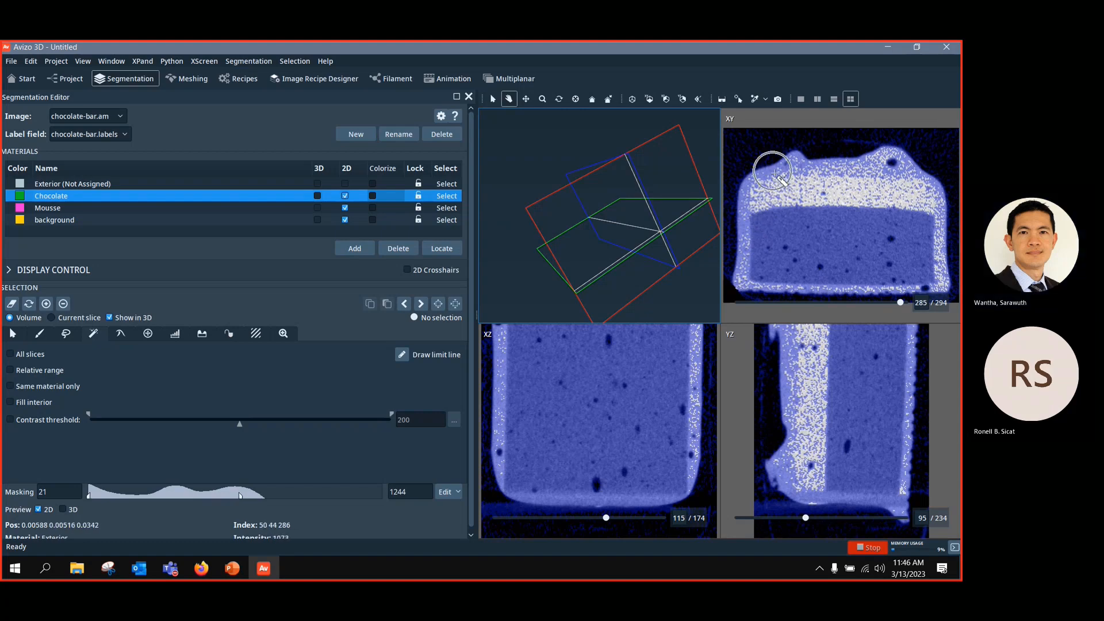
Step: Show the XY slice alone and select the connected region from the chocolate's upper-left area with the Magic Wand
left_click(799, 99)
left_click(799, 99)
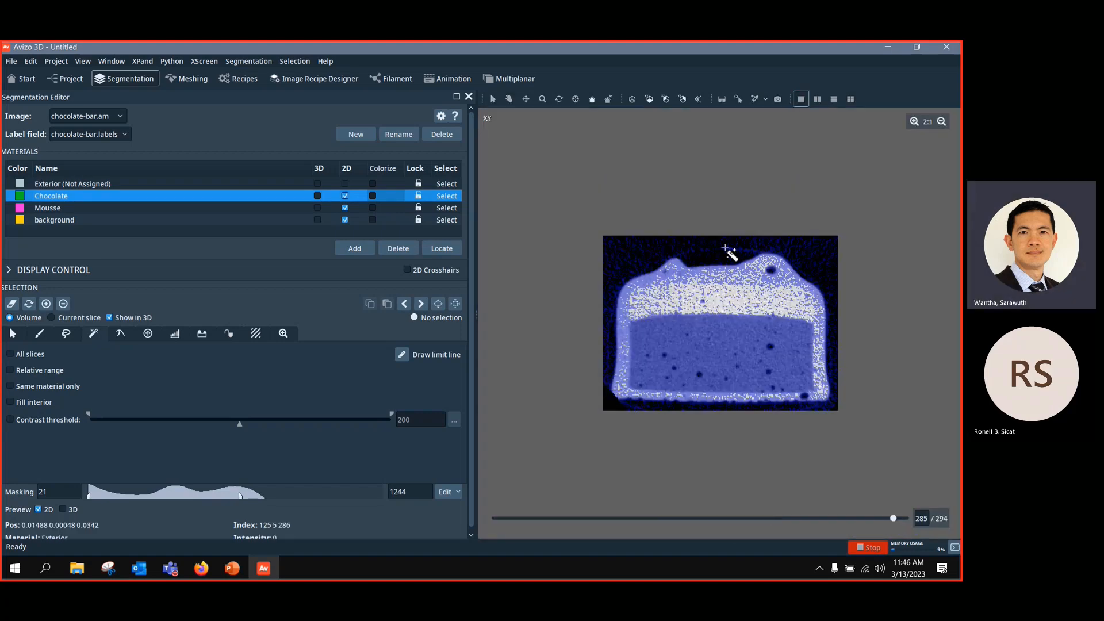
left_click(914, 122)
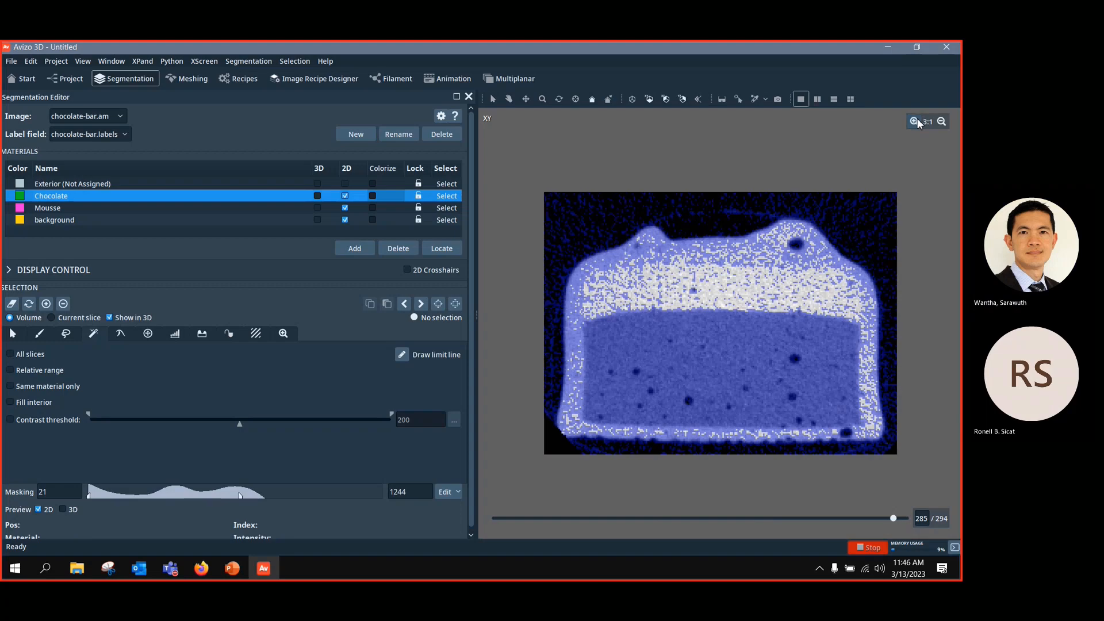
left_click(914, 122)
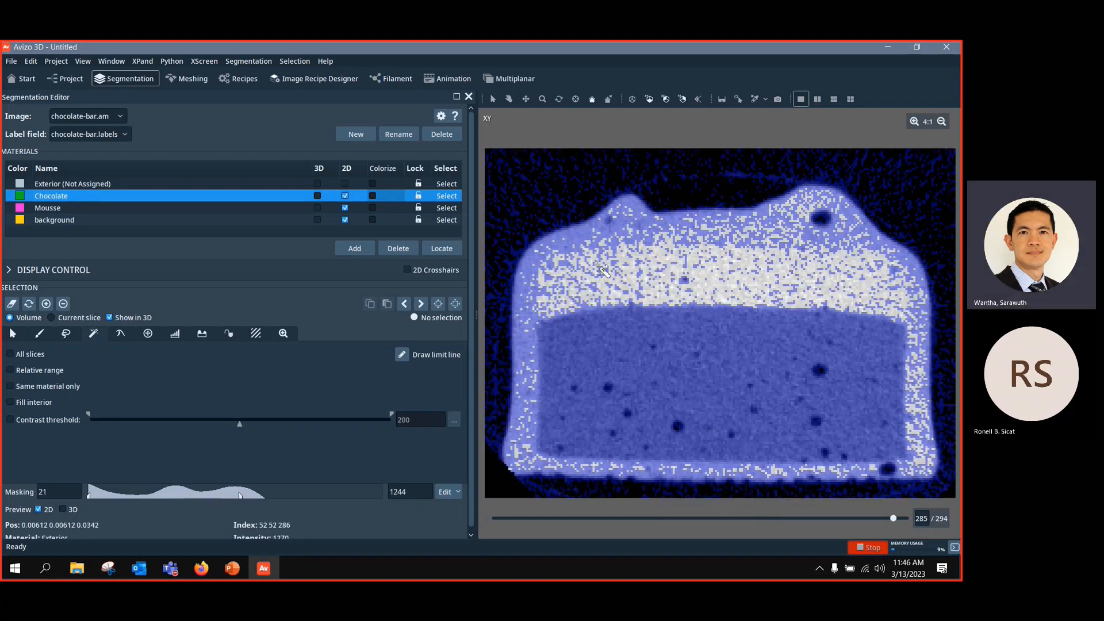
left_click(584, 233)
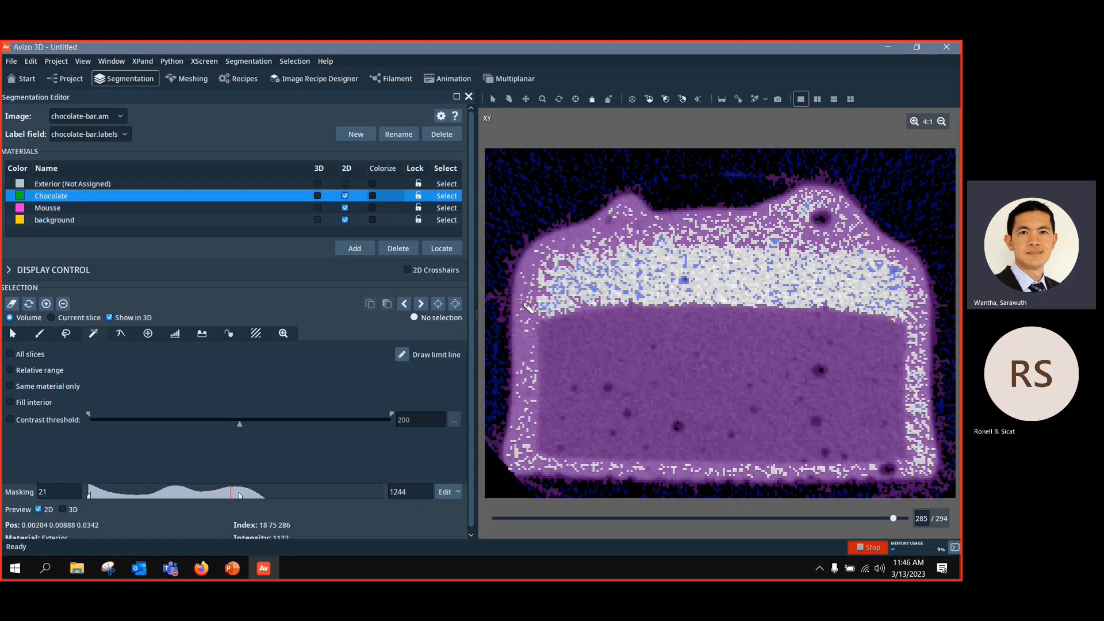
Step: Set the masking range to 165–1174 and select the rim of the large air hole in the chocolate's upper-right bump
left_click_drag(86, 495, 109, 498)
left_click_drag(243, 499, 233, 505)
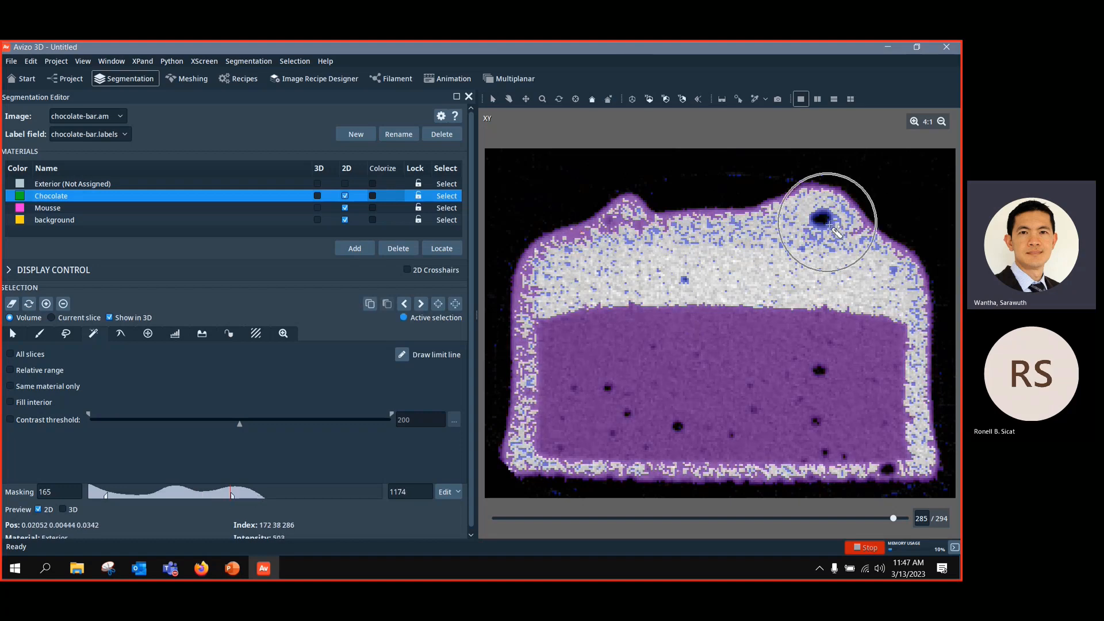
left_click(830, 224)
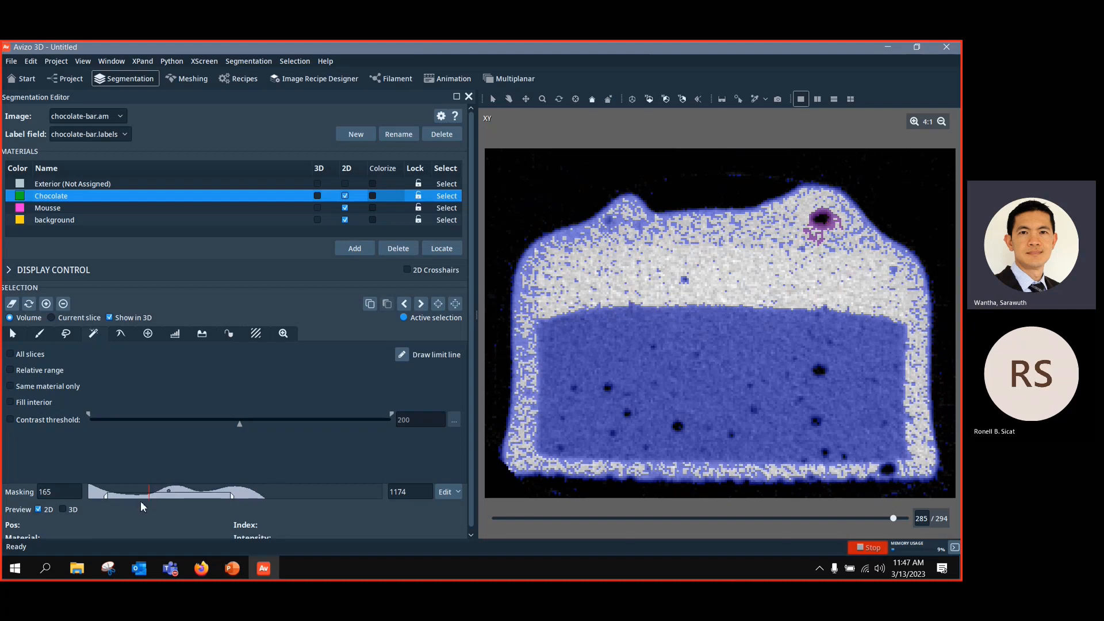
Step: Narrow the masking range to 251–787 while checking the large air hole in the chocolate, and go to XY slice 283
left_click(912, 122)
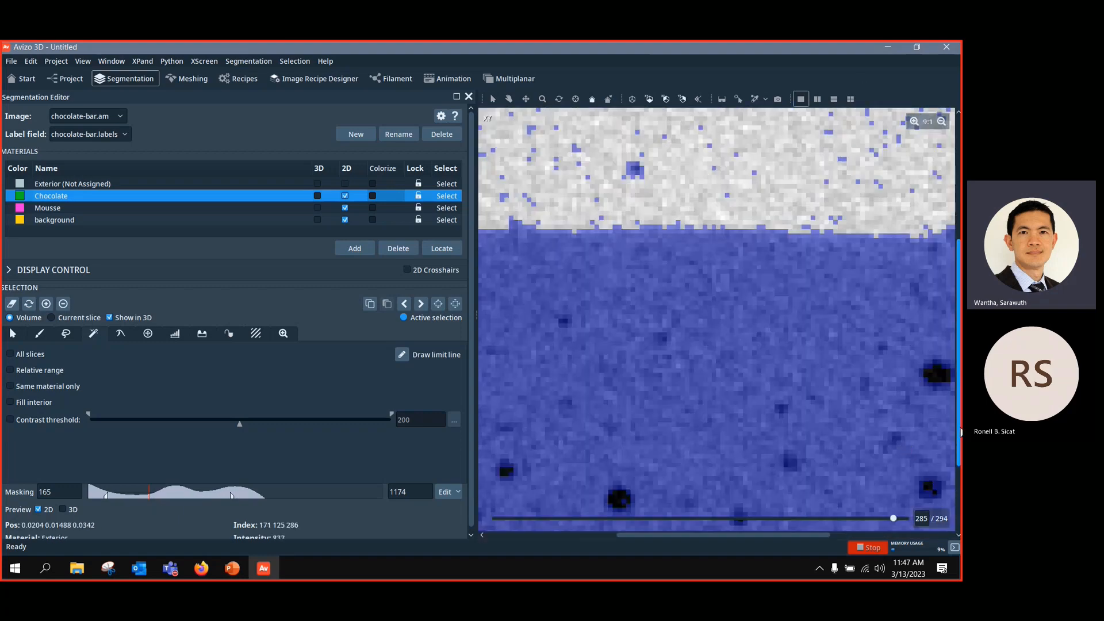
left_click_drag(959, 427, 945, 303)
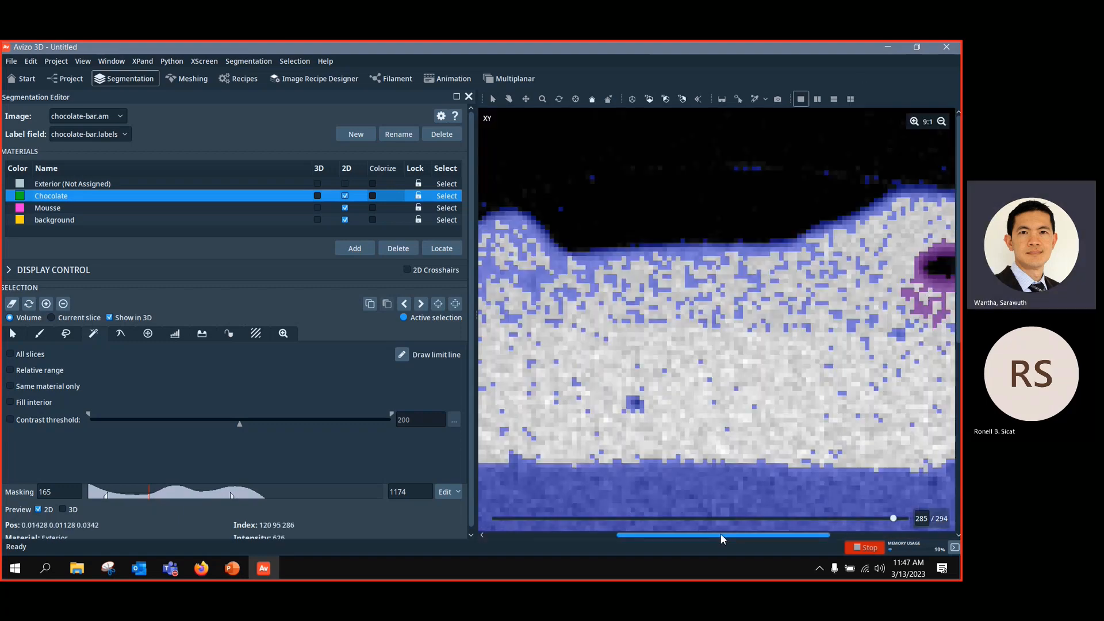
left_click_drag(723, 536, 805, 535)
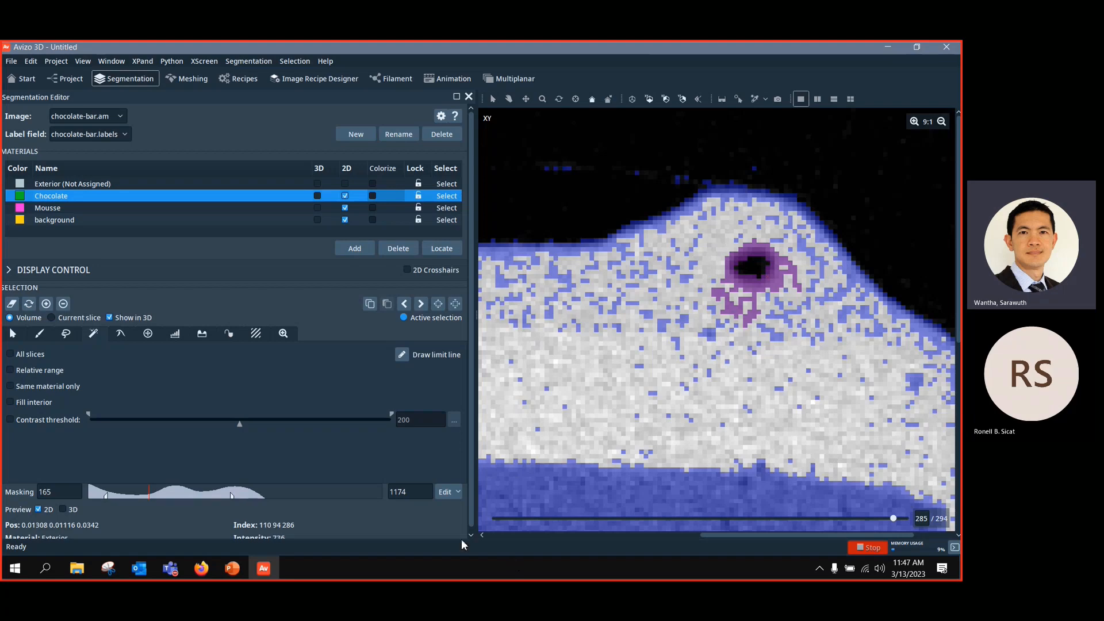
mouse_move(114, 499)
left_mouse_down()
mouse_move(125, 495)
mouse_move(112, 496)
left_mouse_up()
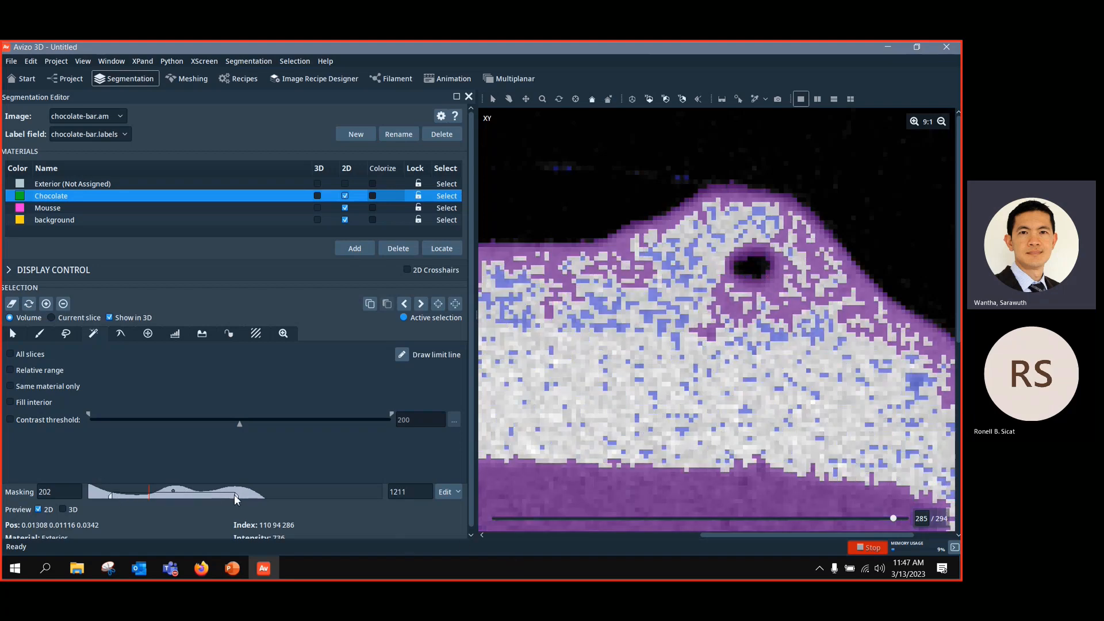
left_click_drag(245, 496, 199, 498)
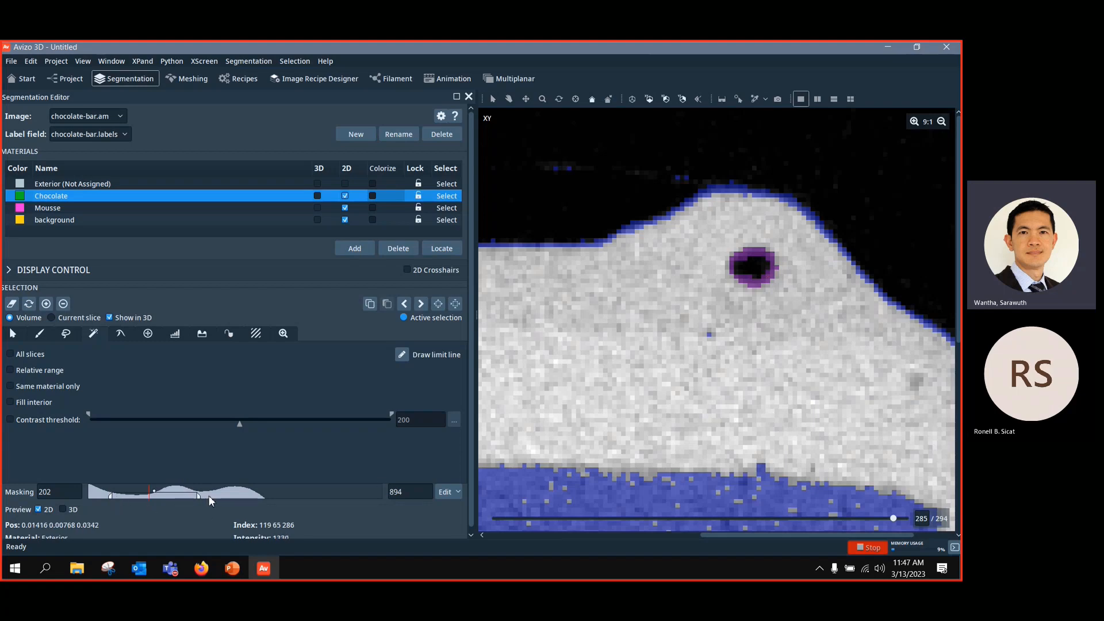
left_click_drag(195, 495, 186, 496)
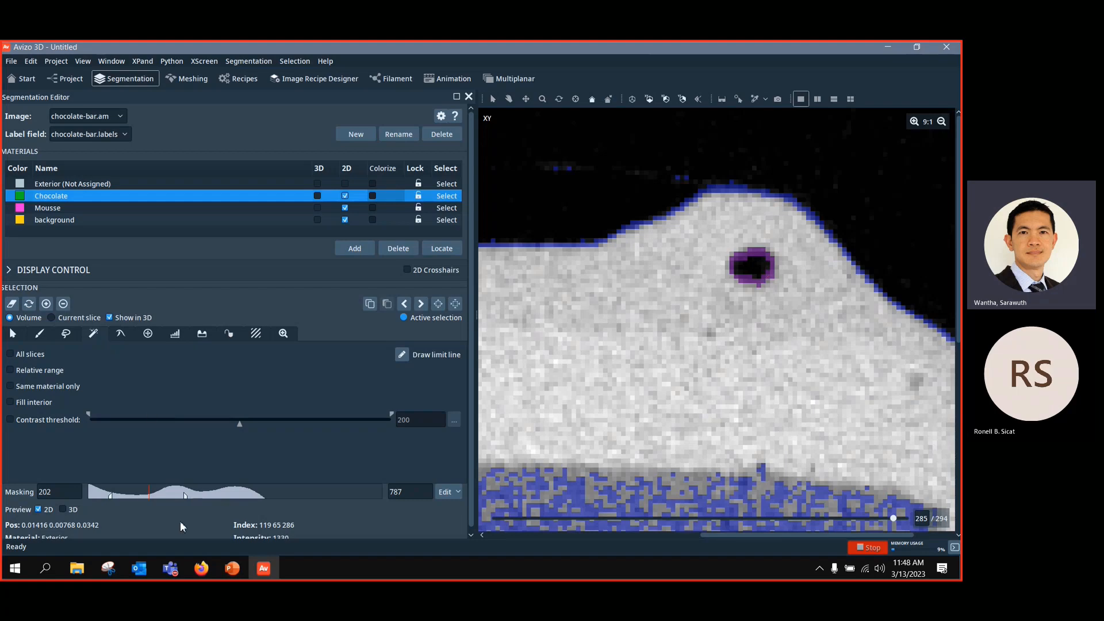
left_click_drag(111, 497, 118, 497)
scroll(646, 464, "down", 2)
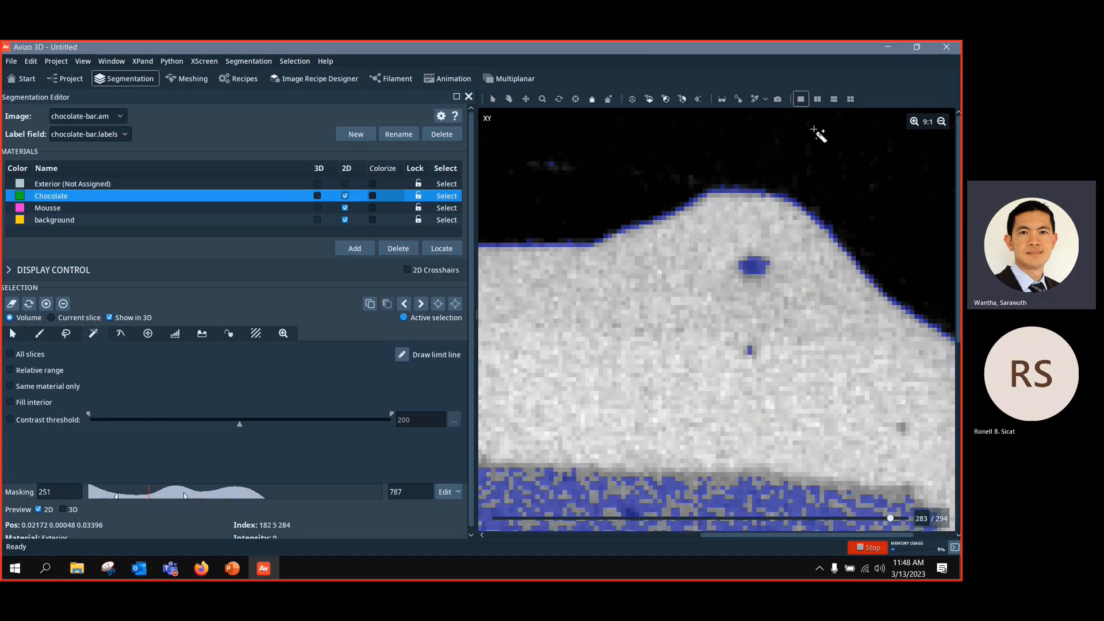
Step: Set the masking range to 511–1009 and select the large air hole in the chocolate's upper-right bump with the Magic Wand
left_click(941, 121)
left_click(941, 121)
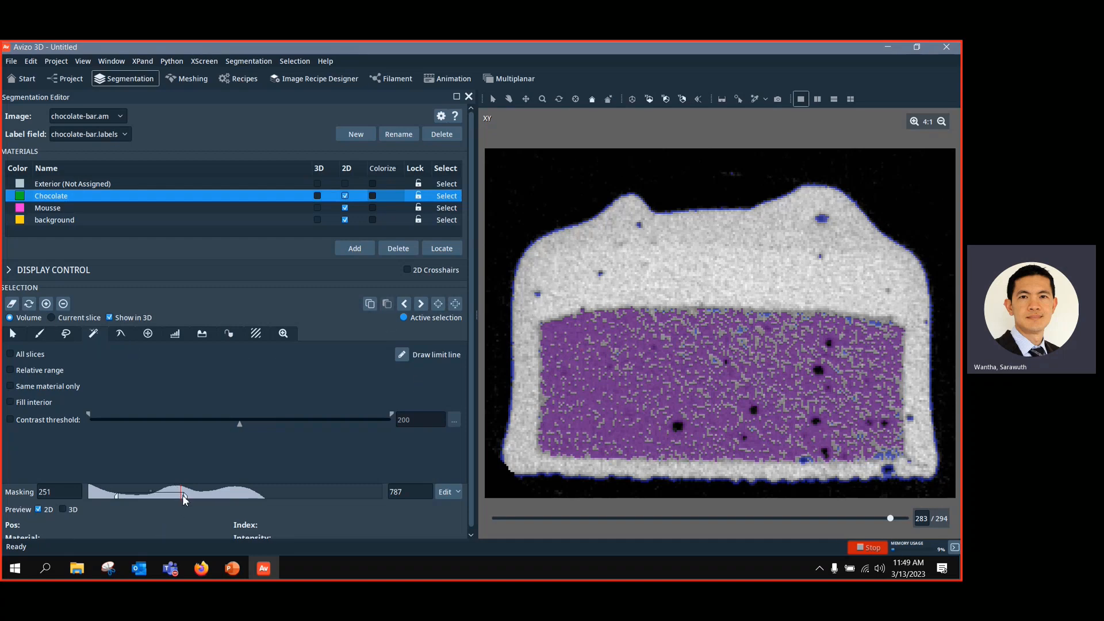
left_click_drag(185, 495, 212, 494)
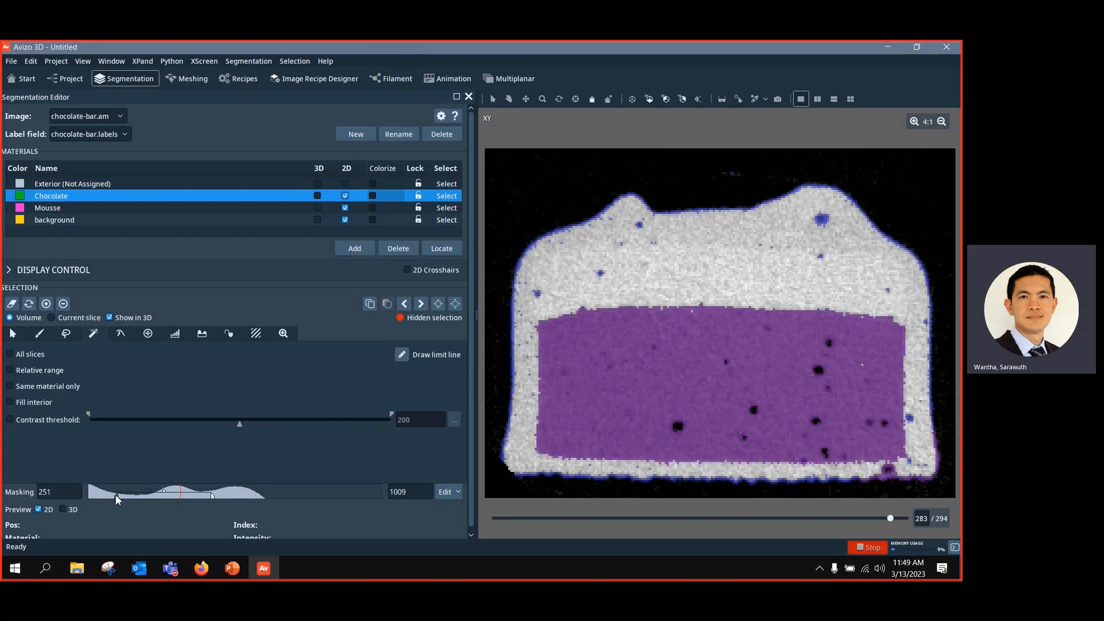
left_click_drag(117, 495, 148, 498)
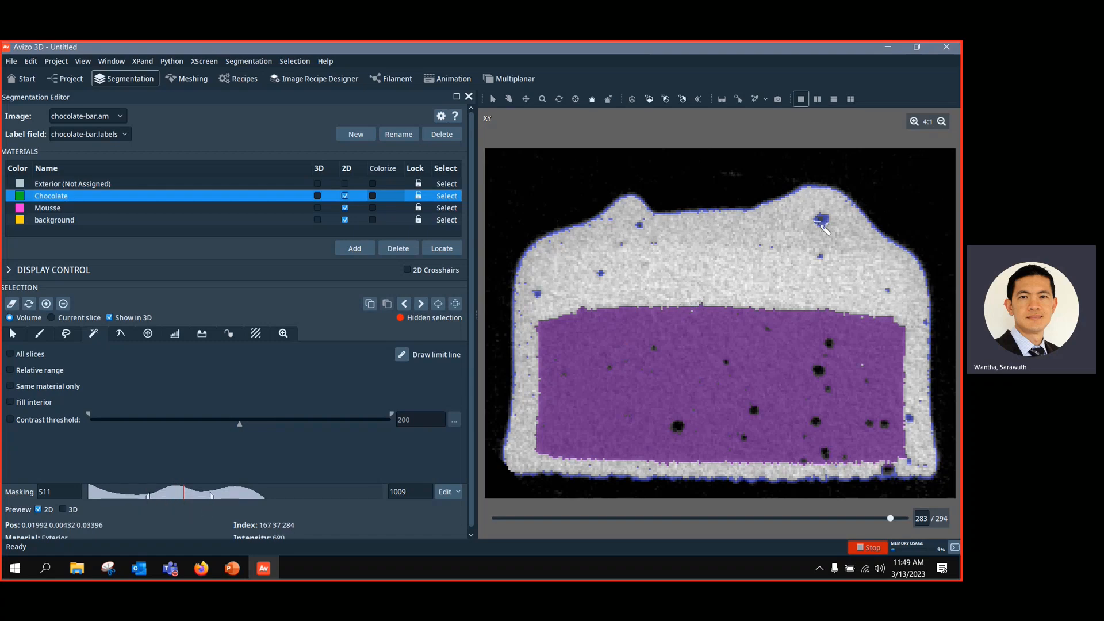
left_click(825, 220)
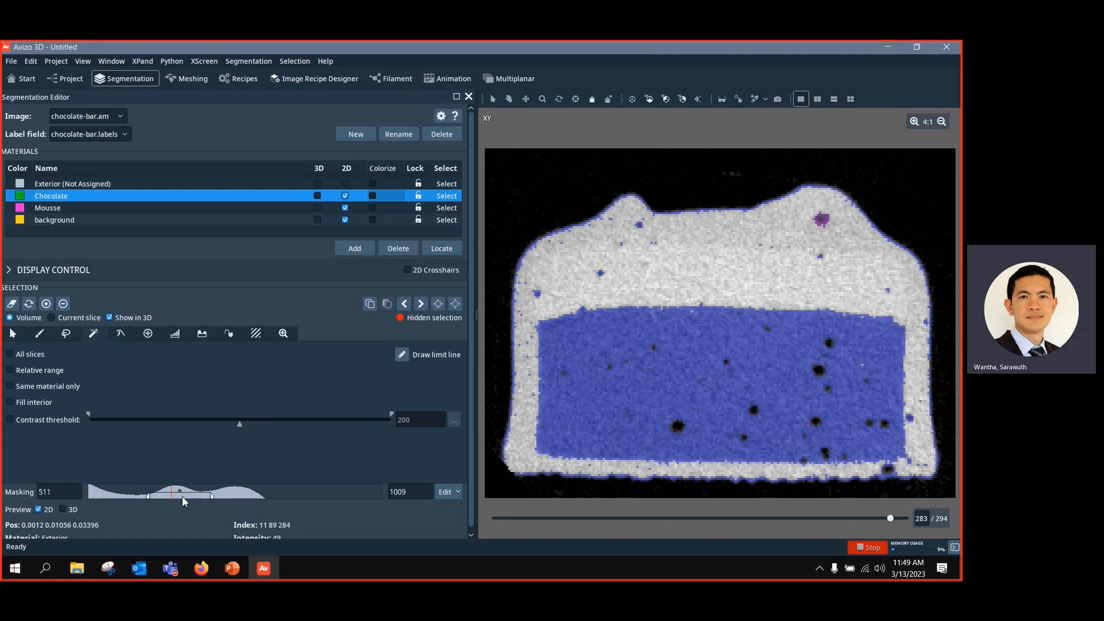
Step: Raise the masking minimum to 610 and check the masked voxels along the boundary between chocolate and mousse
left_click_drag(148, 498, 163, 500)
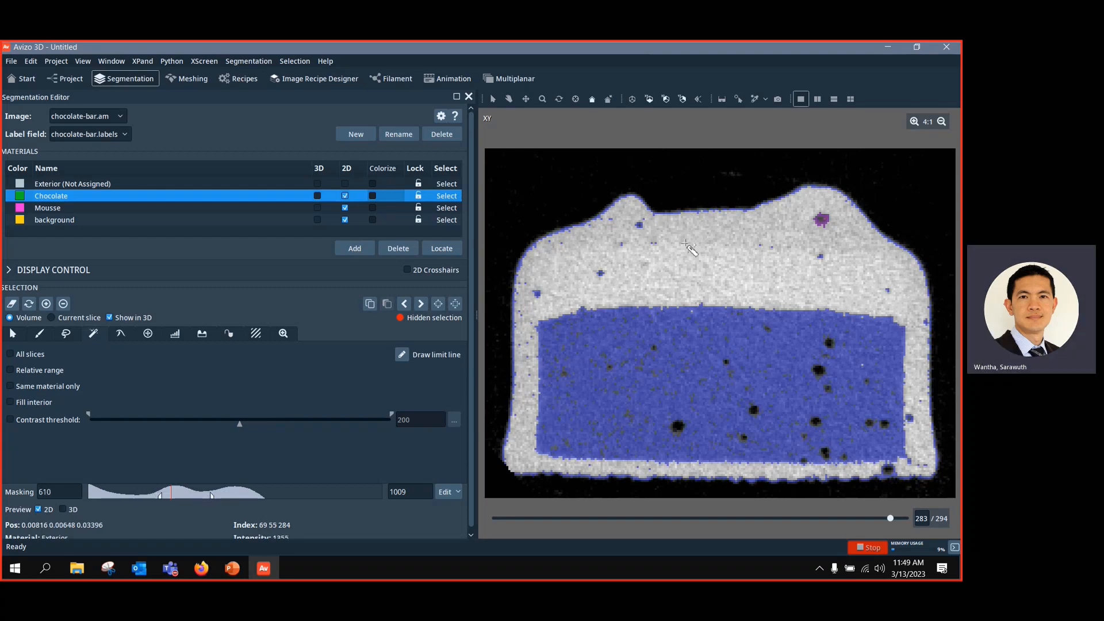
left_click(914, 122)
left_click(914, 122)
scroll(959, 380, "up", 5)
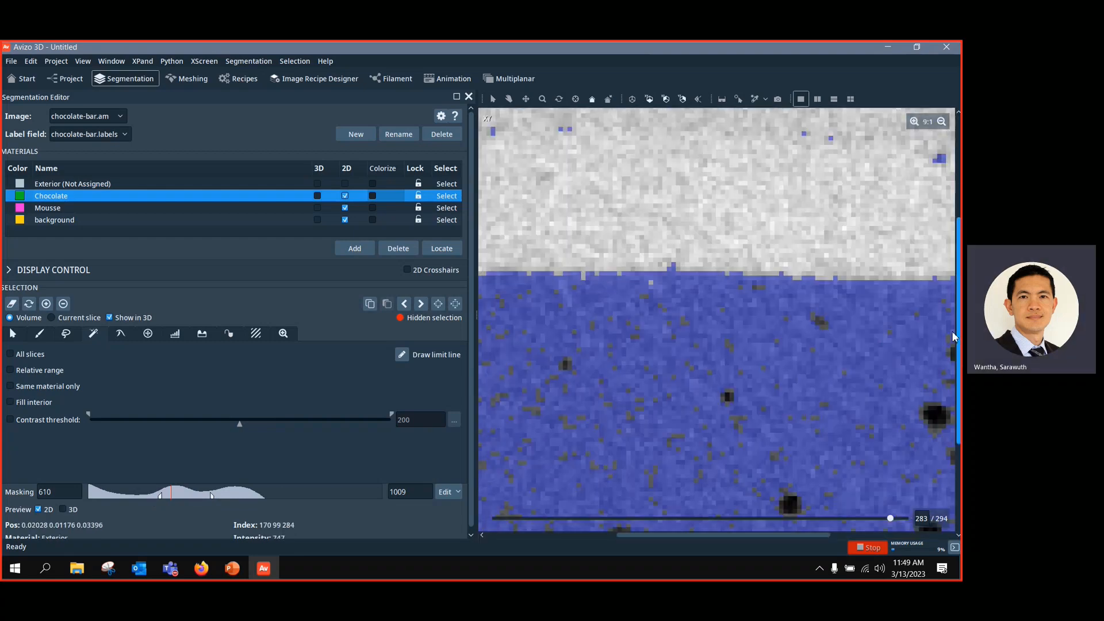
Step: Set the magic wand's intensity masking range to 354–989 so the mousse region is covered in the XY slice
left_click_drag(684, 538, 763, 539)
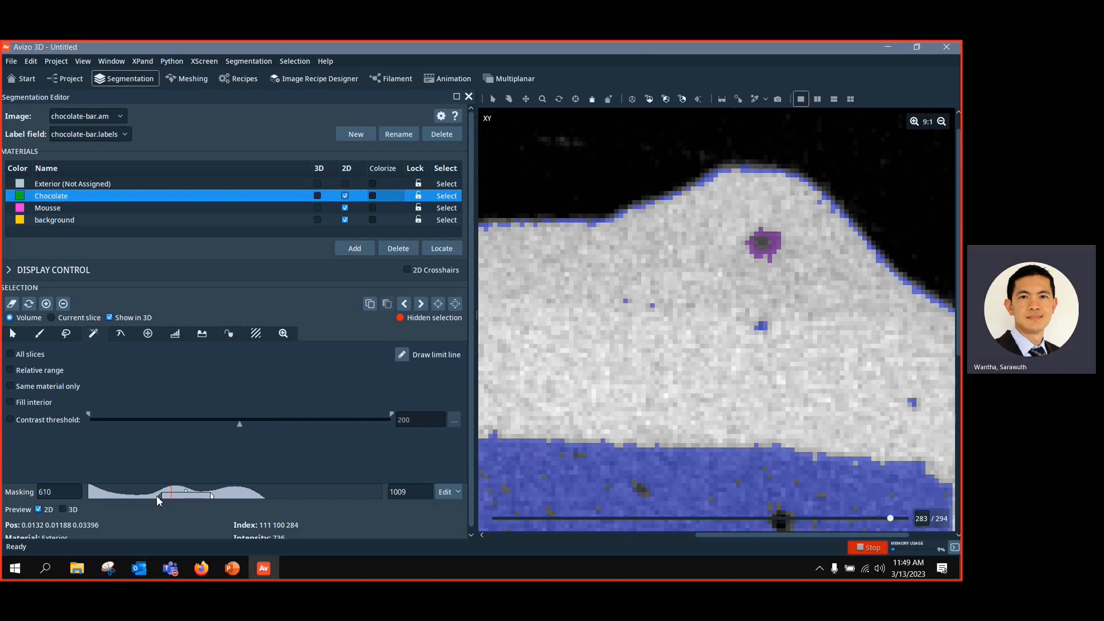
left_click_drag(156, 495, 114, 495)
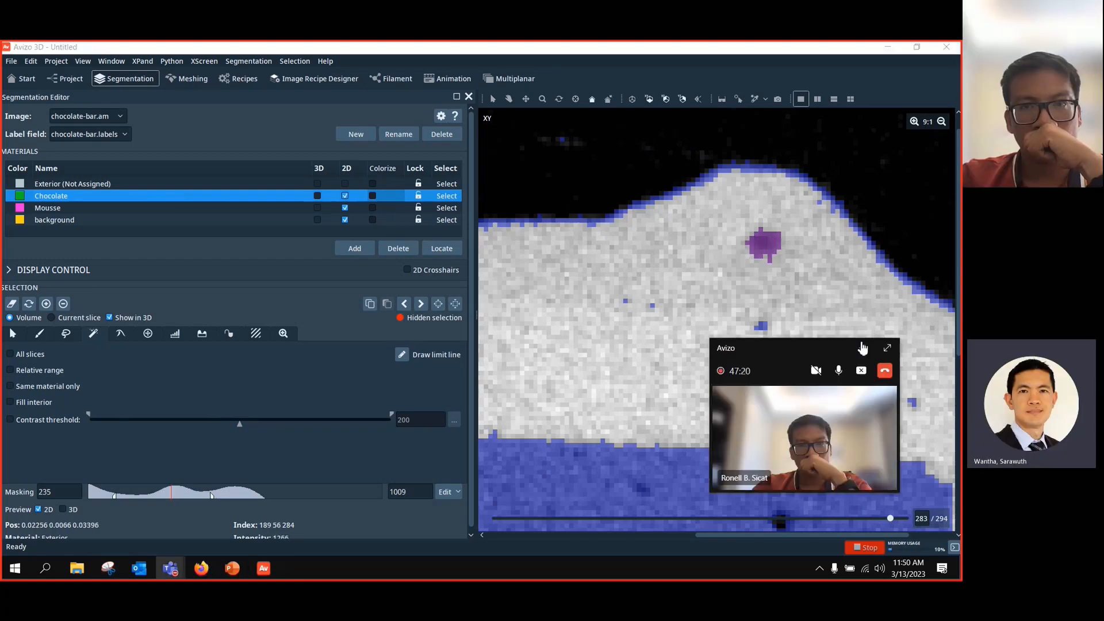
left_click(860, 348)
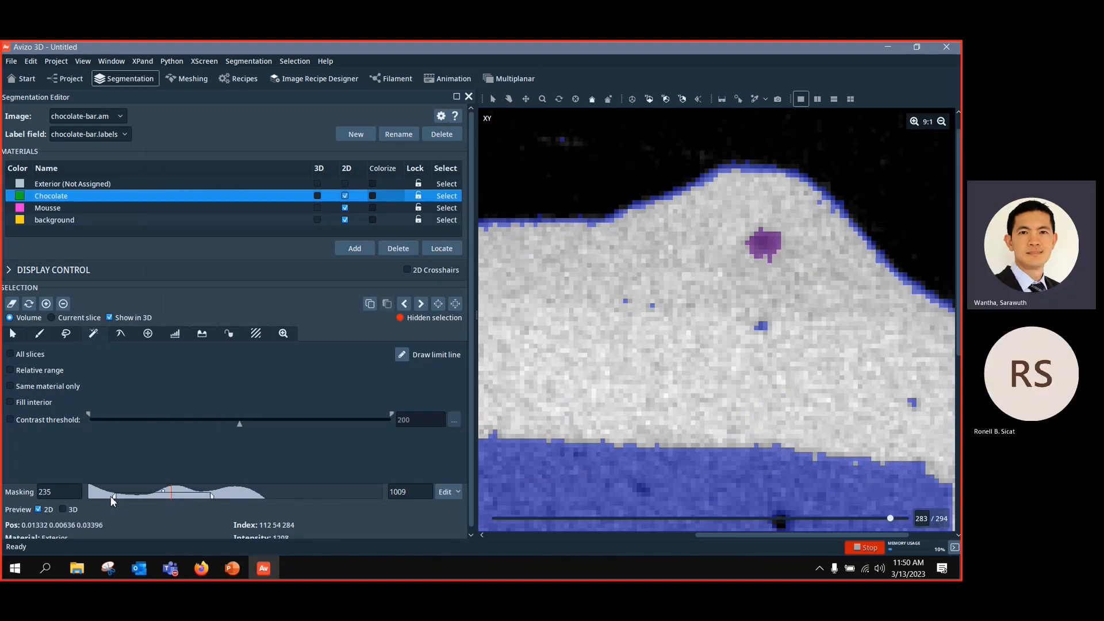
left_click_drag(114, 496, 131, 498)
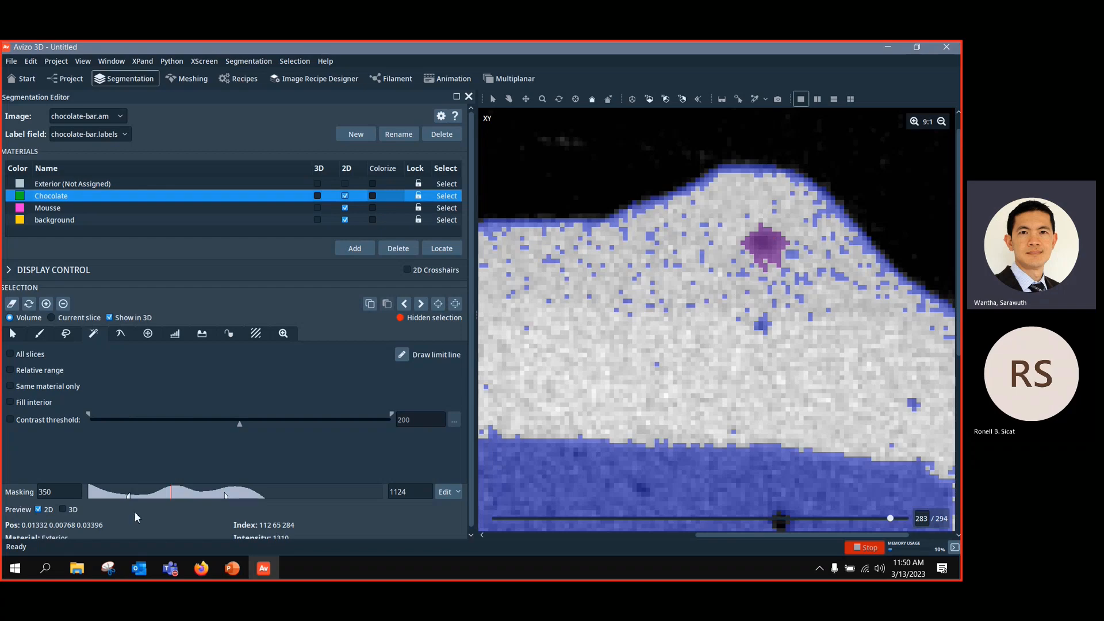
left_click_drag(129, 495, 153, 495)
left_click_drag(226, 496, 207, 500)
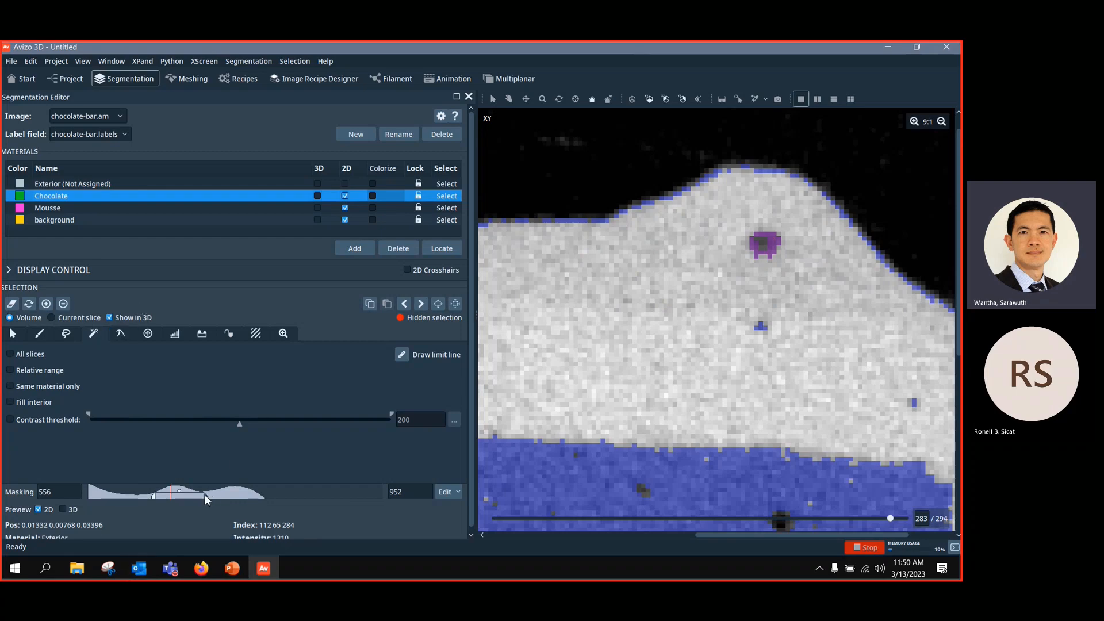
mouse_move(204, 494)
left_mouse_down()
mouse_move(182, 495)
mouse_move(207, 494)
mouse_move(191, 497)
left_mouse_up()
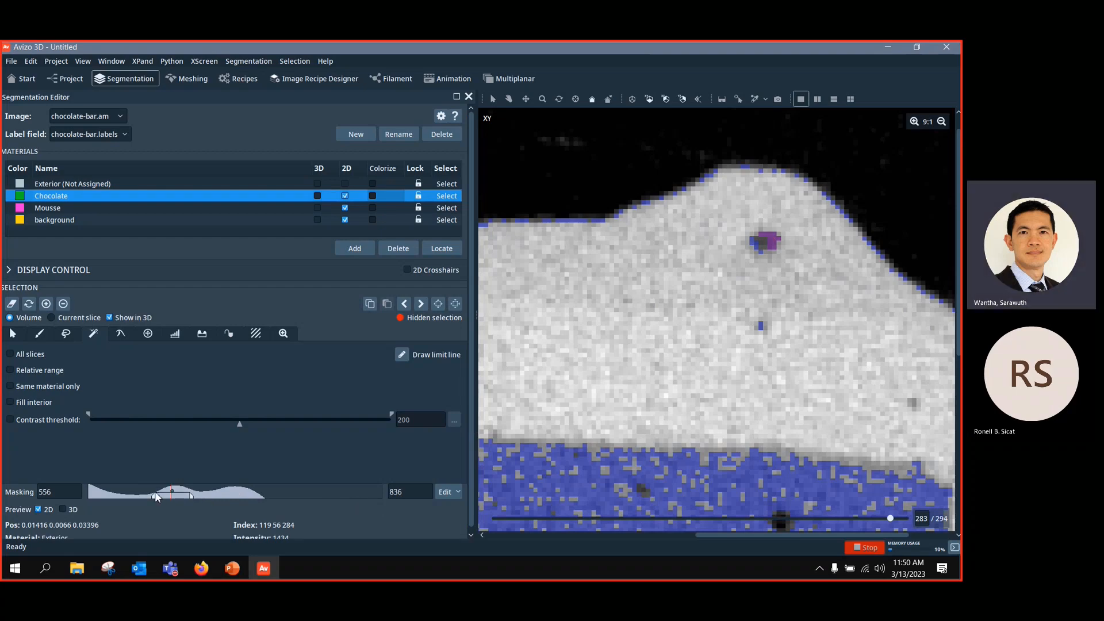
left_click_drag(154, 496, 209, 493)
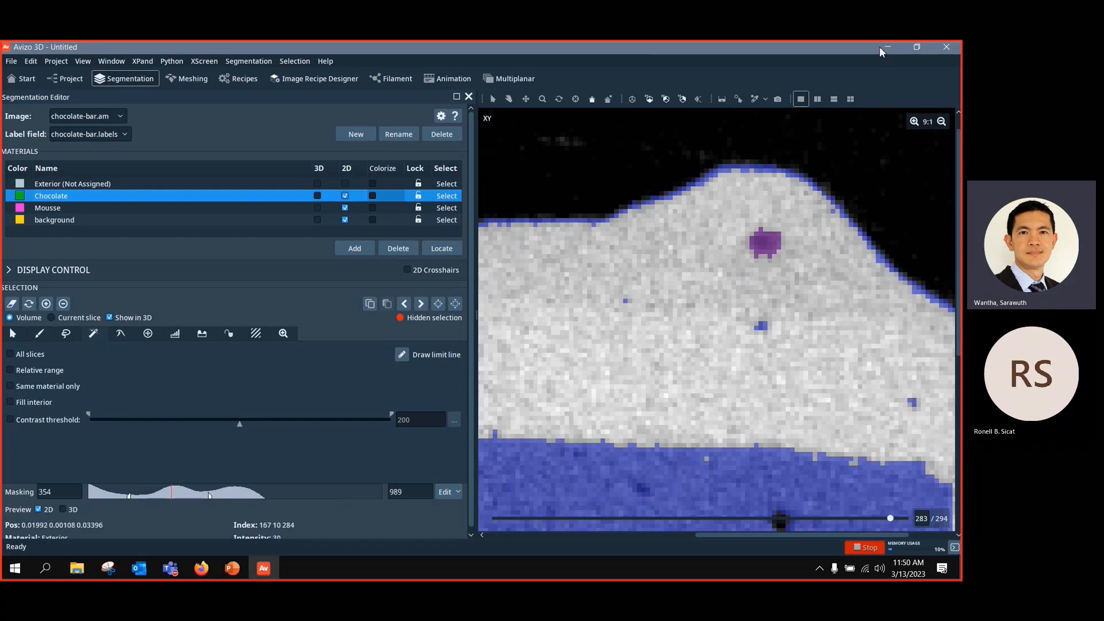
Step: Show the data in the four-viewer layout and select the masked mousse region with the magic wand on XY slice 177
left_click(941, 121)
left_click(941, 122)
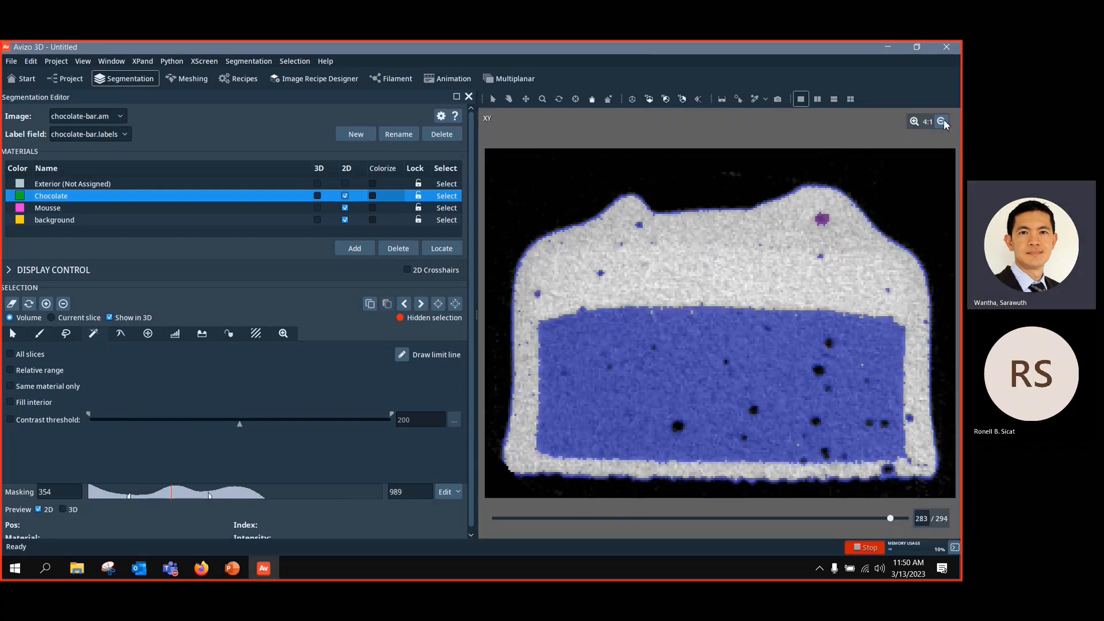
left_click(941, 121)
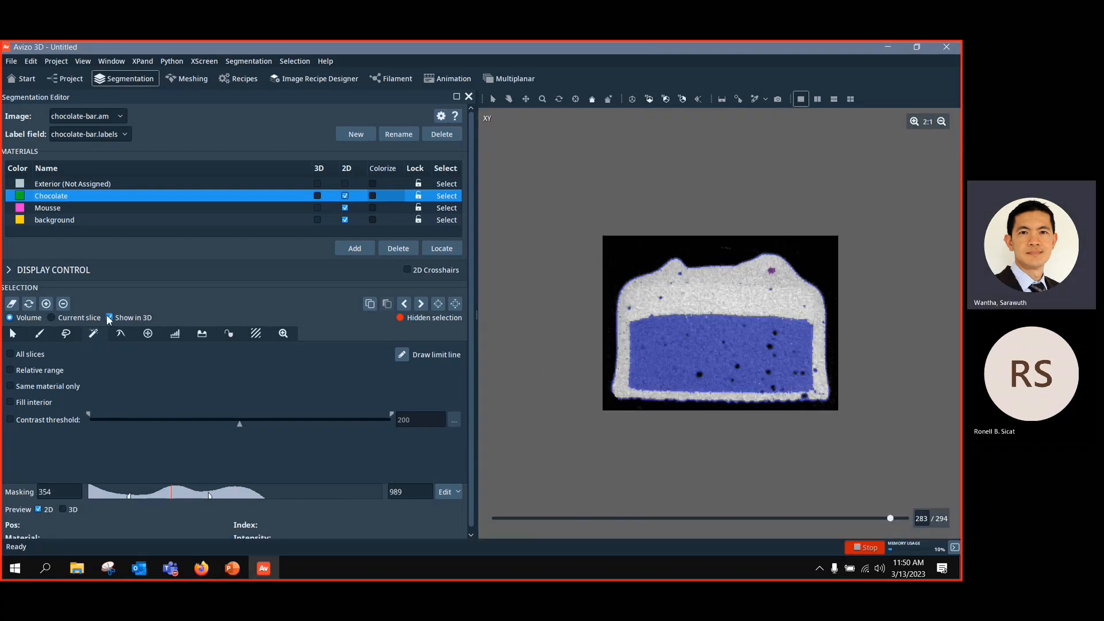
left_click(850, 99)
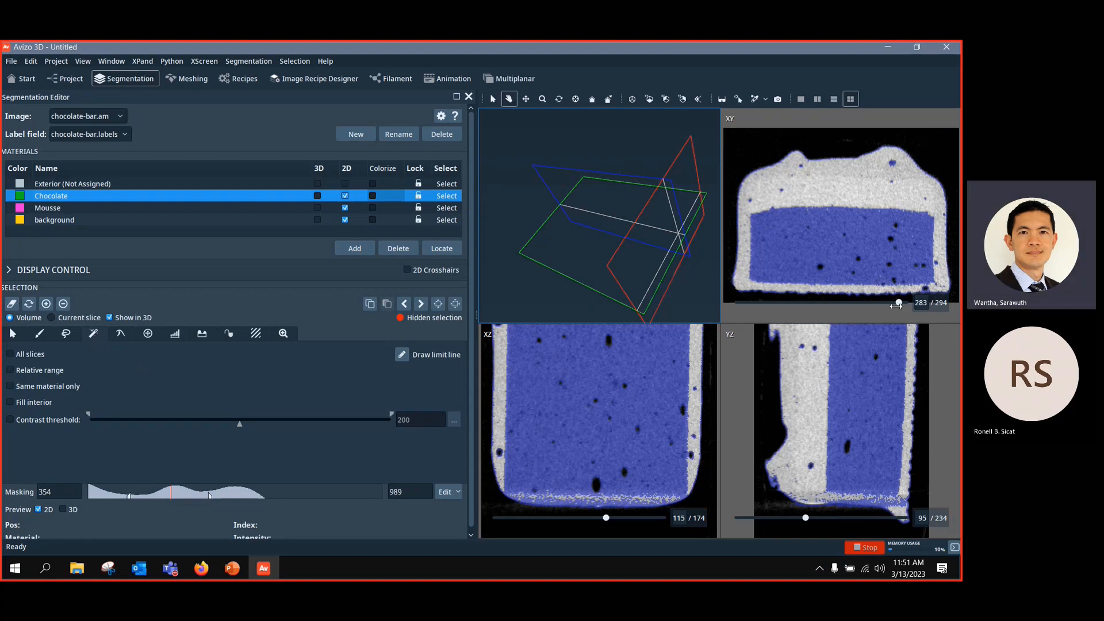
left_click_drag(899, 302, 838, 302)
left_click(799, 238)
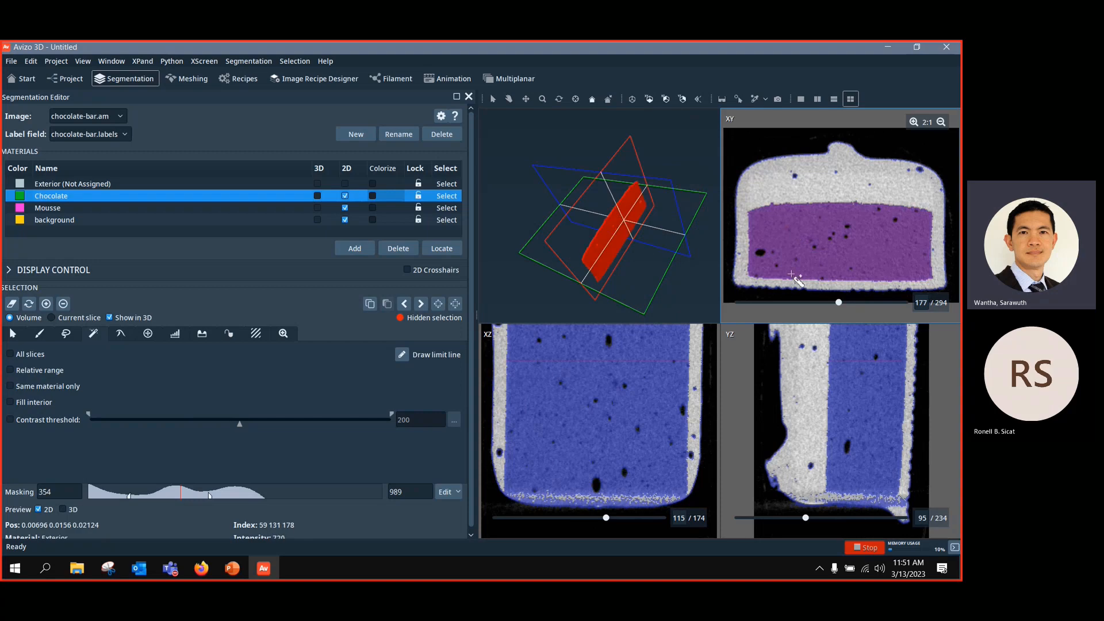
Step: Add the masked mousse region on two more XY slices, including slice 82, to the volume selection
left_click_drag(838, 303, 785, 302)
left_click(860, 251)
left_click(798, 261)
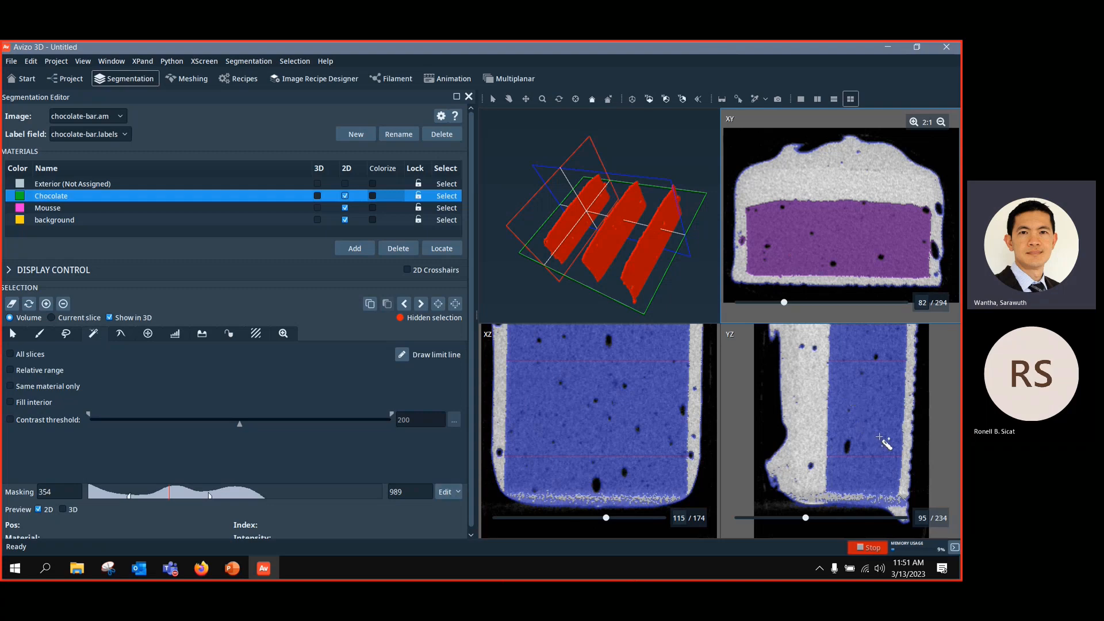
Step: Go to XY slice 195 and clear the whole selection
left_click_drag(786, 303, 851, 312)
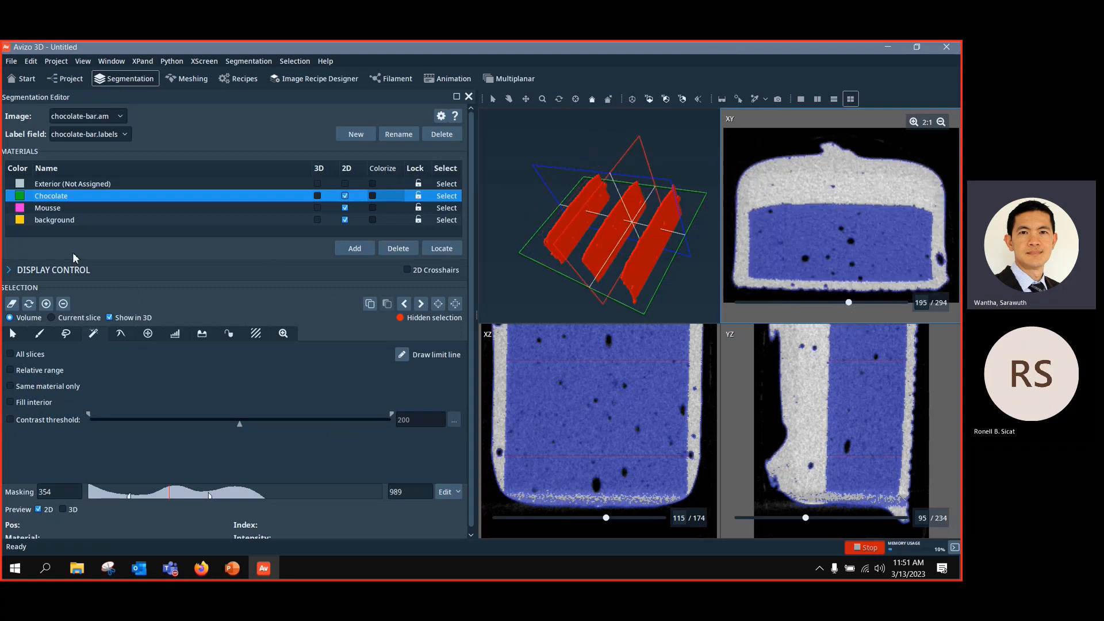
left_click(12, 305)
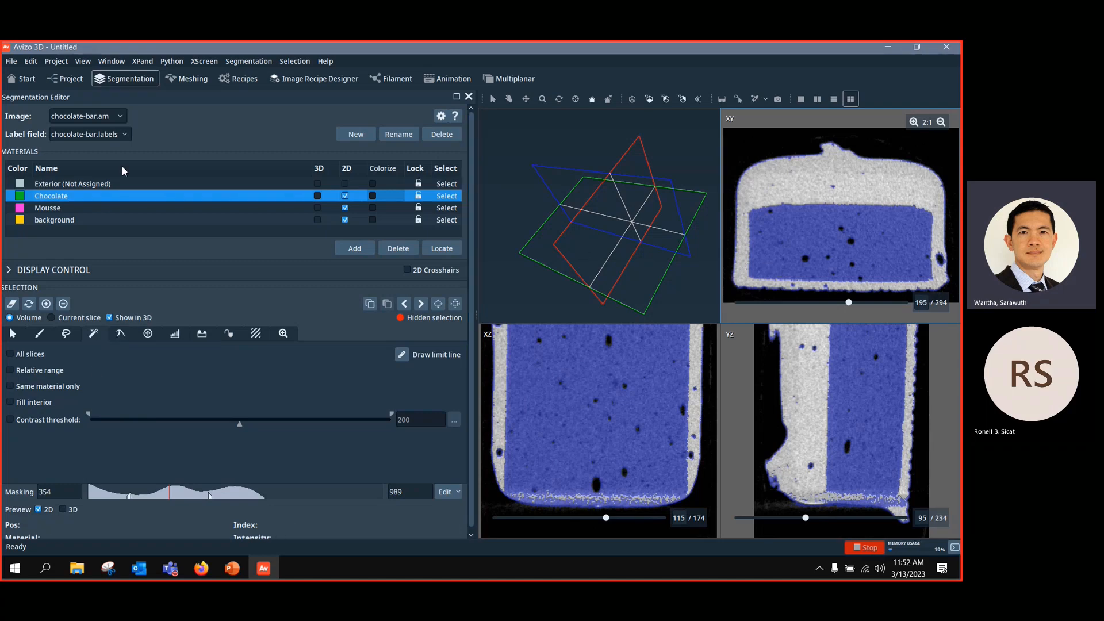
Step: Place a propagating contour seed inside a large dark pore of the mousse in a single XY view at 9:1 and initialize it
left_click(141, 335)
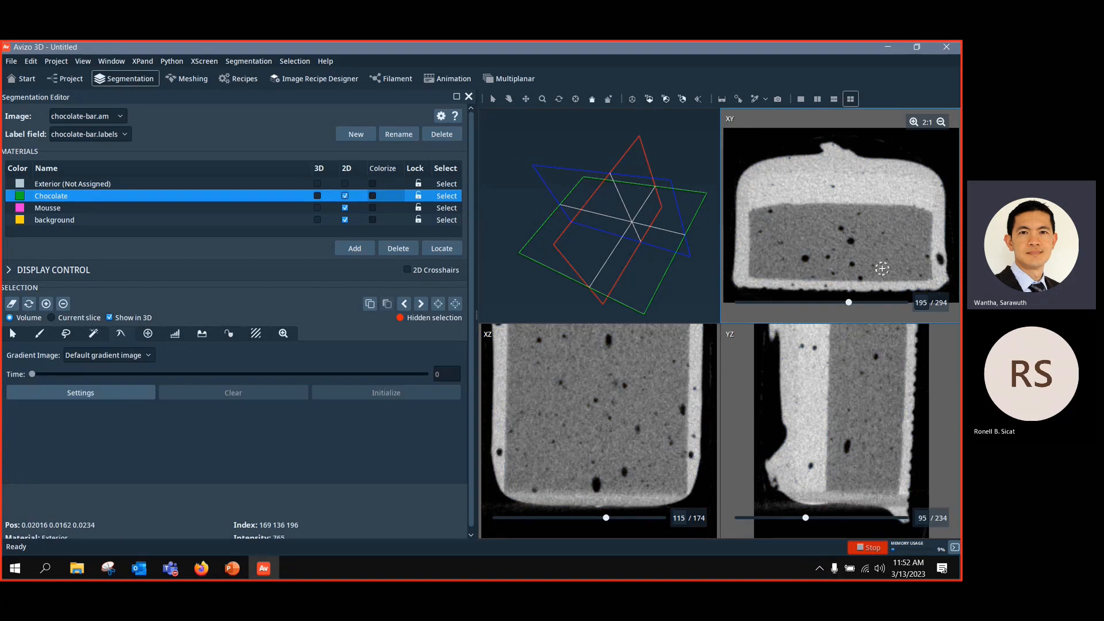
left_click(801, 100)
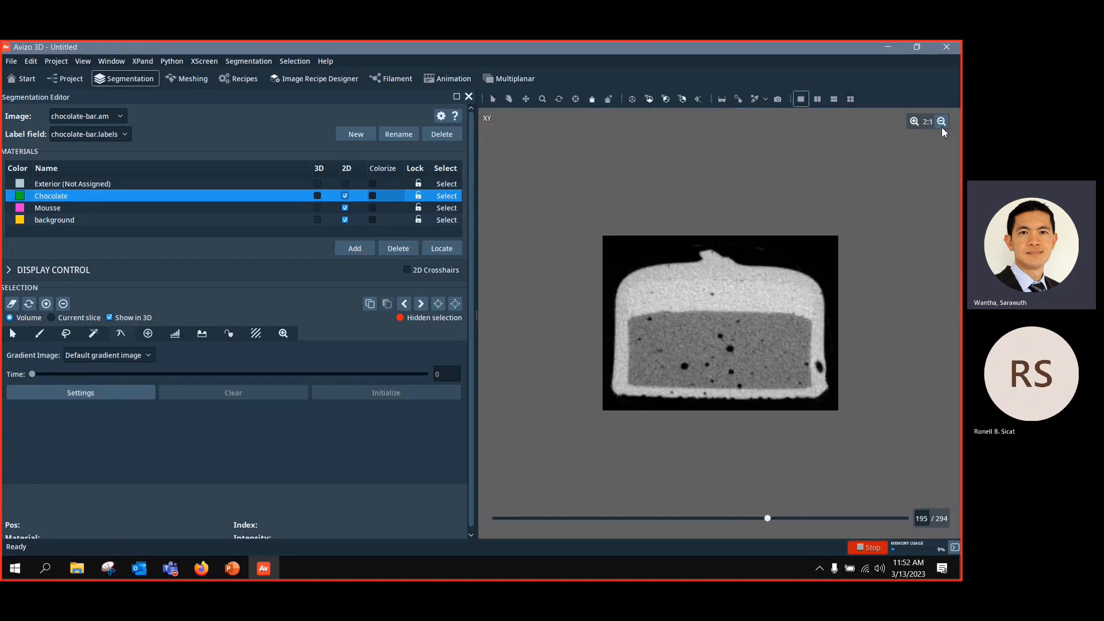
left_click(915, 121)
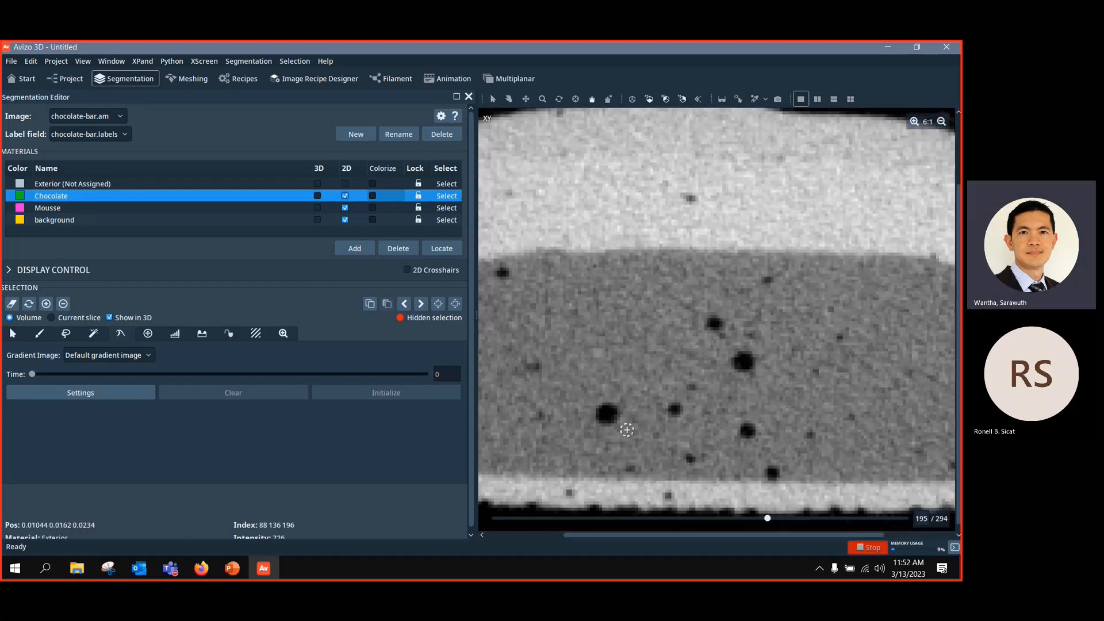
left_click(914, 122)
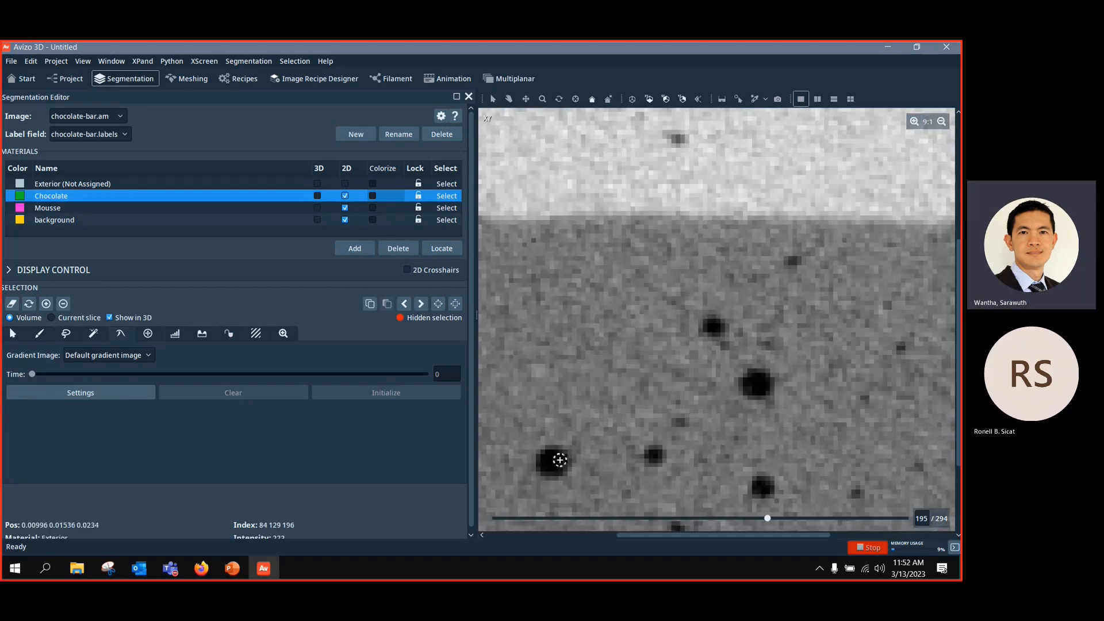
left_click(552, 465)
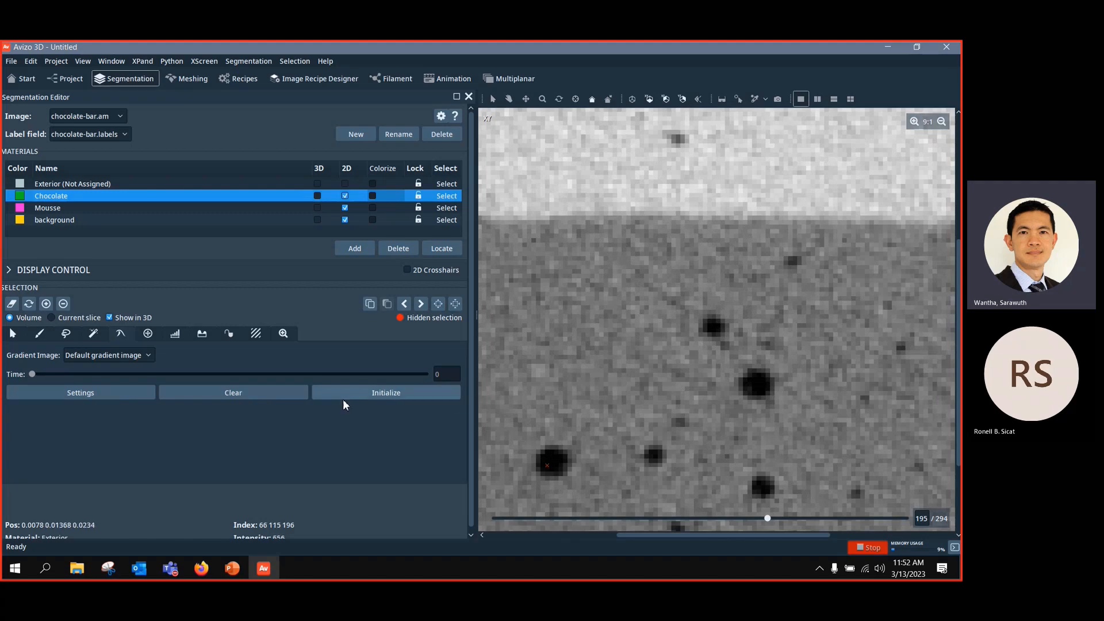
left_click(364, 396)
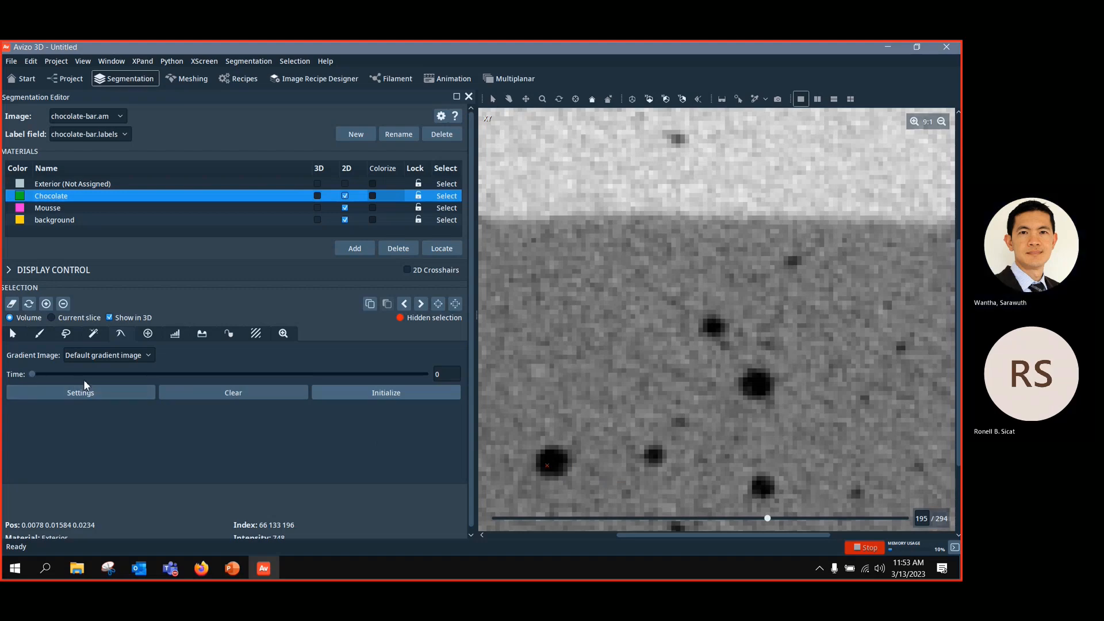
Step: Try a contour propagation time of about 23, and clear the contour seed and the resulting selection
left_click(155, 375)
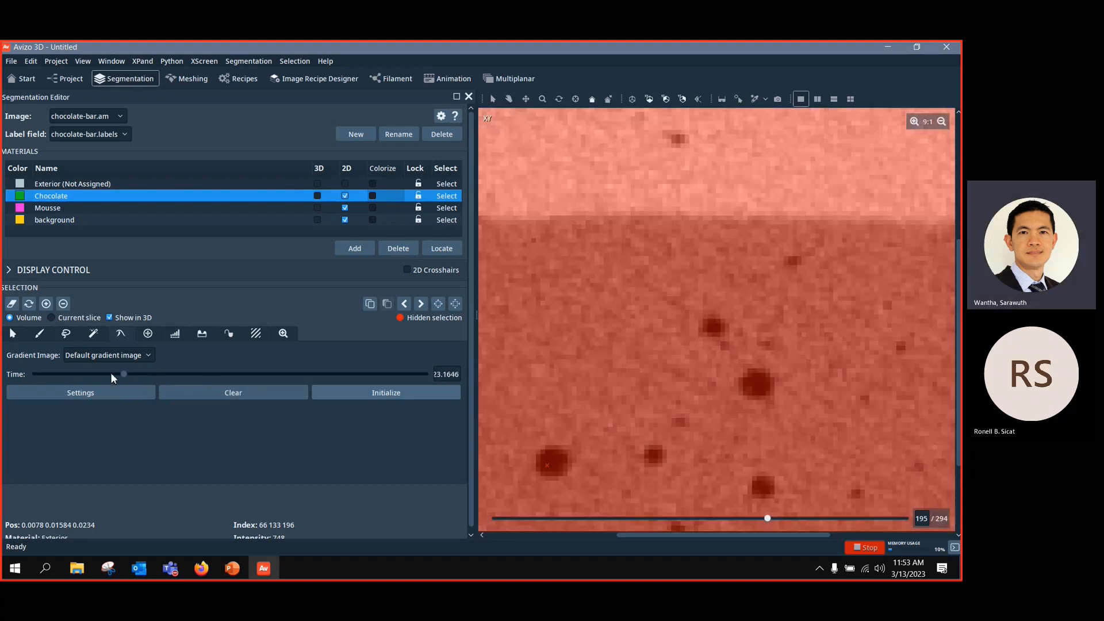
left_click(229, 391)
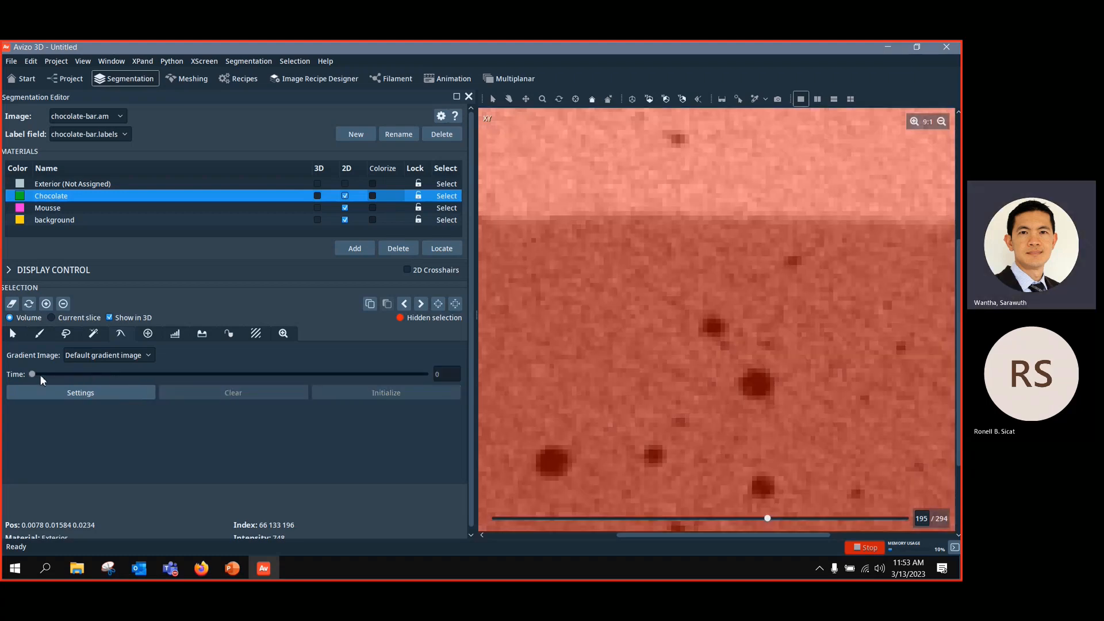
left_click(60, 391)
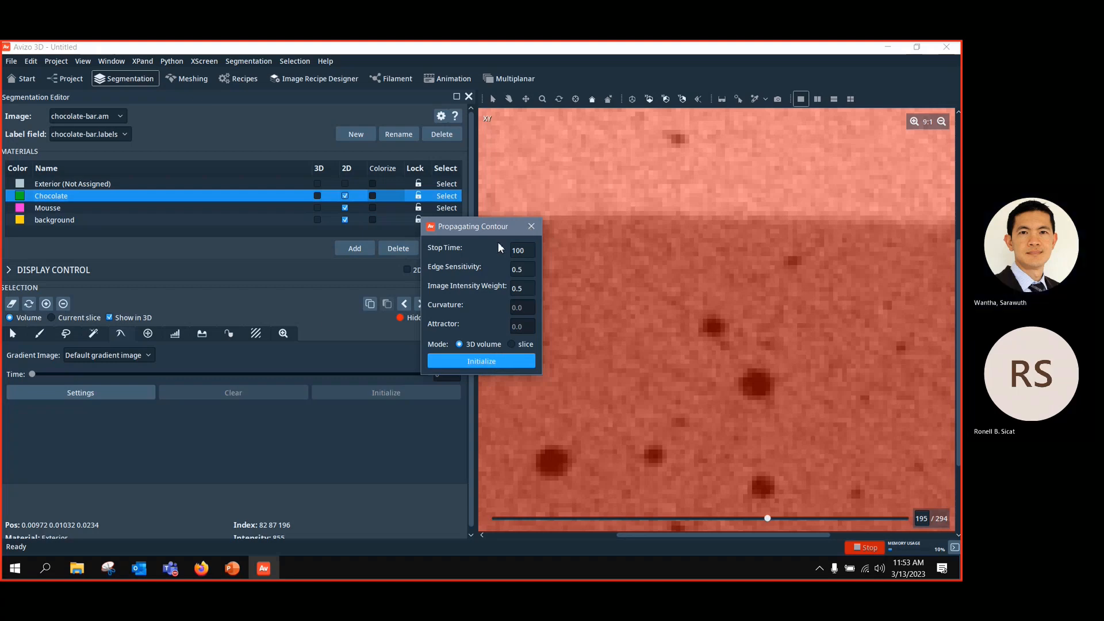
left_click(530, 227)
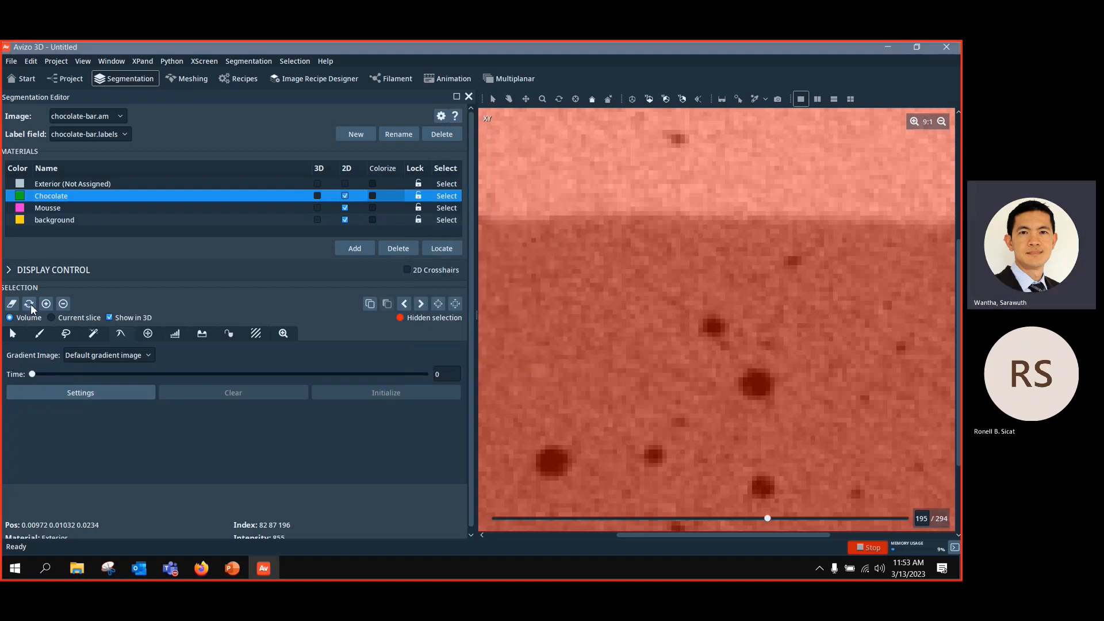
left_click(12, 307)
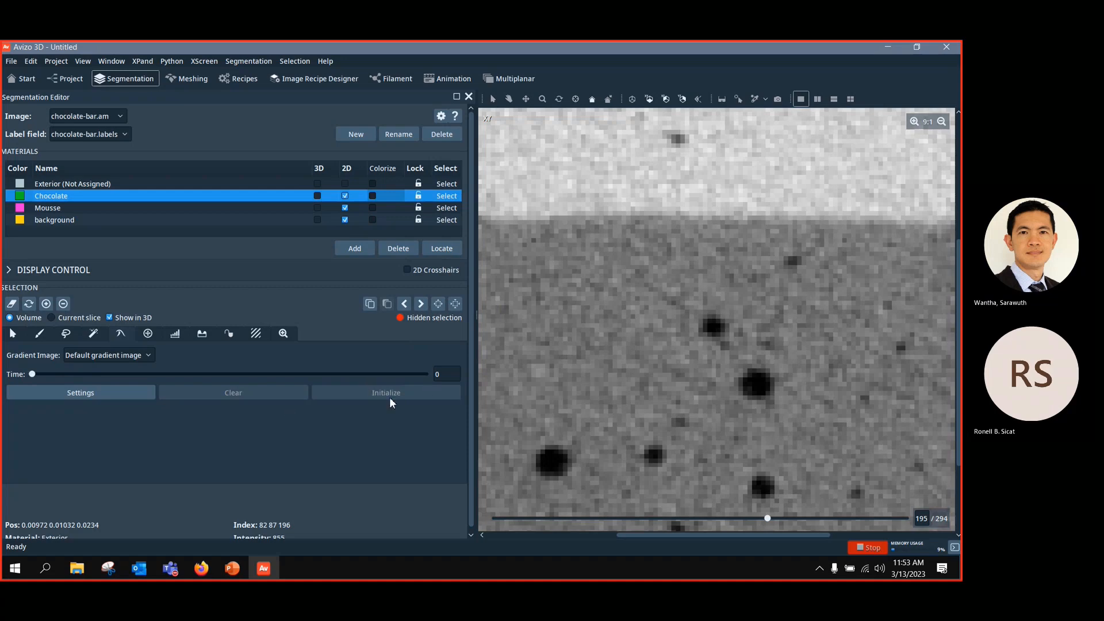
Step: Try to initialize the propagating contour in slice mode
left_click(124, 392)
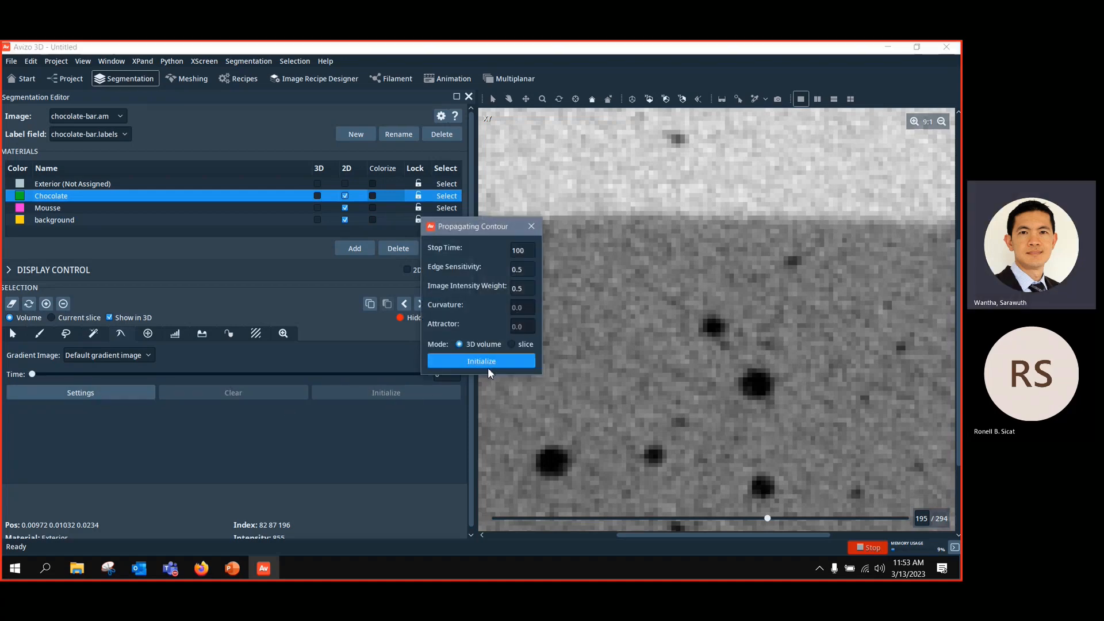
left_click(531, 253)
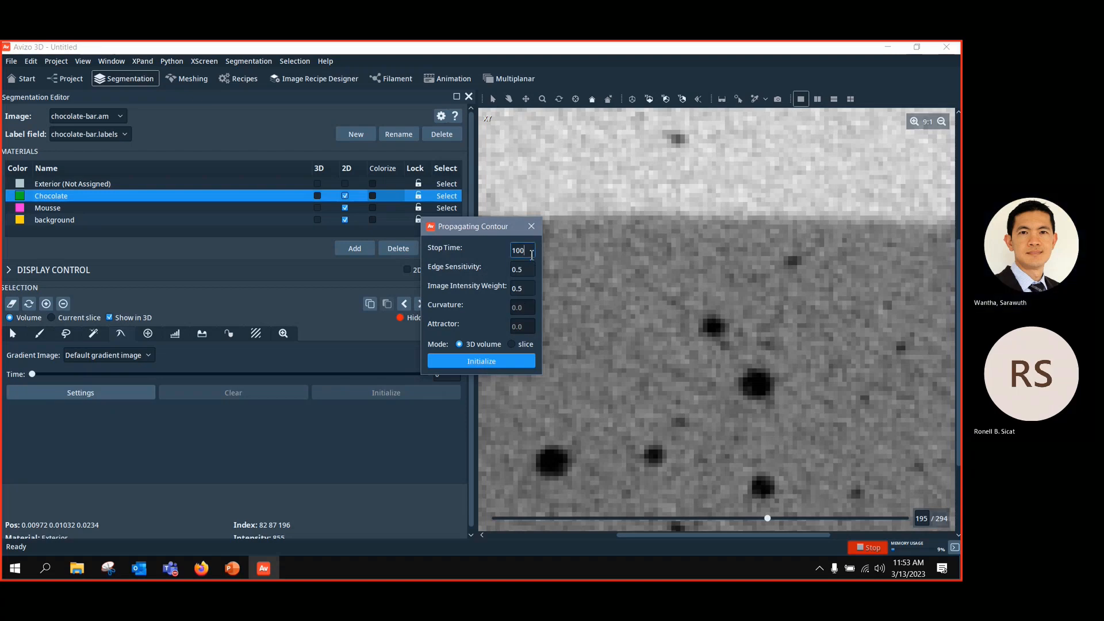
left_click(510, 345)
left_click(504, 364)
left_click(95, 393)
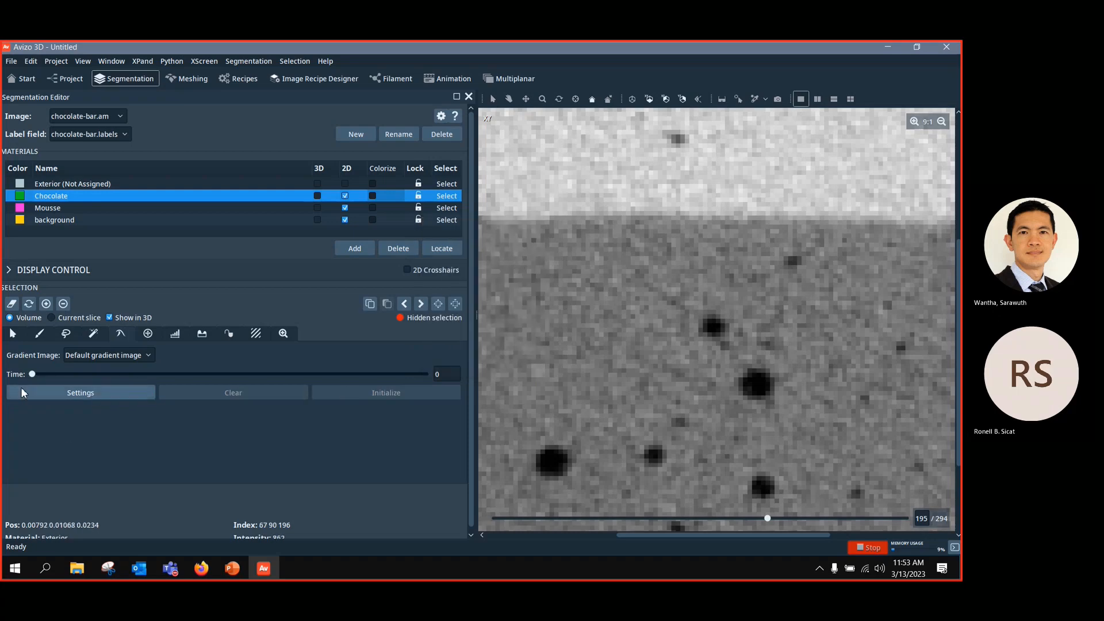
Step: Use chocolate-bar.am as the gradient image and set the propagating contour mode to 3D volume
left_click(138, 357)
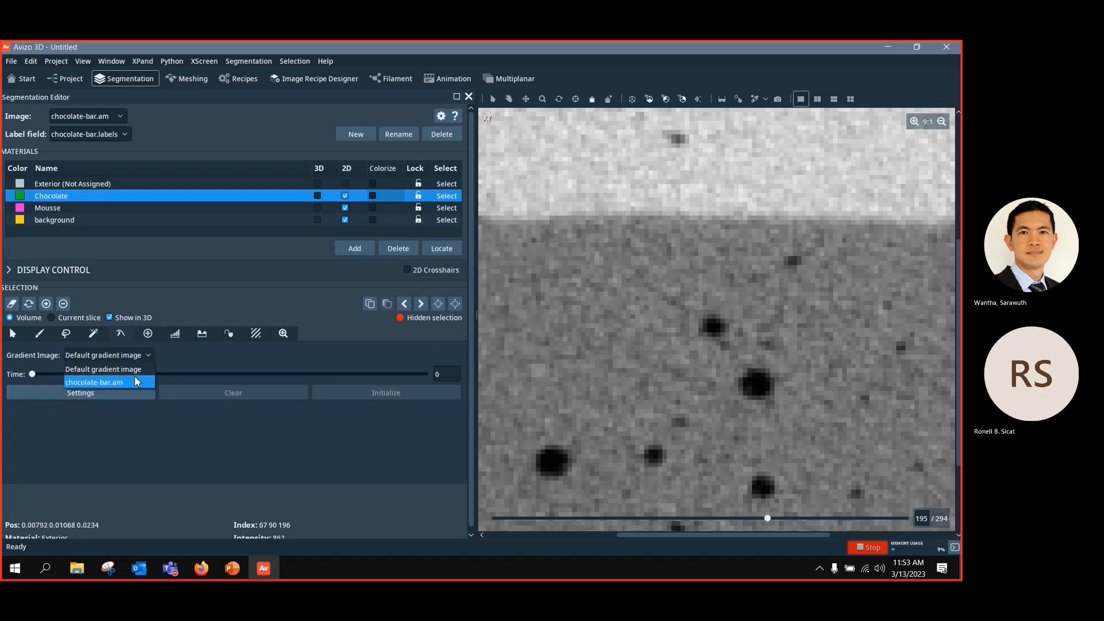
left_click(131, 384)
left_click(118, 393)
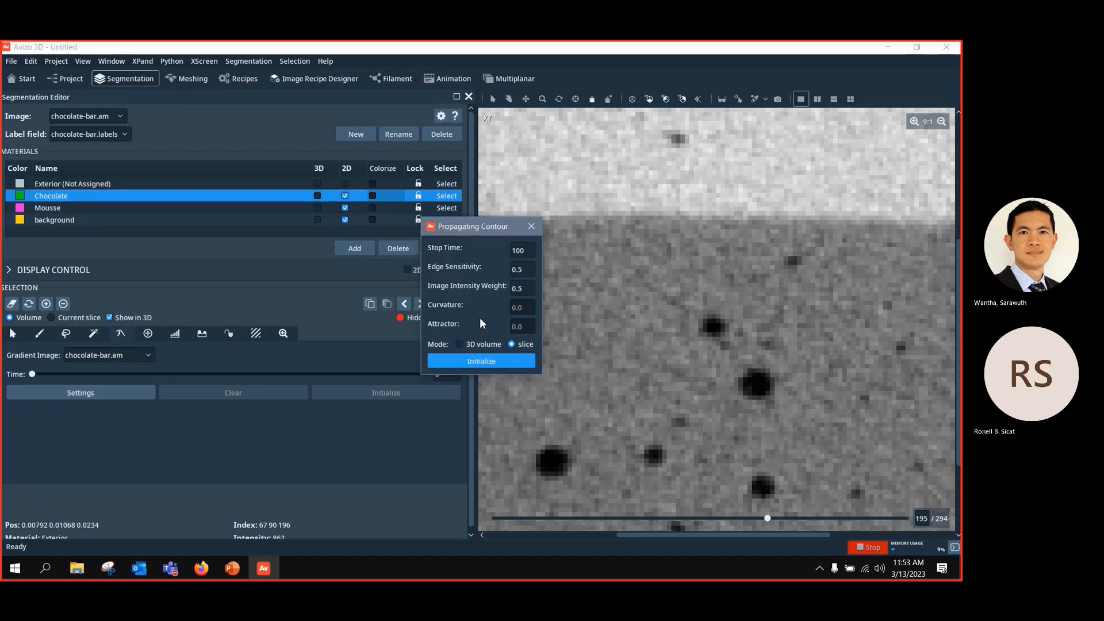
left_click(459, 344)
left_click(521, 288)
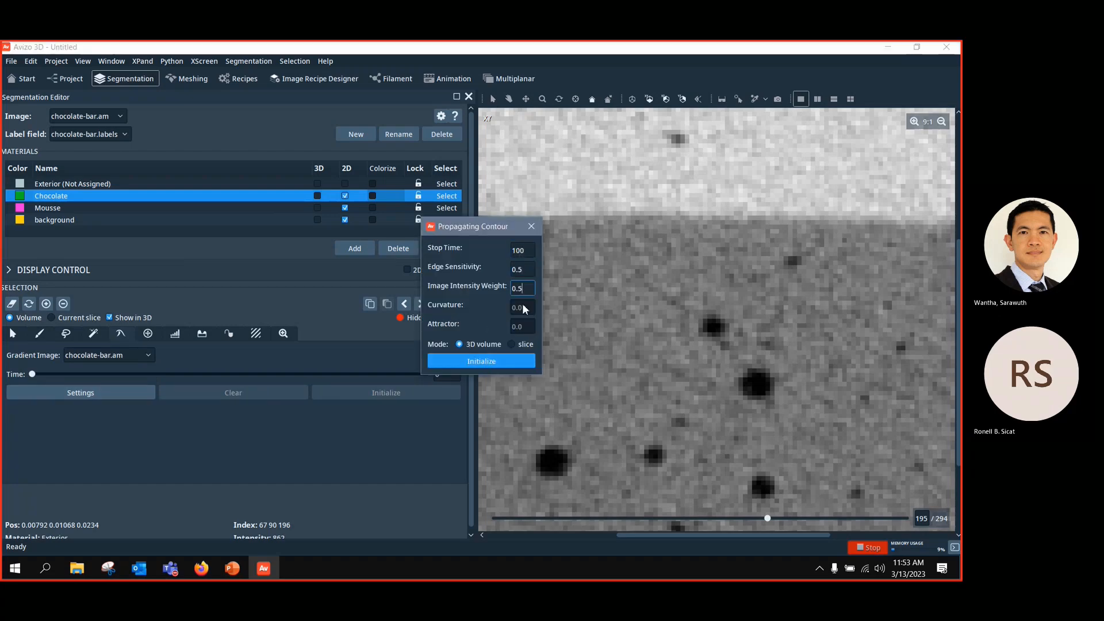
left_click(483, 360)
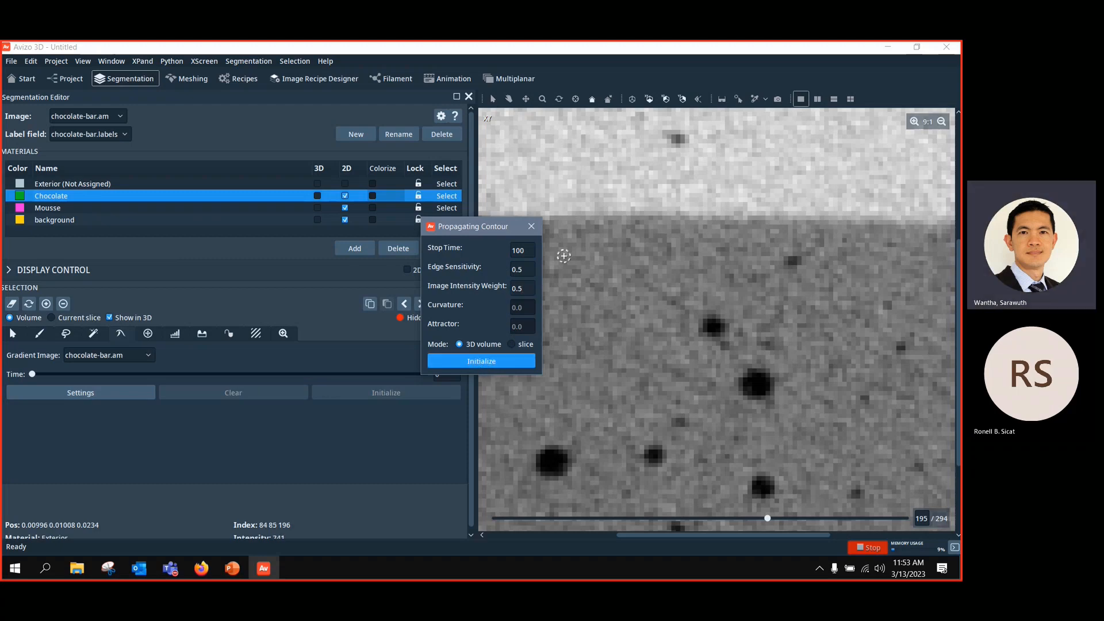
left_click(536, 230)
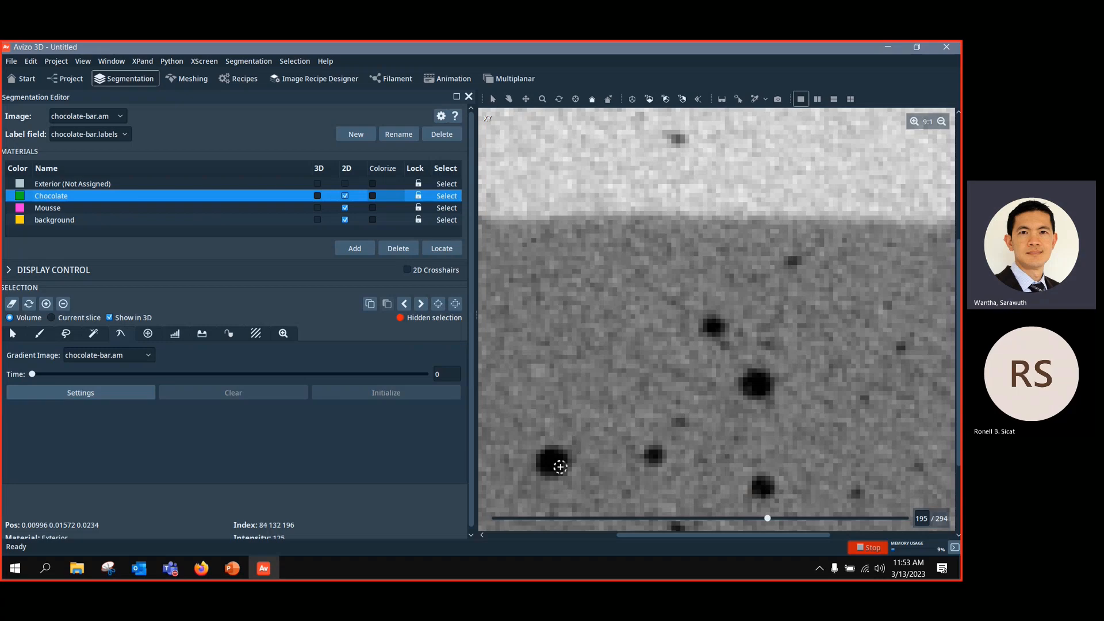
Step: Place a new contour seed in the same large dark pore and initialize the propagation in 3D volume mode
left_click(556, 464)
left_click(84, 393)
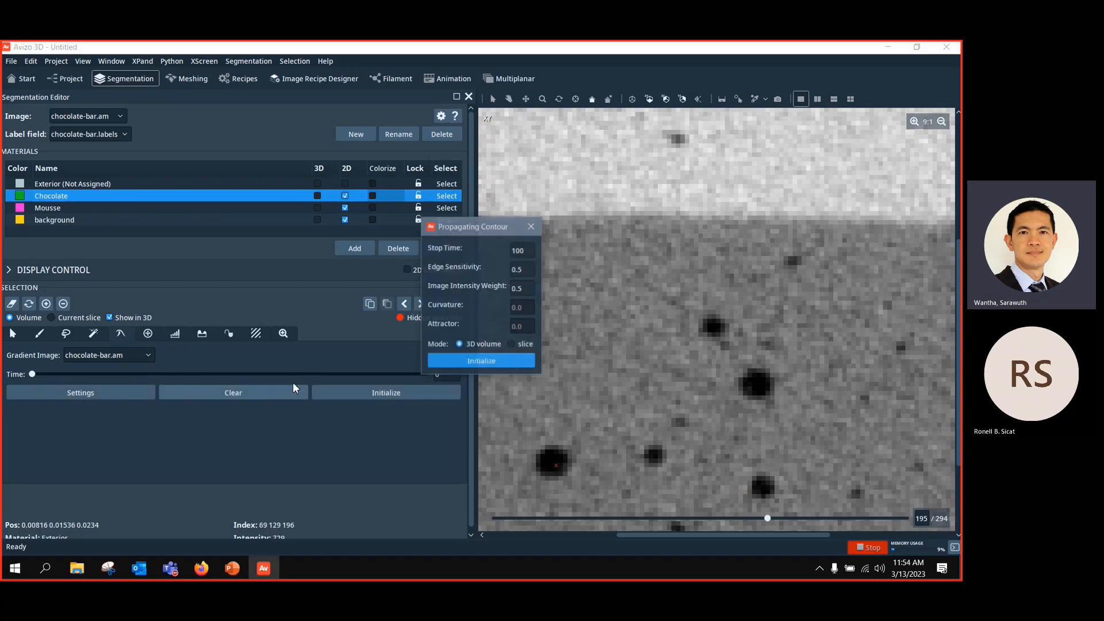
left_click(470, 361)
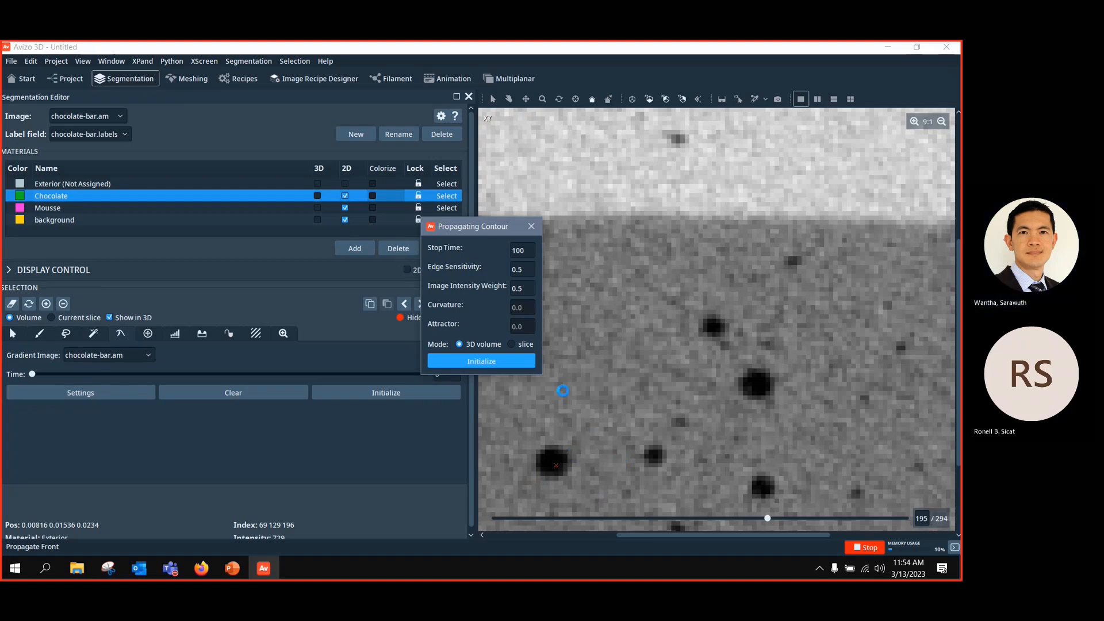
Step: Close the propagating contour settings, activate the Blow tool and clear the propagated selection
left_click(531, 226)
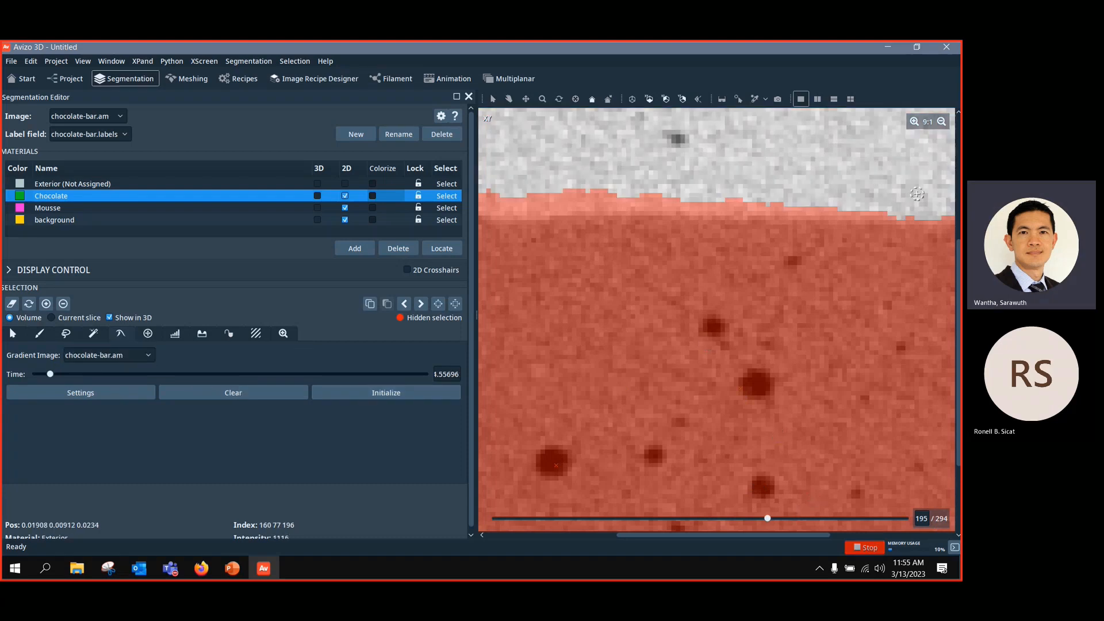
left_click(941, 122)
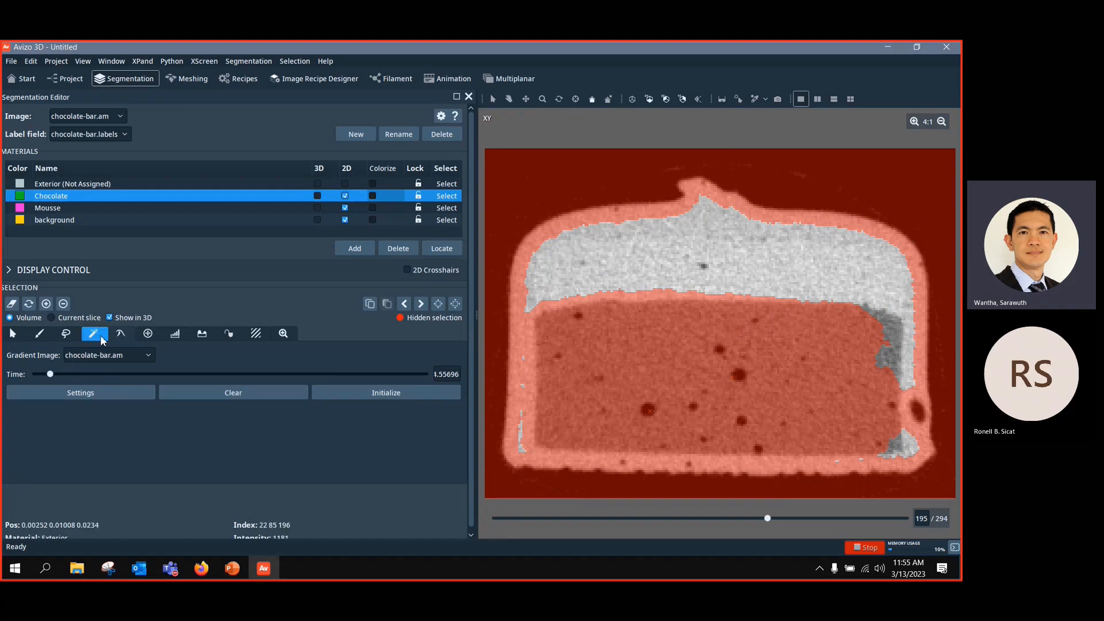
left_click(152, 337)
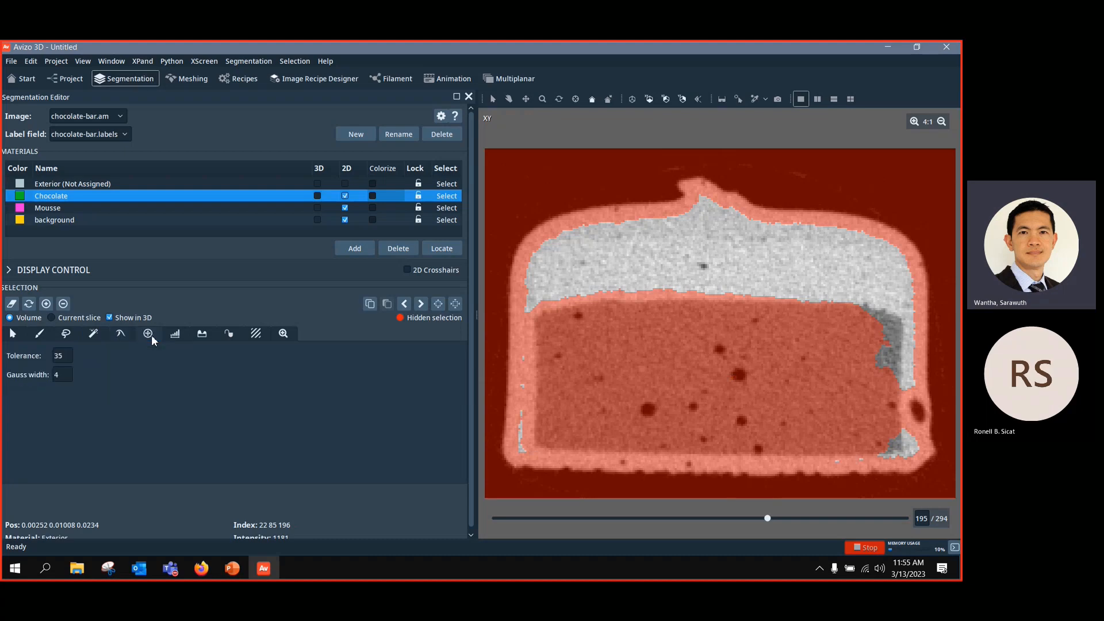
left_click(16, 309)
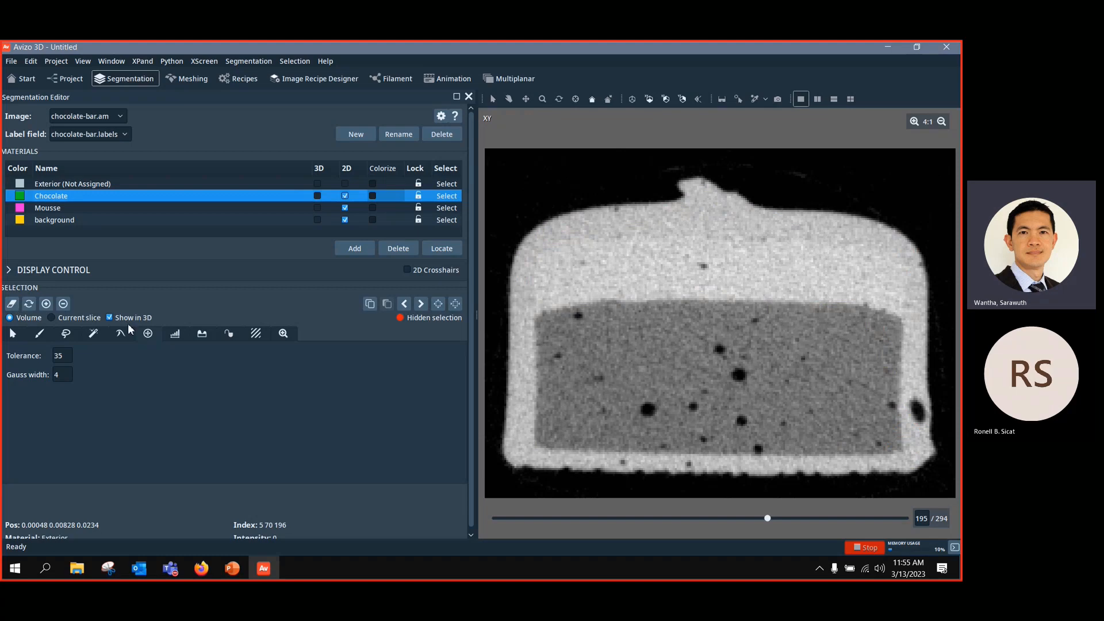
Step: Try the Blow tool on the dark pores in the mousse on XY slice 195, and clear the selection
left_click(59, 356)
left_click(70, 375)
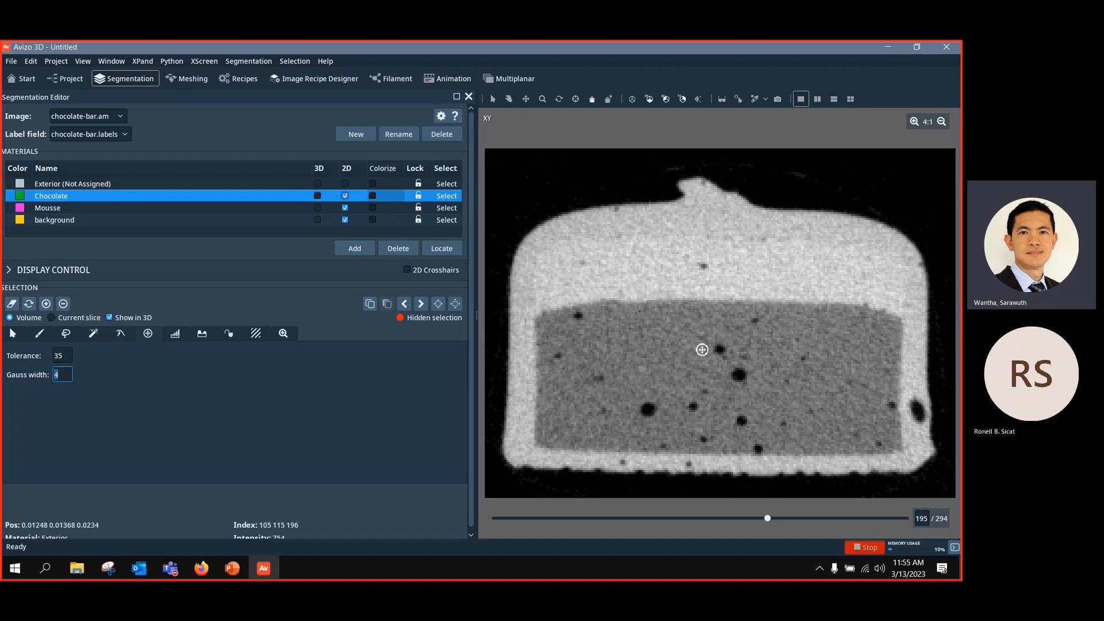
left_click(914, 122)
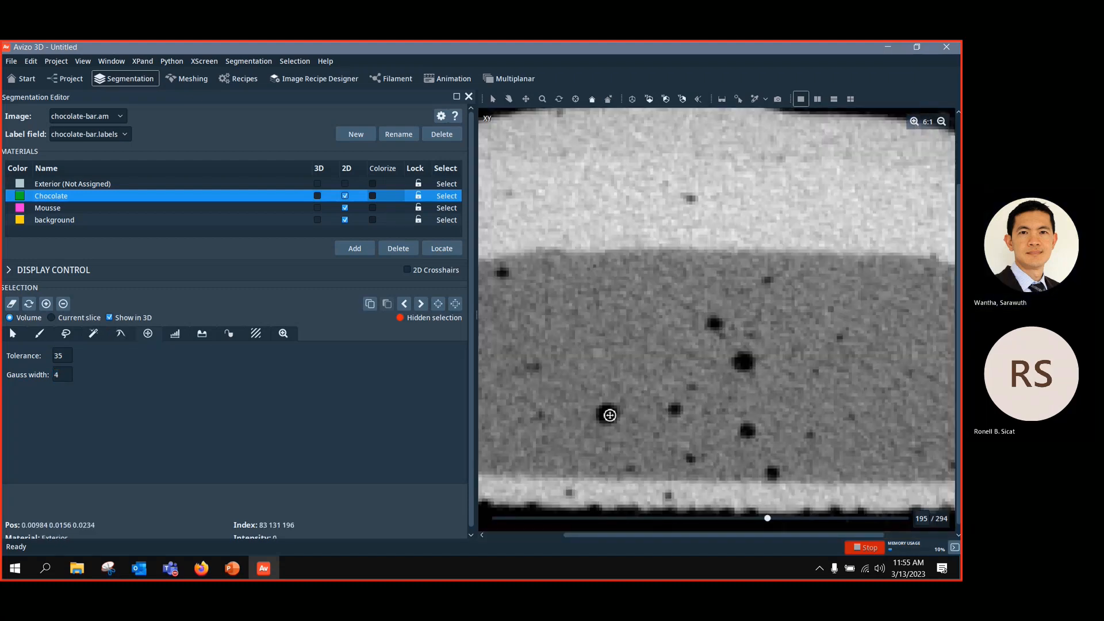
left_click(610, 414)
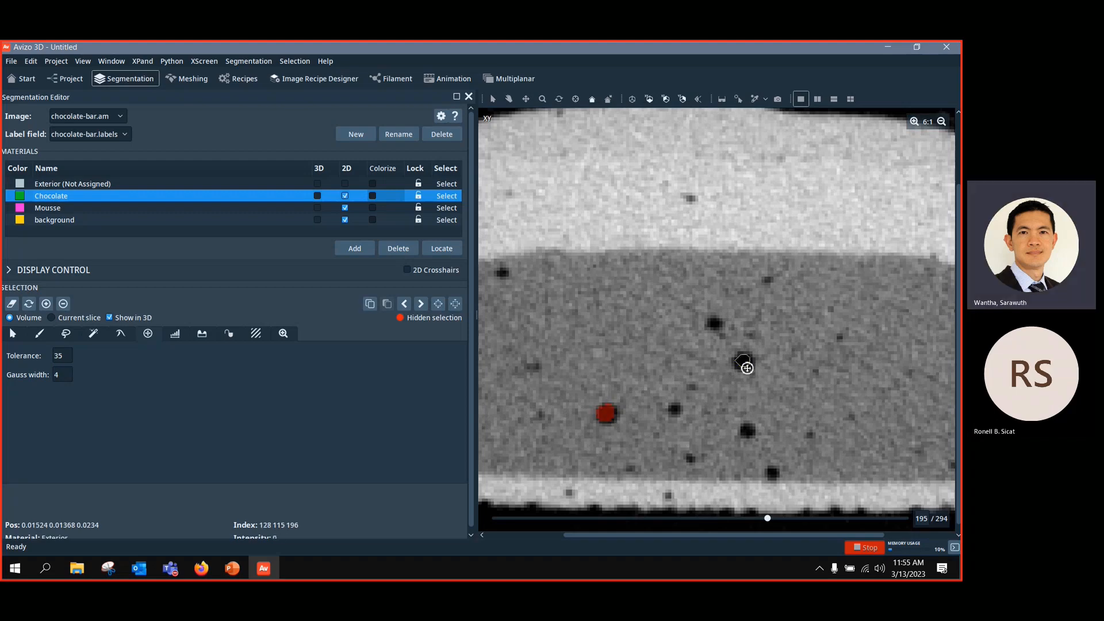
left_click(744, 366)
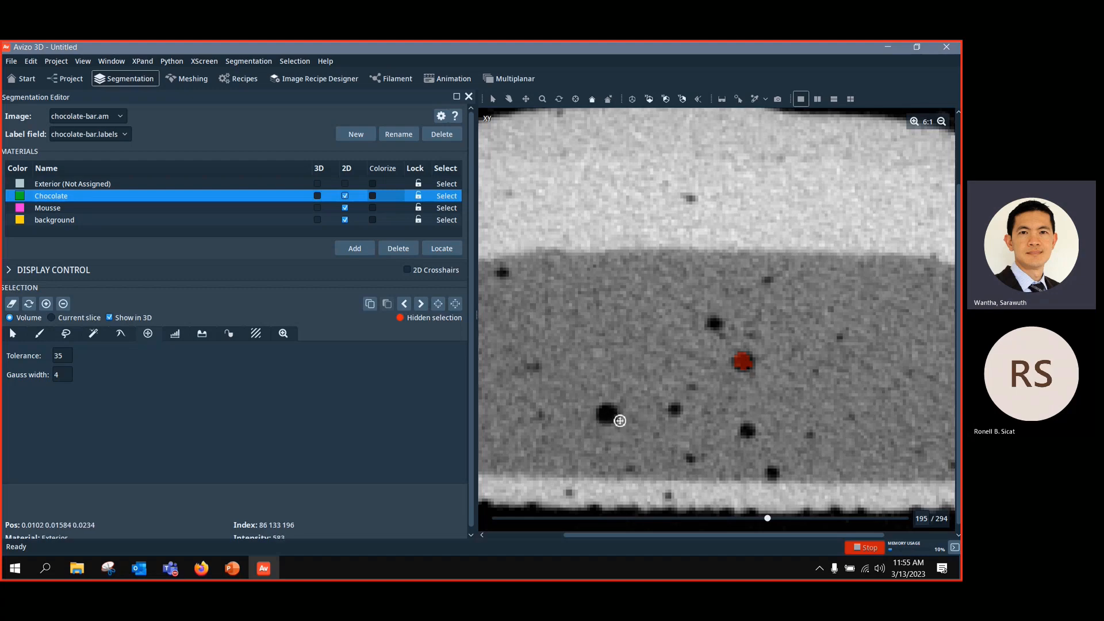
left_click(611, 421)
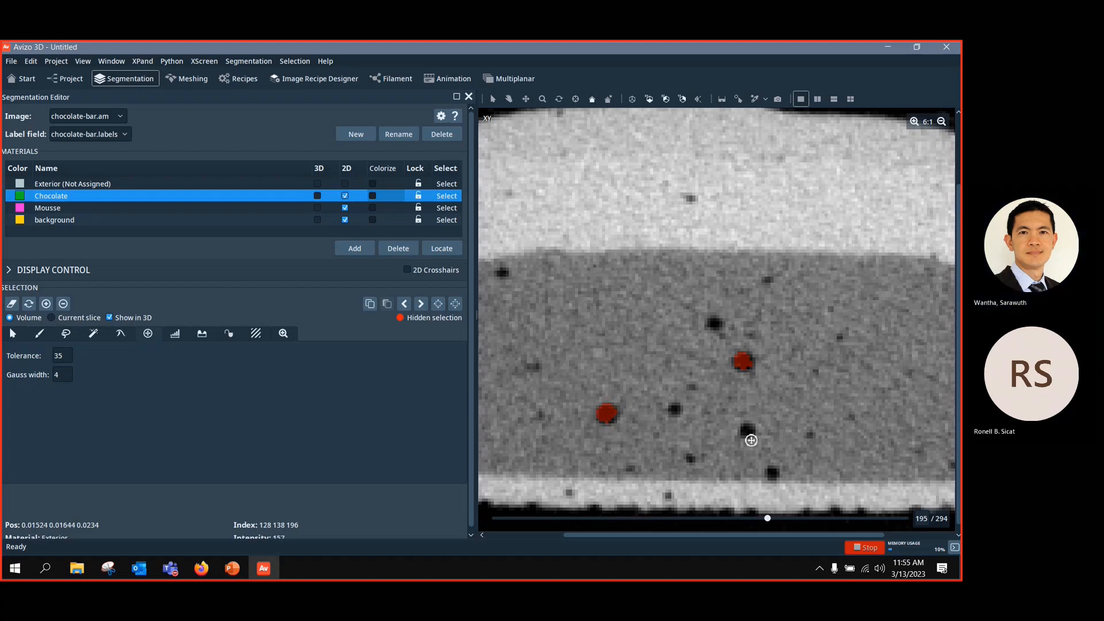
left_click(750, 438)
left_click(13, 304)
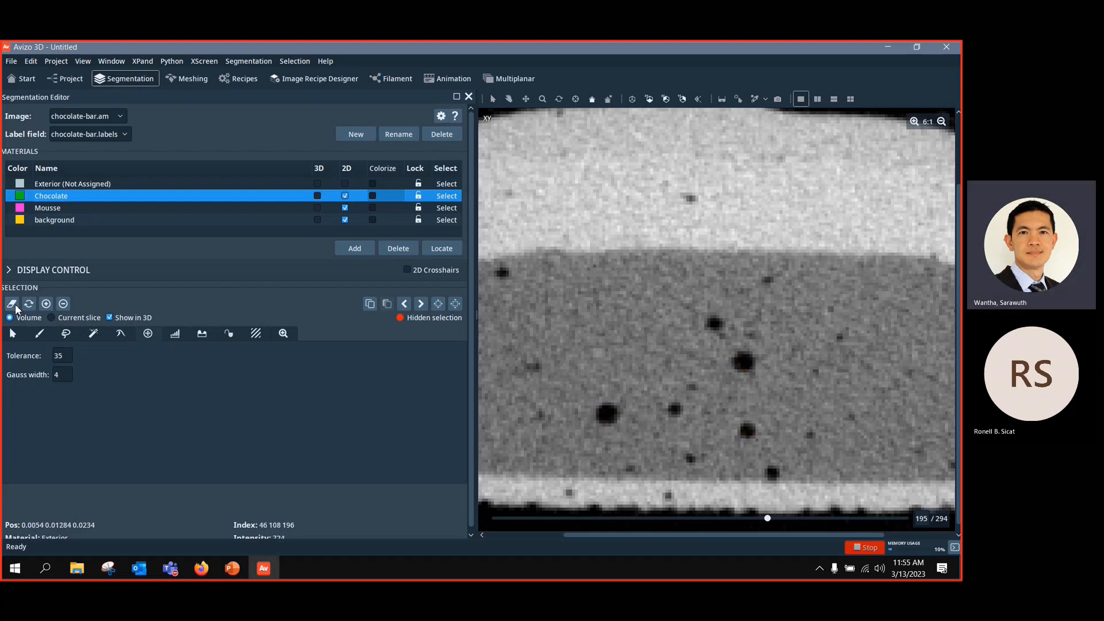
Step: Select the light chocolate layer around the mousse on XY slice 195 with the Blow tool
left_click(941, 121)
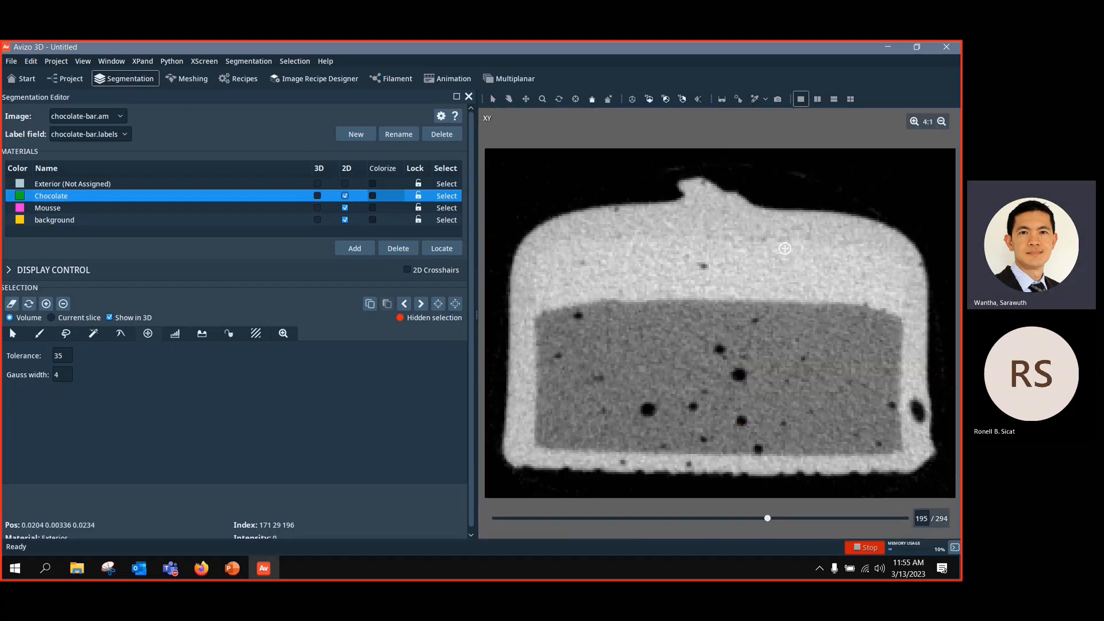
left_click_drag(576, 268, 696, 286)
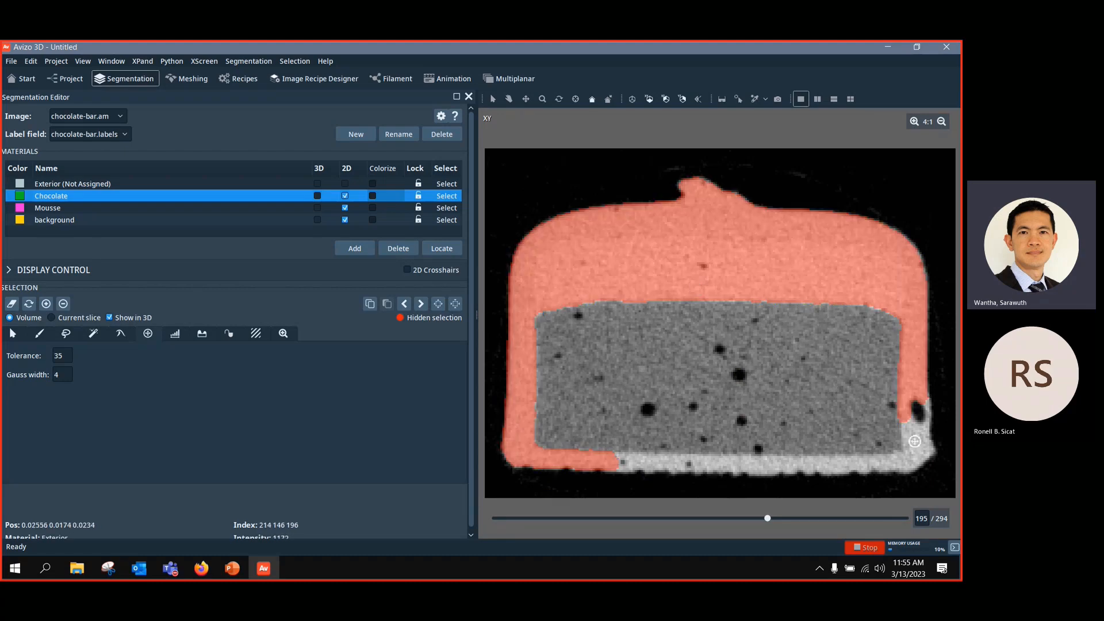
left_click_drag(915, 441, 880, 474)
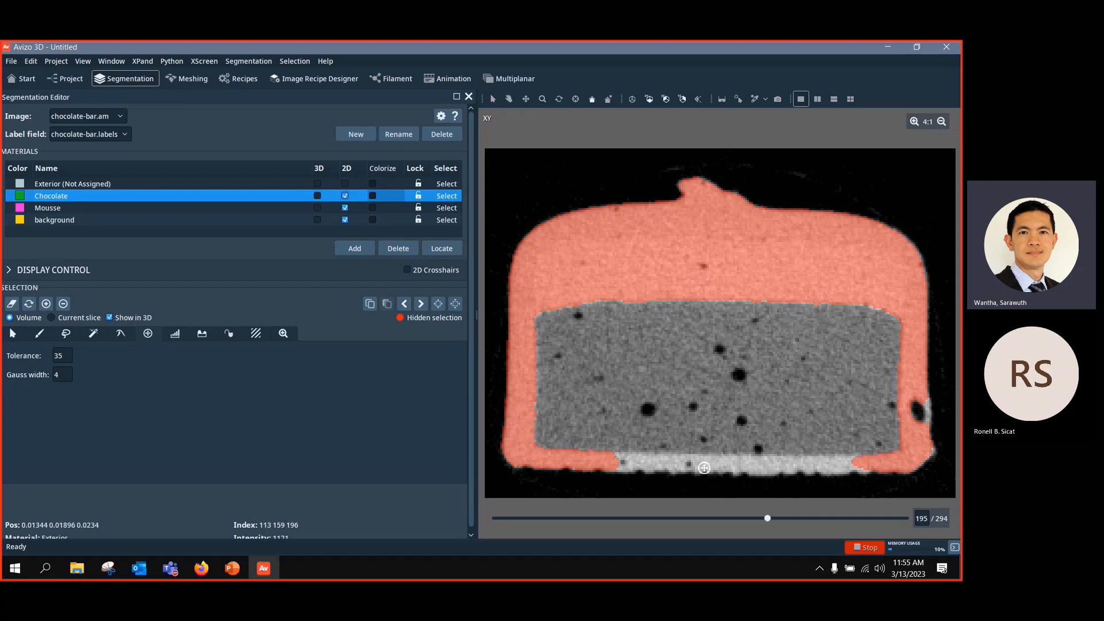
left_click_drag(690, 464, 866, 474)
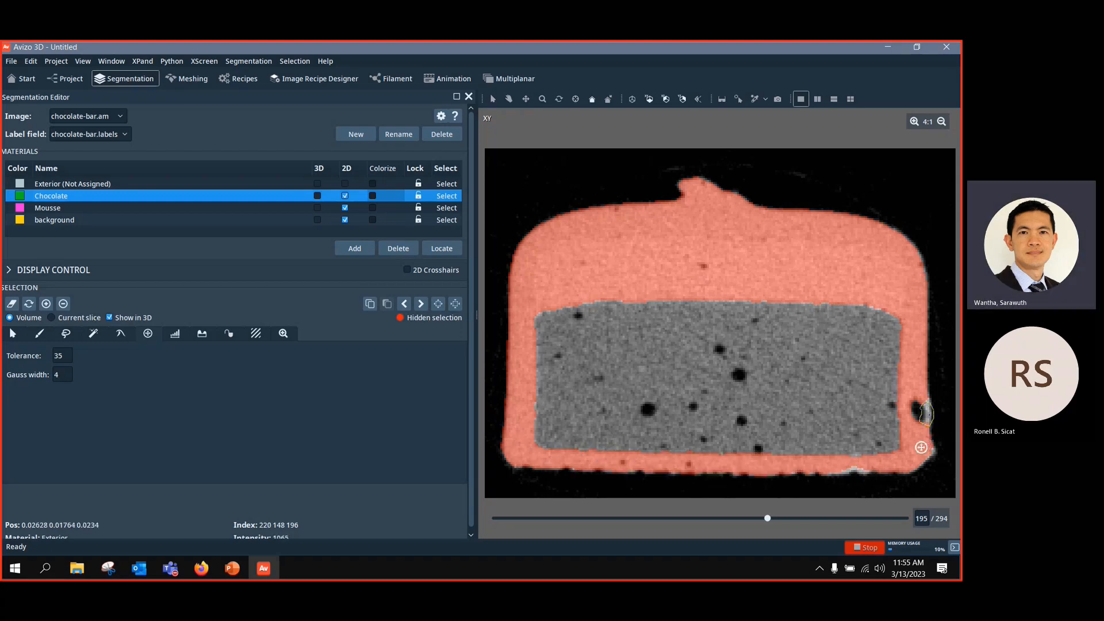
Step: Set the Blow tool's tolerance to 20 and its Gauss width to 5
double_click(59, 356)
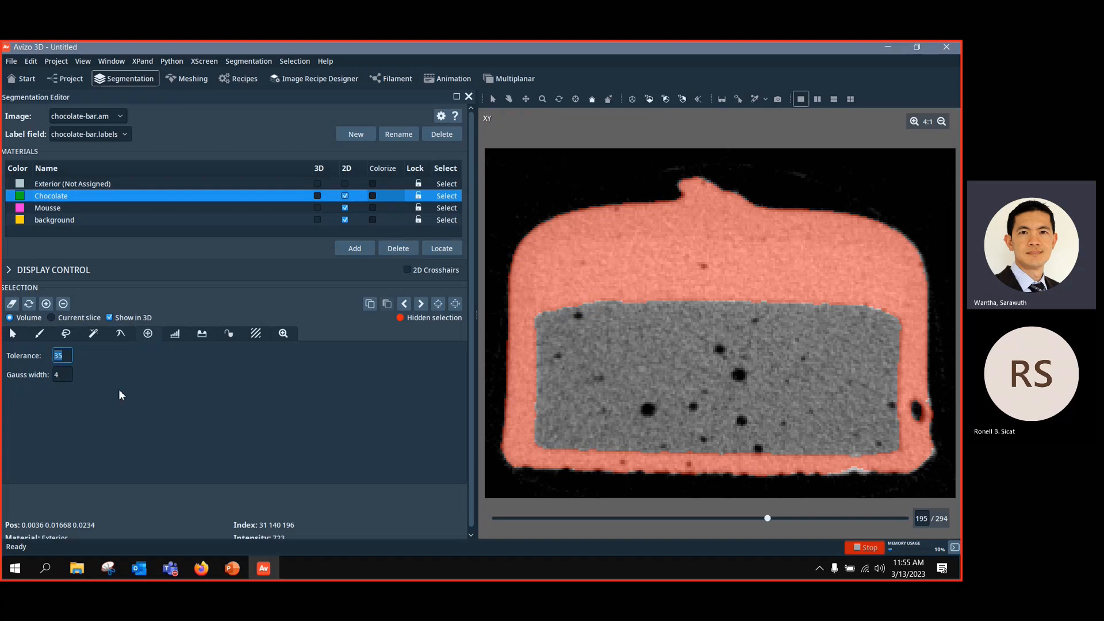
type("20")
double_click(60, 376)
type("5")
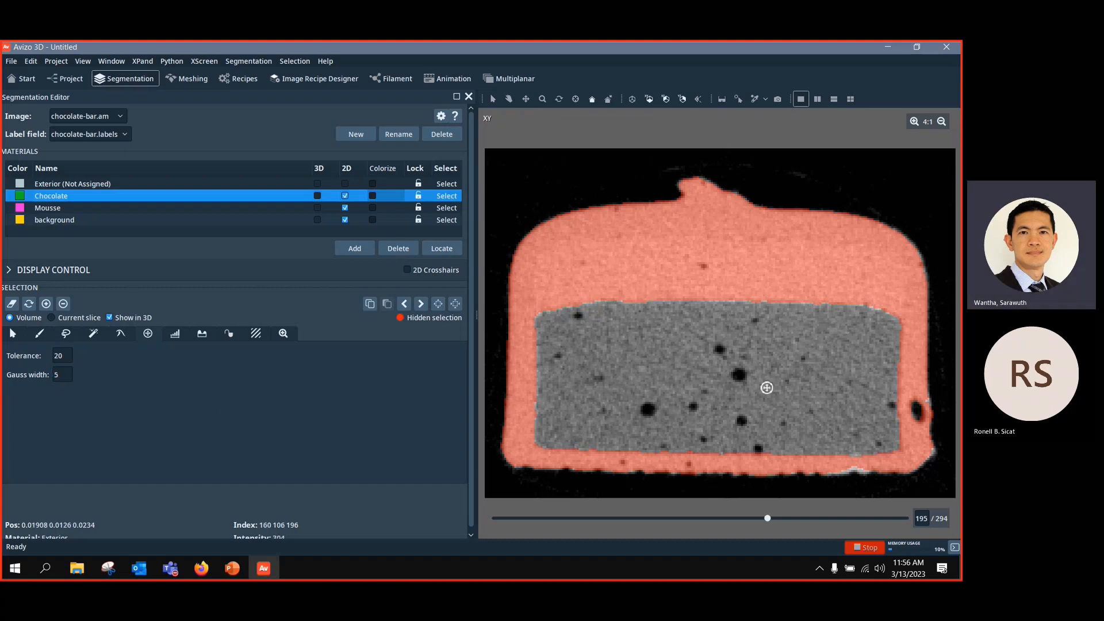
Step: Select the chocolate layer around the mousse on XY slice 154 with the Blow tool, including both sides and the base
left_click_drag(766, 519, 710, 517)
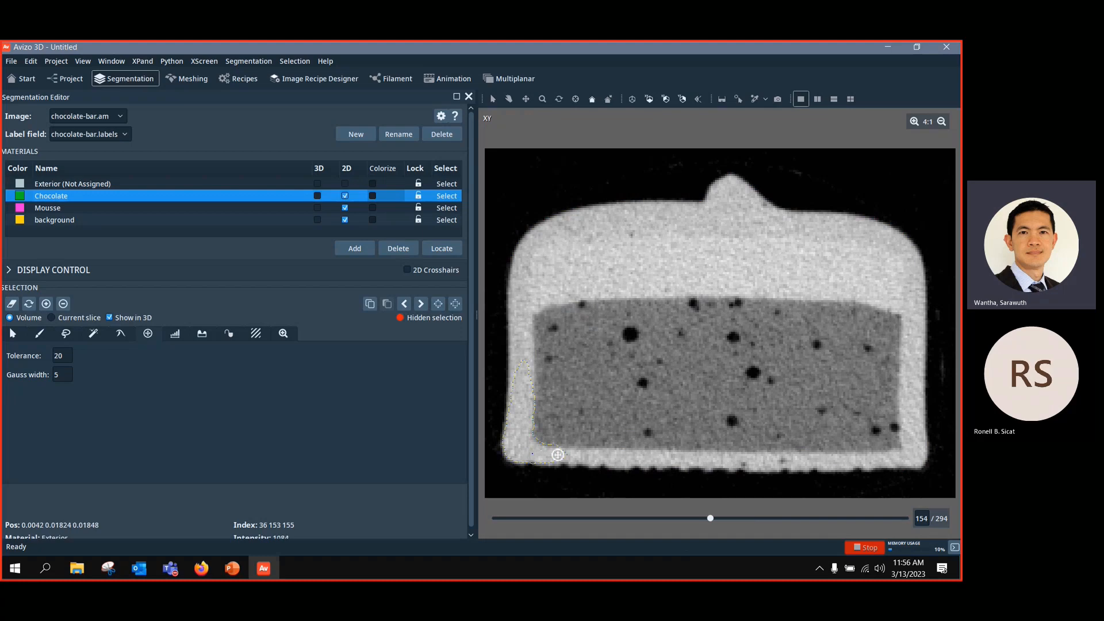
left_click_drag(559, 454, 622, 458)
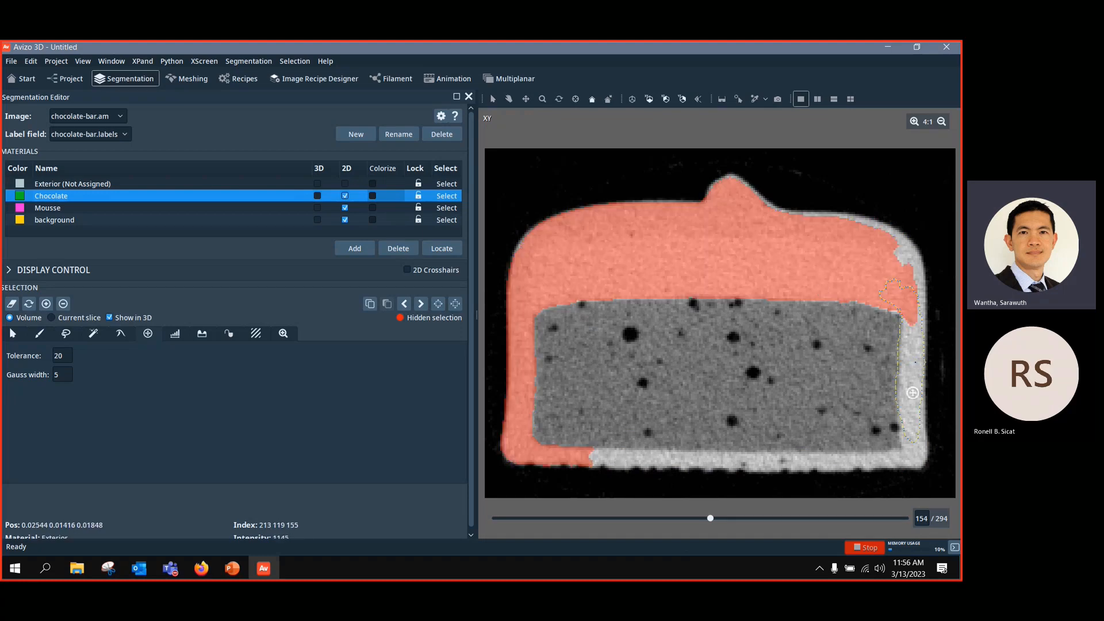
left_click(912, 420)
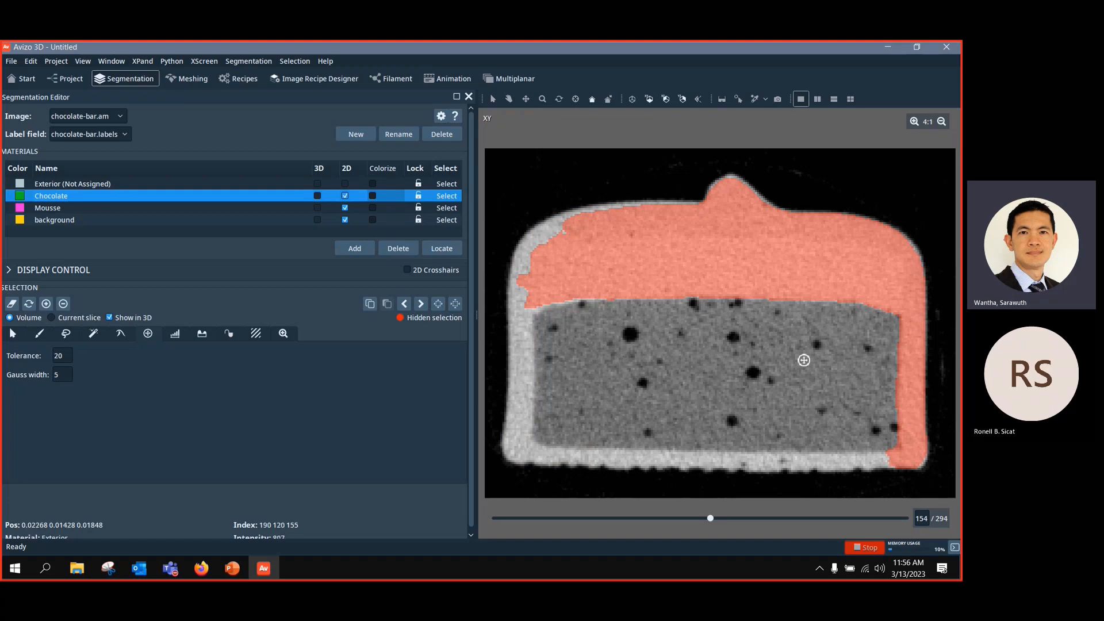
left_click(515, 401)
left_click_drag(642, 464, 877, 472)
left_click_drag(545, 241, 519, 260)
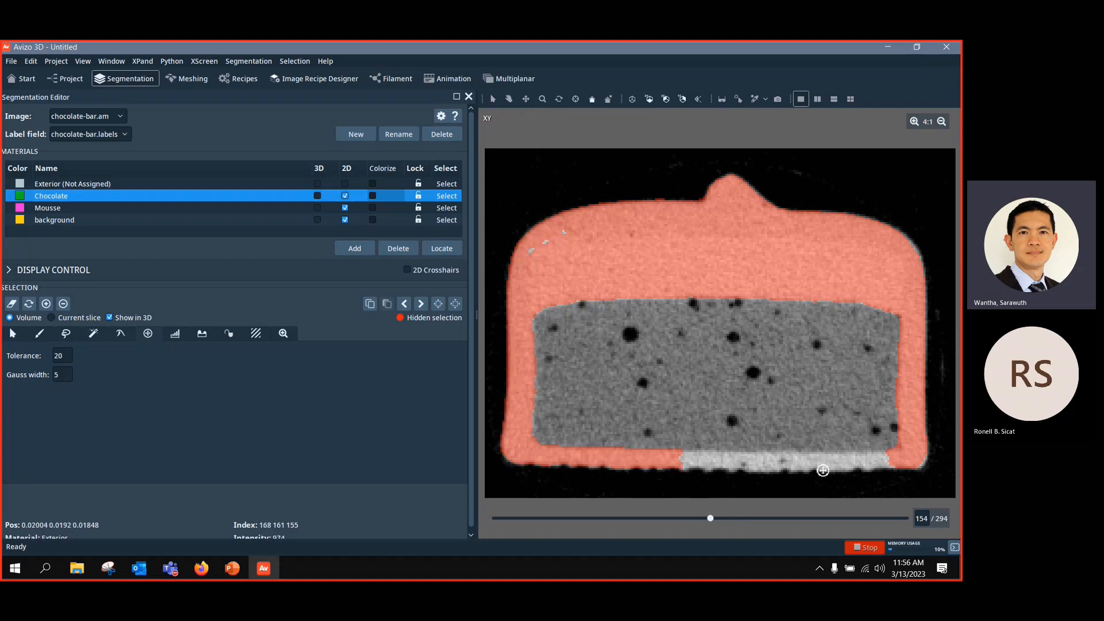
left_click_drag(838, 464, 560, 461)
left_click_drag(743, 464, 601, 461)
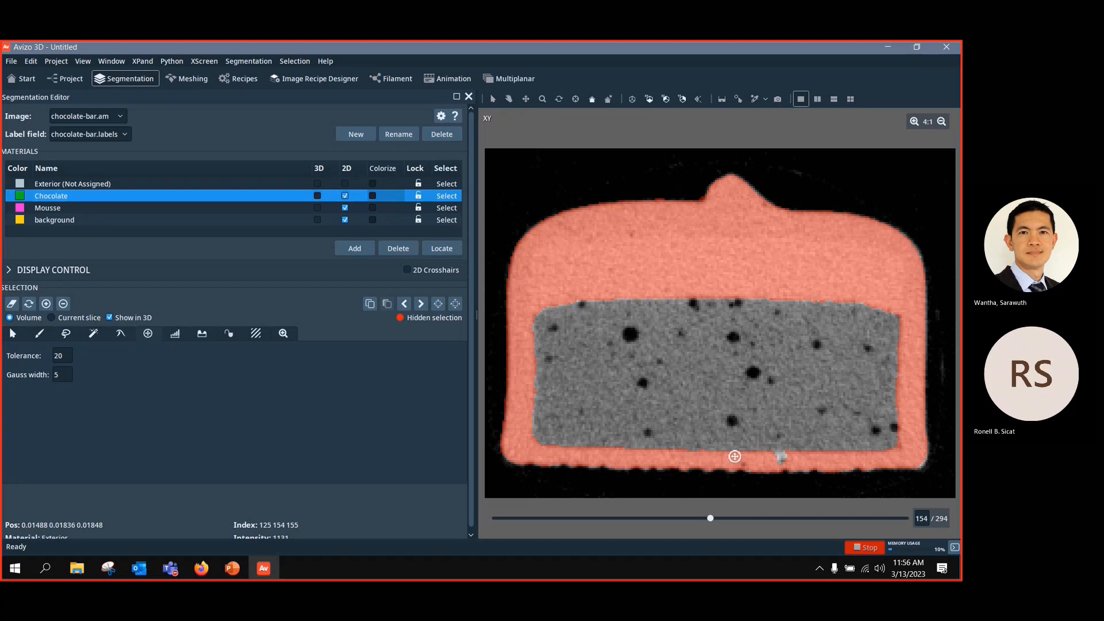
Step: Select the chocolate top, sides and base on XY slice 56 with the Blow tool, and open the top-hat tool's options
left_click_drag(716, 520, 572, 518)
left_click_drag(600, 261, 669, 269)
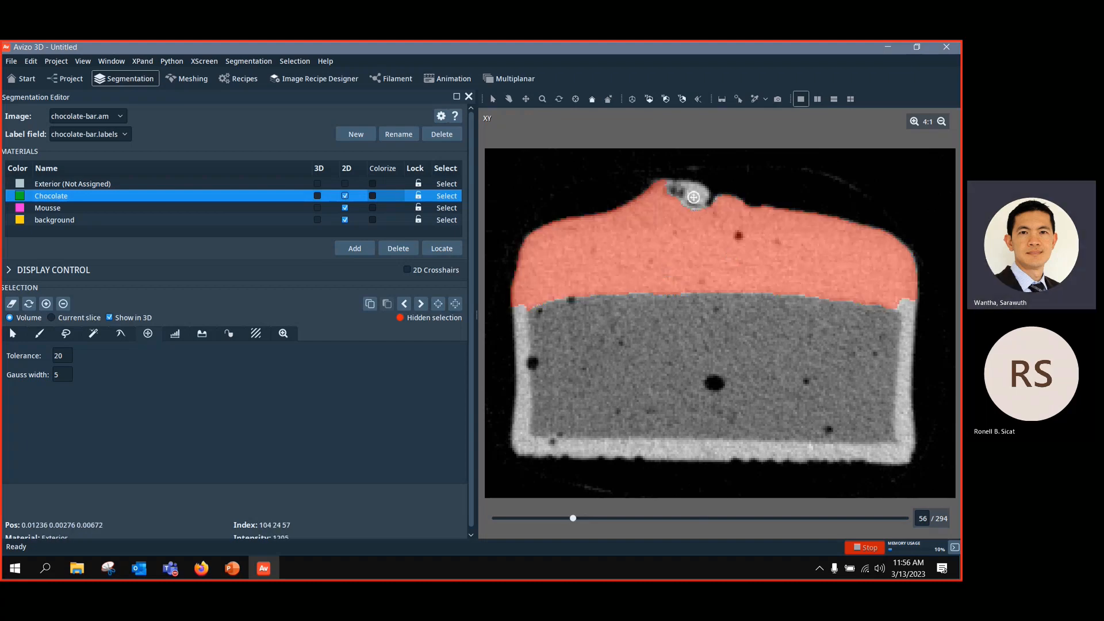
left_click_drag(693, 195, 698, 226)
left_click_drag(905, 305, 907, 430)
mouse_move(911, 383)
left_mouse_down()
mouse_move(910, 446)
mouse_move(904, 399)
left_mouse_up()
left_click_drag(912, 320, 901, 385)
left_click_drag(521, 341, 529, 439)
left_click_drag(745, 463, 945, 464)
left_click_drag(879, 454, 911, 341)
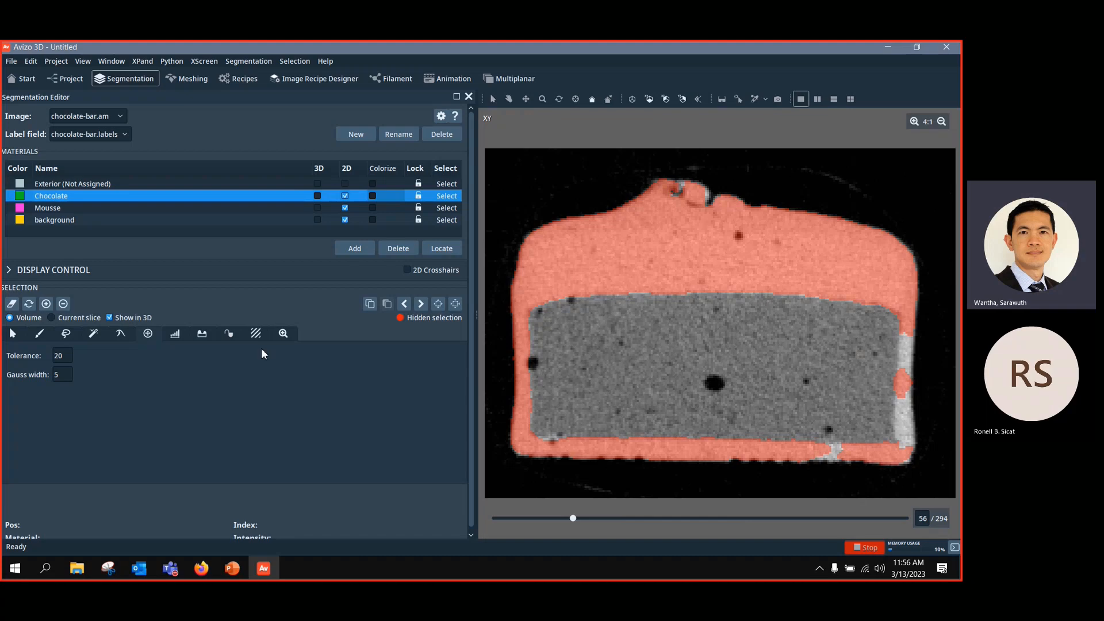
left_click(208, 338)
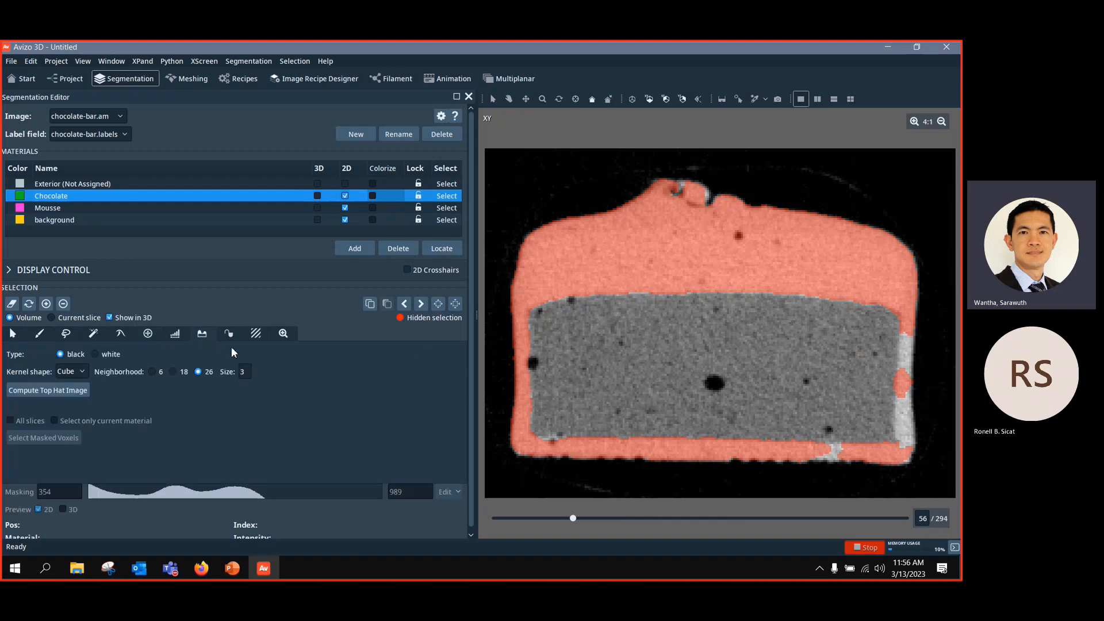
Step: Switch to the PowerPoint training deck, show slide 154, Introduction to Watershed, and narrow the slide thumbnail pane
left_click(230, 569)
scroll(160, 354, "down", 10)
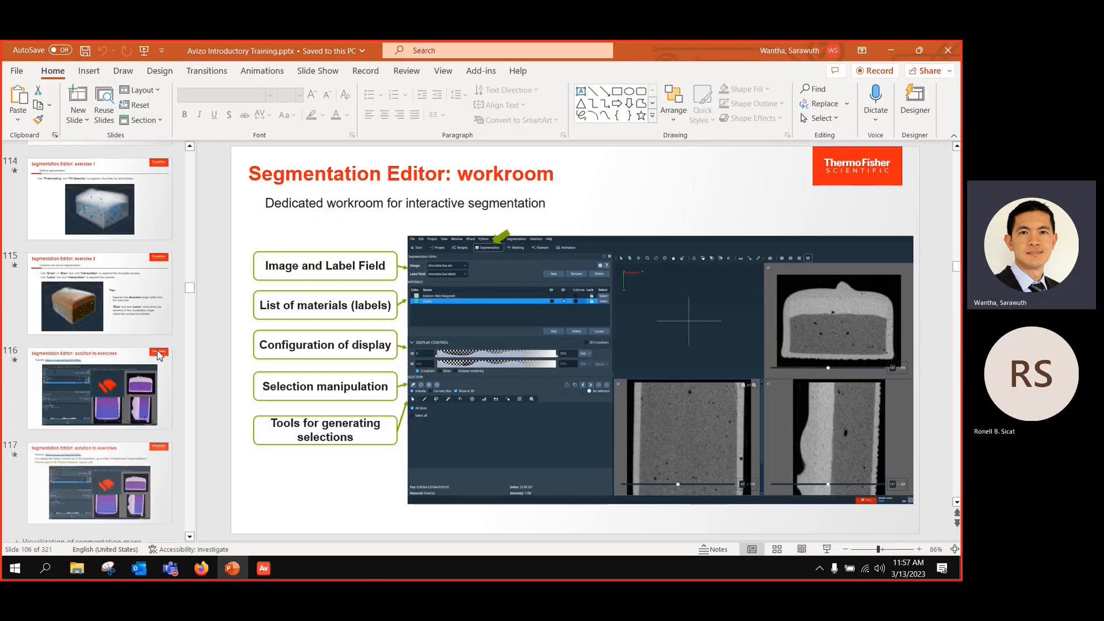
scroll(160, 355, "down", 12)
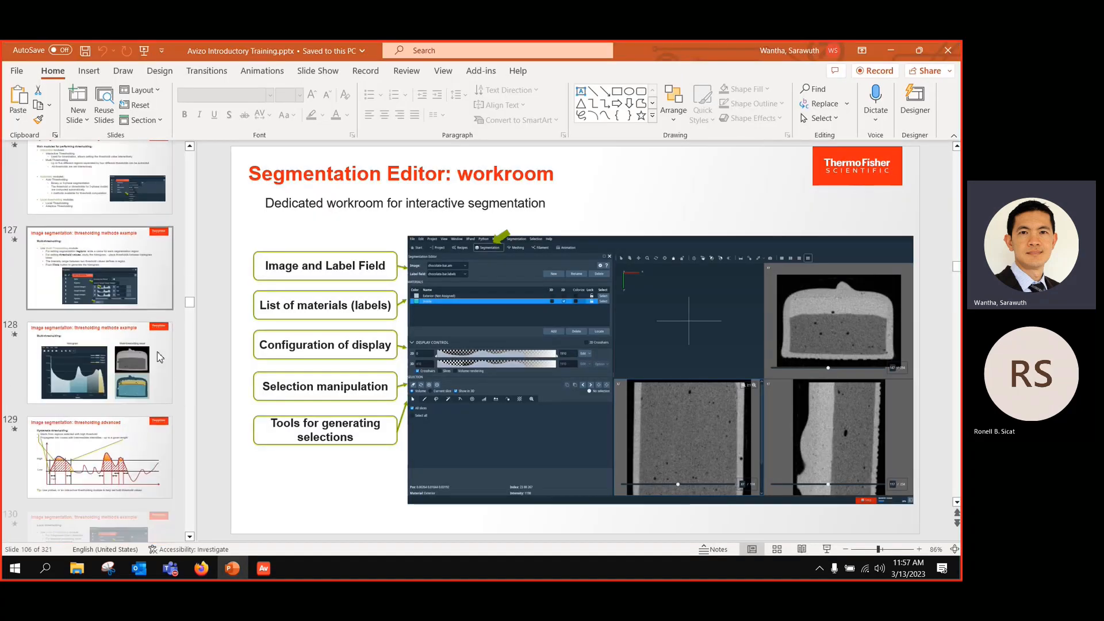
scroll(160, 357, "down", 10)
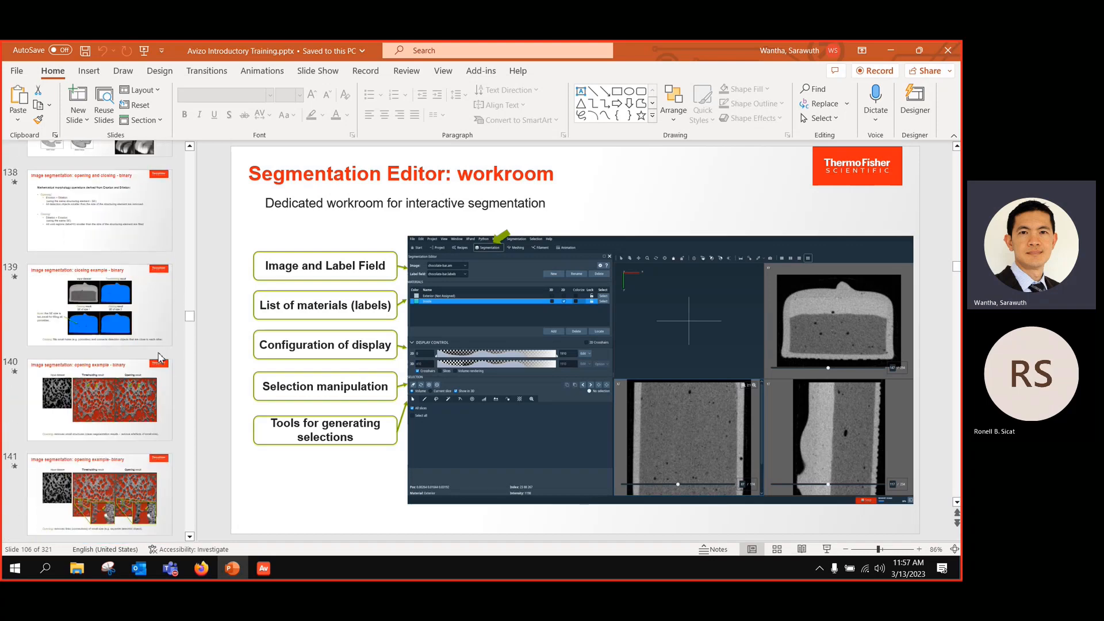
scroll(160, 357, "down", 12)
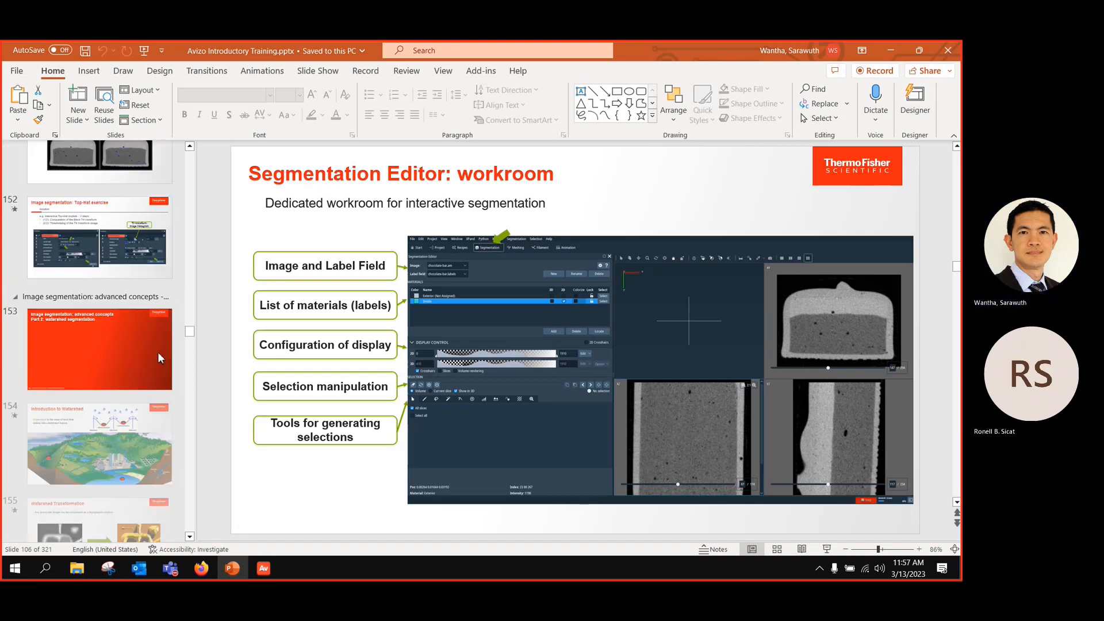
scroll(160, 357, "down", 3)
scroll(160, 357, "up", 2)
left_click(160, 345)
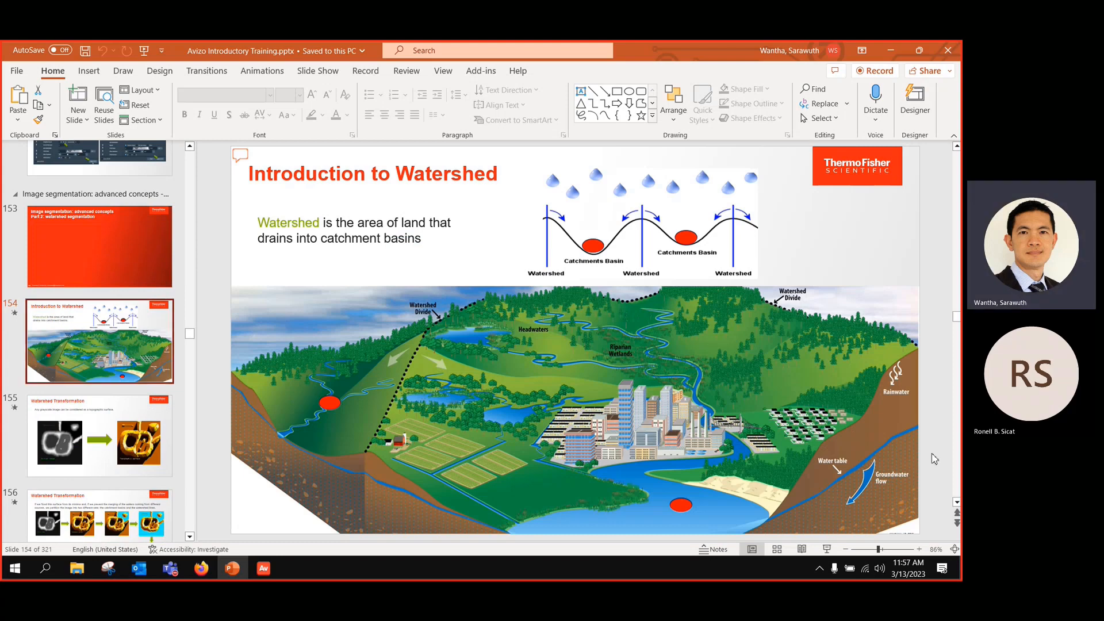
left_click_drag(189, 350, 88, 350)
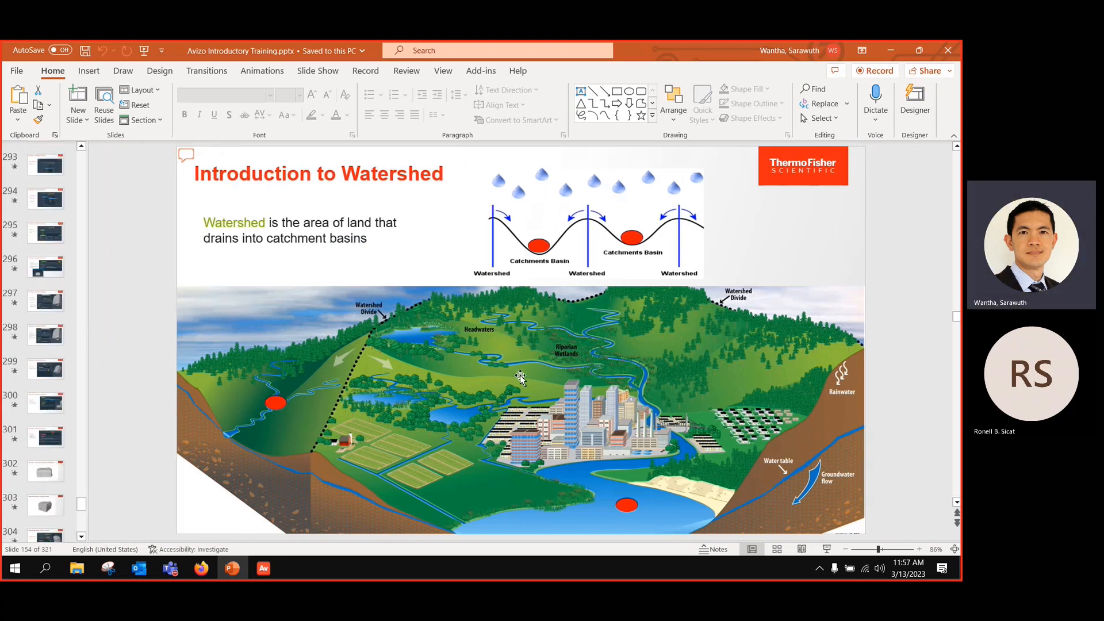
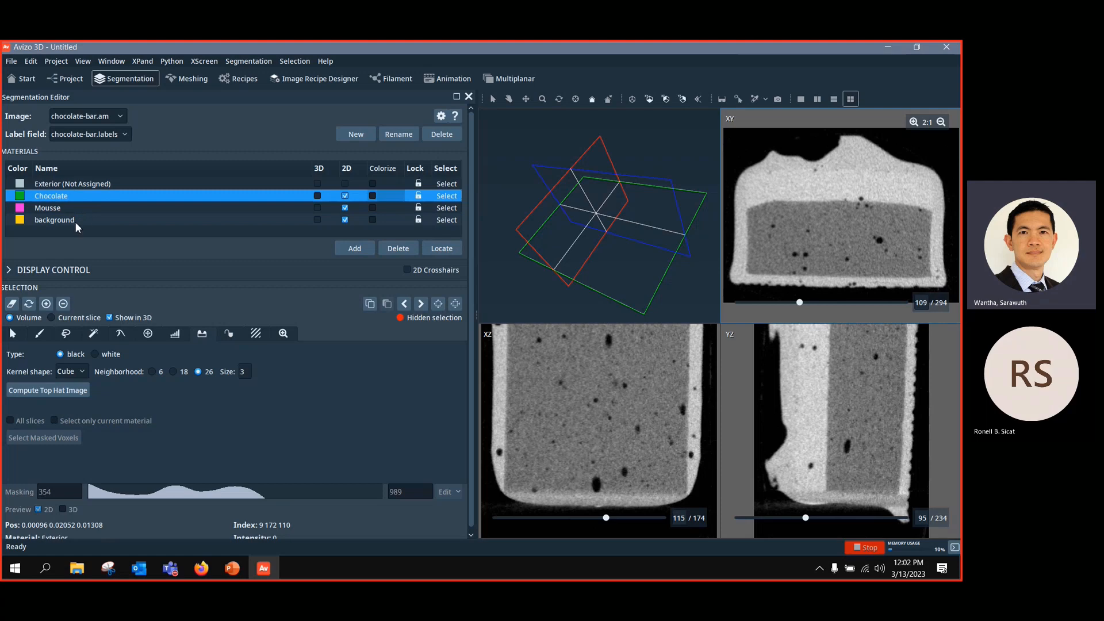
Step: Choose the background material and brush-select two patches of the dark area above the chocolate bar on XY slice 109
left_click(76, 223)
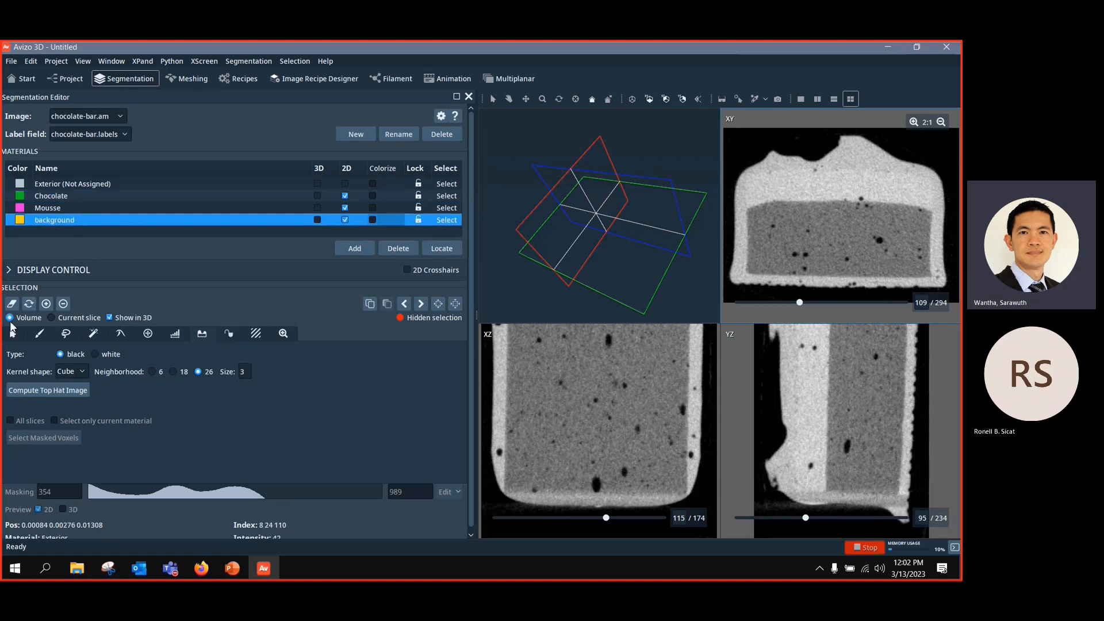
left_click(39, 333)
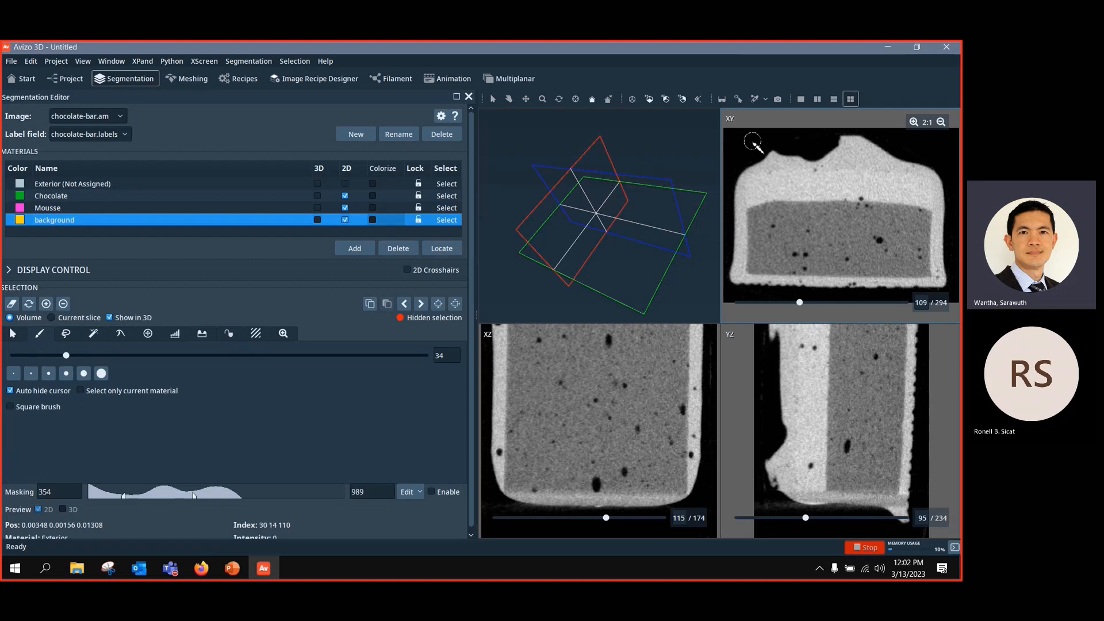
mouse_move(752, 141)
left_mouse_down()
mouse_move(738, 140)
mouse_move(803, 141)
left_mouse_up()
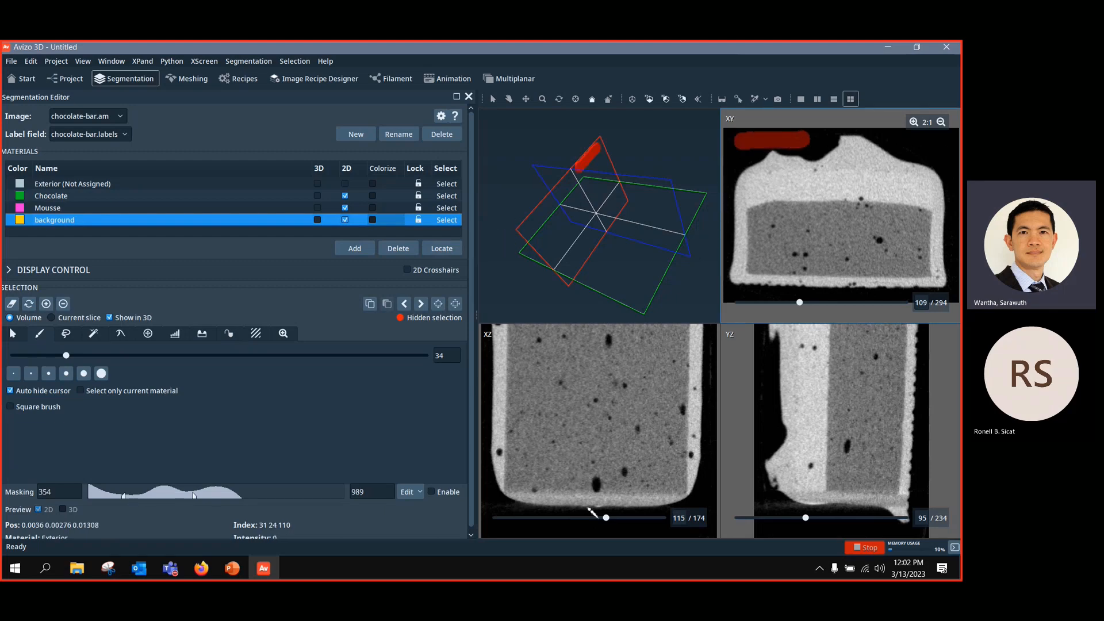
mouse_move(923, 147)
left_mouse_down()
mouse_move(914, 146)
mouse_move(932, 146)
left_mouse_up()
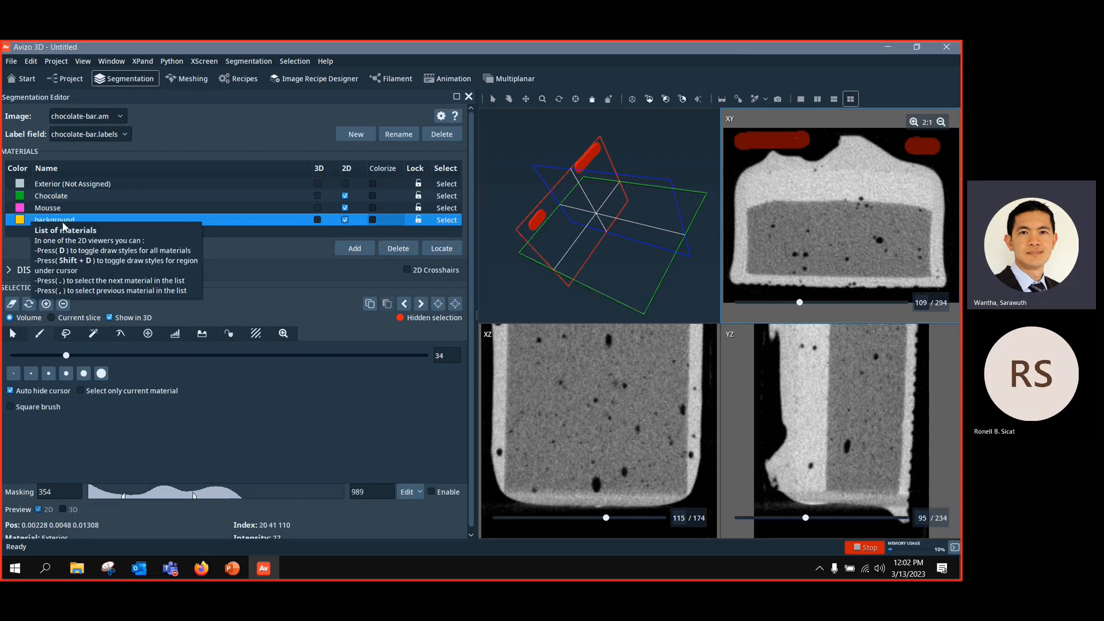
Step: Assign the brushed patches to the background material, and brush a band across the upper chocolate on XY slice 109 into Chocolate
left_click(49, 311)
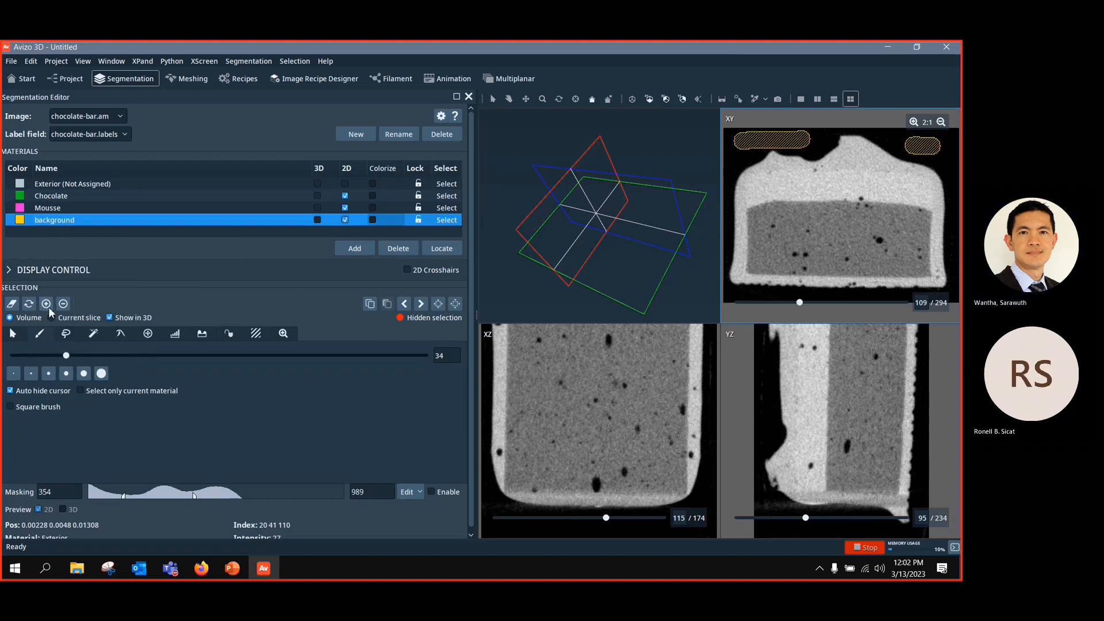
left_click(61, 197)
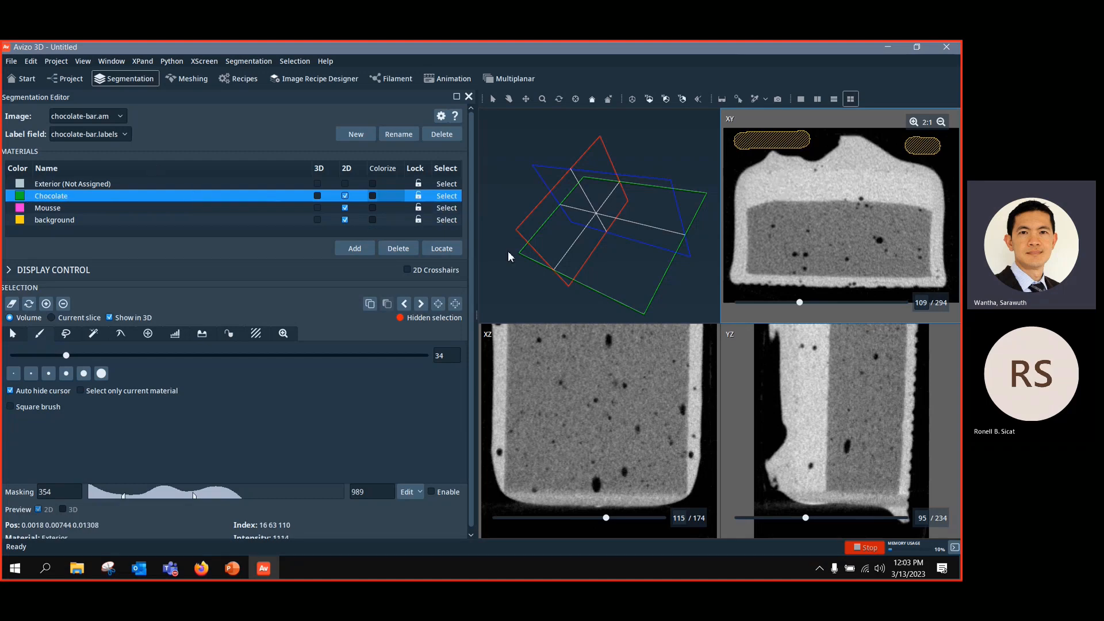
left_click_drag(765, 181, 894, 181)
left_click_drag(594, 192, 572, 188)
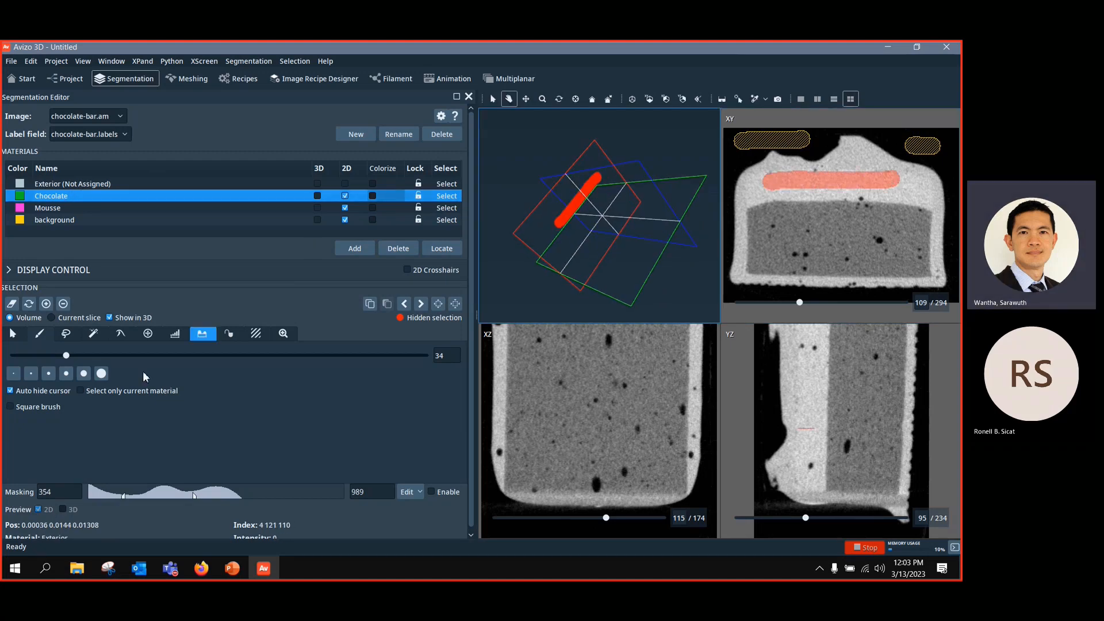
left_click(45, 306)
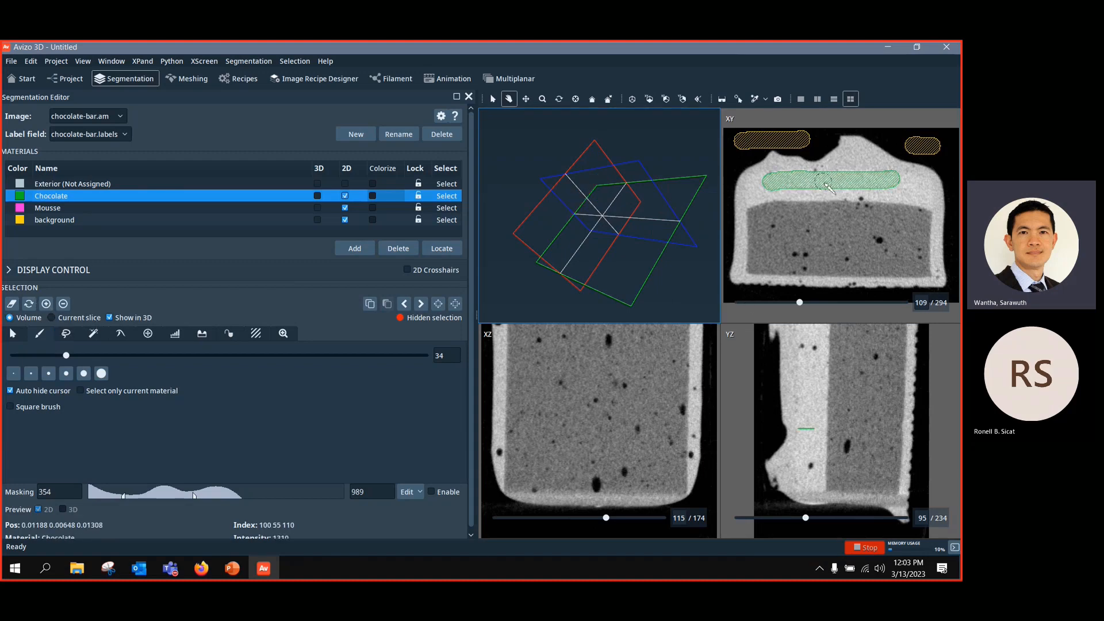
Step: Brush a curved stroke inside the dark filling on XY slice 109 and add it to the Mousse material
left_click(63, 207)
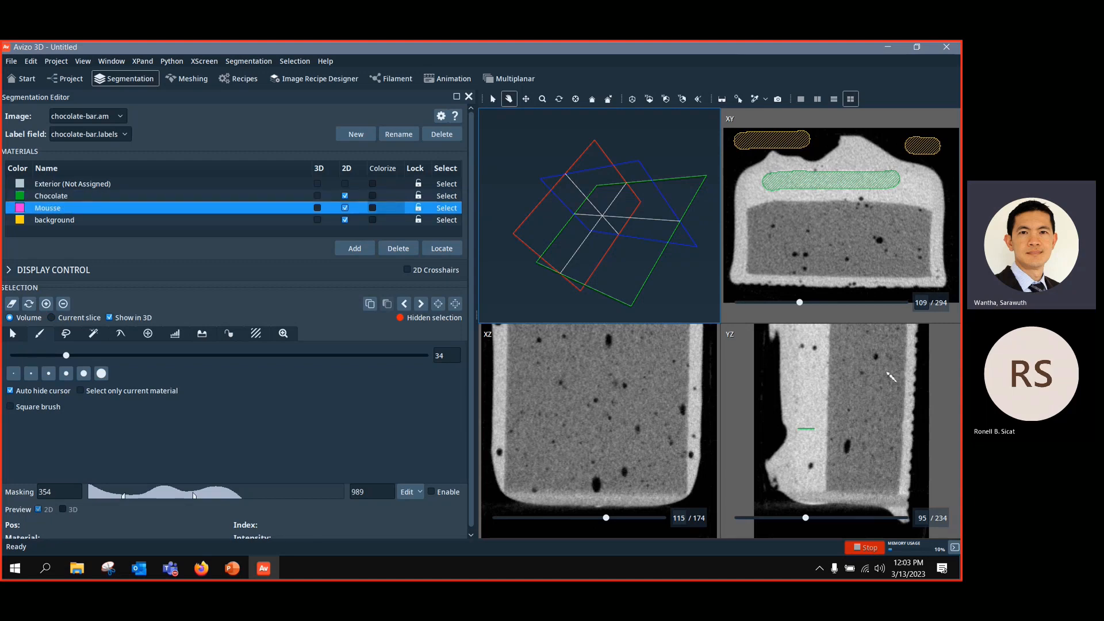
mouse_move(769, 216)
left_mouse_down()
mouse_move(848, 230)
mouse_move(860, 246)
left_mouse_up()
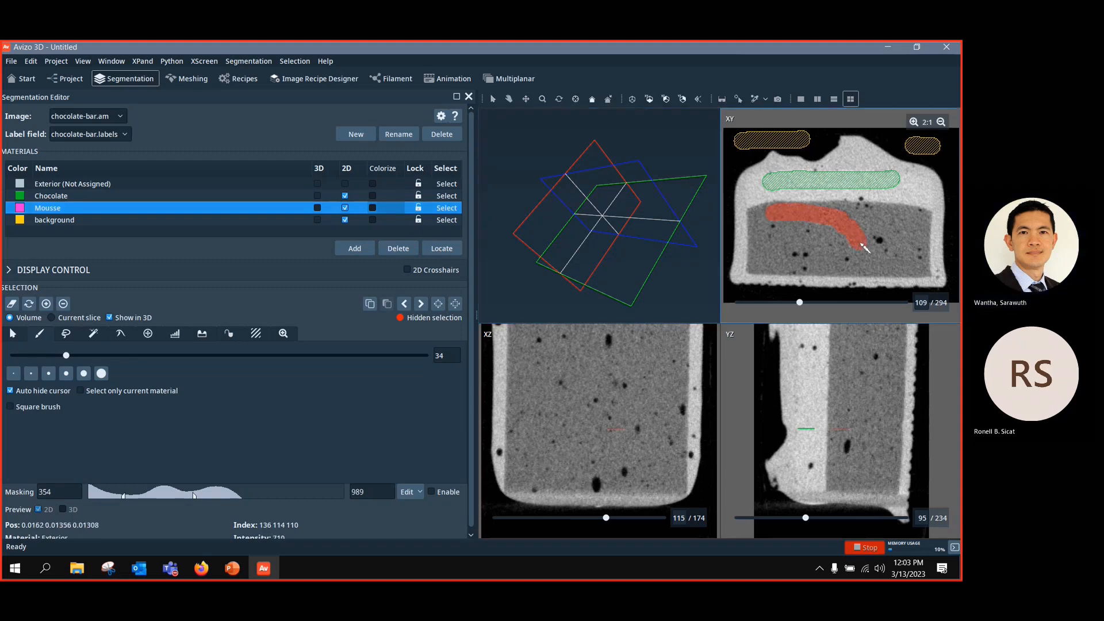
mouse_move(614, 254)
left_mouse_down()
mouse_move(572, 216)
mouse_move(579, 239)
mouse_move(608, 222)
mouse_move(635, 255)
left_mouse_up()
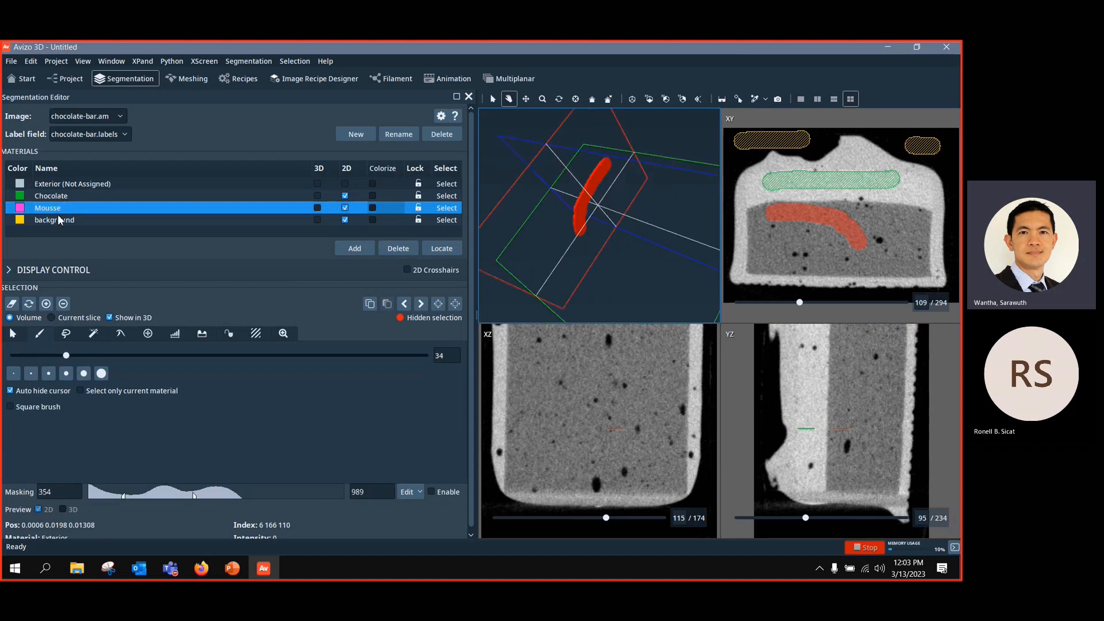
left_click(46, 303)
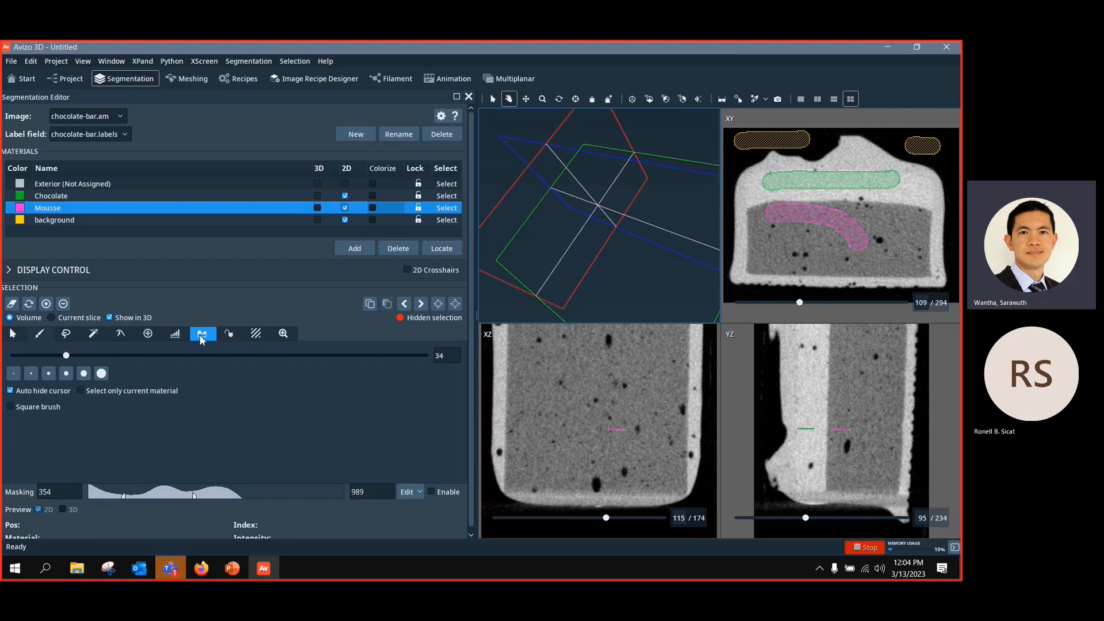
Step: Check the meeting chat in Microsoft Teams, and minimize the meeting windows to return to Avizo
mouse_move(173, 571)
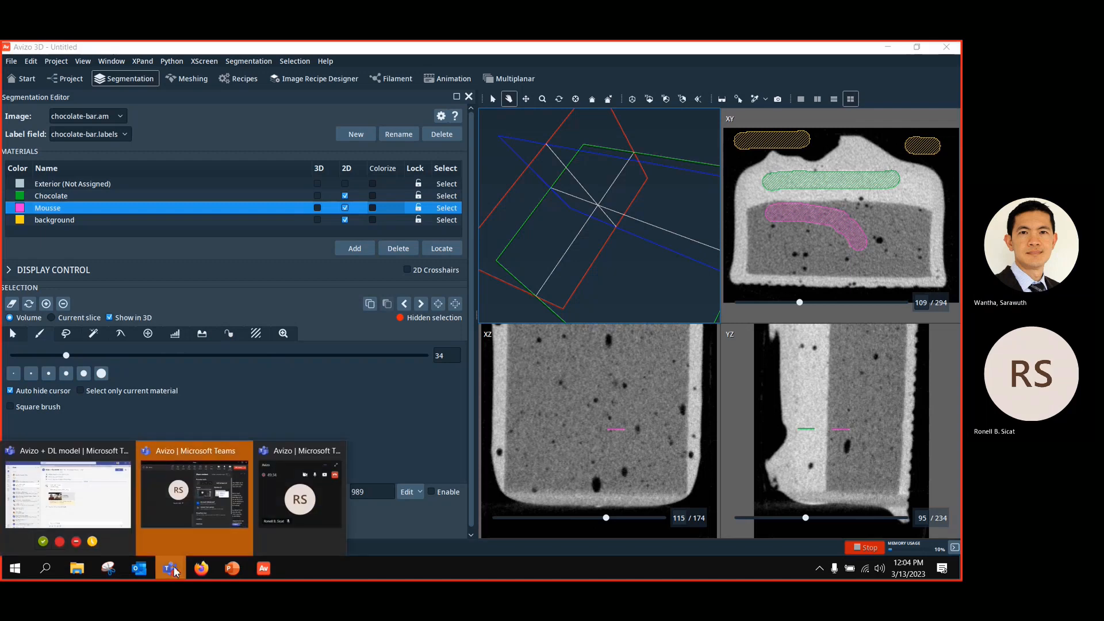
left_click(191, 521)
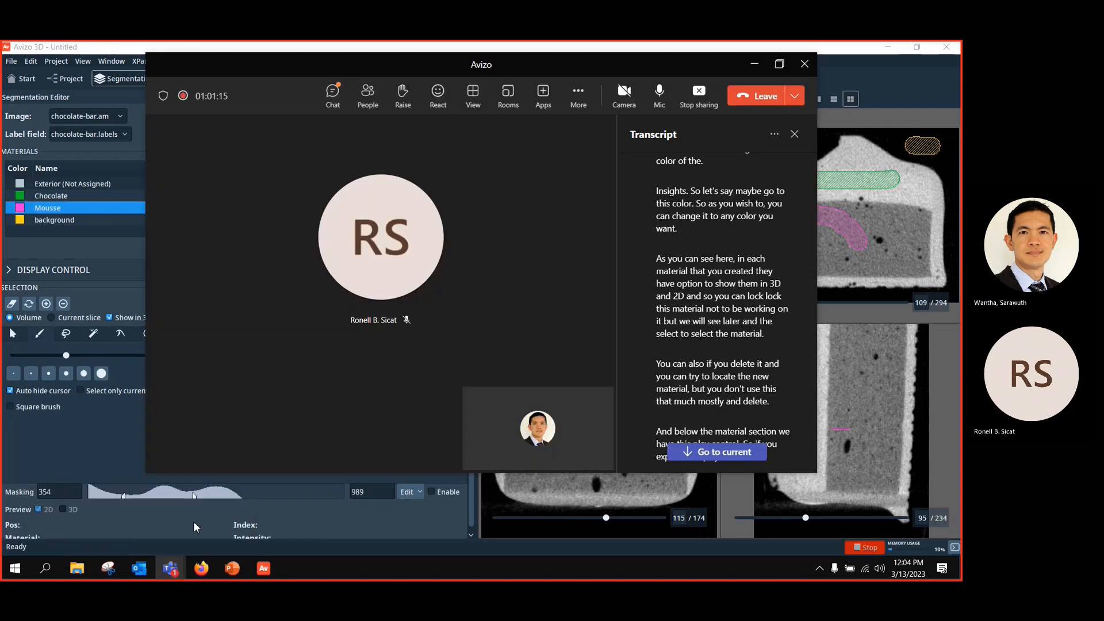
left_click(332, 99)
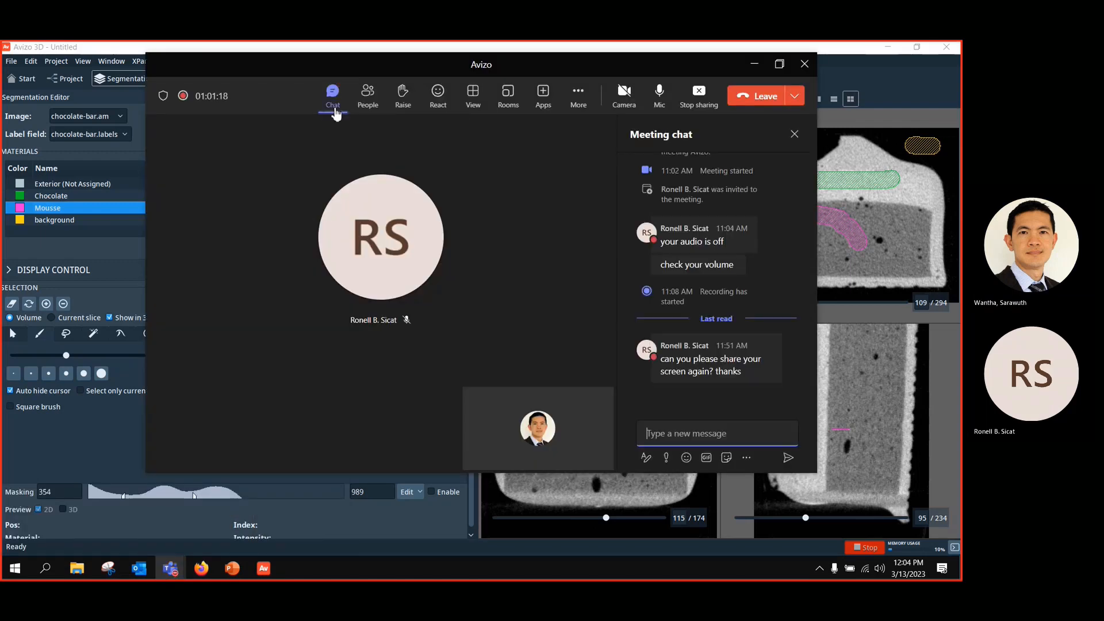
left_click(754, 64)
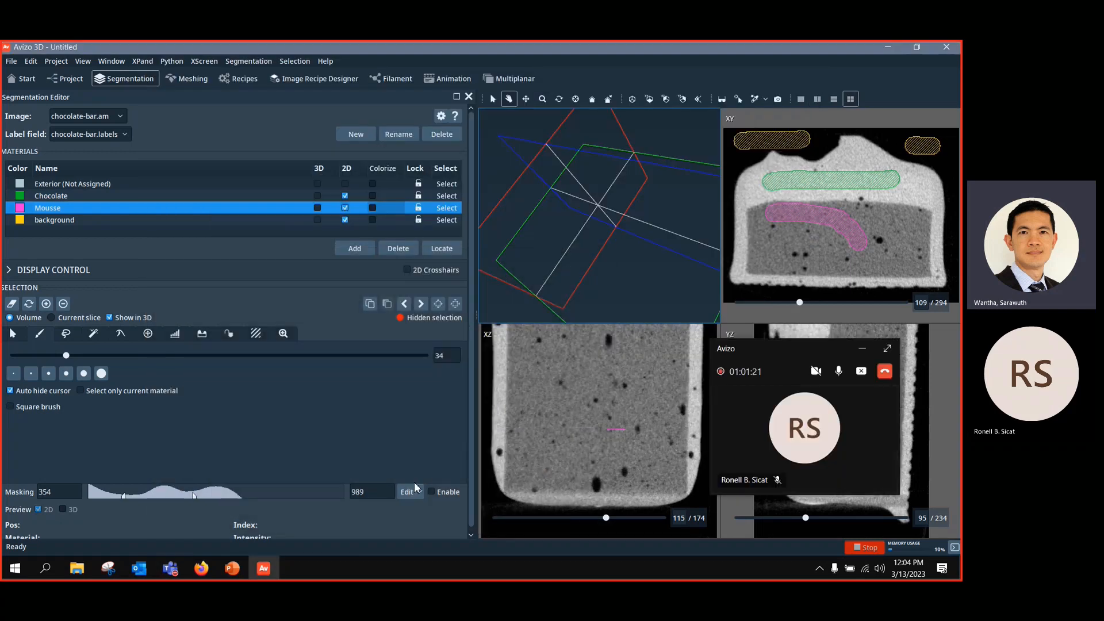
left_click(861, 348)
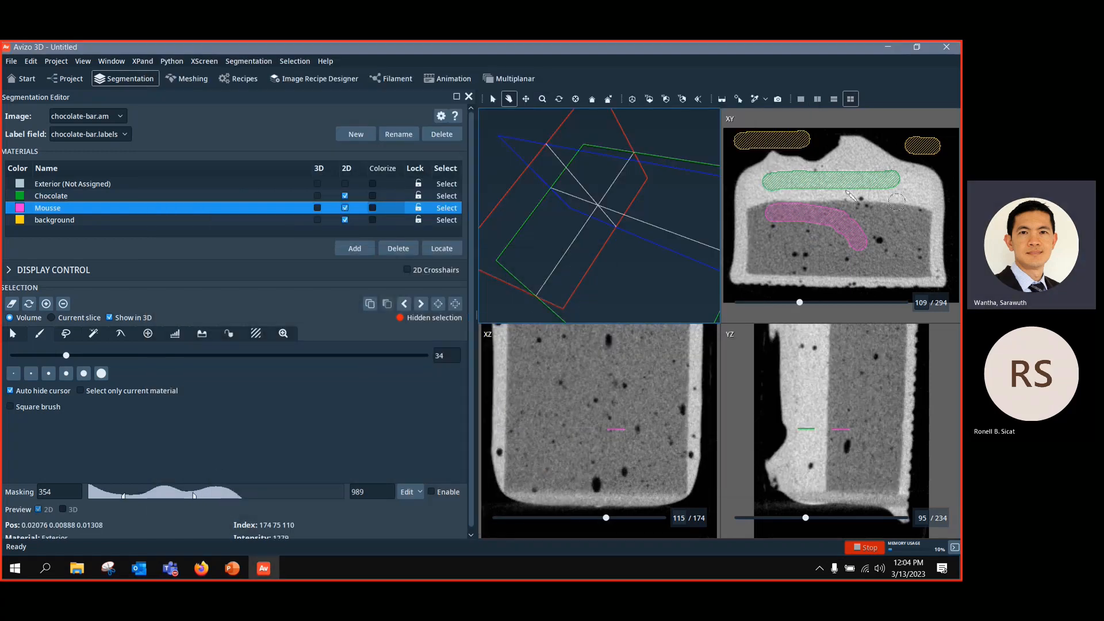
Step: Open the watershed tool's options for the seeded materials
left_click(192, 336)
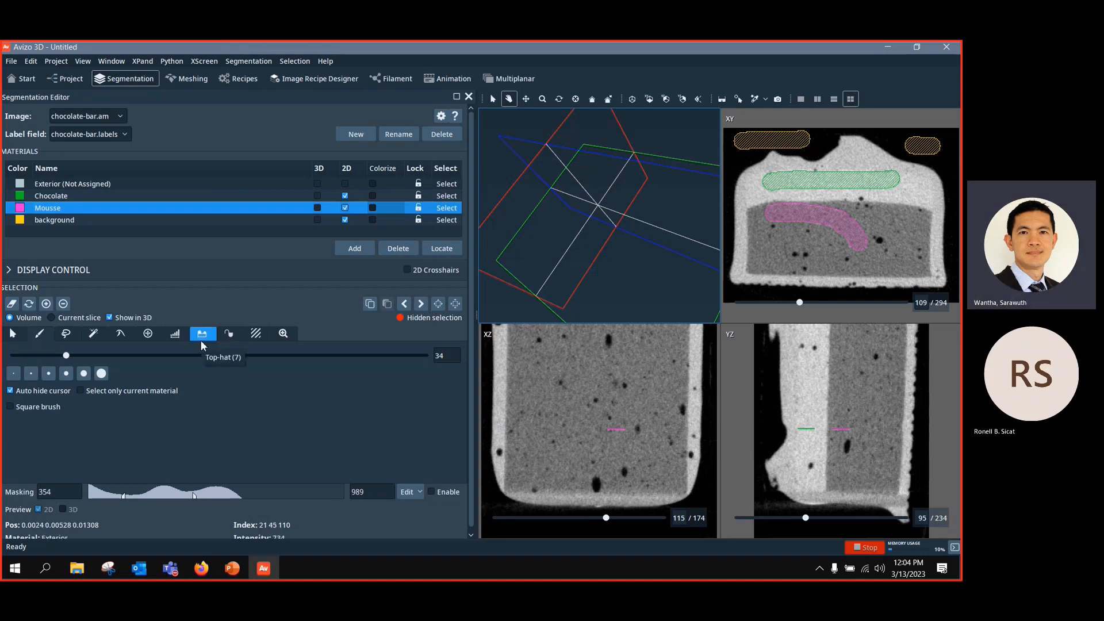
left_click(228, 336)
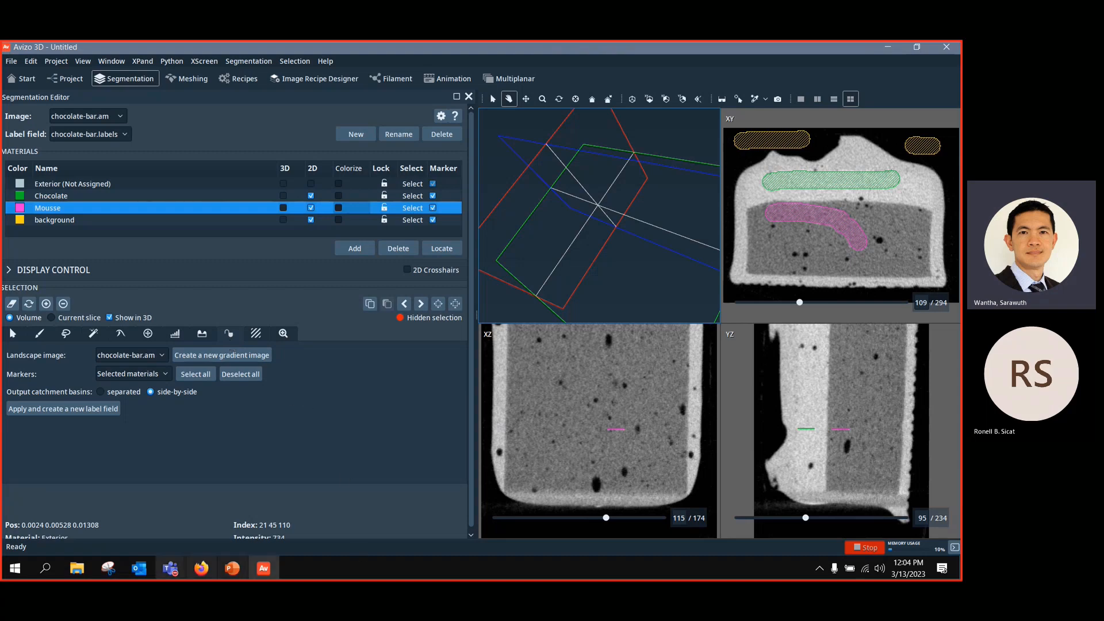
Step: Switch to the PowerPoint training deck and review the Image gradient slides 158, 157 and 160
mouse_move(76, 567)
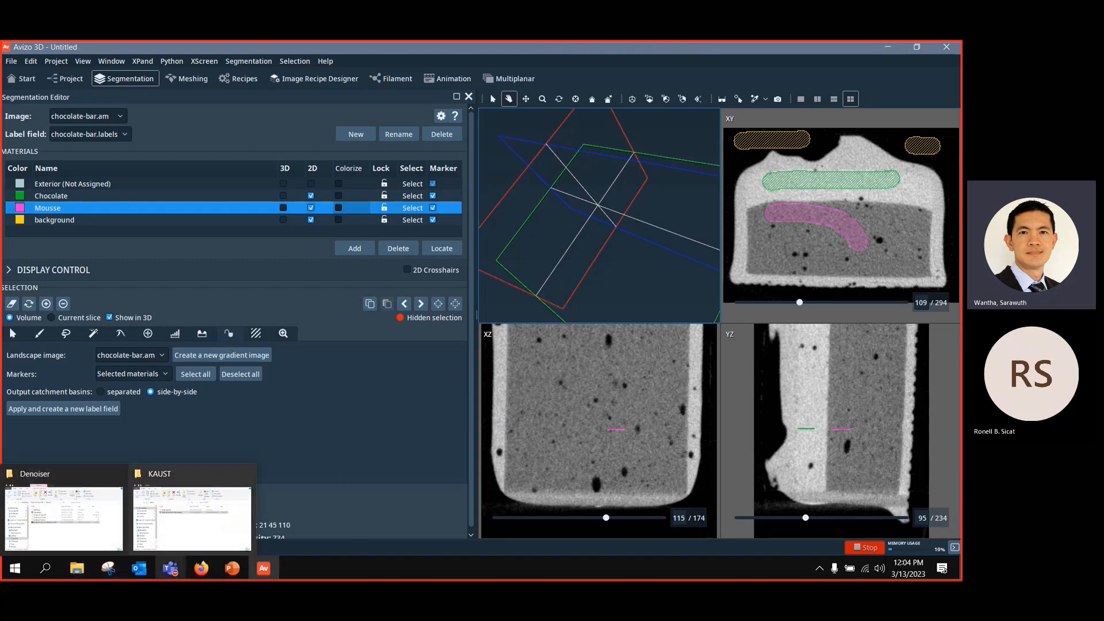
left_click(233, 568)
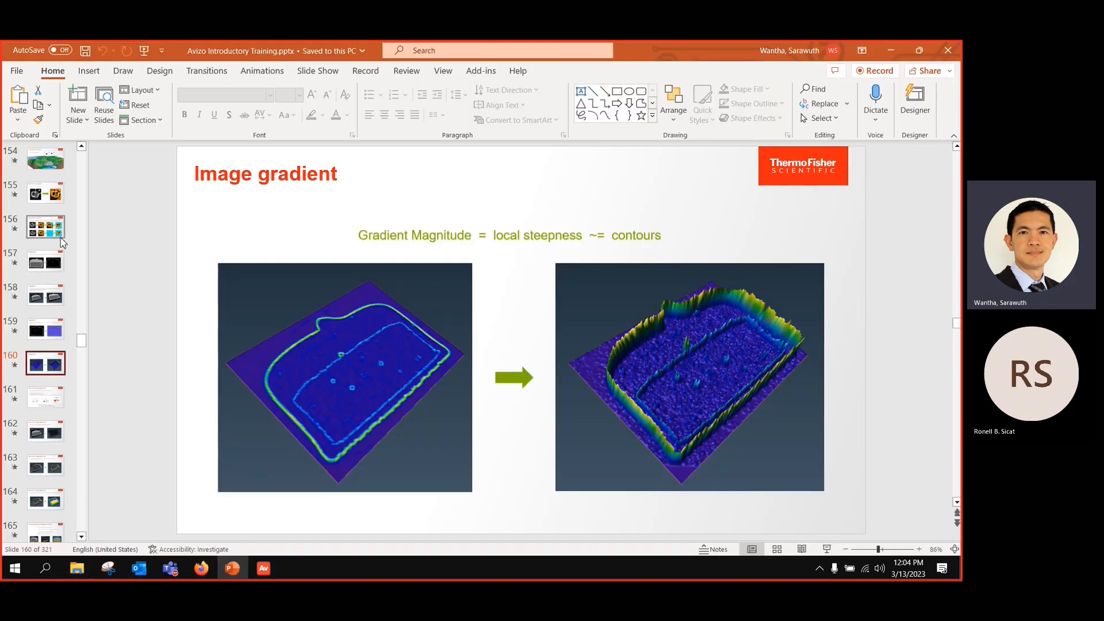
left_click(58, 297)
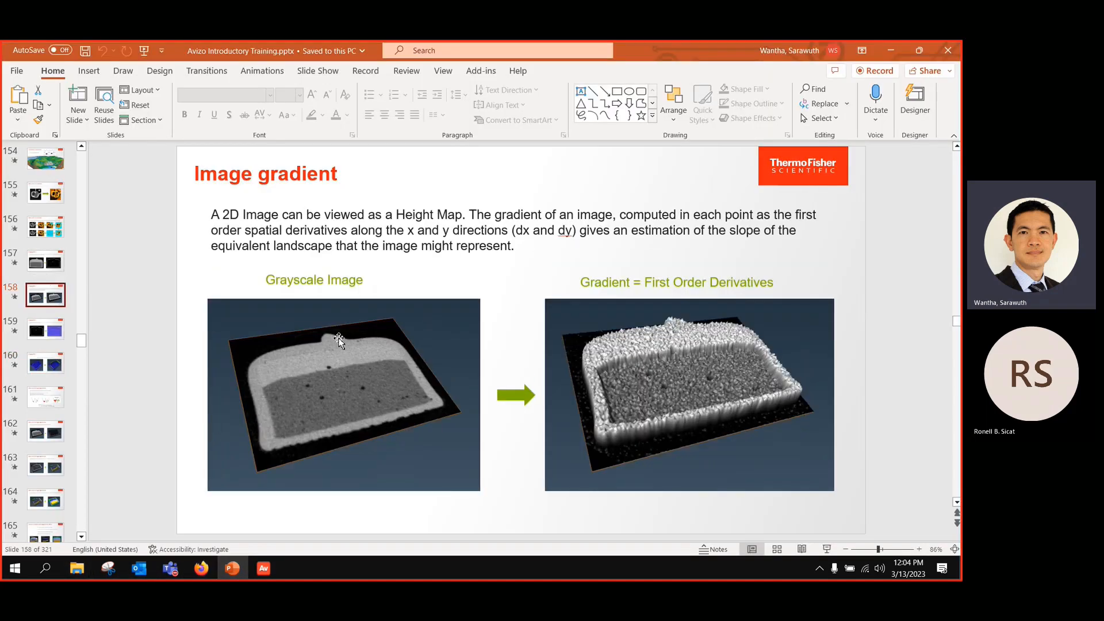
left_click(52, 261)
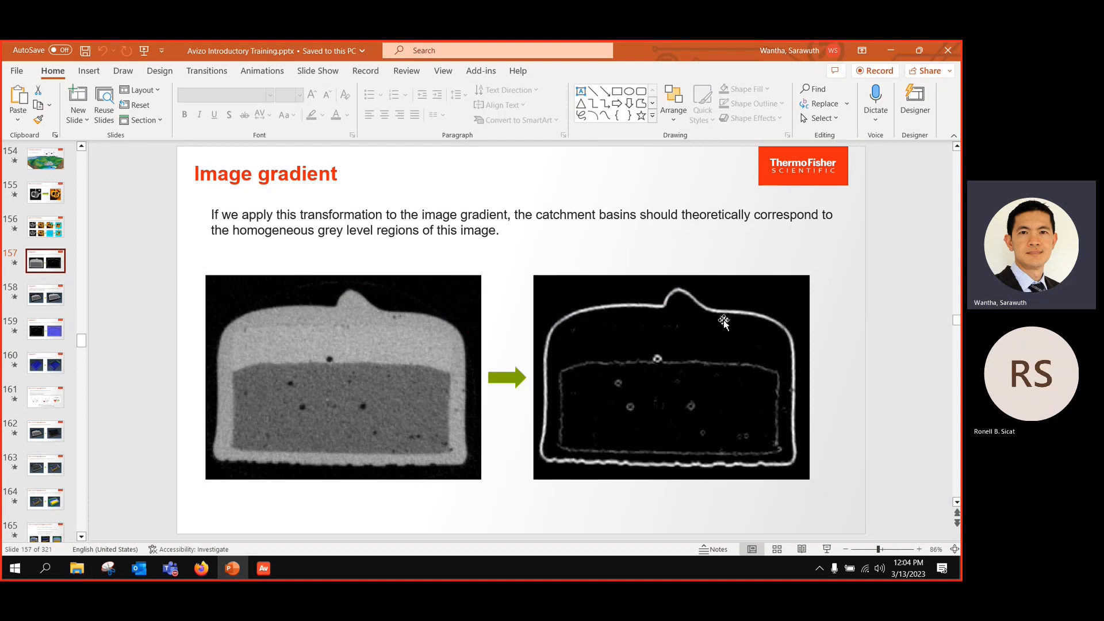
left_click(55, 364)
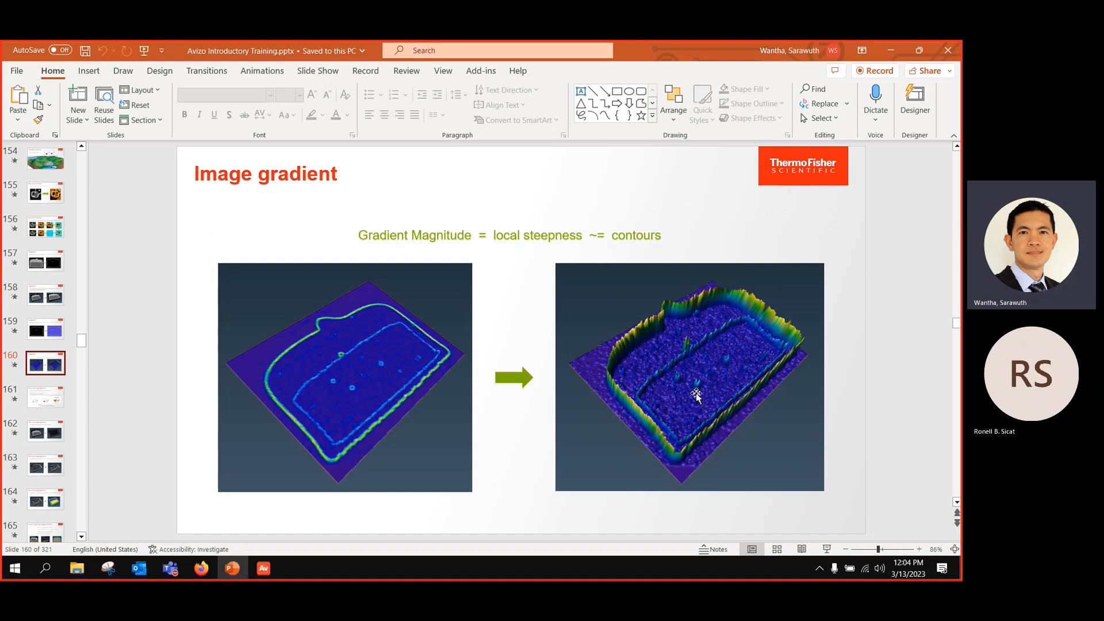
Step: Back in Avizo, create a gradient image as the landscape, apply watershed into a new label field, and inspect XY slice 133
left_click(262, 569)
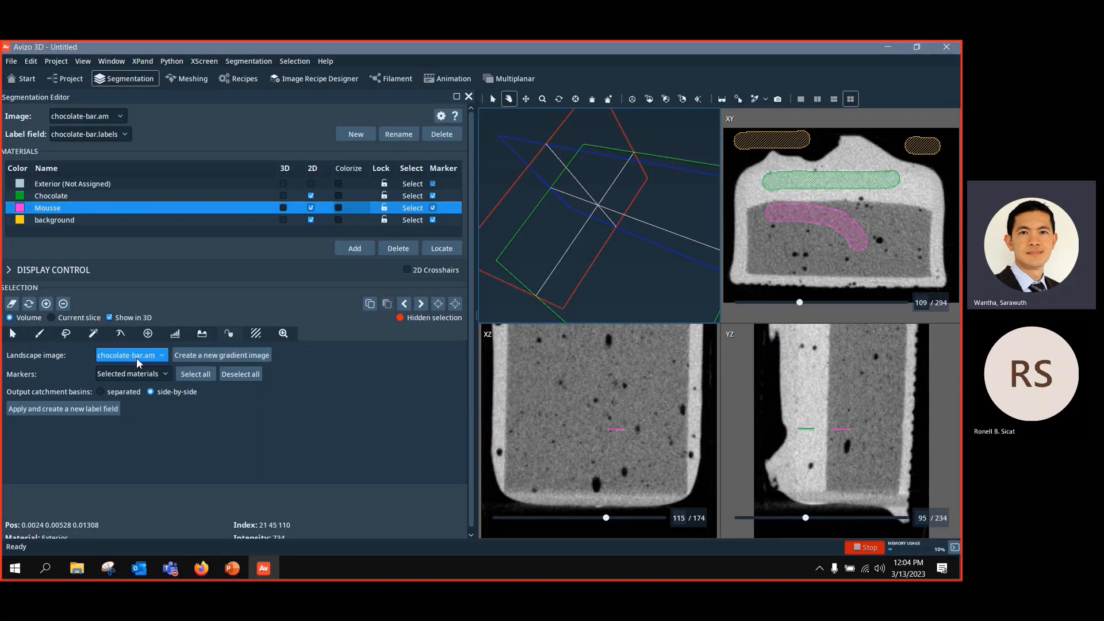
key("ctrl")
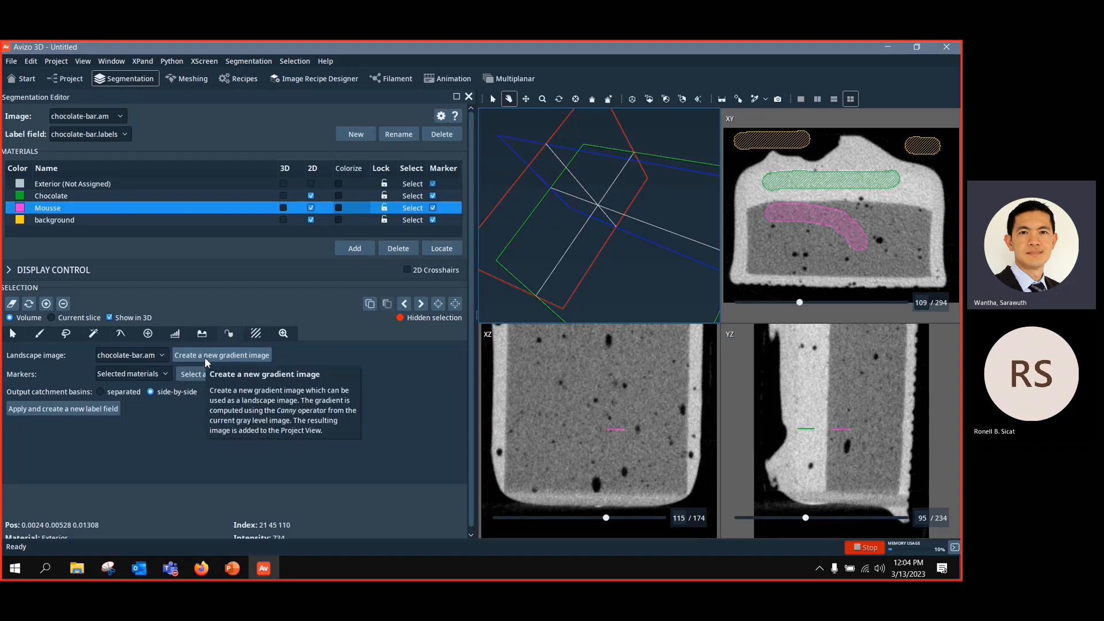
left_click(204, 357)
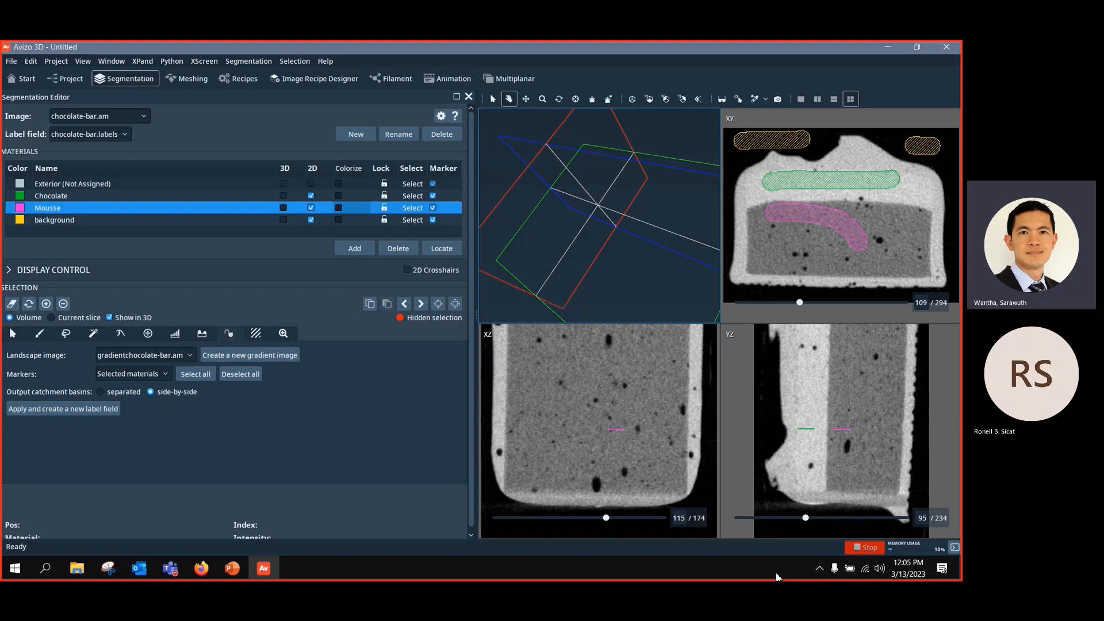
left_click(36, 409)
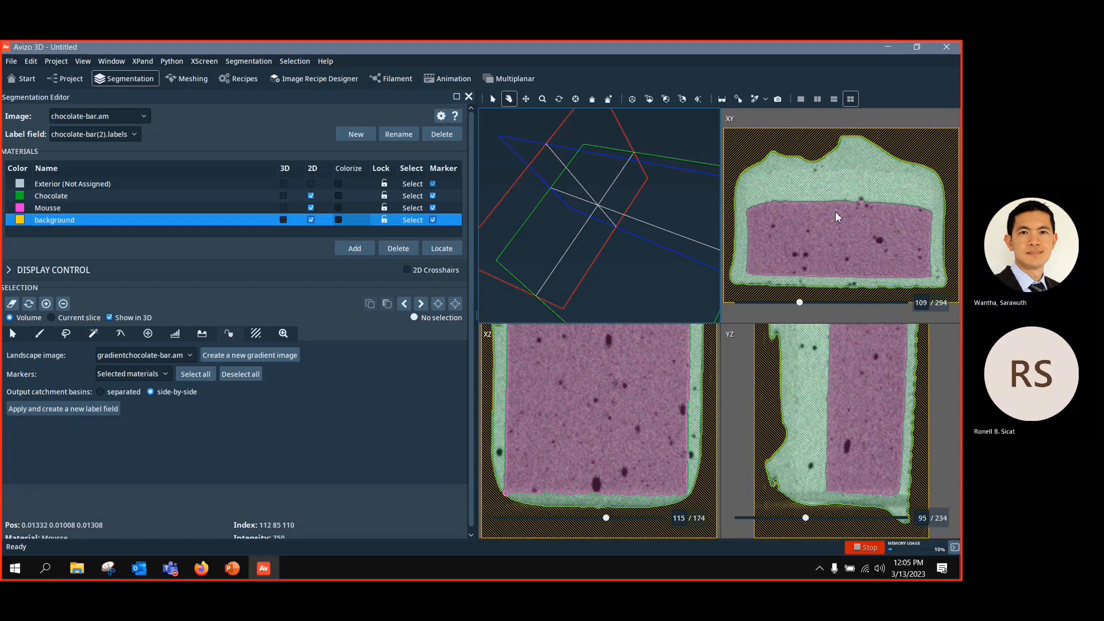
mouse_move(801, 303)
left_mouse_down()
mouse_move(845, 306)
mouse_move(742, 306)
mouse_move(815, 311)
left_mouse_up()
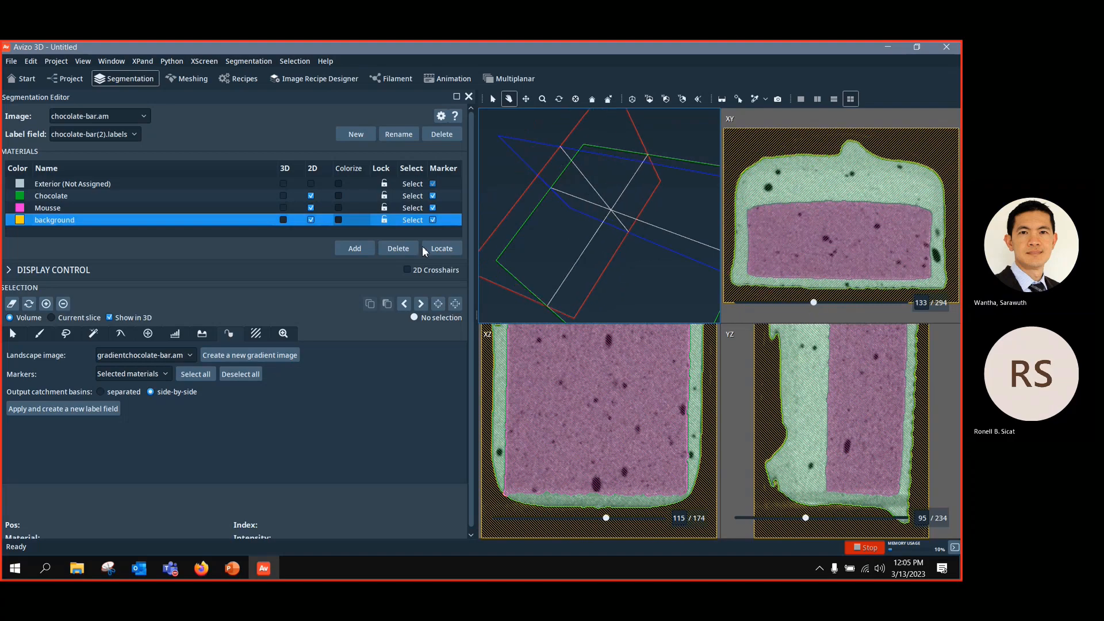
Step: Switch to the project workspace, move chocolate-bar(2).labels clear of the other objects, and delete the Volume Rendering Settings and Voxelized Rendering
left_click(71, 81)
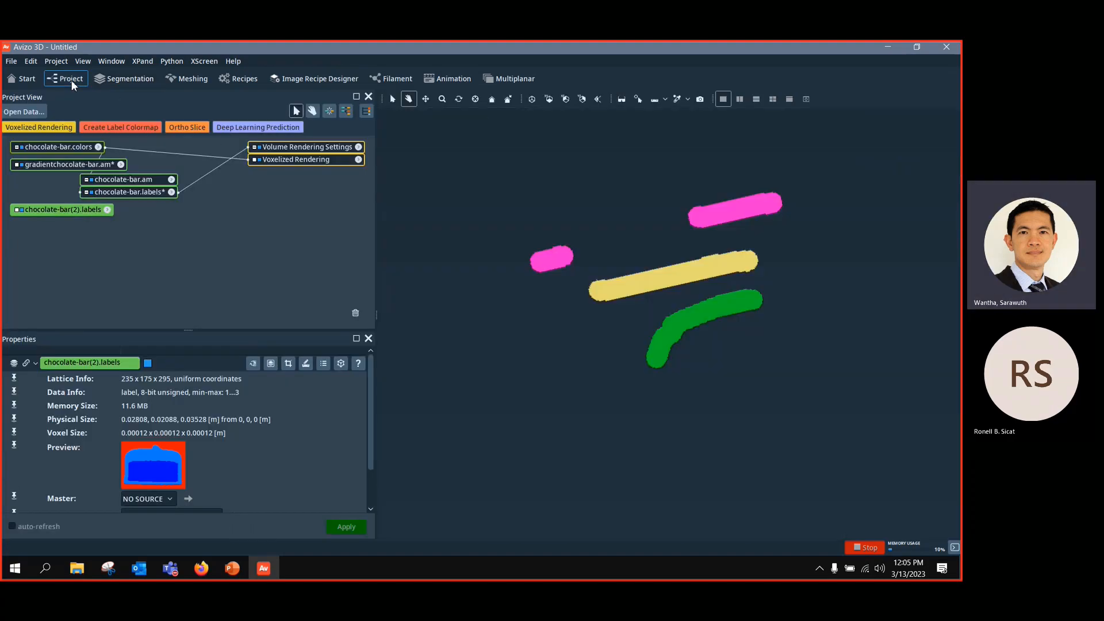
left_click_drag(100, 215, 98, 225)
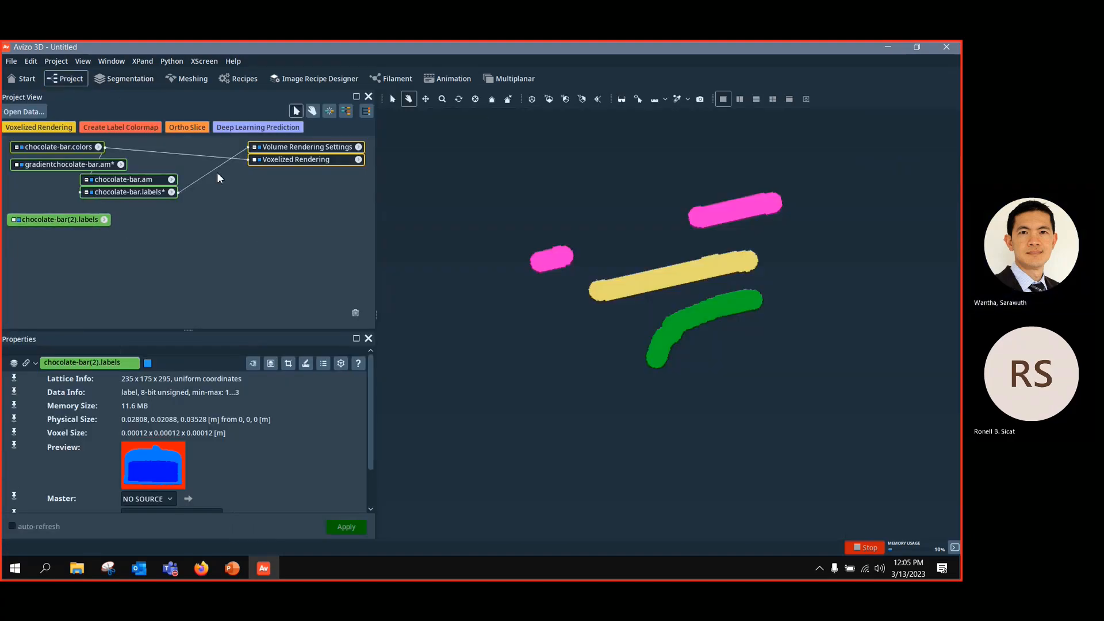
left_click(295, 147)
key("Delete")
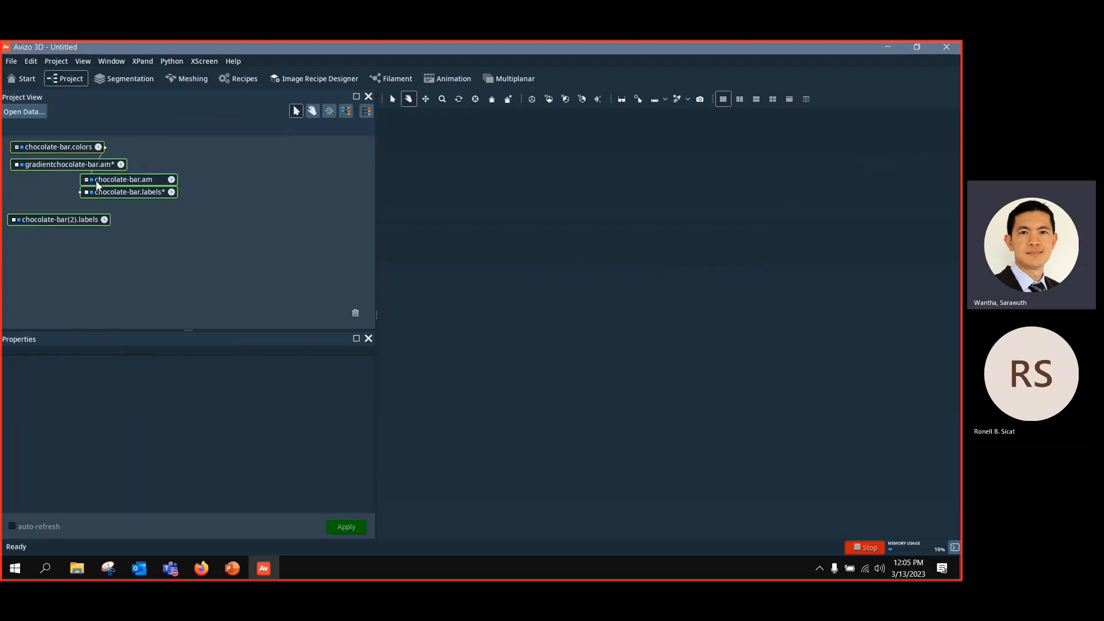
Step: Rearrange the project graph so chocolate-bar.colors, the gradient image and chocolate-bar(2).labels sit apart below the original data
left_click_drag(88, 167, 113, 236)
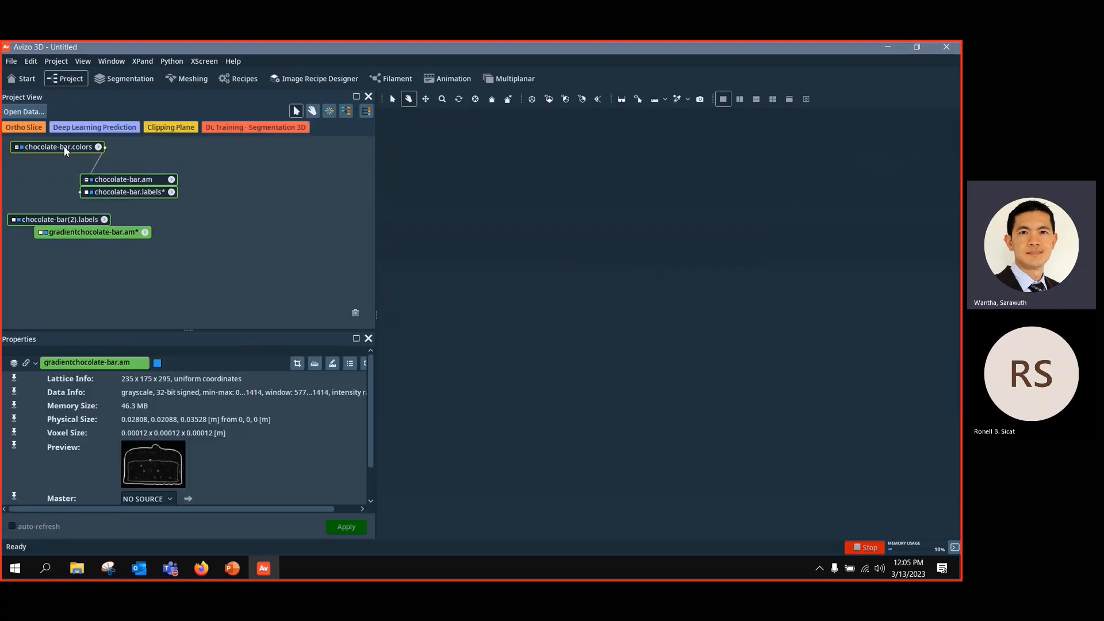
left_click_drag(65, 148, 157, 231)
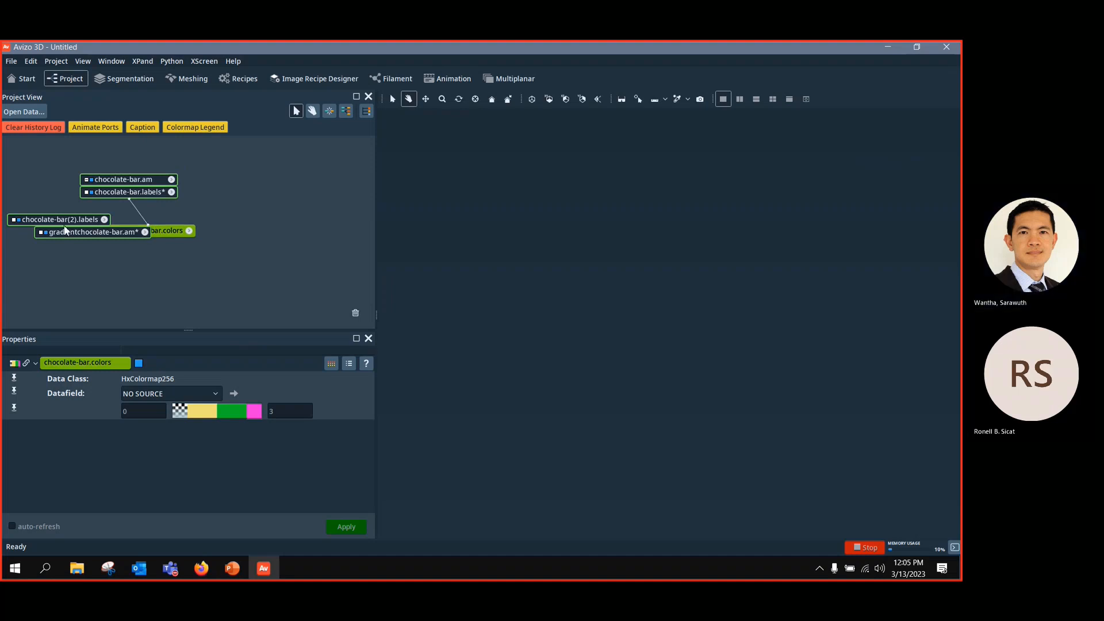
left_click_drag(71, 221, 106, 265)
left_click_drag(181, 233, 178, 217)
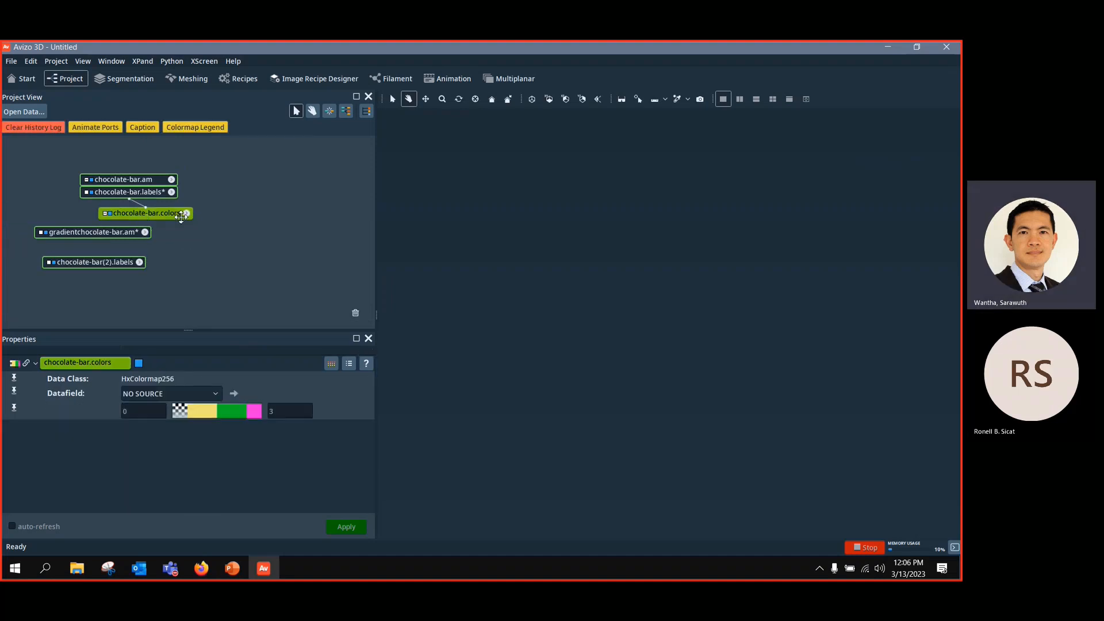
left_click_drag(114, 228, 129, 237)
Step: Attach an Ortho Slice to chocolate-bar.am, turn the slice nearly face-on in the 3D view, and return to the segmentation workspace
left_click(134, 195)
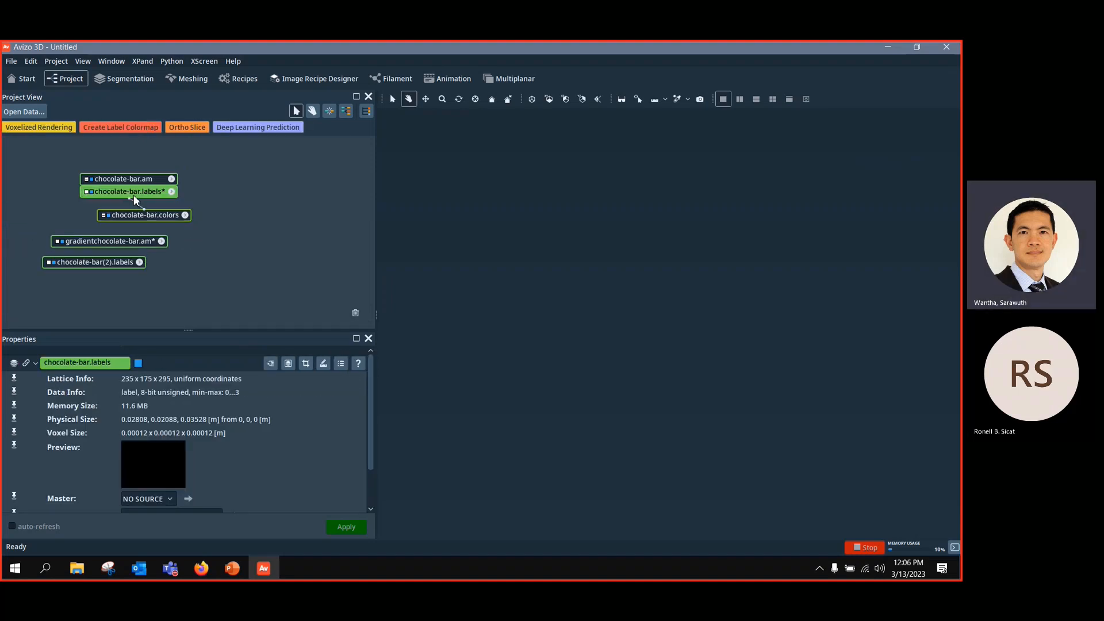
left_click(132, 179)
left_click(8, 129)
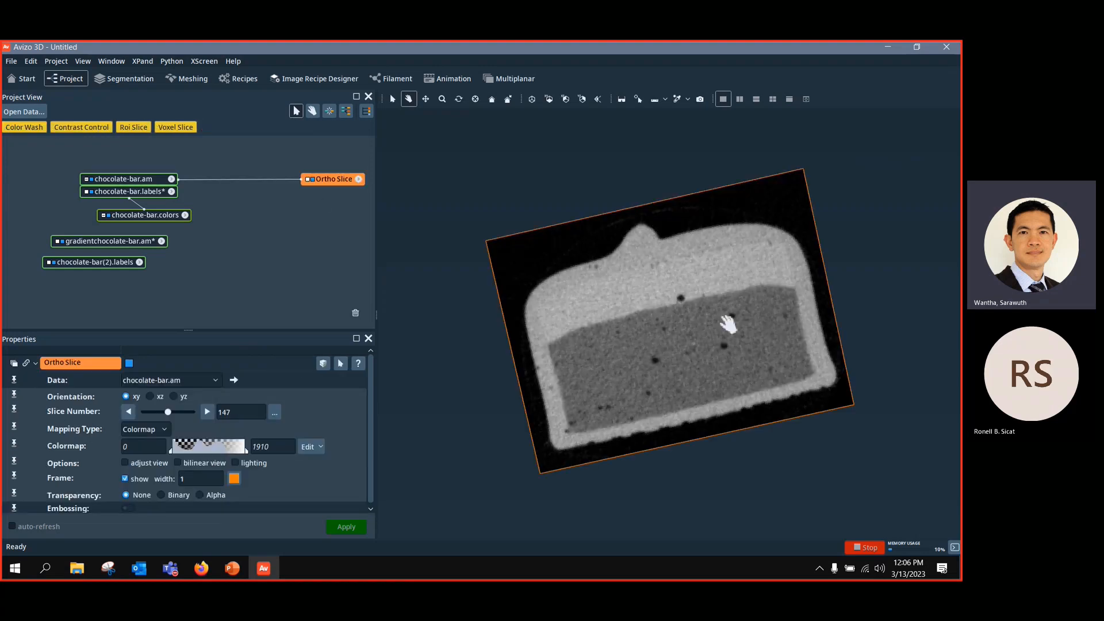
left_click_drag(727, 320, 675, 236)
left_click_drag(631, 360, 571, 374)
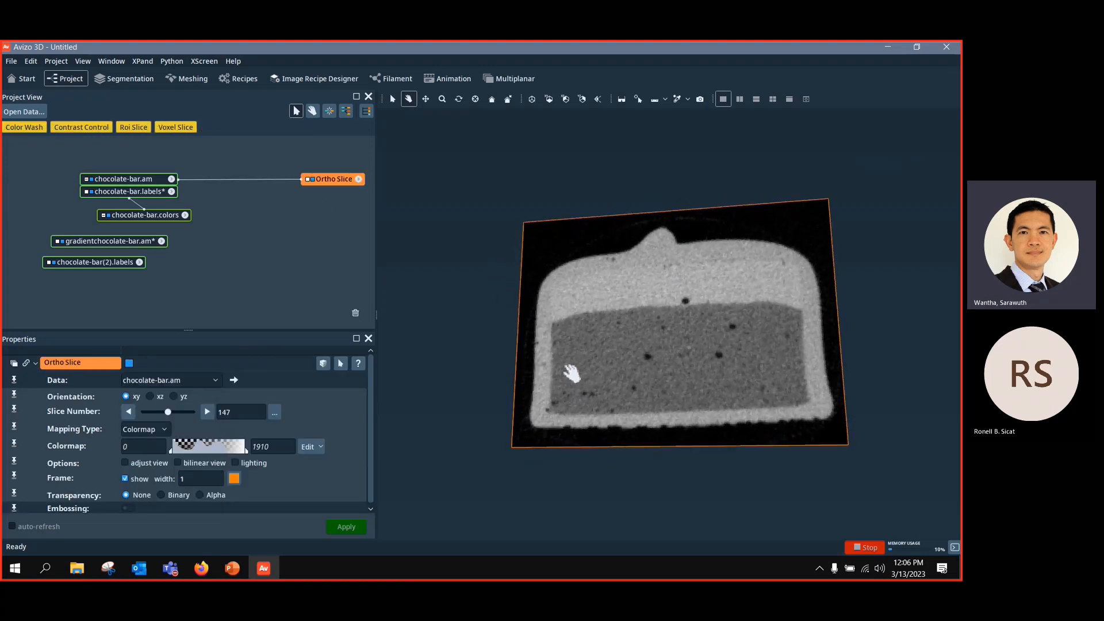
left_click(124, 79)
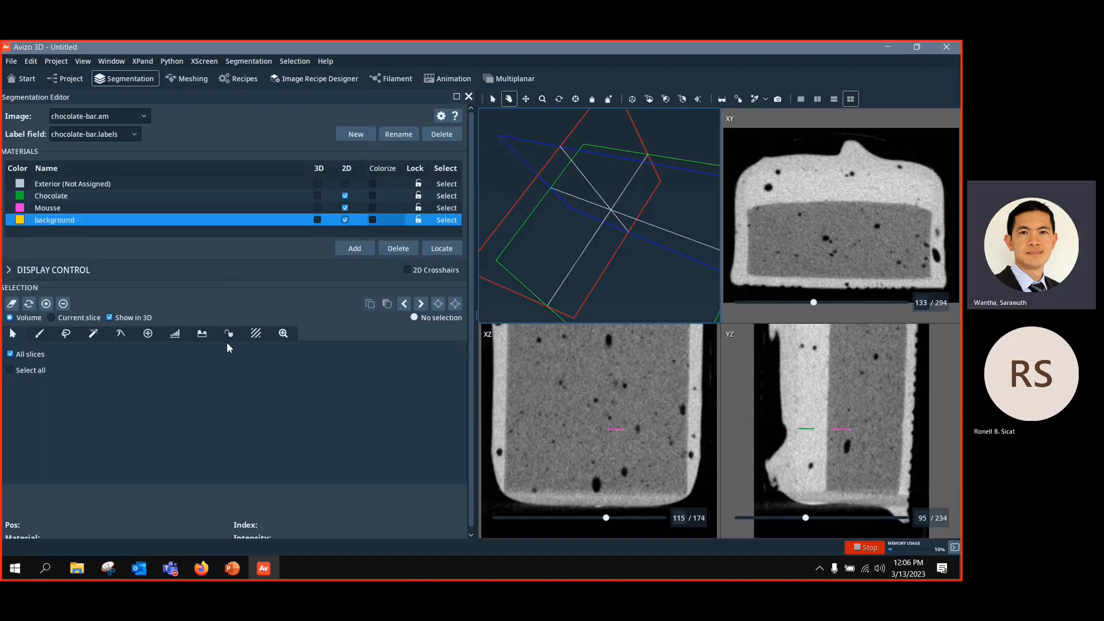
Step: Check the watershed tool's settings, return to the project workspace, and reconnect the Ortho Slice to the gradient image
left_click(229, 335)
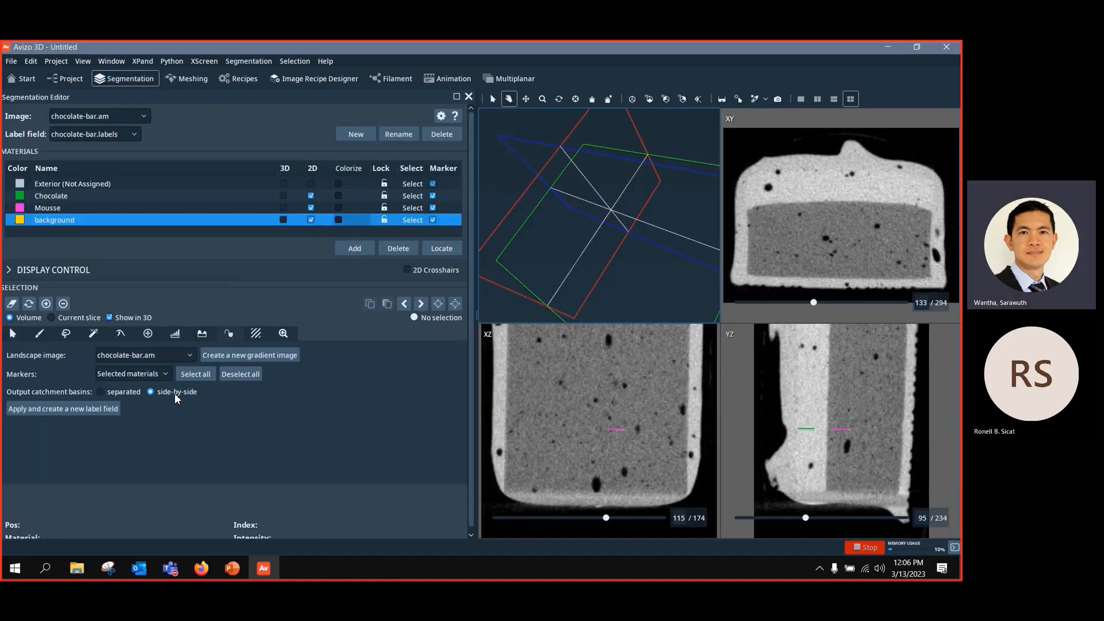
left_click(63, 77)
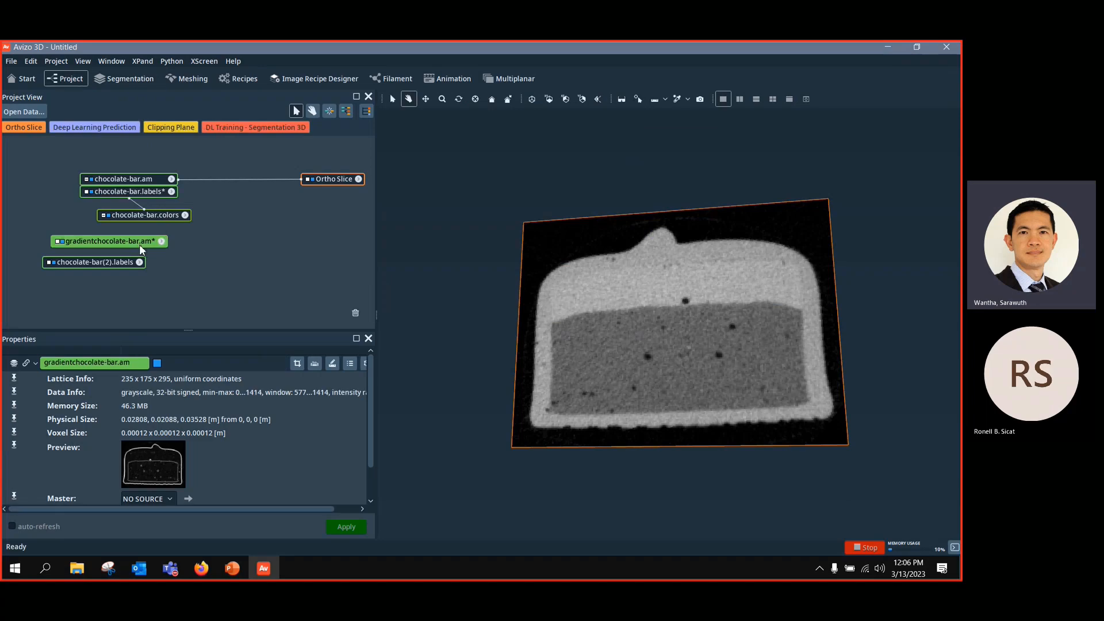
left_click_drag(300, 179, 142, 241)
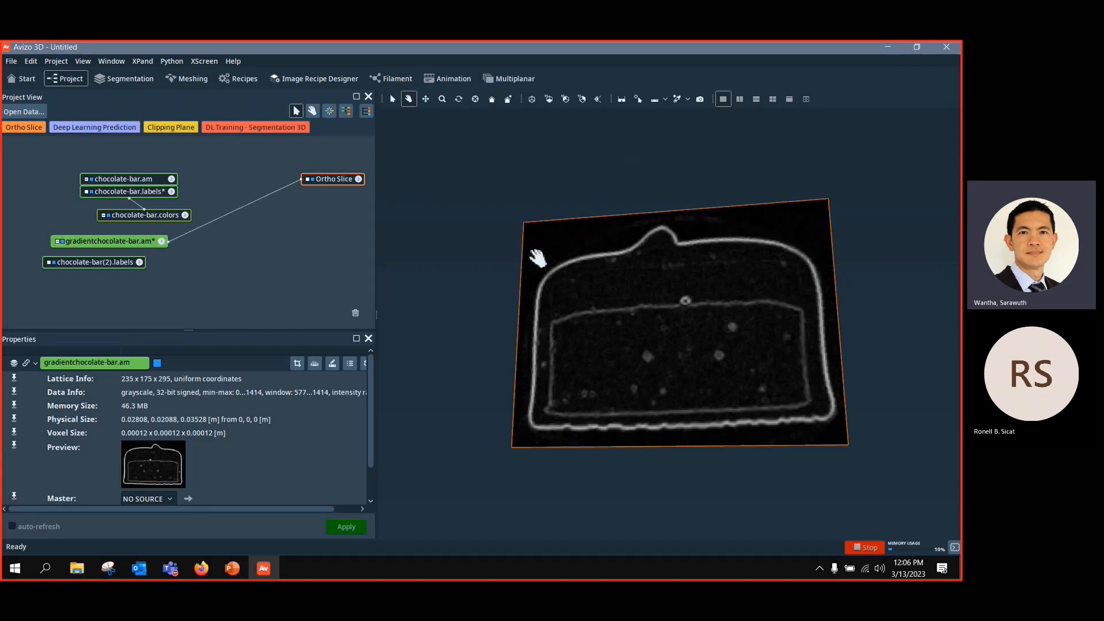
left_click_drag(537, 257, 597, 275)
left_click_drag(336, 179, 331, 204)
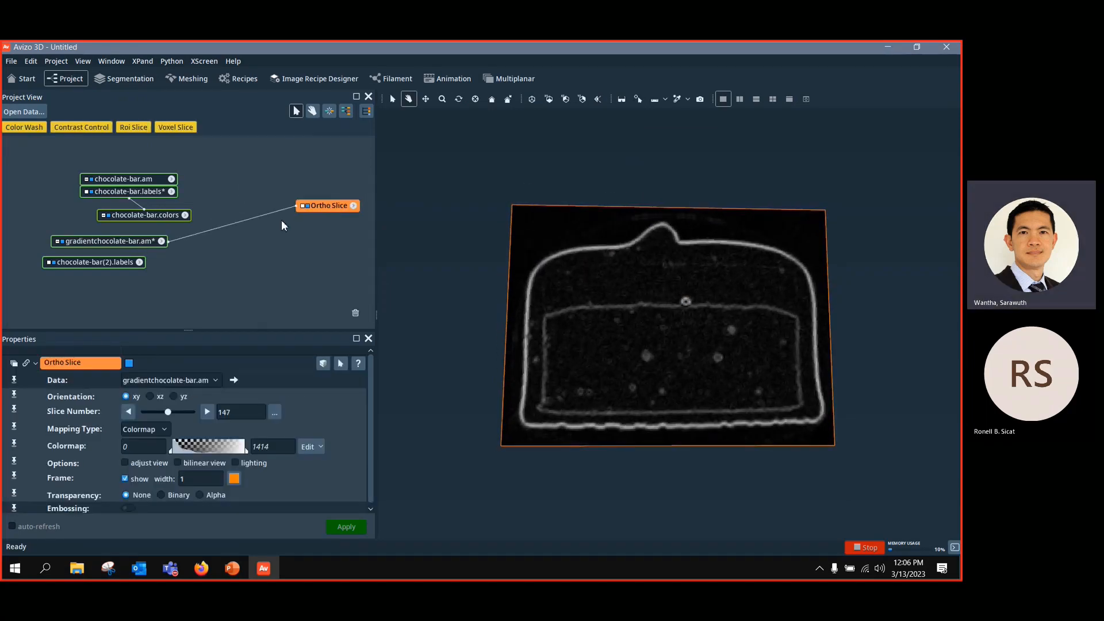
Step: Attach a Height Map Slice to the gradient image, hide the Ortho Slice, and select the height map
left_click_drag(136, 244, 137, 241)
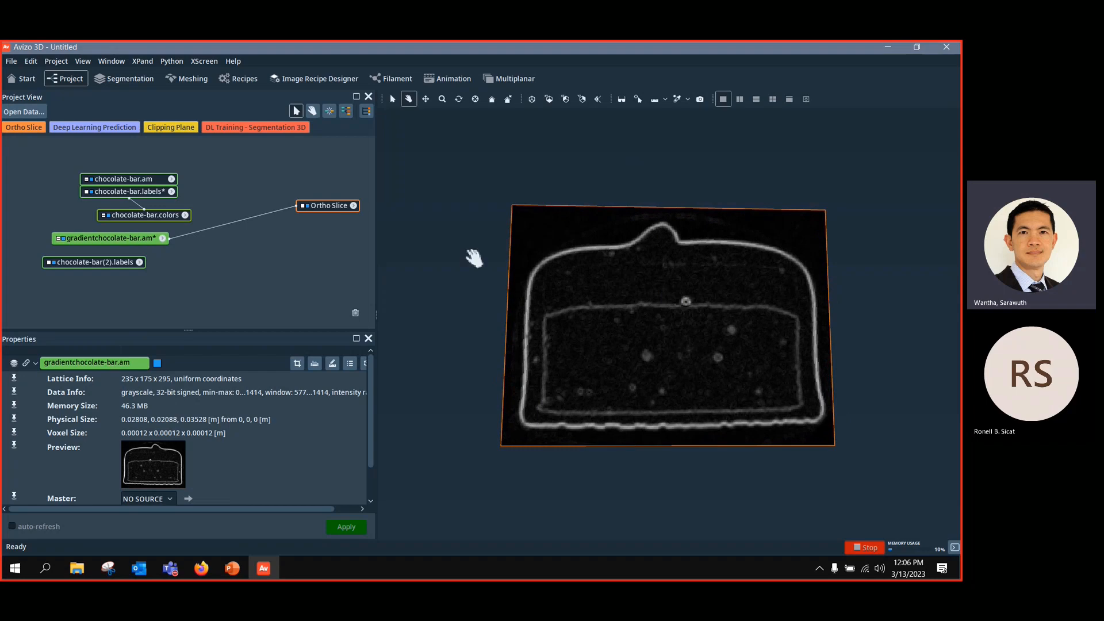
right_click(145, 239)
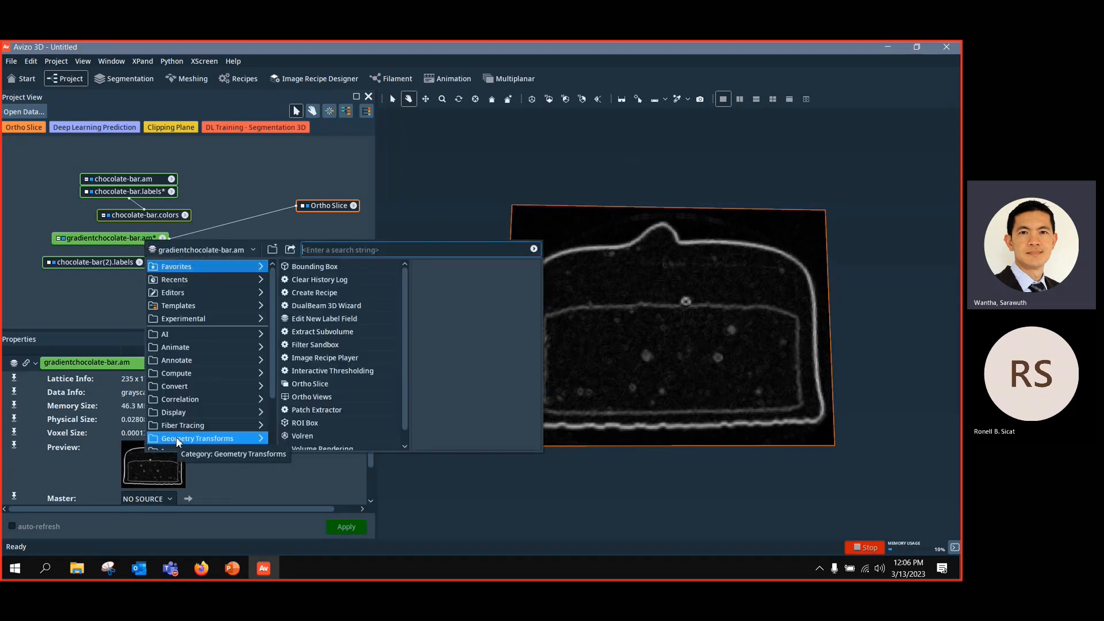
type("heigh")
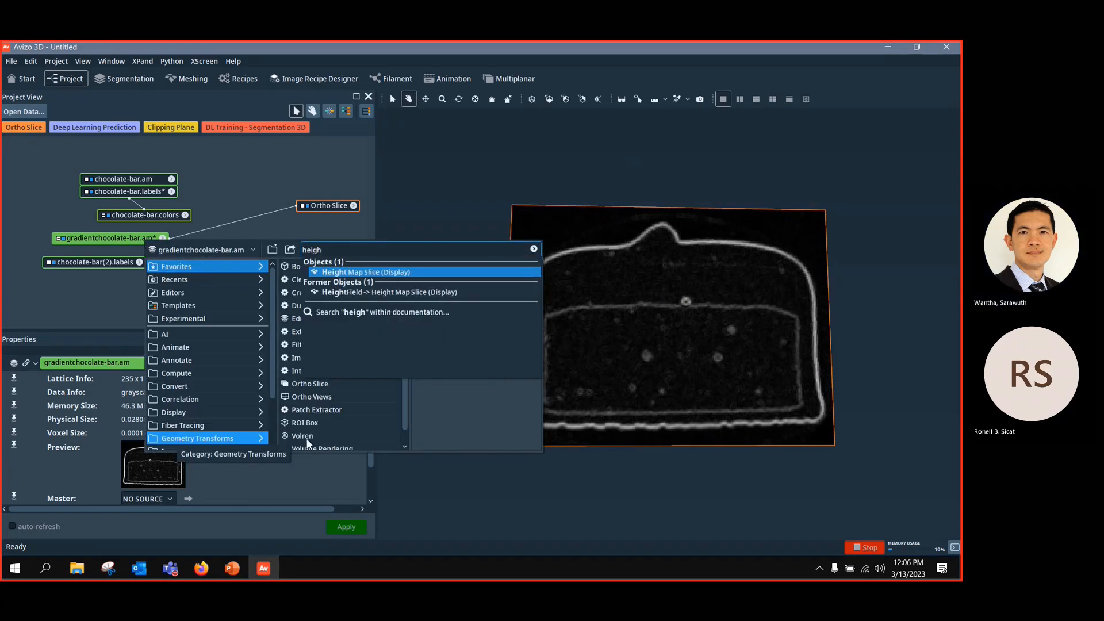
left_click(345, 272)
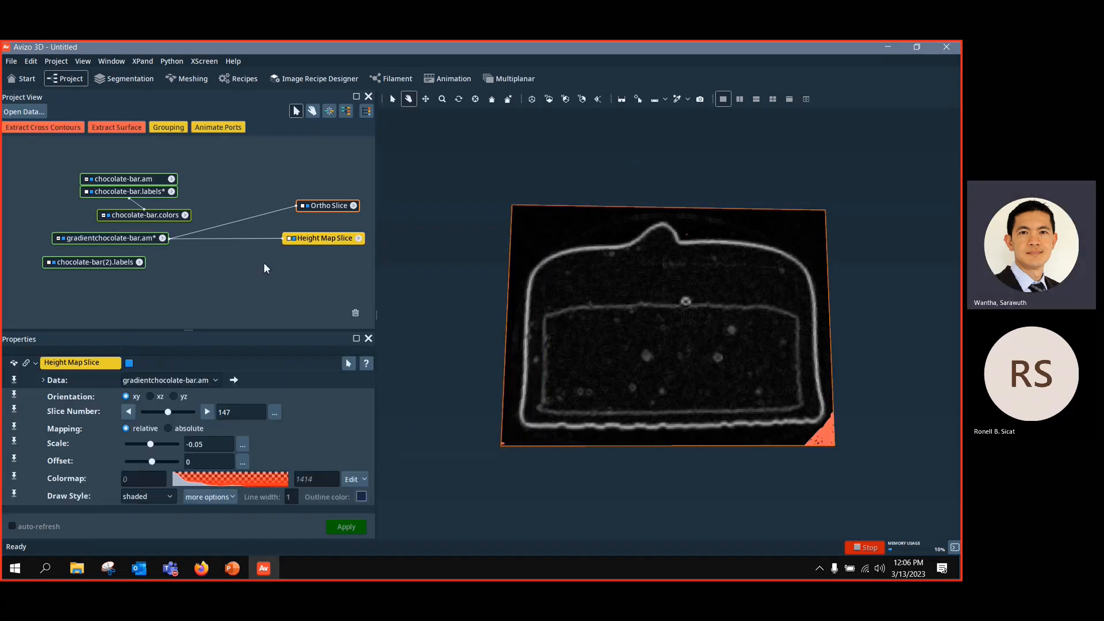
left_click(319, 206)
left_click(305, 205)
left_click(324, 241)
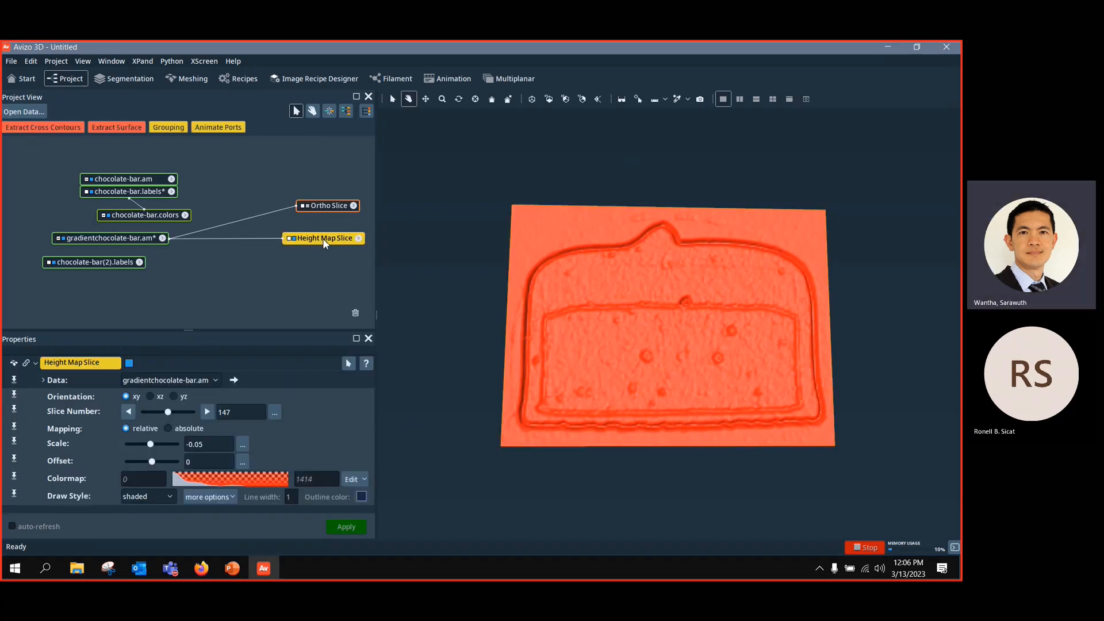
Step: Apply the physics.icol colormap to the Height Map Slice
left_click(363, 479)
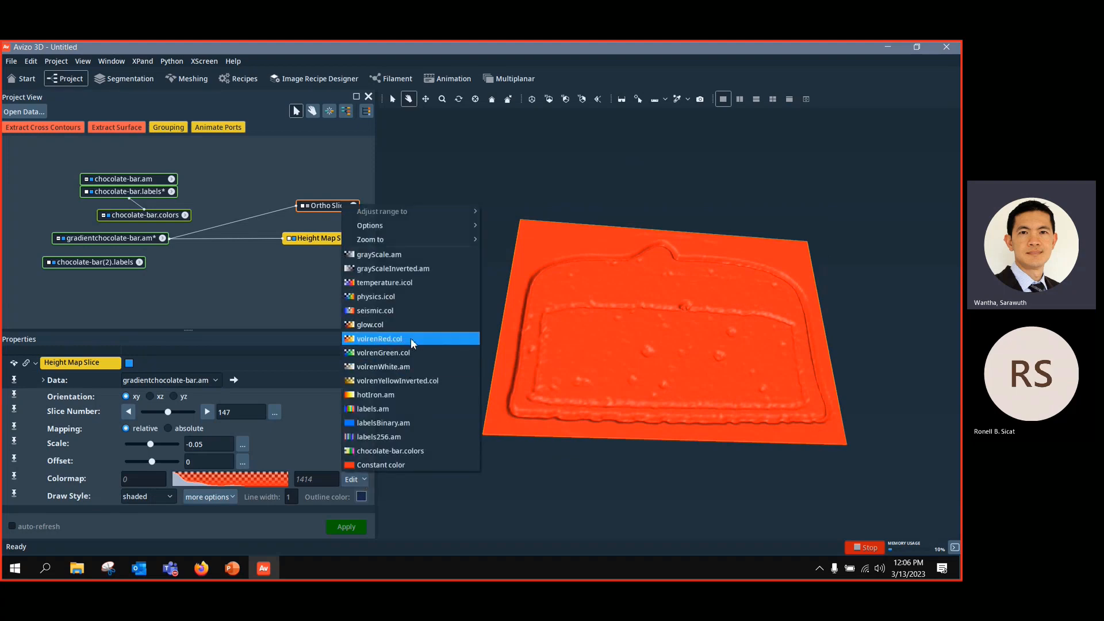
left_click(409, 294)
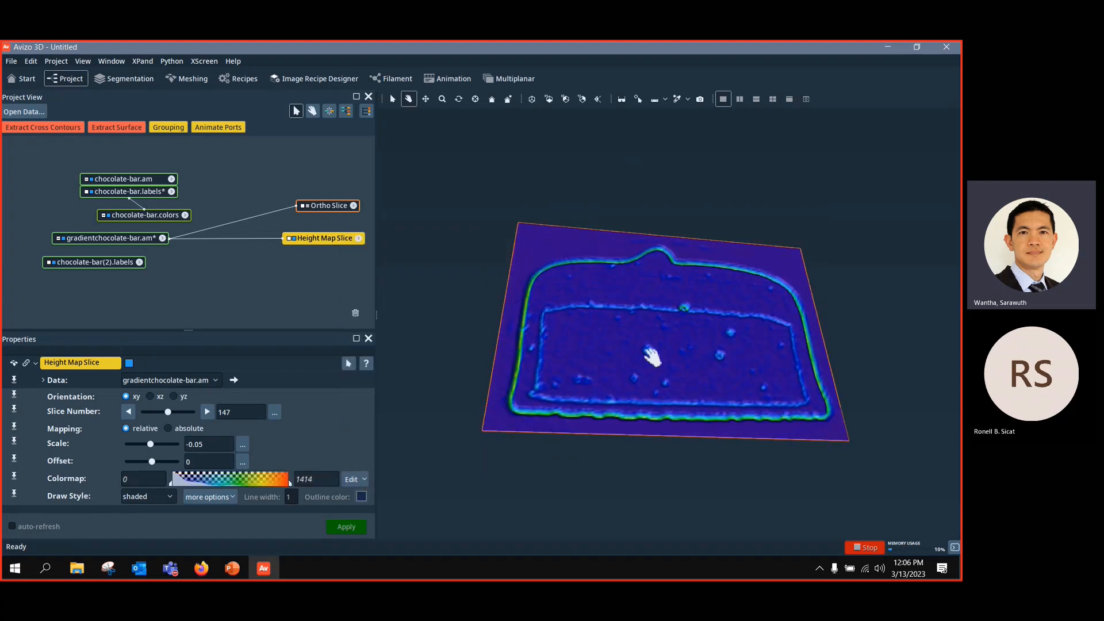
left_click_drag(651, 357, 661, 387)
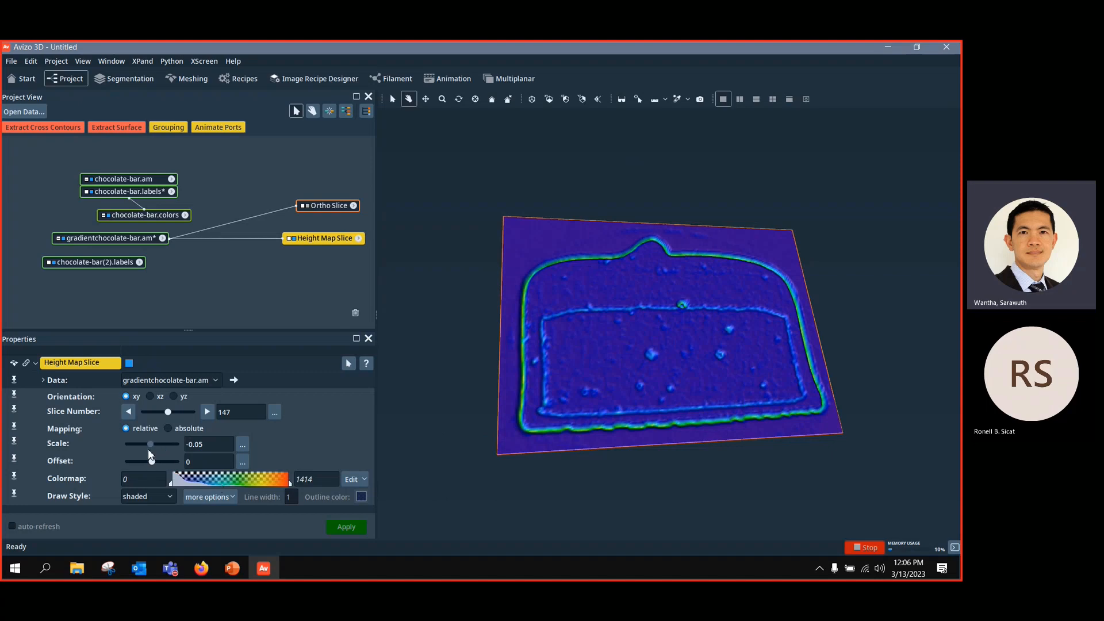
Step: Raise the Height Map Slice's scale to 0.5 to exaggerate the relief
left_click_drag(150, 443, 172, 445)
left_click_drag(517, 299, 604, 412)
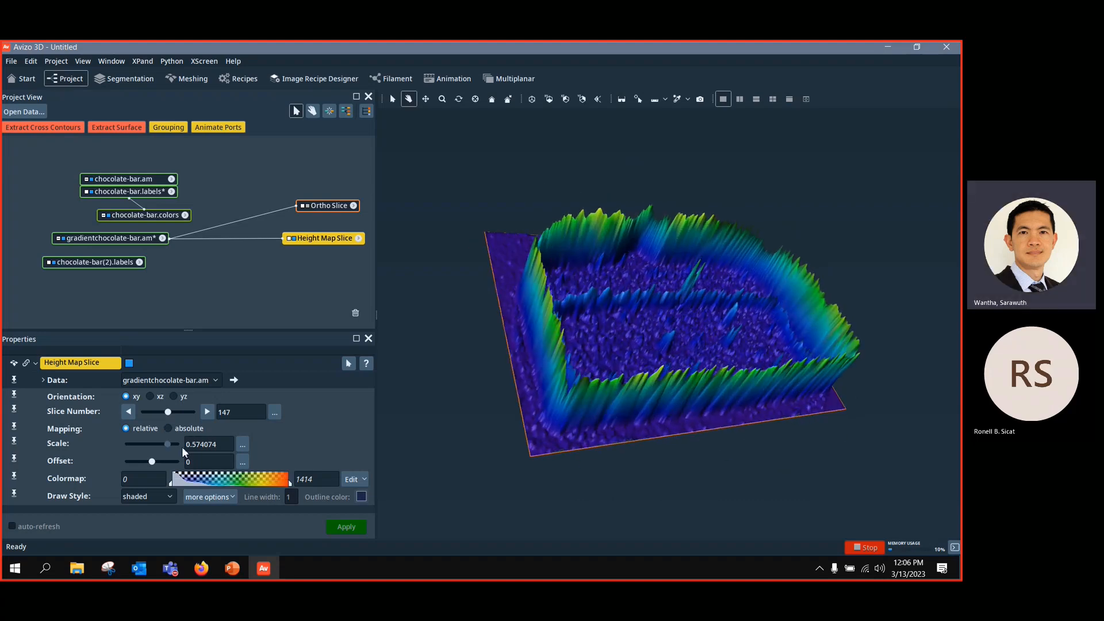
left_click(155, 444)
left_click_drag(154, 443, 166, 443)
left_click_drag(546, 362, 741, 385)
Step: Place chocolate-bar.colors beneath chocolate-bar.labels and attach a Voxelized Rendering to that label field to show the seeds
left_click(120, 262)
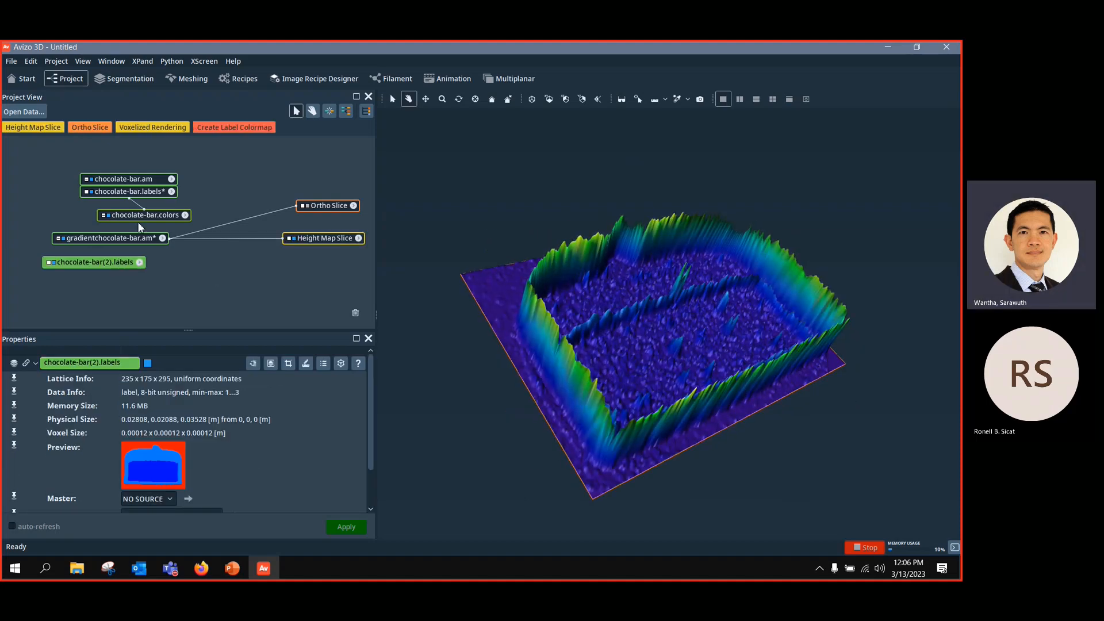
left_click_drag(139, 217, 122, 214)
left_click(128, 194)
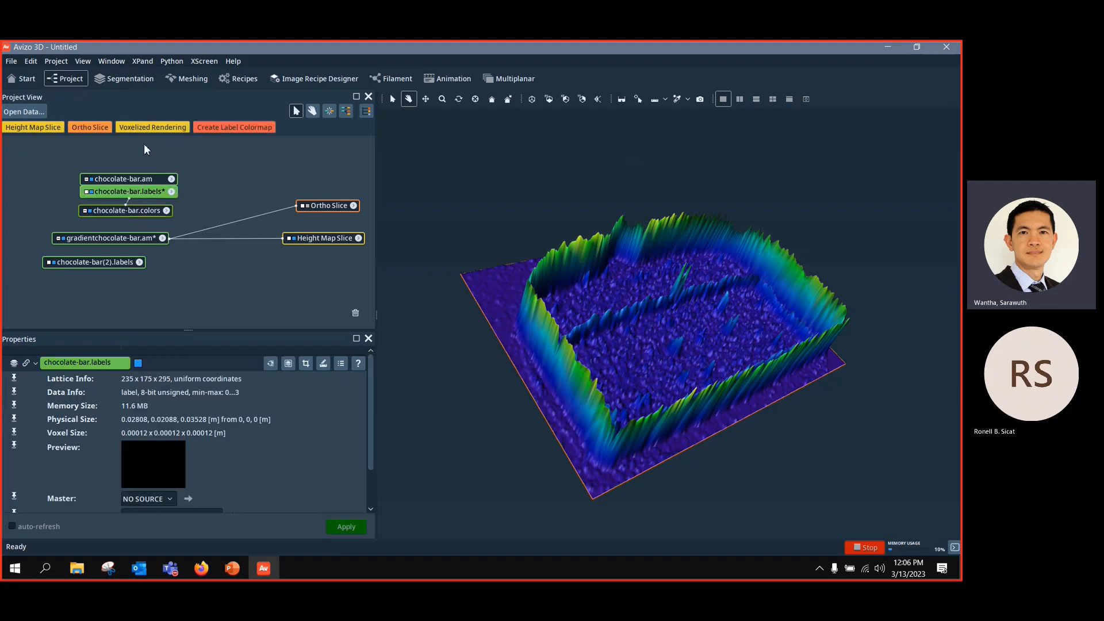
right_click(140, 191)
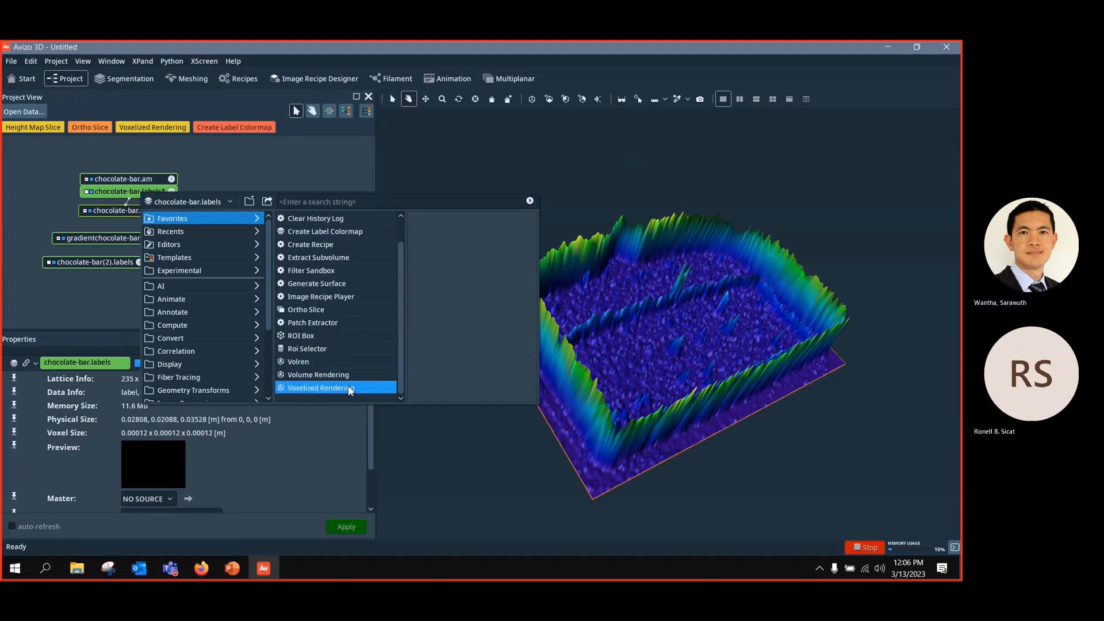
left_click(322, 387)
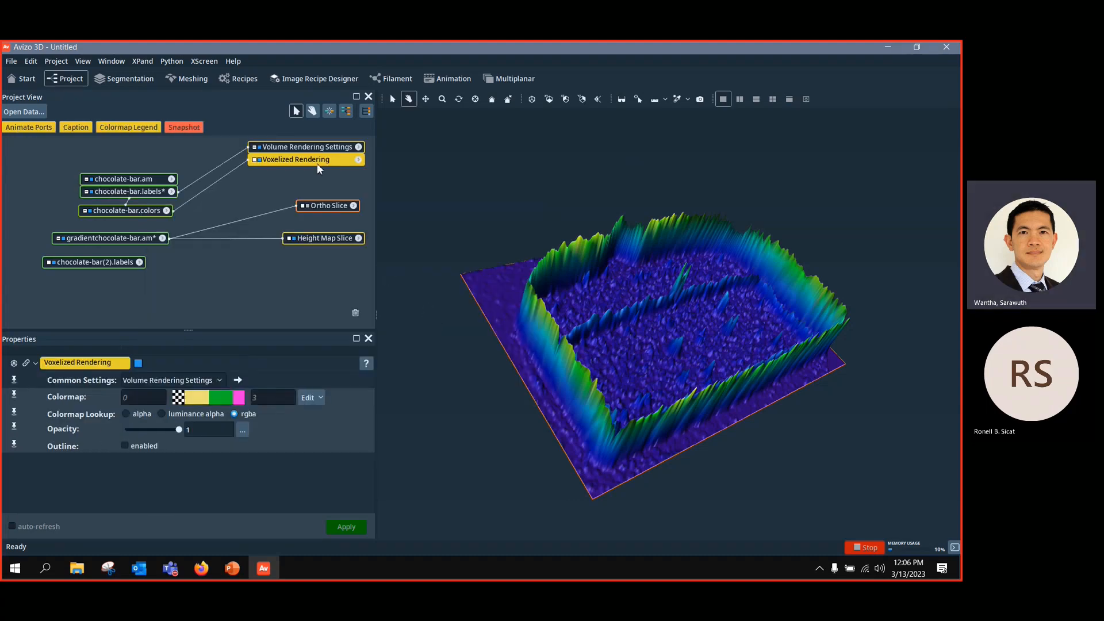
left_click_drag(644, 284, 563, 345)
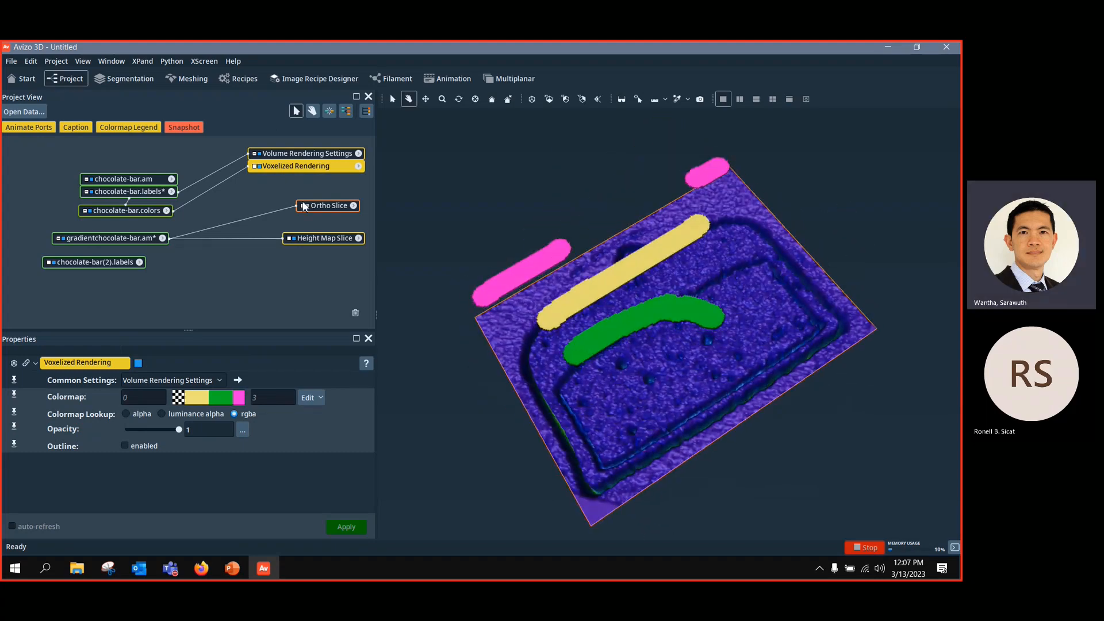
Step: Set the Height Map Slice's offset to -1021.22 and examine the seeds between the ridges of the gradient relief
left_click(323, 238)
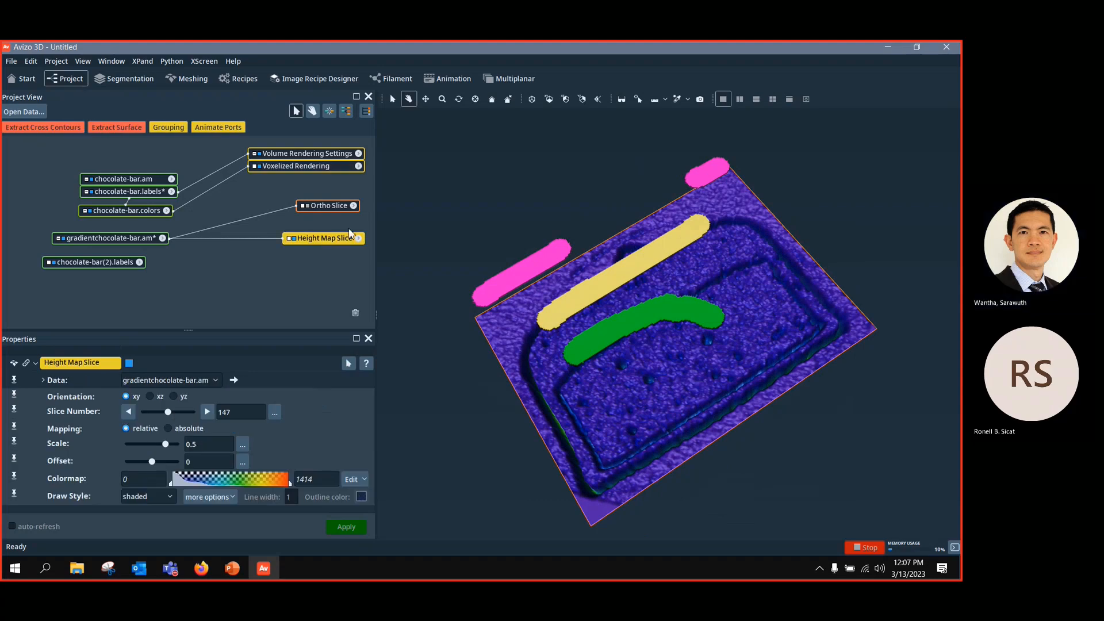
left_click_drag(152, 461, 132, 461)
left_click_drag(805, 293, 820, 370)
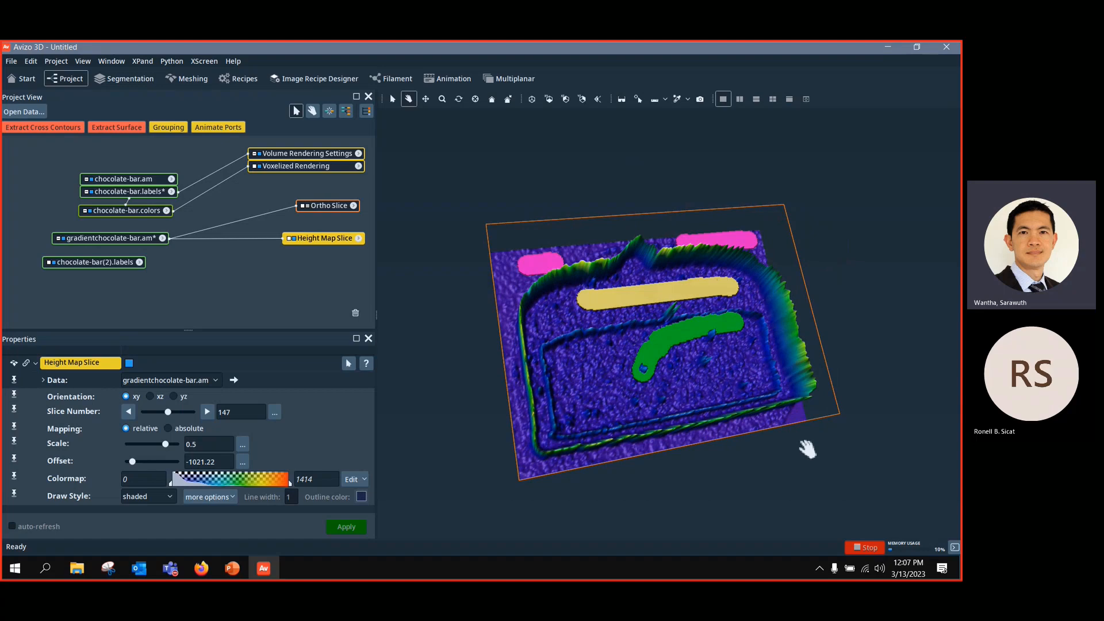
left_click_drag(753, 399, 739, 316)
left_click_drag(678, 377, 742, 402)
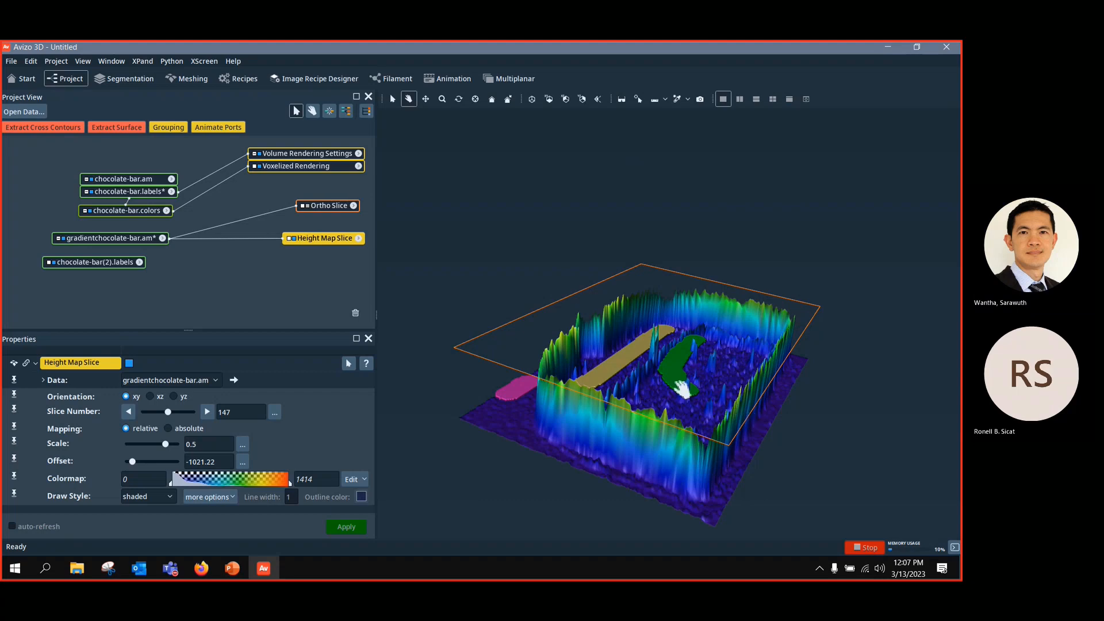
left_click_drag(680, 386, 680, 424)
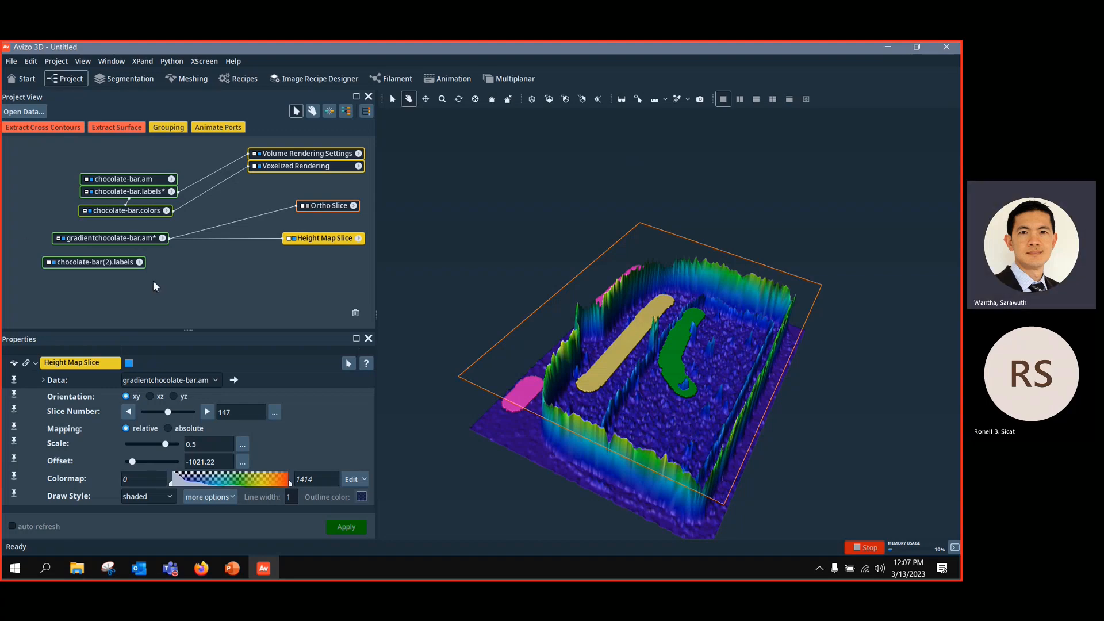
left_click(115, 238)
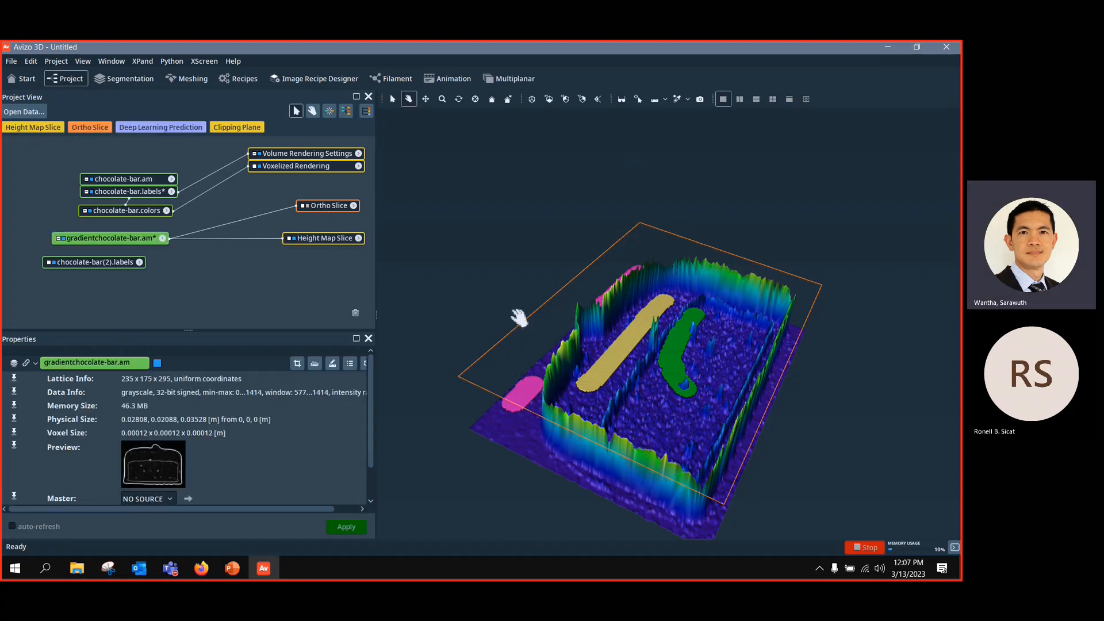
left_click_drag(686, 402, 670, 399)
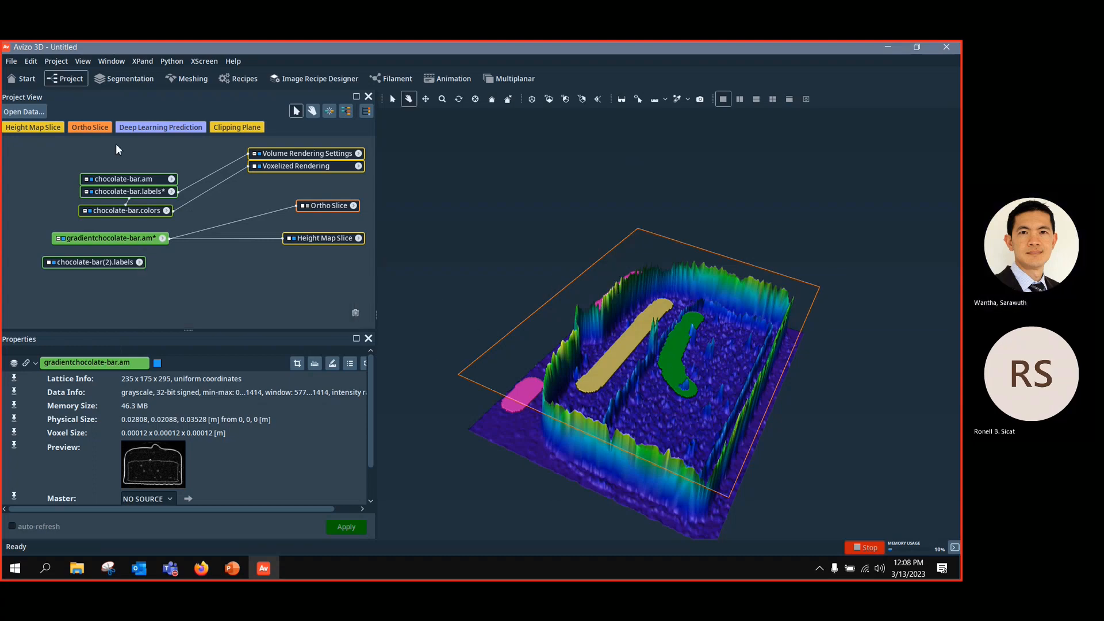
Step: Add an Image Gradient module to chocolate-bar.am and run it on XY planes with Canny type and amplitude (max of mags)
left_click(128, 180)
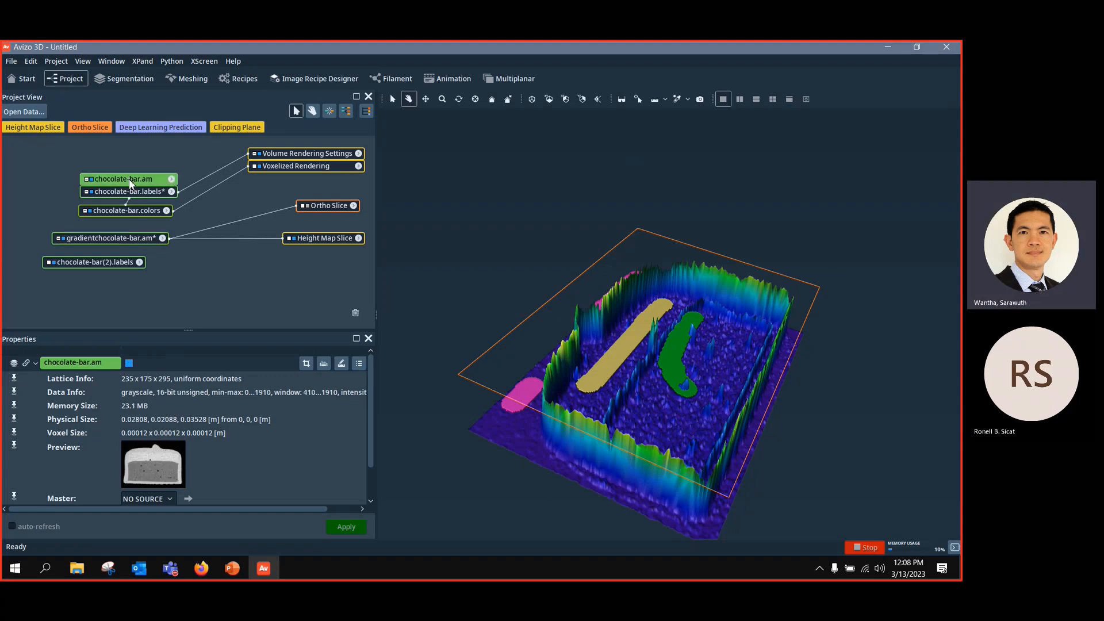
right_click(131, 179)
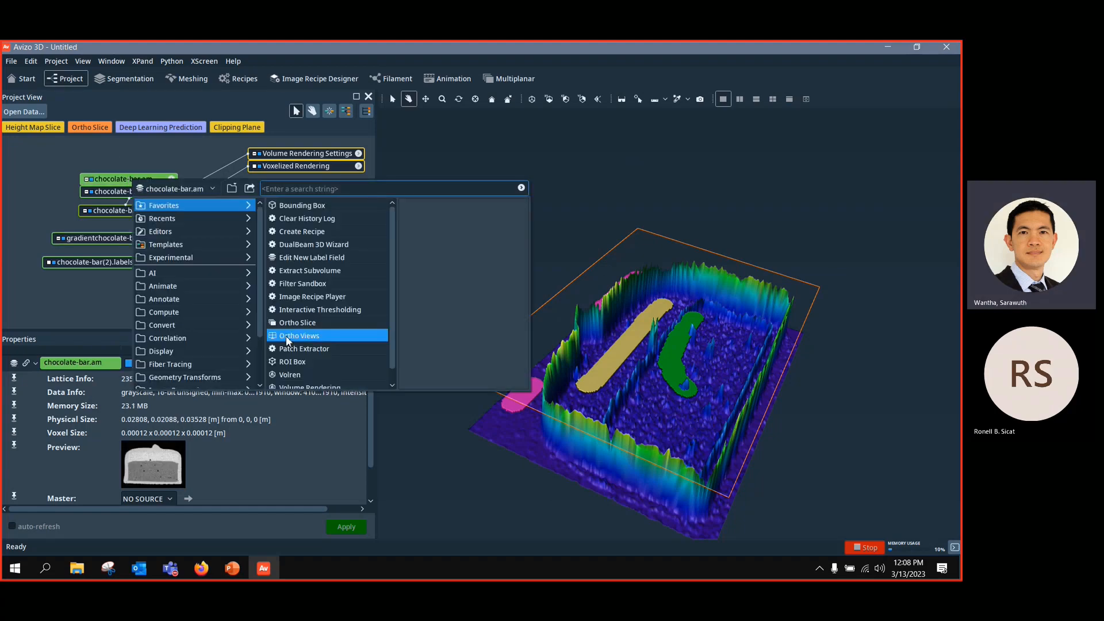
type("gra")
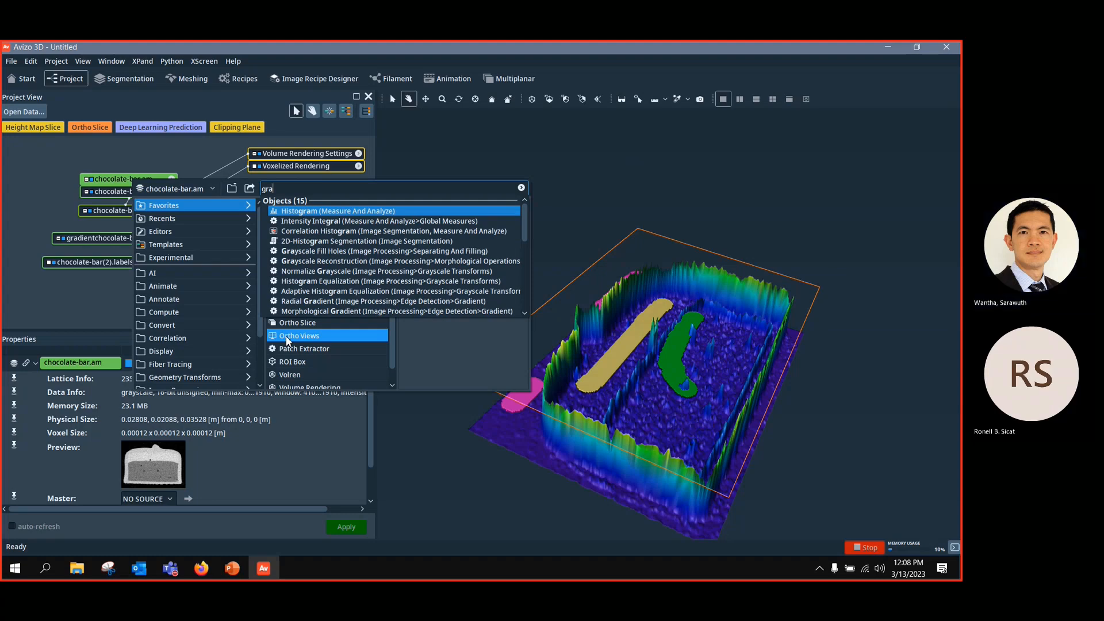
type("dient")
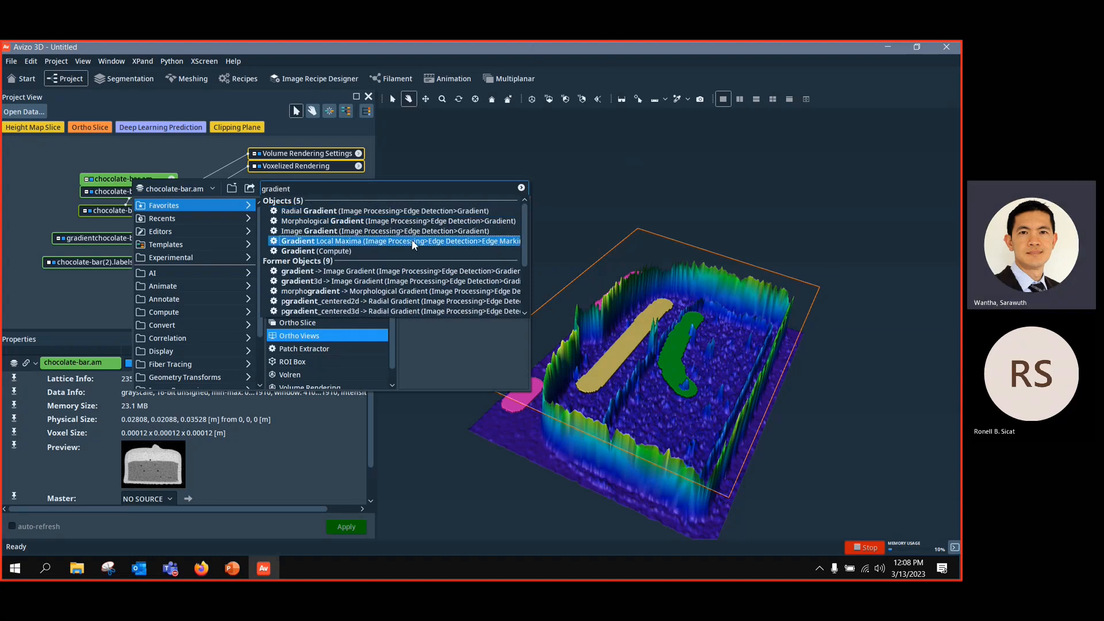
left_click(343, 233)
left_click_drag(136, 277, 265, 294)
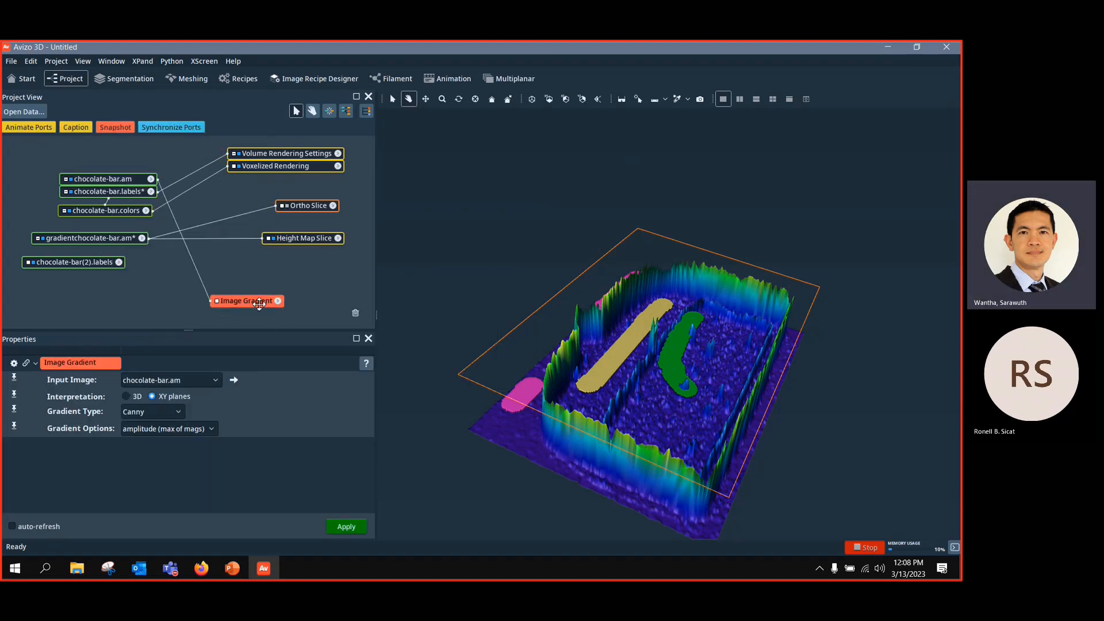
left_click(336, 526)
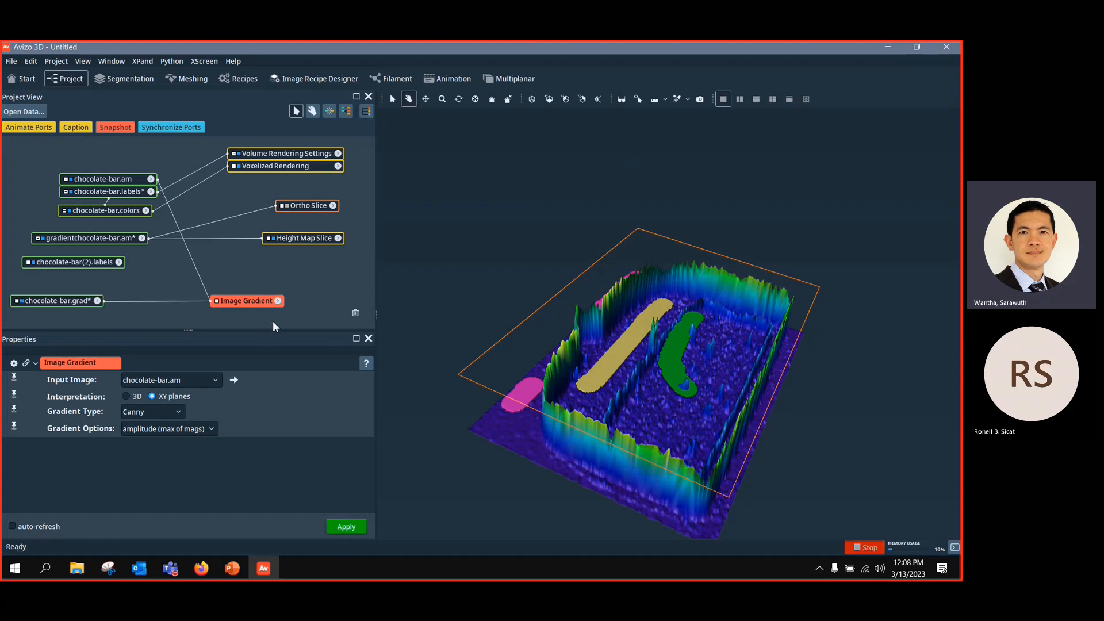
Step: Reconnect the Ortho Slice's data input to the new chocolate-bar.grad image
left_click(63, 303)
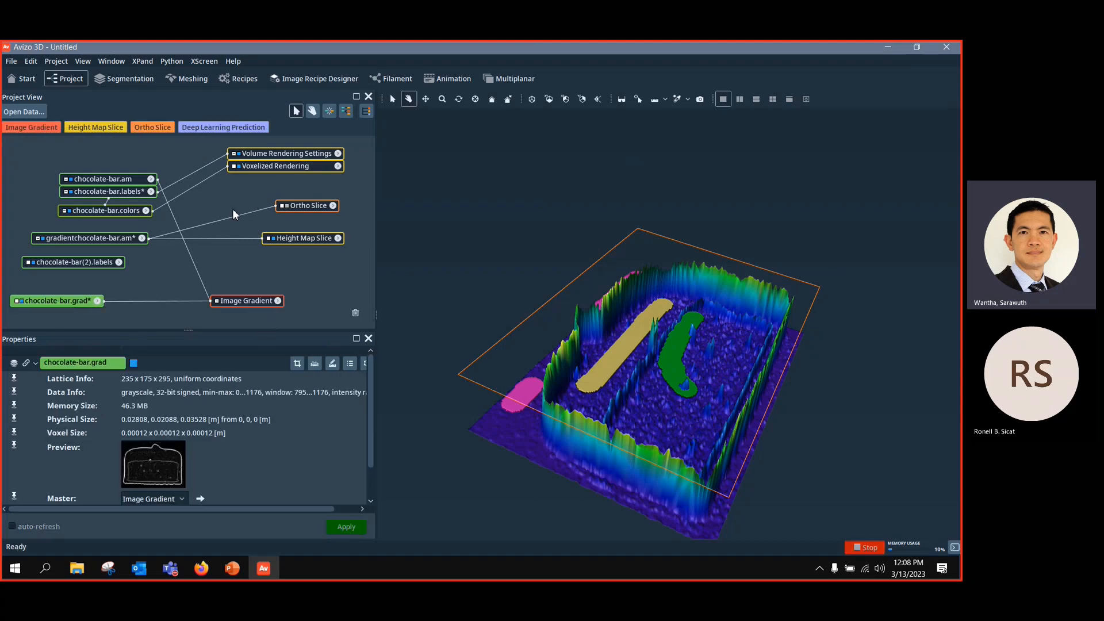
left_click_drag(233, 209, 74, 301)
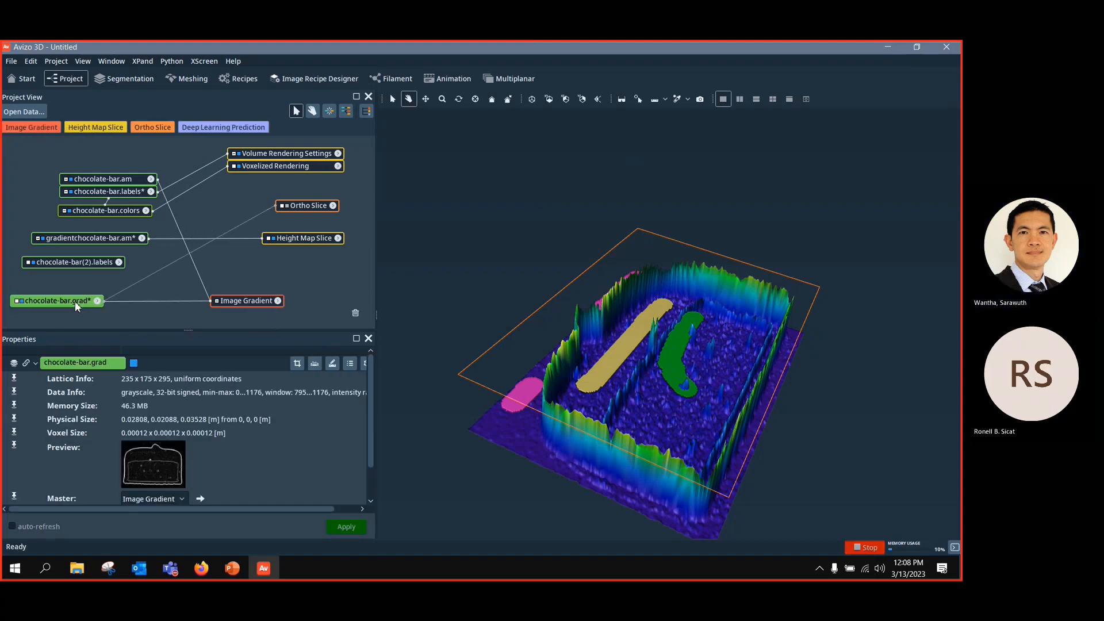
left_click(281, 206)
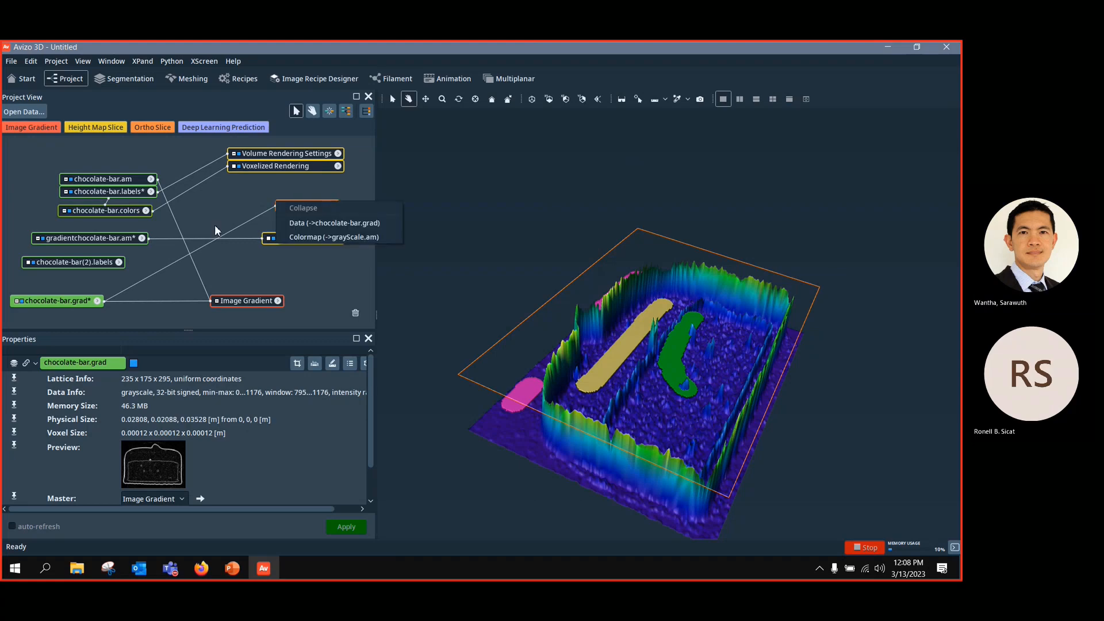
Step: Review the gradient types and amplitude options offered by the Image Gradient module
left_click(240, 301)
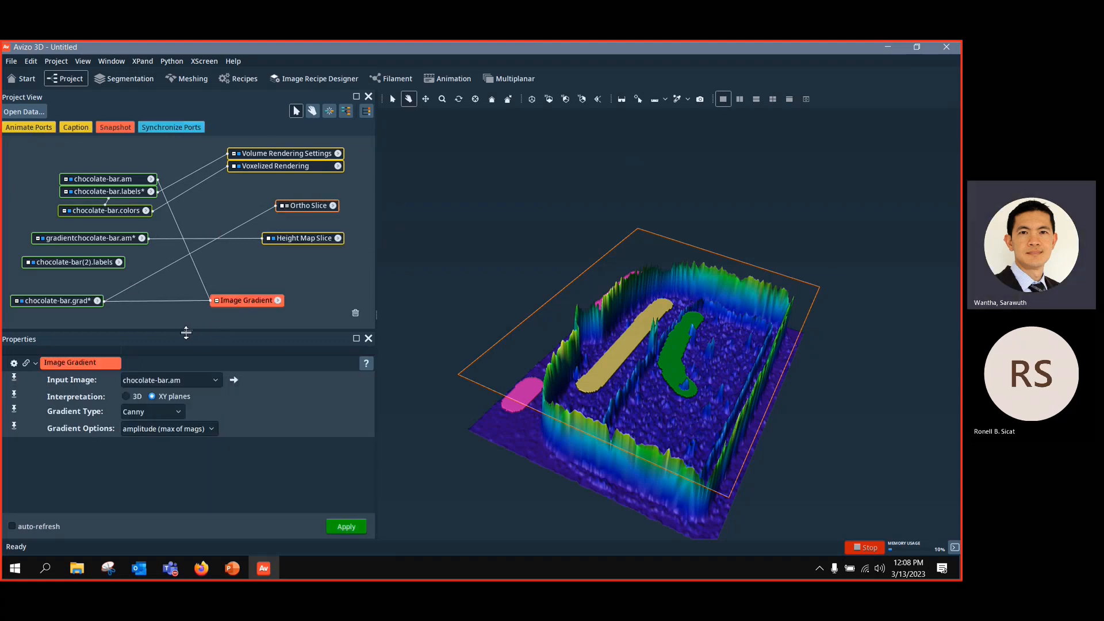
left_click_drag(188, 330, 216, 251)
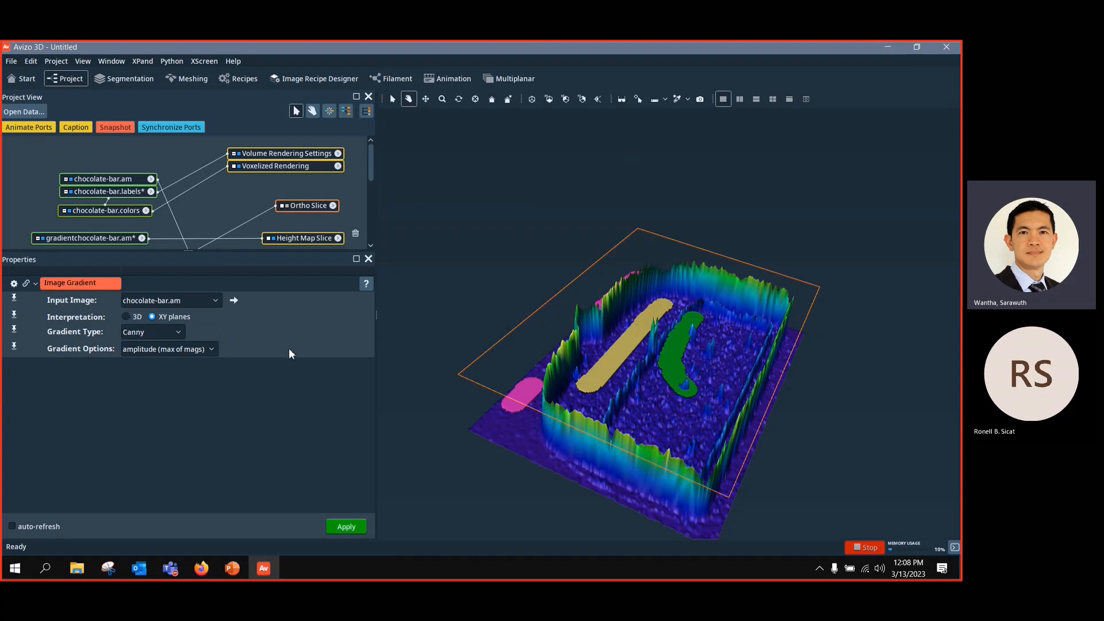
left_click(177, 333)
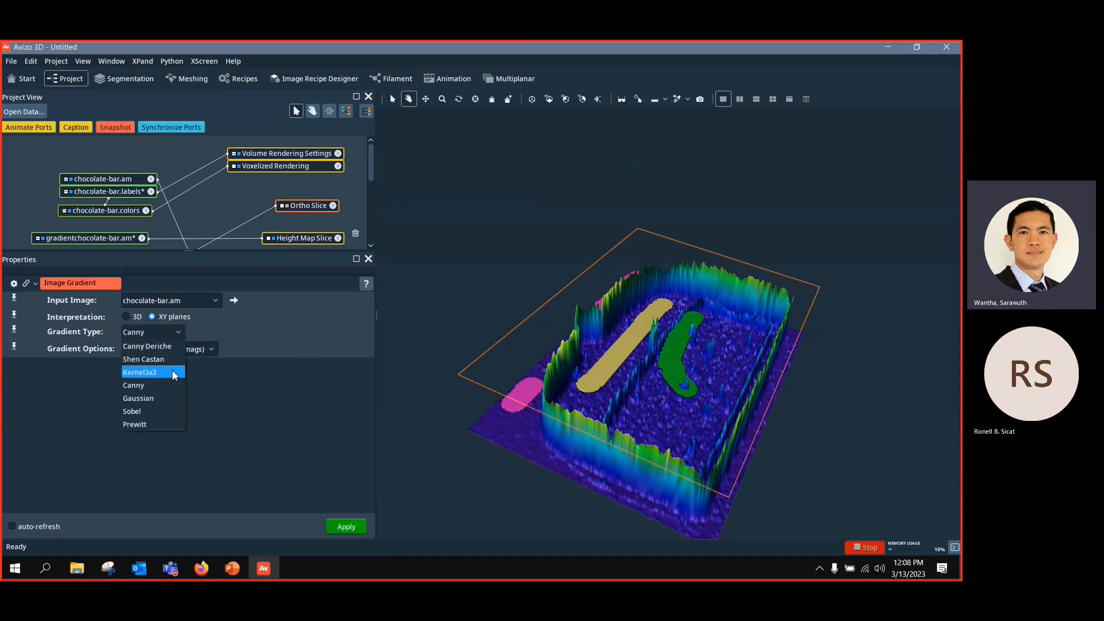
left_click(164, 441)
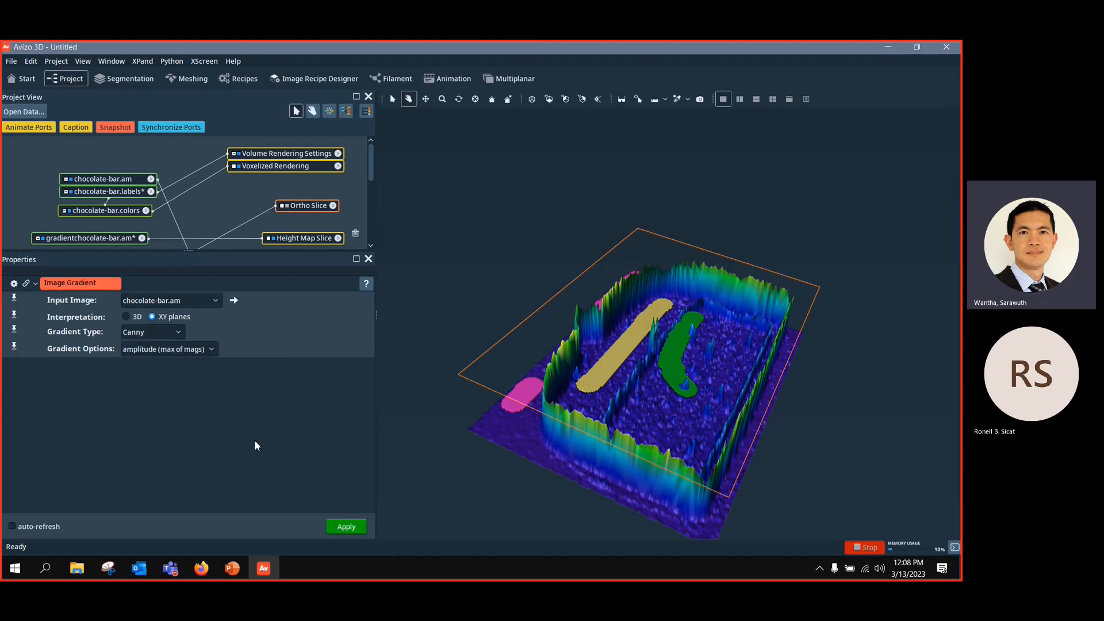
left_click(213, 351)
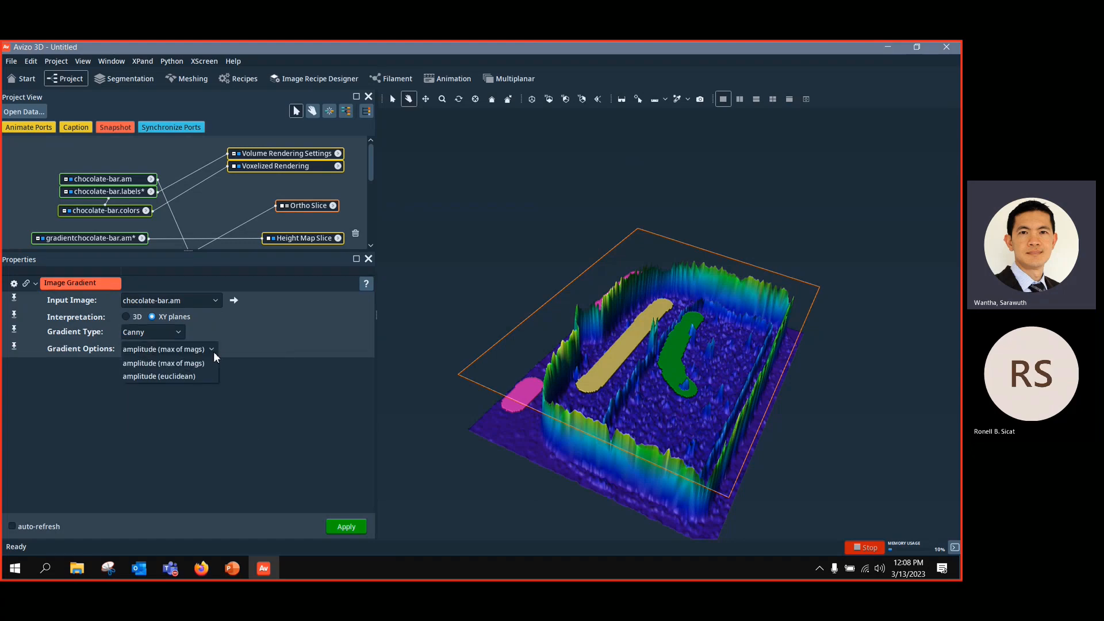
left_click(241, 382)
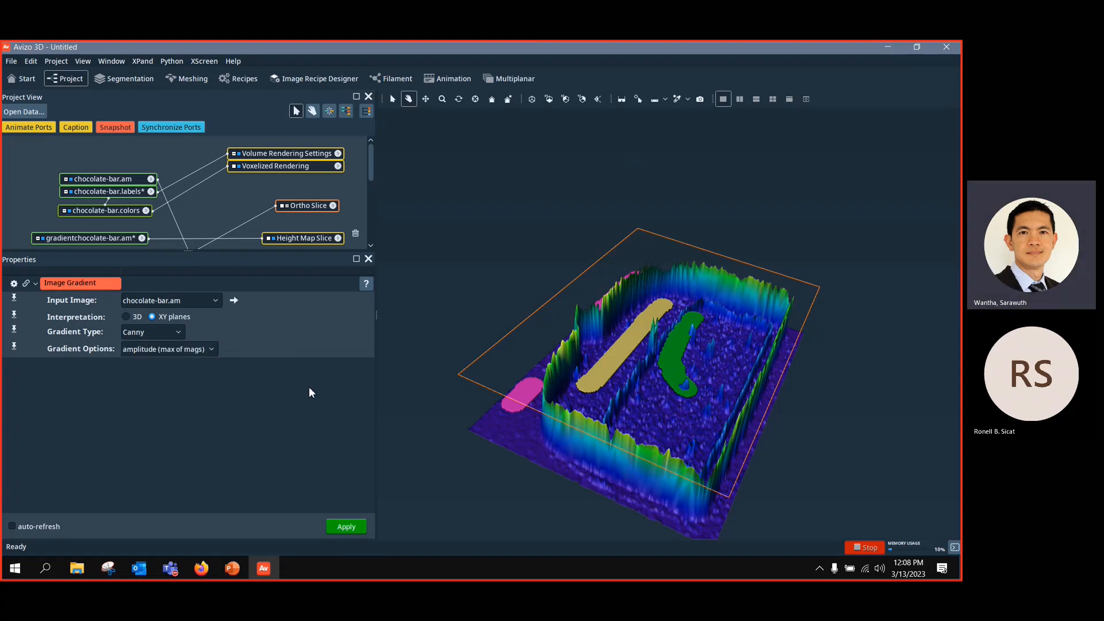
left_click_drag(693, 412, 785, 419)
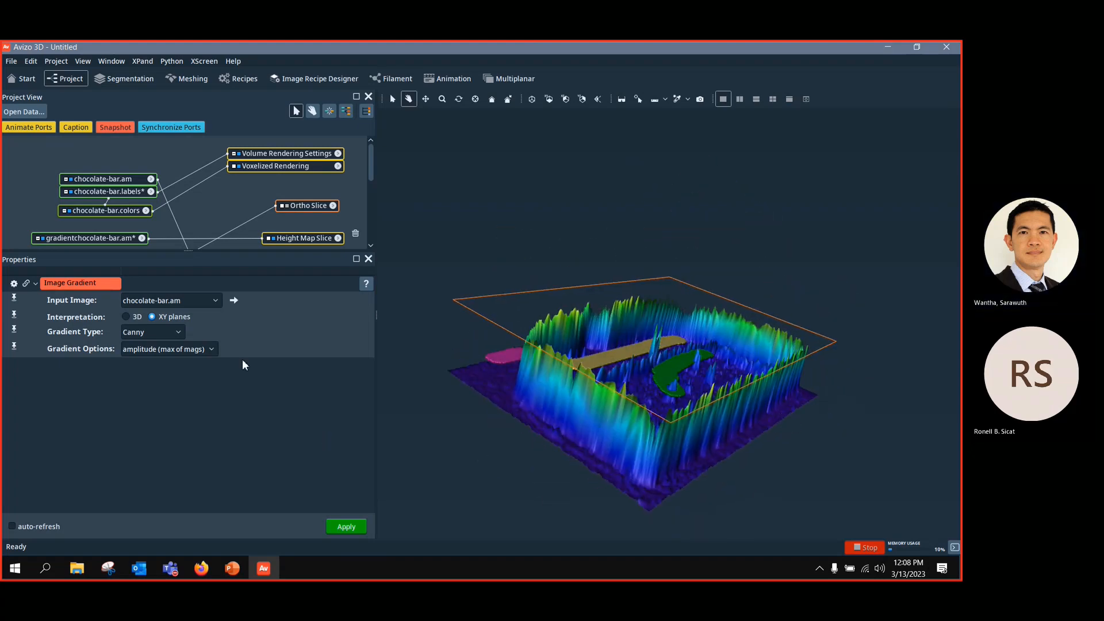
Step: Delete the Image Gradient module and the chocolate-bar.grad image, along with its attached Ortho Slice, from the project
left_click_drag(187, 250, 188, 355)
left_click(322, 239)
left_click(113, 241)
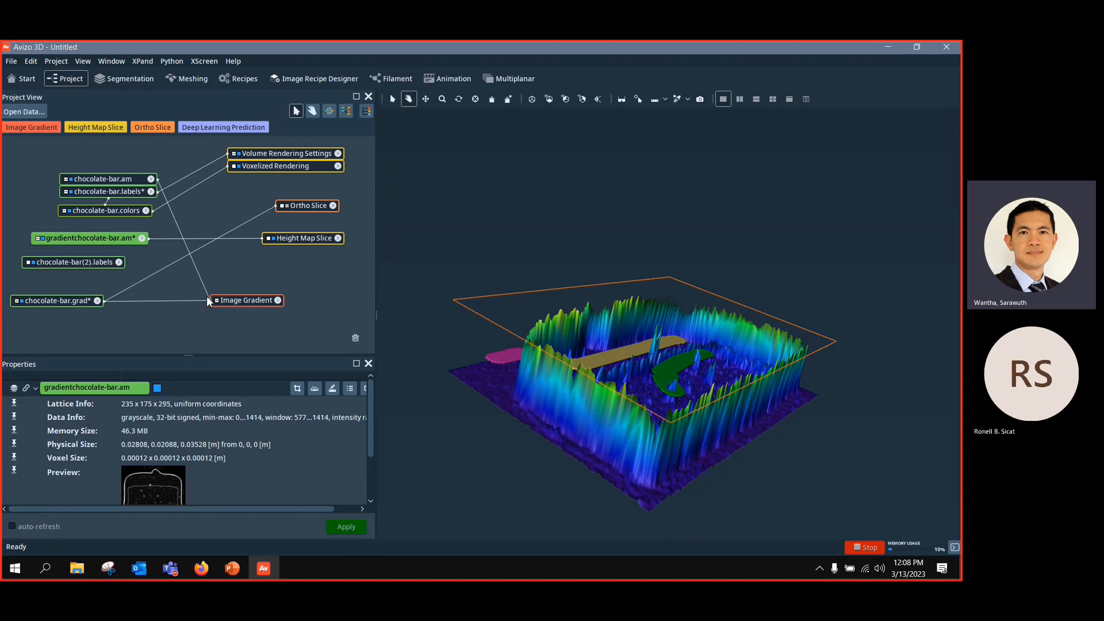
left_click(236, 299)
key("Delete")
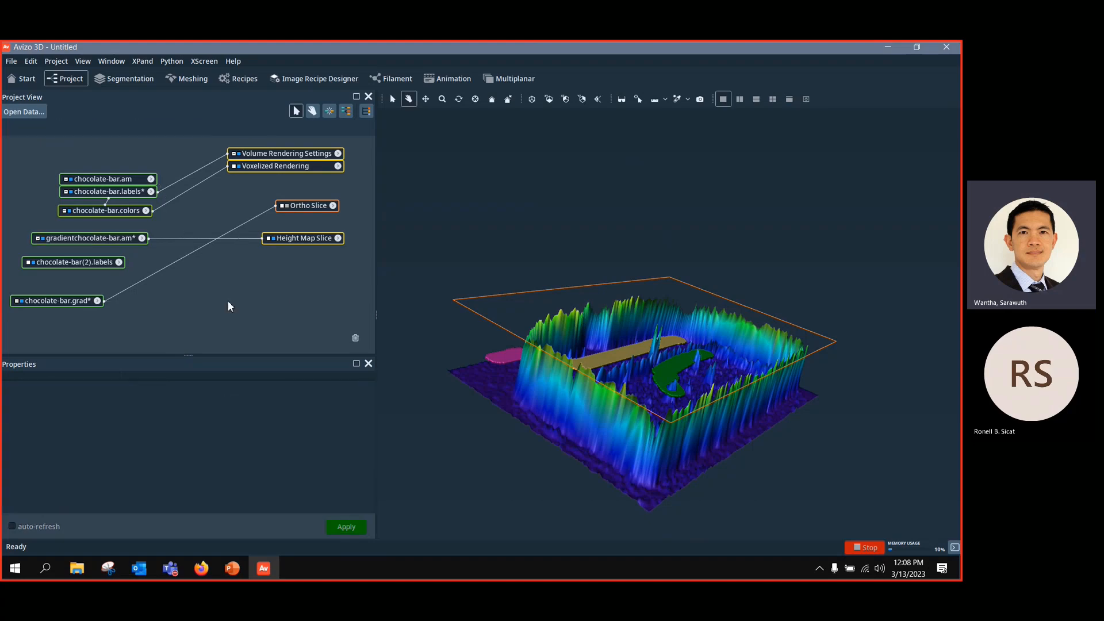
left_click(84, 301)
key("Delete")
left_click(464, 319)
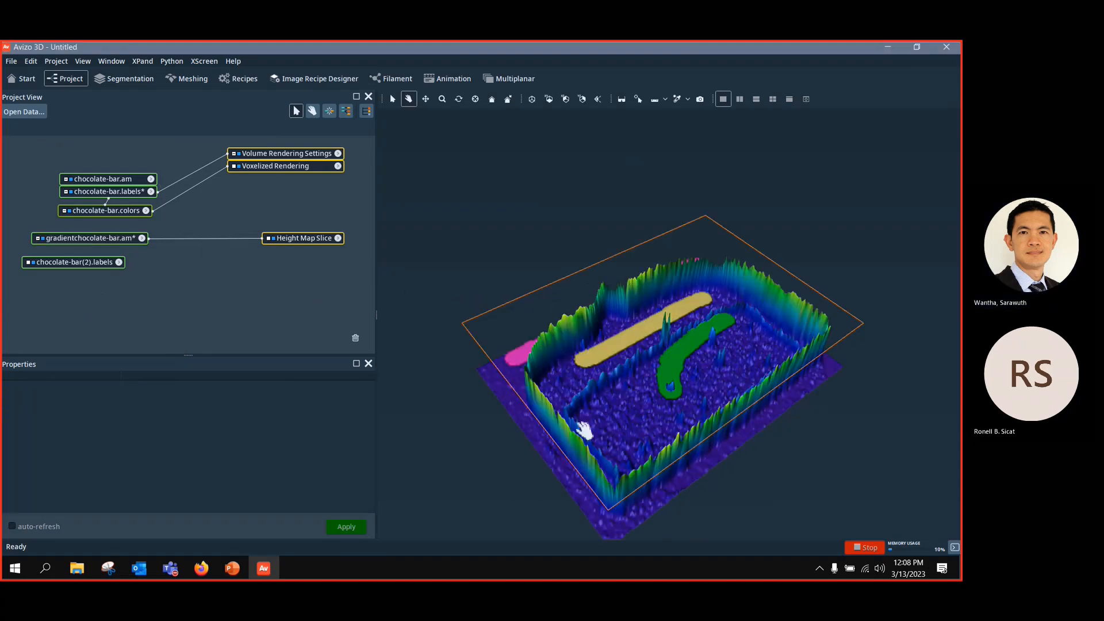
Step: Examine from several angles how the colored seeds lie between the ridges of the gradient height map
left_click_drag(560, 380, 672, 374)
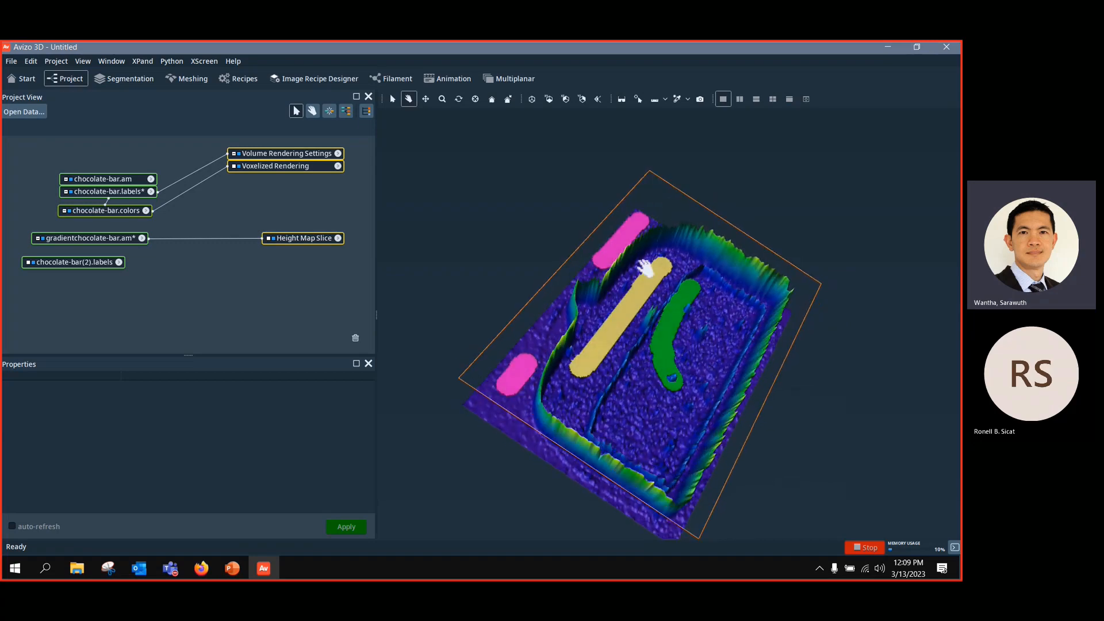
left_click_drag(645, 267, 633, 245)
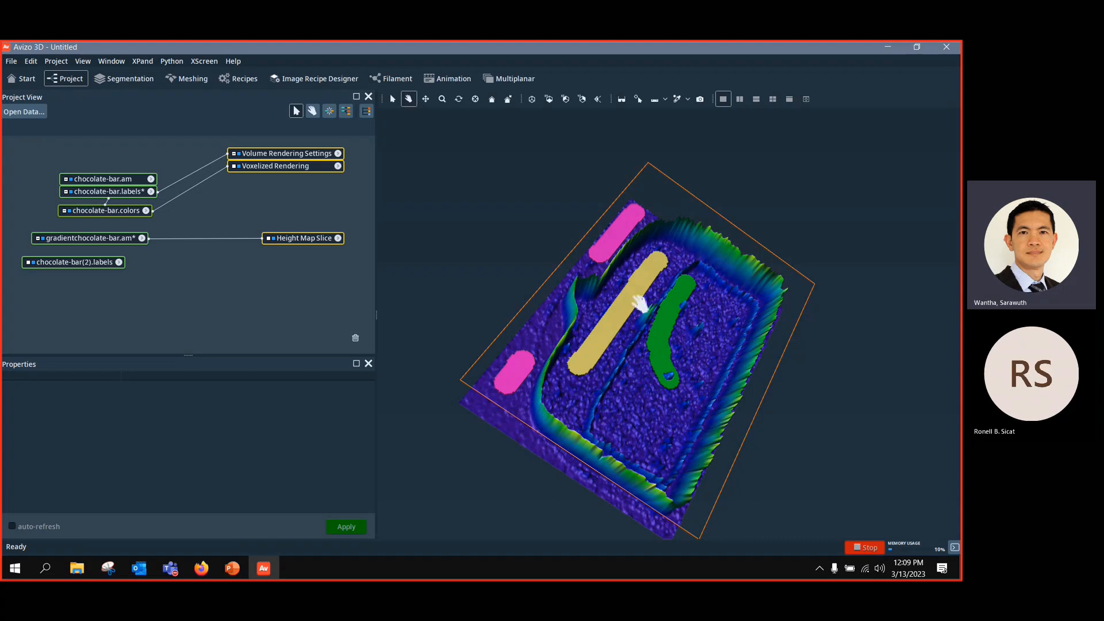
left_click_drag(636, 300, 650, 342)
left_click_drag(668, 231, 562, 402)
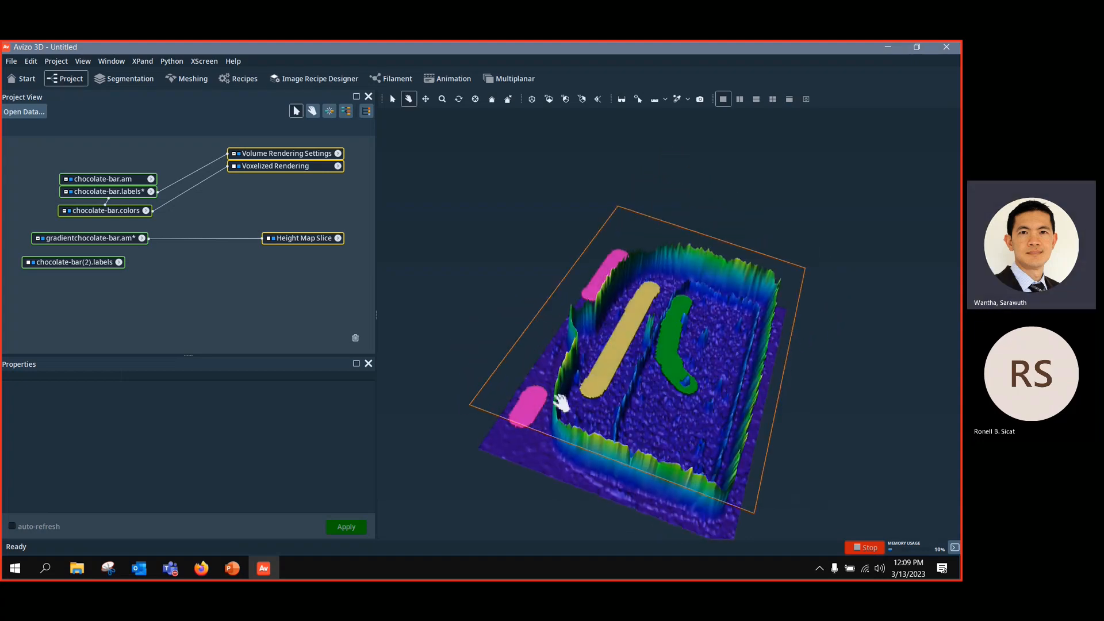
left_click_drag(720, 409, 638, 279)
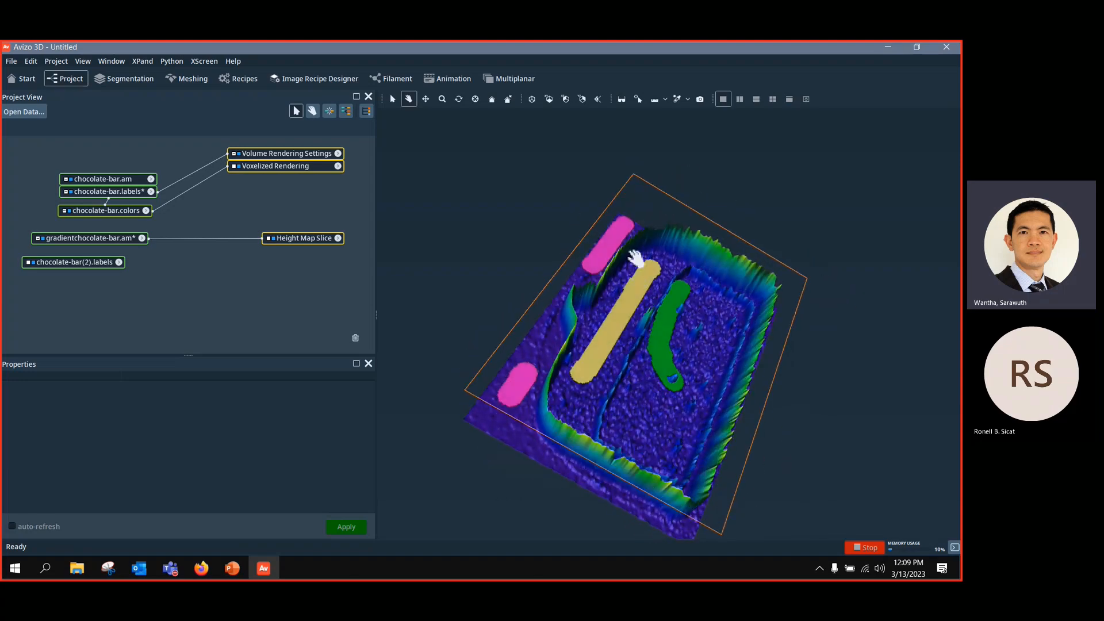
left_click_drag(660, 374, 667, 328)
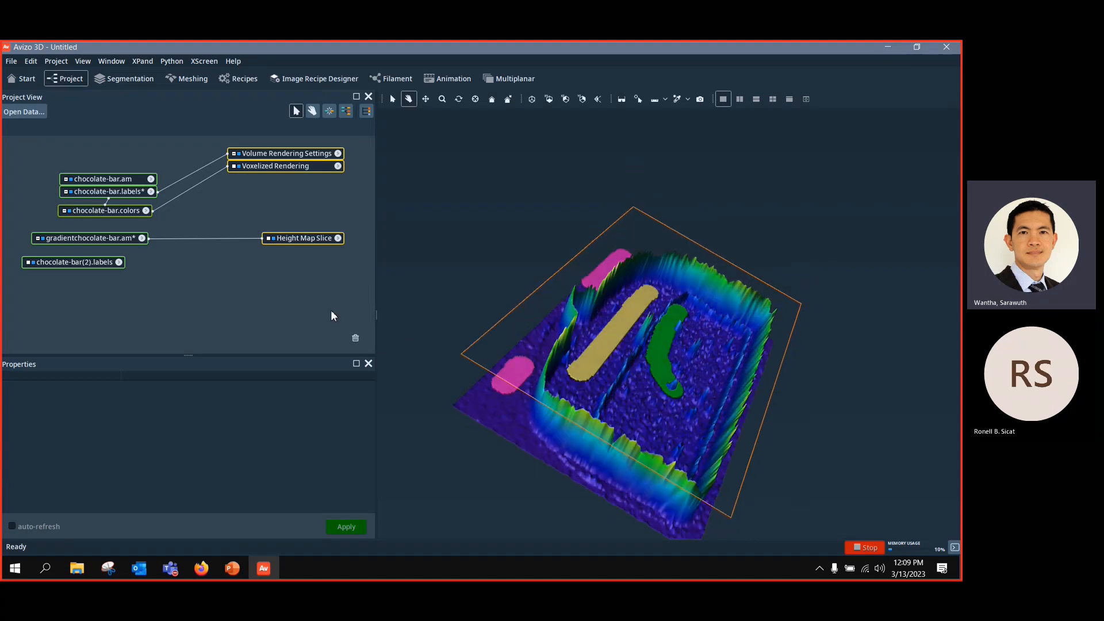
left_click(100, 262)
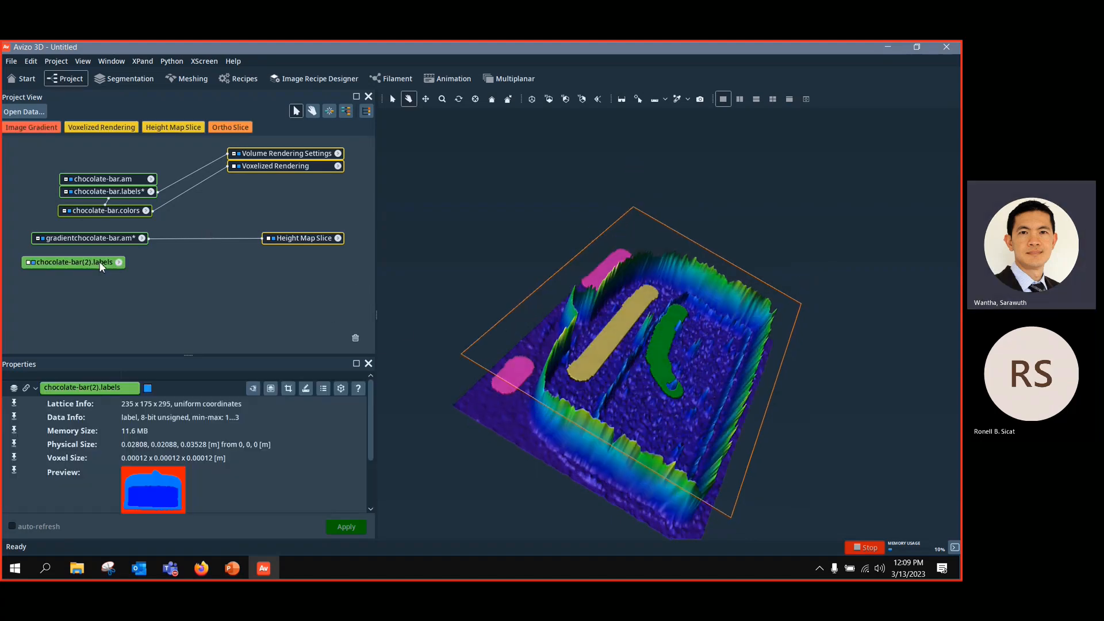
left_click(219, 127)
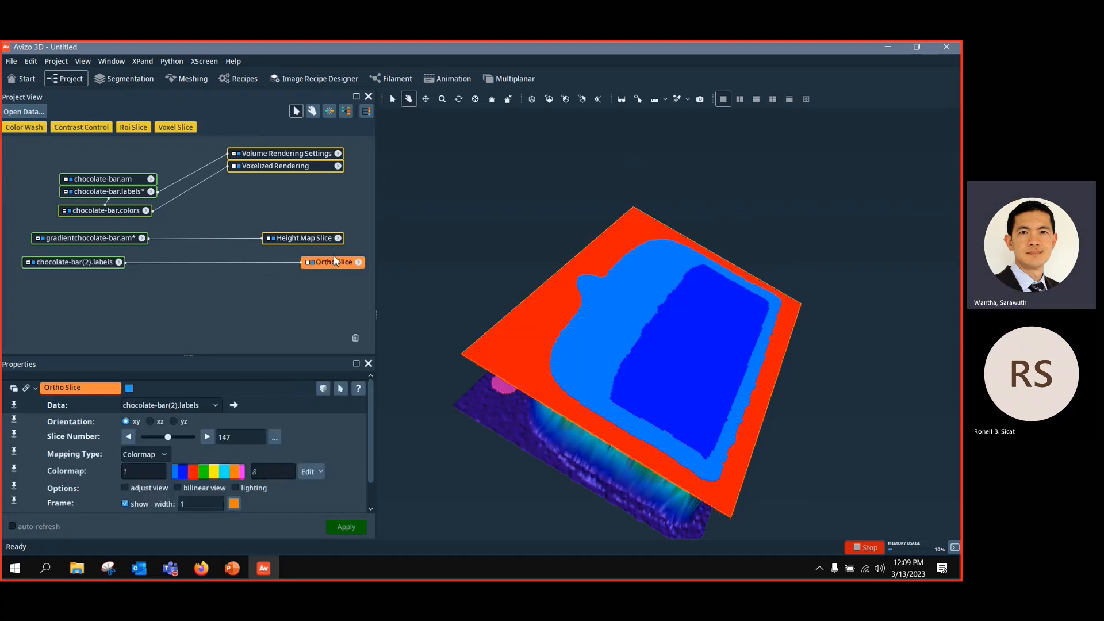
left_click_drag(169, 437, 148, 439)
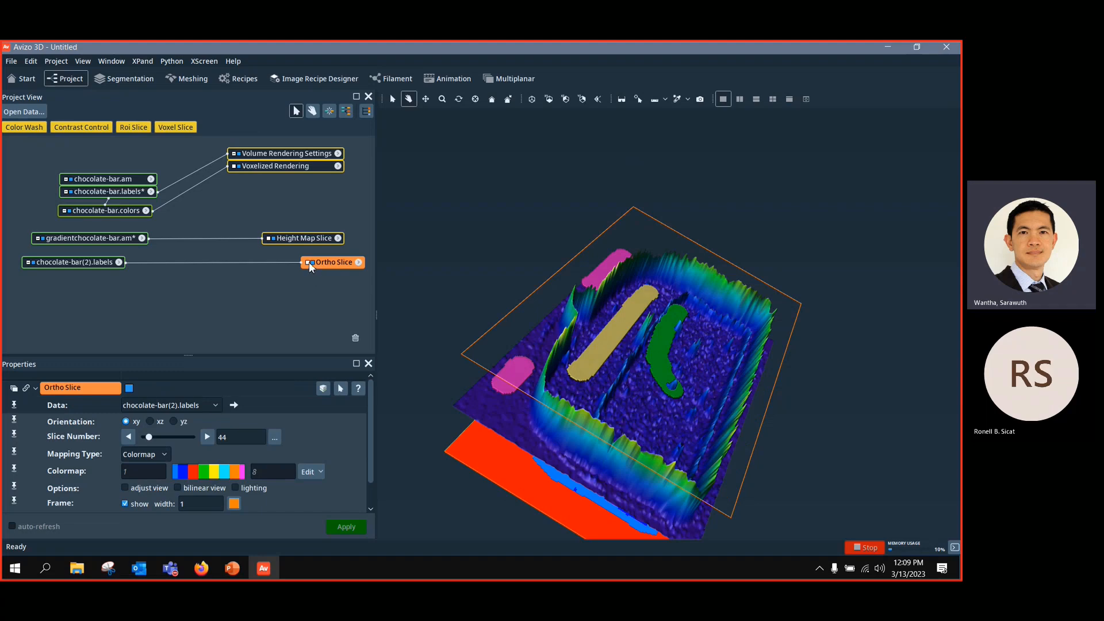
left_click(309, 262)
left_click(323, 294)
left_click(105, 212)
key("Delete")
Step: Create a label colormap for chocolate-bar(2).labels and display that label field with an Ortho Slice
right_click(99, 263)
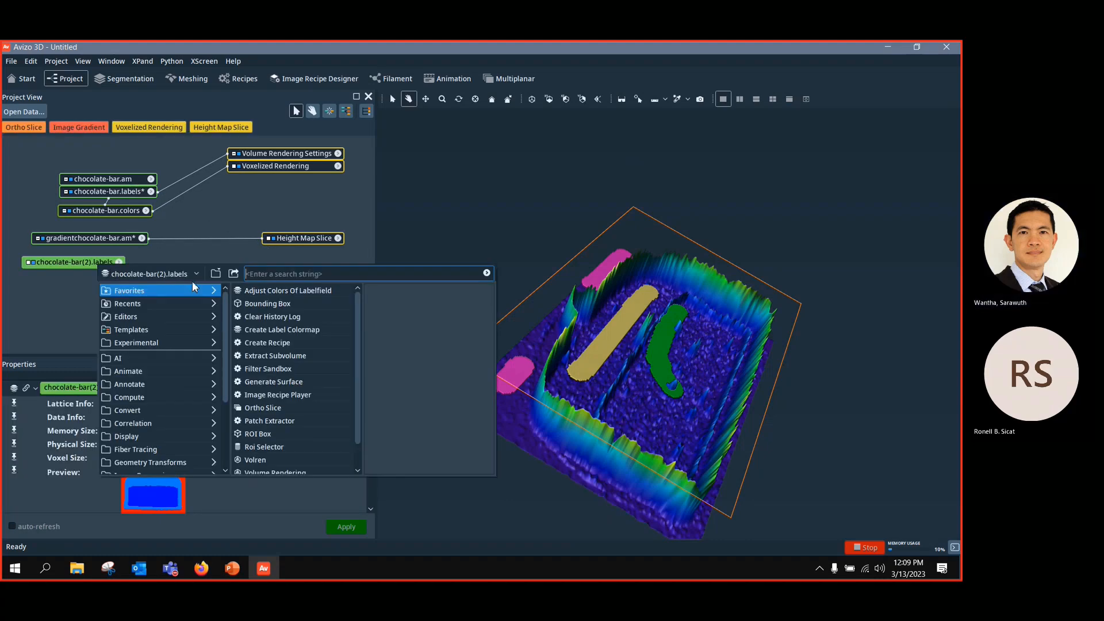
type("cre")
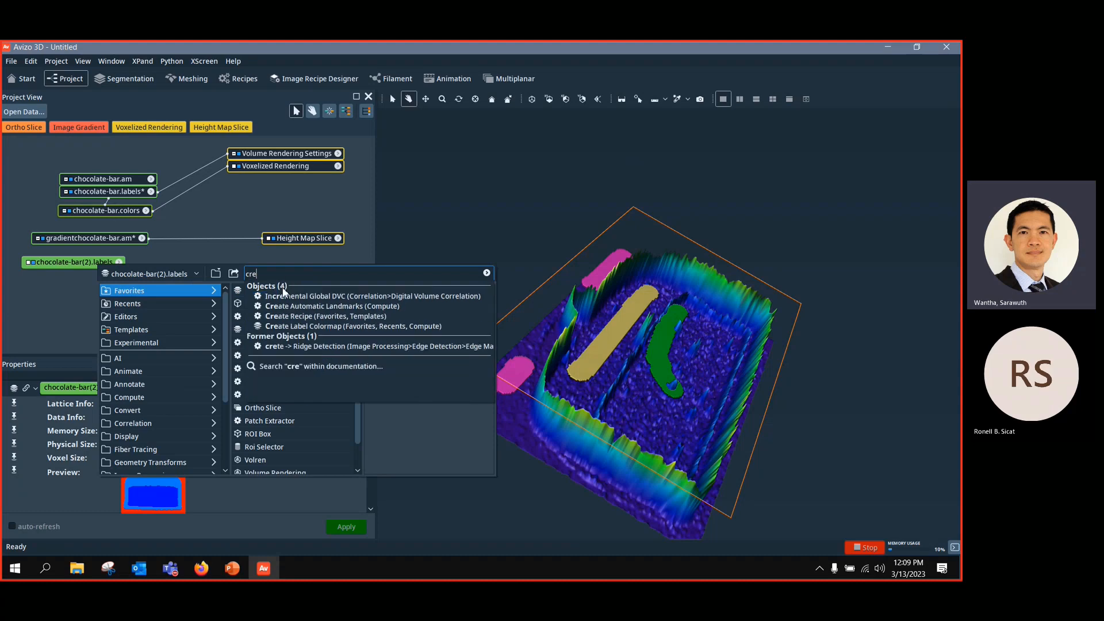
left_click(267, 326)
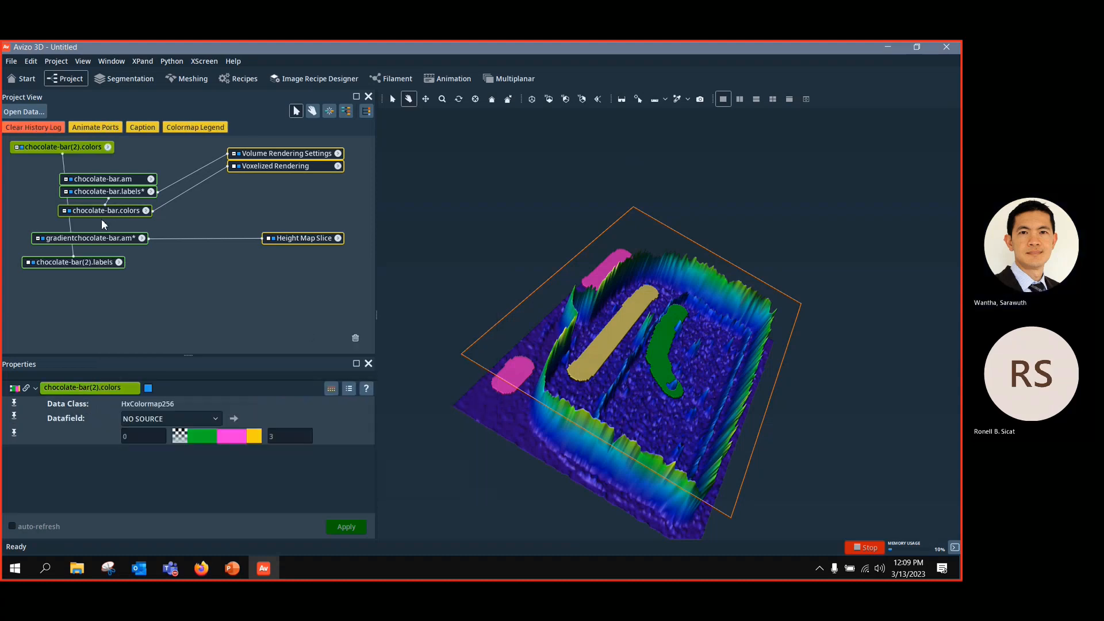
left_click(94, 261)
left_click(115, 131)
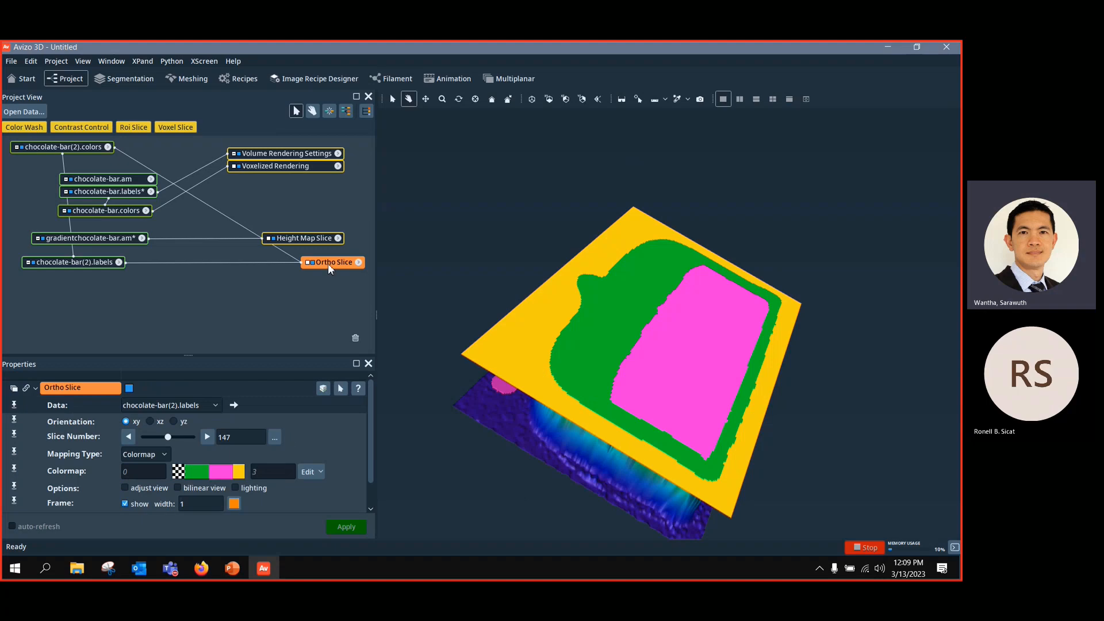
Step: Compare the segmented labels with the seeds and gradient ridges at slice 109, and move the Ortho Slice to slice 166
left_click_drag(166, 435, 161, 437)
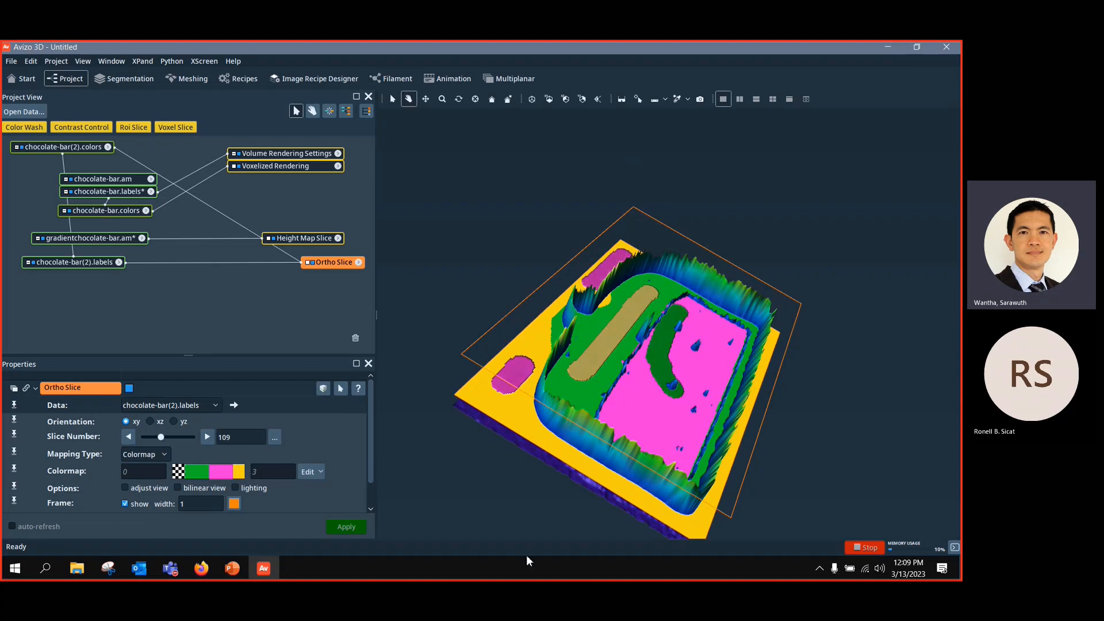
mouse_move(637, 372)
left_mouse_down()
mouse_move(644, 379)
mouse_move(629, 360)
mouse_move(646, 345)
mouse_move(635, 356)
left_mouse_up()
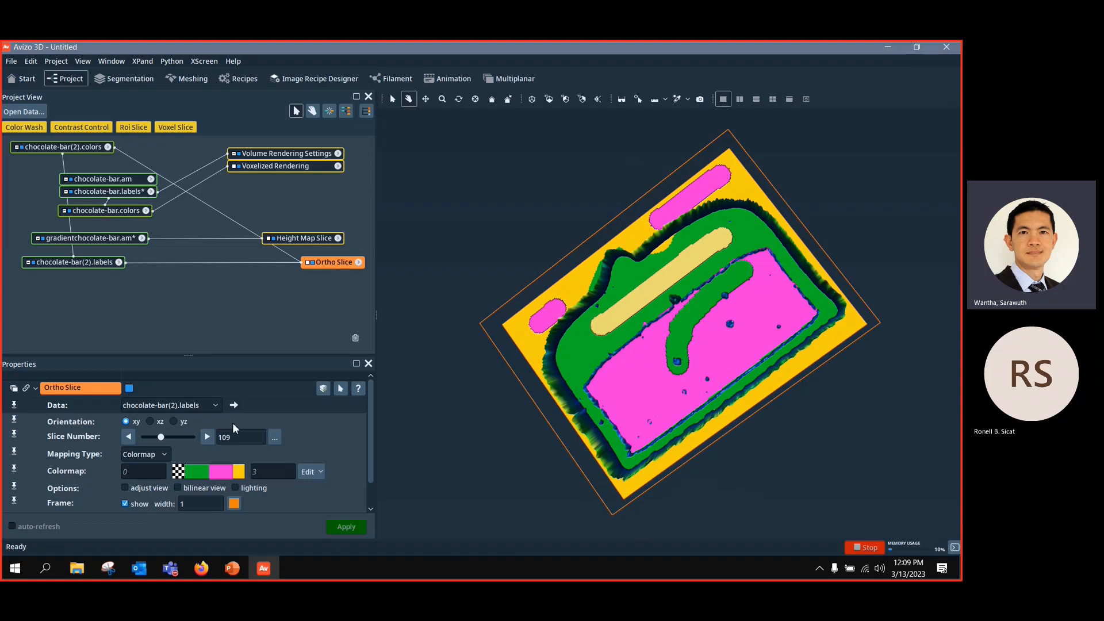
left_click_drag(165, 437, 170, 439)
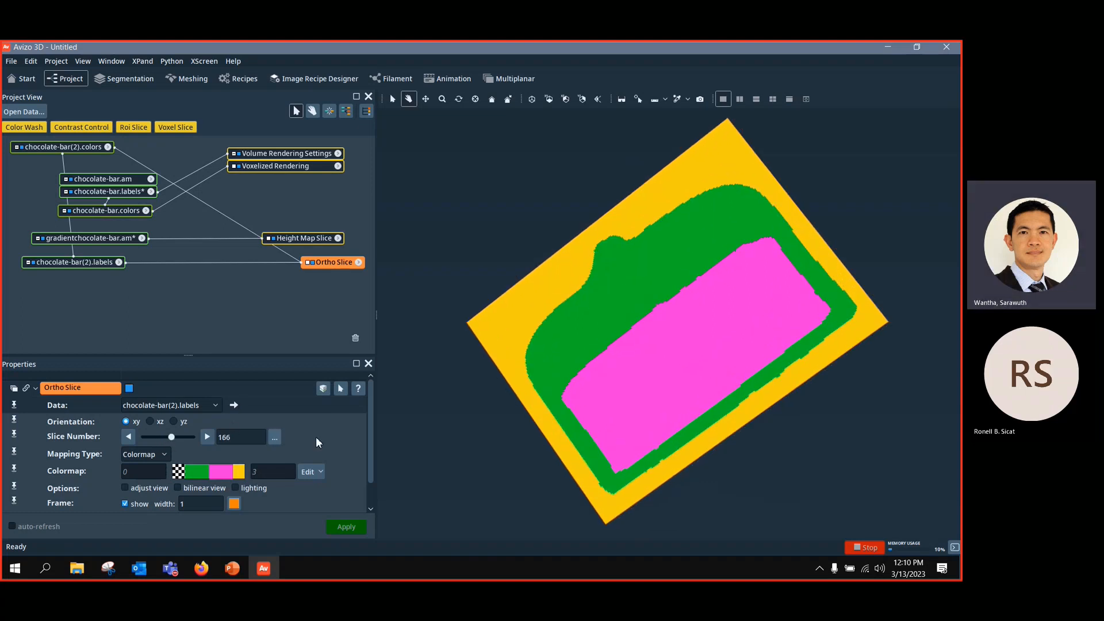
left_click_drag(533, 384, 534, 356)
Step: Attach a Voxelized Rendering to chocolate-bar(2).labels to show the watershed result in 3D
left_click(74, 263)
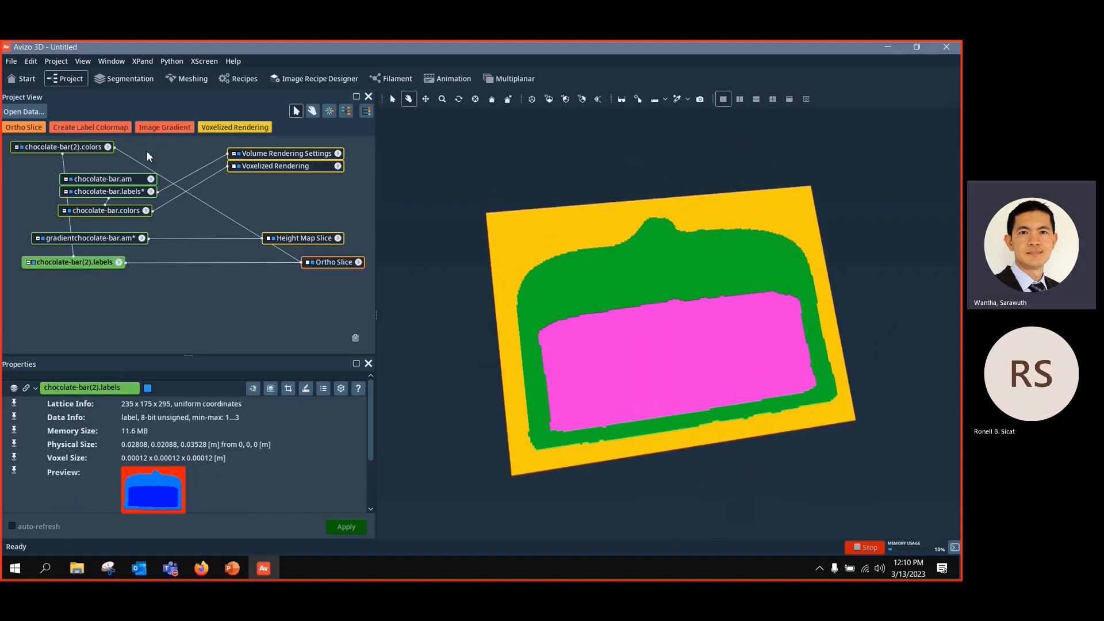
left_click(239, 129)
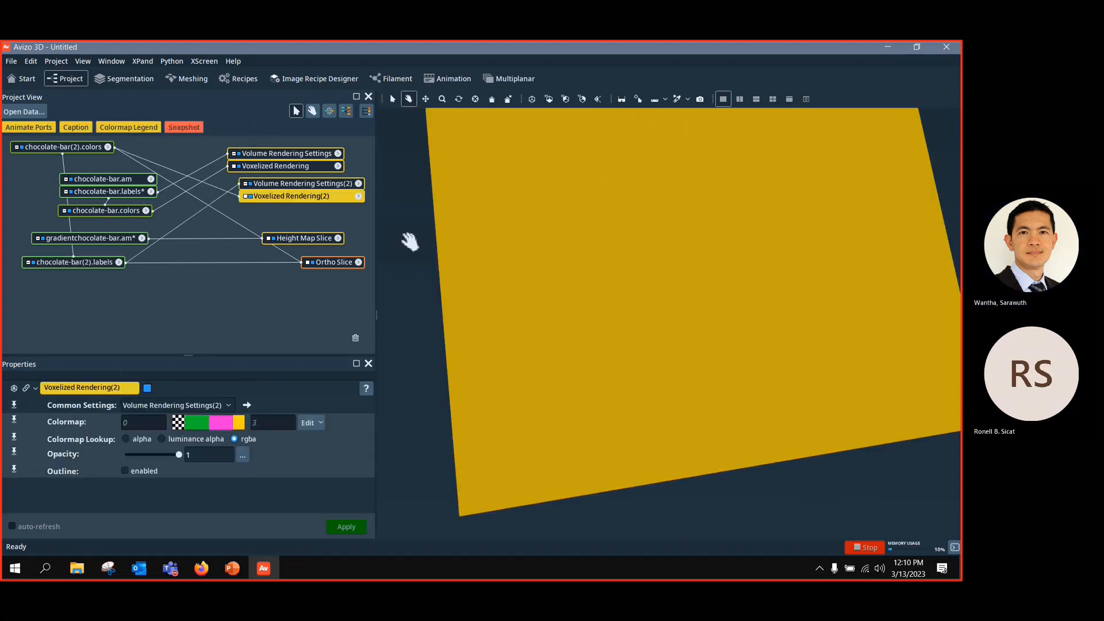
left_click_drag(407, 240, 608, 266)
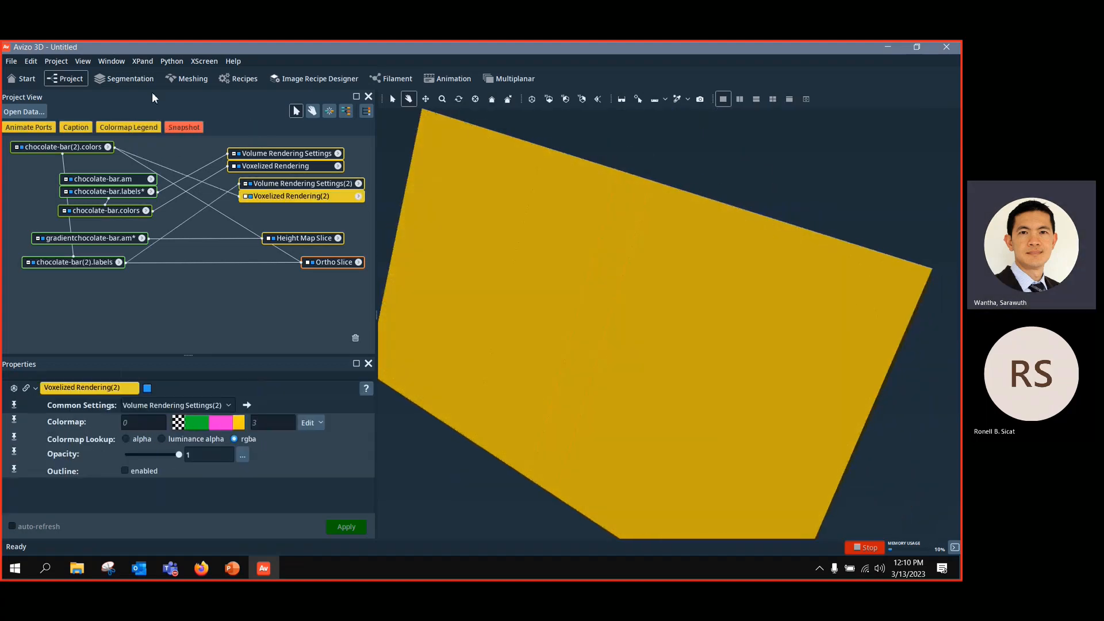
Step: Remove the background material from chocolate-bar.labels in the segmentation workspace and check the 3D rendering in the project
left_click(135, 80)
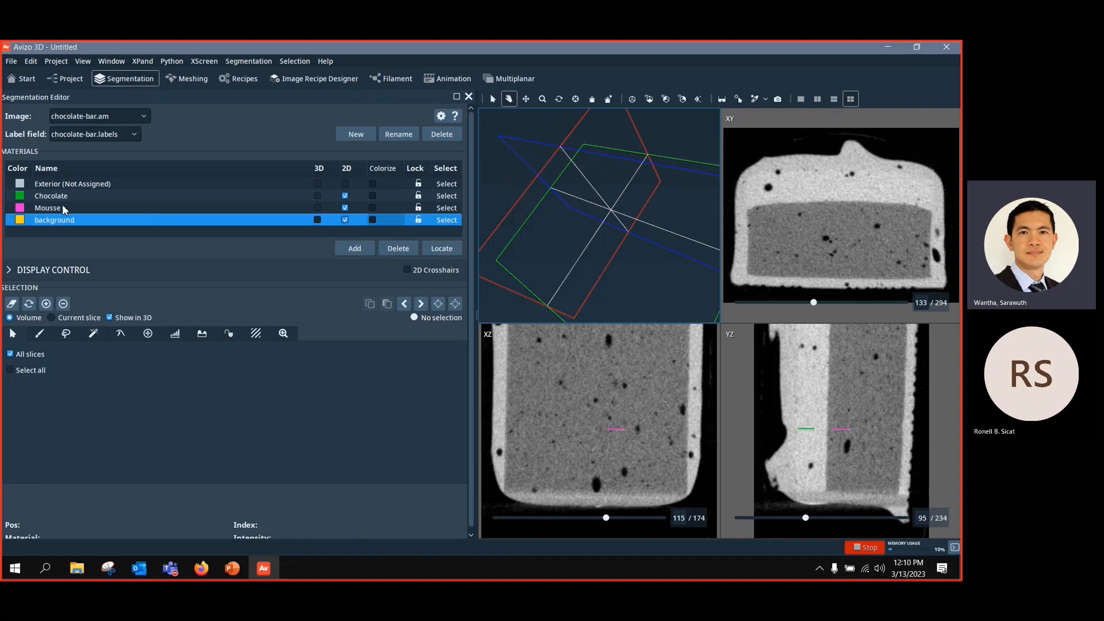
left_click(398, 248)
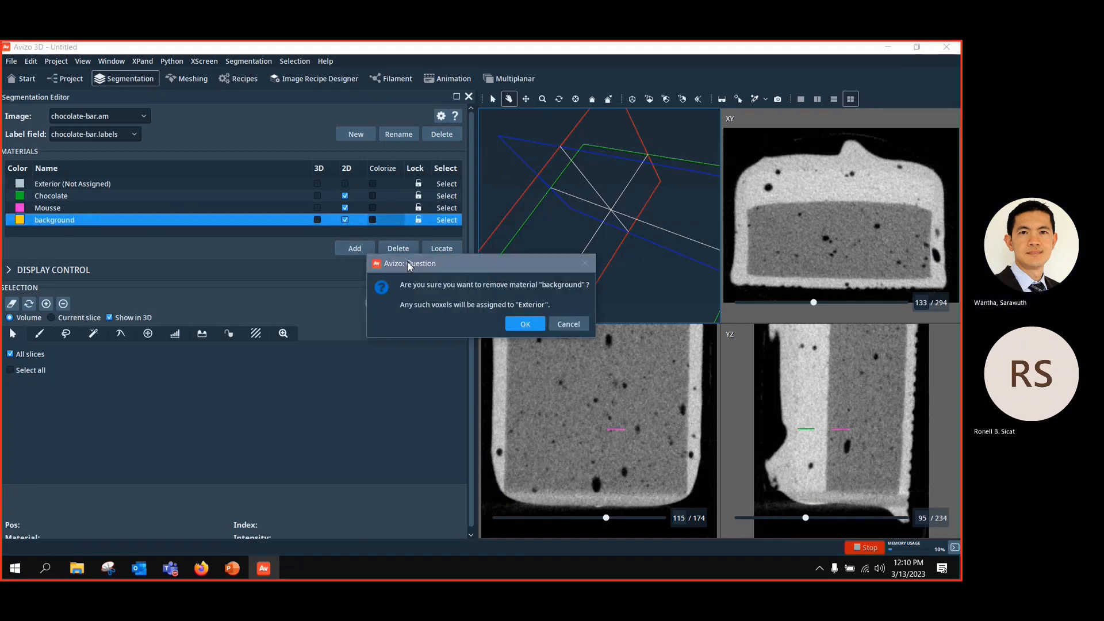
left_click(523, 323)
left_click(67, 77)
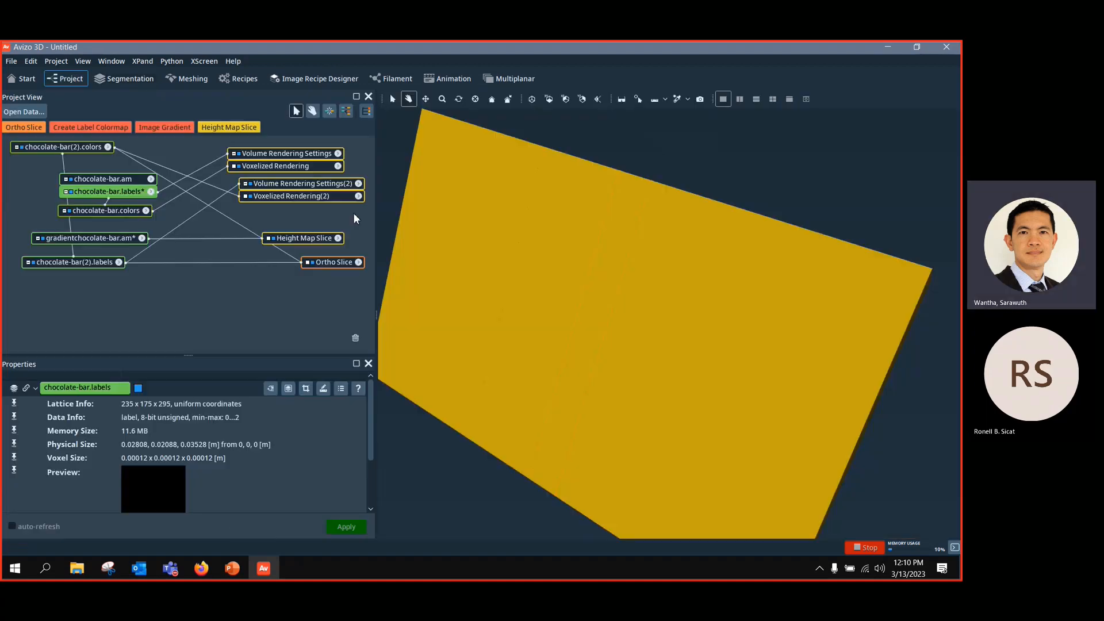
left_click_drag(607, 316, 513, 312)
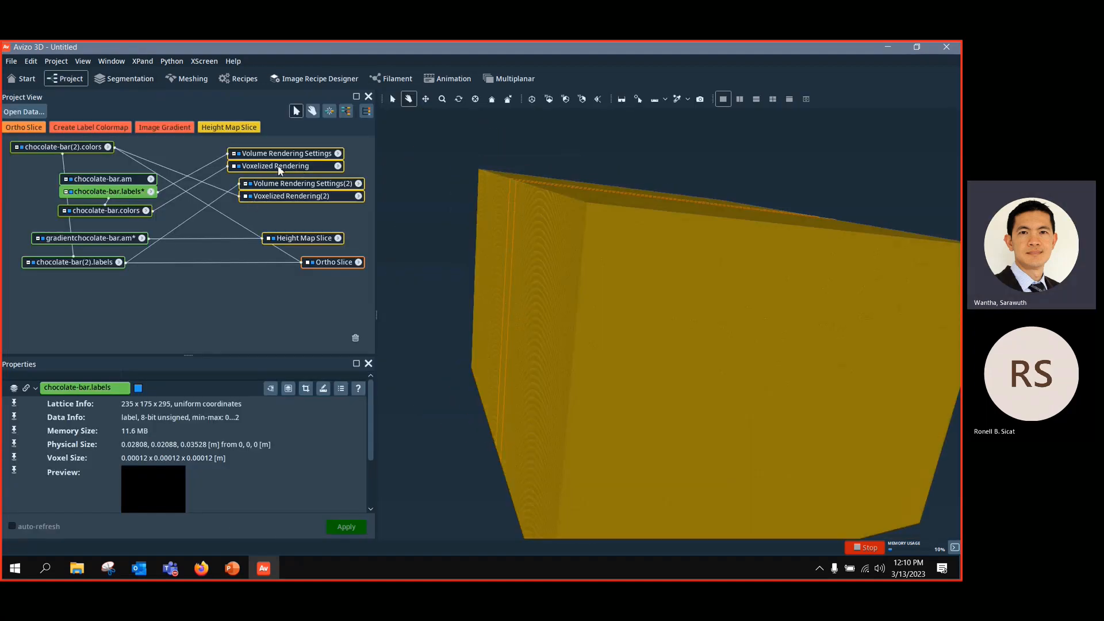
Step: Remove the background material from the chocolate-bar(2).labels field in the segmentation workspace and go back to the project
left_click(132, 83)
left_click(95, 134)
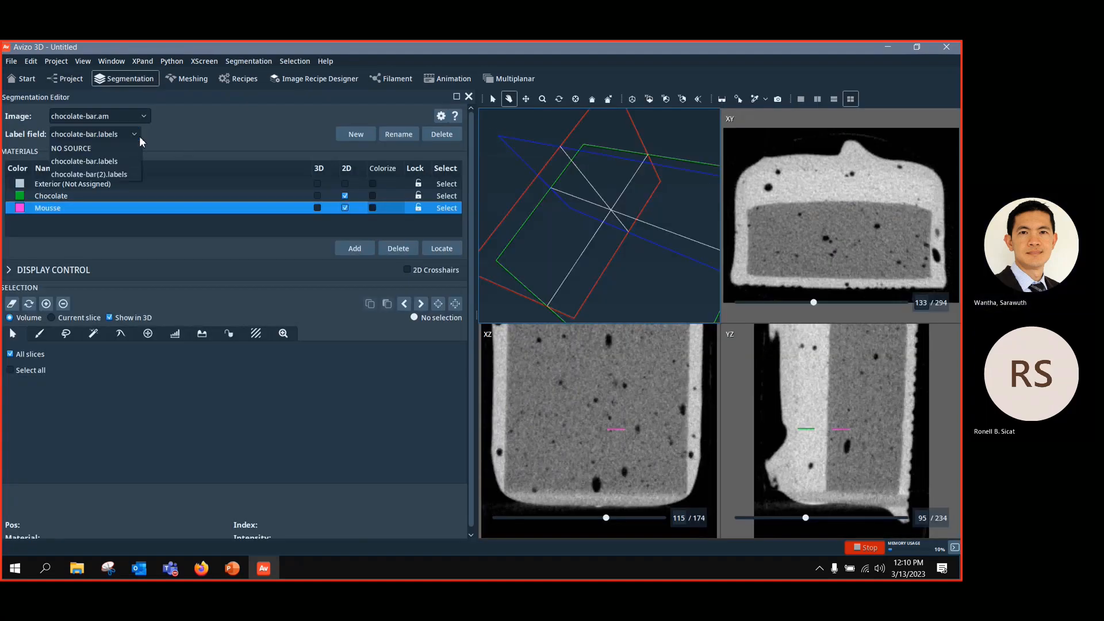
left_click(89, 174)
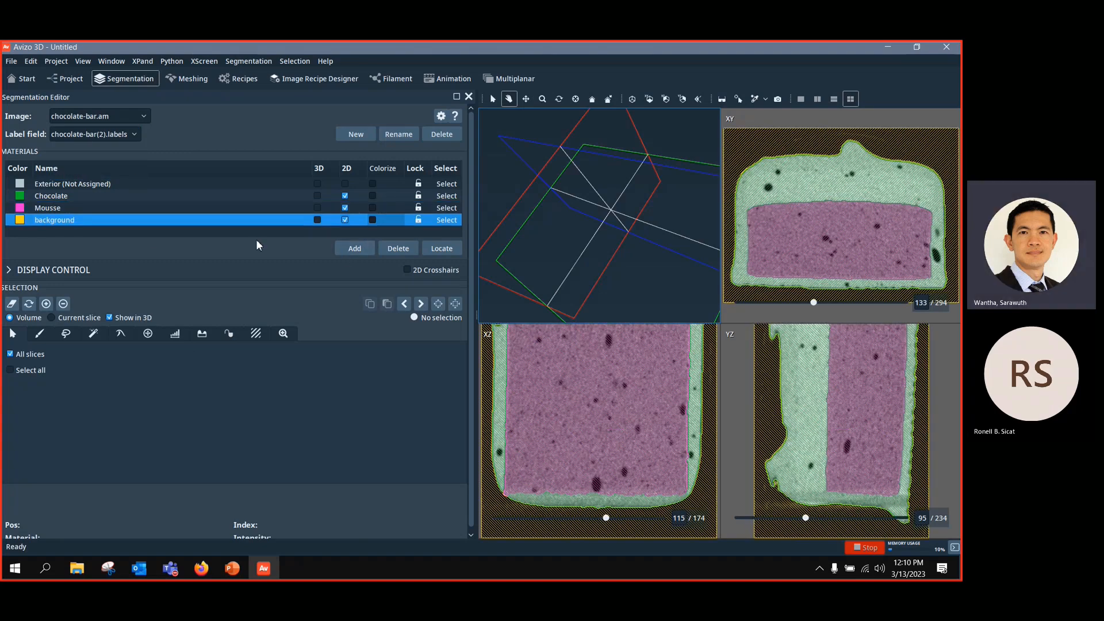
left_click(397, 250)
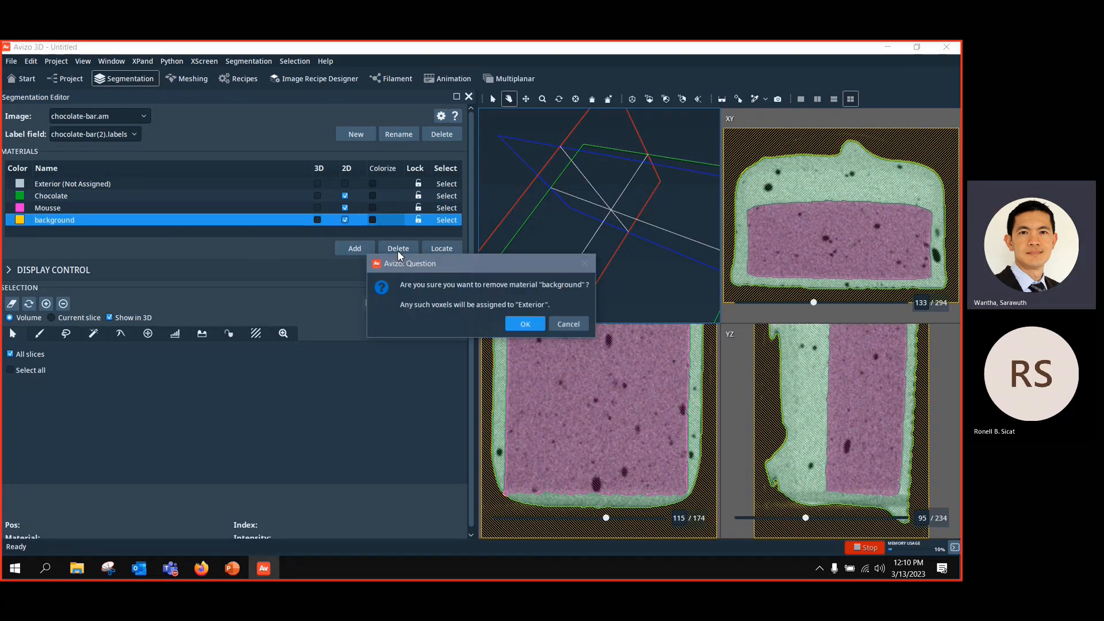
left_click(509, 322)
left_click(60, 81)
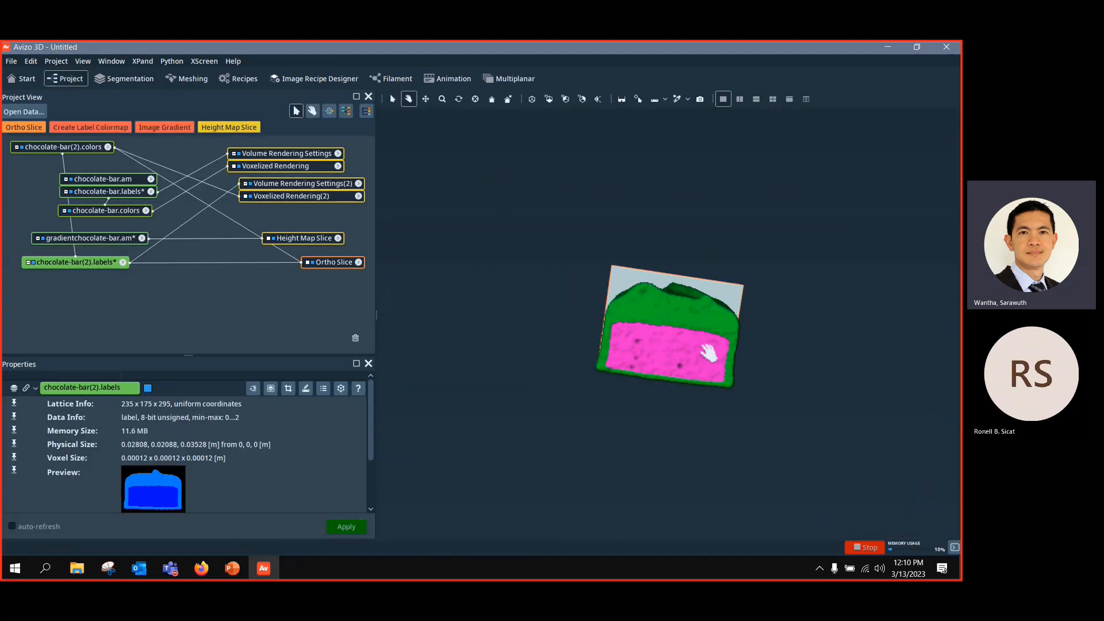
Step: Delete the Ortho Slice, both volume rendering settings with their voxelized renderings, and the Height Map Slice from the project
left_click(330, 263)
key("Delete")
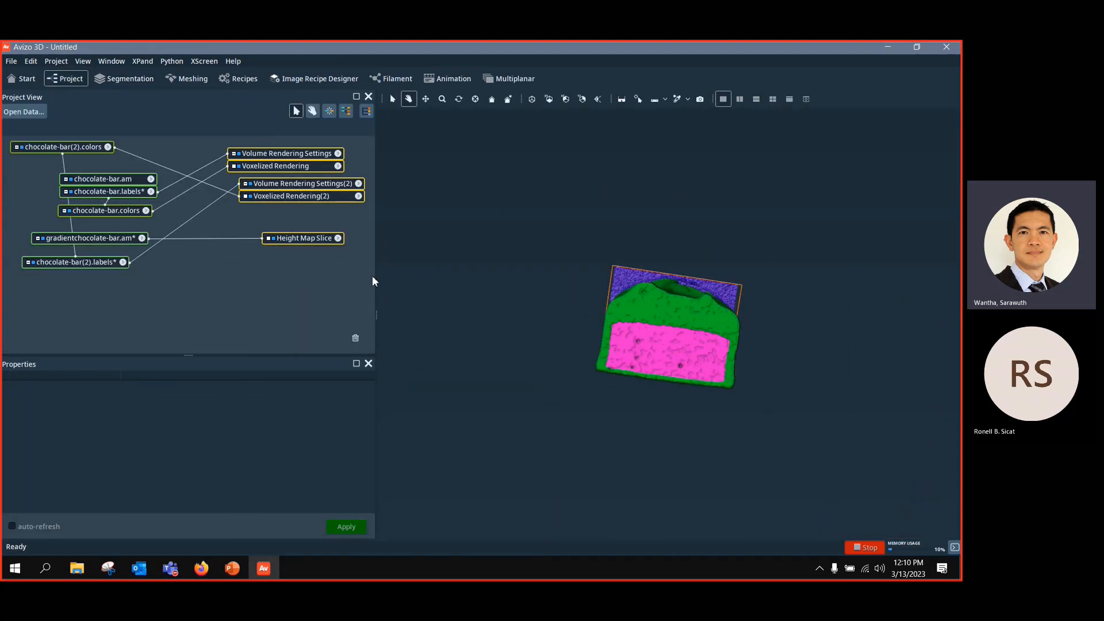
left_click_drag(402, 287, 530, 316)
left_click(306, 185)
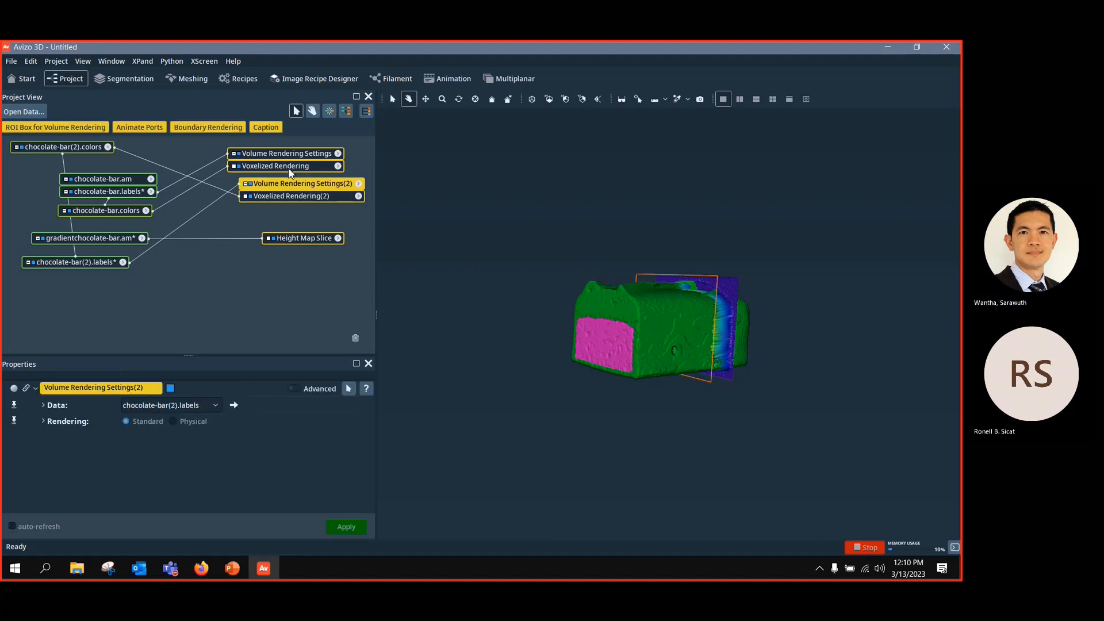
key("Delete")
left_click(279, 153)
key("Delete")
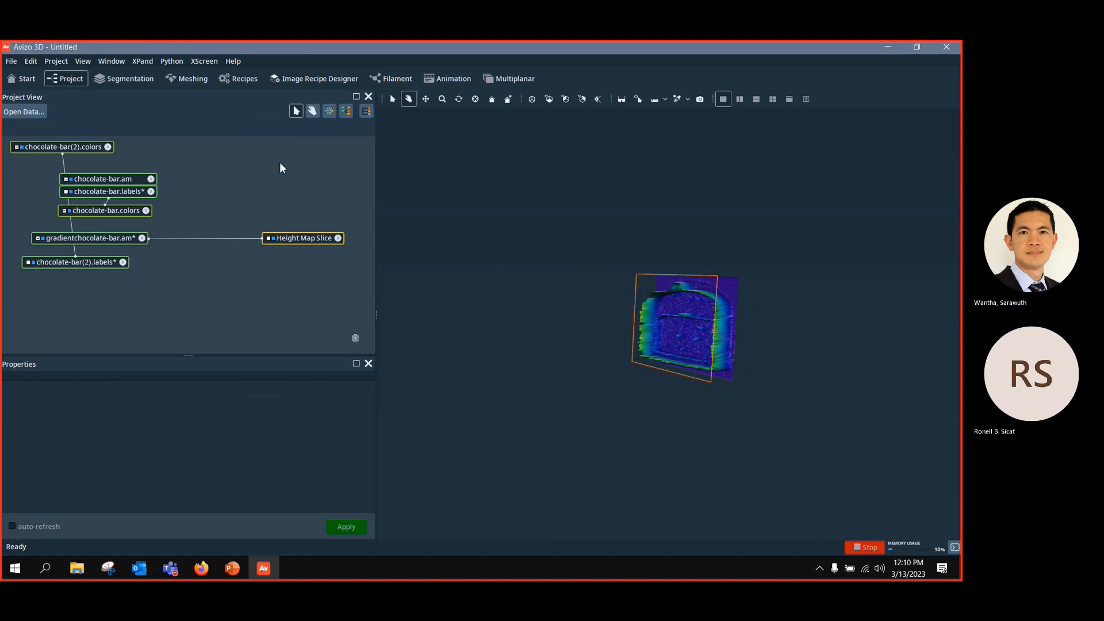
left_click(290, 239)
key("Delete")
Step: Place chocolate-bar(2).colors beneath its label field, attach a new Voxelized Rendering to chocolate-bar(2).labels and inspect it up close
left_click(85, 261)
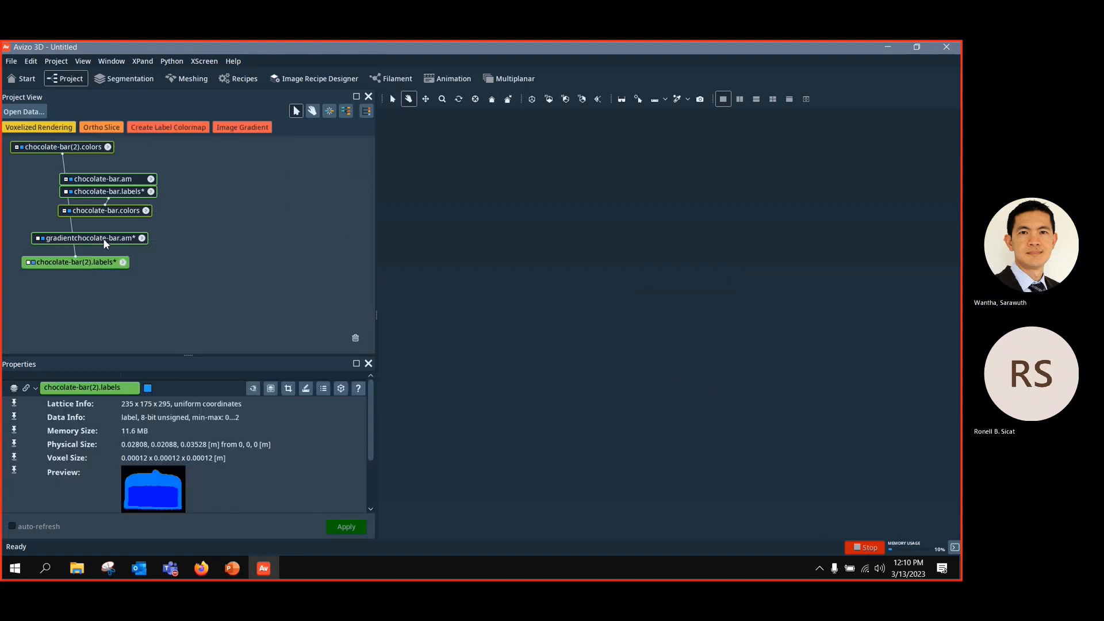
left_click(103, 237)
left_click(95, 263)
left_click_drag(59, 148, 63, 290)
left_click(81, 264)
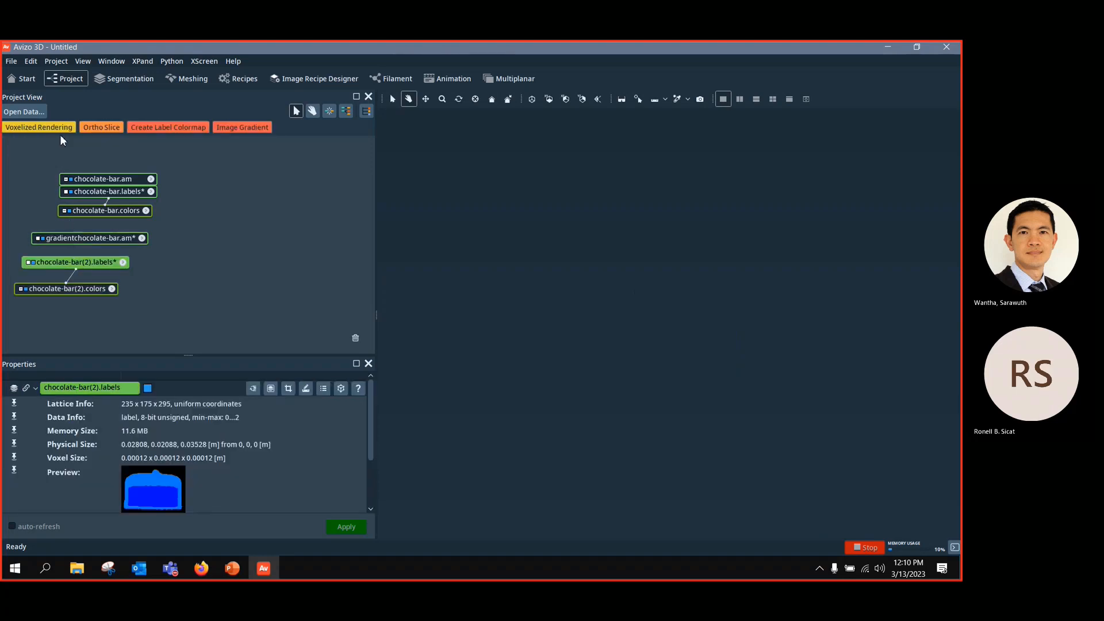
left_click(51, 128)
left_click_drag(523, 351, 595, 327)
scroll(701, 458, "up", 5)
scroll(707, 415, "down", 5)
scroll(734, 347, "up", 5)
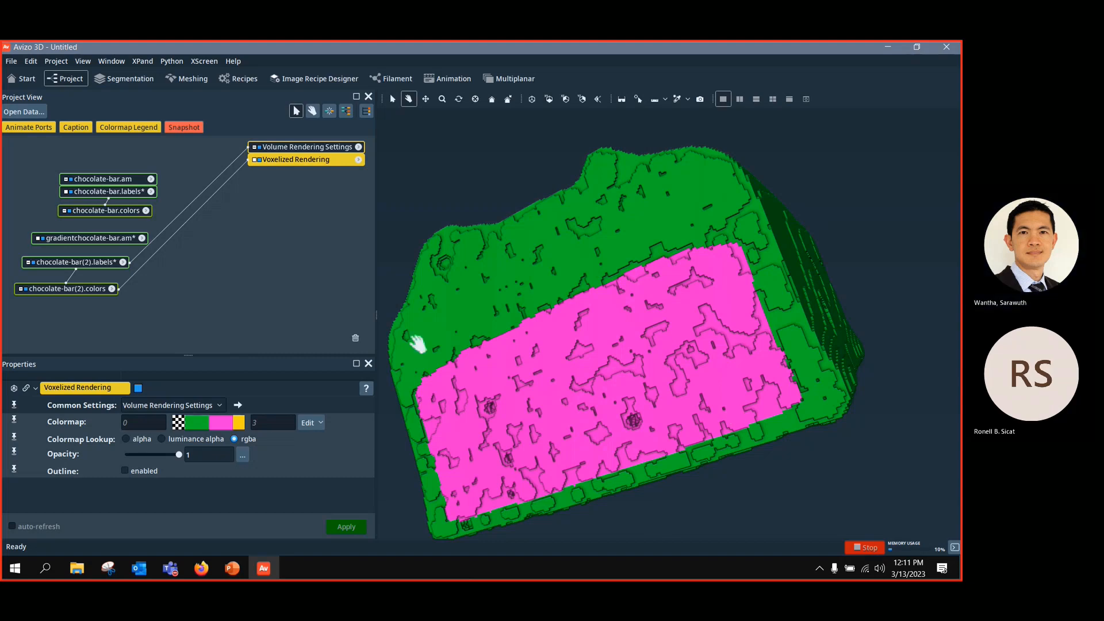
Step: Enlarge the viewers in the segmentation workspace and switch it to the Segmentation+ workroom
left_click(115, 80)
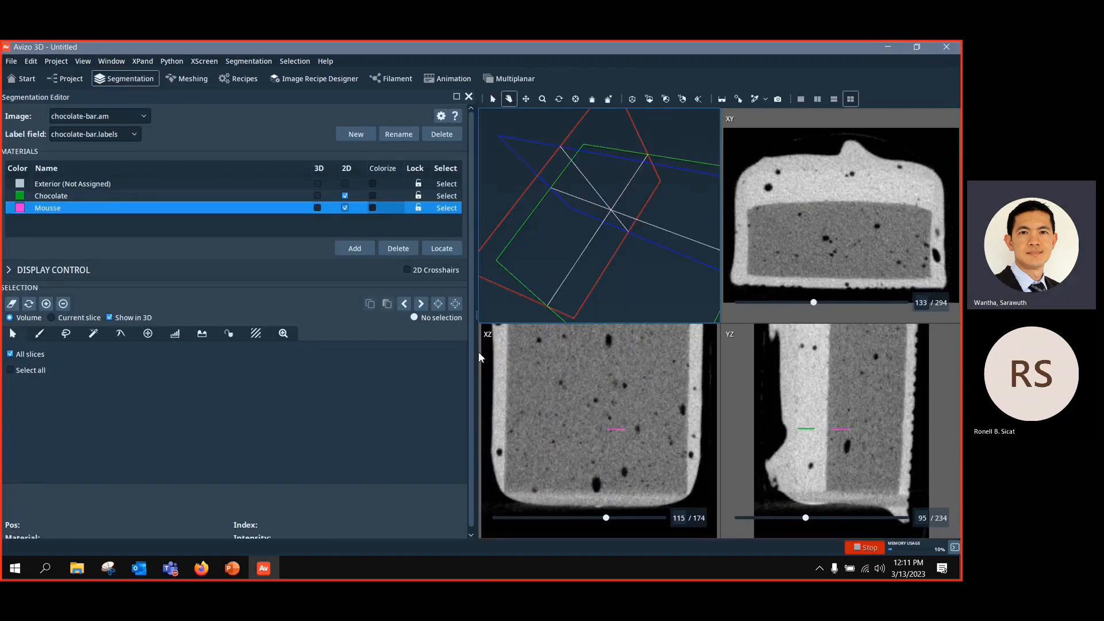
left_click_drag(476, 322, 423, 322)
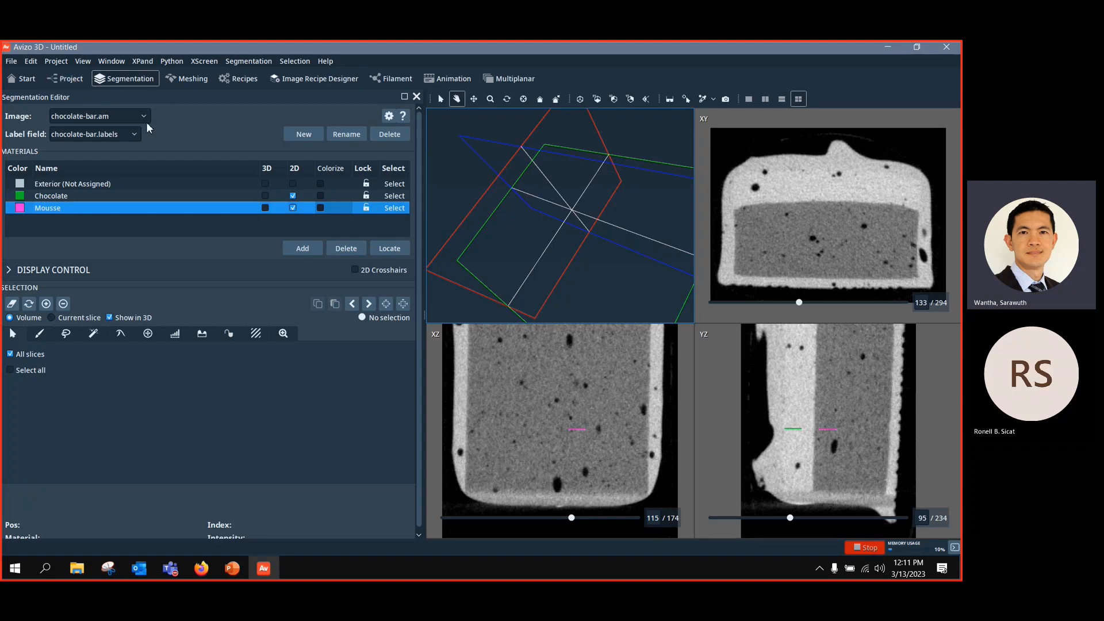
left_click(114, 62)
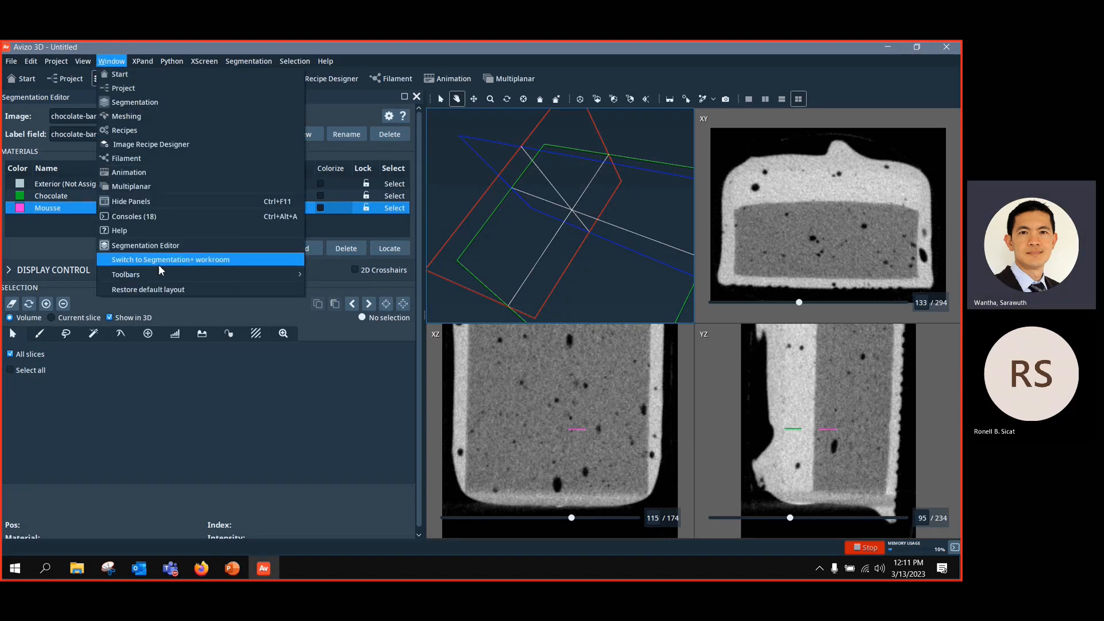
left_click(178, 264)
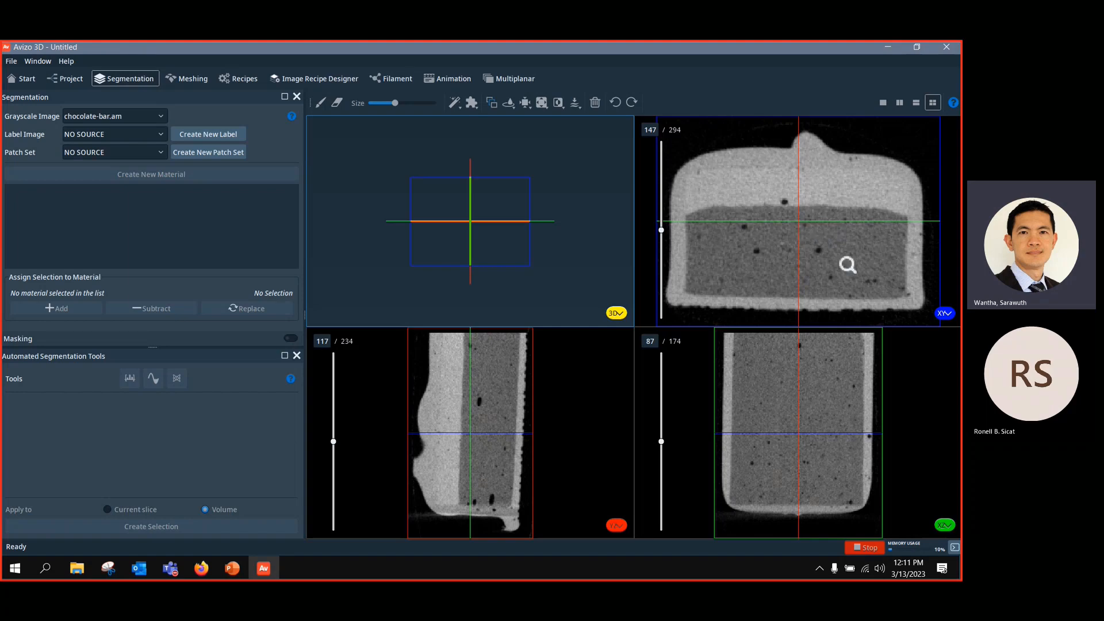
Step: Rescale the images in the three slice views and try lowering the upper colormap limit of the XY view
mouse_move(803, 226)
left_mouse_down()
mouse_move(803, 256)
mouse_move(817, 220)
mouse_move(765, 355)
mouse_move(795, 233)
left_mouse_up()
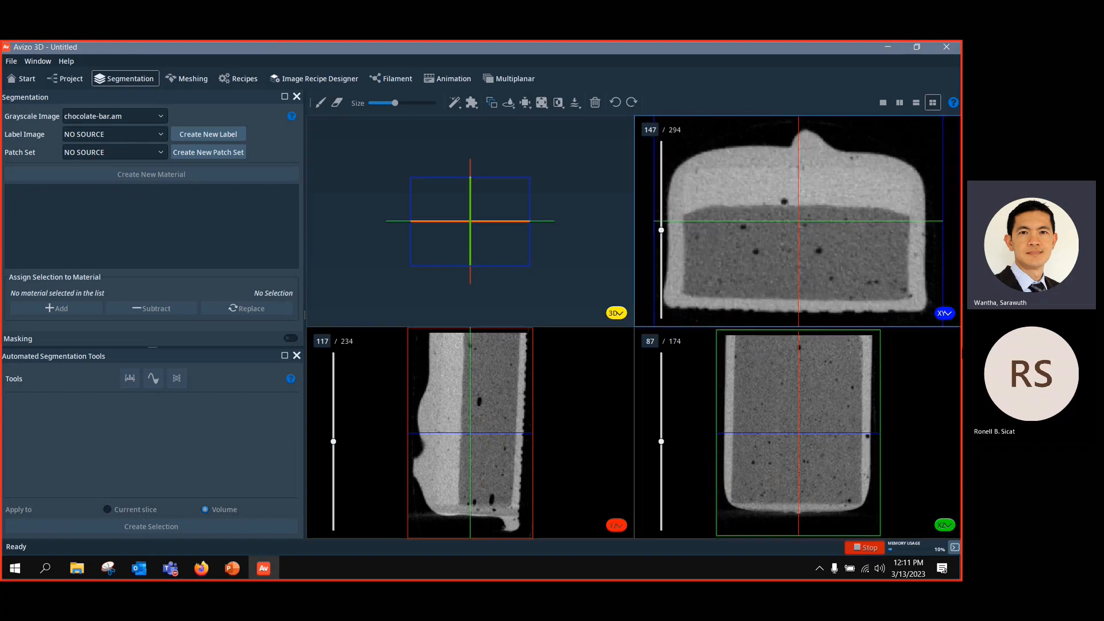
left_click_drag(790, 296, 795, 244)
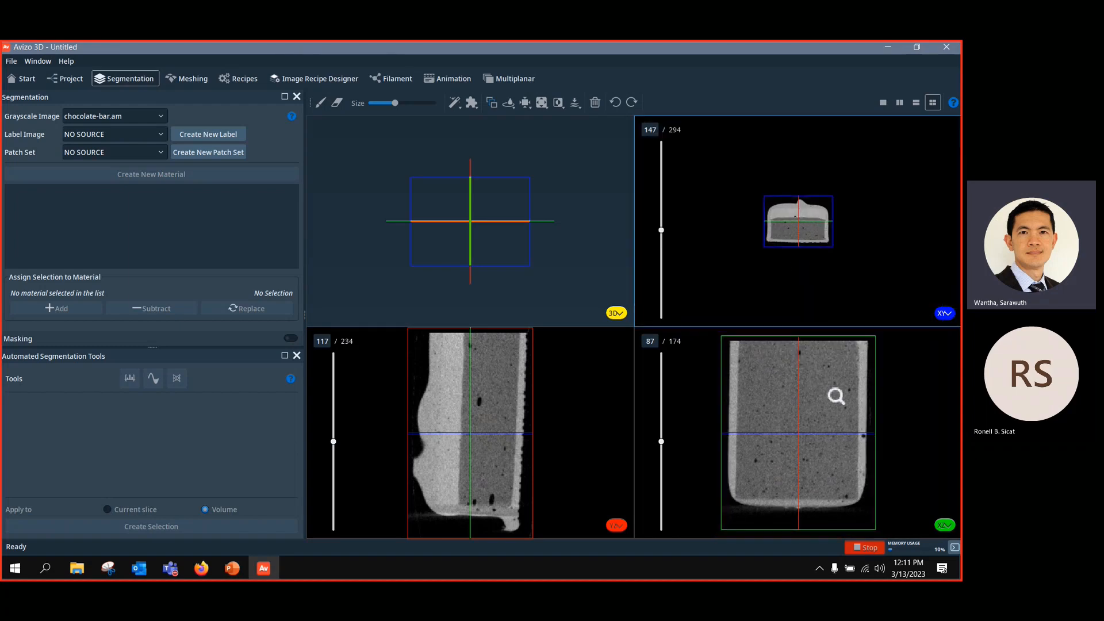
left_click_drag(835, 392, 885, 409)
left_click_drag(501, 398, 523, 395)
left_click_drag(832, 249, 917, 298)
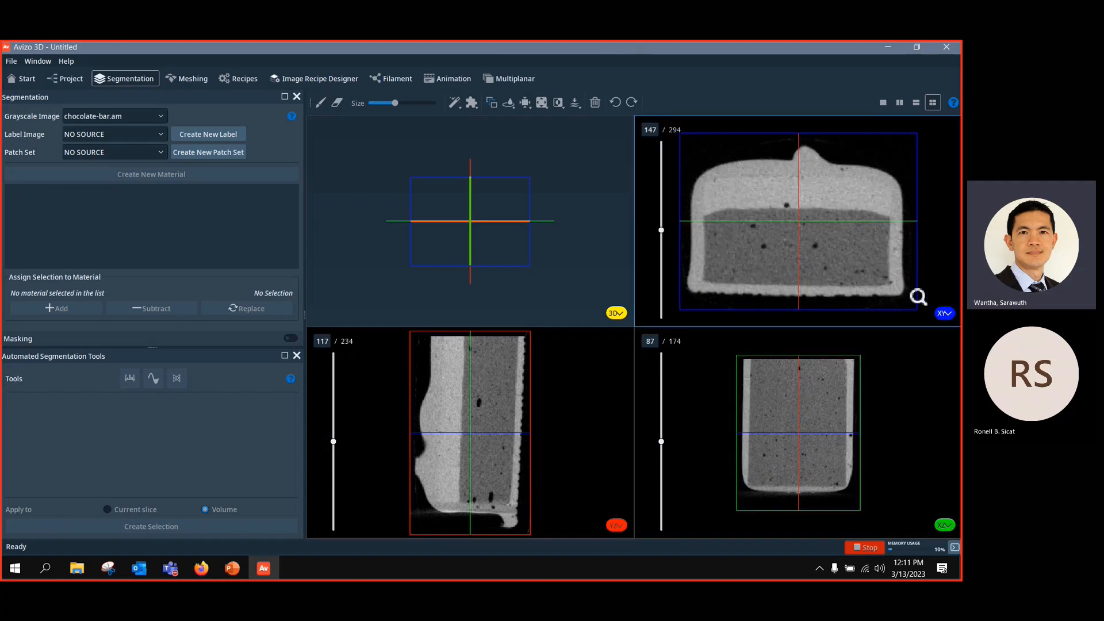
left_click(944, 314)
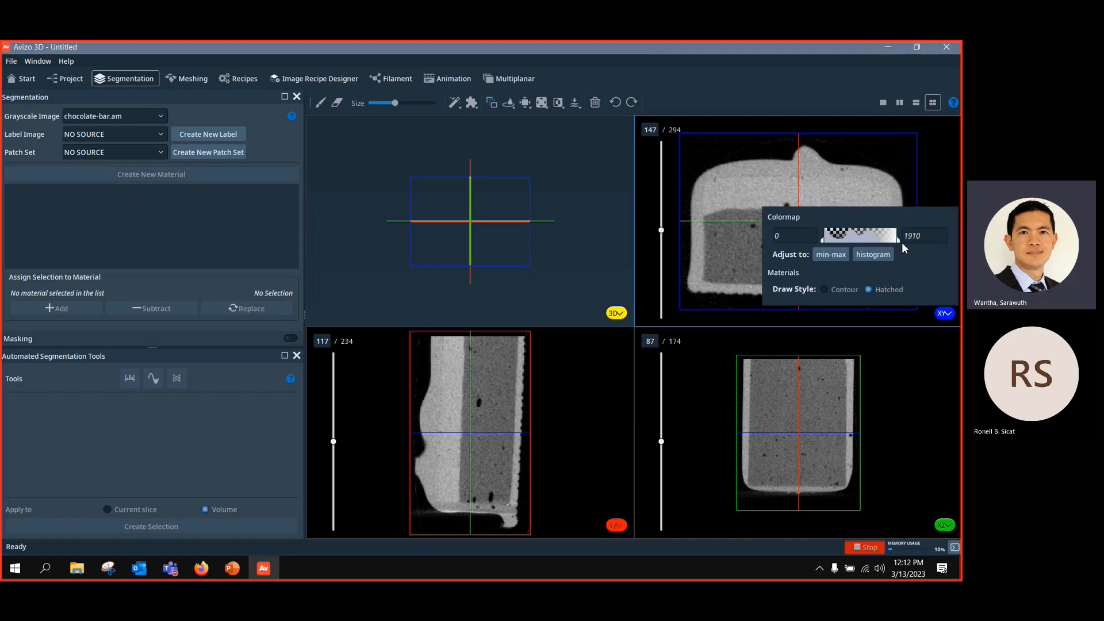
left_click_drag(897, 241, 834, 239)
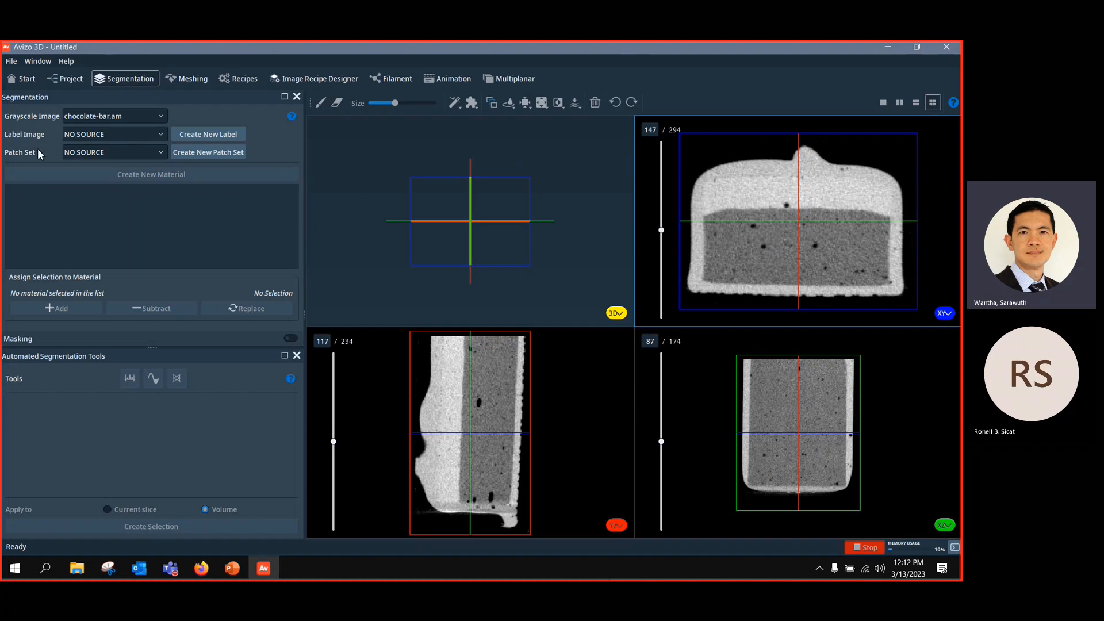
Step: Return to the project and clear it, discarding the unsaved chocolate-bar data objects
left_click(73, 79)
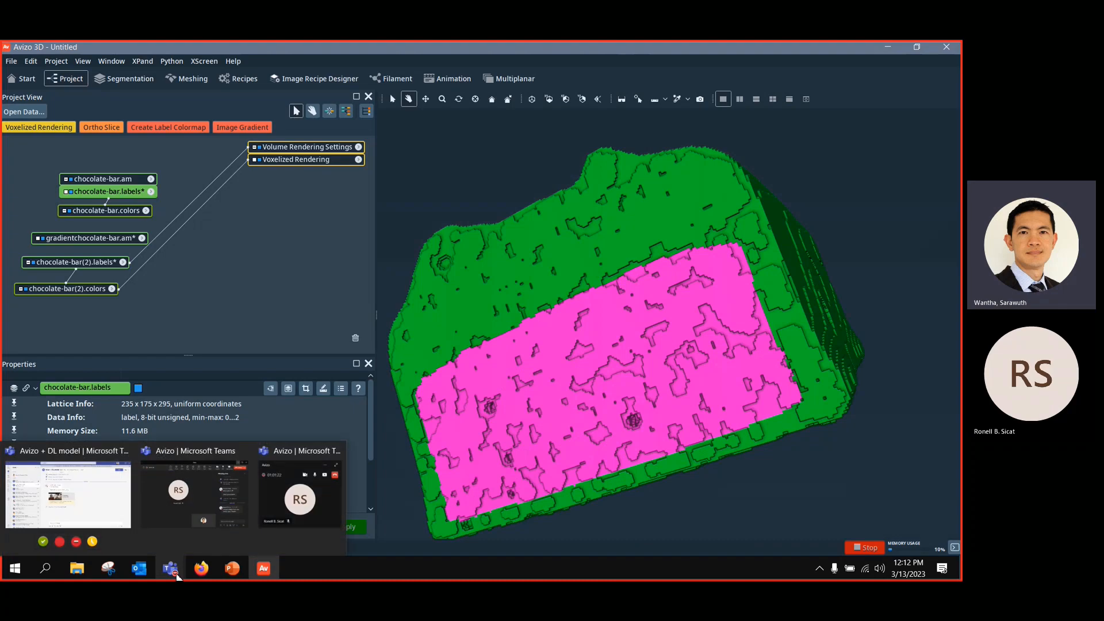
key("alt+F4")
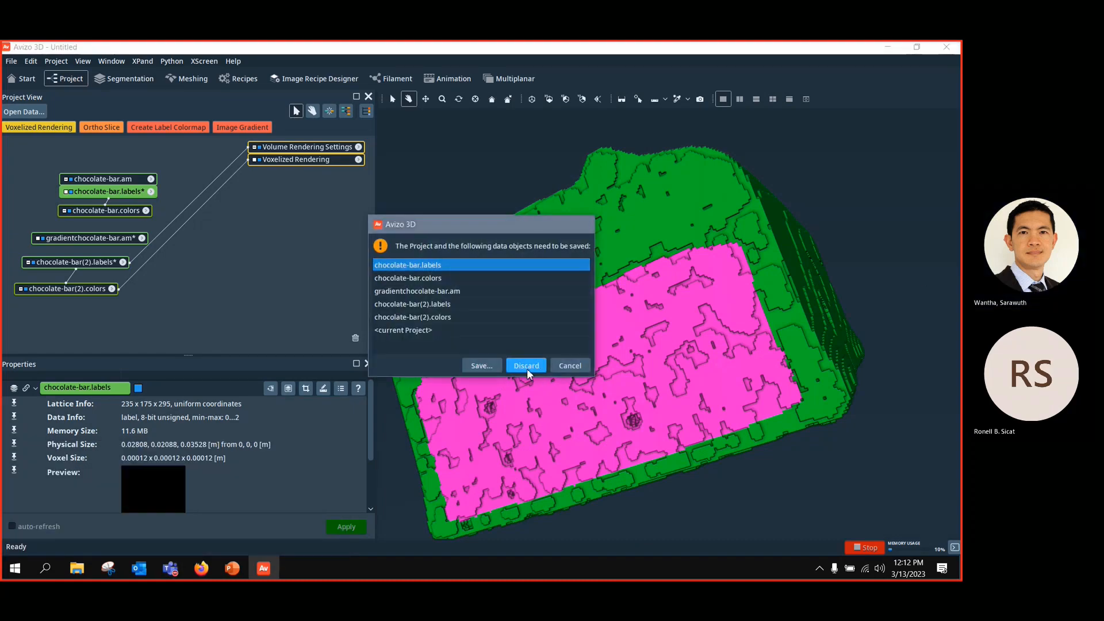
left_click(526, 367)
left_click(484, 317)
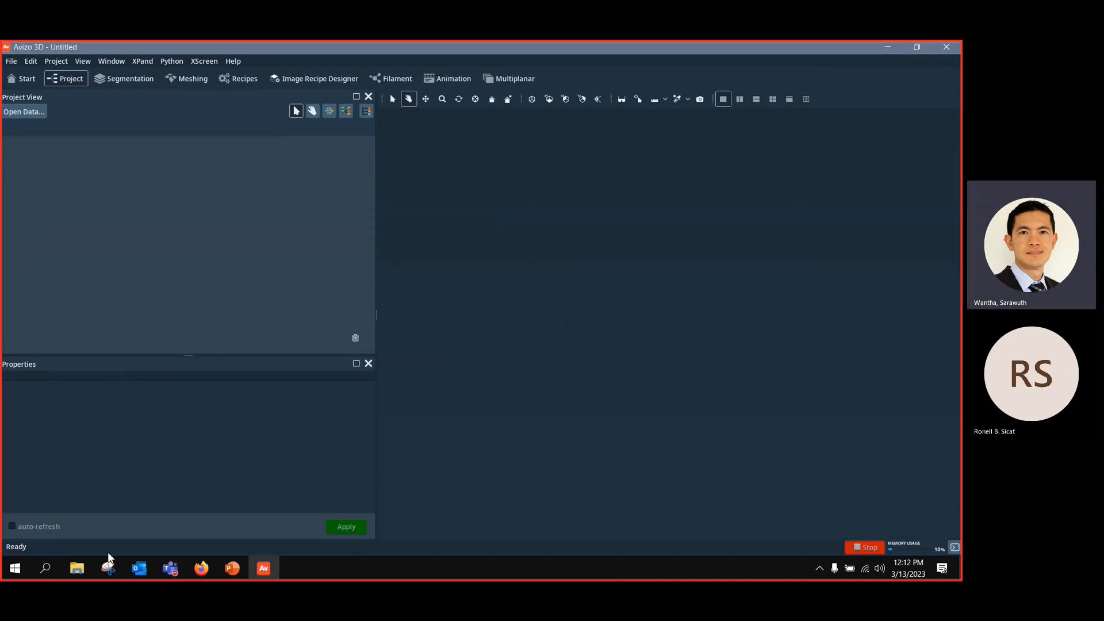
Step: Switch to File Explorer and open Documents > Workshops > 2022-11-03 Whats New Amira Avizo 2022 Webinar > Files for demo > Case1_NewSegTools-files
mouse_move(78, 573)
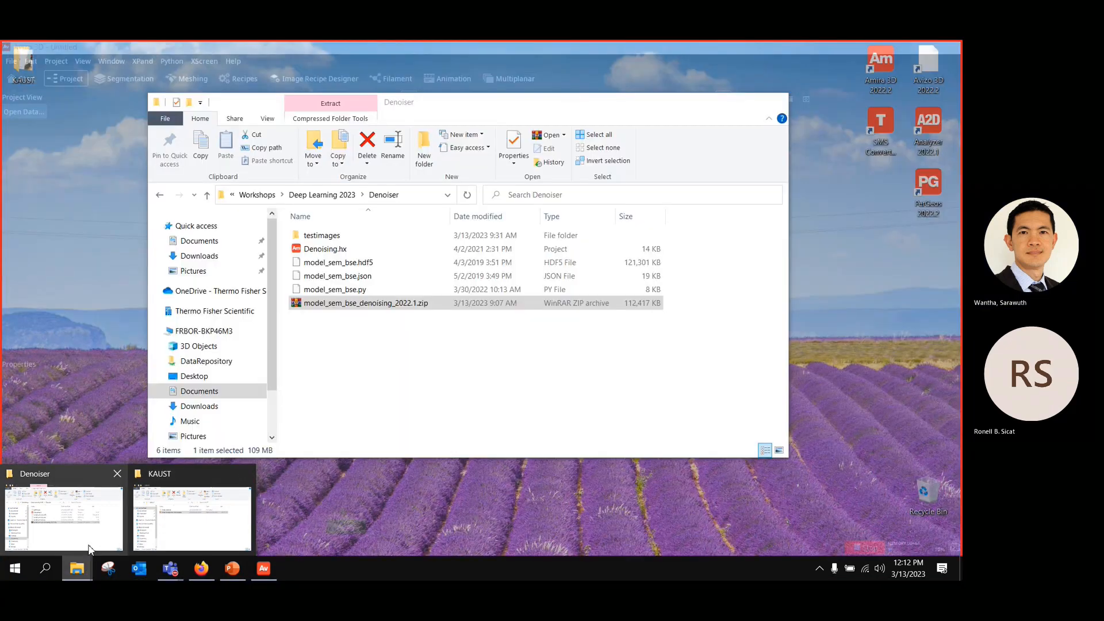
left_click(84, 552)
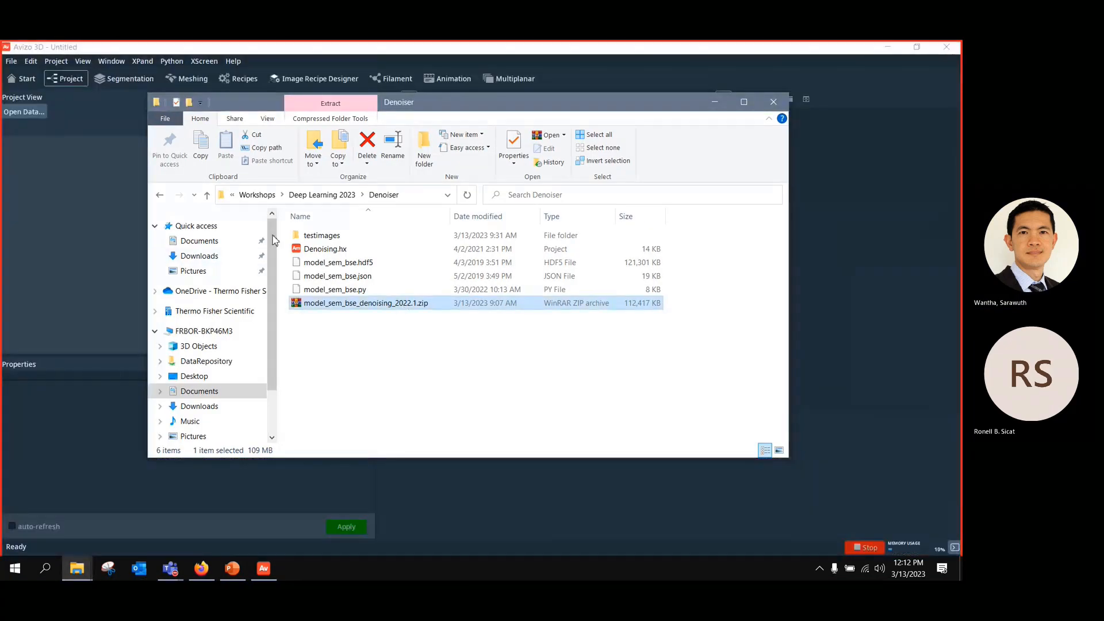
double_click(258, 198)
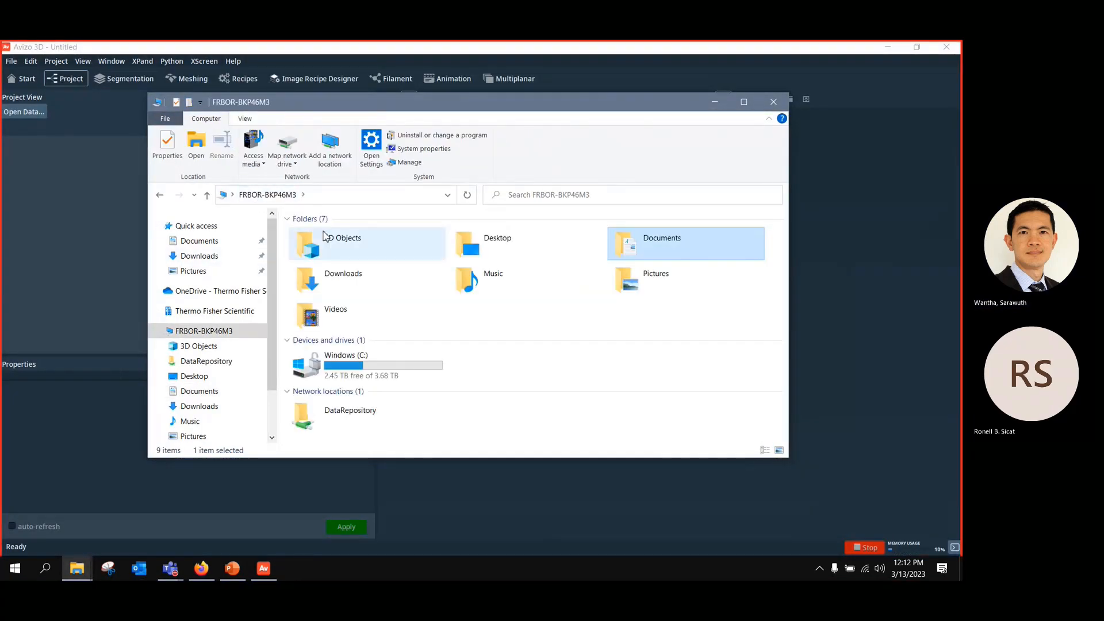
left_click(212, 392)
scroll(347, 345, "down", 3)
scroll(349, 362, "down", 2)
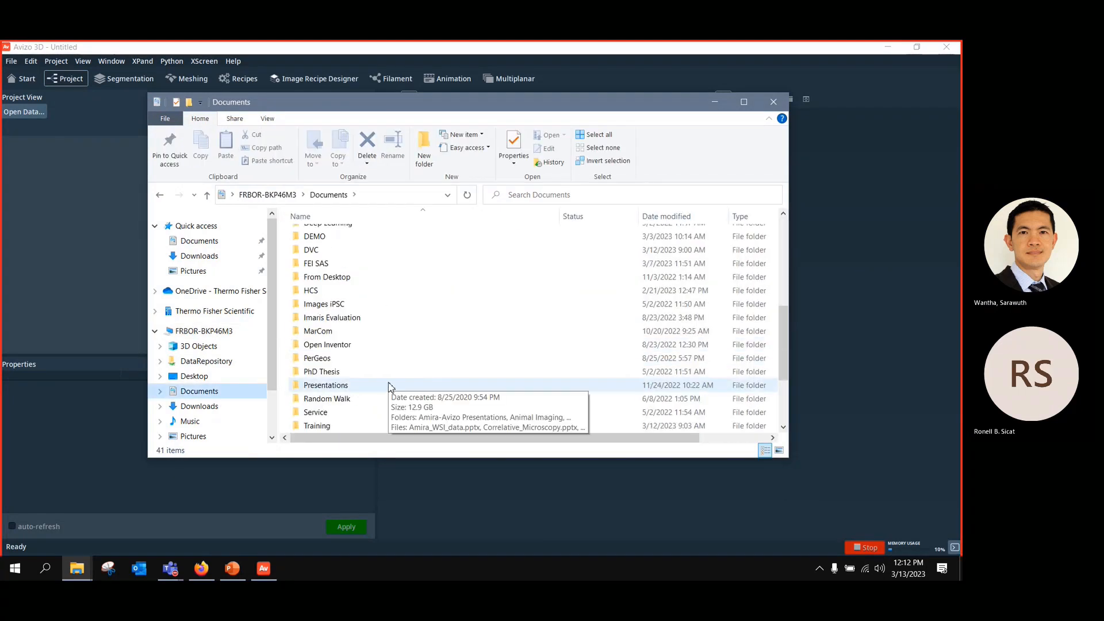
scroll(352, 382, "down", 2)
double_click(351, 386)
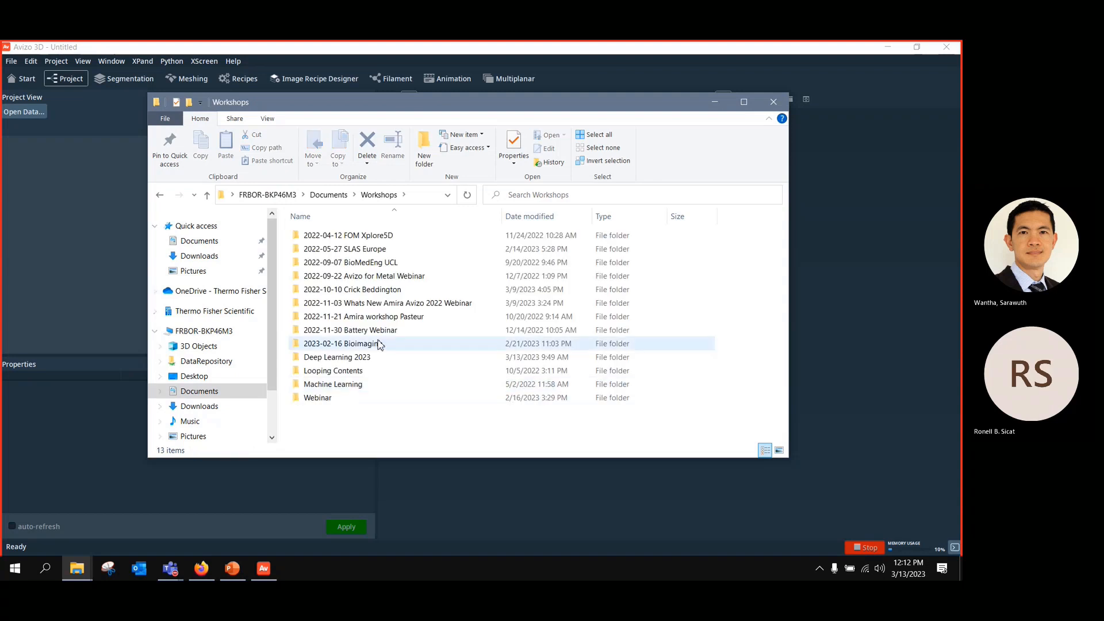
double_click(412, 304)
double_click(320, 251)
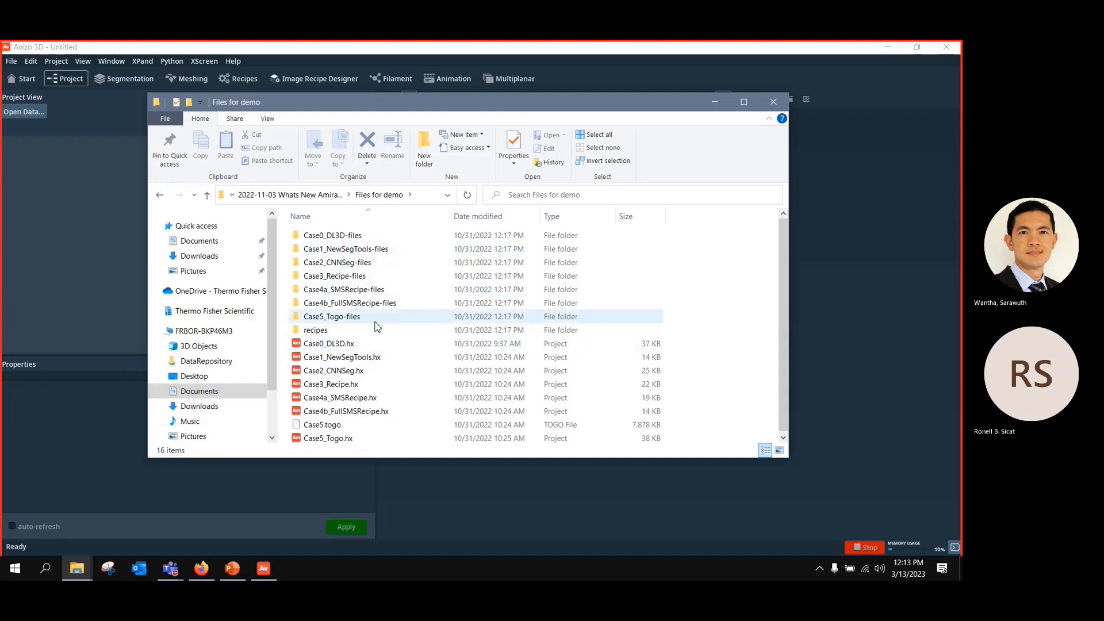
scroll(368, 322, "down", 1)
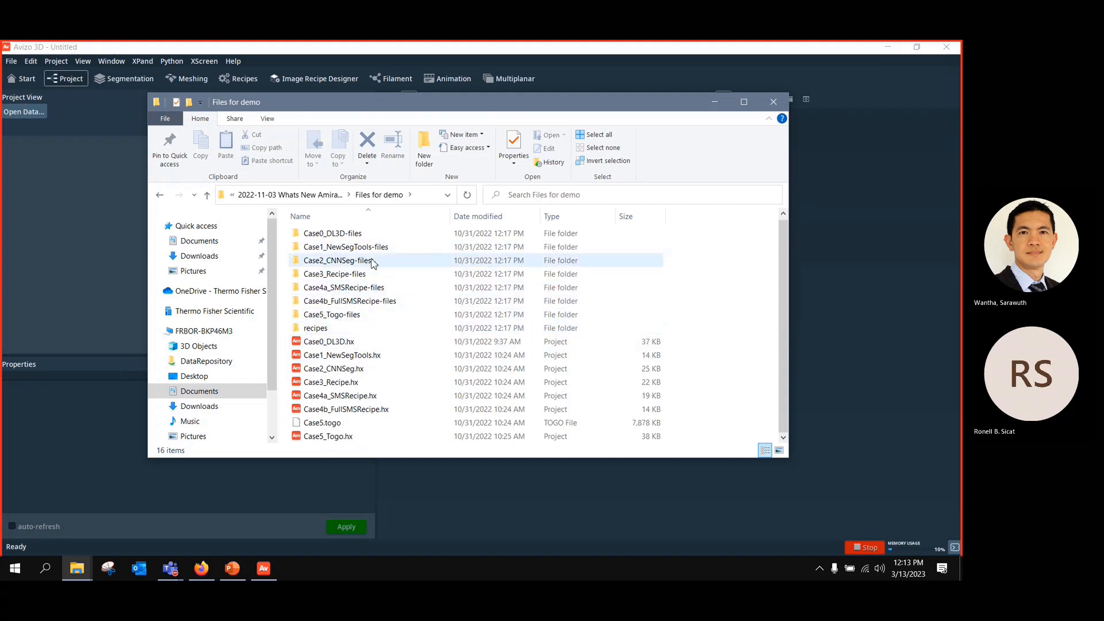
double_click(373, 252)
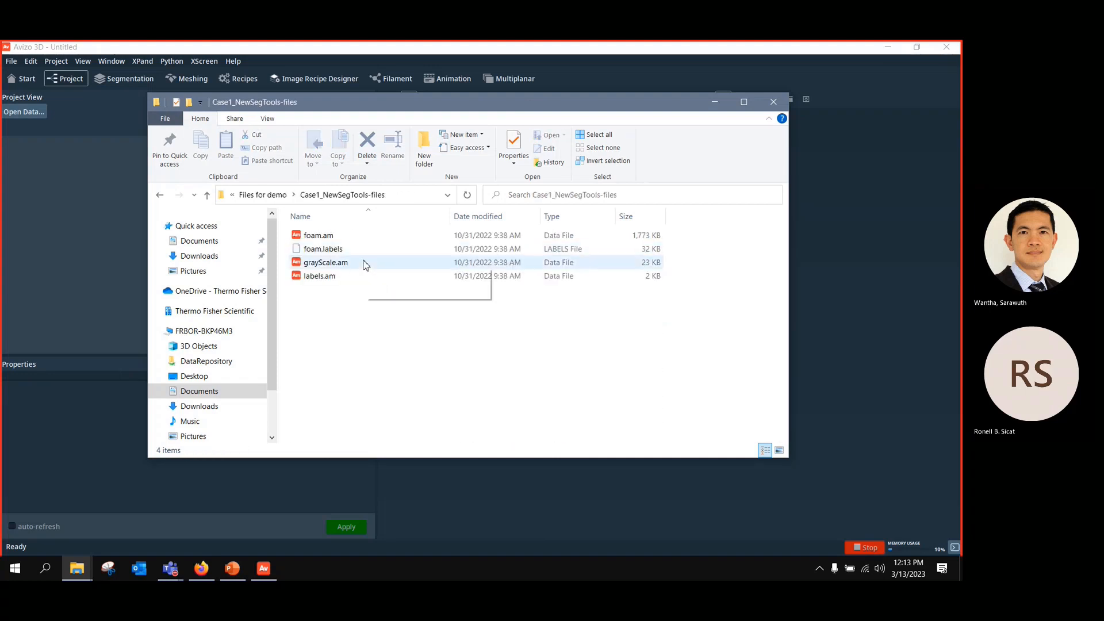
Step: Load foam.am from the Case1_NewSegTools-files folder into the empty Avizo project and reposition its data object
left_click_drag(424, 108, 482, 116)
left_click_drag(378, 245, 139, 216)
left_click(40, 147)
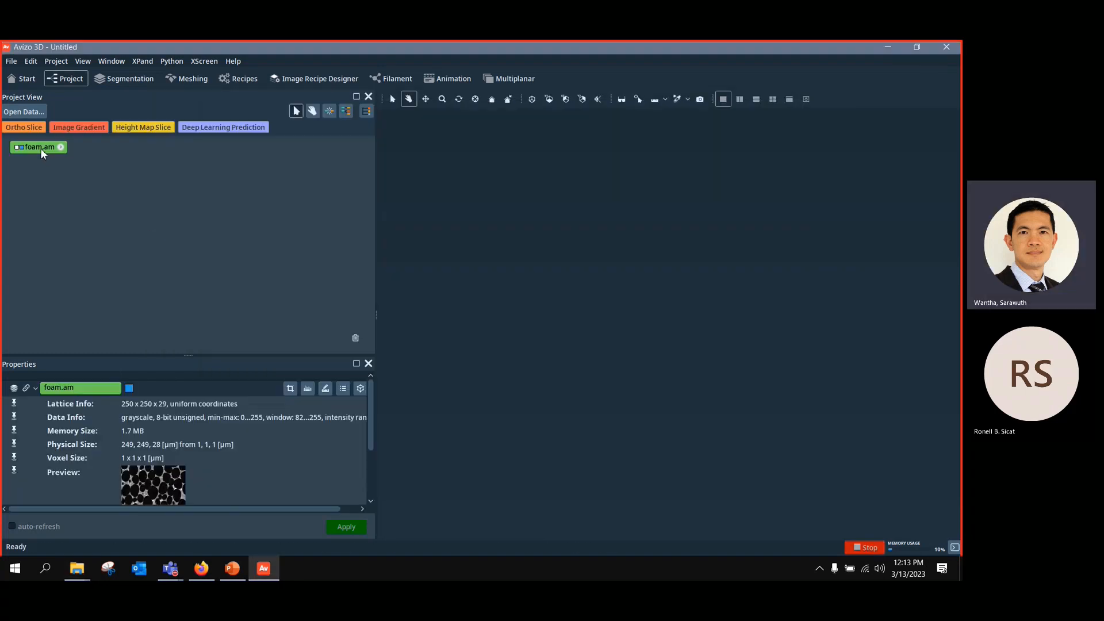
left_click_drag(41, 155, 96, 180)
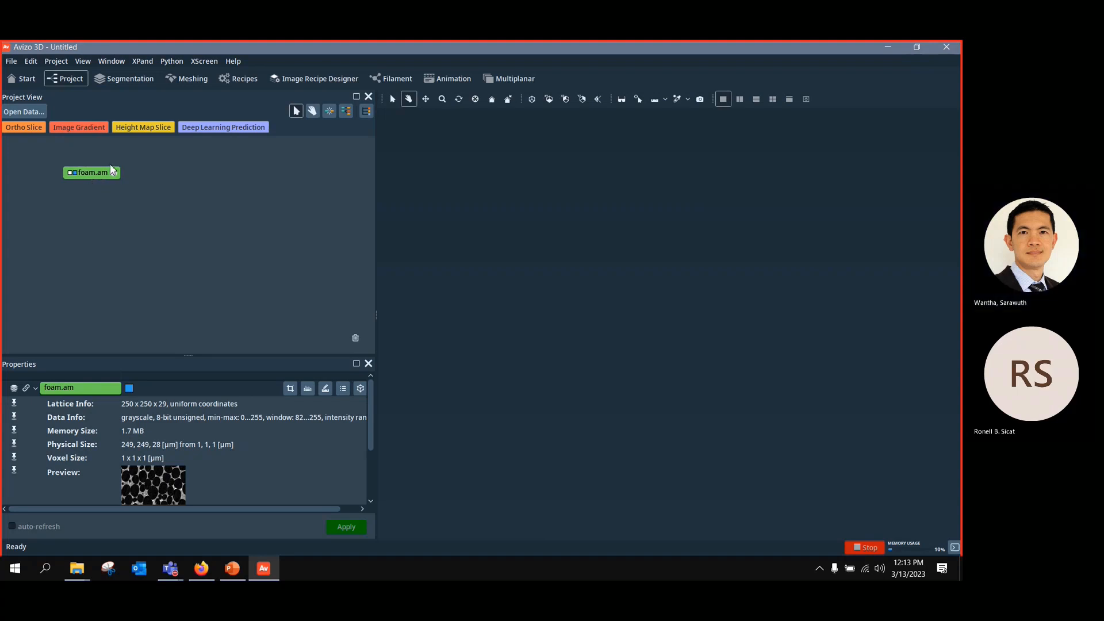
Step: Attach an Ortho Slice to foam.am and examine the foam pores in the xy plane up close
left_click(27, 129)
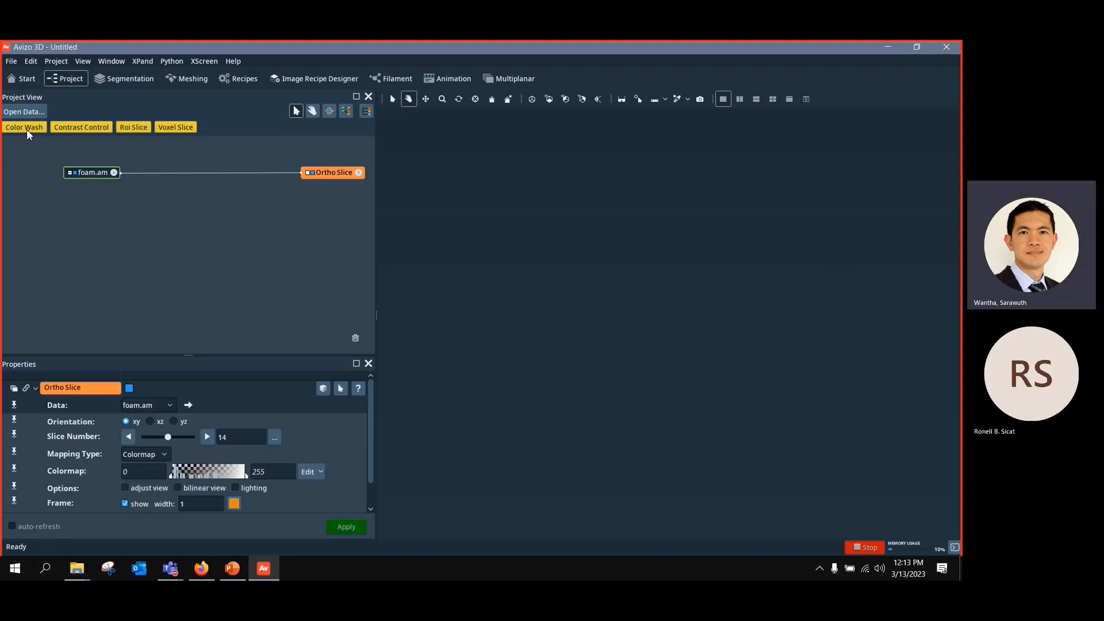
left_click(532, 100)
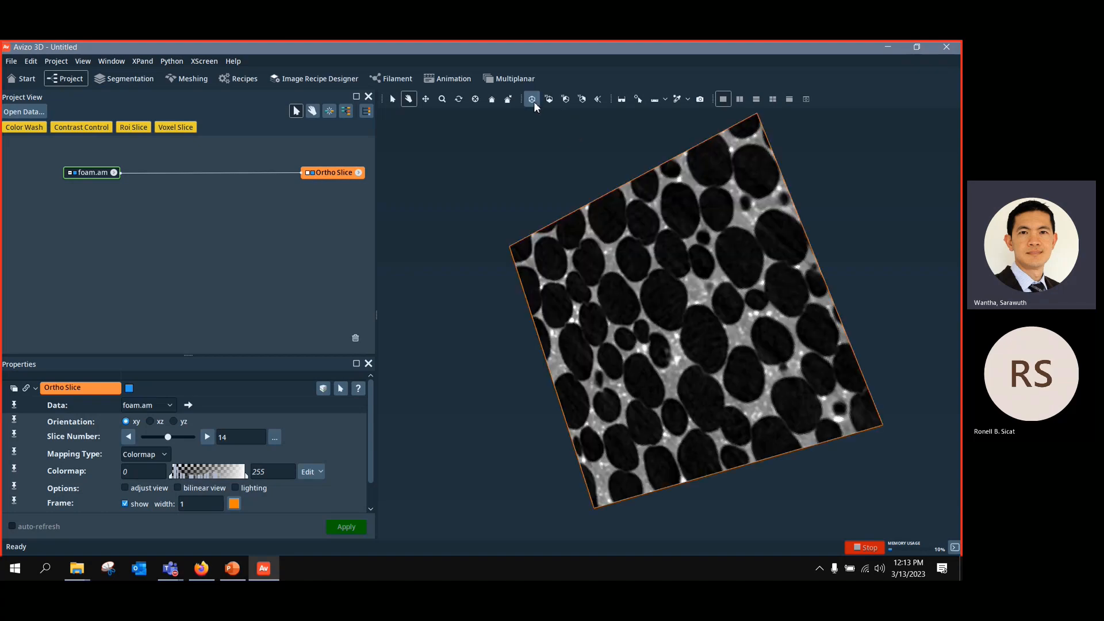
left_click_drag(740, 328, 571, 458)
scroll(597, 391, "up", 4)
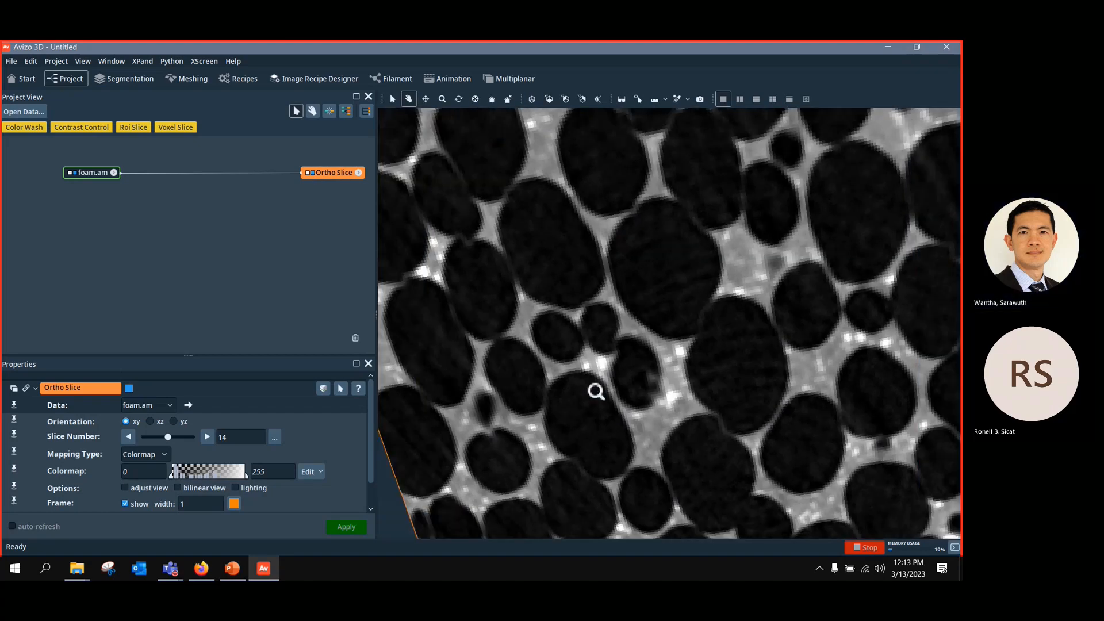
Step: Attach a Volume Rendering to foam.am and rotate it to an oblique view of the foam structure
scroll(596, 391, "down", 2)
left_click(95, 173)
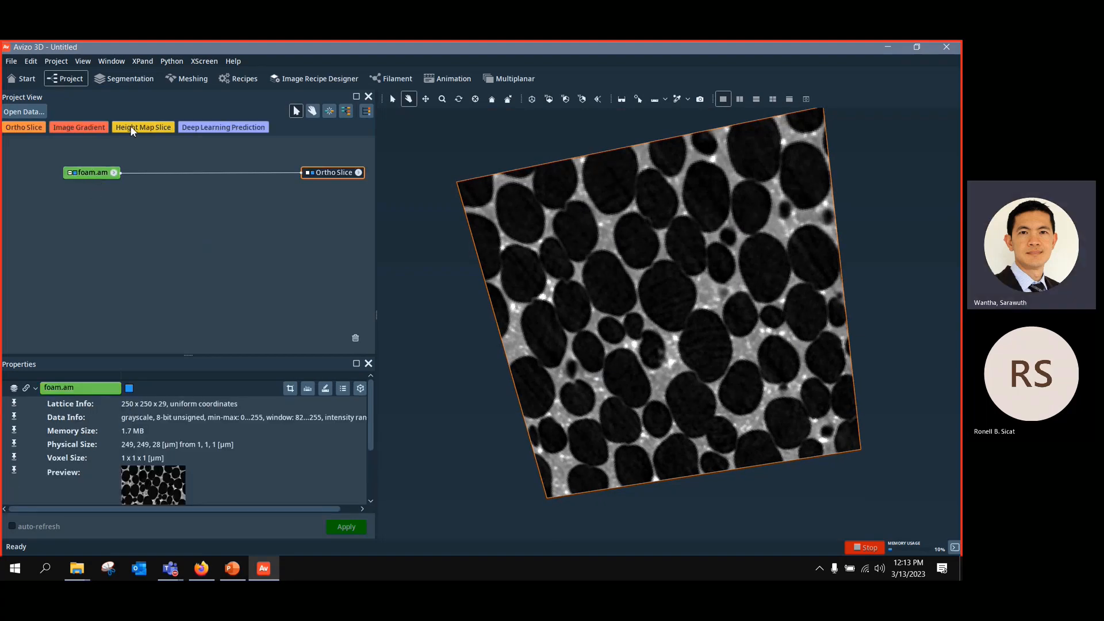
right_click(96, 182)
right_click(96, 178)
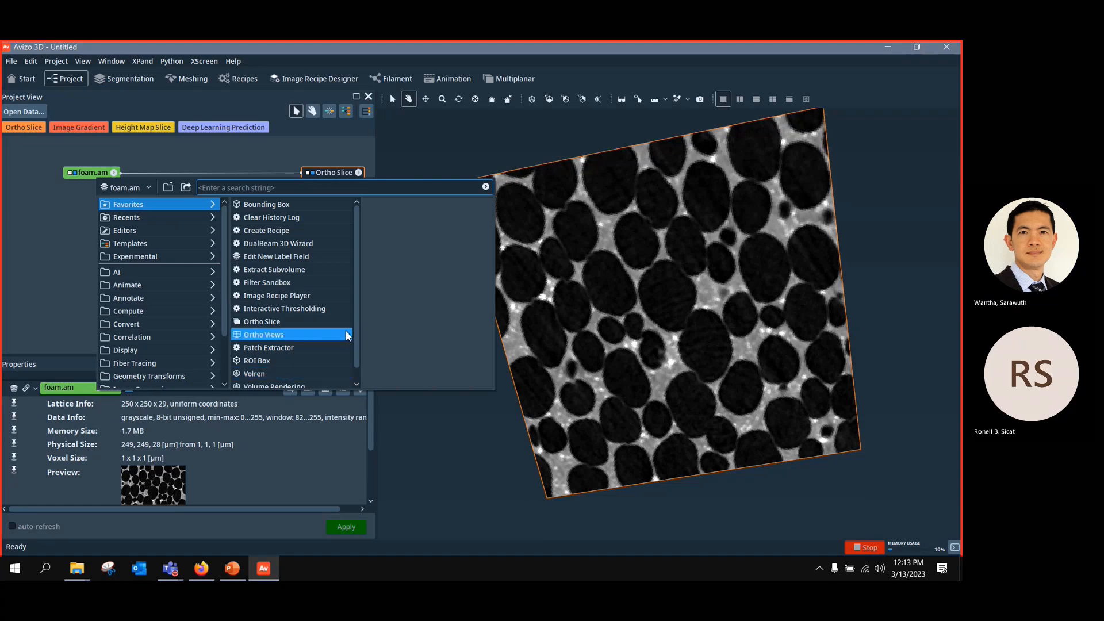
left_click(285, 373)
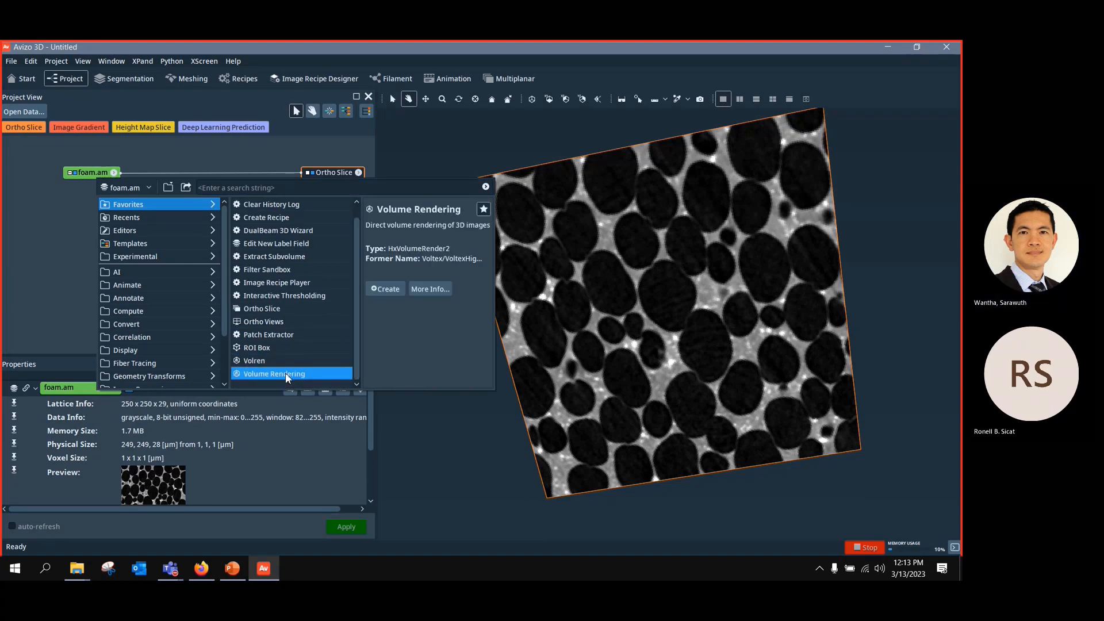
left_click(388, 288)
left_click_drag(615, 390, 493, 467)
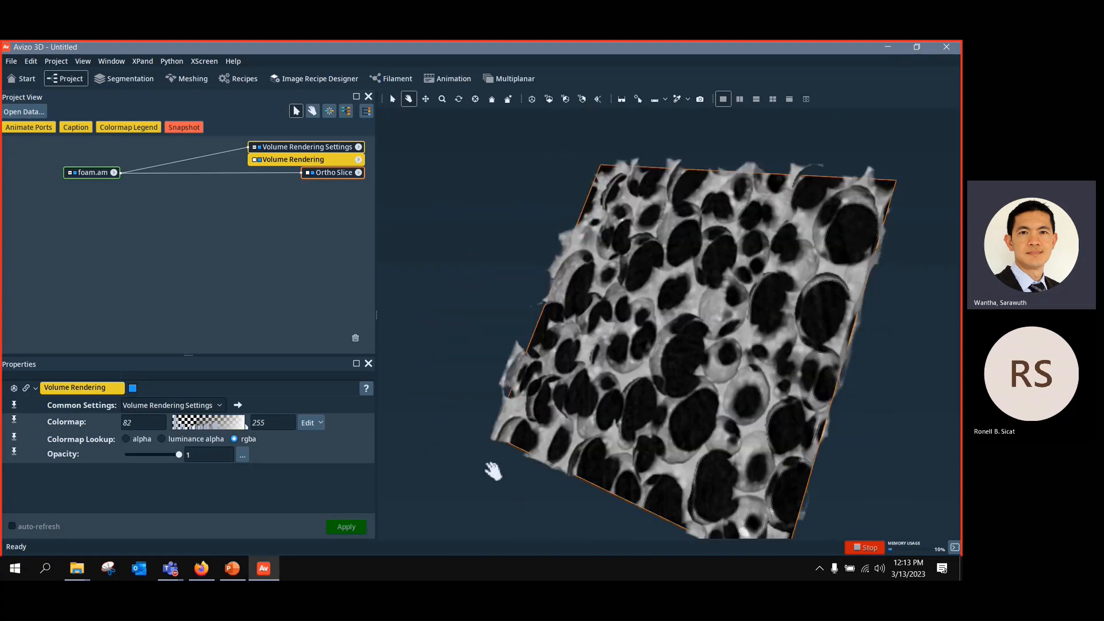
Step: Delete the Ortho Slice from the project and reposition the Volume Rendering Settings object beside foam.am
left_click_drag(329, 172, 321, 225)
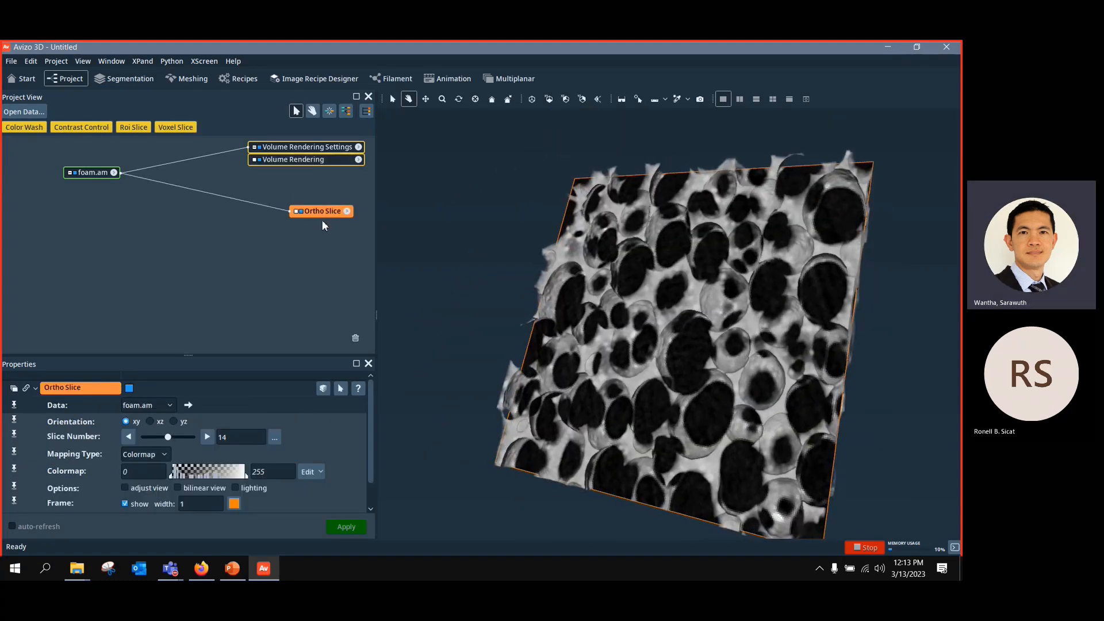
key("Delete")
left_click_drag(871, 377, 738, 361)
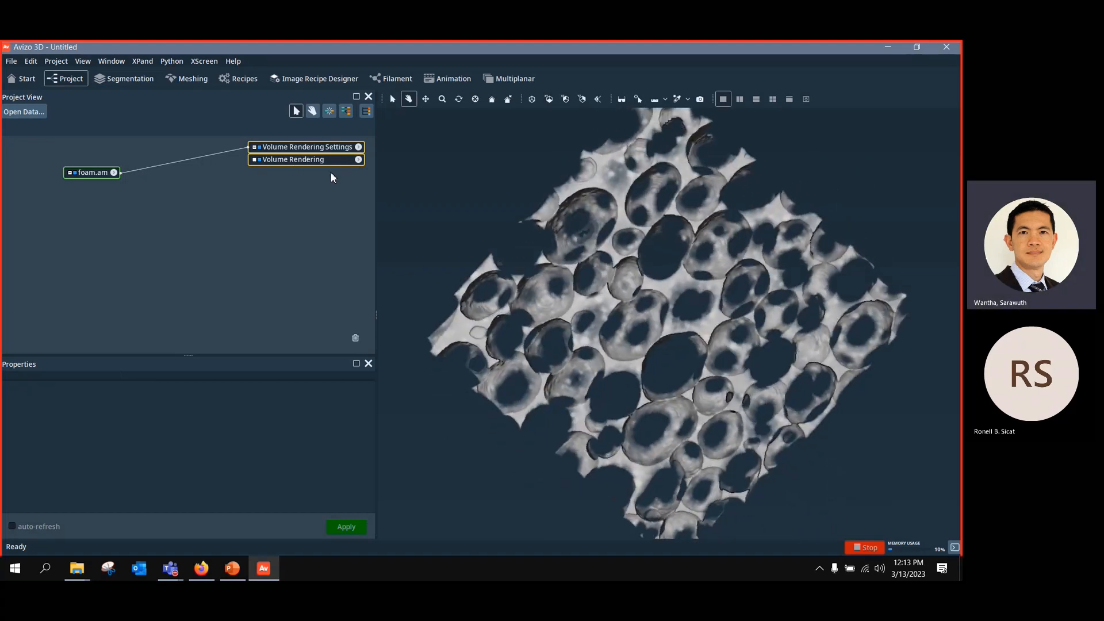
left_click_drag(308, 147, 292, 175)
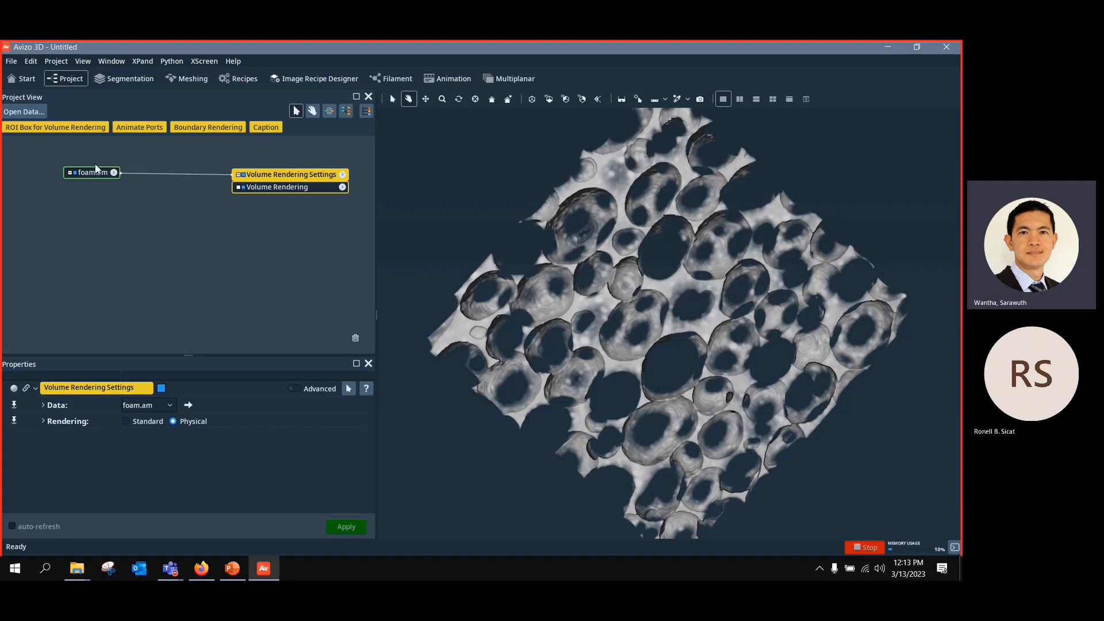
Step: Open the Segmentation workroom and look up the option for switching to the Classic Segmentation workroom
left_click(97, 178)
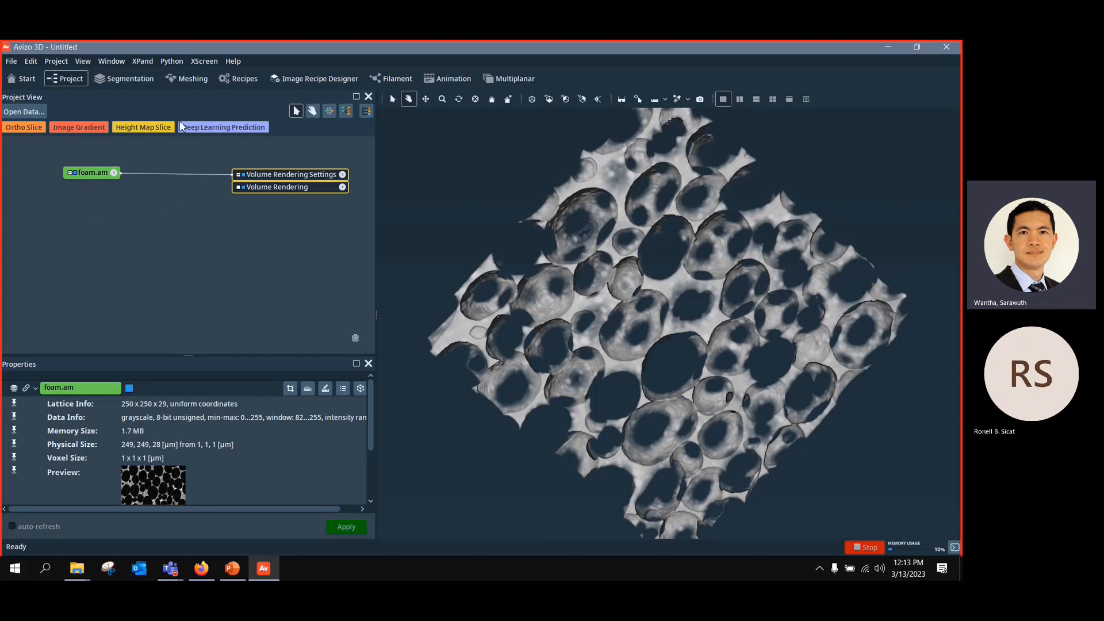
left_click(140, 81)
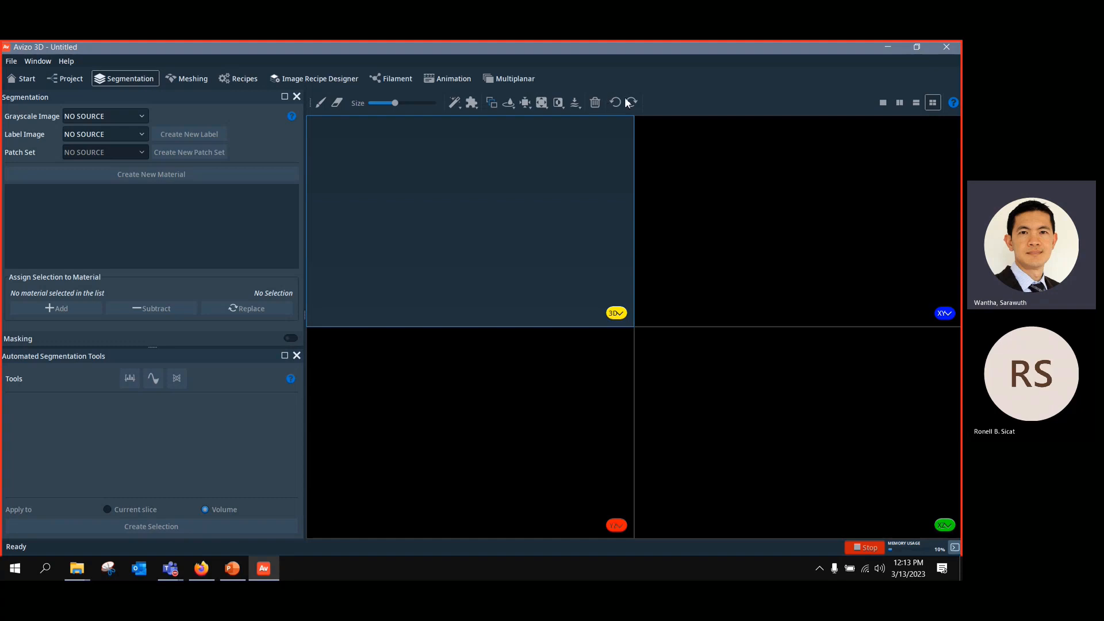
left_click(37, 61)
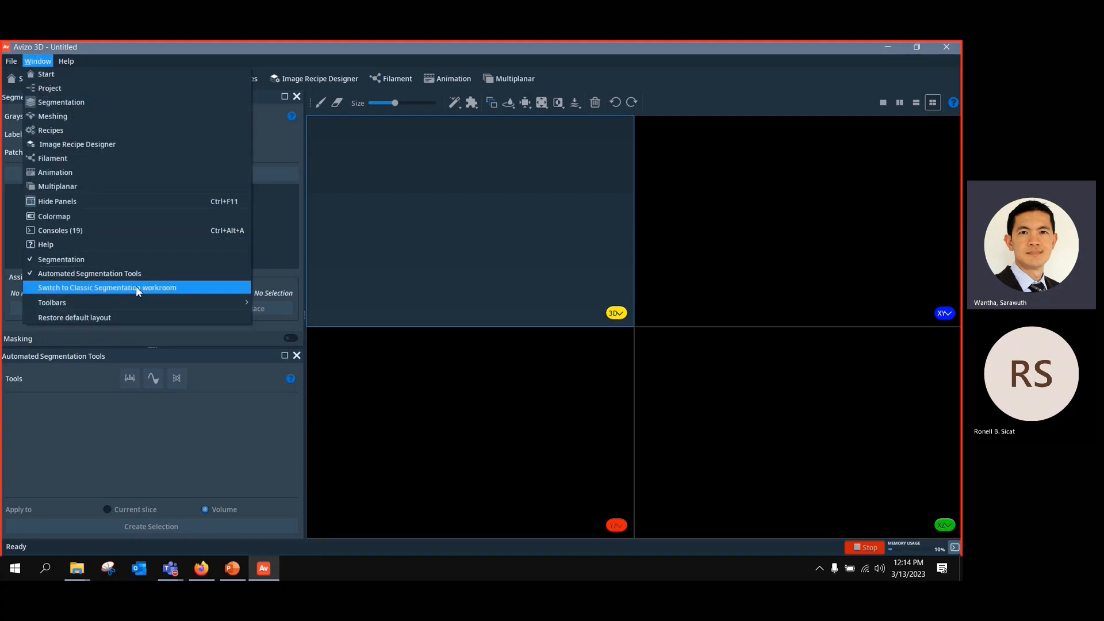
left_click(803, 67)
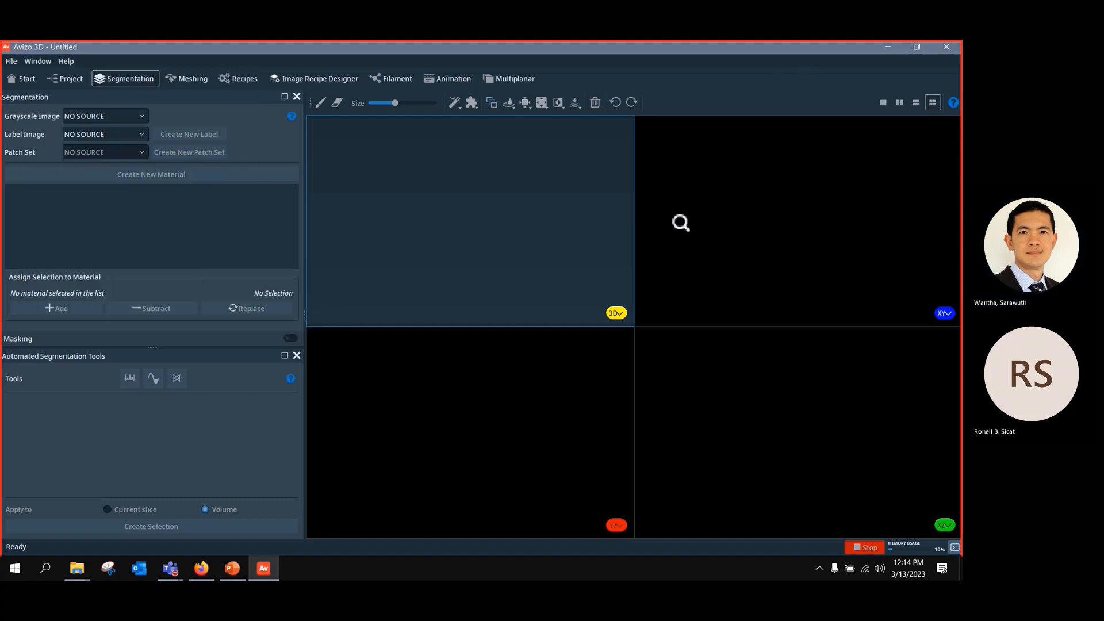
Step: Set foam.am as the grayscale image in the Segmentation workroom
left_click(140, 121)
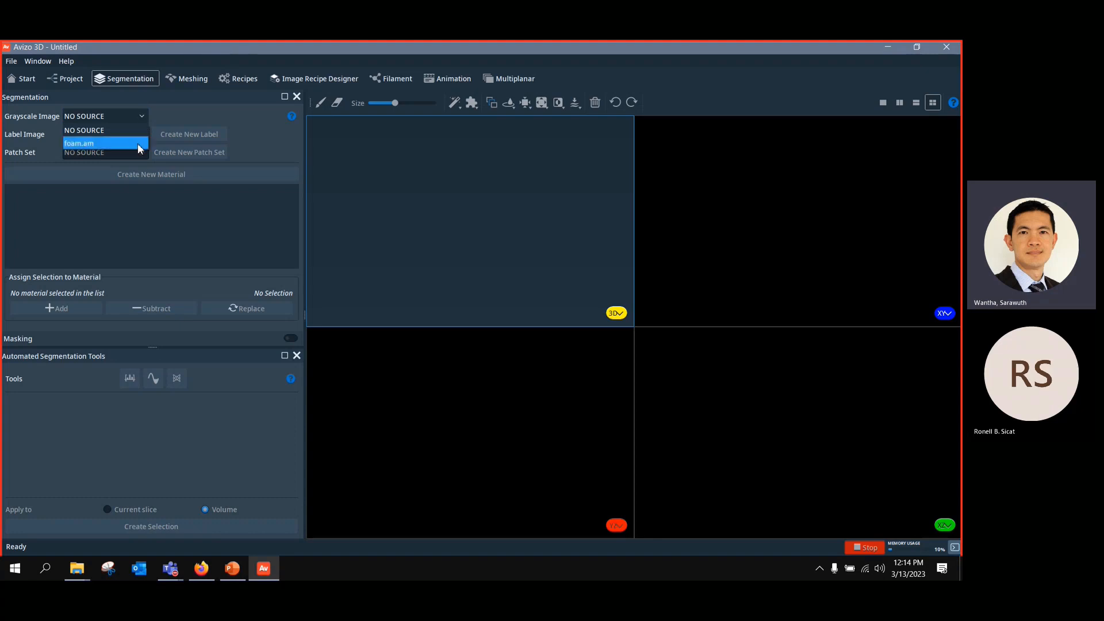
left_click(73, 82)
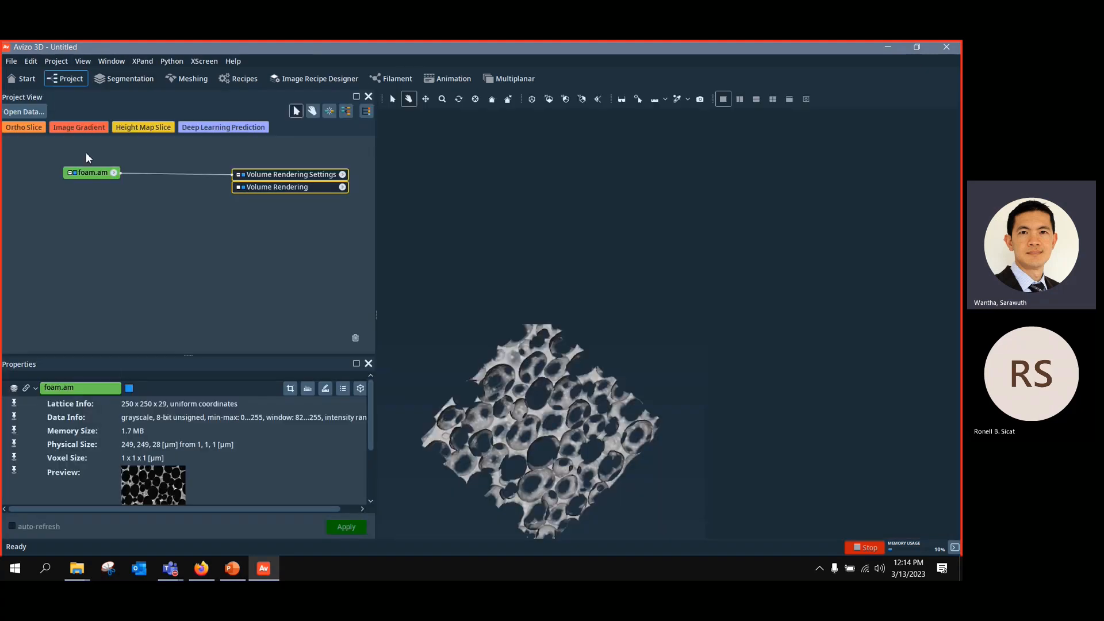
left_click(125, 78)
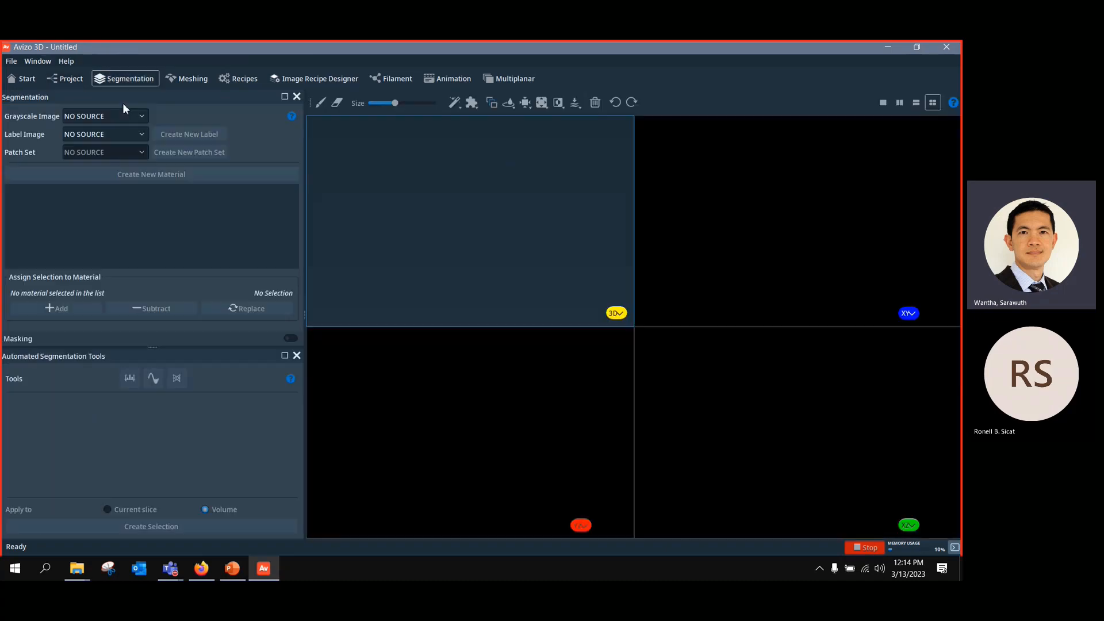
left_click(108, 120)
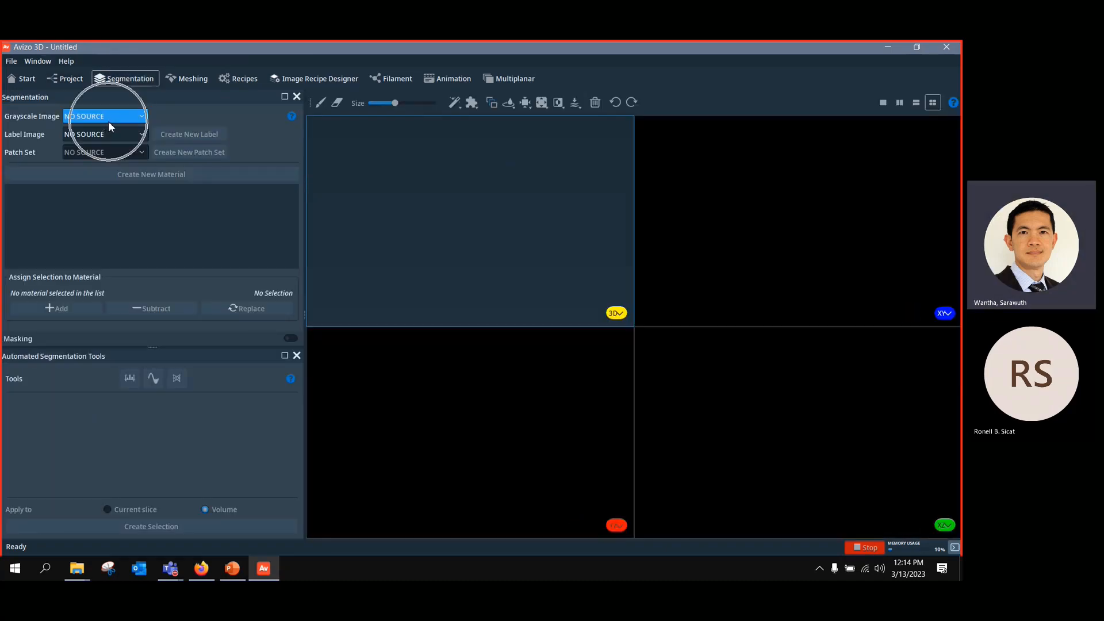
left_click(113, 143)
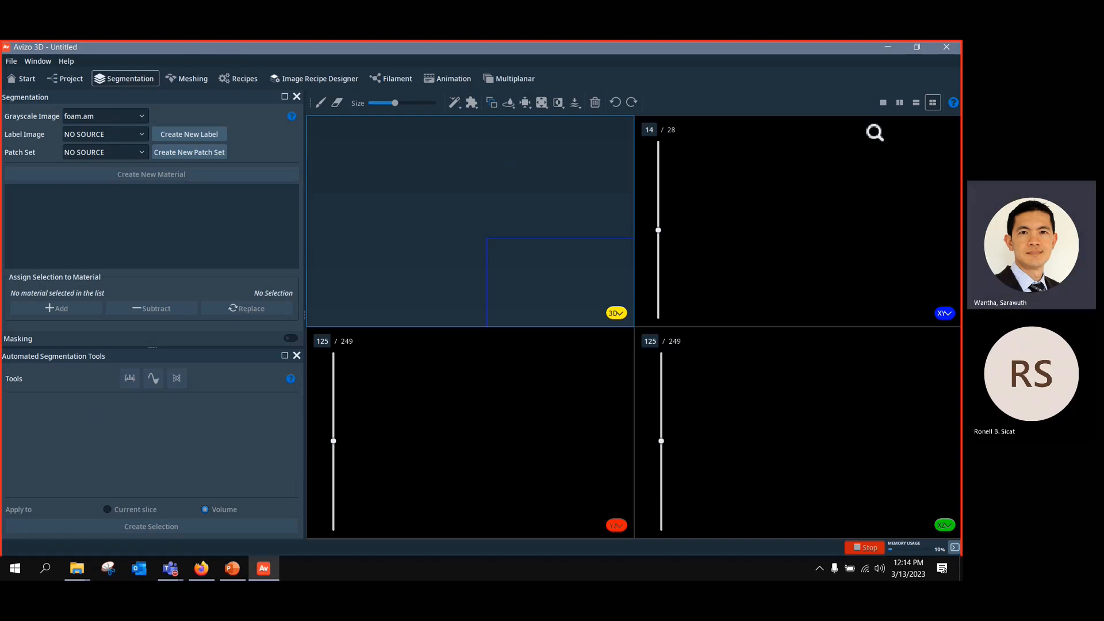
Step: Cycle the single-viewer layout through the 3D view and slice views of the foam, fitting the data in each
left_click(882, 104)
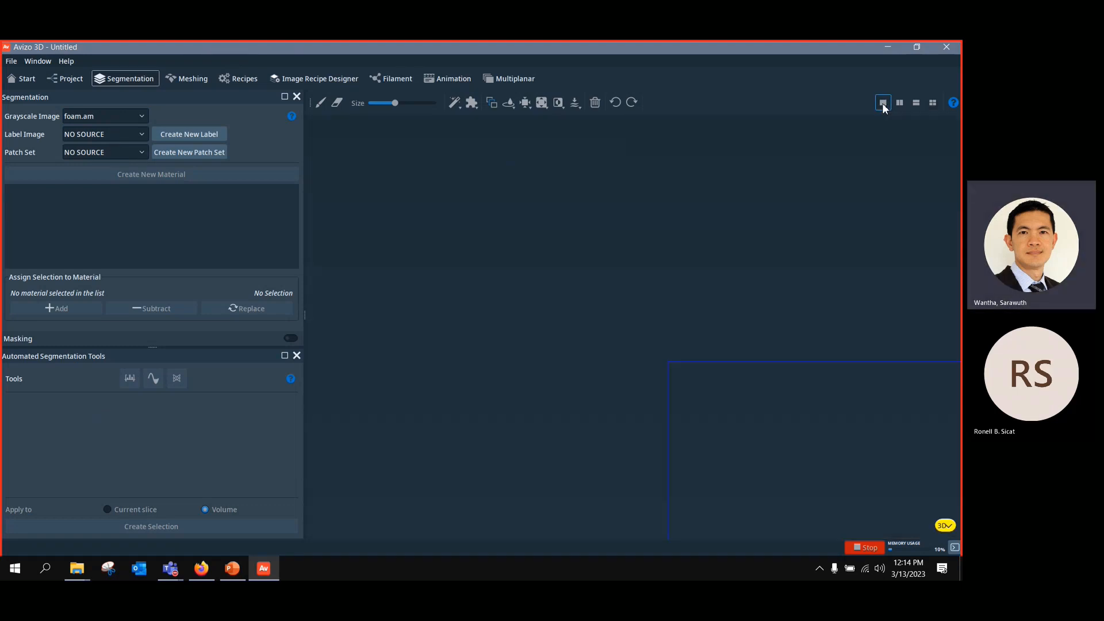
left_click(881, 103)
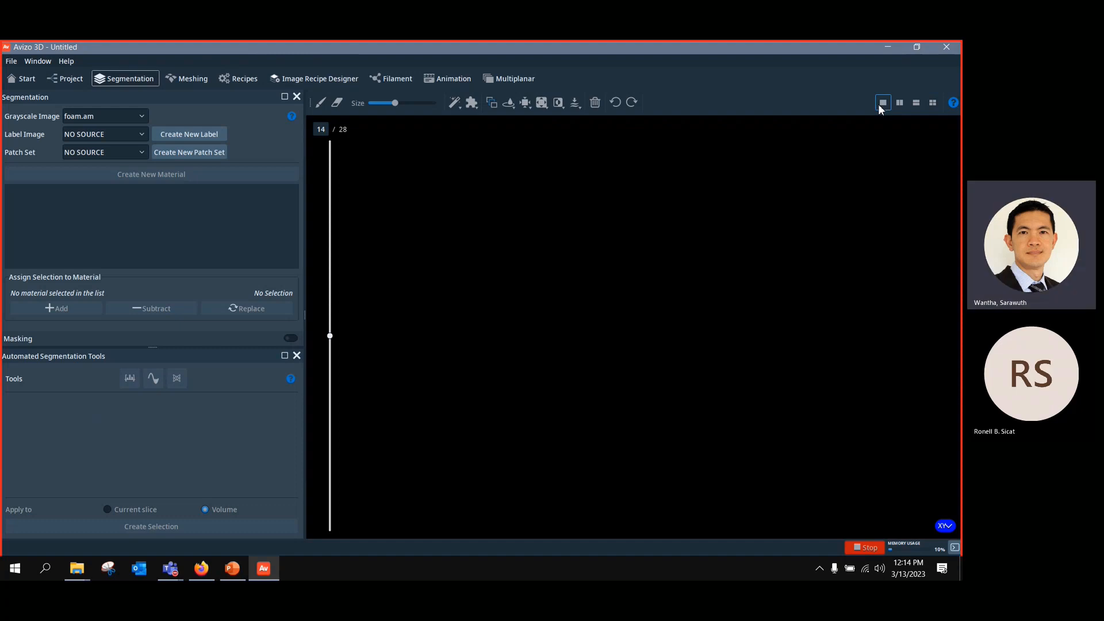
left_click(882, 103)
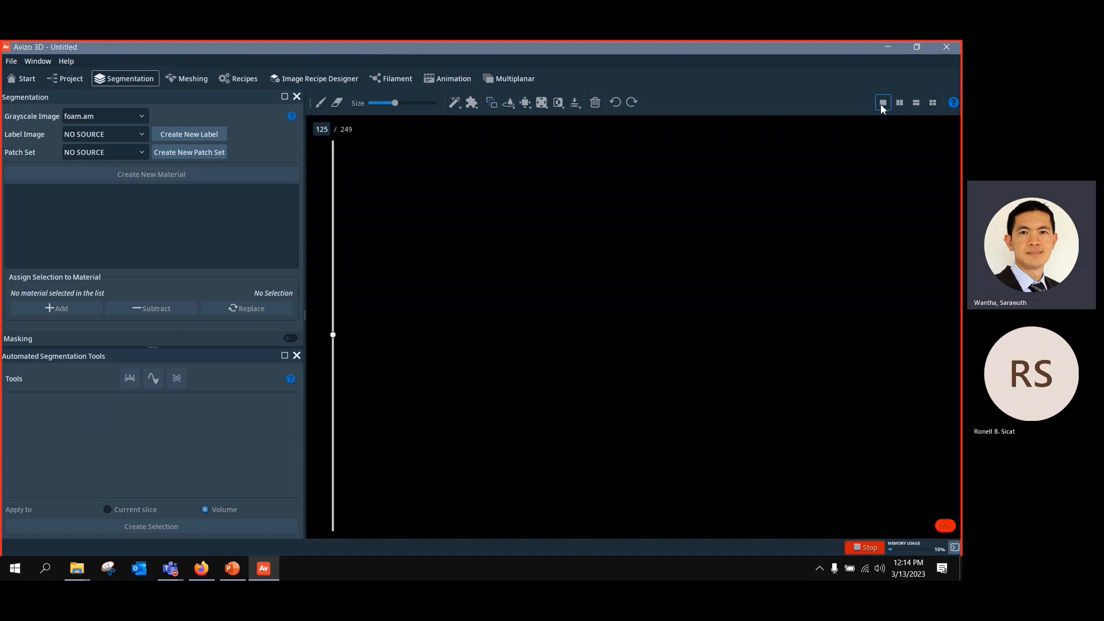
left_click(880, 103)
left_click(880, 104)
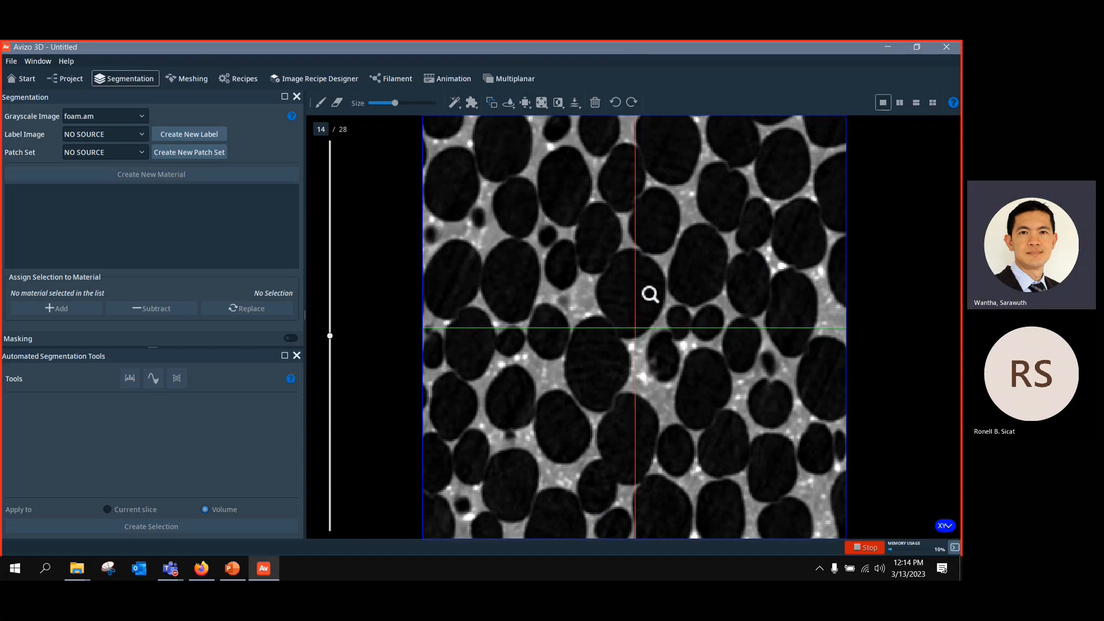
left_click(884, 104)
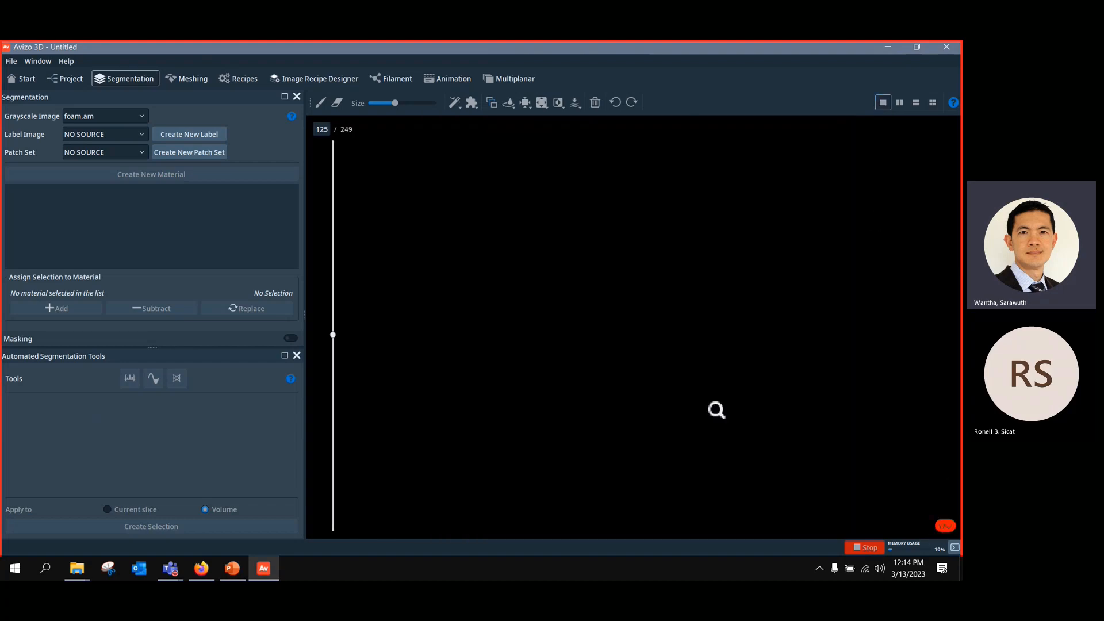
left_click(884, 107)
left_click(887, 104)
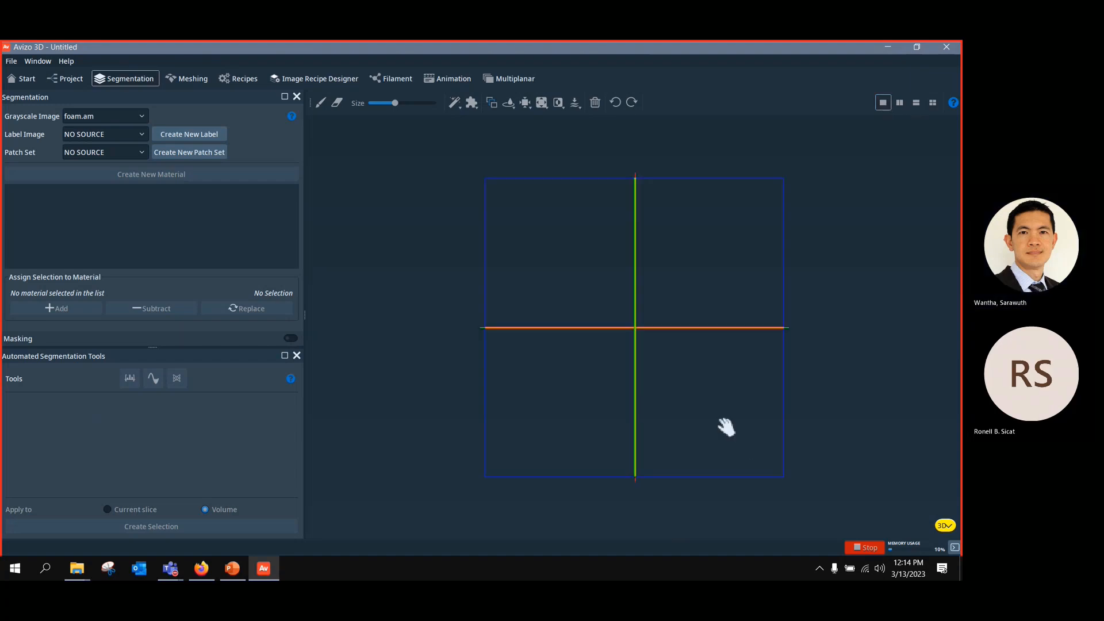
Step: Cycle through the single views once more and return to the four-viewer layout
left_click(882, 104)
left_click(881, 104)
left_click(882, 103)
left_click(882, 103)
left_click(882, 105)
left_click(932, 104)
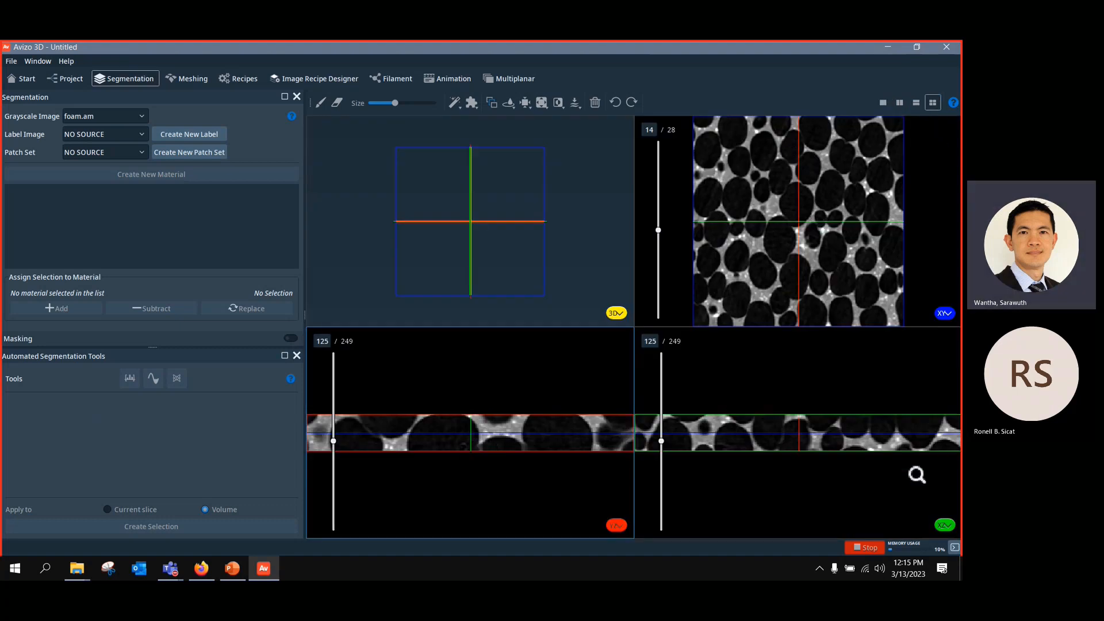
Step: Show only the XY view of the foam in a single viewer
left_click(617, 313)
left_click(618, 314)
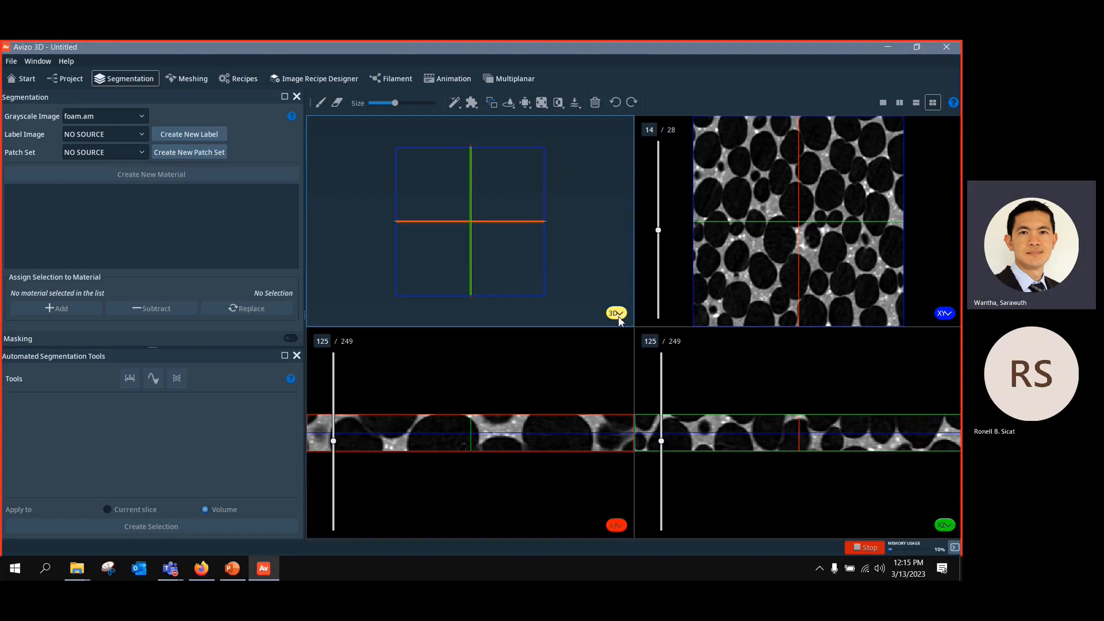
left_click(882, 102)
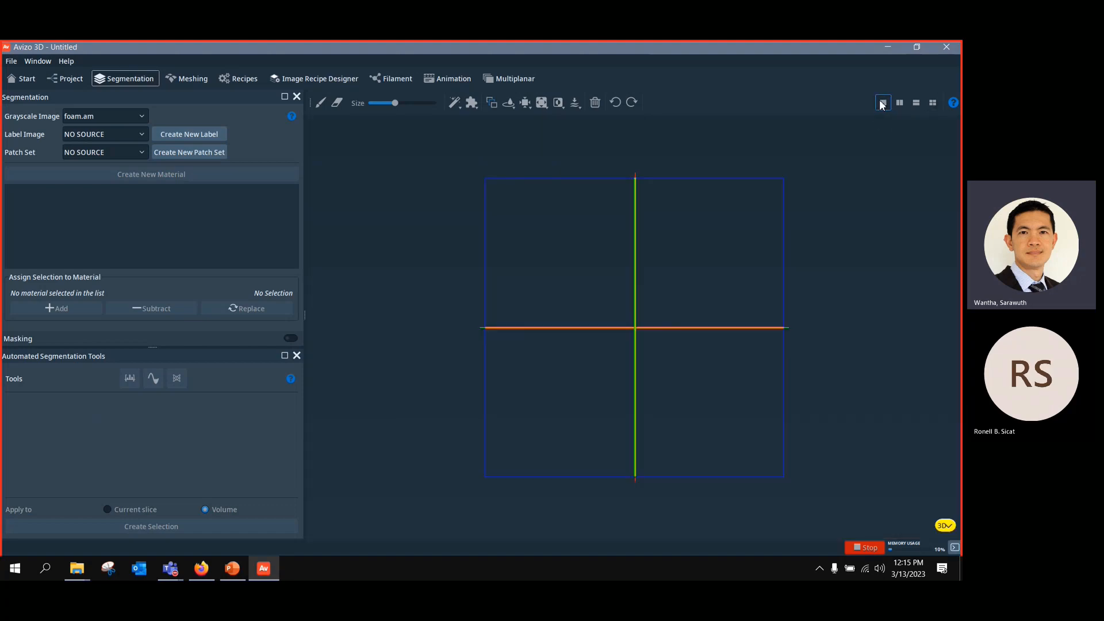
left_click(882, 102)
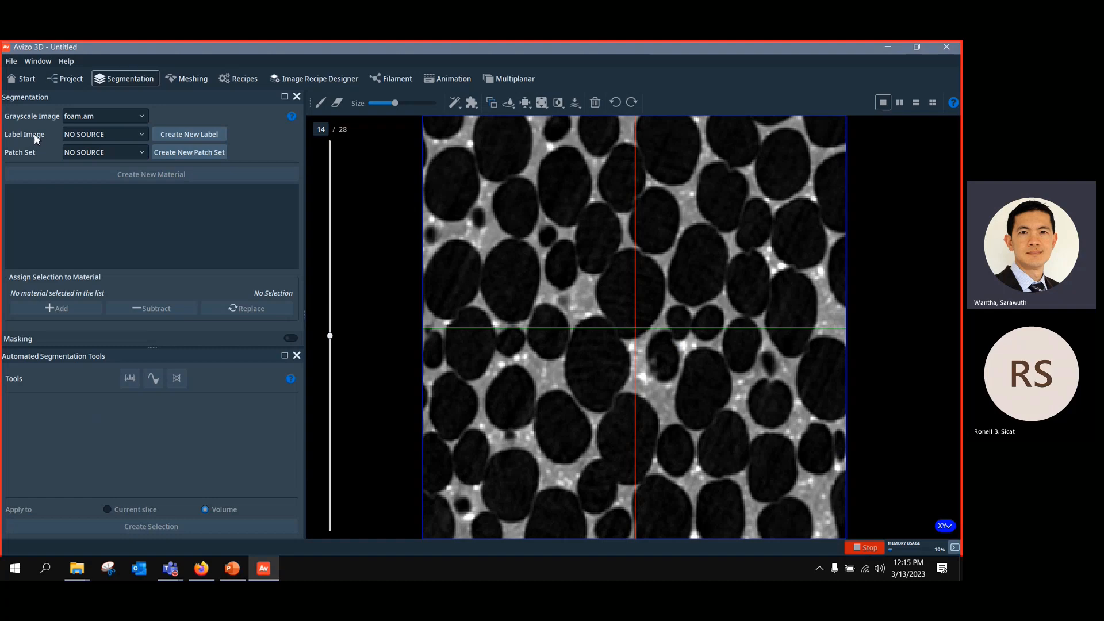
Step: Create a new label image for foam.am and select its Material1
left_click(134, 136)
left_click(184, 136)
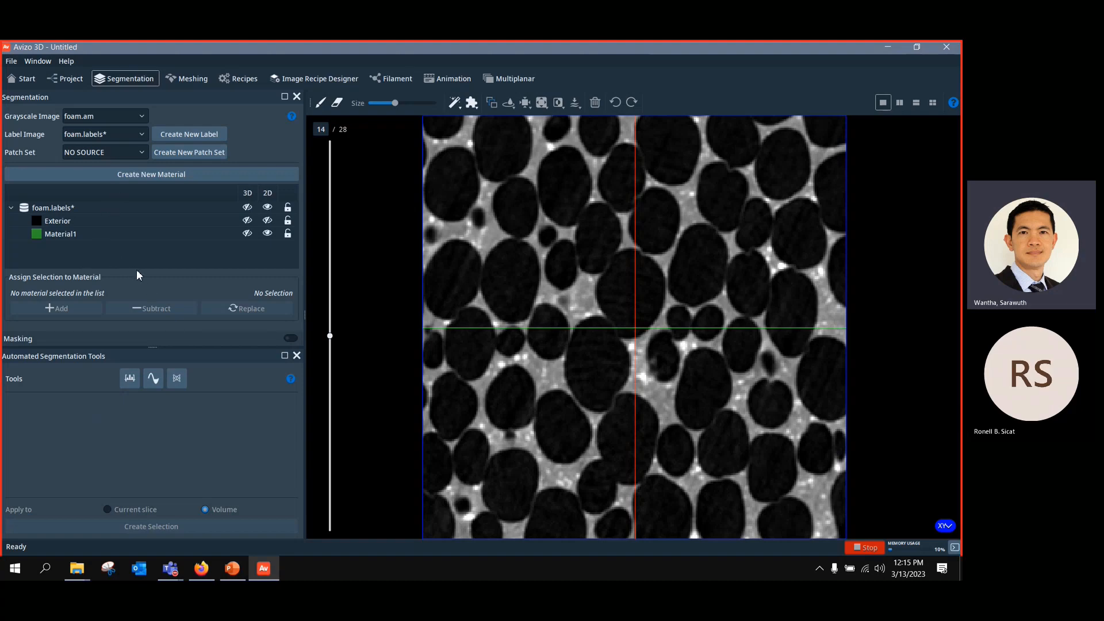
left_click(101, 235)
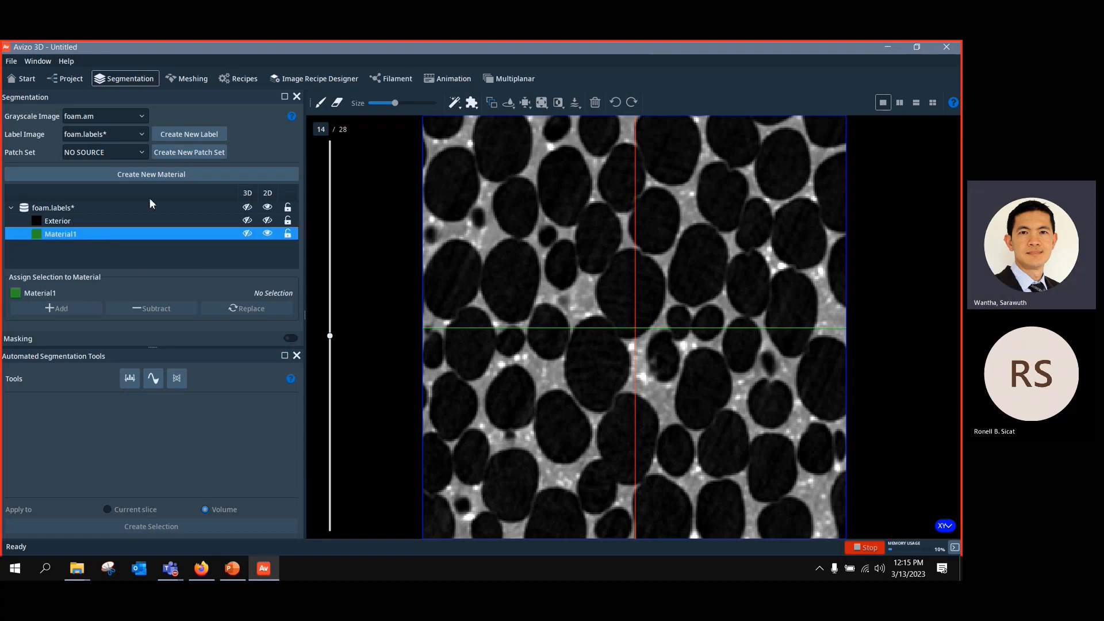
Step: Add a second material to the foam labels and change its color to magenta
left_click(151, 175)
left_click(50, 248)
double_click(37, 247)
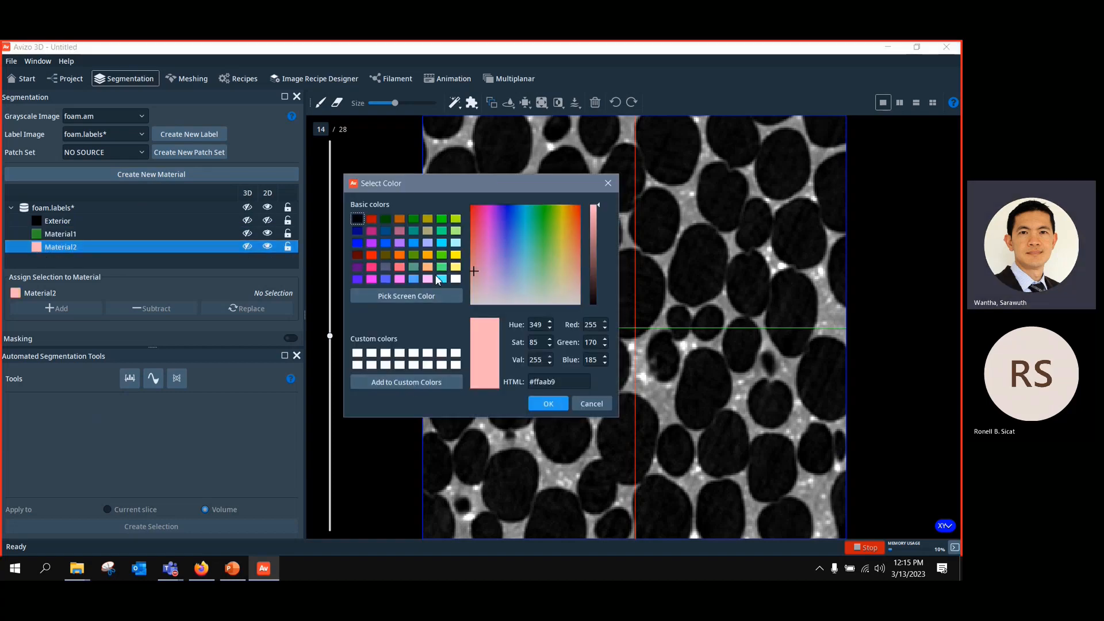
left_click(372, 279)
left_click(548, 403)
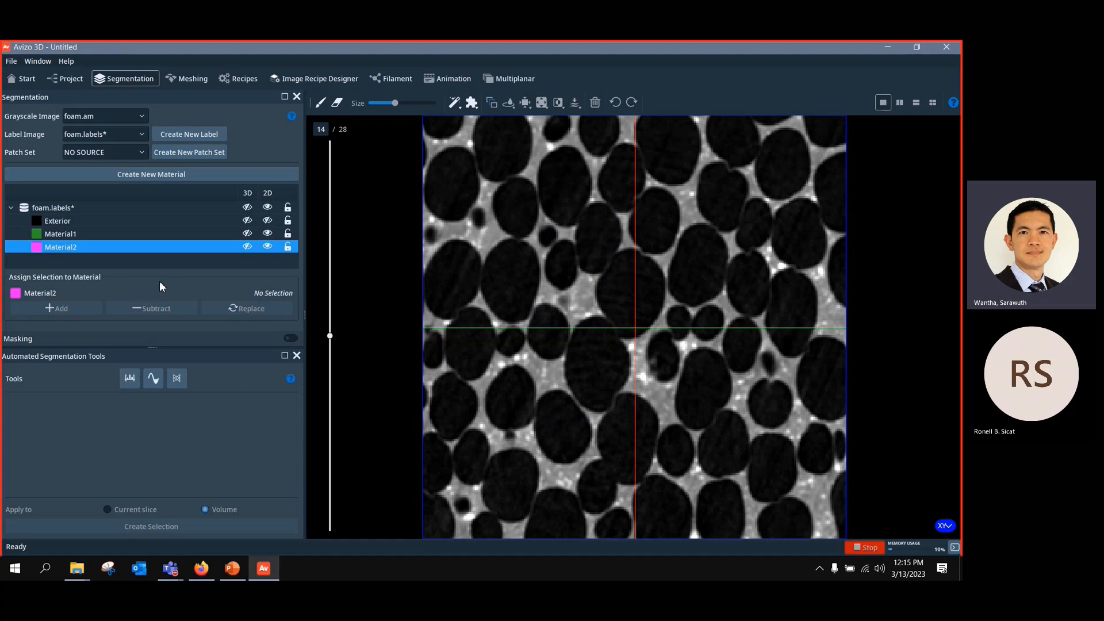
Step: With Material1 selected, brush two freehand strokes across XY slice 14 and display the selection in the four-viewer layout
left_click(128, 234)
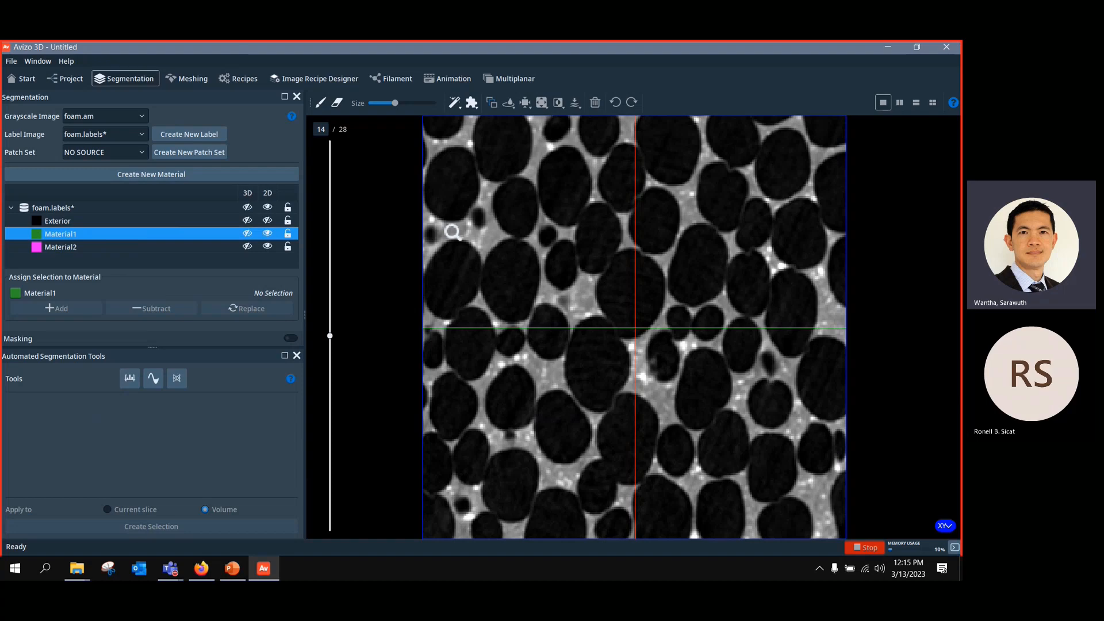
left_click(319, 104)
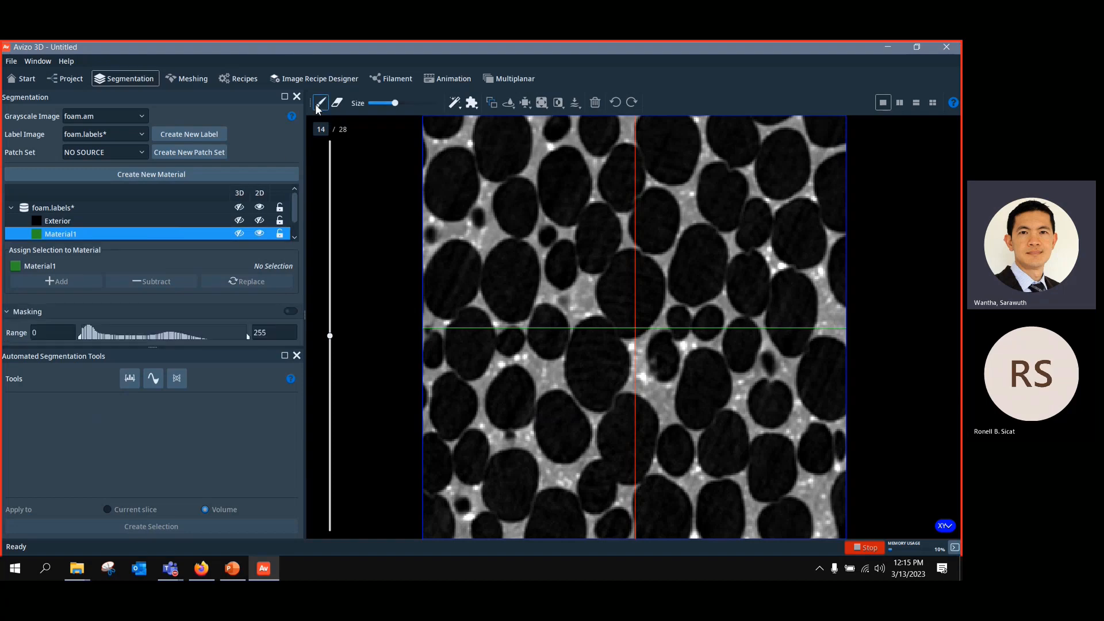
mouse_move(468, 212)
left_mouse_down()
mouse_move(509, 170)
mouse_move(592, 156)
mouse_move(796, 222)
left_mouse_up()
left_click_drag(561, 254, 690, 339)
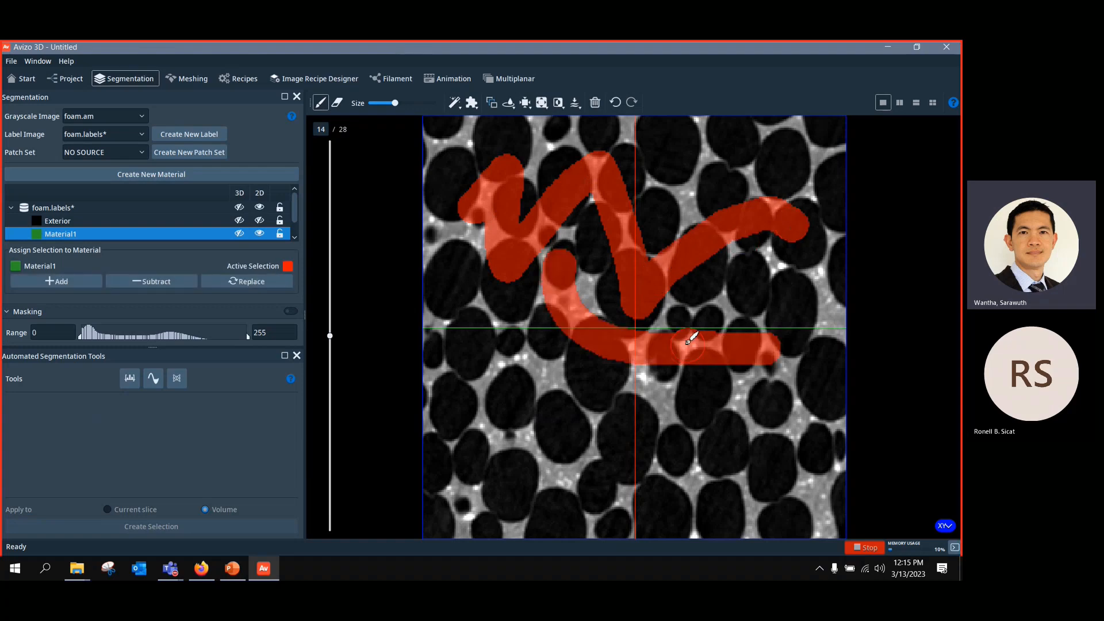
left_click(931, 104)
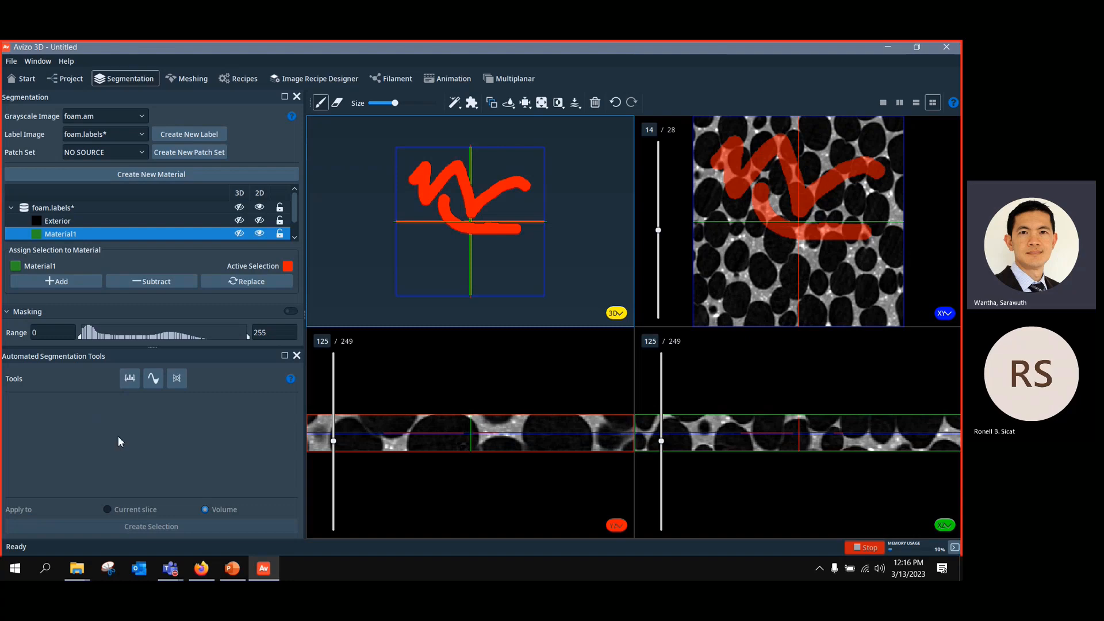
left_click(151, 442)
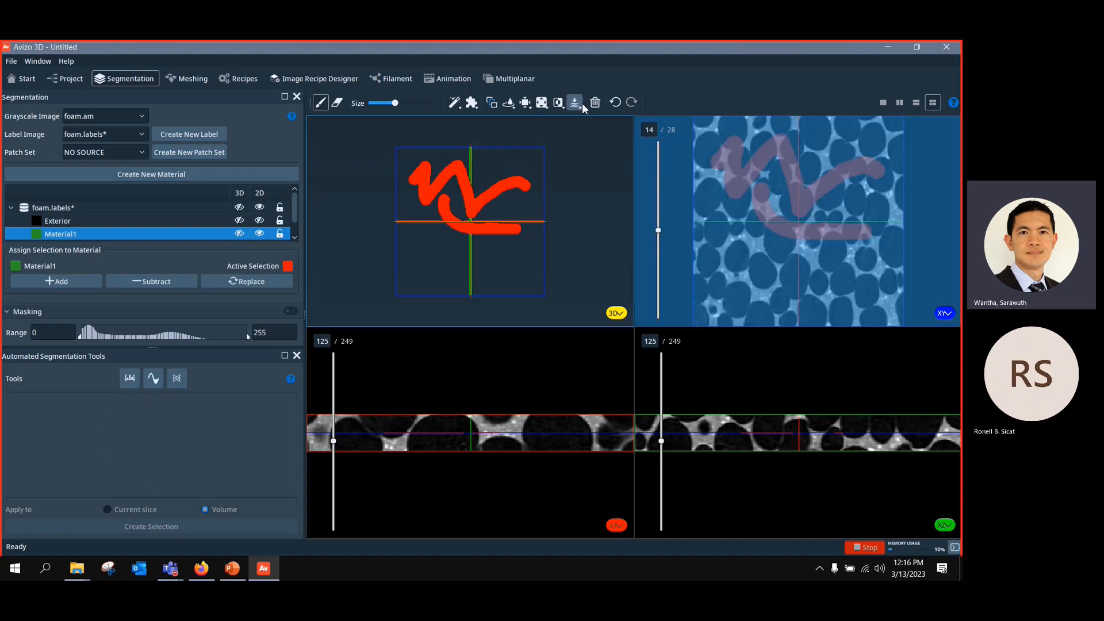
Step: Erase strips from the brushed strokes on XY slice 14 with the eraser and clear the remaining selection
left_click(336, 103)
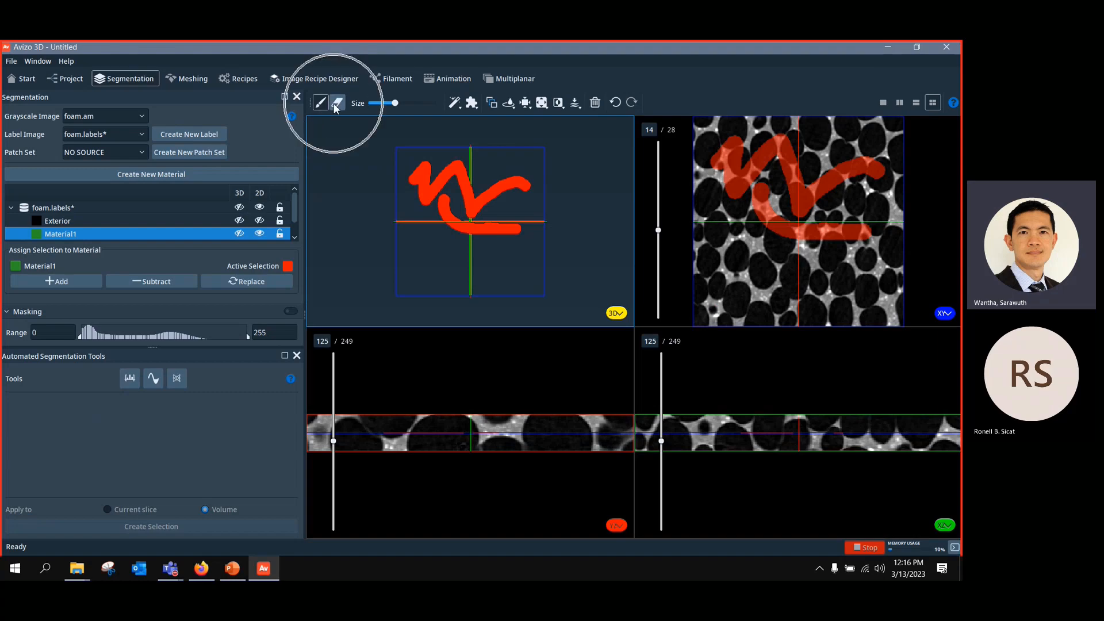
left_click(334, 105)
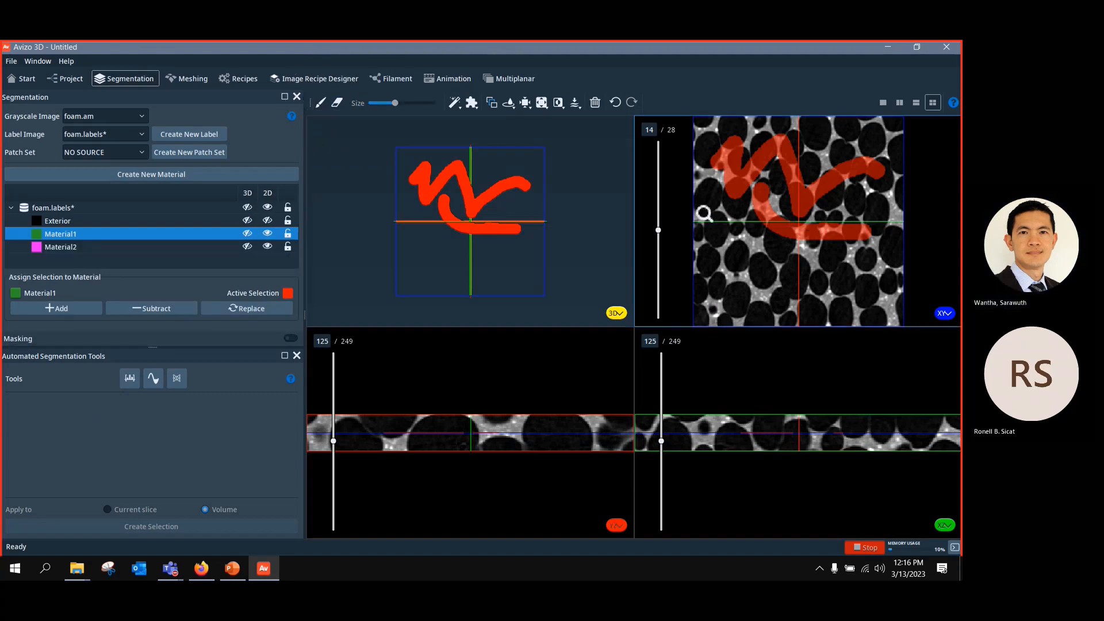
left_click(337, 104)
mouse_move(728, 174)
left_mouse_down()
mouse_move(783, 217)
mouse_move(805, 172)
mouse_move(827, 230)
mouse_move(850, 184)
mouse_move(864, 192)
left_mouse_up()
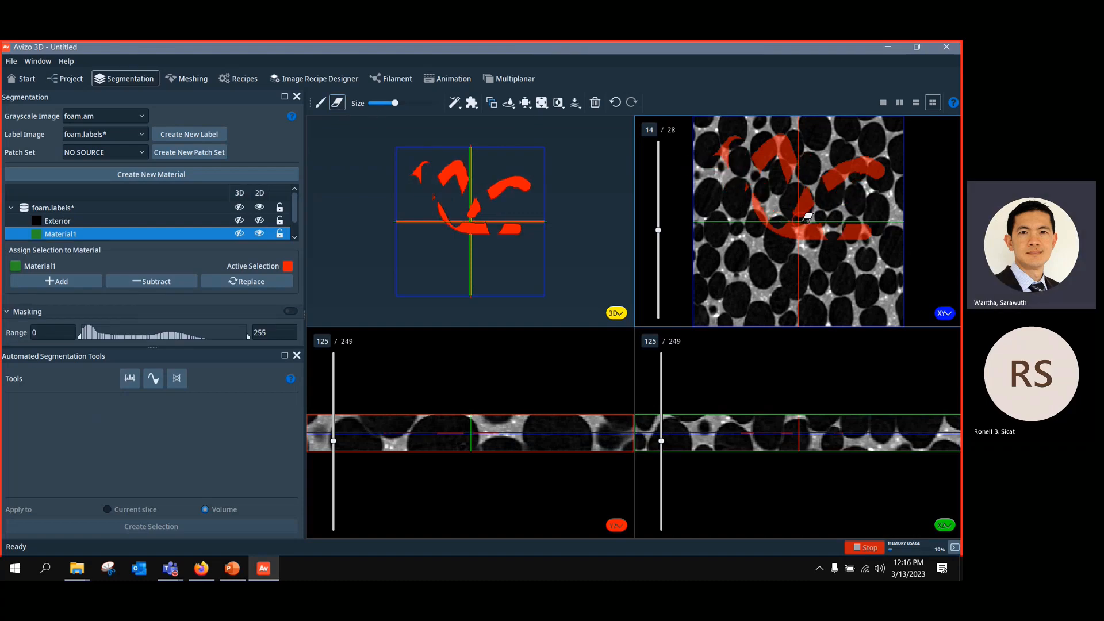
left_click(580, 102)
left_click(593, 107)
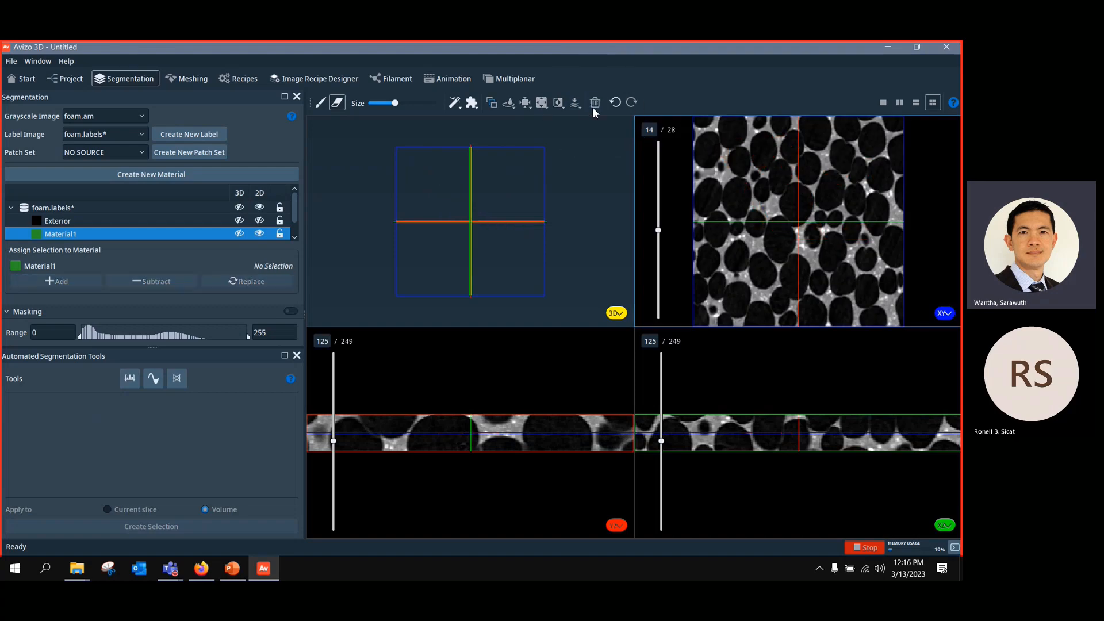
Step: Brush a new freehand patch near the centre of XY slice 14 and erase parts along its upper and outer edges
left_click(323, 103)
mouse_move(757, 150)
left_mouse_down()
mouse_move(853, 161)
mouse_move(762, 163)
mouse_move(770, 193)
mouse_move(760, 253)
left_mouse_up()
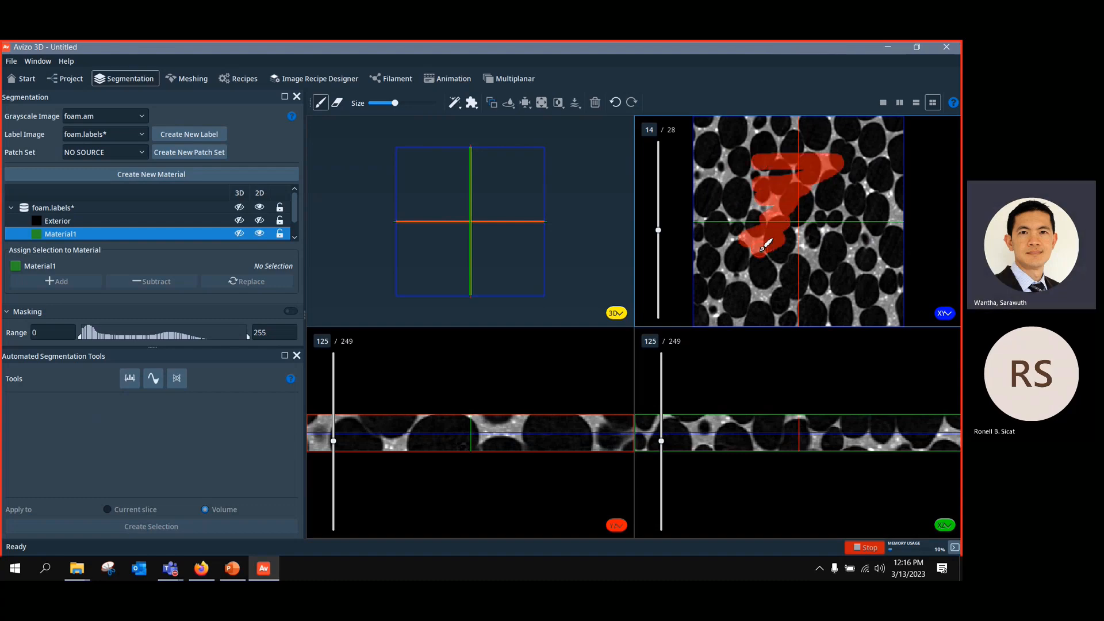
left_click(337, 103)
left_click_drag(770, 144, 758, 179)
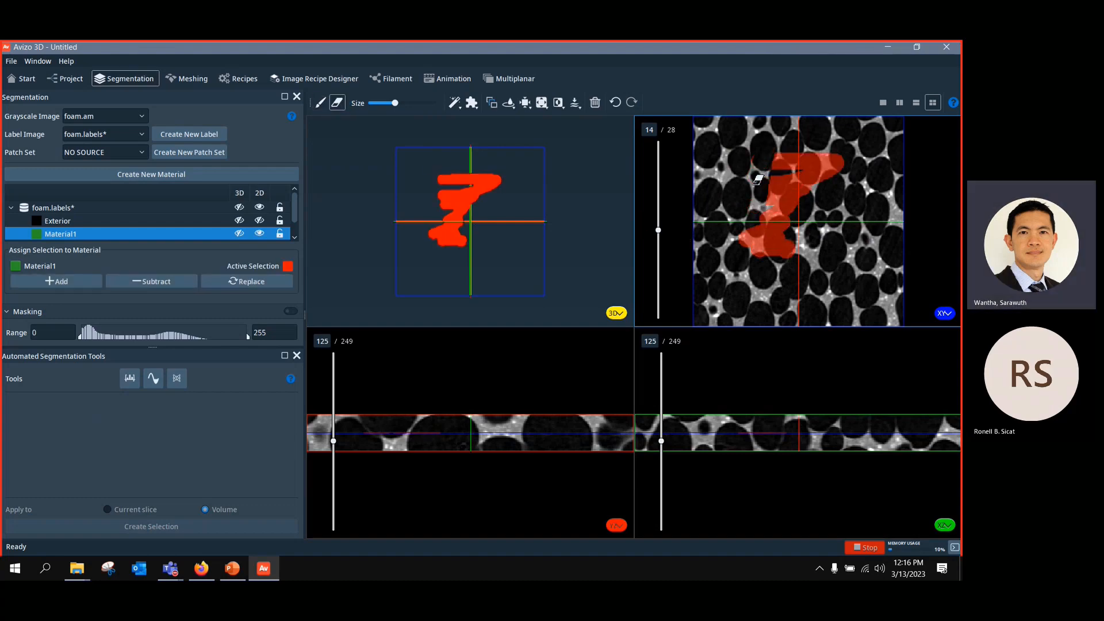
mouse_move(835, 143)
left_mouse_down()
mouse_move(836, 175)
mouse_move(771, 158)
mouse_move(808, 173)
mouse_move(739, 192)
mouse_move(821, 240)
left_mouse_up()
Step: Brush a closed, roughly rectangular outline around the patch on XY slice 14 and fill its interior
left_click(320, 102)
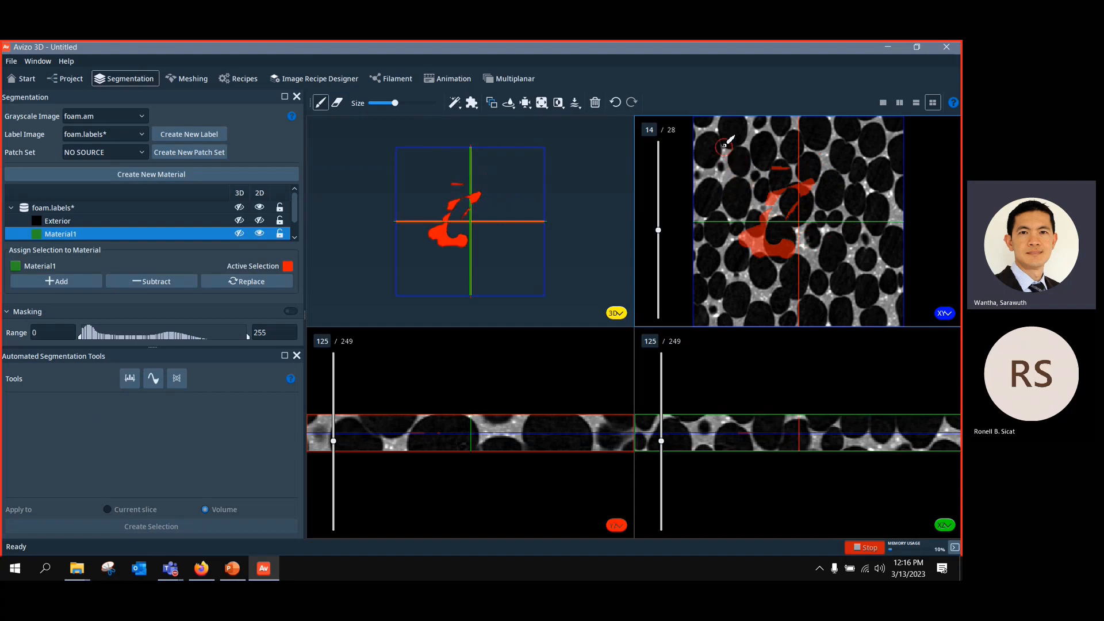
mouse_move(713, 140)
left_mouse_down()
mouse_move(856, 144)
mouse_move(817, 296)
mouse_move(742, 289)
mouse_move(723, 137)
left_mouse_up()
key("f")
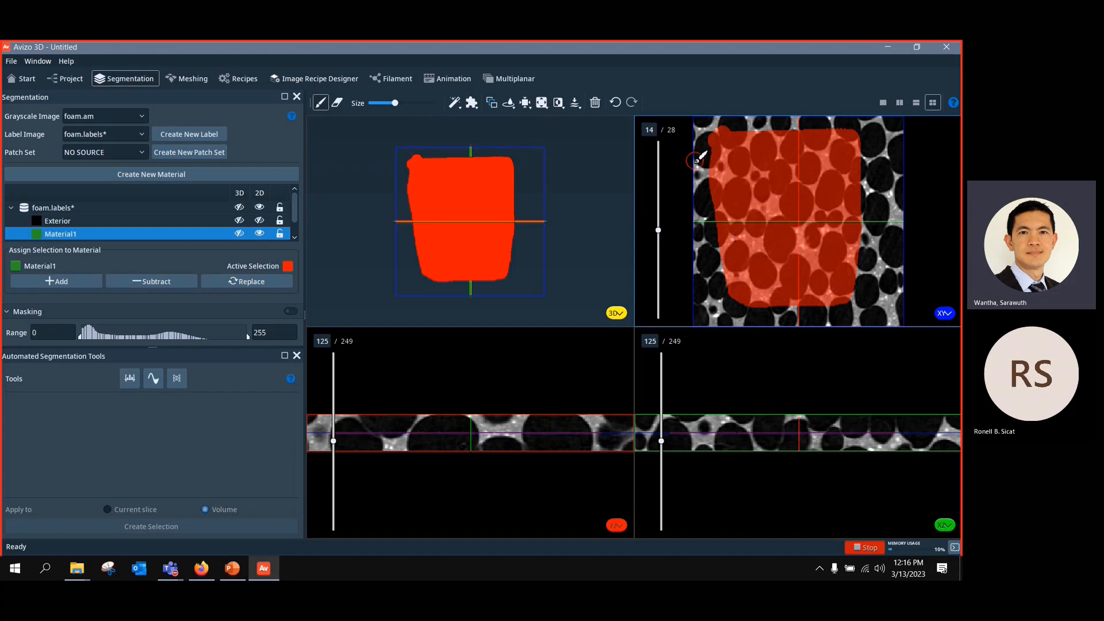
Step: Erase strips along the upper and right edges and a notch at the lower left of the filled region, then clear the selection
left_click(492, 165)
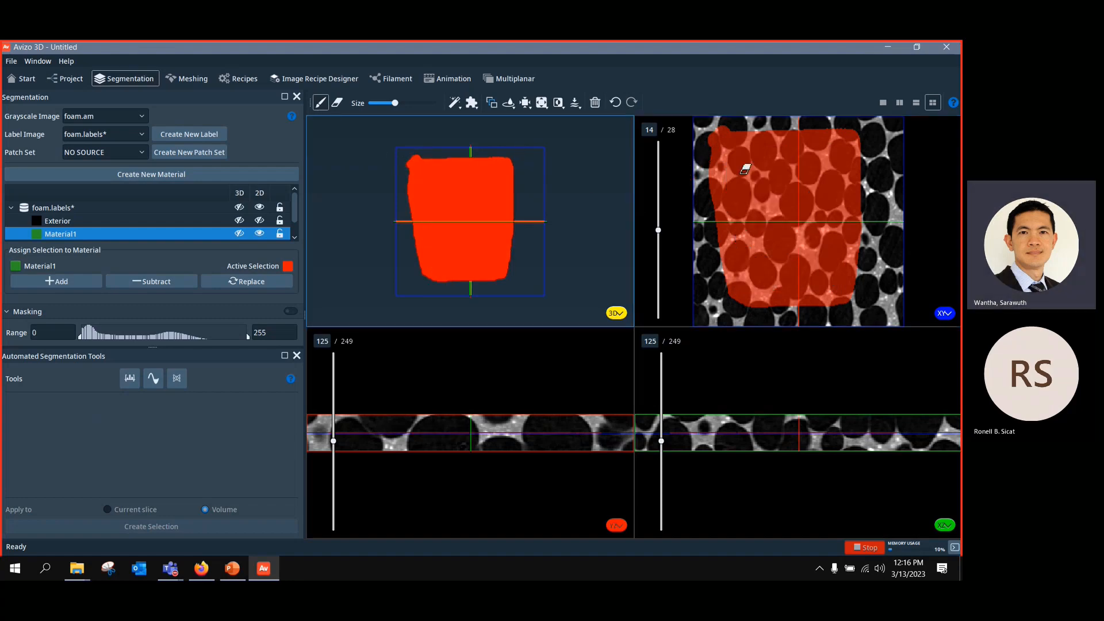
left_click(719, 138)
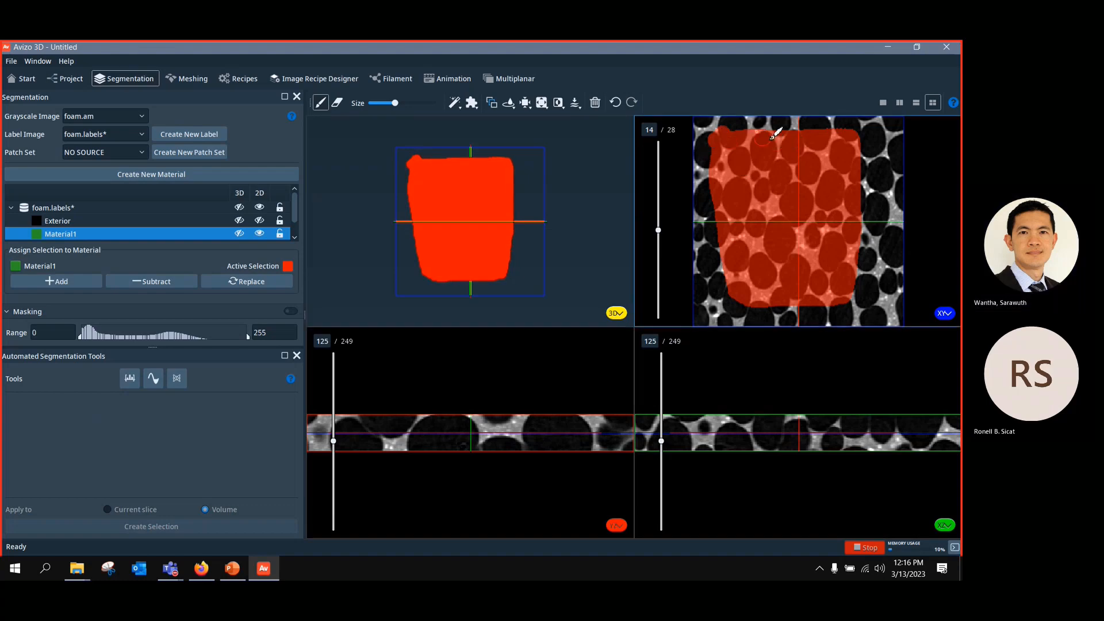
mouse_move(774, 135)
left_mouse_down()
mouse_move(863, 139)
mouse_move(852, 313)
mouse_move(759, 302)
mouse_move(738, 241)
left_mouse_up()
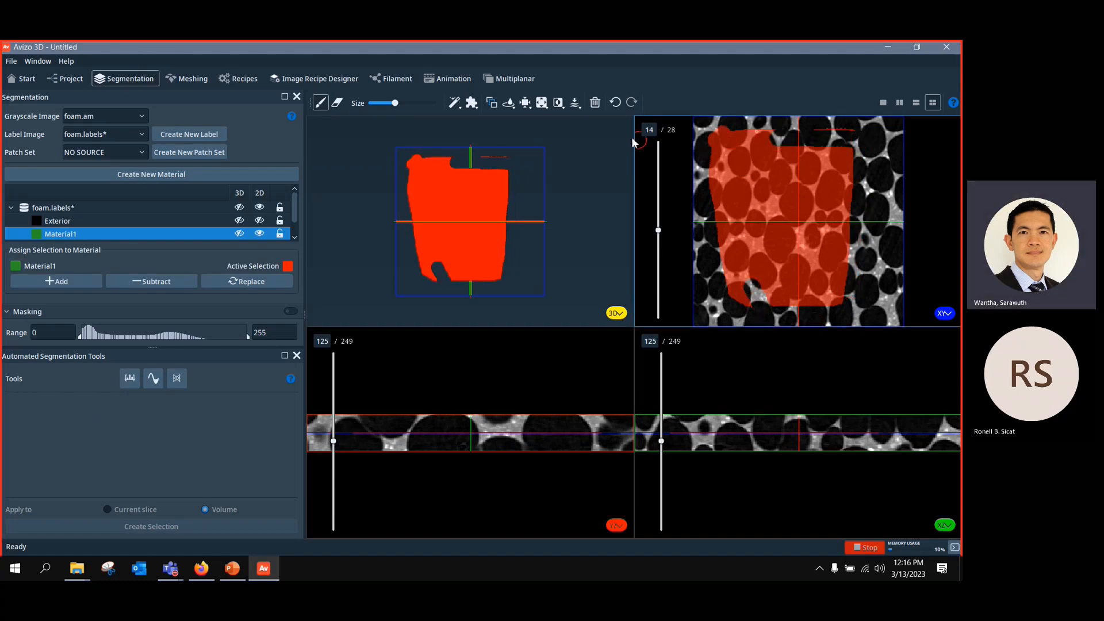
left_click(593, 111)
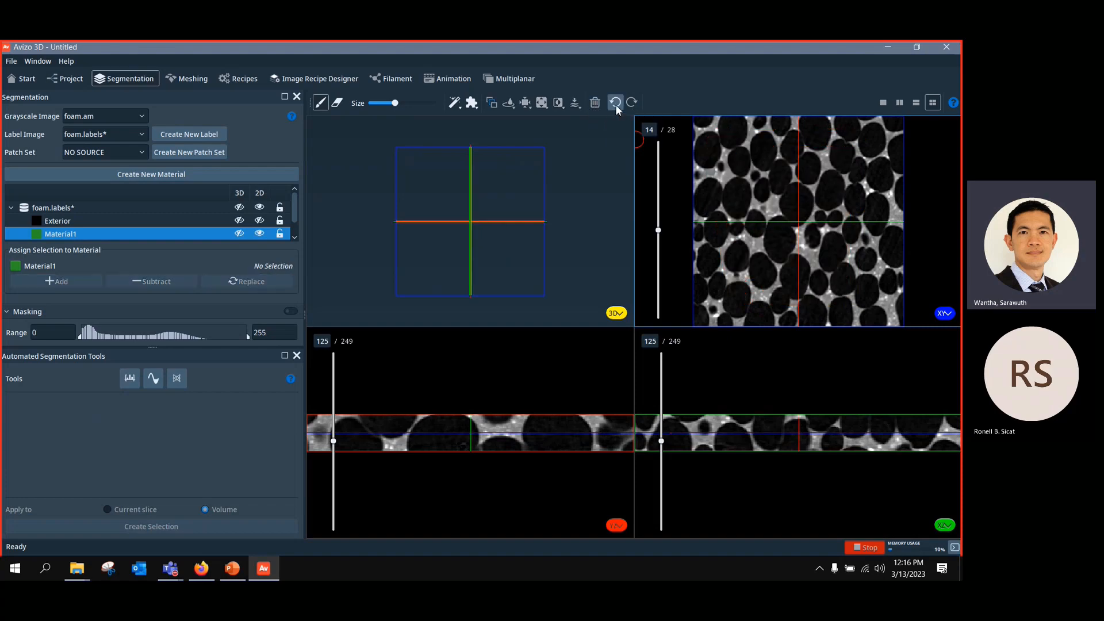
Step: Undo the clearing, erasing and filling of the selection, and redo the fill and the erasures
left_click(615, 105)
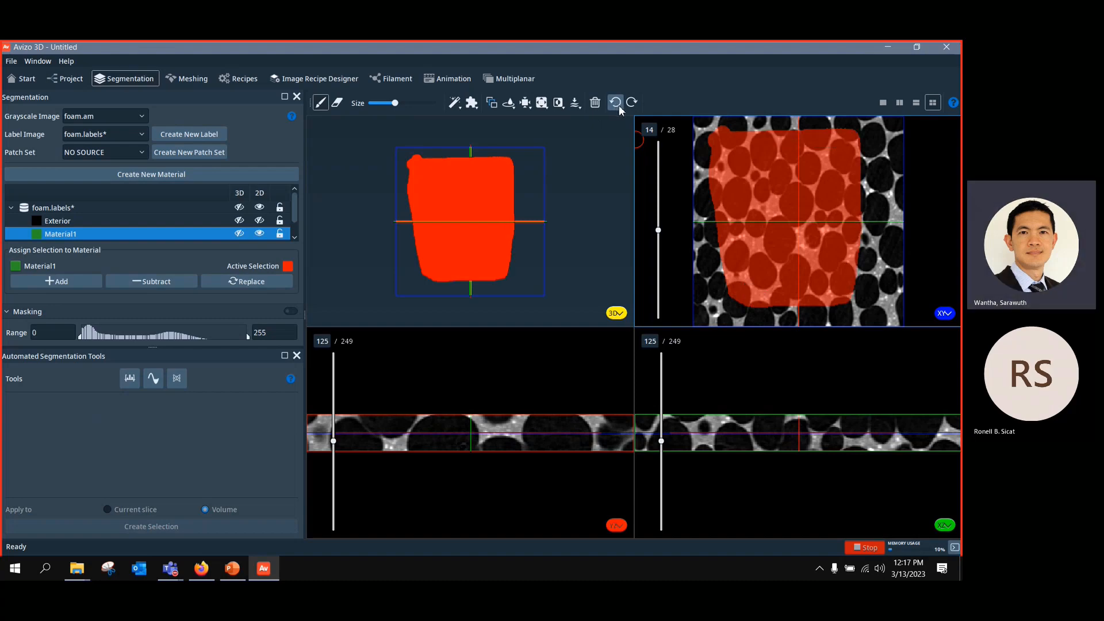
left_click(617, 104)
left_click(631, 102)
left_click(631, 103)
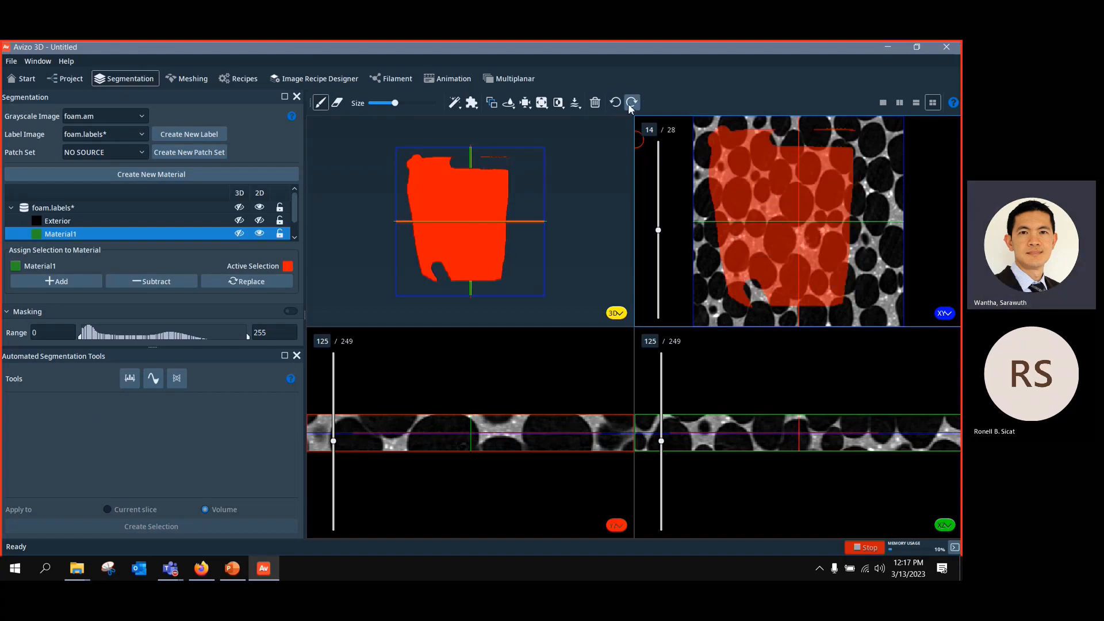
left_click(612, 103)
left_click(613, 103)
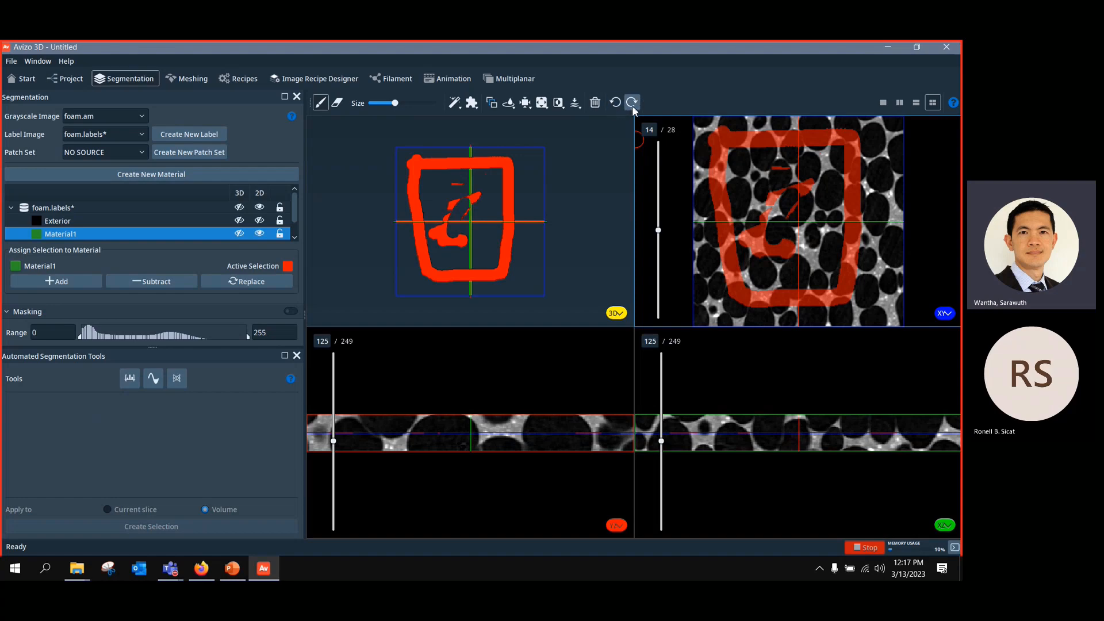
left_click(632, 104)
left_click(632, 104)
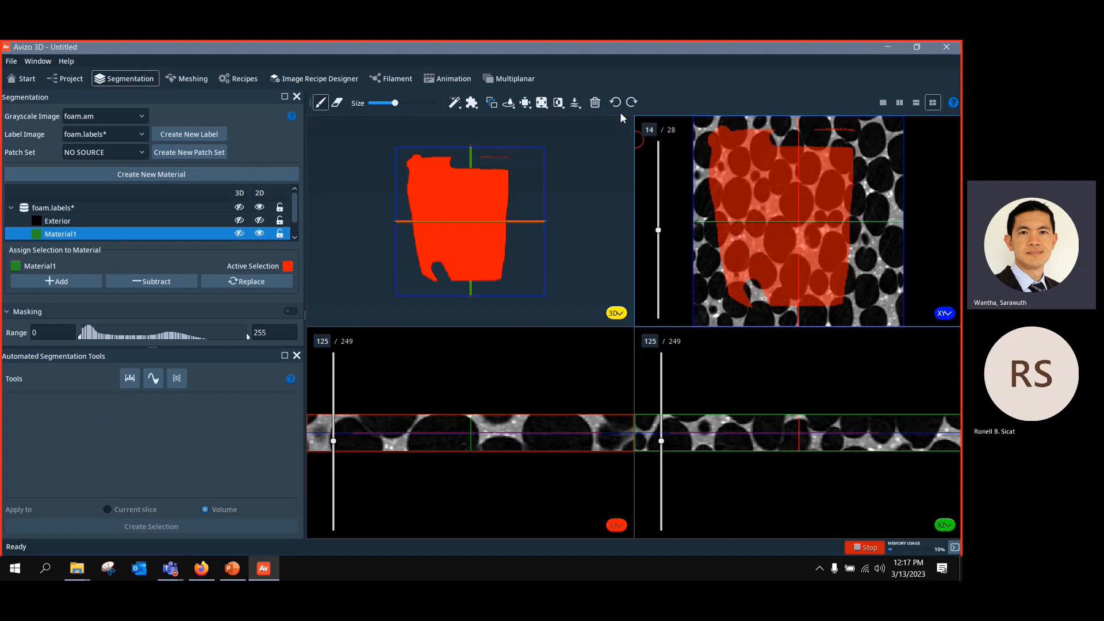
Step: Undo and redo the selection's erasures and fill once more, then clear the selection
left_click(615, 104)
left_click(616, 103)
left_click(632, 101)
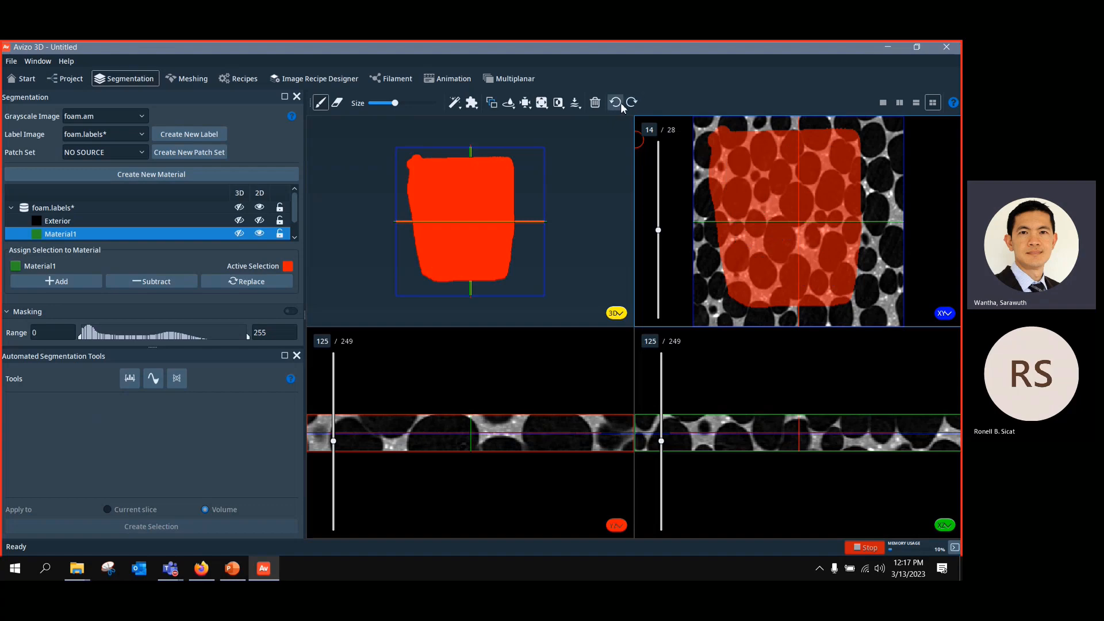
left_click(617, 105)
left_click(632, 104)
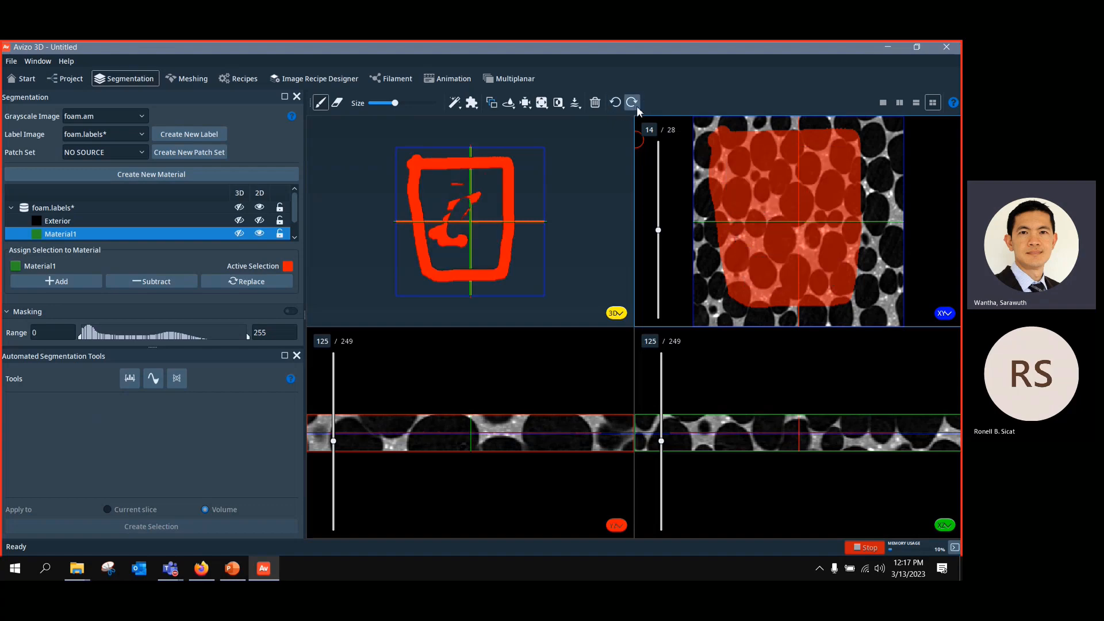
left_click(632, 104)
left_click(593, 107)
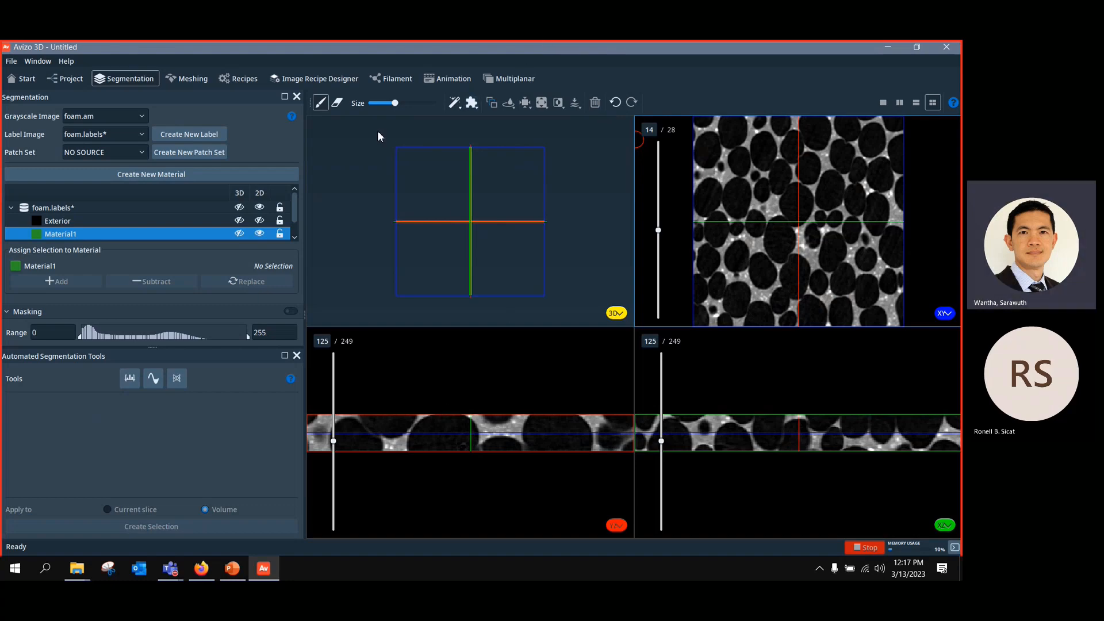
Step: Enable masking for the foam image and limit the mask range to 0–39 so that it covers the dark pores
left_click(8, 312)
left_click(5, 341)
left_click(290, 312)
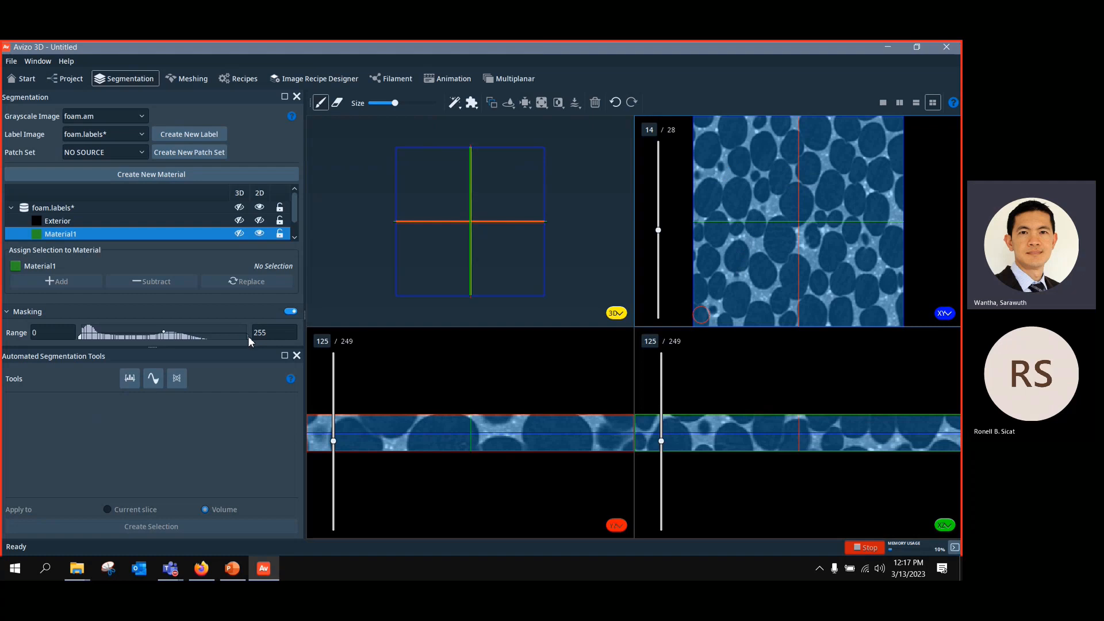
left_click_drag(247, 336, 105, 333)
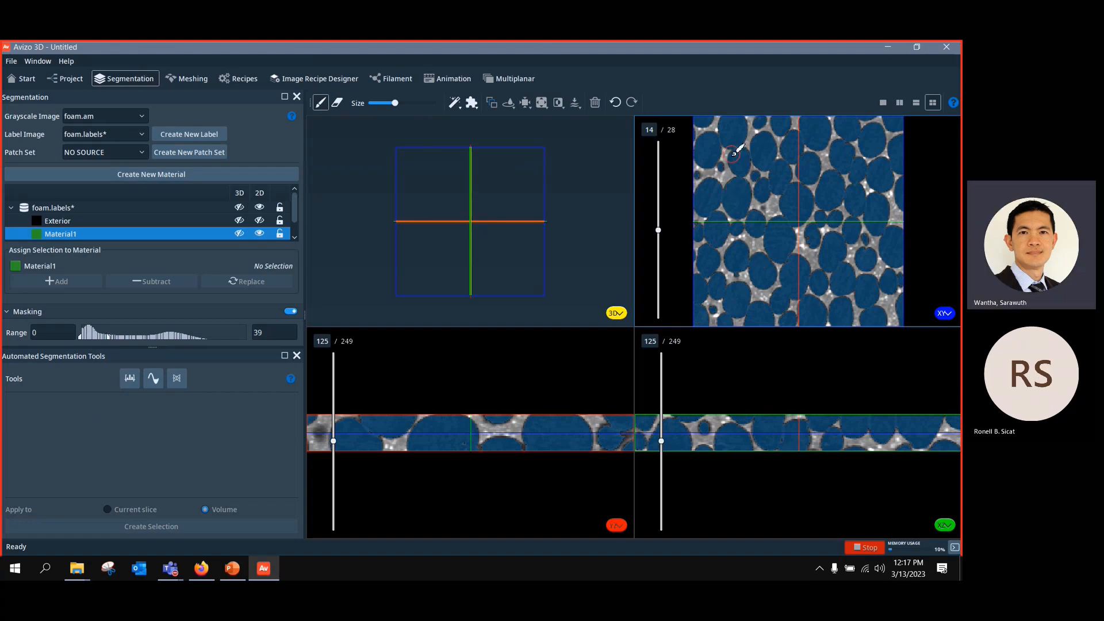
Step: Brush several freehand strokes over the masked pores on XY slice 14, then clear the selection
mouse_move(733, 153)
left_mouse_down()
mouse_move(792, 136)
mouse_move(726, 182)
mouse_move(773, 164)
mouse_move(716, 199)
mouse_move(733, 223)
mouse_move(773, 221)
mouse_move(792, 236)
mouse_move(770, 259)
left_mouse_up()
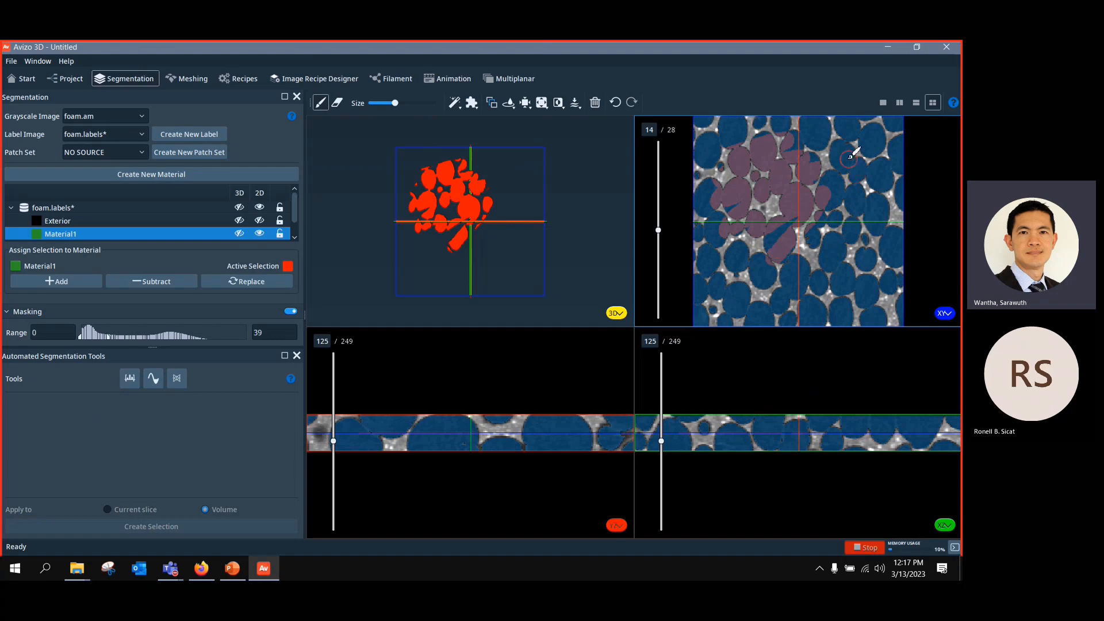
mouse_move(851, 155)
left_mouse_down()
mouse_move(860, 149)
mouse_move(871, 172)
mouse_move(834, 276)
mouse_move(845, 266)
mouse_move(854, 283)
mouse_move(867, 257)
mouse_move(872, 289)
left_mouse_up()
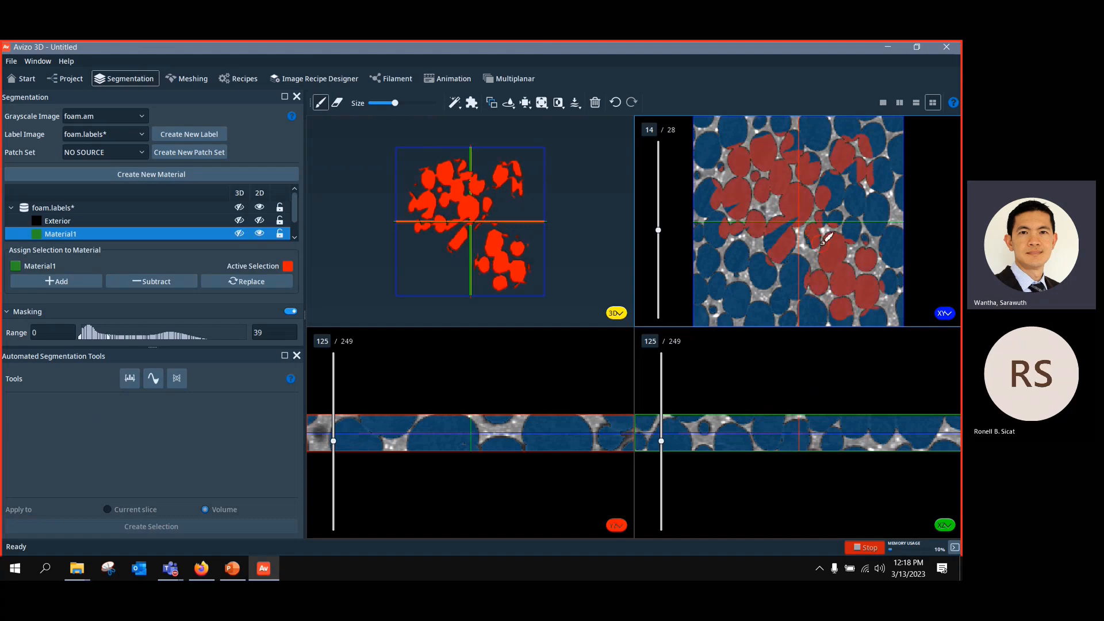
mouse_move(821, 243)
left_mouse_down()
mouse_move(846, 214)
mouse_move(805, 243)
mouse_move(813, 231)
left_mouse_up()
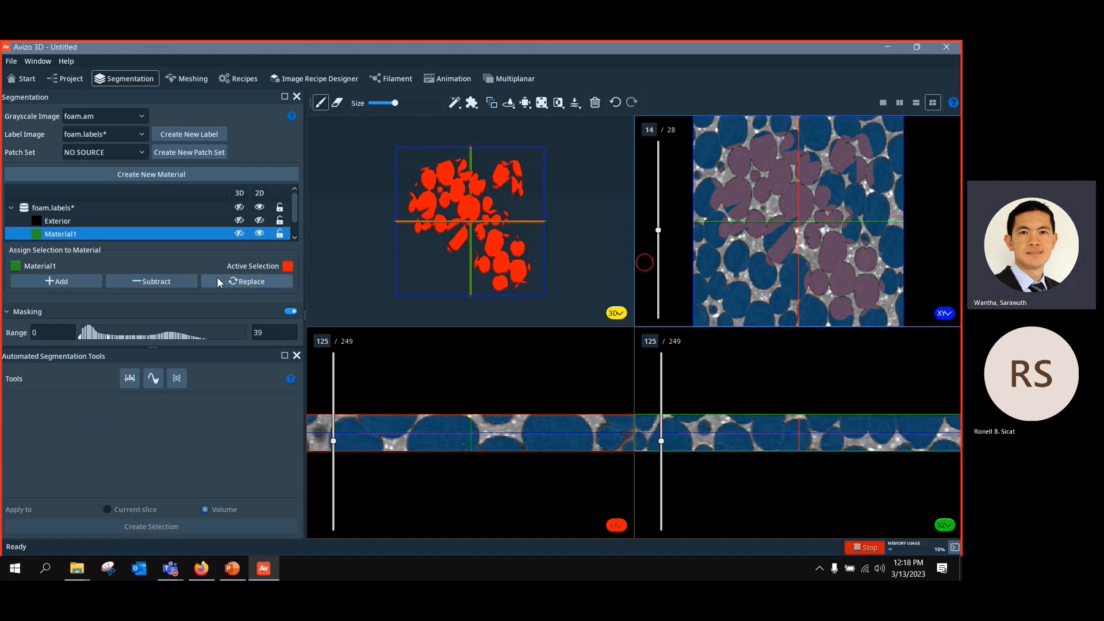
left_click(595, 105)
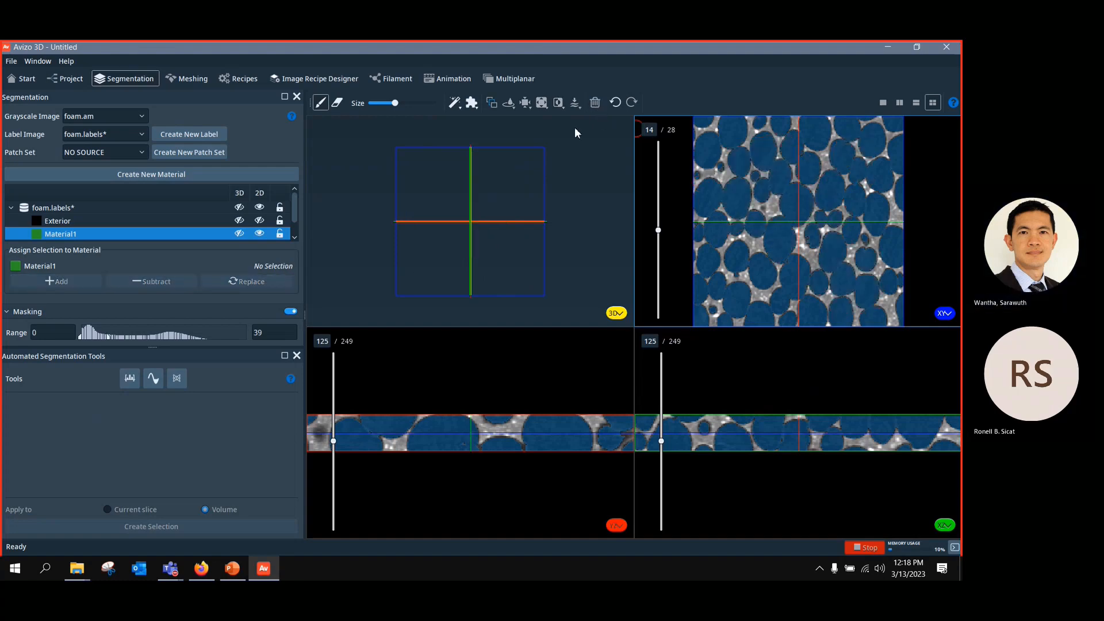
Step: Lower the mask's upper limit to 16 and select one pore left of the centre of XY slice 14 with the Magic Wand
left_click(453, 104)
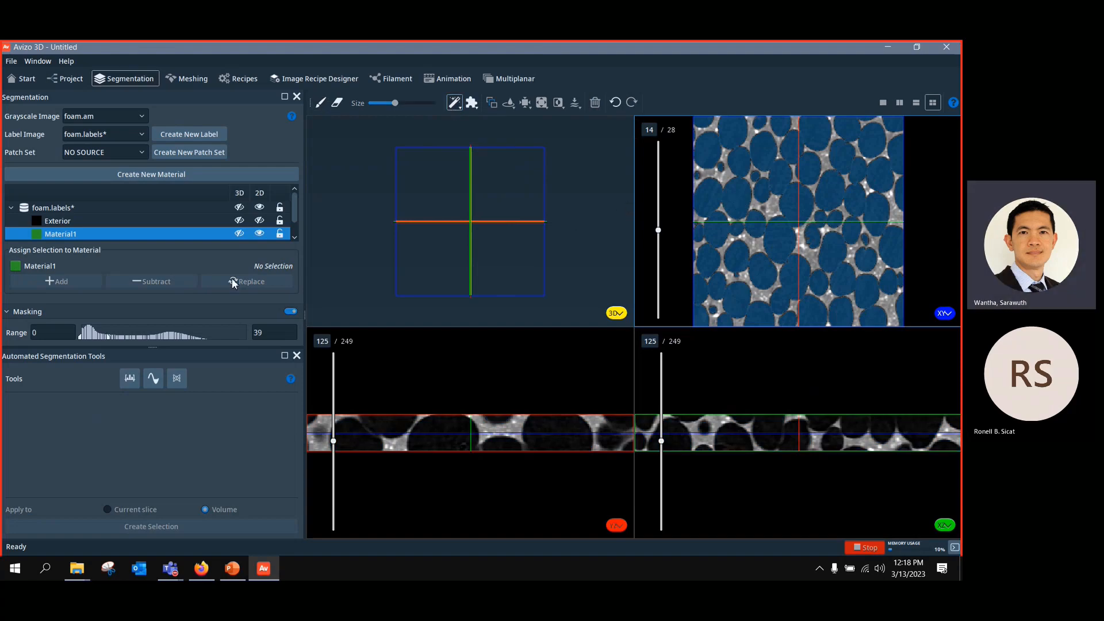
left_click_drag(110, 336, 93, 338)
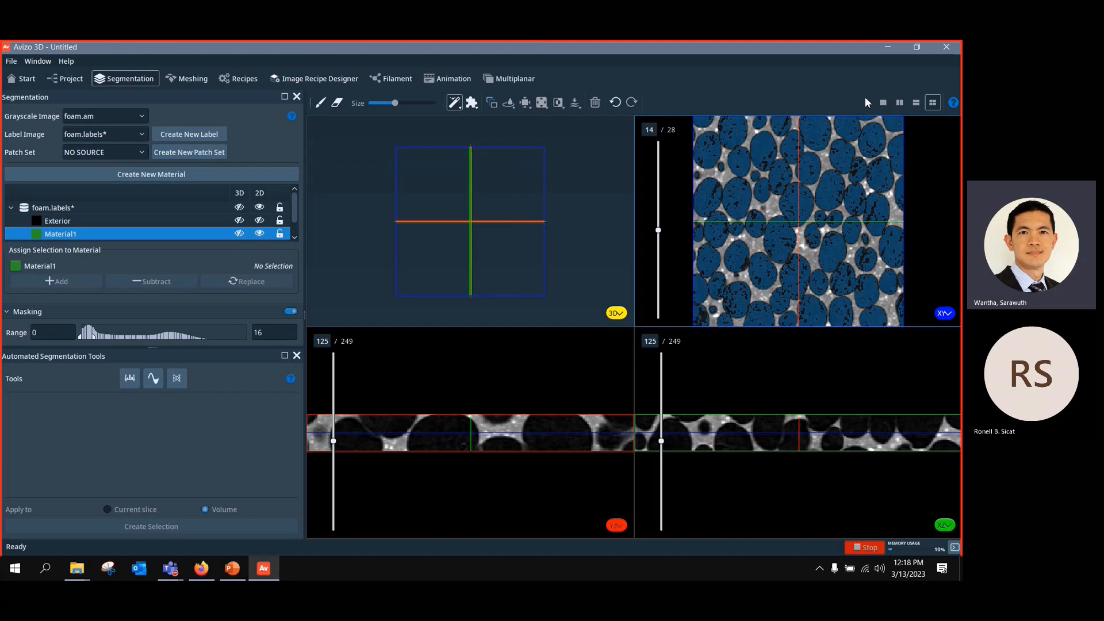
left_click(742, 201)
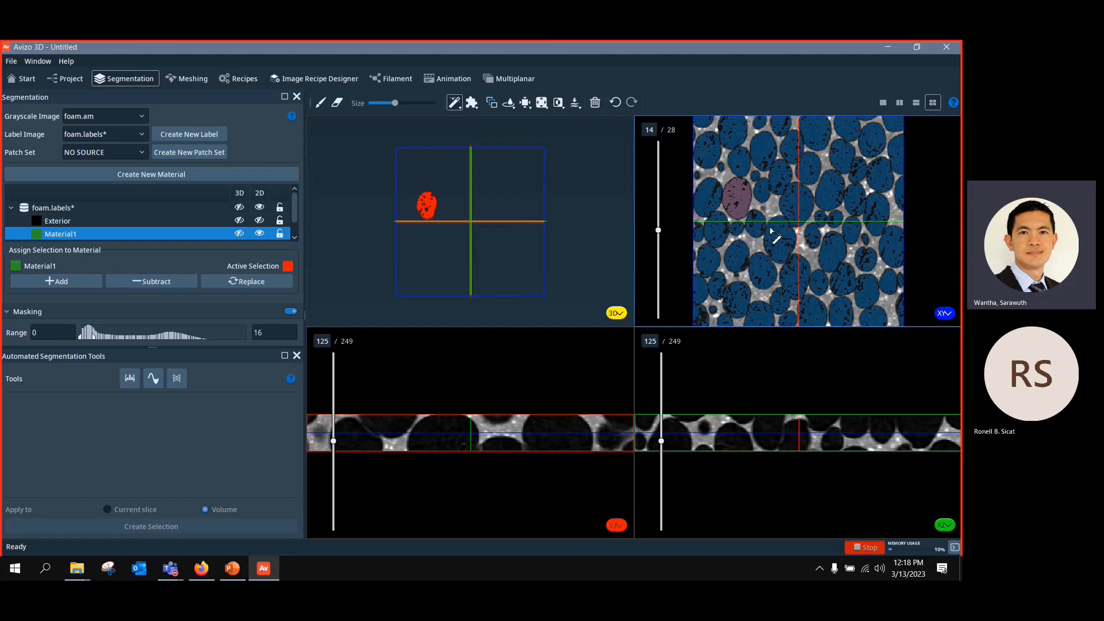
Step: Add six more pores to the Magic Wand selection, then replace it with the single pore at the slice's right edge
left_click(805, 214, "shift")
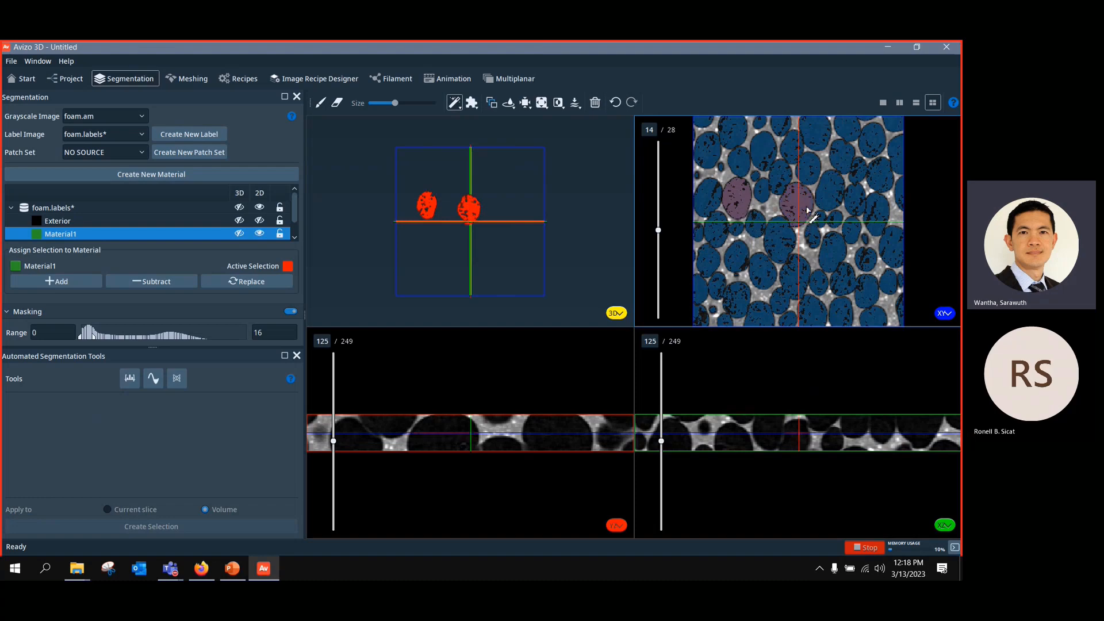
left_click(819, 144, "shift")
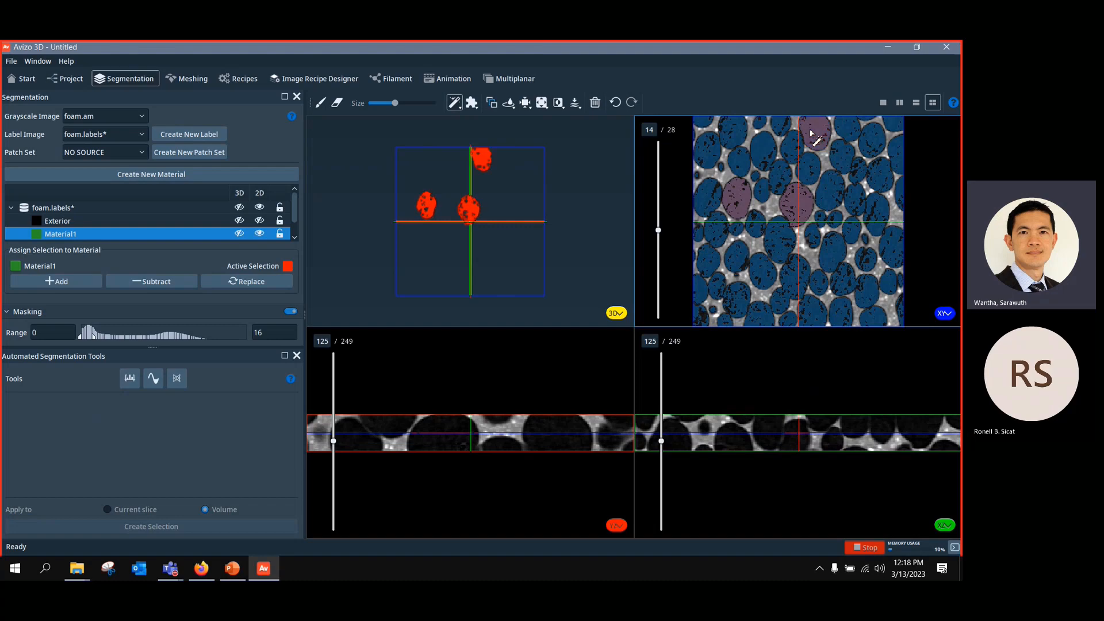
left_click(770, 272, "shift")
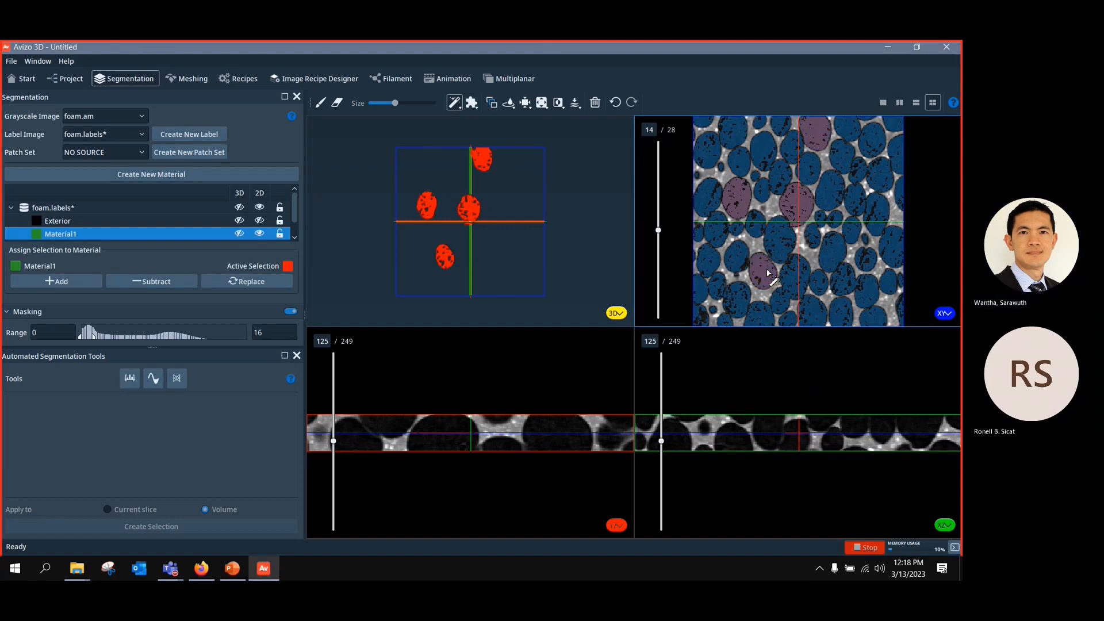
left_click(709, 259, "shift")
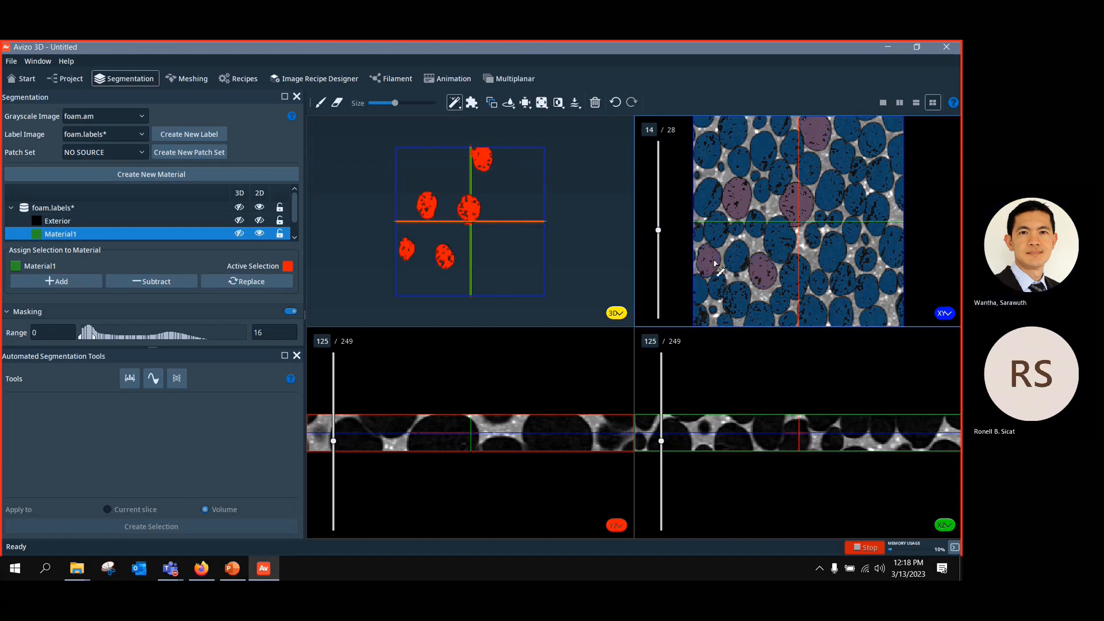
left_click(710, 151, "shift")
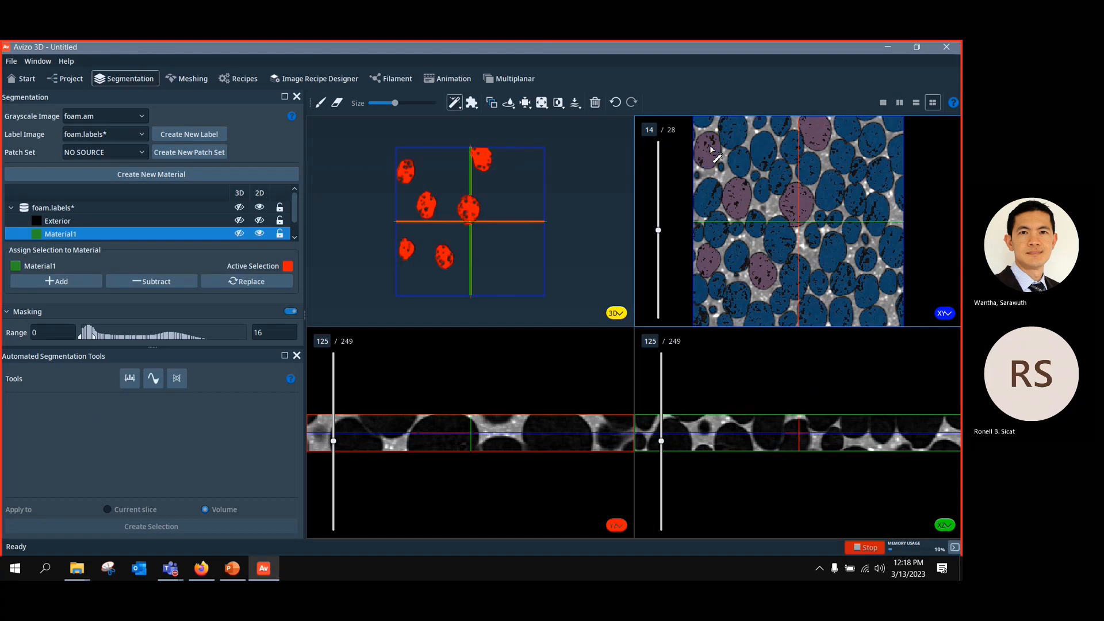
left_click(832, 192, "shift")
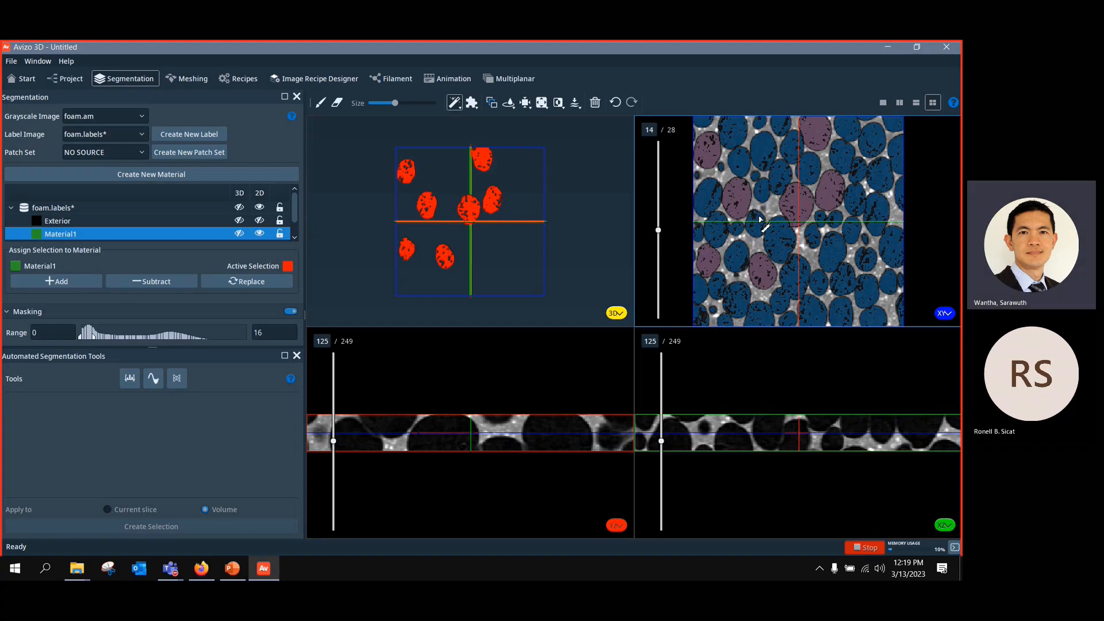
left_click(888, 246)
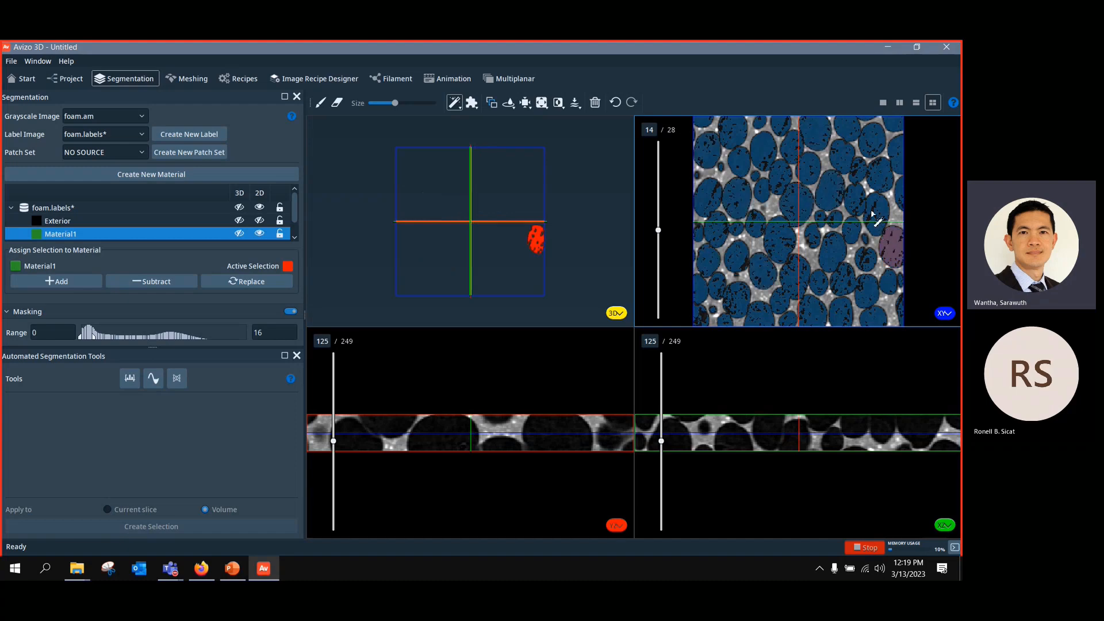
Step: Select pores in the centre, corners and right half of XY slice 14 with the Magic Wand, extending the selection pore by pore
left_click(872, 214)
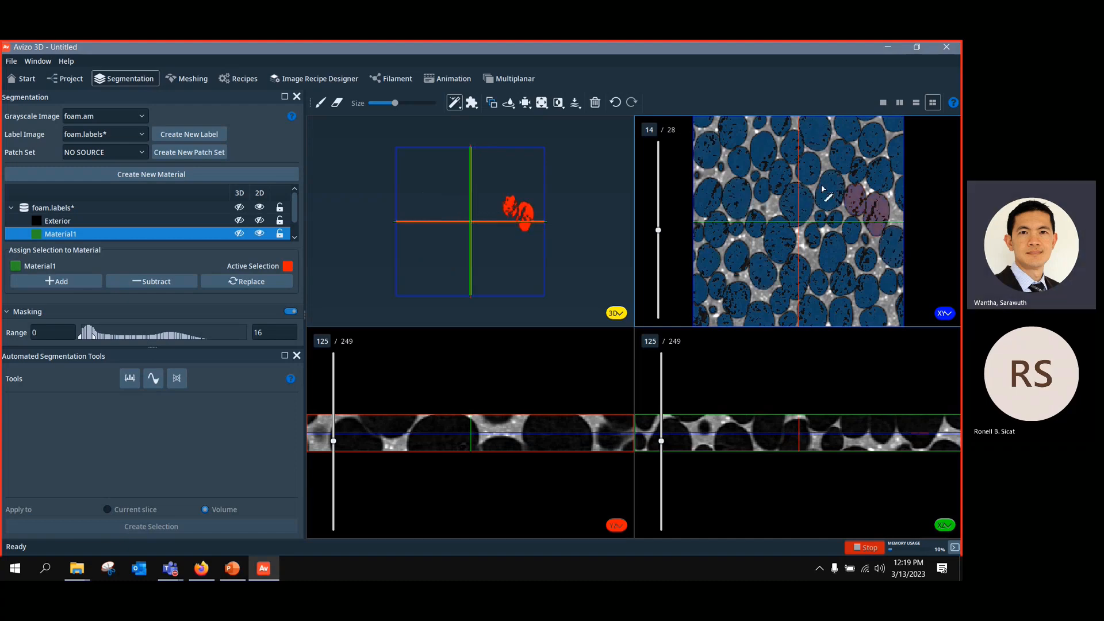
left_click(796, 201, "shift")
left_click(788, 268, "shift")
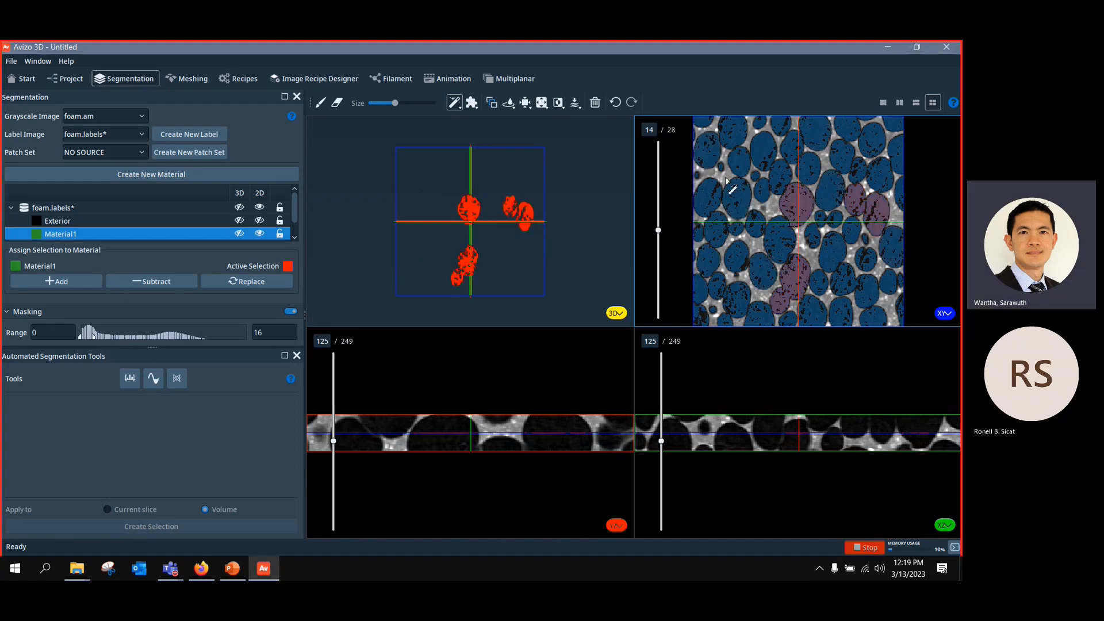
left_click(796, 305)
left_click(875, 146)
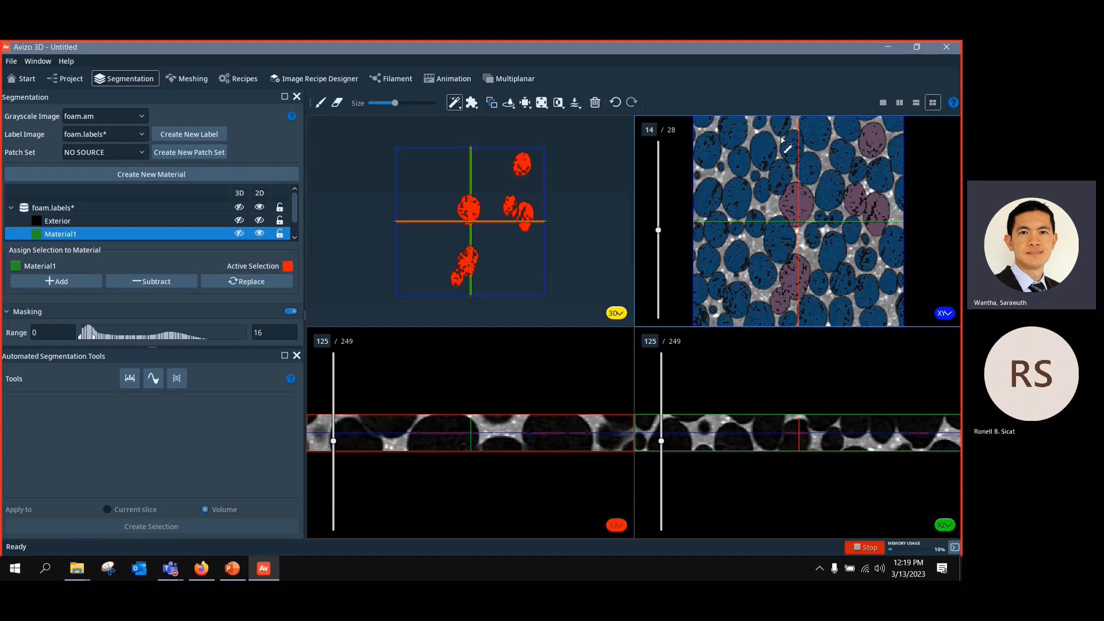
left_click(746, 144)
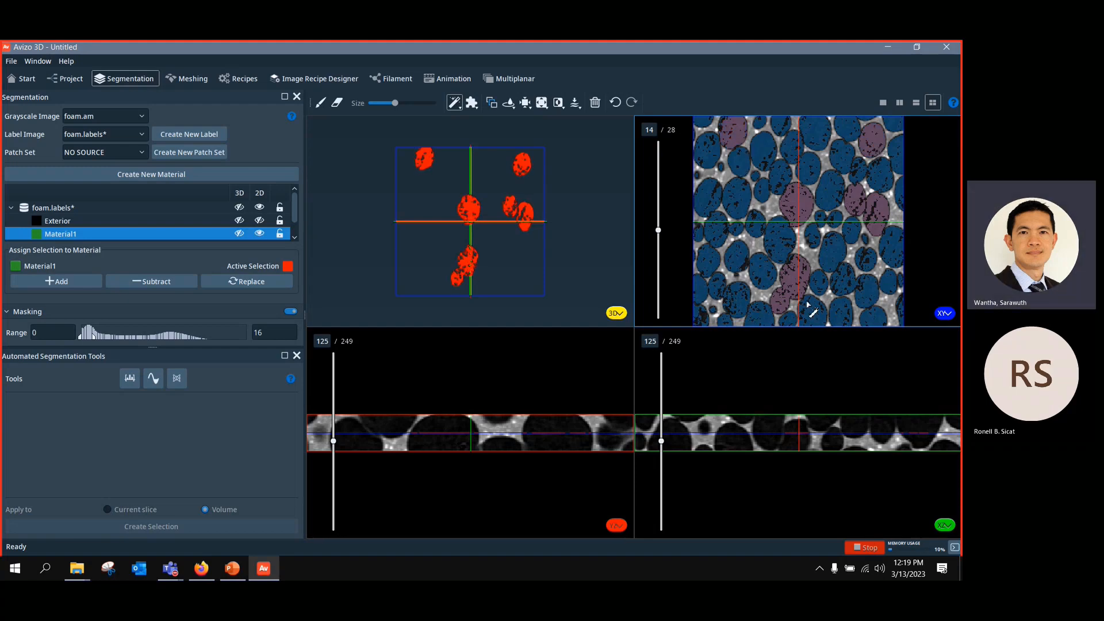
left_click(846, 299)
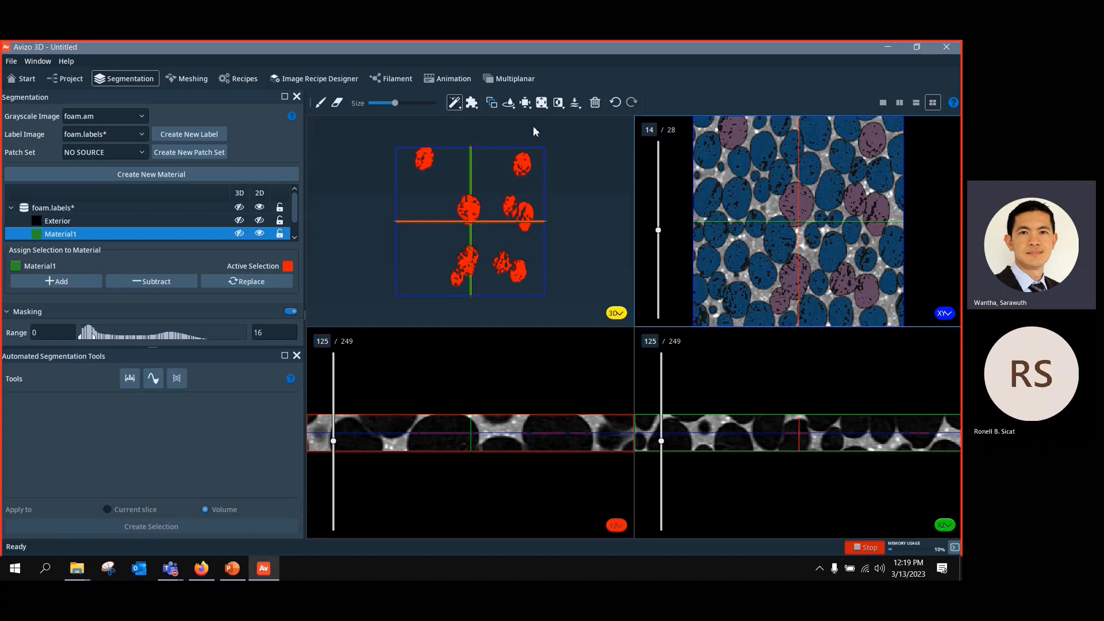
Step: Clear the entire active selection of pores
left_click(493, 104)
left_click(600, 109)
left_click(593, 105)
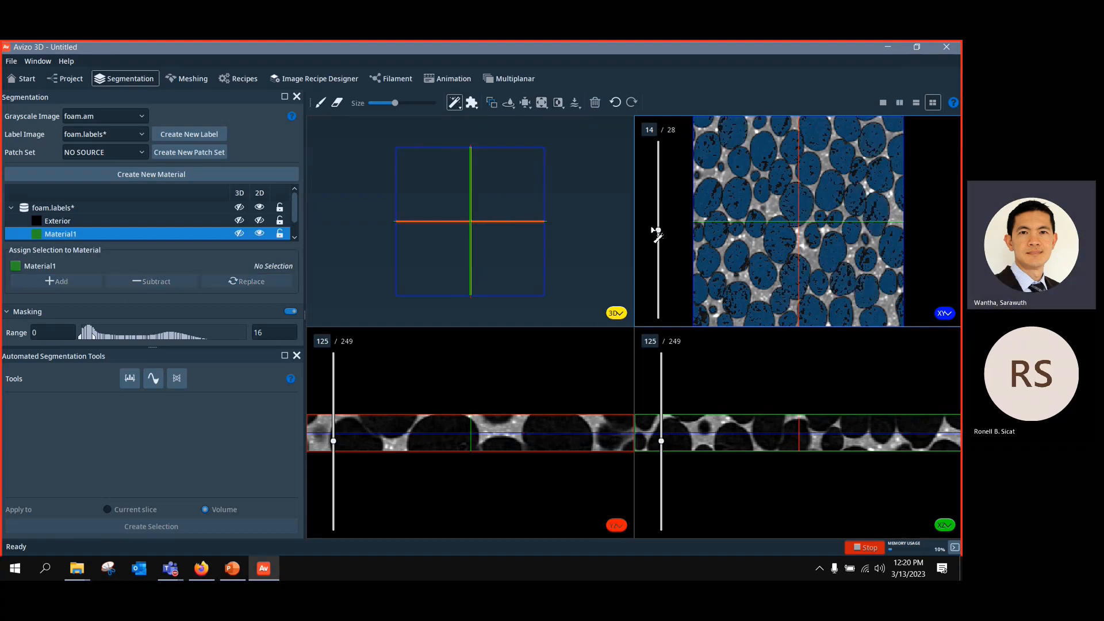
Step: On XY slice 18, select three pores with the Magic Wand: one left of centre, one just above and one just below the crosshair
left_click_drag(659, 232, 661, 205)
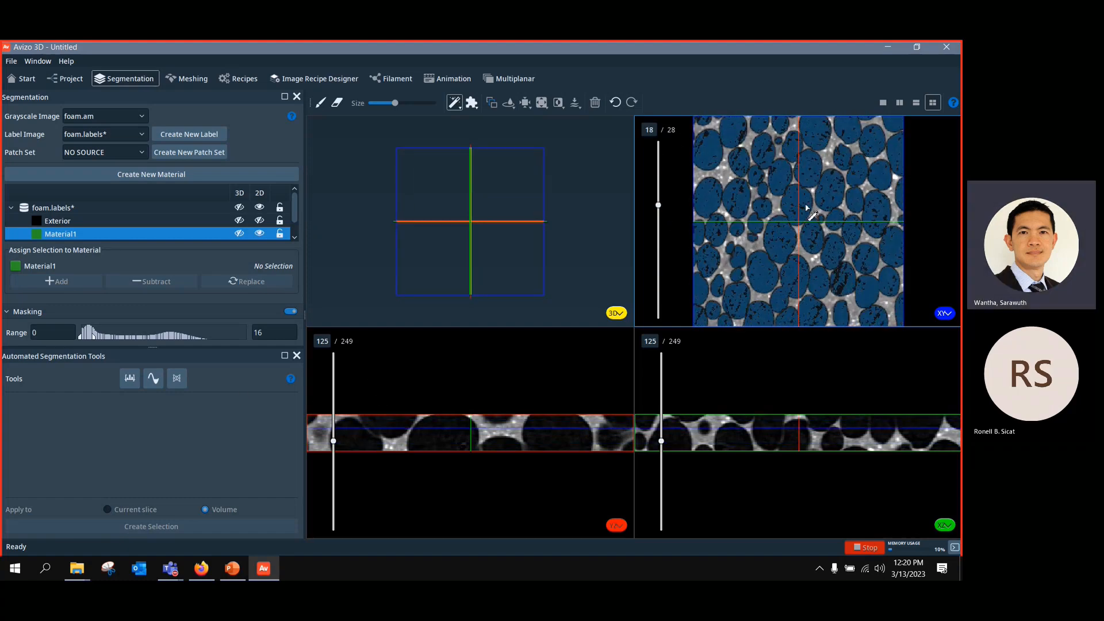
left_click(740, 195)
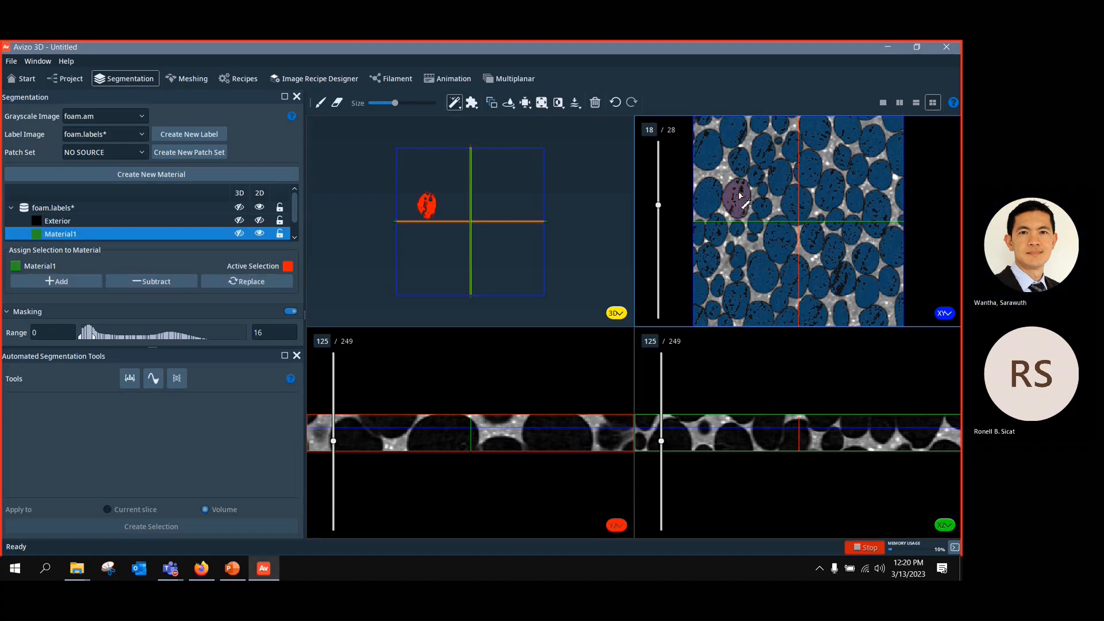
left_click(797, 227, "shift")
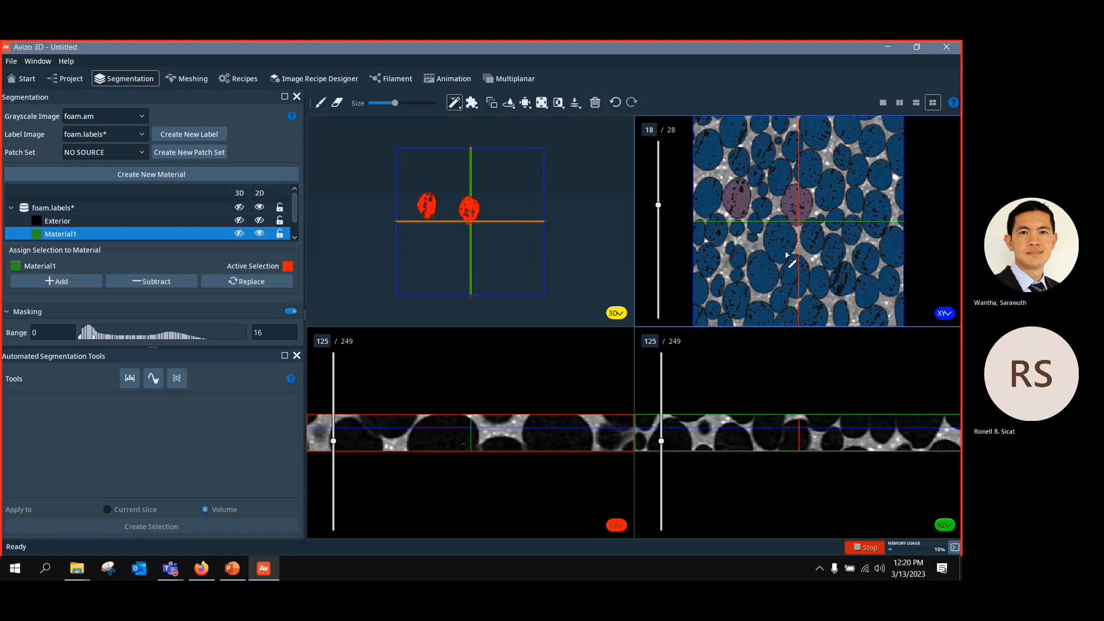
left_click(779, 246, "shift")
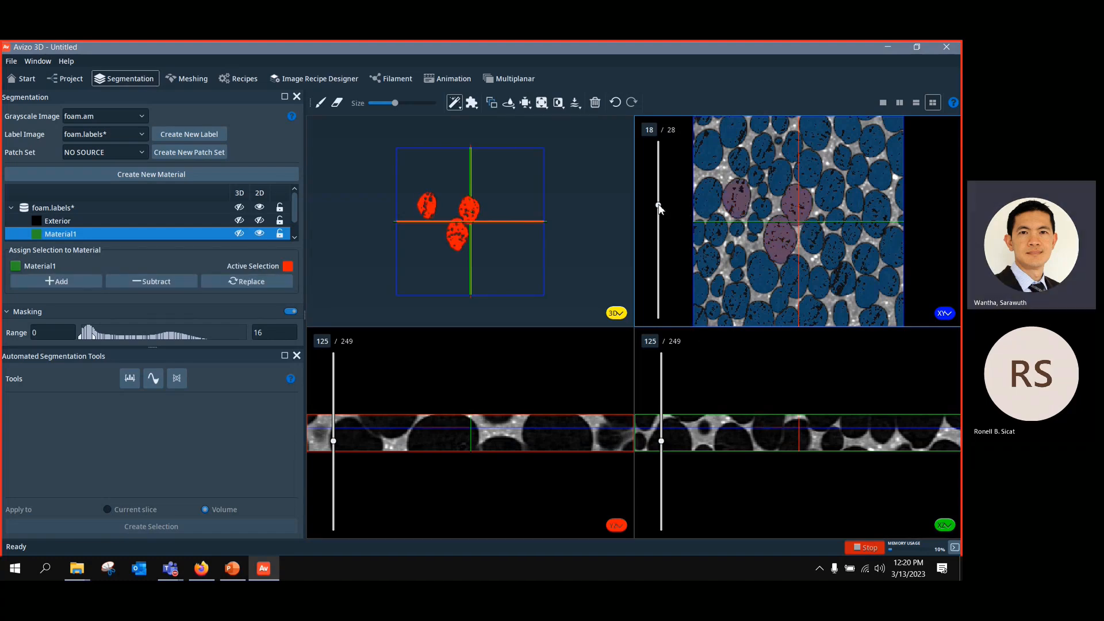
Step: Go to XY slice 6 and add the matching pores around the crosshair to the Magic Wand selection
left_click_drag(659, 207, 646, 282)
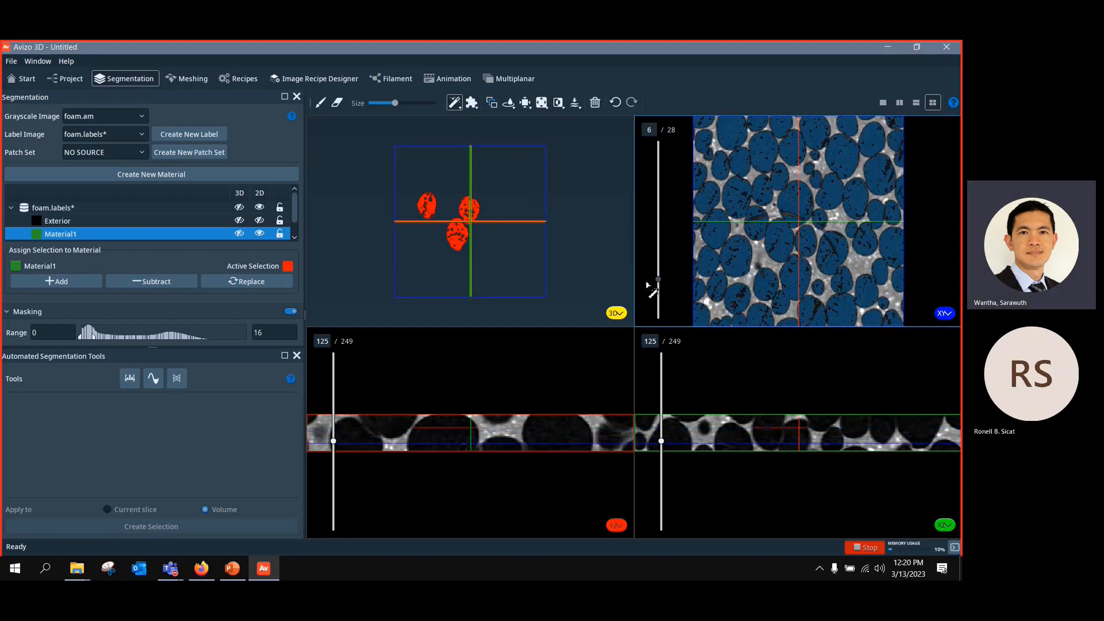
left_click(745, 192, "shift")
left_click(794, 205, "shift")
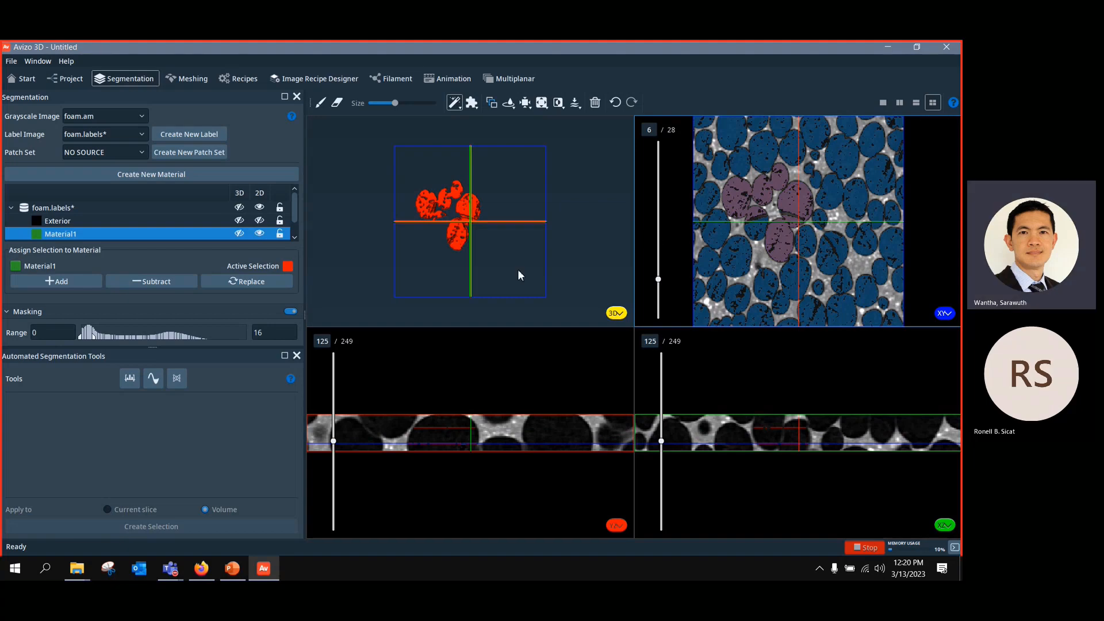
Step: Leave the Magic Wand and interpolate the selection between XY slices 6 and 18, orienting the 3D view on the selected pores
left_click(453, 102)
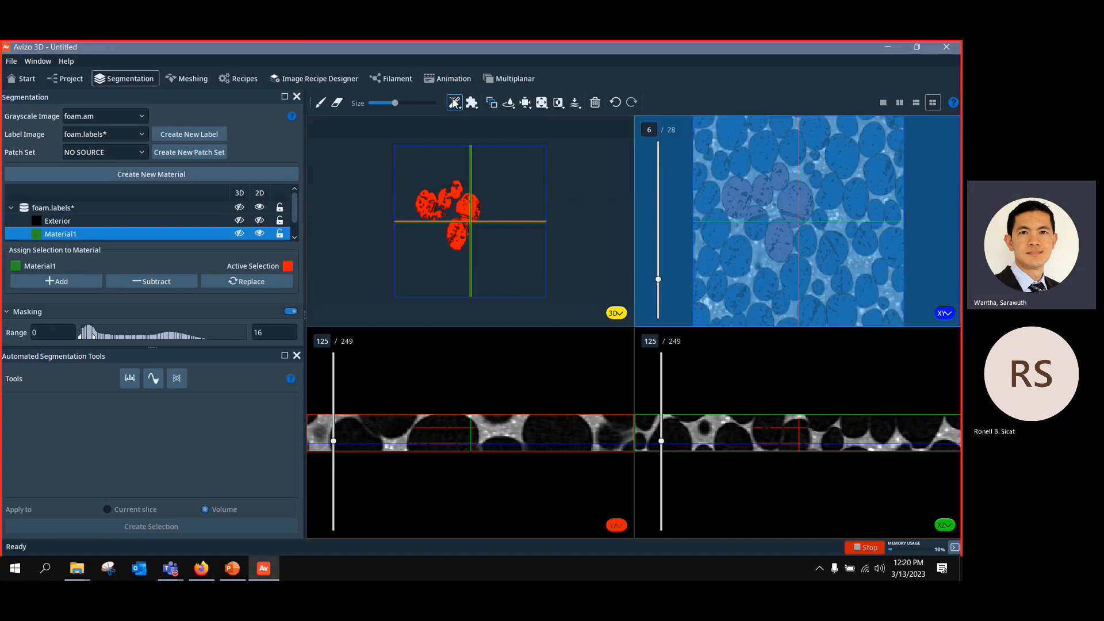
left_click_drag(497, 222, 525, 259)
scroll(511, 248, "up", 5)
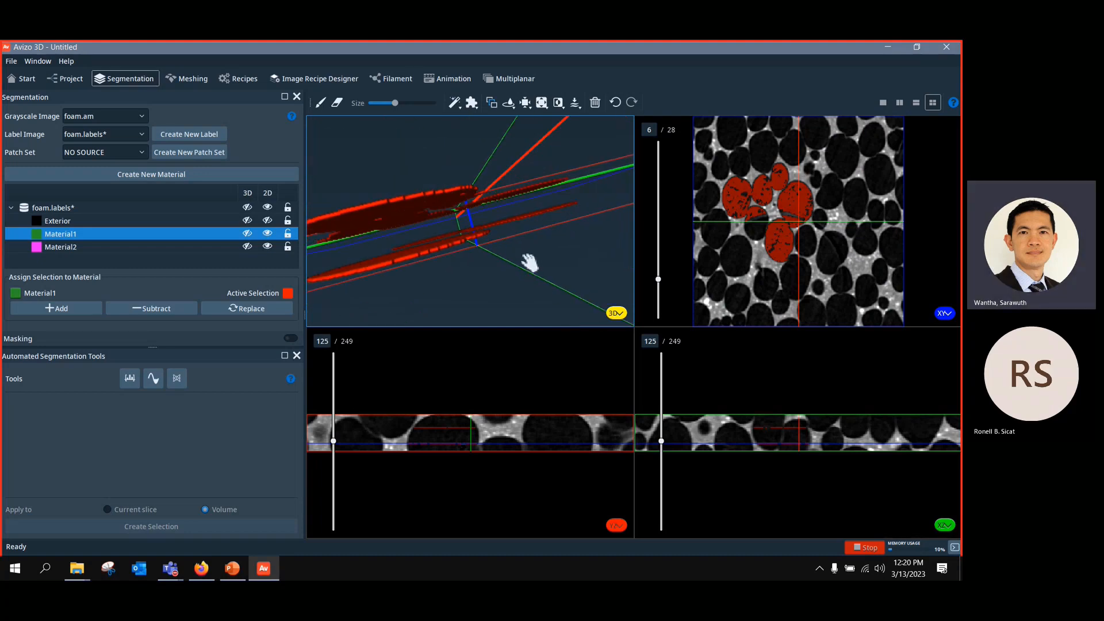
left_click(491, 103)
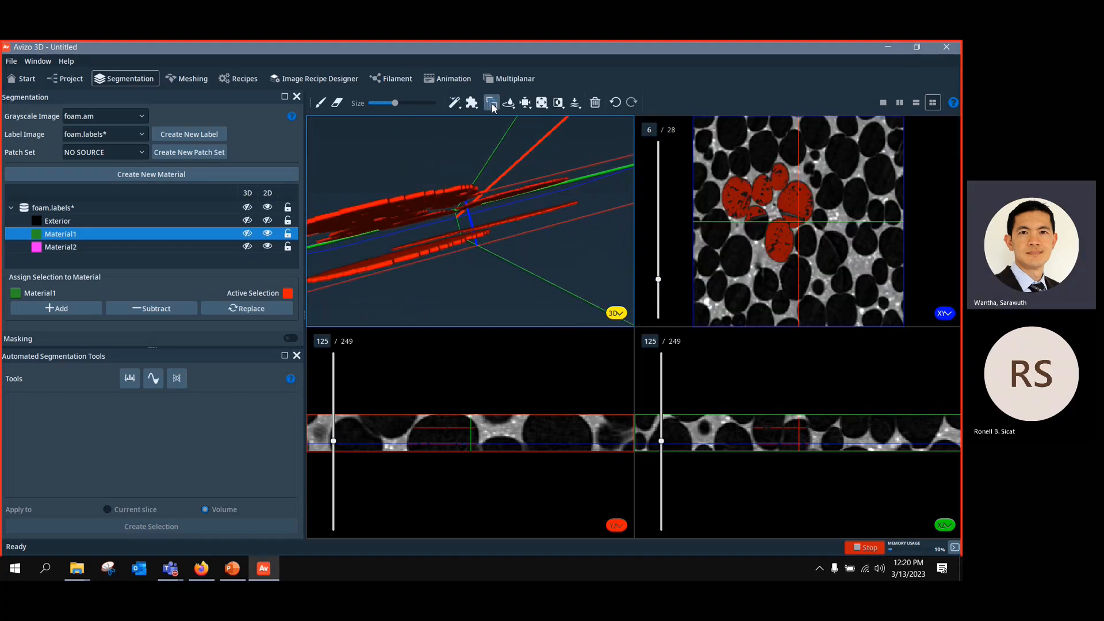
left_click(491, 104)
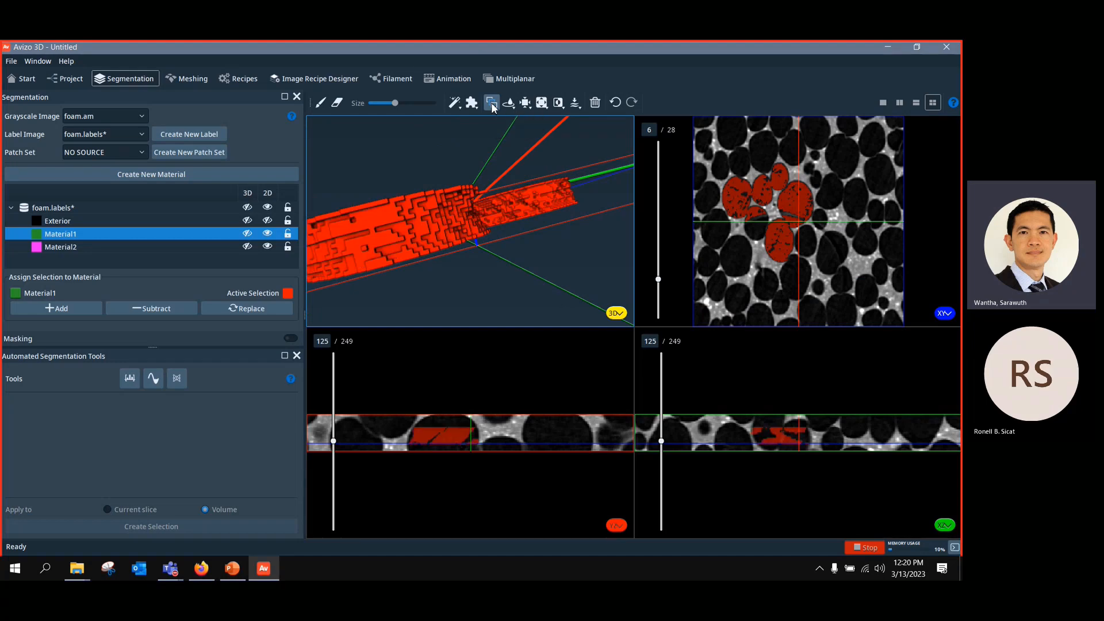
scroll(476, 191, "down", 2)
left_click_drag(480, 184, 464, 262)
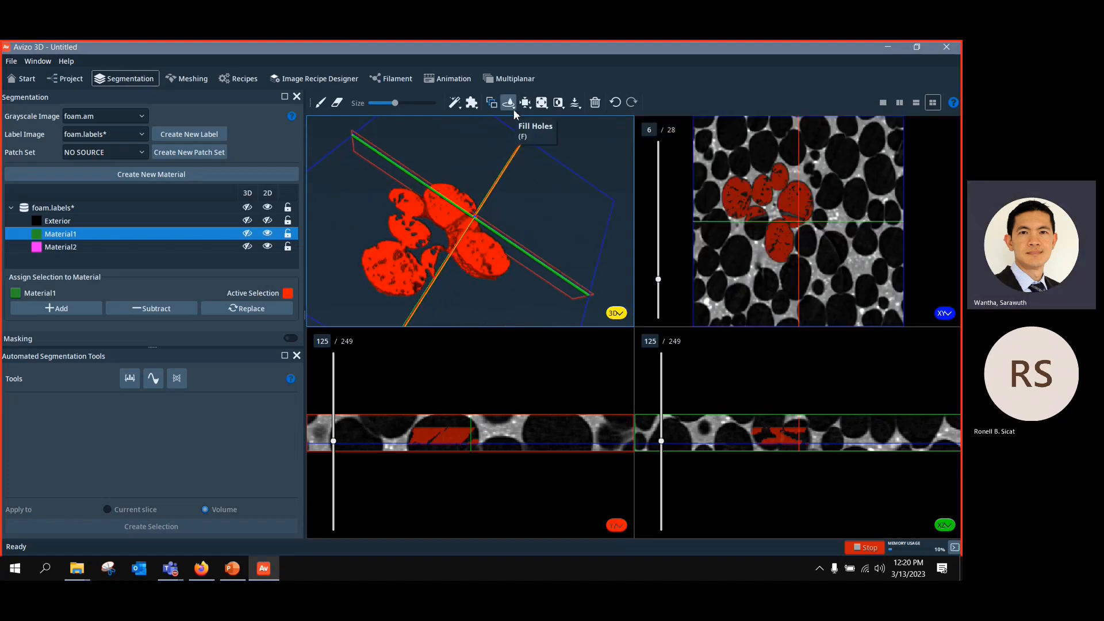
Step: Apply Fill Holes to the selection on XY slice 6, inspect it in 3D, and undo the fill
left_click_drag(526, 223, 468, 276)
scroll(473, 281, "up", 3)
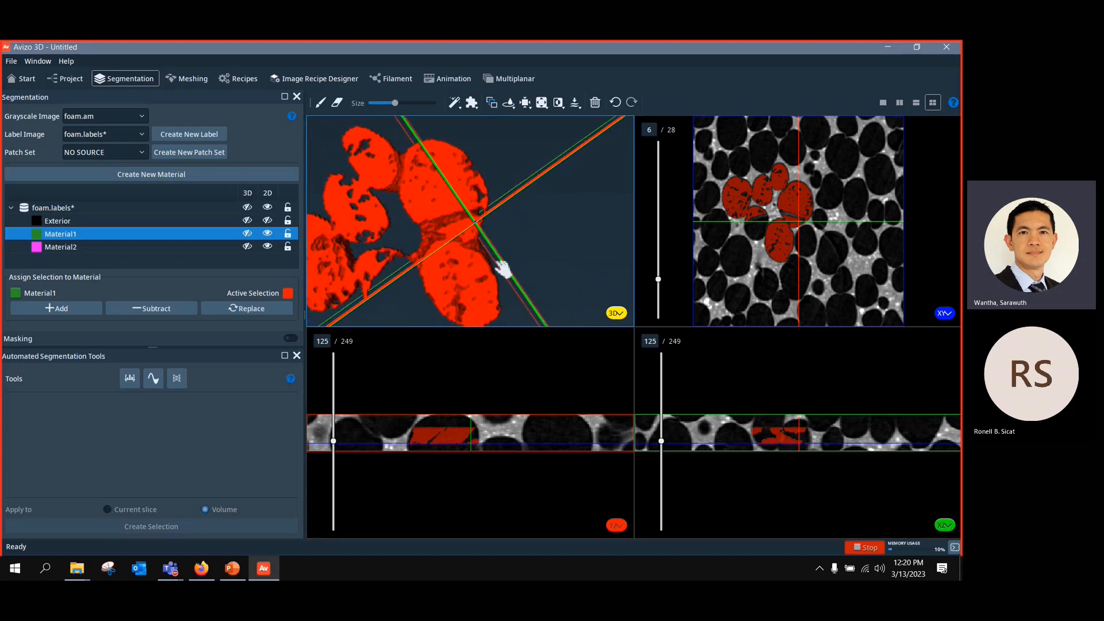
left_click(509, 104)
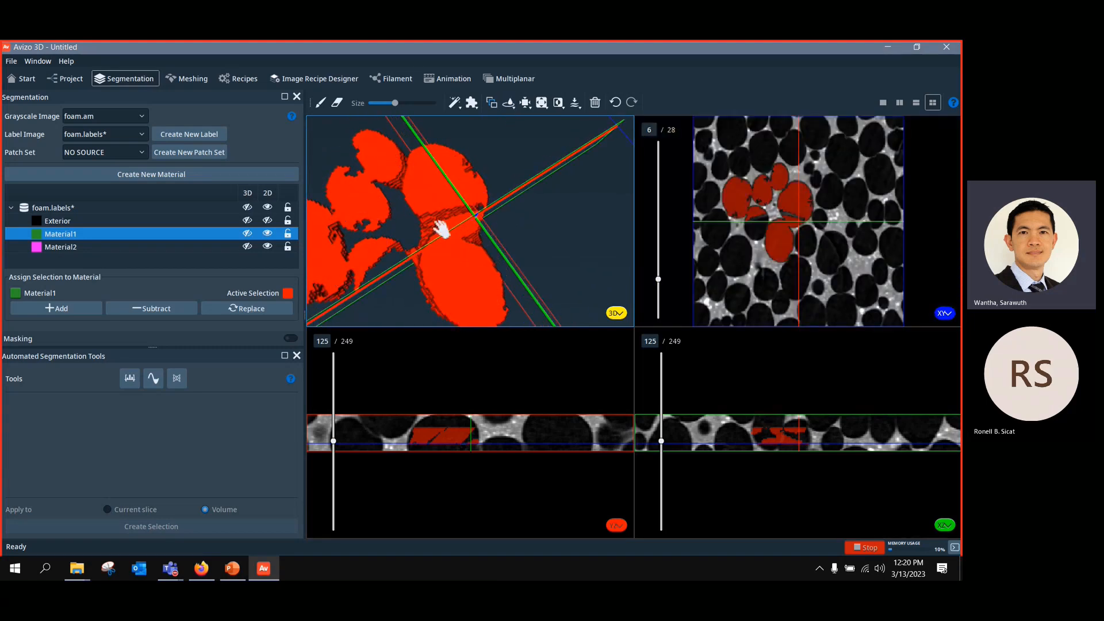
left_click_drag(443, 226, 534, 223)
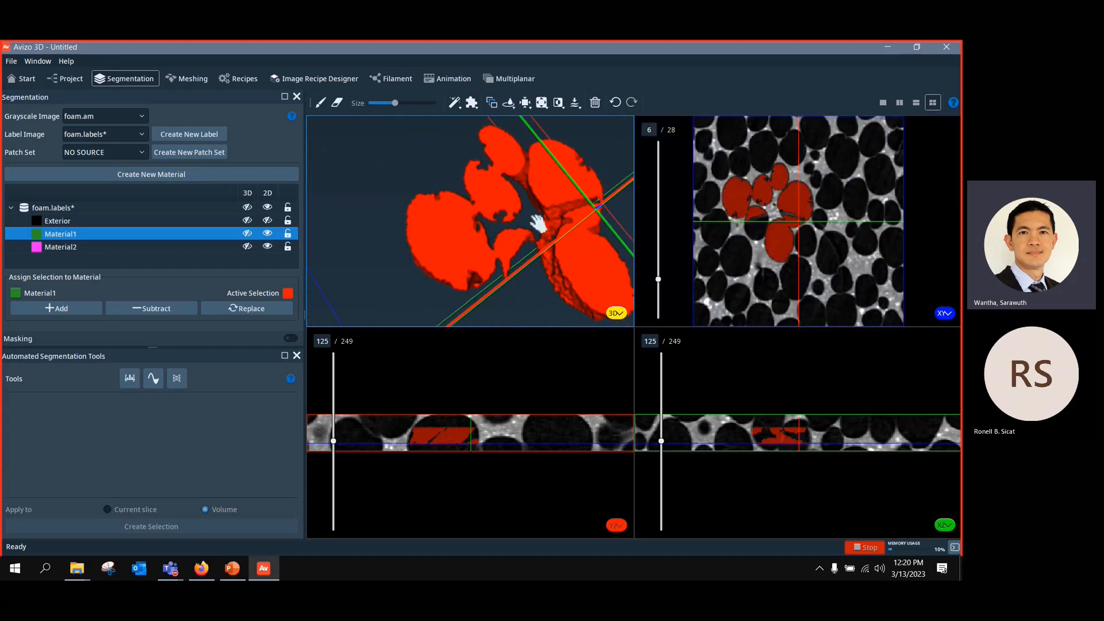
left_click(615, 103)
Step: Fill the holes in the selection on XY slice 6 using the Current Slice scope, checking the pores up close in 3D
scroll(438, 231, "up", 5)
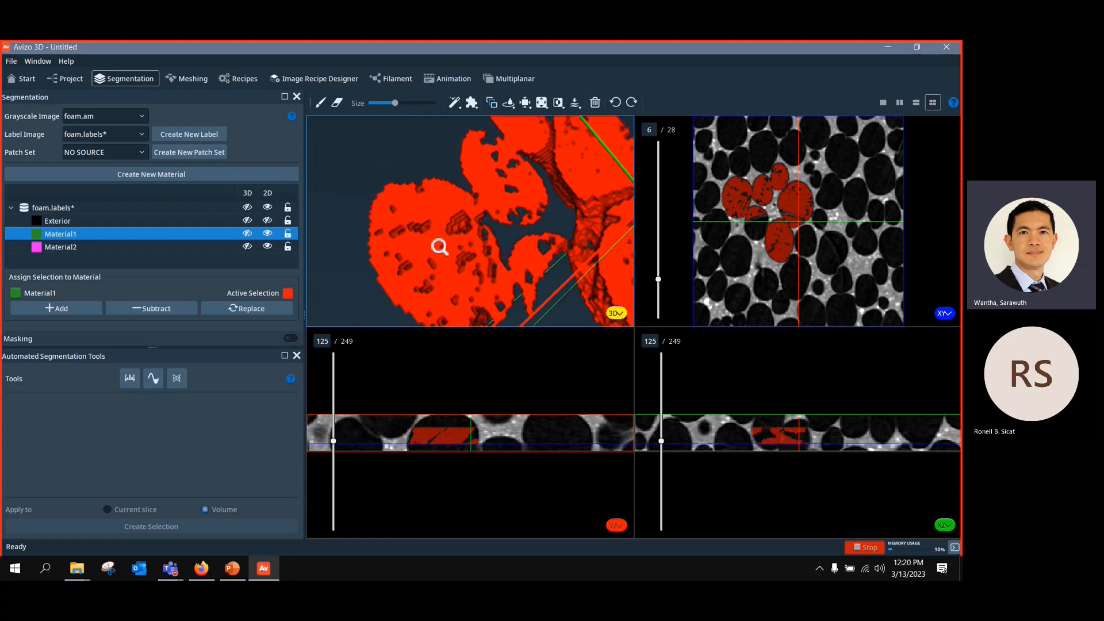
left_click(509, 104)
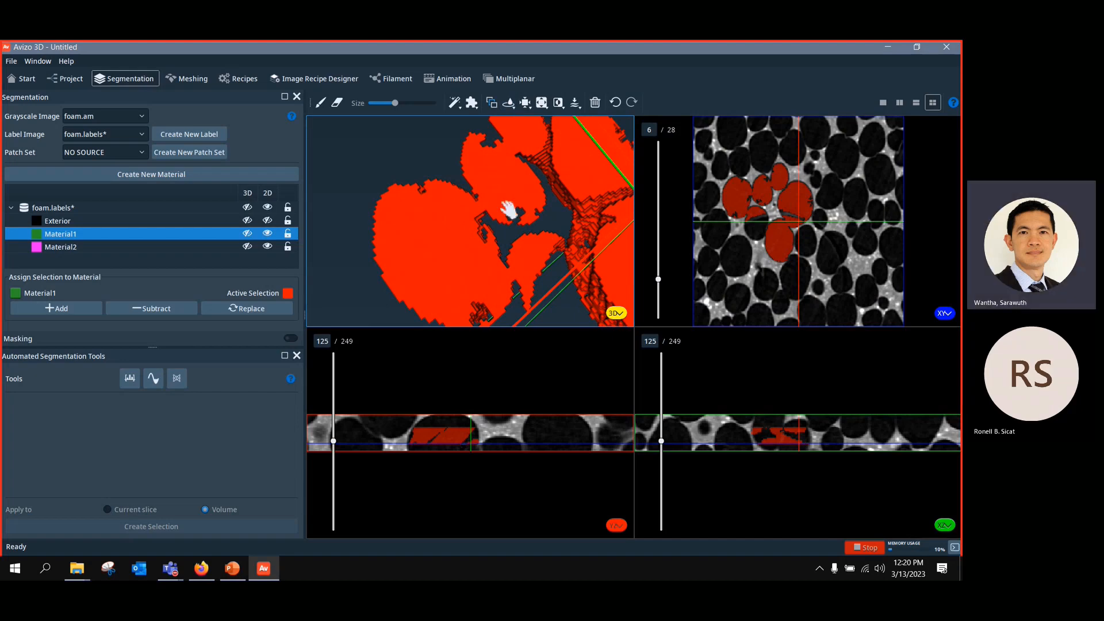
left_click_drag(505, 210, 500, 217)
scroll(489, 225, "up", 5)
scroll(466, 252, "down", 3)
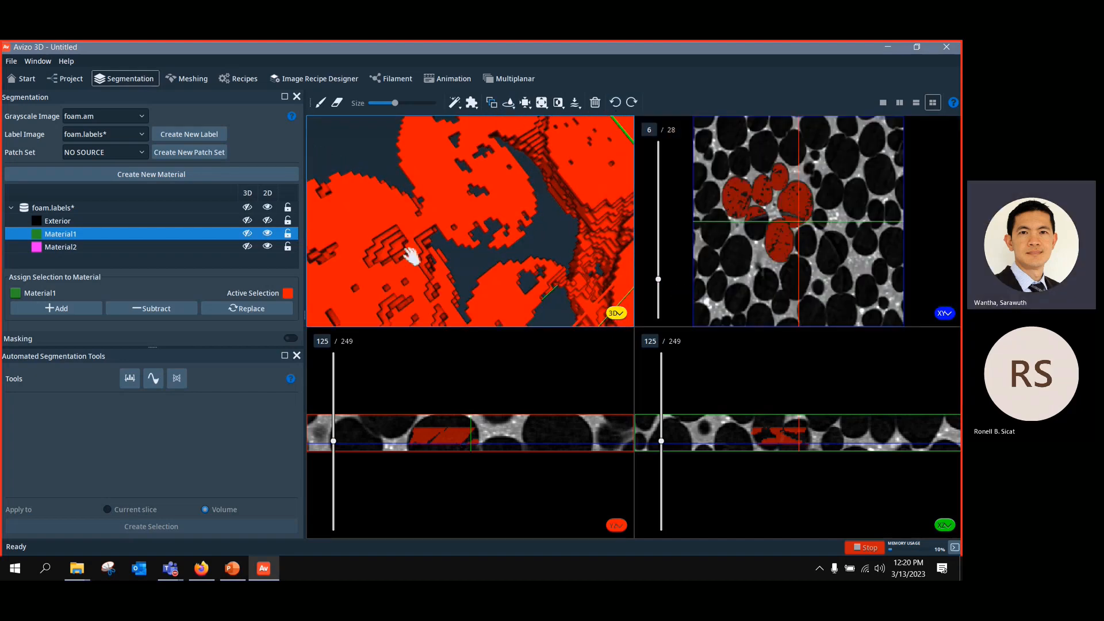
left_click_drag(404, 265, 487, 170)
left_click(509, 103)
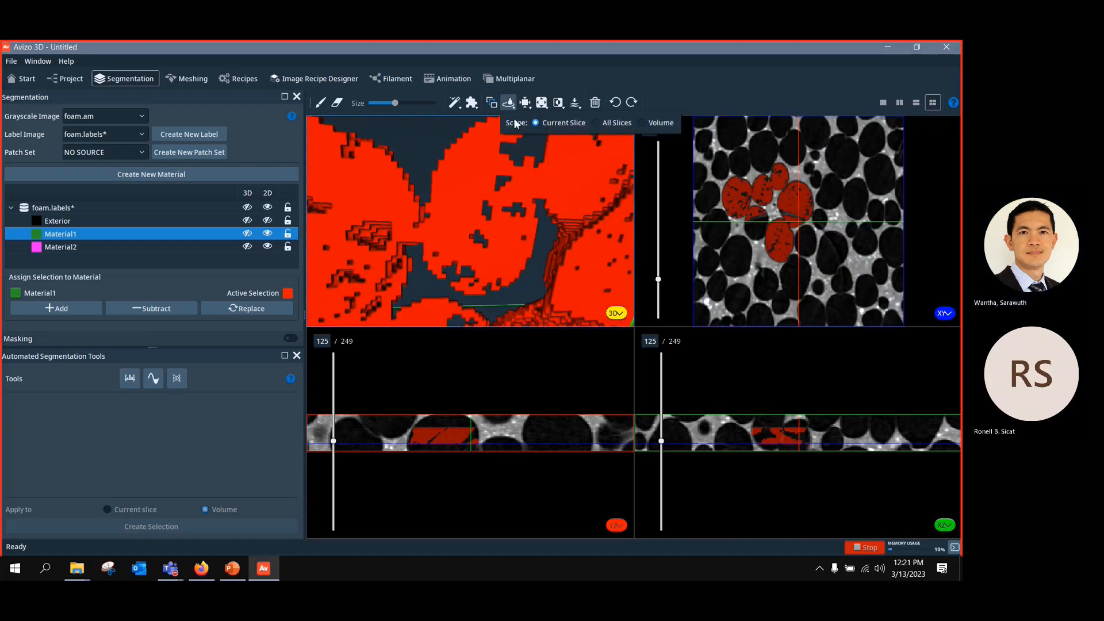
left_click(509, 102)
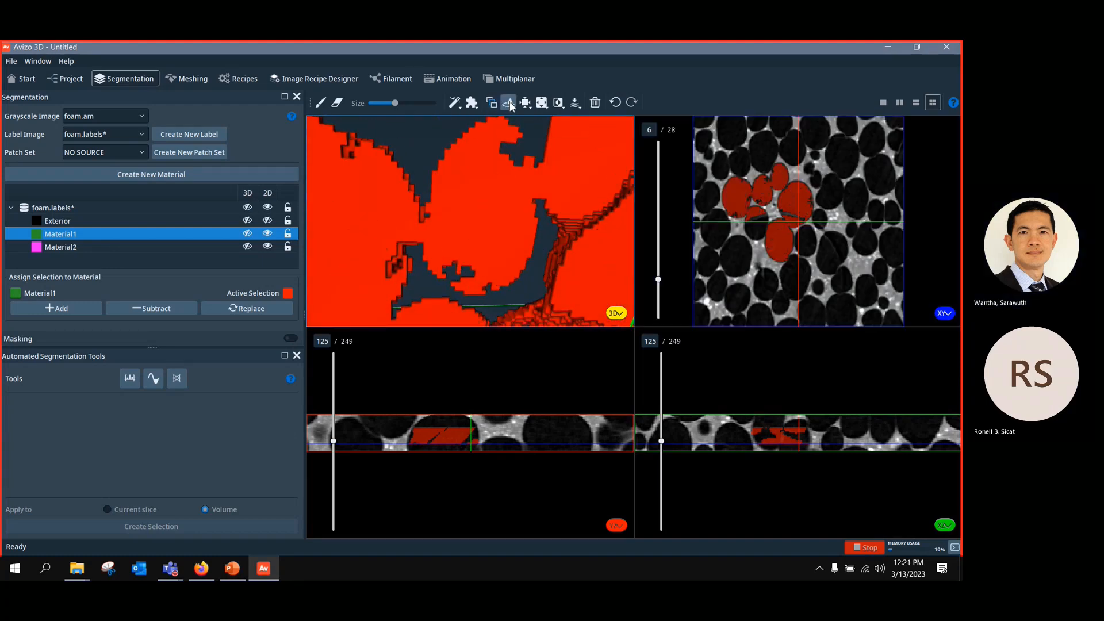
Step: Shrink the selection on XY slice 6 using the Current Slice scope and inspect the pores in 3D
scroll(471, 240, "down", 1)
scroll(471, 240, "down", 5)
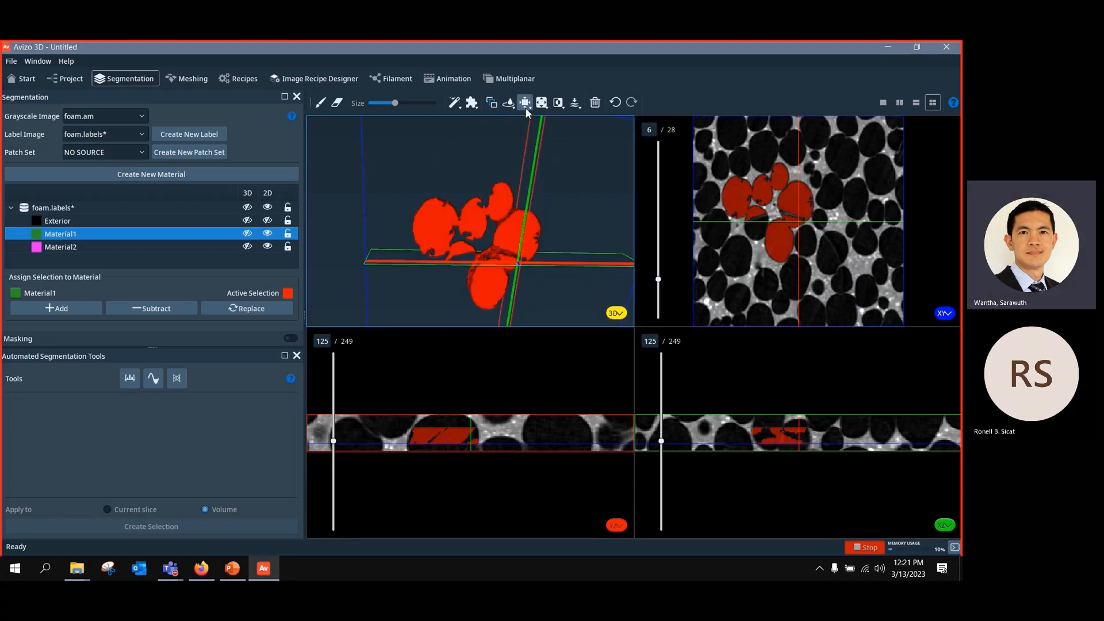
scroll(504, 246, "up", 5)
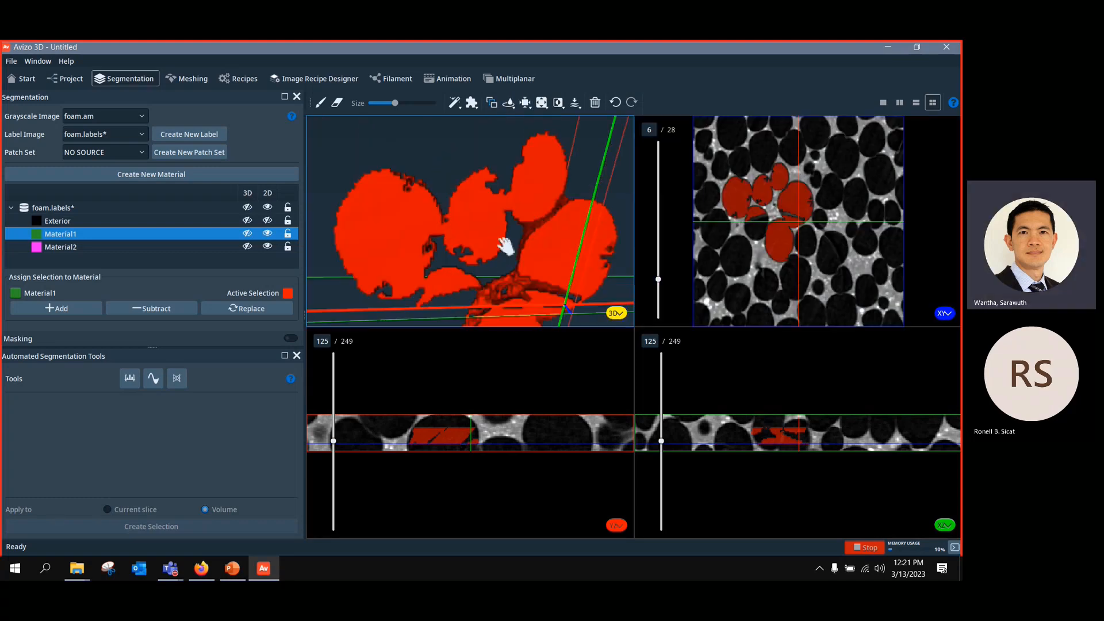
left_click(524, 103)
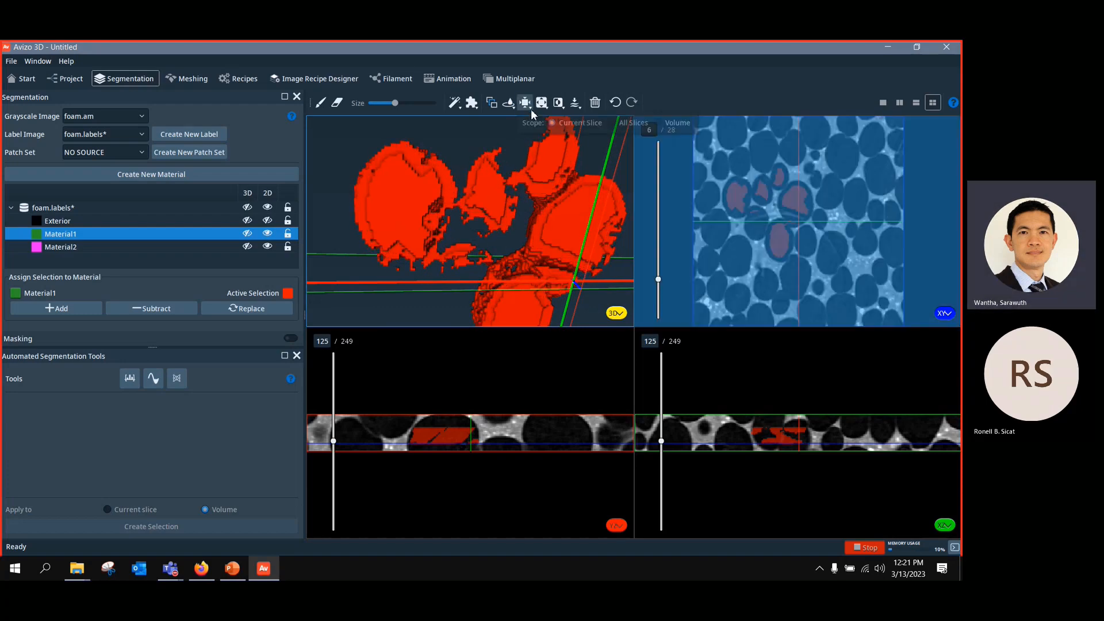
mouse_move(531, 112)
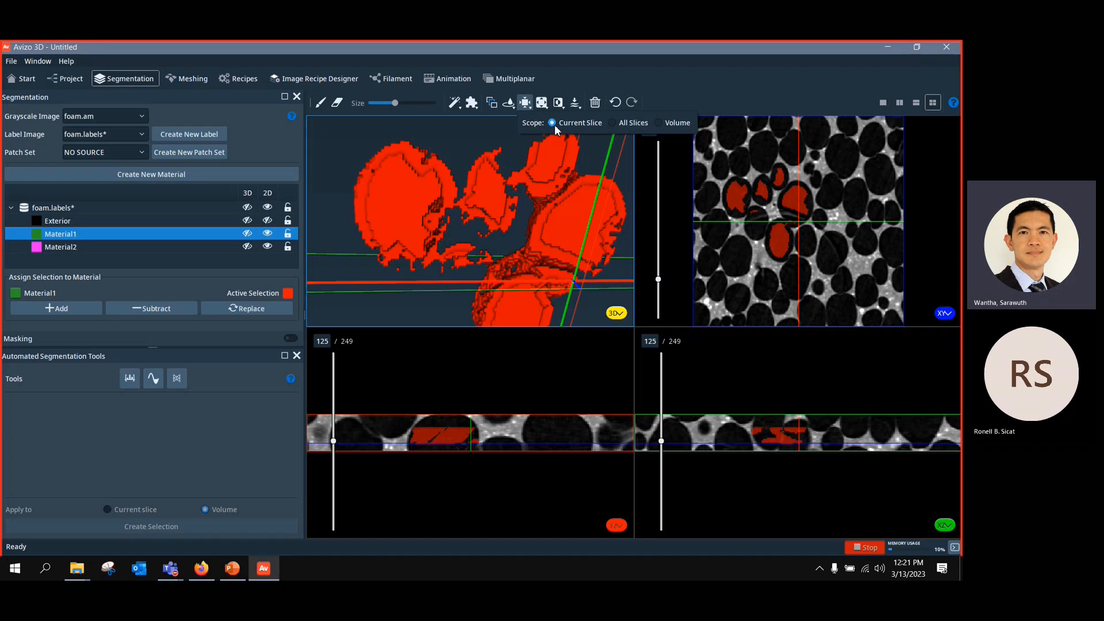
mouse_move(552, 161)
left_mouse_down()
mouse_move(547, 213)
mouse_move(565, 159)
left_mouse_up()
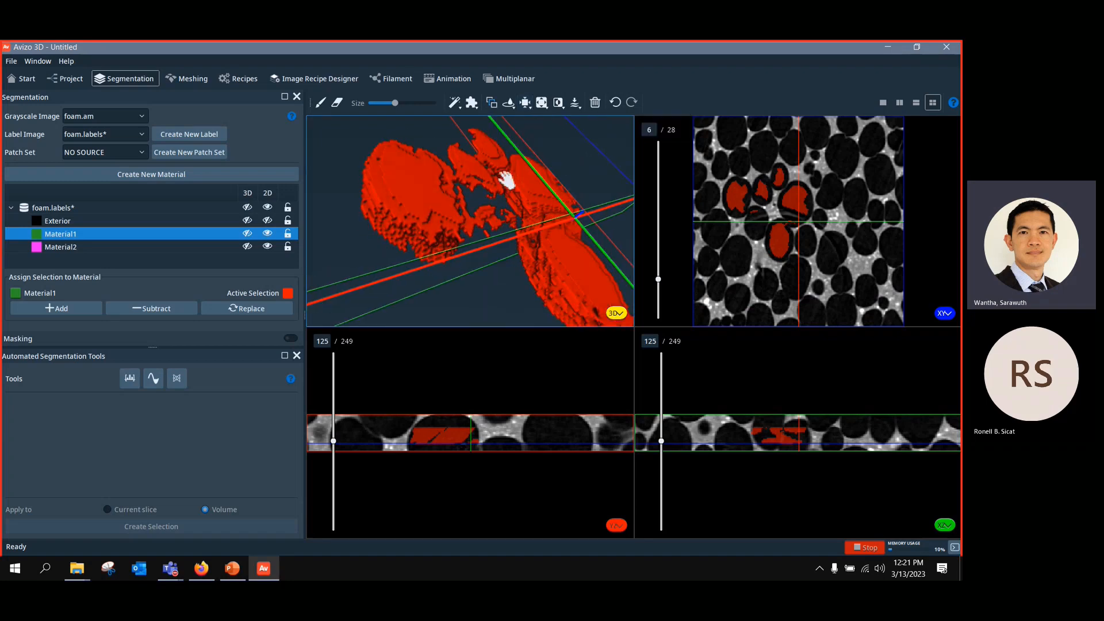
Step: Set the scope of Fill Holes and Shrink to Volume, then shrink the selection throughout the volume
mouse_move(515, 108)
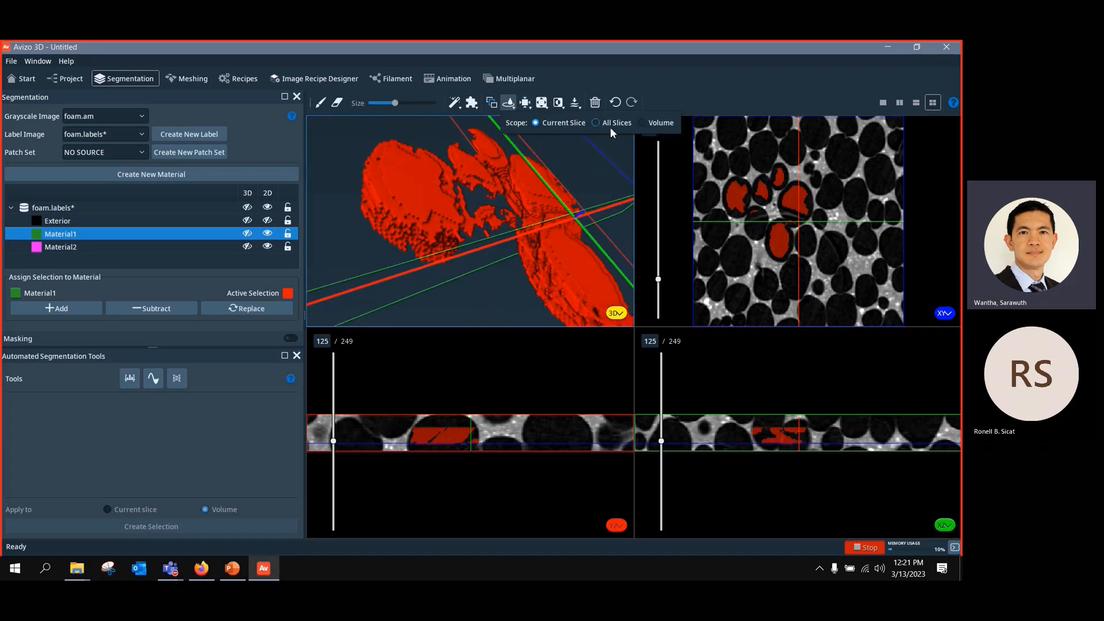
left_click(645, 123)
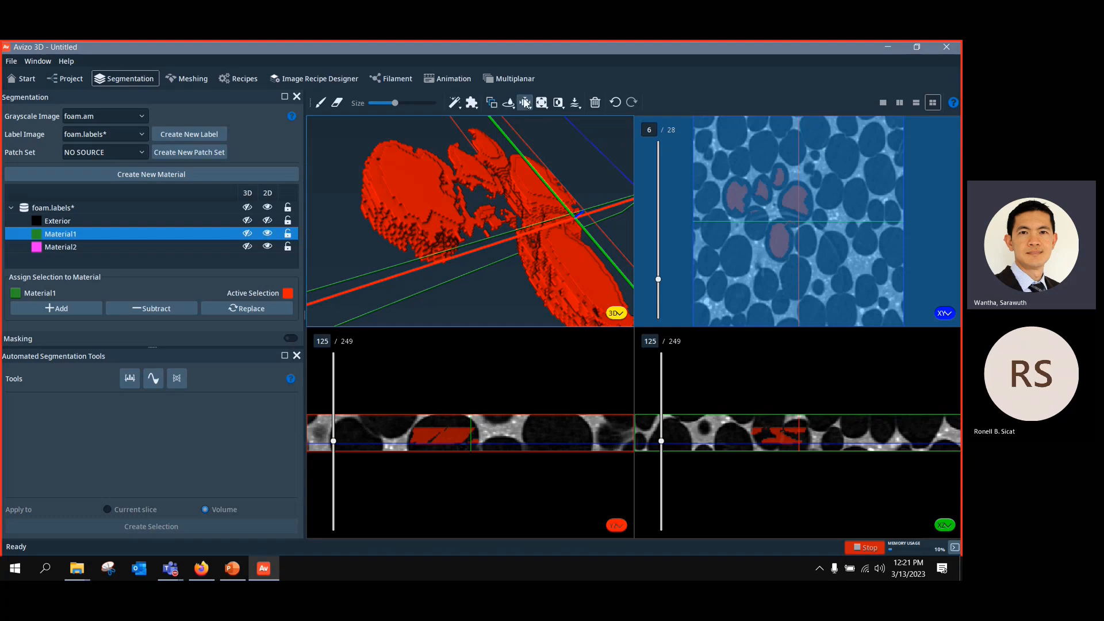
mouse_move(529, 109)
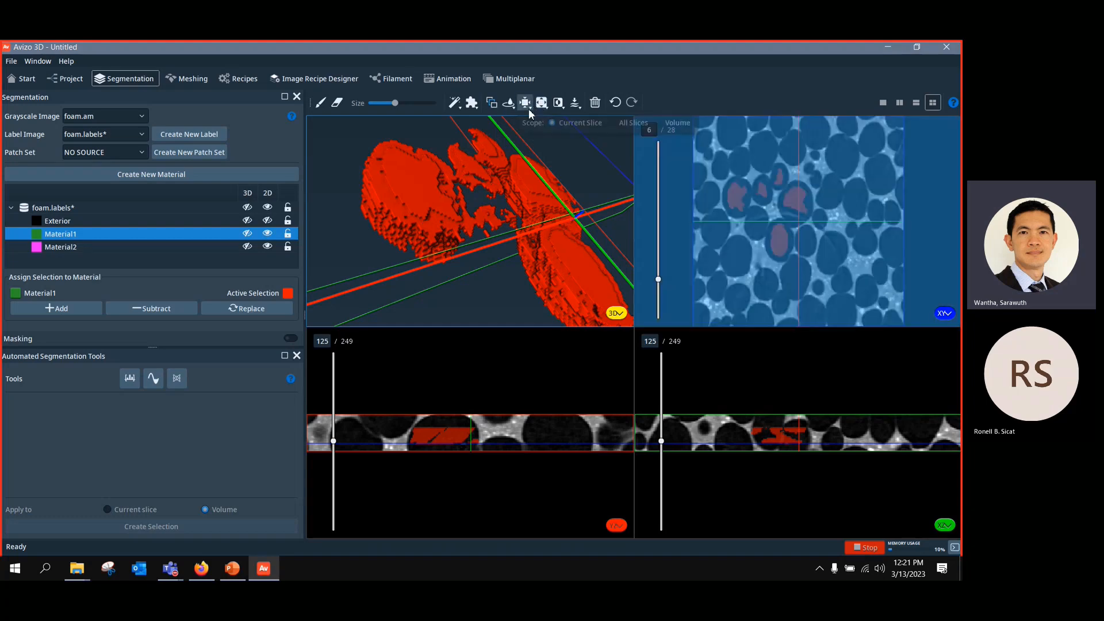
left_click(660, 123)
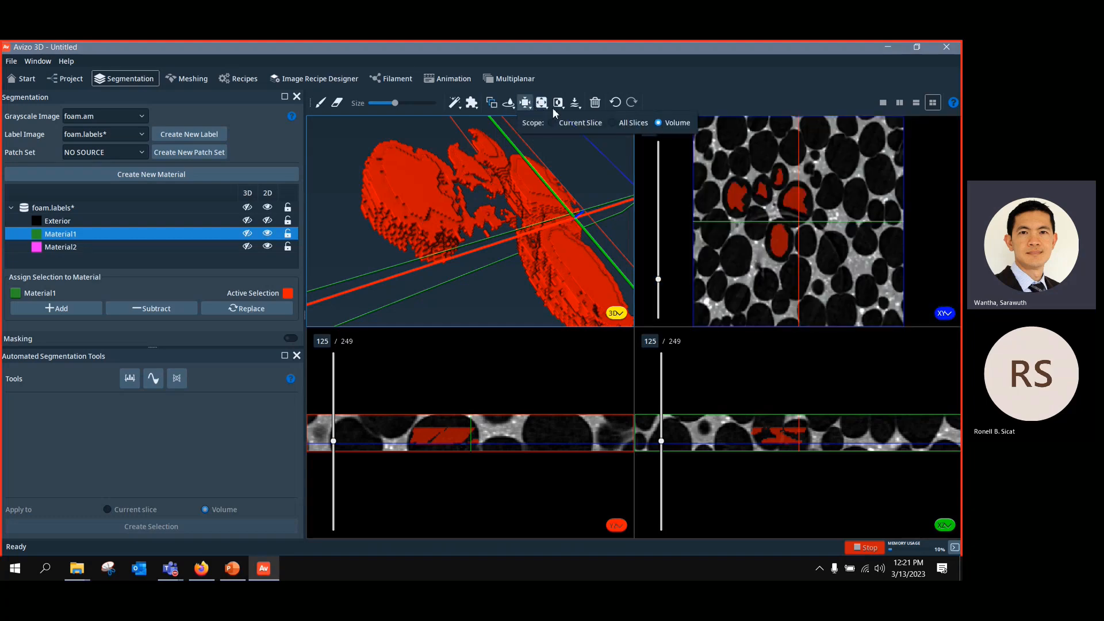
left_click(525, 104)
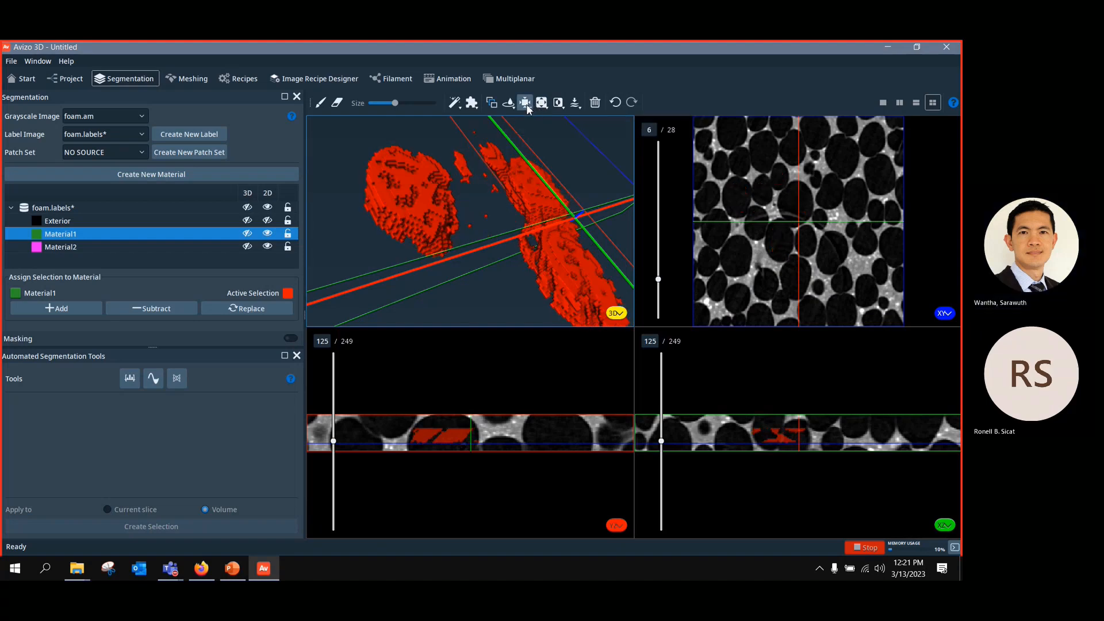
Step: Shrink the selection once more, set the Grow scope to Volume, and grow the selection repeatedly until it fills the pores
left_click(525, 103)
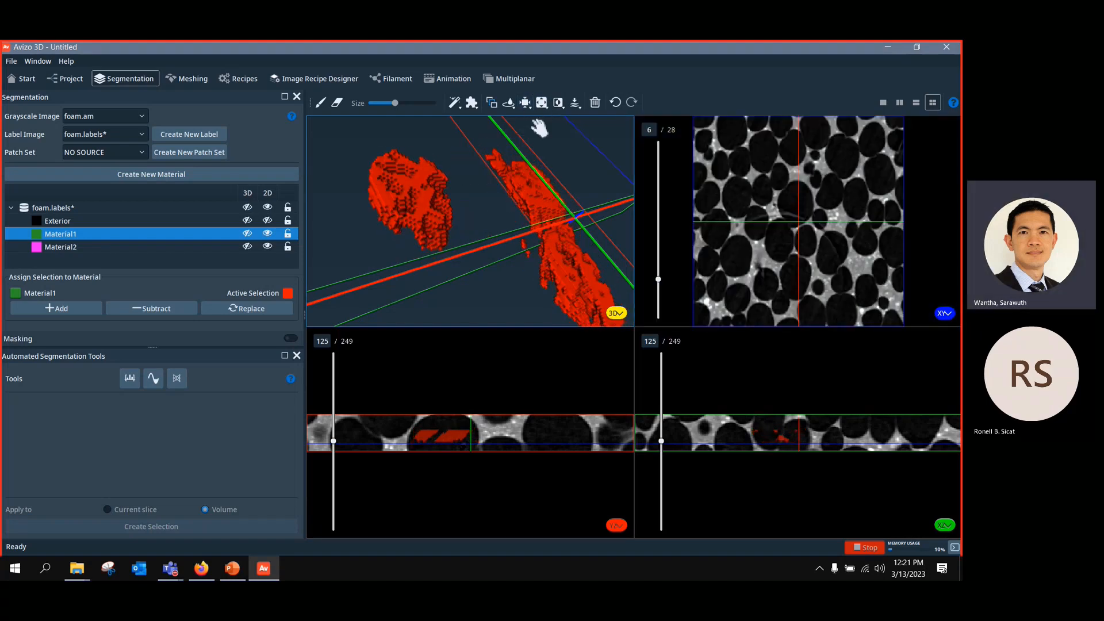
left_click(546, 106)
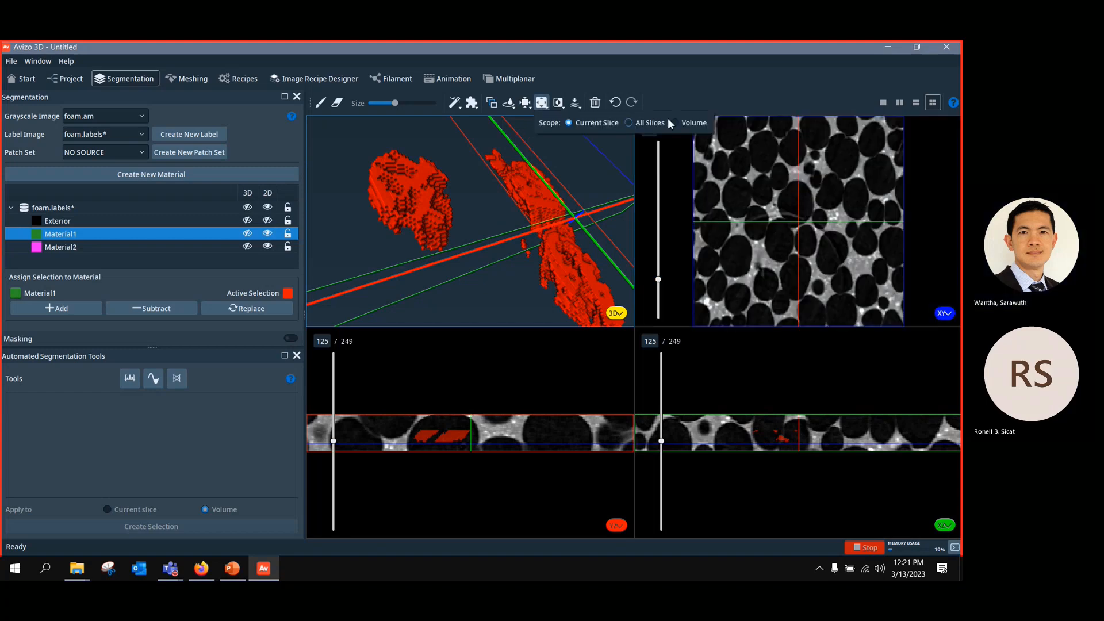
left_click(676, 122)
left_click(543, 106)
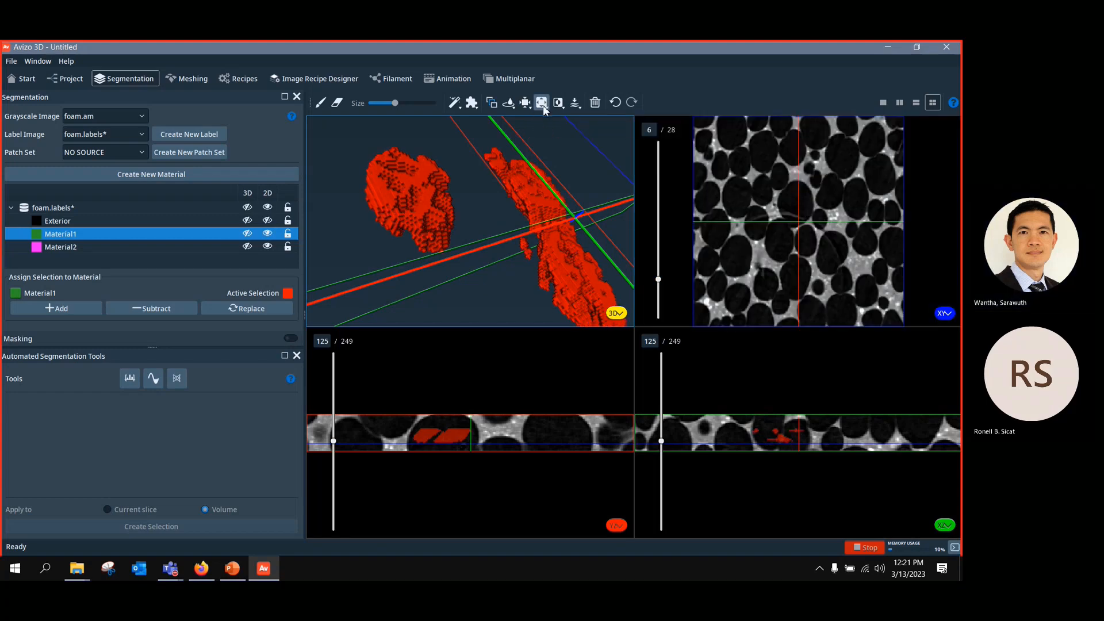
left_click(543, 107)
left_click(544, 107)
left_click(543, 107)
left_click(543, 106)
left_click(544, 107)
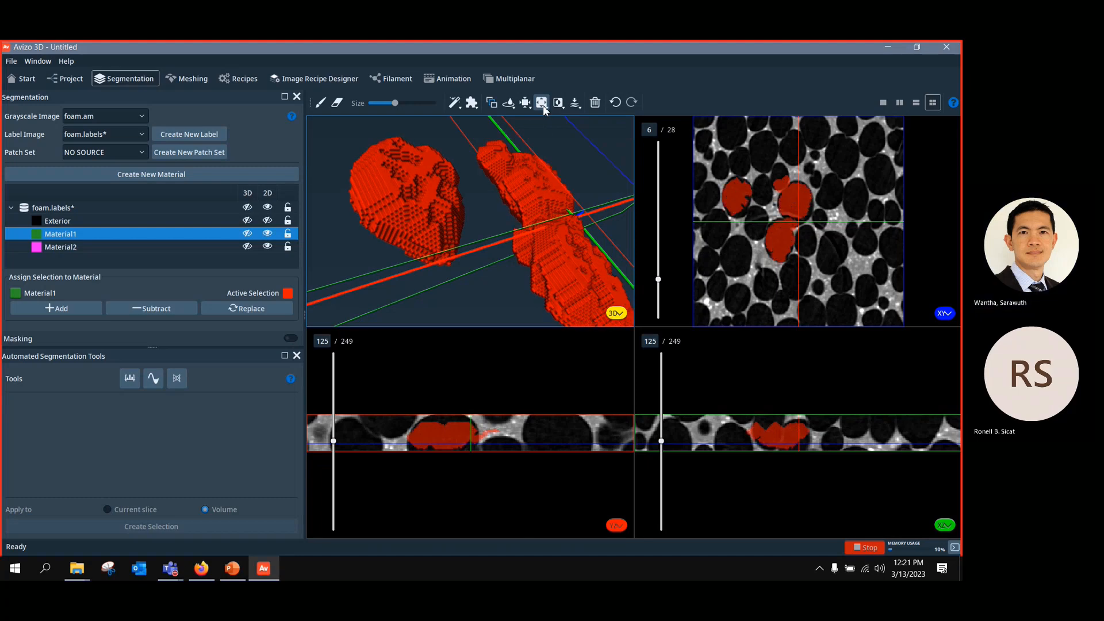
left_click(544, 106)
left_click(544, 107)
left_click(543, 106)
left_click(543, 106)
left_click_drag(506, 173, 492, 247)
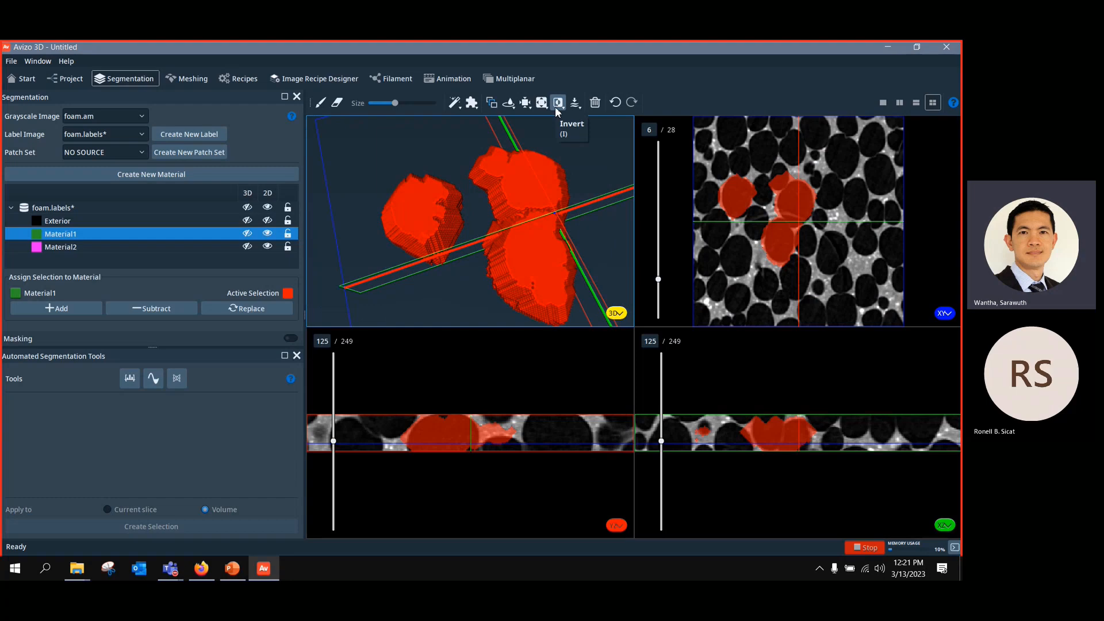
Step: Invert the selection on XY slice 6 and inspect the result in the XY and 3D views
left_click(556, 106)
left_click_drag(549, 213, 555, 214)
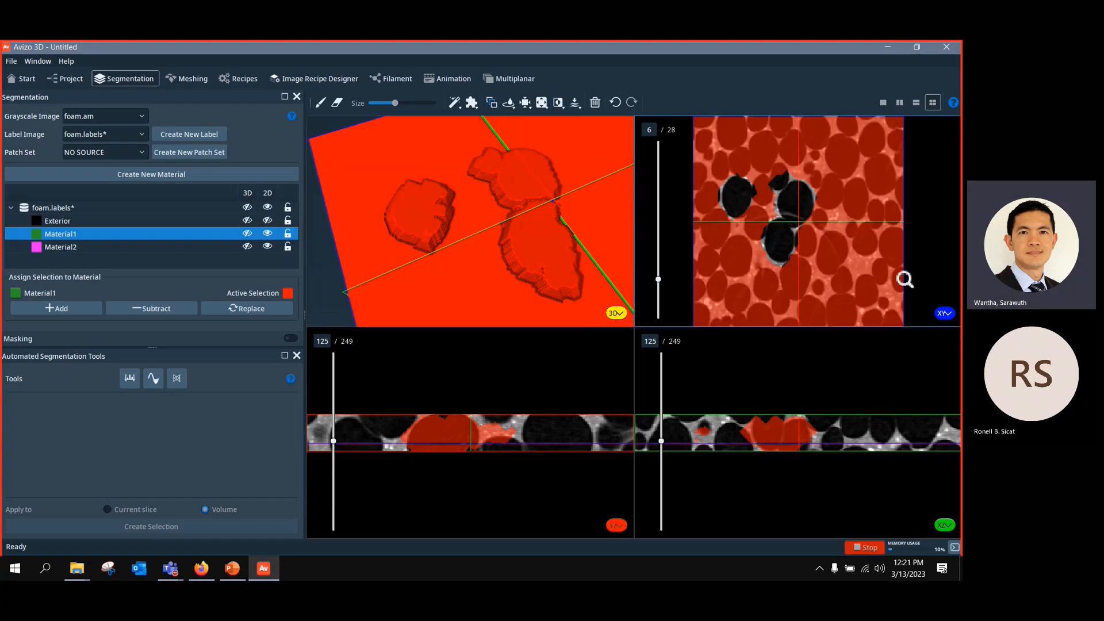
scroll(864, 259, "down", 5, "ctrl")
scroll(847, 245, "up", 6, "ctrl")
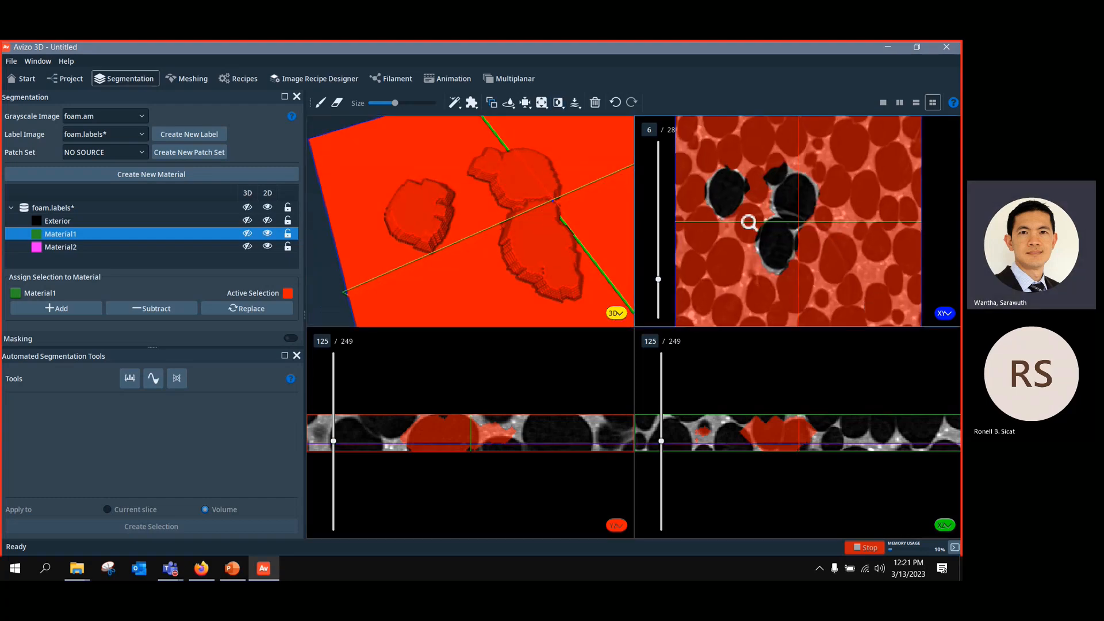
left_click_drag(609, 227, 483, 242)
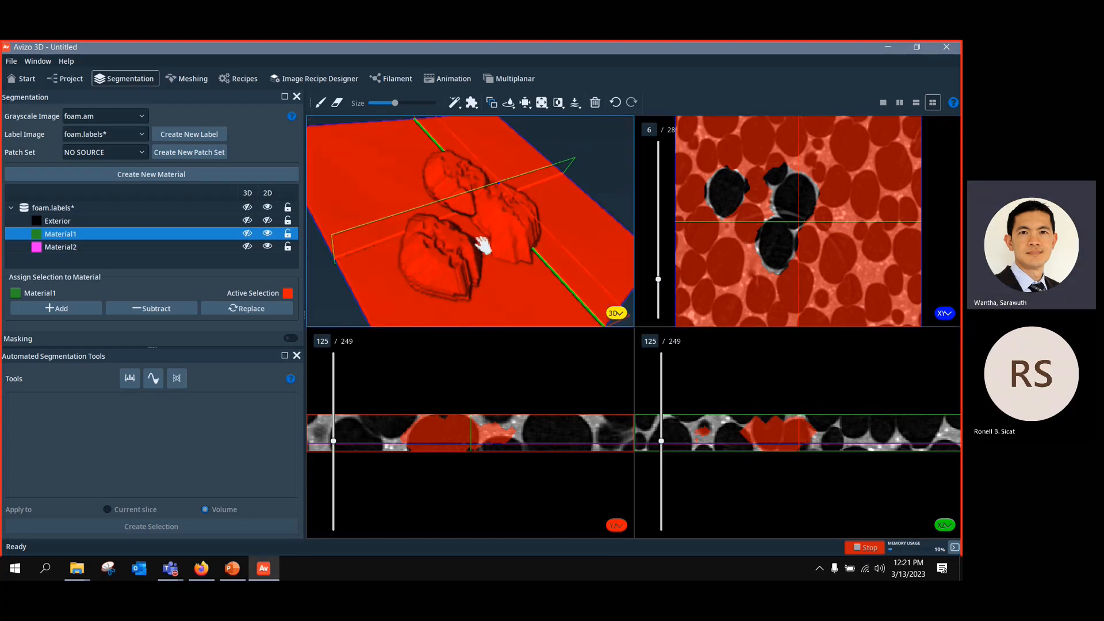
scroll(480, 247, "up", 3, "ctrl")
scroll(764, 177, "up", 3, "ctrl")
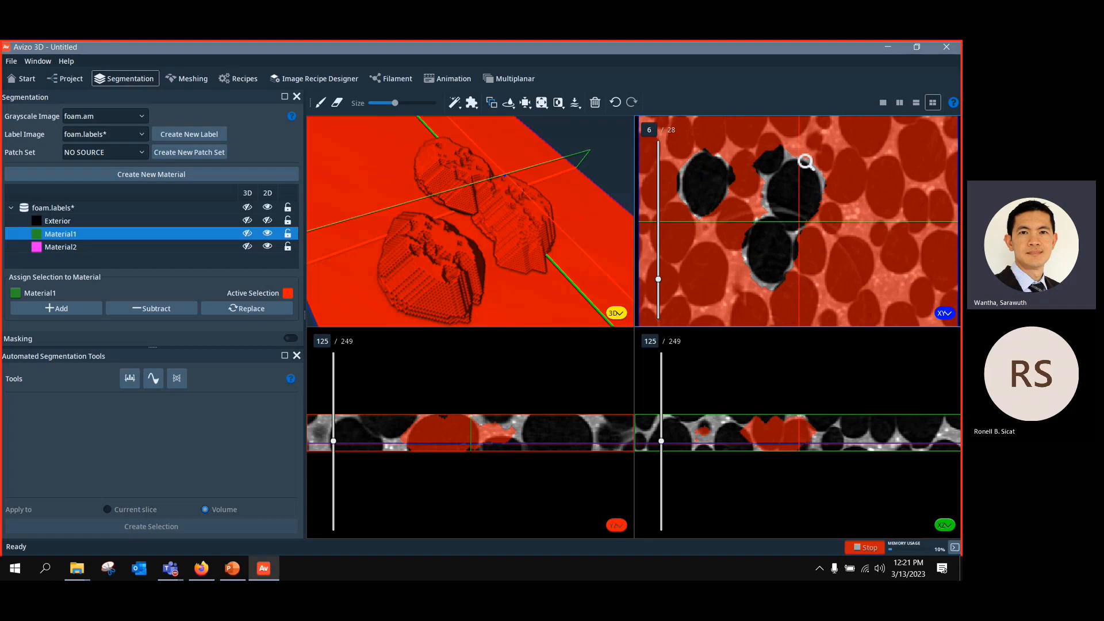
Step: Clear the selection in a single XY view and select the two touching central pores plus the upper-right pore with the Magic Wand
left_click(882, 102)
left_click(596, 107)
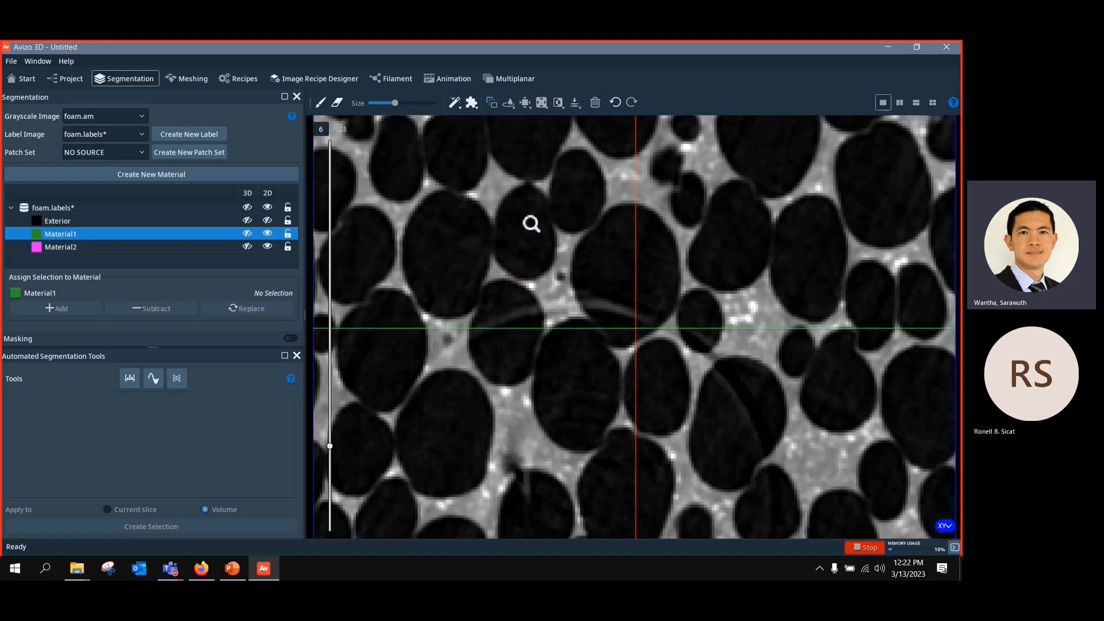
left_click(454, 103)
left_click(621, 281)
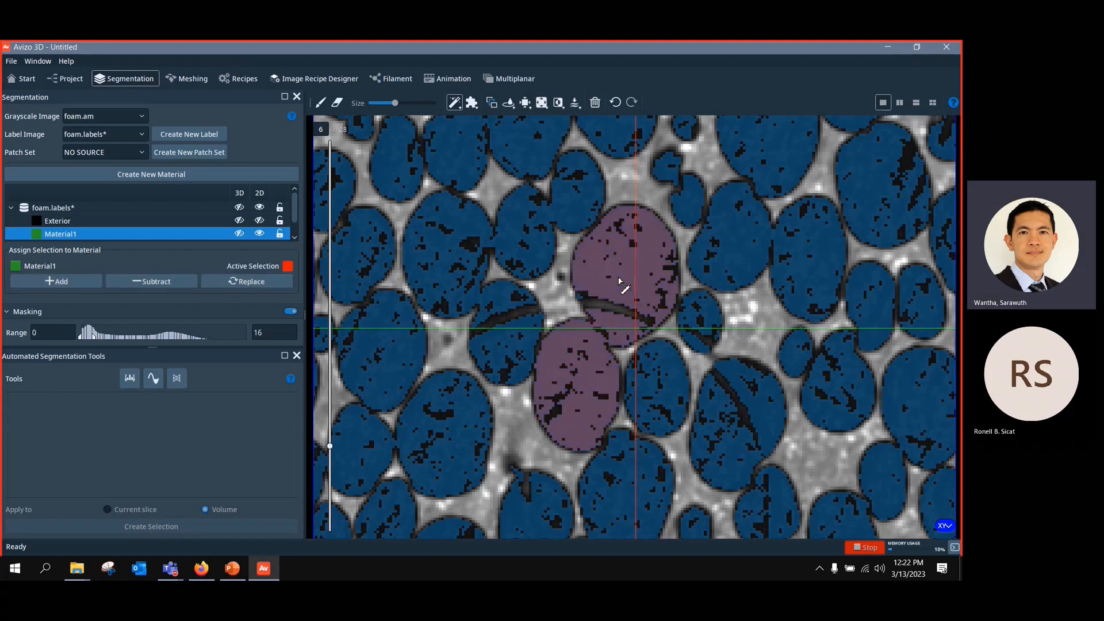
left_click(779, 164)
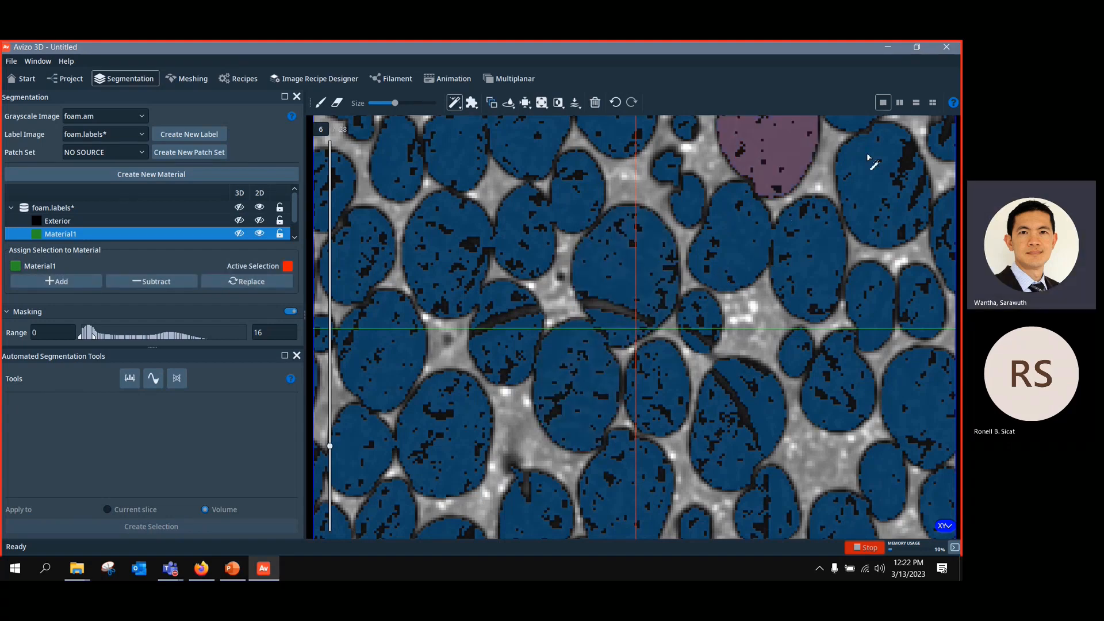
left_click(622, 313, "shift")
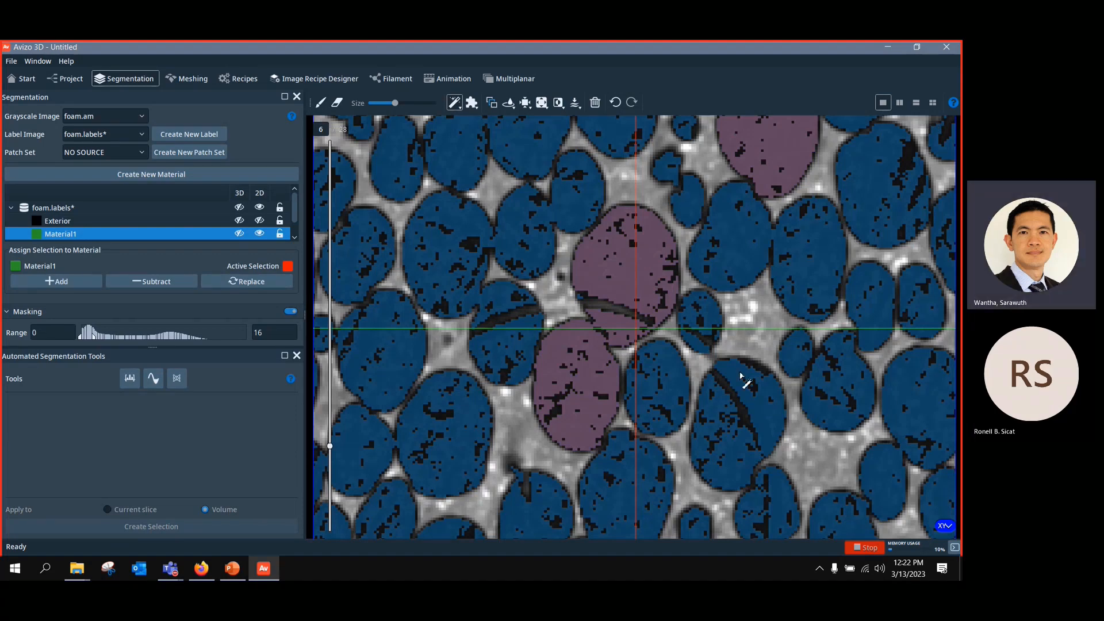
left_click(453, 103)
middle_click_drag(690, 306, 705, 284, "ctrl")
Step: Toggle the inversion of the pore selection on XY slice 6 back and forth, and delete the selection and undo the deletion
left_click(558, 103)
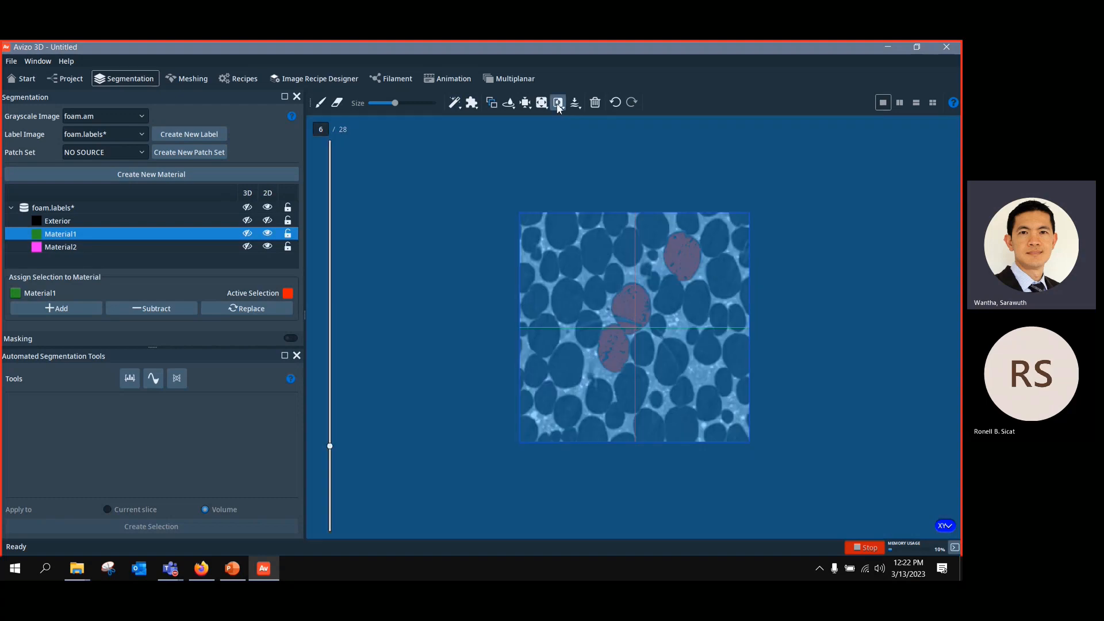
left_click(558, 103)
left_click(558, 104)
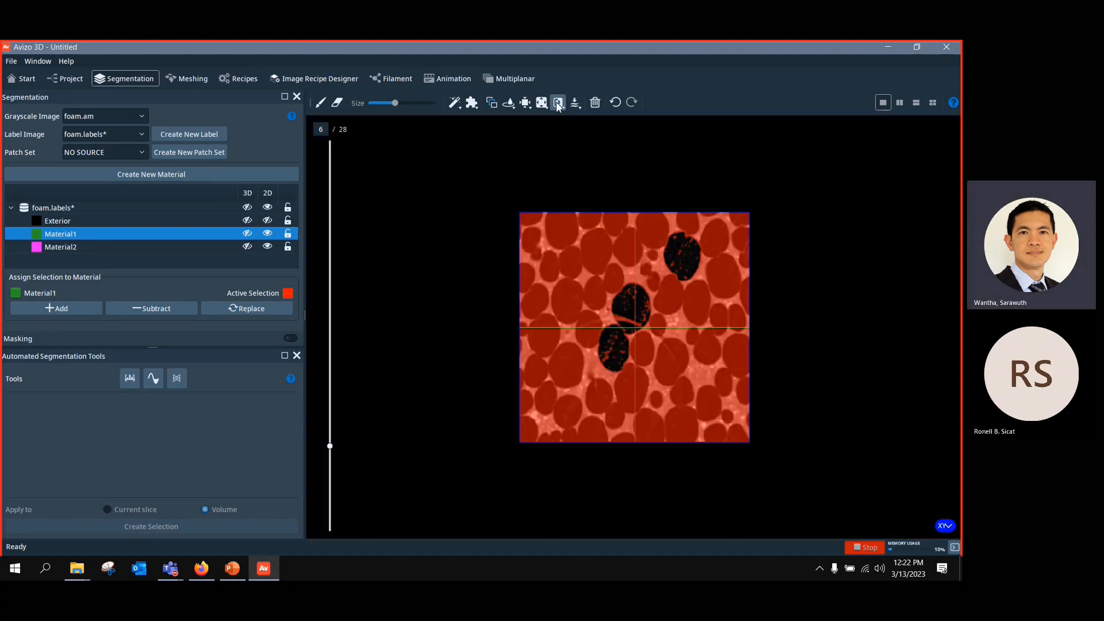
left_click(557, 105)
left_click(557, 104)
left_click(558, 104)
left_click(557, 104)
left_click(574, 103)
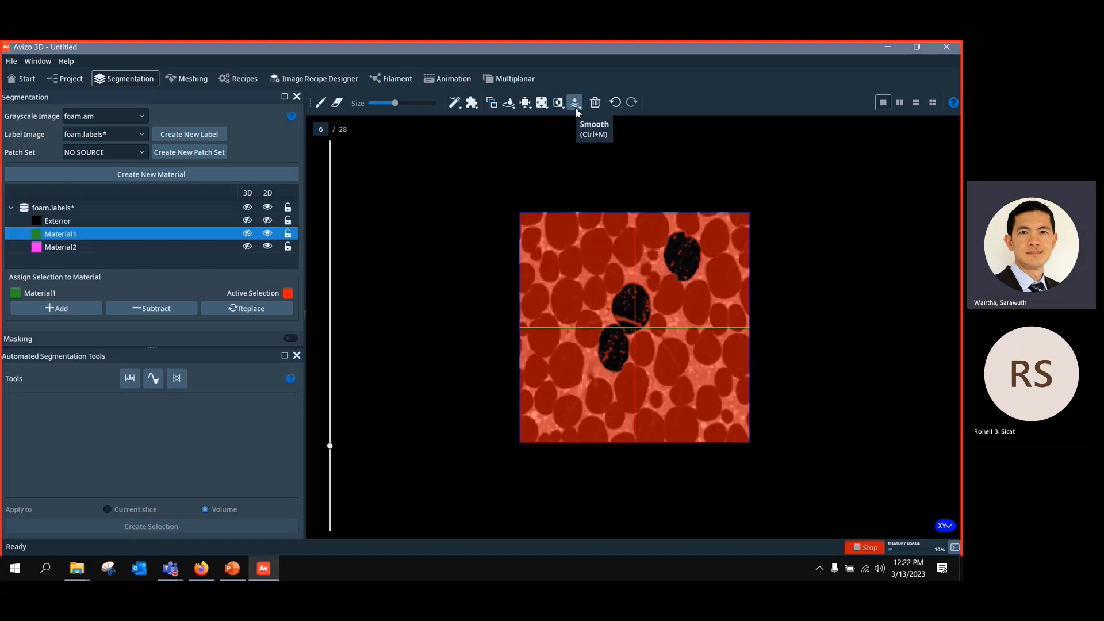
left_click(558, 104)
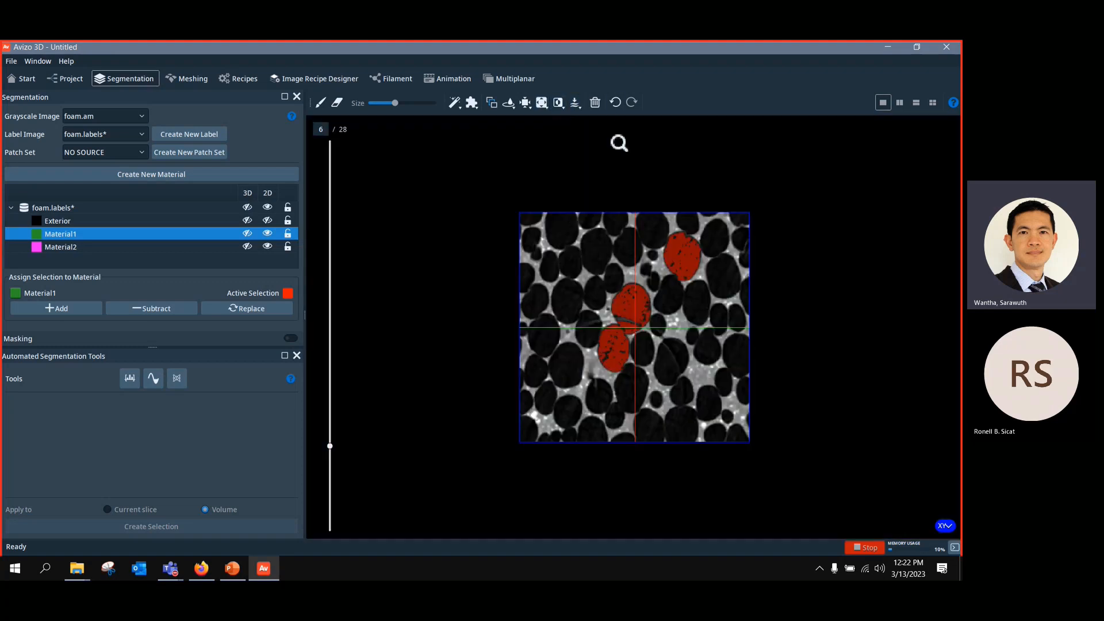
left_click(595, 105)
left_click(615, 102)
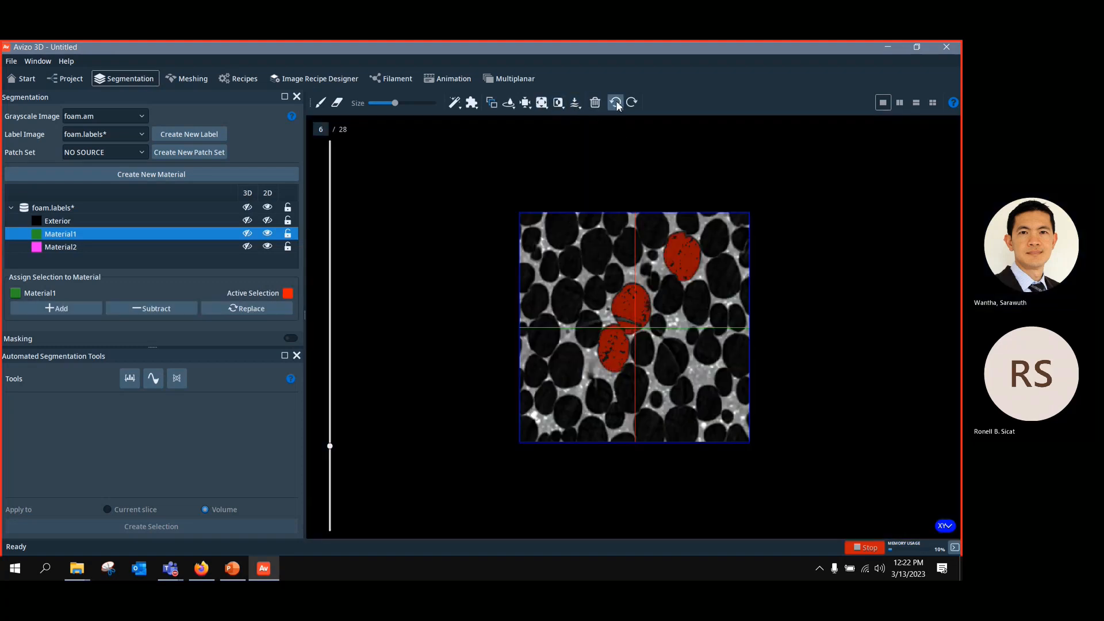
Step: Smooth the pore selection on XY slice 6 twice and undo the last smoothing
middle_click_drag(628, 197, 634, 266, "ctrl")
left_click(572, 106)
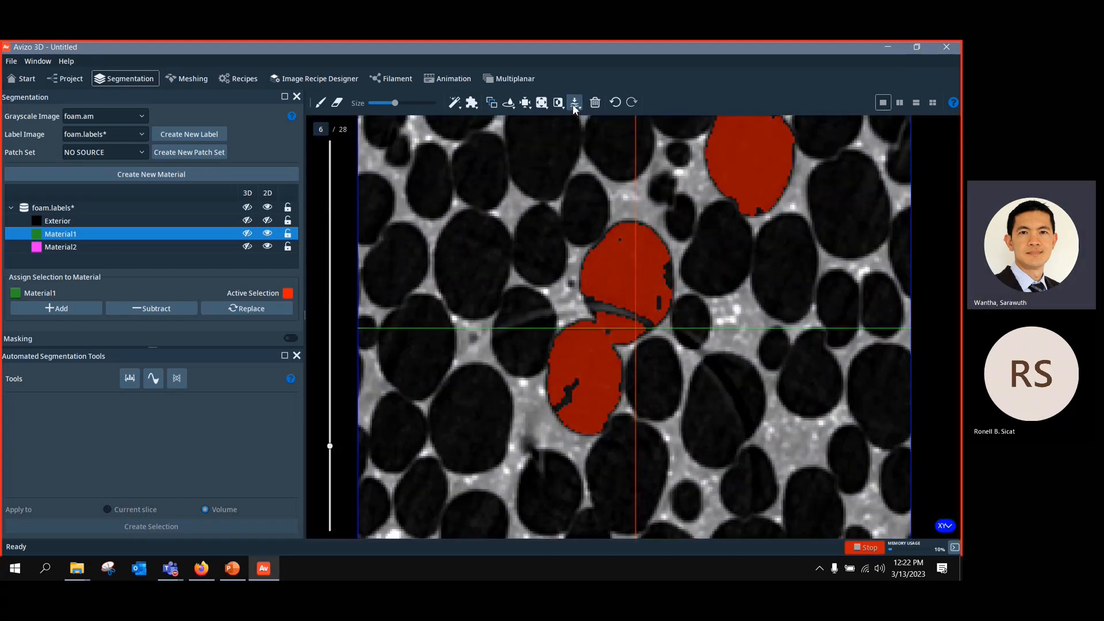
left_click(573, 106)
left_click(614, 103)
Step: Cycle the single viewer through the other slice orientations and the 3D view back to the XY slice
left_click(888, 106)
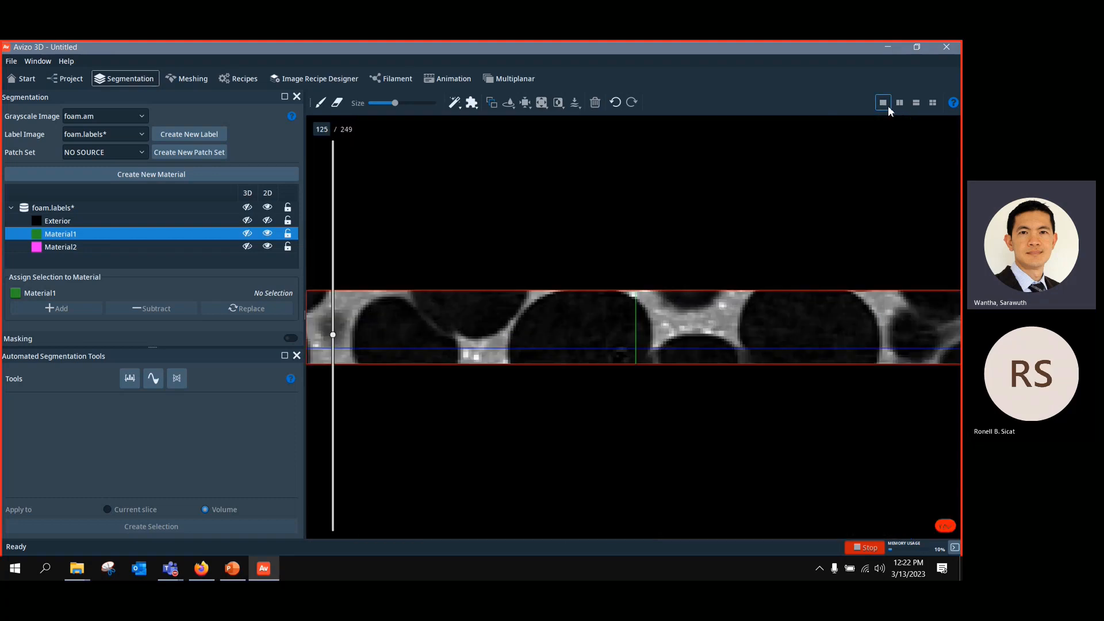
left_click(887, 105)
left_click(888, 105)
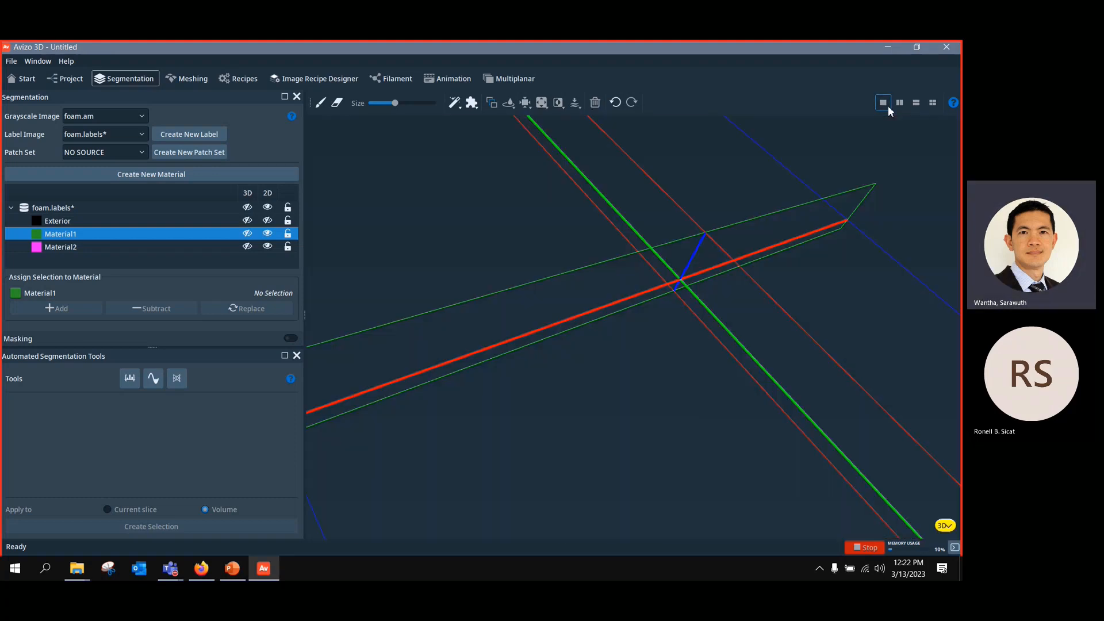
left_click(887, 105)
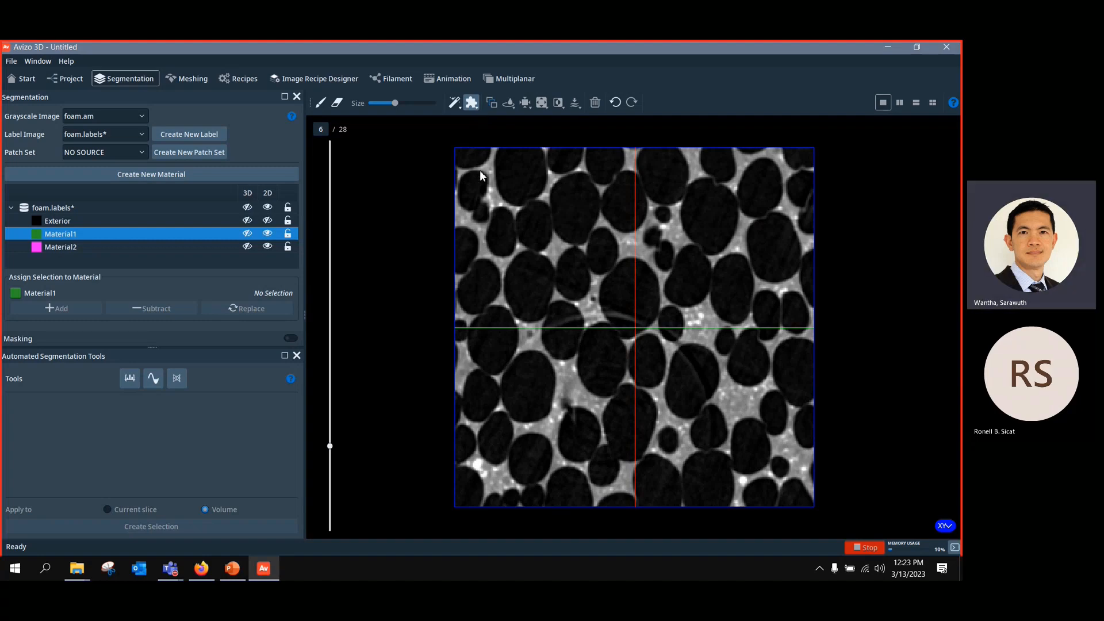
Step: Activate the cell-based selection tool on XY slice 6 and set its cell size to 20
left_click(470, 103)
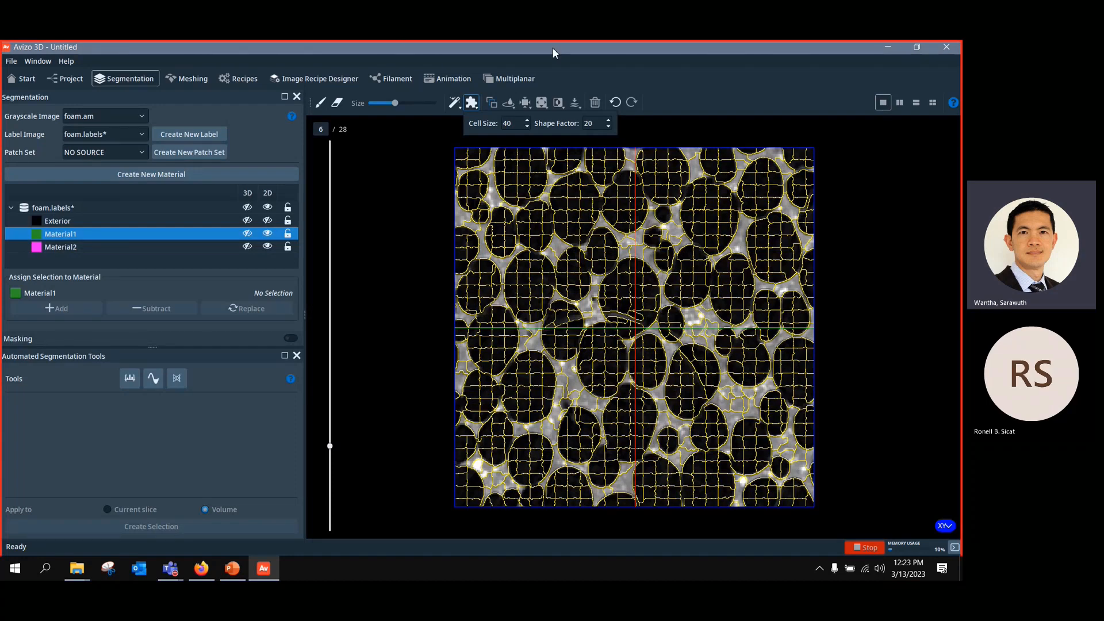
double_click(519, 123)
type("20")
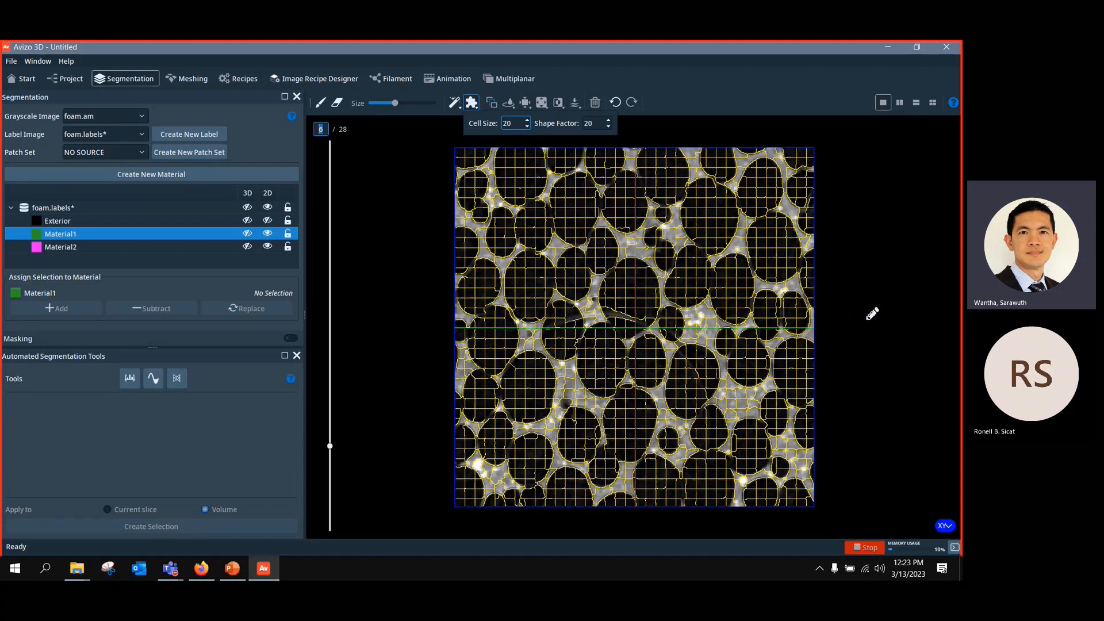
left_click(772, 74)
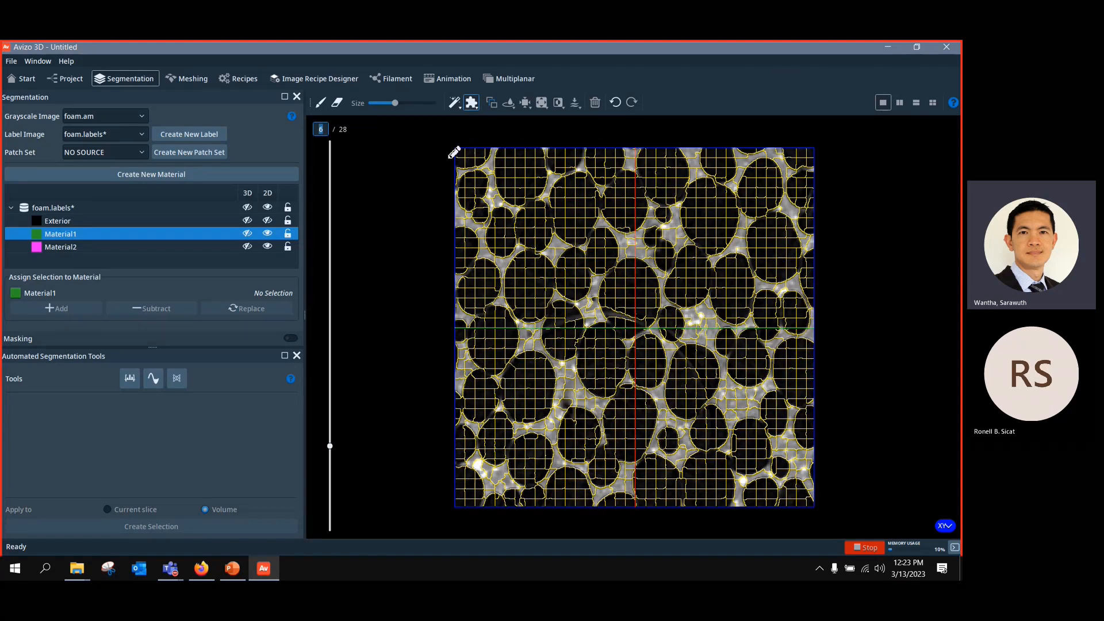
Step: Select the bright foam wall cells between the pores in the upper part of XY slice 6, deselecting stray pore cells
left_click_drag(489, 189, 511, 211)
left_click_drag(554, 181, 540, 191)
left_click(500, 200)
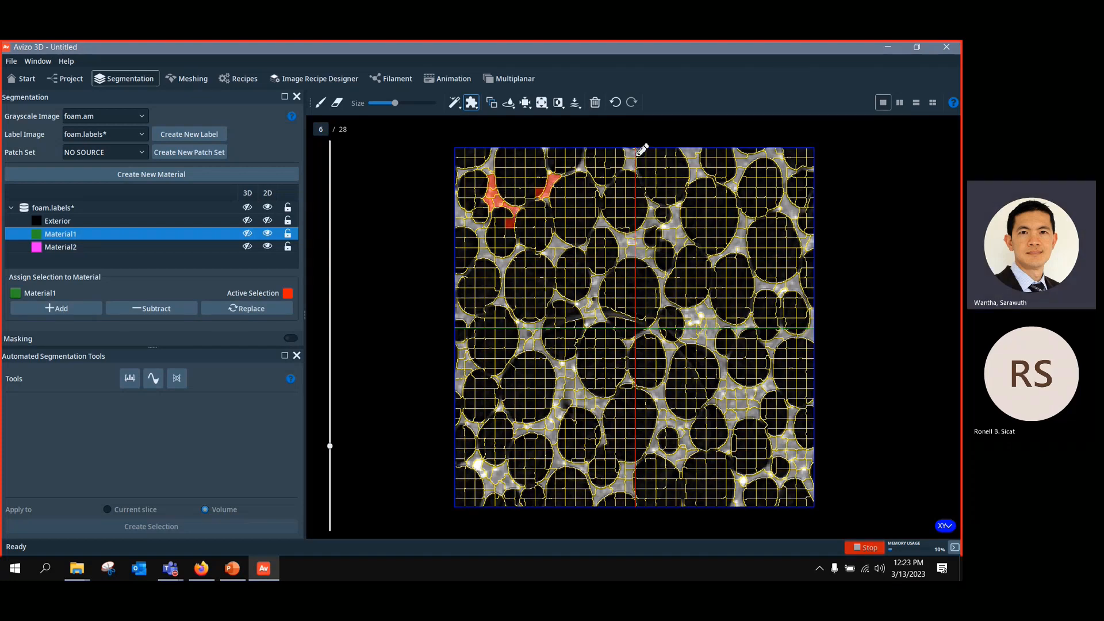
left_click(632, 156)
left_click_drag(693, 150, 696, 179)
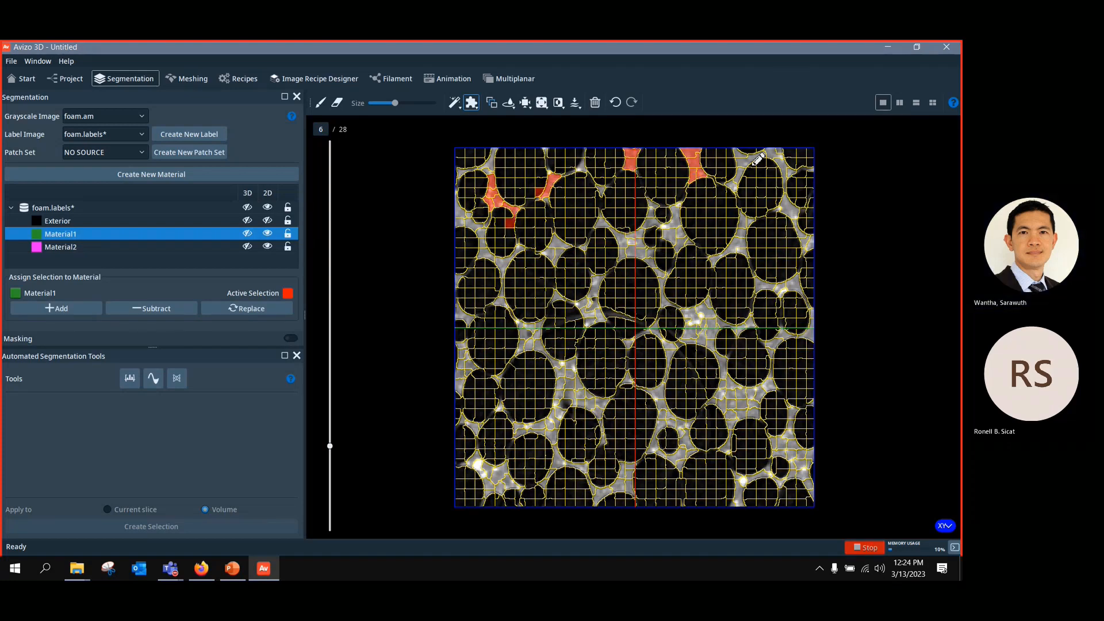
left_click_drag(757, 159, 743, 183)
left_click(739, 235)
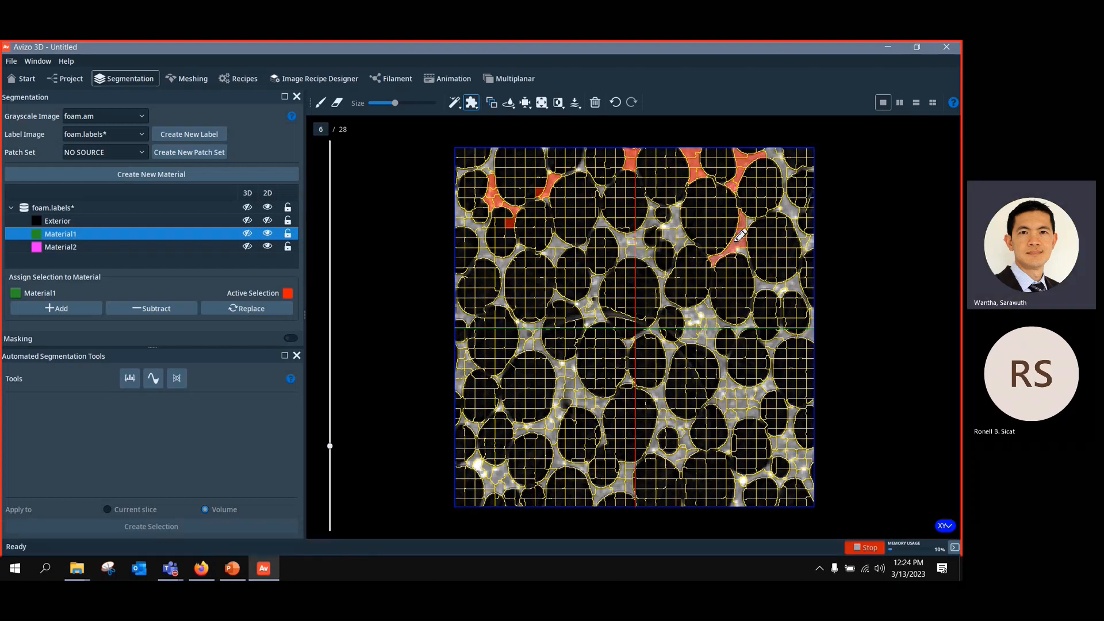
left_click(670, 220)
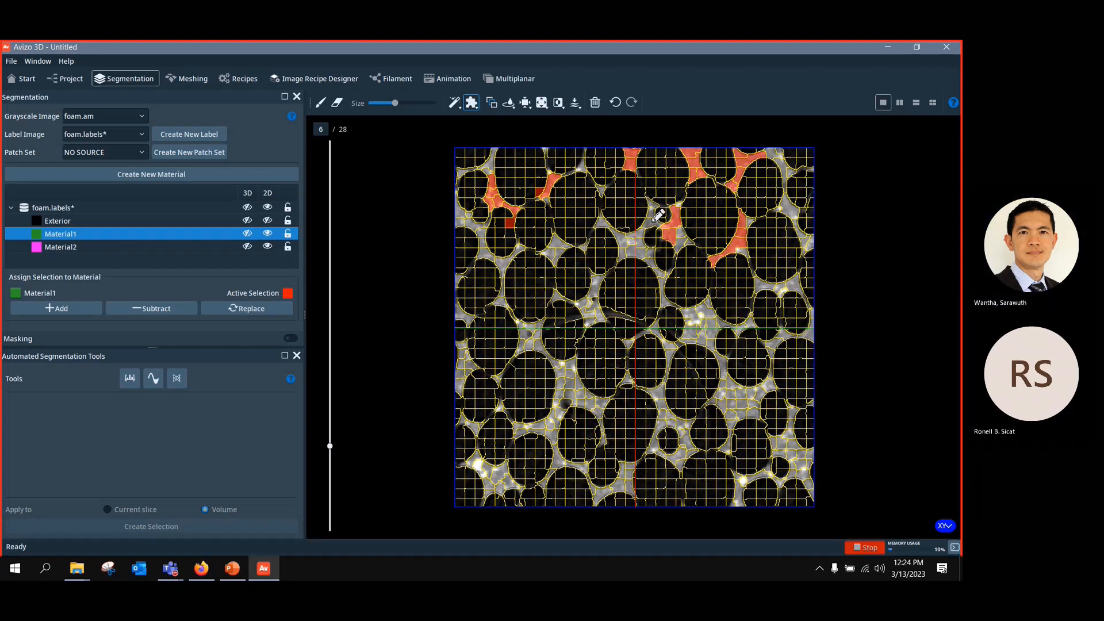
left_click(650, 215)
left_click(623, 250)
mouse_move(633, 257)
left_mouse_down()
mouse_move(603, 224)
mouse_move(626, 222)
mouse_move(614, 214)
mouse_move(621, 223)
left_mouse_up()
left_click(606, 208, "ctrl")
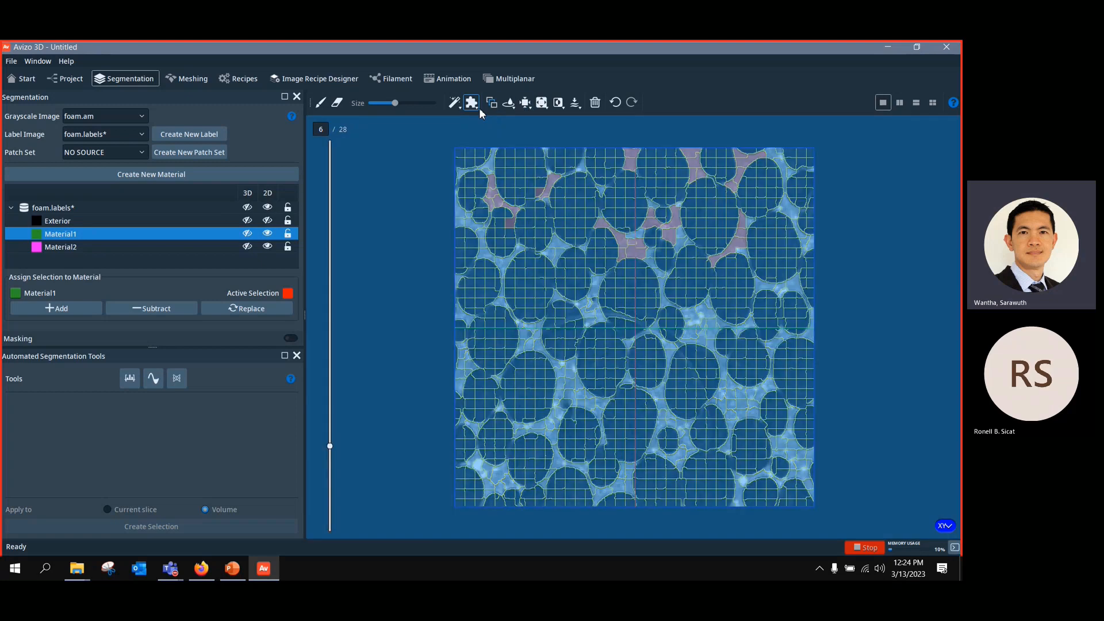
Step: Set the cell size to 10 and add finer cells to the selection, including the bright wall junction just beyond the slice centre
left_click(478, 108)
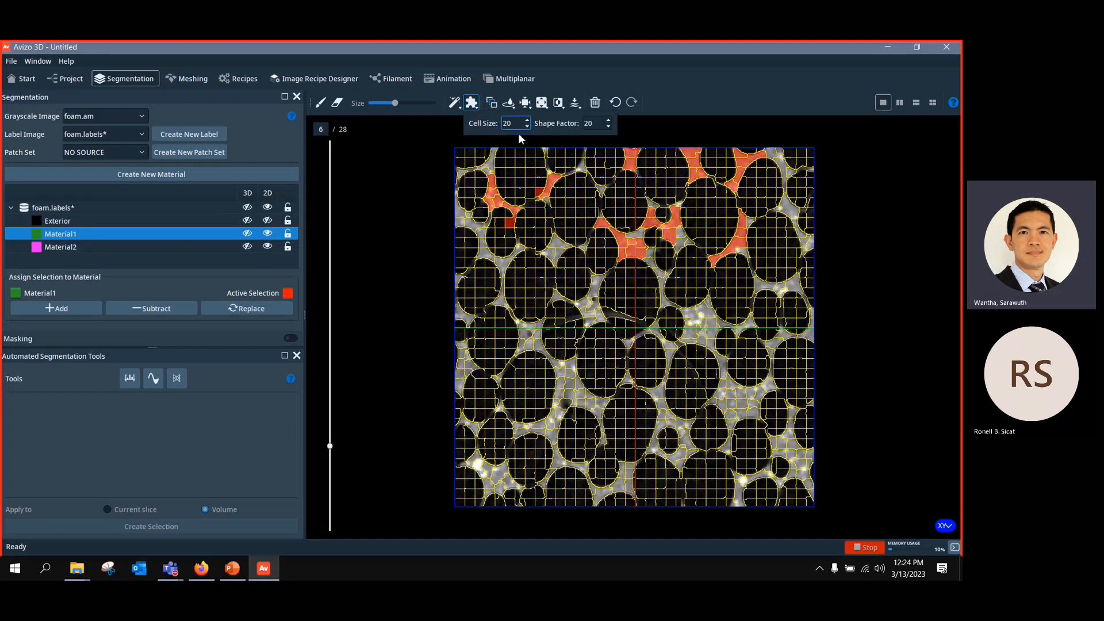
double_click(496, 123)
type("10")
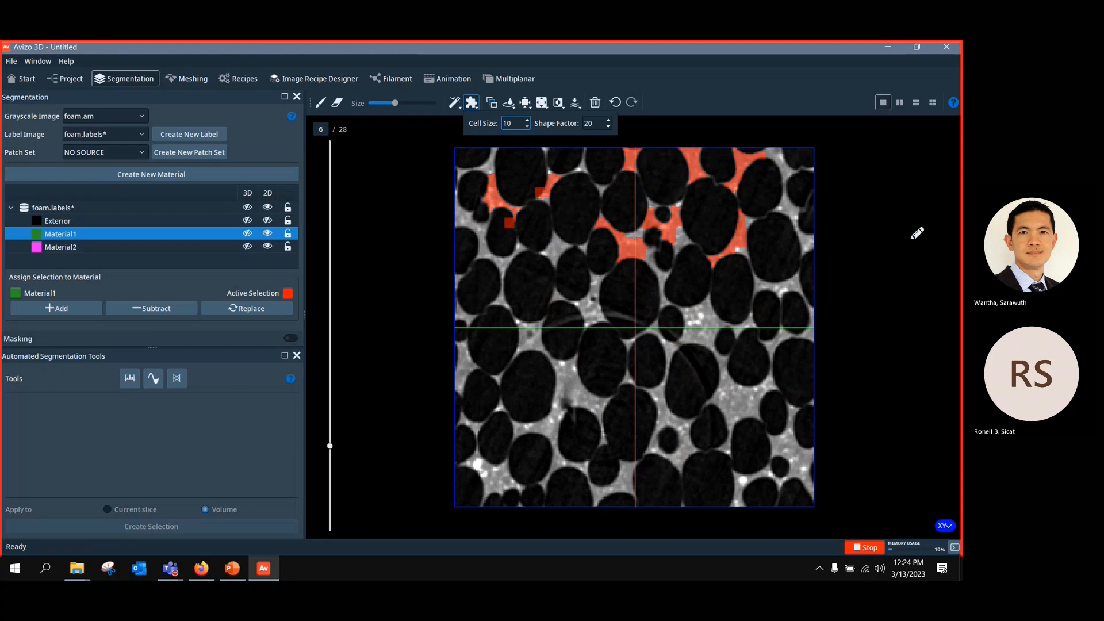
mouse_move(912, 238)
left_mouse_down()
mouse_move(614, 207)
mouse_move(611, 192)
left_mouse_up()
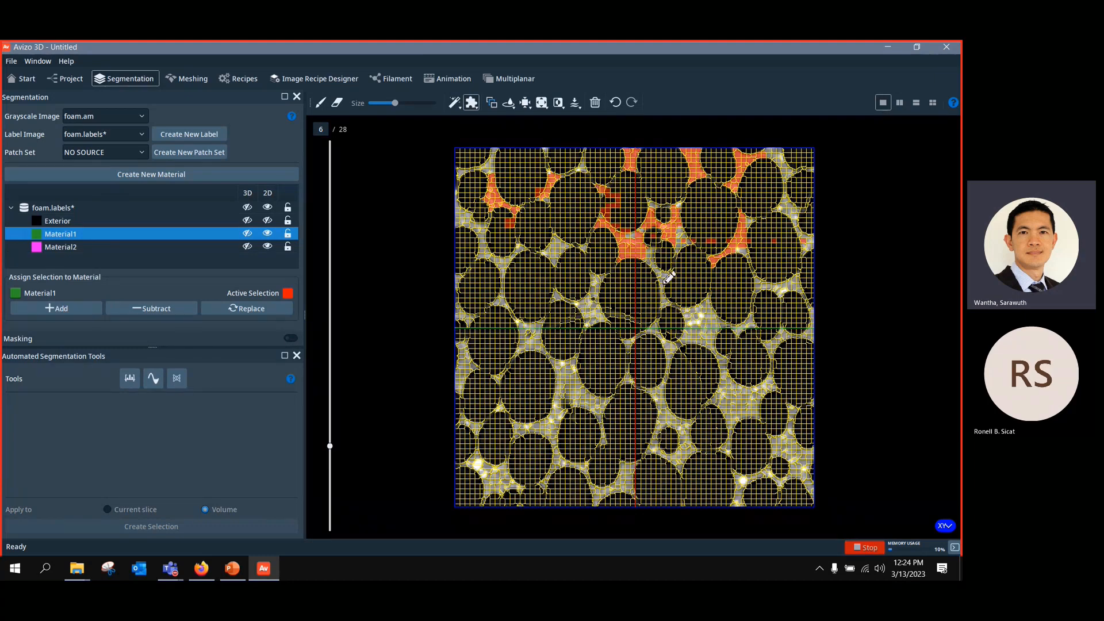
mouse_move(696, 316)
left_mouse_down()
mouse_move(710, 302)
mouse_move(713, 335)
mouse_move(711, 322)
mouse_move(689, 333)
mouse_move(721, 326)
mouse_move(705, 328)
mouse_move(711, 303)
mouse_move(728, 350)
left_mouse_up()
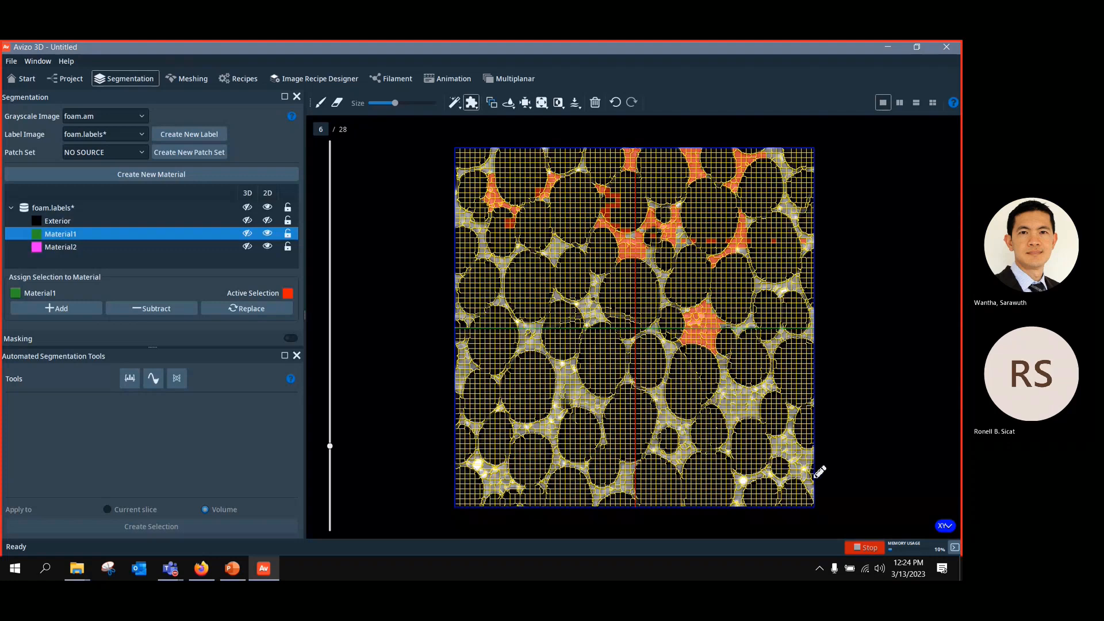
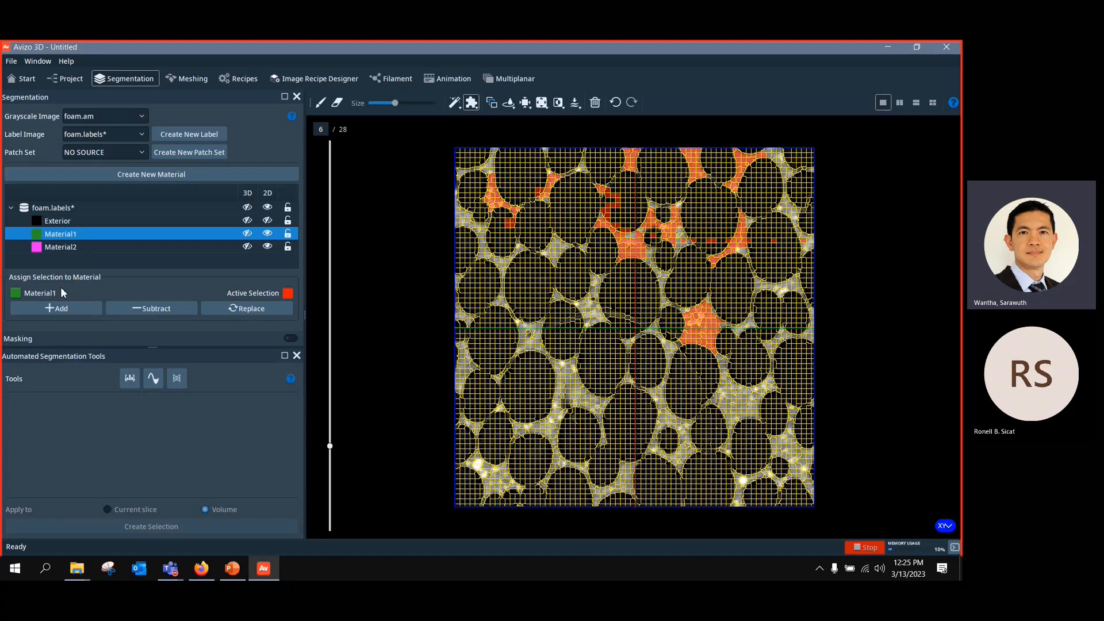
left_click(37, 61)
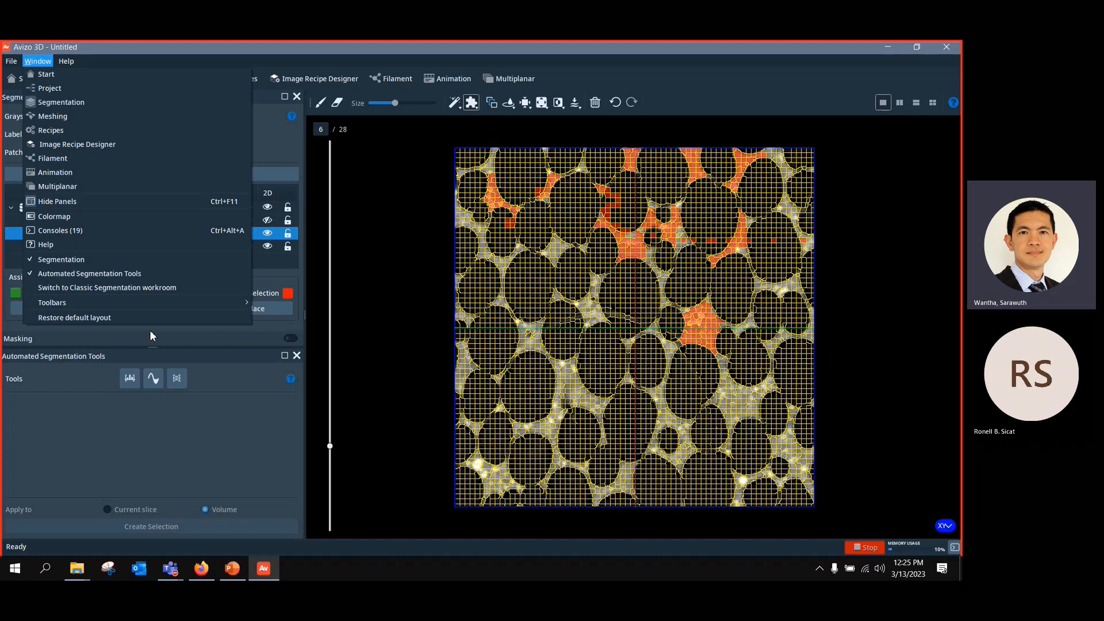
left_click(545, 52)
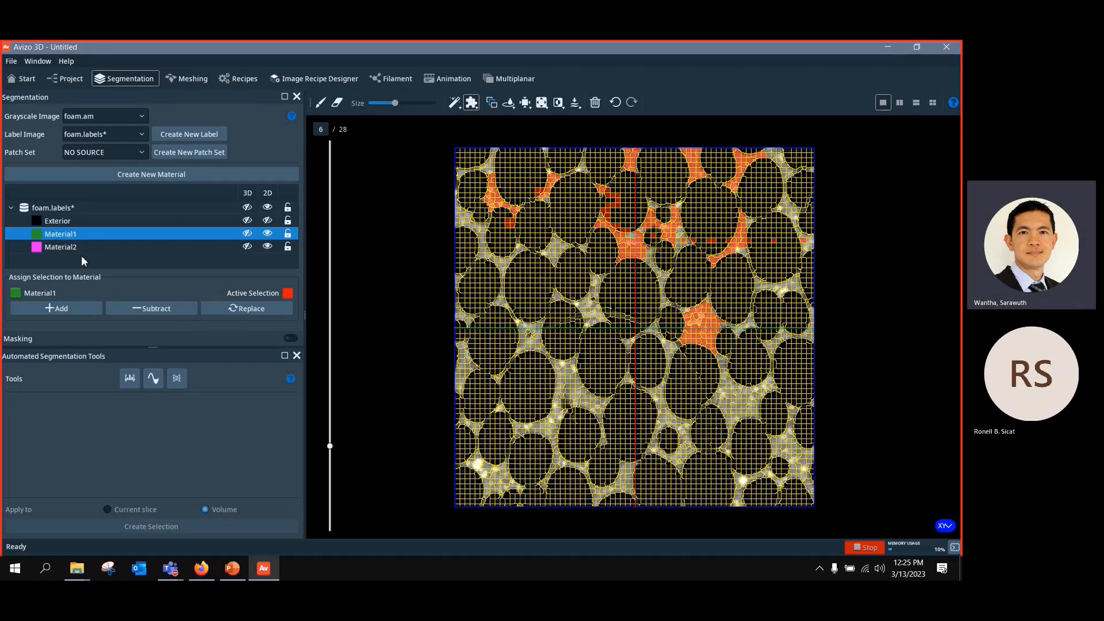
Step: Leave cell-based selection, clear the active selection and set the masking range to 0–42 so it covers the dark pores
left_click(526, 103)
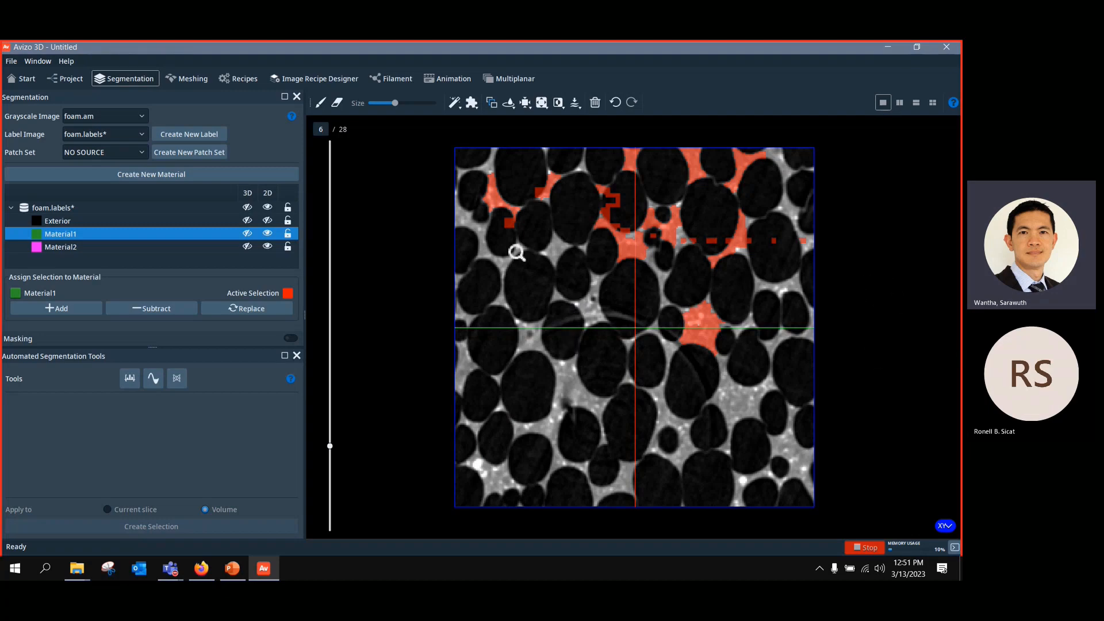
left_click(455, 103)
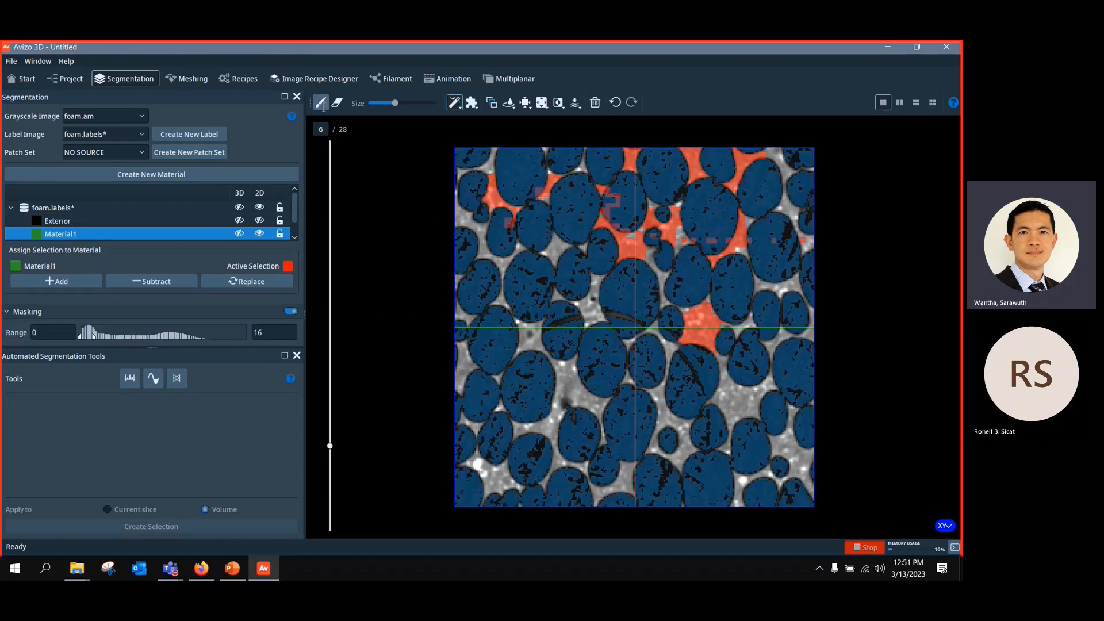
left_click(342, 105)
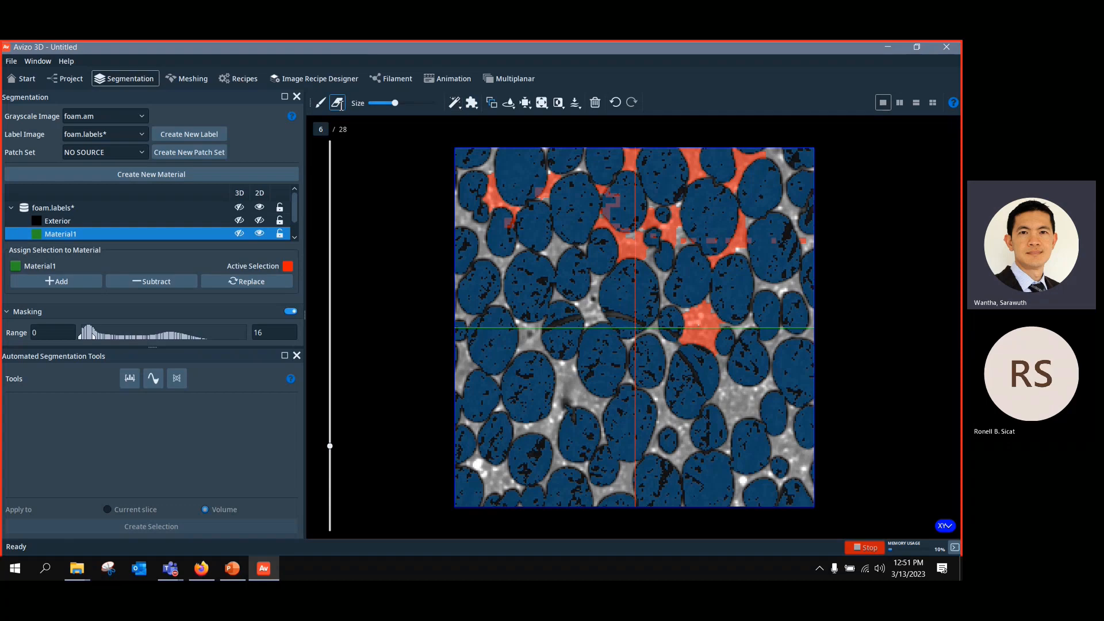
left_click(594, 104)
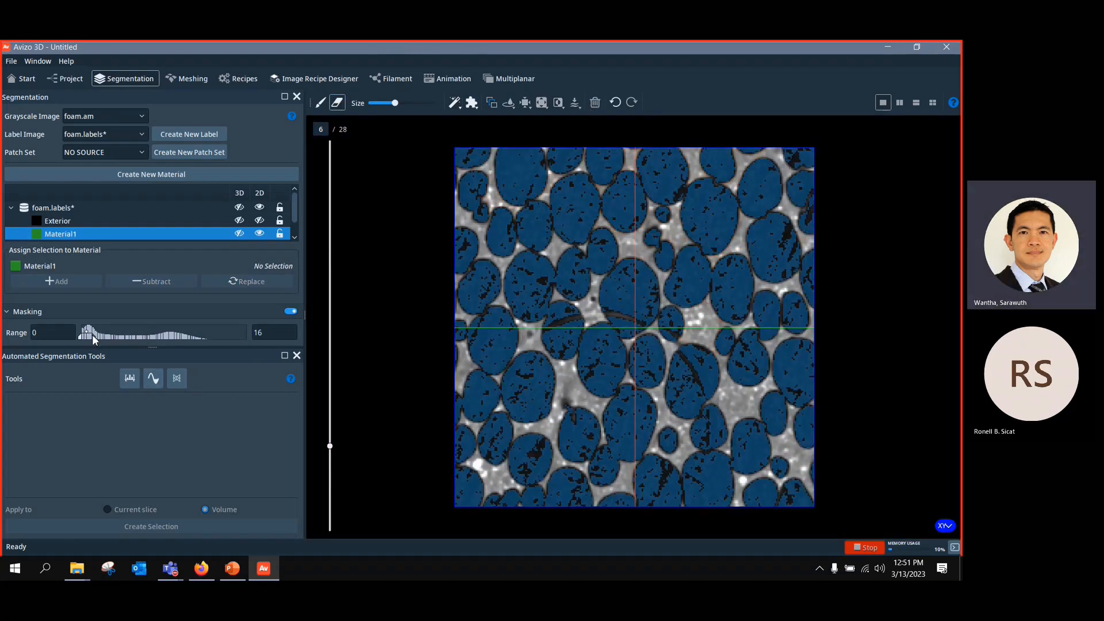
left_click_drag(92, 333, 108, 333)
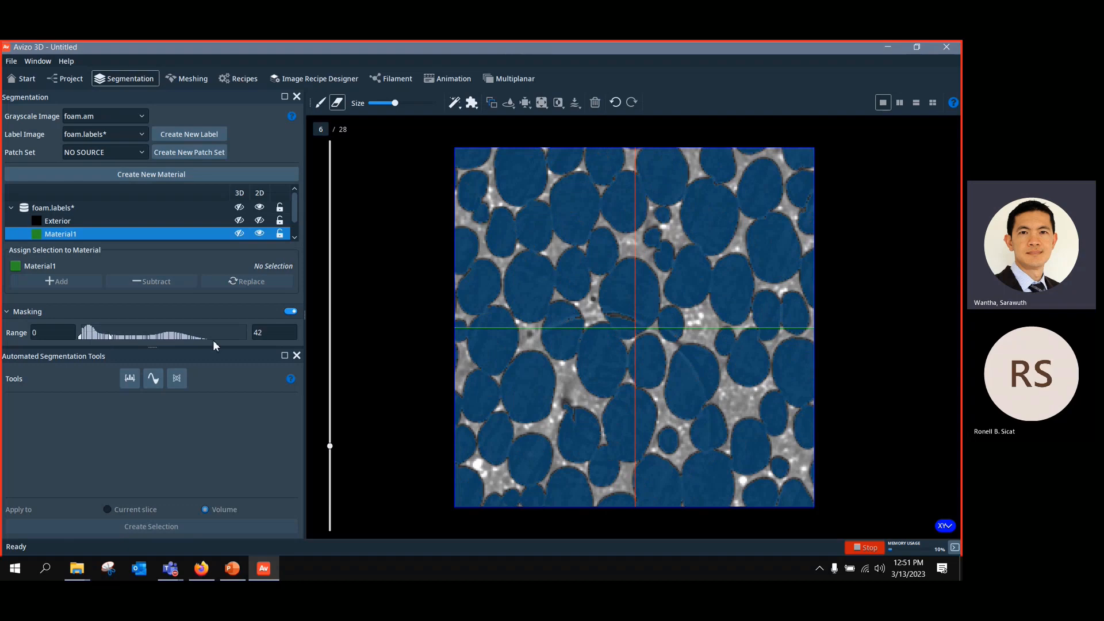
Step: Select the masked pore regions on XY slice 6 with the Magic Wand and add them to Material1, using the four-viewer layout
left_click(452, 103)
left_click(576, 200)
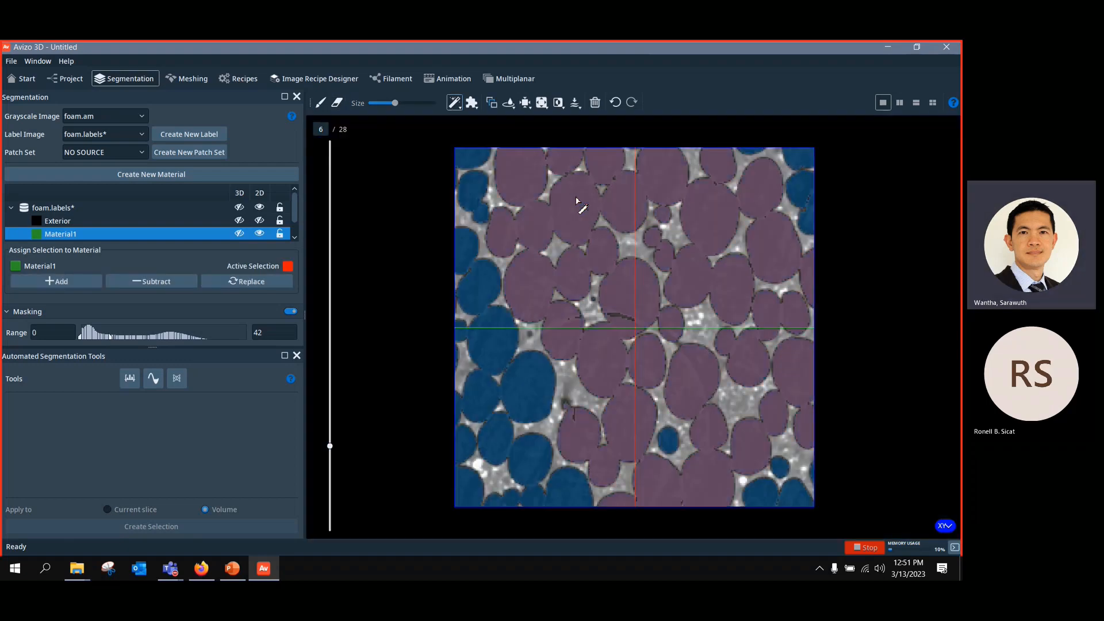
left_click(498, 293, "shift")
left_click(806, 186, "shift")
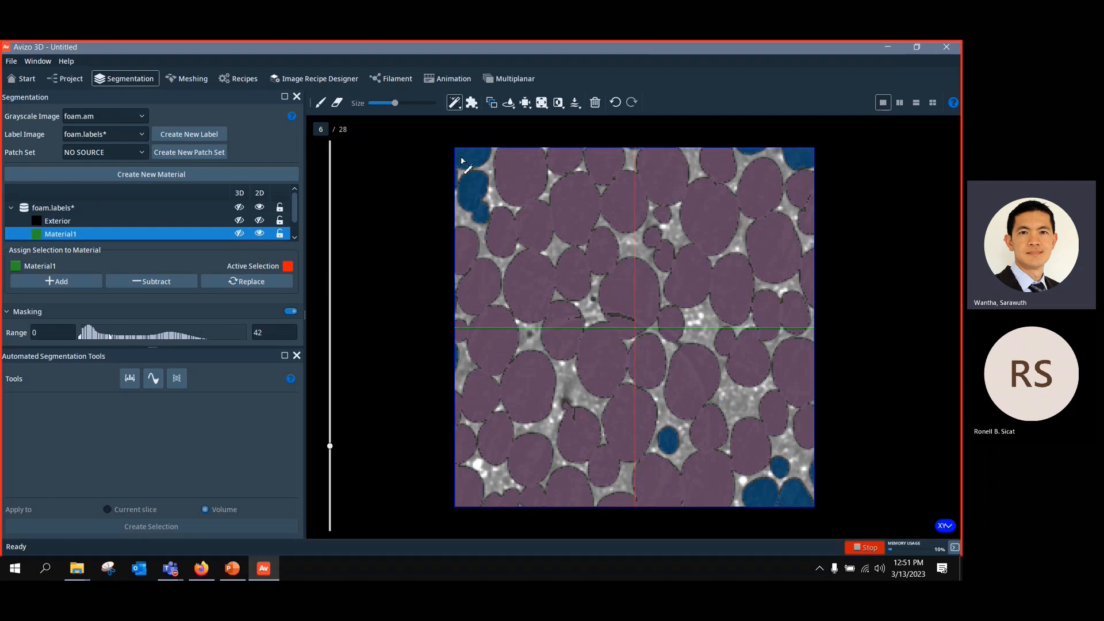
left_click(932, 104)
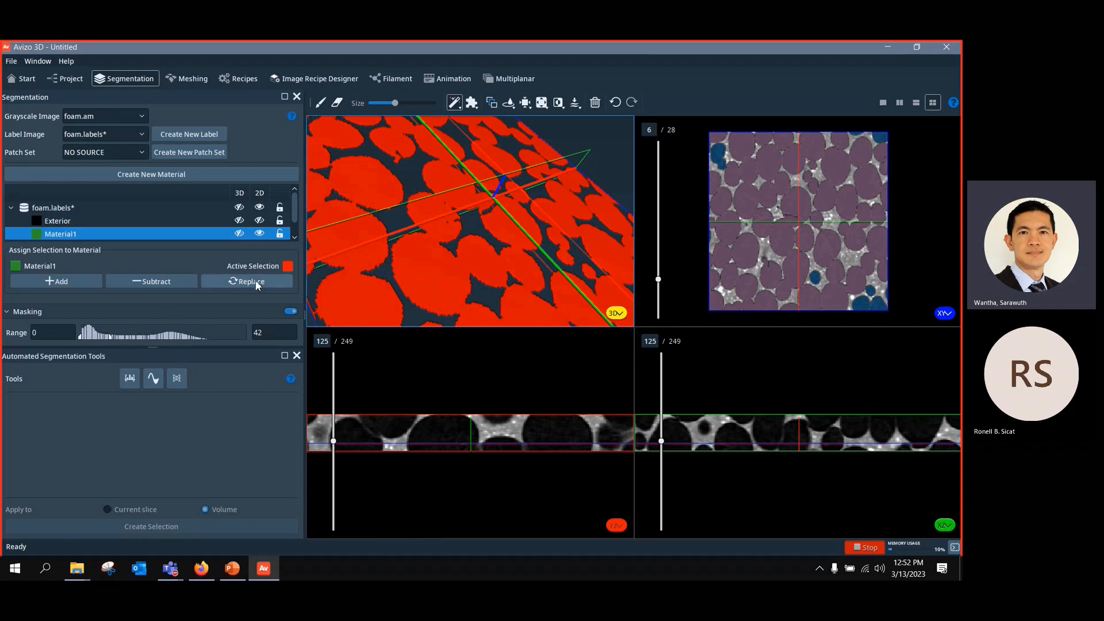
left_click(64, 281)
Step: Switch to the Project workroom and connect the volume rendering to foam.labels instead of foam.am, inspecting the rendered pores
left_click(70, 81)
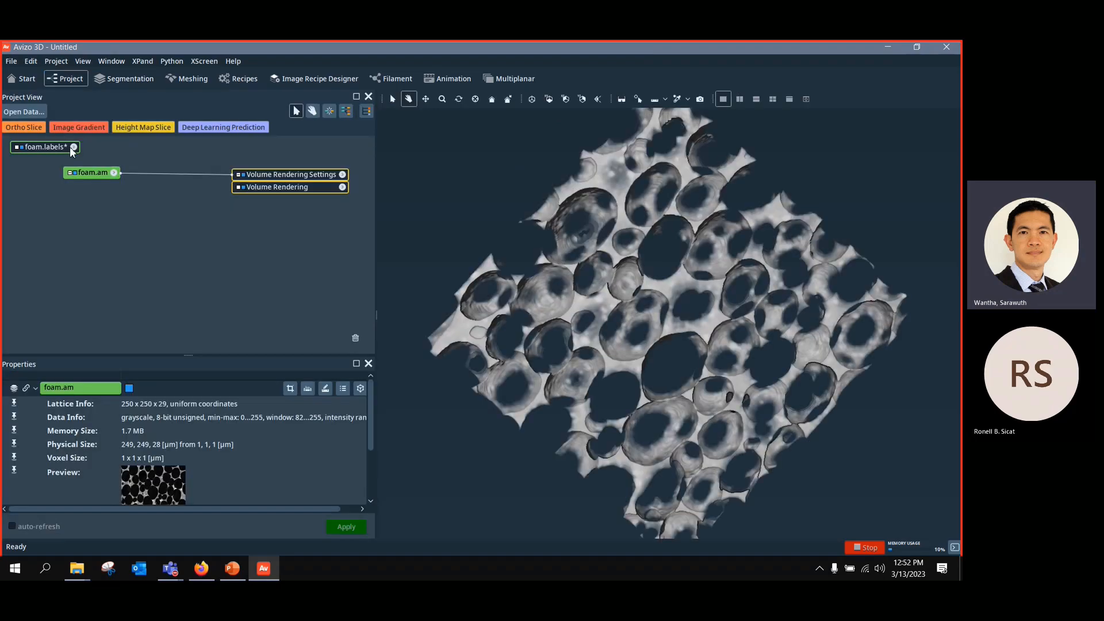
left_click_drag(71, 148, 103, 190)
left_click(94, 173)
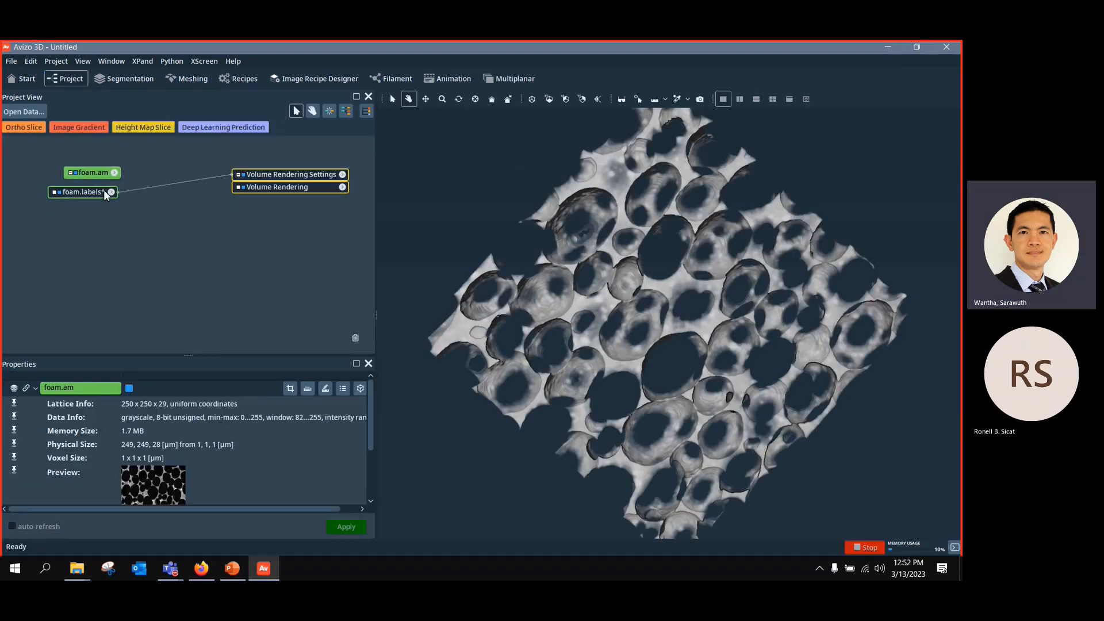
left_click_drag(574, 295, 628, 350)
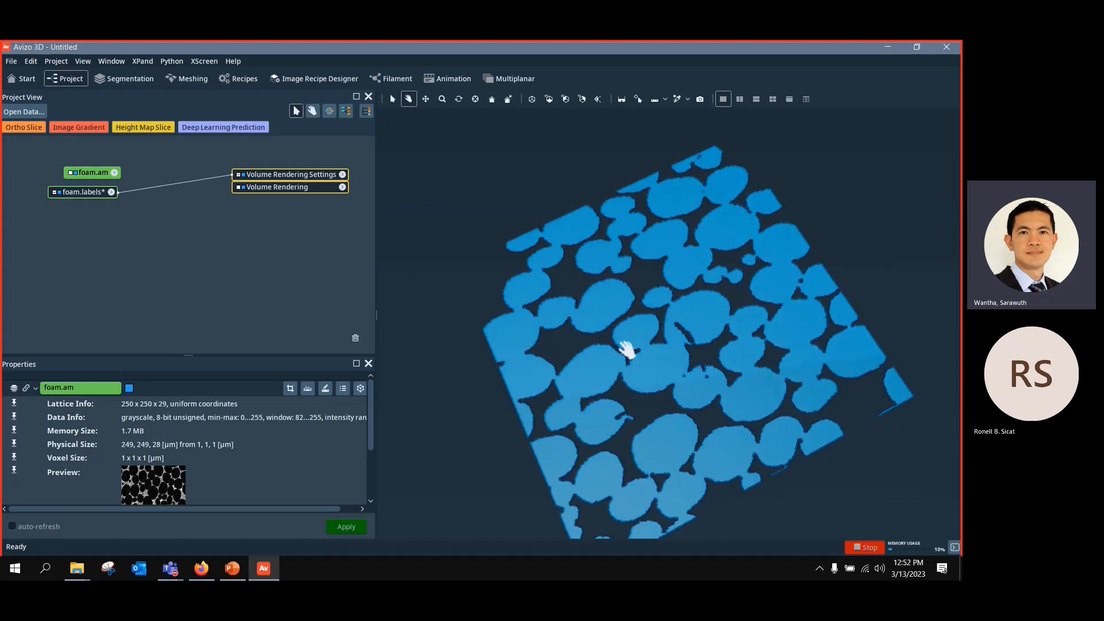
Step: Attach a Label Analysis module to foam.labels and open its choice of measure groups
right_click(93, 194)
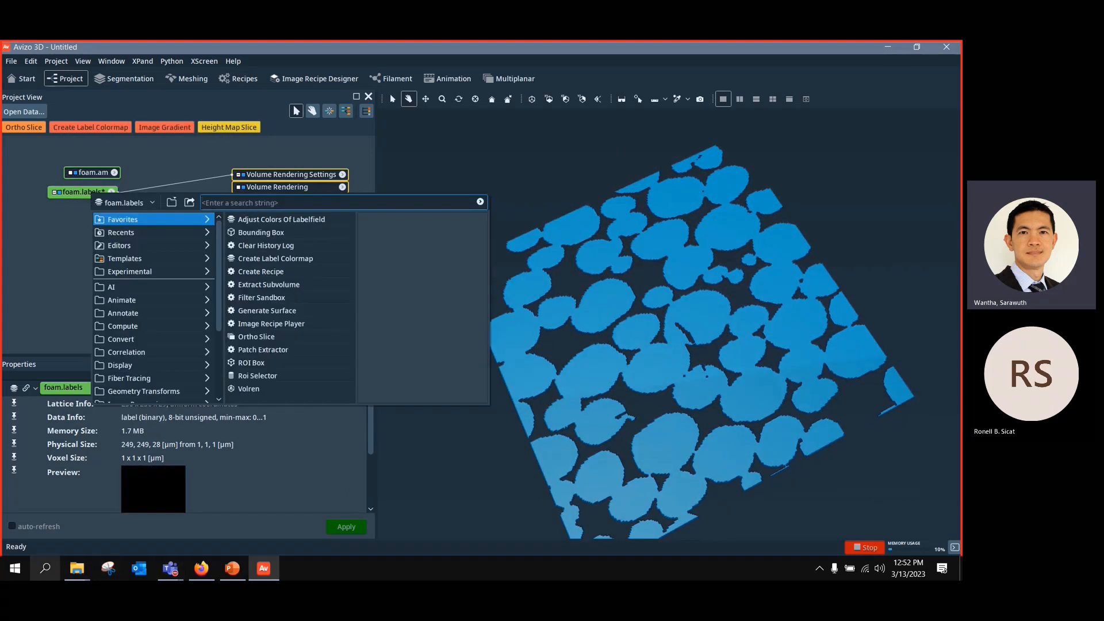
type("lab")
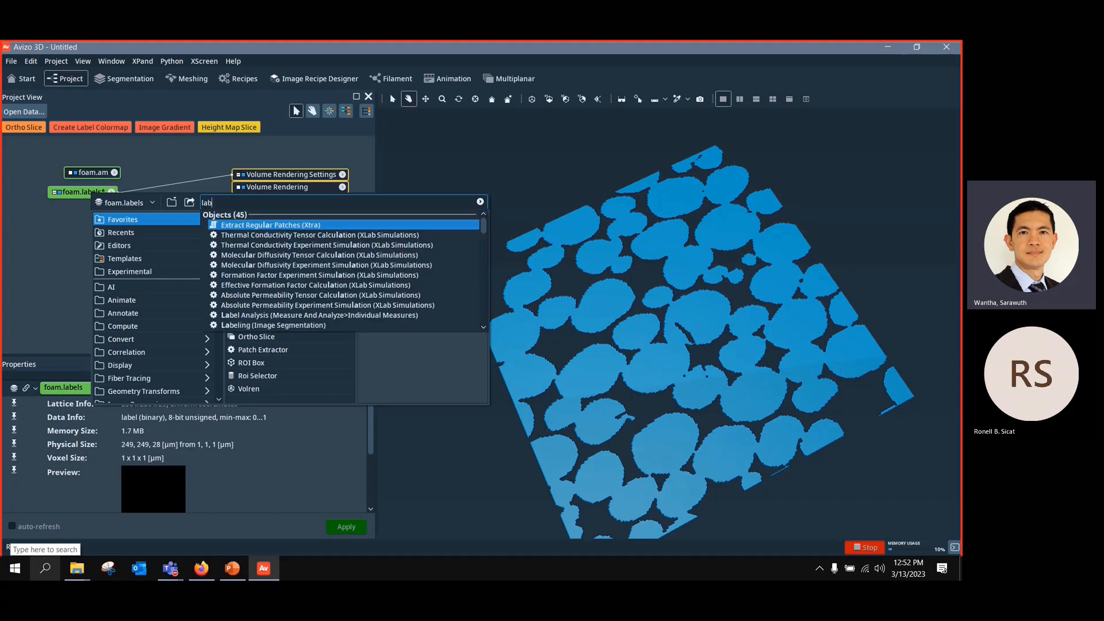
type("el")
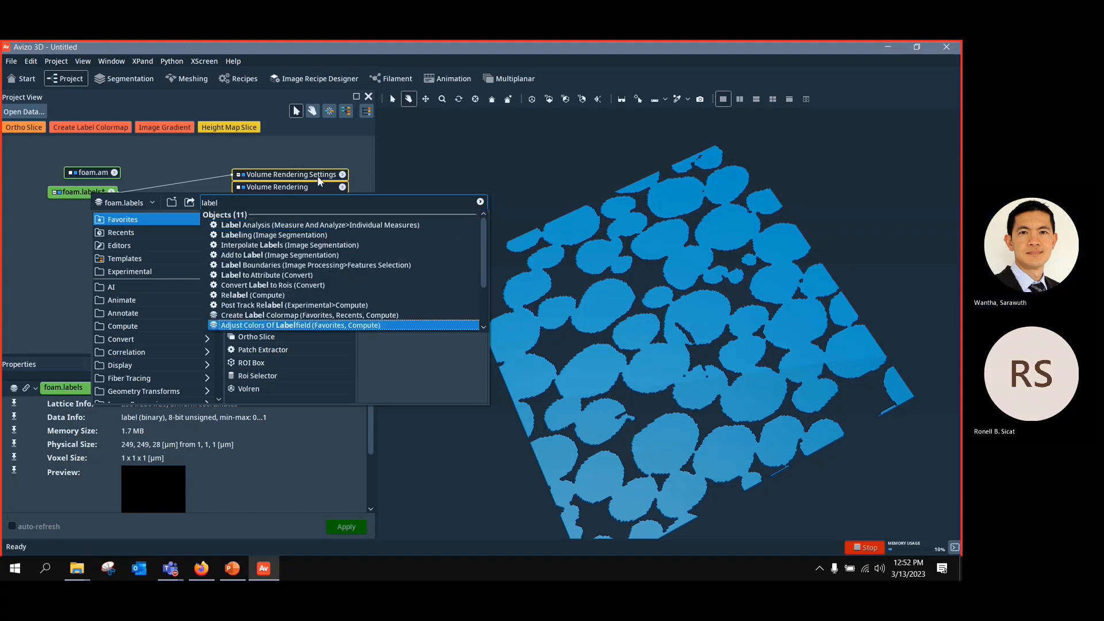
type(" an")
left_click(266, 225)
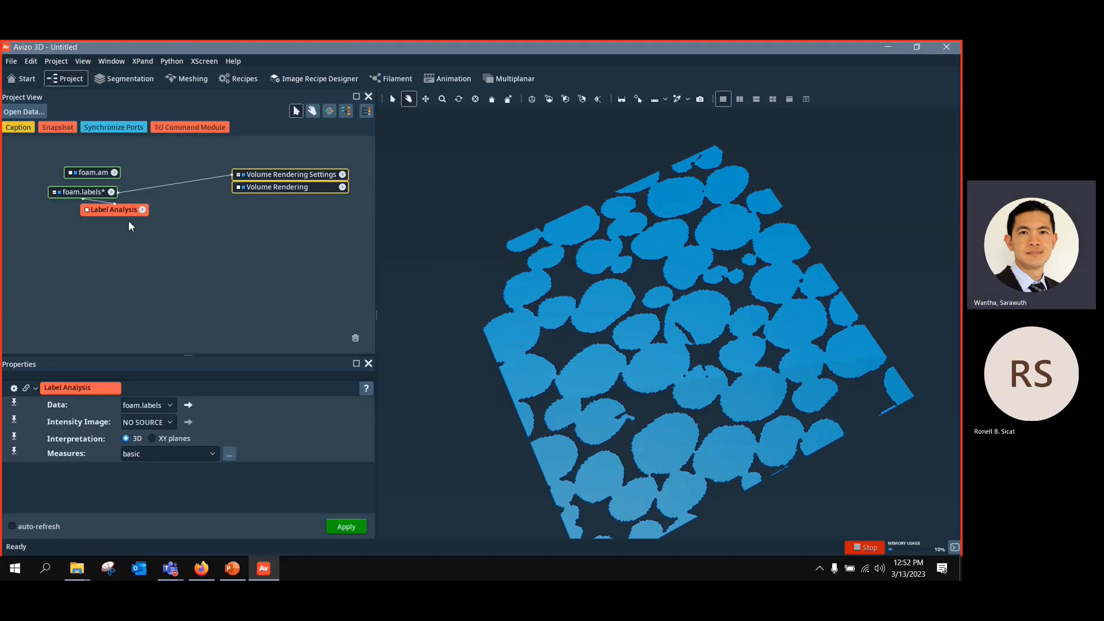
left_click(211, 454)
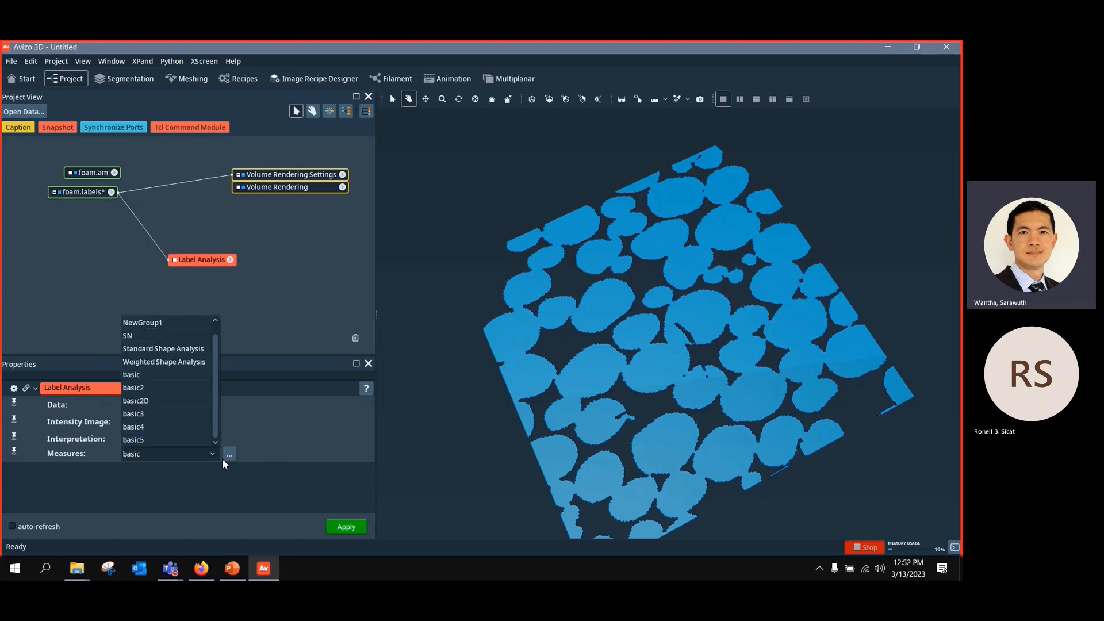
Step: Open the measure group selection for Label Analysis and review the measures contained in the Standard Shape Analysis group
left_click(222, 458)
left_click(229, 455)
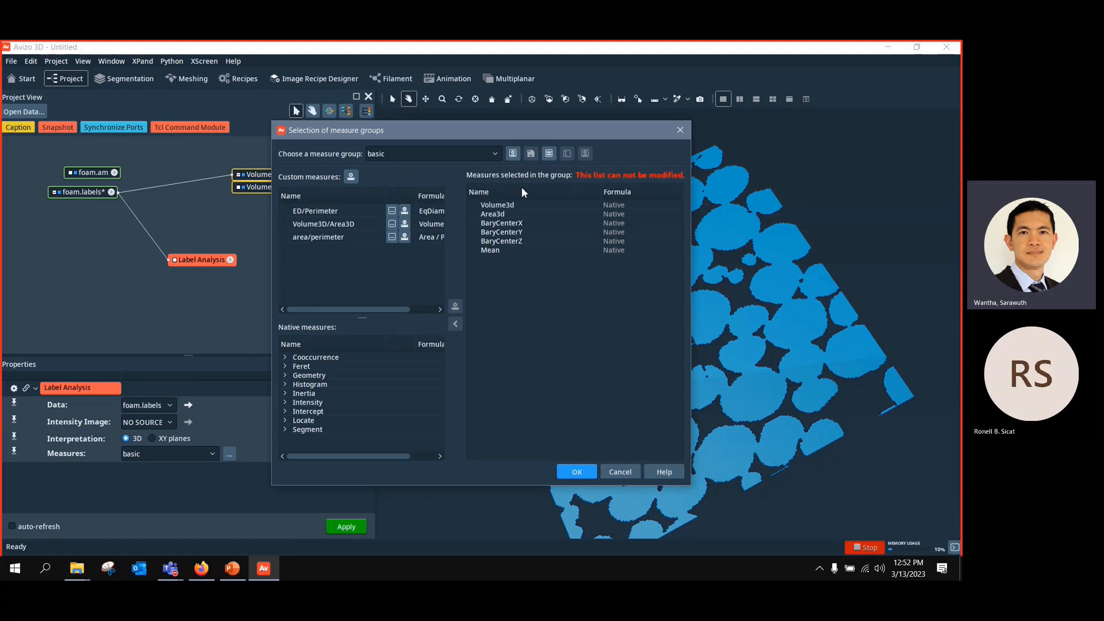
left_click(495, 150)
left_click(462, 207)
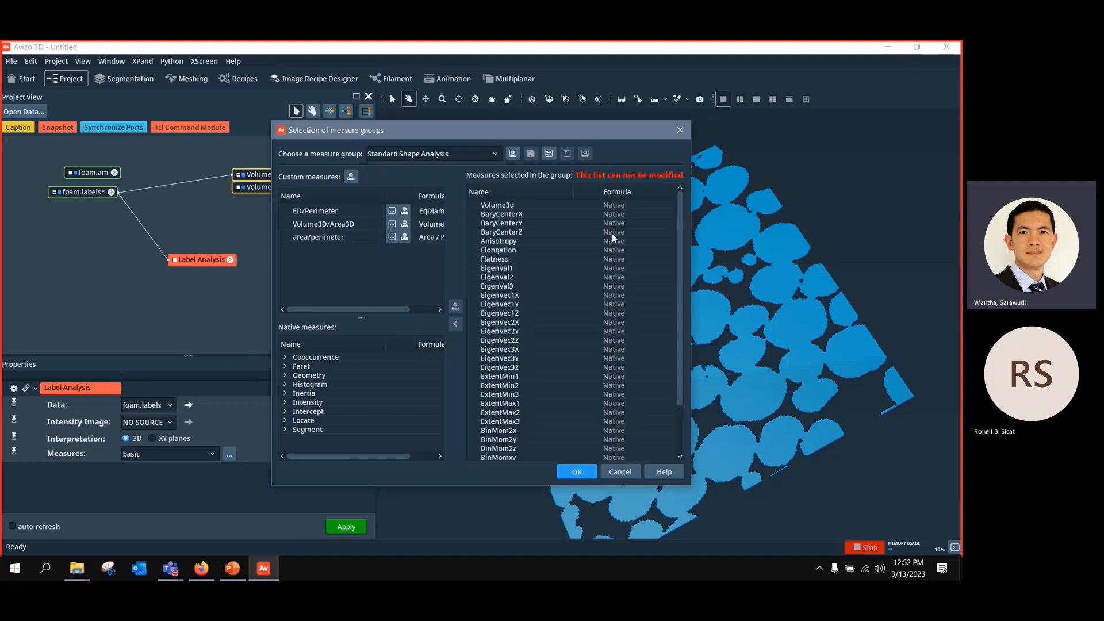
scroll(526, 253, "down", 3)
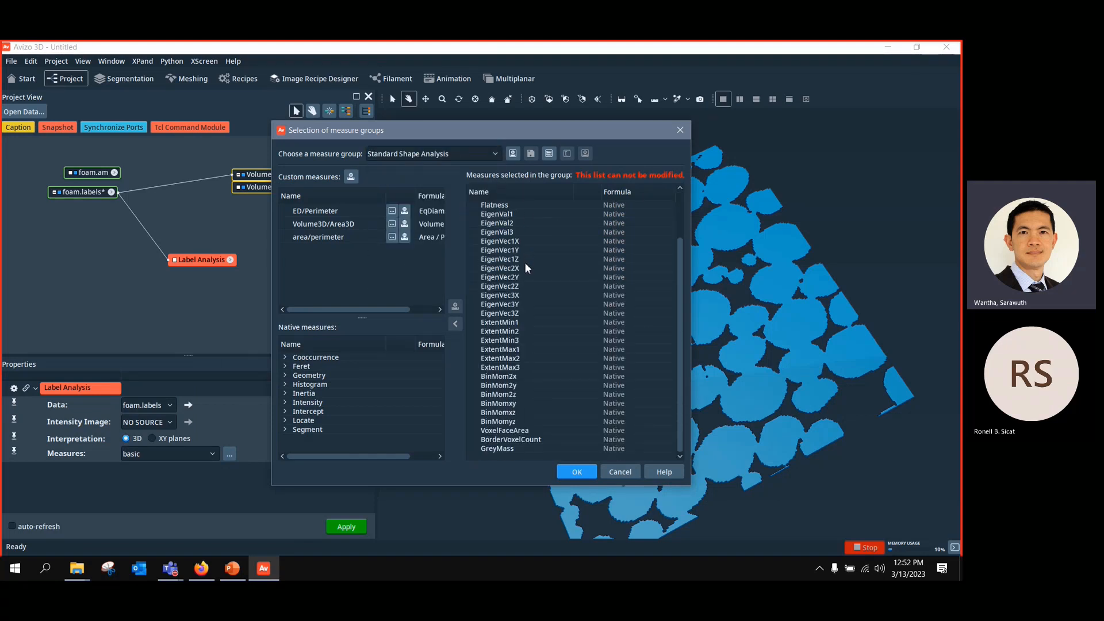
scroll(526, 262, "up", 3)
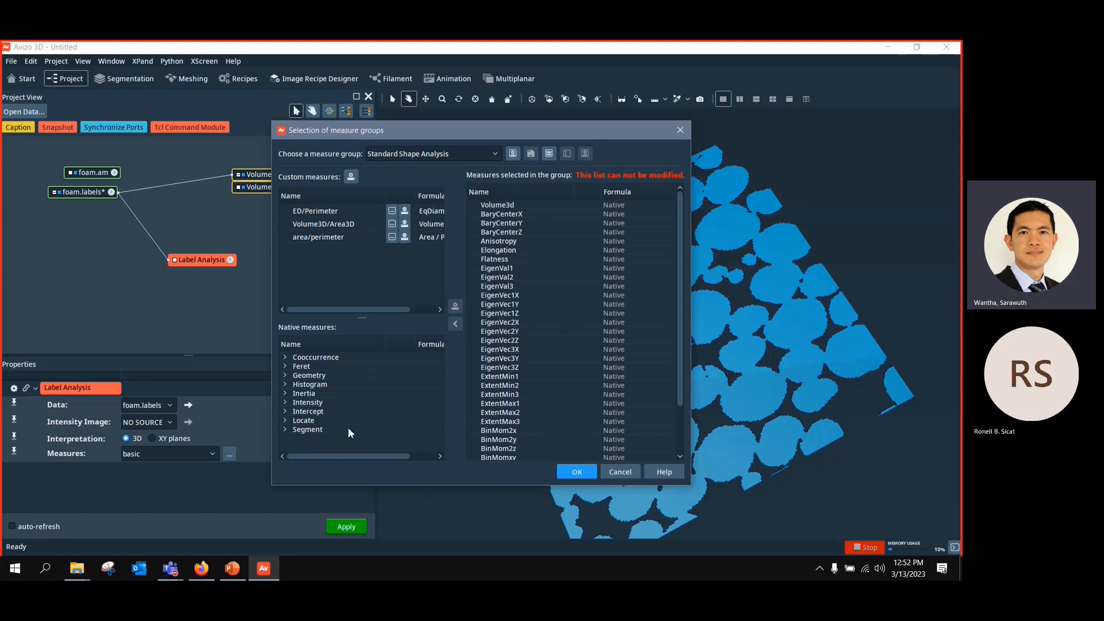
Step: Set the Label Analysis measure group to basic2 and run the analysis on foam.labels
left_click(496, 154)
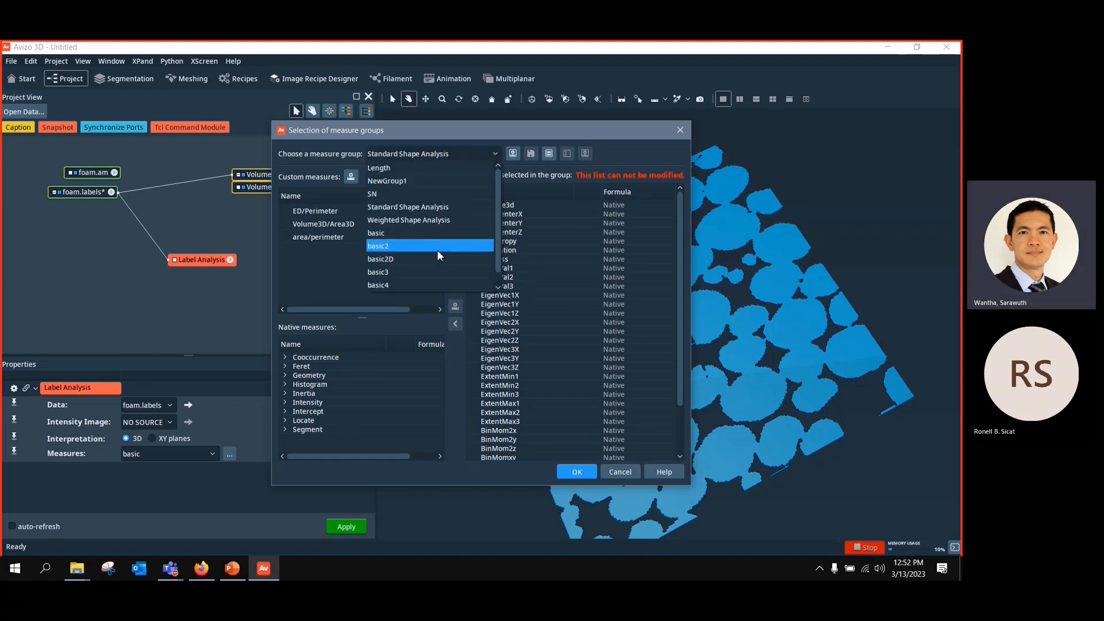
left_click(439, 247)
left_click(492, 155)
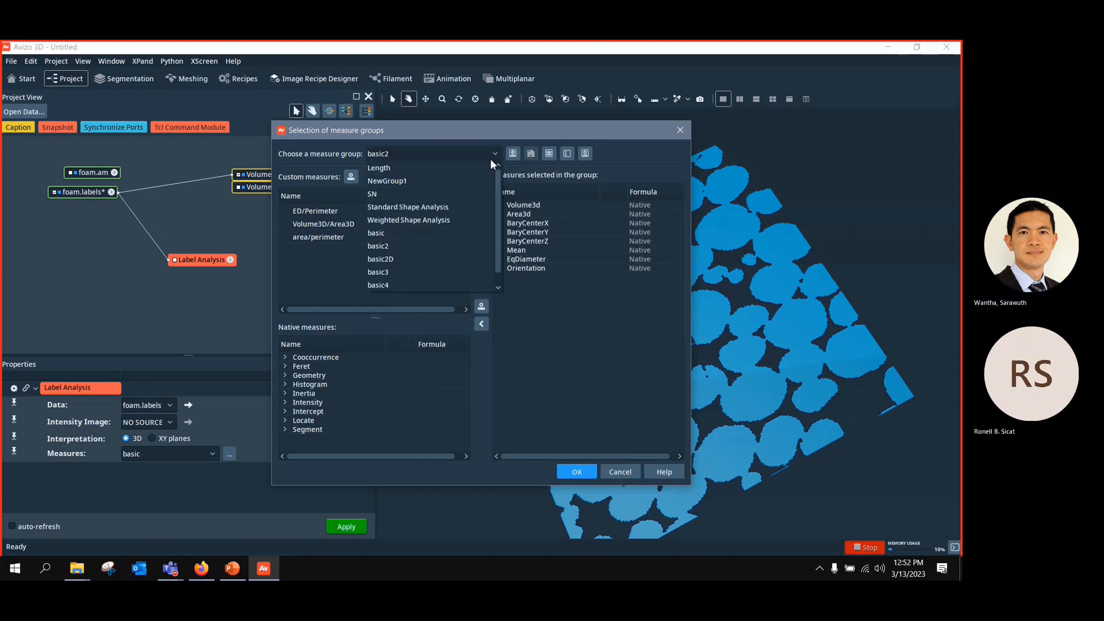
left_click(456, 244)
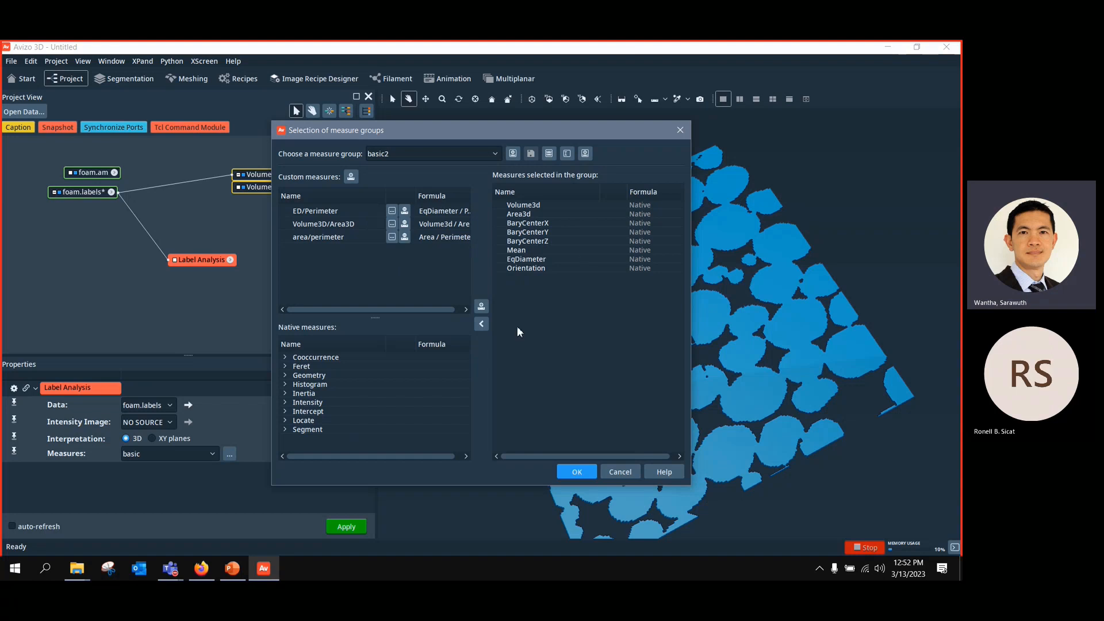
left_click(578, 472)
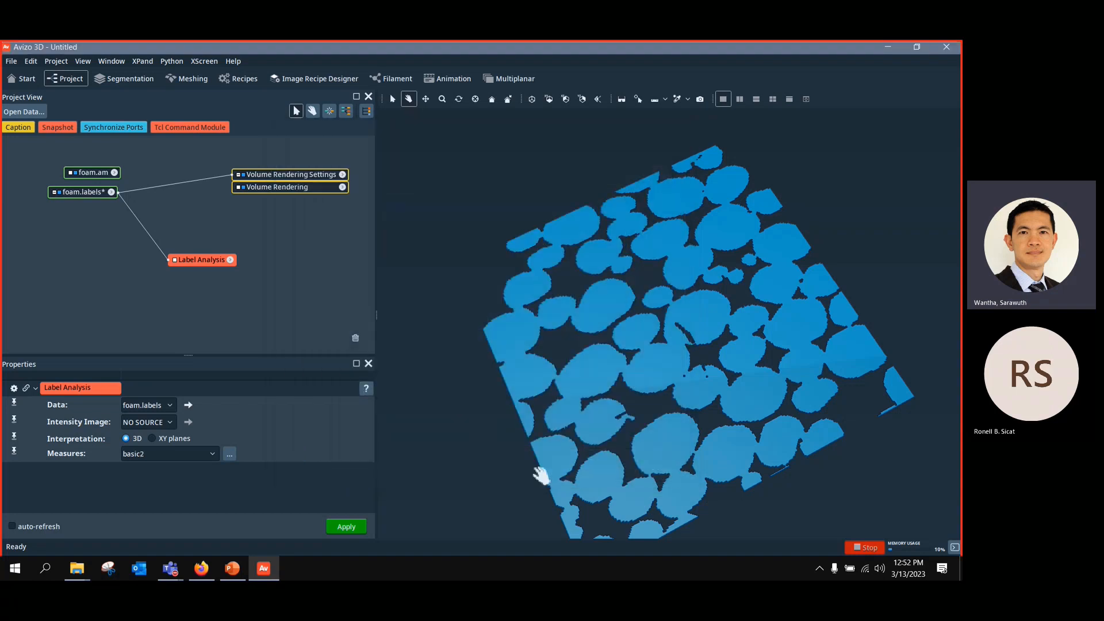
left_click(346, 527)
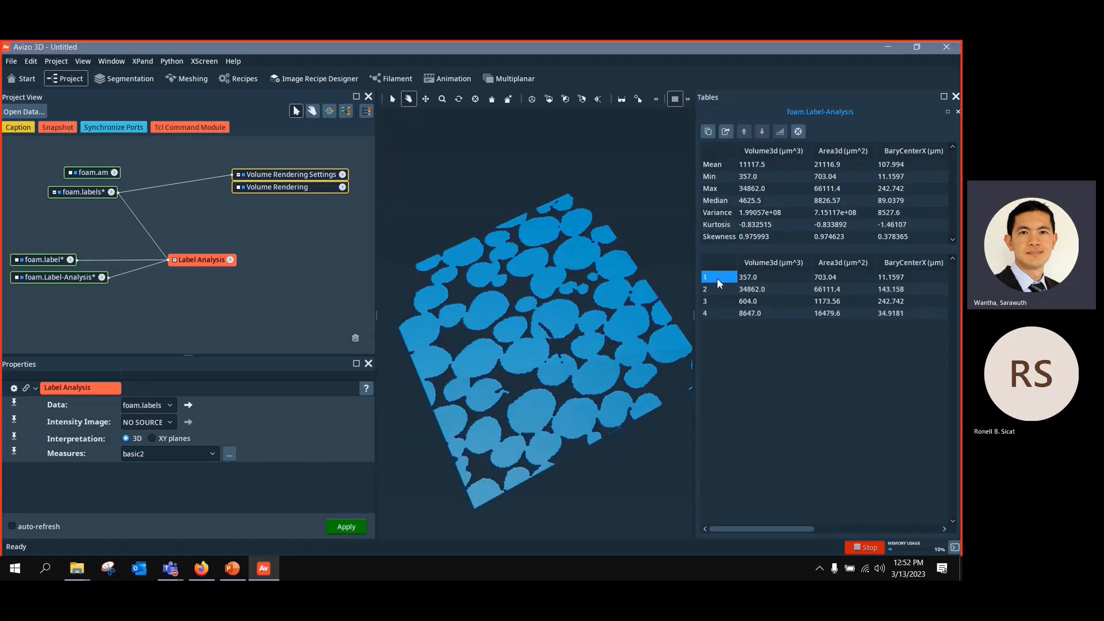
left_click_drag(759, 529, 683, 516)
left_click_drag(603, 352, 587, 413)
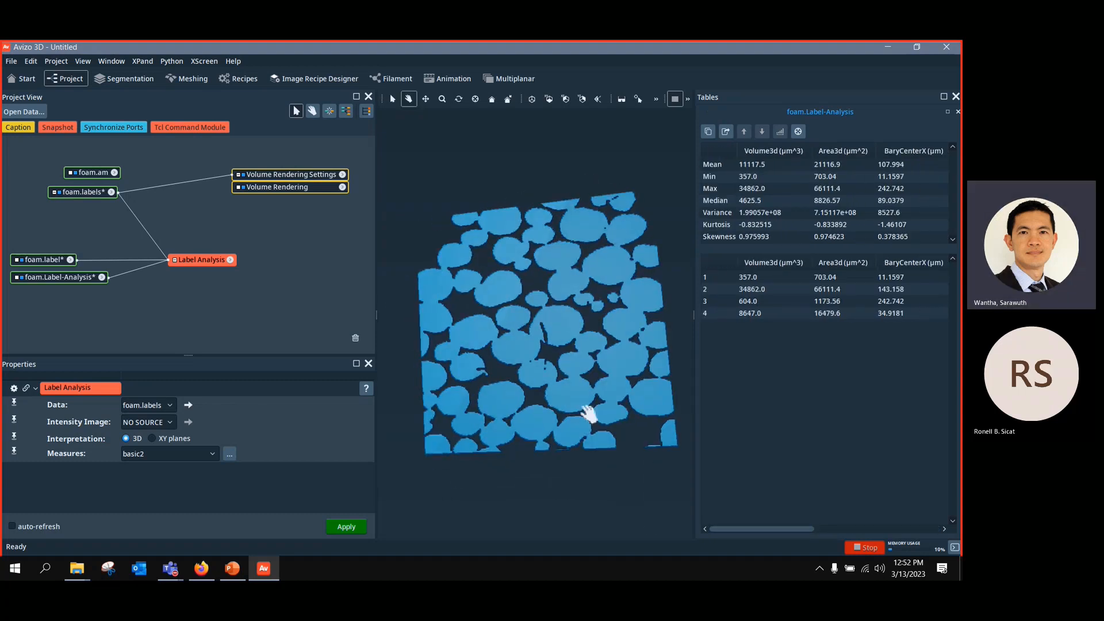
Step: Start a new empty project, discarding the unsaved data objects, and close the Tables area
left_click(306, 334)
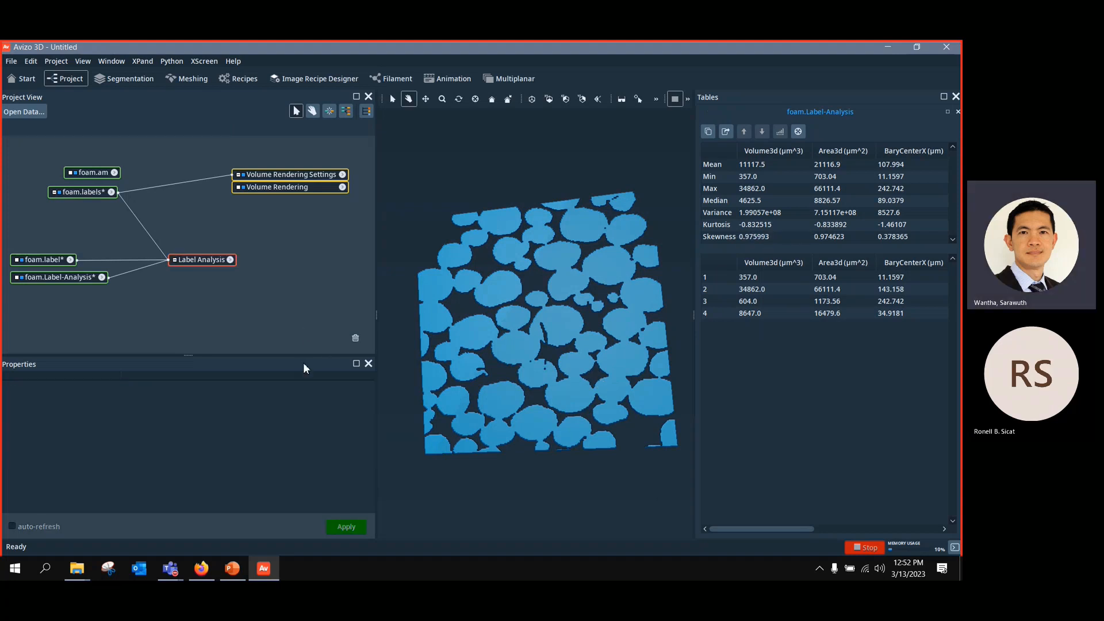
key("ctrl+n")
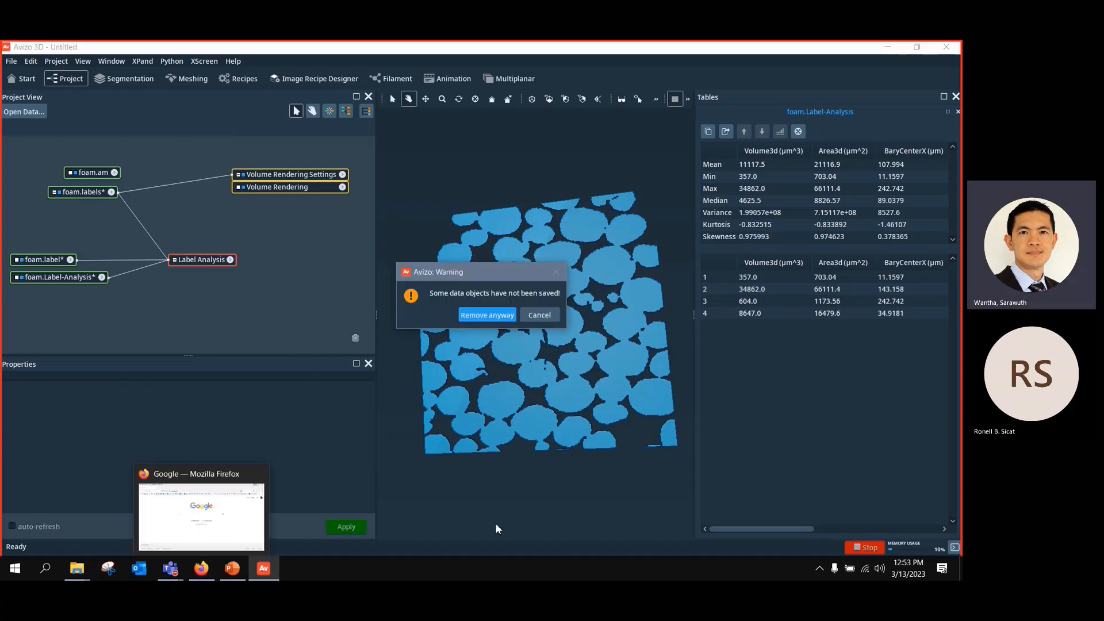
left_click(467, 316)
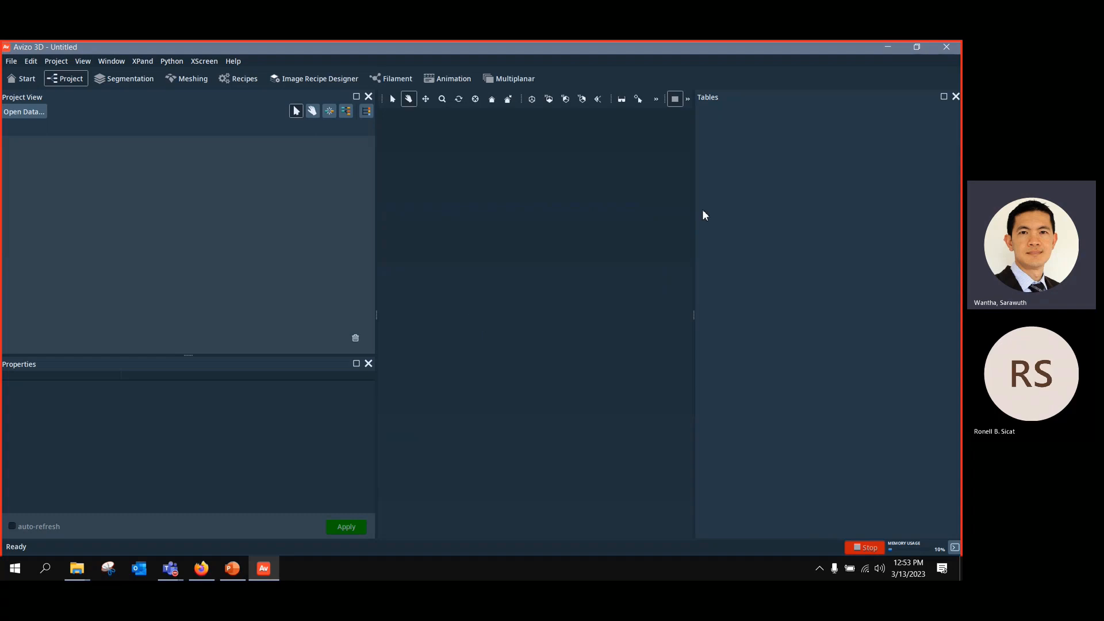
left_click(955, 96)
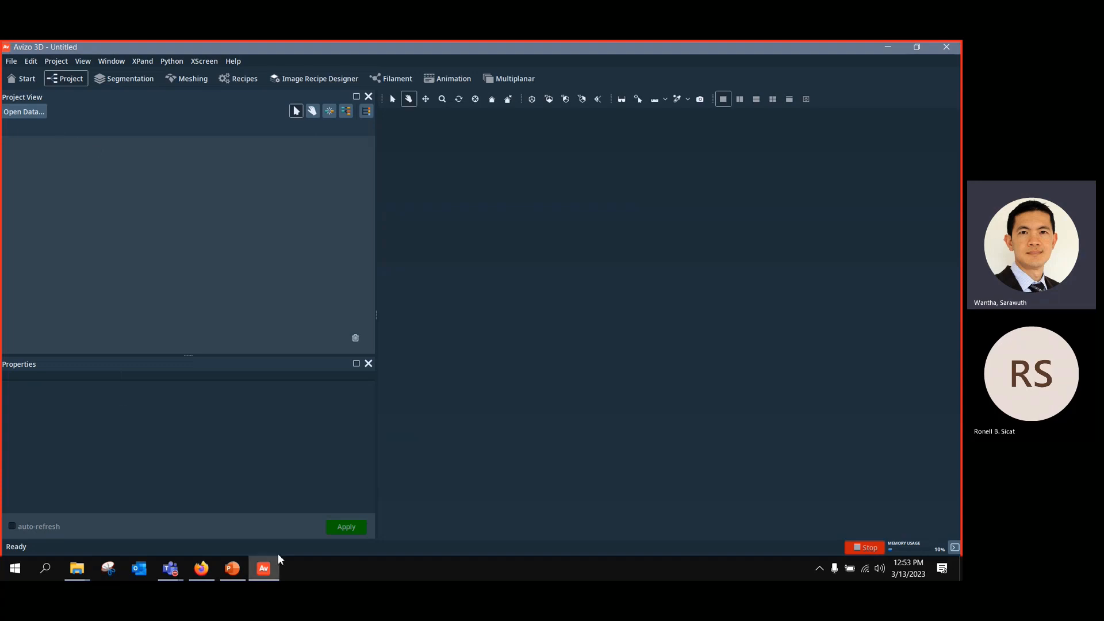
Step: Load emd_8594.to-ushort00.tif.am from the Case2_CNNSeg-files folder into the Avizo project
left_click(77, 568)
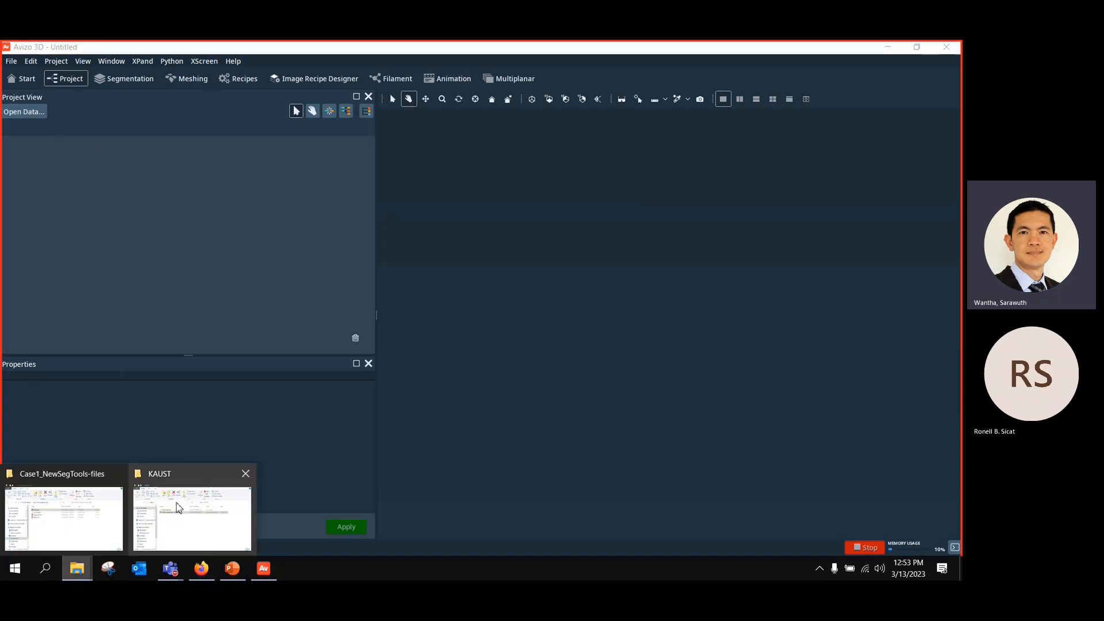
left_click(96, 527)
left_click(219, 203)
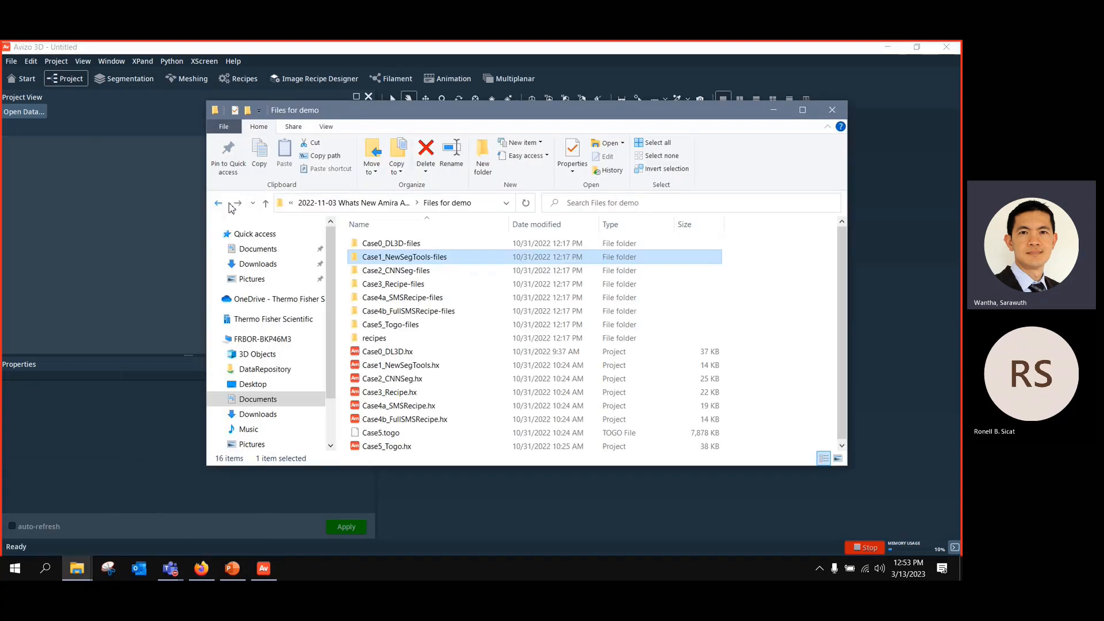
double_click(441, 271)
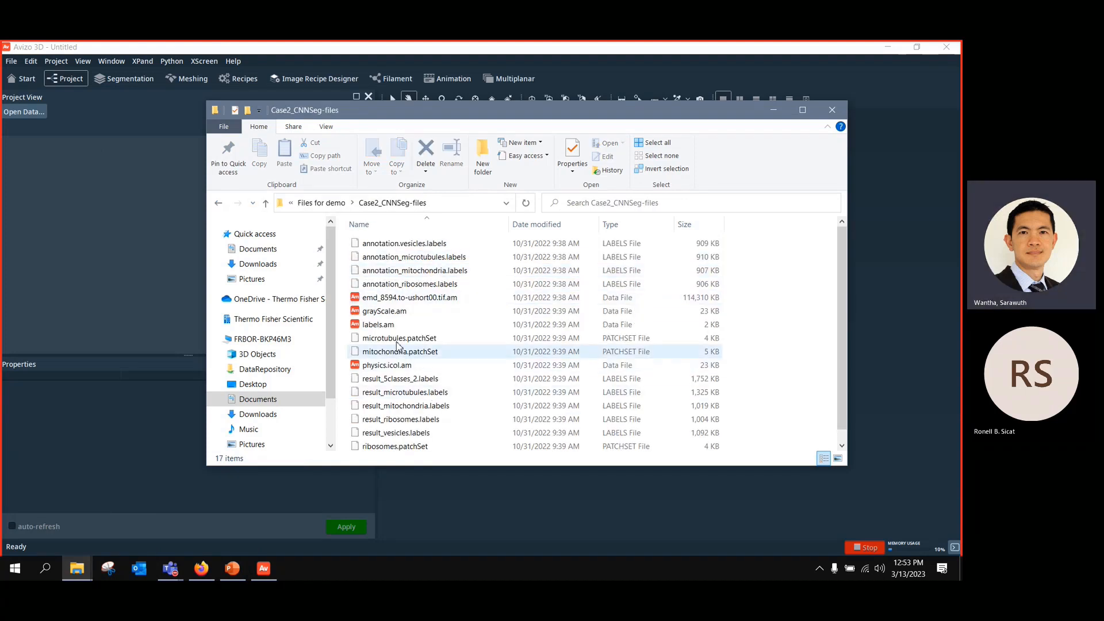
left_click(419, 299)
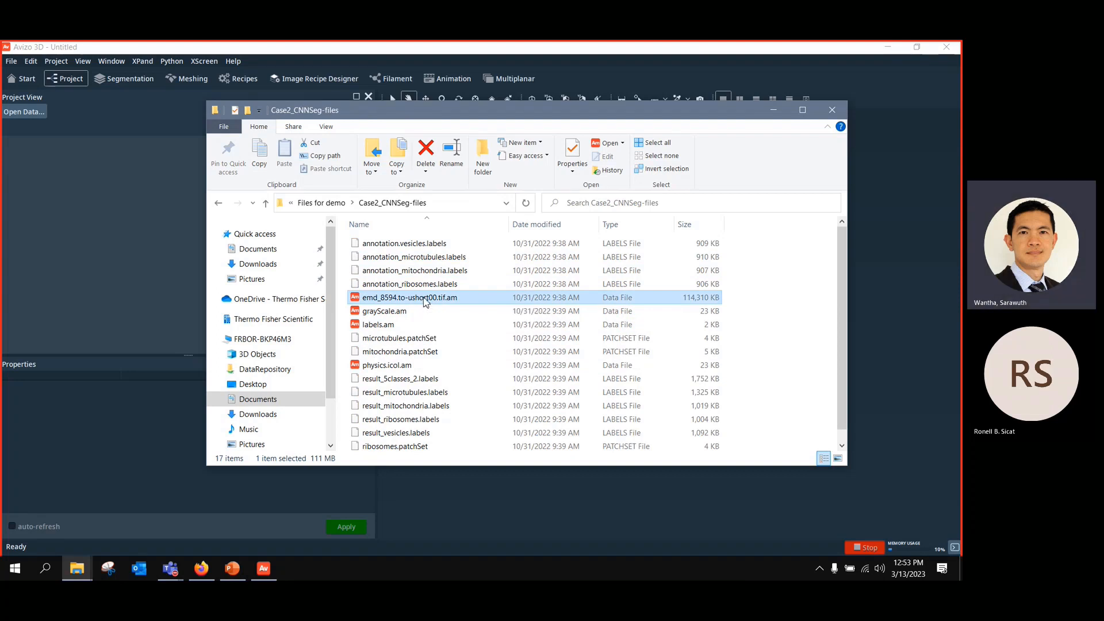
left_click_drag(425, 303, 111, 224)
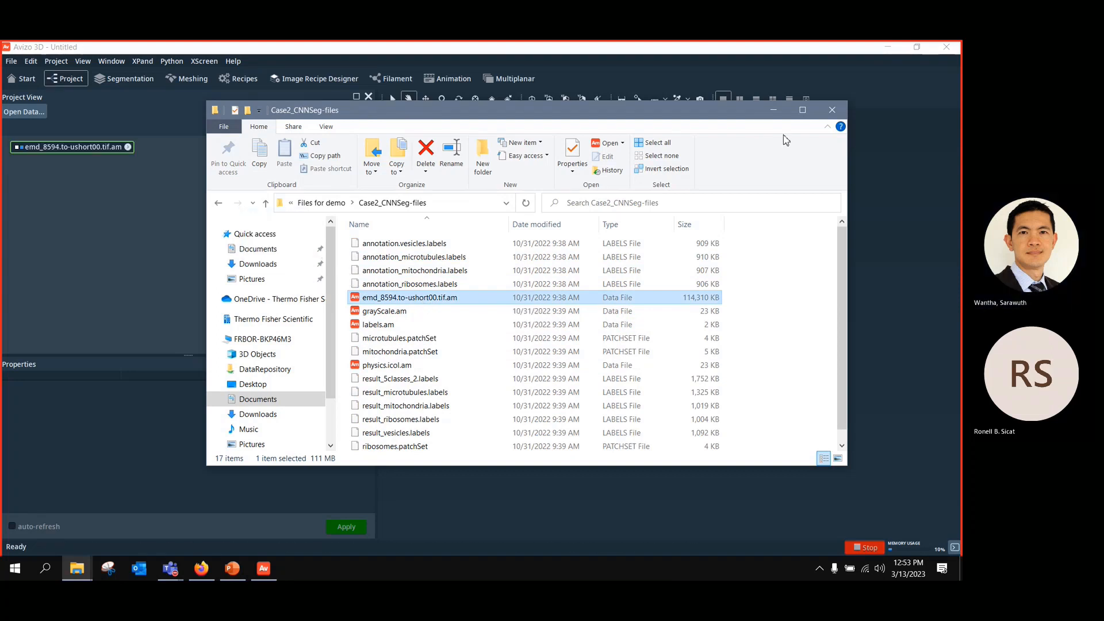
left_click(774, 110)
Step: Attach an Ortho Slice to emd_8594.to-ushort00.tif.am and fit the whole slice in the 3D view
left_click(98, 147)
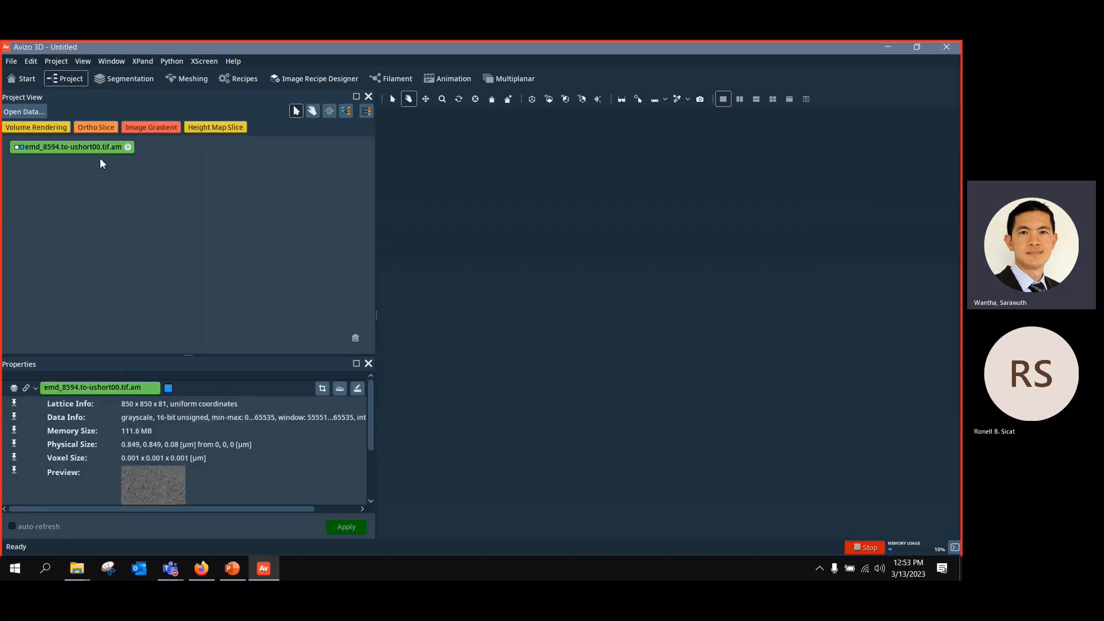
left_click_drag(78, 148, 92, 156)
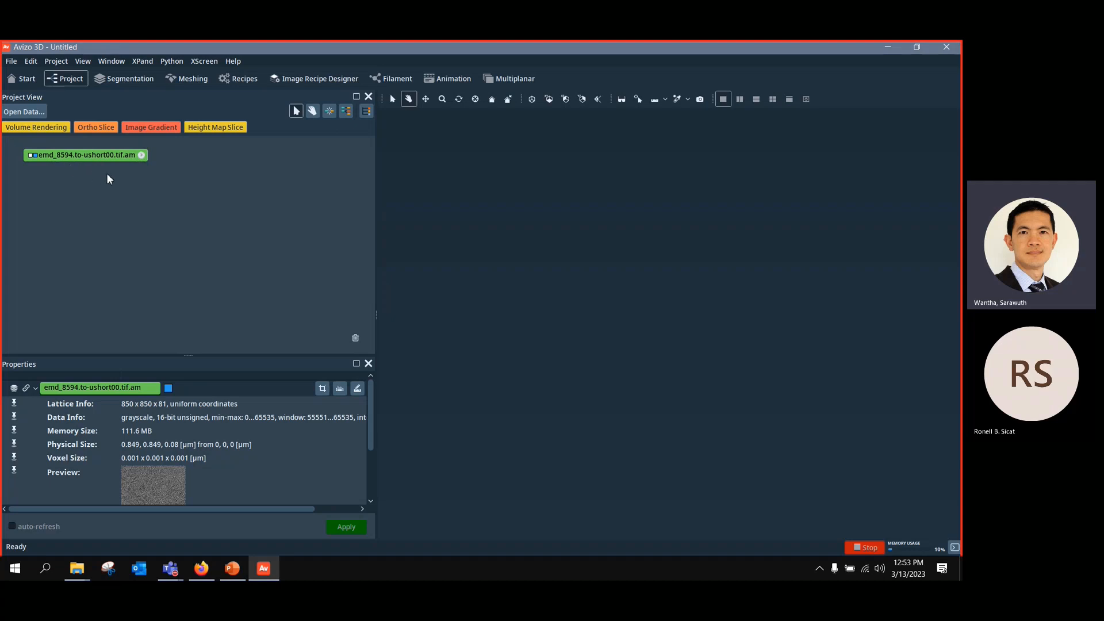
left_click(95, 127)
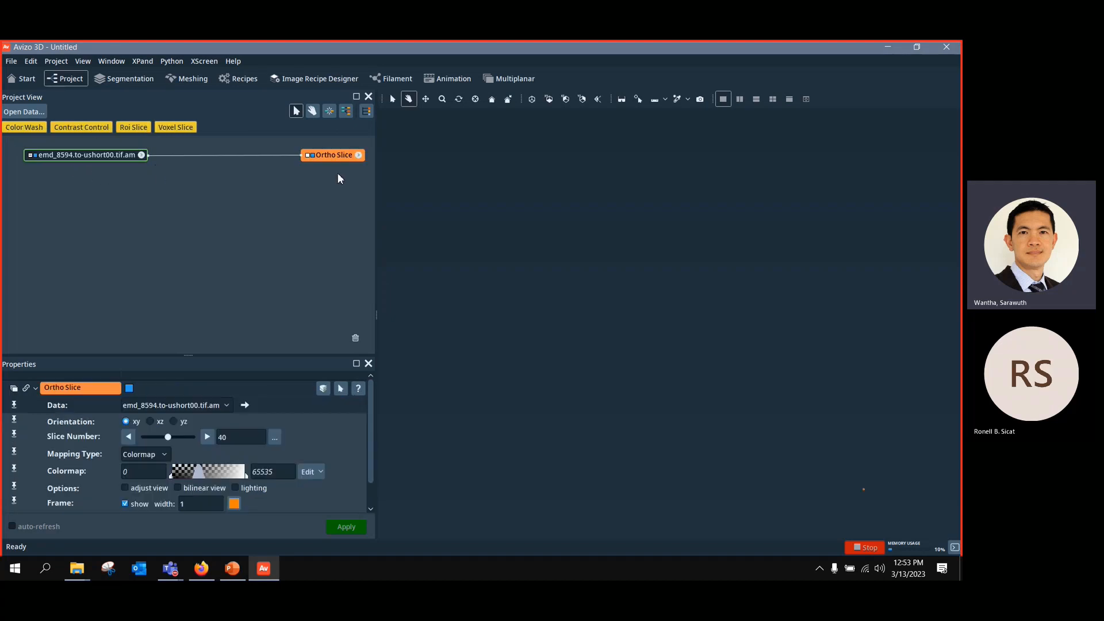
left_click_drag(325, 159, 305, 161)
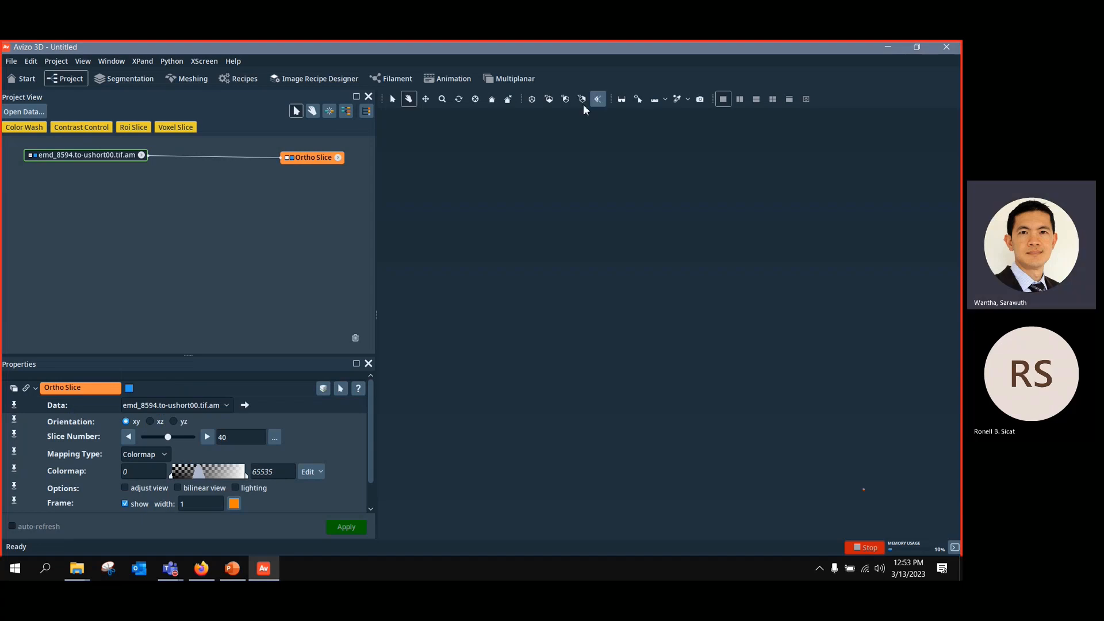
left_click(530, 99)
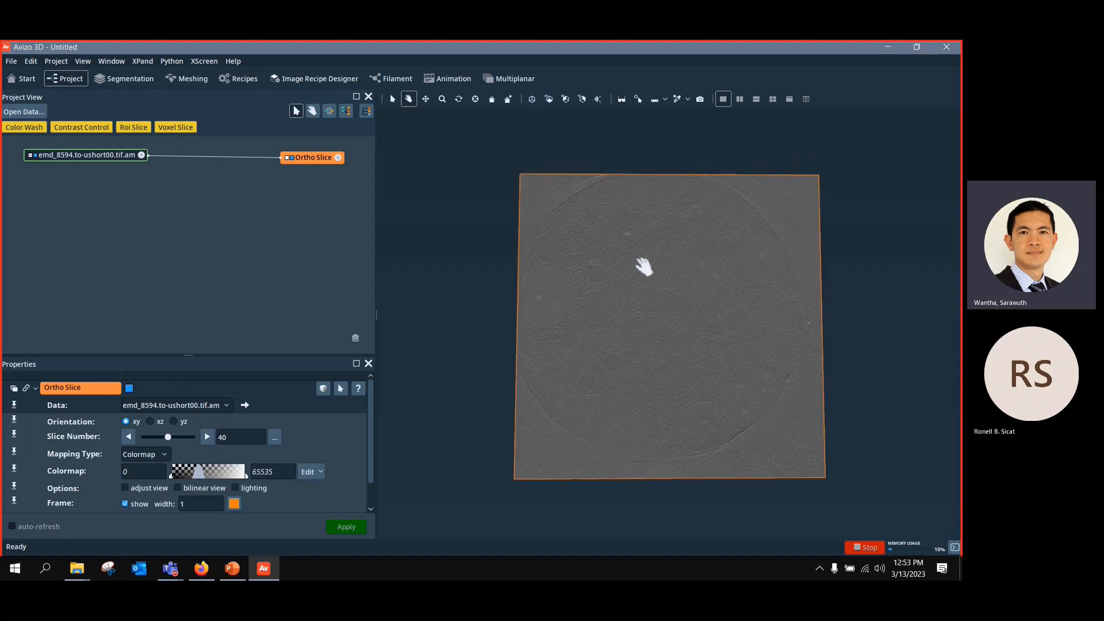
scroll(658, 283, "up", 2)
scroll(658, 283, "up", 2)
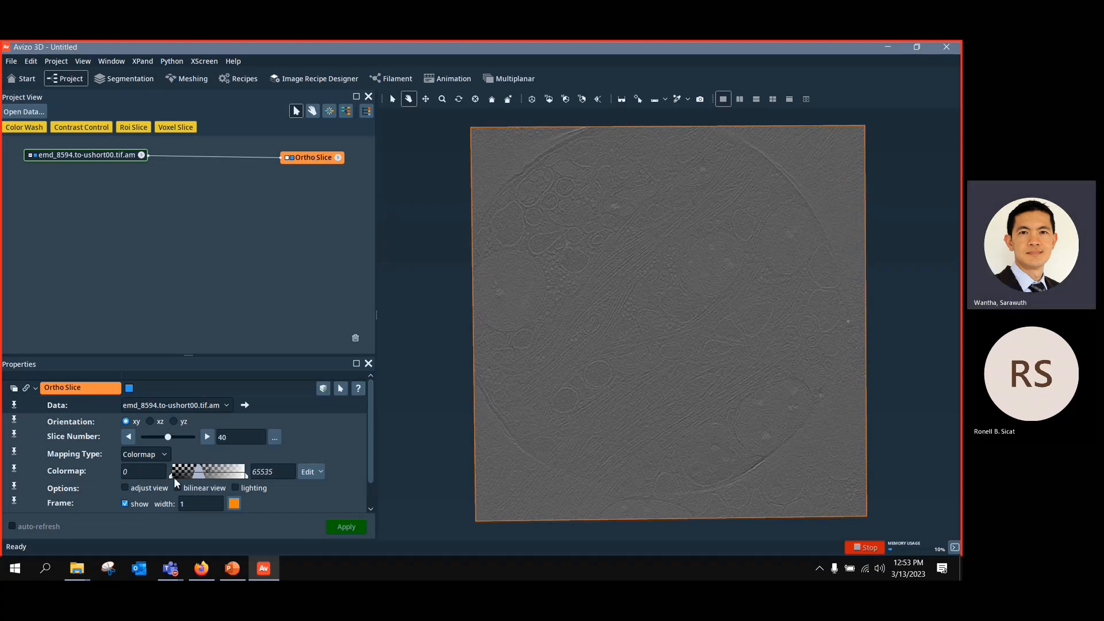
Step: Increase the Ortho Slice contrast by raising the colormap minimum to about 16159 and lowering the maximum
left_click_drag(170, 476, 197, 475)
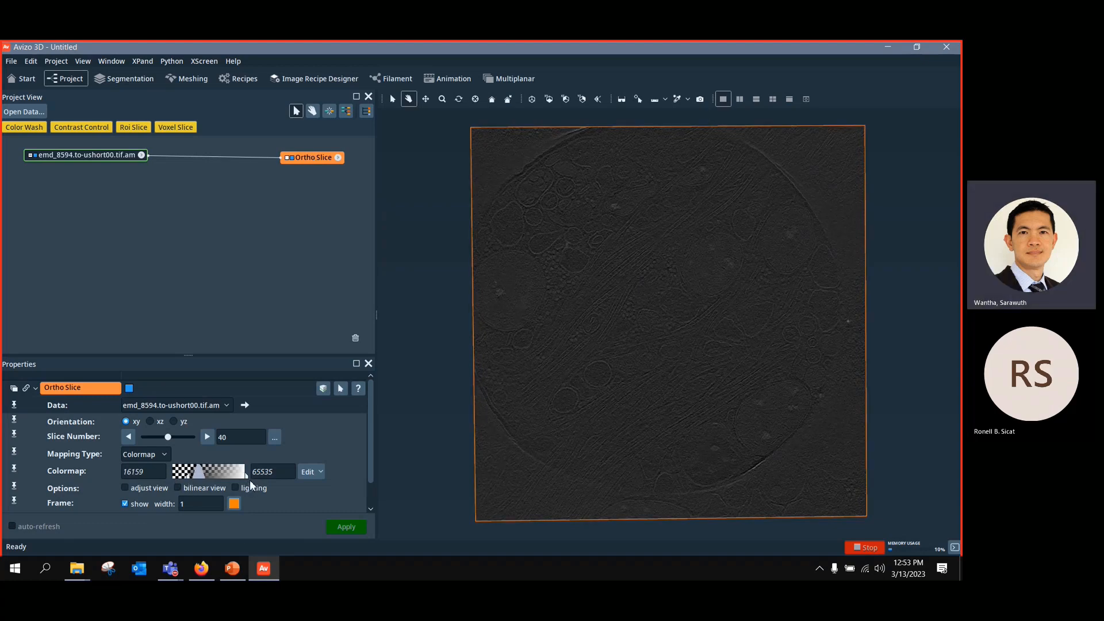
left_click_drag(246, 477, 210, 479)
left_click(121, 152)
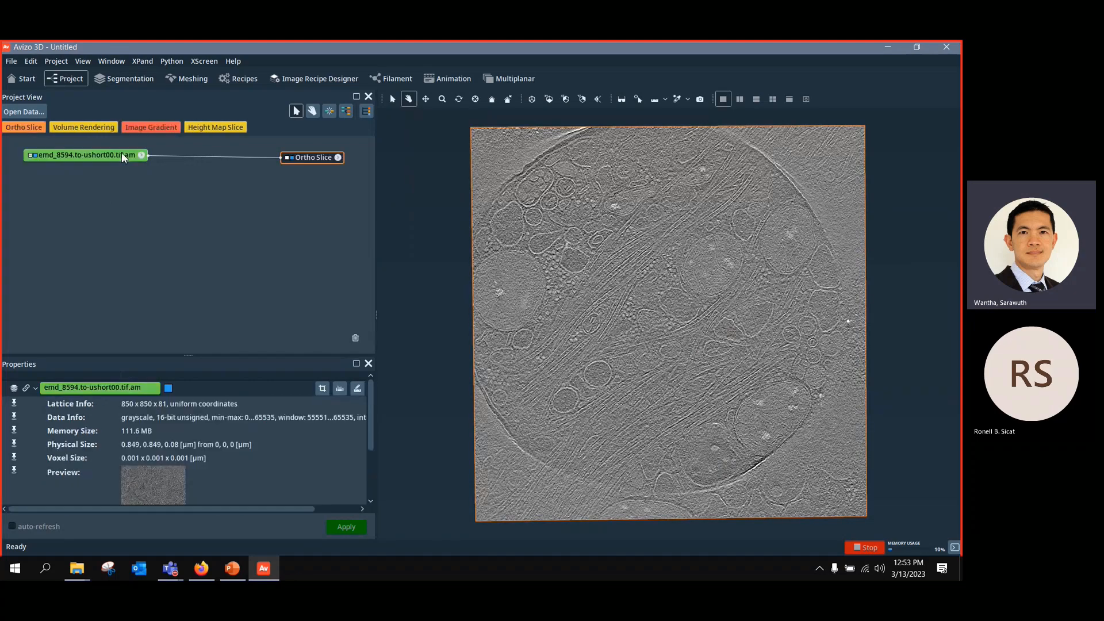
mouse_move(617, 313)
left_mouse_down()
mouse_move(611, 392)
mouse_move(641, 318)
mouse_move(636, 381)
mouse_move(656, 332)
mouse_move(633, 326)
left_mouse_up()
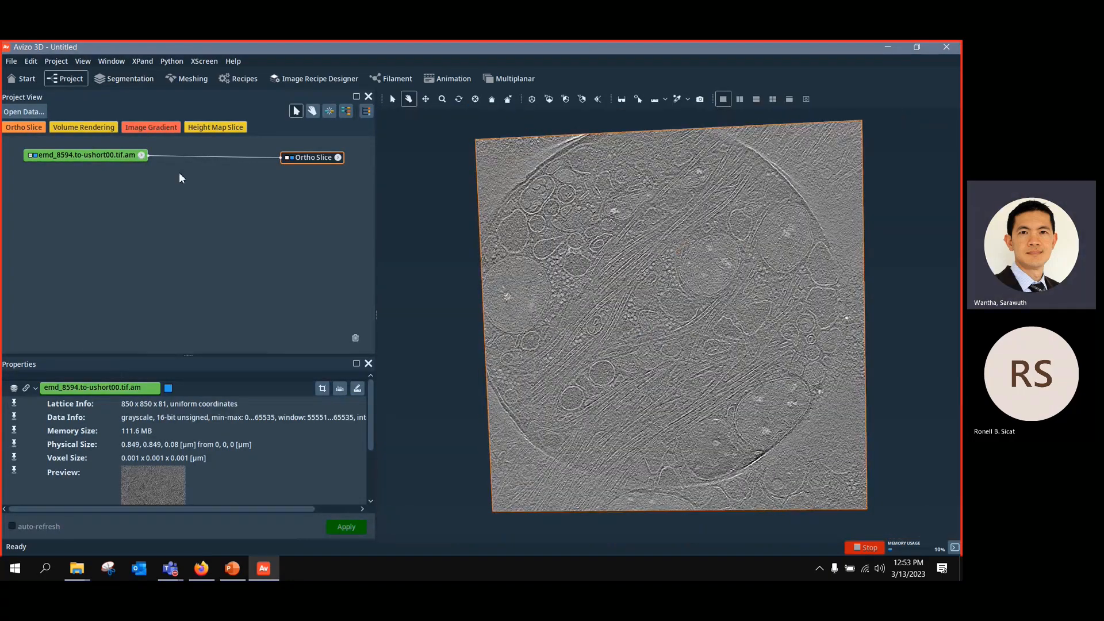
Step: Search the modules for "filter san" and attach a Filter Sandbox to emd_8594.to-ushort00.tif.am
right_click(99, 158)
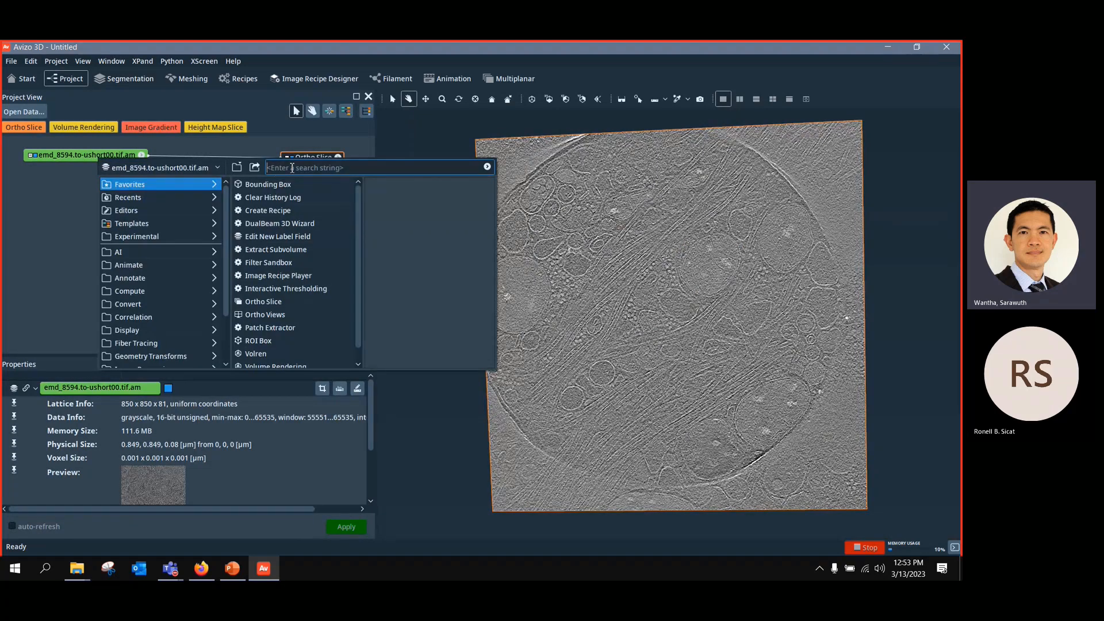
type("filter")
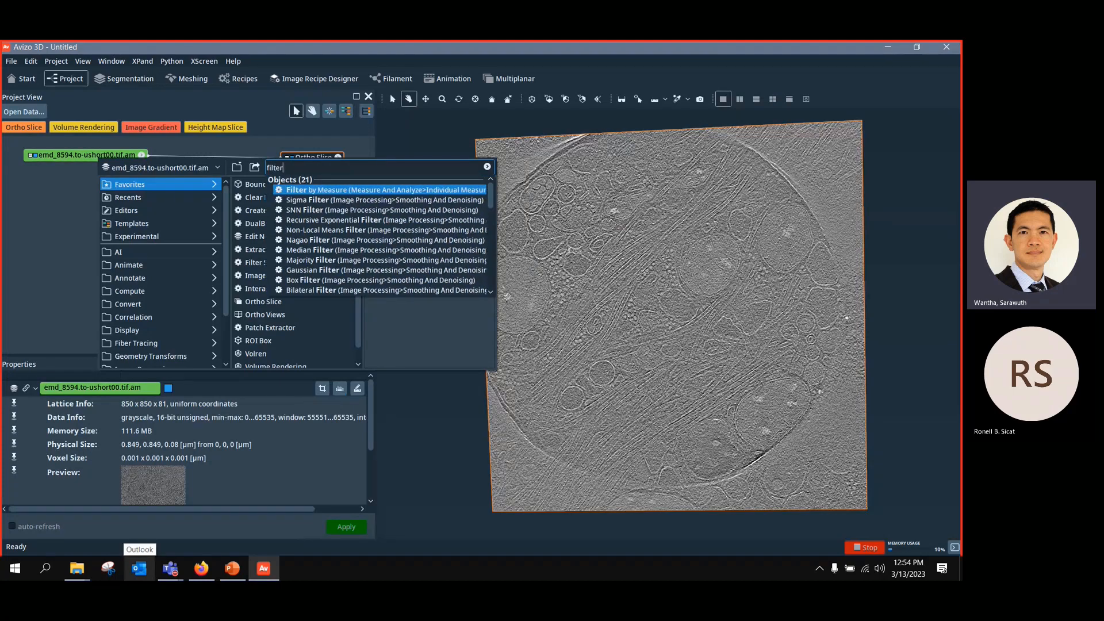
type(" san")
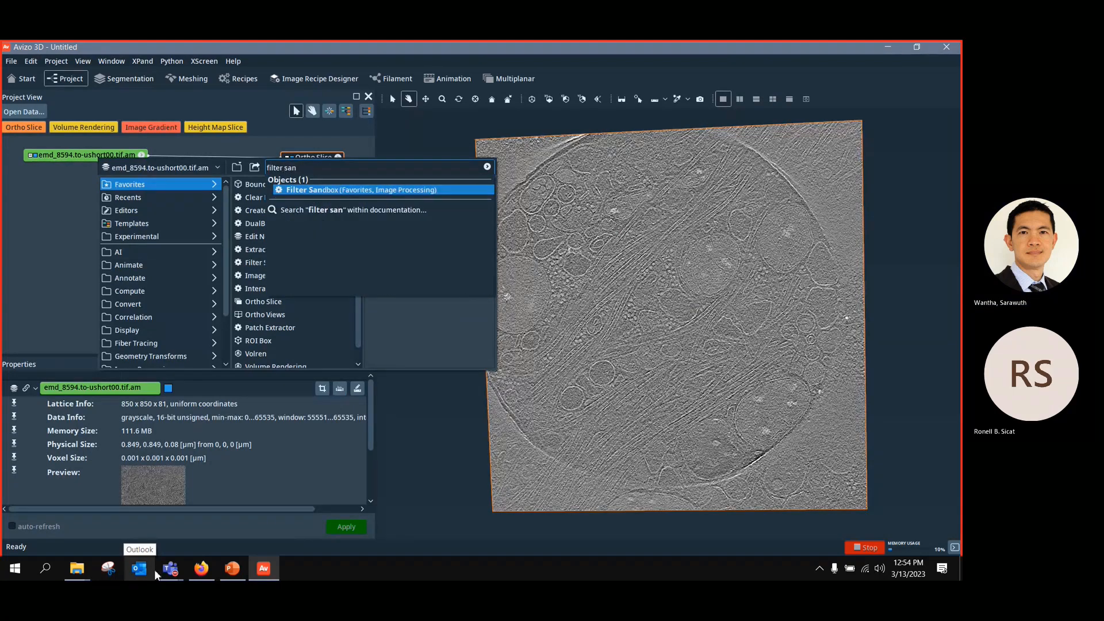
left_click(380, 191)
left_click_drag(105, 169, 193, 179)
Step: Enlarge the Filter Sandbox preview region from the slice's corner to near its centre
left_click_drag(650, 389, 666, 364)
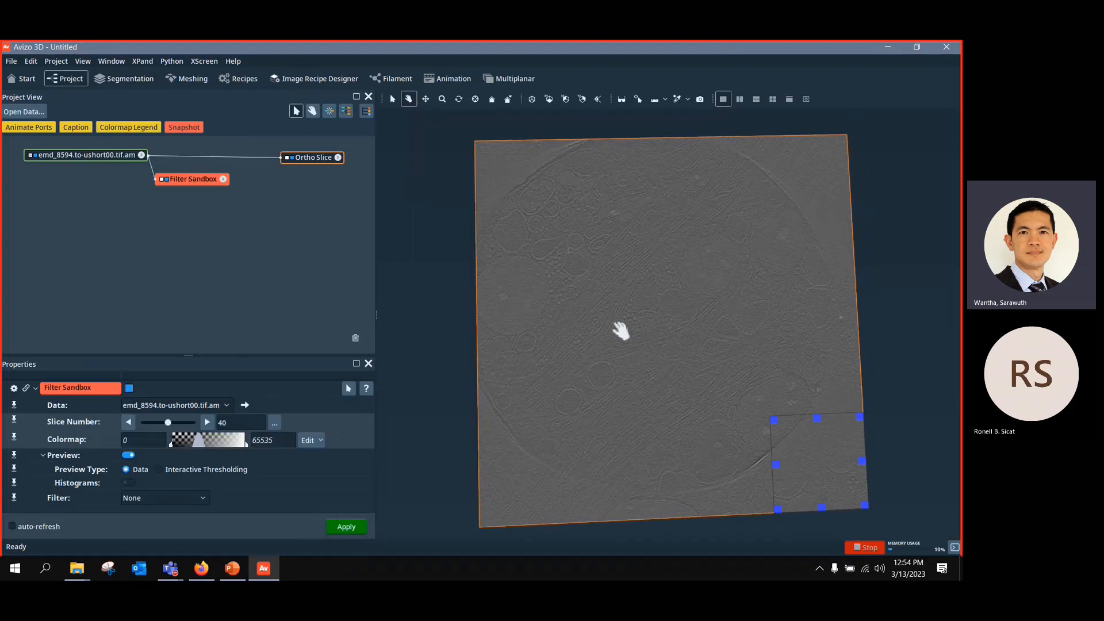
key("Escape")
left_click_drag(773, 422, 653, 276)
Step: Narrow the Filter Sandbox colormap range to about 17057–30074 and choose the Recursive Exponential filter
left_click_drag(247, 450, 208, 443)
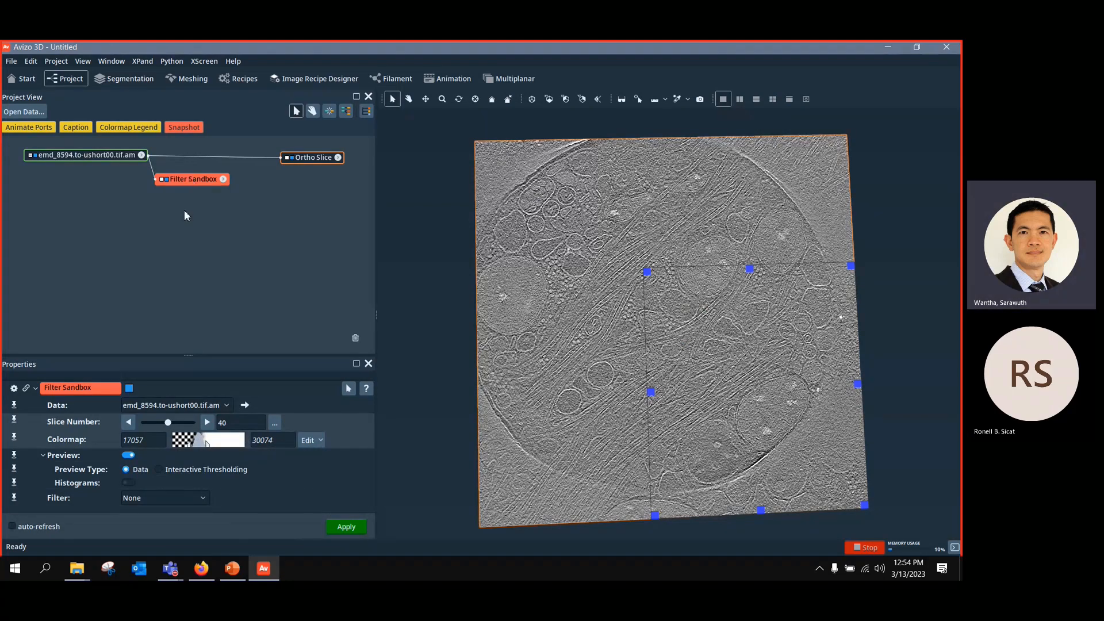
left_click(196, 498)
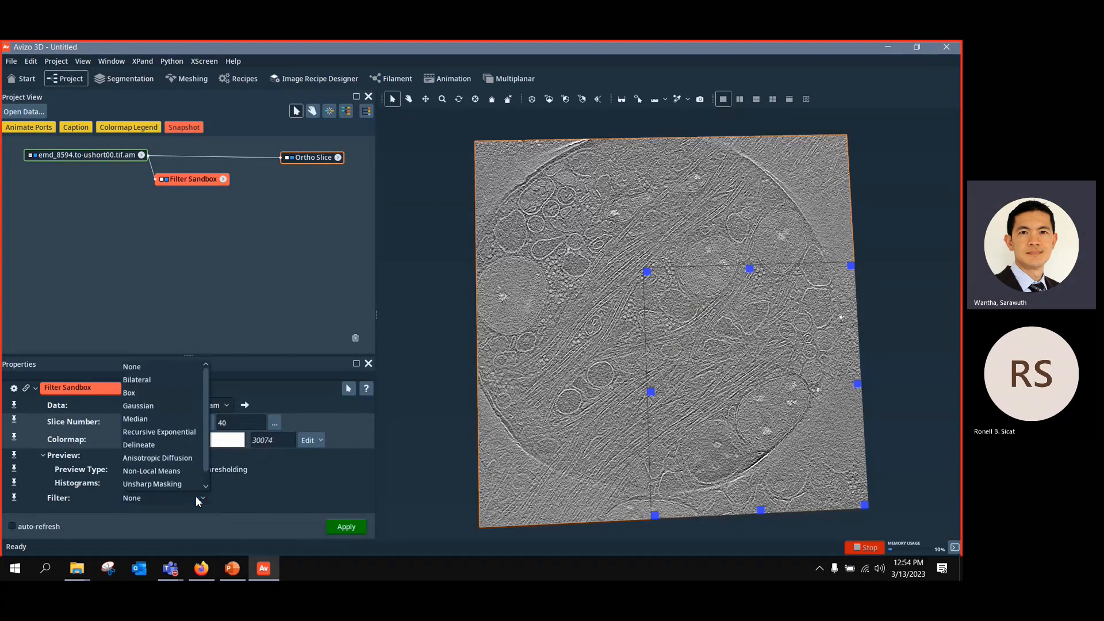
left_click(189, 436)
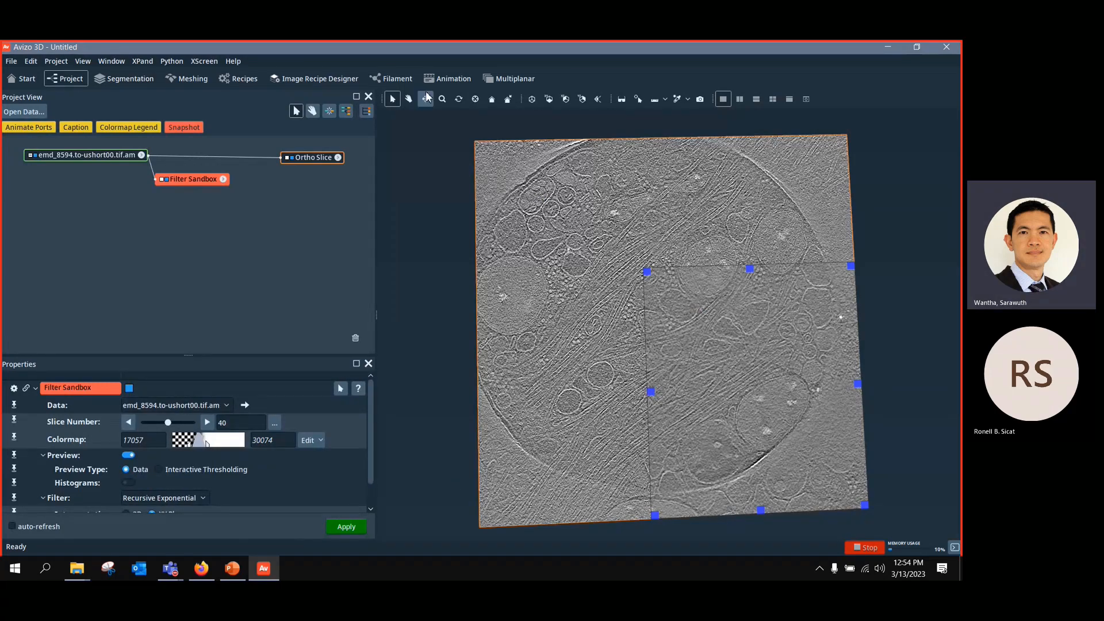
Step: Inspect the filtered preview region against the raw slice, and run the Recursive Exponential filter on the emd_8594 volume
left_click(408, 99)
scroll(668, 359, "up", 5)
scroll(667, 362, "down", 5)
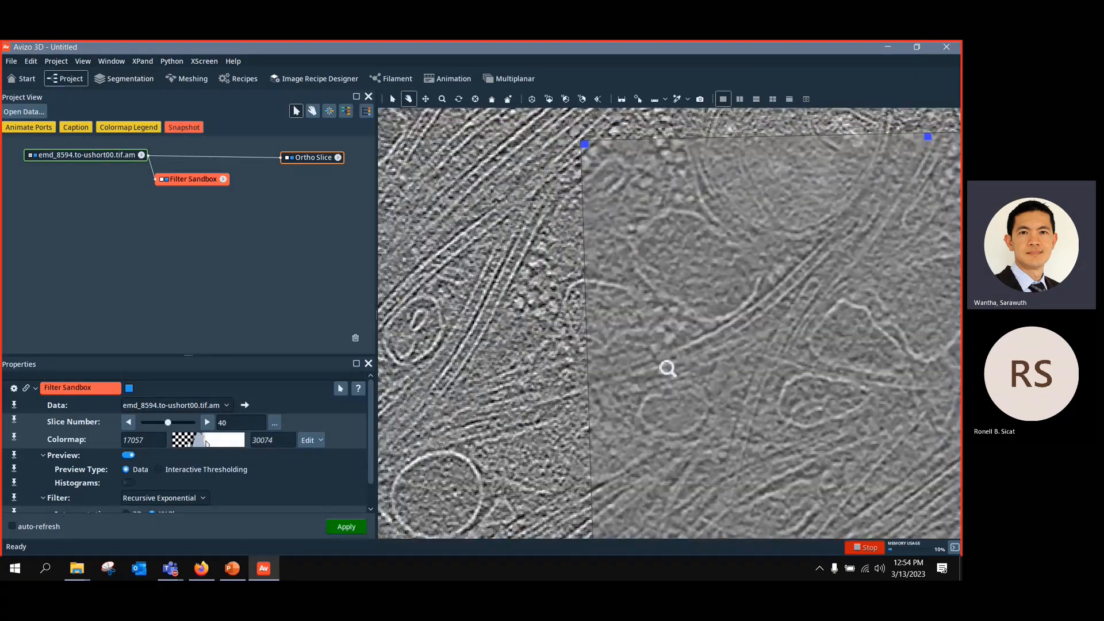
left_click_drag(682, 337, 727, 256)
scroll(722, 296, "up", 4)
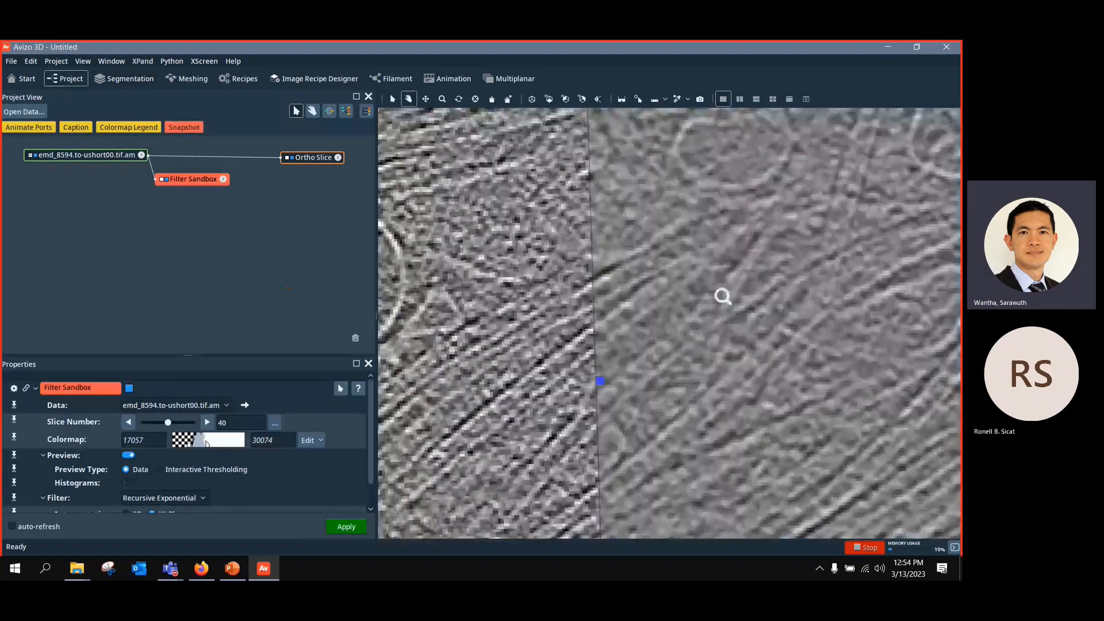
scroll(727, 278, "down", 3)
scroll(733, 264, "down", 2)
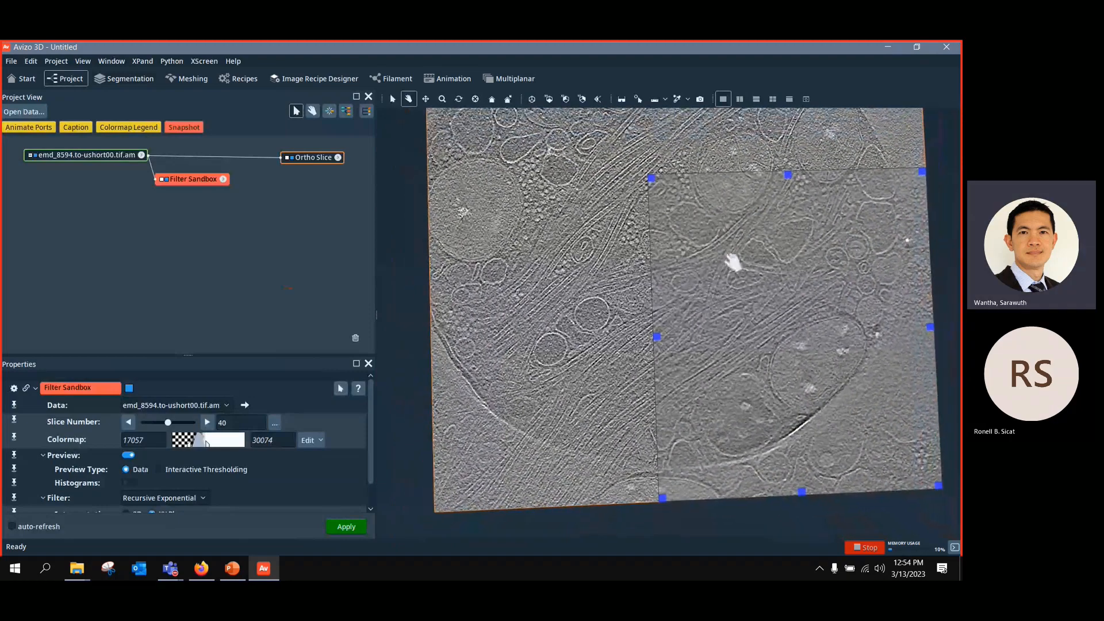
left_click(345, 526)
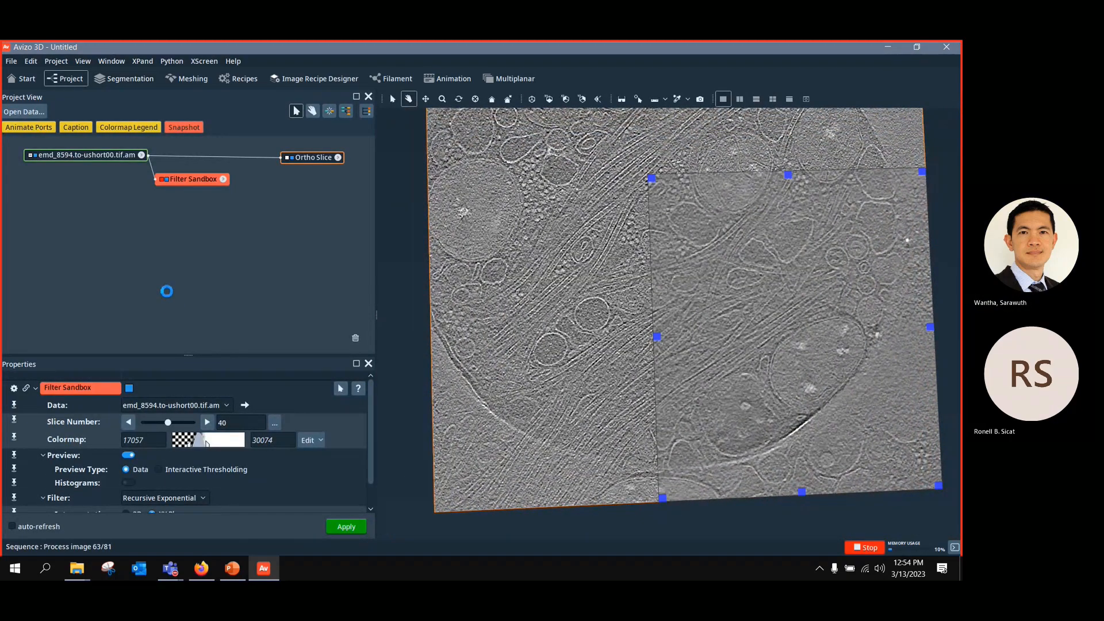
Step: Rearrange the project nodes, reconnect the Ortho Slice to emd_8594.to-ushort00.tif.filtered and hide the Filter Sandbox preview
left_click_drag(107, 179, 110, 207)
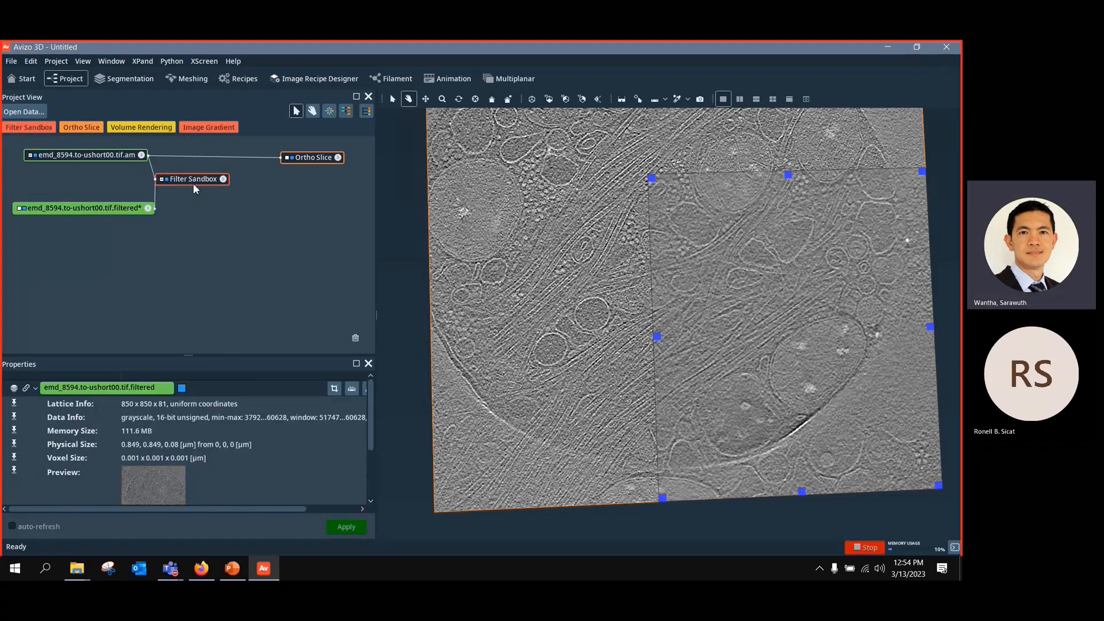
left_click_drag(192, 182, 194, 223)
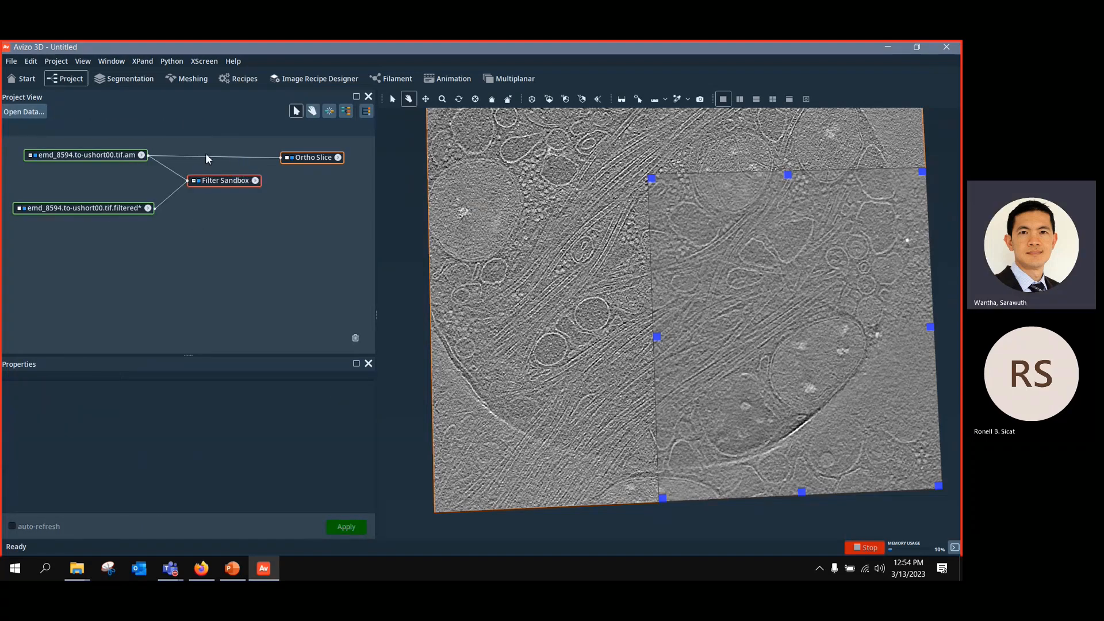
left_click_drag(206, 153, 143, 208)
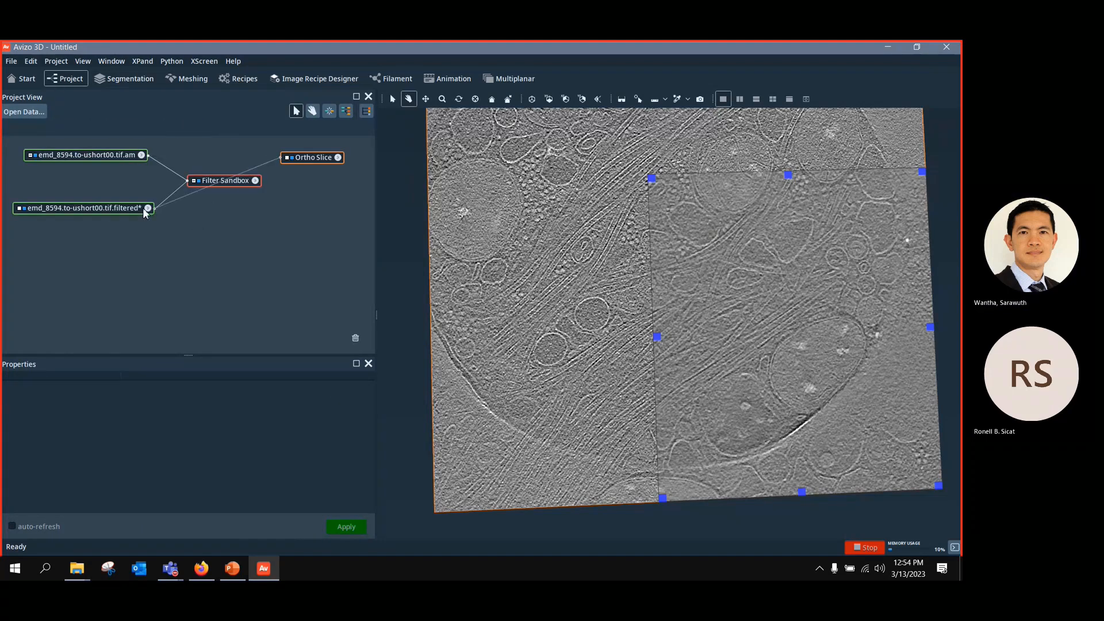
left_click(194, 181)
Step: Move the Ortho Slice node clear of the others and narrow its colormap range to about 18196–28317
left_click_drag(295, 162, 283, 244)
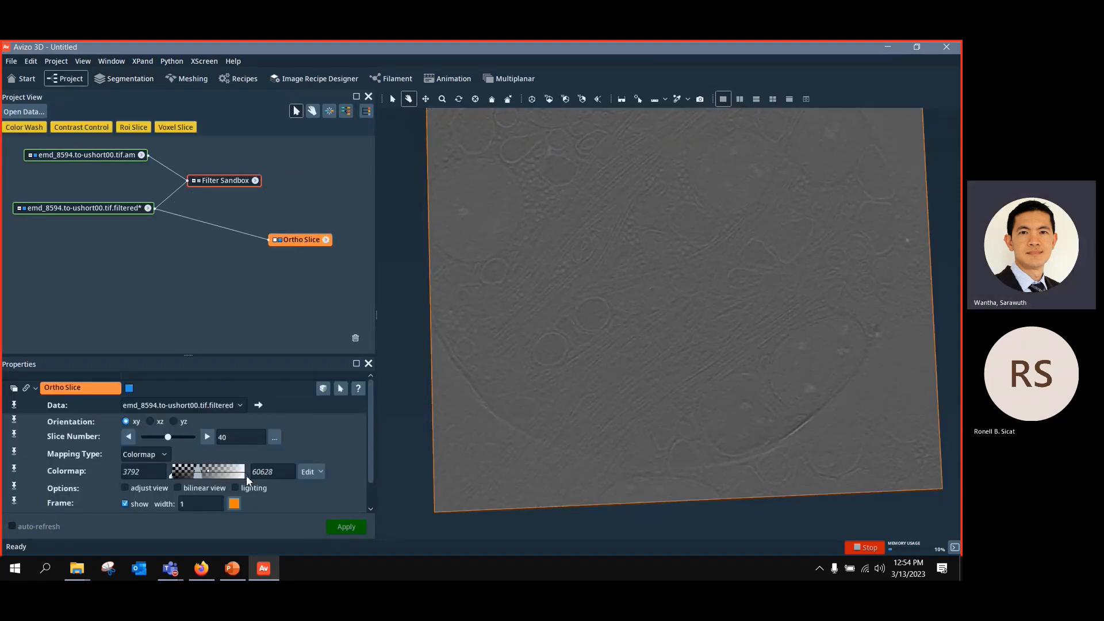
left_click_drag(246, 475, 204, 475)
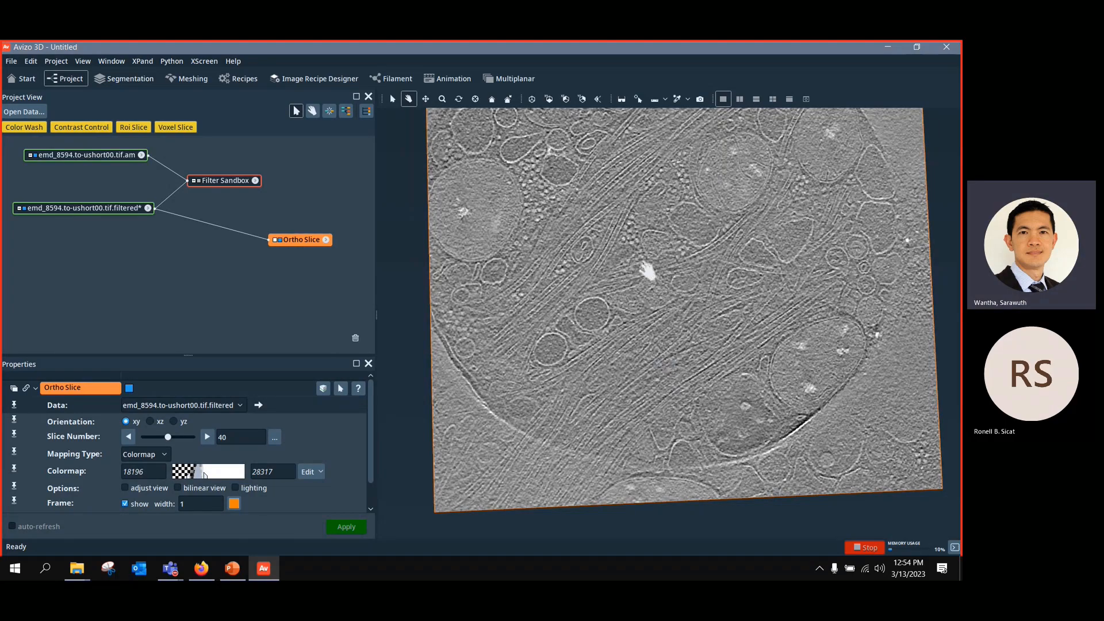
scroll(648, 271, "down", 3)
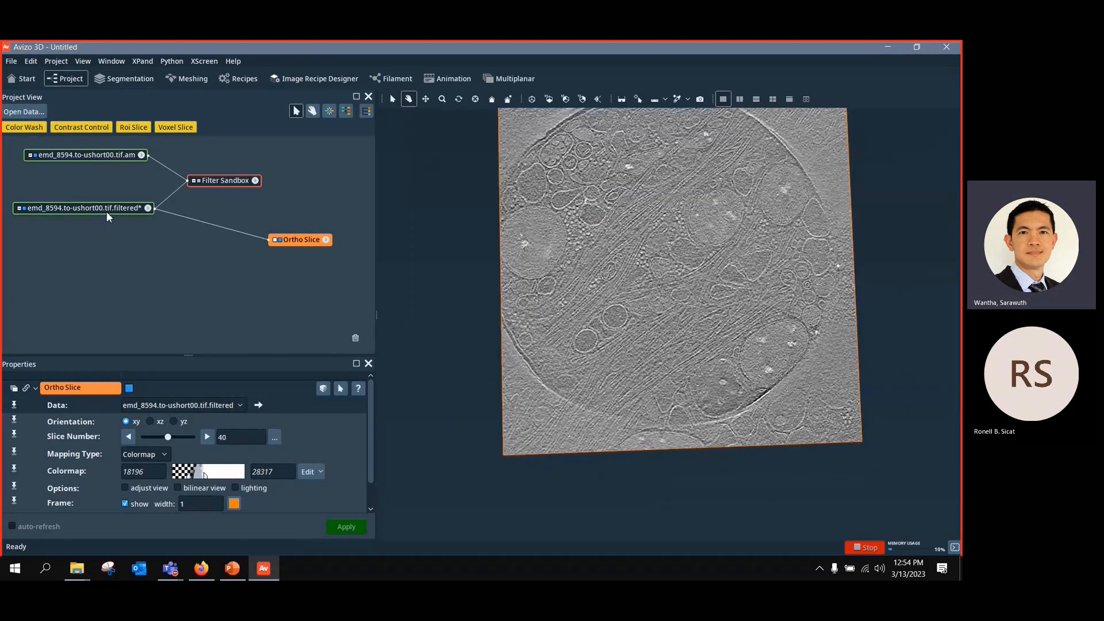
Step: Search the modules for "inter" and attach Interactive Thresholding to emd_8594.to-ushort00.tif.filtered
left_click(108, 211)
right_click(111, 208)
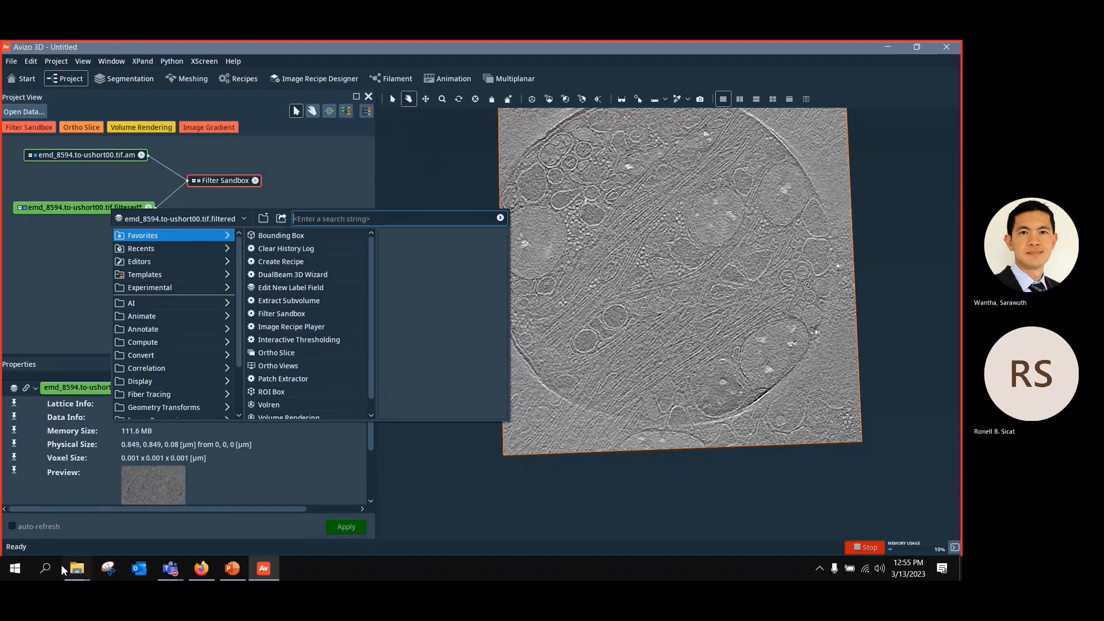
type("inter")
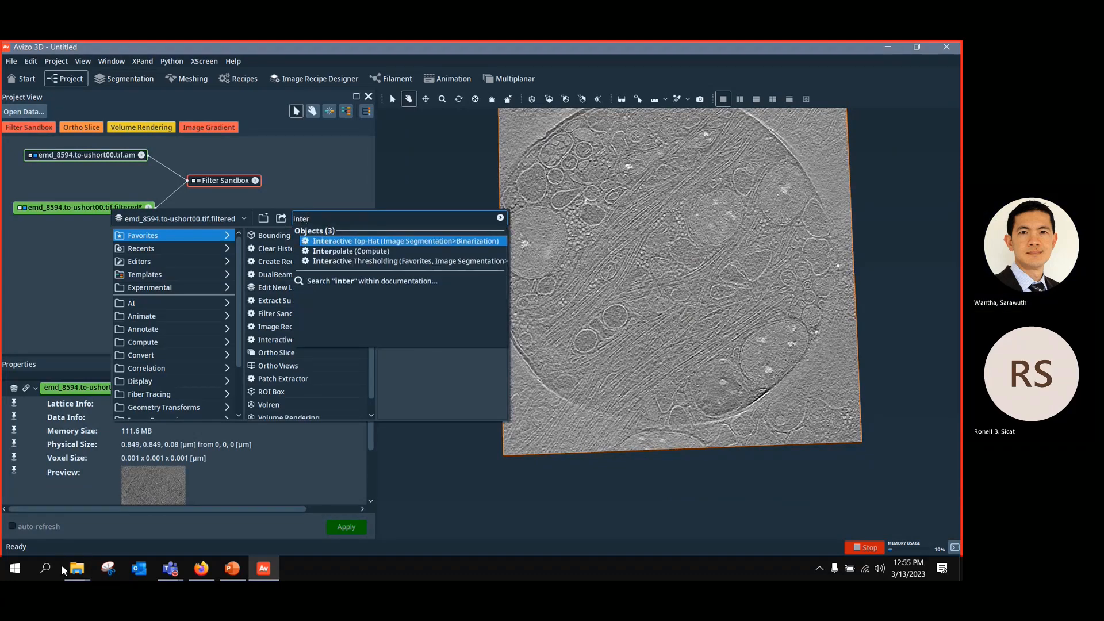
left_click(419, 263)
left_click_drag(126, 227, 142, 267)
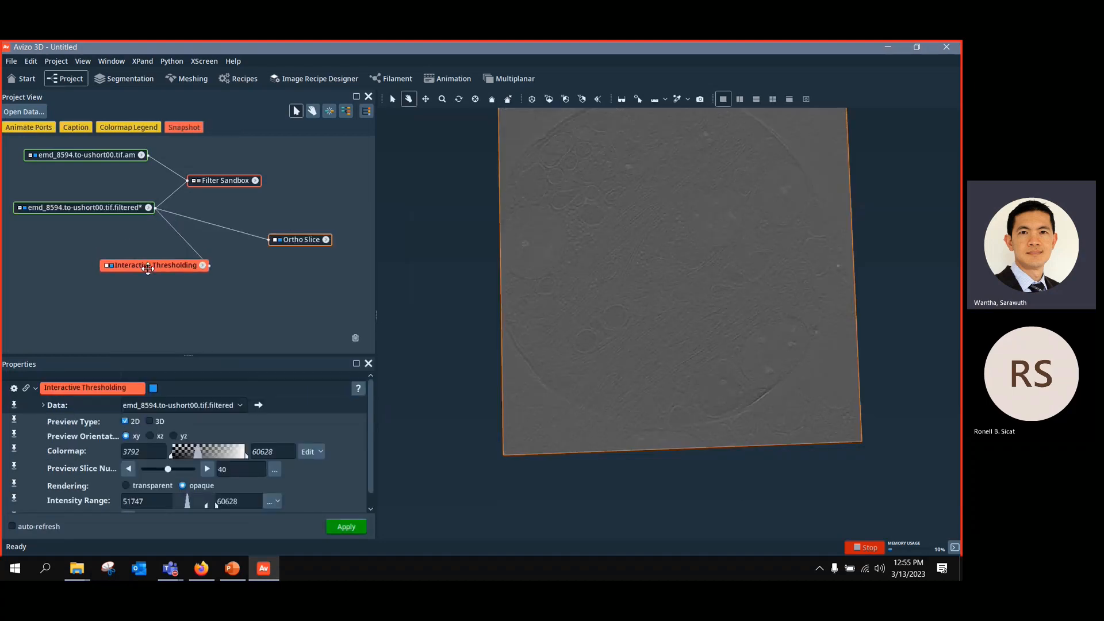
Step: Keep the Filter Sandbox preview hidden and narrow the Interactive Thresholding colormap range to about 18585–33378
left_click(201, 181)
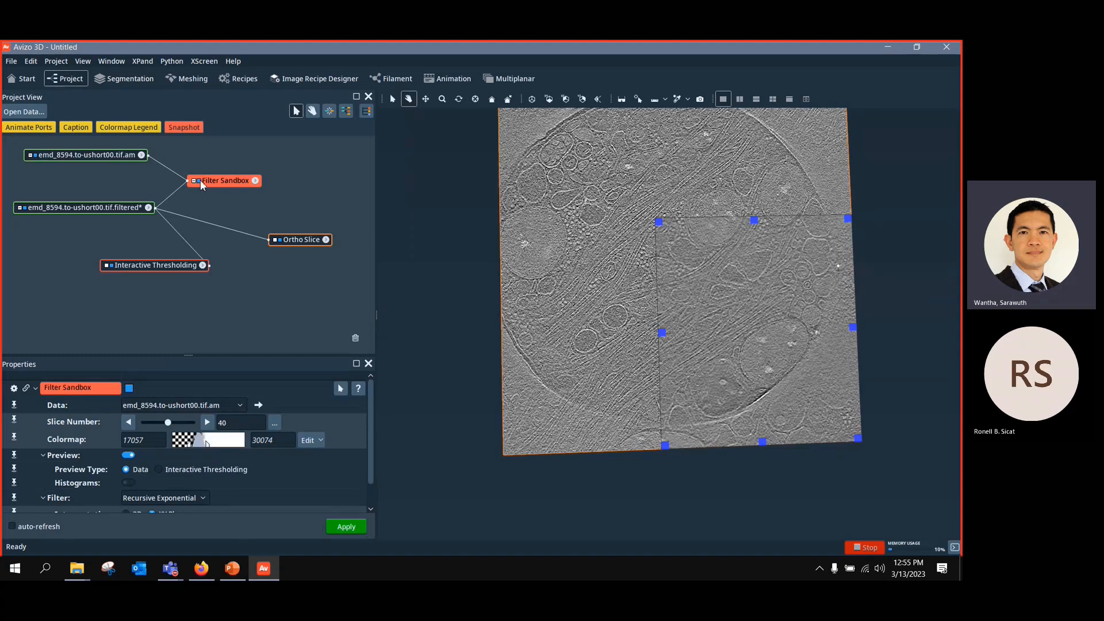
left_click(199, 181)
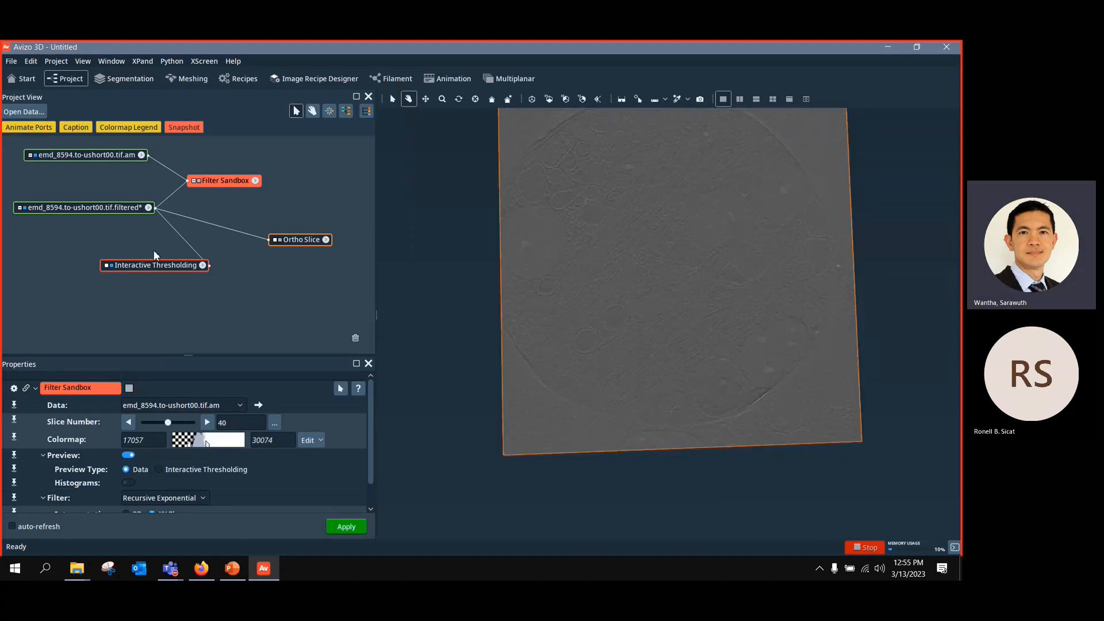
left_click_drag(154, 263, 212, 242)
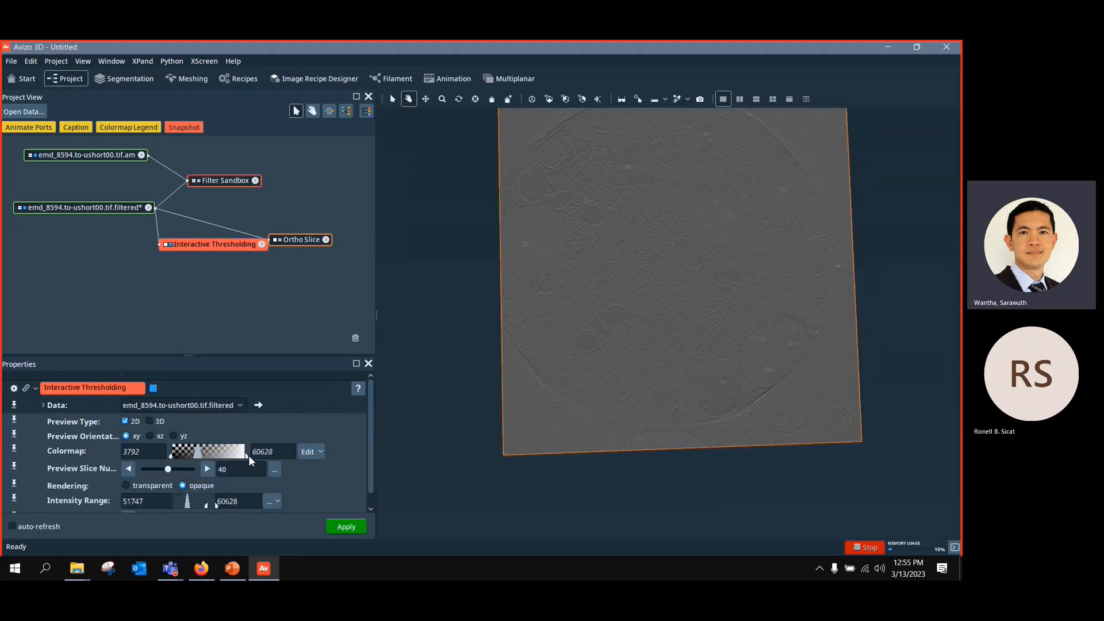
left_click_drag(247, 456, 210, 455)
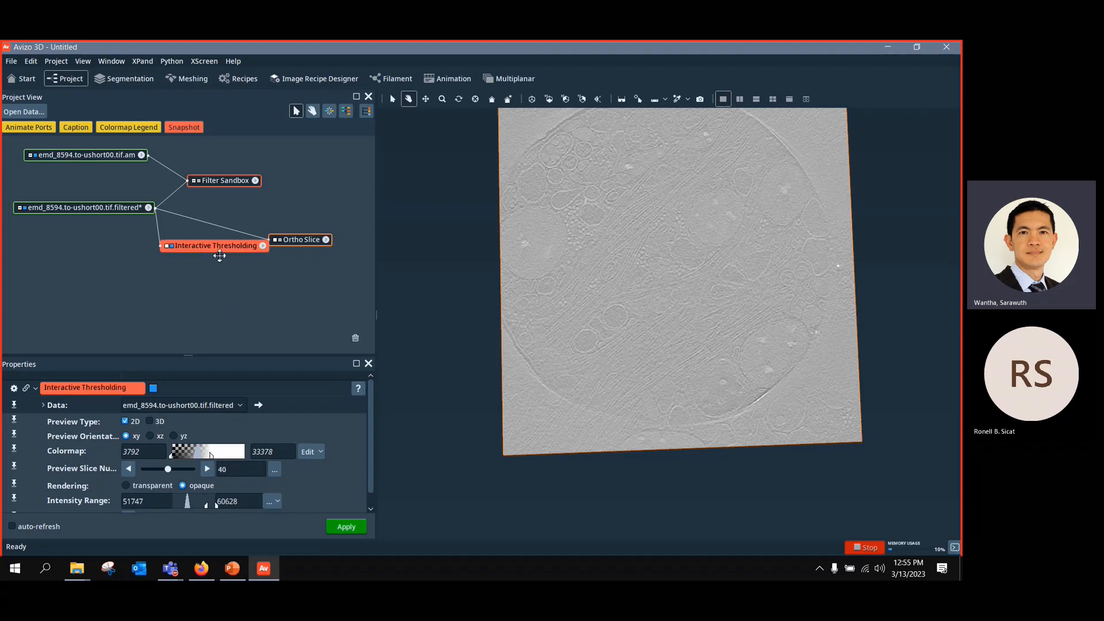
left_click_drag(216, 246, 220, 276)
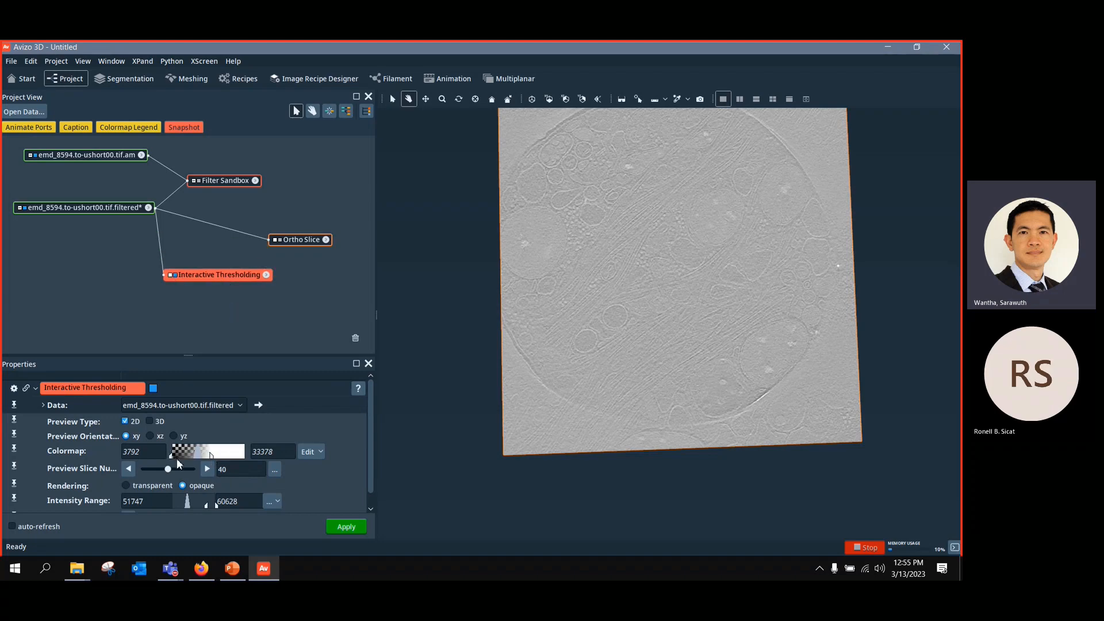
left_click_drag(171, 457, 192, 457)
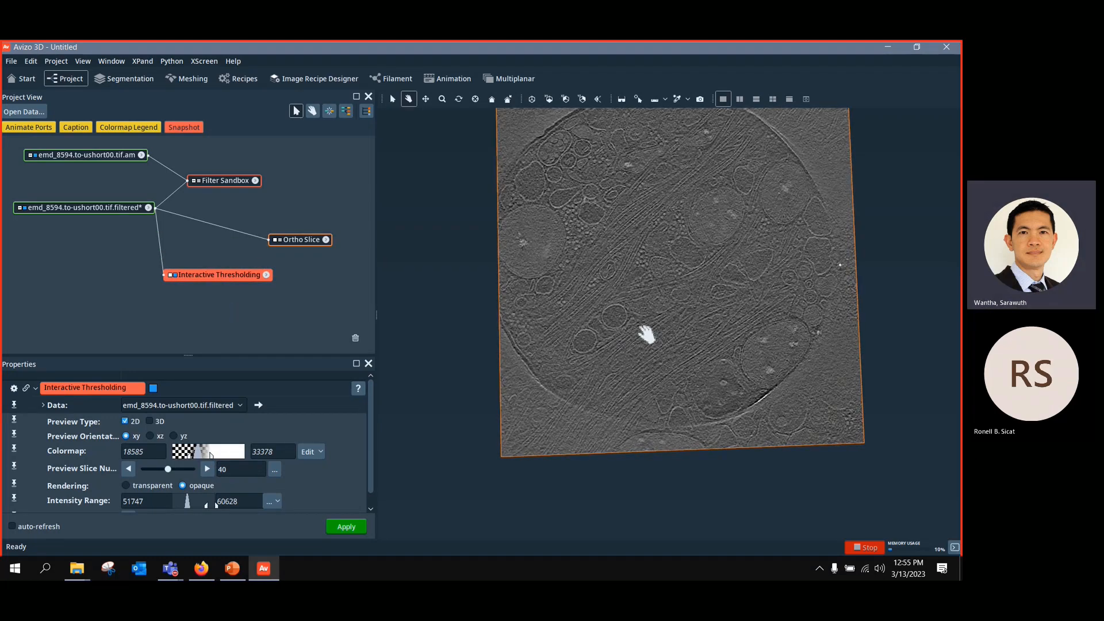
Step: Lower the minimum of the Interactive Thresholding intensity range to about 24940 to mark the bright membranes
scroll(637, 341, "up", 4)
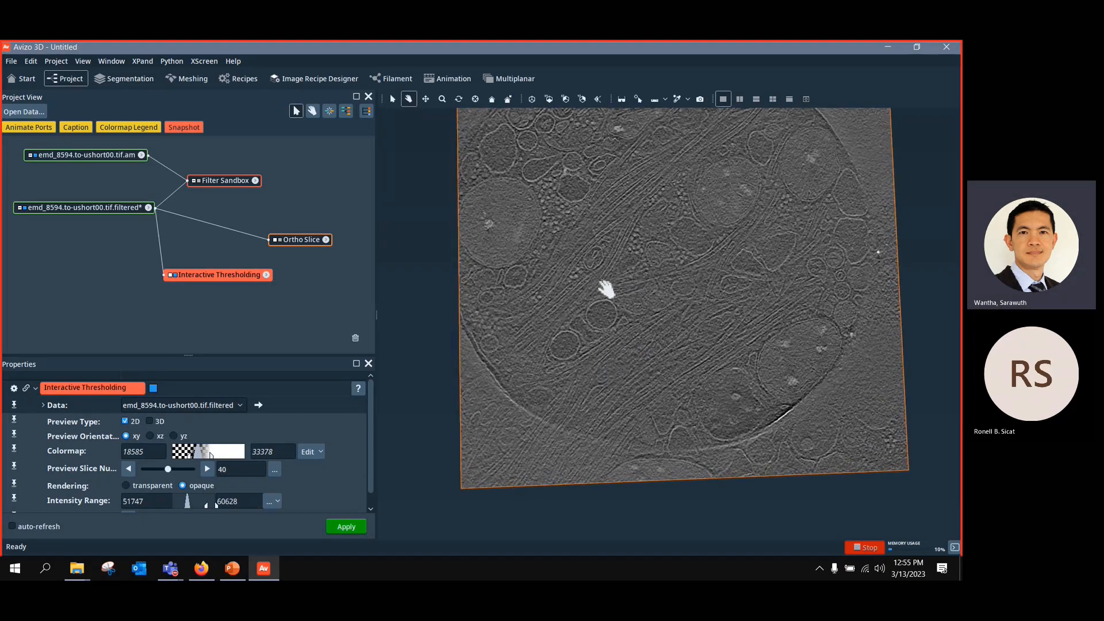
scroll(667, 243, "up", 5)
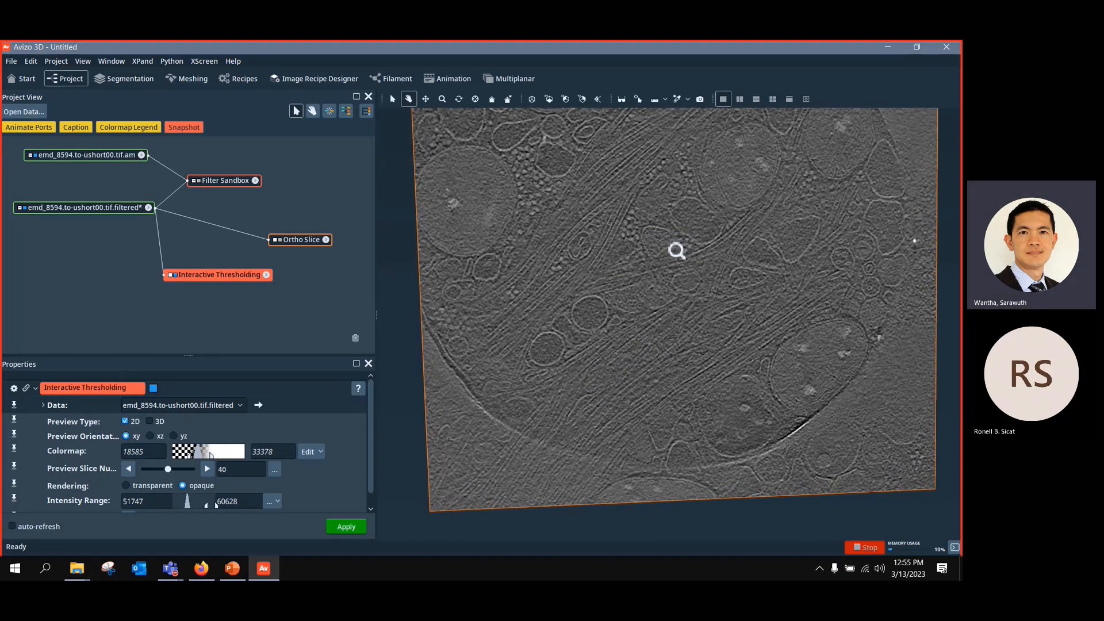
scroll(699, 255, "down", 6)
scroll(713, 268, "up", 8)
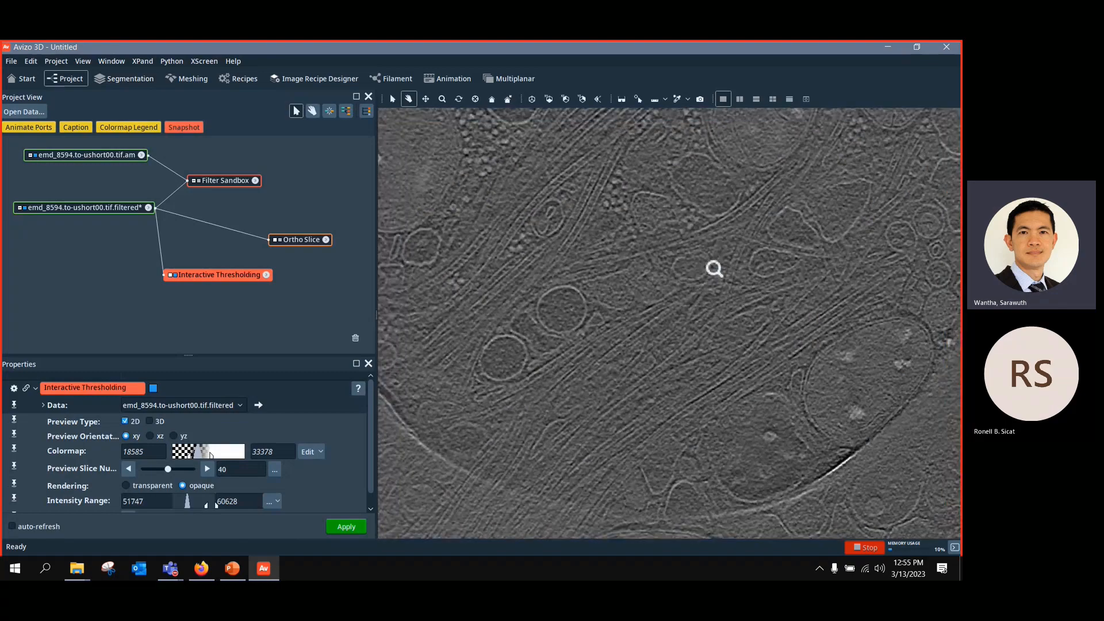
scroll(714, 269, "down", 3)
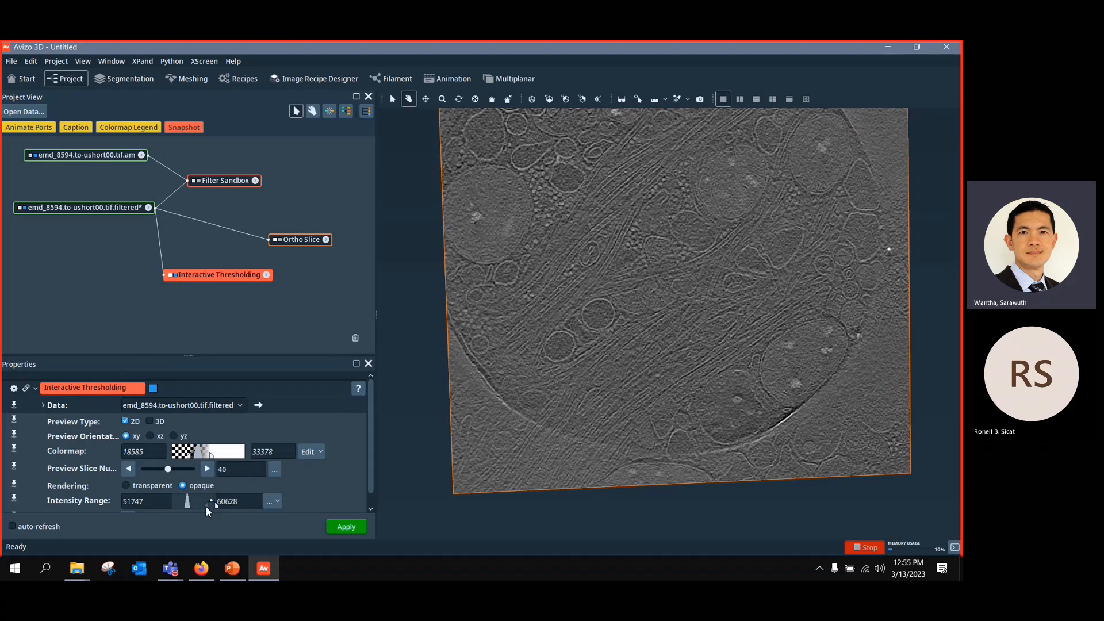
left_click_drag(205, 505, 186, 512)
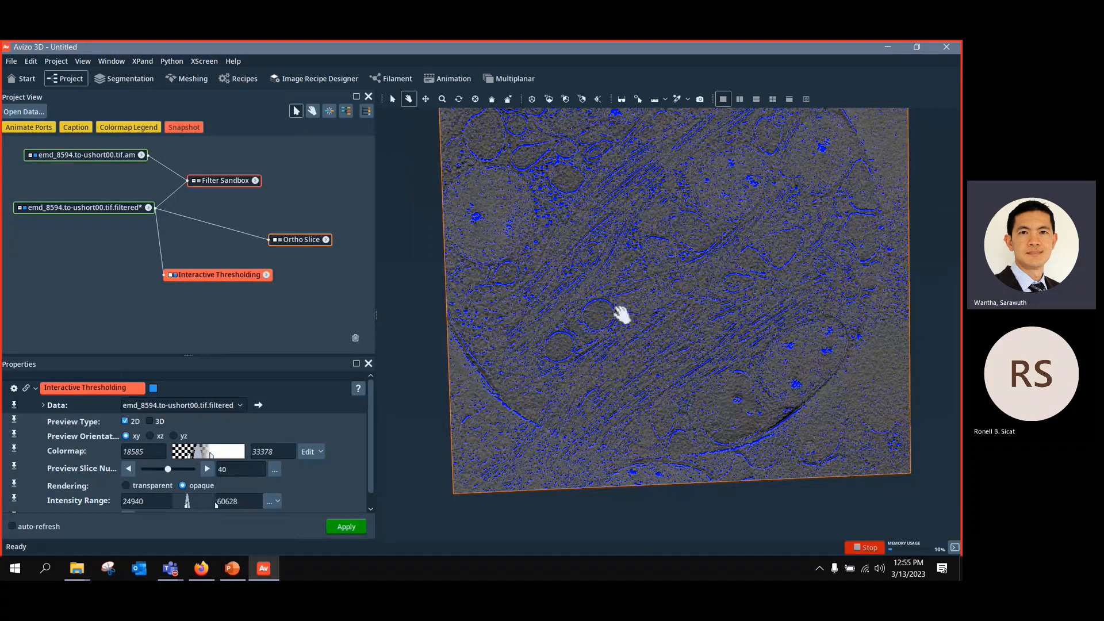
Step: Examine the thresholded slice up close and as a whole, checking which membranes, filaments and background noise are marked
scroll(638, 293, "up", 5)
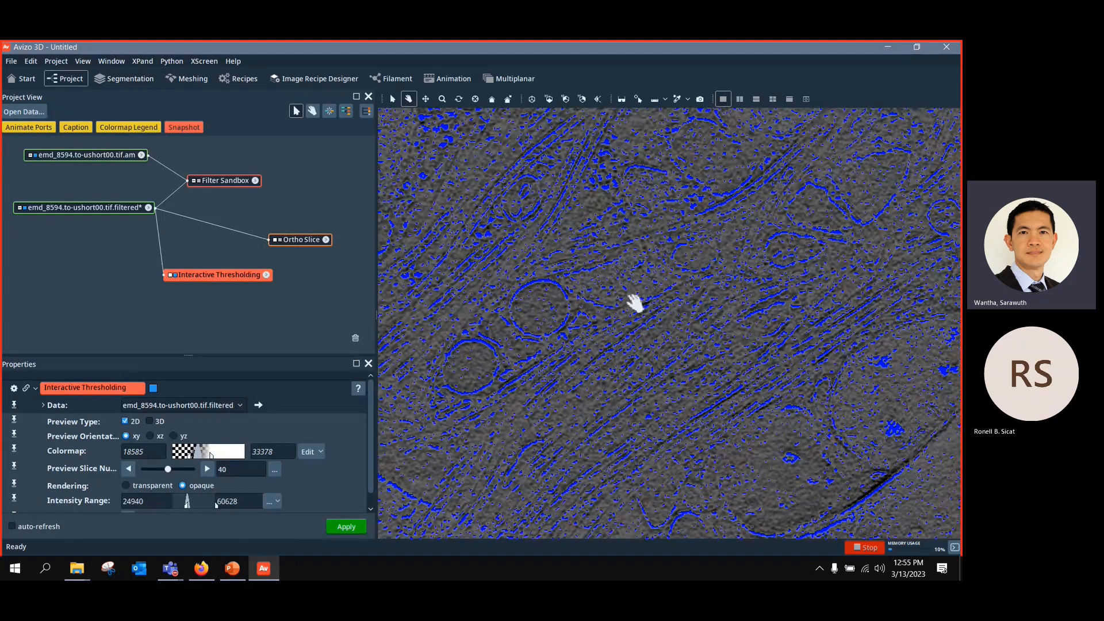
scroll(726, 305, "down", 5)
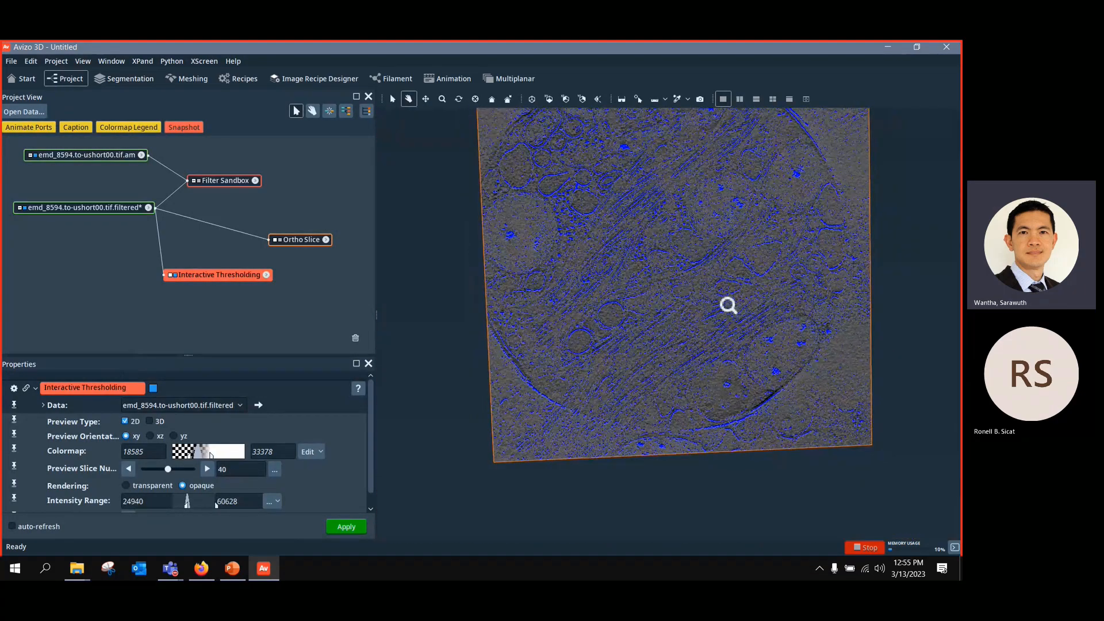
scroll(724, 314, "up", 1)
scroll(723, 303, "down", 1)
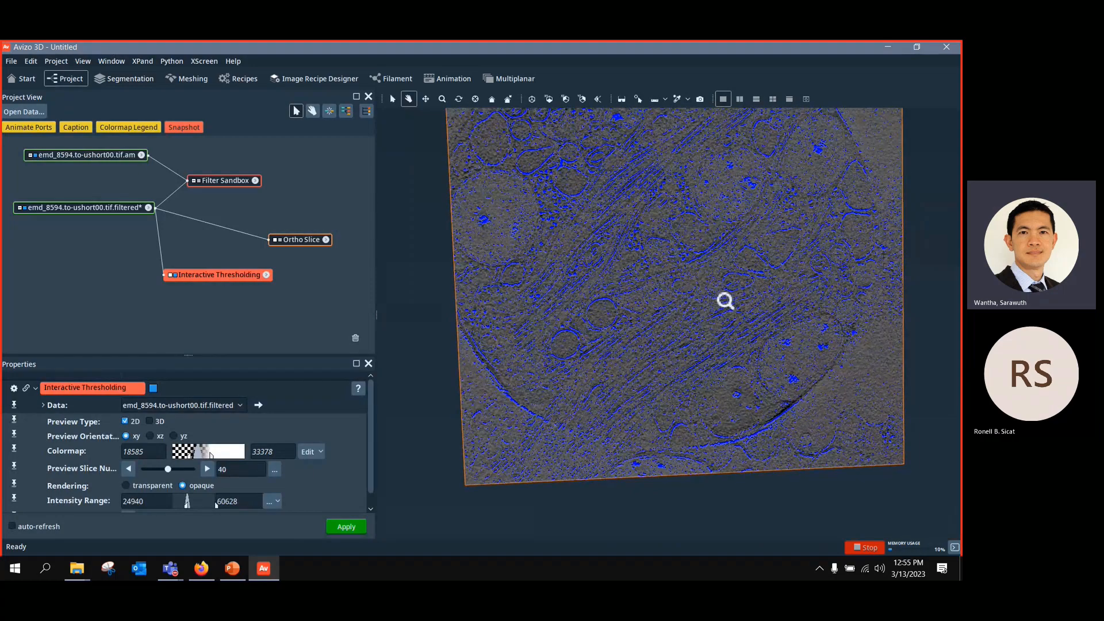
scroll(726, 303, "up", 2)
scroll(730, 300, "down", 4)
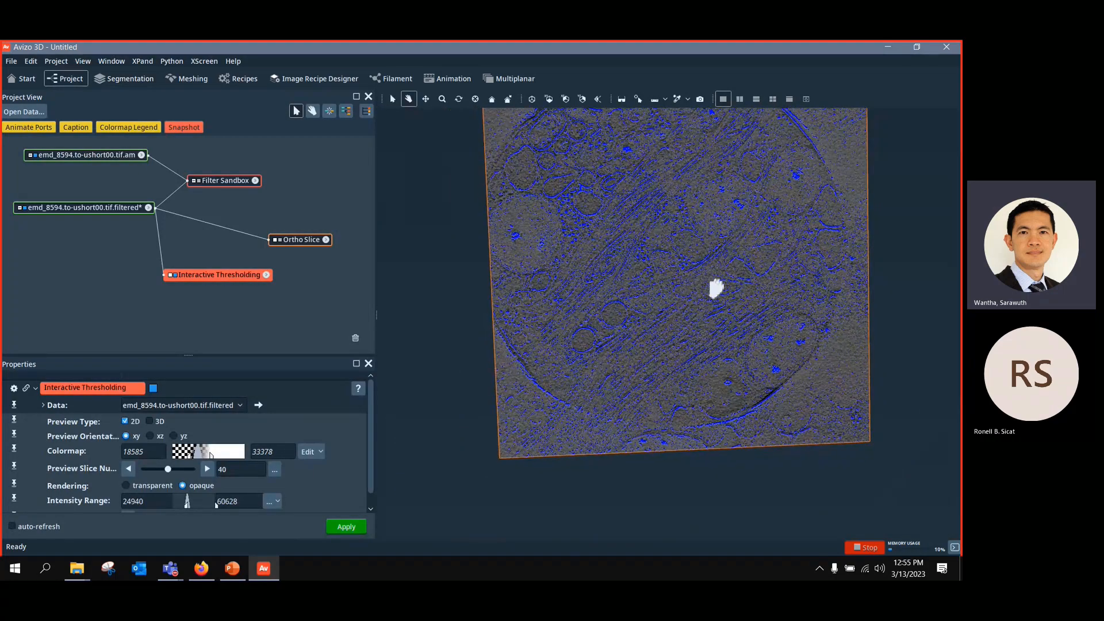
scroll(718, 321, "up", 3)
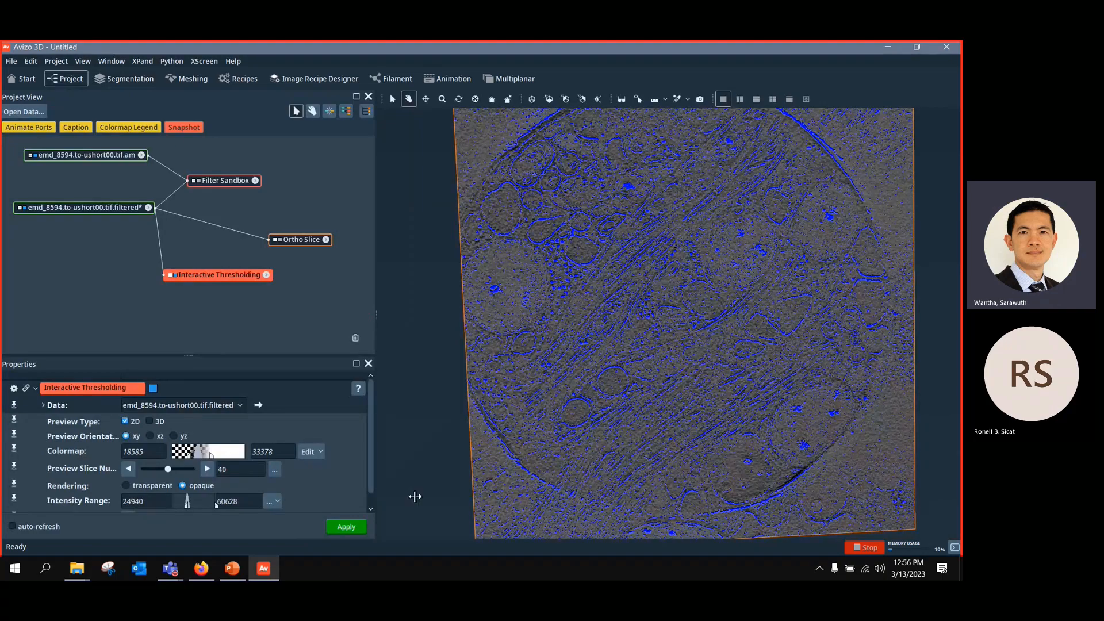
middle_click_drag(616, 253, 695, 348, "ctrl")
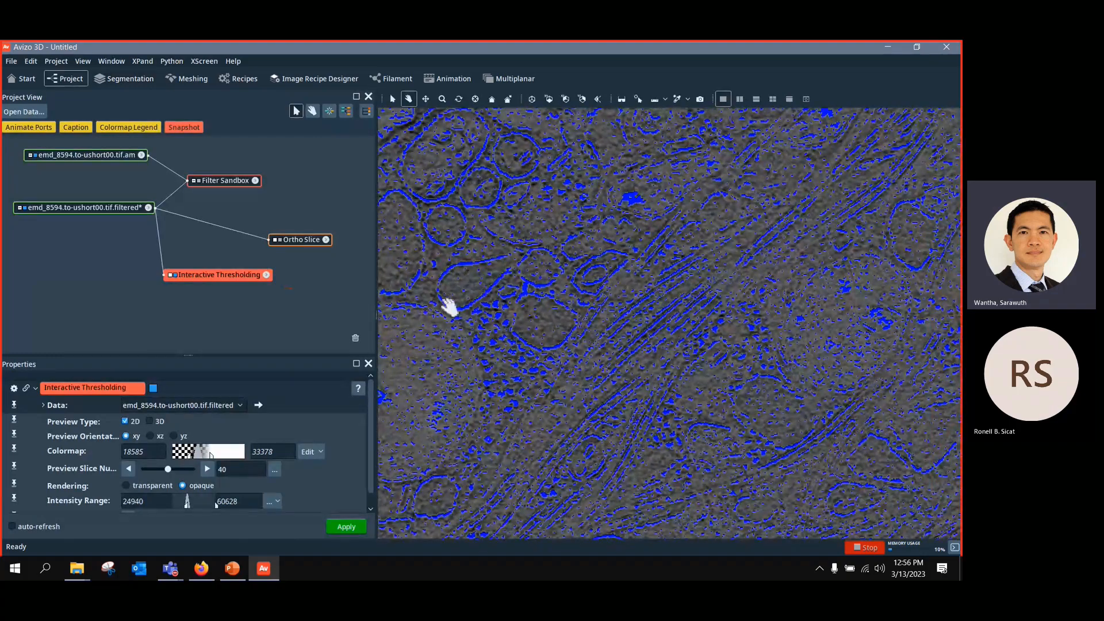
middle_click_drag(485, 295, 575, 276, "ctrl")
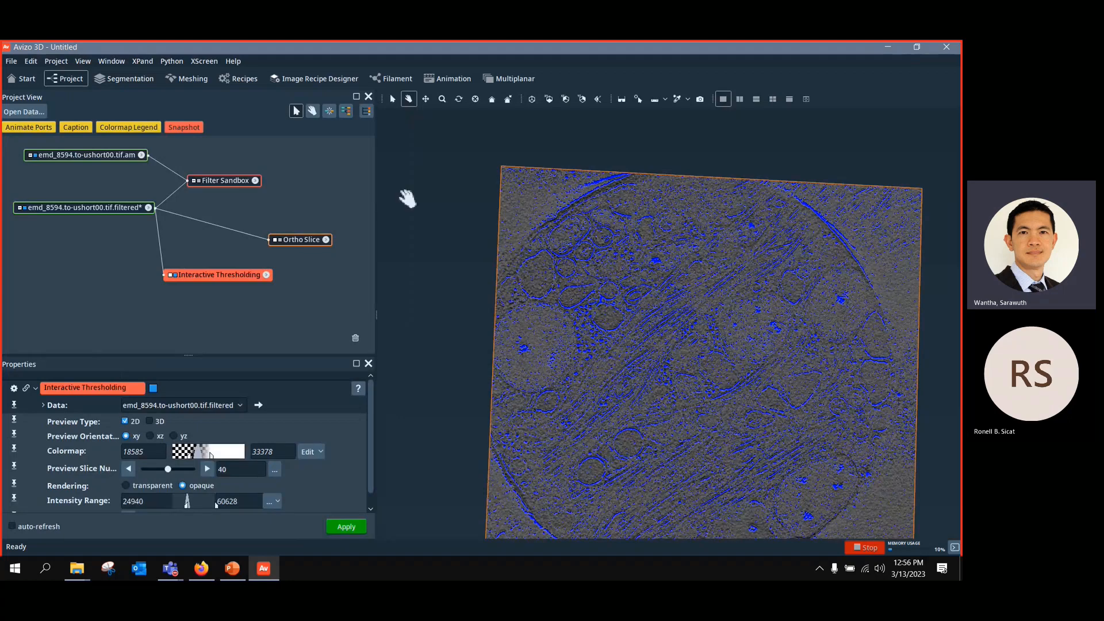
Step: Delete the Interactive Thresholding module and the Ortho Slice from the project
left_click(86, 208)
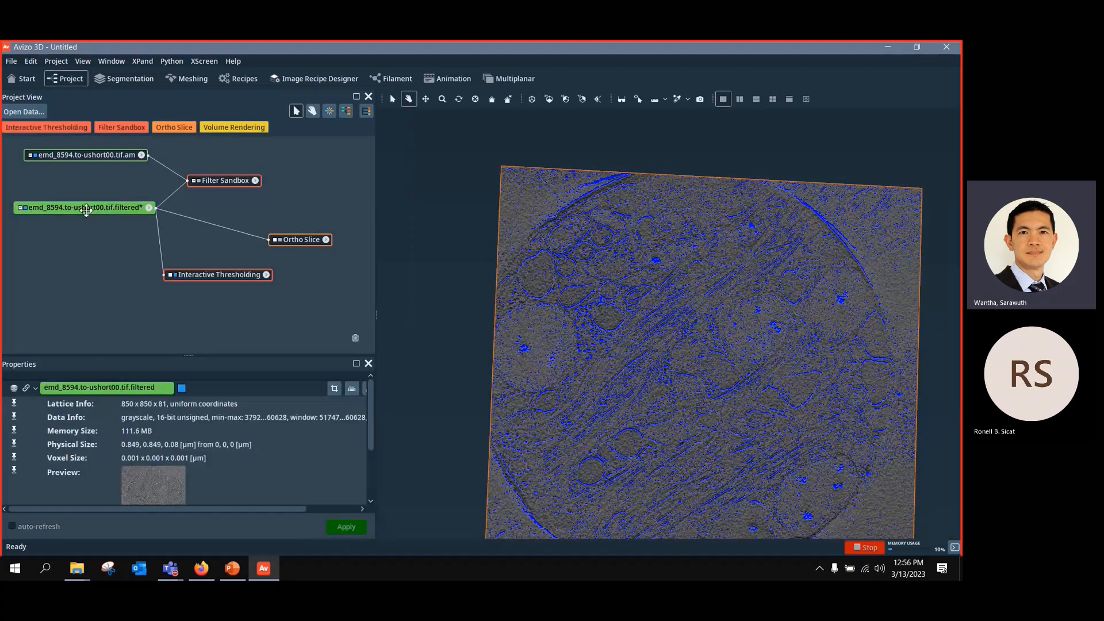
left_click_drag(86, 212, 84, 215)
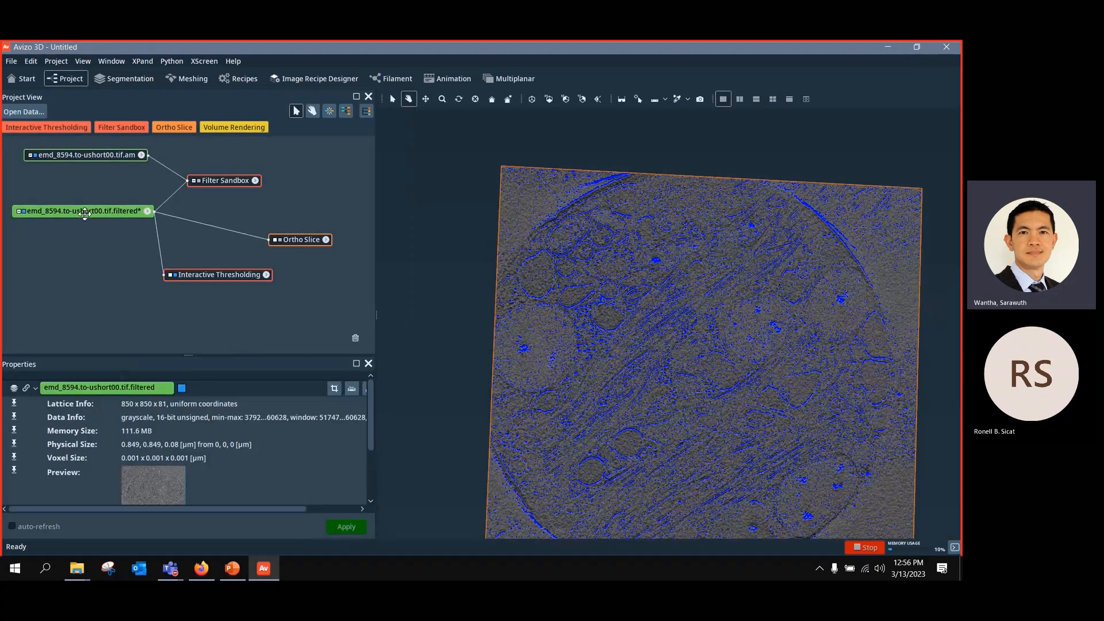
left_click(185, 273)
key("Delete")
left_click(275, 240)
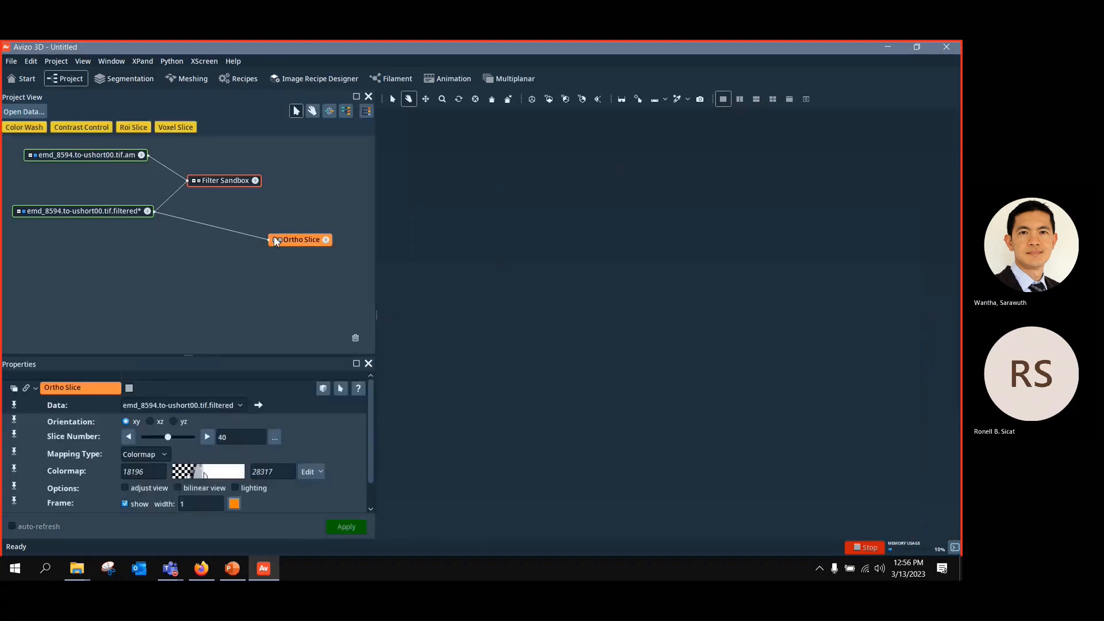
key("Delete")
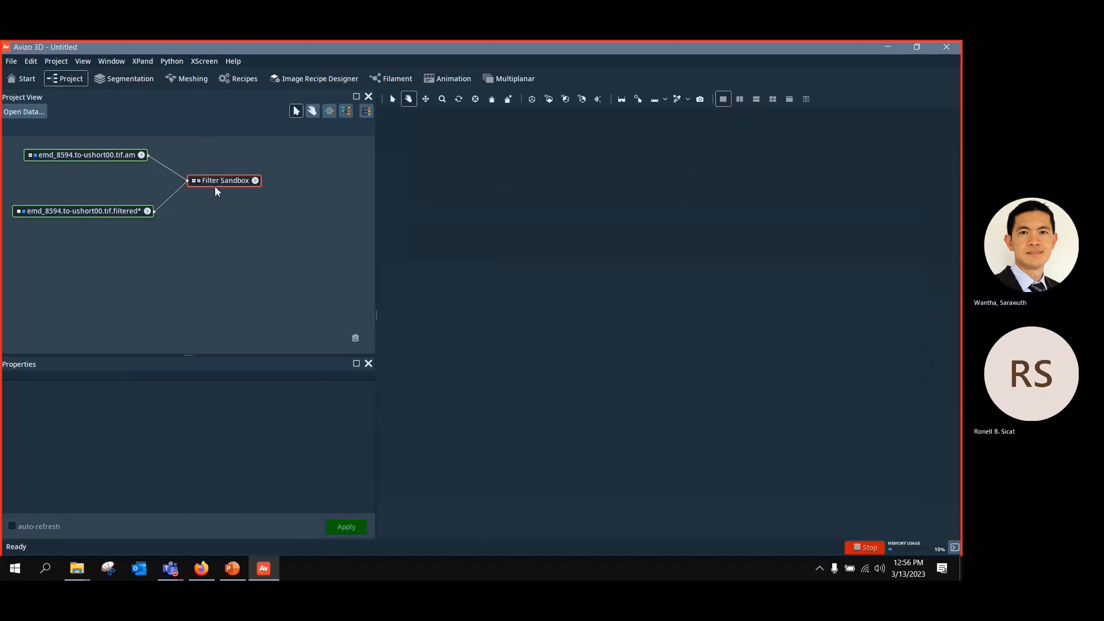
Step: Add an Ortho Slice to the filtered emd_8594 volume
left_click(138, 217)
left_click(174, 126)
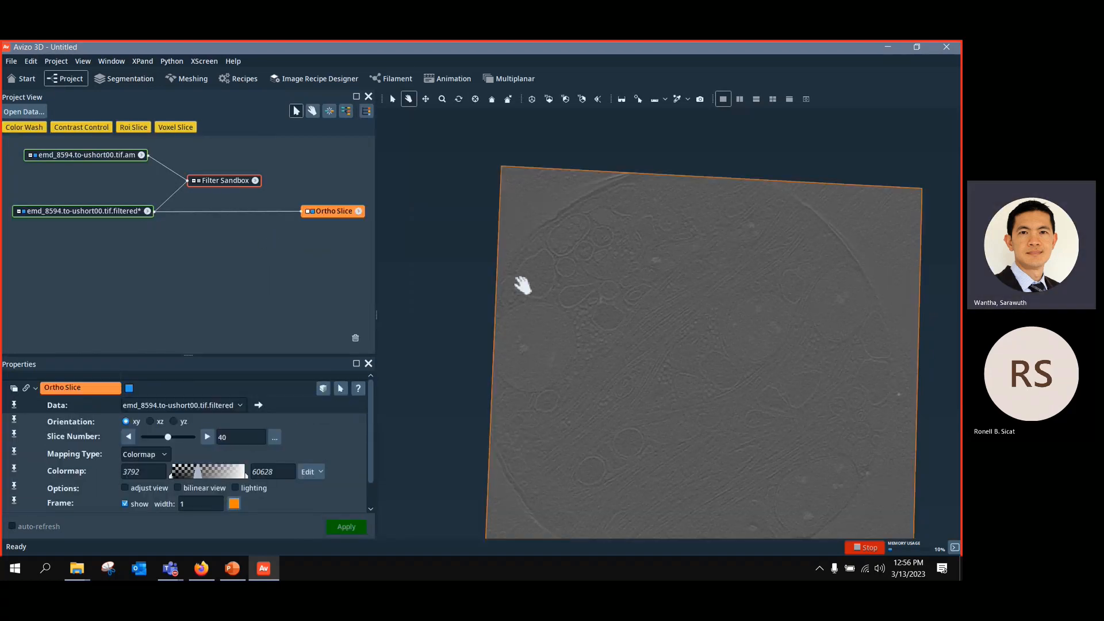
left_click(123, 79)
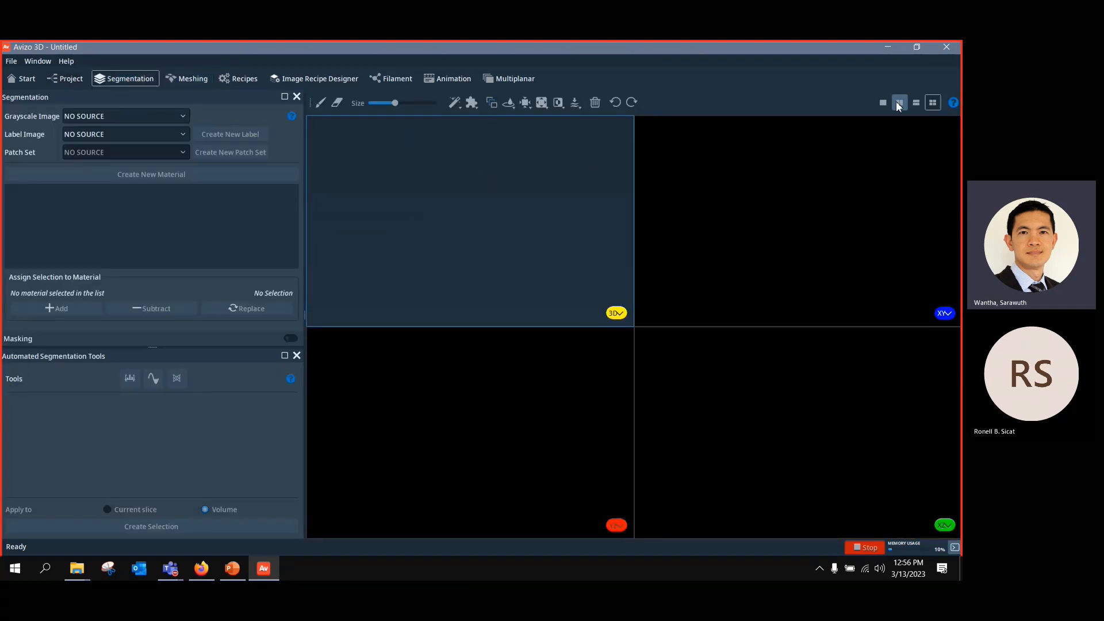
left_click(883, 104)
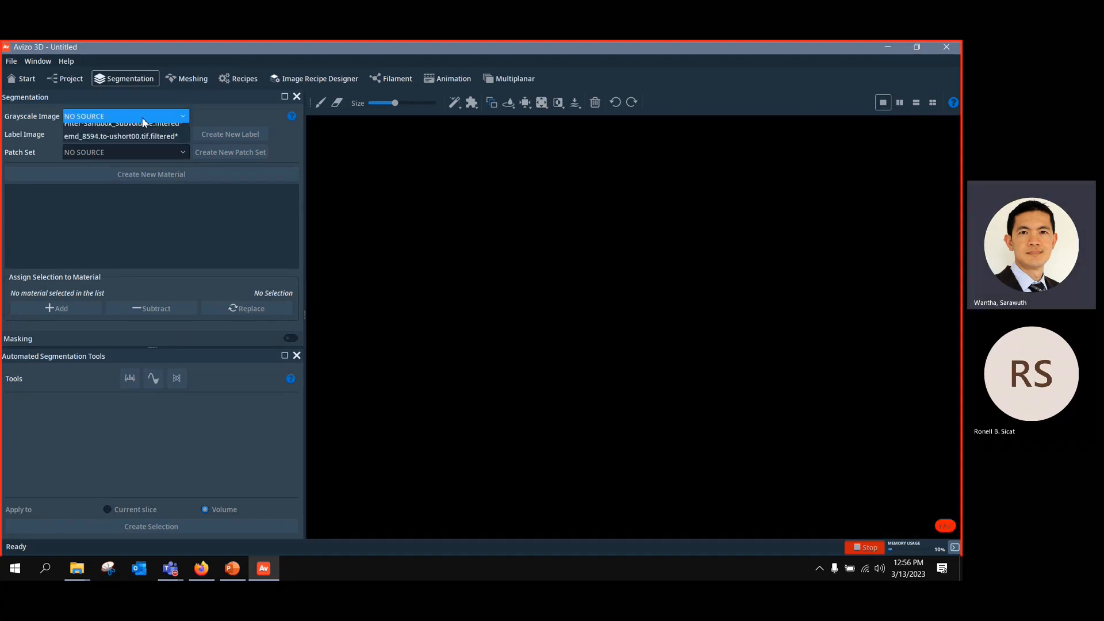
left_click(141, 116)
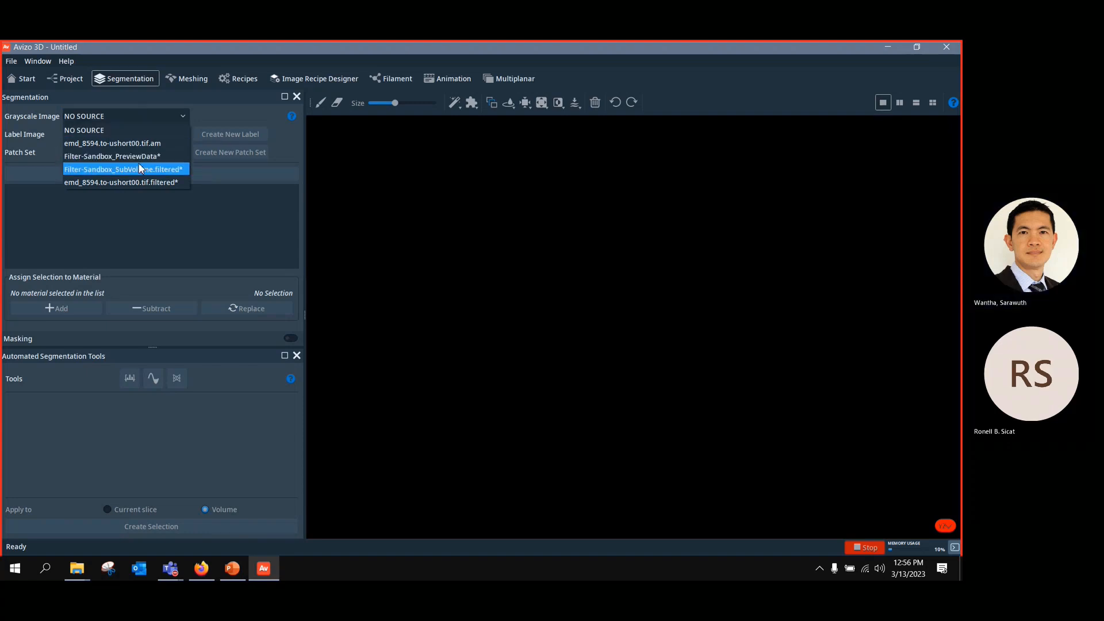
left_click(71, 81)
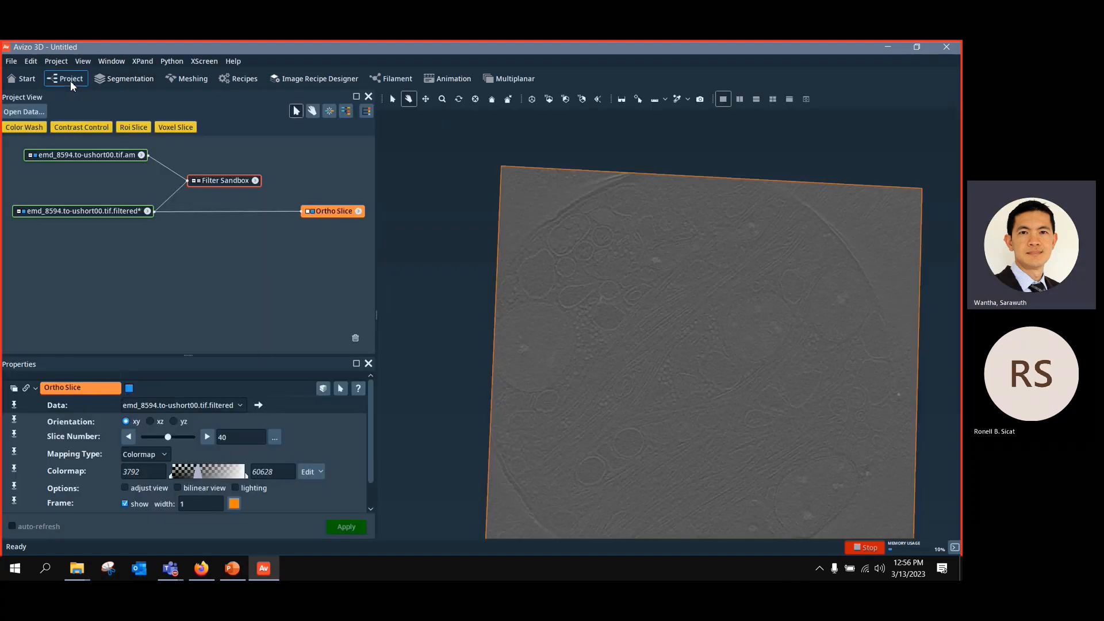
Step: Rename the filtered emd_8594 dataset as 2
left_click(85, 214)
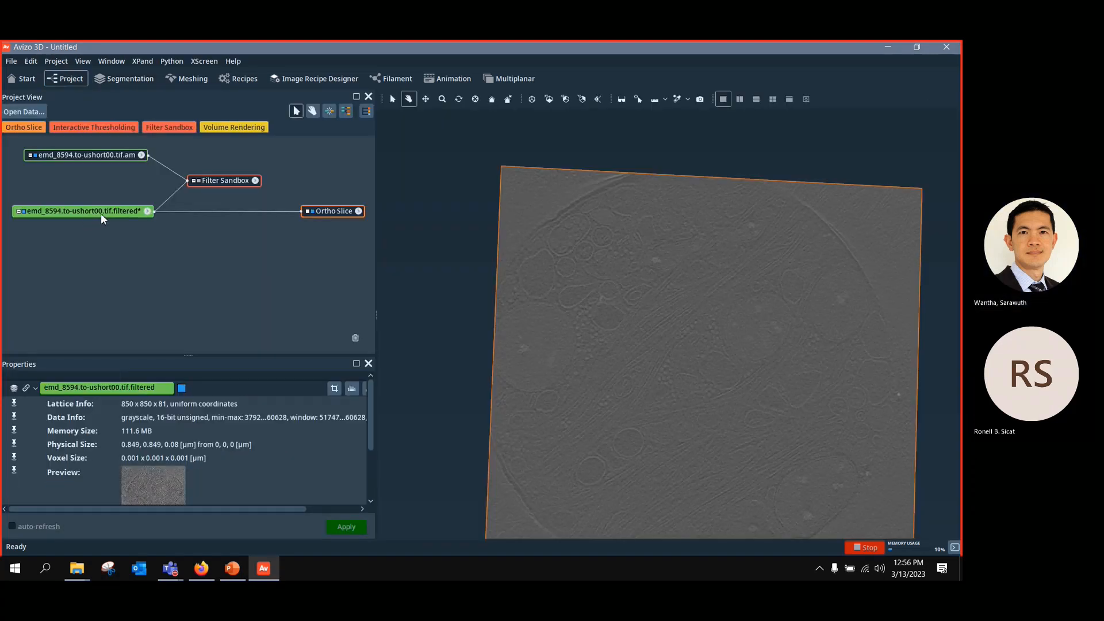
right_click(101, 213)
left_click(99, 213)
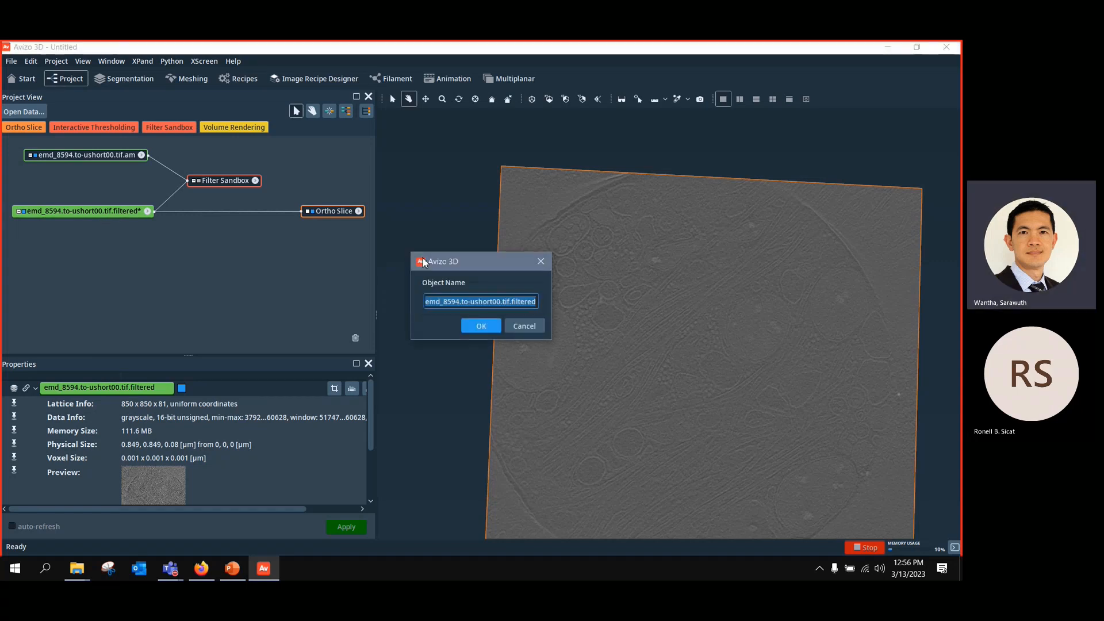
type("2")
left_click(480, 325)
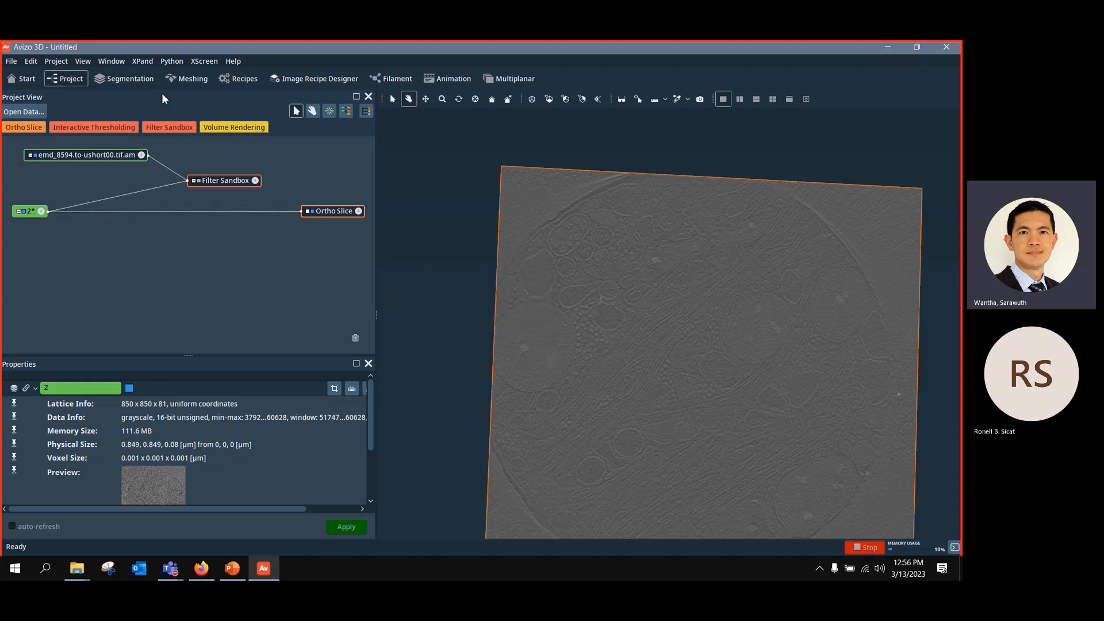
Step: Load dataset 2 as the grayscale image in the Segmentation workspace and show only the XY slice
left_click(131, 79)
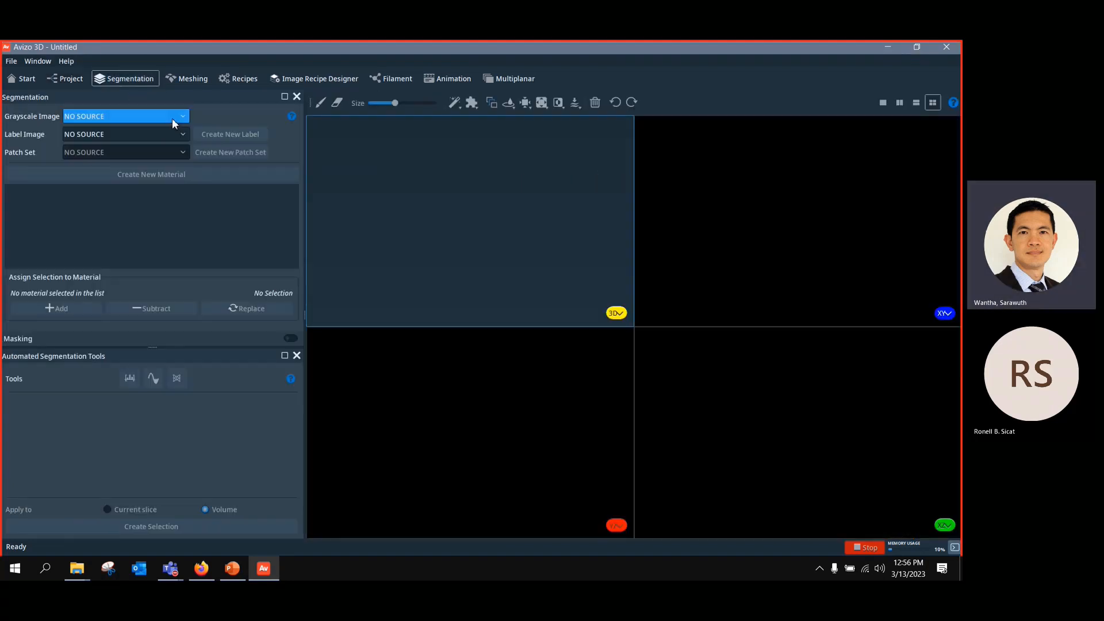
left_click(173, 119)
left_click(98, 181)
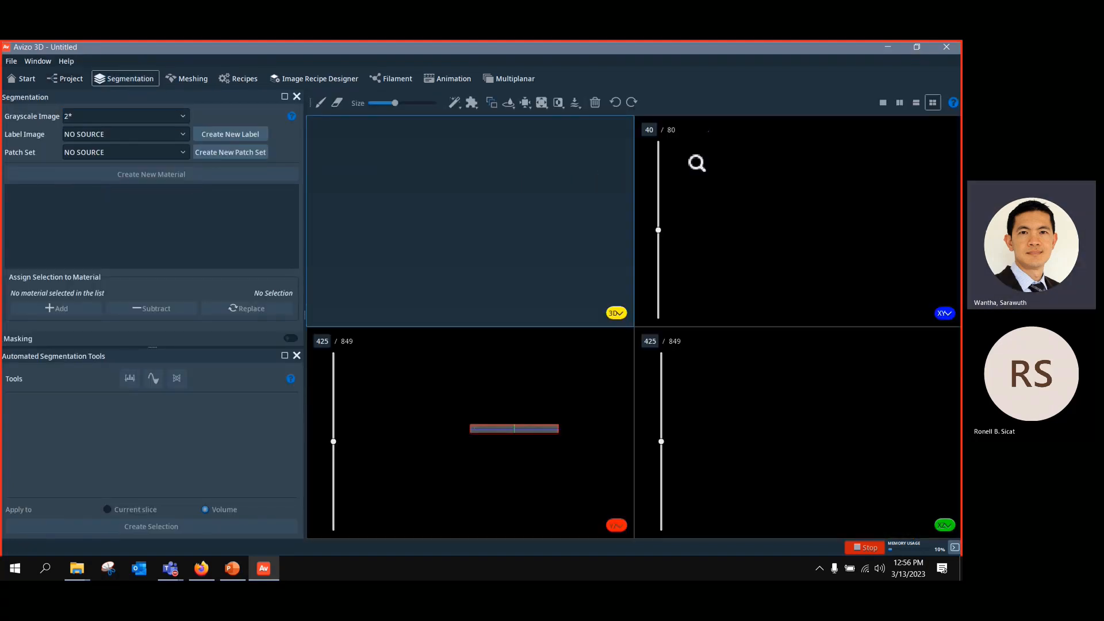
left_click(883, 102)
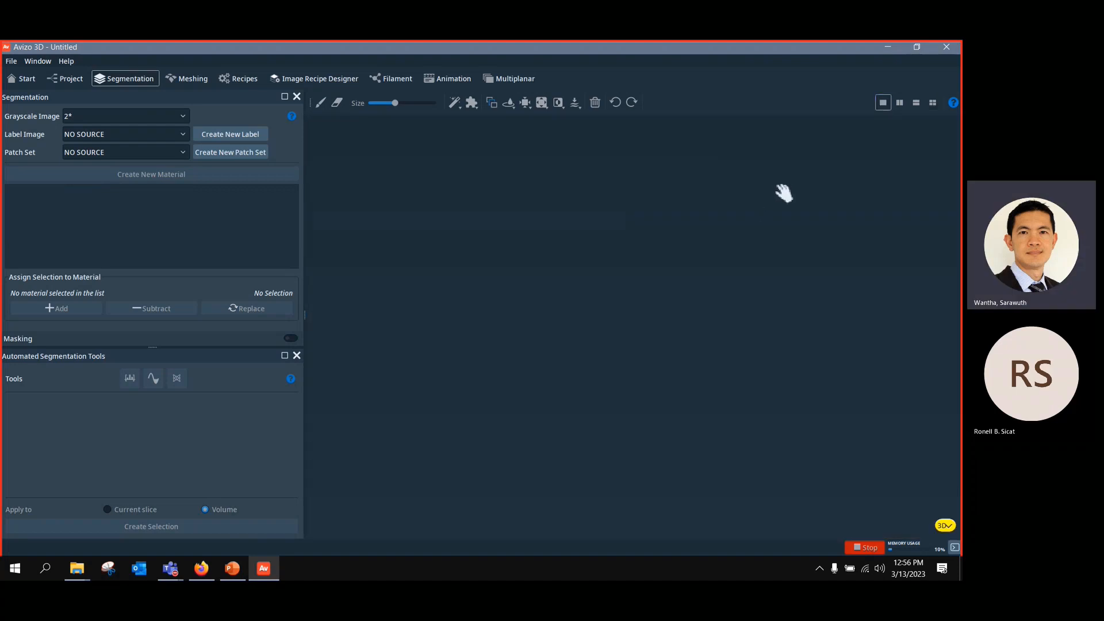
left_click(883, 102)
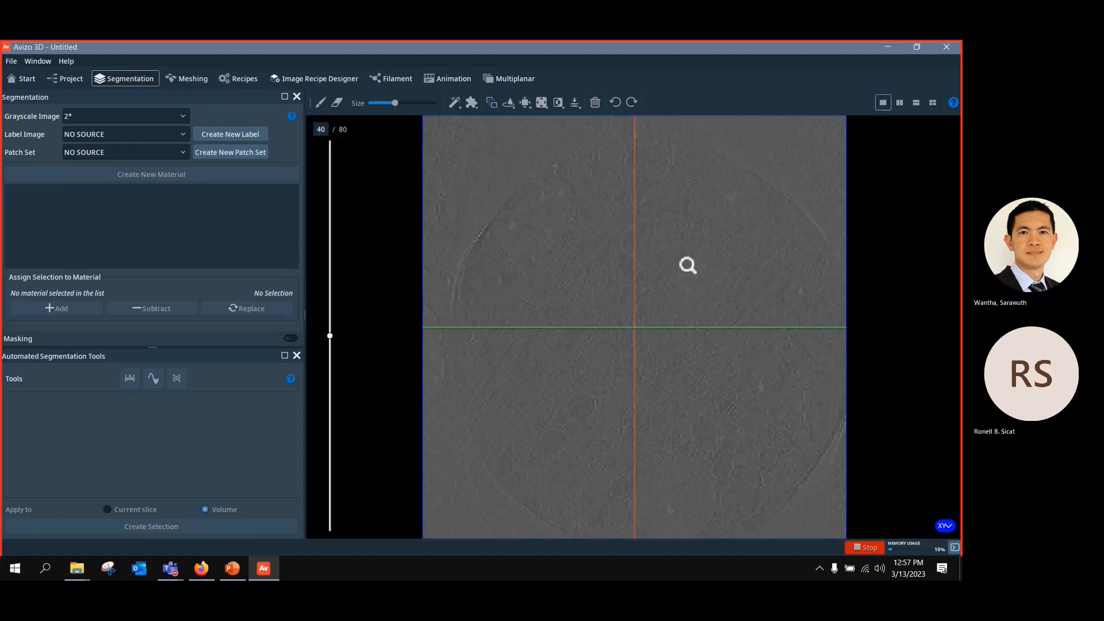
Step: Narrow the XY view's colormap range to about 20921–29096 to increase the slice contrast
left_click(945, 525)
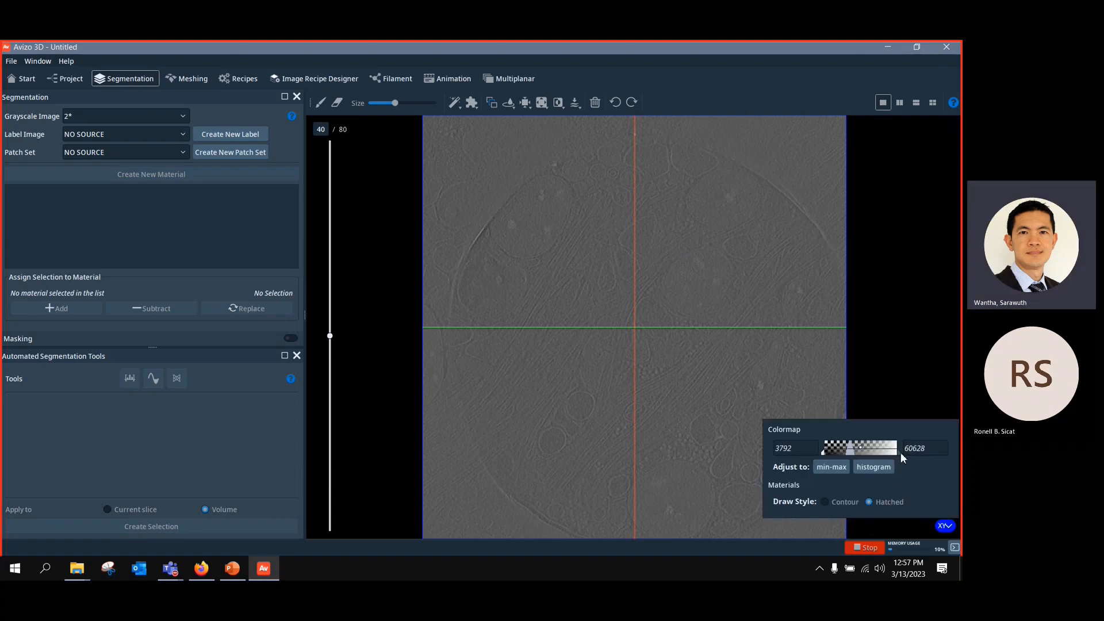
left_click_drag(900, 452, 846, 451)
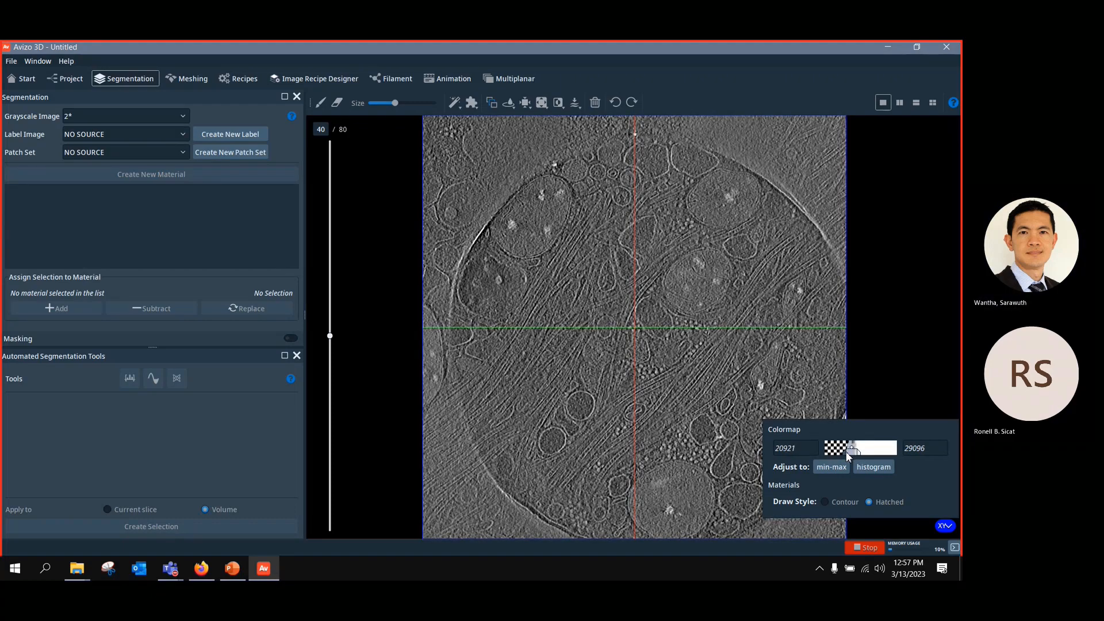
left_click_drag(343, 193, 370, 209)
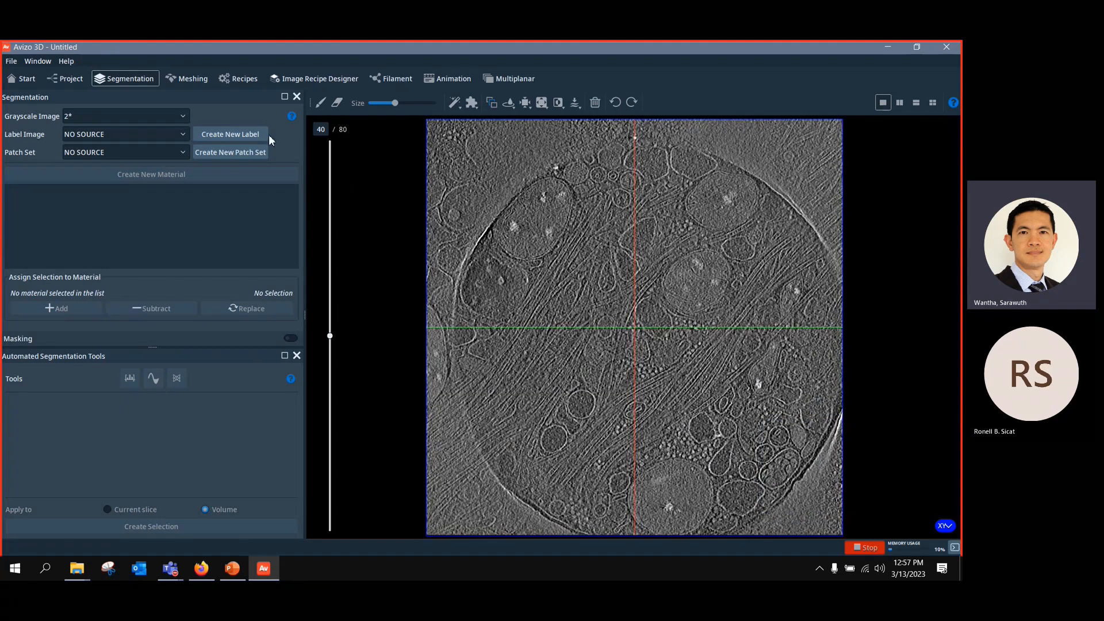
Step: Create a new label image for dataset 2 and lower the Magic Wand masking minimum to about 24976
left_click(228, 134)
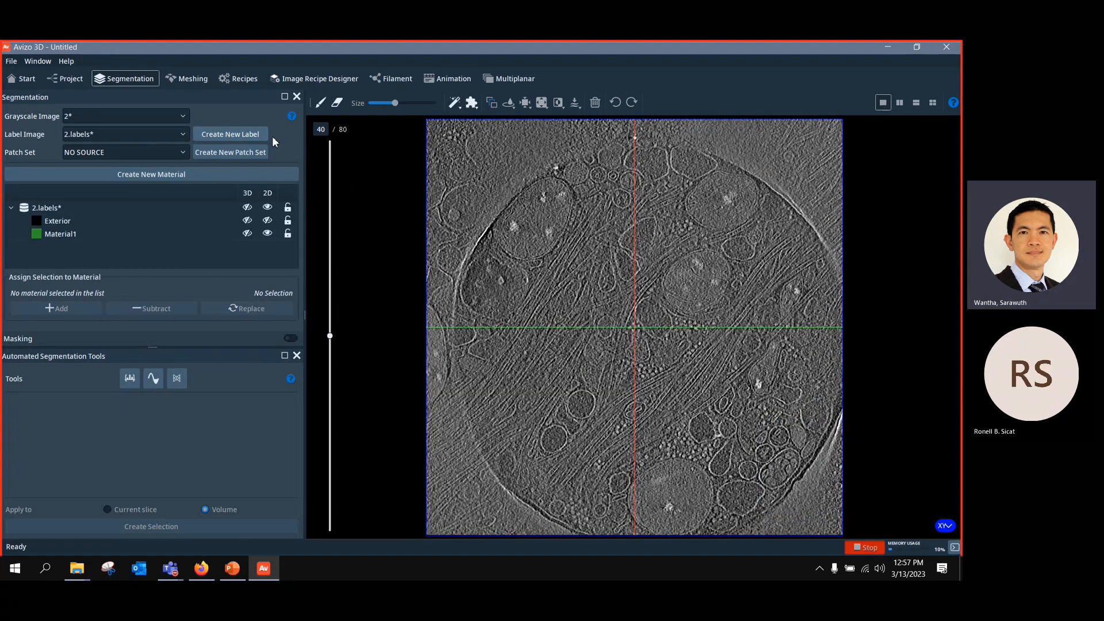
left_click(455, 102)
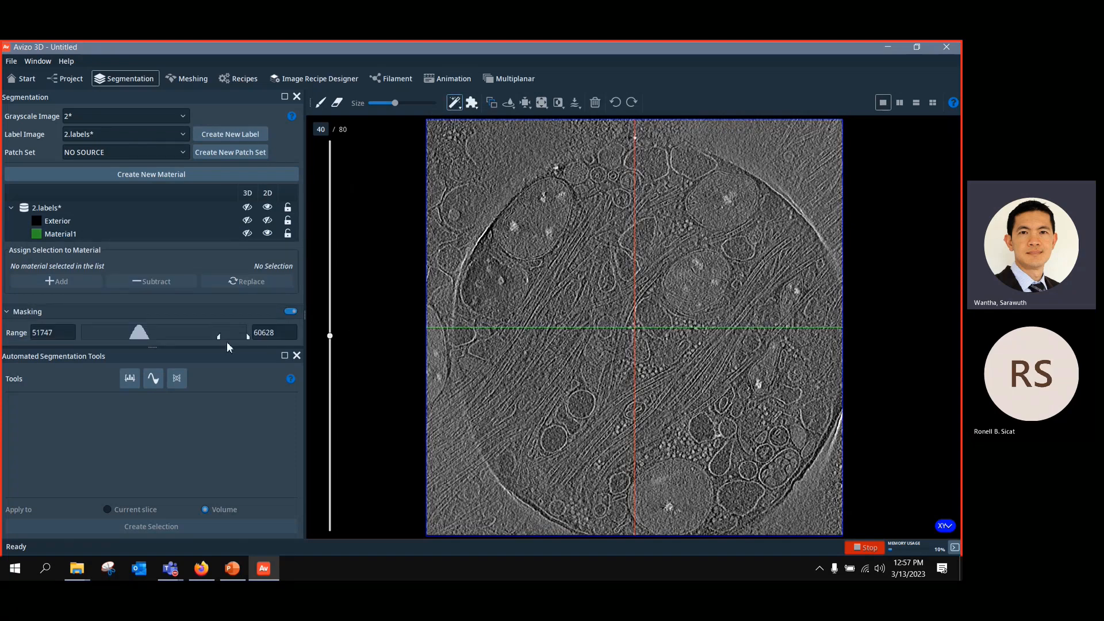
left_click_drag(219, 337, 142, 336)
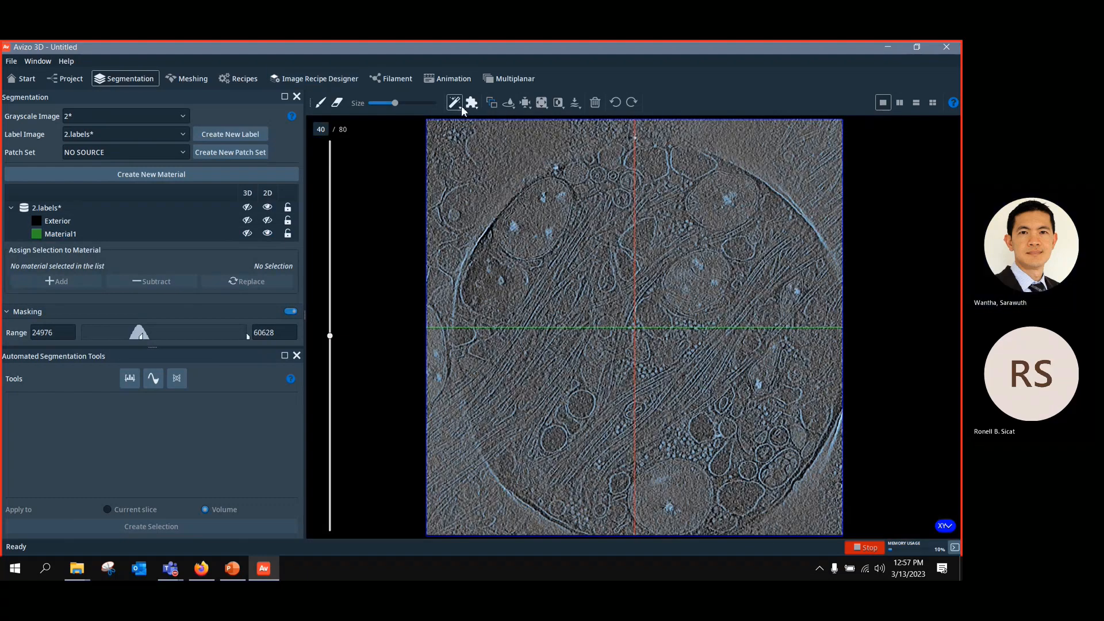
Step: Select a filament near the centre of slice 40 with the Magic Wand, using the masking range
left_click(460, 107)
left_click(455, 103)
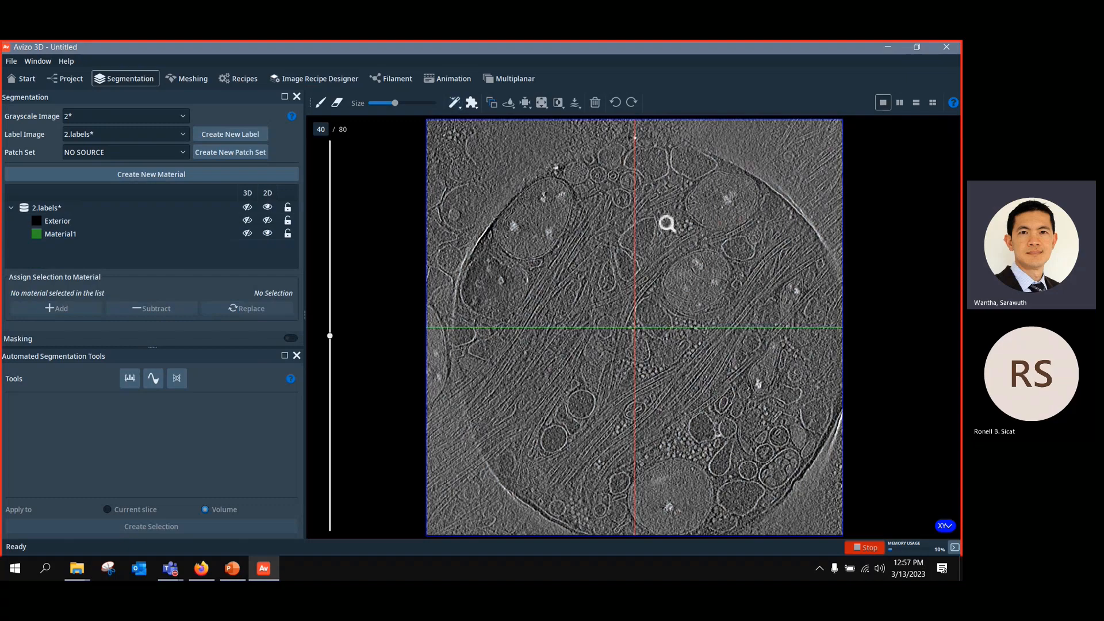
middle_click_drag(665, 224, 583, 175, "ctrl")
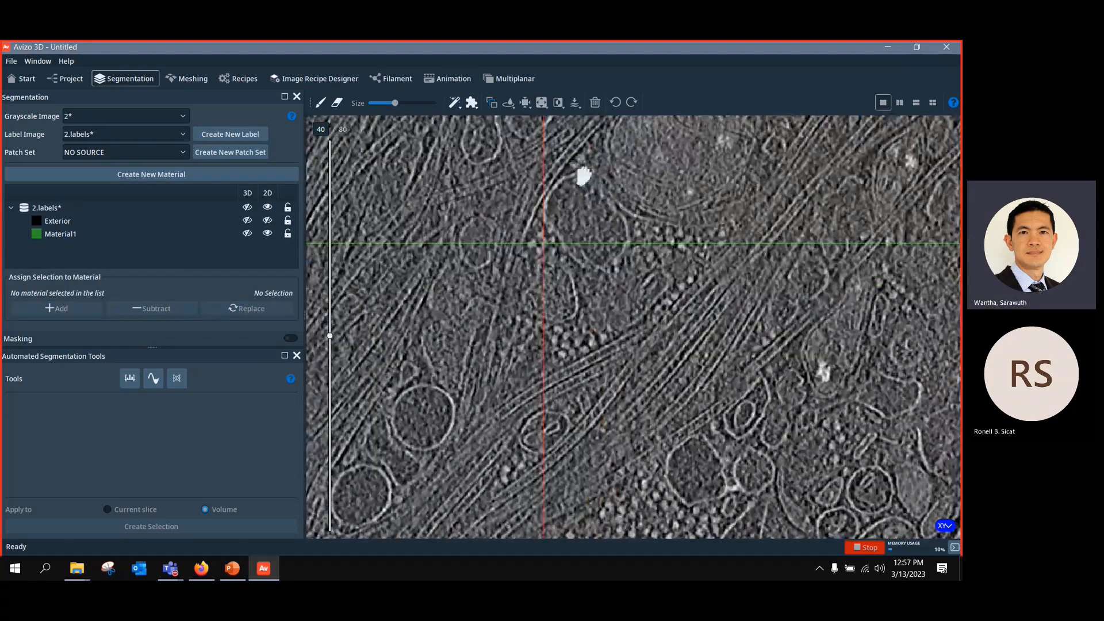
left_click(455, 104)
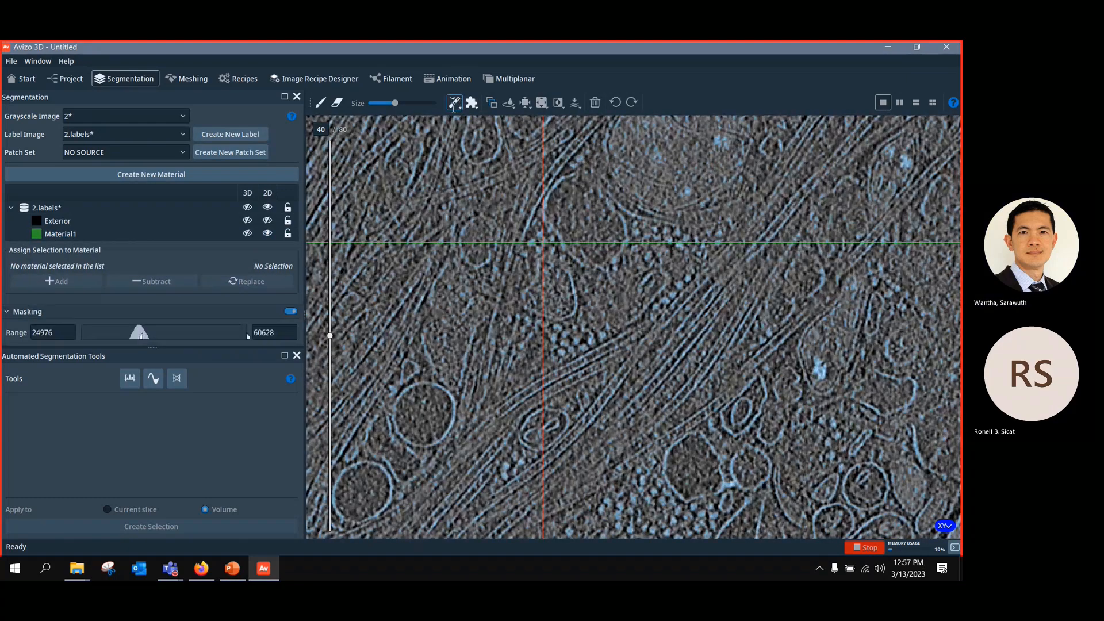
left_click(613, 398)
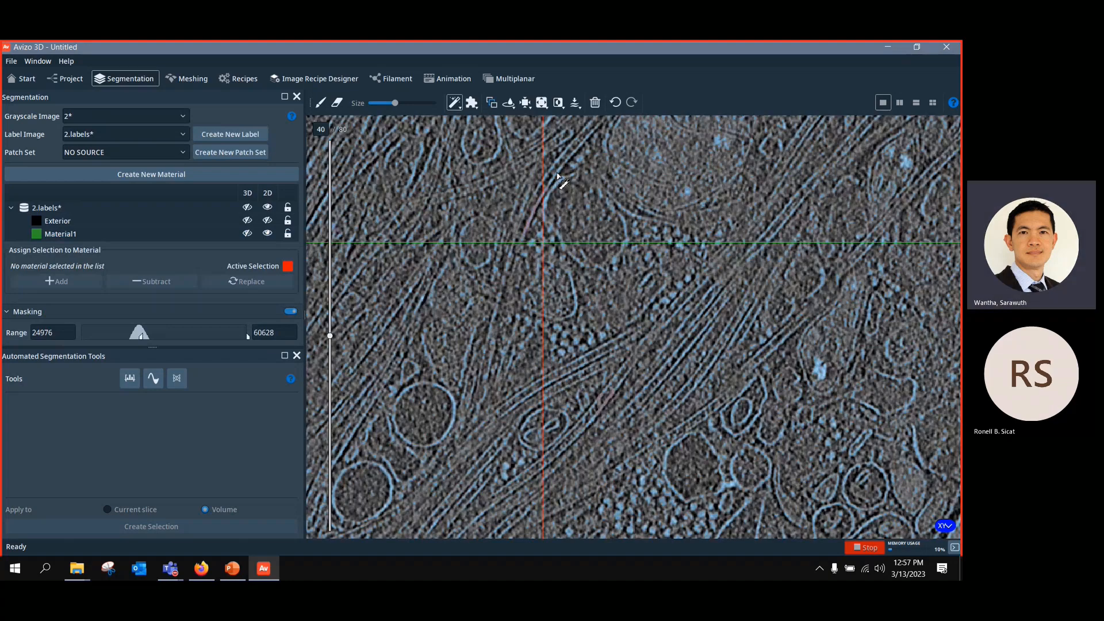
Step: Inspect the selected filament in the 3D view of the four-view layout, from another angle and up close
left_click(932, 102)
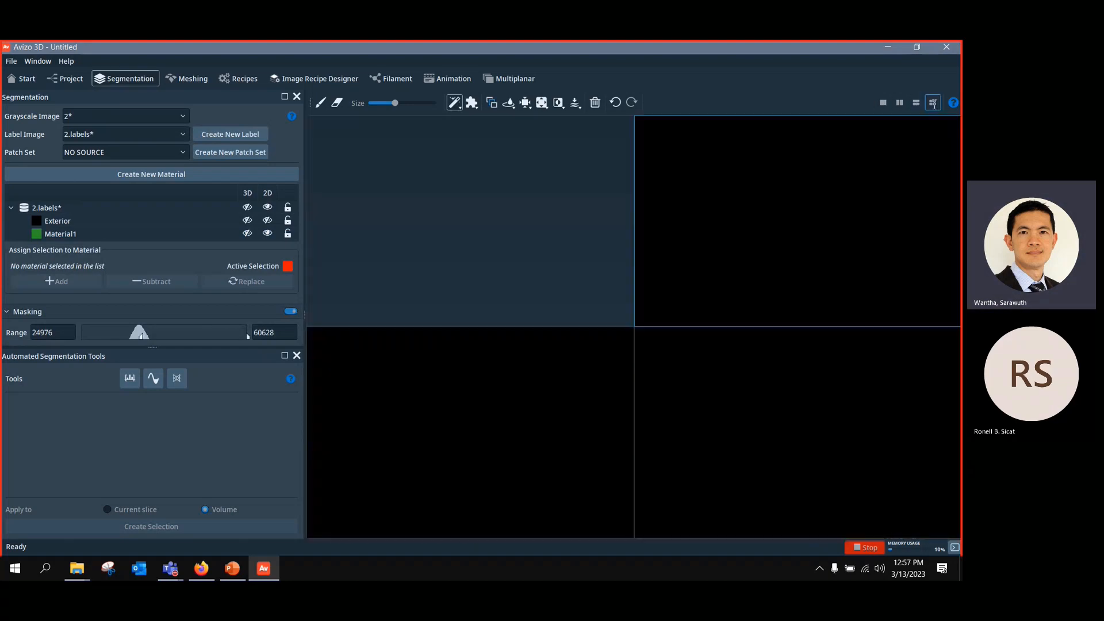
left_click(545, 215)
left_click_drag(503, 219, 411, 138)
left_click(454, 102)
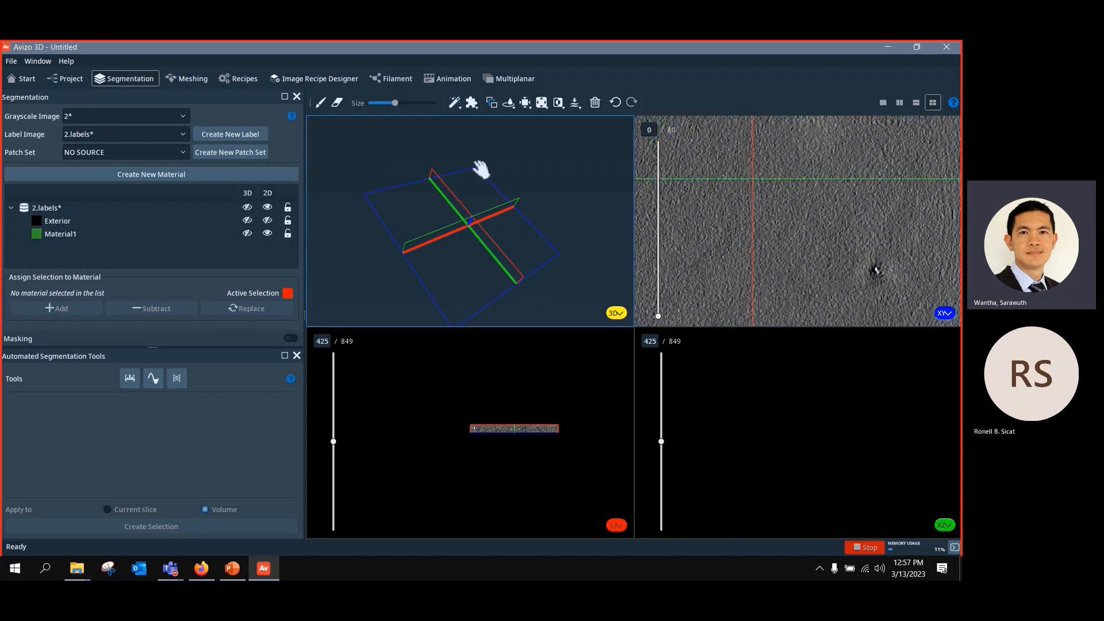
scroll(464, 252, "up", 5)
scroll(458, 272, "up", 5)
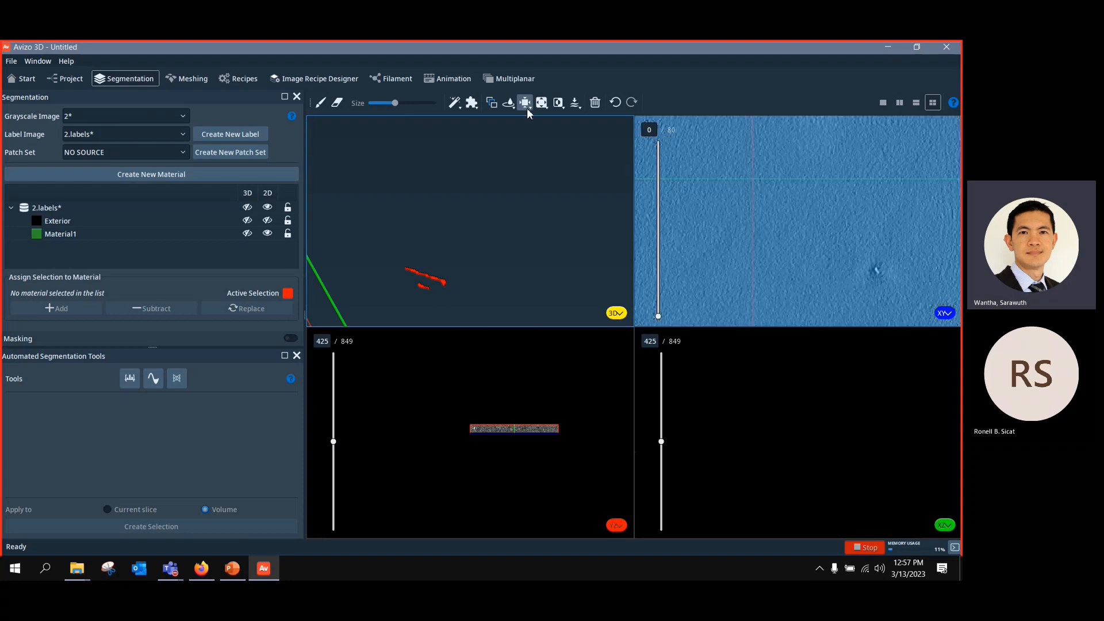
Step: Show only the XY view again, with nearly the whole cell in view, and go to slice 34
left_click(882, 103)
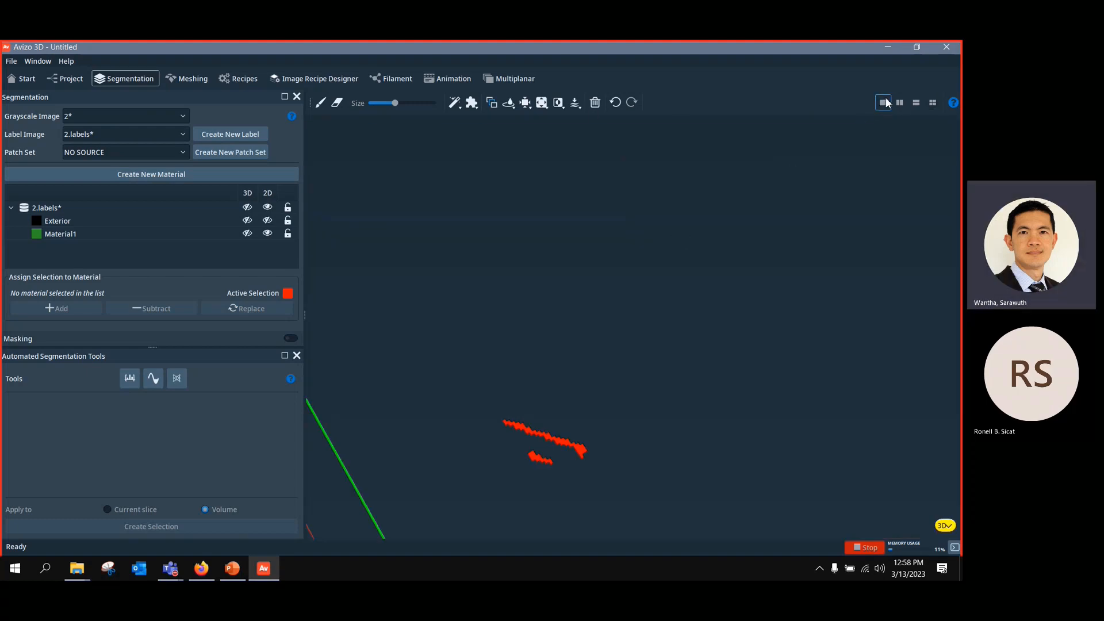
left_click(883, 103)
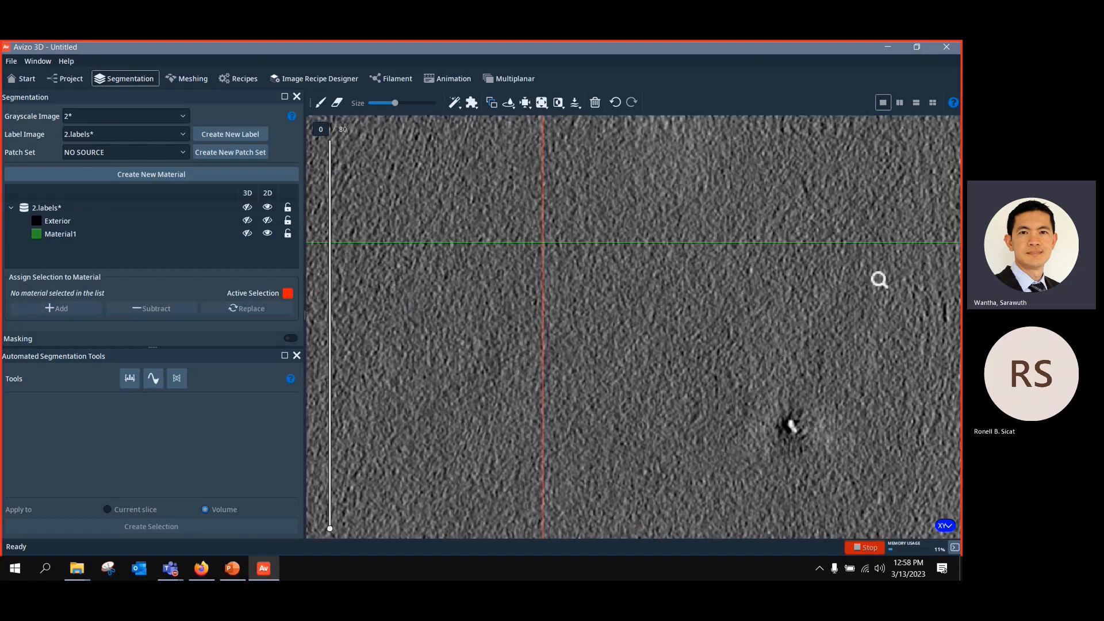
middle_click_drag(879, 280, 900, 245, "ctrl")
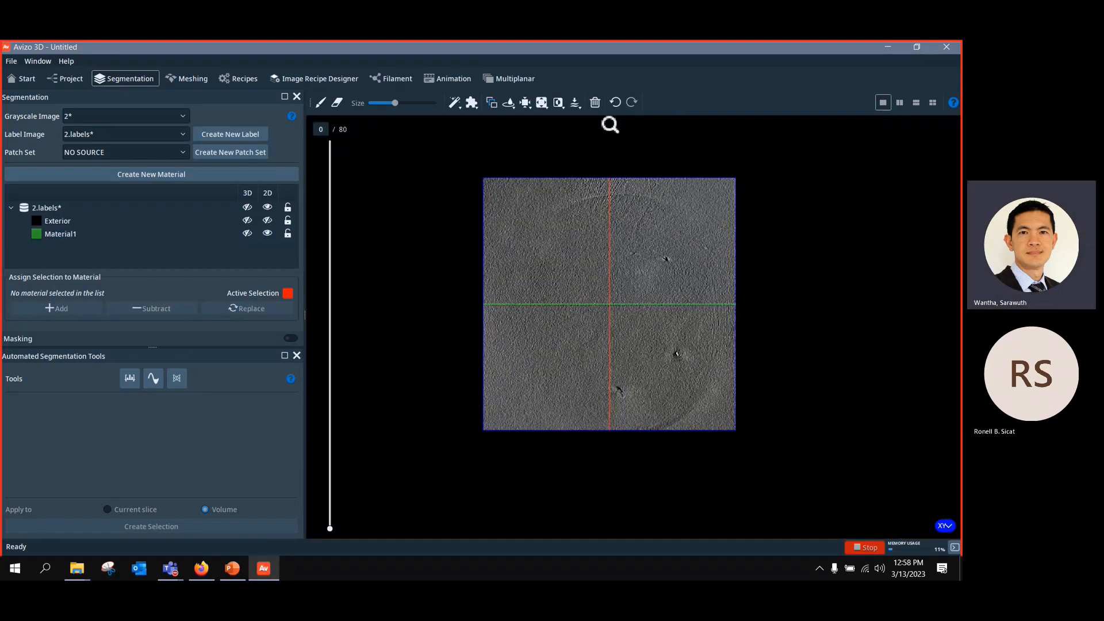
middle_click_drag(687, 267, 692, 286, "ctrl")
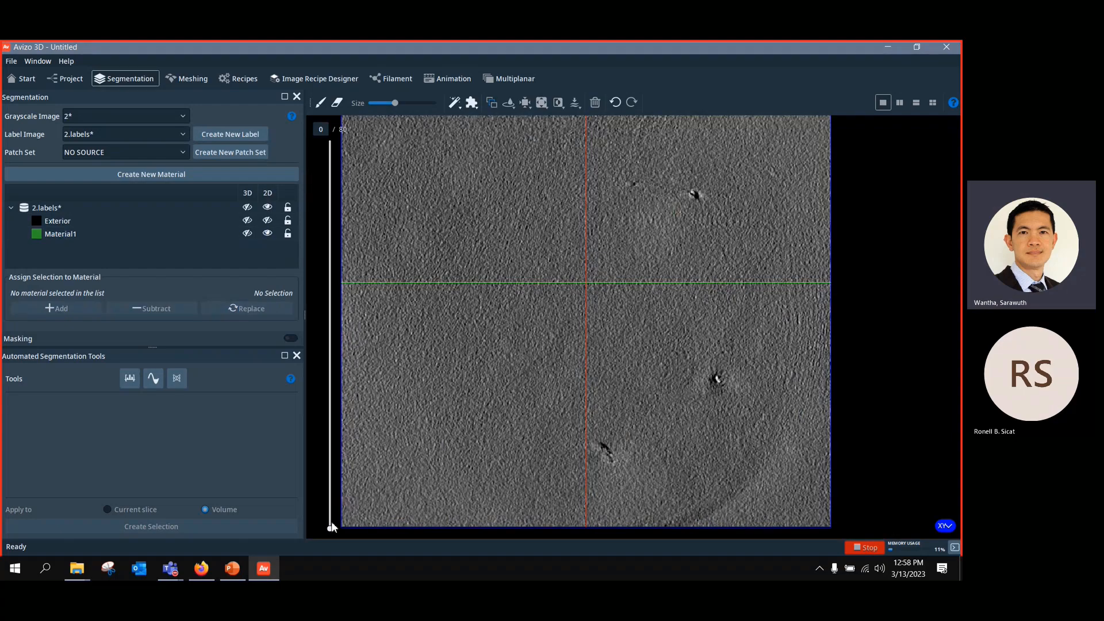
left_click_drag(330, 526, 330, 365)
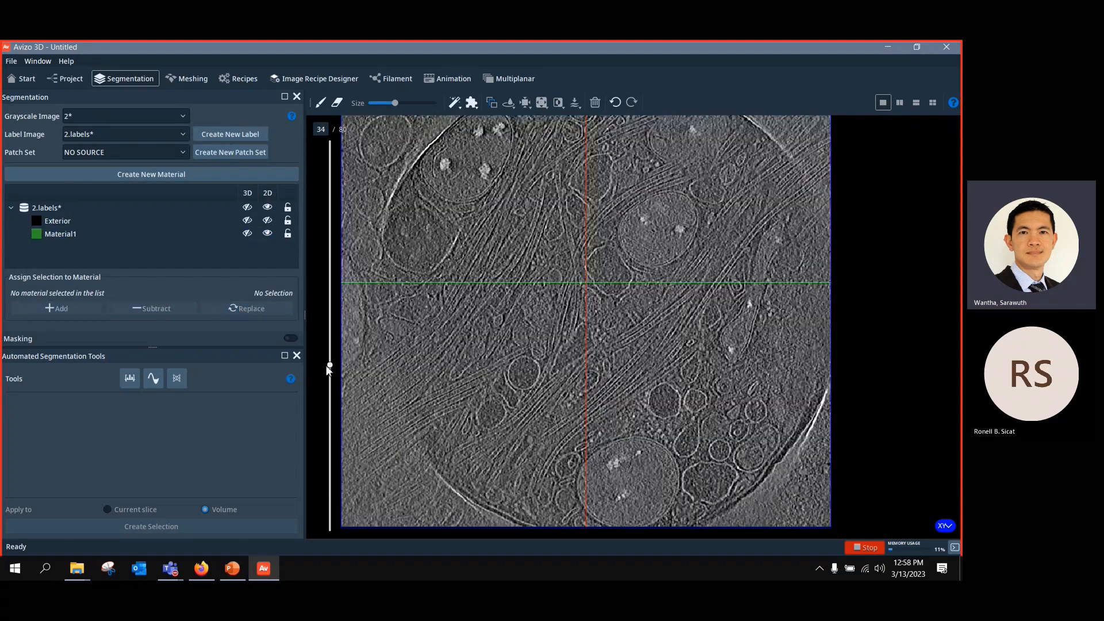
Step: Activate the AI Assisted Segmentation tool and create a new patch set with a patch size of 32
left_click(183, 383)
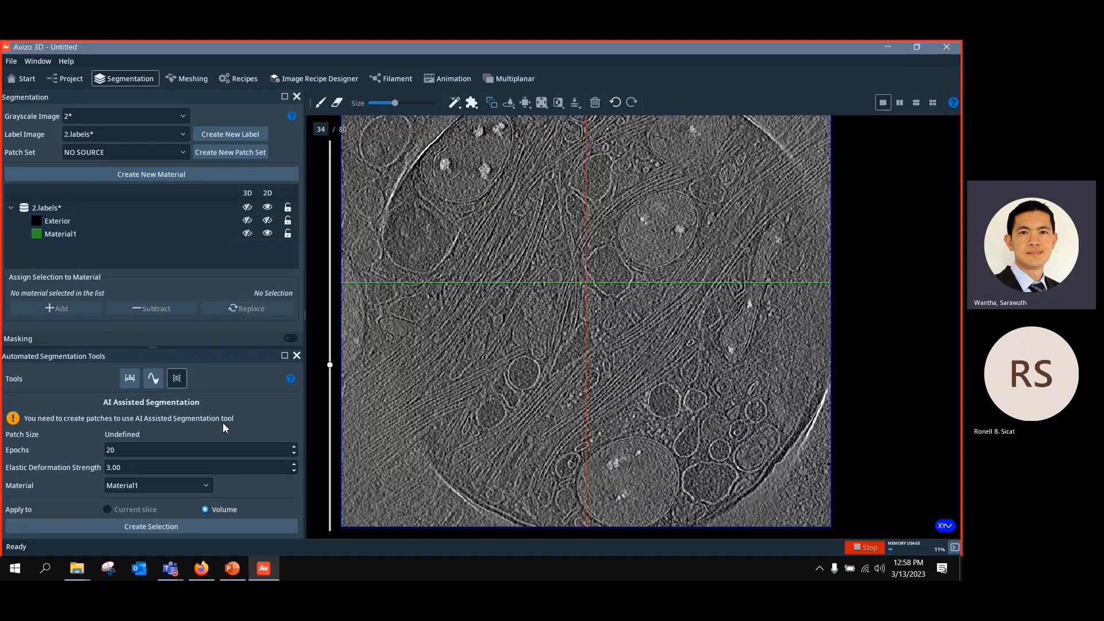
left_click(238, 156)
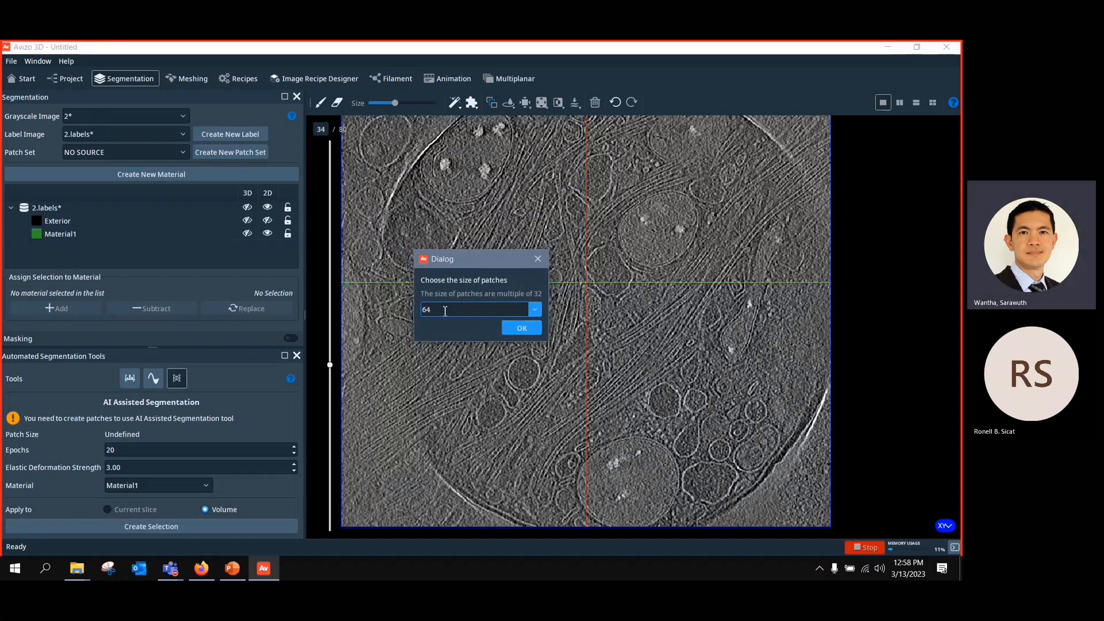
left_click(536, 311)
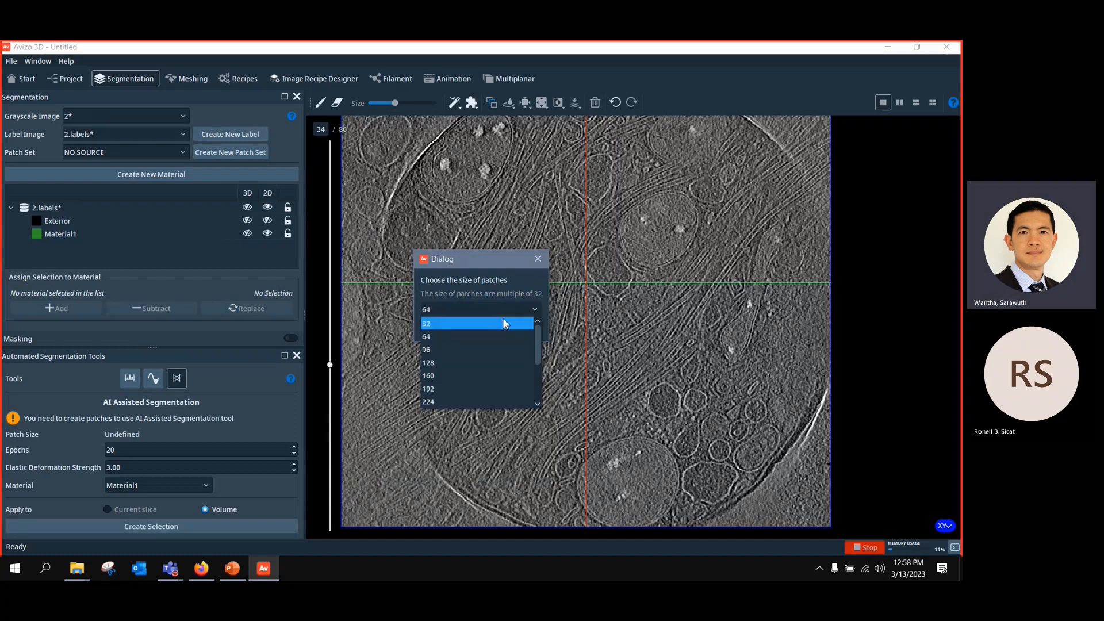
left_click(468, 325)
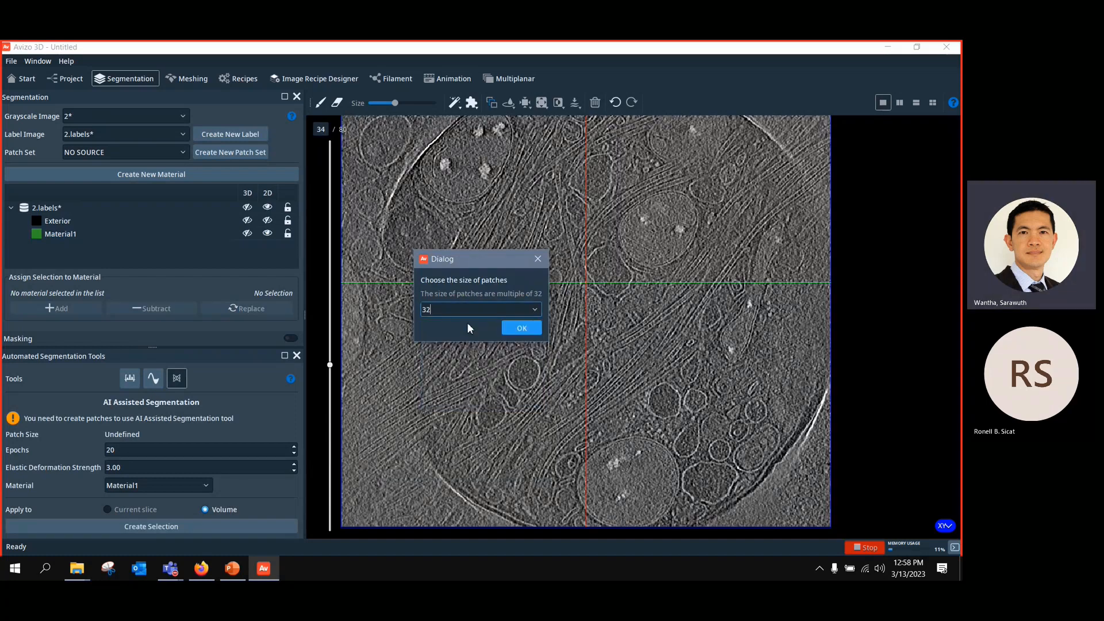
left_click(525, 328)
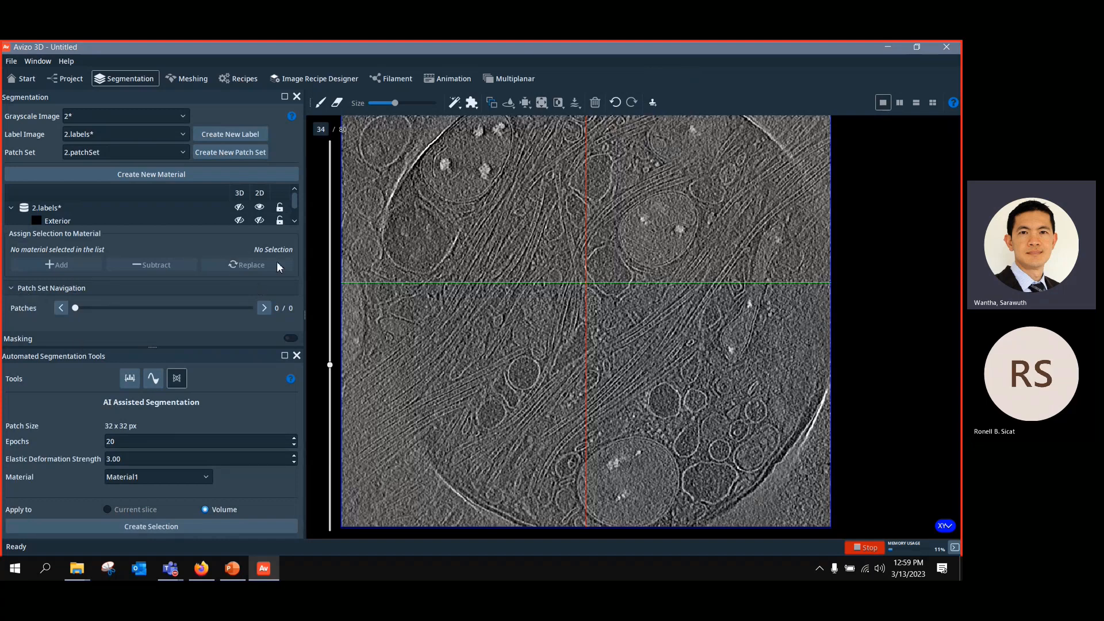
Step: Place eight training patches on slice 34, covering vesicle membranes in the lower half plus organelle interiors and background areas
left_click_drag(293, 205, 294, 207)
left_click(652, 103)
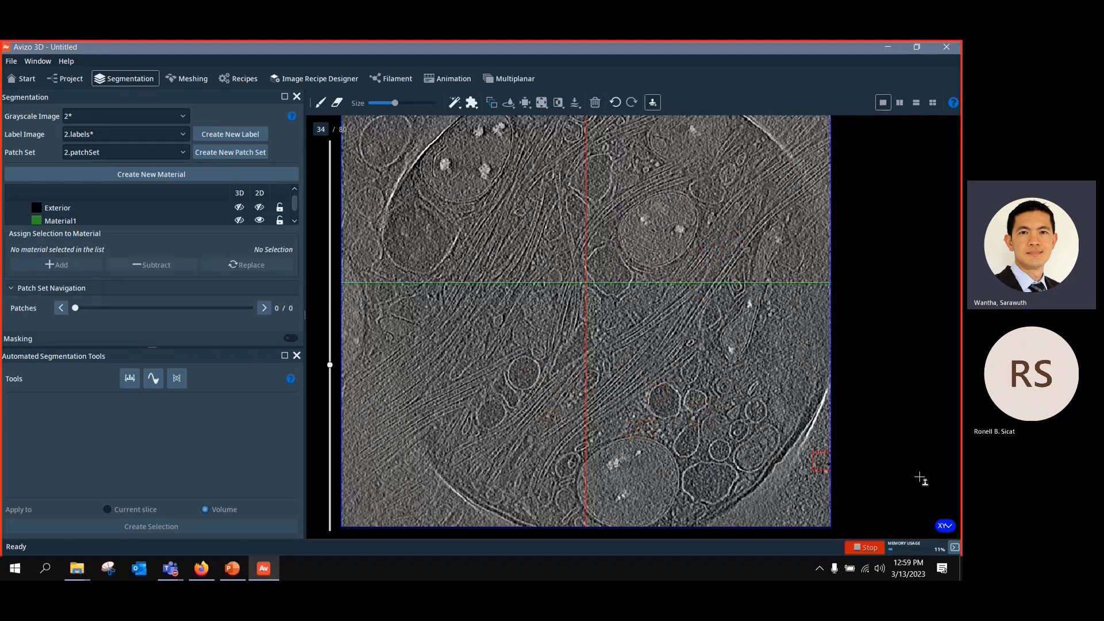
left_click(944, 526)
mouse_move(850, 457)
left_mouse_down()
mouse_move(839, 453)
mouse_move(861, 453)
mouse_move(846, 456)
left_mouse_up()
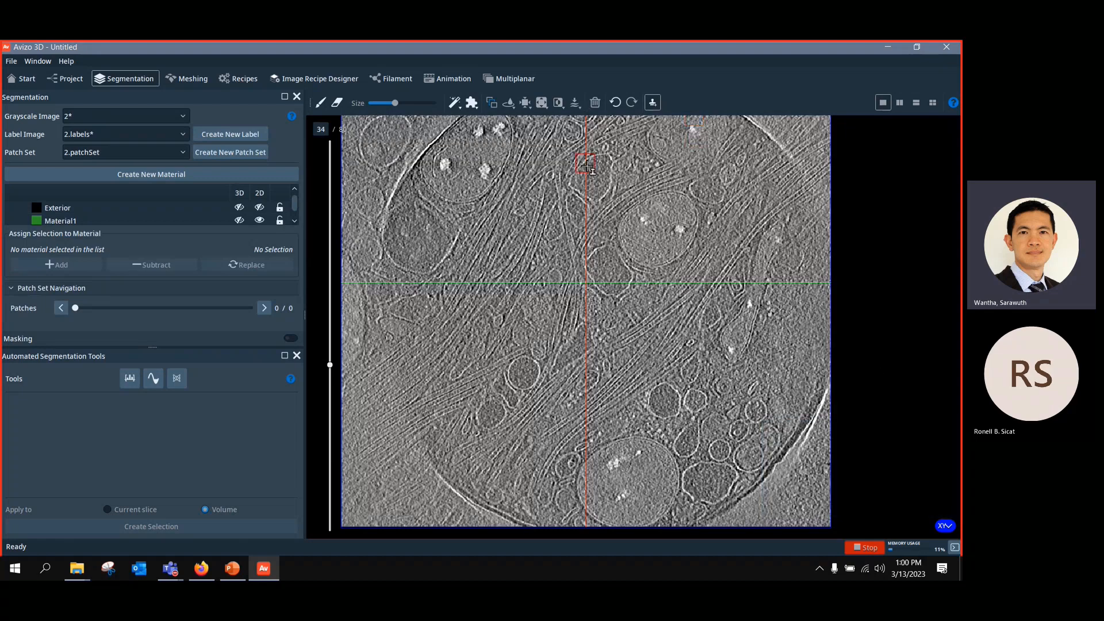
left_click(652, 106)
left_click(656, 410)
left_click(682, 442)
left_click(684, 146)
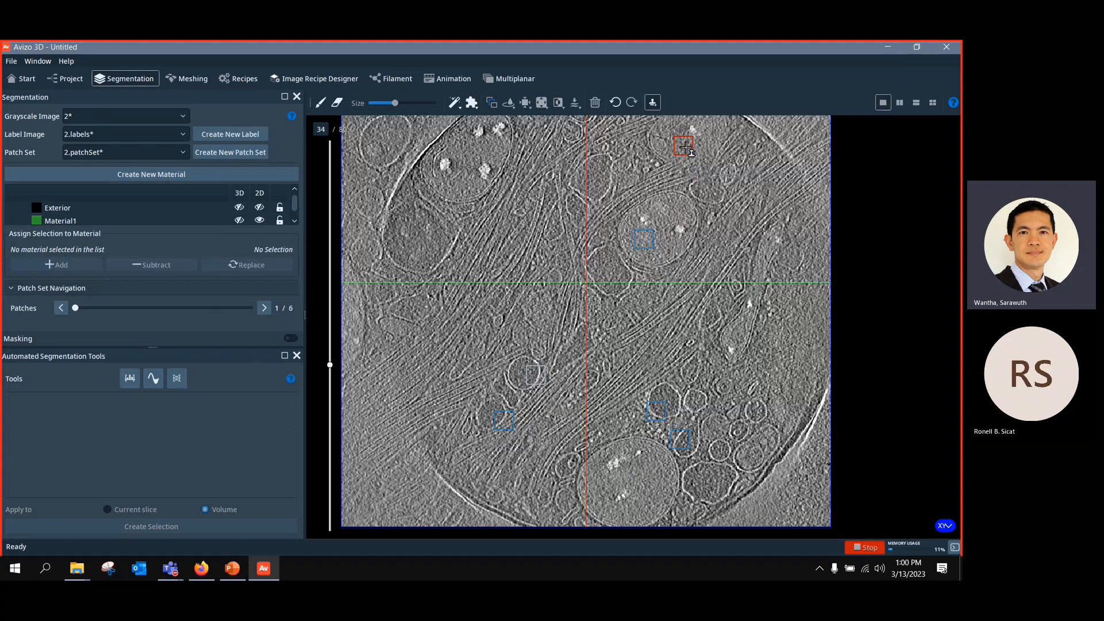
left_click(423, 248)
left_click(797, 339)
Step: Activate the paint brush, disable the masking range and reduce the brush size
key("ctrl")
key("ctrl")
left_click(323, 103)
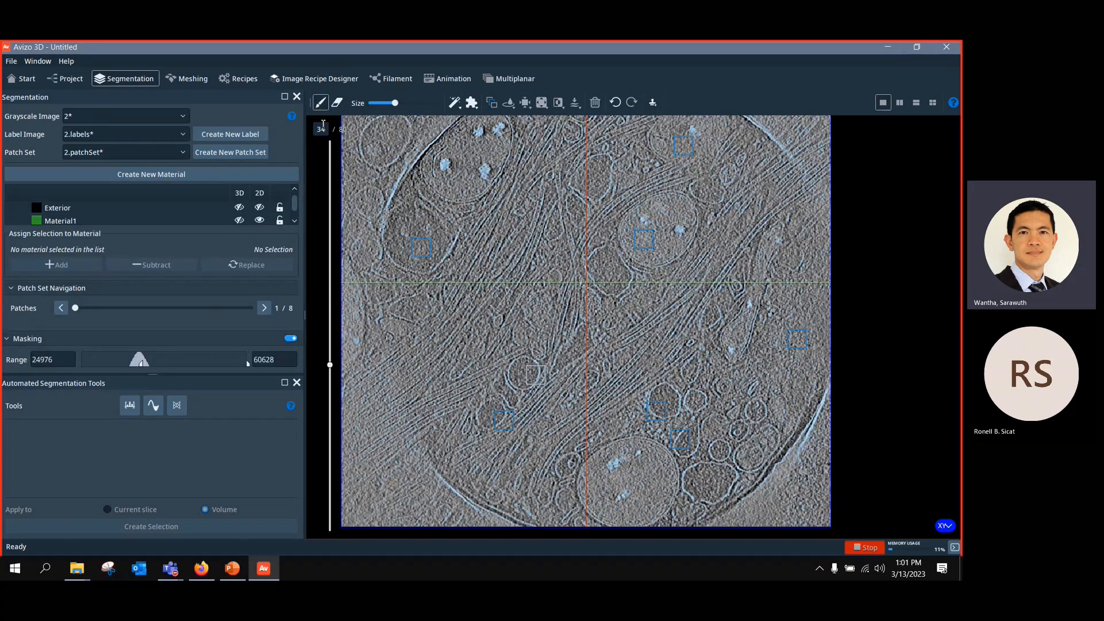
key("ctrl")
key("ctrl")
left_click(291, 340)
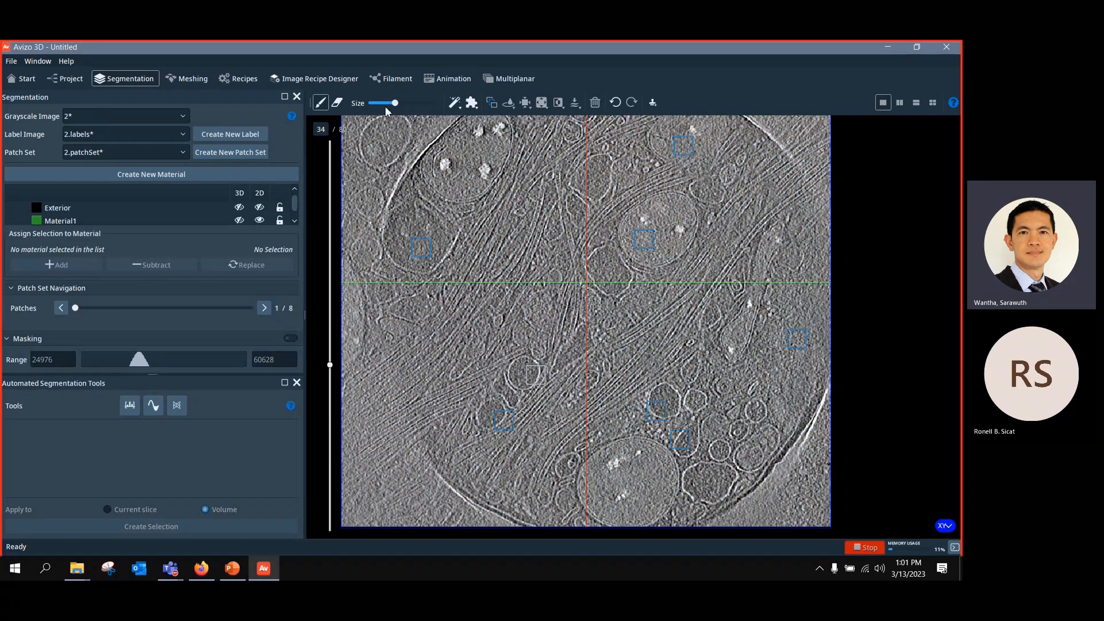
left_click_drag(384, 103, 379, 103)
Step: Paint the vesicle membrane segments inside the four patches in the lower half of the cell, using an even smaller brush
left_click(321, 104)
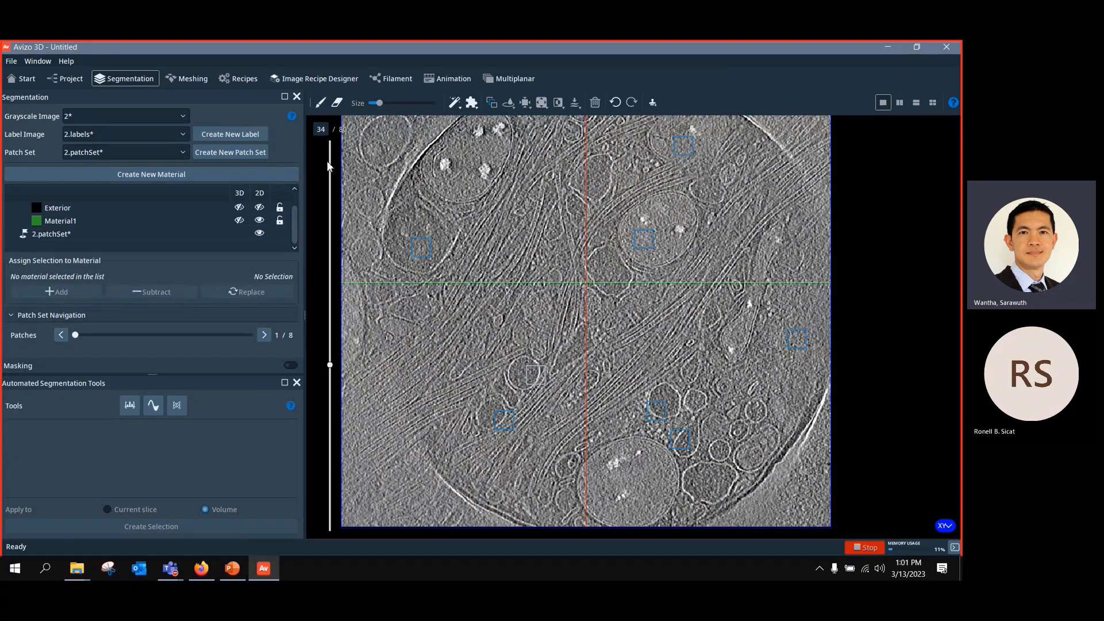
middle_click_drag(398, 337, 394, 350, "ctrl")
middle_click_drag(685, 400, 734, 313)
middle_click_drag(678, 312, 679, 313, "ctrl")
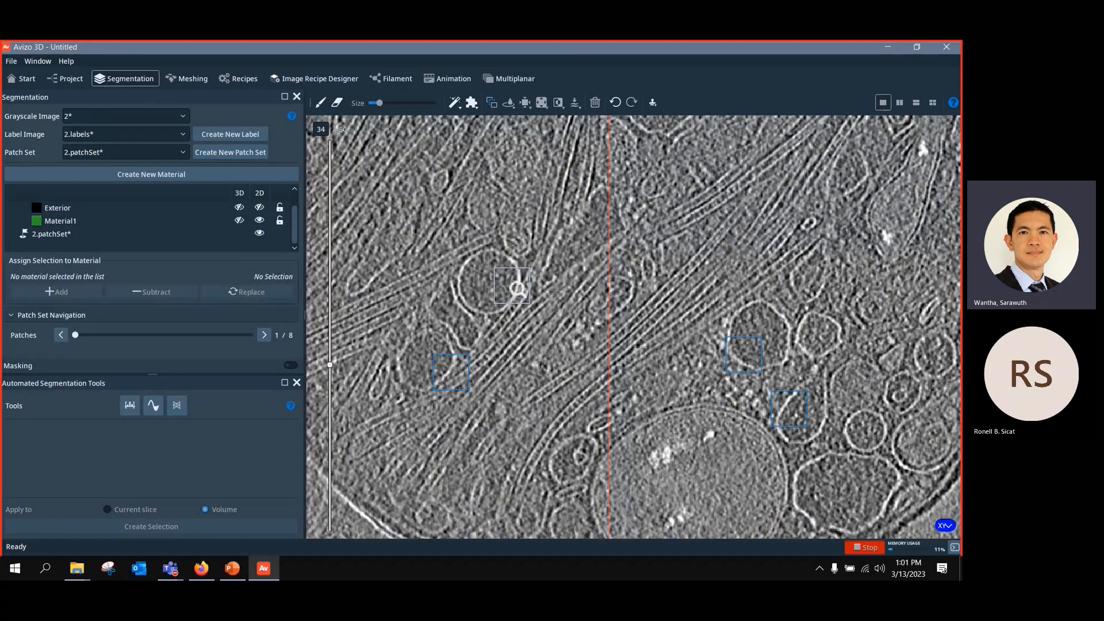
left_click(321, 104)
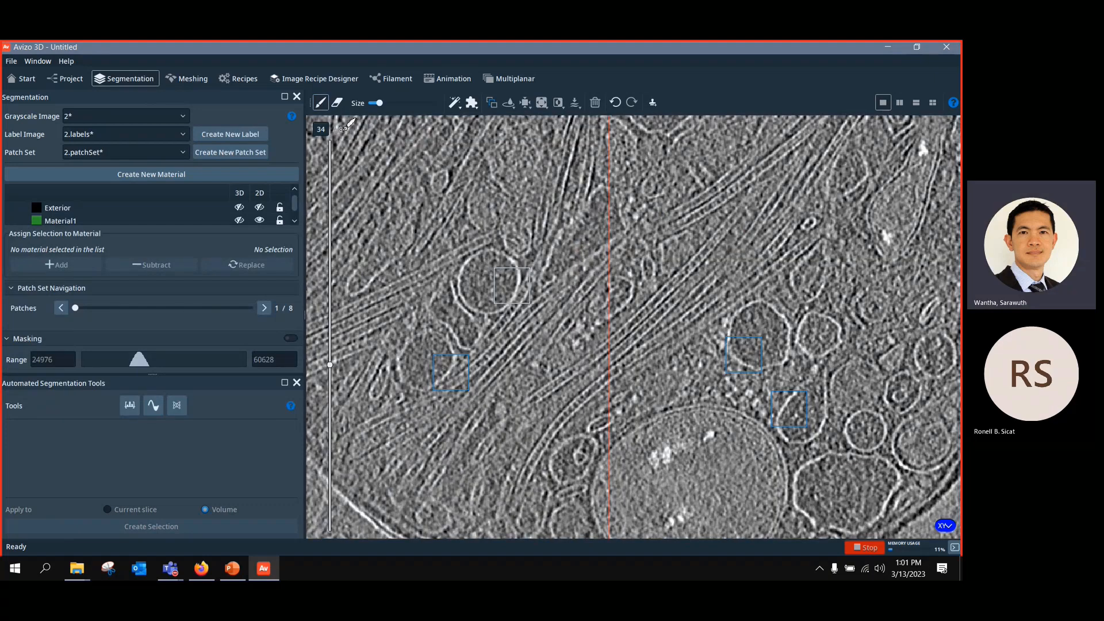
left_click_drag(378, 103, 373, 103)
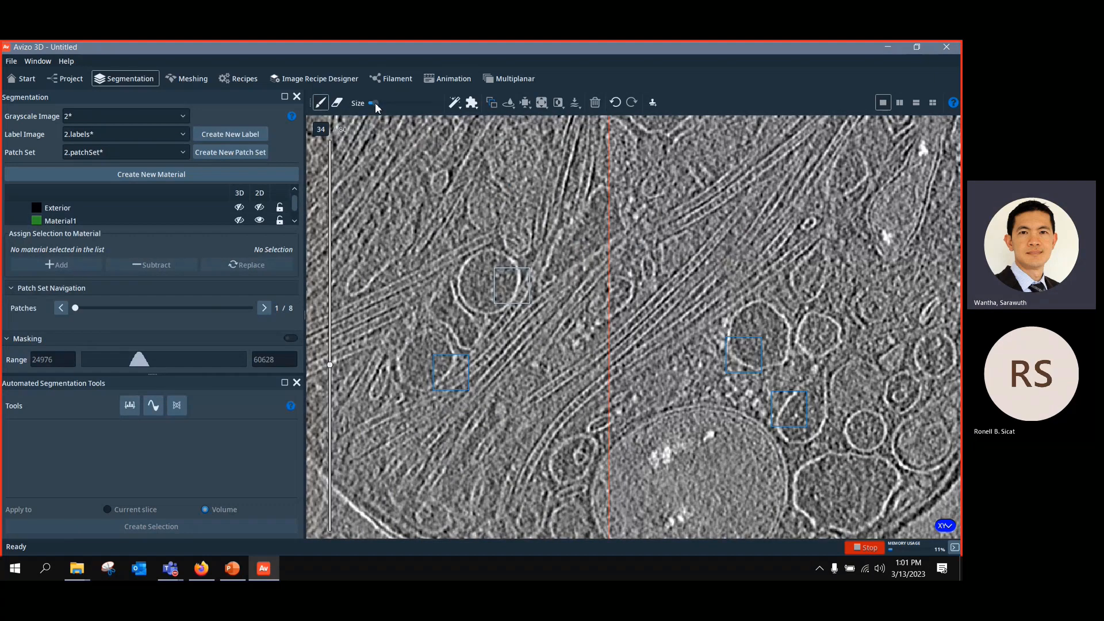
left_click(439, 383)
left_click_drag(439, 383, 457, 355)
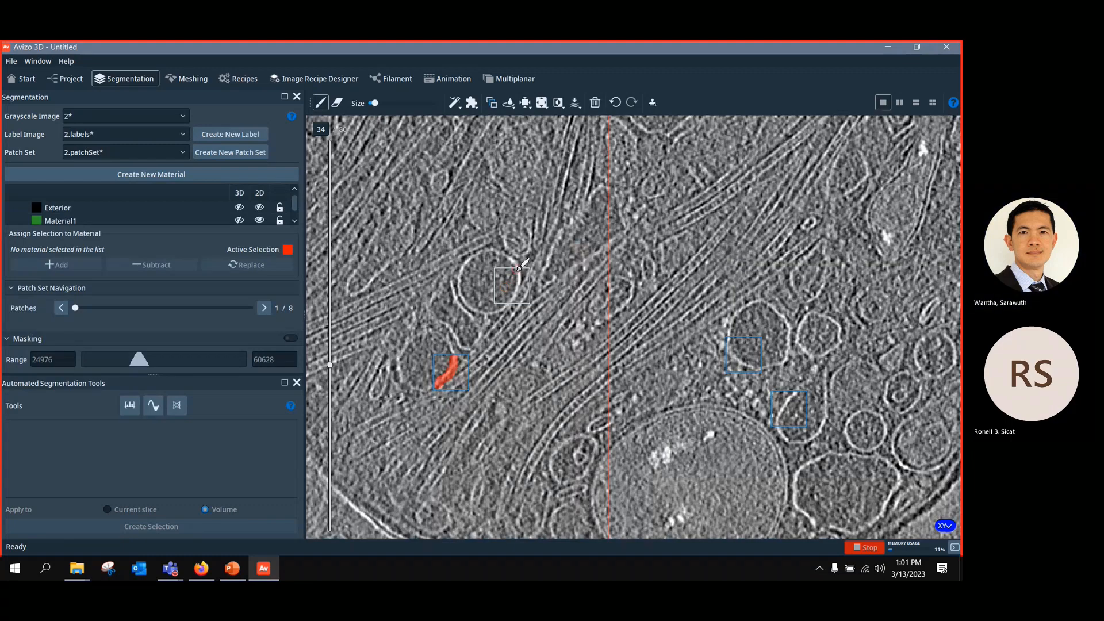
left_click_drag(511, 304, 518, 266)
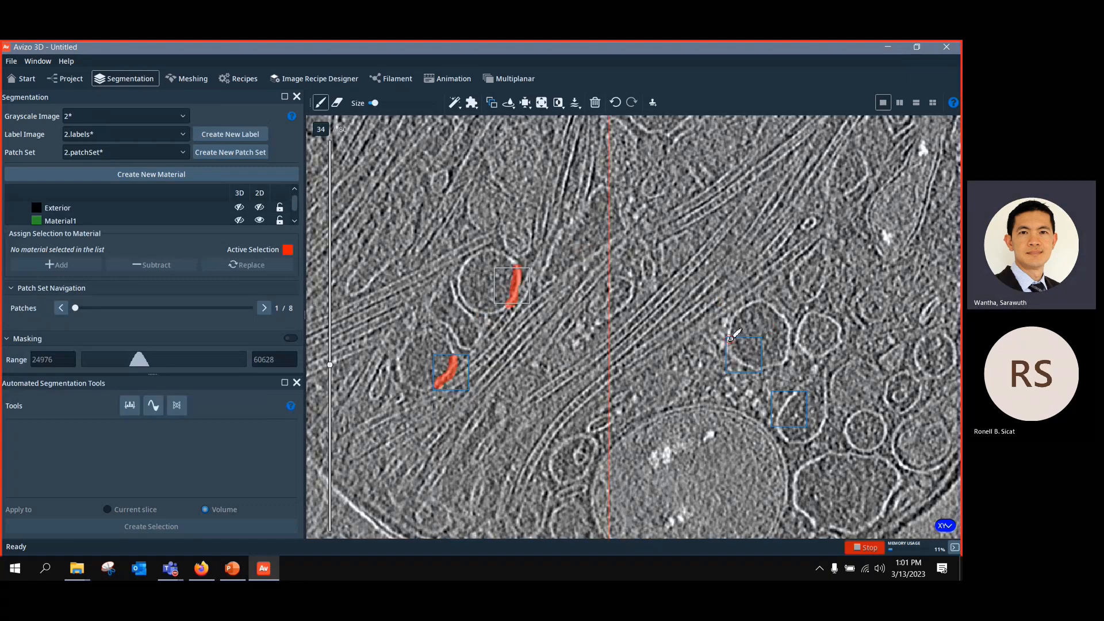
mouse_move(728, 332)
left_mouse_down()
mouse_move(738, 357)
mouse_move(763, 369)
left_mouse_up()
mouse_move(780, 408)
left_mouse_down()
mouse_move(798, 395)
mouse_move(783, 420)
left_mouse_up()
Step: Rename Material1 to vesicles and add the painted membrane selection to it
left_click(59, 221)
left_click(73, 223)
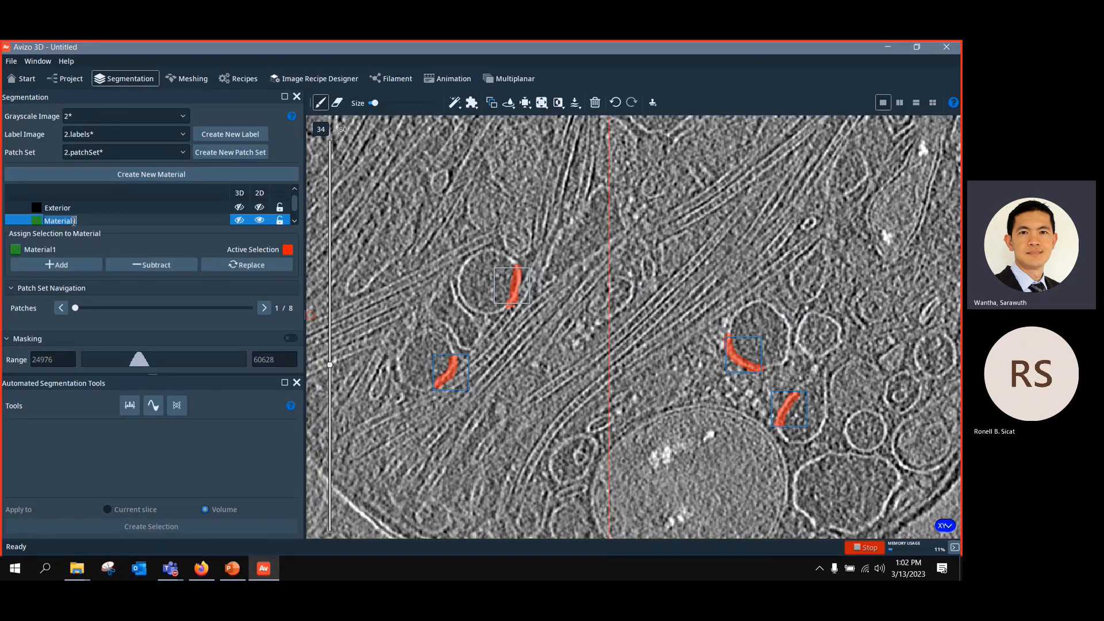
type("ves")
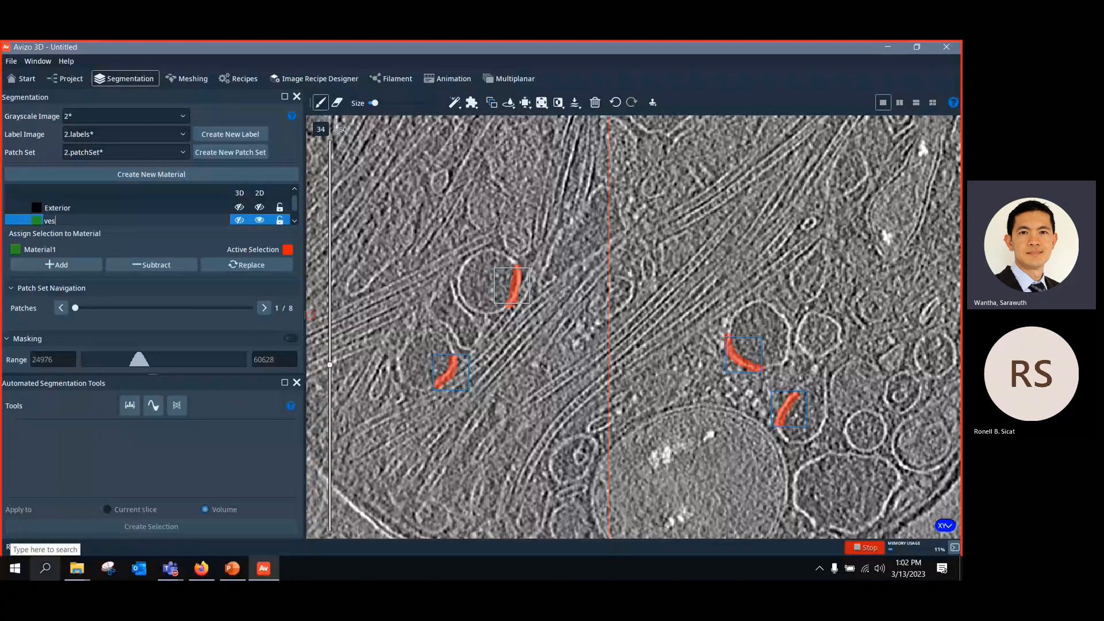
type("icles")
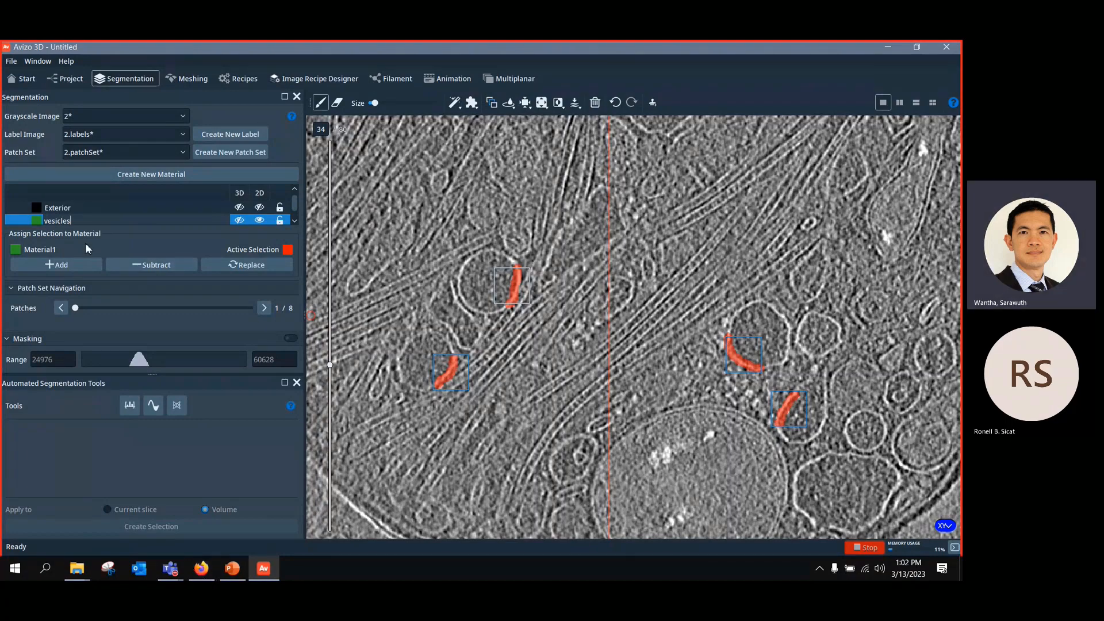
left_click(294, 220)
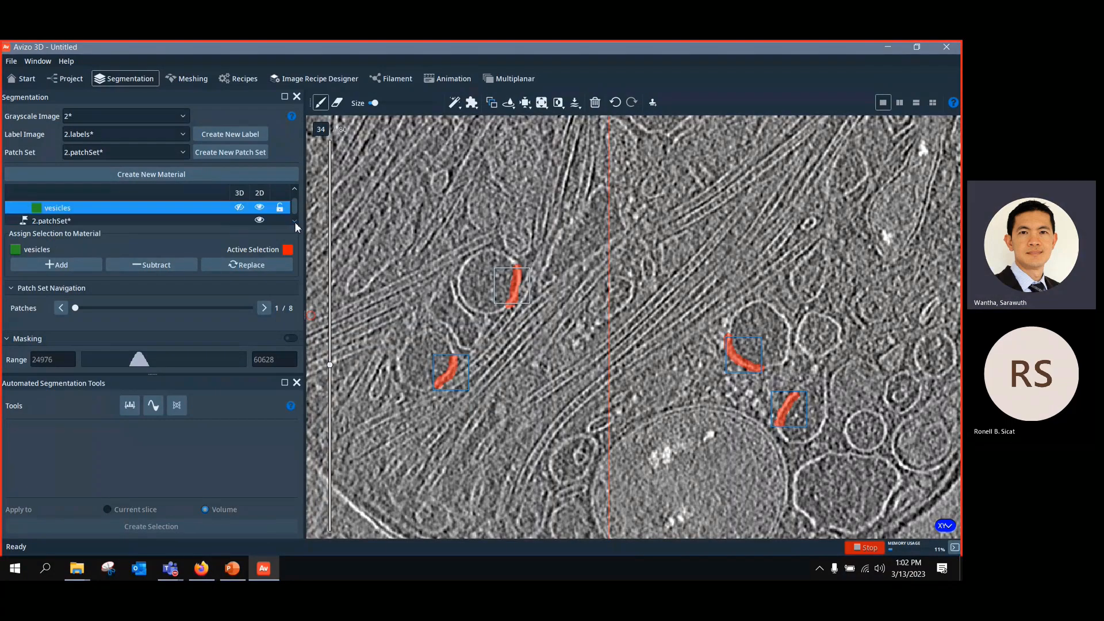
left_click(179, 220)
left_click(167, 208)
left_click(69, 267)
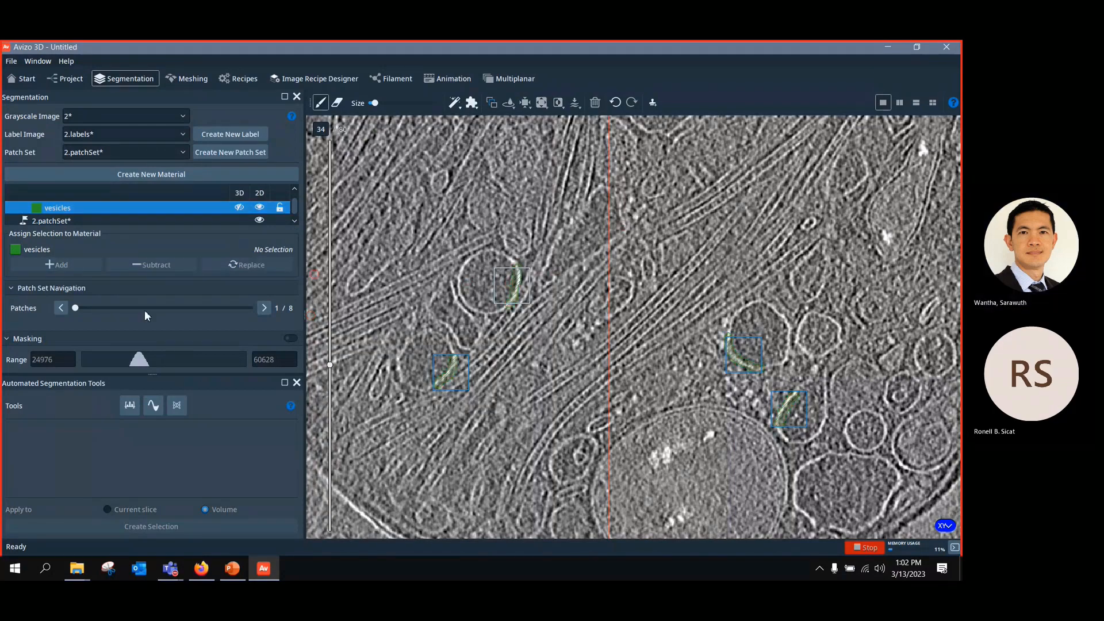
Step: Change the vesicles material's colour to yellow
double_click(37, 208)
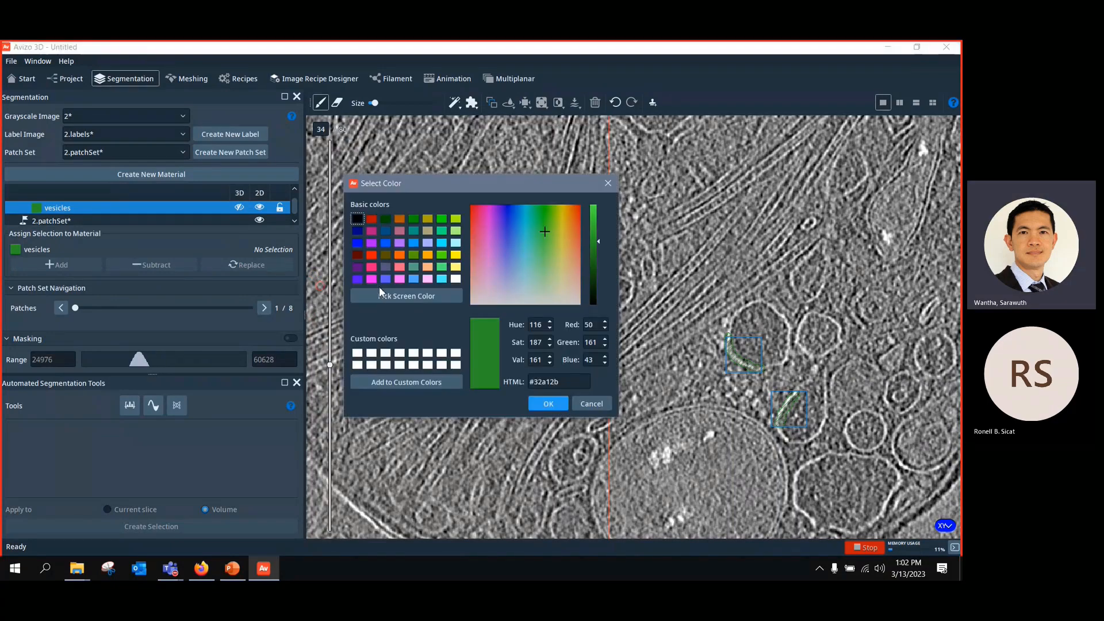
left_click(456, 255)
left_click(549, 402)
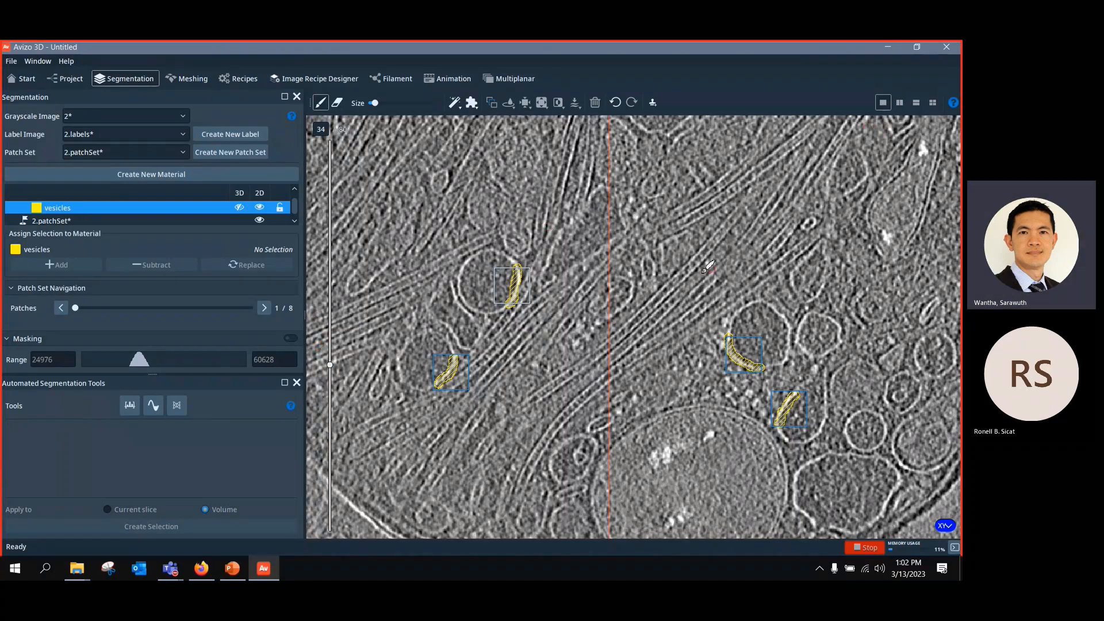
Step: Run AI Assisted Segmentation for vesicles on the whole volume with 20 epochs and elastic deformation strength 3.00
left_click(320, 104)
mouse_move(740, 336)
middle_mouse_down("ctrl")
mouse_move(741, 346)
mouse_move(751, 310)
mouse_move(727, 340)
middle_mouse_up("ctrl")
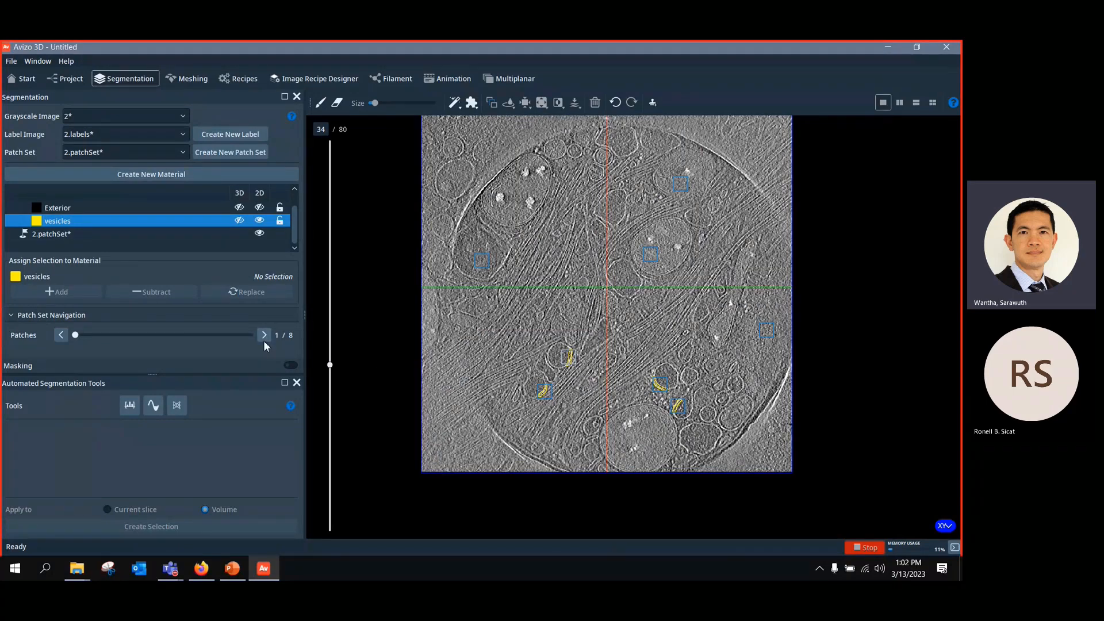
left_click(177, 406)
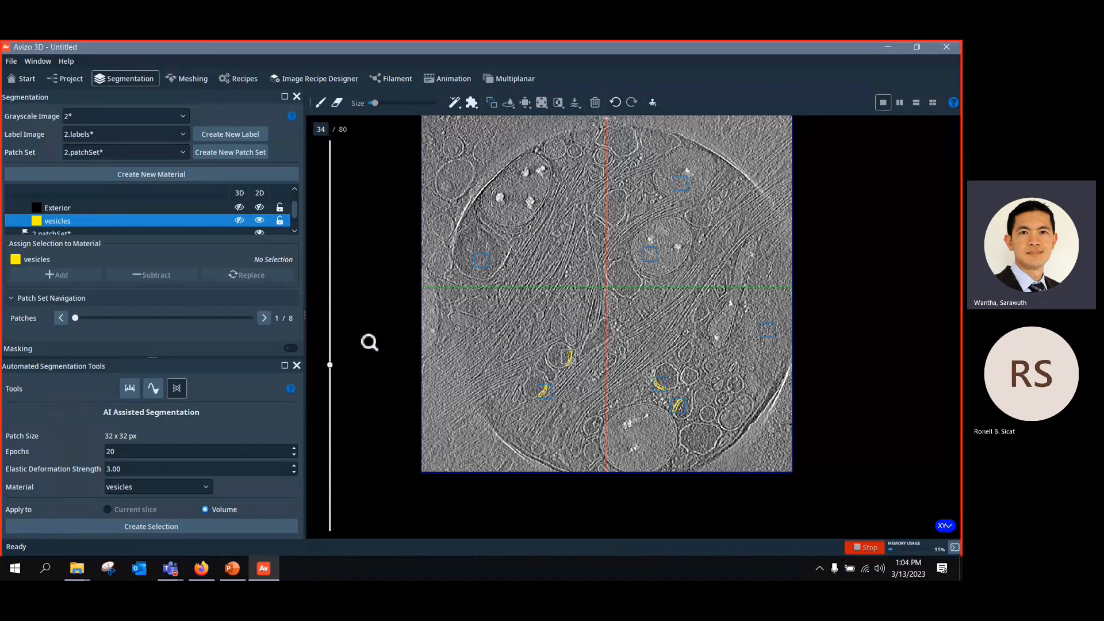
left_click(163, 527)
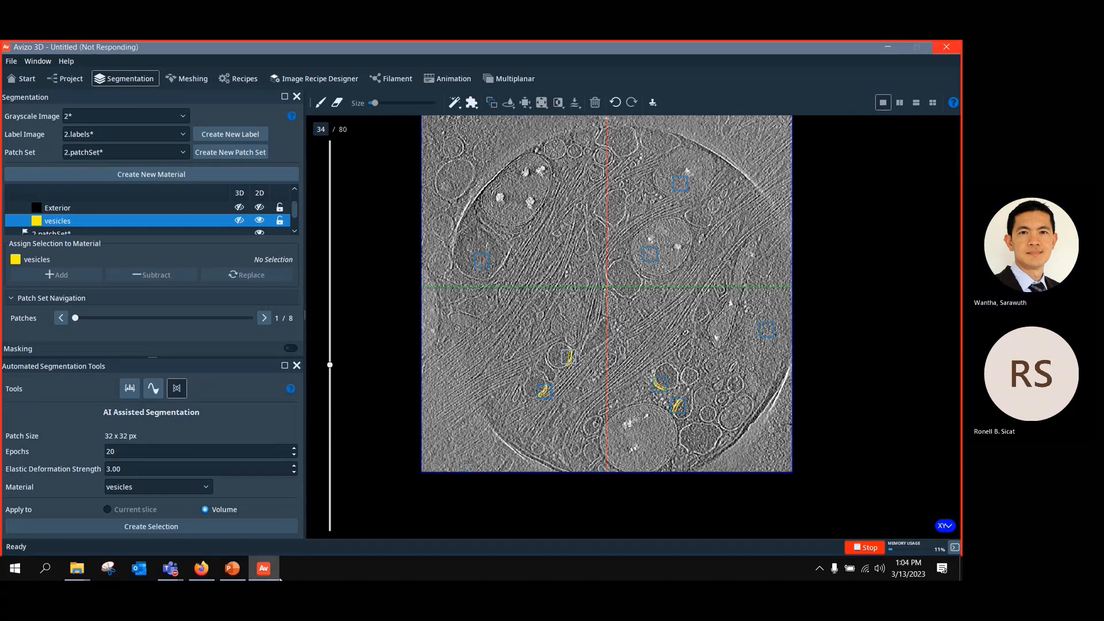
mouse_move(279, 578)
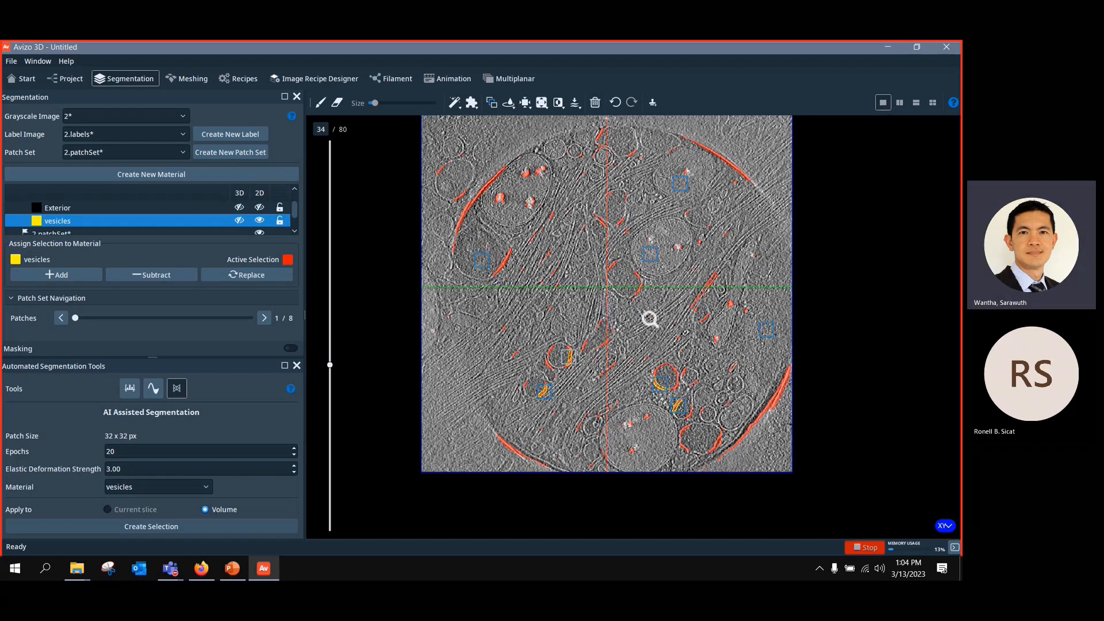
Step: Add six more training patches over predicted membranes near the cell centre and around the vesicles in the lower half
left_click(652, 104)
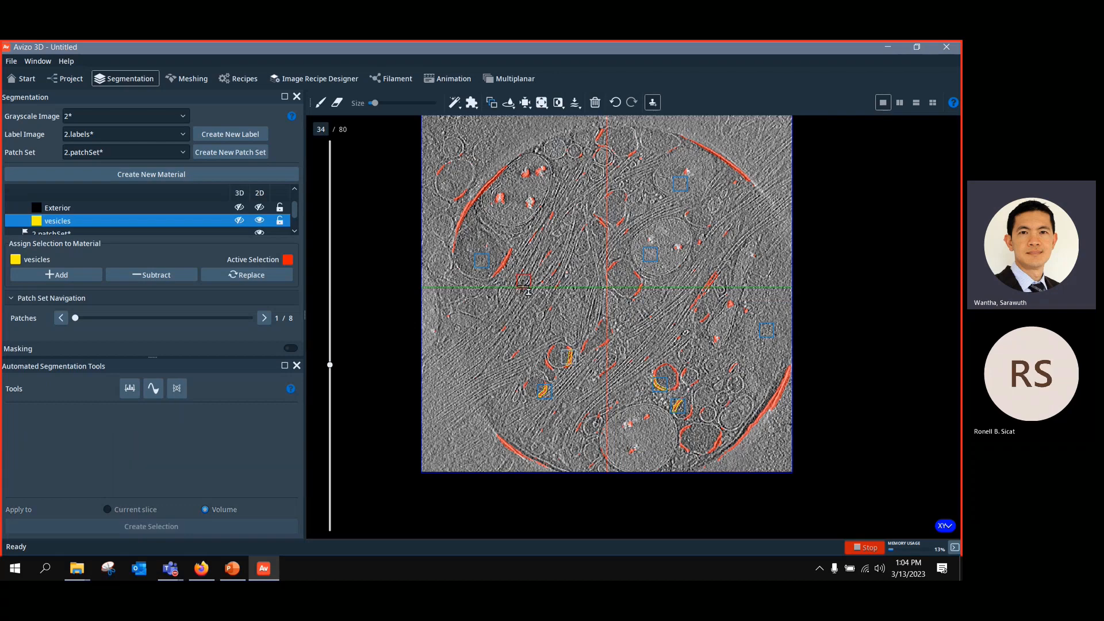
left_click(638, 293)
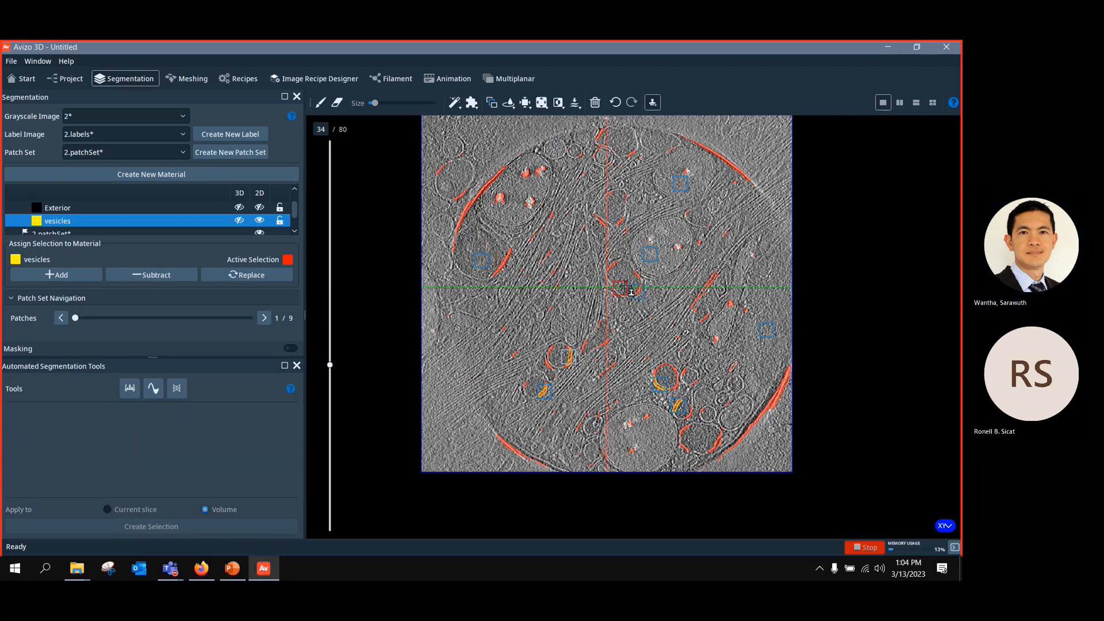
left_click(616, 268)
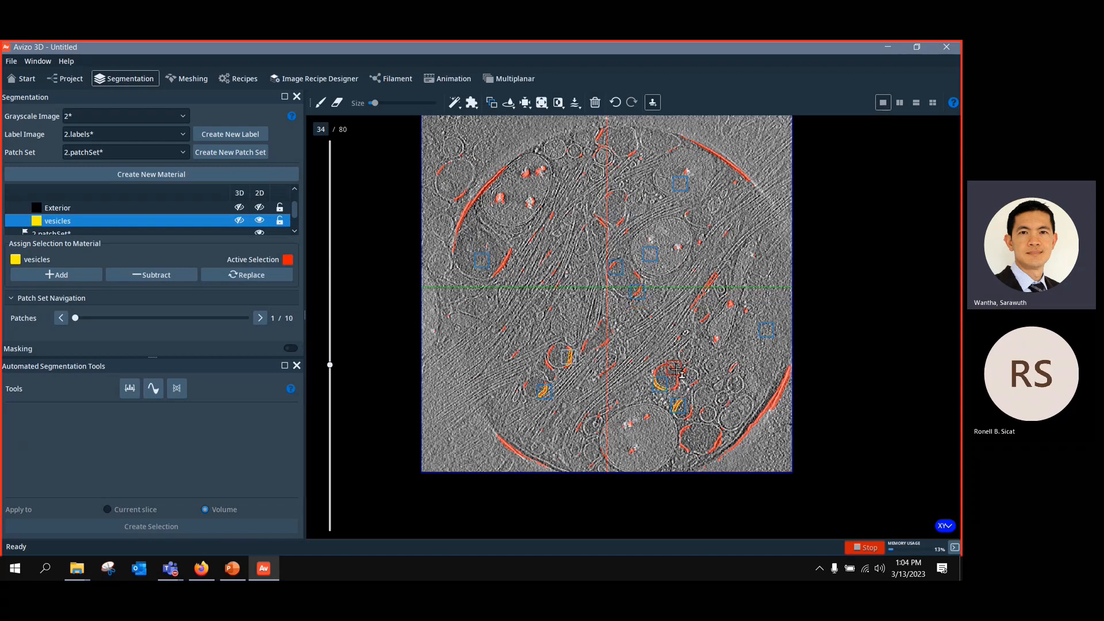
left_click(690, 434)
left_click(718, 444)
left_click(689, 450)
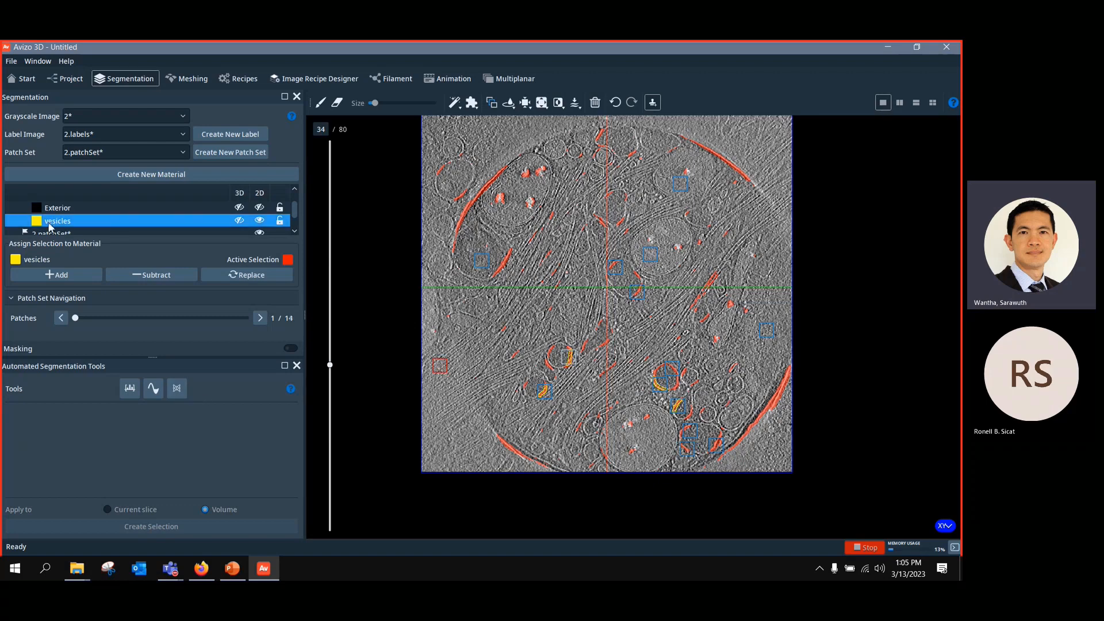
Step: Add the predicted selection to the vesicles material and rerun AI Assisted Segmentation on the whole volume
left_click(71, 277)
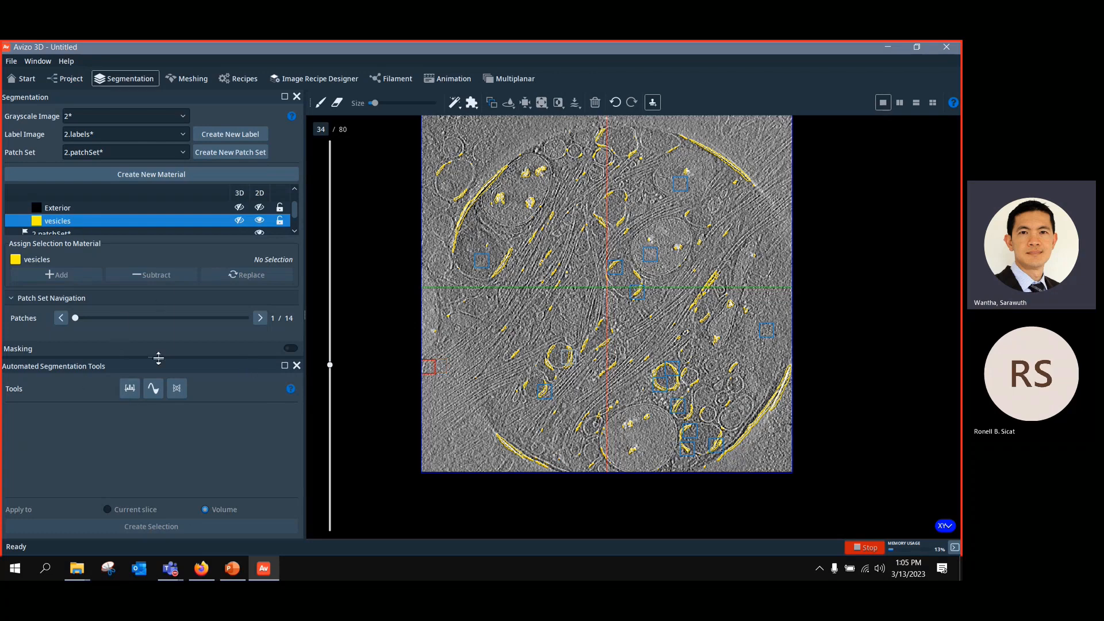
left_click(177, 389)
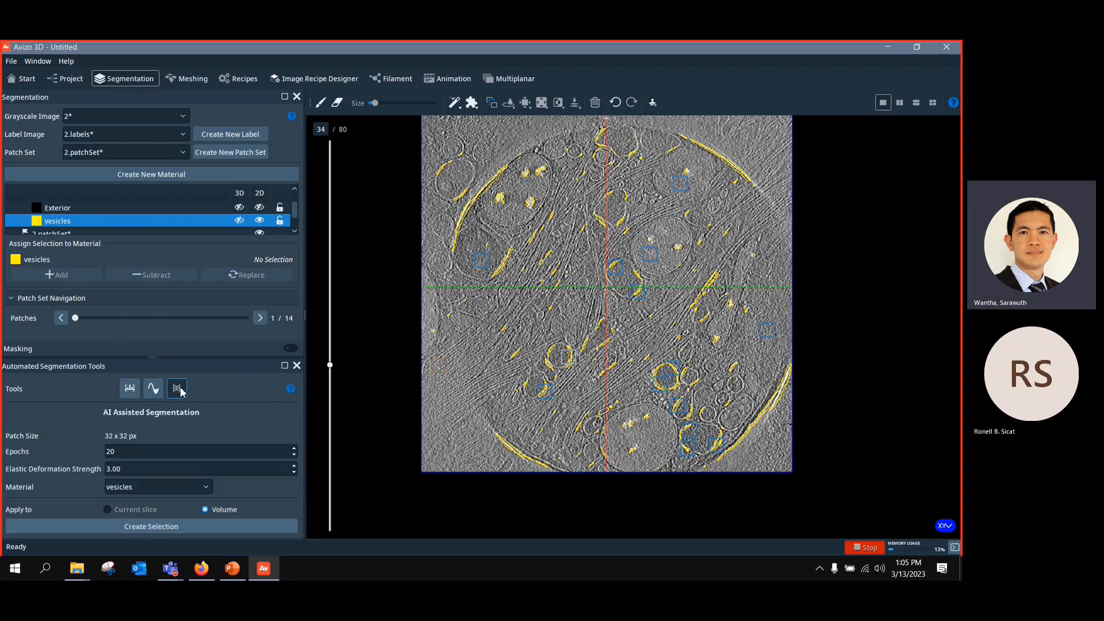
left_click(223, 509)
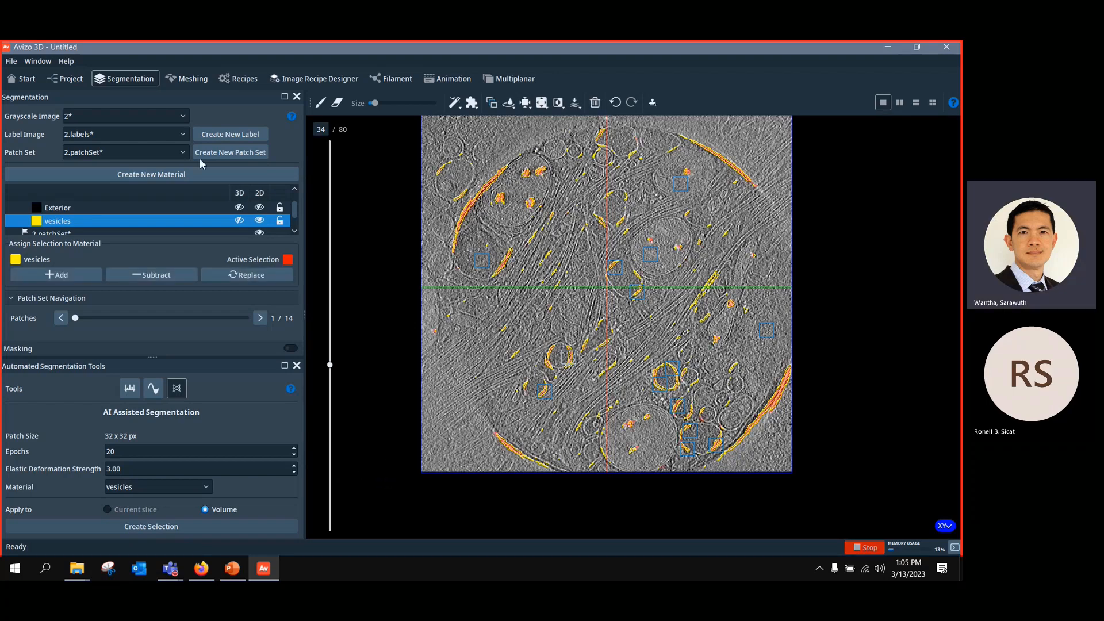
Step: Return to the project graph and examine the properties and available modules of 2.patchSet
left_click(65, 79)
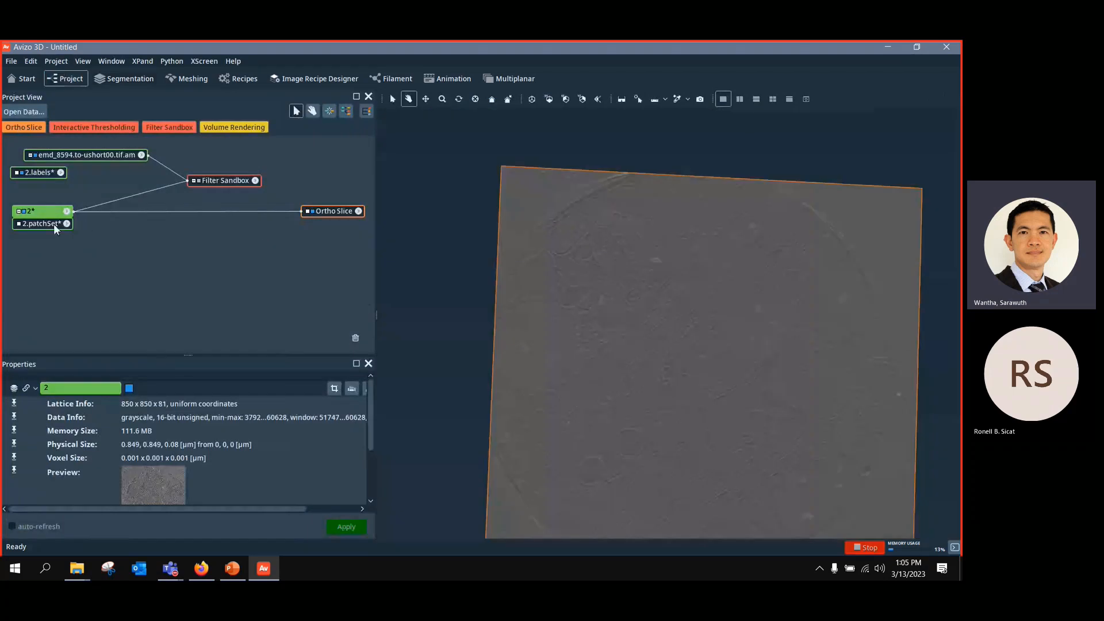
left_click(43, 224)
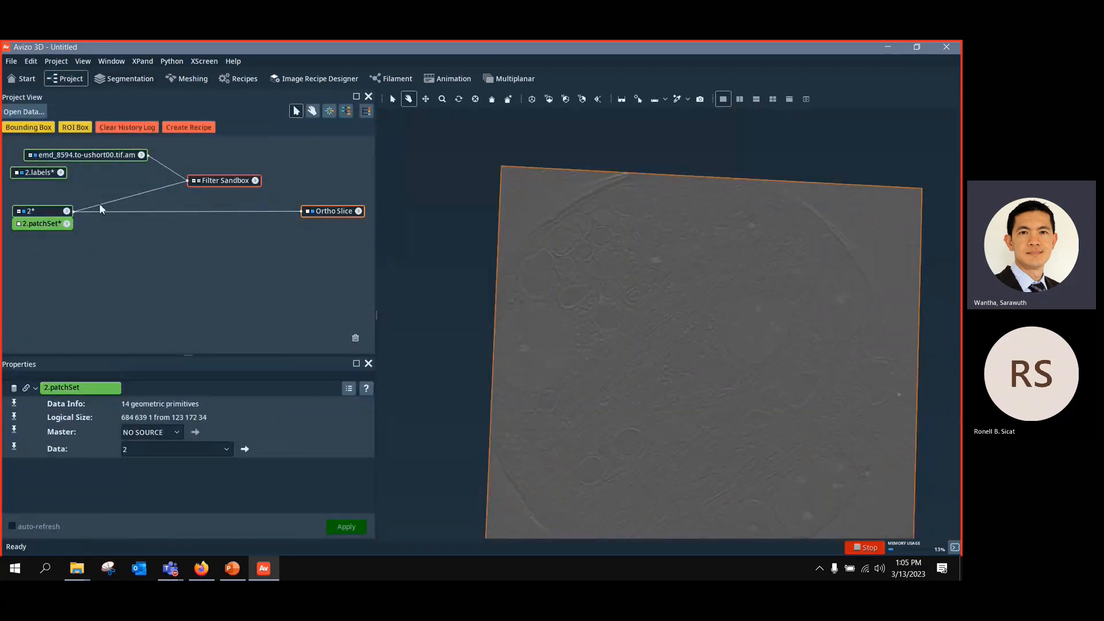
left_click(66, 225)
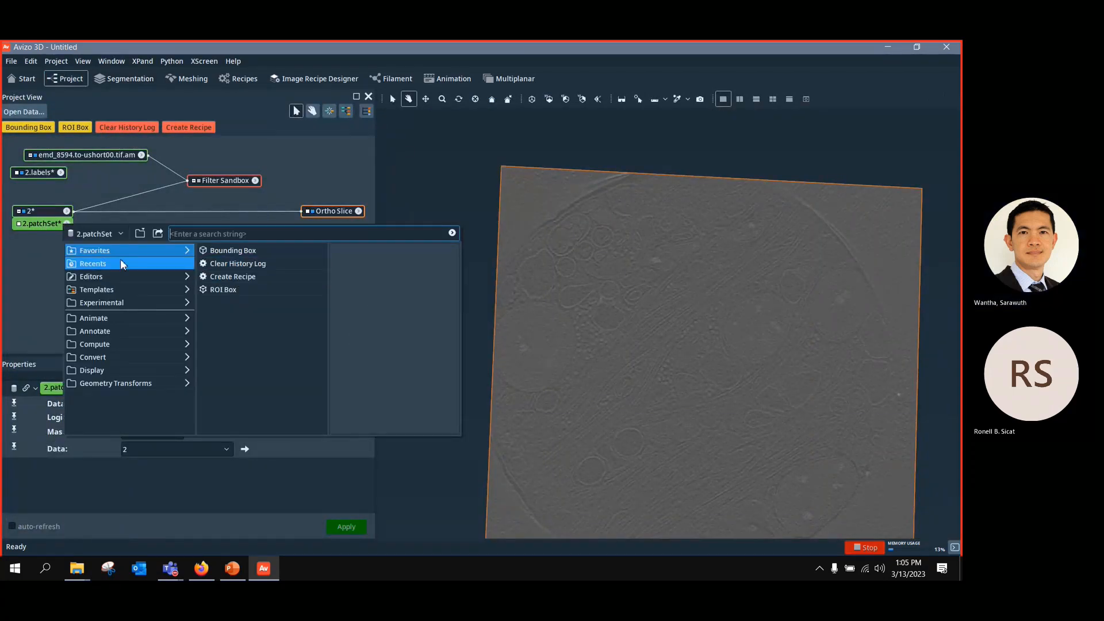
left_click(43, 226)
Step: Move the 2.labels data object below 2.patchSet and display it with a Volume Rendering module
left_click(44, 175)
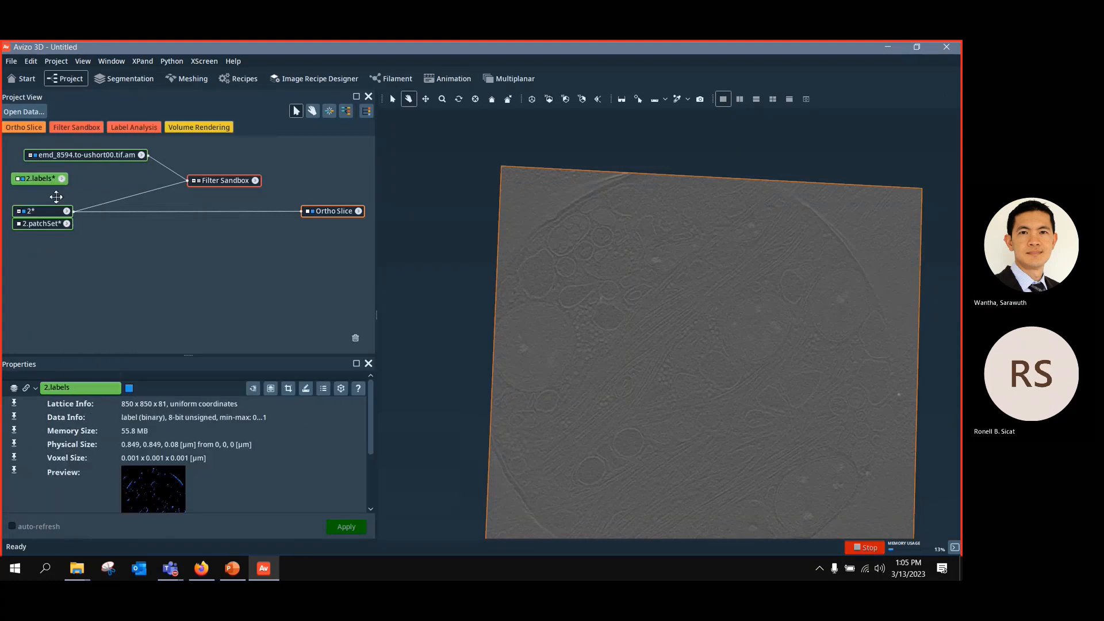
left_click_drag(43, 175, 61, 253)
left_click(60, 253)
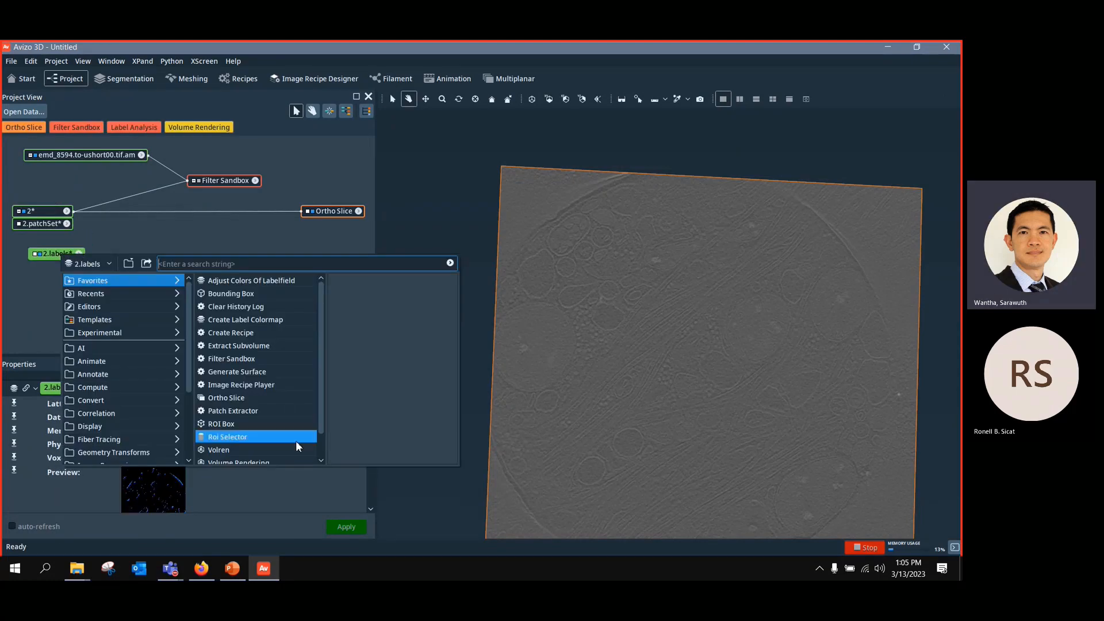
left_click(364, 367)
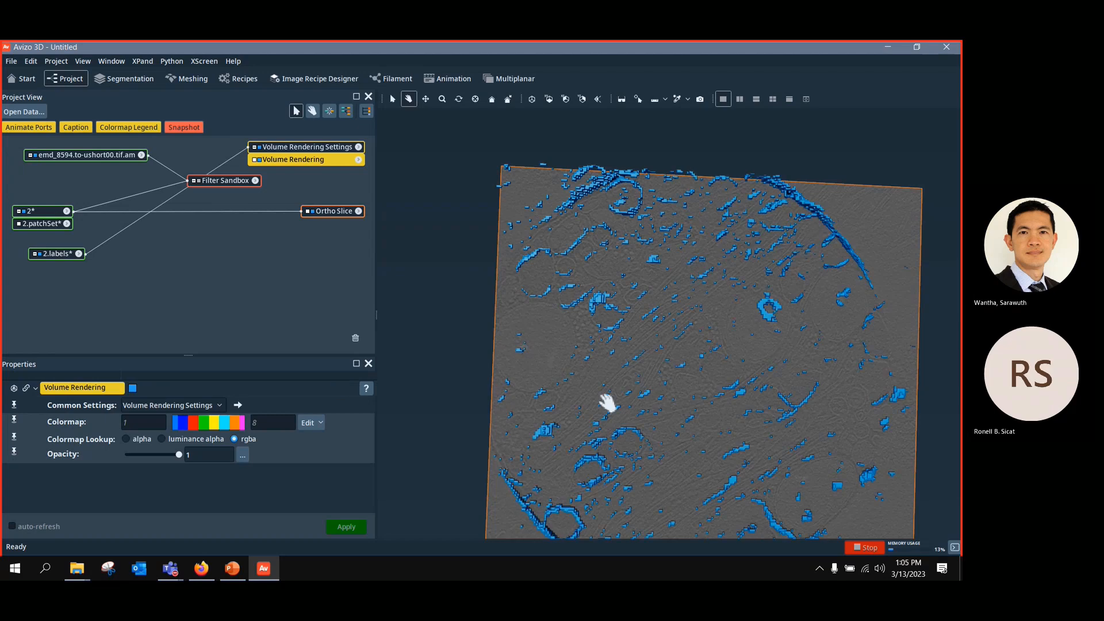
Step: Connect the Ortho Slice to the emd_8594.to-ushort00.tif.am volume and rearrange the Filter Sandbox and Ortho Slice modules in the project graph
left_click_drag(230, 210, 102, 153)
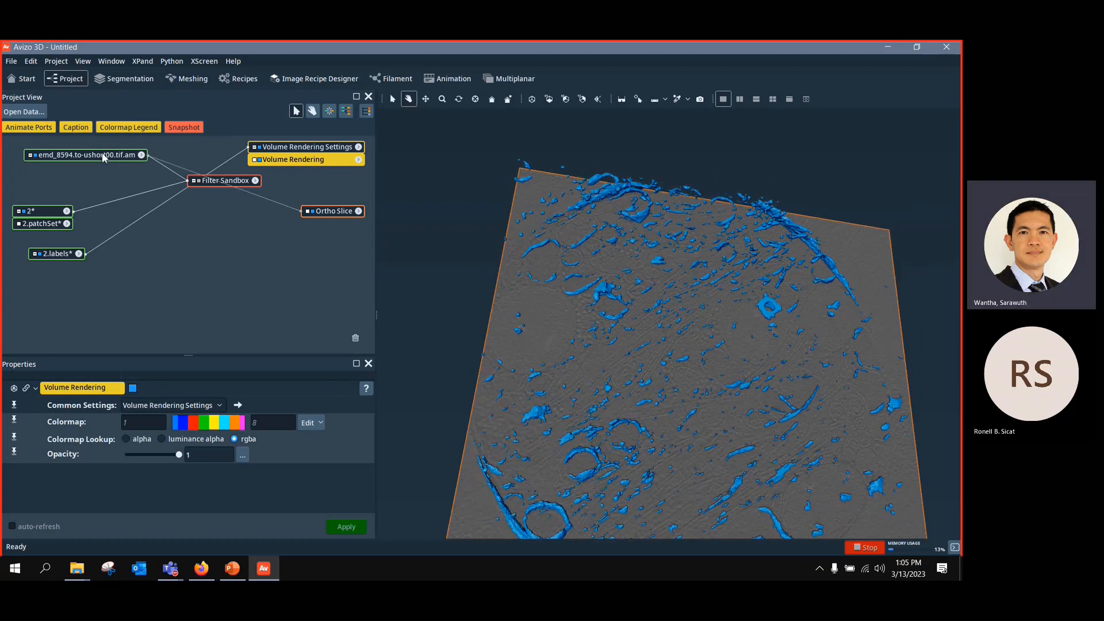
left_click_drag(330, 212, 321, 200)
left_click_drag(223, 181, 149, 211)
left_click_drag(293, 198, 266, 199)
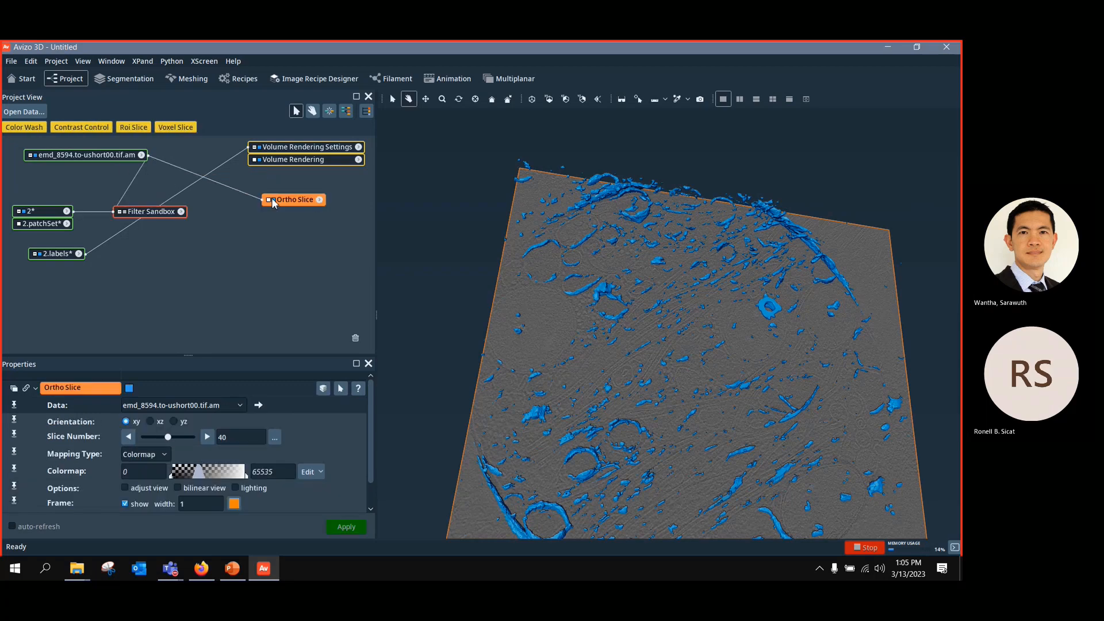
left_click(100, 156)
left_click(43, 218)
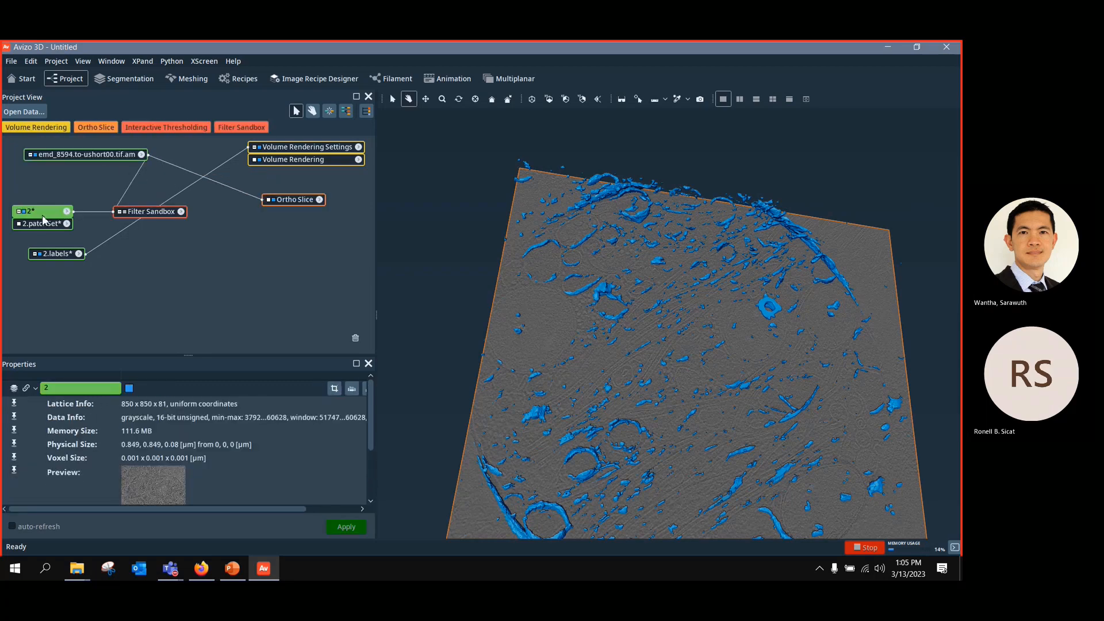
left_click(175, 169)
left_click(94, 157)
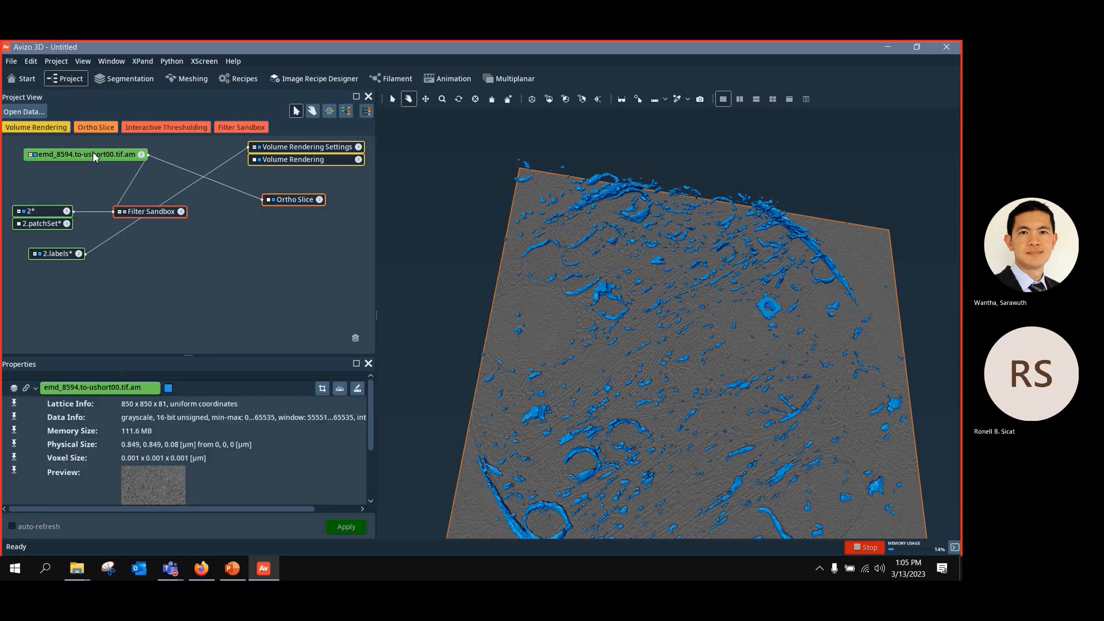
Step: Narrow the Ortho Slice colormap range to 16608–32768 to increase the contrast of the slice
left_click(297, 199)
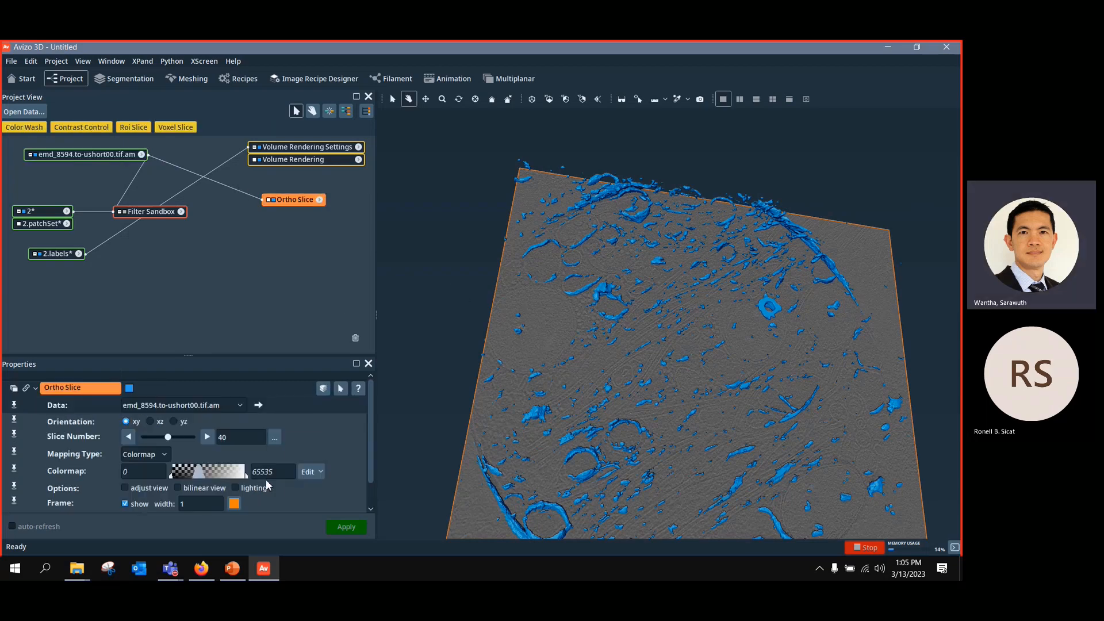
left_click_drag(247, 476, 183, 476)
left_click_drag(567, 432, 559, 449)
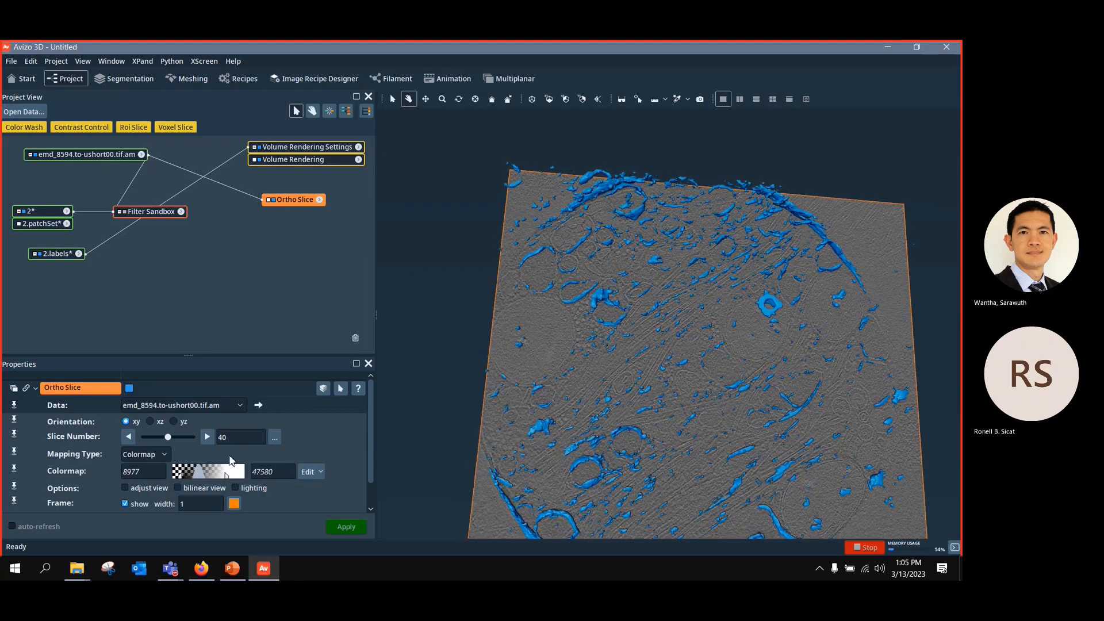
left_click_drag(179, 478, 208, 478)
Step: Examine the rendered vesicle labels against the membranes on the ortho slice, close up and from several angles
scroll(709, 425, "up", 5)
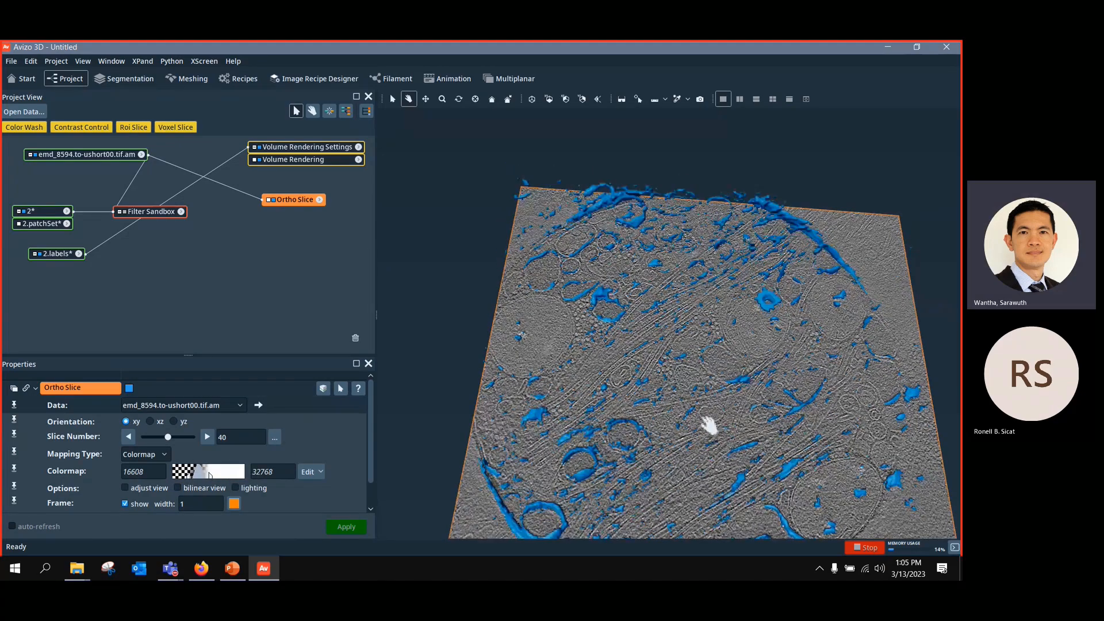
scroll(710, 432, "up", 3)
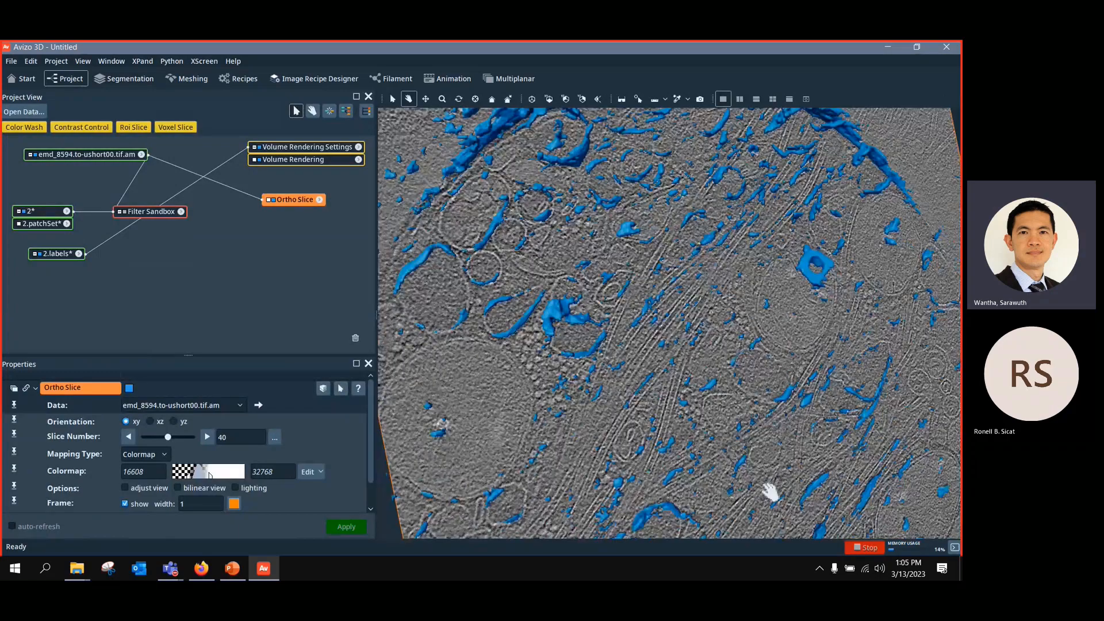
scroll(765, 477, "down", 6)
left_click_drag(761, 458, 682, 244)
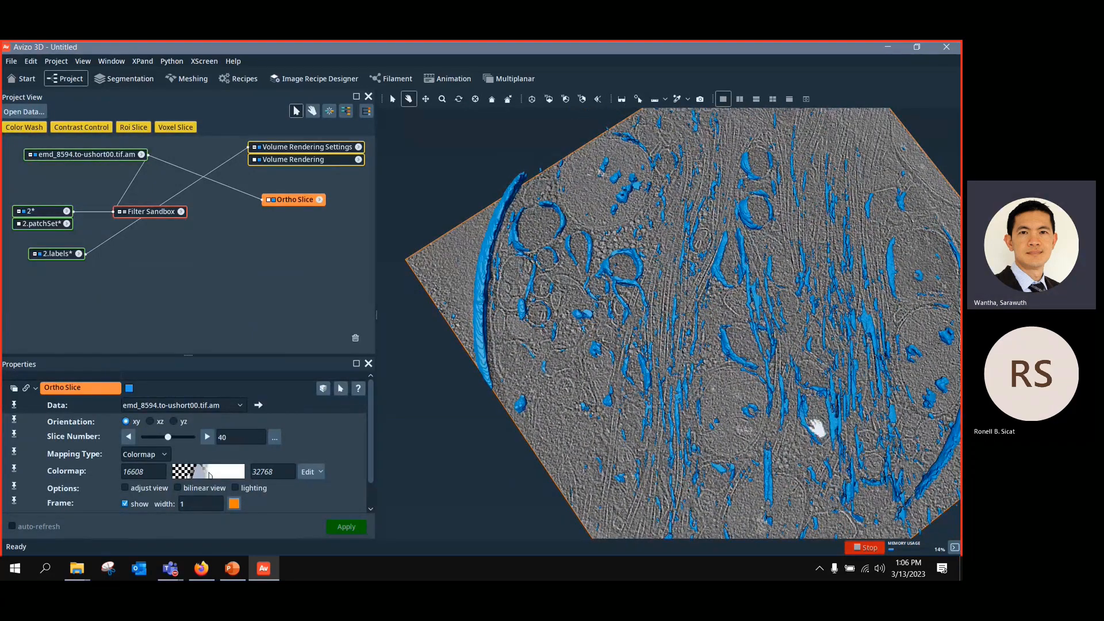
left_click_drag(768, 343, 795, 389)
scroll(795, 389, "up", 3)
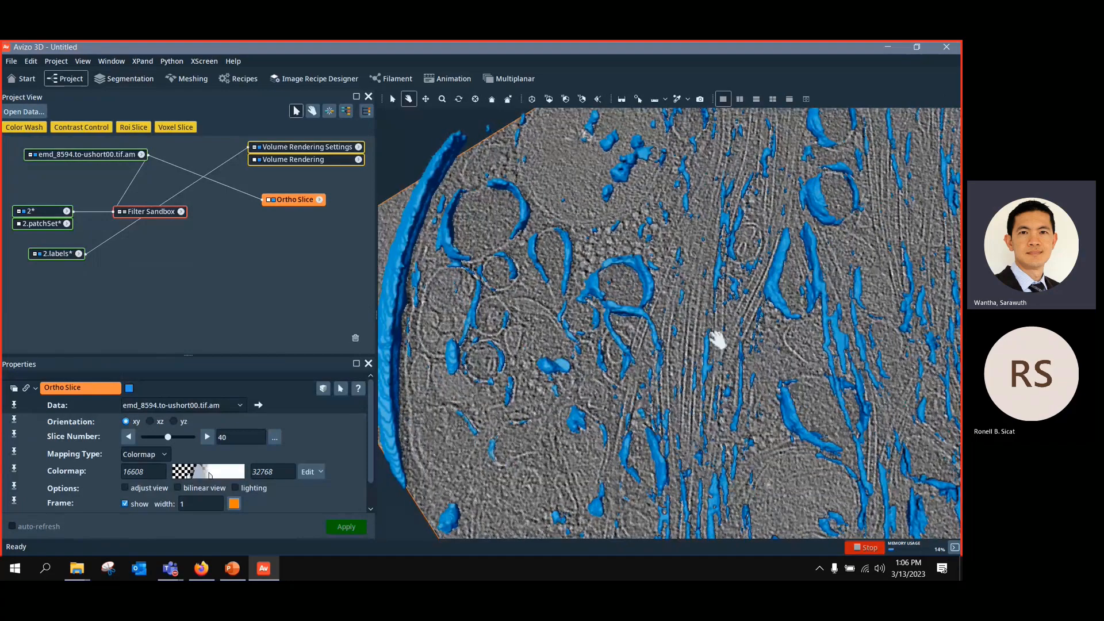
left_click_drag(719, 340, 805, 384)
scroll(809, 398, "up", 3)
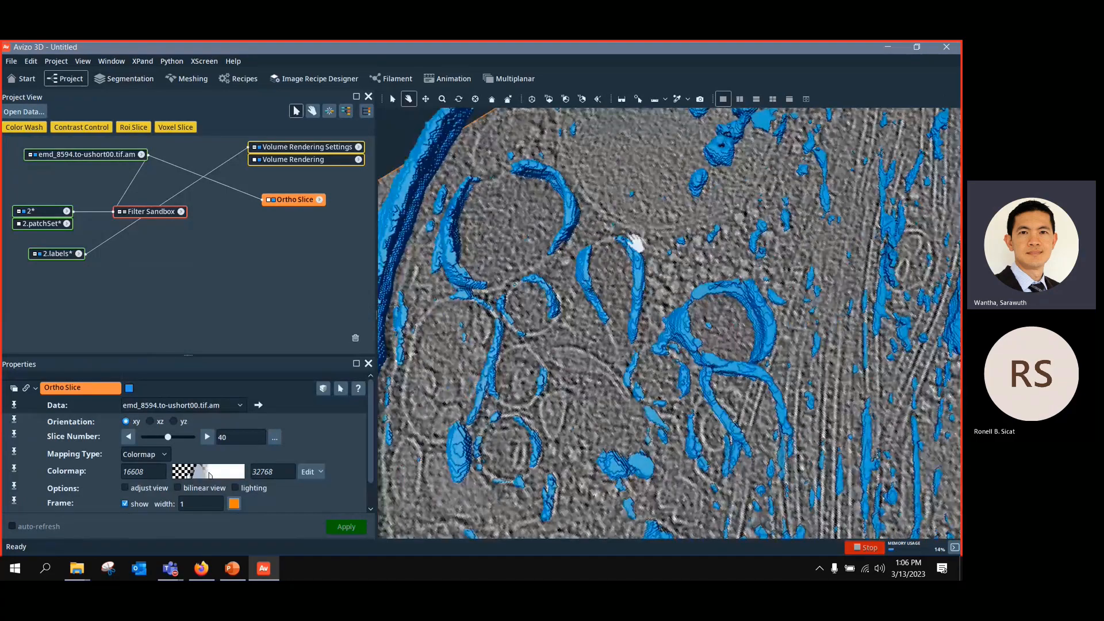
left_click_drag(635, 242, 697, 423)
scroll(601, 338, "down", 3)
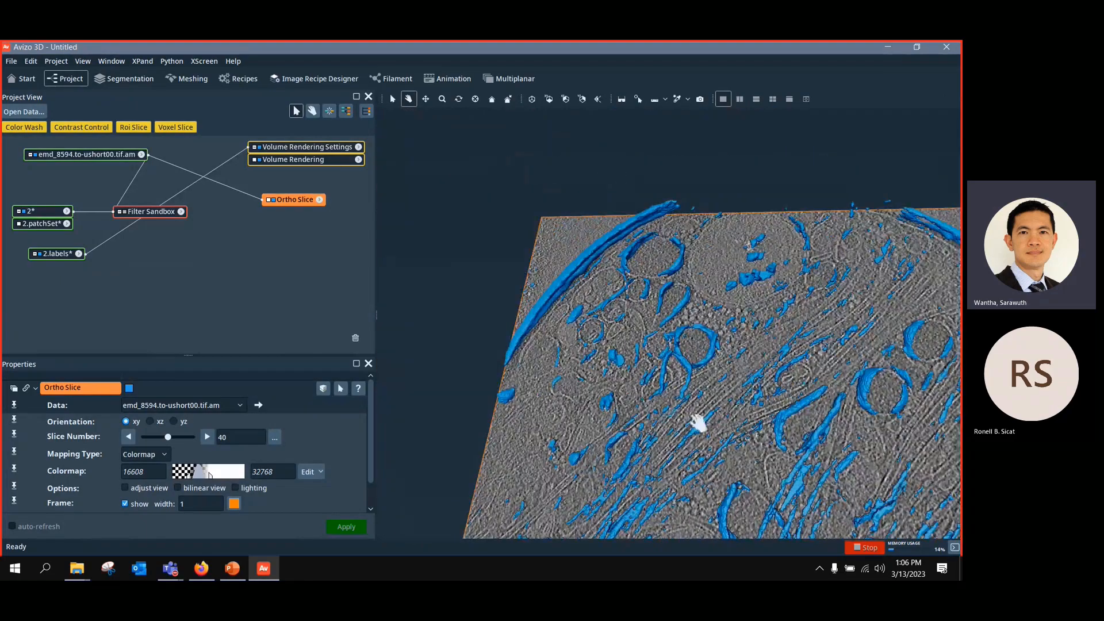
scroll(705, 402, "down", 2)
scroll(701, 393, "down", 1)
scroll(708, 426, "up", 4)
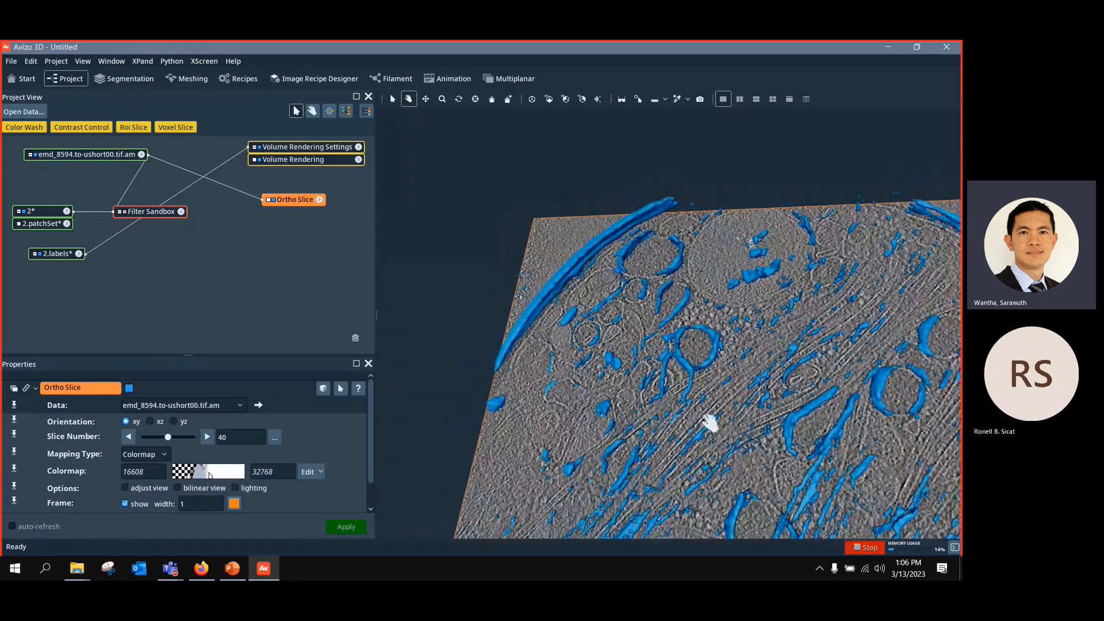
left_click_drag(877, 459, 776, 451)
scroll(771, 448, "down", 5)
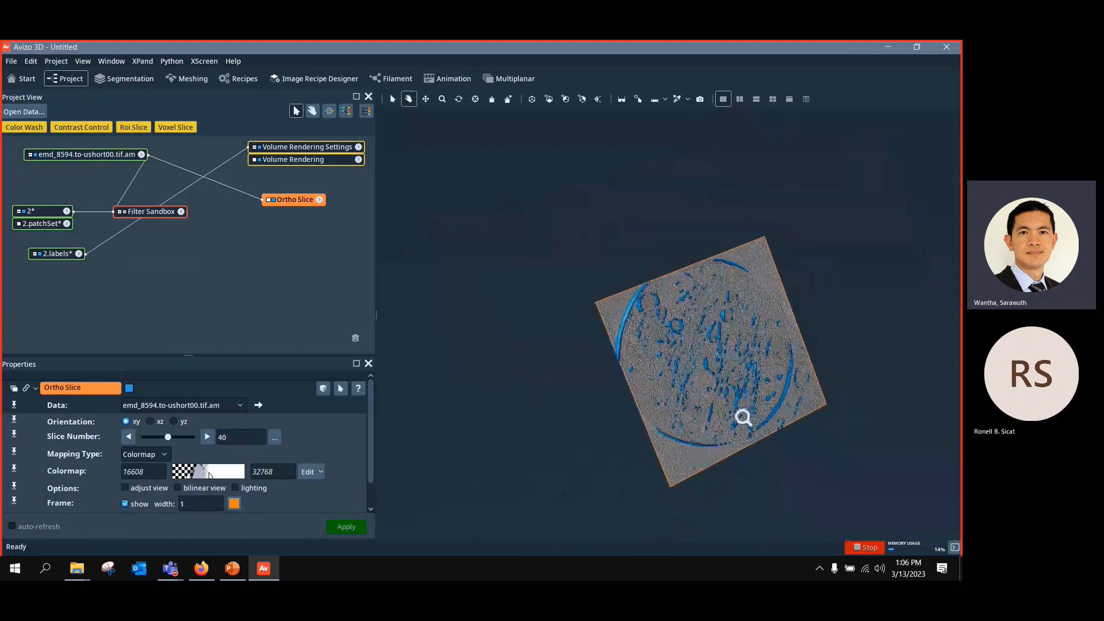
scroll(741, 419, "up", 4)
left_click_drag(707, 402, 703, 379)
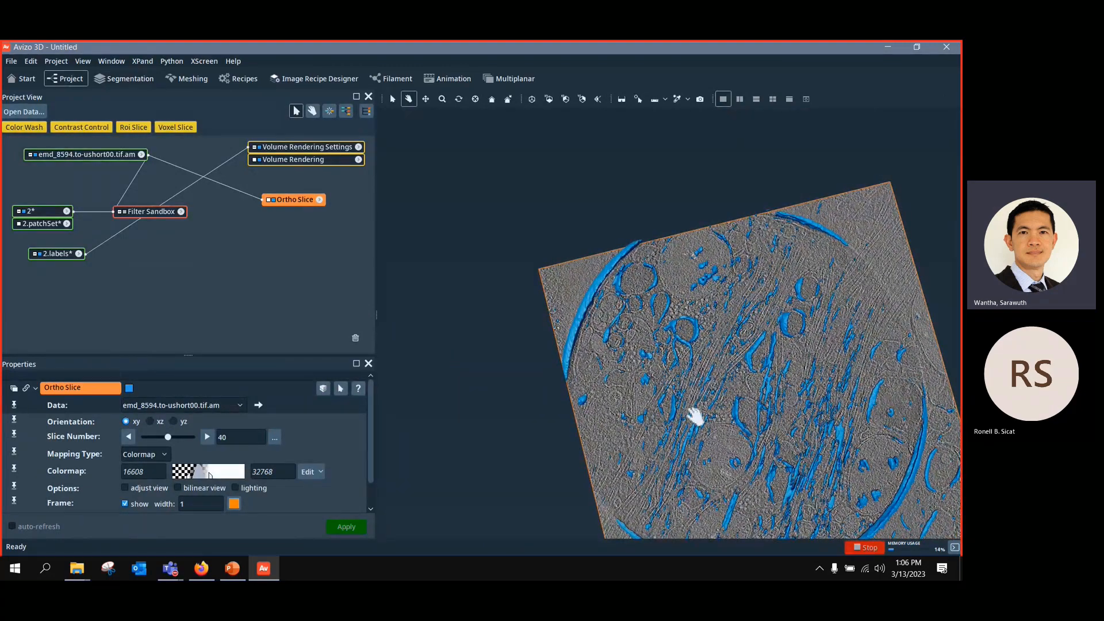
left_click_drag(697, 416, 638, 389)
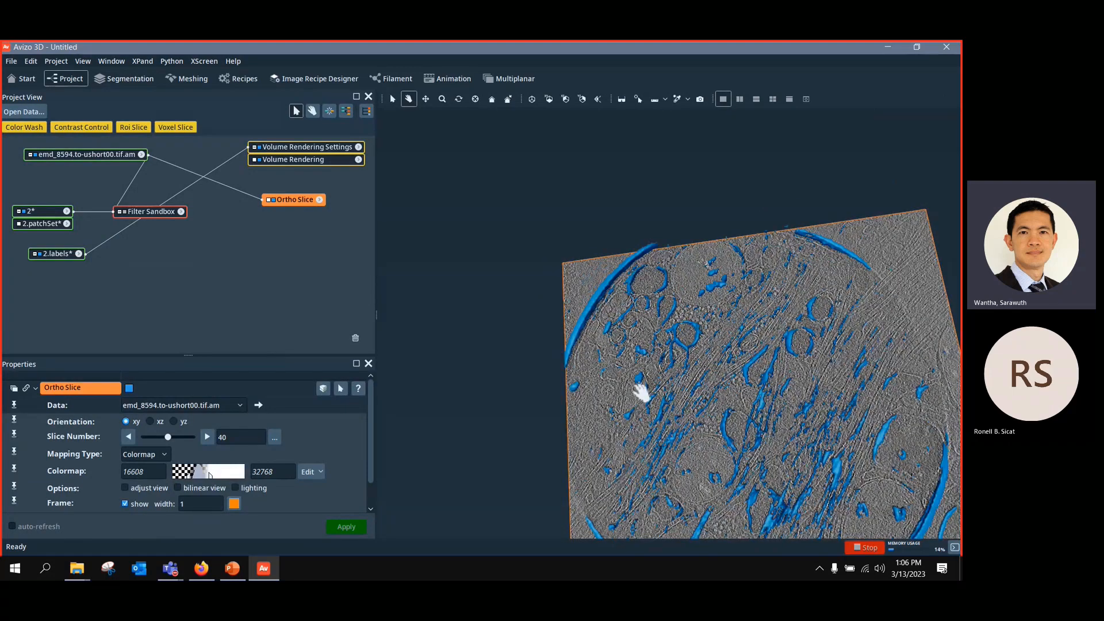
Step: Discard the current project without saving and remove its unsaved data objects
left_click(946, 46)
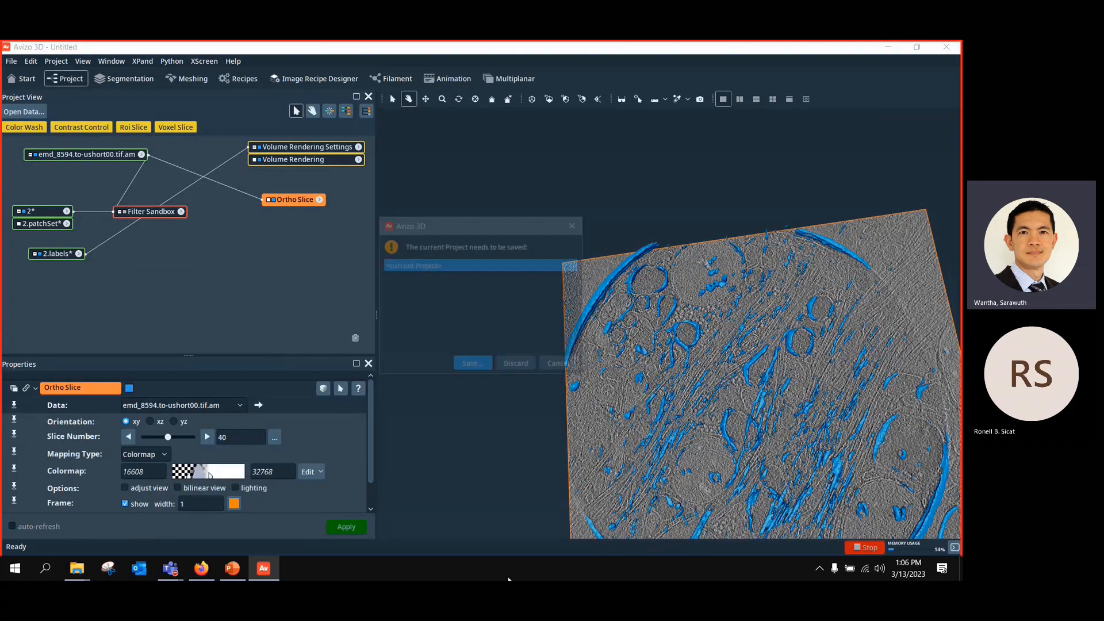
left_click(518, 367)
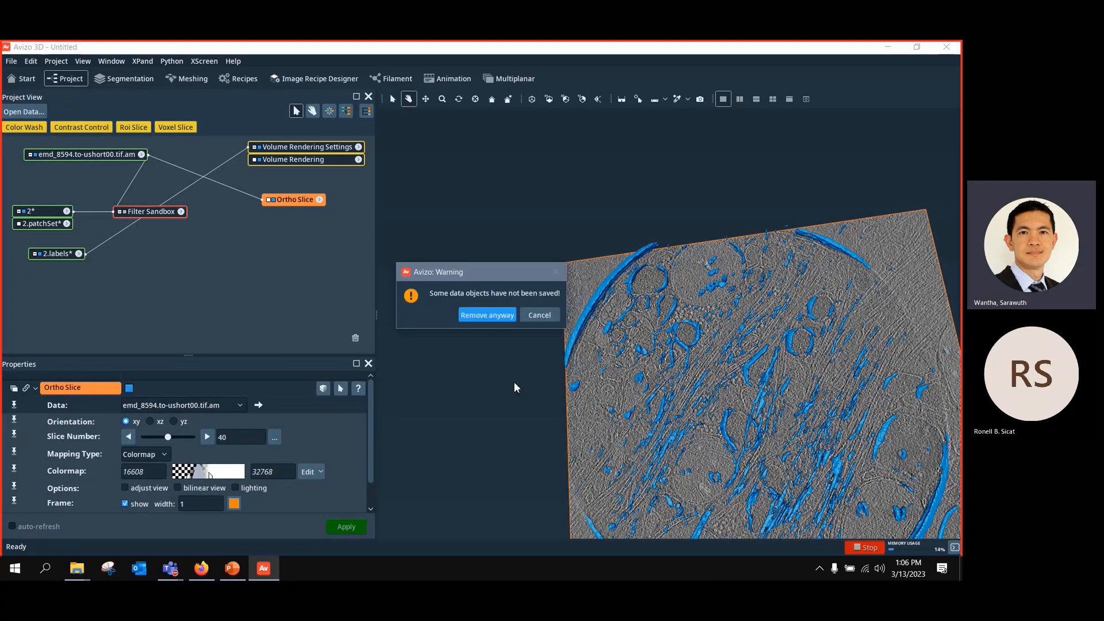
left_click(486, 315)
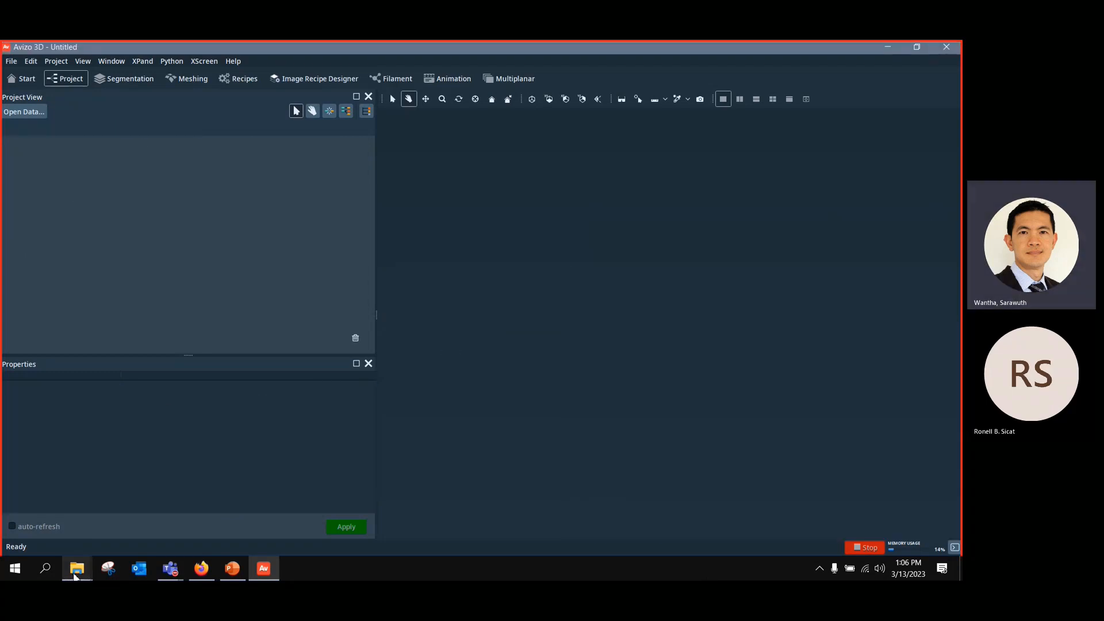
Step: Load the project Case2_CNNSeg.hx from the Files for demo folder into the empty project view
left_click(76, 570)
left_click(89, 527)
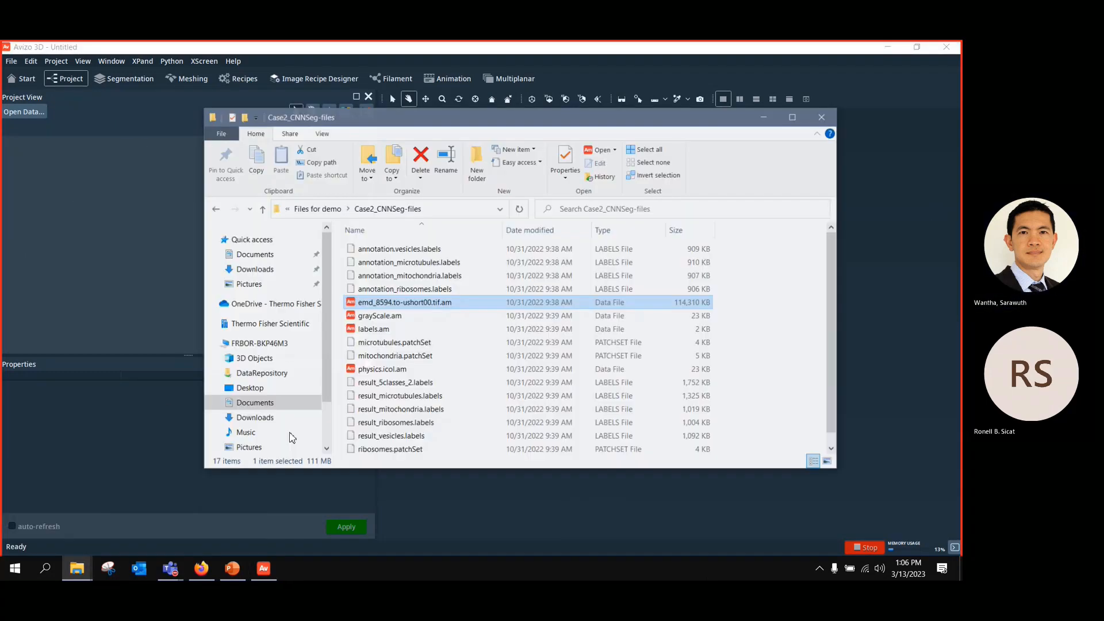
left_click(219, 203)
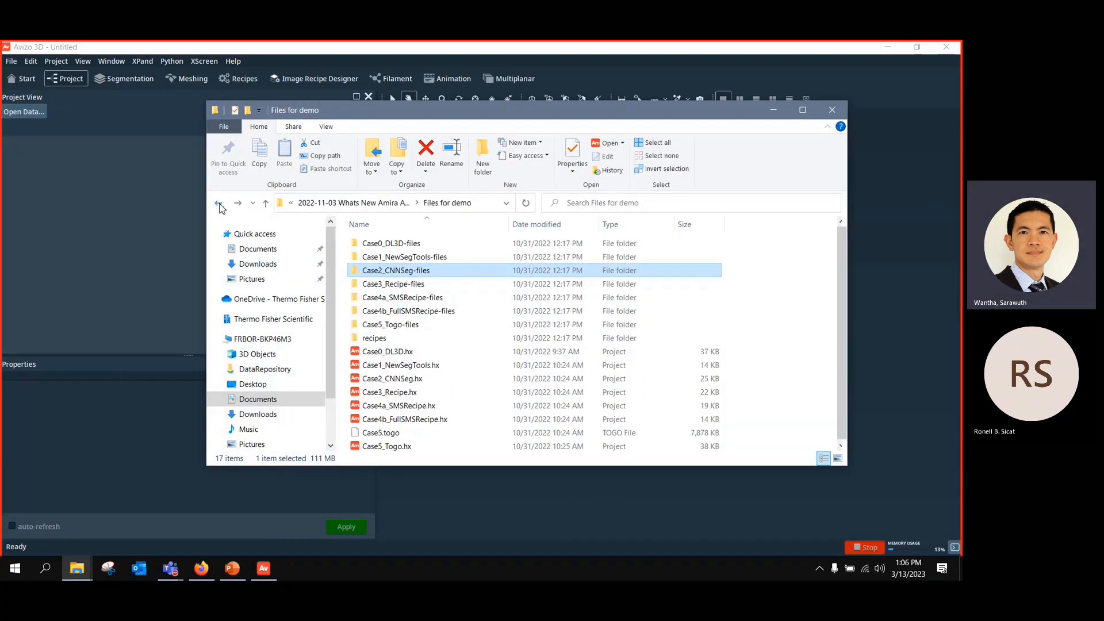
left_click(391, 380)
left_click_drag(391, 381, 34, 275)
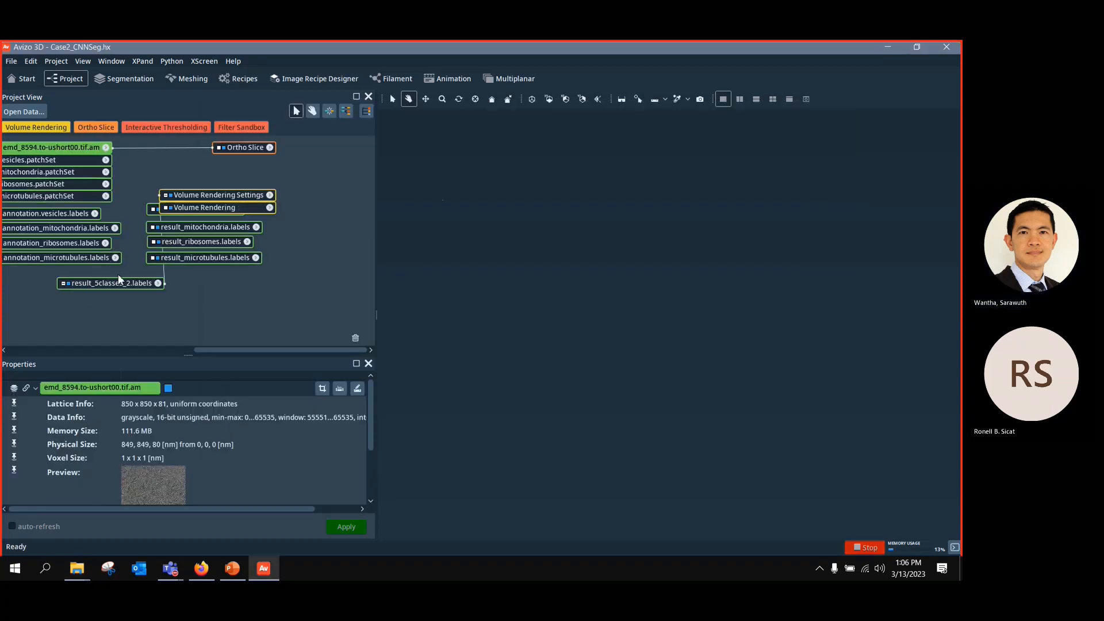
Step: Fit the loaded scene in the 3D view and inspect the rendered multi-class labels over the ortho slice
left_click(533, 99)
left_click_drag(653, 328, 590, 435)
scroll(623, 362, "up", 4)
left_click_drag(623, 362, 633, 302)
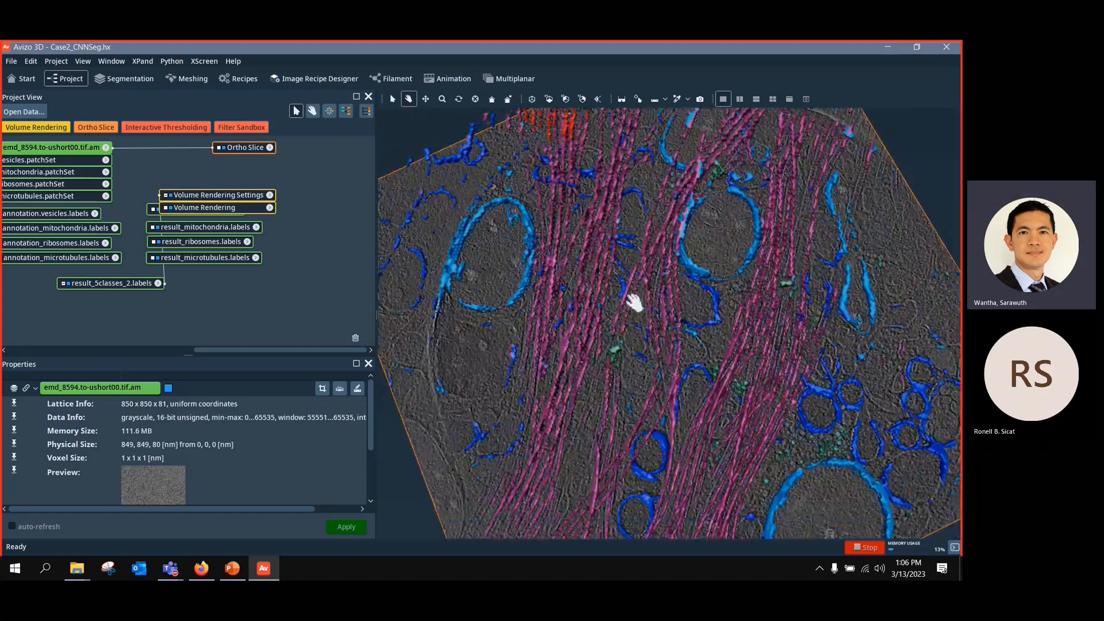
scroll(582, 385, "down", 5)
scroll(584, 395, "up", 4)
left_click_drag(584, 394, 428, 291)
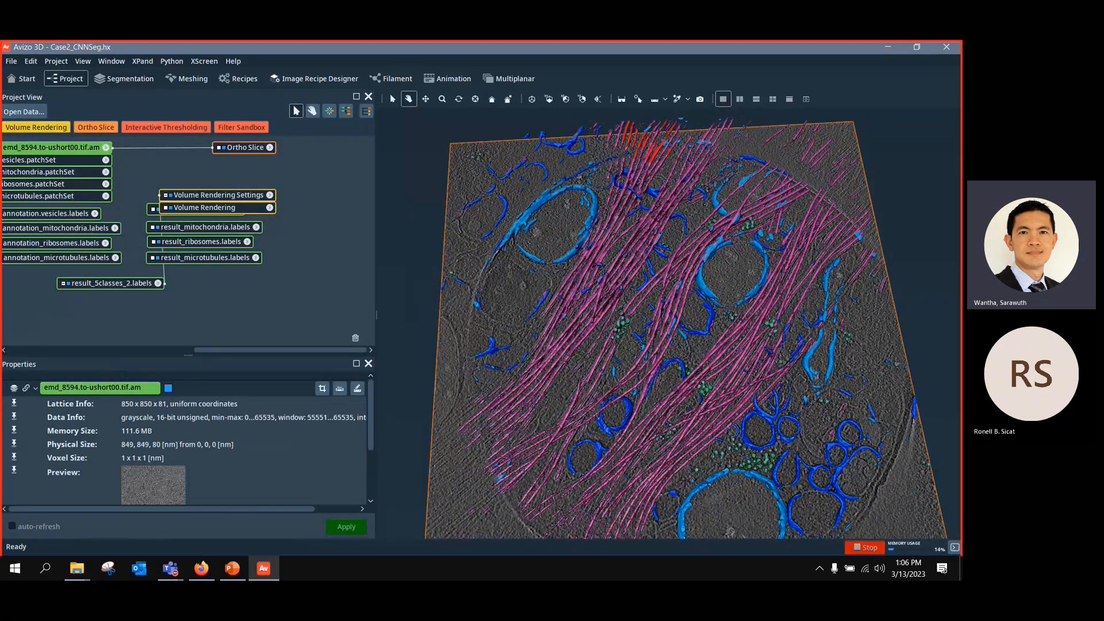
Step: Start a segmentation with emd_8594.to-ushort00.tif.am as the grayscale image and create a new label image for it
left_click(108, 79)
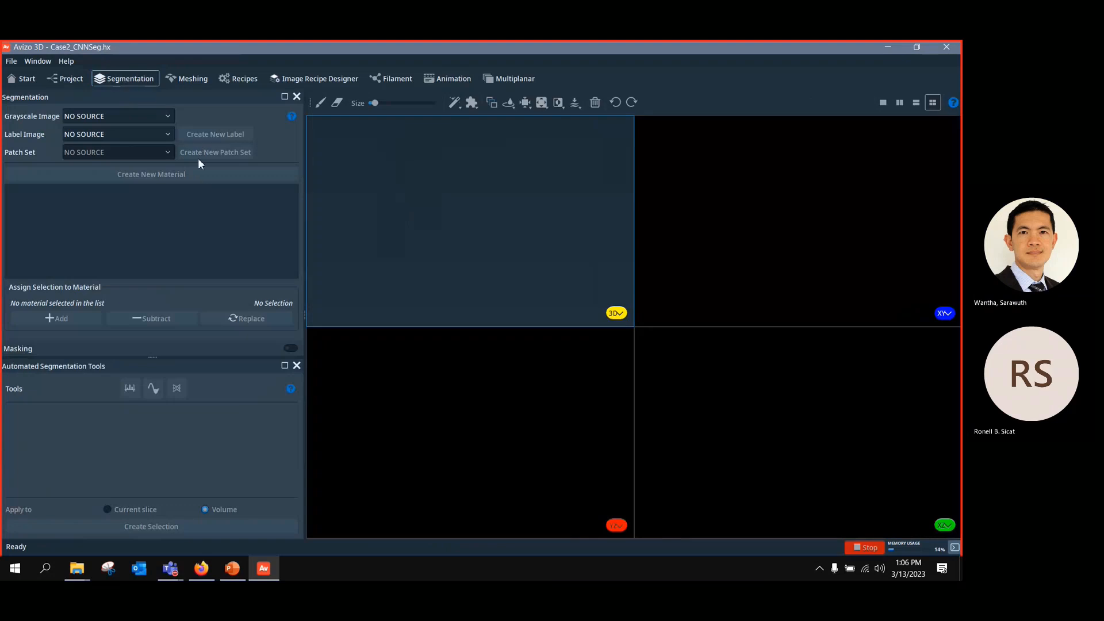
left_click(171, 116)
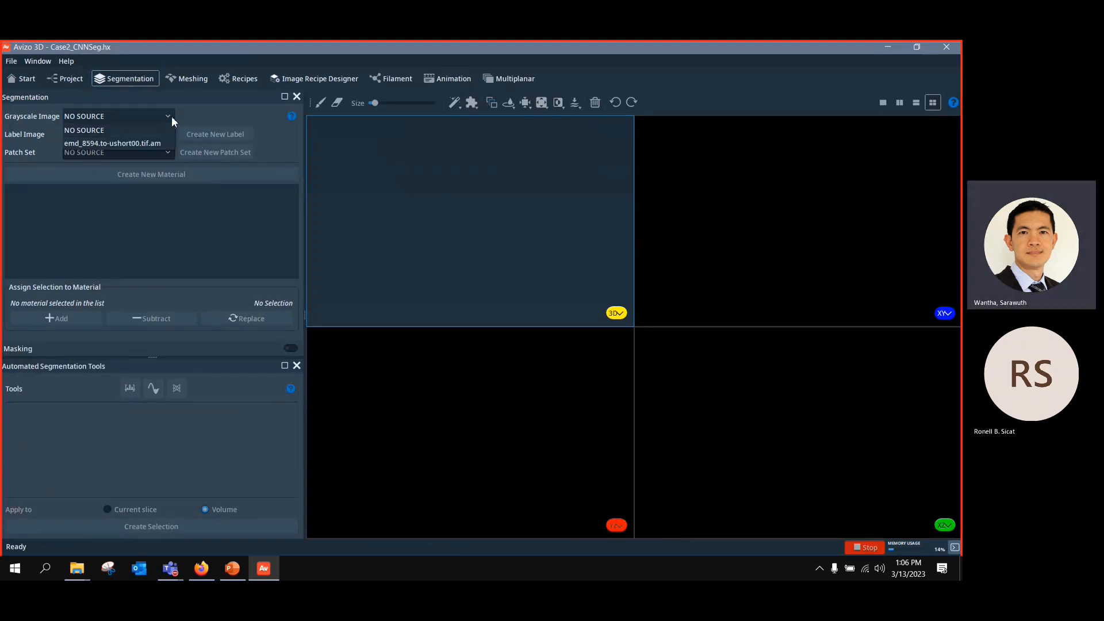
left_click(159, 143)
left_click(212, 135)
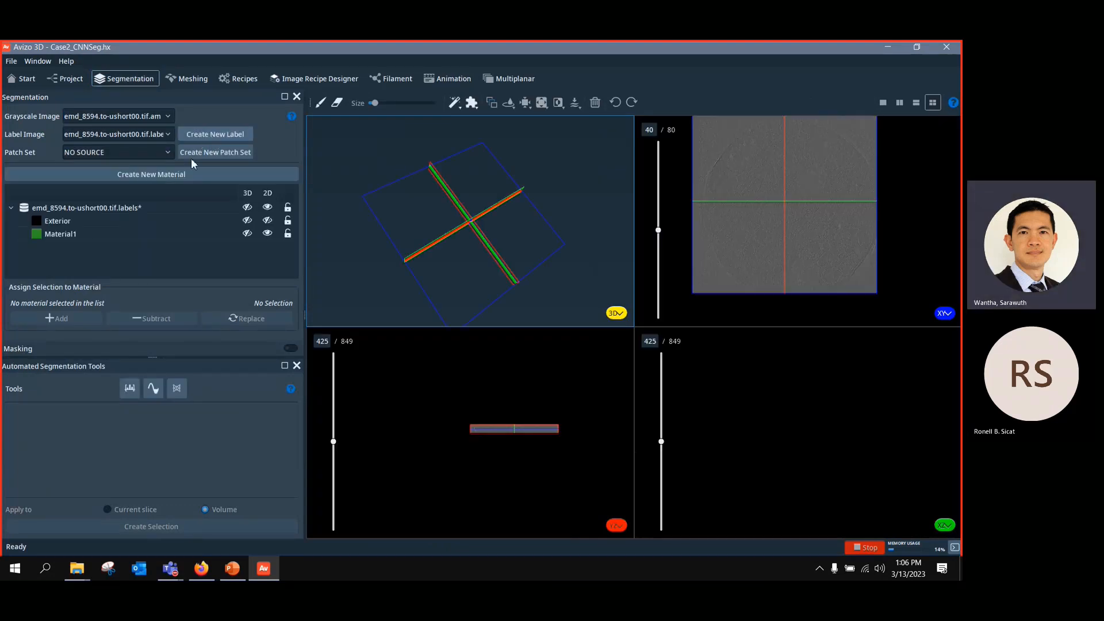
Step: Select vesicles.patchSet as the patch set and browse its patches up to number 48 in a single XY view
left_click(167, 151)
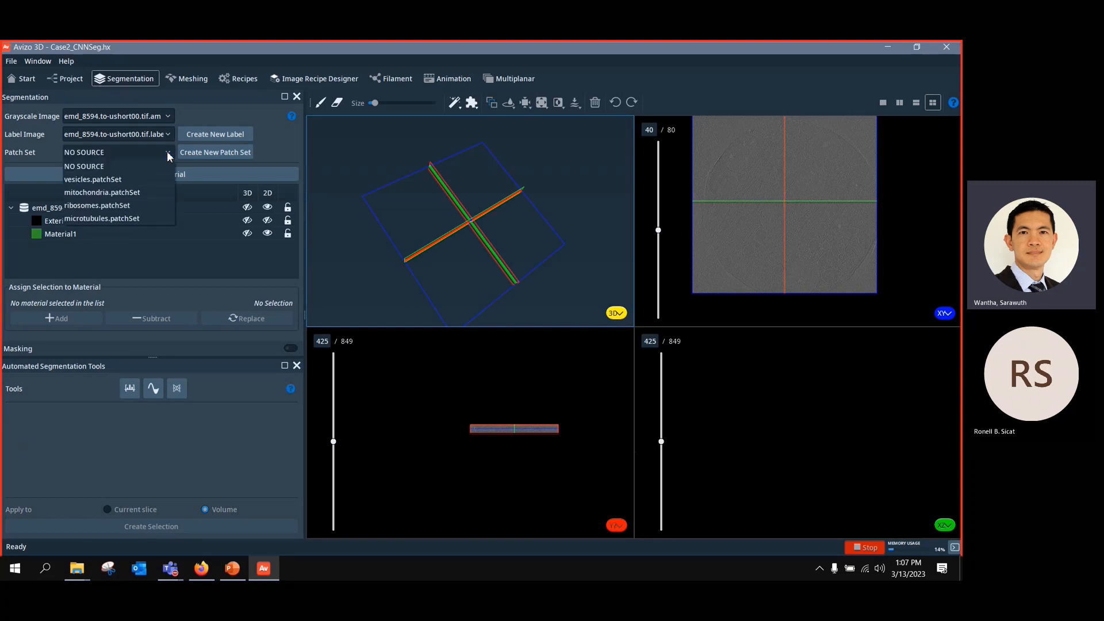
left_click(158, 181)
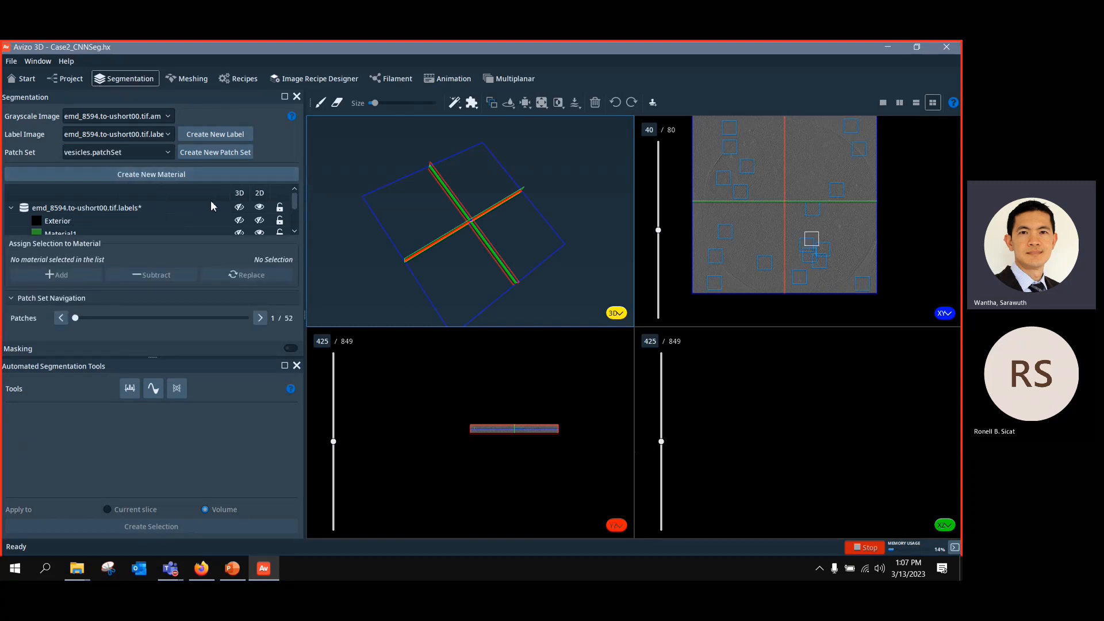
left_click(882, 103)
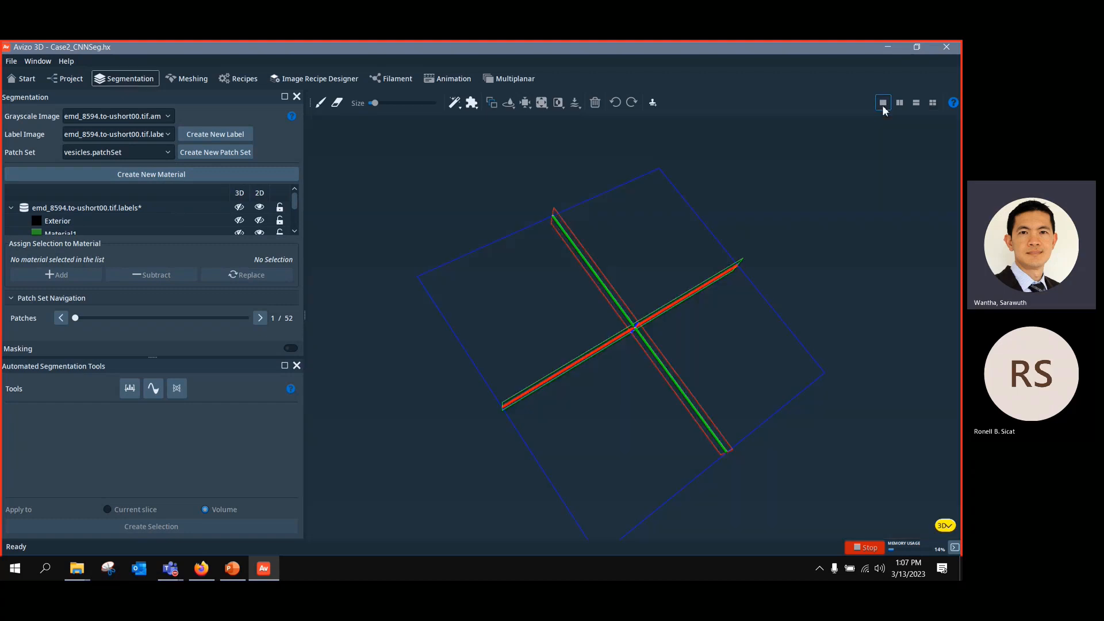
left_click(882, 105)
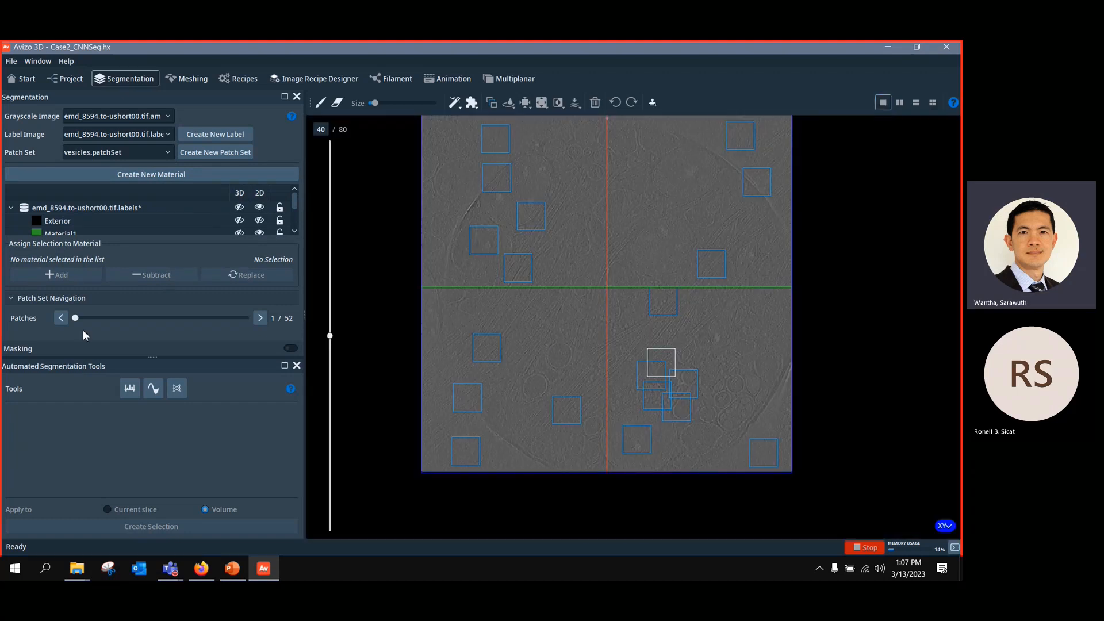
left_click_drag(77, 316, 228, 318)
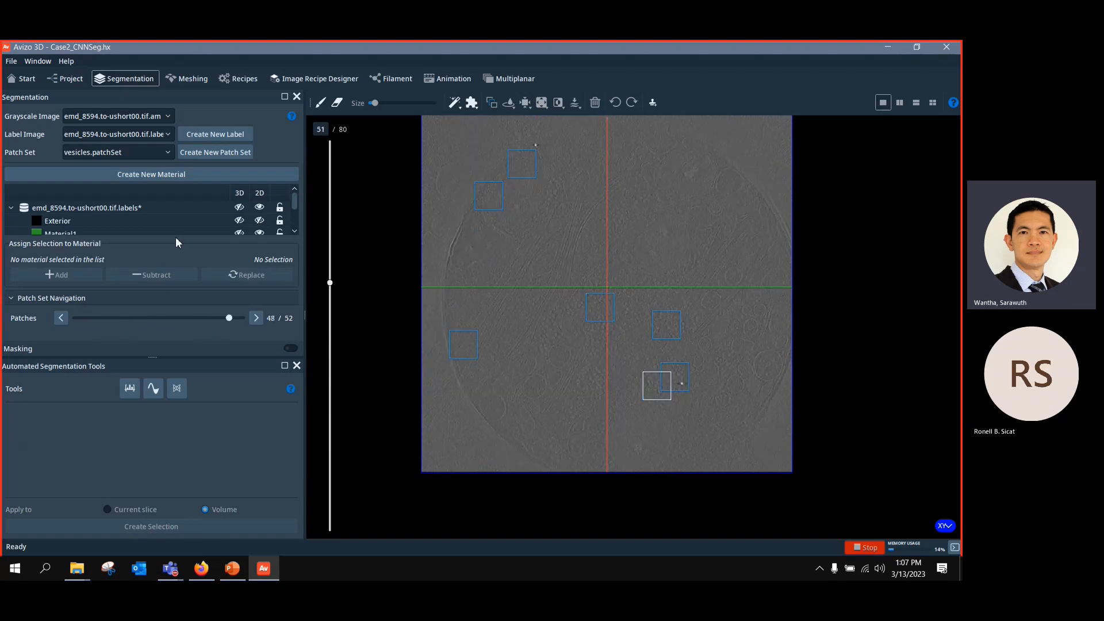
Step: Create a new patch set with a patch size of 64
left_click(169, 156)
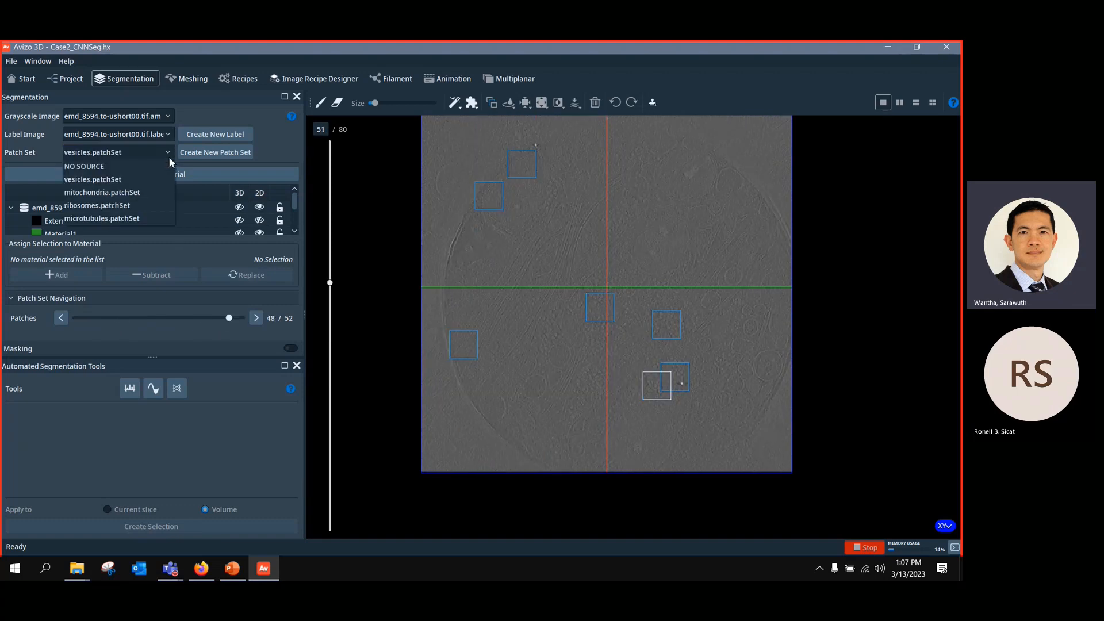
left_click(216, 153)
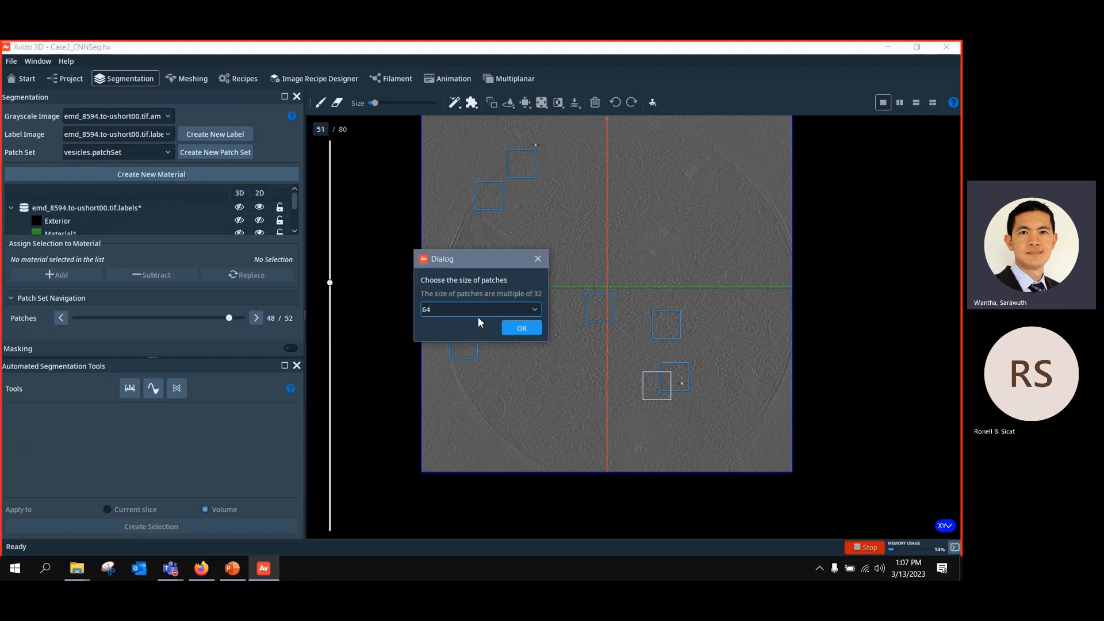
left_click(527, 330)
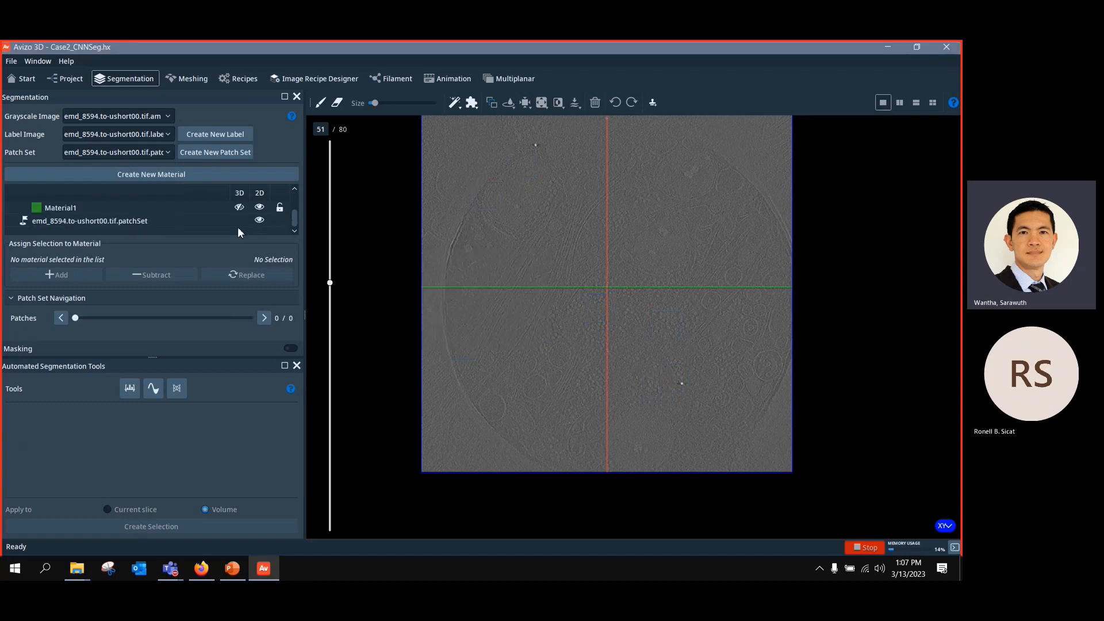
Step: Switch the patch set back to vesicles.patchSet and step through its patches to number 5
left_click(169, 153)
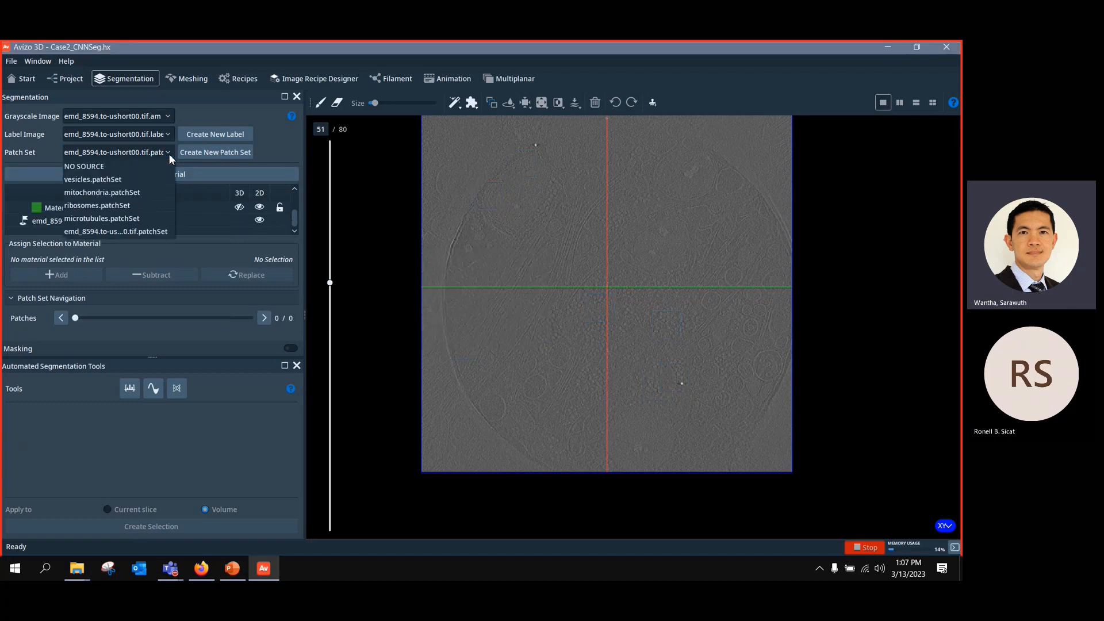
left_click(139, 179)
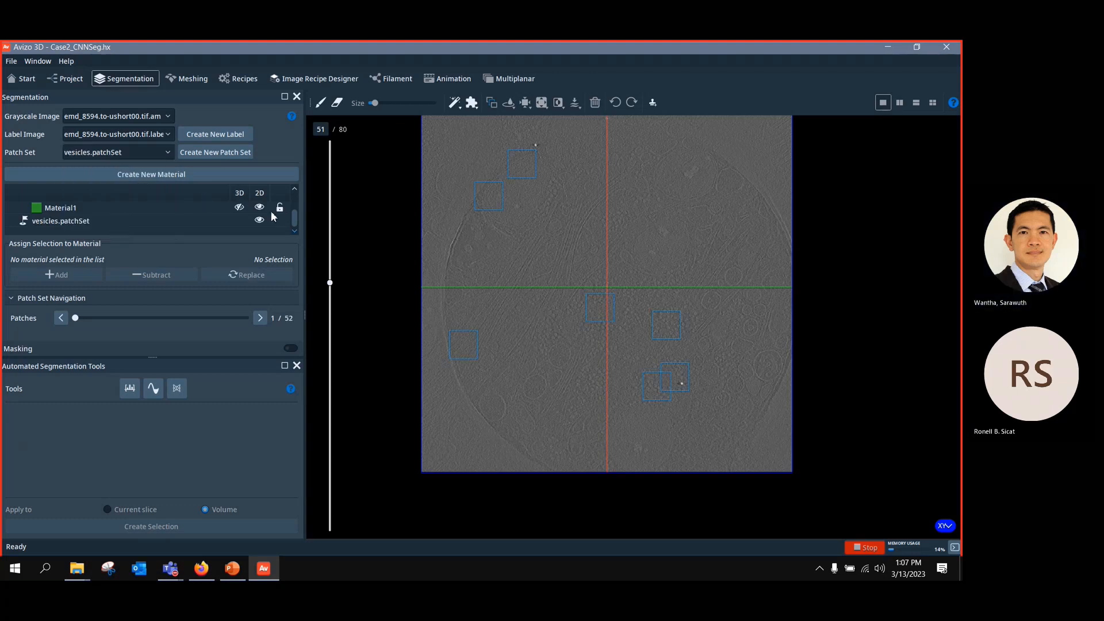
left_click(260, 322)
left_click(260, 321)
left_click(264, 319)
left_click(263, 319)
Step: Set annotation.vesicles.labels as the label image and inspect the annotated vesicle membranes around the current patch up close
left_click(167, 151)
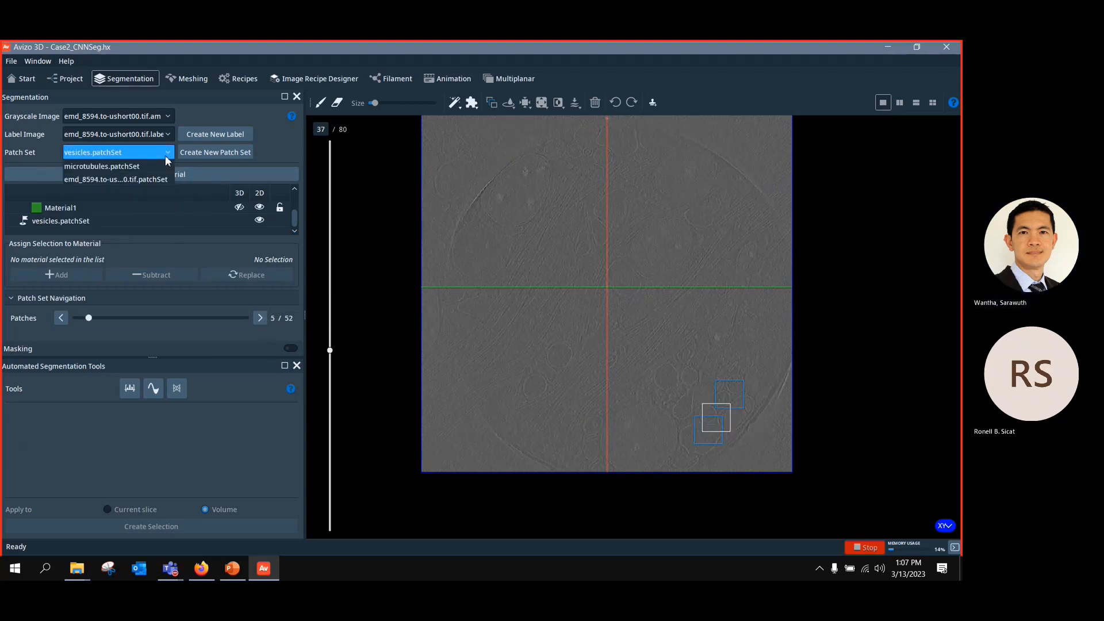
left_click(167, 134)
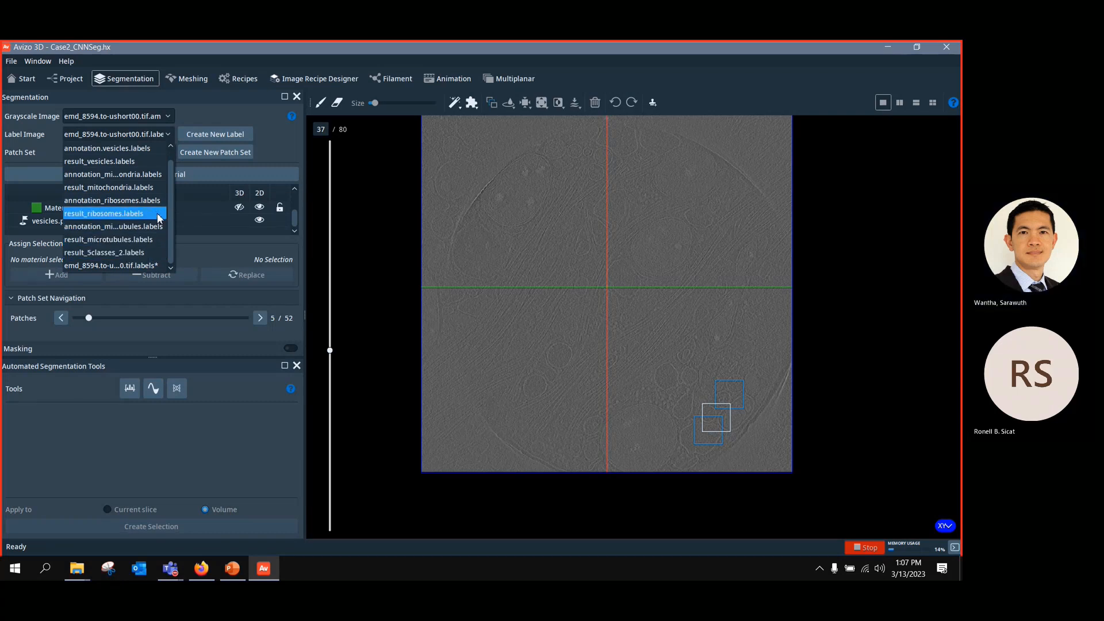
left_click(153, 149)
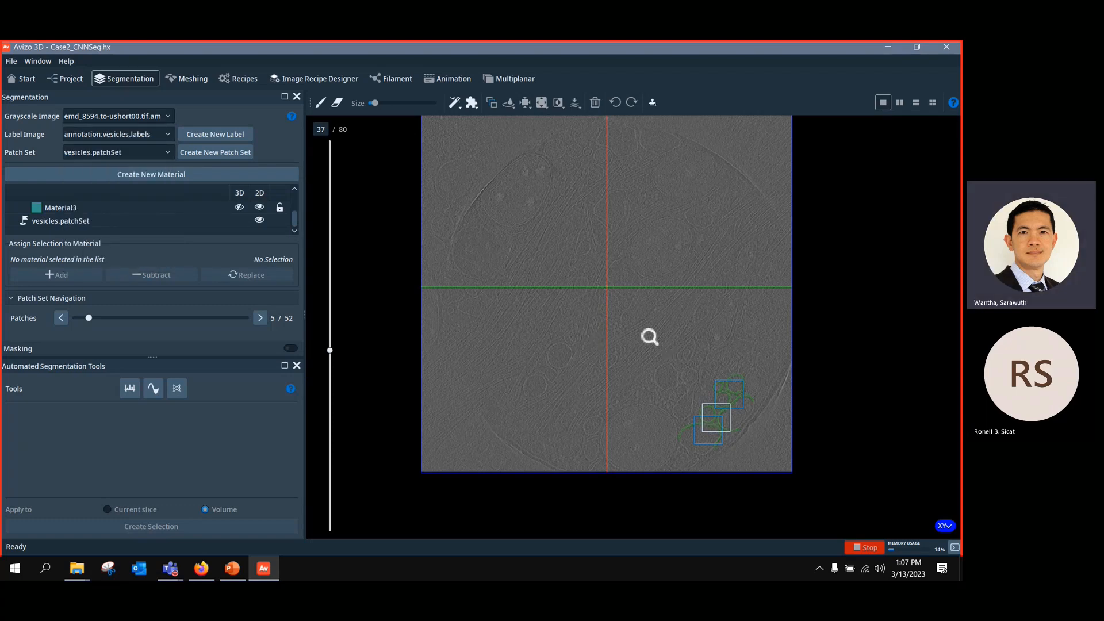
scroll(648, 334, "up", 5)
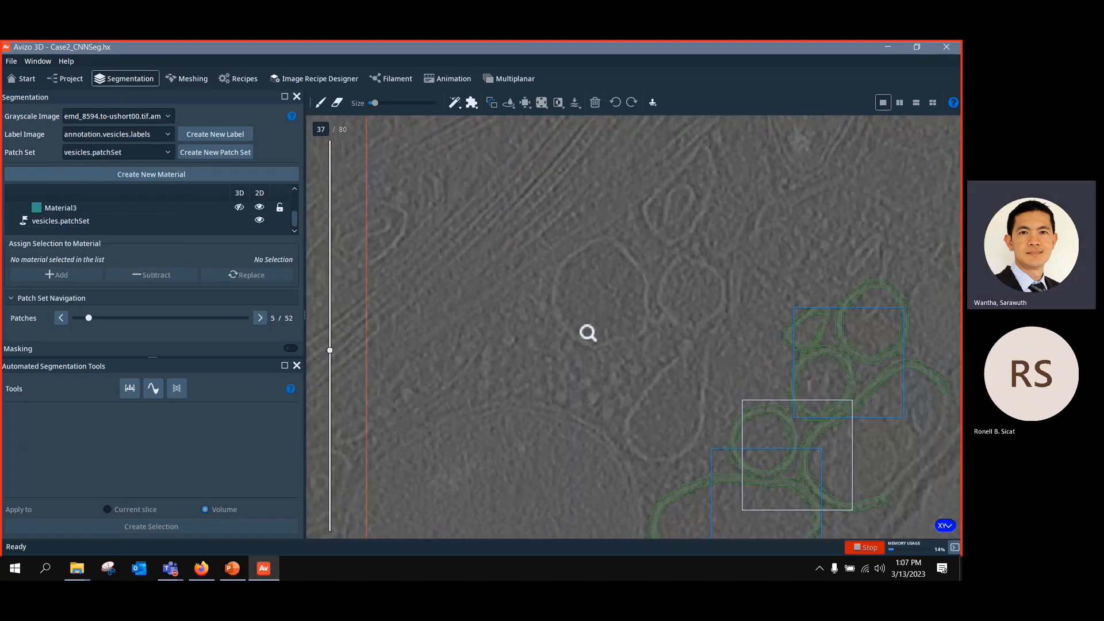
scroll(635, 330, "up", 3)
middle_click_drag(671, 325, 596, 281)
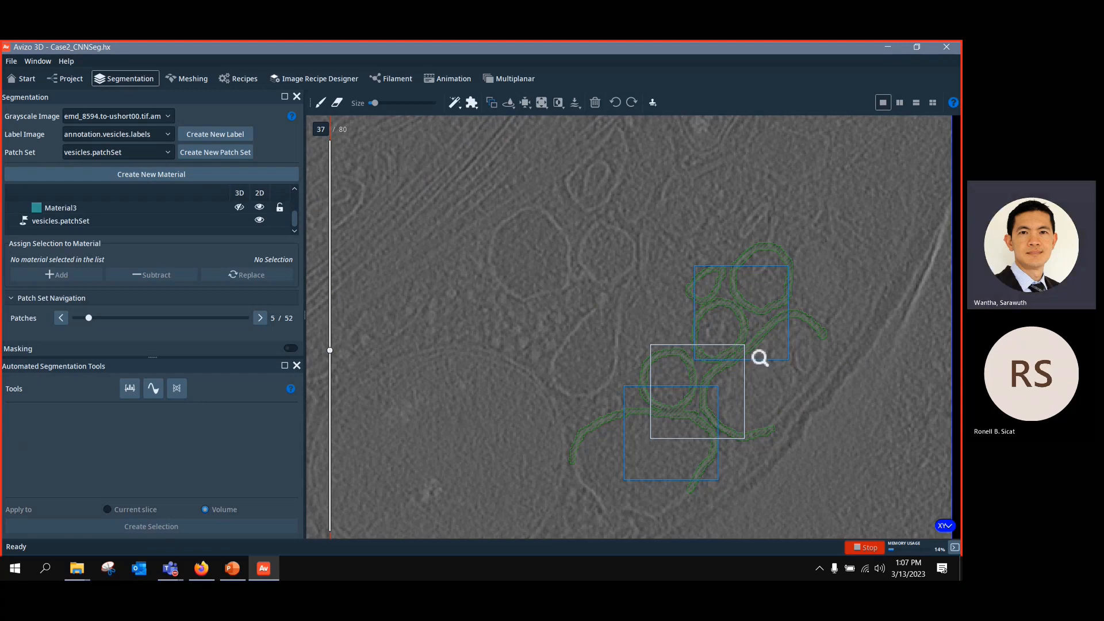
Step: Step through the vesicle patches to number 13, checking how the annotations fill each patch and how the patches spread over the slice
left_click(263, 319)
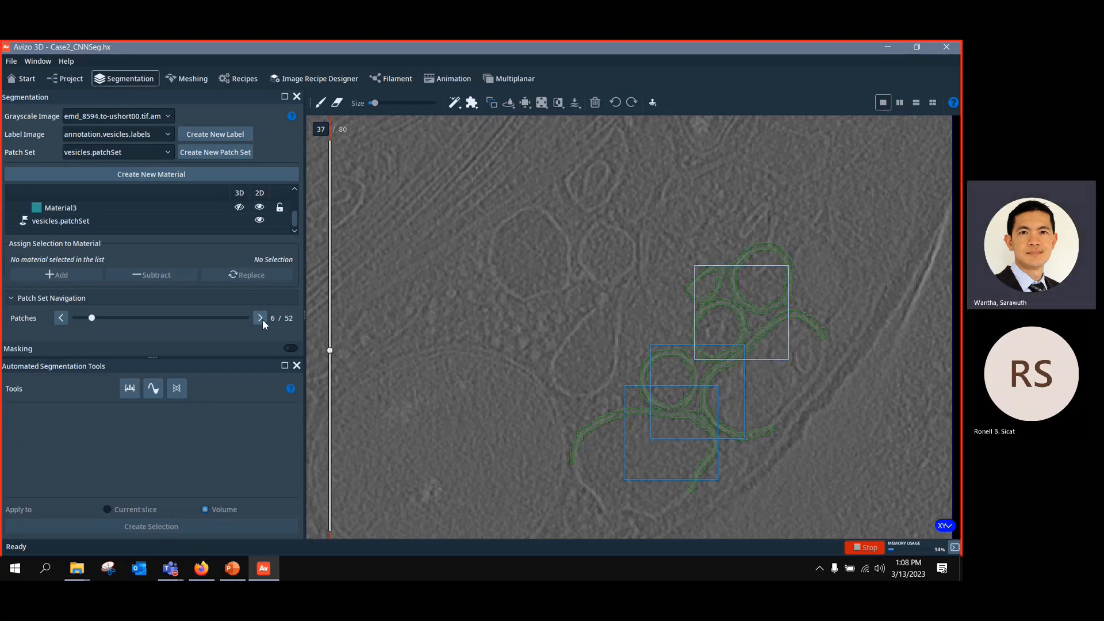
left_click(262, 319)
left_click(262, 319)
left_click(262, 319)
left_click(262, 319)
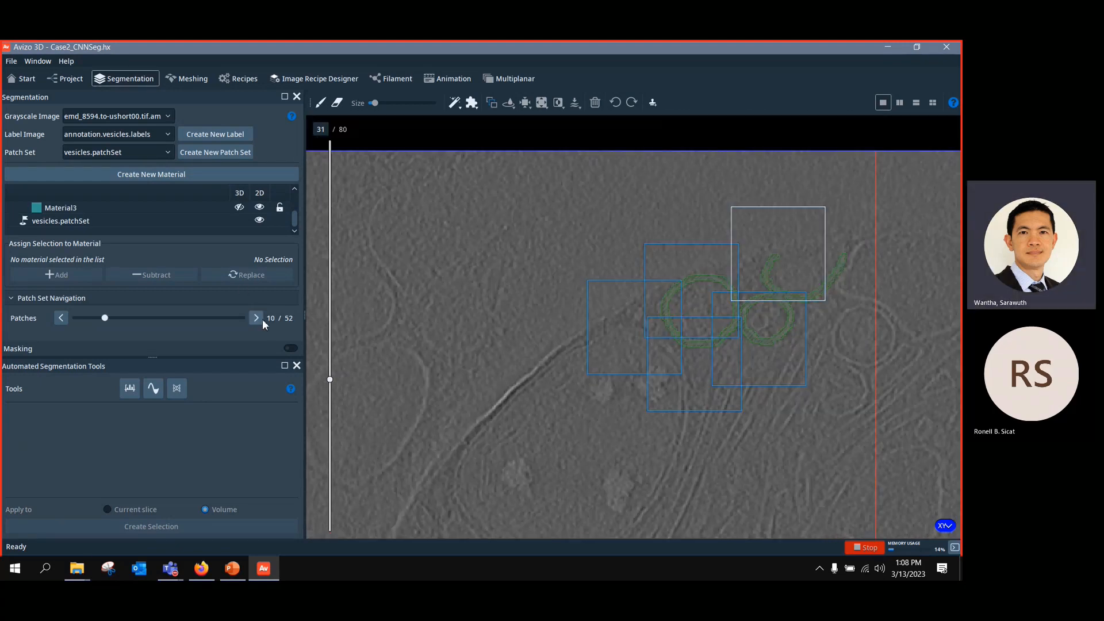
left_click(262, 319)
left_click(257, 318)
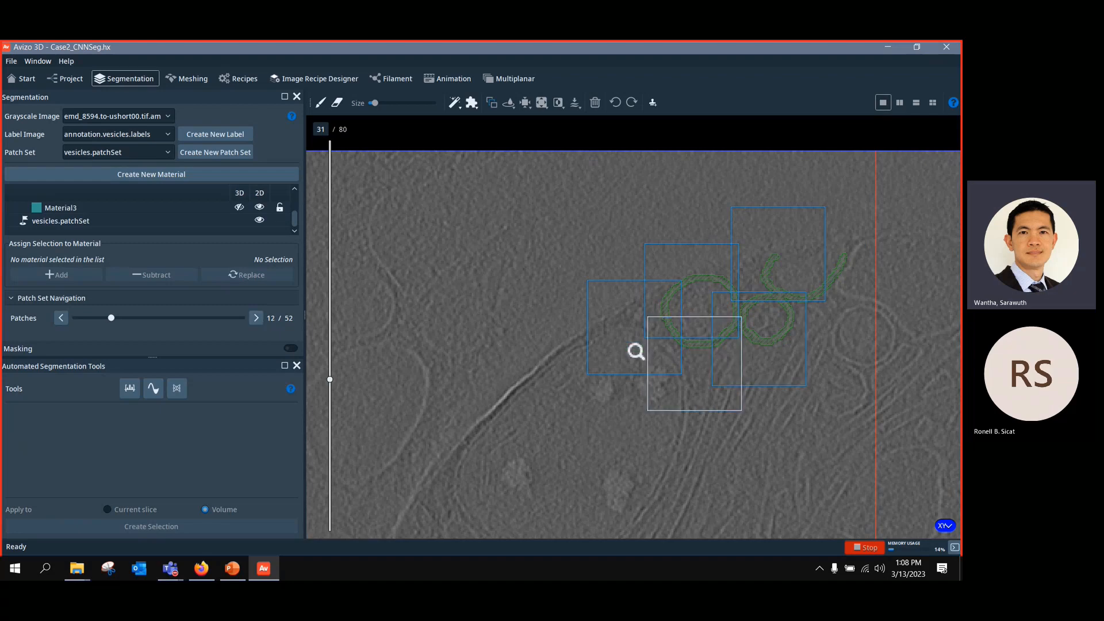
left_click(260, 319)
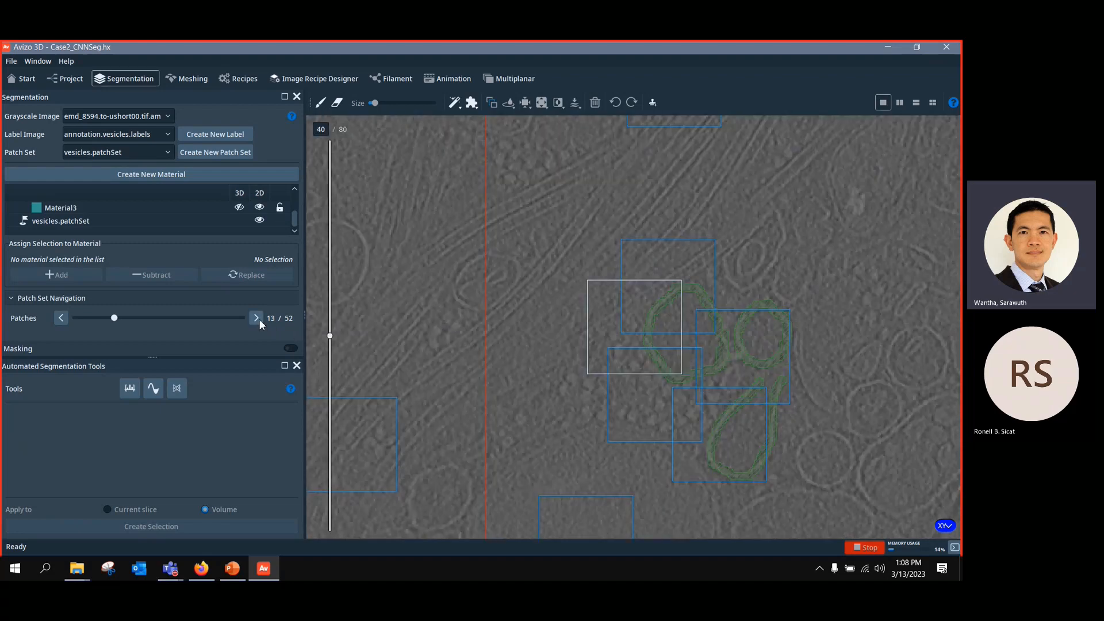
middle_click_drag(671, 355, 687, 323, "ctrl")
scroll(687, 323, "down", 4, "ctrl")
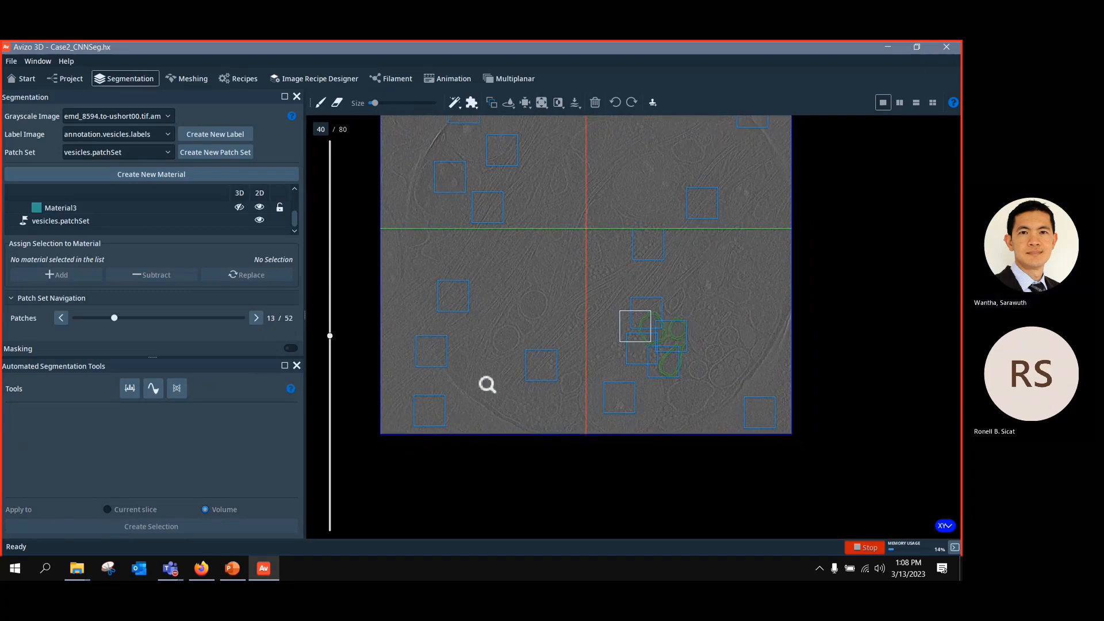
scroll(477, 315, "up", 3, "ctrl")
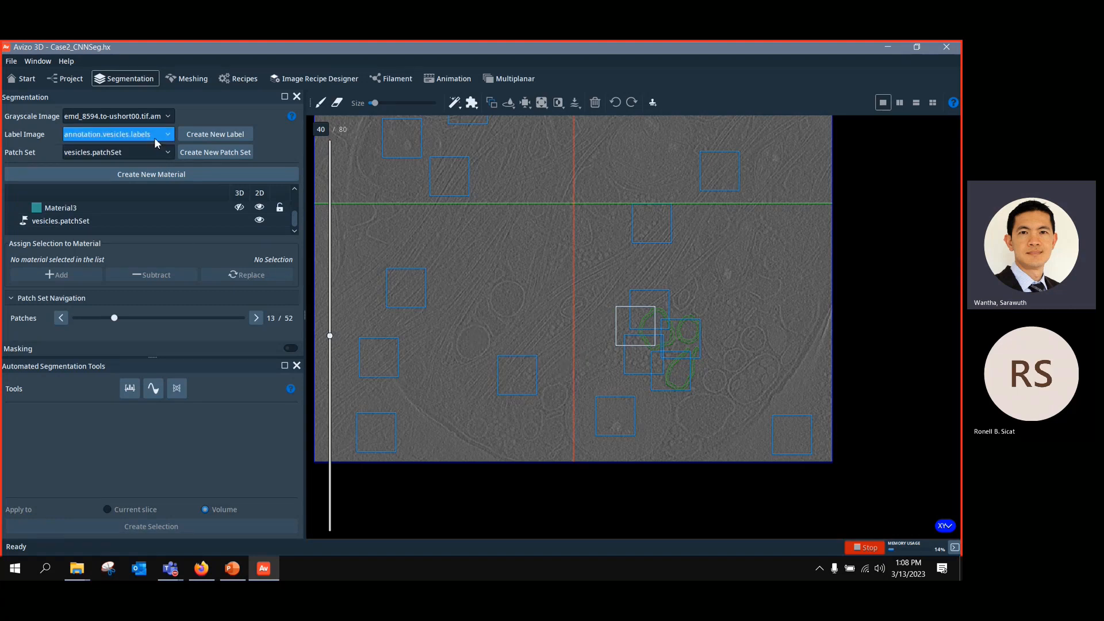
Step: Review the available patch sets without changing the selection, advance to patch 14 and examine the patch distribution across the whole slice
left_click(158, 152)
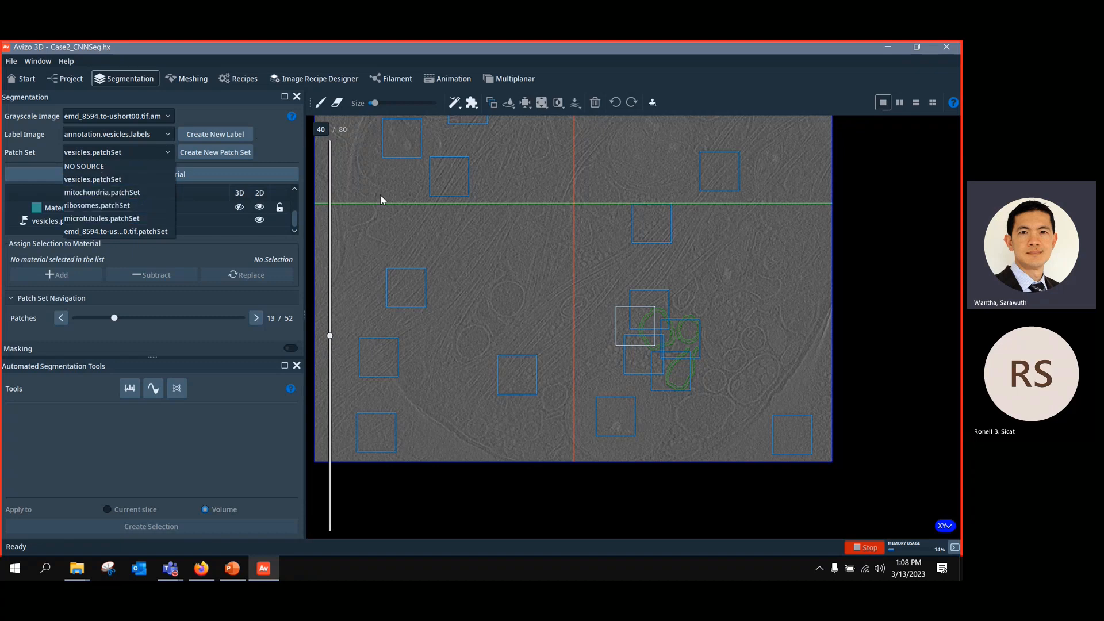
left_click(504, 280)
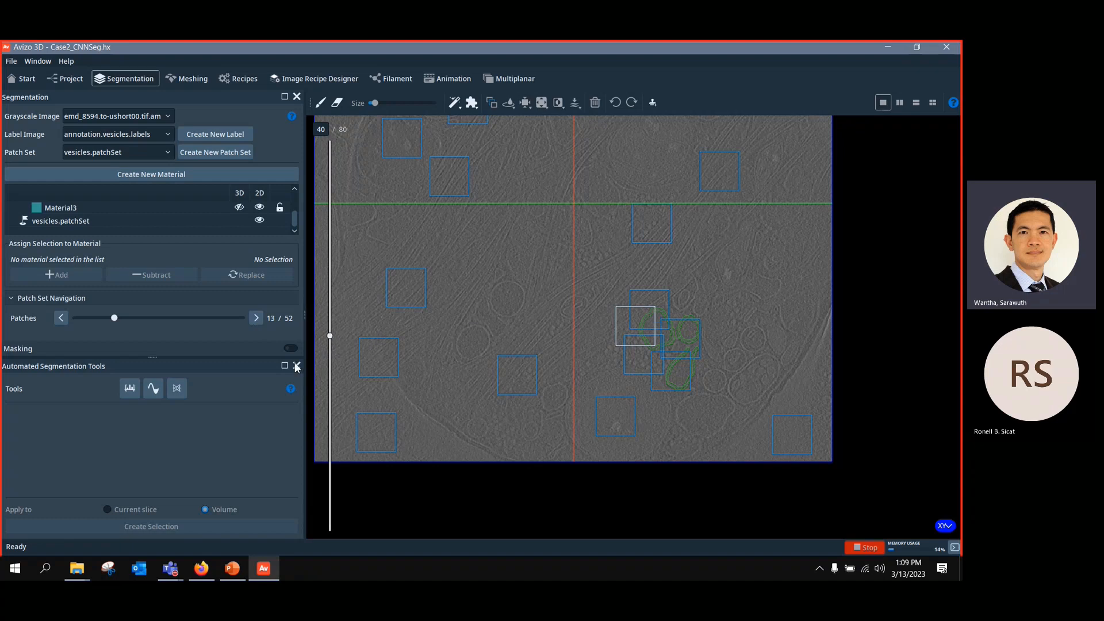
left_click(257, 318)
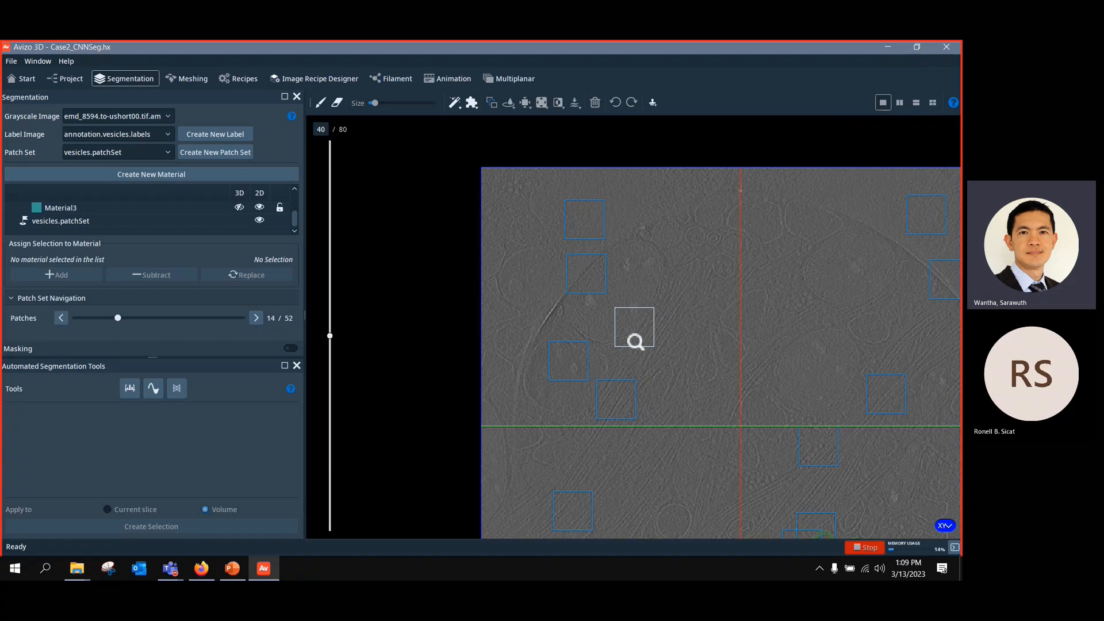
left_click_drag(844, 217, 365, 430)
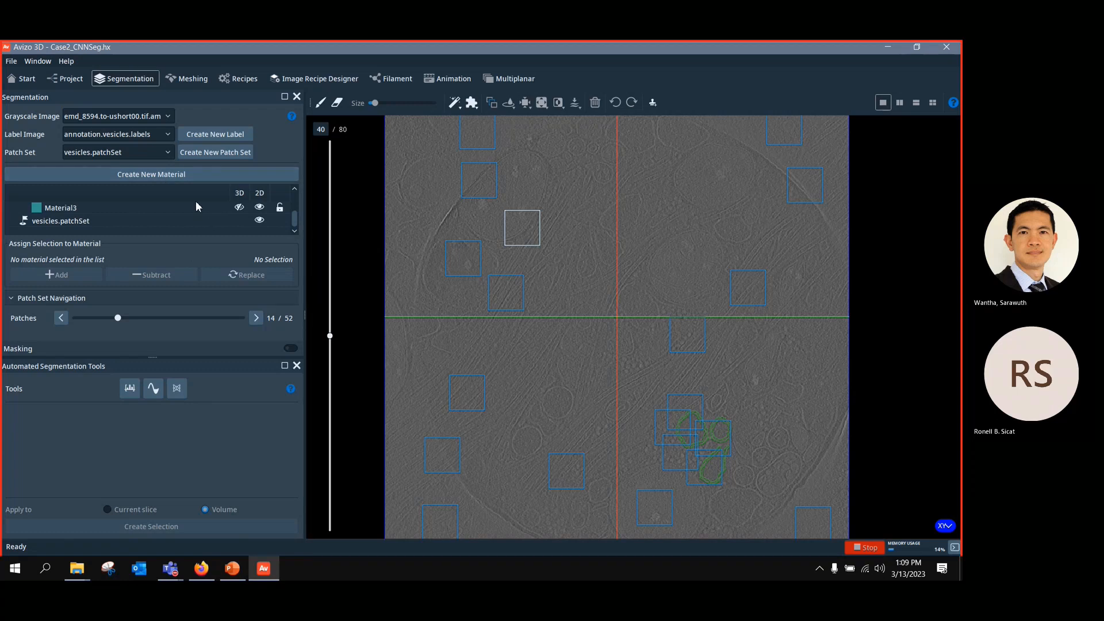
Step: Return to the project workspace, connect the volume rendering to result_vesicles.labels and inspect the rendered vesicles in 3D
left_click(77, 84)
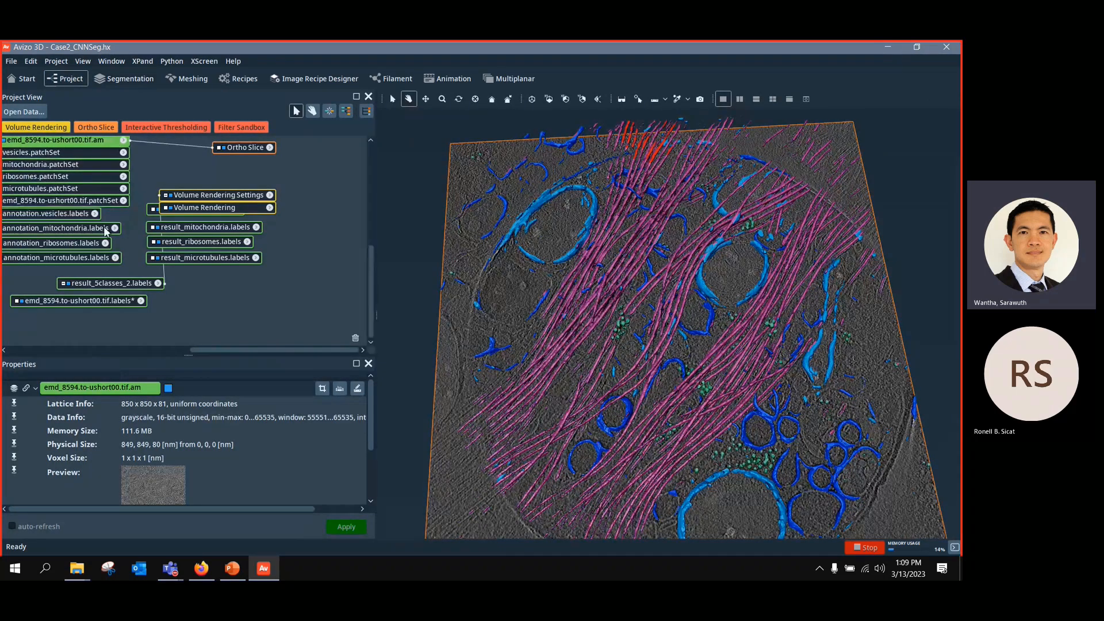
left_click_drag(224, 196, 265, 294)
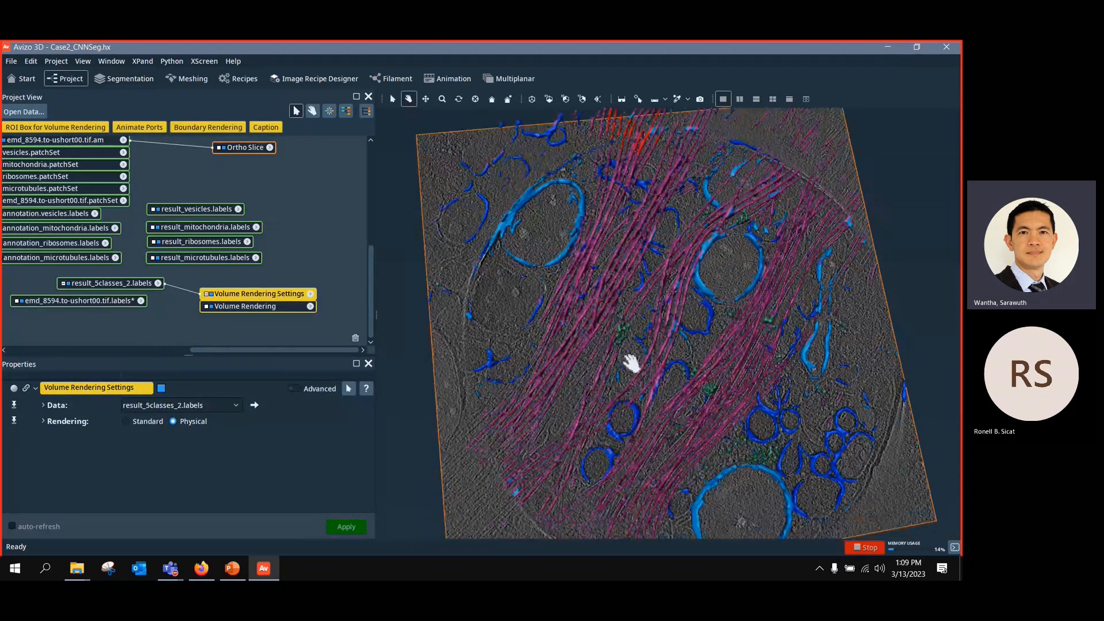
left_click_drag(193, 295, 213, 220)
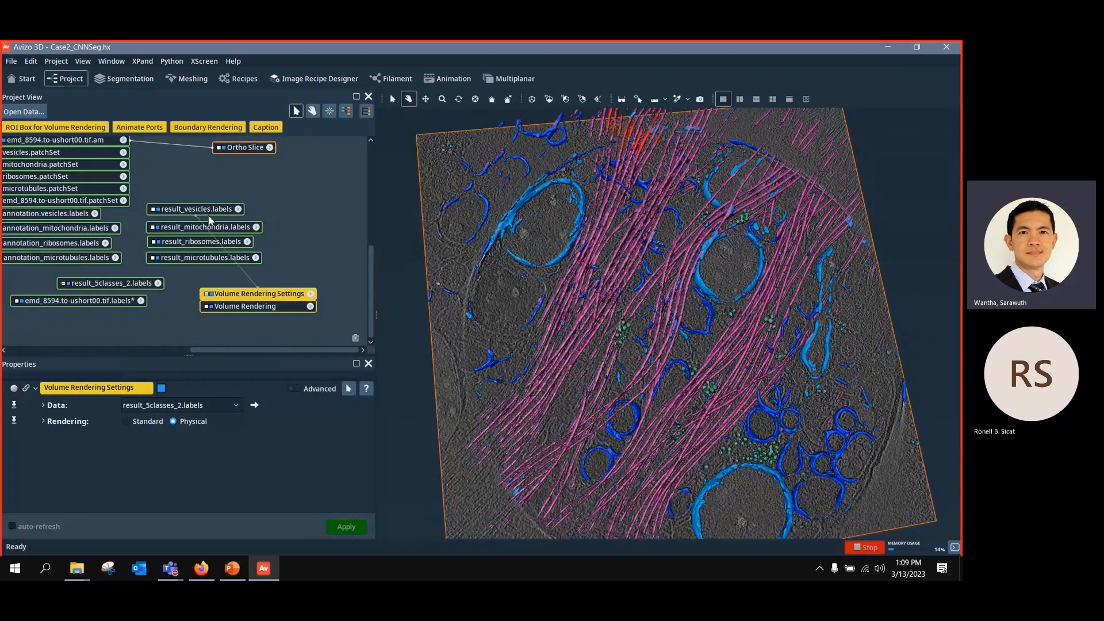
left_click_drag(274, 305, 332, 209)
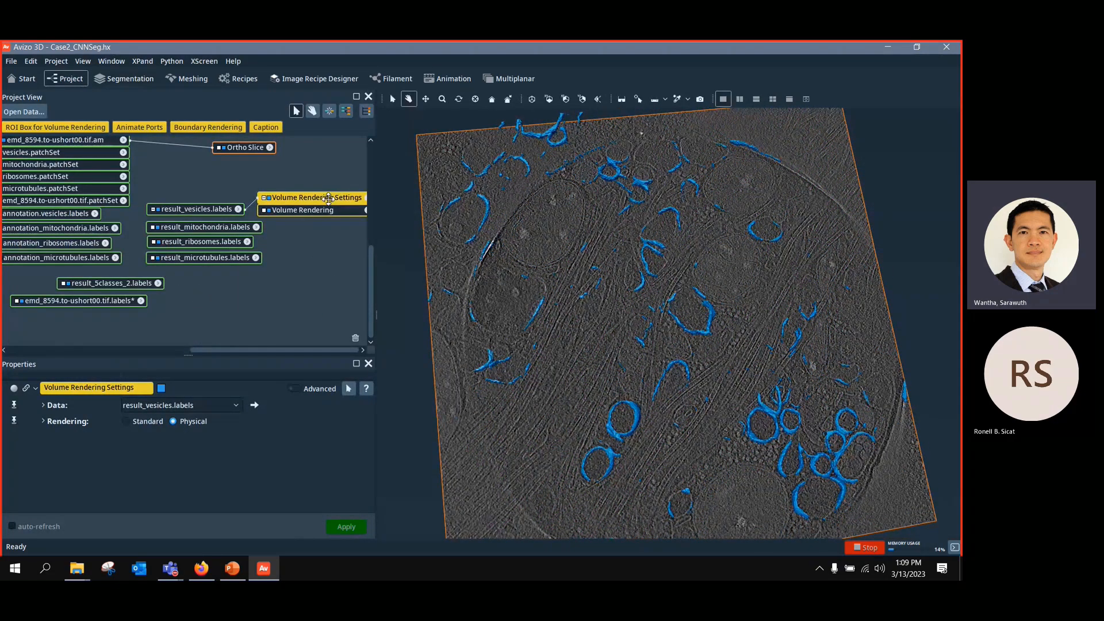
left_click(196, 208)
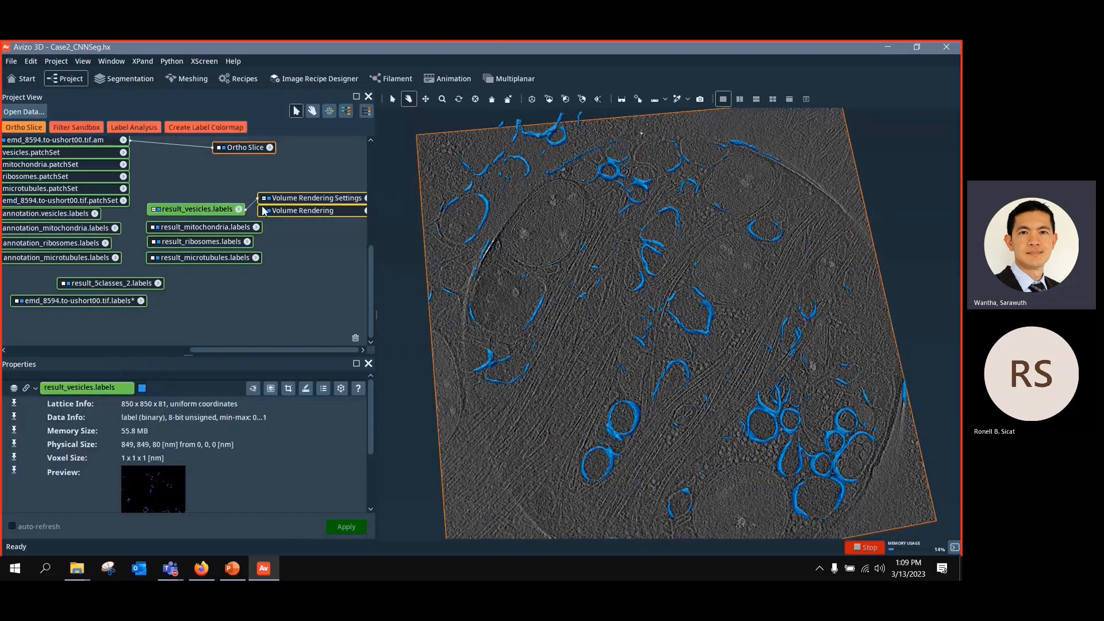
left_click_drag(596, 345, 592, 308)
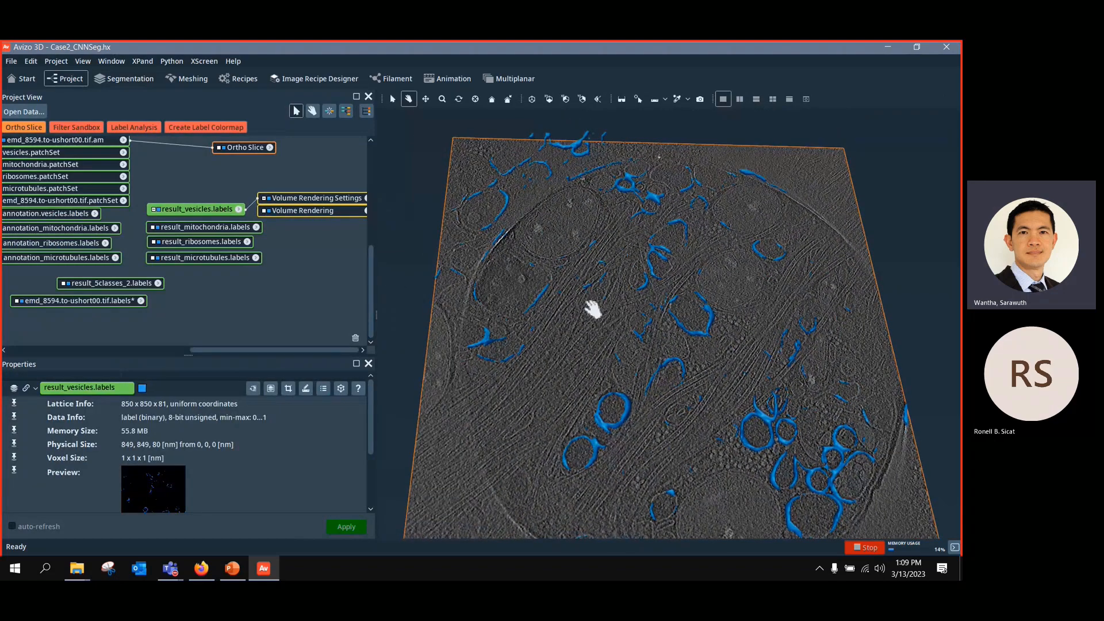
Step: Render result_mitochondria.labels in place of the vesicles, followed by result_microtubules.labels, and view each result in 3D
left_click(280, 224)
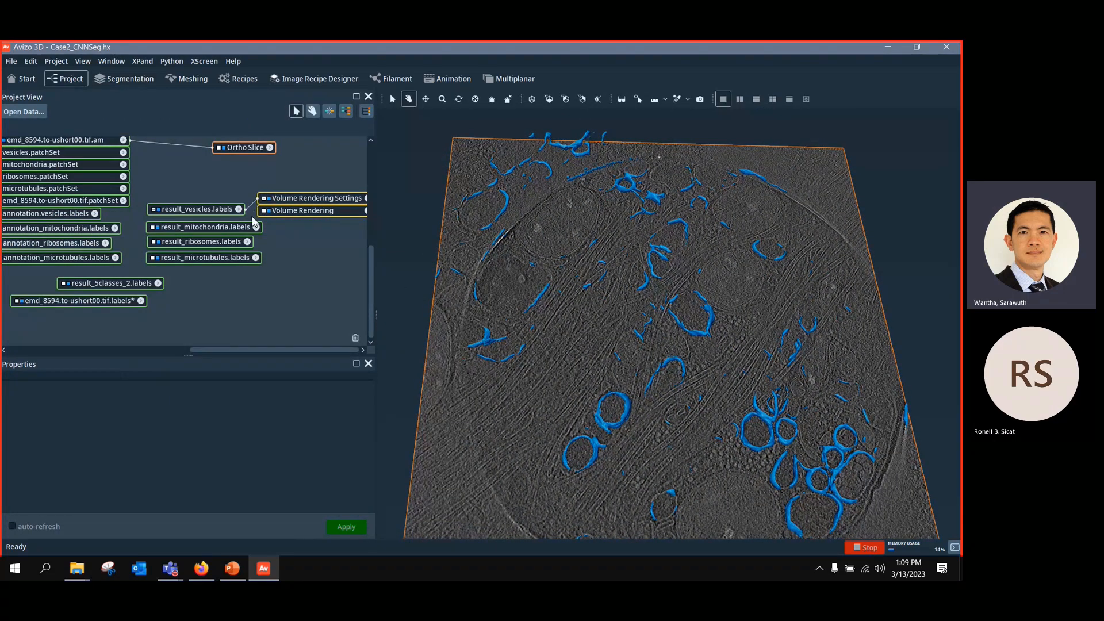
left_click_drag(253, 204, 238, 228)
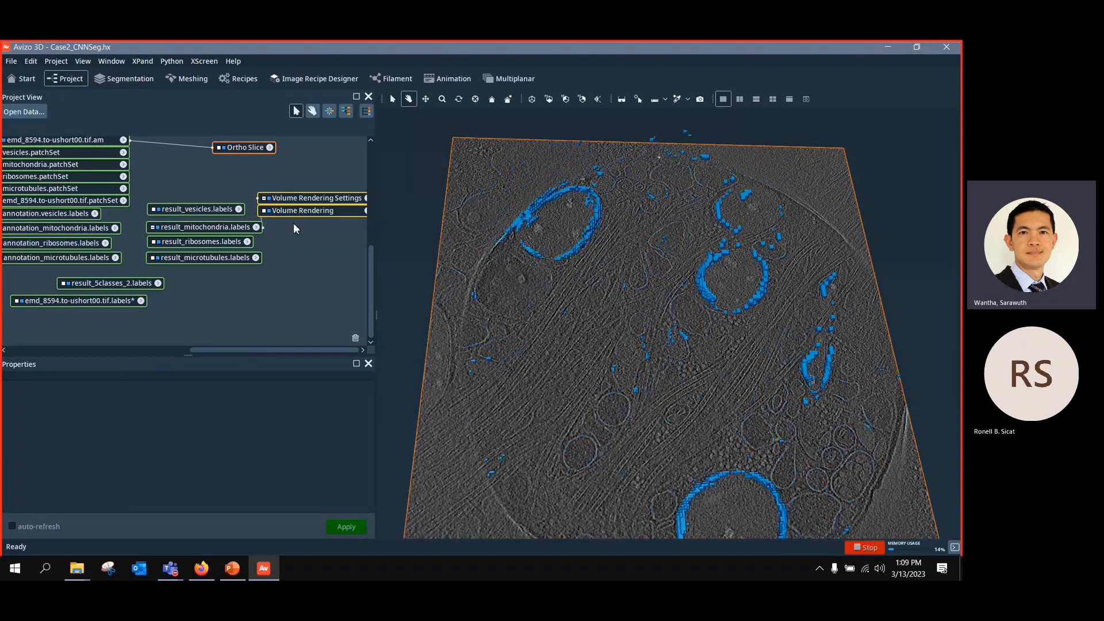
left_click_drag(305, 201, 256, 263)
scroll(594, 387, "up", 5)
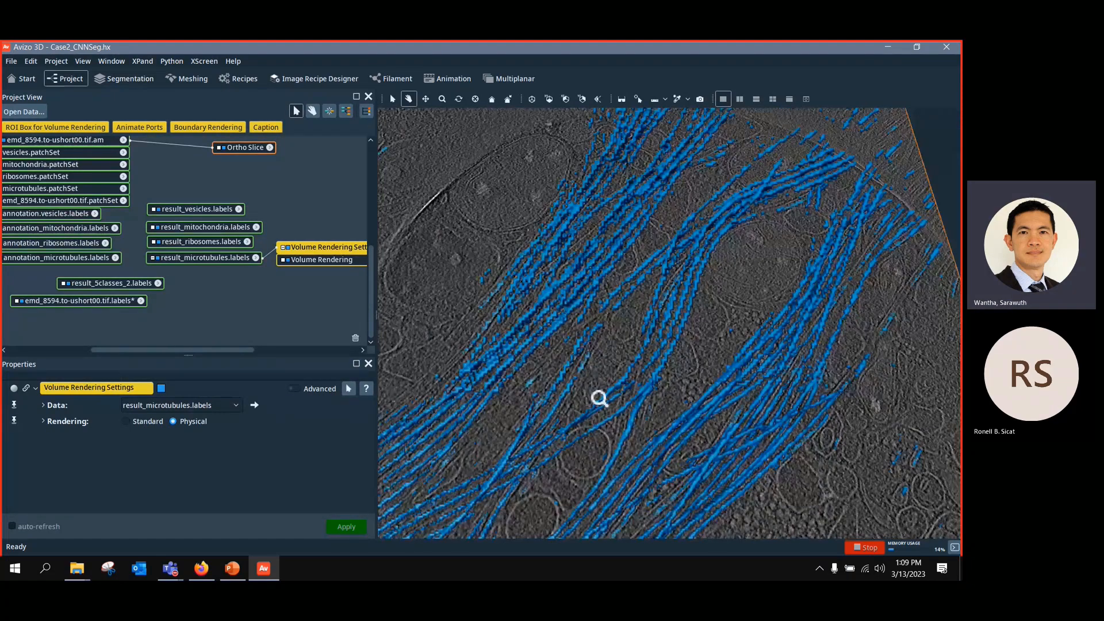
Step: Reconnect the volume rendering to result_5classes_2.labels and inspect the combined classes over the ortho slice
left_click_drag(125, 289, 118, 284)
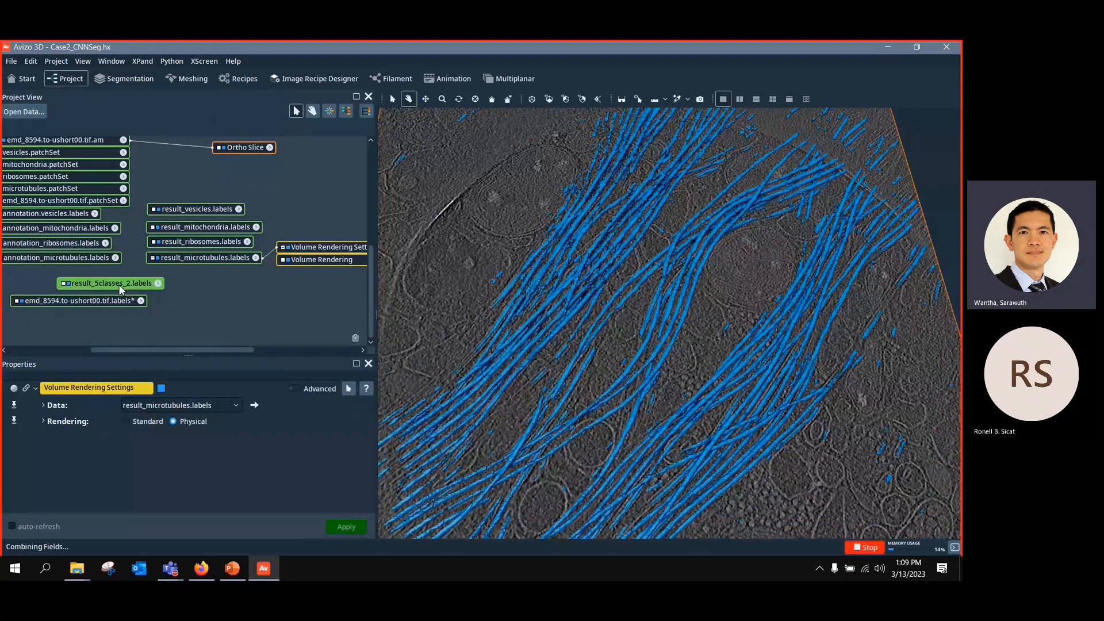
left_click_drag(257, 263, 130, 281)
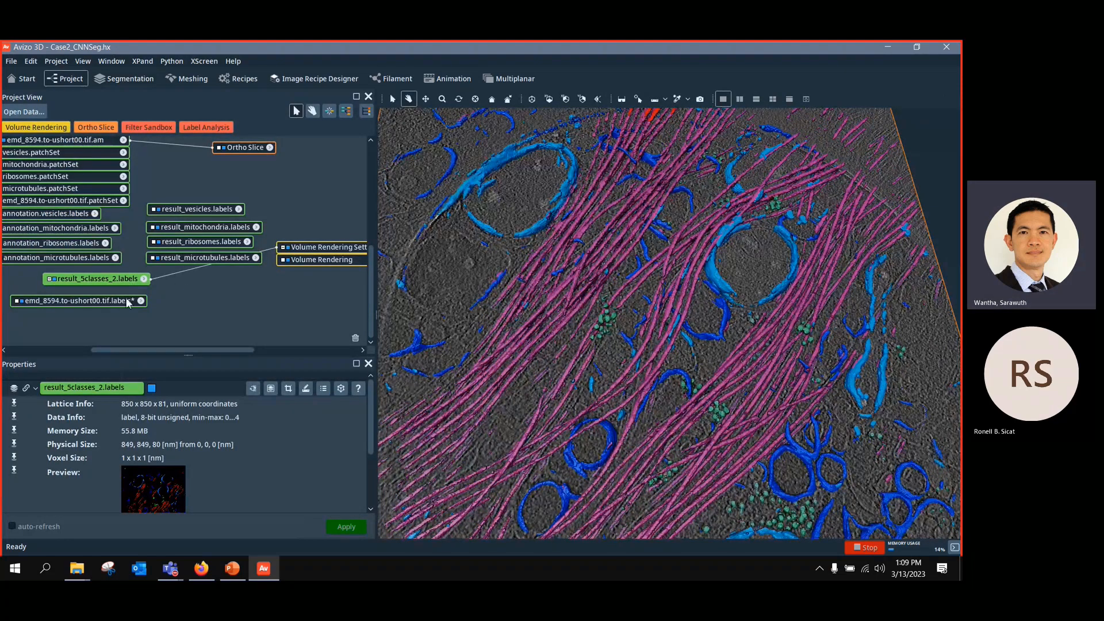
scroll(571, 343, "down", 5)
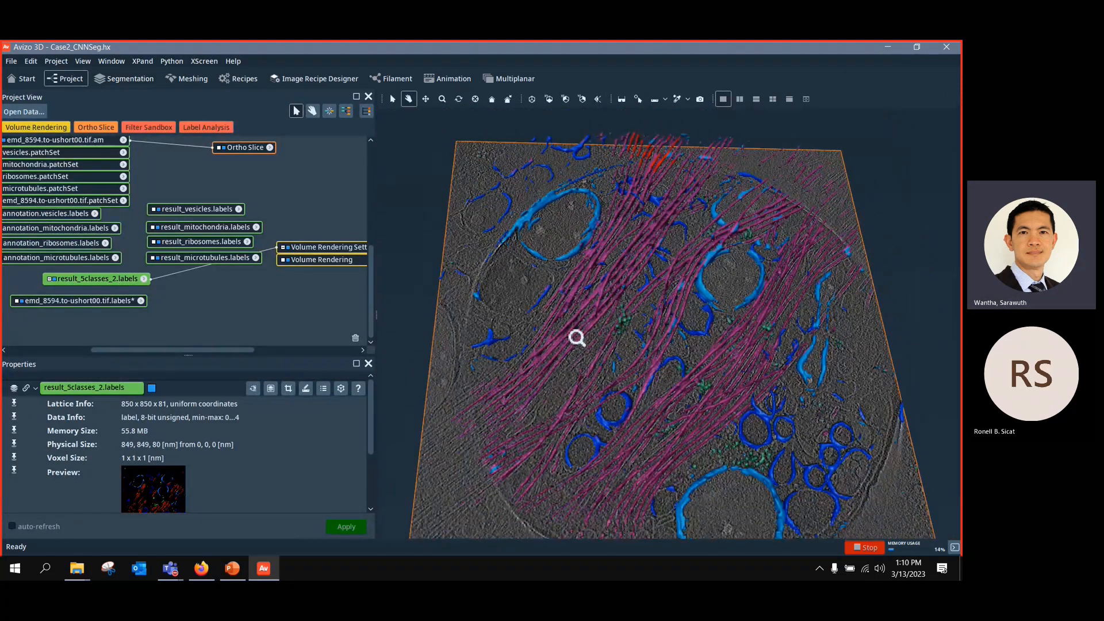
left_click_drag(578, 344, 574, 377)
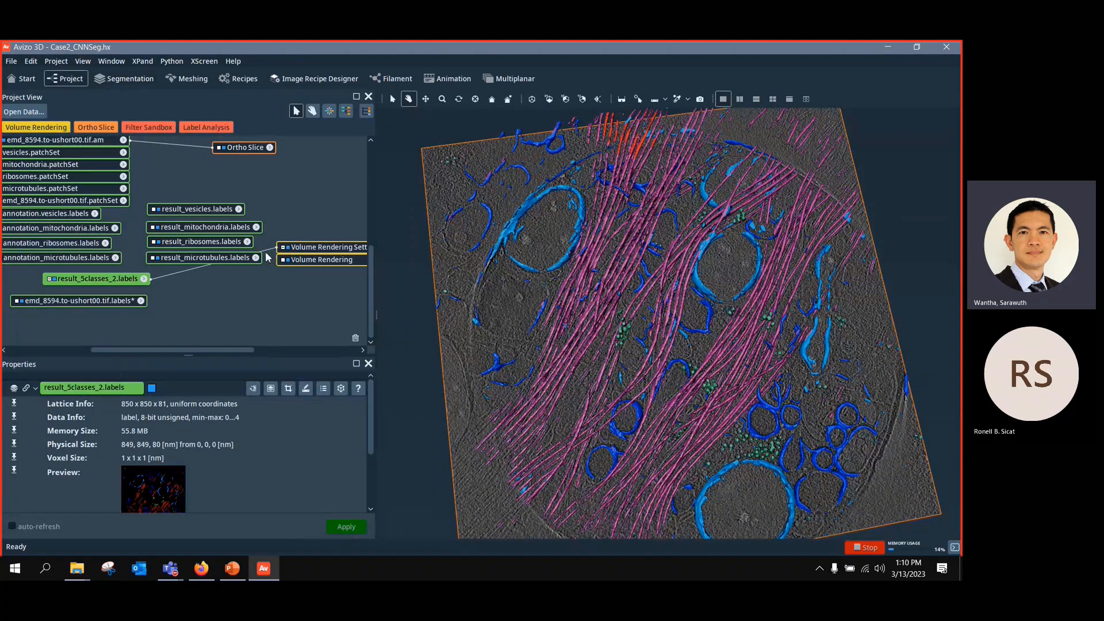
Step: Connect the volume rendering to result_microtubules.labels and examine the microtubules from several angles and distances
left_click_drag(266, 251, 248, 258)
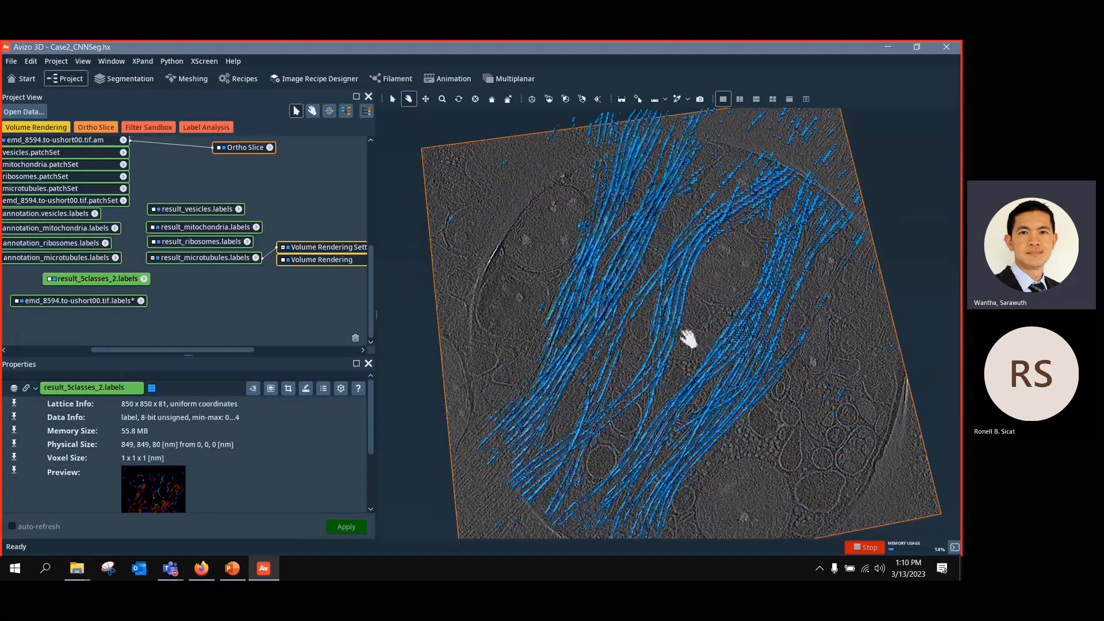
scroll(690, 339, "up", 3)
scroll(687, 343, "down", 5)
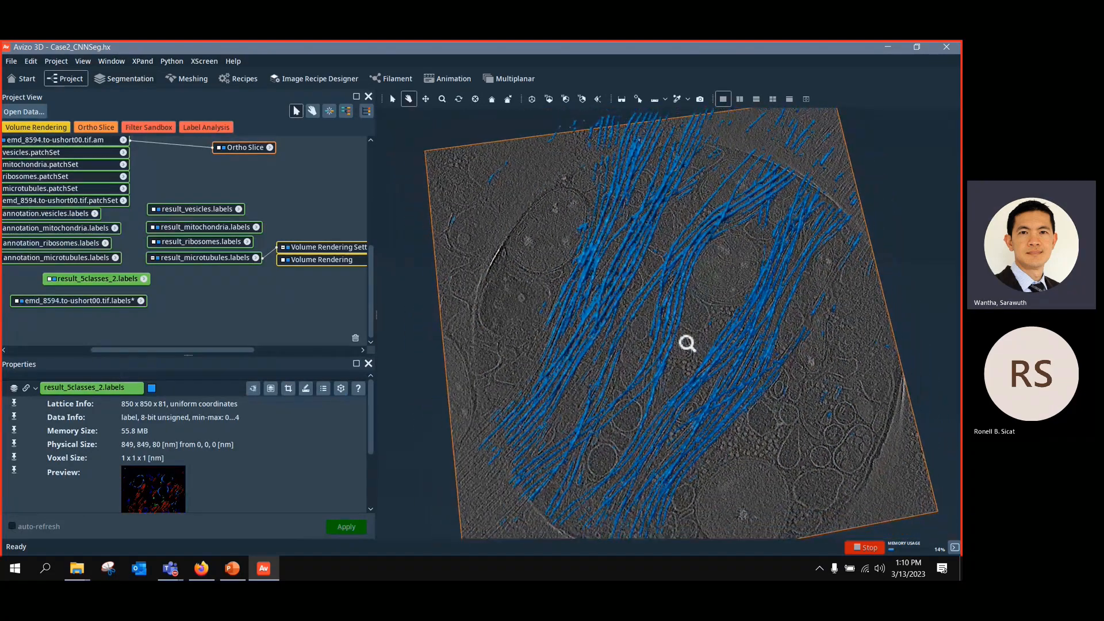
left_click_drag(685, 343, 626, 379)
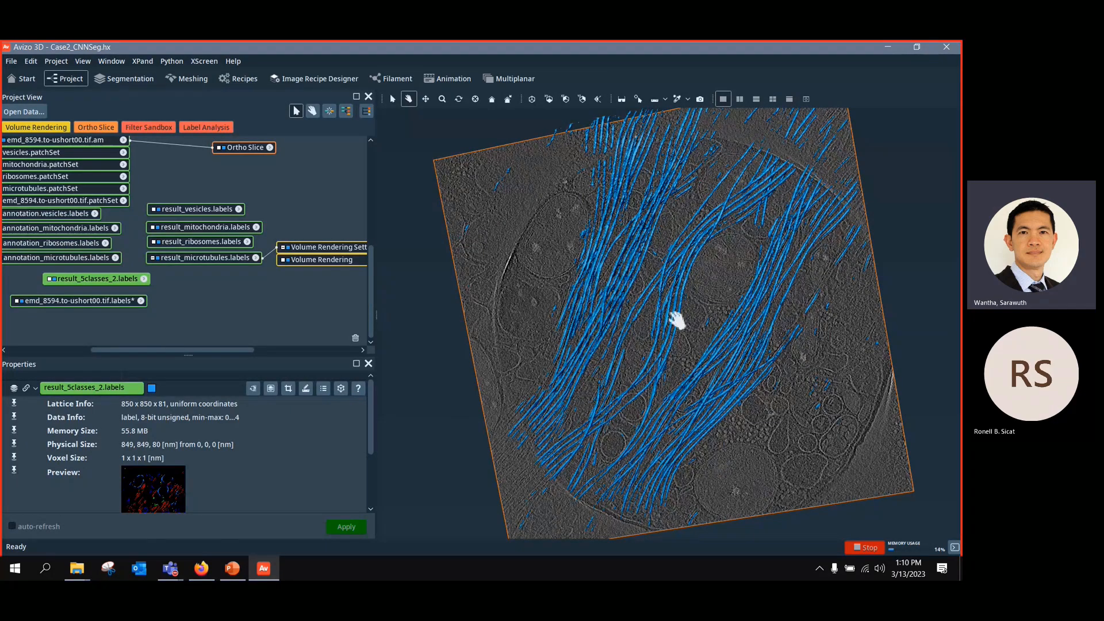
scroll(676, 321, "up", 5)
scroll(695, 394, "down", 5)
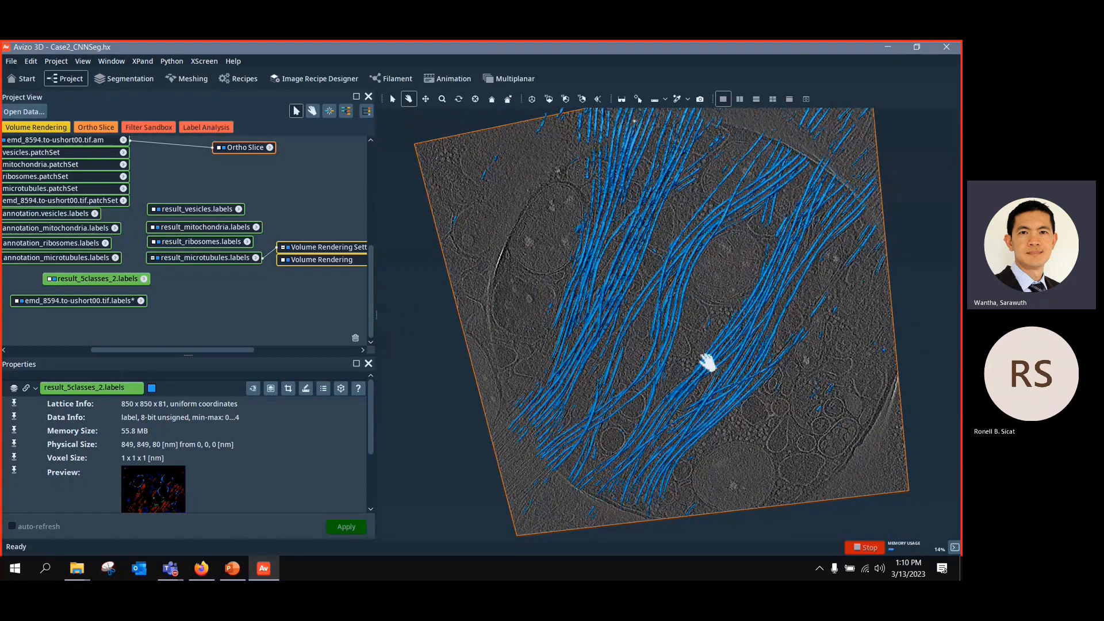
left_click_drag(707, 359, 672, 310)
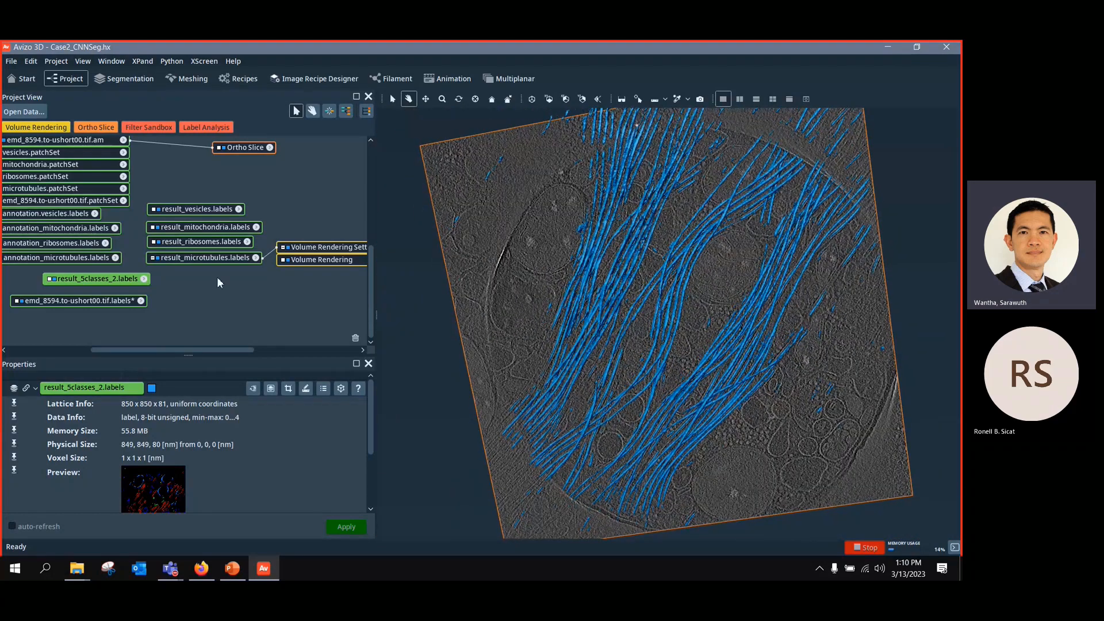
Step: Connect the volume rendering to result_vesicles.labels and inspect the vesicles over the ortho slice from close up and farther away
left_click_drag(783, 308, 552, 278)
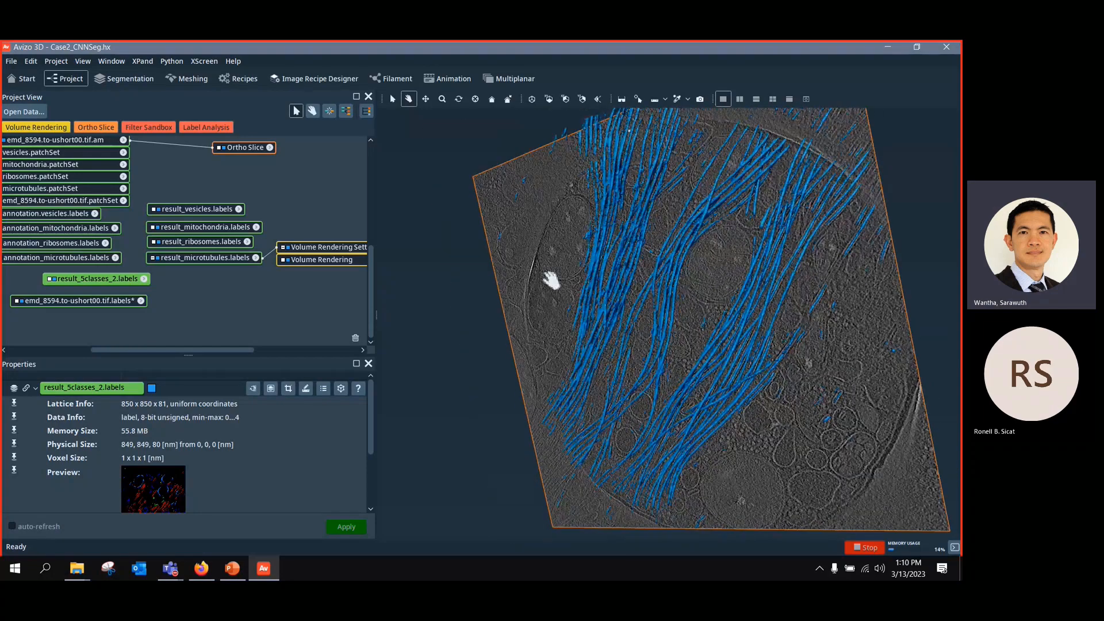
left_click_drag(257, 258, 245, 210)
scroll(631, 351, "up", 5)
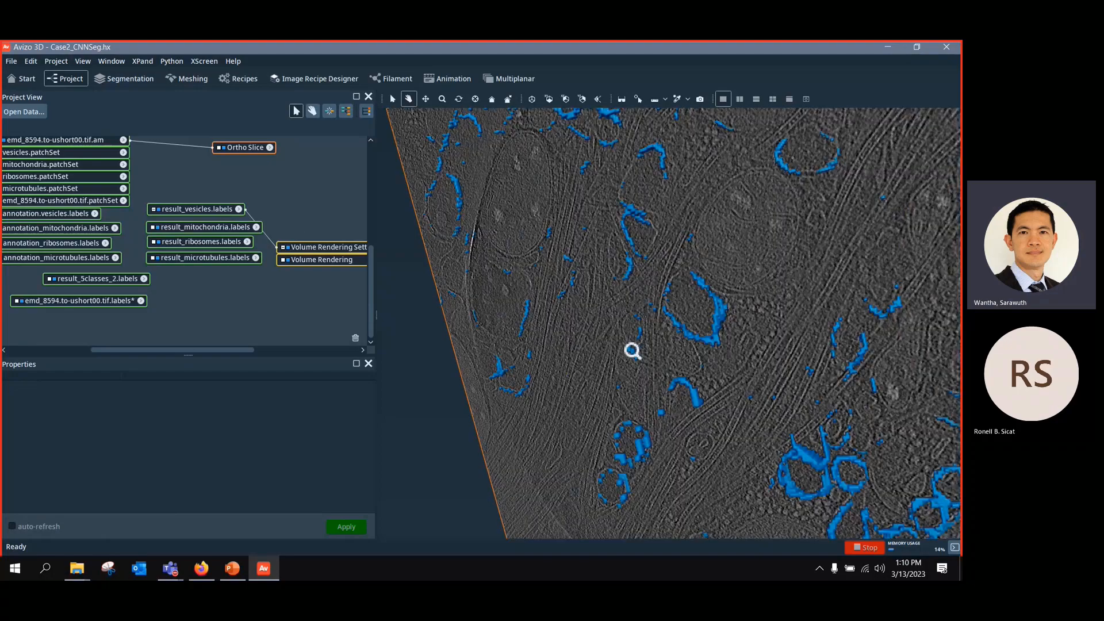
scroll(631, 350, "down", 5)
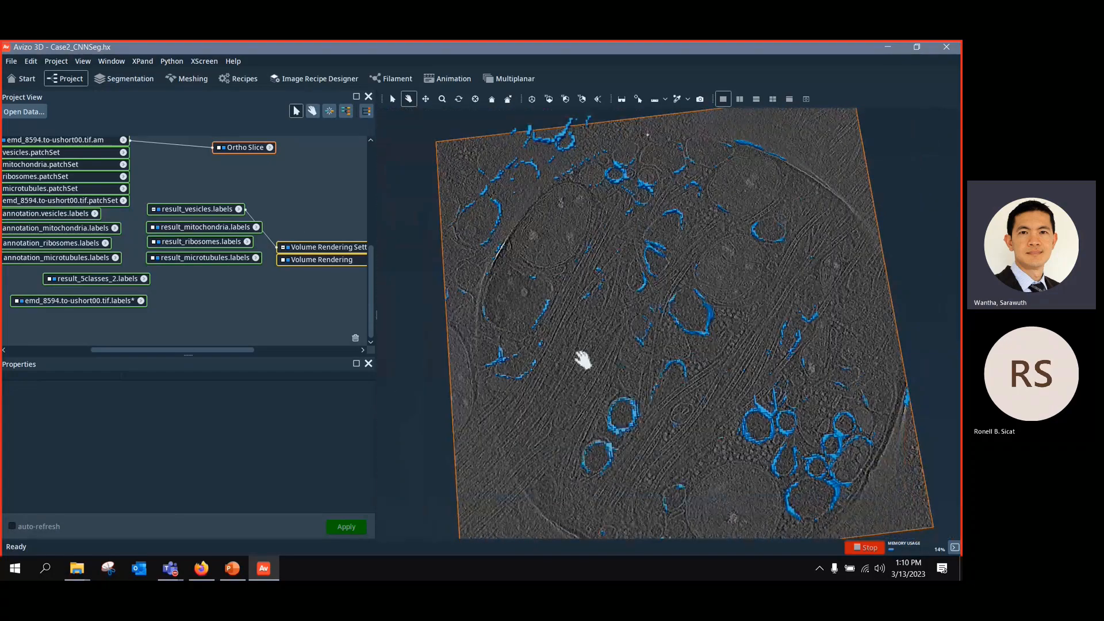
left_click_drag(591, 351, 525, 404)
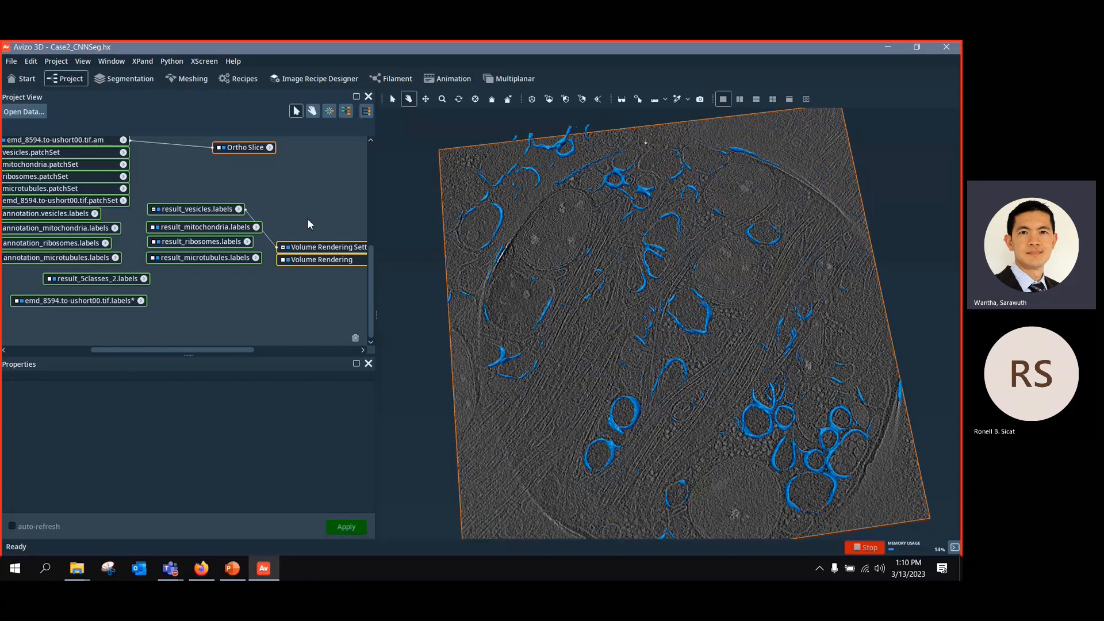
Step: Reconnect the volume rendering to result_5classes_2.labels, view it obliquely, and move the rendering modules level with that label object
left_click_drag(274, 246, 151, 279)
scroll(736, 322, "up", 2)
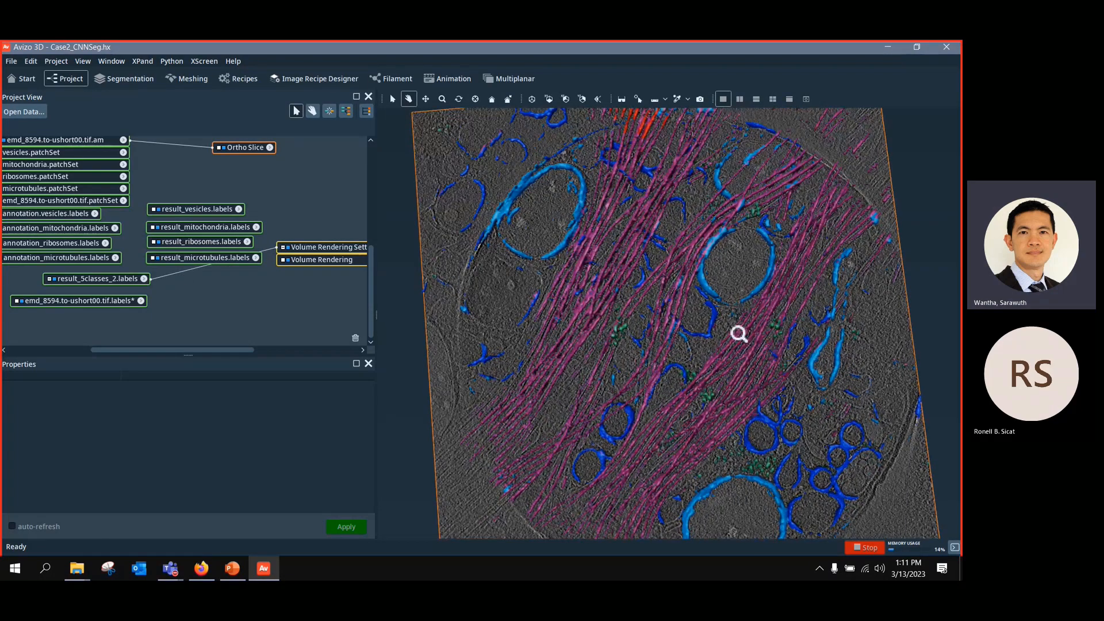
left_click_drag(736, 333, 726, 254)
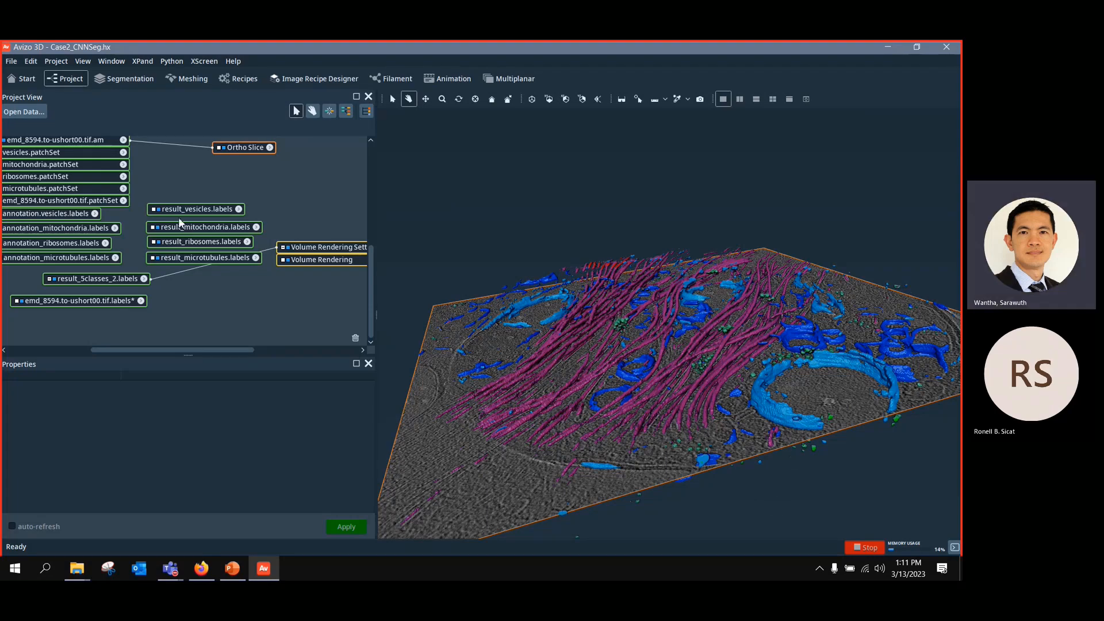
left_click_drag(329, 255, 300, 290)
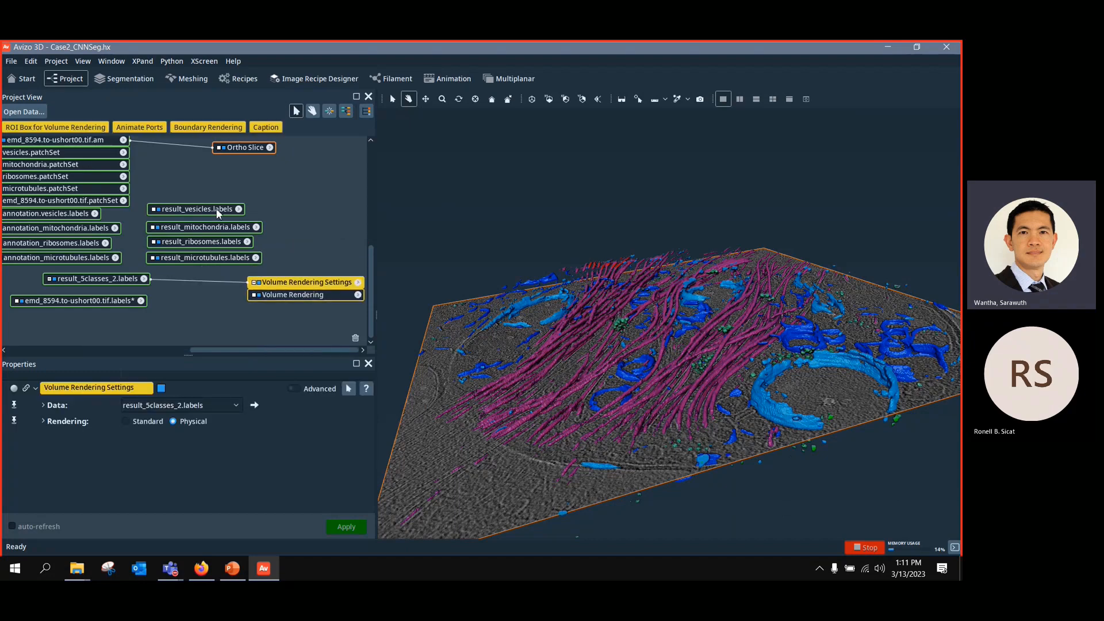
Step: Show the Ortho Slice properties and examine the combined classes over the slice from several angles
left_click(242, 148)
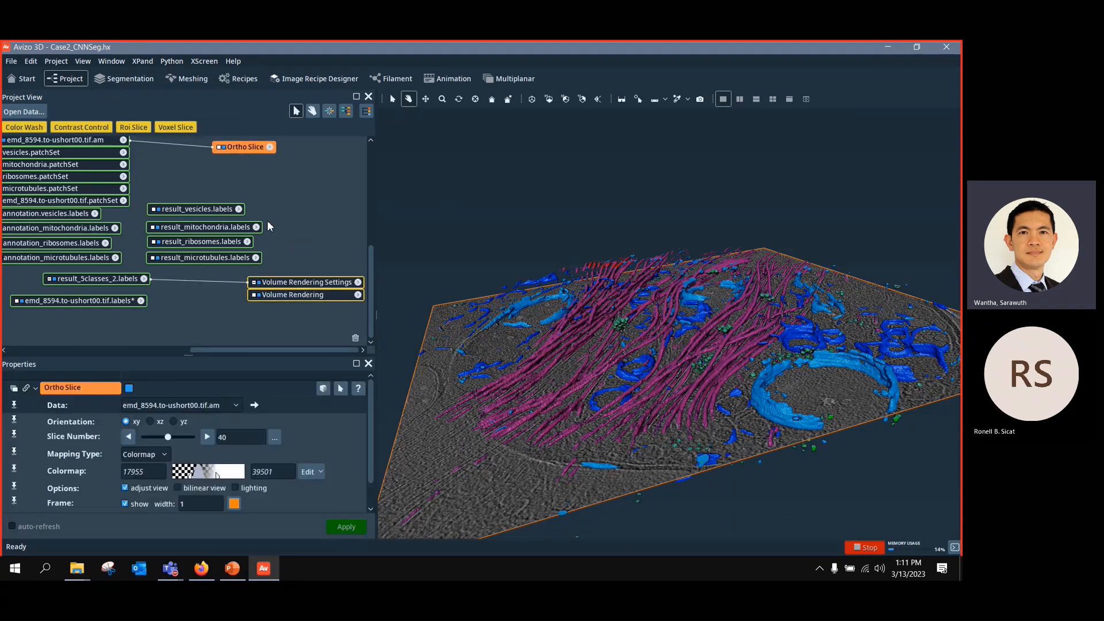
mouse_move(543, 340)
left_mouse_down()
mouse_move(640, 489)
mouse_move(481, 327)
mouse_move(532, 342)
left_mouse_up()
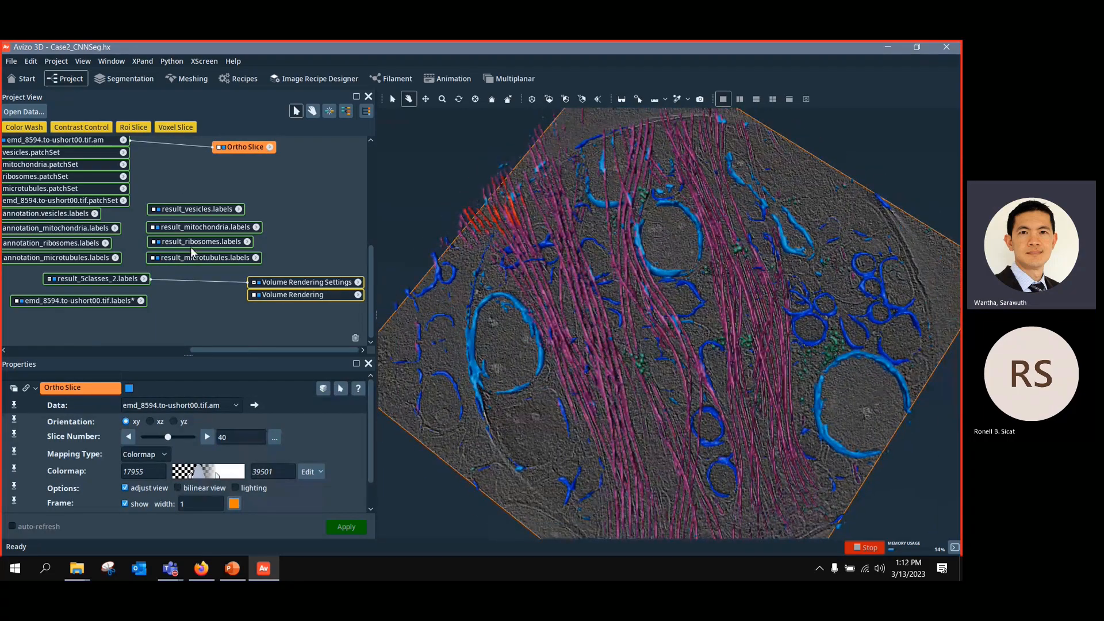
left_click_drag(481, 288, 426, 368)
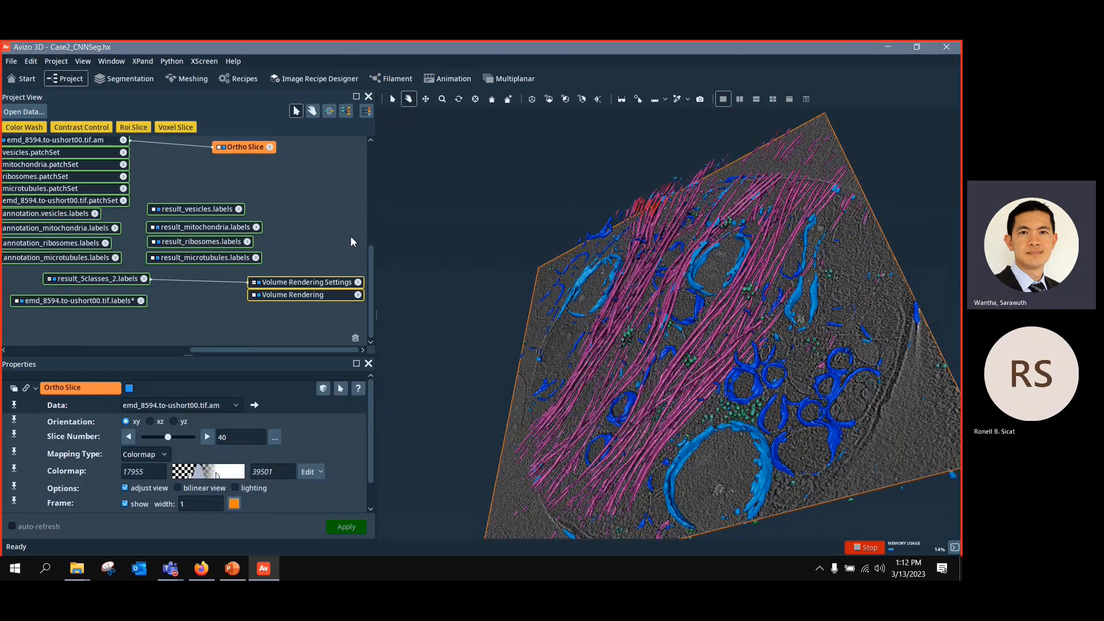
left_click_drag(769, 345, 481, 320)
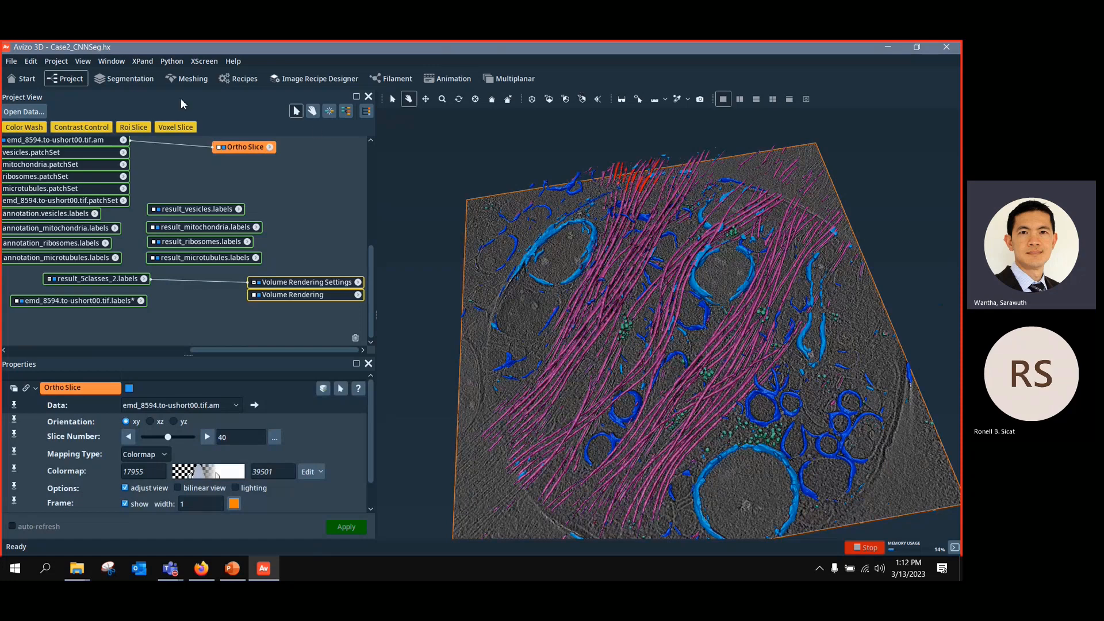
Step: Switch to the segmentation workspace, open AI Assisted Segmentation and review the available patch sets for the vesicle annotations
left_click(132, 82)
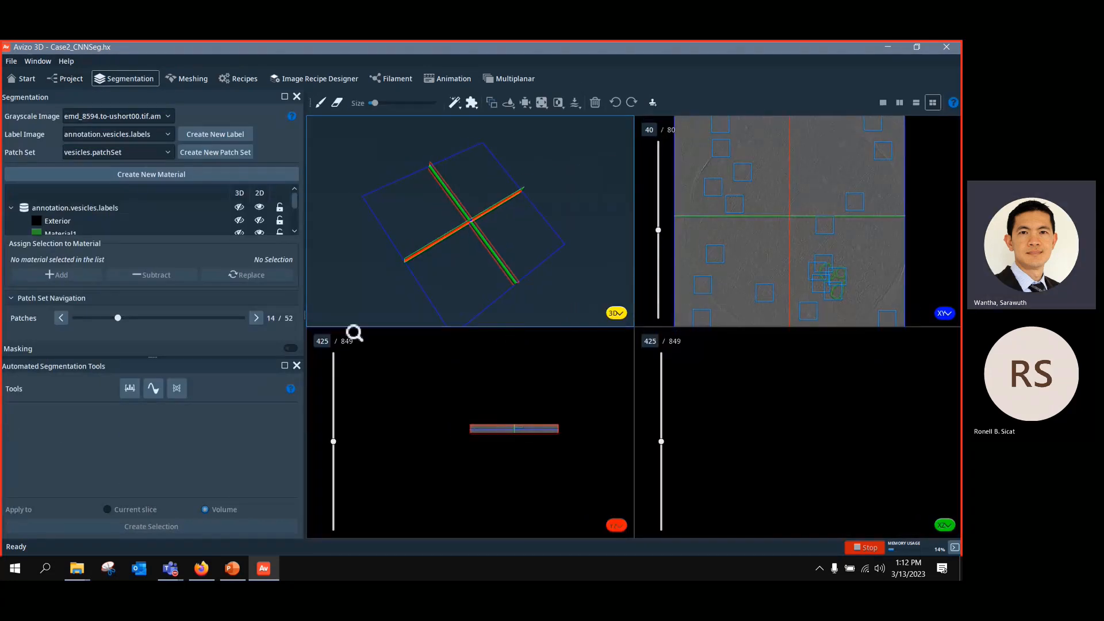
left_click(175, 390)
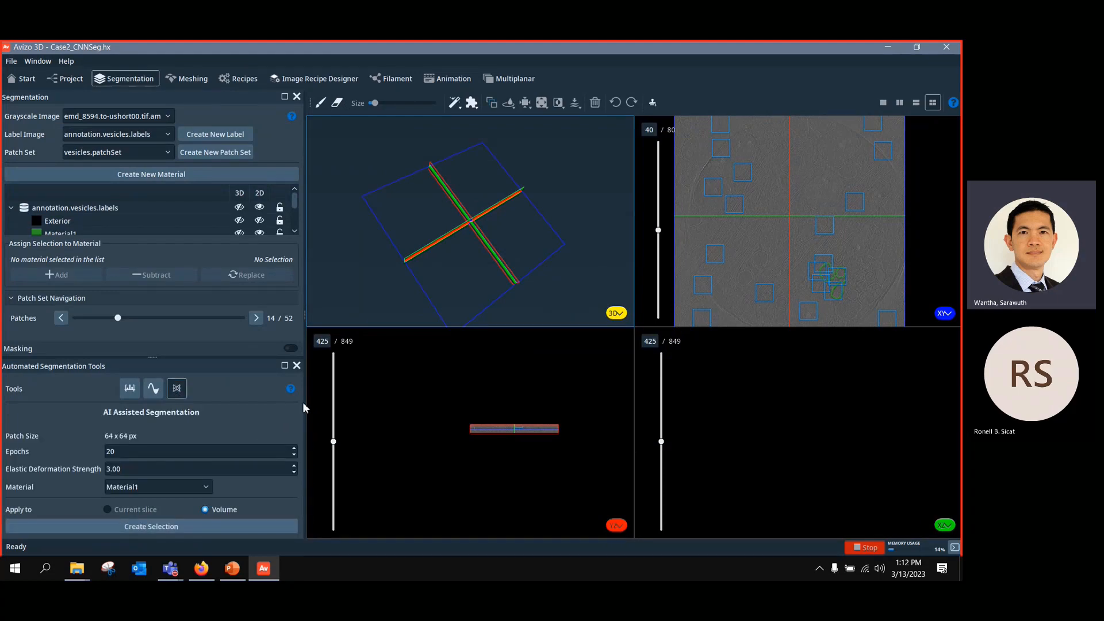
left_click(259, 220)
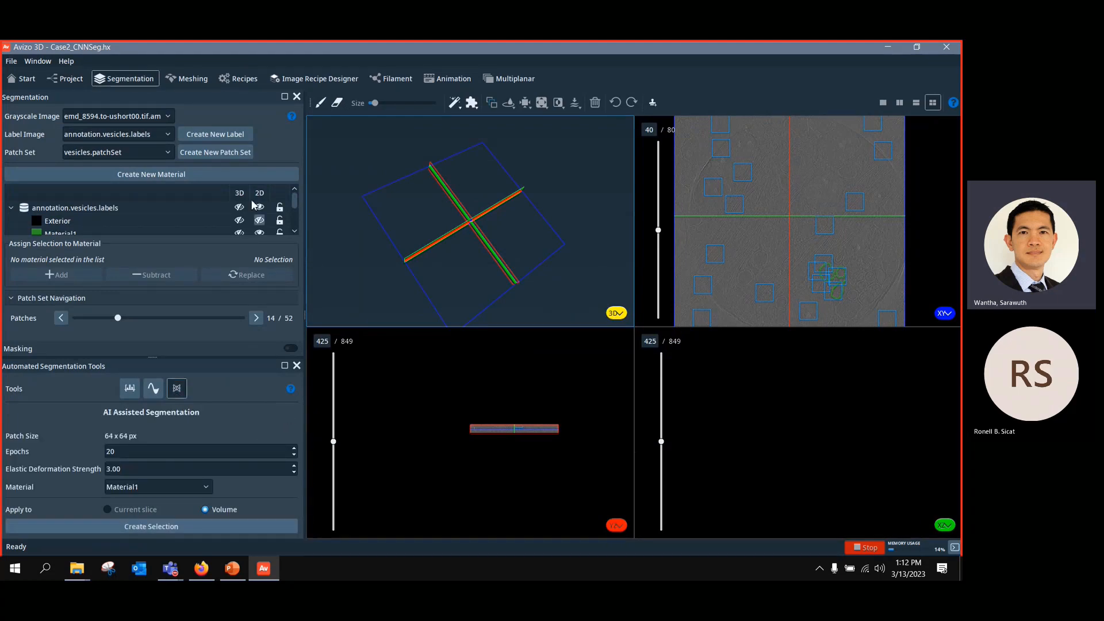
left_click(171, 158)
left_click(168, 154)
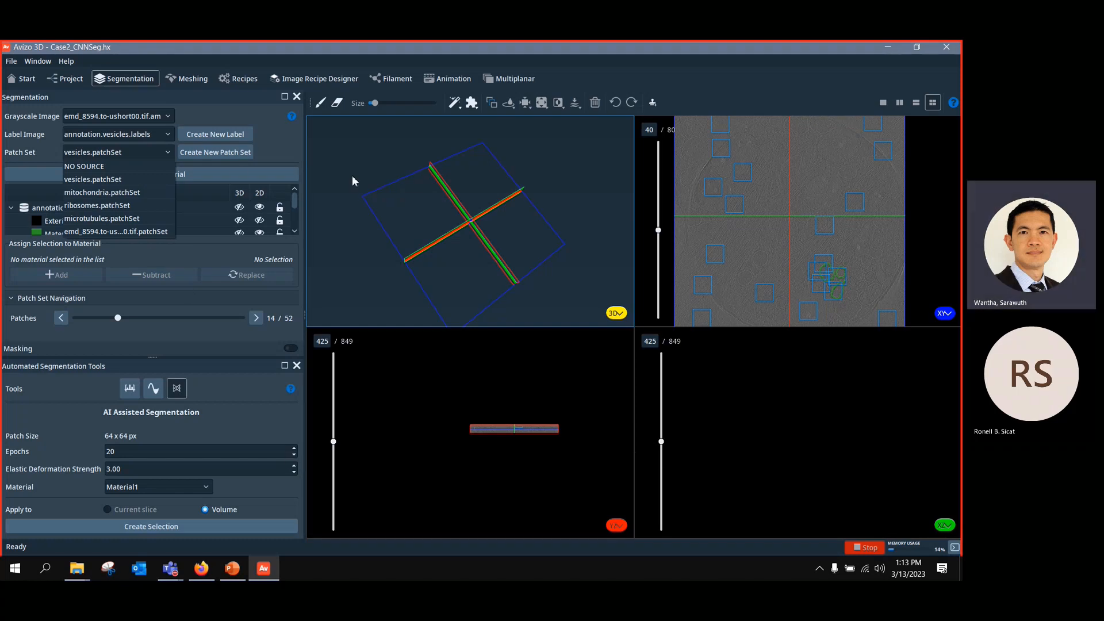
left_click(299, 146)
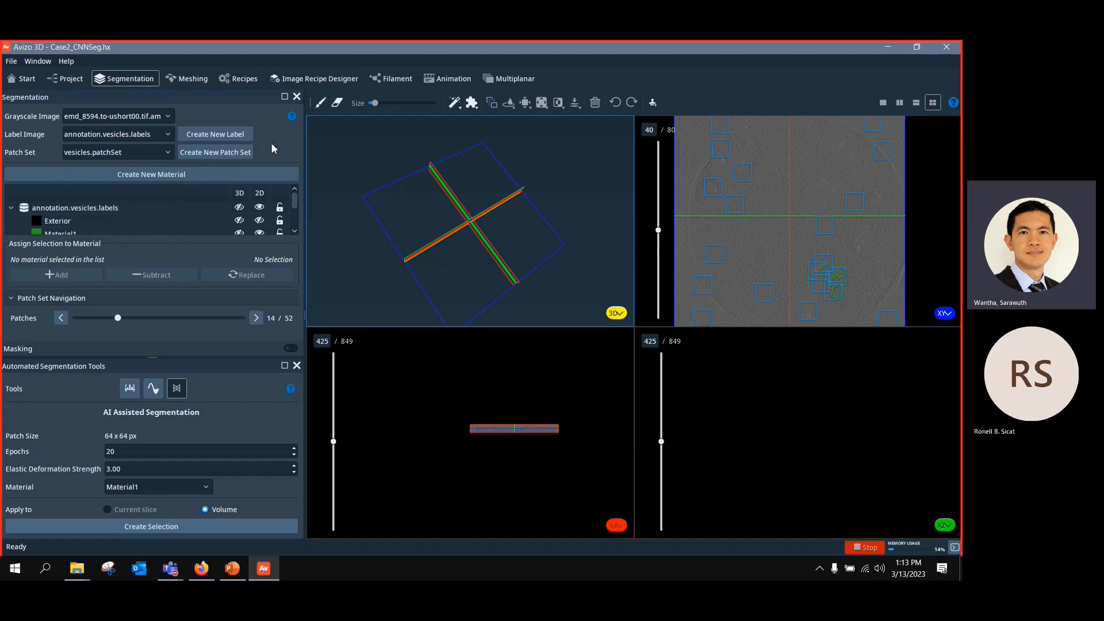
Step: Return to the project workspace and check the vesicles, ribosomes and microtubules patch sets, including the display modules available for vesicles.patchSet
left_click(66, 78)
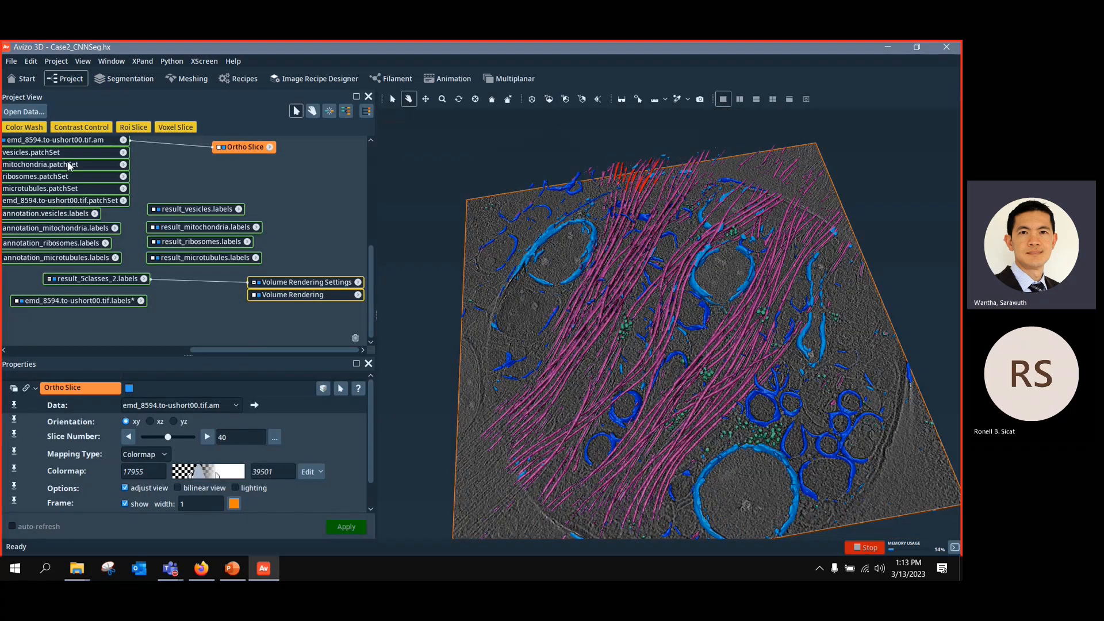
left_click(72, 152)
right_click(104, 153)
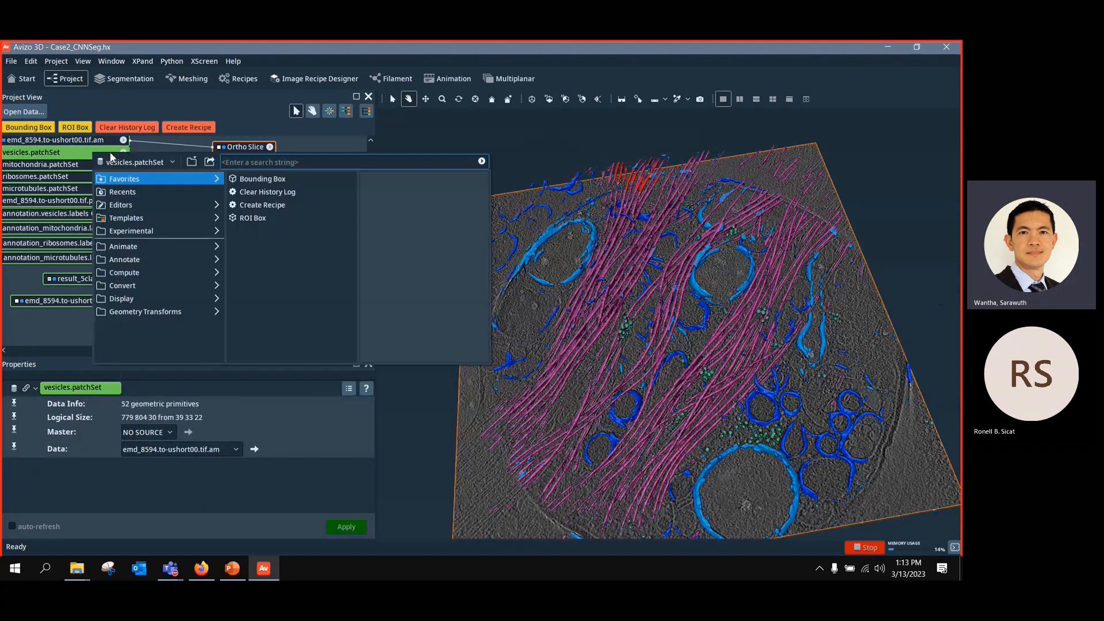
left_click(160, 299)
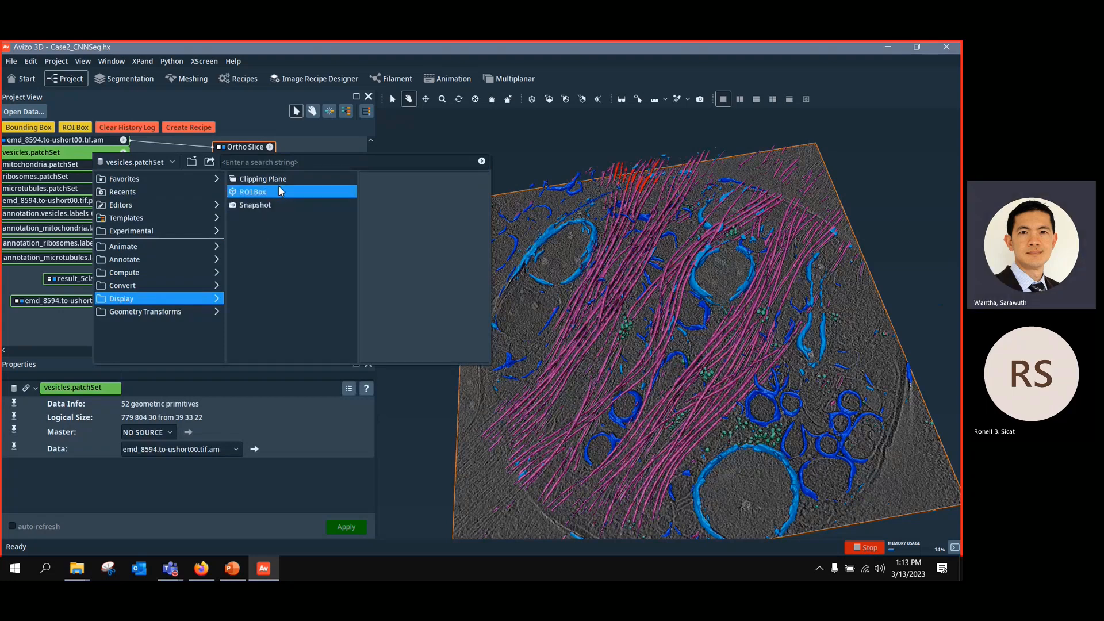
left_click(46, 154)
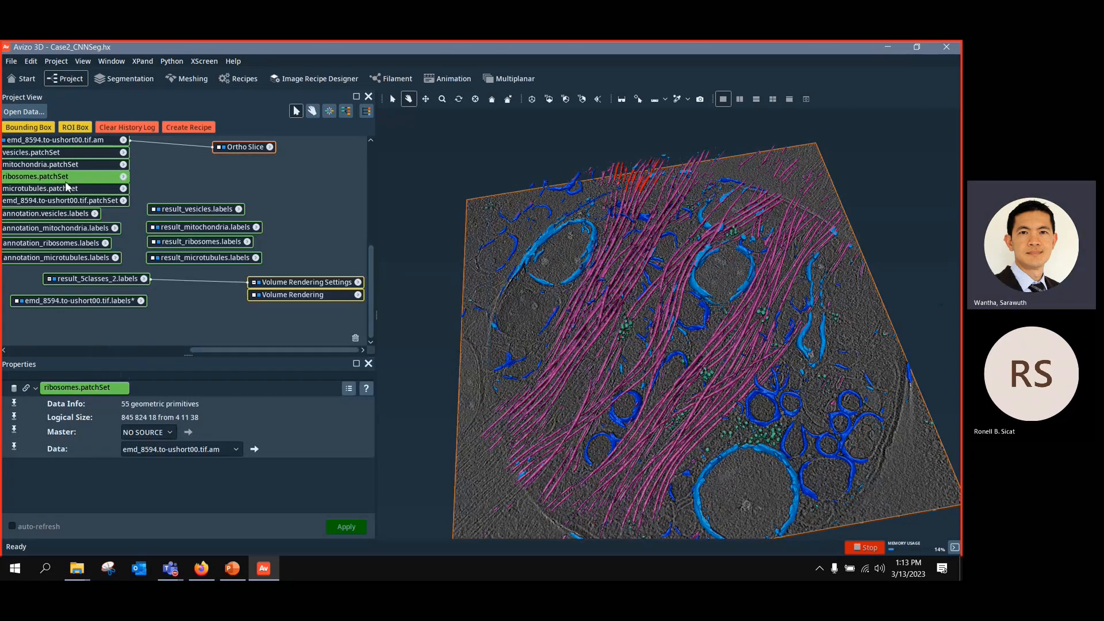
left_click(96, 191)
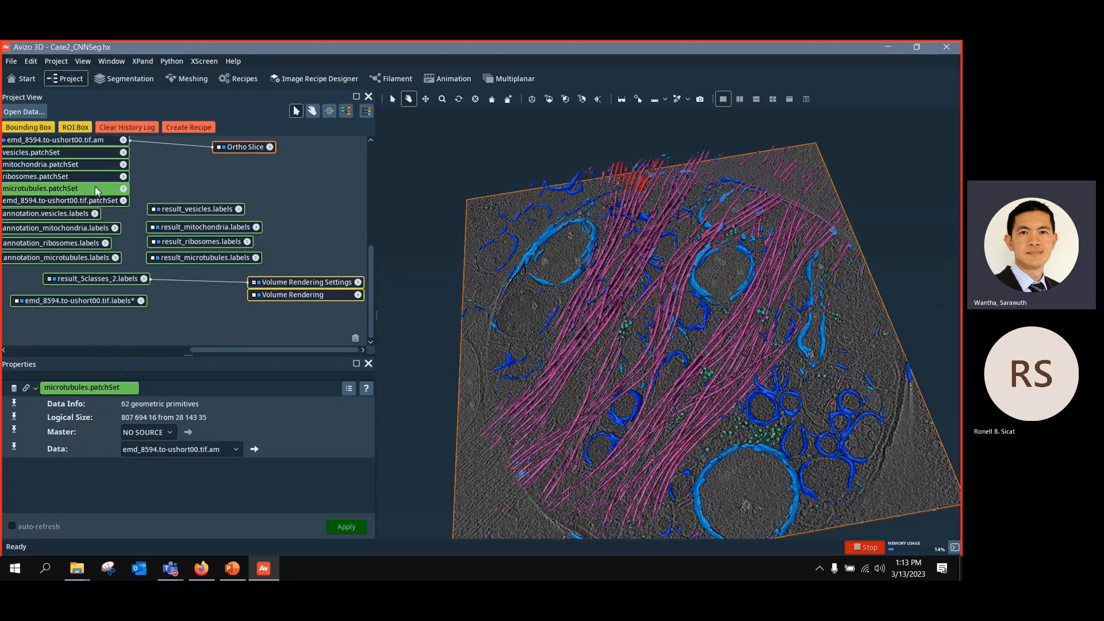
left_click(84, 154)
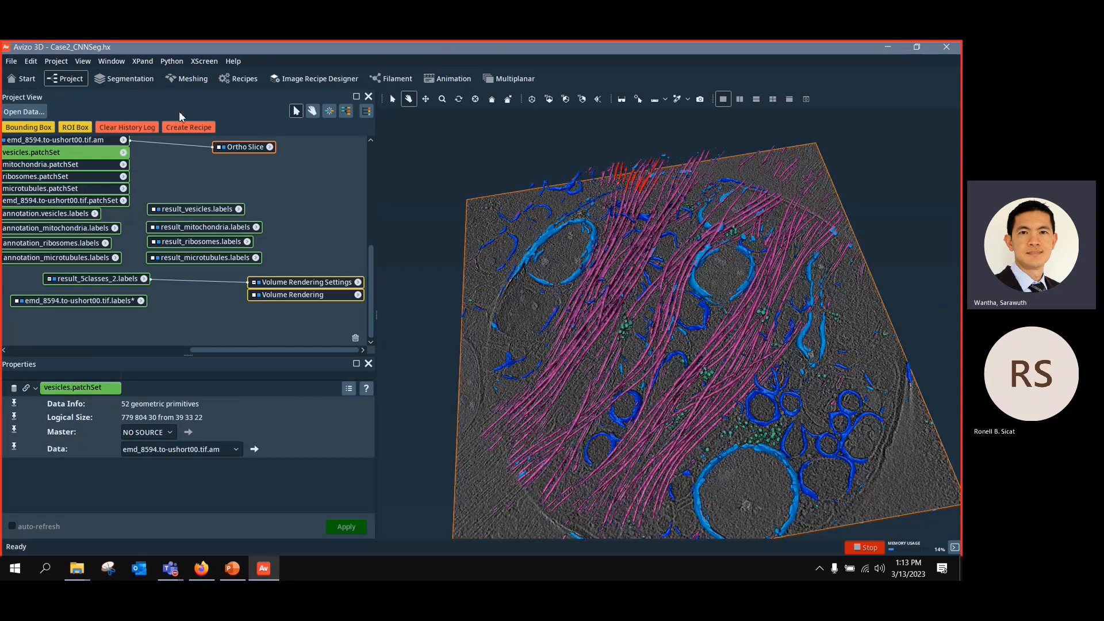
Step: Review the segmentation workspace in a single-viewer layout and return to the project workspace
left_click(136, 85)
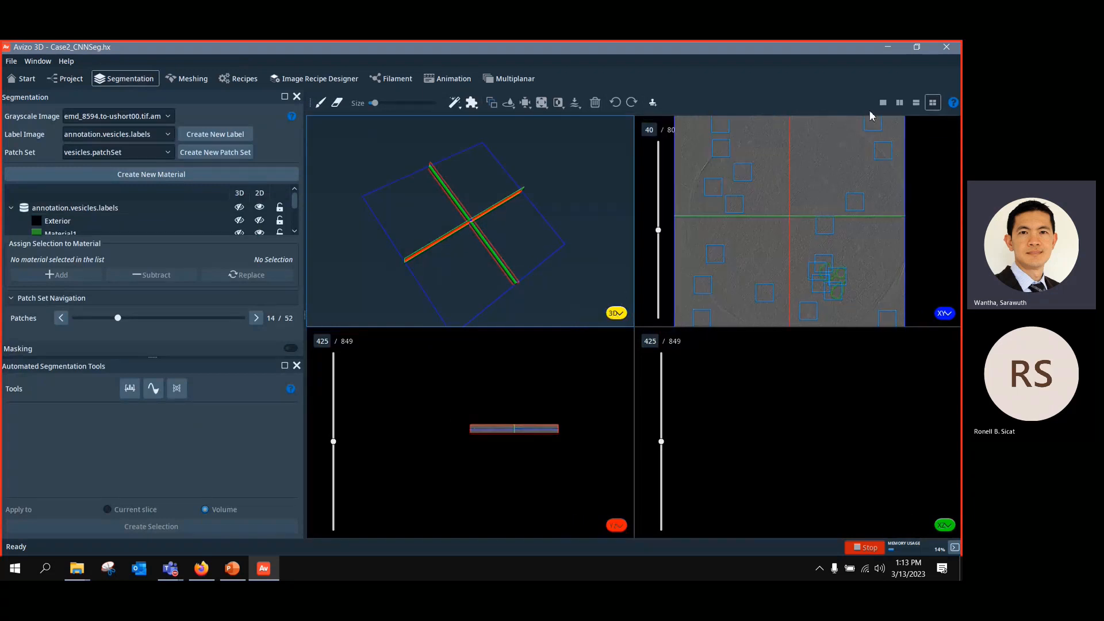
left_click(882, 102)
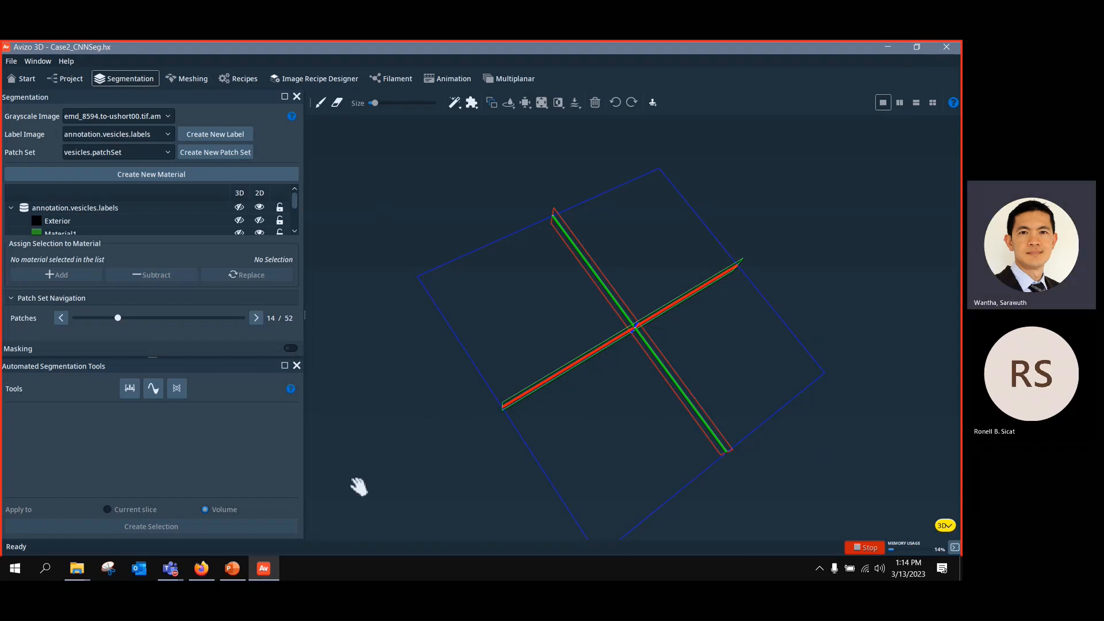
left_click(72, 85)
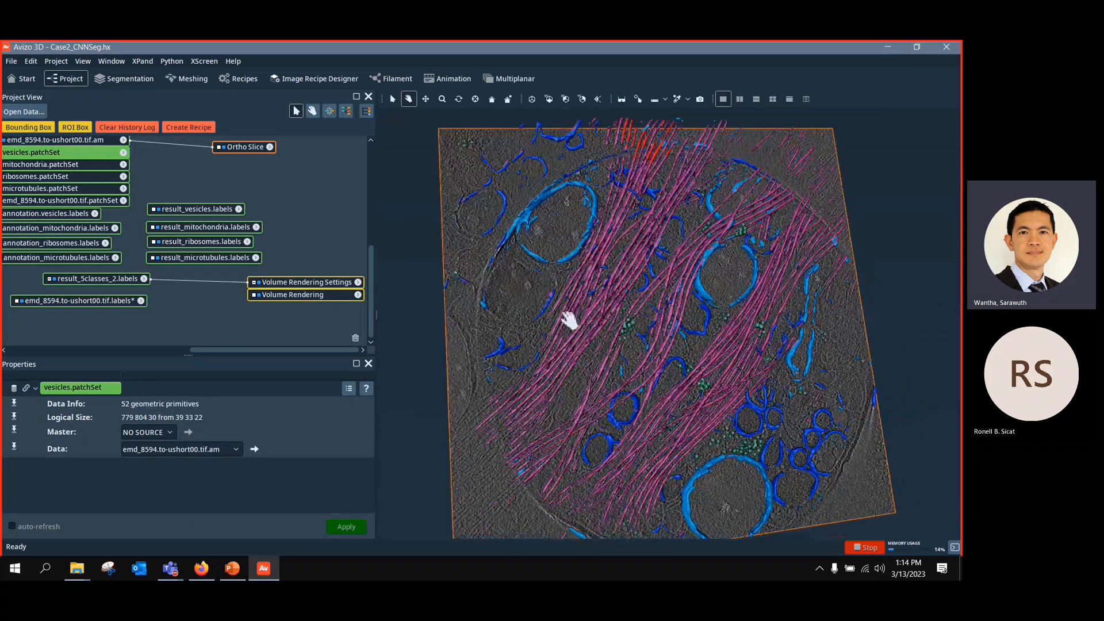
Step: Hide the volume rendering and start a new empty project, removing the unsaved data
left_click(258, 282)
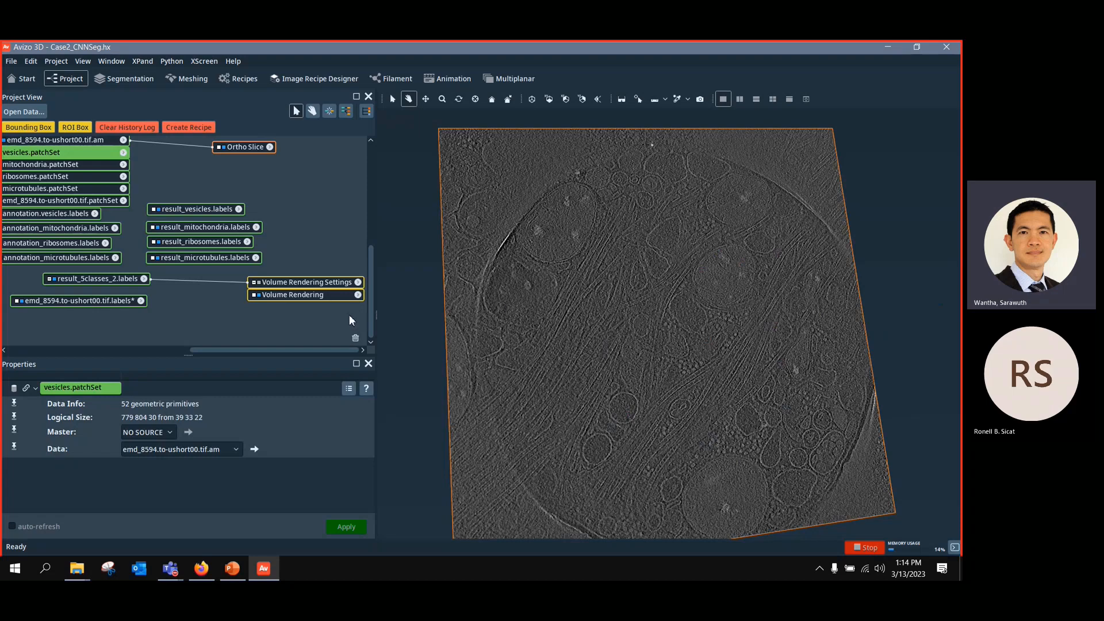
left_click(242, 319)
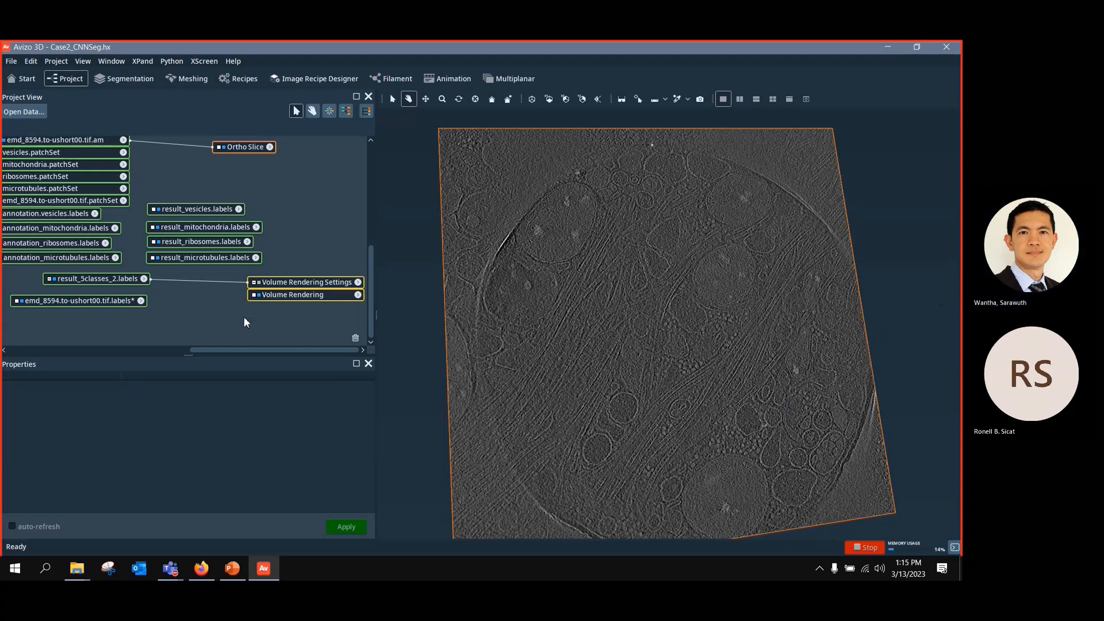
key("ctrl+n")
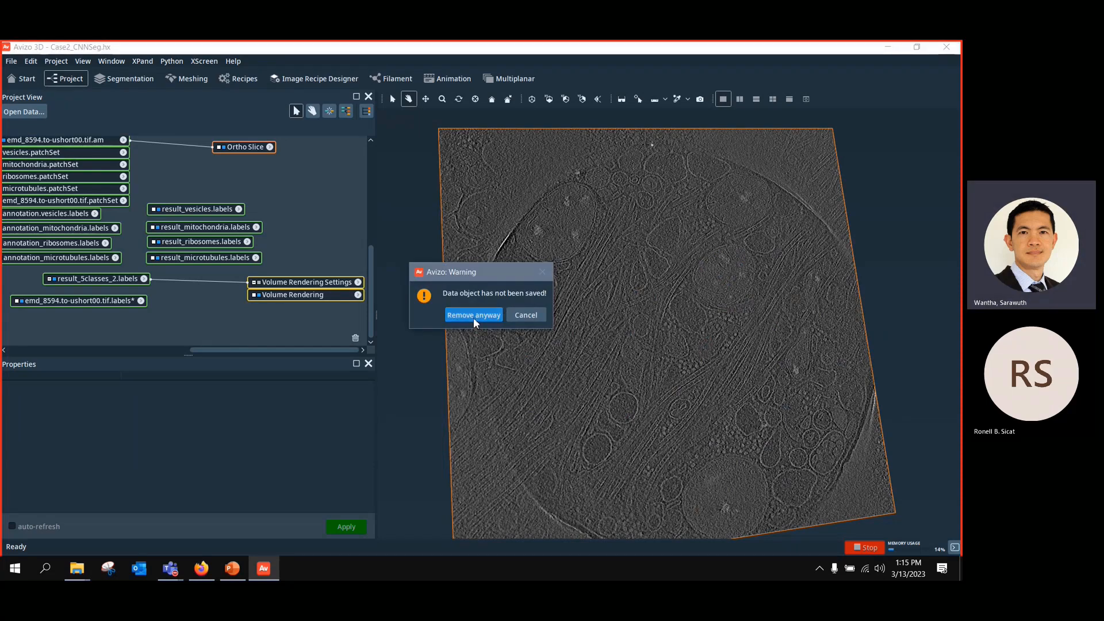
left_click(474, 315)
Step: Load DBI_heart_view.am into the project from the Machine Learning folder inside Workshops
left_click(76, 568)
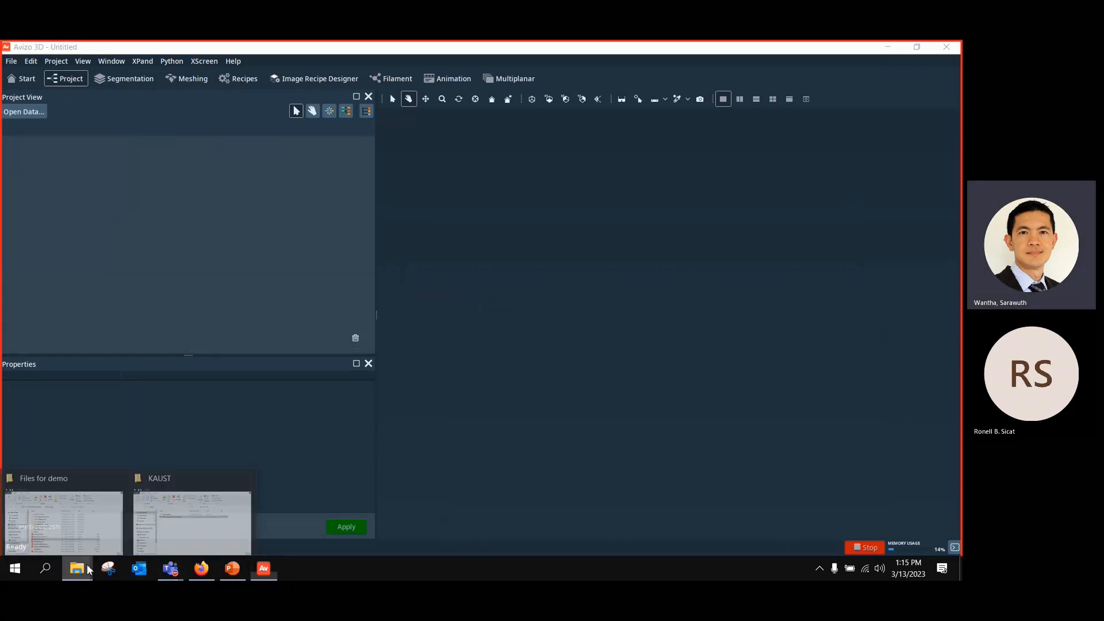
left_click(83, 490)
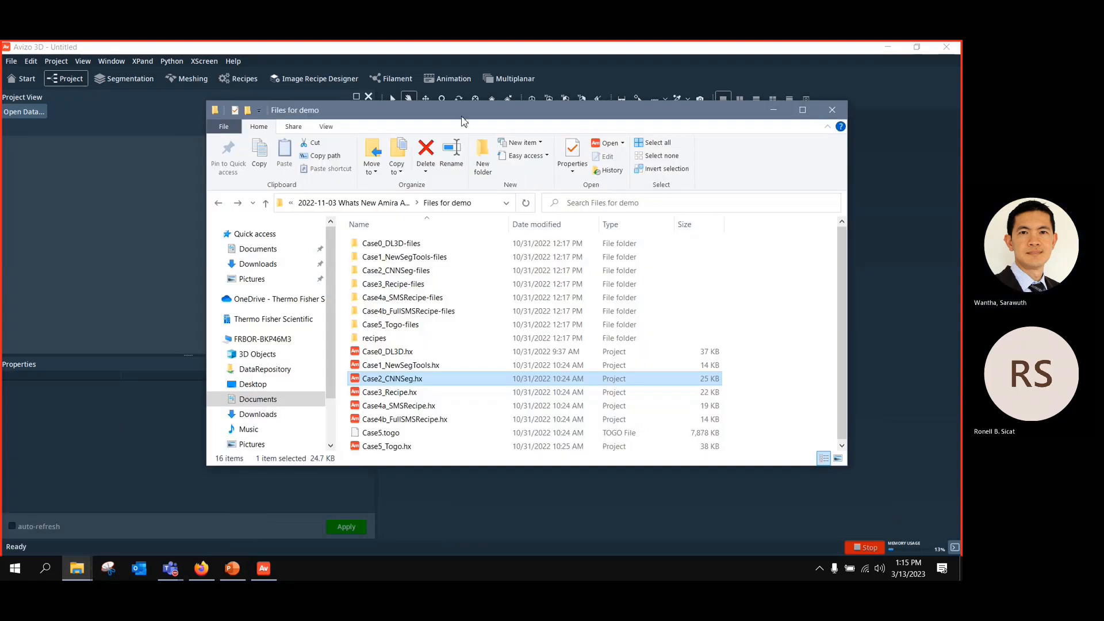
left_click(219, 204)
left_click(219, 204)
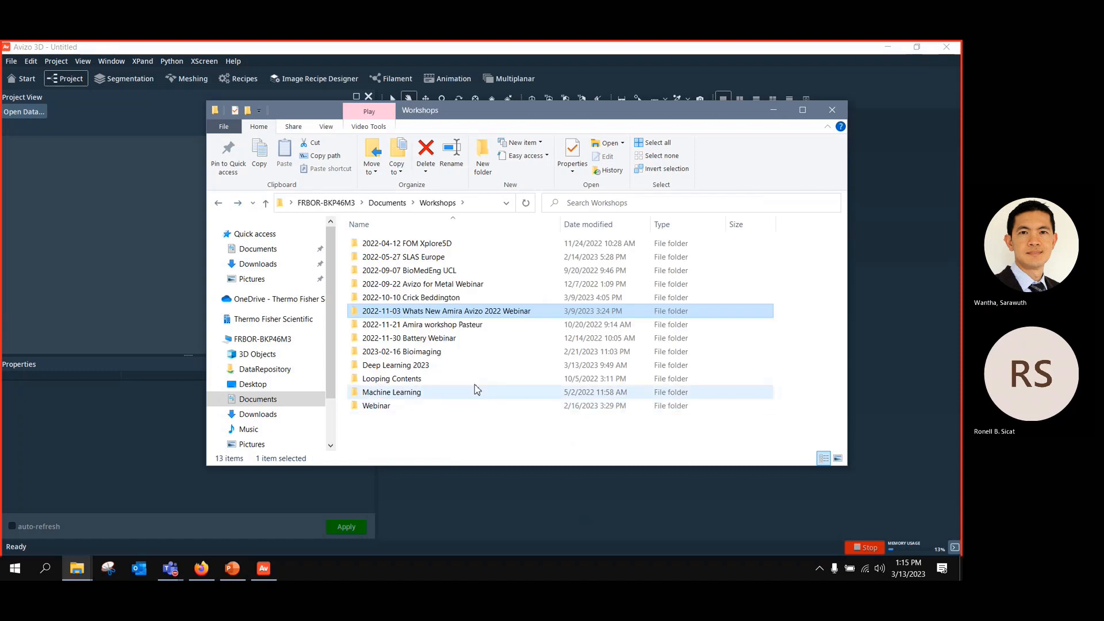
double_click(405, 395)
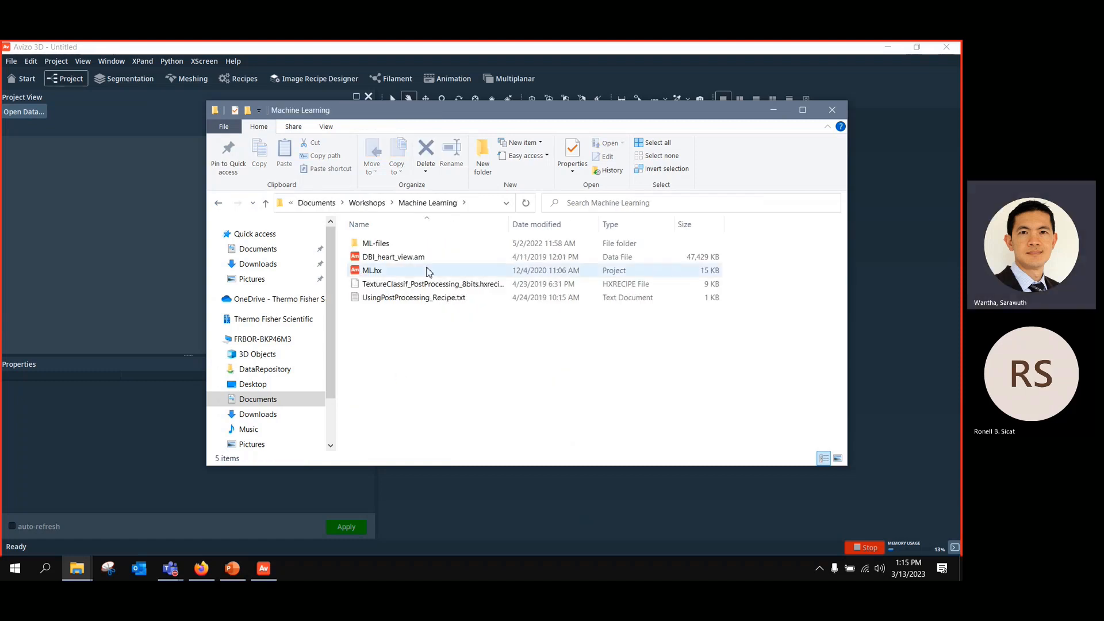
left_click(410, 258)
left_click_drag(411, 262, 156, 188)
Step: Reposition DBI_heart_view.am in the project graph and attach an Ortho Slice to display it
left_click(50, 148)
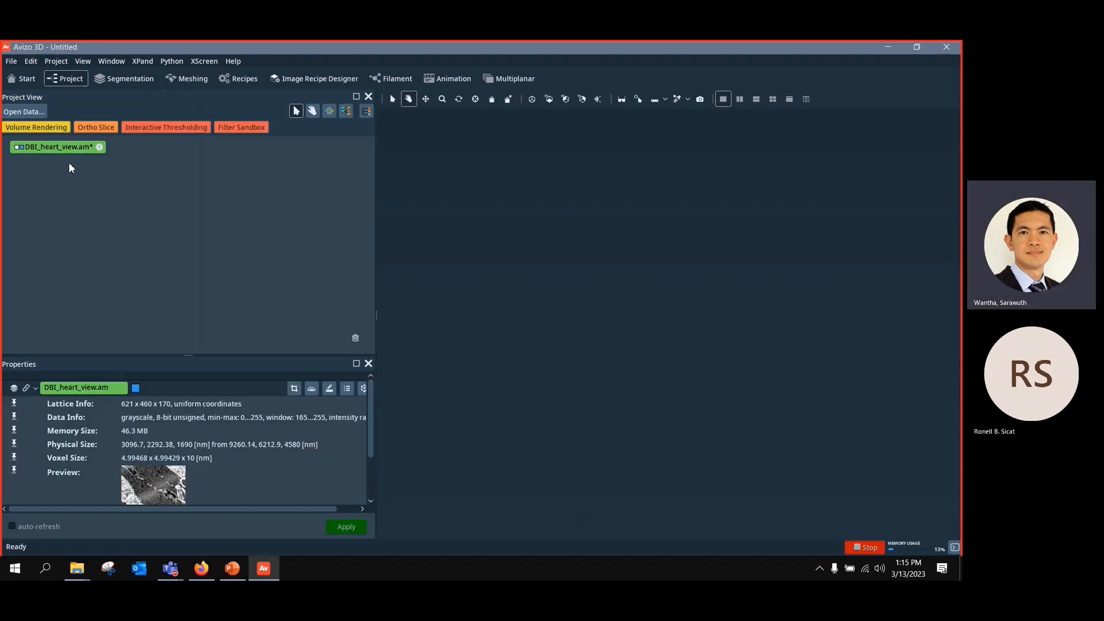
left_click_drag(76, 150, 126, 178)
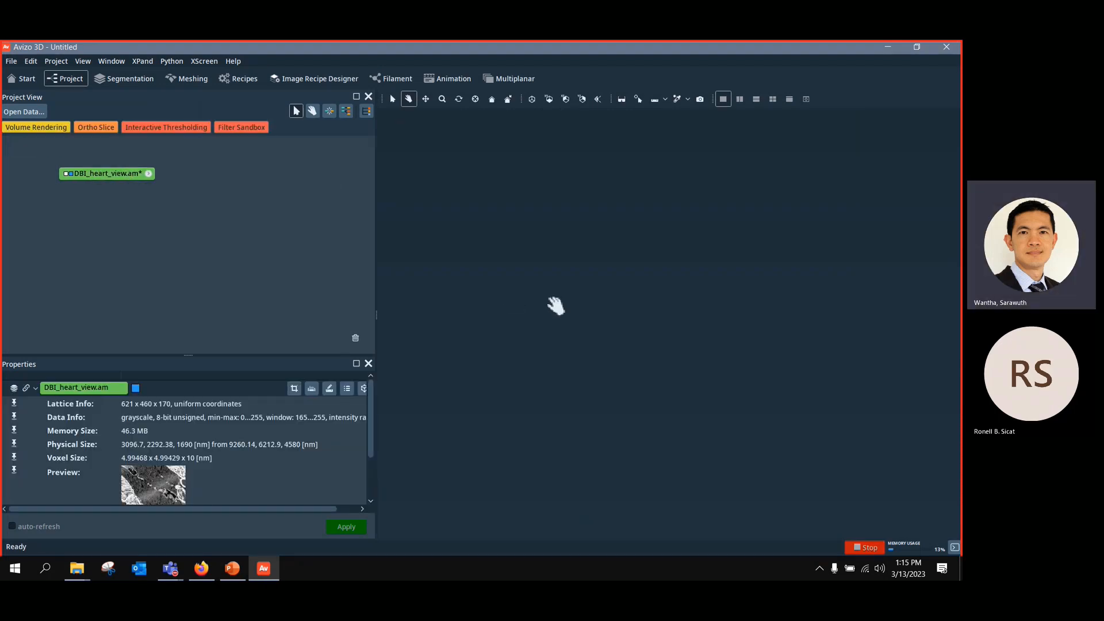
left_click(94, 128)
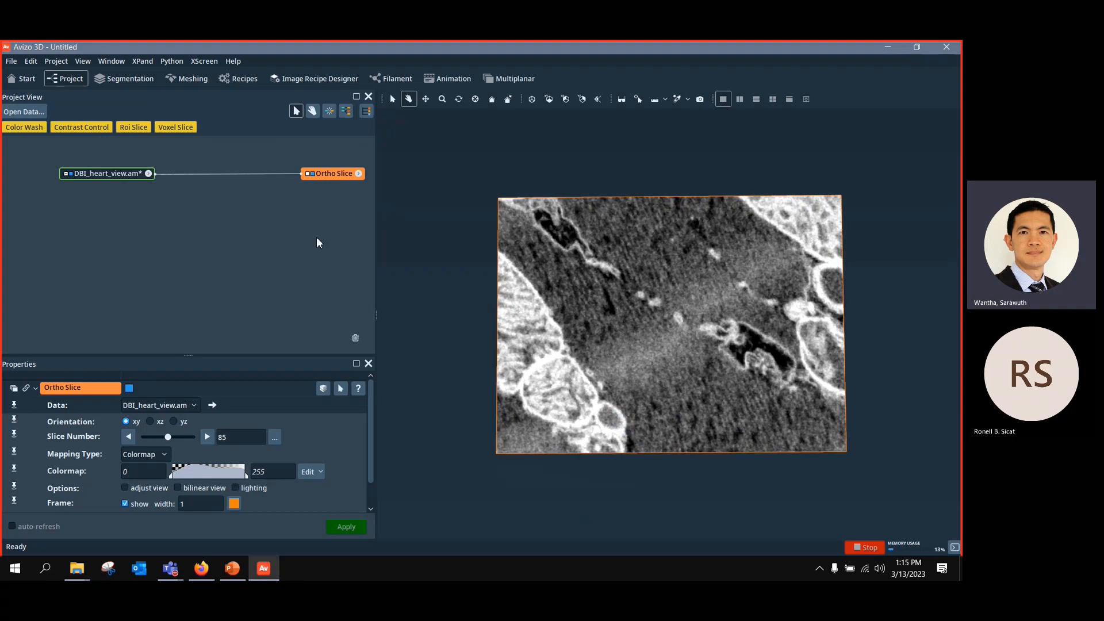
Step: Move the Ortho Slice module closer to DBI_heart_view.am in the project graph
left_click_drag(330, 174, 292, 177)
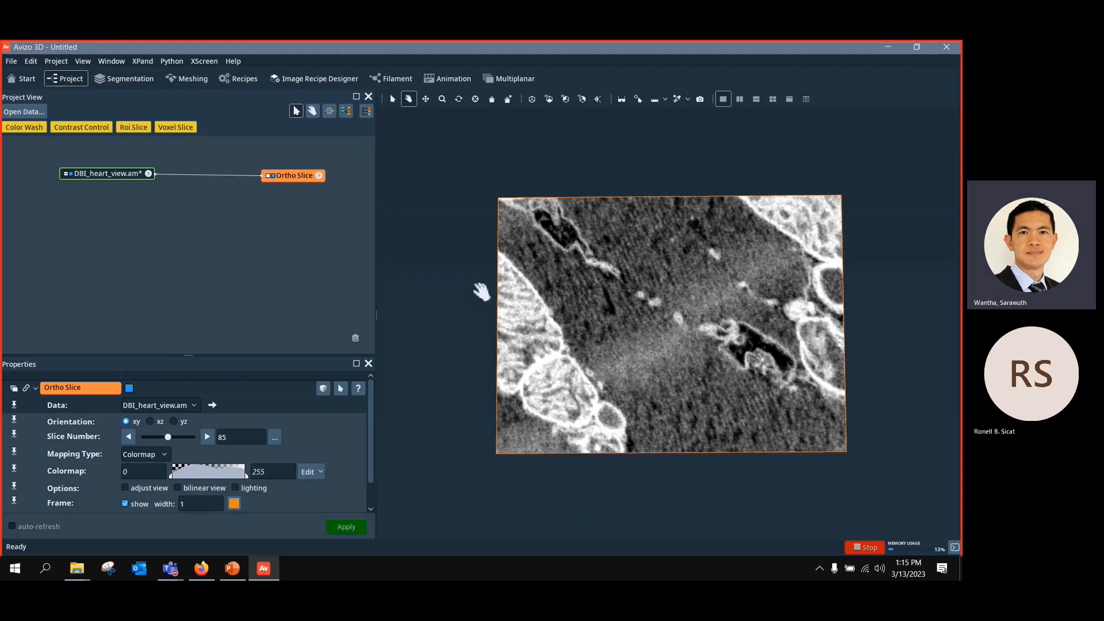
scroll(592, 348, "up", 4)
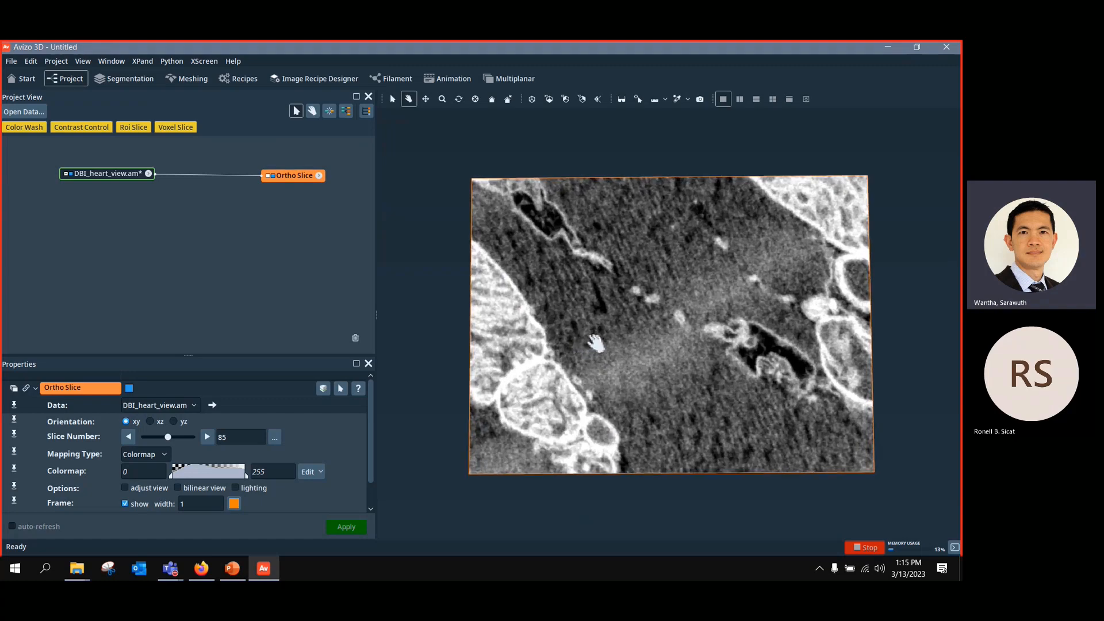
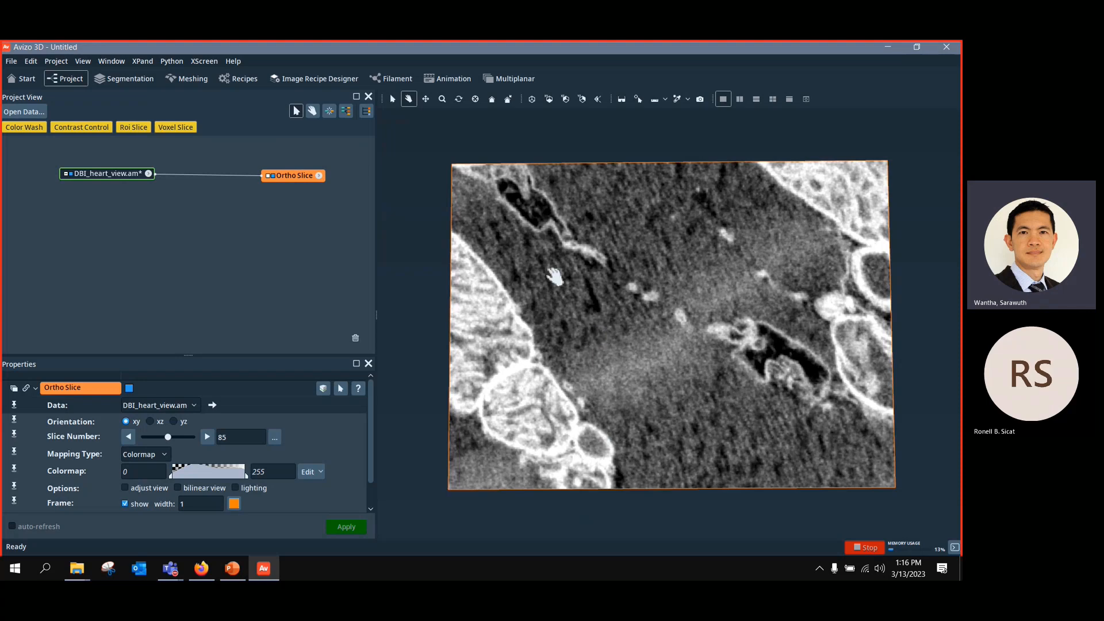
Step: Open the segmentation workspace and switch it to the Classic Segmentation workroom
left_click(111, 80)
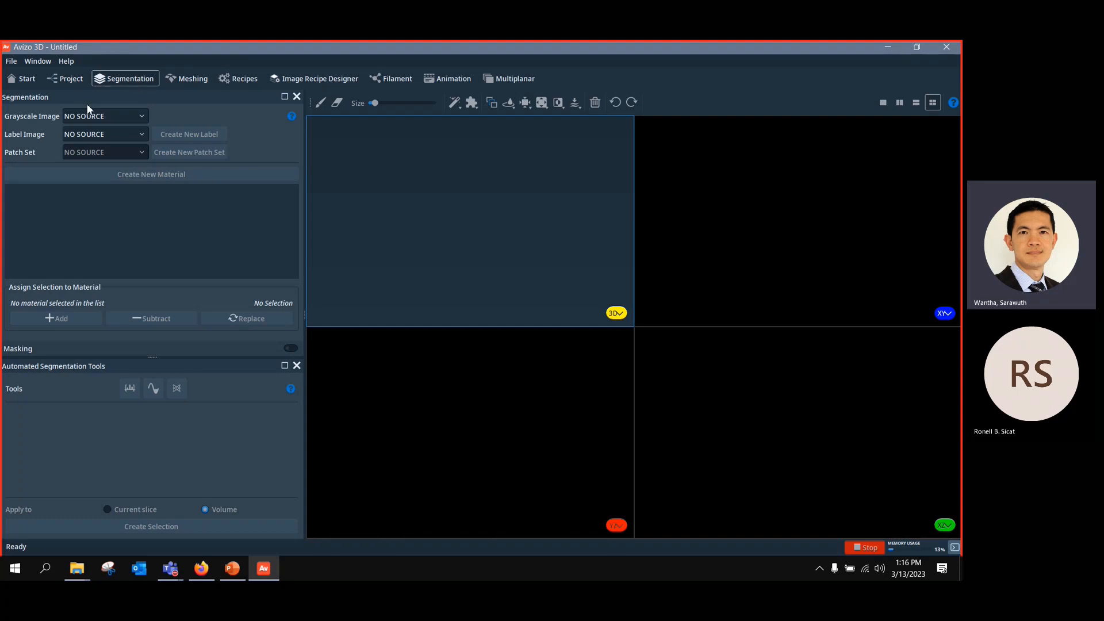
left_click(38, 61)
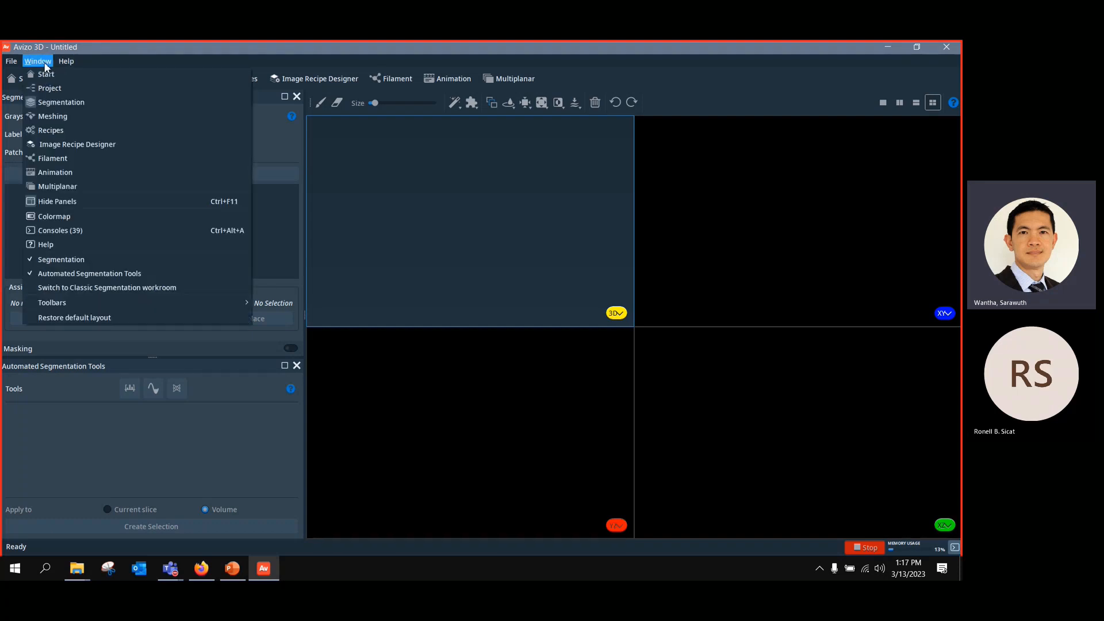
left_click(122, 288)
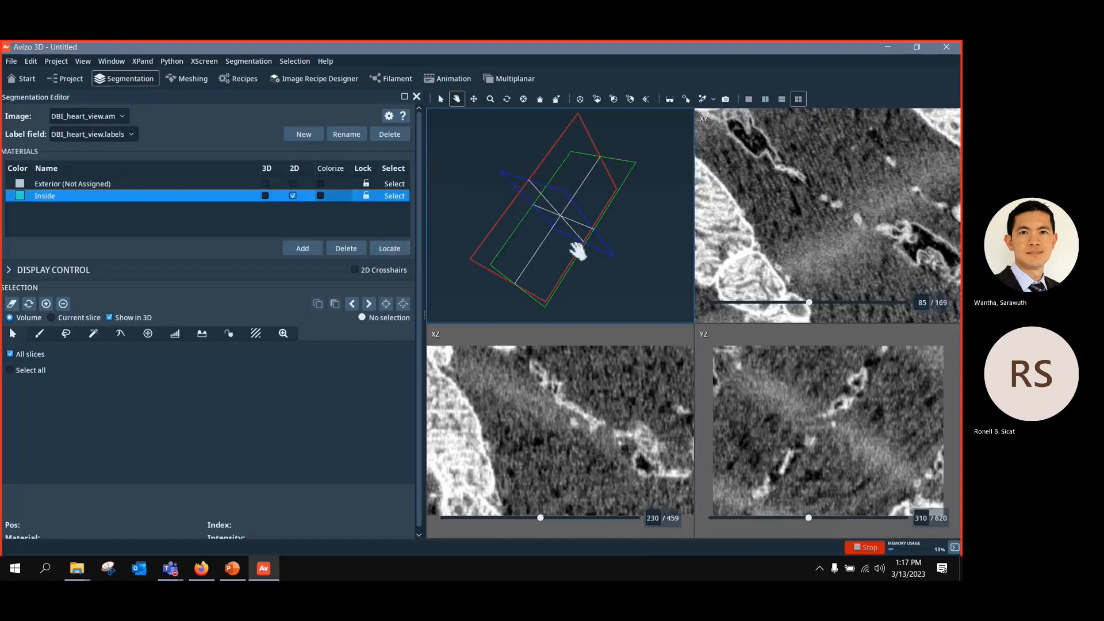
Step: Switch to a single-viewer layout and browse the YZ view of the heart data to slice 62
left_click(743, 98)
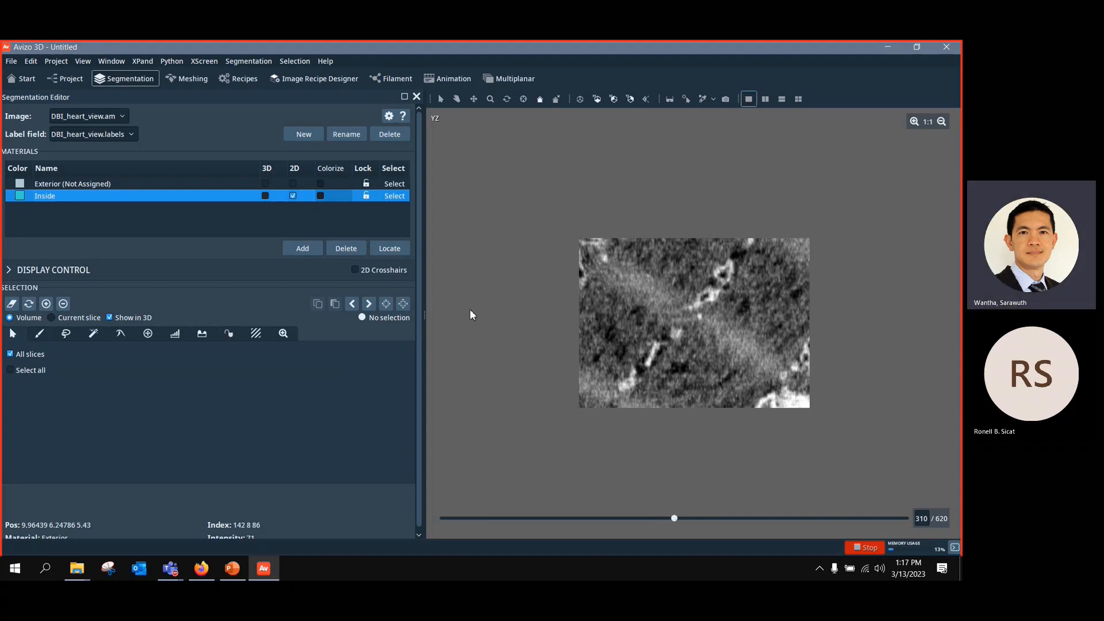
left_click(914, 122)
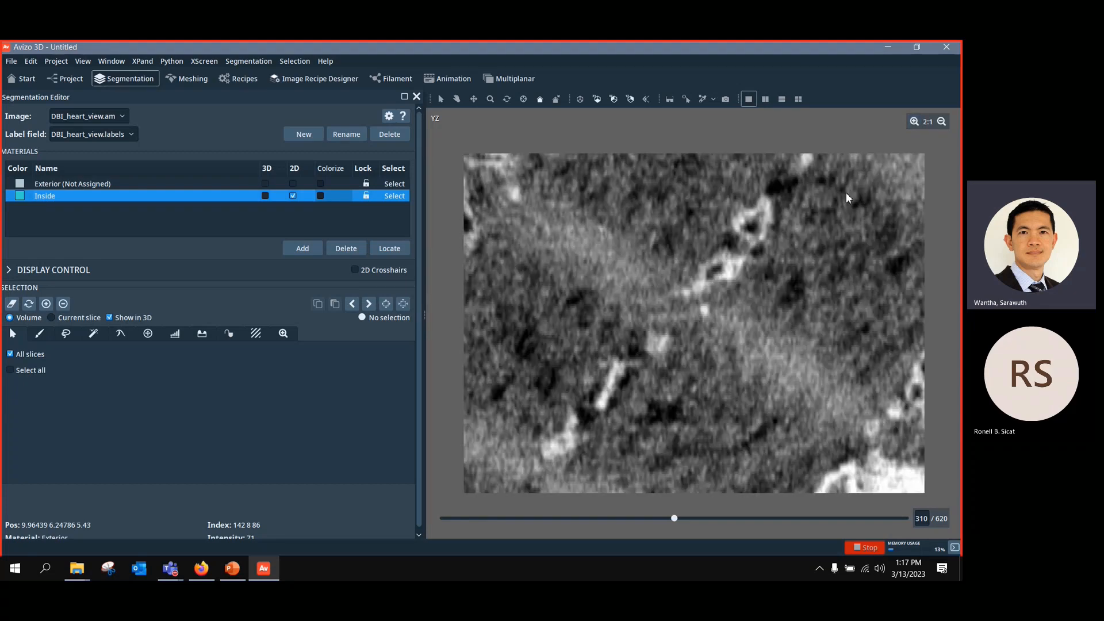
left_click(941, 121)
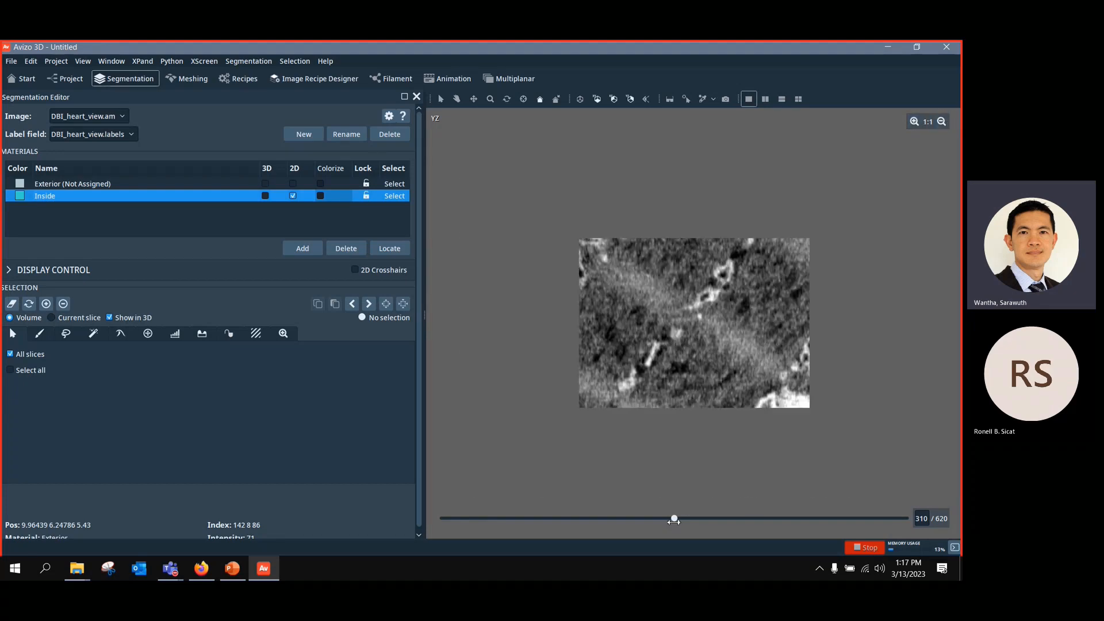
left_click_drag(673, 519, 488, 517)
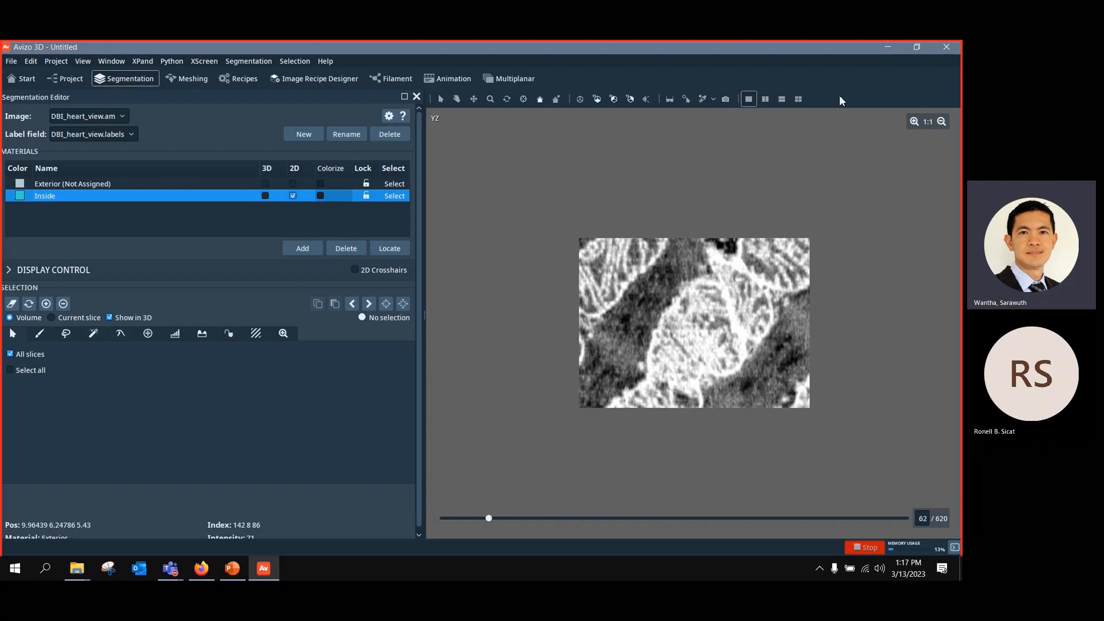
Step: Cycle the single viewer to the XY orientation and browse its slices, ending on slice 90 at 1:1 magnification
left_click(750, 99)
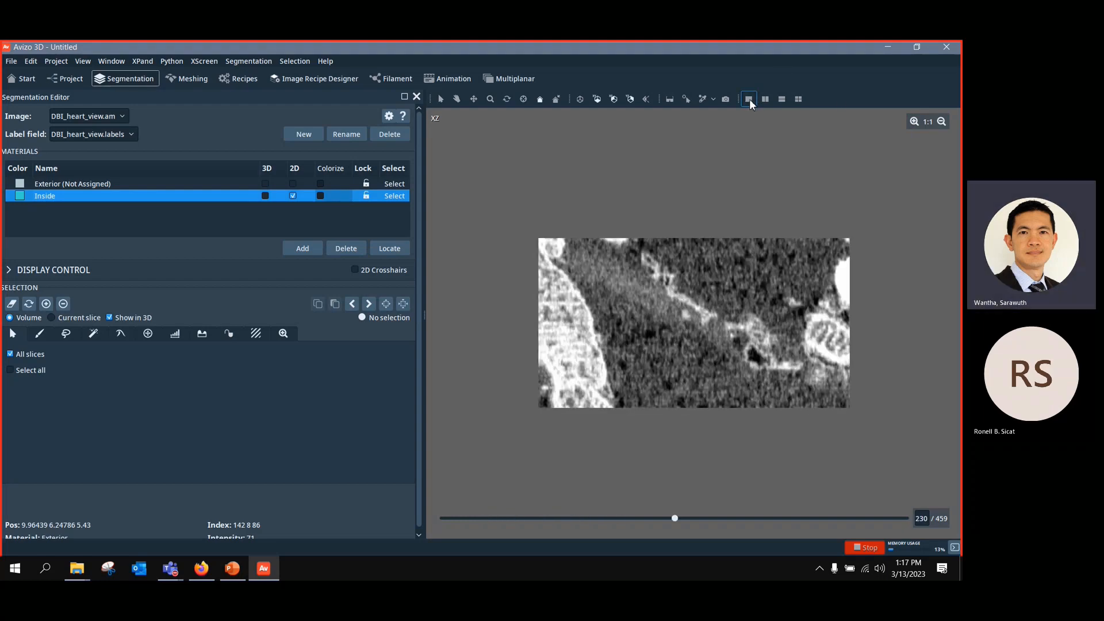
left_click(750, 99)
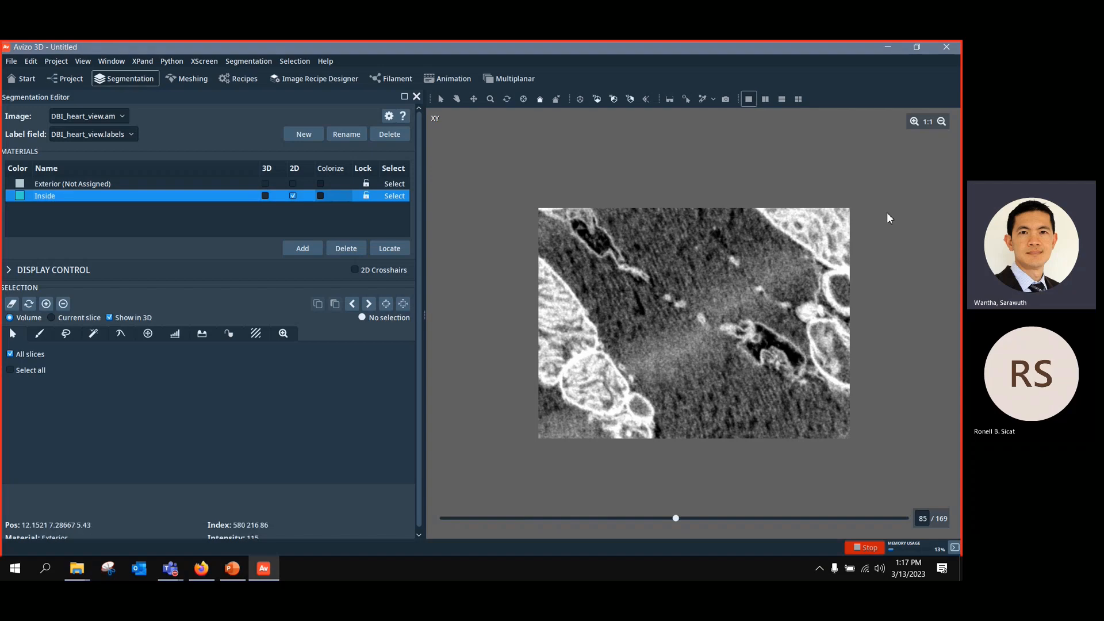
left_click(914, 122)
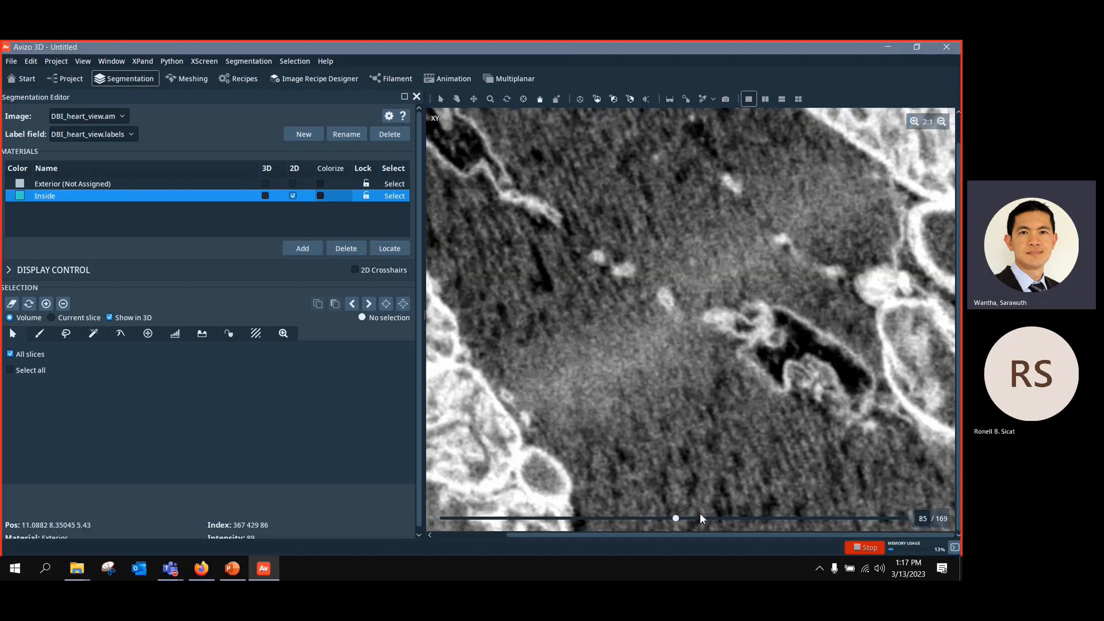
mouse_move(675, 518)
left_mouse_down()
mouse_move(646, 519)
mouse_move(681, 518)
left_mouse_up()
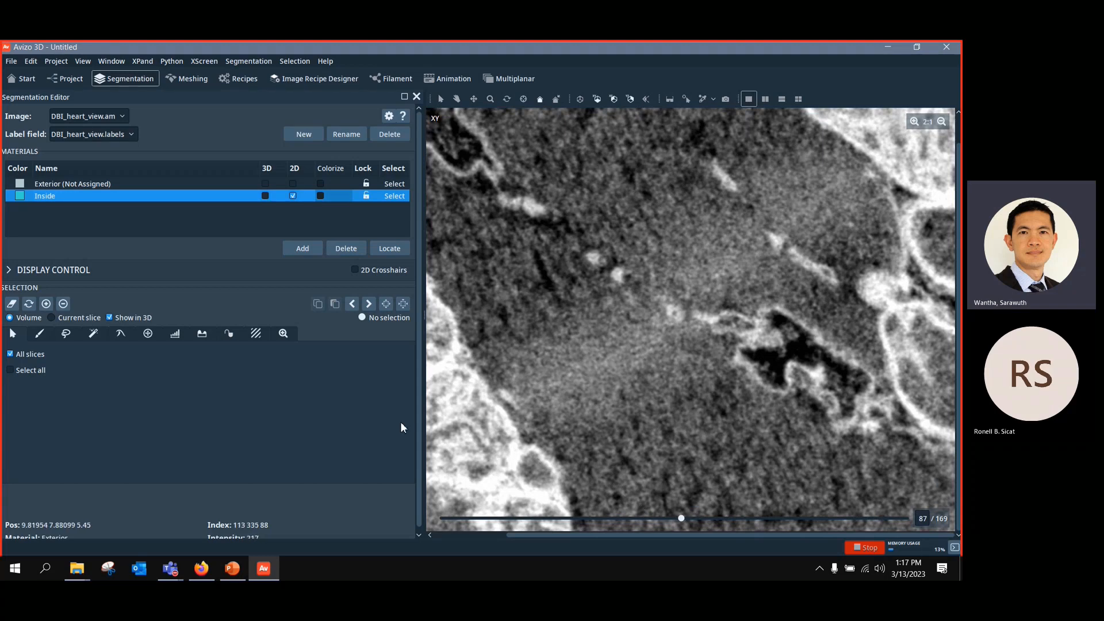
left_click(941, 121)
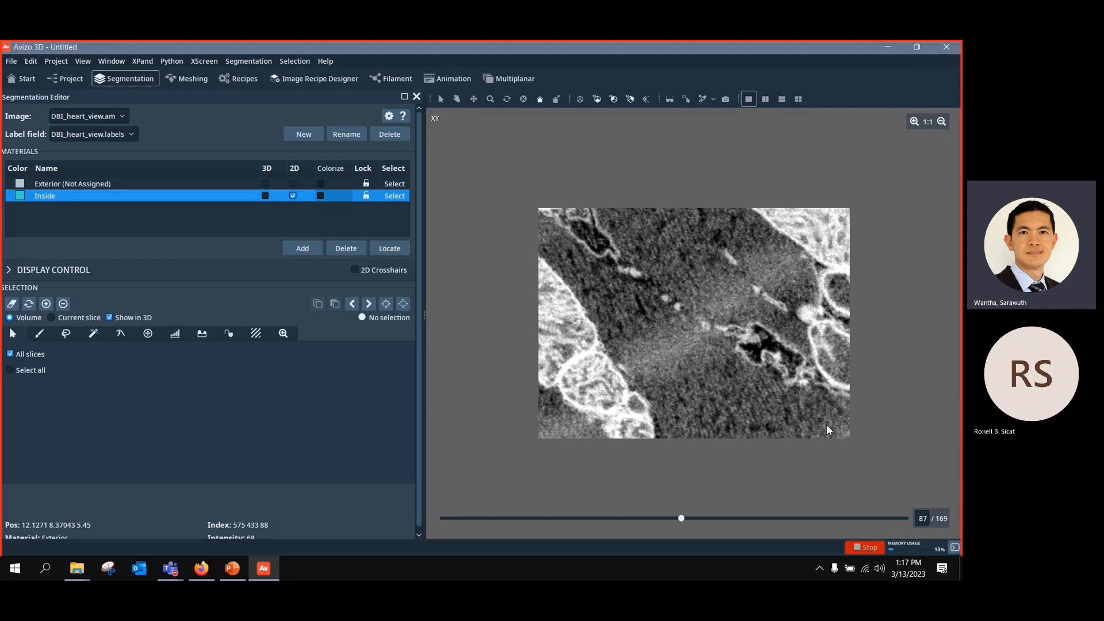
mouse_move(681, 519)
left_mouse_down()
mouse_move(661, 520)
mouse_move(688, 521)
left_mouse_up()
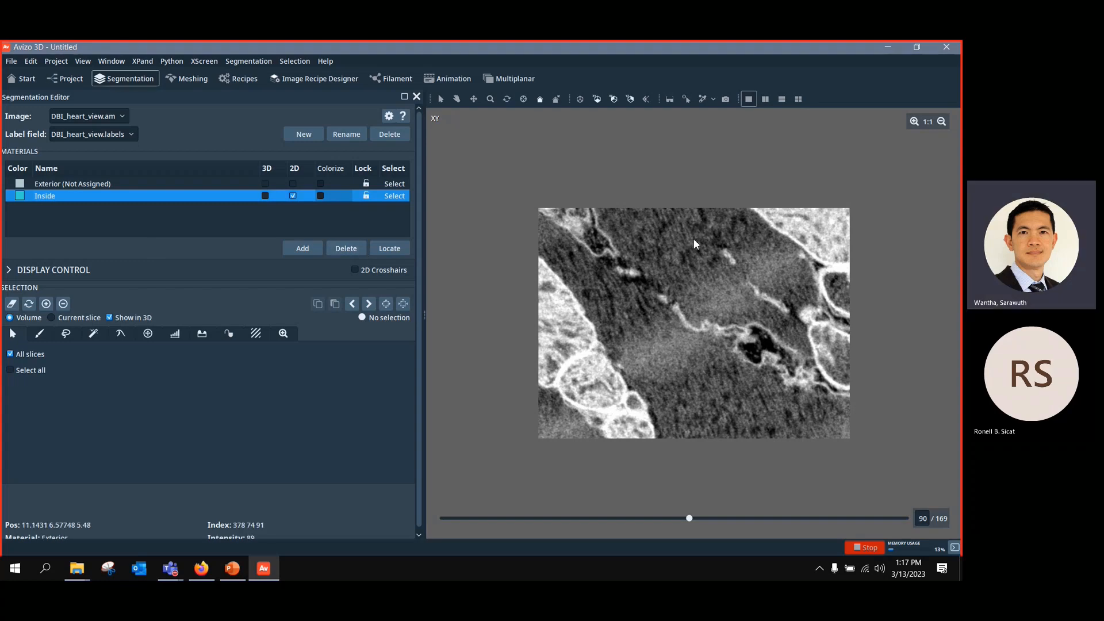
Step: Add three new materials to the DBI_heart_view.labels label field
left_click(301, 248)
left_click(302, 248)
left_click(302, 248)
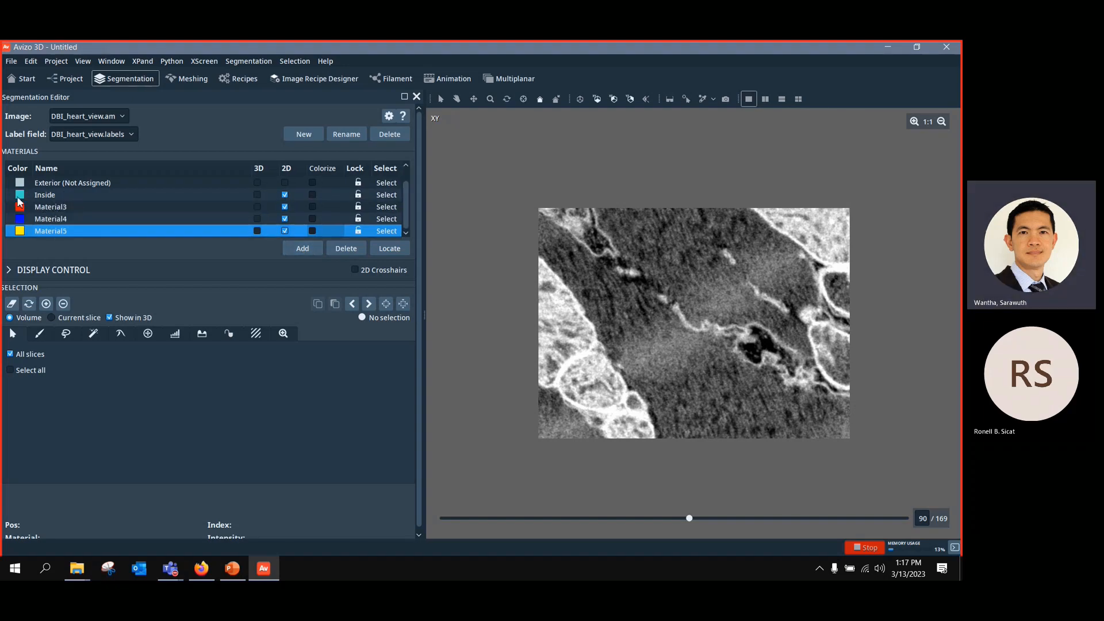
Step: Rename the Inside material as Mito and Material3 as T-tubule
left_click(44, 196)
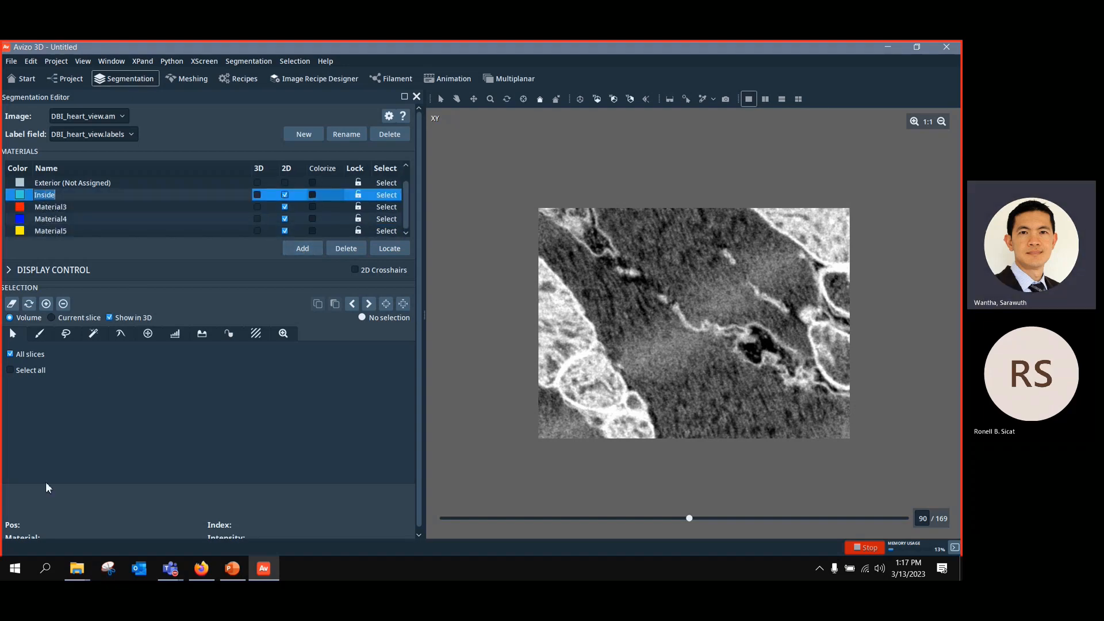
type("Mito")
double_click(41, 208)
type("T")
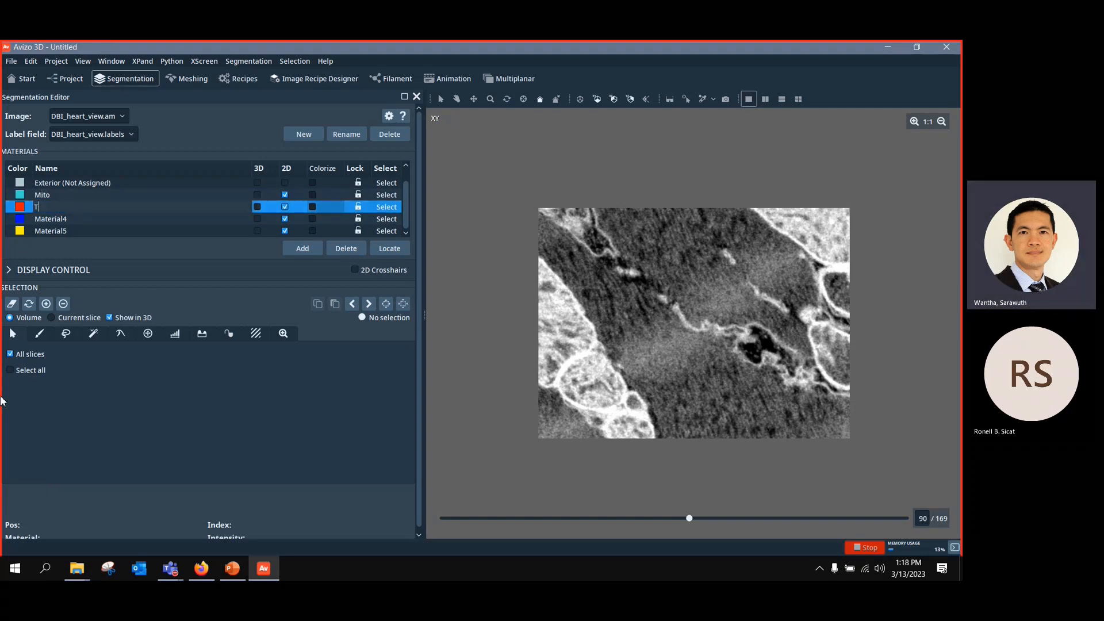
type("-tubu")
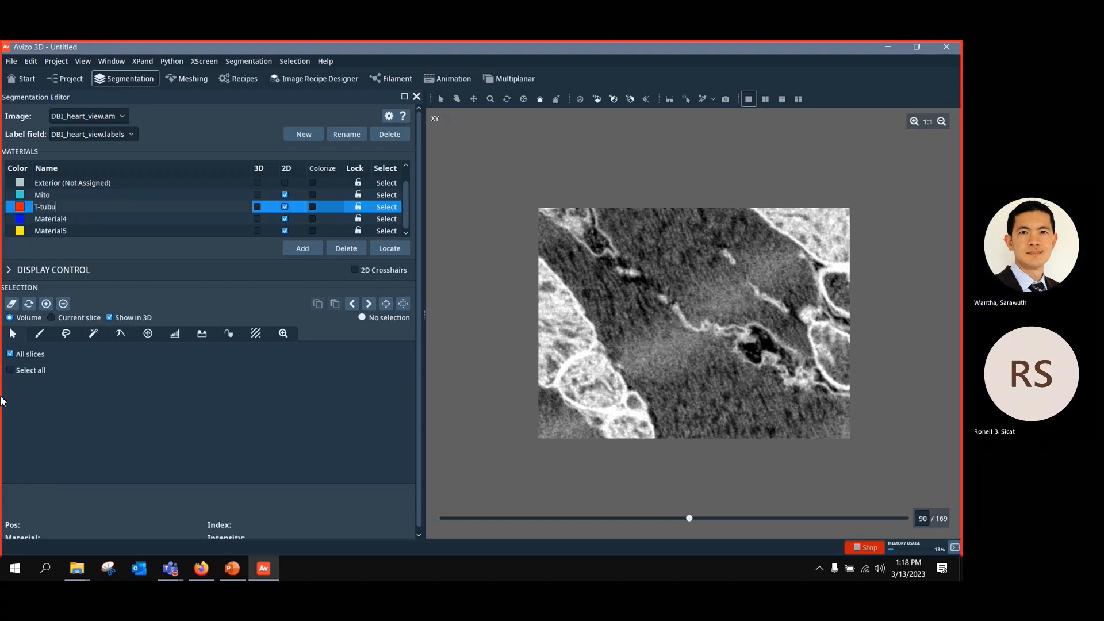
type("le")
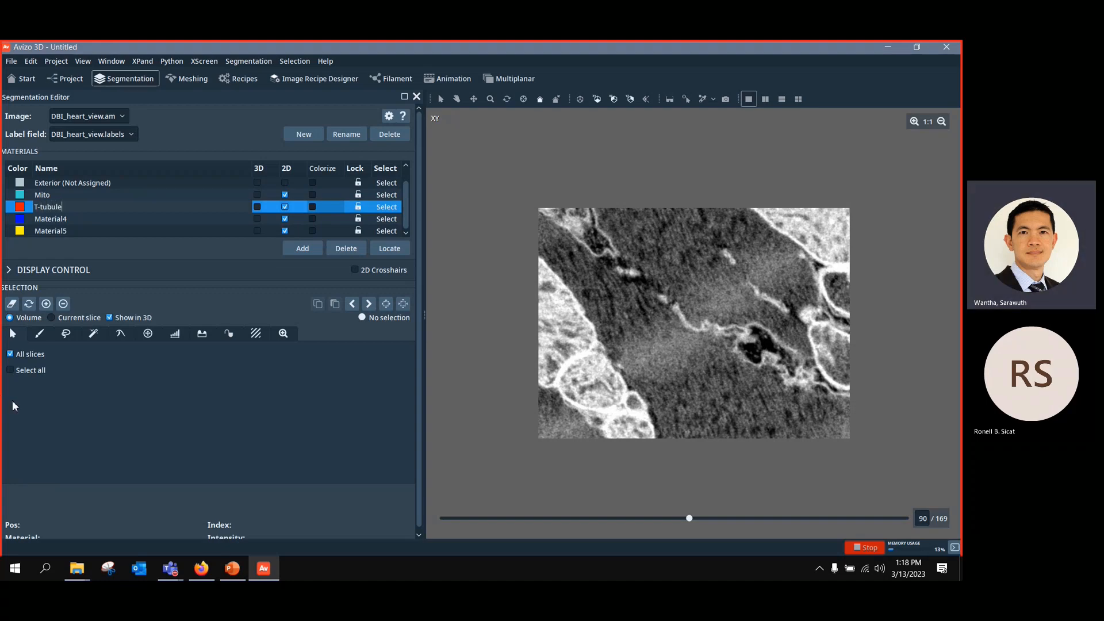
Step: Rename Material4 as Filaments and Material5 as Tissue
double_click(64, 217)
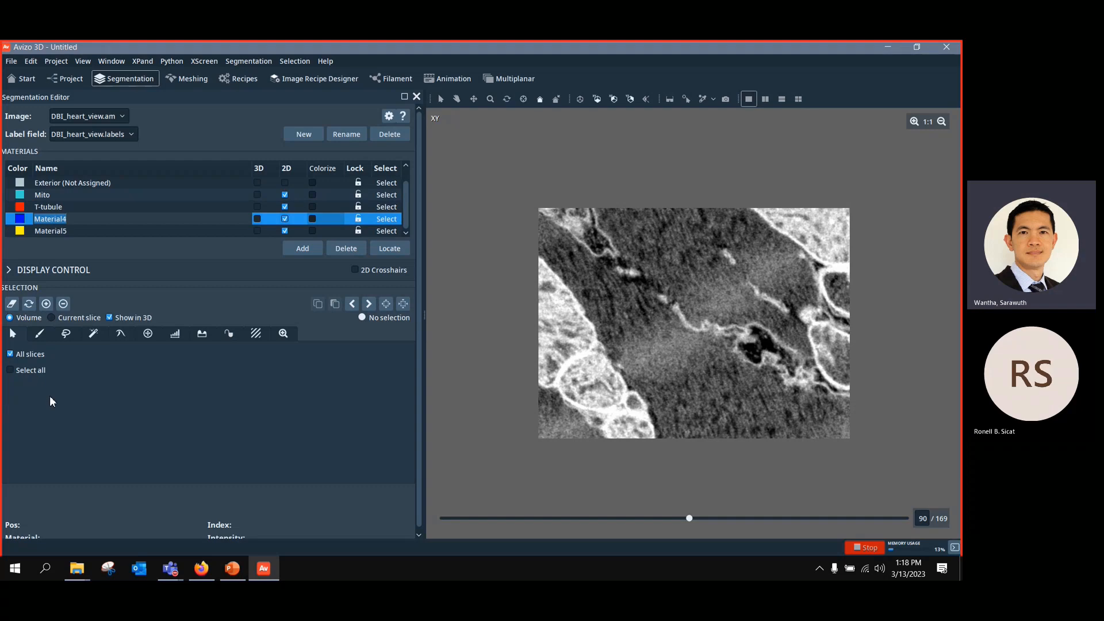
type("Fi")
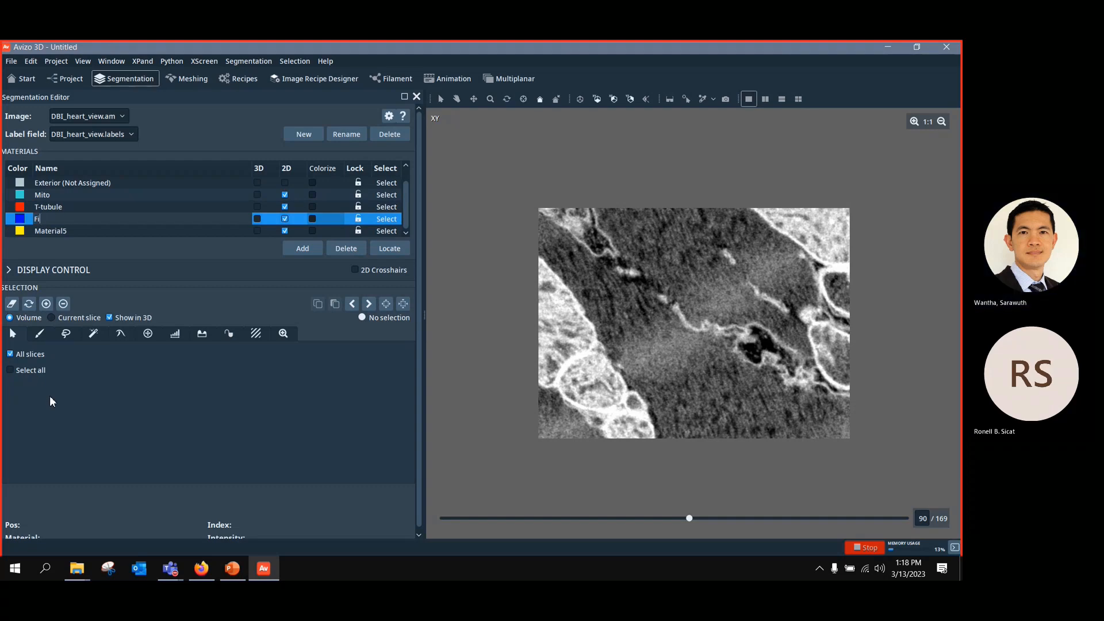
type("laments")
key("Return")
double_click(53, 232)
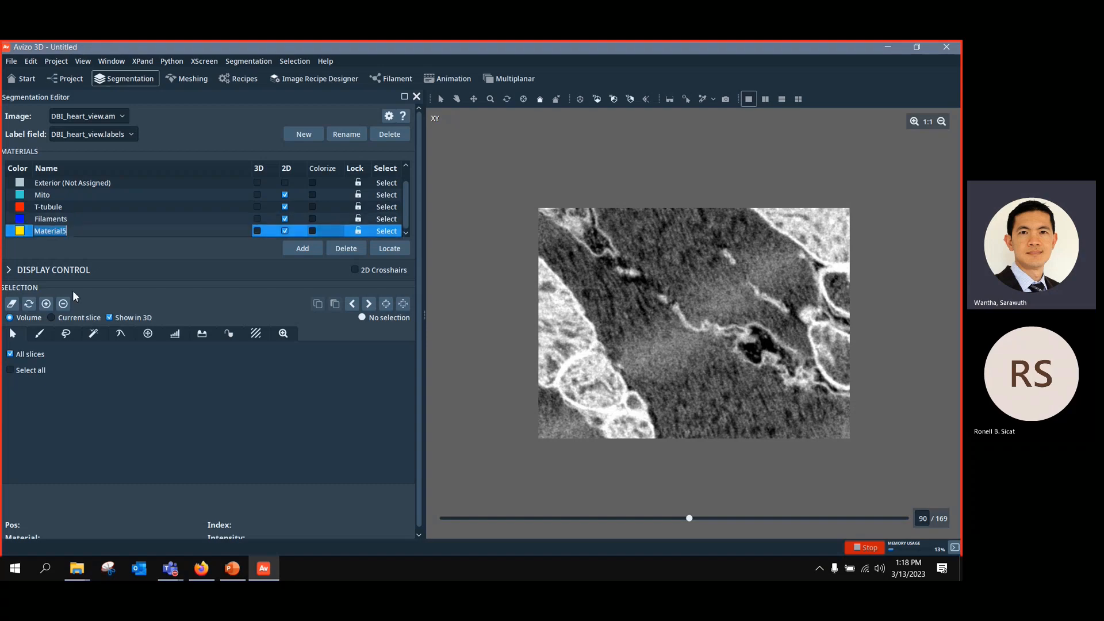
type("Tissue")
left_click(171, 208)
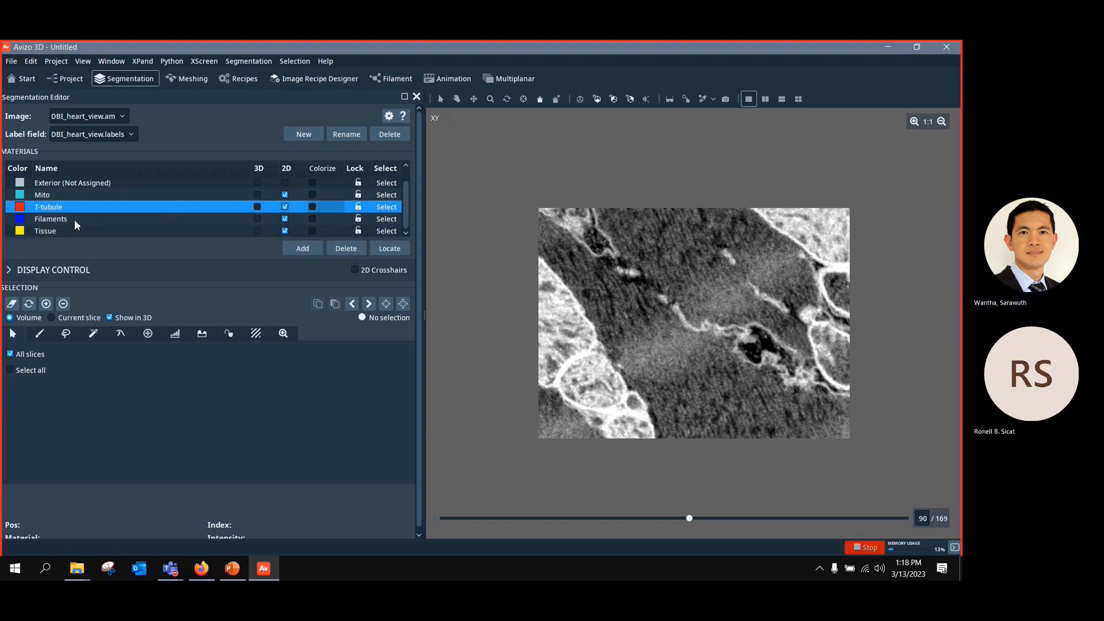
Step: Change the Mito material's color to the green custom color
left_click(19, 194)
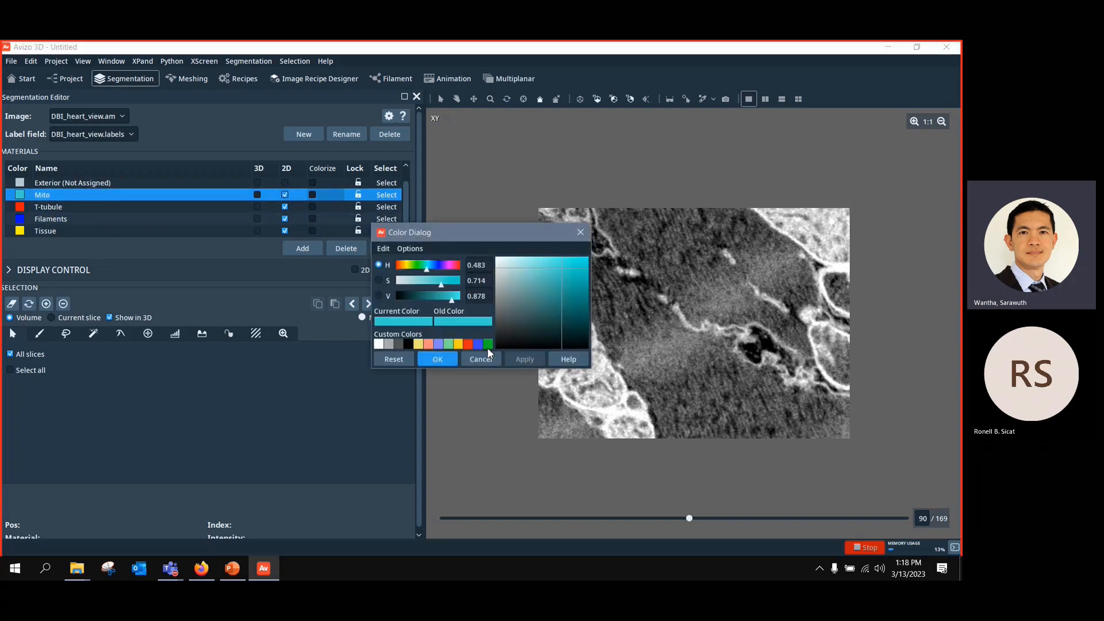
left_click(488, 345)
left_click(440, 361)
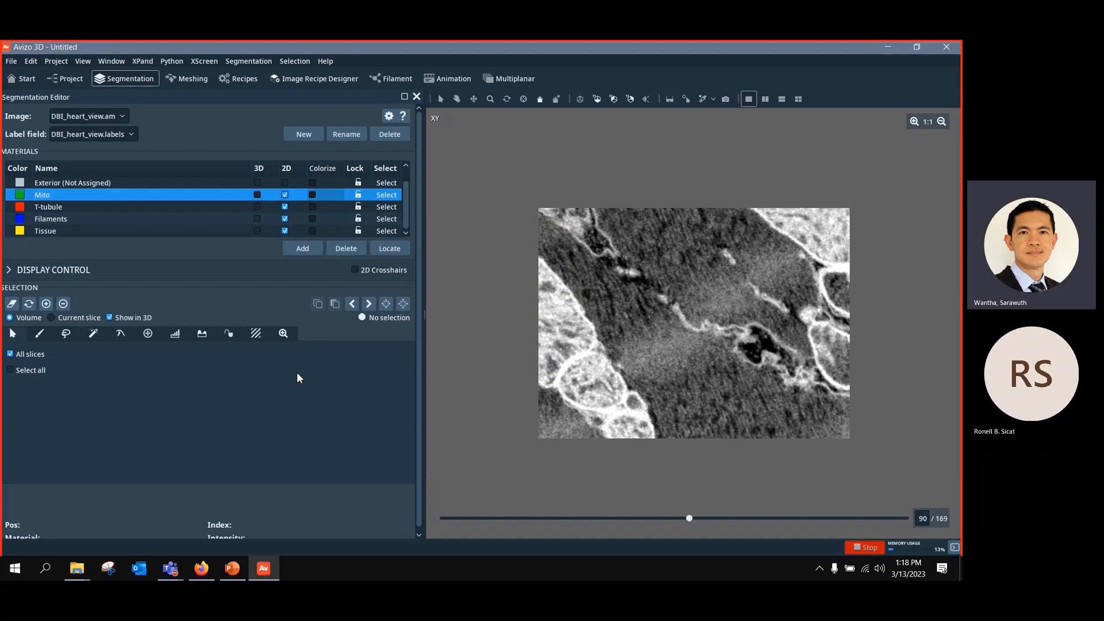
Step: Paint over the mitochondria regions on XY slice 90 with a size 49 brush and add the selection to the Mito material
left_click(40, 334)
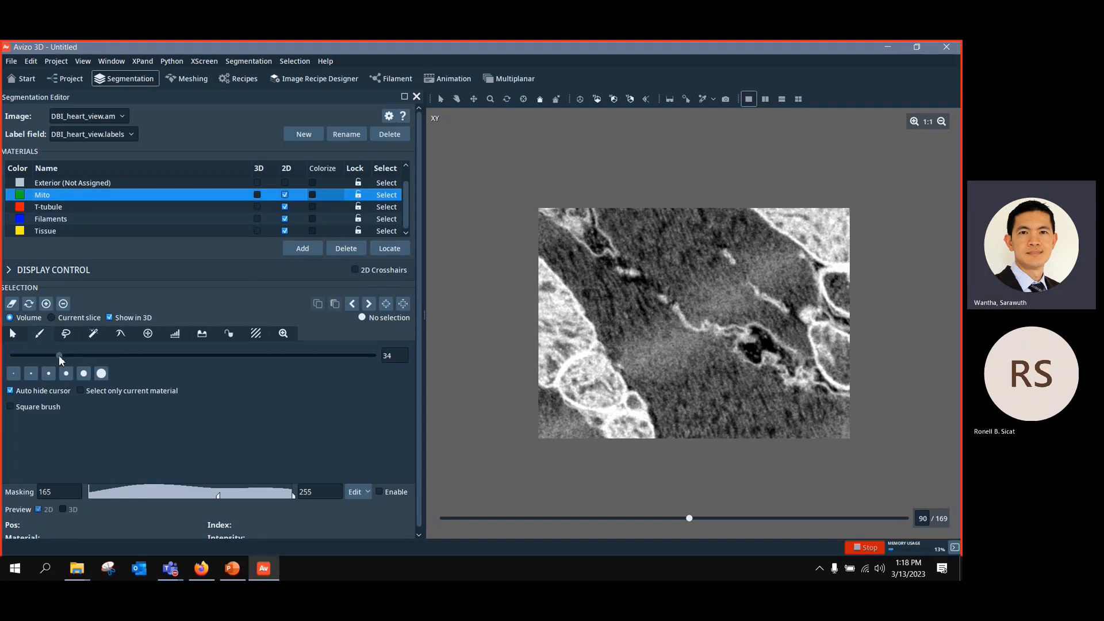
left_click_drag(59, 355, 80, 355)
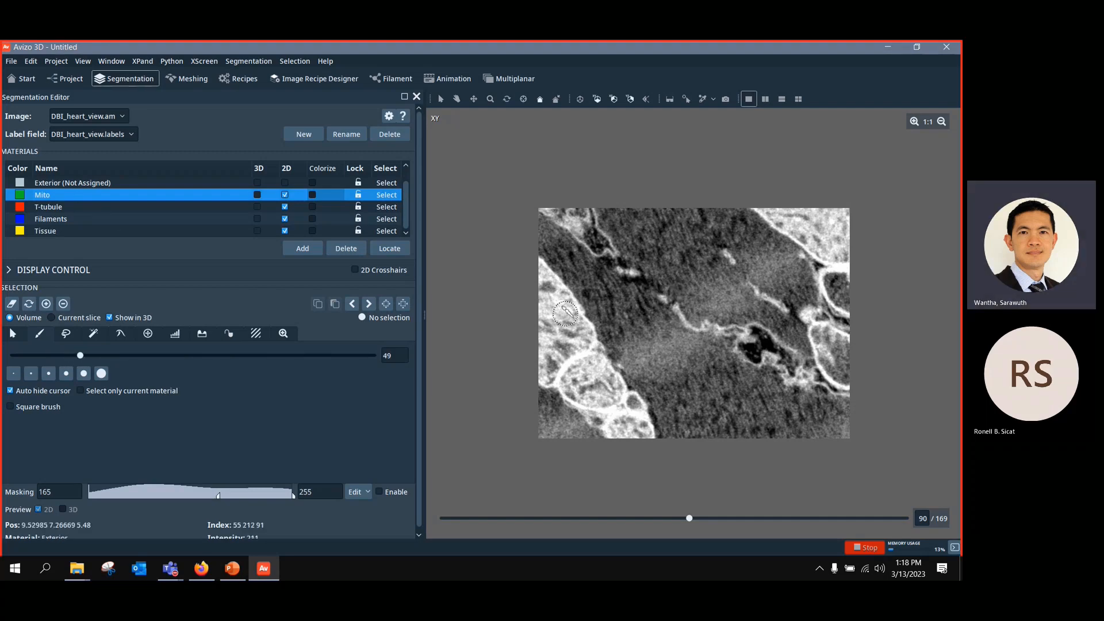
mouse_move(542, 278)
left_mouse_down()
mouse_move(649, 442)
mouse_move(552, 382)
mouse_move(545, 308)
mouse_move(559, 302)
left_mouse_up()
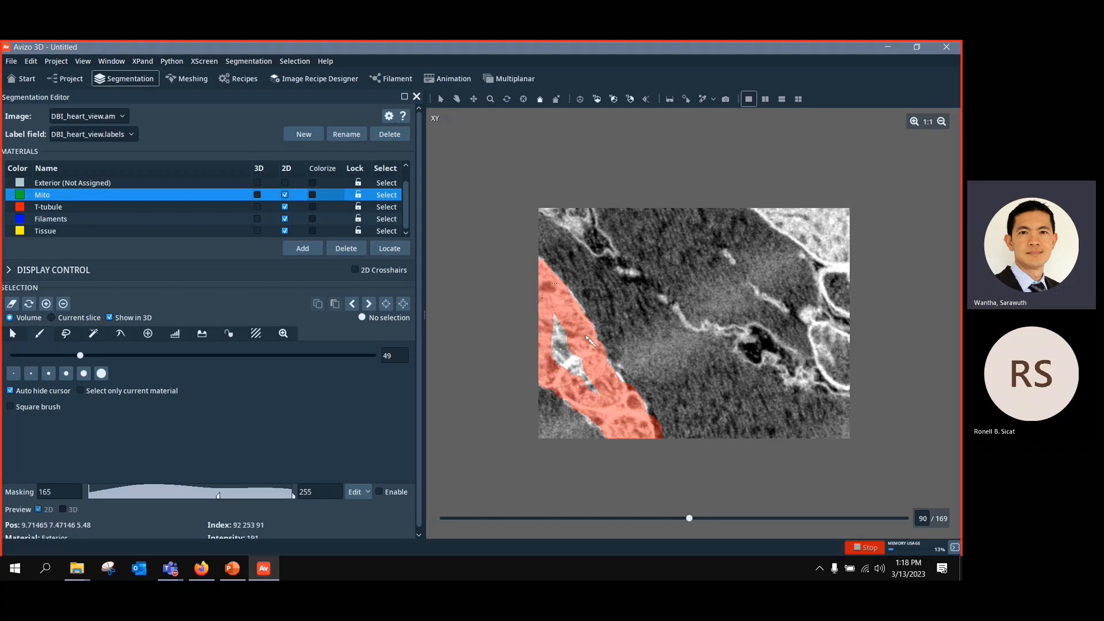
left_click(569, 346)
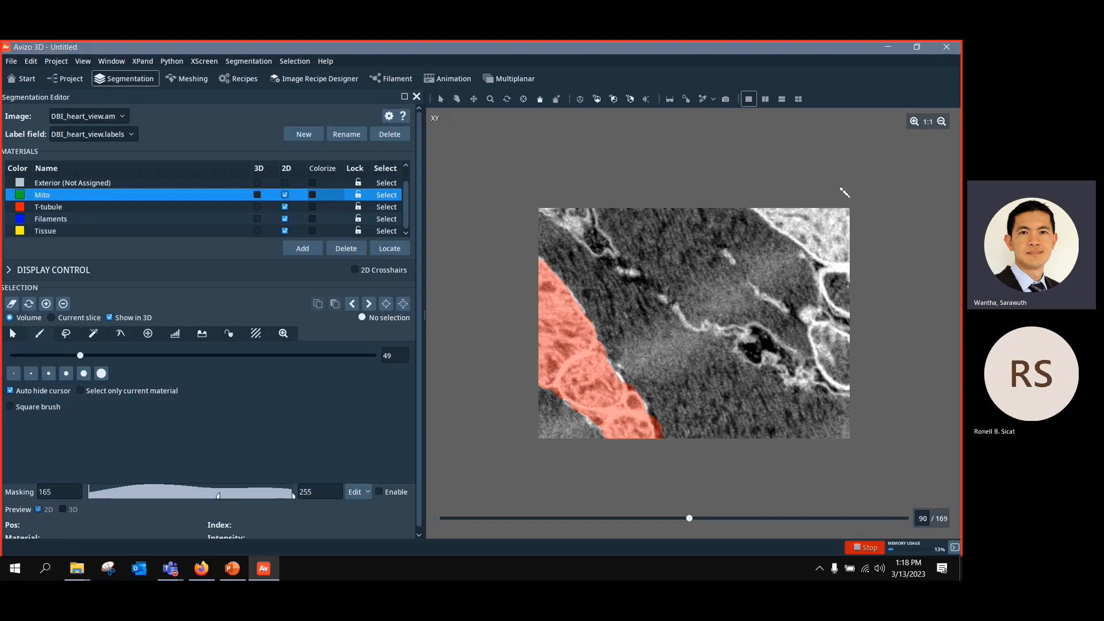
mouse_move(777, 219)
left_mouse_down()
mouse_move(828, 264)
mouse_move(845, 301)
mouse_move(851, 269)
left_mouse_up()
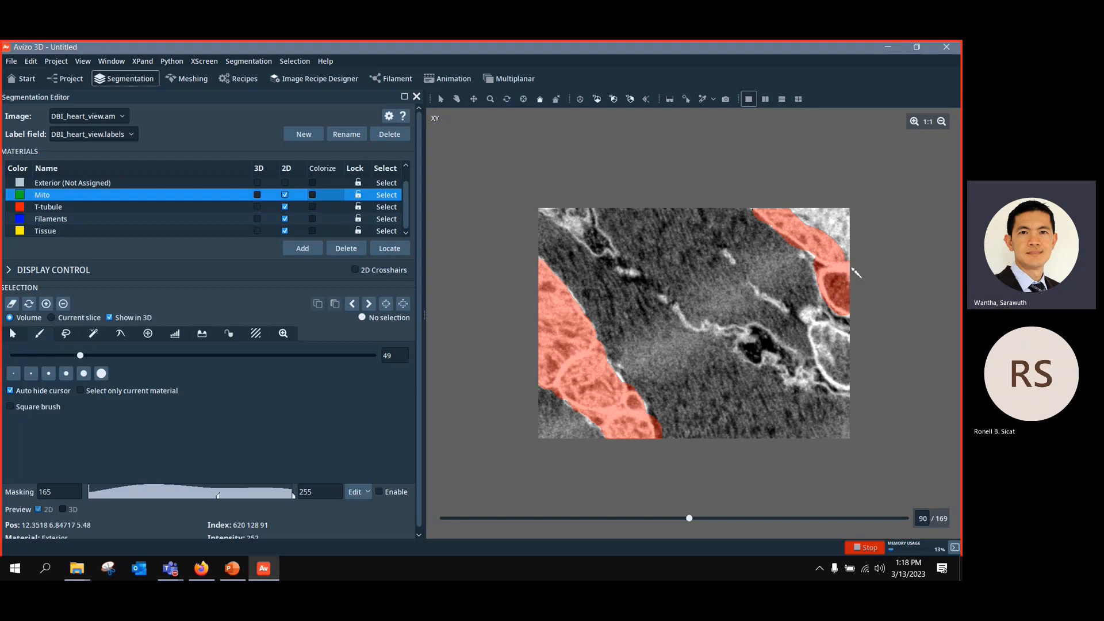
mouse_move(848, 219)
left_mouse_down()
mouse_move(822, 214)
mouse_move(863, 292)
left_mouse_up()
mouse_move(826, 326)
left_mouse_down()
mouse_move(814, 319)
mouse_move(837, 378)
mouse_move(845, 347)
mouse_move(836, 347)
left_mouse_up()
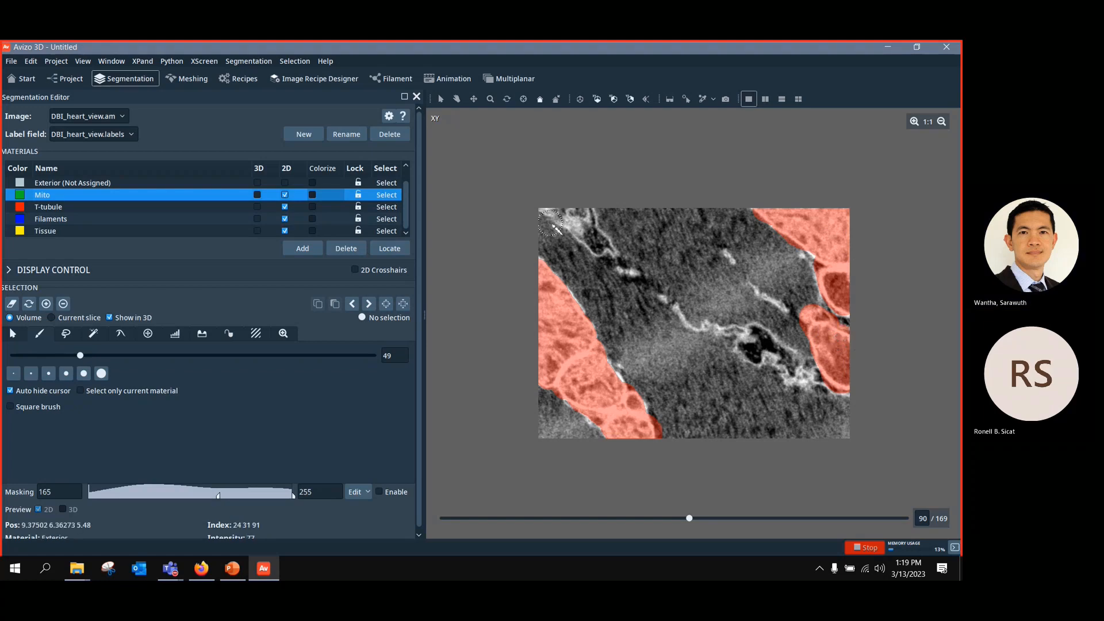
left_click_drag(553, 218, 579, 219)
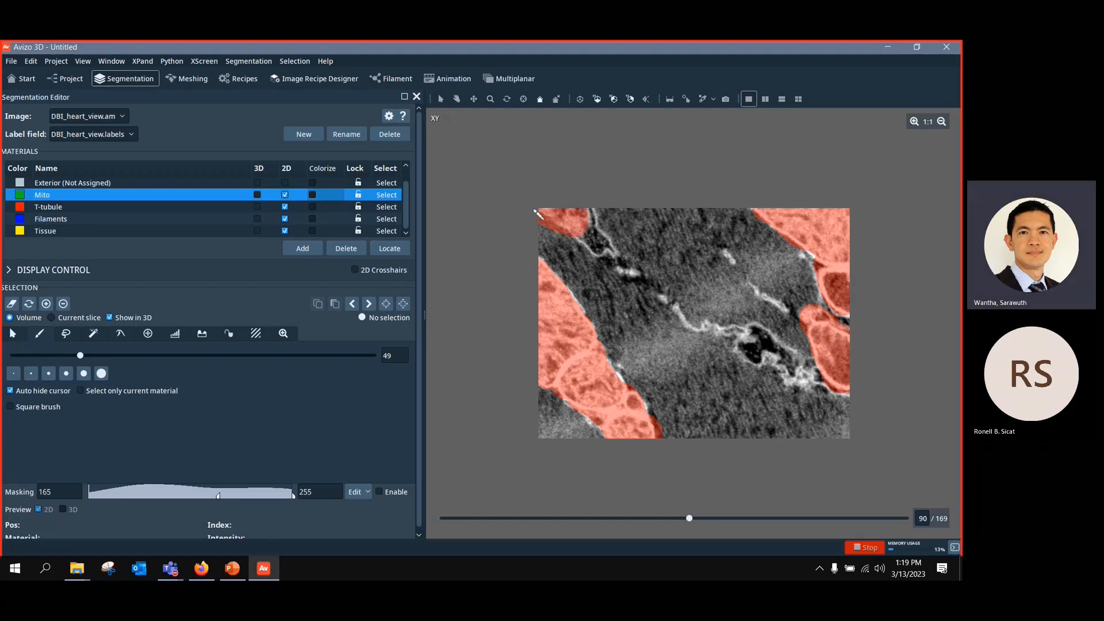
left_click(47, 304)
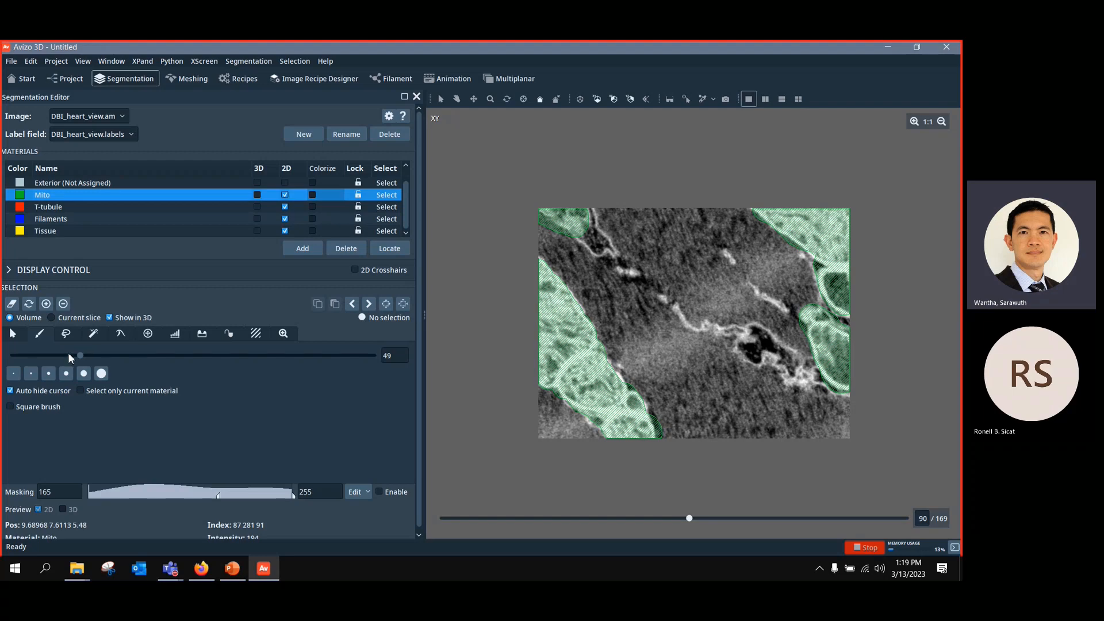
Step: Paint over the winding T-tubule structure on slice 90 with a size 17 brush and add the selection to the T-tubule material
left_click_drag(39, 357, 34, 357)
mouse_move(591, 213)
left_mouse_down()
mouse_move(614, 260)
mouse_move(581, 242)
mouse_move(587, 212)
left_mouse_up()
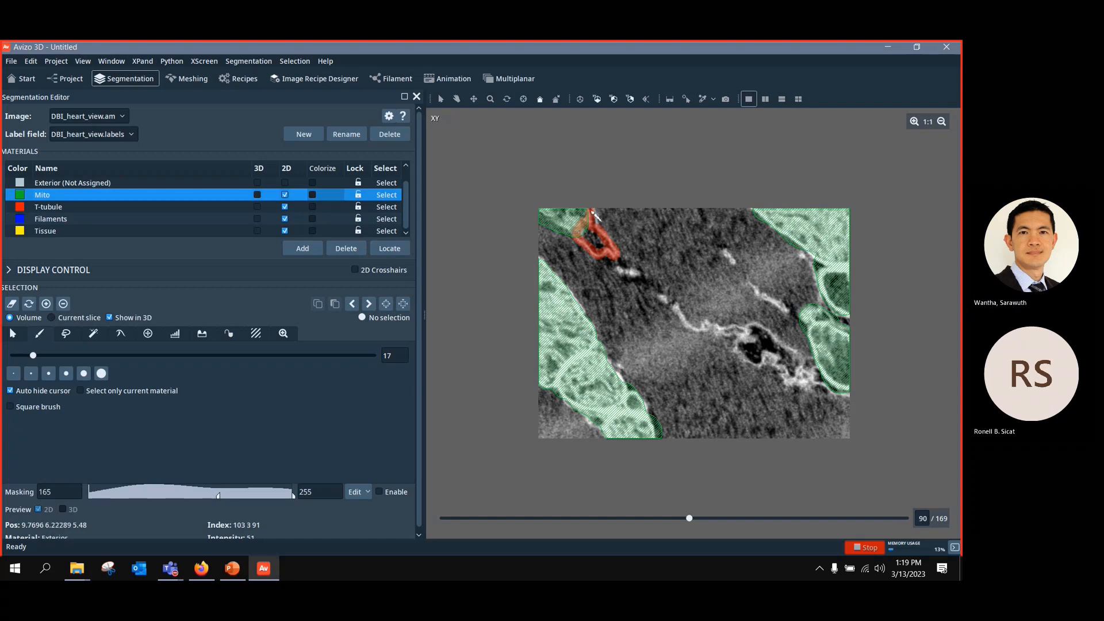
key("f")
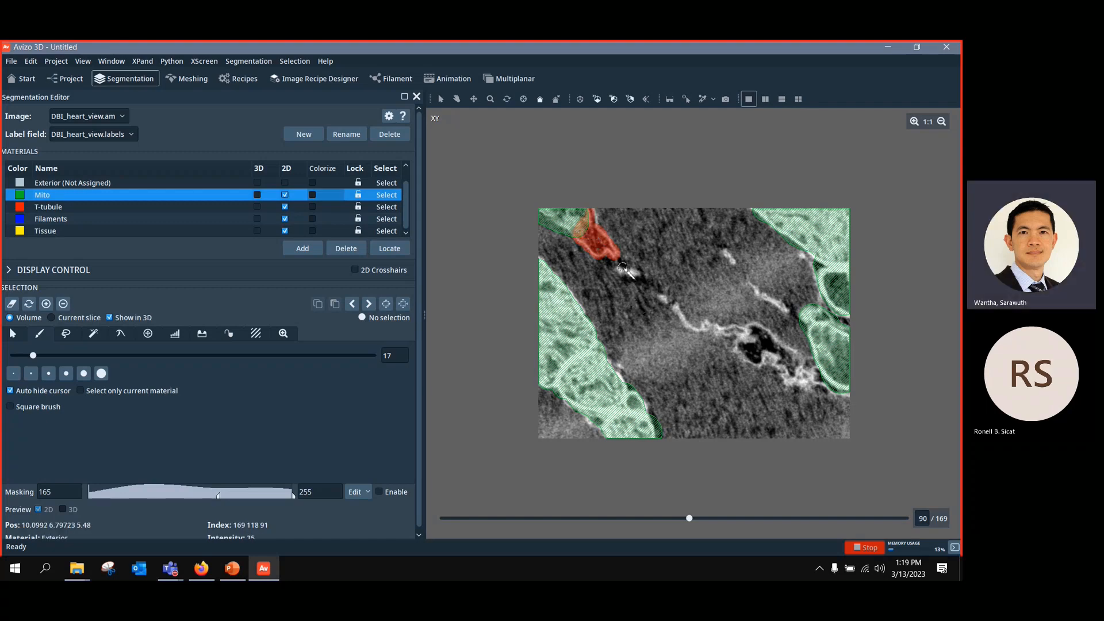
mouse_move(623, 266)
left_mouse_down()
mouse_move(687, 323)
mouse_move(787, 348)
mouse_move(810, 373)
mouse_move(797, 381)
mouse_move(727, 341)
left_mouse_up()
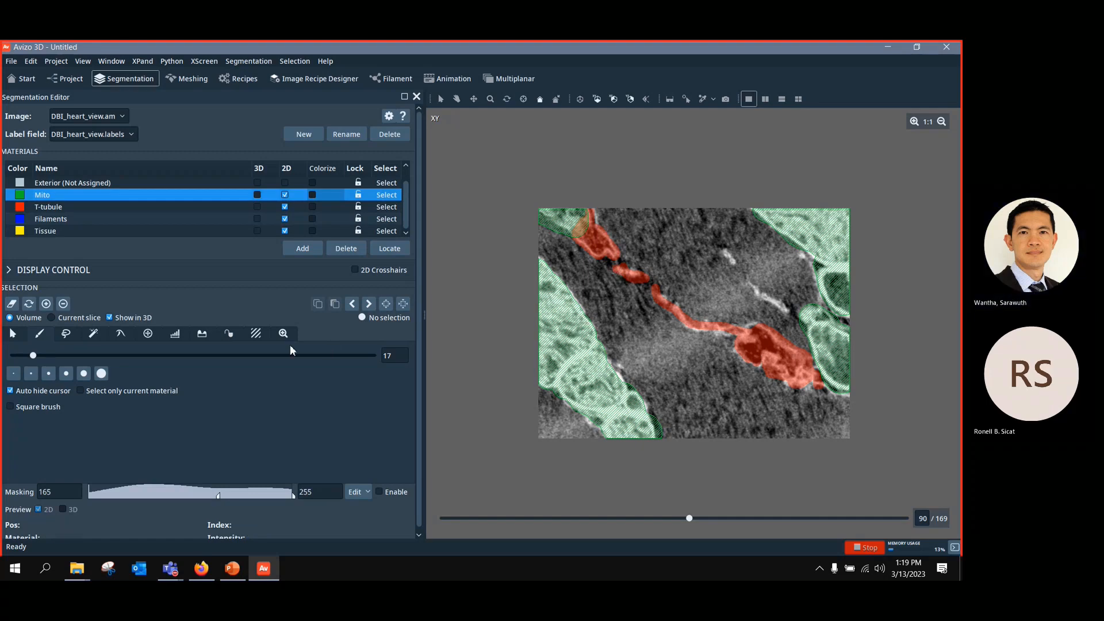
left_click(67, 206)
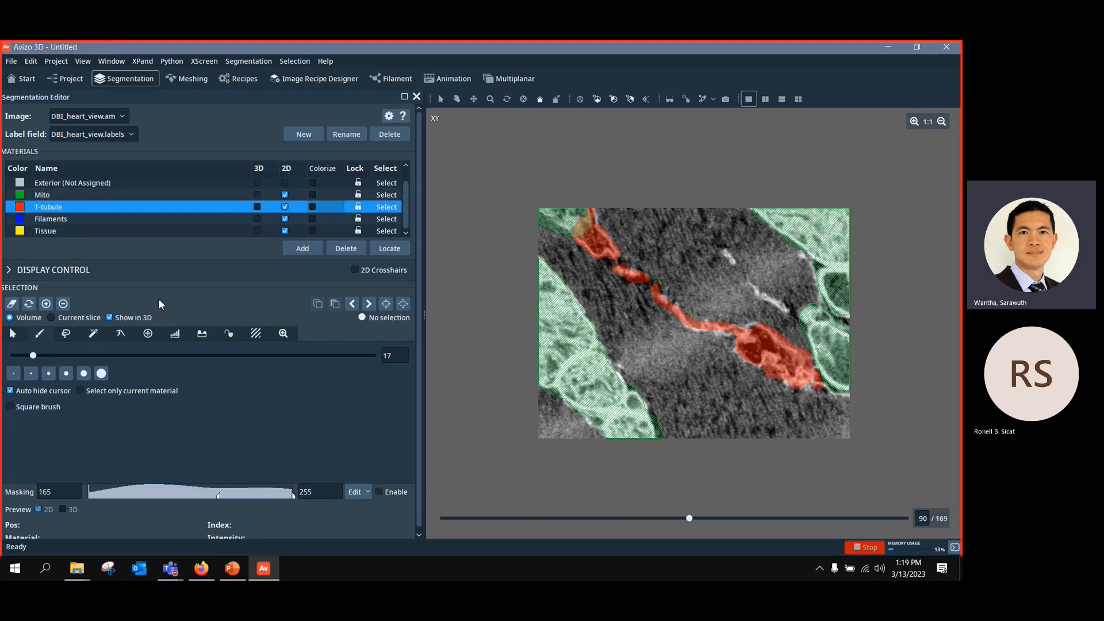
left_click(49, 308)
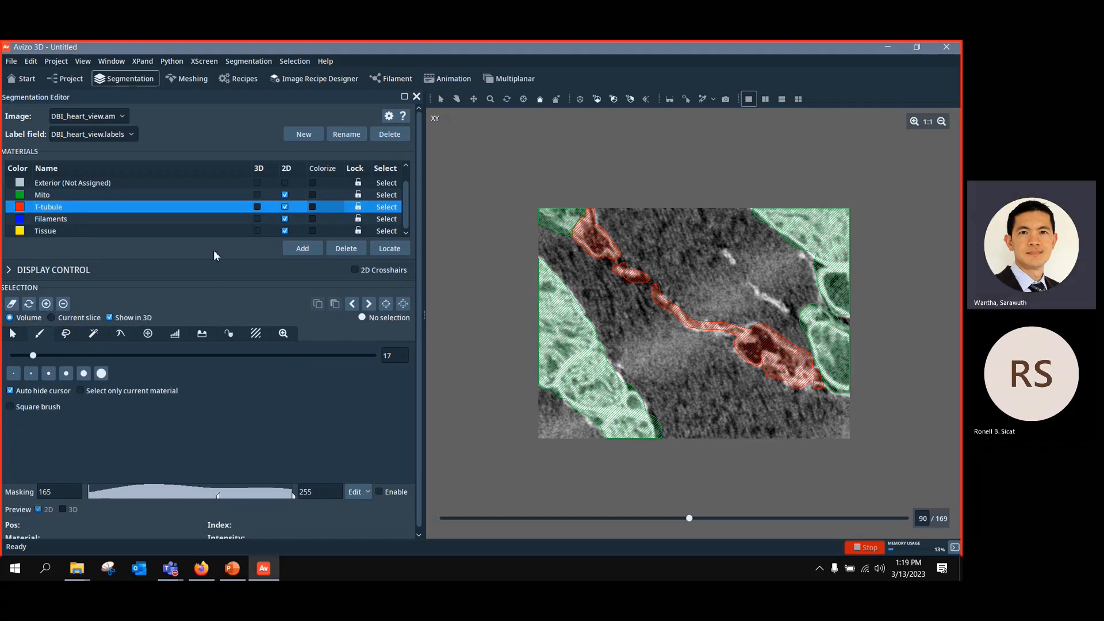
Step: Paint the brighter central bands and the lower-left corner of the slice, enlarging the brush to 36, and add them to the Filaments material
left_click(88, 219)
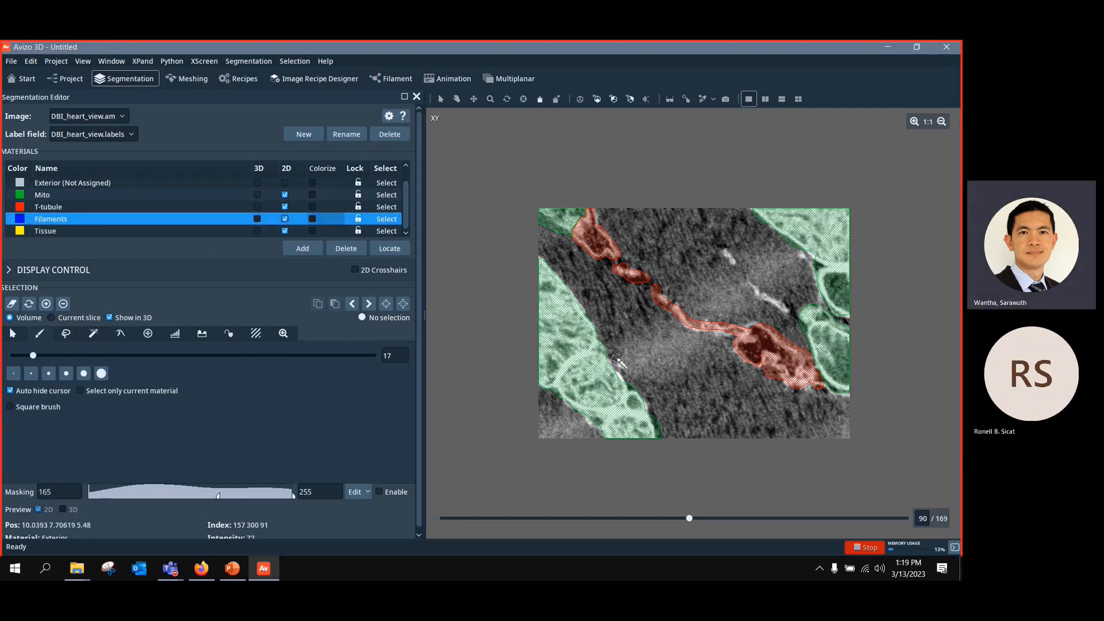
mouse_move(612, 348)
left_mouse_down()
mouse_move(653, 393)
mouse_move(655, 325)
mouse_move(717, 352)
mouse_move(656, 383)
left_mouse_up()
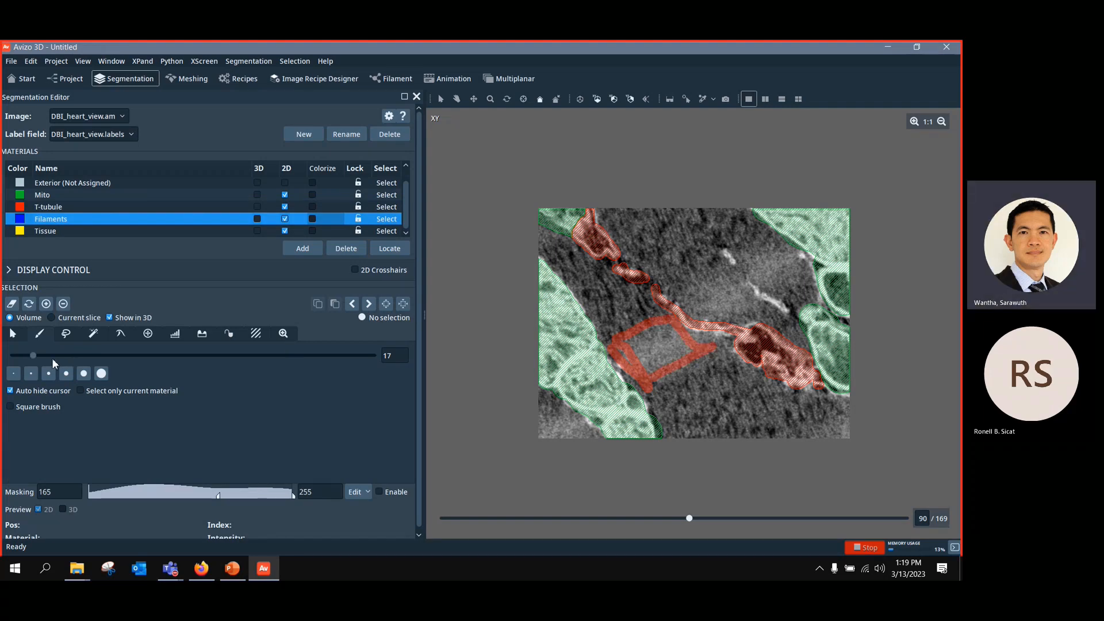
left_click_drag(52, 355, 61, 355)
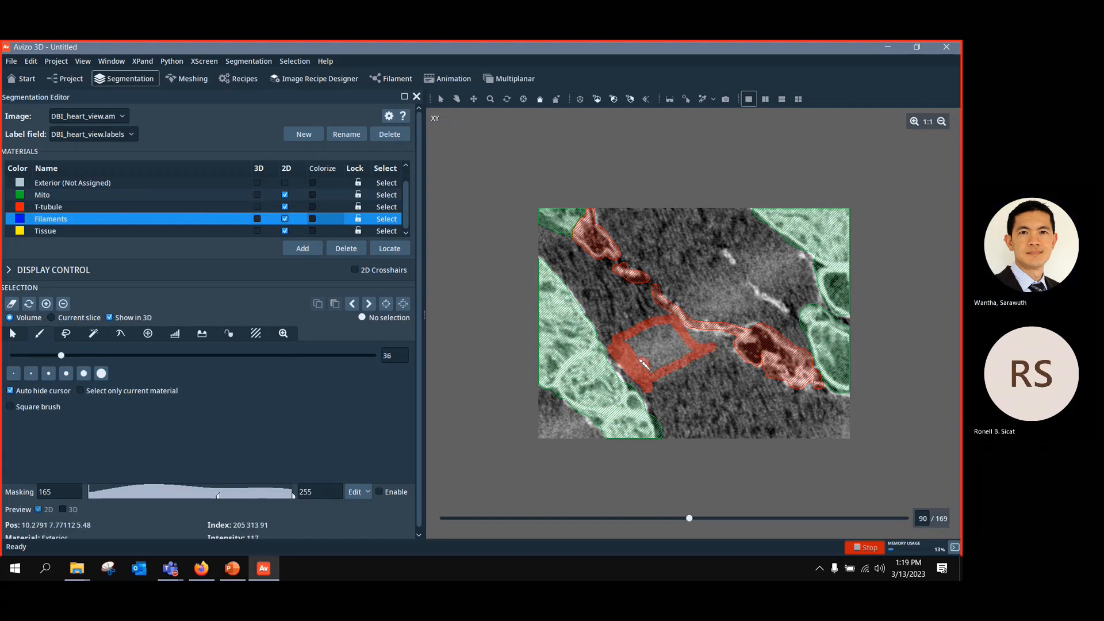
mouse_move(644, 363)
left_mouse_down()
mouse_move(636, 350)
mouse_move(709, 344)
mouse_move(651, 334)
left_mouse_up()
left_click(692, 301)
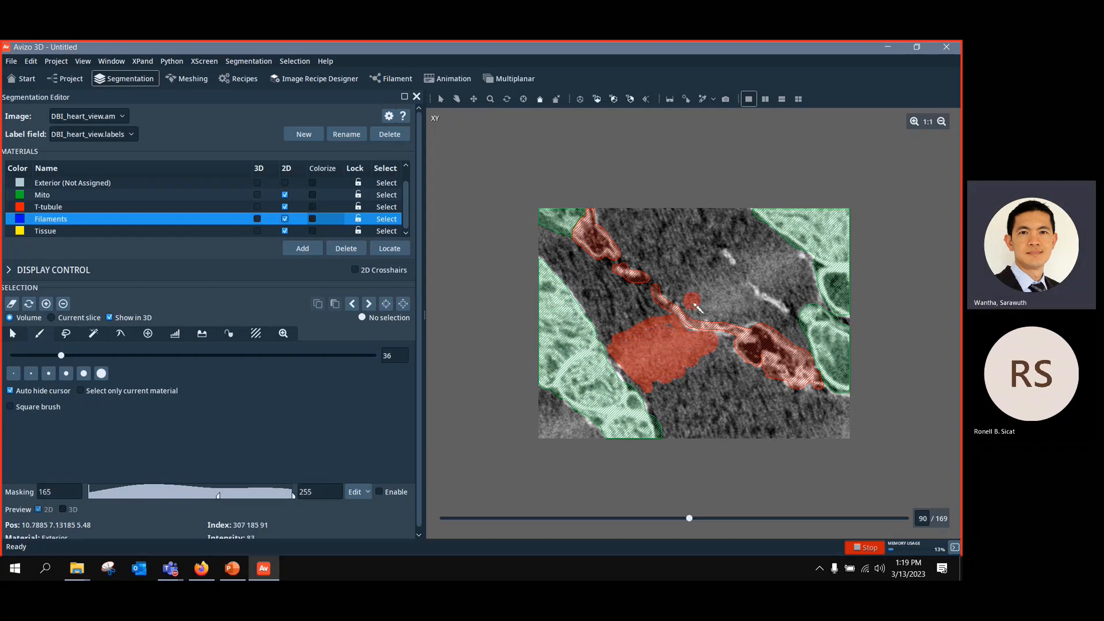
mouse_move(698, 308)
left_mouse_down()
mouse_move(748, 316)
mouse_move(742, 259)
mouse_move(781, 276)
mouse_move(804, 263)
mouse_move(743, 301)
left_mouse_up()
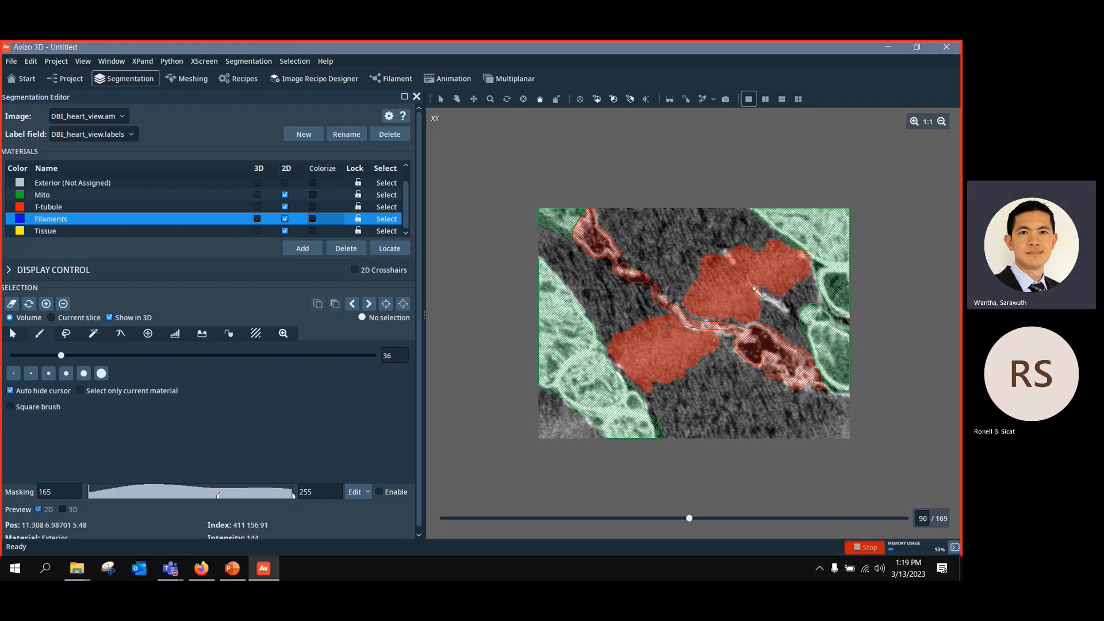
mouse_move(564, 417)
left_mouse_down()
mouse_move(595, 439)
mouse_move(553, 419)
left_mouse_up()
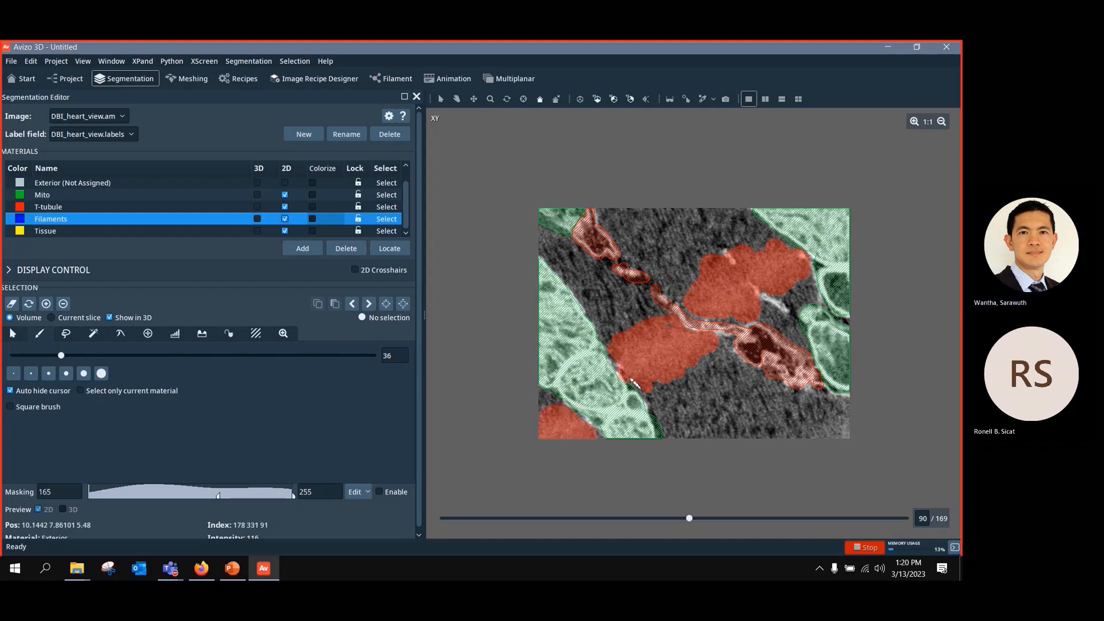
left_click(46, 303)
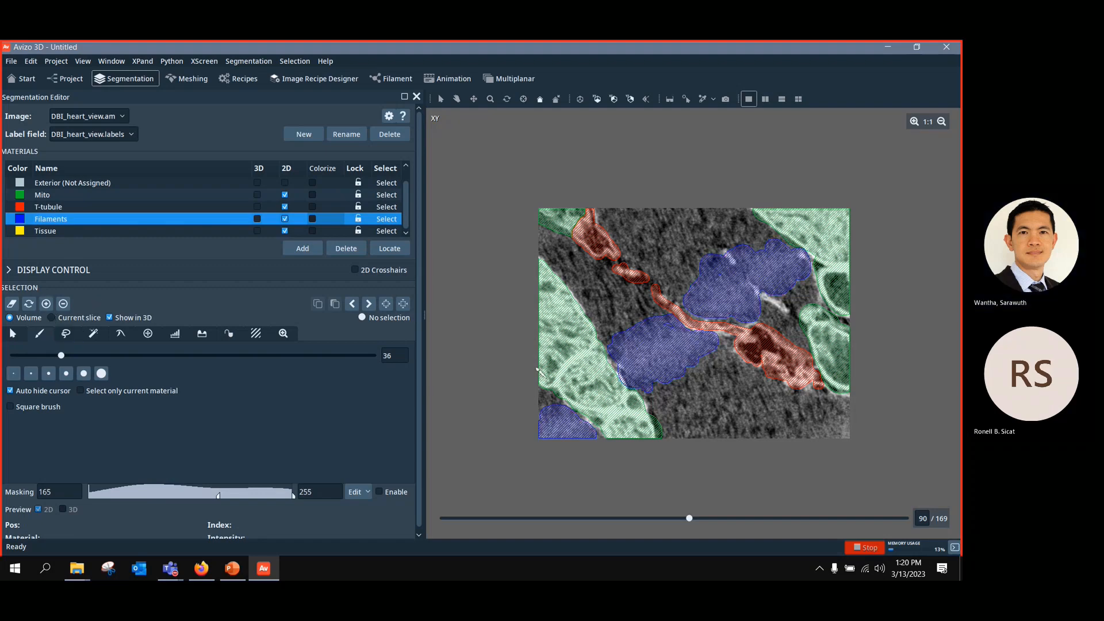
Step: Paint and fill the large dark striated regions above, left of and below the T-tubule, and add them to the Tissue material
left_click(67, 232)
mouse_move(611, 215)
left_mouse_down()
mouse_move(647, 266)
mouse_move(690, 289)
mouse_move(693, 265)
mouse_move(725, 240)
mouse_move(761, 237)
mouse_move(758, 225)
mouse_move(692, 216)
mouse_move(620, 220)
left_mouse_up()
middle_click(681, 263)
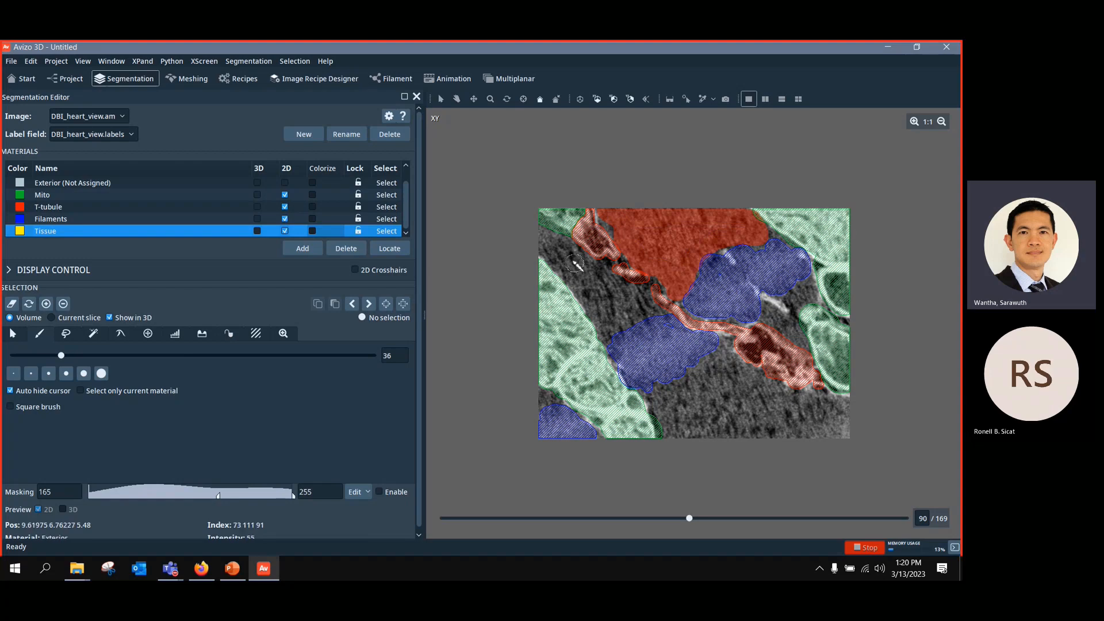
mouse_move(543, 237)
left_mouse_down()
mouse_move(651, 317)
mouse_move(603, 339)
mouse_move(550, 253)
left_mouse_up()
key("f")
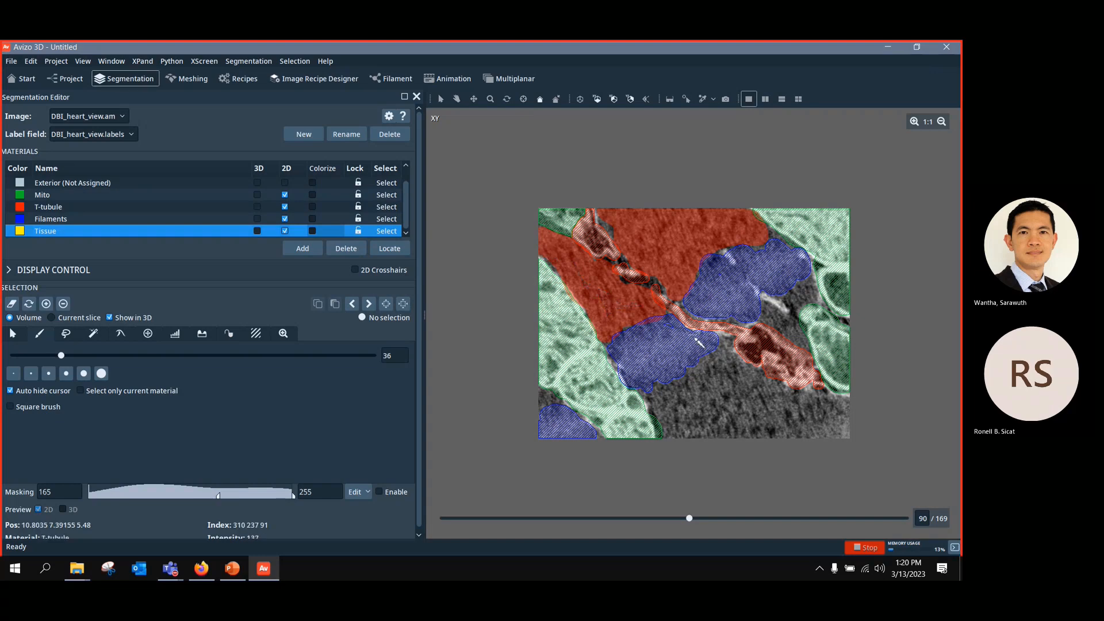
mouse_move(728, 351)
left_mouse_down()
mouse_move(833, 405)
mouse_move(840, 423)
mouse_move(681, 438)
mouse_move(648, 405)
mouse_move(731, 363)
left_mouse_up()
key("f")
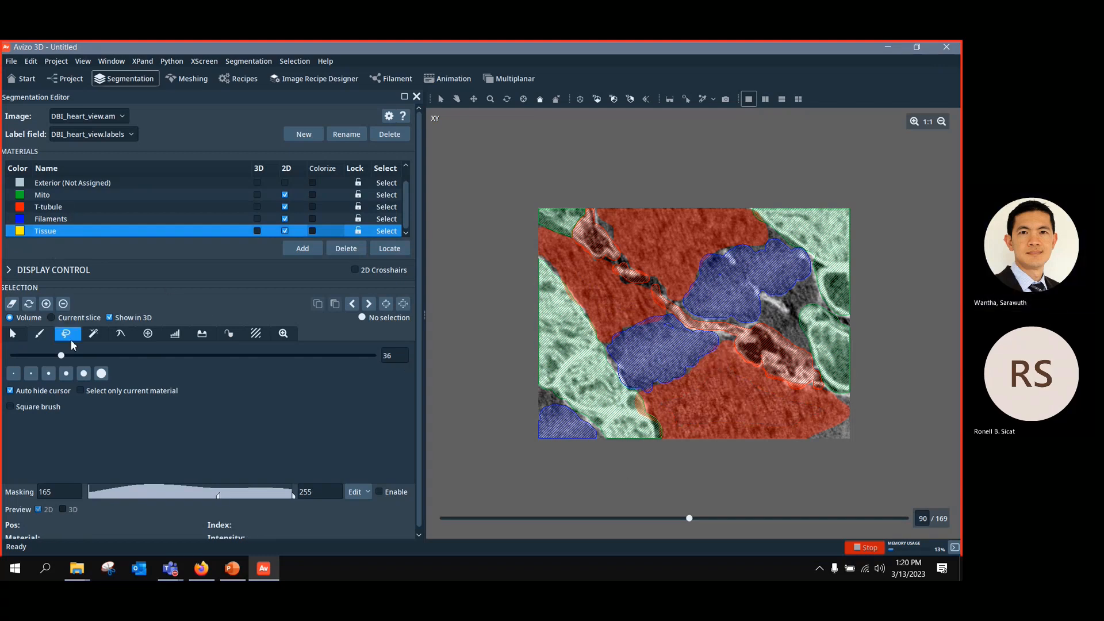
left_click(46, 303)
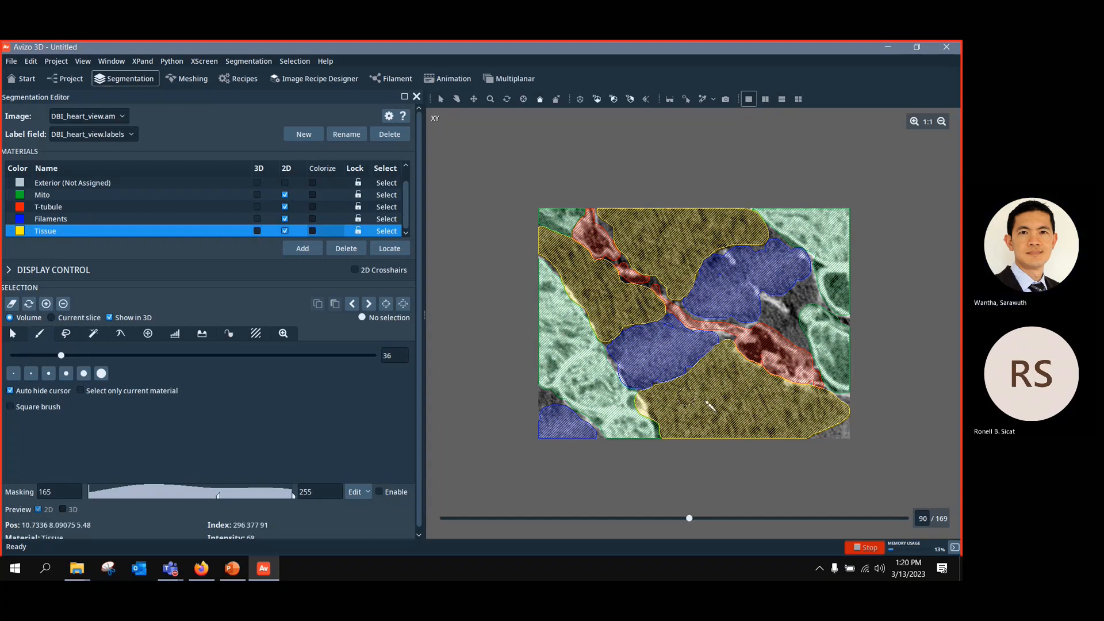
Step: Paint the unlabelled lower-right corner of the slice and add it to the Filaments material
left_click(52, 219)
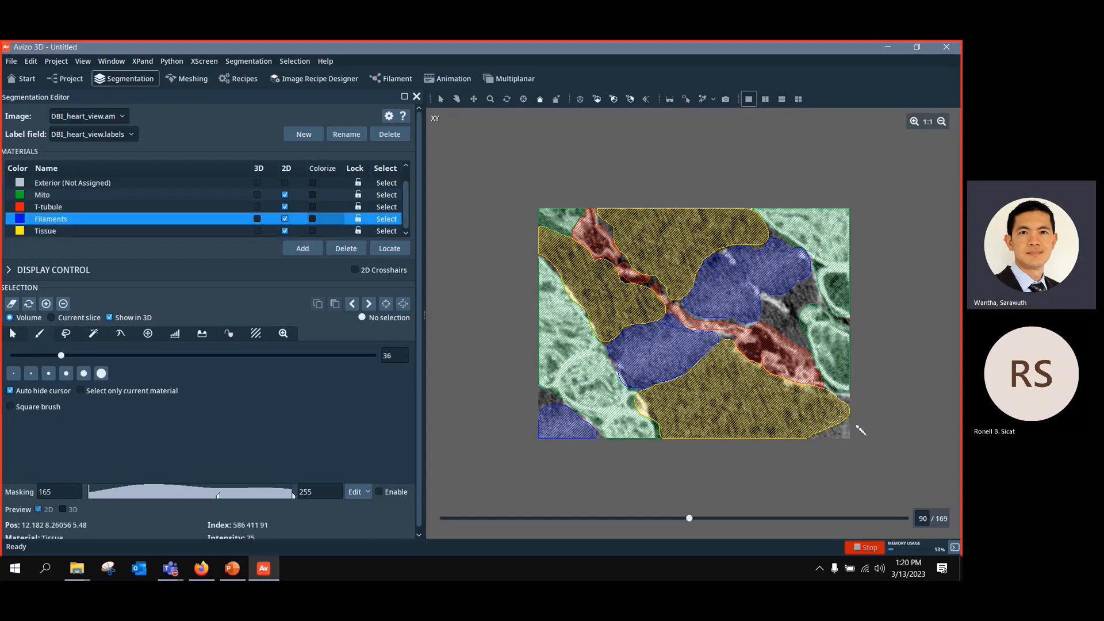
left_click_drag(845, 432, 832, 438)
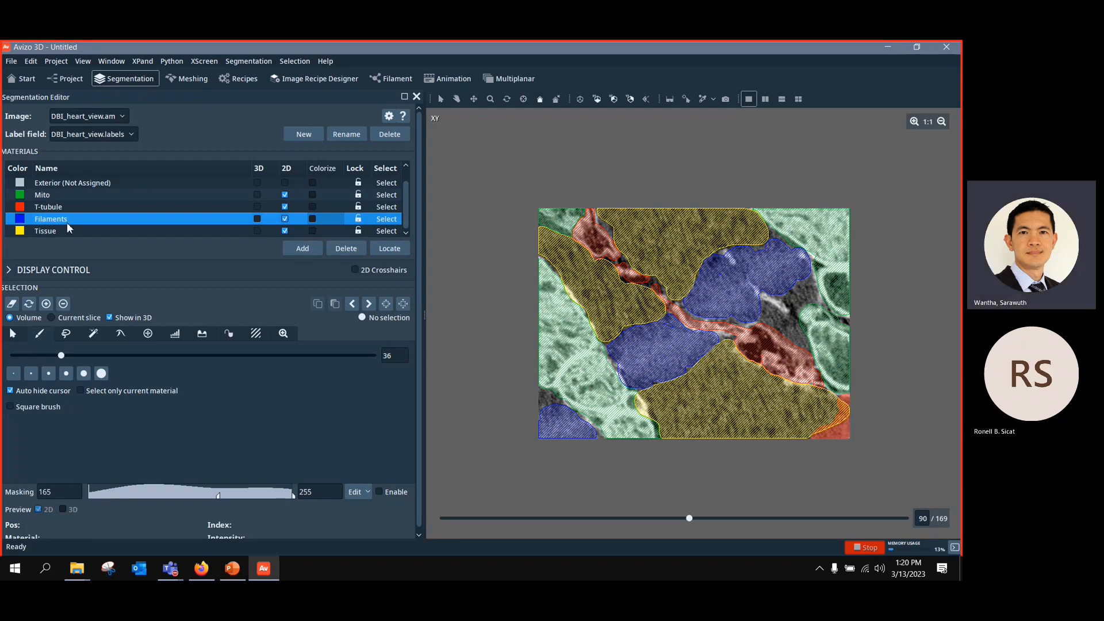
left_click(48, 306)
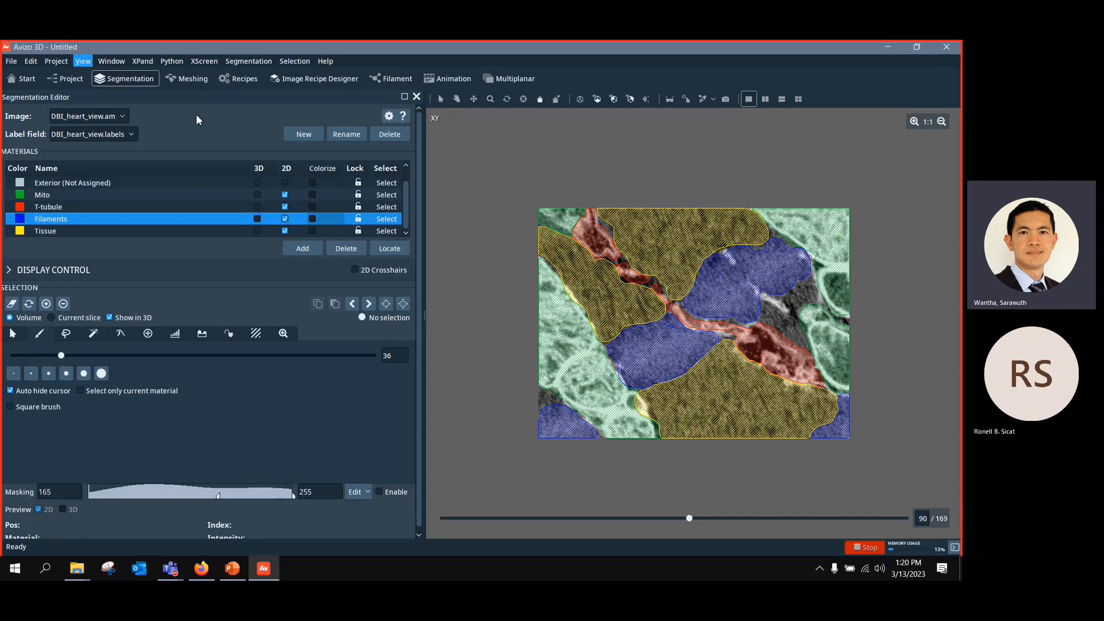
Step: Paint two small dark patches between the right-hand filaments and mitochondria and add them to the Tissue material
left_click(99, 234)
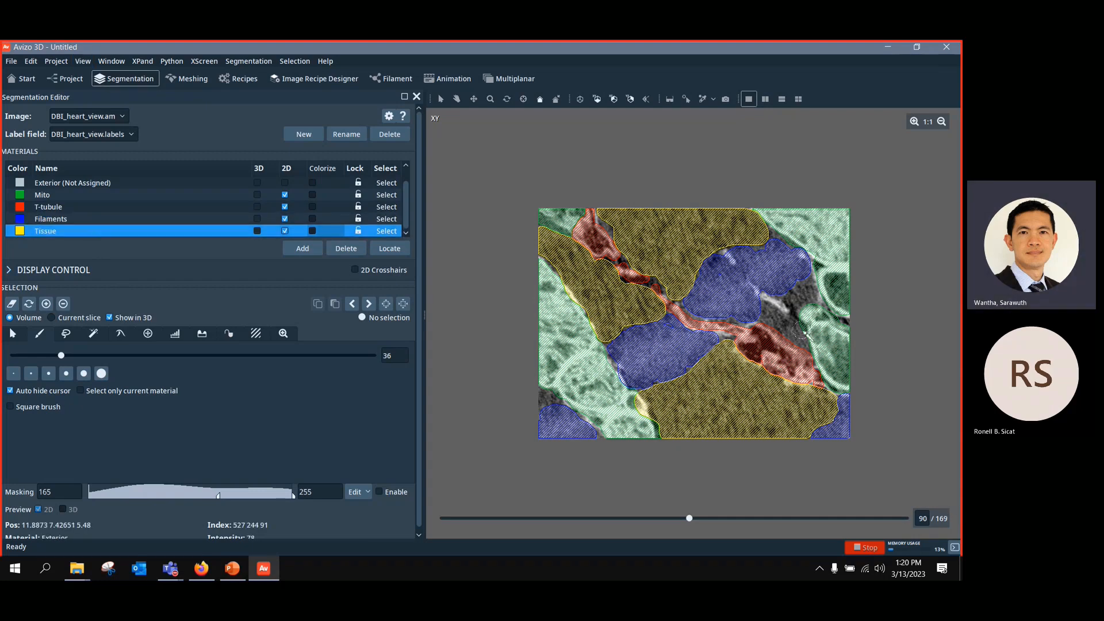
mouse_move(770, 315)
left_mouse_down()
mouse_move(796, 335)
mouse_move(796, 293)
mouse_move(815, 283)
mouse_move(818, 301)
left_mouse_up()
left_click(46, 304)
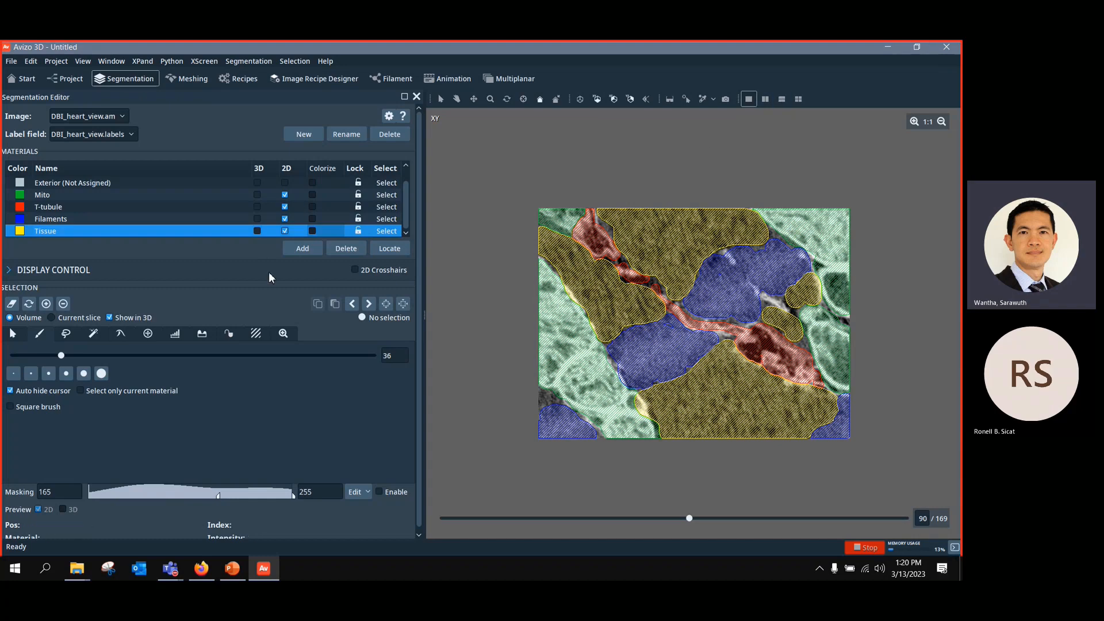
Step: Activate the Texture Classification tool and set its radius to 25 px
left_click(258, 334)
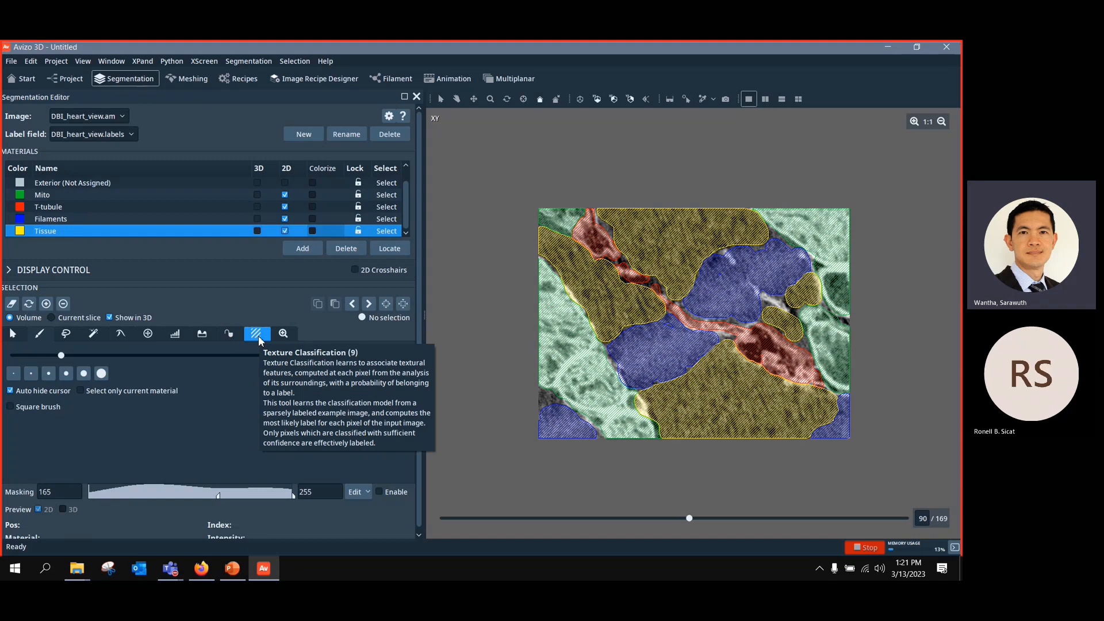
left_click(257, 335)
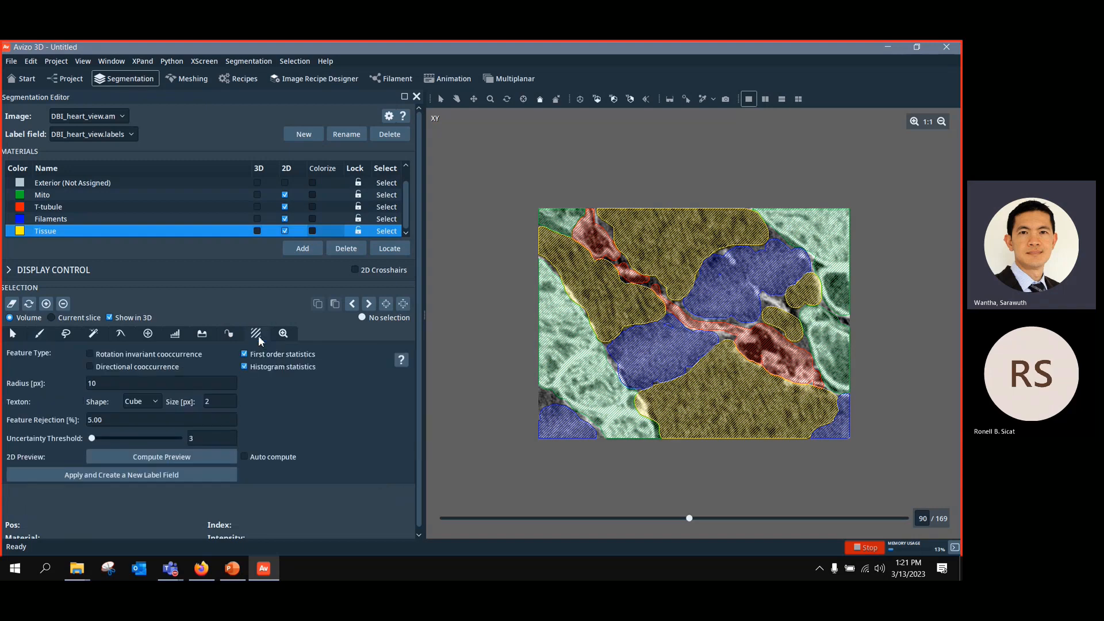
left_click(146, 383)
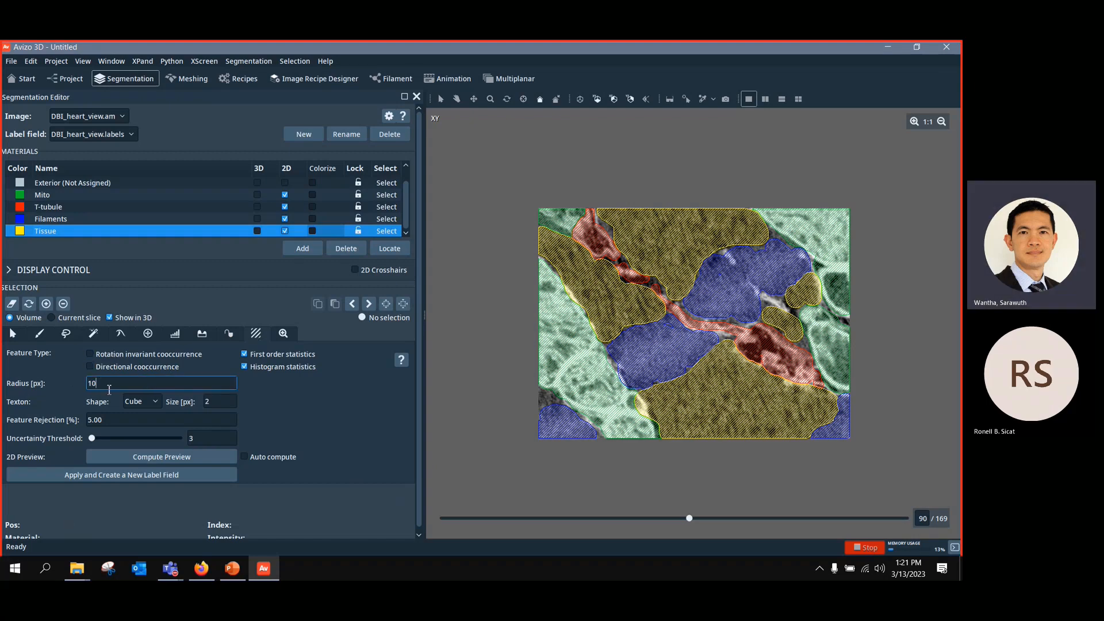
left_click_drag(99, 383, 74, 382)
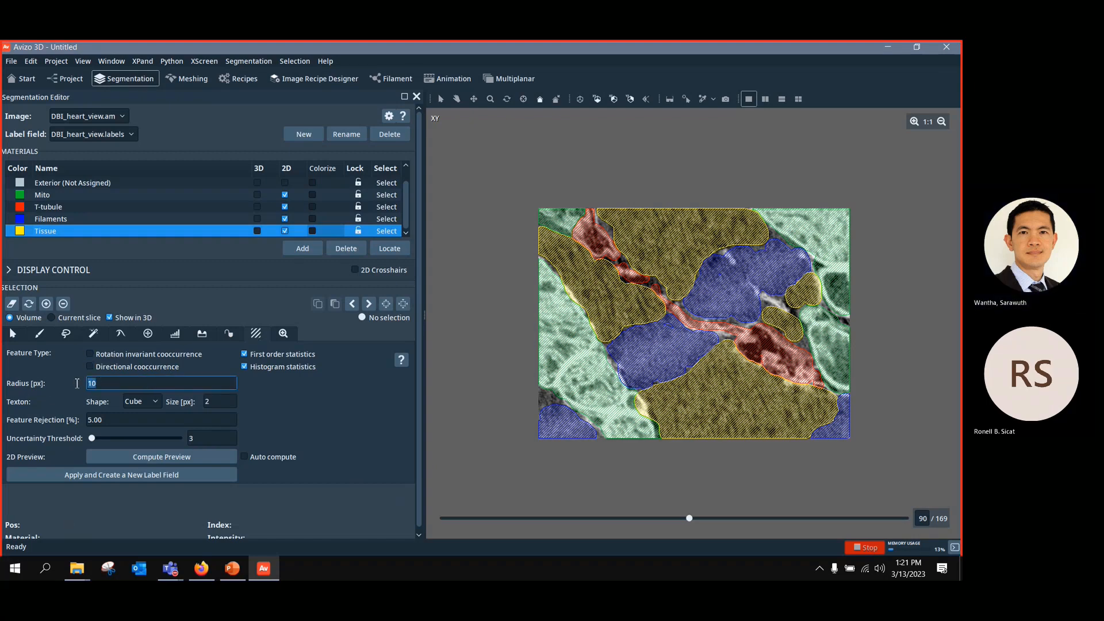
type("25")
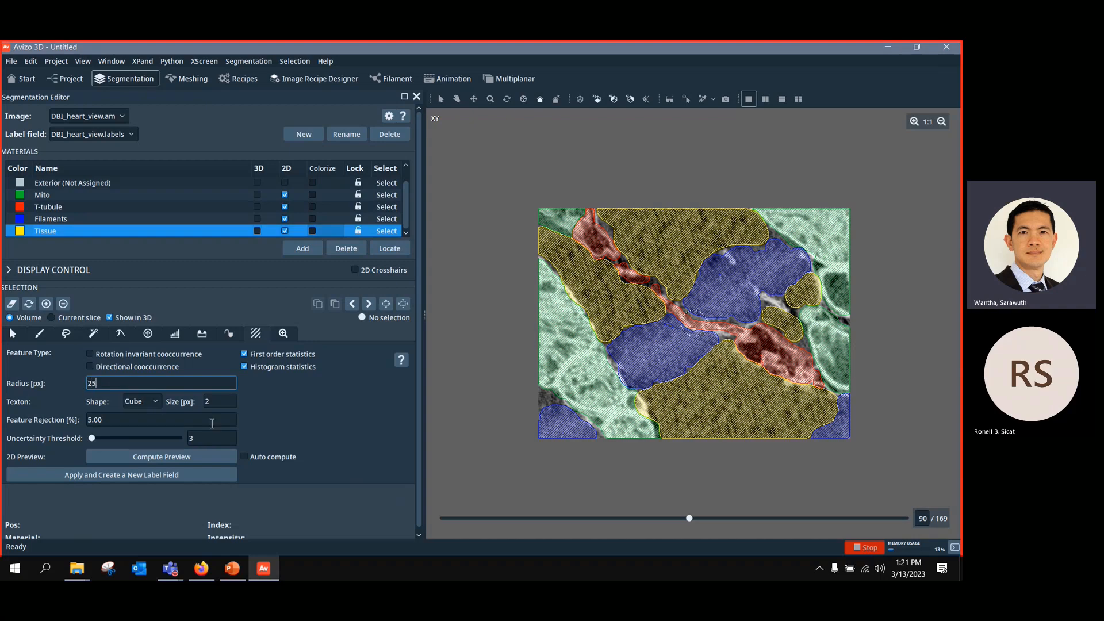
left_click(302, 412)
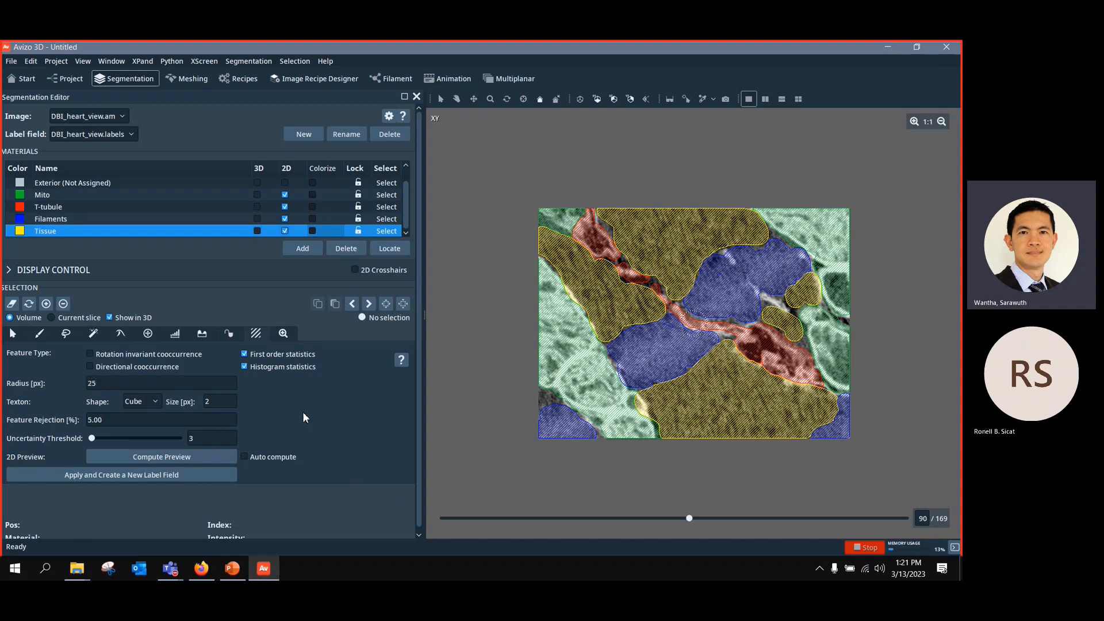
Step: Set the texture classification's texton shape to Ball with a size of 3 px
left_click(156, 402)
left_click(140, 441)
type("3")
key("Return")
Step: Set the uncertainty threshold to 5 and enable automatic computation of the 2D preview
left_click_drag(226, 438, 170, 439)
type("5")
key("Return")
left_click(245, 457)
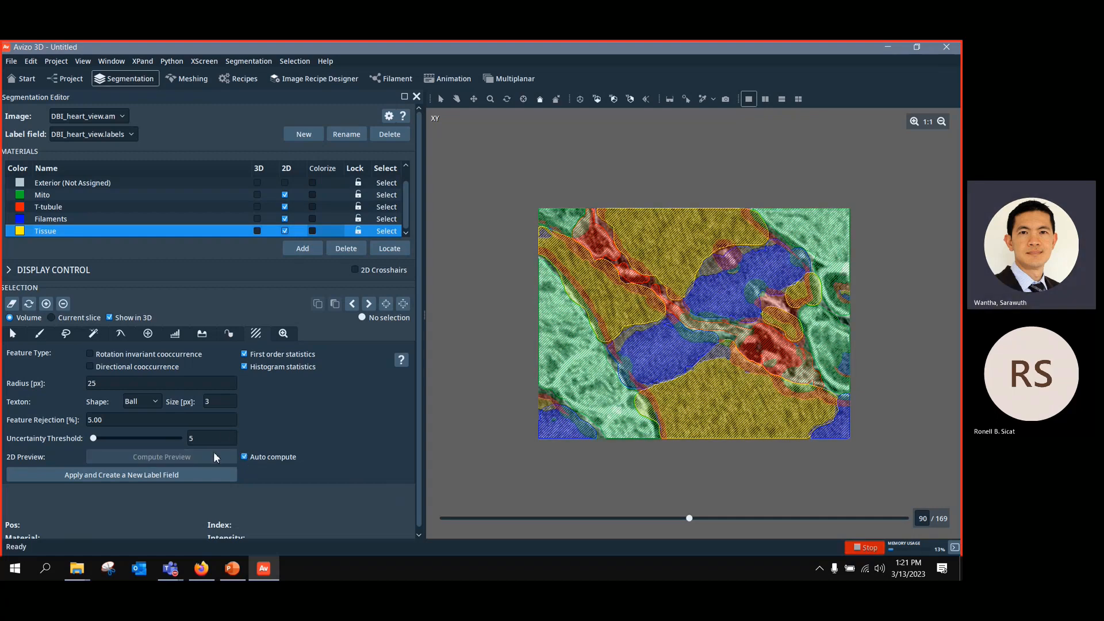
Step: Lower the uncertainty threshold to 2 and apply the texture classification to a new label field
double_click(190, 440)
type("2")
key("Return")
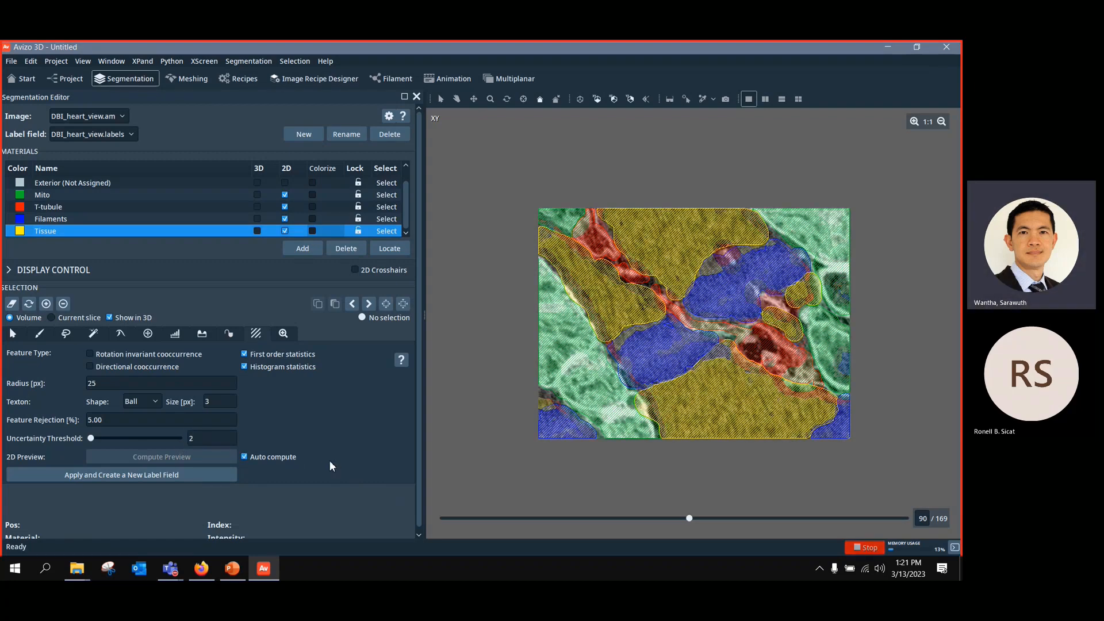
left_click(138, 476)
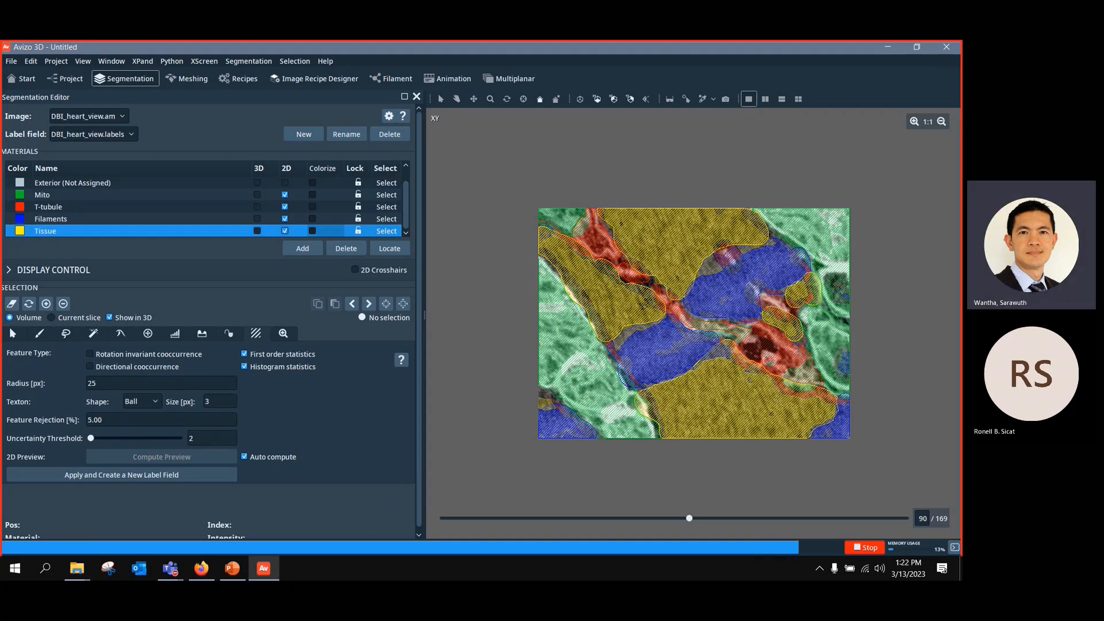
Step: Create a gradient image from DBI_heart_view.am and apply the watershed with the selected materials as markers to a new label field
left_click(228, 333)
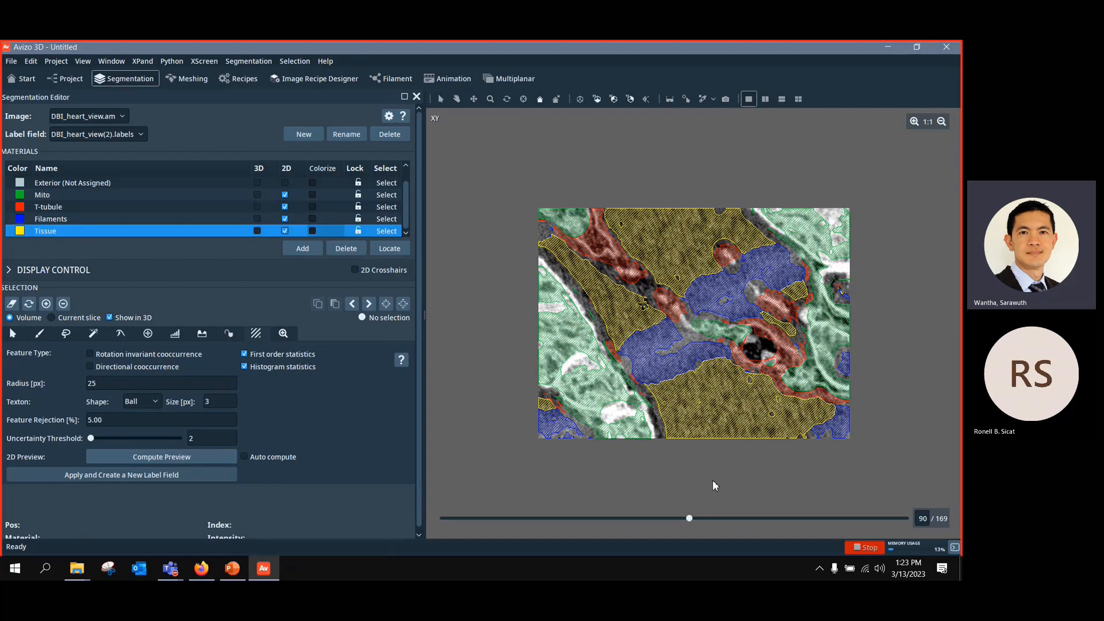
left_click_drag(688, 518, 731, 530)
left_click(203, 334)
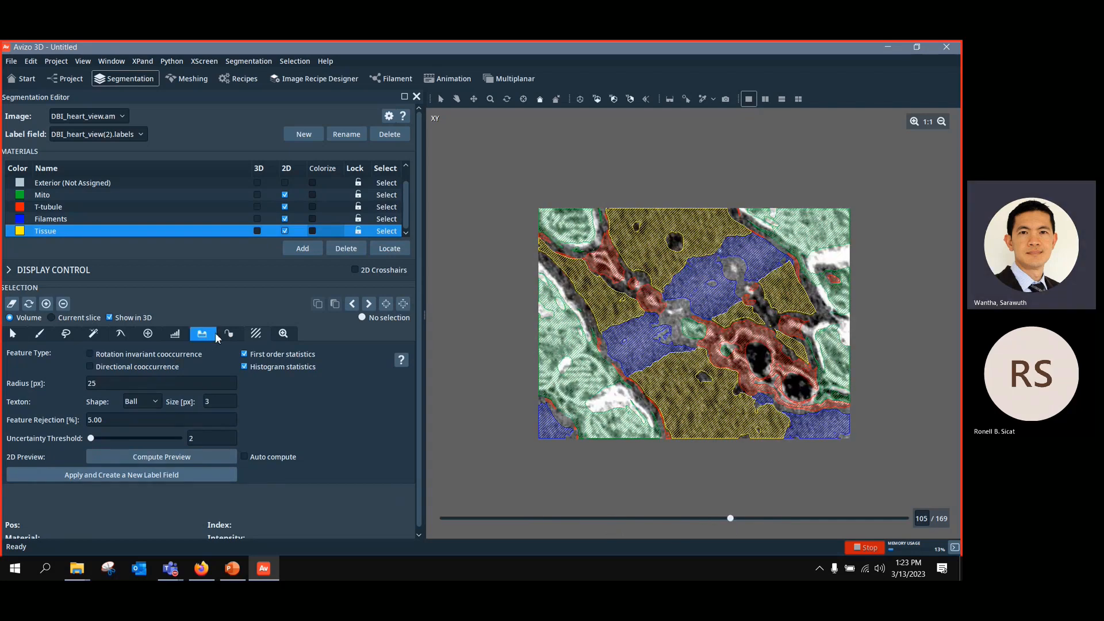
left_click(228, 335)
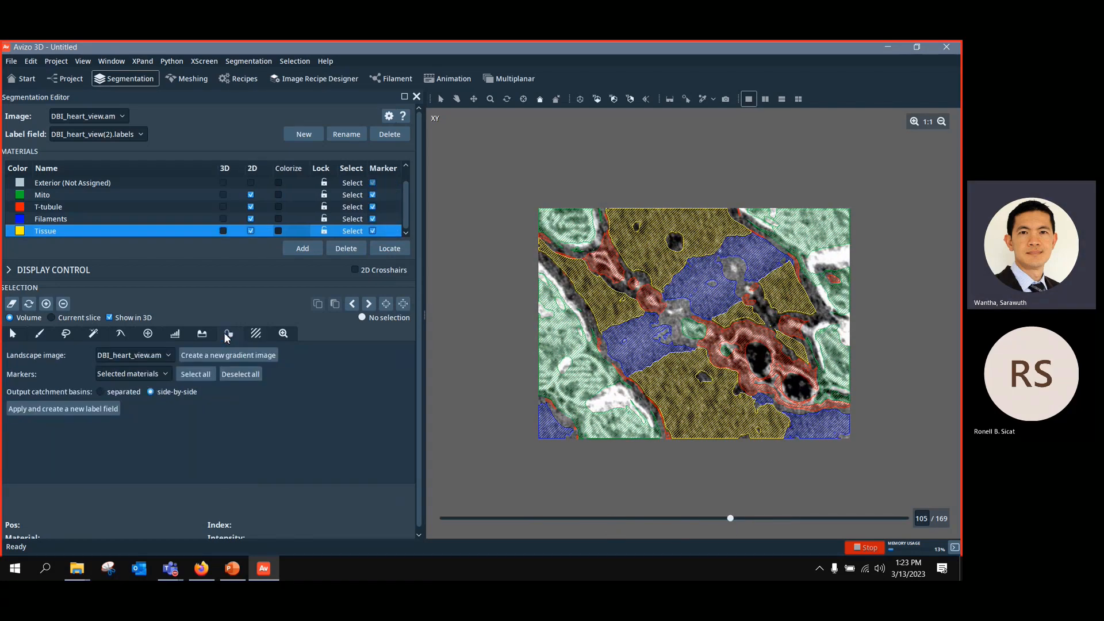
left_click(229, 359)
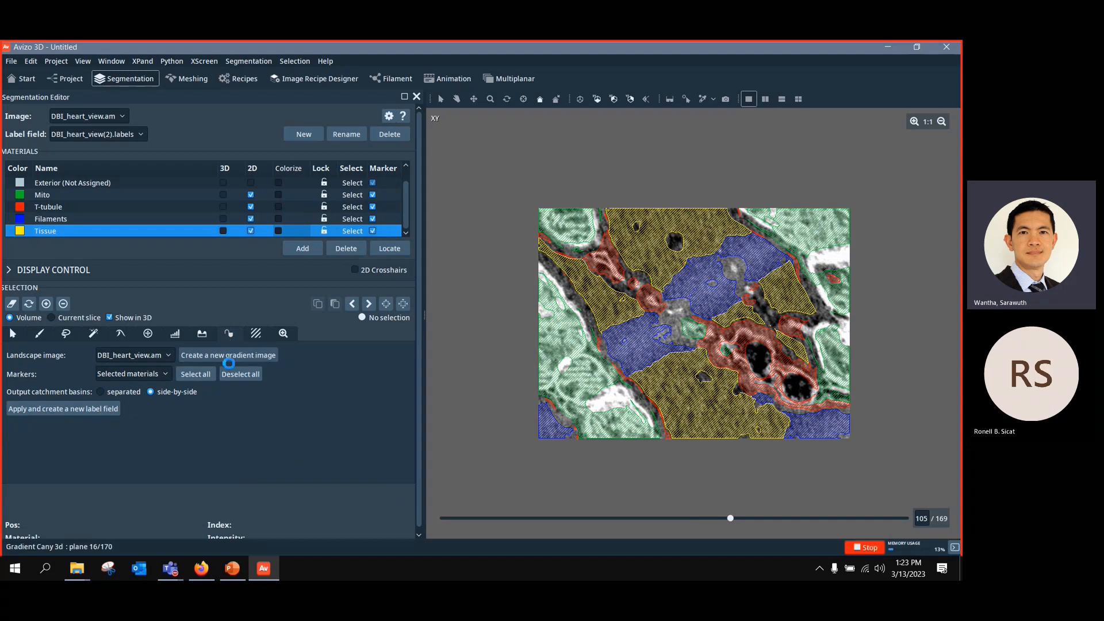
left_click(73, 411)
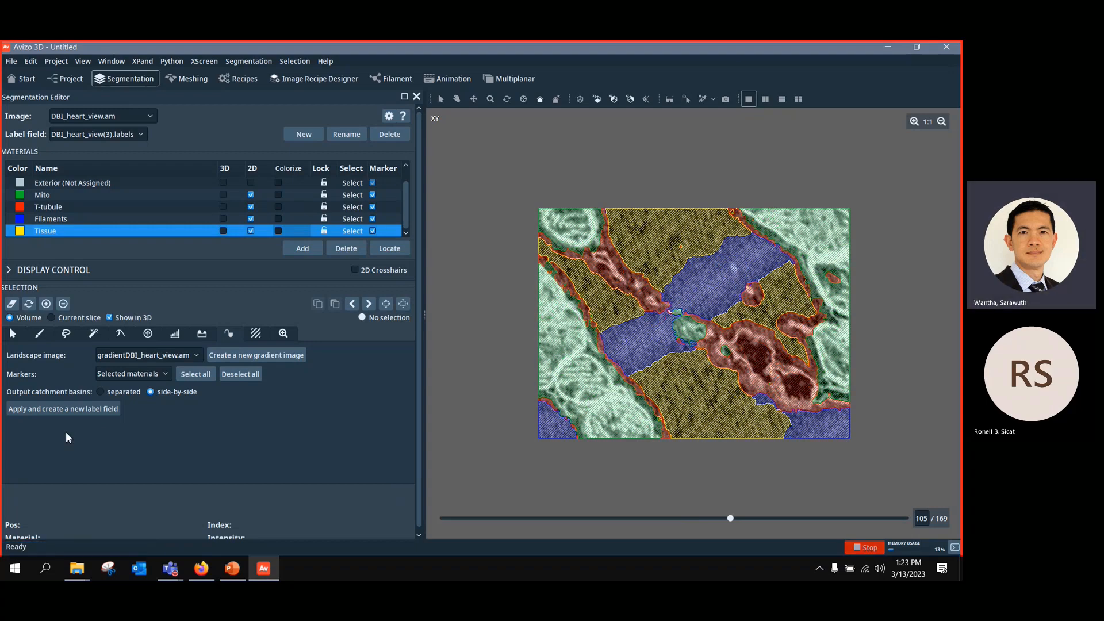
Step: Return to the project workspace and create a label colormap from DBI_heart_view.labels
left_click(65, 80)
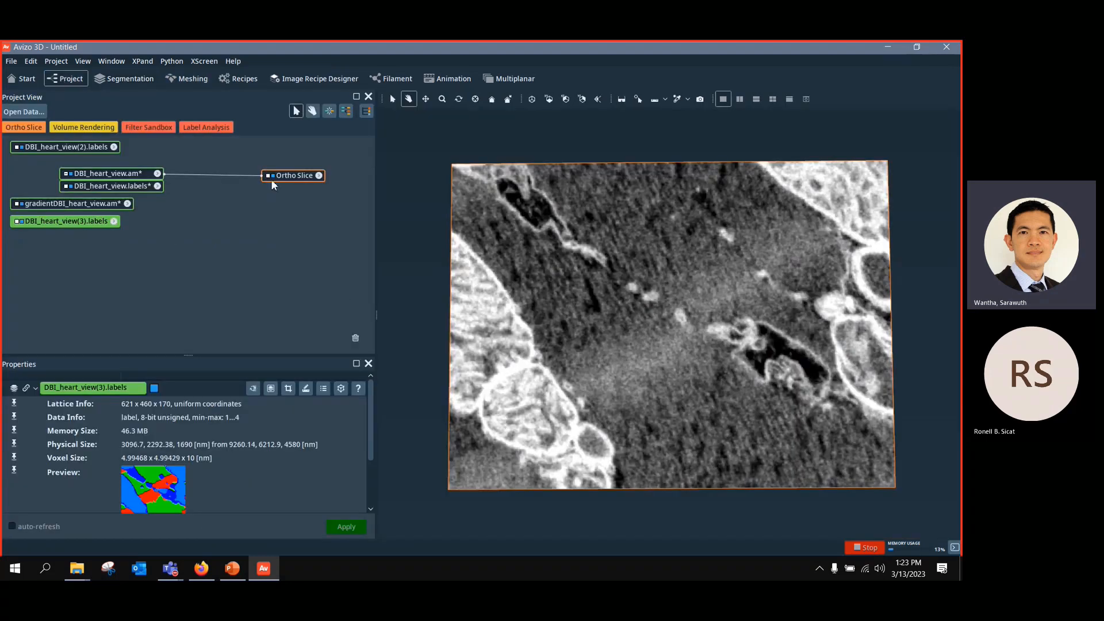
left_click(293, 175)
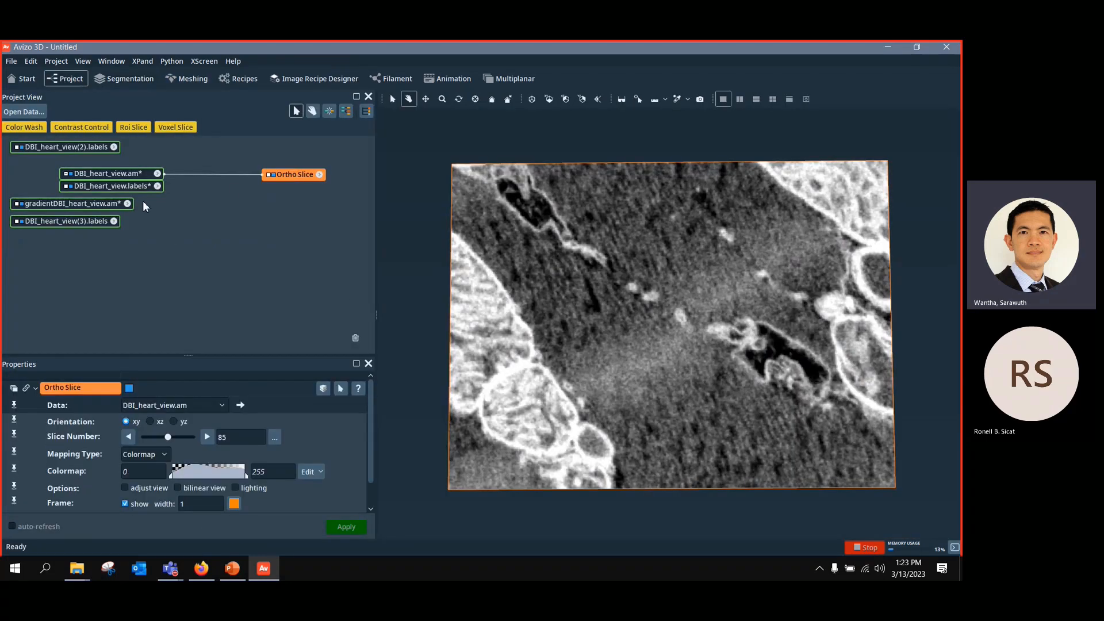
left_click(133, 185)
right_click(132, 185)
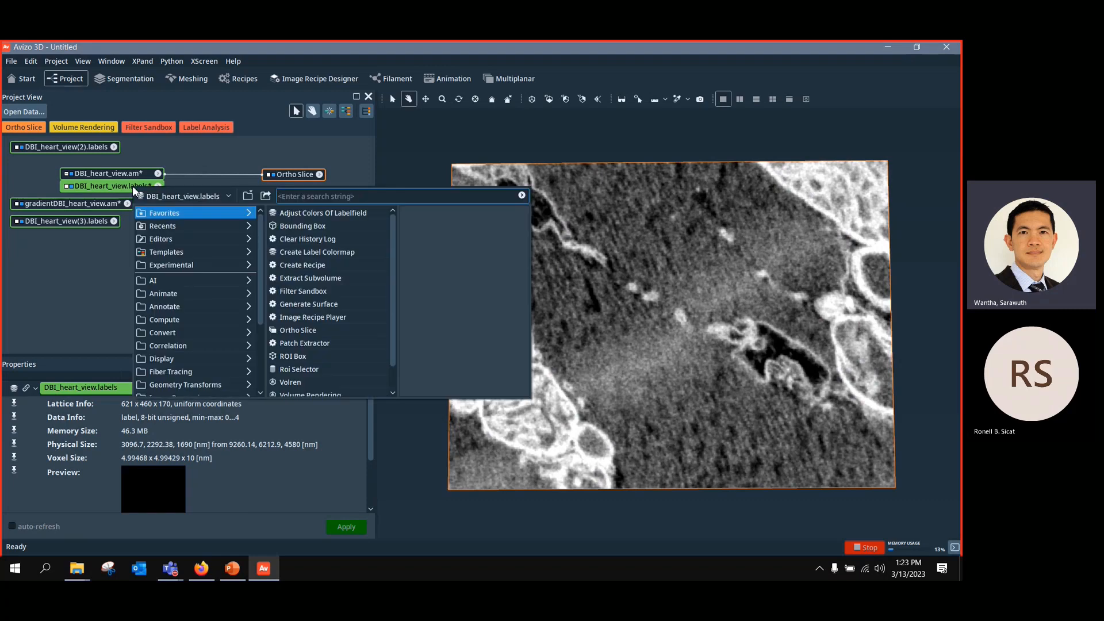
type("crea")
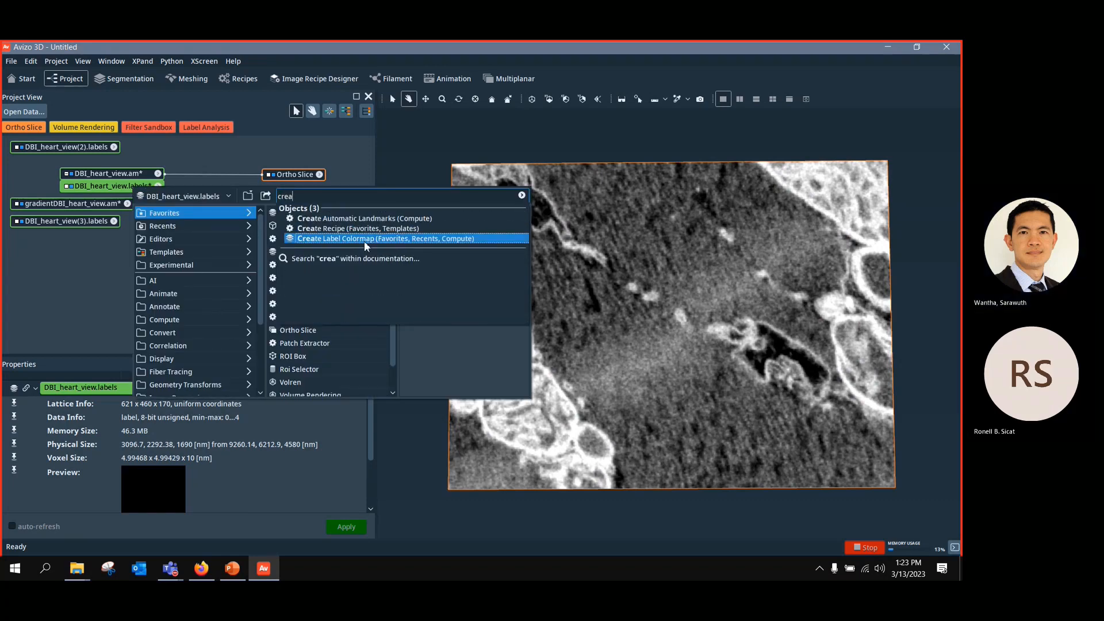
left_click(364, 239)
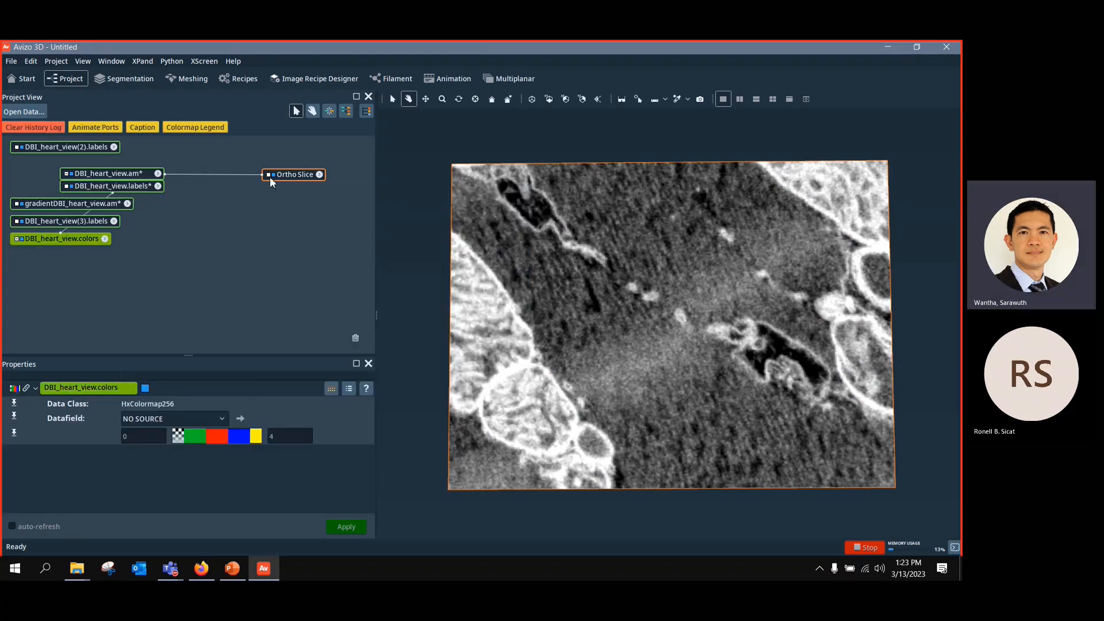
Step: Try attaching a Color Wash to the Ortho Slice with DBI_heart_view.labels as its data
right_click(291, 174)
left_click(500, 214)
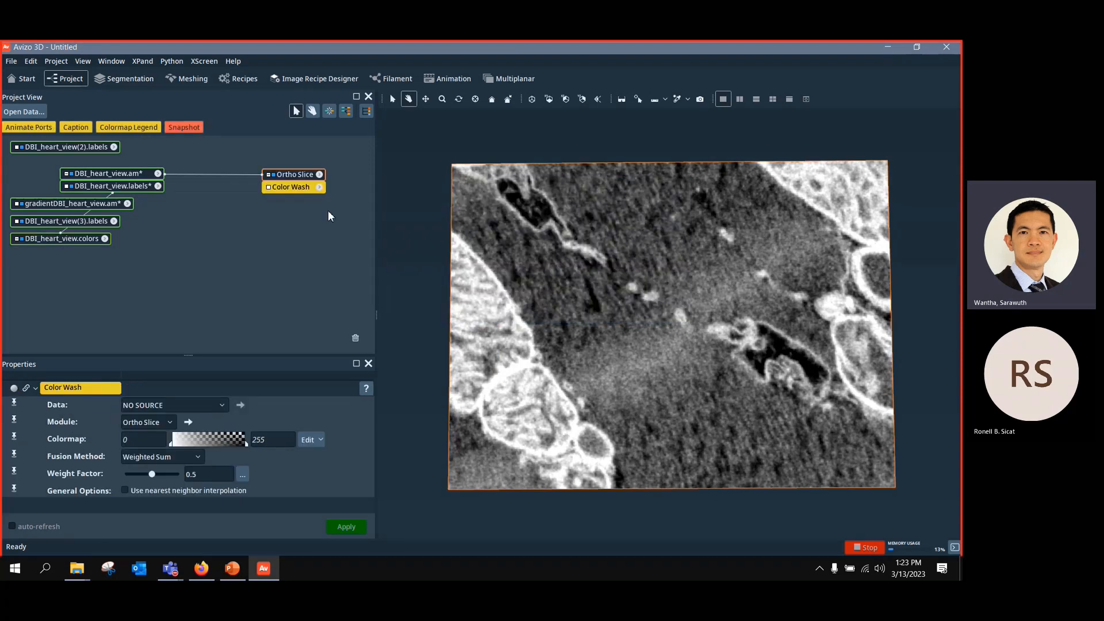
left_click(268, 186)
left_click(271, 202)
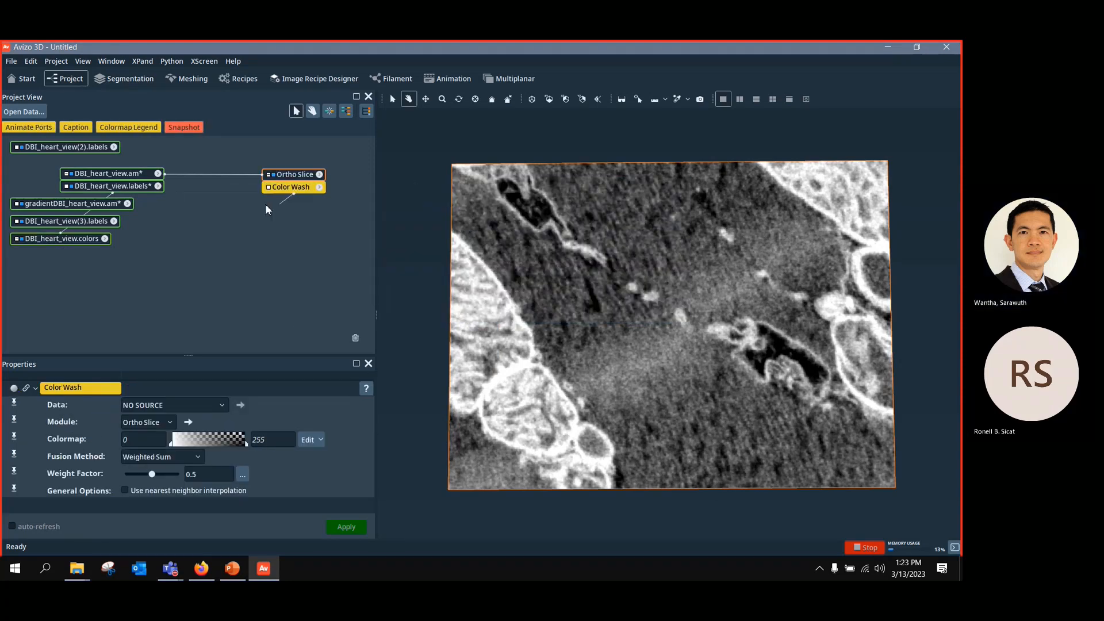
left_click(158, 187)
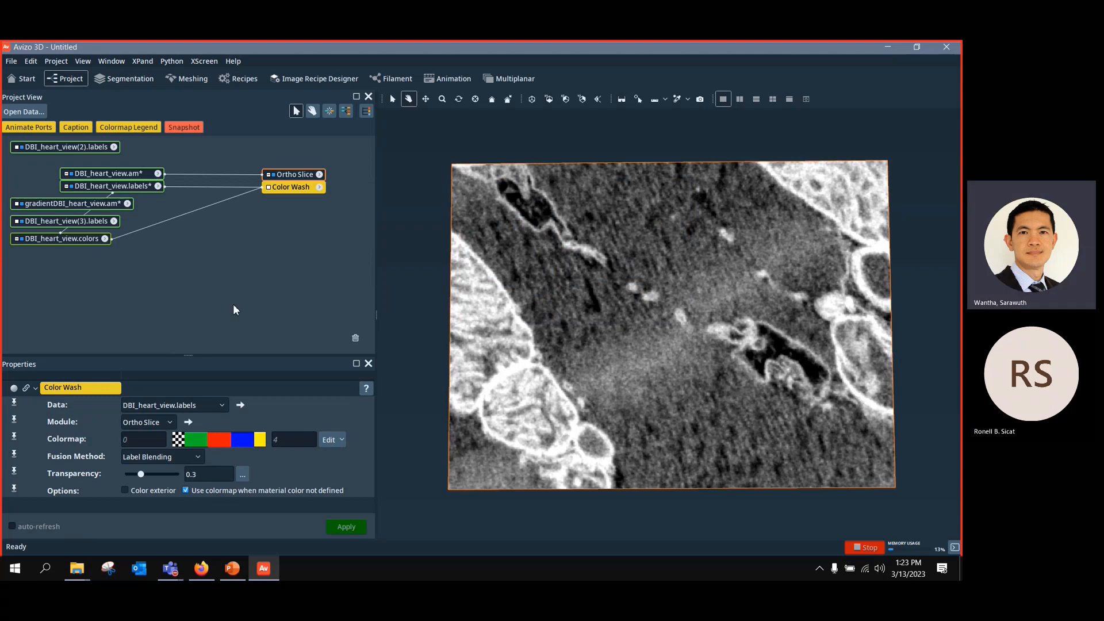
Step: Detach DBI_heart_view.labels from the Color Wash and group DBI_heart_view(2).labels and DBI_heart_view(3).labels above the label colormap in the project graph
left_click(94, 208)
left_click(82, 223)
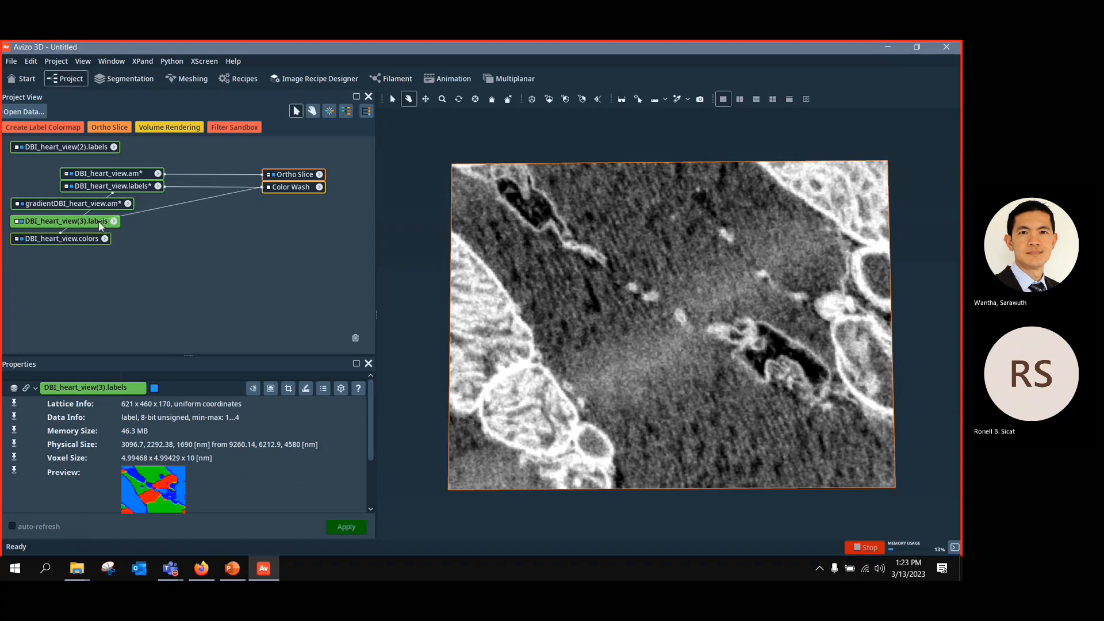
left_click_drag(92, 239, 124, 232)
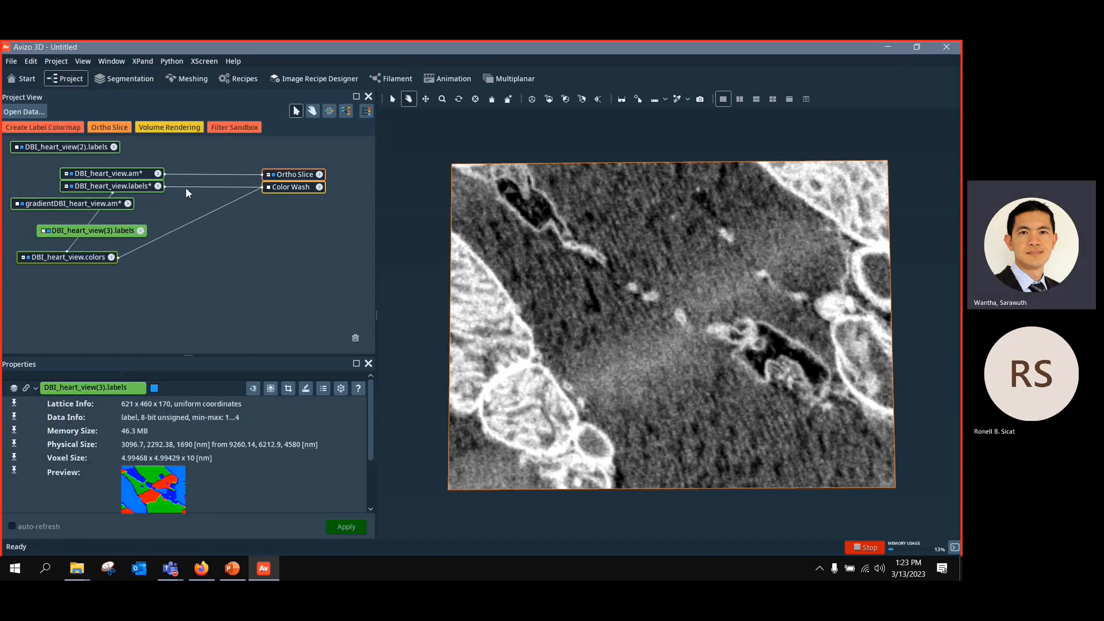
left_click_drag(238, 188, 115, 239)
left_click(94, 259)
left_click(115, 185)
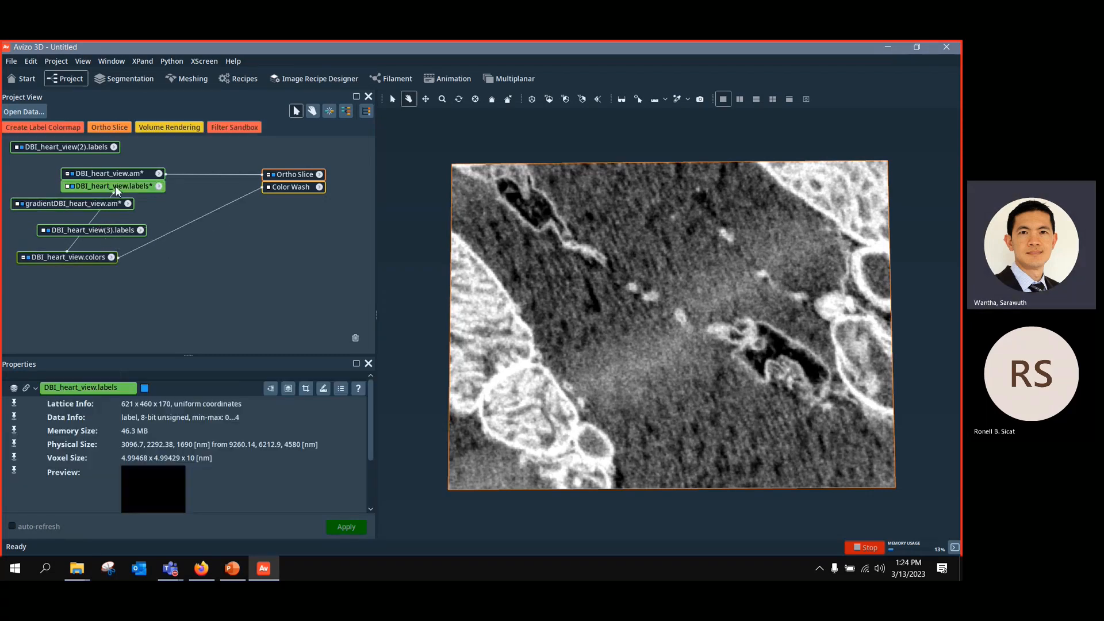
left_click(102, 230)
left_click_drag(100, 147, 119, 242)
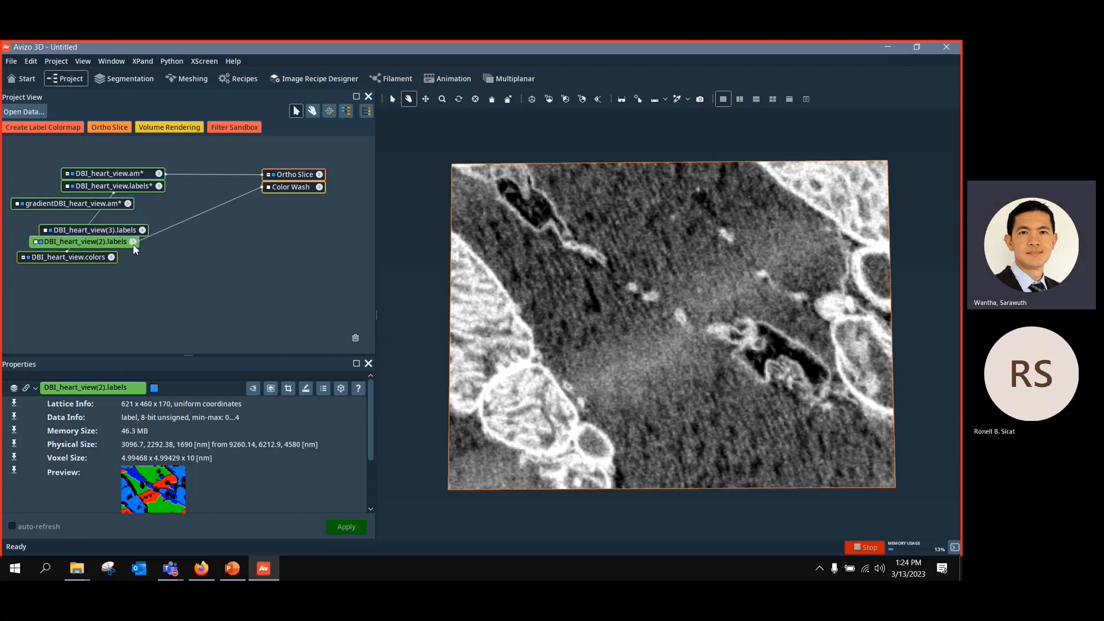
Step: Delete the Color Wash from the Ortho Slice
left_click_drag(248, 192, 297, 198)
left_click(298, 193)
key("Delete")
Step: Attach a new Color Wash to the Ortho Slice using DBI_heart_view(2).labels as data, with transparency about 0.81
right_click(300, 183)
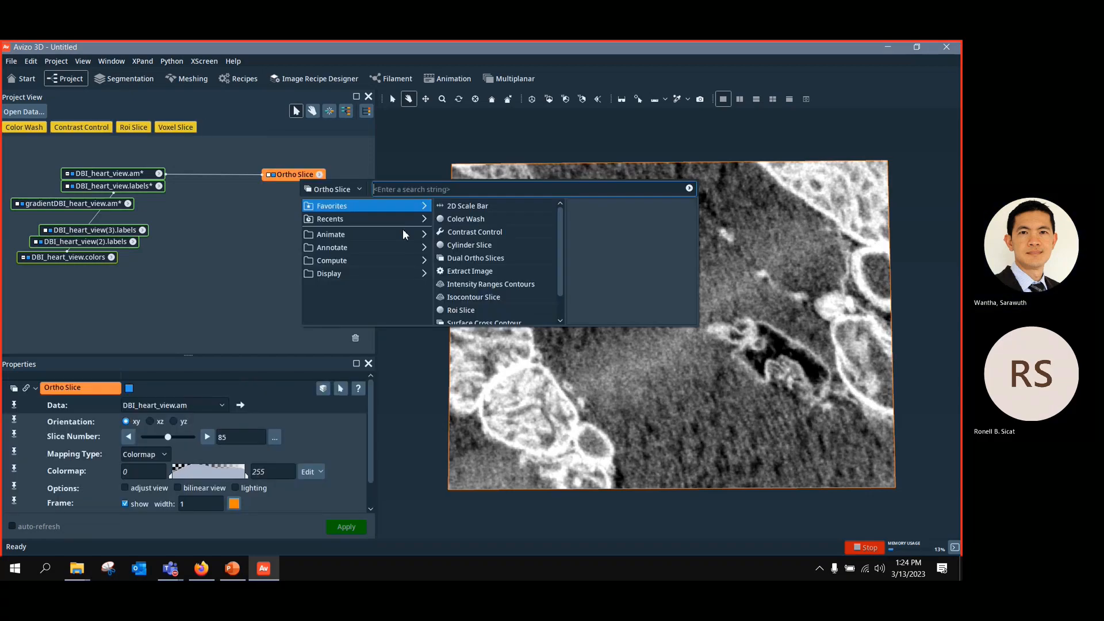
left_click(465, 219)
left_click(588, 290)
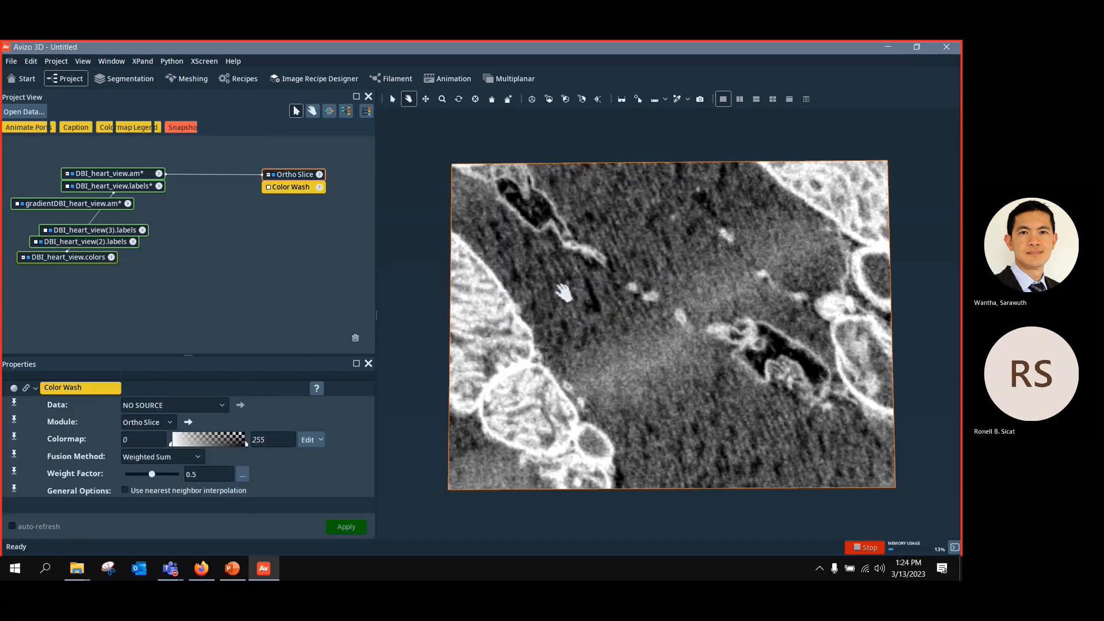
left_click(269, 188)
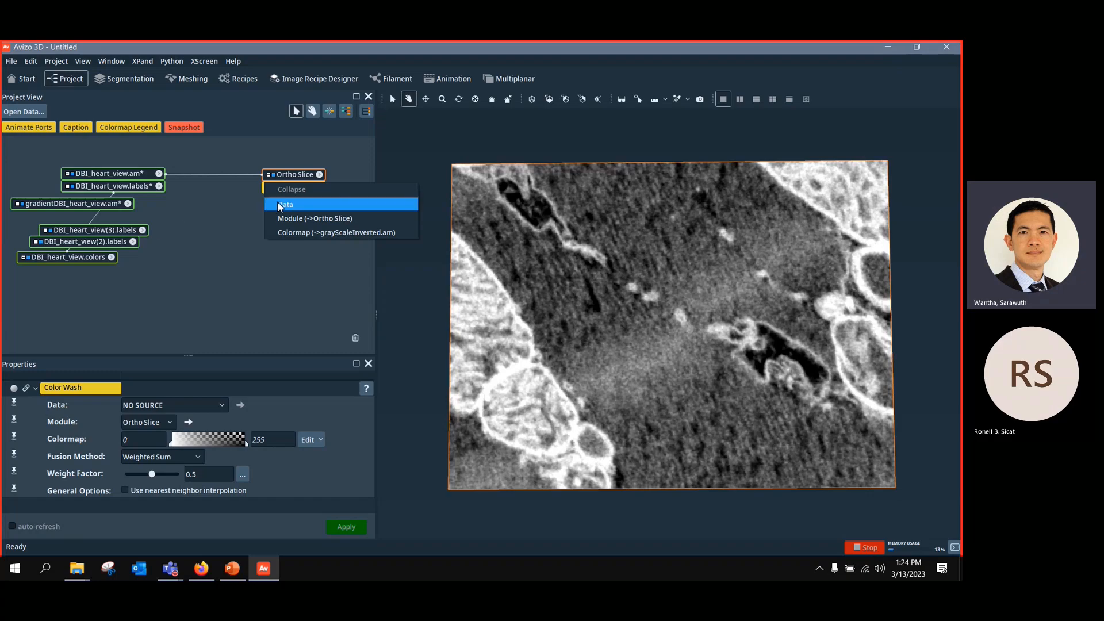
left_click(285, 204)
left_click(113, 240)
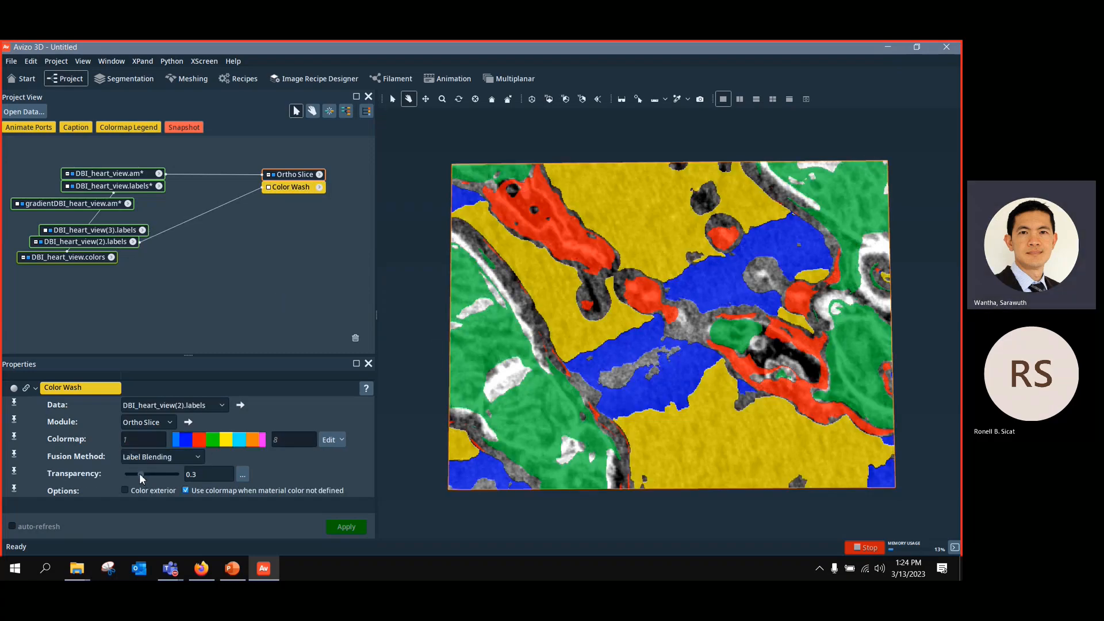
left_click_drag(139, 474, 168, 475)
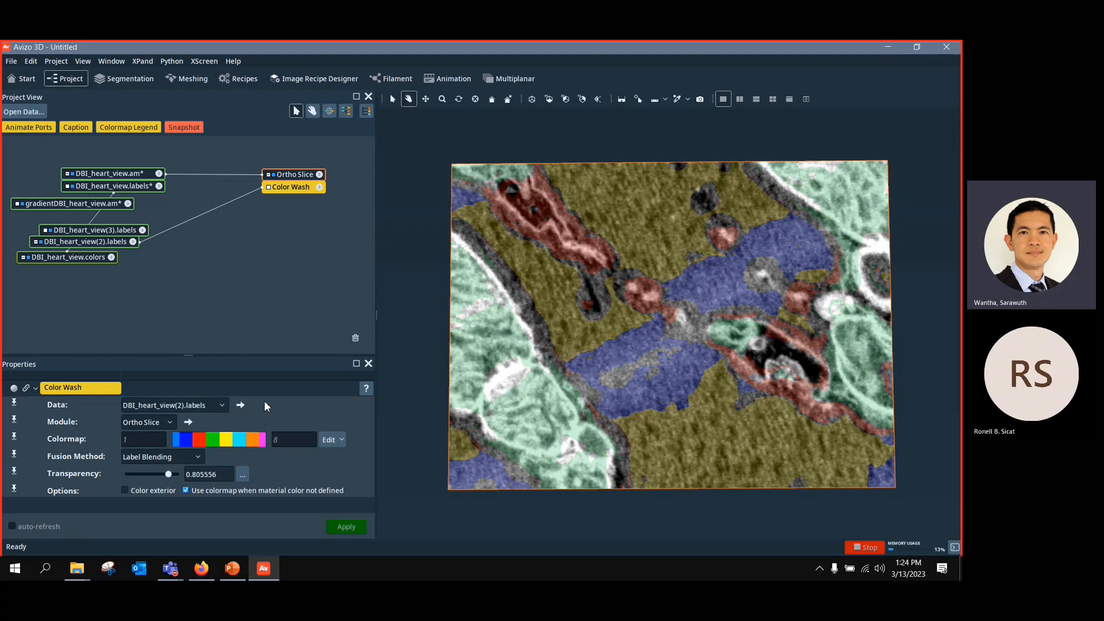
Step: Switch the Color Wash data to DBI_heart_view(3).labels and move the Ortho Slice to slice 91
left_click_drag(169, 230, 142, 230)
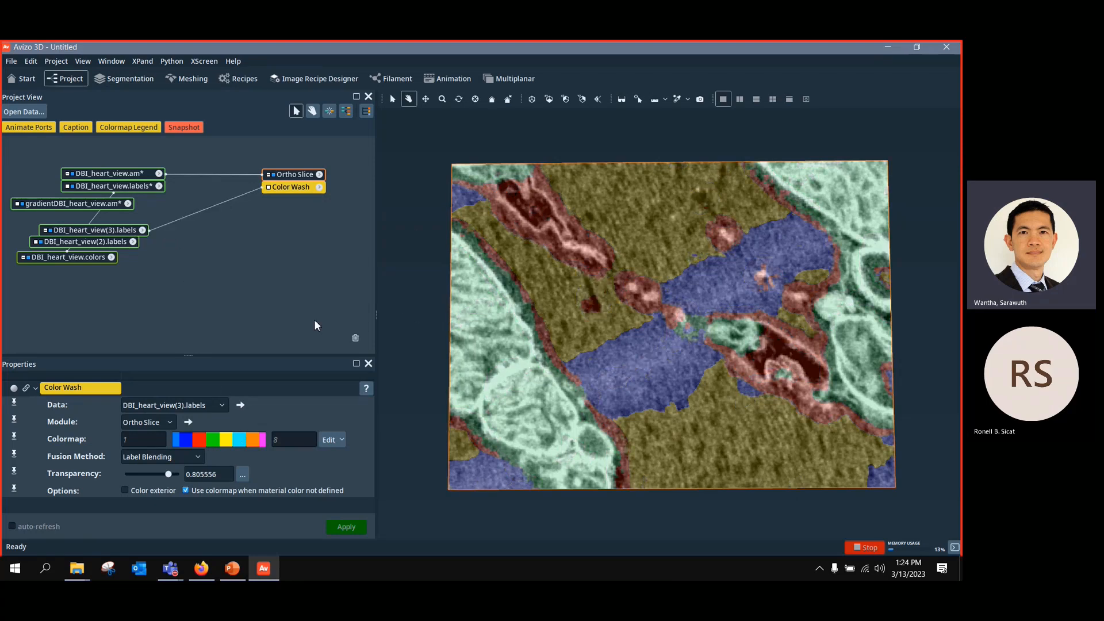
left_click(303, 174)
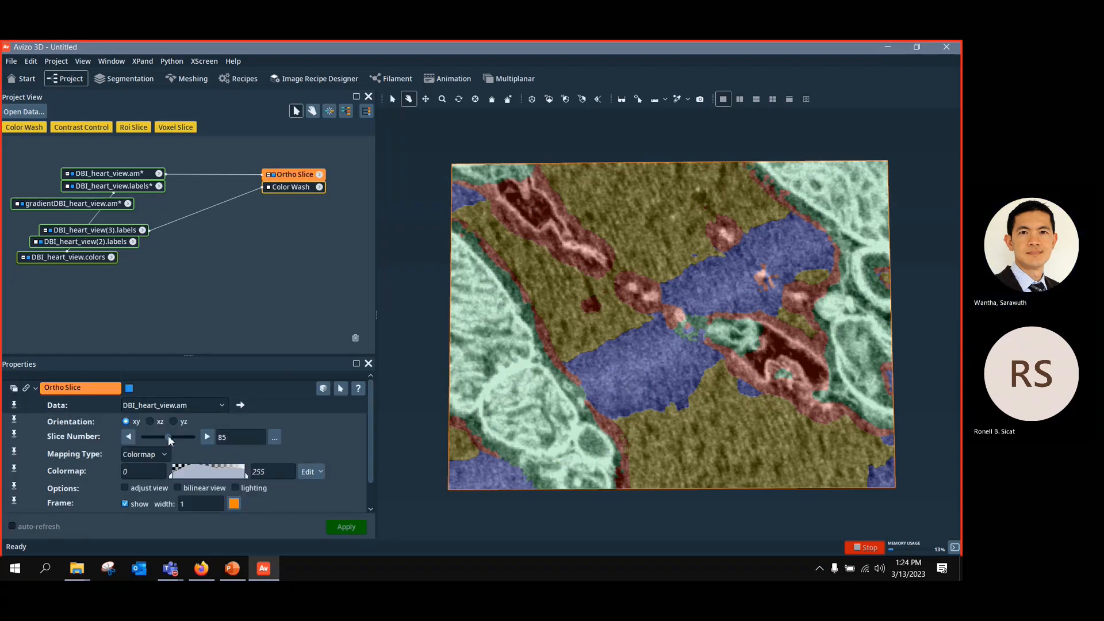
mouse_move(167, 435)
left_mouse_down()
mouse_move(196, 435)
mouse_move(176, 440)
left_mouse_up()
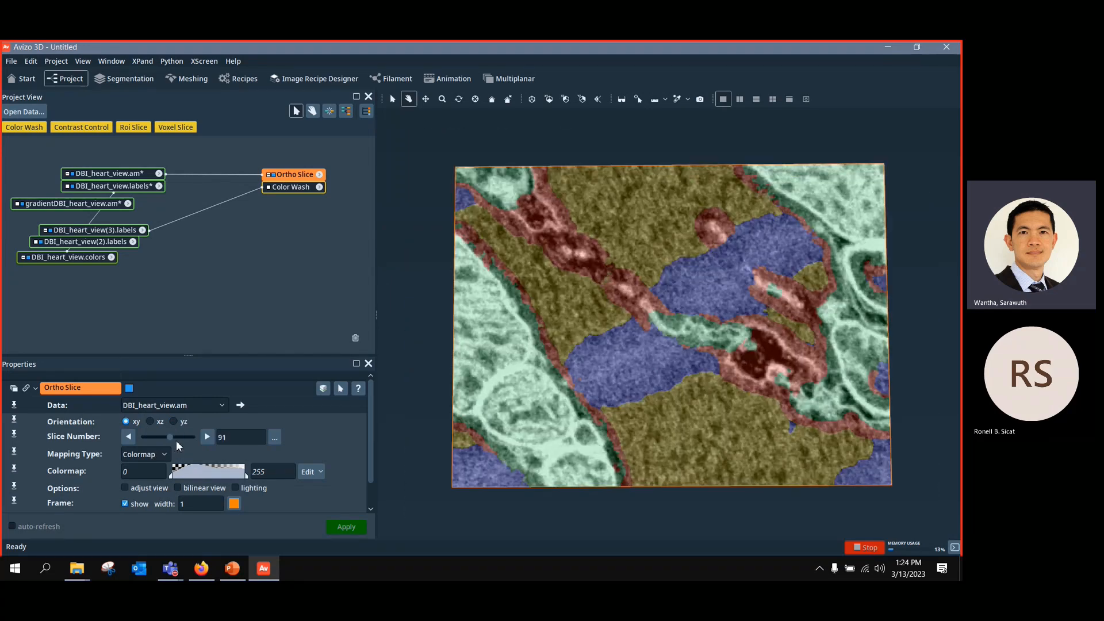
Step: Start a new empty project, discarding the unsaved data objects
key("ctrl+n")
left_click(532, 367)
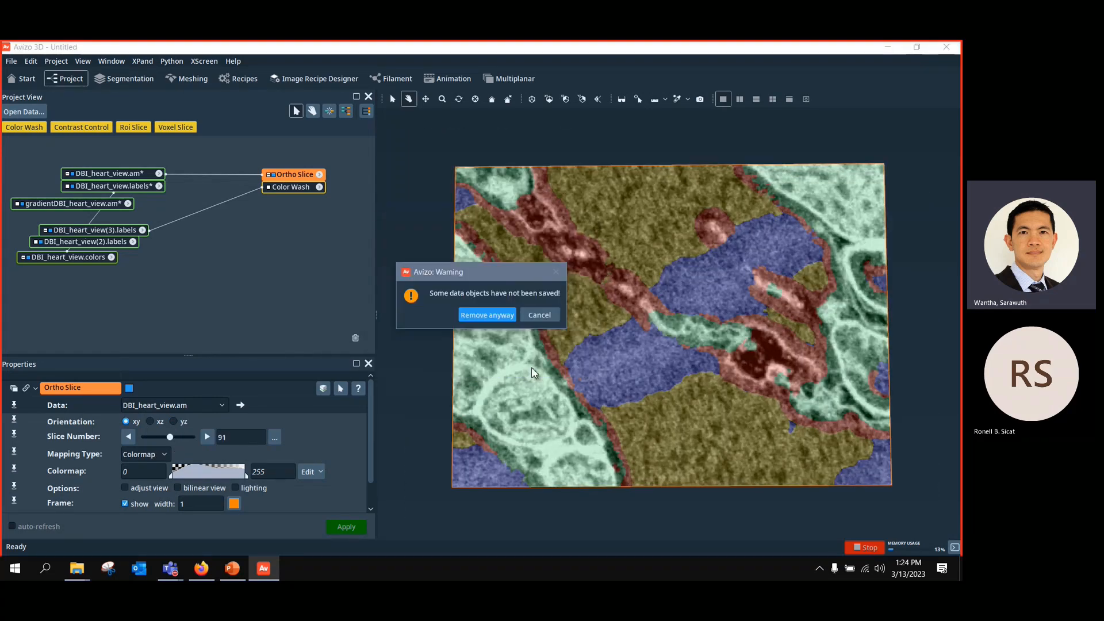
left_click(494, 316)
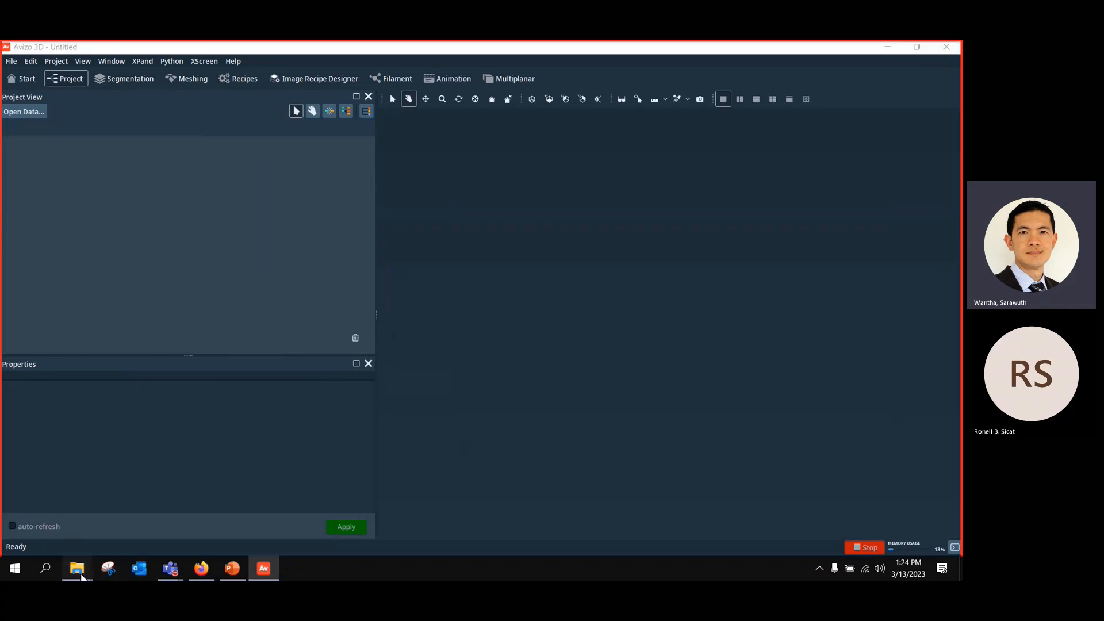
Step: Load the ML.hx project from the Machine Learning folder into Avizo's project graph
mouse_move(82, 577)
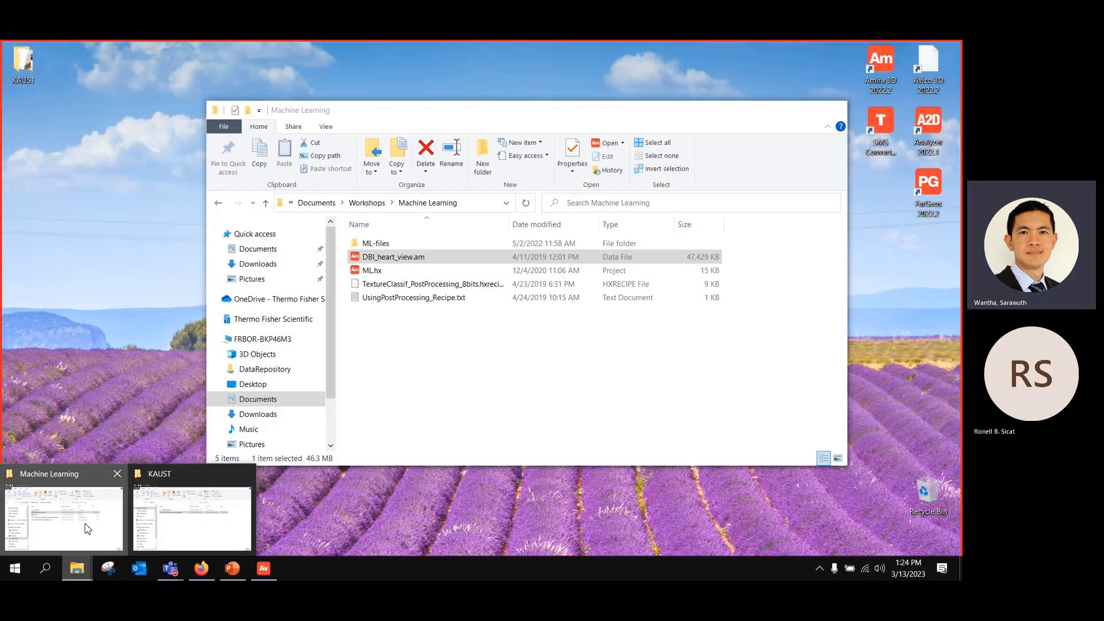
left_click(81, 523)
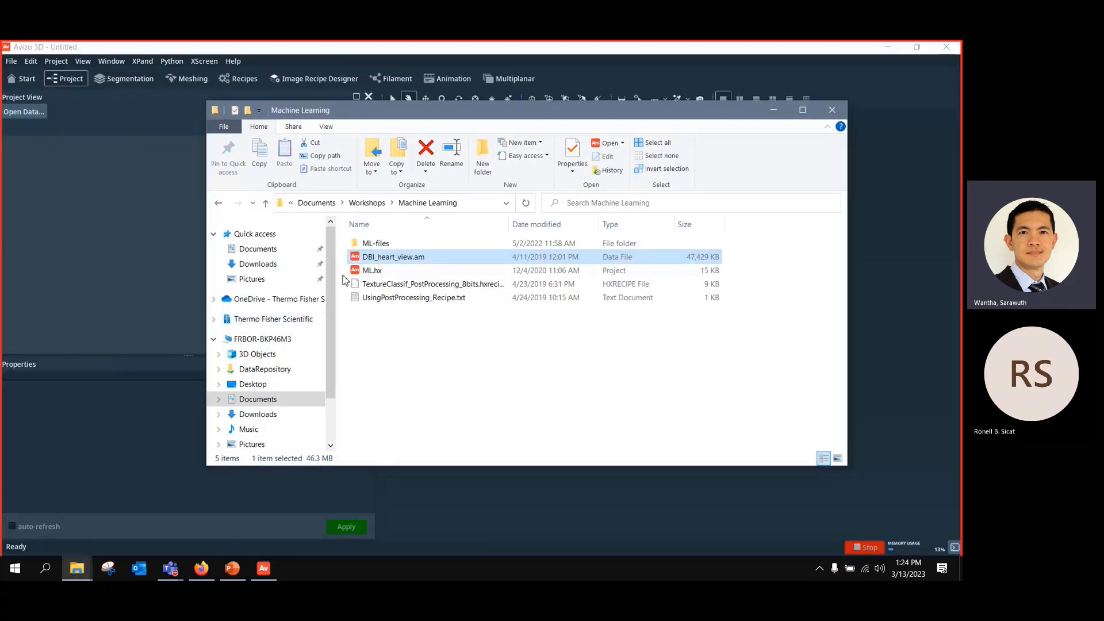
left_click_drag(372, 270, 123, 198)
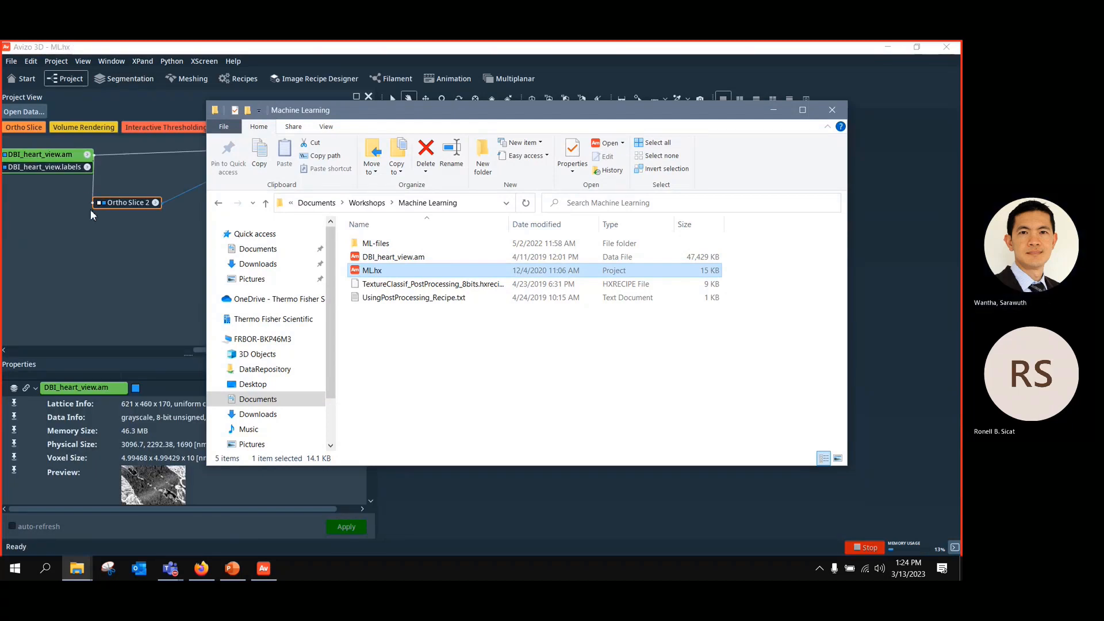
left_click(74, 242)
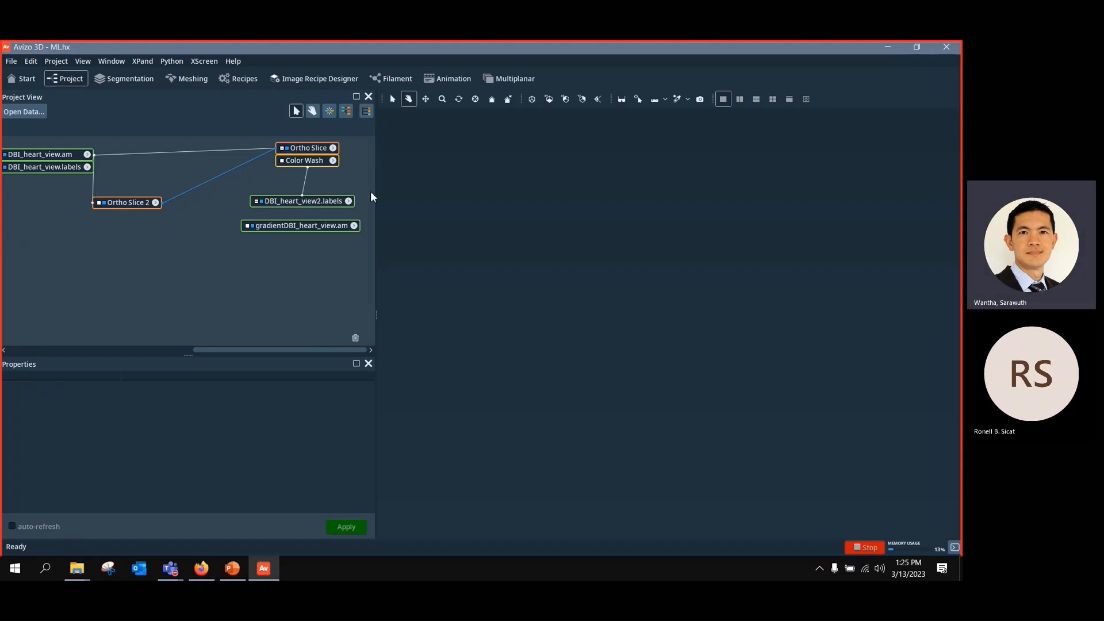
Step: Face the Ortho Slice in the viewer, hide Ortho Slice 2 and browse the label overlay through other slices
left_click(307, 150)
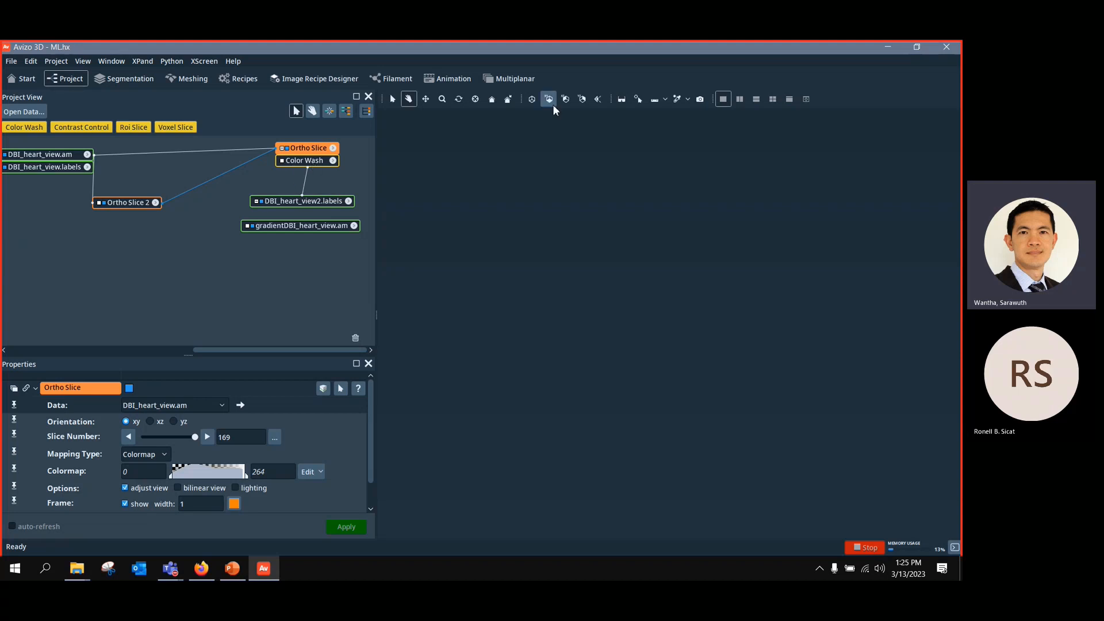
left_click(537, 99)
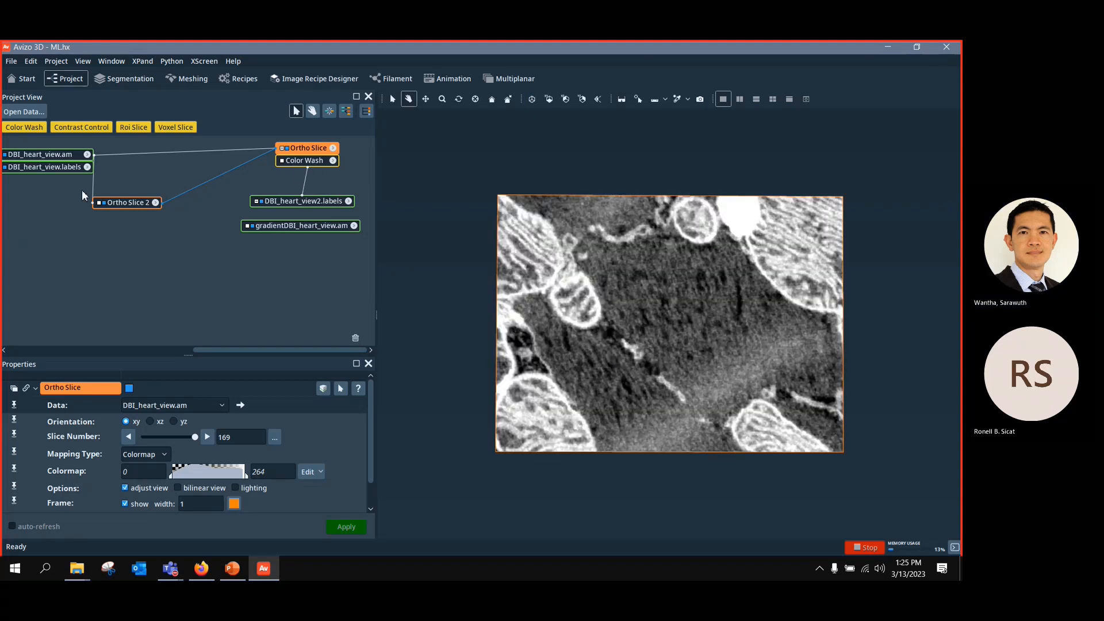
left_click(104, 203)
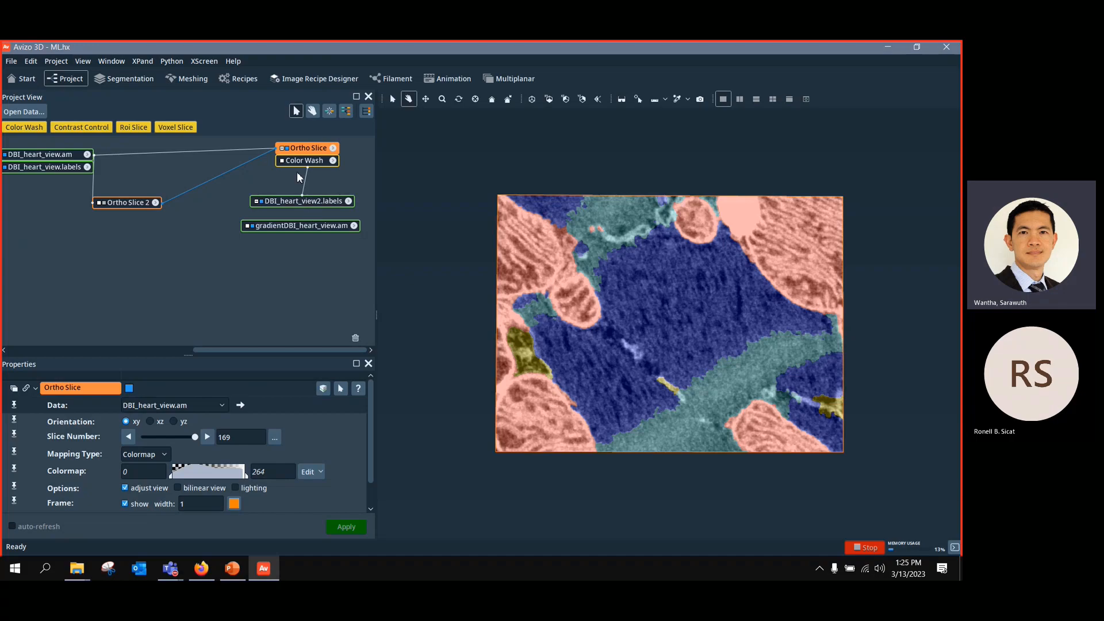
mouse_move(196, 441)
left_mouse_down()
mouse_move(140, 443)
mouse_move(197, 439)
mouse_move(177, 441)
left_mouse_up()
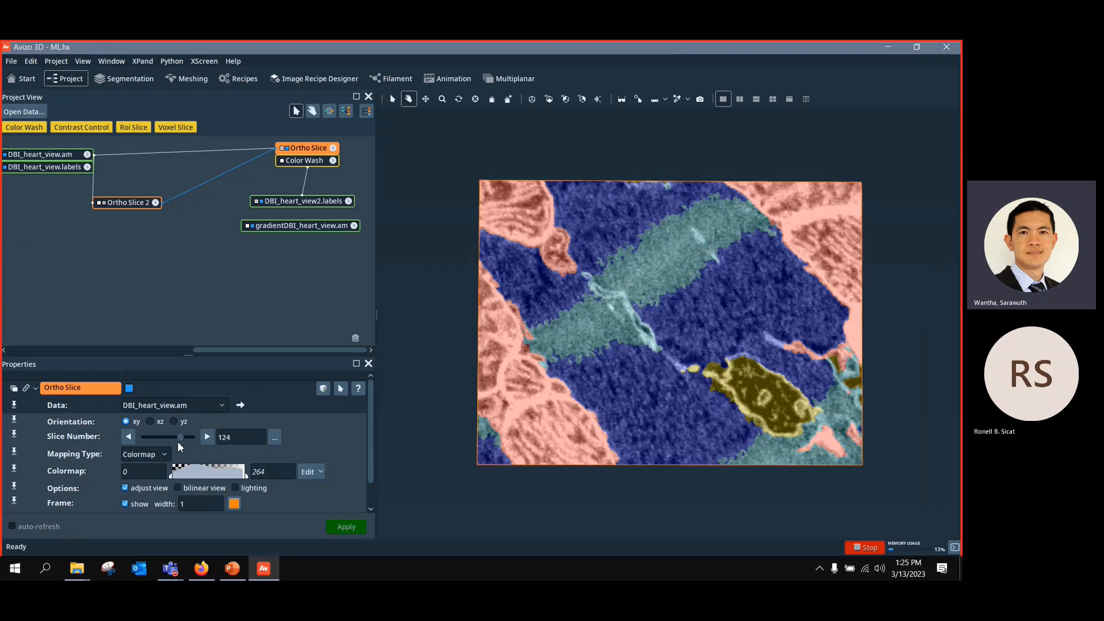
left_click(177, 441)
Step: Inspect DBI_heart_view.labels and DBI_heart_view2.labels over the image in the segmentation workspace, and return to the project workspace
left_click(141, 79)
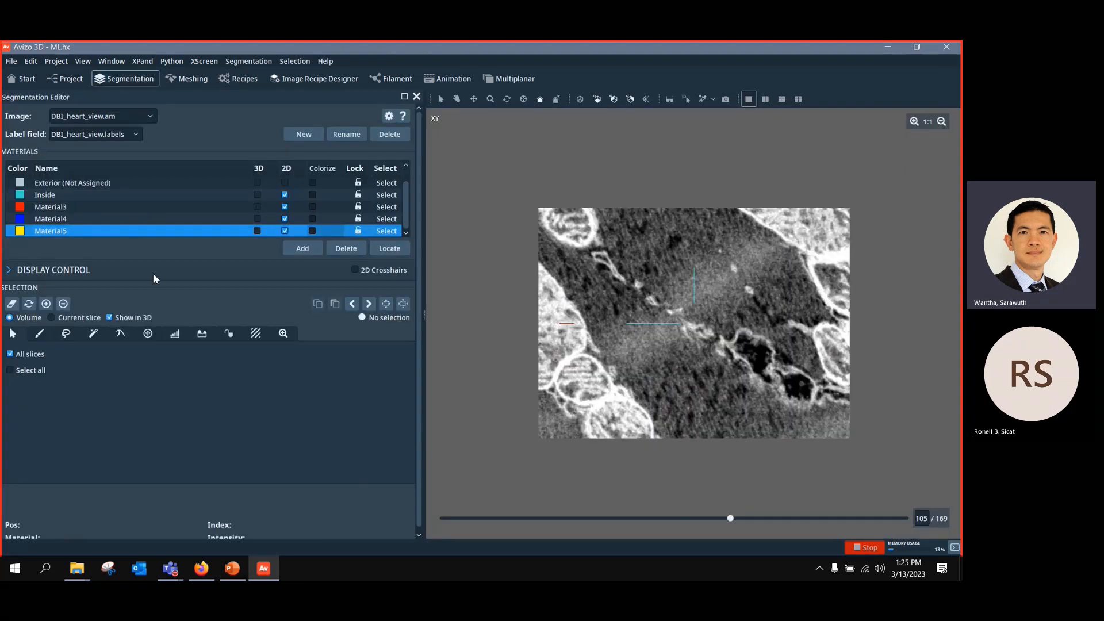
left_click(132, 134)
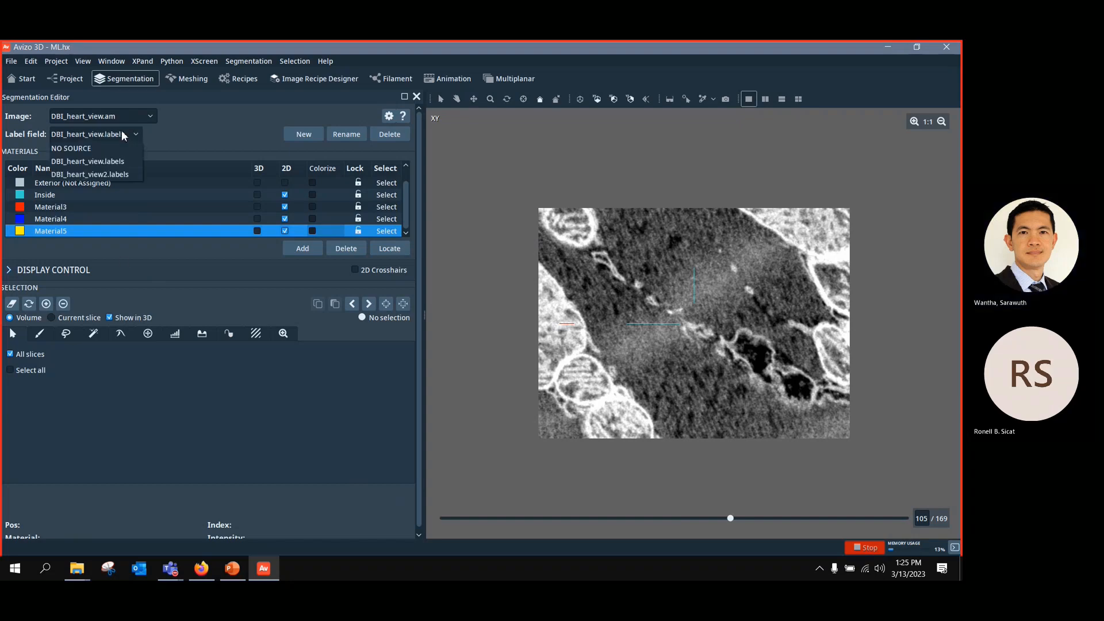
left_click(116, 164)
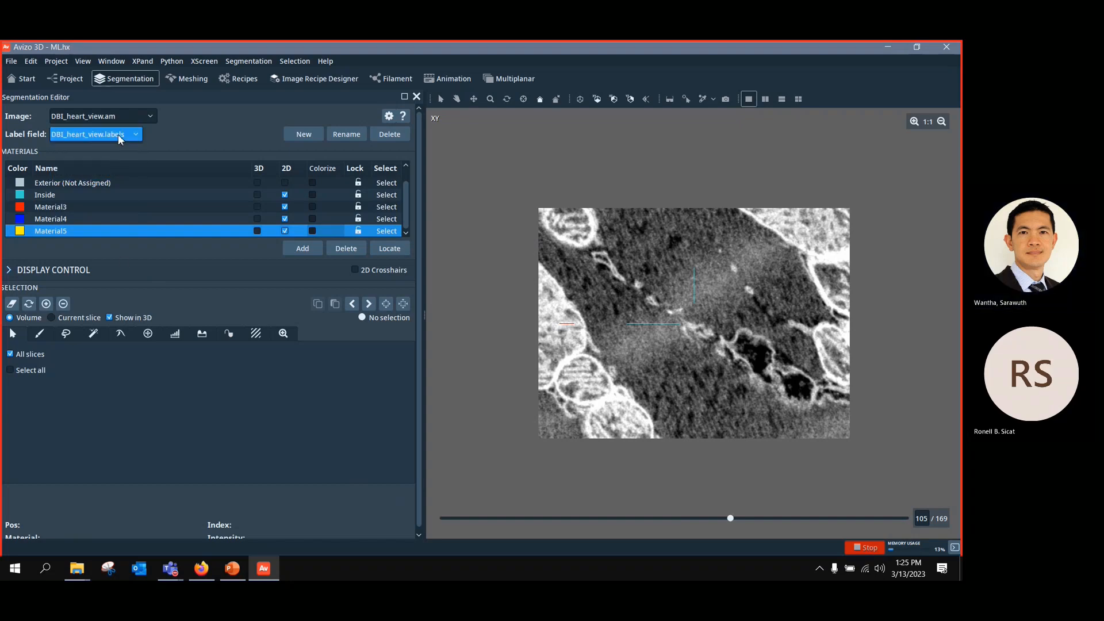
left_click(119, 134)
left_click(123, 175)
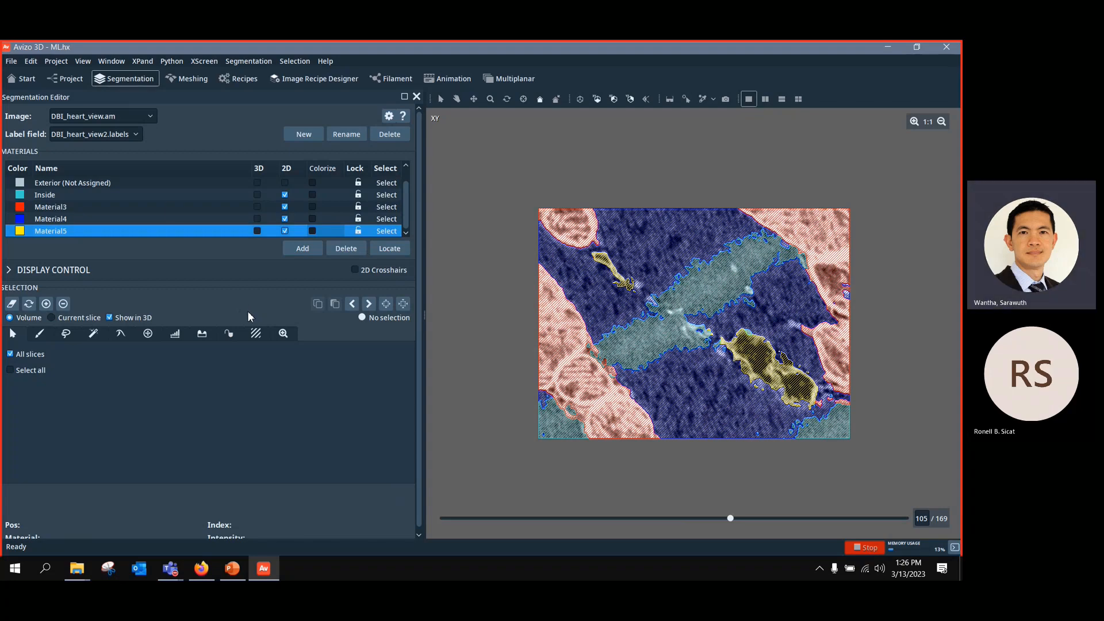
left_click(77, 82)
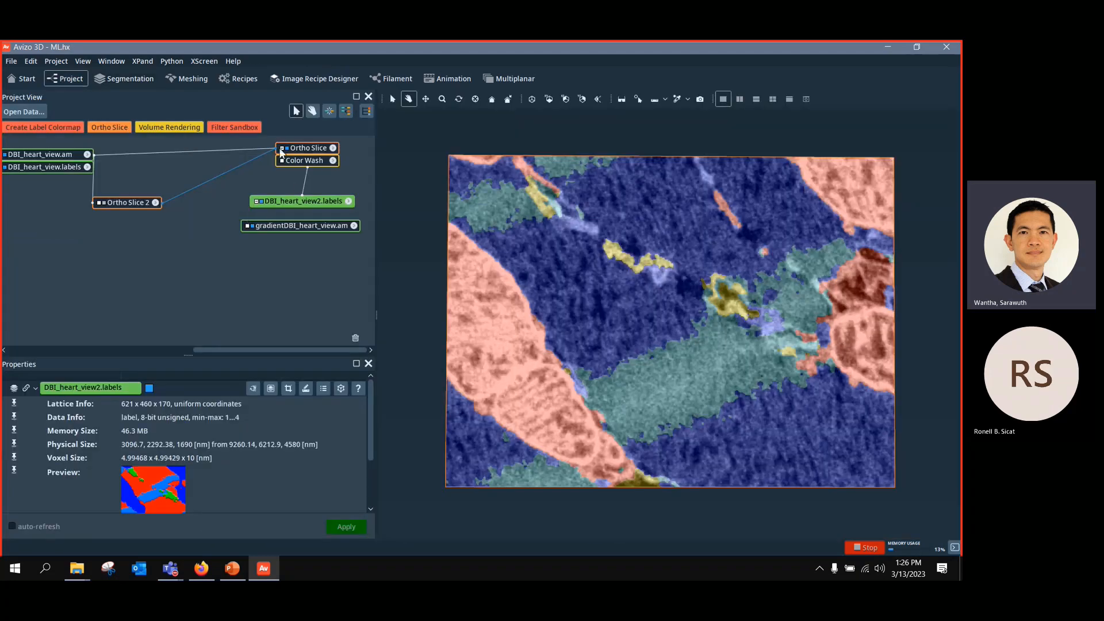
Step: Attach a Volume Rendering to DBI_heart_view2.labels in the project graph
left_click(108, 201)
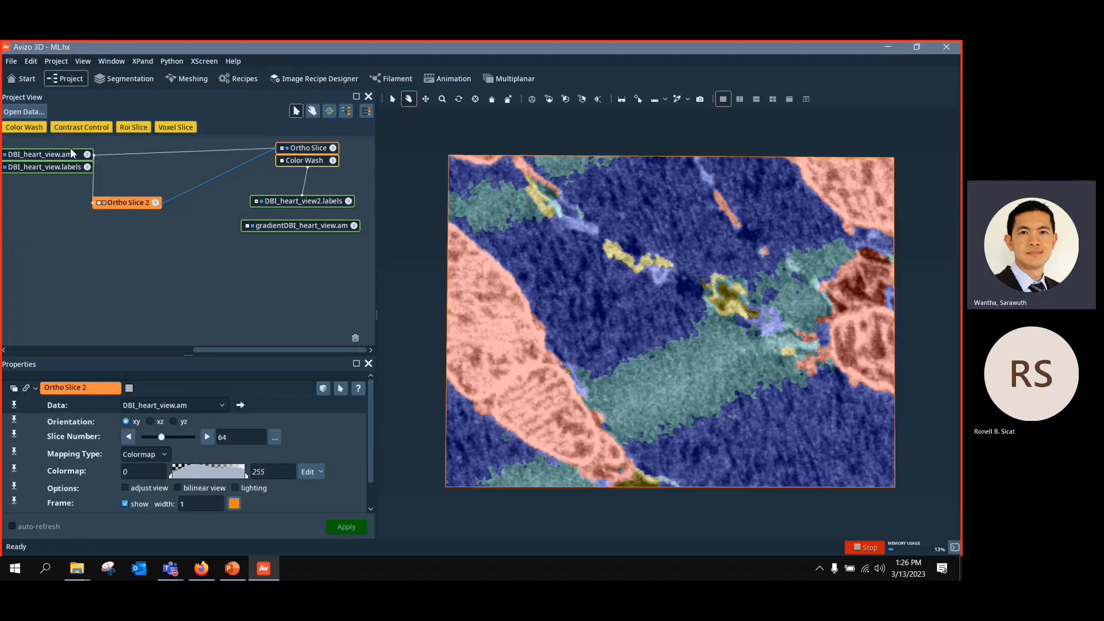
left_click(59, 170)
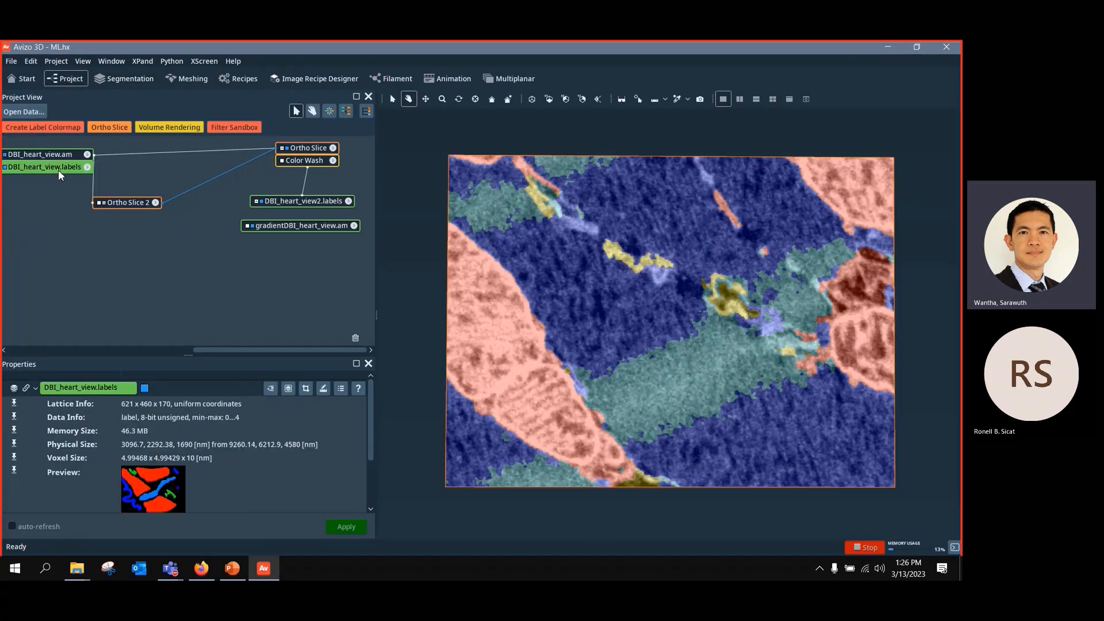
left_click(302, 201)
left_click(291, 212)
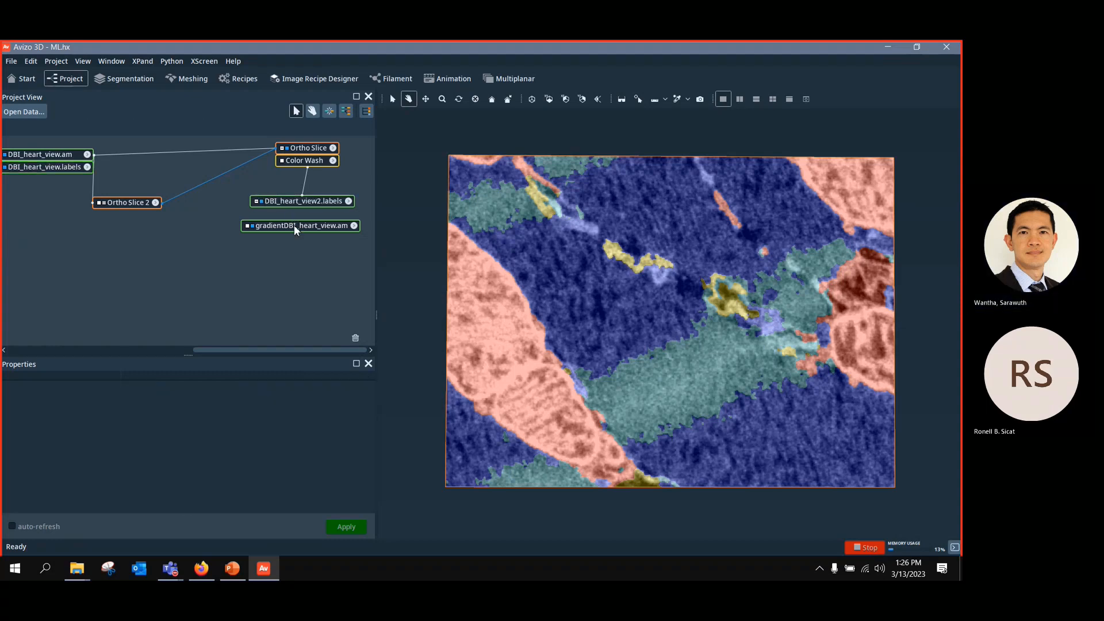
left_click(294, 226)
left_click(294, 200)
right_click(295, 200)
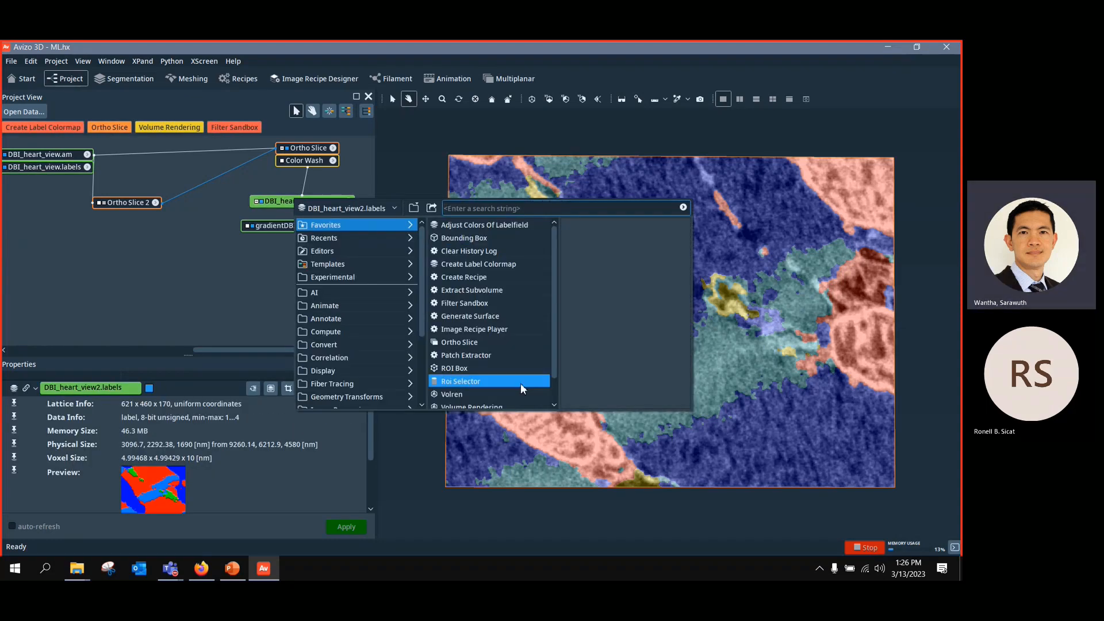
scroll(519, 383, "down", 2)
left_click(473, 381)
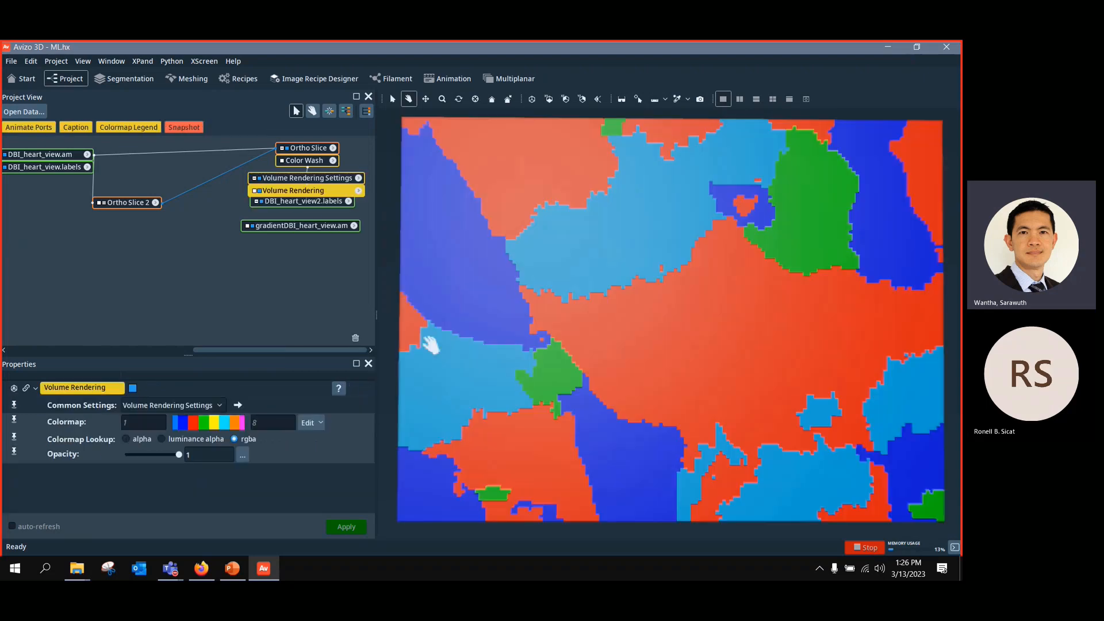
Step: Move the Volume Rendering nodes below gradientDBI_heart_view.am in the graph and lower the label rendering's opacity to about 0.046
left_click_drag(326, 180, 246, 260)
scroll(592, 279, "down", 2)
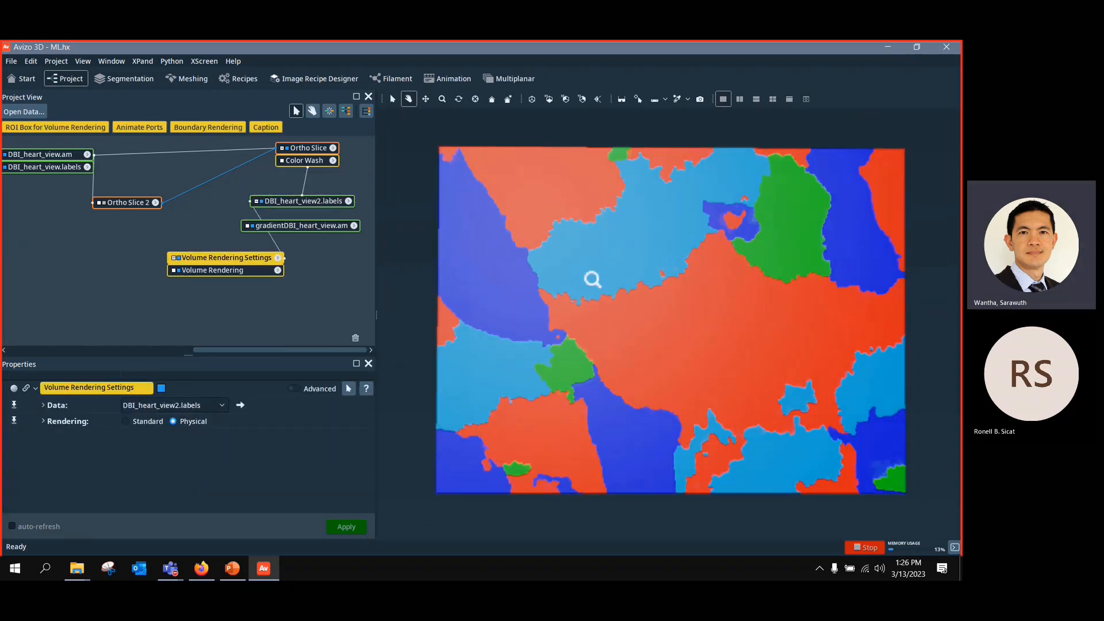
scroll(592, 279, "down", 3)
left_click_drag(602, 264, 695, 316)
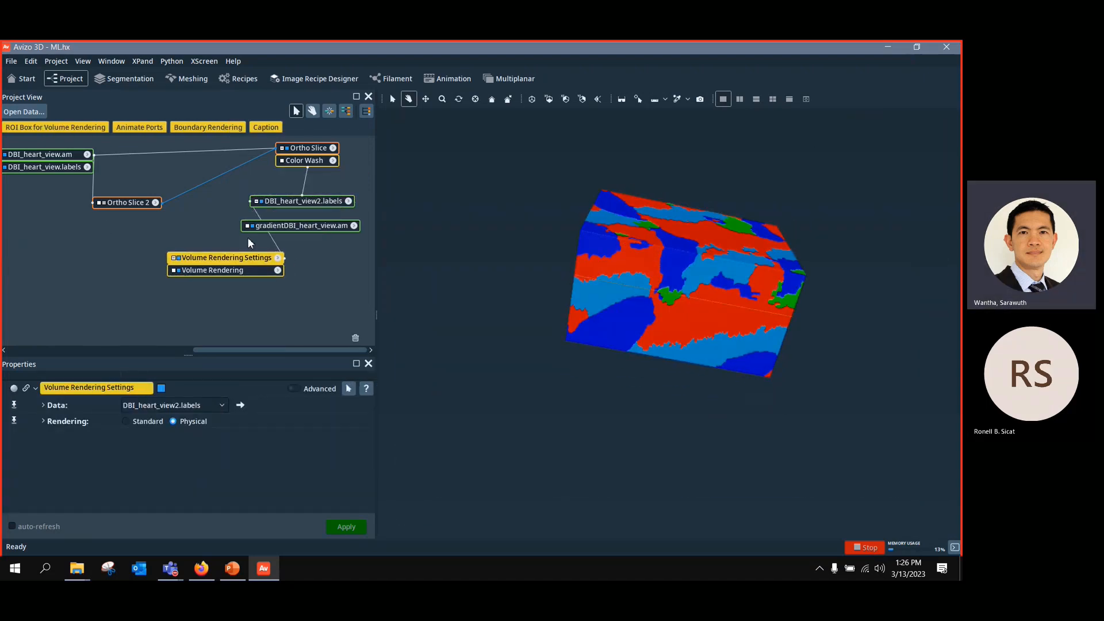
left_click(243, 270)
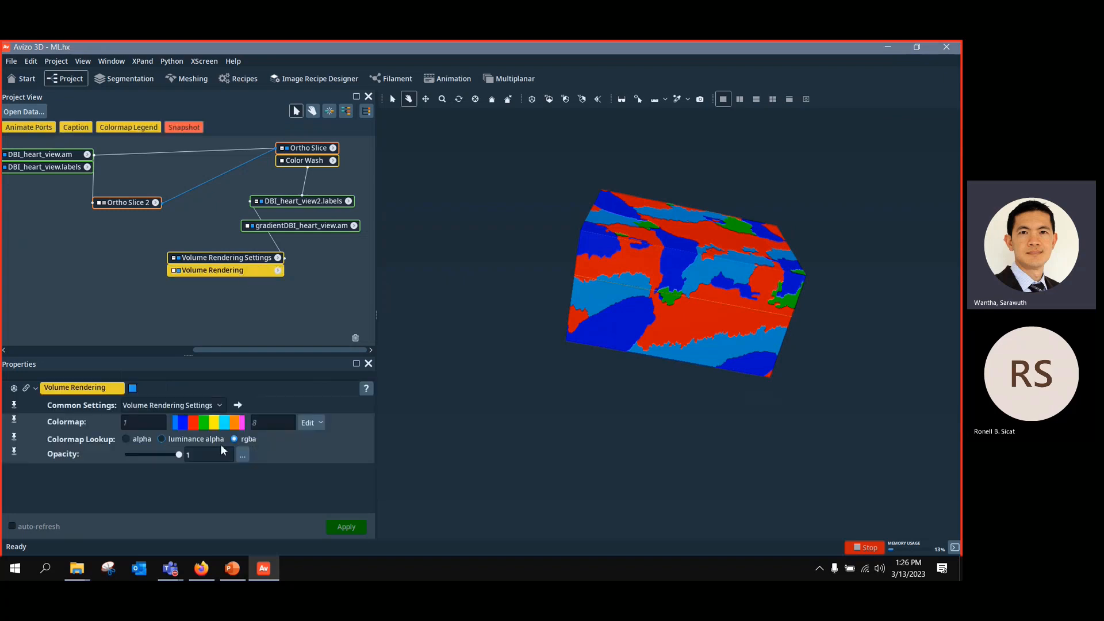
left_click_drag(178, 455, 123, 453)
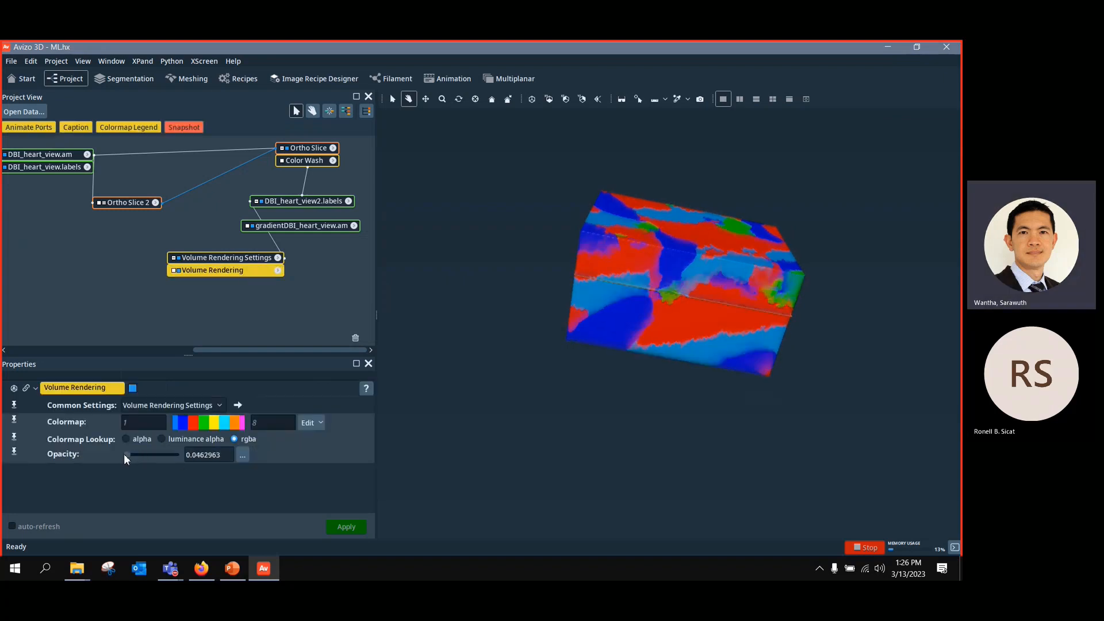
Step: Add a second Volume Rendering for DBI_heart_view.am and rotate the 3D view to compare it with the rendered labels
left_click(52, 155)
left_click(27, 126)
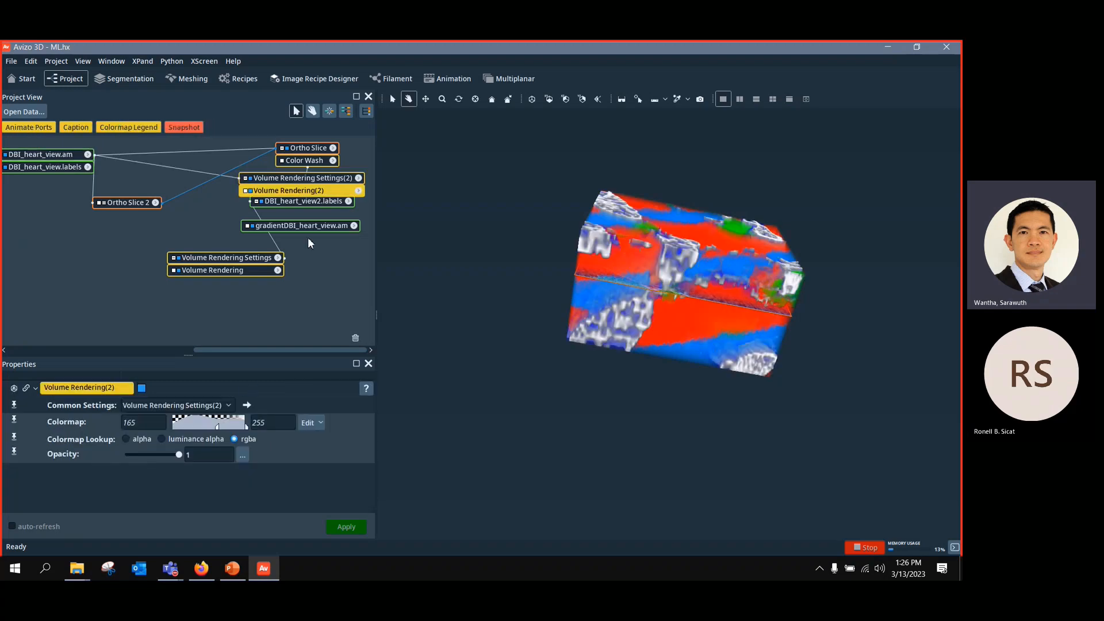
left_click_drag(669, 314, 667, 374)
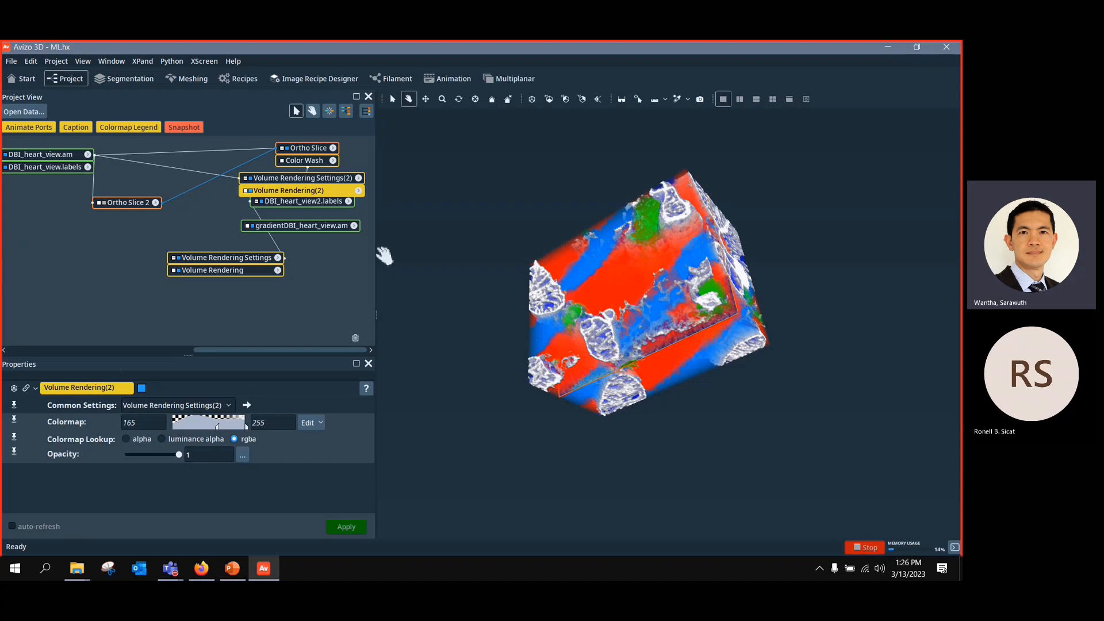
Step: Open the segmentation workspace with DBI_heart_view.am and DBI_heart_view.labels
left_click(120, 80)
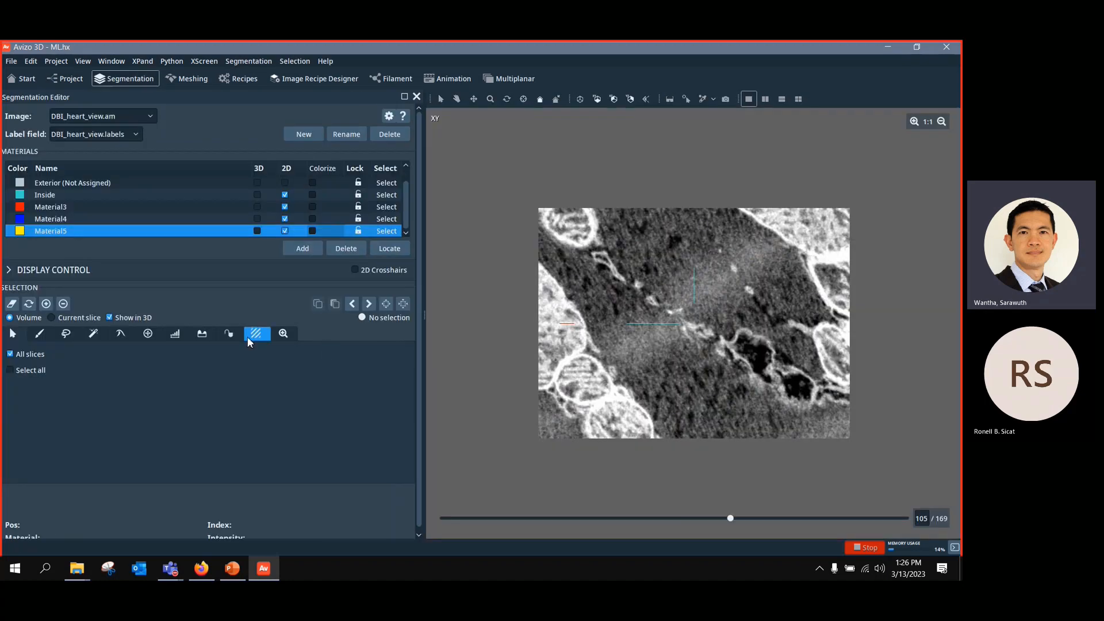
Step: Activate the texture classification tool, open its help, and follow the link to Texture Supervised Classification Principle
left_click(247, 336)
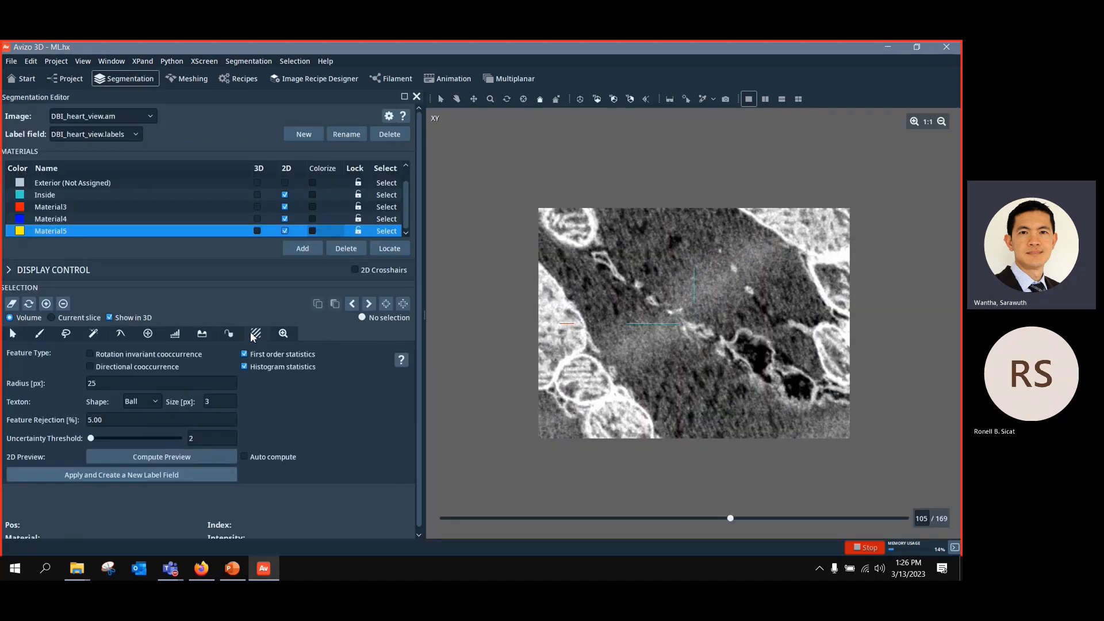
left_click(404, 360)
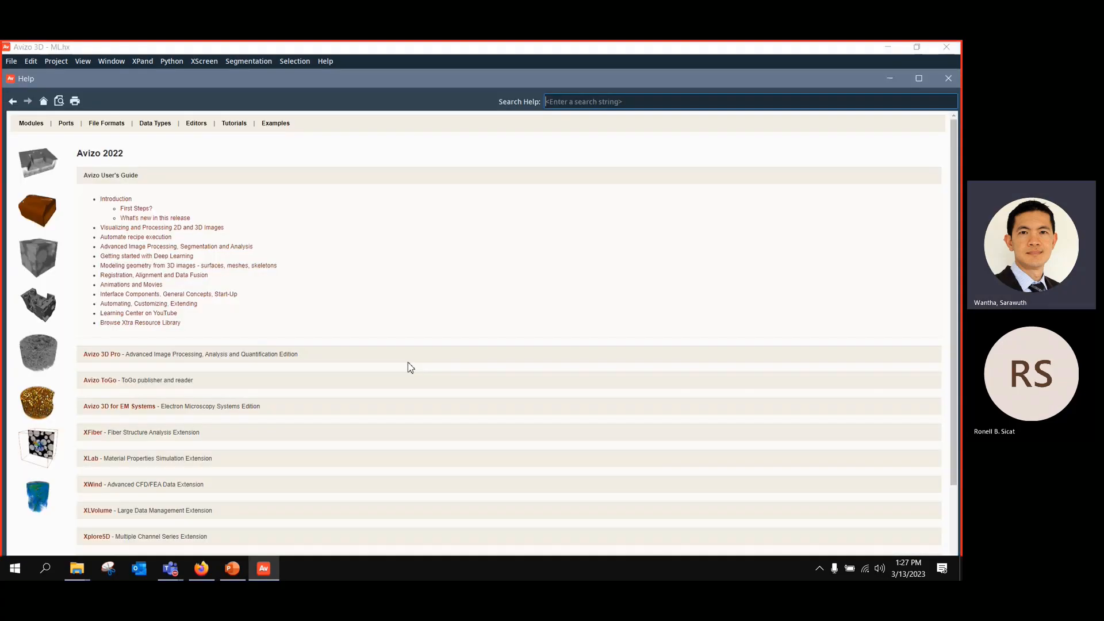
scroll(472, 352, "down", 5)
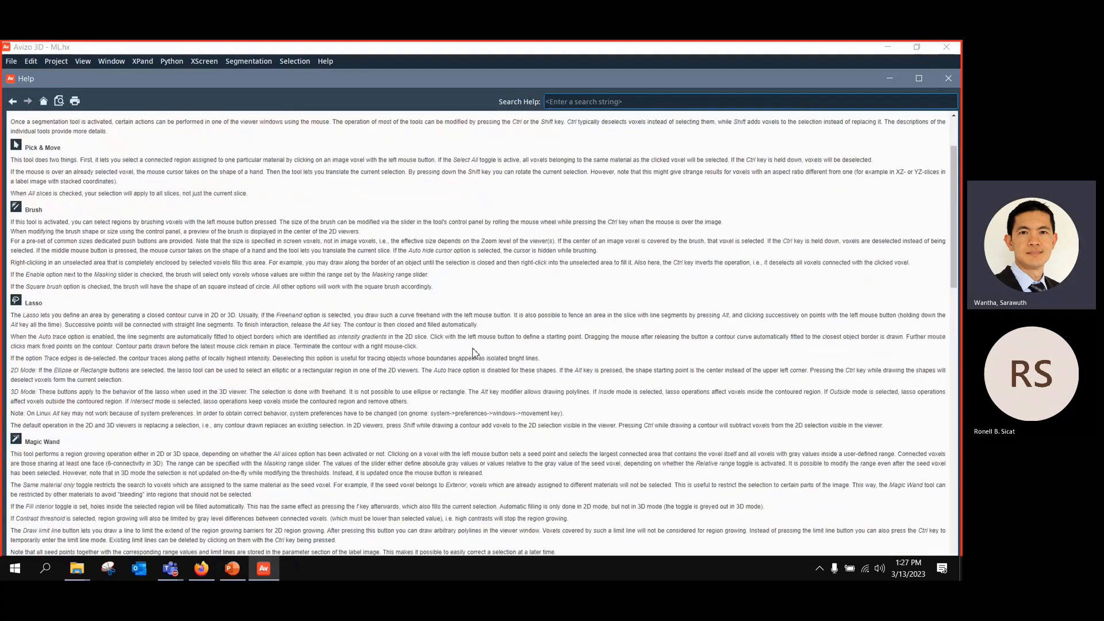
scroll(473, 352, "up", 3)
scroll(474, 352, "down", 18)
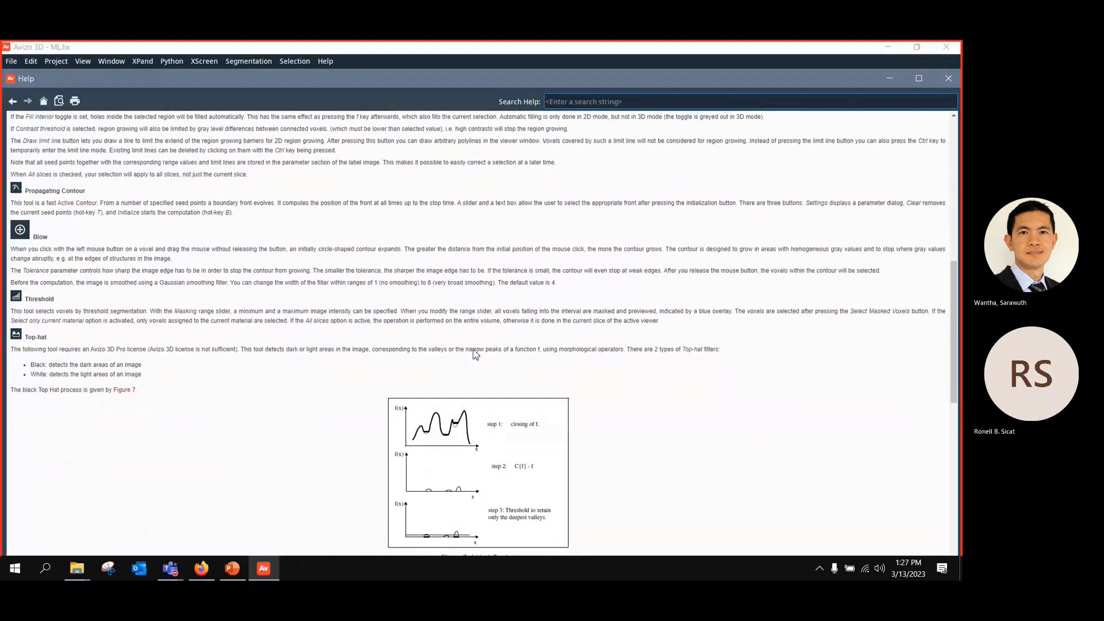
scroll(474, 352, "down", 15)
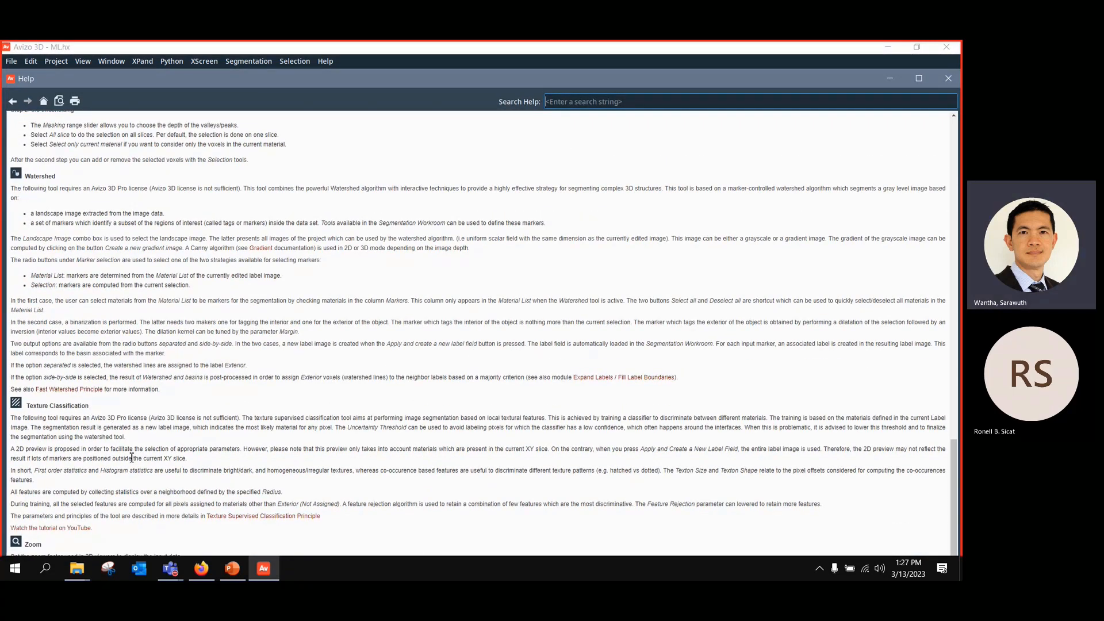
left_click(249, 520)
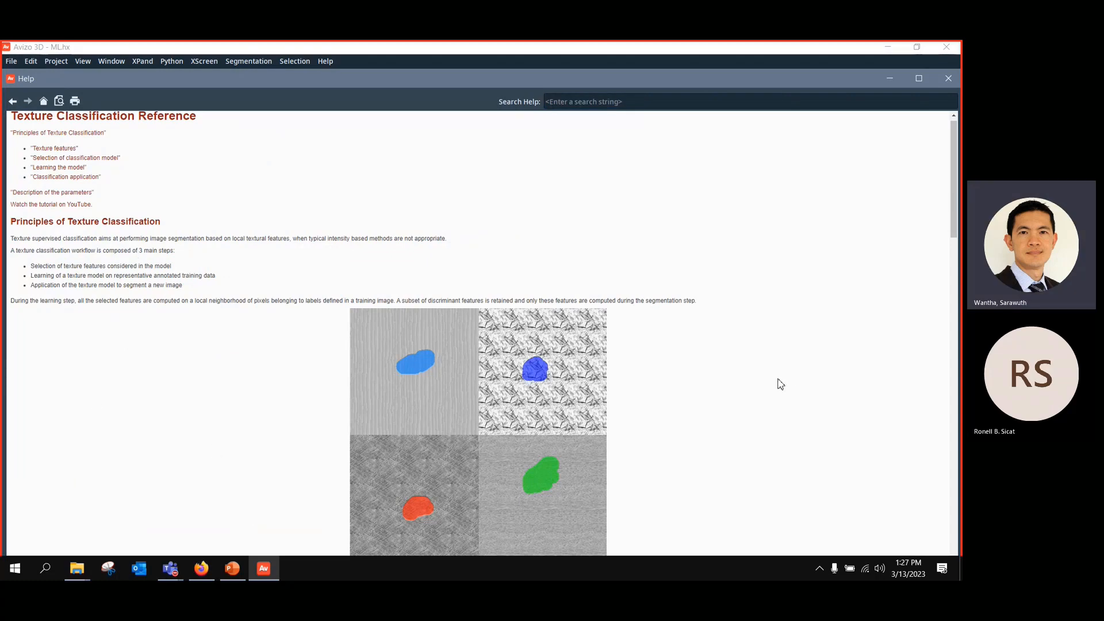
Step: Review the texture classification reference, covering its workflow, example figures and texture features, and close the help
scroll(784, 386, "down", 2)
scroll(786, 388, "down", 3)
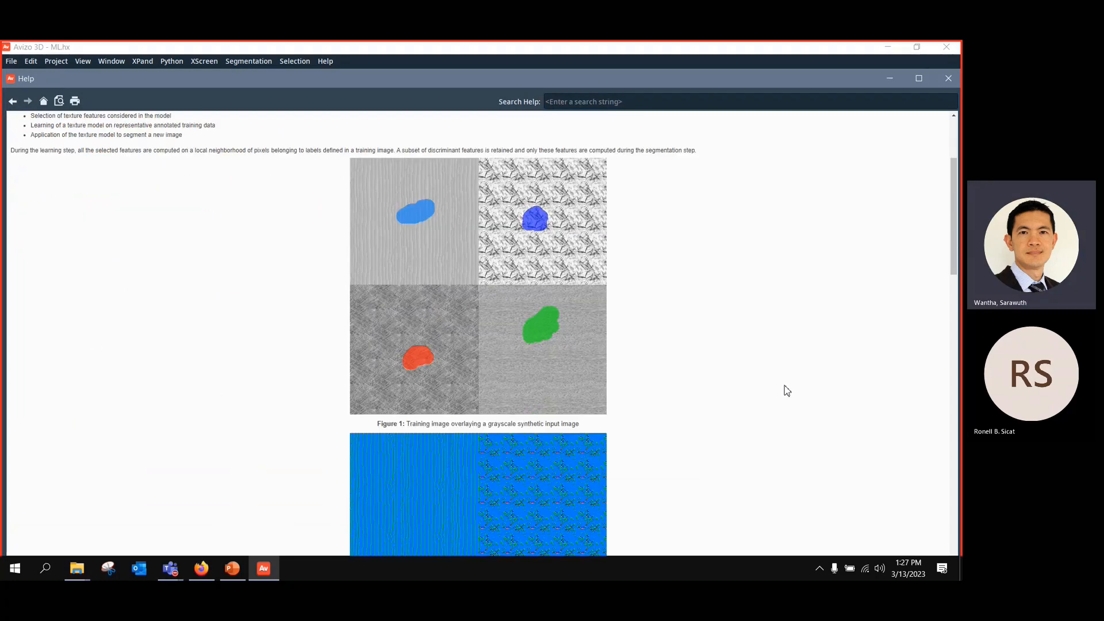
scroll(784, 392, "down", 3)
scroll(784, 394, "down", 12)
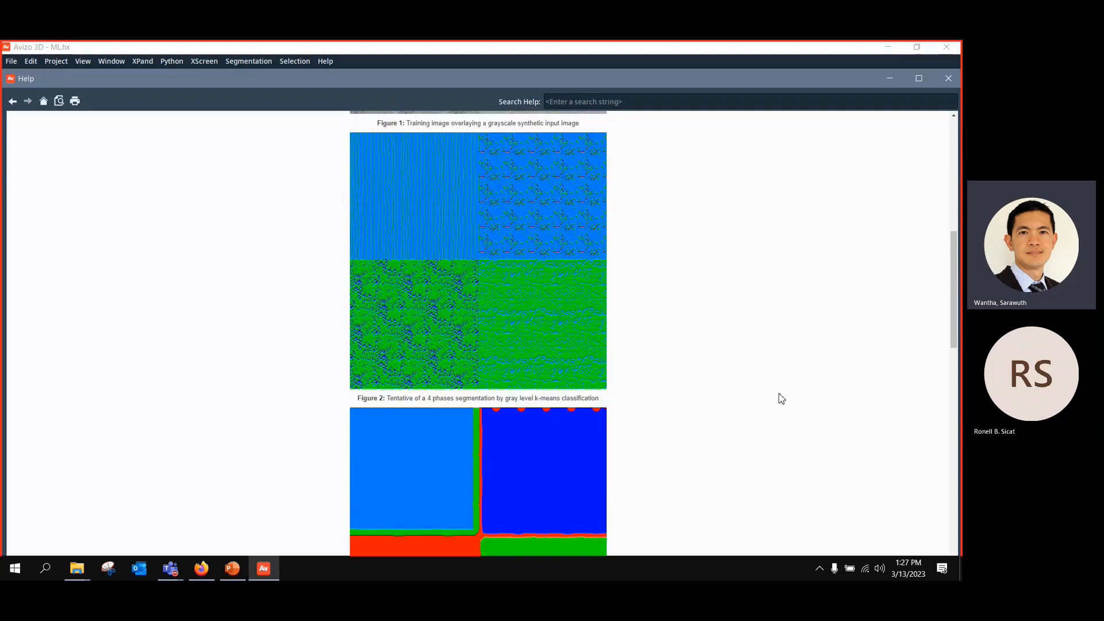
scroll(780, 400, "down", 13)
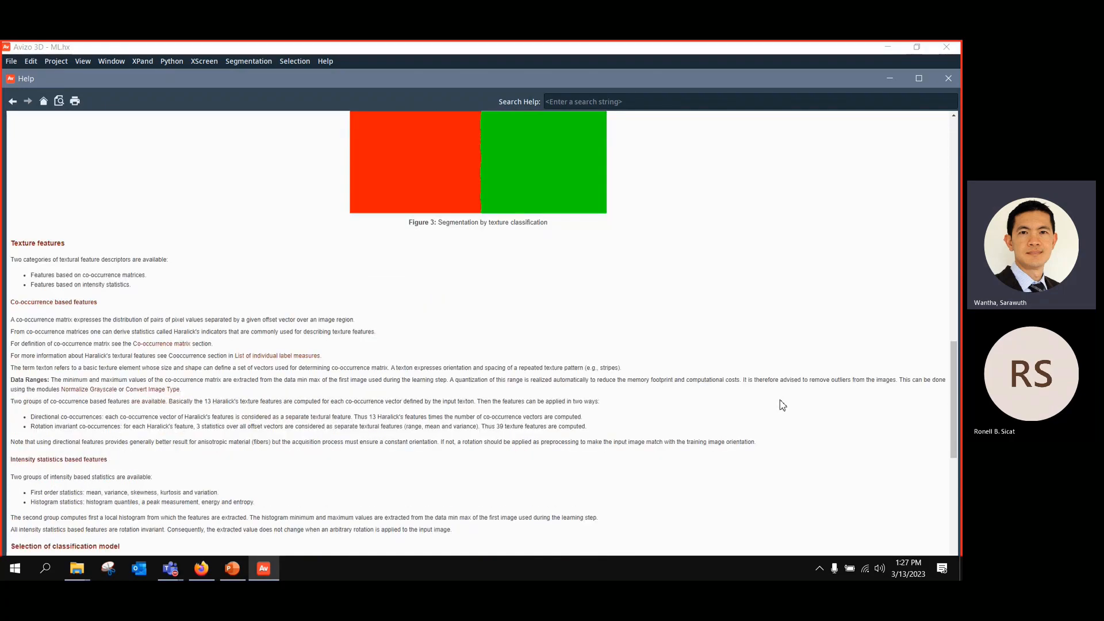
scroll(776, 406, "up", 11)
scroll(777, 411, "up", 20)
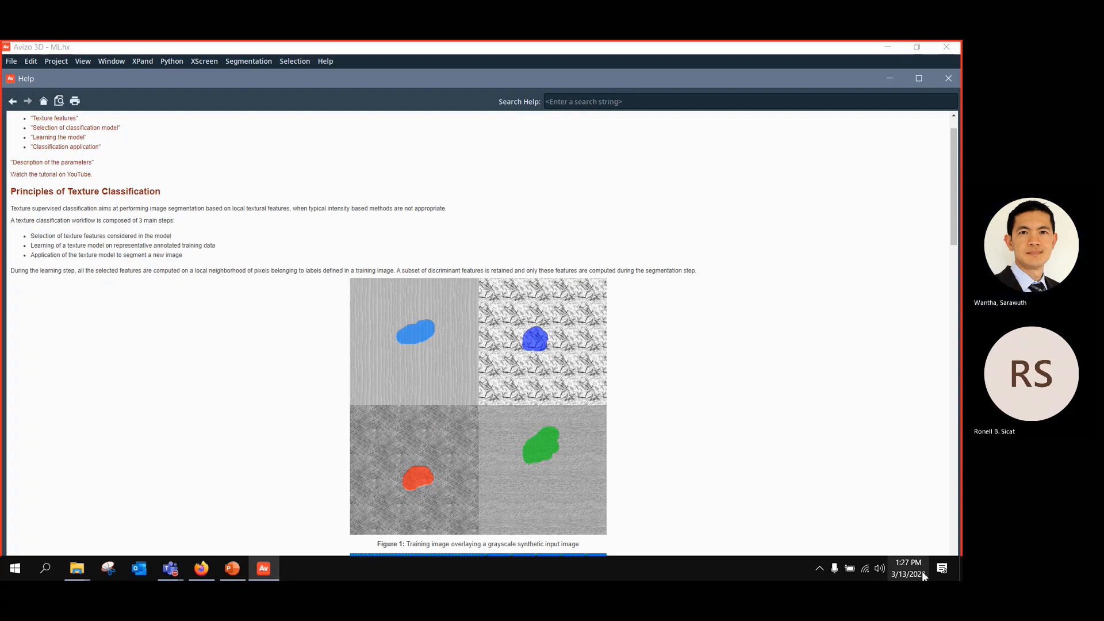
scroll(941, 399, "up", 1)
scroll(853, 471, "down", 3)
scroll(854, 473, "up", 3)
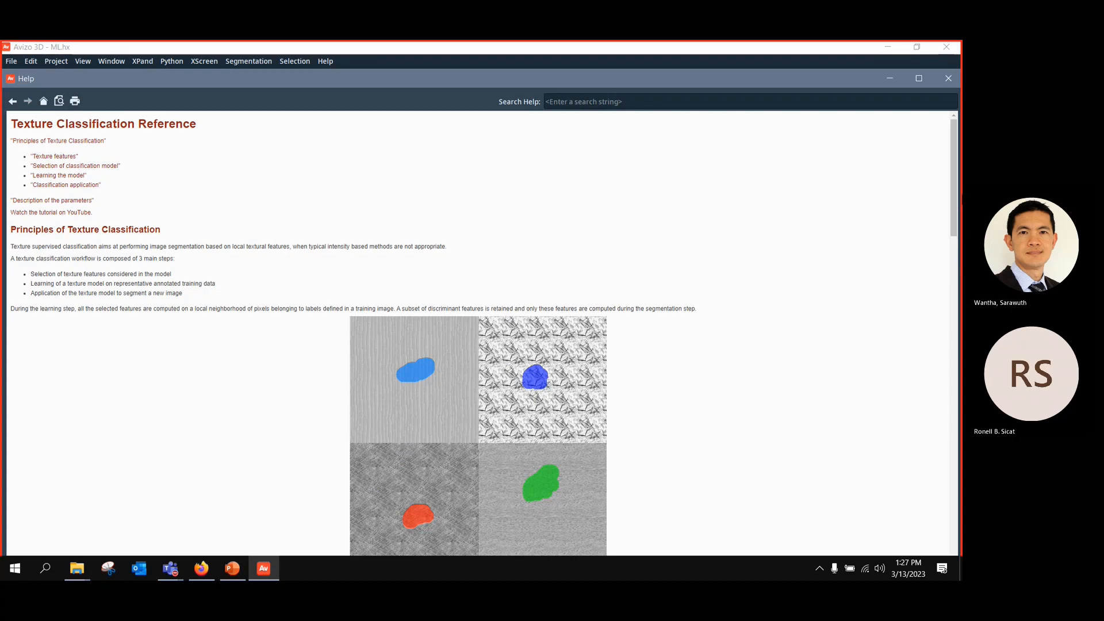
left_click(948, 79)
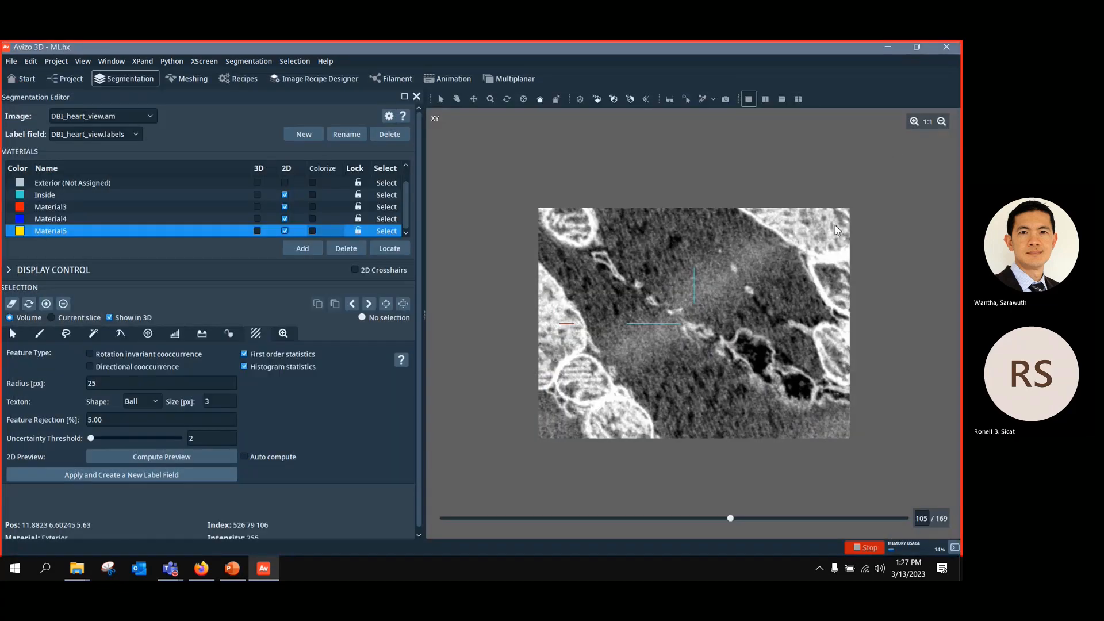
Step: Return to the project workspace and inspect the segmented heart volume rendering from several angles and distances
left_click(65, 79)
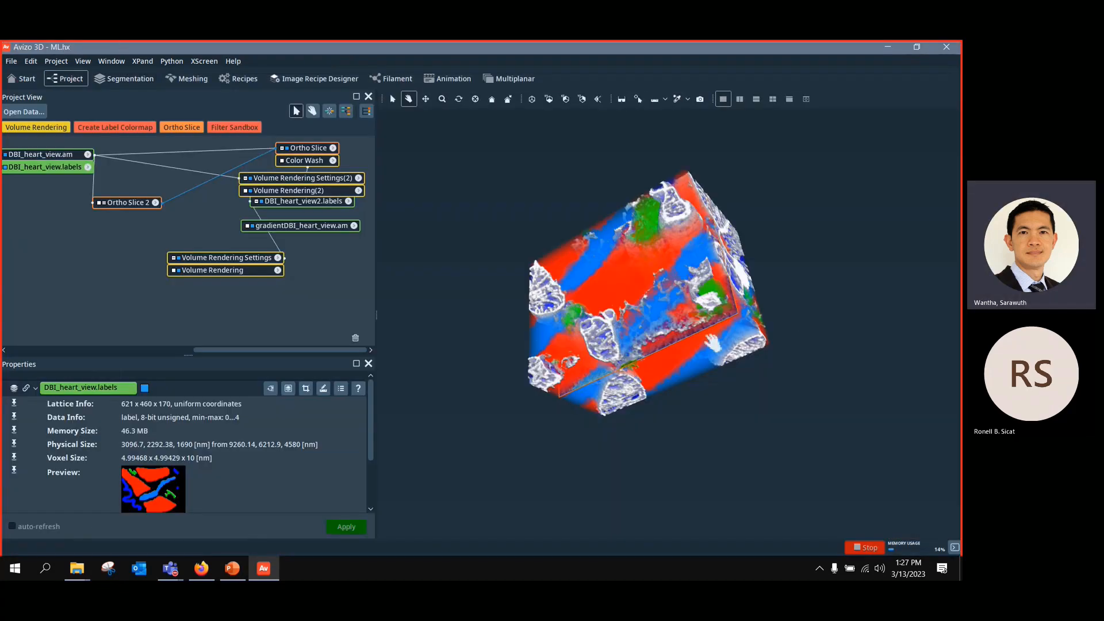
left_click_drag(712, 344, 684, 360)
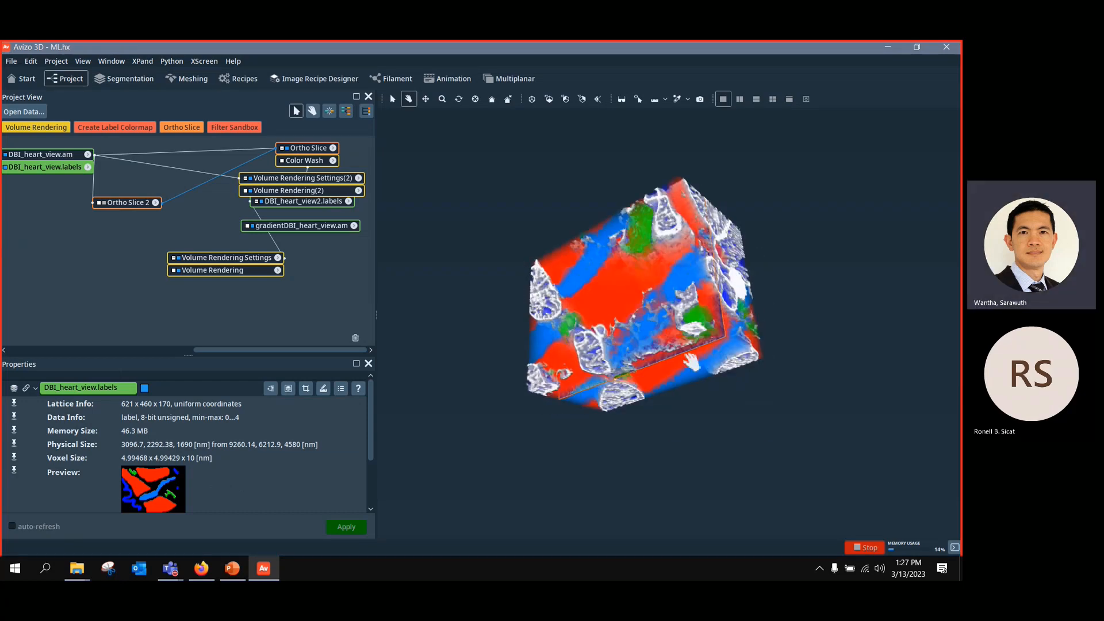
left_click_drag(652, 353, 801, 327)
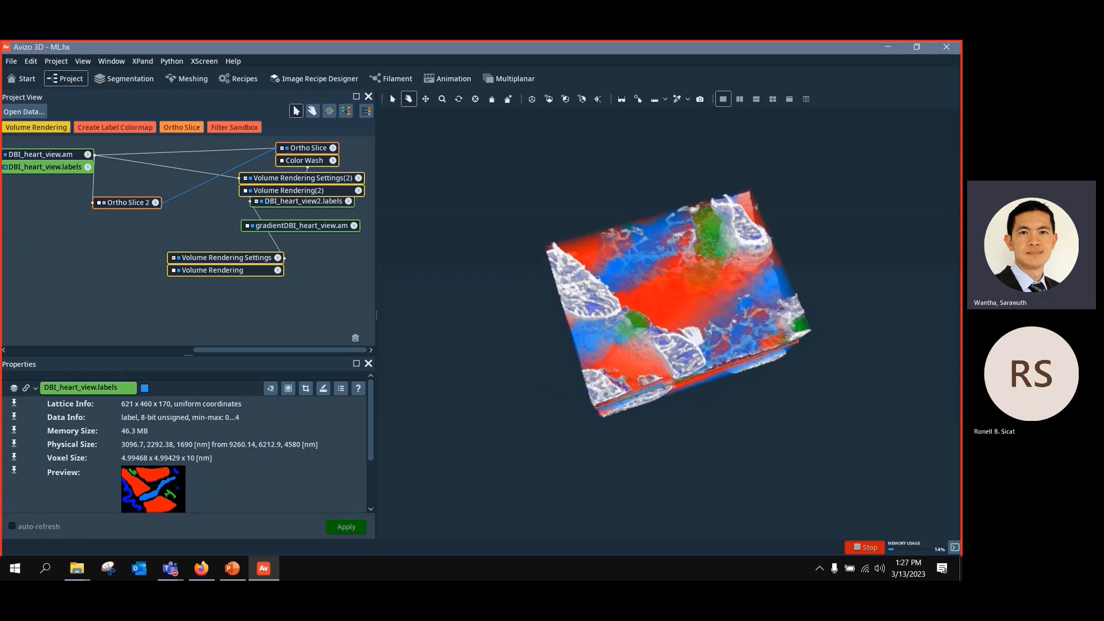
scroll(707, 369, "up", 5)
scroll(707, 369, "down", 4)
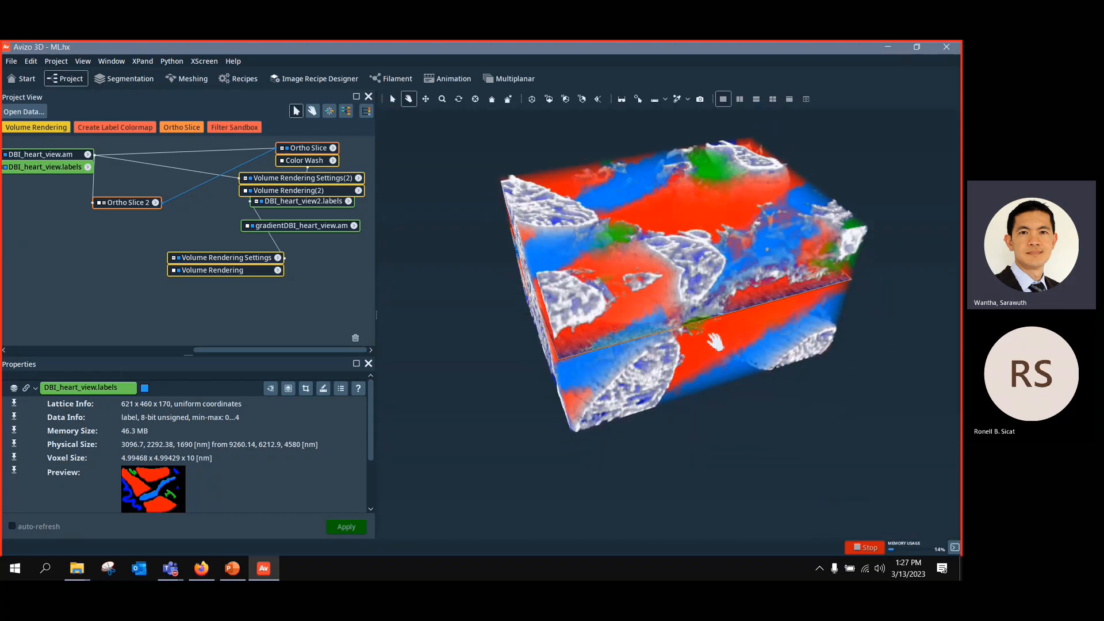
left_click_drag(715, 342, 818, 438)
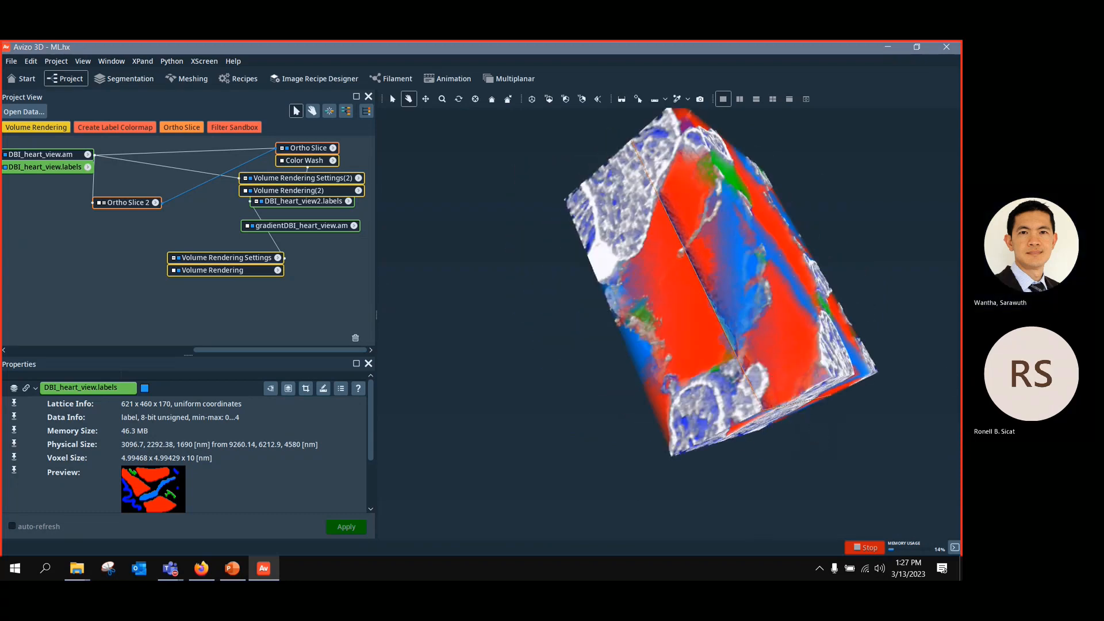
Step: Close the current ML.hx project, discarding its unsaved changes, and widen the project view area
key("ctrl+q")
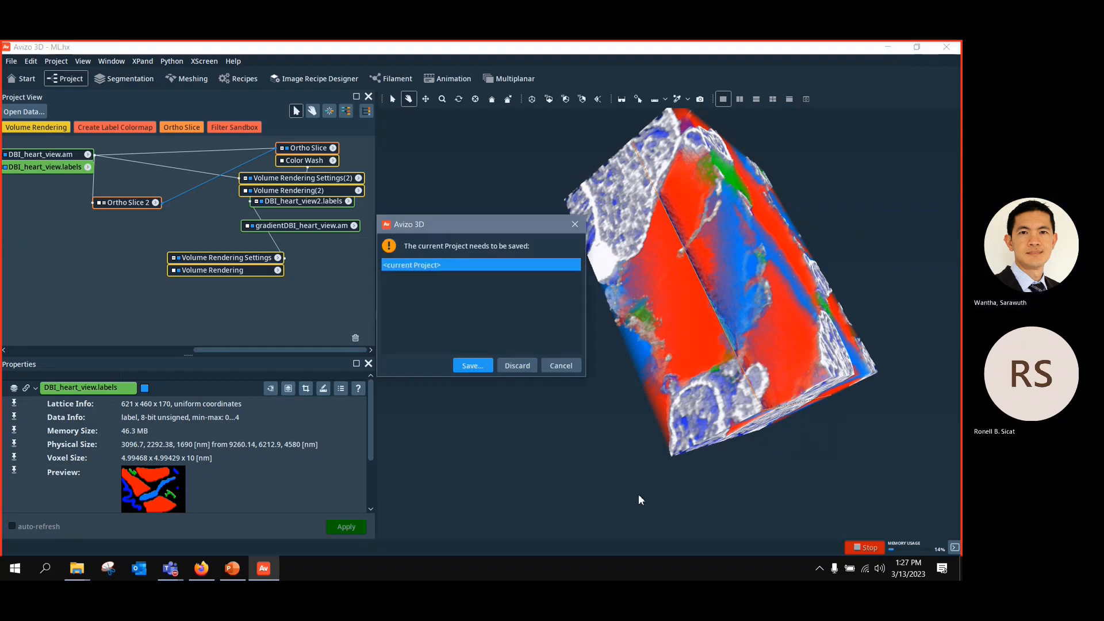
left_click(506, 363)
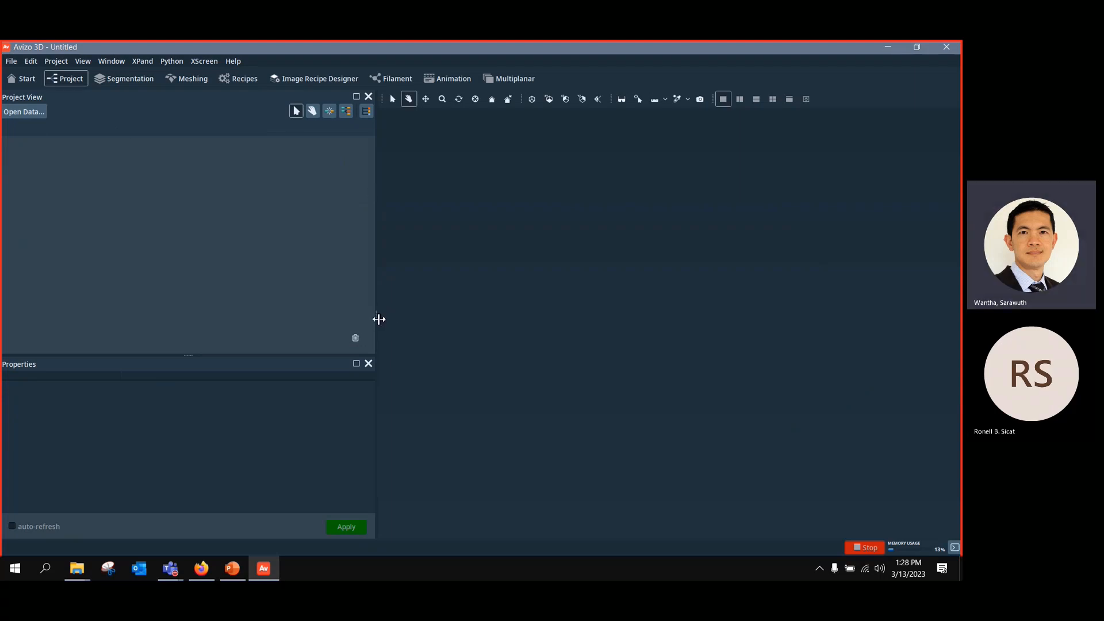
left_click_drag(377, 318, 411, 321)
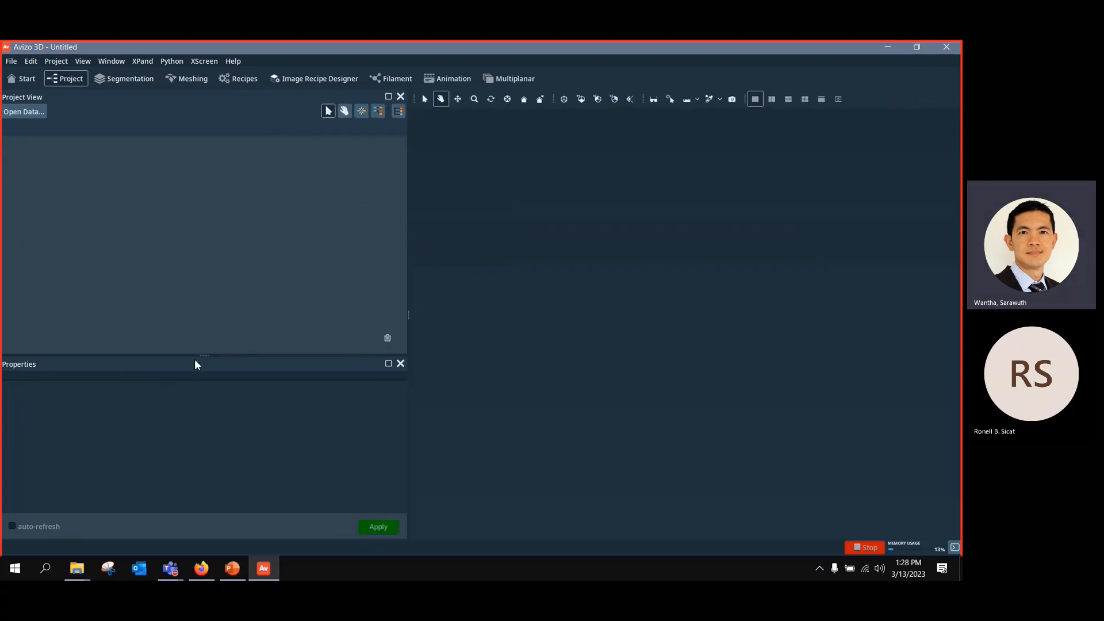
Step: Start opening data and browse to the data folder of Thermo Scientific Amira-Avizo3D 2022.2 under Program Files on drive C
left_click(27, 113)
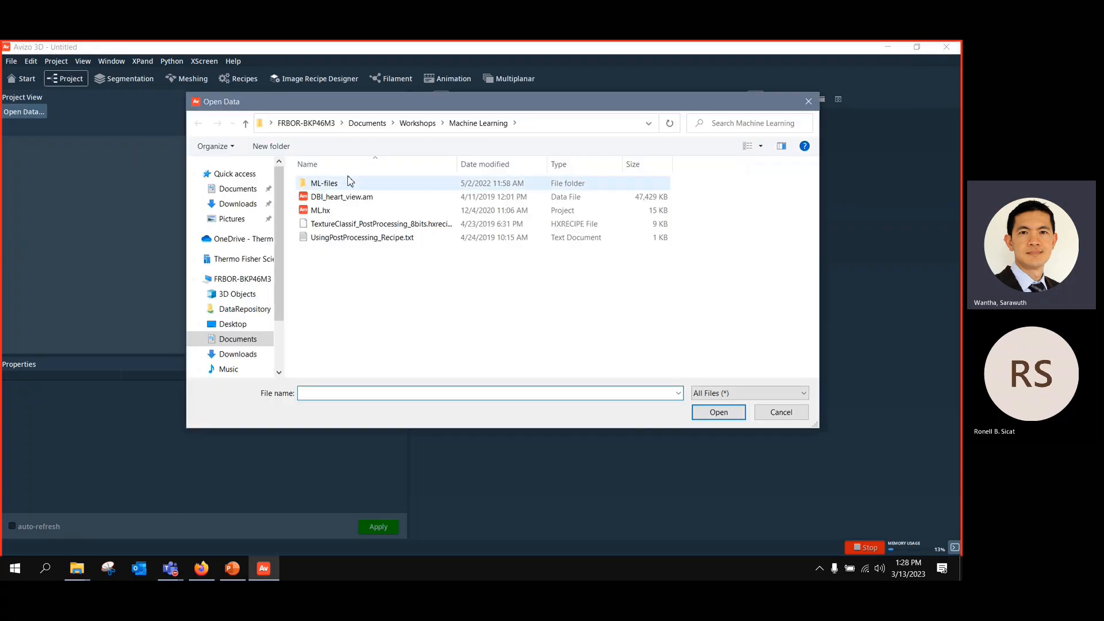
left_click(240, 280)
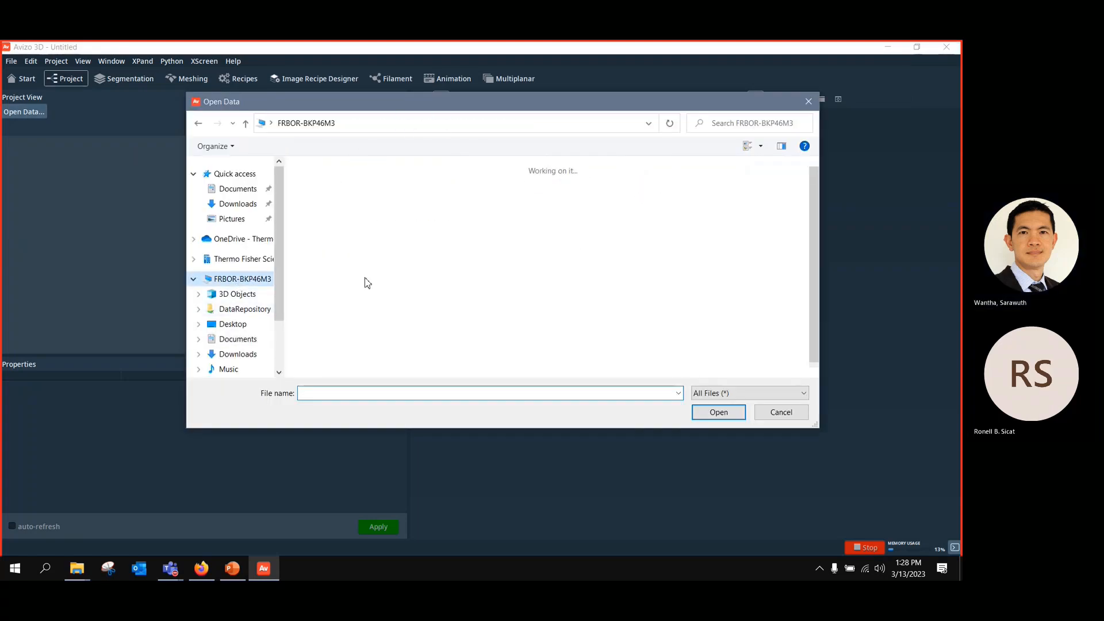
double_click(405, 302)
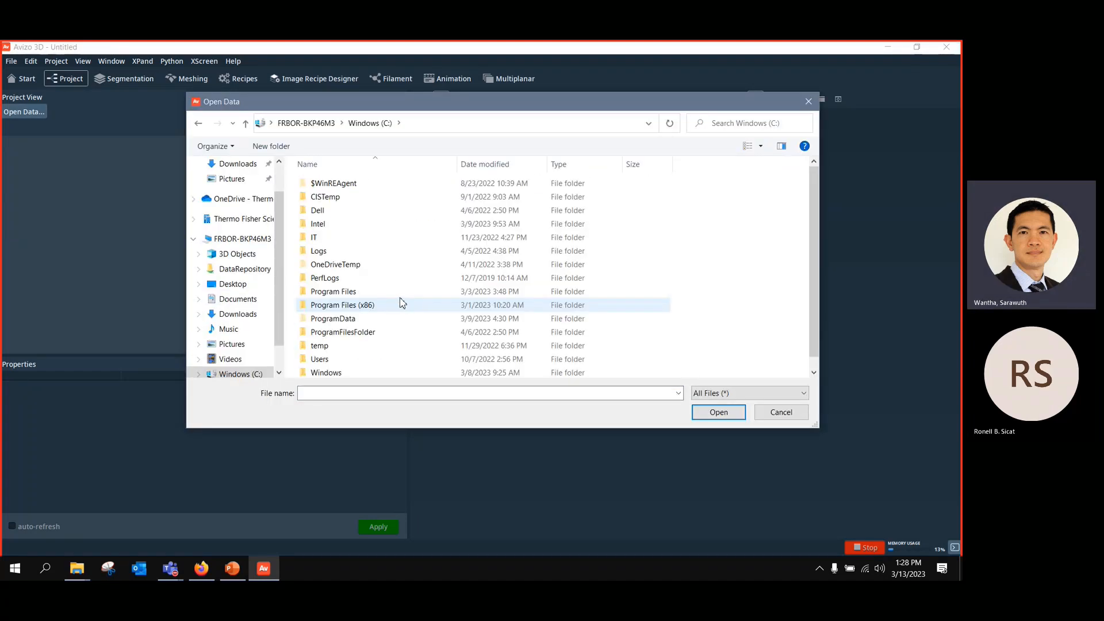
double_click(347, 291)
scroll(418, 292, "down", 10)
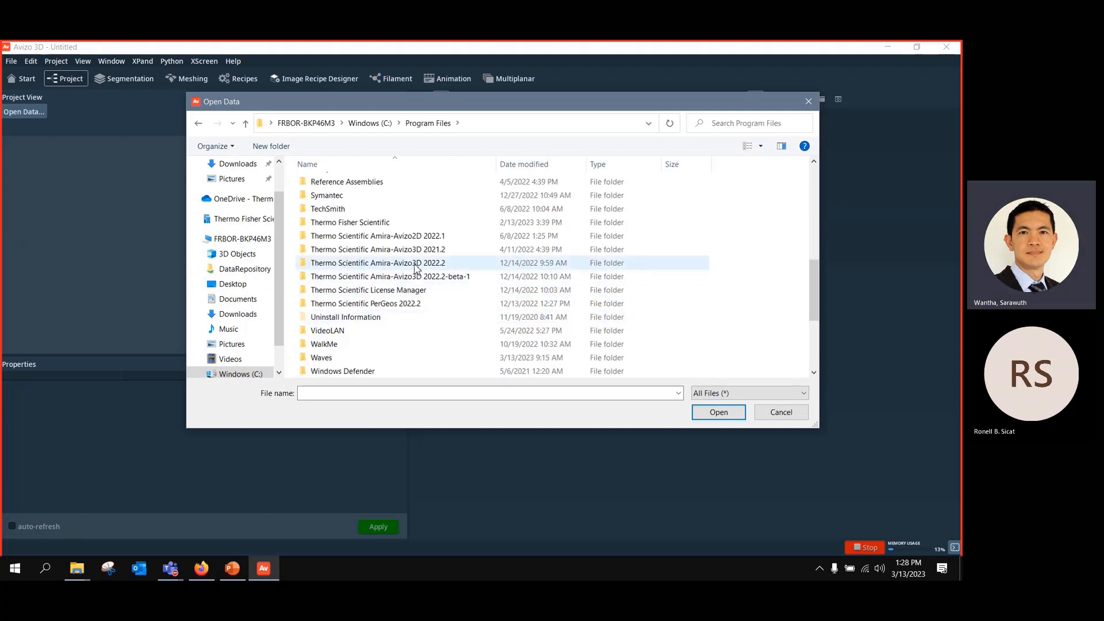
double_click(416, 266)
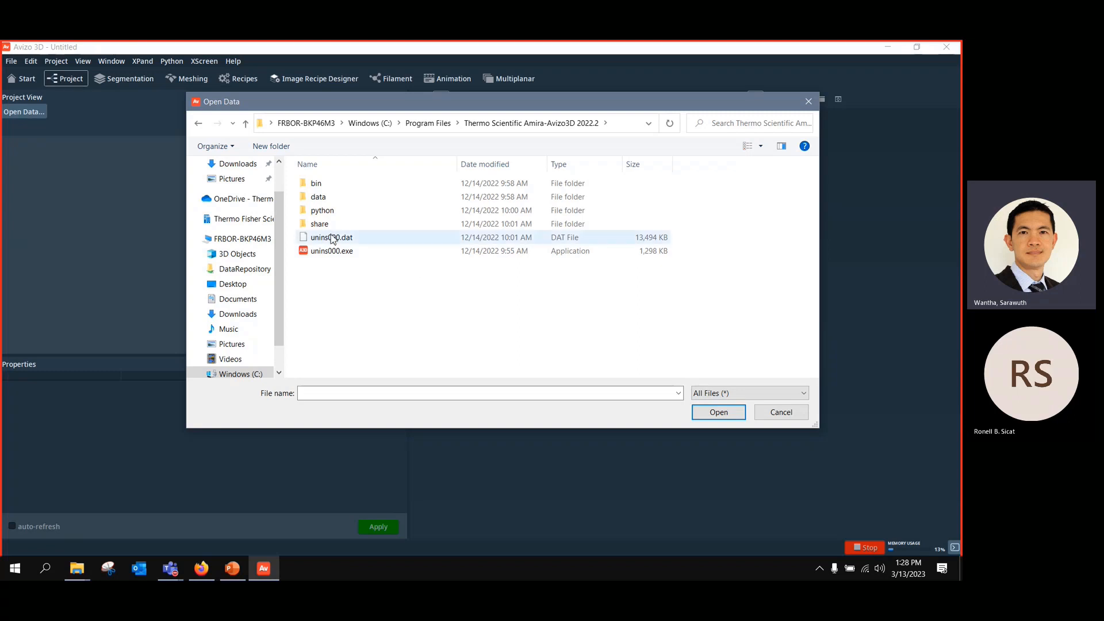
double_click(341, 202)
Step: Load FoamPoro.am from the image-processing-advanced folder inside tutorials
scroll(348, 218, "down", 2)
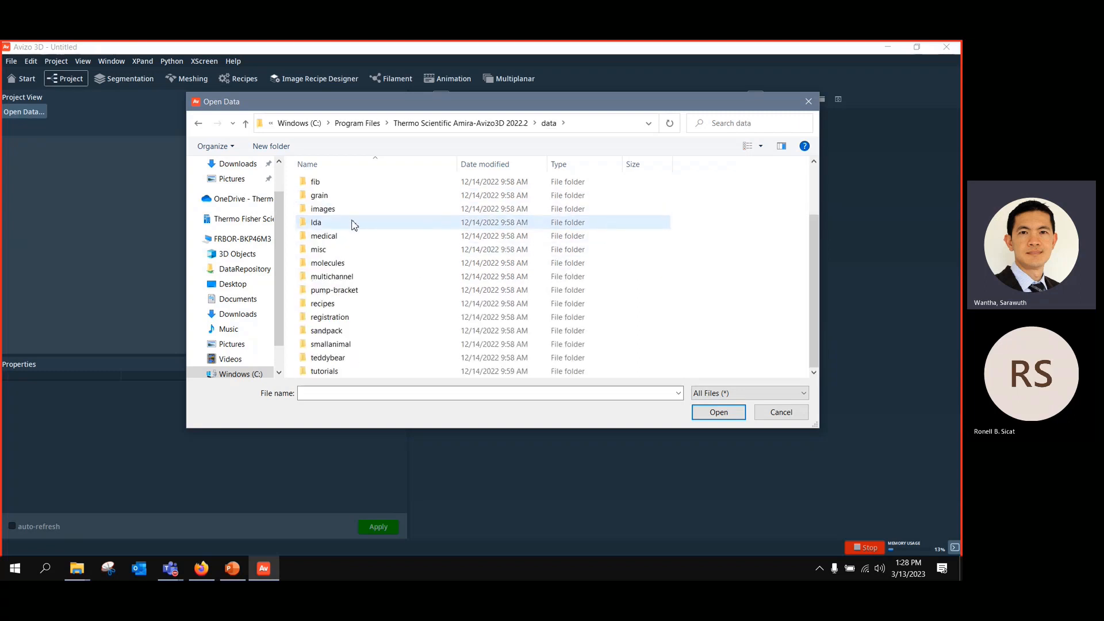
double_click(325, 371)
scroll(375, 320, "down", 5)
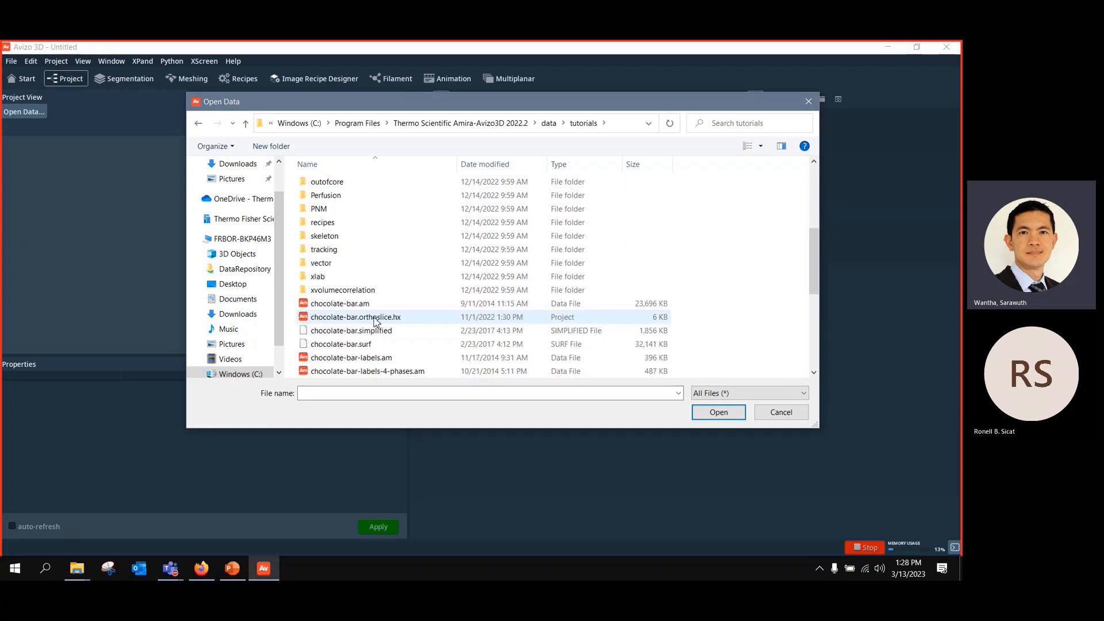
scroll(374, 320, "up", 5)
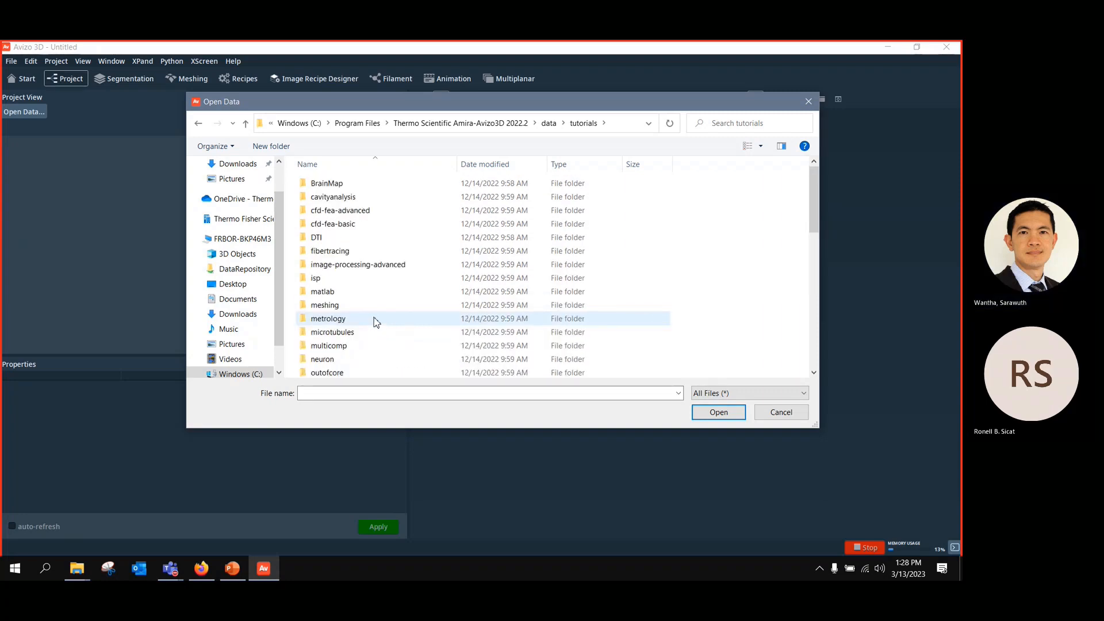
double_click(390, 264)
scroll(389, 269, "down", 4)
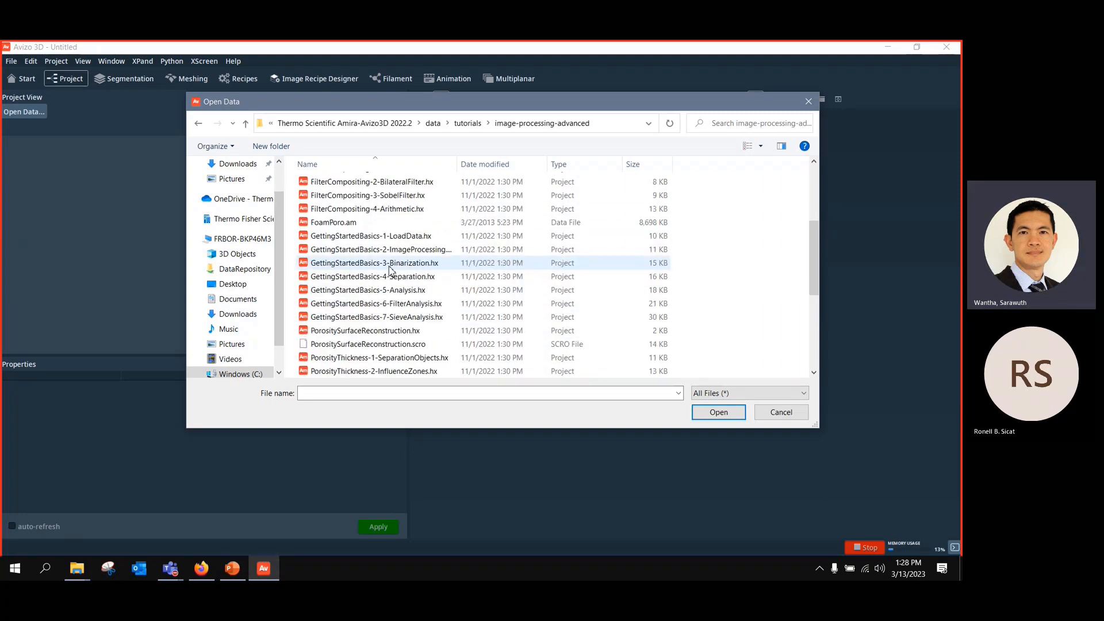
left_click(371, 225)
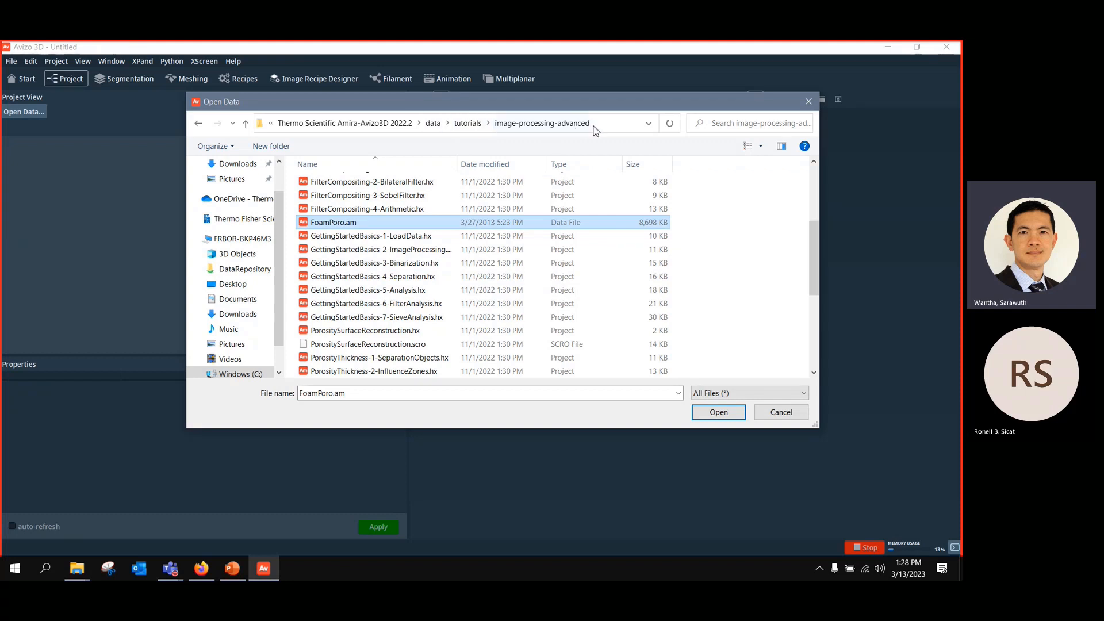
double_click(352, 225)
Step: Reposition the FoamPoro.am object in the project graph and attach an Ortho Slice to display it
left_click(59, 148)
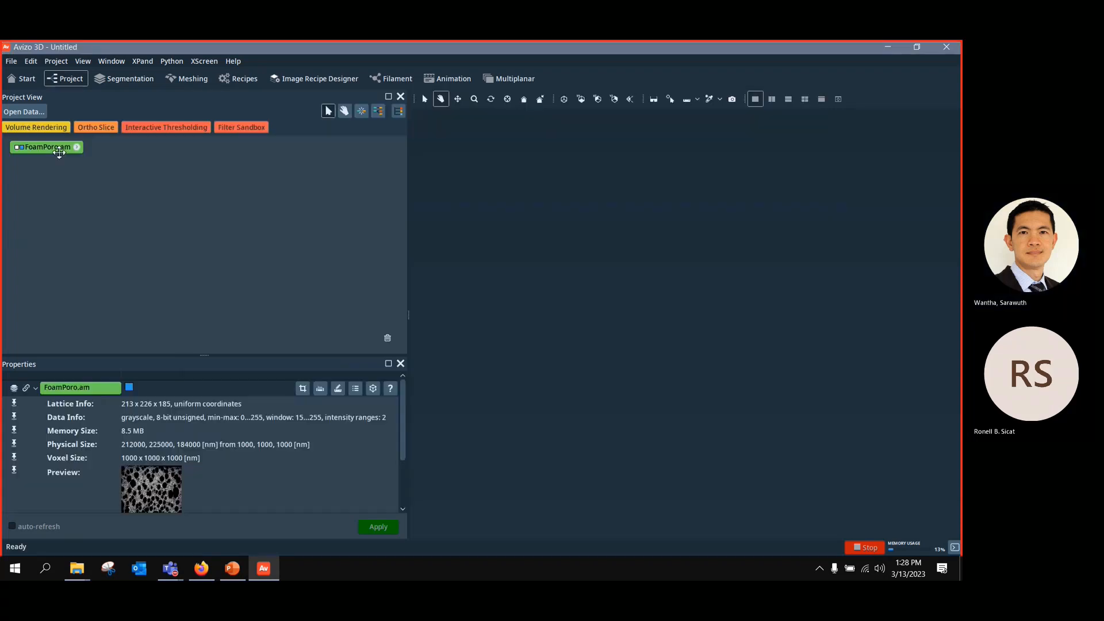
left_click_drag(59, 150, 98, 177)
left_click(103, 130)
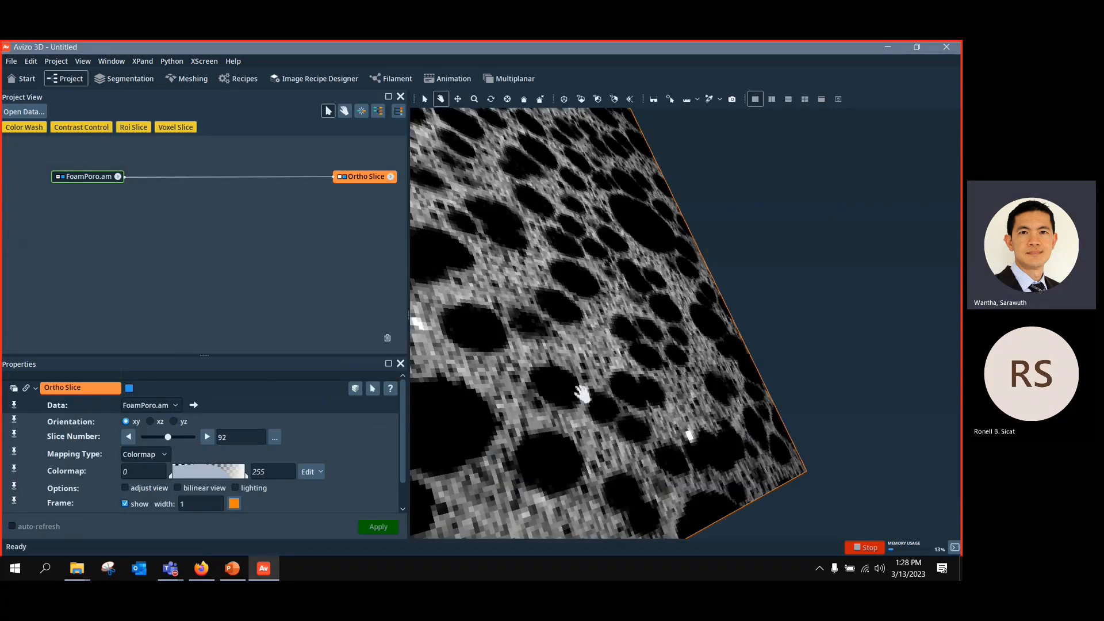
left_click_drag(581, 394, 475, 438)
scroll(557, 347, "down", 2)
scroll(557, 346, "down", 4)
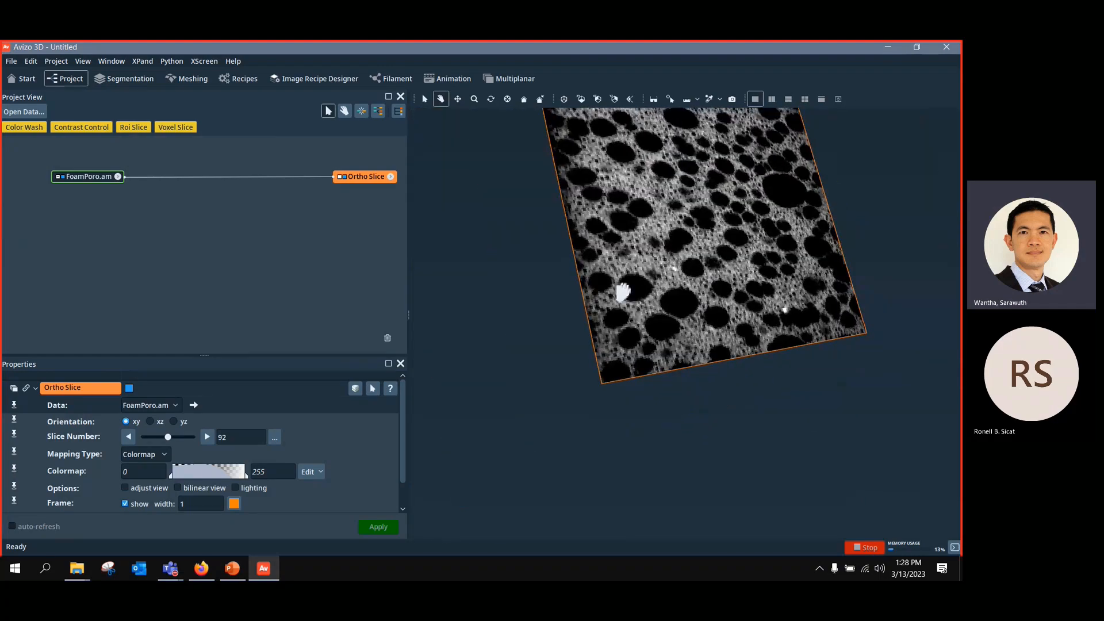
left_click_drag(620, 291, 596, 438)
scroll(596, 439, "up", 3)
Step: Add a Volume Rendering to FoamPoro.am and view the foam's pores in 3D
left_click(77, 177)
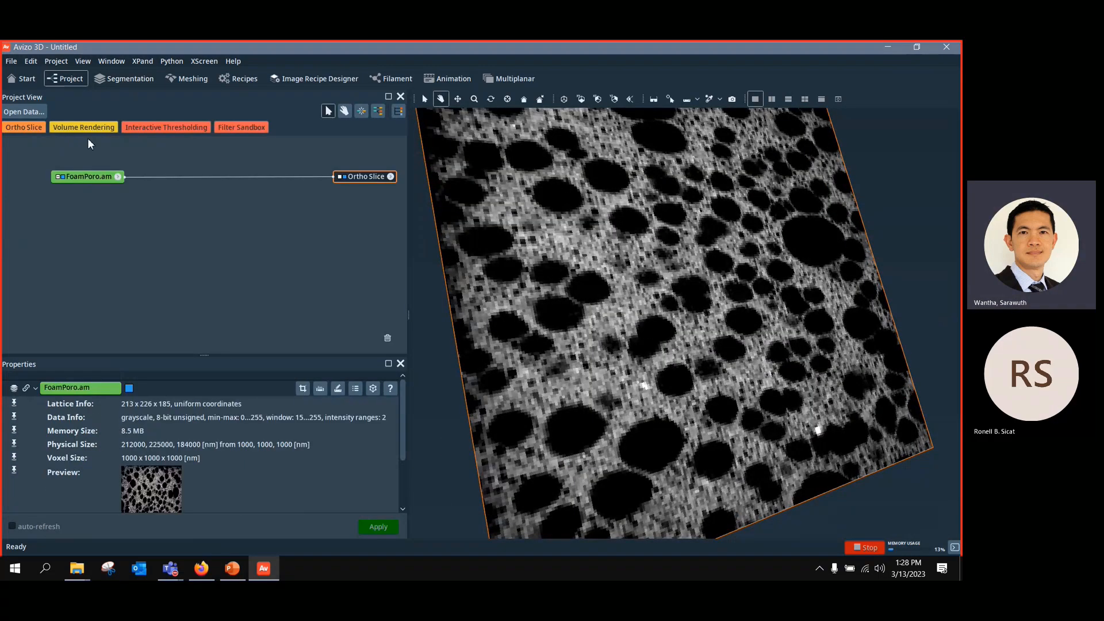
left_click(87, 128)
scroll(661, 347, "down", 5)
left_click_drag(660, 347, 547, 493)
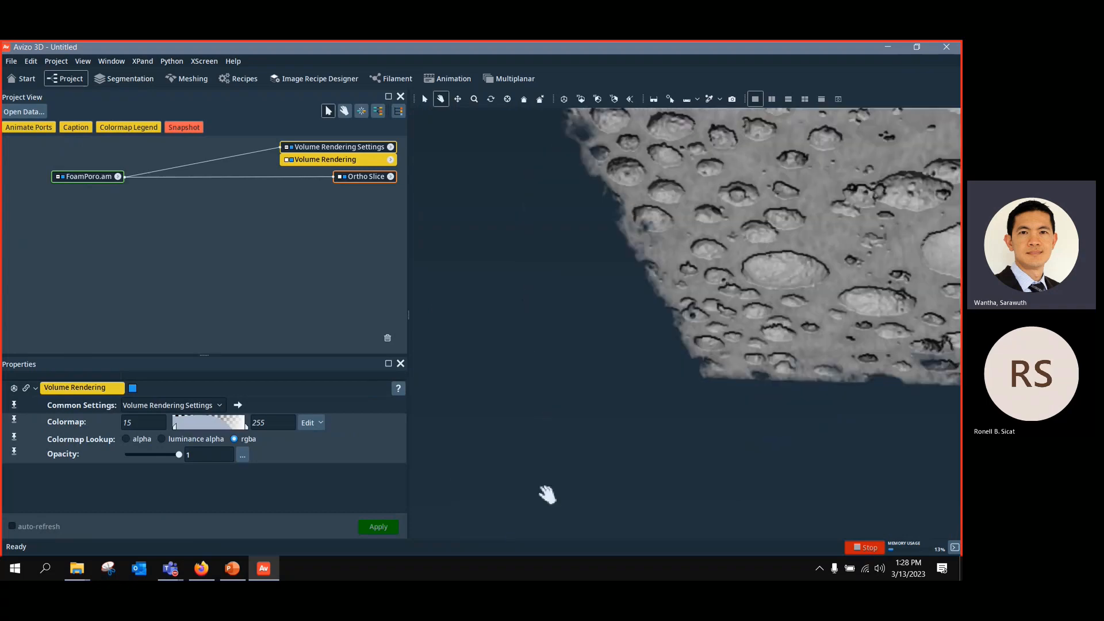
Step: Inspect the foam volume rendering from several angles and remove Volume Rendering Settings with its rendering from the project
scroll(709, 323, "down", 3)
left_click_drag(819, 270, 794, 329)
scroll(765, 336, "up", 5)
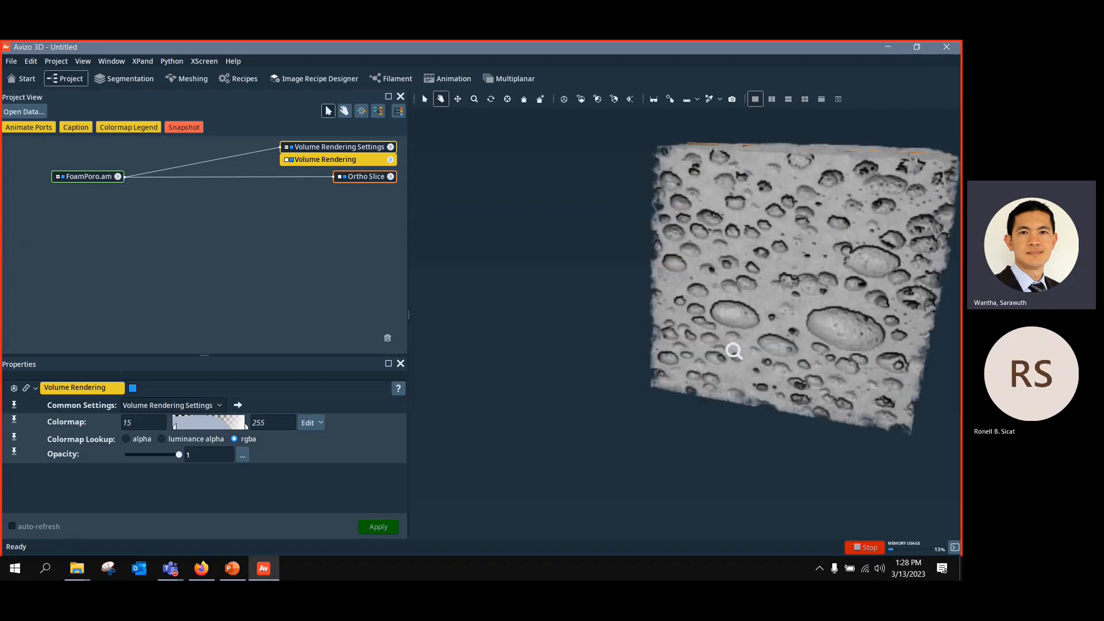
middle_click_drag(781, 325, 626, 382)
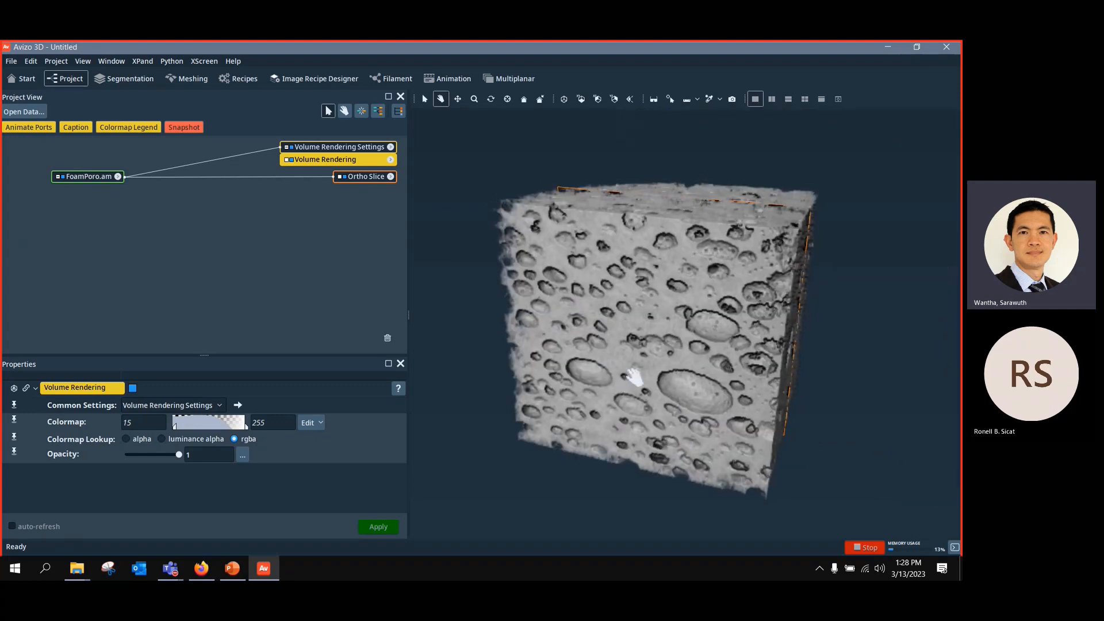
left_click_drag(626, 382, 671, 375)
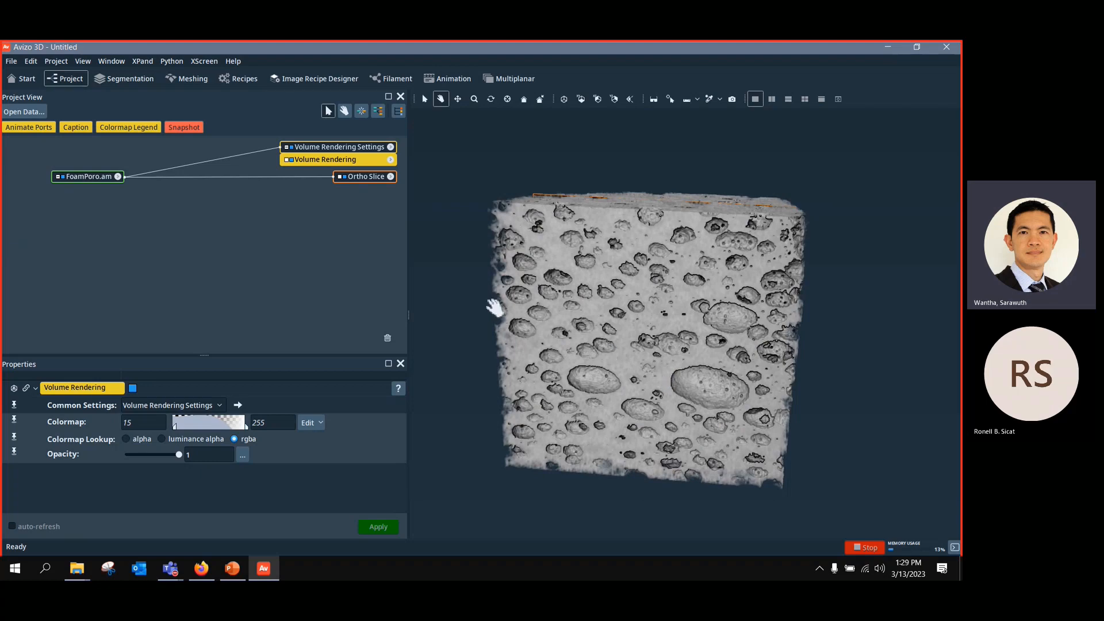
left_click(349, 149)
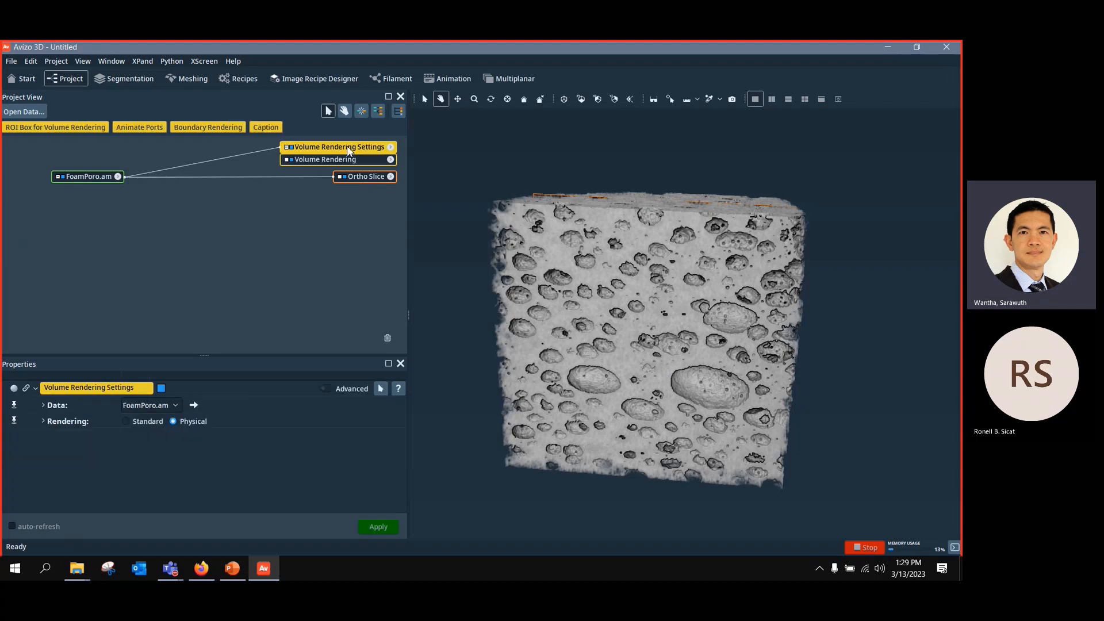
key("Delete")
Step: Inspect the noise in the ortho slice up close, and attach a Median Filter to FoamPoro.am
scroll(628, 303, "up", 5)
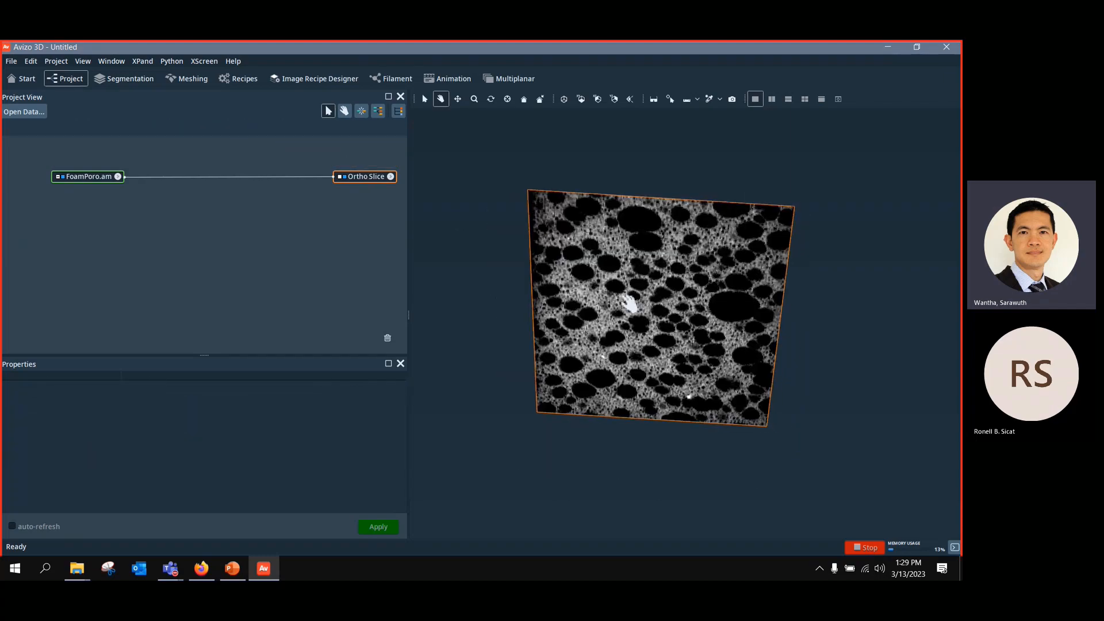
scroll(668, 278, "down", 5)
scroll(660, 276, "up", 8)
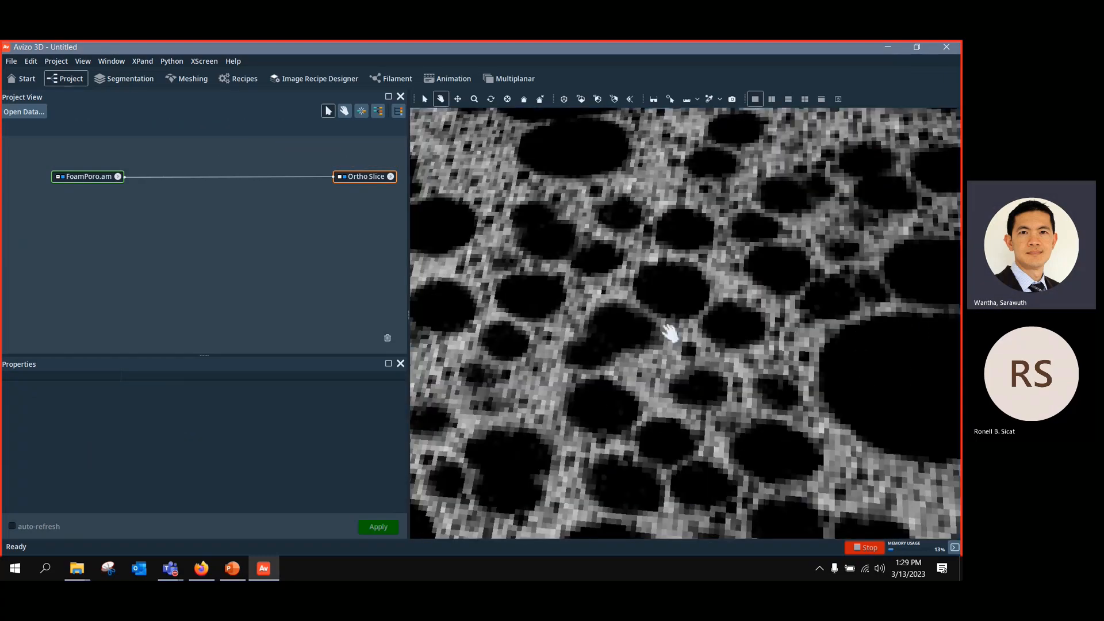
scroll(734, 378, "down", 5)
scroll(726, 438, "up", 7)
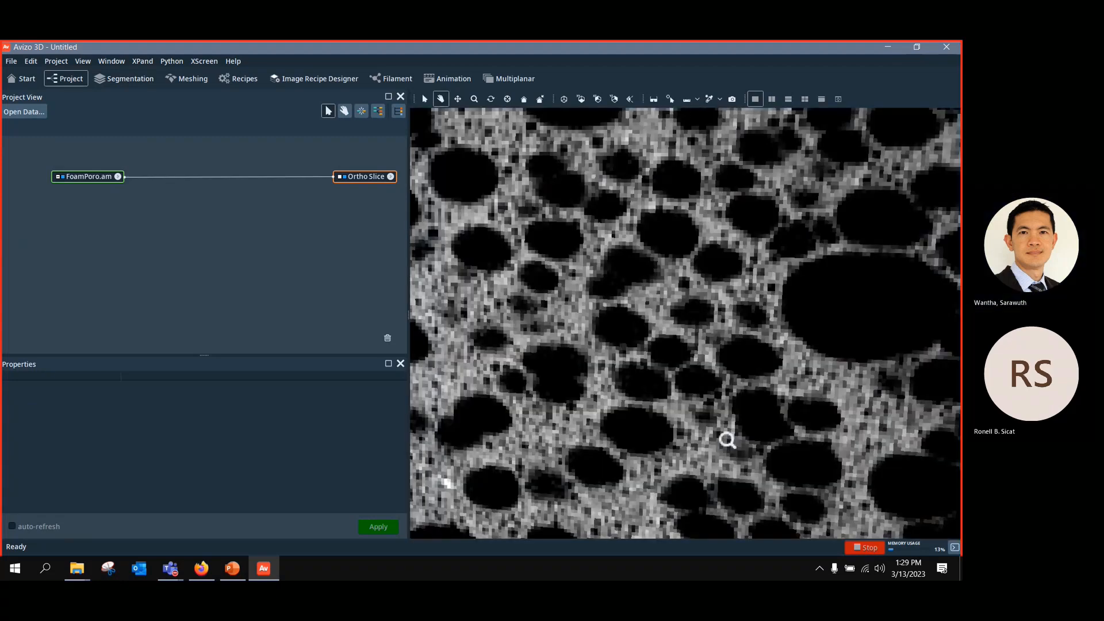
scroll(712, 362, "down", 3)
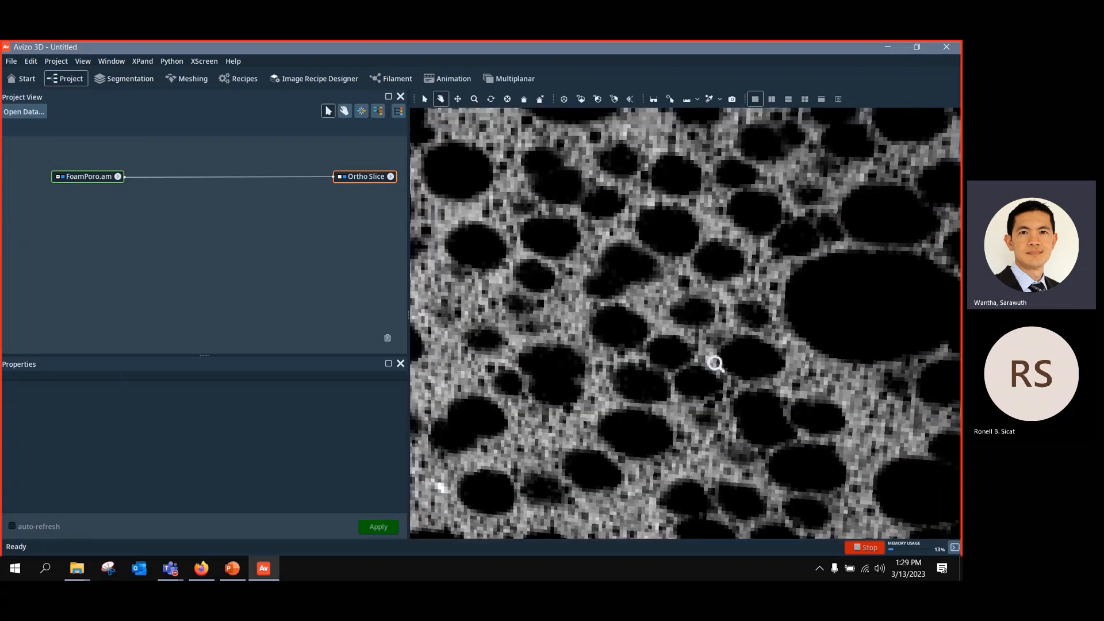
right_click(81, 177)
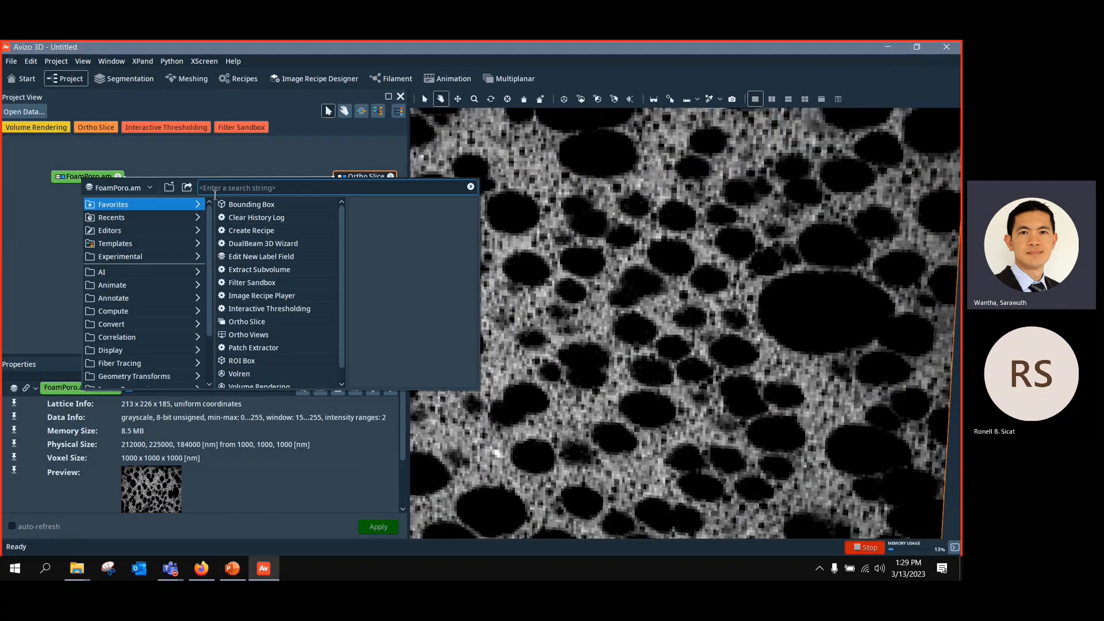
type("media")
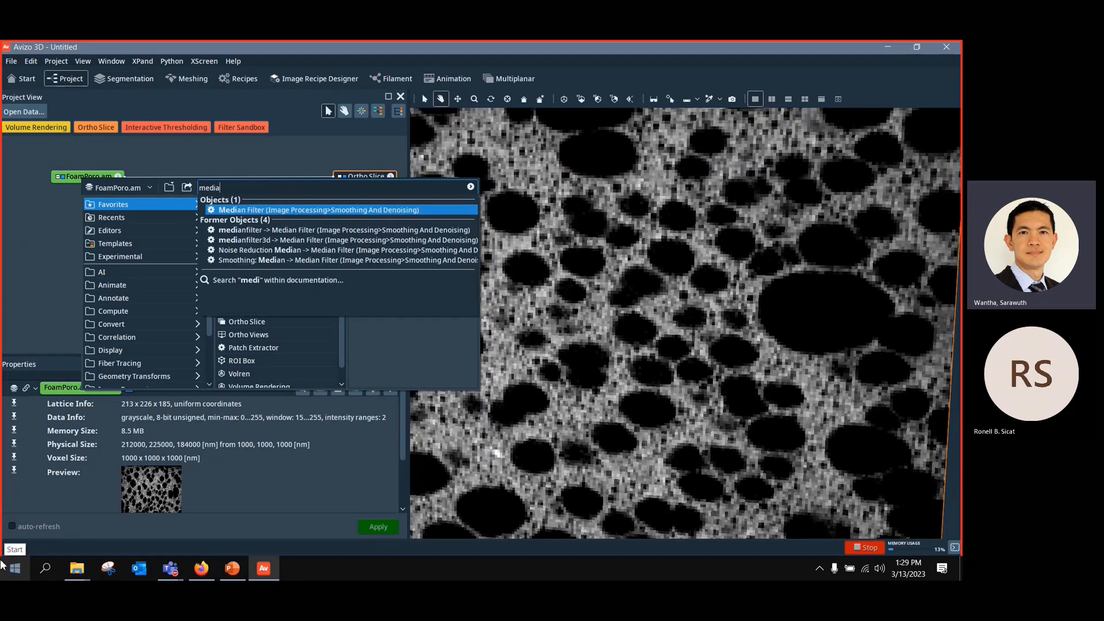
type("n")
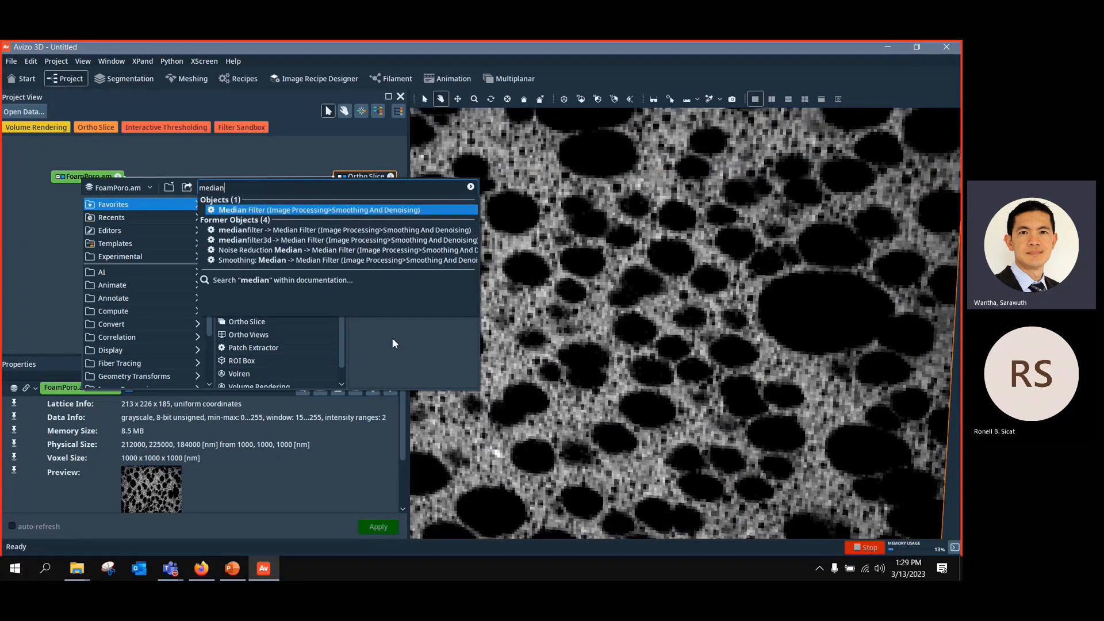
left_click(305, 211)
left_click_drag(114, 198, 194, 203)
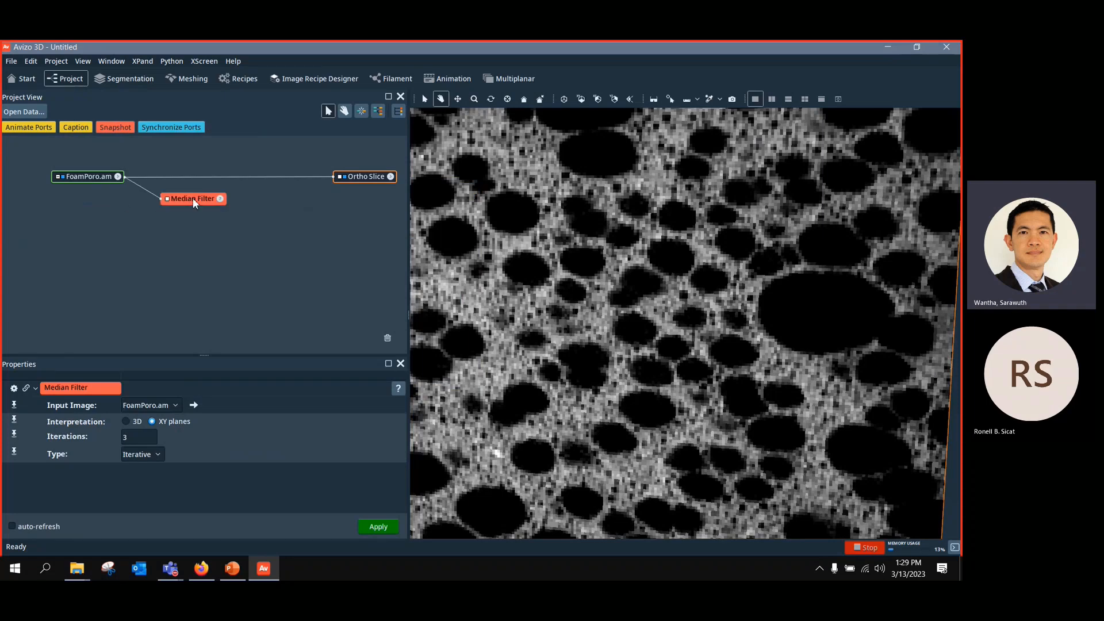
Step: Apply the Median Filter with 3D interpretation and reconnect the Ortho Slice to FoamPoro.filtered to view the smoothed foam
left_click(126, 422)
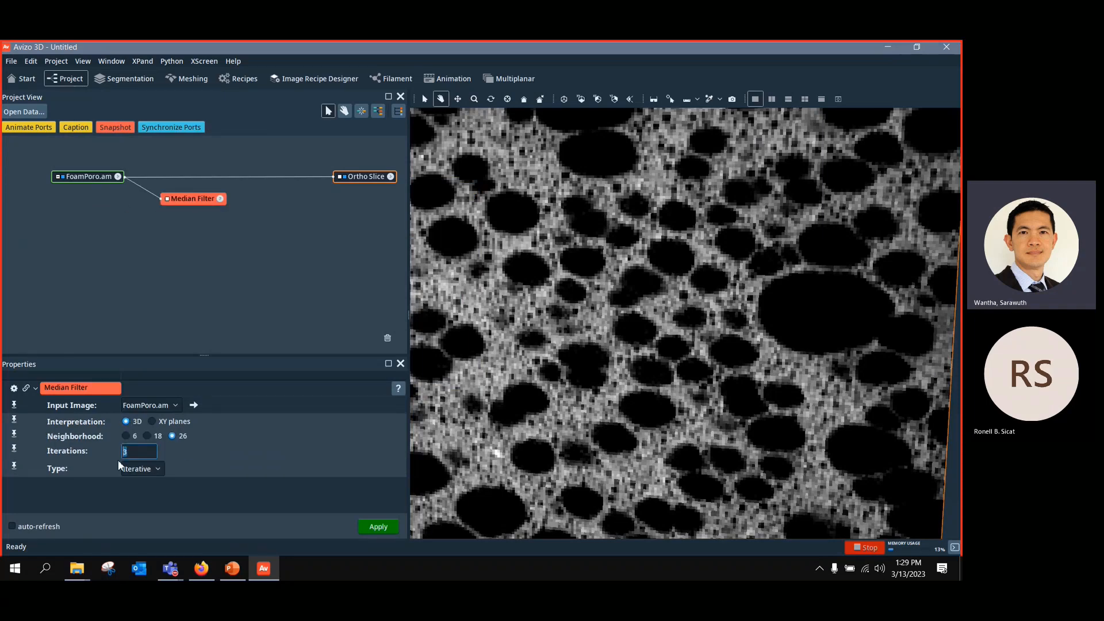
left_click(379, 528)
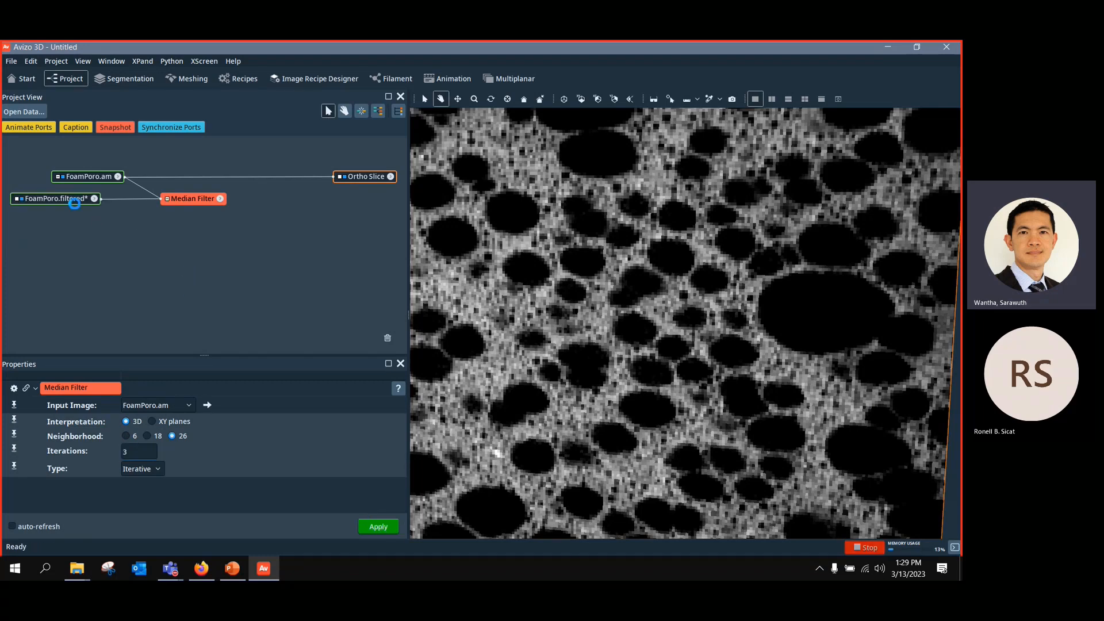
left_click_drag(254, 177, 94, 220)
scroll(537, 252, "down", 5)
scroll(538, 252, "up", 5)
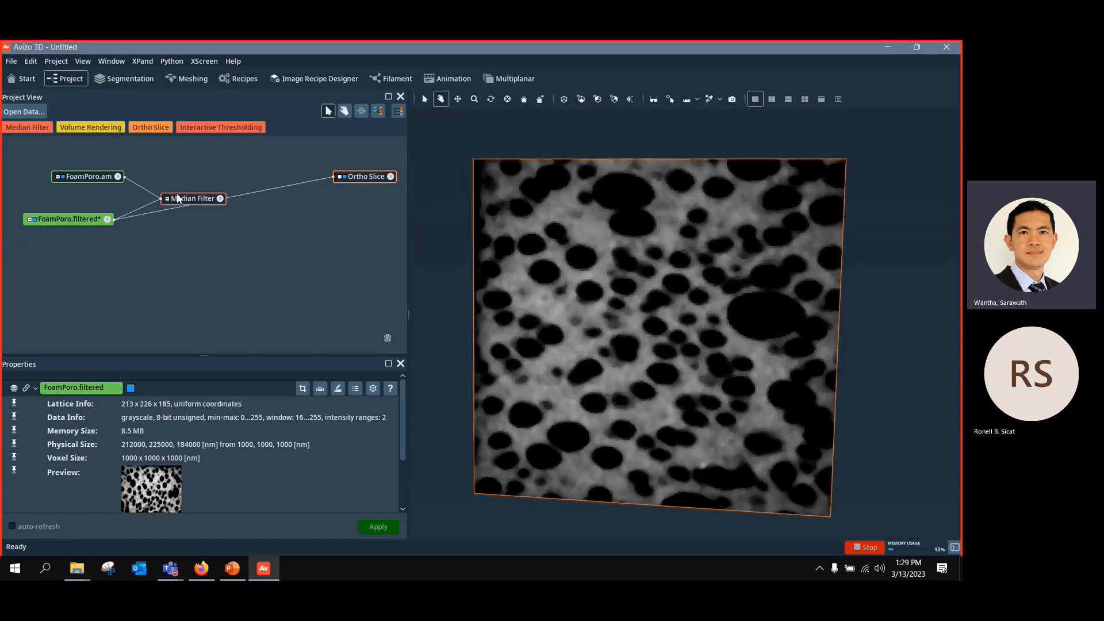
left_click_drag(189, 199, 193, 191)
Step: Add Interactive Thresholding to FoamPoro.filtered and apply it with an intensity range of 0 to 53 to select the pores
left_click(74, 219)
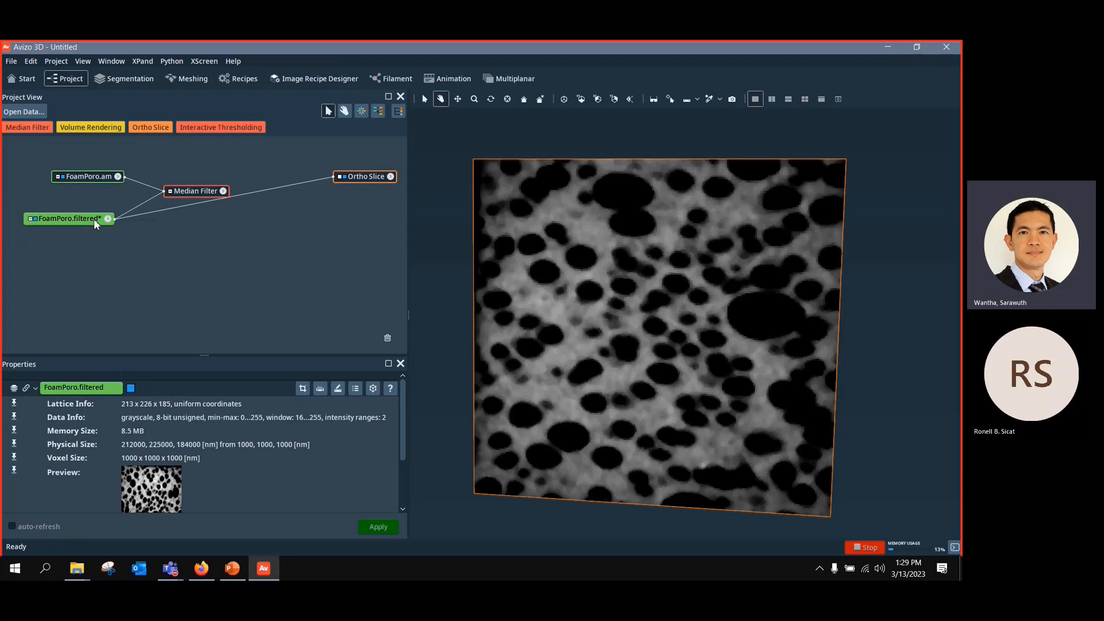
right_click(94, 218)
left_click(196, 128)
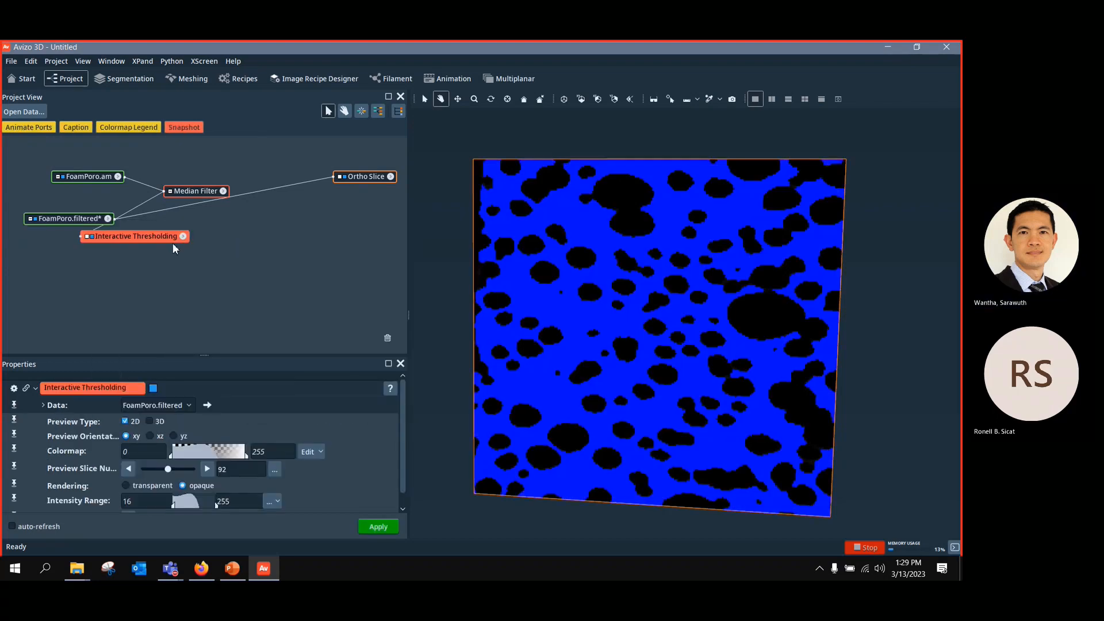
left_click_drag(172, 243, 266, 232)
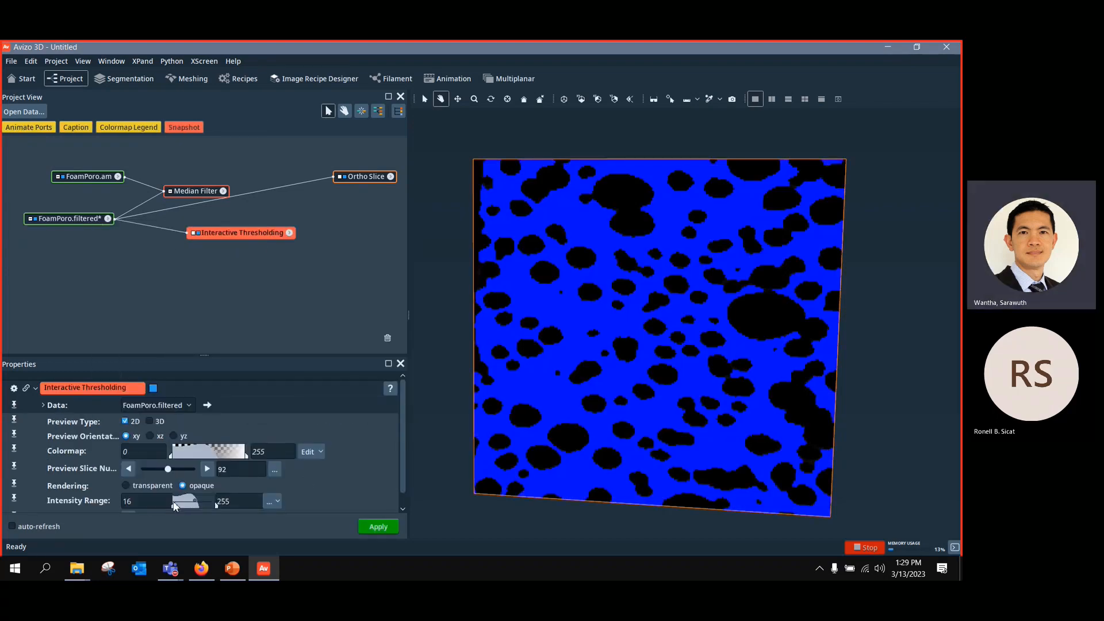
mouse_move(174, 504)
left_mouse_down()
mouse_move(165, 508)
mouse_move(179, 512)
left_mouse_up()
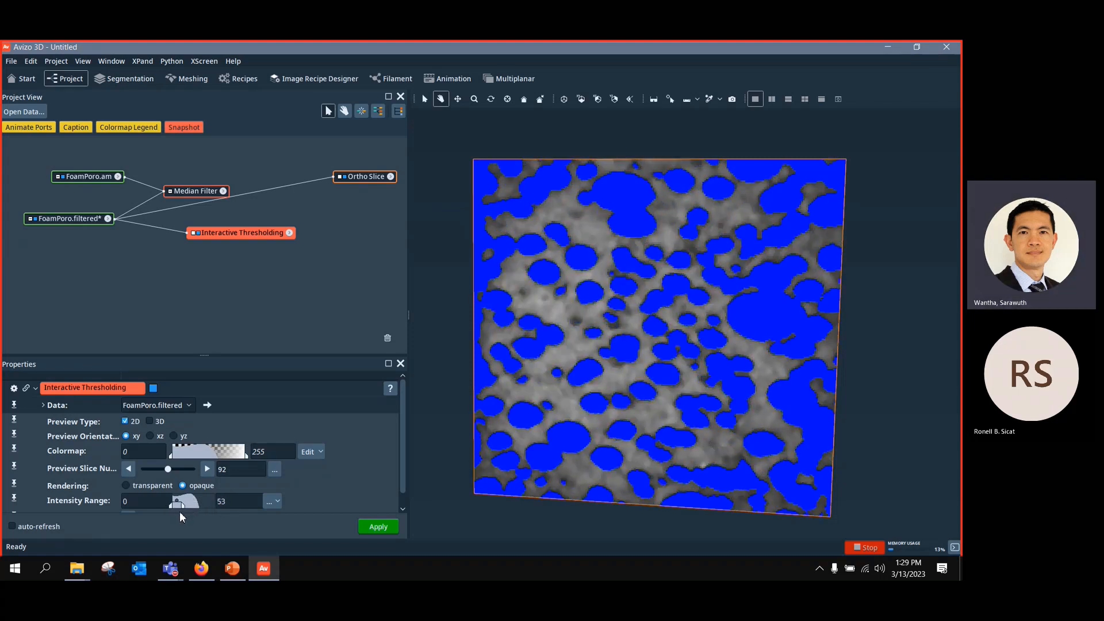
left_click(378, 527)
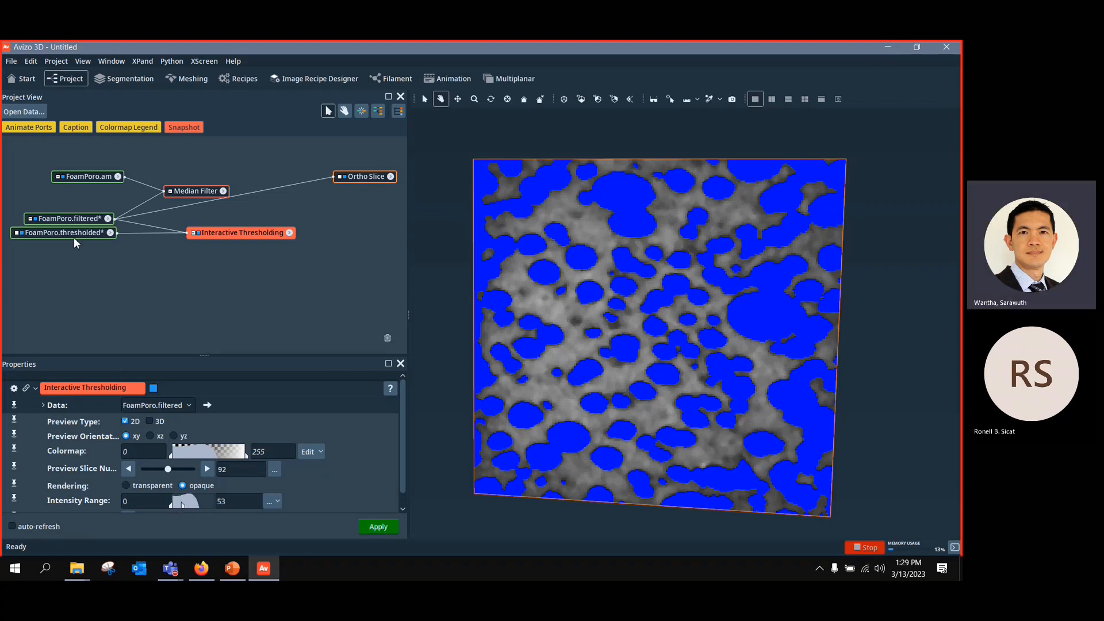
Step: Attach a Volume Rendering to FoamPoro.thresholded and inspect the segmented pores in 3D from several angles
left_click_drag(73, 237, 73, 257)
left_click(92, 124)
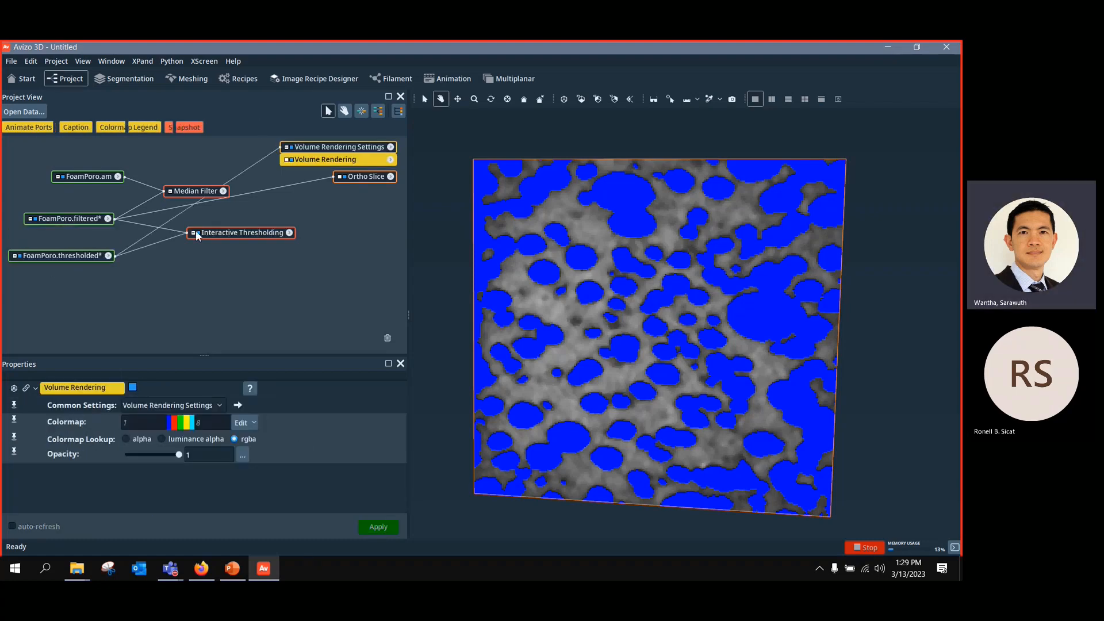
left_click_drag(311, 145, 303, 260)
scroll(730, 362, "down", 5)
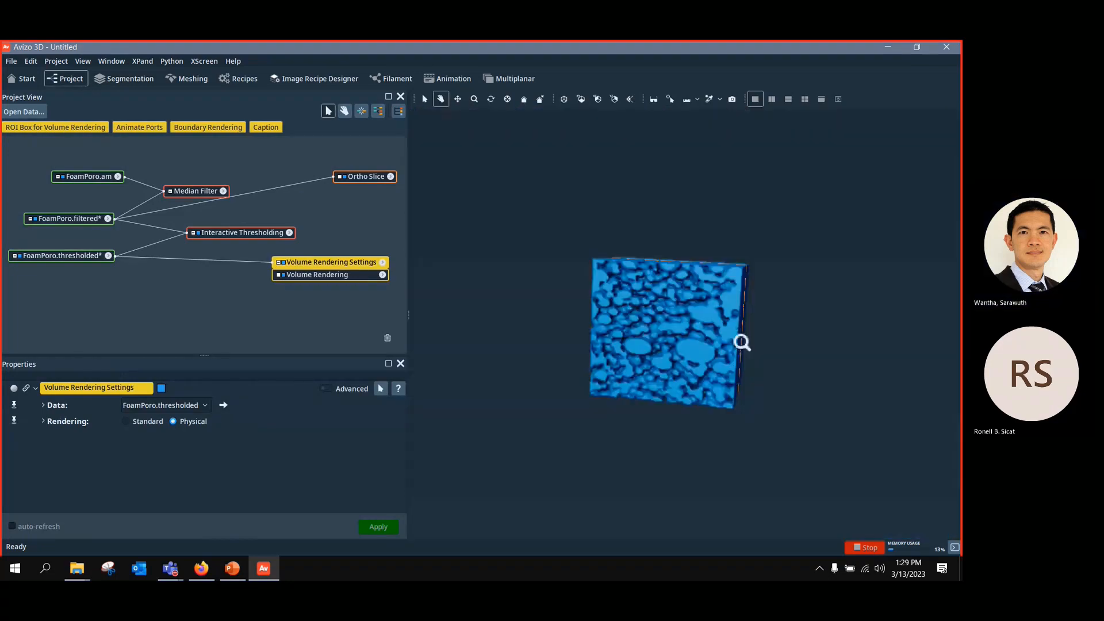
scroll(742, 343, "up", 5)
scroll(739, 364, "down", 4)
left_click_drag(756, 337, 630, 381)
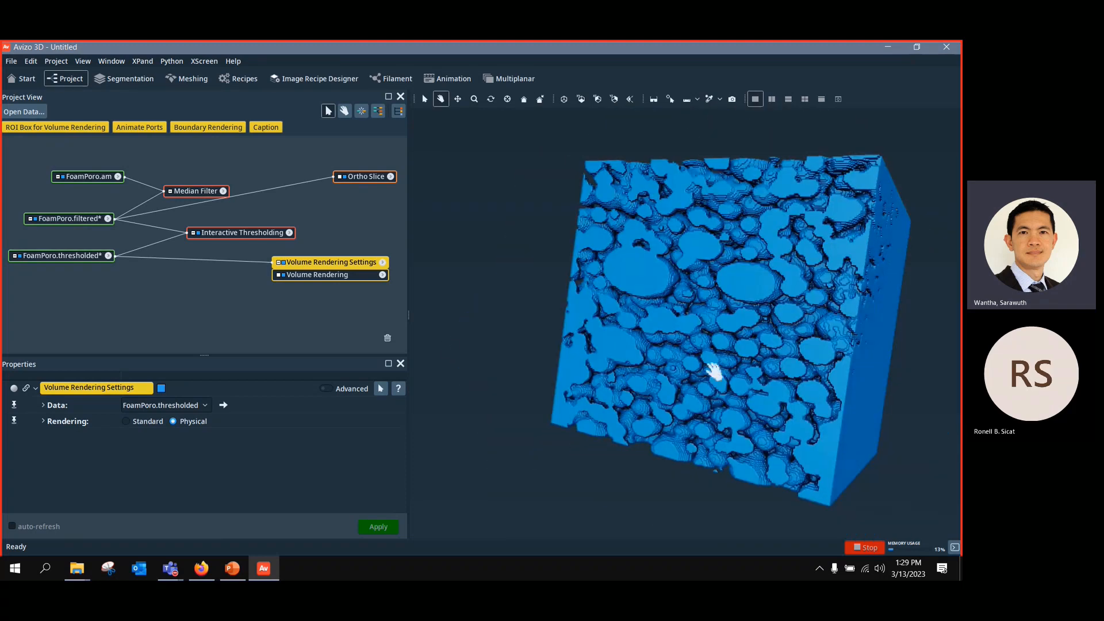
left_click_drag(714, 373, 765, 351)
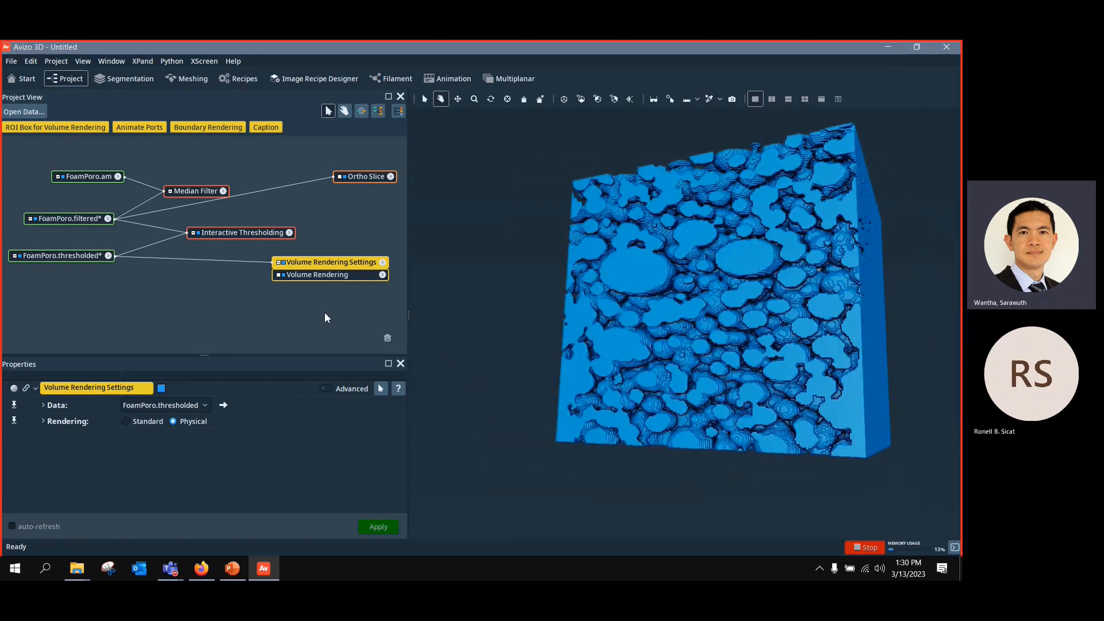
left_click(85, 259)
right_click(91, 255)
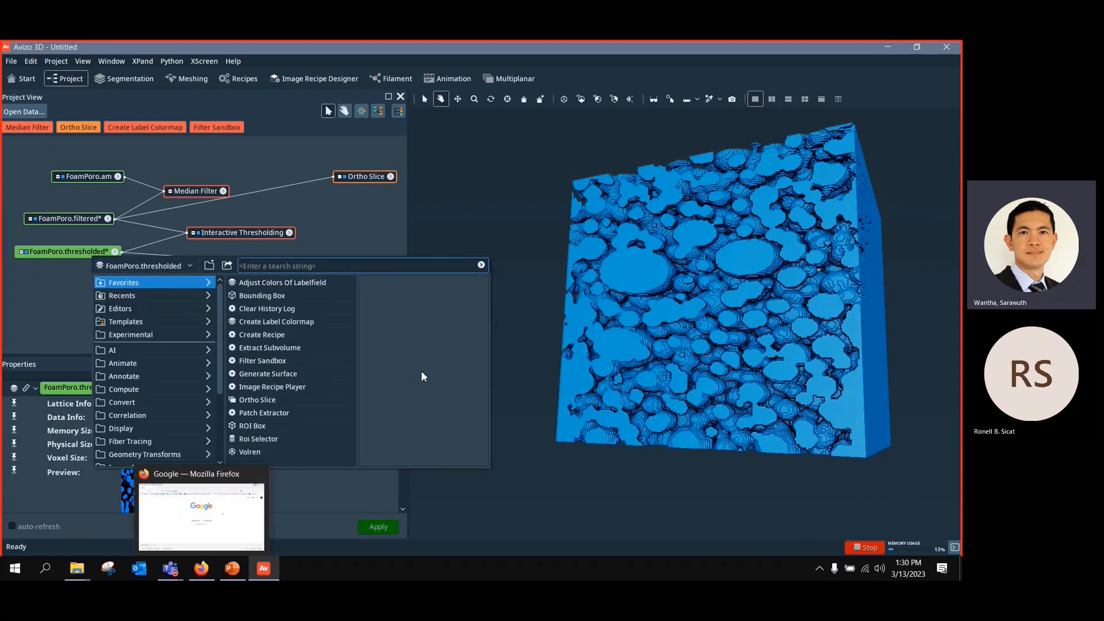
left_click(339, 229)
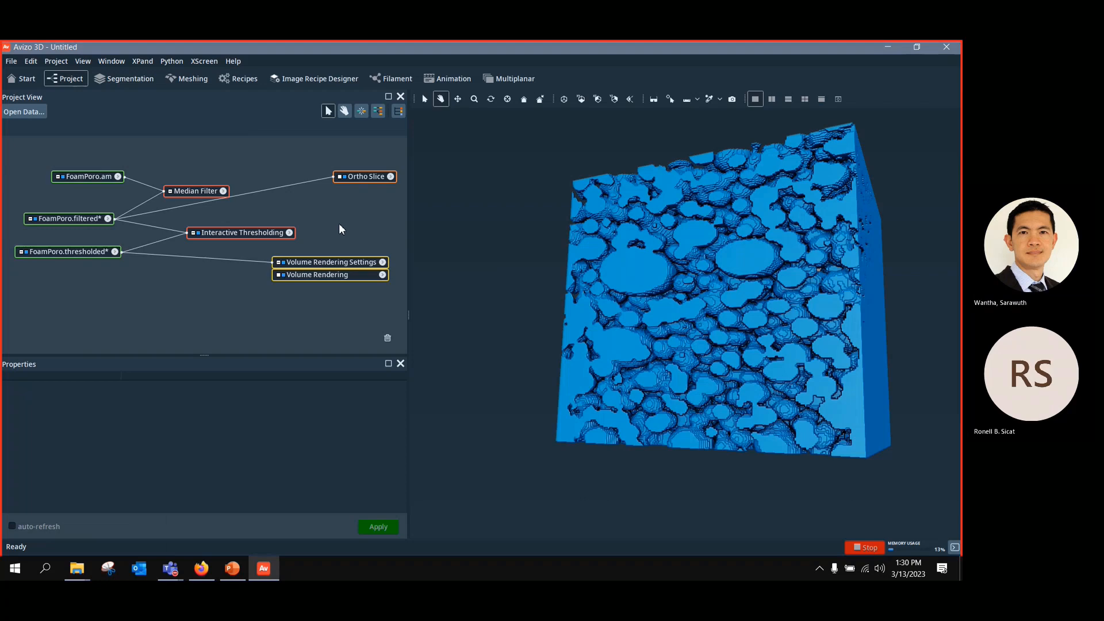
Step: Delete the pores' Volume Rendering Settings, then reconnect the Ortho Slice to FoamPoro.thresholded and place it below Interactive Thresholding
left_click(304, 260)
key("Delete")
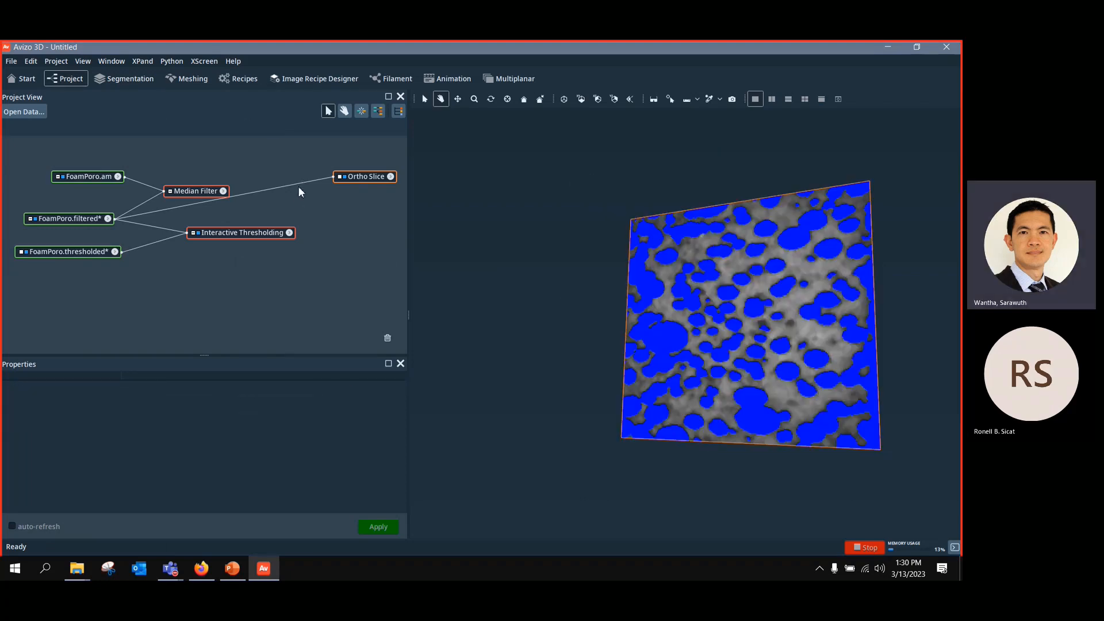
left_click_drag(282, 178, 79, 253)
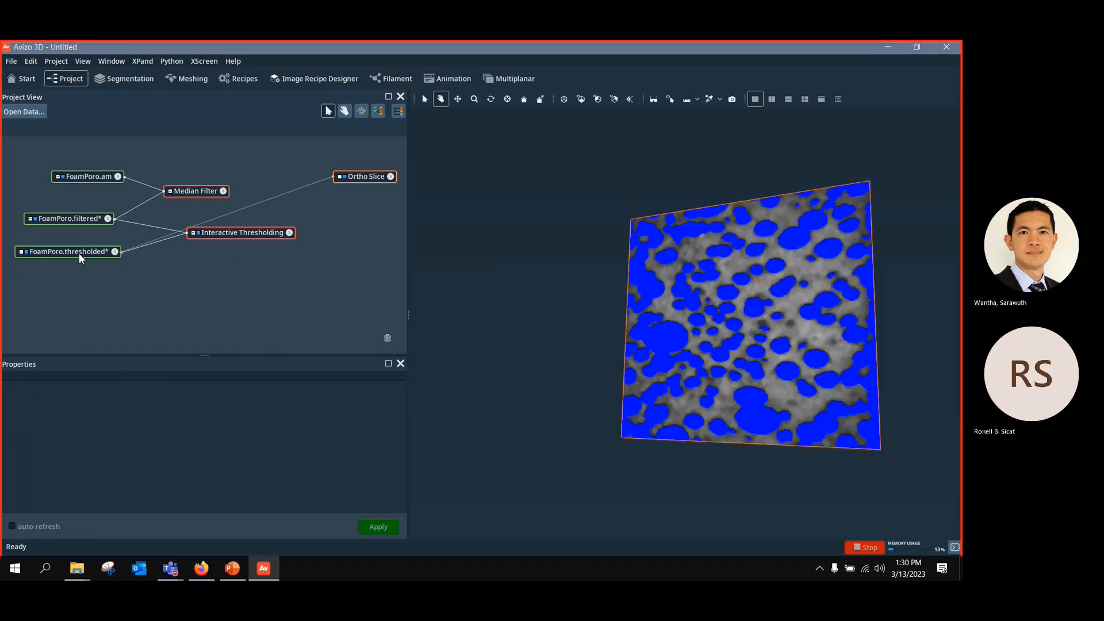
left_click_drag(364, 181, 340, 299)
left_click_drag(770, 293, 811, 313)
scroll(804, 331, "up", 4)
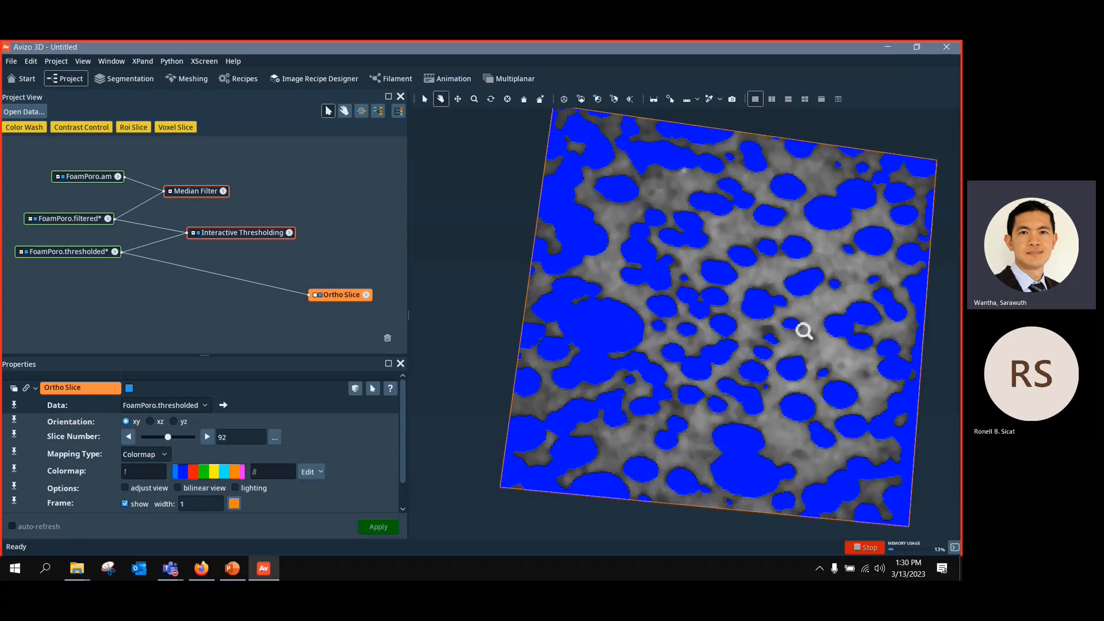
scroll(804, 330, "up", 1)
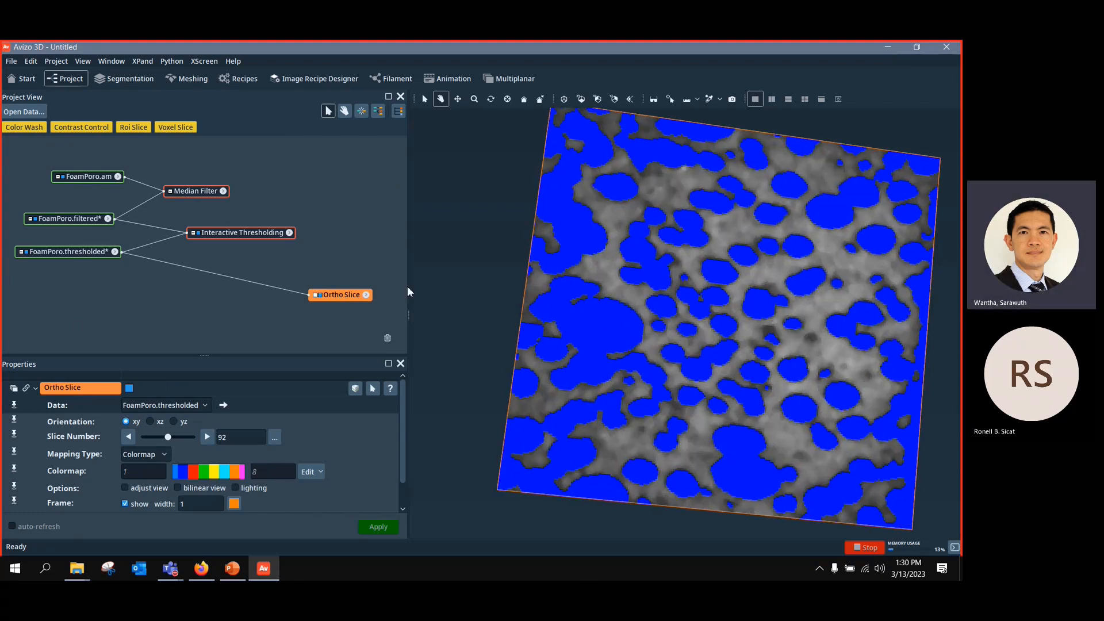
Step: Attach a Chamfer Distance Map to FoamPoro.thresholded and place it below that object in the project graph
left_click_drag(91, 253, 84, 252)
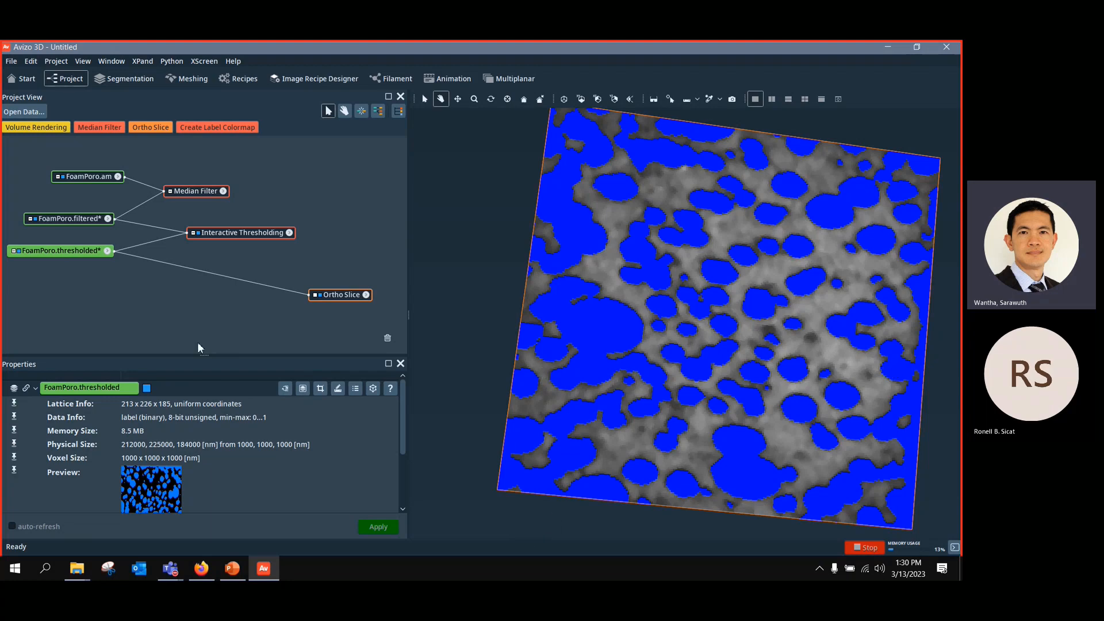
right_click(81, 254)
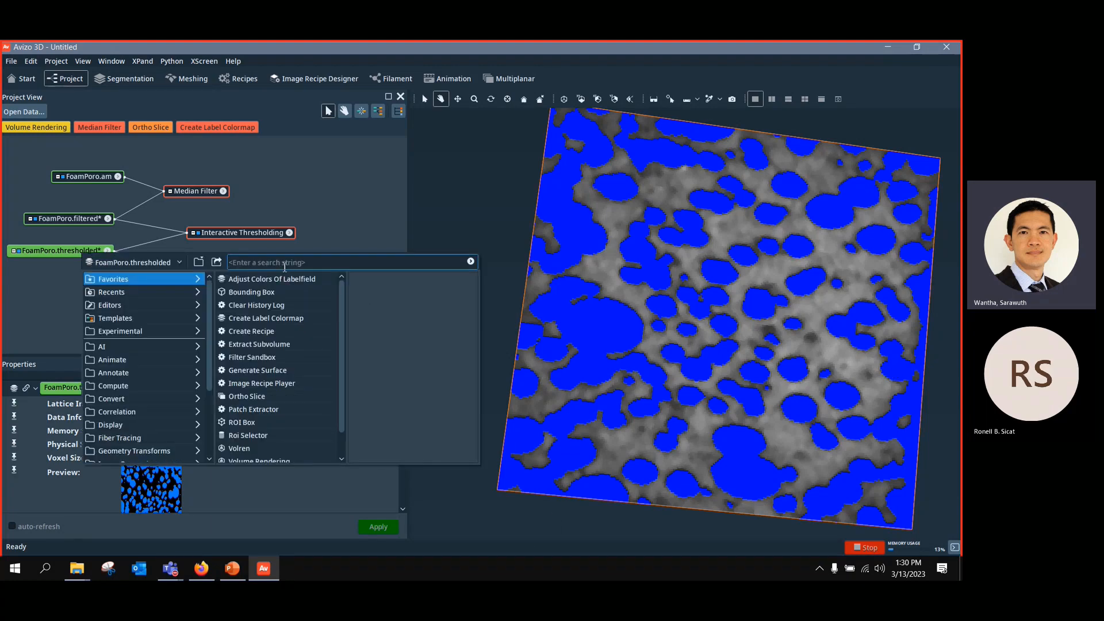
type("dis")
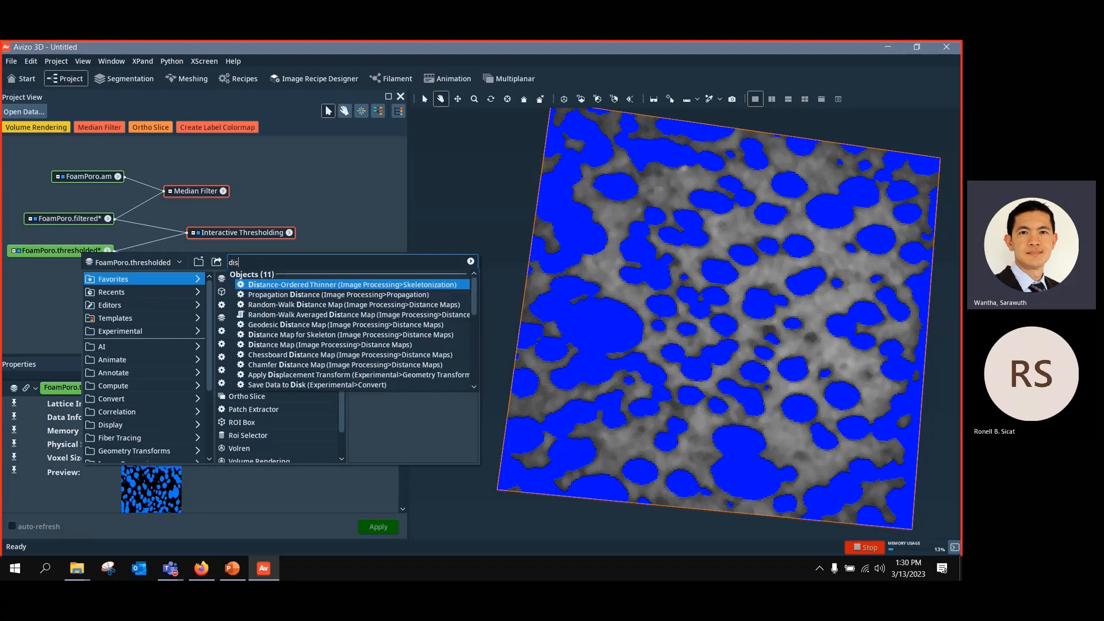
key("BackSpace")
key("BackSpace")
key("BackSpace")
type("cham")
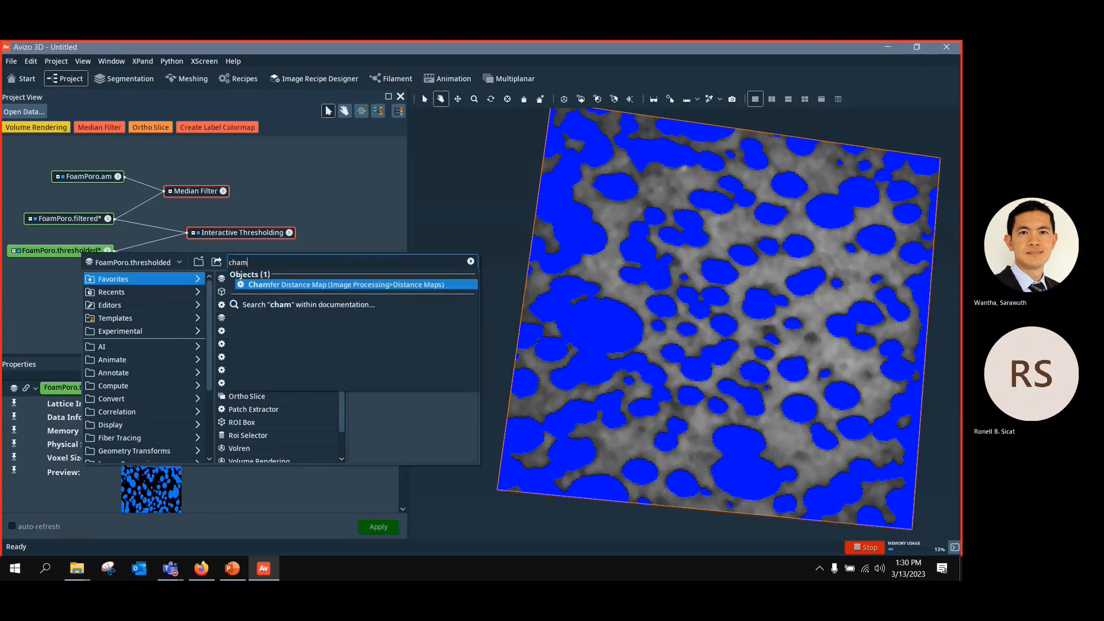
left_click(344, 285)
left_click_drag(143, 268, 188, 288)
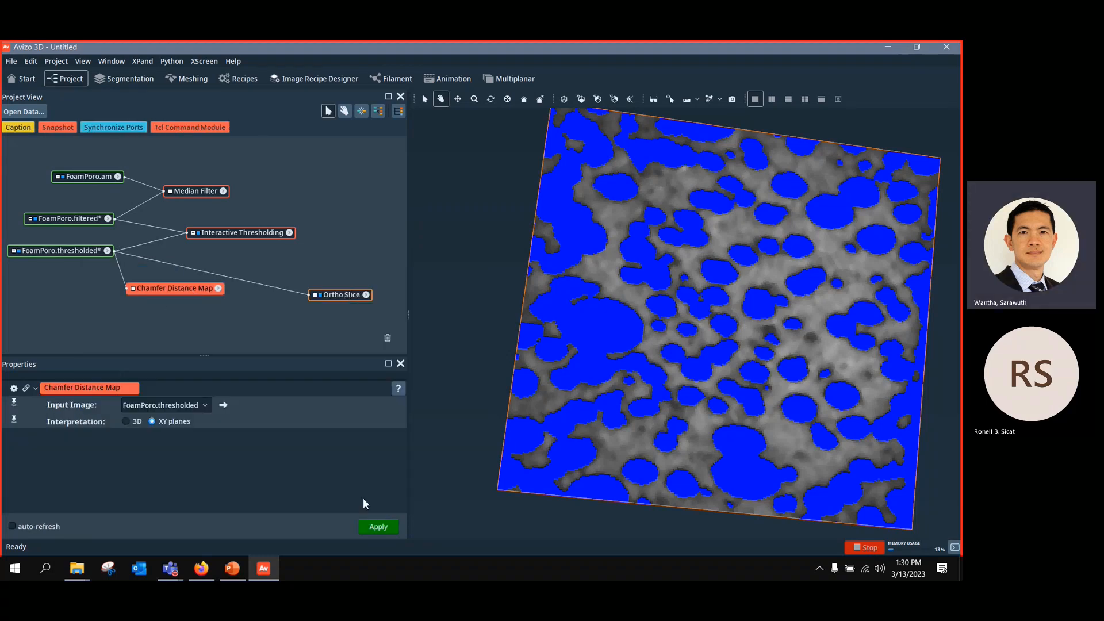
Step: Apply the Chamfer Distance Map, reconnect the Ortho Slice to FoamPoro.distmap and place the Chamfer Distance Map module below Interactive Thresholding
left_click(371, 525)
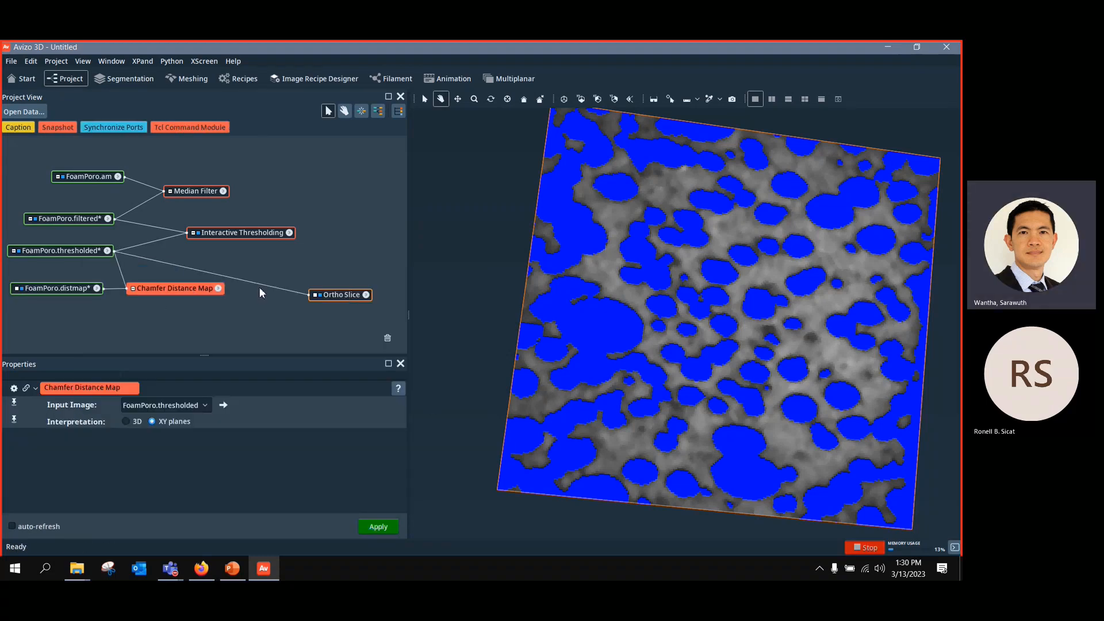
left_click_drag(260, 284, 53, 302)
left_click_drag(168, 287, 203, 263)
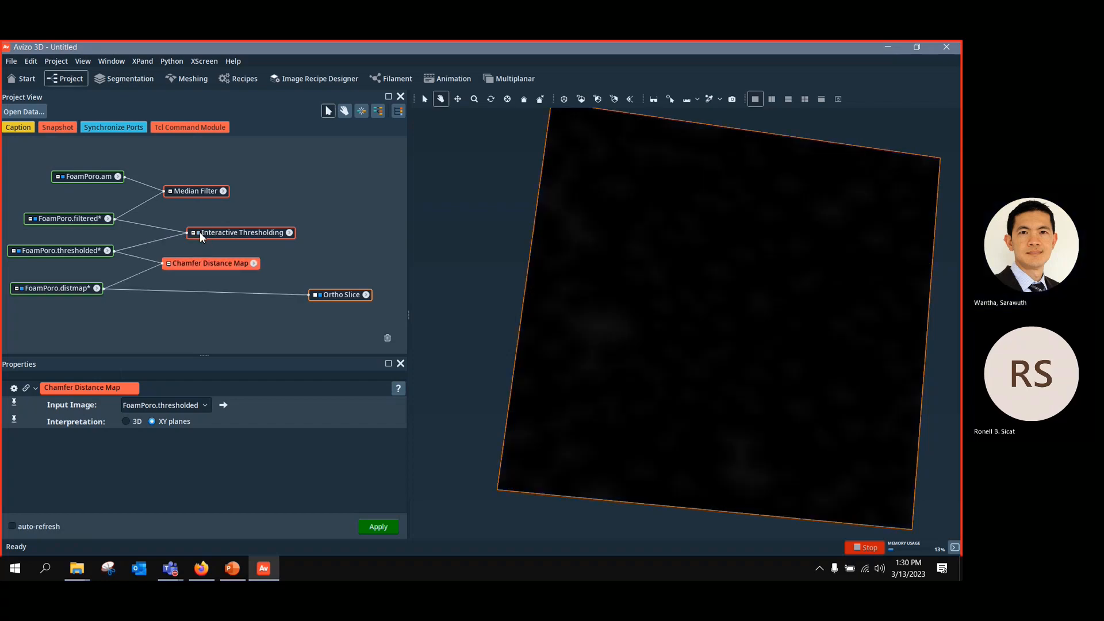
Step: Reduce the Ortho Slice's colormap range to 0 to 14 for displaying FoamPoro.distmap
left_click(40, 287)
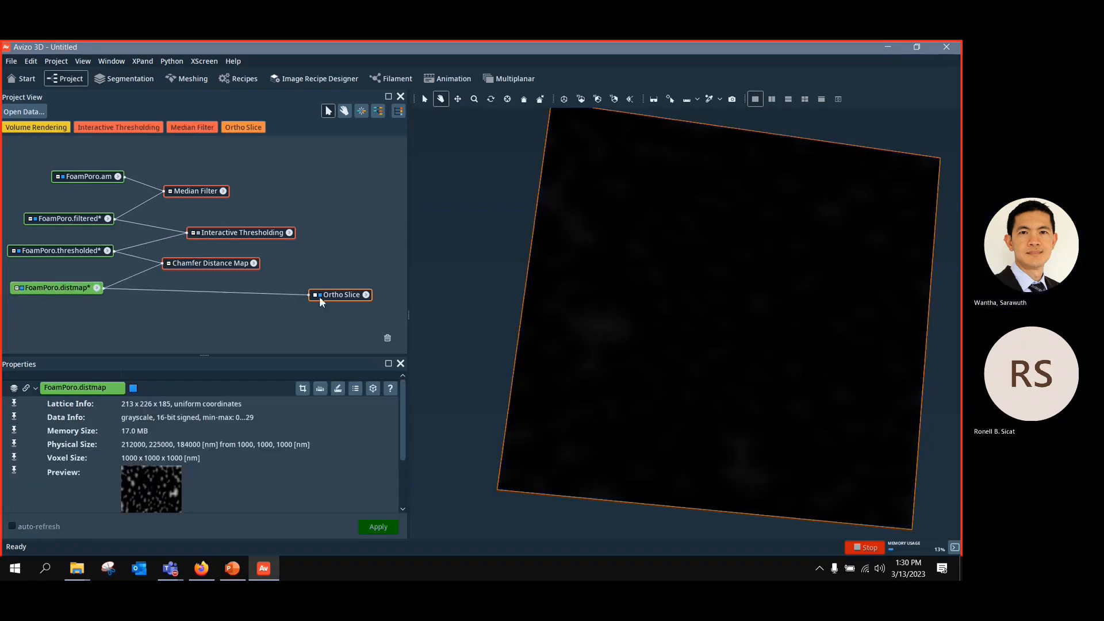
left_click(339, 295)
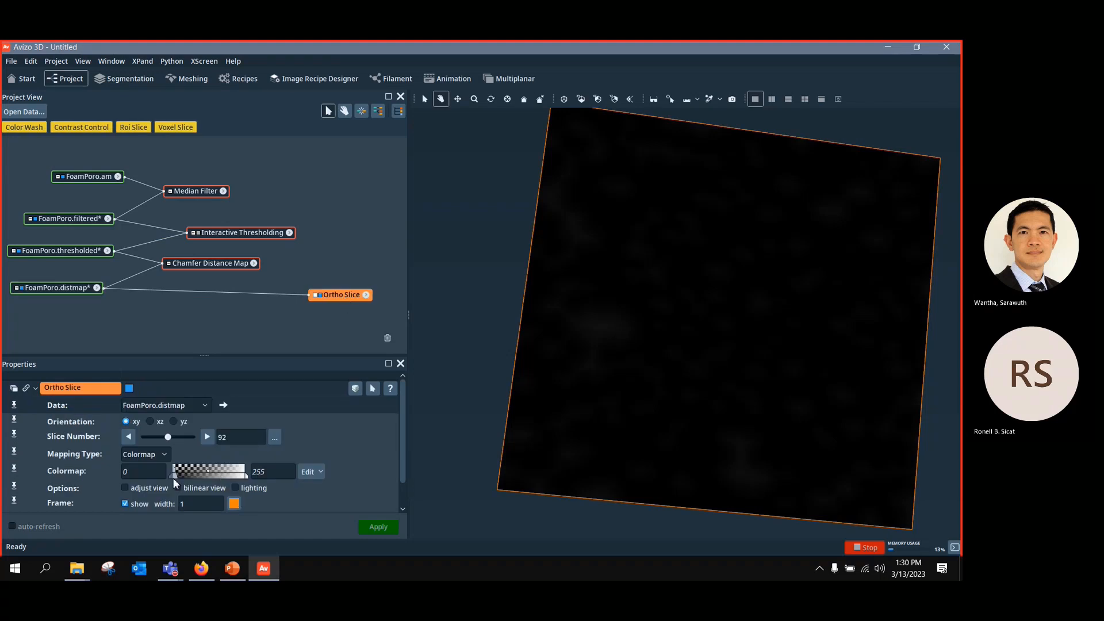
left_click_drag(246, 475, 177, 484)
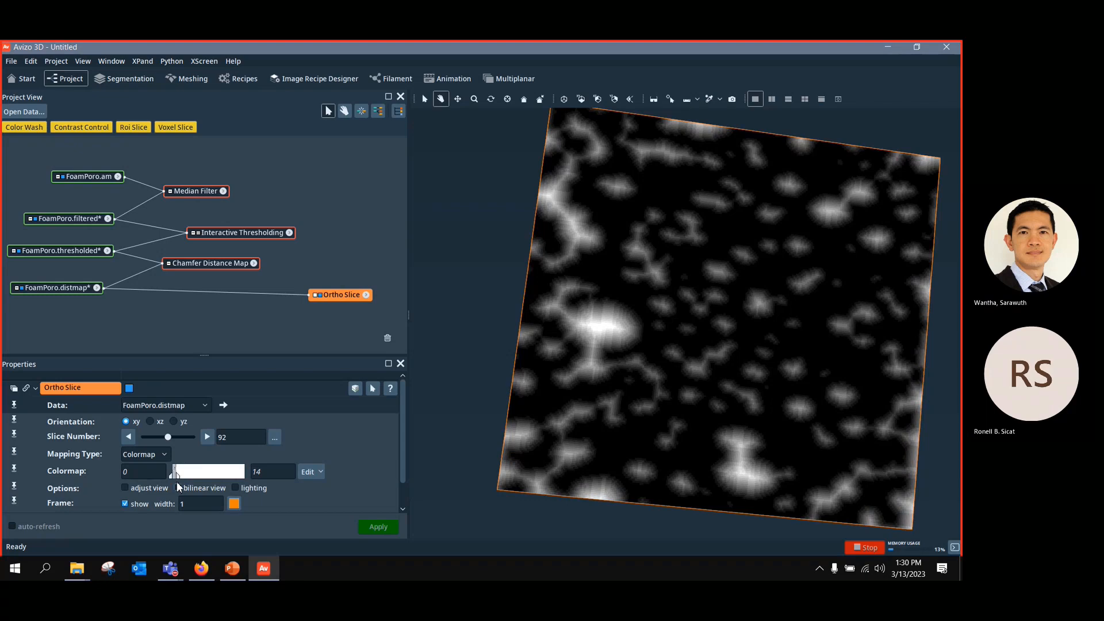
Step: Compare the pores with their distance map by connecting the Ortho Slice to FoamPoro.thresholded and back to FoamPoro.distmap
left_click_drag(127, 291, 84, 257)
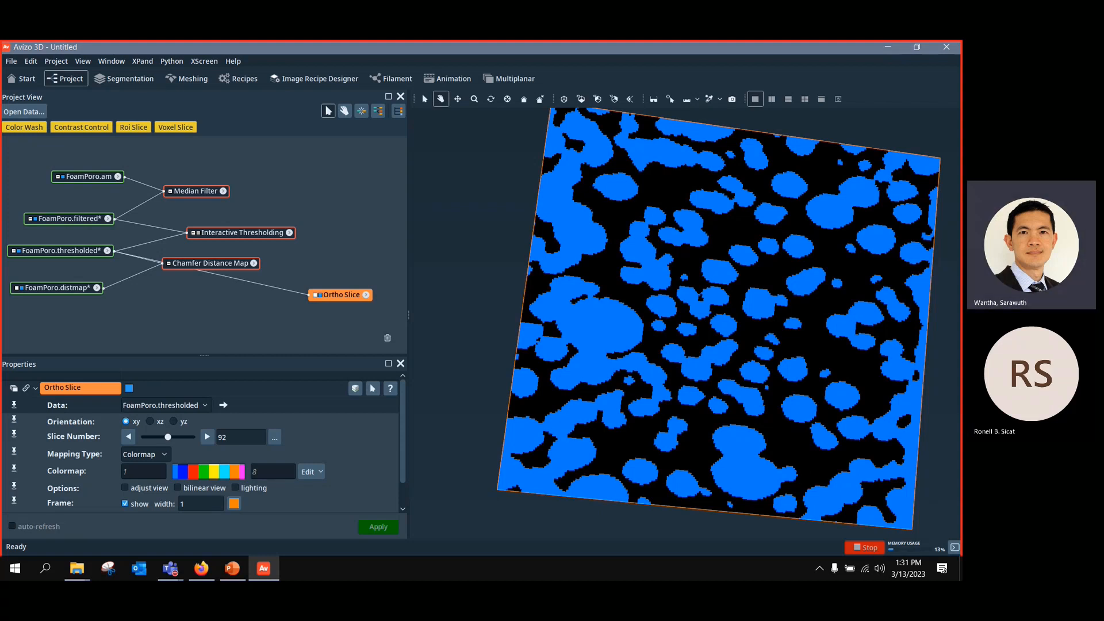
scroll(636, 345, "up", 5)
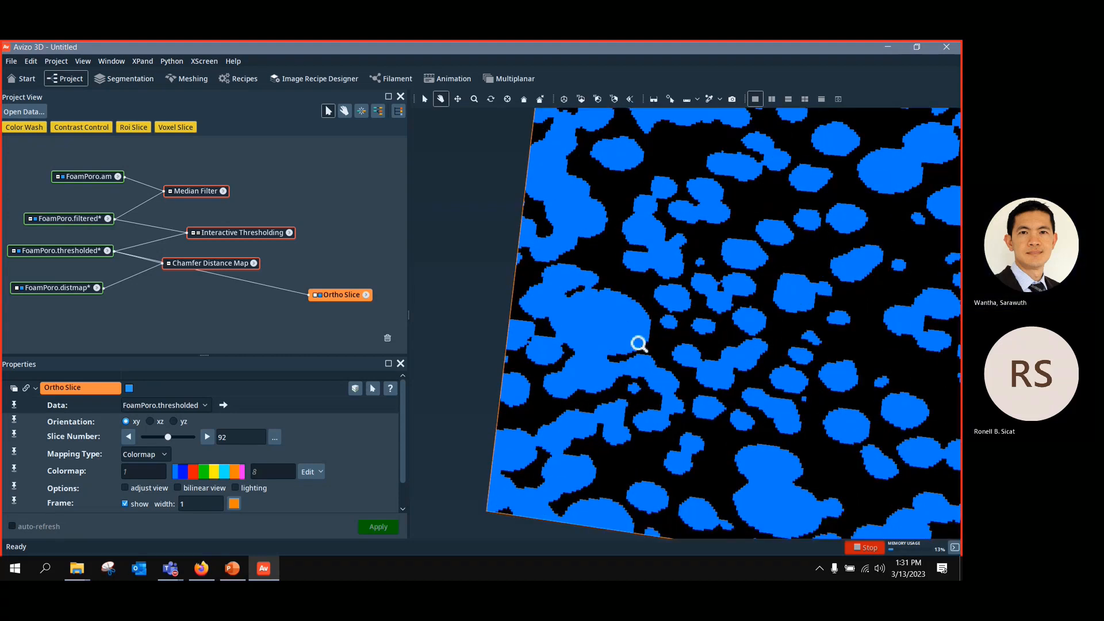
scroll(609, 291, "up", 4)
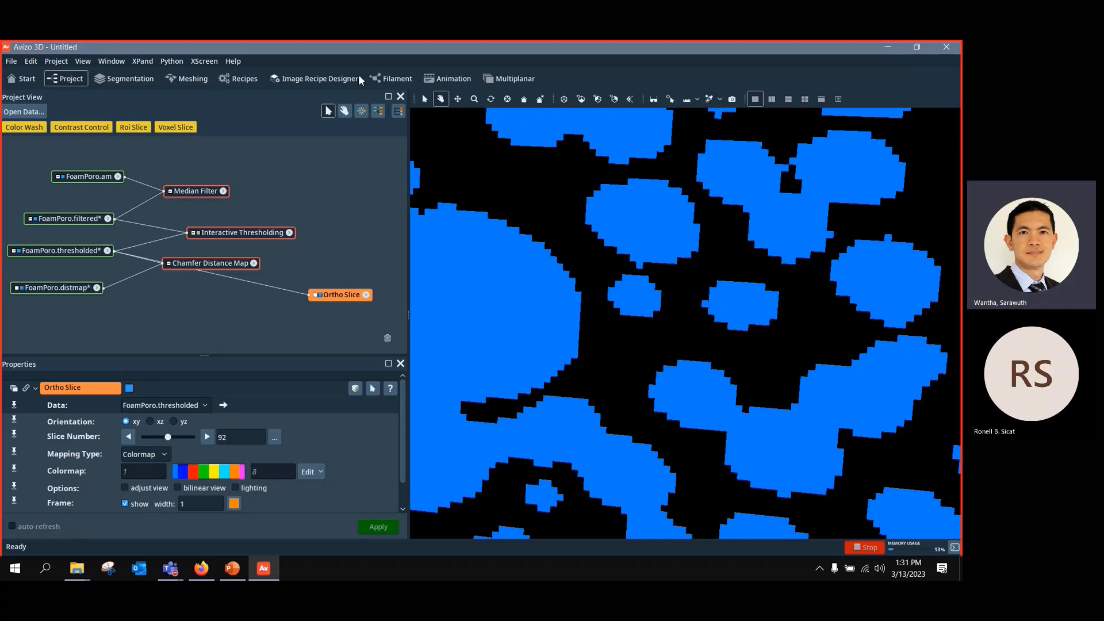
left_click_drag(243, 284, 78, 289)
scroll(692, 309, "down", 5)
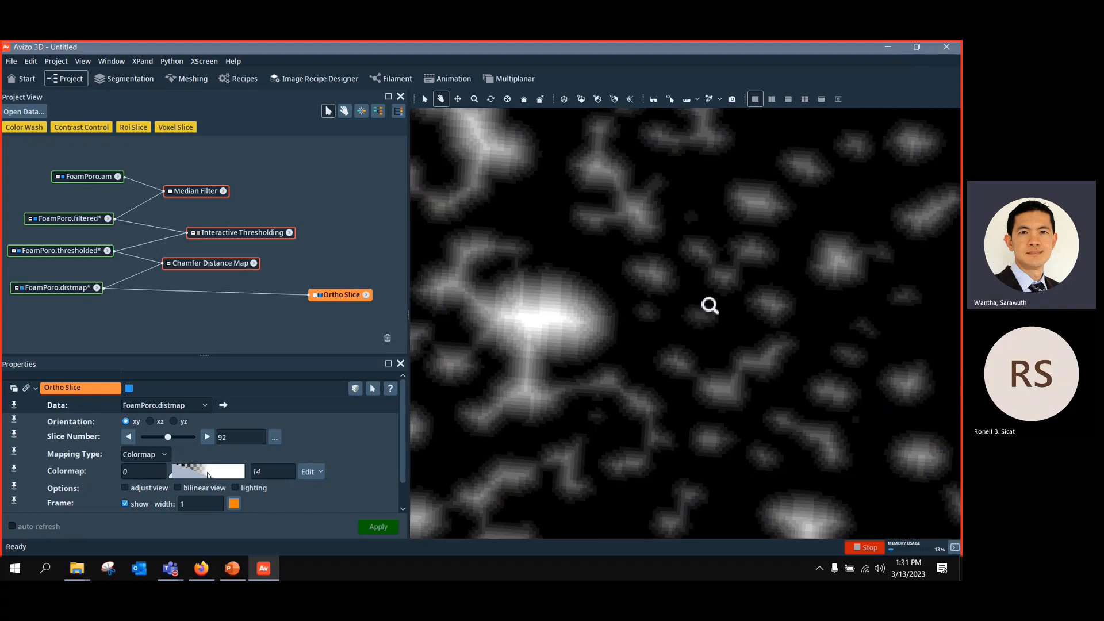
Step: Attach a Color Wash to the Ortho Slice and connect its data input to FoamPoro.thresholded
right_click(330, 298)
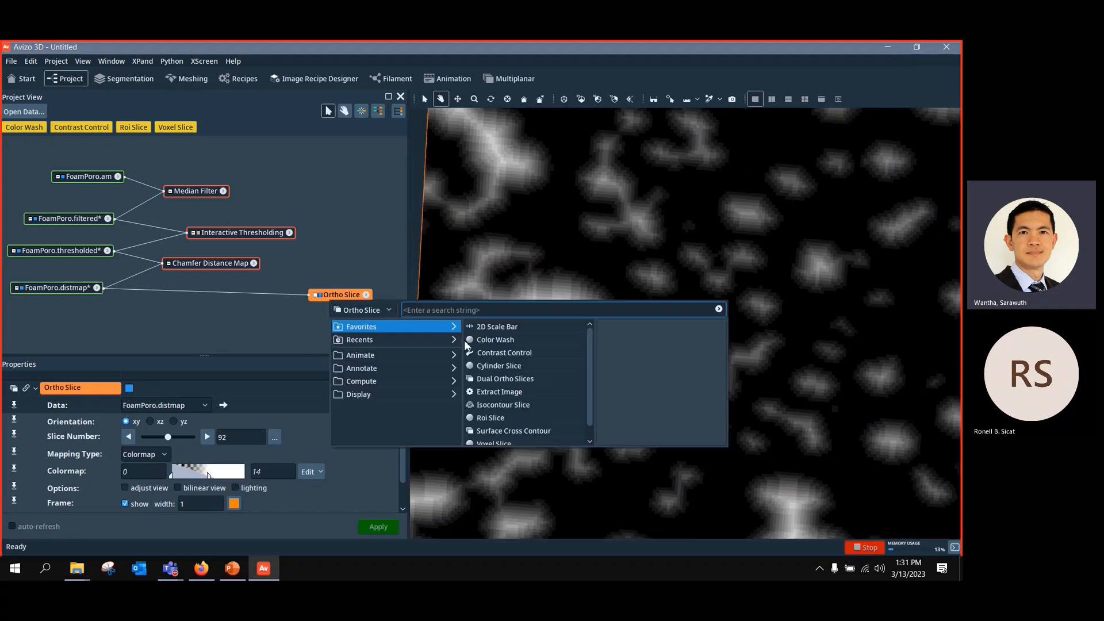
left_click(619, 410)
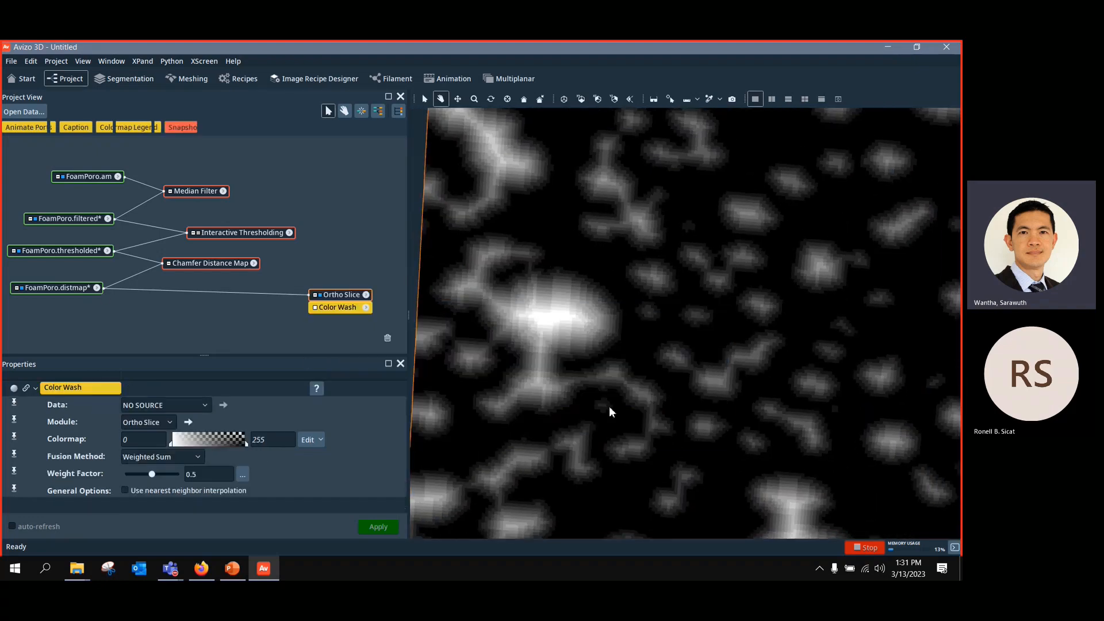
left_click(315, 307)
left_click(329, 315)
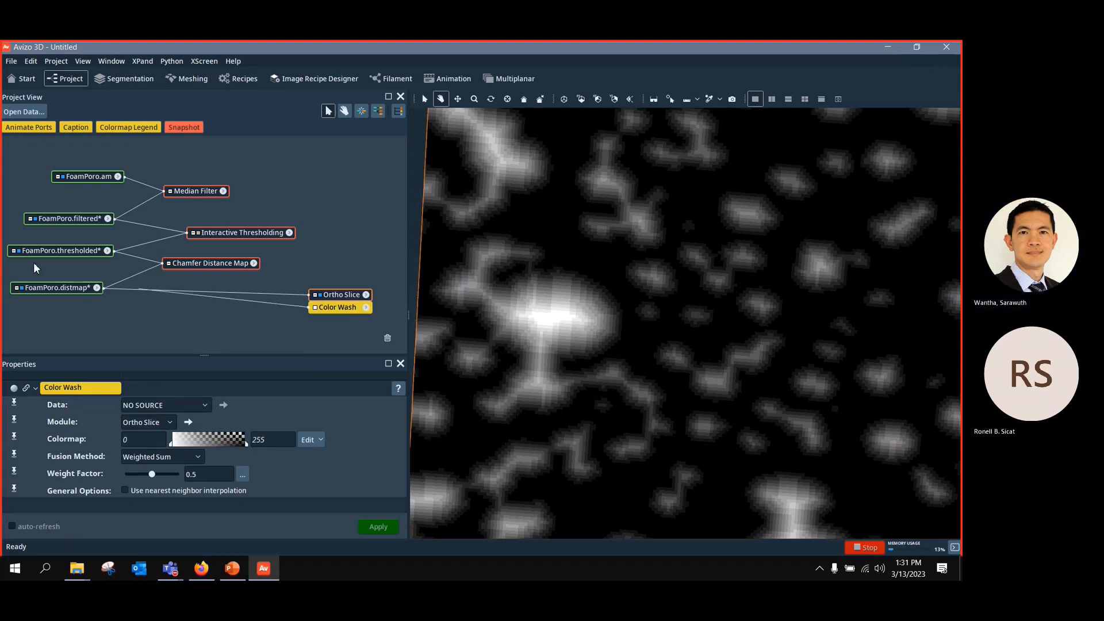
left_click(40, 249)
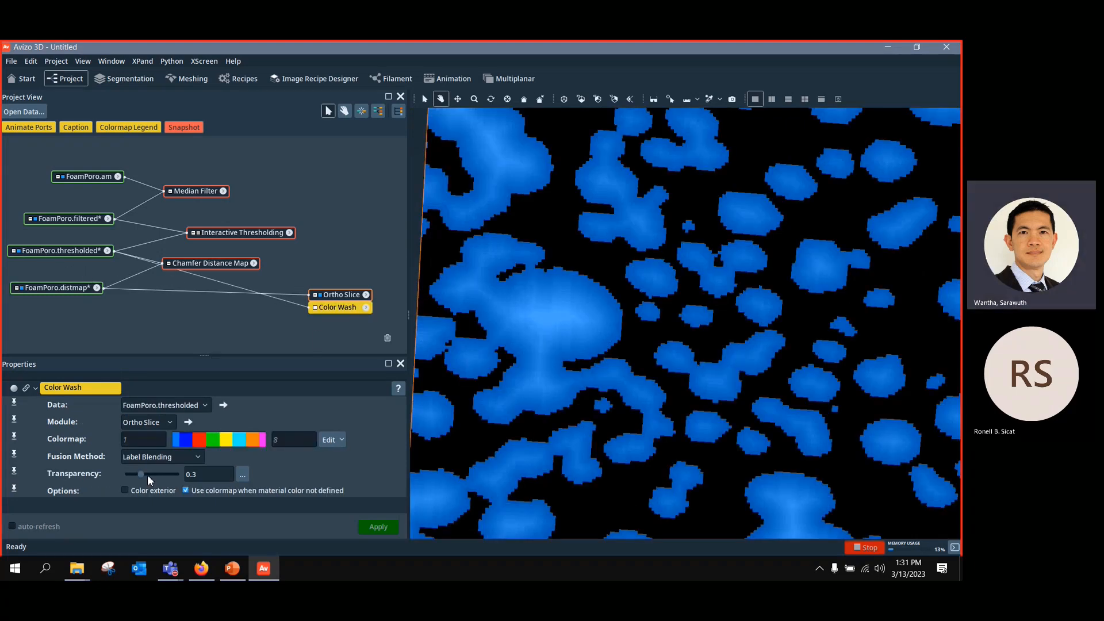
Step: Vary the Color Wash transparency from 0 to about 0.62 to compare both images, and disconnect it from FoamPoro.thresholded
left_click_drag(144, 474, 90, 460)
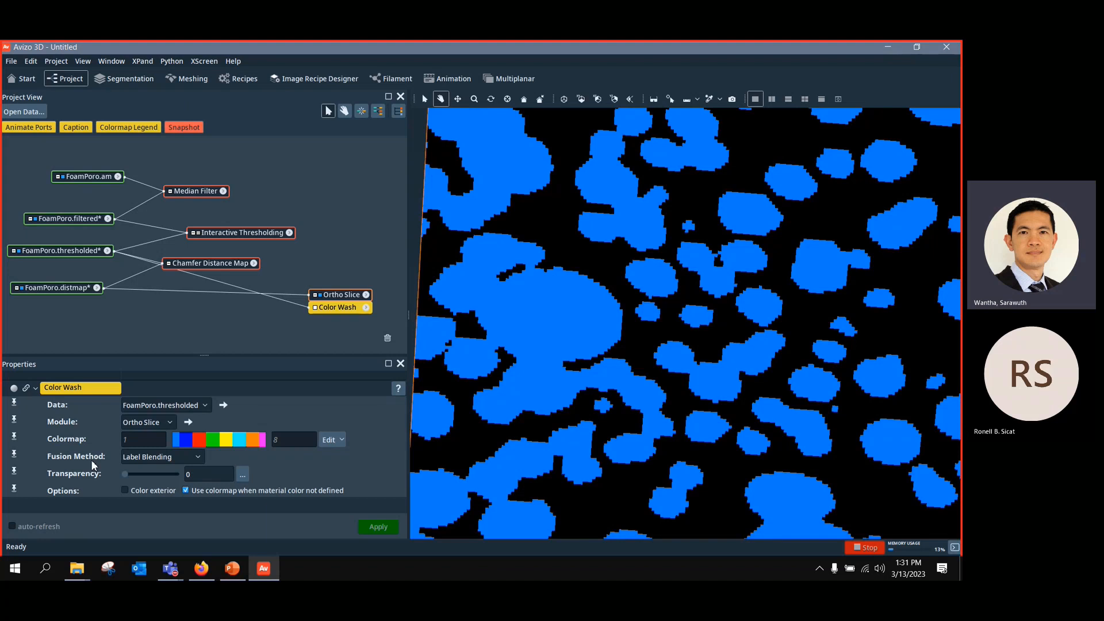
left_click_drag(91, 460, 158, 474)
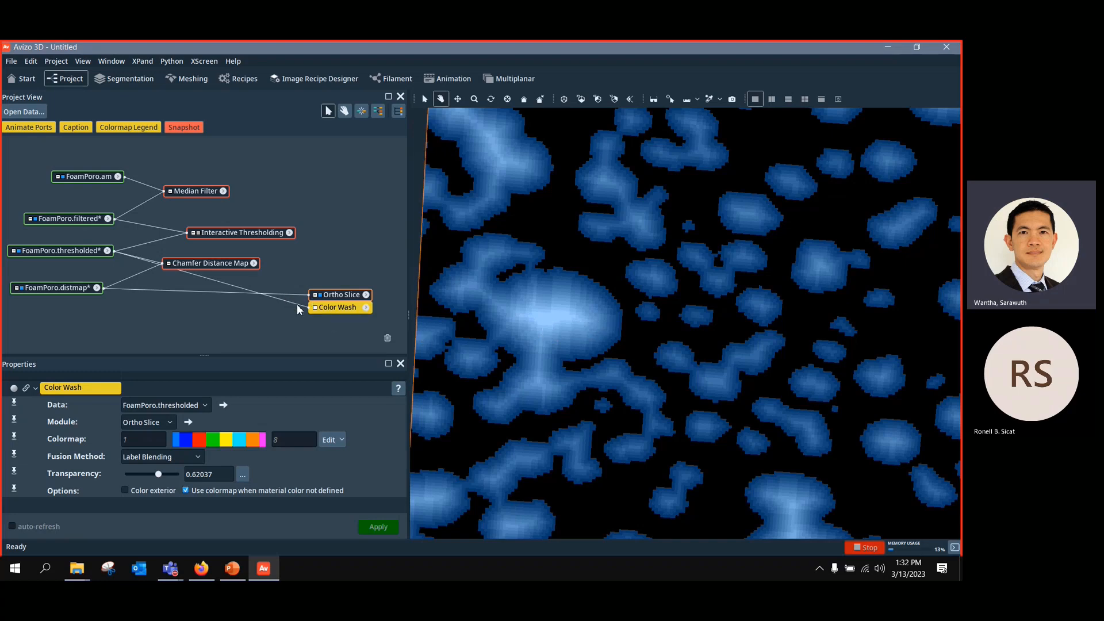
left_click_drag(296, 303, 340, 309)
scroll(755, 327, "down", 5)
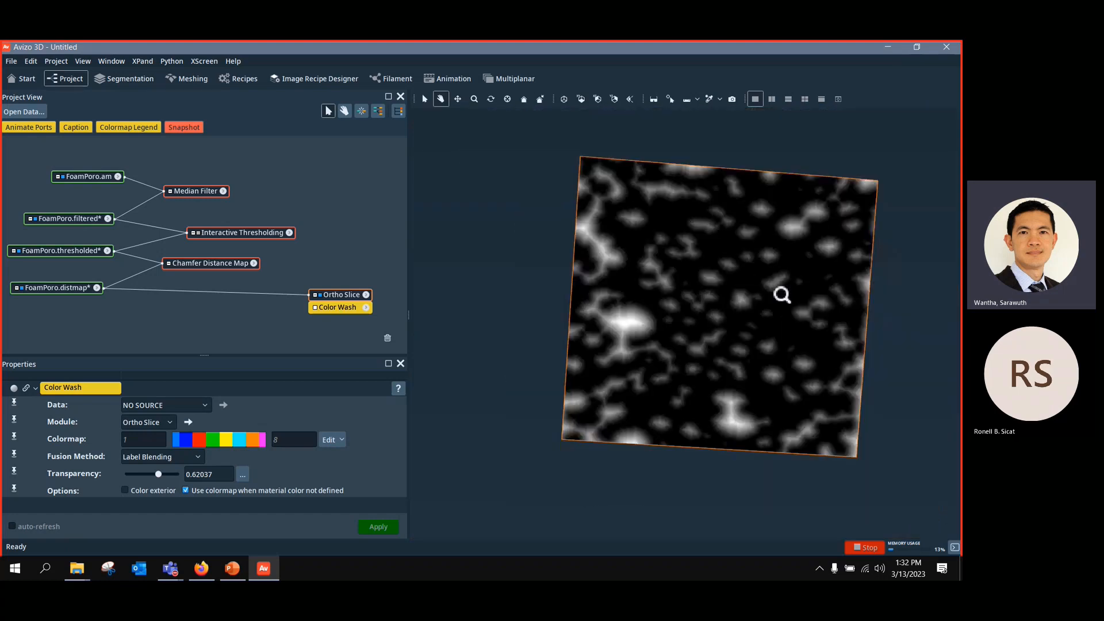
Step: Attach H-Maxima to FoamPoro.distmap and apply it with a contrast of 2
right_click(81, 285)
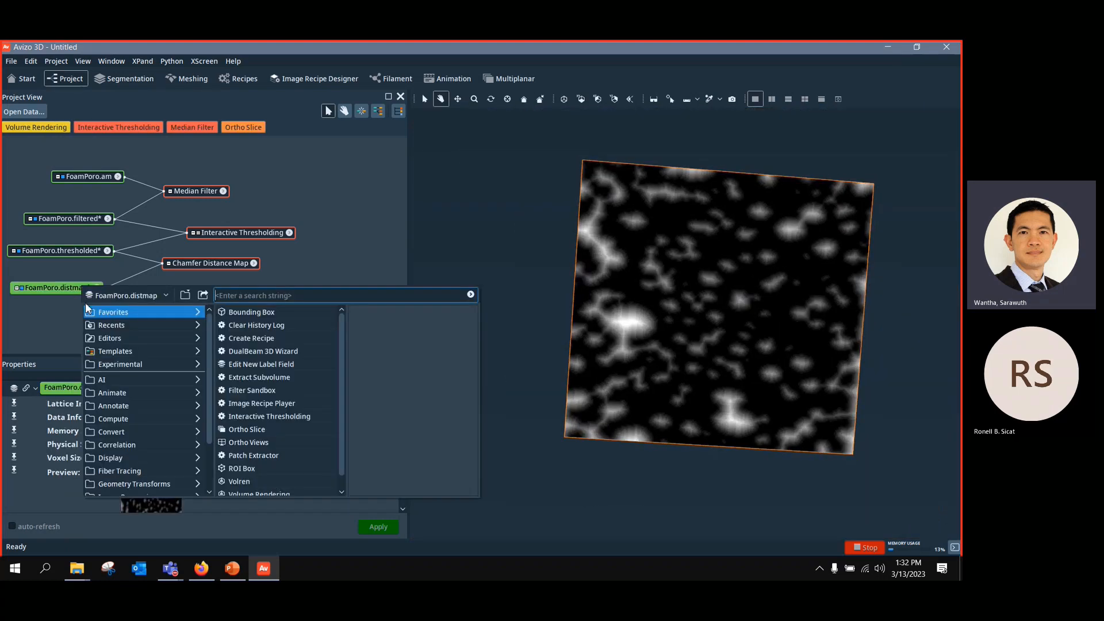
type("h-ma")
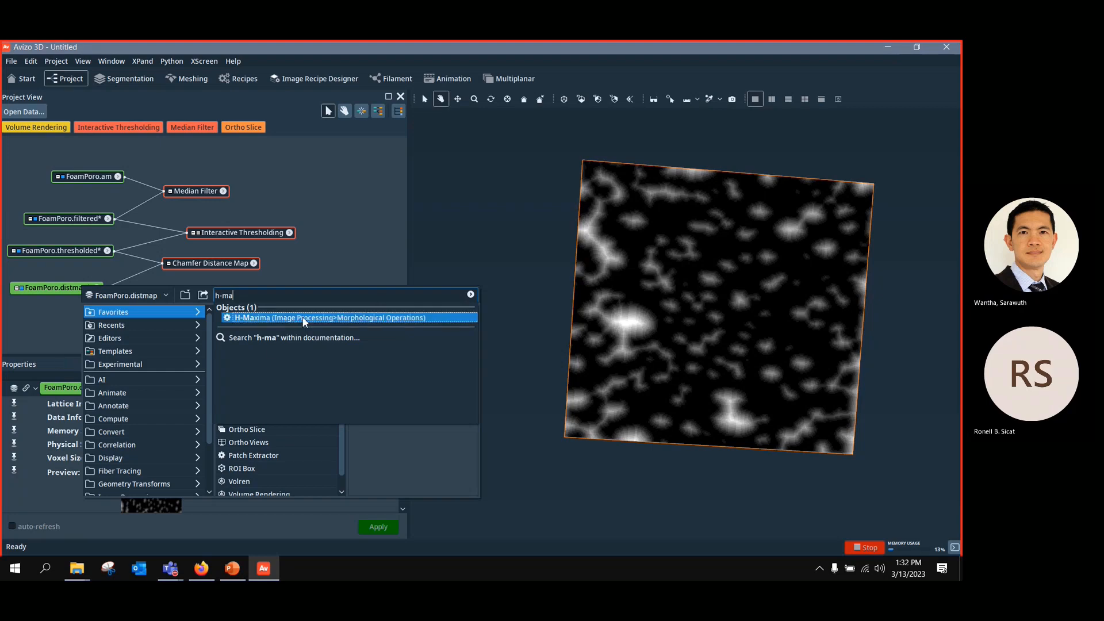
left_click(303, 318)
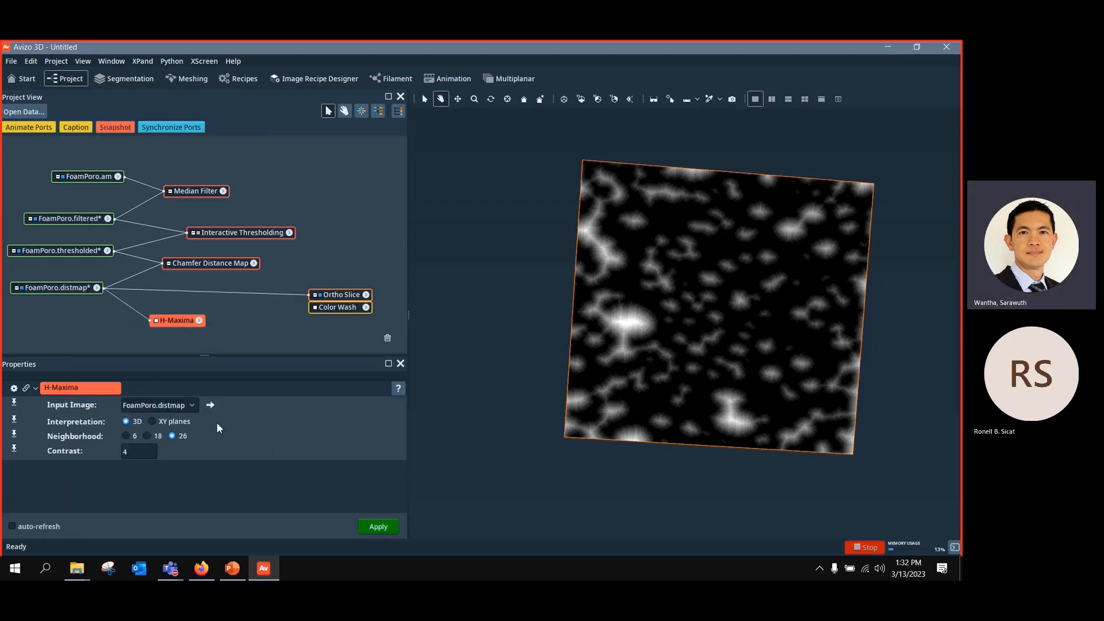
left_click(124, 452)
mouse_move(77, 568)
scroll(611, 268, "up", 5)
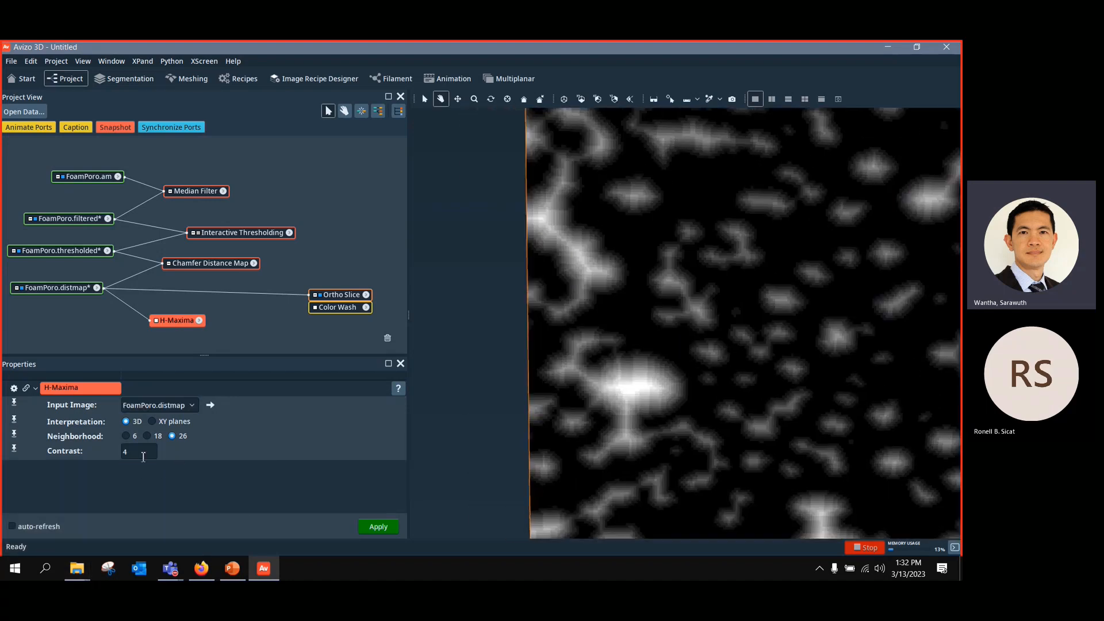
double_click(124, 452)
left_click(380, 525)
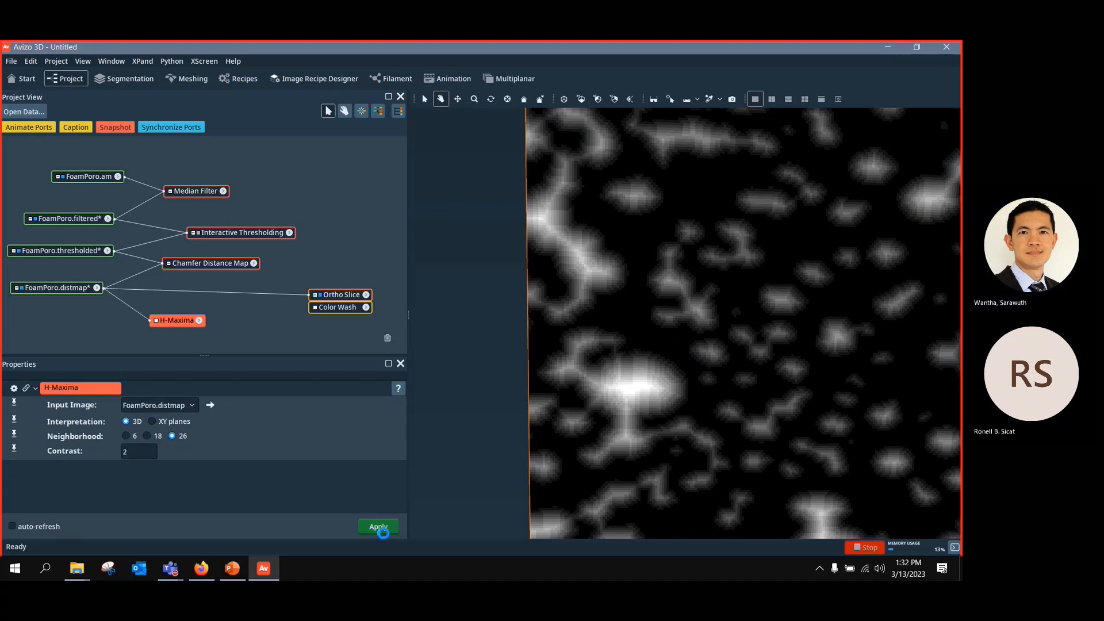
Step: View FoamPoro.hMaxima in the Ortho Slice, return the slice to FoamPoro.distmap and overlay FoamPoro.hMaxima through the Color Wash
left_click_drag(201, 291, 84, 322)
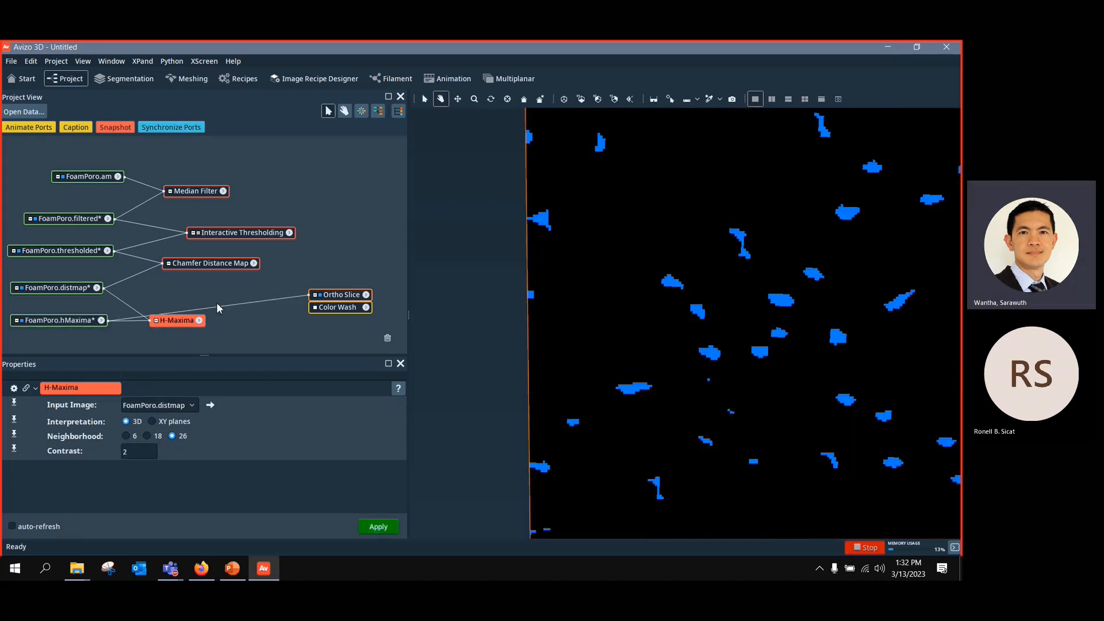
left_click_drag(216, 303, 95, 287)
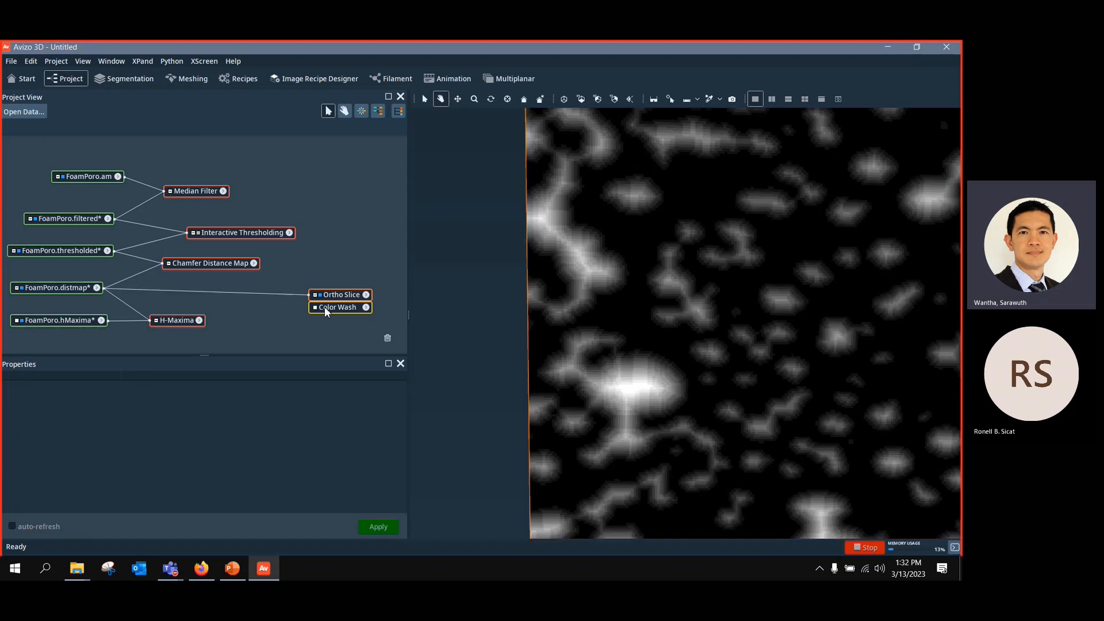
left_click_drag(328, 325, 78, 318)
scroll(676, 370, "up", 3)
scroll(676, 371, "down", 2)
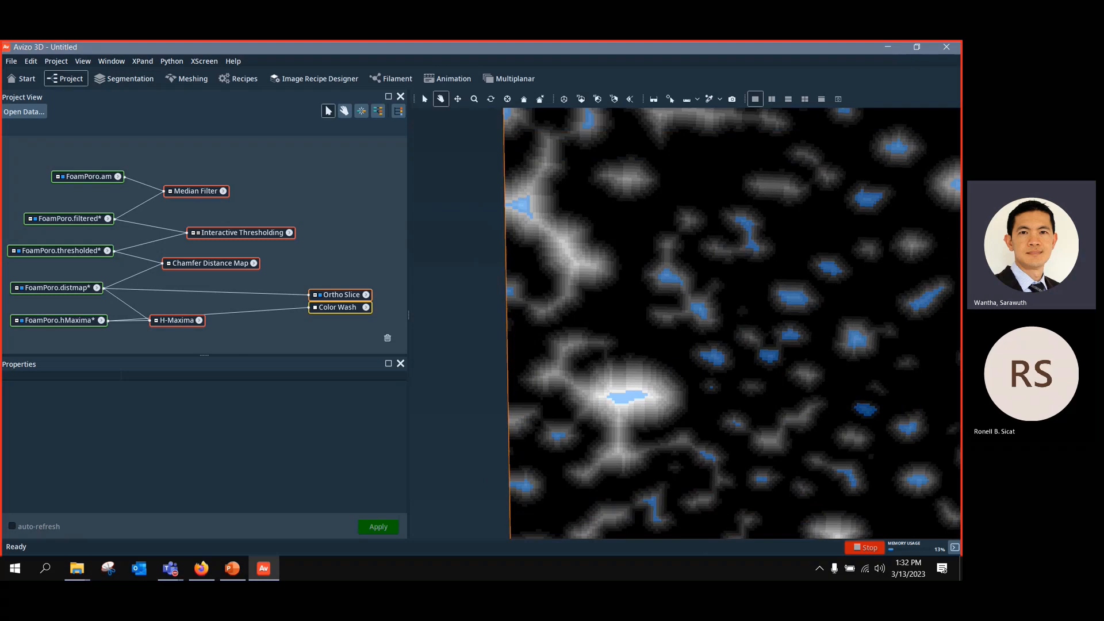
Step: Recompute the H-Maxima markers with a contrast of 8
left_click_drag(166, 319, 168, 310)
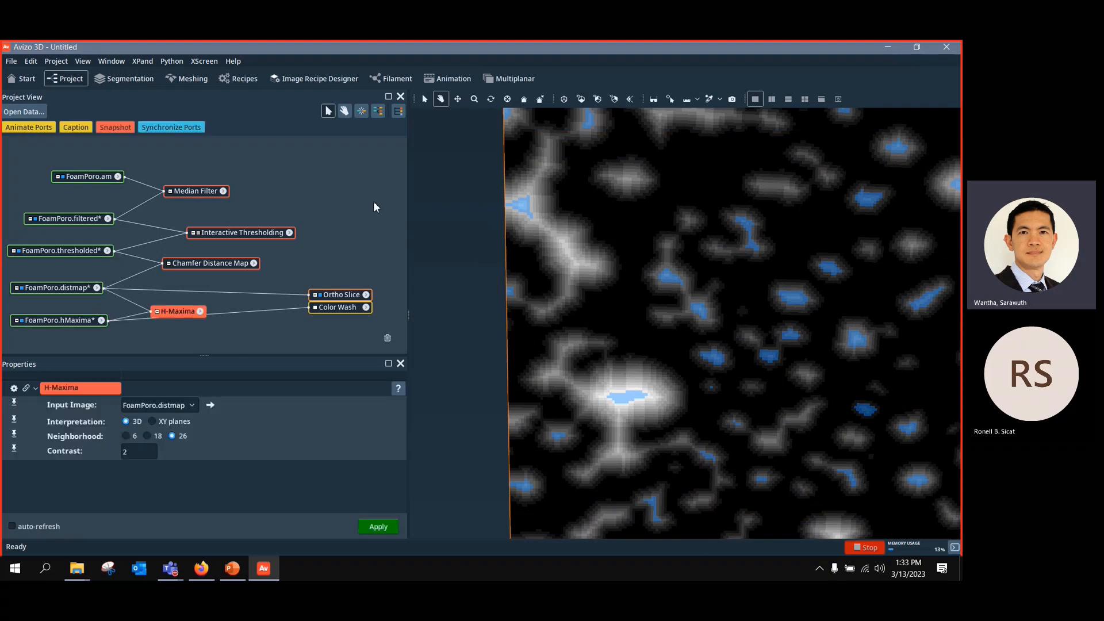
double_click(134, 447)
type("8")
left_click(378, 527)
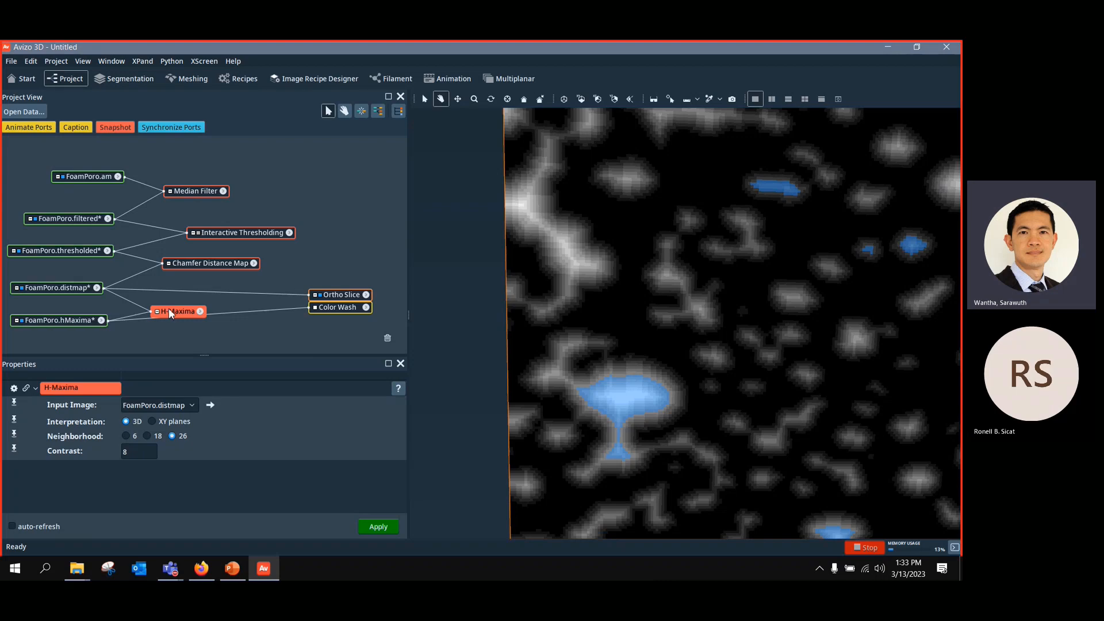
Step: Set the H-Maxima contrast to 1 and reapply the module
left_click_drag(170, 310, 171, 307)
double_click(142, 453)
type("1")
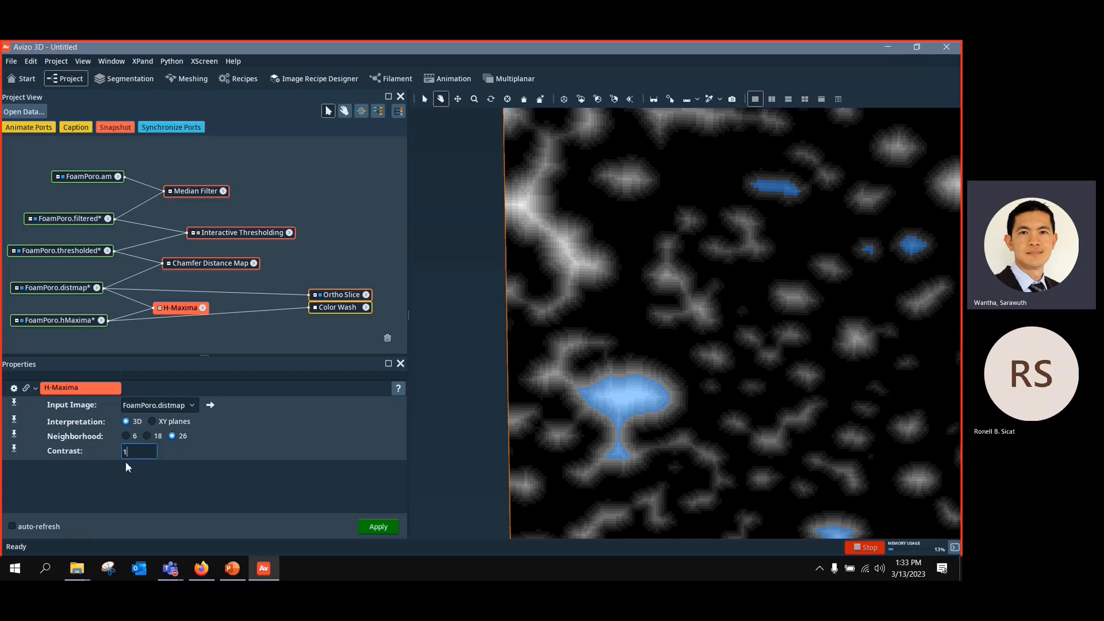
left_click(379, 526)
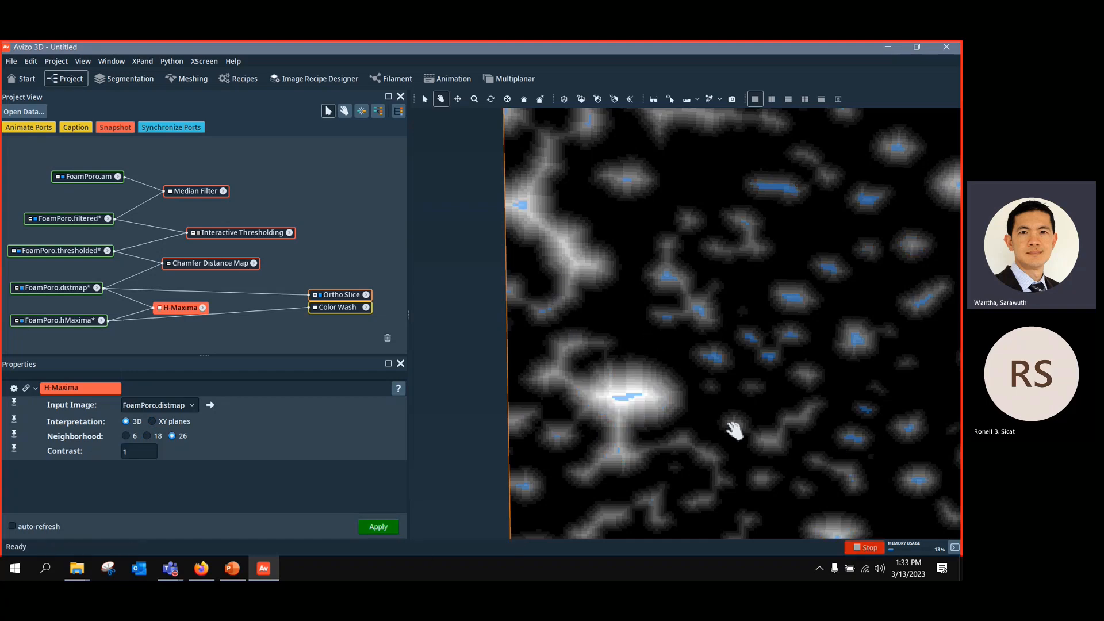
Step: Inspect the markers over the distance map on other slices, moving the Ortho Slice to slice number 147
left_click(351, 296)
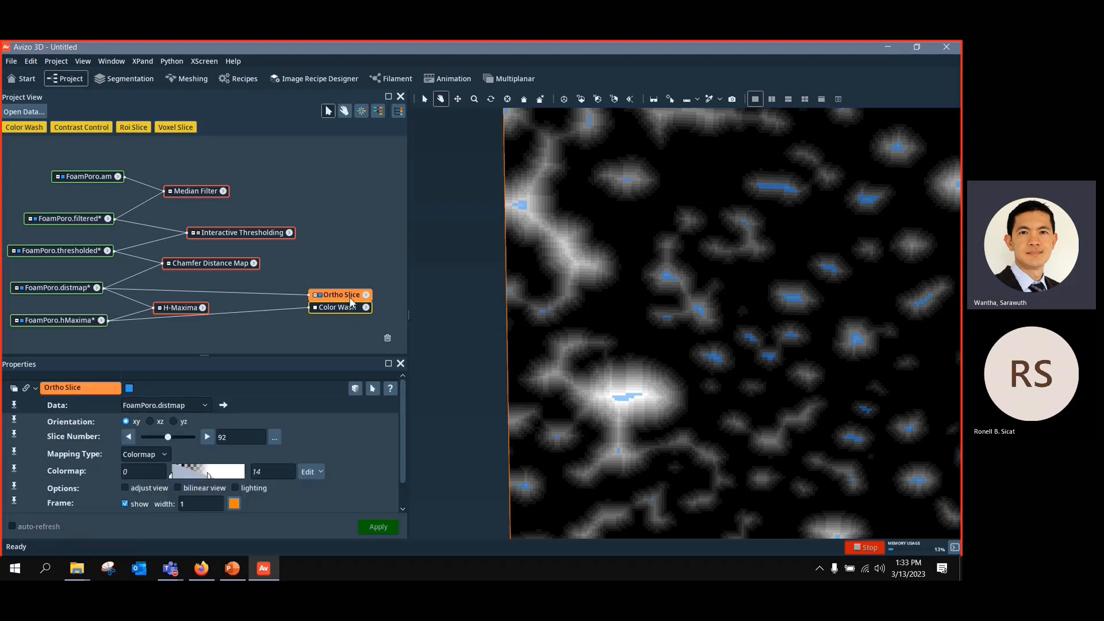
left_click_drag(168, 437, 182, 436)
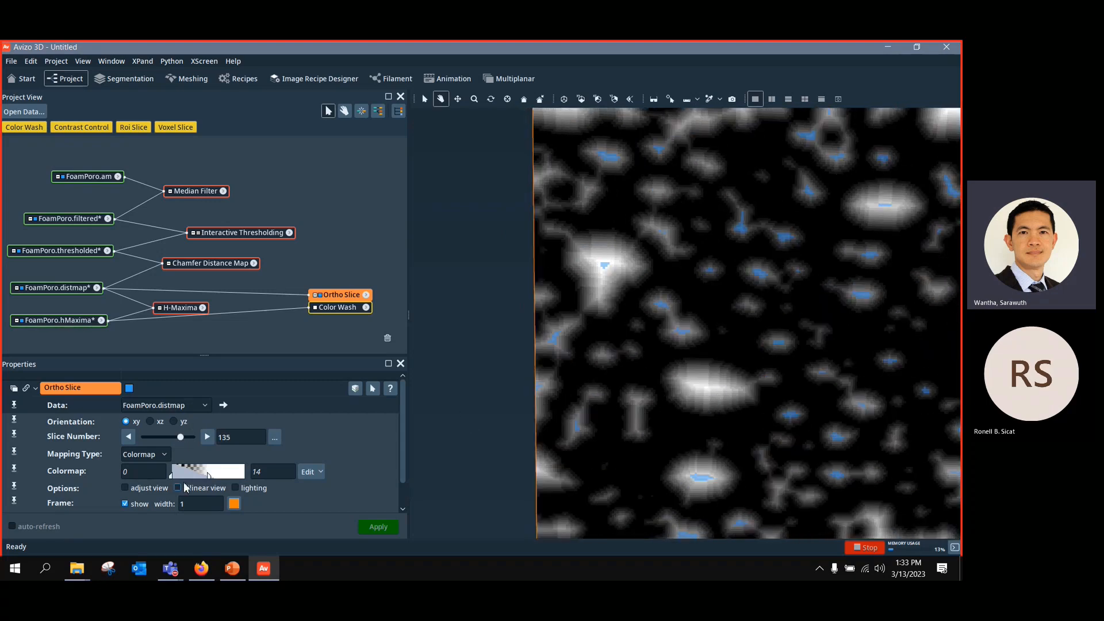
left_click_drag(182, 436, 187, 442)
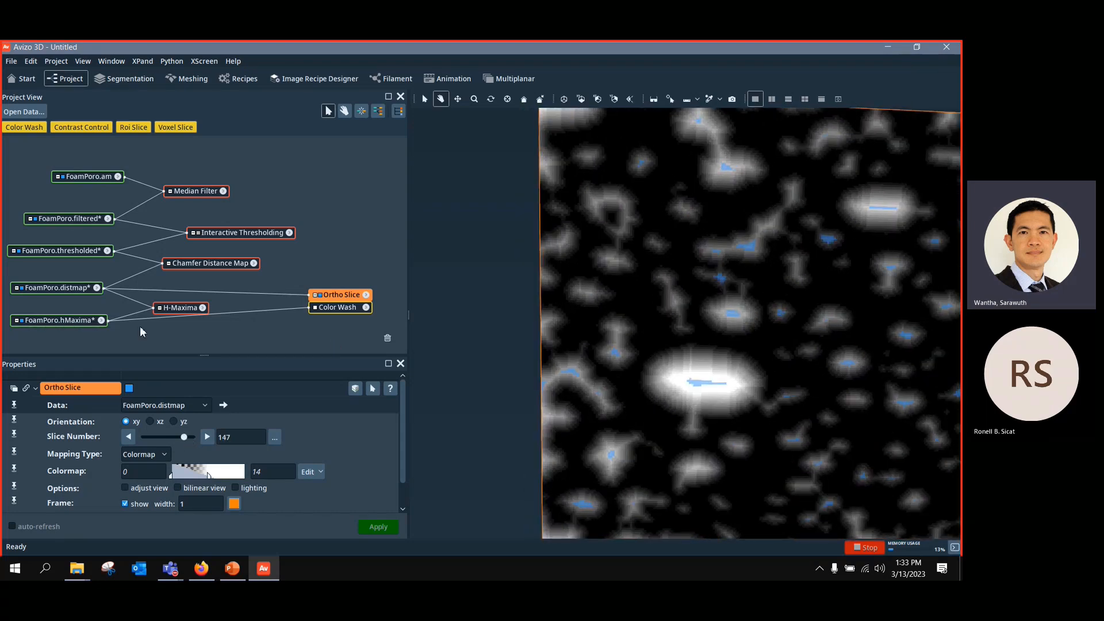
Step: Attach a Labeling module to FoamPoro.hMaxima and apply it to label the markers
left_click(72, 320)
right_click(68, 319)
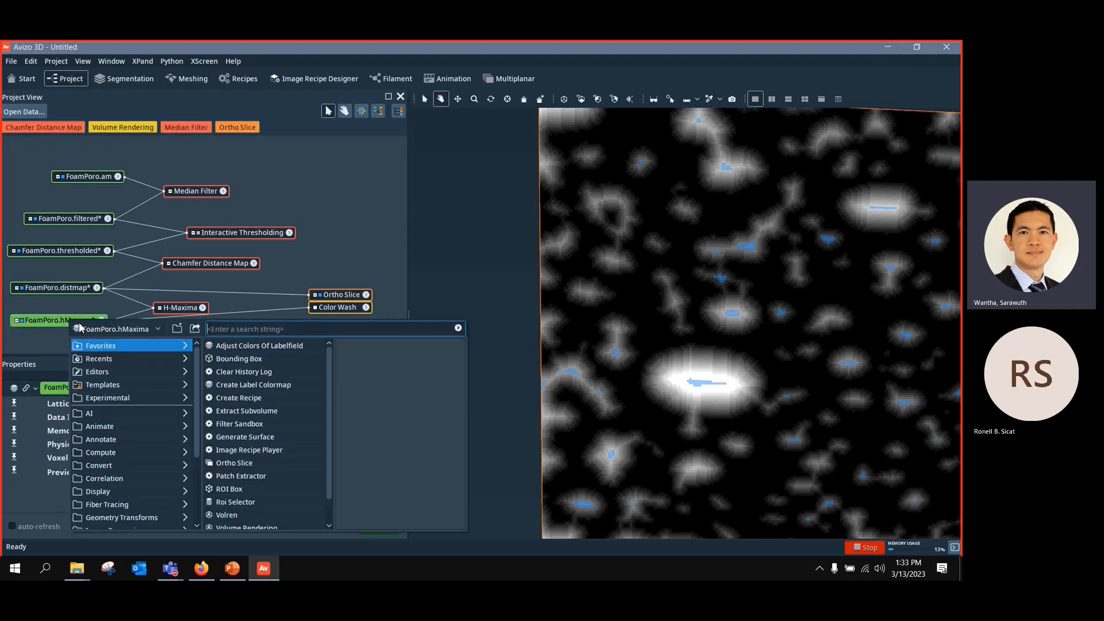
type("label")
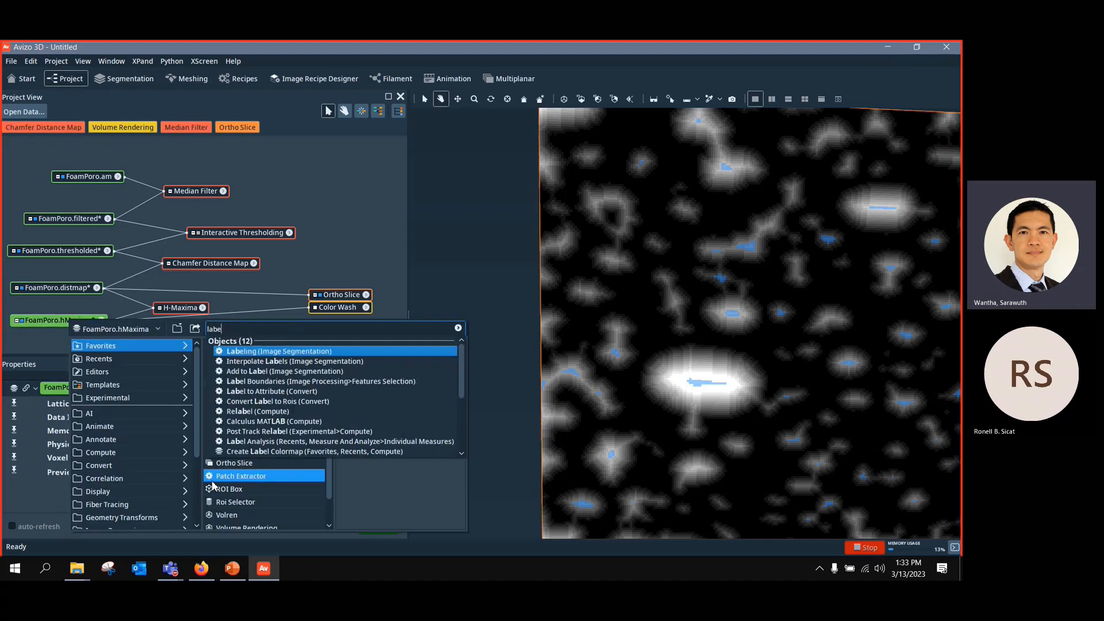
left_click(273, 352)
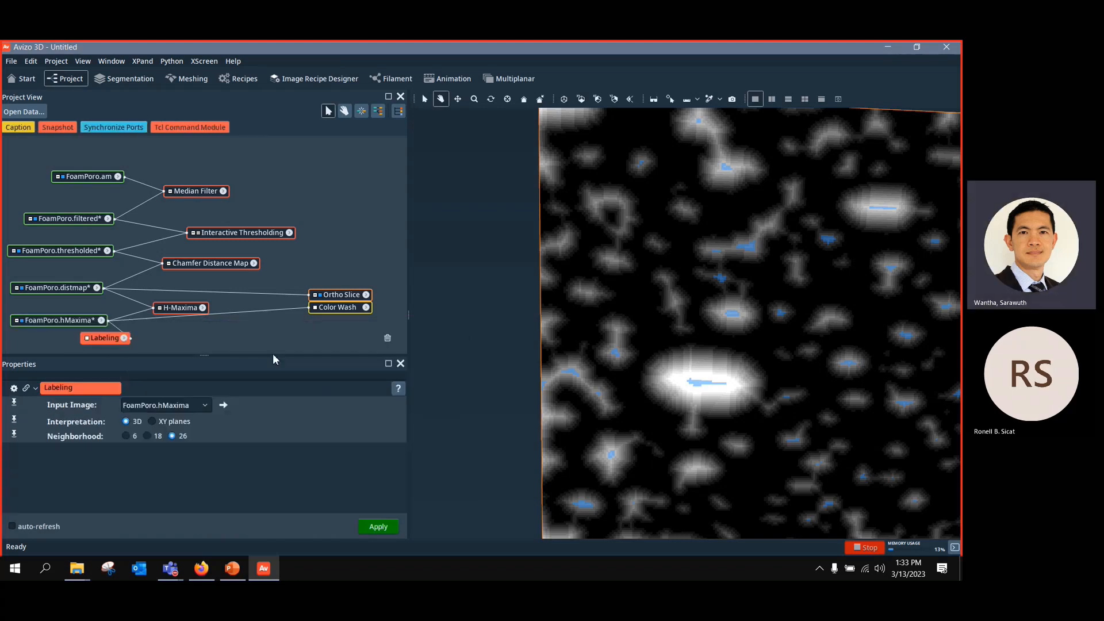
left_click(377, 526)
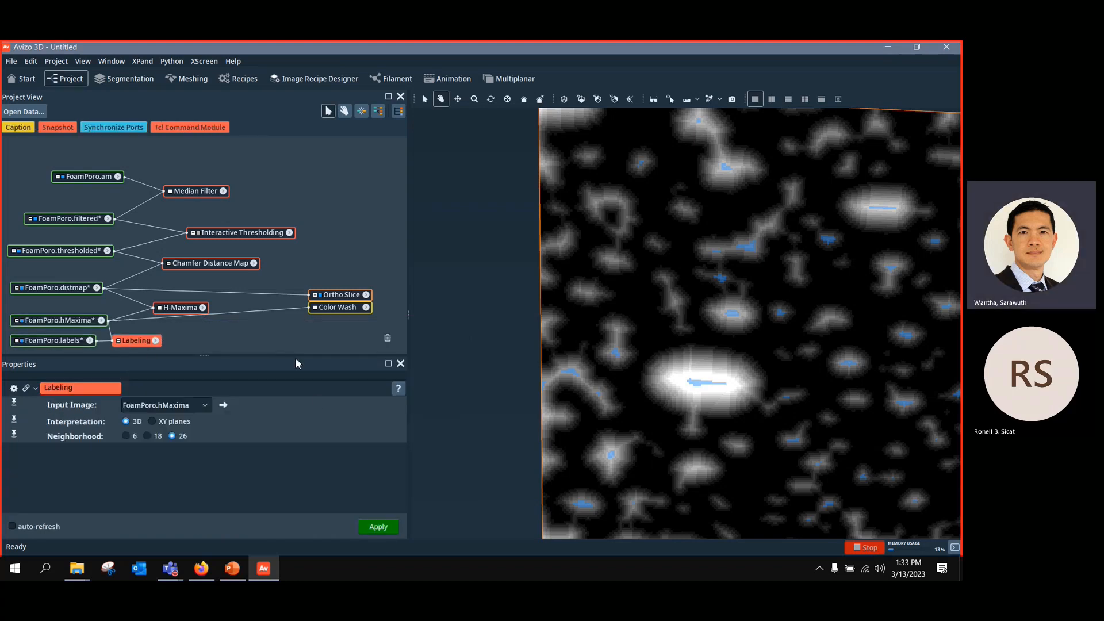
Step: Connect the Color Wash to FoamPoro.labels to overlay the labeled markers on the distance map slice
left_click_drag(234, 314, 89, 341)
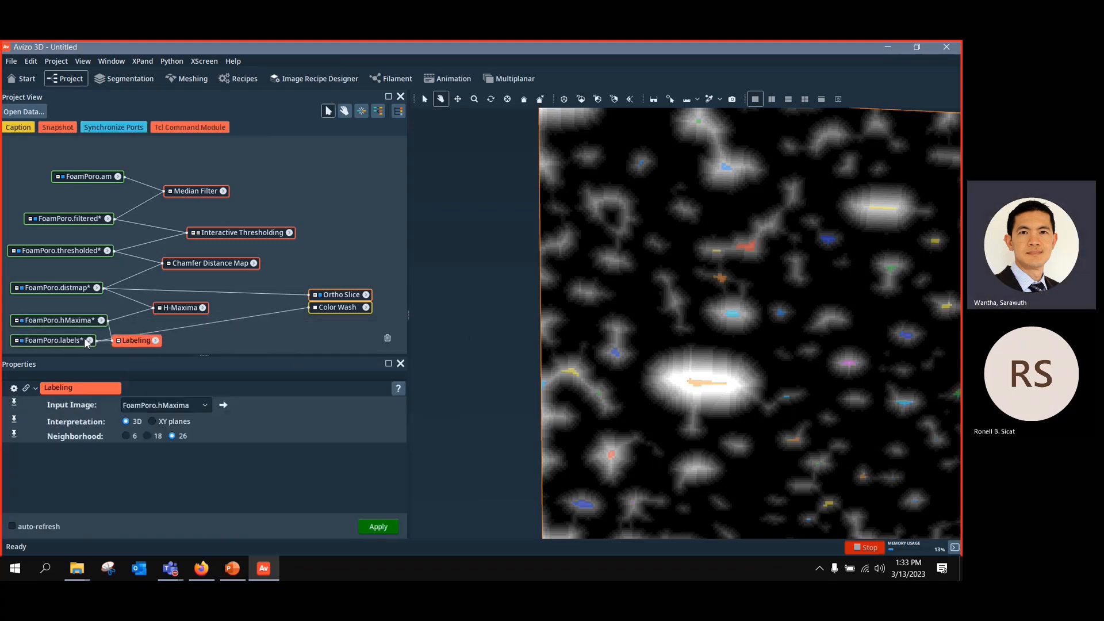
left_click_drag(800, 419, 796, 307, "ctrl+shift")
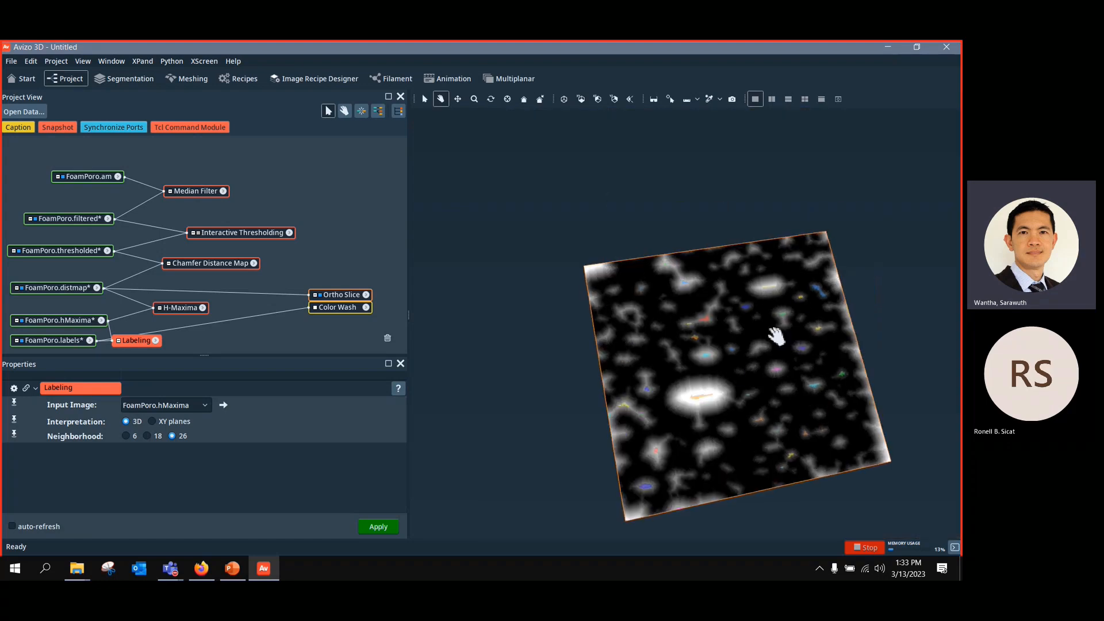
Step: Attach a Volume Rendering to FoamPoro.labels to display the labeled markers in 3D
left_click(74, 337)
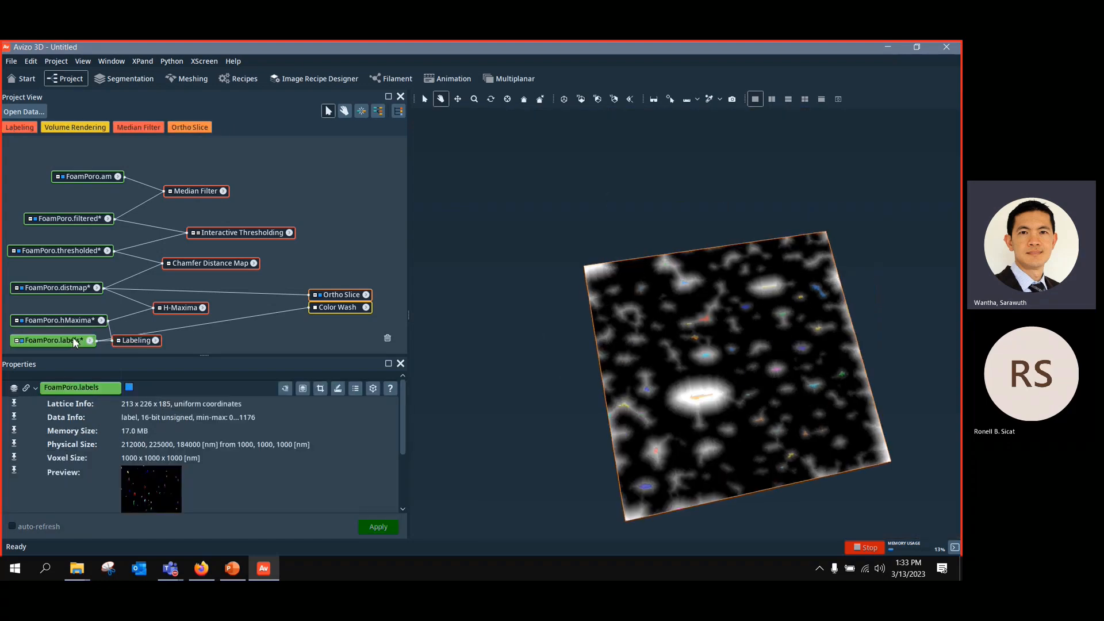
right_click(73, 337)
scroll(299, 522, "down", 1)
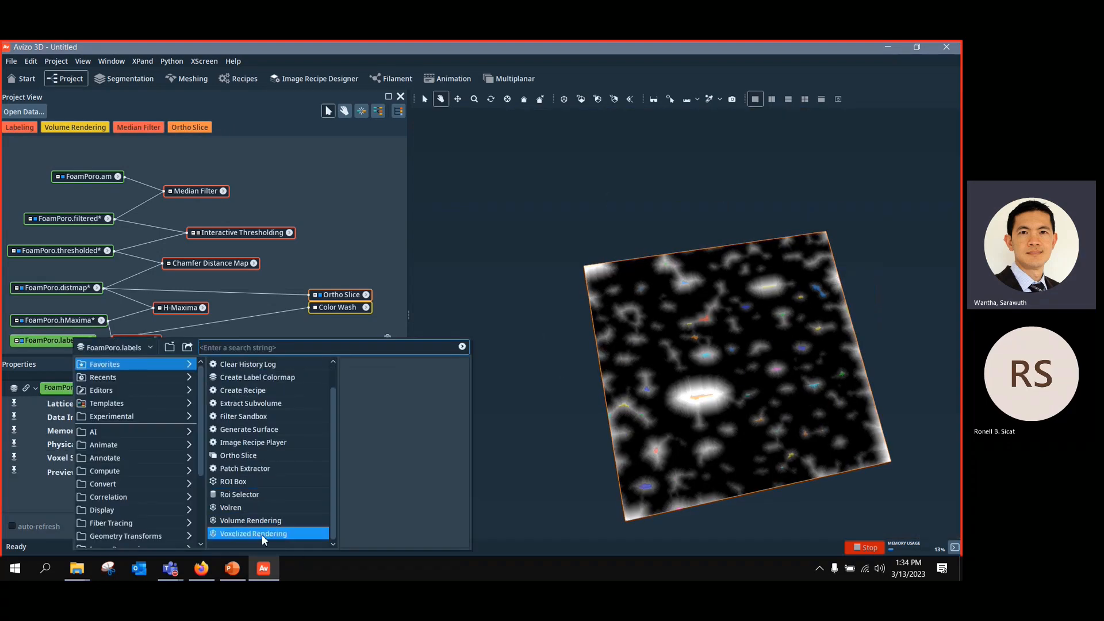
mouse_move(262, 529)
left_click(365, 448)
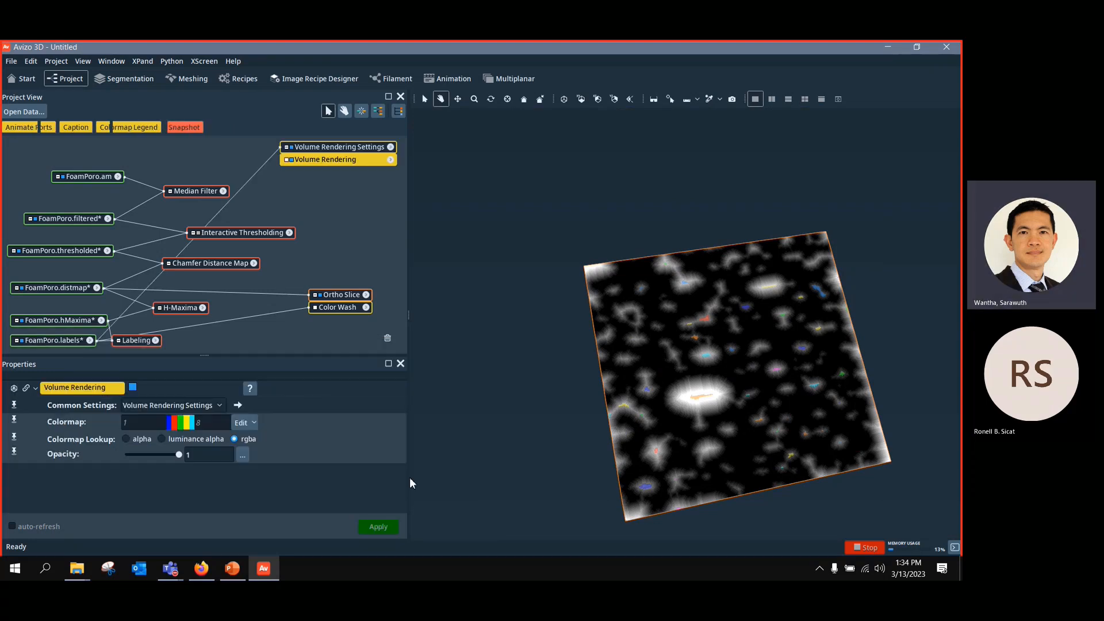
Step: Delete the Ortho Slice together with its Color Wash and view the rendered markers from another angle
left_click(347, 296)
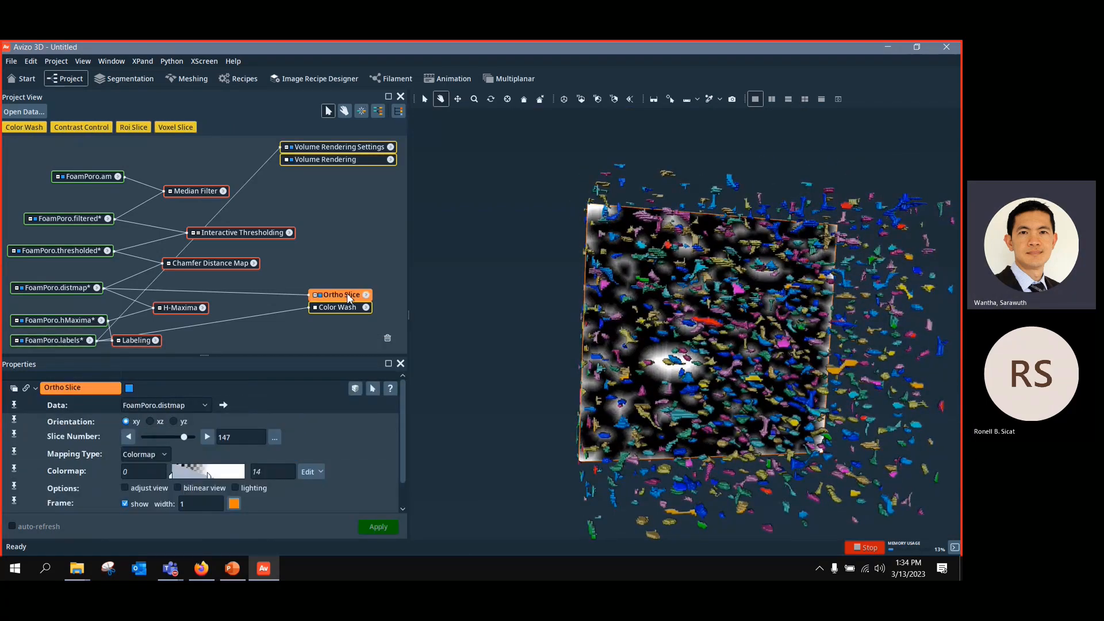
key("Delete")
left_click_drag(739, 407, 828, 526)
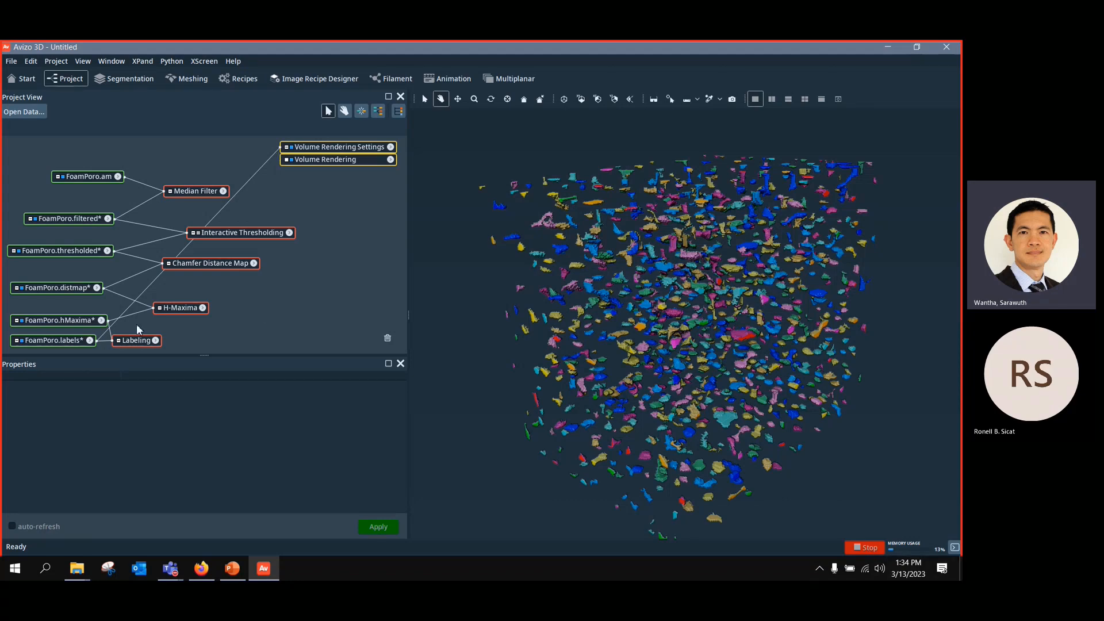
Step: Attach a second Volume Rendering to FoamPoro.thresholded to show the pores around the markers
left_click(87, 251)
right_click(87, 252)
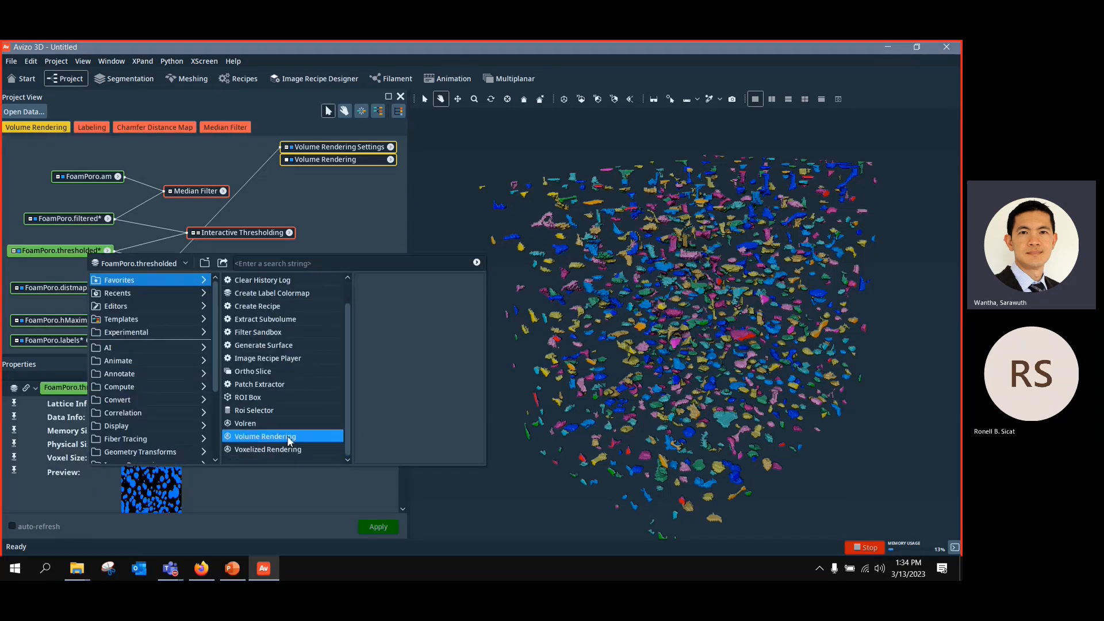
mouse_move(289, 440)
left_click(371, 364)
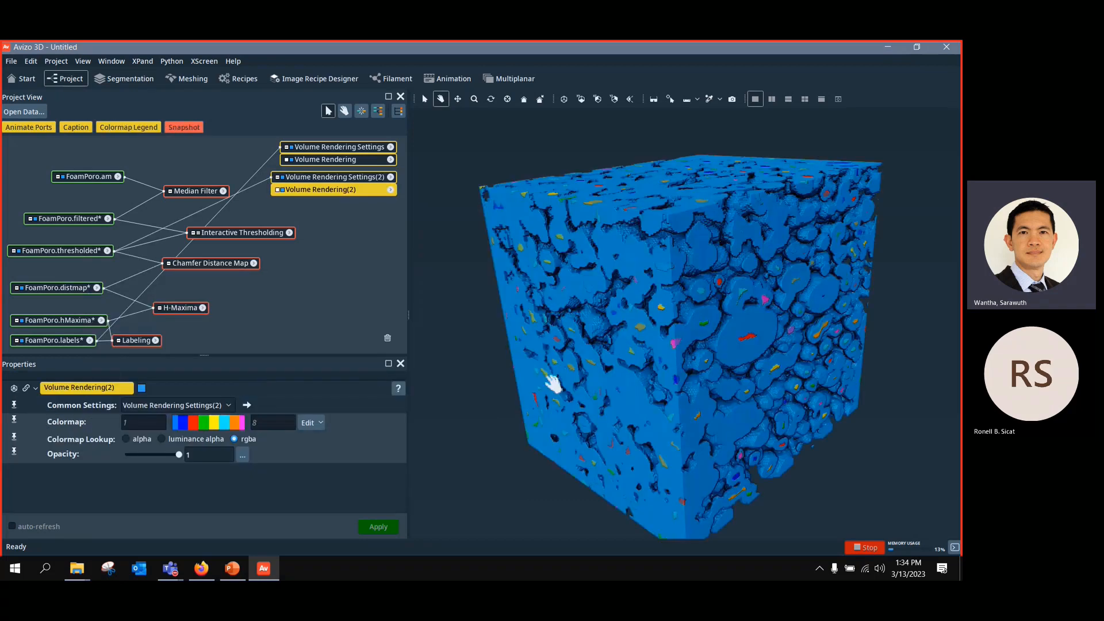
Step: Lower the opacity of the thresholded pores' Volume Rendering to about 0.074 and inspect the markers inside the pores
left_click_drag(179, 454, 124, 455)
left_click_drag(626, 385, 661, 448)
left_click_drag(126, 456, 129, 456)
left_click_drag(577, 374, 805, 394)
left_click_drag(819, 363, 794, 369)
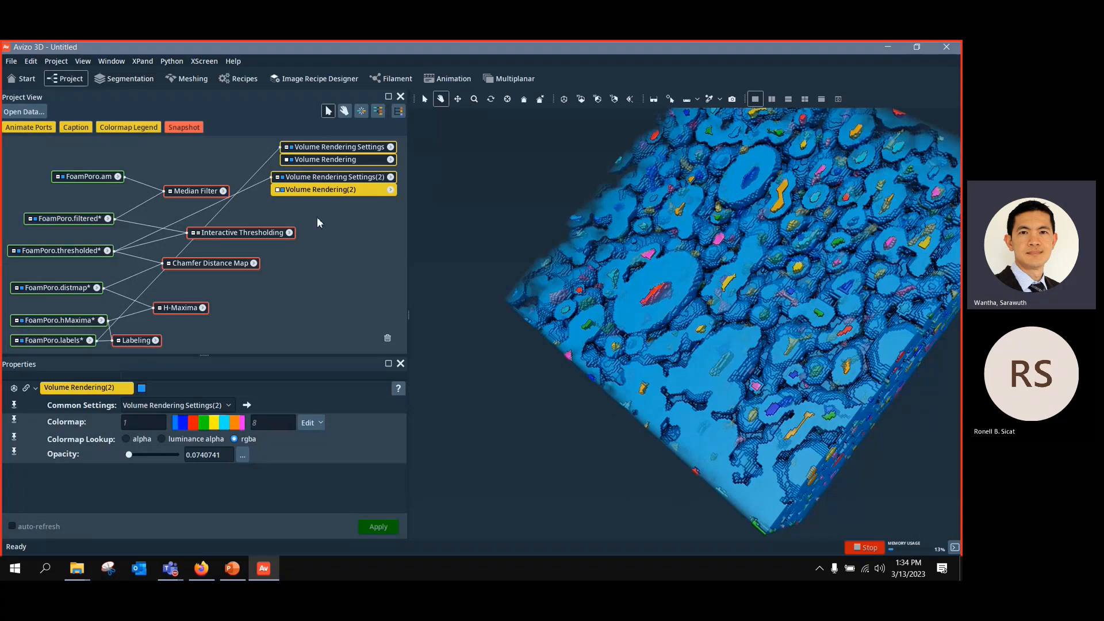
Step: Remove the Chamfer Distance Map, H-Maxima and Labeling modules along with the unsaved distmap, hMaxima and labels data
left_click_drag(342, 151, 313, 280)
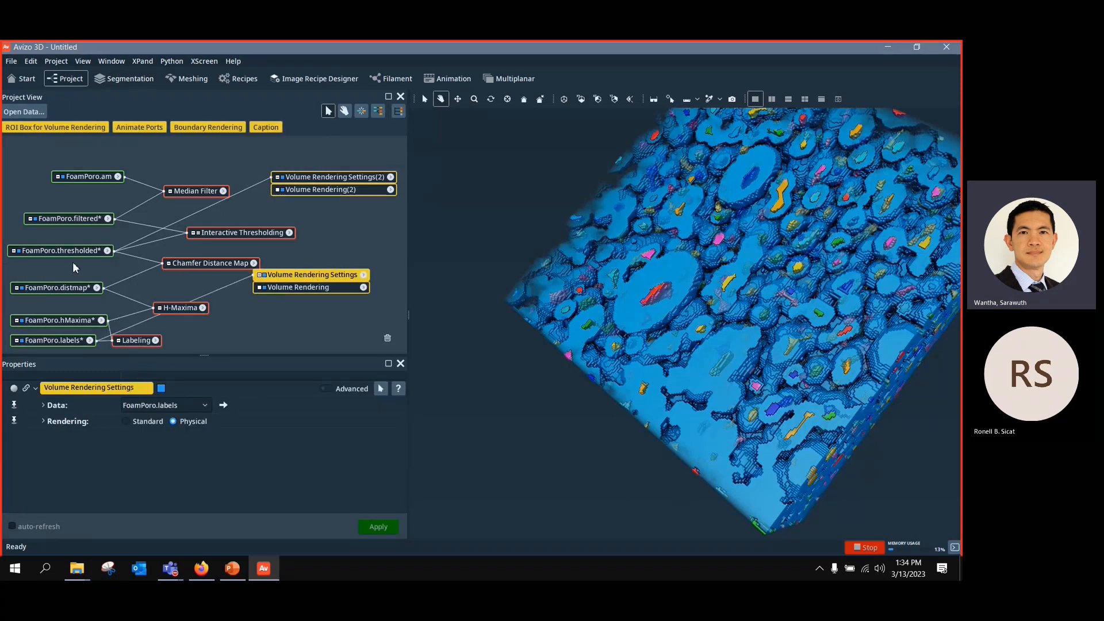
left_click(218, 265)
key("Delete")
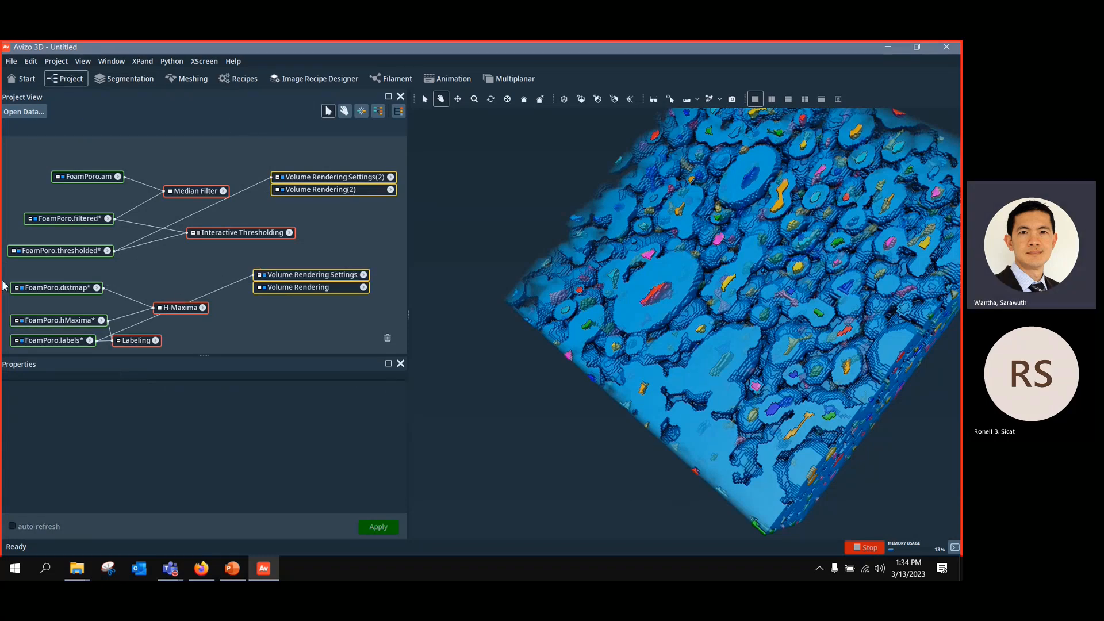
left_click_drag(7, 274, 260, 368)
key("Delete")
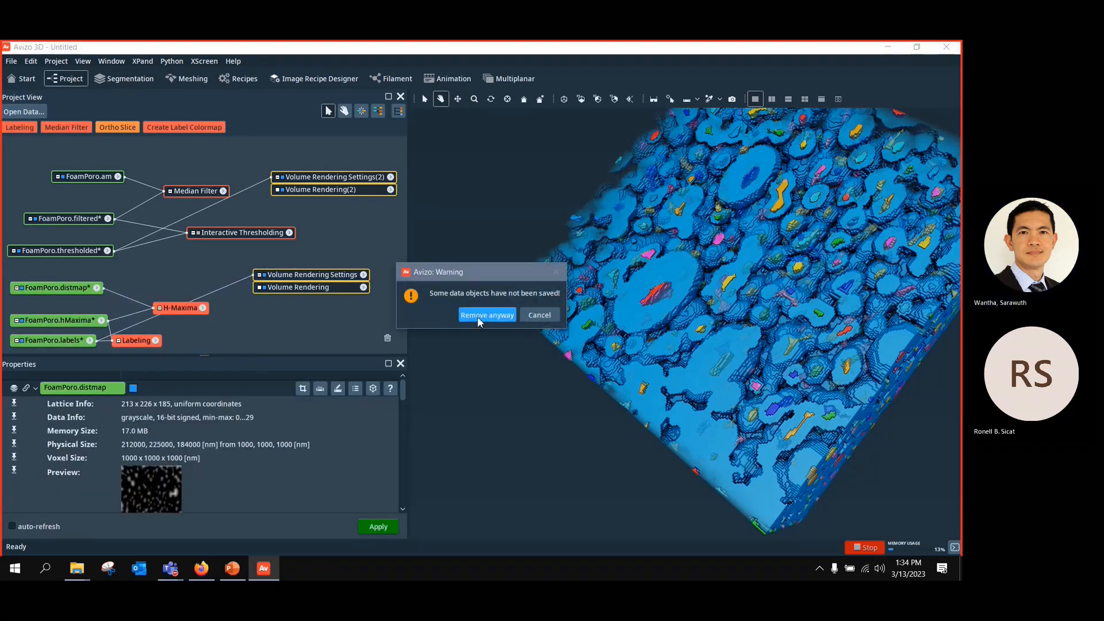
left_click(477, 314)
Step: Find the Separate Objects module and attach it to FoamPoro.thresholded
left_click(84, 251)
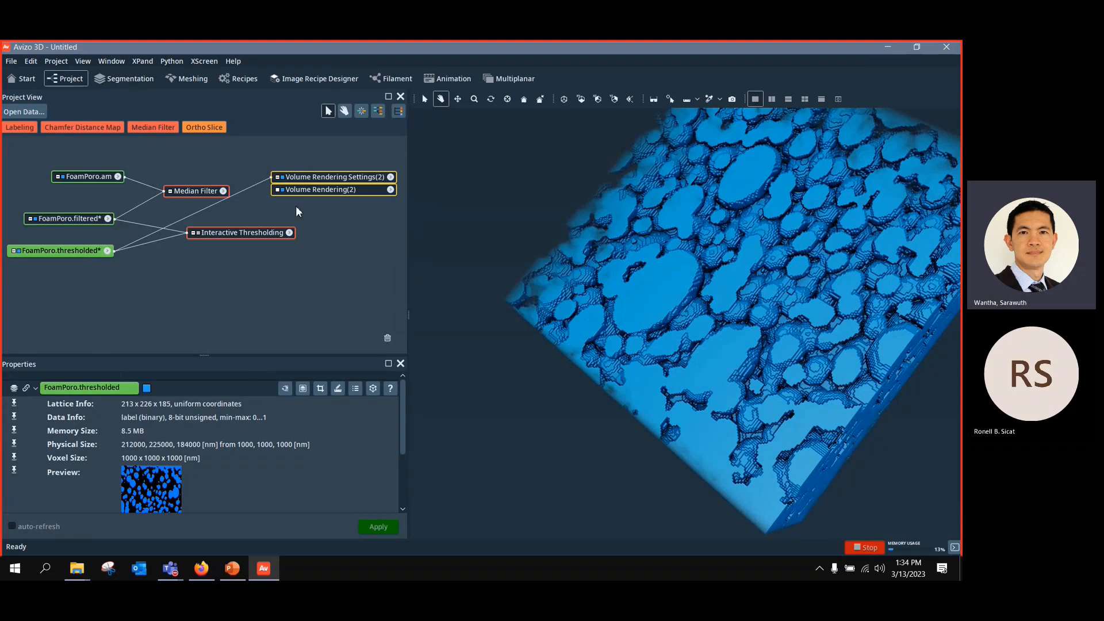
right_click(85, 250)
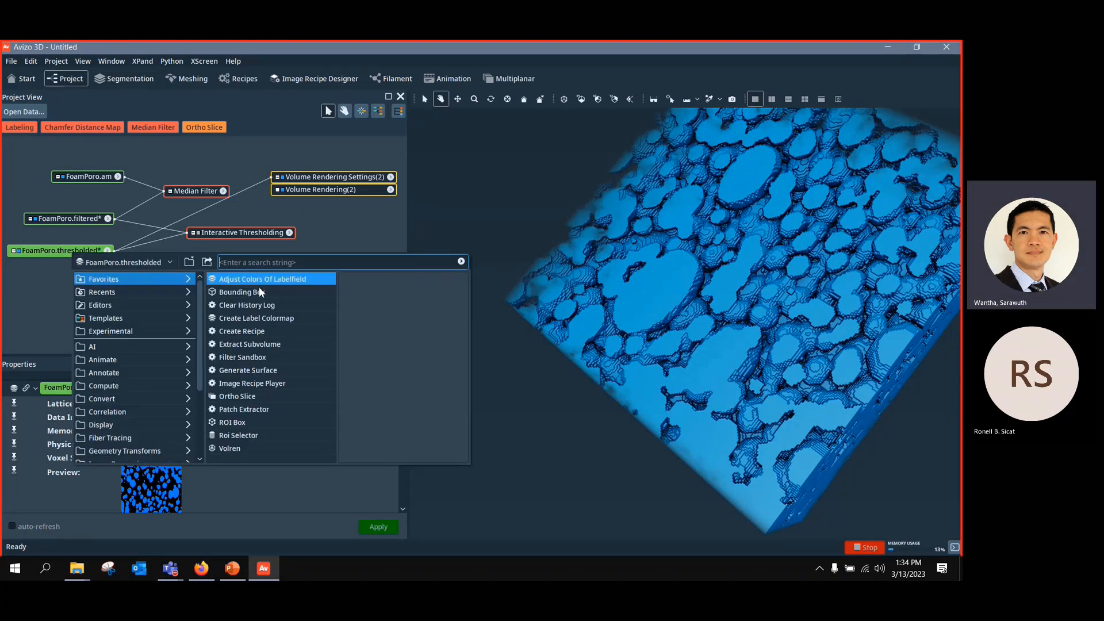
type("sep")
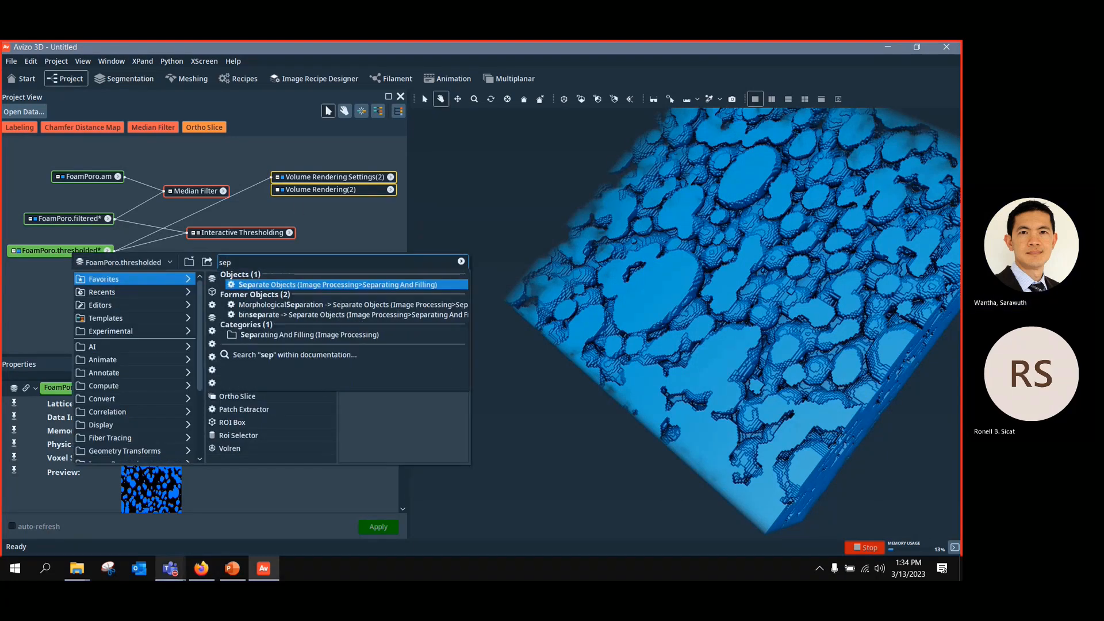
left_click(344, 285)
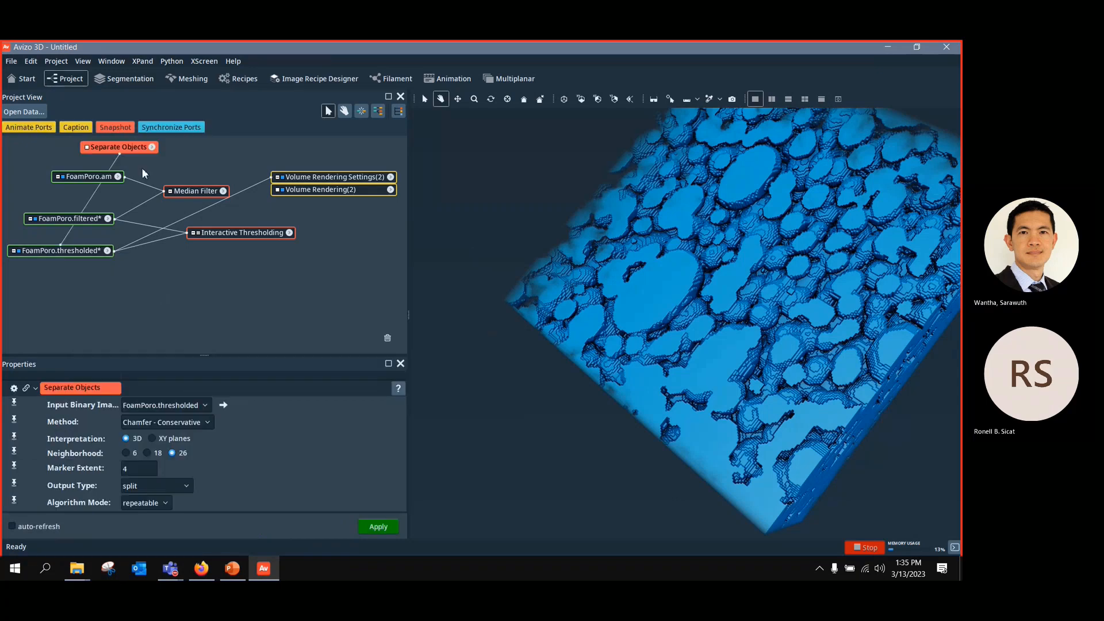
Step: Delete the remaining Volume Rendering and display FoamPoro.thresholded on an Ortho Slice instead
left_click(339, 177)
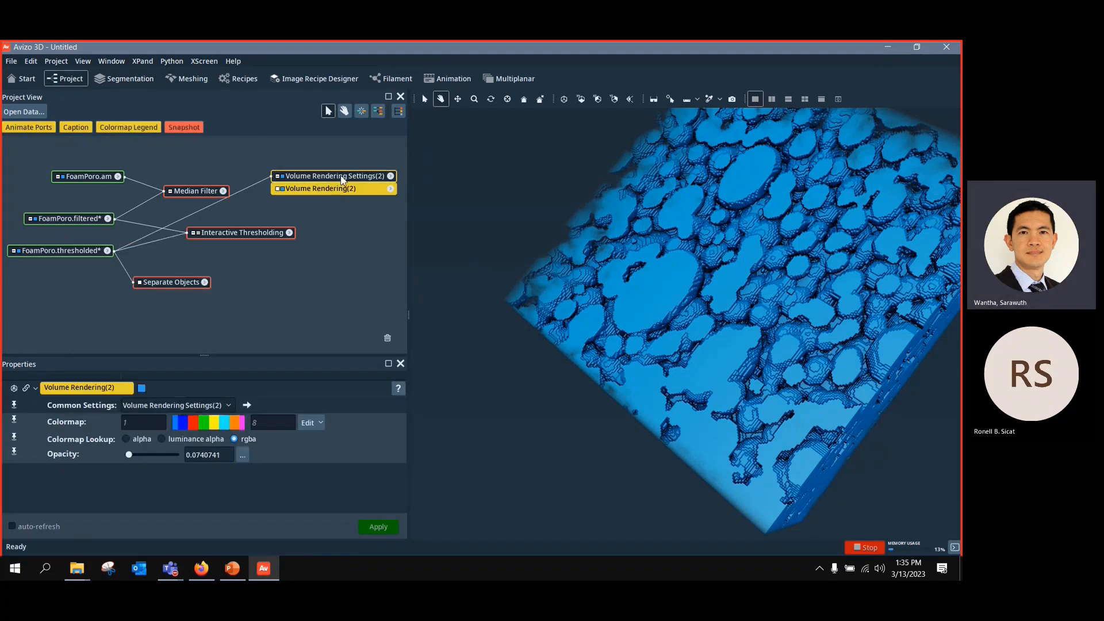
key("Delete")
left_click(54, 247)
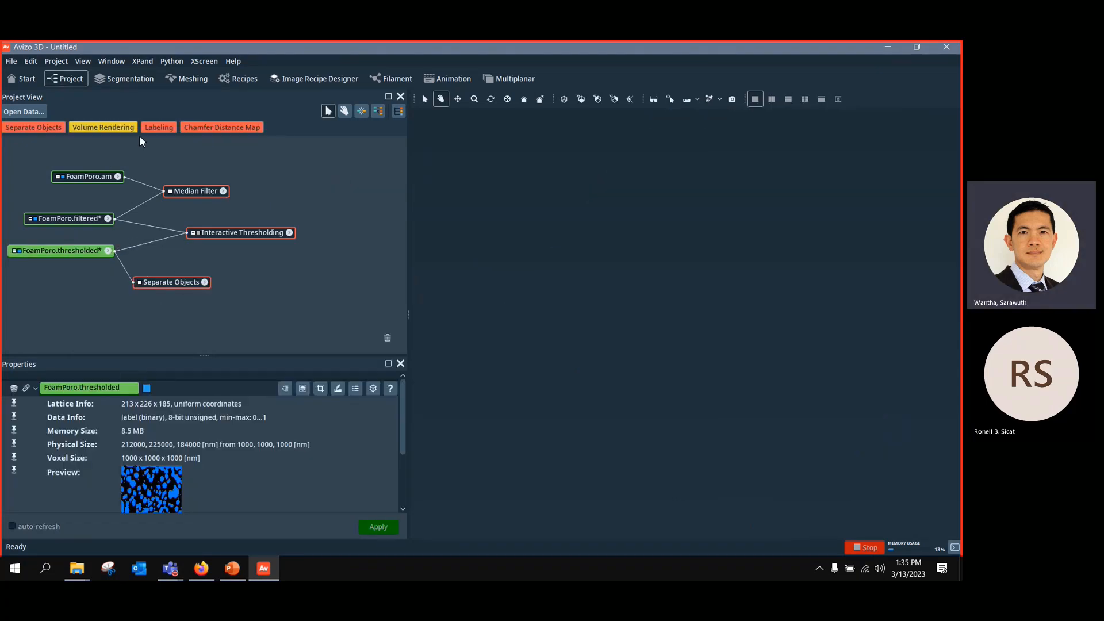
right_click(54, 251)
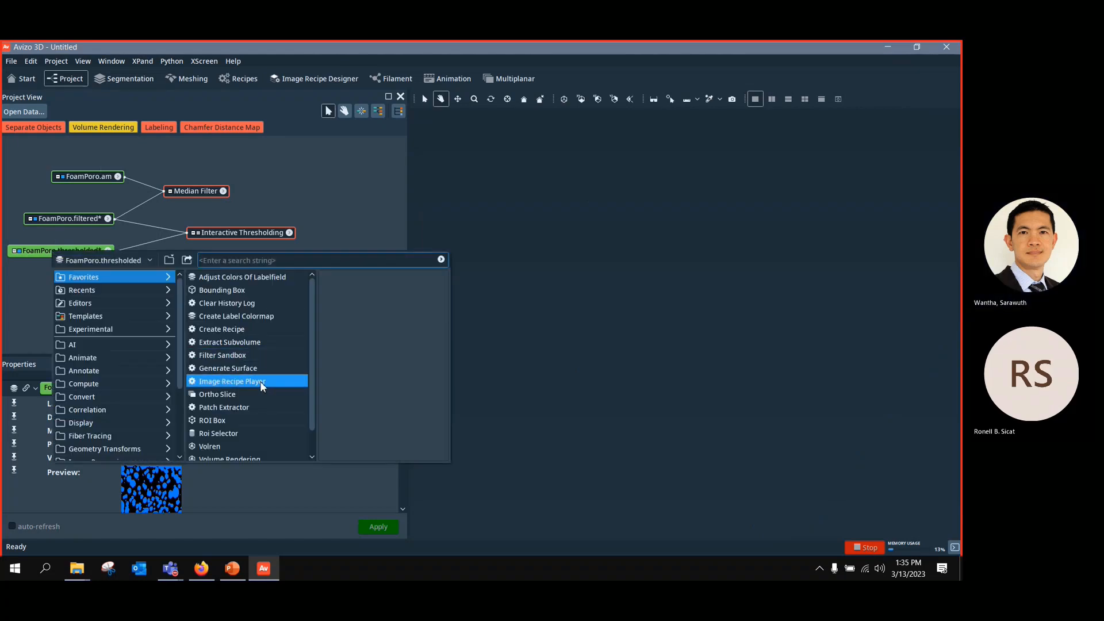
double_click(241, 395)
left_click_drag(604, 403, 771, 456)
left_click_drag(682, 259, 634, 323)
scroll(618, 325, "up", 3)
scroll(618, 326, "down", 2)
left_click_drag(646, 274, 645, 253)
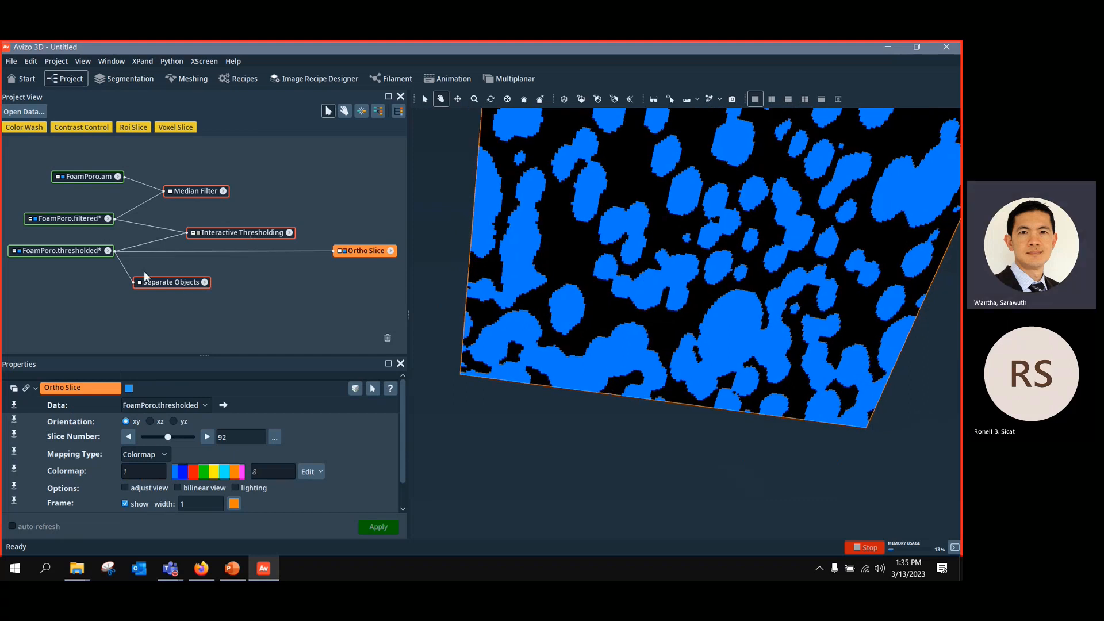
Step: Set the Separate Objects marker extent to 10 and apply the module to the thresholded pores
left_click(187, 283)
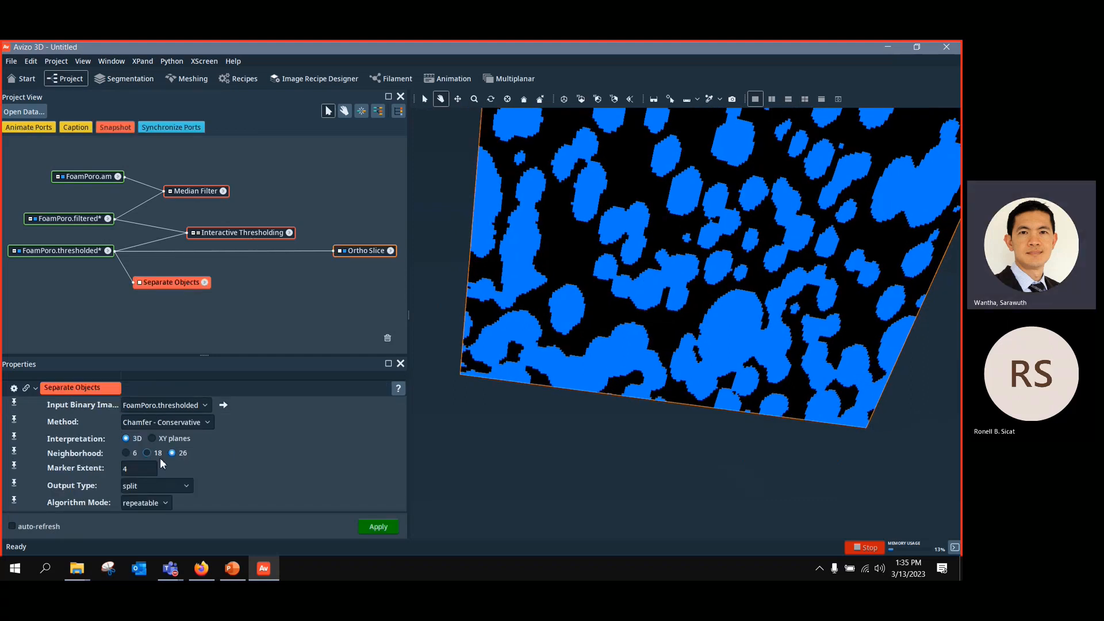
left_click_drag(145, 469, 83, 472)
scroll(500, 389, "down", 1)
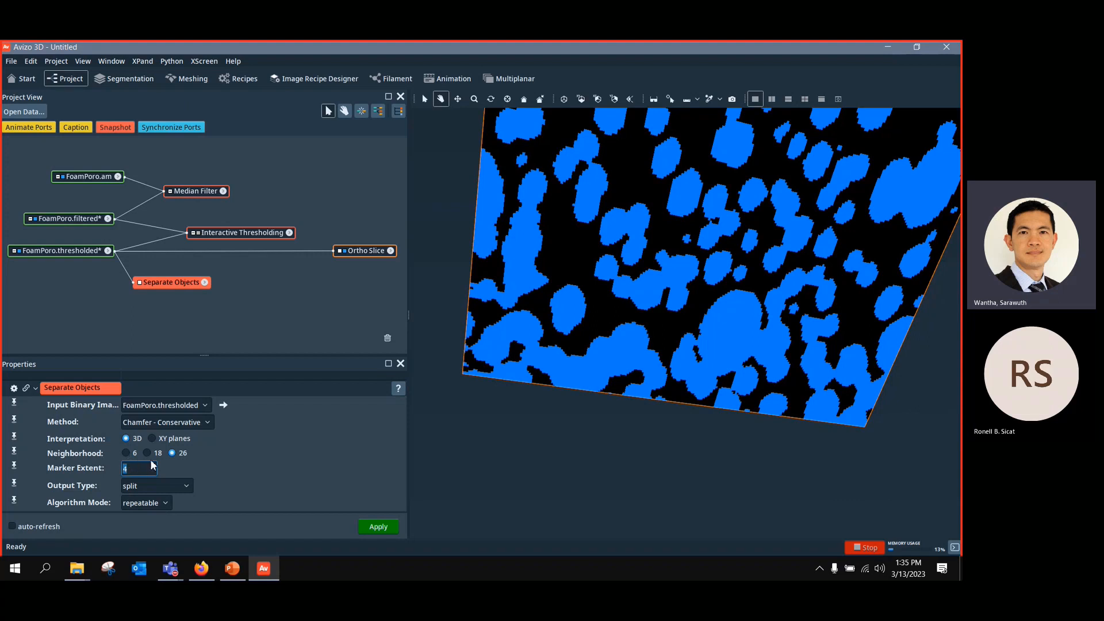
scroll(670, 335, "up", 3)
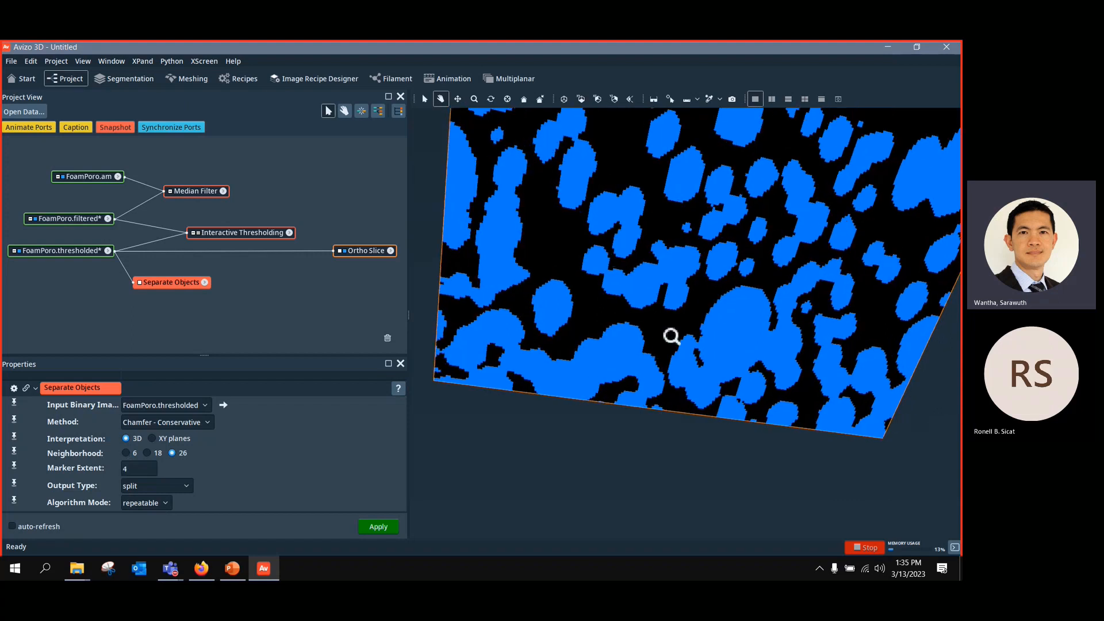
scroll(671, 337, "down", 3)
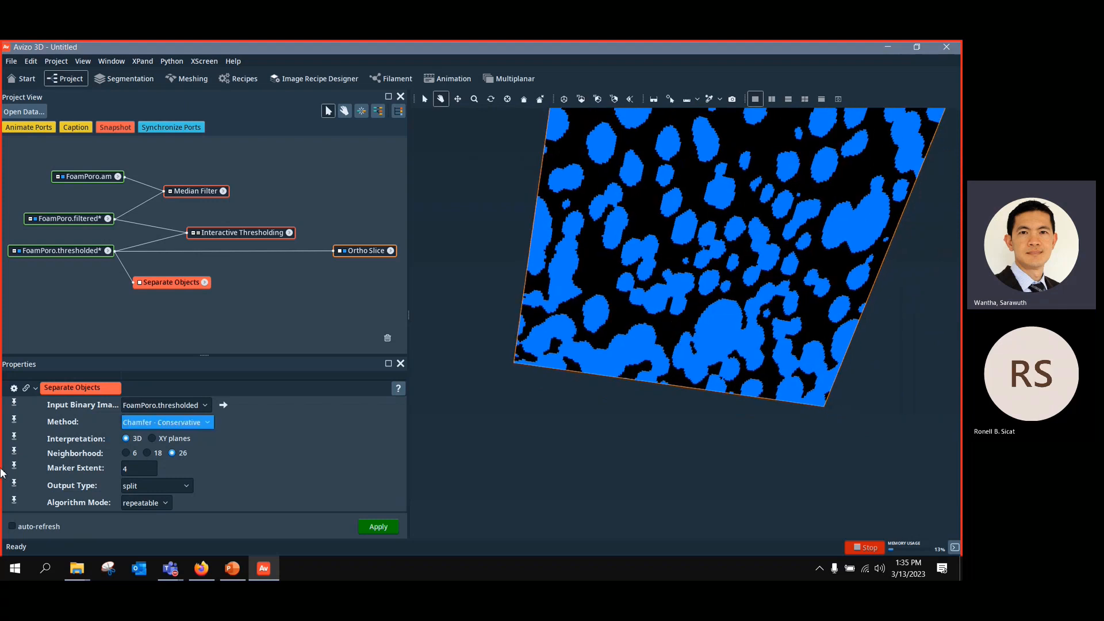
left_click_drag(134, 468, 112, 470)
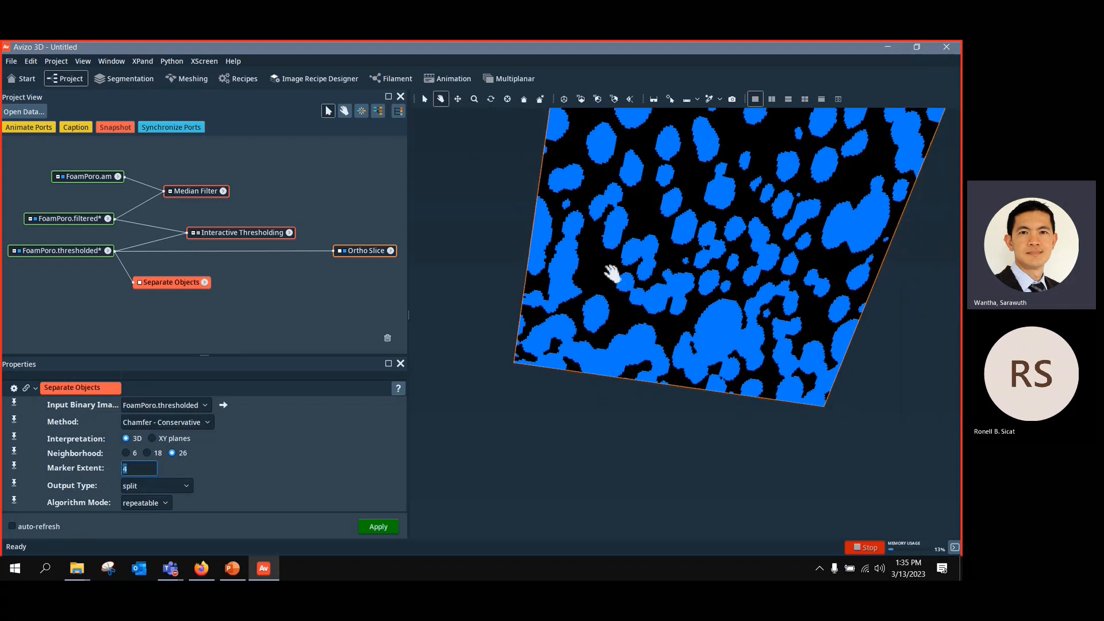
type("10")
left_click(377, 526)
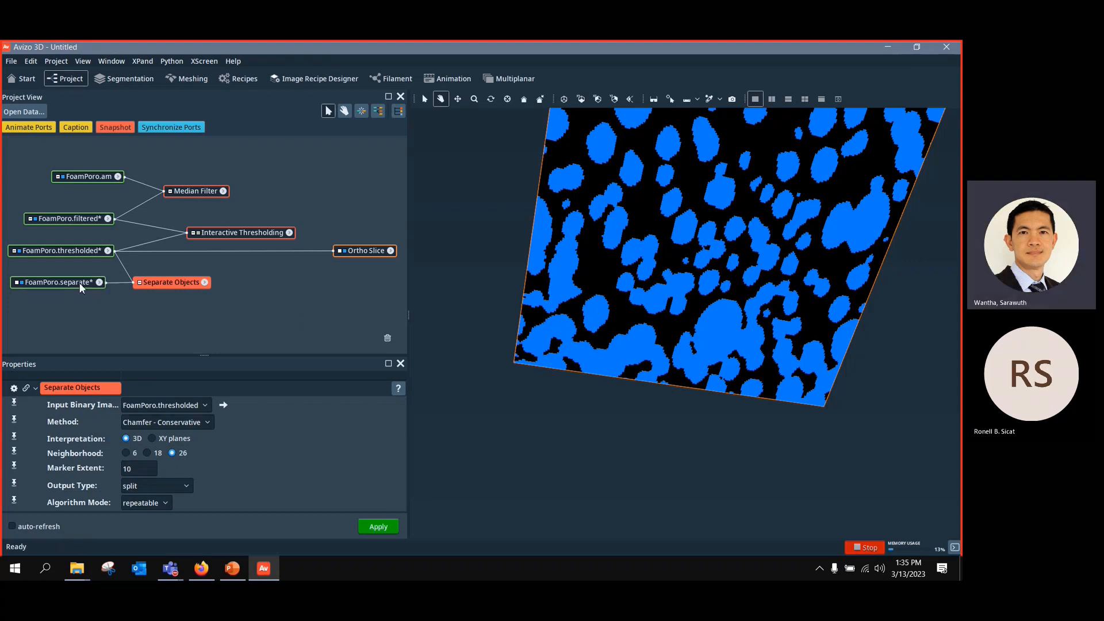
Step: Connect the Ortho Slice to FoamPoro.separate and inspect the split lines between the pores
left_click_drag(79, 283, 77, 293)
left_click_drag(217, 250, 87, 293)
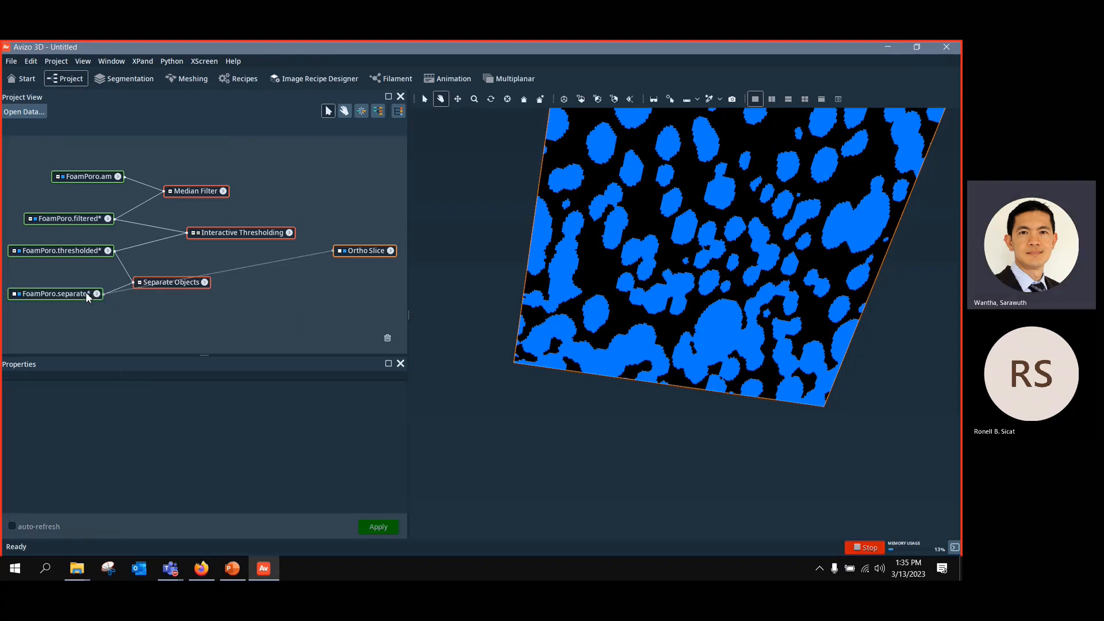
scroll(690, 270, "up", 5)
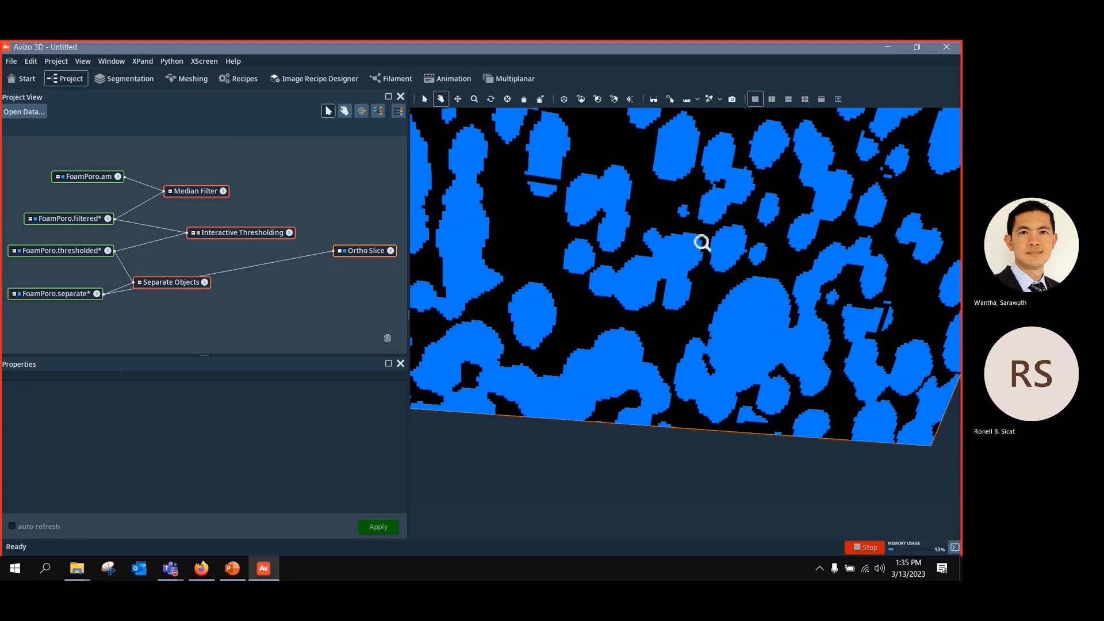
scroll(703, 242, "down", 5)
left_click_drag(707, 227, 647, 190)
scroll(655, 201, "up", 5)
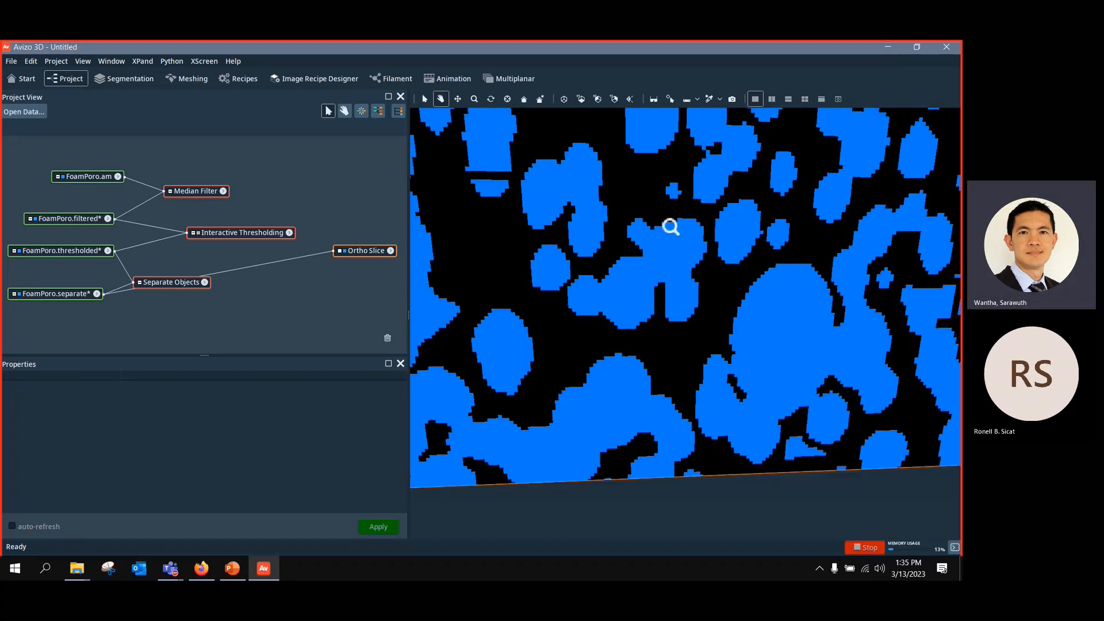
scroll(670, 227, "down", 5)
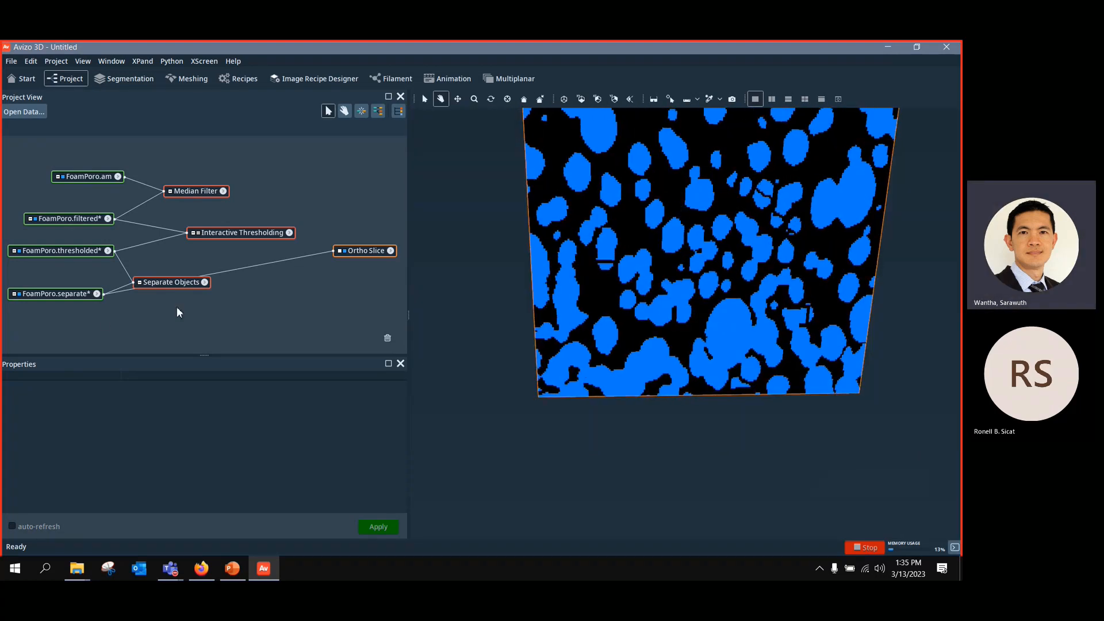
Step: Set the Separate Objects marker extent to 0, reapply the module and inspect the separated pores up close
left_click(174, 282)
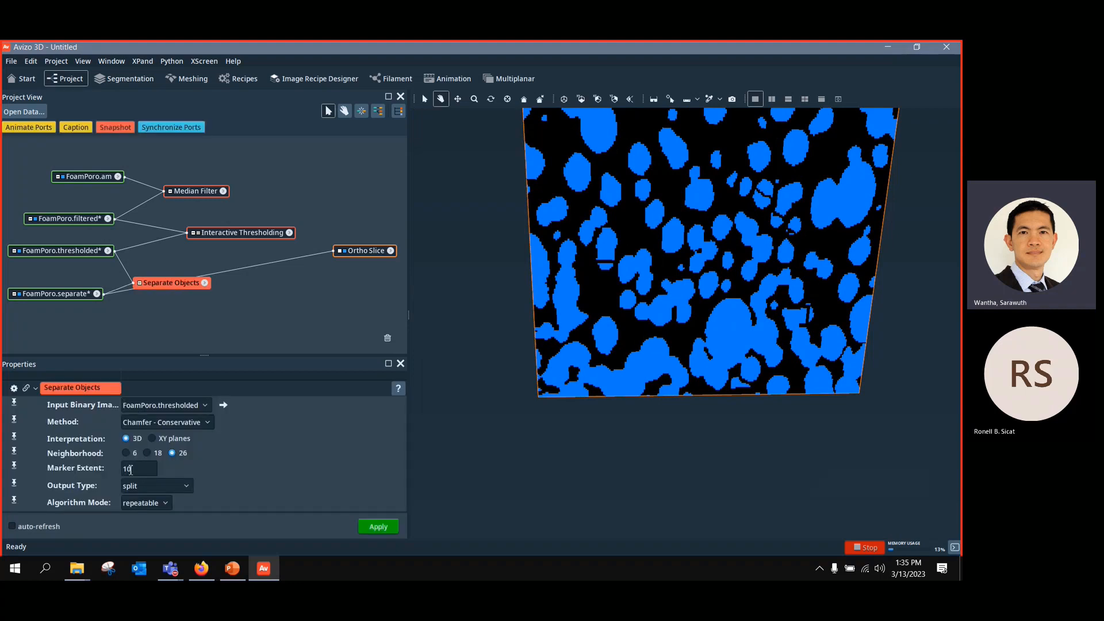
left_click(130, 469)
key("BackSpace")
type("1")
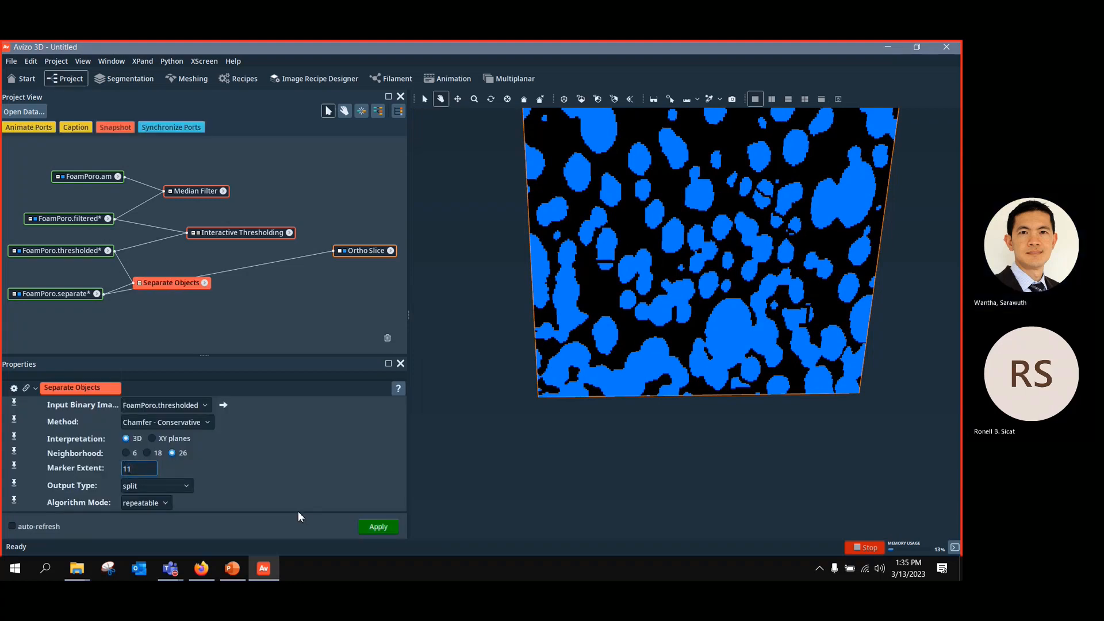
key("BackSpace")
key("BackSpace")
left_click(378, 527)
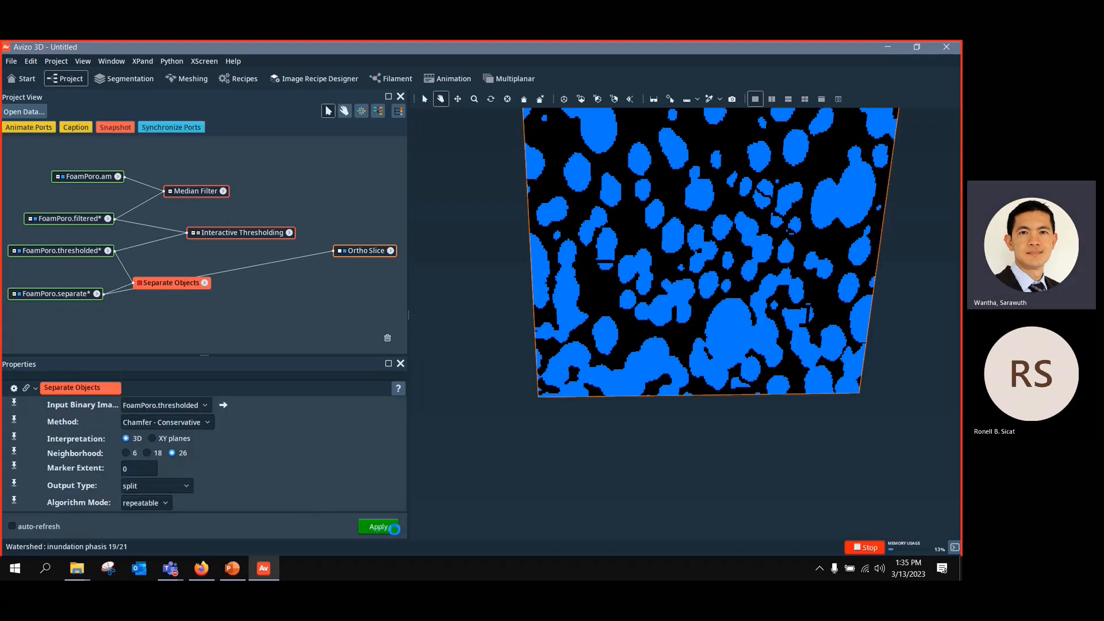
scroll(759, 296, "up", 3)
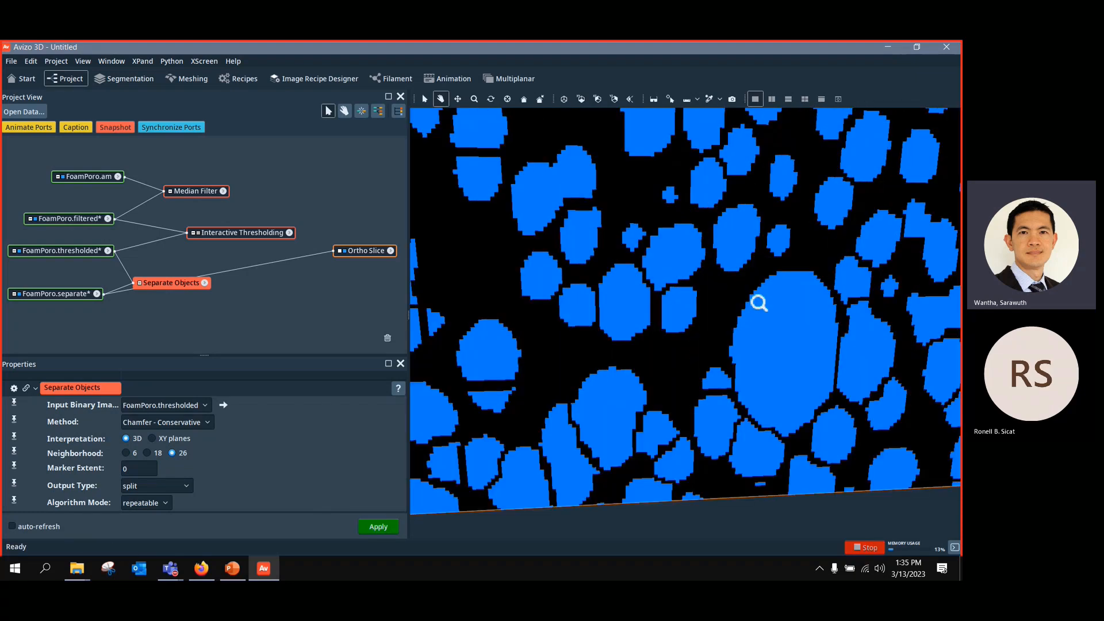
Step: Review the separated pores on the full slice and reconnect the Ortho Slice to FoamPoro.thresholded
scroll(761, 290, "down", 3)
scroll(763, 270, "down", 2)
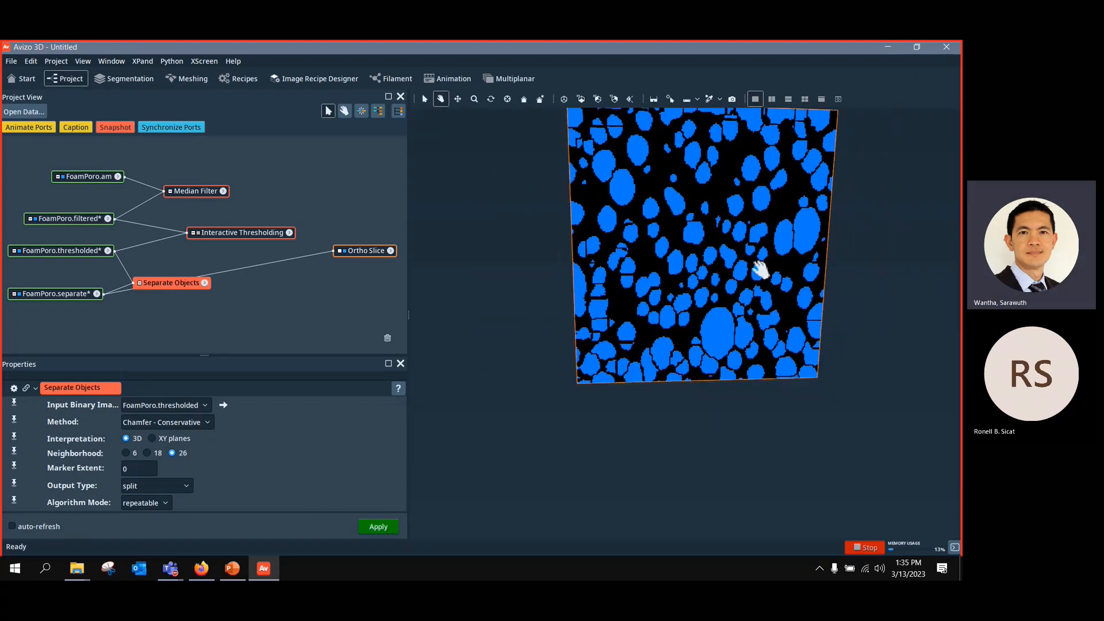
scroll(755, 276, "up", 5)
middle_click_drag(754, 292, 738, 385)
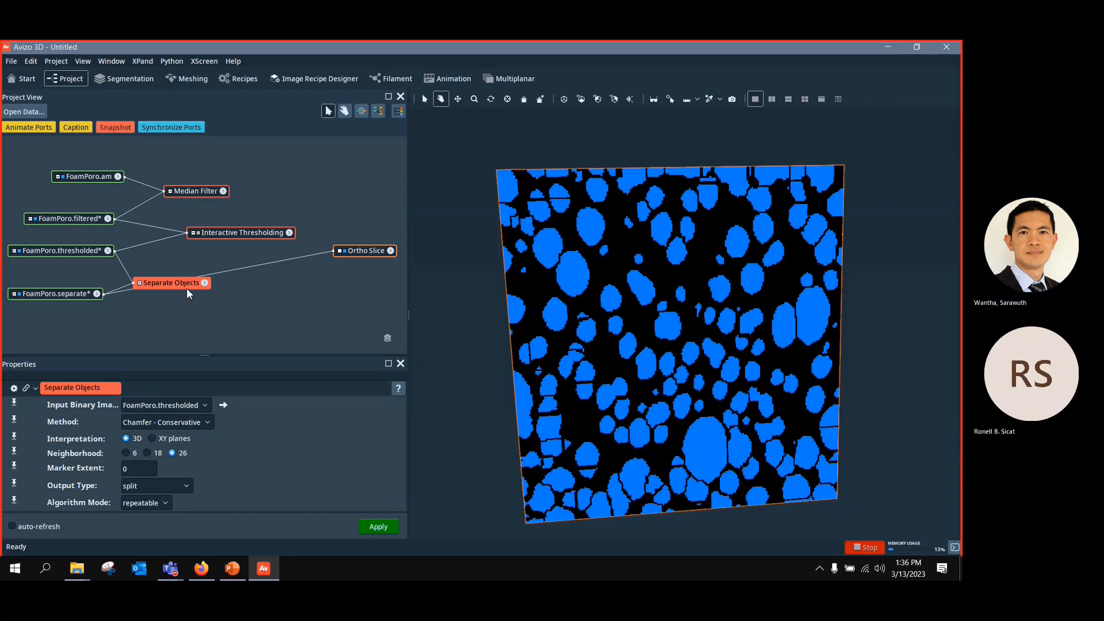
mouse_move(185, 283)
left_mouse_down()
mouse_move(209, 268)
mouse_move(190, 270)
left_mouse_up()
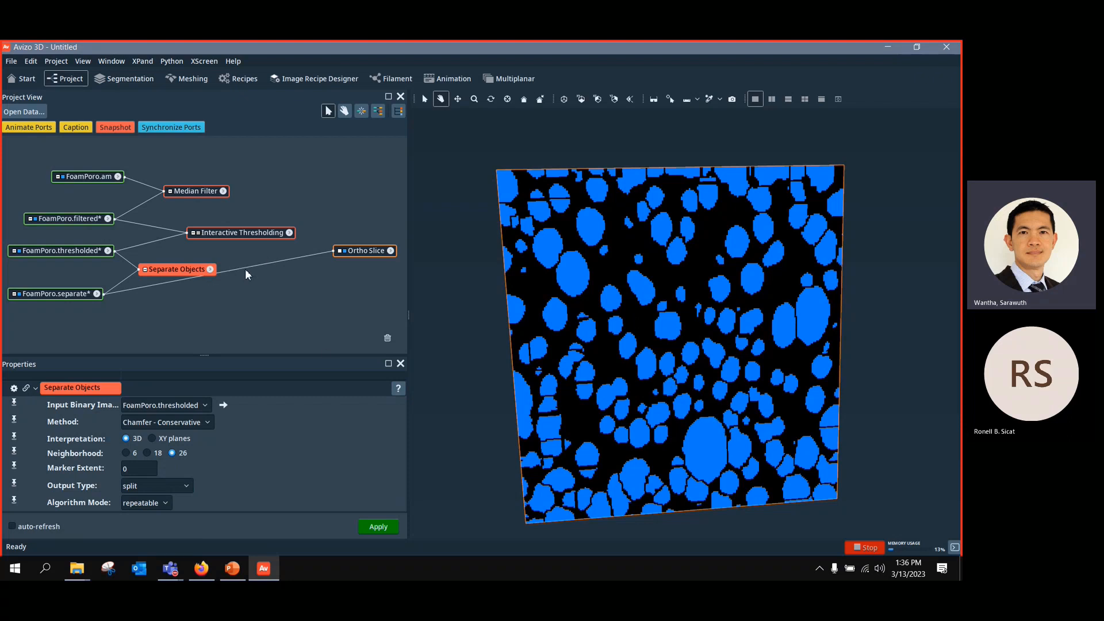
left_click_drag(245, 268, 92, 255)
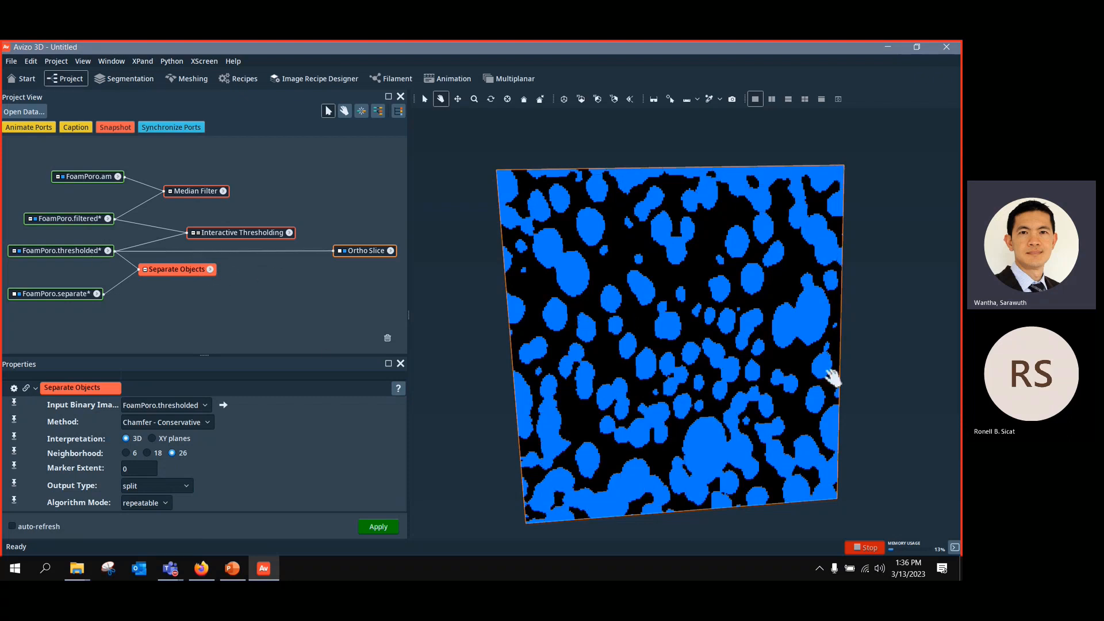
Step: Add a Color Wash to the Ortho Slice with FoamPoro.separate as data and the labels256.am colormap
right_click(364, 254)
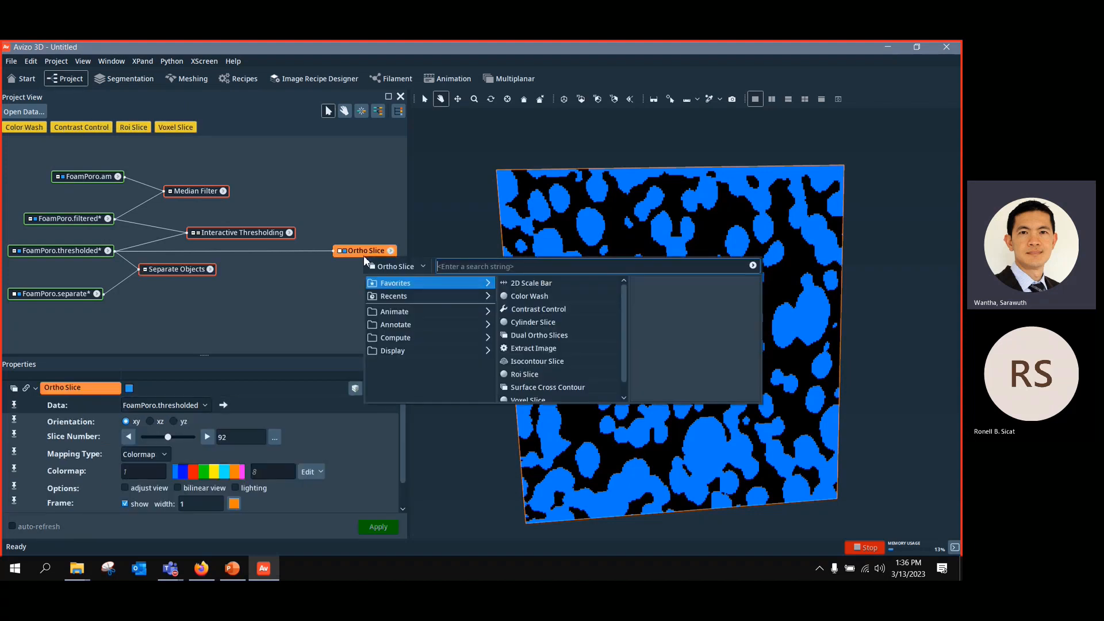
left_click(528, 295)
left_click(667, 372)
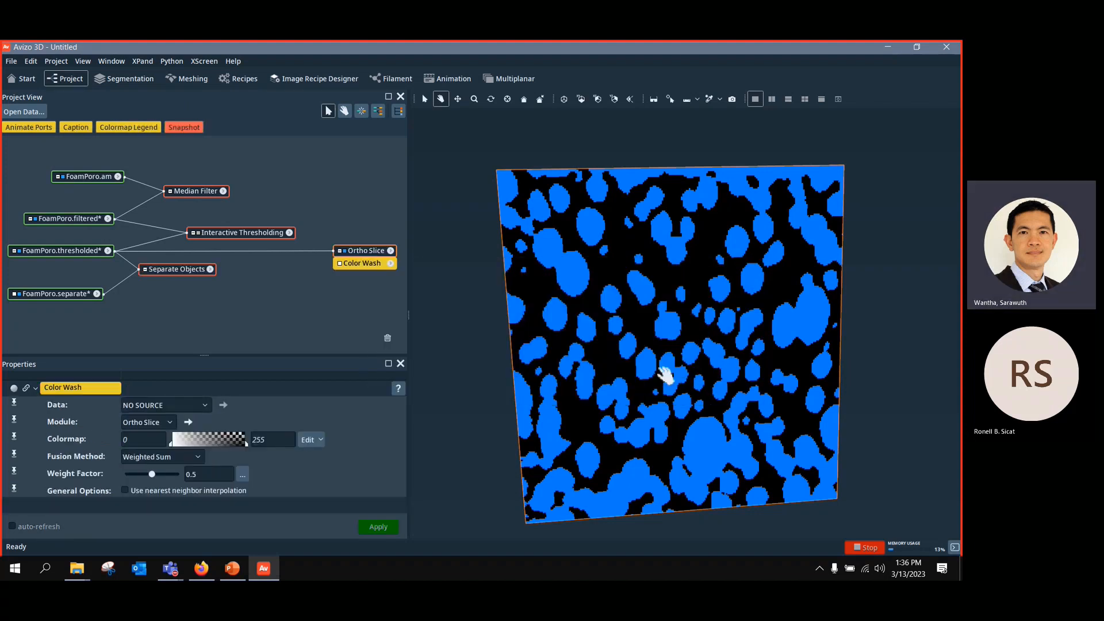
left_click(339, 263)
left_click(352, 279)
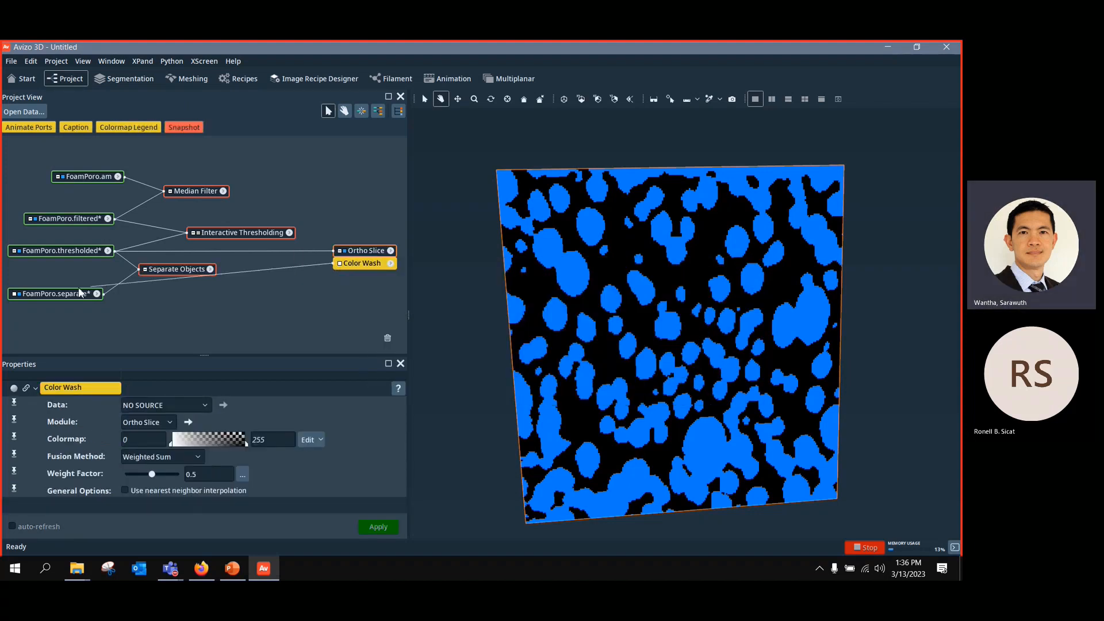
left_click(79, 293)
left_click(337, 443)
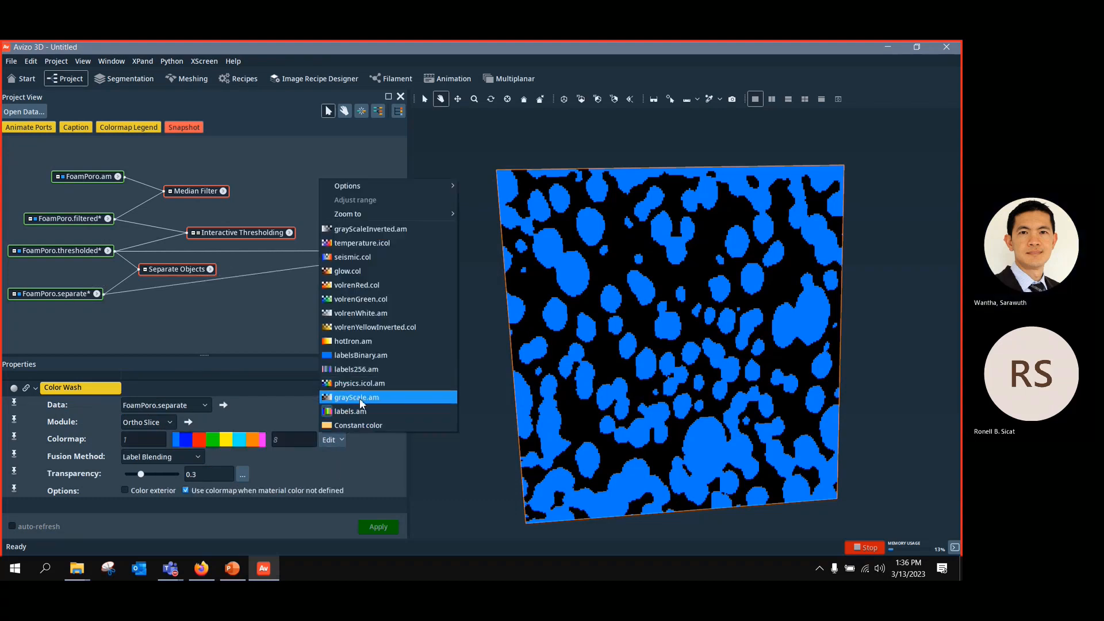
left_click(378, 370)
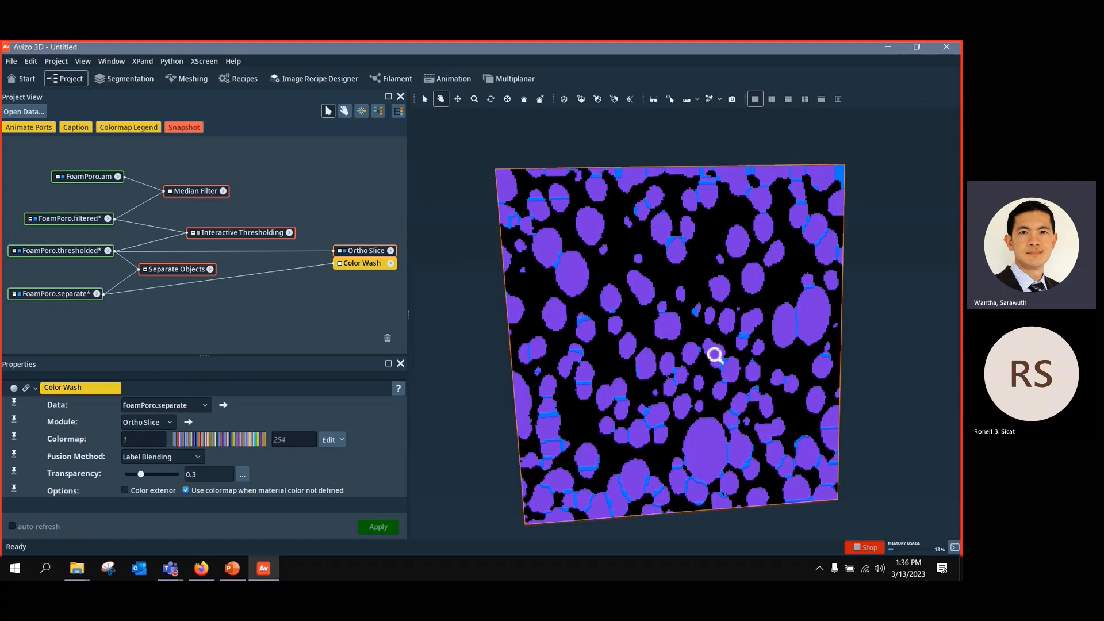
Step: Inspect the split lines between the overlaid pores and move the Ortho Slice to slice 56
scroll(715, 353, "up", 5)
scroll(716, 361, "down", 4)
scroll(748, 345, "down", 1)
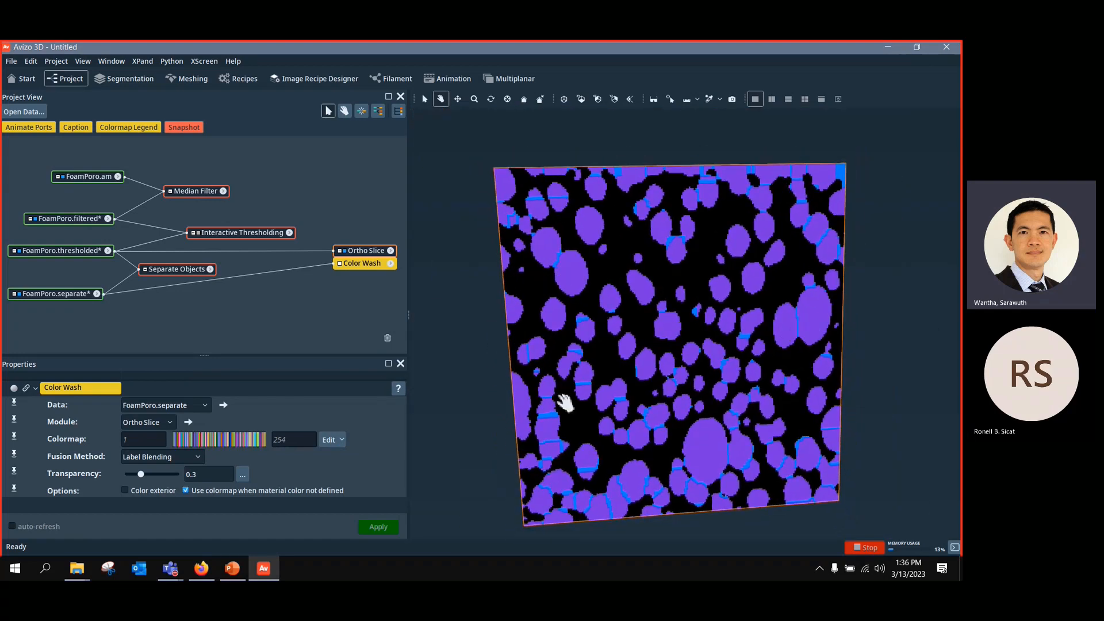
left_click(368, 252)
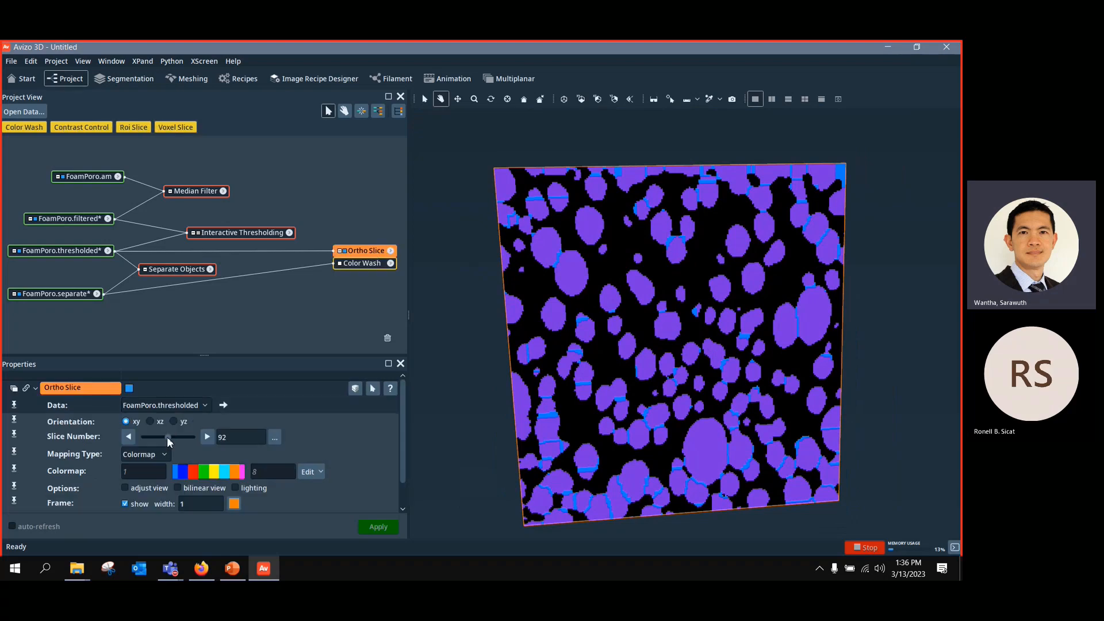
mouse_move(167, 436)
left_mouse_down()
mouse_move(178, 436)
mouse_move(157, 443)
left_mouse_up()
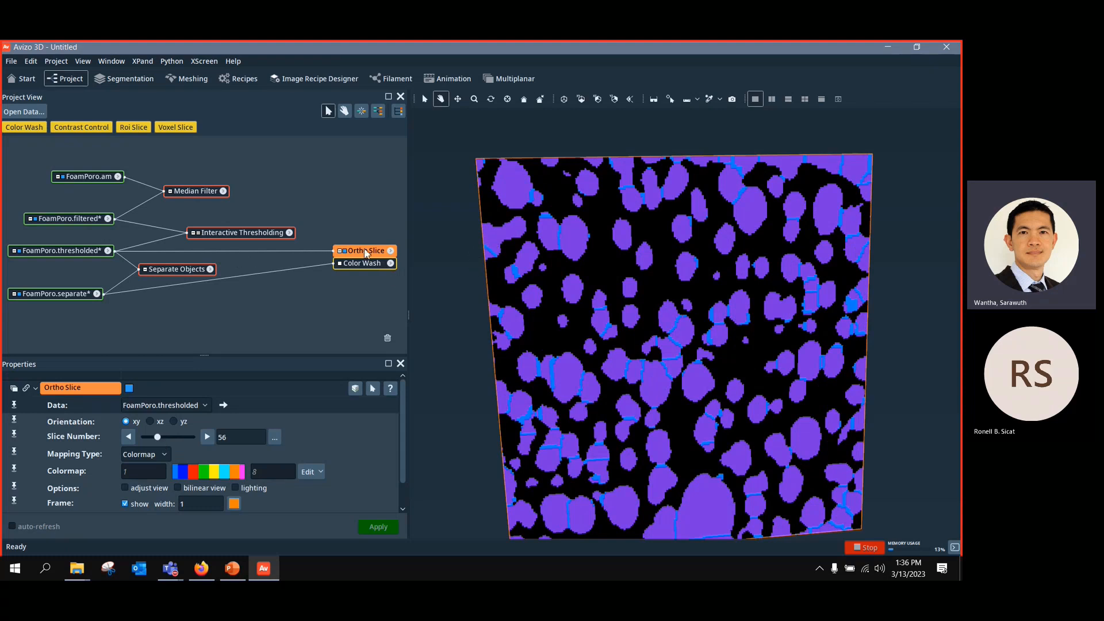
Step: Delete the Ortho Slice with its Color Wash and attach a new Ortho Slice to FoamPoro.separate
key("Delete")
left_click(82, 292)
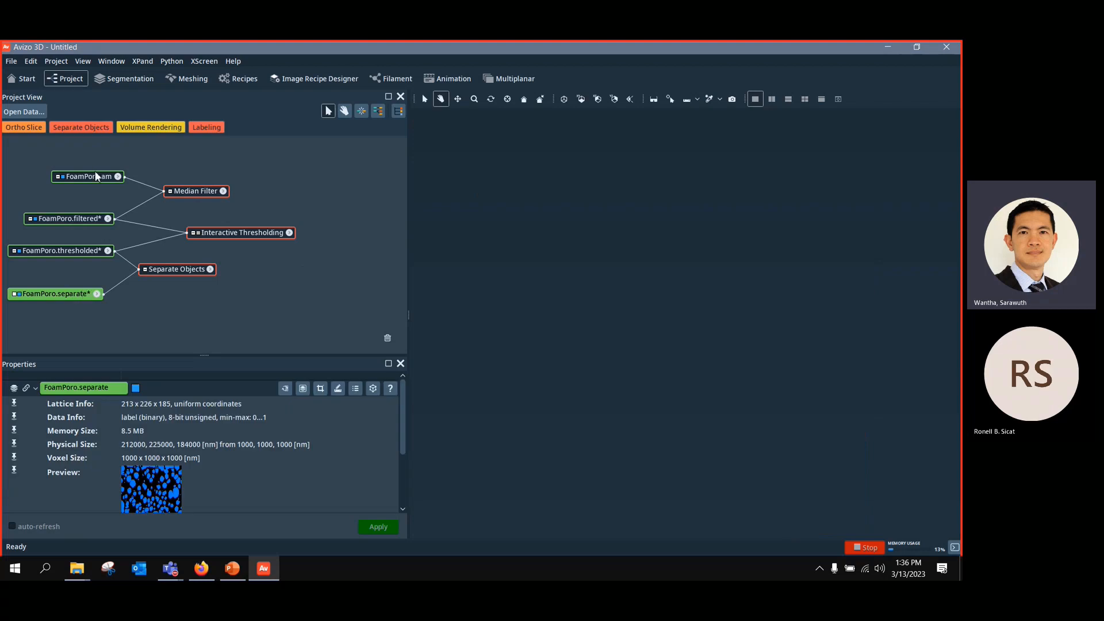
left_click(10, 132)
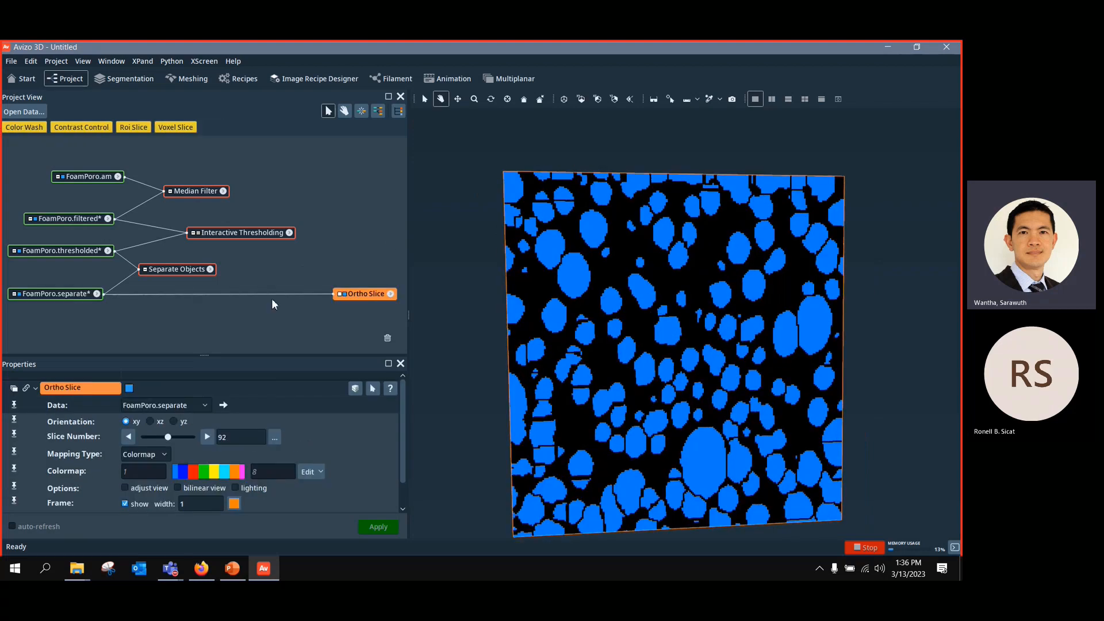
Step: Set the Separate Objects output type to line and apply the module
left_click(179, 270)
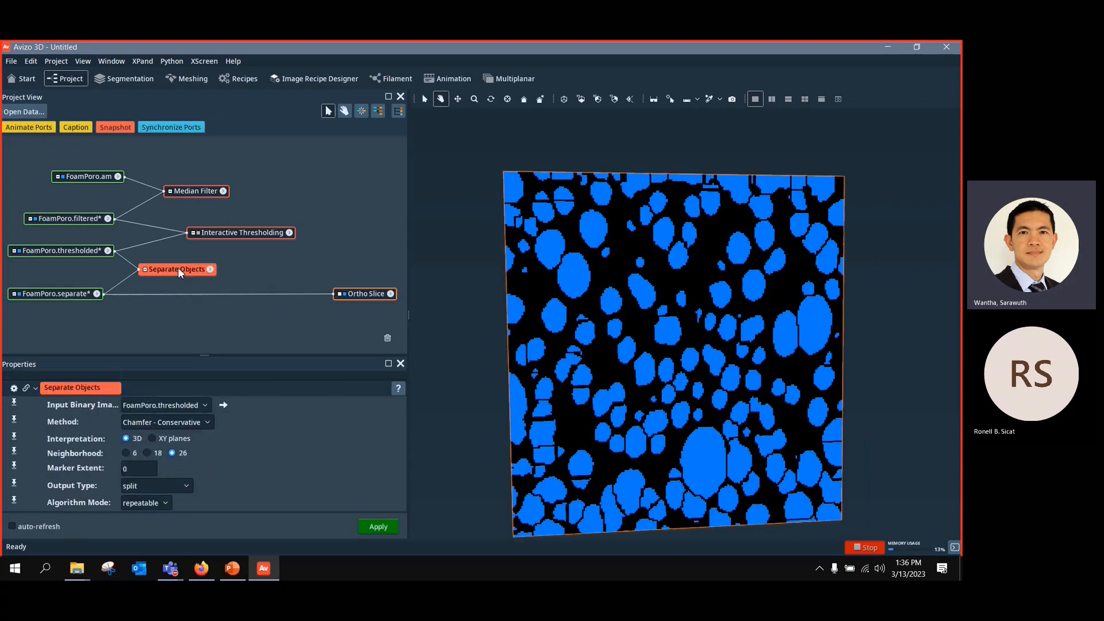
left_click(163, 484)
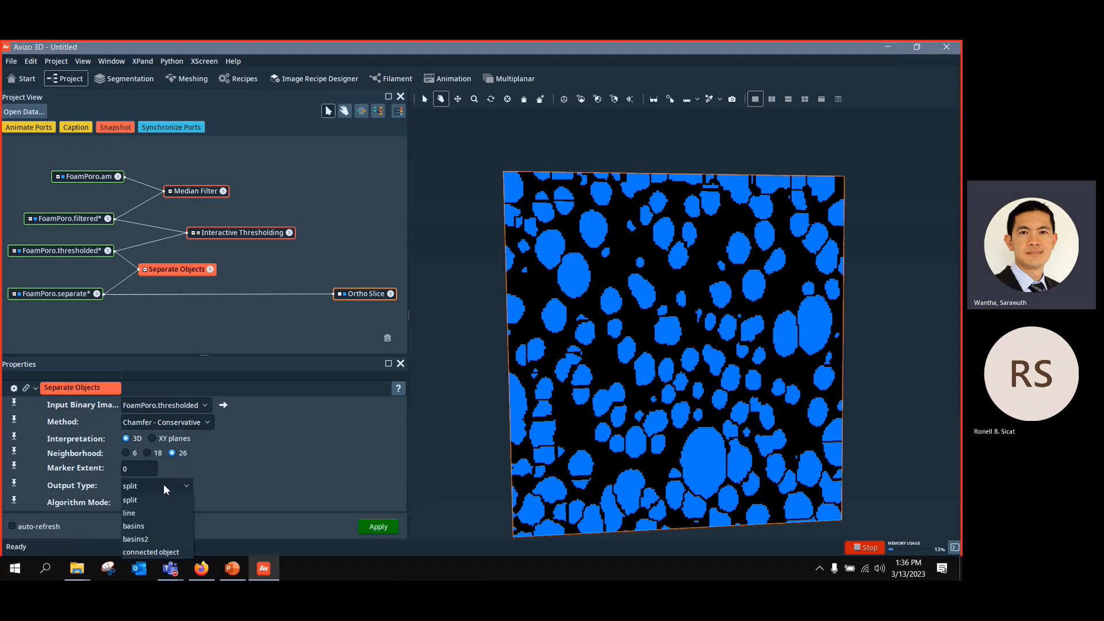
left_click(161, 513)
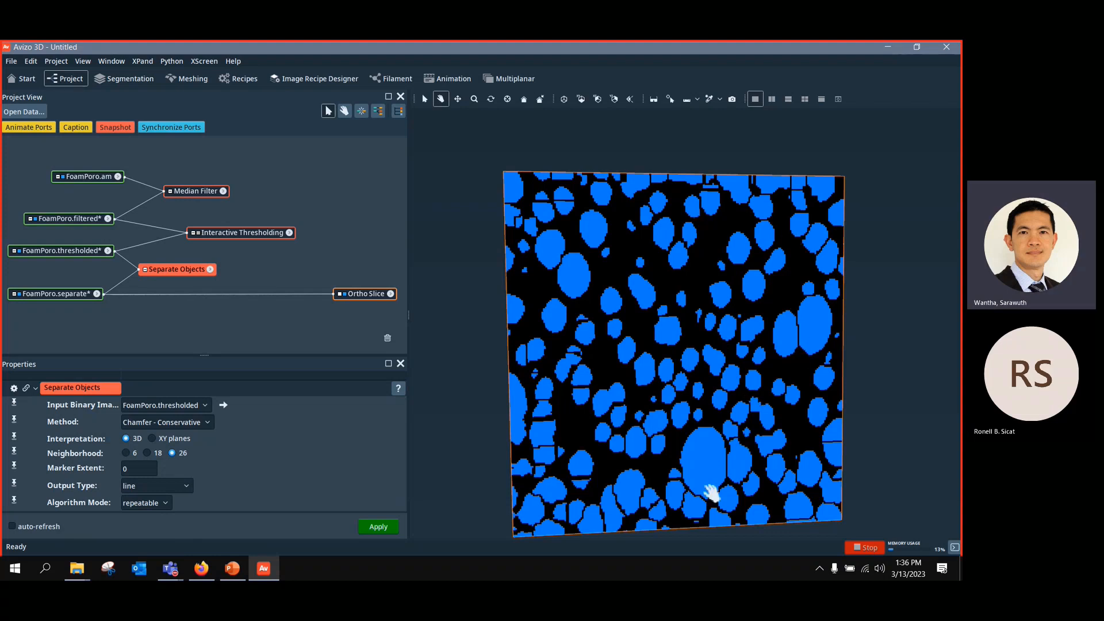
left_click(378, 527)
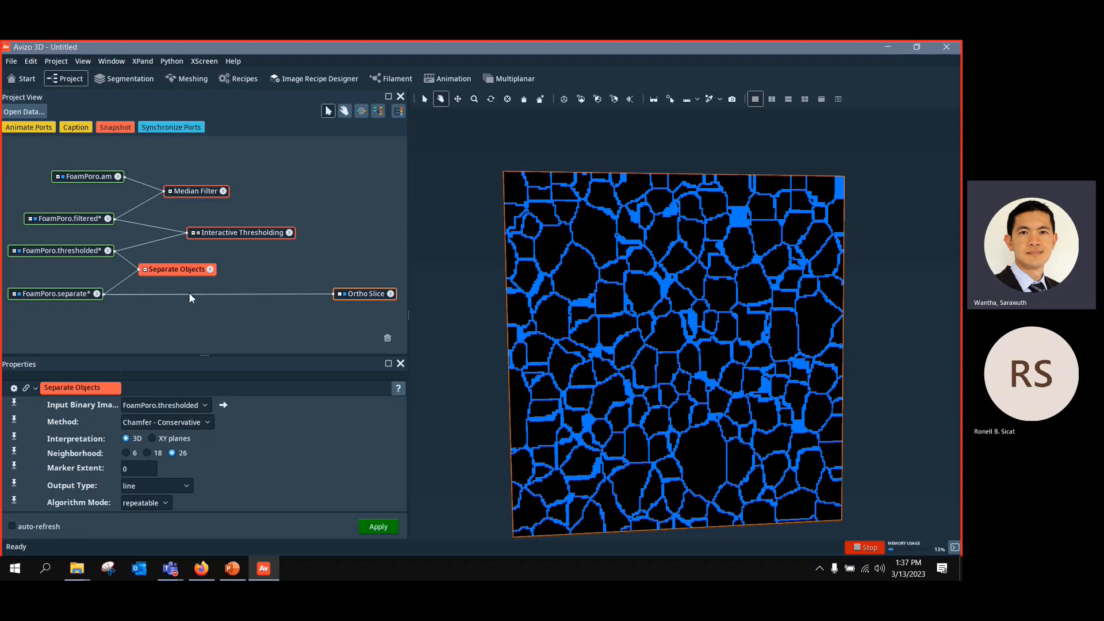
Step: Show FoamPoro.thresholded on the Ortho Slice and overlay the separation lines from FoamPoro.separate using a Color Wash with the labels256.am colormap
left_click_drag(189, 292, 77, 252)
left_click(367, 284)
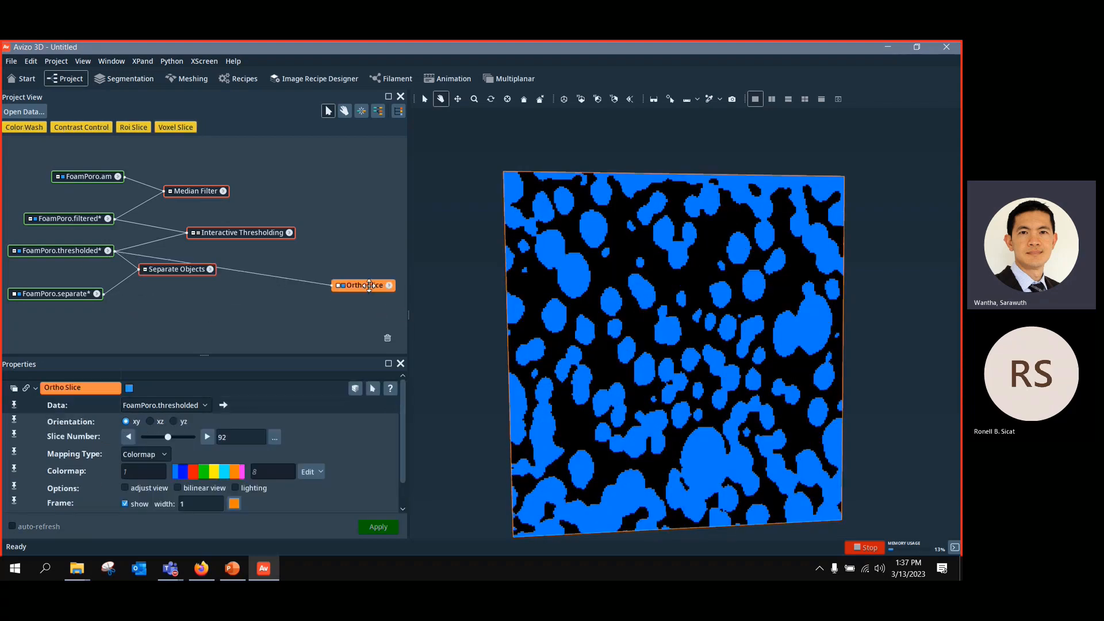
right_click(367, 284)
left_click(563, 320)
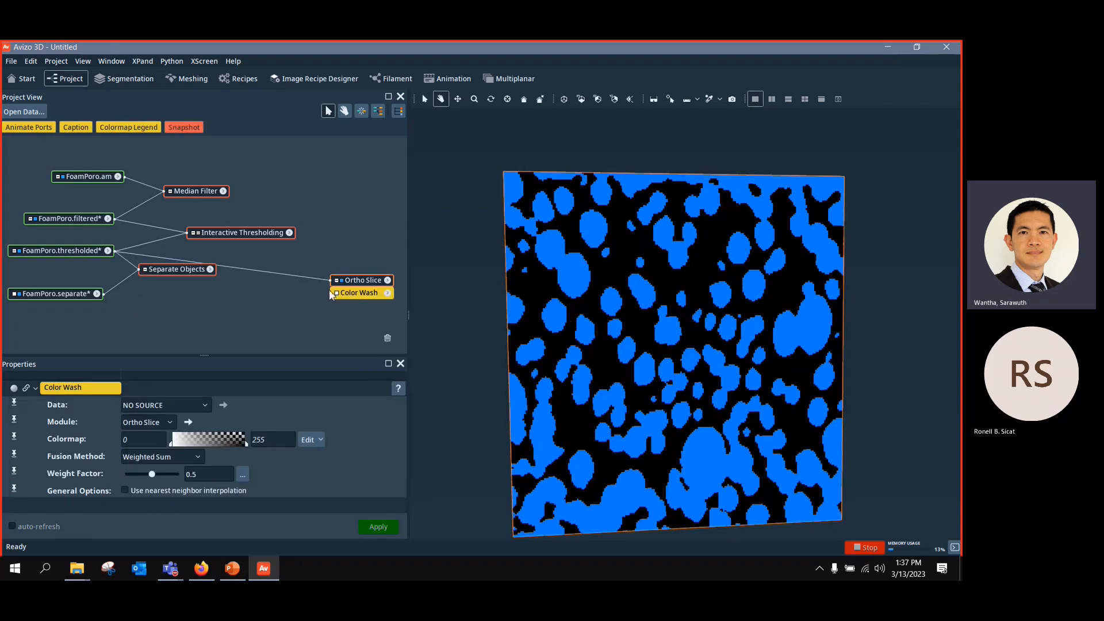
left_click(336, 293)
left_click(343, 307)
left_click(66, 294)
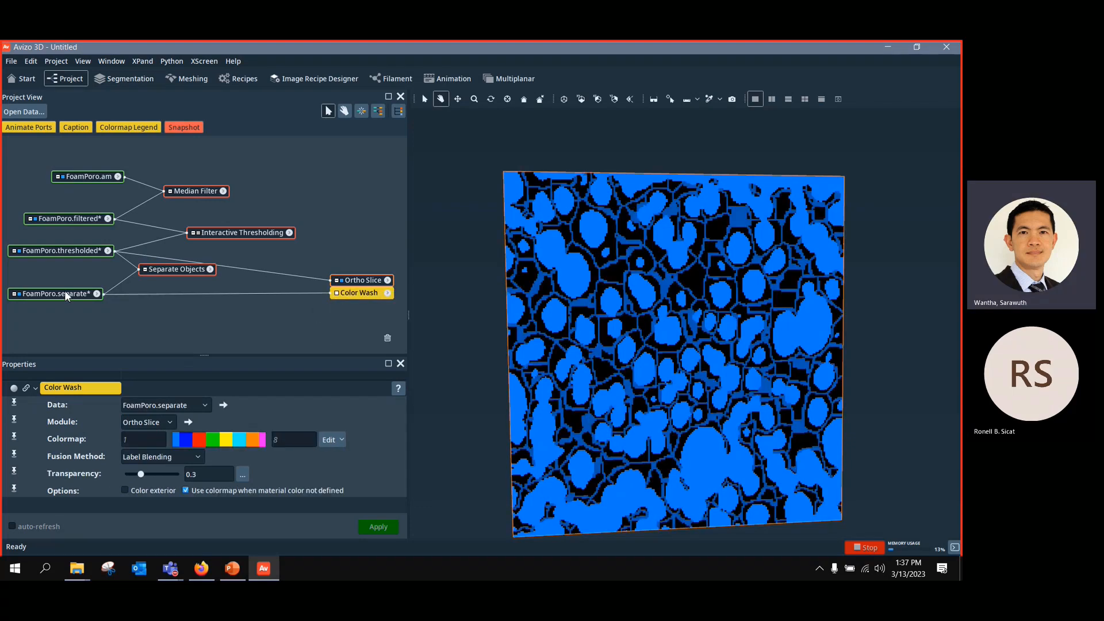
left_click(332, 438)
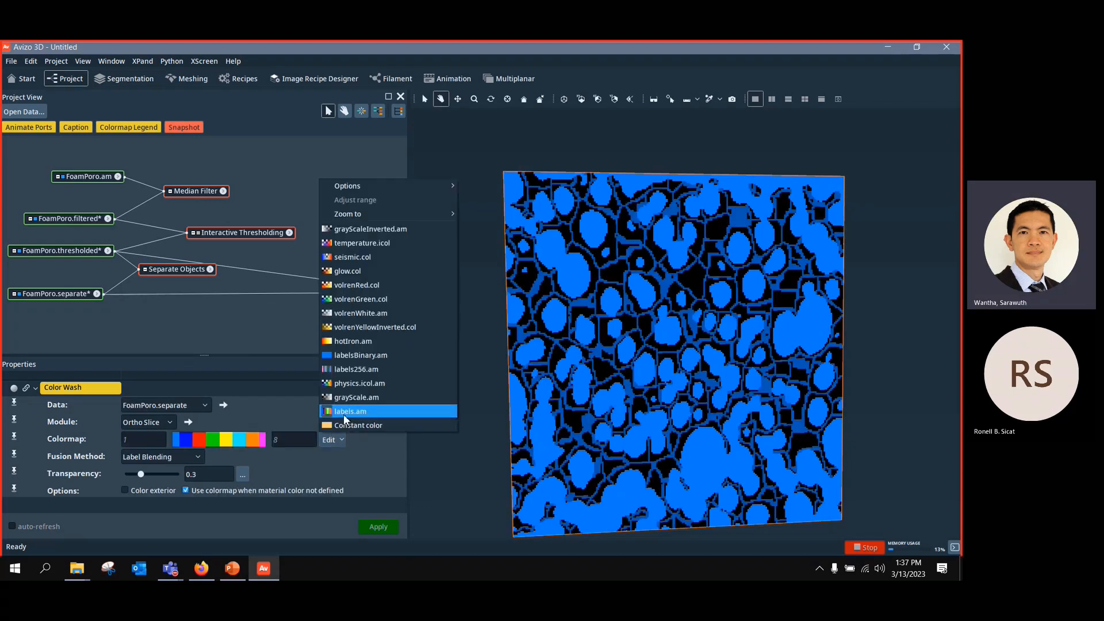
left_click(372, 370)
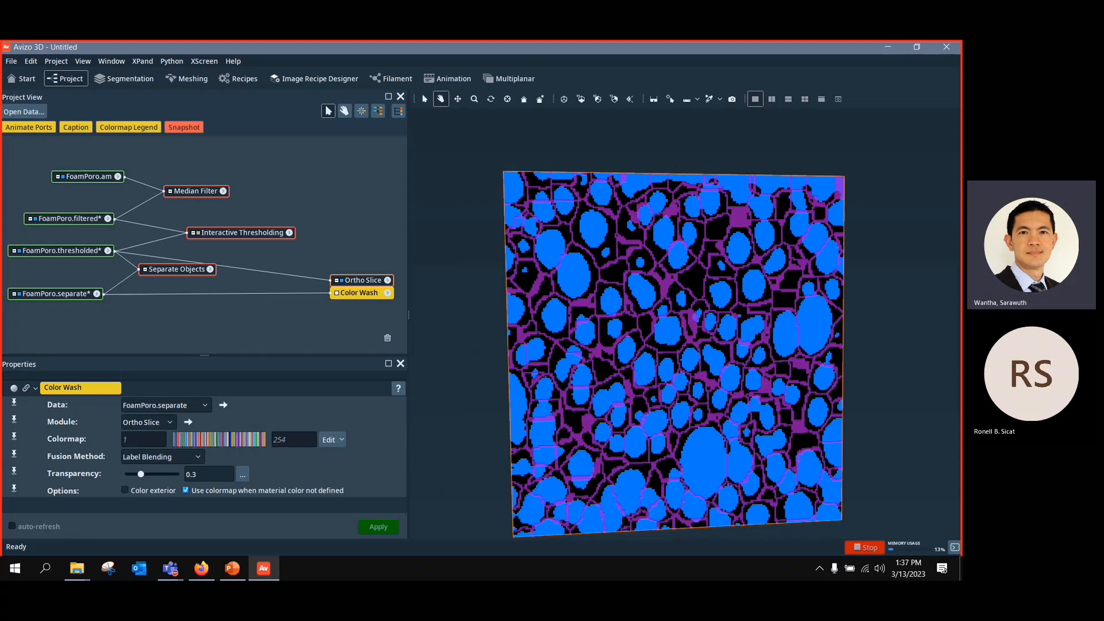
Step: Set the Separate Objects output type to basins and apply the module
left_click(165, 269)
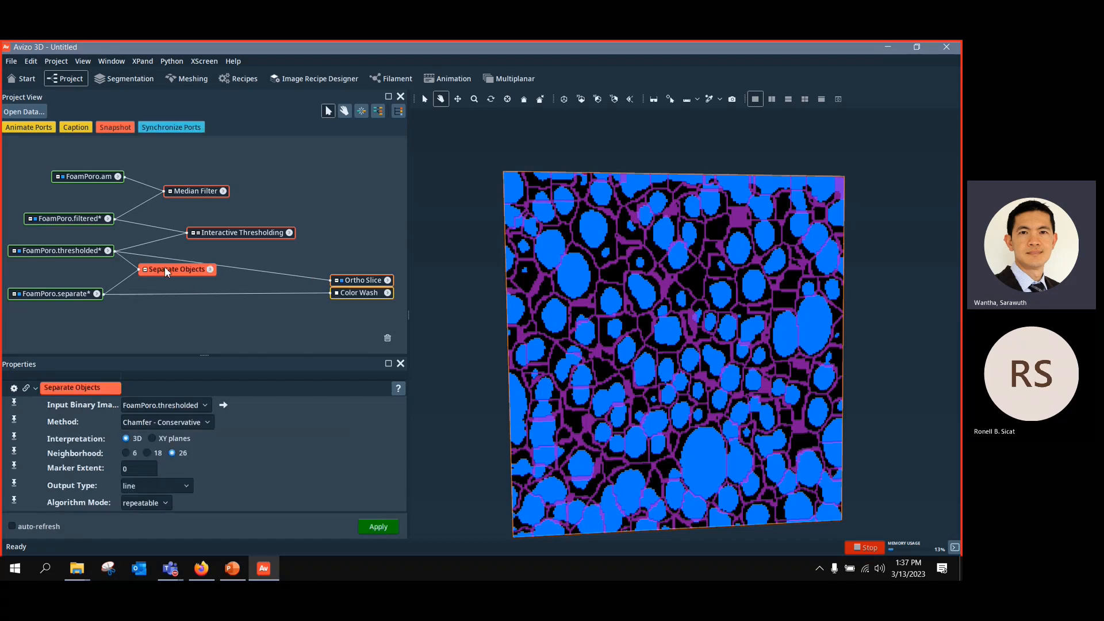
left_click(185, 487)
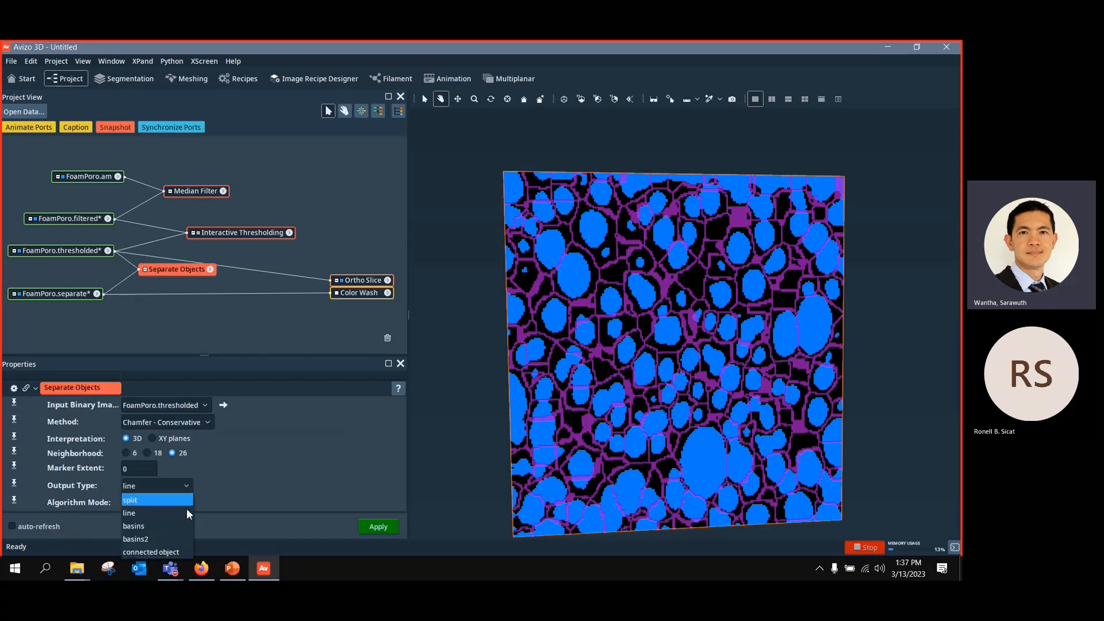
left_click(169, 526)
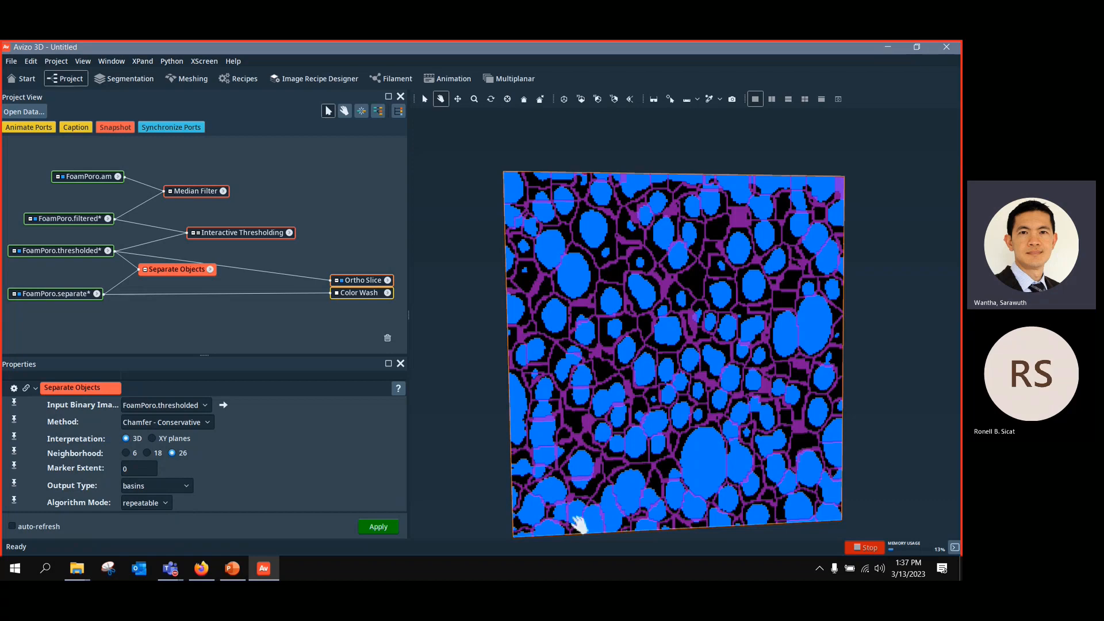
left_click(377, 527)
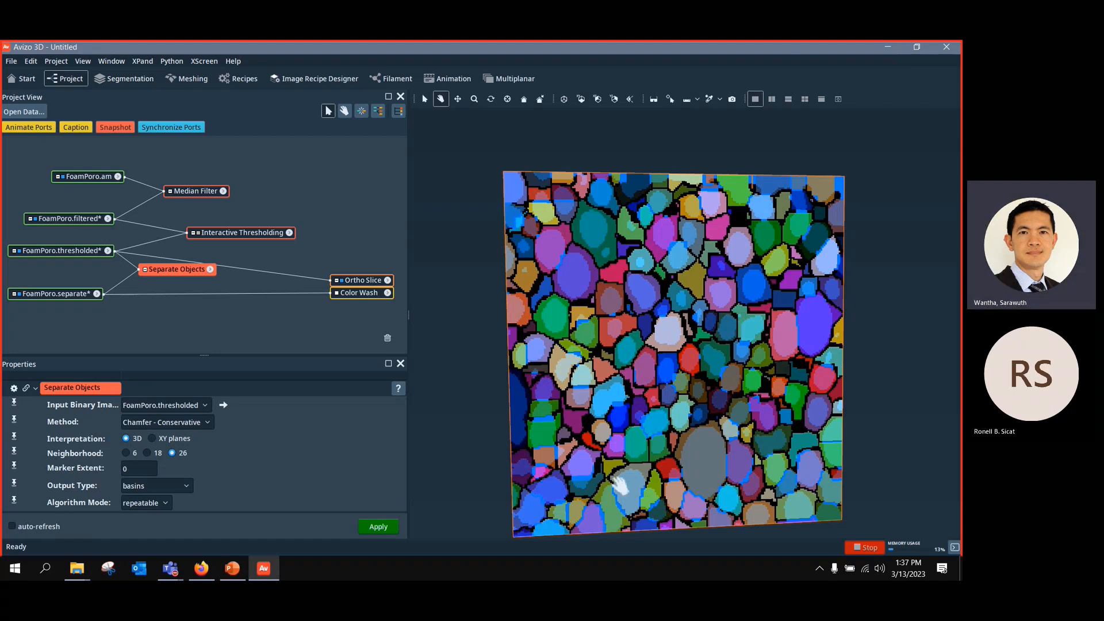
Step: Set the Separate Objects output type to basins2 and apply the module
left_click(172, 486)
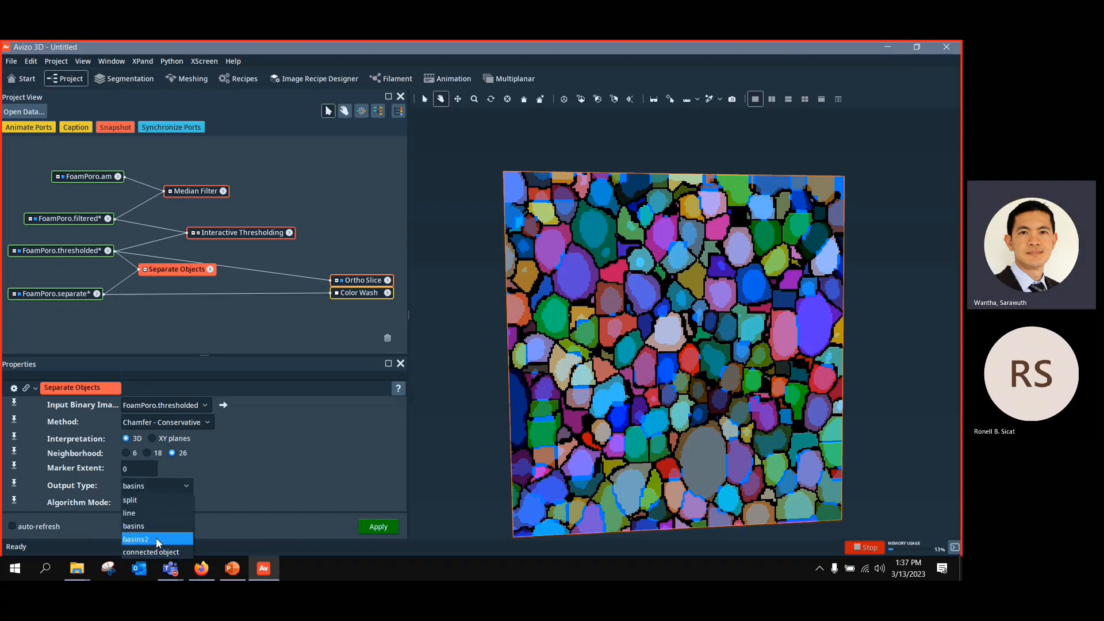
left_click(136, 539)
left_click(380, 529)
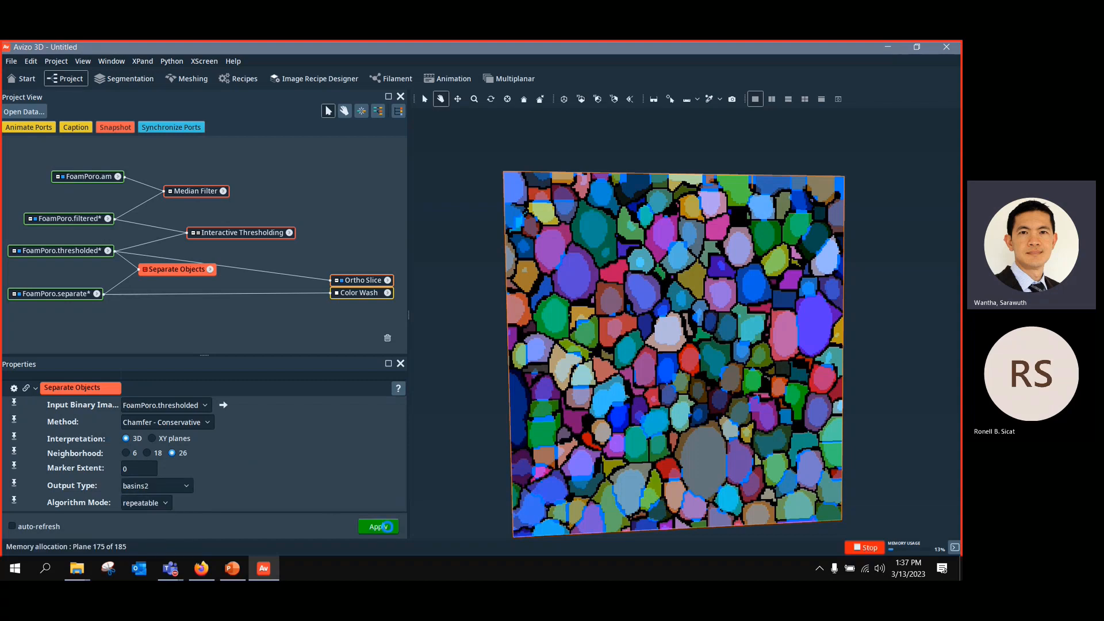
Step: Set the Separate Objects output type to connected object and apply the module
left_click(178, 487)
left_click(173, 550)
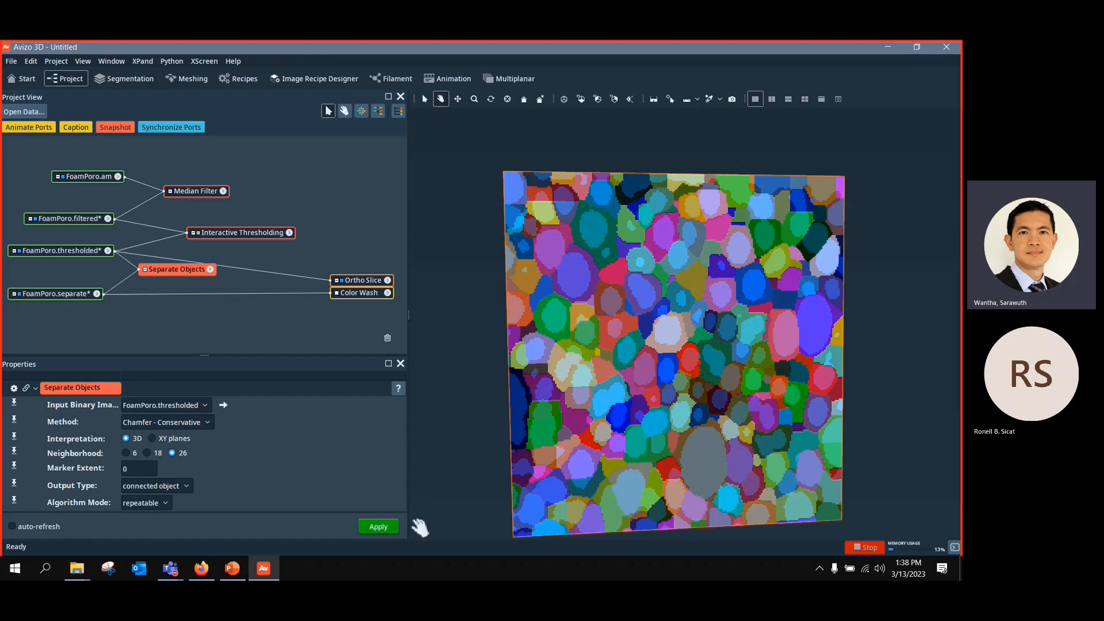
left_click(376, 527)
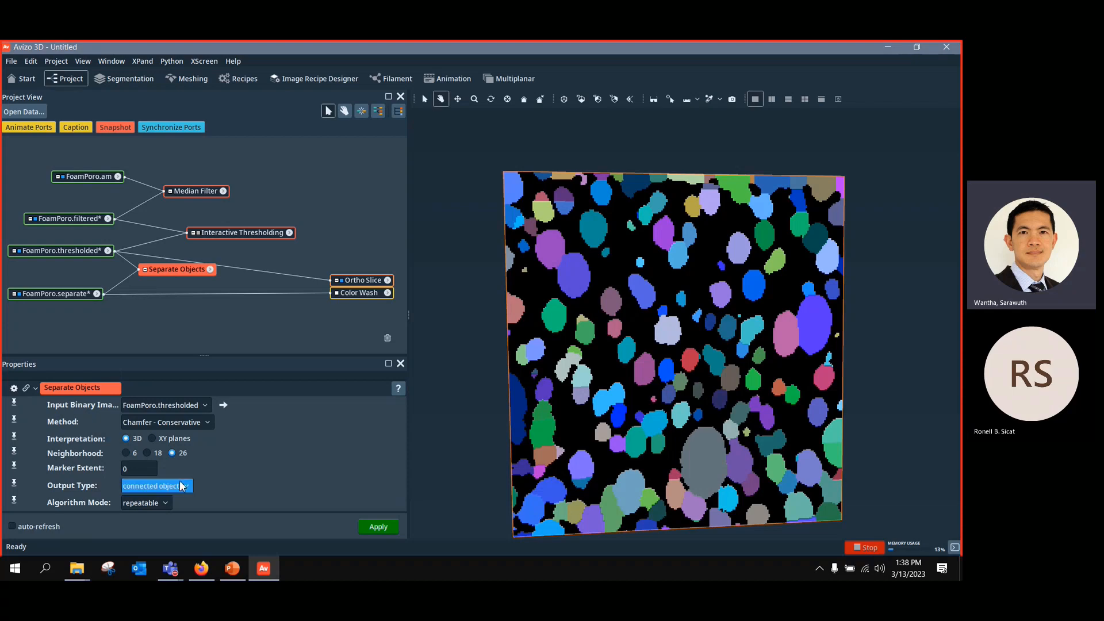
Step: Add a Volume Rendering to FoamPoro.separate and place its modules below the Ortho Slice in the project graph
left_click(53, 295)
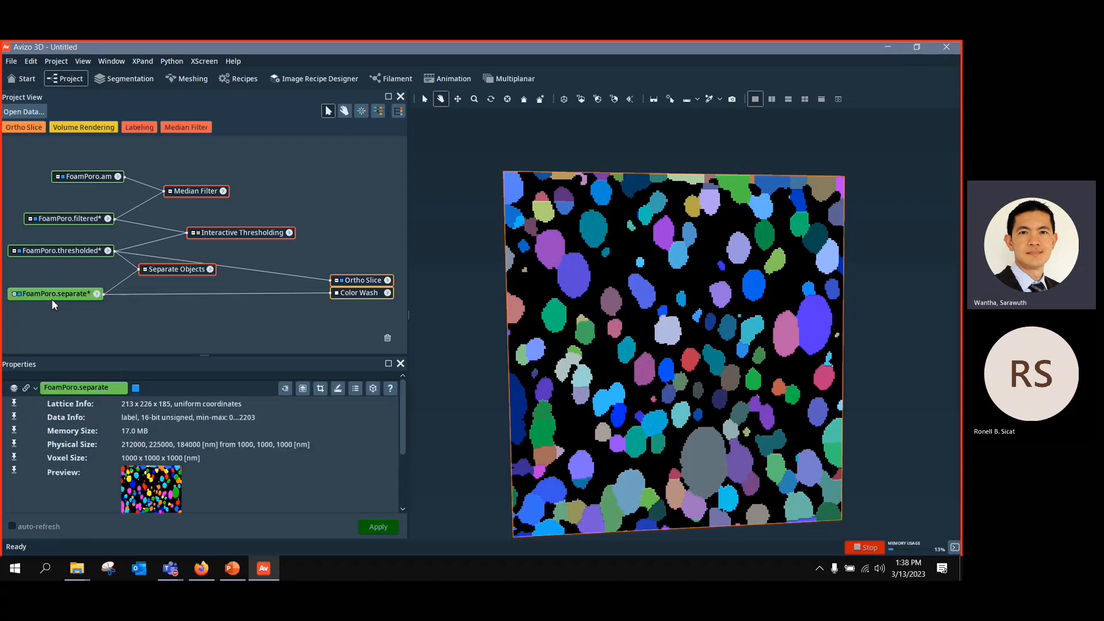
left_click(104, 131)
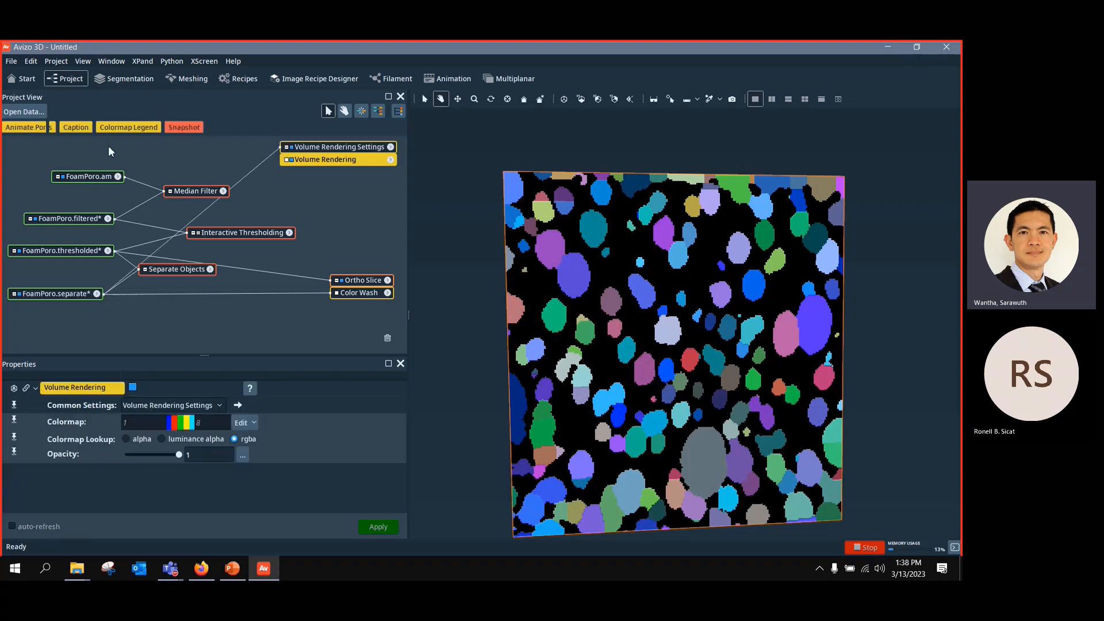
left_click_drag(334, 148, 301, 324)
Step: Delete the Ortho Slice with its Color Wash and view the labeled pore volume from another angle
left_click_drag(364, 284, 367, 266)
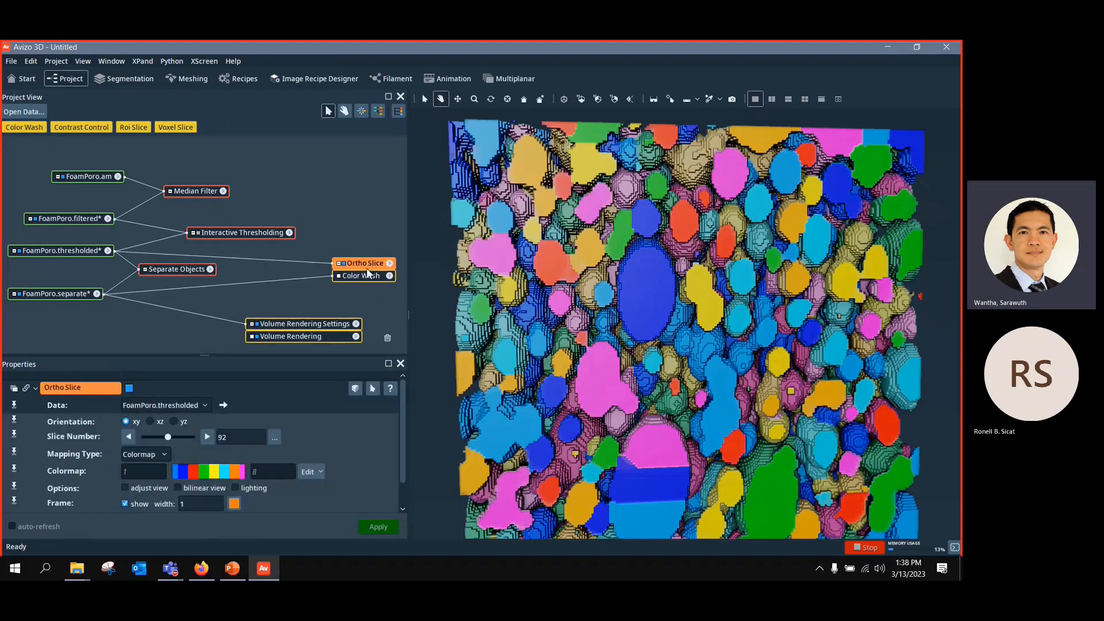
key("Delete")
left_click_drag(685, 400, 694, 248)
scroll(625, 401, "down", 3)
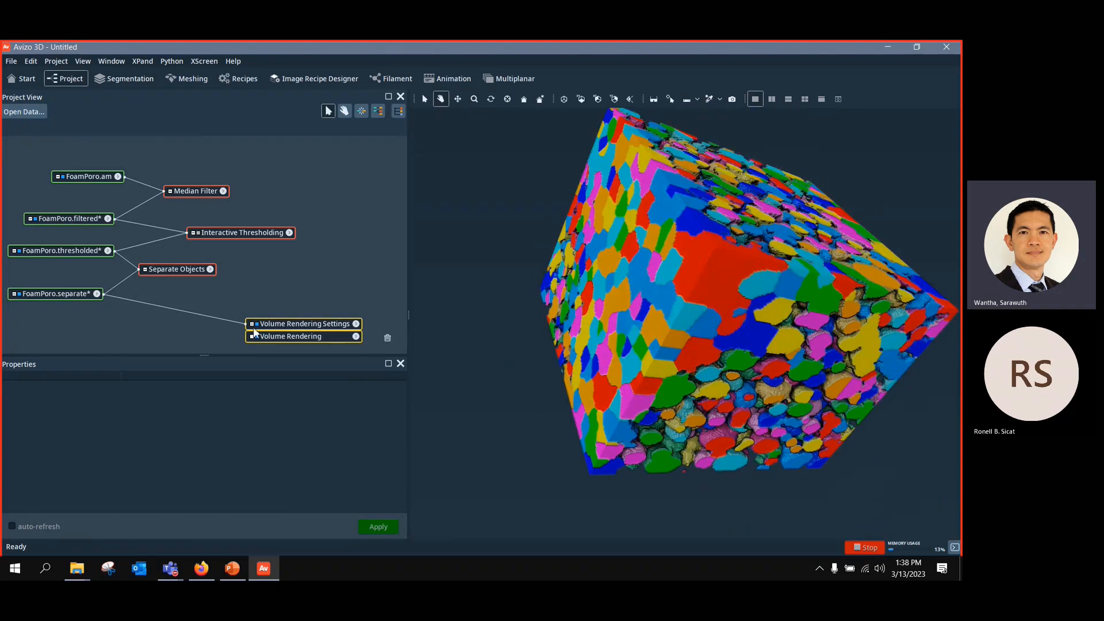
Step: Add a Border Kill module to FoamPoro.separate and apply it in 3D with neighborhood 26
left_click(50, 289)
right_click(54, 291)
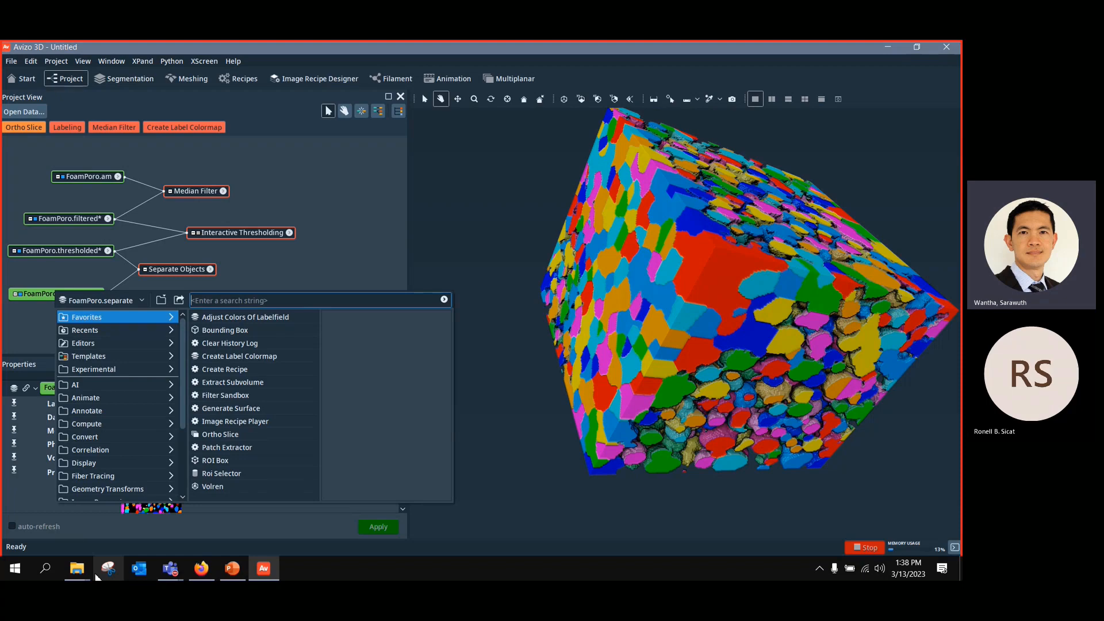
type("border")
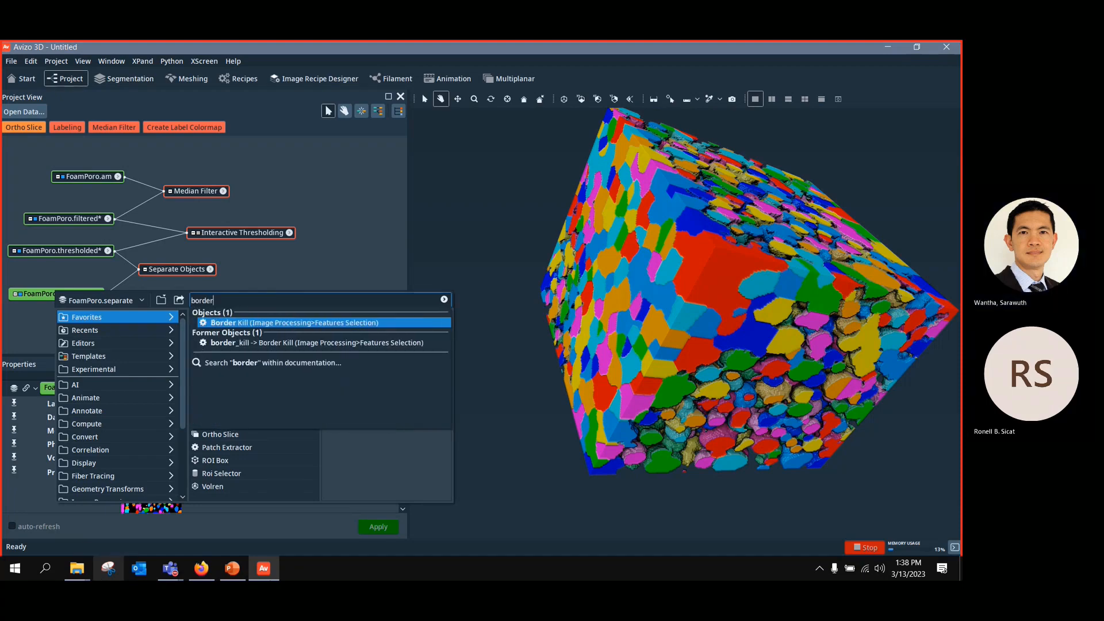
key("Return")
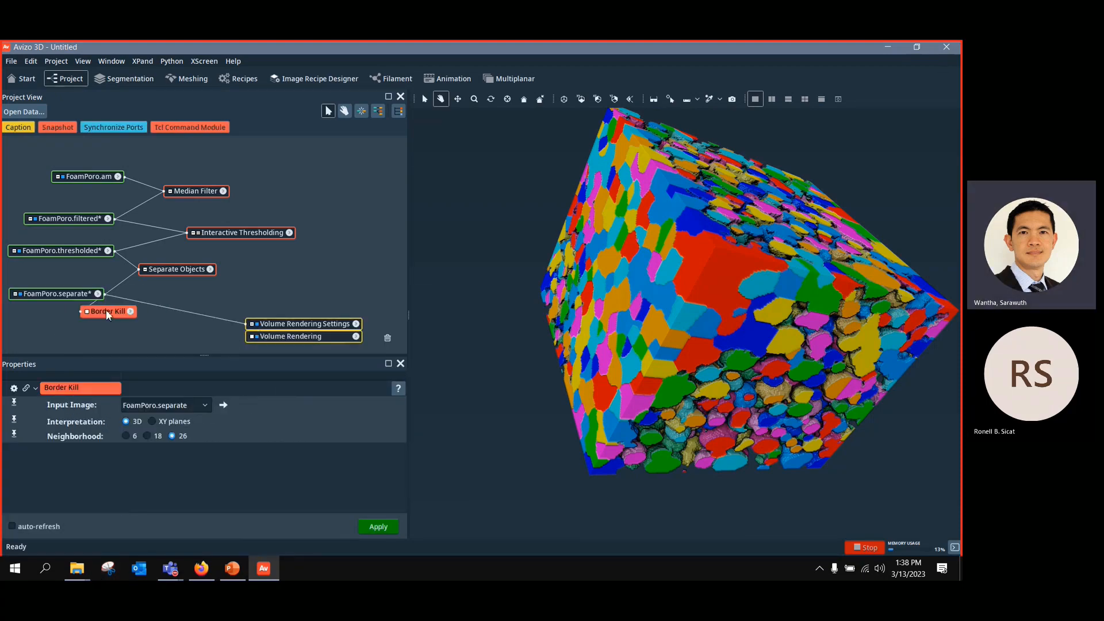
left_click(385, 526)
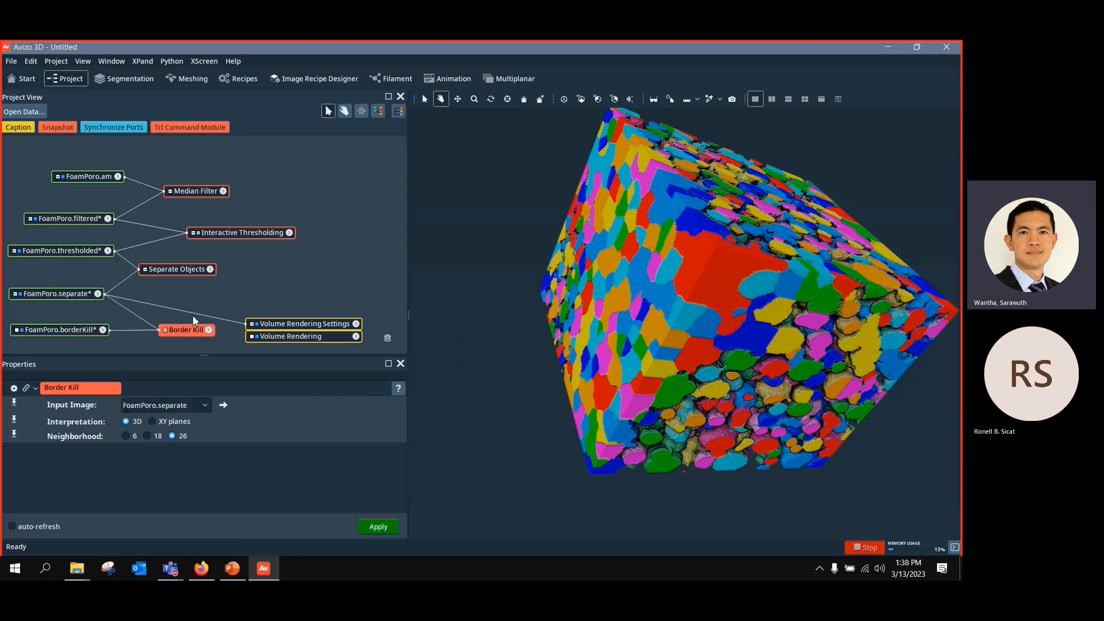
Step: Reconnect the Volume Rendering to FoamPoro.borderKill and view the remaining pores from another angle
left_click_drag(192, 315, 78, 329)
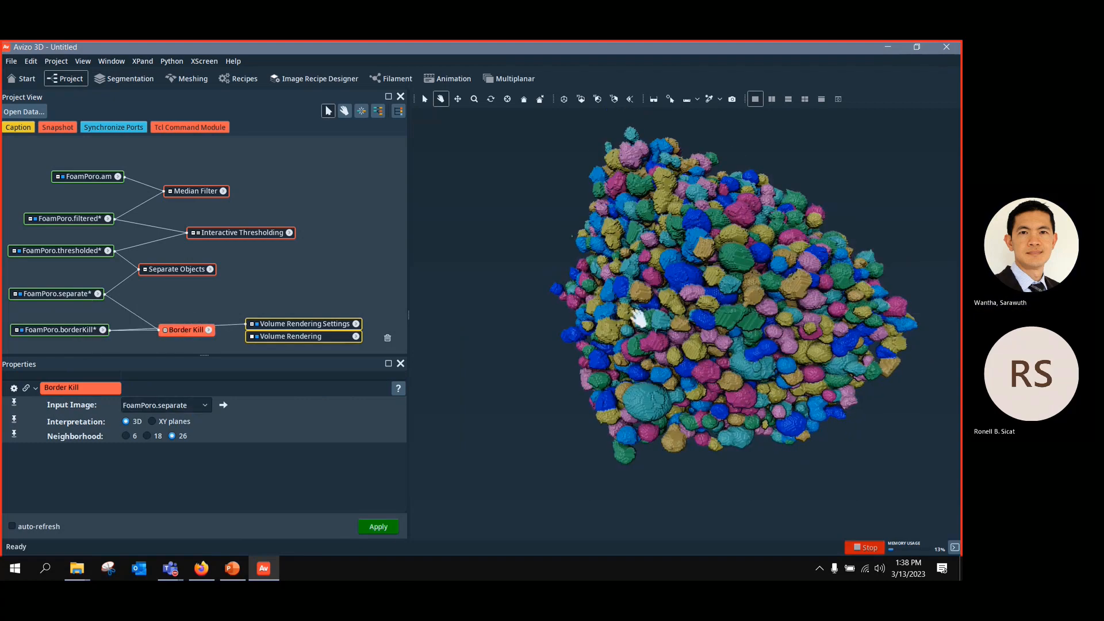
left_click_drag(638, 317, 608, 415)
scroll(772, 392, "up", 3)
scroll(773, 391, "down", 5)
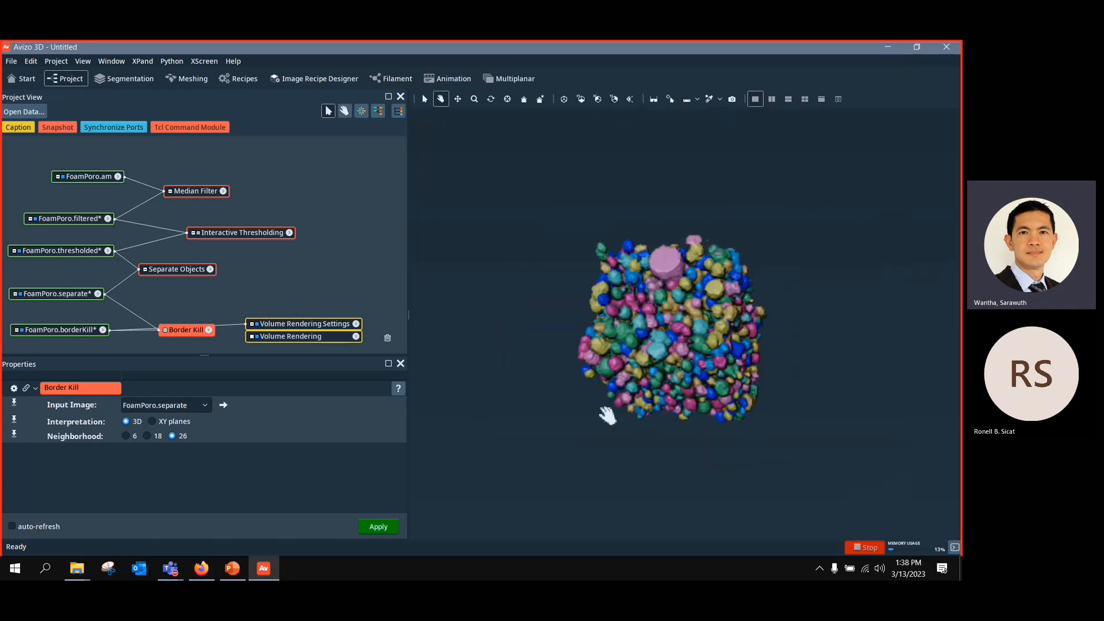
Step: Add a Label Analysis to FoamPoro.borderKill, set its measures to Standard Shape Analysis and apply it
left_click(74, 329)
right_click(73, 327)
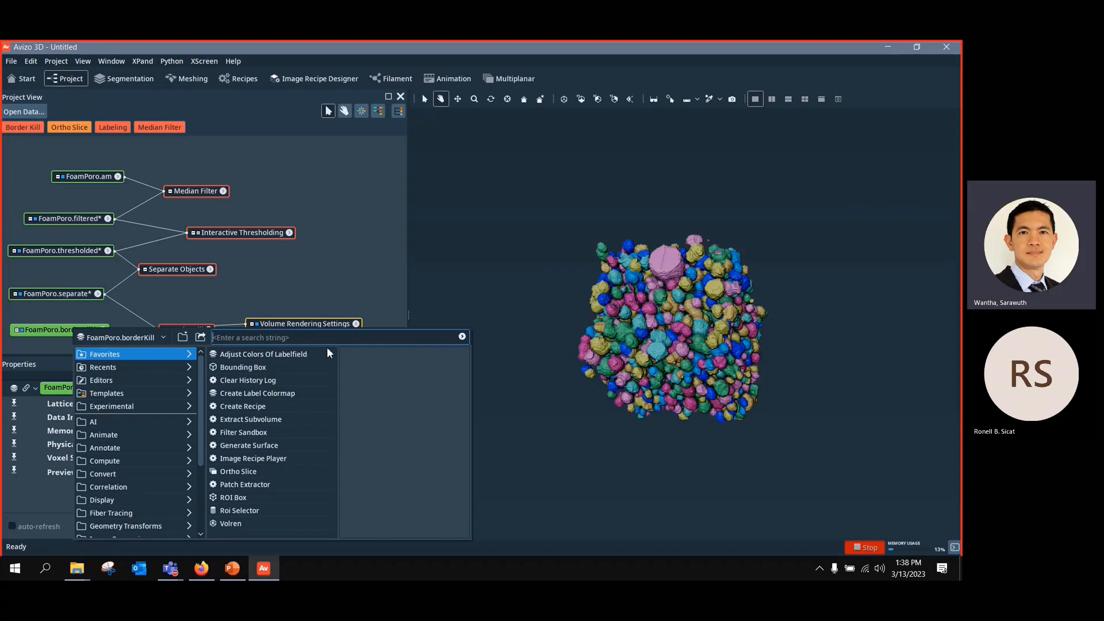
type("label")
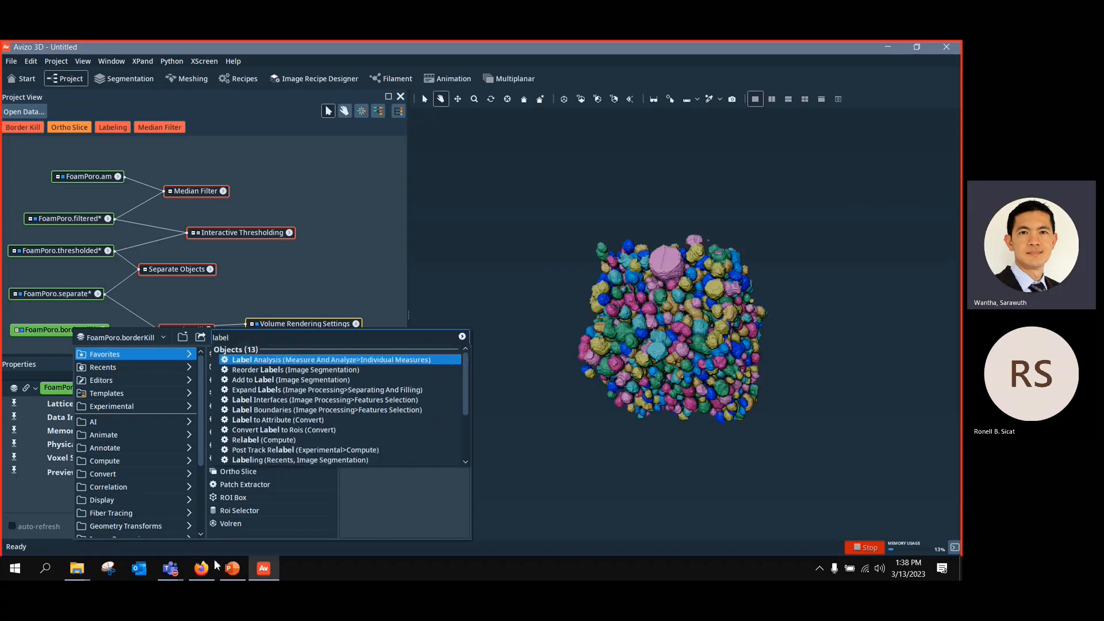
left_click(365, 357)
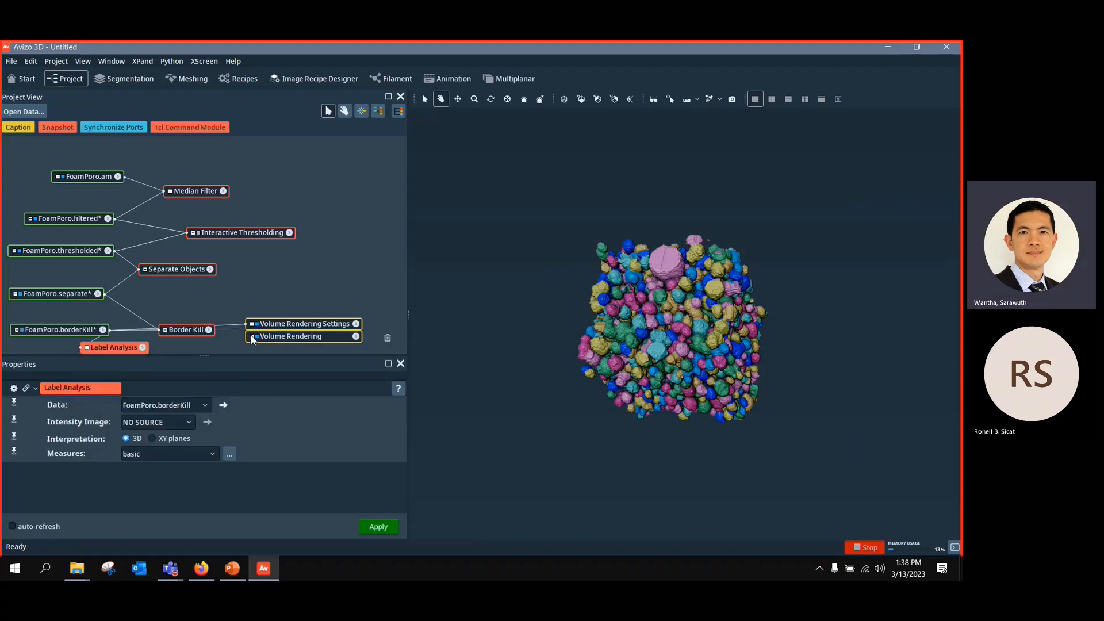
left_click(201, 451)
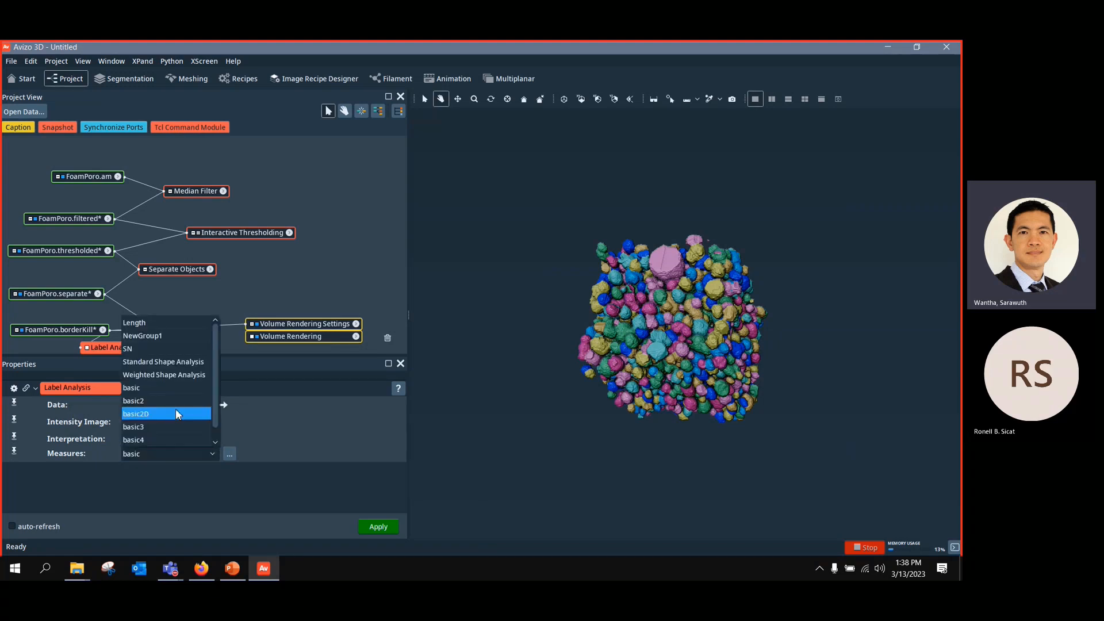
left_click(156, 362)
left_click(378, 528)
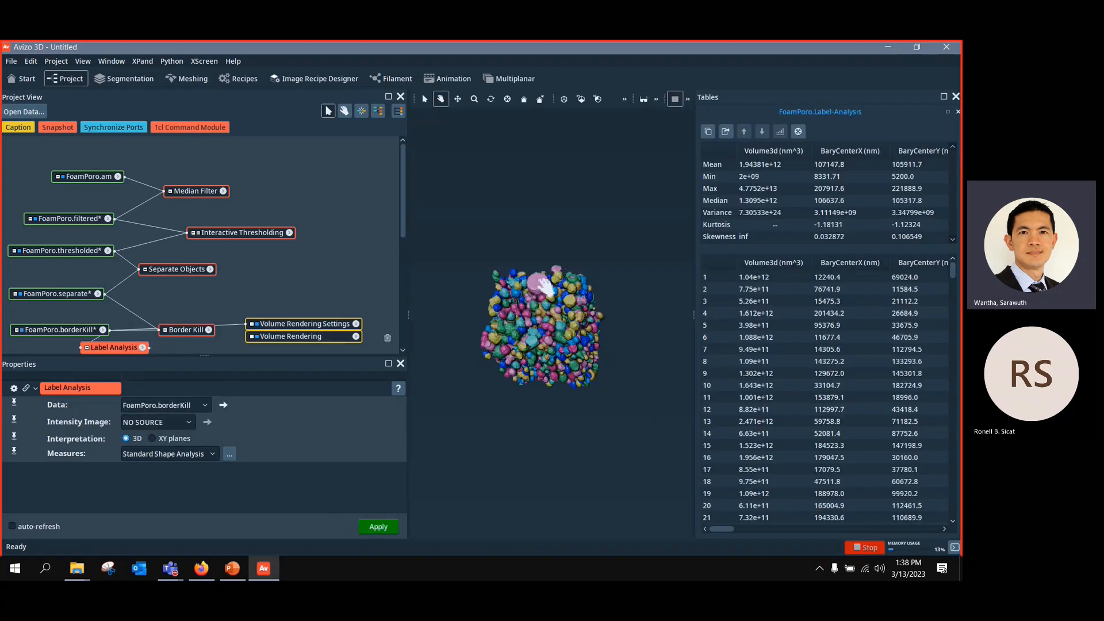
Step: Review the per-pore measurements in the FoamPoro.Label-Analysis table, close it and inspect the pores in 3D from several angles
left_click(946, 300)
left_click_drag(952, 274, 952, 510)
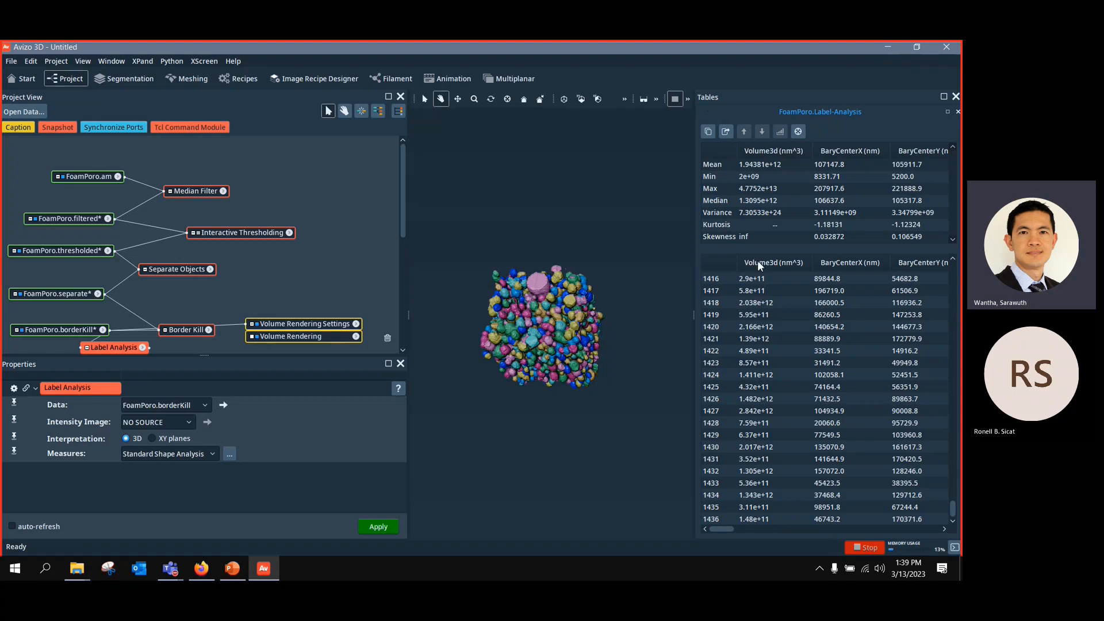
left_click_drag(724, 530, 727, 566)
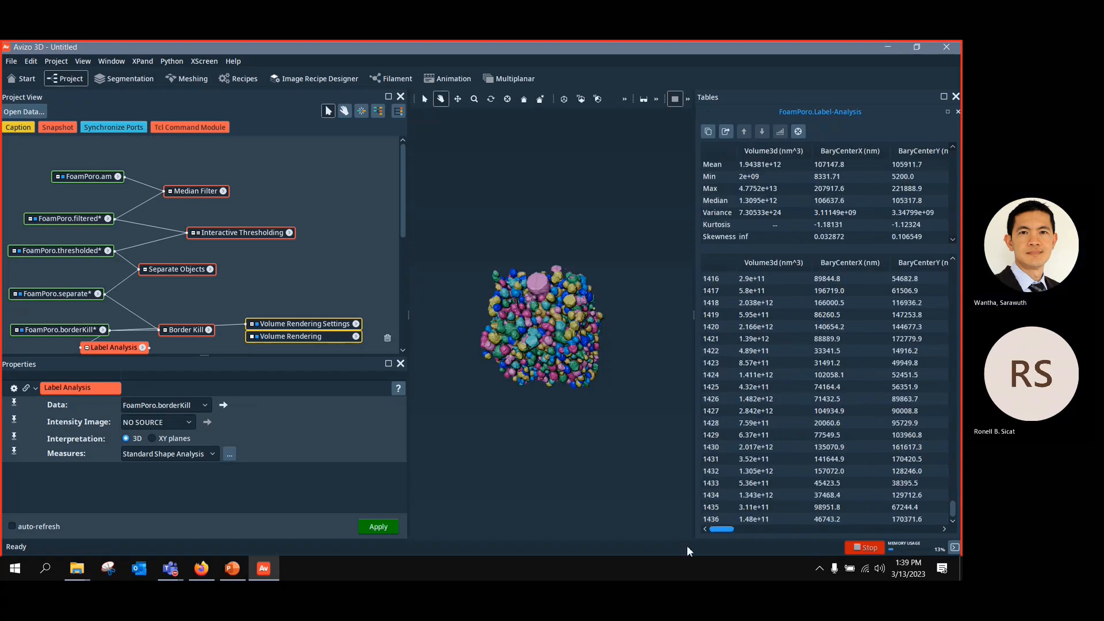
left_click(955, 98)
scroll(655, 323, "up", 10)
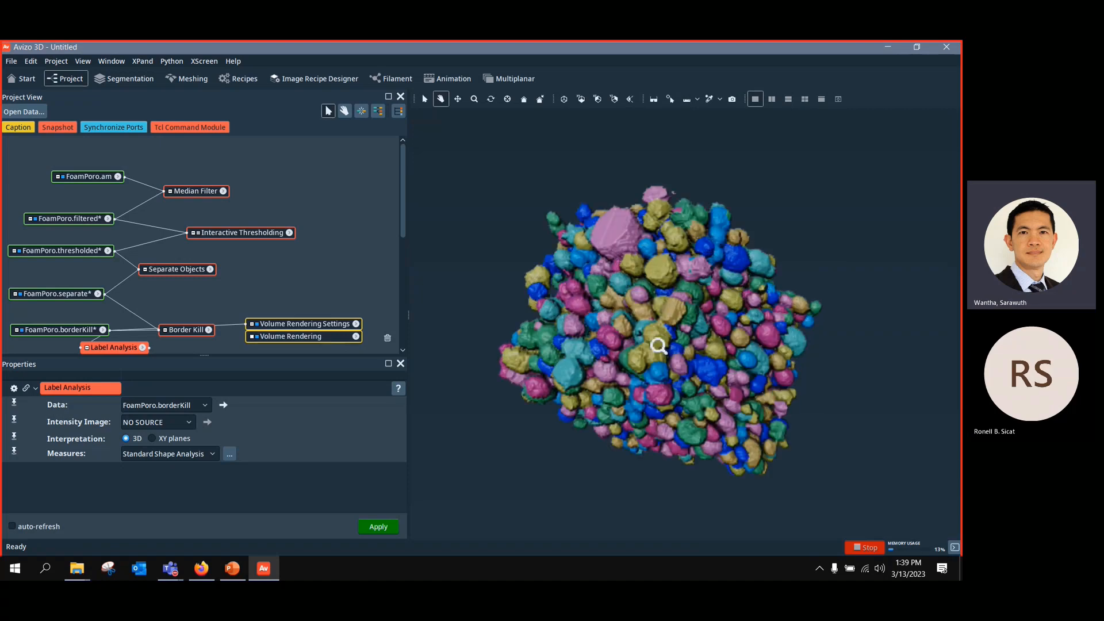
left_click_drag(660, 356, 688, 397)
scroll(773, 338, "down", 8)
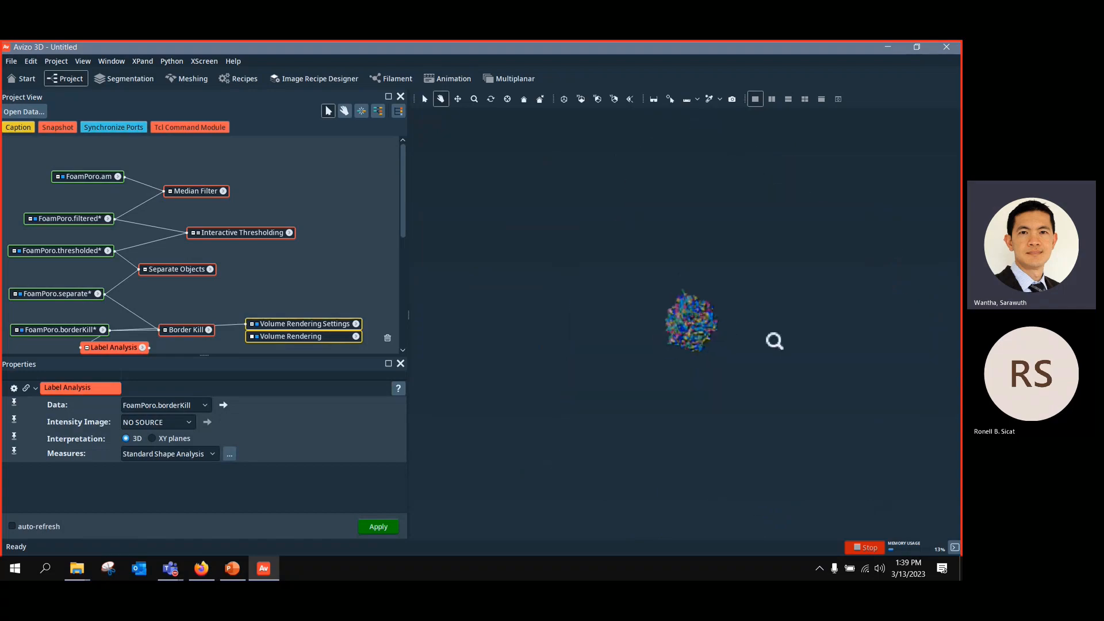
scroll(777, 397, "up", 10)
left_click_drag(774, 396, 862, 377)
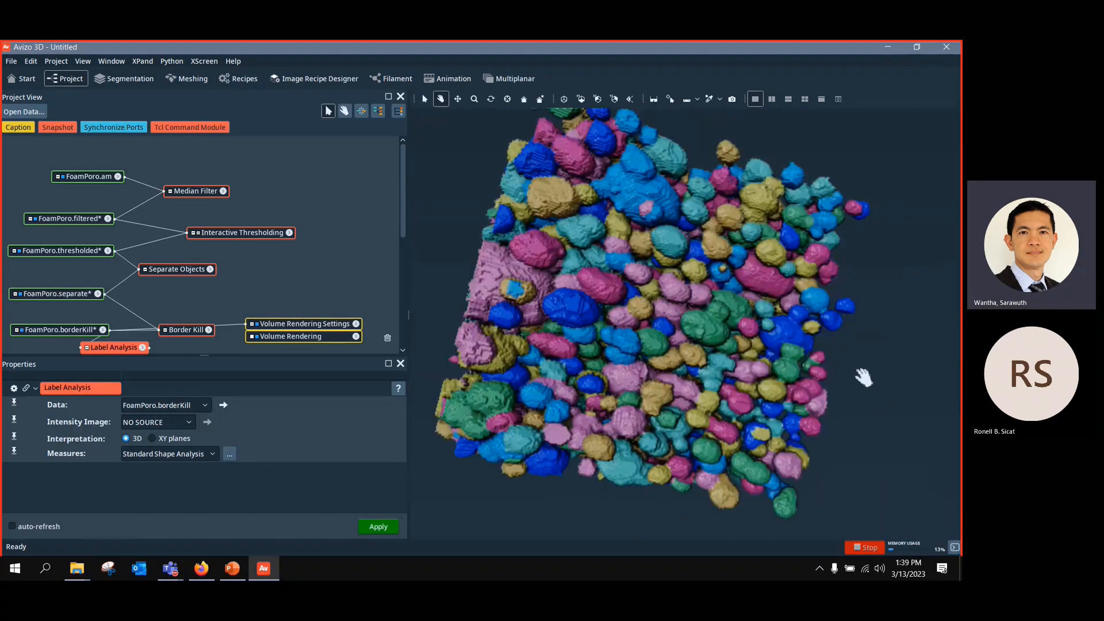
left_click_drag(665, 380, 747, 388)
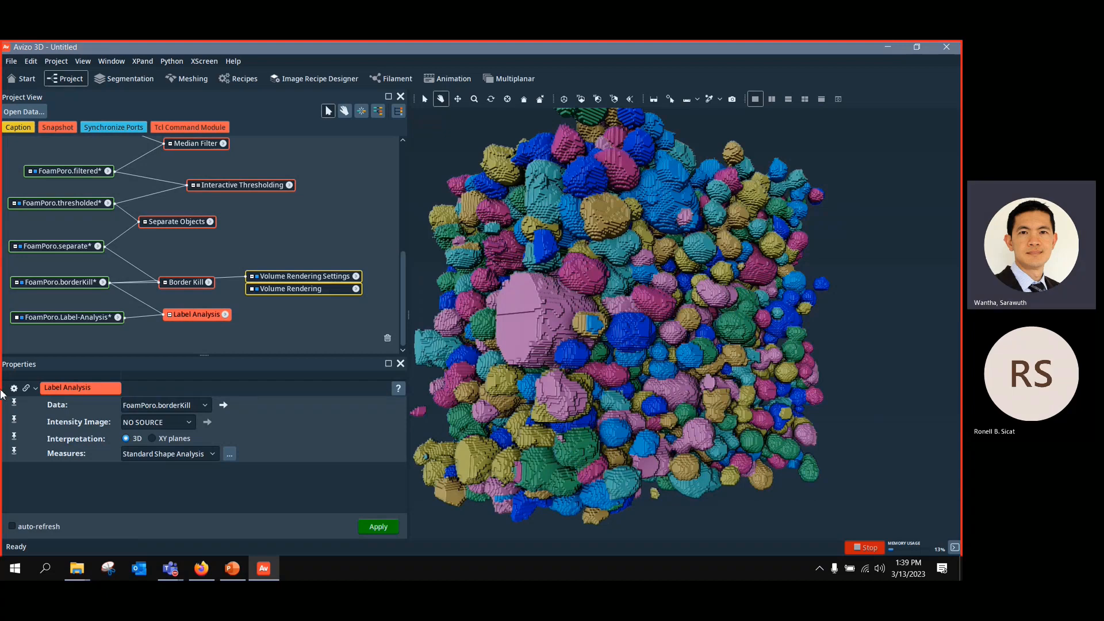
Step: Start a new project, discarding the current one and removing its unsaved data objects
left_click(179, 220)
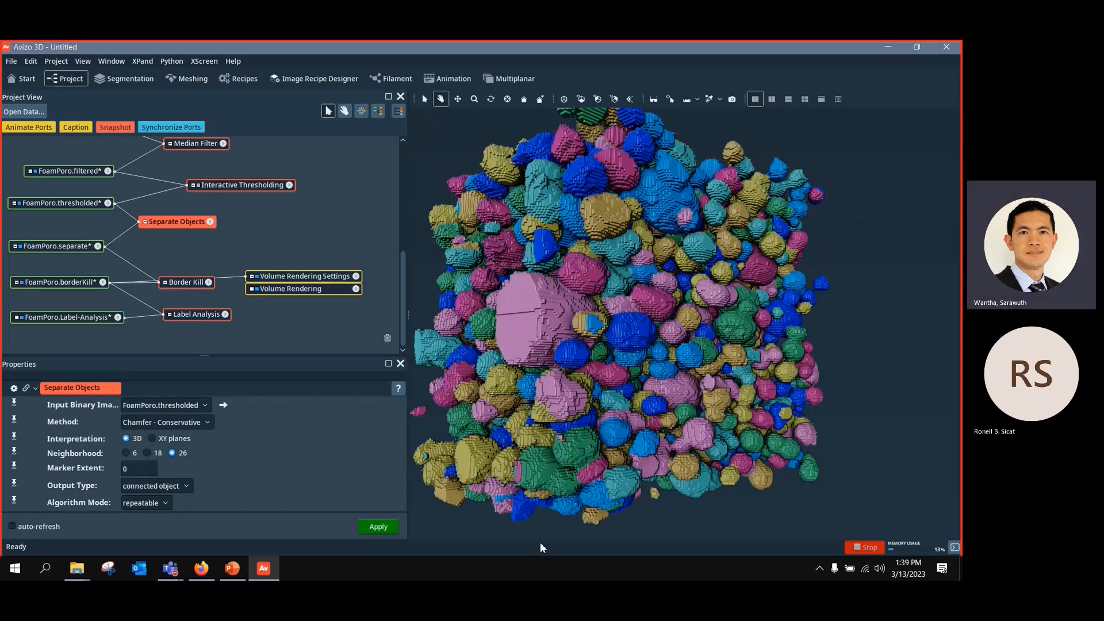
key("ctrl+n")
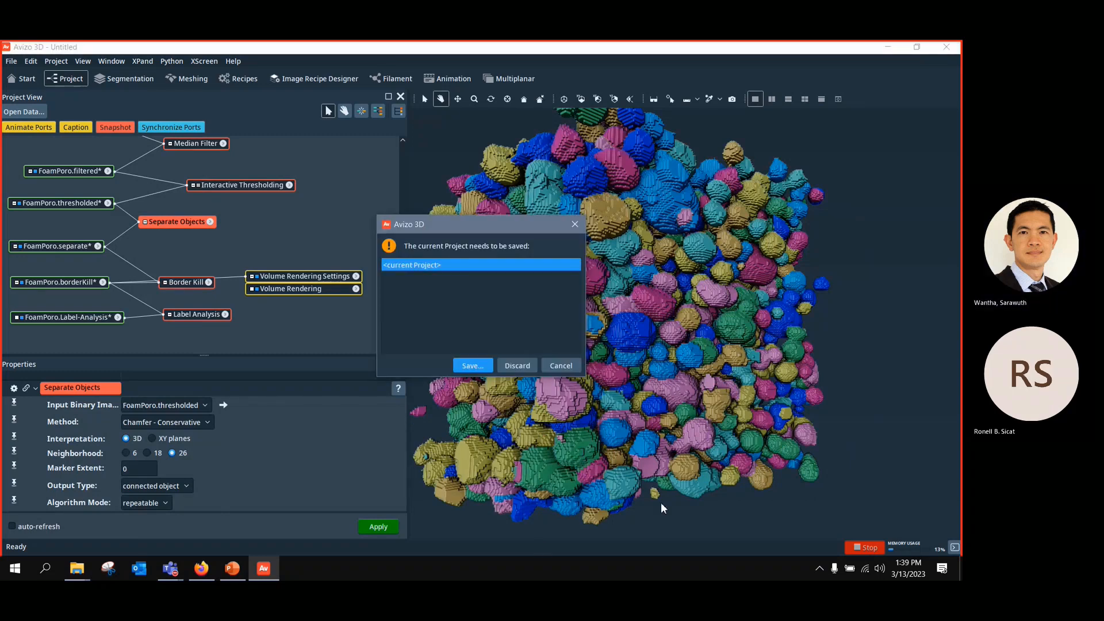
left_click(511, 363)
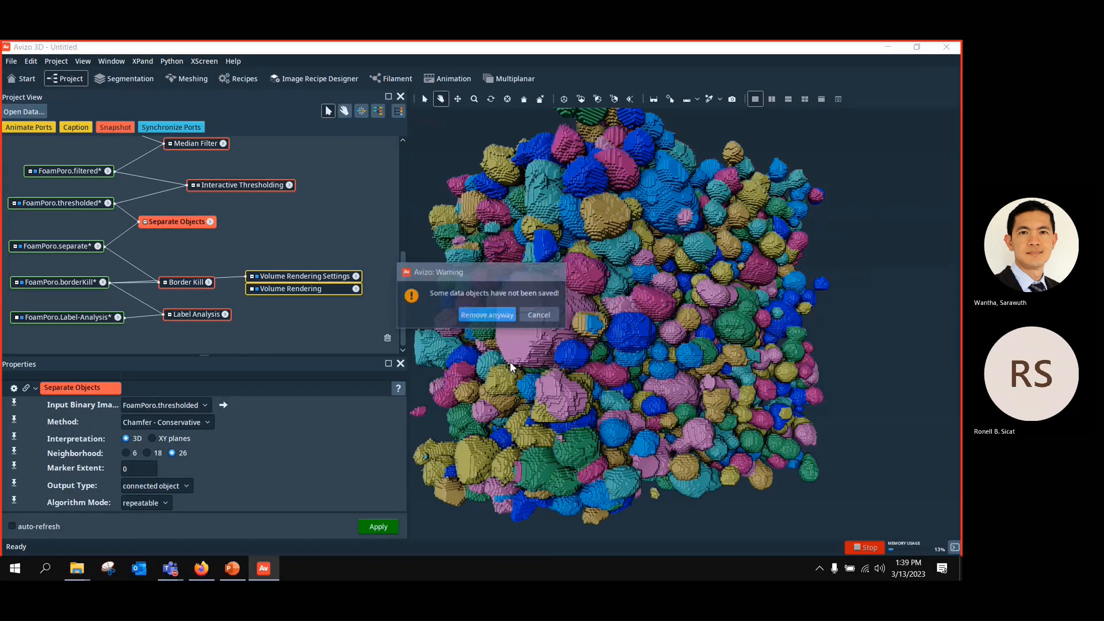
left_click(491, 315)
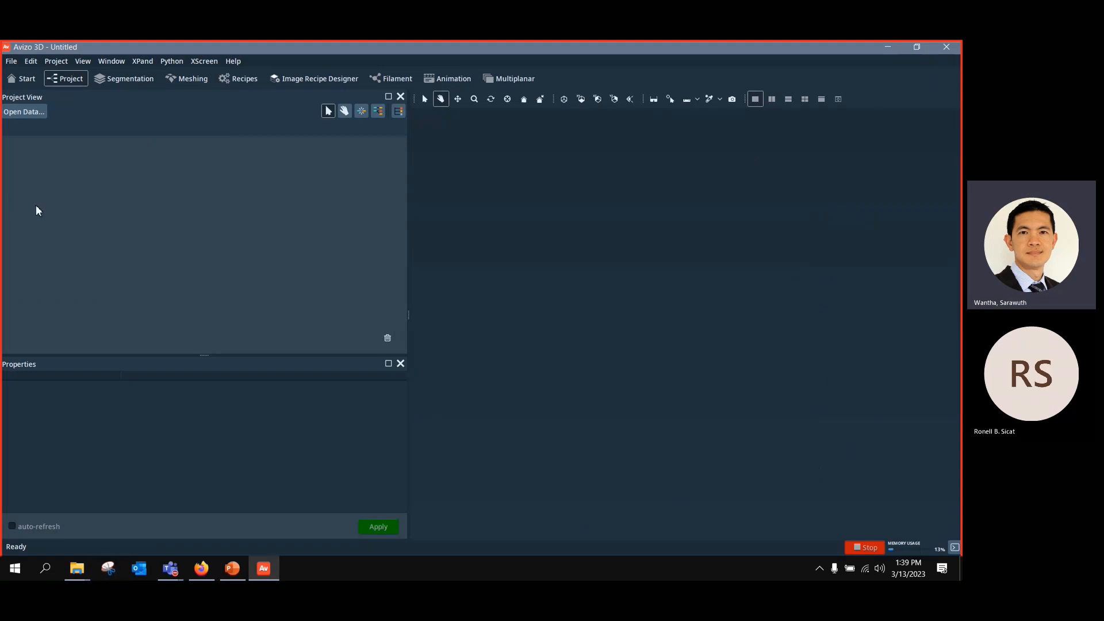
Step: Open Stone_binary-segmentation.am from the cavityanalysis folder of the tutorials data
left_click(32, 114)
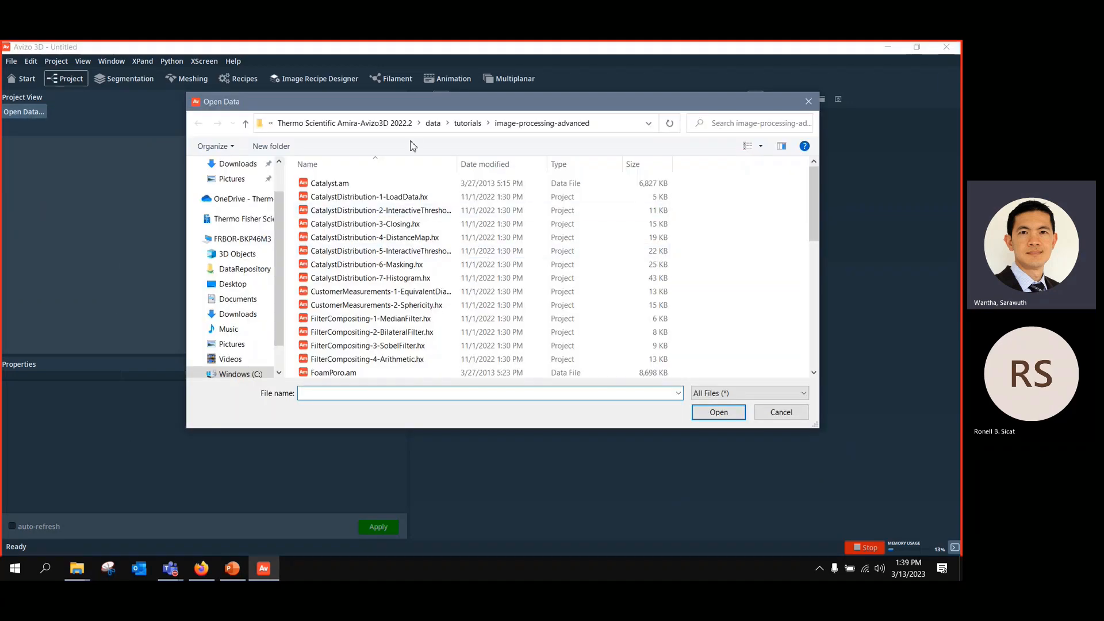
left_click(463, 123)
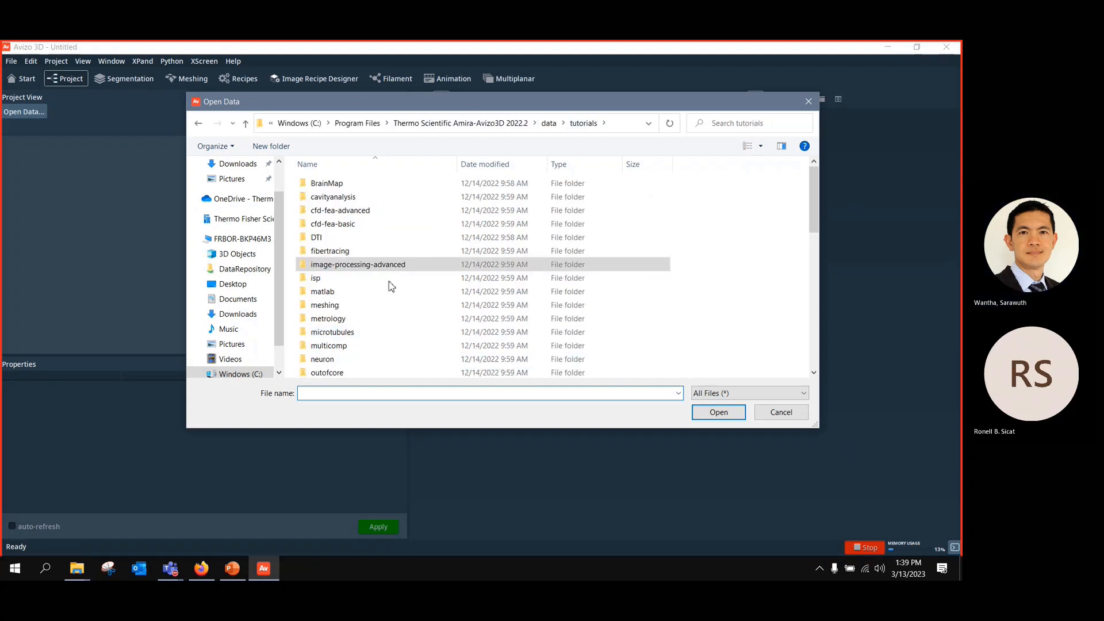
left_click(351, 201)
double_click(352, 202)
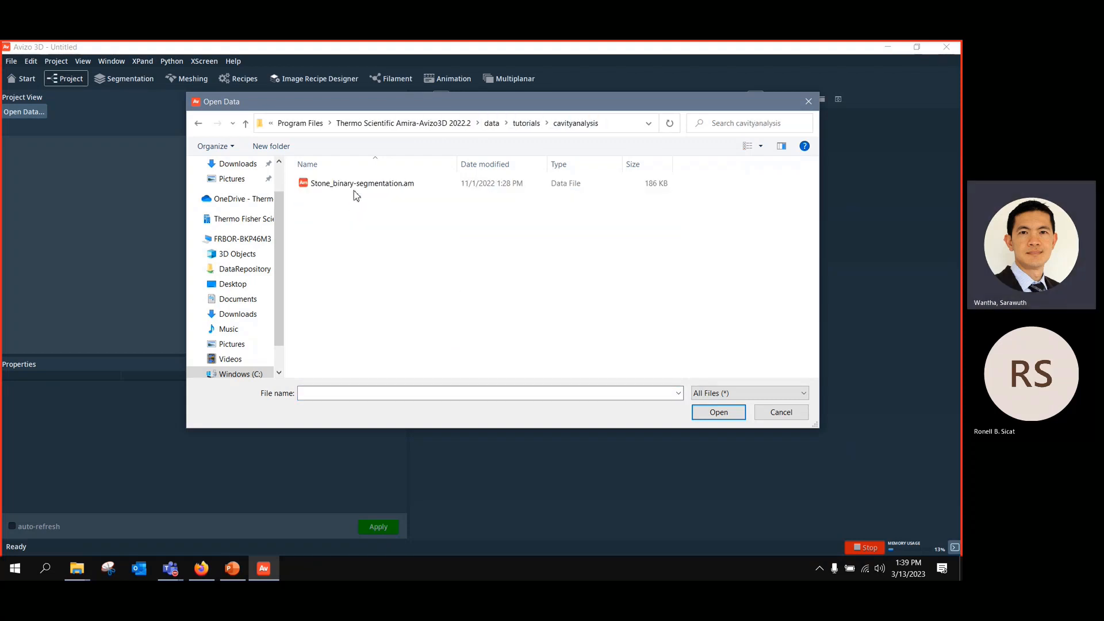
double_click(357, 185)
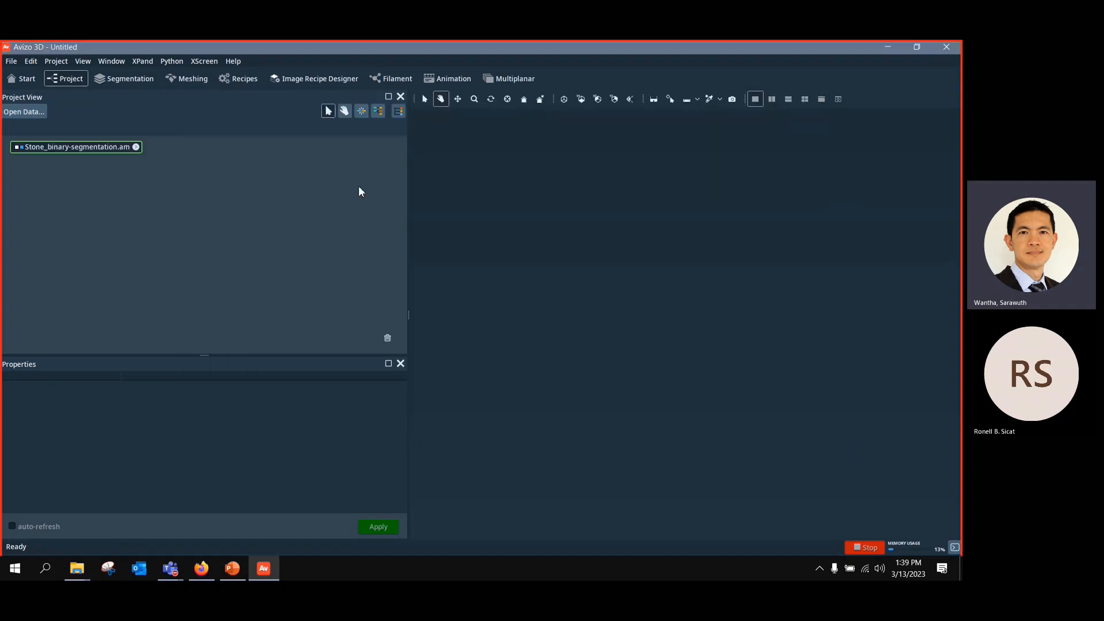
Step: Add a Volume Rendering to Stone_binary-segmentation.am and inspect the stone in 3D
left_click(130, 149)
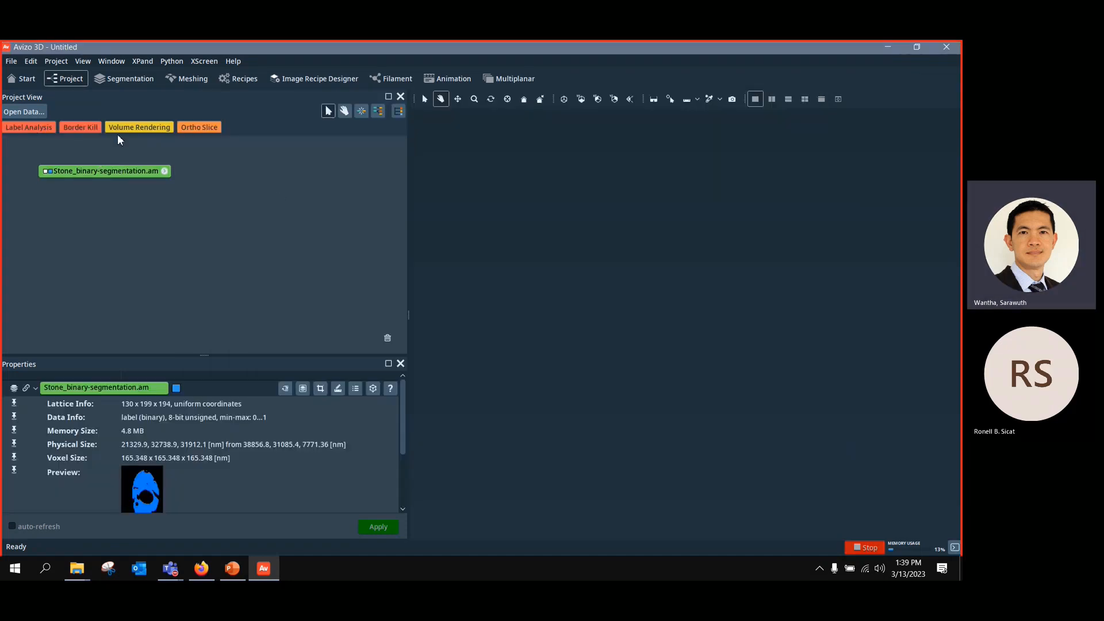
left_click(127, 129)
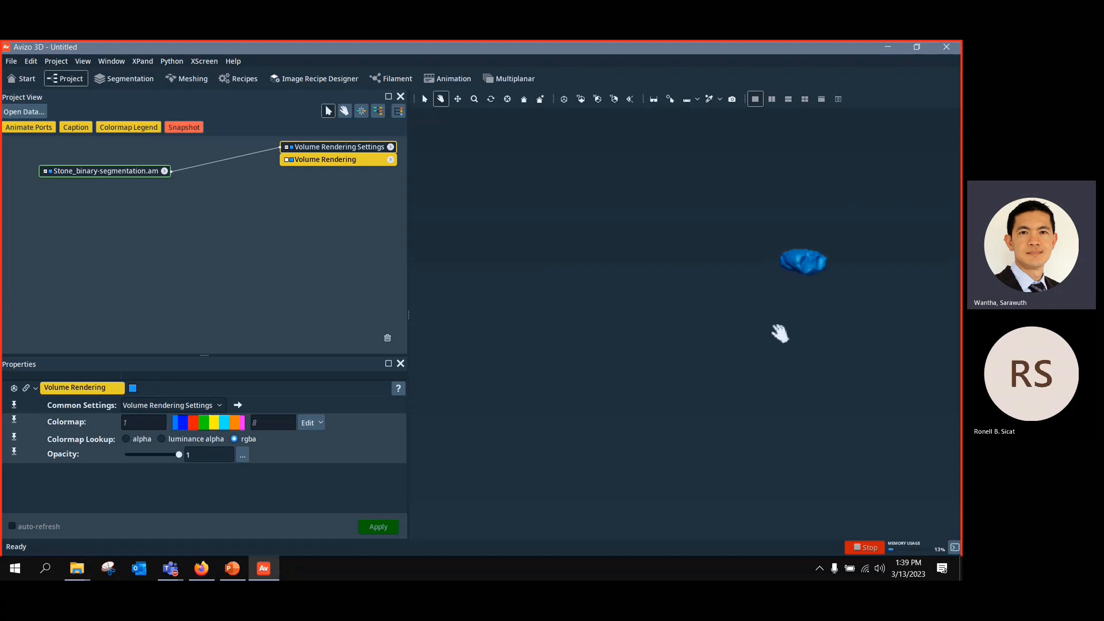
scroll(754, 372, "up", 5)
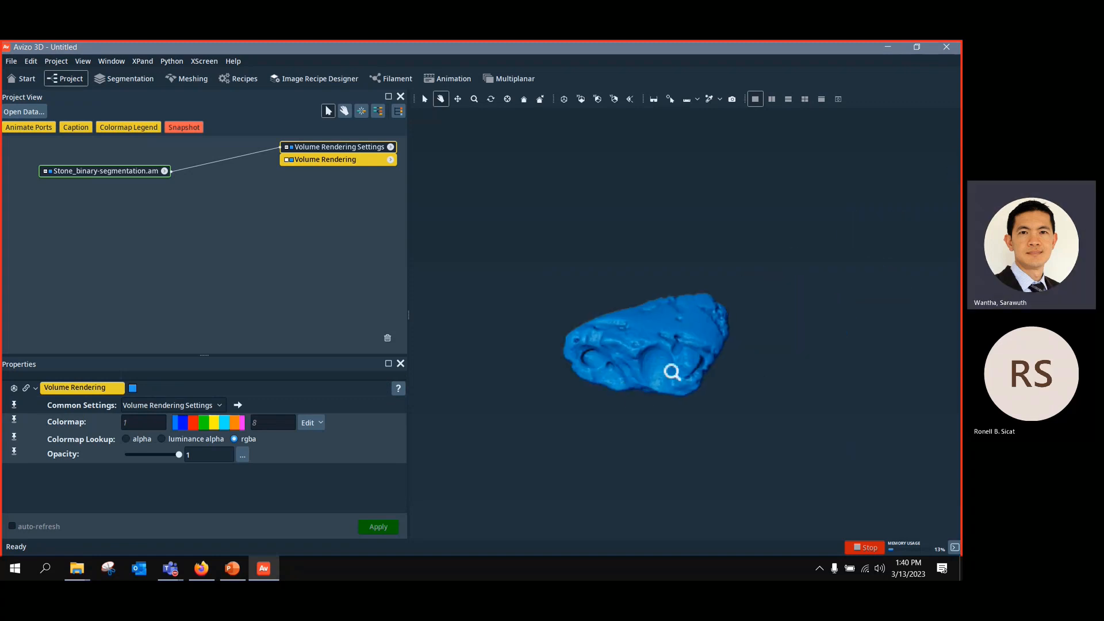
scroll(667, 377, "up", 5)
scroll(648, 399, "down", 10)
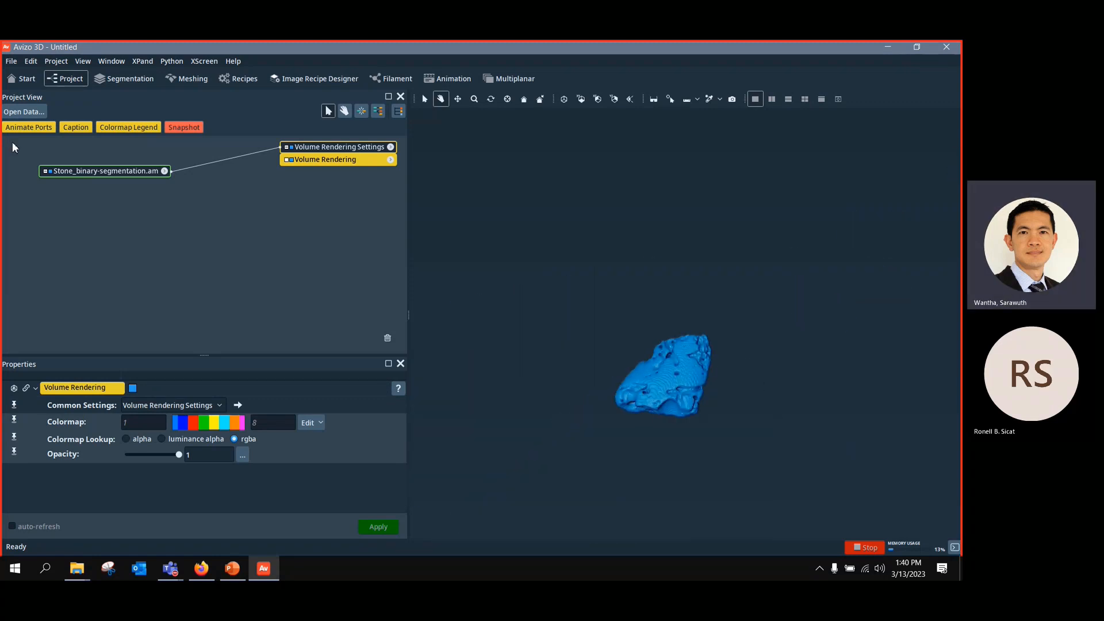
Step: Add an Ortho Slice to Stone_binary-segmentation.am and set its orientation to yz
left_click(90, 171)
left_click(127, 127)
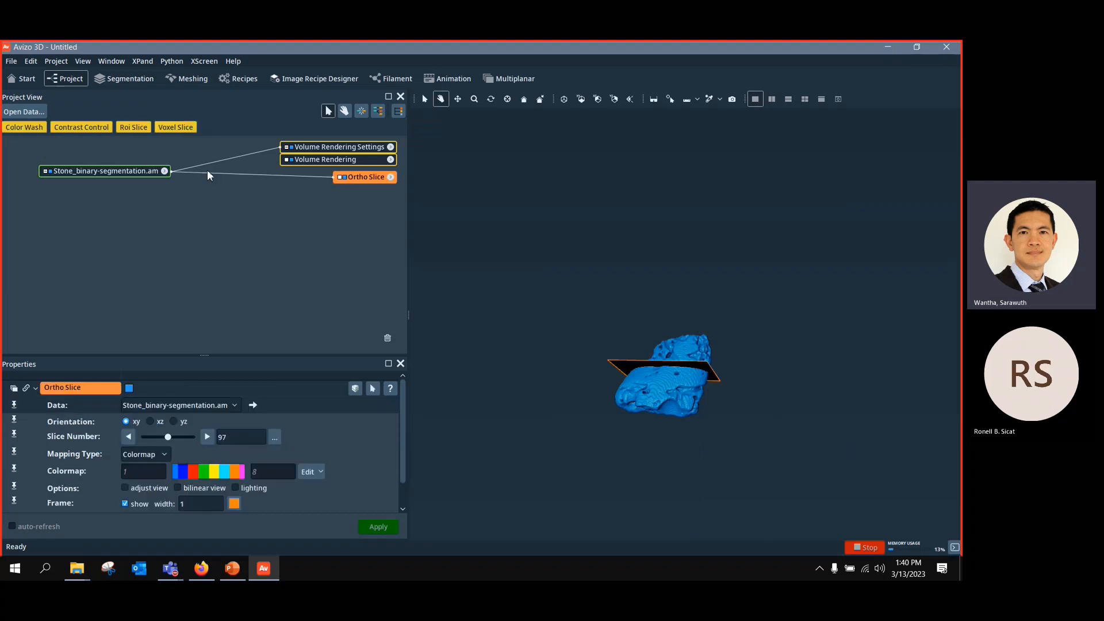
left_click(150, 421)
left_click(175, 421)
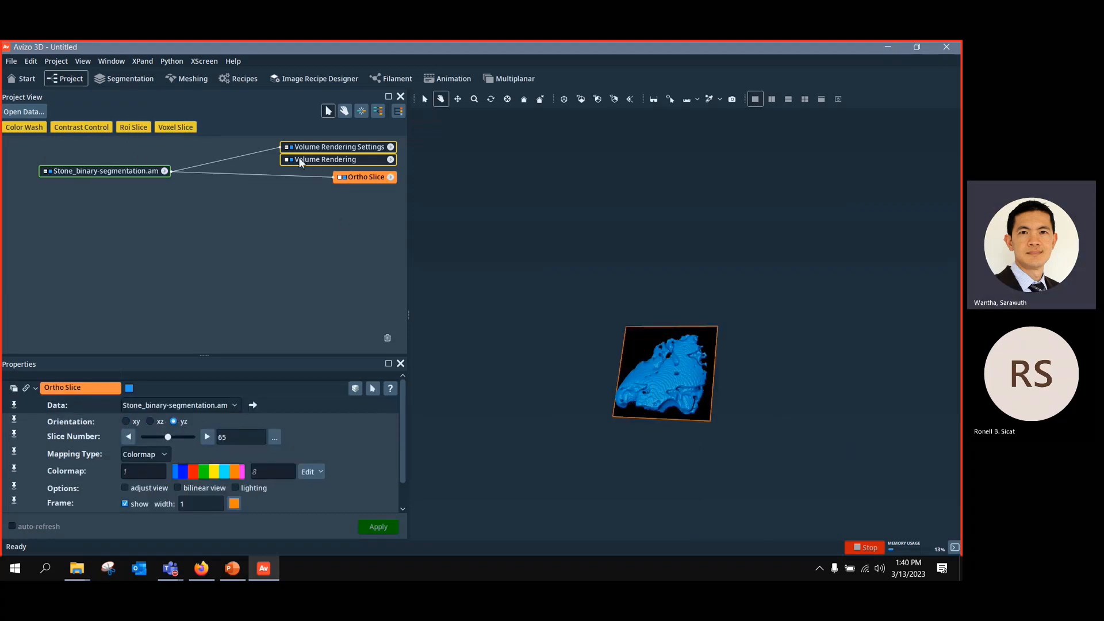
Step: Examine the cavities and their narrow opening near the stone's edge on the yz slice
scroll(702, 412, "up", 5)
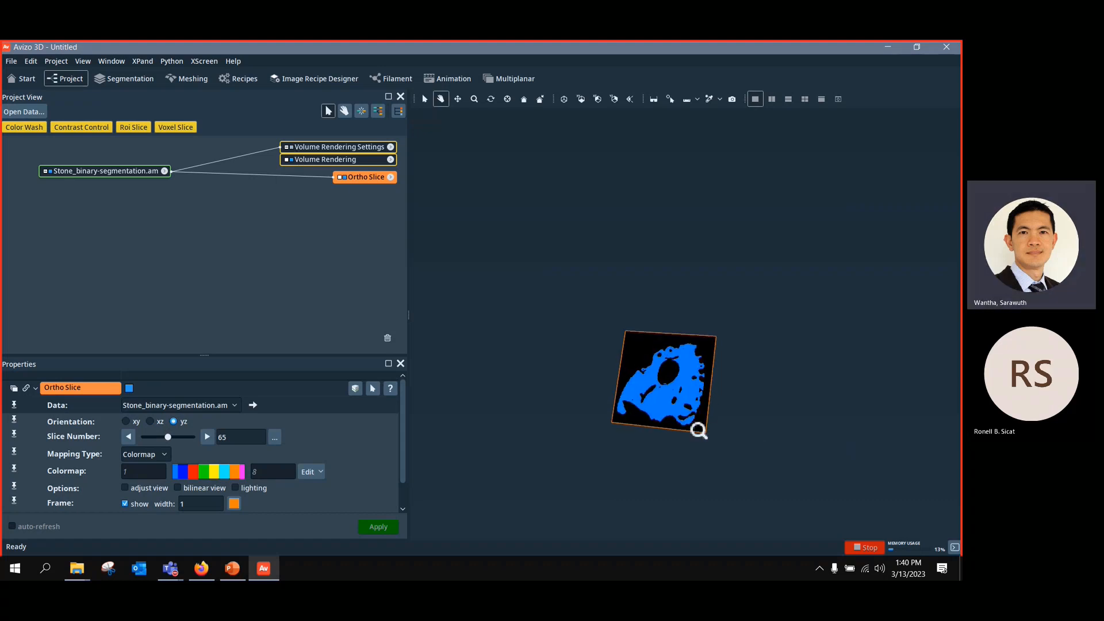
scroll(696, 447, "up", 6)
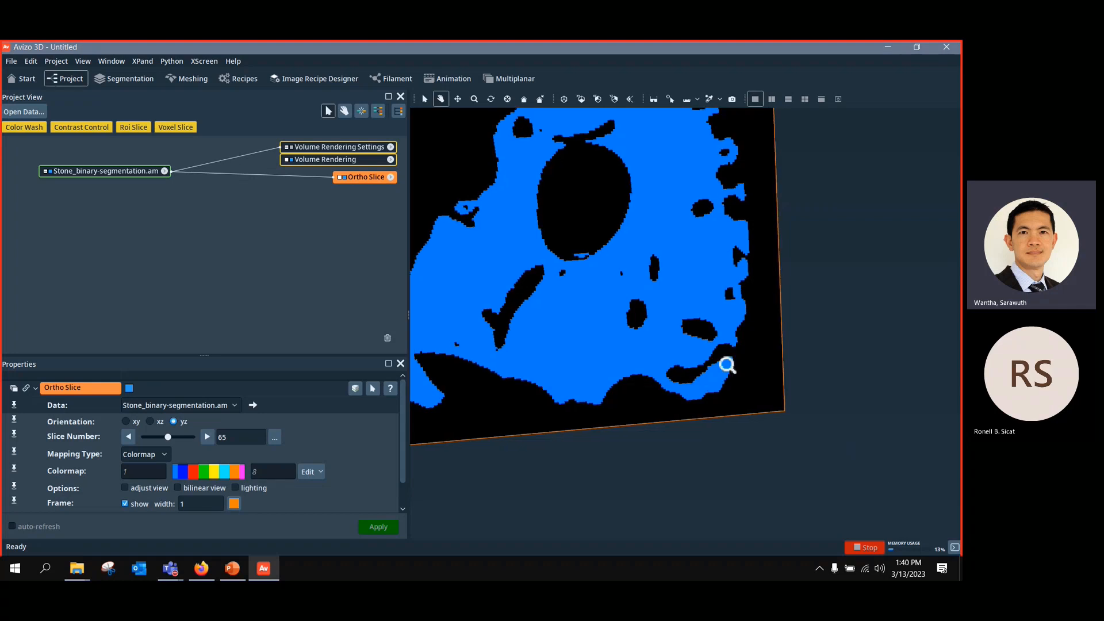
scroll(727, 366, "up", 5)
middle_click_drag(753, 396, 683, 309)
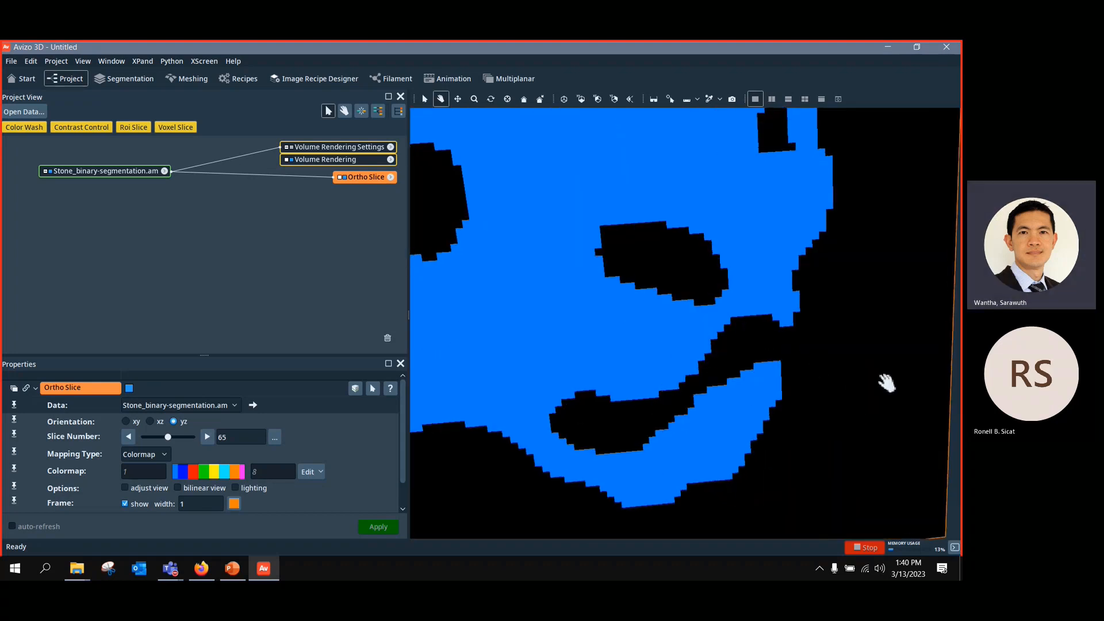
scroll(901, 377, "down", 4)
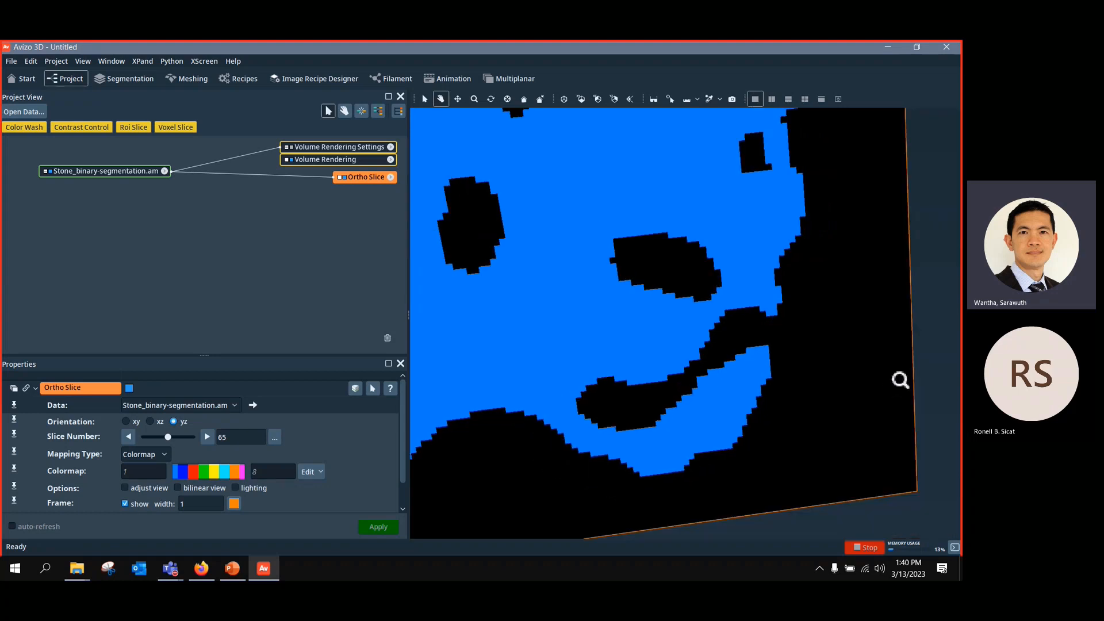
Step: Add a Compute Ambient Occlusion module to Stone_binary-segmentation.am
scroll(901, 375, "down", 3)
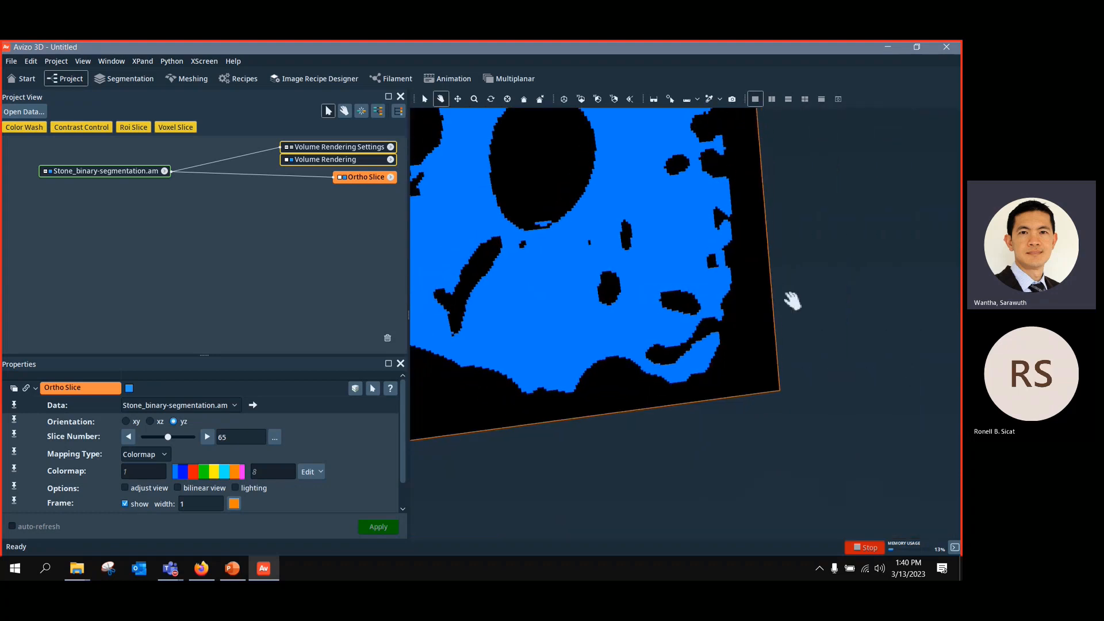
middle_click_drag(685, 297, 705, 363)
scroll(706, 363, "down", 3)
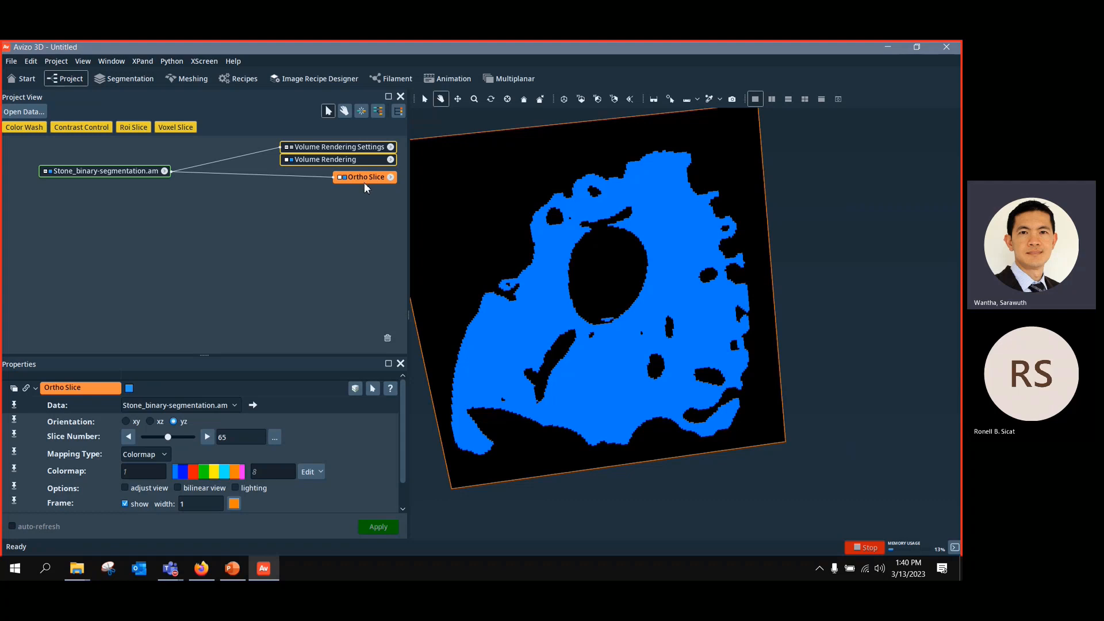
left_click(131, 176)
right_click(121, 174)
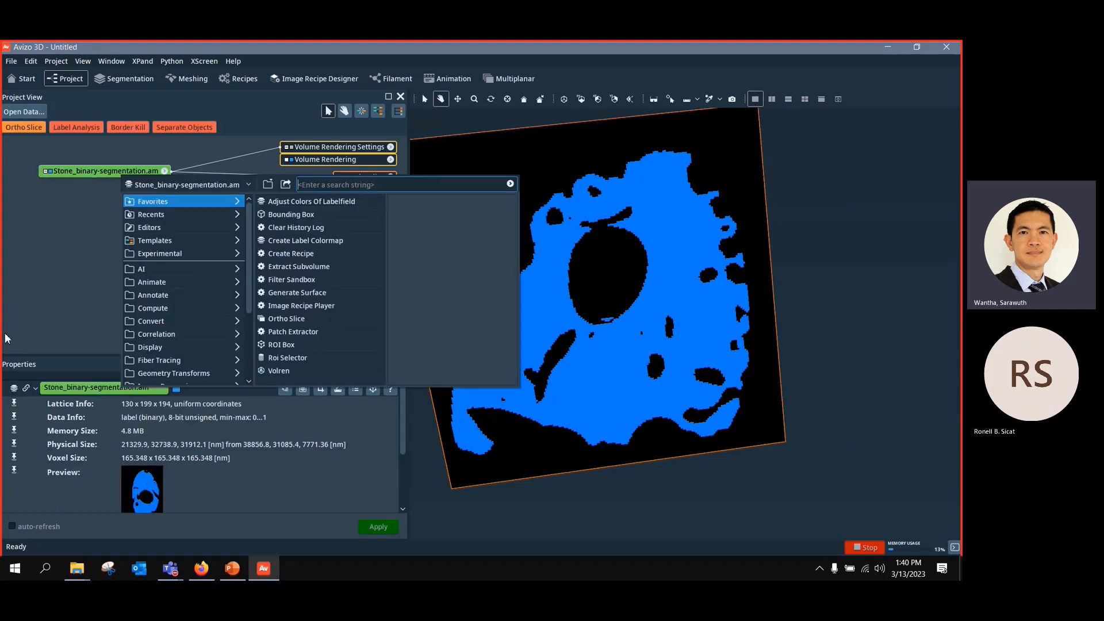
type("amb")
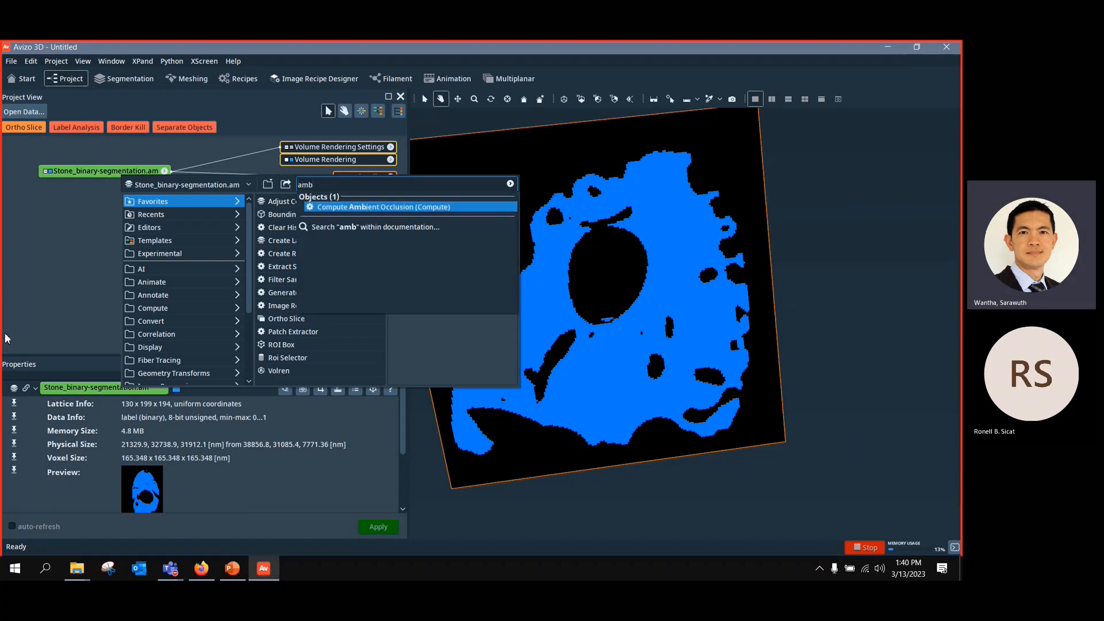
left_click(347, 210)
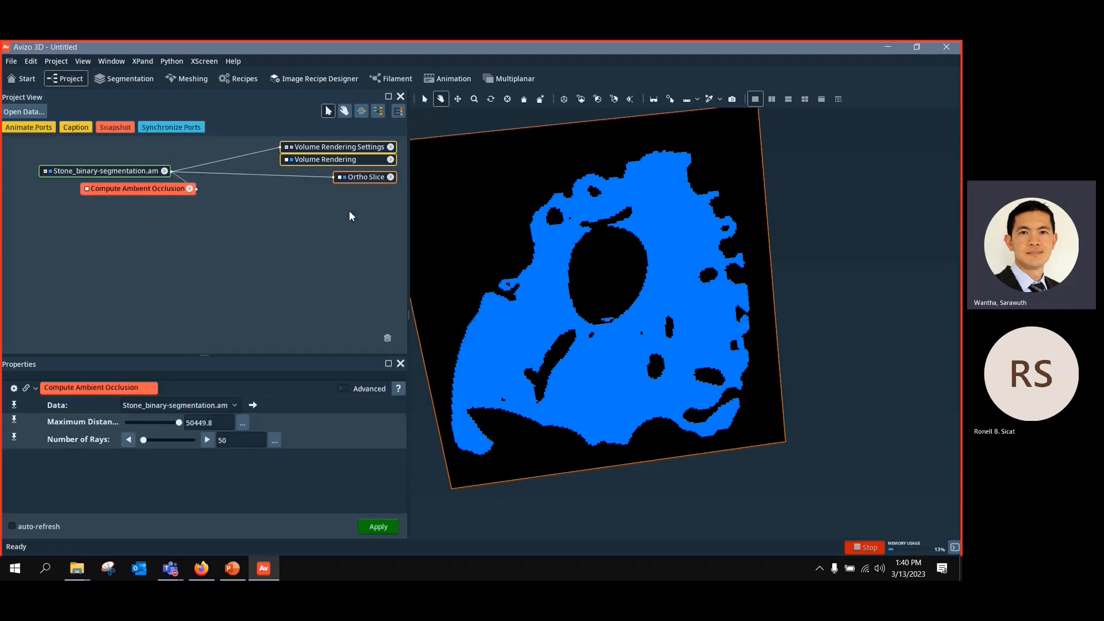
Step: Place Compute Ambient Occlusion below the stone data and run it with its default maximum distance and 50 rays
left_click_drag(151, 192, 191, 244)
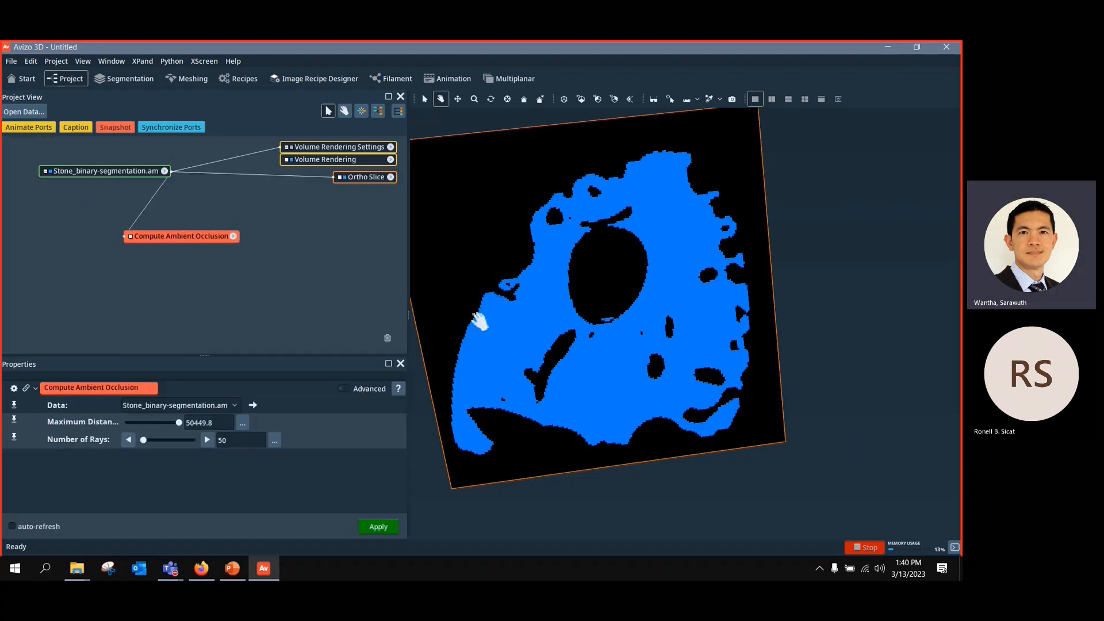
left_click_drag(656, 272, 685, 279)
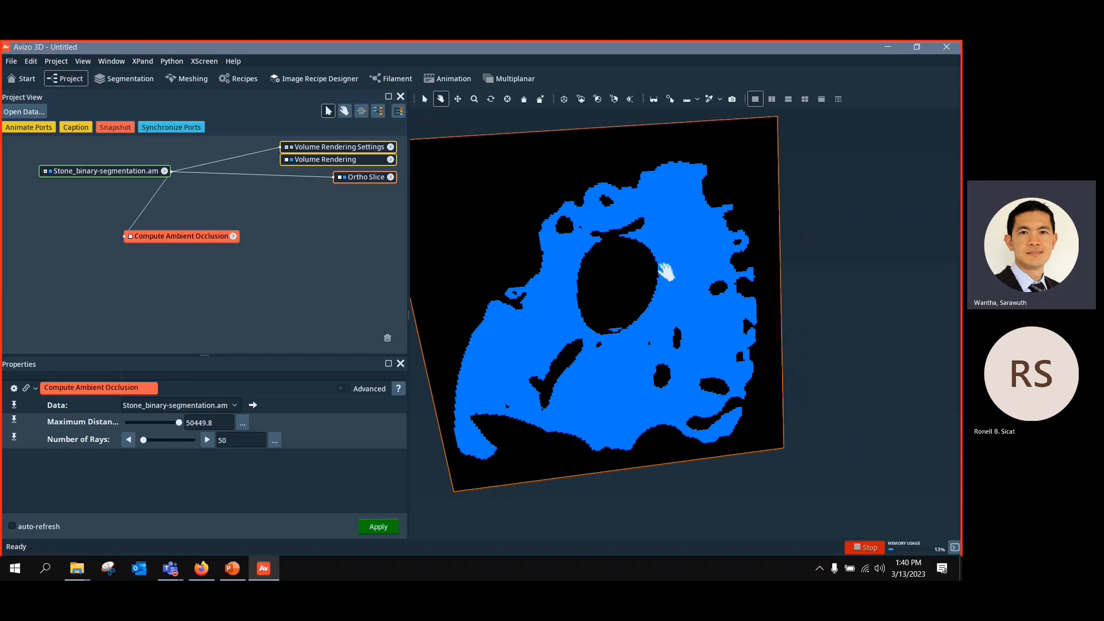
left_click_drag(153, 226, 190, 207)
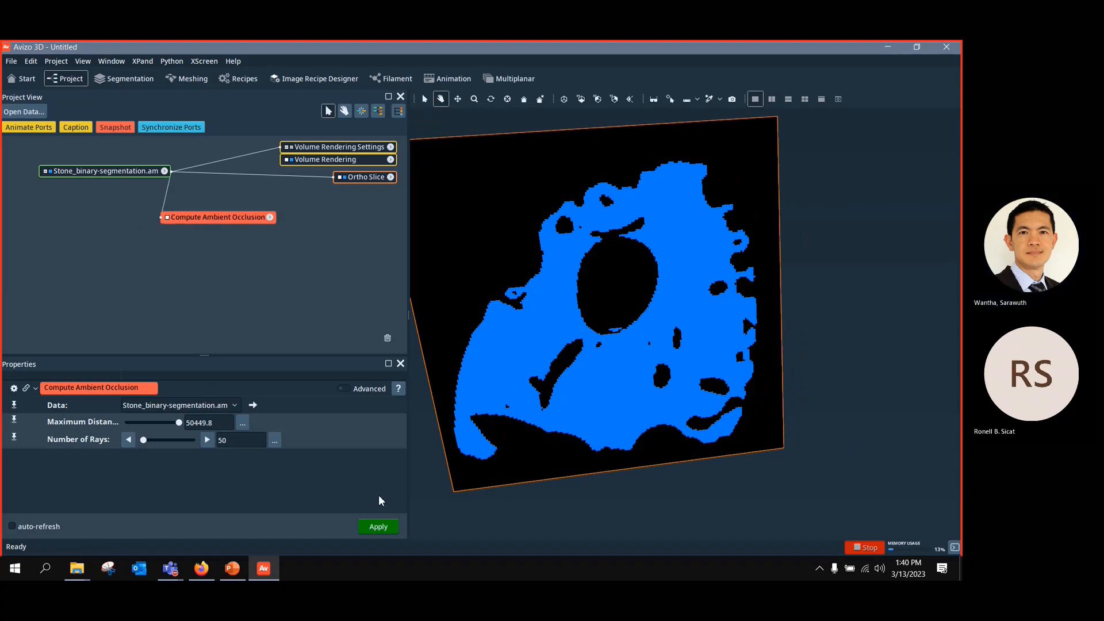
left_click(379, 526)
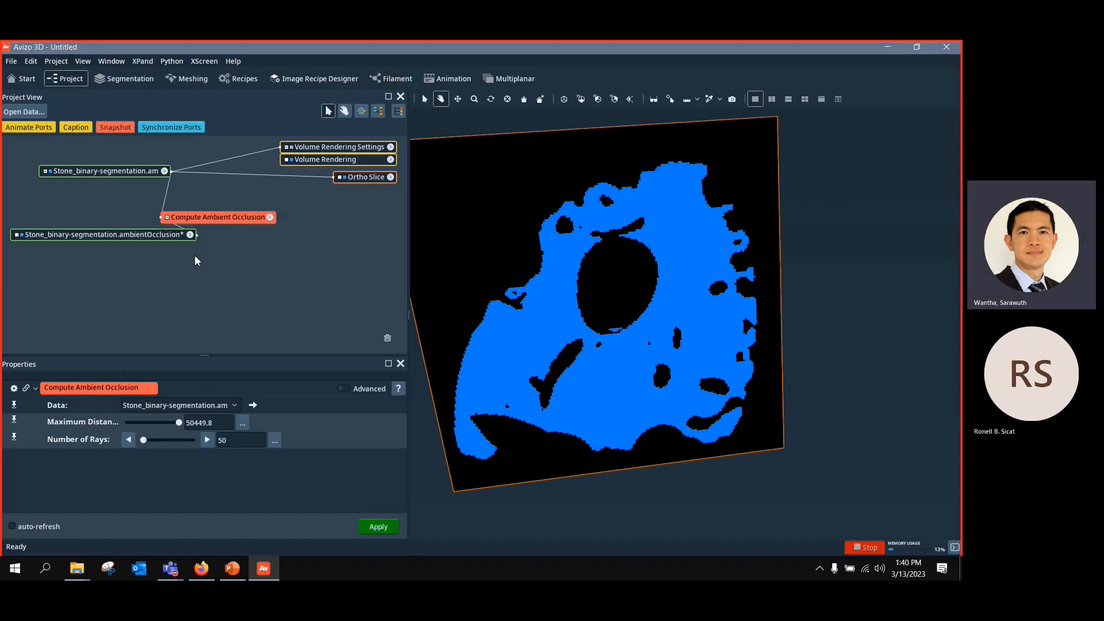
left_click_drag(216, 218, 225, 215)
Step: Connect the Ortho Slice to the ambient occlusion result and place it beside that data
left_click(145, 235)
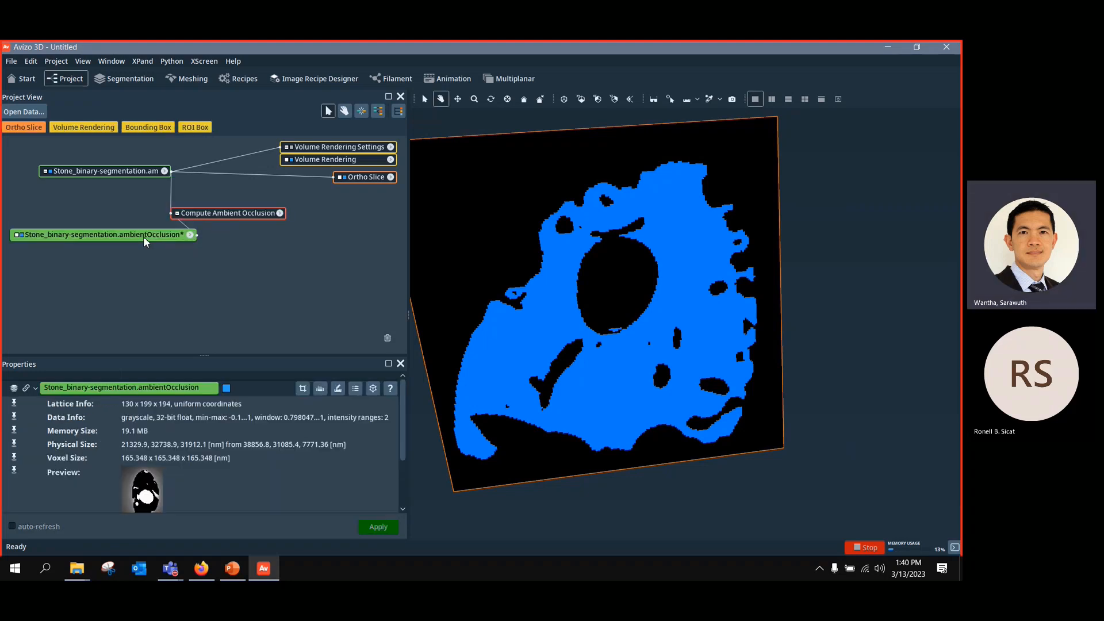
left_click_drag(250, 174, 171, 236)
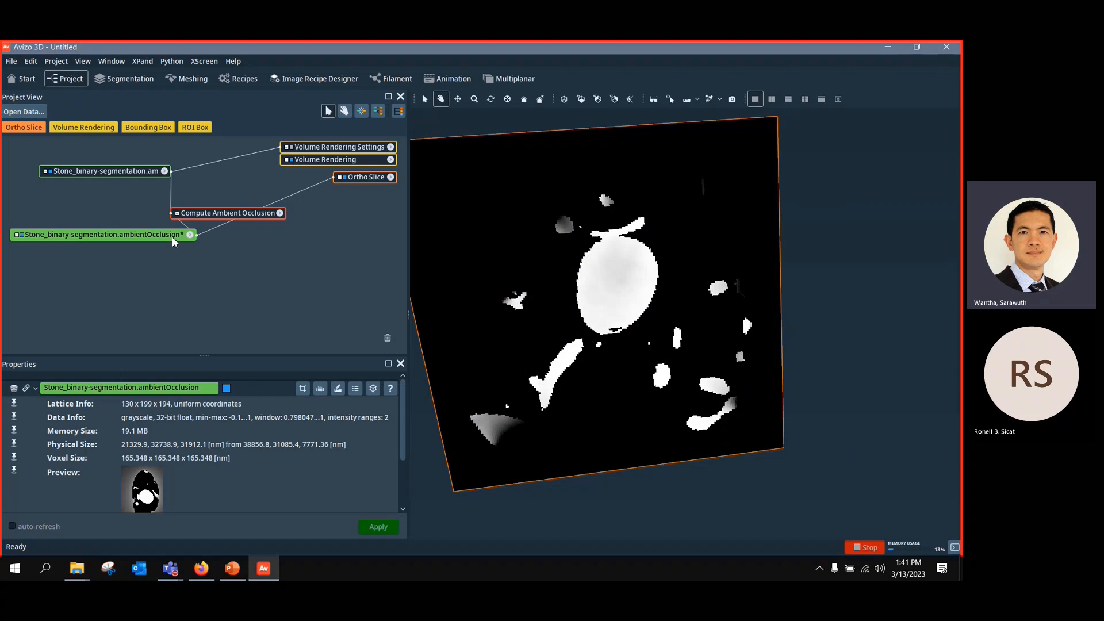
left_click_drag(356, 177, 342, 229)
Step: Add a Color Wash to the Ortho Slice using Stone_binary-segmentation.am as data, with a transparency of 0.814815
right_click(343, 226)
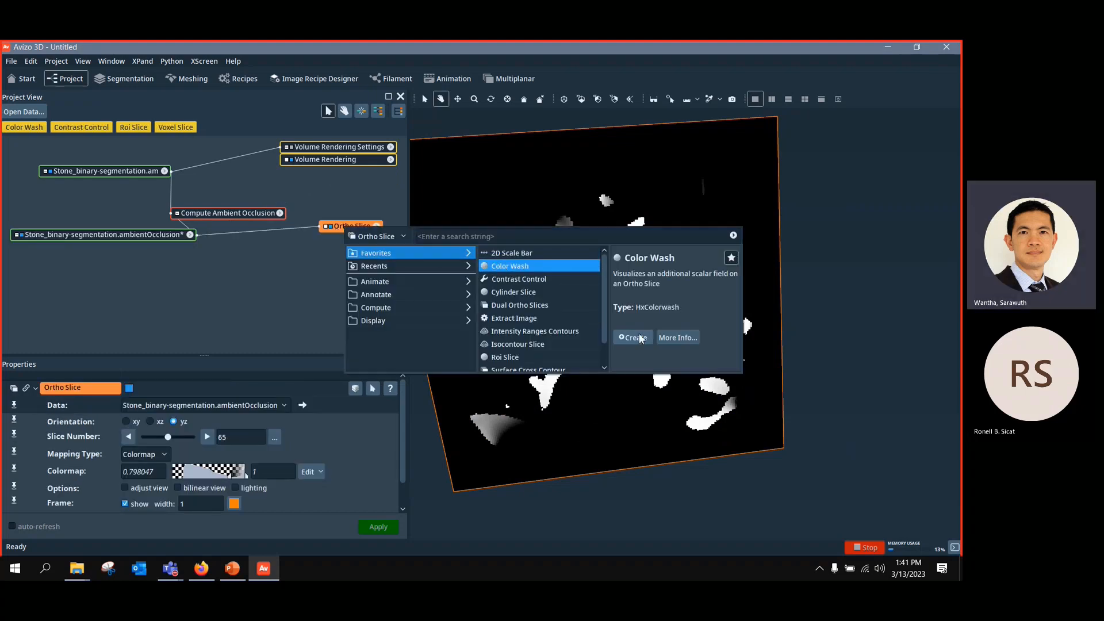
left_click(640, 338)
left_click(329, 245)
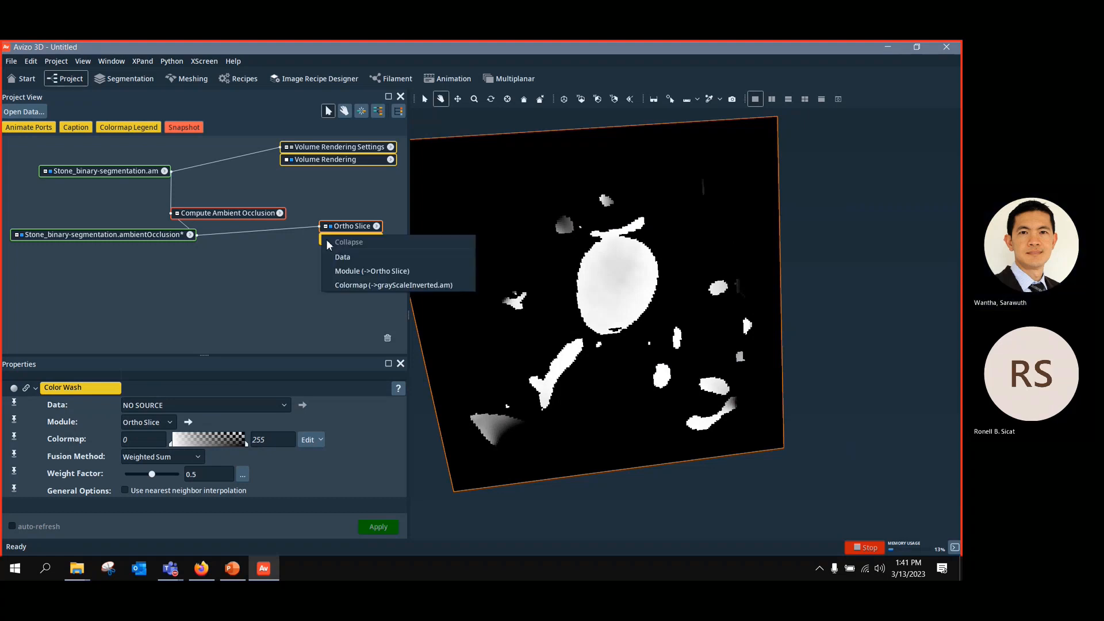
left_click(342, 257)
left_click(138, 171)
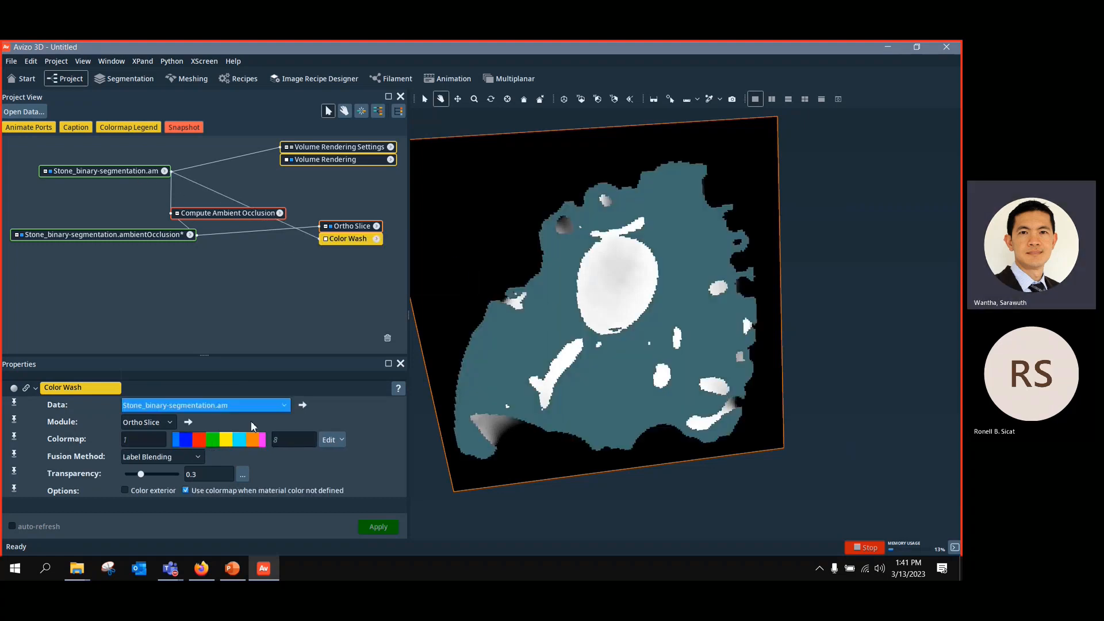
left_click_drag(138, 474, 168, 480)
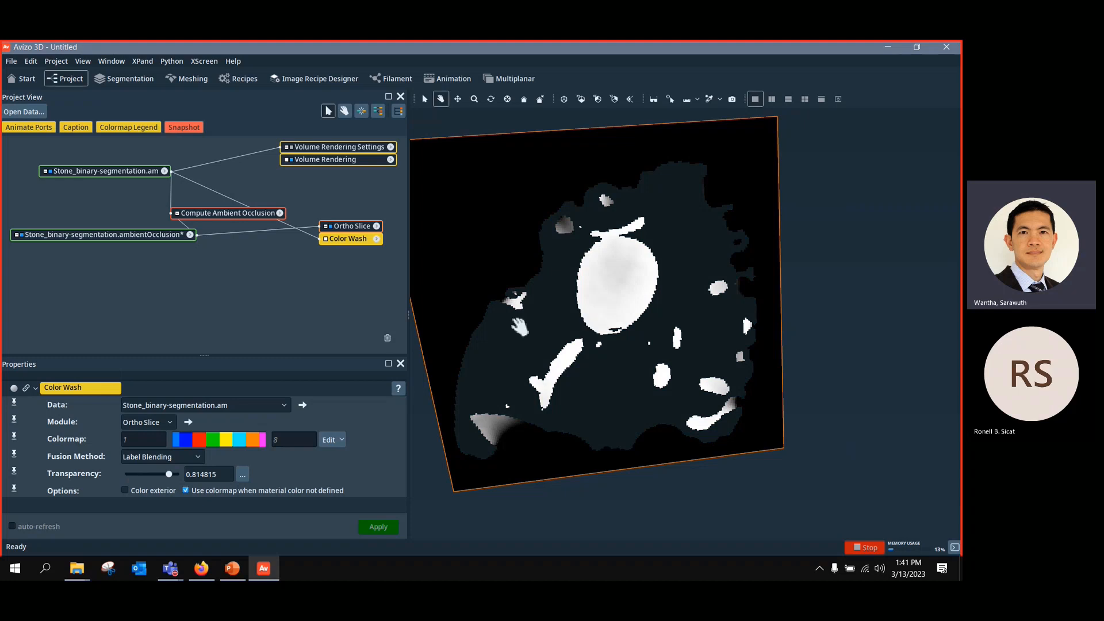
Step: Lower the Ortho Slice colormap minimum to -0.115068 while the Color Wash is temporarily disconnected from Stone_binary-segmentation.am
left_click_drag(318, 238, 357, 244)
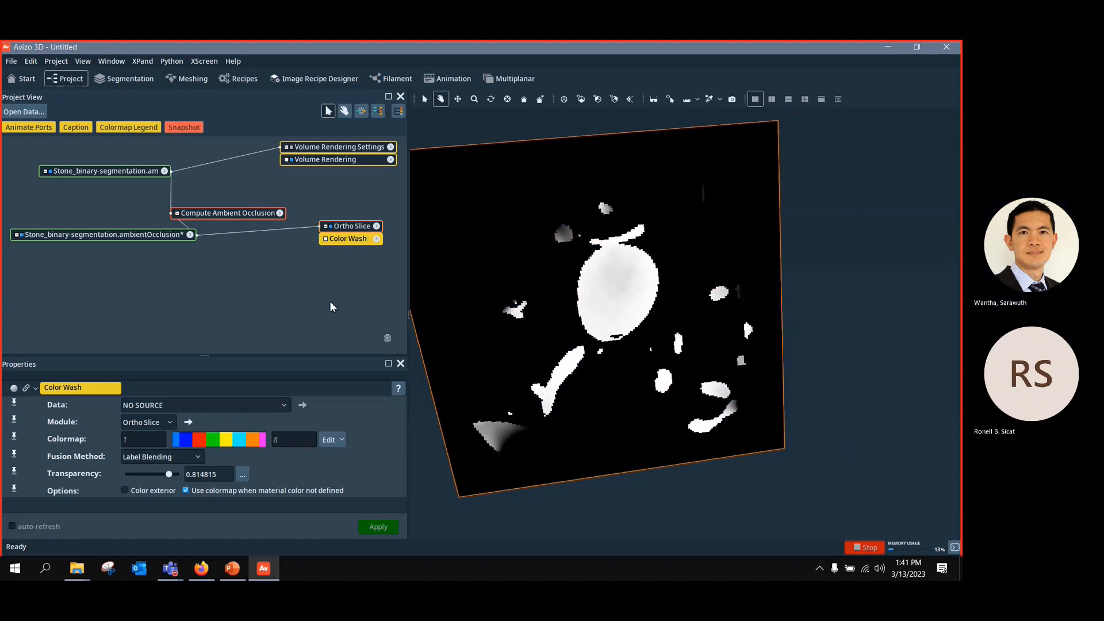
left_click(349, 226)
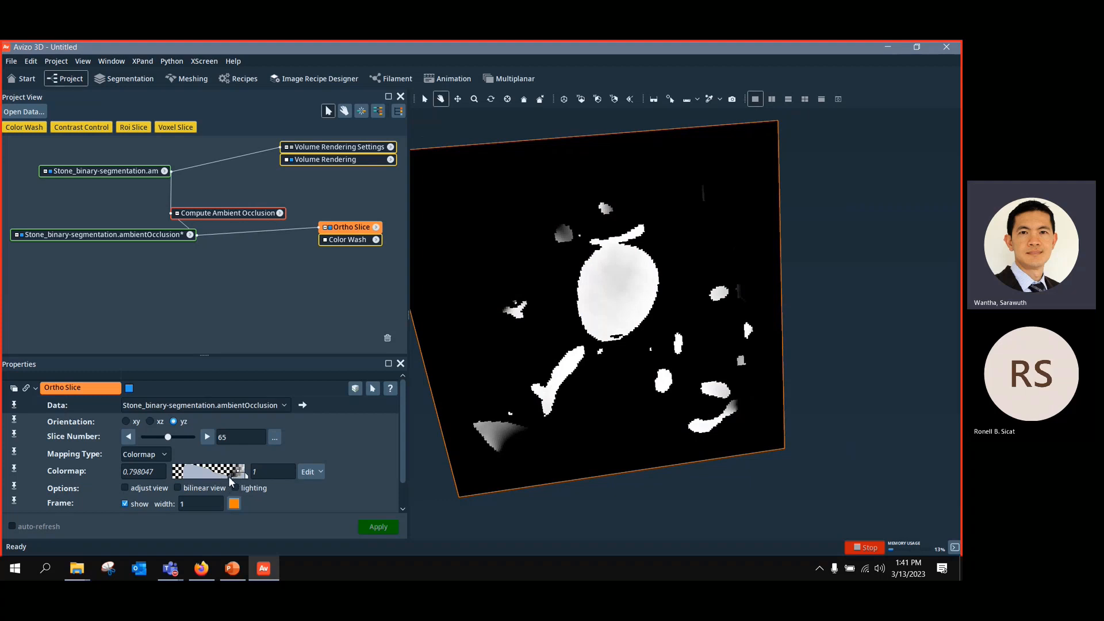
left_click_drag(231, 476, 170, 481)
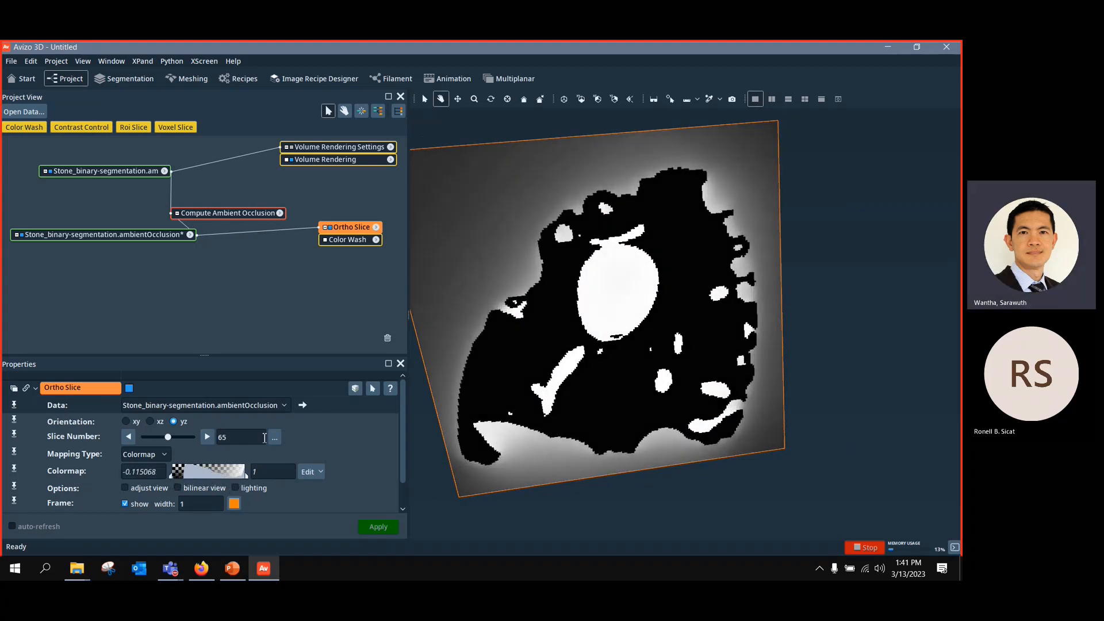
left_click(325, 240)
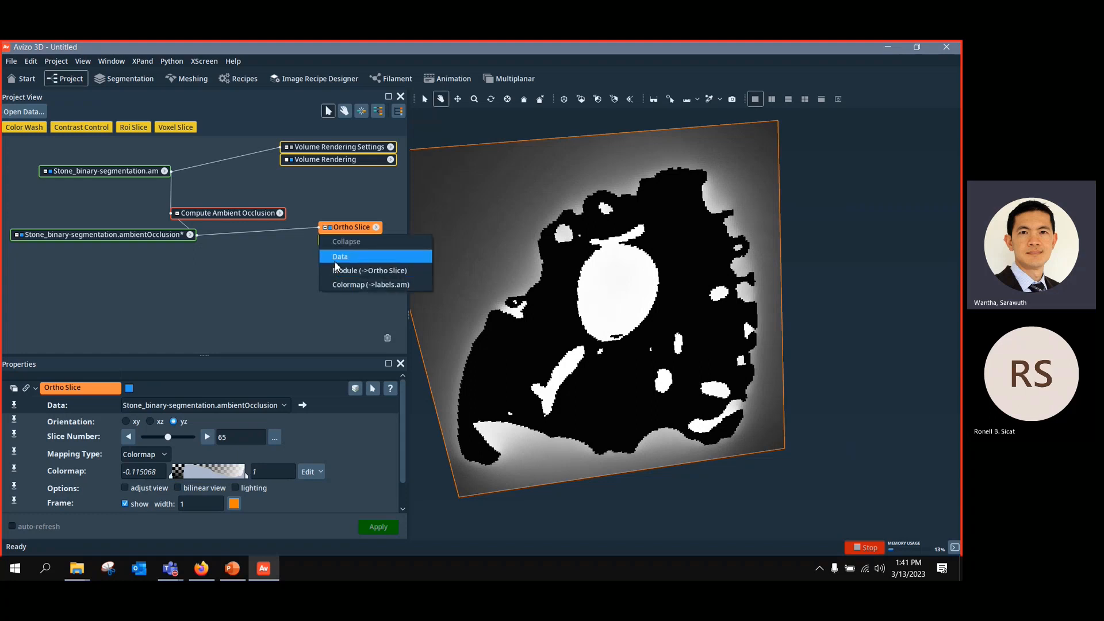
left_click(340, 256)
left_click(119, 171)
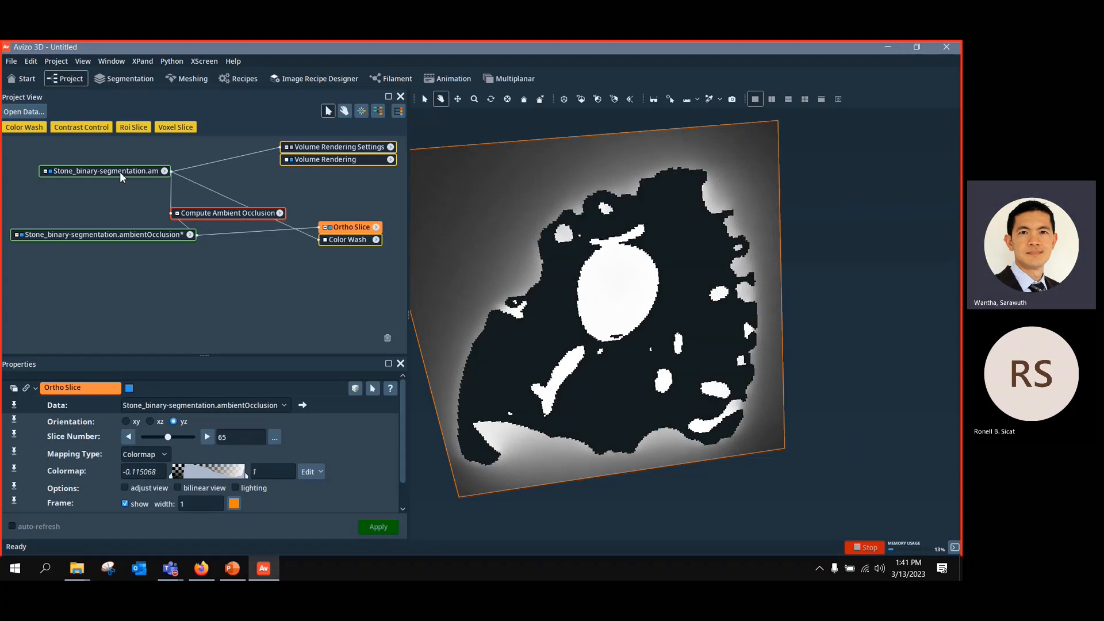
Step: Set the Color Wash colormap to labels256.am and its transparency to 0.490741, and disconnect its data source
left_click(346, 240)
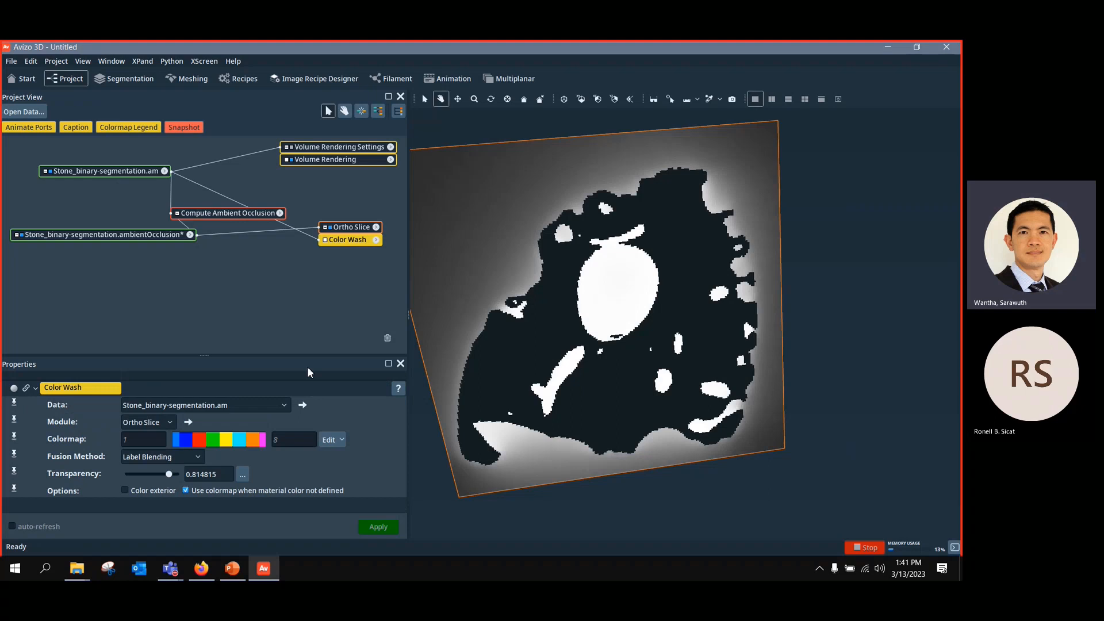
left_click(332, 439)
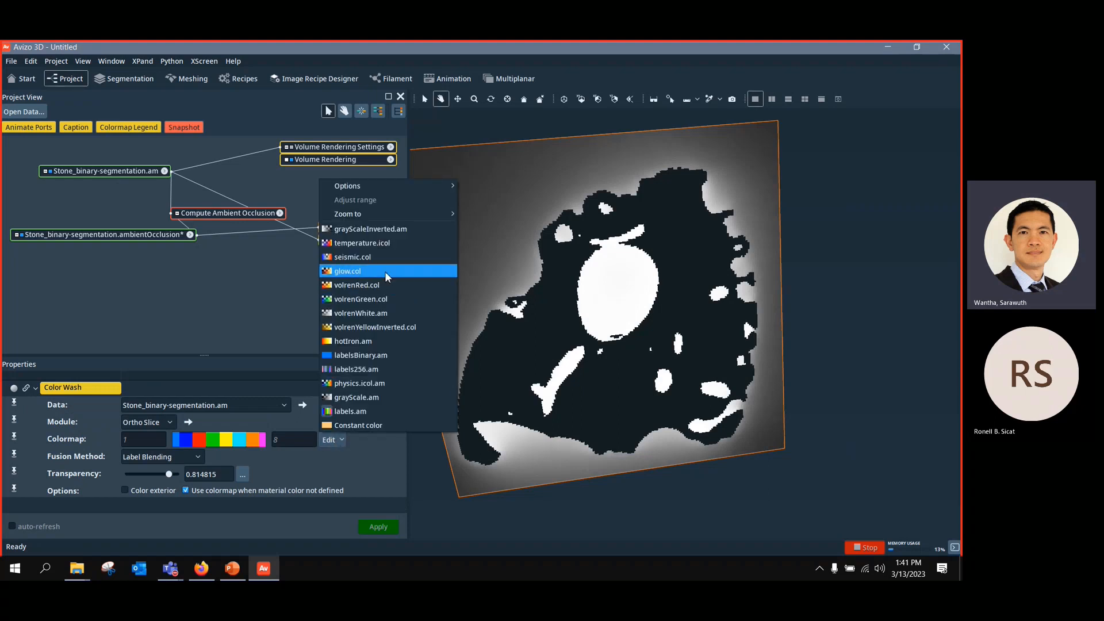
left_click(354, 368)
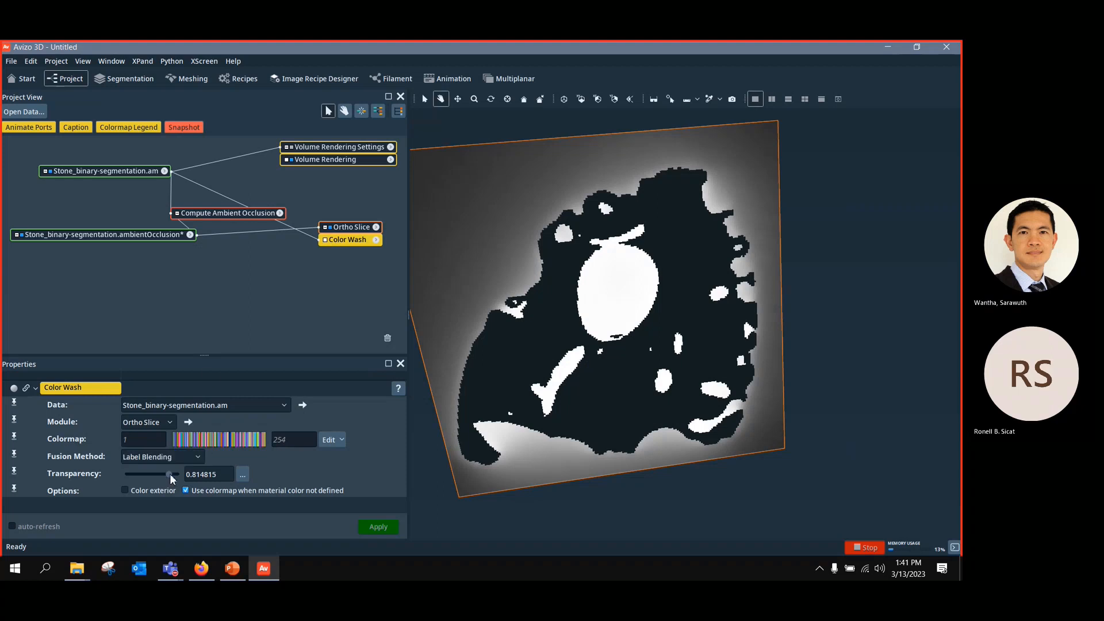
left_click_drag(171, 474, 134, 475)
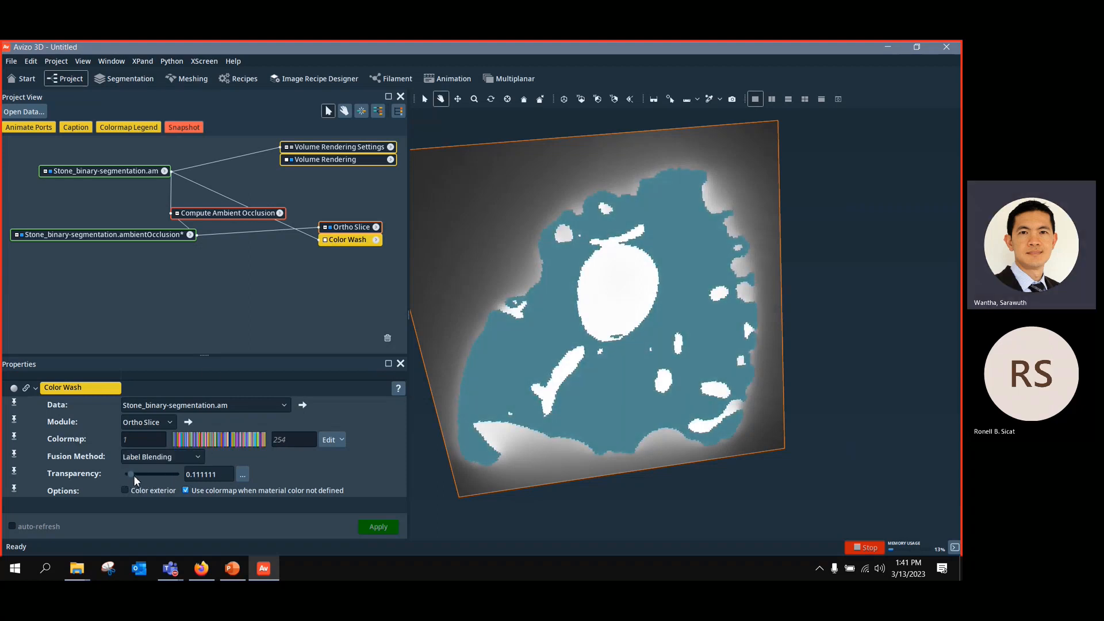
mouse_move(137, 475)
left_mouse_down()
mouse_move(161, 474)
mouse_move(153, 477)
left_mouse_up()
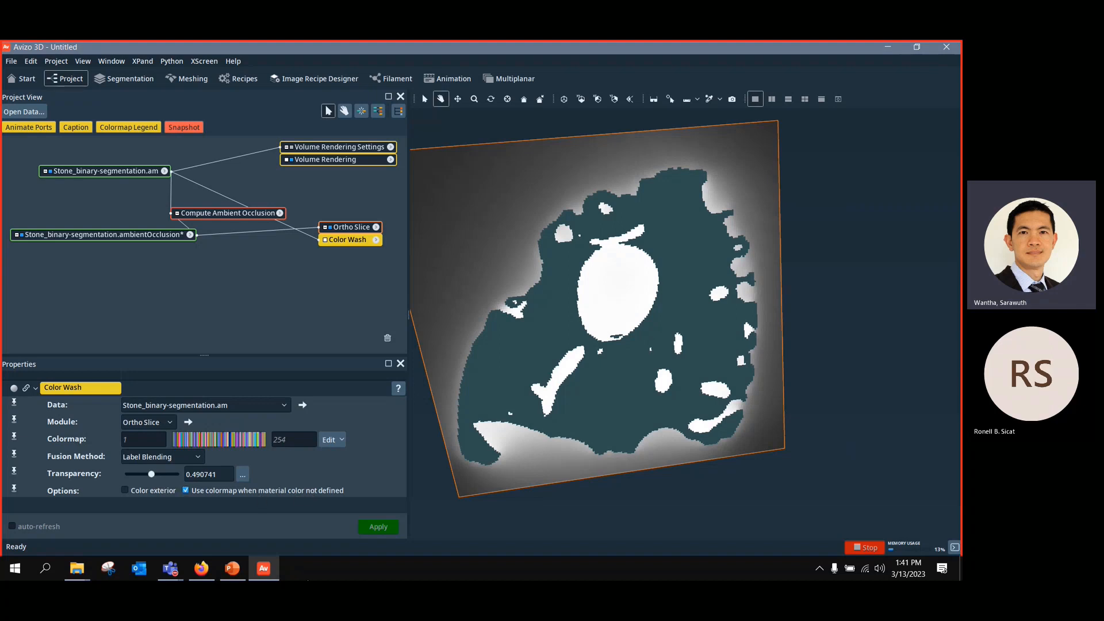
left_click(309, 236)
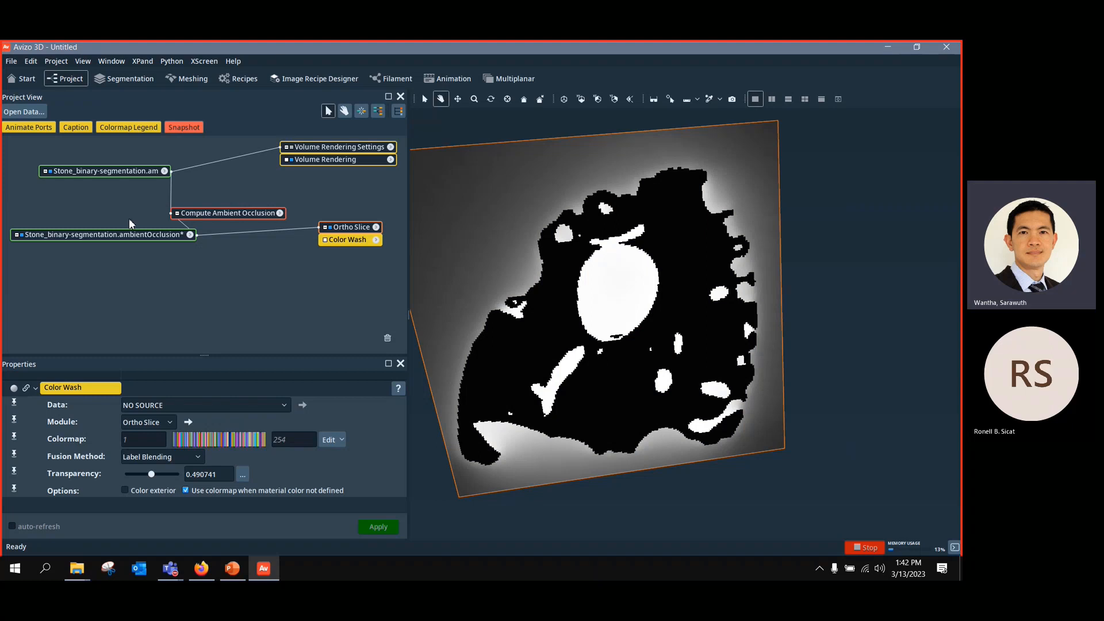
Step: Try Interactive Thresholding on the ambient occlusion result with a yz preview and an intensity range from 0.80814 to 1, and delete the module
right_click(123, 236)
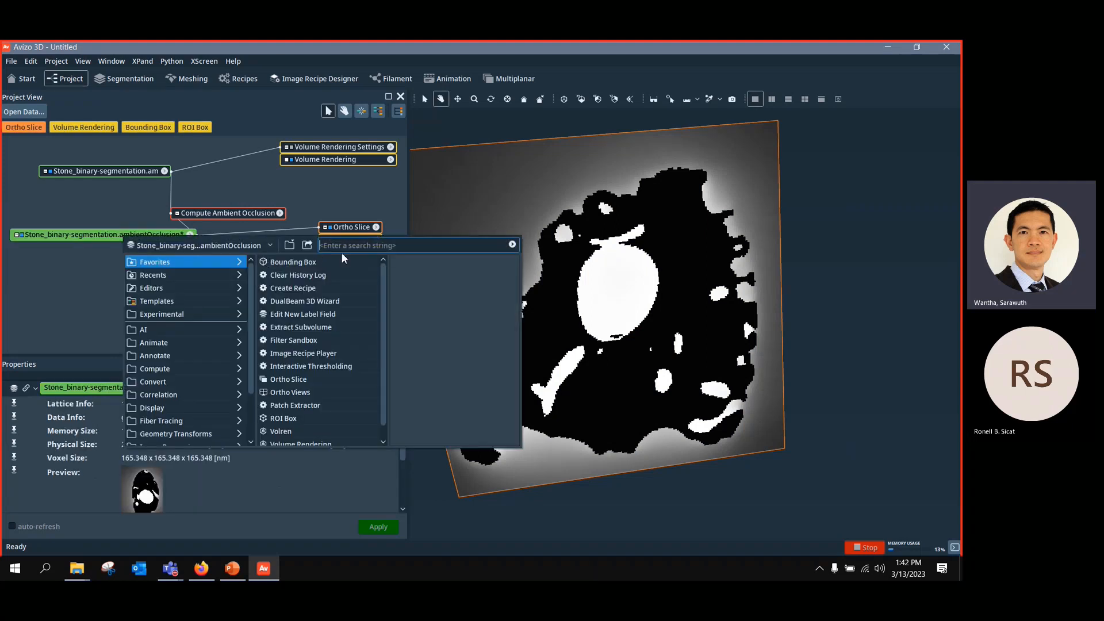
type("inter")
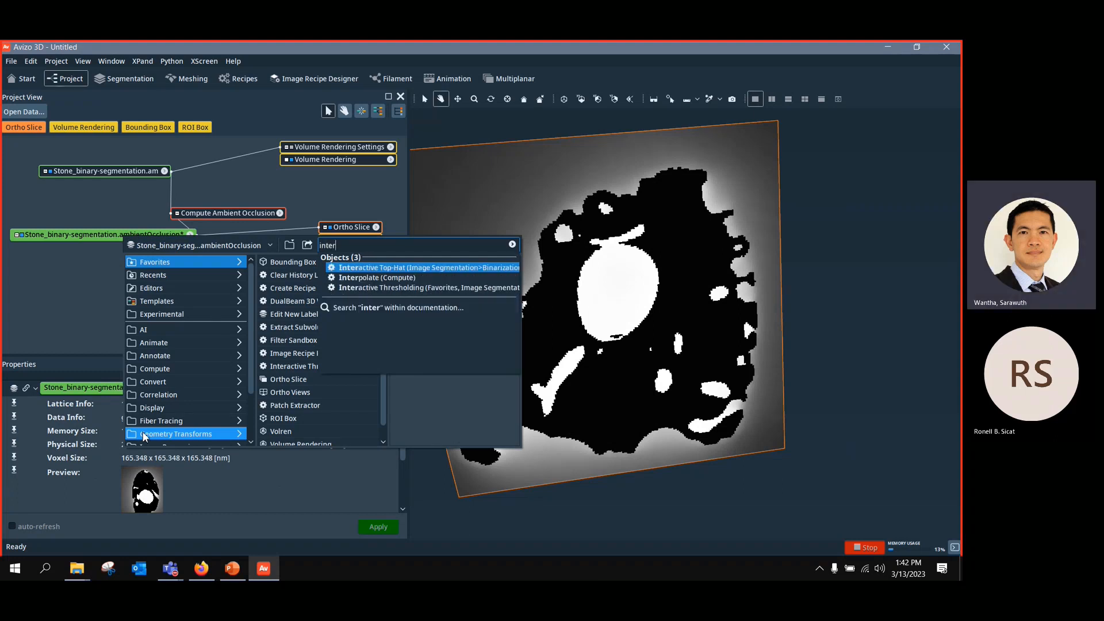
left_click(408, 286)
left_click_drag(163, 261, 186, 277)
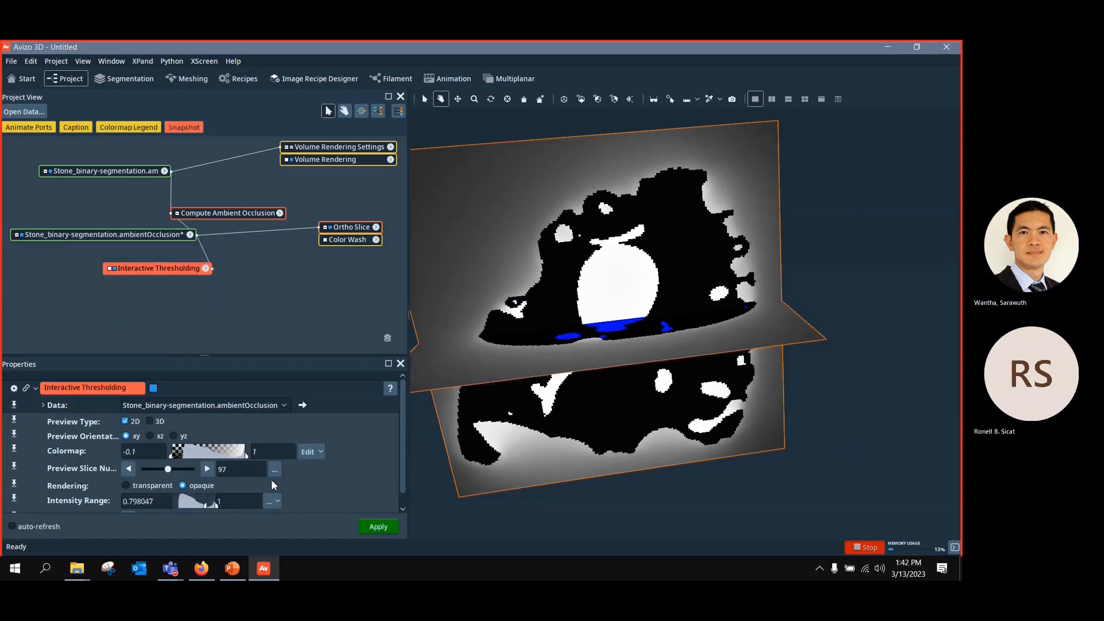
left_click(174, 435)
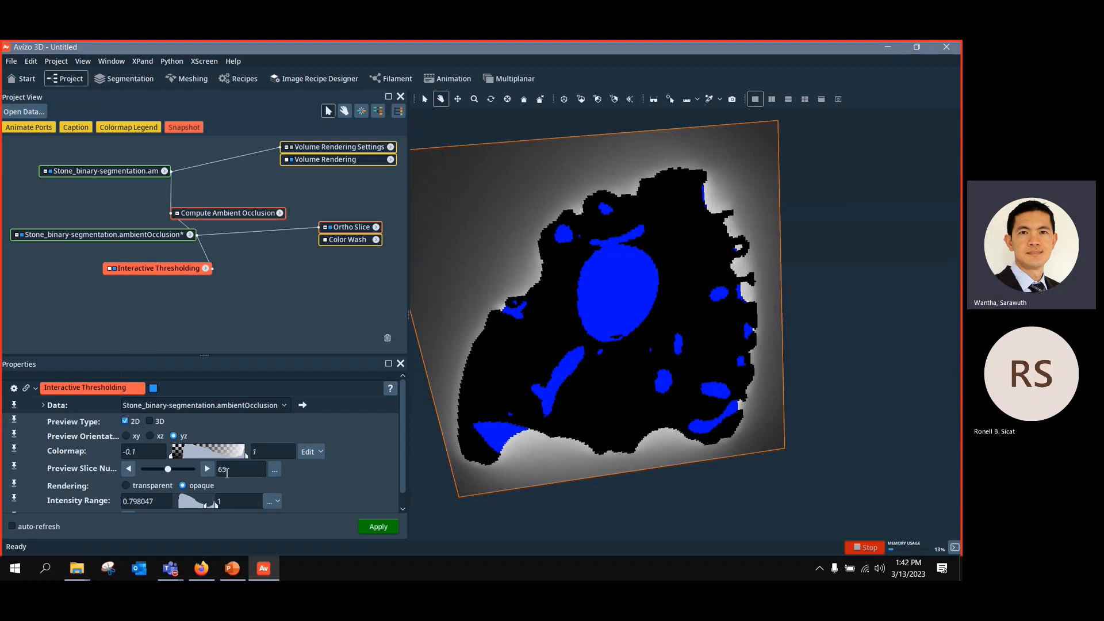
left_click_drag(204, 506, 205, 503)
left_click_drag(210, 256, 141, 171)
left_click(141, 171)
left_click_drag(136, 271, 294, 273)
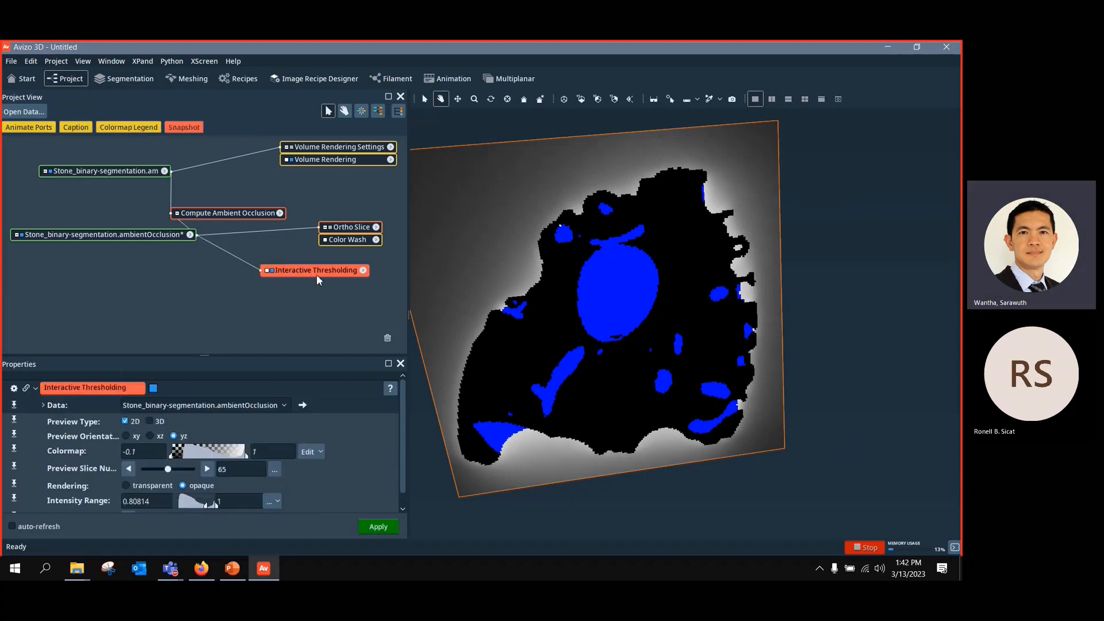
key("Delete")
left_click(108, 171)
right_click(109, 170)
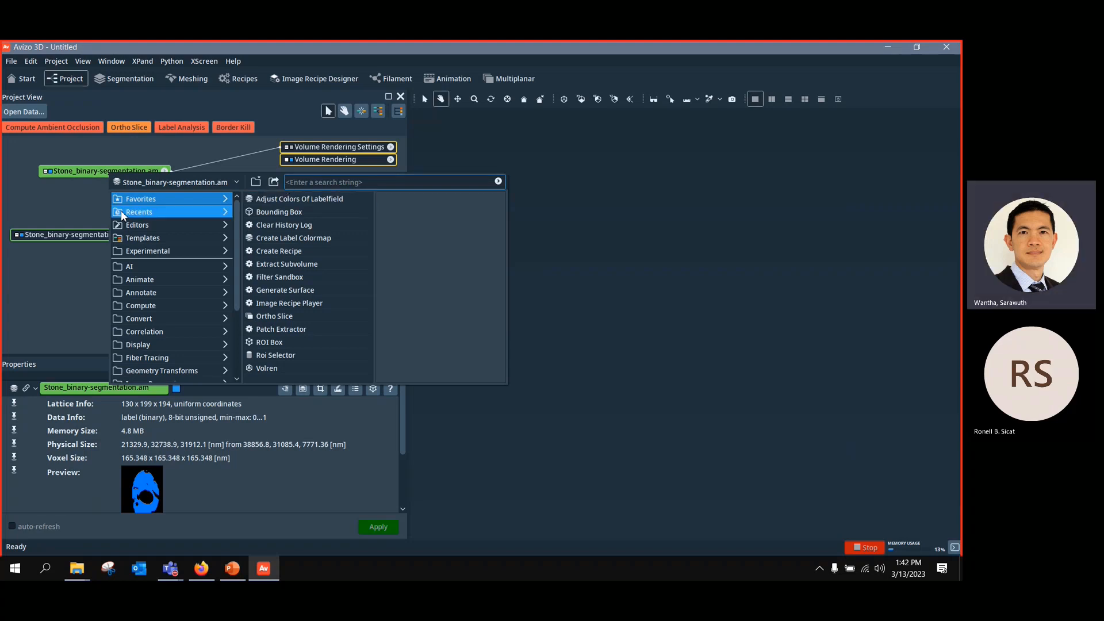
left_click(84, 234)
left_click_drag(216, 215, 241, 209)
left_click(124, 171)
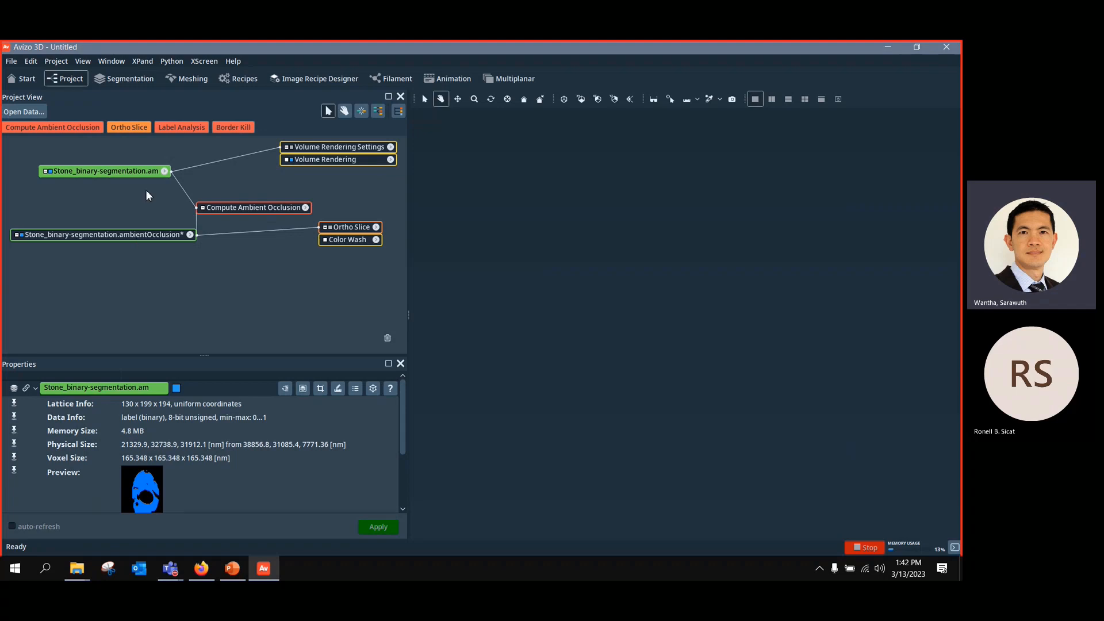
right_click(135, 174)
left_click(89, 234)
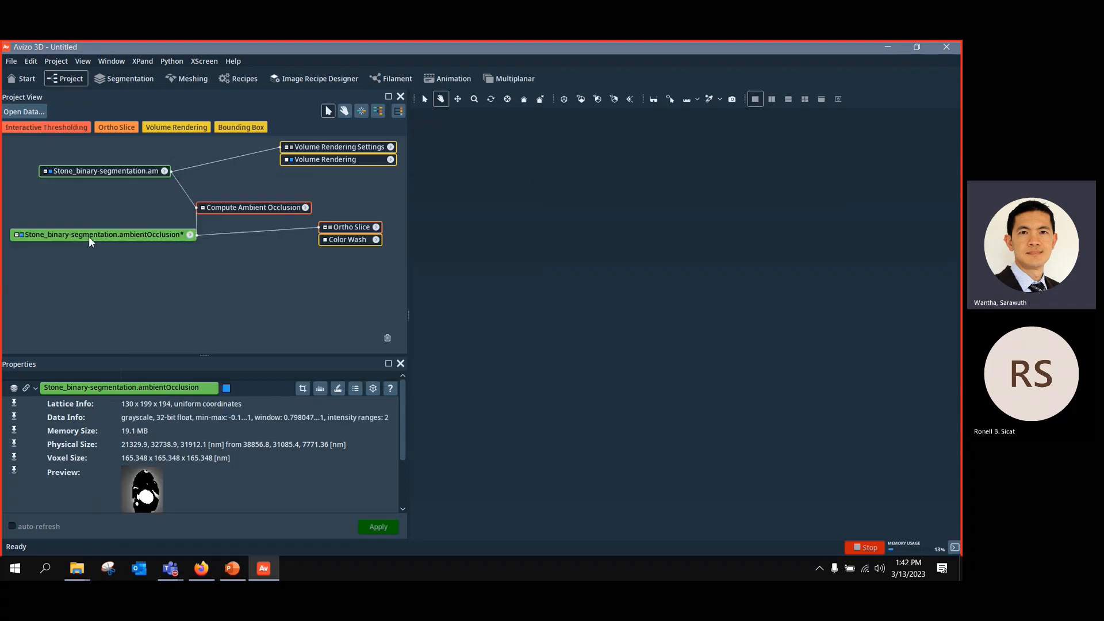
left_click(94, 171)
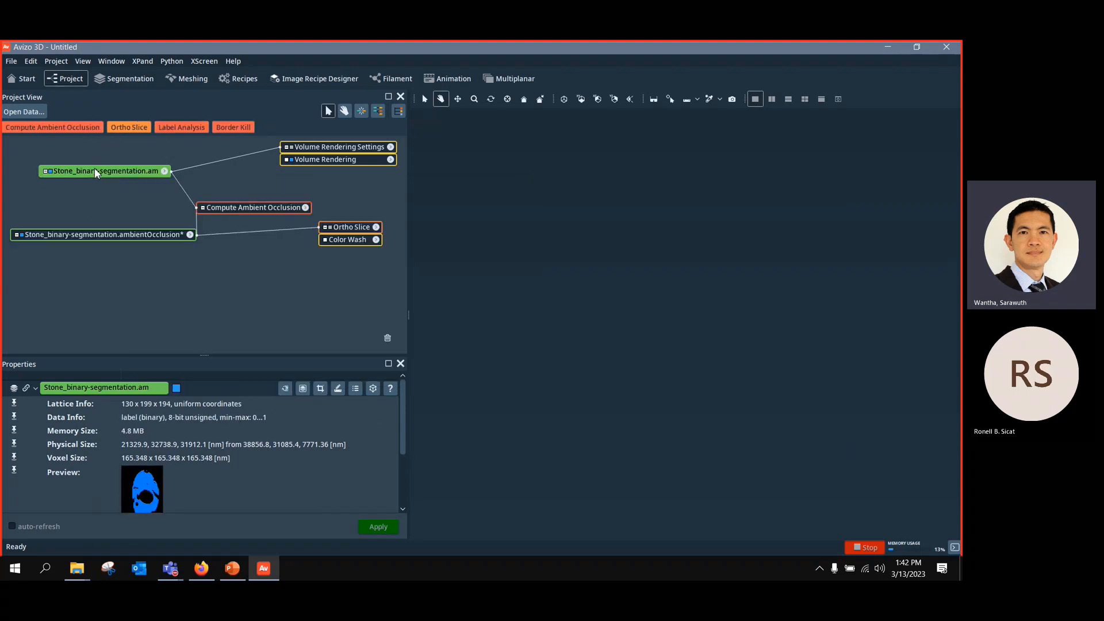
Step: Apply Interactive Thresholding to the ambient occlusion result with an intensity range from 0.616369 to 1.2393
left_click(52, 234)
left_click(53, 128)
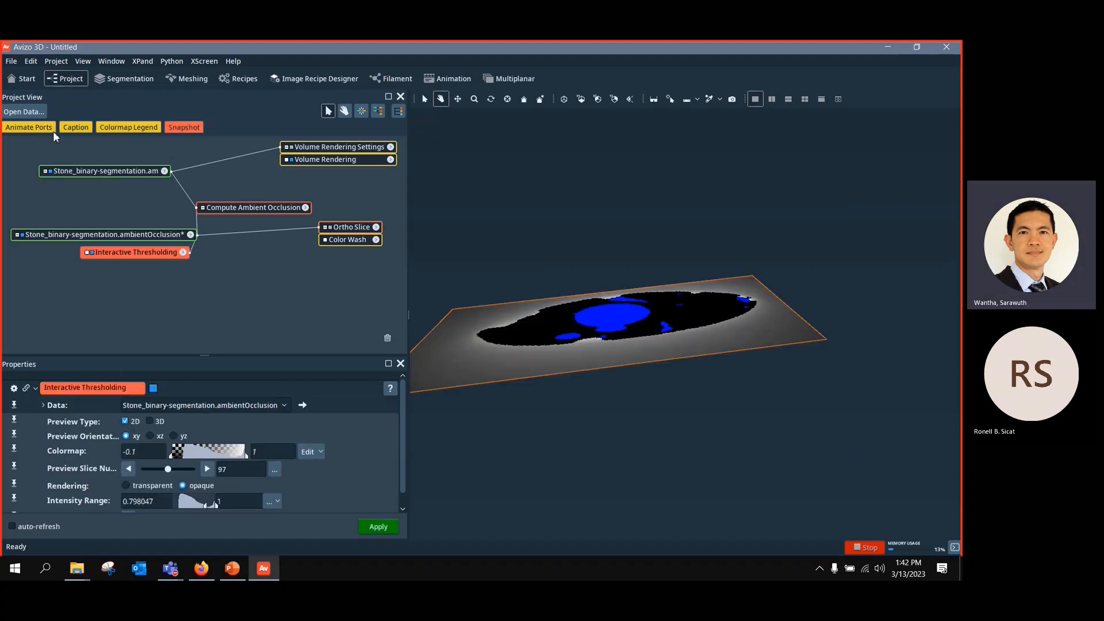
left_click_drag(689, 412, 641, 467)
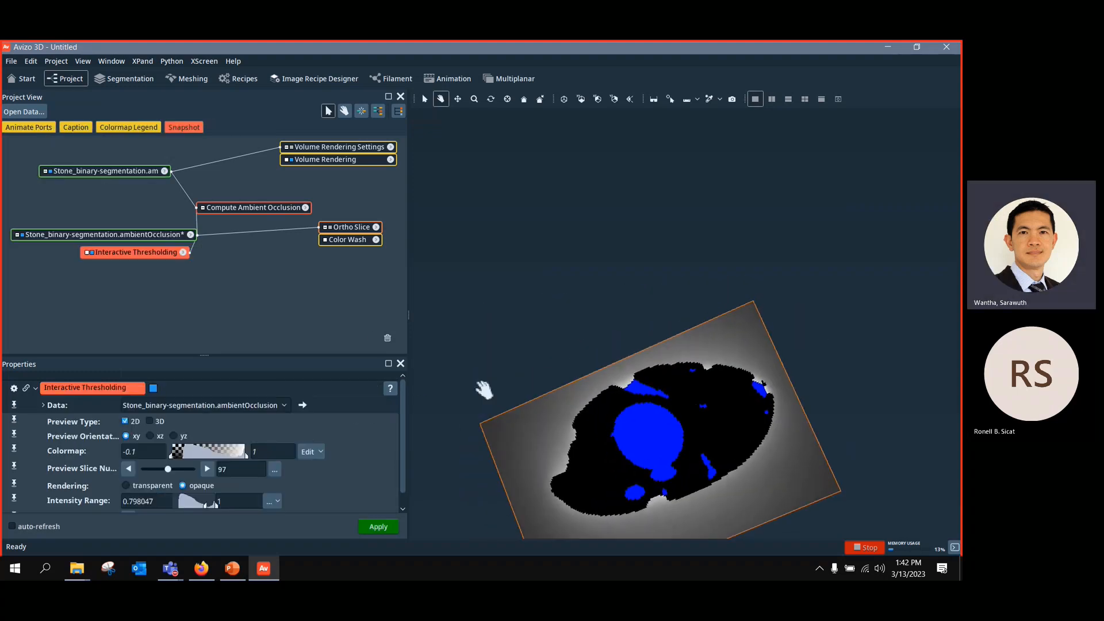
mouse_move(208, 505)
left_mouse_down()
mouse_move(219, 504)
mouse_move(194, 505)
left_mouse_up()
left_click(378, 526)
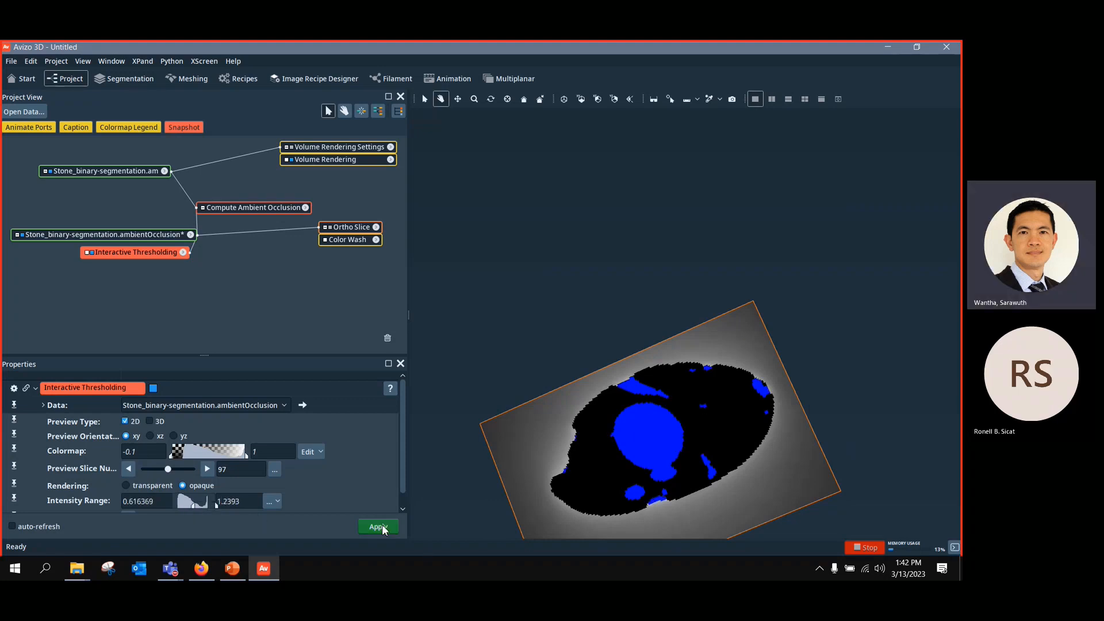
Step: Connect the existing Volume Rendering Settings to the thresholded result and place the module below it in the project
left_click_drag(104, 255, 305, 310)
left_click_drag(475, 382, 696, 454)
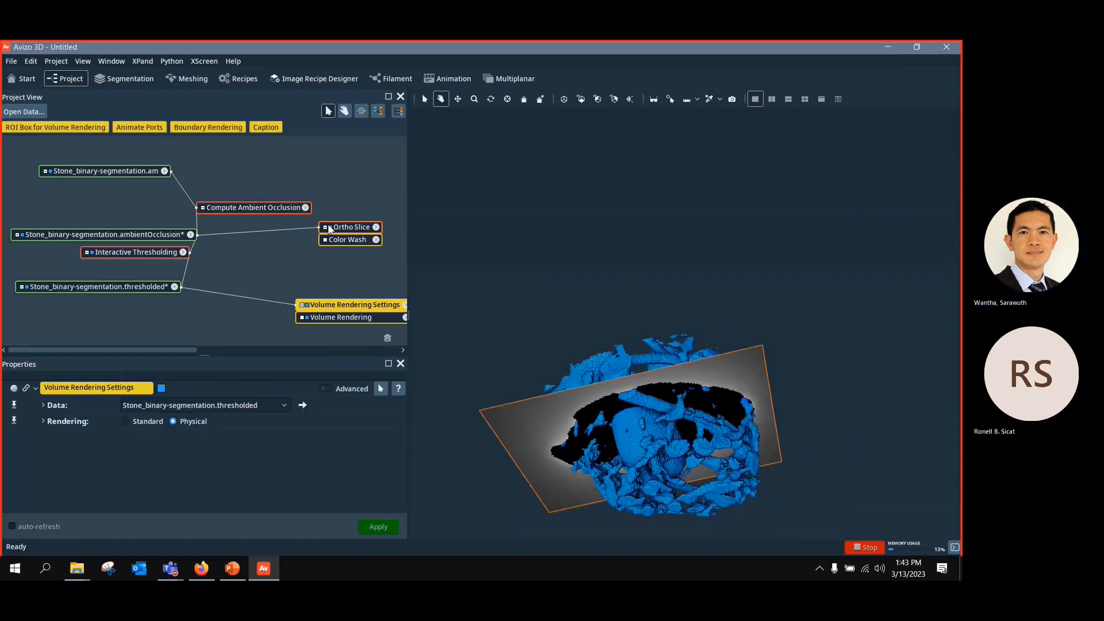
left_click_drag(322, 305, 307, 334)
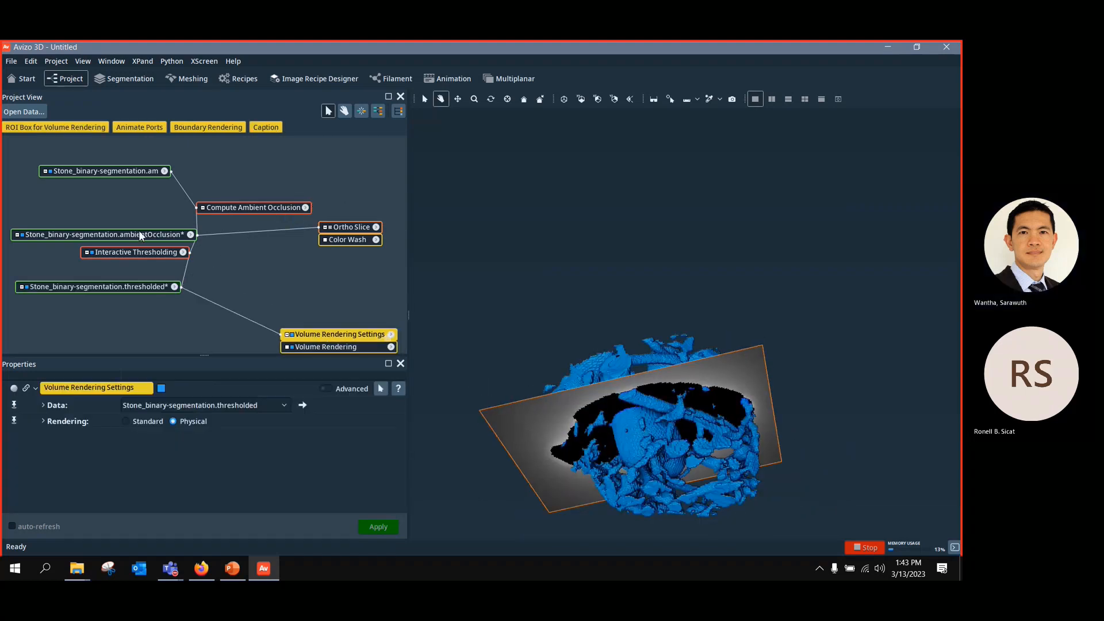
Step: Hide the Interactive Thresholding preview and inspect the rendered cavities up close from several sides
left_click(91, 251)
left_click_drag(678, 500, 655, 367)
scroll(783, 415, "up", 3)
middle_click_drag(655, 368, 528, 265)
left_click_drag(552, 328, 542, 357)
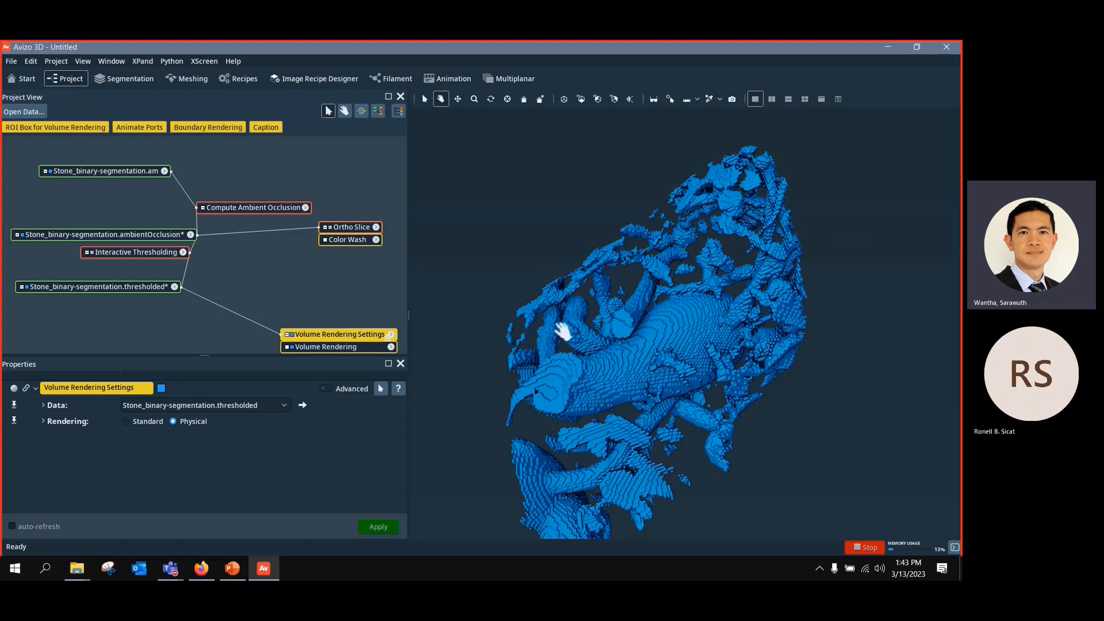
left_click_drag(566, 332, 821, 364)
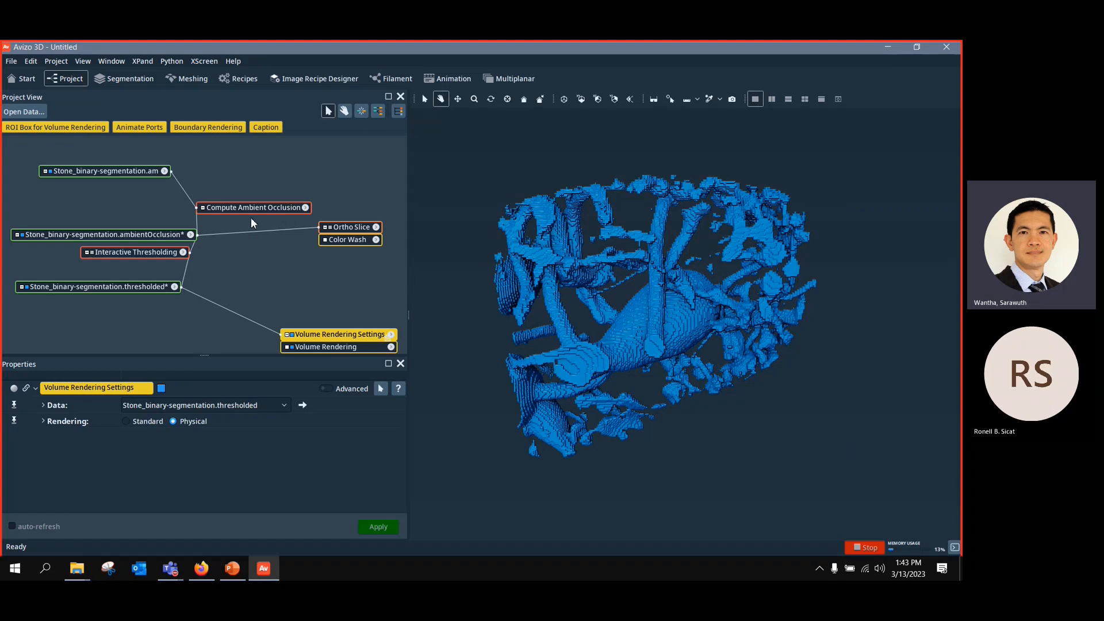
Step: Add a Volume Rendering to Stone_binary-segmentation.am with the labels256.am colormap and an opacity of 0.0462963
left_click(138, 171)
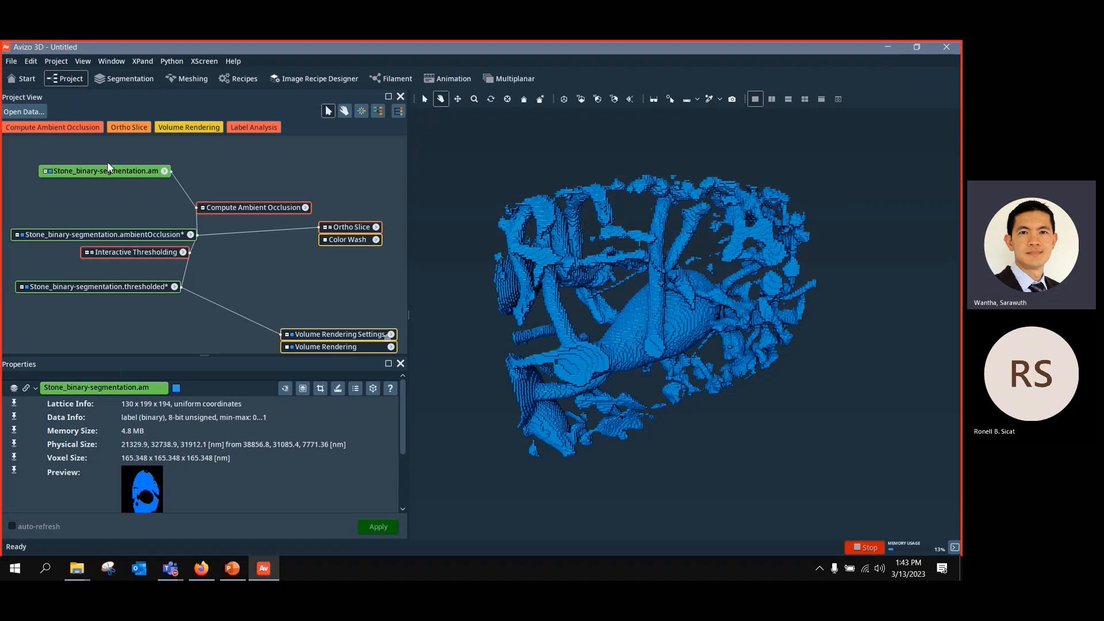
left_click(194, 128)
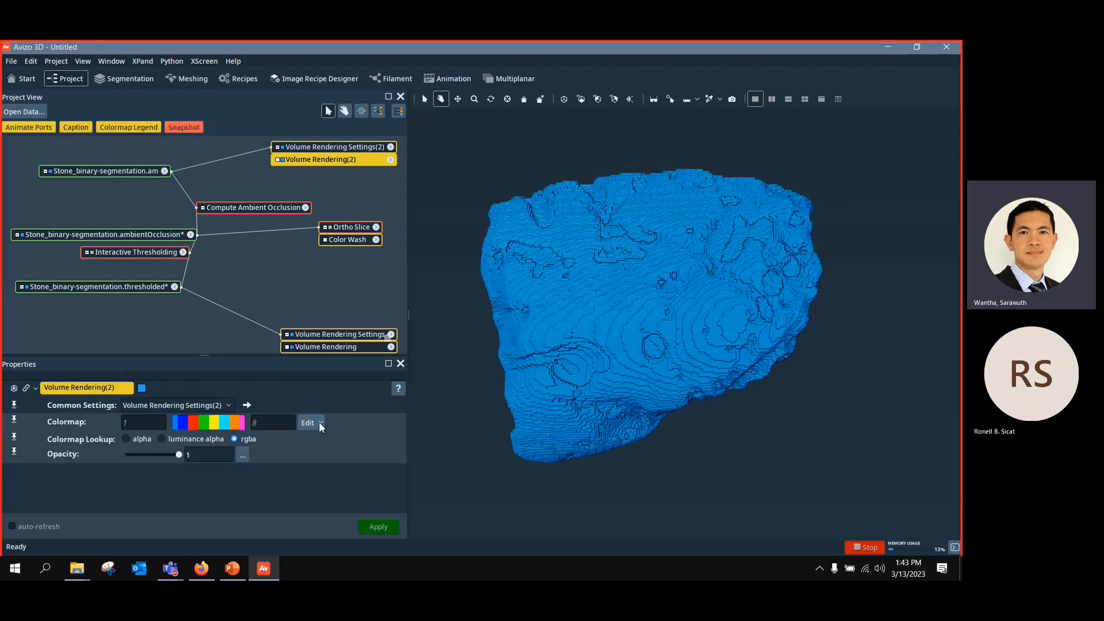
left_click(320, 423)
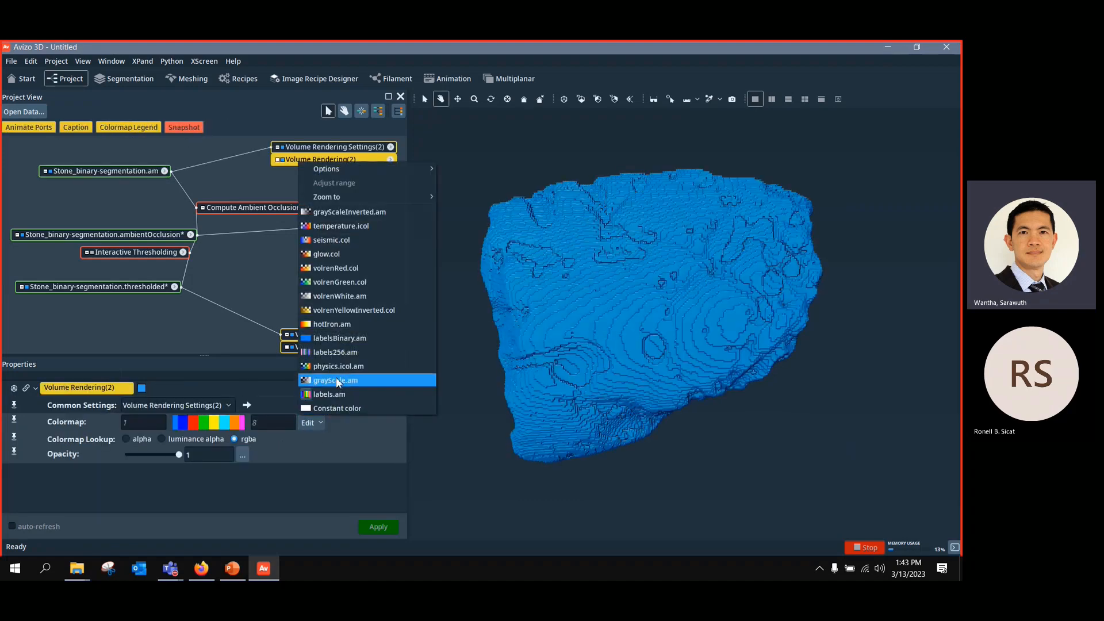
left_click(338, 355)
left_click_drag(592, 363, 411, 391)
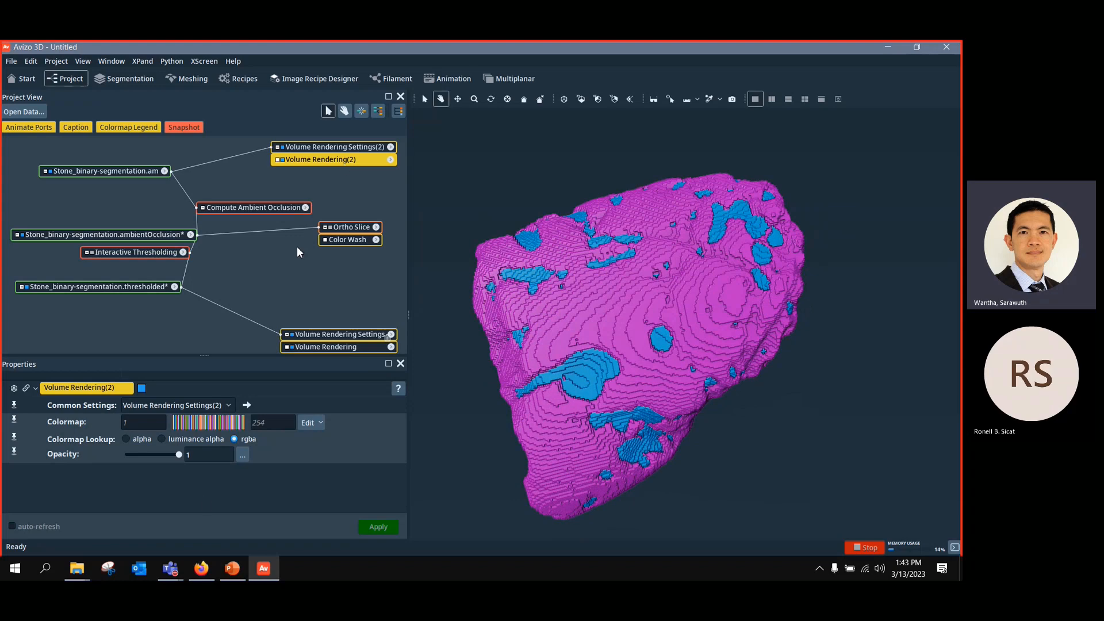
left_click_drag(175, 455, 129, 464)
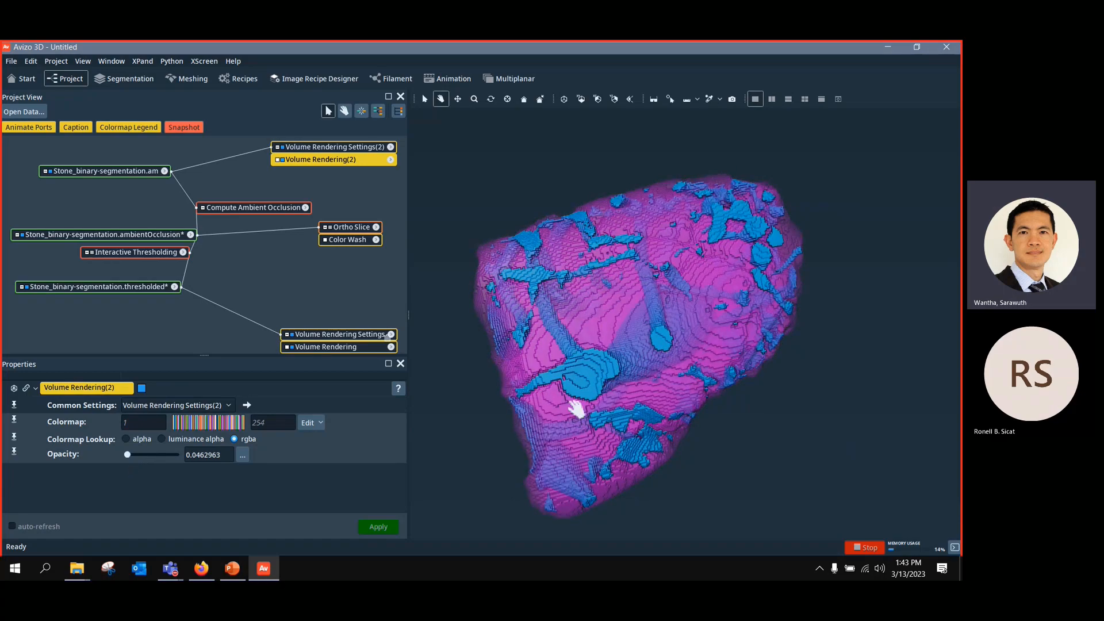
left_click_drag(575, 409, 830, 475)
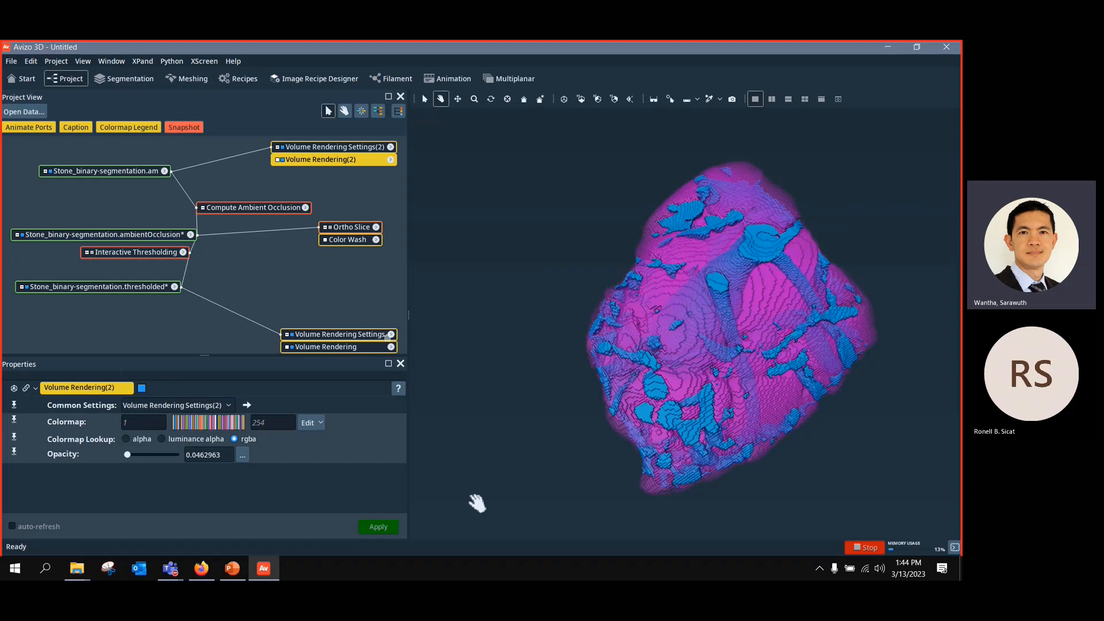
Step: Start a new project, discarding the current project and its unsaved data objects
key("ctrl+n")
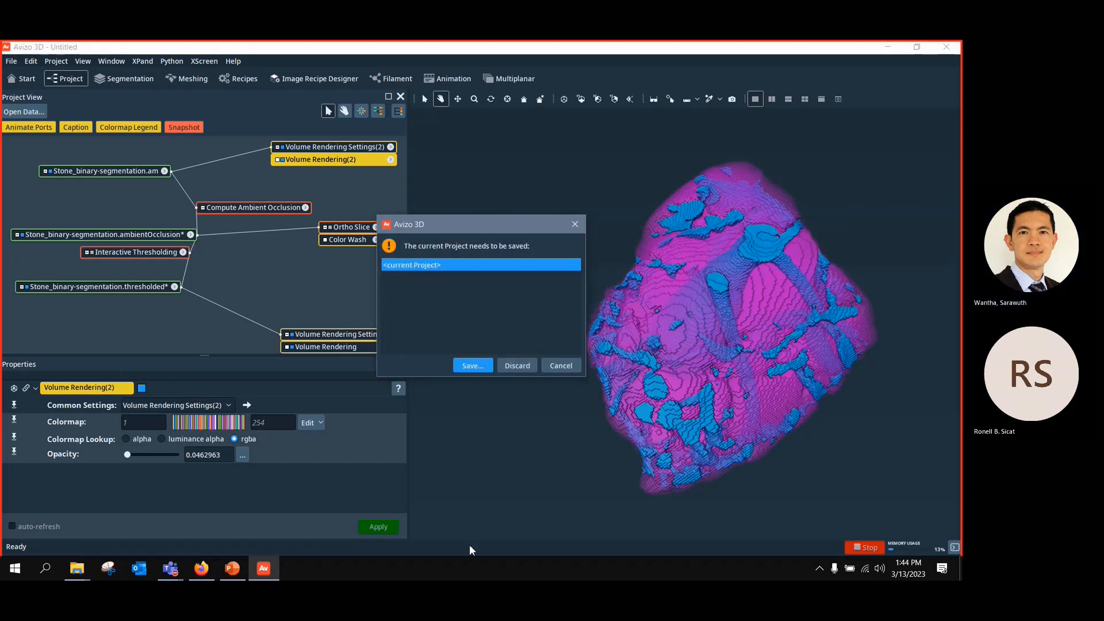
left_click(518, 365)
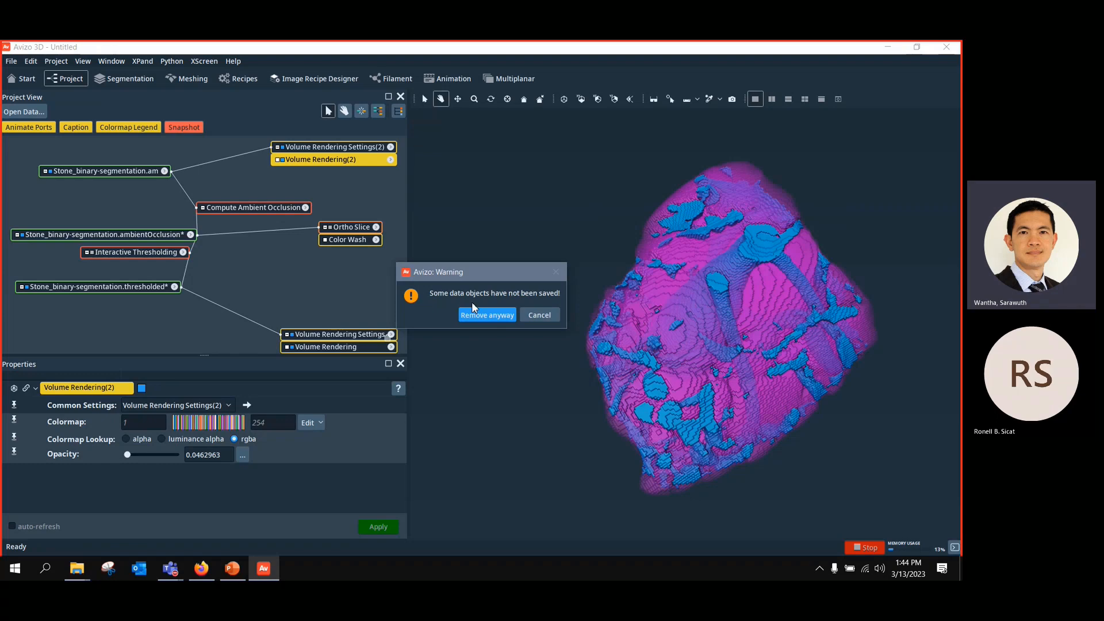
left_click(473, 314)
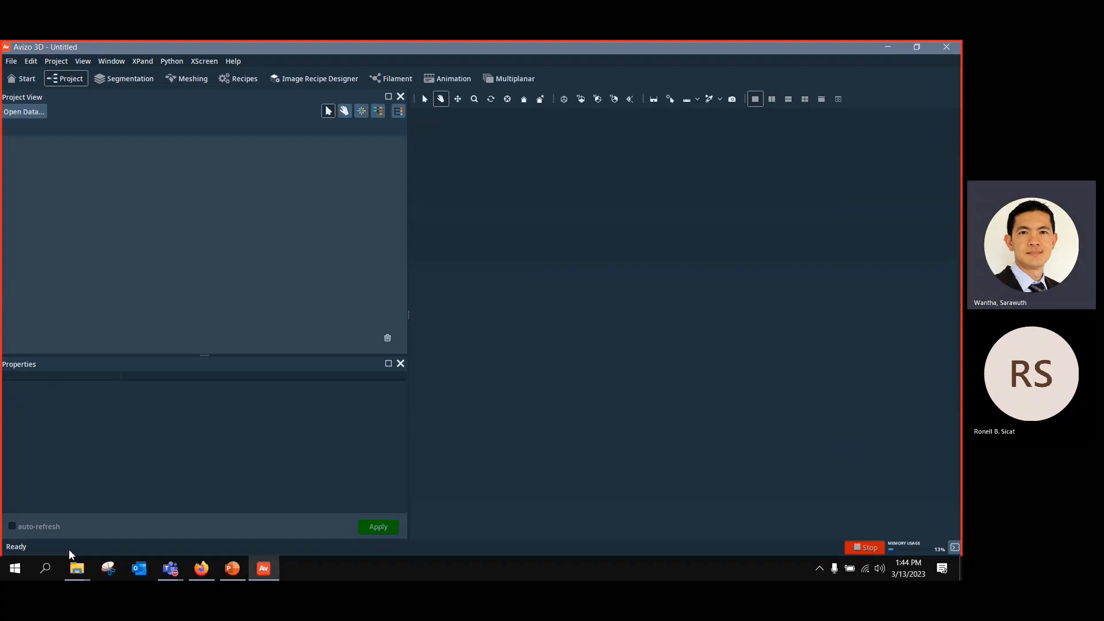
Step: Open motor.part1-reference.am and motor.part2-model.am together from the registration folder of the sample data
left_click(25, 115)
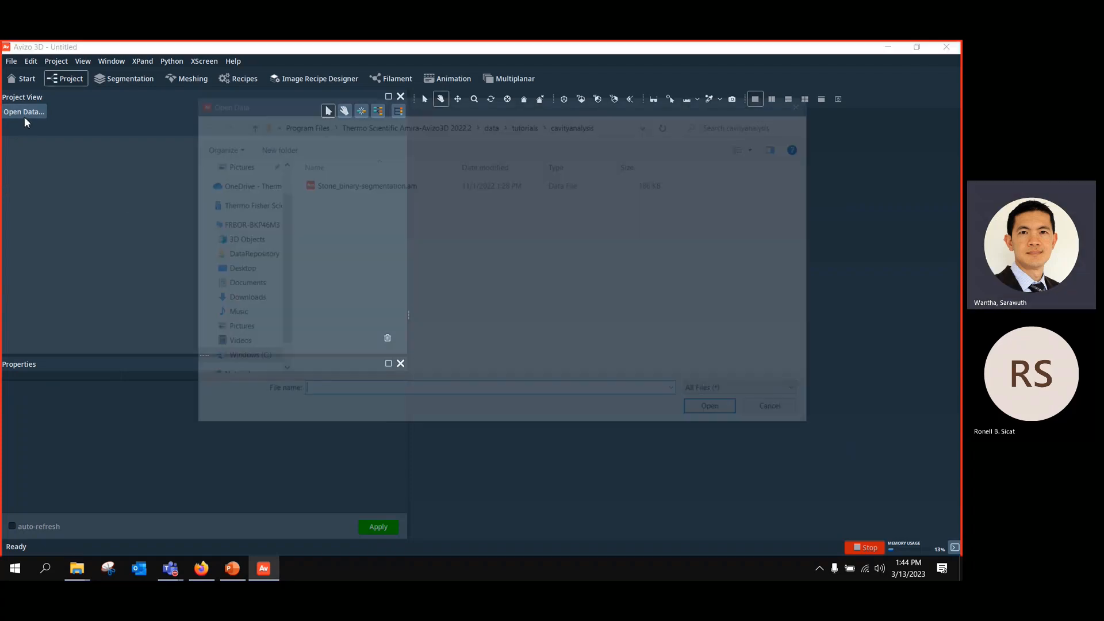
left_click(526, 123)
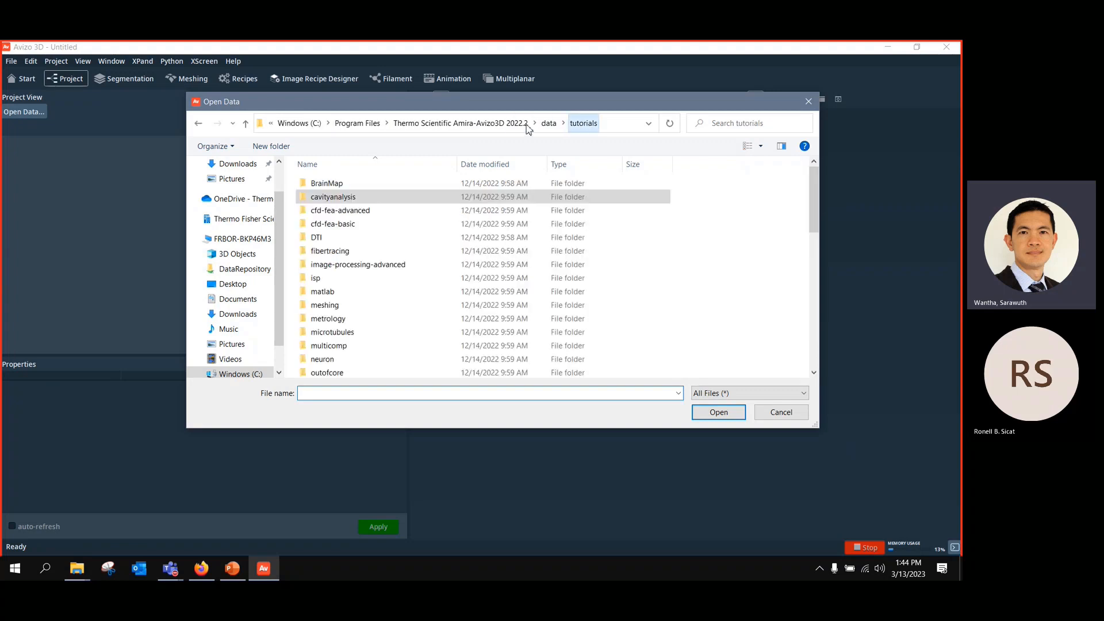
scroll(418, 300, "down", 2)
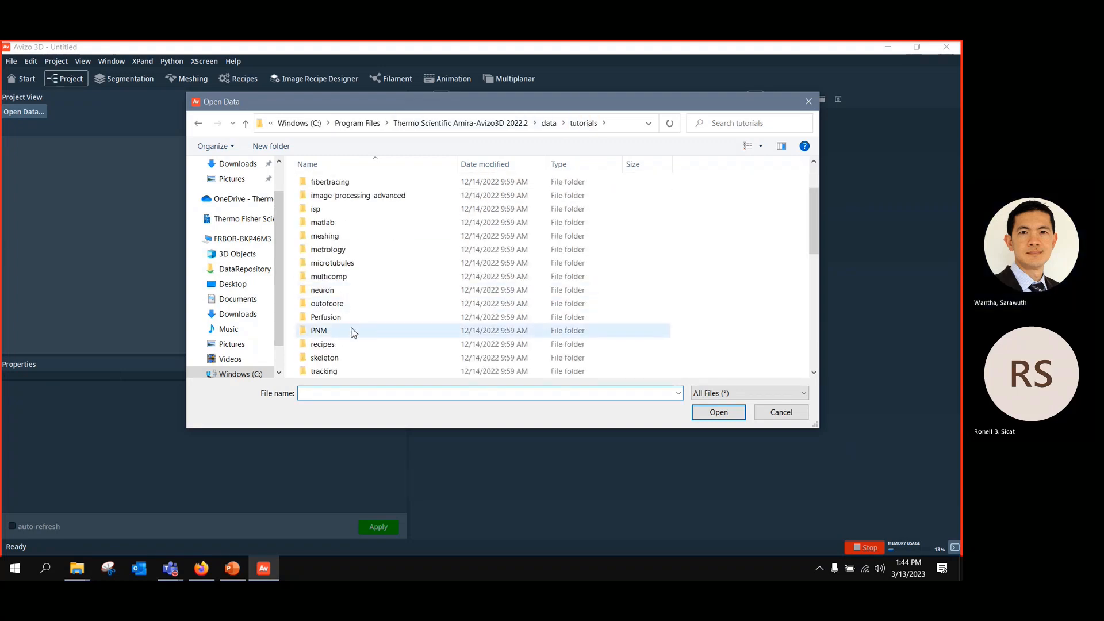
scroll(379, 313, "down", 1)
scroll(375, 316, "down", 1)
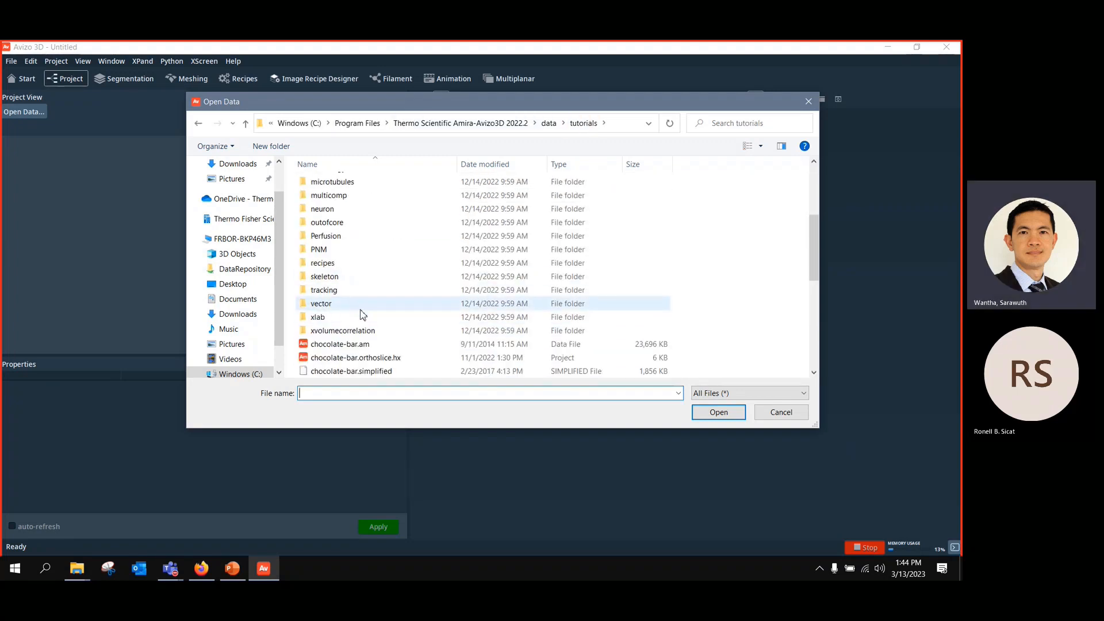
scroll(362, 314, "up", 3)
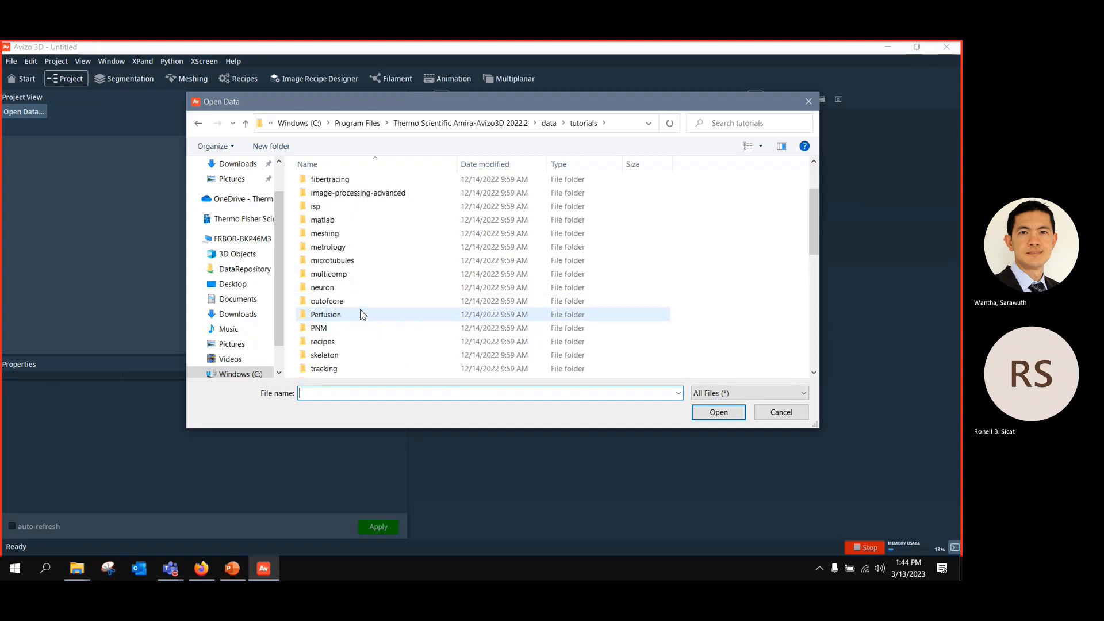
scroll(362, 313, "down", 4)
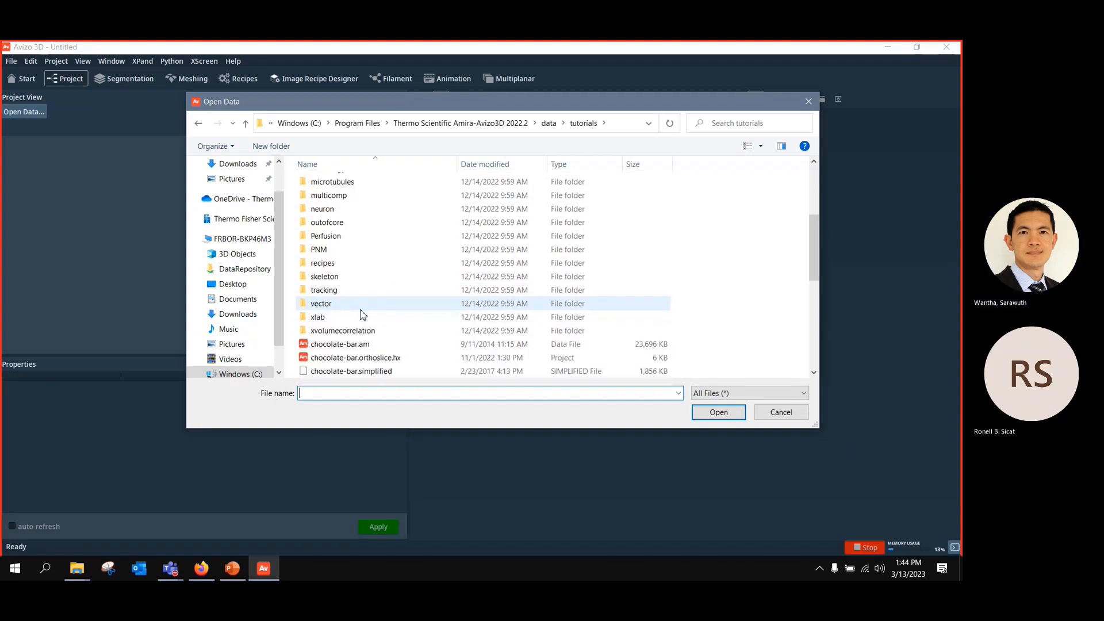
scroll(370, 311, "up", 4)
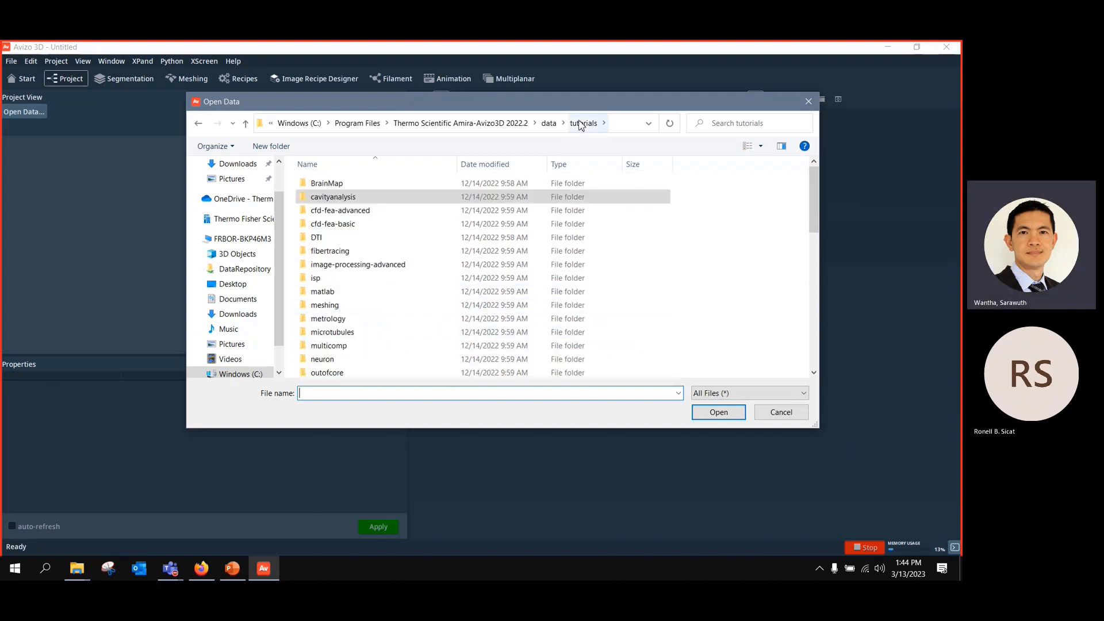
left_click(548, 123)
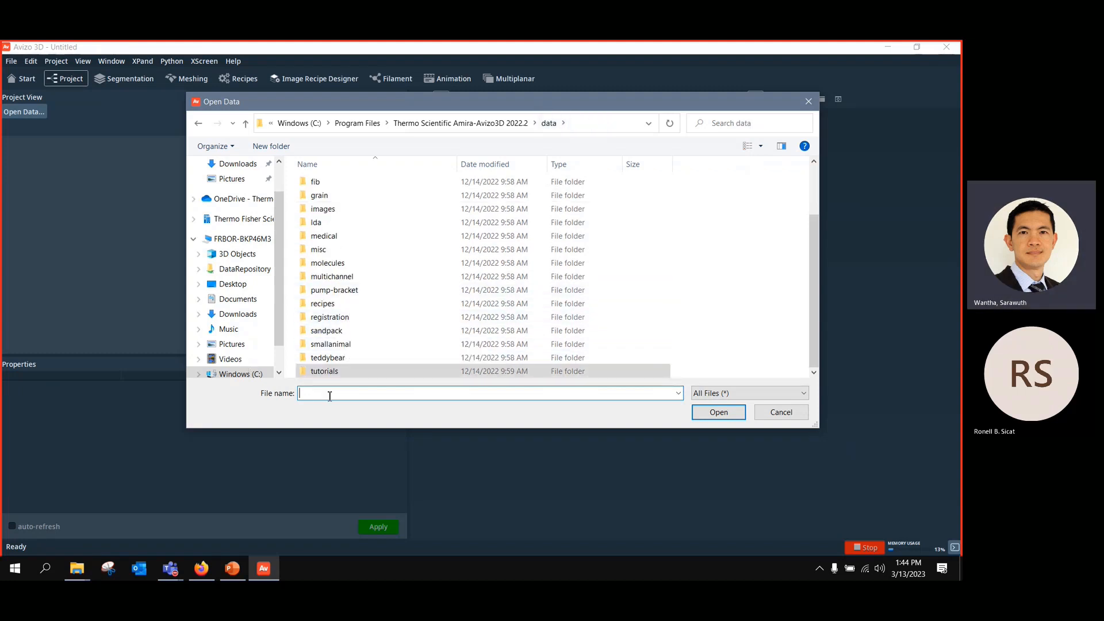
double_click(329, 316)
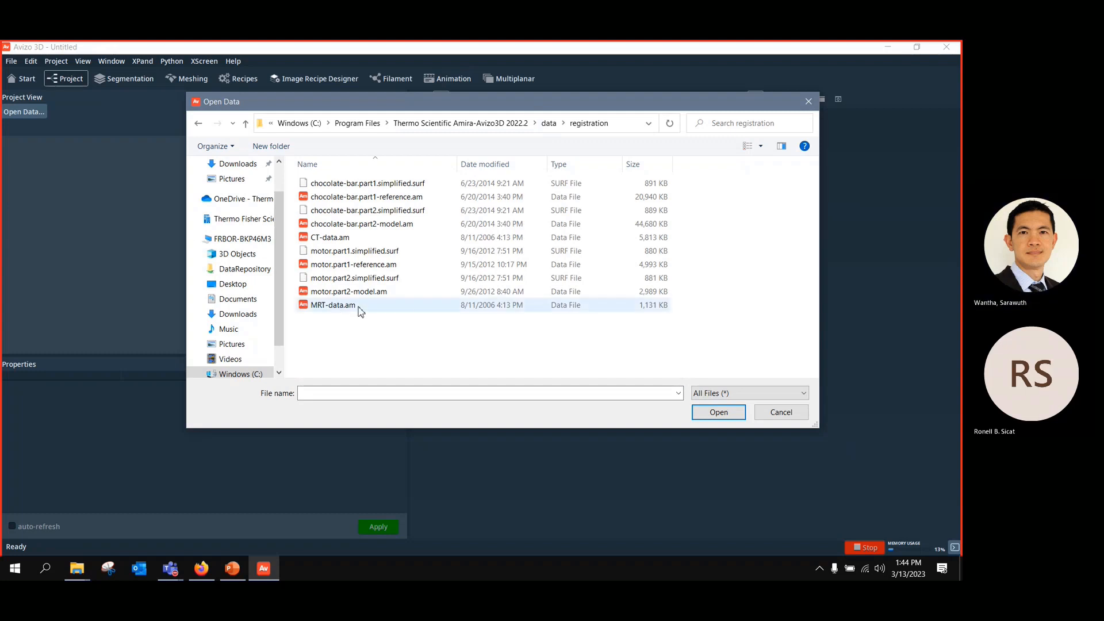
left_click(382, 270)
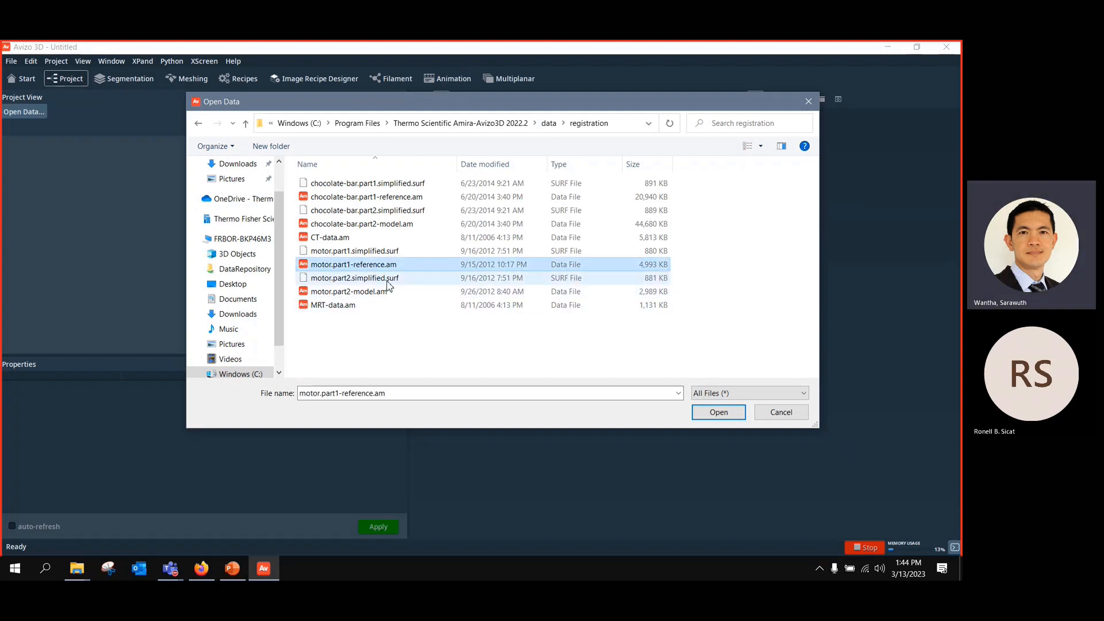
left_click(367, 291, "ctrl")
left_click(733, 412)
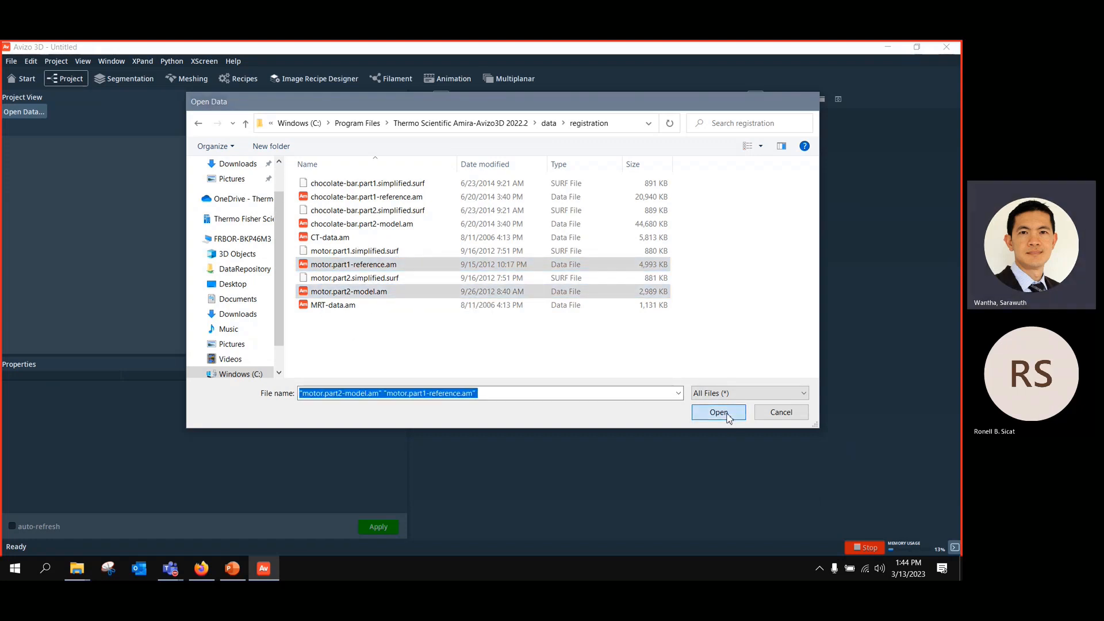
Step: Add a Volume Rendering to motor.part1-reference.am and another to motor.part2-model.am, placing each below its data object
left_click_drag(77, 164, 101, 190)
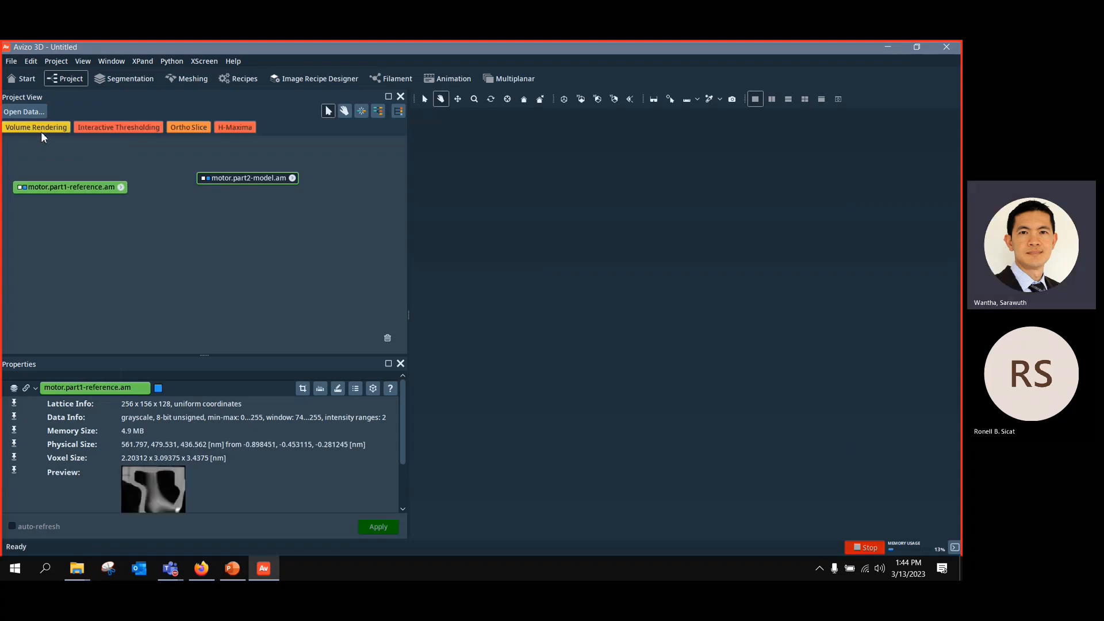
left_click(39, 126)
left_click_drag(385, 159, 155, 228)
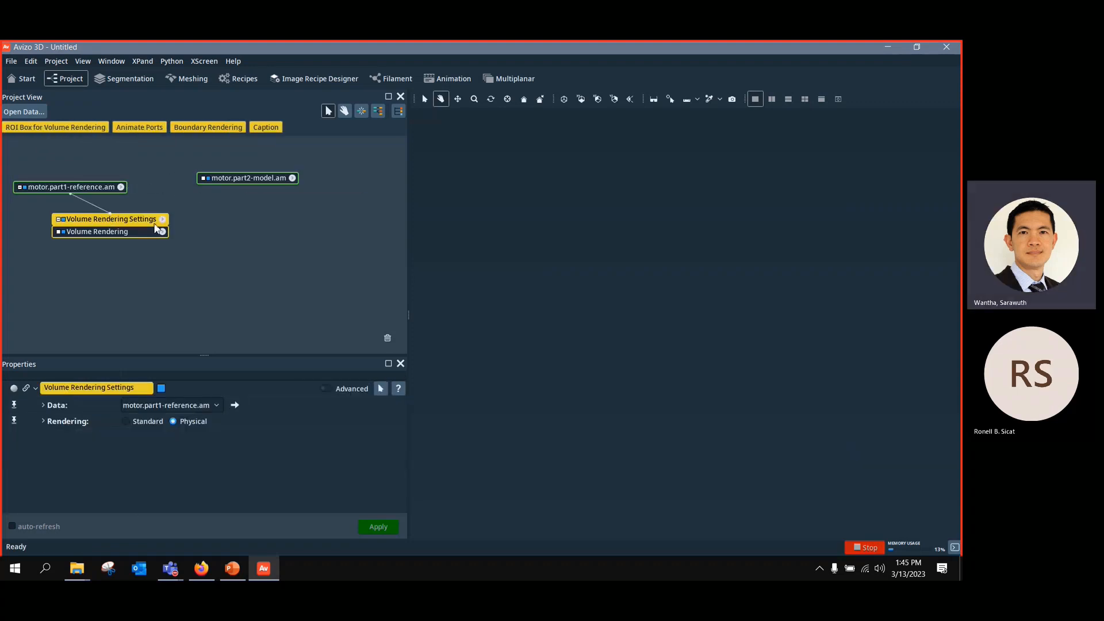
left_click(253, 178)
left_click(16, 127)
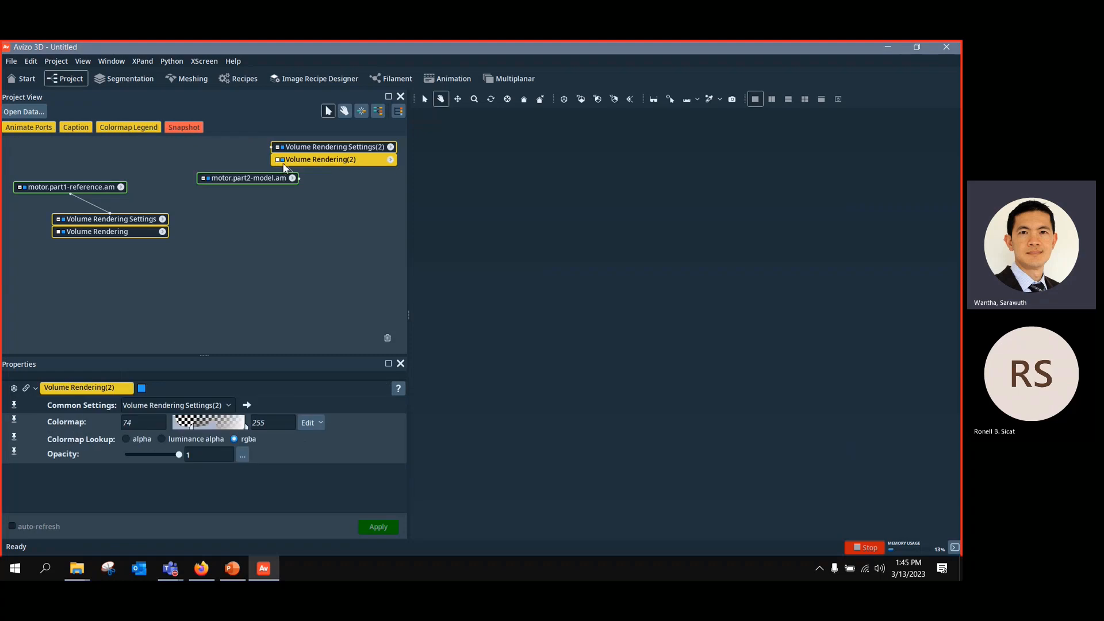
left_click_drag(284, 163, 229, 253)
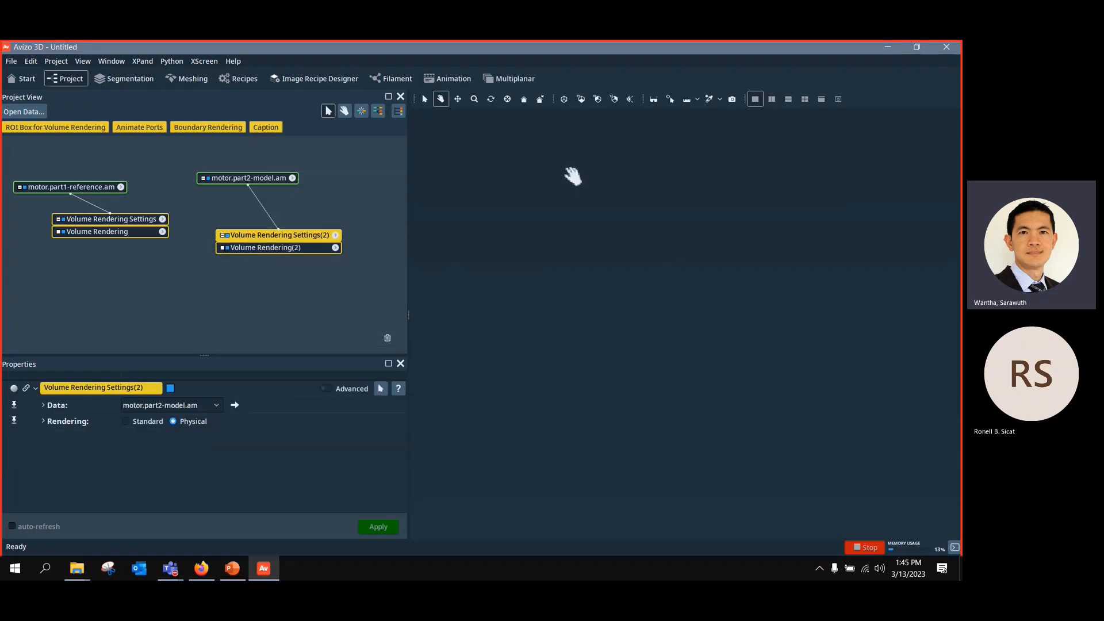
left_click(563, 101)
left_click_drag(638, 345, 690, 339)
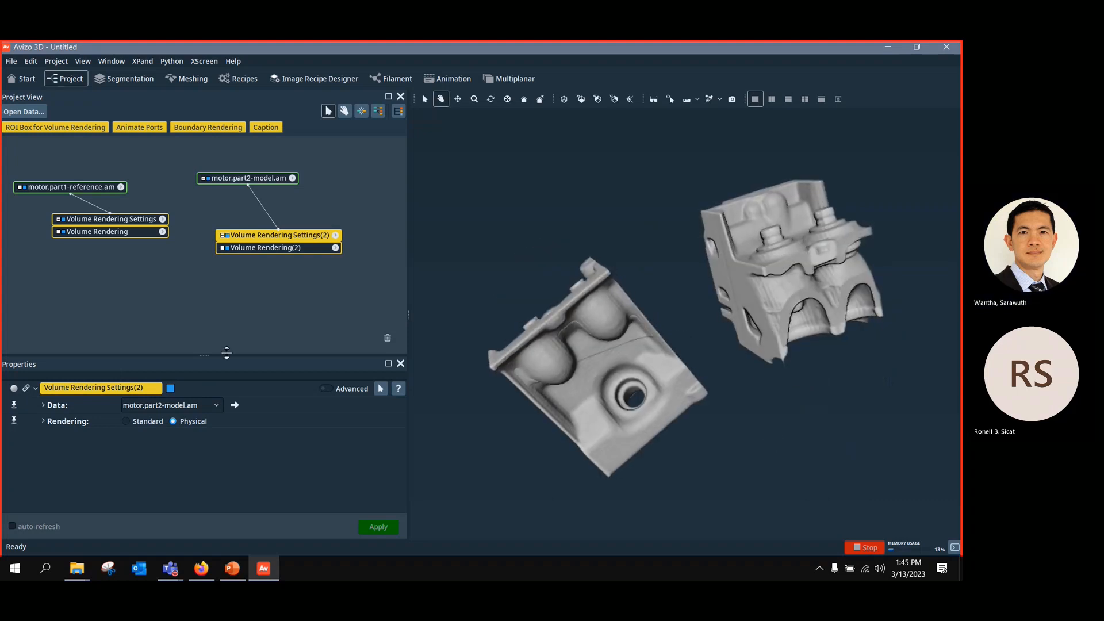
Step: Set the colormap of the motor.part1-reference.am Volume Rendering to volrenGreen.col
left_click(110, 233)
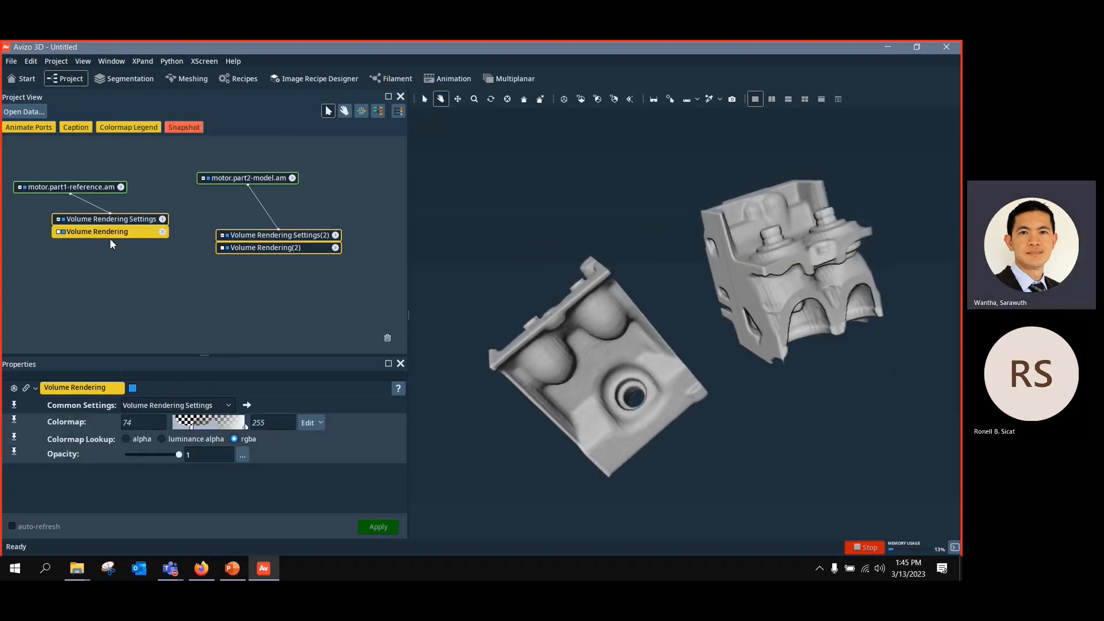
left_click(322, 422)
left_click(346, 282)
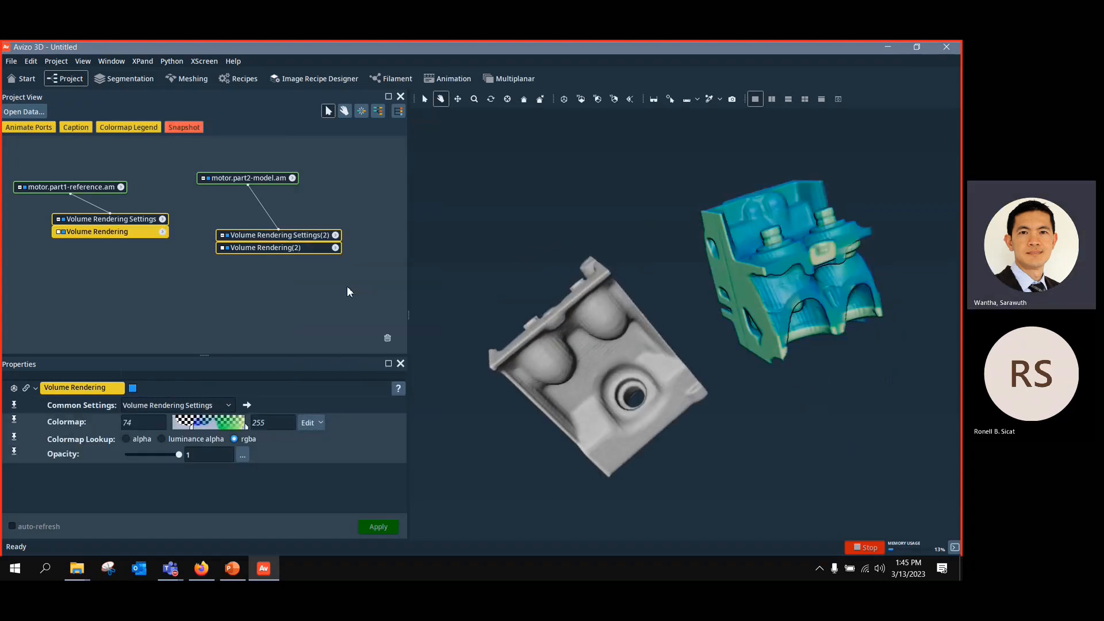
Step: Set the colormap of the motor.part2-model.am Volume Rendering to an orange preset to distinguish it from the blue-green reference
left_click(261, 248)
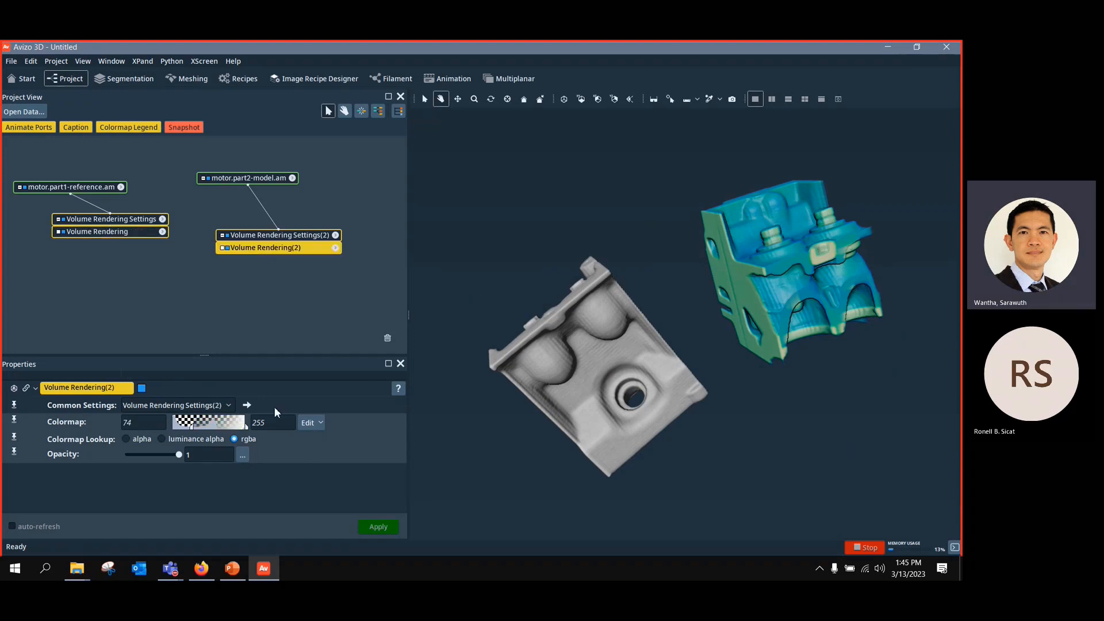
left_click(321, 422)
left_click(350, 275)
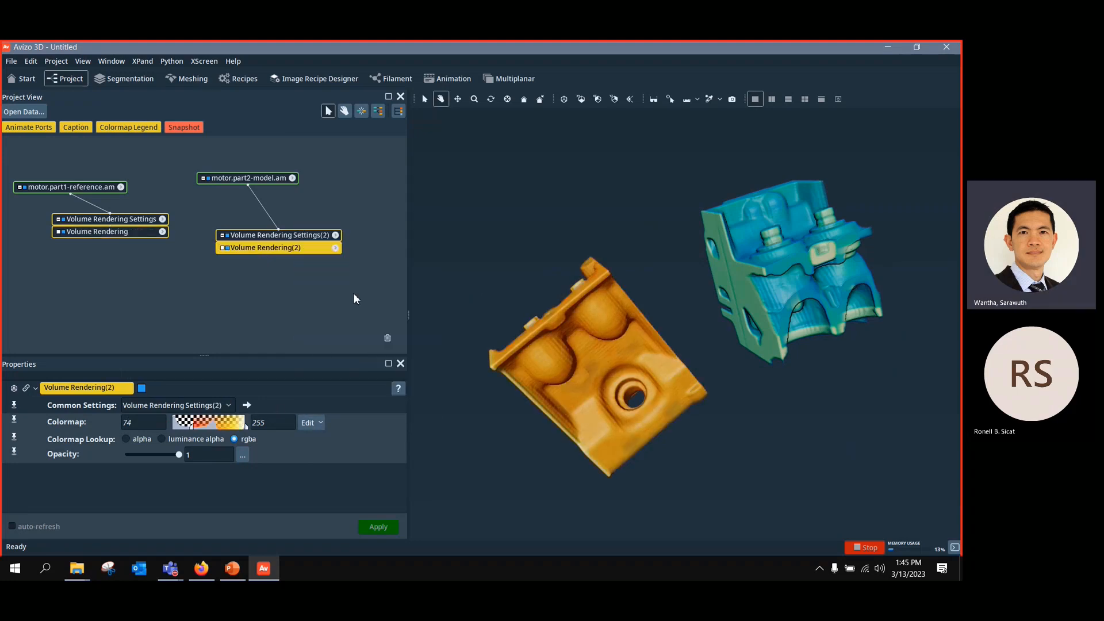
left_click_drag(706, 458, 754, 380)
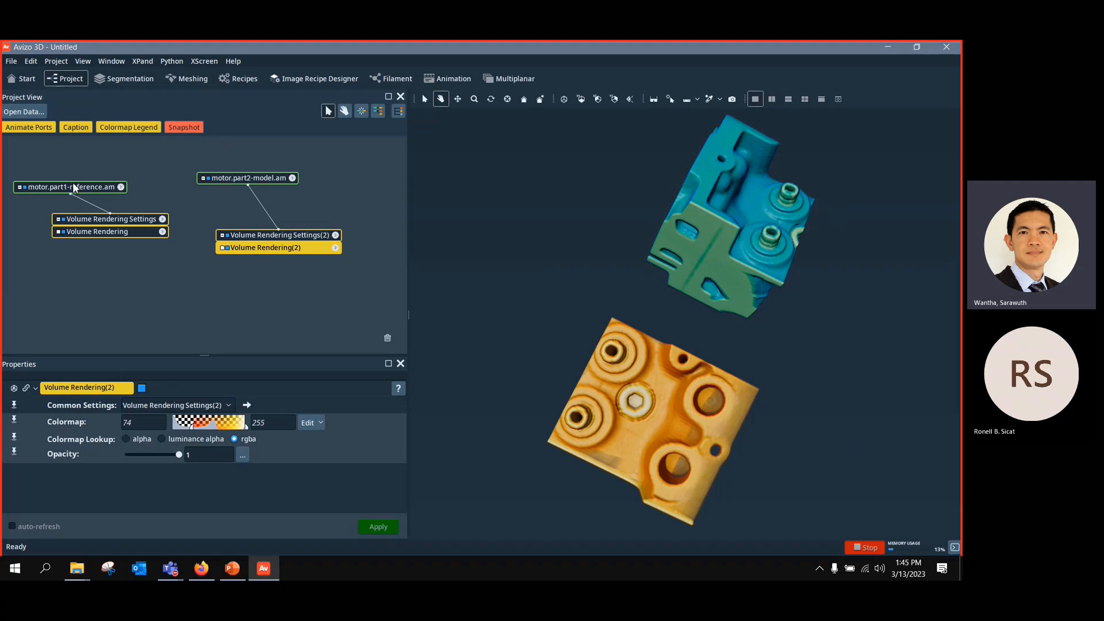
Step: Rearrange the project graph so each motor data object sits directly above its own volume rendering, with space between the two groups
left_click_drag(73, 187, 84, 172)
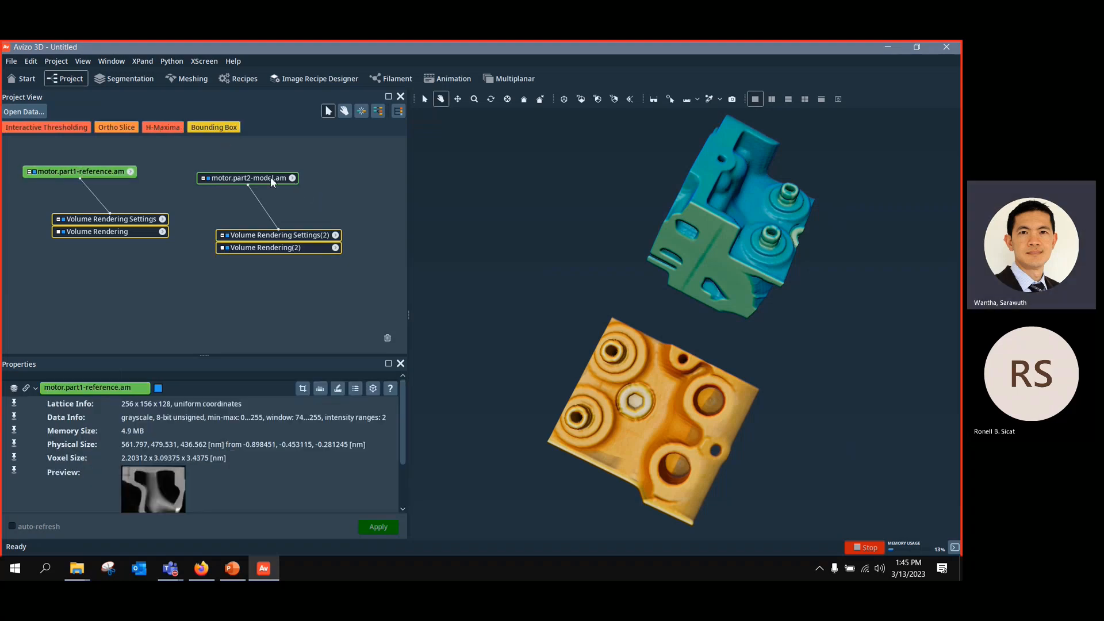
left_click_drag(271, 181, 292, 176)
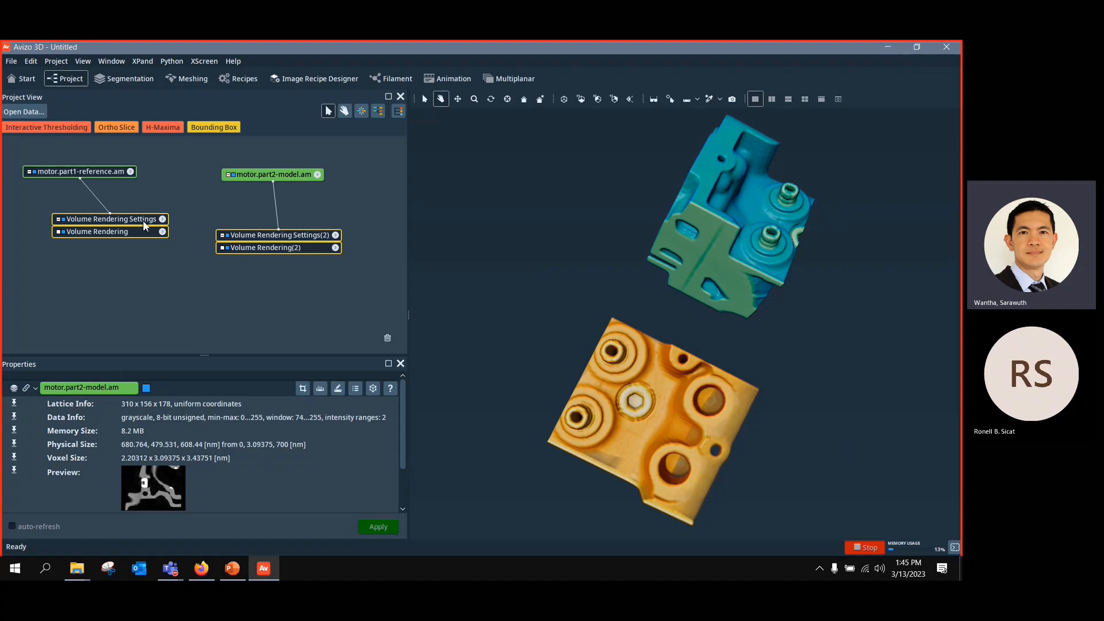
left_click_drag(142, 220, 107, 221)
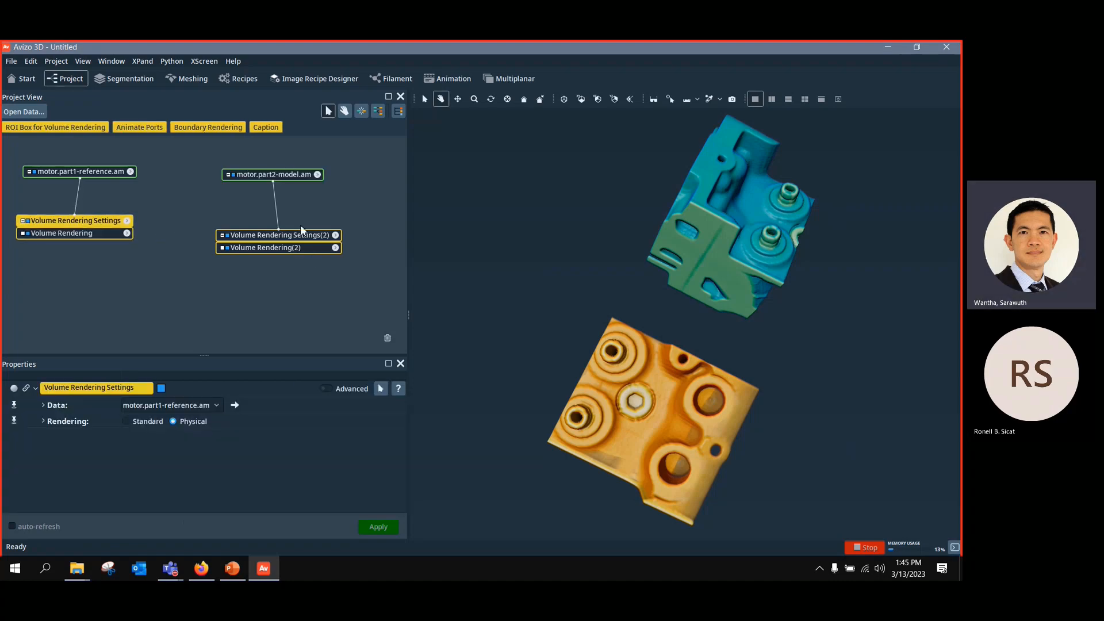
Step: Open the Transform Editor on motor.part2-model.am and shift and tilt the orange volume beside the reference
left_click(283, 175)
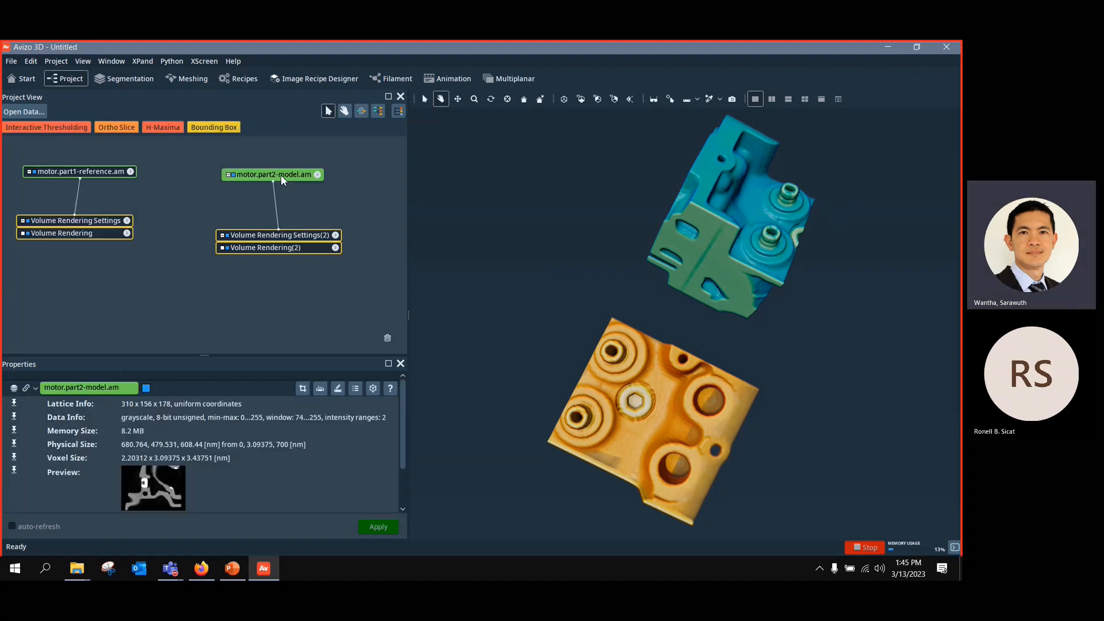
left_click(281, 178)
mouse_move(282, 178)
left_click(373, 392)
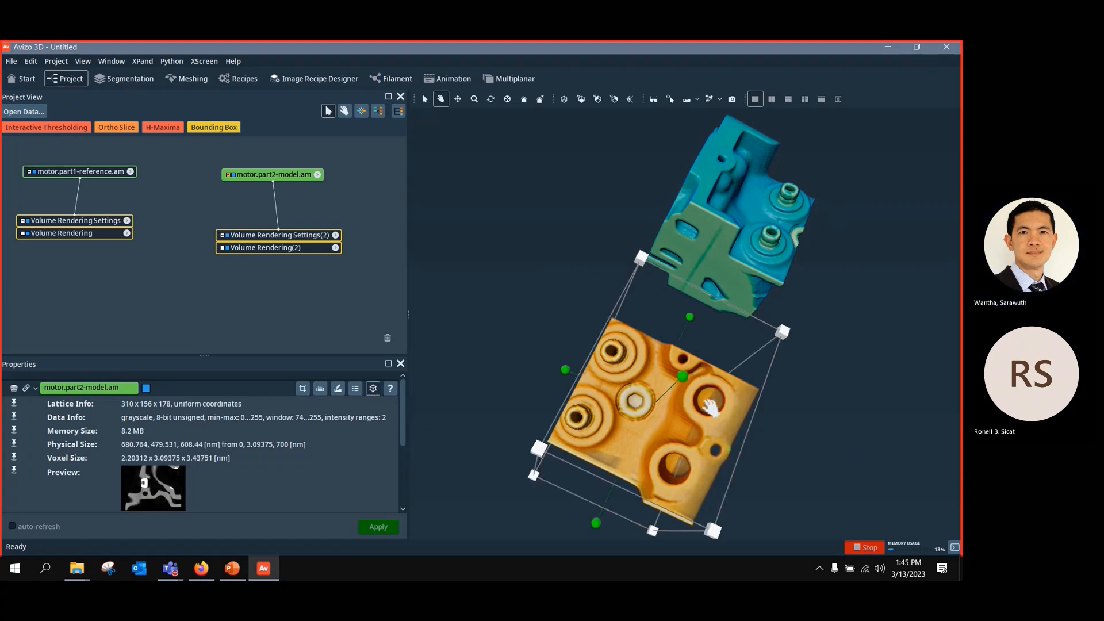
left_click_drag(599, 360, 595, 330)
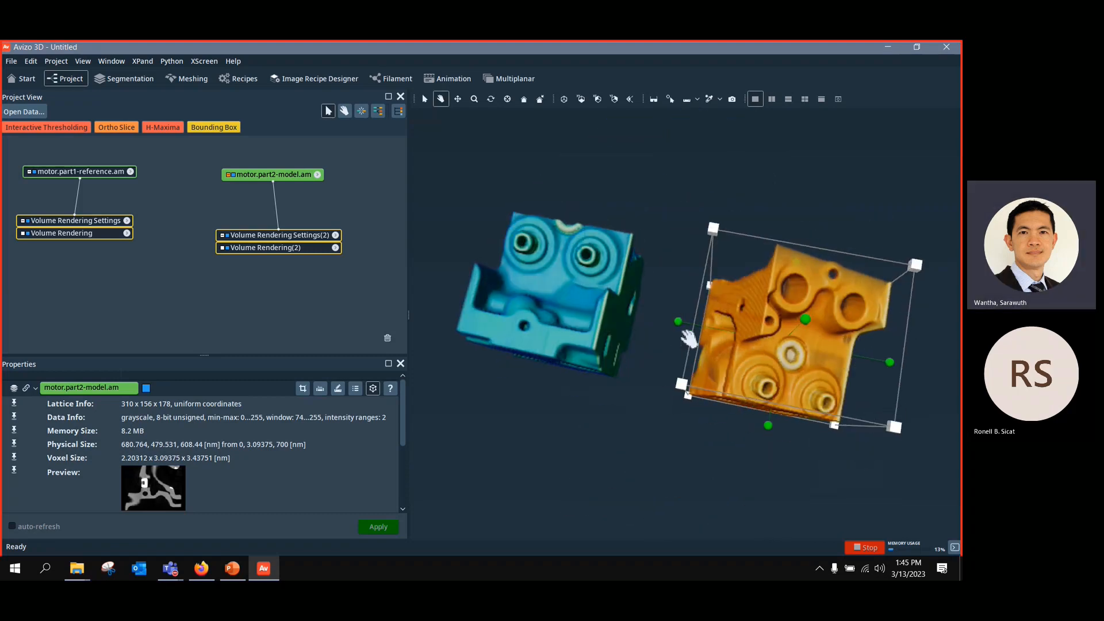
left_click(424, 99)
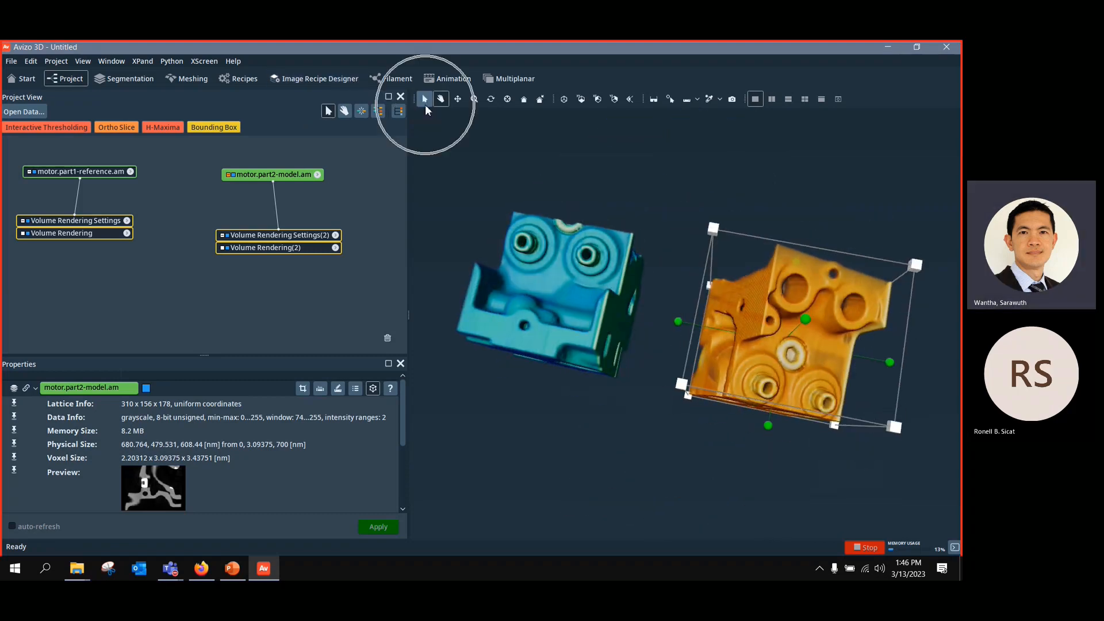
left_click(425, 99)
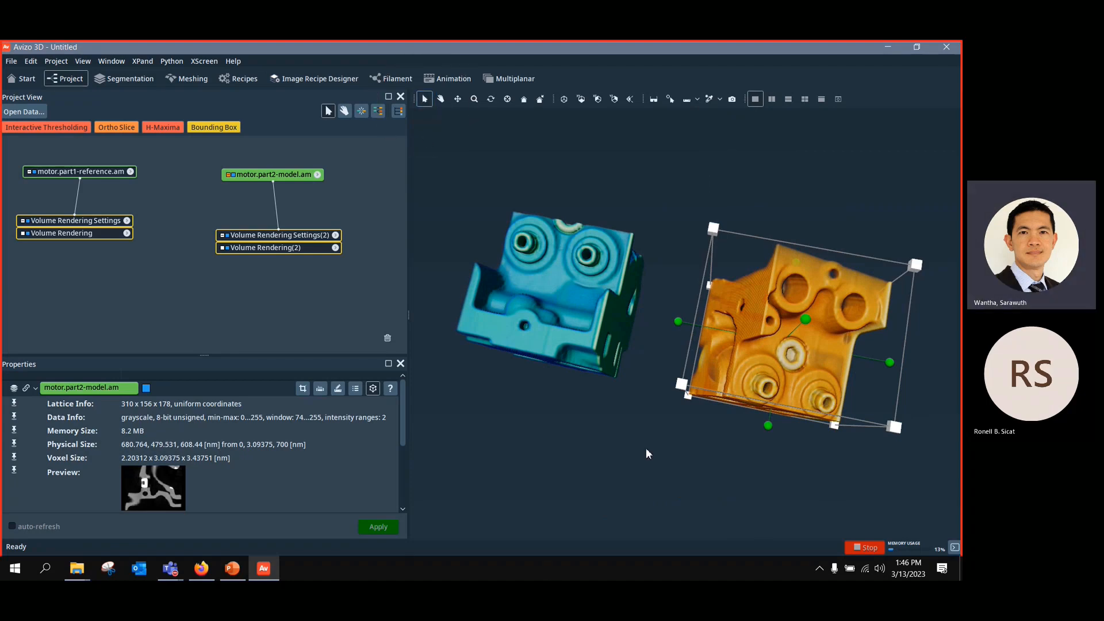
left_click_drag(794, 355, 814, 233)
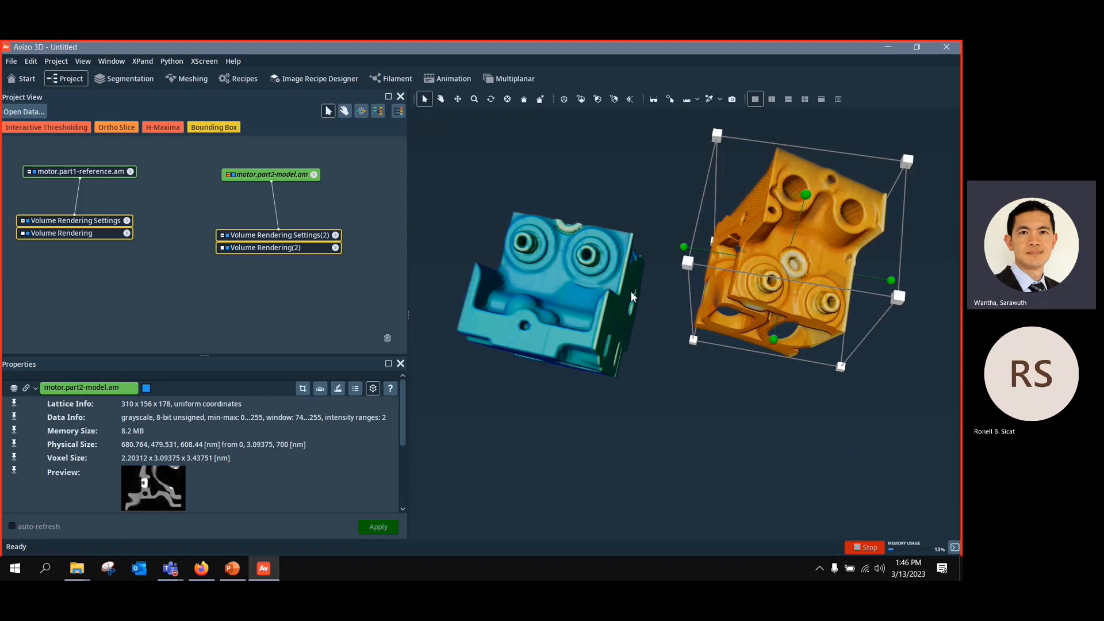
Step: Move the orange motor.part2-model.am volume against the blue-green reference from several viewing angles until the two parts overlap
left_click(441, 100)
key("Escape")
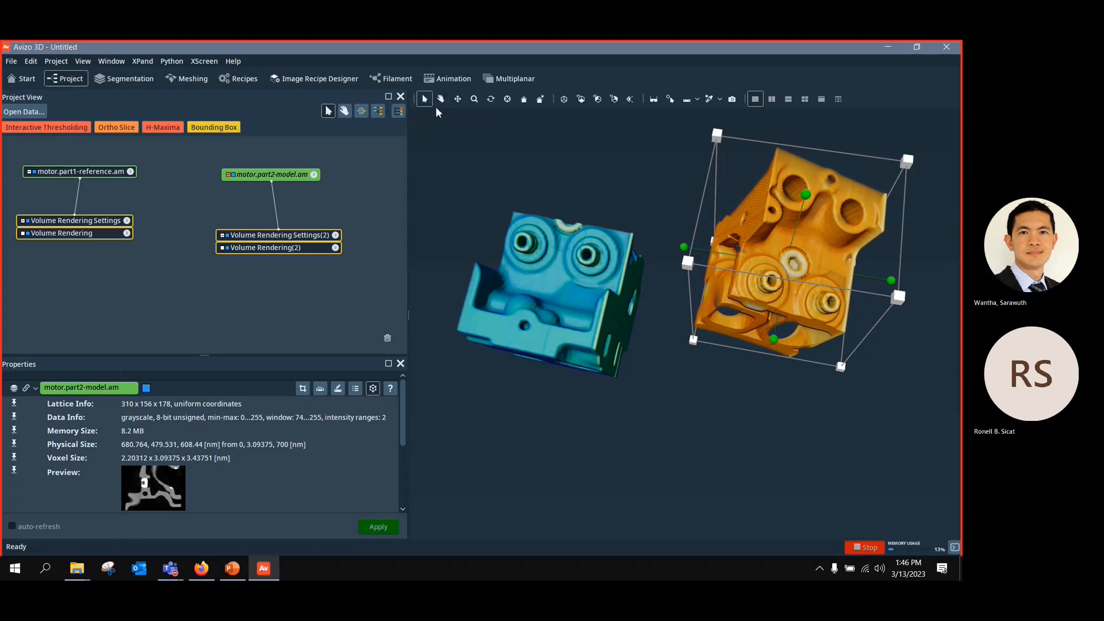
left_click(438, 103)
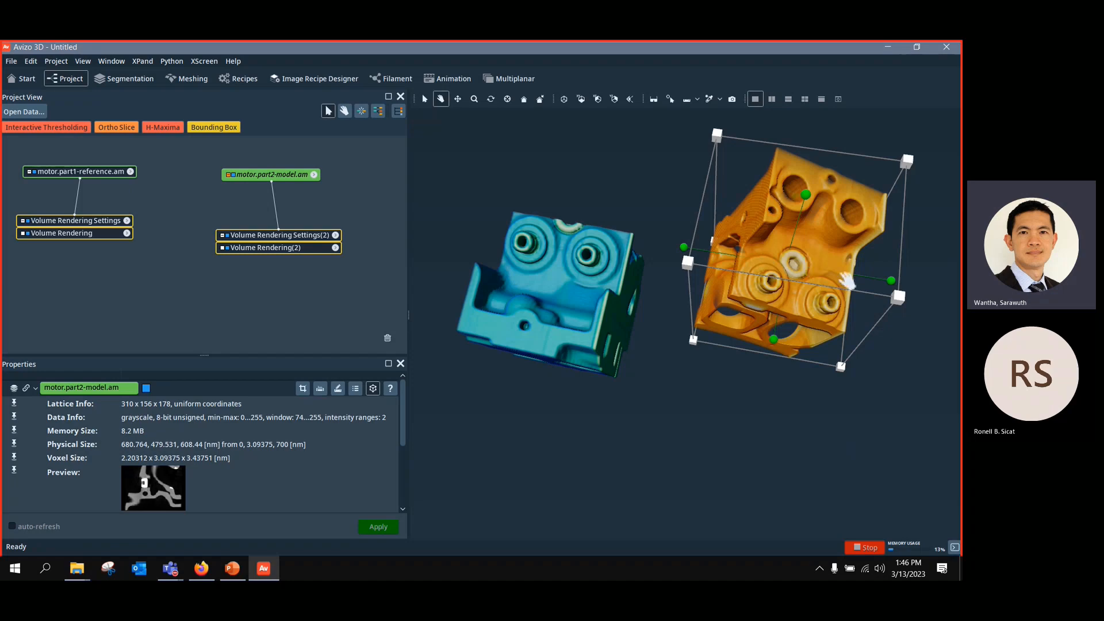
left_click_drag(846, 281, 888, 198)
key("Escape")
key("Escape")
left_click_drag(802, 224, 760, 167)
key("Escape")
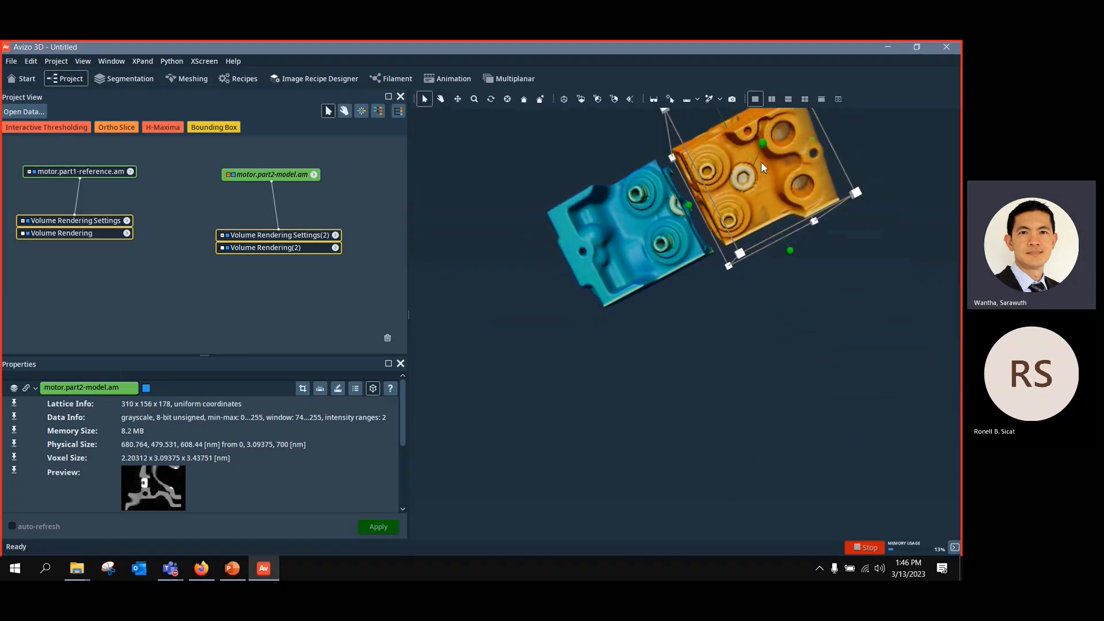
key("Escape")
left_click_drag(667, 295, 934, 394)
key("Escape")
left_click_drag(817, 350, 679, 389)
Step: Rotate the orange model with its transform handle and nudge it so its bolt bosses roughly match those of the reference
left_click(440, 99)
key("Escape")
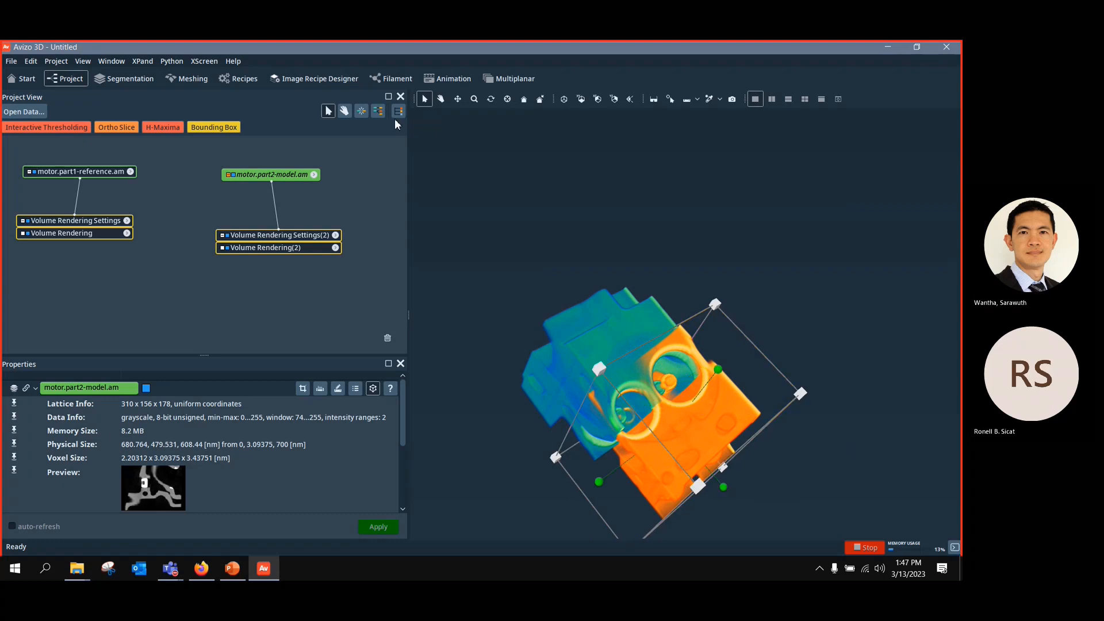
left_click(440, 99)
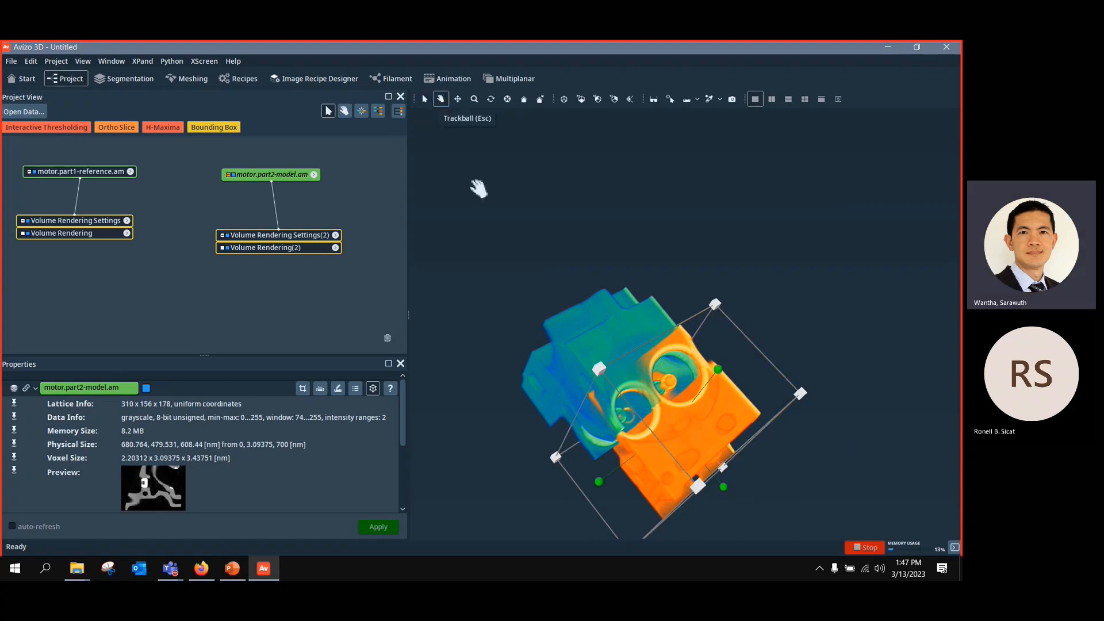
left_click_drag(476, 188, 751, 348)
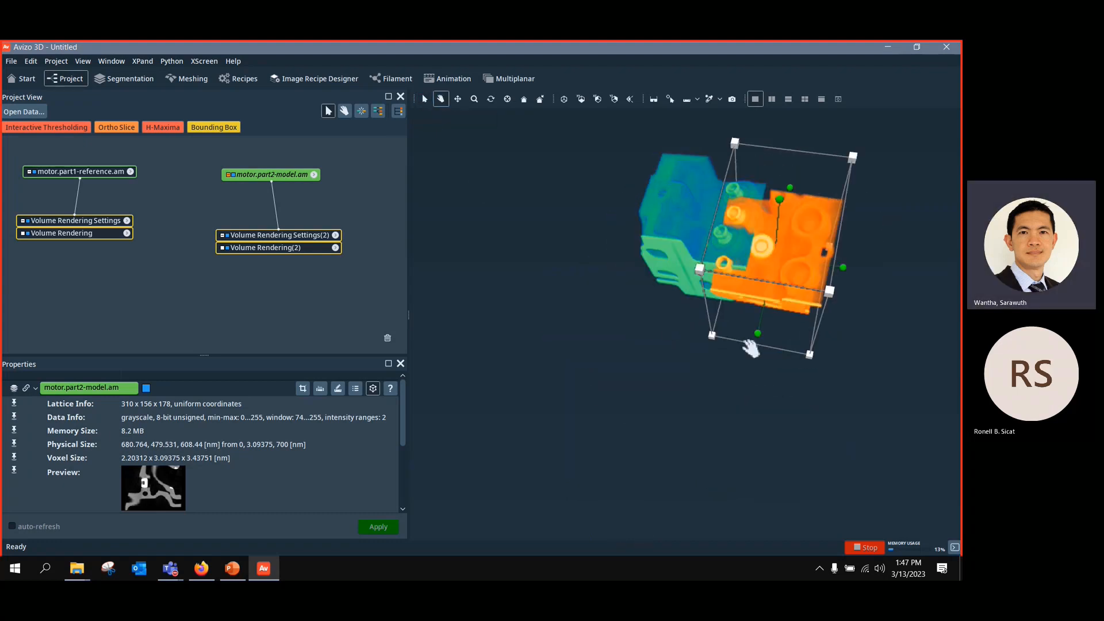
key("Escape")
left_click(779, 198)
left_click_drag(778, 199, 784, 185)
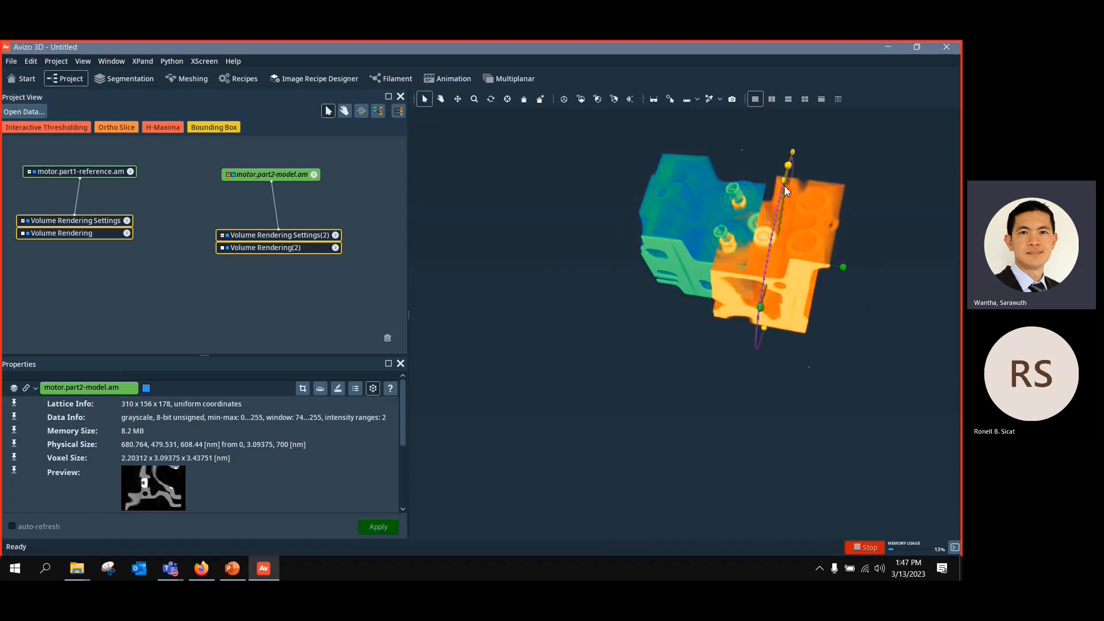
left_click_drag(787, 240, 777, 244)
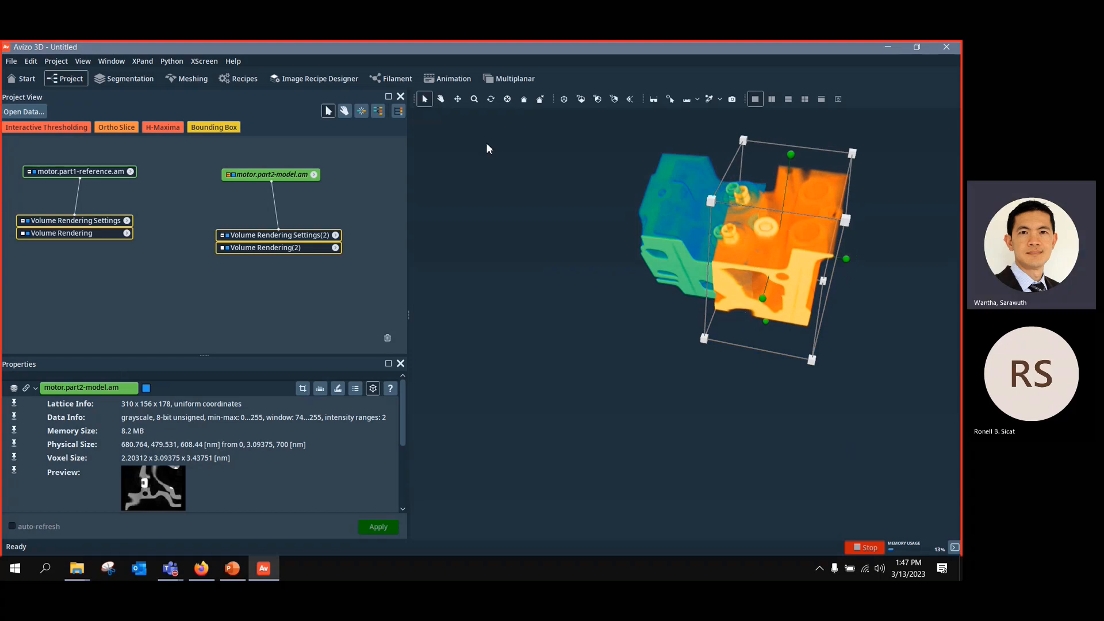
Step: Check the rough alignment of the two motor parts from different angles and close the Transform Editor of motor.part2-model.am
left_click(441, 99)
left_click_drag(759, 268, 777, 328)
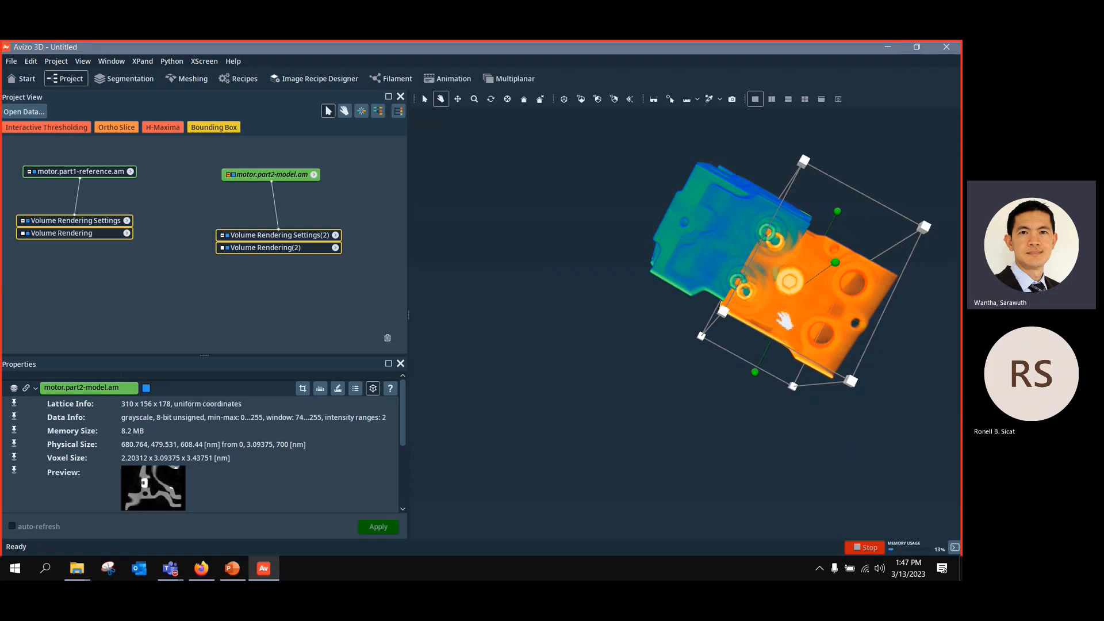
left_click_drag(804, 294, 739, 297)
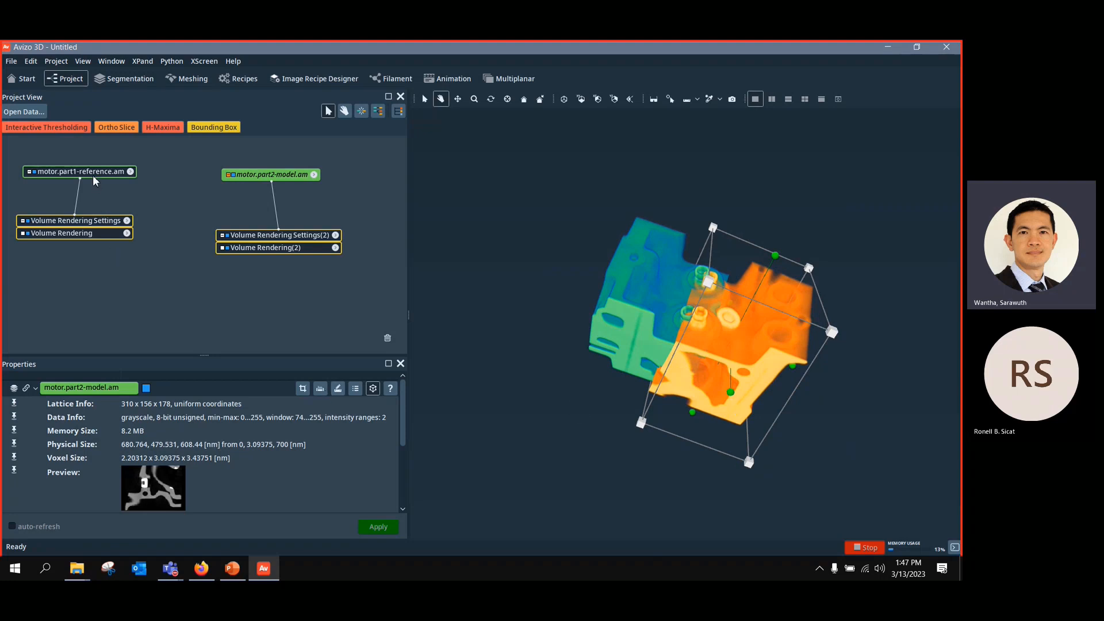
left_click(373, 388)
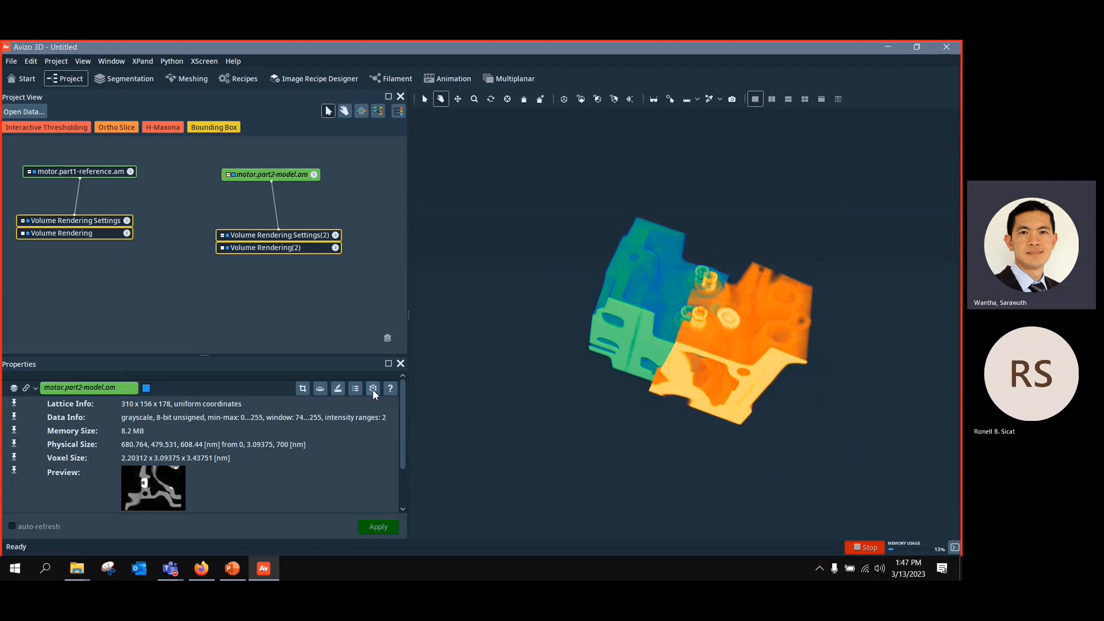
left_click_drag(734, 328, 753, 322)
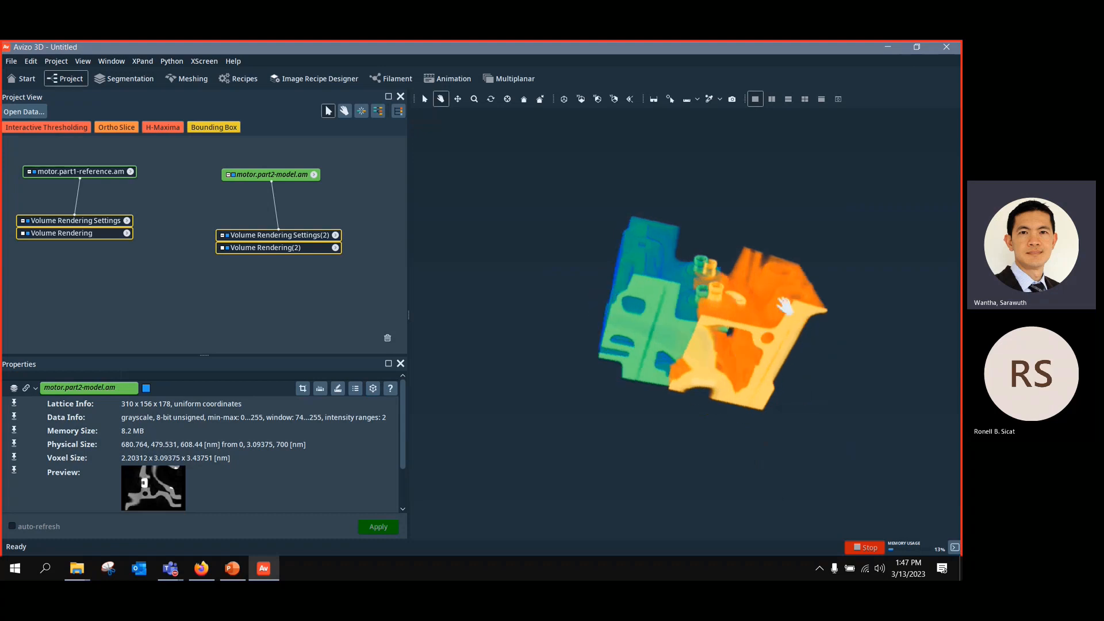
Step: Attach a Register Images module to motor.part1-reference.am and place it between the two data objects
left_click(96, 172)
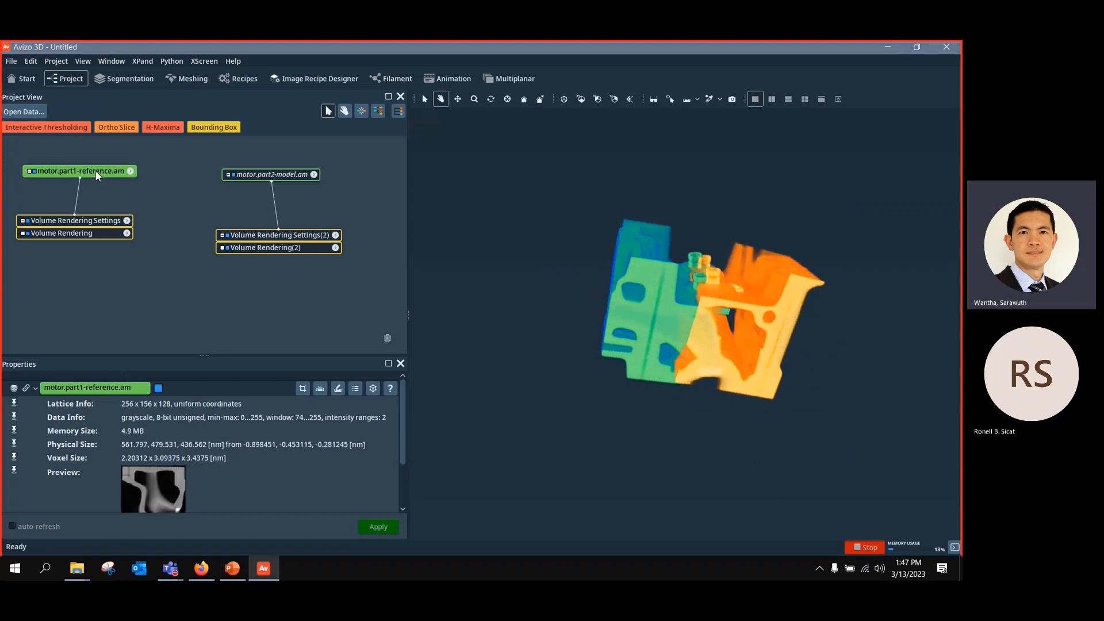
right_click(95, 171)
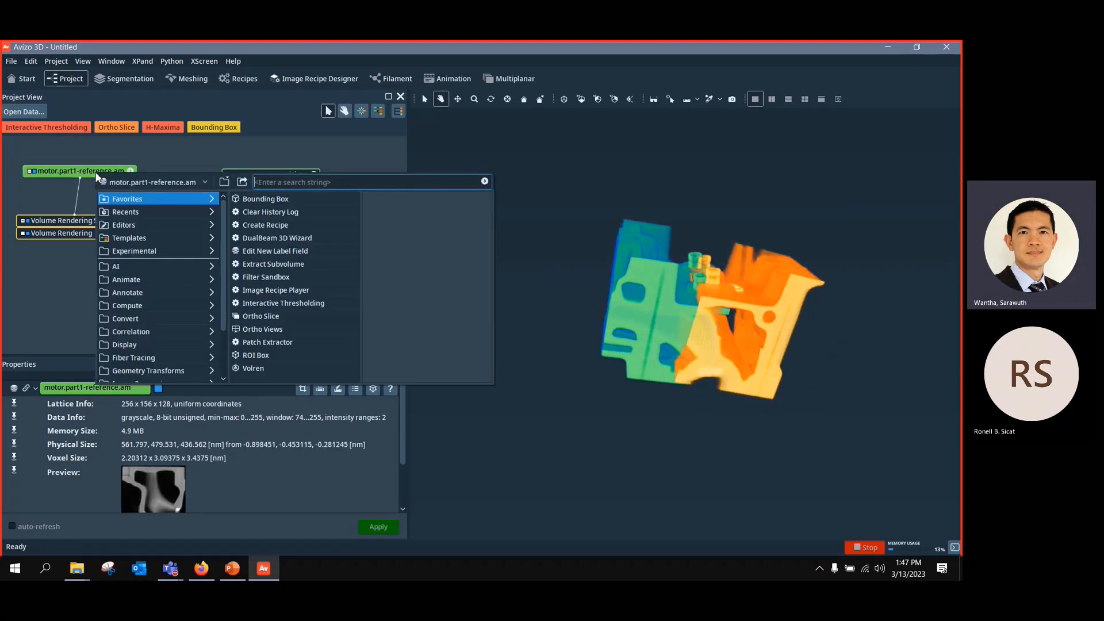
type("regi")
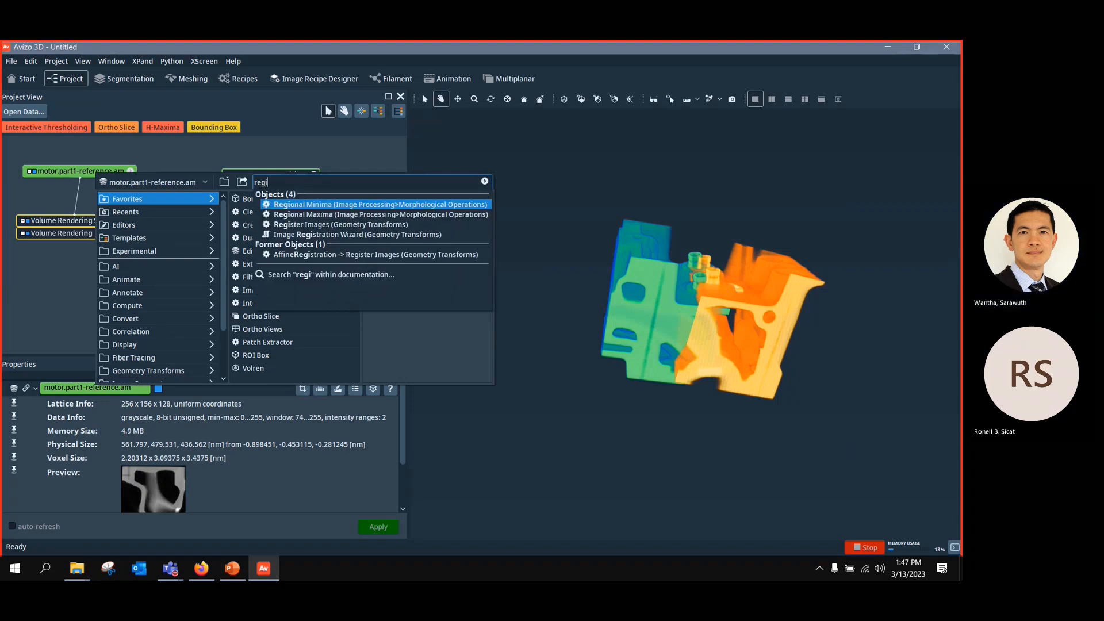
left_click(345, 224)
left_click_drag(133, 185, 196, 187)
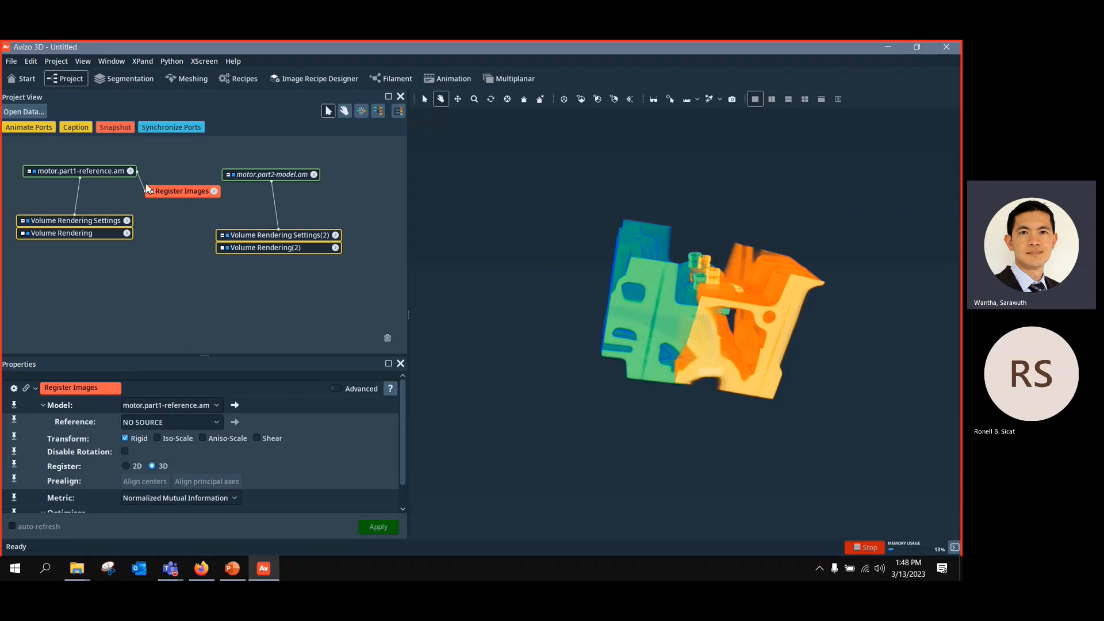
left_click_drag(147, 188, 168, 218)
Step: Set the Register Images model to motor.part2-model.am and its reference to motor.part1-reference.am
left_click(172, 405)
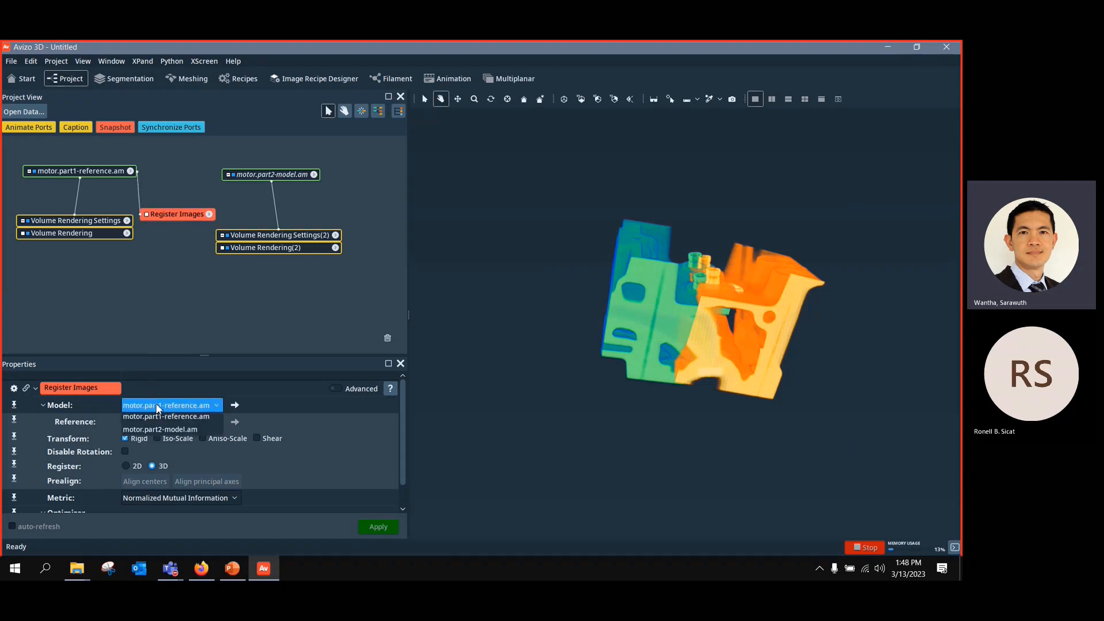
left_click(199, 447)
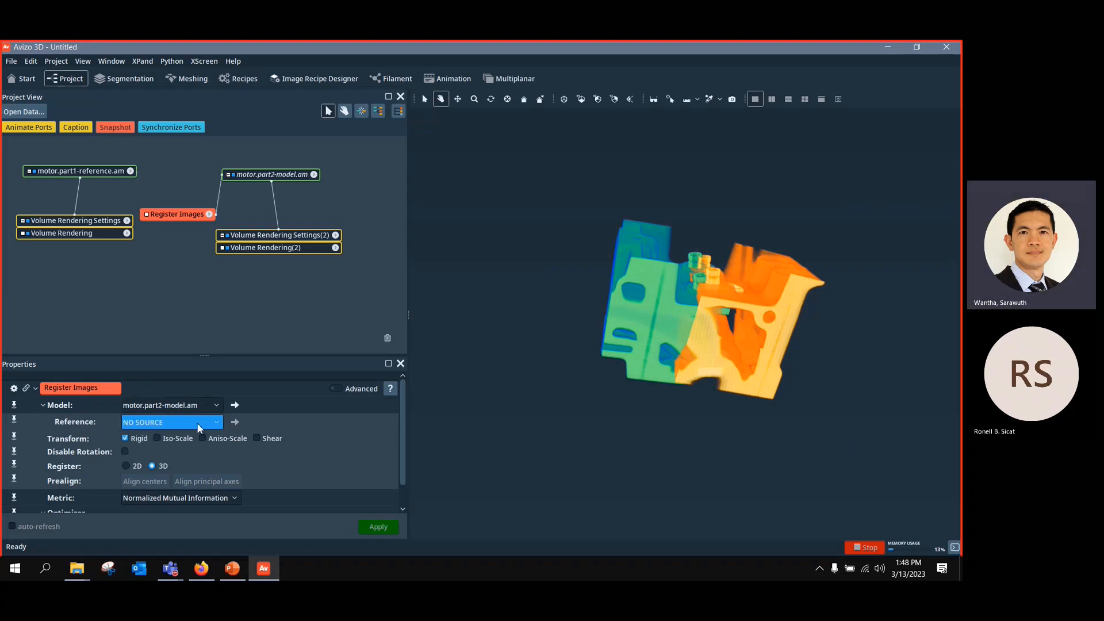
left_click(196, 423)
left_click(199, 451)
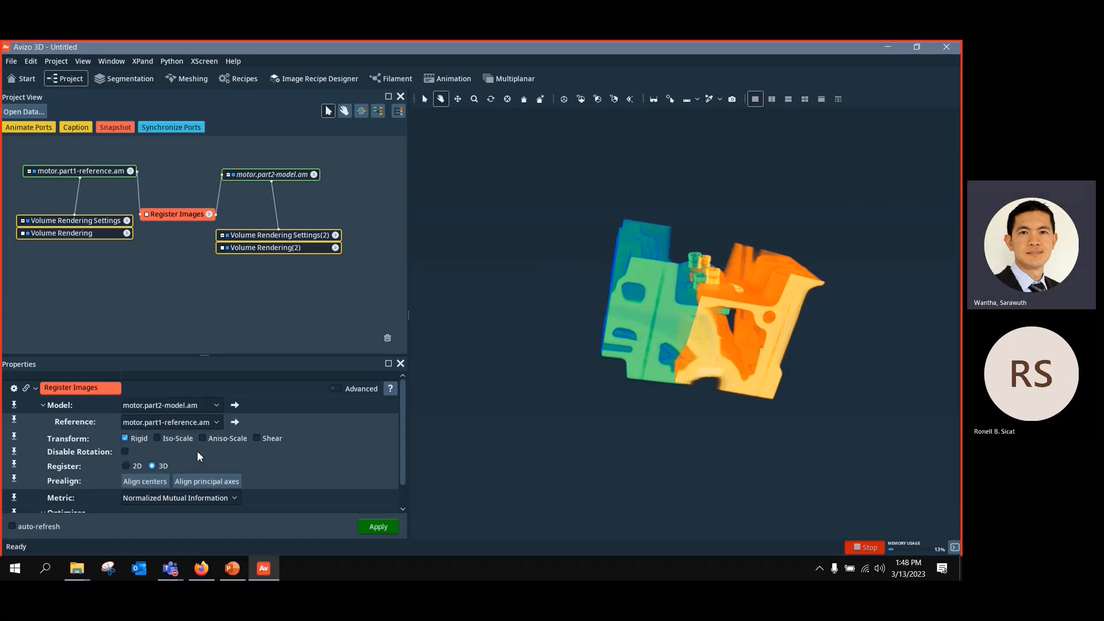
Step: Place the Register Images module above the two data objects and enlarge its properties area to show the metric and optimizer settings
left_click_drag(161, 213, 167, 148)
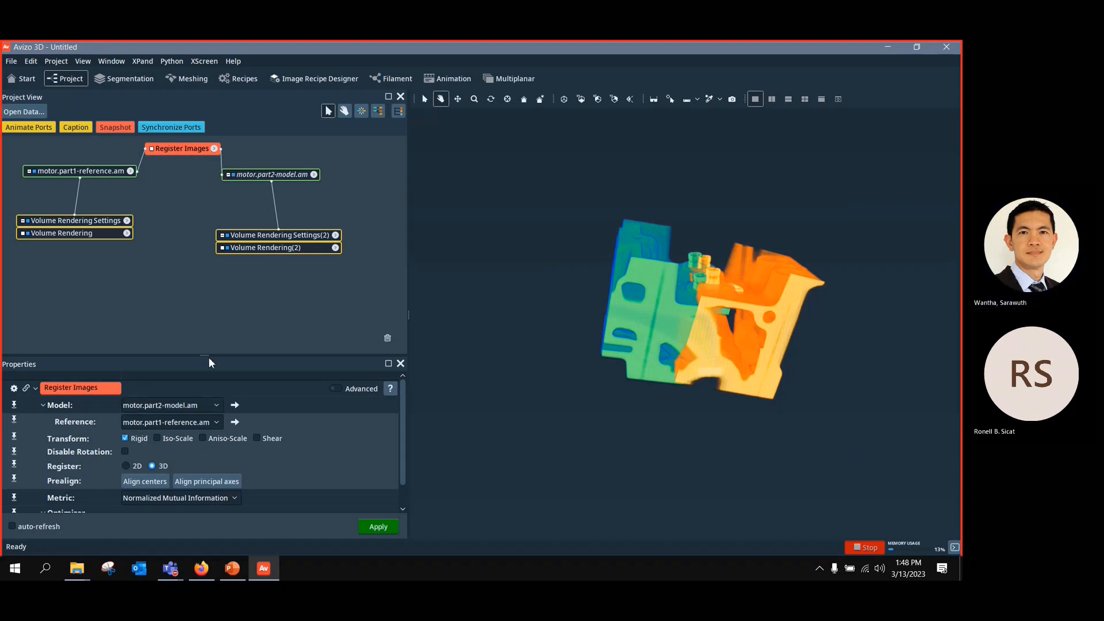
left_click_drag(205, 357, 209, 300)
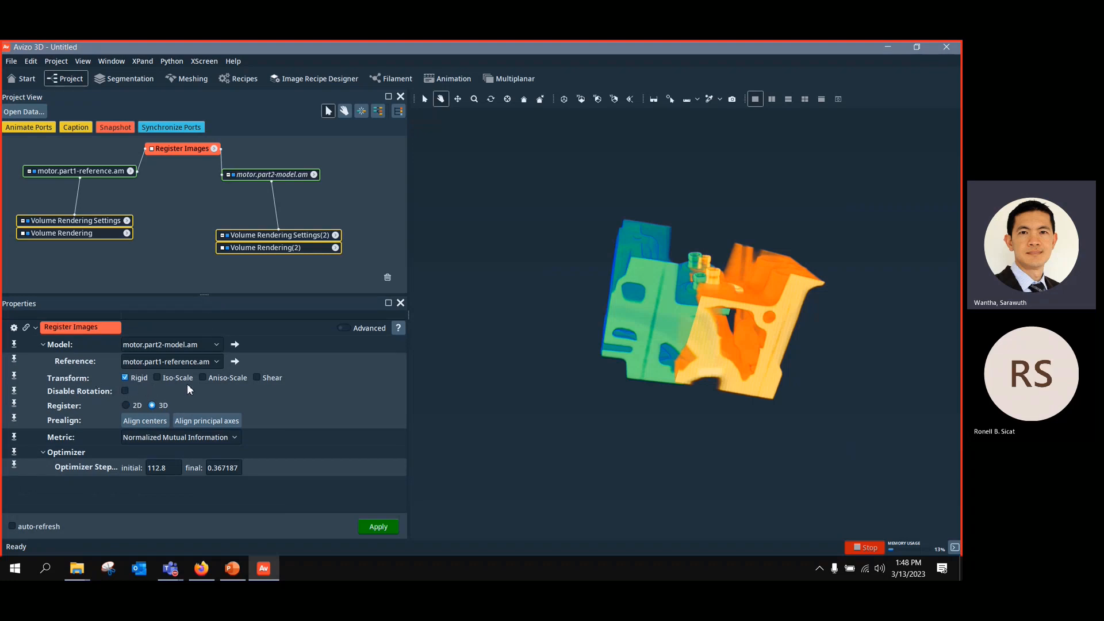
mouse_move(710, 337)
left_mouse_down()
mouse_move(680, 443)
mouse_move(672, 433)
mouse_move(716, 397)
mouse_move(710, 351)
left_mouse_up()
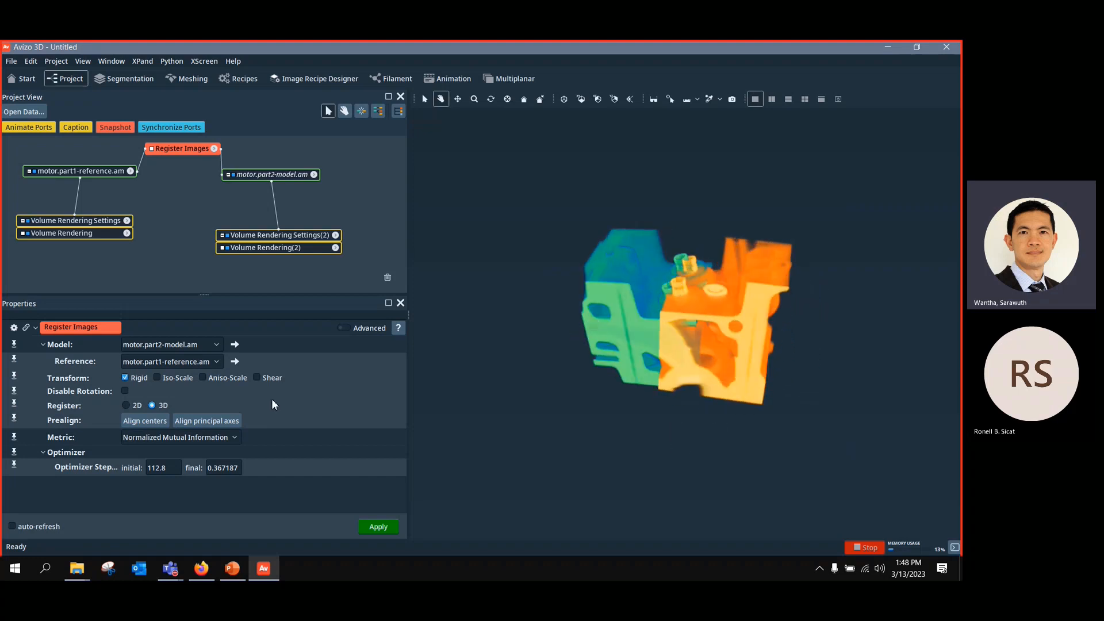
left_click_drag(663, 315, 711, 292)
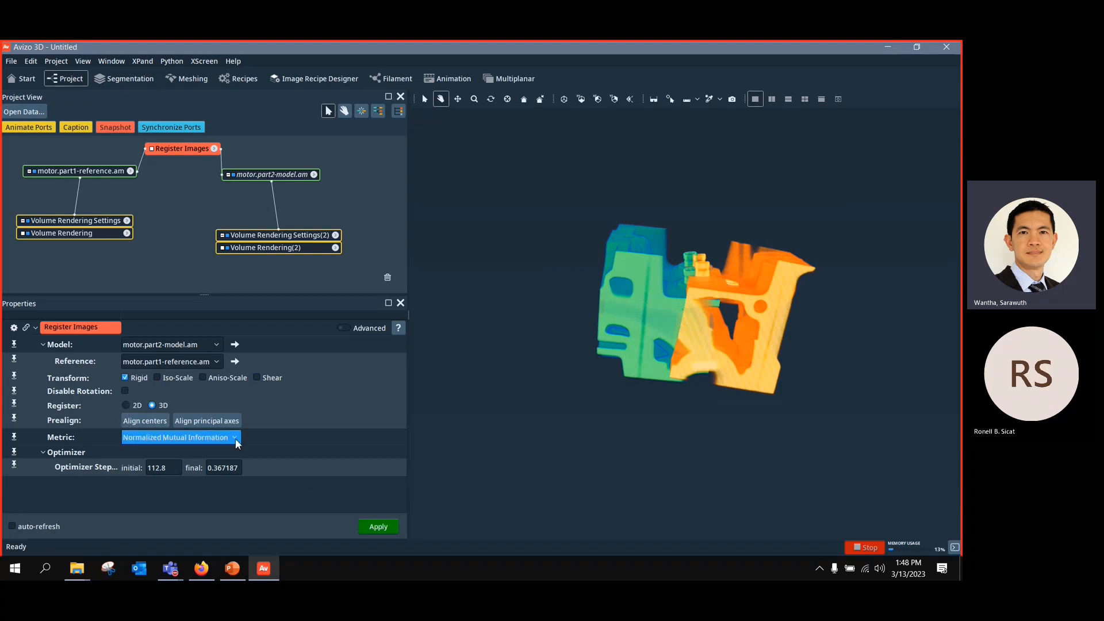
Step: Prealign the two motor volumes by centers and then by principal axes, with the Transform Editor of motor.part2-model.am open
left_click(151, 424)
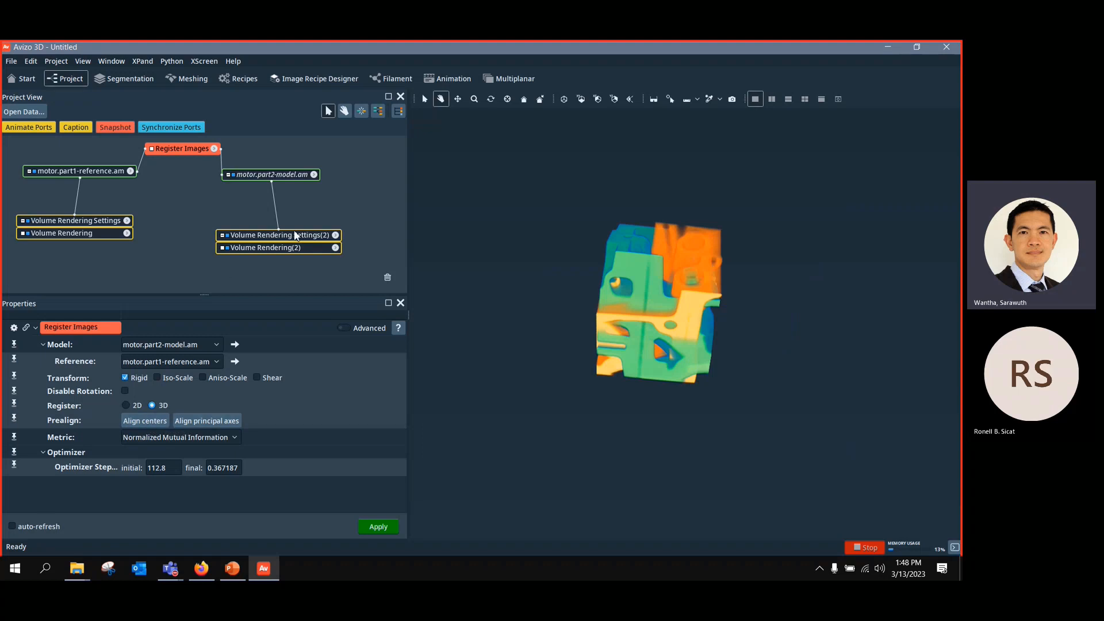
left_click(254, 174)
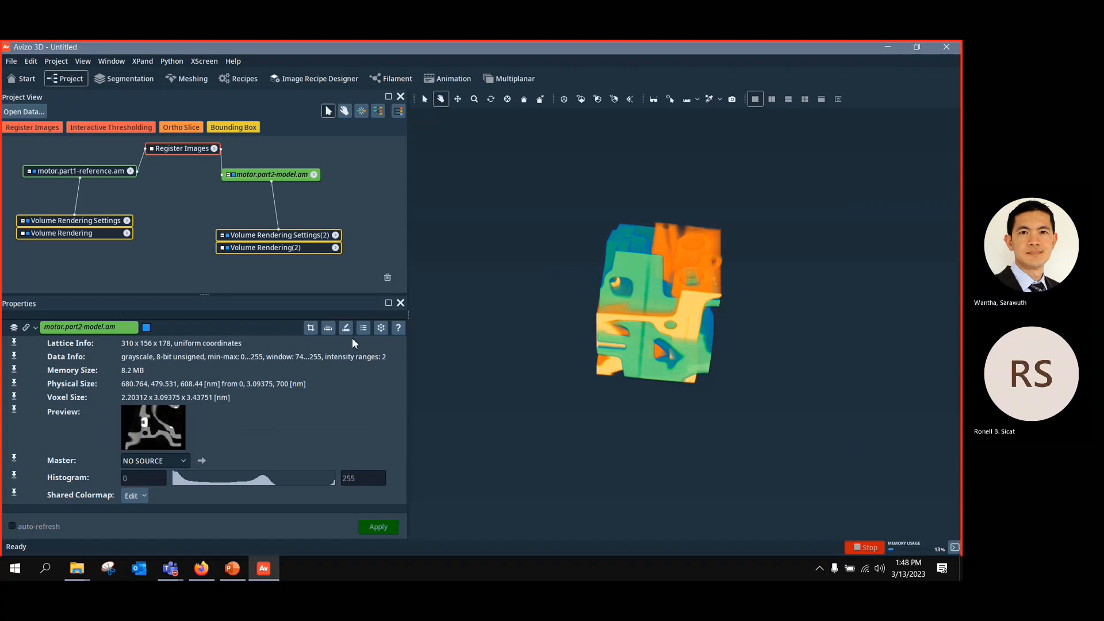
left_click(383, 329)
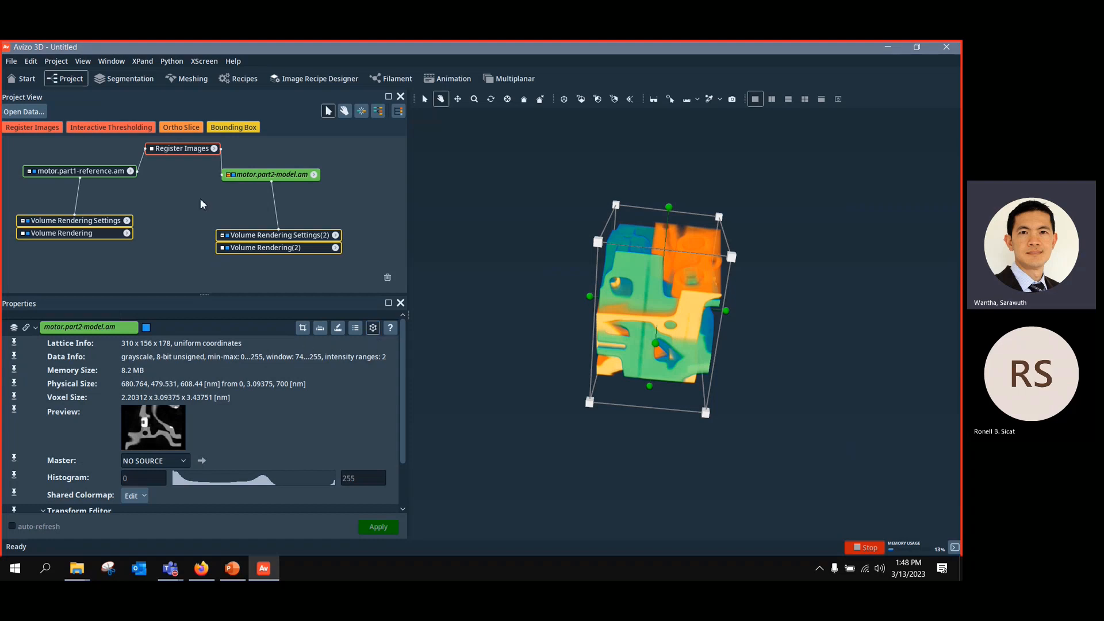
left_click(182, 150)
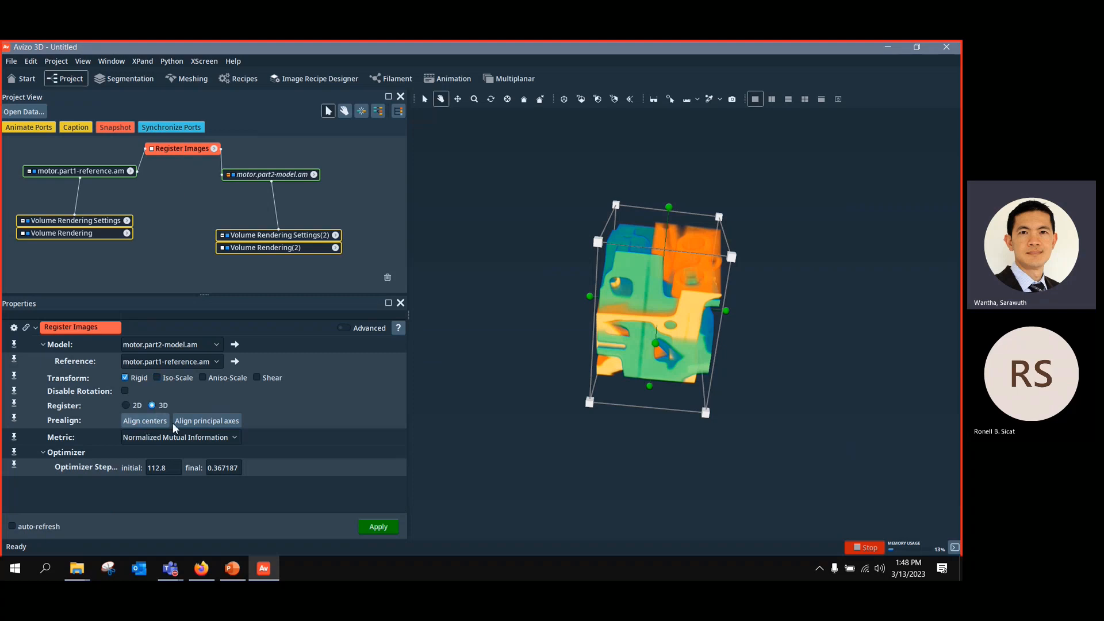
left_click(195, 423)
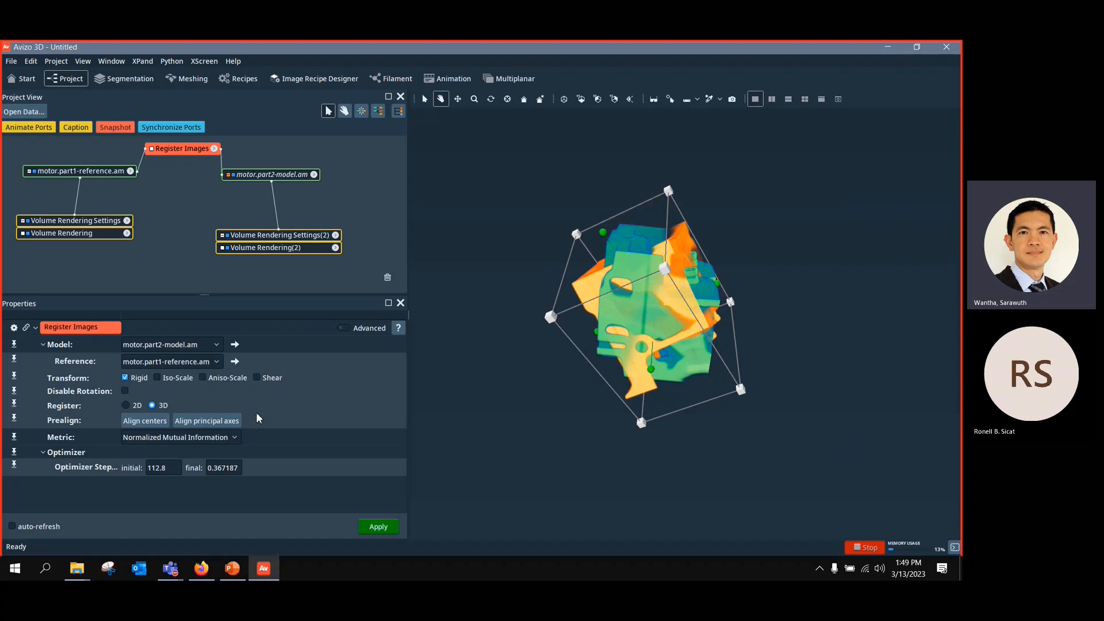
Step: Move the volume of motor.part2-model.am clear of the reference part so the two stand side by side
left_click(263, 174)
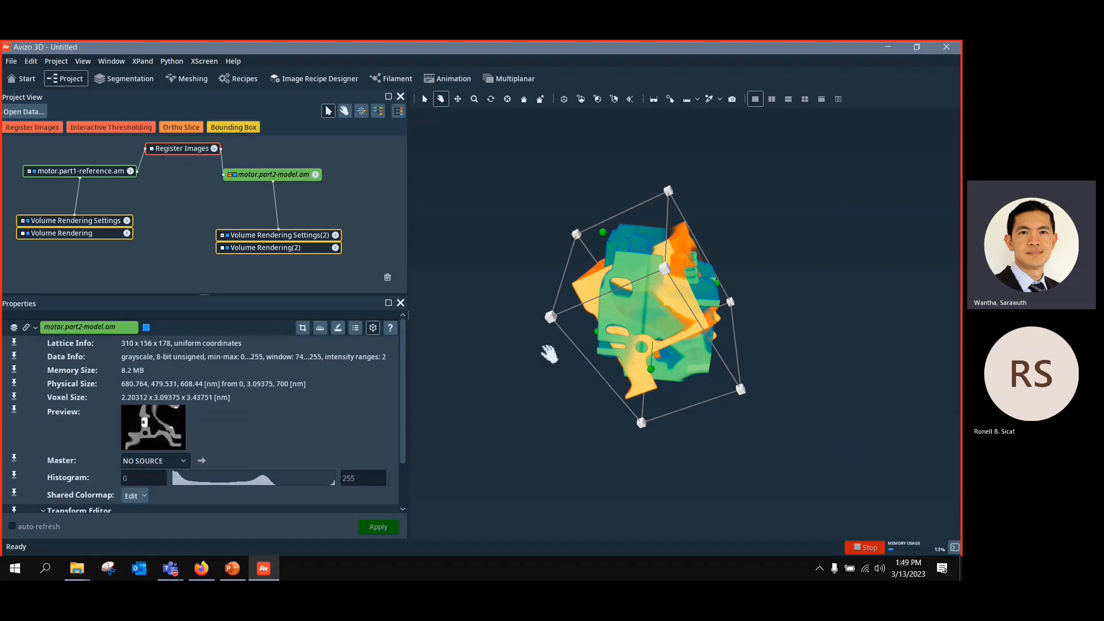
left_click_drag(660, 336, 676, 308)
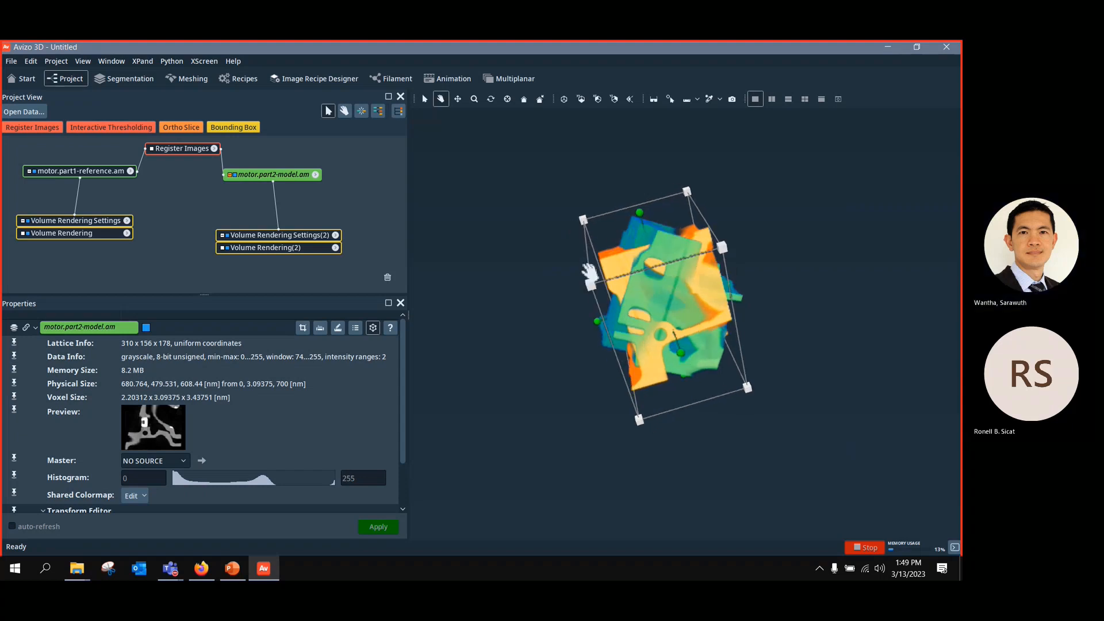
left_click(424, 99)
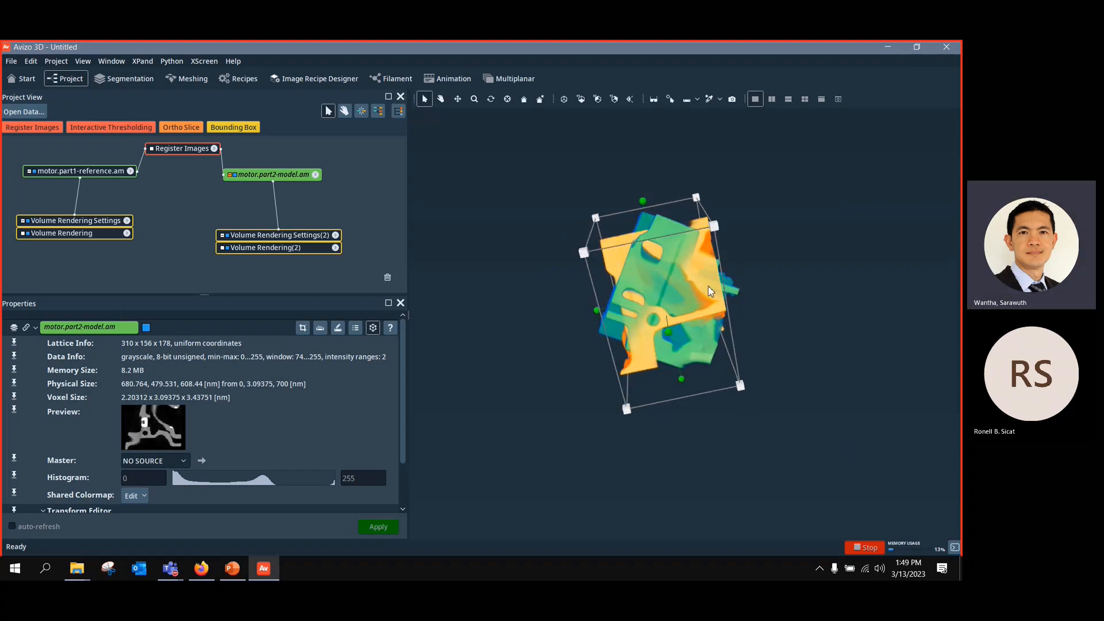
left_click_drag(711, 291, 826, 297)
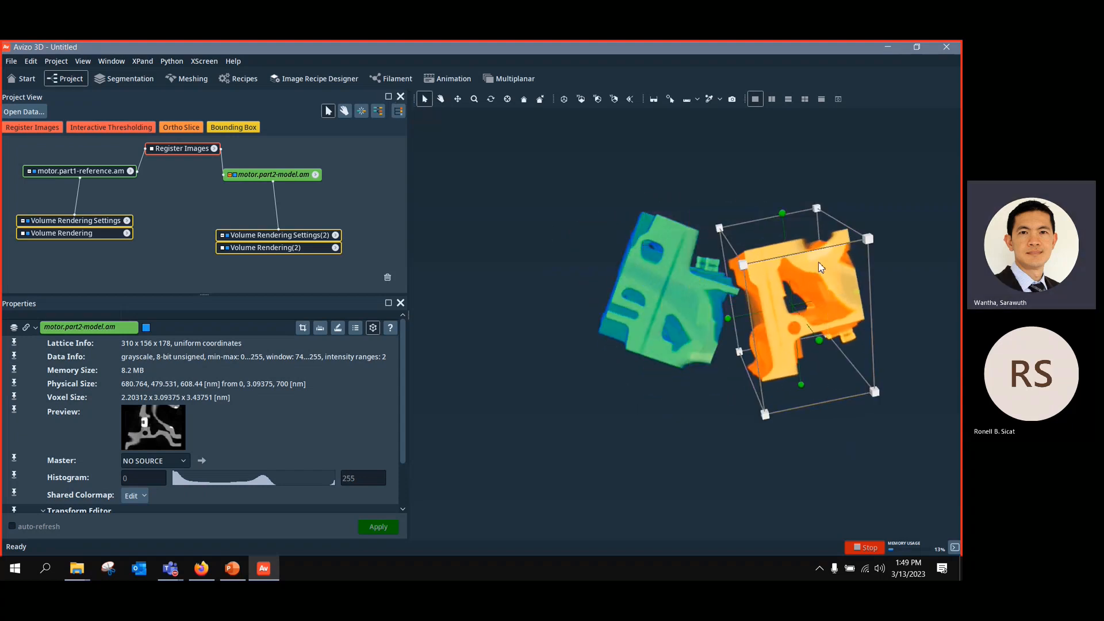
Step: Rotate the motor part 2 volume until its face with the round openings matches the orientation of the reference part
left_click_drag(784, 212, 846, 280)
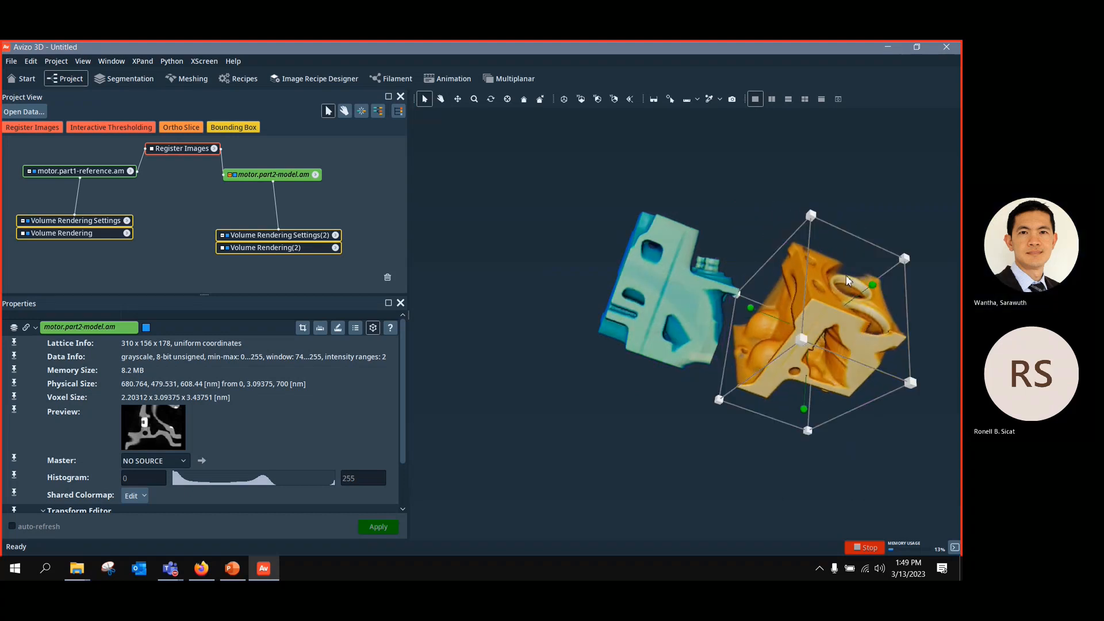
left_click(441, 99)
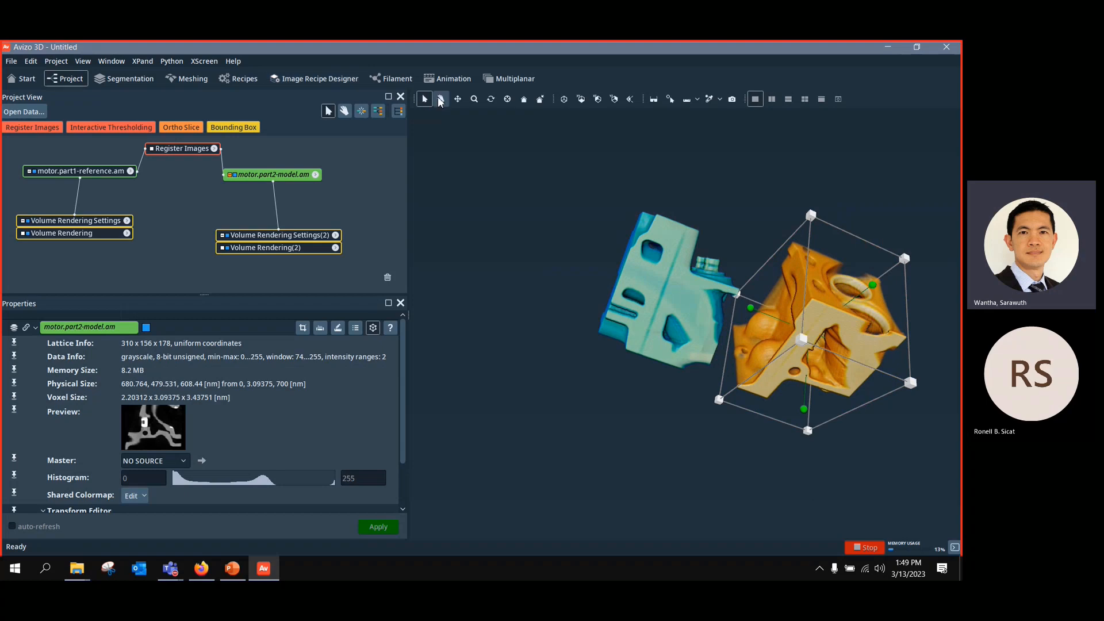
left_click_drag(604, 403, 896, 396)
left_click(428, 100)
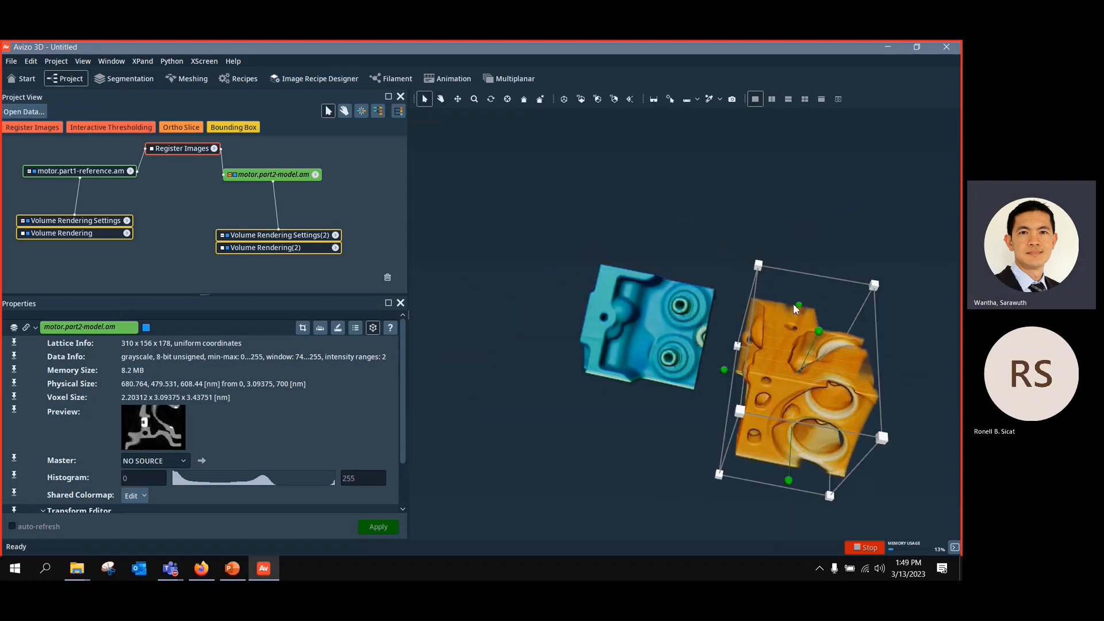
left_click_drag(820, 333, 752, 482)
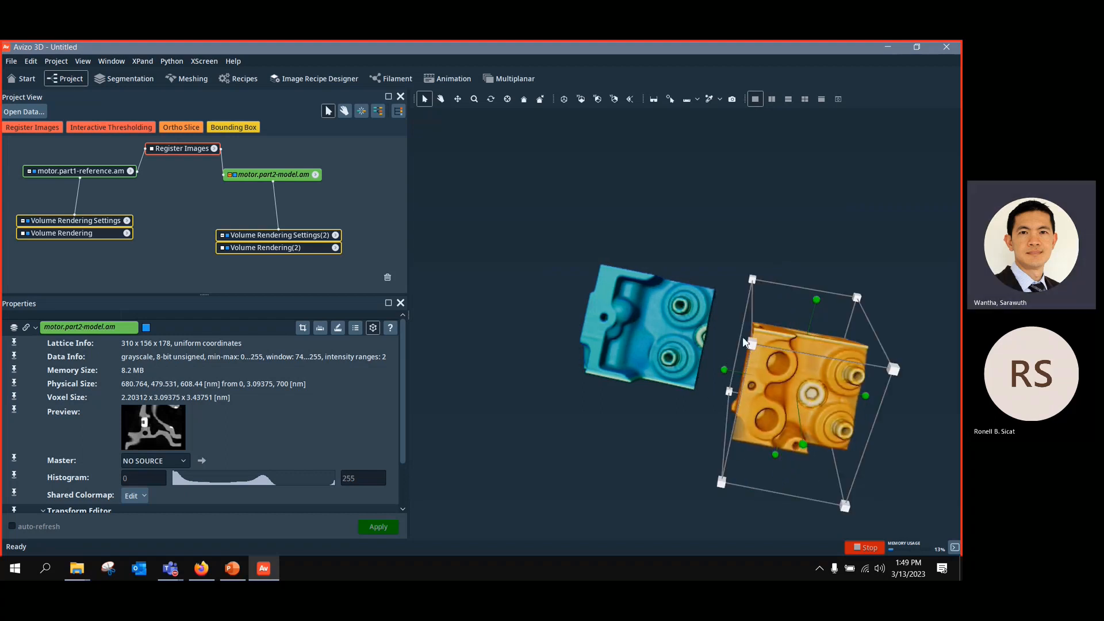
left_click_drag(819, 299, 772, 513)
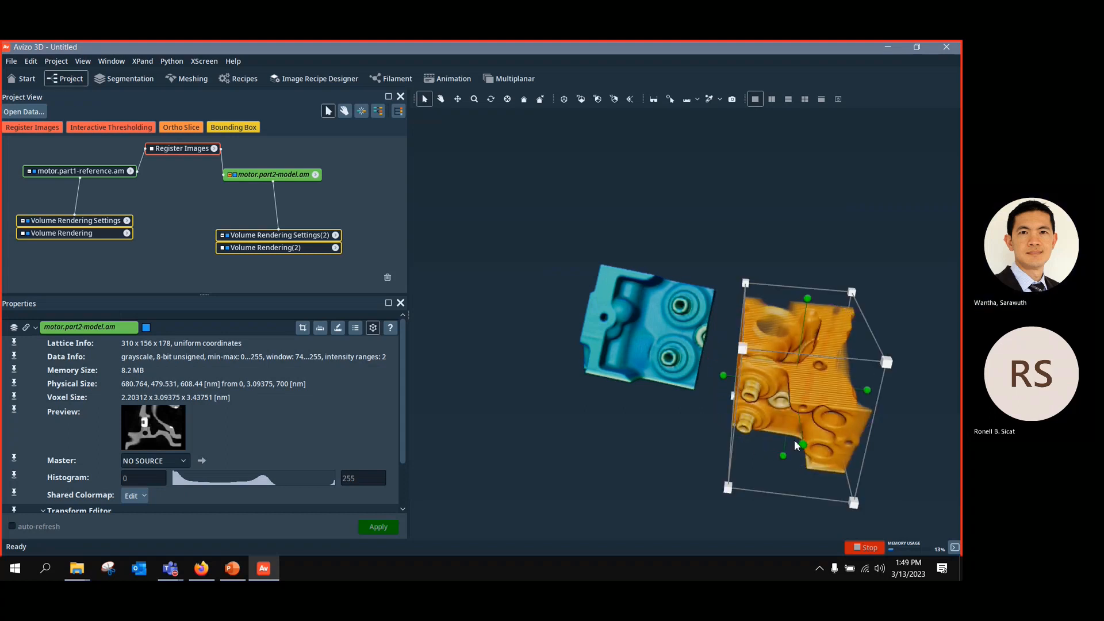
left_click_drag(804, 446, 812, 344)
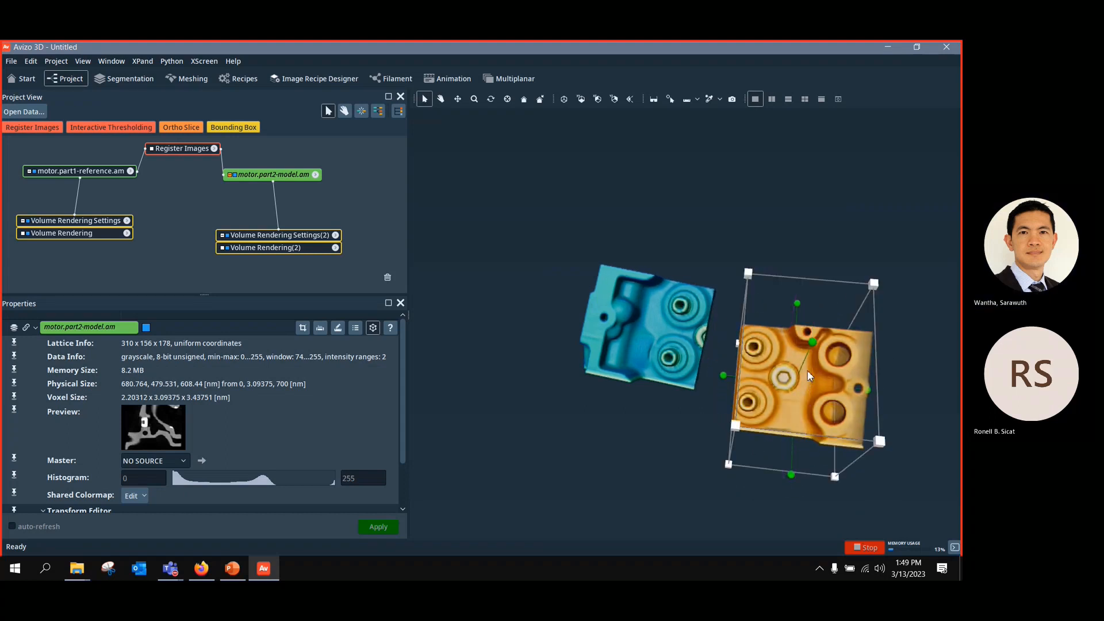
Step: Position the motor part 2 volume so it overlaps the reference at the matching tubes, correcting its tilt, and close the Transform Editor
left_click_drag(797, 393, 719, 336)
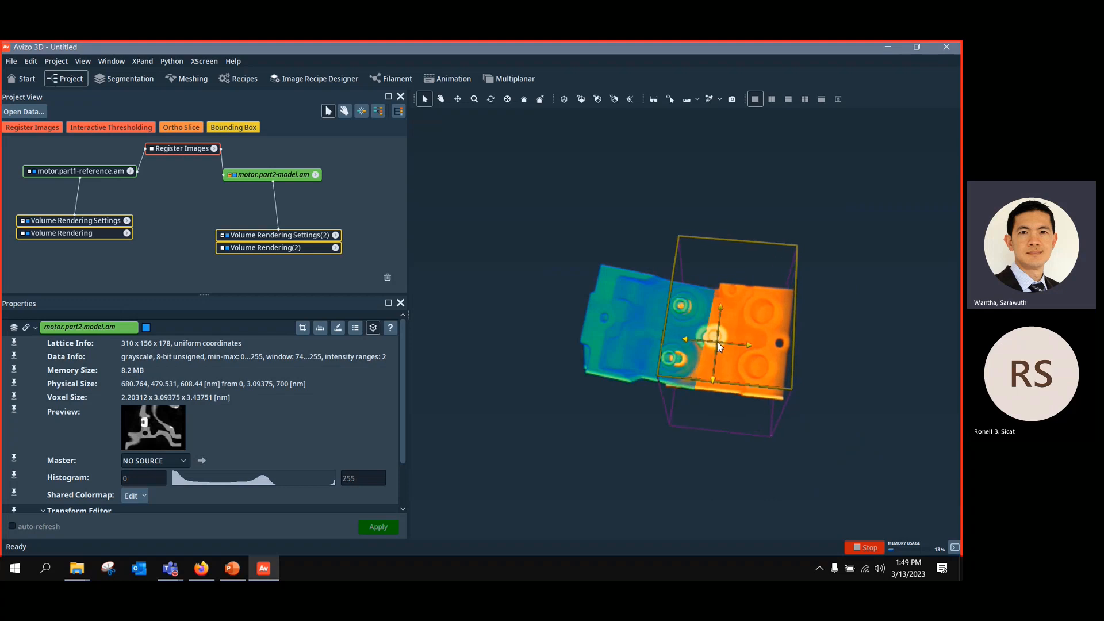
left_click(440, 99)
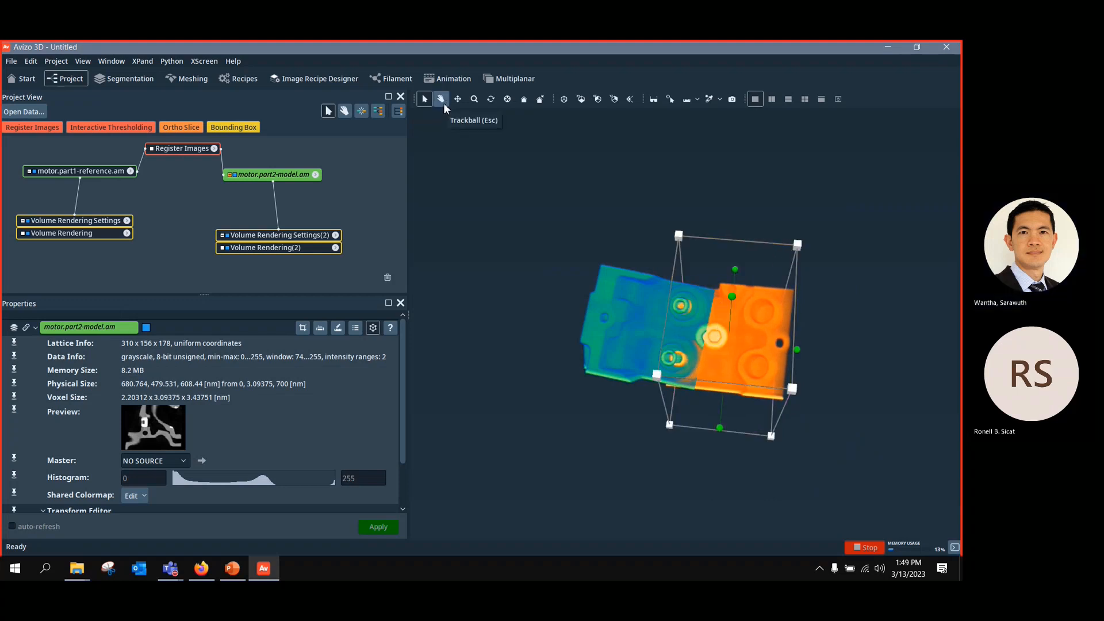
left_click_drag(591, 263, 675, 243)
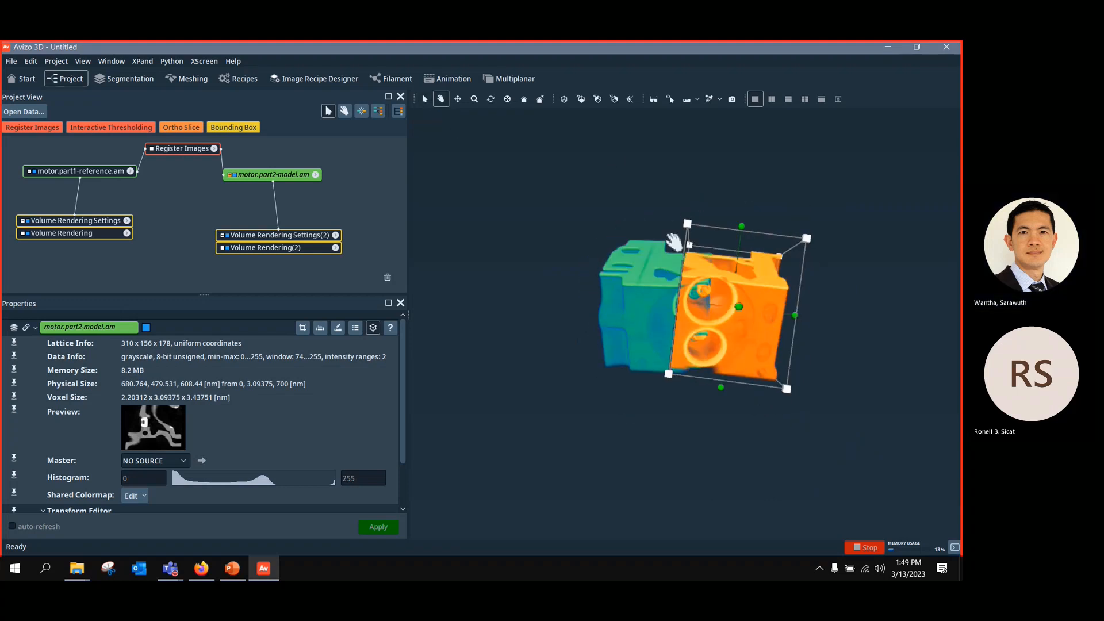
left_click(424, 99)
left_click_drag(746, 311, 782, 316)
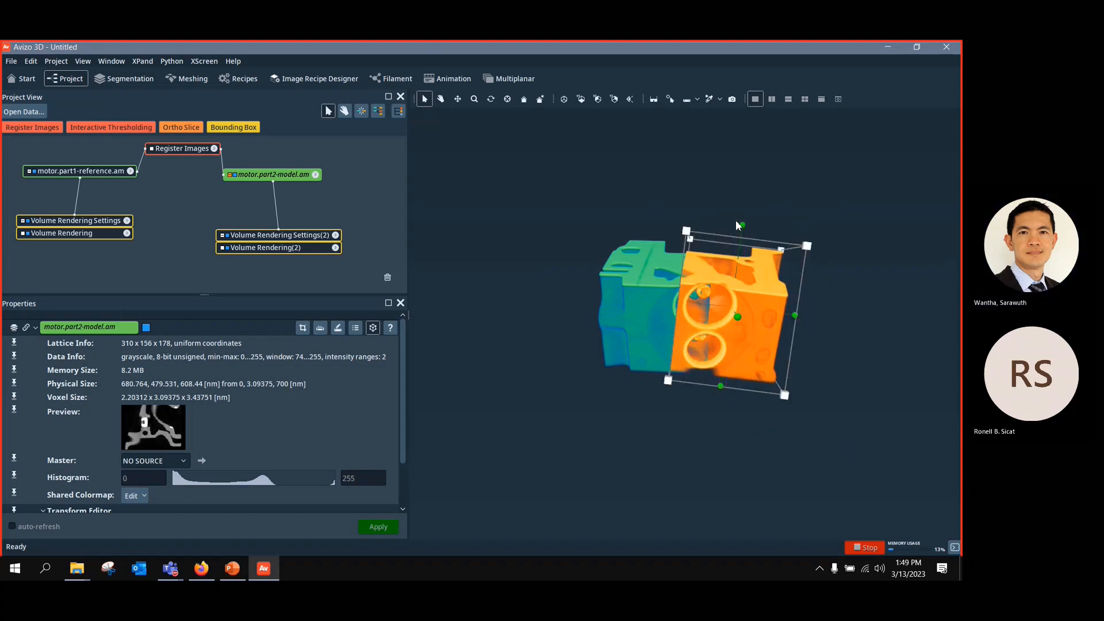
left_click_drag(741, 225, 733, 232)
left_click_drag(735, 341, 750, 384)
left_click(441, 99)
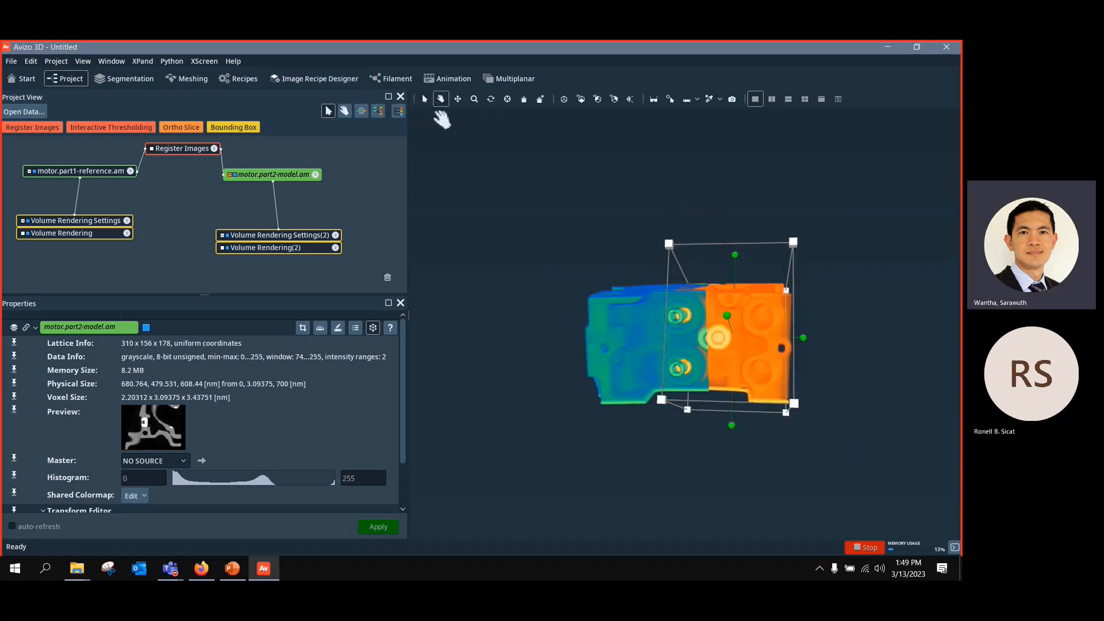
left_click(374, 329)
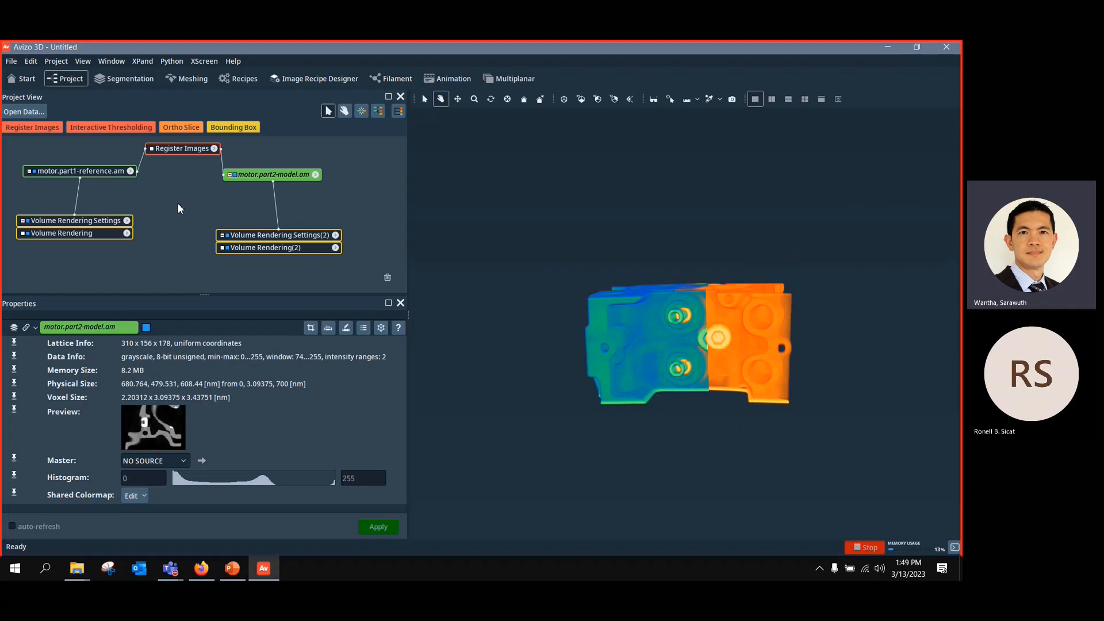
Step: Run Register Images with the Normalized Mutual Information metric and inspect the fit of the two motor parts
left_click(185, 149)
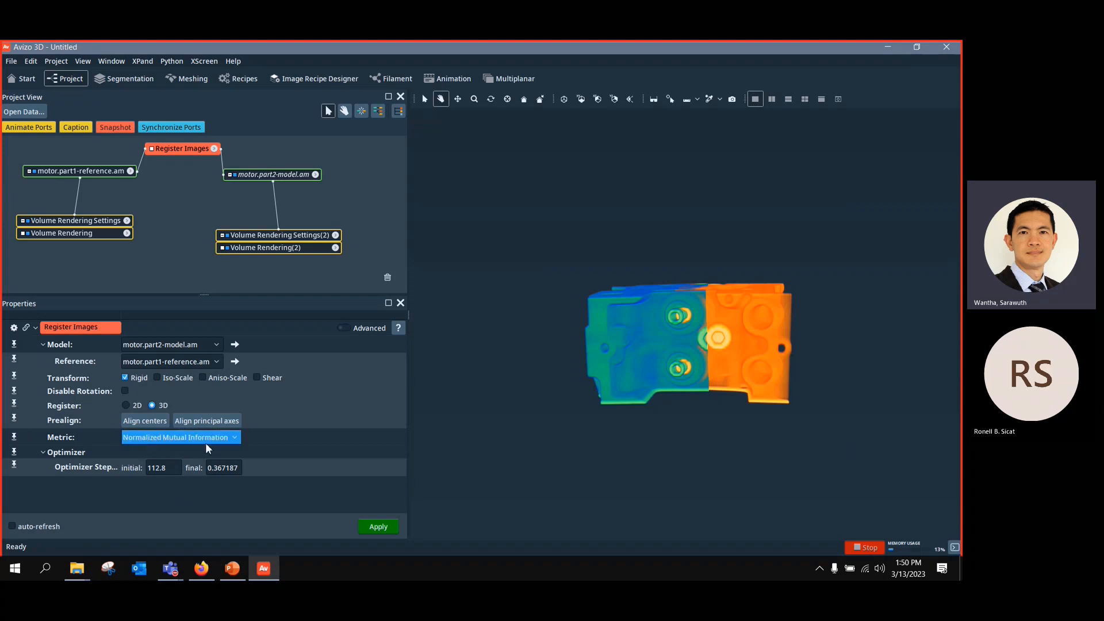
left_click(234, 437)
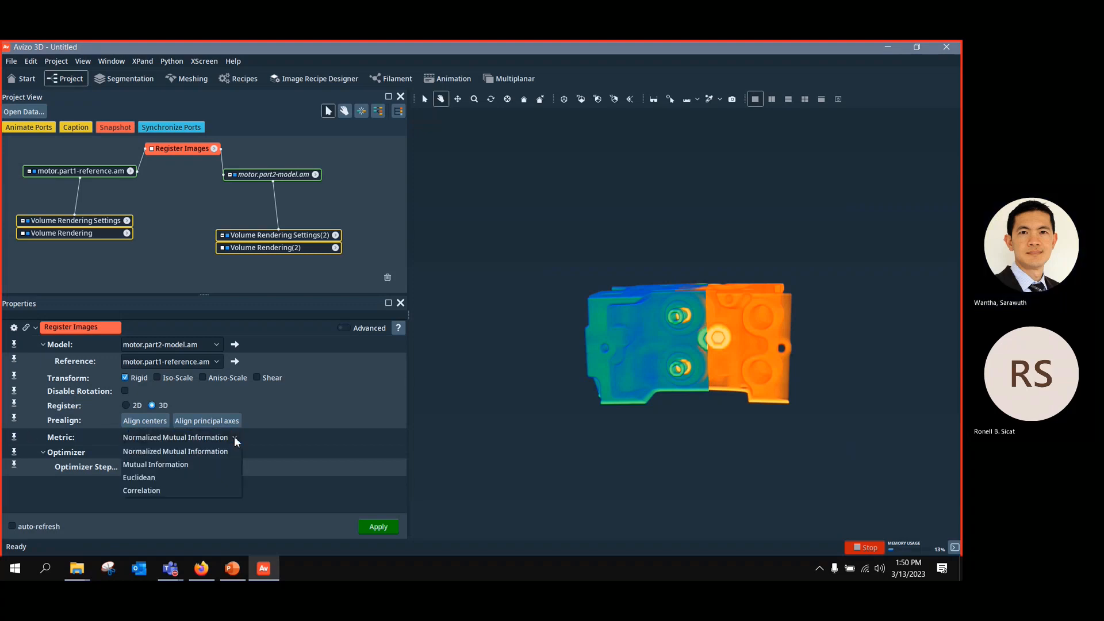
left_click(337, 414)
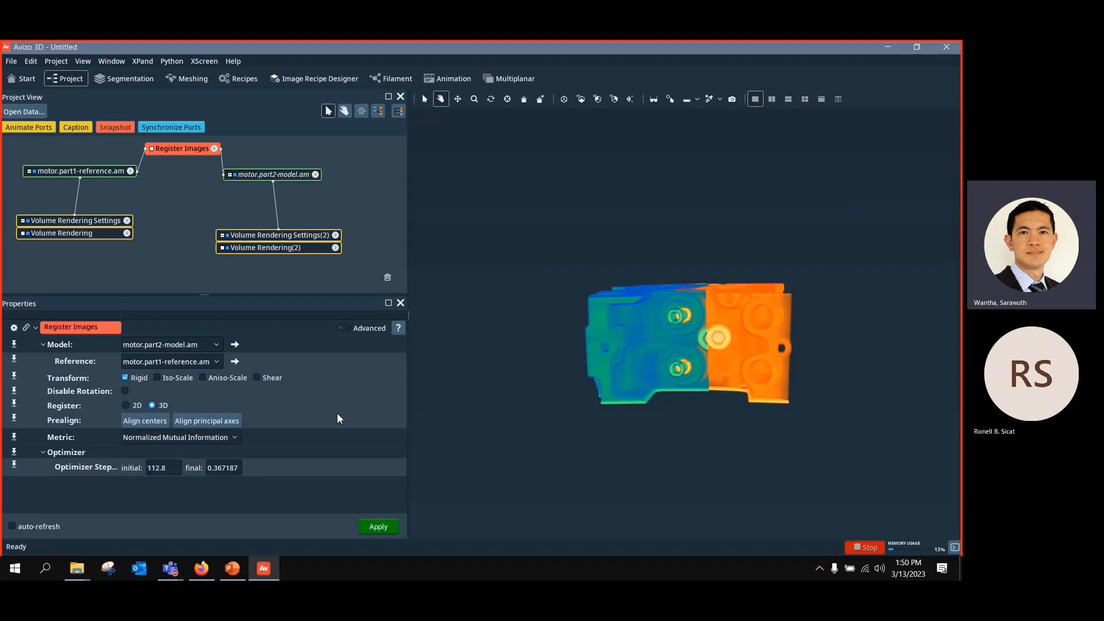
left_click(379, 527)
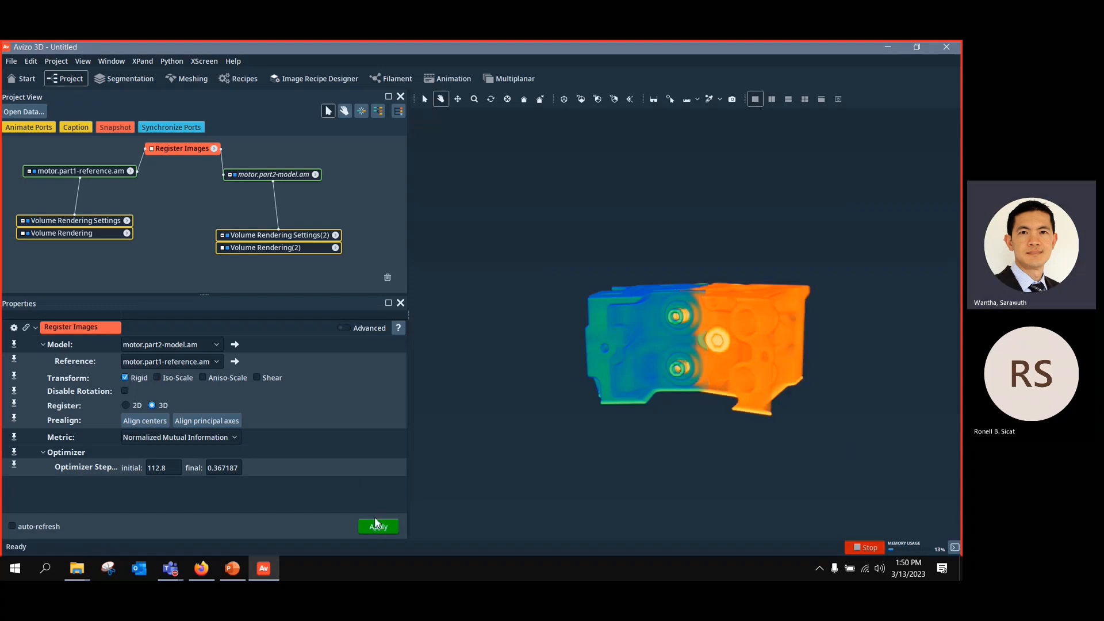
left_click_drag(678, 337, 525, 345)
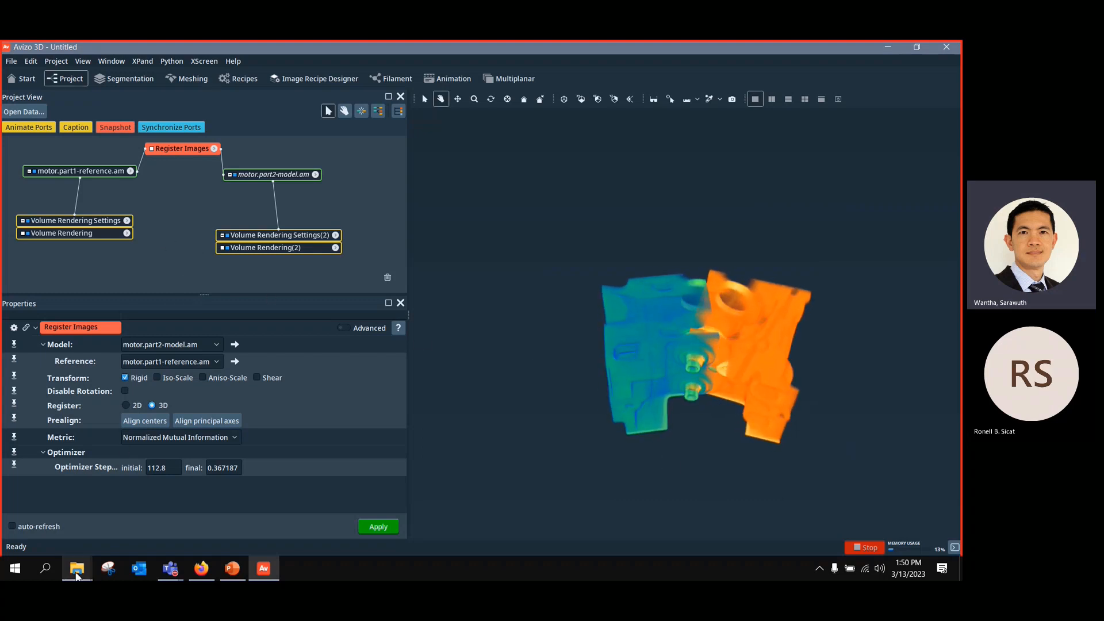
Step: Start a new project, discarding the current motor project
key("ctrl+n")
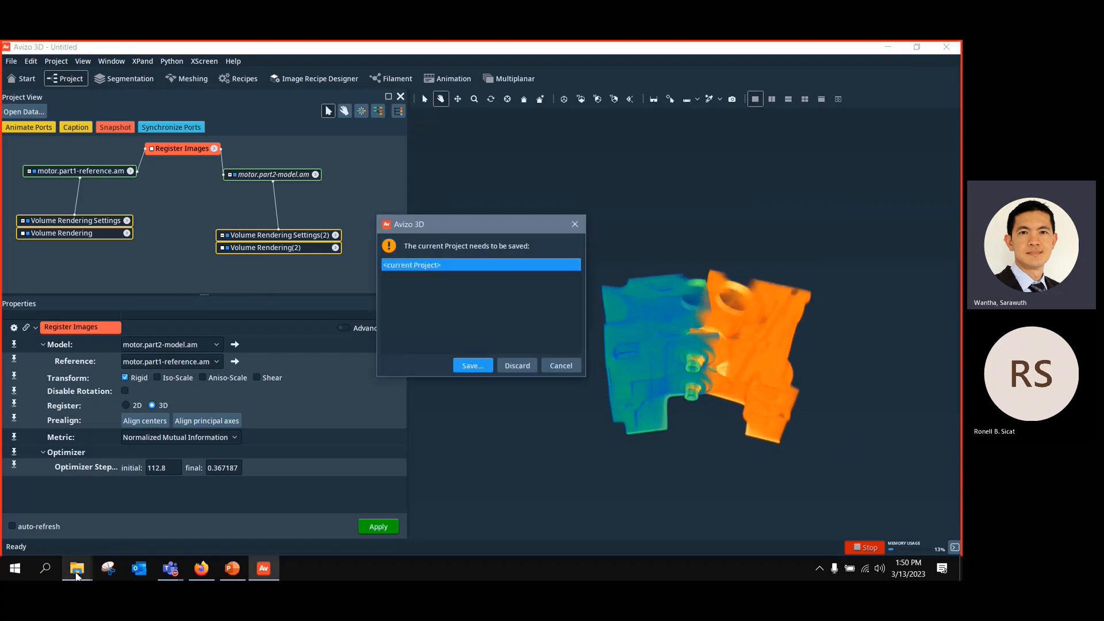
left_click(529, 366)
left_click(473, 314)
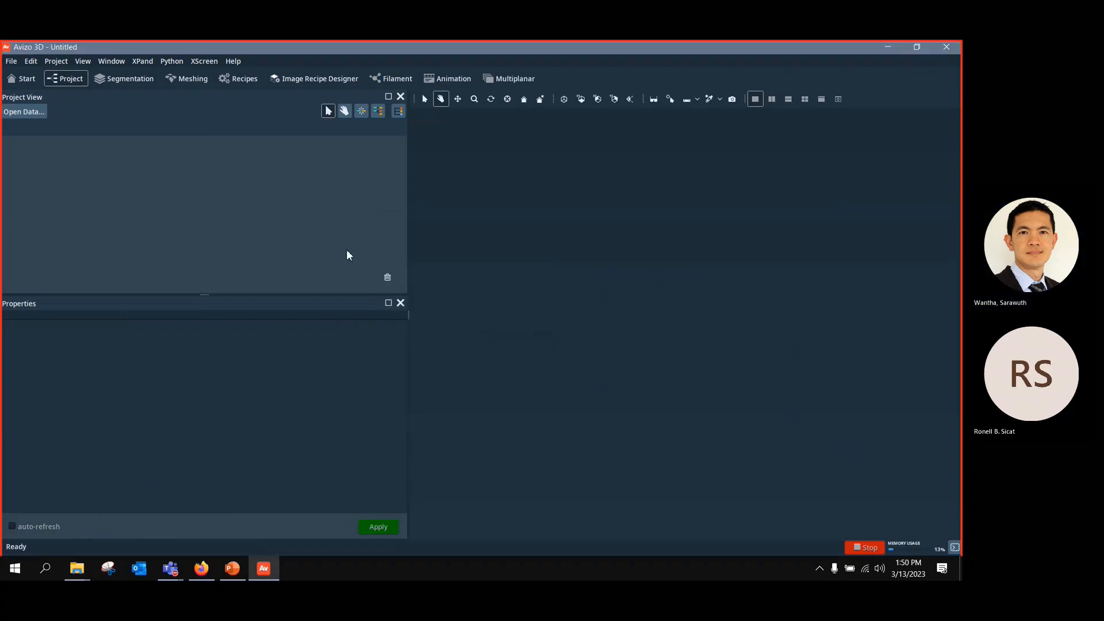
Step: Load chocolate-bar.part1-reference.am and chocolate-bar.part2-model.am from the registration data folder
left_click(23, 111)
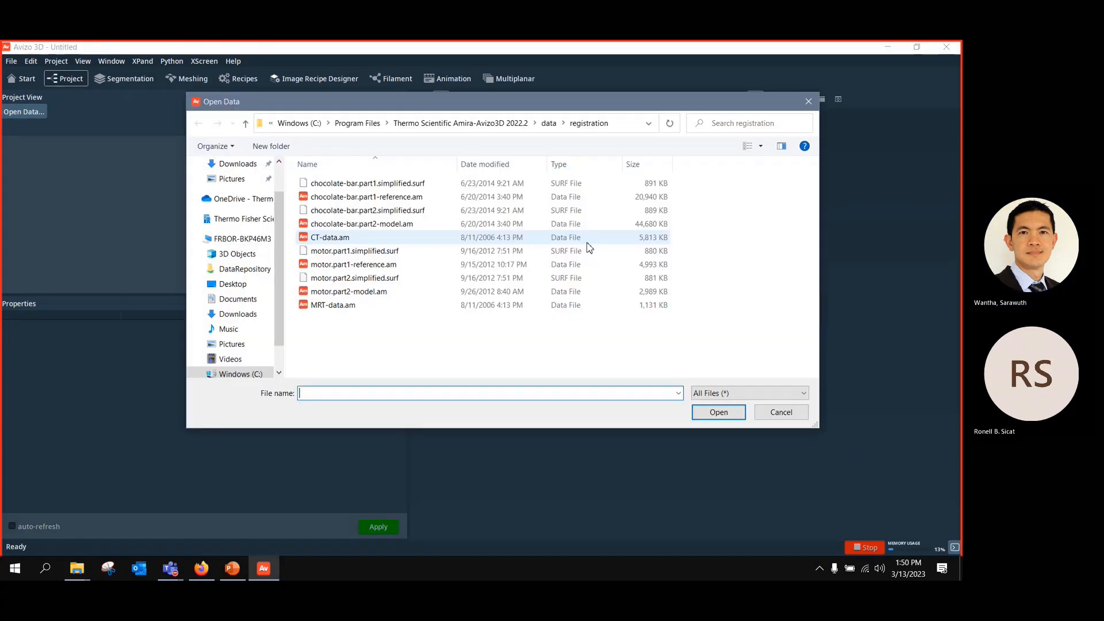
left_click(382, 198)
left_click(372, 226, "ctrl")
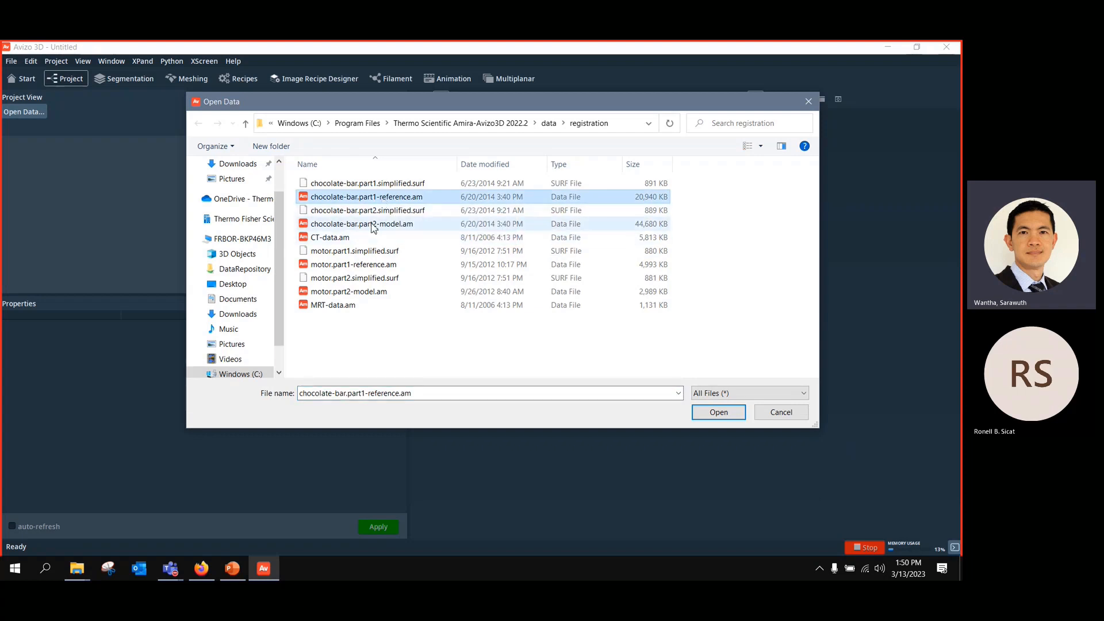
left_click(715, 412)
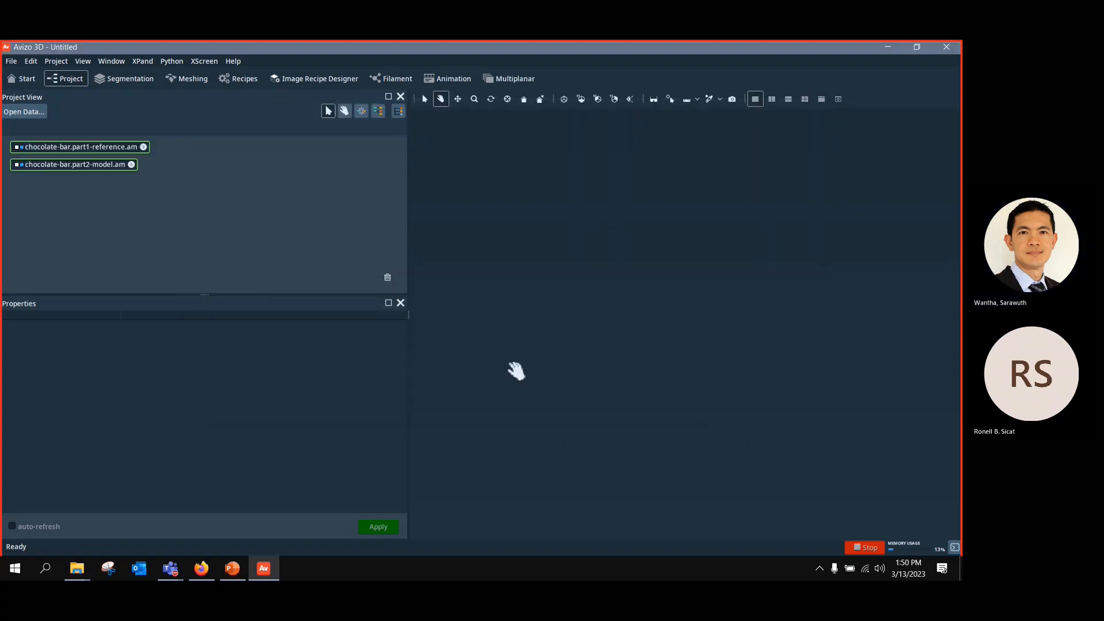
Step: Place the two chocolate-bar data objects side by side and attach a Volume Rendering below chocolate-bar.part1-reference.am
left_click_drag(109, 167, 324, 185)
left_click_drag(97, 148, 86, 176)
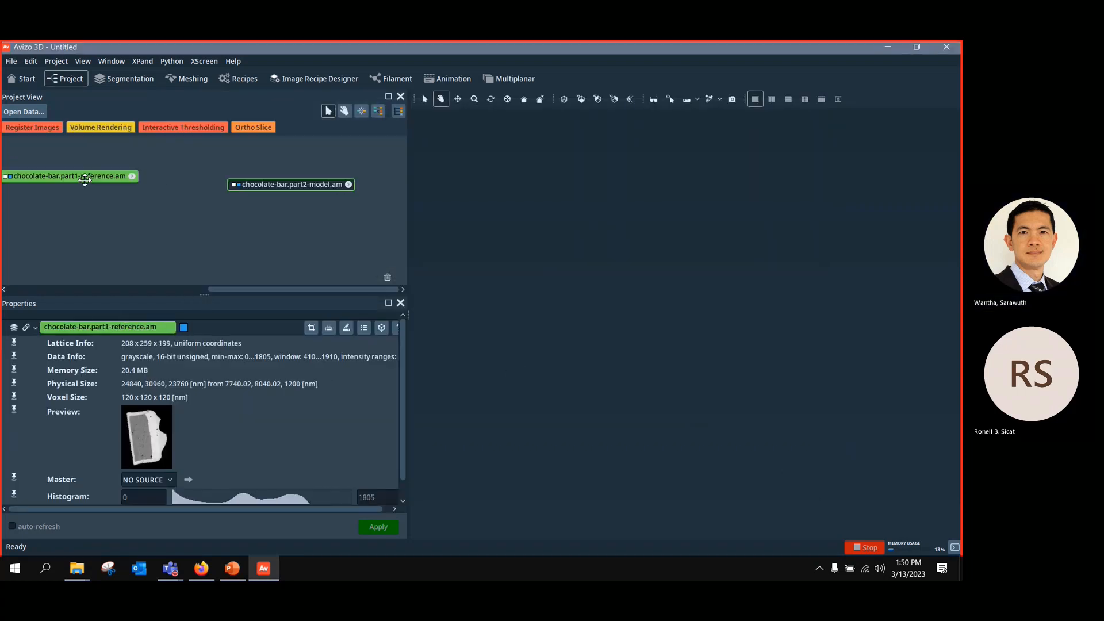
left_click(92, 128)
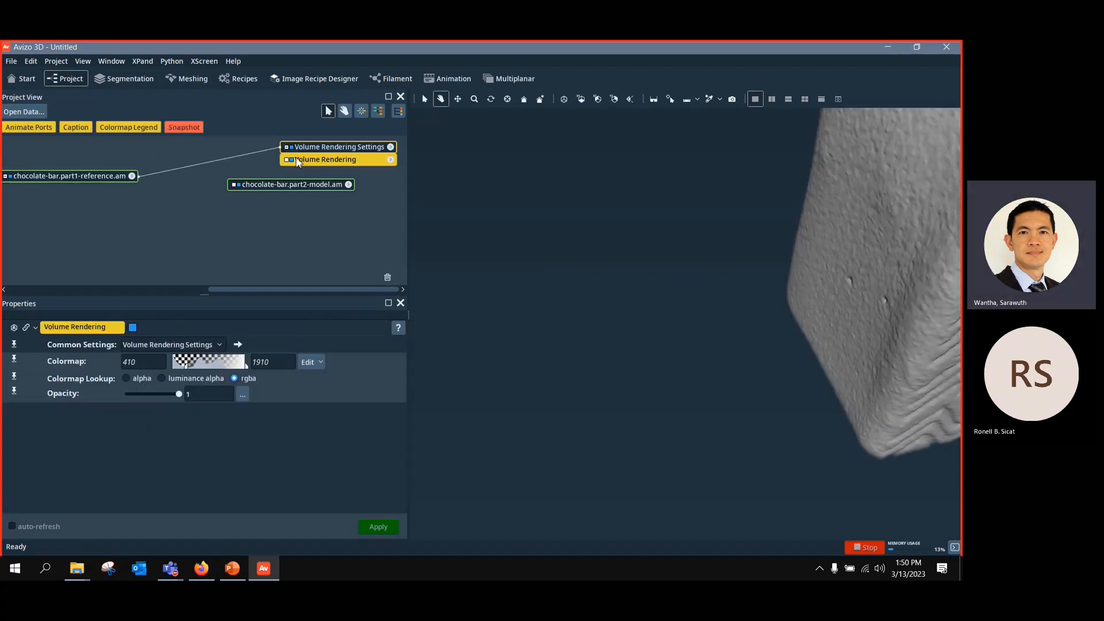
left_click_drag(295, 156, 34, 234)
Step: Attach a Volume Rendering to chocolate-bar.part2-model.am so both chocolate-bar volumes are displayed together
left_click(290, 185)
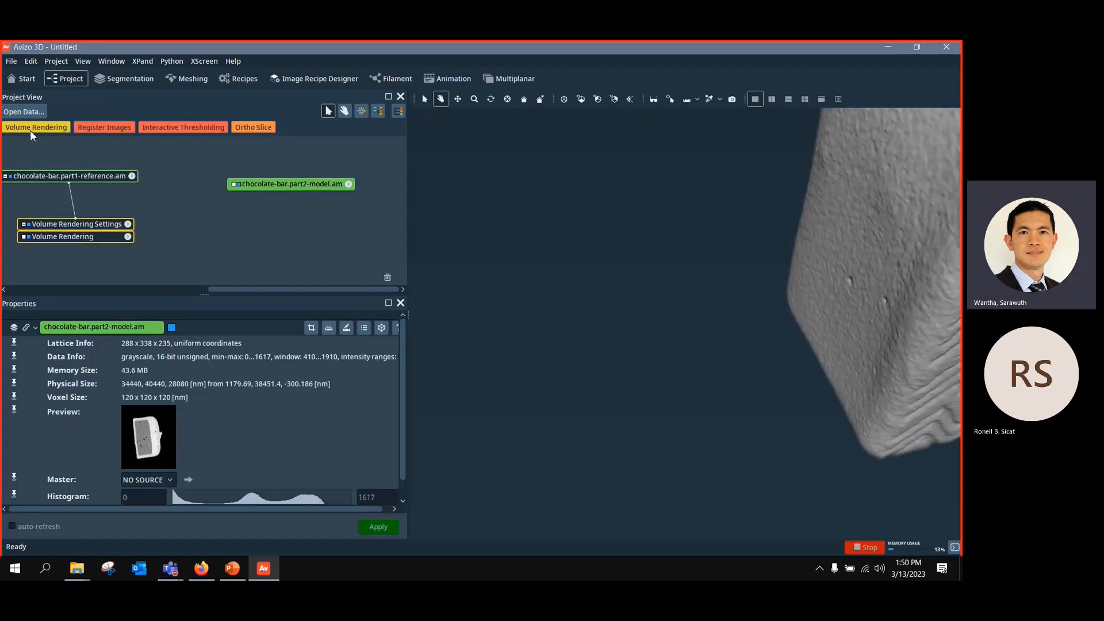
middle_click_drag(650, 330, 823, 330)
left_click_drag(823, 330, 752, 300)
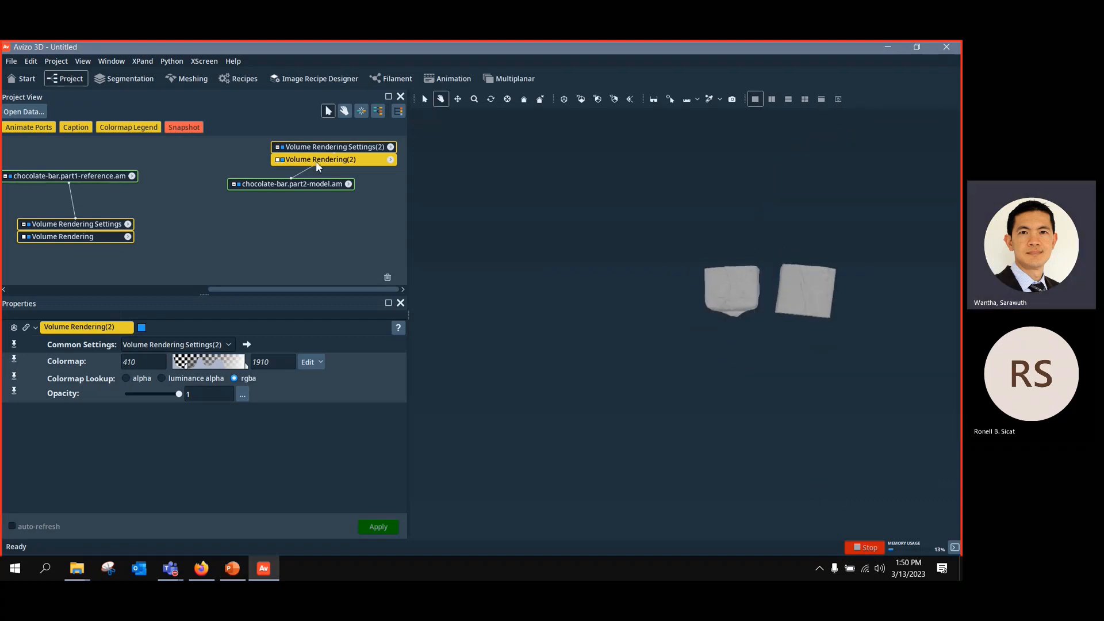
Step: Enable the Transform Editor for chocolate-bar.part2-model.am and move the volume in line with the reference piece
left_click(299, 187)
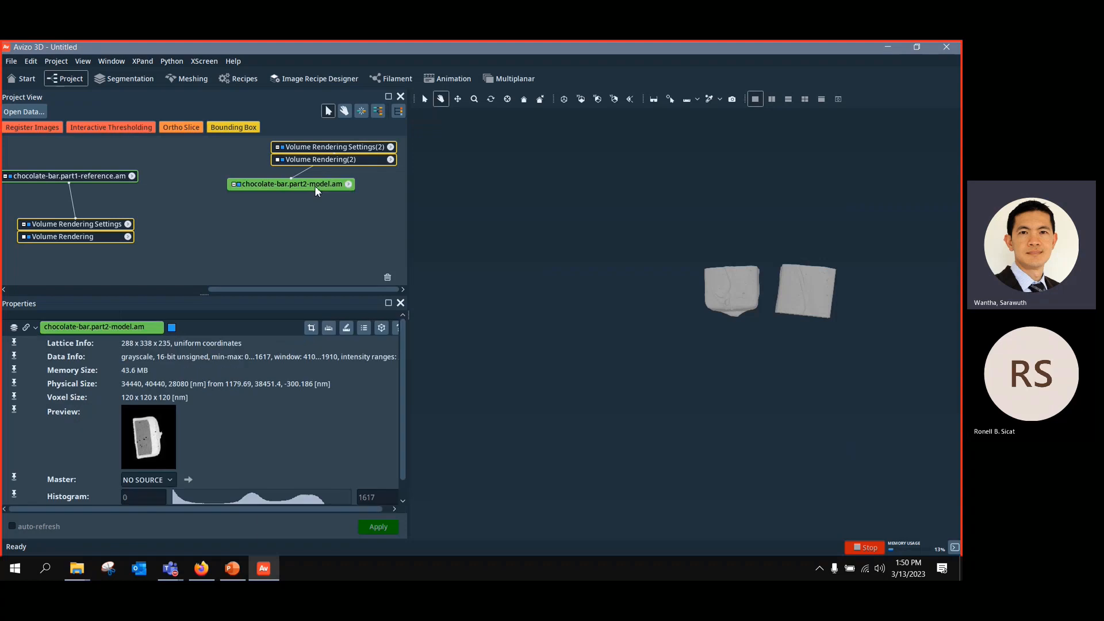
left_click(381, 327)
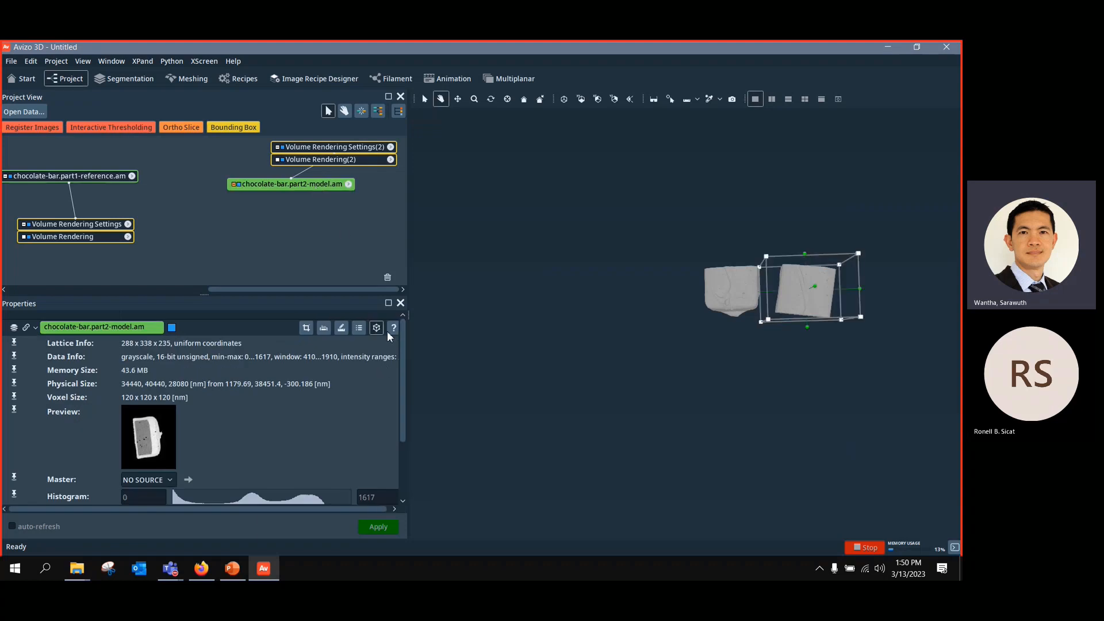
left_click(424, 100)
left_click_drag(810, 284, 744, 212)
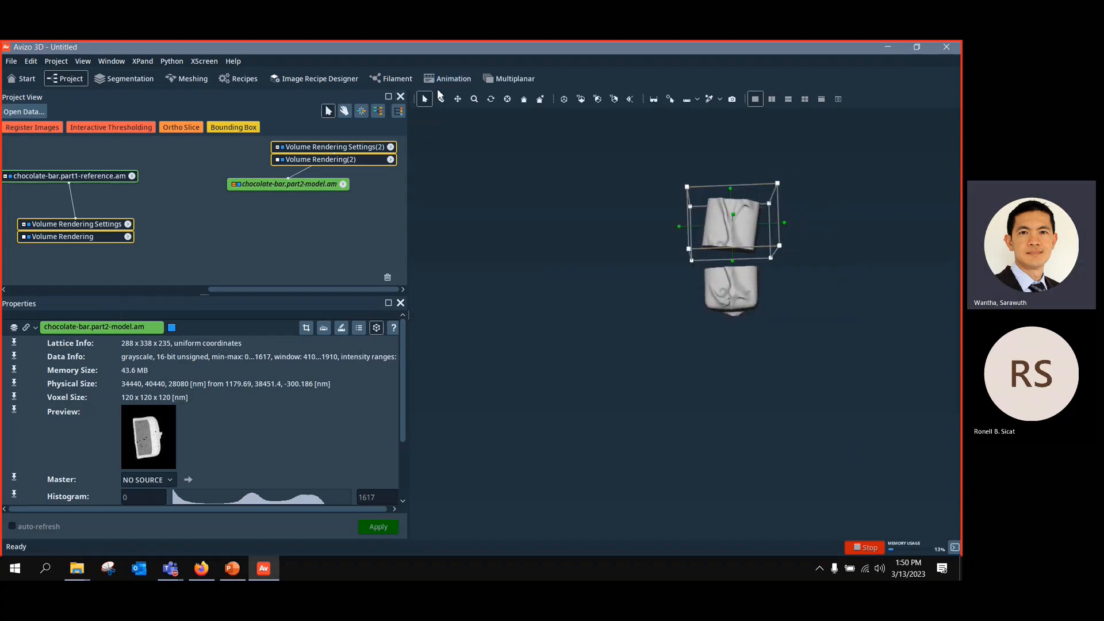
Step: Inspect both chocolate pieces up close from the side and shift the part2 model to line up in depth with the reference
left_click(440, 99)
left_click_drag(736, 476, 676, 336)
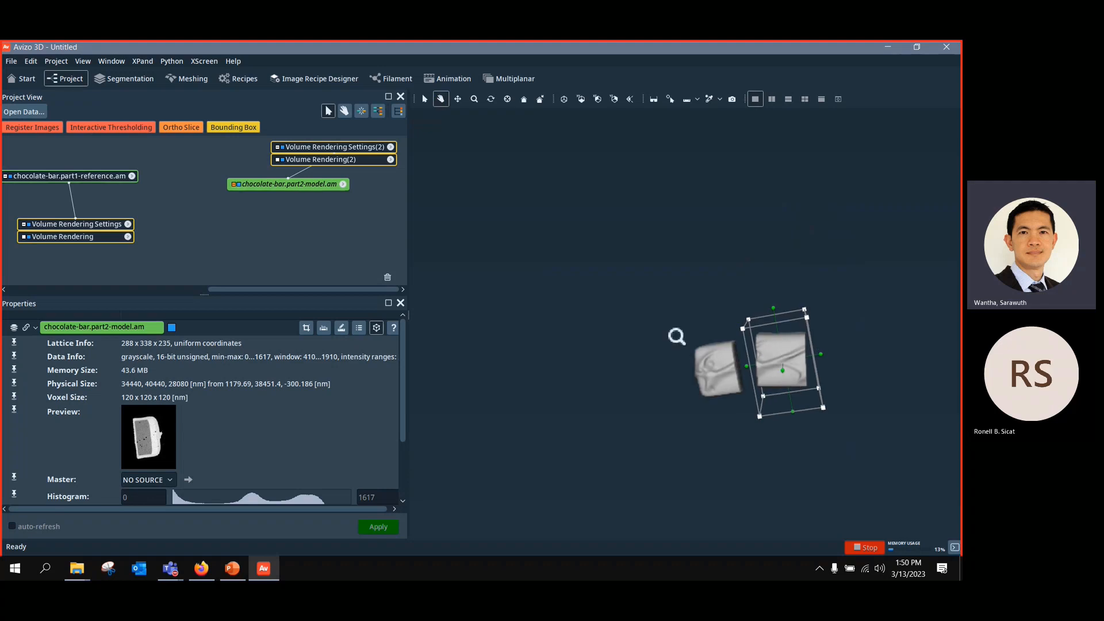
middle_click_drag(676, 336, 592, 178, "ctrl")
left_click_drag(592, 178, 624, 199)
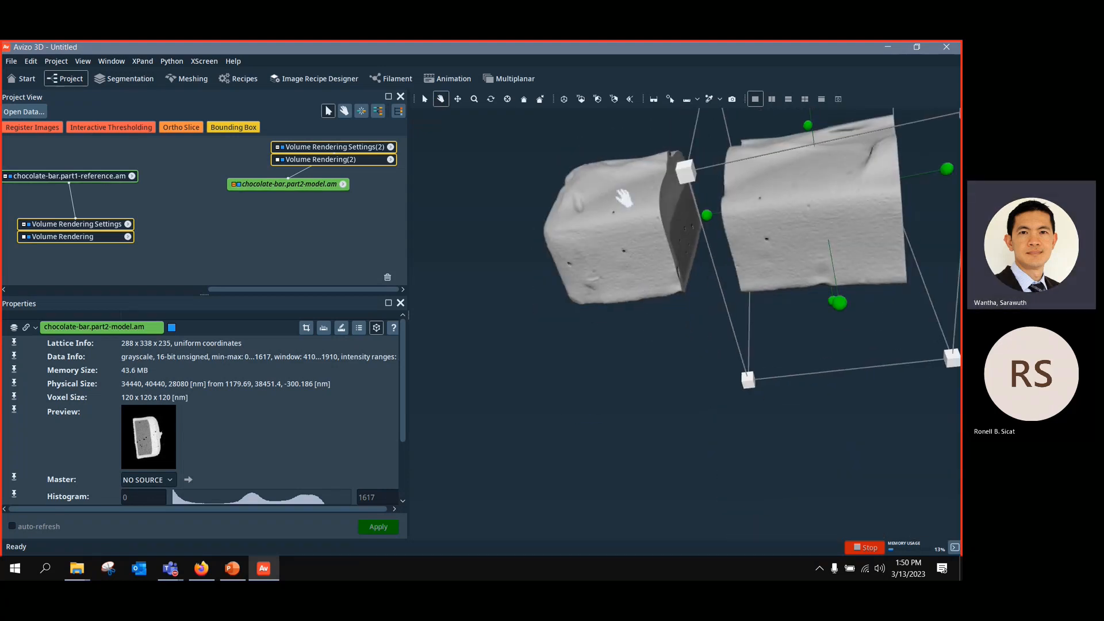
left_click(425, 99)
left_click_drag(841, 310, 865, 296)
Step: From a front view, move the part2 model up against the cut face of the reference piece
left_click(440, 99)
left_click_drag(788, 261, 774, 296)
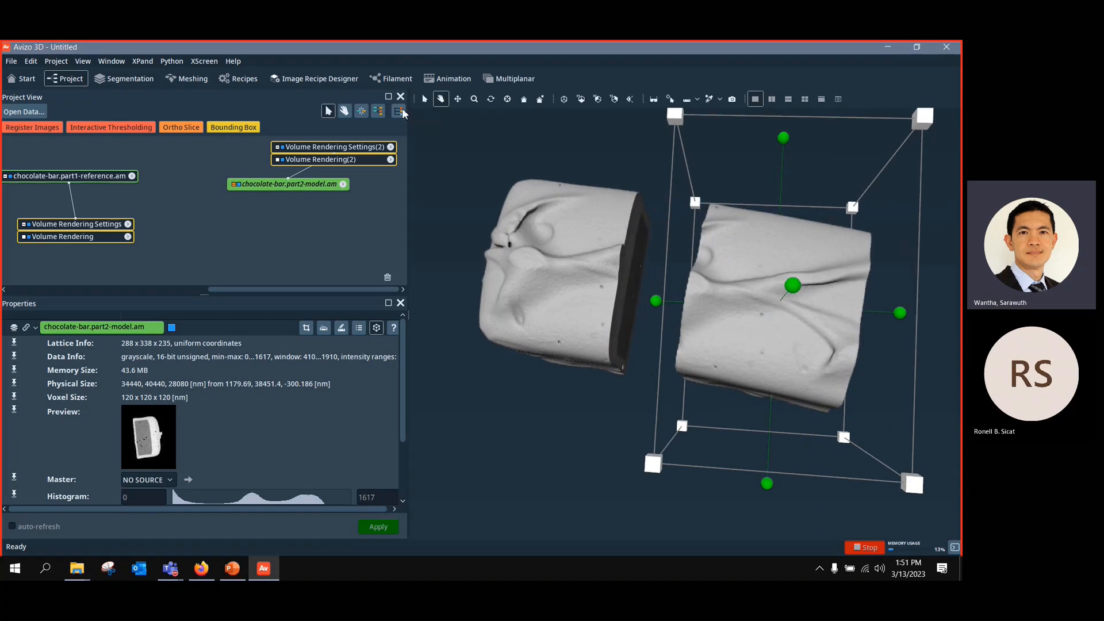
left_click(424, 99)
left_click(731, 267)
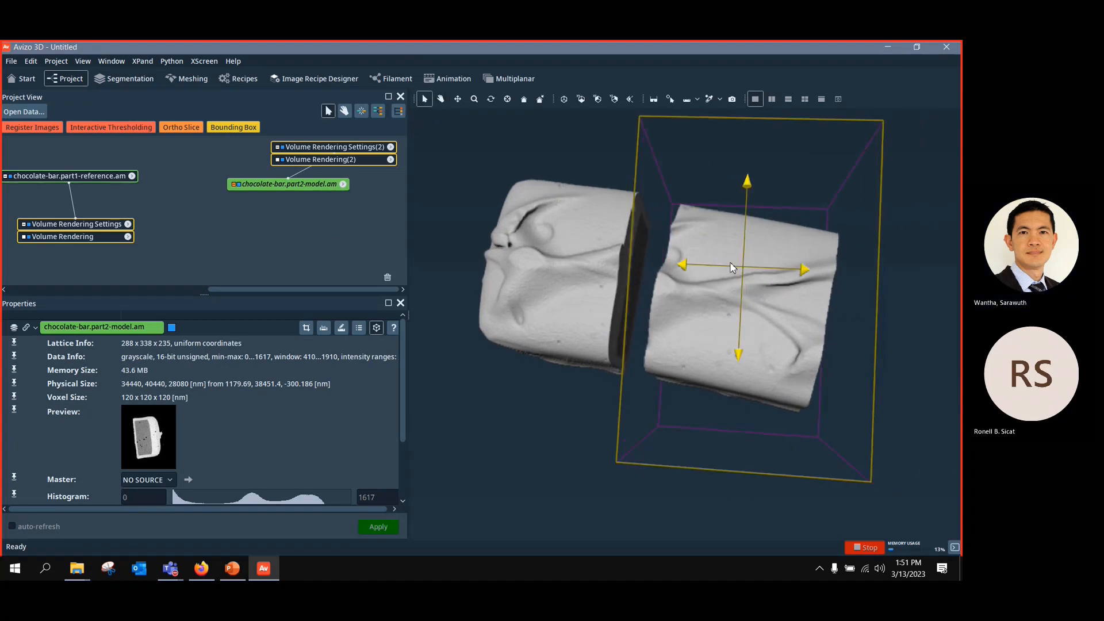
left_click_drag(731, 267, 668, 247)
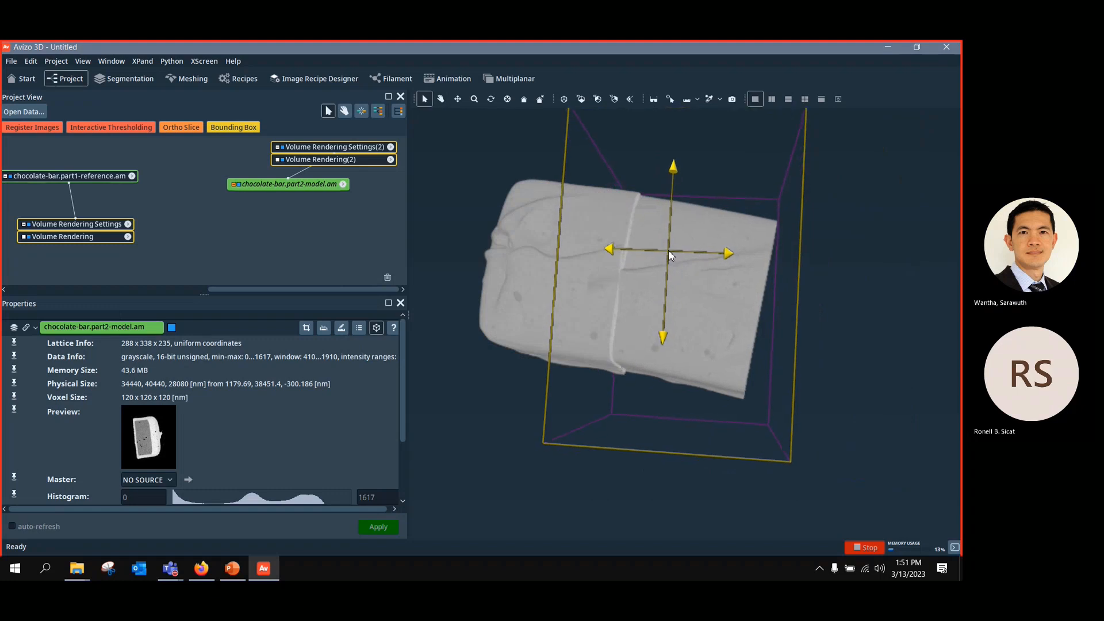
Step: Check the fit from another angle and shift the part2 model so that it overlaps the reference piece
key("Escape")
left_click_drag(649, 389, 668, 236)
key("Escape")
left_click(694, 245)
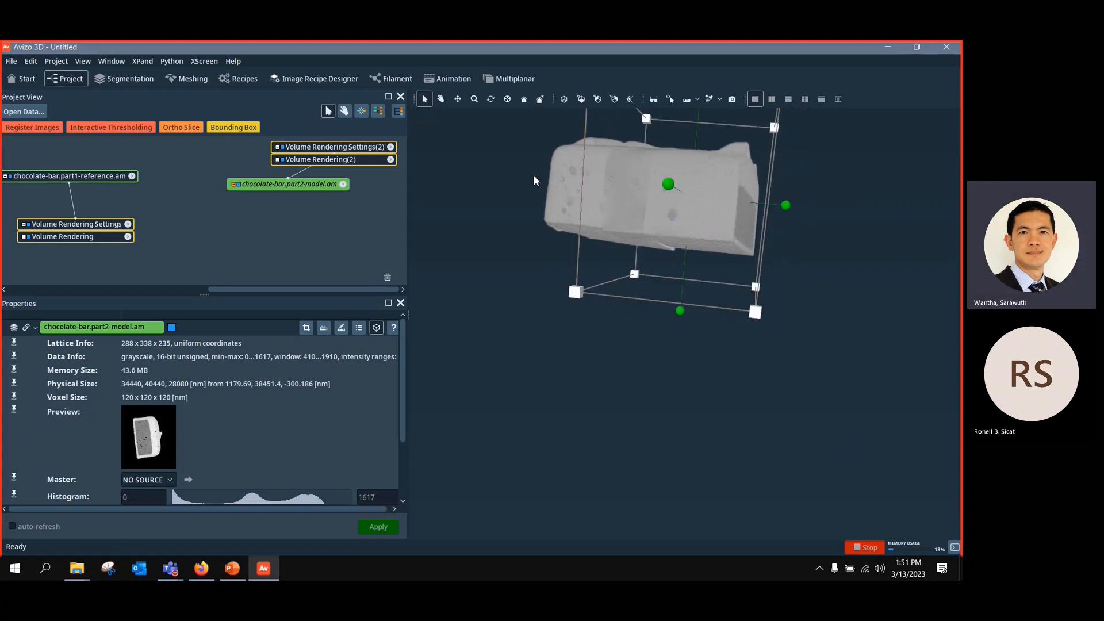
Step: Fine-tune the part2 model's overlap with the reference from the front and turn off its Transform Editor
key("Escape")
left_click_drag(700, 389, 700, 369)
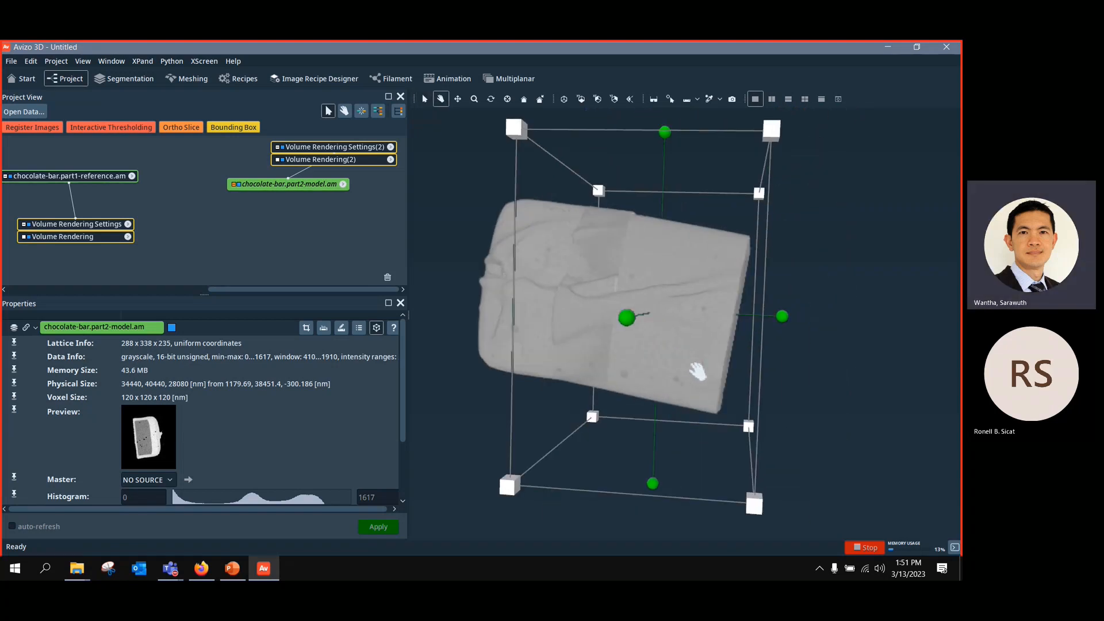
key("Escape")
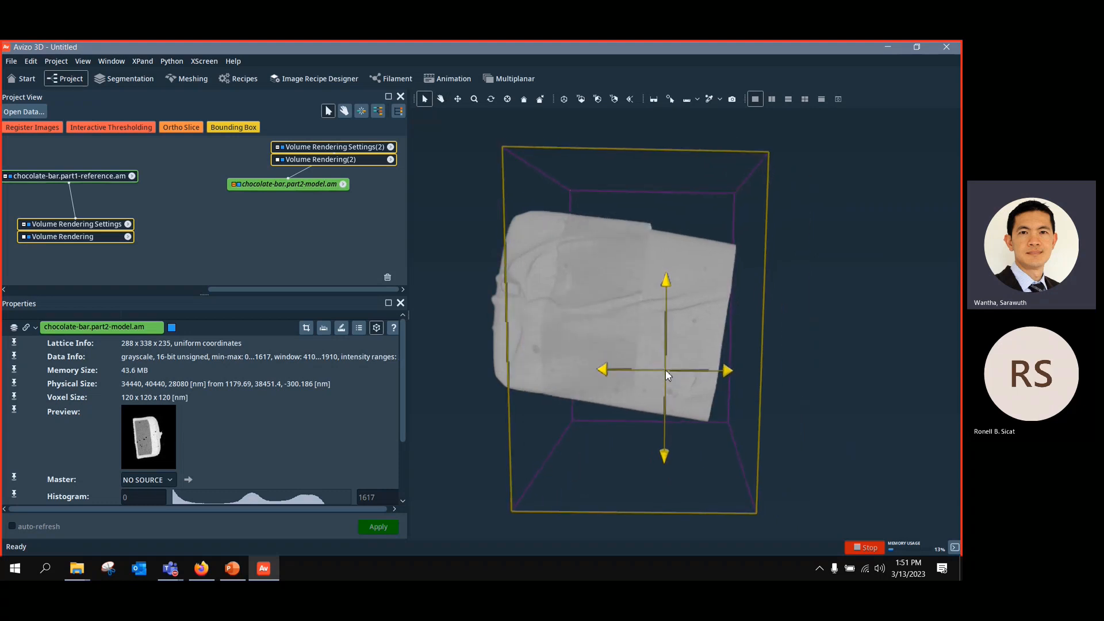
left_click(665, 369)
left_click(376, 329)
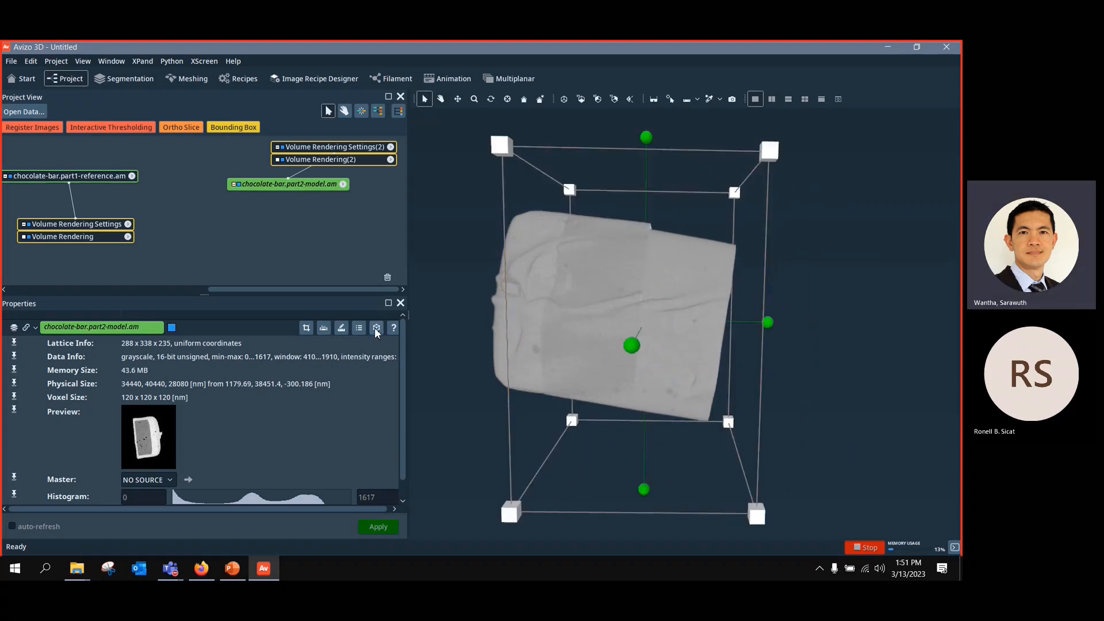
Step: Attach a Register Images module to chocolate-bar.part2-model.am and open its Reference choices
right_click(274, 187)
key("Escape")
left_click(39, 126)
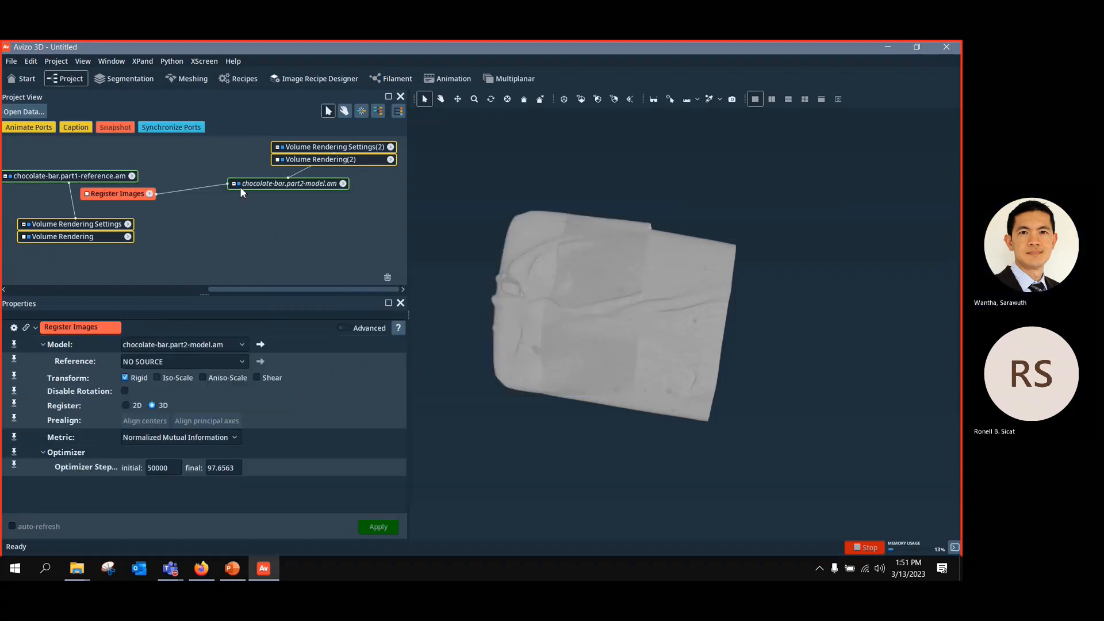
left_click(177, 363)
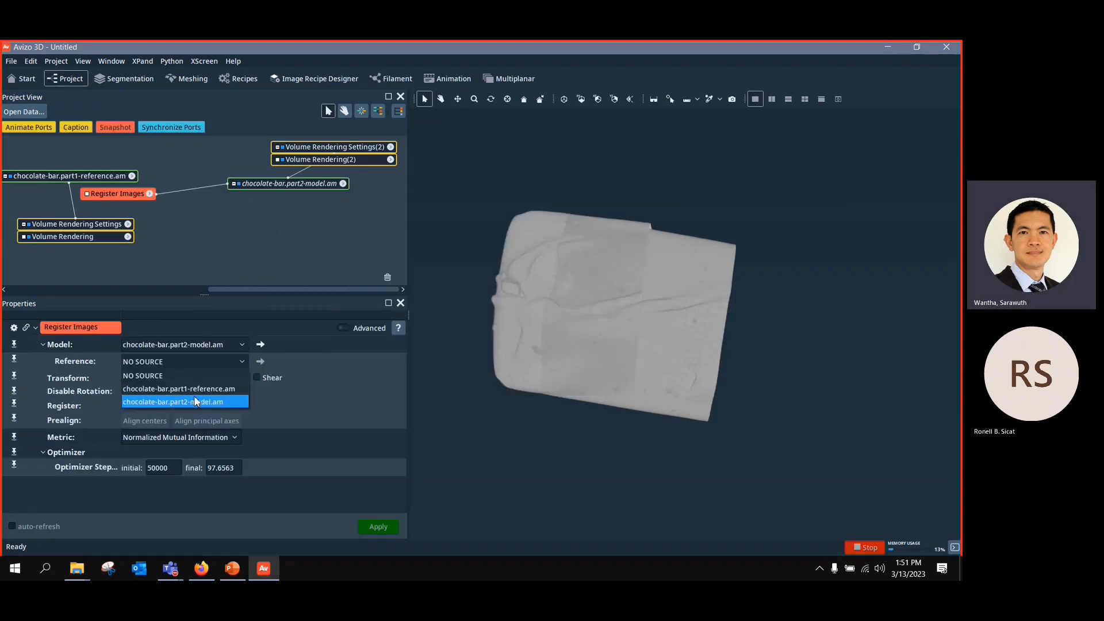
Step: Register chocolate-bar.part2-model.am to the reference chocolate-bar.part1-reference.am with Register Images and tidy the module layout
left_click(185, 389)
left_click_drag(115, 195, 180, 219)
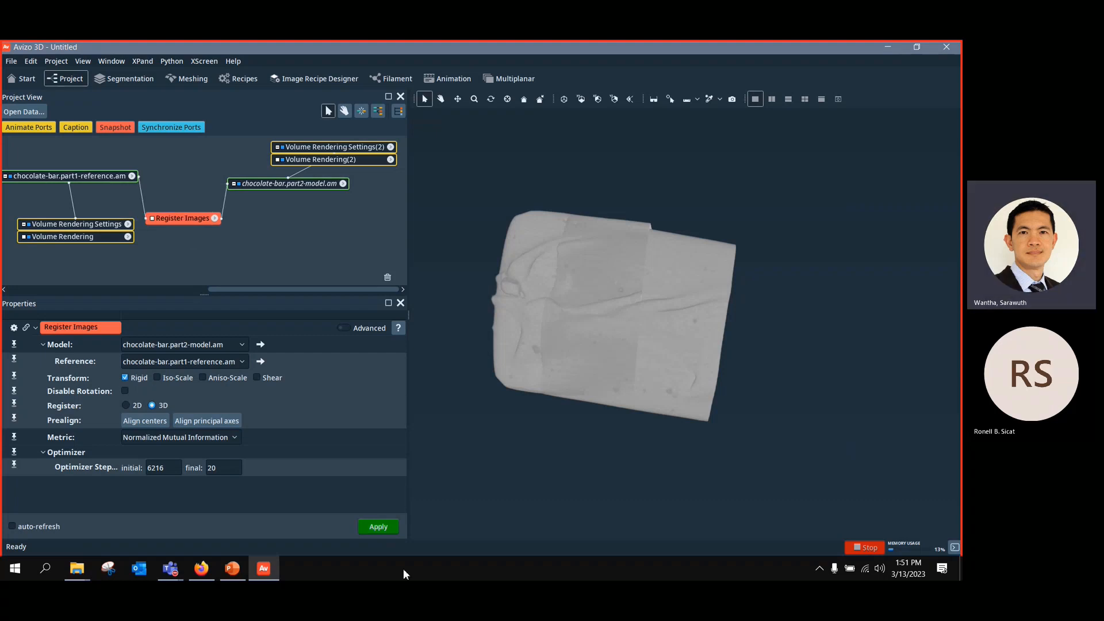
left_click(372, 527)
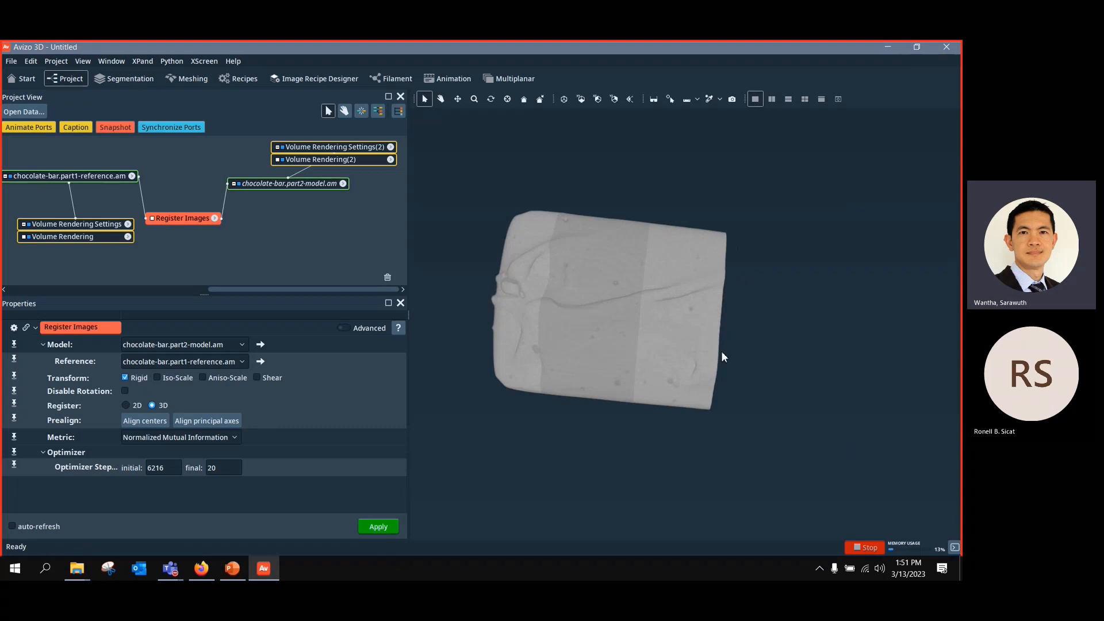
left_click(441, 99)
left_click_drag(609, 307, 658, 443)
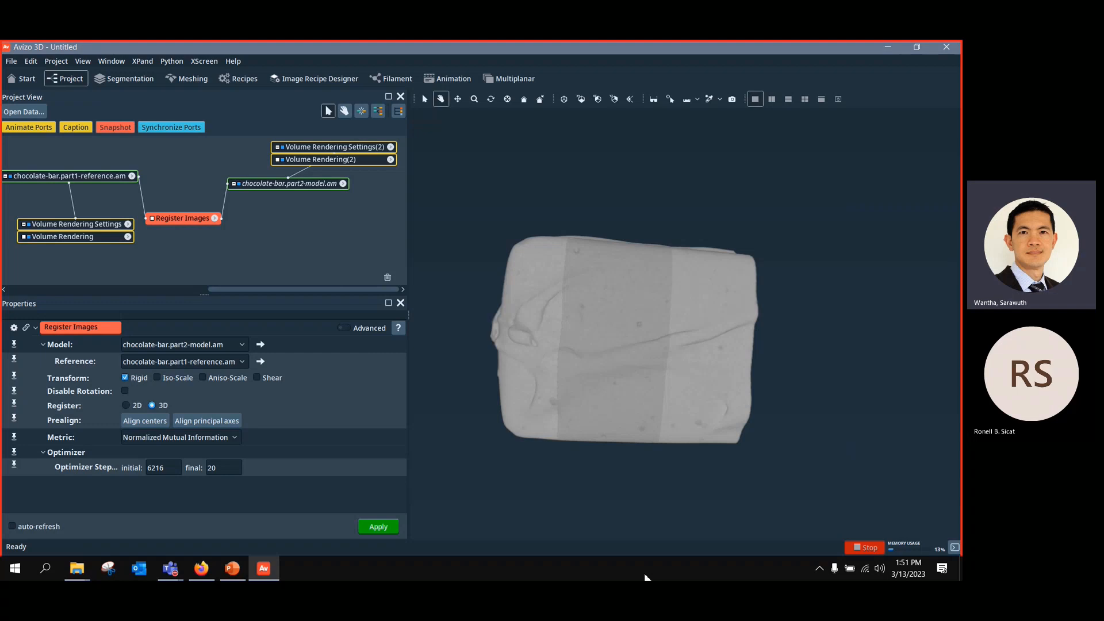
left_click_drag(62, 220, 46, 133)
left_click(173, 216)
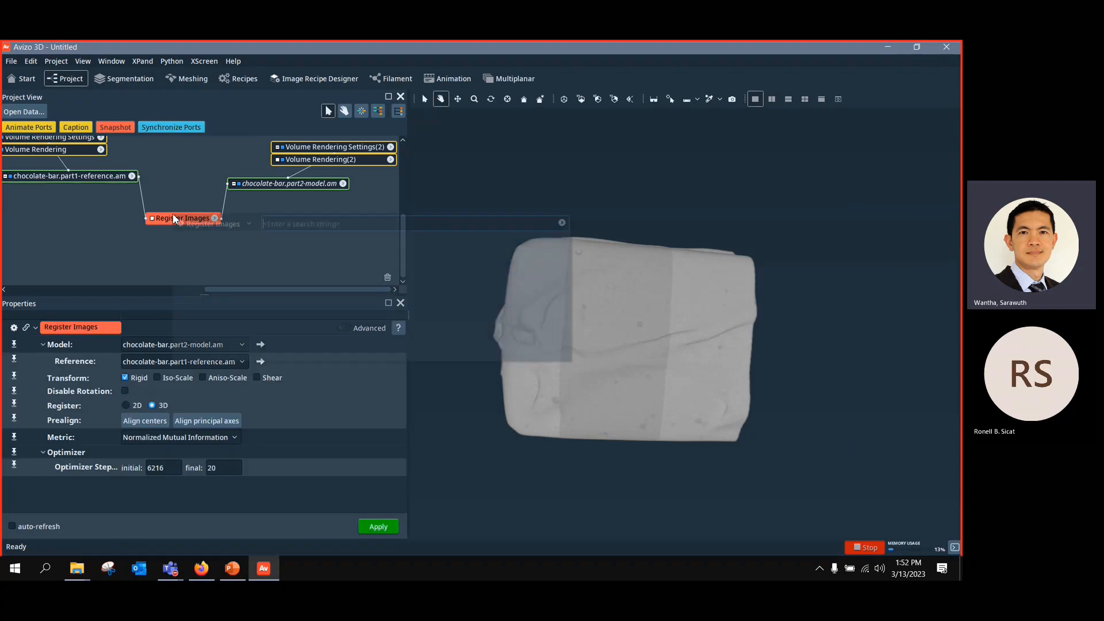
right_click(173, 216)
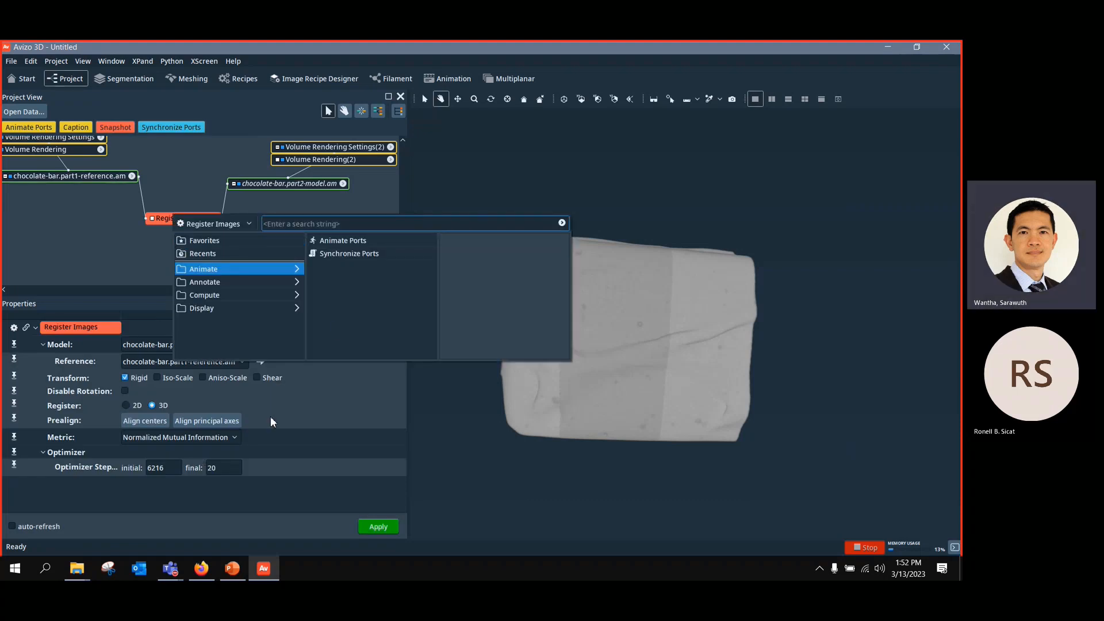
type("re")
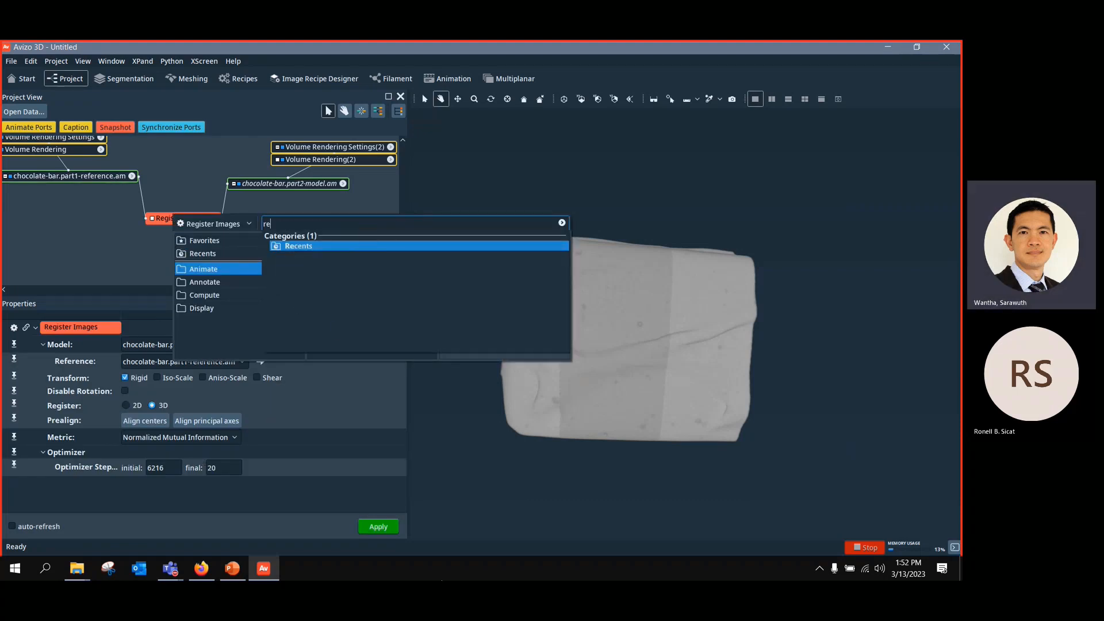
type("sample")
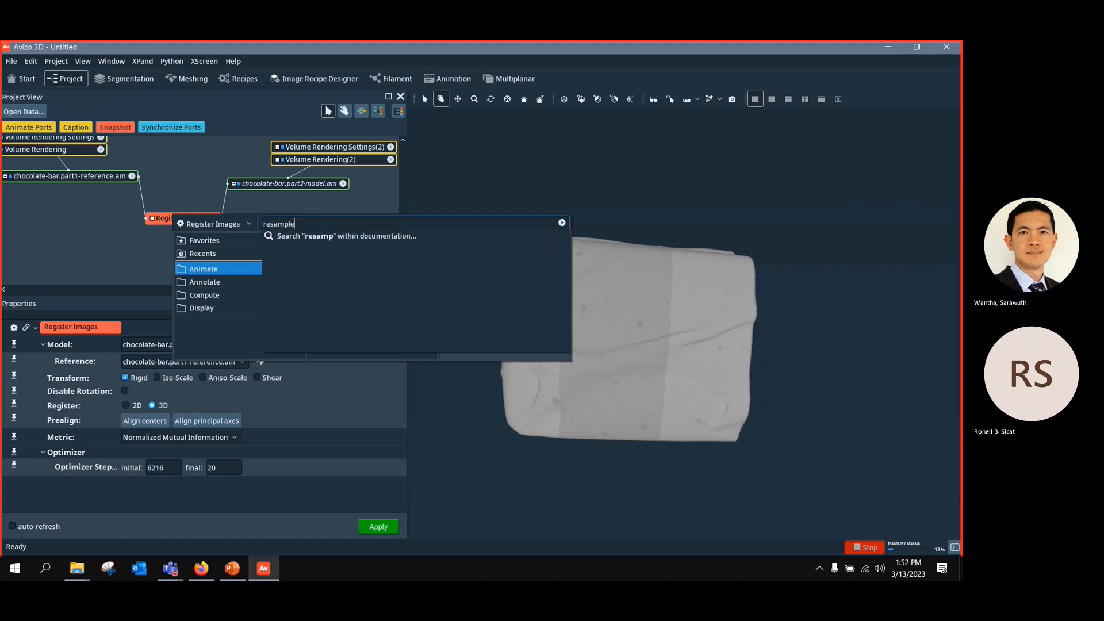
key("BackSpace")
key("BackSpace")
key("BackSpace")
left_click(319, 205)
Step: Attach a Resample Transformed Image module to chocolate-bar.part2-model.am and place it beneath the data object
left_click(304, 185)
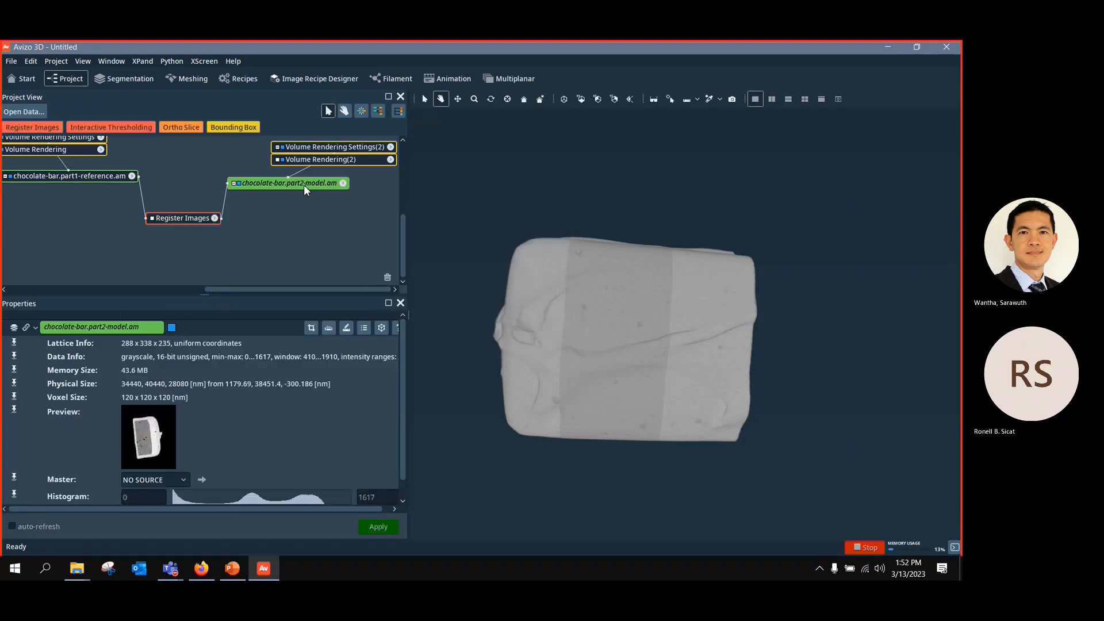
right_click(304, 185)
type("re")
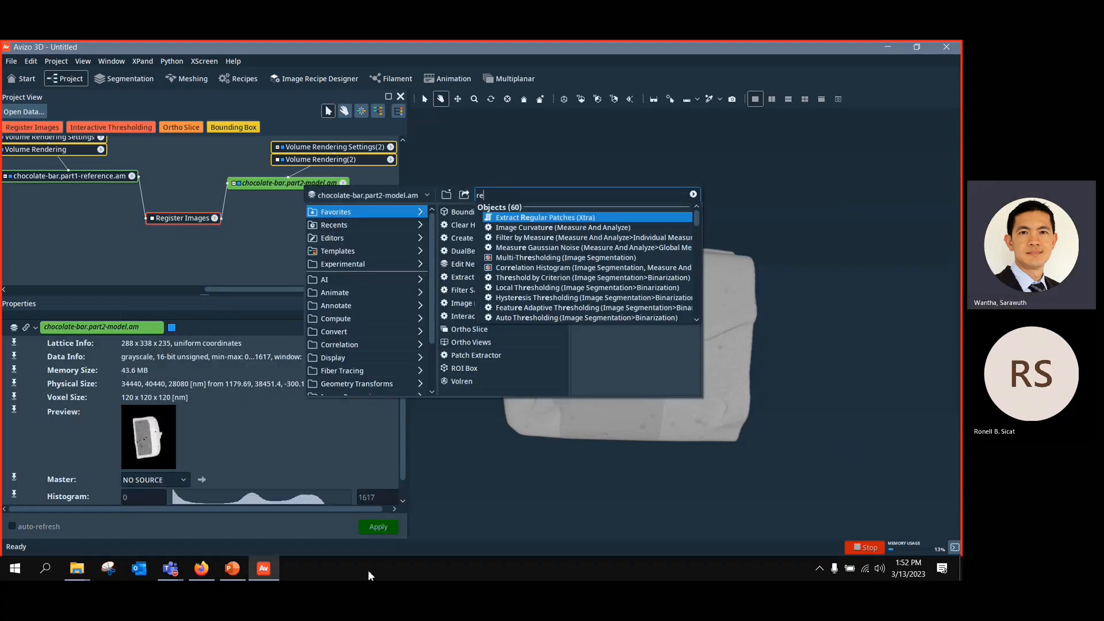
type("samp")
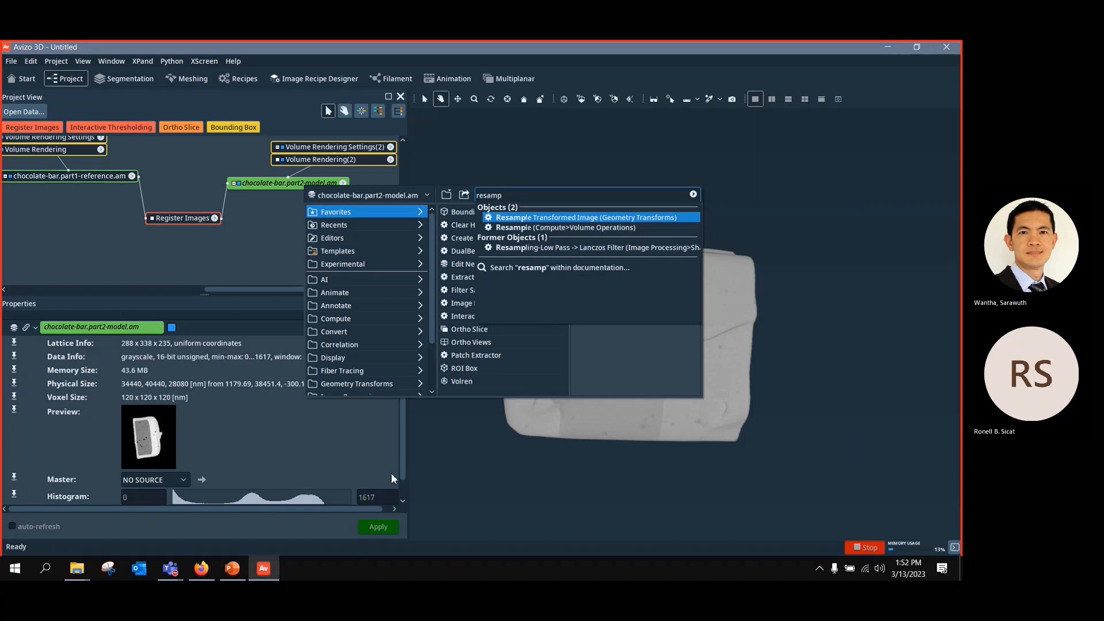
left_click(636, 224)
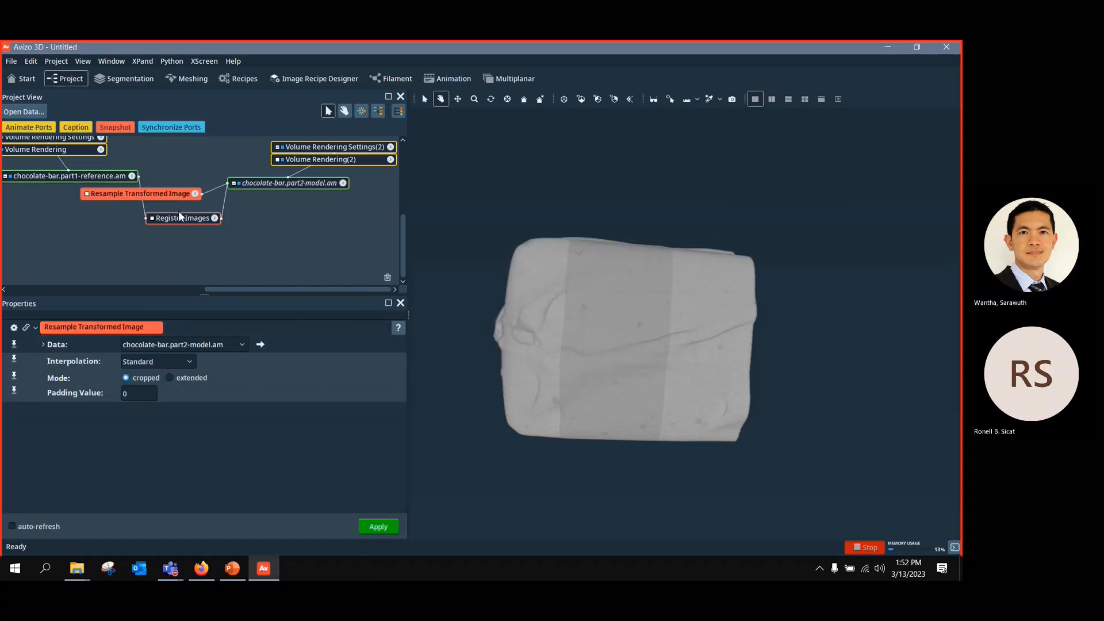
left_click_drag(139, 193, 274, 240)
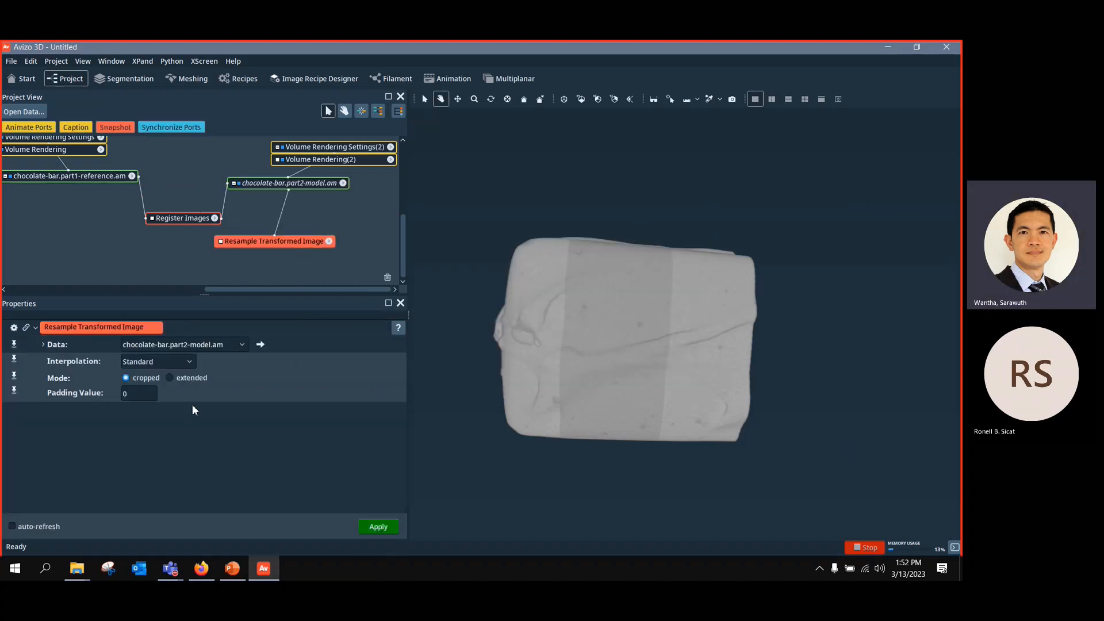
Step: Run the transformed image resampling in extended mode and place the resulting data object beneath the module
left_click(178, 380)
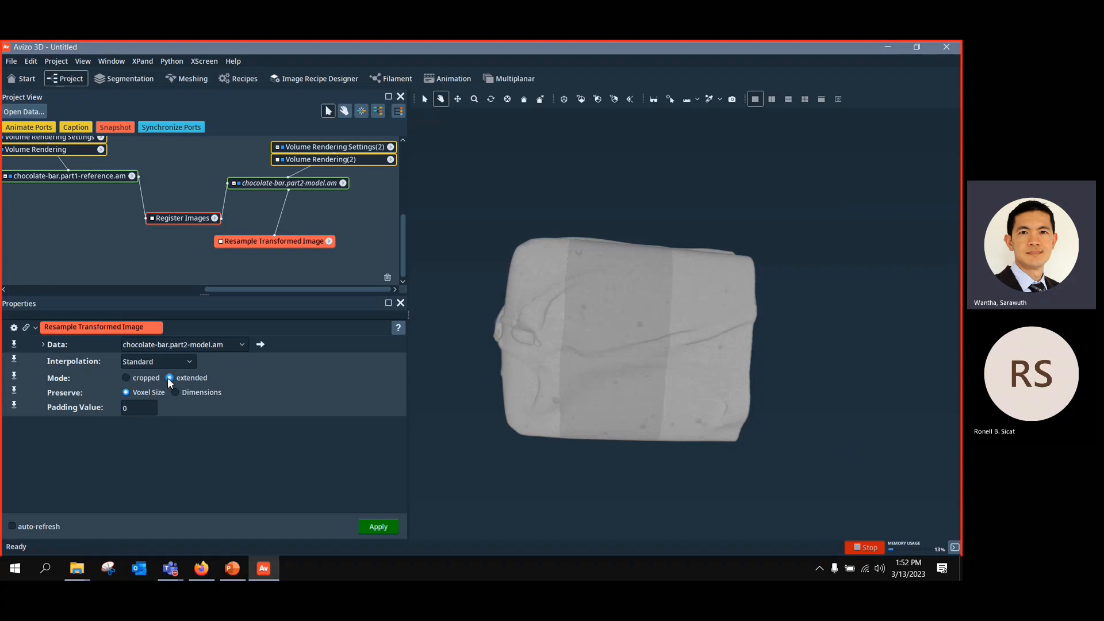
left_click(389, 530)
left_click_drag(114, 241, 257, 280)
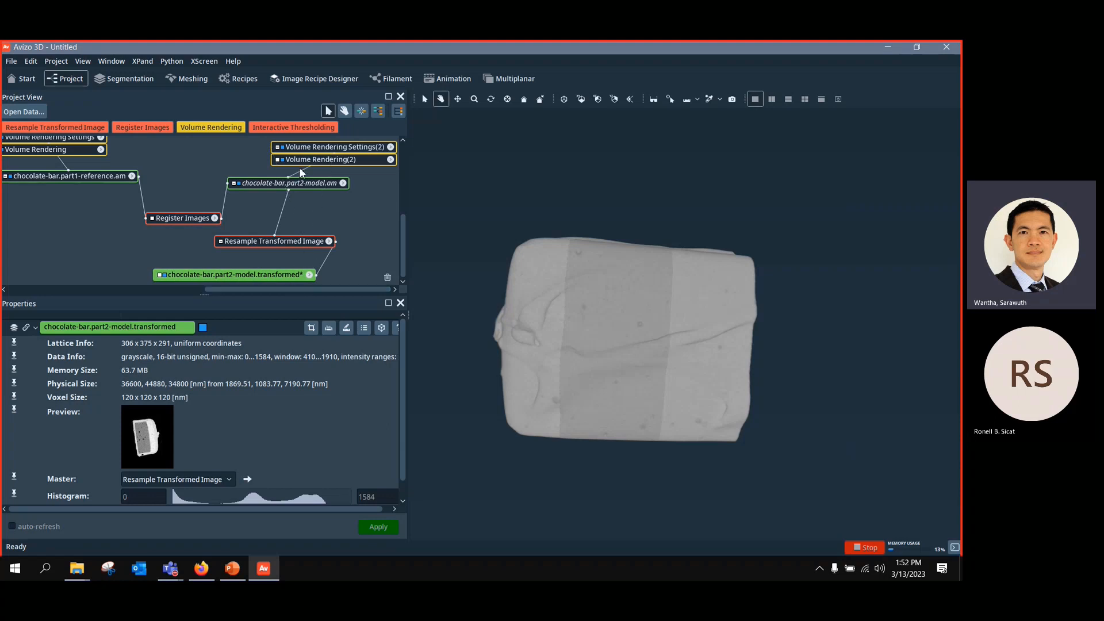
Step: Reconnect the second volume rendering and its settings from the part 2 model to the resampled chocolate-bar.part2-model.transformed data
left_click_drag(299, 170, 278, 274)
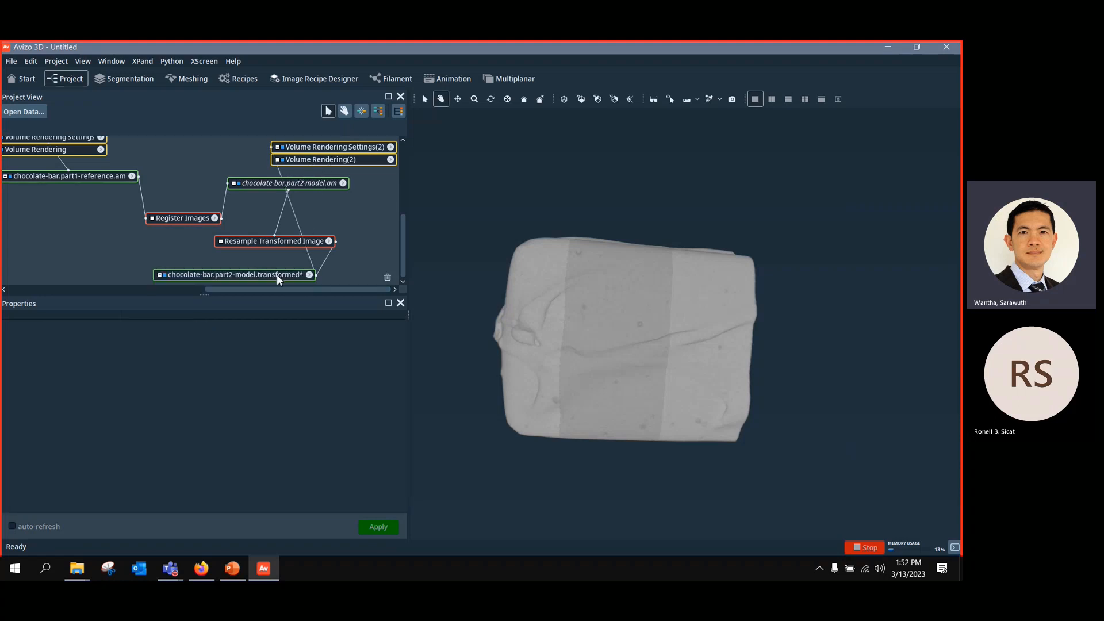
left_click(285, 183)
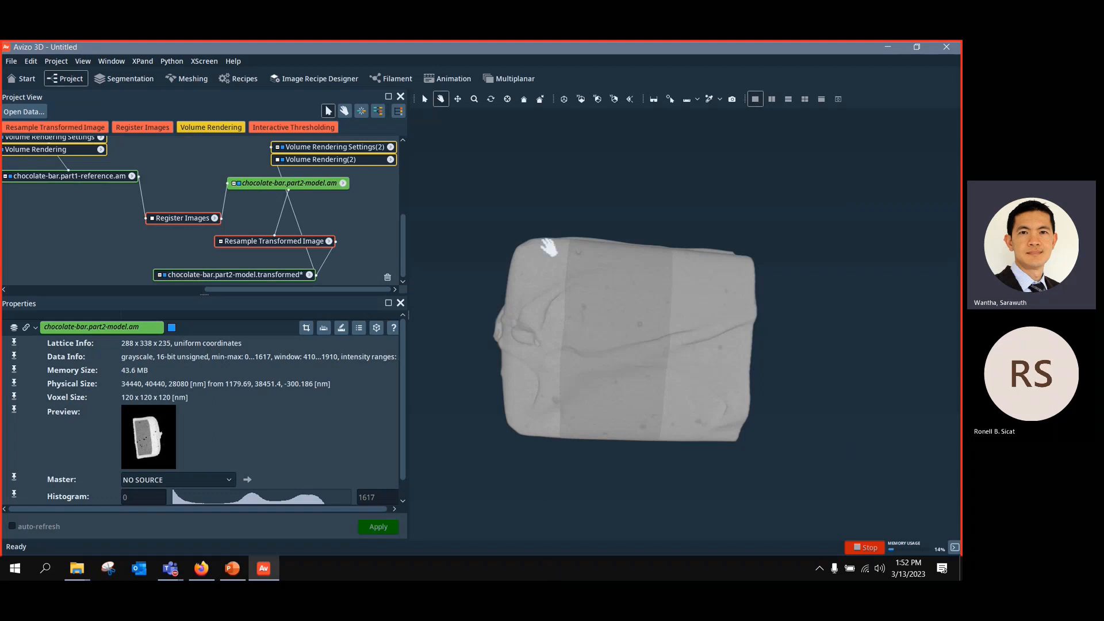
left_click_drag(329, 150, 311, 254)
left_click_drag(745, 351, 641, 290)
Step: Attach a Merge module to chocolate-bar.part1-reference.am and place it below the Register Images module
scroll(161, 223, "up", 3)
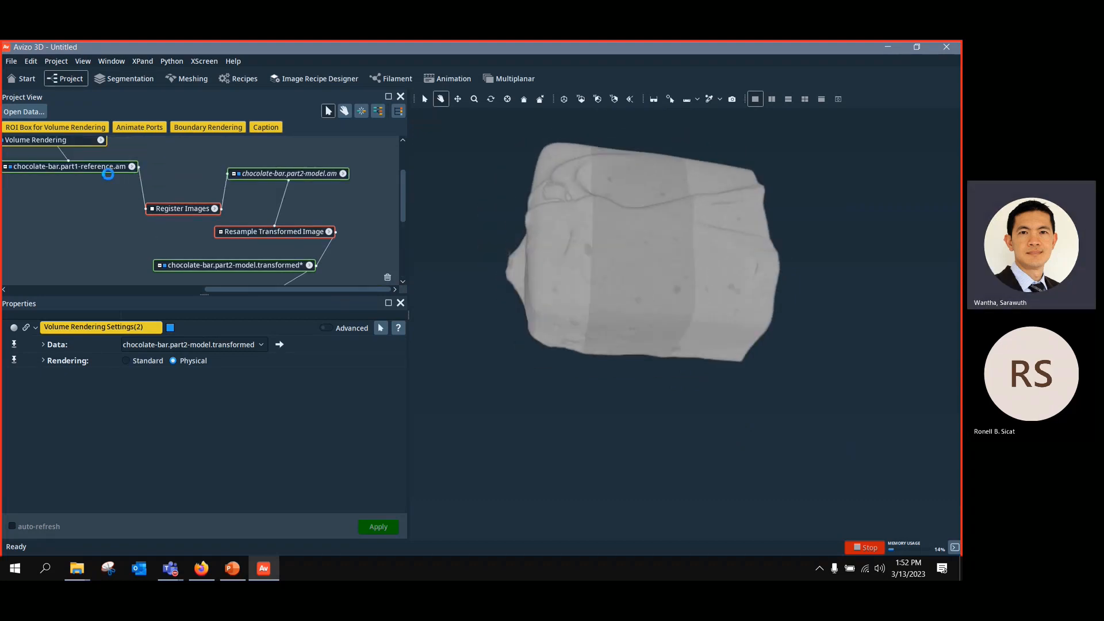
left_click(108, 170)
right_click(74, 169)
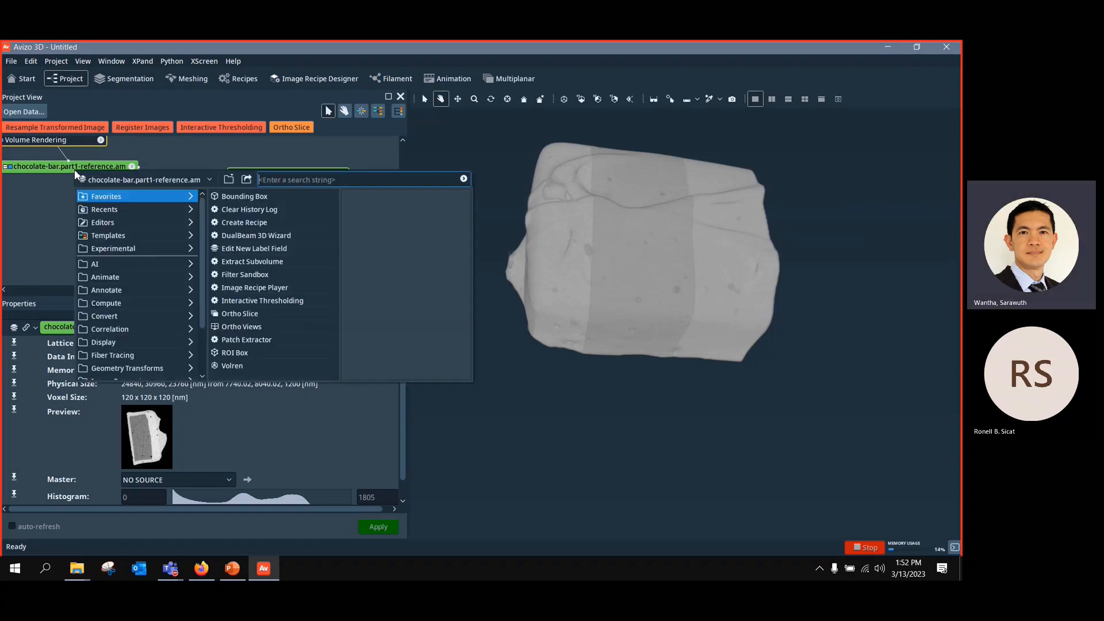
type("merg")
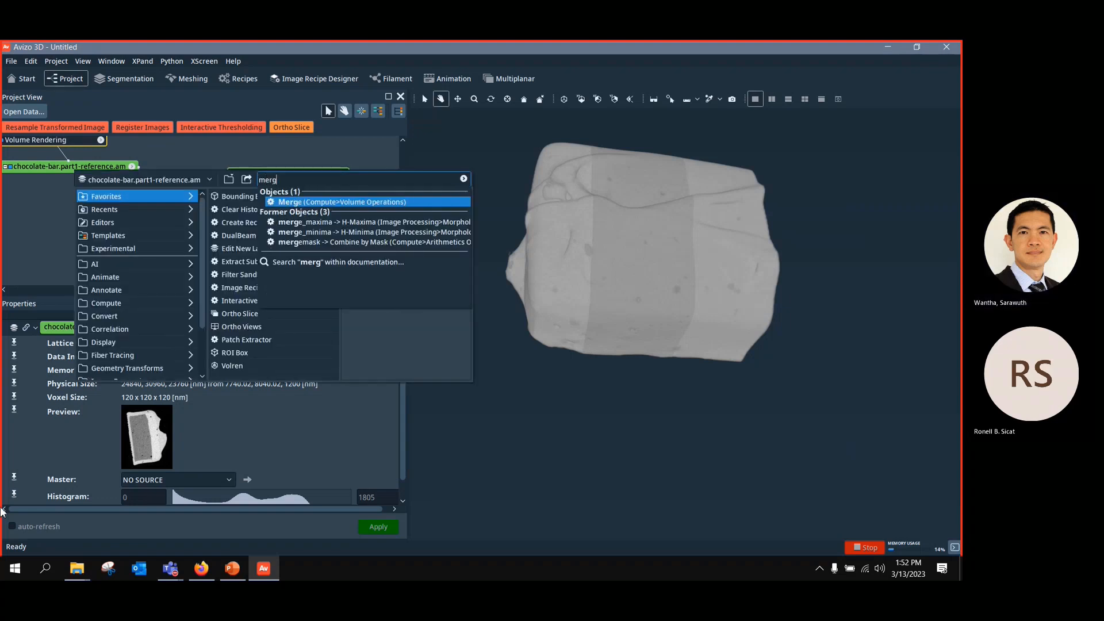
left_click(345, 202)
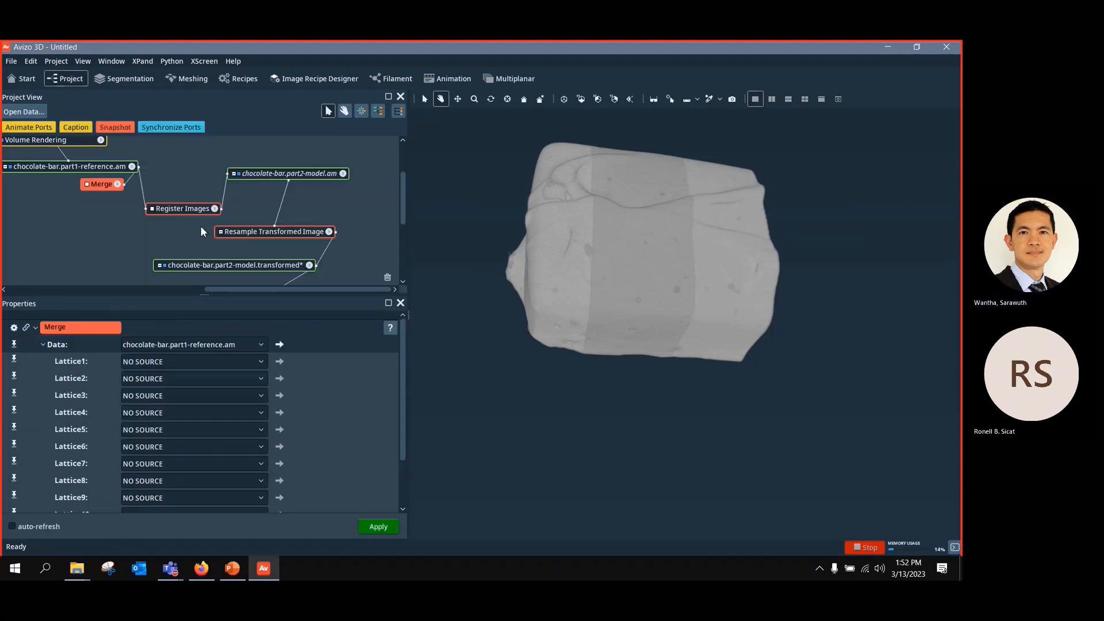
scroll(109, 173, "down", 1)
left_click_drag(109, 157, 103, 213)
Step: Connect Merge's Lattice1 input to chocolate-bar.part2-model.transformed and run the merge
left_click(226, 362)
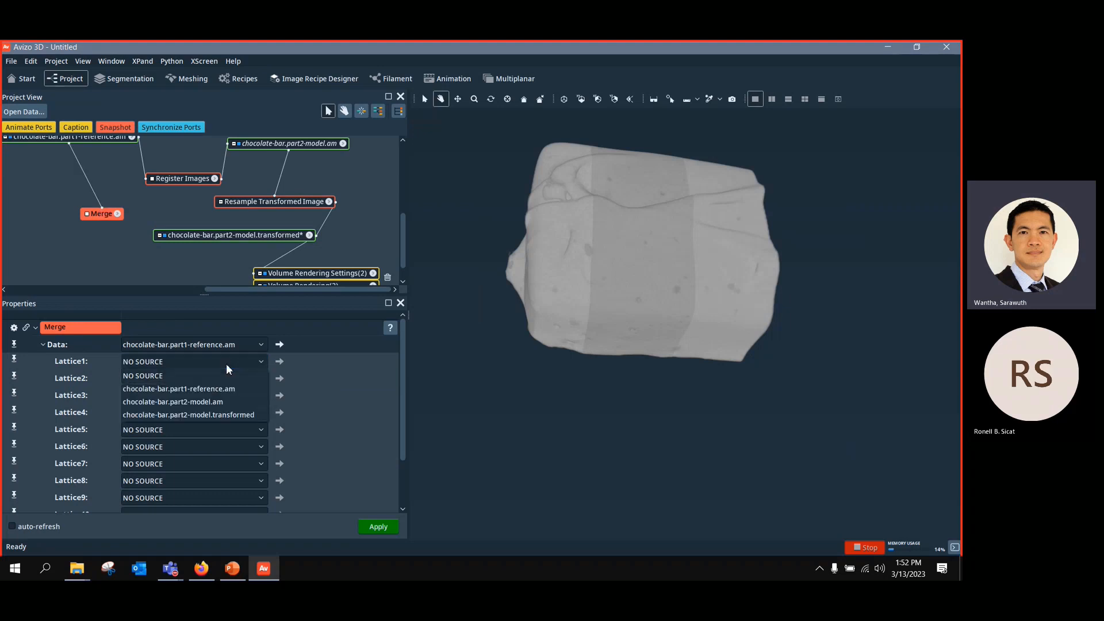
left_click(86, 213)
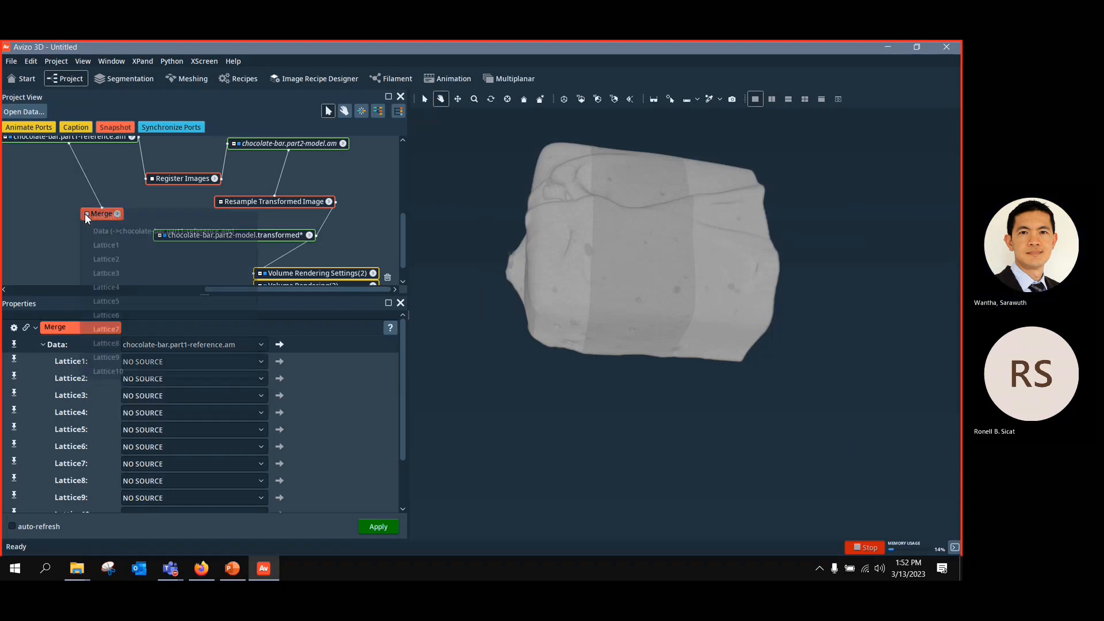
left_click(92, 244)
left_click(244, 238)
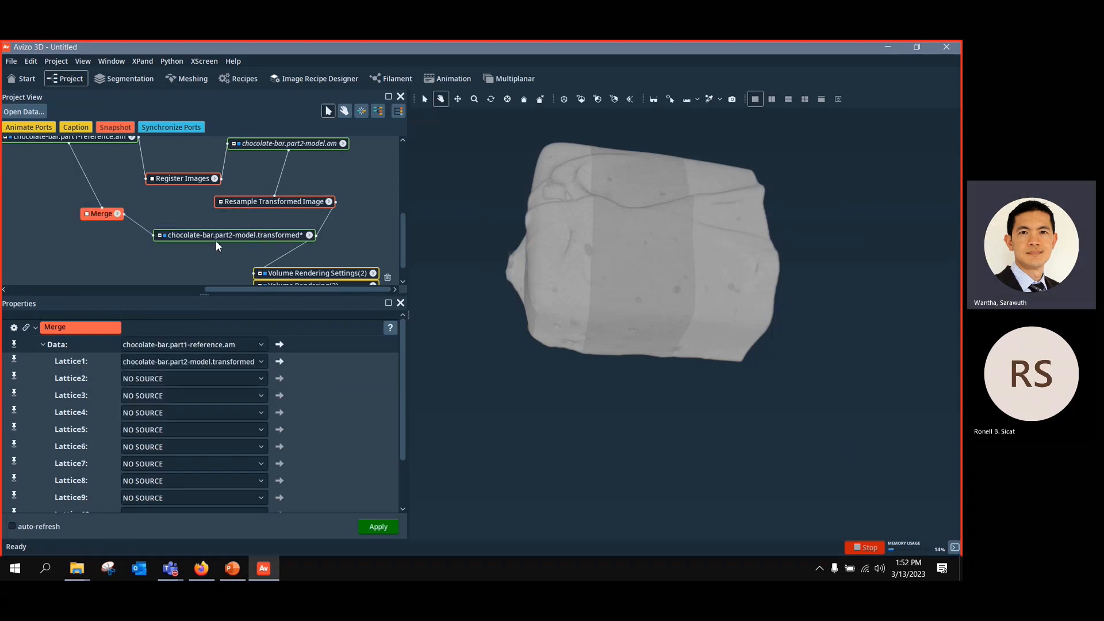
left_click(369, 527)
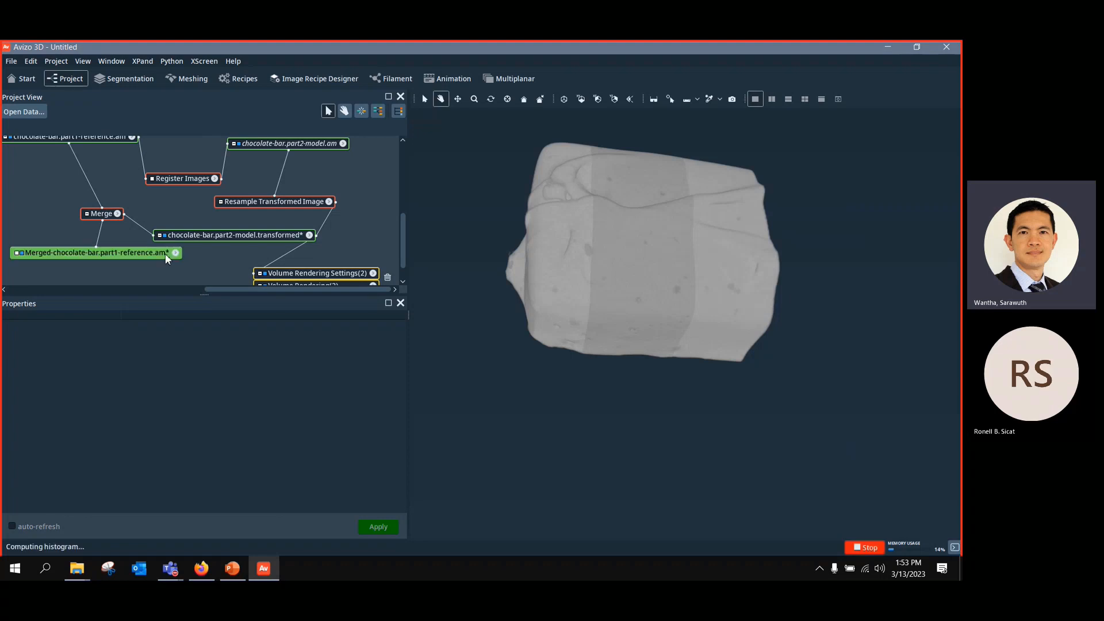
Step: Delete the part 1 reference's volume rendering and connect the second volume rendering to the merged chocolate bar data
scroll(173, 236, "up", 1)
left_click(21, 150)
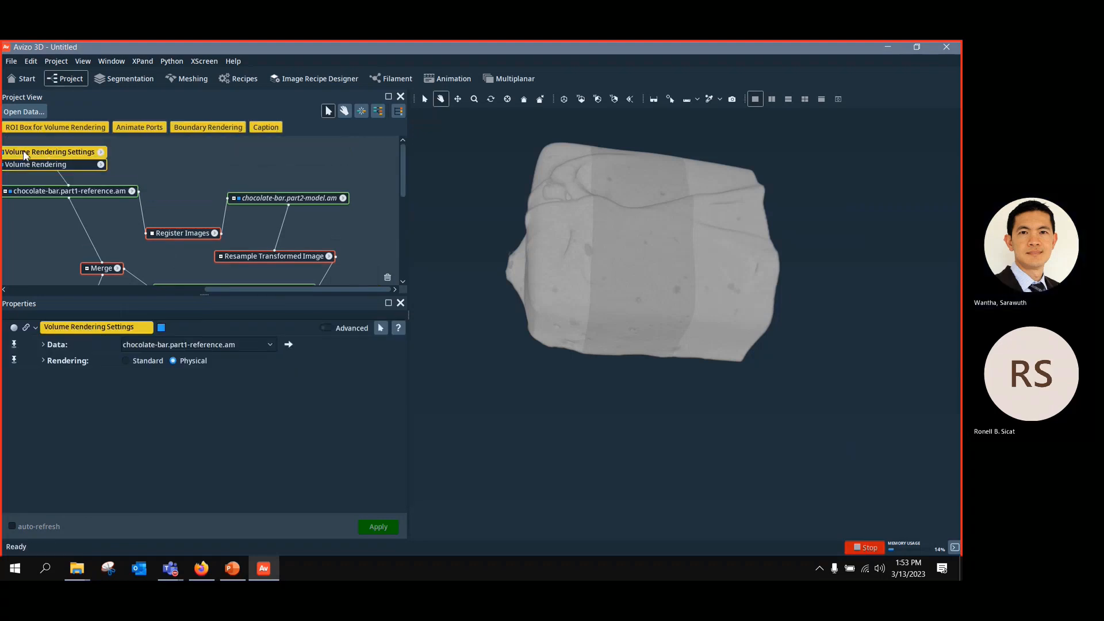
key("Delete")
scroll(344, 237, "down", 2)
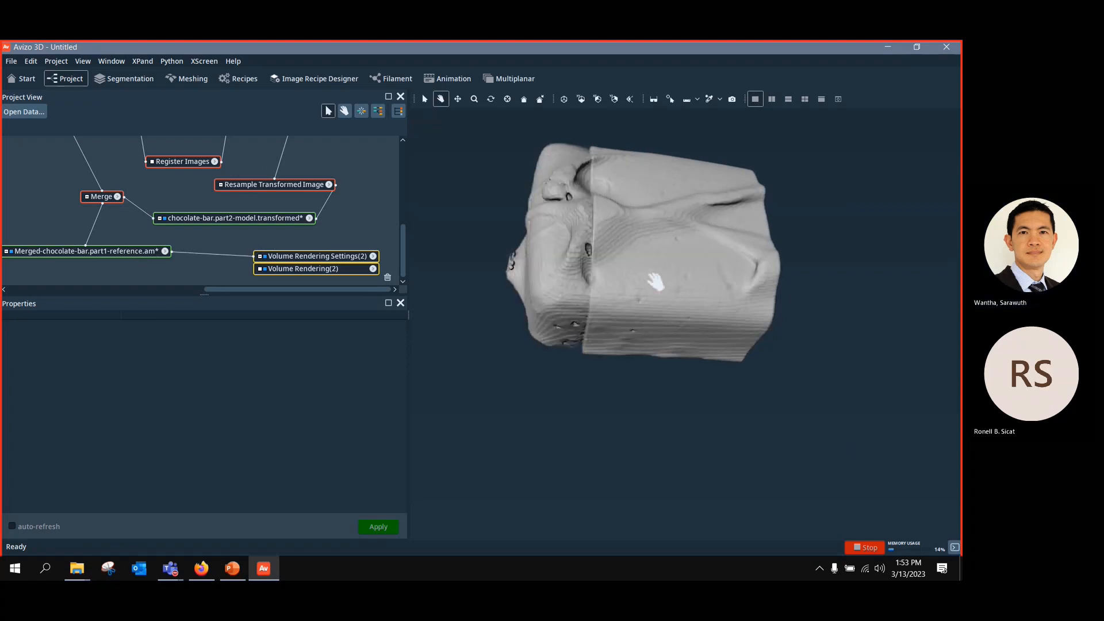
left_click_drag(654, 282, 619, 296)
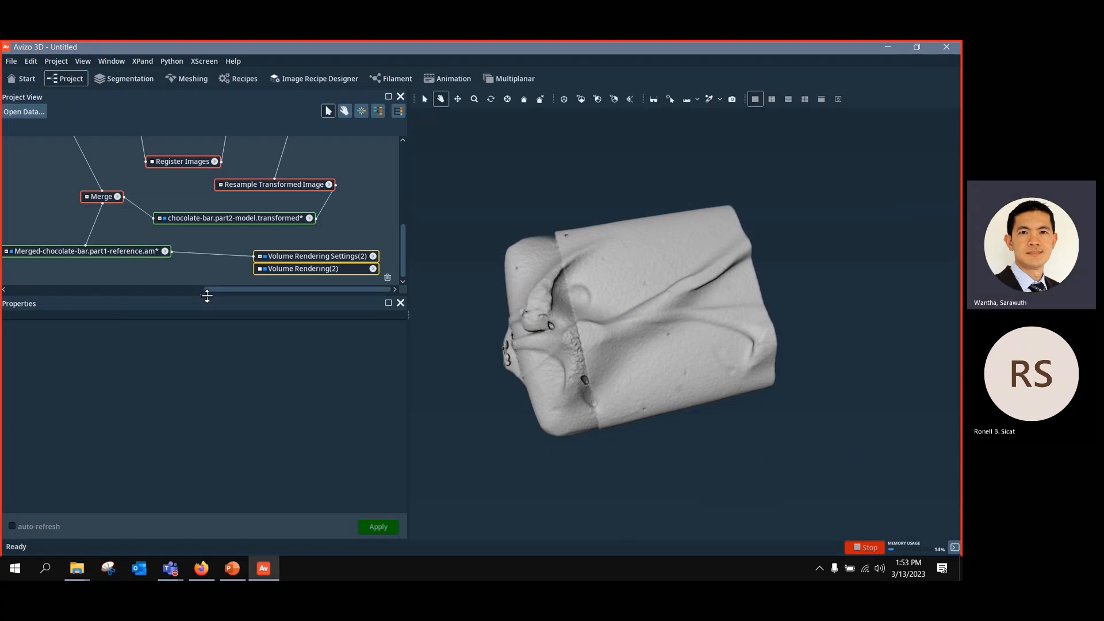
Step: Enlarge the project view area and start a new project, discarding the unsaved data objects
left_click_drag(206, 293, 217, 421)
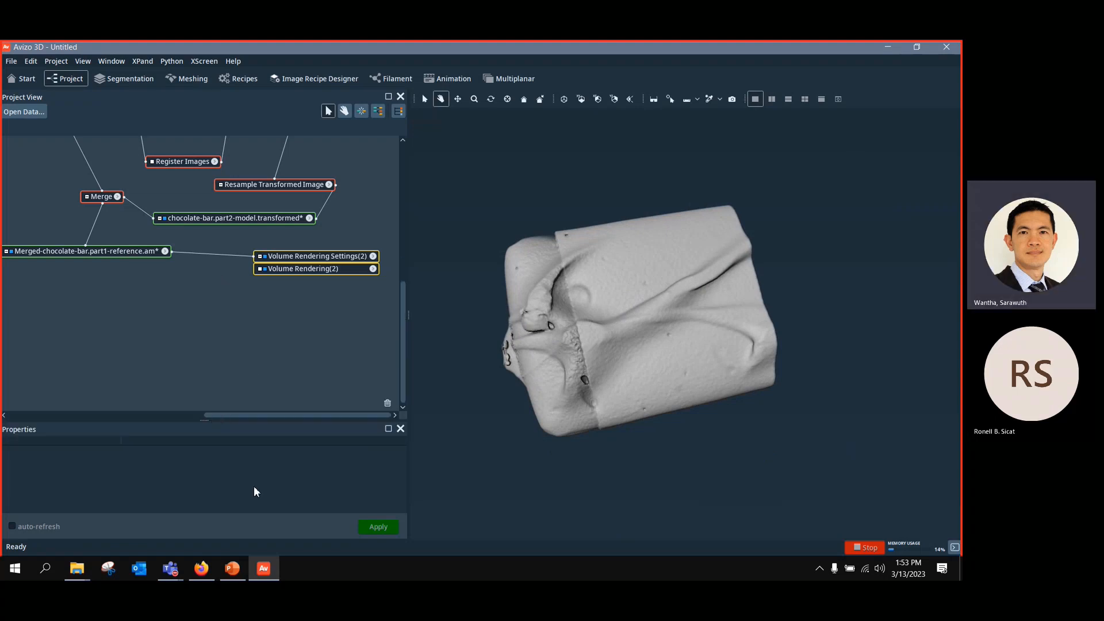
key("ctrl+n")
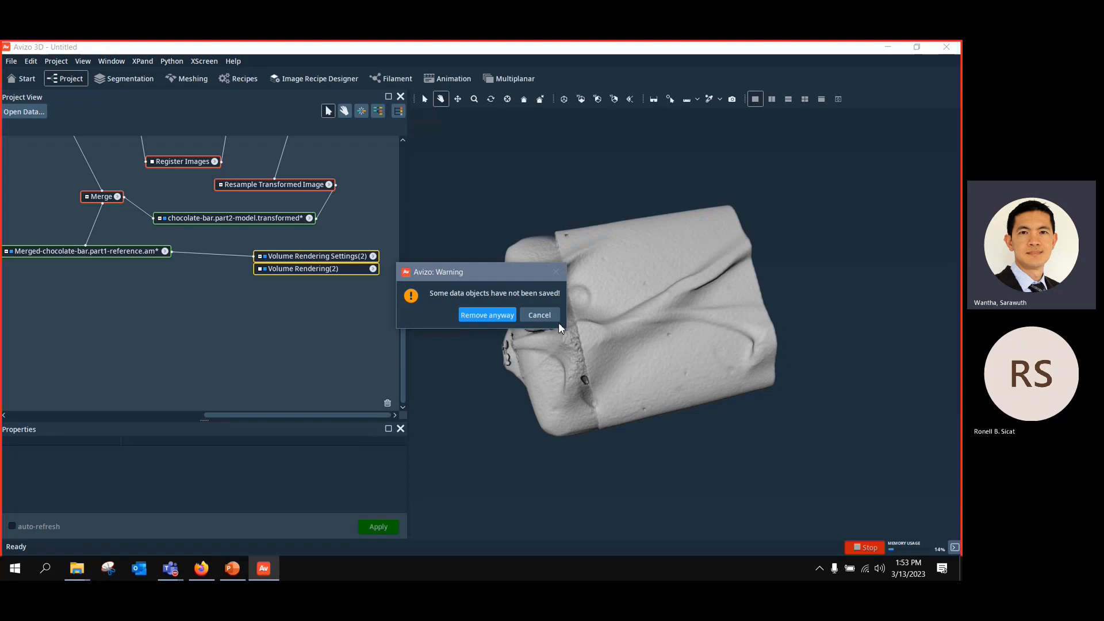
left_click(495, 314)
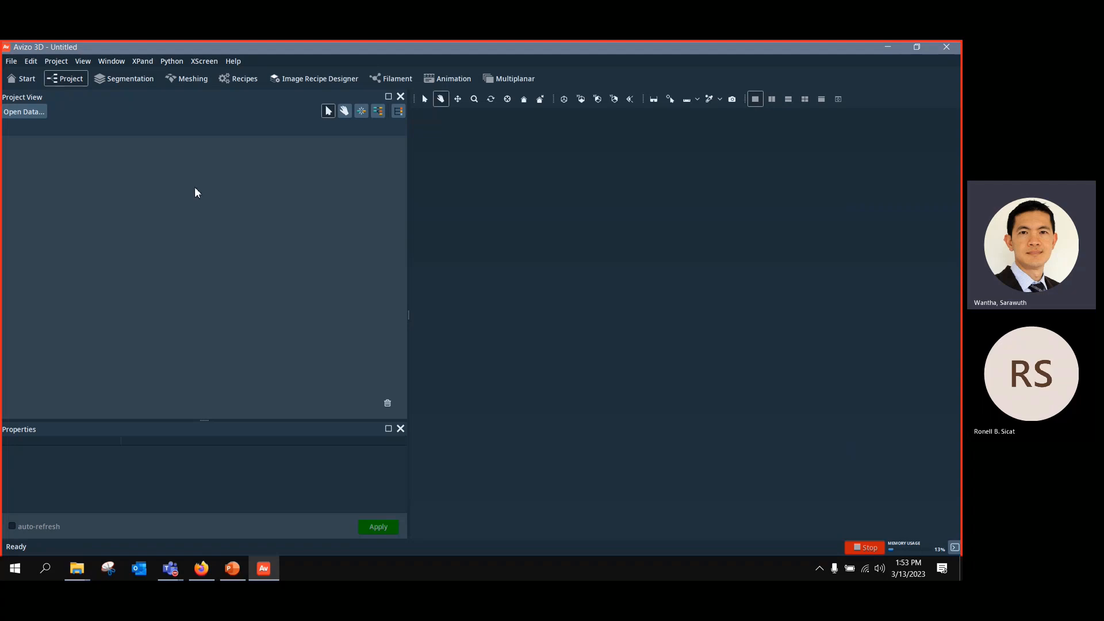
Step: Load chocolate-bar.part1.simplified.surf and chocolate-bar.part2.simplified.surf from the registration data folder
left_click(26, 113)
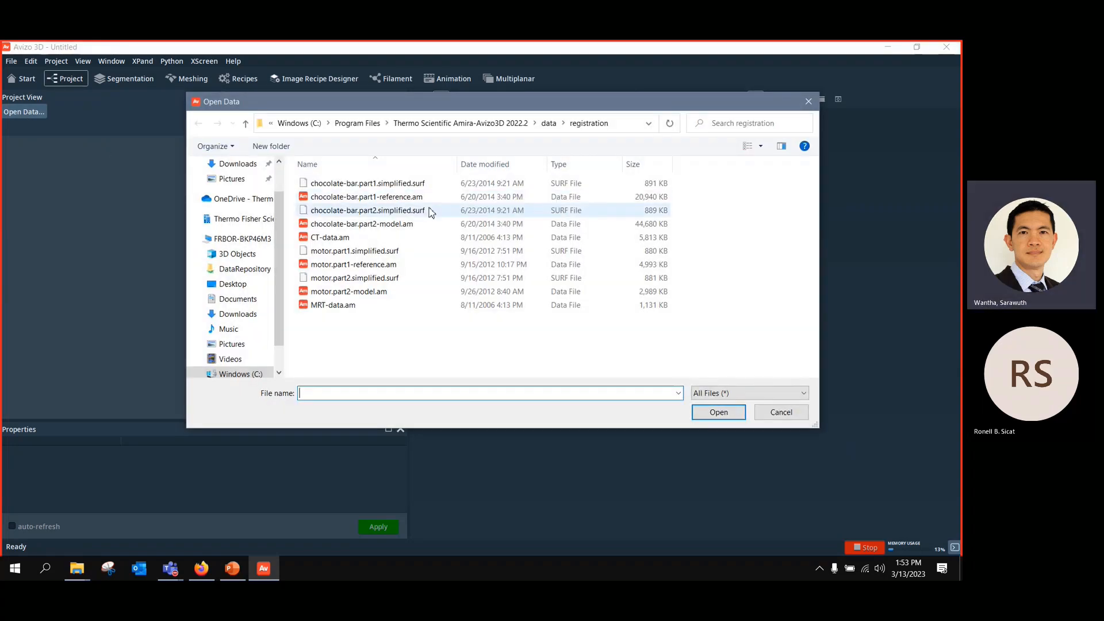
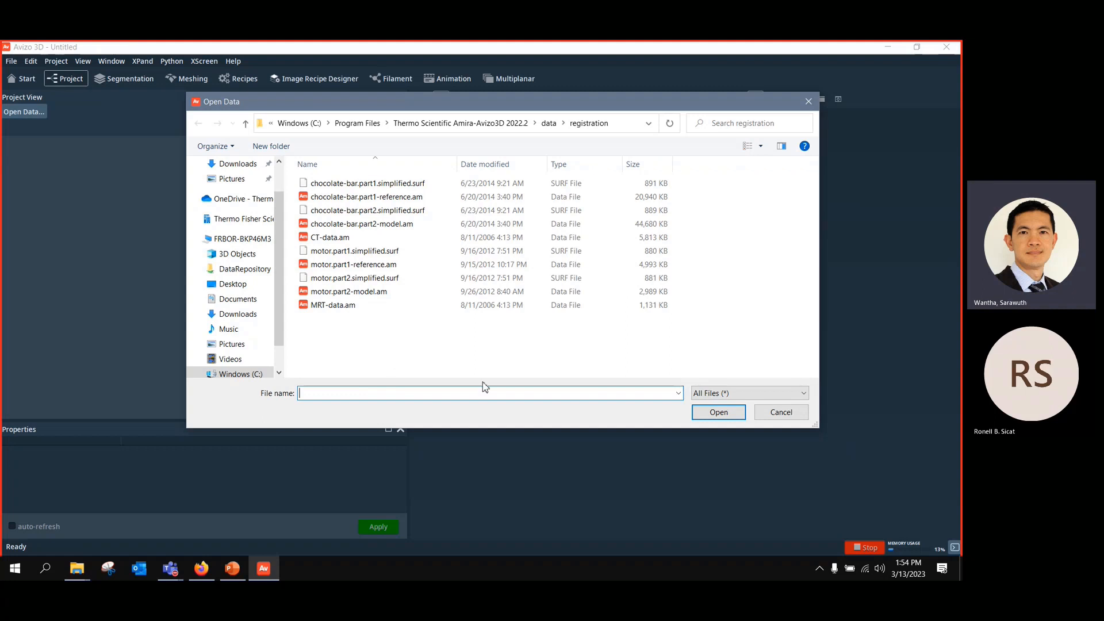
left_click(416, 211)
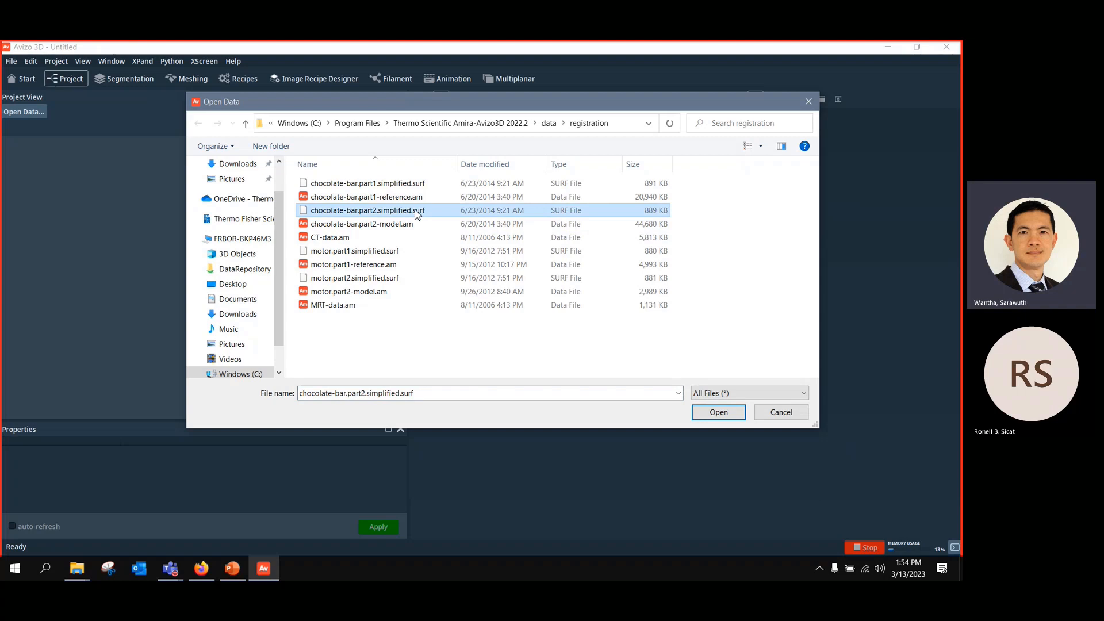
left_click(403, 183, "ctrl")
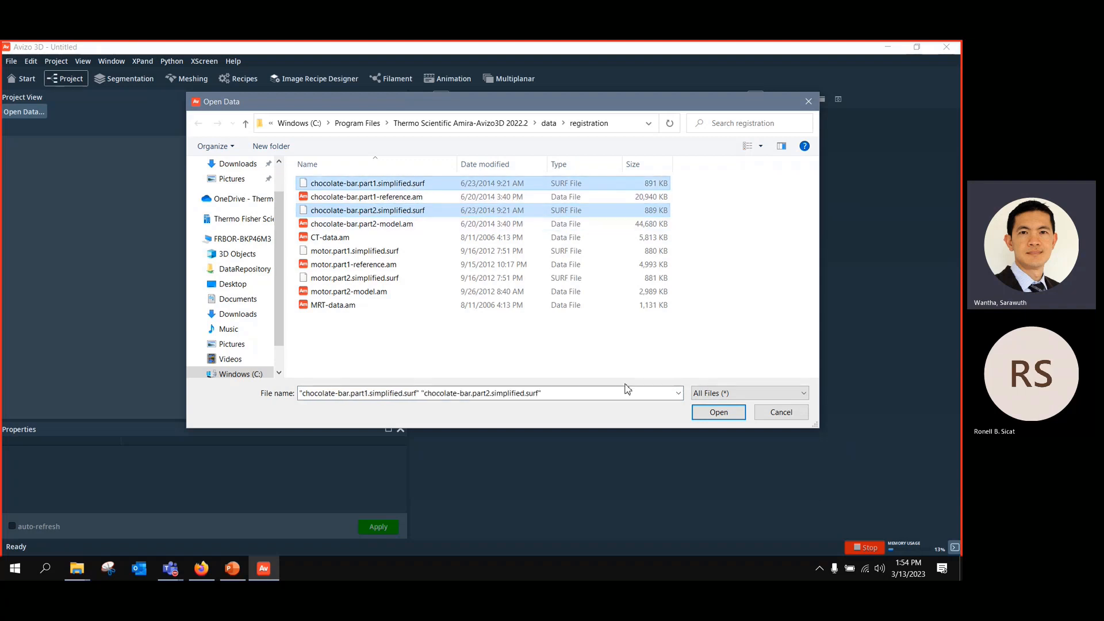
left_click(718, 412)
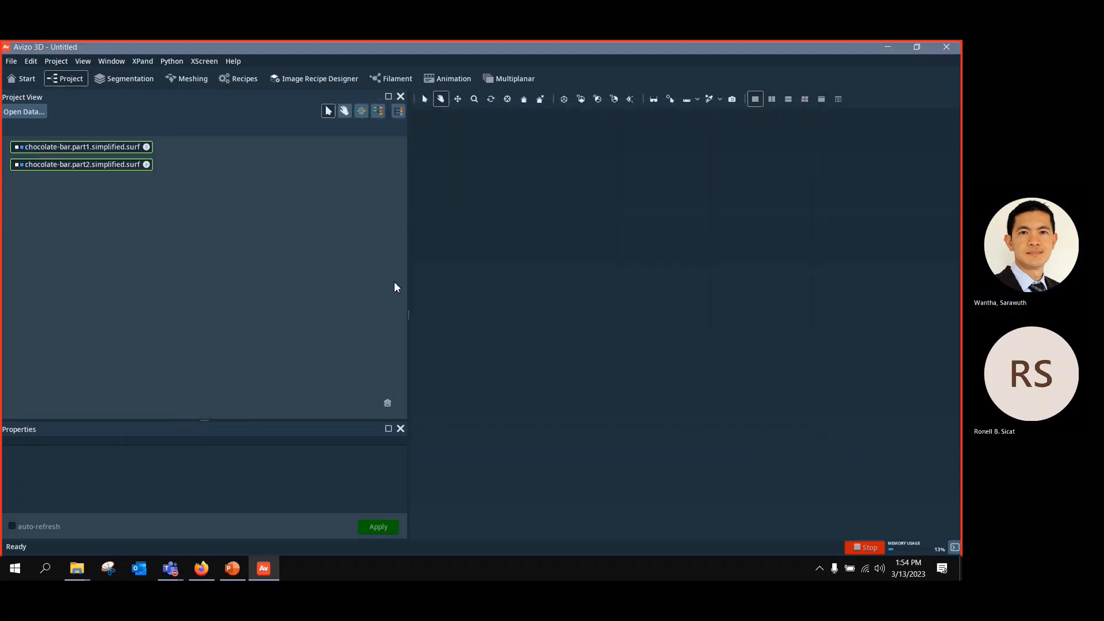
Step: Spread the chocolate-bar.part1 and chocolate-bar.part2 simplified surfaces apart so they sit side by side in the project graph
left_click_drag(123, 162, 359, 160)
left_click_drag(92, 147, 88, 164)
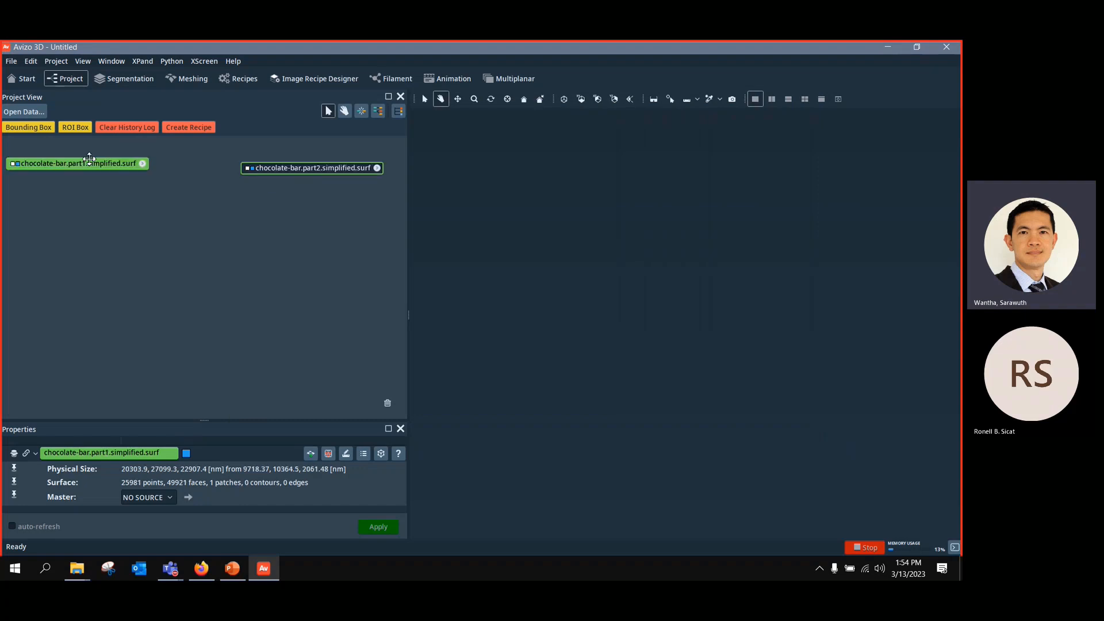
left_click(307, 173)
left_click_drag(306, 173, 280, 167)
Step: Create a Surface View for chocolate-bar.part1.simplified.surf and another for chocolate-bar.part2.simplified.surf
right_click(105, 164)
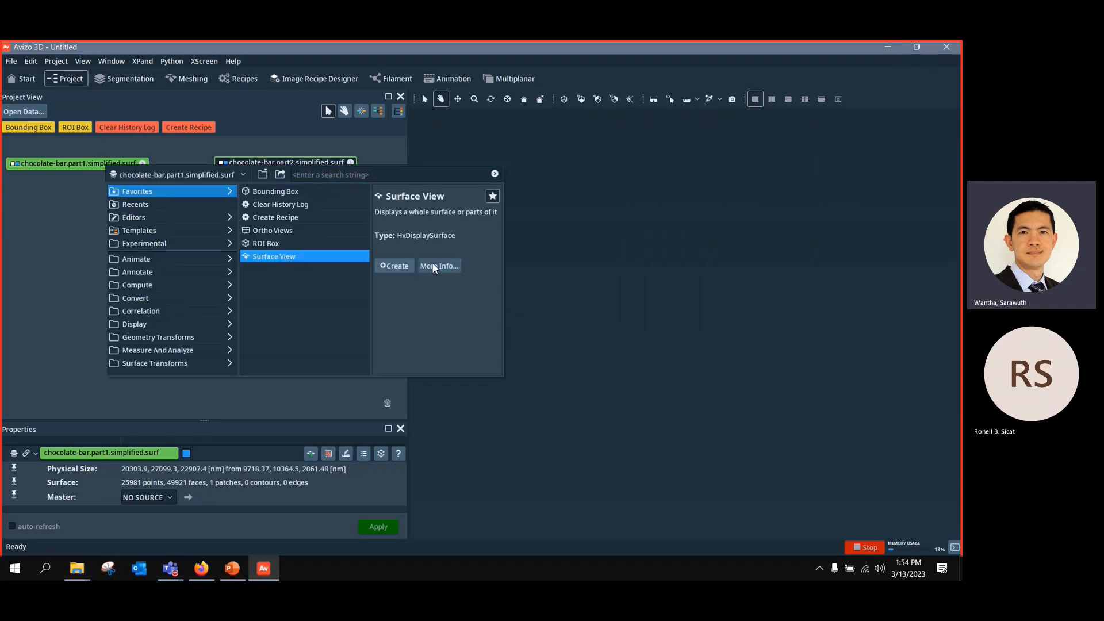
left_click(451, 261)
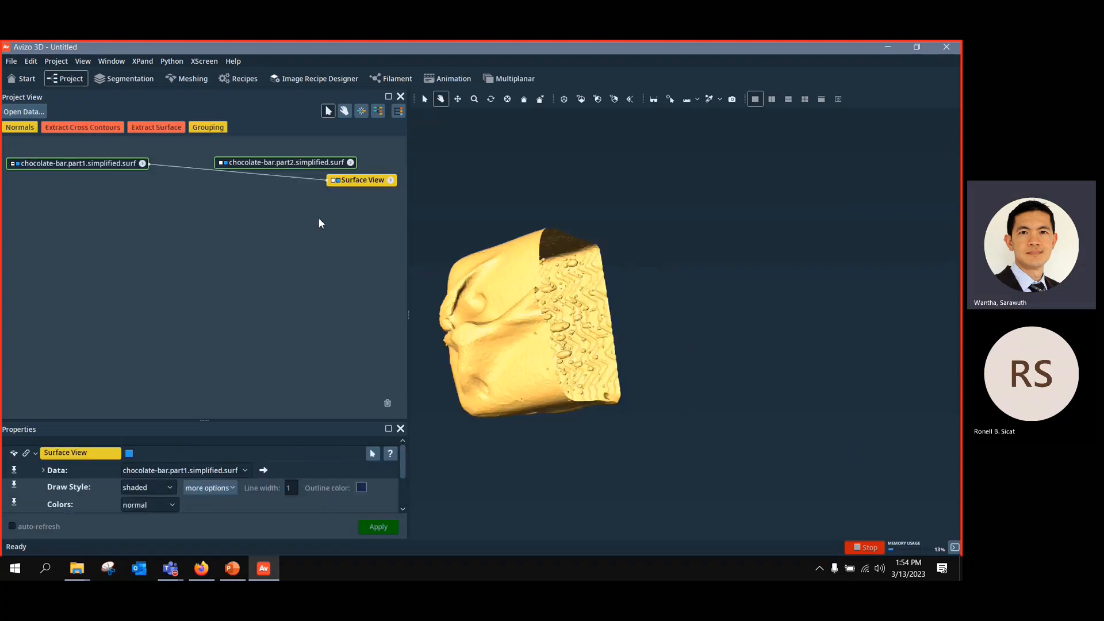
right_click(287, 165)
mouse_move(471, 252)
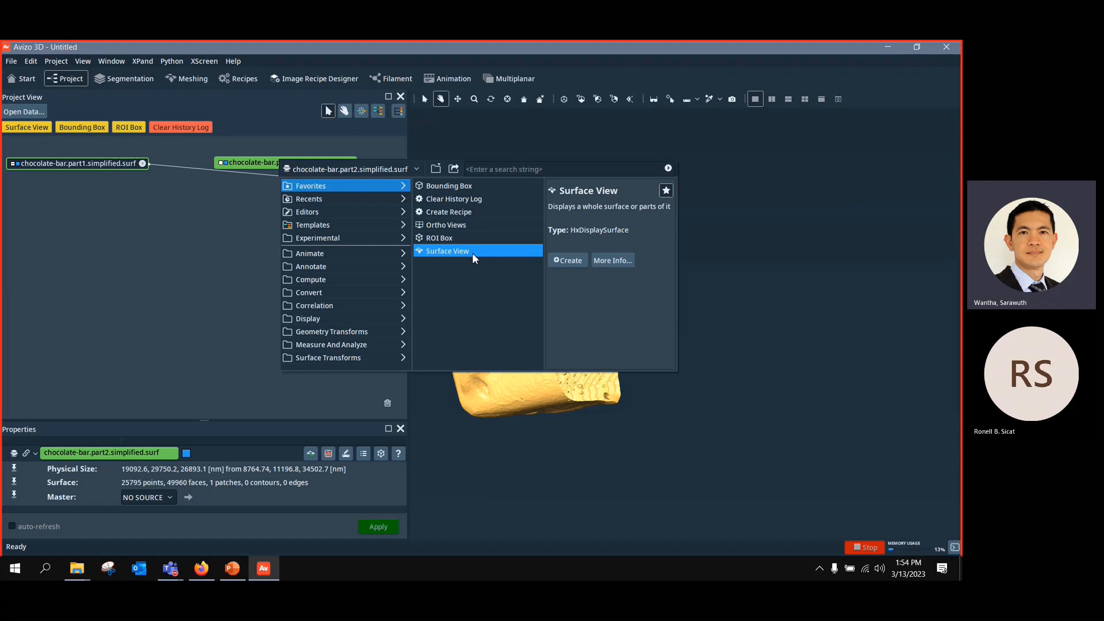
left_click(566, 258)
Step: Arrange the project graph so each Surface View sits beneath its own chocolate bar surface
left_click_drag(357, 180, 84, 192)
left_click_drag(293, 165, 341, 174)
left_click(345, 166)
left_click_drag(561, 279, 627, 246)
left_click_drag(86, 163, 89, 165)
left_click(275, 174)
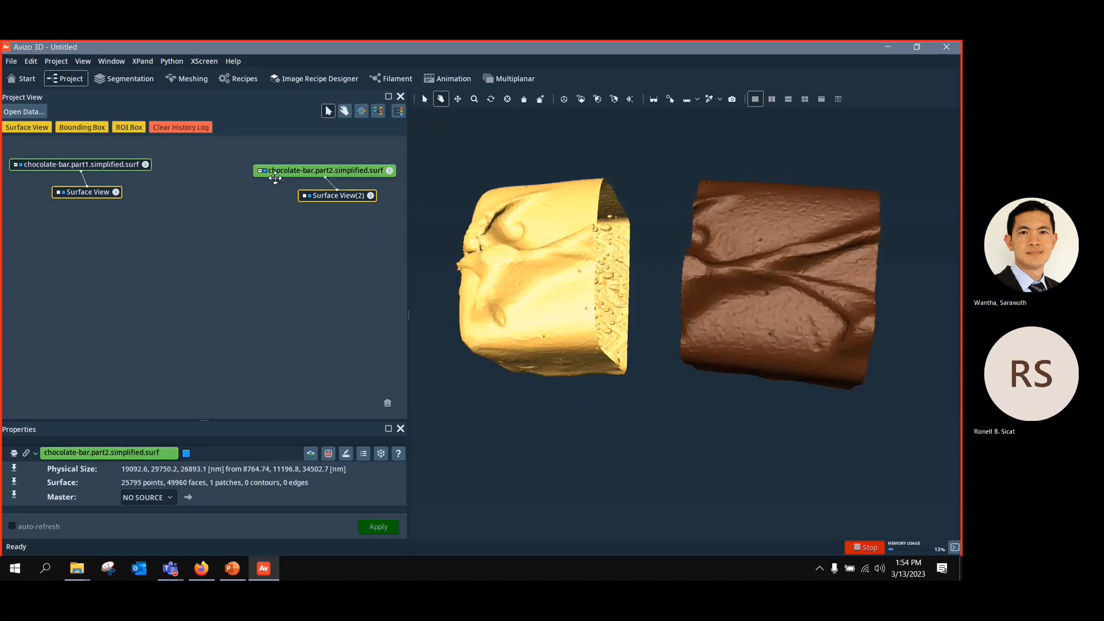
left_click(119, 166)
left_click(179, 259)
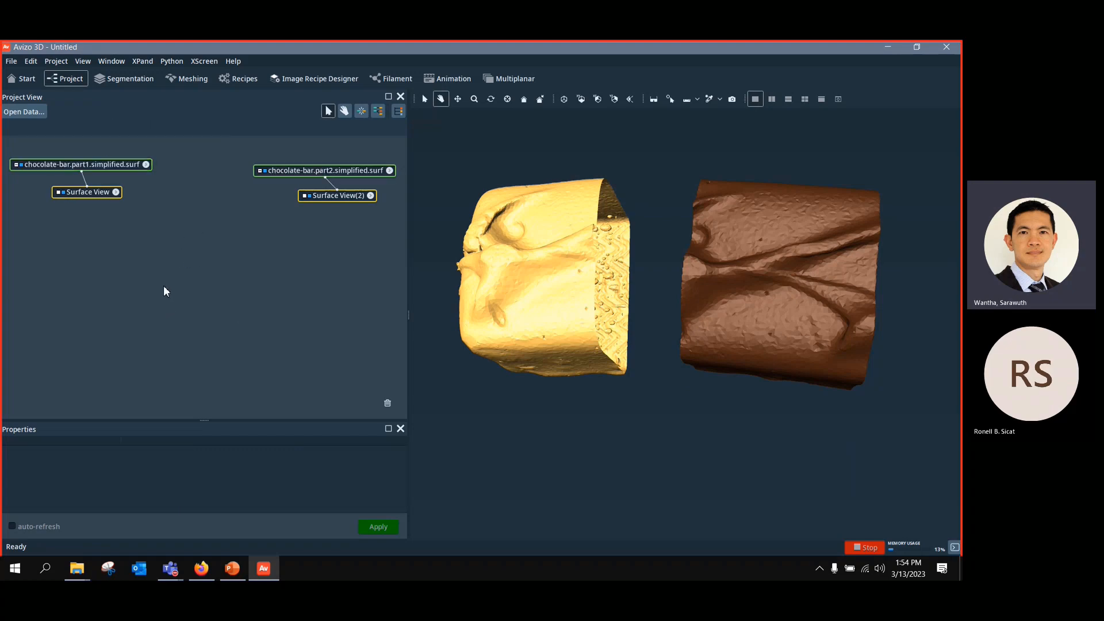
Step: Add a Landmarks (2 sets) object to the project and place it below the two surfaces
right_click(146, 289)
left_click(182, 340)
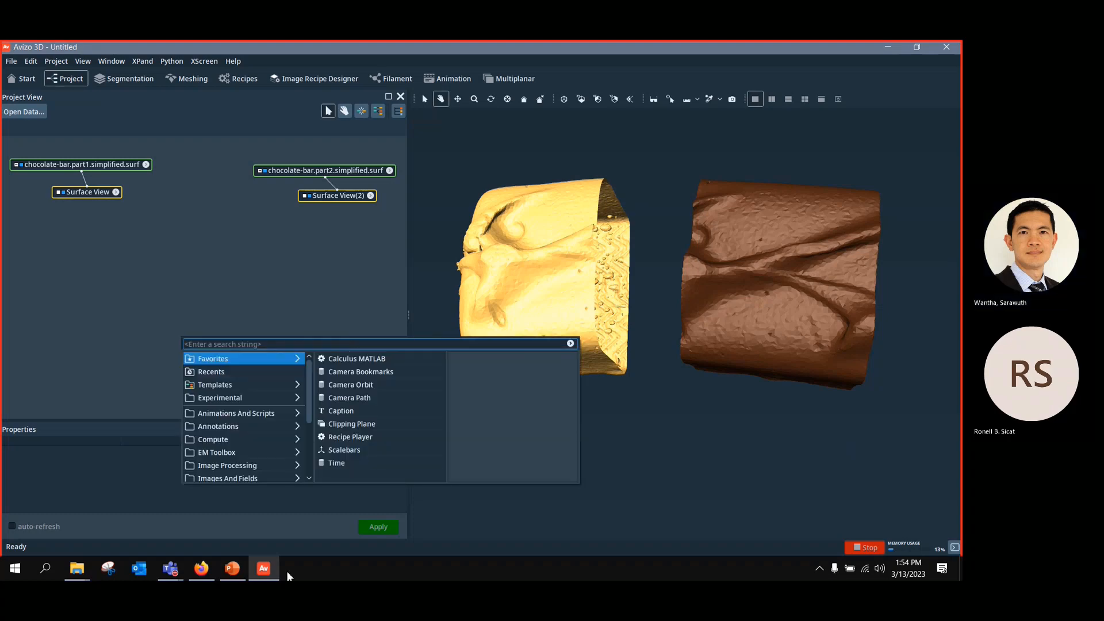
type("land")
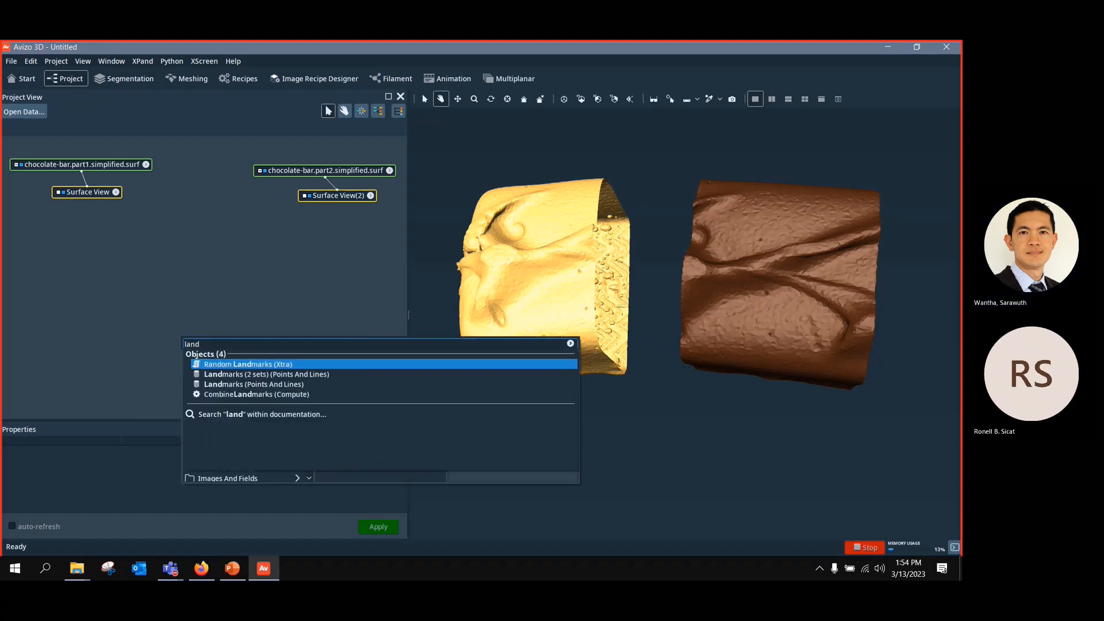
key("Up")
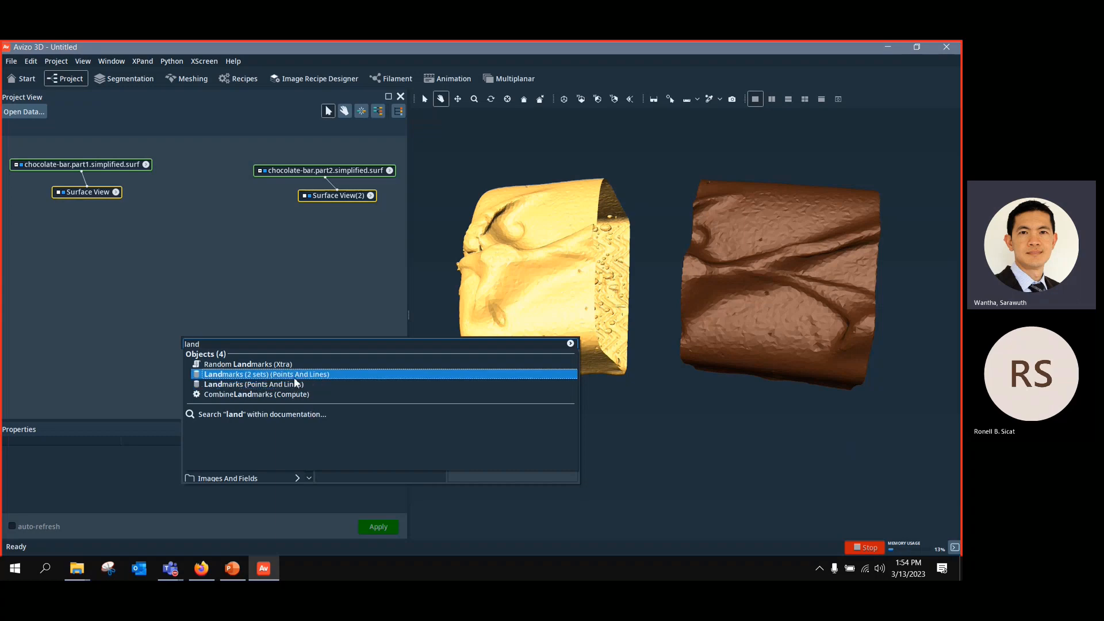
key("Return")
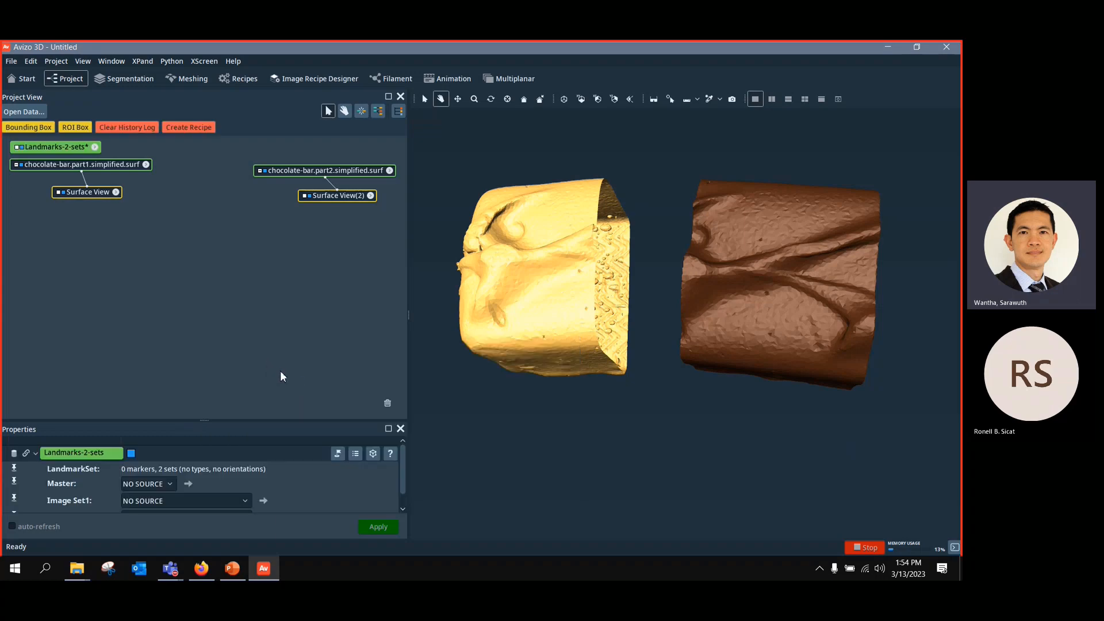
left_click_drag(66, 152, 184, 238)
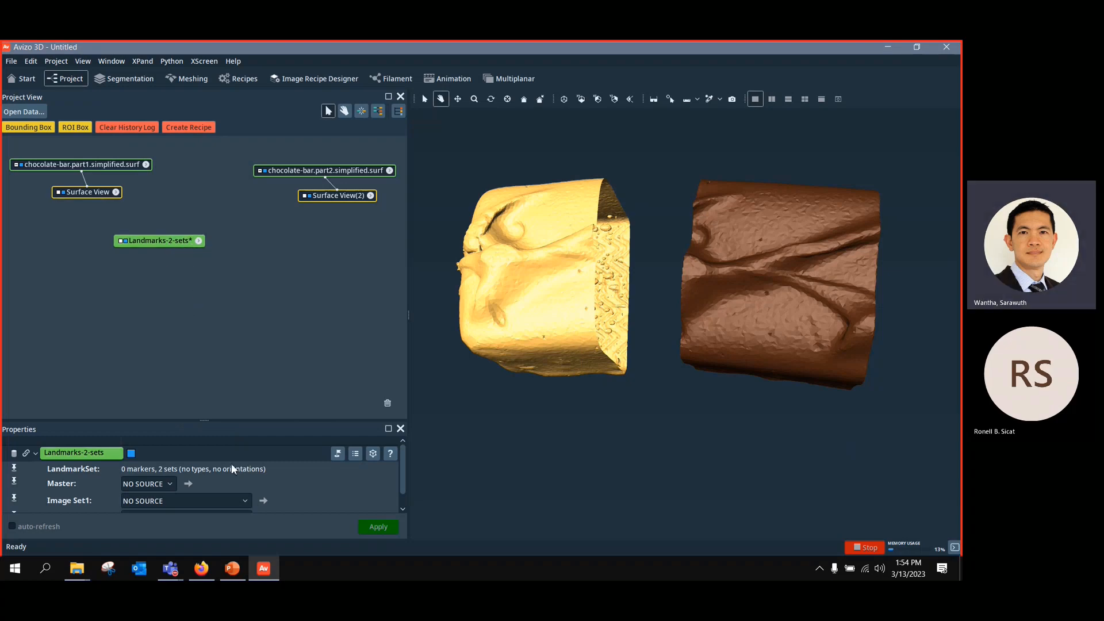
Step: Open the Landmark Editor for the two-set landmarks and show the connecting lines in Landmark-View
left_click_drag(205, 420, 205, 311)
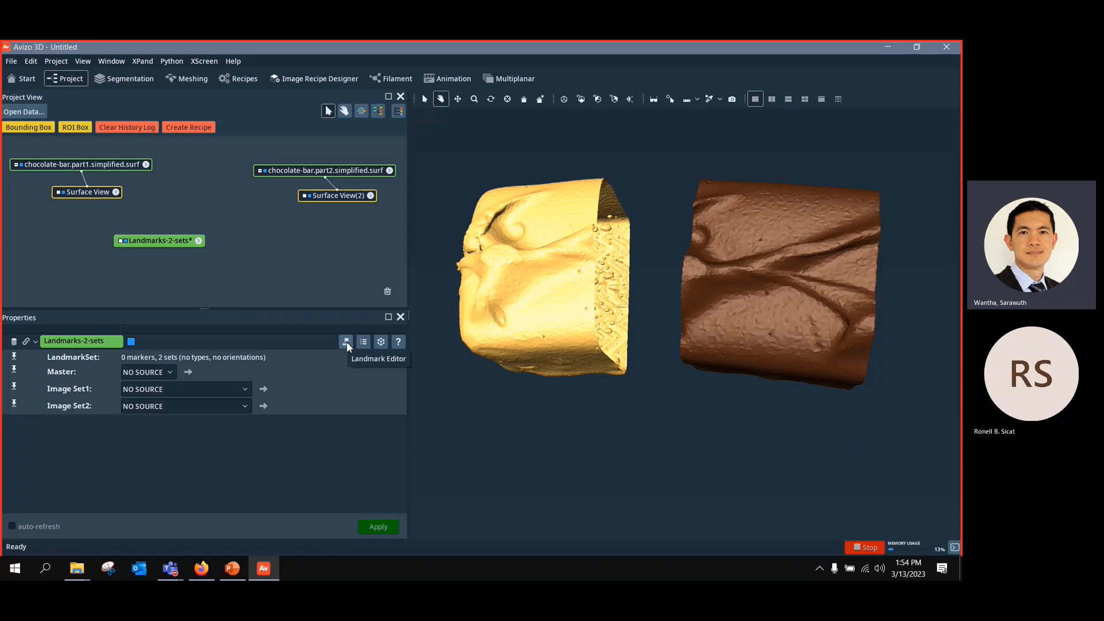
left_click(346, 341)
left_click_drag(363, 150, 273, 249)
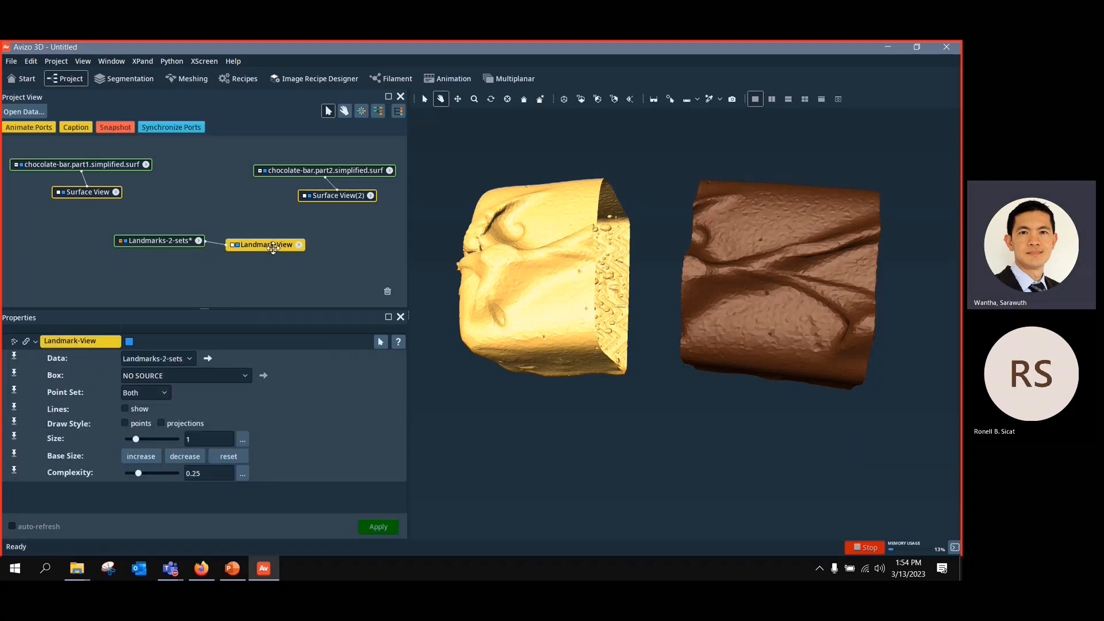
left_click(125, 409)
left_click(170, 241)
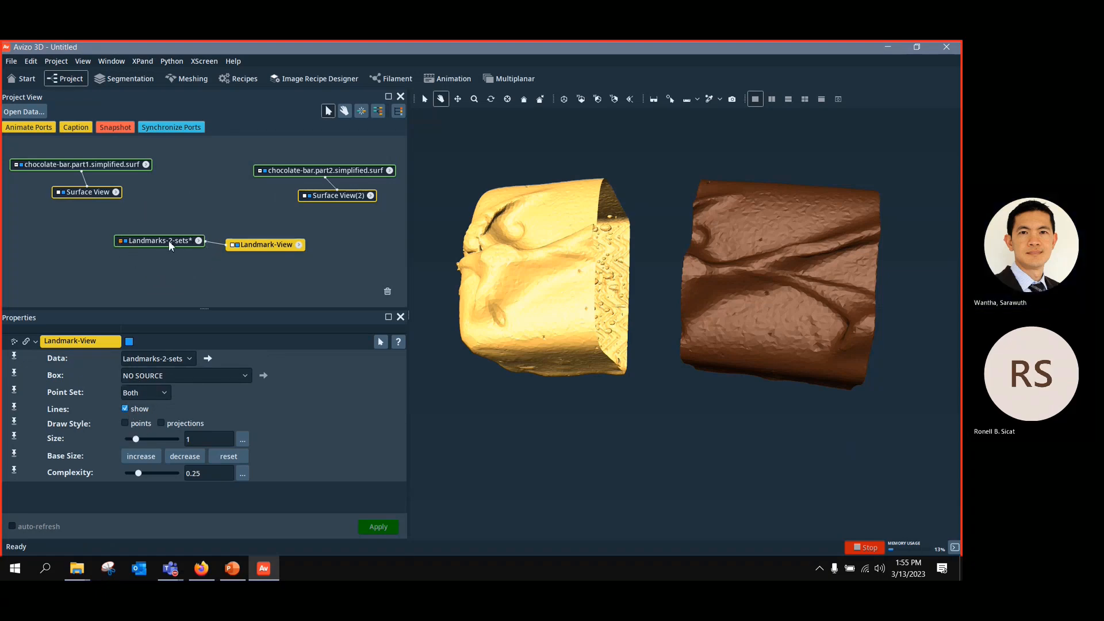
left_click(168, 240)
left_click(164, 243)
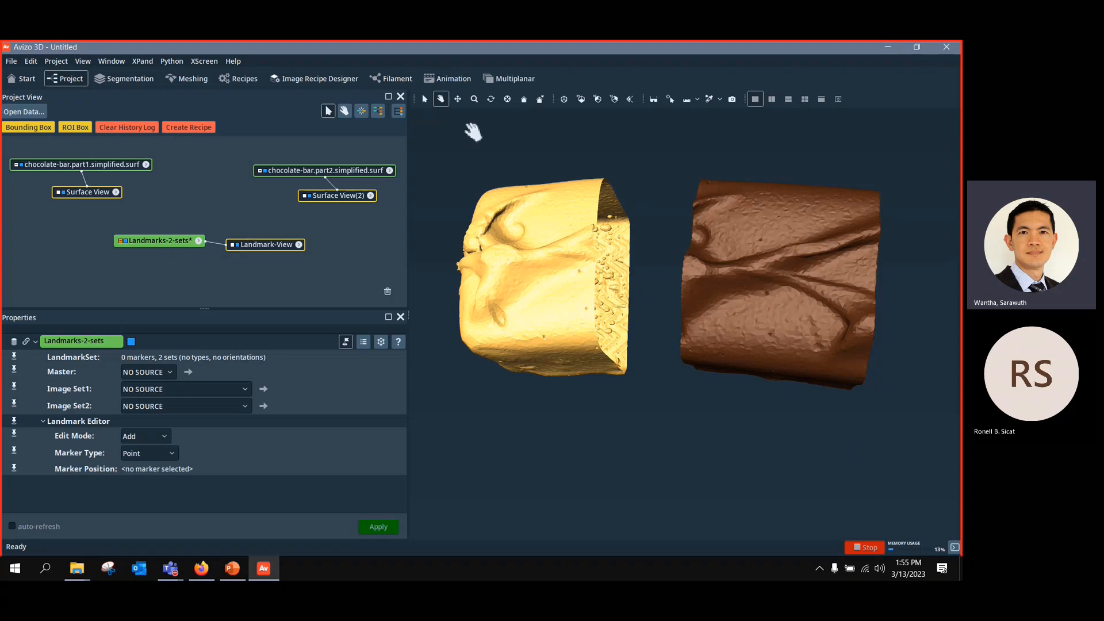
Step: Add a landmark pair on the round bump of part 1 and the matching bump of part 2
left_click_drag(546, 209, 723, 346)
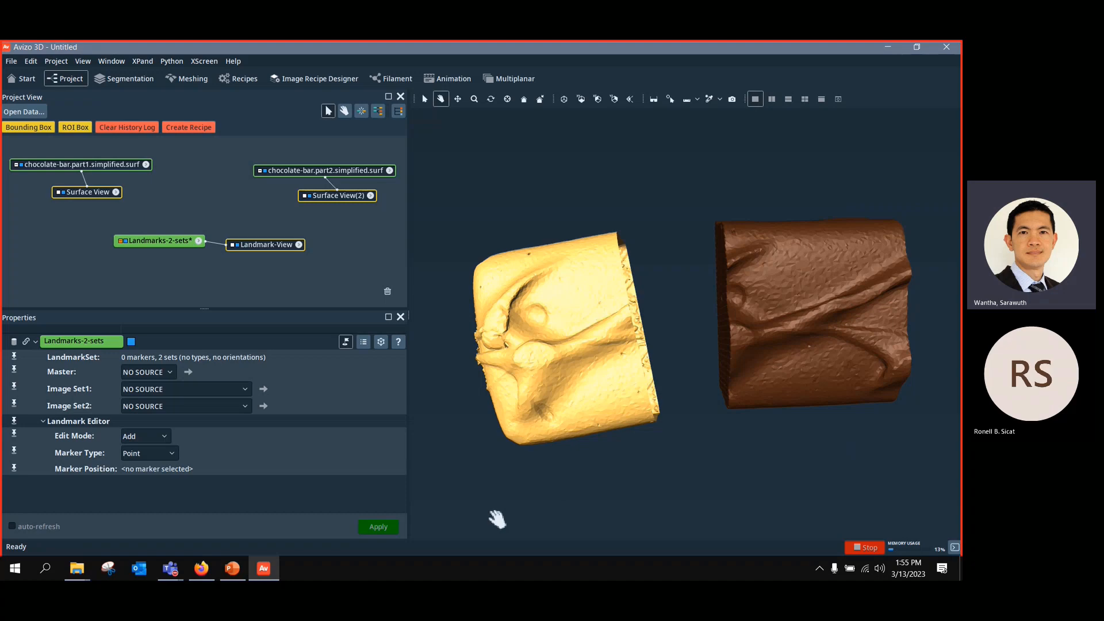
left_click(423, 101)
left_click(536, 316)
left_click(738, 295)
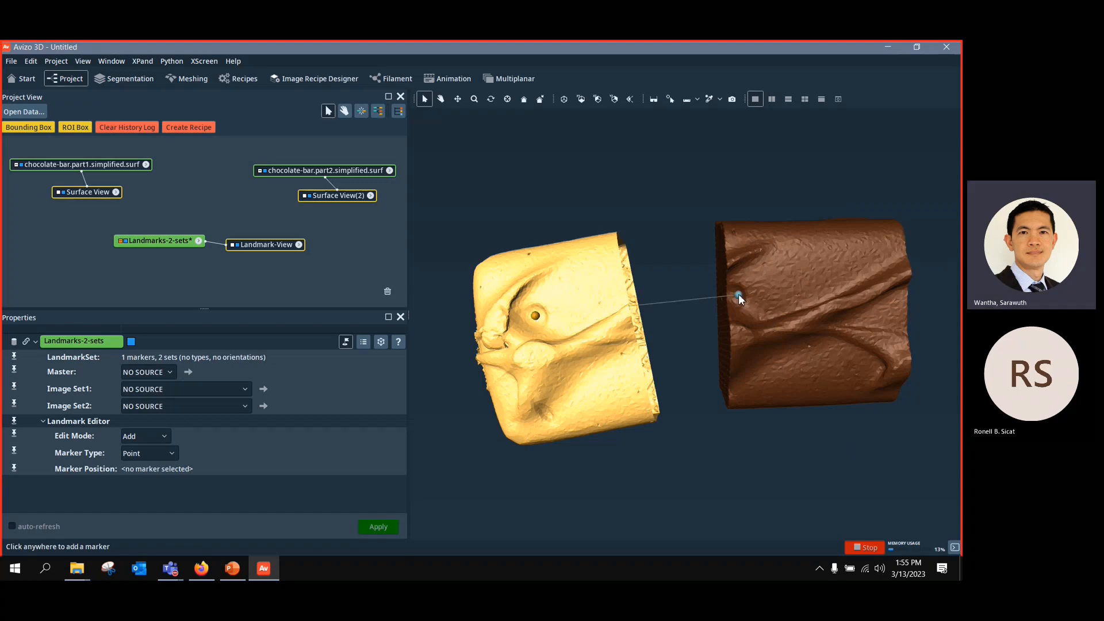
Step: Try to add a second landmark pair on the bars' flat faces, then delete the landmark set without saving it
left_click(440, 98)
left_click_drag(575, 190, 660, 383)
left_click_drag(688, 453, 735, 443)
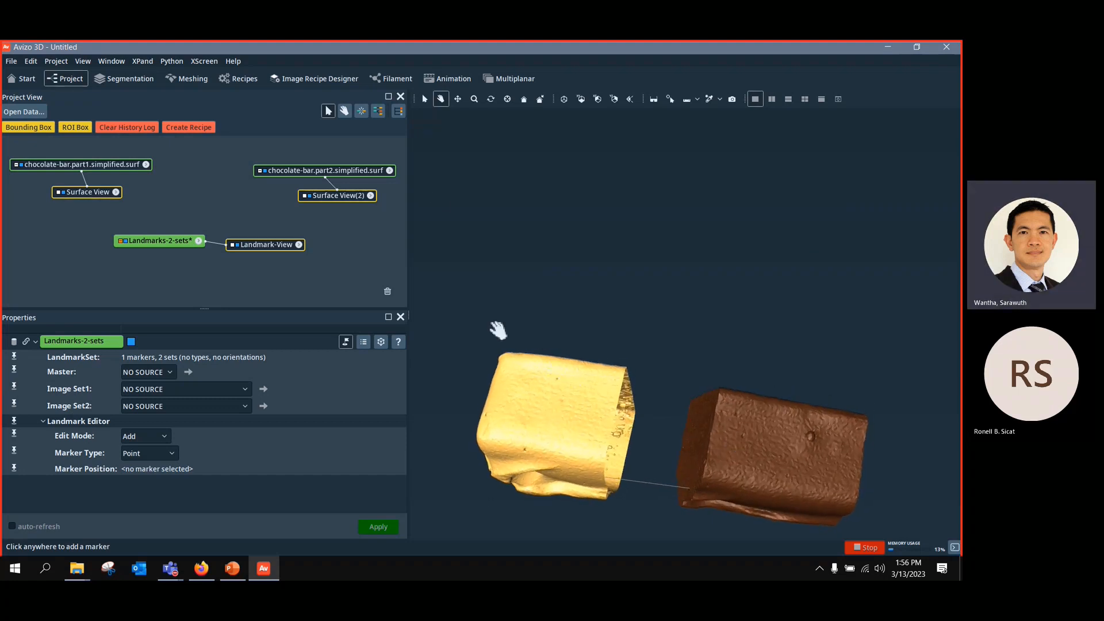
left_click(428, 100)
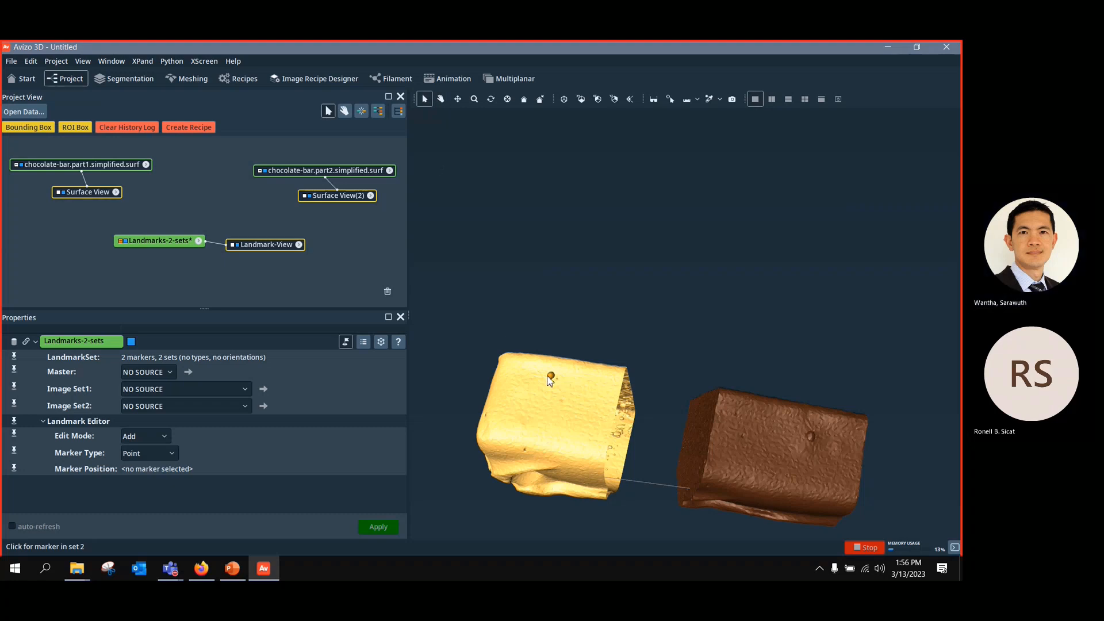
left_click(557, 378)
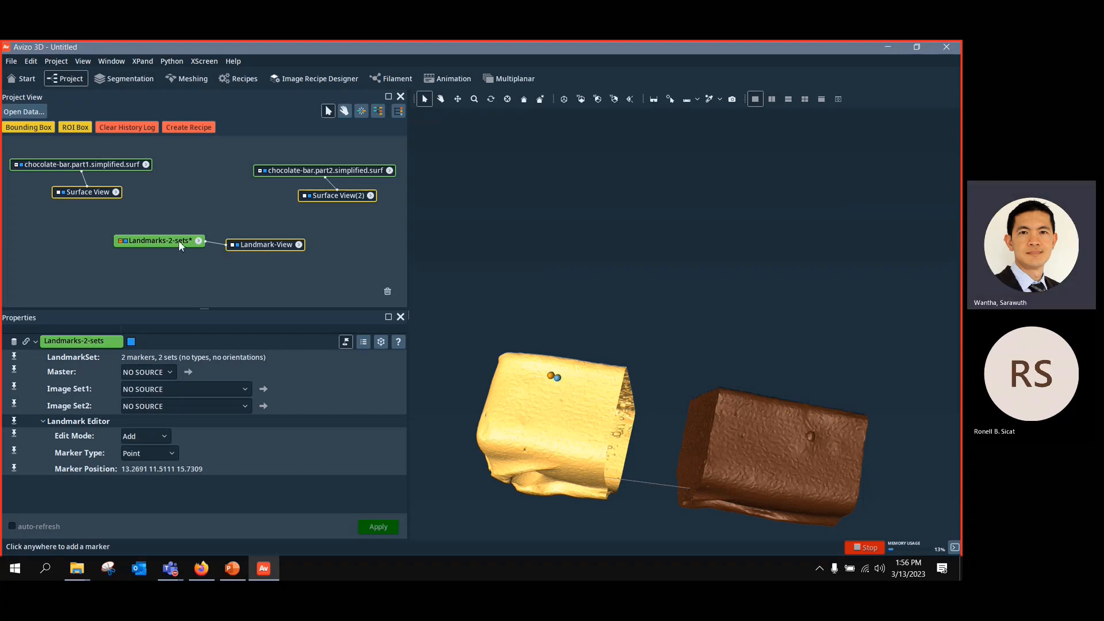
key("Delete")
left_click(479, 315)
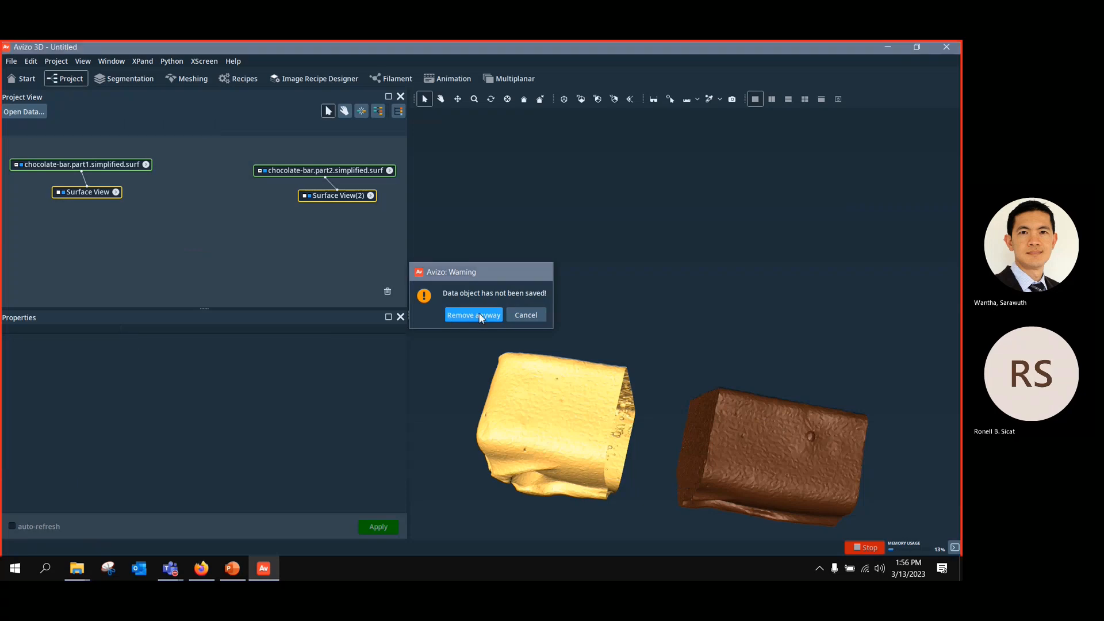
Step: Add a new Landmarks (2 sets) object and place it beneath the surfaces and their Surface Views
right_click(166, 237)
left_click(274, 292)
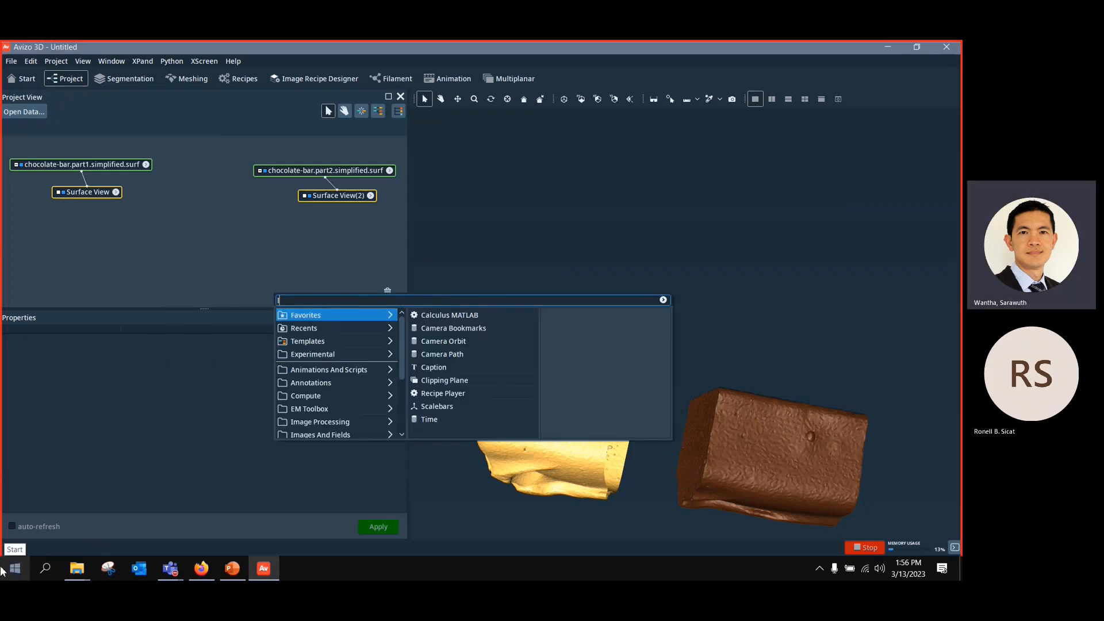
type("land")
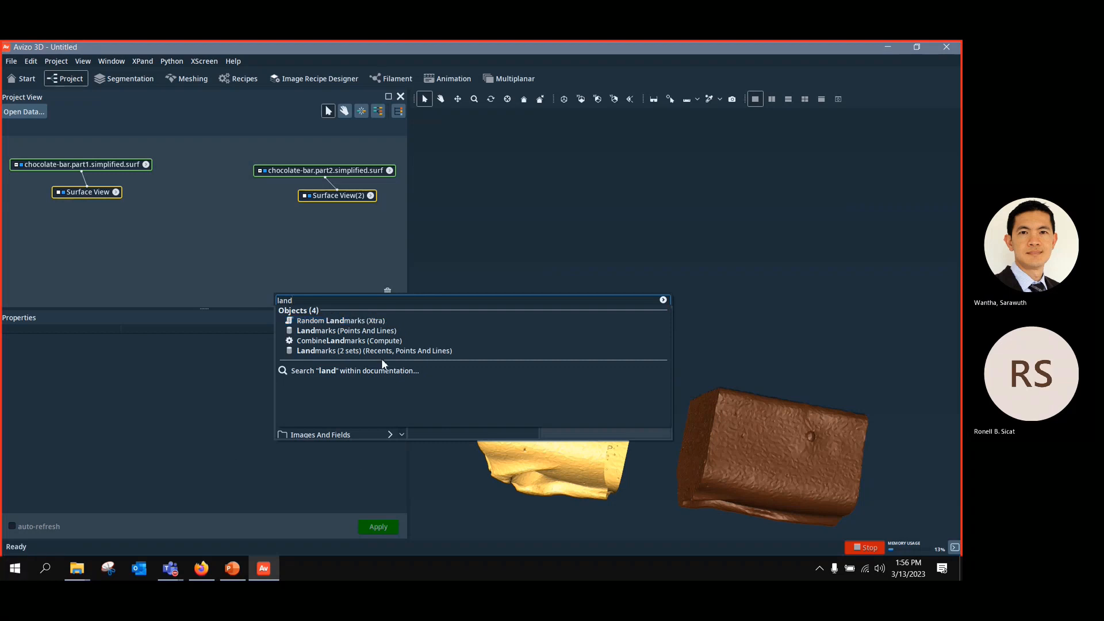
left_click(378, 351)
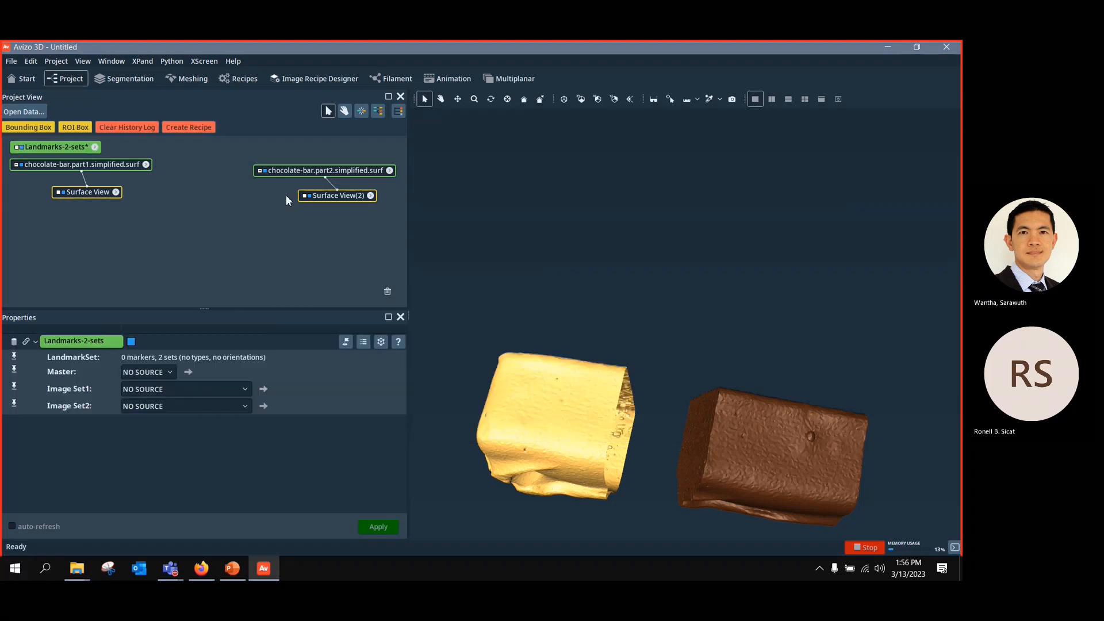
left_click_drag(53, 148, 201, 268)
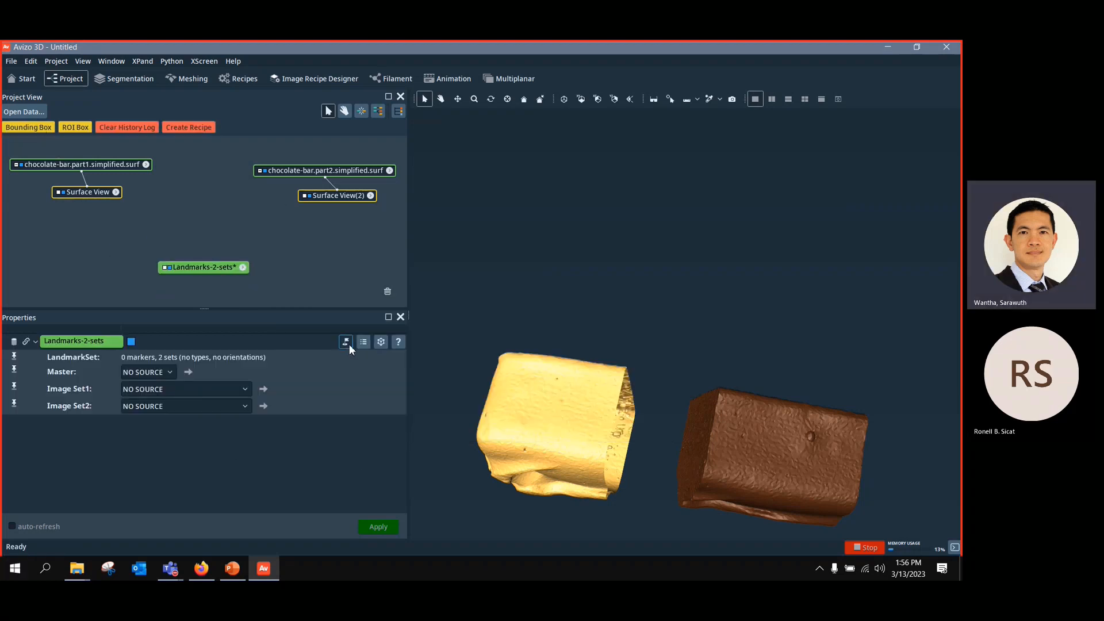
Step: Open the new landmark set in the Landmark Editor and show the connecting lines in its Landmark-View
left_click(345, 342)
left_click(342, 147)
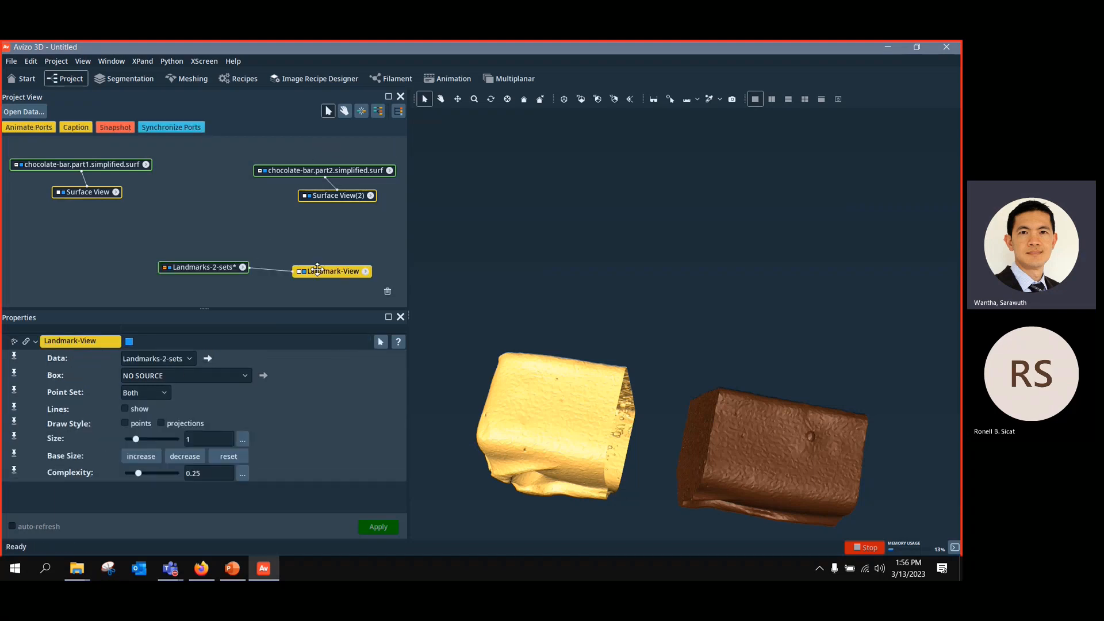
left_click(125, 408)
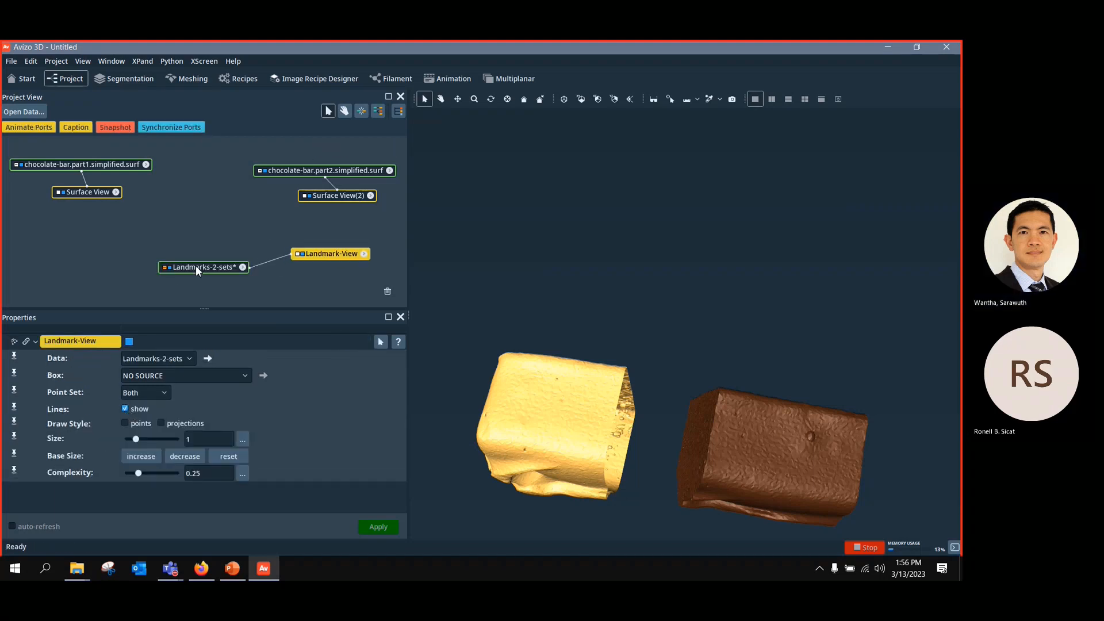
left_click(195, 268)
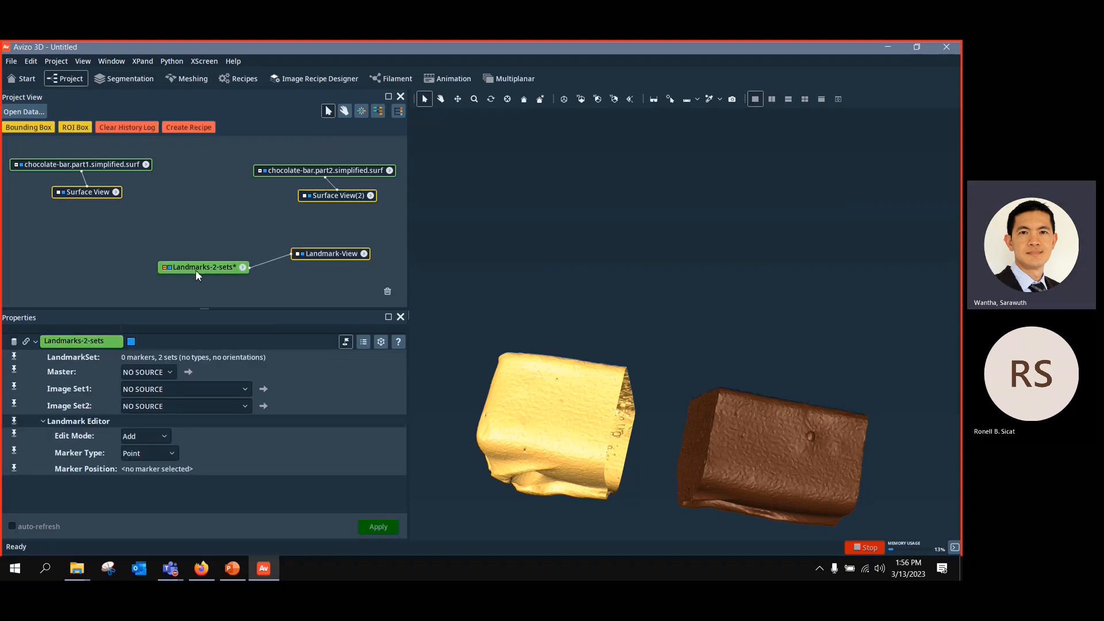
Step: Add two landmark pairs linking matching spots on the flat faces of part 1 and part 2
left_click(556, 381)
left_click(736, 415)
left_click(562, 400)
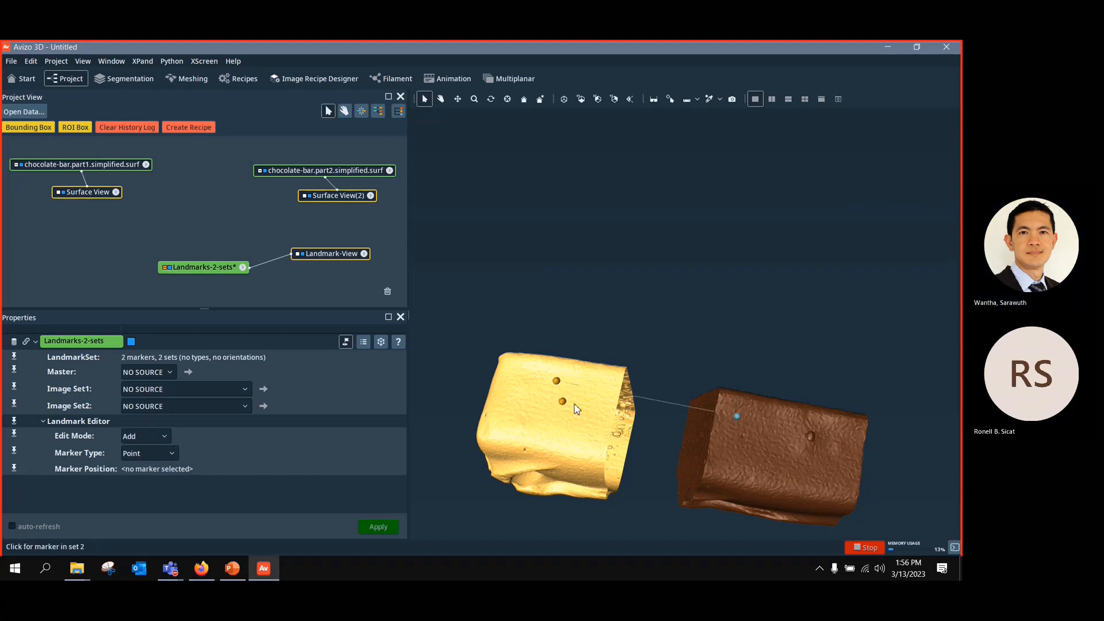
left_click(742, 436)
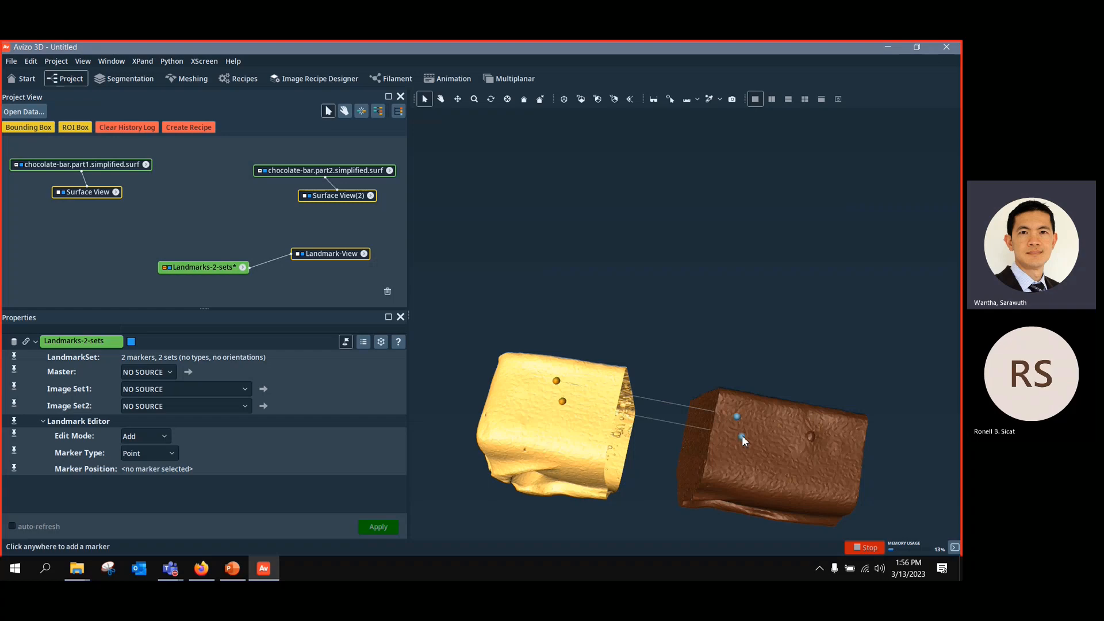
Step: Add two landmark pairs on the wavy faces of both parts, one near the upper edge and one on the round bump
left_click(441, 99)
left_click_drag(517, 178, 722, 322)
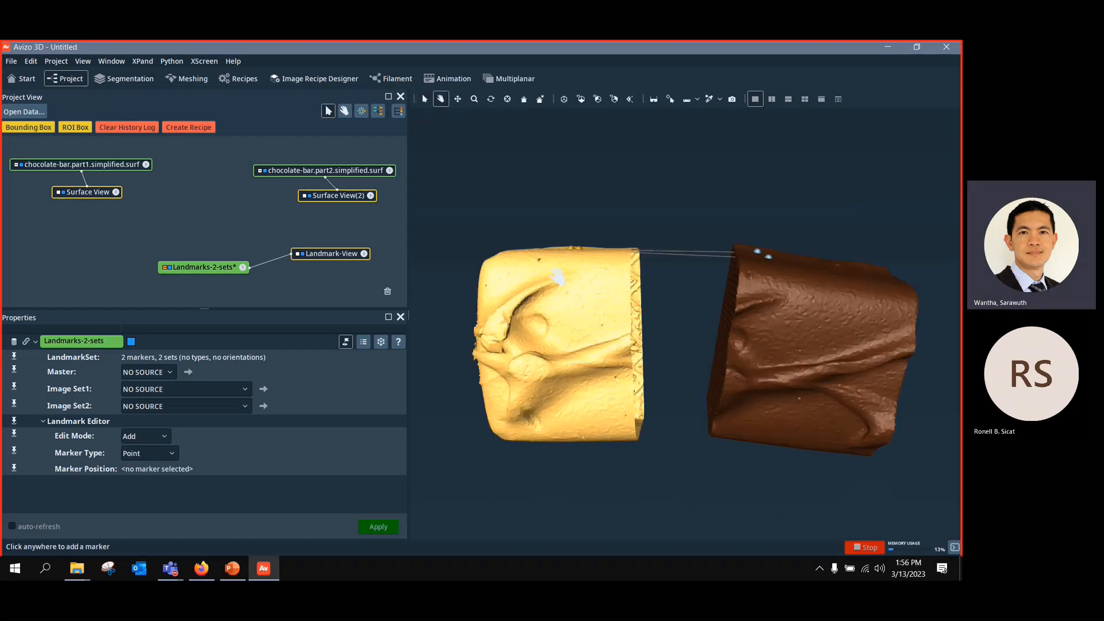
key("Escape")
left_click(540, 260)
left_click(749, 274)
left_click(538, 328)
left_click(734, 350)
Step: Add a fifth landmark pair near the lower edge of the wavy faces on part 1 and part 2
left_click(440, 99)
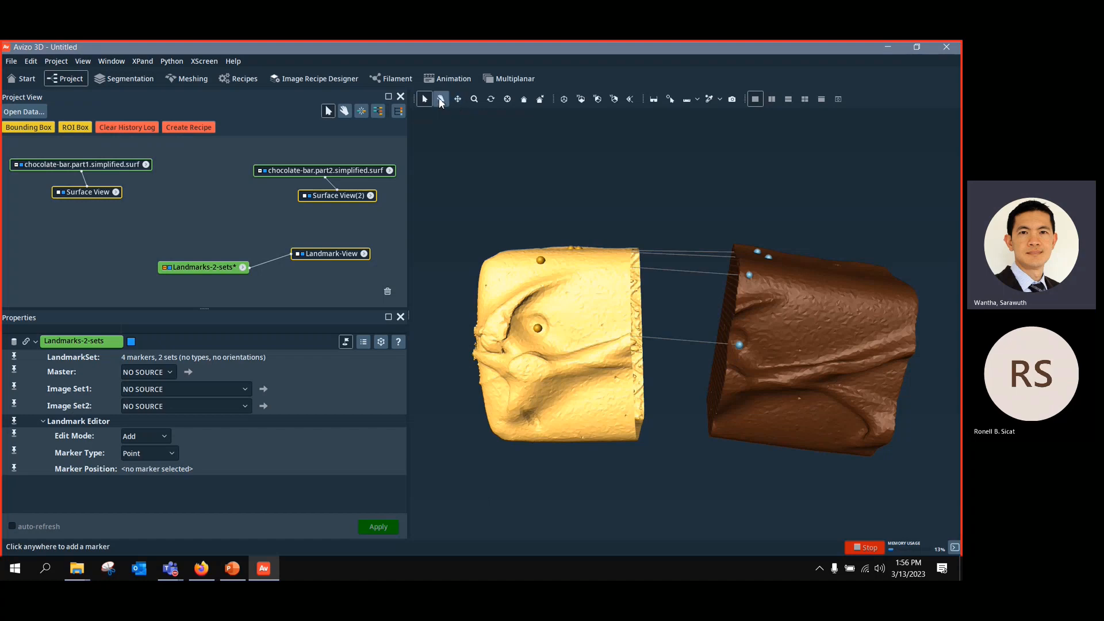
mouse_move(632, 304)
left_mouse_down()
mouse_move(625, 259)
mouse_move(698, 306)
mouse_move(615, 370)
mouse_move(813, 402)
mouse_move(820, 391)
left_mouse_up()
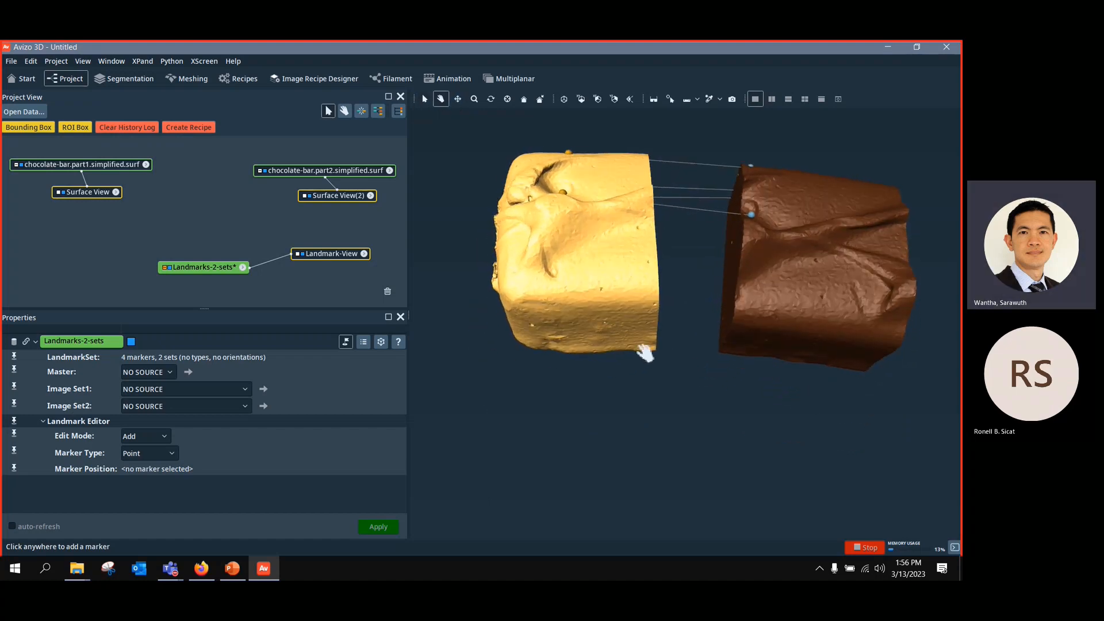
left_click(425, 99)
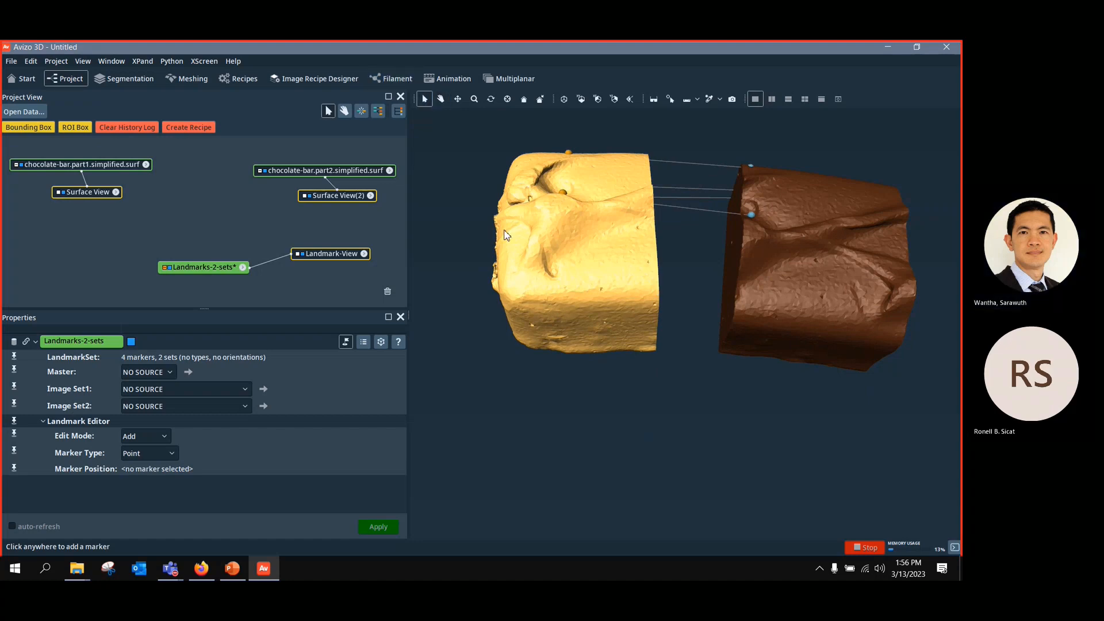
left_click(553, 273)
left_click(739, 299)
left_click(440, 99)
left_click_drag(742, 288, 702, 450)
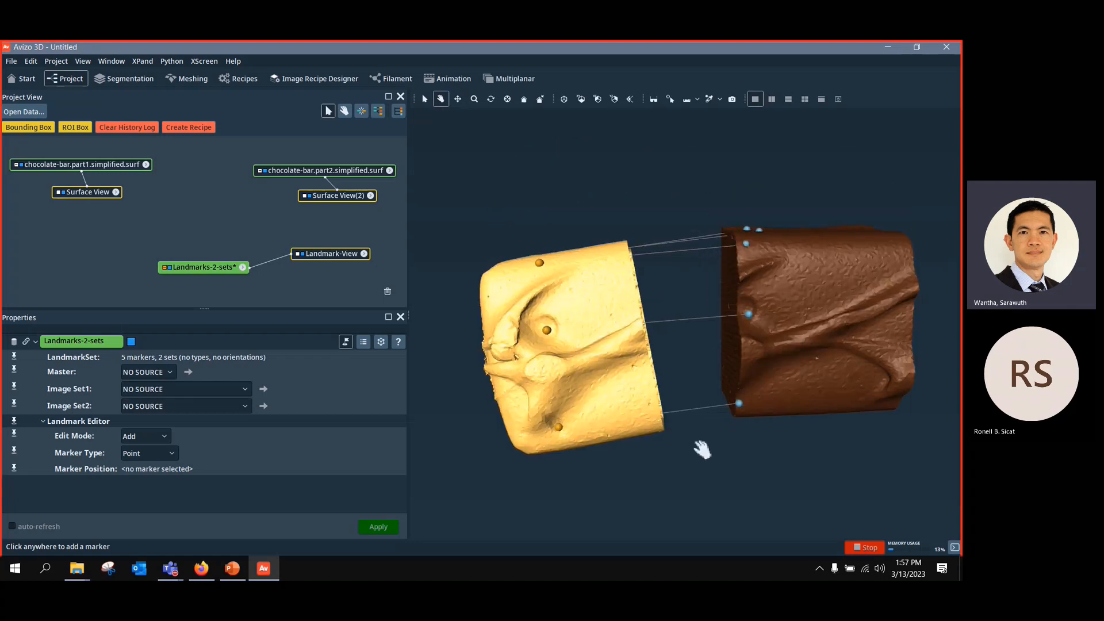
Step: Attach a Landmark Surface Warp module to the Landmarks-2-sets object
left_click(204, 276)
left_click_drag(200, 267, 164, 250)
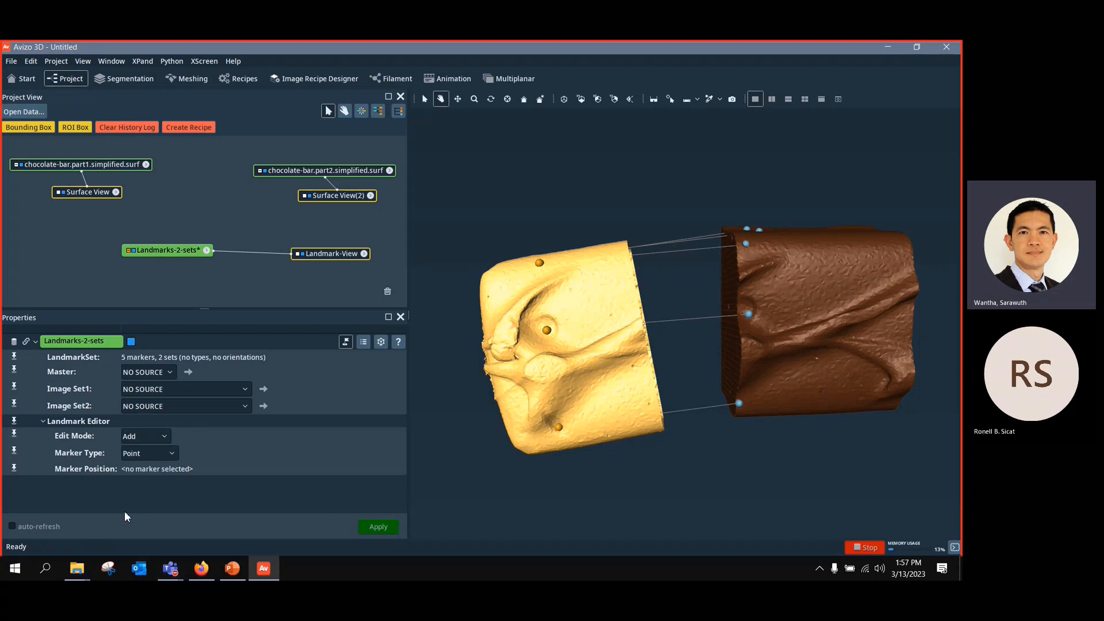
left_click_drag(178, 251, 186, 251)
right_click(186, 251)
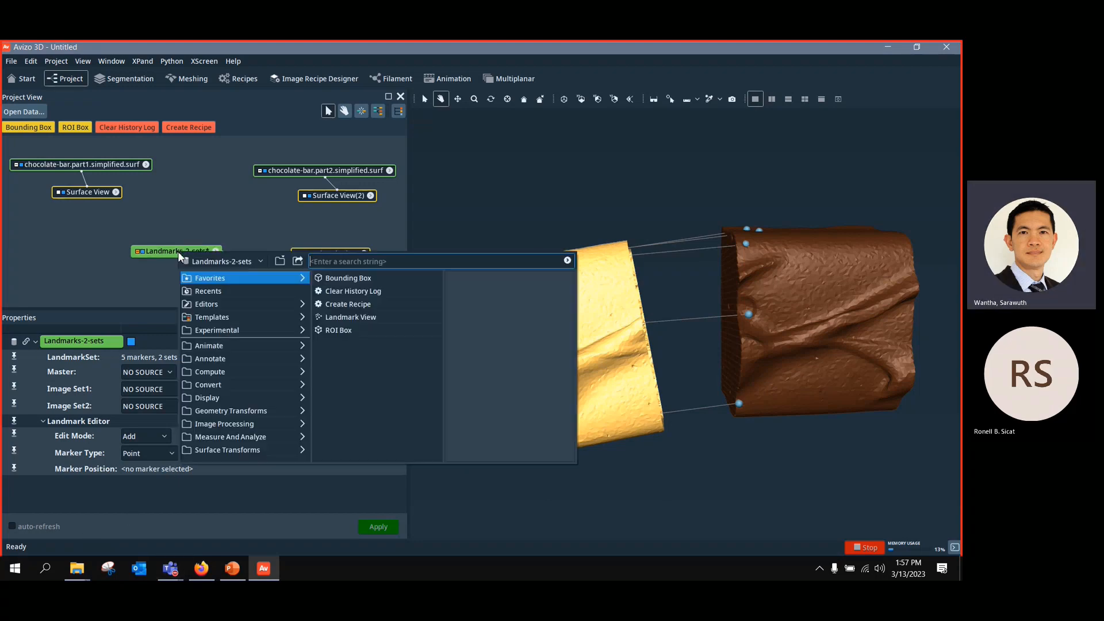
mouse_move(263, 567)
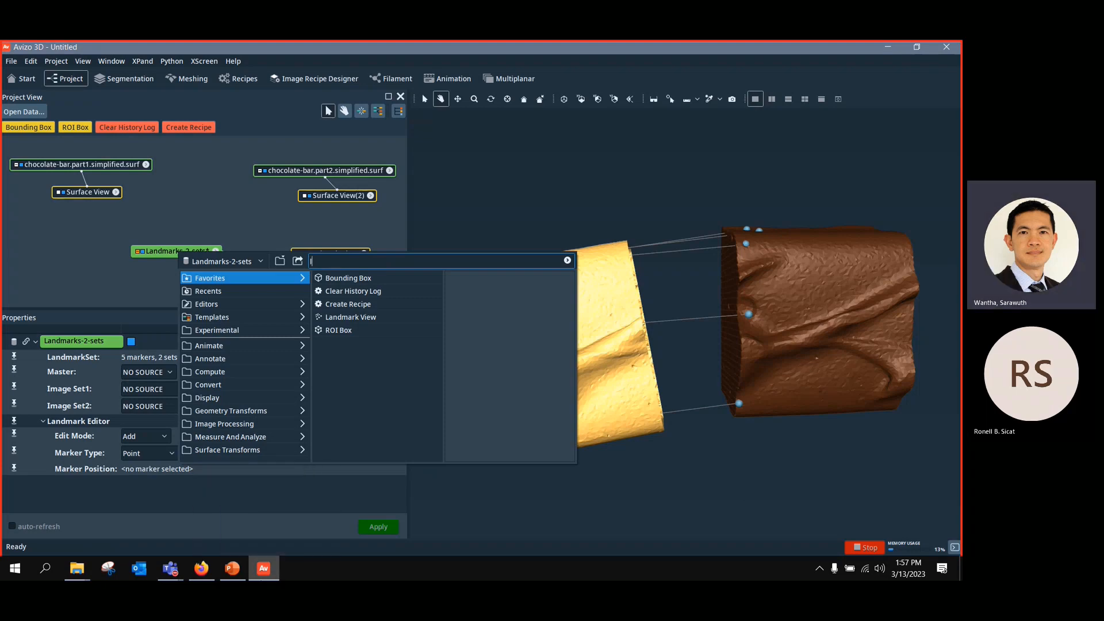
type("land")
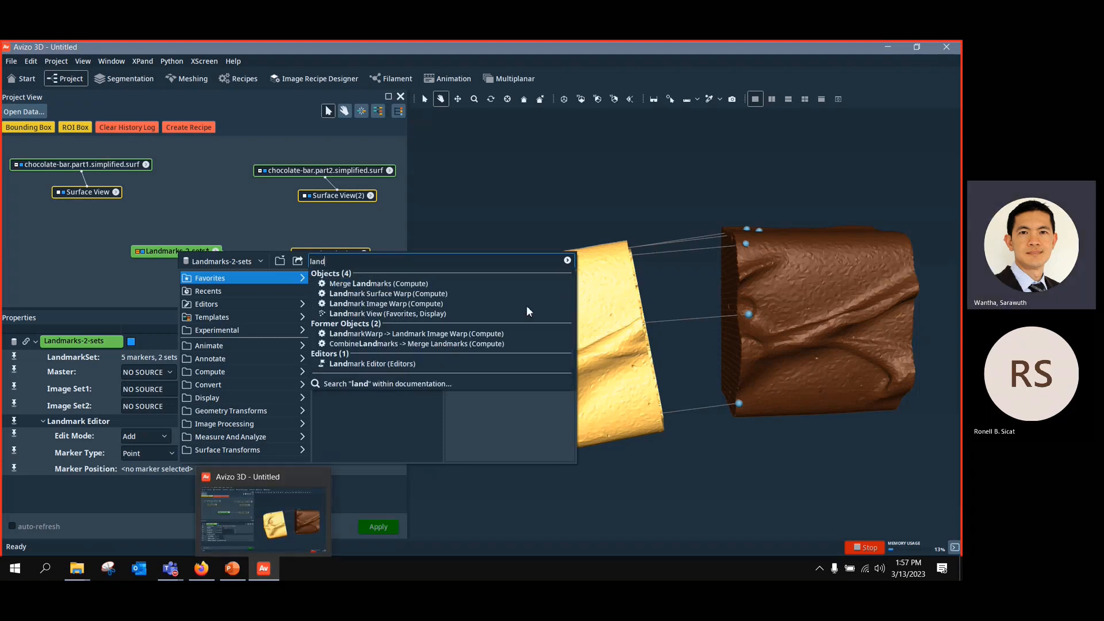
left_click(392, 297)
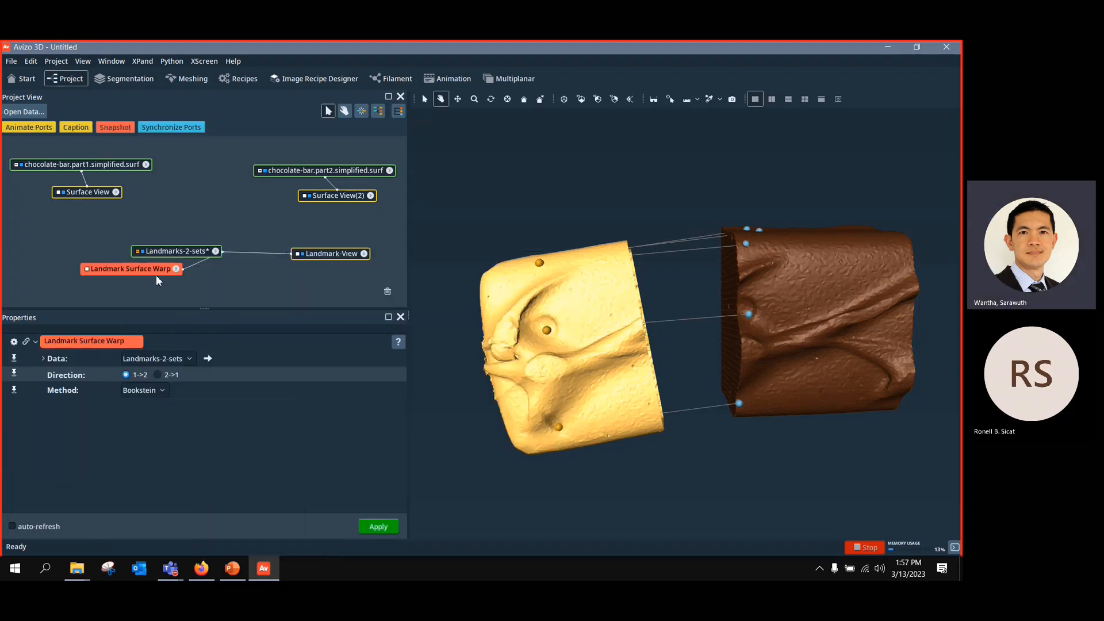
left_click_drag(136, 271, 77, 273)
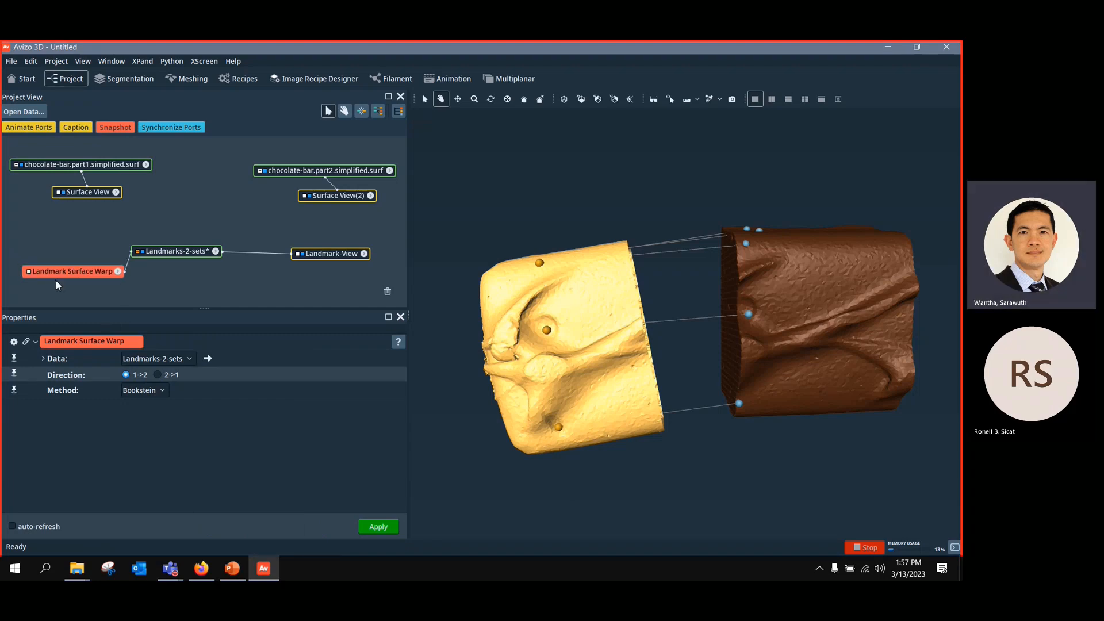
Step: Connect the Surface Data input of Landmark Surface Warp to chocolate-bar.part1.simplified.surf
left_click(27, 271)
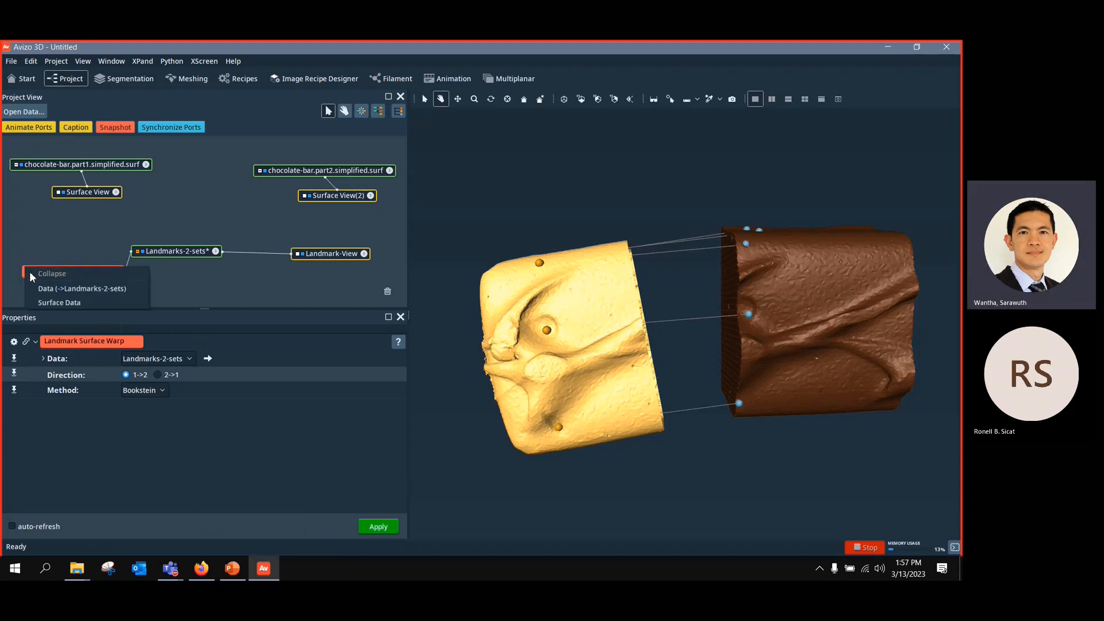
left_click(55, 302)
left_click(101, 170)
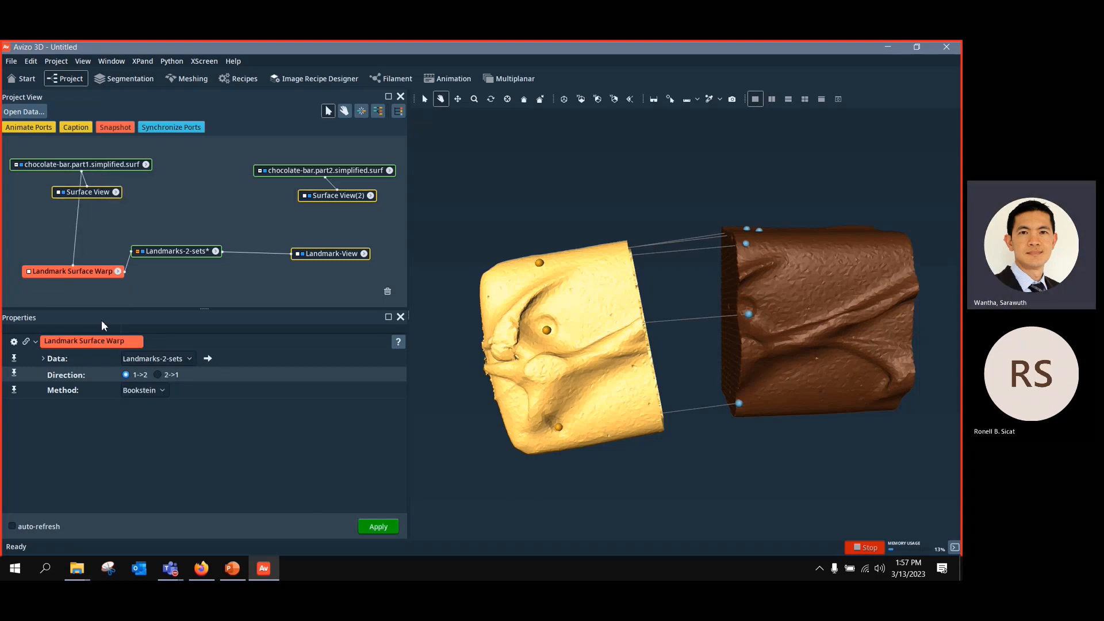
left_click_drag(89, 280, 94, 292)
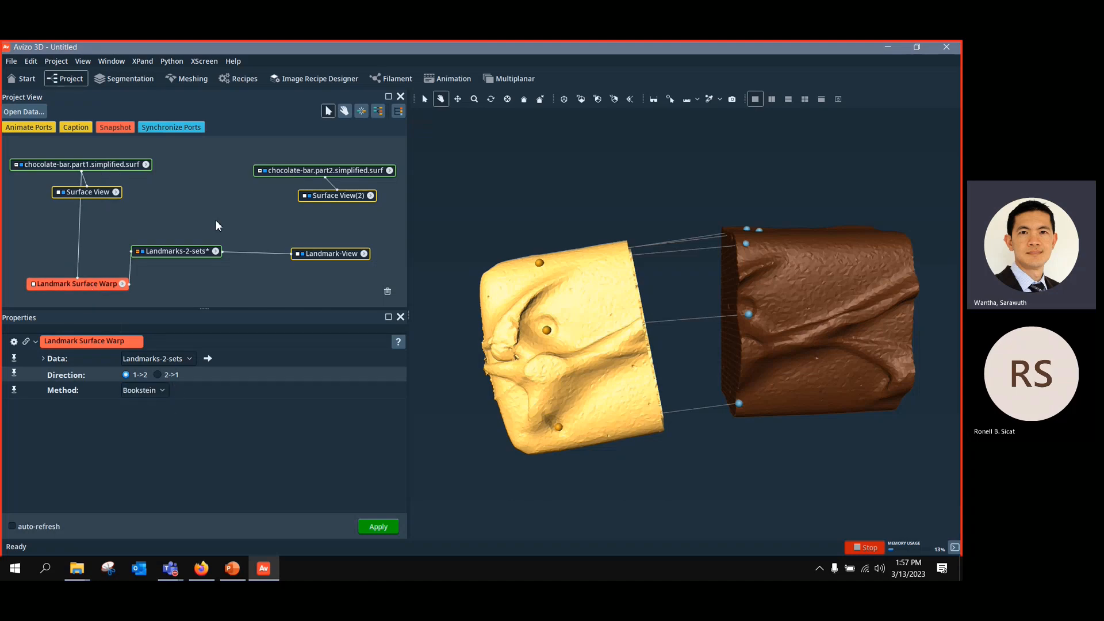
Step: Compute the warped part 1 surface and reconnect part 1's Surface View to it to inspect its fit against part 2
left_click(380, 528)
scroll(172, 258, "down", 1)
left_click(126, 296)
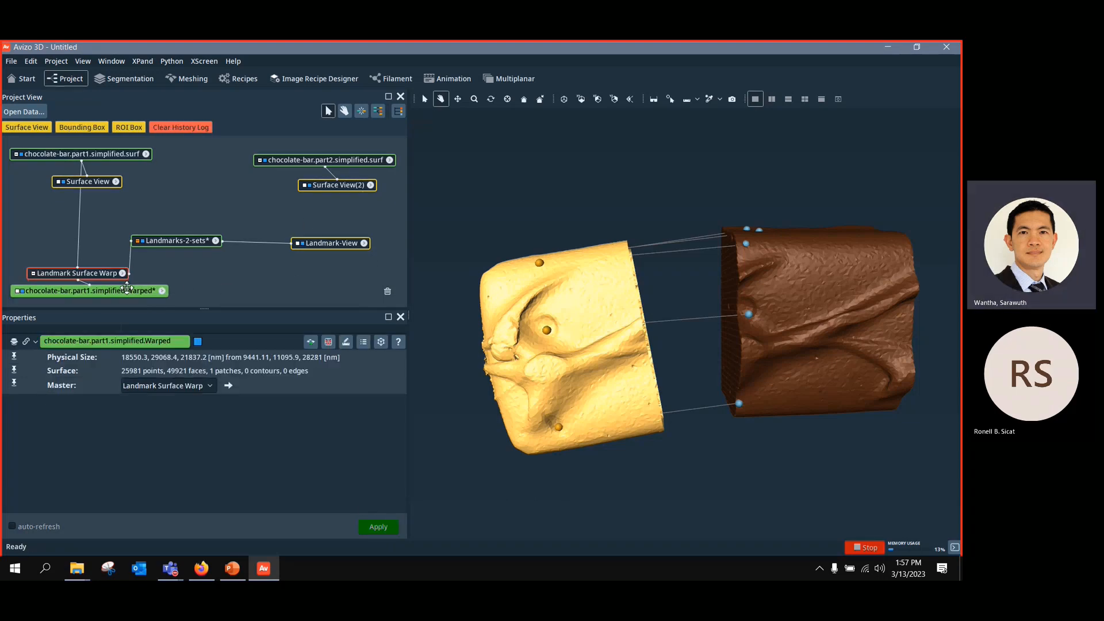
left_click_drag(87, 181, 151, 299)
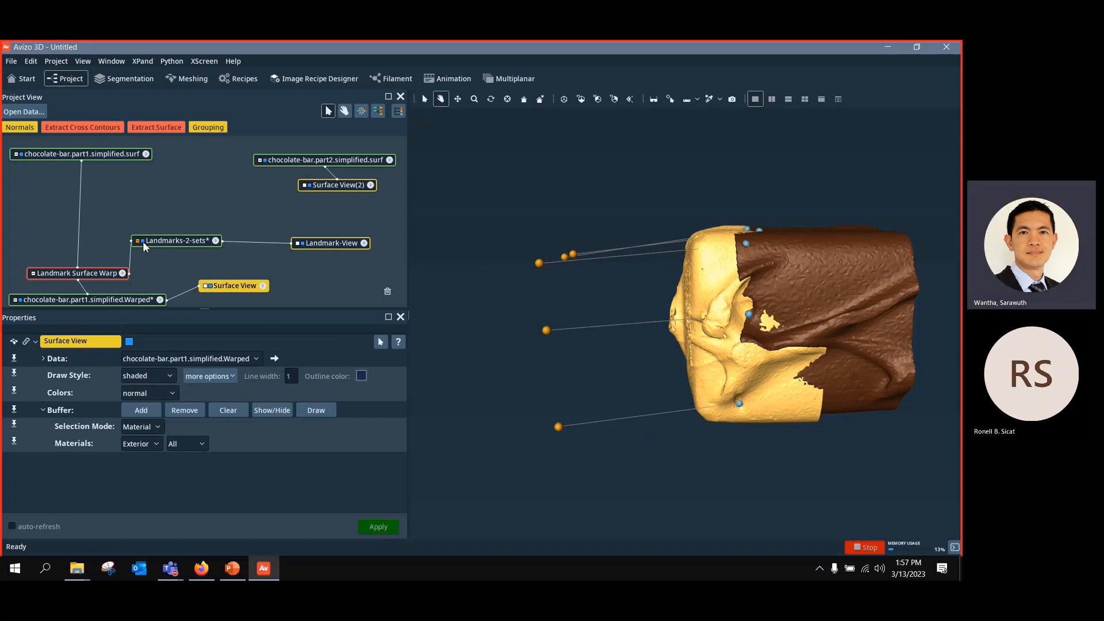
left_click_drag(784, 357, 770, 144)
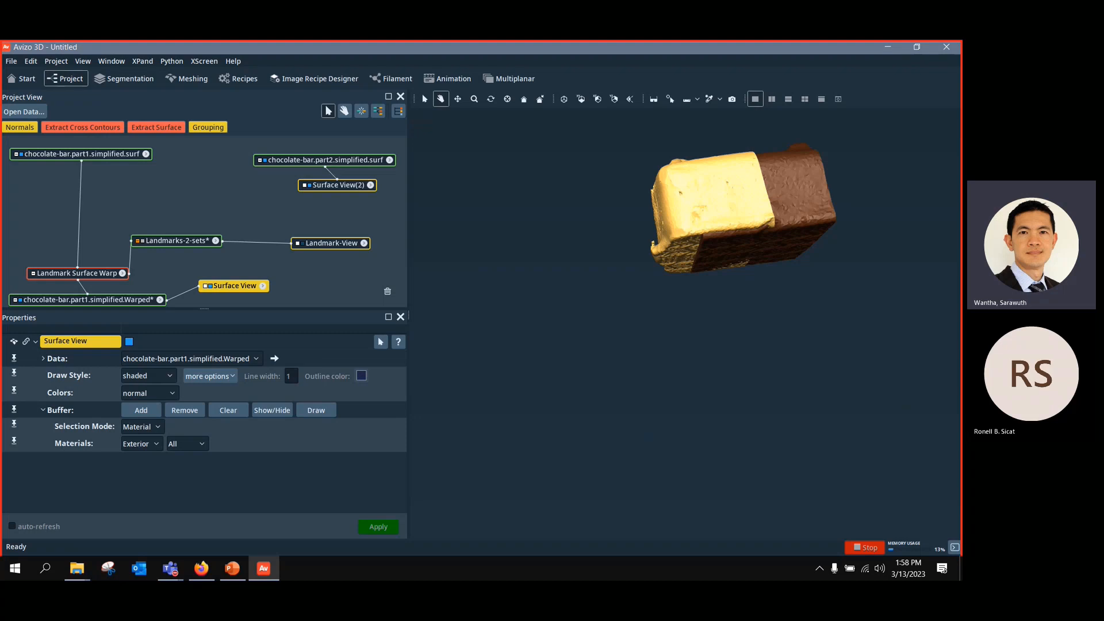
Step: Start a new project, discarding the unsaved data, and load leaf.info from the align folder of the installed sample data
key("ctrl+n")
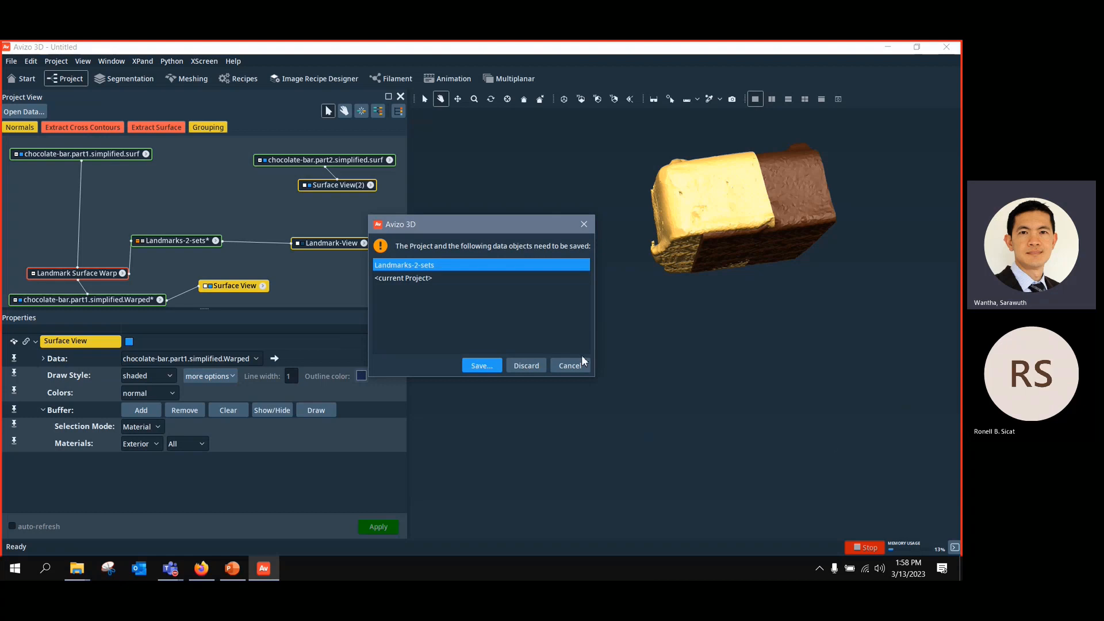
left_click(527, 365)
left_click(486, 315)
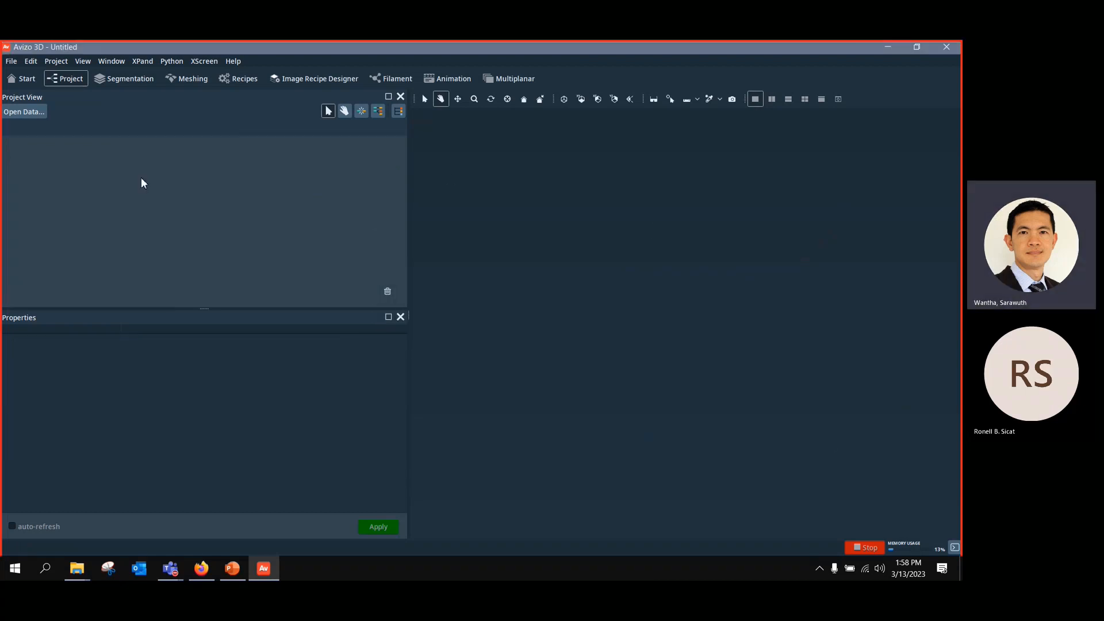
left_click(28, 111)
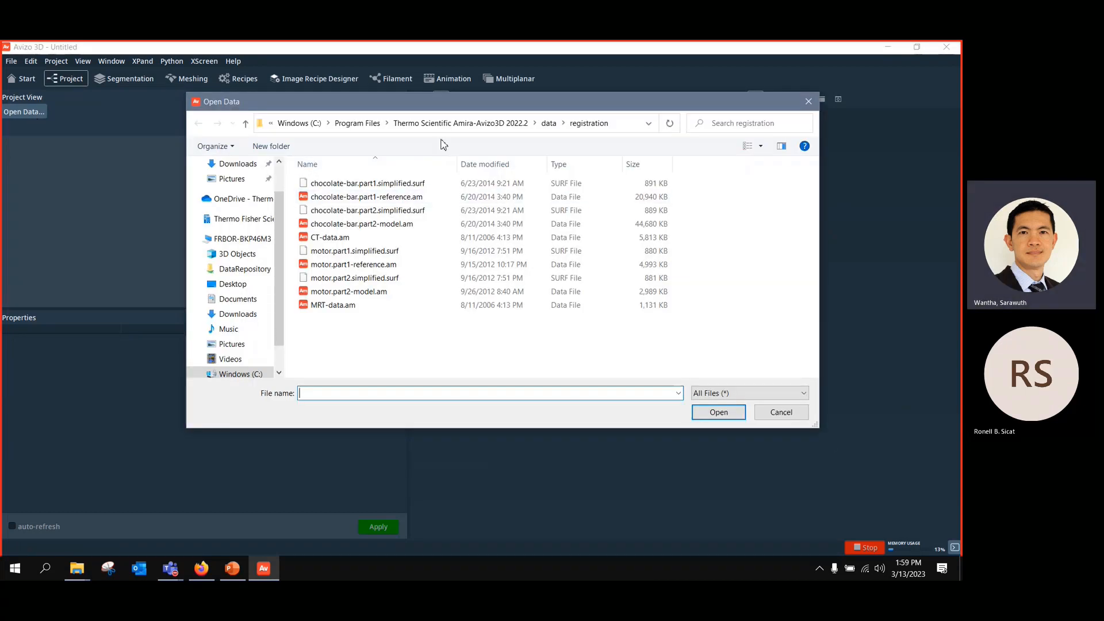
left_click(434, 125)
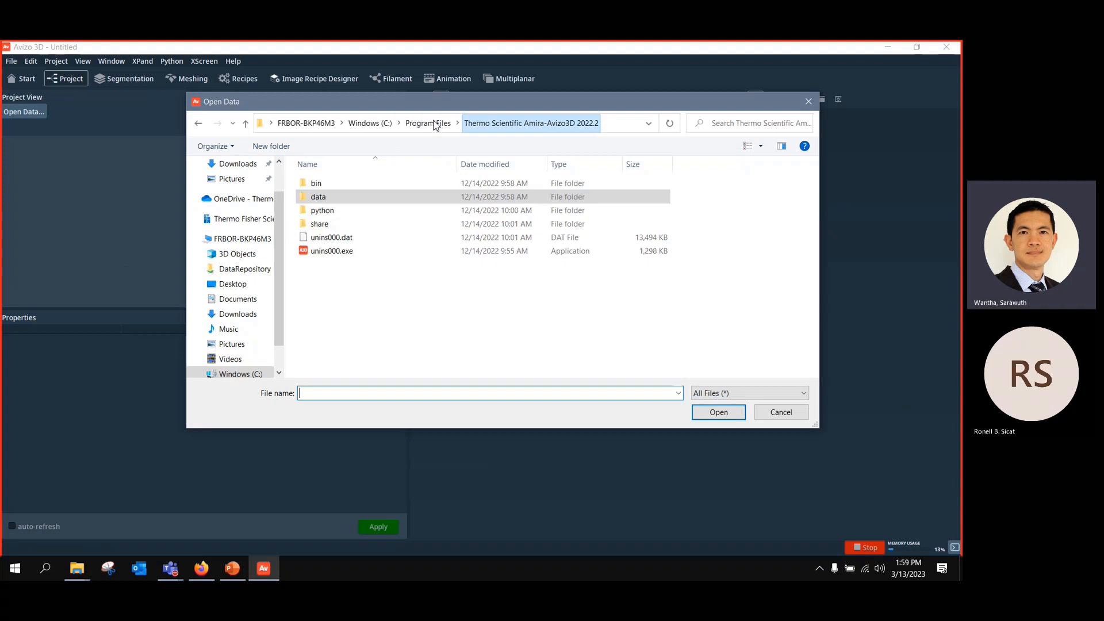
double_click(318, 199)
double_click(322, 183)
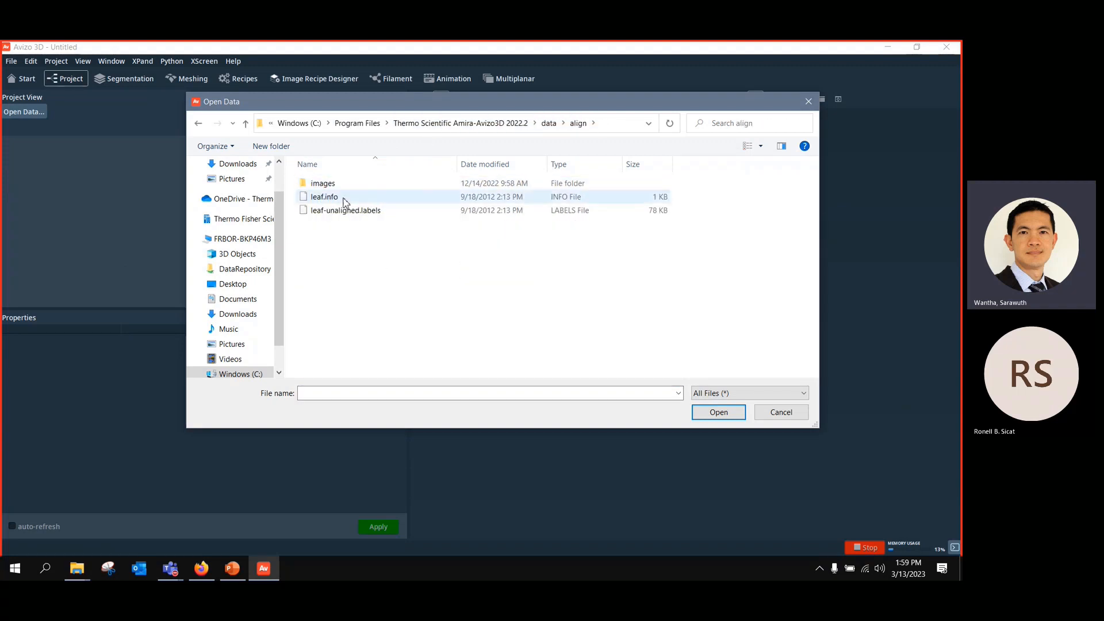
double_click(323, 197)
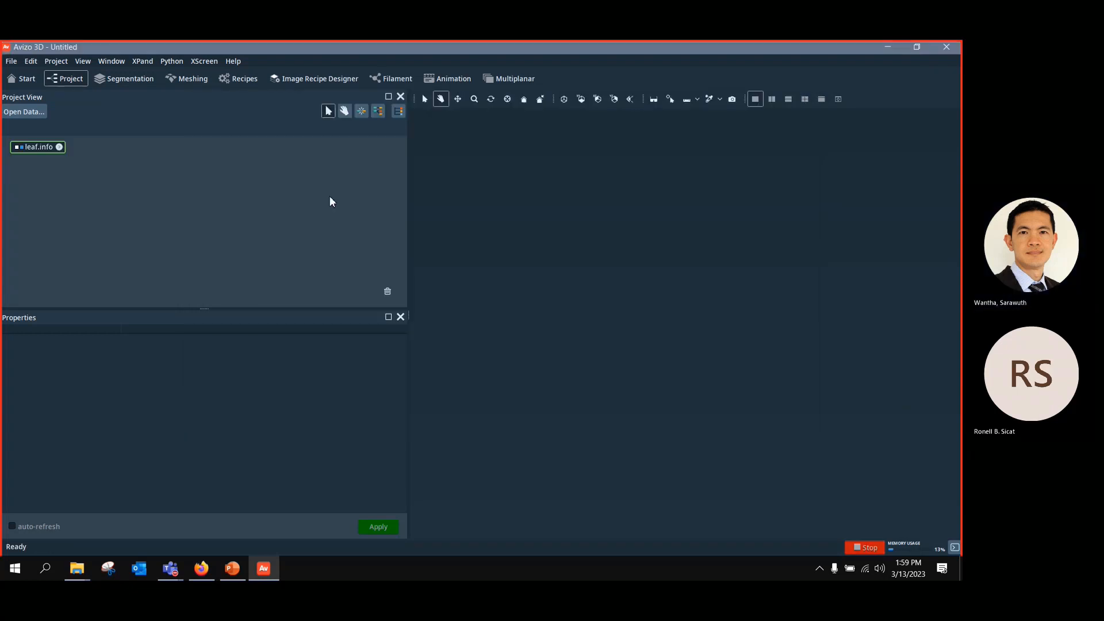
Step: Display leaf.info in an Ortho Slice facing the viewer and browse through its slices
left_click(49, 159)
left_click_drag(49, 158, 139, 204)
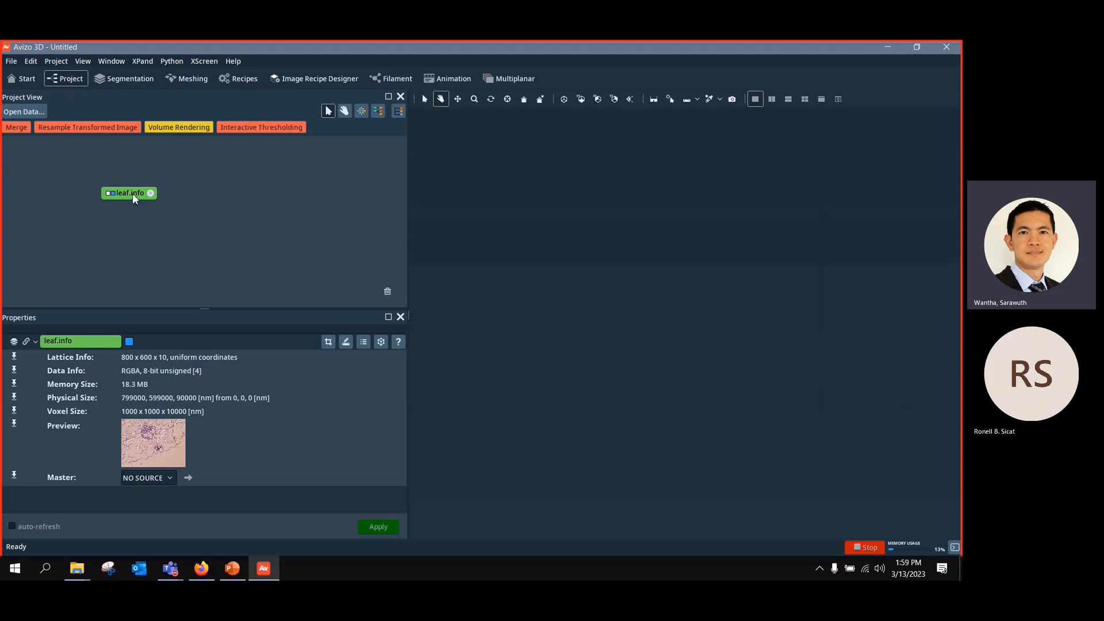
right_click(132, 193)
left_click(294, 299)
left_click(580, 100)
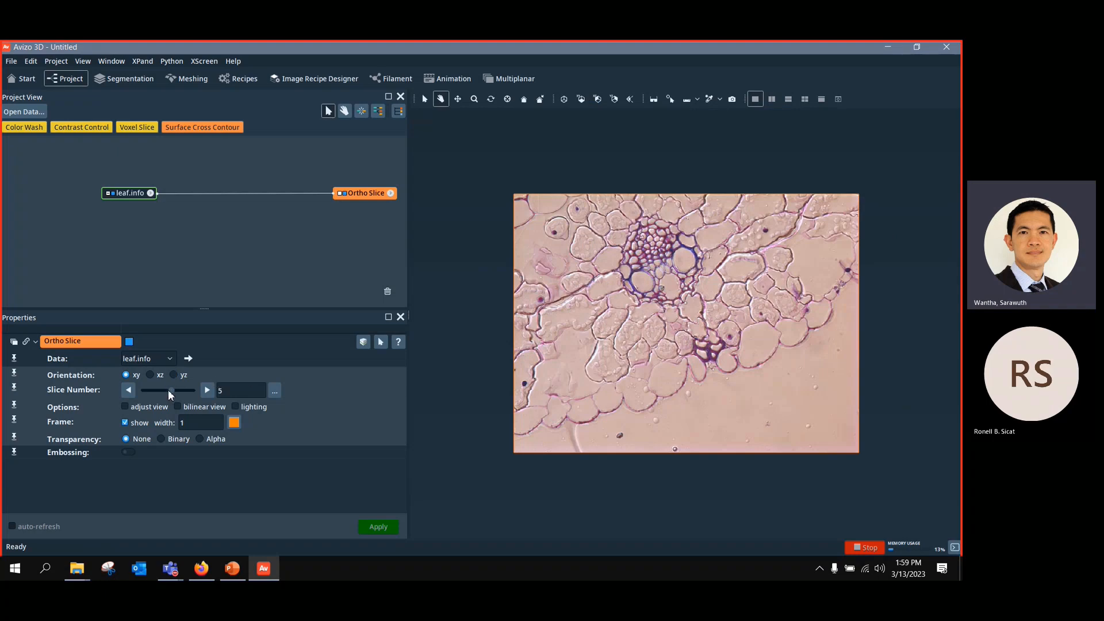
mouse_move(169, 390)
left_mouse_down()
mouse_move(143, 395)
mouse_move(190, 400)
mouse_move(173, 398)
left_mouse_up()
Step: Attach an Align Slices module to leaf.info and open its alignment editor
left_click(125, 195)
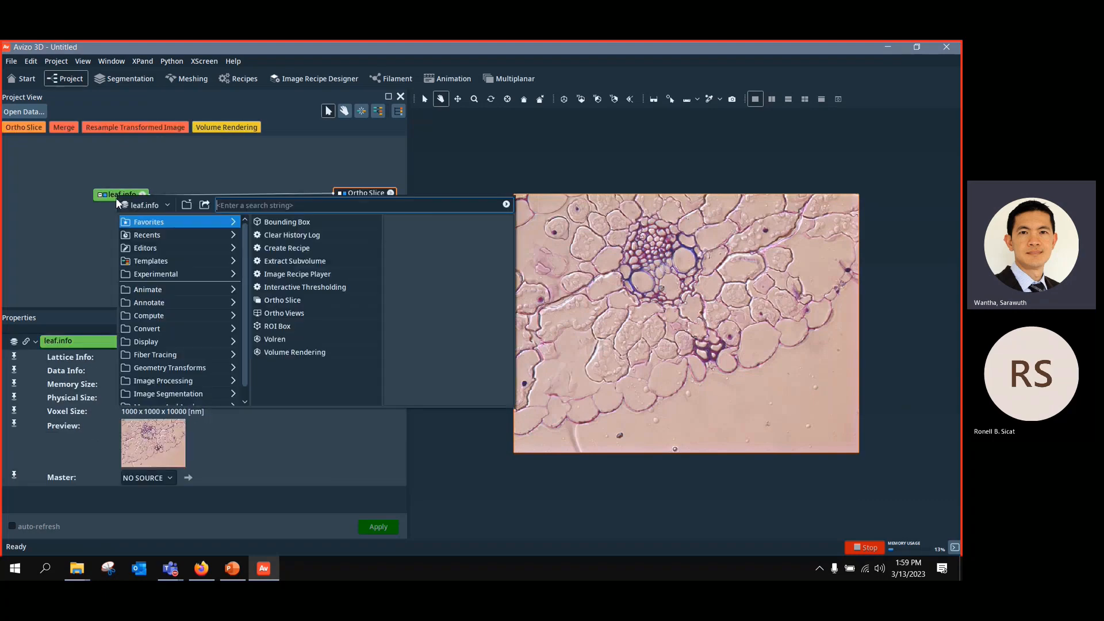
right_click(120, 196)
type("ali")
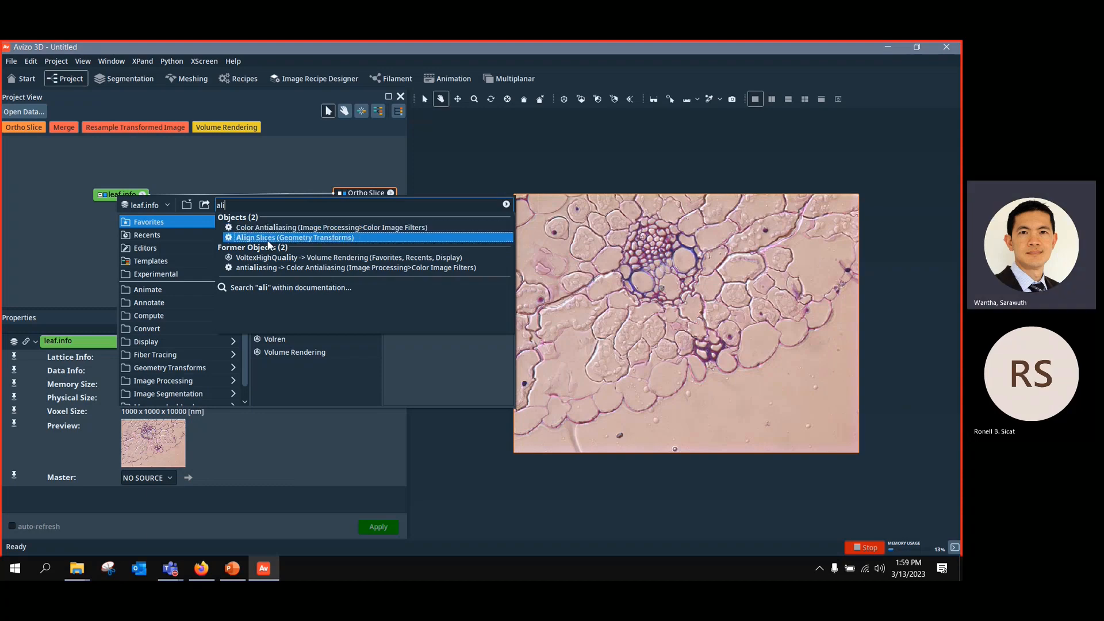
left_click(244, 237)
left_click_drag(123, 213, 214, 224)
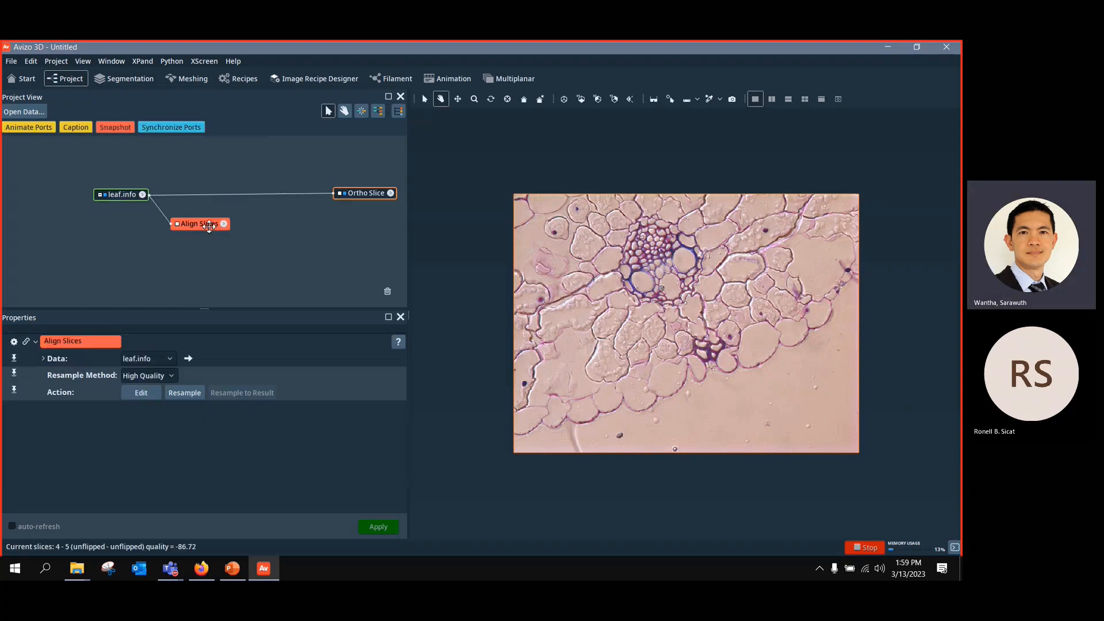
left_click(140, 393)
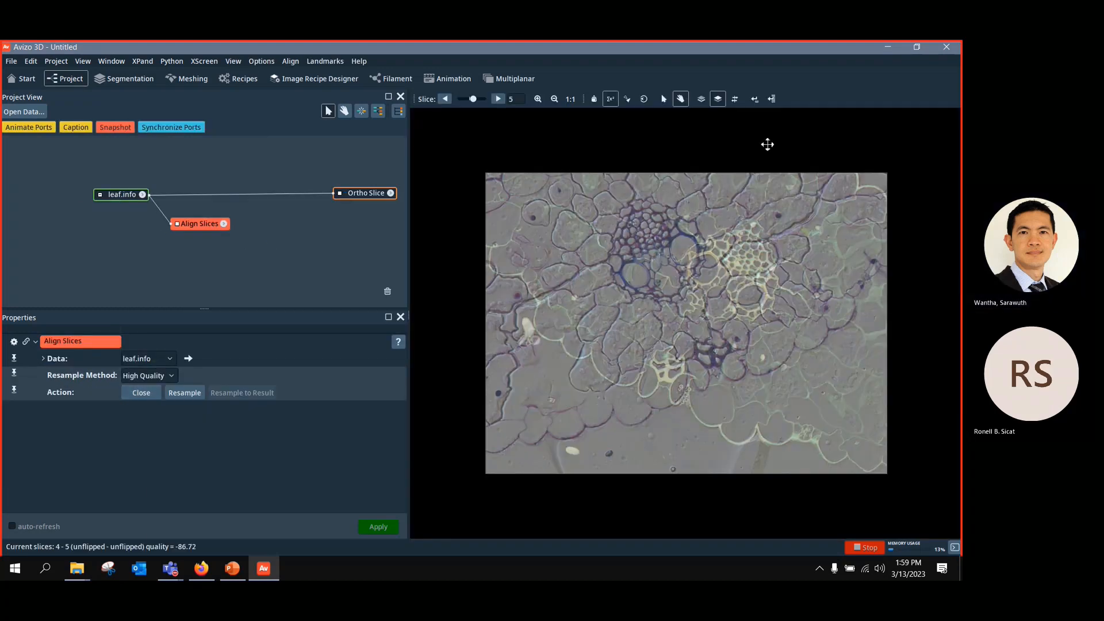
Step: Shift slice 5 roughly over its neighbour by hand, and automatically align the current pair and the whole leaf stack
left_click_drag(775, 262, 824, 279)
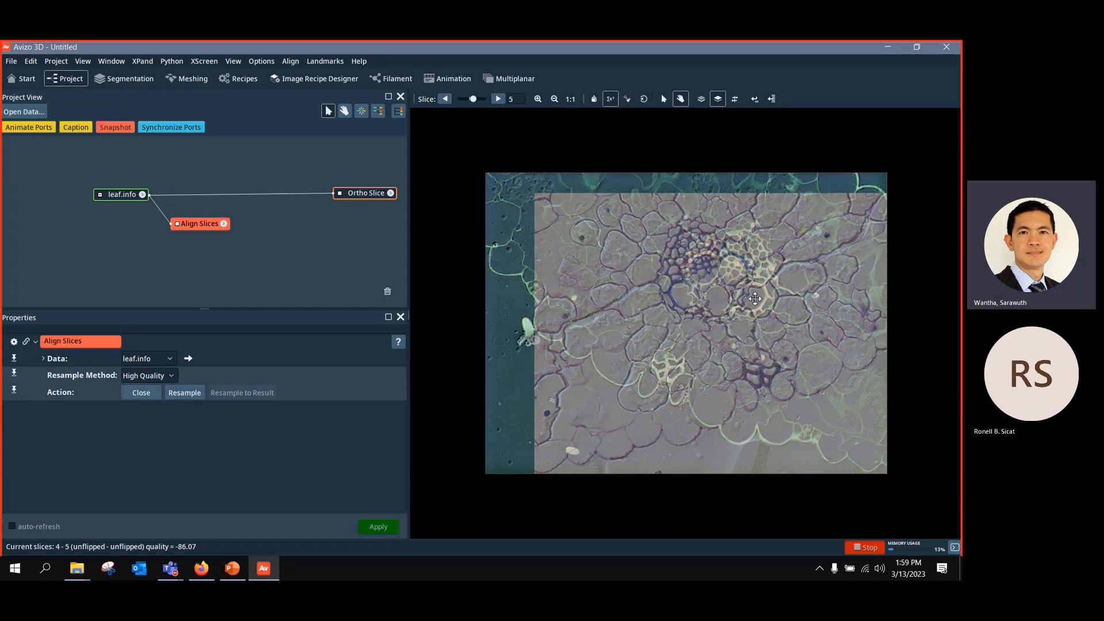
left_click_drag(755, 299, 754, 299)
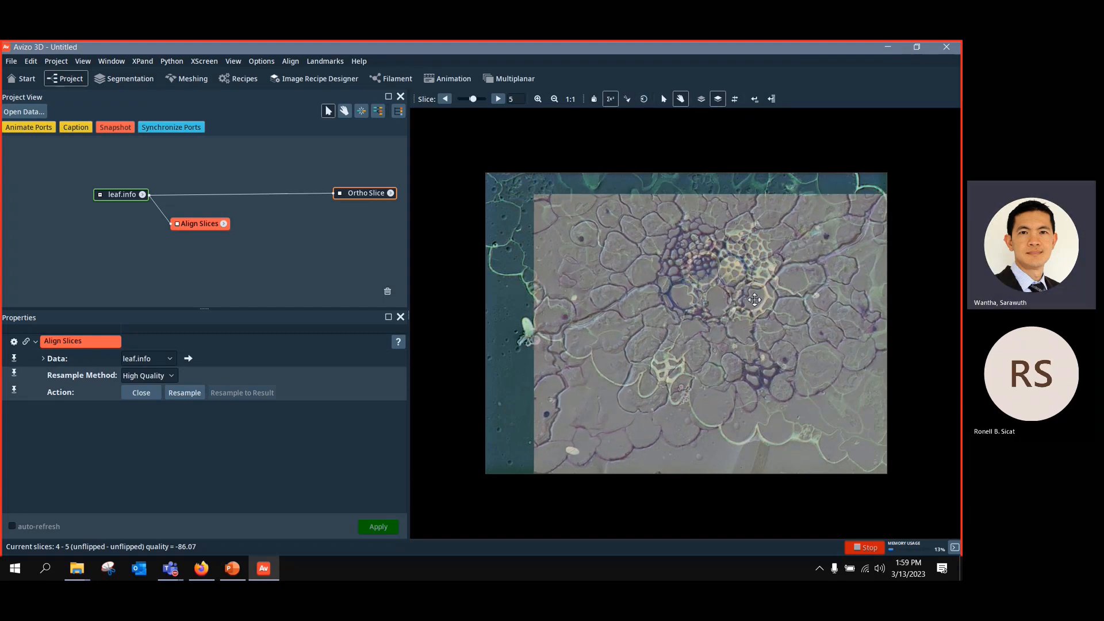
left_click(757, 102)
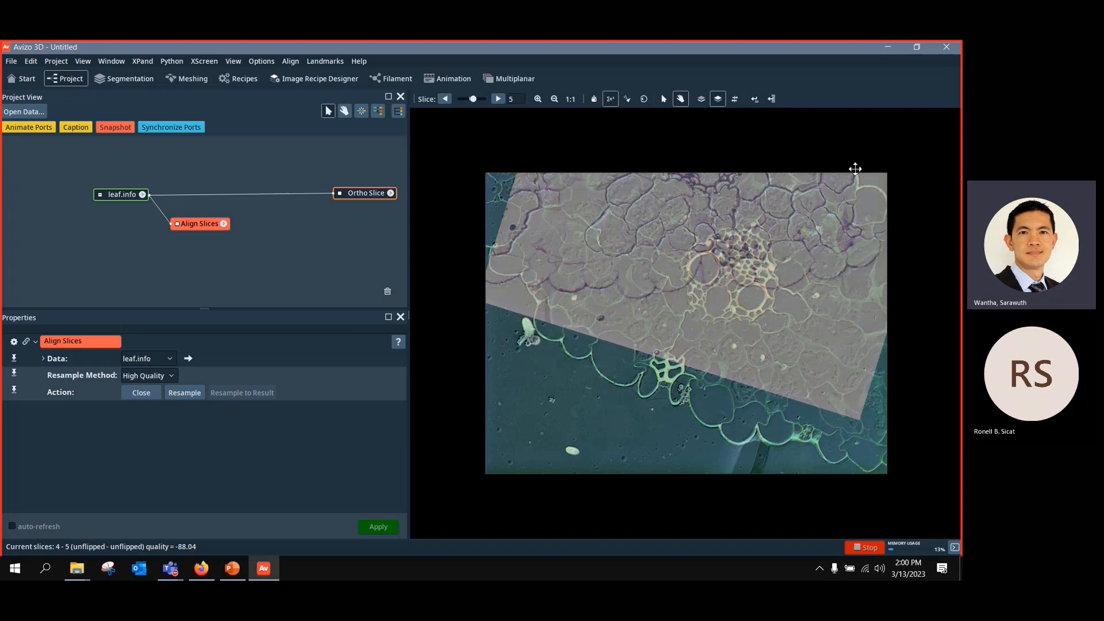
left_click(771, 100)
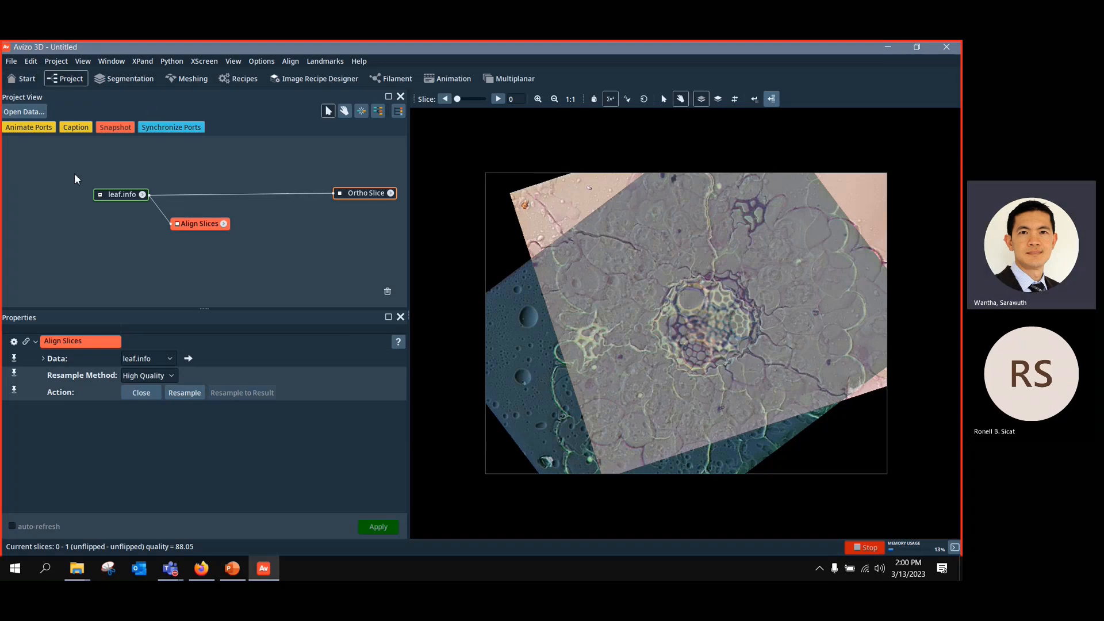
Step: Start a new project without saving and load chocolate-bar.part1-reference.am and chocolate-bar.part2-model.am from the registration folder
key("ctrl+n")
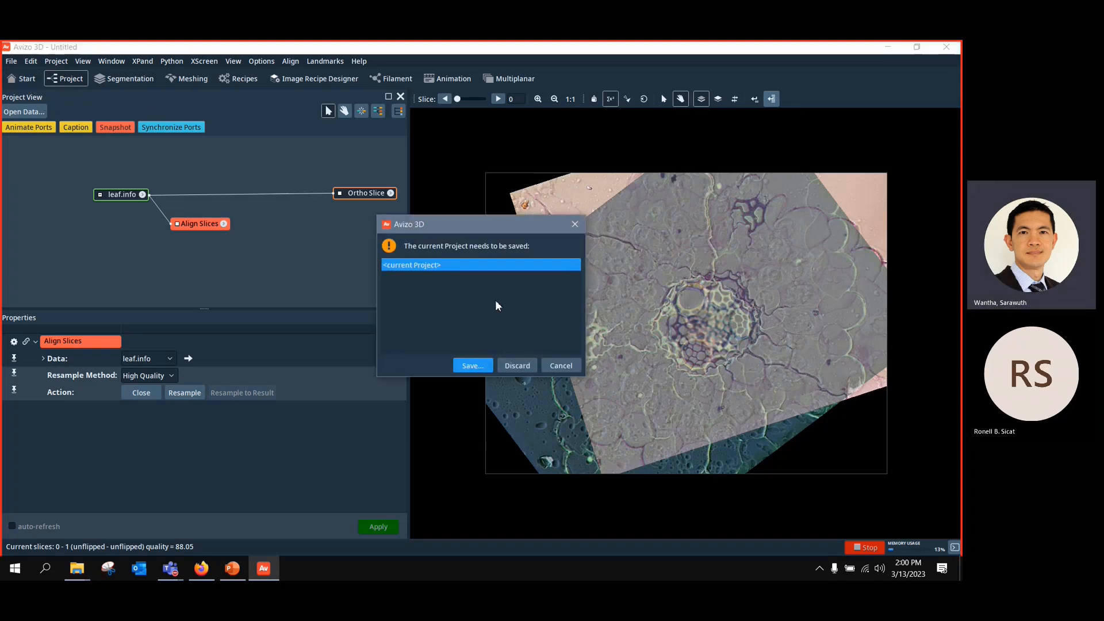
left_click(536, 370)
left_click(23, 111)
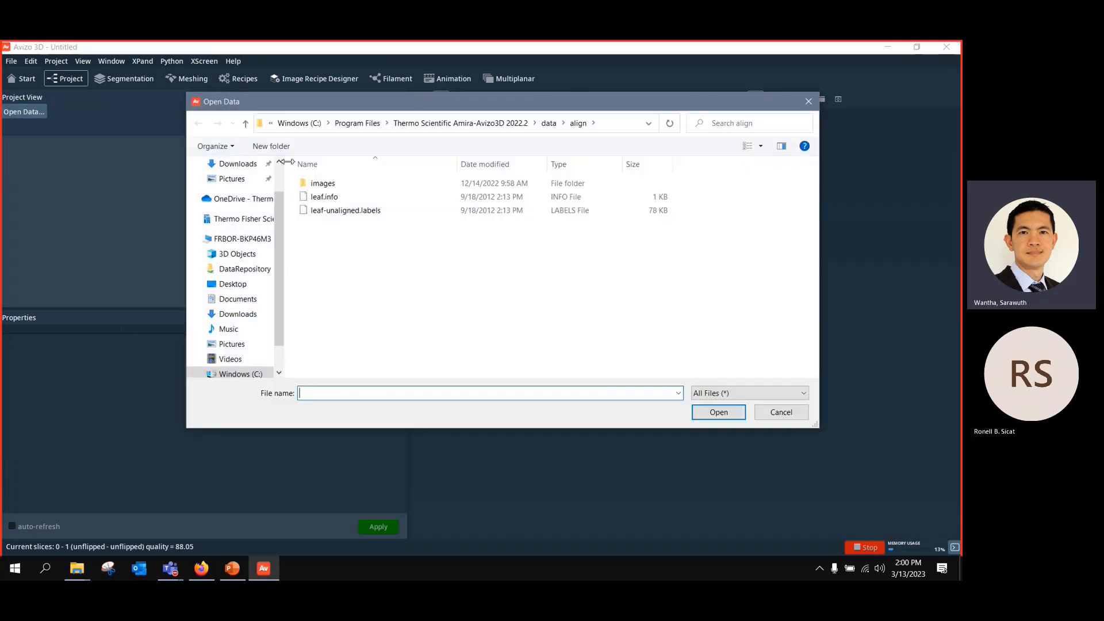
left_click(538, 125)
scroll(374, 325, "down", 2)
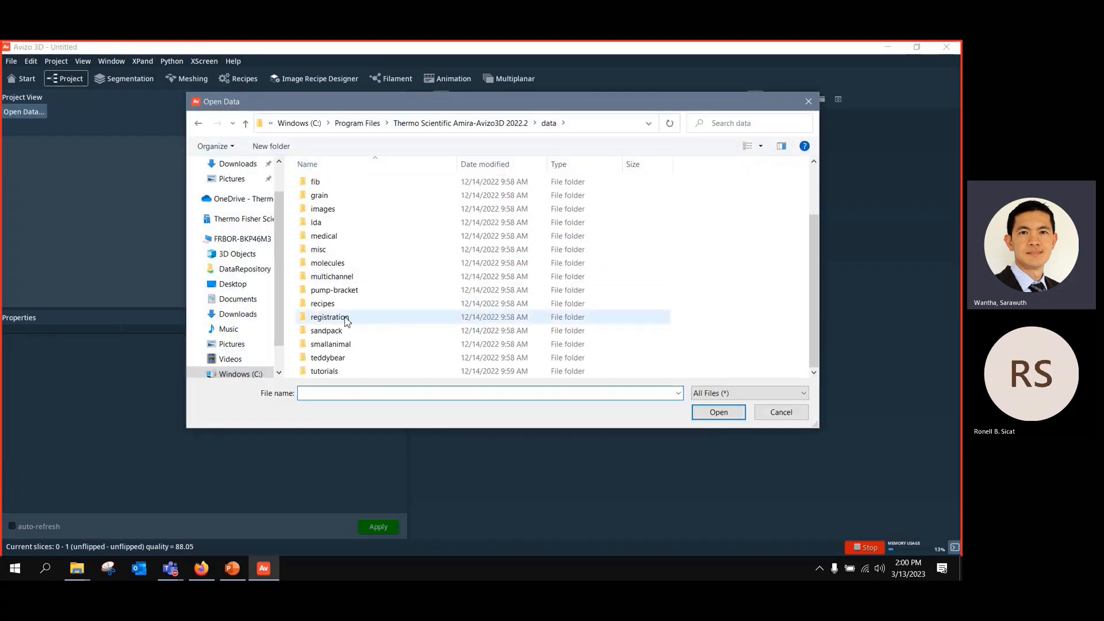
double_click(346, 321)
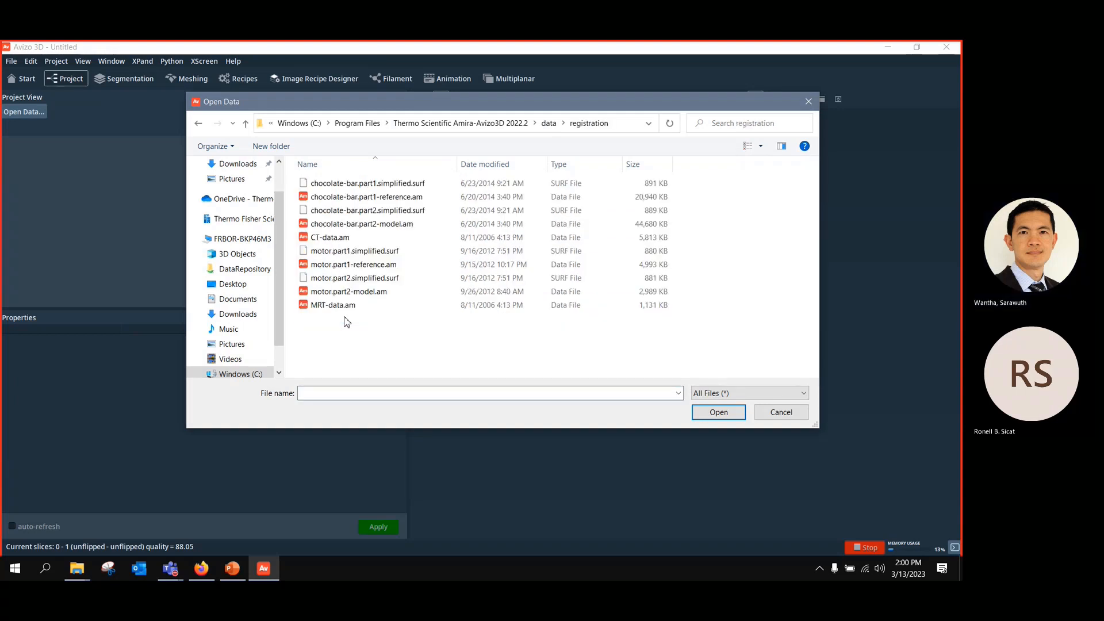
left_click(366, 201)
left_click(362, 224, "ctrl")
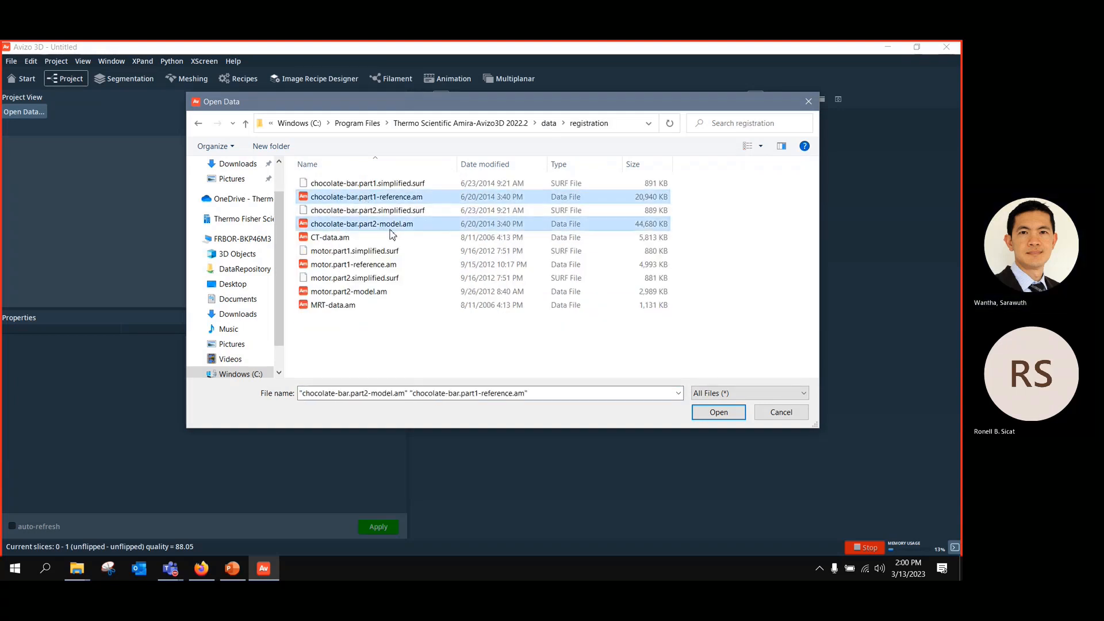
left_click(718, 412)
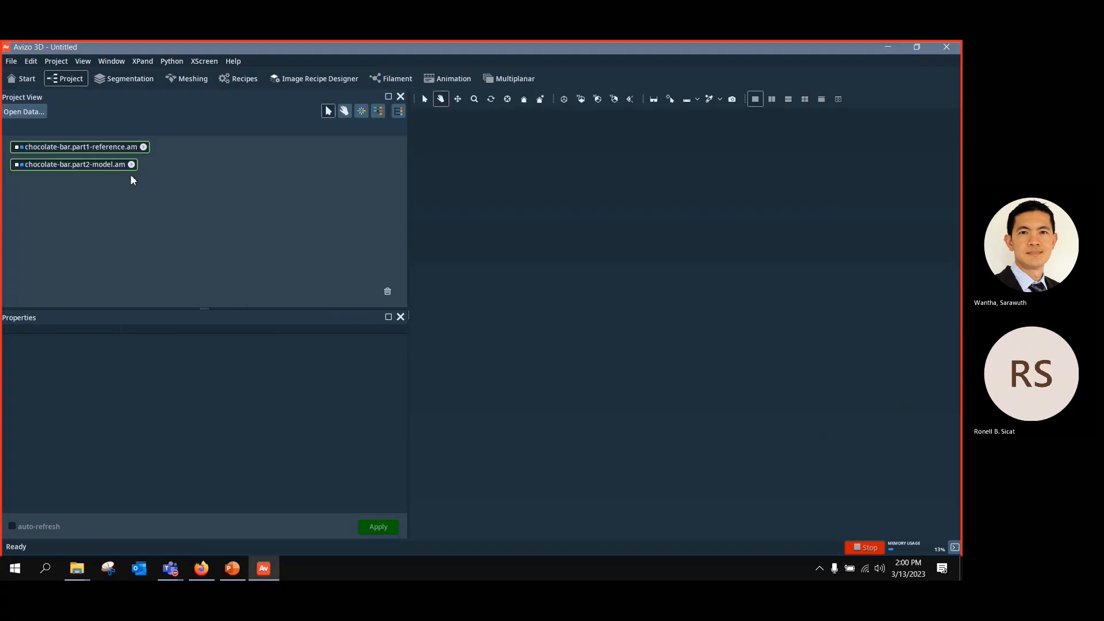
Step: Attach an Ortho Slice to chocolate-bar.part1-reference.am
mouse_move(96, 157)
left_mouse_down()
mouse_move(308, 166)
mouse_move(104, 163)
mouse_move(104, 172)
left_mouse_up()
left_click(69, 128)
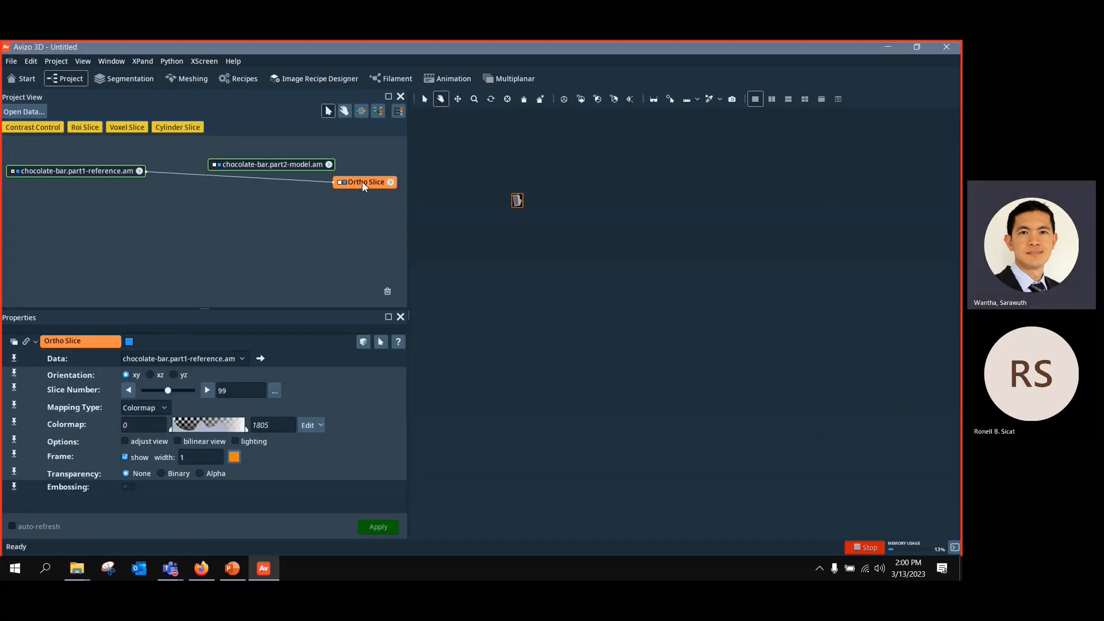
Step: Reposition the Ortho Slice module below the two data objects and show its slice face-on in the XY view
left_click_drag(363, 185, 227, 207)
left_click(579, 99)
left_click(342, 198)
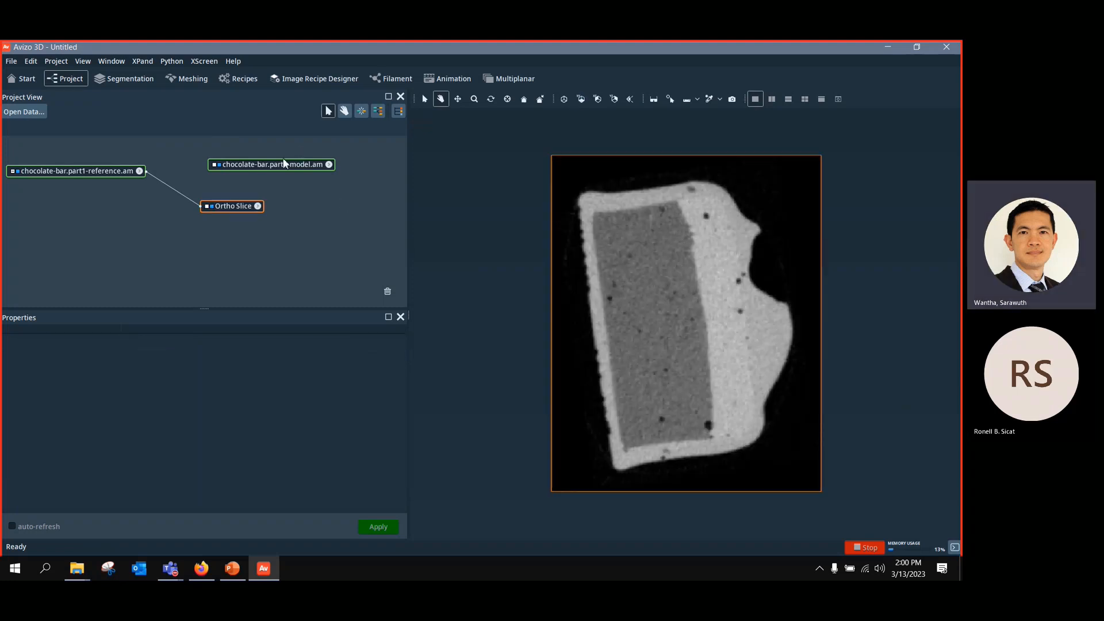
Step: Attach an Ortho Slice to chocolate-bar.part2-model.am and give that slice the volrenGreen.col colormap
left_click(286, 165)
left_click(28, 127)
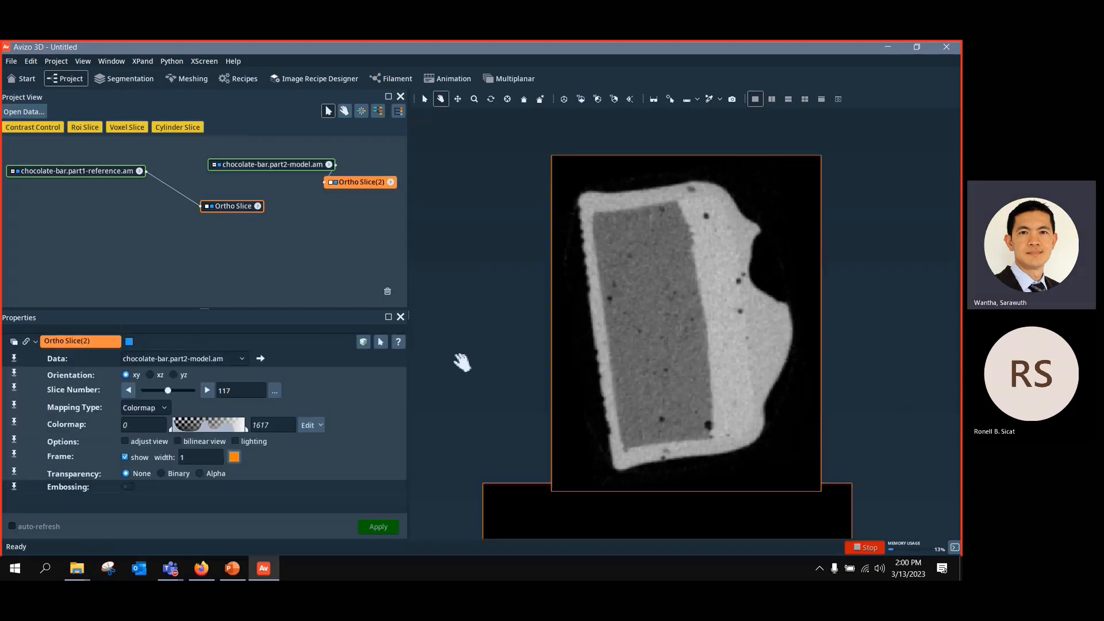
scroll(663, 312, "up", 1)
scroll(660, 328, "down", 5)
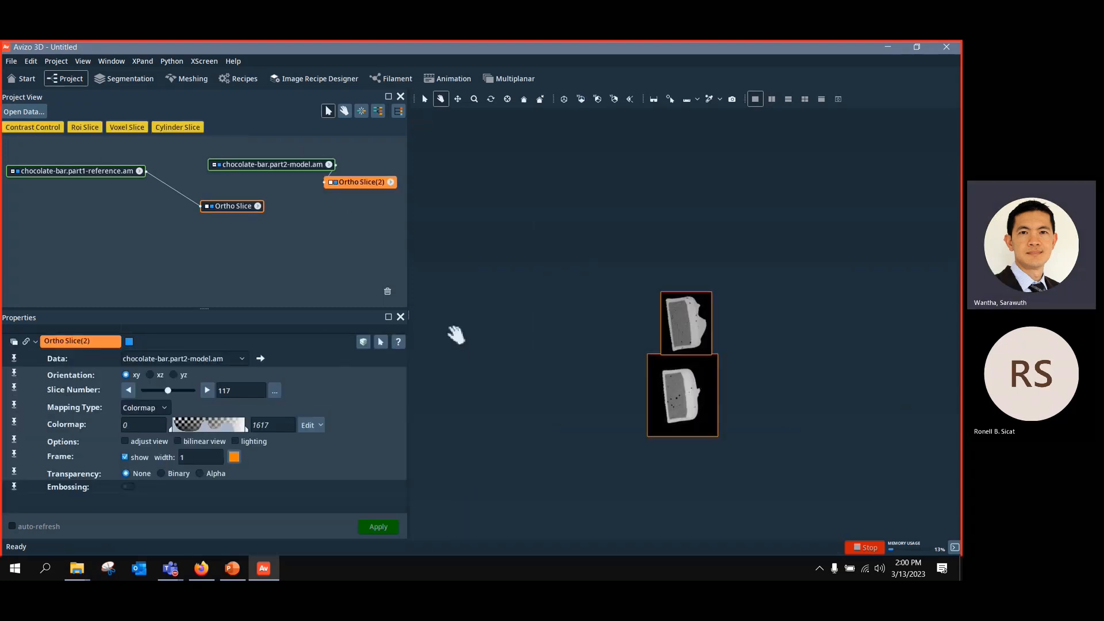
left_click(315, 428)
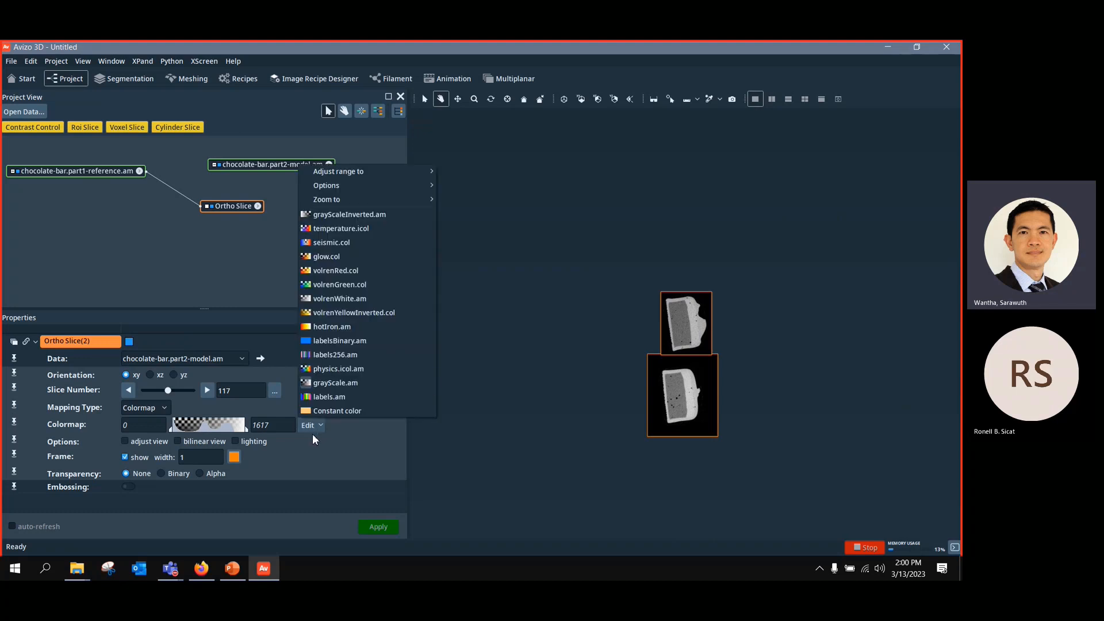
left_click(339, 291)
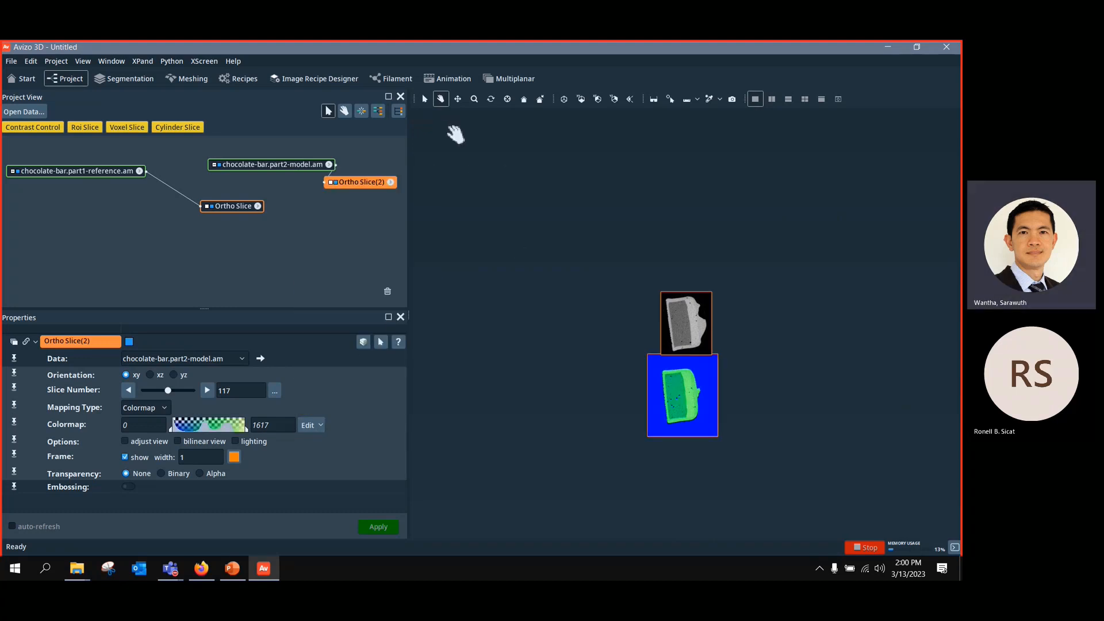
Step: Enable the Transform Editor on chocolate-bar.part2-model.am, and rotate and shift the volume by hand towards the reference slice
left_click(291, 165)
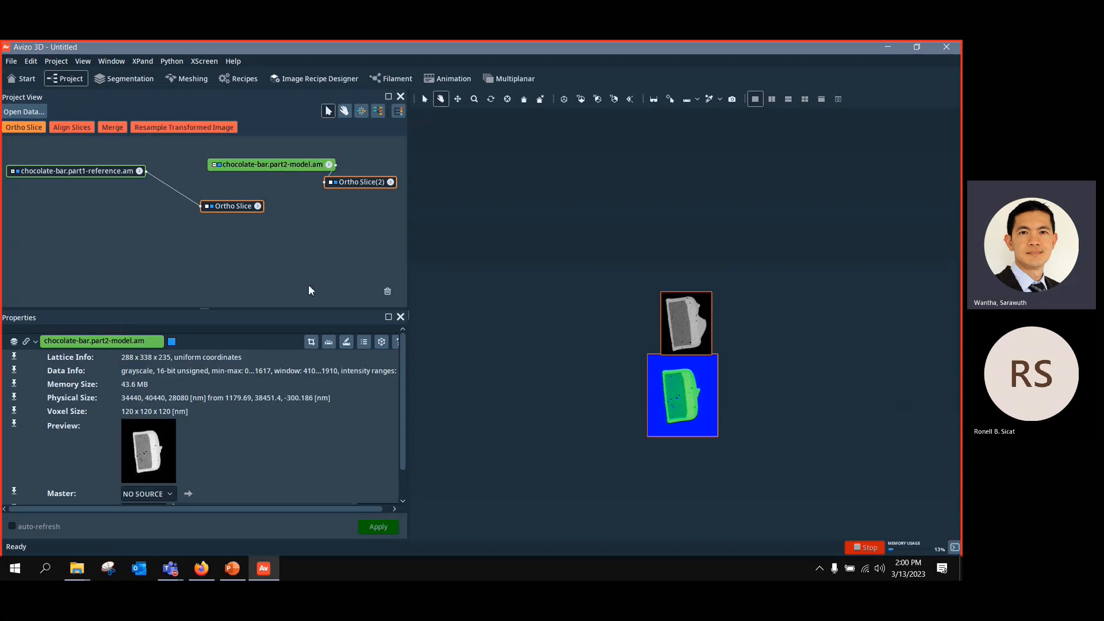
left_click(381, 344)
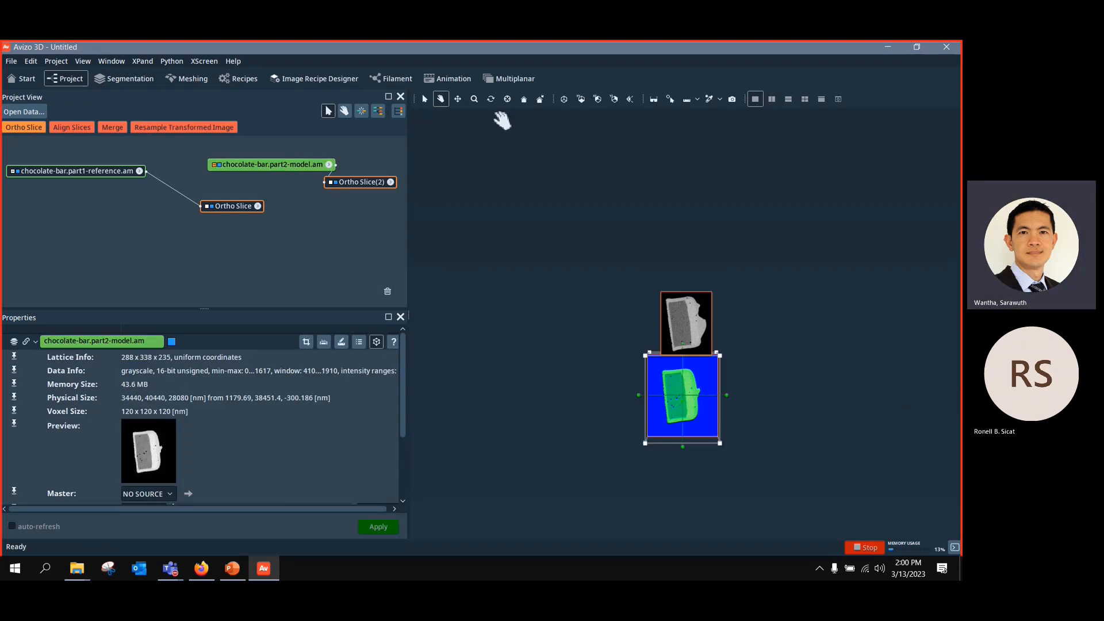
scroll(571, 312, "up", 5)
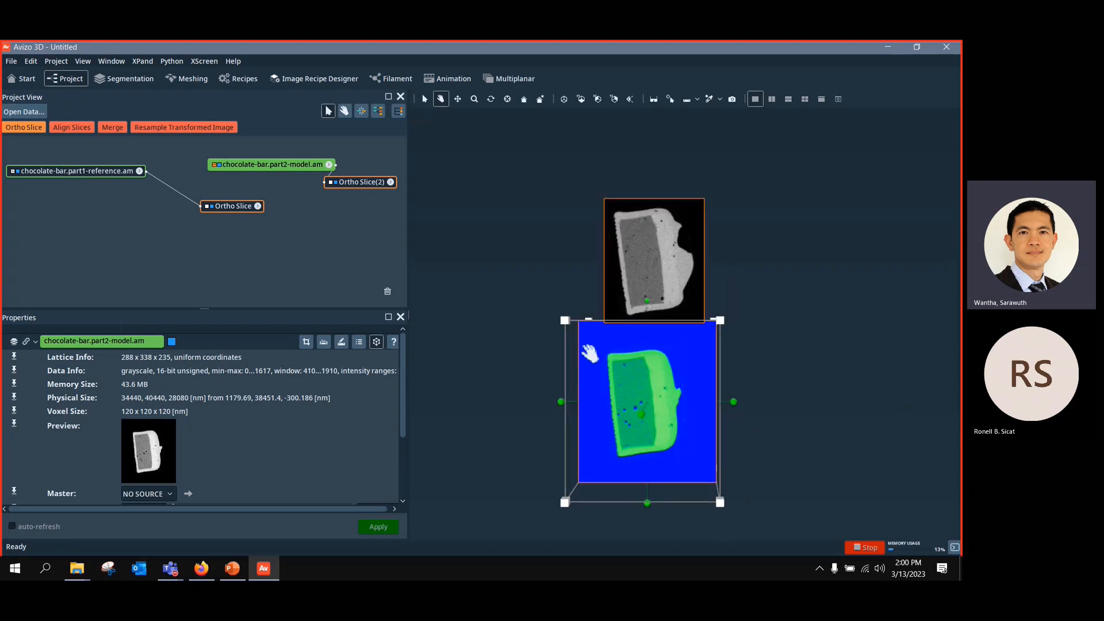
scroll(582, 374, "up", 4)
scroll(581, 374, "down", 5)
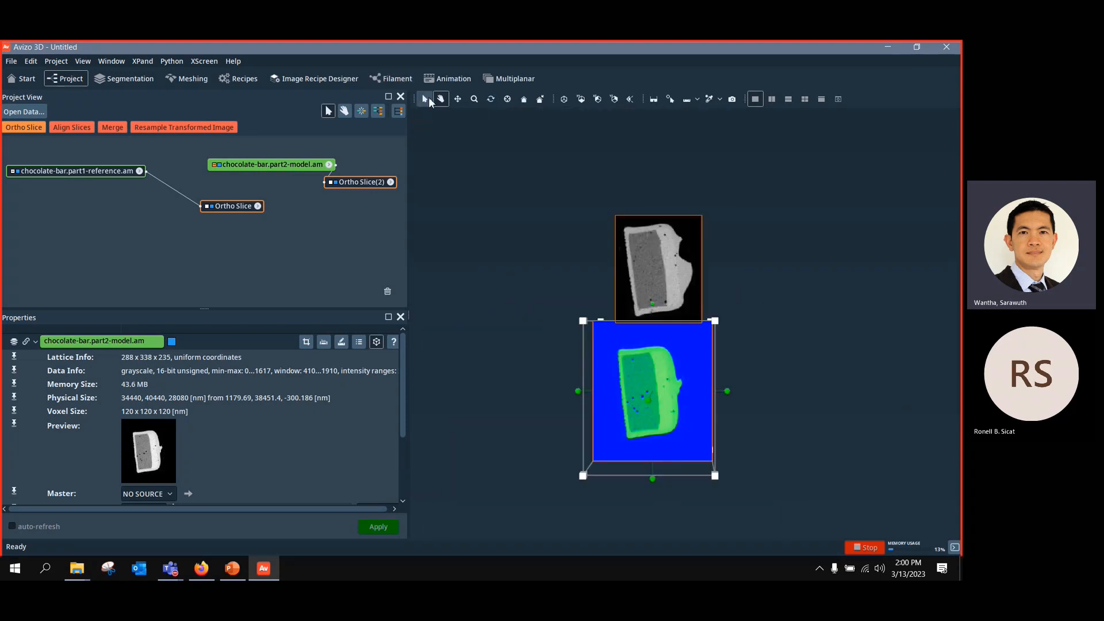
left_click(428, 98)
left_click_drag(726, 391, 716, 416)
left_click_drag(661, 406, 663, 332)
Step: Fine-tune the part2-model volume's position against the reference slice by hand, working from side-on and oblique views
left_click(441, 99)
left_click_drag(699, 292, 667, 351)
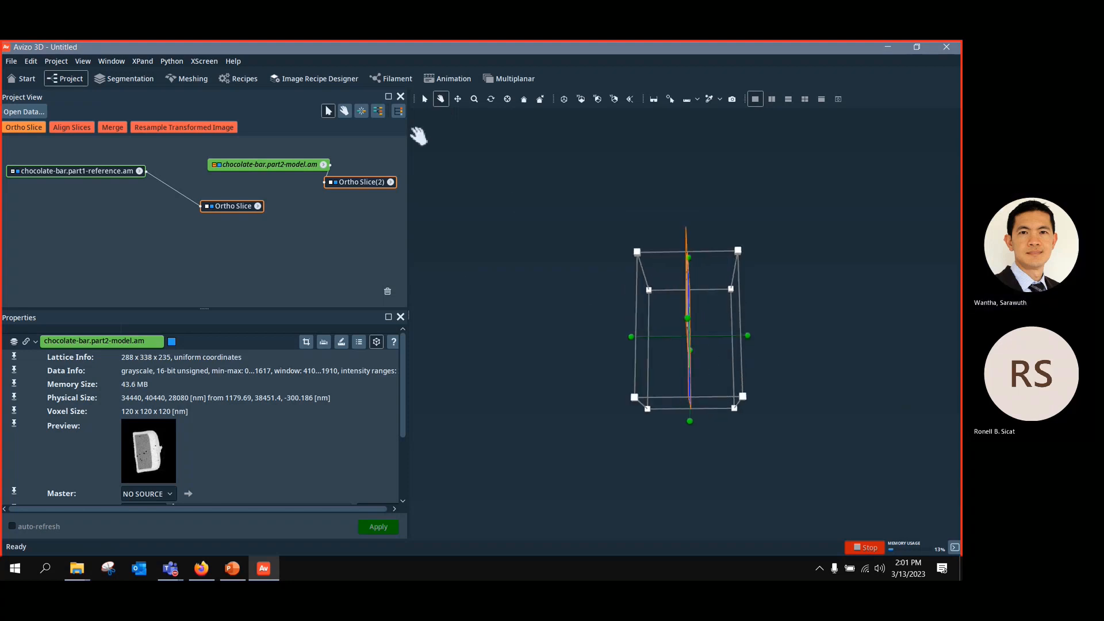
left_click(424, 99)
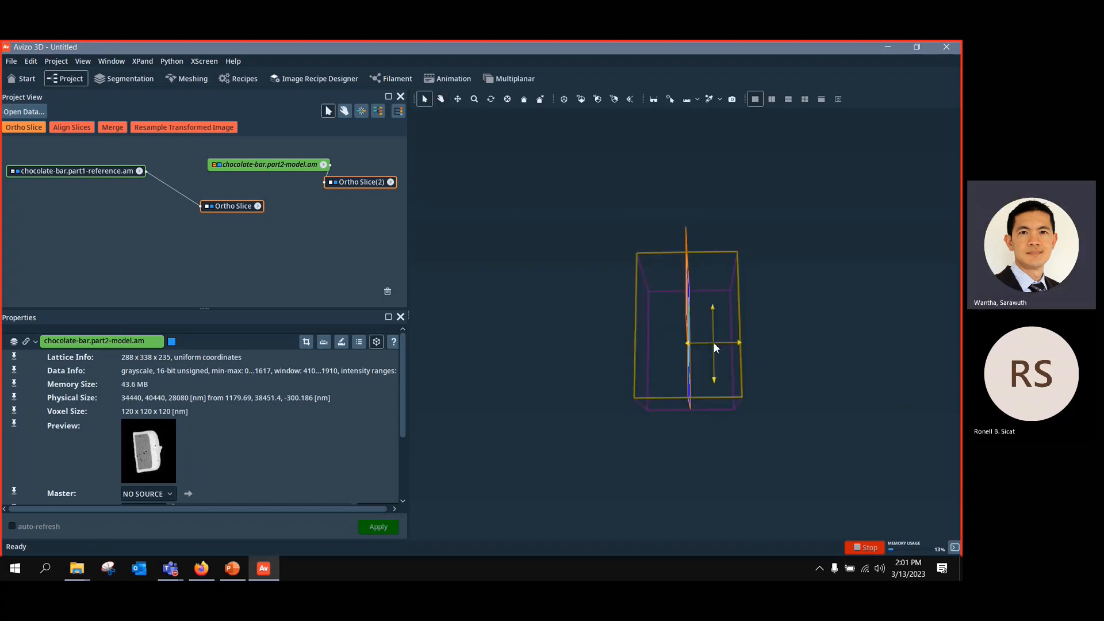
left_click(713, 343)
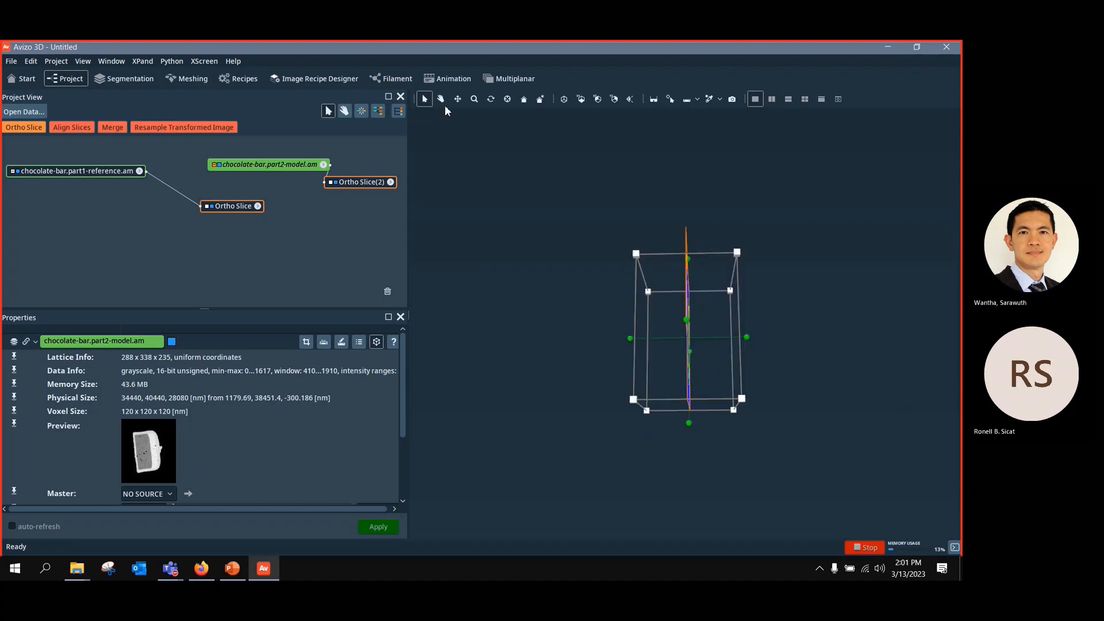
left_click(441, 99)
mouse_move(689, 322)
left_mouse_down()
mouse_move(899, 357)
mouse_move(719, 308)
mouse_move(706, 316)
left_mouse_up()
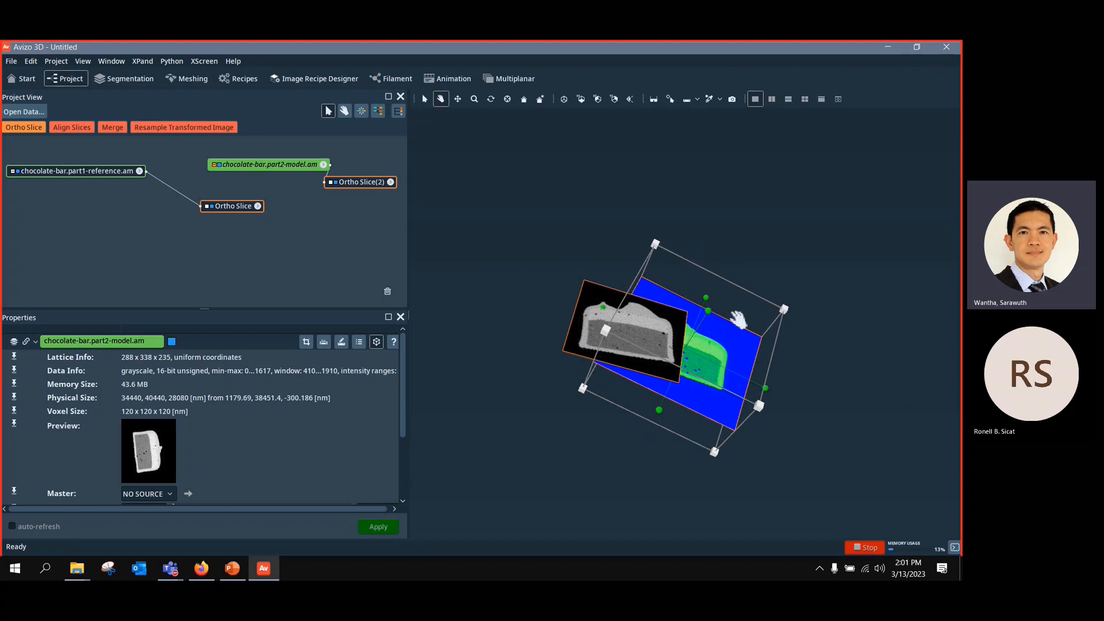
left_click(425, 99)
left_click(731, 376)
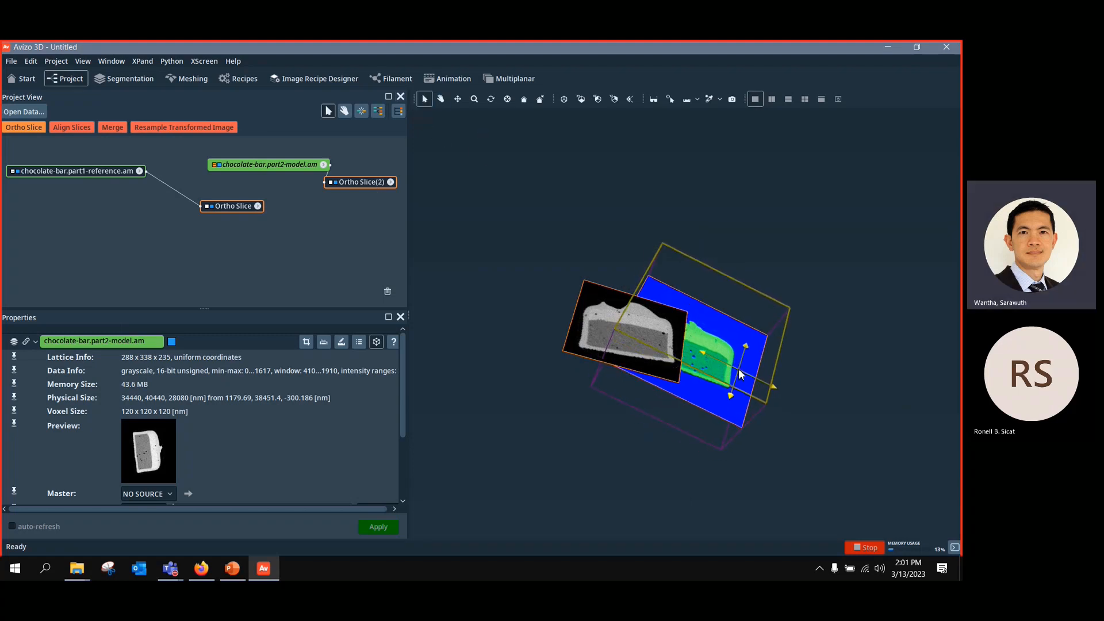
left_click_drag(739, 370, 714, 360)
mouse_move(727, 371)
left_mouse_down()
mouse_move(736, 376)
mouse_move(724, 382)
mouse_move(728, 375)
left_mouse_up()
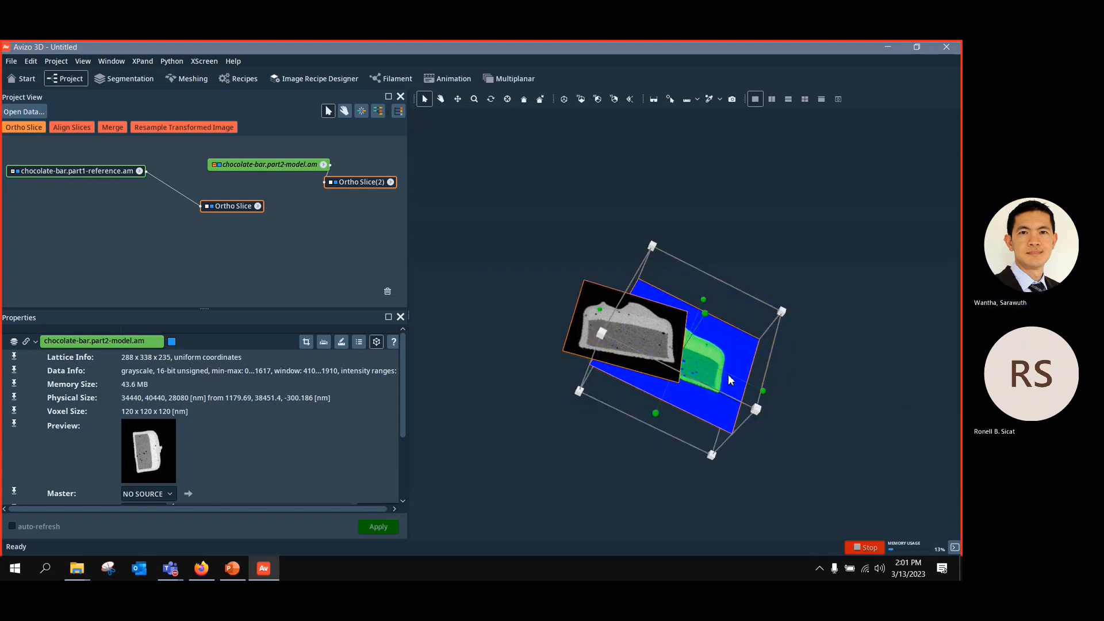
left_click(441, 99)
left_click_drag(744, 445, 714, 517)
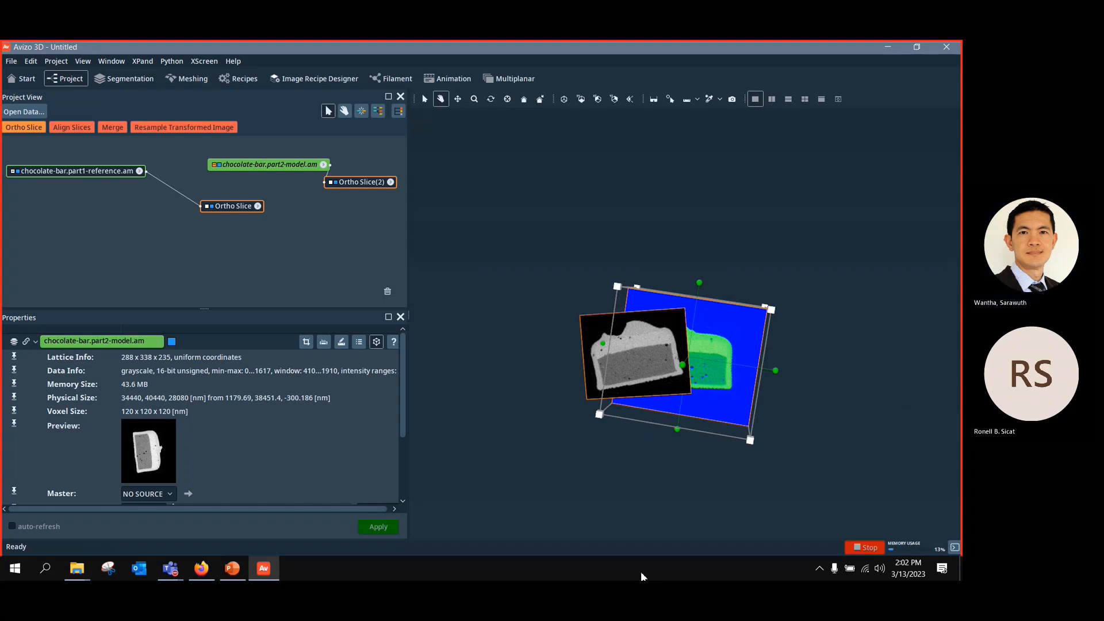
Step: Start a new project, removing the unsaved data, and enlarge the project view area
left_click(281, 261)
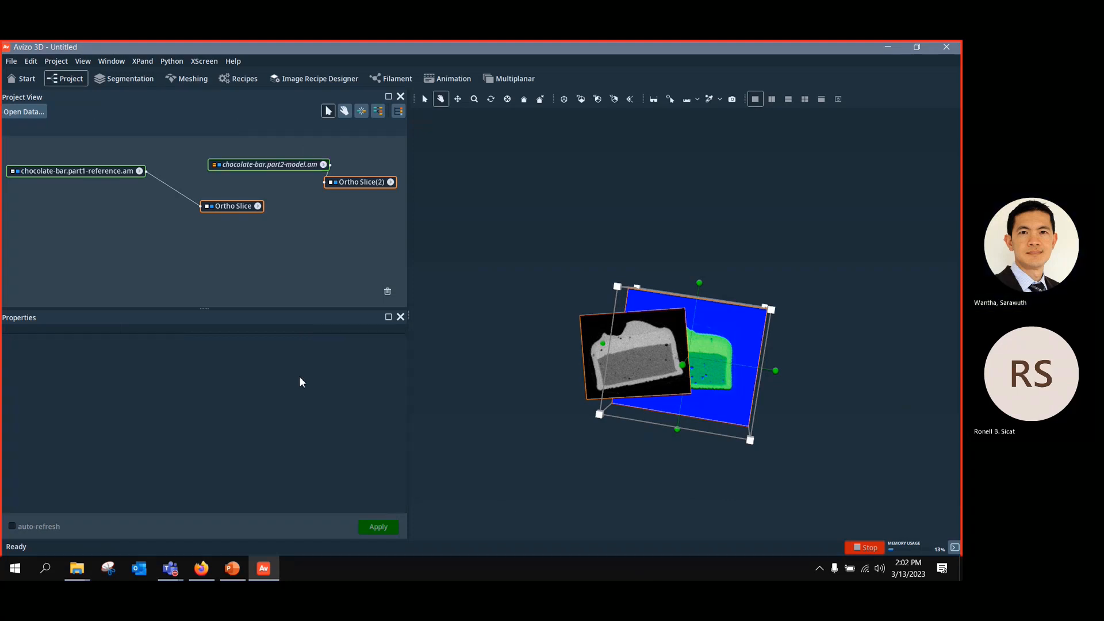
key("ctrl+n")
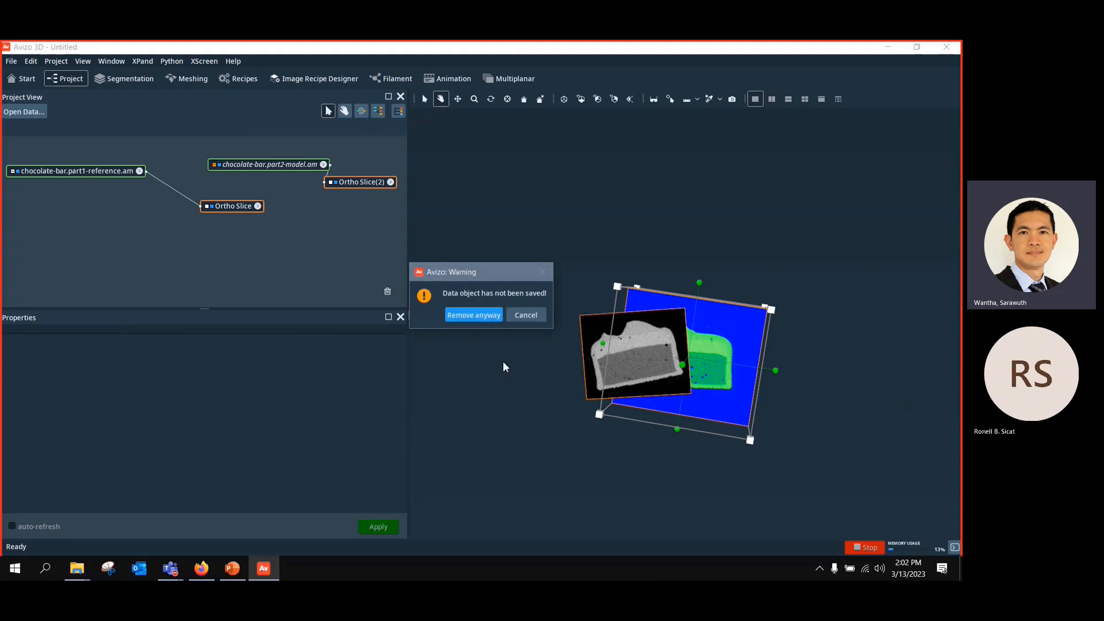
left_click(495, 315)
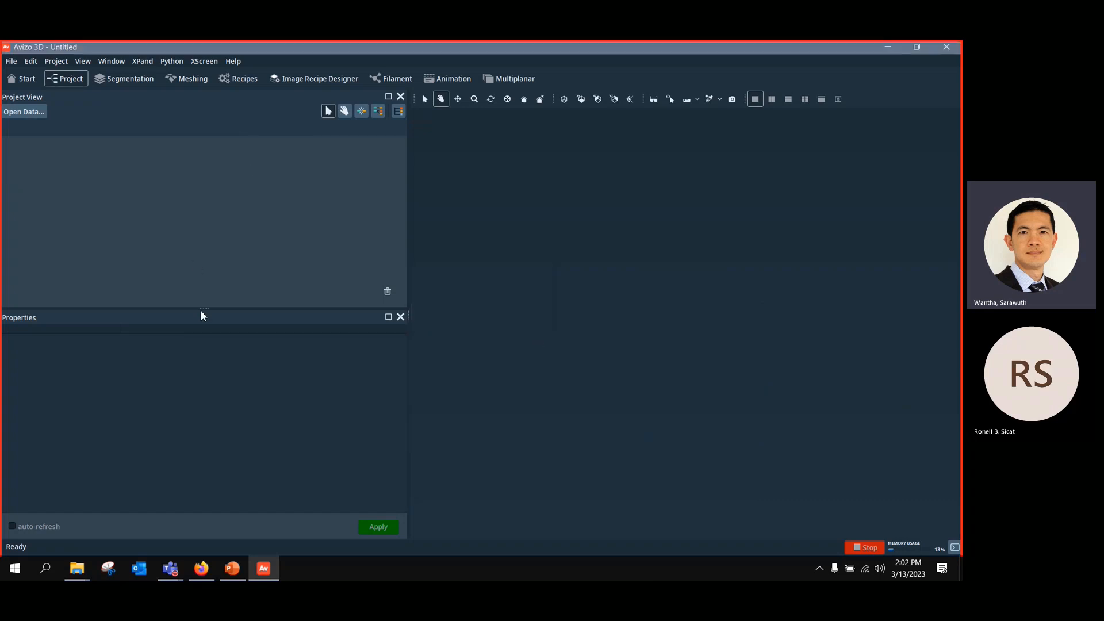
left_click_drag(201, 310, 209, 368)
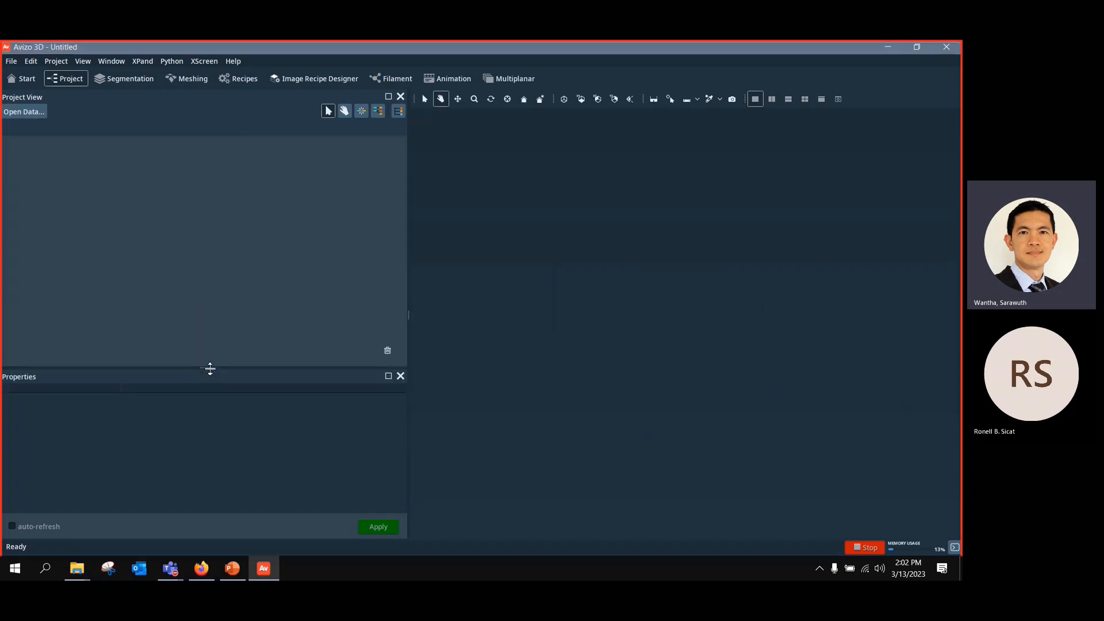
Step: Load chocolate-bar.am from the data\tutorials folder and place its data object lower in the project view
left_click(26, 112)
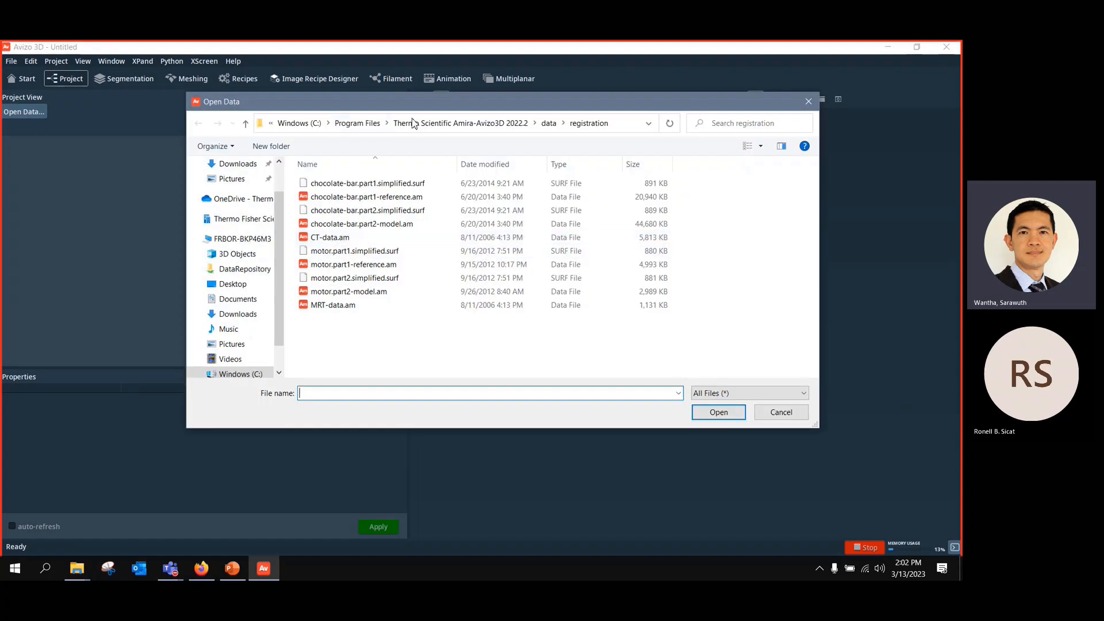
left_click(434, 123)
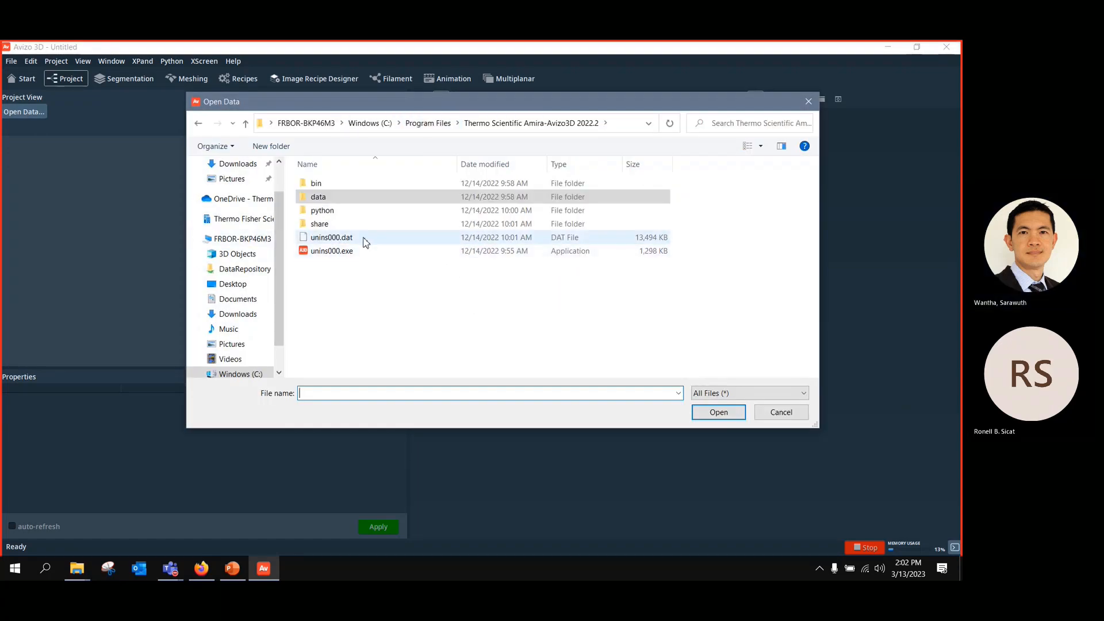
double_click(343, 199)
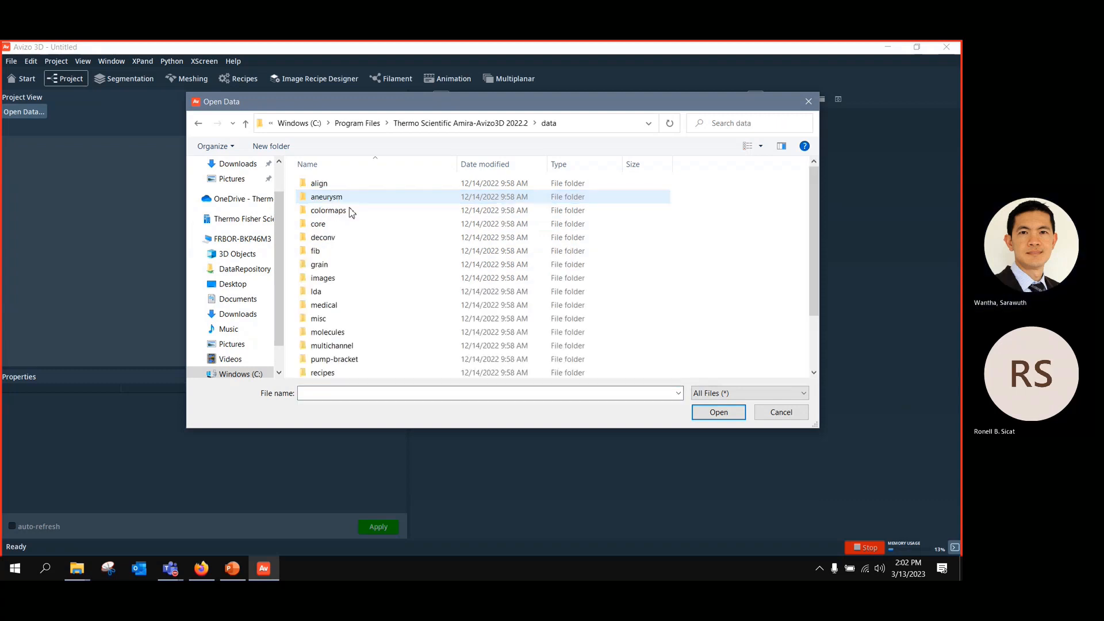
scroll(396, 270, "down", 2)
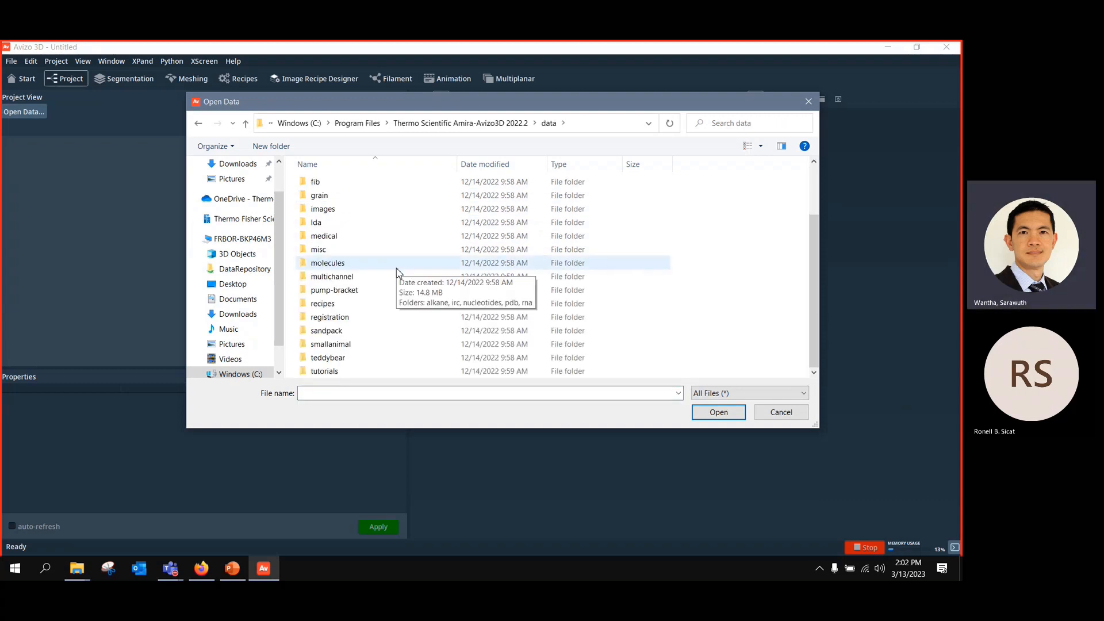
left_click(340, 373)
double_click(340, 372)
scroll(344, 368, "down", 3)
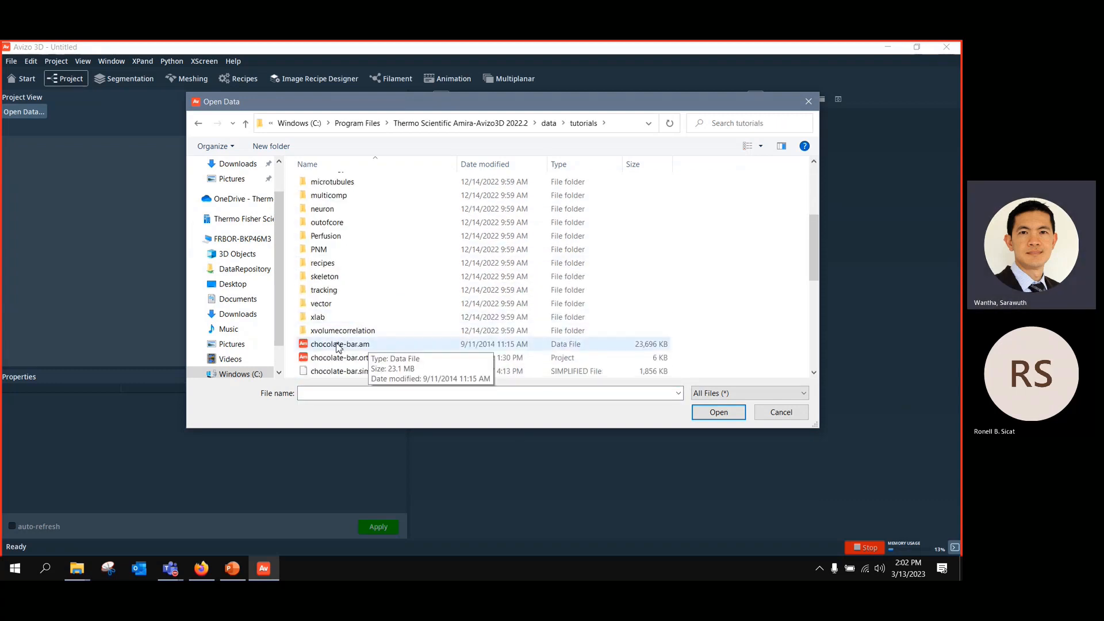
double_click(340, 341)
left_click_drag(68, 147, 111, 195)
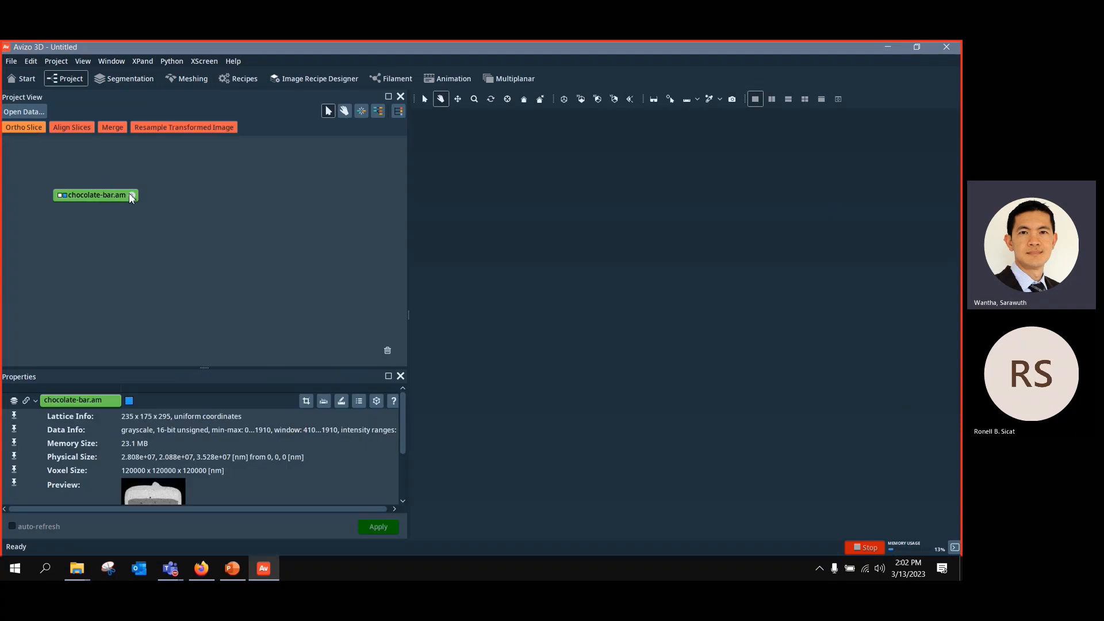
Step: Attach a Volume Rendering to chocolate-bar.am and show the whole volume in the 3D view
right_click(104, 188)
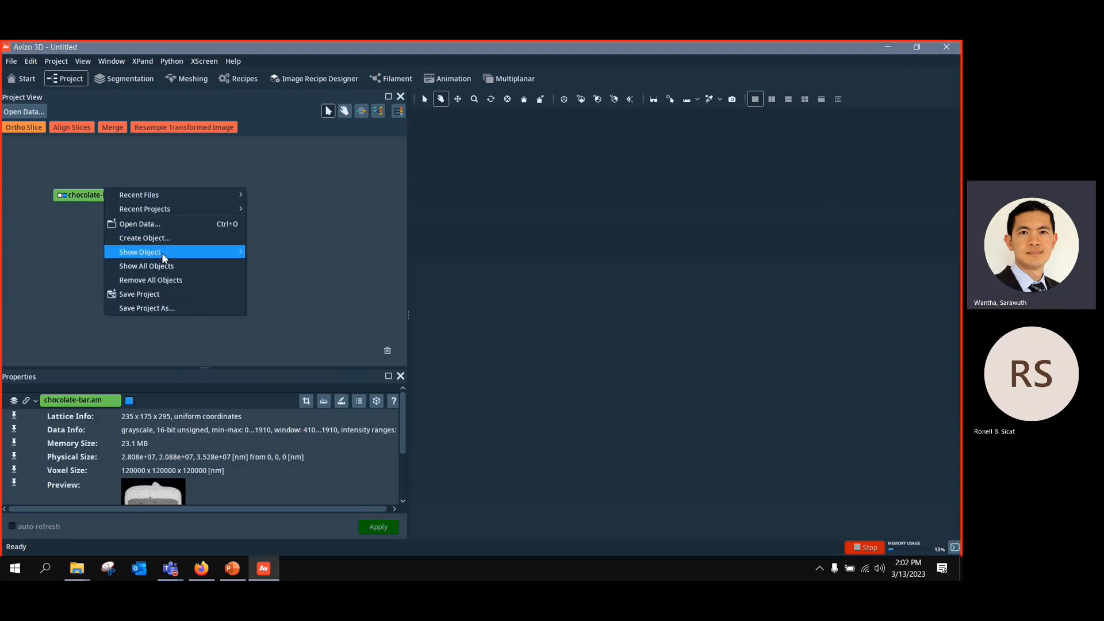
left_click(84, 196)
right_click(81, 195)
scroll(269, 327, "down", 1)
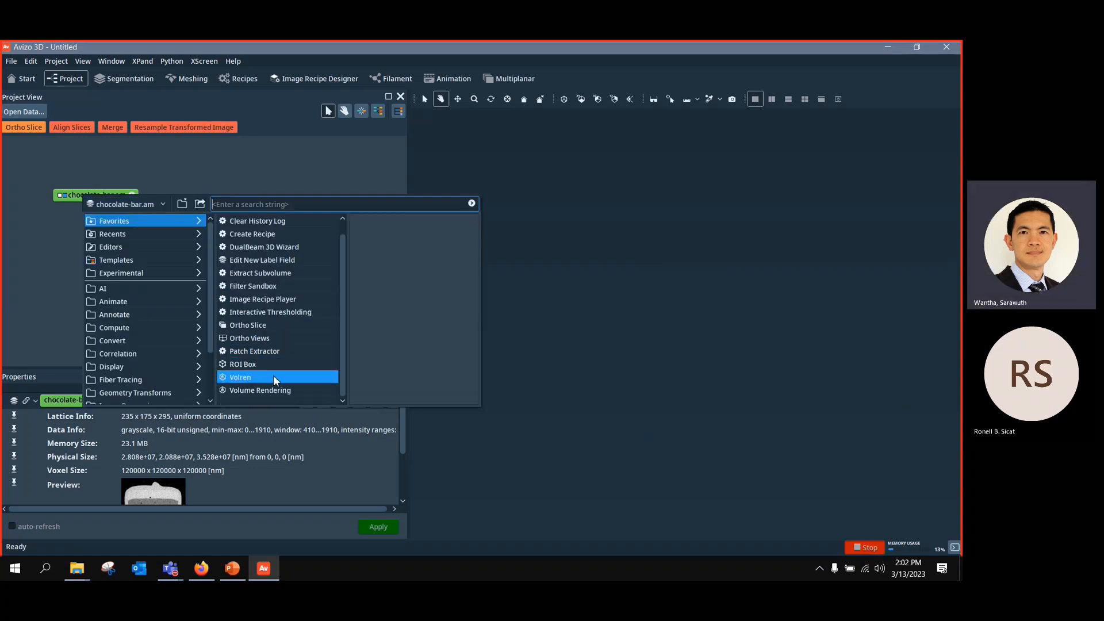
left_click(266, 390)
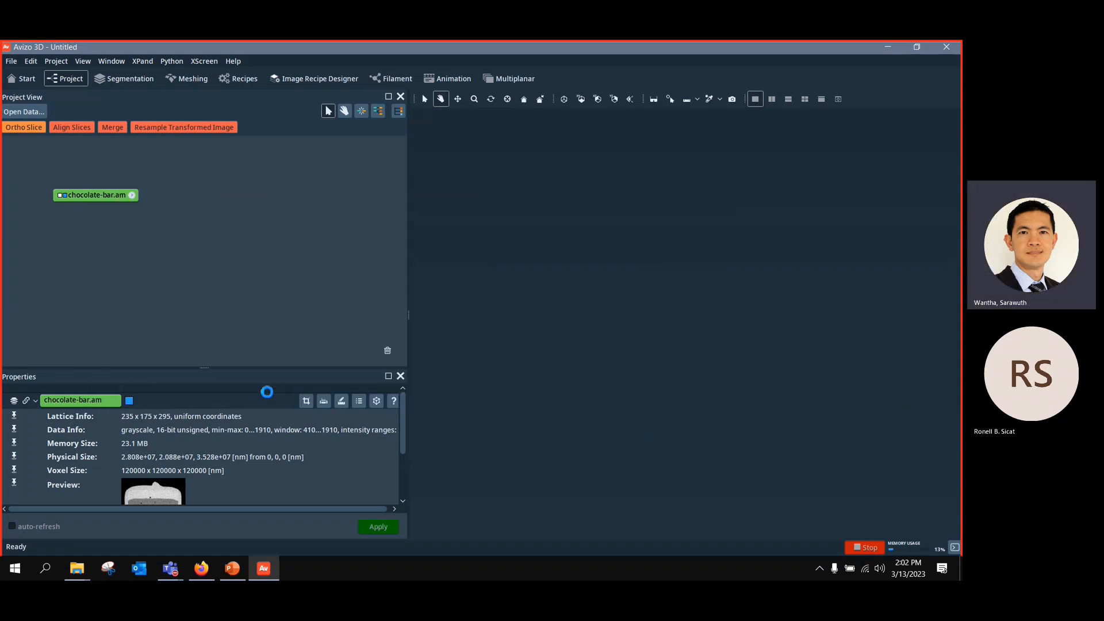
left_click(564, 99)
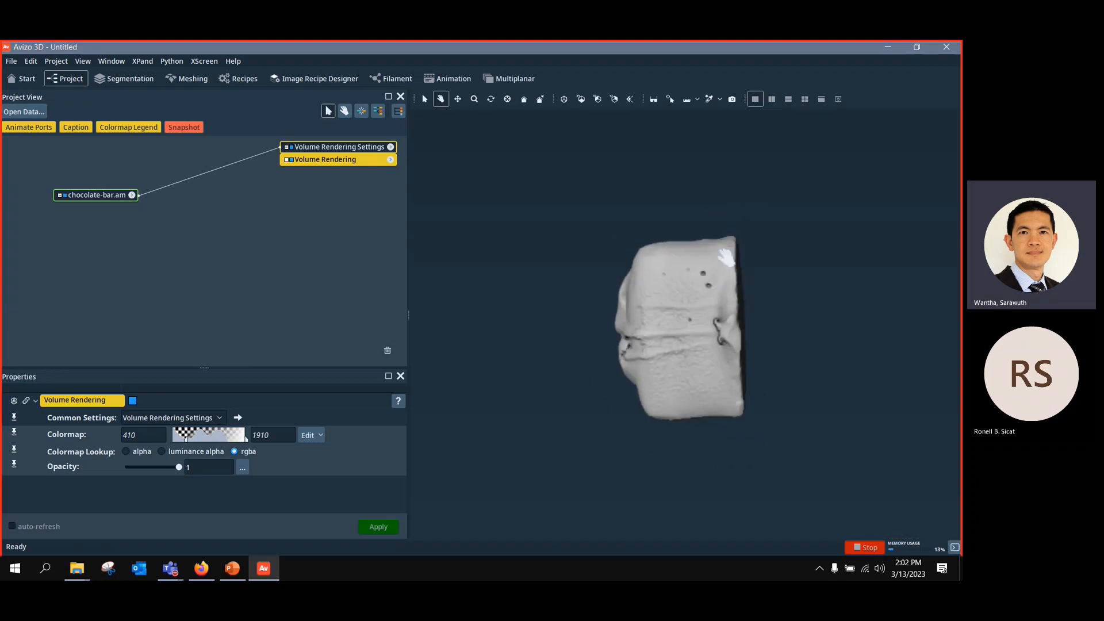
Step: Attach a Bounding Box to chocolate-bar.am and inspect the boxed volume from different angles
left_click(133, 194)
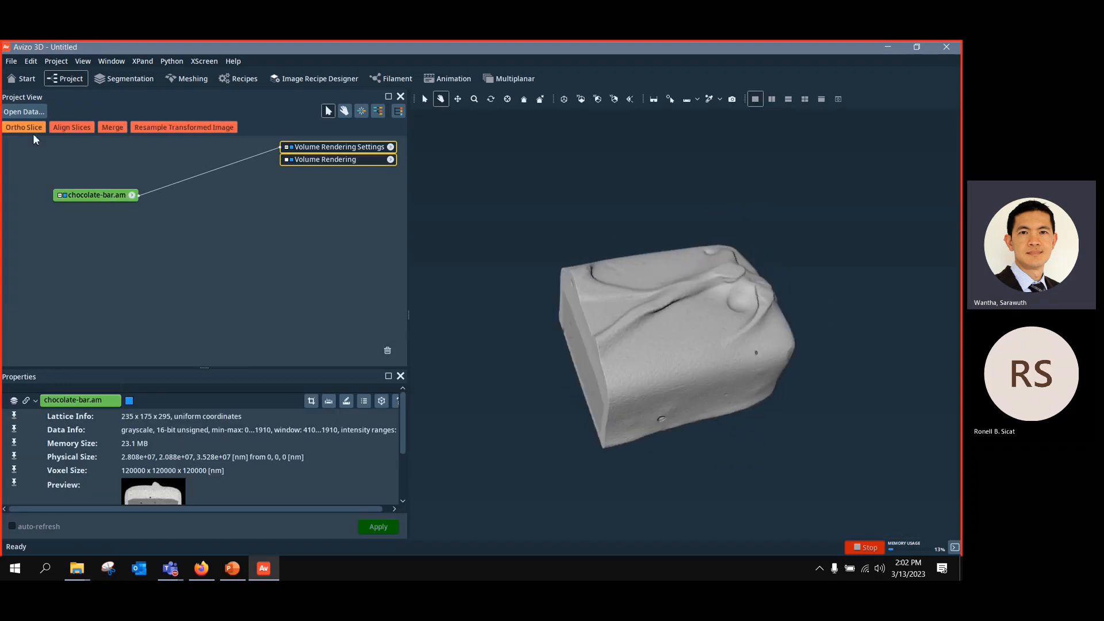
right_click(79, 192)
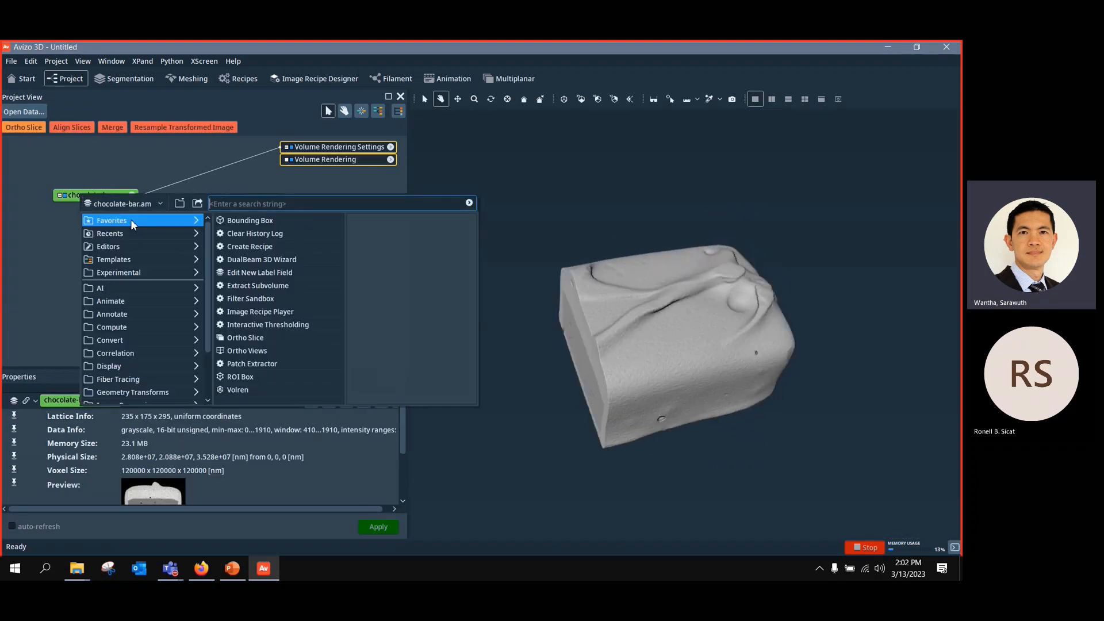
left_click(252, 220)
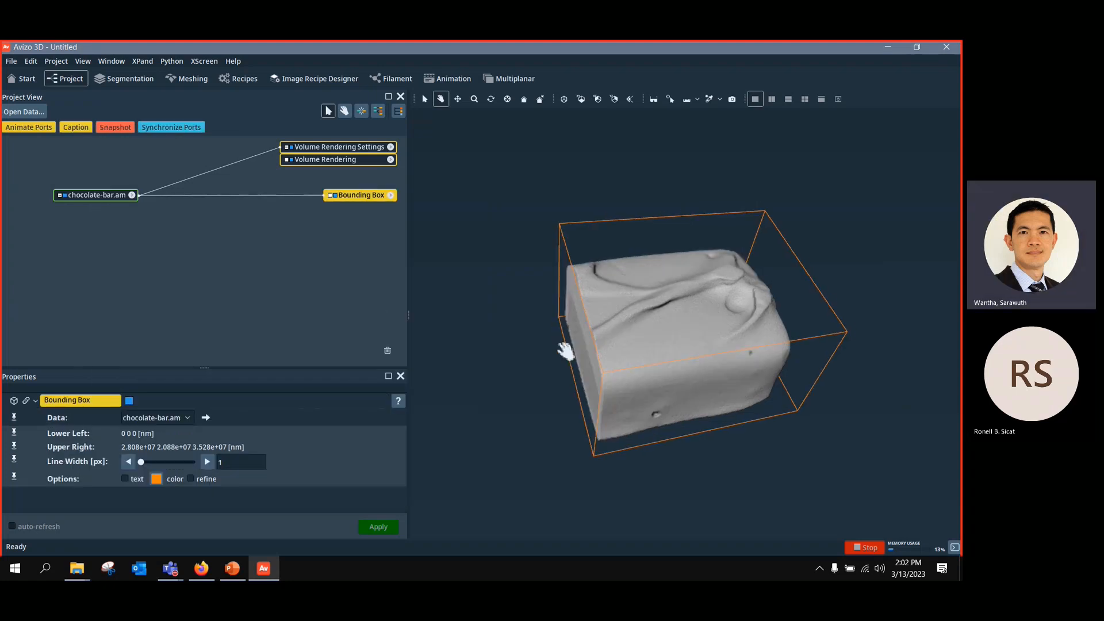
scroll(517, 279, "down", 5)
scroll(516, 279, "up", 5)
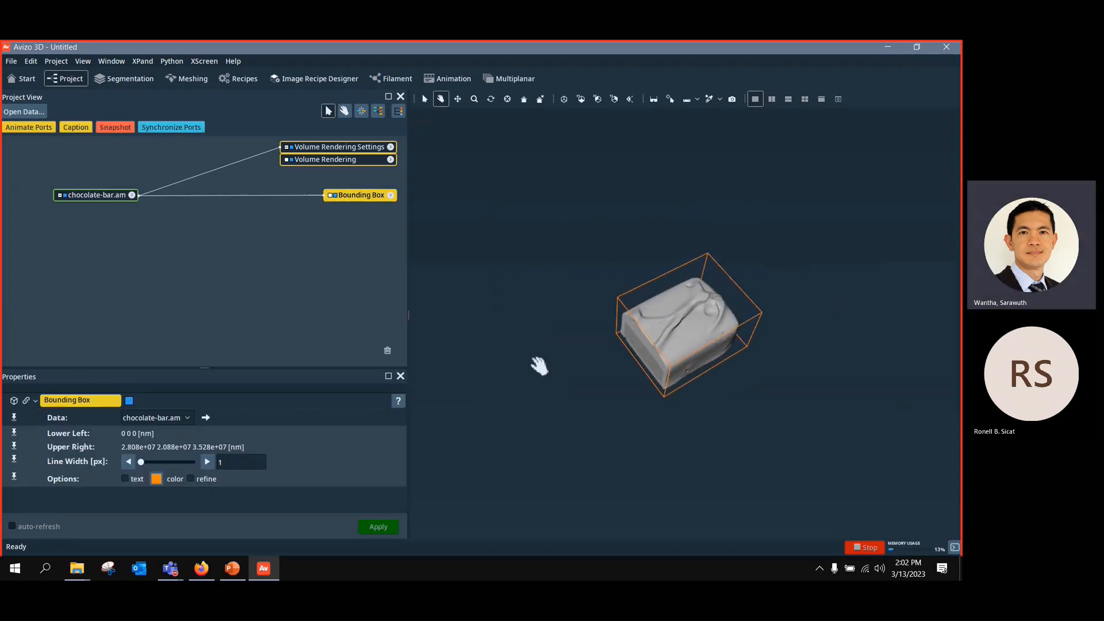
left_click_drag(789, 381, 636, 338)
scroll(640, 356, "up", 5)
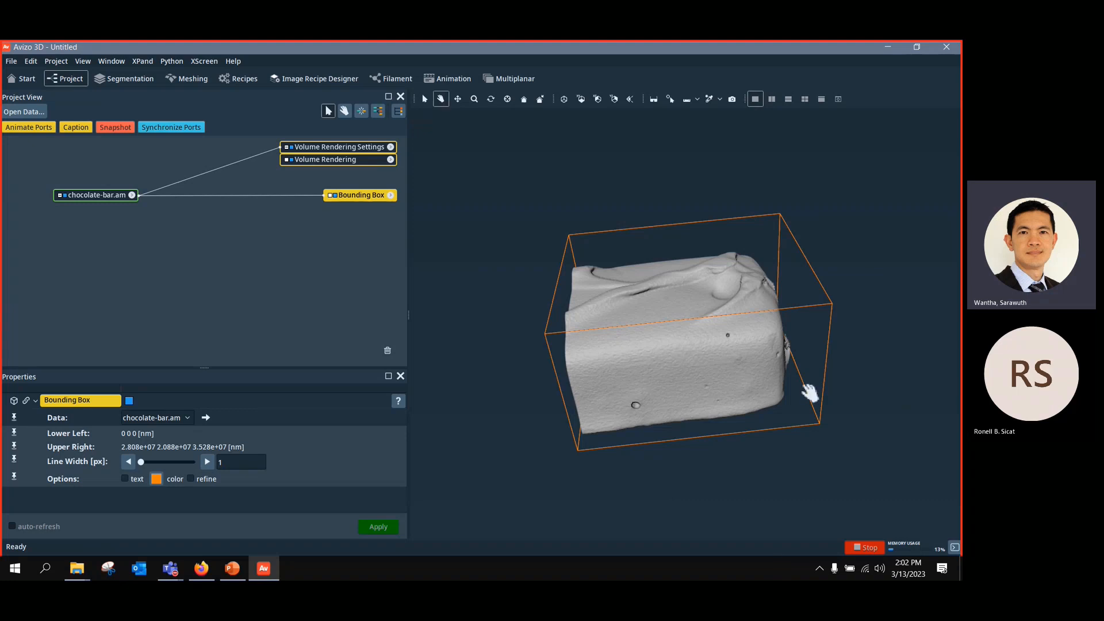
Step: Rearrange the project view, moving the chocolate-bar.am data object outward and placing its Bounding Box directly beneath Volume Rendering
left_click_drag(809, 390, 684, 266)
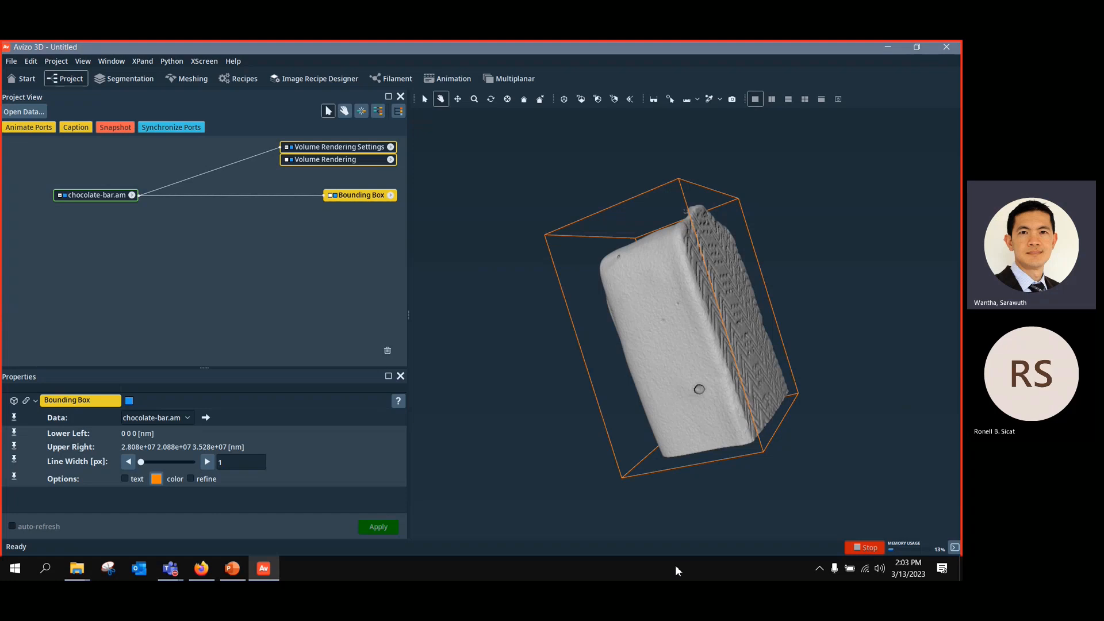
left_click_drag(648, 329, 737, 287)
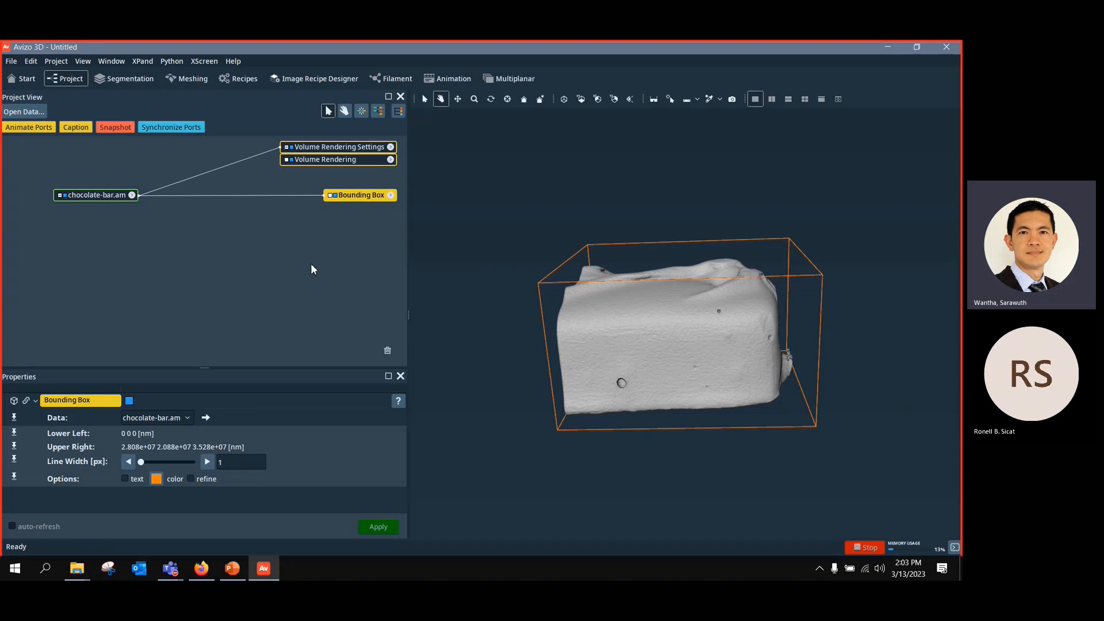
left_click_drag(91, 205, 65, 202)
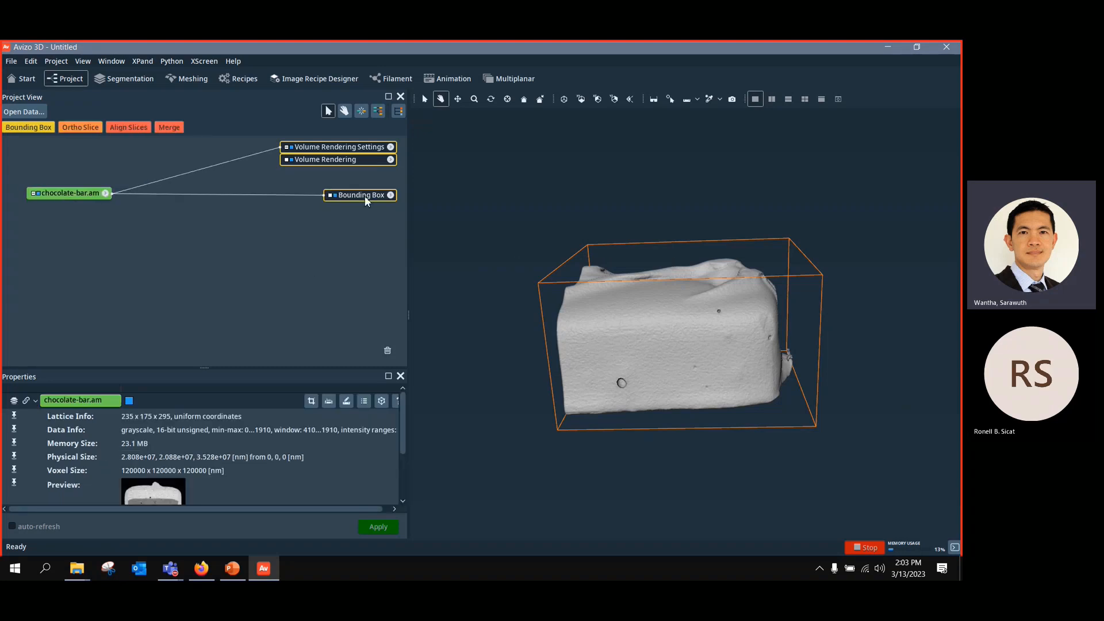
left_click_drag(365, 197, 317, 191)
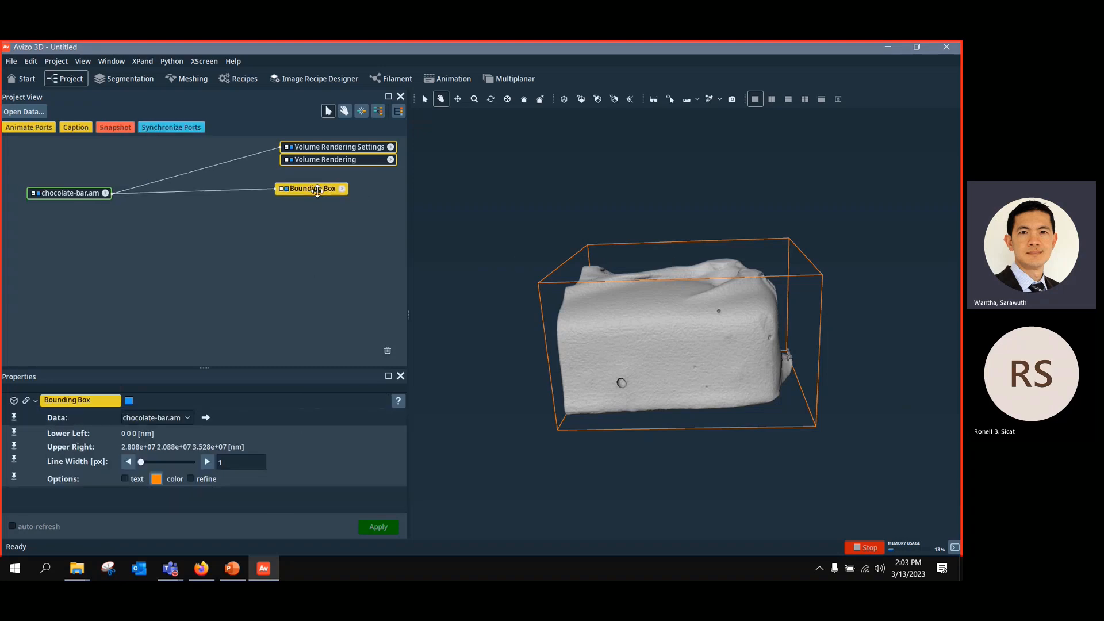
Step: Hide the chocolate-bar.am volume rendering and view the empty bounding box face-on at a closer range
left_click(291, 148)
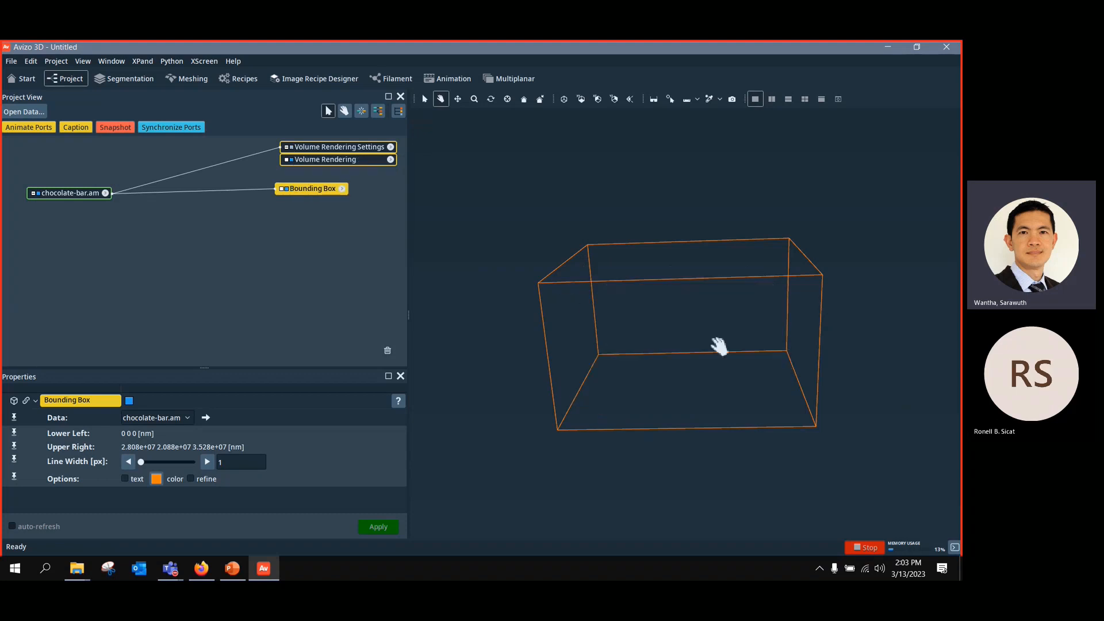
mouse_move(719, 346)
left_mouse_down()
mouse_move(665, 369)
mouse_move(764, 384)
mouse_move(713, 356)
left_mouse_up()
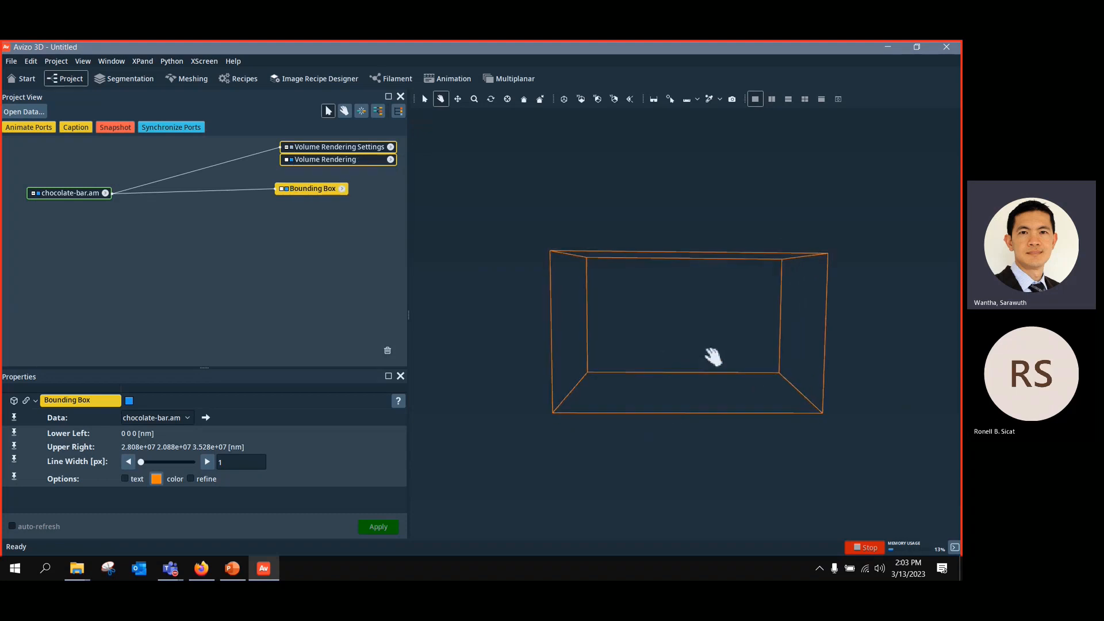
scroll(712, 360, "up", 5)
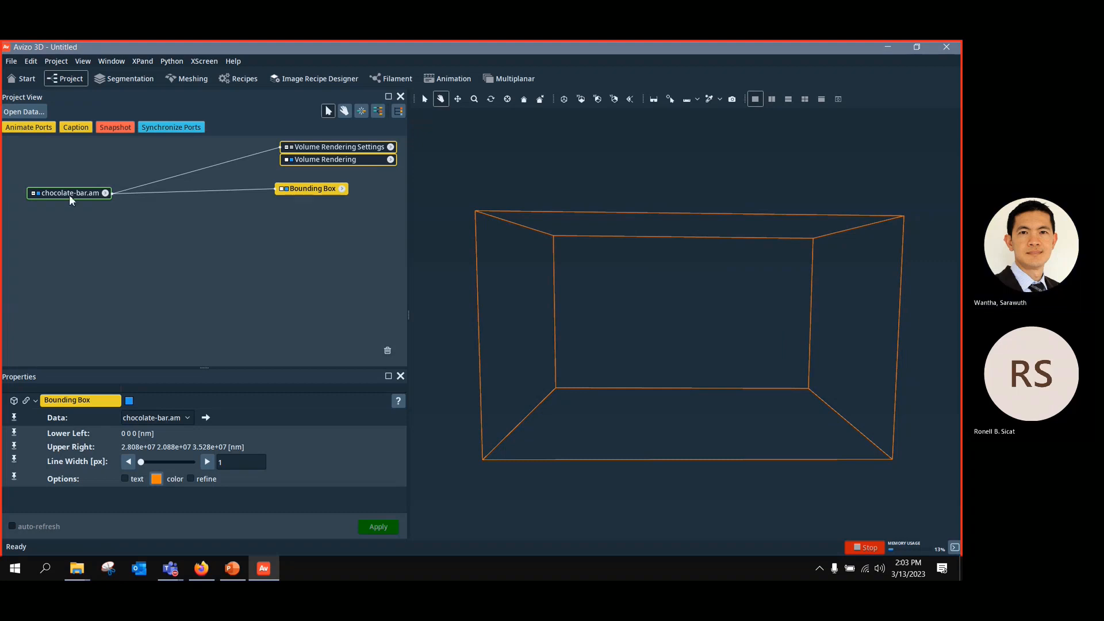
right_click(70, 192)
type("slice")
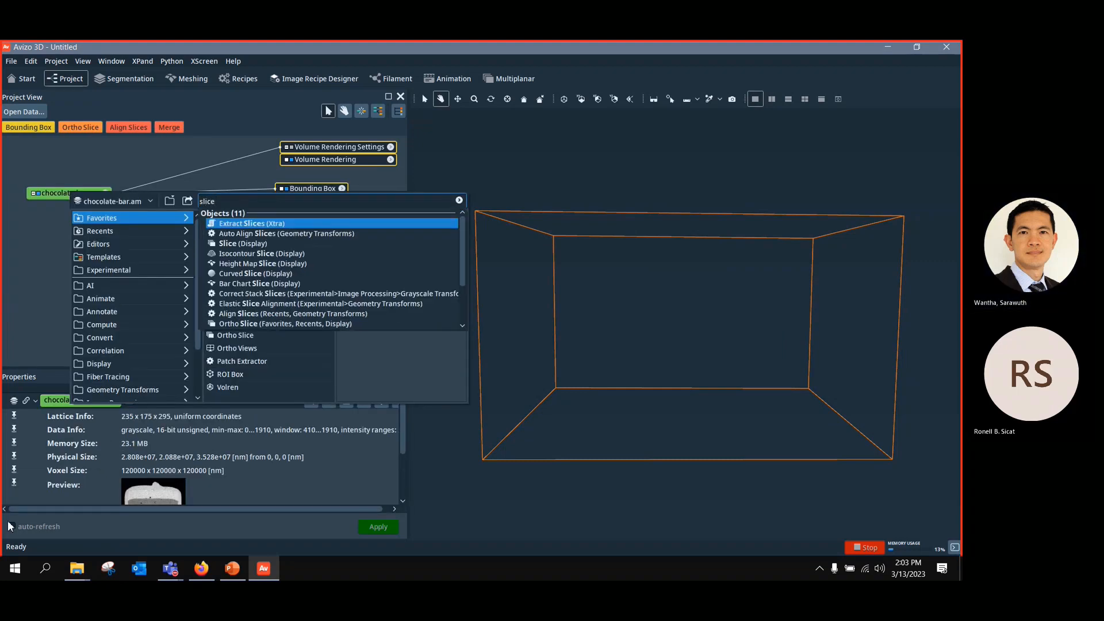
key("Return")
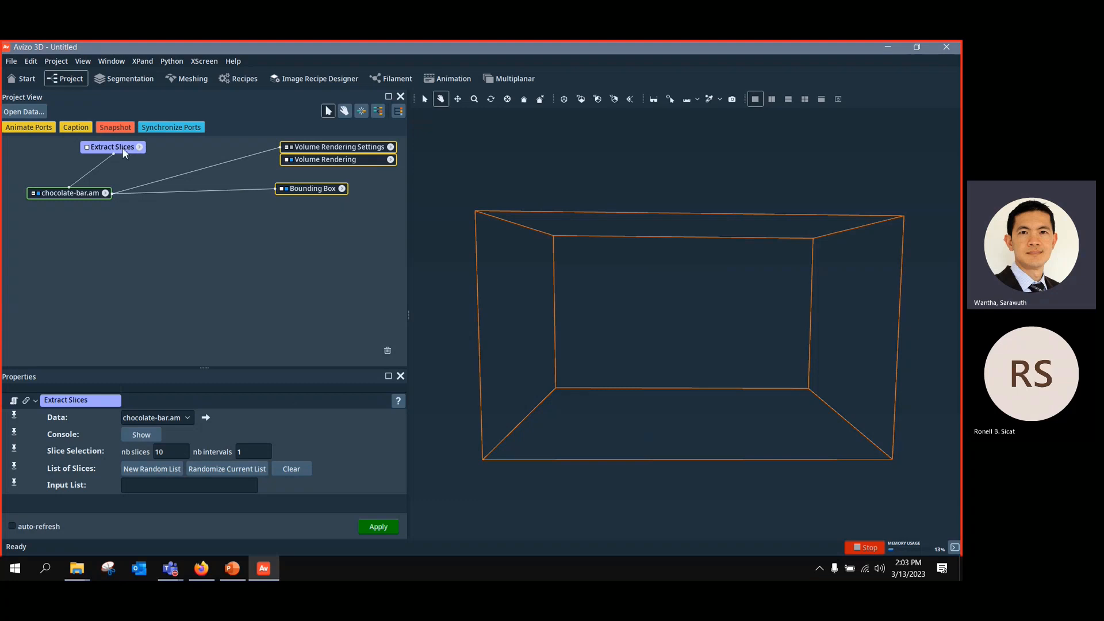
key("Delete")
Step: Attach a Slice display object to the chocolate-bar.am data
right_click(75, 189)
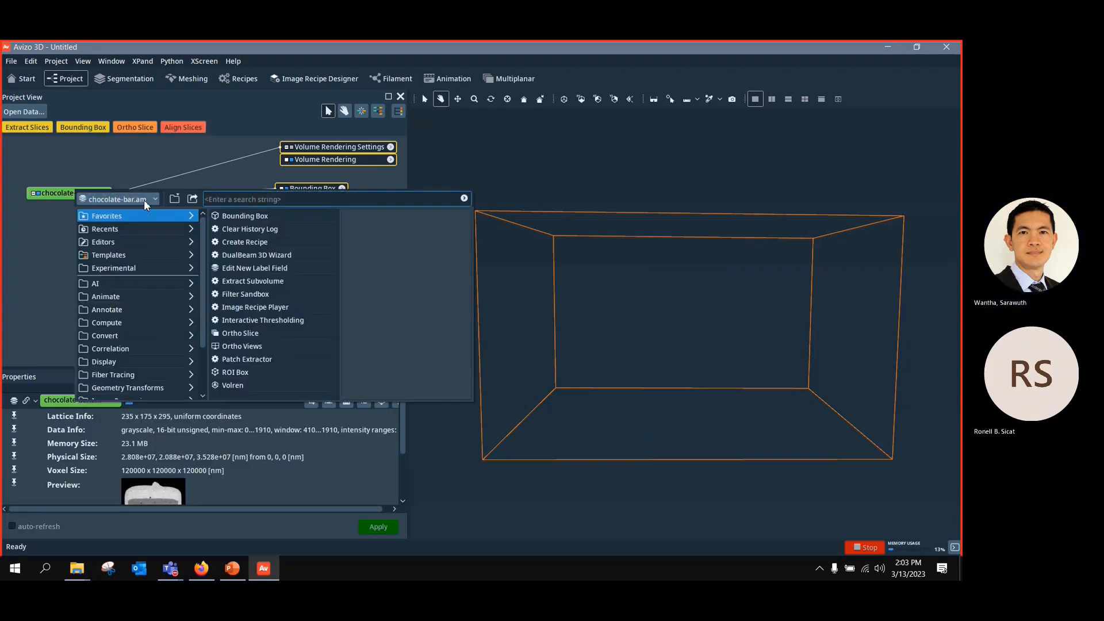
type("sli")
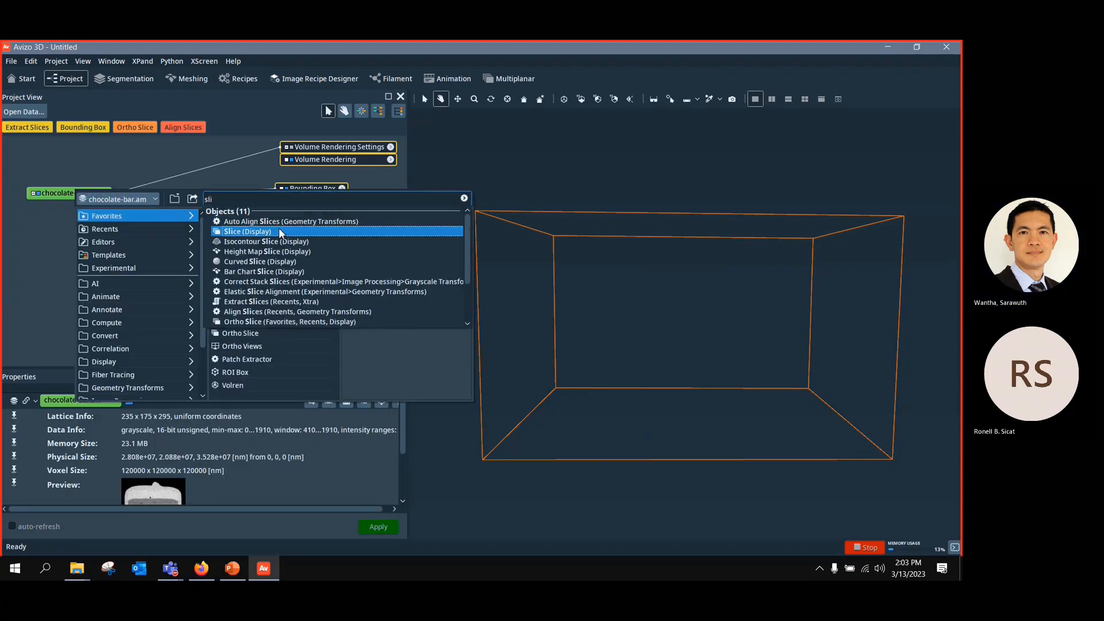
left_click(277, 231)
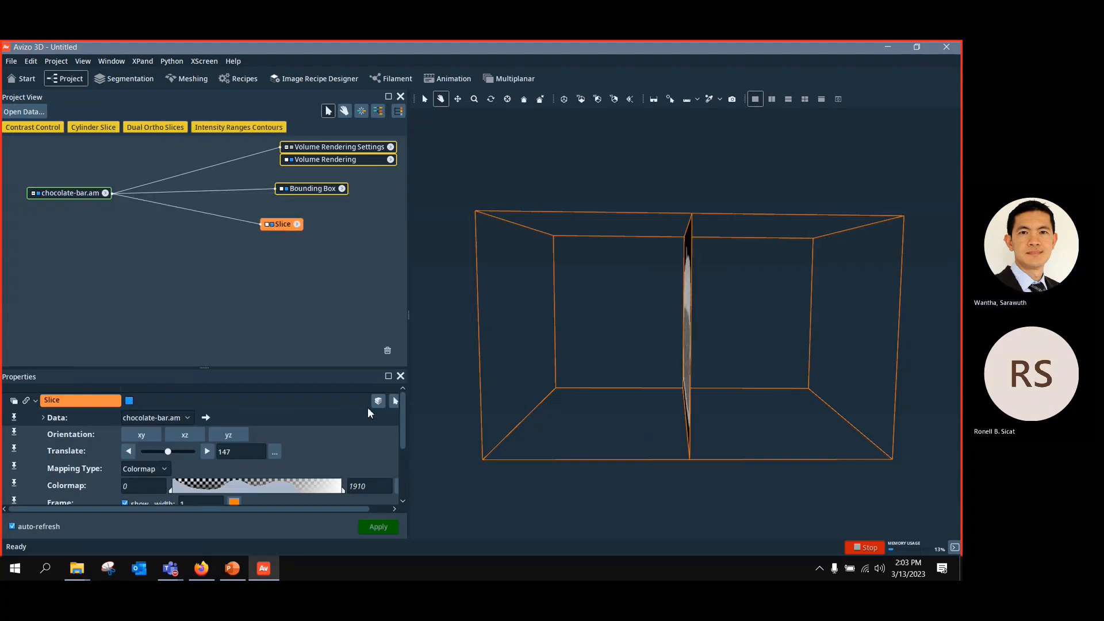
Step: Enlarge the properties area and set the slice orientation to xz after previewing it in yz
left_click_drag(207, 367, 202, 301)
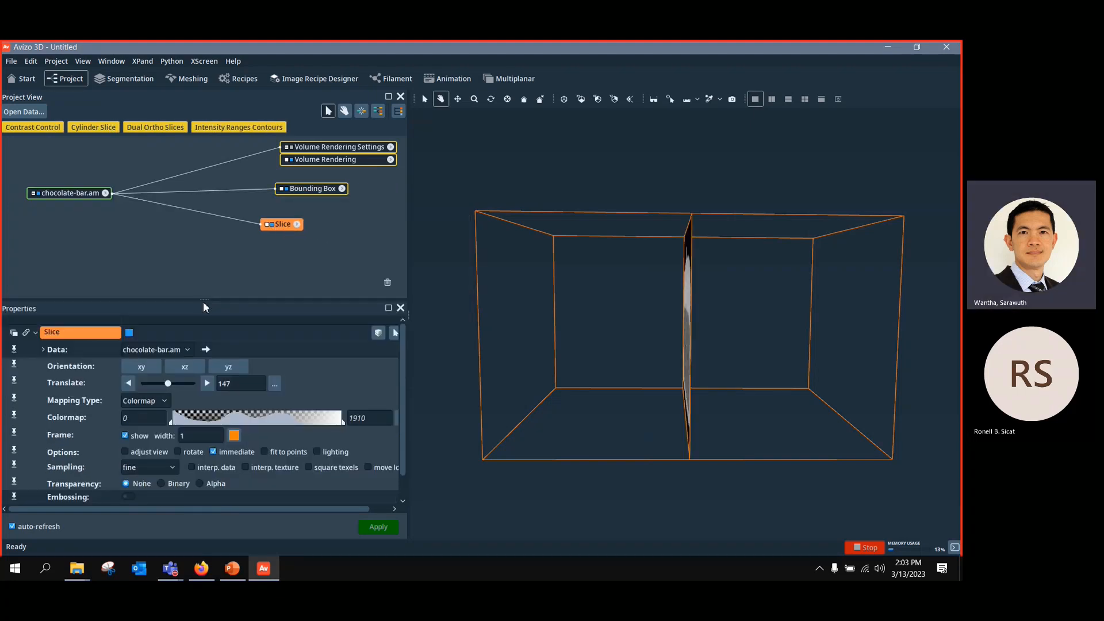
left_click(236, 369)
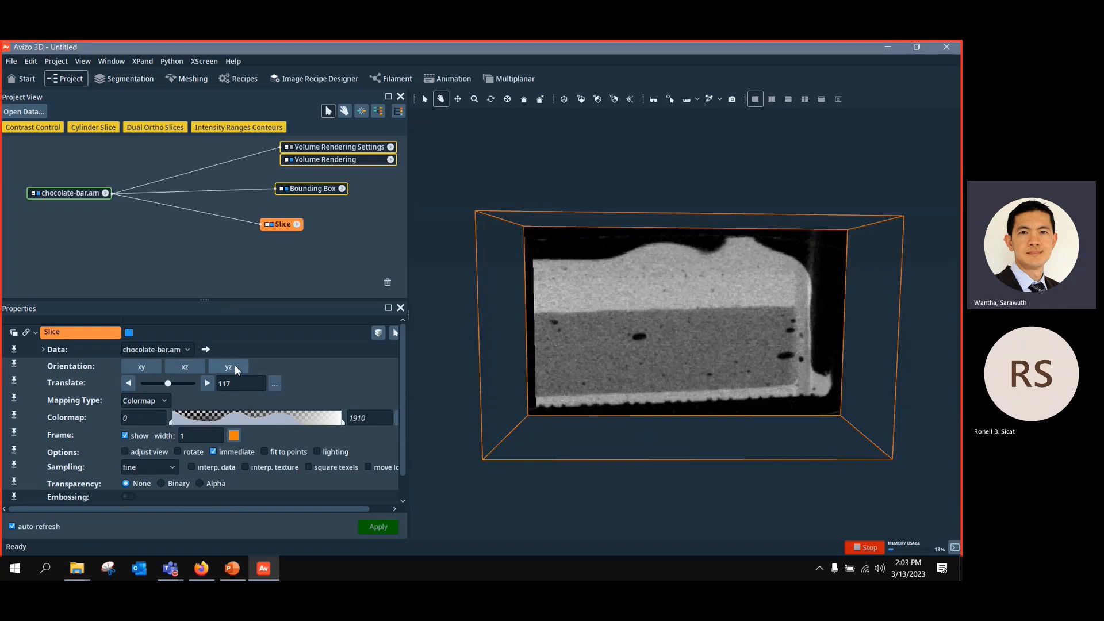
left_click(186, 366)
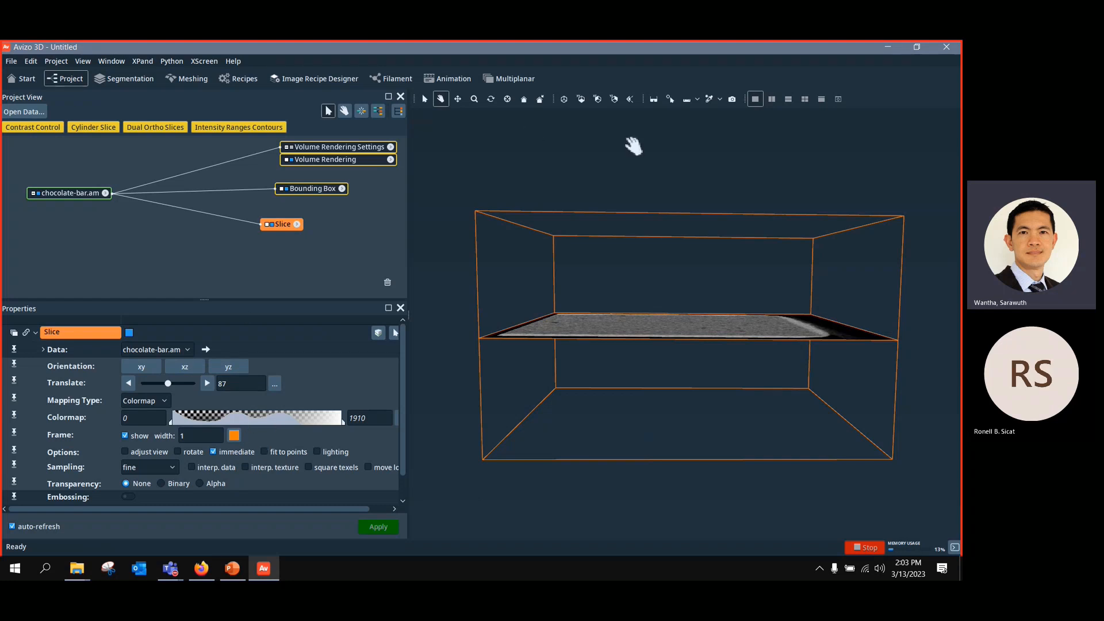
Step: Switch the 3D view to orthographic projection and enable the slice's rotate option
left_click(630, 101)
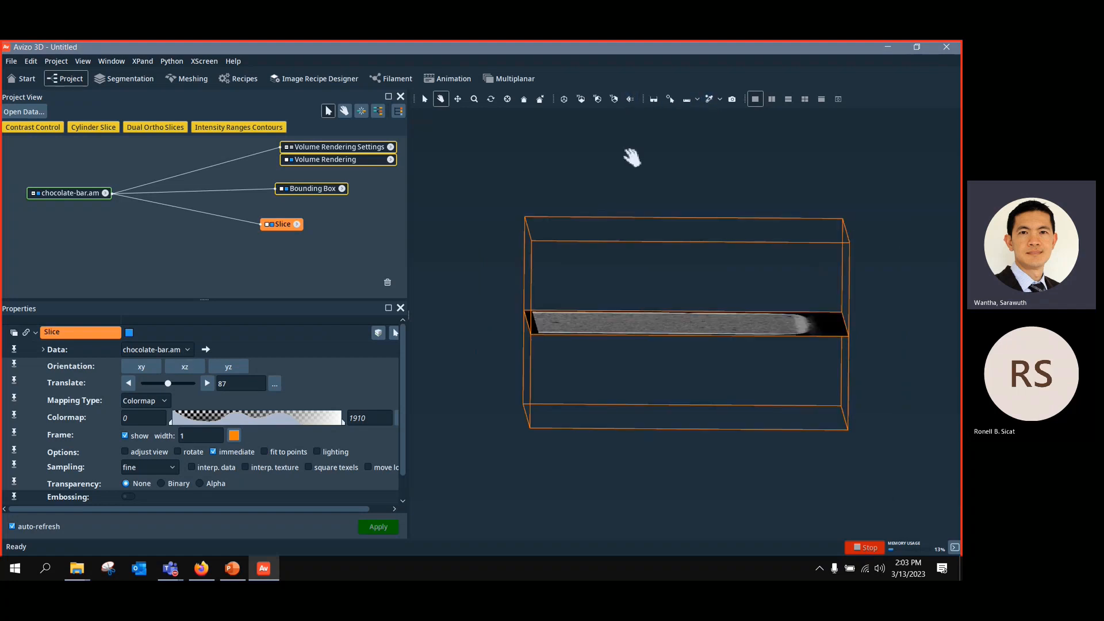
left_click_drag(665, 276, 799, 236)
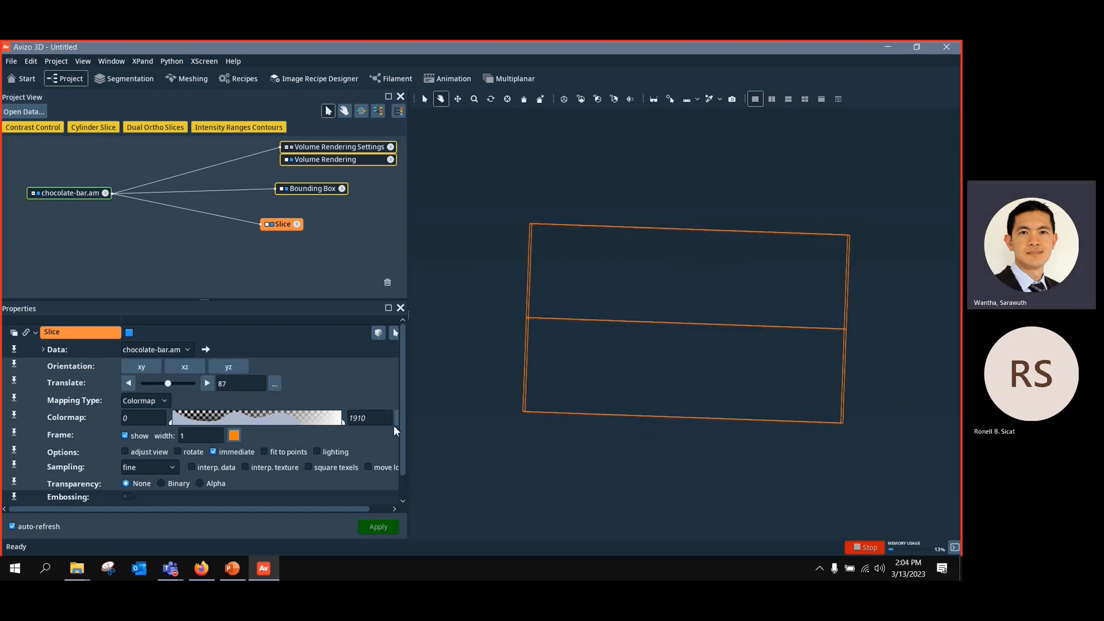
left_click_drag(404, 427, 396, 475)
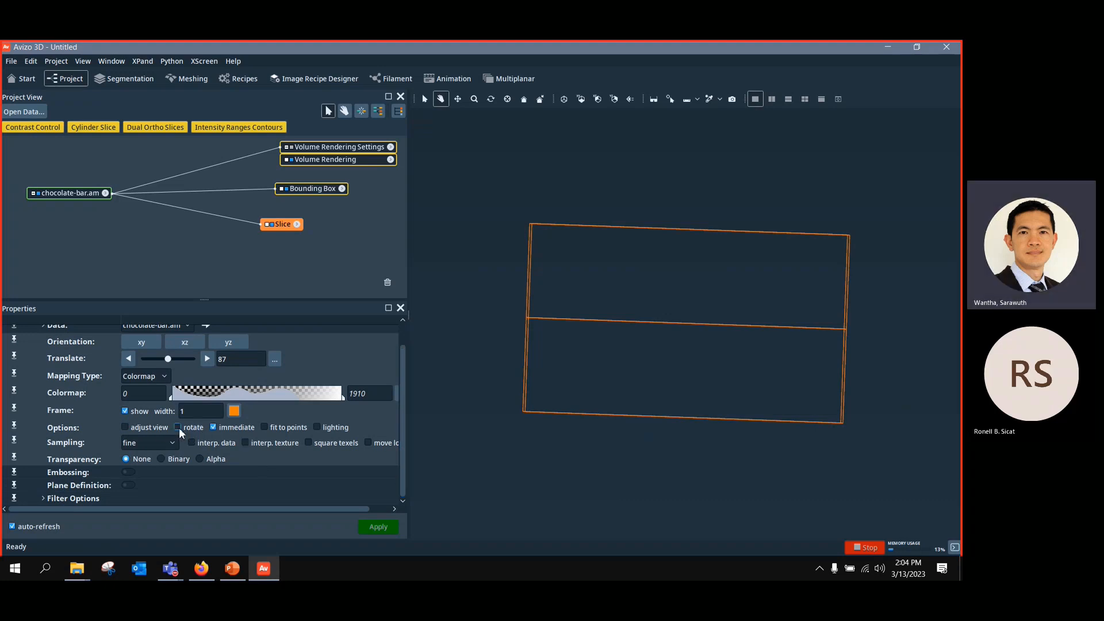
key("ctrl")
left_click(179, 428)
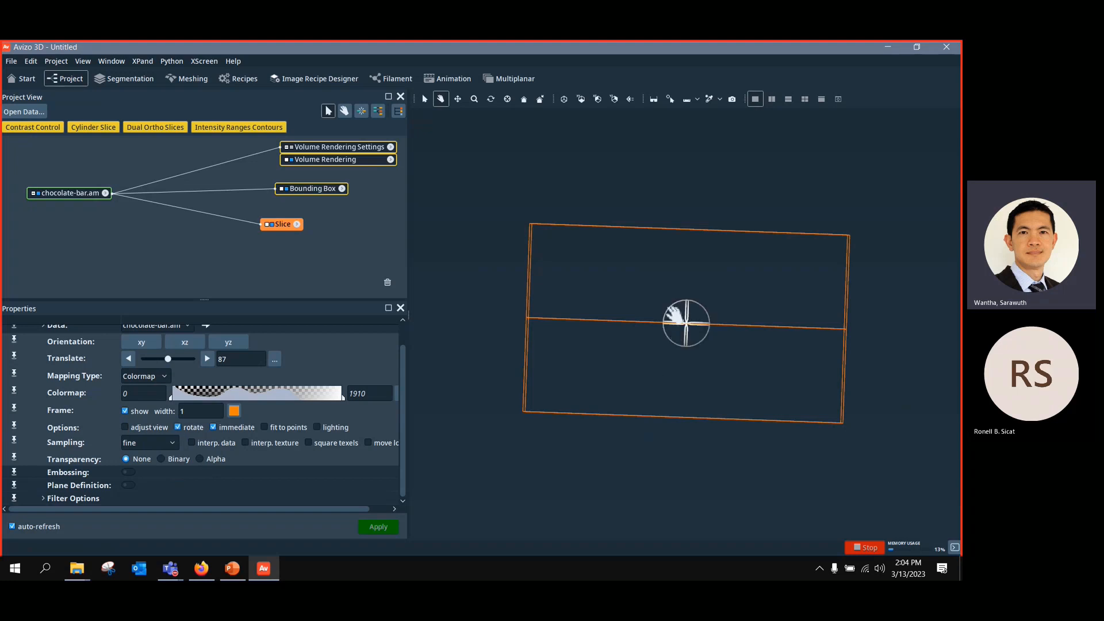
Step: Tilt the xz slice inside the bounding box using its rotation handle
left_click(427, 102)
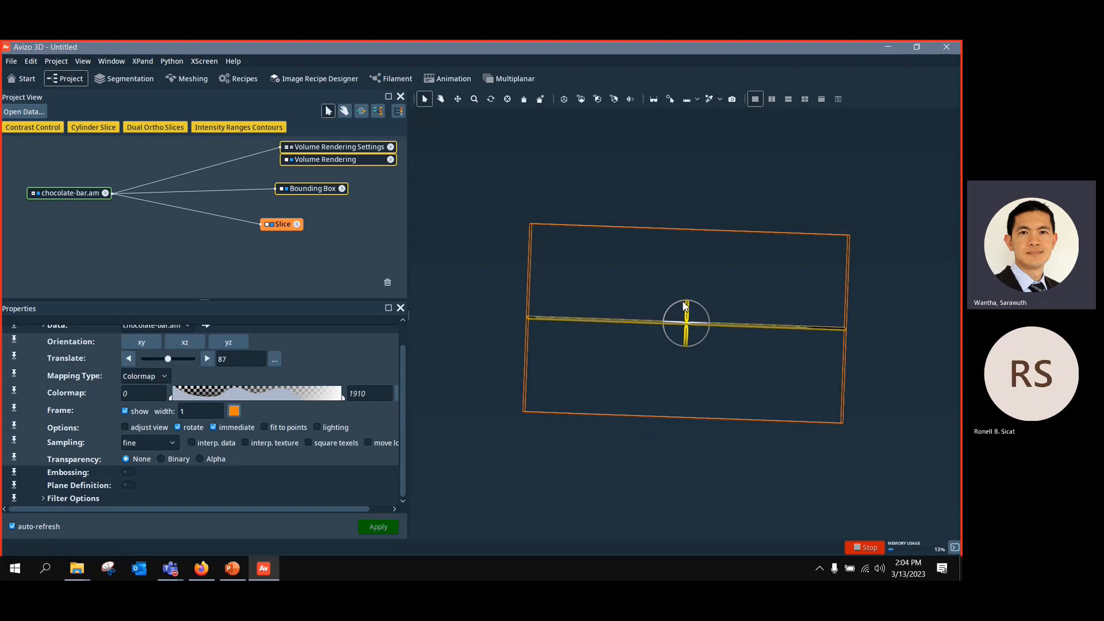
left_click(441, 99)
left_click_drag(603, 230, 605, 275)
left_click(424, 99)
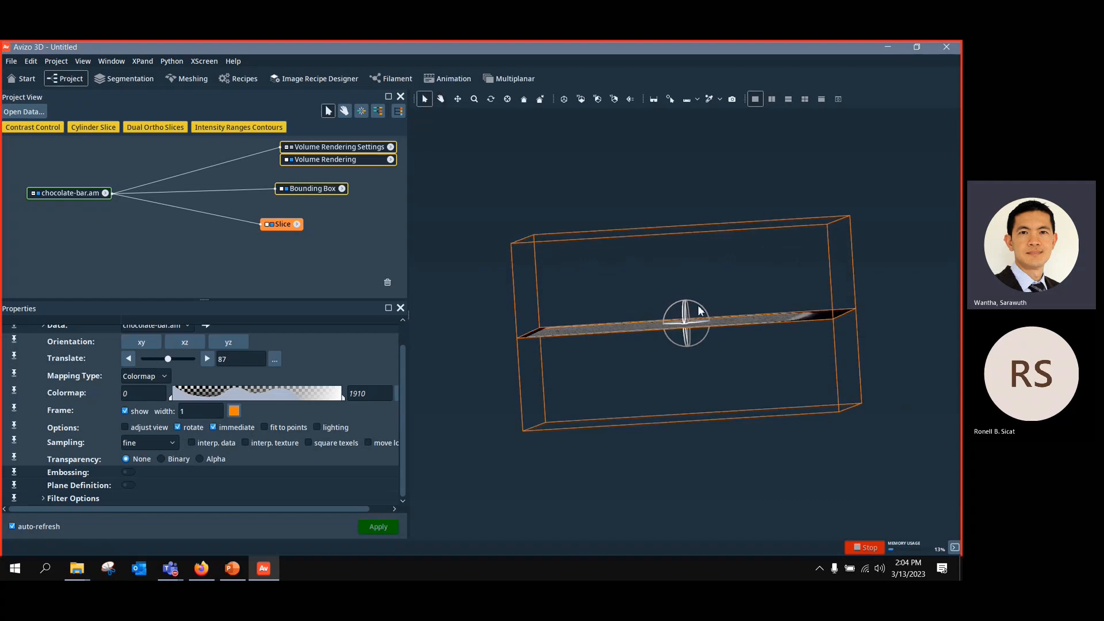
left_click_drag(693, 304, 684, 305)
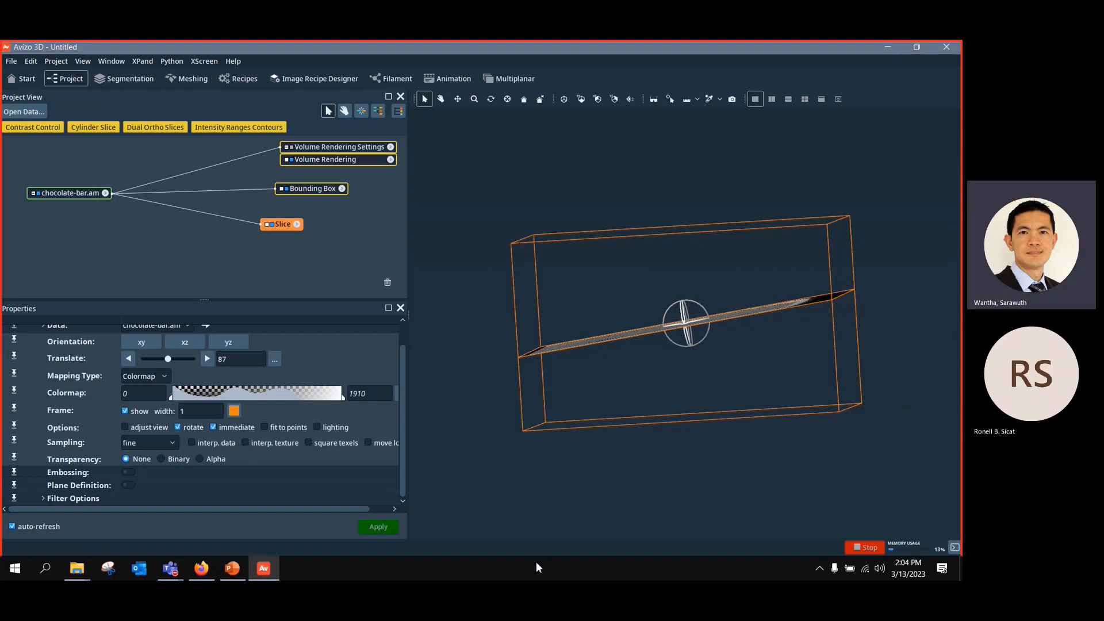
Step: Show the volume rendering temporarily to examine how the tilted slice cuts through the chocolate bar, and hide it again
left_click(441, 99)
mouse_move(661, 340)
left_mouse_down()
mouse_move(693, 336)
mouse_move(678, 336)
left_mouse_up()
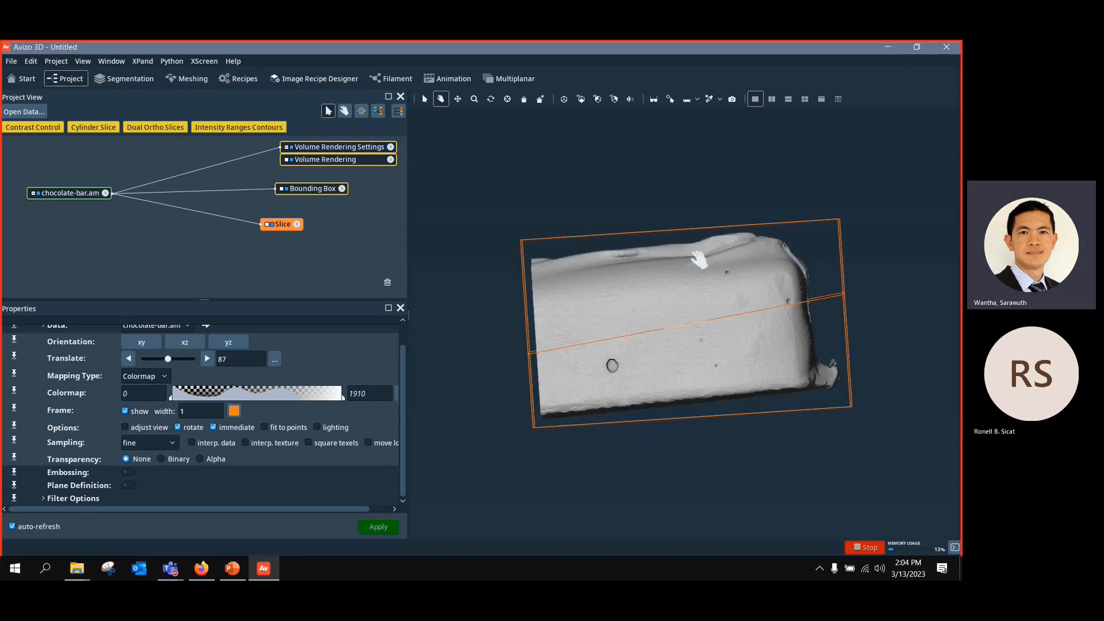
left_click_drag(838, 339, 831, 347)
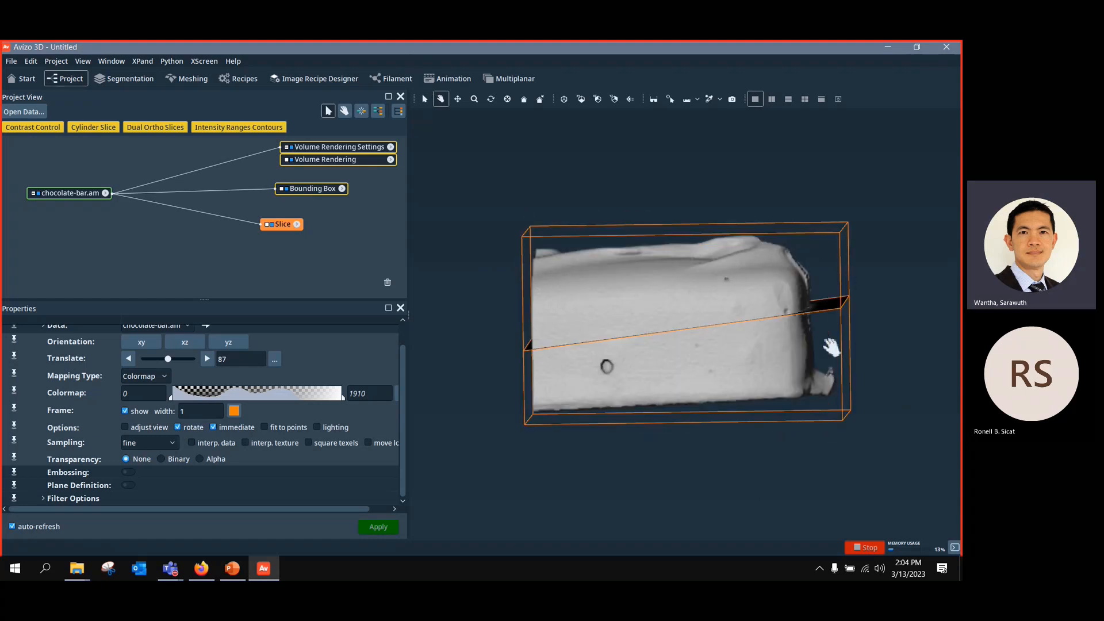
left_click_drag(679, 312, 686, 304)
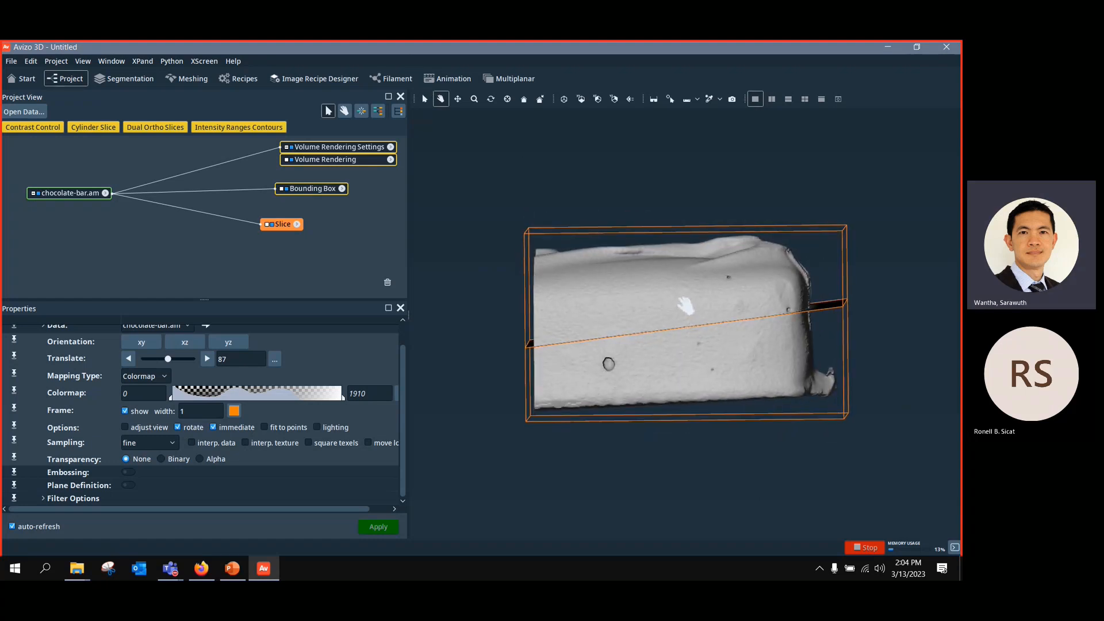
left_click(291, 160)
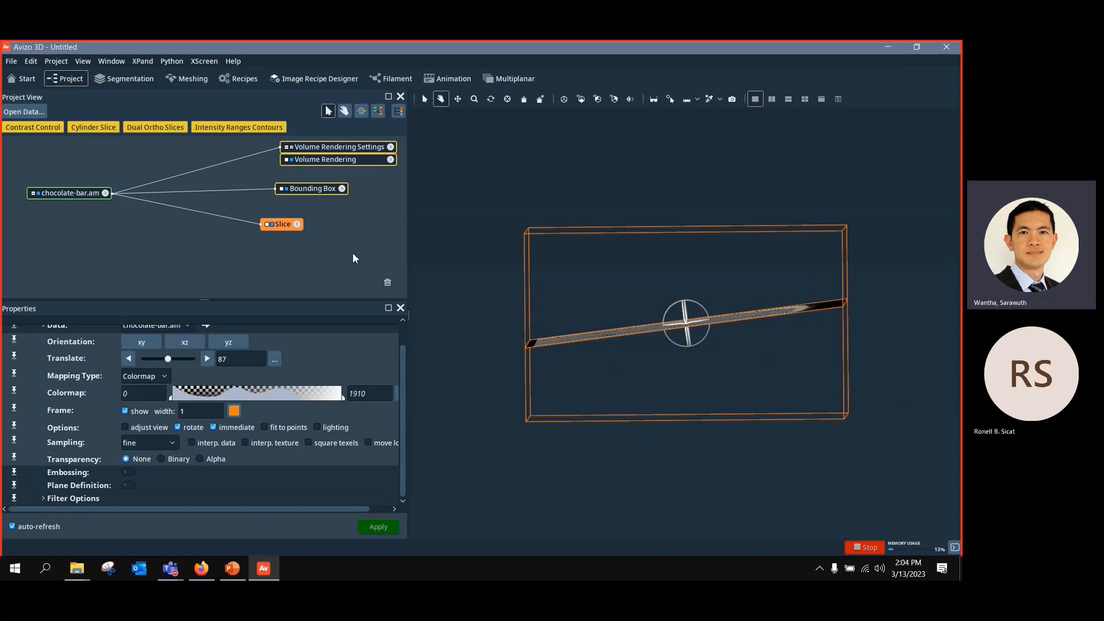
Step: Return the 3D view to perspective projection and tilt the slice more steeply with its rotation handle
left_click(425, 99)
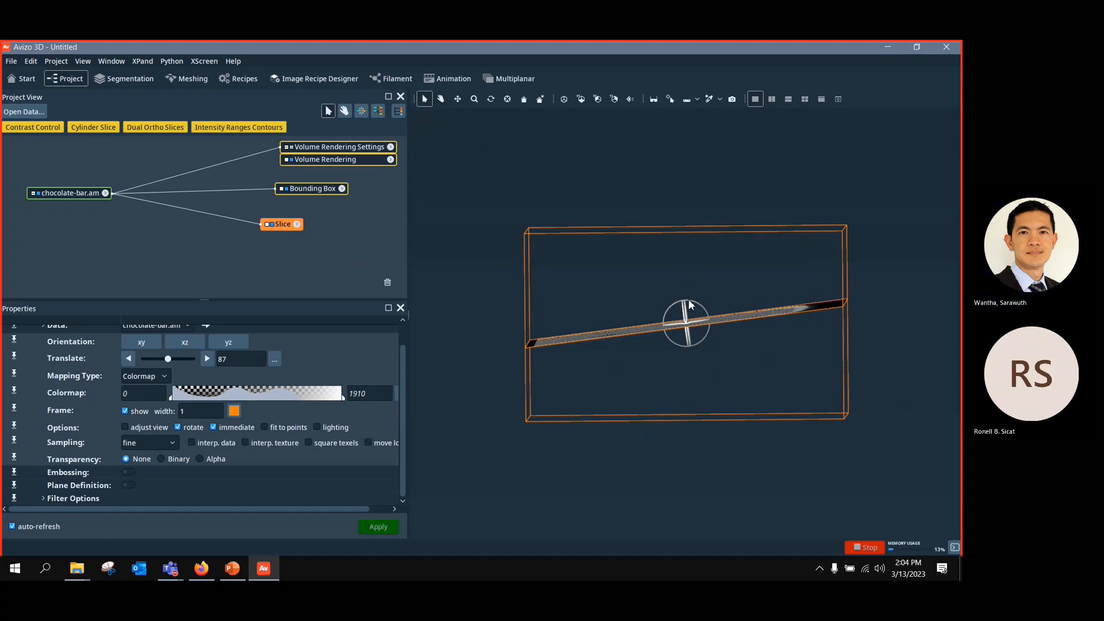
left_click_drag(682, 303, 685, 306)
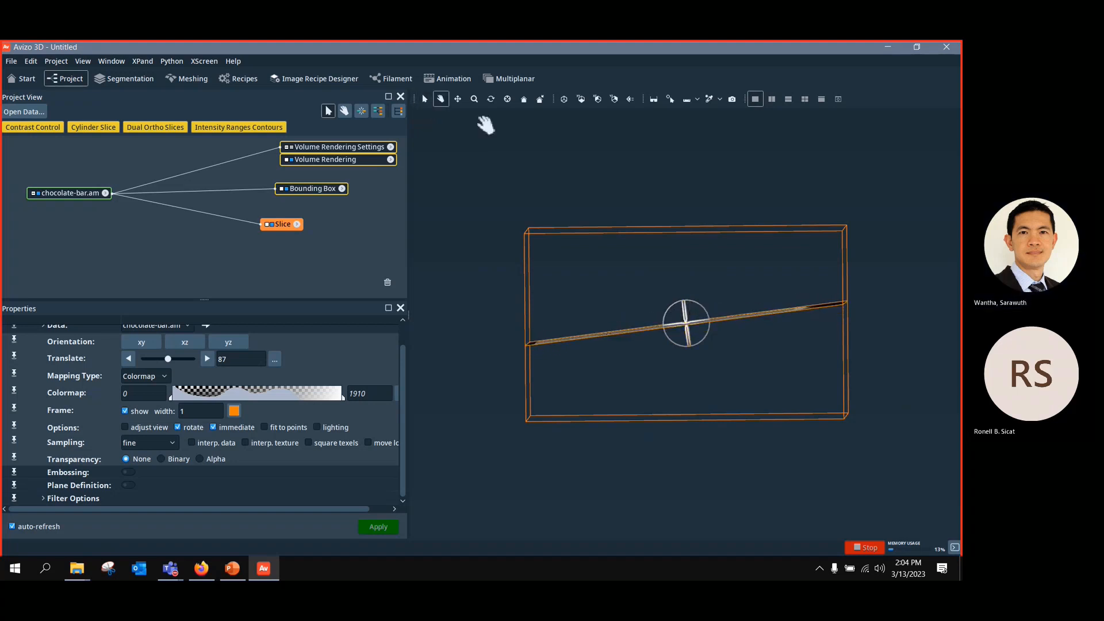
left_click(630, 99)
left_click(424, 99)
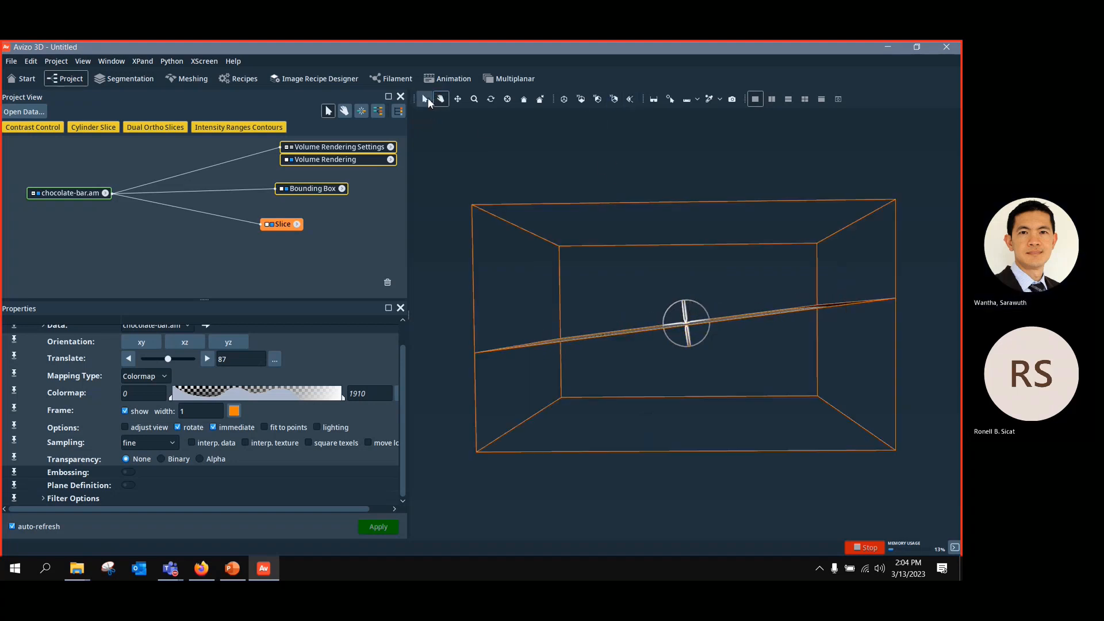
left_click(440, 99)
left_click_drag(682, 291, 684, 311)
left_click(422, 99)
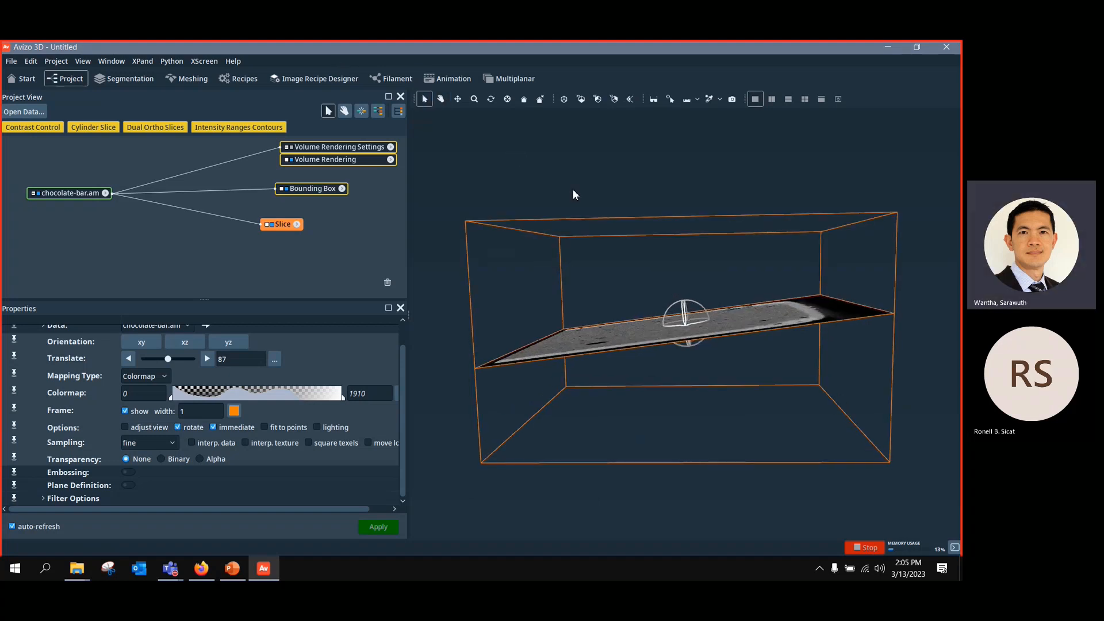
left_click_drag(694, 301, 692, 309)
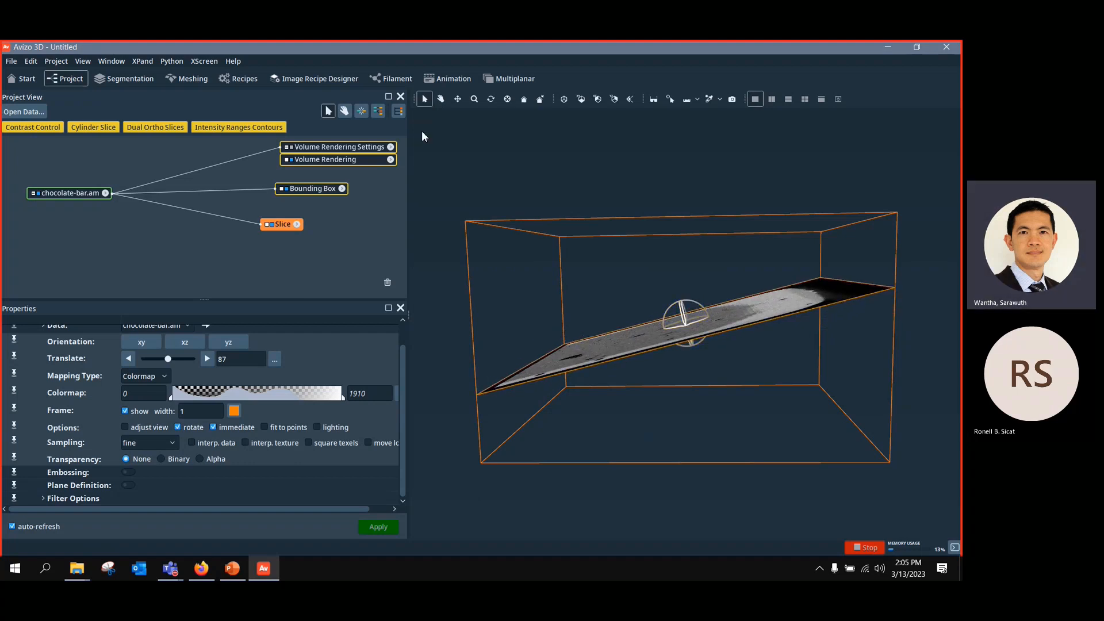
Step: Show the volume rendering together with the tilted slice and inspect the chocolate bar from different angles
left_click(291, 147)
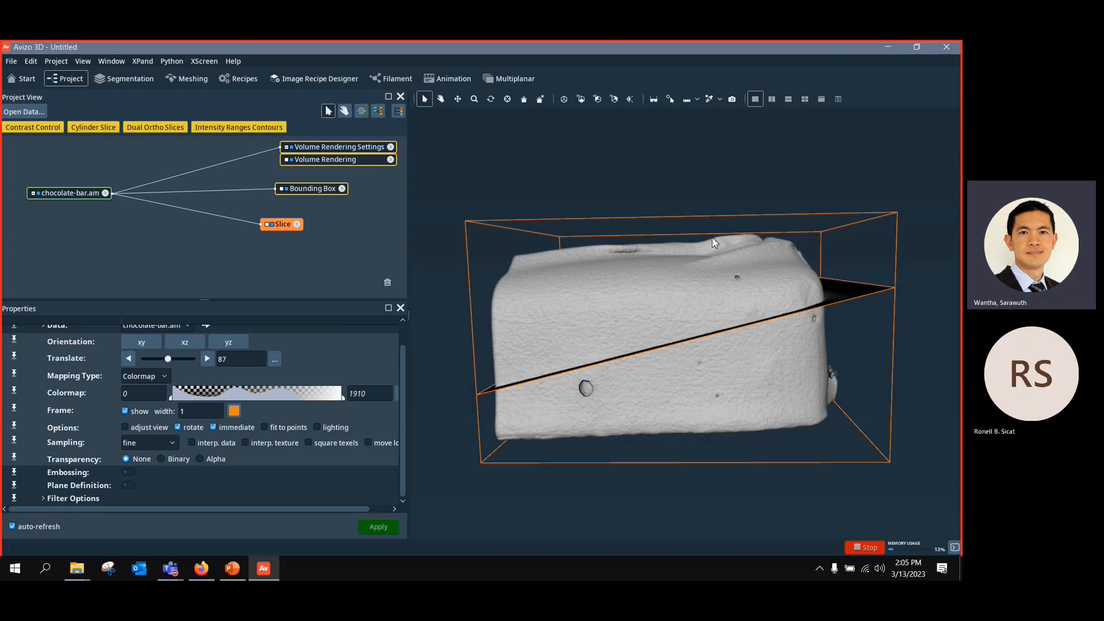
left_click(440, 99)
left_click_drag(843, 264, 487, 484)
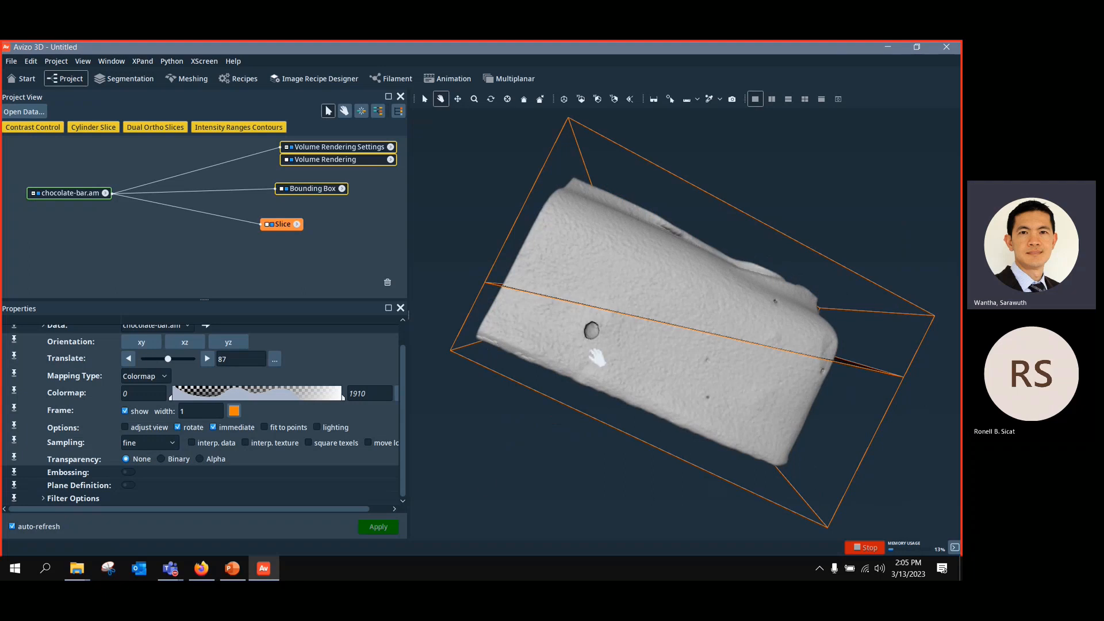
left_click_drag(791, 382, 653, 375)
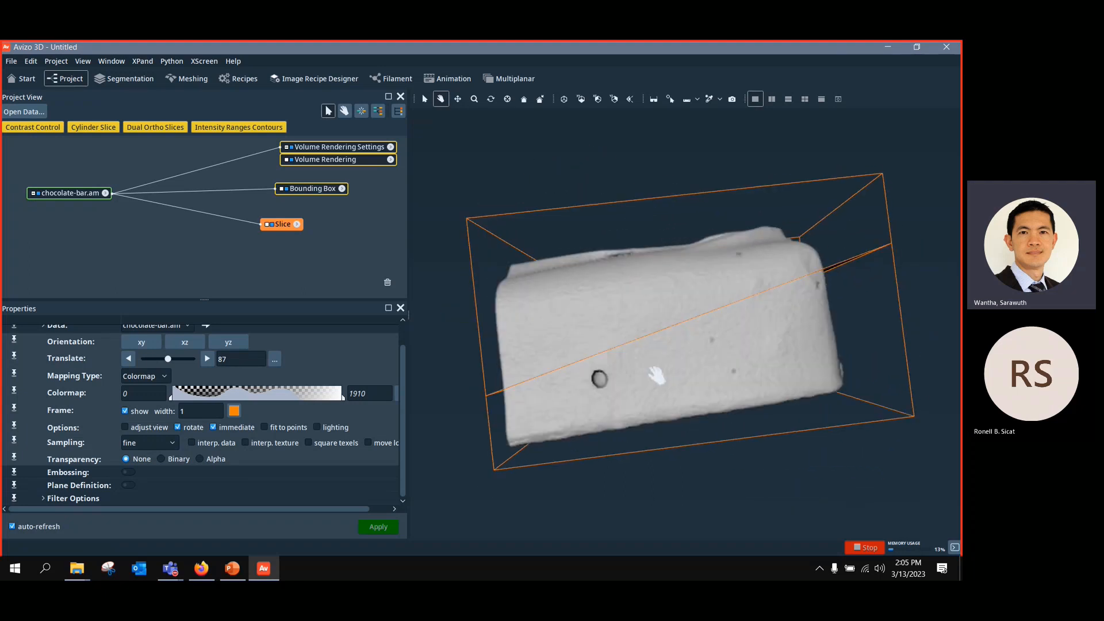
left_click(292, 146)
left_click(292, 147)
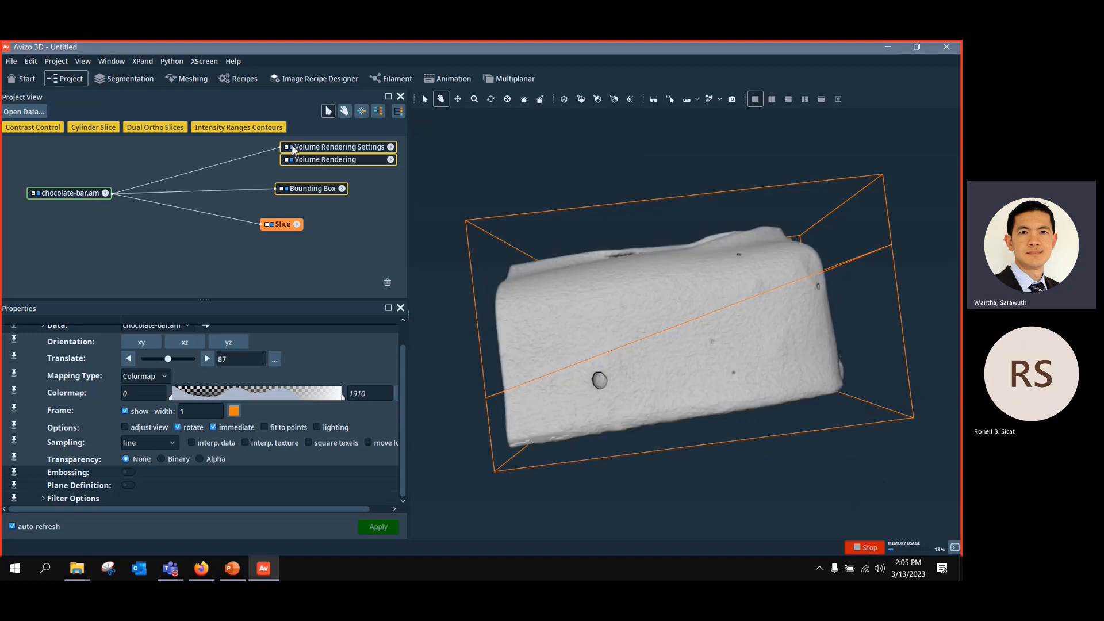
Step: Attach a Resample Transformed Image module to chocolate-bar.am and place it below the data object
left_click(78, 195)
right_click(78, 194)
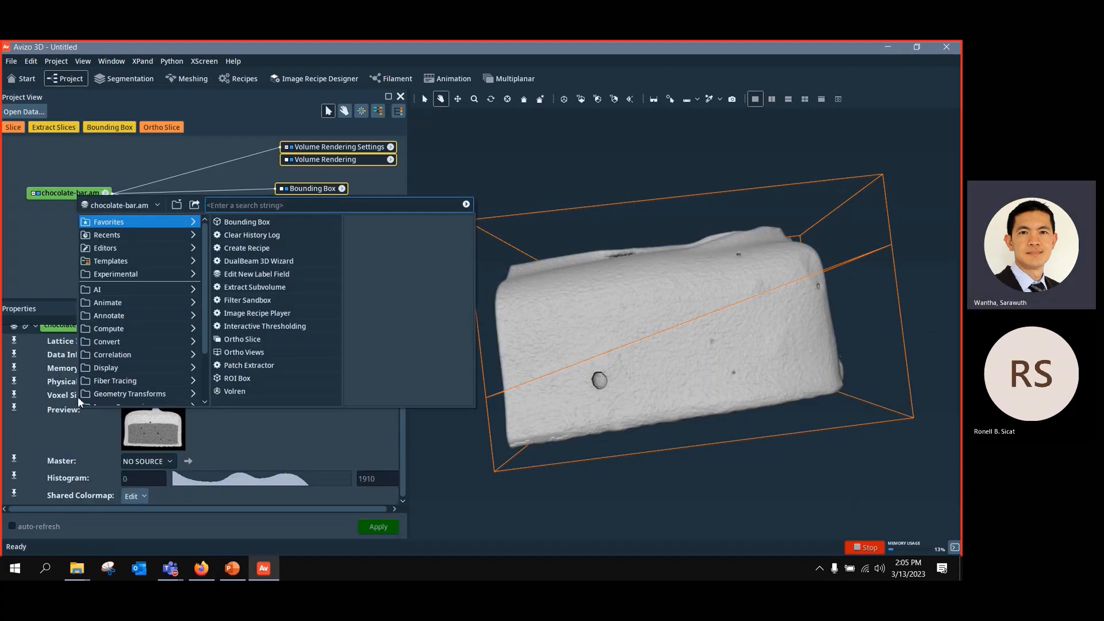
type("re")
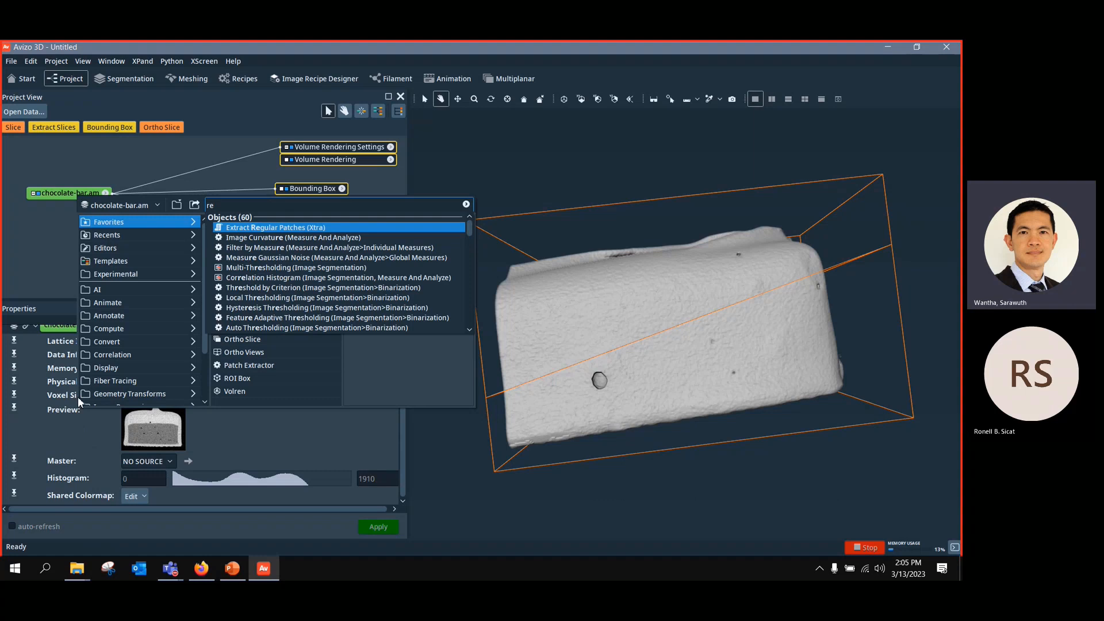
type("samp")
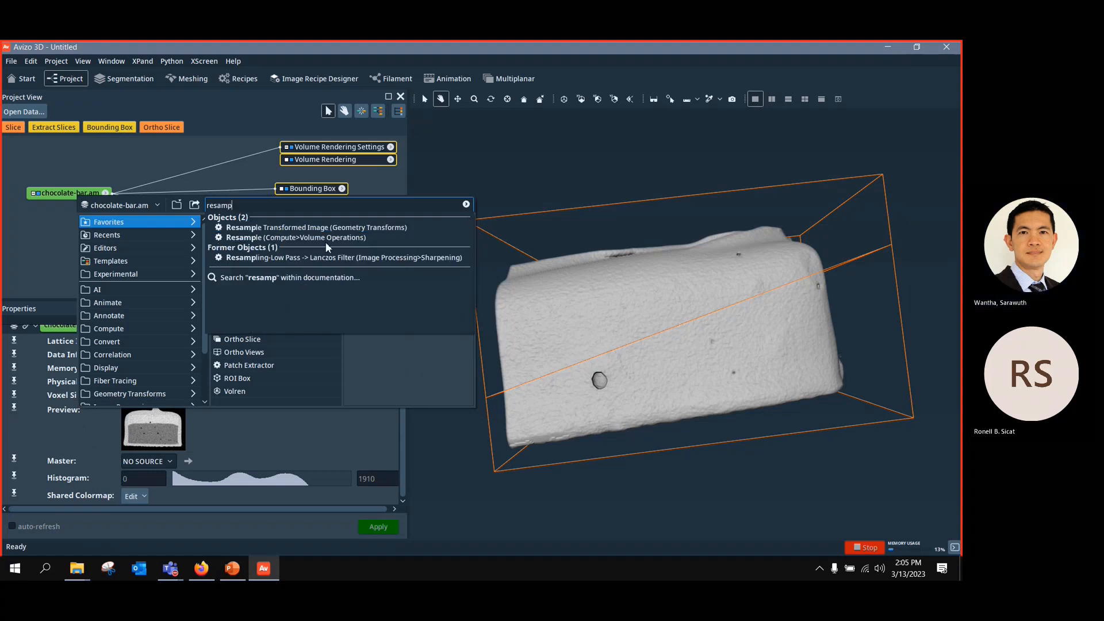
left_click(298, 228)
left_click_drag(148, 211, 132, 239)
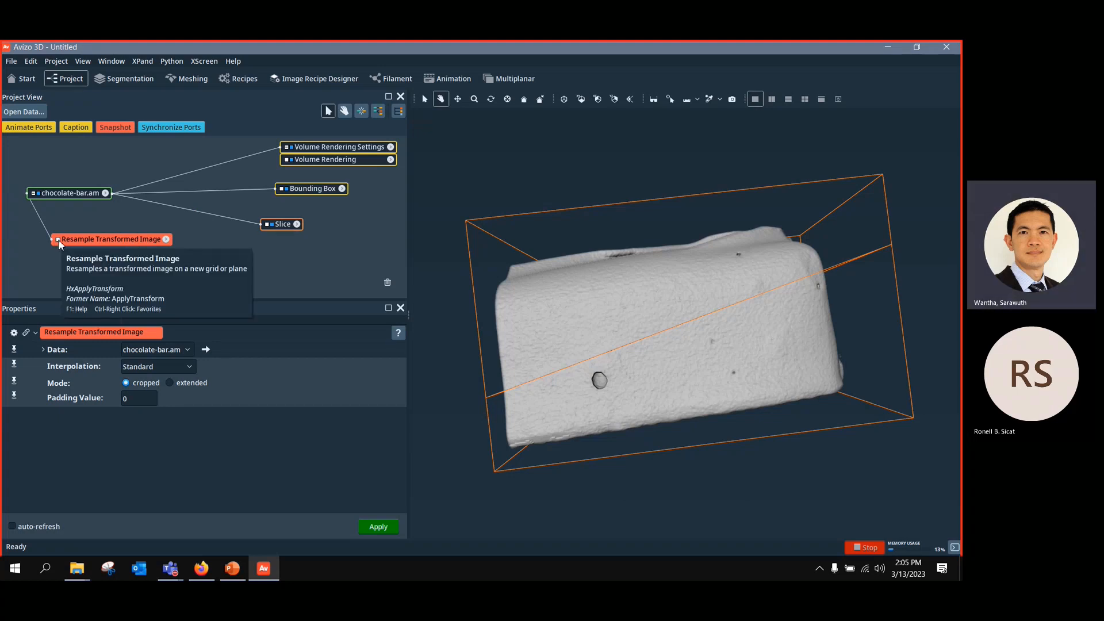
Step: Connect the Resample Transformed Image module's reference to the tilted Slice
left_click(101, 212)
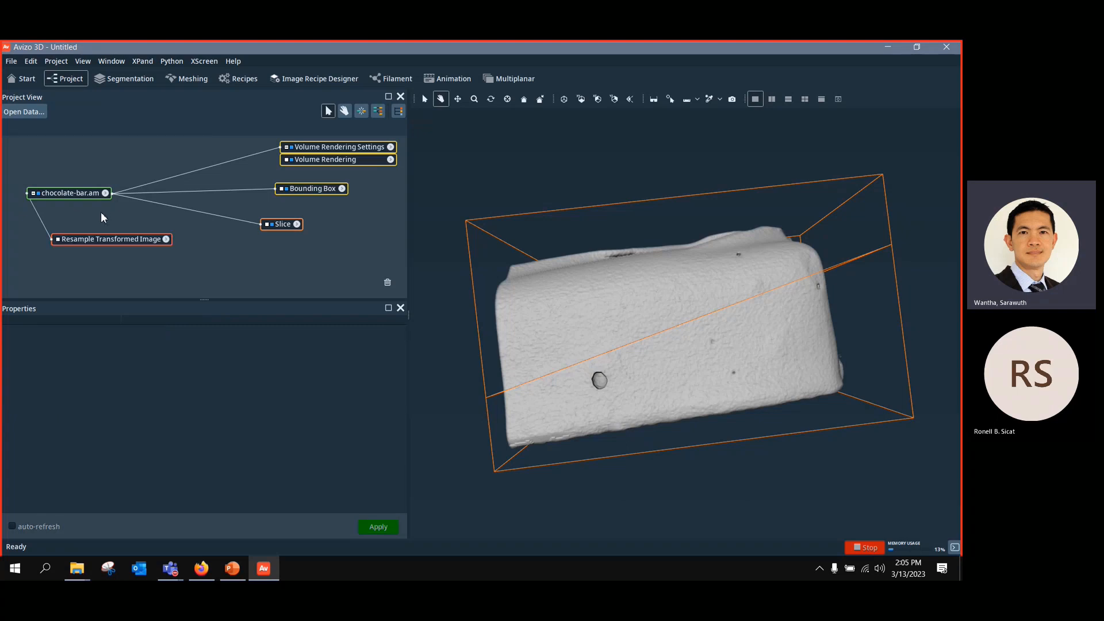
left_click(58, 239)
left_click(75, 257)
left_click(286, 223)
left_click_drag(132, 239, 118, 242)
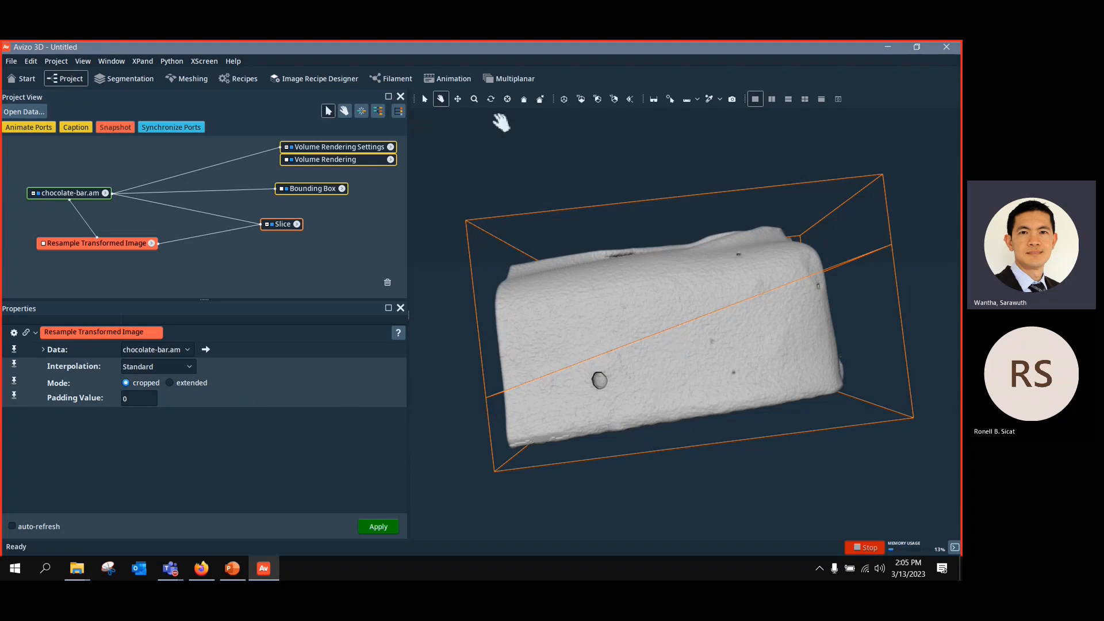
Step: Resample the volume to the slice orientation in cropped mode and reconnect the volume rendering to the transformed data
left_click_drag(583, 122, 682, 333)
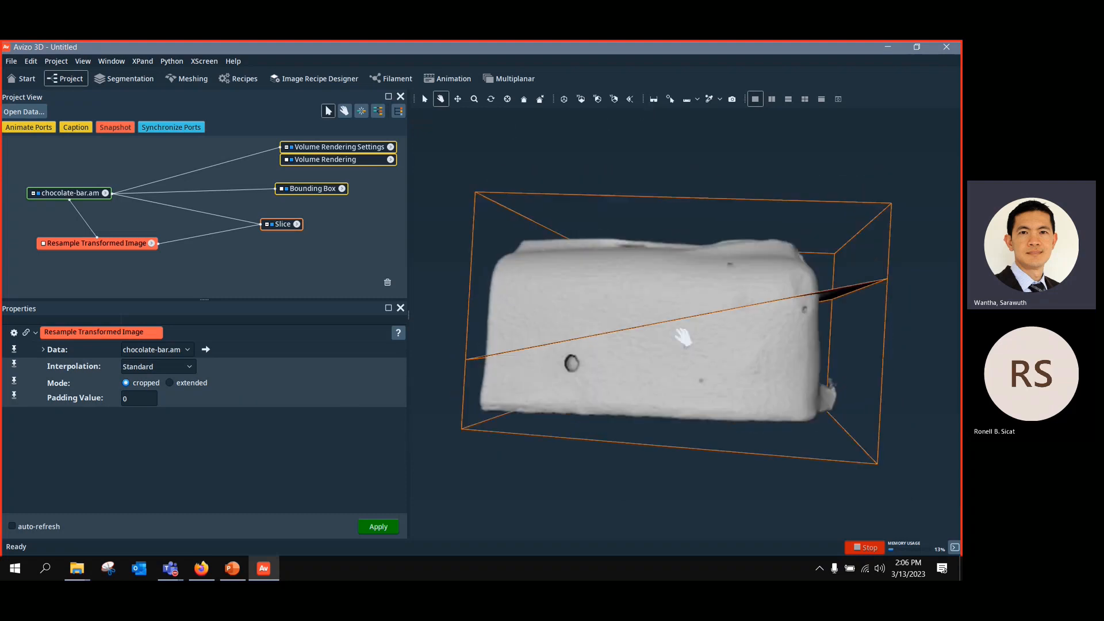
left_click(379, 528)
left_click_drag(54, 261, 235, 271)
left_click(118, 246)
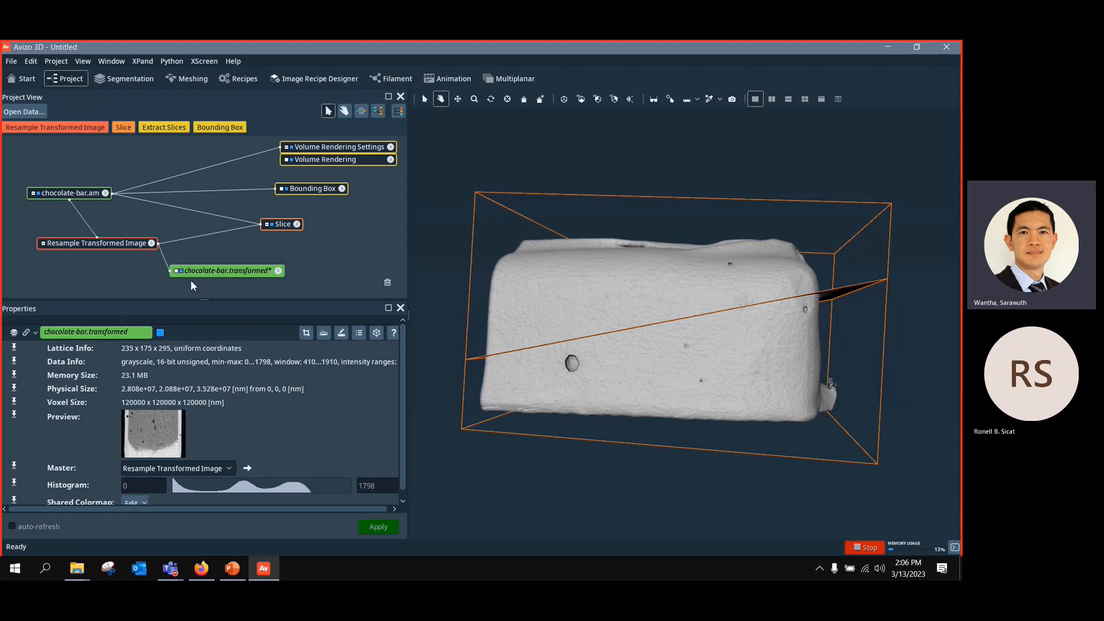
mouse_move(698, 425)
left_mouse_down()
mouse_move(783, 414)
mouse_move(700, 436)
left_mouse_up()
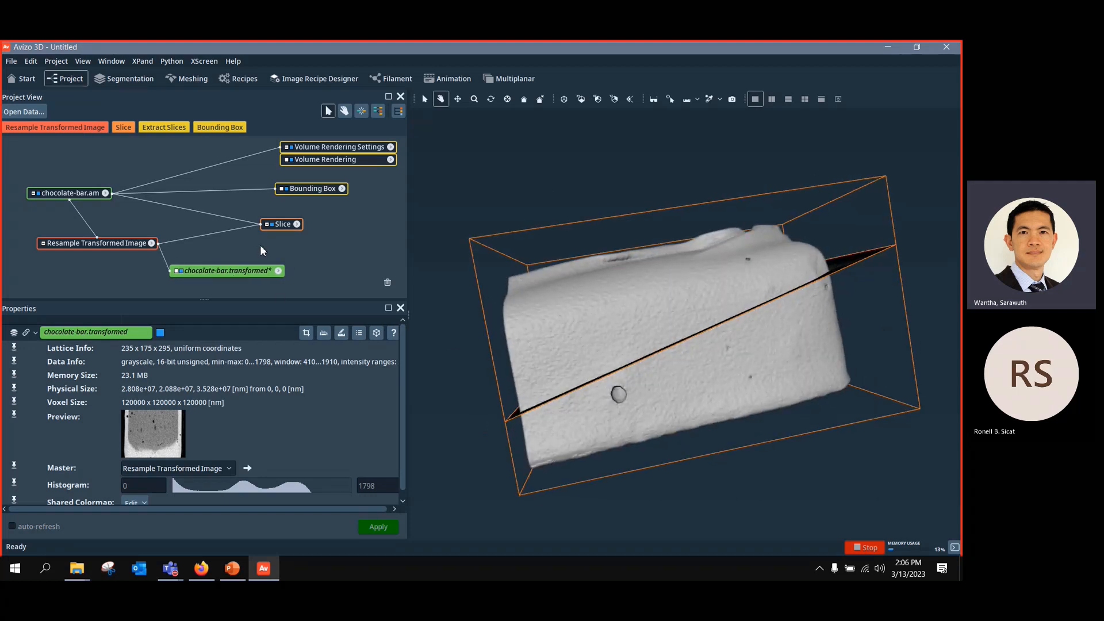
left_click_drag(257, 154, 254, 269)
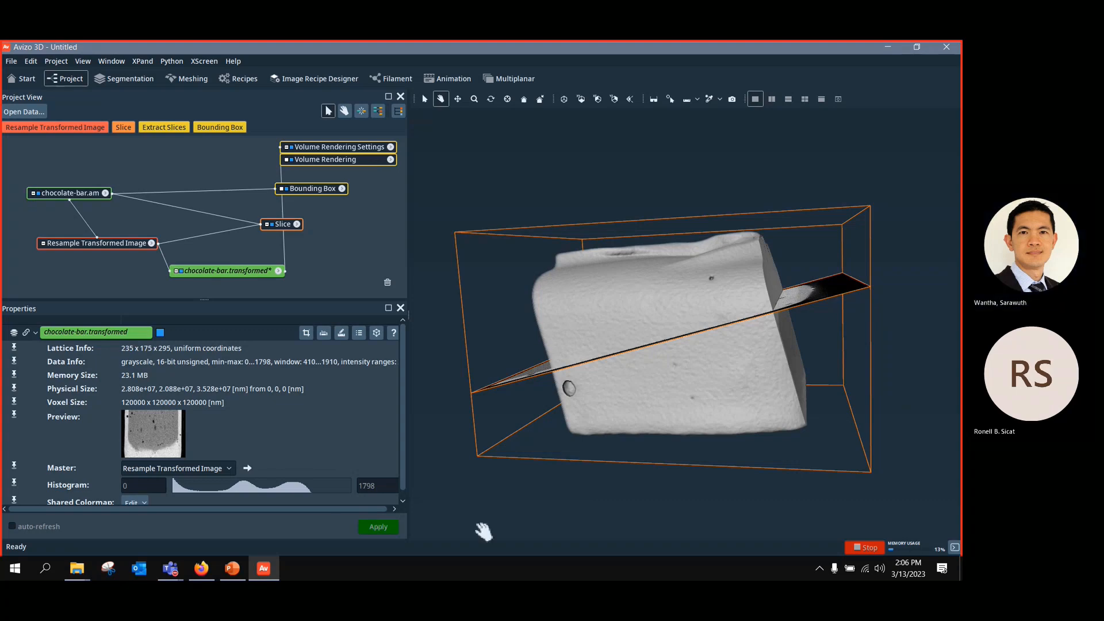
Step: Add a bounding box to the cropped transformed volume and color it green
right_click(223, 272)
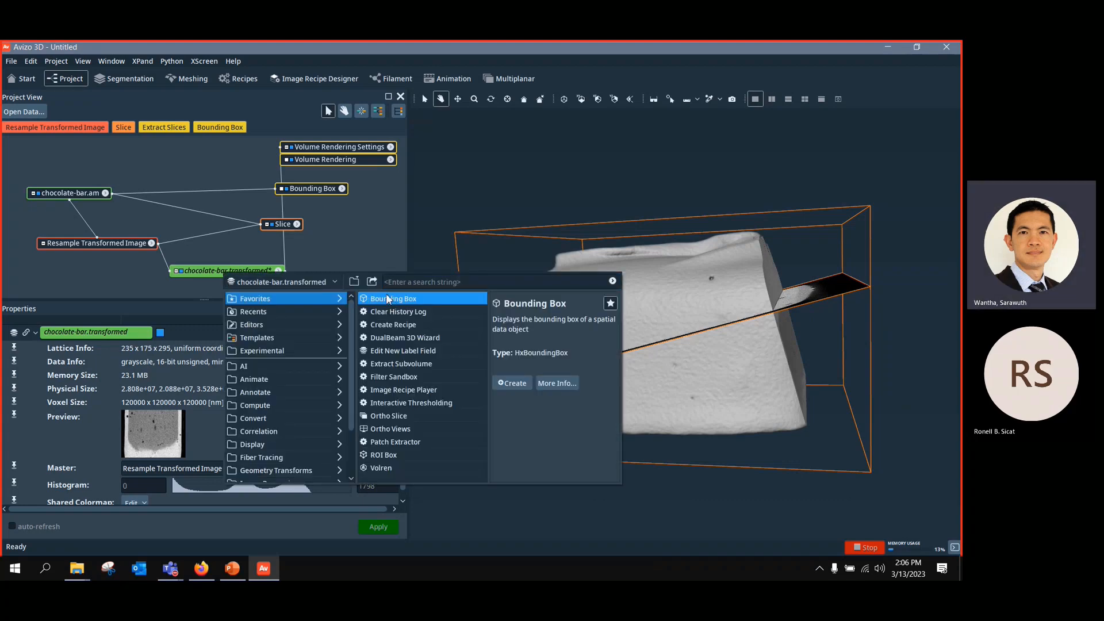
left_click(513, 383)
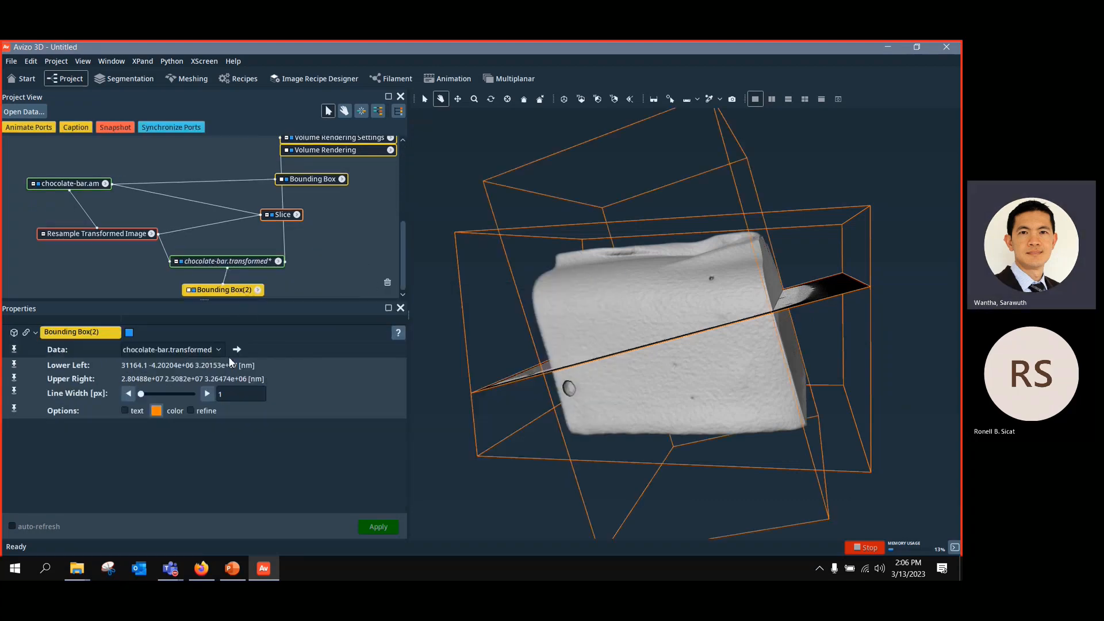
left_click(156, 410)
left_click(488, 343)
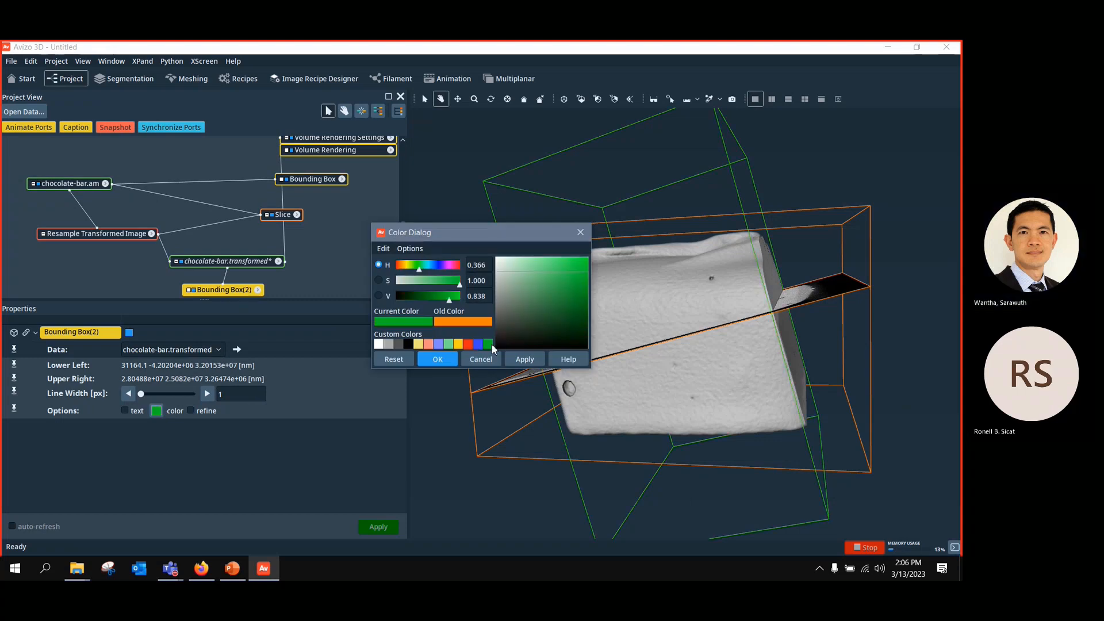
left_click(442, 360)
left_click_drag(456, 369, 626, 332)
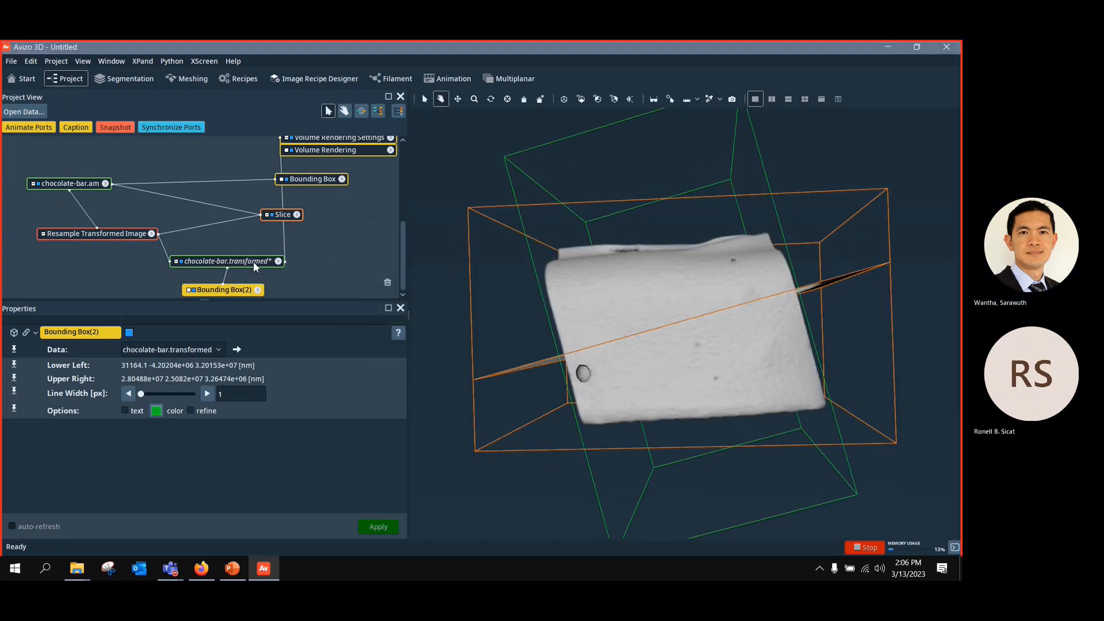
Step: Move the volume rendering modules beside the transformed data and apply the volrenGreen.col colormap
left_click_drag(346, 150, 328, 295)
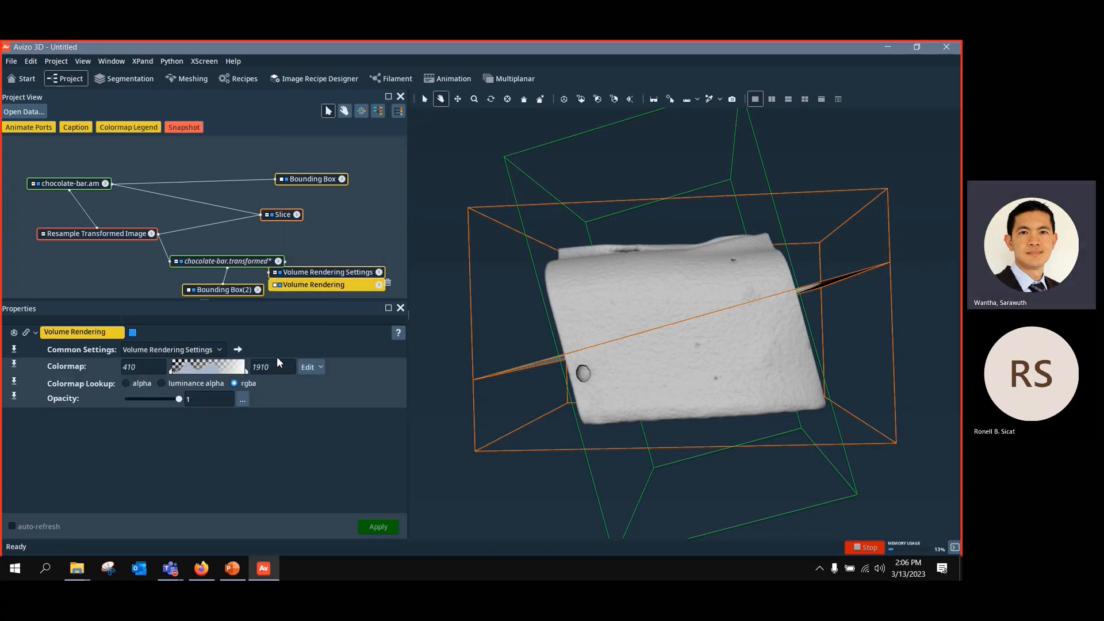
left_click(322, 367)
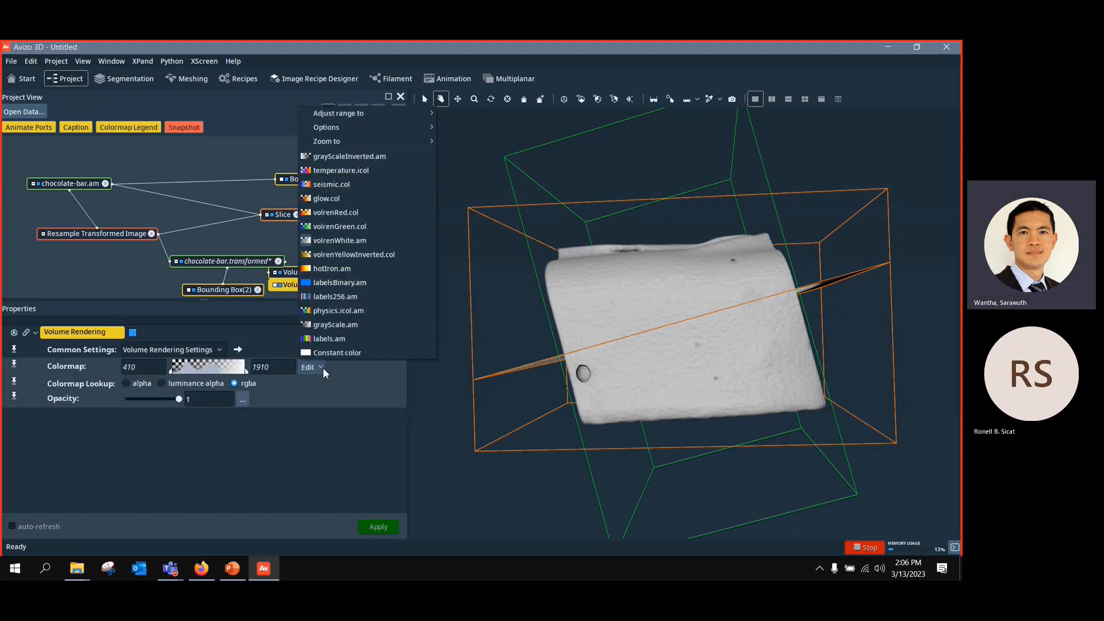
left_click(353, 226)
left_click_drag(609, 357, 611, 205)
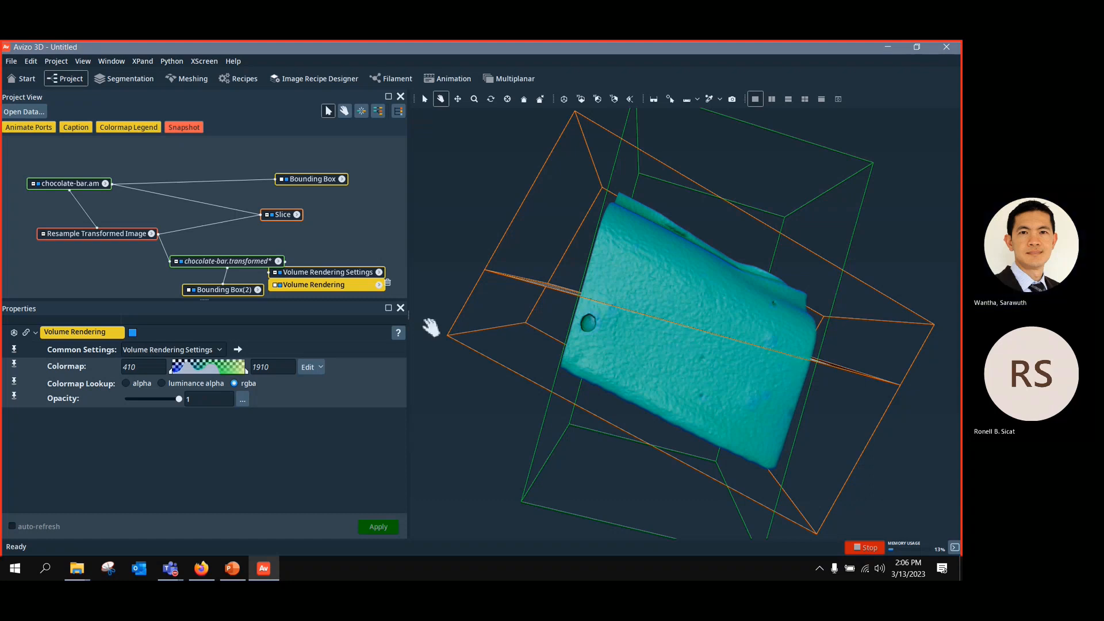
Step: Add a second volume rendering to the original chocolate-bar.am and compare it with the green cropped rendering from different angles
left_click(62, 185)
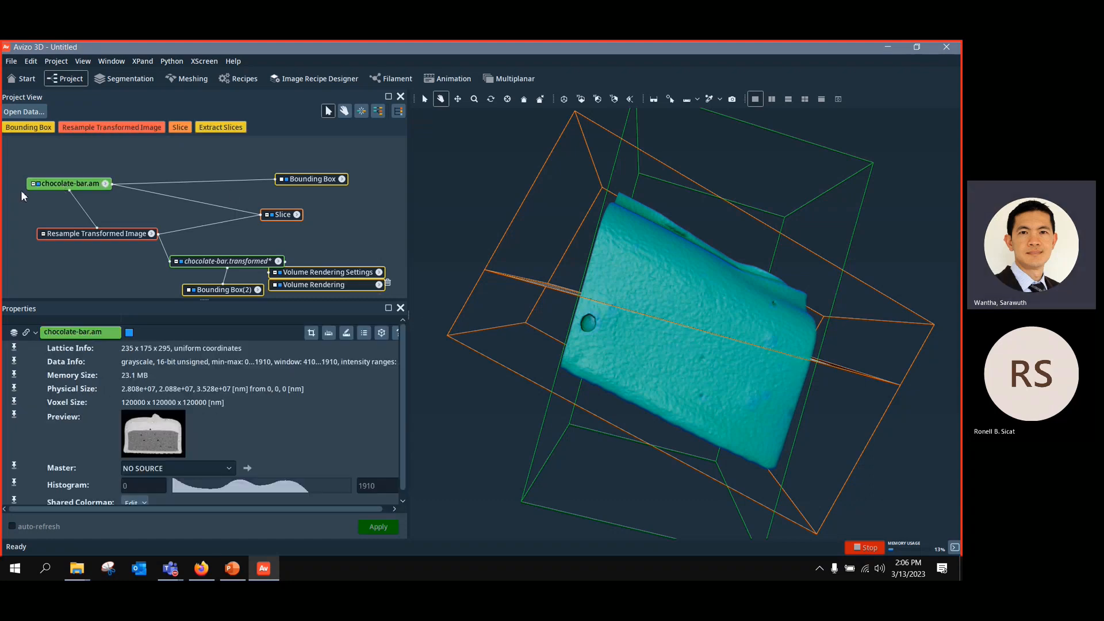
right_click(67, 182)
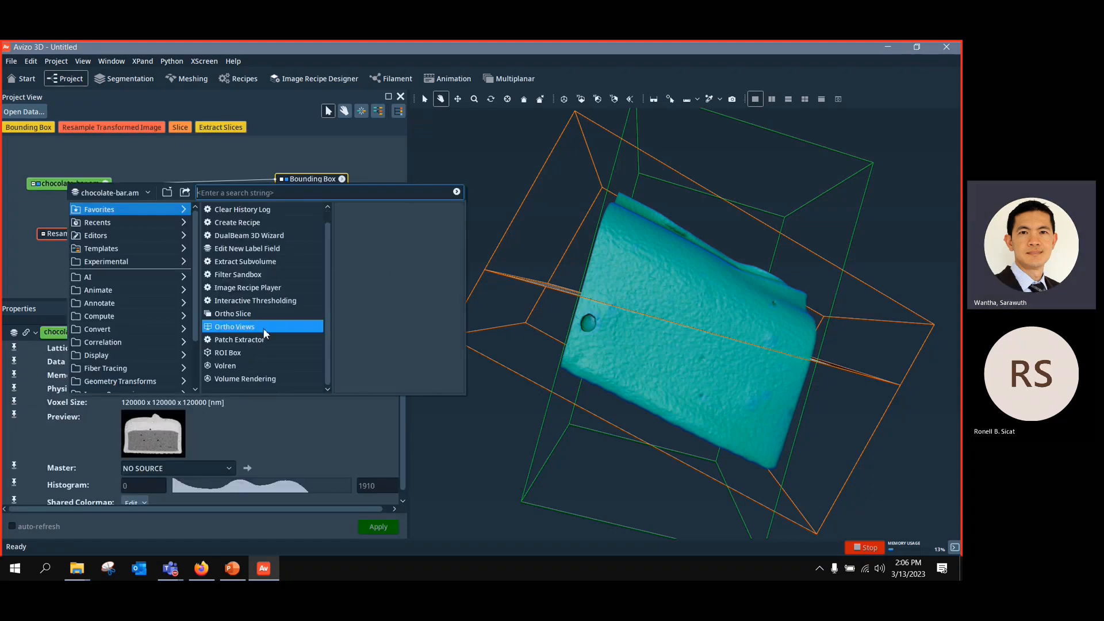
left_click(365, 298)
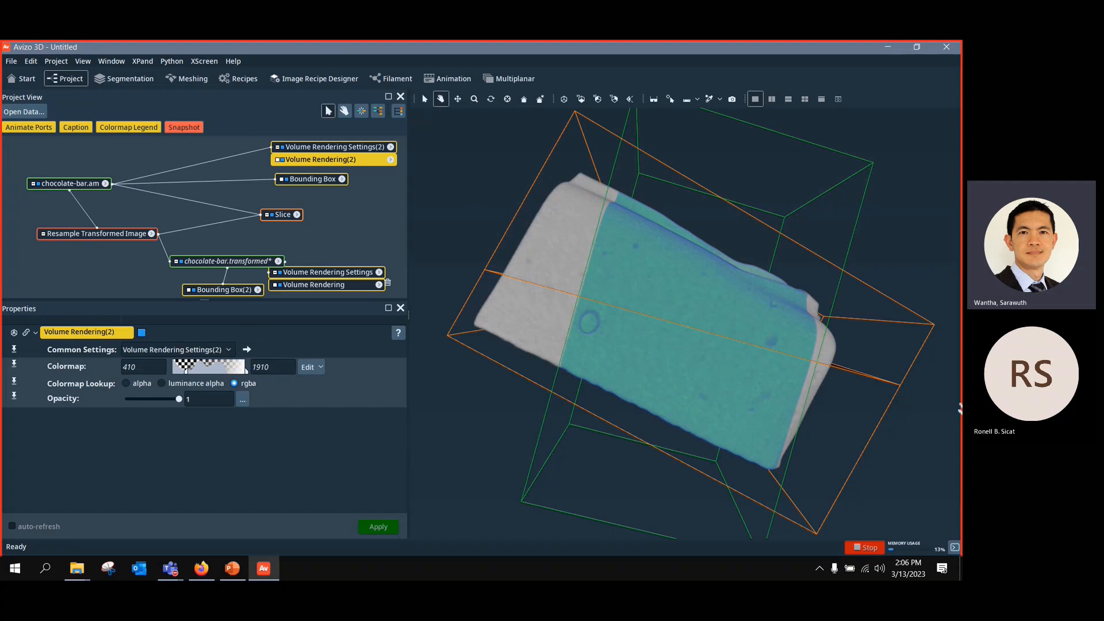
left_click_drag(957, 405, 753, 263)
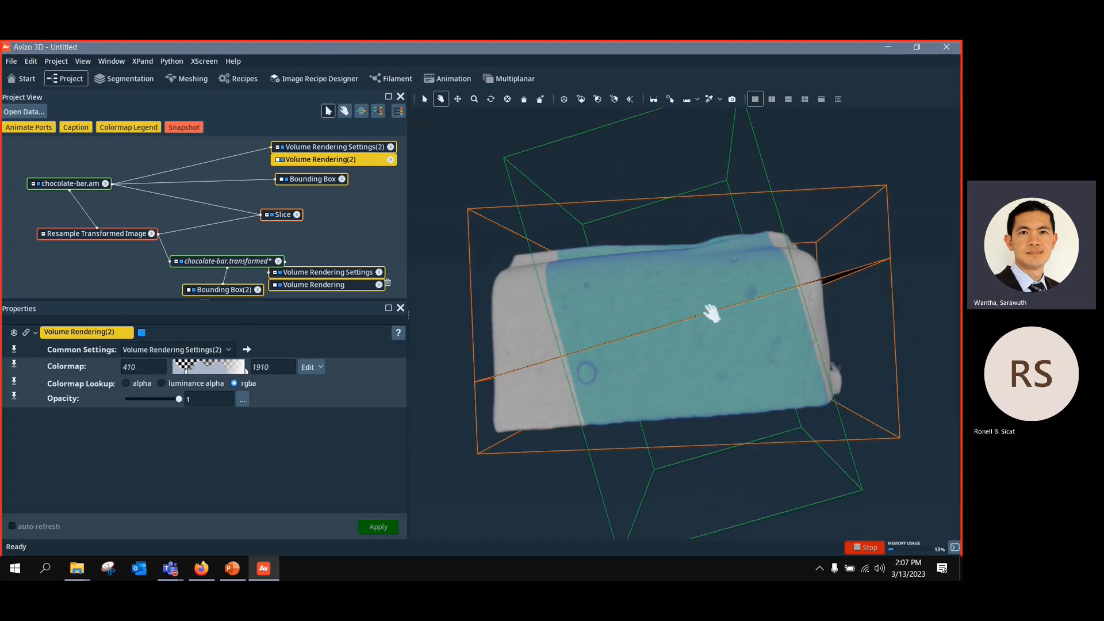
left_click_drag(618, 318, 591, 364)
left_click_drag(816, 256, 786, 207)
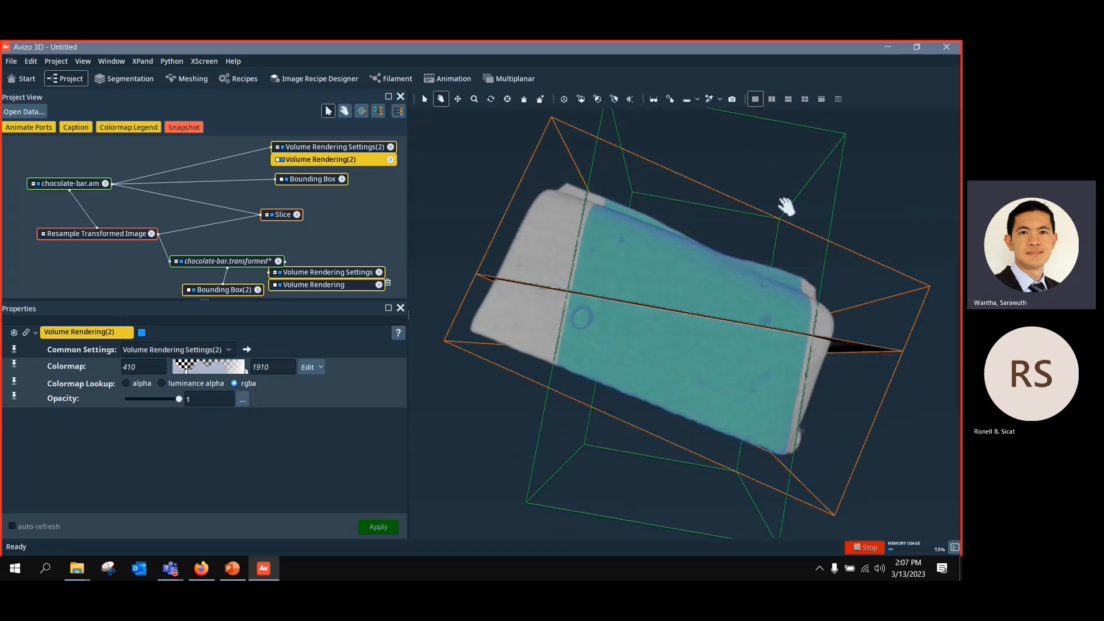
Step: Resample the original volume to the slice orientation again, using the extended mode
left_click(118, 233)
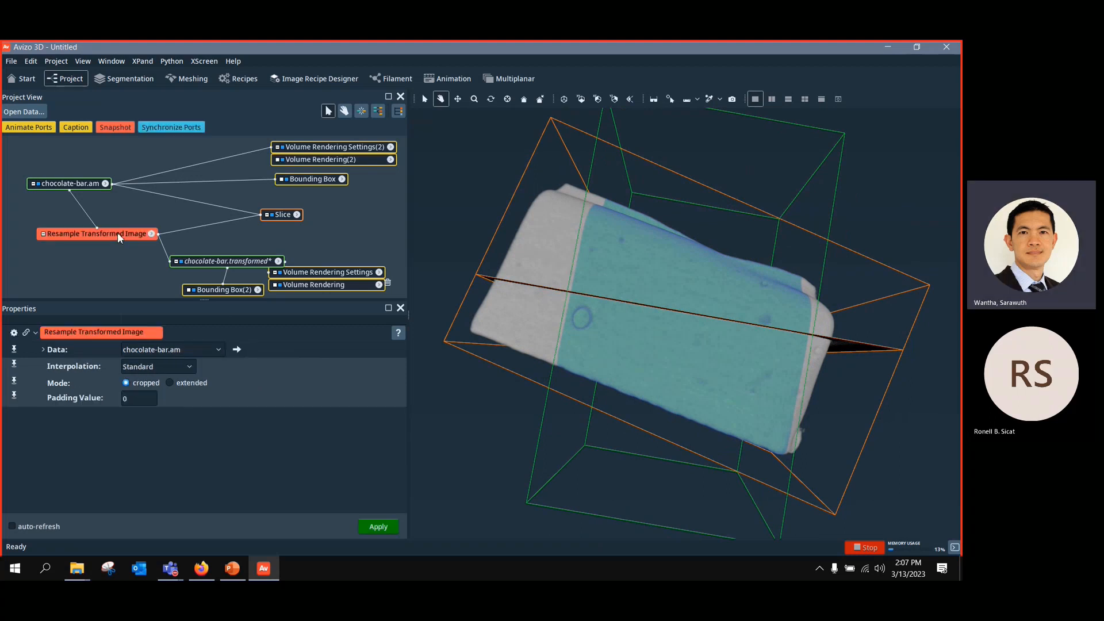
left_click(169, 383)
left_click(378, 527)
left_click_drag(103, 252, 108, 268)
Step: Reconnect the green volume rendering and the green bounding box to the extended transformed volume
left_click_drag(302, 286, 77, 267)
left_click(311, 257)
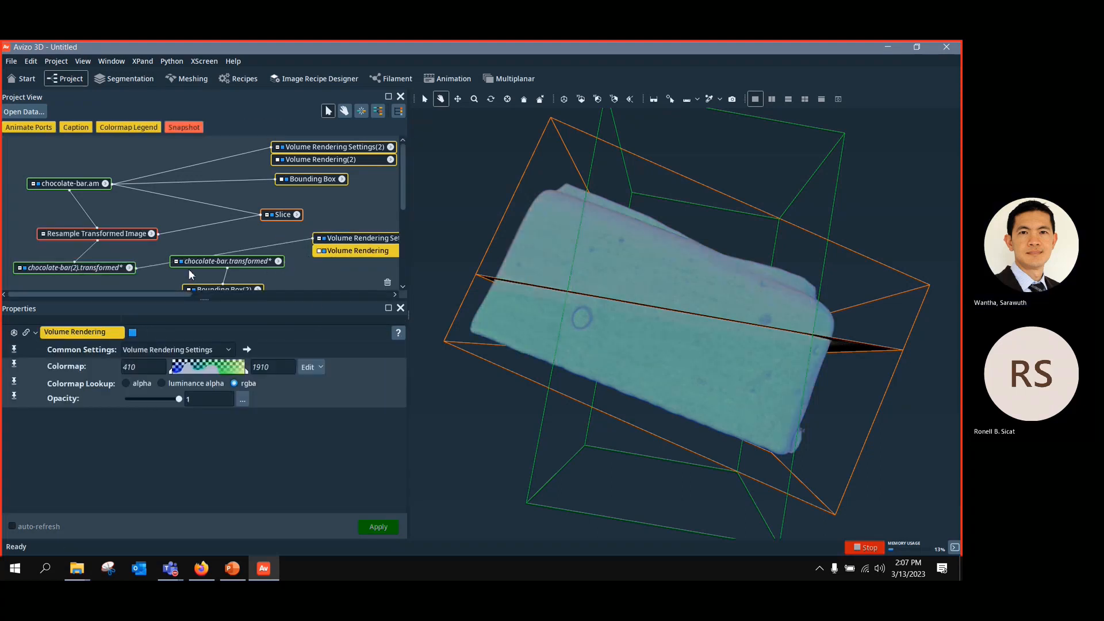
scroll(189, 272, "down", 1)
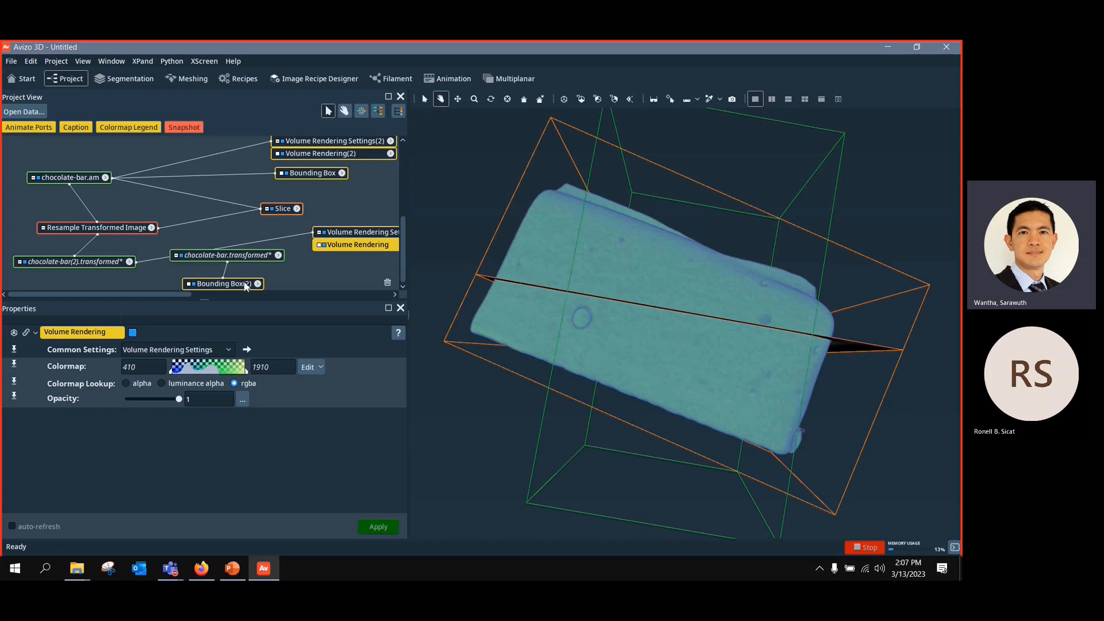
left_click_drag(229, 271, 116, 262)
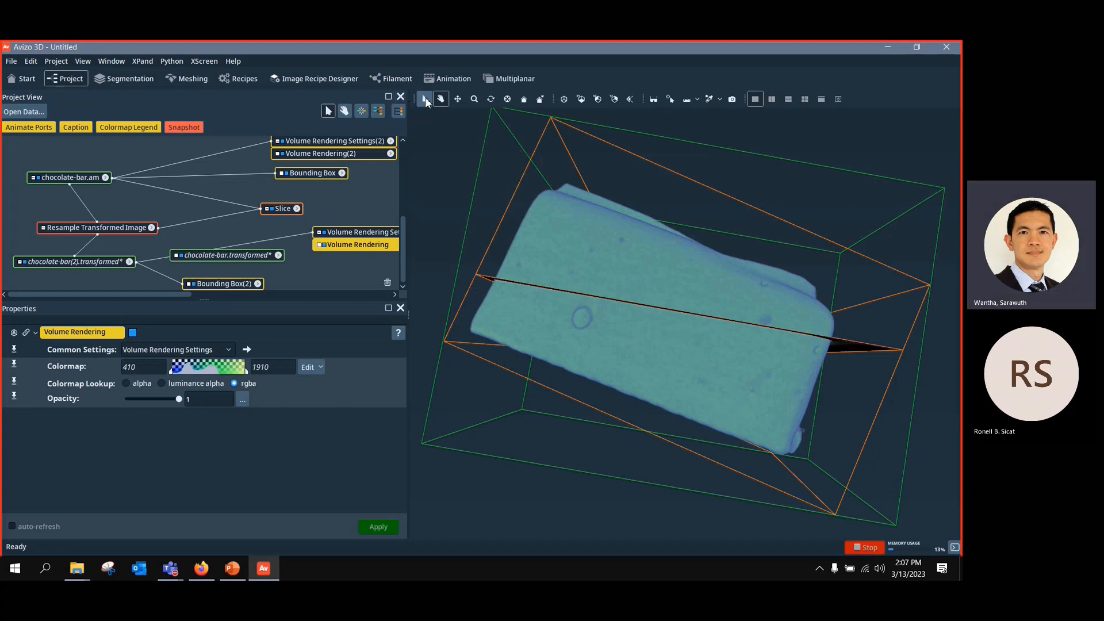
Step: Inspect the extended volume rendering and both bounding boxes from different angles
left_click_drag(946, 458, 552, 414)
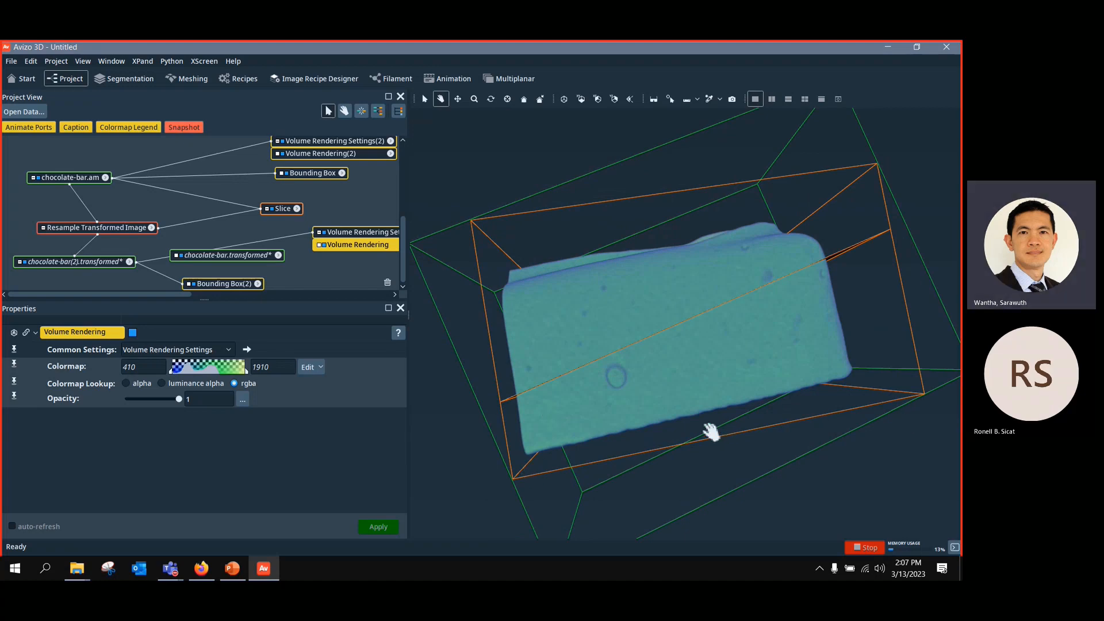
left_click_drag(636, 278, 699, 365)
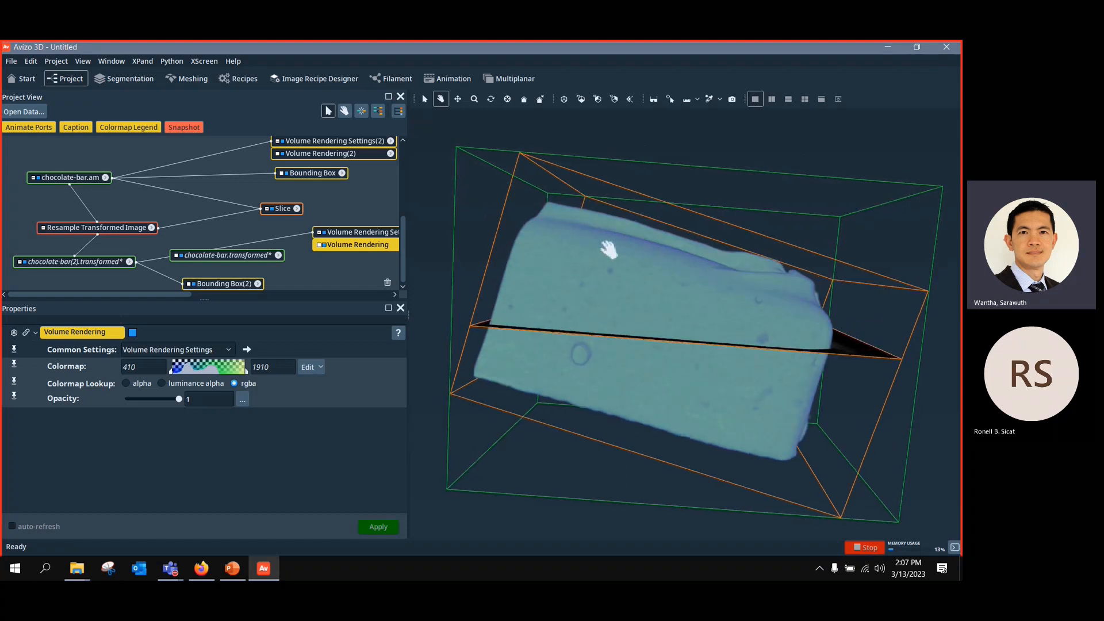
left_click_drag(609, 249, 623, 252)
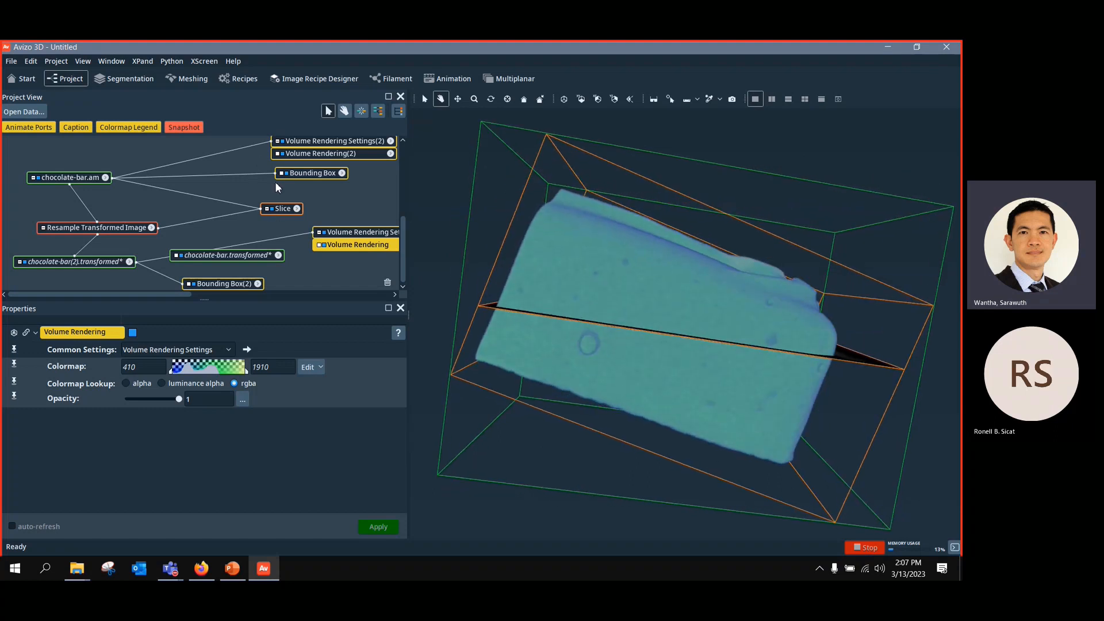
Step: Switch the 3D view to orthographic projection and hide the original orange bounding box temporarily to examine the extended volume's extent
left_click(286, 173)
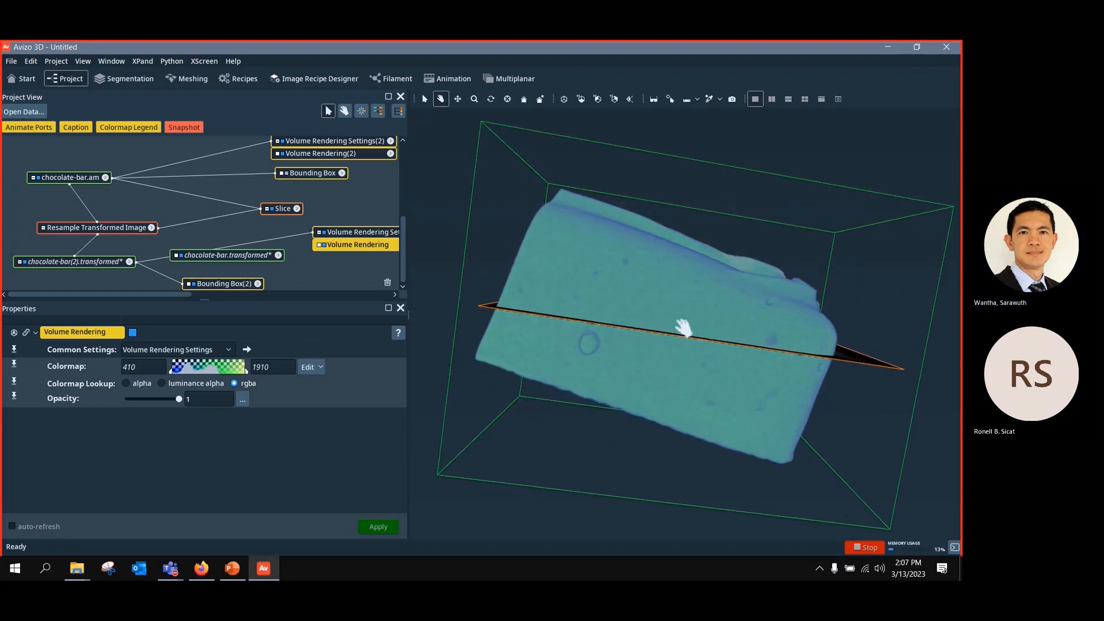
left_click(631, 101)
left_click_drag(715, 280, 810, 278)
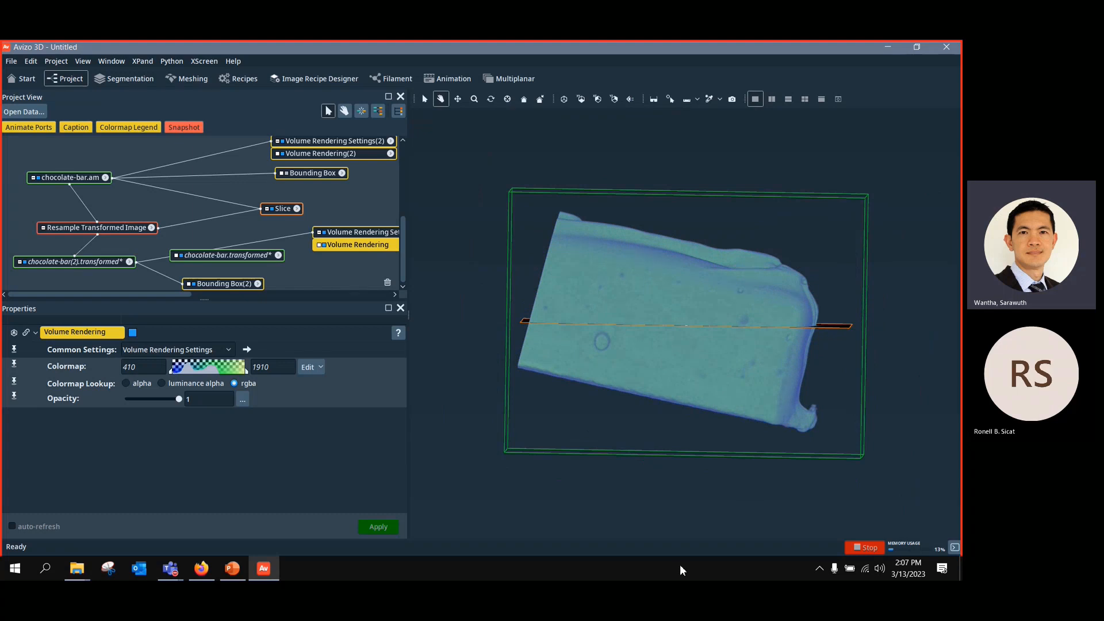
left_click(286, 173)
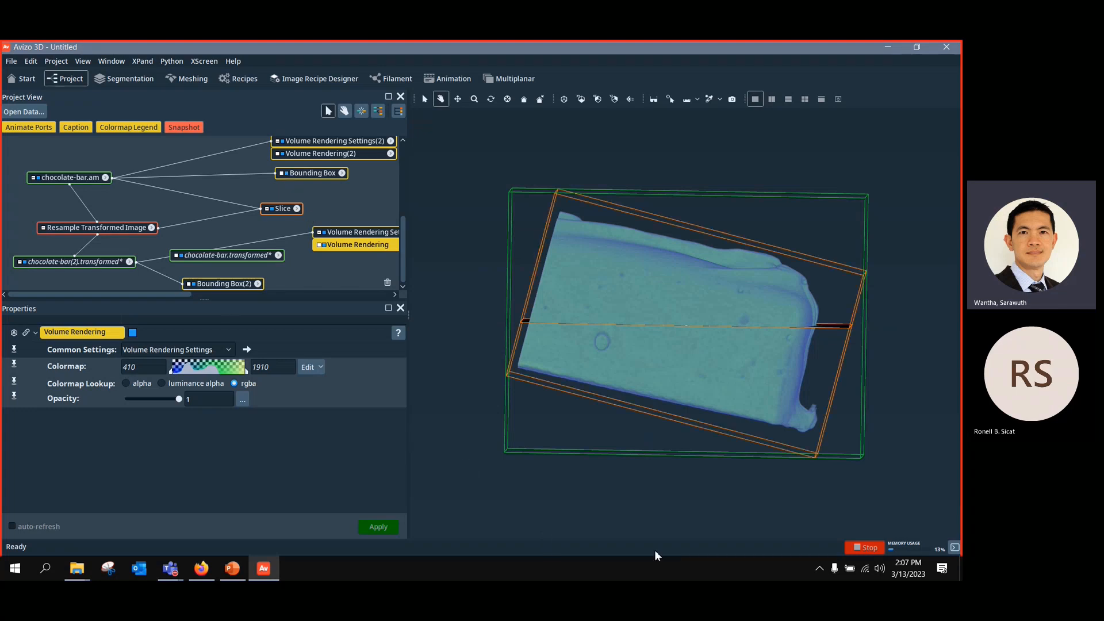
Step: Hide the green bounding box of the extended volume and inspect the rendering within the original orange box
left_click_drag(816, 357, 828, 384)
left_click_drag(658, 431, 632, 426)
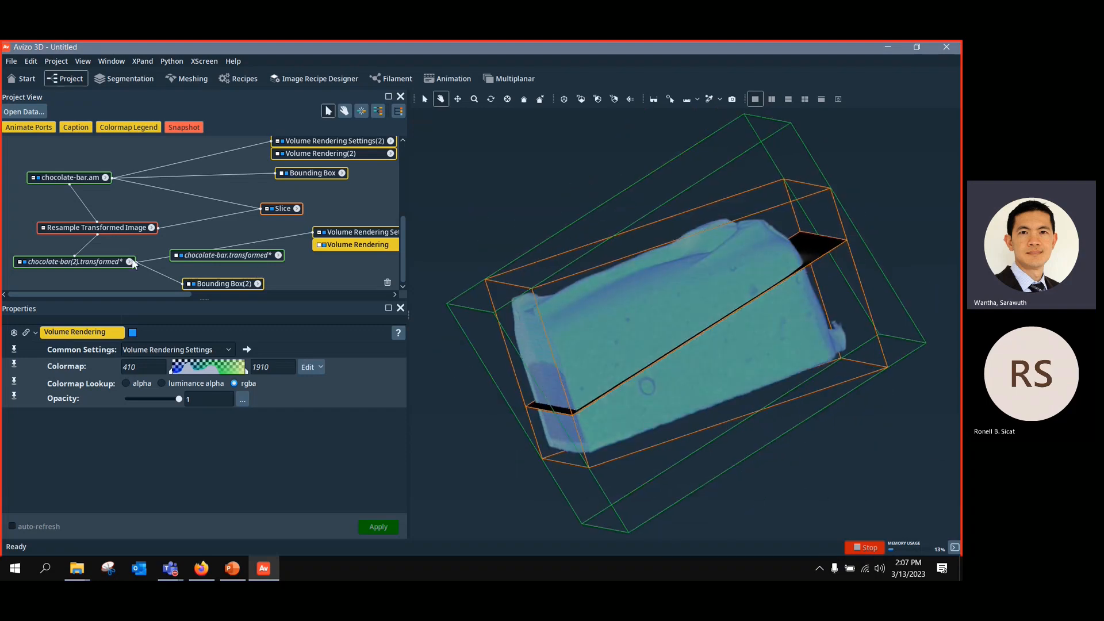
left_click(192, 282)
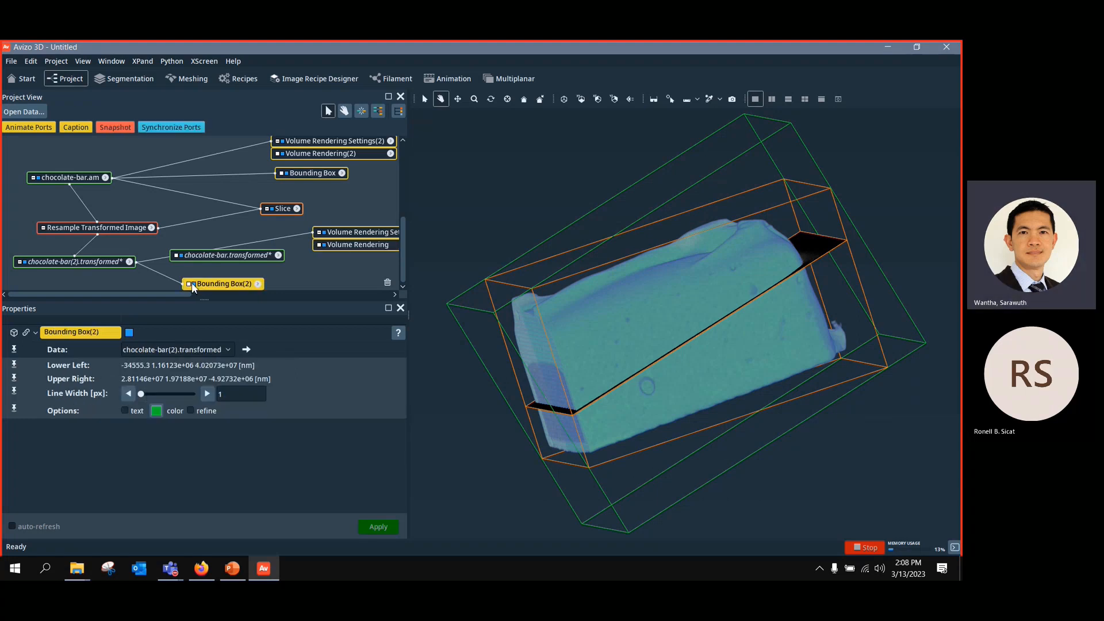
left_click_drag(540, 310, 450, 284)
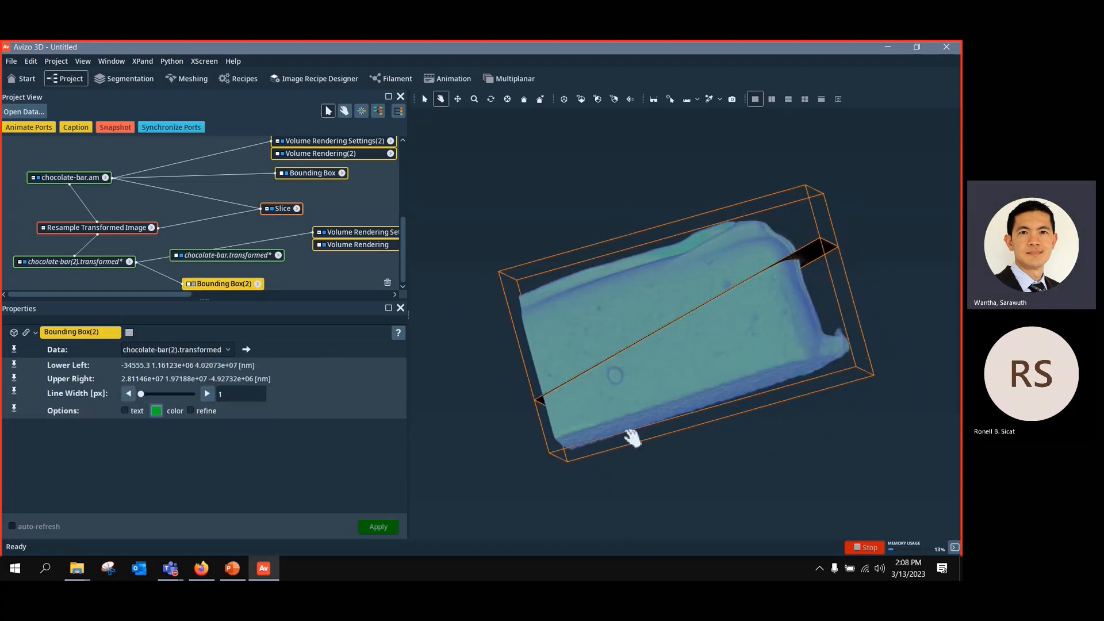
Step: Show the extended volume's green bounding box again and compare it with the original orange box from another angle
left_click_drag(632, 438, 629, 537)
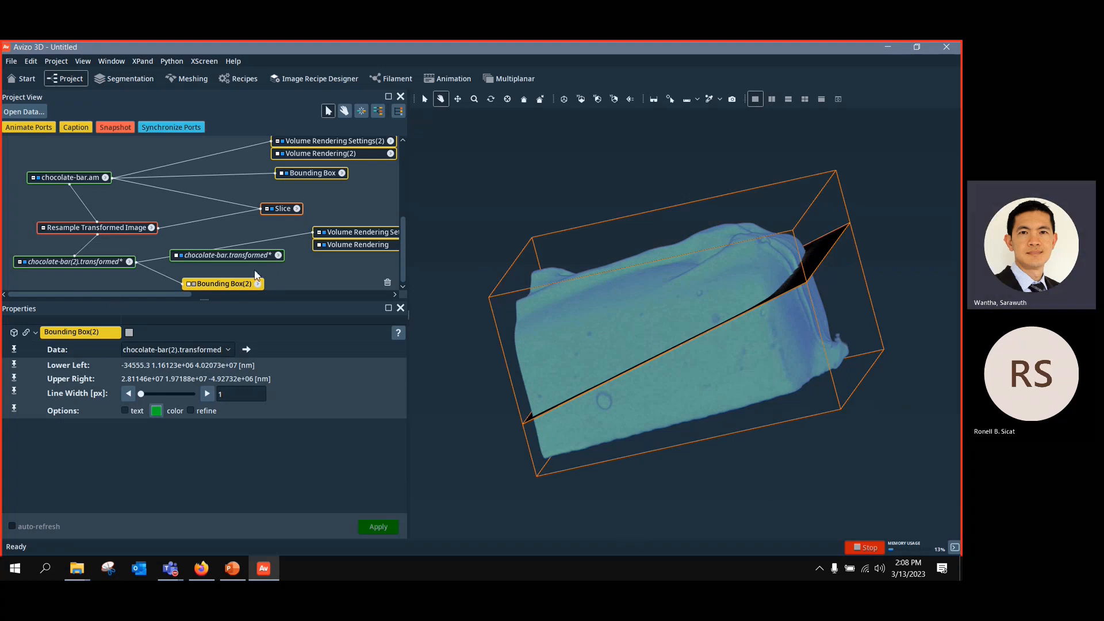
left_click(193, 284)
left_click_drag(569, 275, 726, 369)
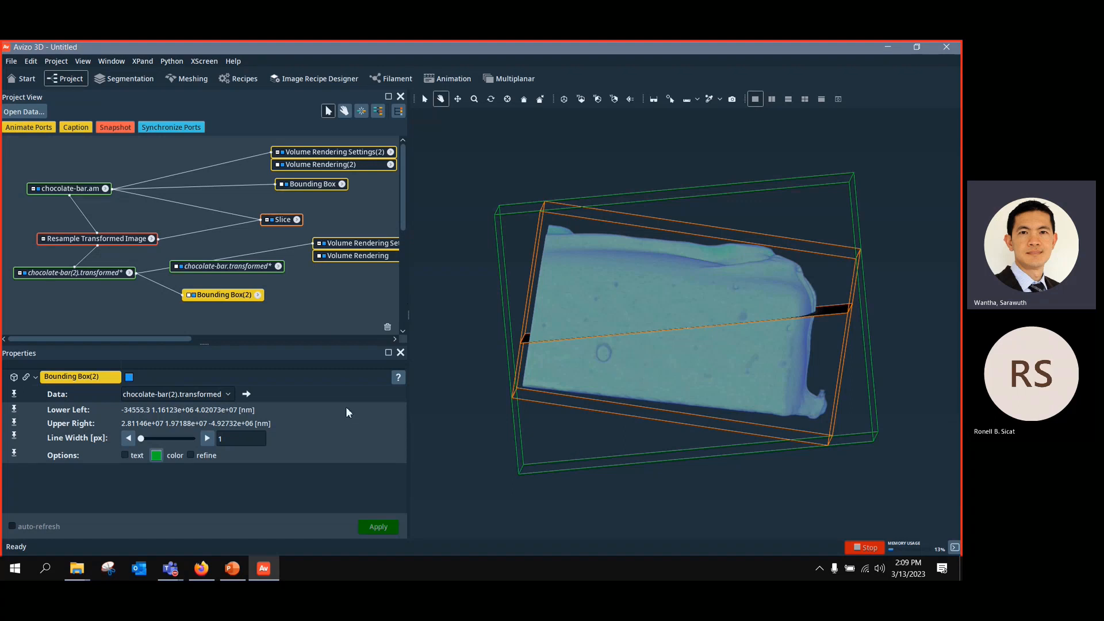
Step: Start a new empty project without saving the current one, removing the unsaved data objects
left_click(315, 323)
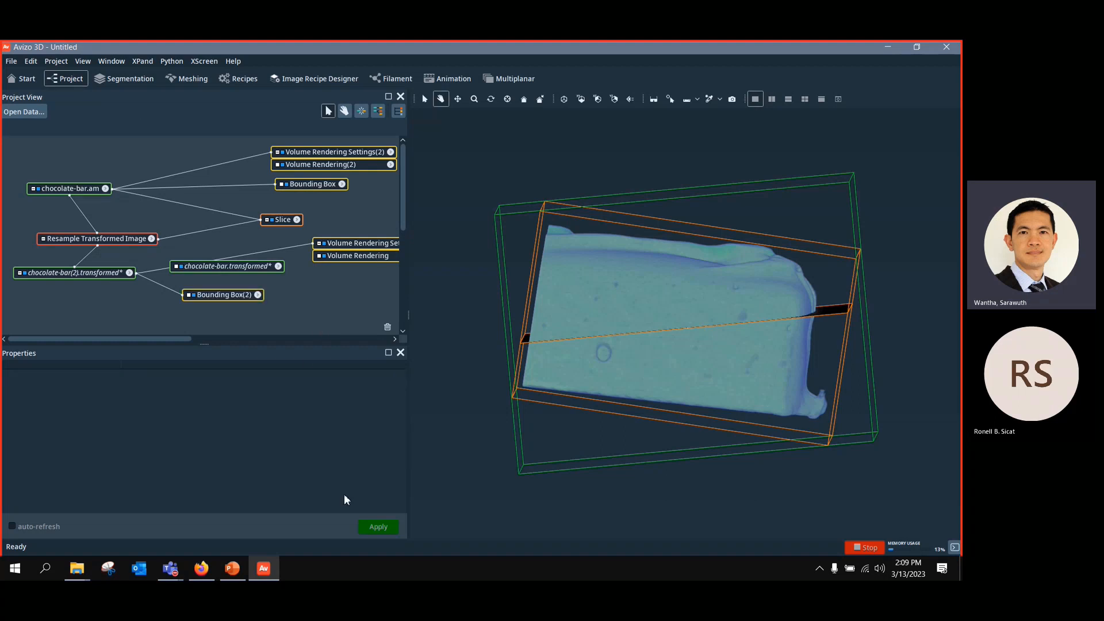
key("ctrl+n")
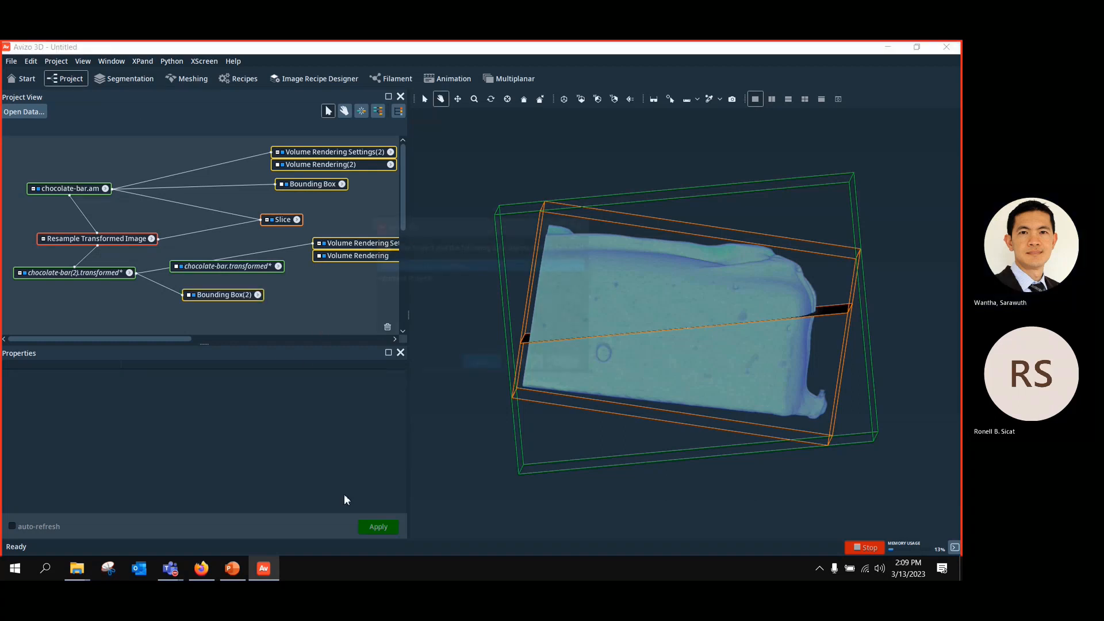
left_click(530, 366)
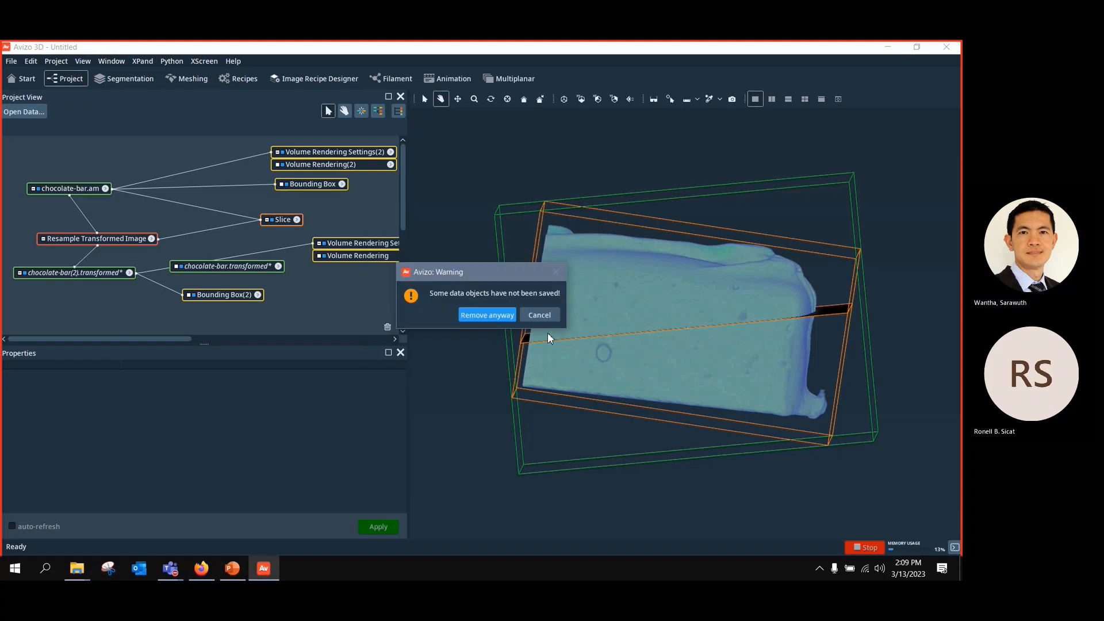
left_click(498, 315)
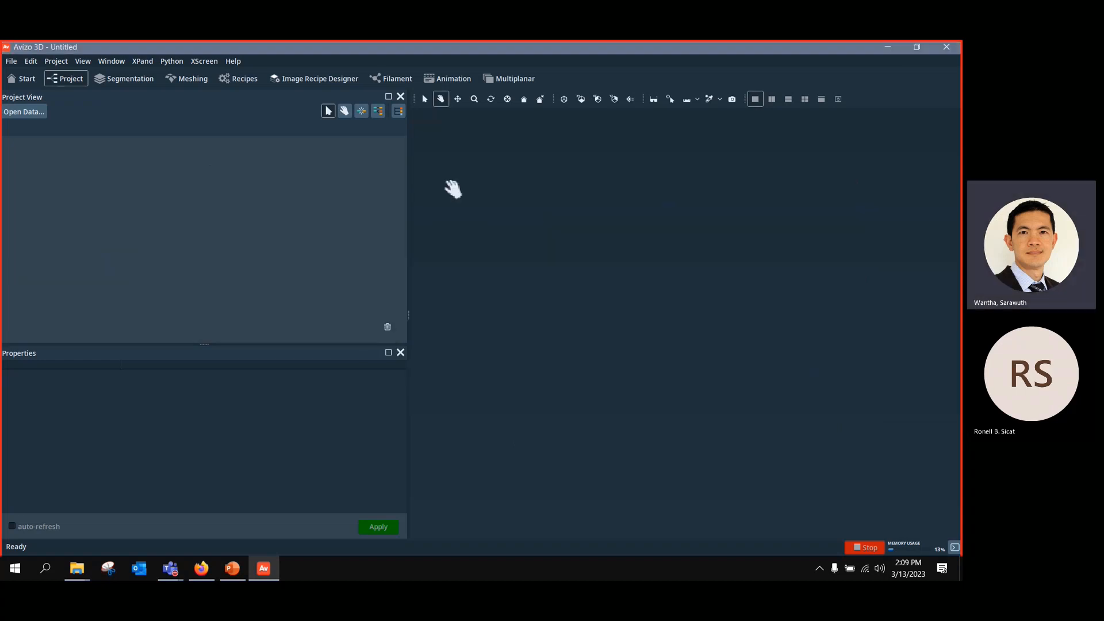
Step: Load chocolate-bar.am from the tutorials folder and place it in the open area of the project network
left_click(21, 113)
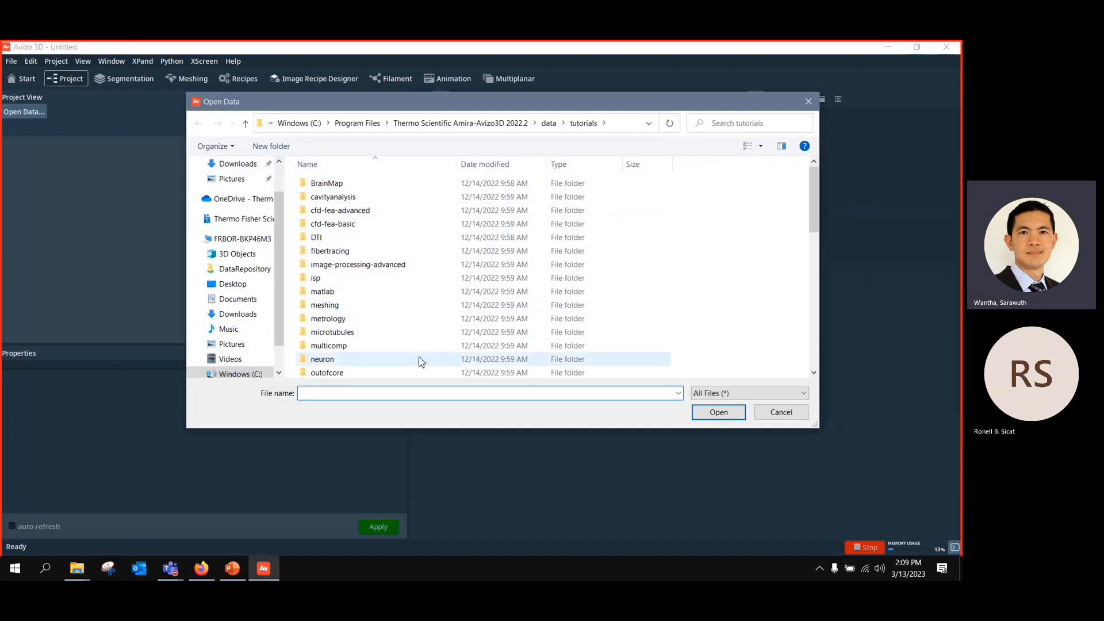
scroll(414, 360, "down", 5)
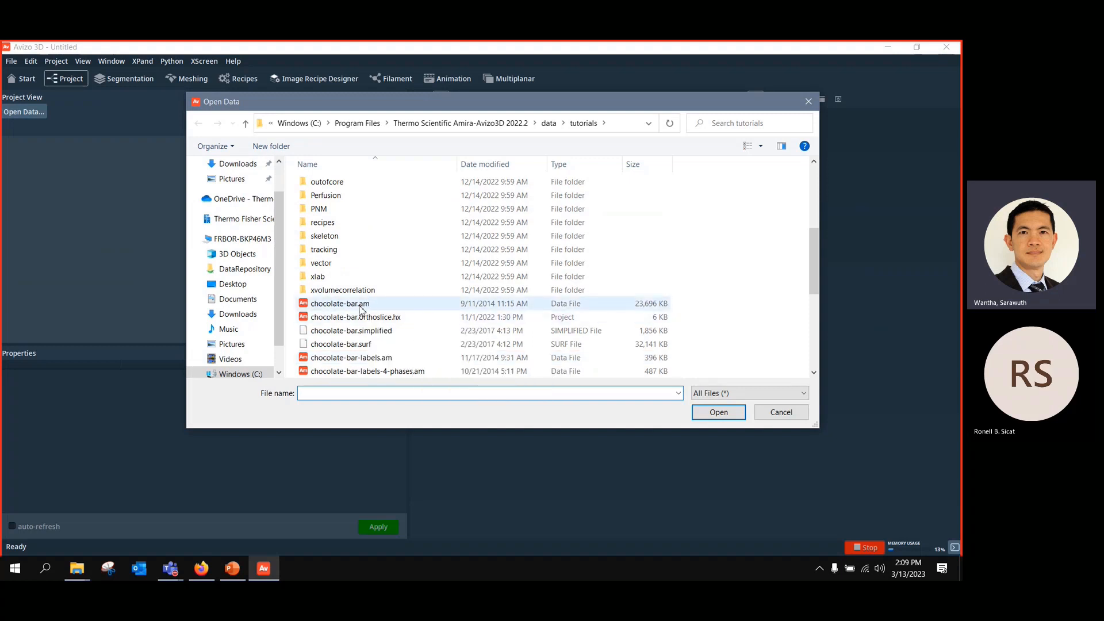
double_click(360, 304)
left_click_drag(71, 148, 165, 195)
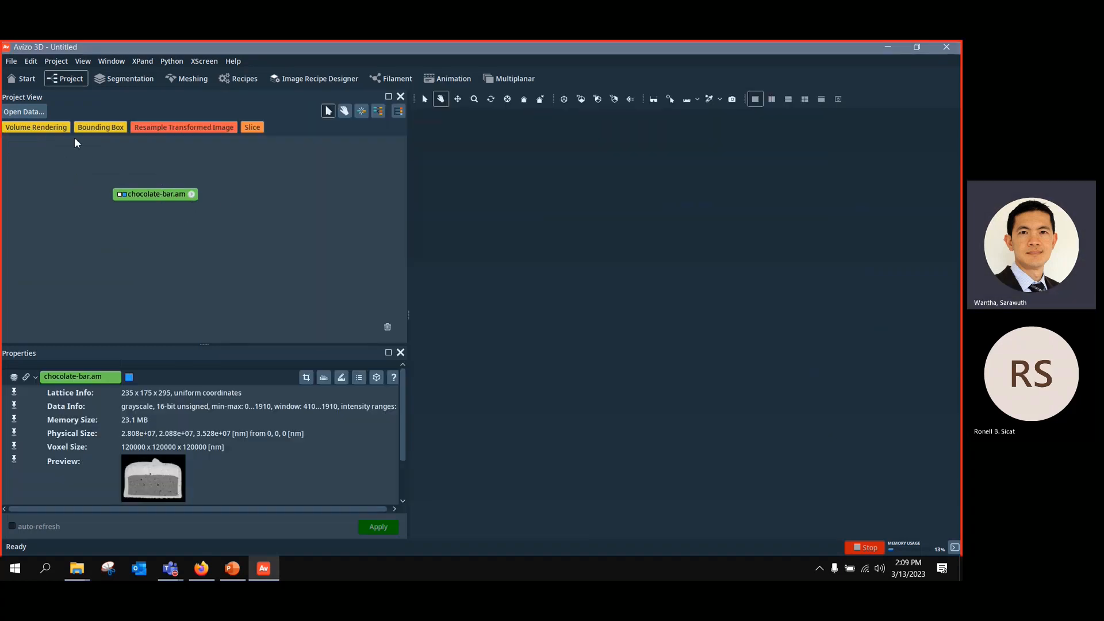
Step: Attach a Volume Rendering to chocolate-bar.am and arrange the data object and its rendering modules closer together in the network
left_click(46, 127)
left_click_drag(635, 278, 428, 250)
scroll(695, 328, "up", 1)
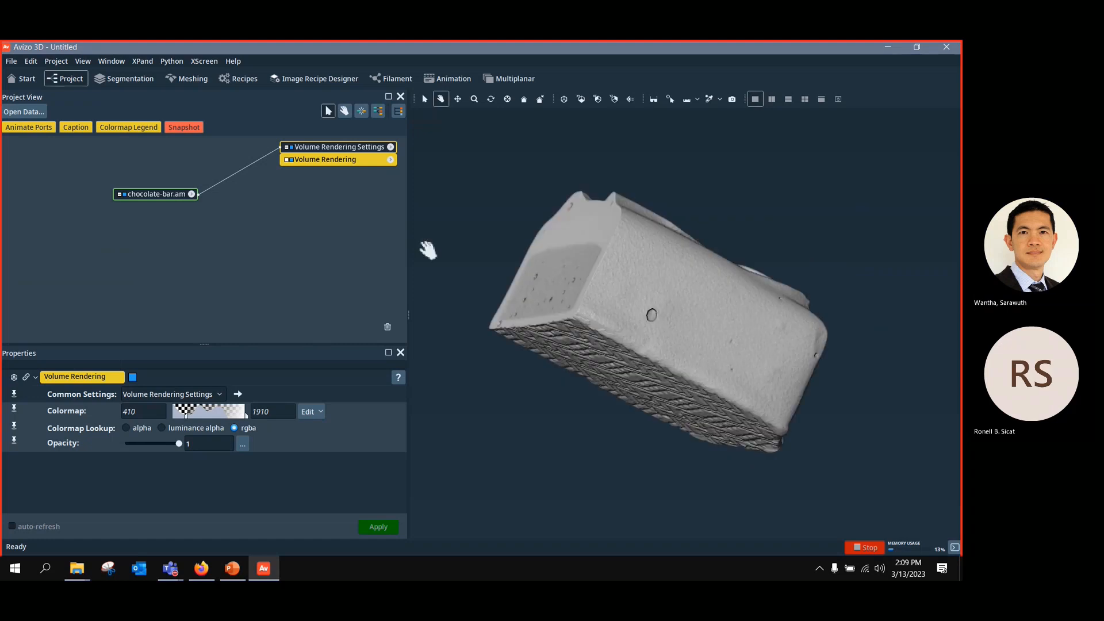
left_click(158, 195)
left_click_drag(158, 194, 71, 182)
left_click_drag(316, 150, 200, 175)
Step: Orient the chocolate-bar rendering at an angle with its cut face visible, and place its rendering modules beneath the data object
left_click_drag(577, 292, 660, 343)
scroll(659, 351, "up", 3)
scroll(671, 333, "down", 5)
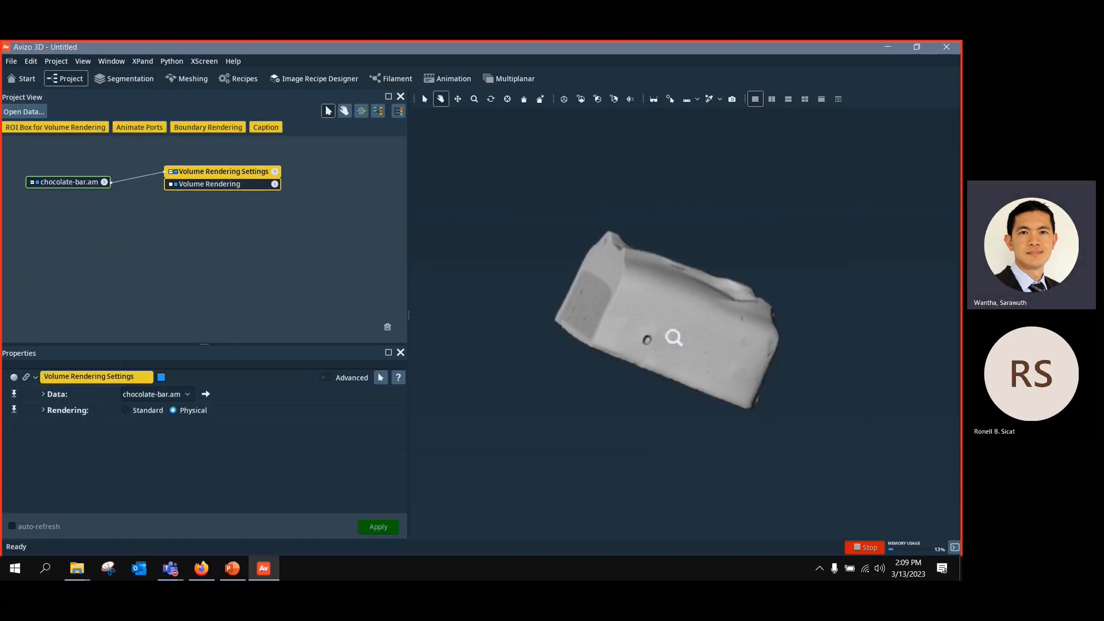
mouse_move(653, 335)
left_mouse_down()
mouse_move(686, 334)
mouse_move(718, 287)
mouse_move(764, 259)
mouse_move(660, 320)
mouse_move(796, 369)
mouse_move(653, 357)
left_mouse_up()
scroll(573, 330, "up", 3)
scroll(592, 298, "down", 4)
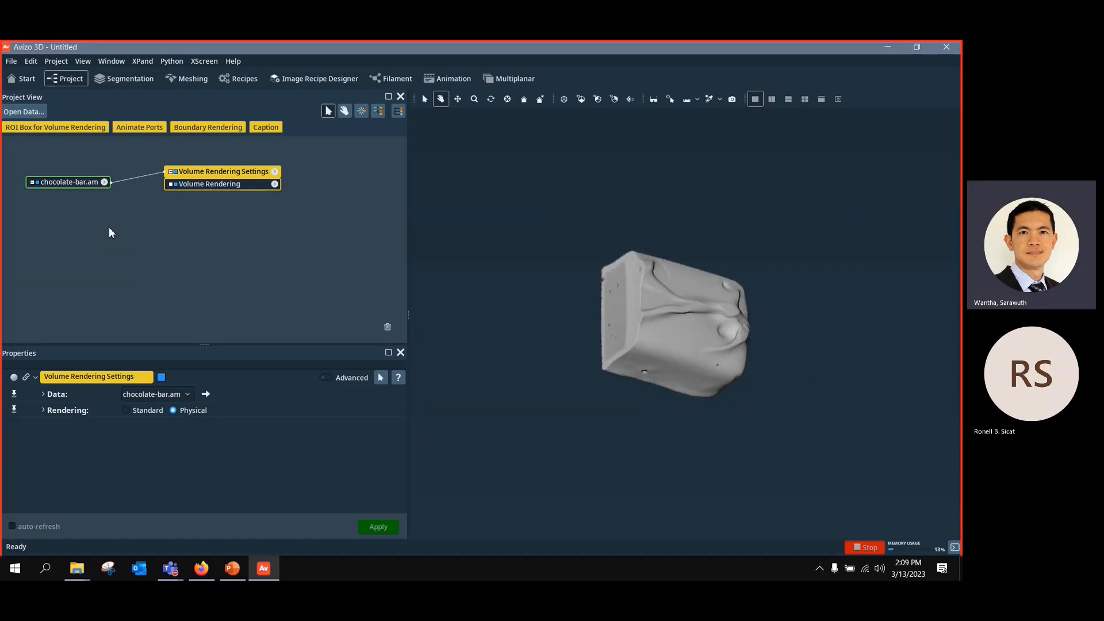
left_click_drag(229, 180, 68, 227)
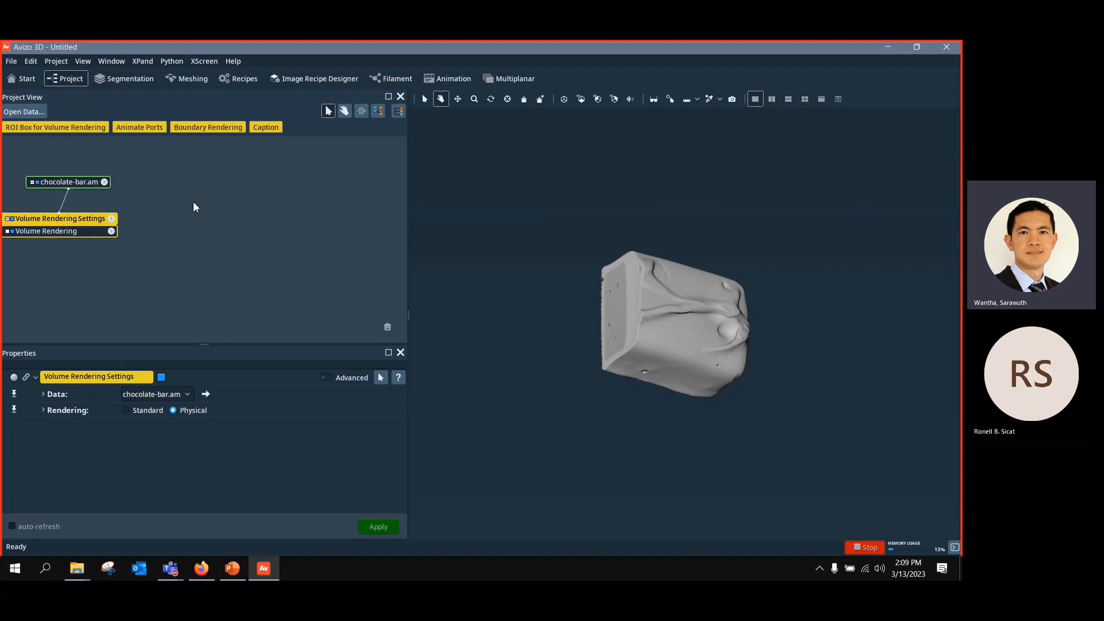
Step: Create a Camera Path object and place it beside chocolate-bar.am in the project network
right_click(222, 182)
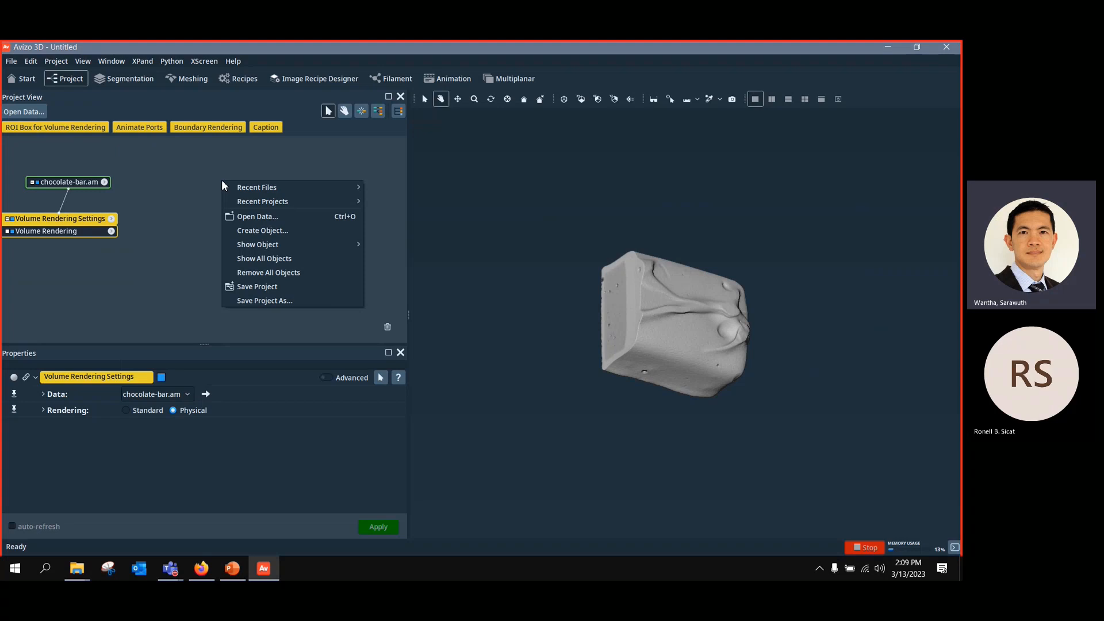
left_click(196, 245)
right_click(229, 213)
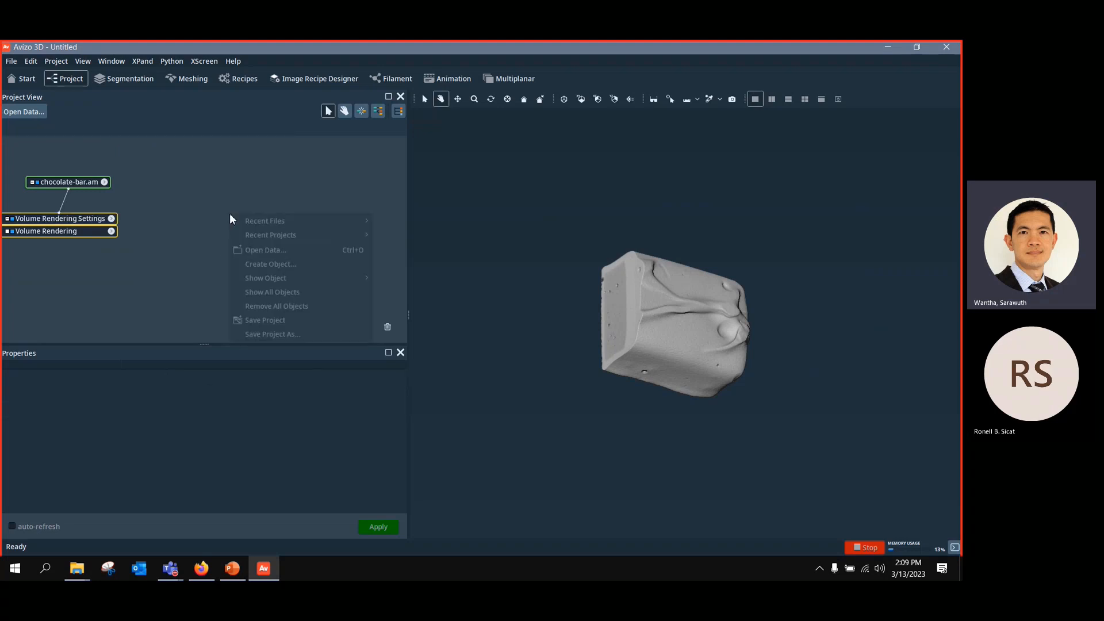
left_click(283, 264)
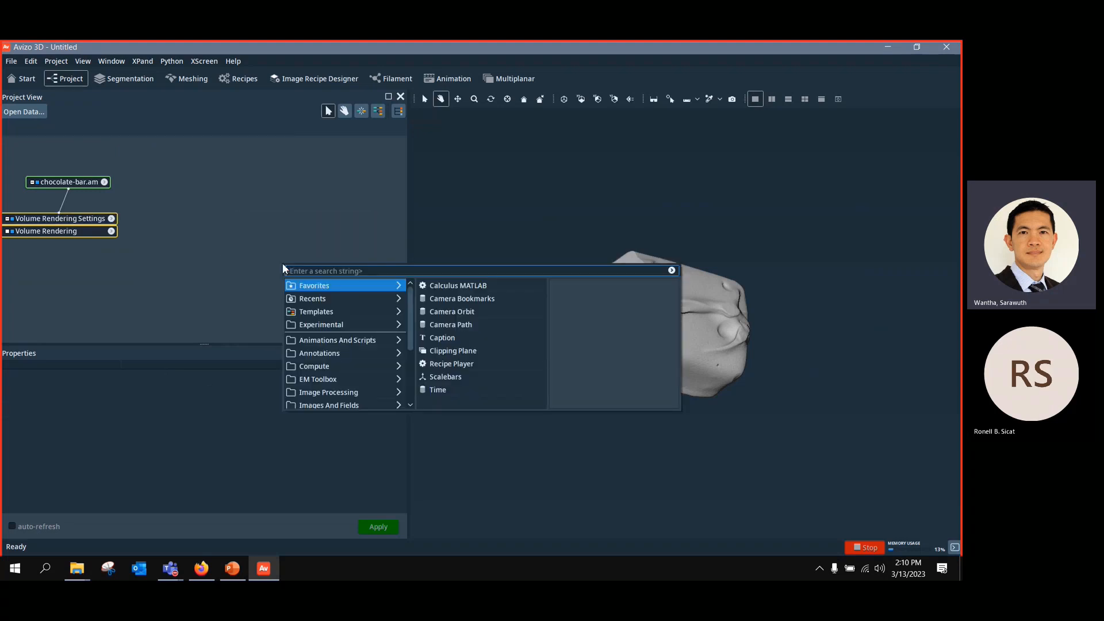
left_click(478, 325)
left_click(578, 366)
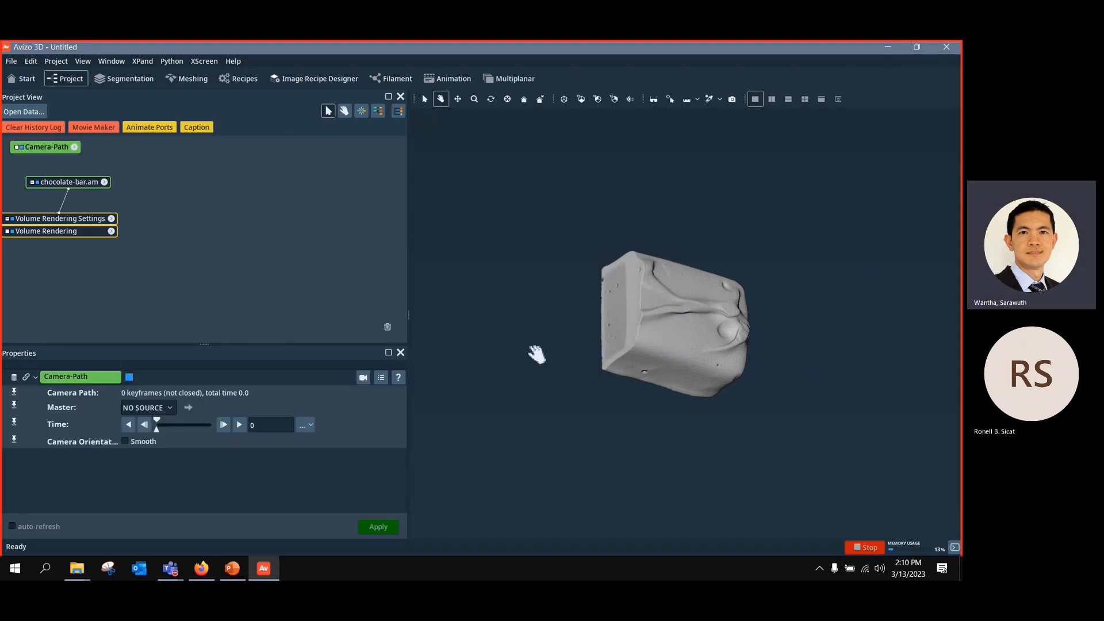
left_click_drag(47, 148, 258, 181)
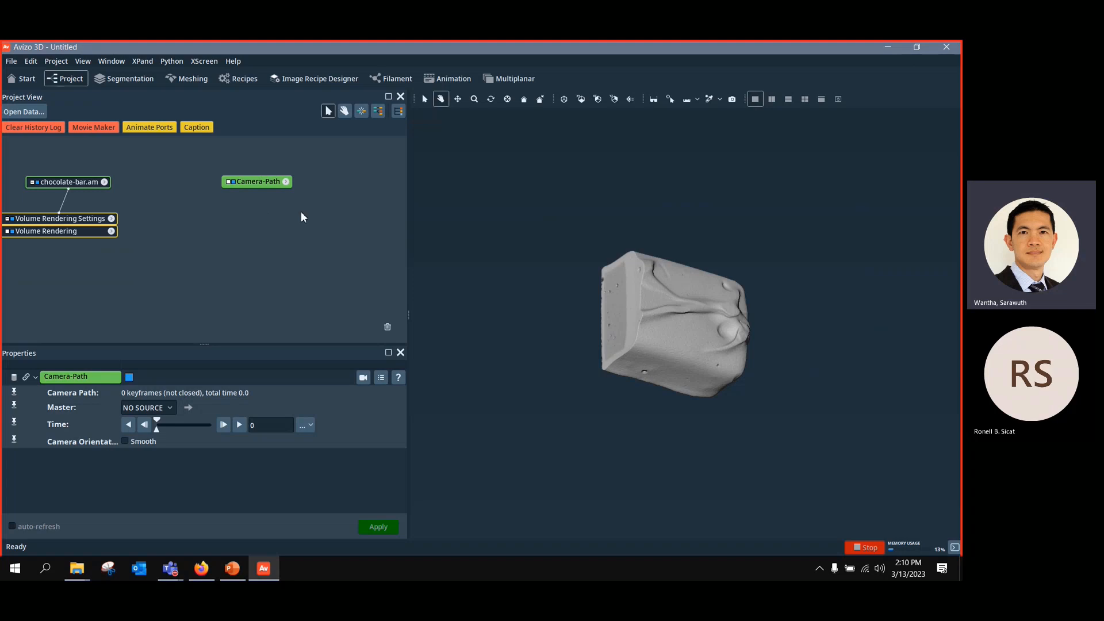
Step: Open the Camera Path Editor and reposition its separate viewer window so the keyframe controls and main 3D view stay uncovered
left_click(362, 378)
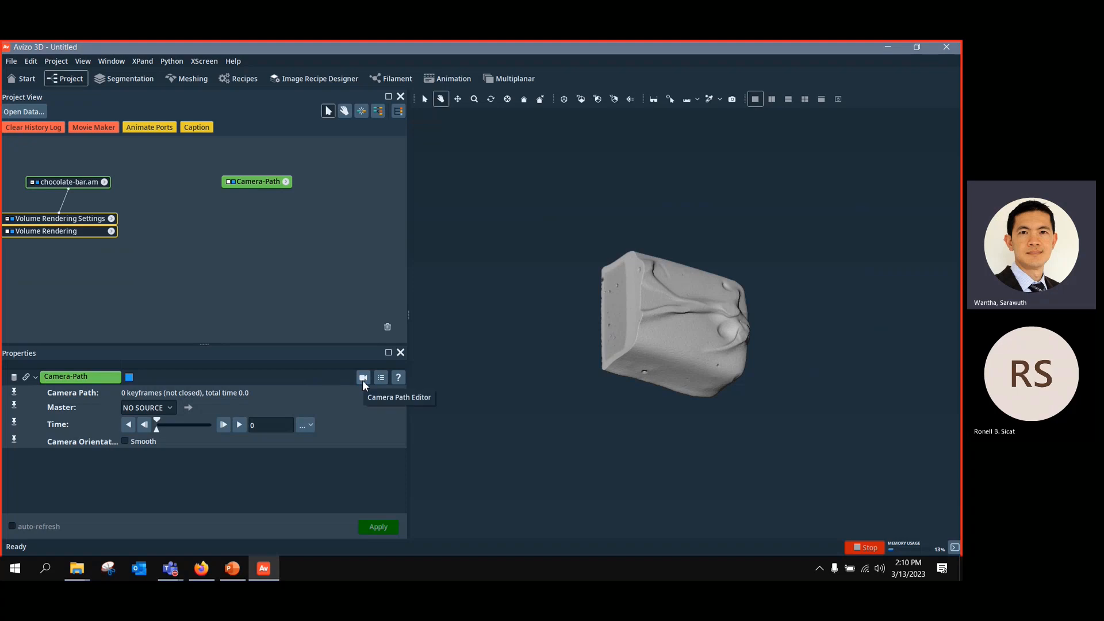
left_click(363, 377)
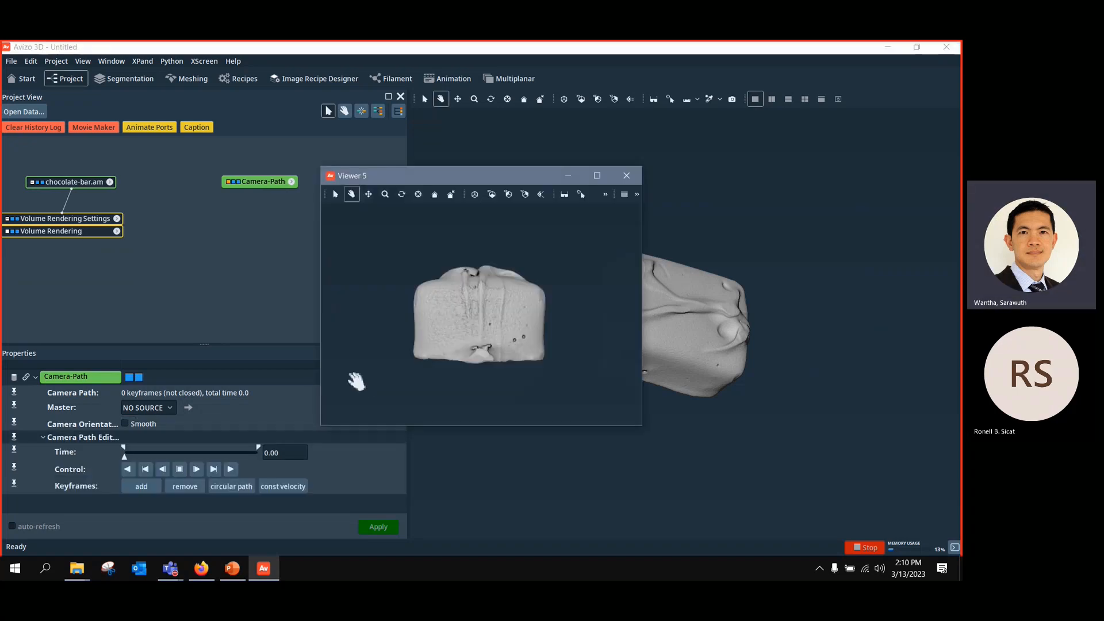
left_click_drag(438, 179, 189, 59)
left_click_drag(208, 347, 208, 334)
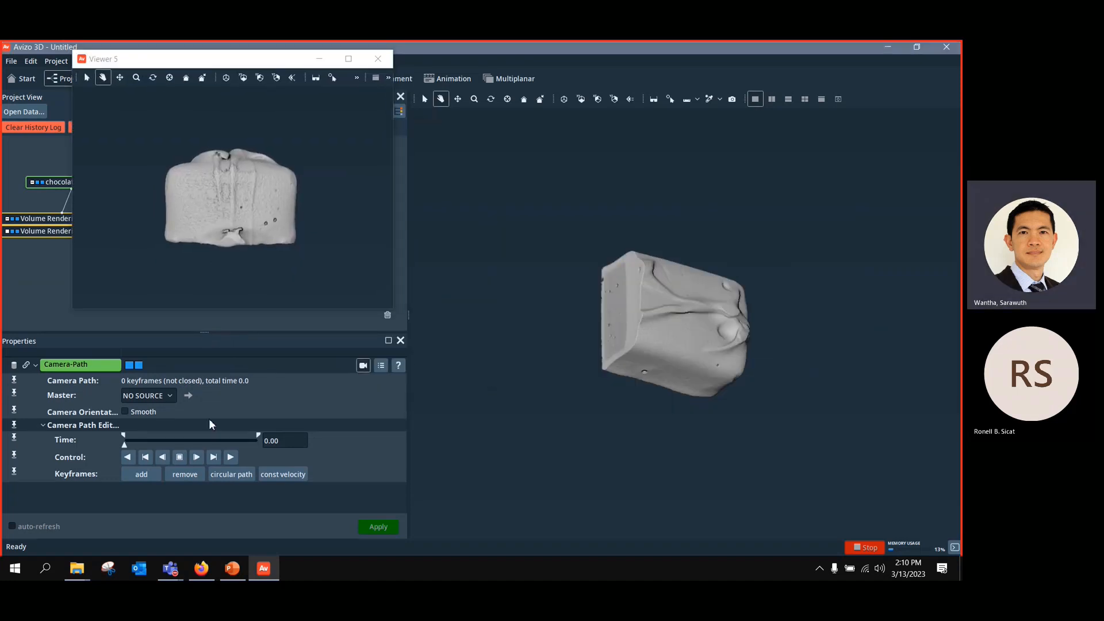
Step: Add camera keyframes at times 0, 10 and 20, rotating the chocolate bar to a different angle for each
left_click(148, 479)
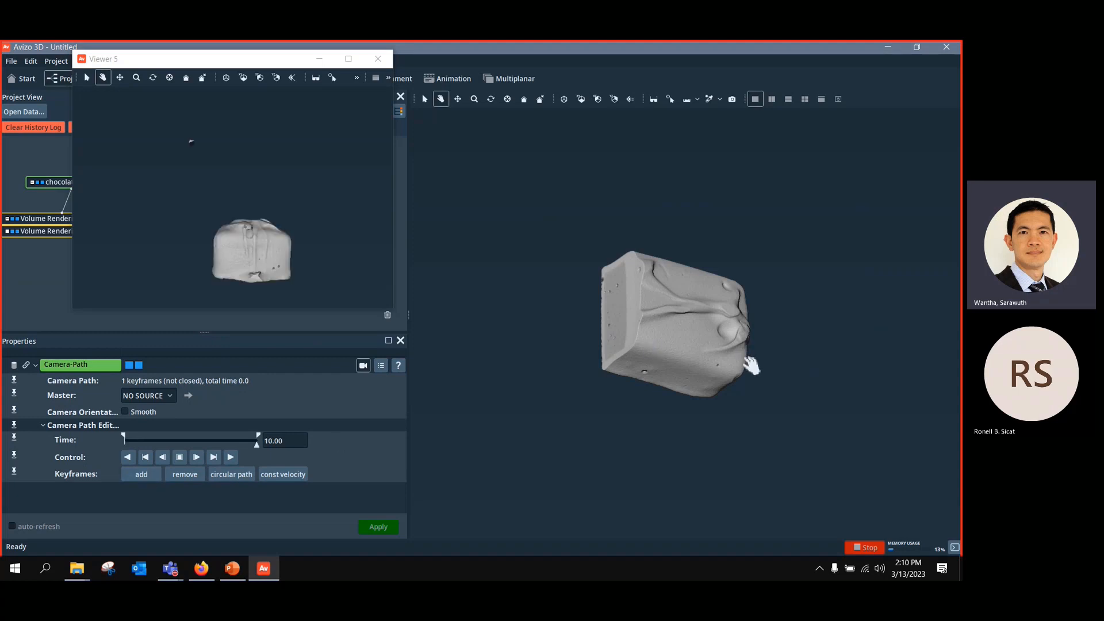
left_click_drag(751, 364, 554, 387)
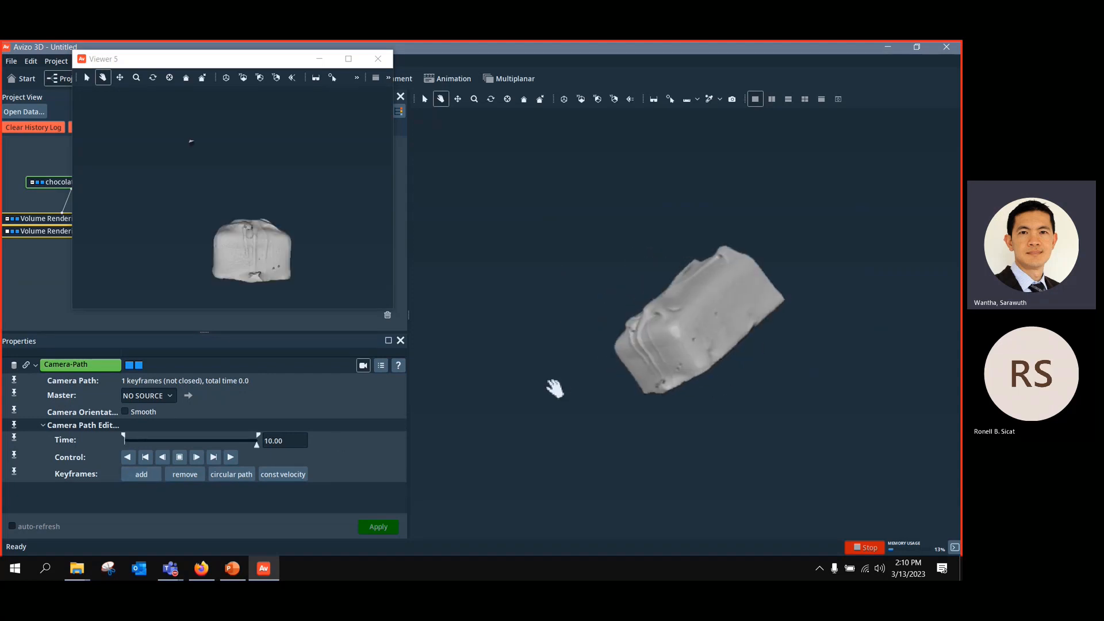
left_click(134, 475)
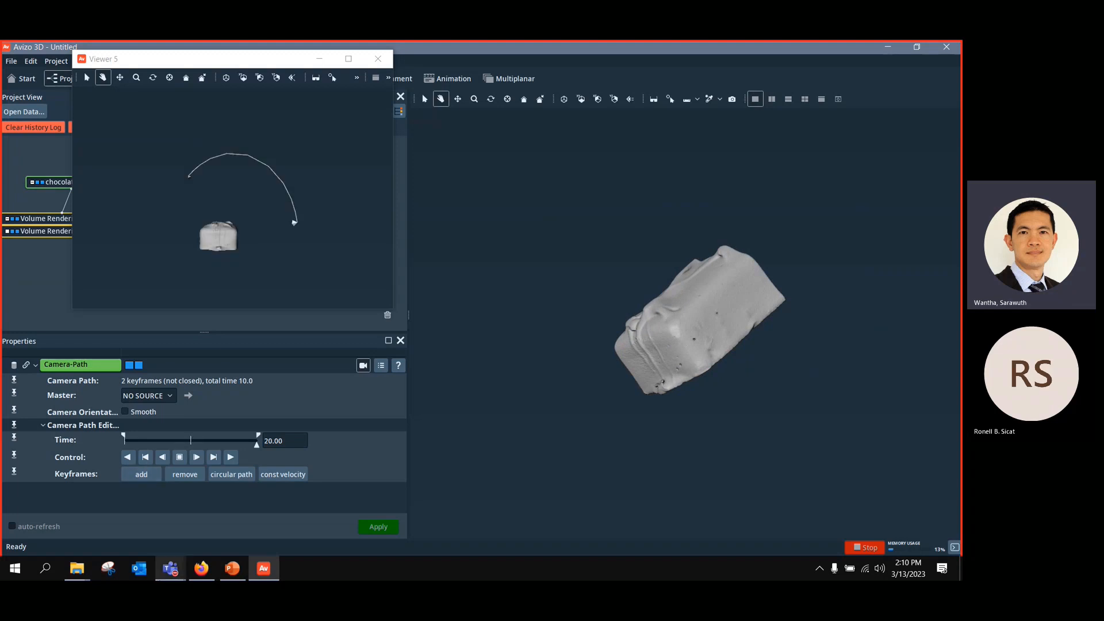
mouse_move(170, 568)
left_click_drag(816, 327, 428, 389)
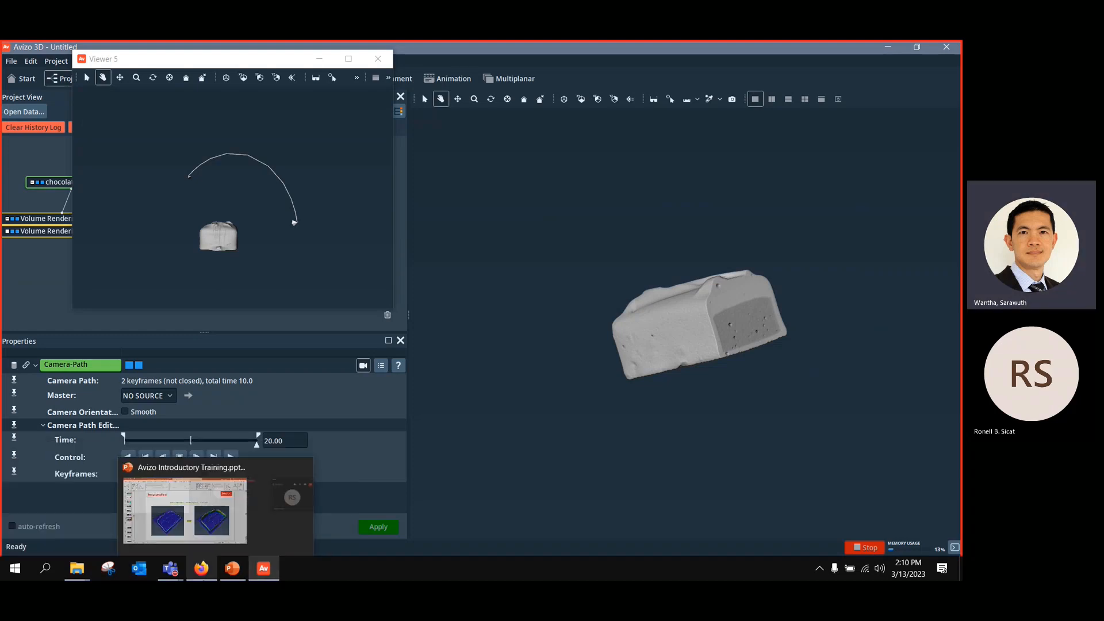
left_click(134, 475)
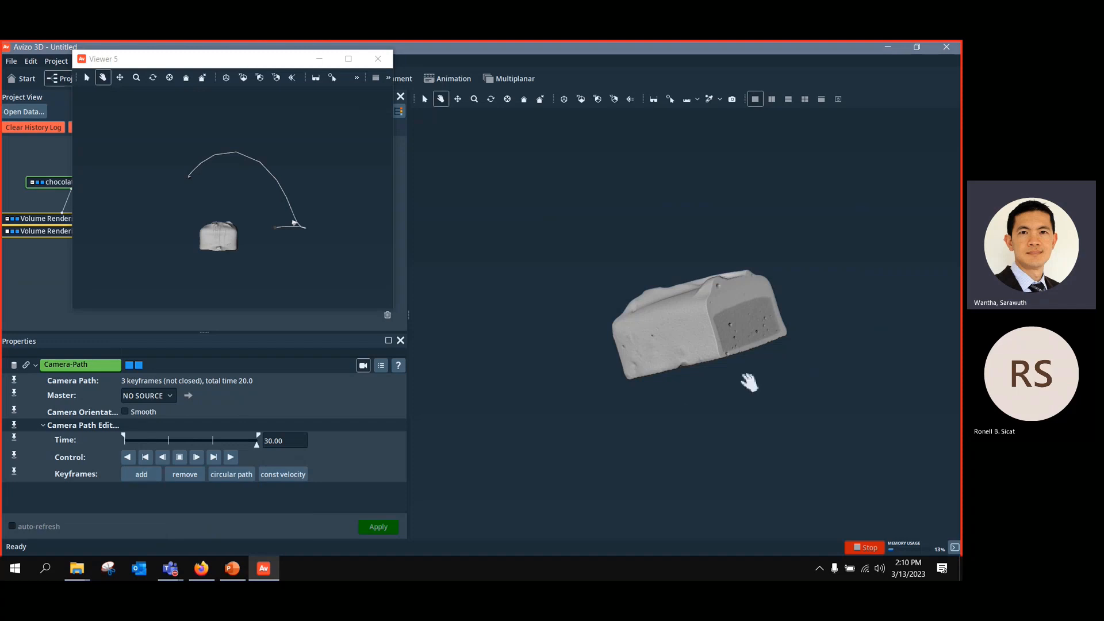
Step: Add two close-up camera keyframes at times 30 and 40, one facing the cut face and one facing the long side
left_click_drag(749, 382, 653, 424)
scroll(649, 440, "up", 4)
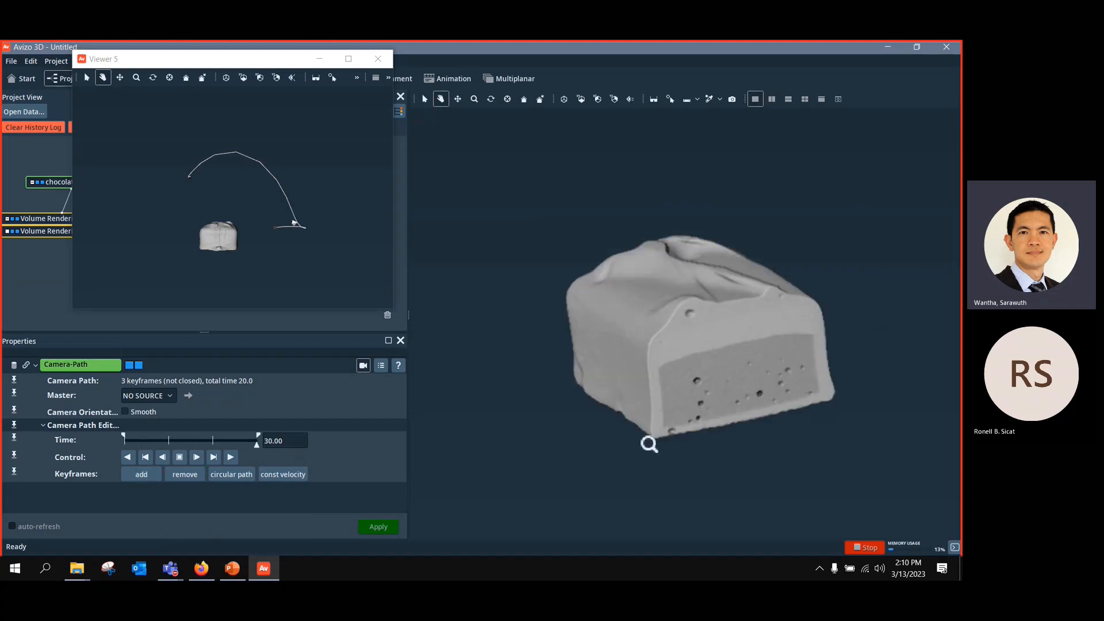
left_click(143, 474)
left_click(150, 475)
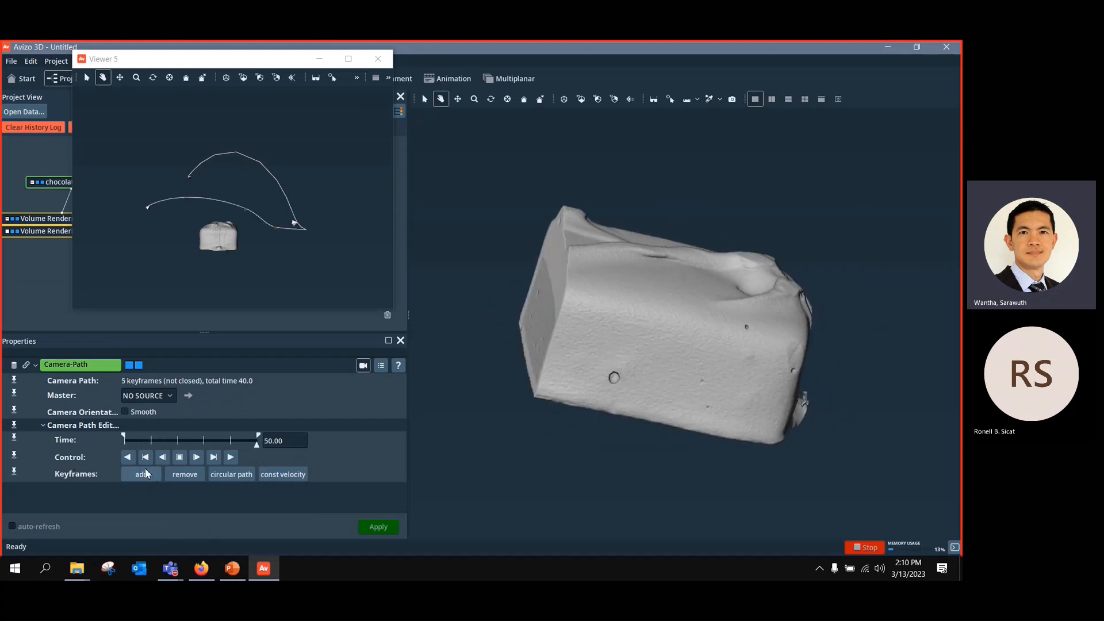
Step: Zoom out from the chocolate bar and add keyframes at times 50, 60 and 70 from different viewing angles
scroll(671, 361, "down", 3)
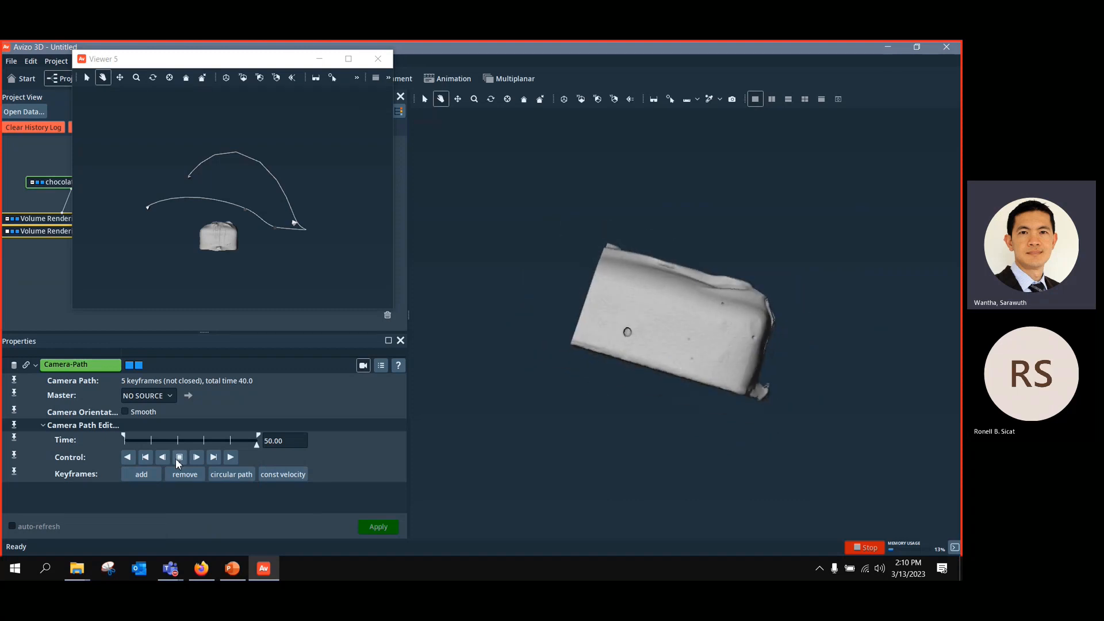
left_click_drag(818, 344, 764, 350)
left_click(154, 474)
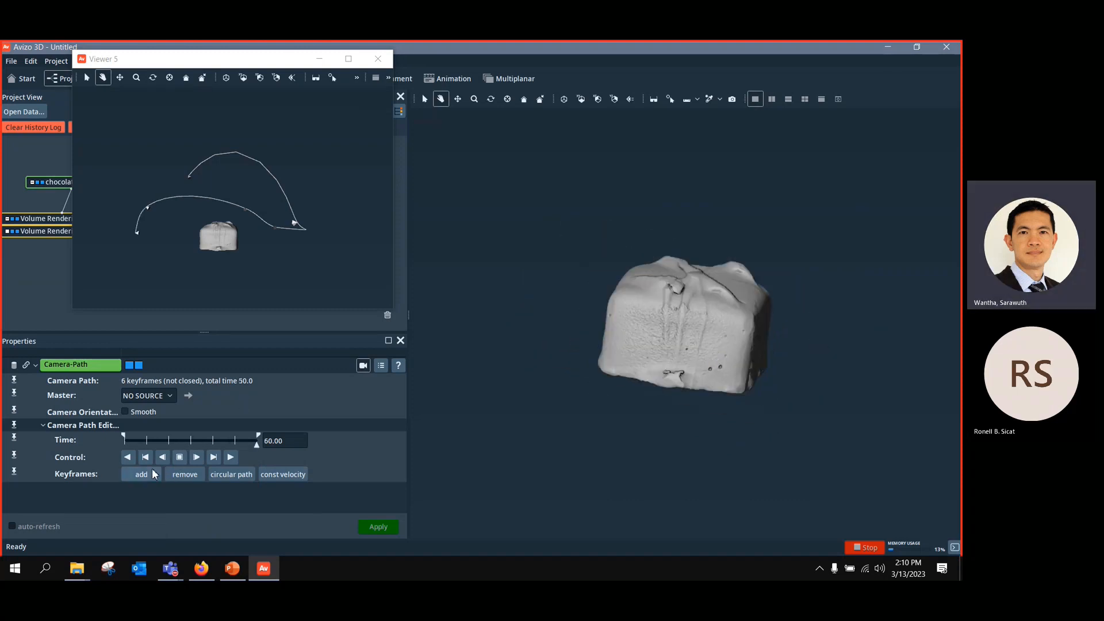
left_click(150, 475)
left_click_drag(920, 373, 550, 352)
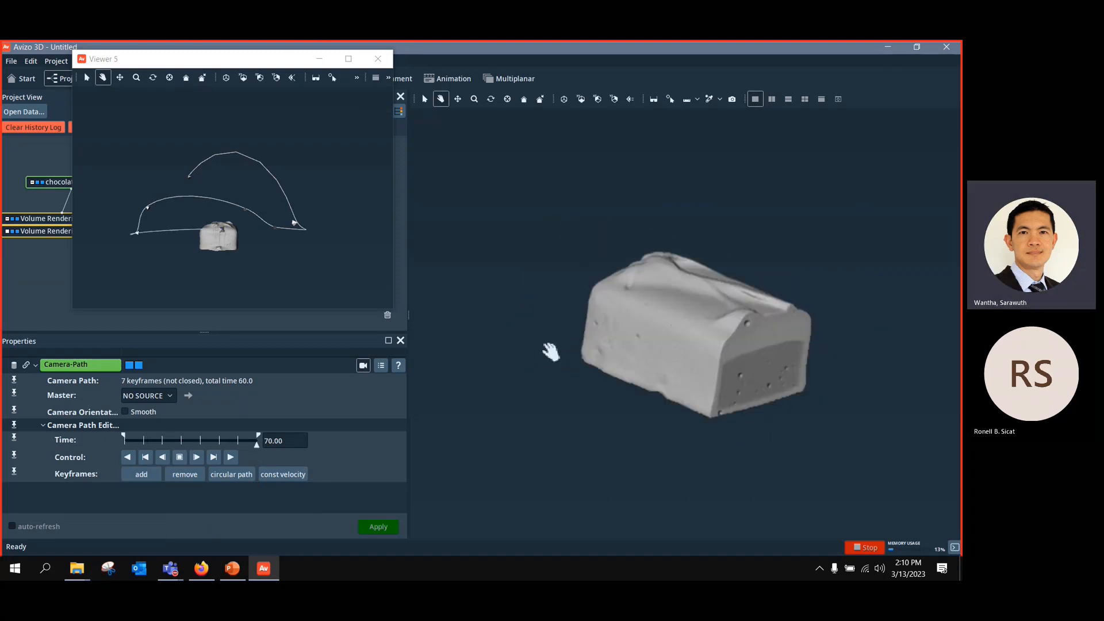
left_click(144, 474)
Step: Add keyframes at times 80 and 90 viewing the cut face and the long side, and close the Camera Path Editor
left_click_drag(696, 377, 833, 426)
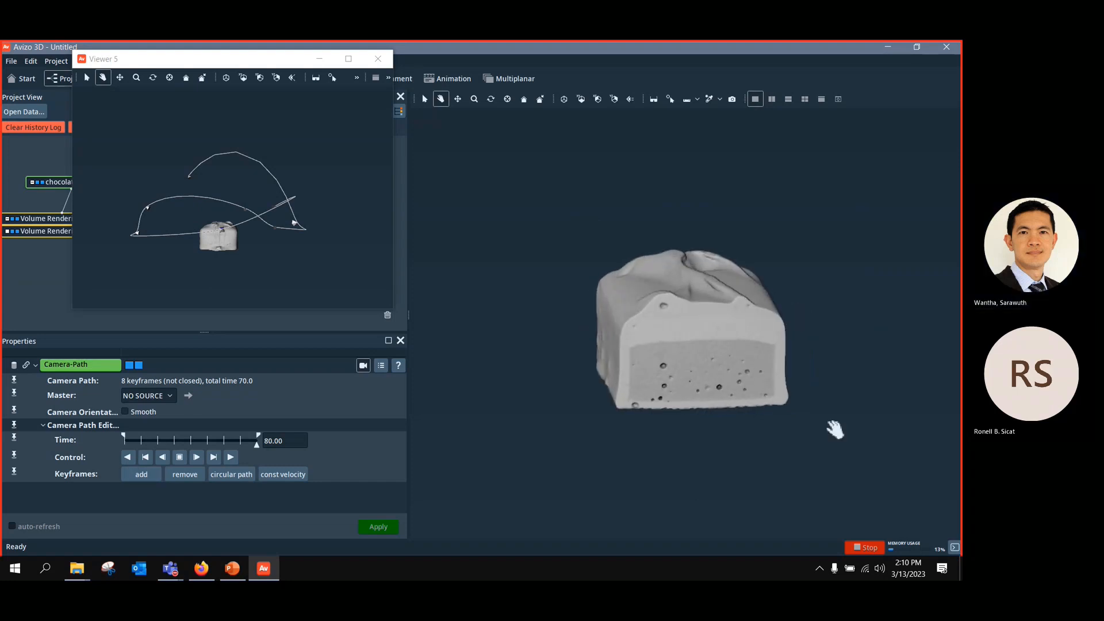
left_click(138, 473)
left_click_drag(707, 419, 597, 340)
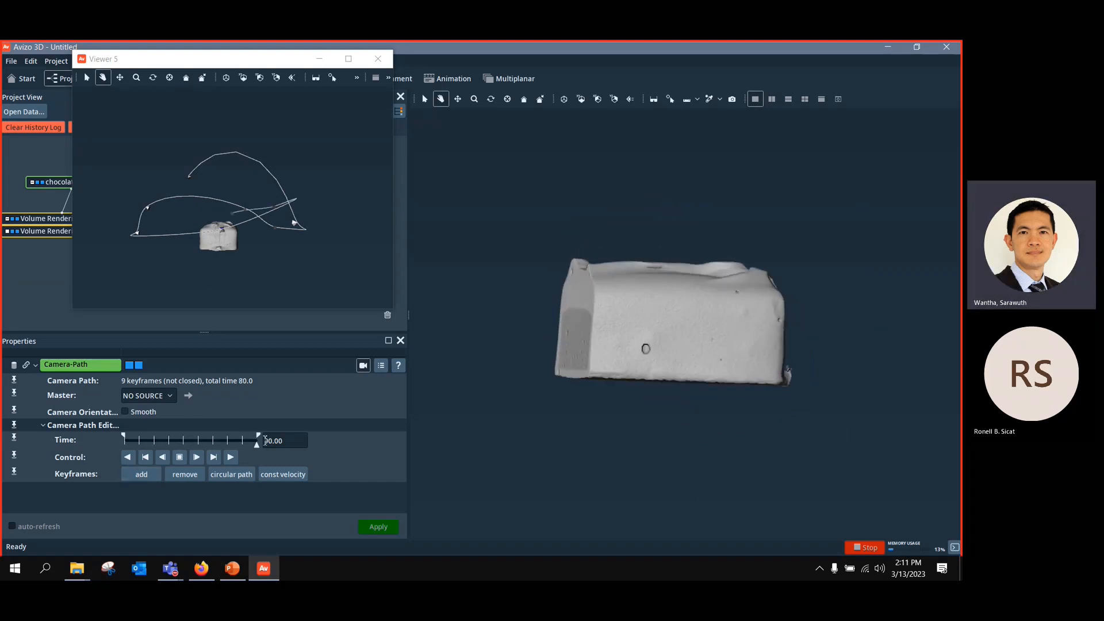
left_click(140, 473)
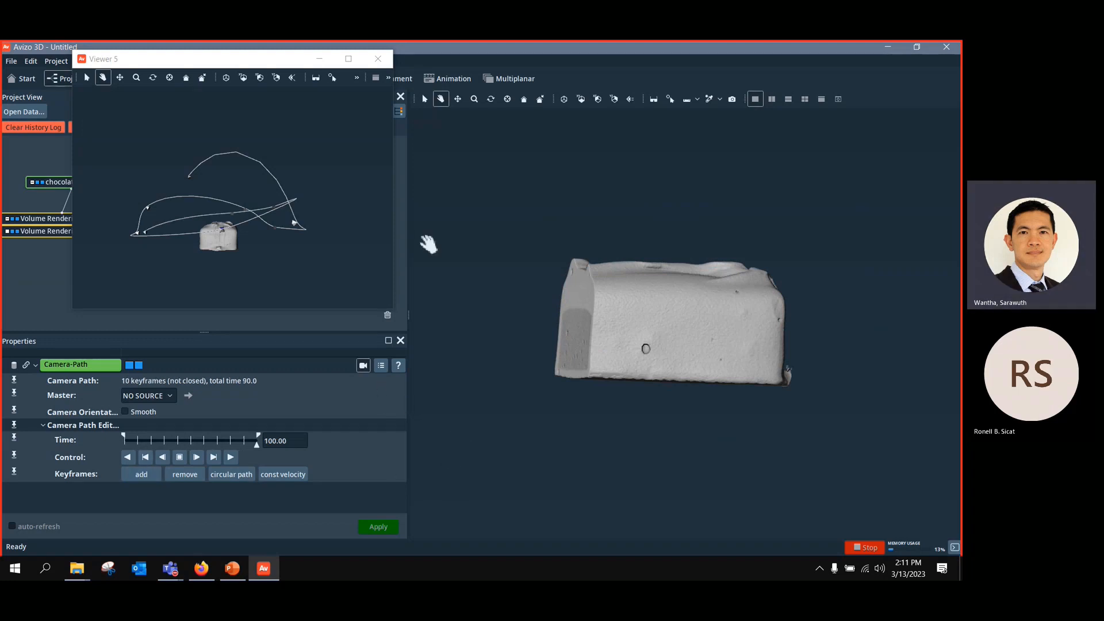
left_click(362, 366)
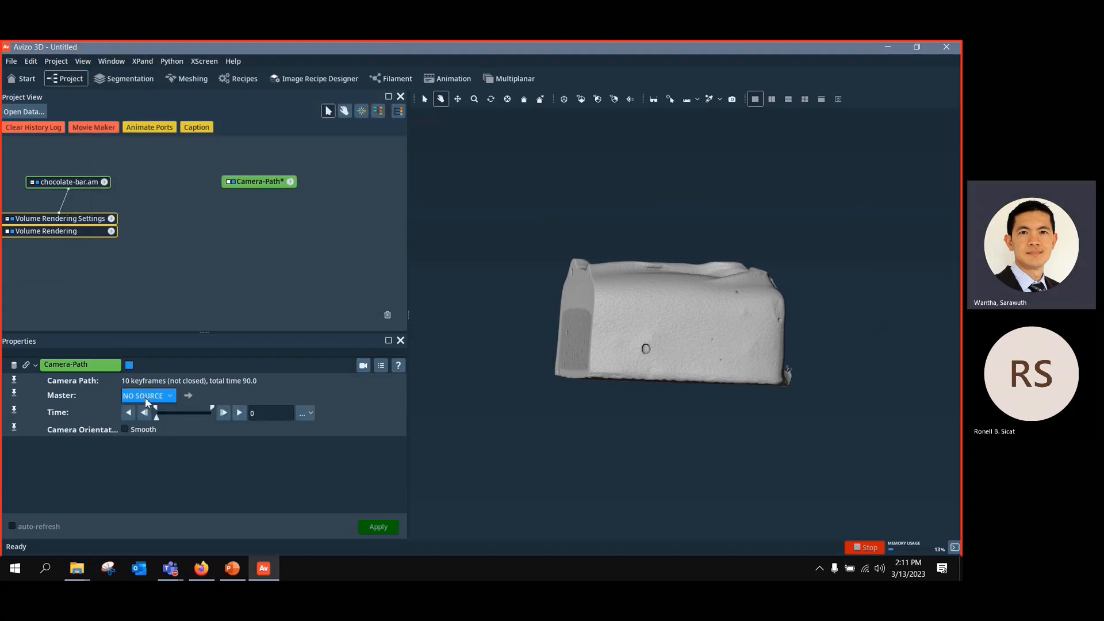
Step: Play the camera path preview and attach a Movie Maker module to Camera-Path
left_click(240, 413)
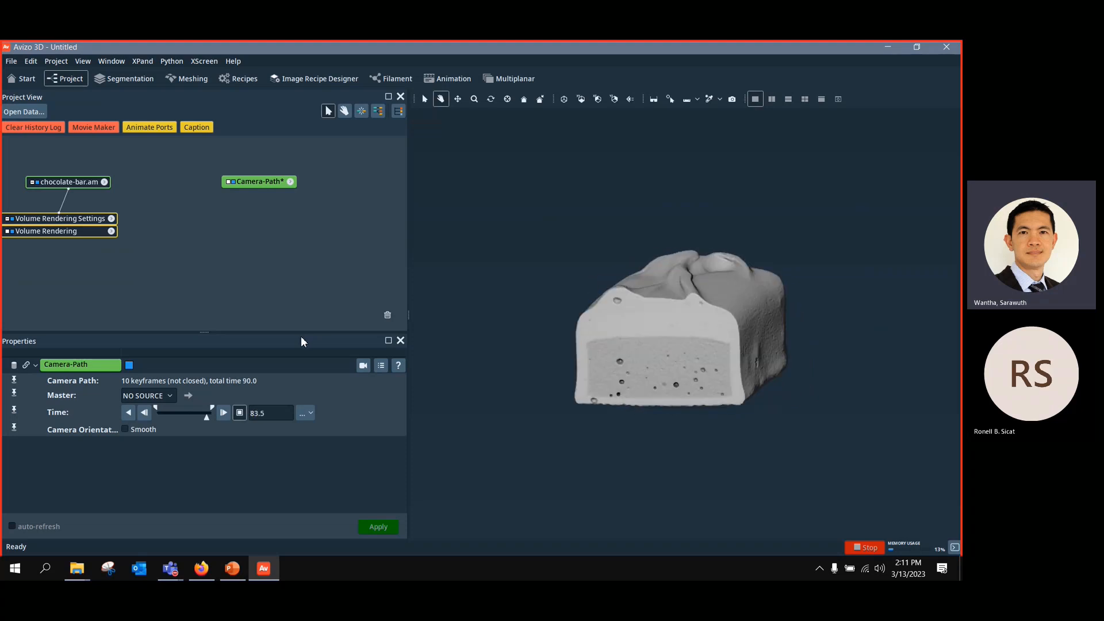
right_click(273, 189)
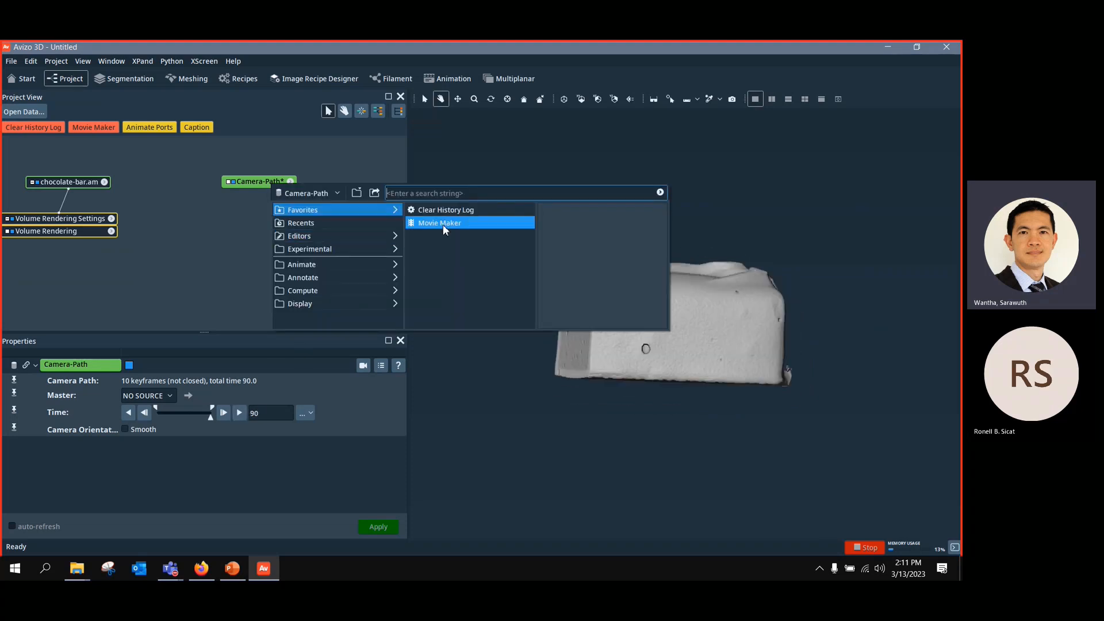
left_click(482, 222)
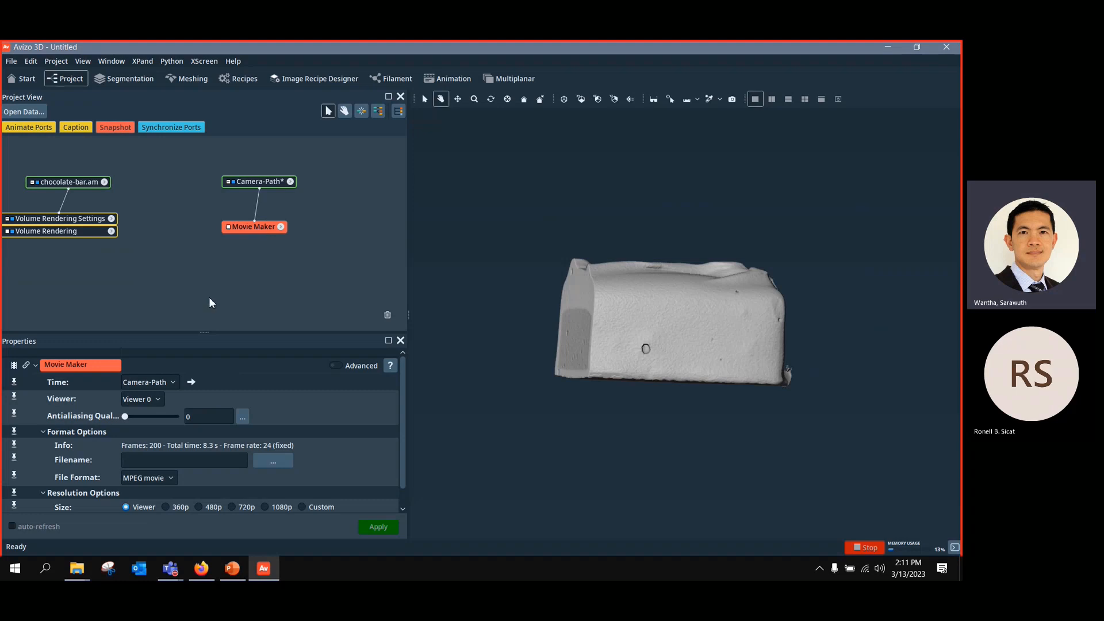
left_click_drag(204, 331, 214, 286)
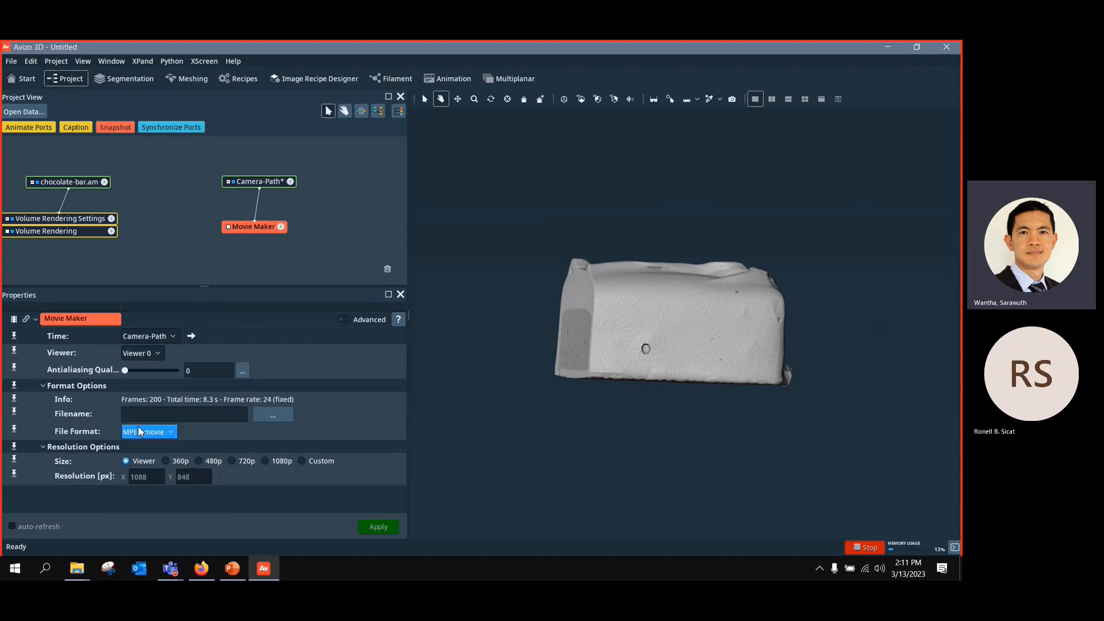
Step: Set the movie's output file to 1.mpg on the Desktop
left_click(260, 415)
left_click(233, 253)
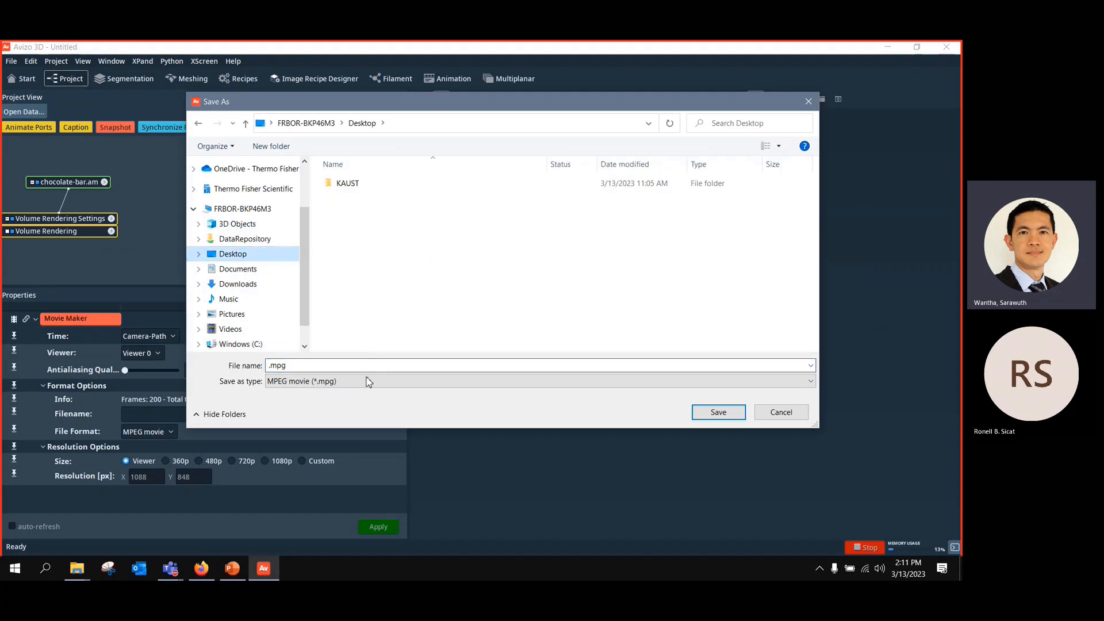
double_click(269, 369)
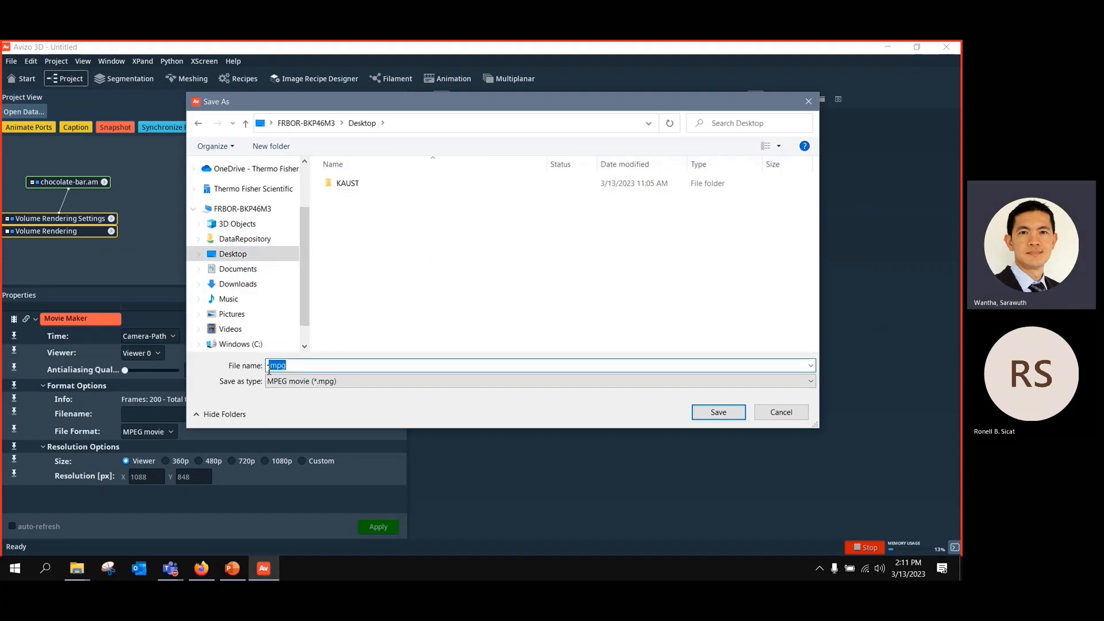
left_click(268, 369)
type("1")
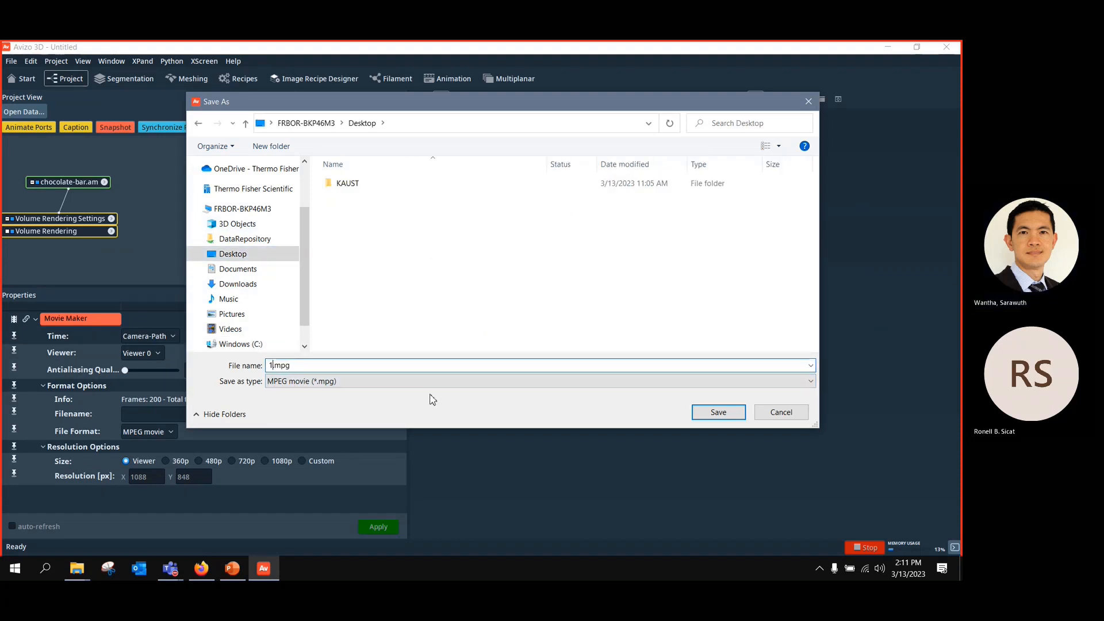
left_click(712, 413)
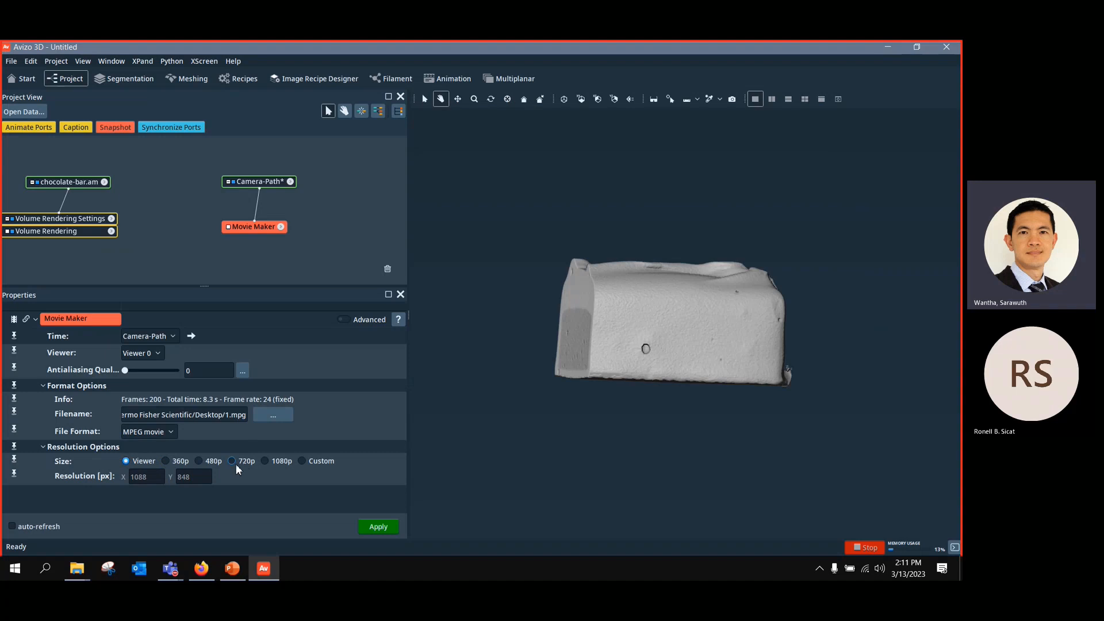
Step: Set the movie size to 480p with the MPEG movie format and render the movie
left_click(198, 461)
left_click(302, 461)
left_click(198, 461)
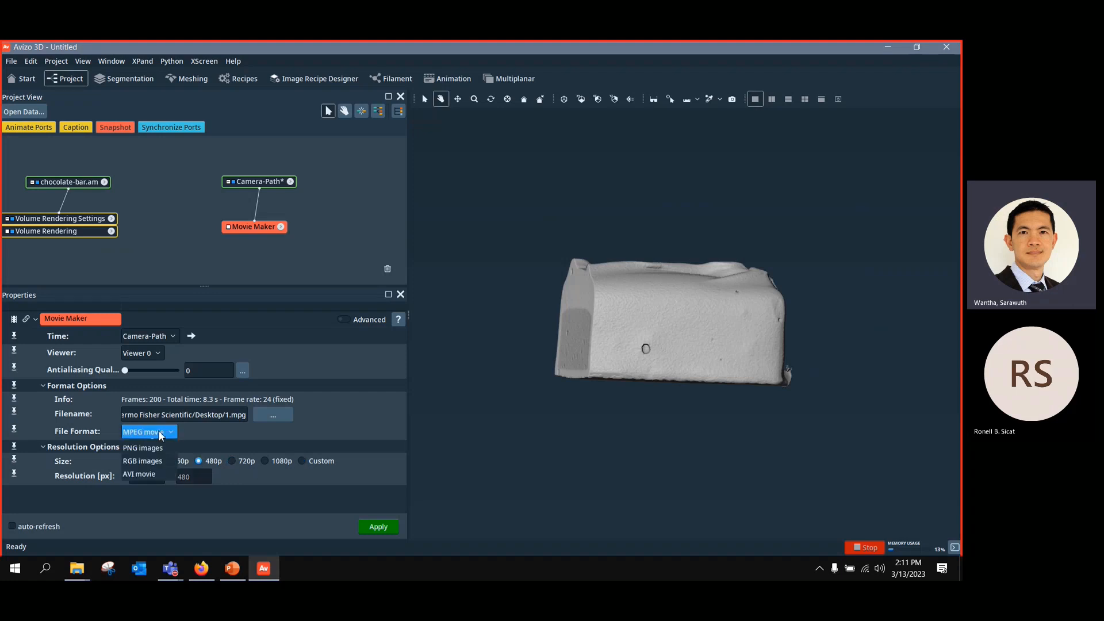
left_click(148, 431)
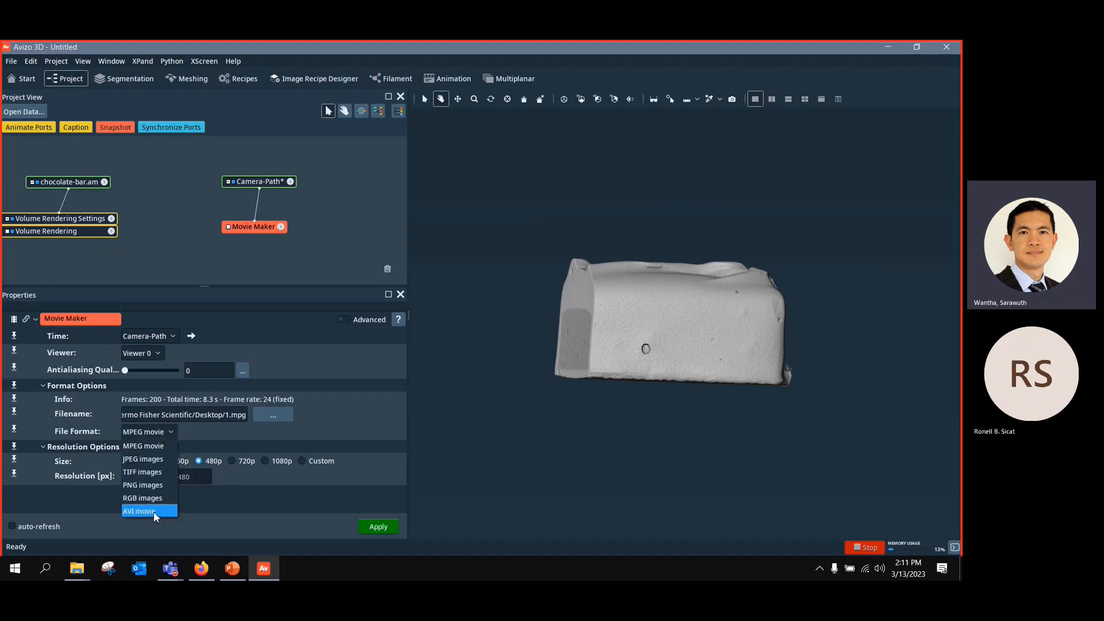
left_click(160, 447)
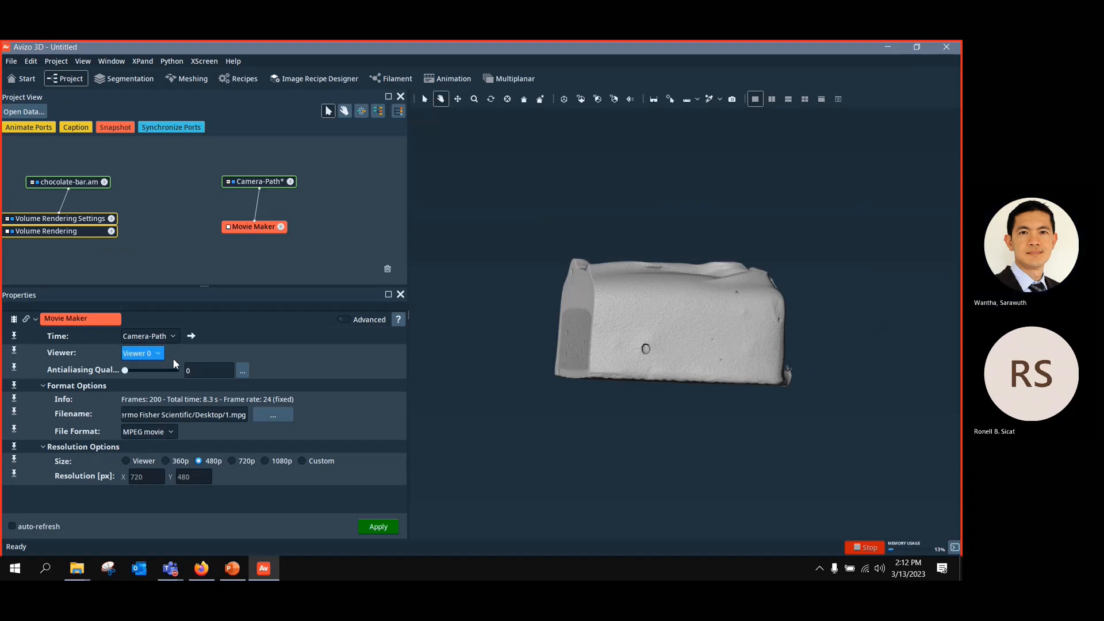
left_click(379, 527)
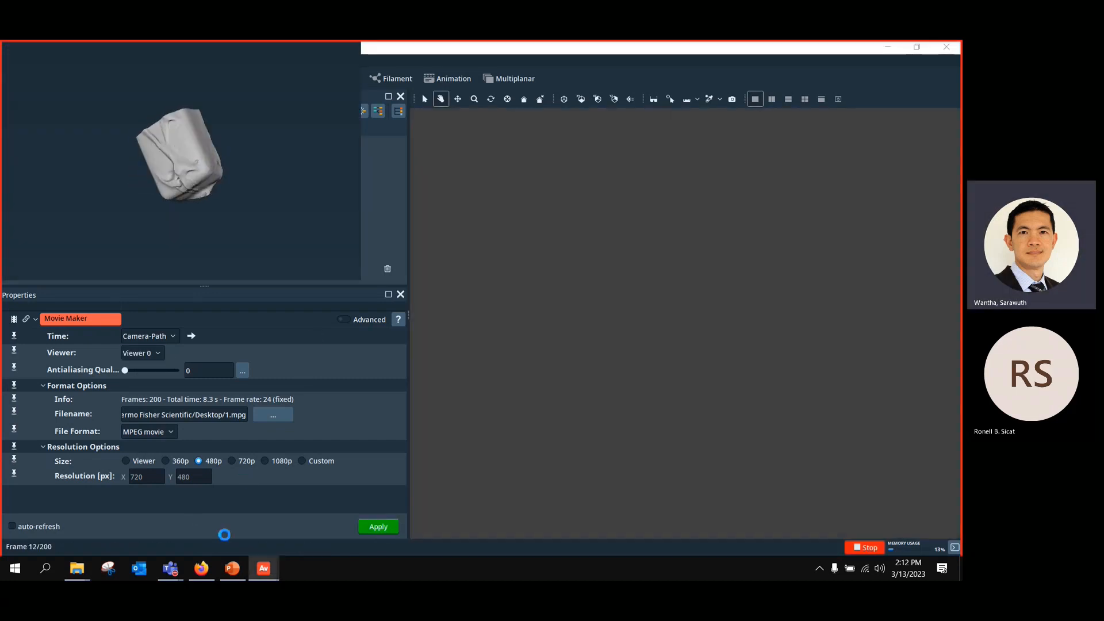
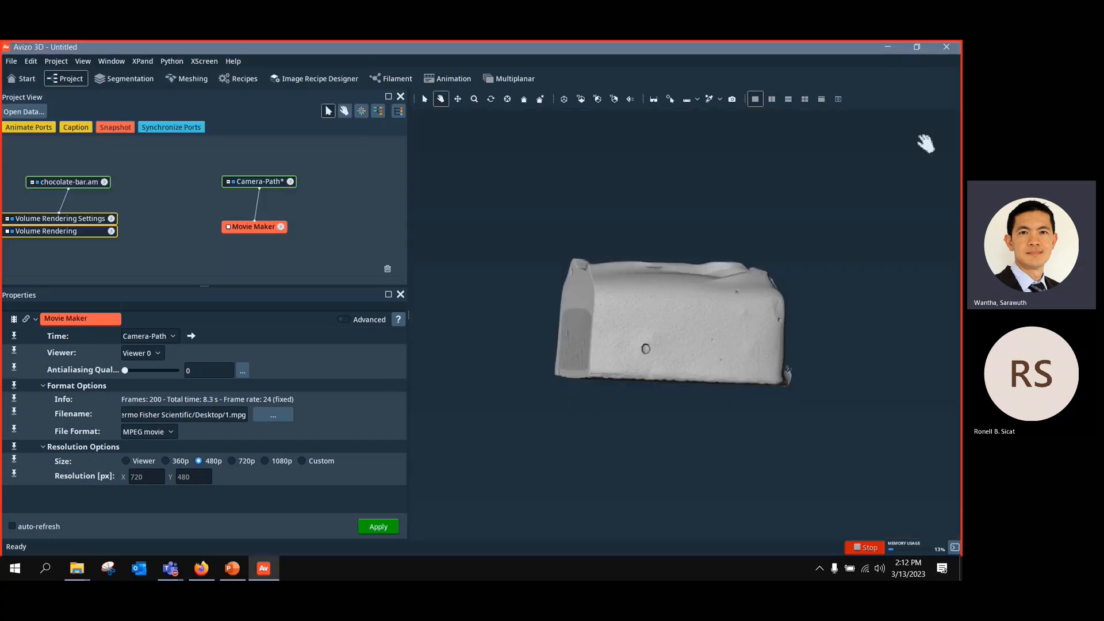
Step: Watch the rendered 1.mpg from the desktop in VLC media player, close it and return to Avizo
left_click(891, 53)
left_click(892, 53)
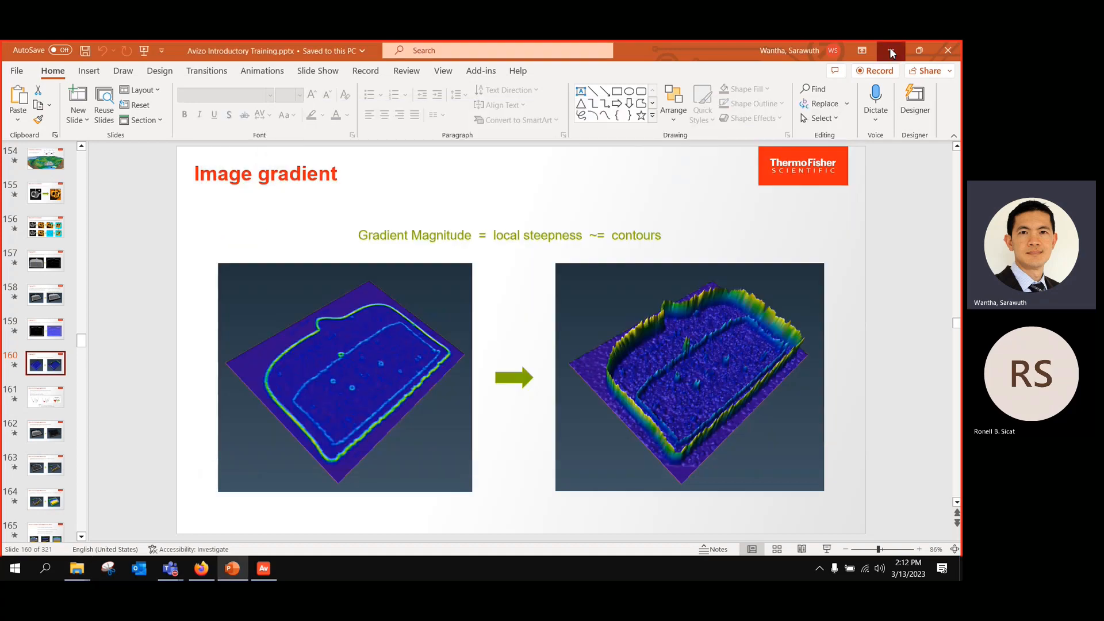
left_click(773, 113)
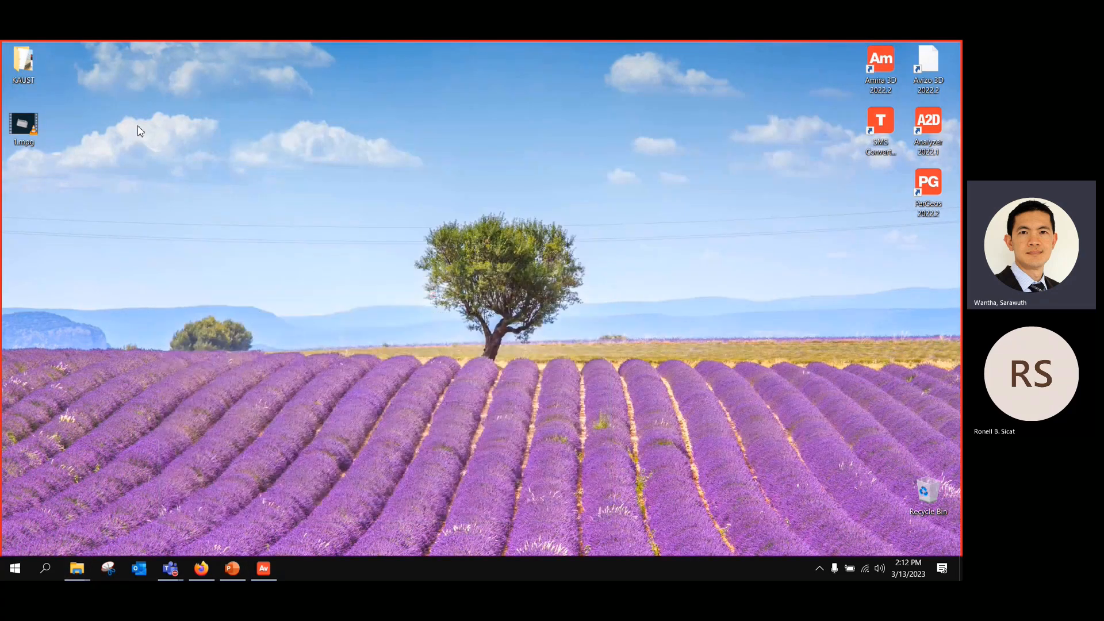
double_click(22, 122)
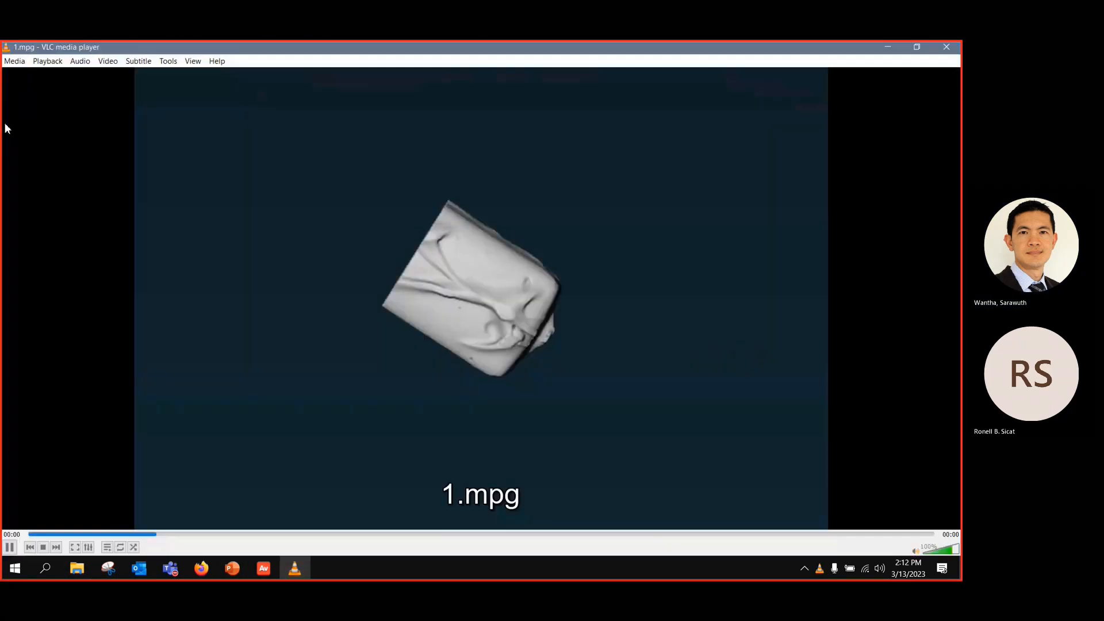
left_click(575, 372)
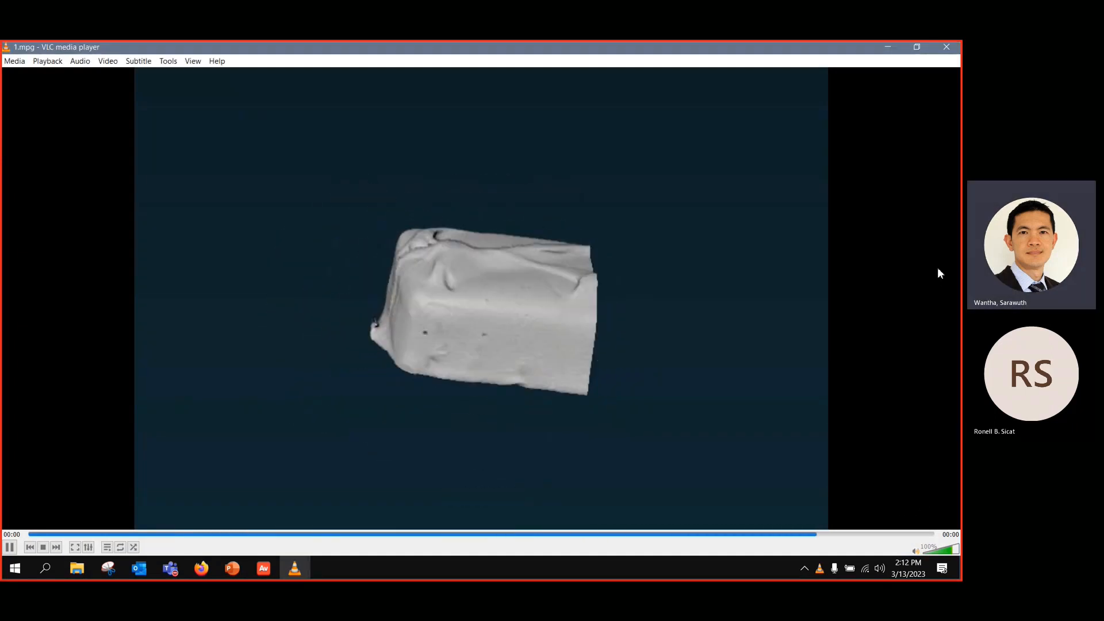
left_click(947, 51)
left_click(254, 563)
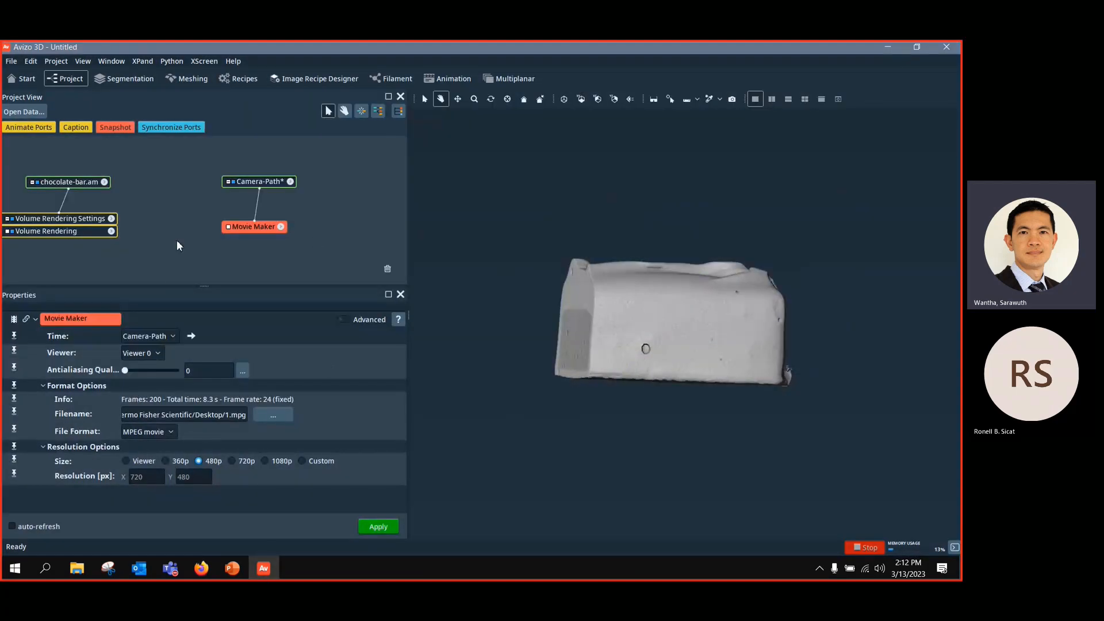
Step: Preview a temporary Camera Orbit object around the chocolate bar and remove it from the project
right_click(172, 242)
left_click(194, 292)
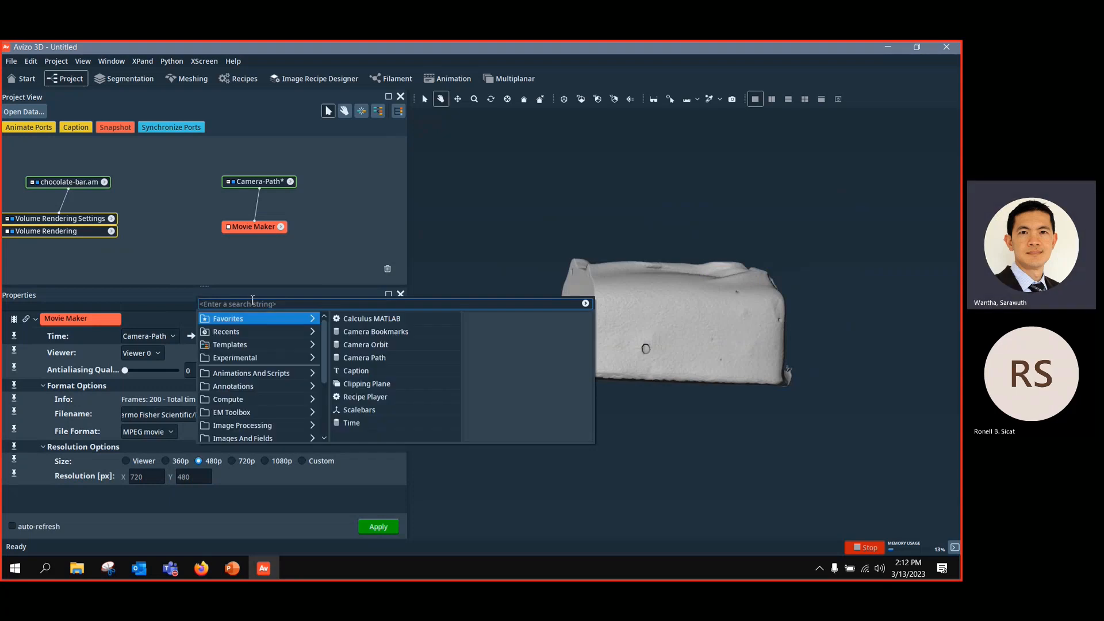
right_click(143, 249)
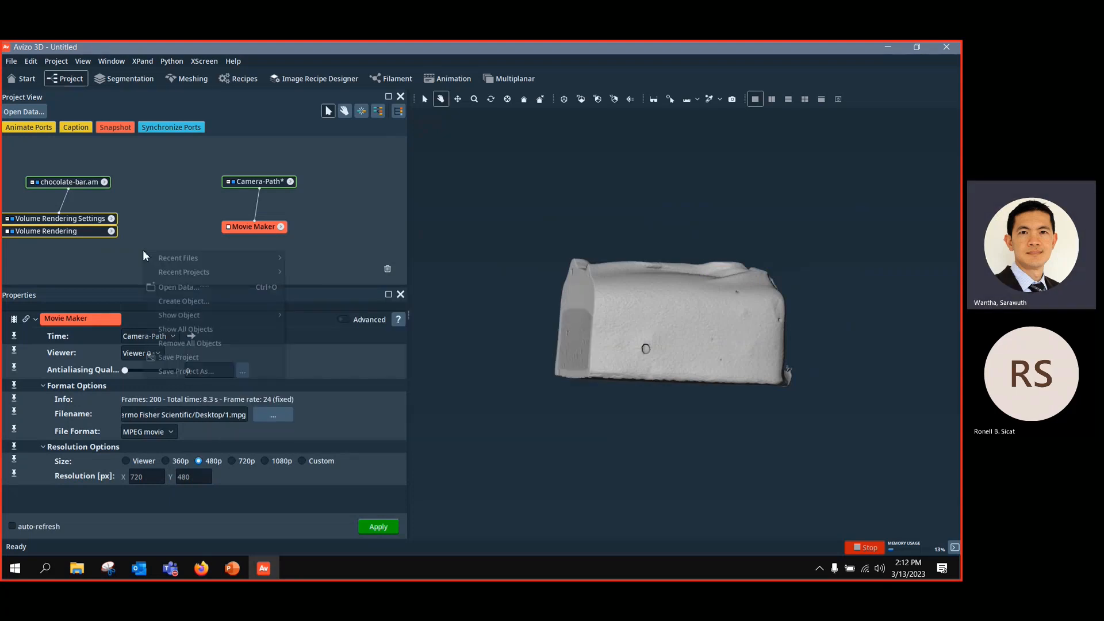
left_click(191, 300)
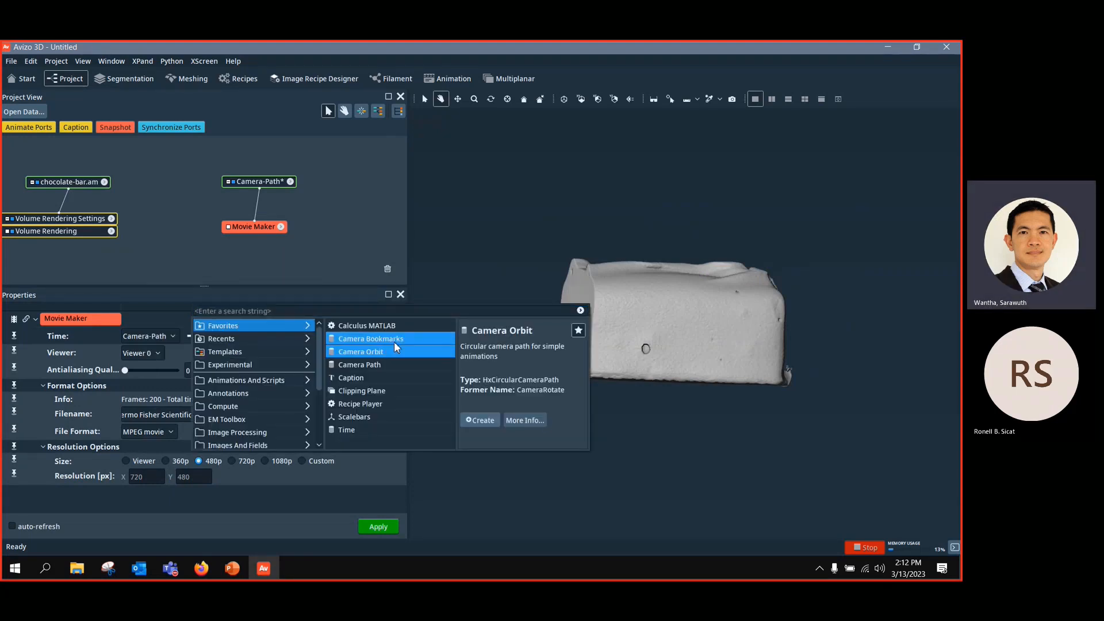
left_click(476, 417)
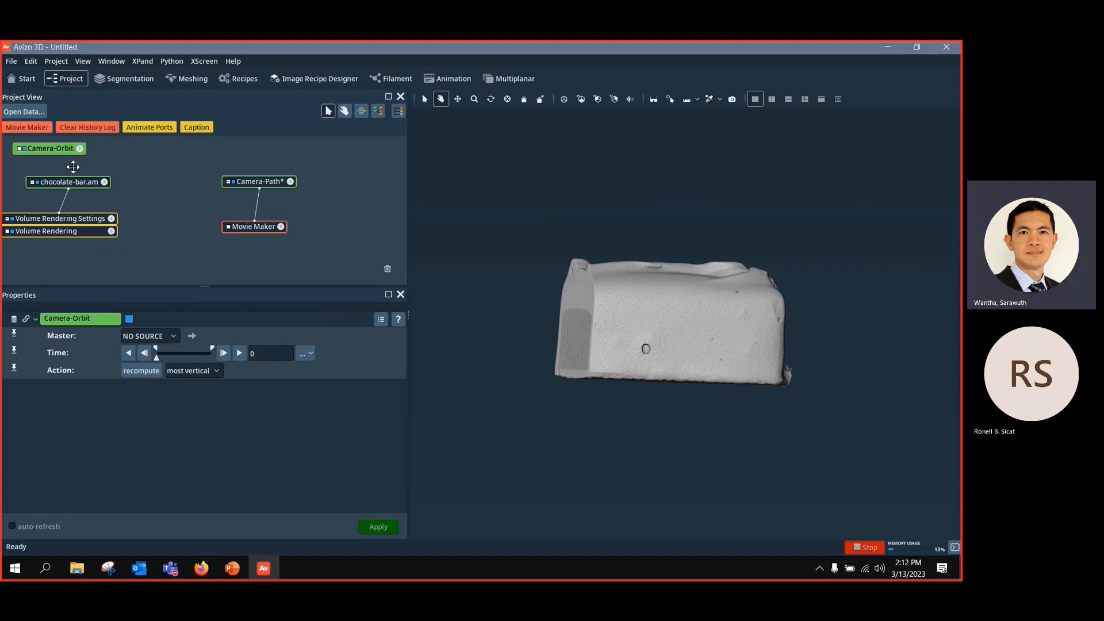
left_click_drag(63, 147, 208, 263)
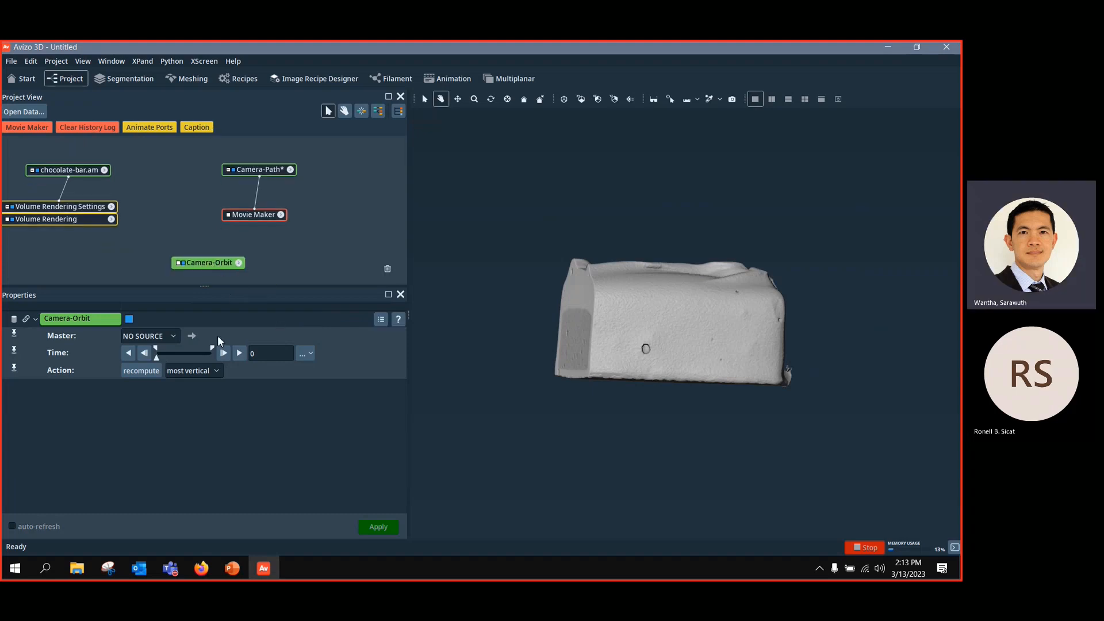
left_click(236, 353)
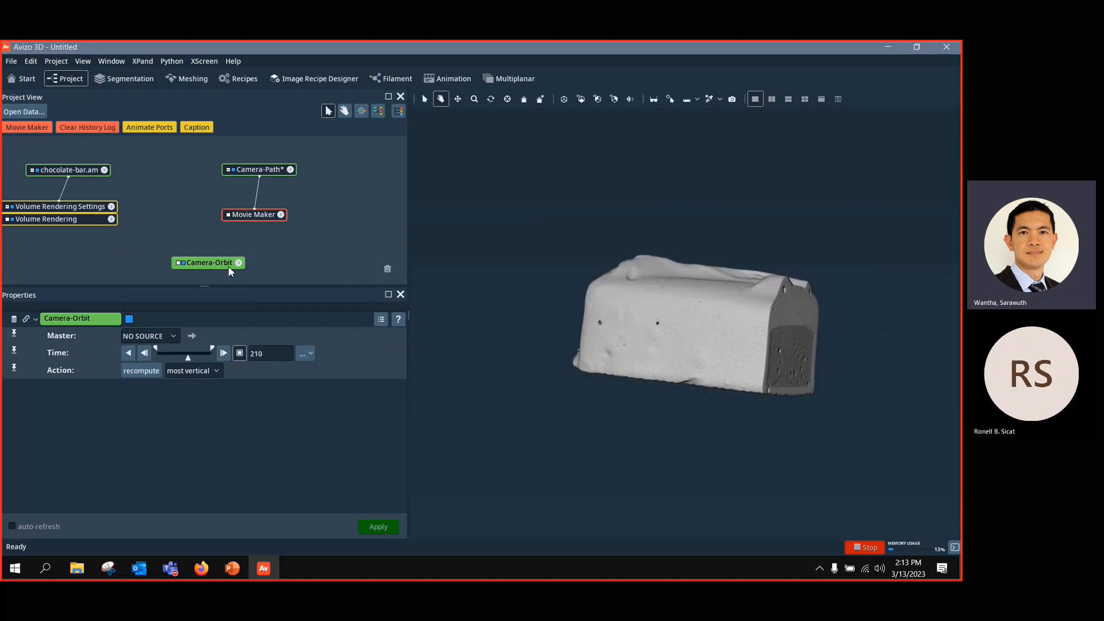
key("Delete")
left_click(473, 315)
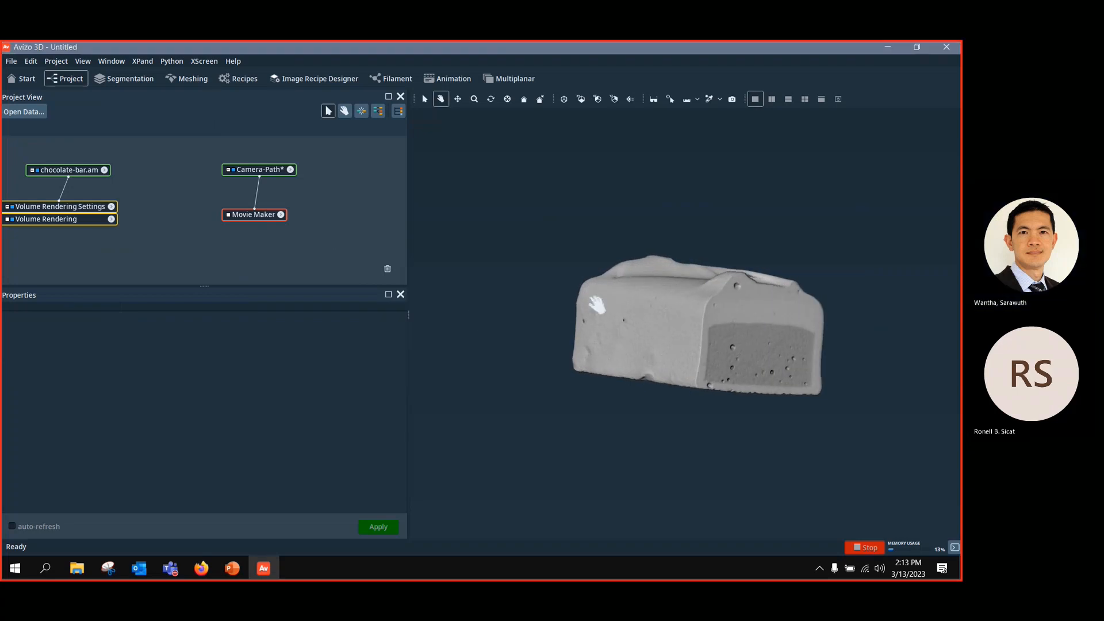
Step: Delete the Movie Maker module and set the Camera-Path time to 0
left_click_drag(259, 169, 256, 182)
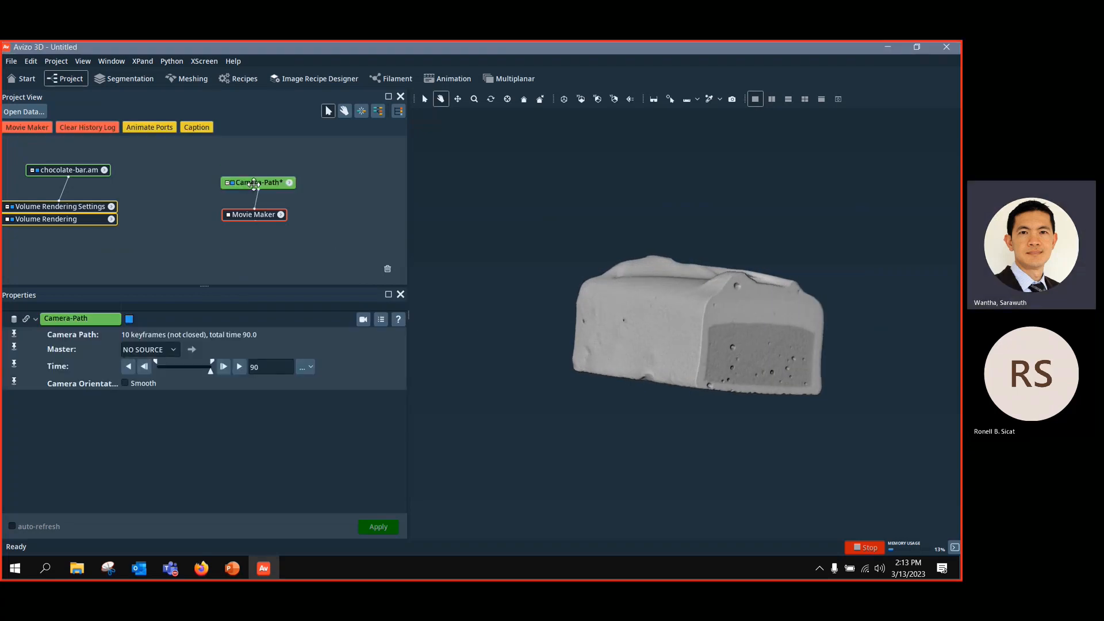
left_click(248, 216)
key("Delete")
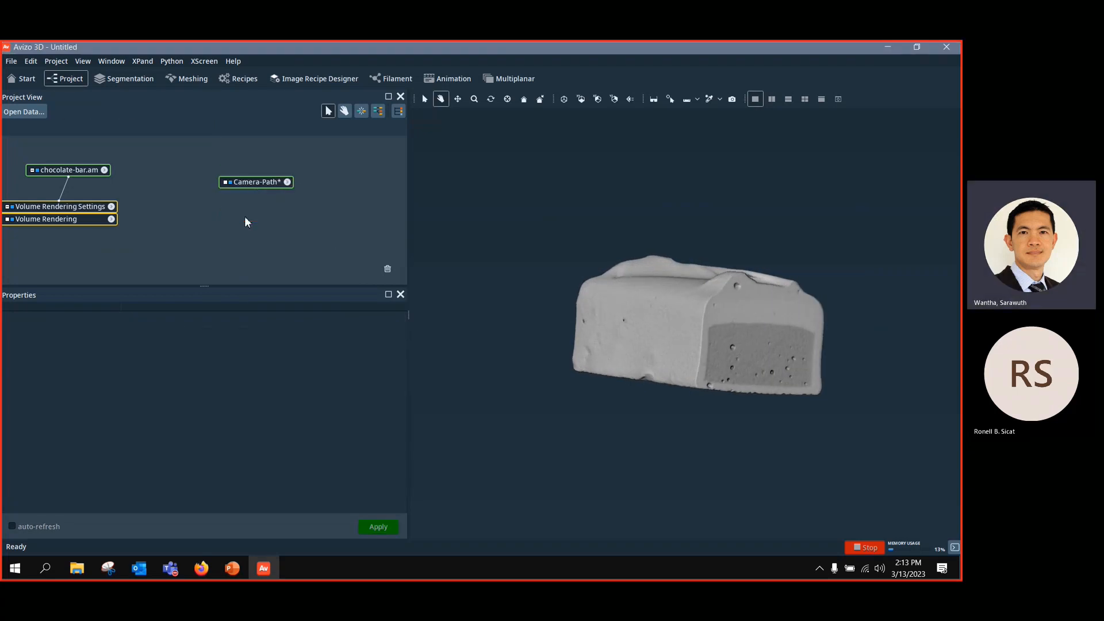
left_click_drag(256, 184, 229, 205)
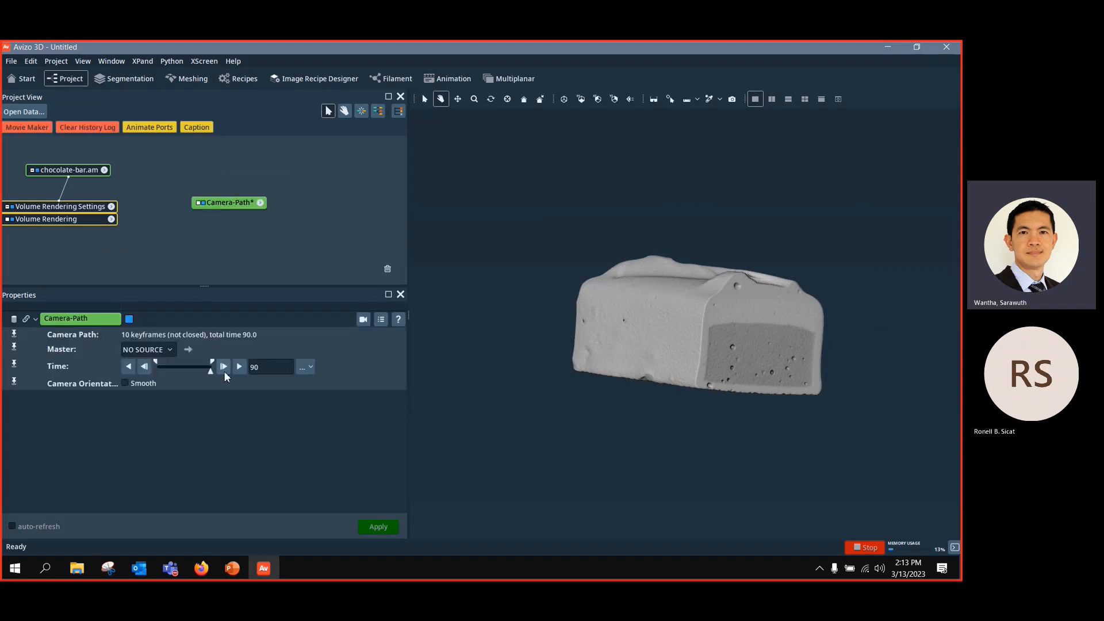
left_click_drag(211, 370, 139, 379)
left_click_drag(739, 310, 785, 321)
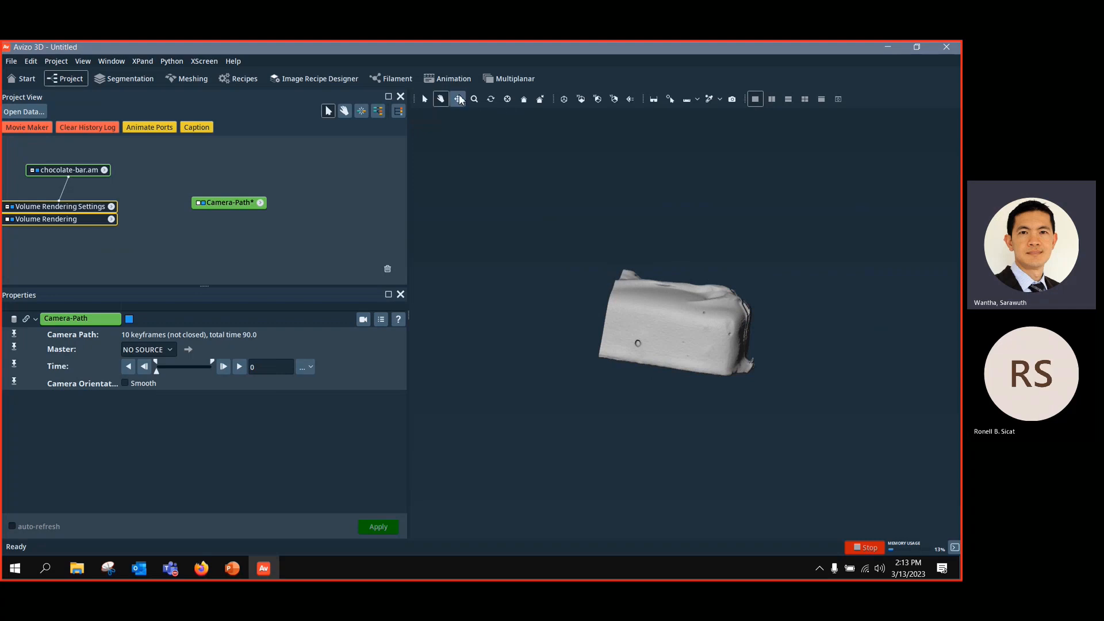
Step: Switch to the Animation workroom and widen the Animation Director area
key("ctrl")
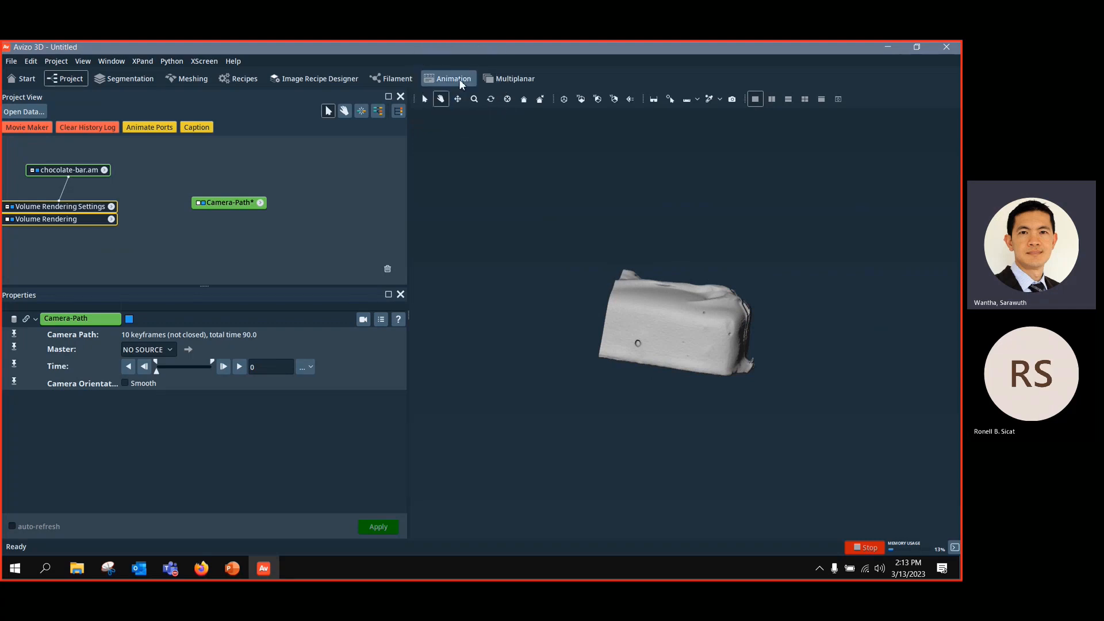
key("ctrl")
left_click(459, 81)
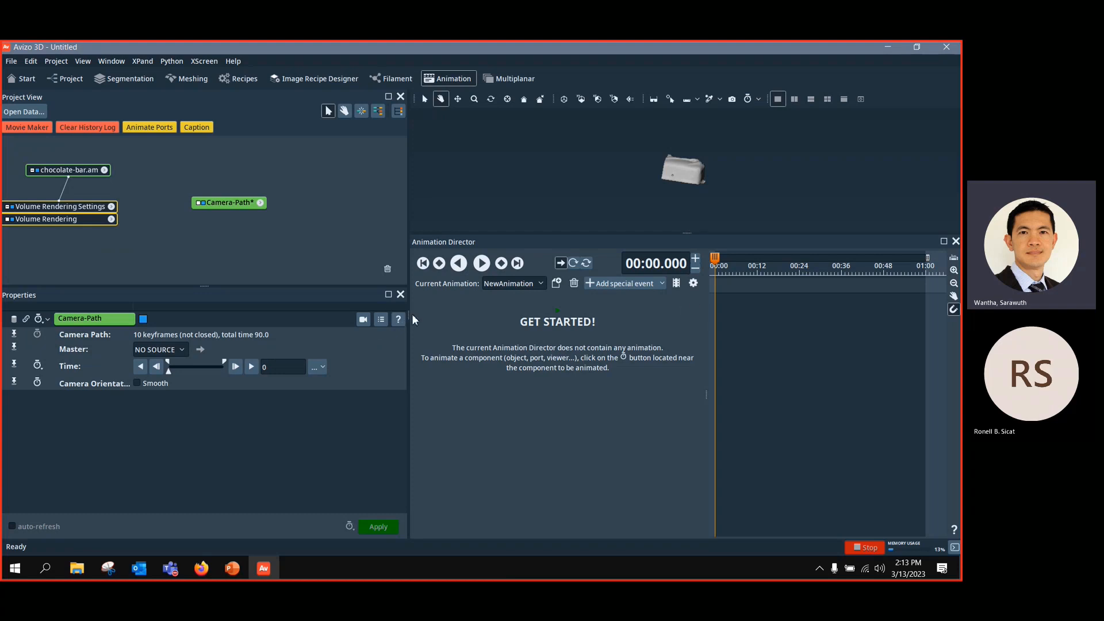
left_click_drag(407, 319, 300, 320)
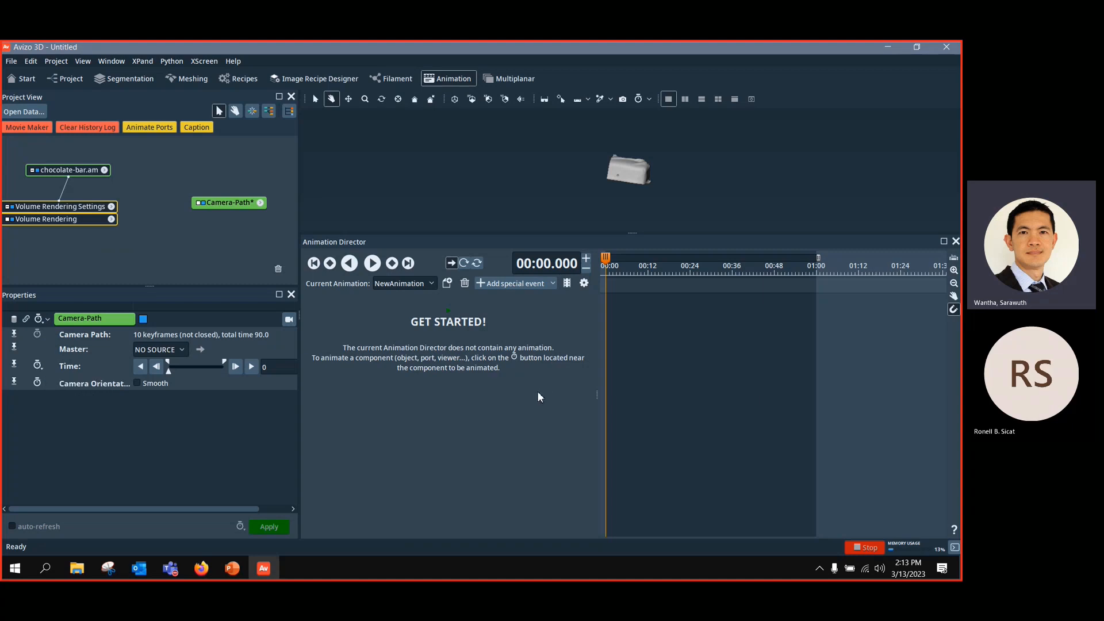
Step: Add Camera-Path's Time value to the animation with a keyframe at 00:00 and move the timeline marker to 00:03.000
left_click(226, 203)
left_click(42, 372)
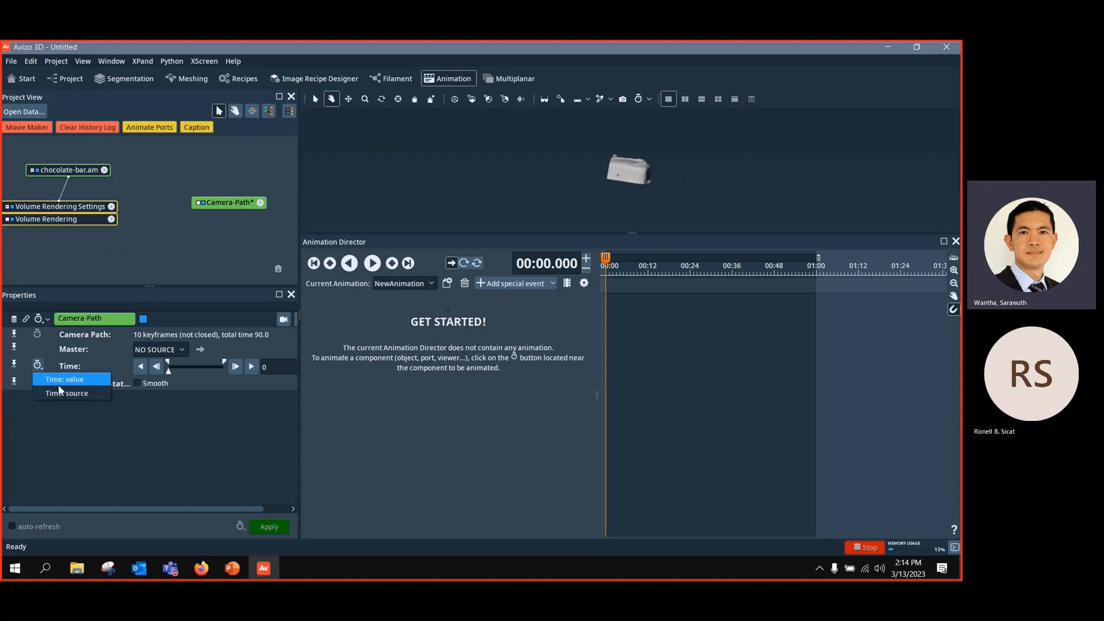
left_click(57, 384)
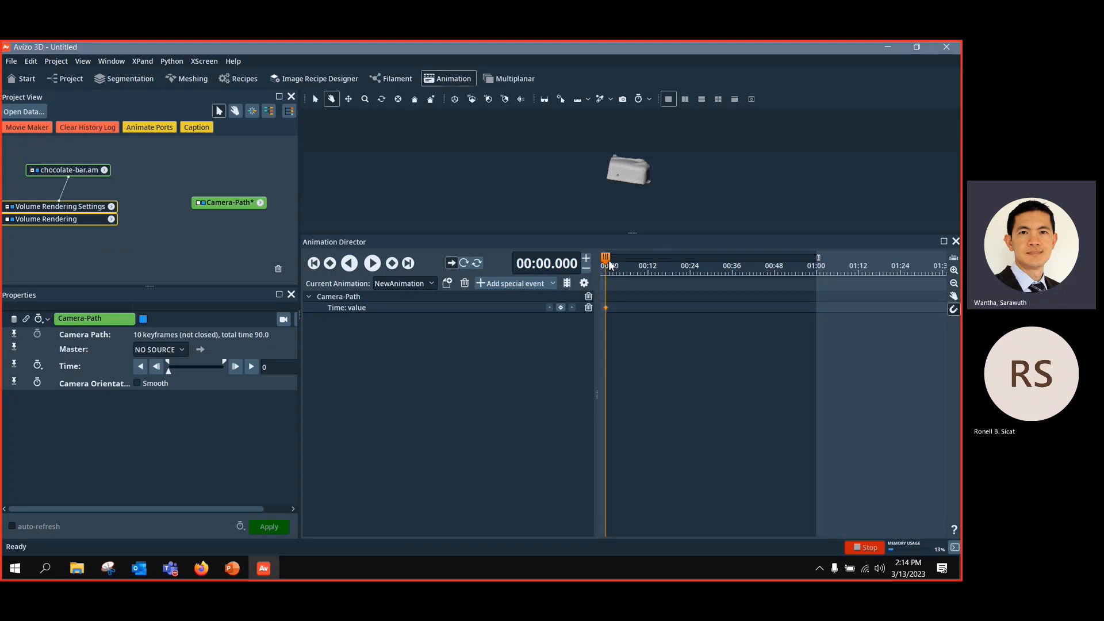
left_click_drag(609, 262, 621, 262)
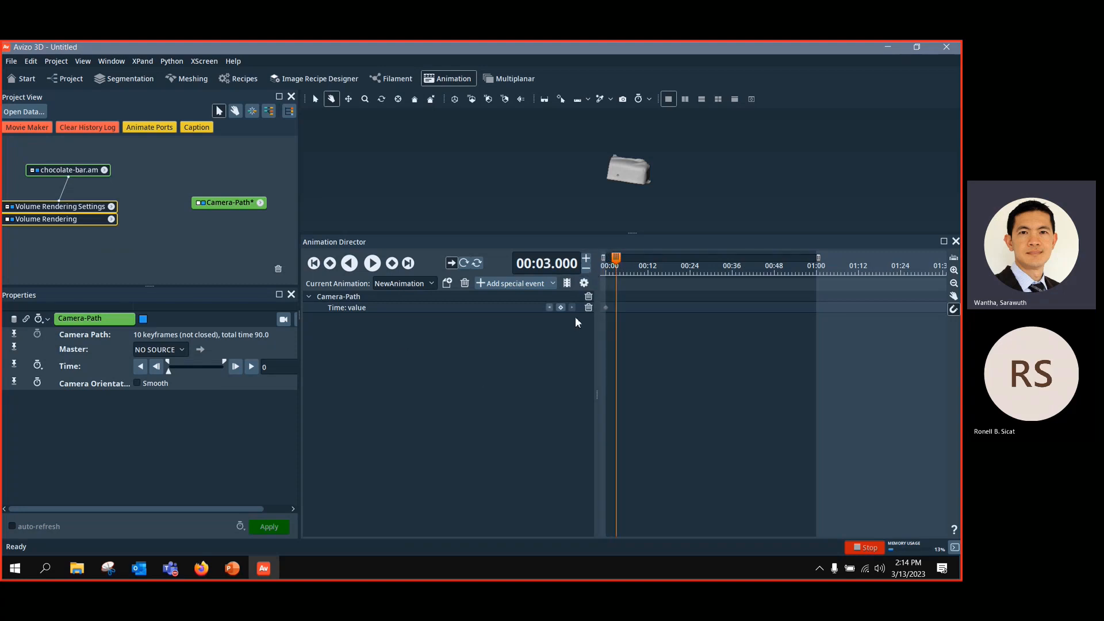
Step: Set the Camera-Path time to 30 and record it as a keyframe at 00:03.000
left_click_drag(168, 371, 180, 374)
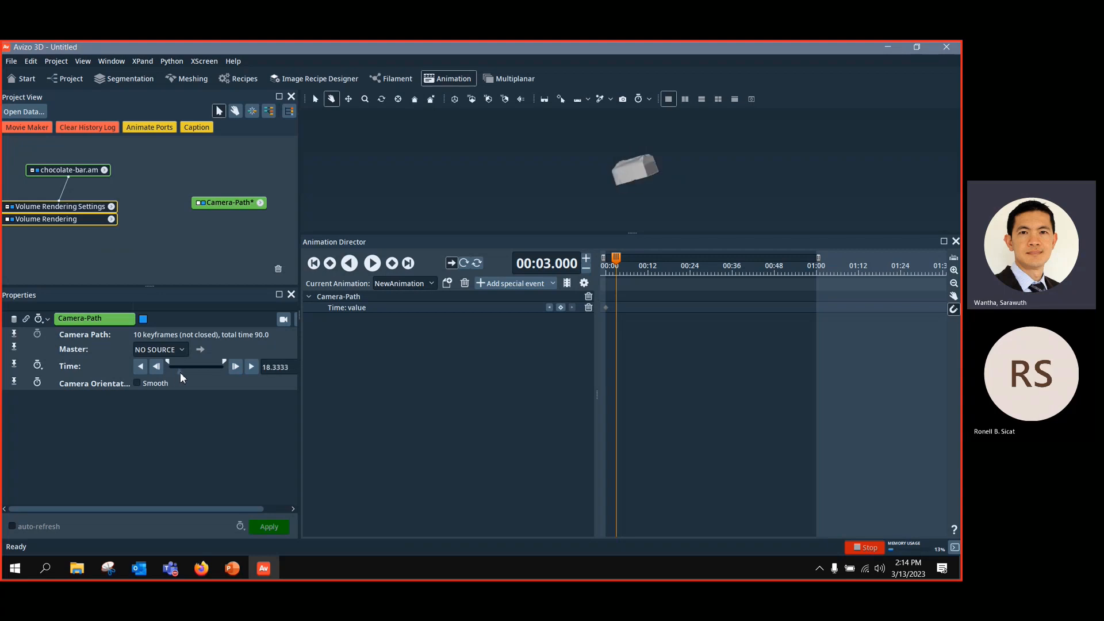
left_click_drag(284, 368, 261, 369)
type("30")
left_click(561, 308)
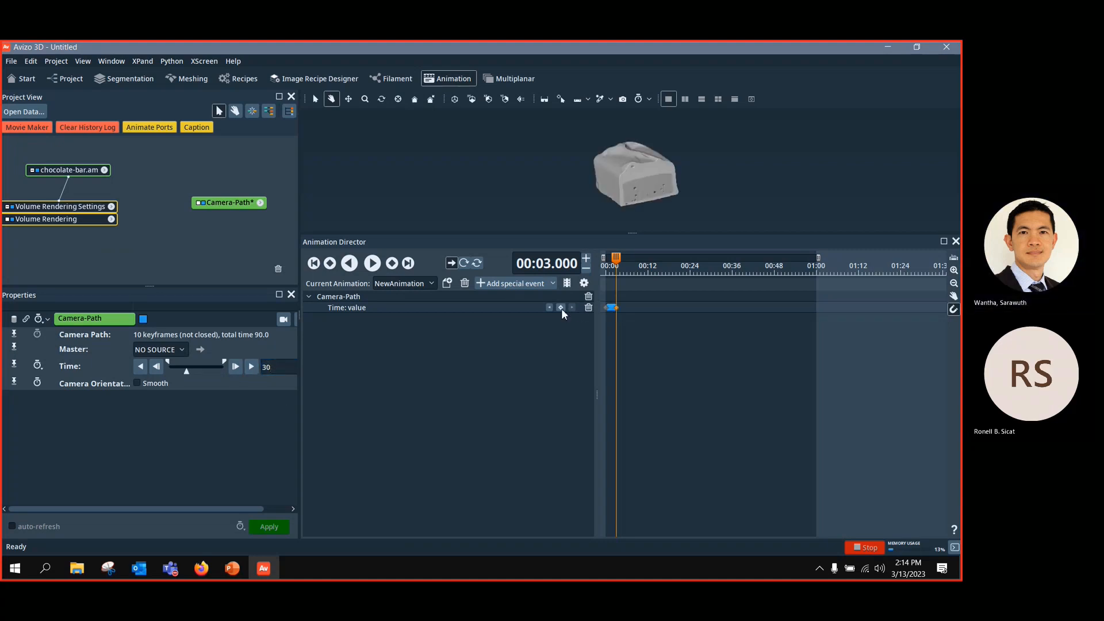
Step: Add a Camera-Path keyframe at 00:06.000 with the time value set to 60
left_click_drag(616, 260, 634, 264)
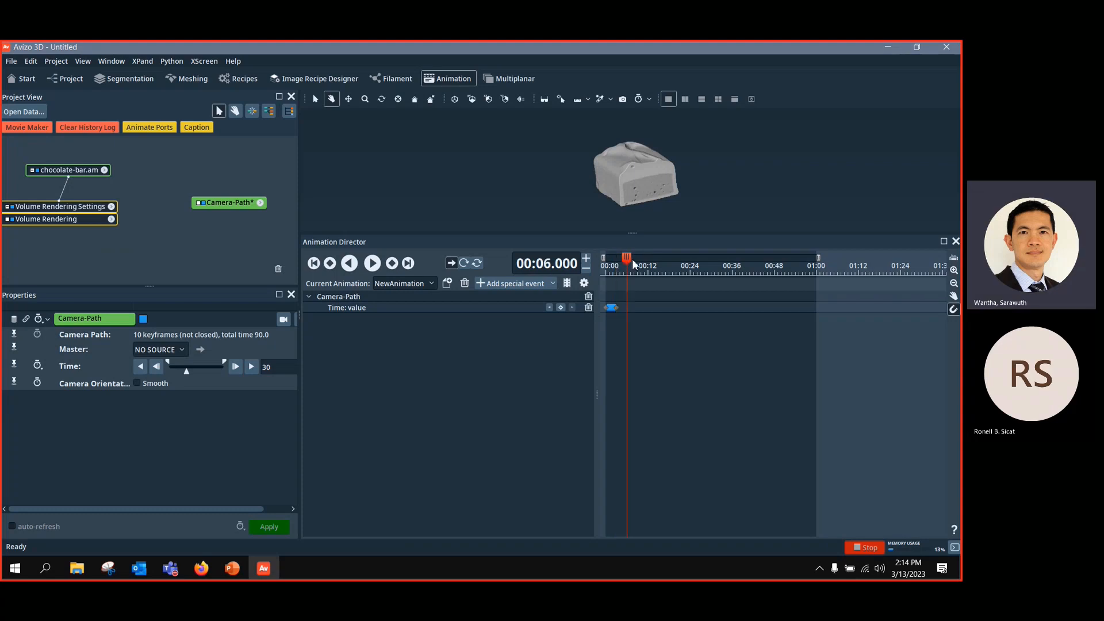
double_click(281, 373)
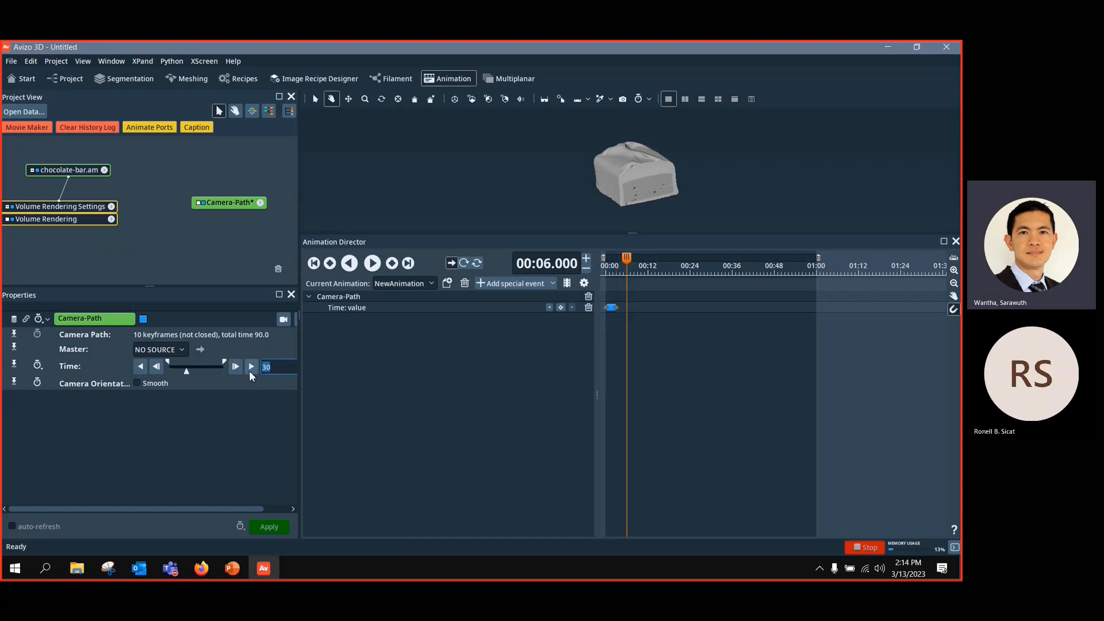
left_click(561, 308)
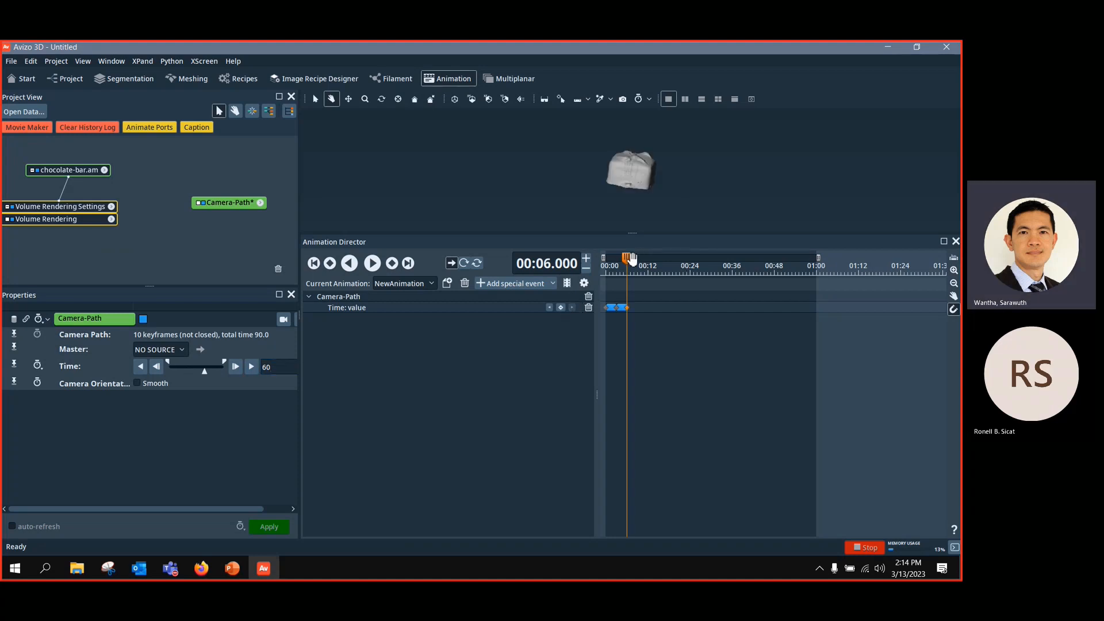
Step: Add a Camera-Path keyframe at 00:09.000 with the time value set to 90
left_click_drag(627, 258, 638, 262)
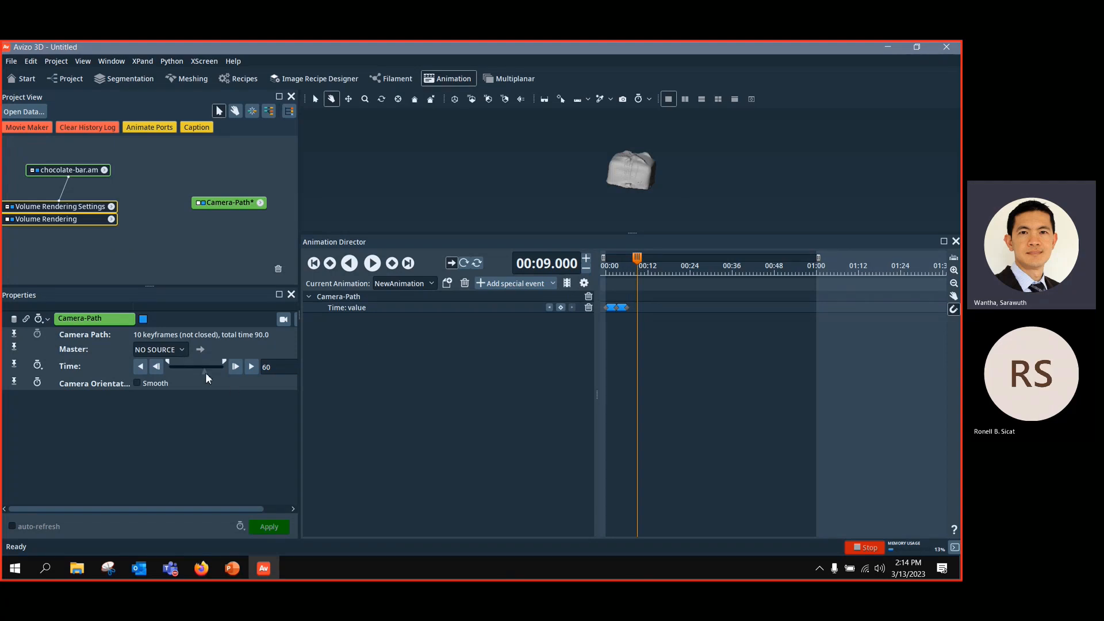
left_click_drag(205, 373, 227, 374)
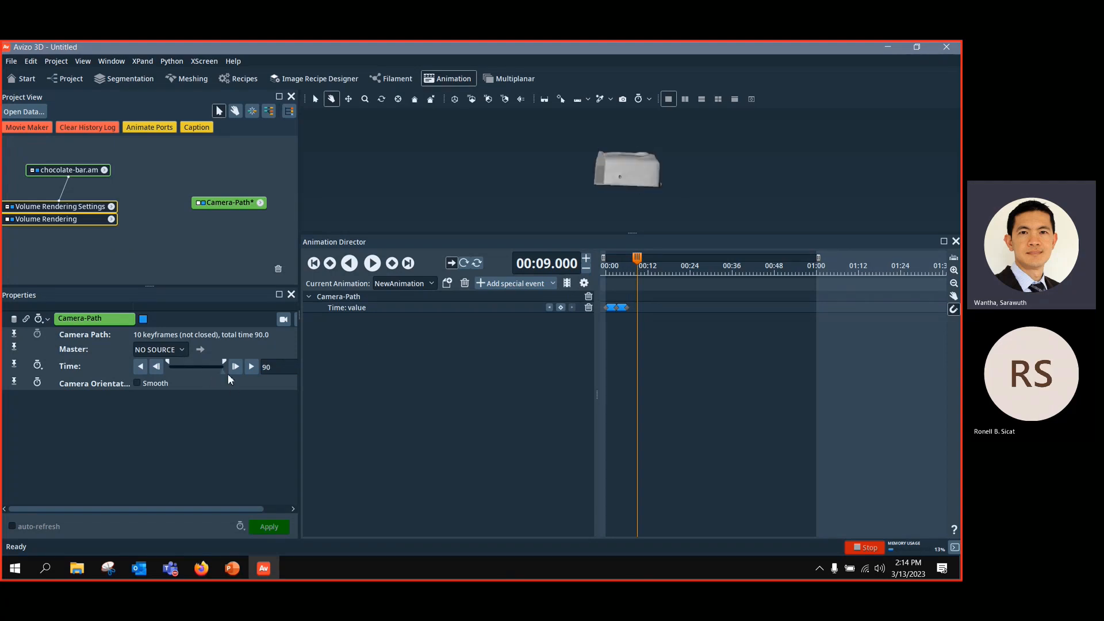
left_click(560, 308)
Step: Play the camera animation from 00:00.000 to preview the chocolate bar's motion
left_click_drag(636, 257, 605, 257)
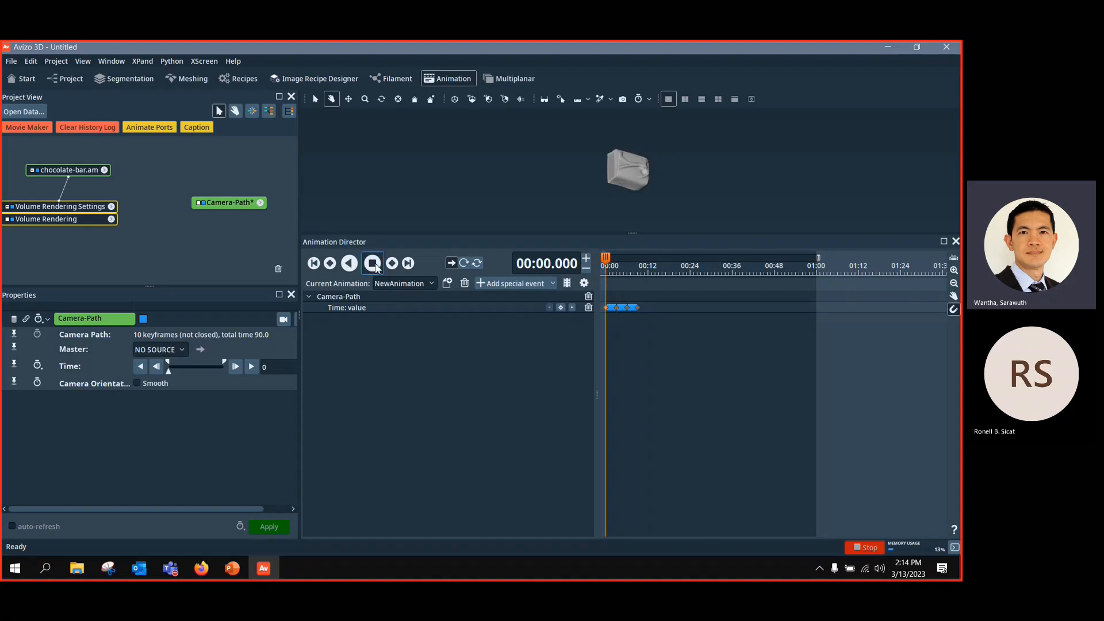
left_click(373, 263)
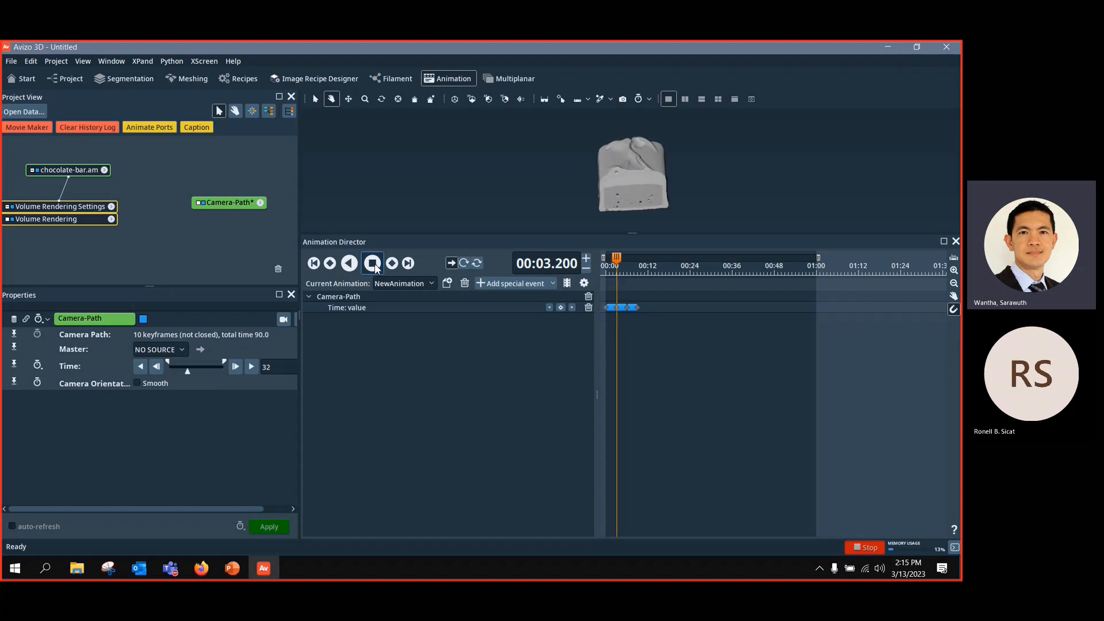
left_click(373, 264)
left_click(373, 263)
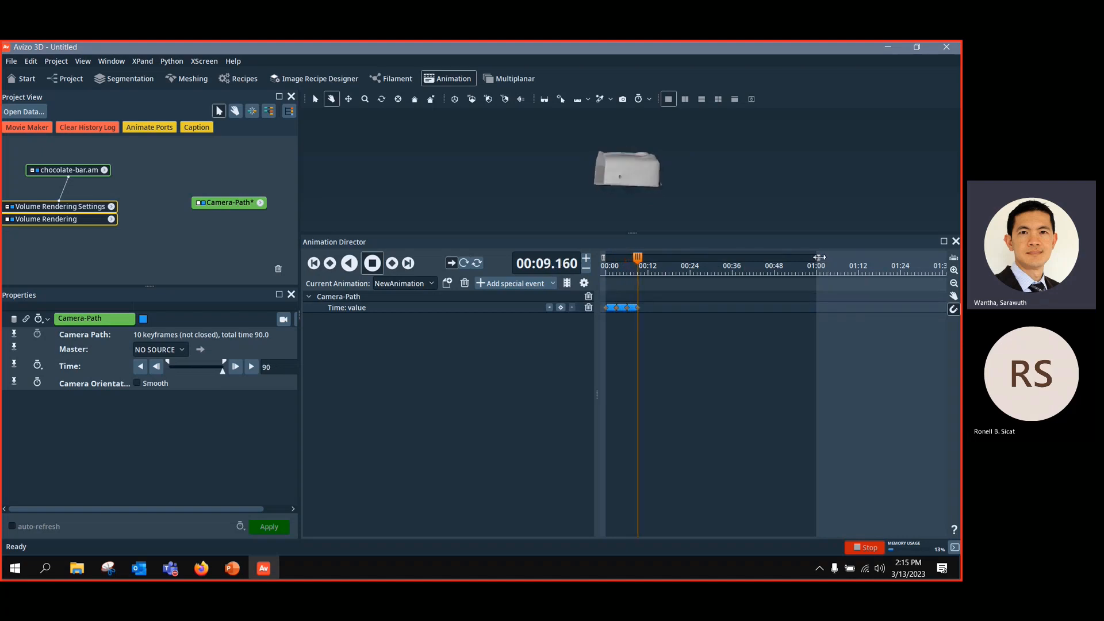
Step: Shorten the animation range to end at 00:11.000 and return the timeline marker to 00:00.000
left_click_drag(817, 257, 640, 286)
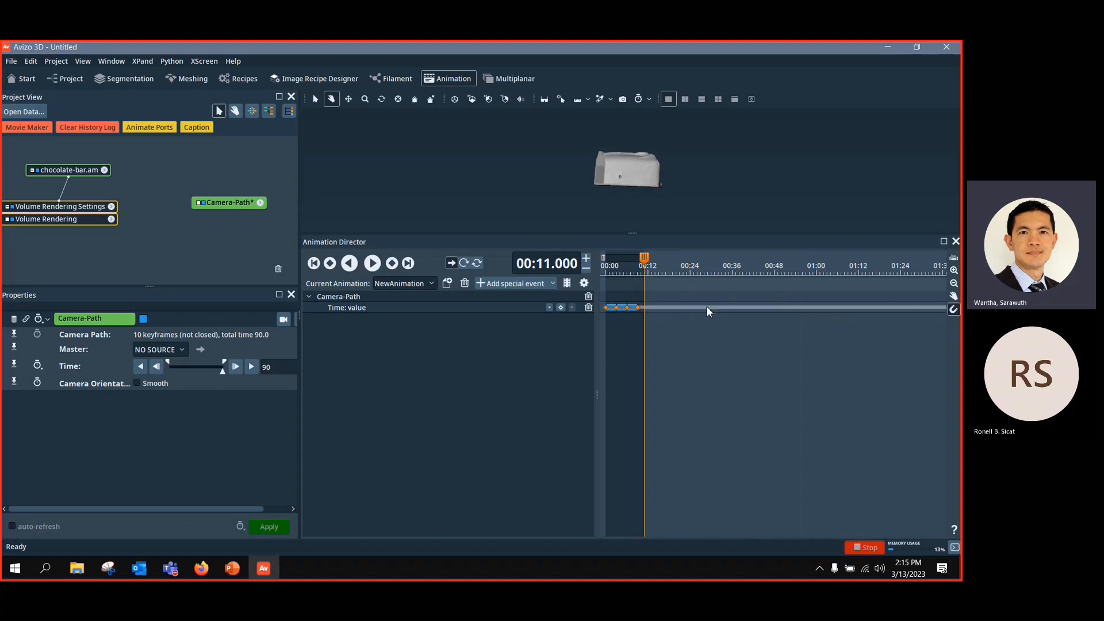
left_click_drag(644, 257, 601, 259)
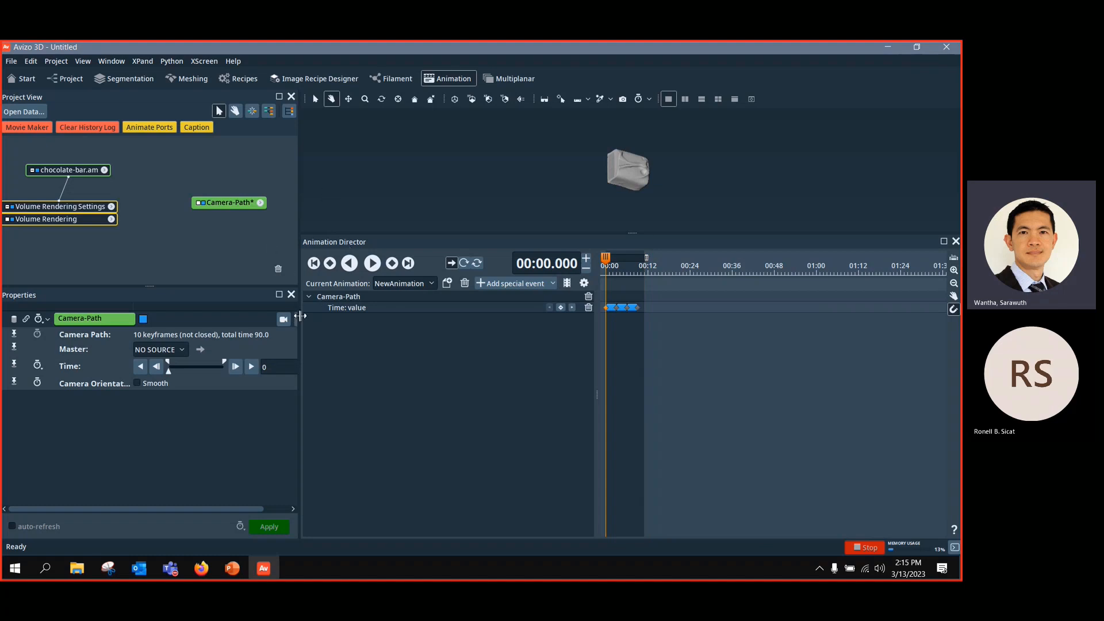
Step: Widen the Project View and Properties area and rearrange the chocolate-bar.am and Volume Rendering Settings nodes
left_click_drag(300, 318, 422, 322)
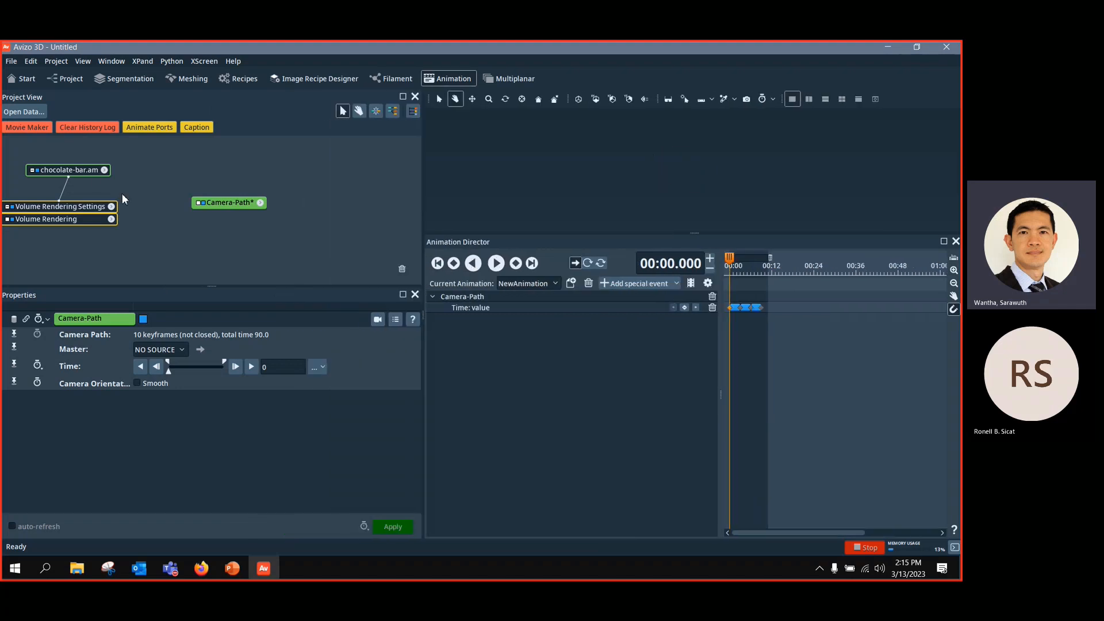
left_click(68, 168)
left_click_drag(74, 212, 107, 219)
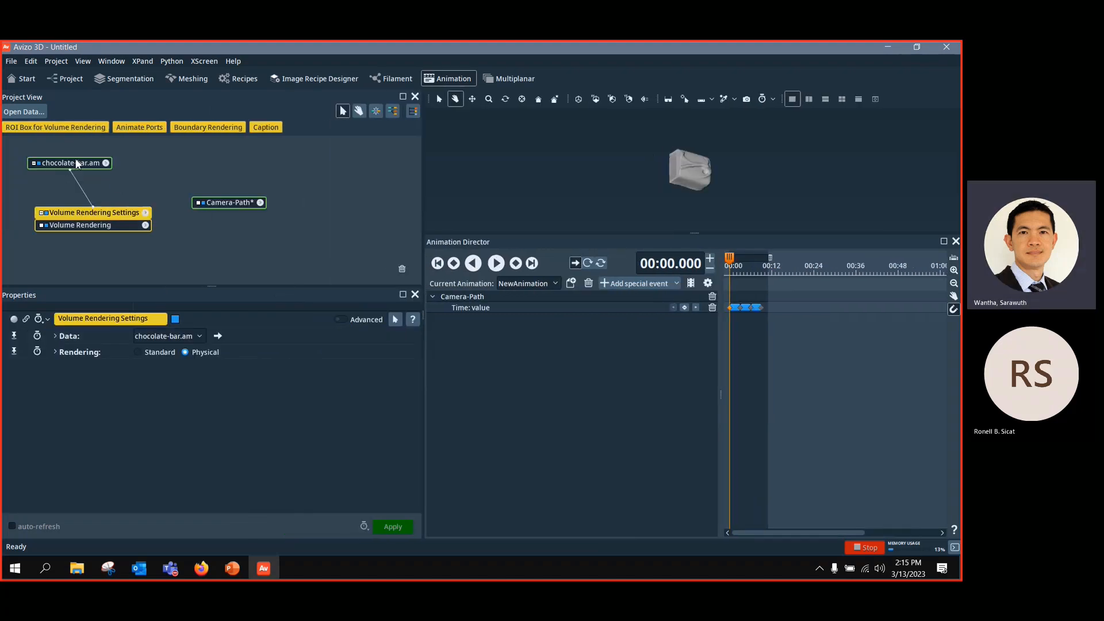
left_click_drag(76, 164, 123, 171)
Step: Attach a Clipping Plane display to chocolate-bar.am and move its node closer to the data
right_click(127, 175)
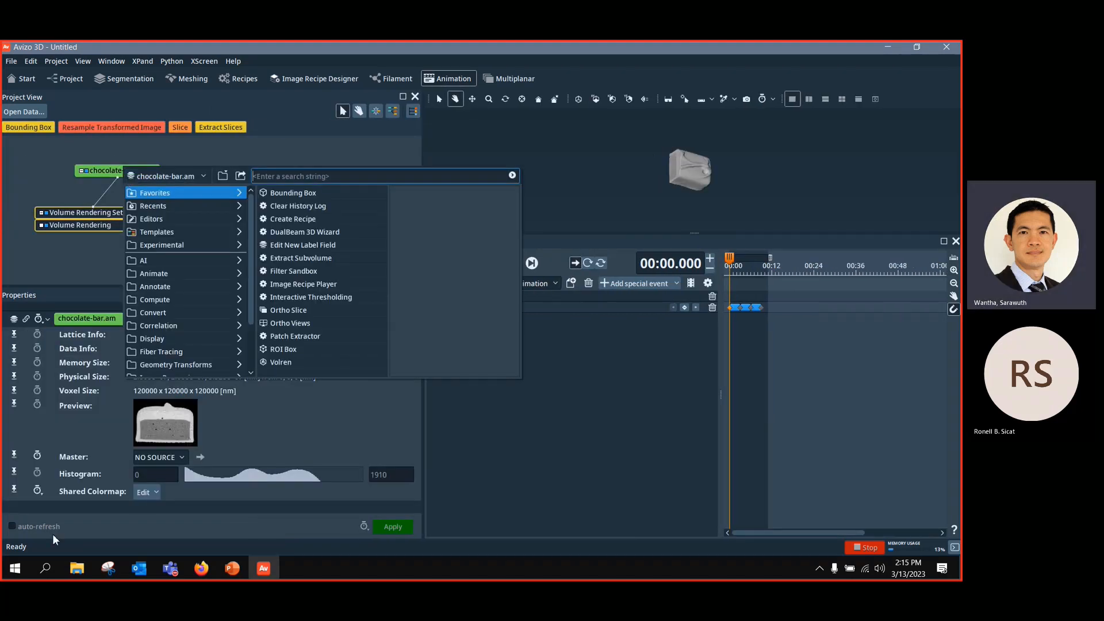
type("clipp")
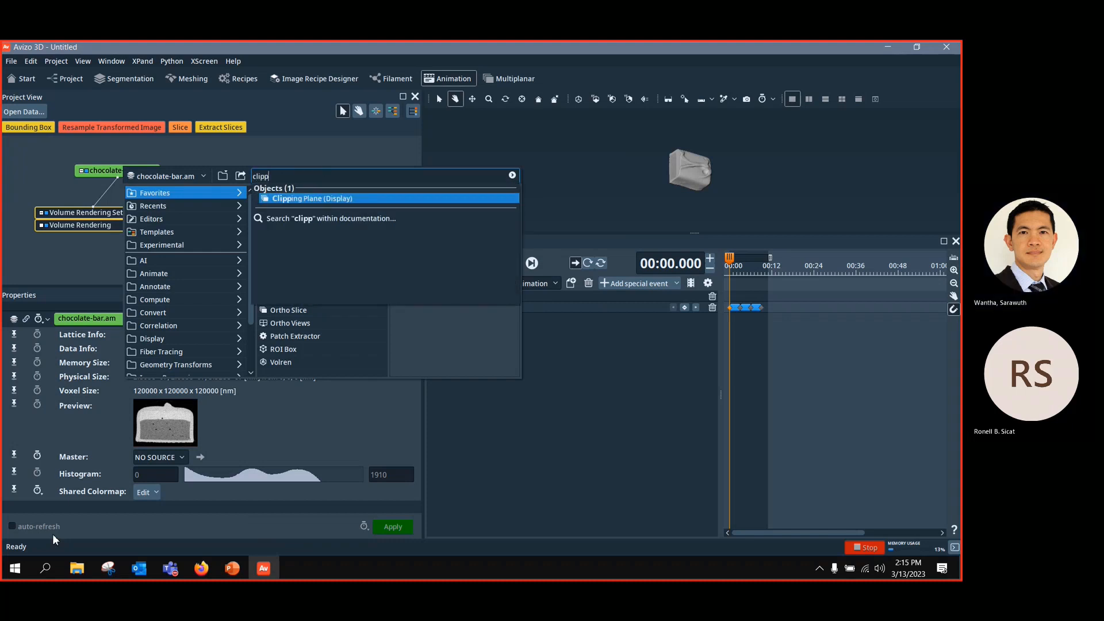
left_click(331, 198)
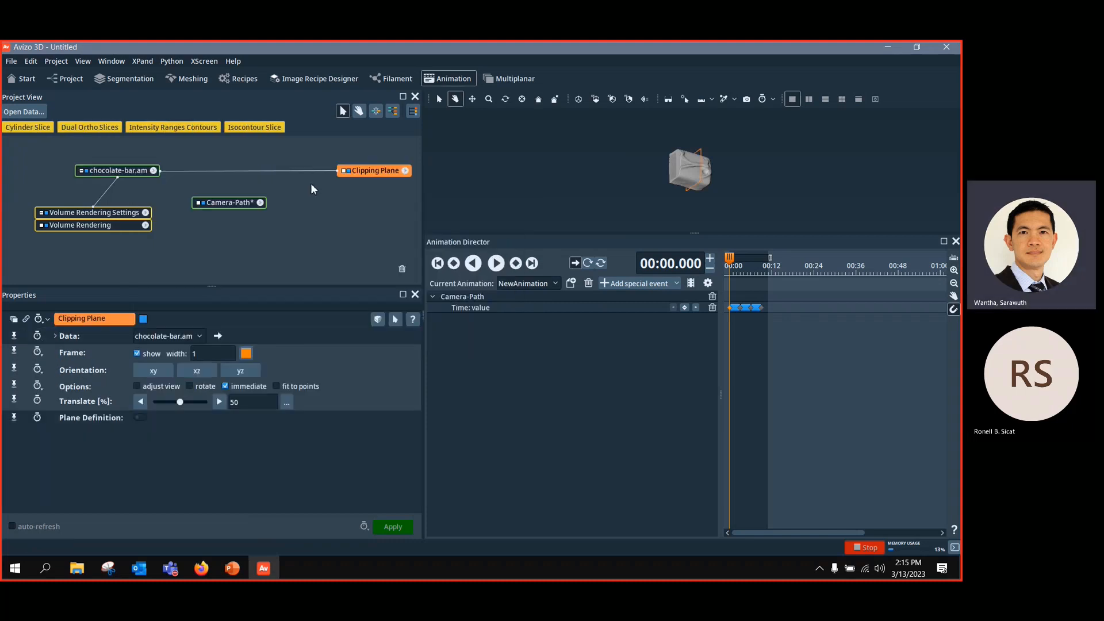
left_click_drag(363, 173, 315, 178)
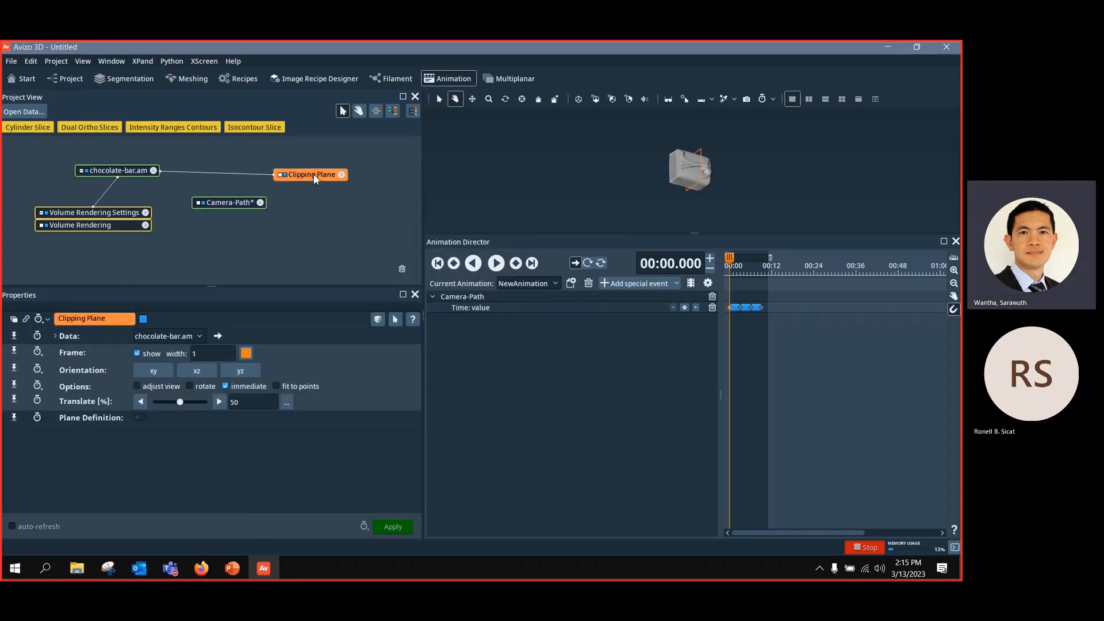
Step: Turn on clipping of the chocolate-bar rendering with the Clipping Plane and enlarge the 3D view to inspect the cut
left_click(379, 320)
left_click_drag(729, 173, 749, 199)
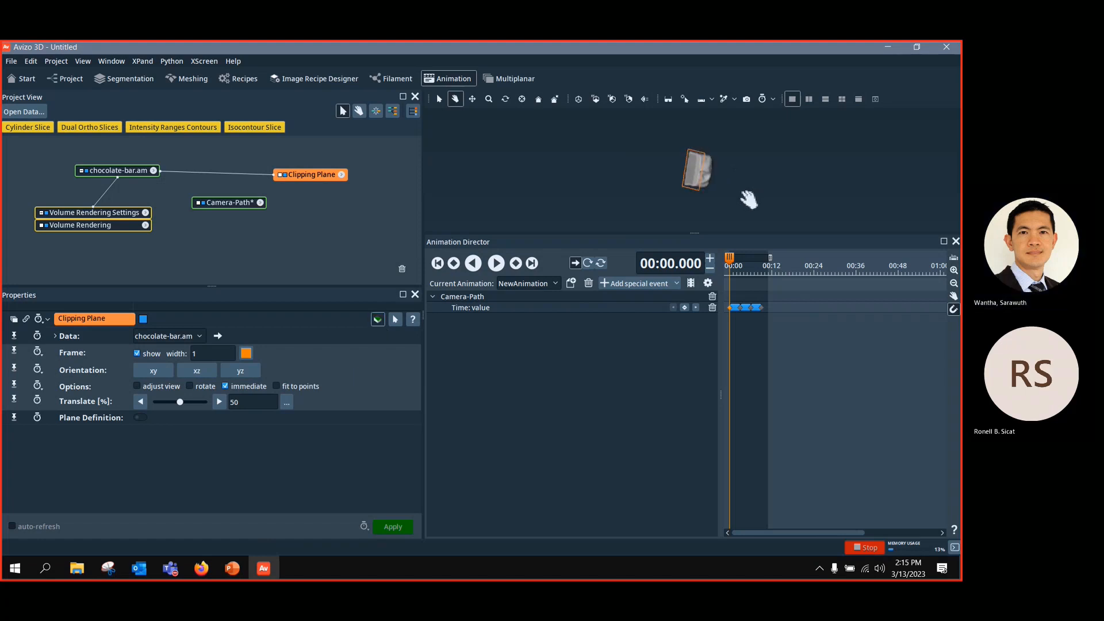
middle_click_drag(749, 199, 734, 230, "ctrl")
left_click_drag(733, 230, 724, 187)
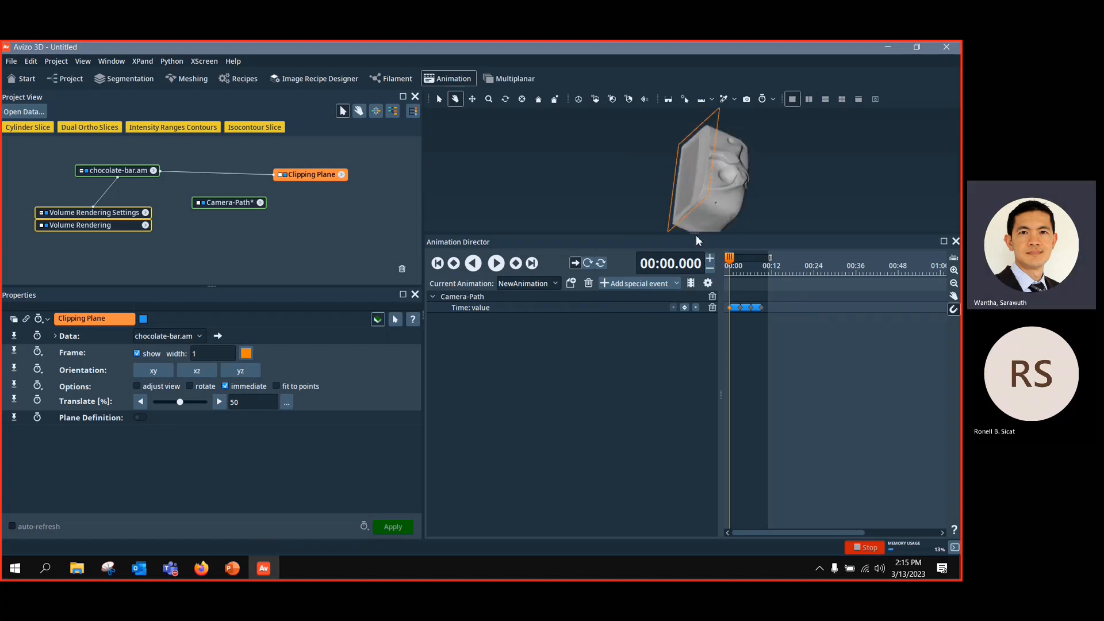
left_click_drag(697, 234, 696, 366)
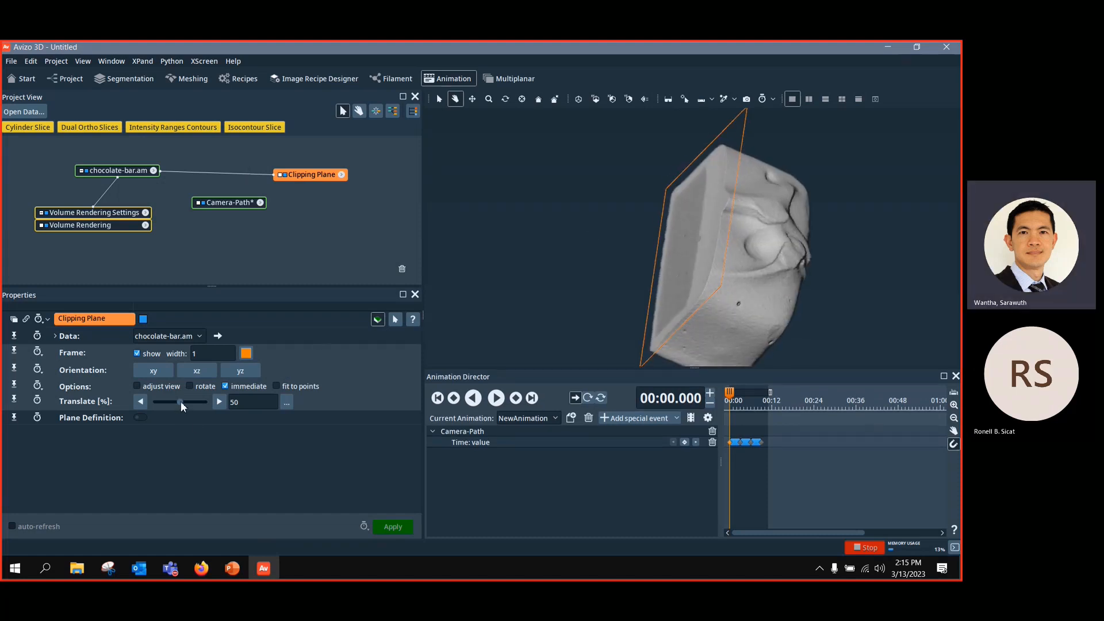
Step: Move the Clipping Plane to a Translate value of 100 % and hide its frame in the 3D view
left_click_drag(180, 402, 215, 401)
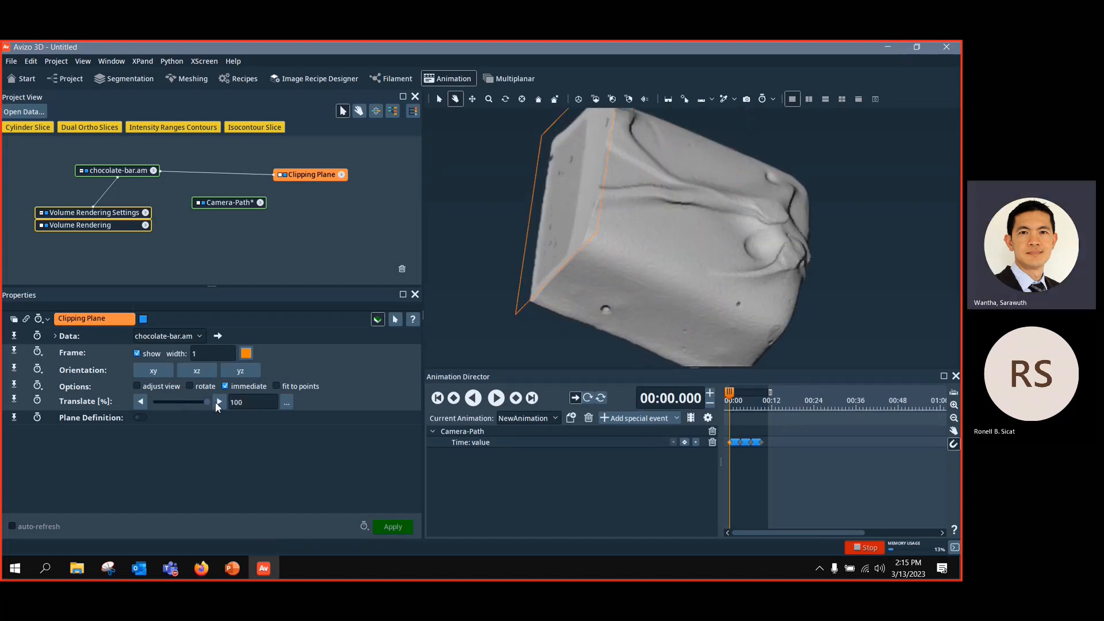
left_click_drag(701, 234, 774, 237)
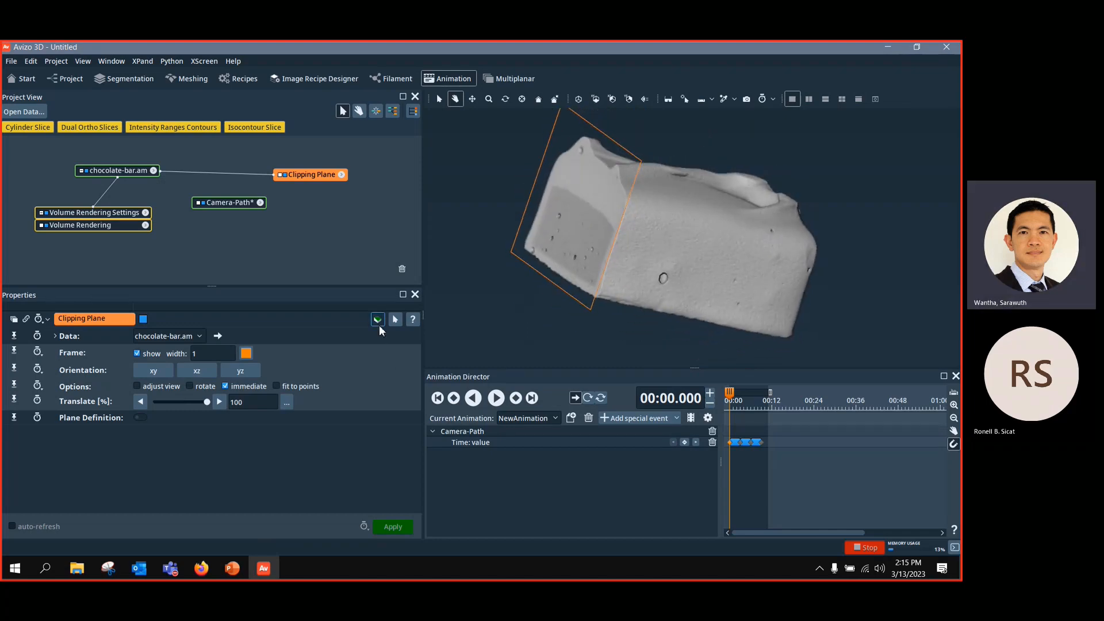
left_click(284, 174)
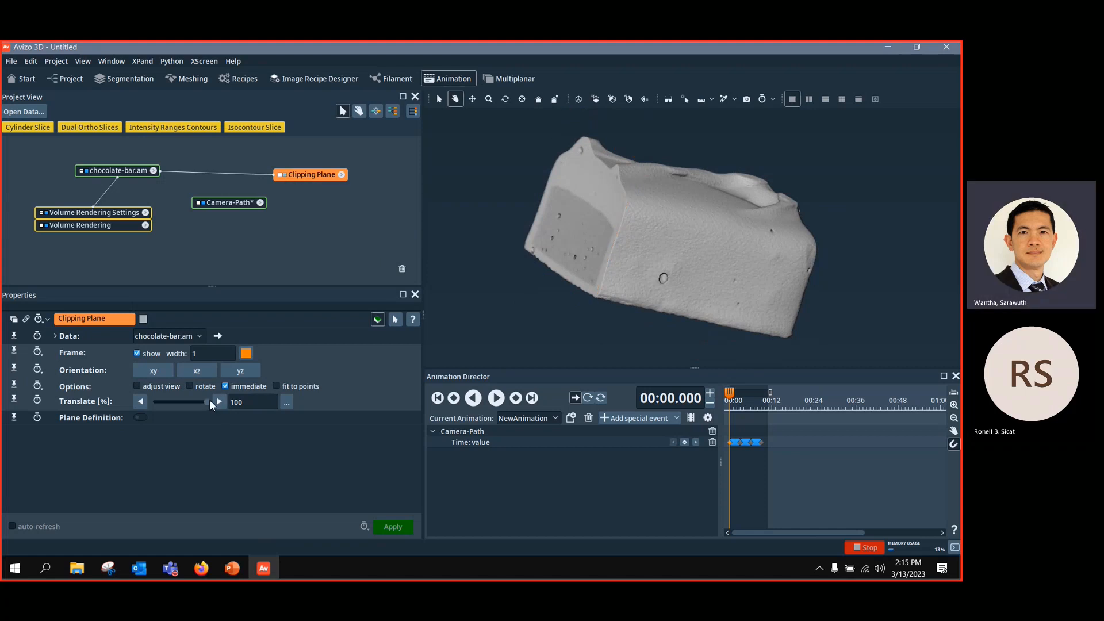
mouse_move(208, 401)
left_mouse_down()
mouse_move(150, 402)
mouse_move(212, 409)
left_mouse_up()
Step: Reset the view to 00:00.000 and add the Clipping Plane's Translate value of 100 to the animation as a keyframe
left_click_drag(723, 390, 701, 399)
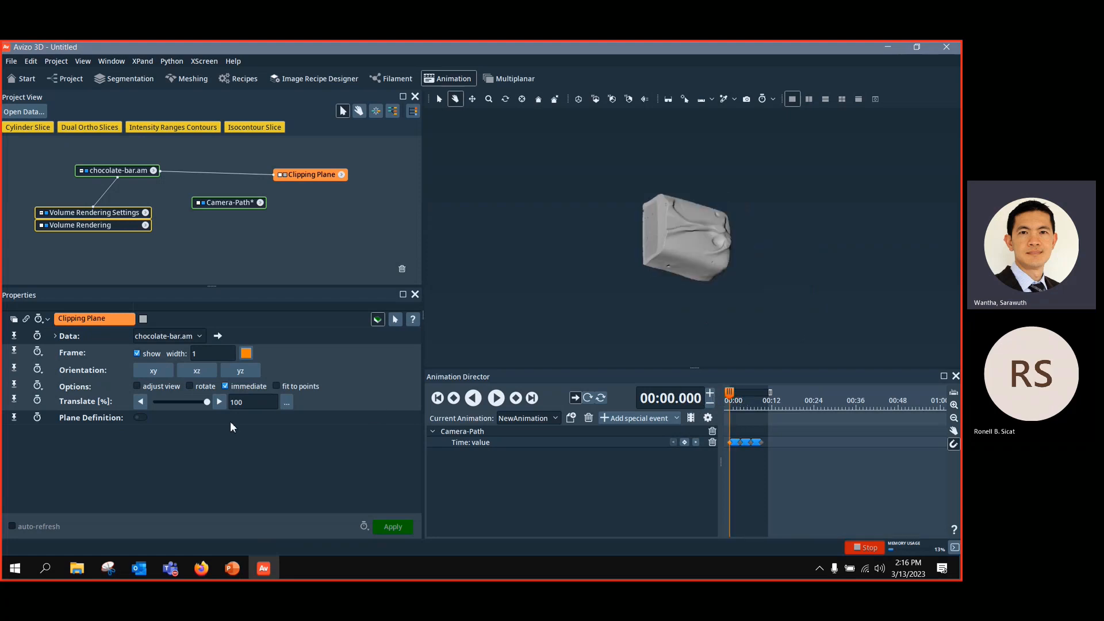
mouse_move(207, 402)
left_mouse_down()
mouse_move(153, 401)
mouse_move(226, 397)
left_mouse_up()
key("ctrl")
left_click(38, 399)
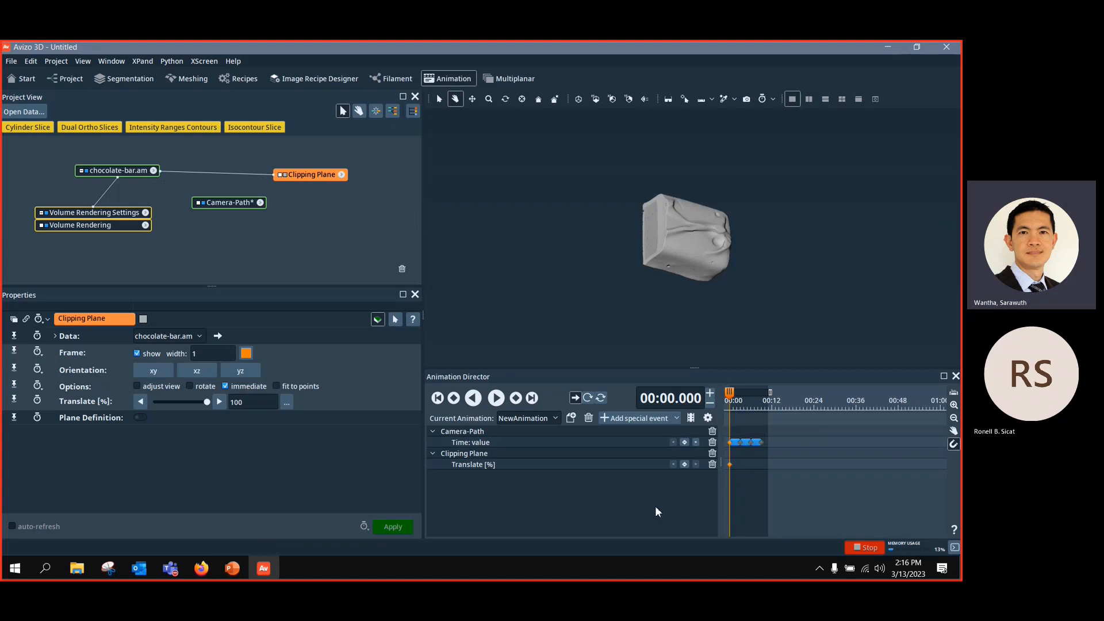
Step: Add a Clipping Plane keyframe at 00:05.000 with Translate set to 40 %
left_click_drag(729, 393, 747, 394)
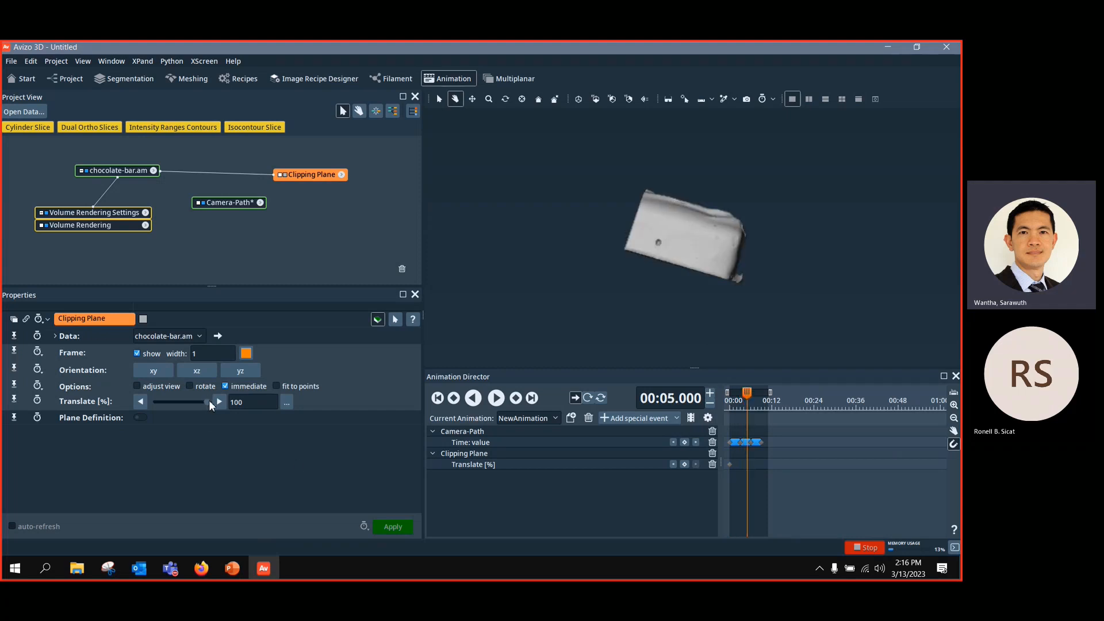
left_click_drag(209, 402, 181, 402)
double_click(254, 406)
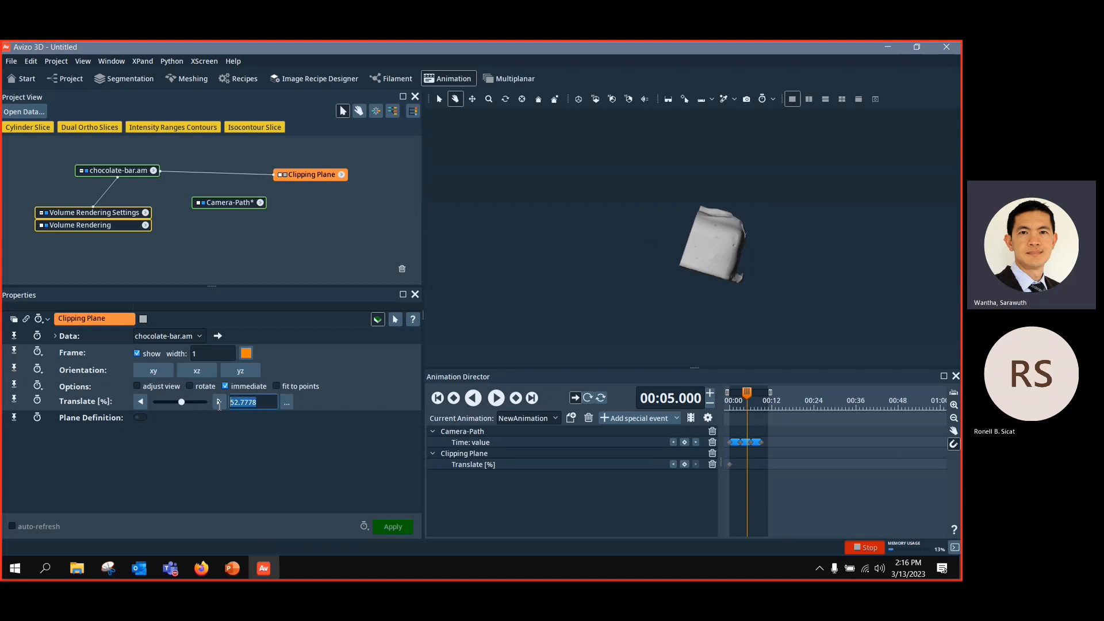
type("40")
key("Return")
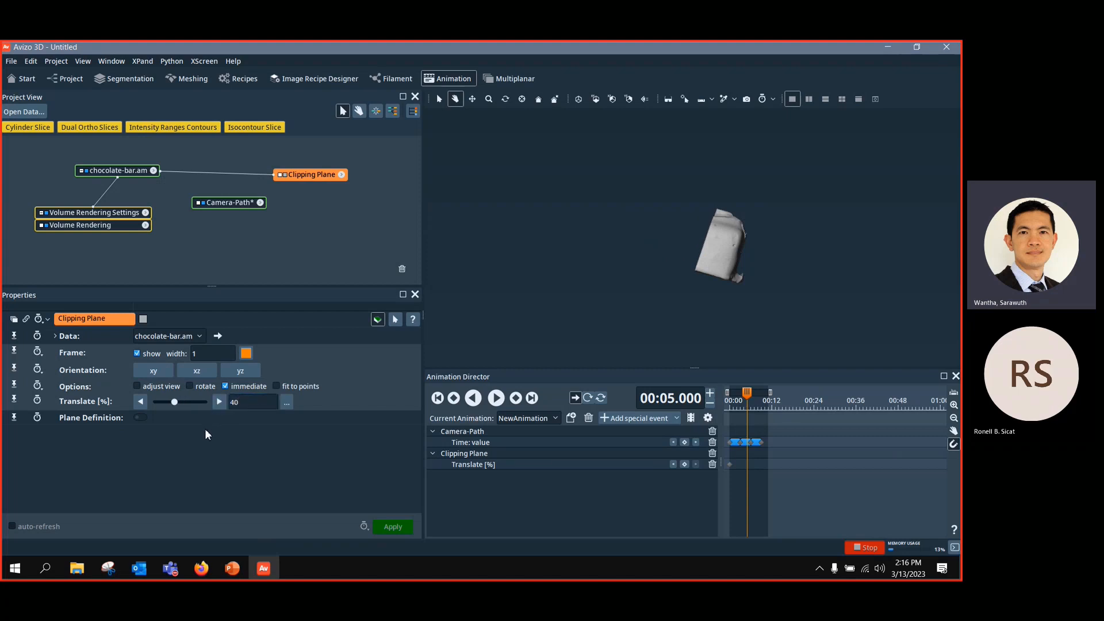
left_click(684, 464)
Step: Add a Clipping Plane keyframe at 00:07.000 with Translate reduced to about 28.7 %
left_click_drag(746, 393, 753, 394)
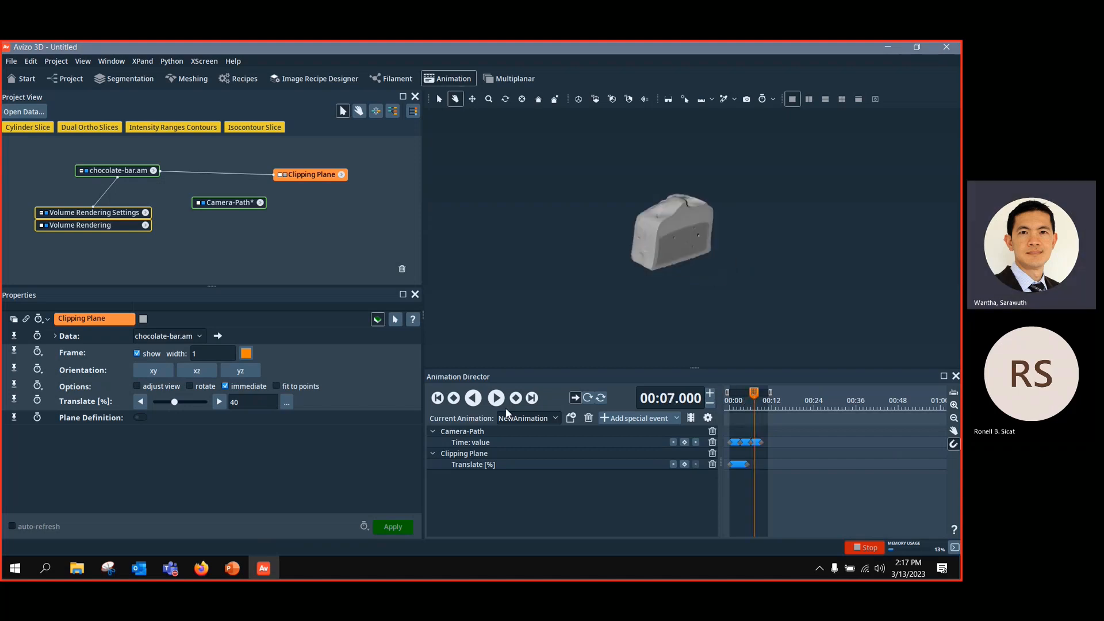
left_click_drag(175, 402, 168, 404)
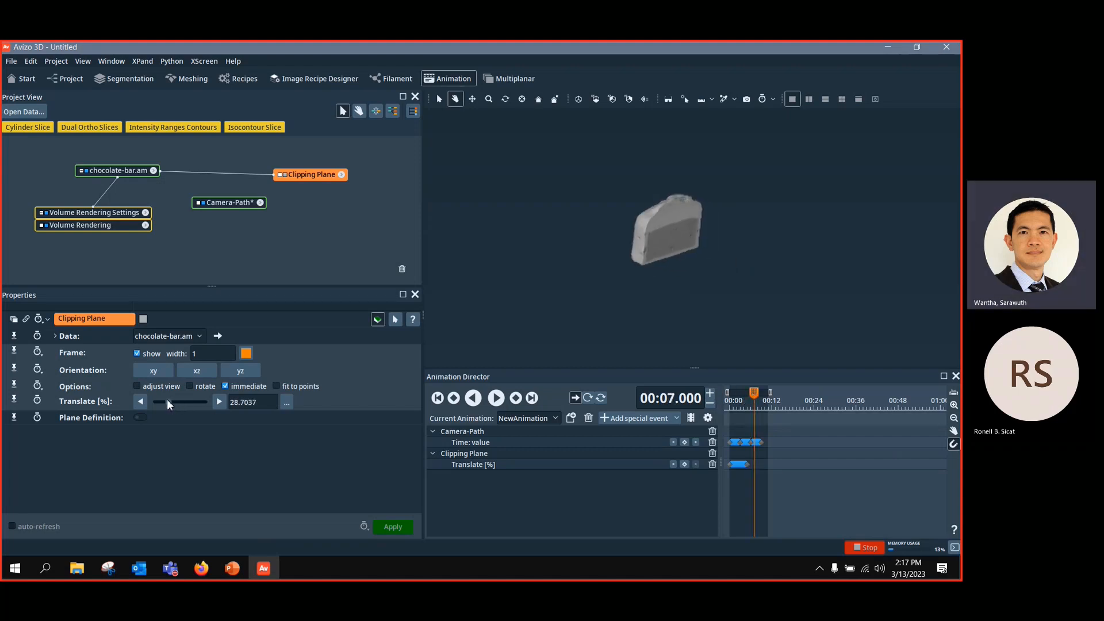
left_click(684, 464)
Step: Add a Clipping Plane keyframe at 00:09.000 with Translate set back to 100 %
left_click_drag(746, 393, 762, 393)
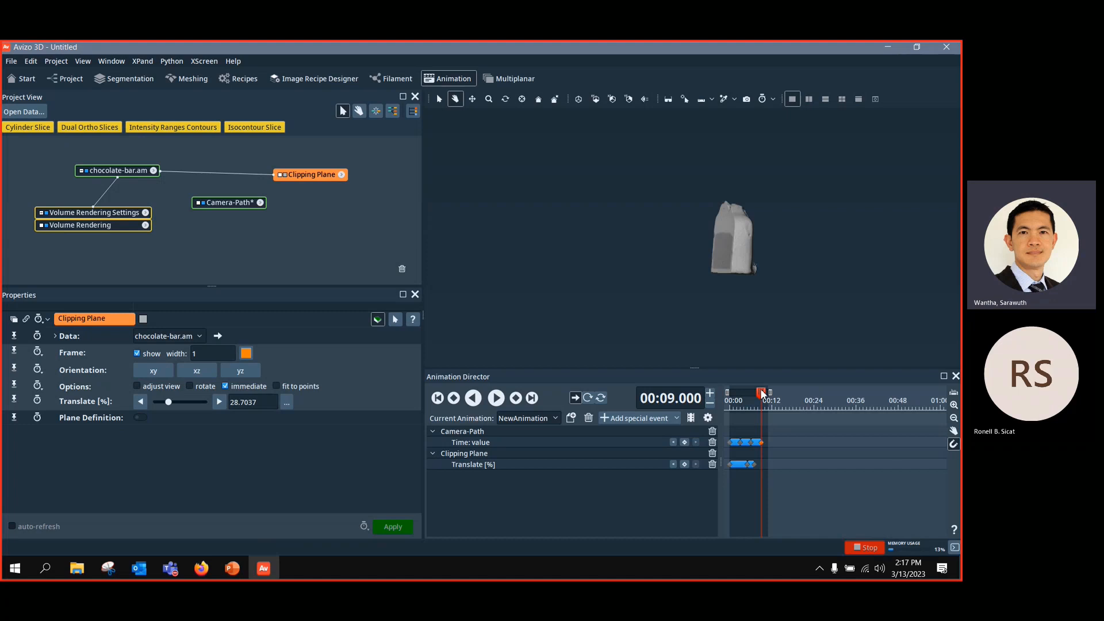
left_click_drag(170, 404, 219, 401)
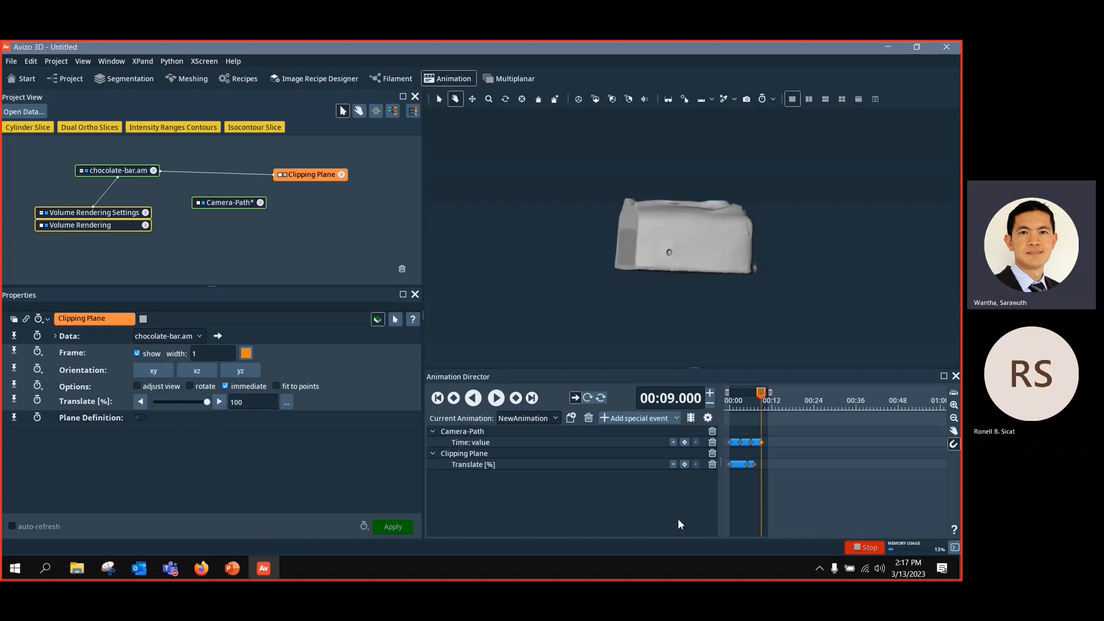
left_click(684, 464)
Step: Play the combined camera and clipping plane animation from 00:00.000
left_click_drag(761, 394, 728, 399)
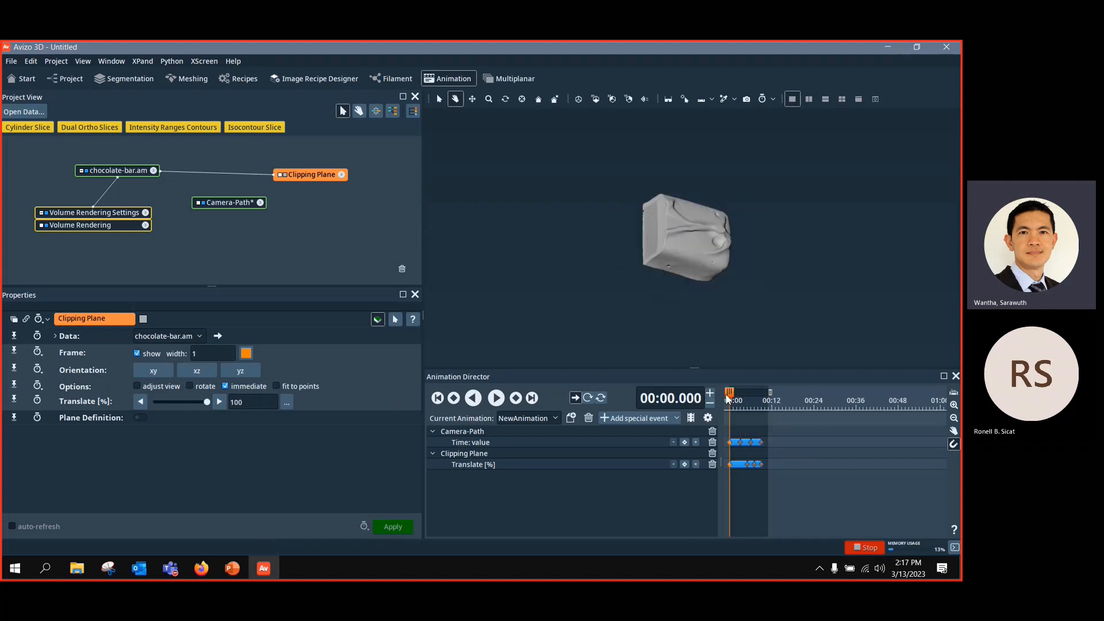
left_click(496, 398)
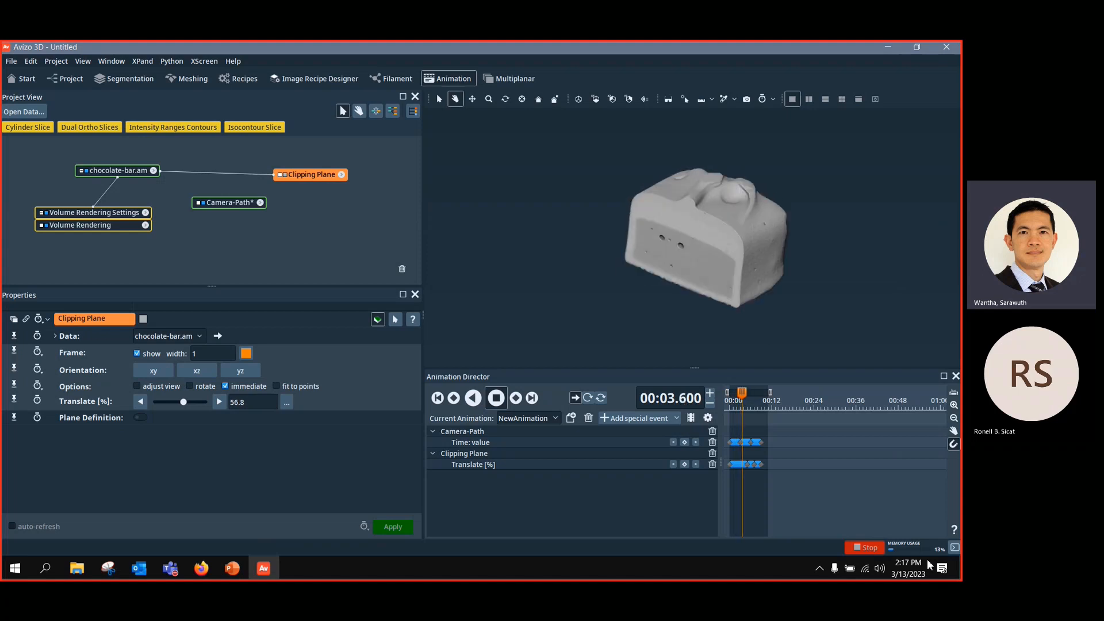
Step: Stop playback, extend the animation limit to about 30 s, and move the last Camera-Path keyframe to about 15 s
left_click(497, 404)
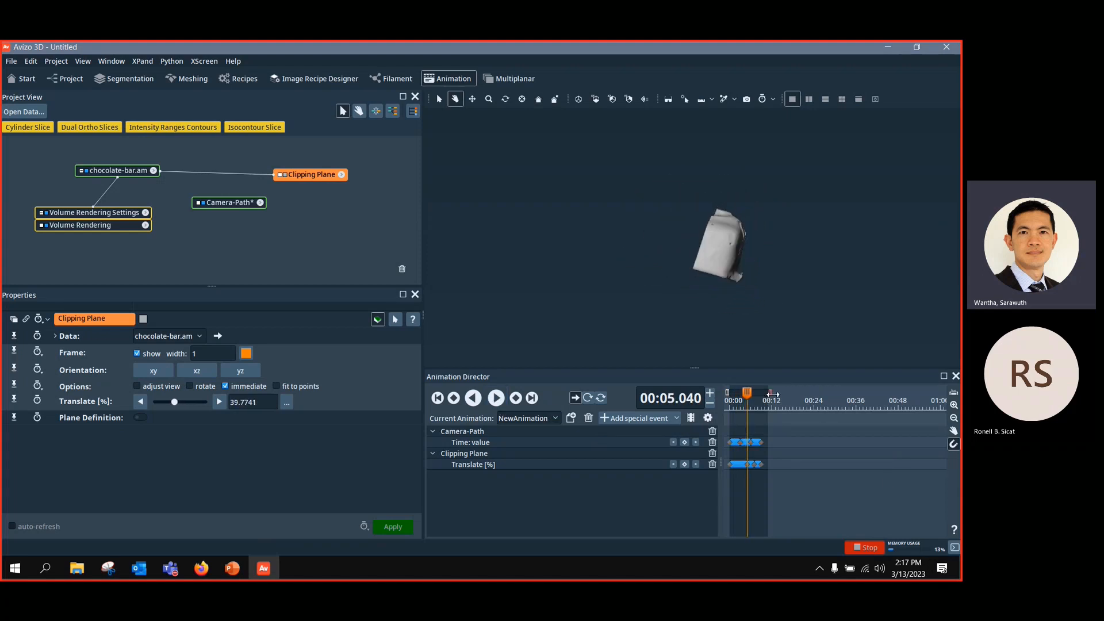
left_click_drag(772, 395, 837, 394)
left_click(761, 443)
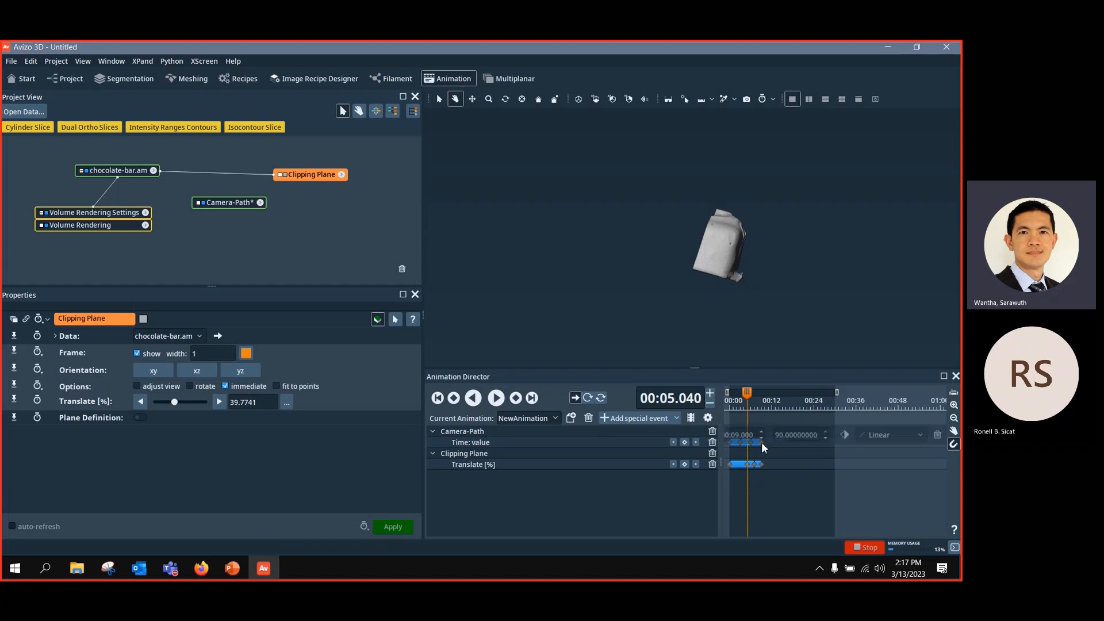
left_click_drag(761, 443, 785, 466)
Step: Move the last Clipping Plane Translate keyframe to 00:16.000 and set its interpolation to InQuad
left_click(761, 465)
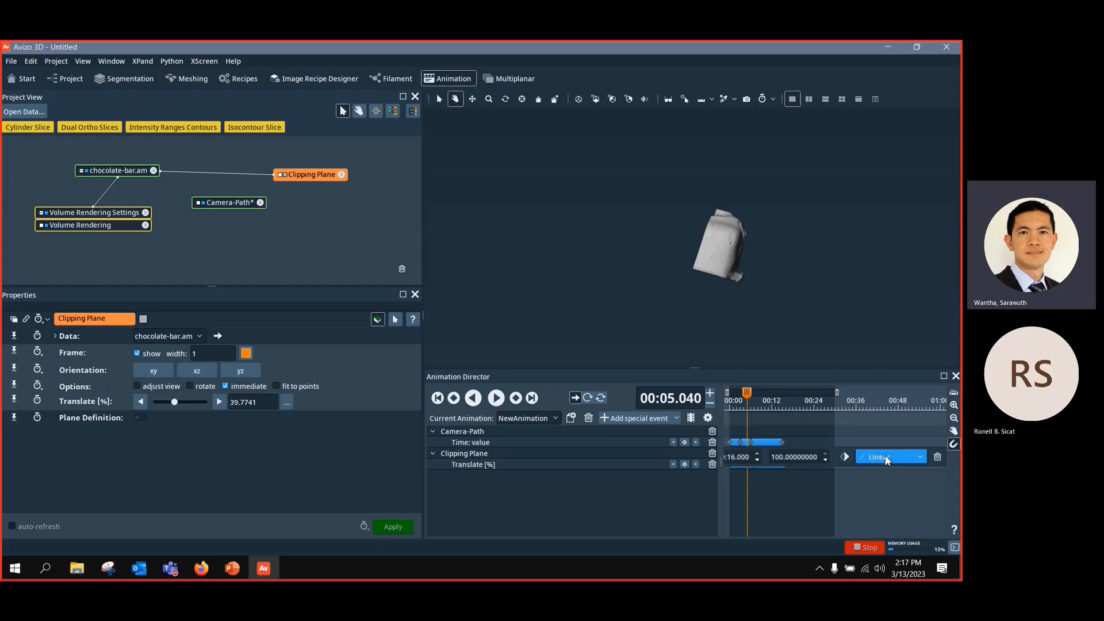
left_click(921, 460)
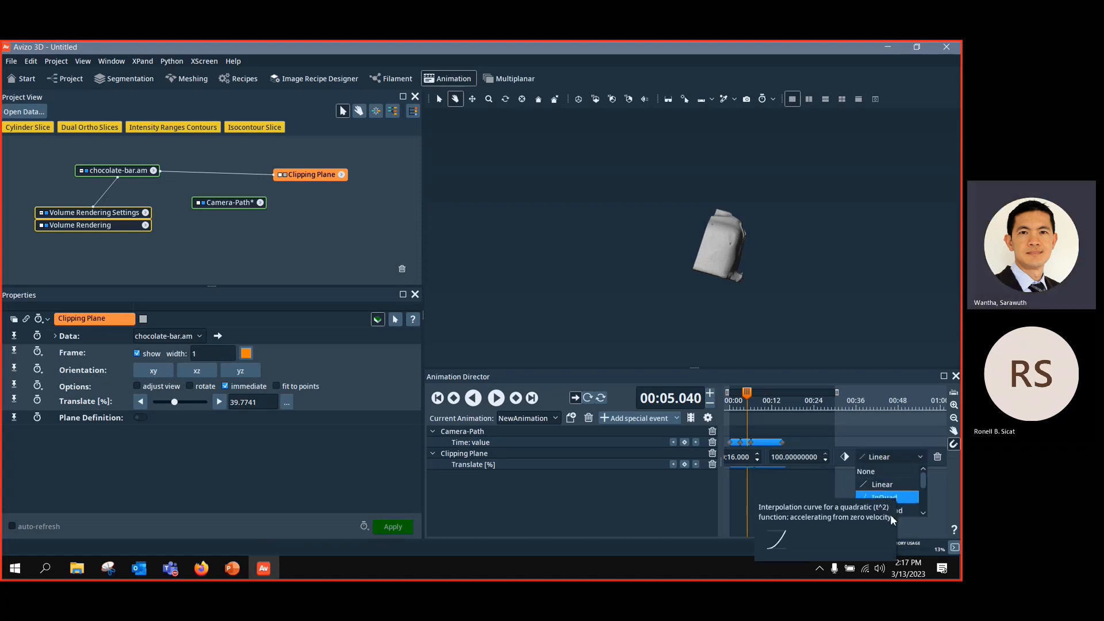
left_click(899, 499)
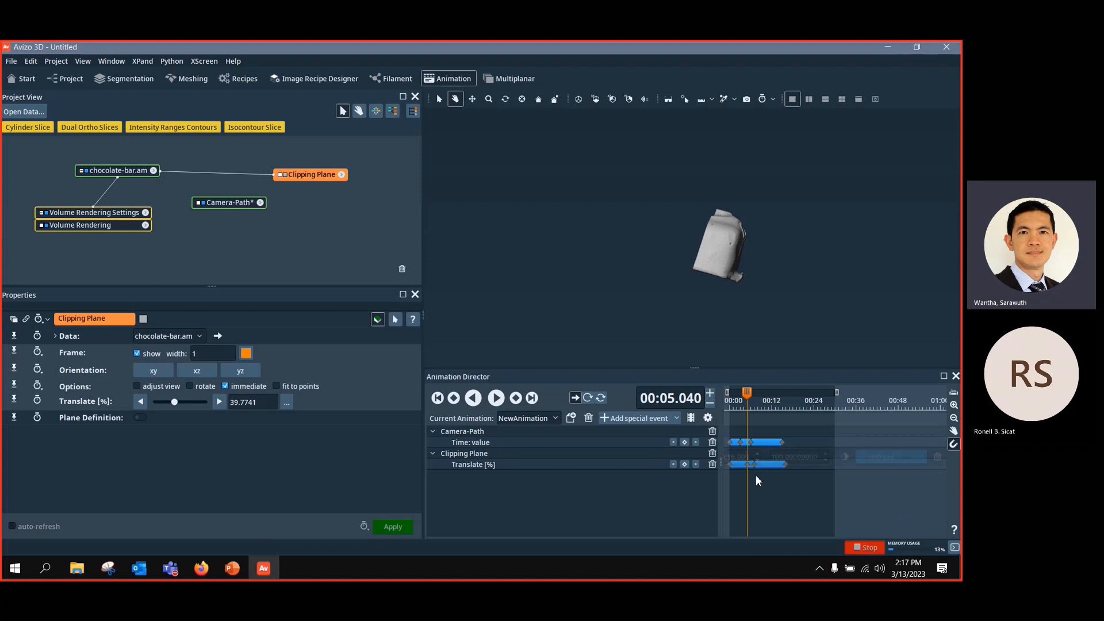
Step: Play the retimed animation from 00:00.000 and stop it partway through
left_click_drag(746, 393, 717, 400)
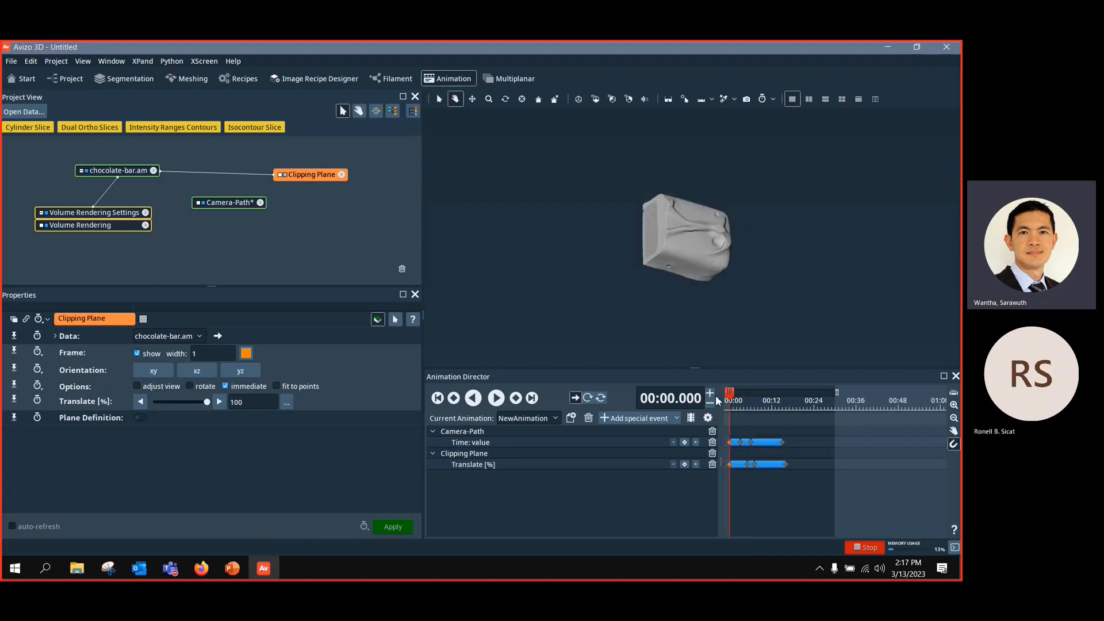
left_click(501, 400)
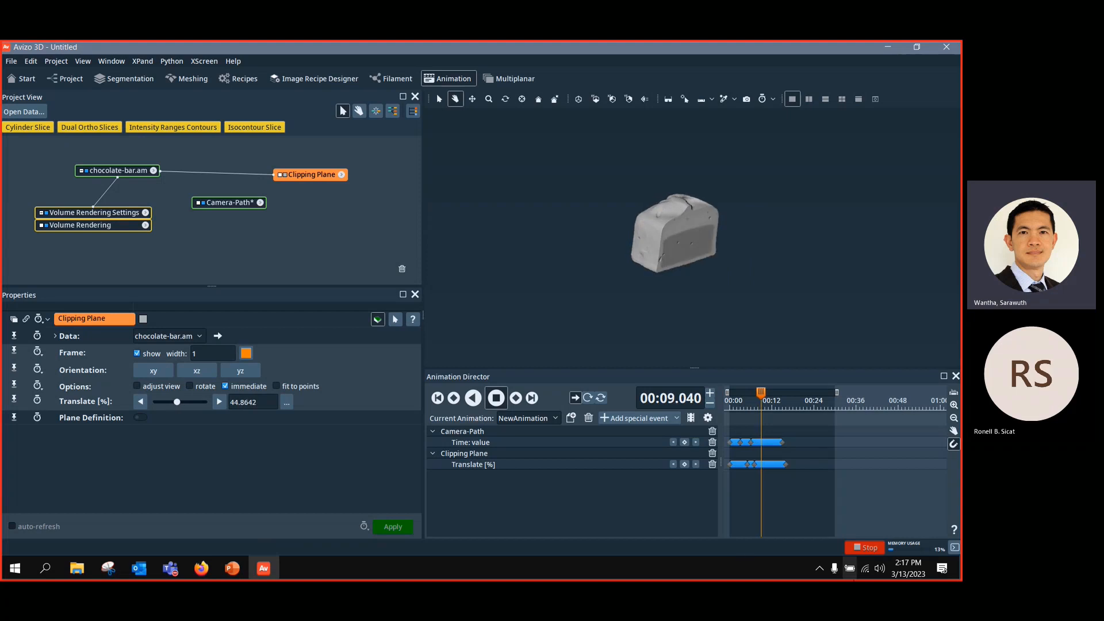
left_click(493, 398)
Step: Shorten the animation limit to 16 s, align the last Camera-Path keyframe with it, and rewind to 00:00.000
left_click_drag(837, 392, 787, 394)
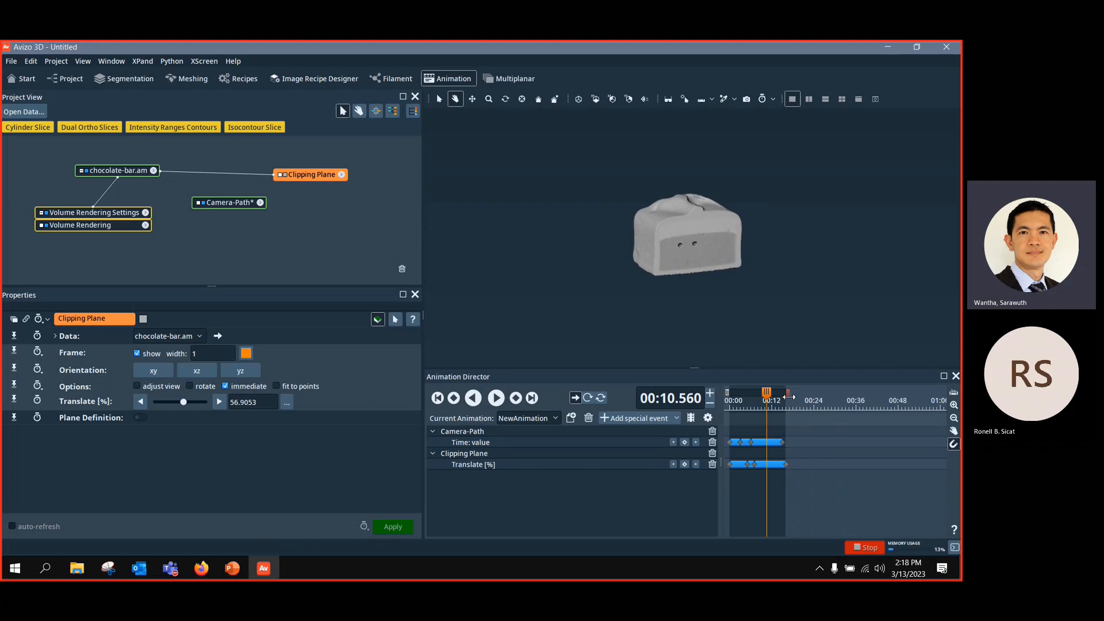
left_click(782, 442)
left_click_drag(781, 442, 785, 443)
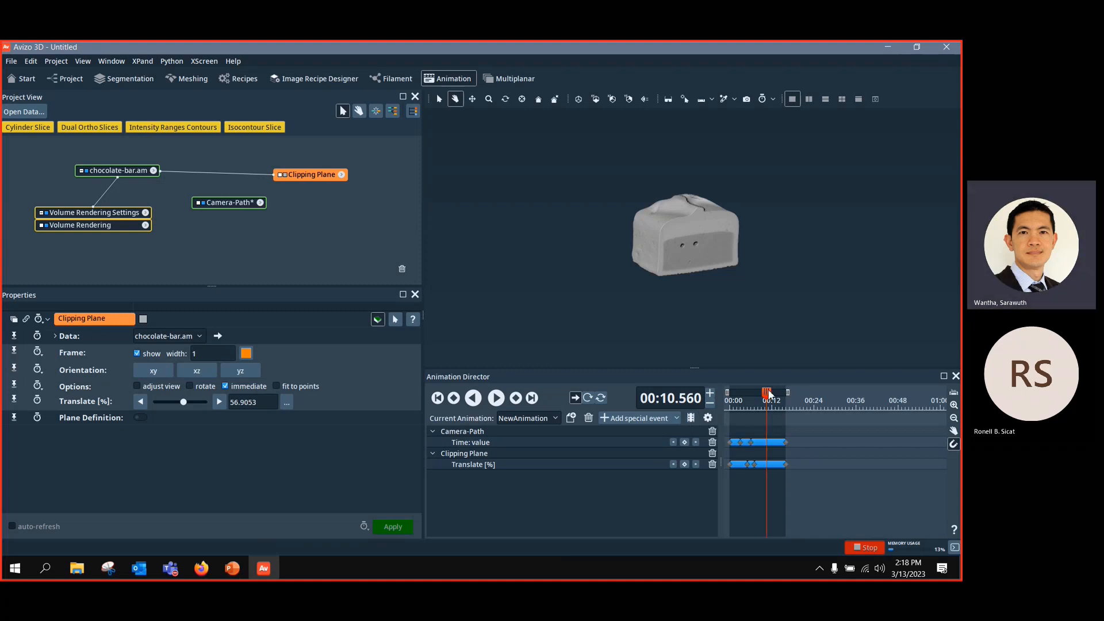
left_click_drag(768, 394, 726, 395)
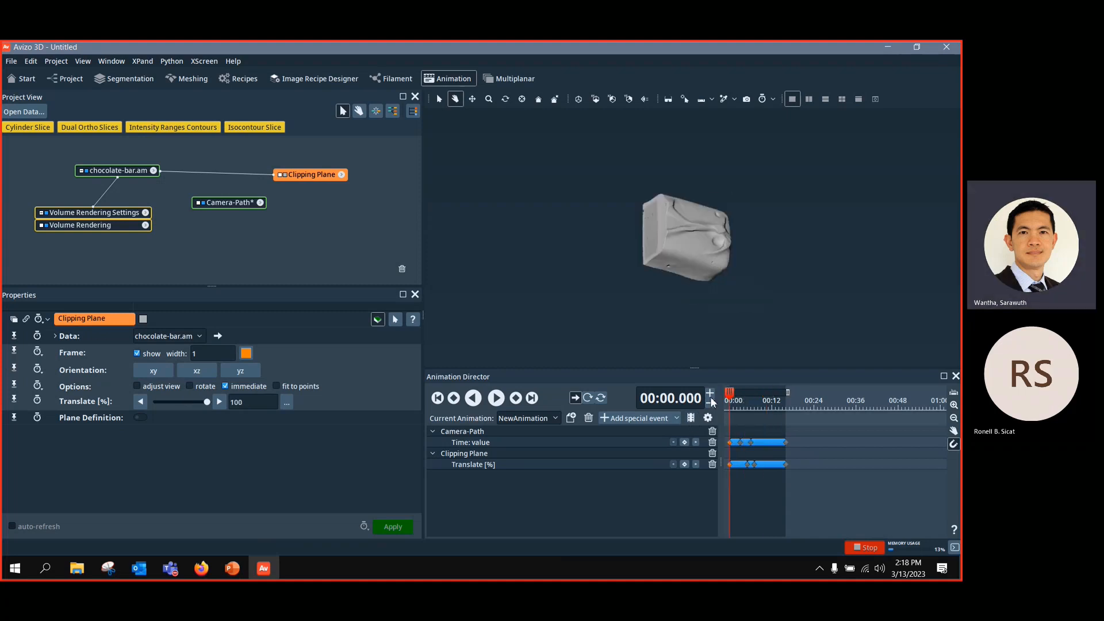
Step: In the movie creation settings, set the number of frames to 200 and the size to 360p
left_click(690, 419)
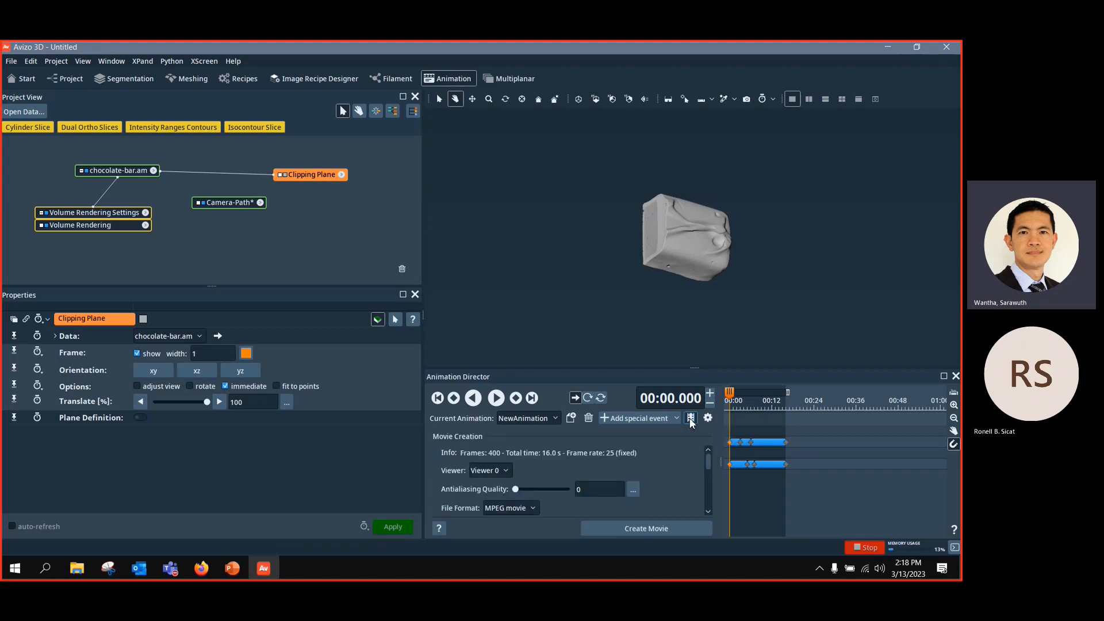
left_click_drag(709, 471, 709, 482)
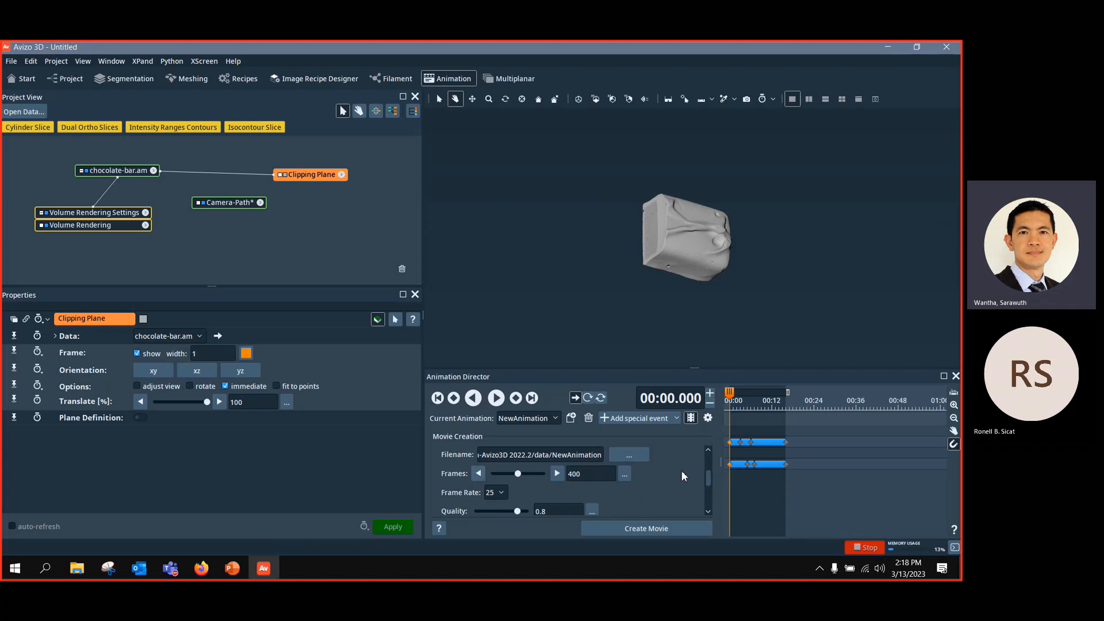
left_click_drag(708, 481, 710, 482)
left_click_drag(708, 475, 711, 502)
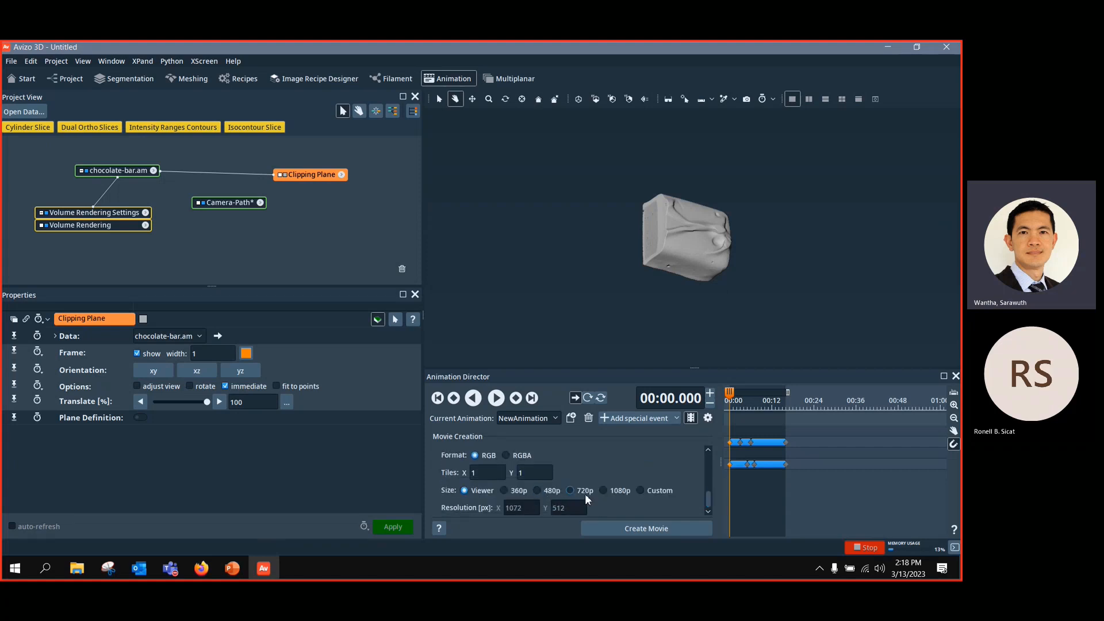
left_click(503, 492)
left_click(707, 483)
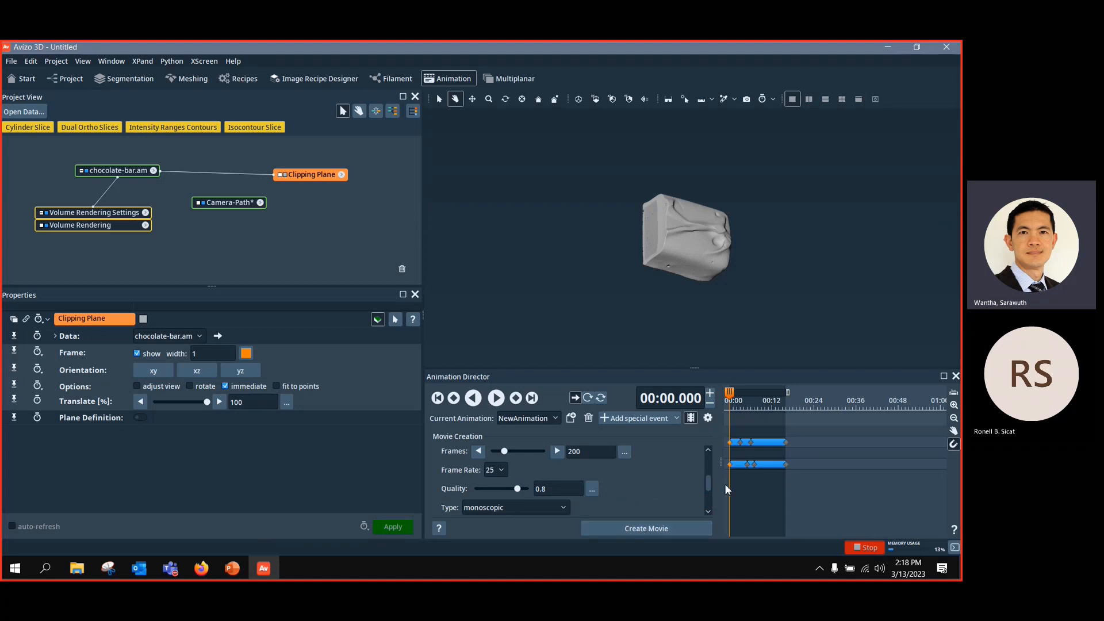
left_click_drag(708, 484, 702, 452)
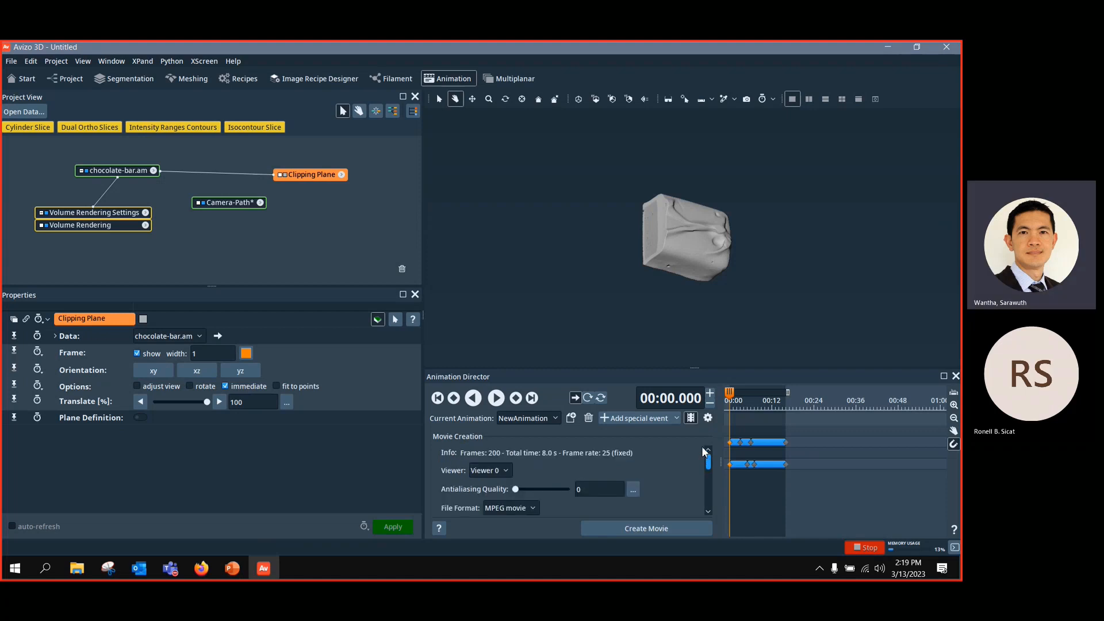
scroll(686, 461, "down", 2)
scroll(686, 461, "up", 2)
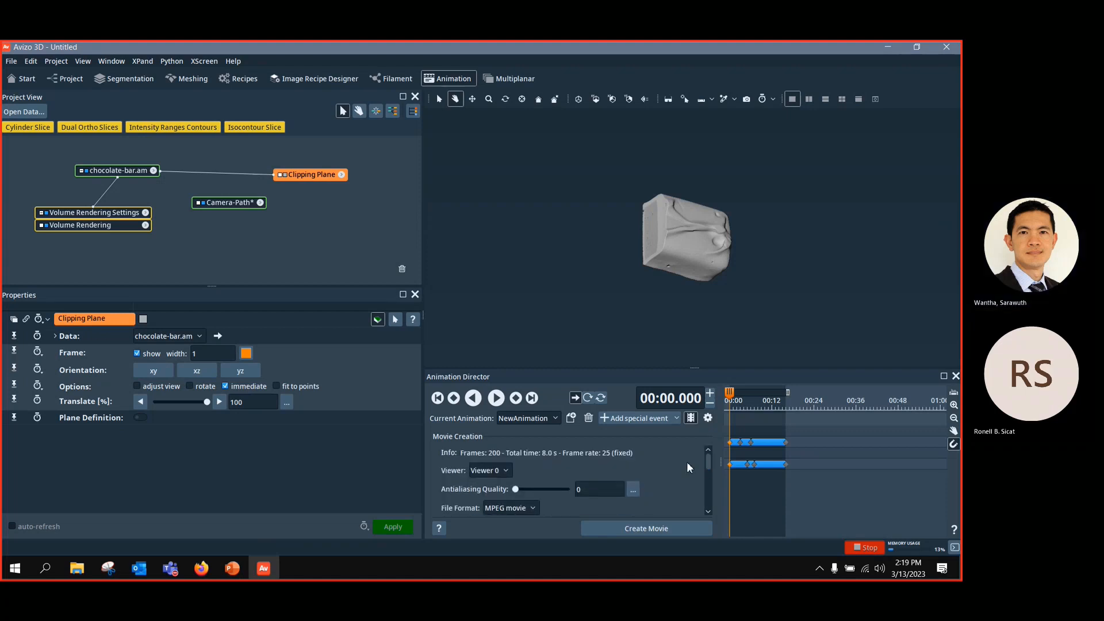
Step: Set the movie's output file to NewAnimation.mpg on the Desktop and create the MPEG movie
left_click_drag(699, 370, 721, 204)
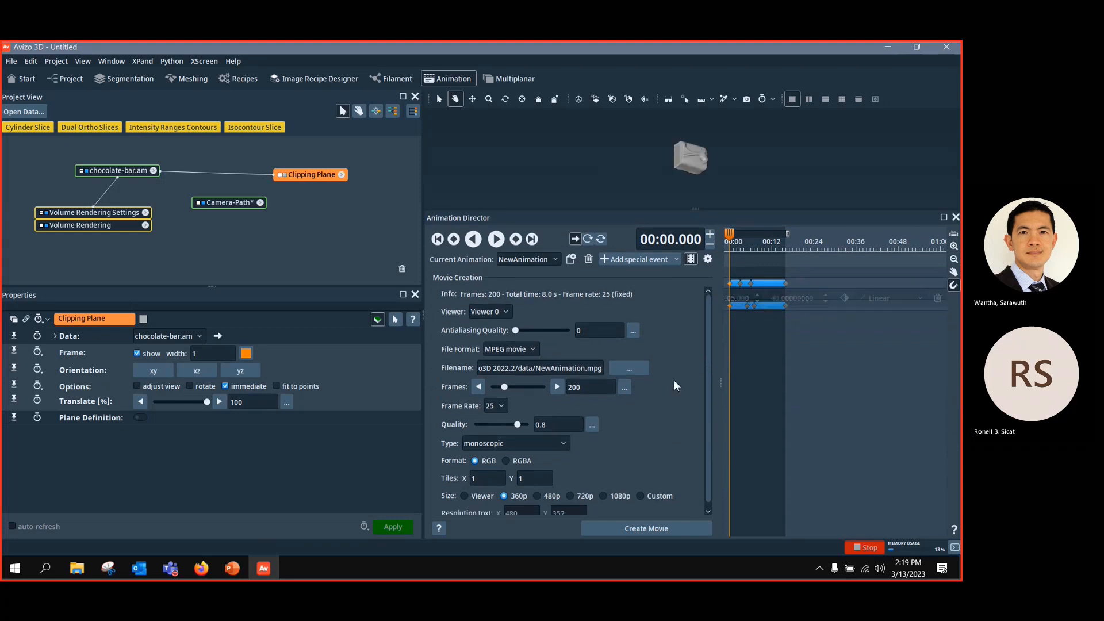
left_click(637, 368)
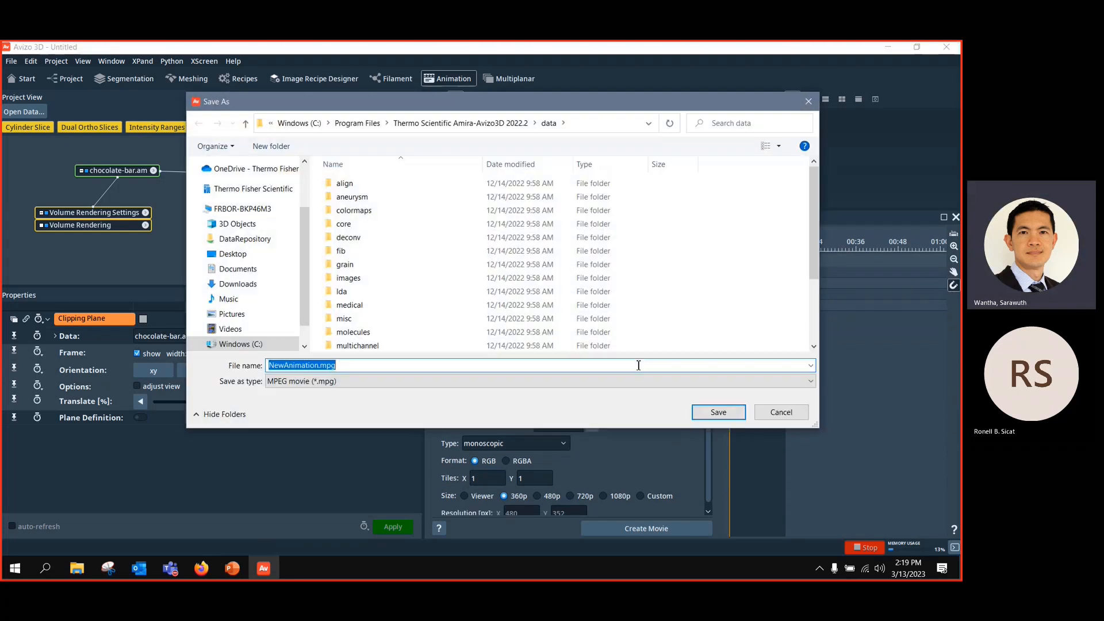
left_click(241, 257)
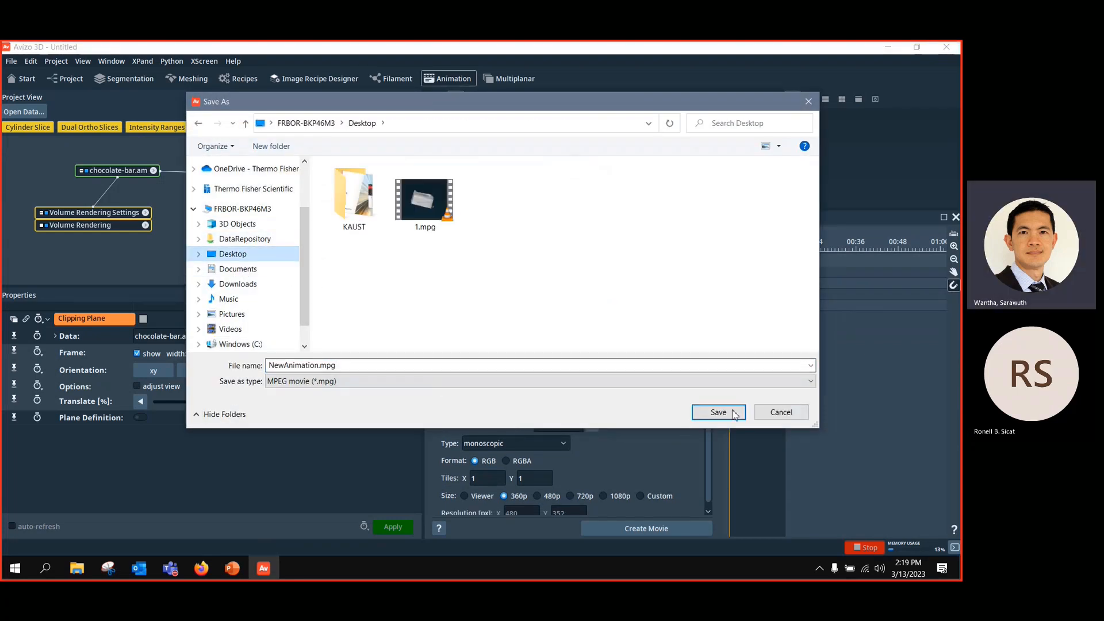
left_click(716, 413)
scroll(710, 442, "down", 1)
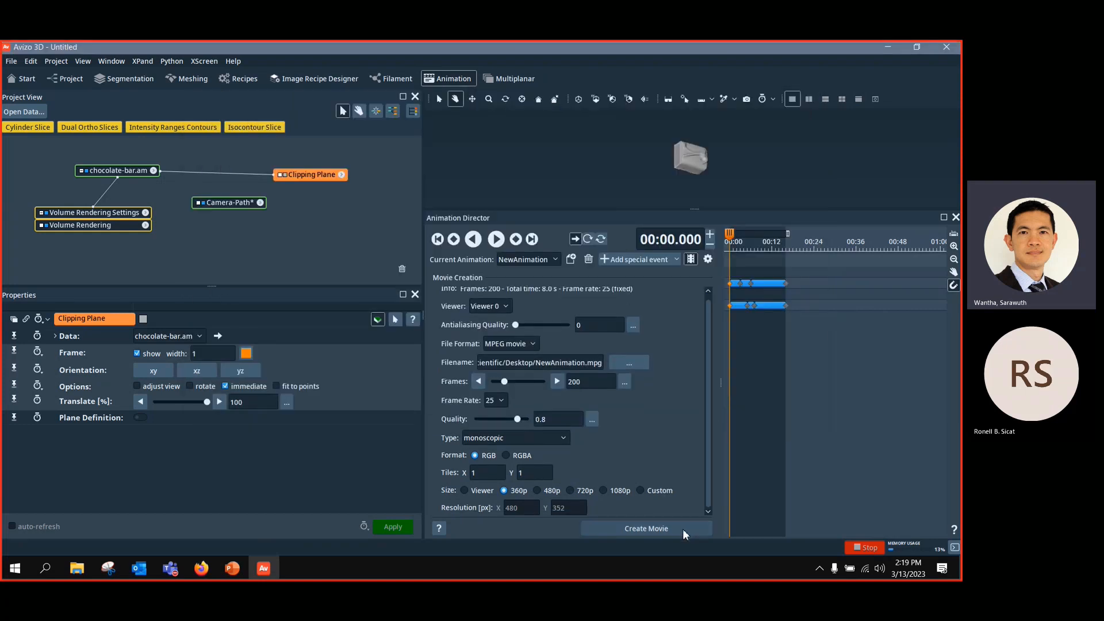
left_click(683, 529)
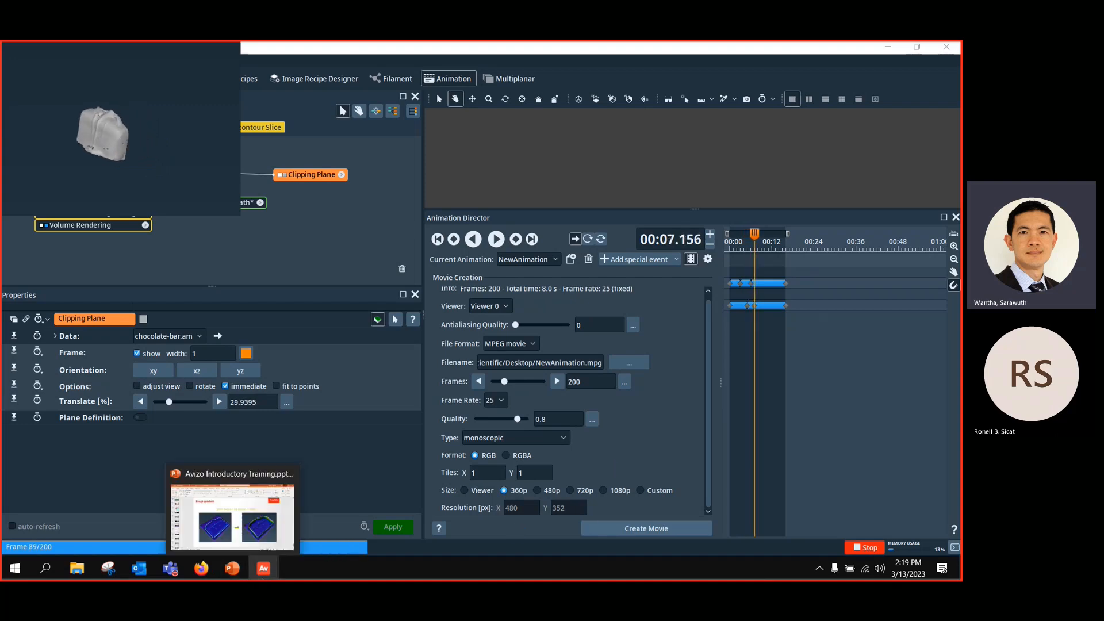
Step: Switch to the Avizo Introductory Training presentation in PowerPoint and go to slide 290, Animation generation
left_click(232, 569)
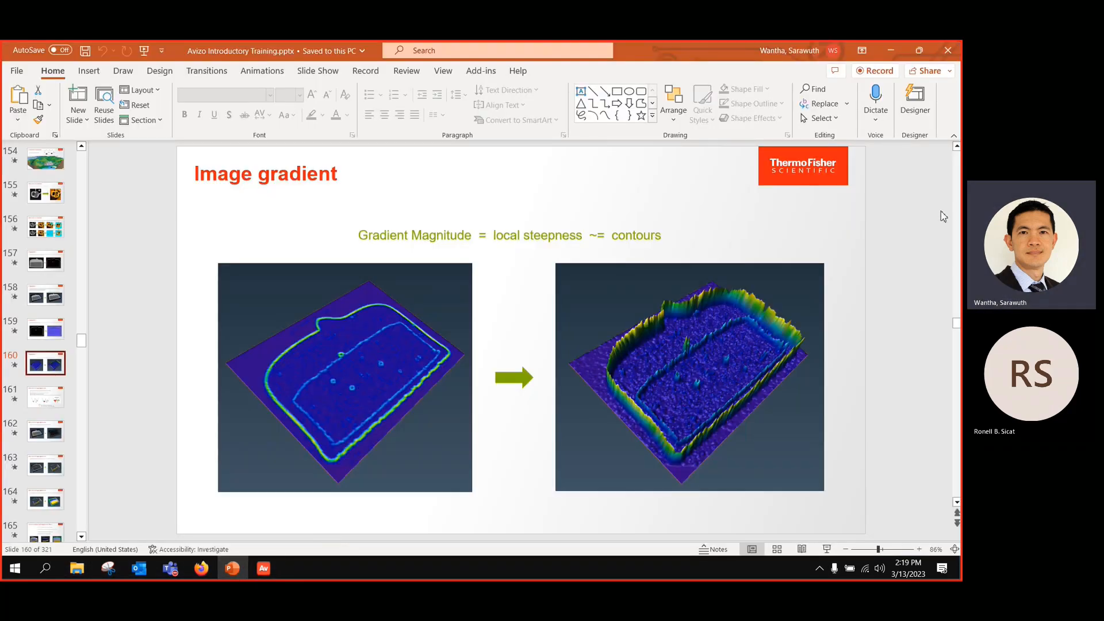
left_click_drag(82, 341, 97, 490)
left_click(51, 305)
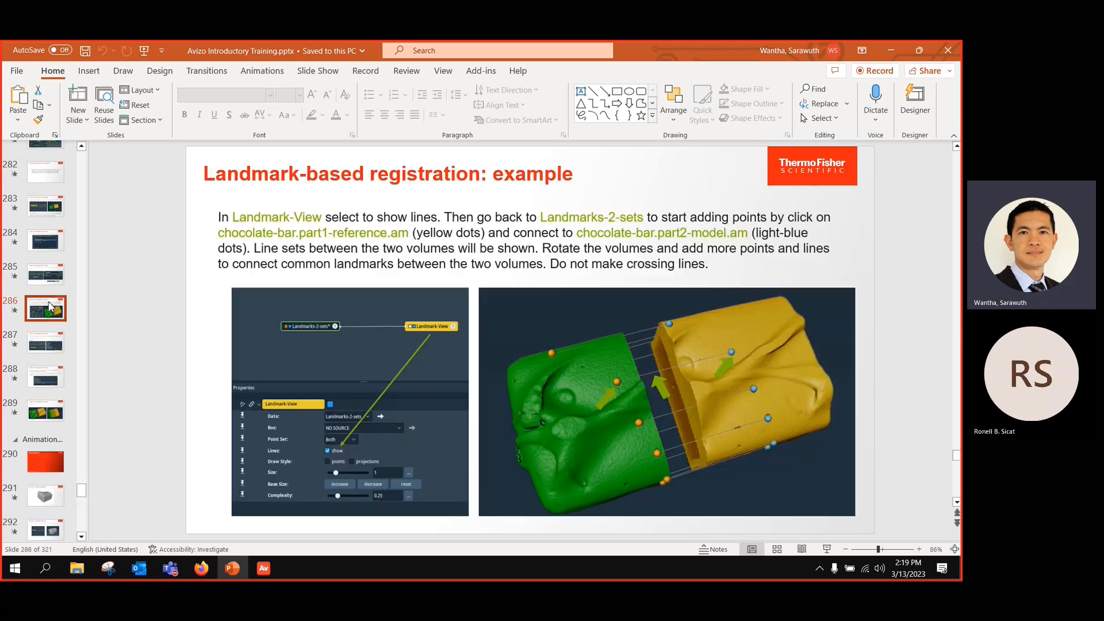
scroll(53, 463, "down", 5)
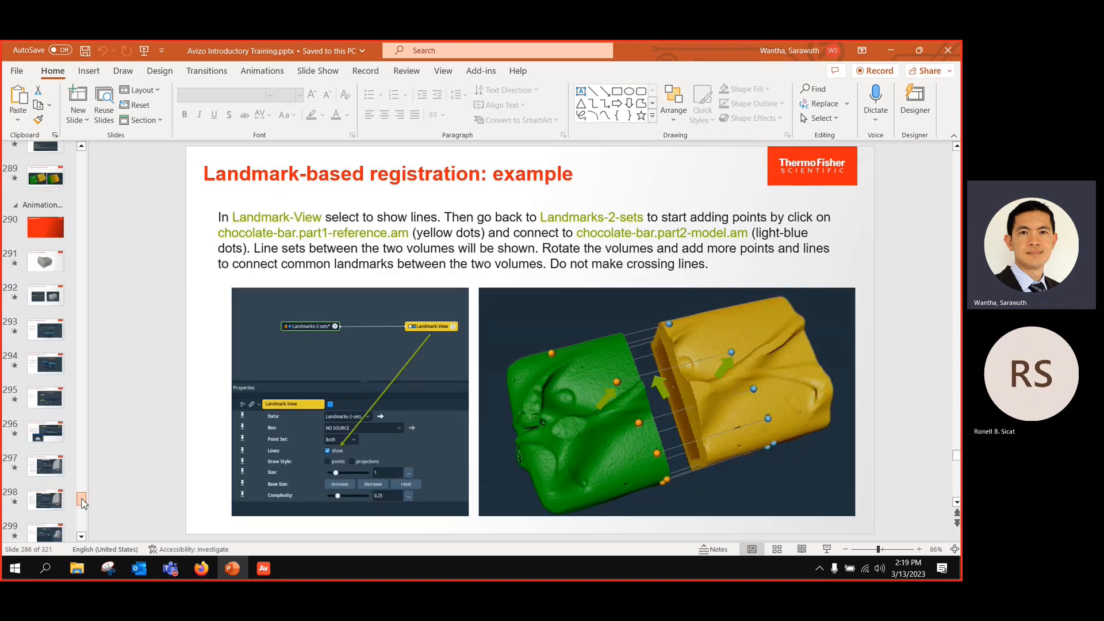
left_click(55, 443)
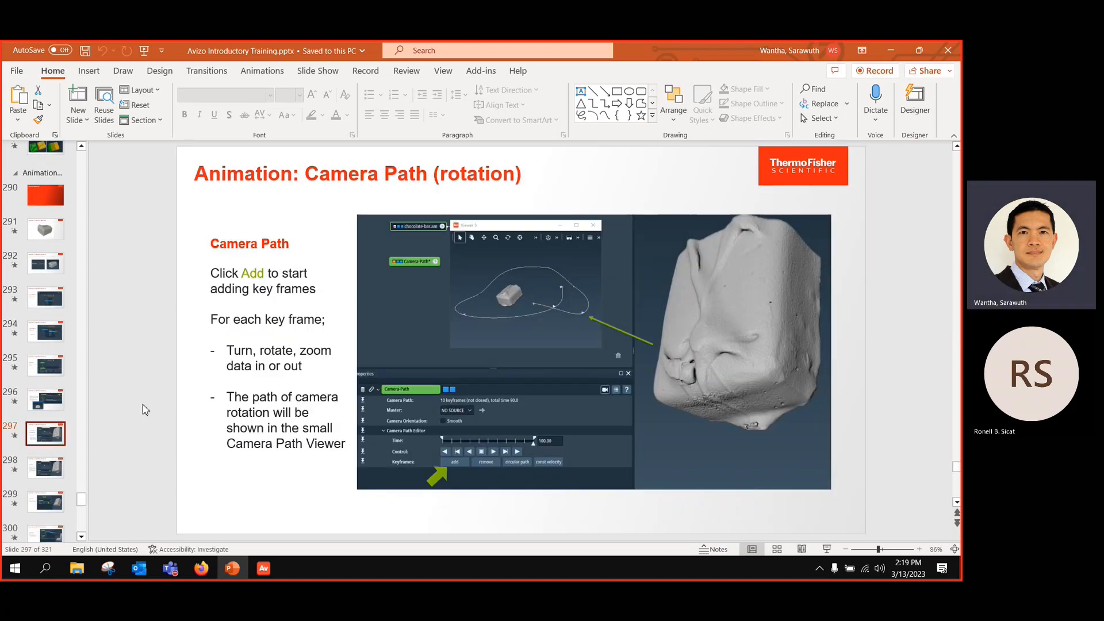
left_click(46, 196)
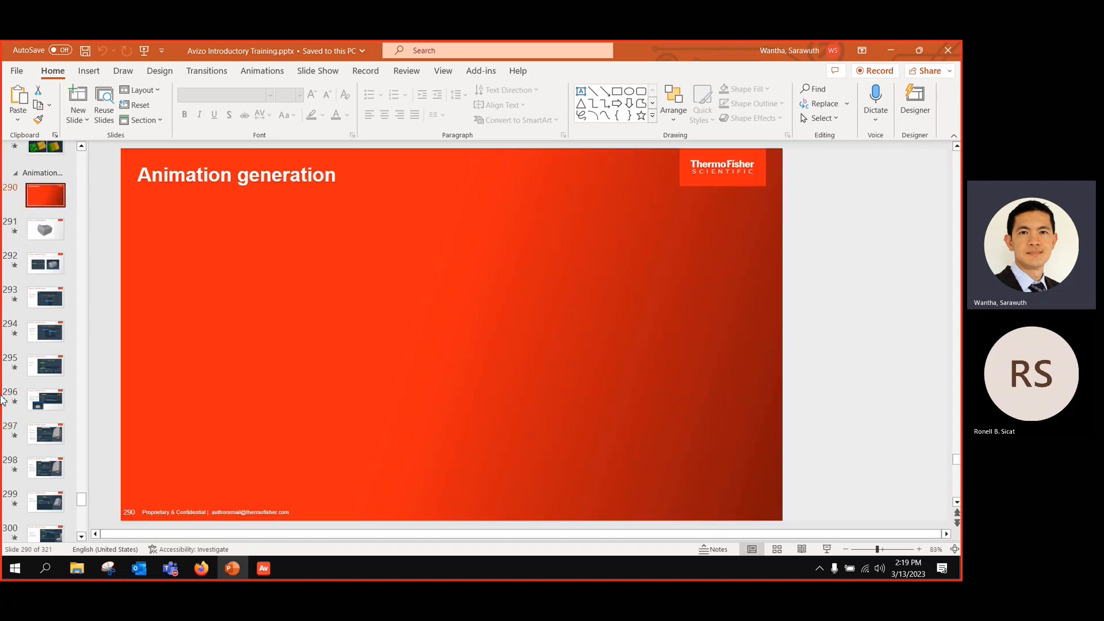
Step: Page through the animation slides to the closing slide 321, then back to slide 318 on translation and rotation
key("Down")
key("Down")
key("Down")
key("Down")
key("Down")
key("Down")
key("Down")
key("Down")
key("Down")
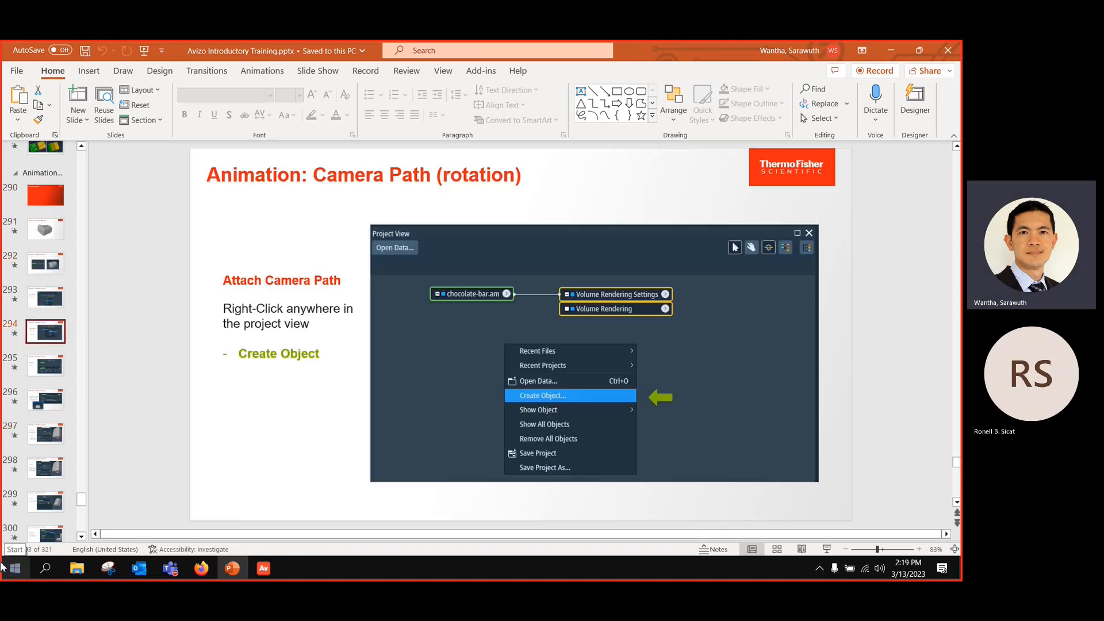
key("Down")
key("Down")
key("Down")
key("Down")
key("Down")
key("Down")
key("Down")
key("Down")
key("Down")
key("Down")
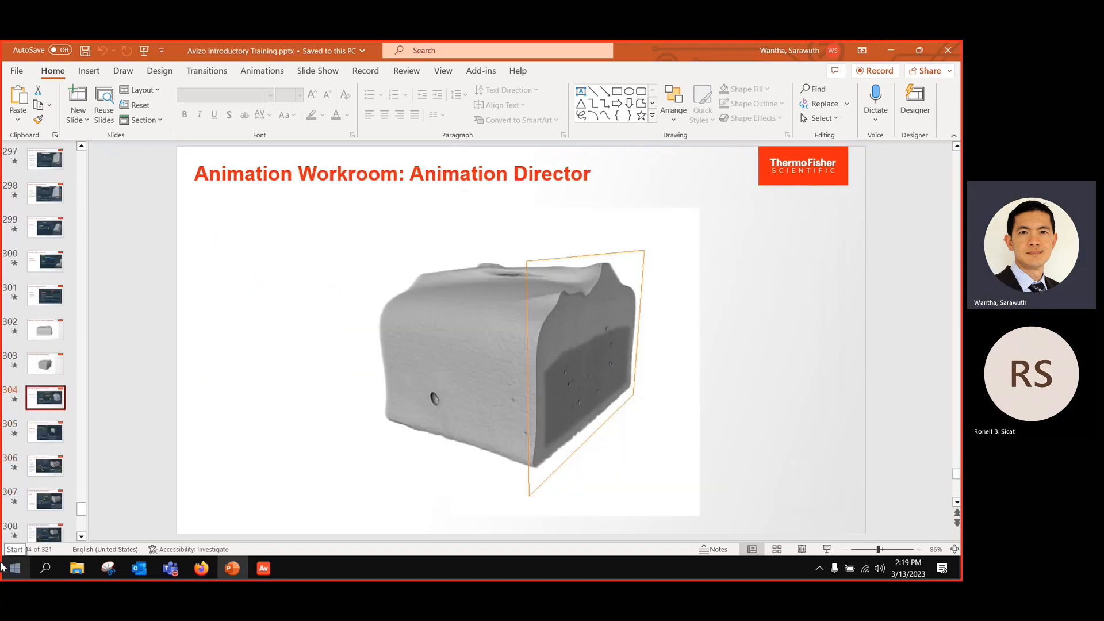
key("Down")
key("Down")
key("Down")
key("Down")
key("Down")
key("Down")
key("Down")
key("Down")
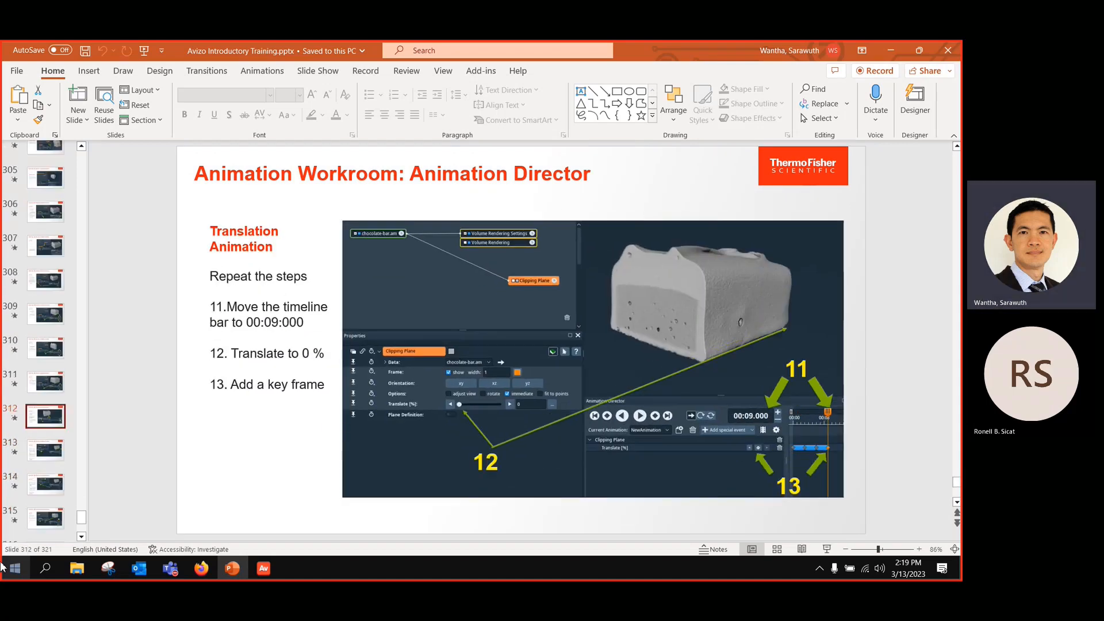
key("Down")
key("Down")
key("Down")
key("Down")
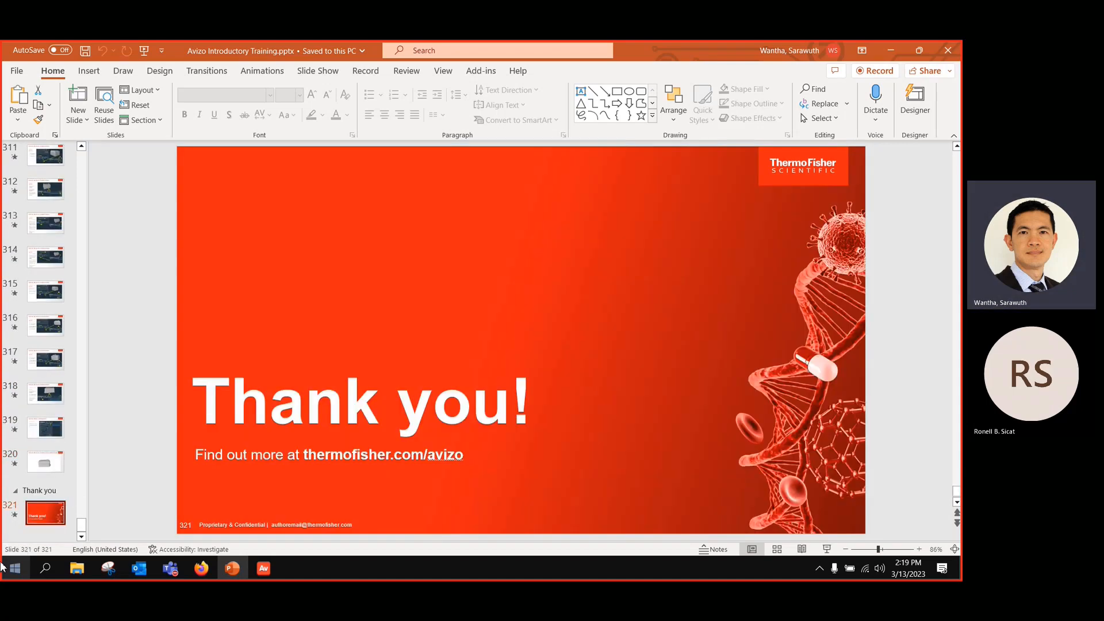
key("Up")
key("Up")
key("Up")
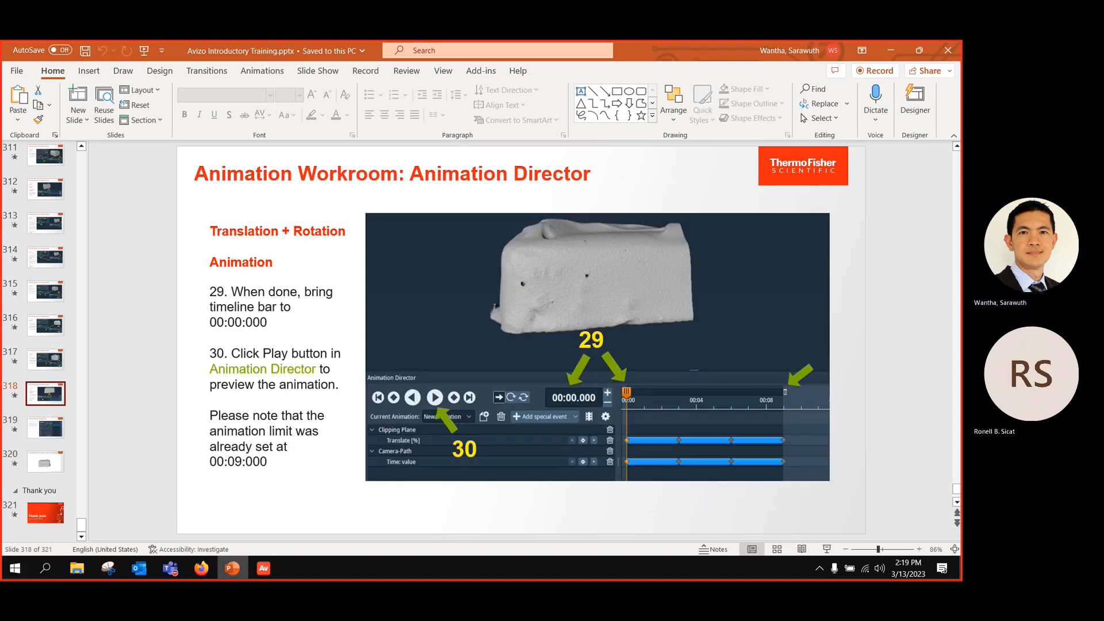
Step: Minimize the open windows, play NewAnimation.mpg from the desktop in VLC, and return to Avizo
left_click(264, 568)
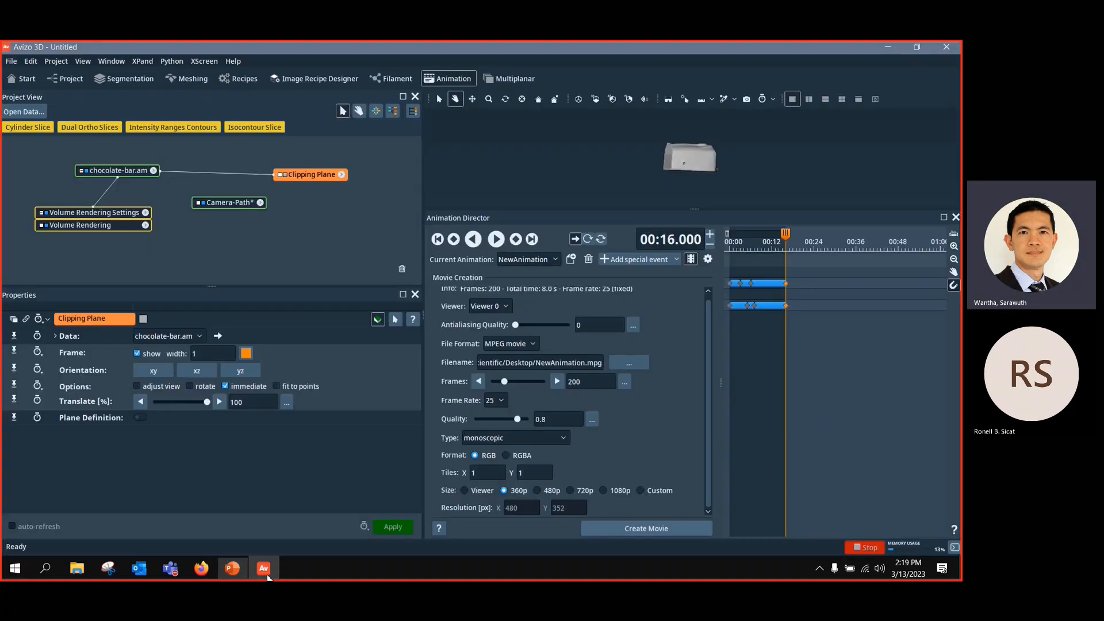
left_click(891, 48)
left_click(891, 48)
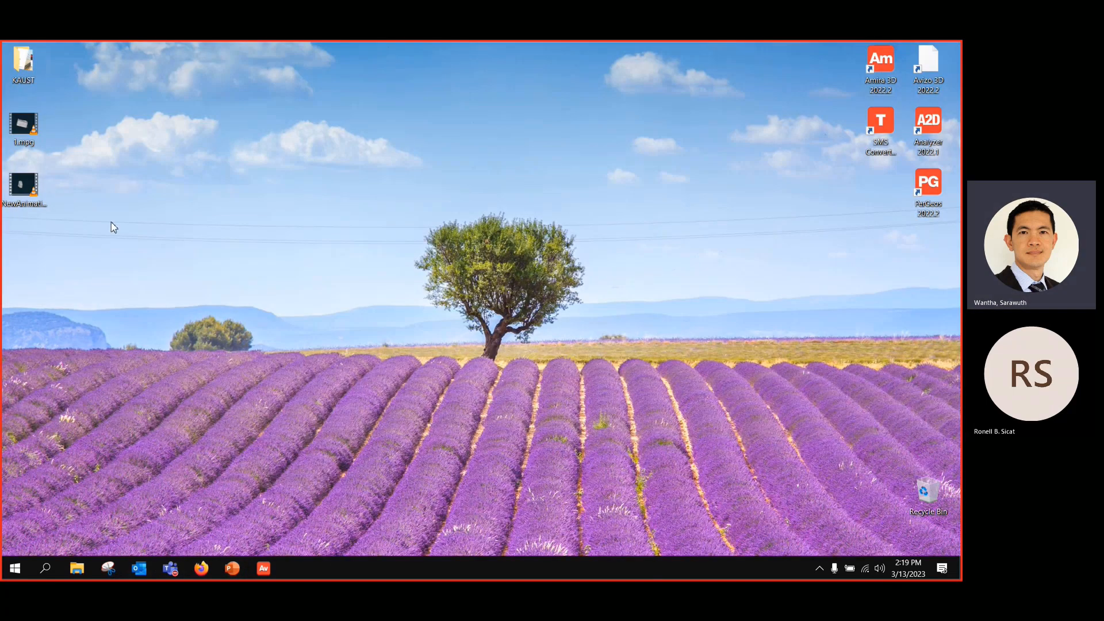
double_click(24, 187)
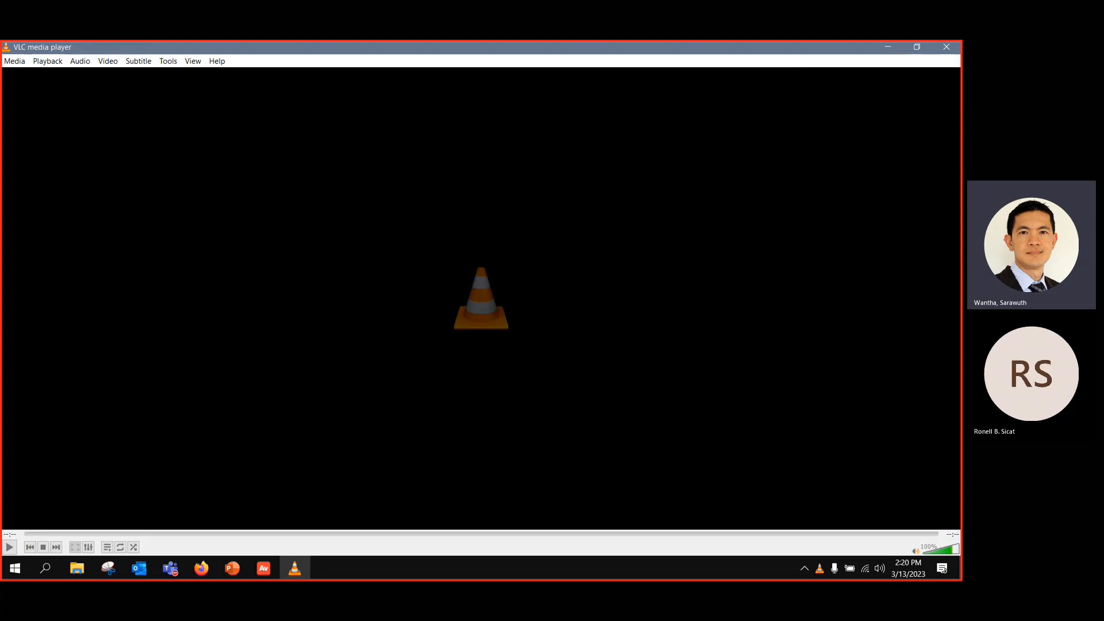
left_click(264, 568)
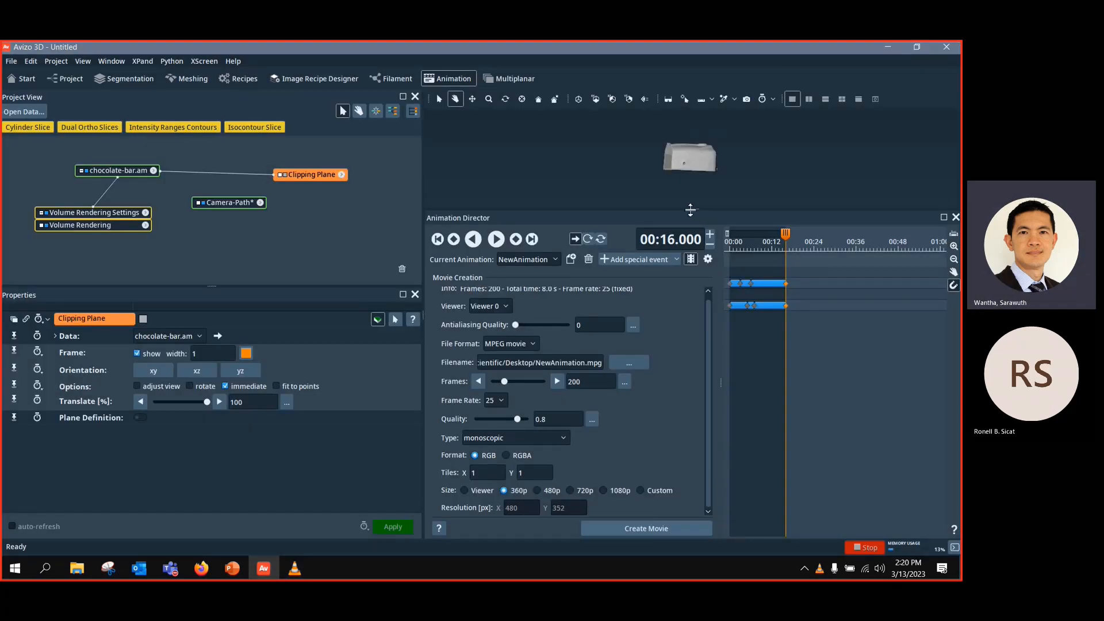
Step: Enlarge the 3D viewer by shrinking the Animation Director area below it
left_click_drag(690, 210, 692, 360)
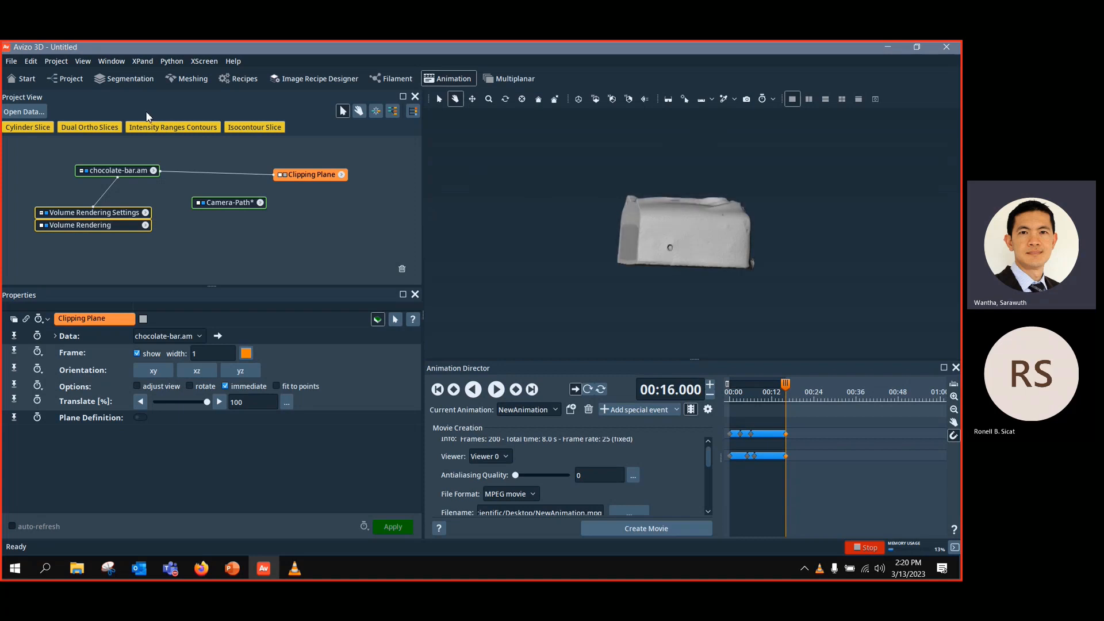
Step: Try a uniform white background for the 3D viewer and dismiss the background settings without accepting them
left_click(83, 61)
left_click(97, 86)
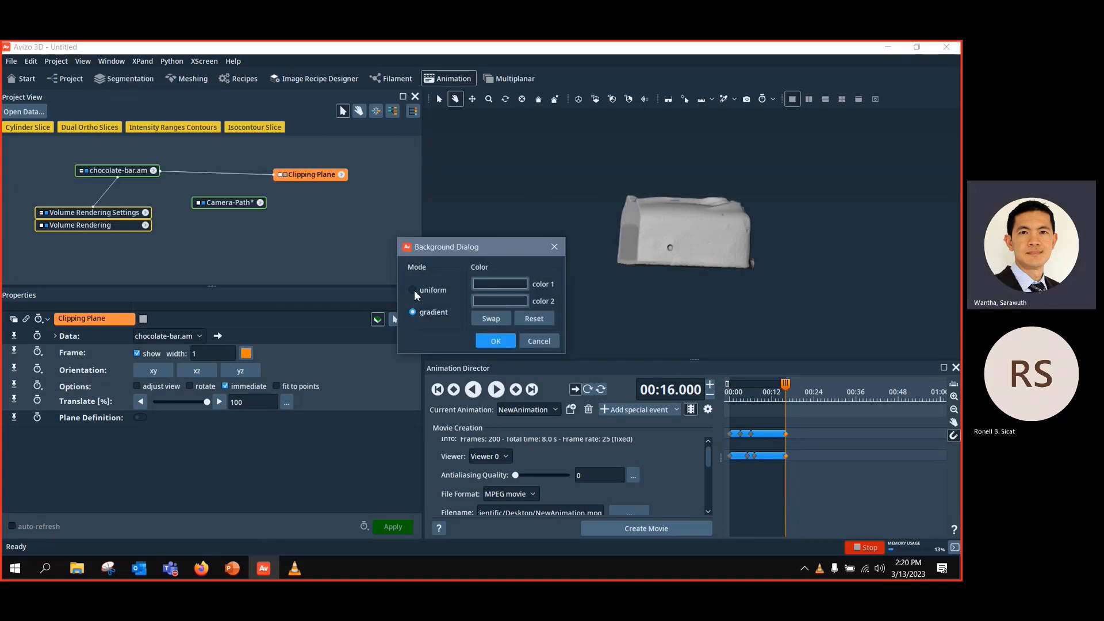
left_click(499, 284)
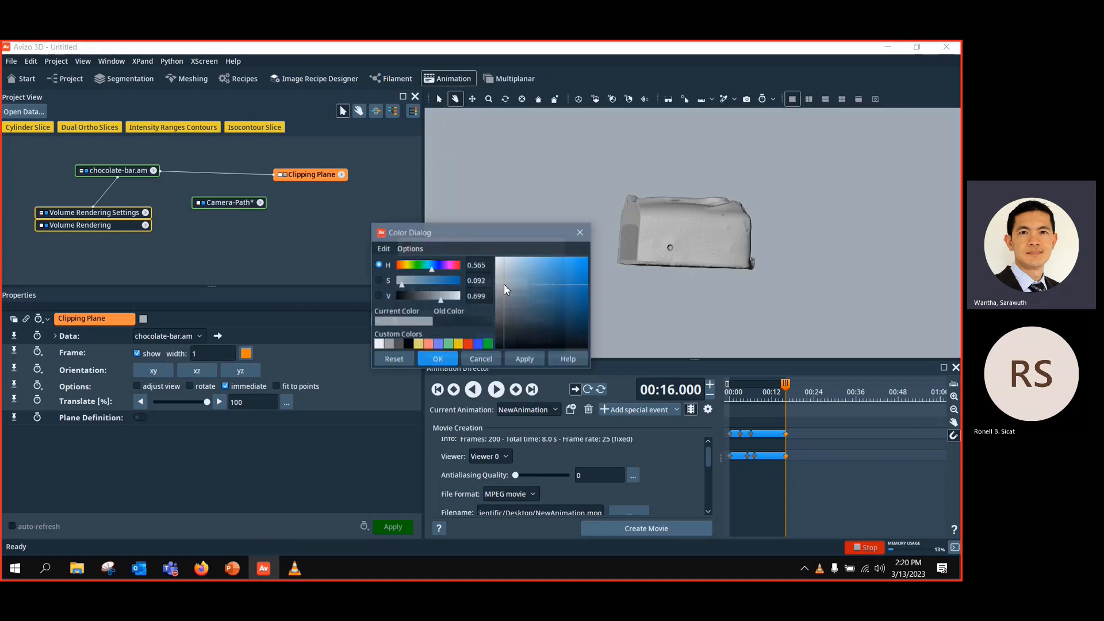
left_click(379, 344)
left_click(437, 358)
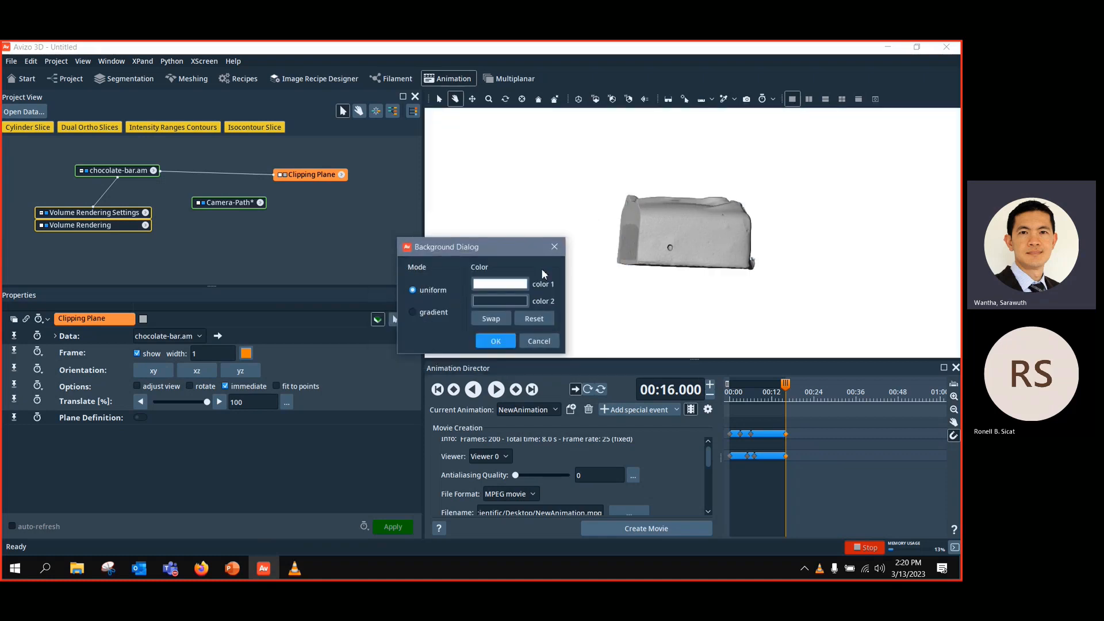
left_click(552, 253)
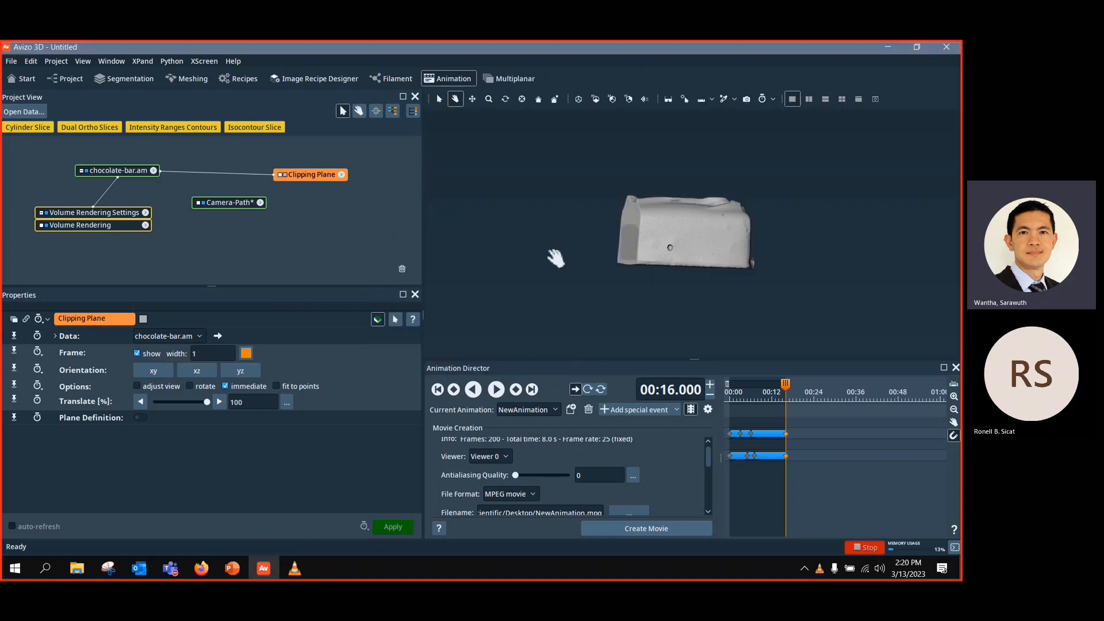
Step: Set color 1 of the viewer's gradient background to a grey-blue with H 0.565, S 0.314 and V 0.426
left_click(82, 61)
left_click(114, 90)
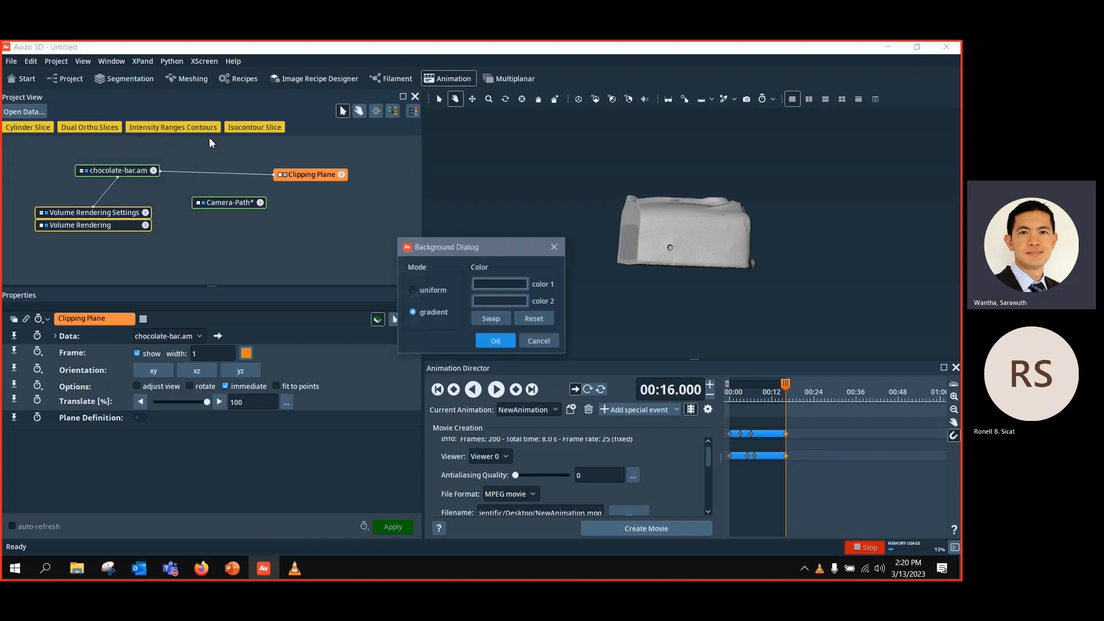
left_click(414, 290)
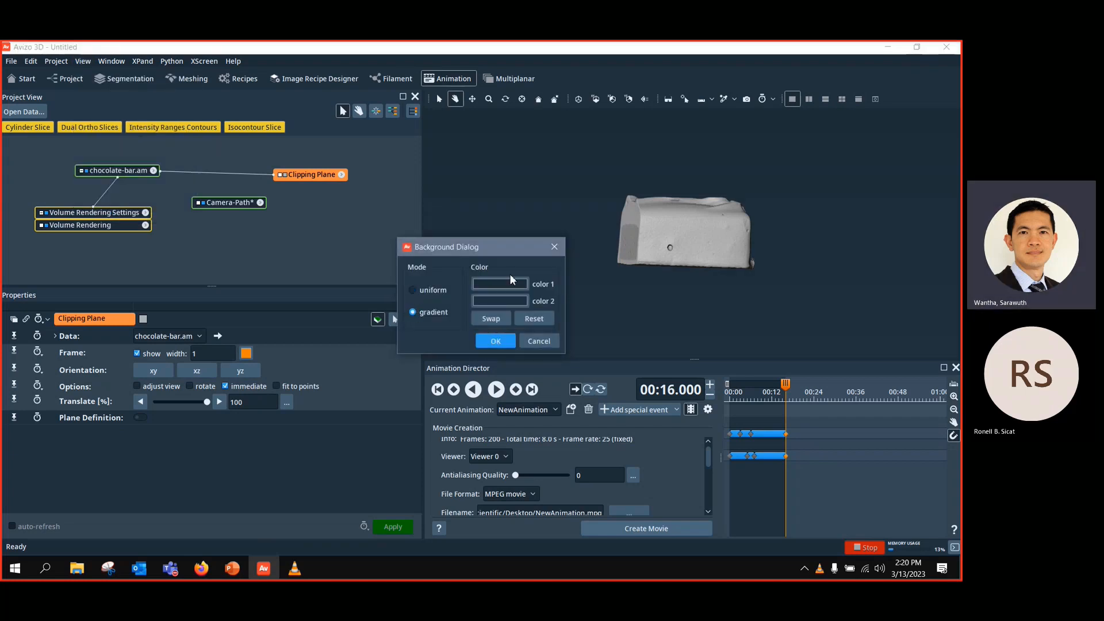
left_click(504, 282)
left_click(523, 310)
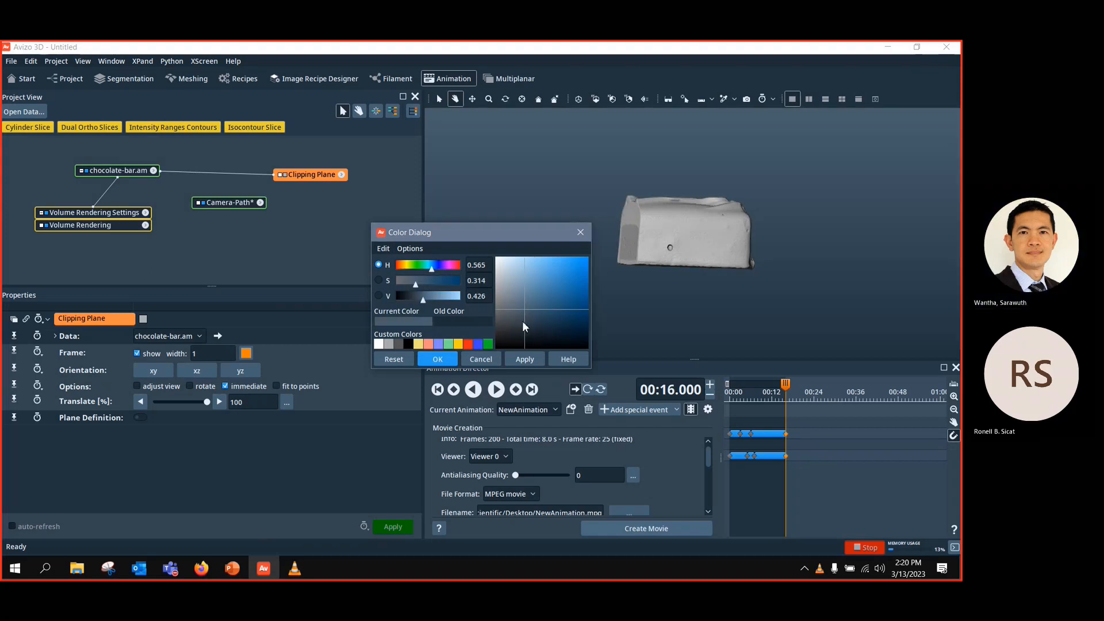
left_click(448, 356)
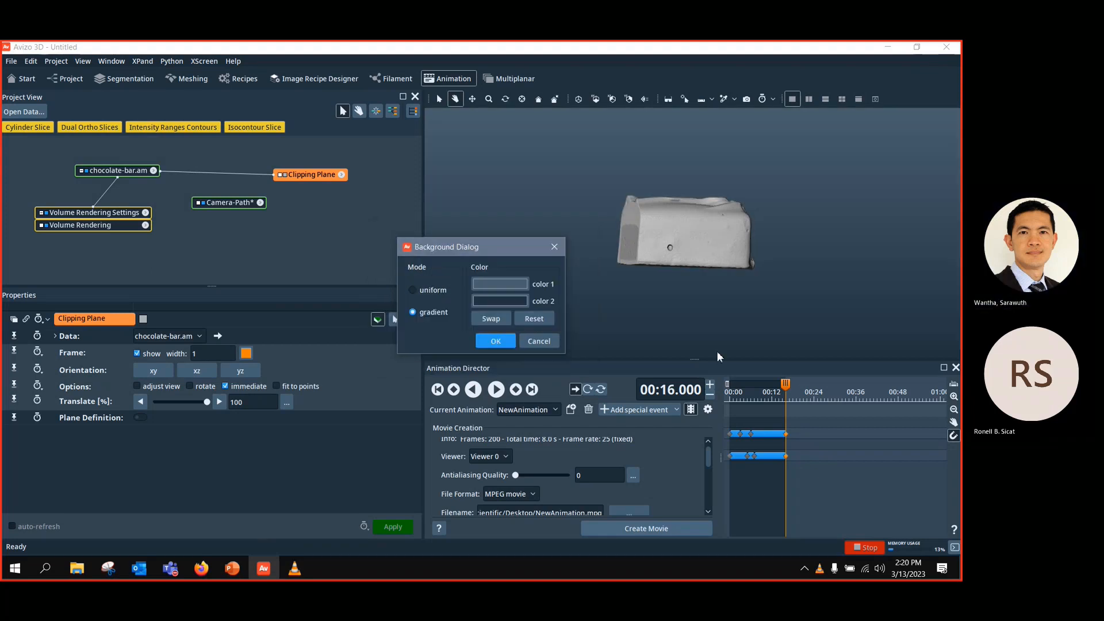
left_click(493, 341)
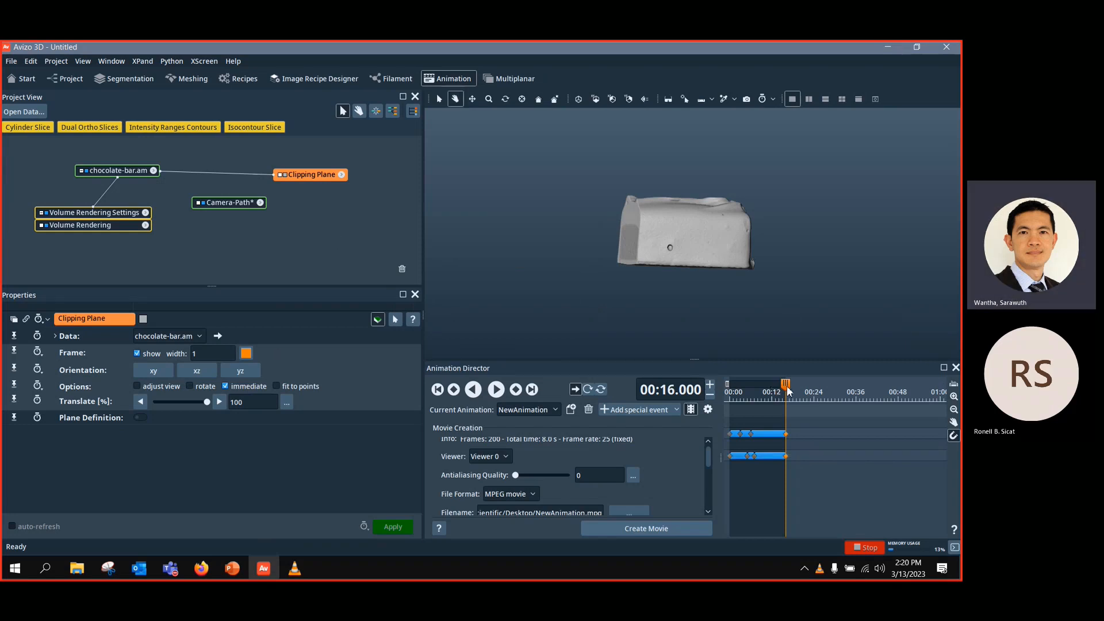
Step: Rewind the animation to 00:00.000 and play it against the new background
left_click_drag(785, 386, 711, 386)
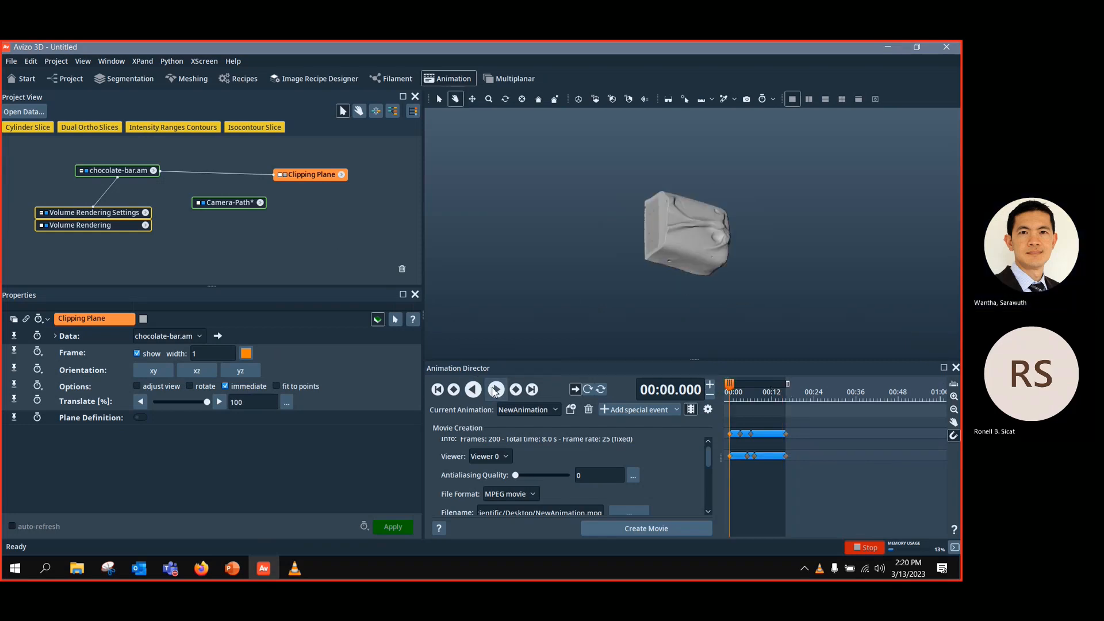
left_click(496, 390)
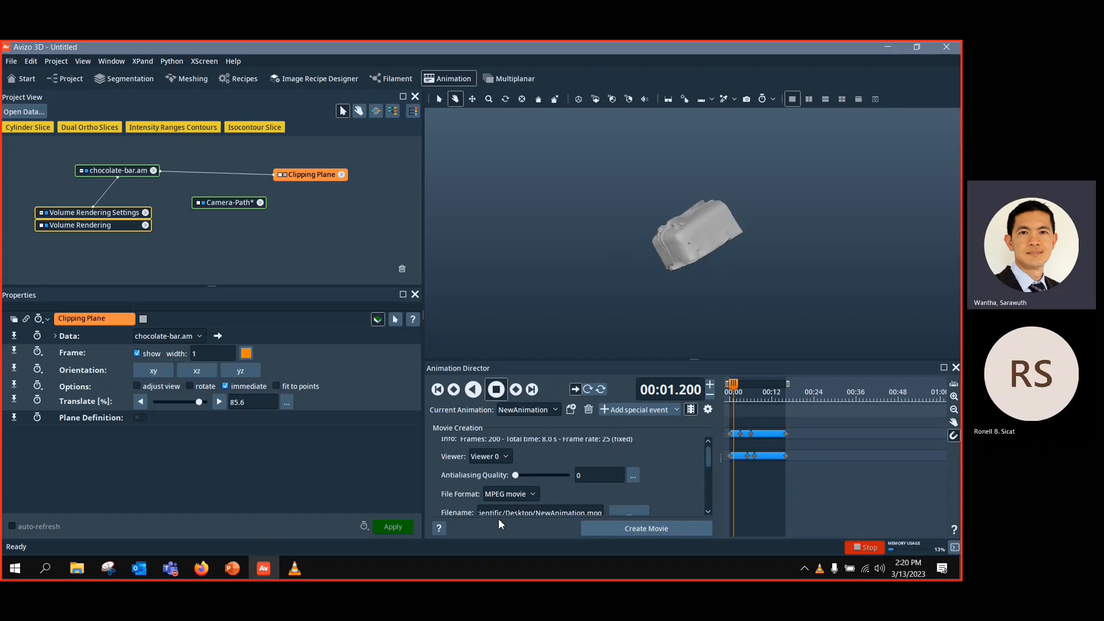